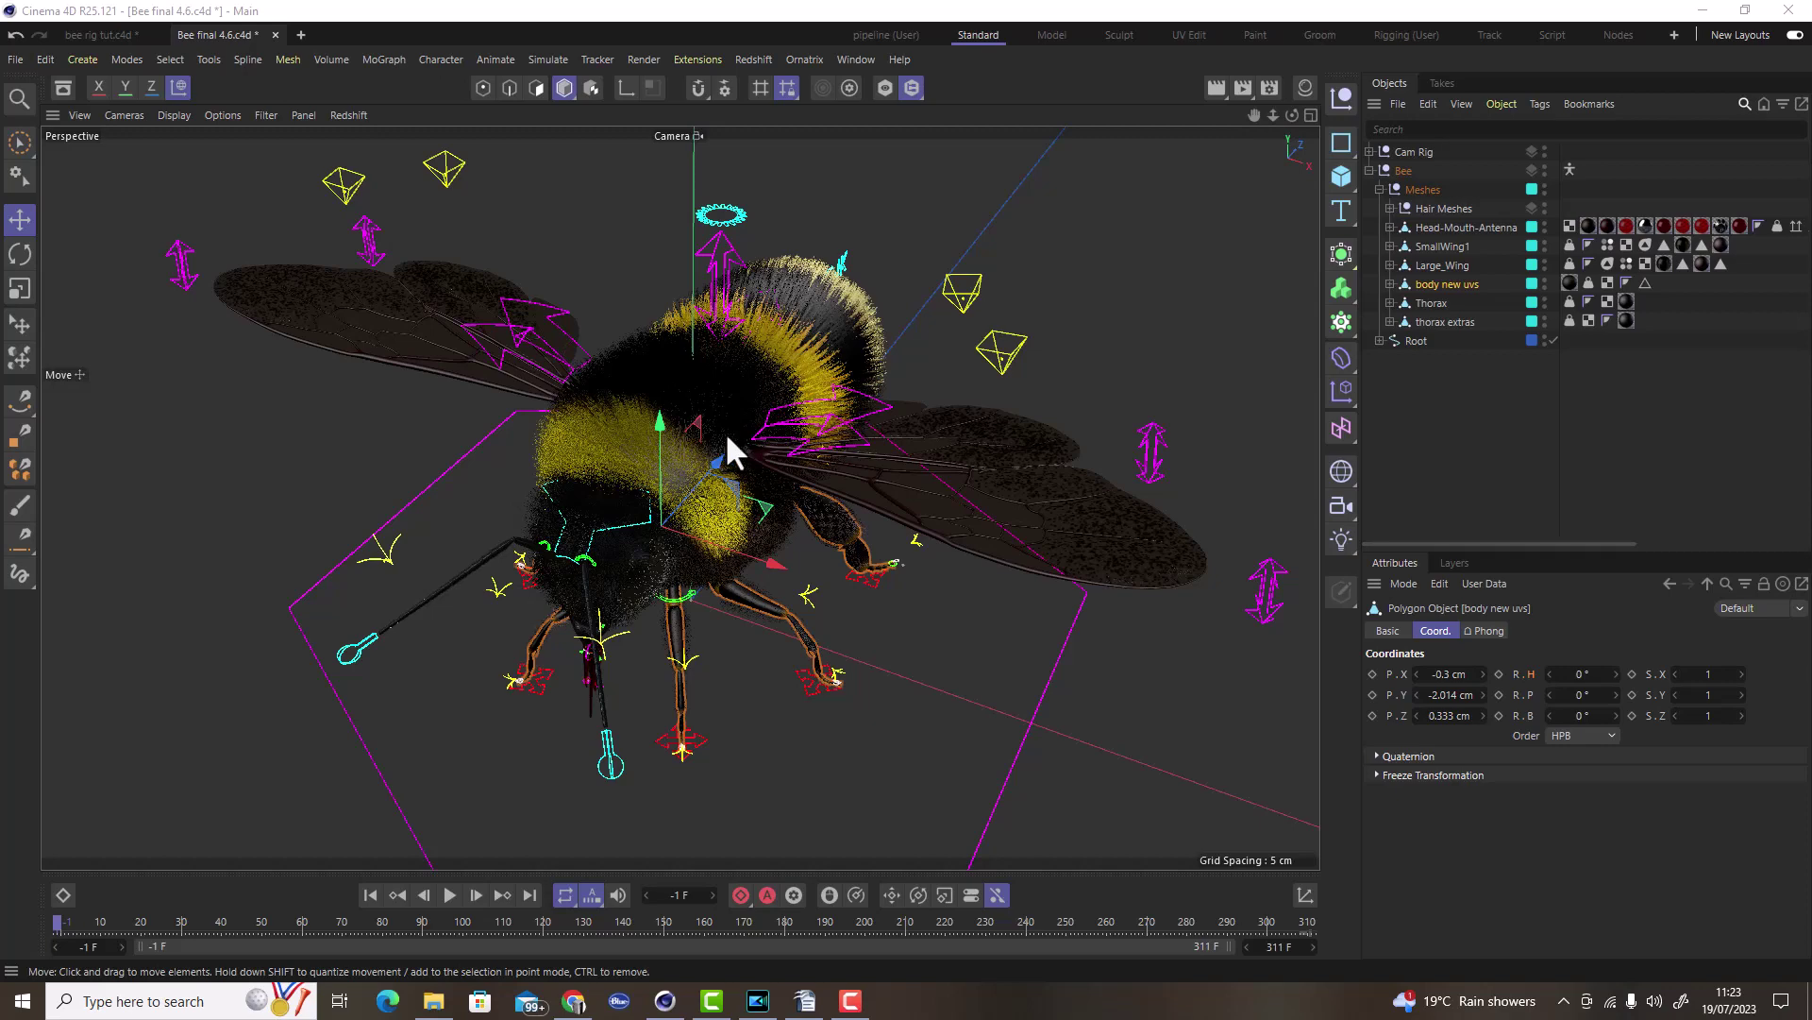
Locate the Optimize command among the mesh removal tools for cleaning up the selected bee mesh, without running it.
left_click_drag(729, 462, 697, 614, "alt")
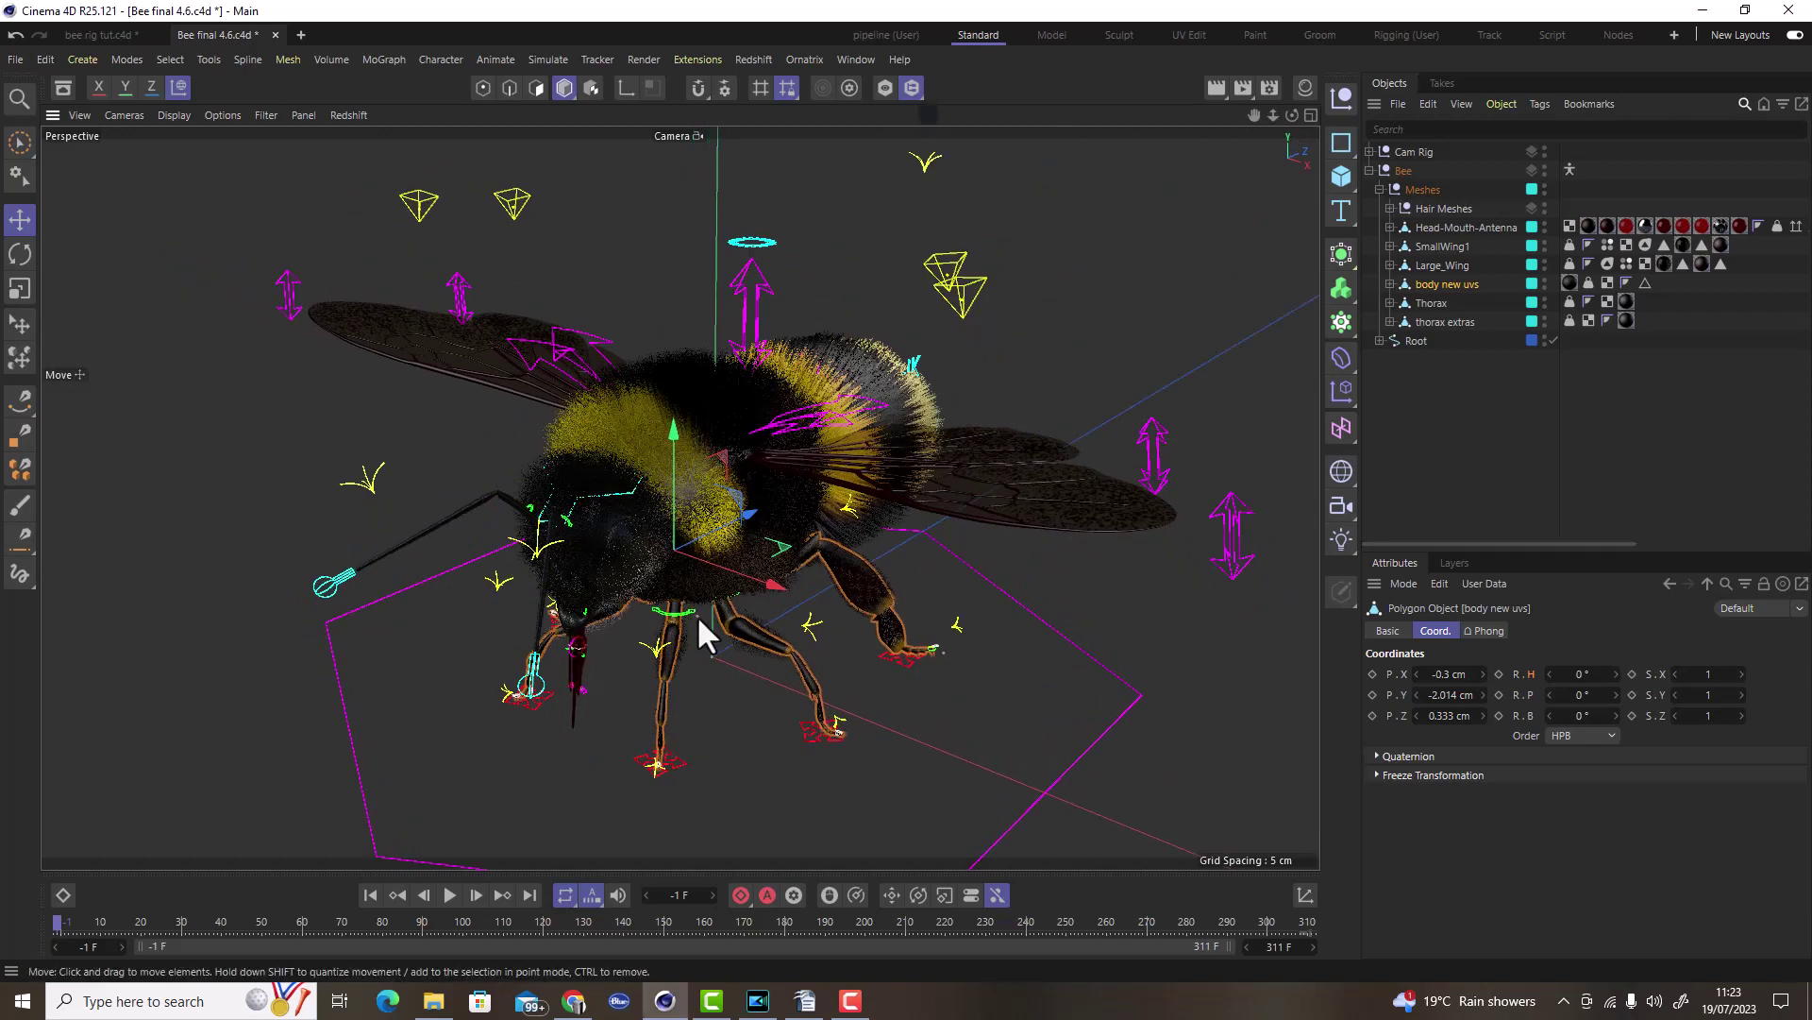
scroll(659, 665, "up", 3)
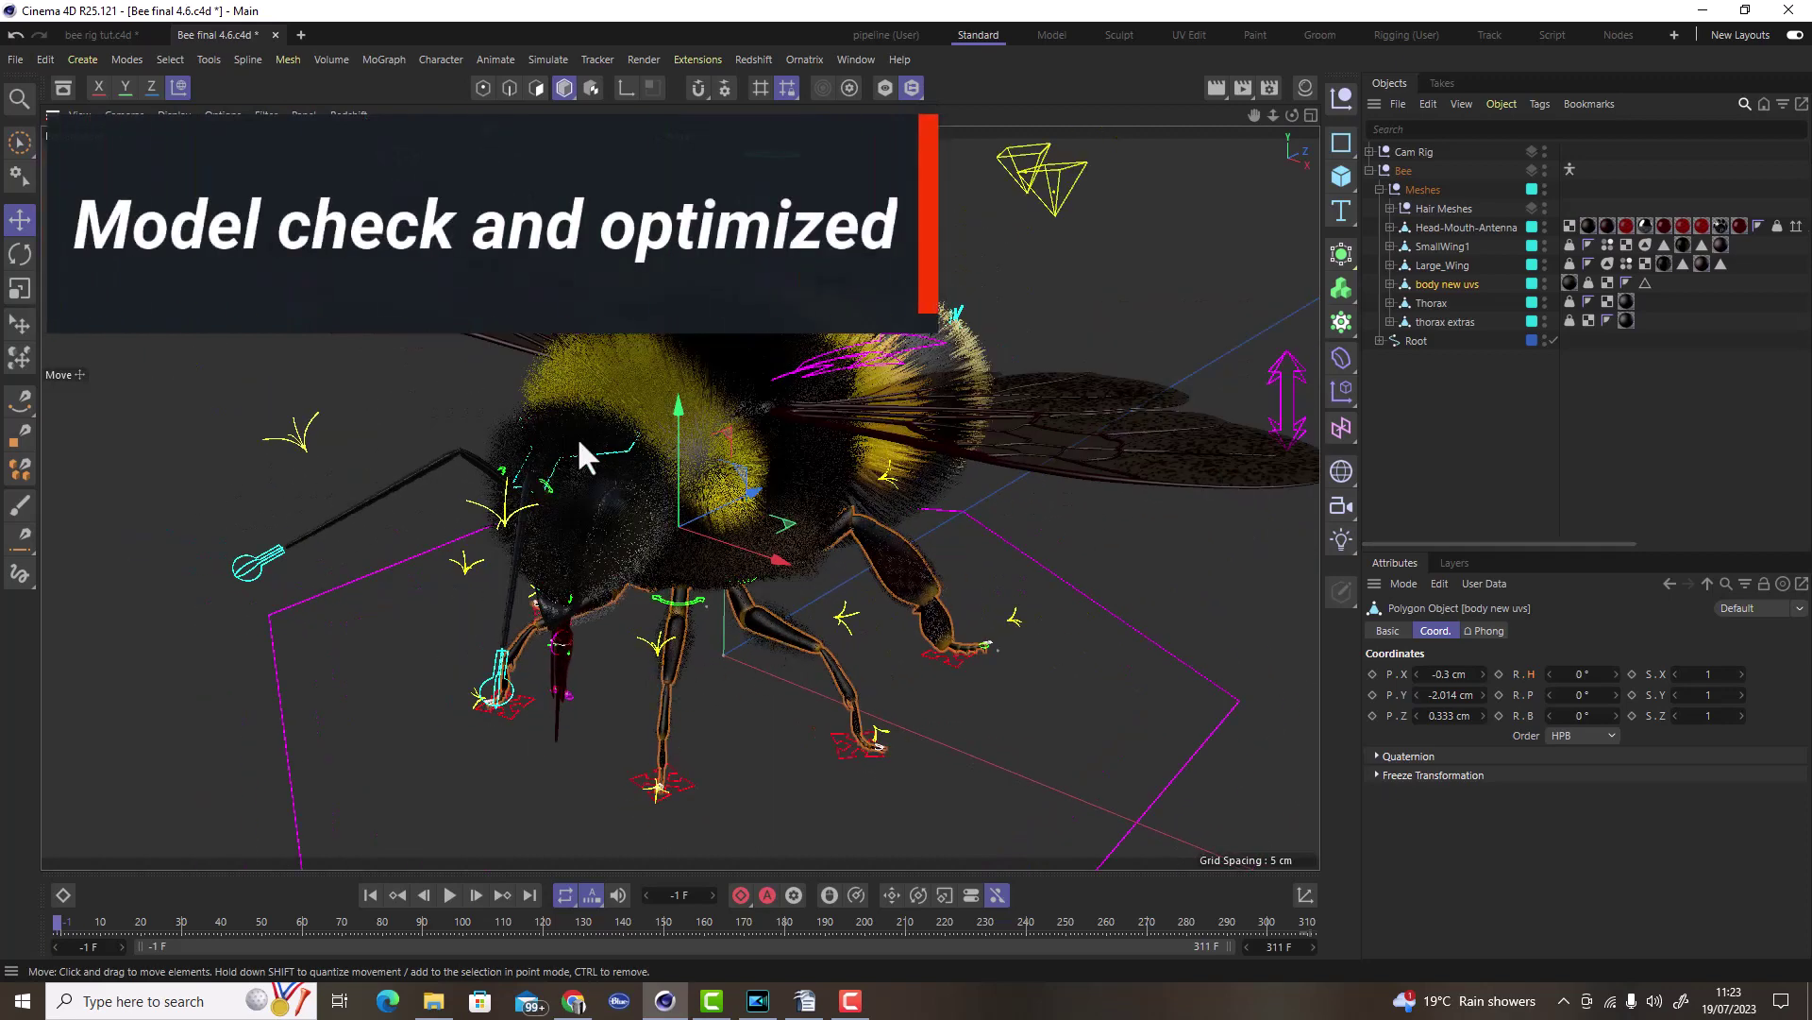
left_click(285, 61)
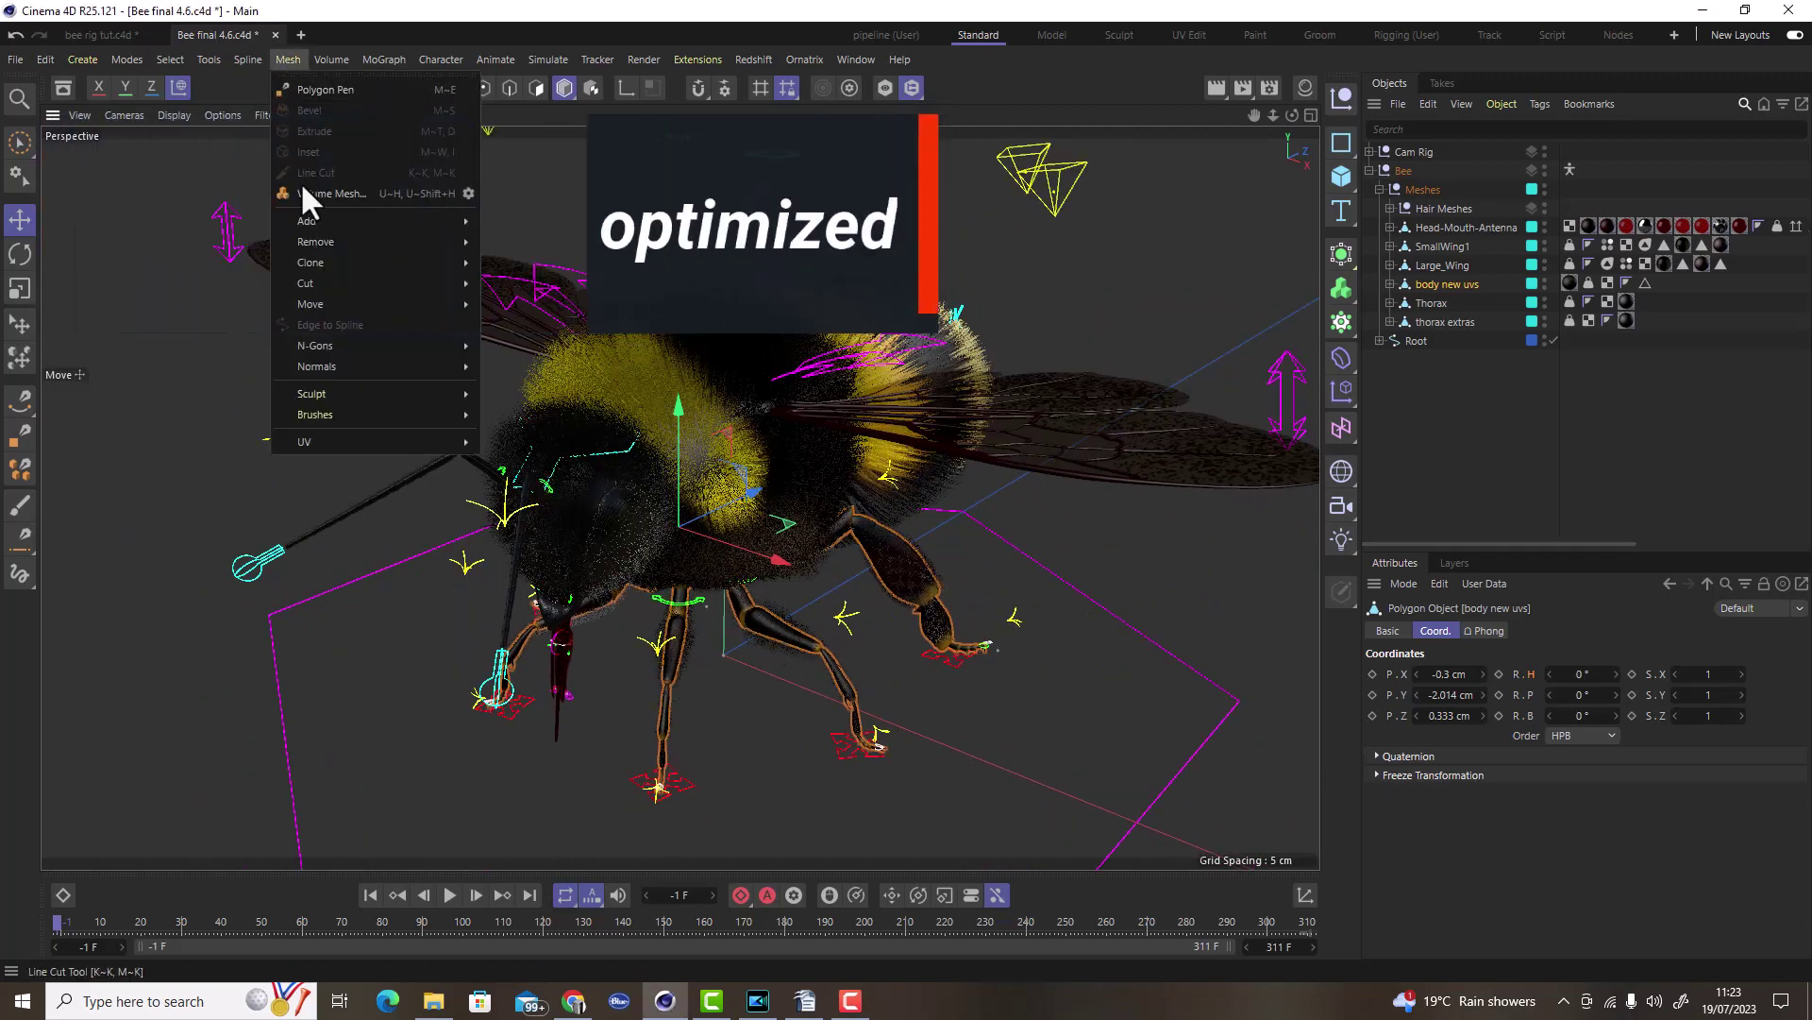
mouse_move(339, 242)
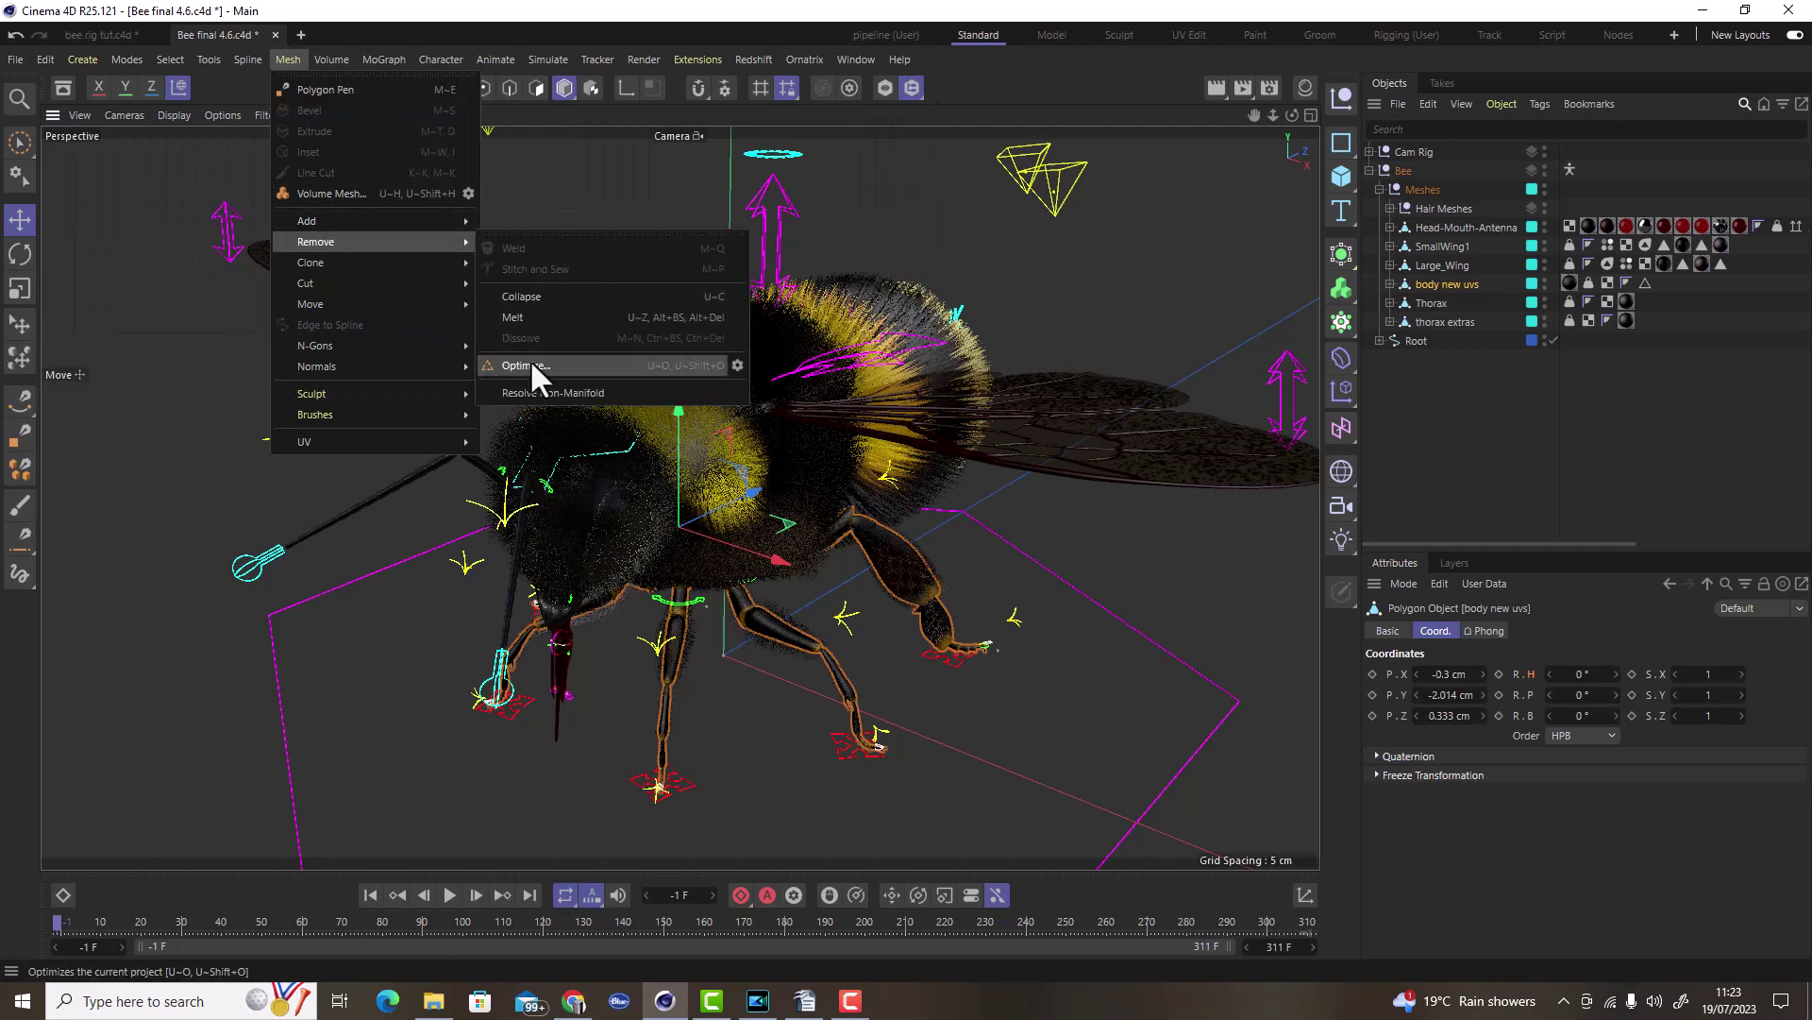
left_click(632, 185)
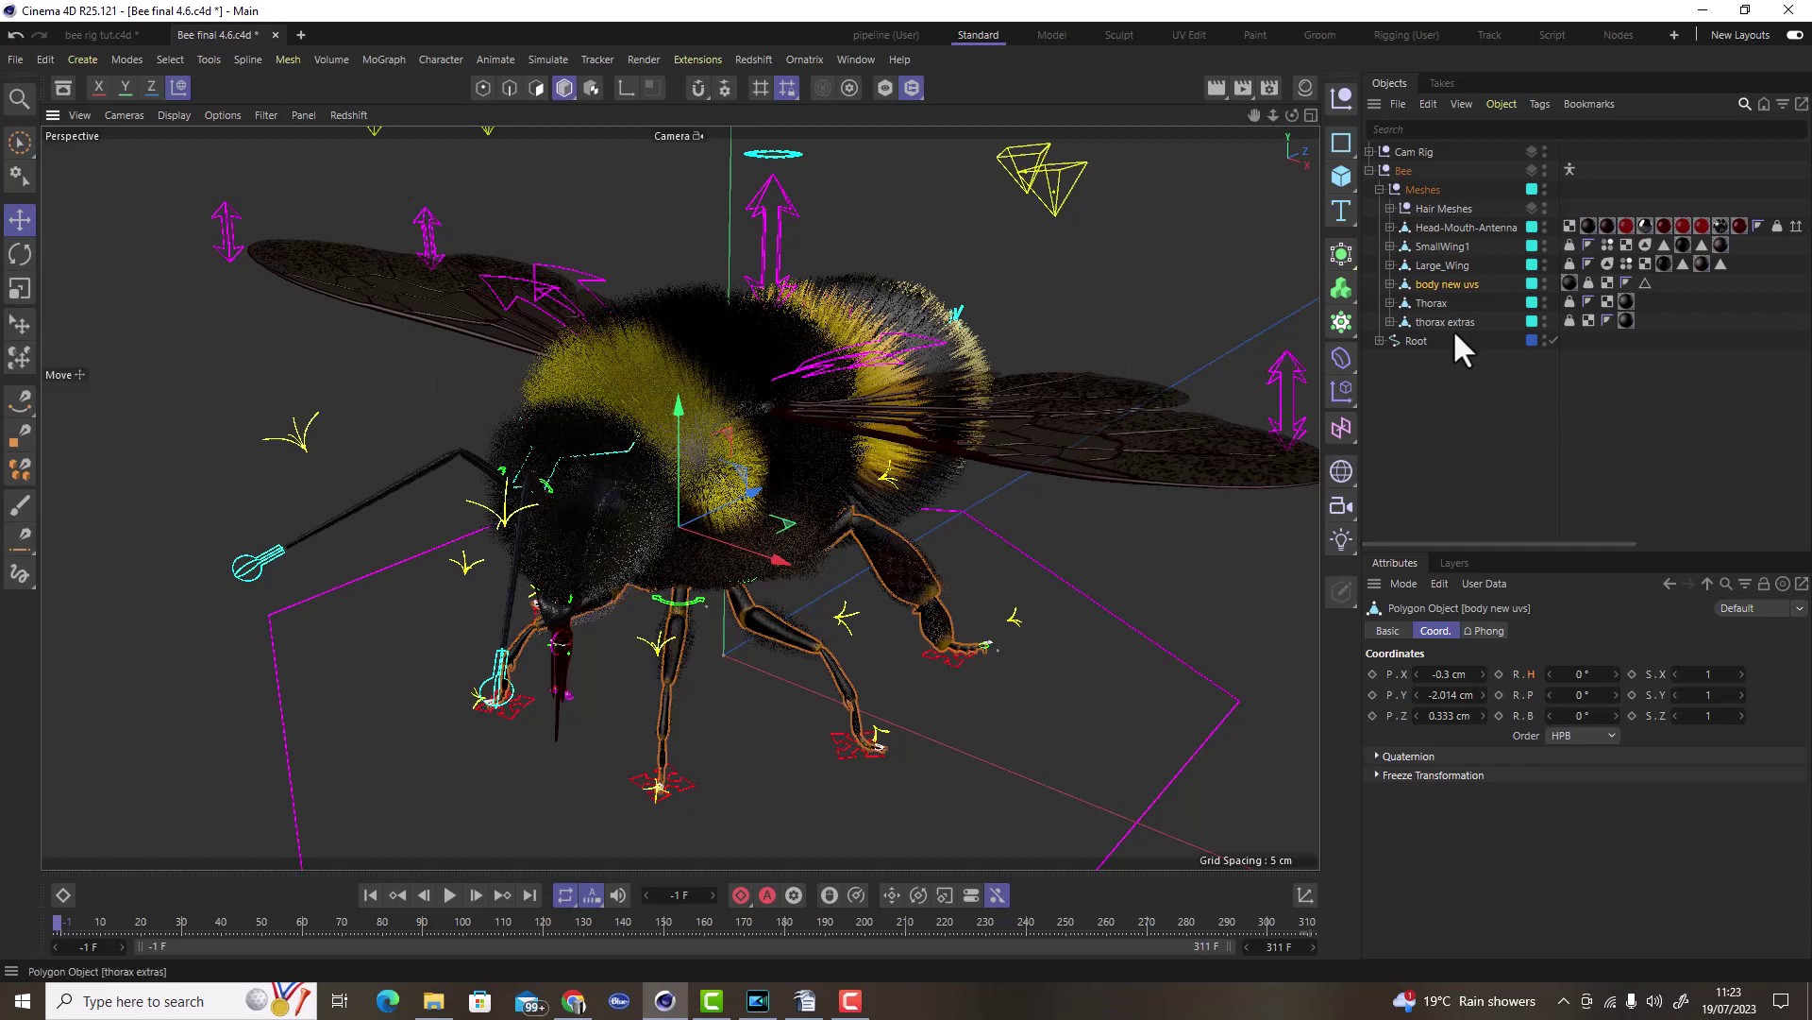
Show the Mesh Checking options in the Modeling settings, leave Check Mesh off, and deselect the body mesh.
left_click(1404, 582)
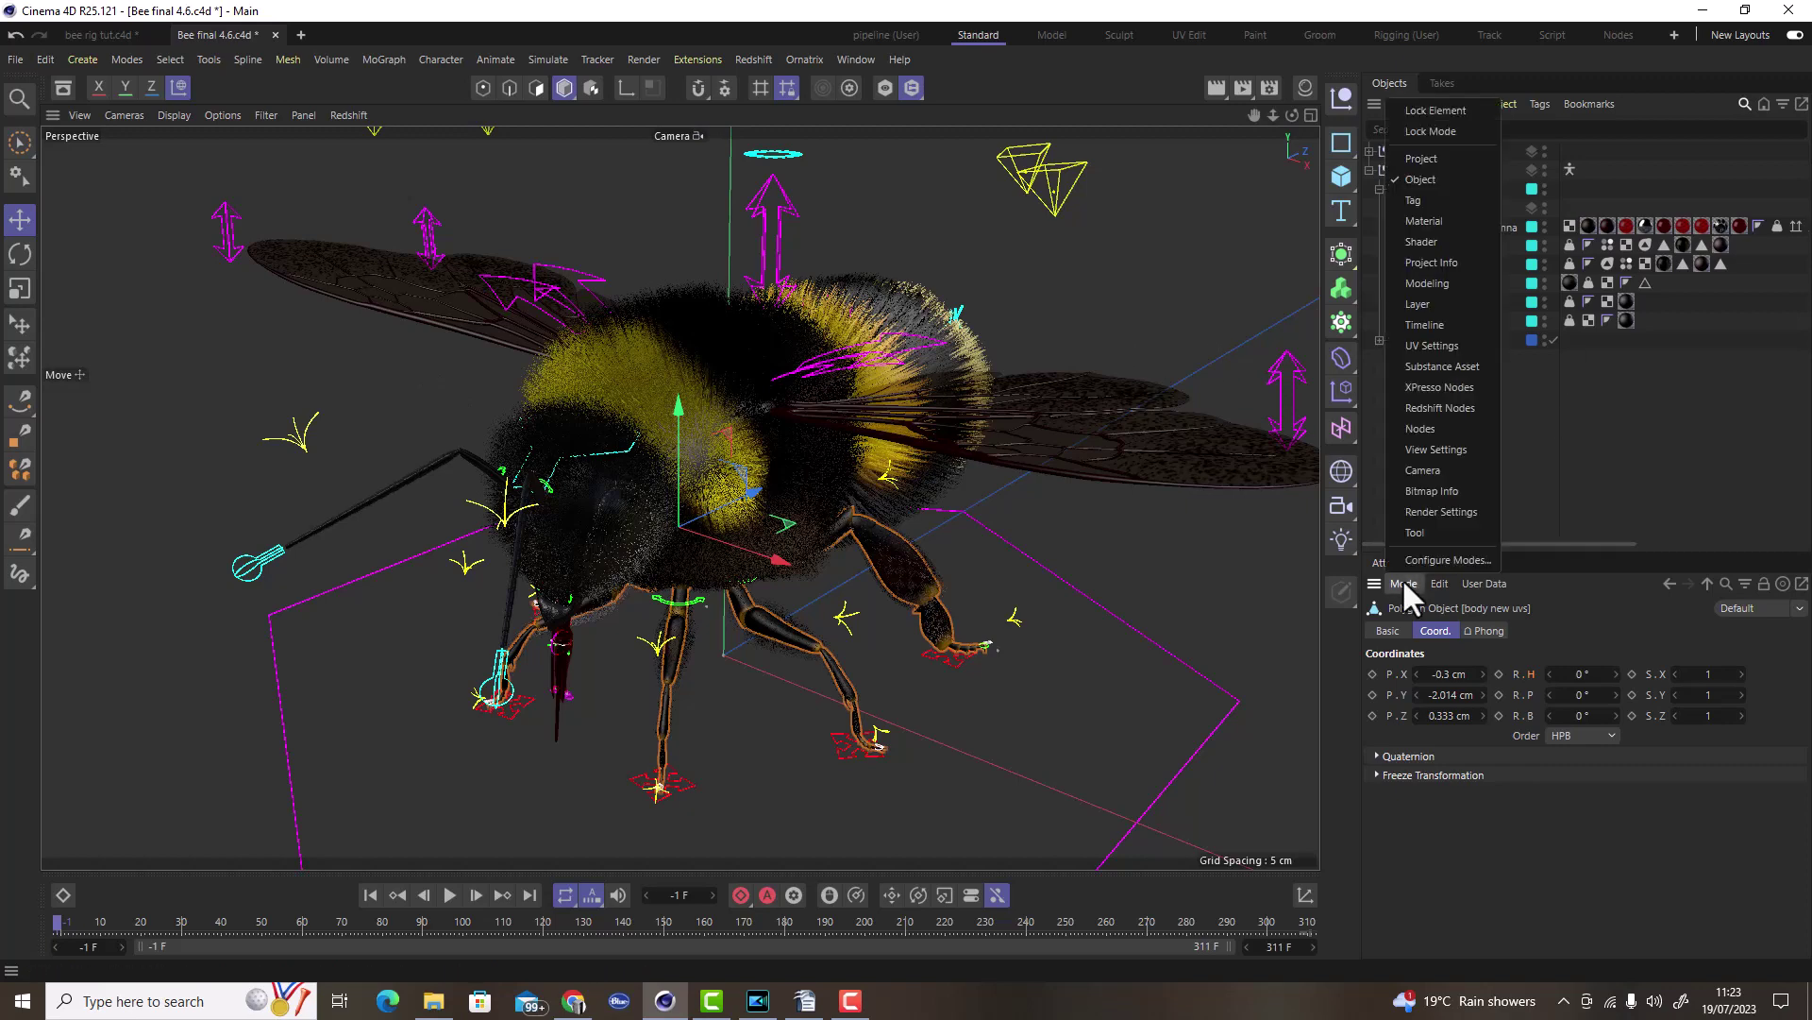
left_click(1428, 282)
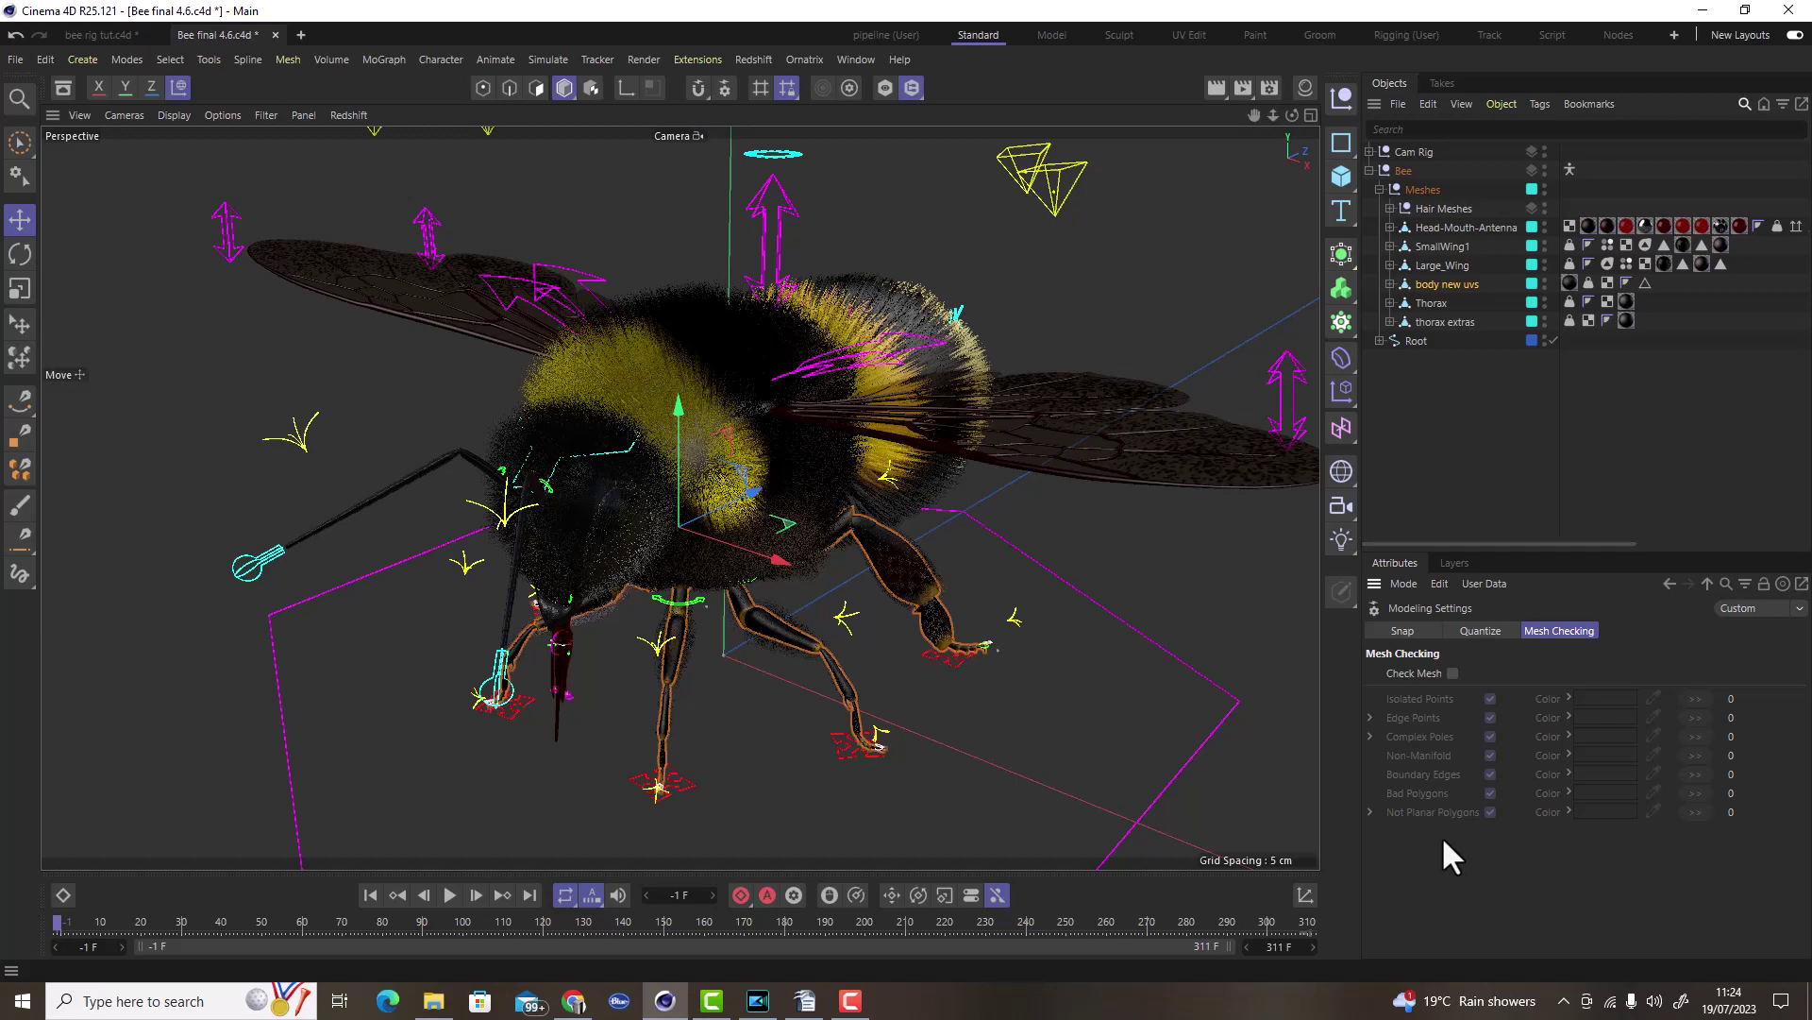
left_click(1104, 565)
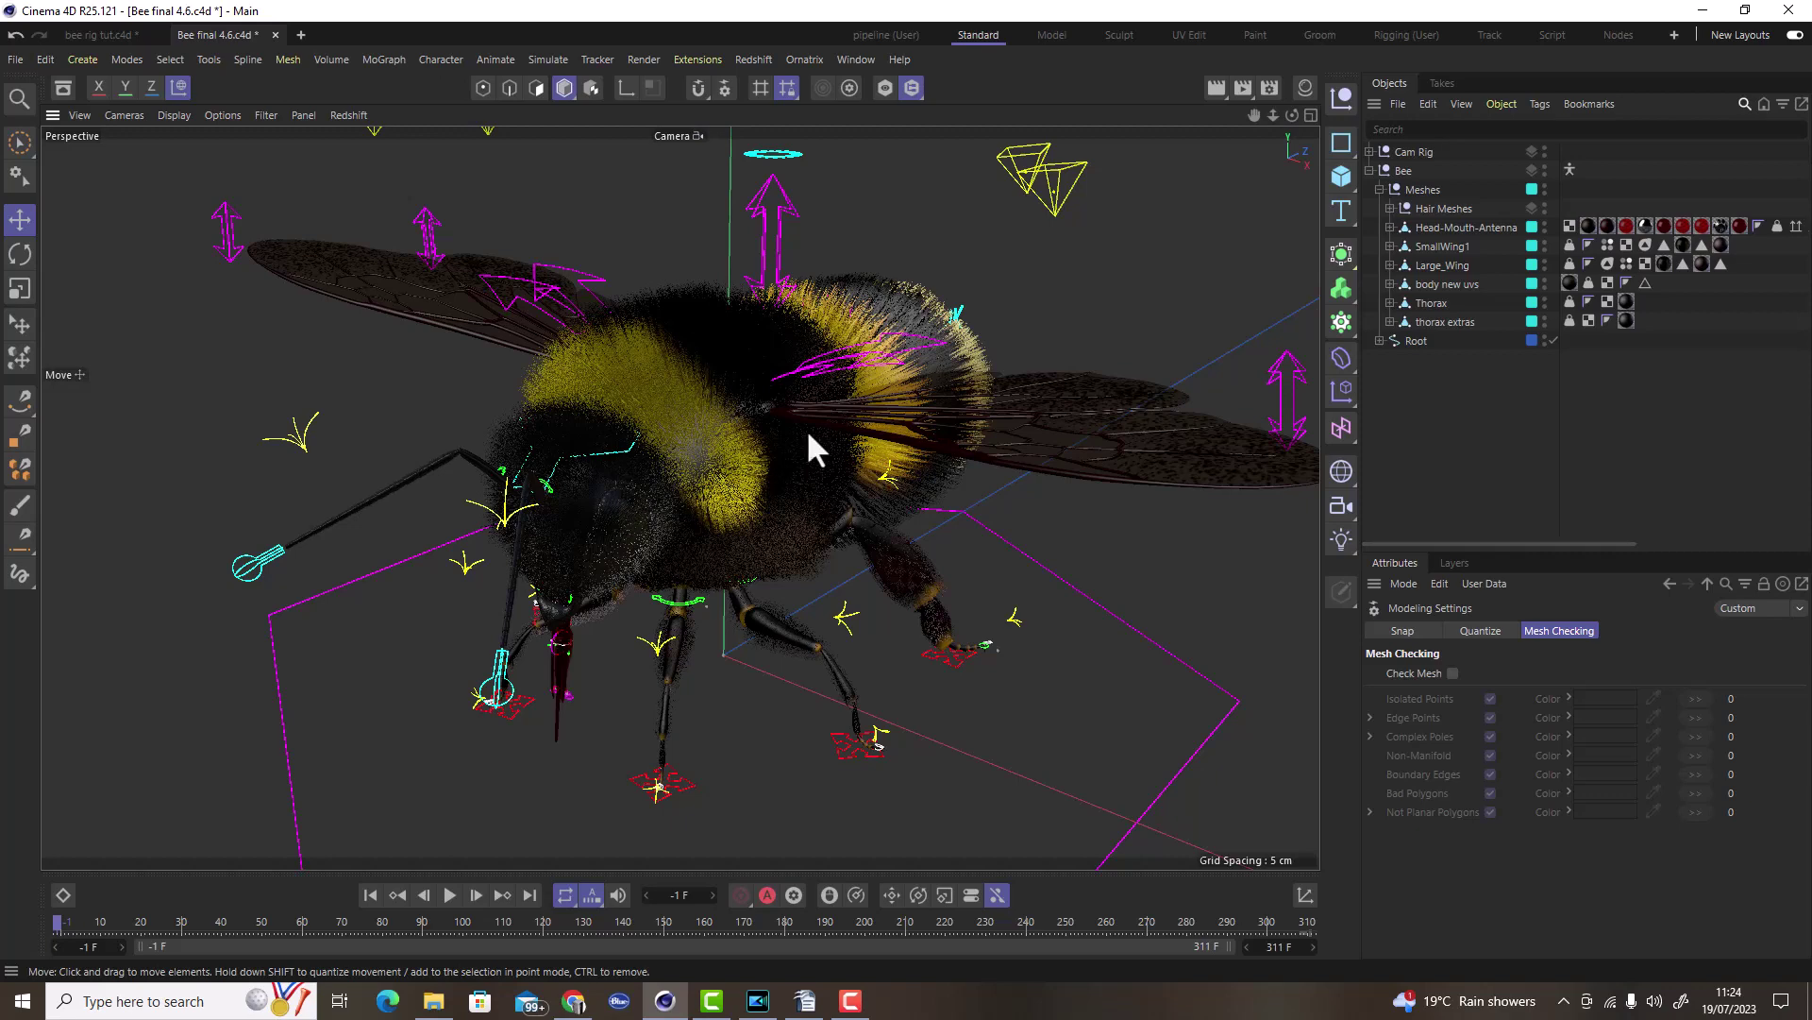
Inspect the bee's separate mesh parts one by one, from Hair Meshes to Thorax and back to Head-Mouth-Antenna.
left_click(1440, 208)
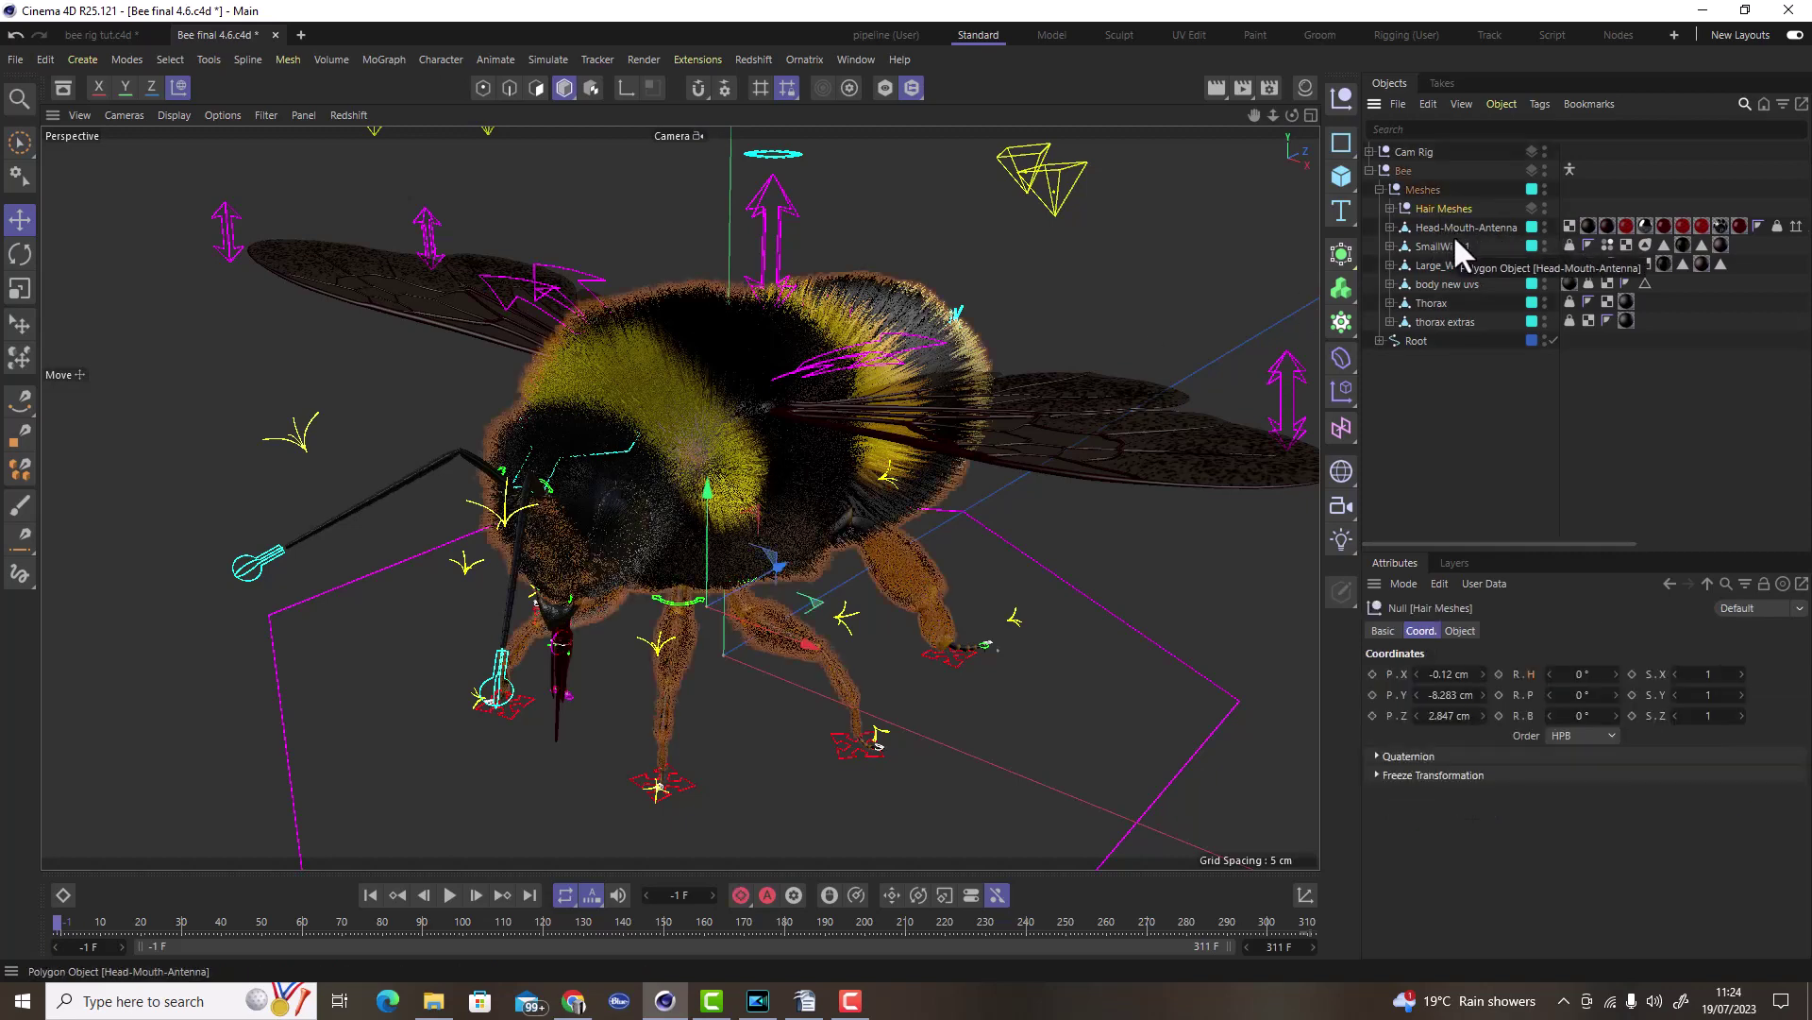
left_click(1446, 228)
left_click(1440, 247)
left_click(1442, 267)
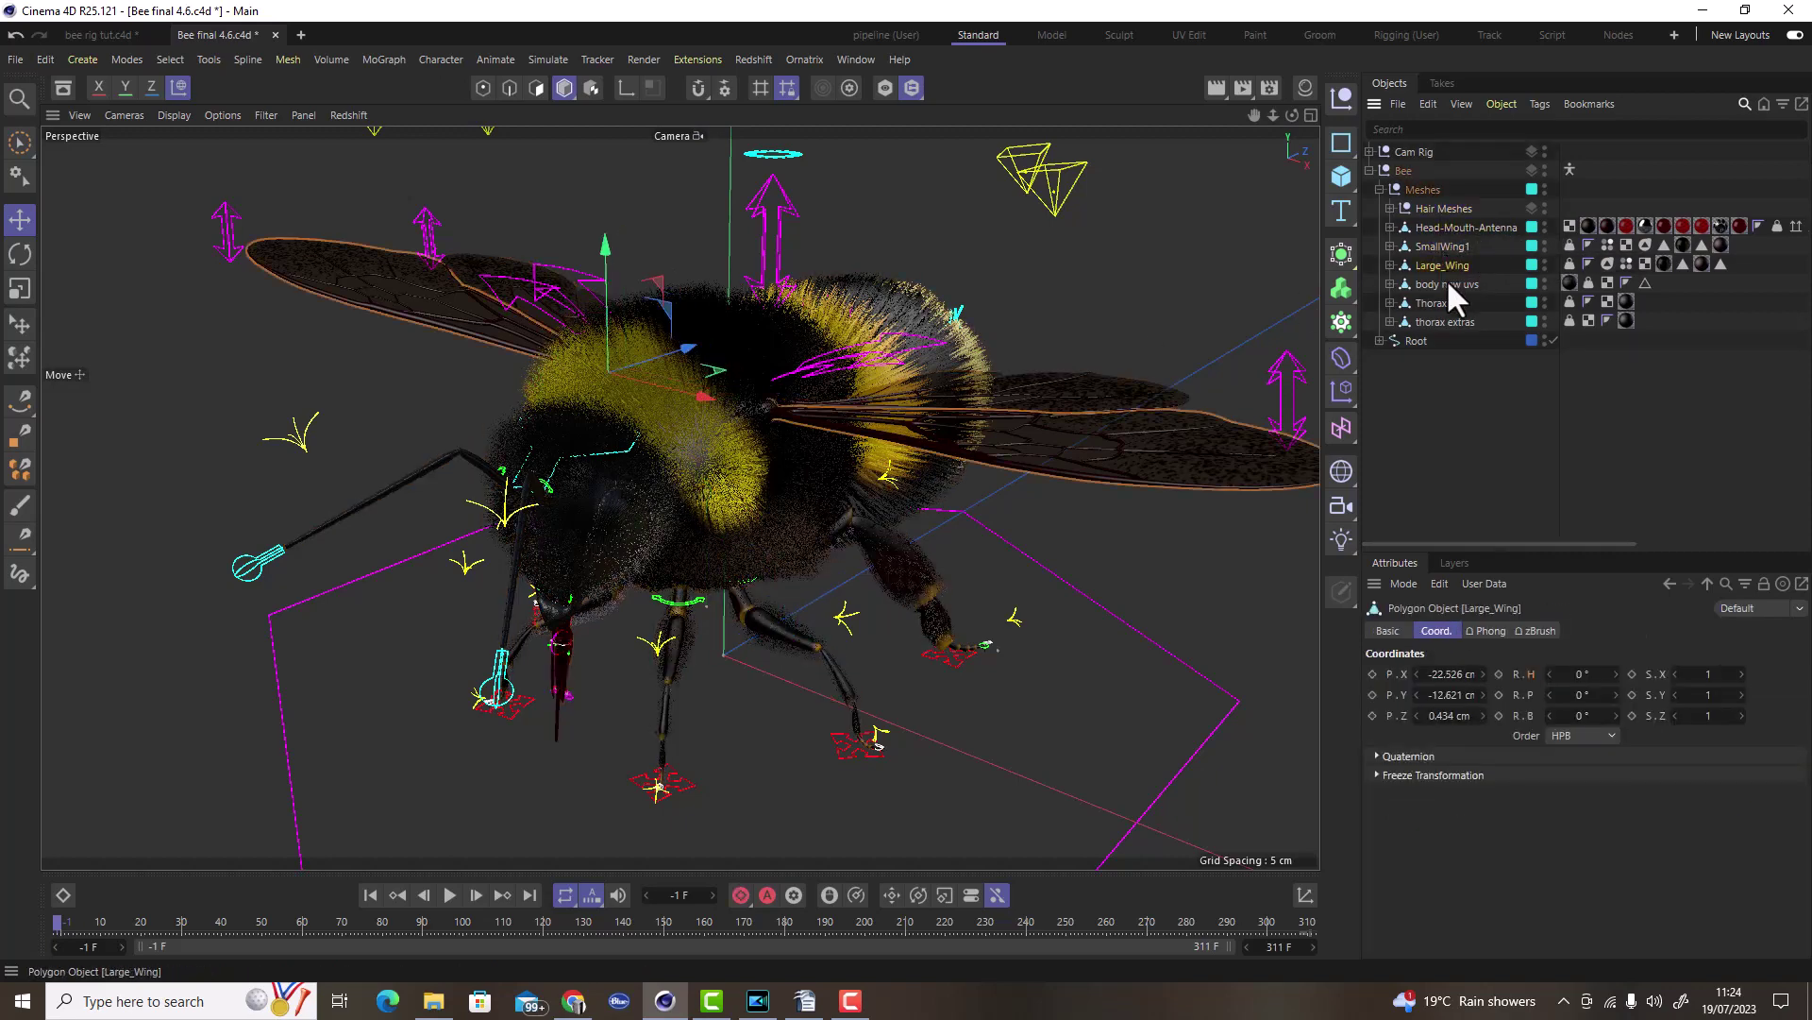
left_click(1436, 300)
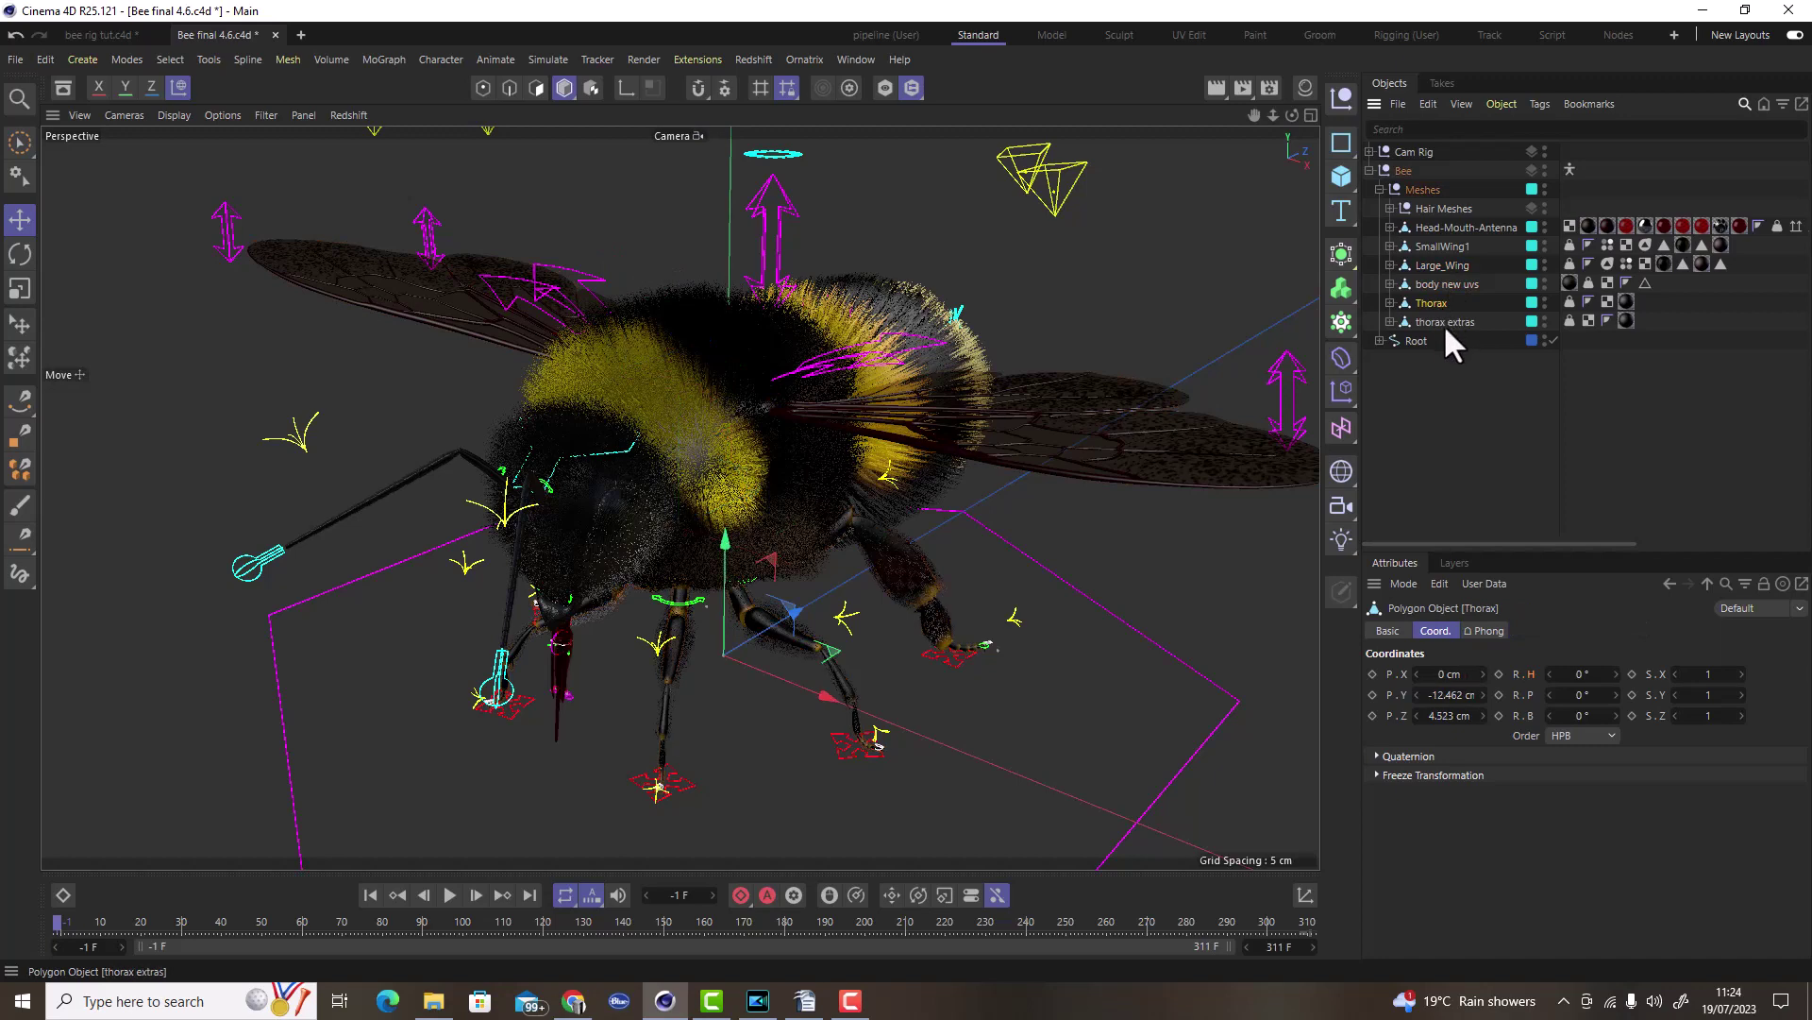
left_click(1438, 285)
left_click(1436, 263)
left_click(1435, 251)
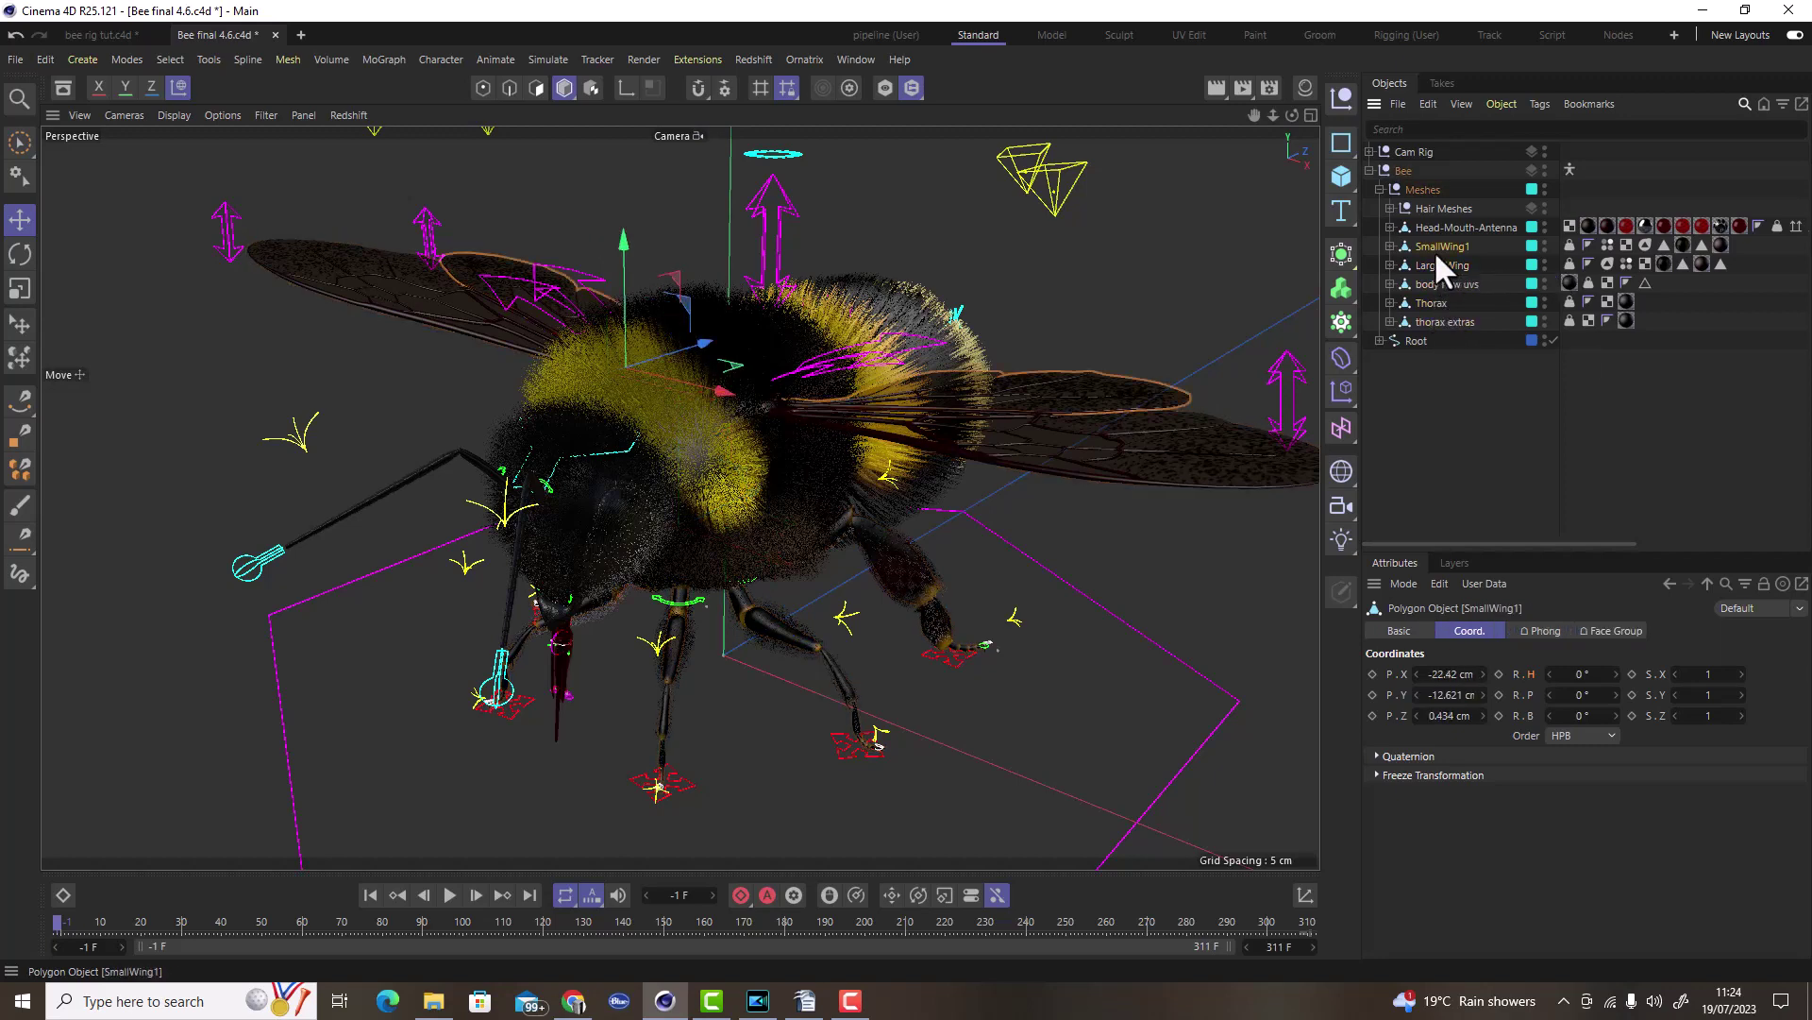
left_click(1433, 226)
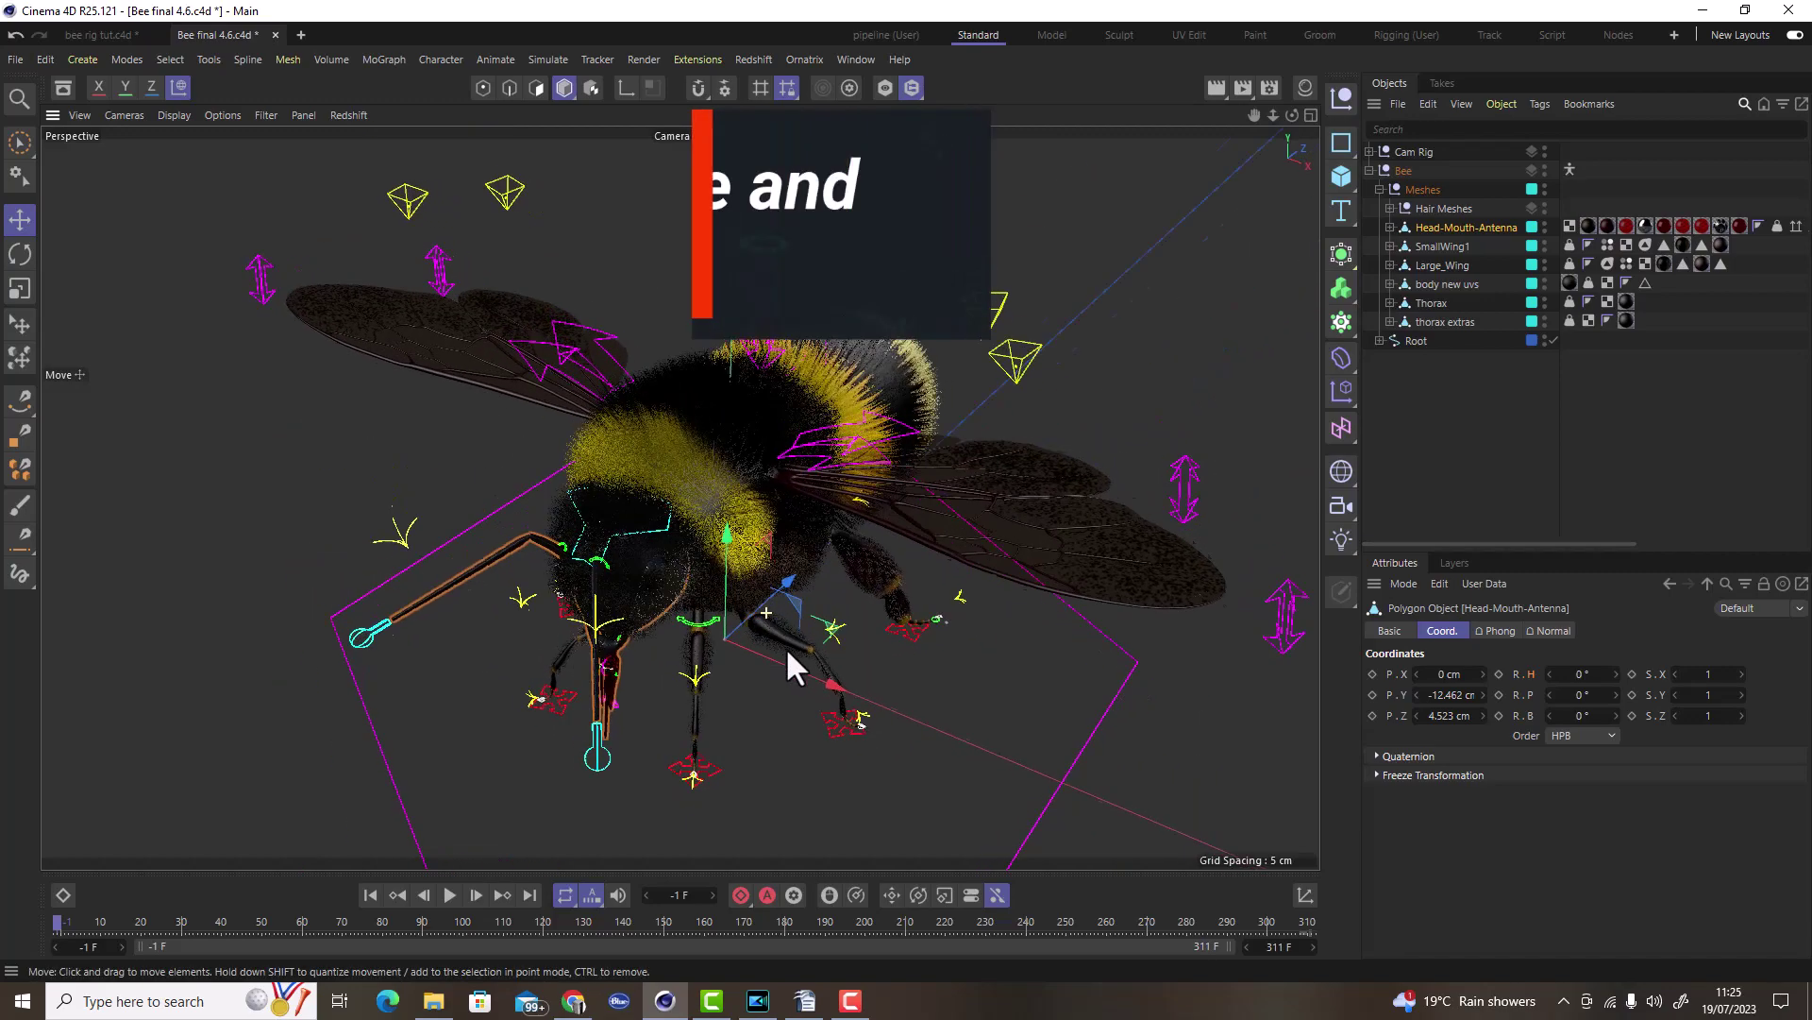
Examine the bee's scale and position relative to the world axes from several angles.
left_click_drag(785, 647, 719, 611, "alt")
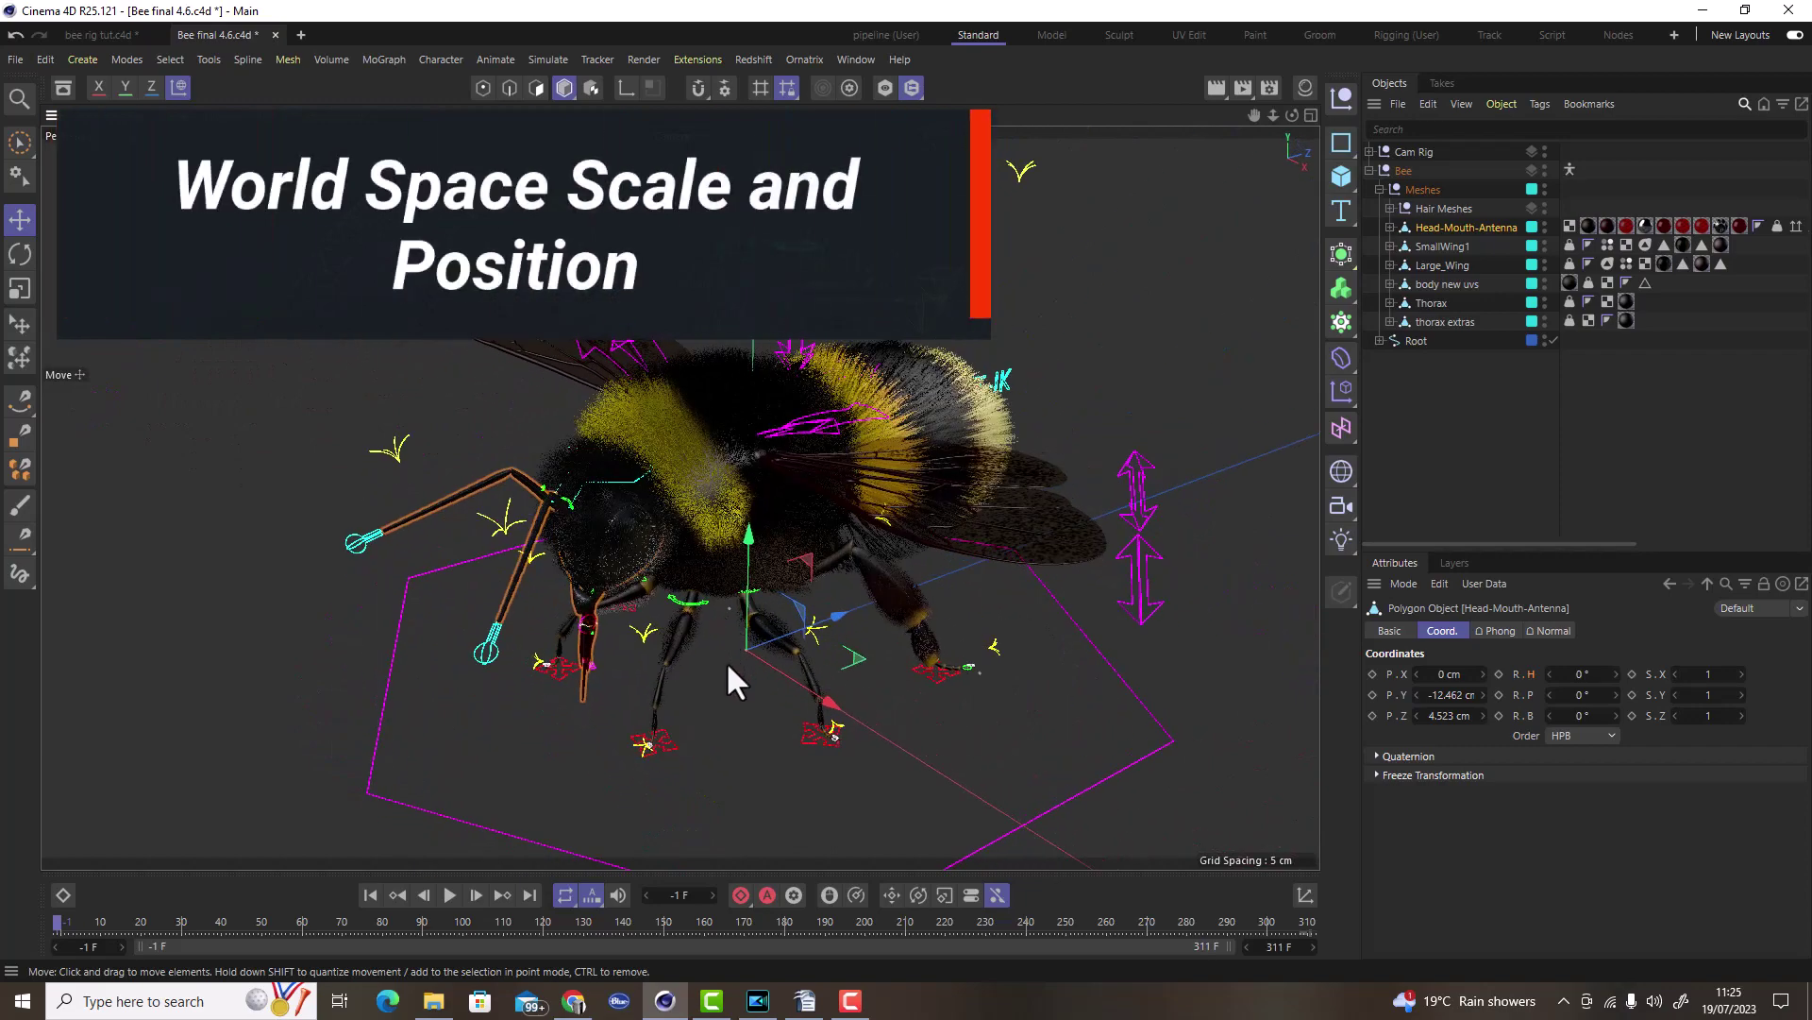
mouse_move(738, 659)
left_mouse_down("alt")
mouse_move(804, 655)
mouse_move(737, 657)
mouse_move(738, 638)
left_mouse_up("alt")
scroll(805, 655, "down", 3)
scroll(746, 376, "up", 3)
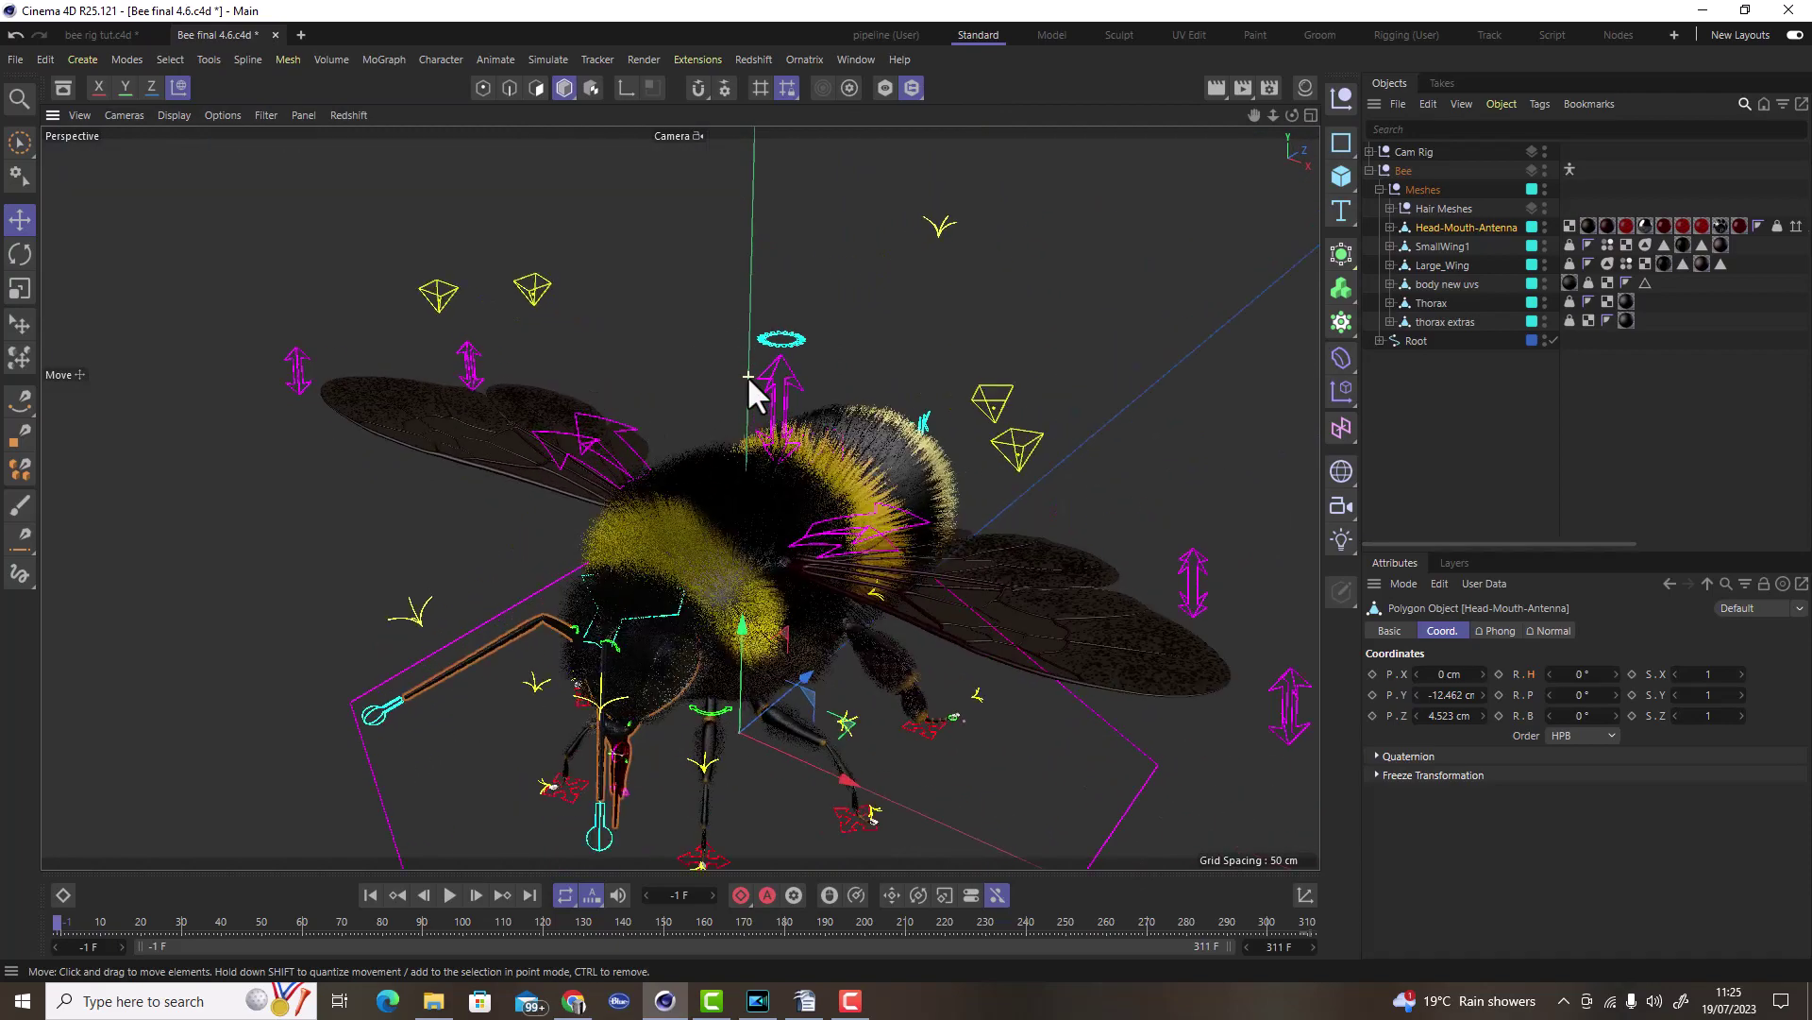
left_click_drag(750, 388, 793, 697, "alt")
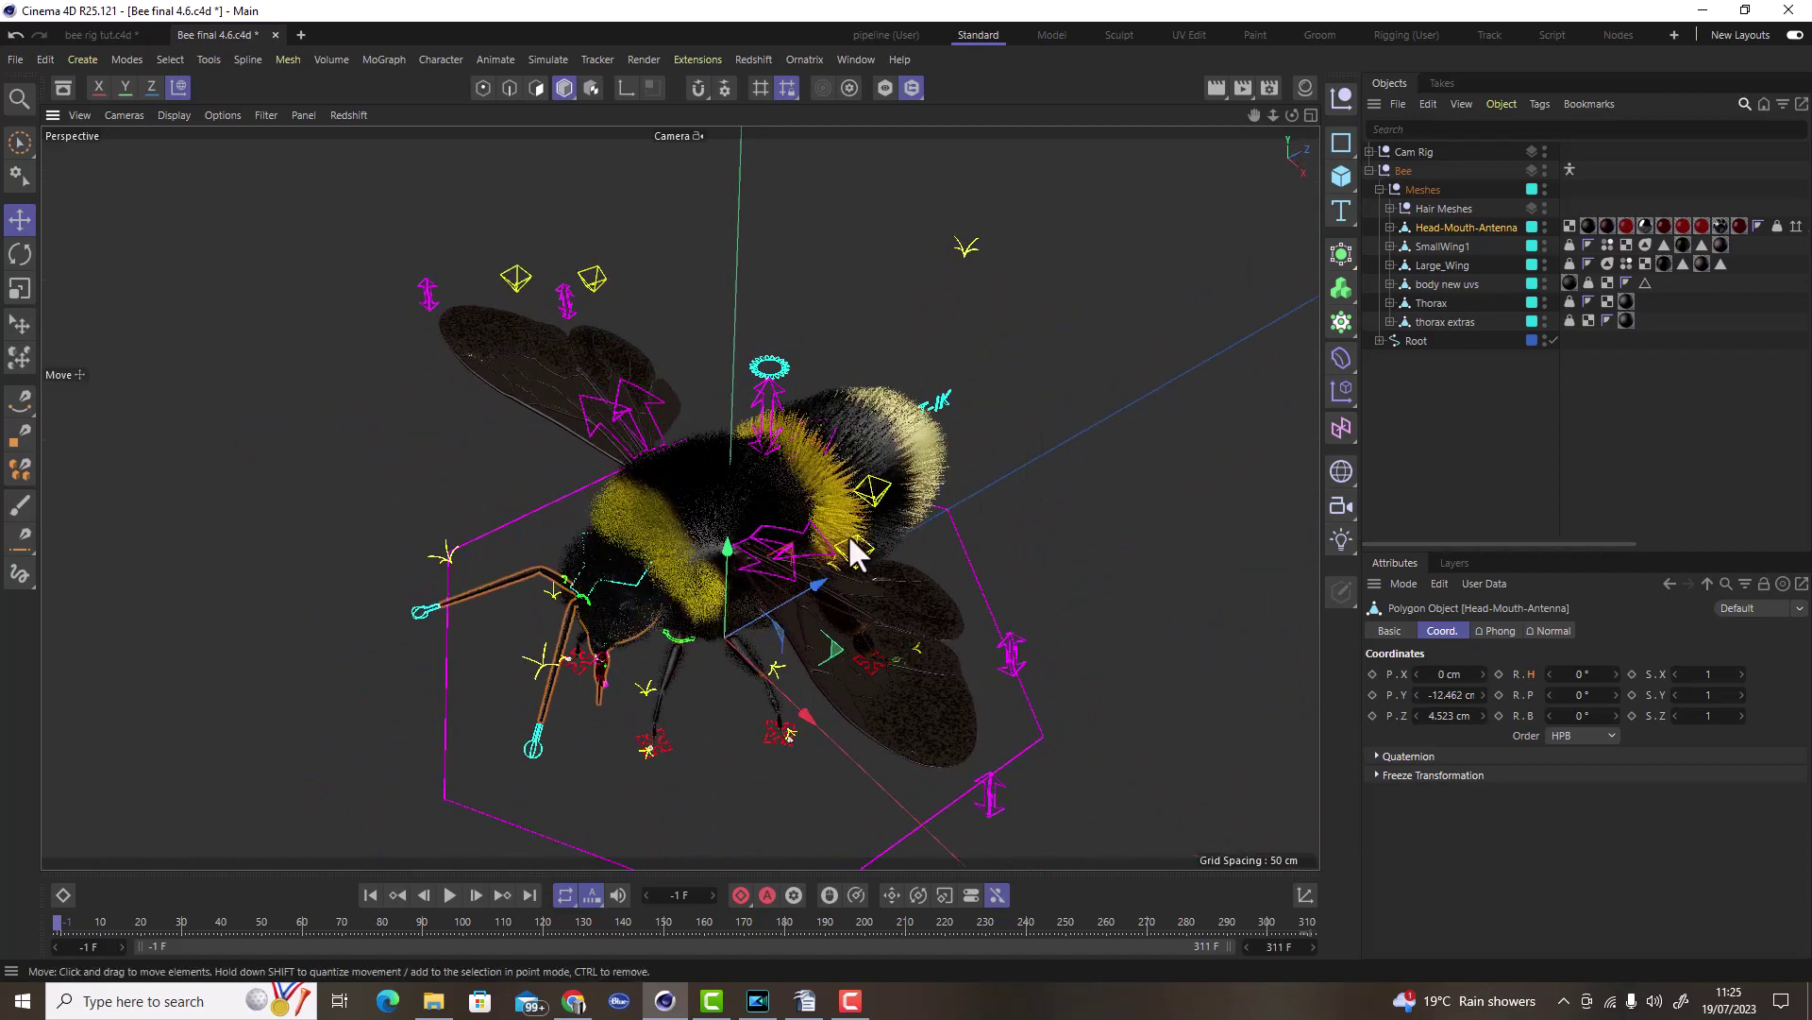
left_click_drag(856, 546, 665, 587, "alt")
scroll(668, 595, "up", 5)
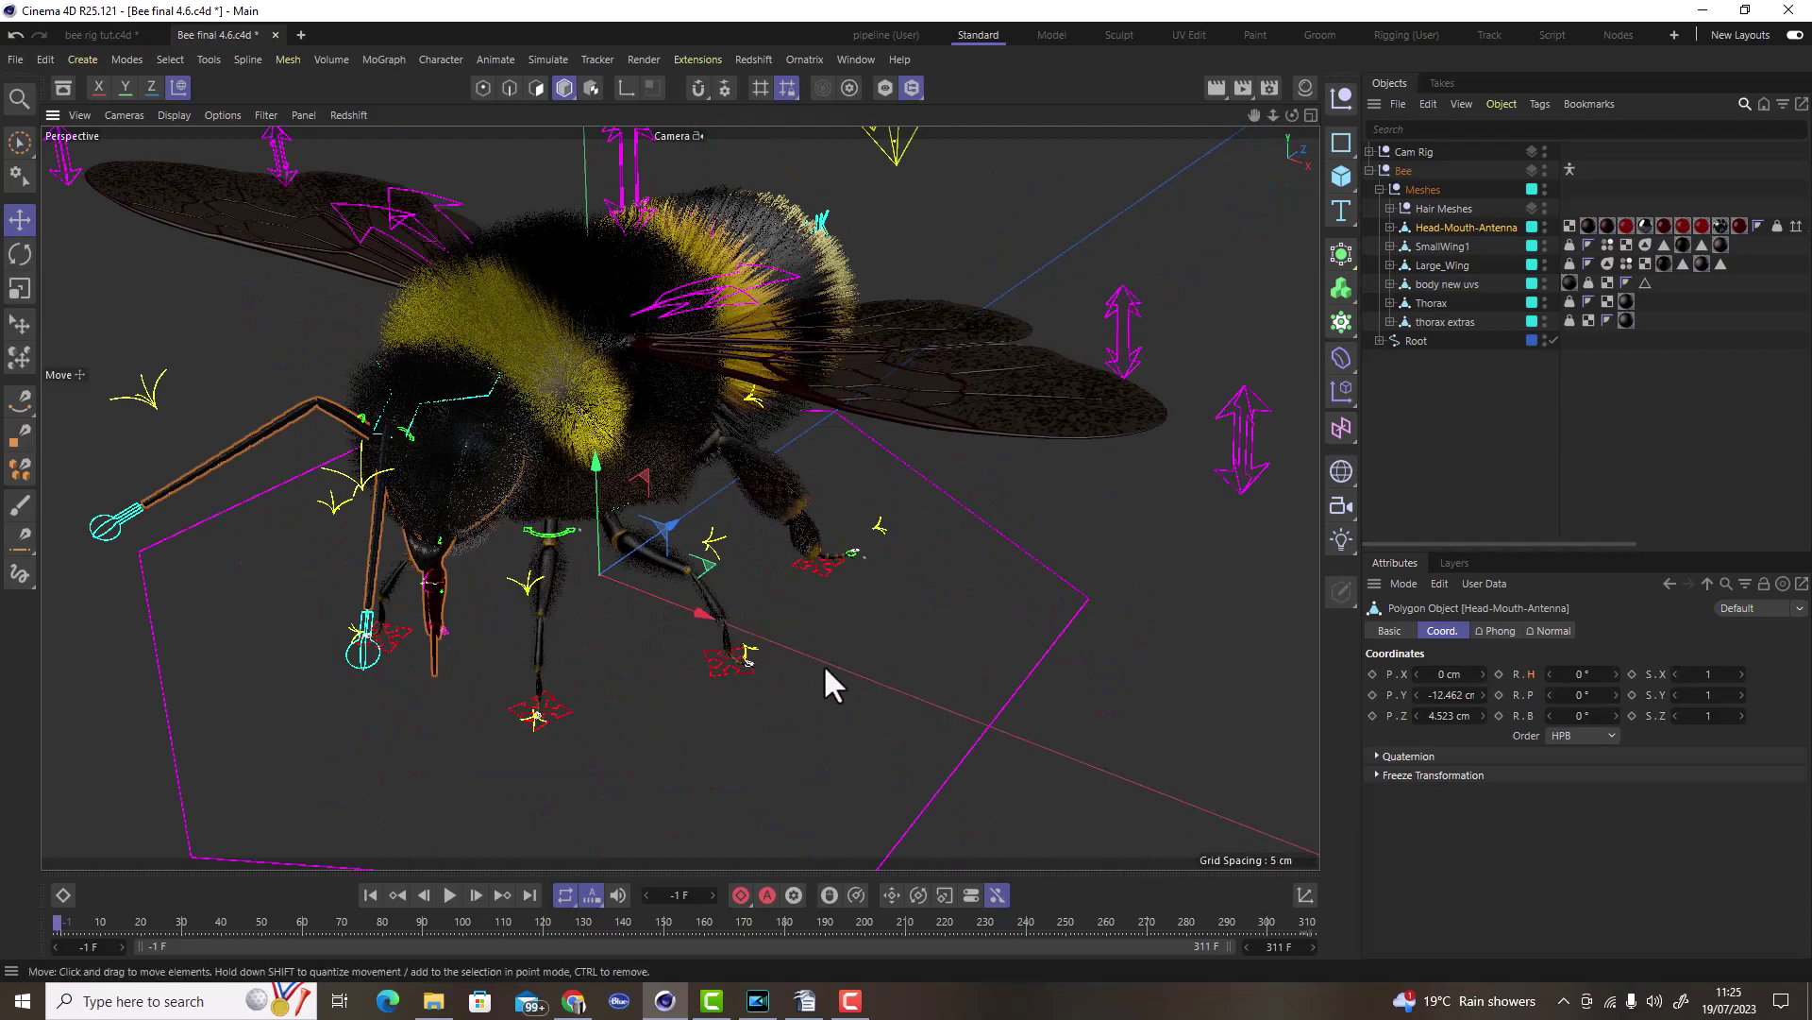
left_click_drag(869, 661, 504, 650, "alt")
scroll(783, 614, "down", 5)
left_click_drag(784, 615, 670, 670, "alt")
scroll(622, 688, "up", 3)
middle_click_drag(594, 645, 627, 557, "alt")
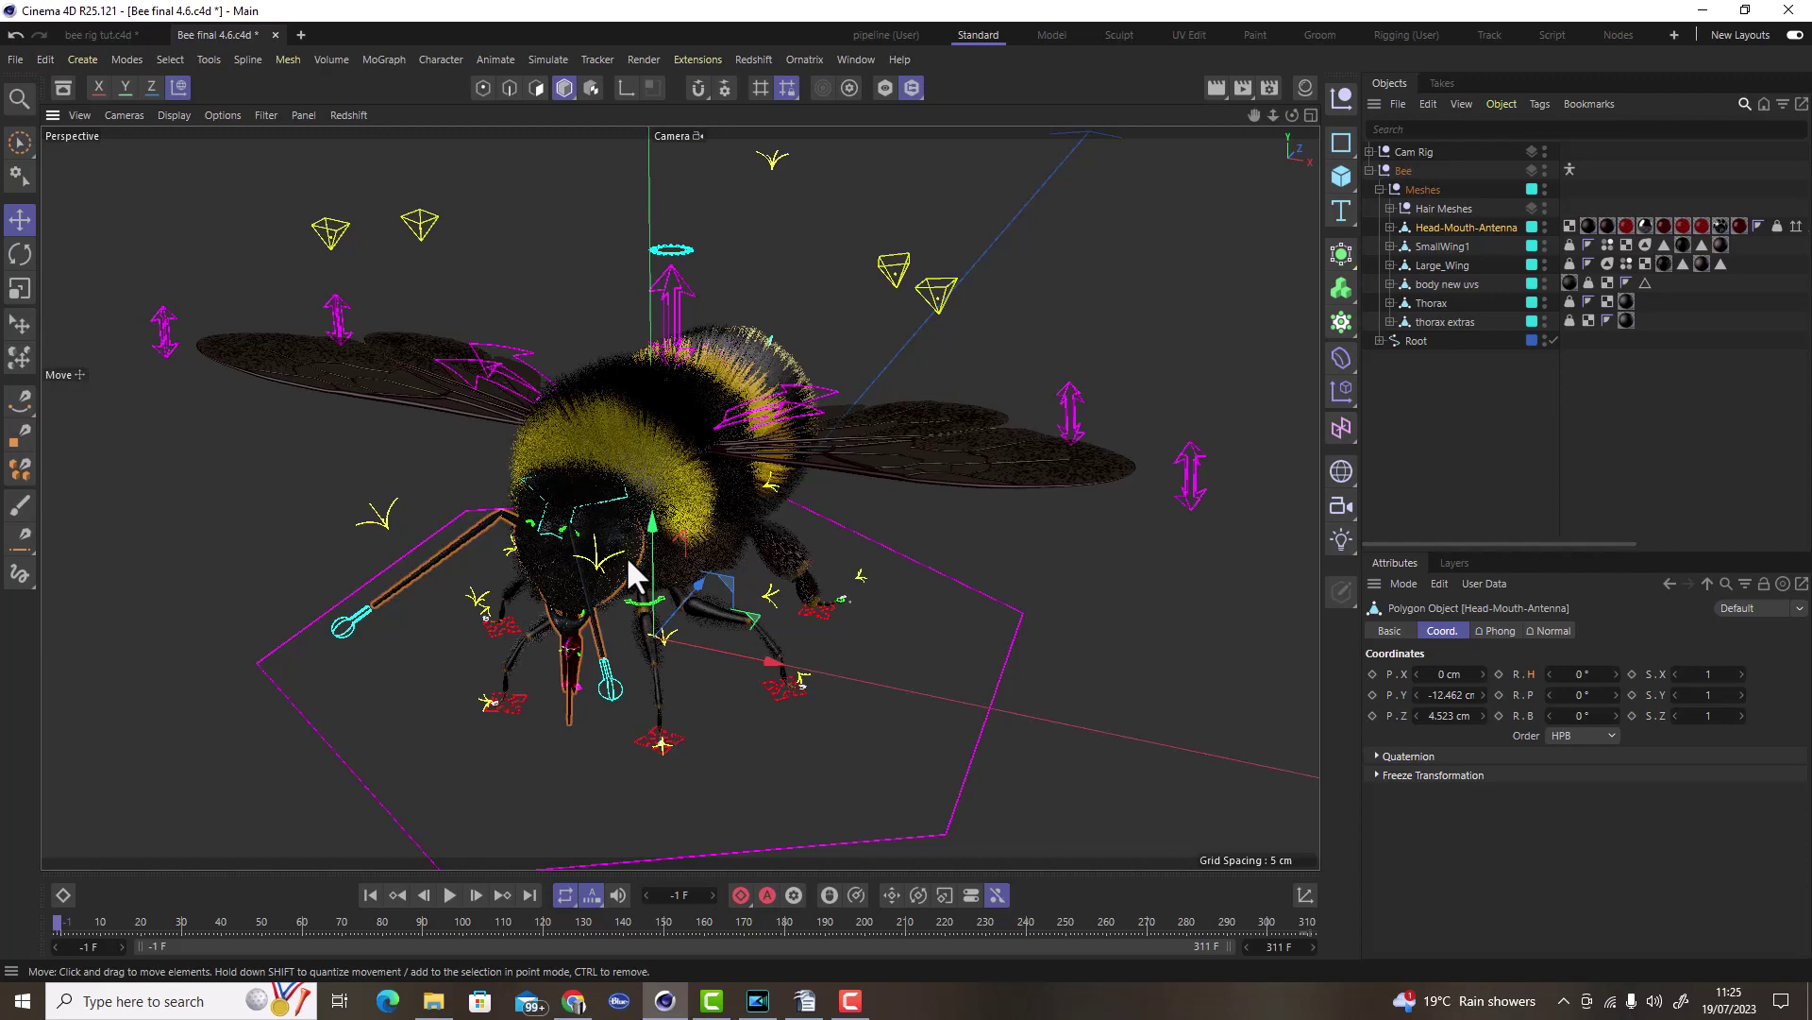
scroll(628, 557, "down", 1)
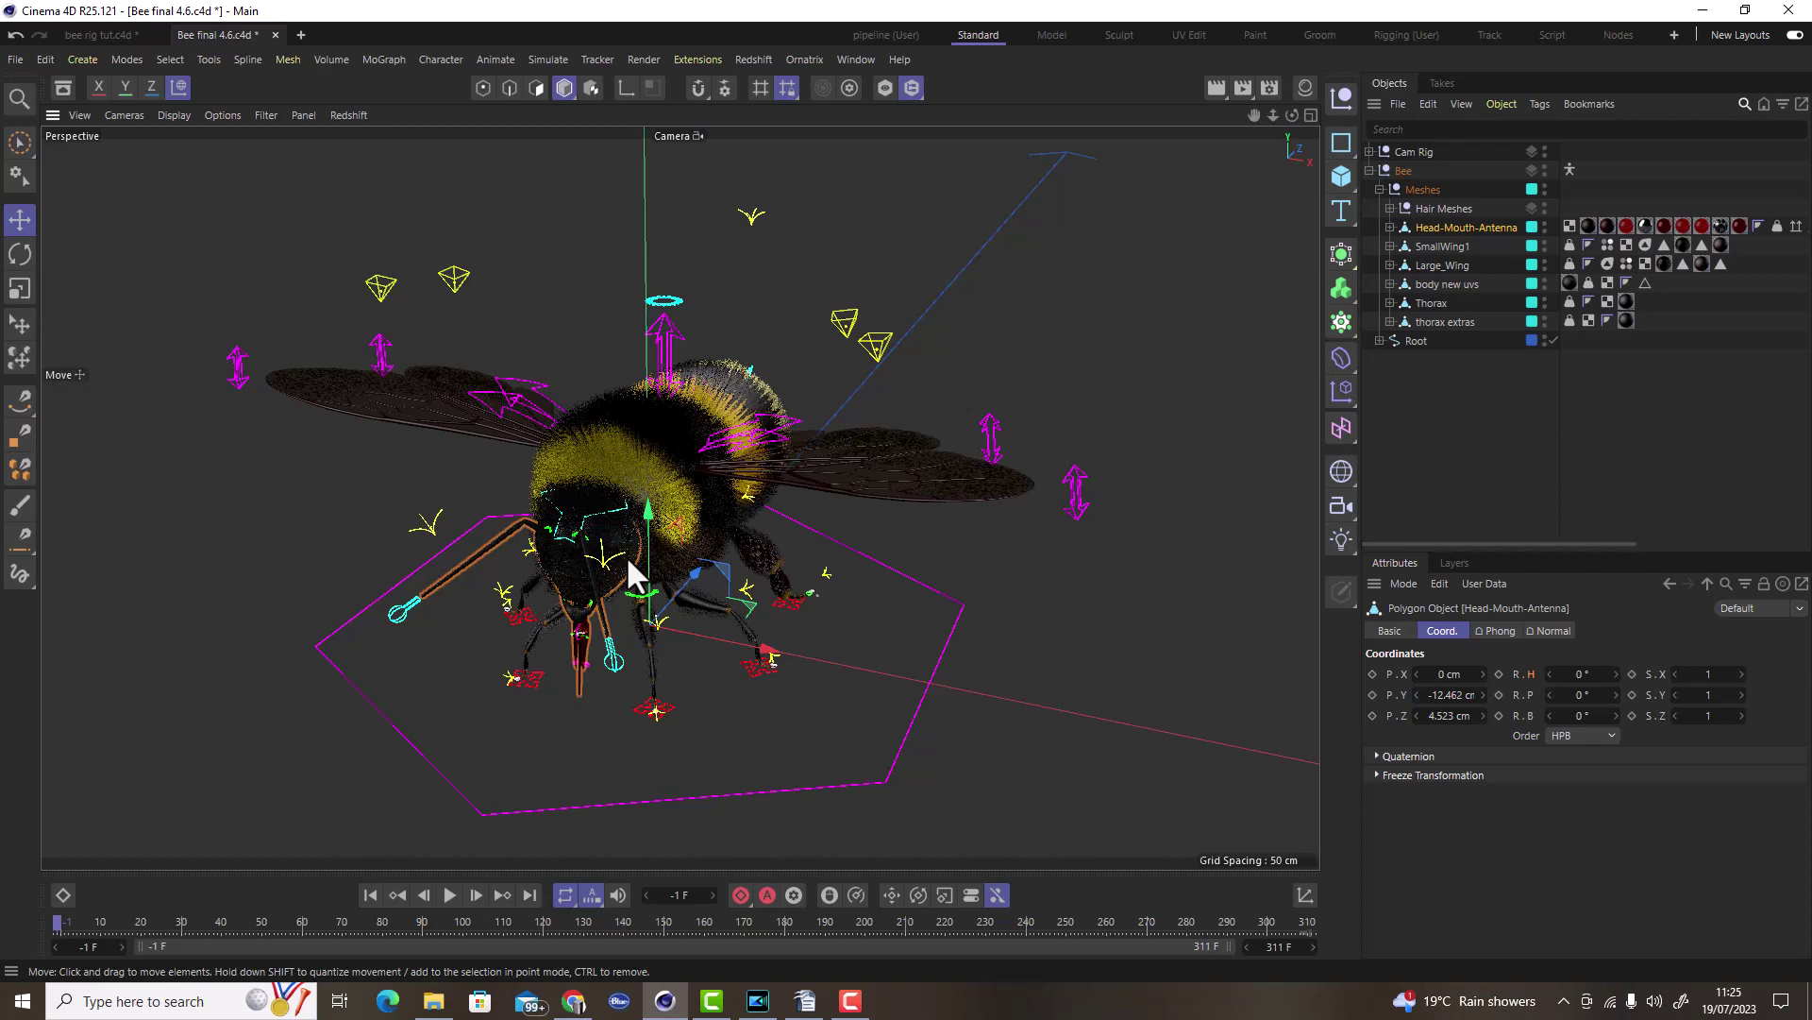
Examine the bee's natural pose from directly above and from the side, including the spread of wings and antennae.
left_click_drag(626, 555, 734, 740, "alt")
left_click_drag(601, 568, 705, 618, "alt")
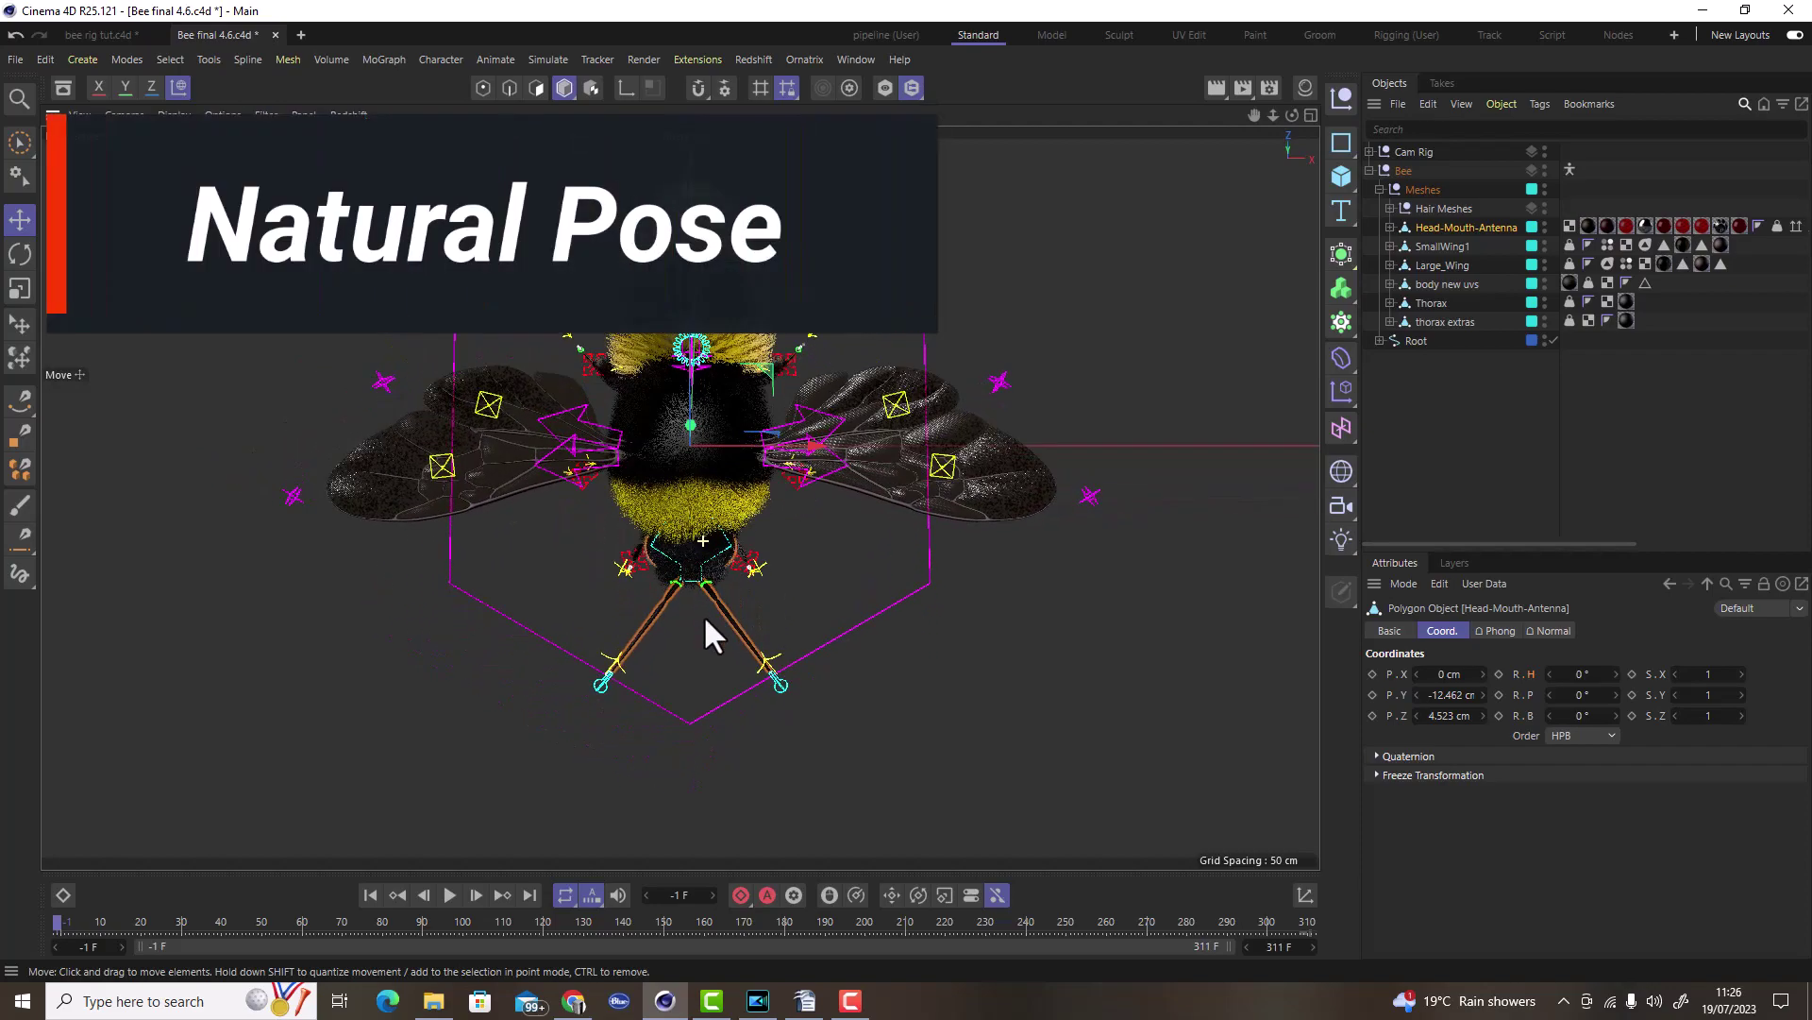
scroll(675, 562, "up", 5)
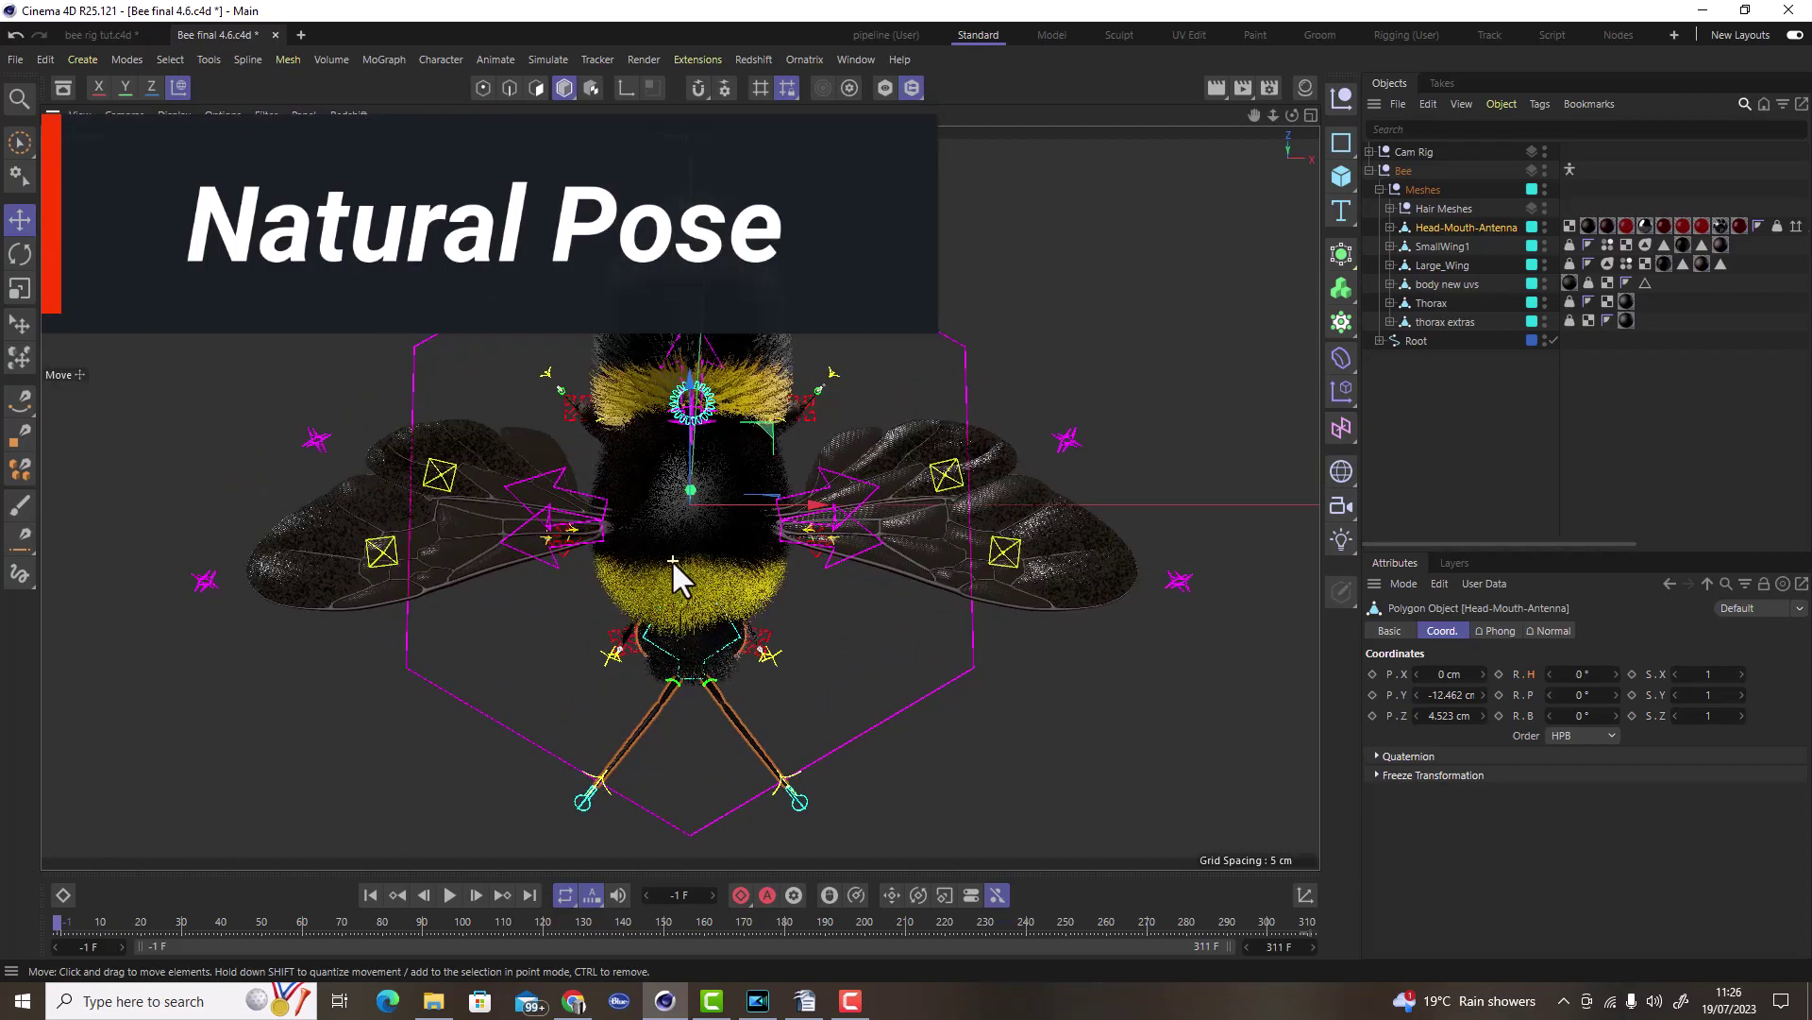
scroll(672, 559, "up", 2)
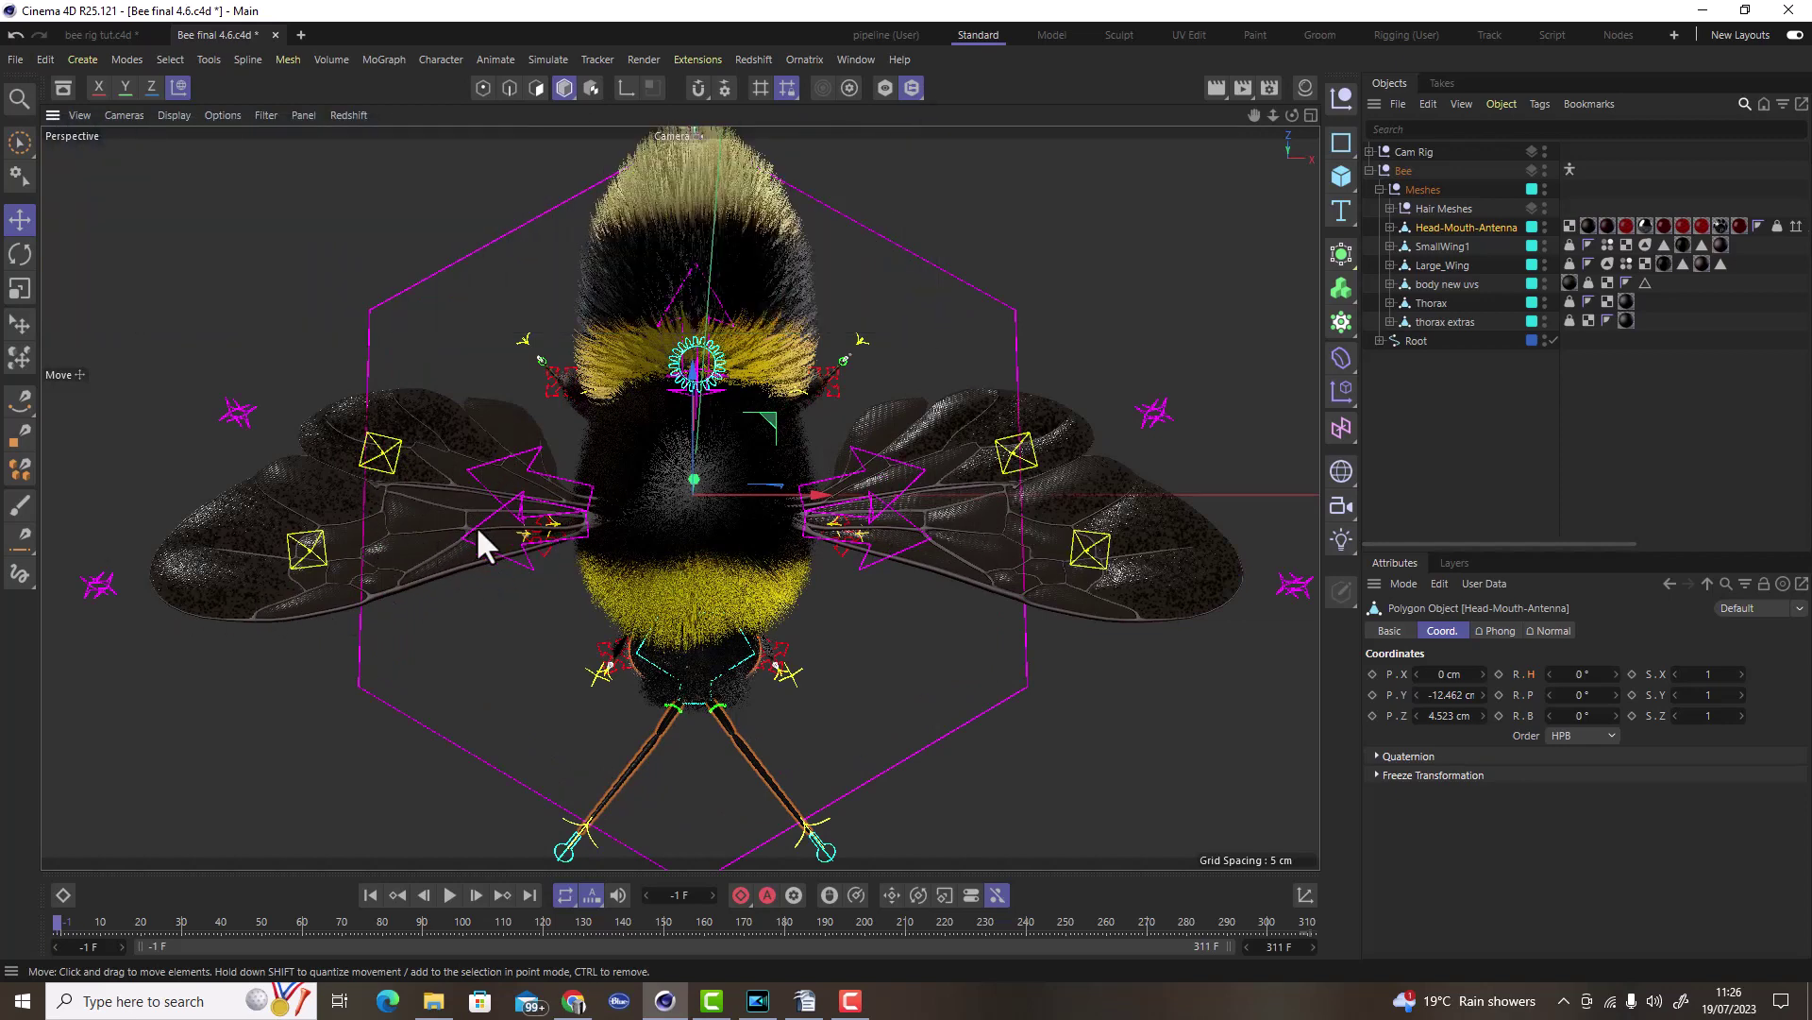
scroll(740, 528, "down", 4)
left_click_drag(729, 536, 972, 331, "alt")
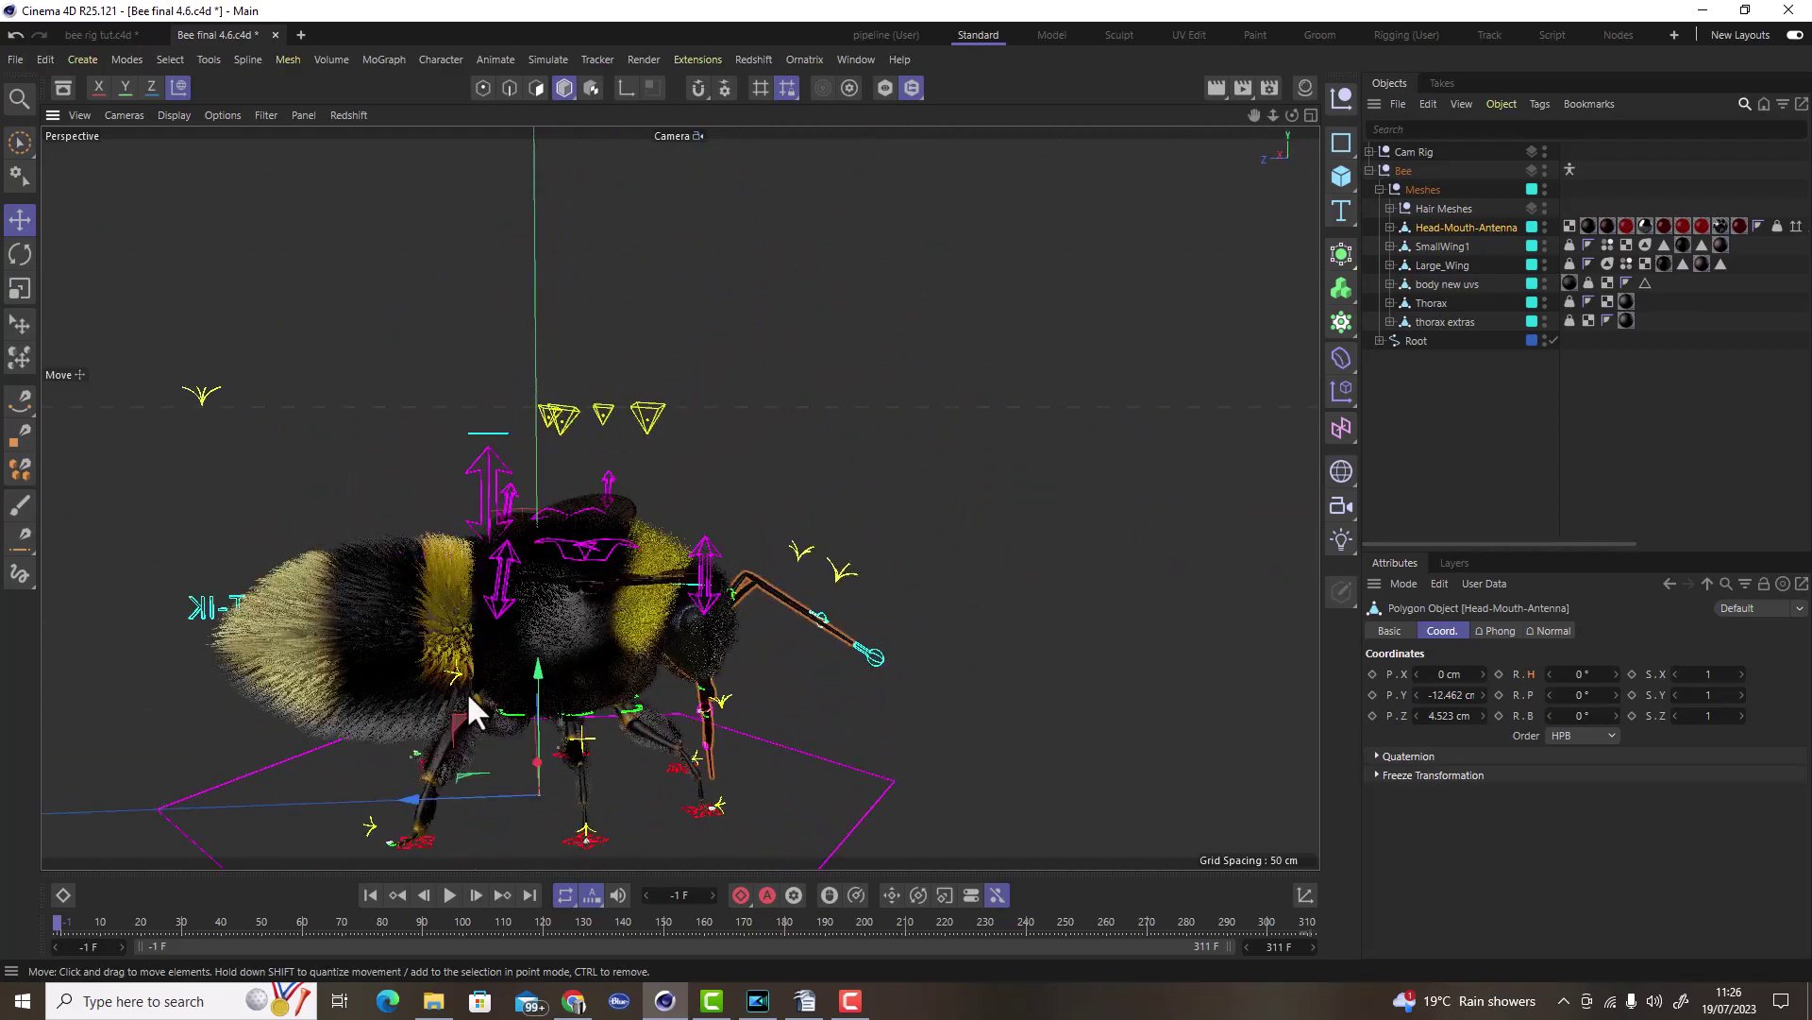
scroll(345, 693, "up", 6)
middle_click_drag(614, 563, 621, 534, "alt")
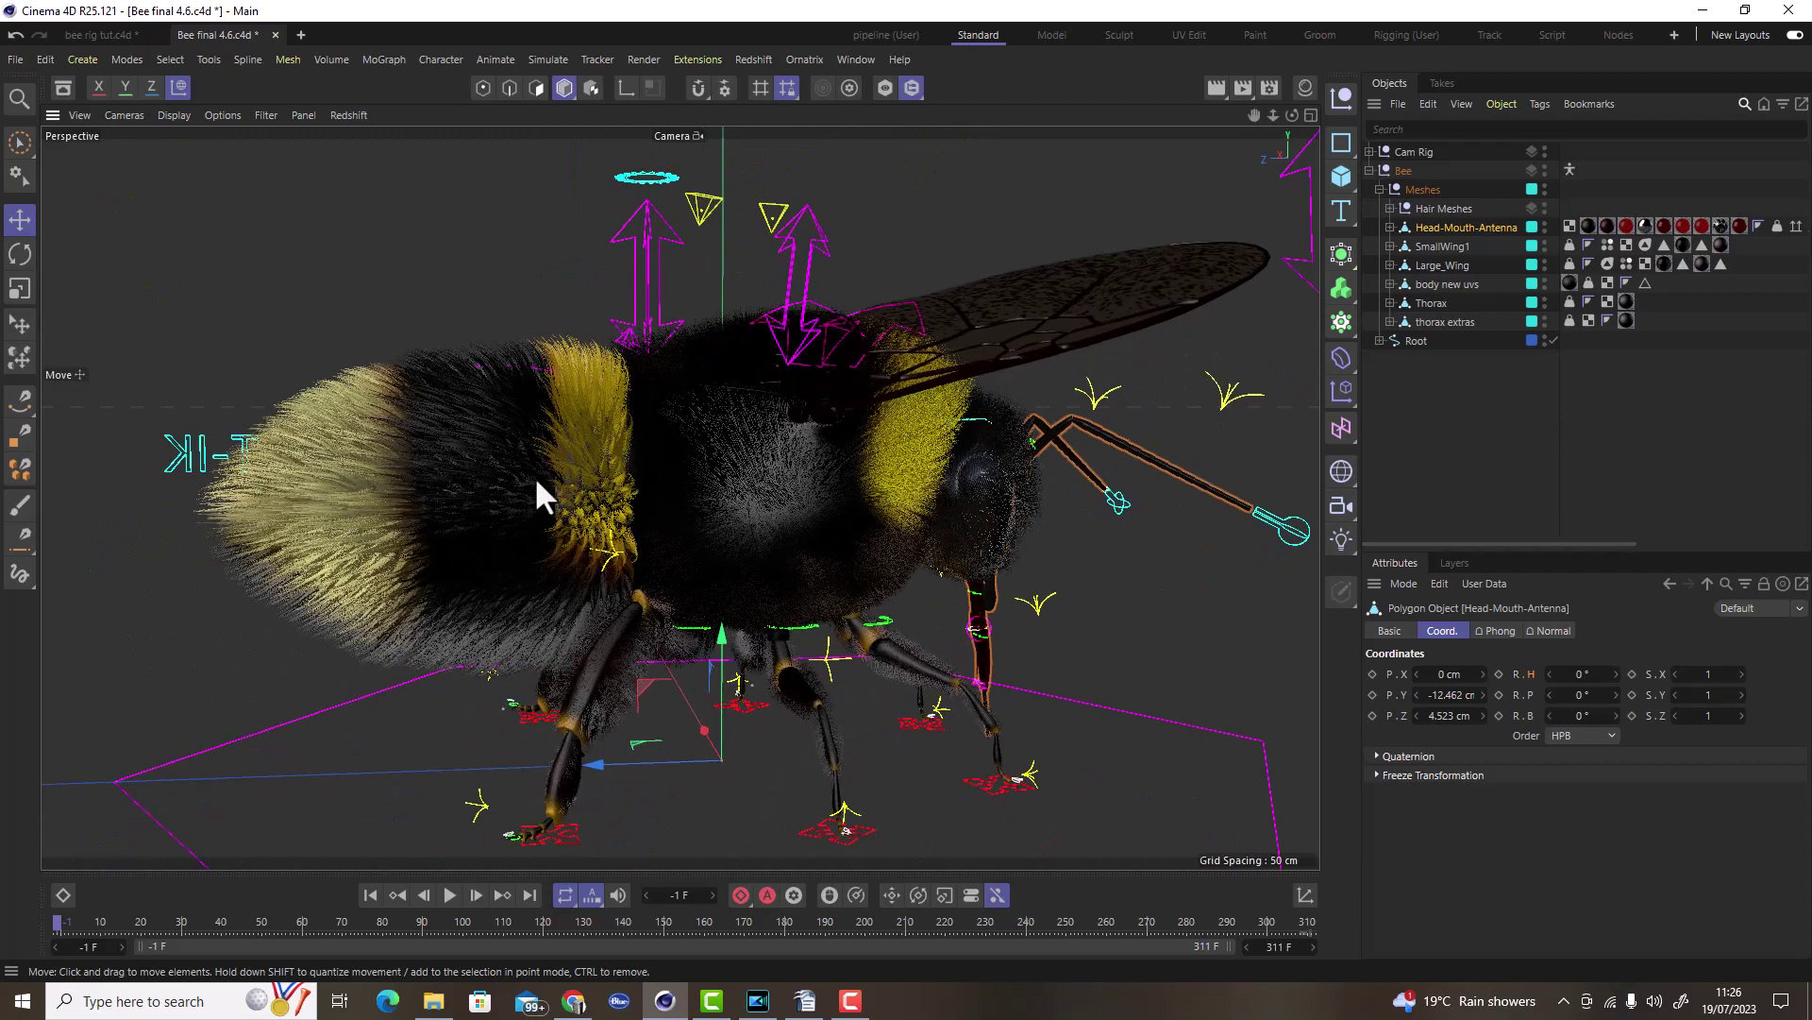
Examine the bend of the bee's leg joints up close on both sides of the body.
left_click_drag(452, 480, 541, 517, "alt")
left_click_drag(812, 554, 734, 575, "alt")
scroll(868, 666, "up", 5)
scroll(863, 674, "up", 6)
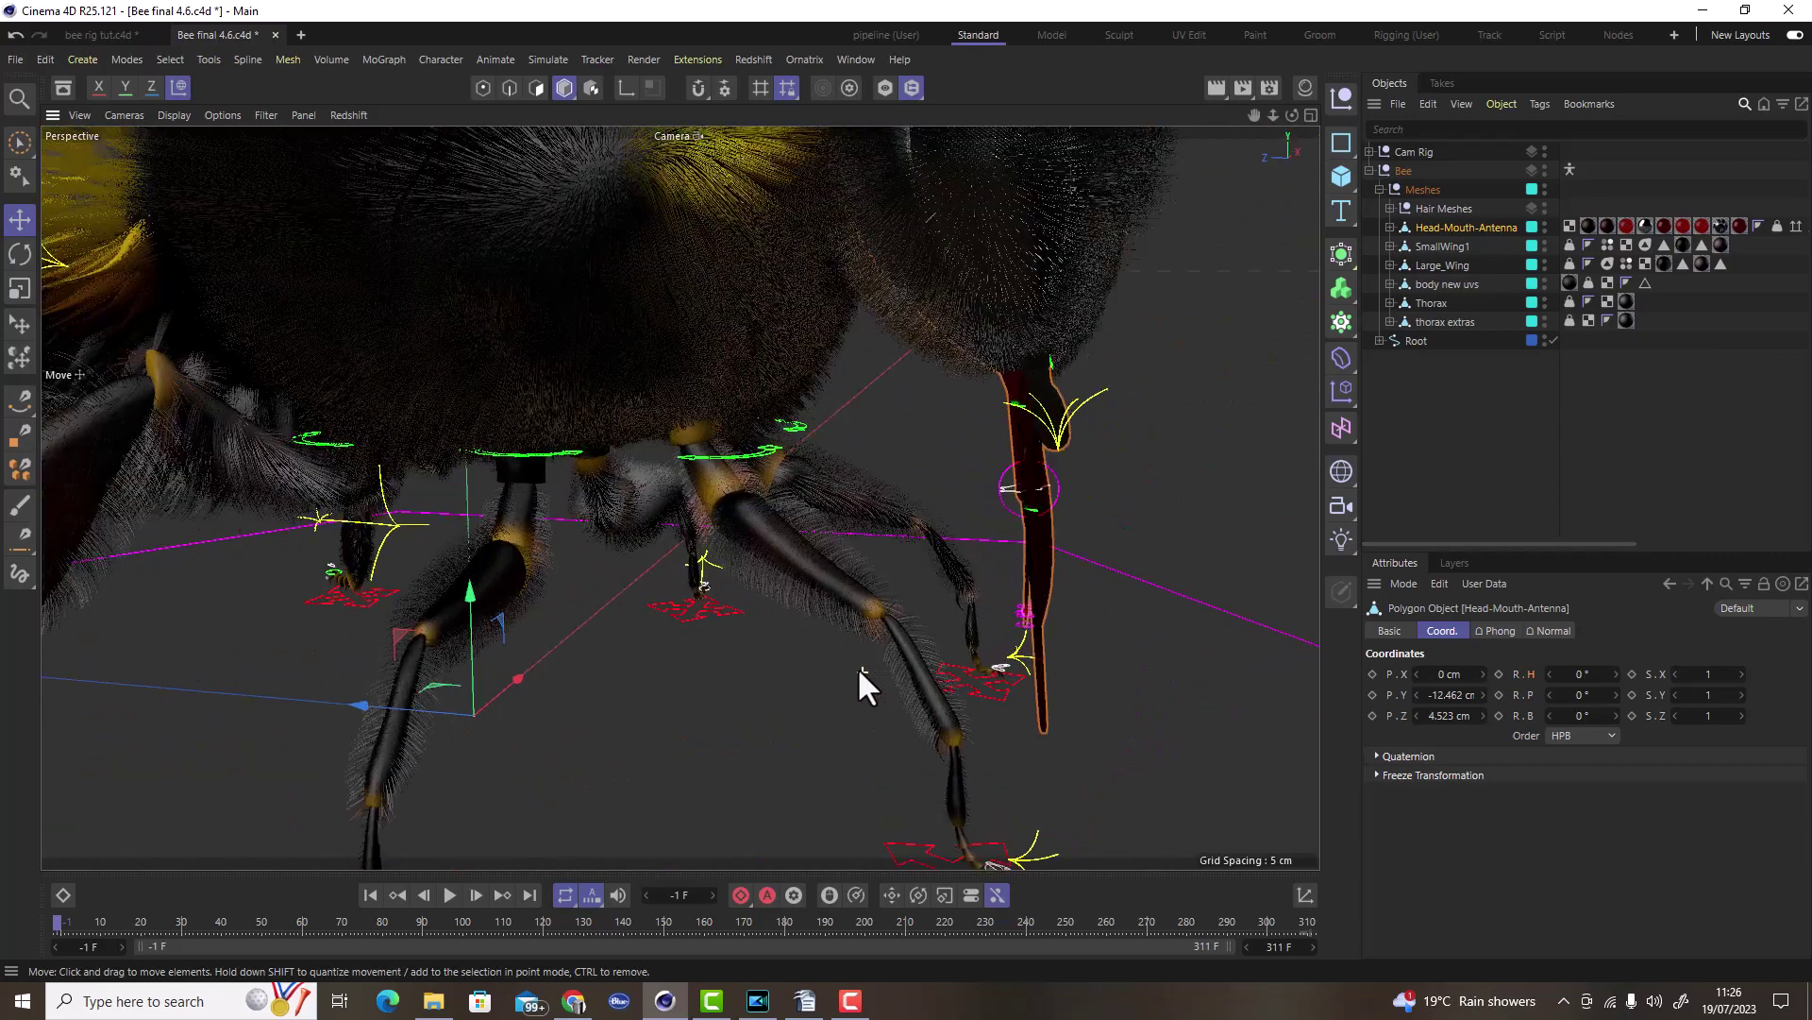
scroll(929, 648, "up", 3)
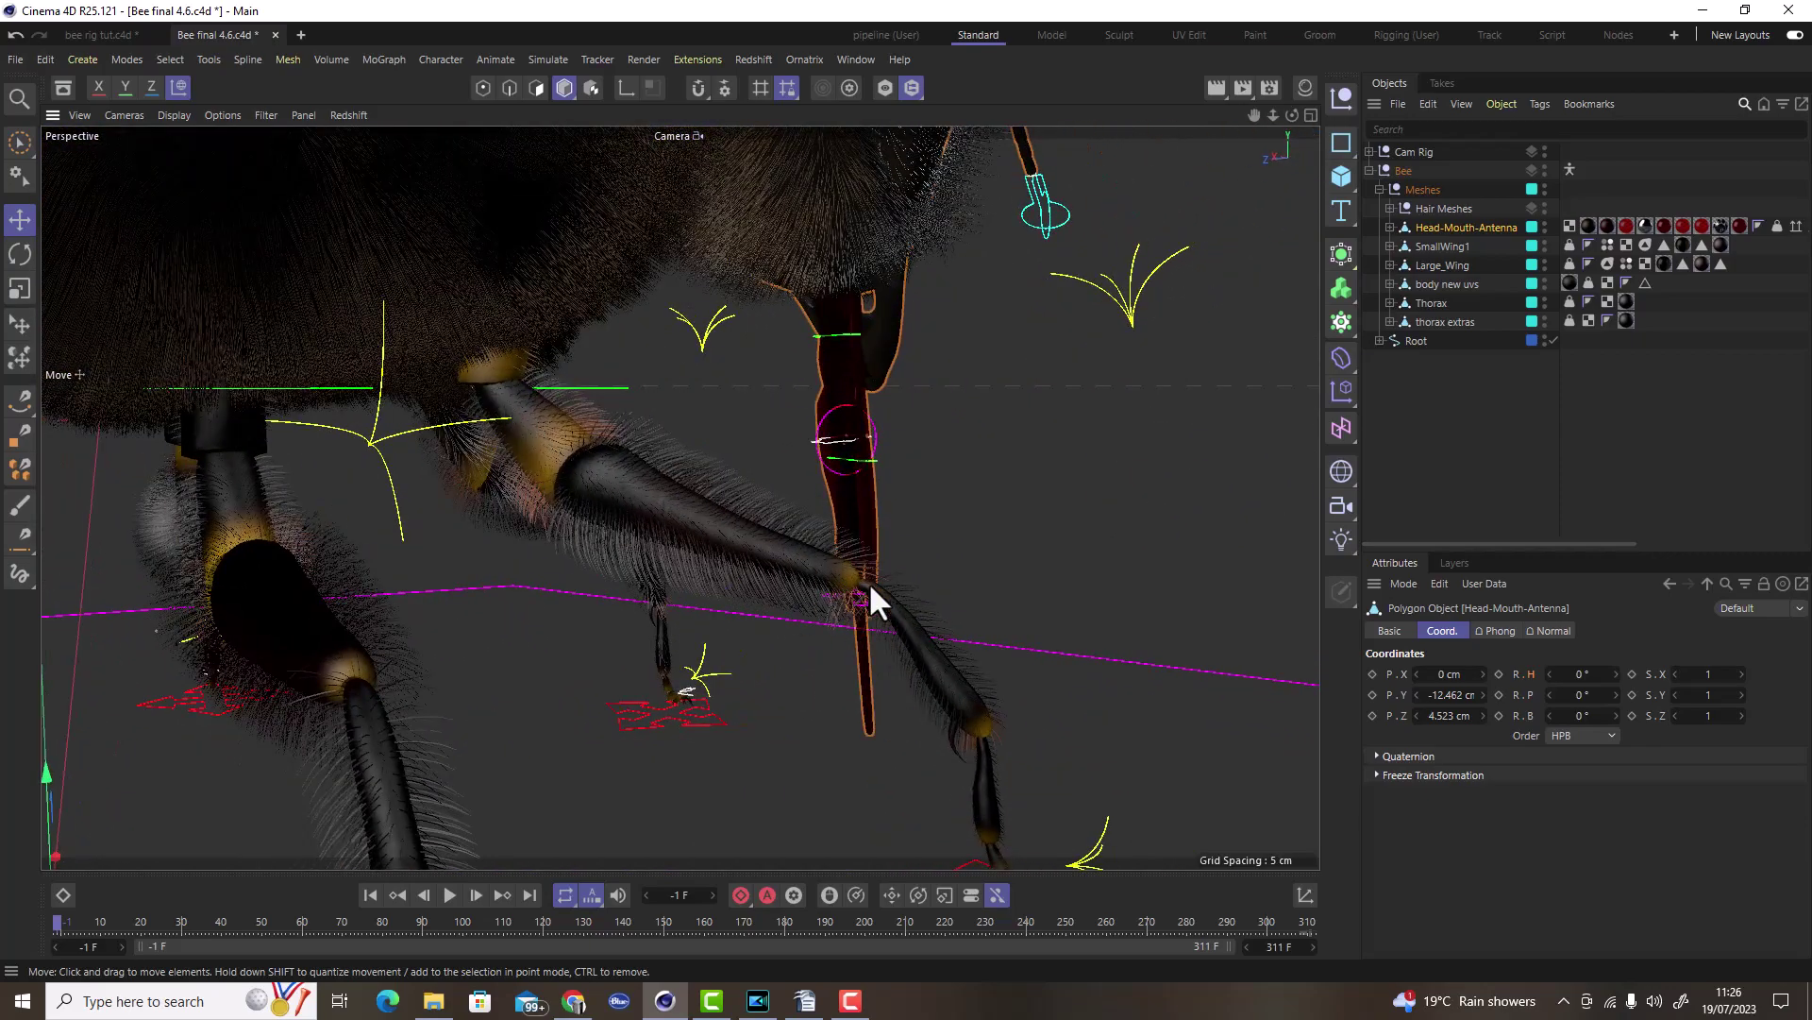
left_click_drag(984, 795, 522, 576, "alt")
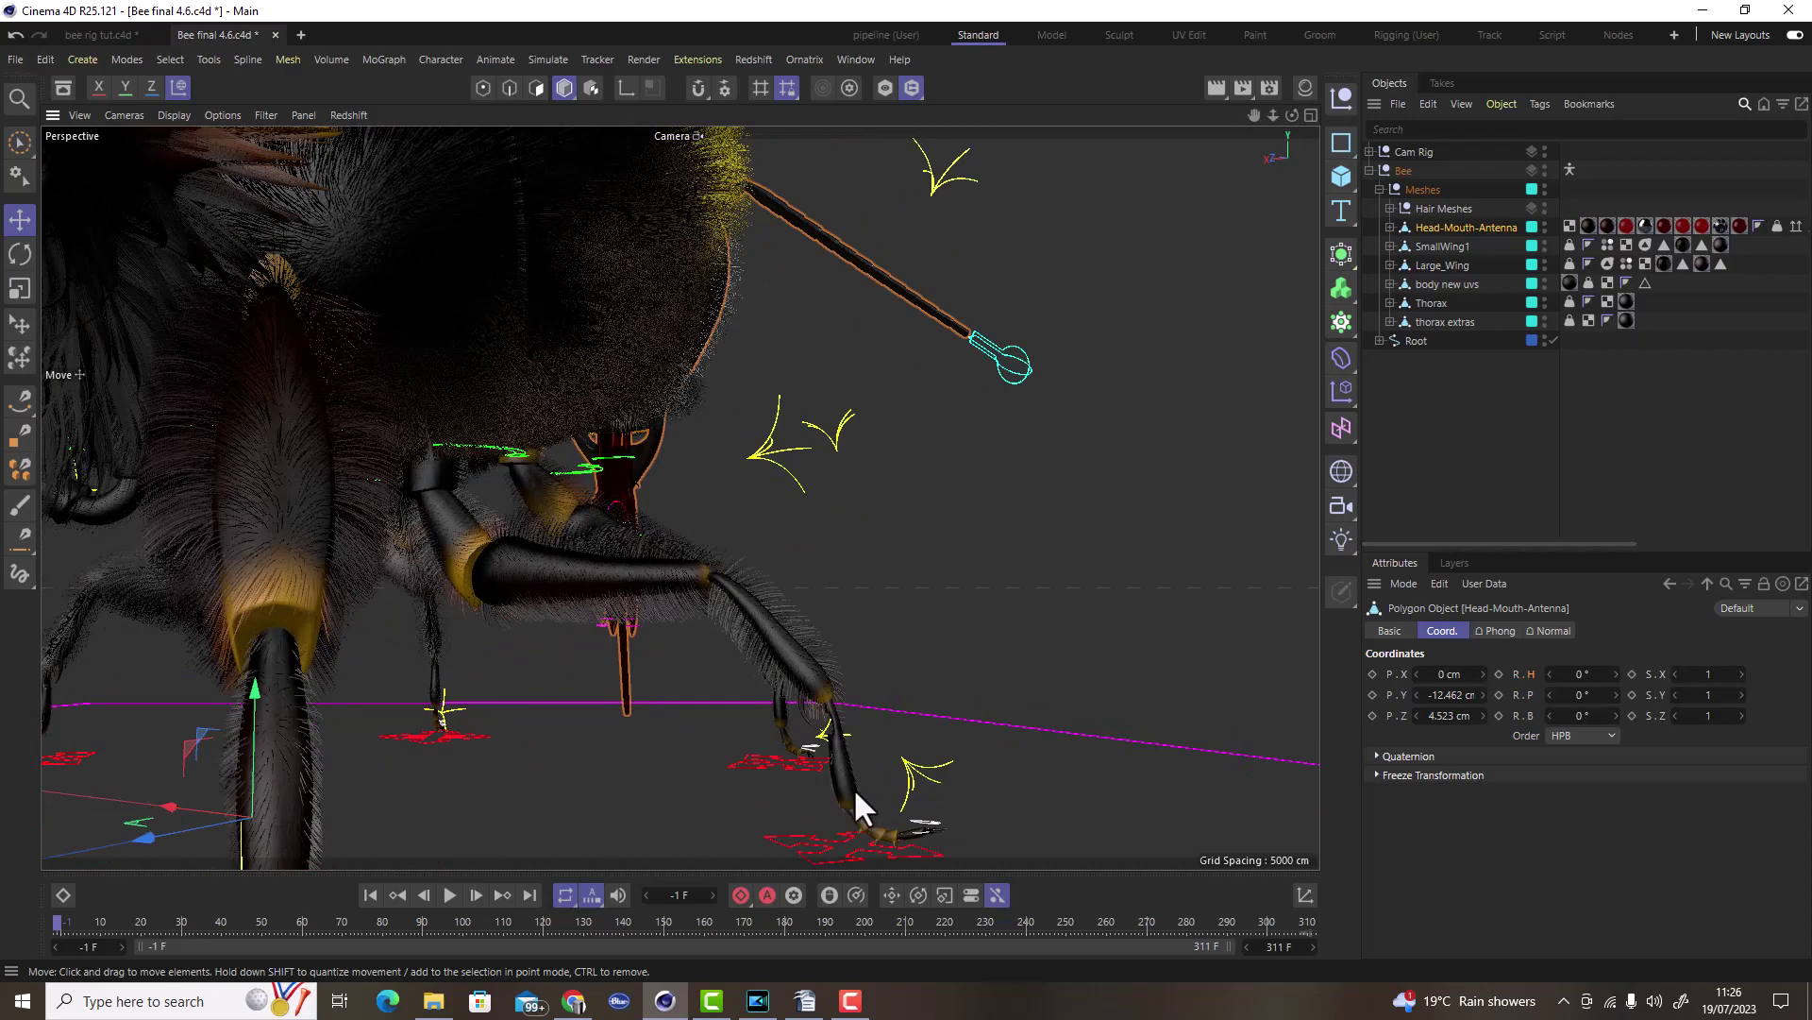
left_click_drag(765, 639, 416, 678, "alt")
left_click_drag(846, 661, 615, 601, "alt")
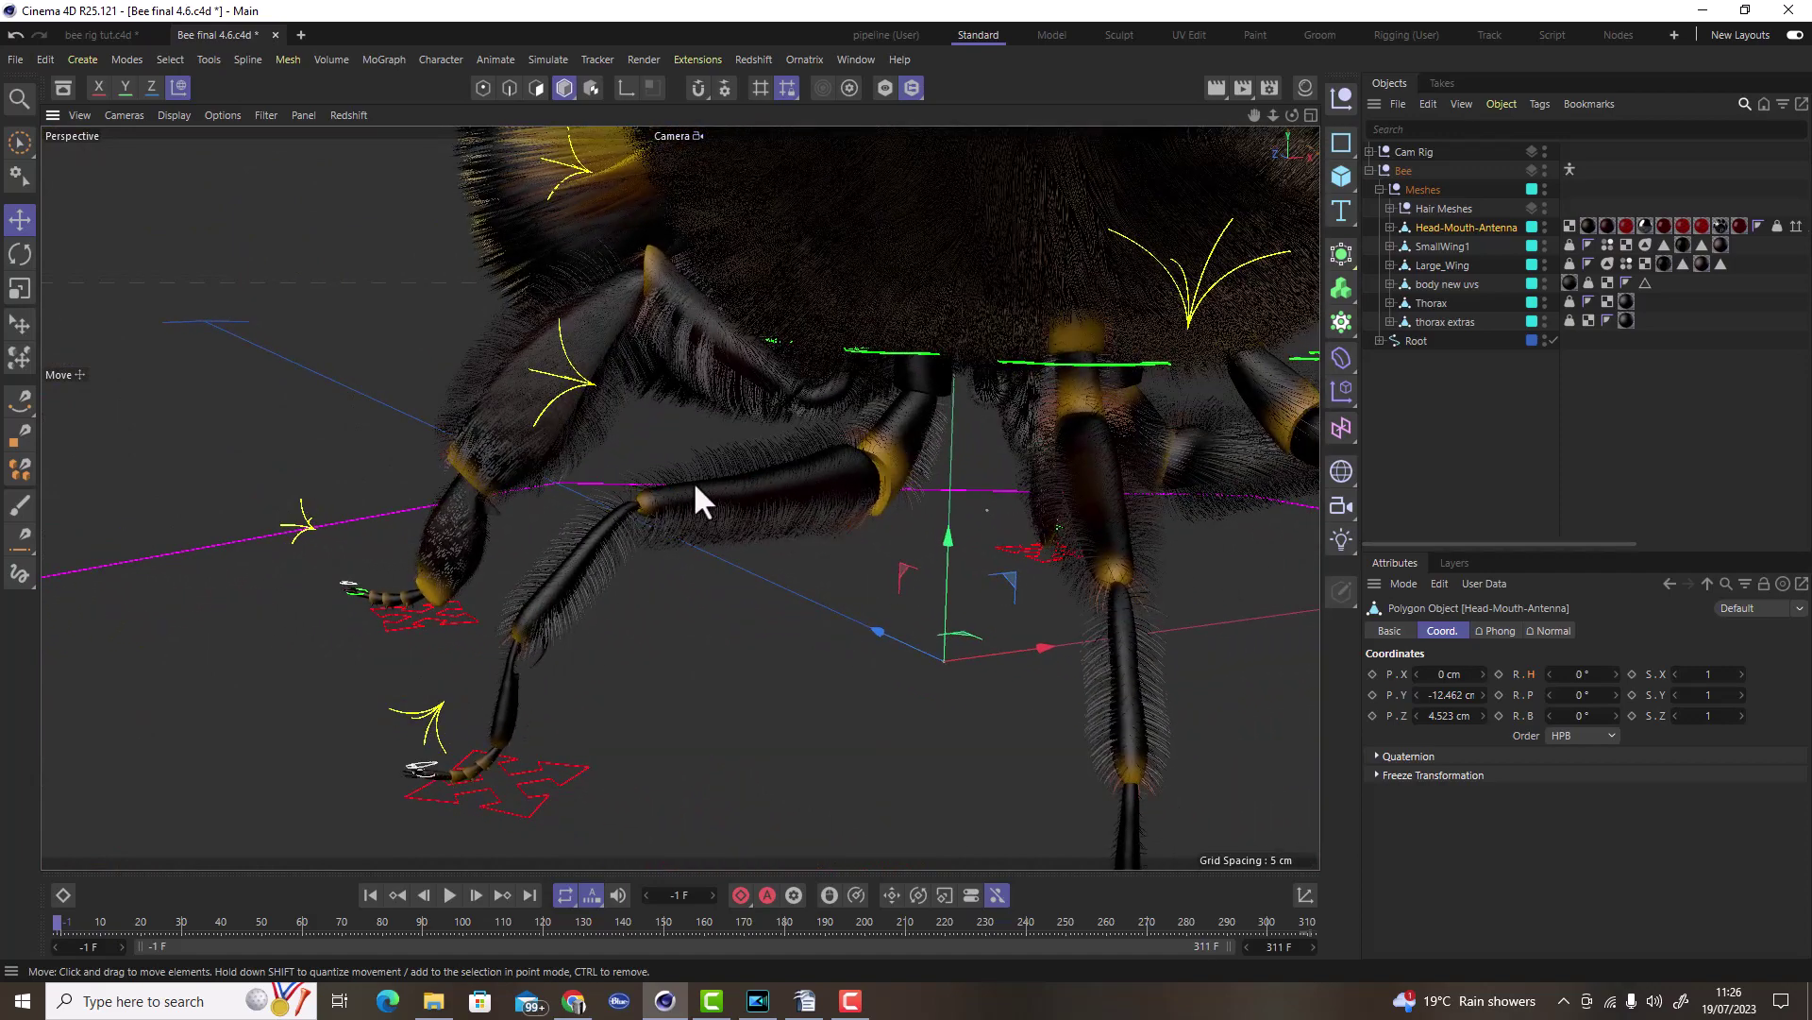
left_click_drag(506, 715, 494, 663, "alt")
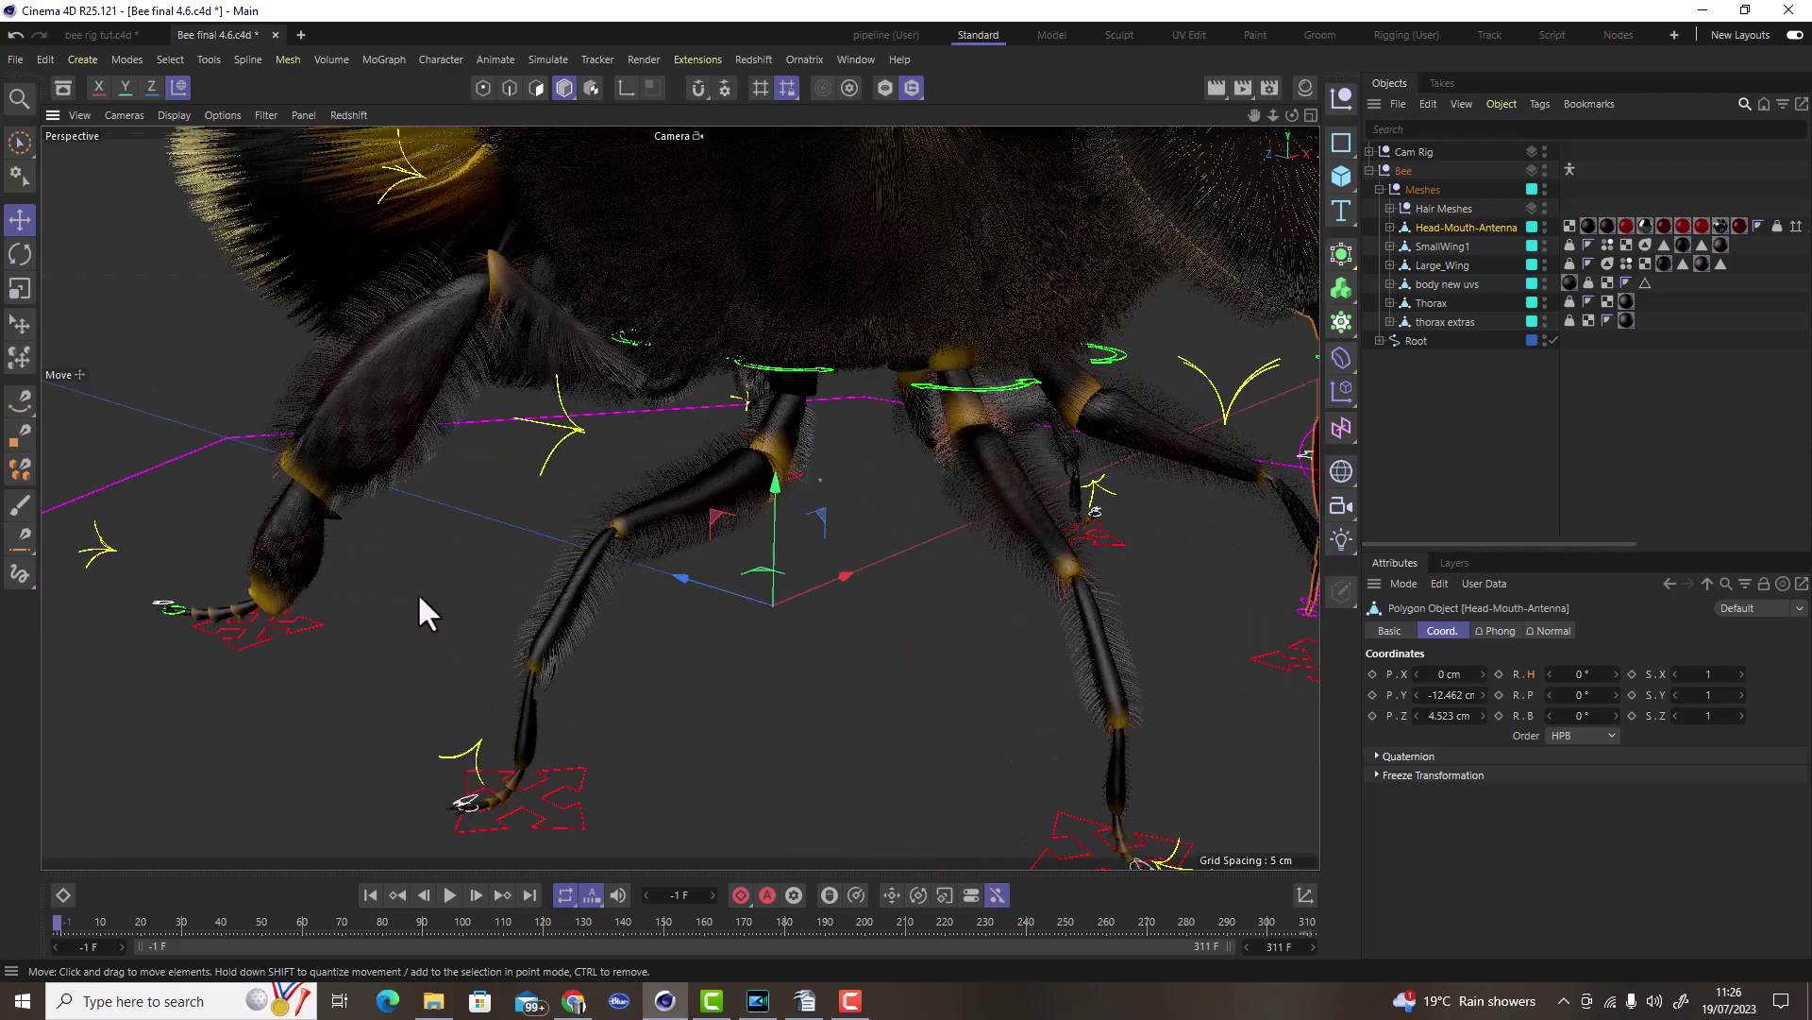
left_click_drag(421, 598, 545, 731, "alt")
scroll(449, 705, "down", 3)
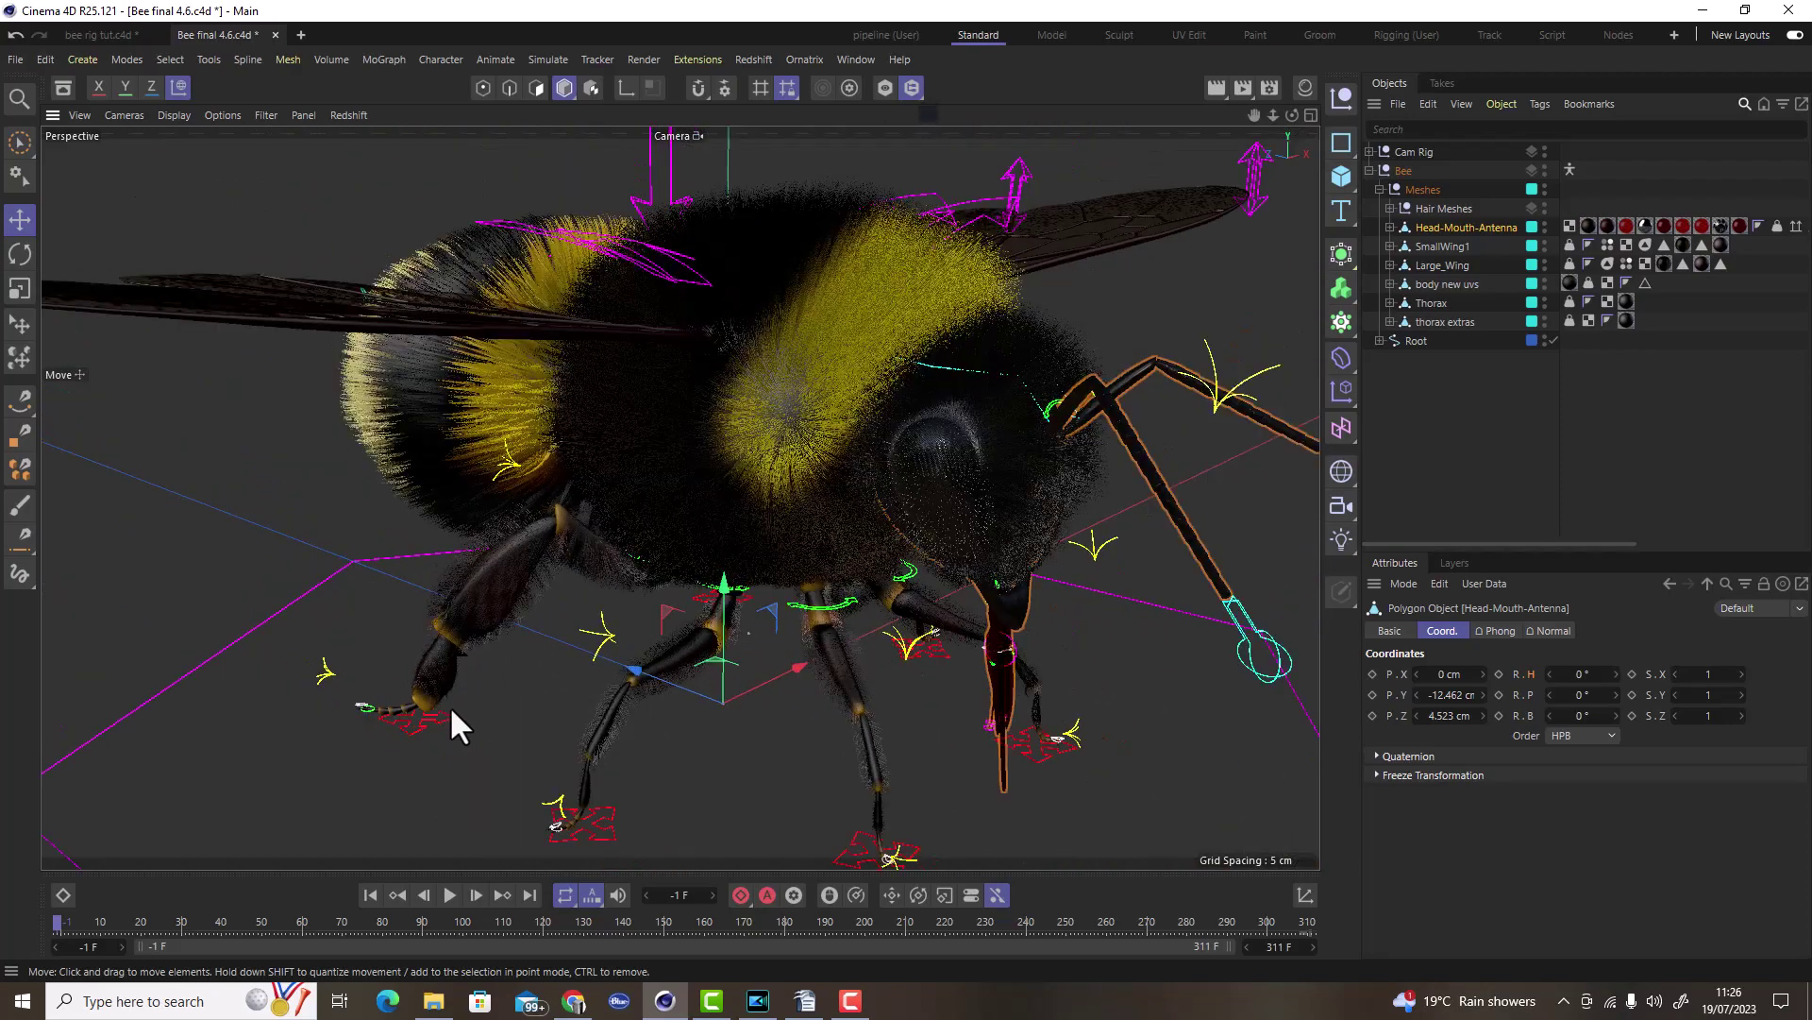
Display the Freeze Transformation settings of the Head-Mouth-Antenna mesh and review the scene's layer list.
left_click_drag(495, 634, 660, 664, "alt")
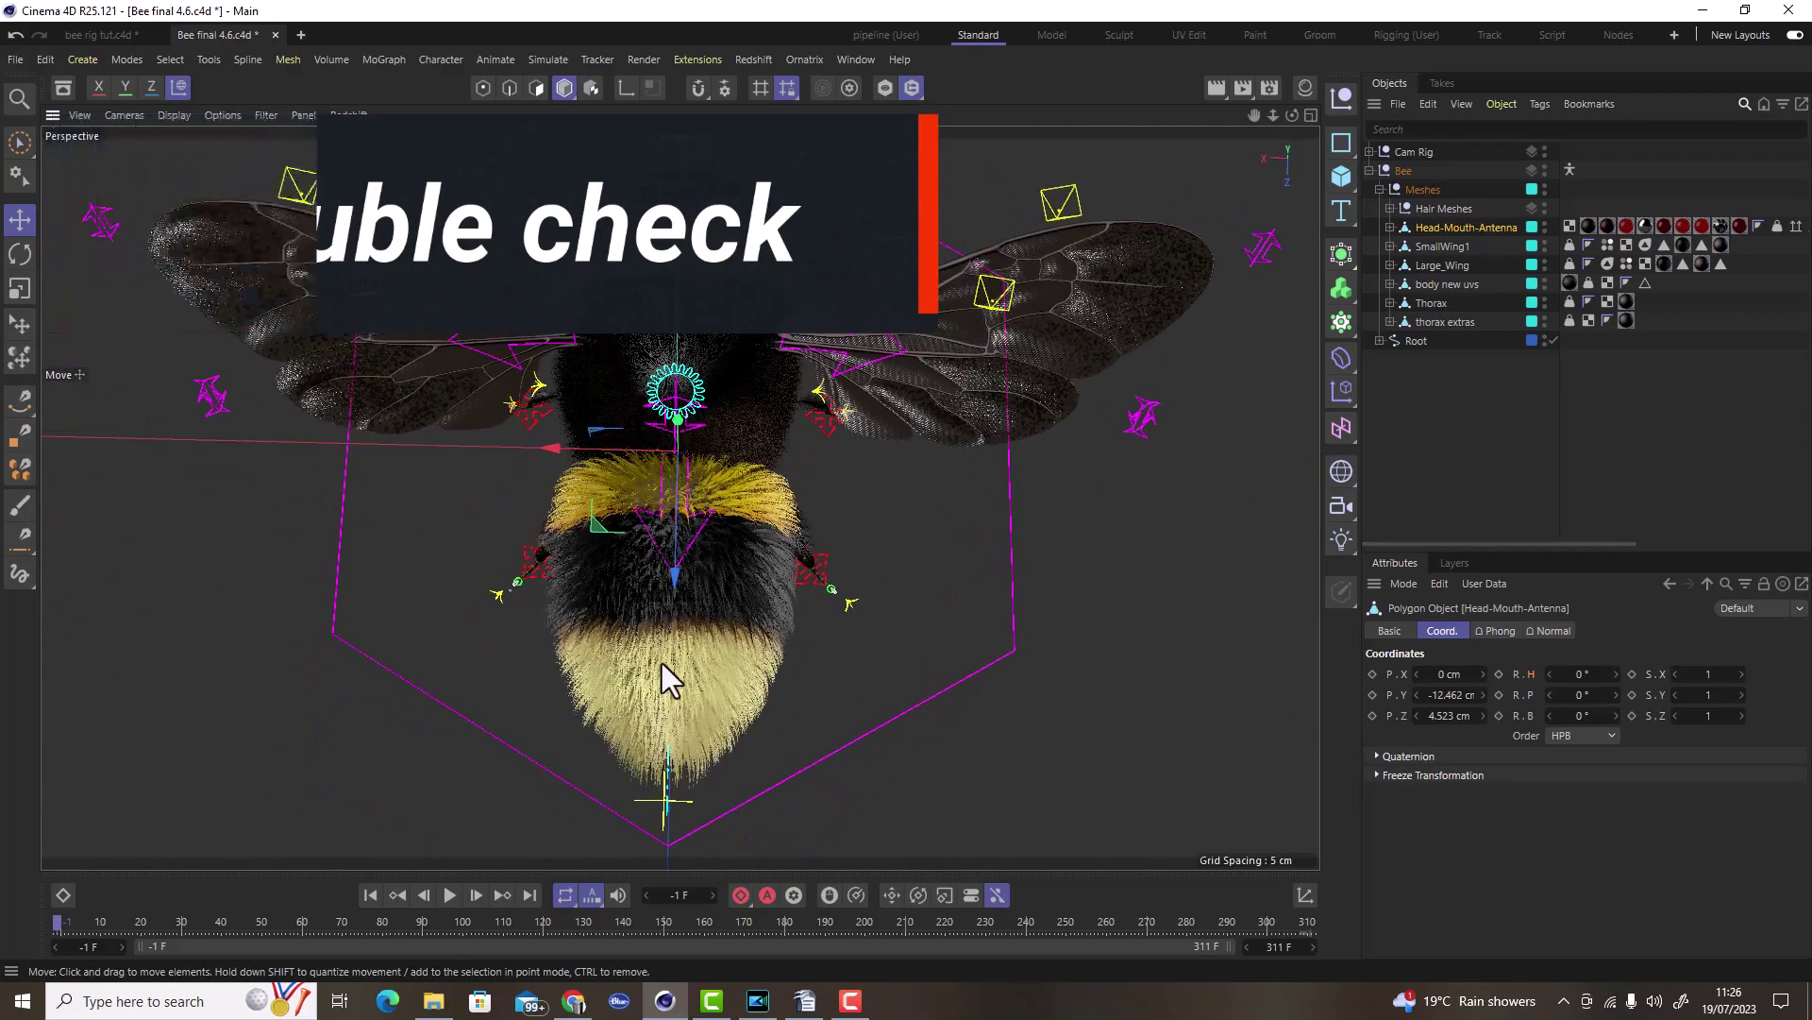
scroll(661, 663, "down", 1)
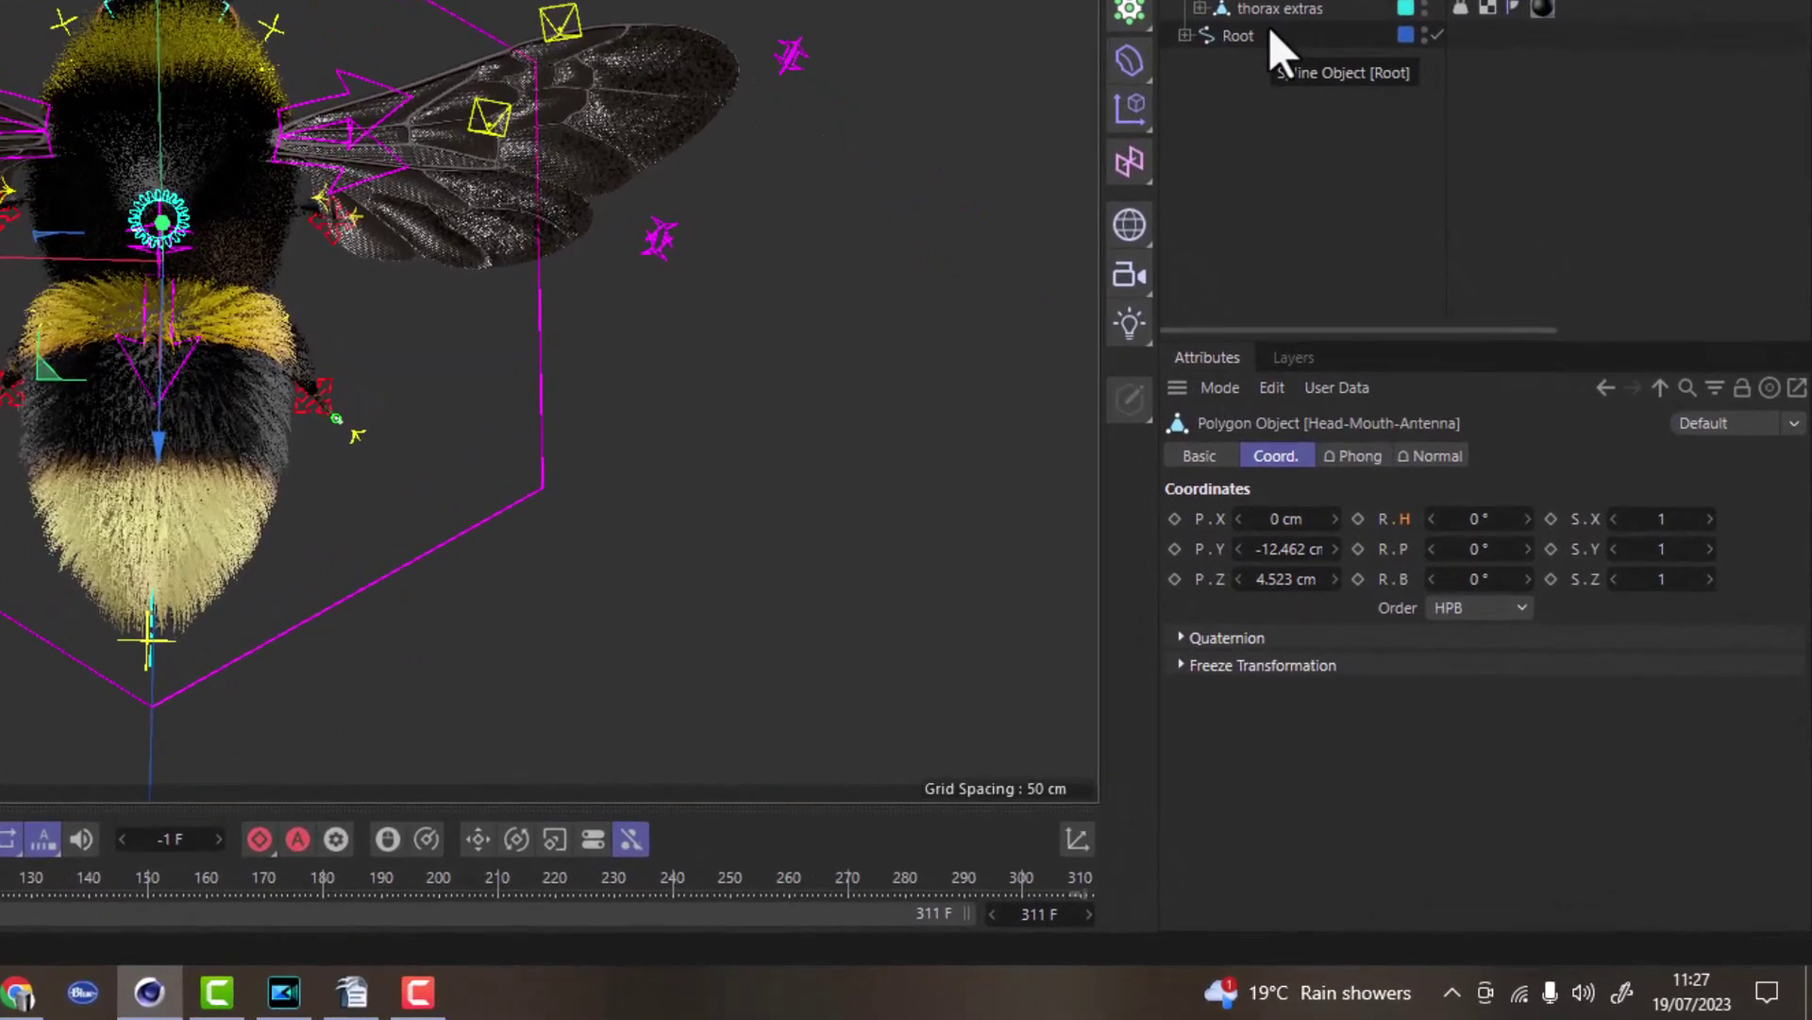
left_click(1182, 665)
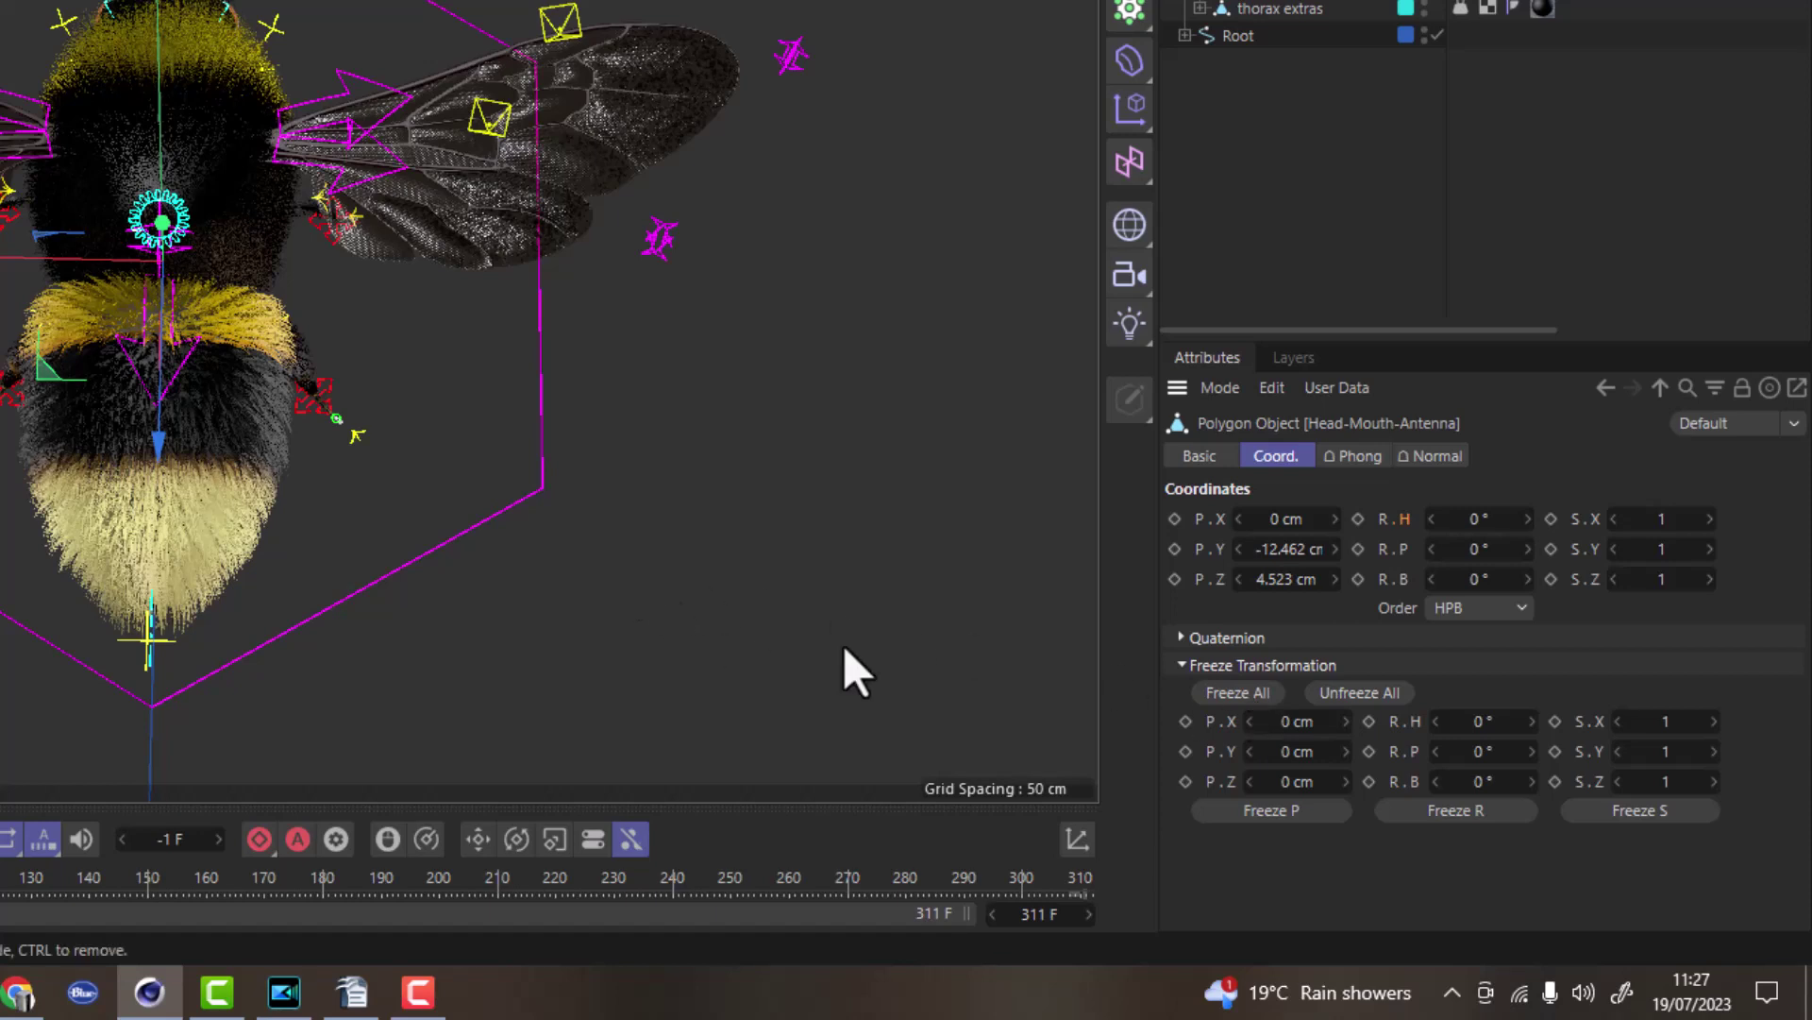
left_click(1079, 840)
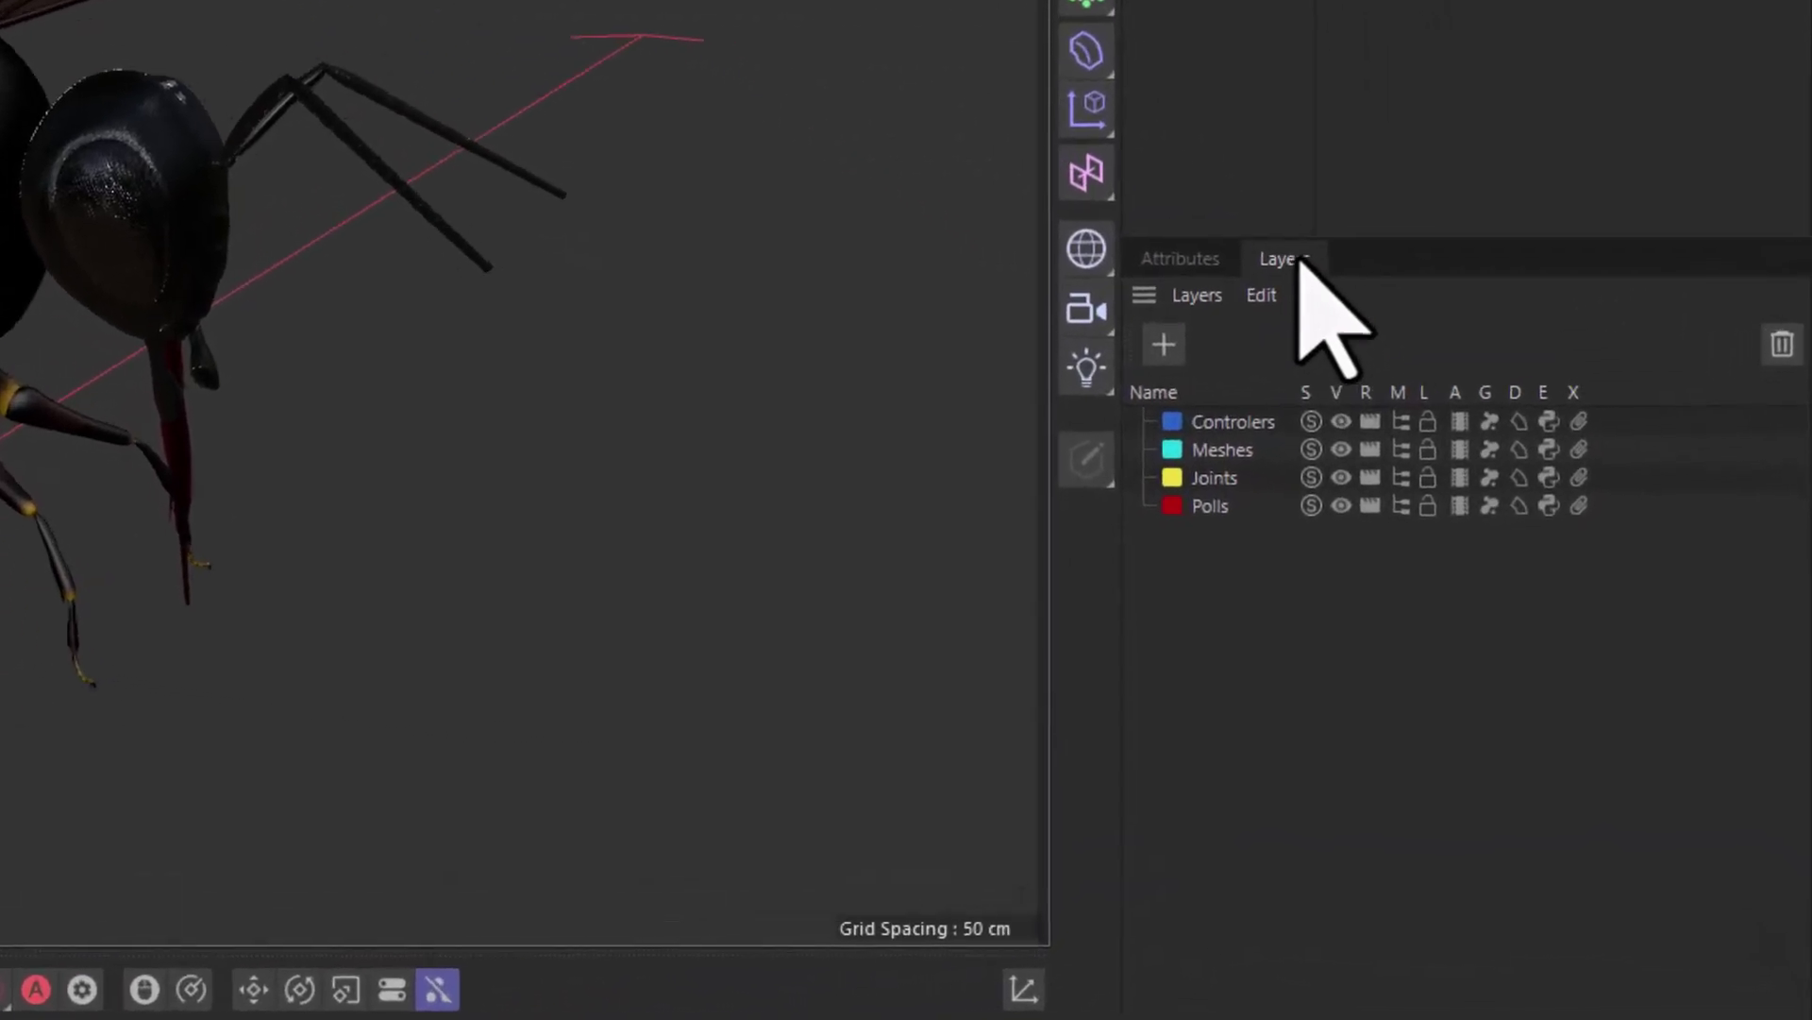
left_click(1349, 394)
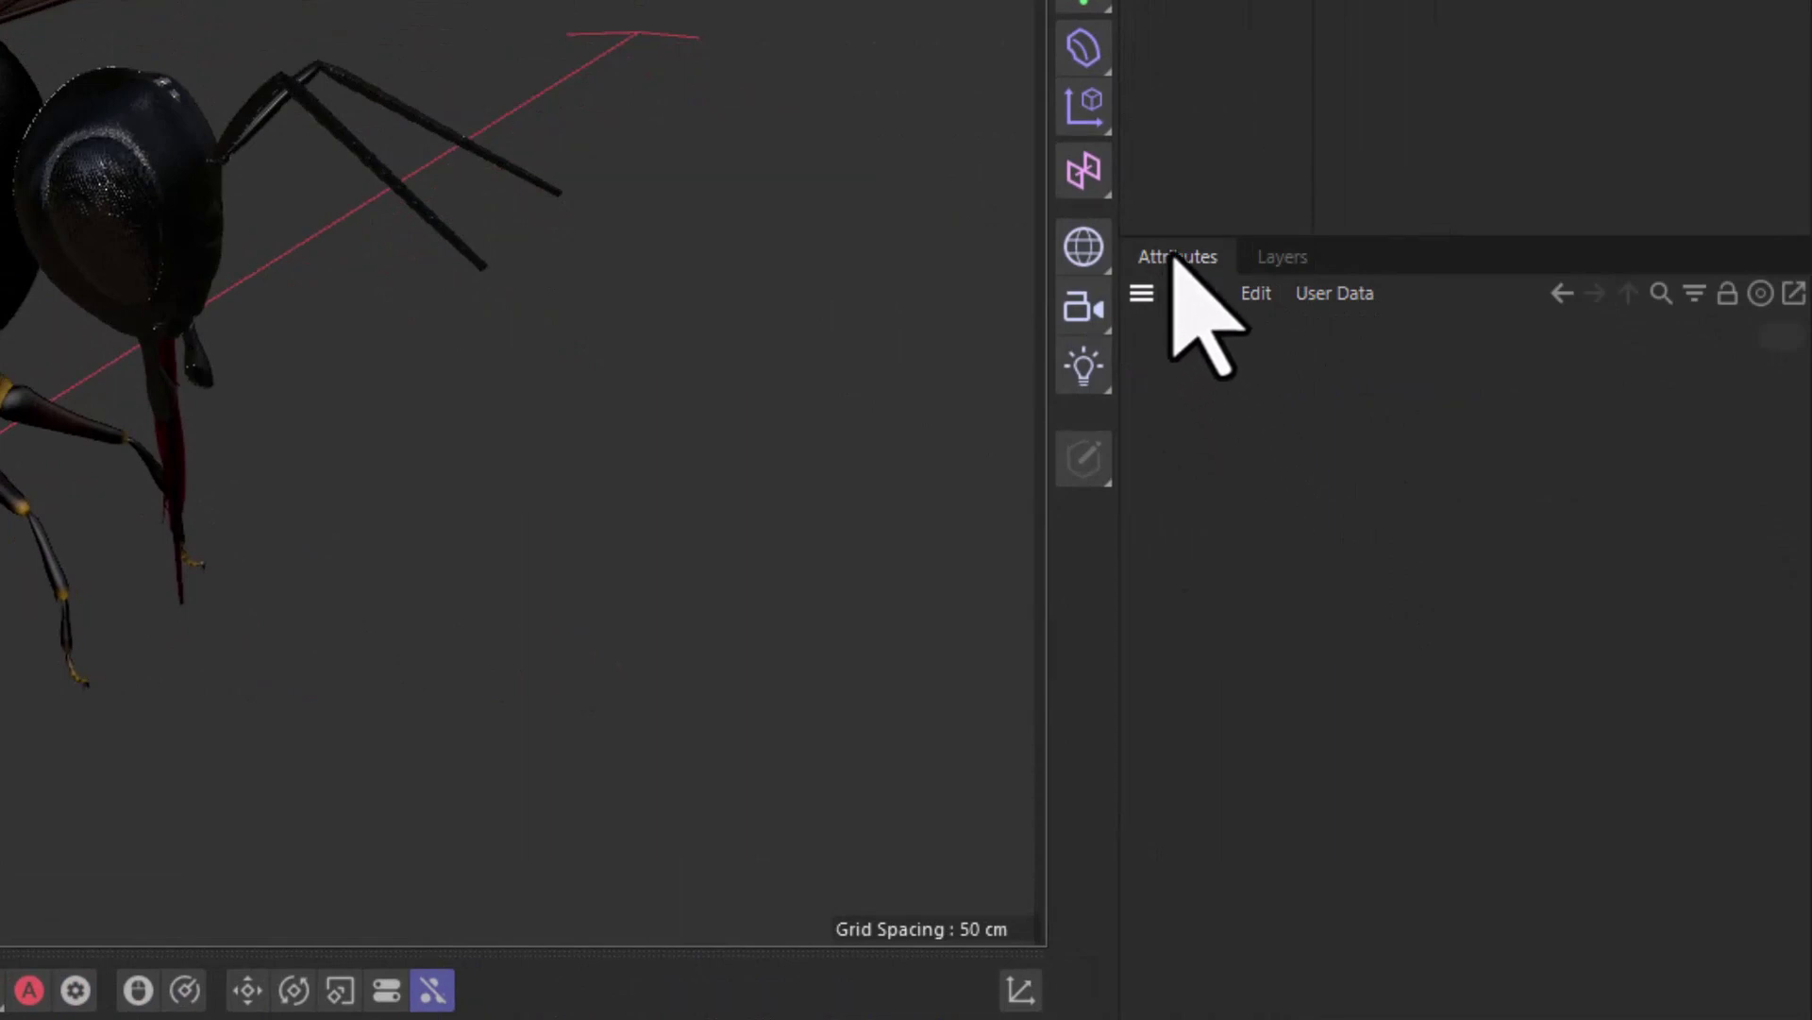
Display the scene's layer list and examine the contents of the Meshes group in the object hierarchy.
left_click(1274, 257)
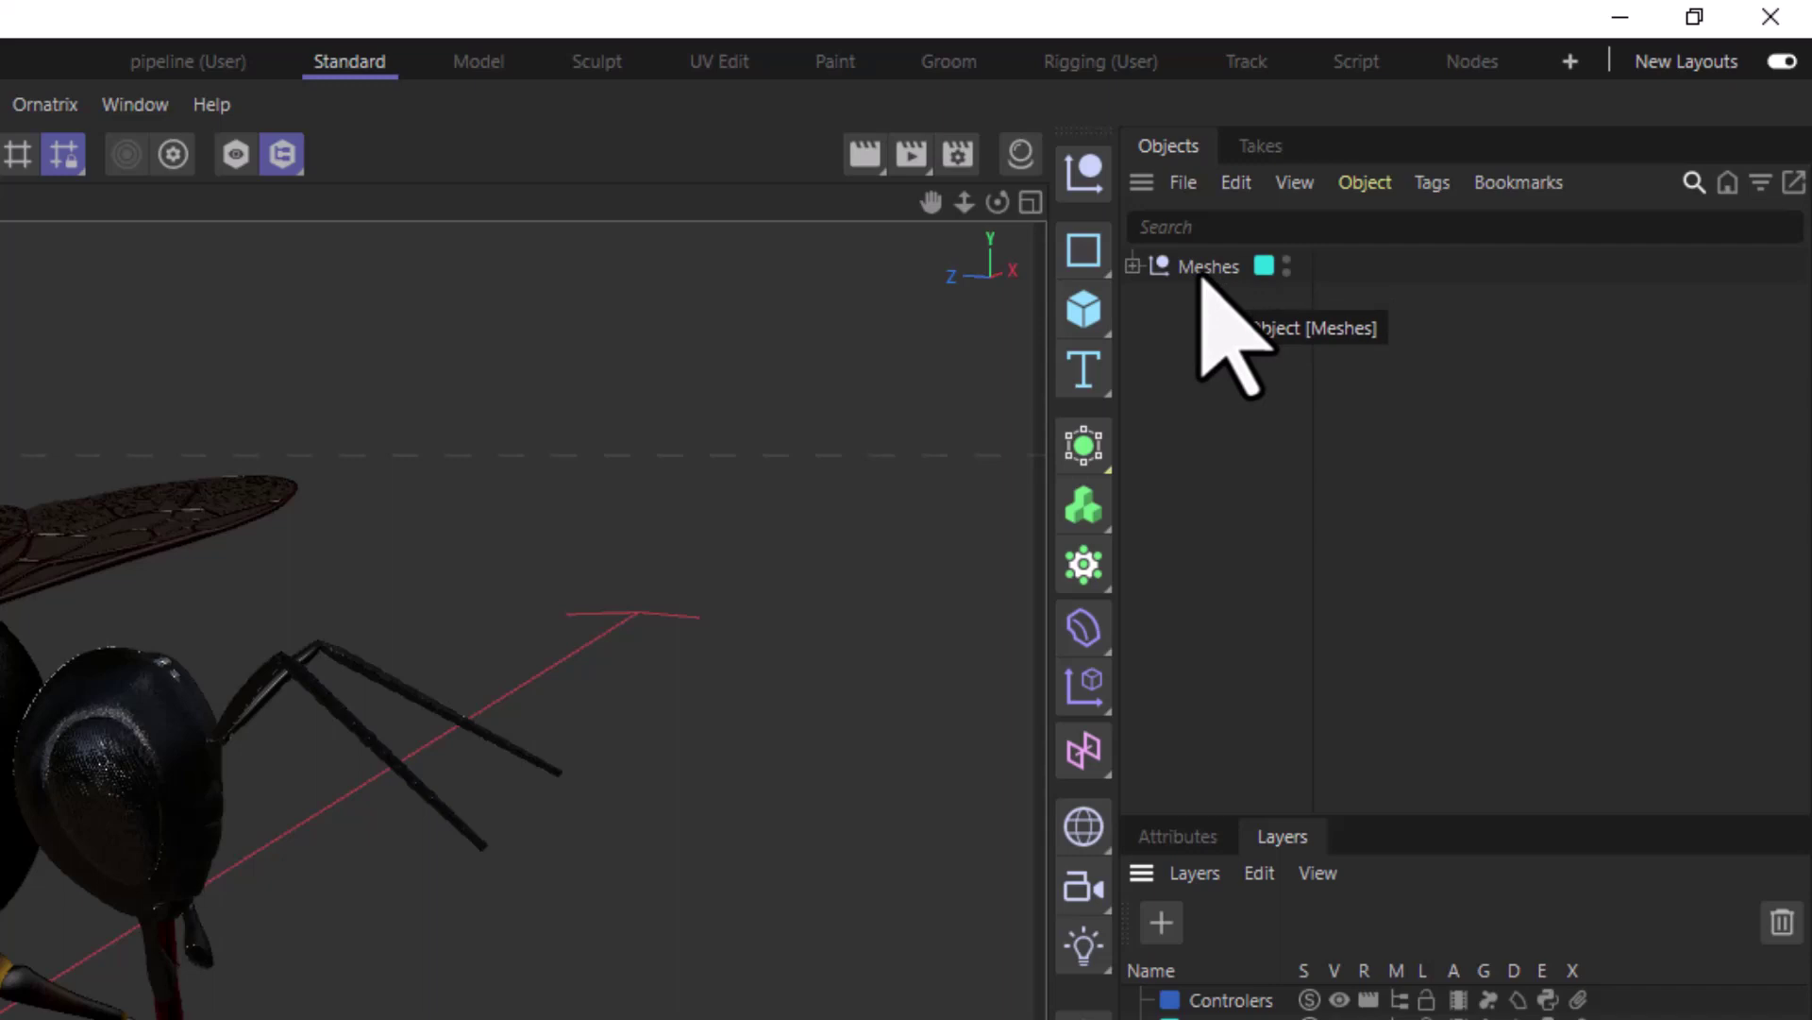
left_click(1134, 268)
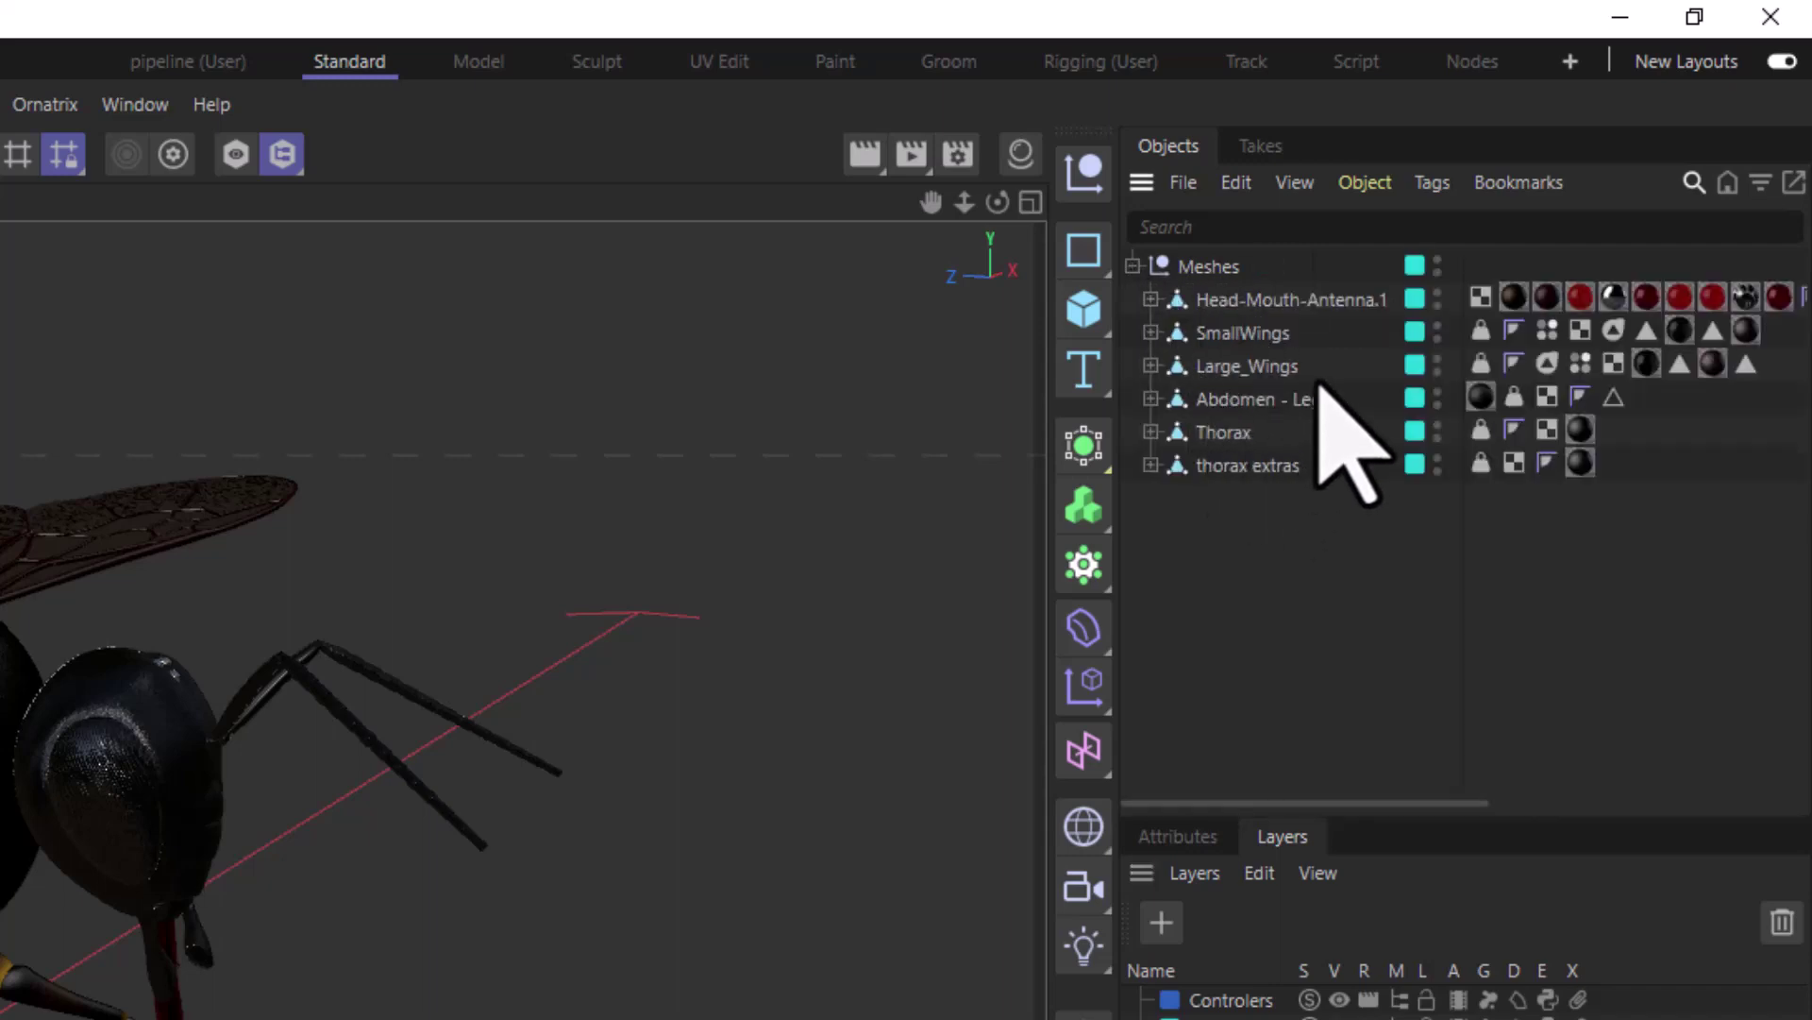
left_click(1206, 271)
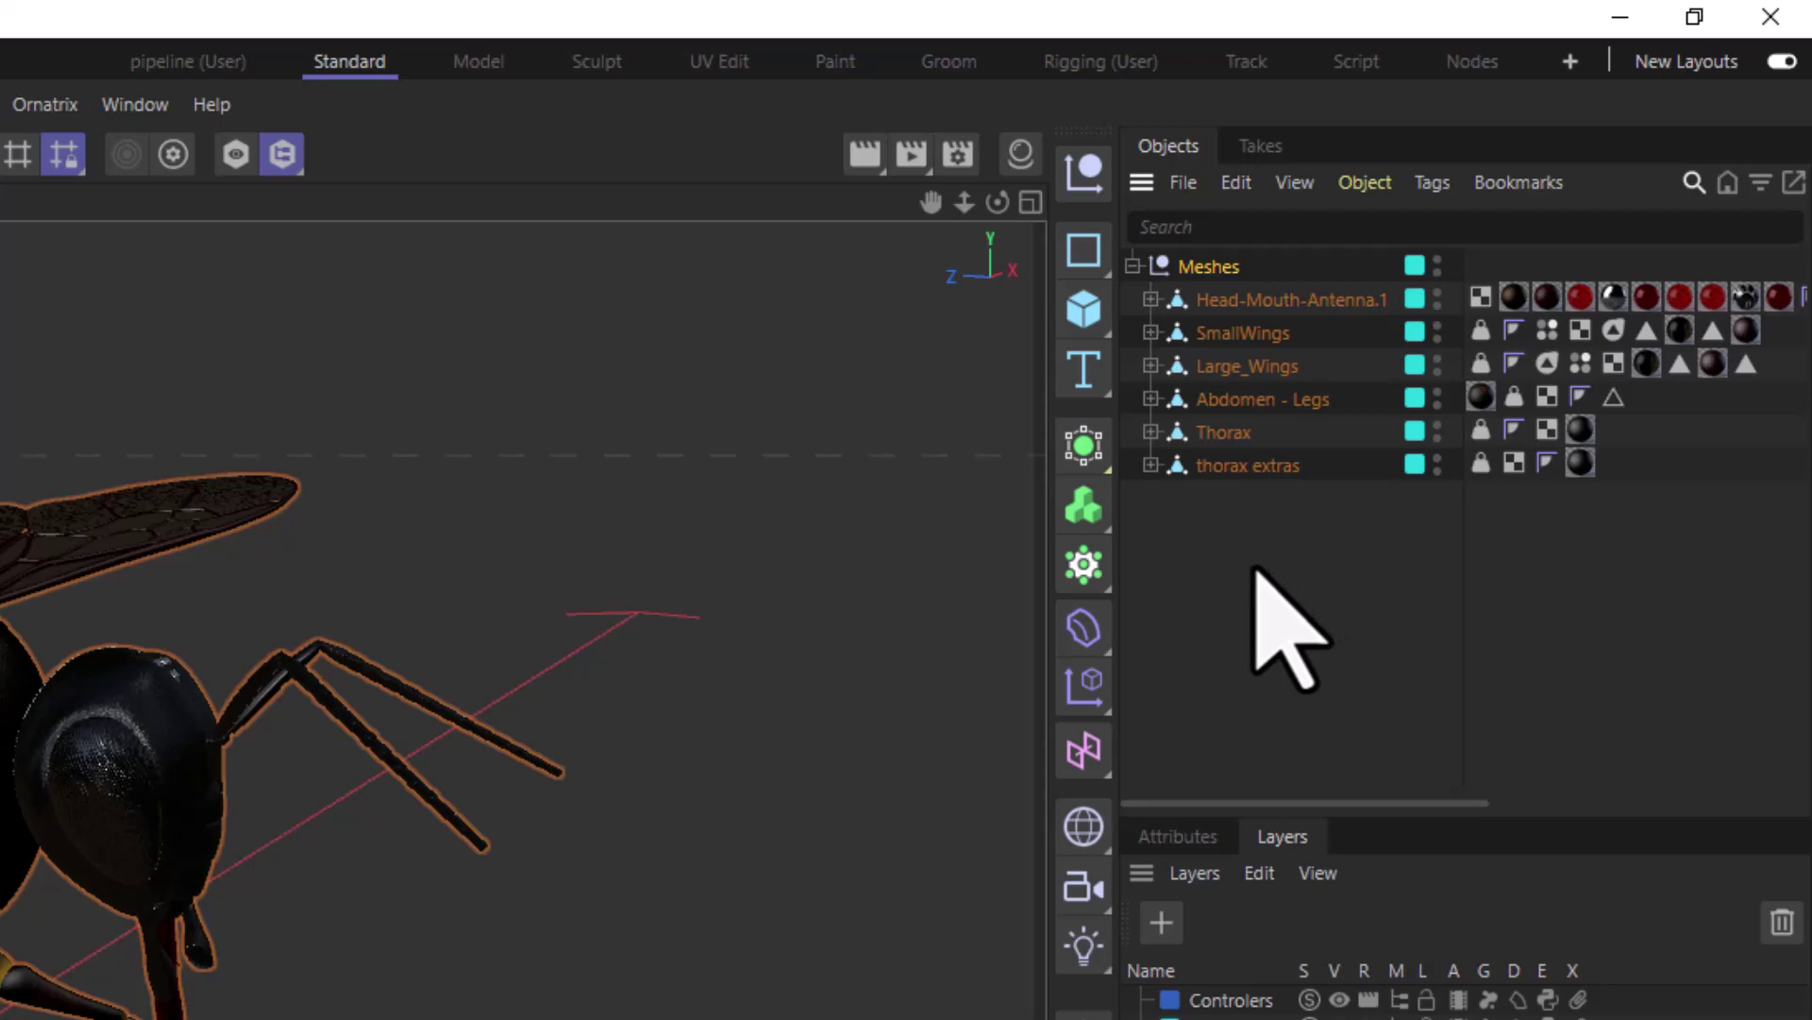
Add a null as a child of the Thorax mesh, and move that null out to the top level of the hierarchy.
left_click(1227, 435)
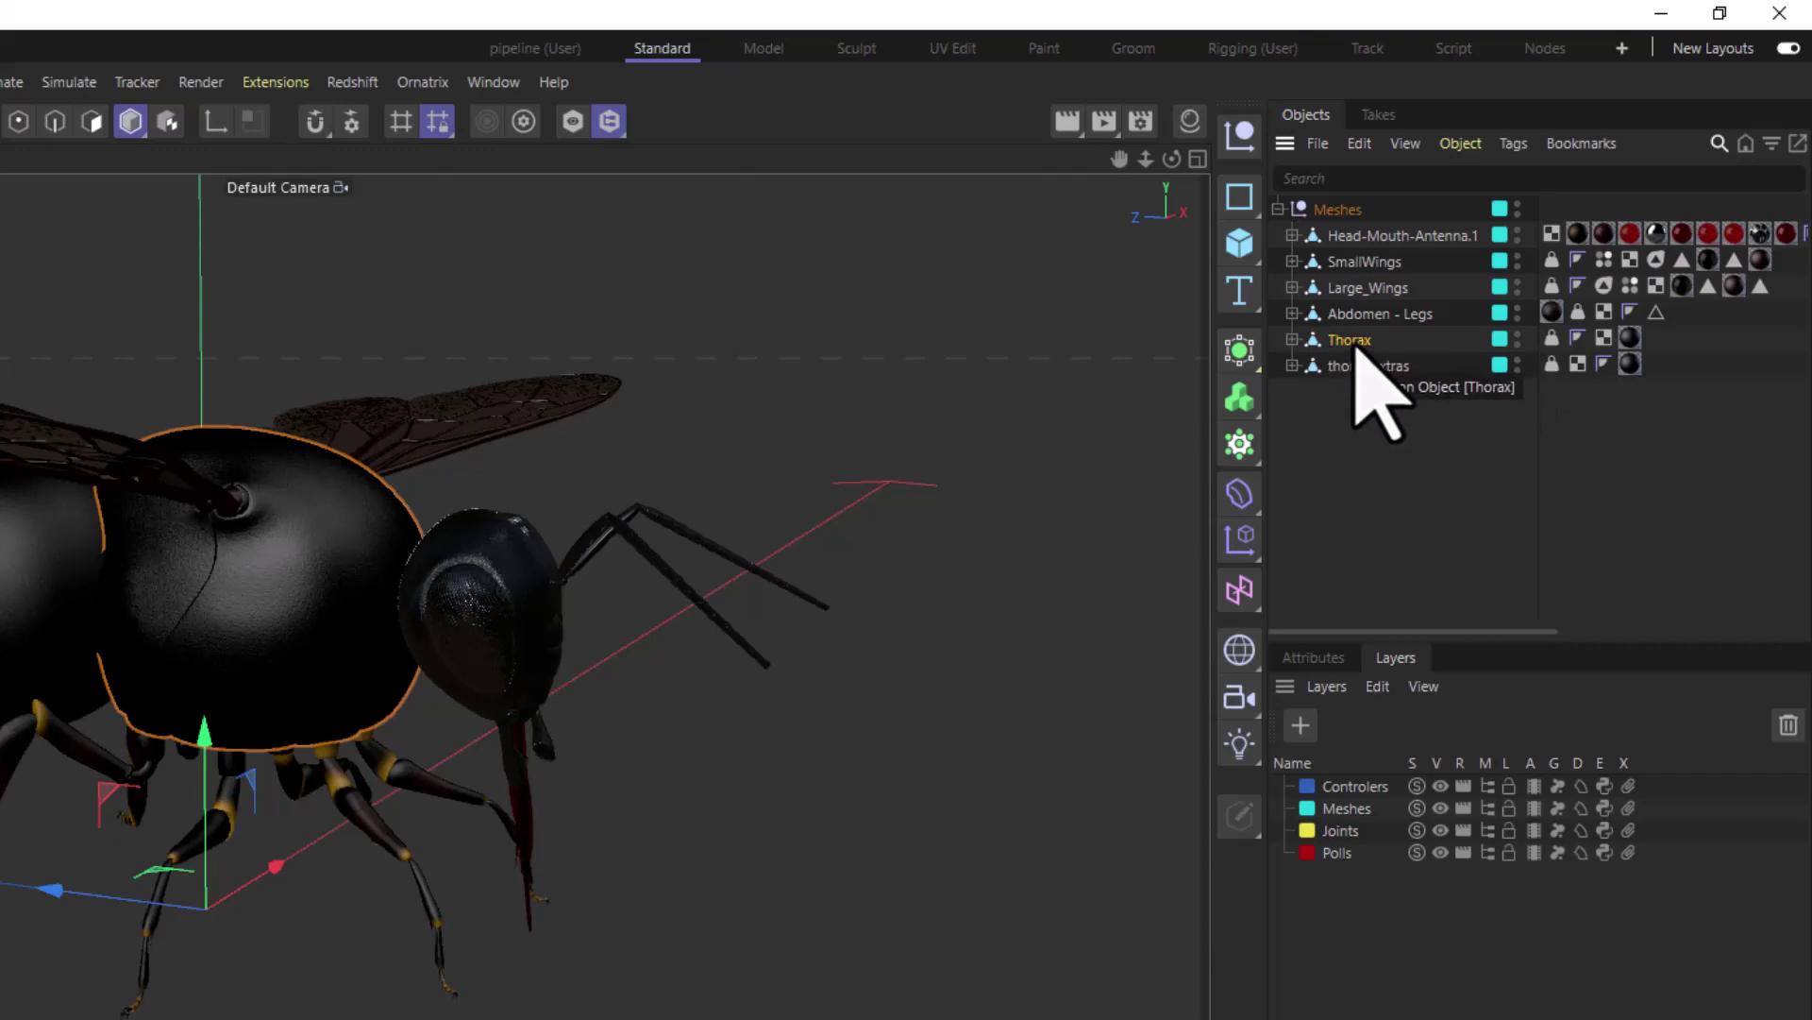
left_click(1242, 137, "shift")
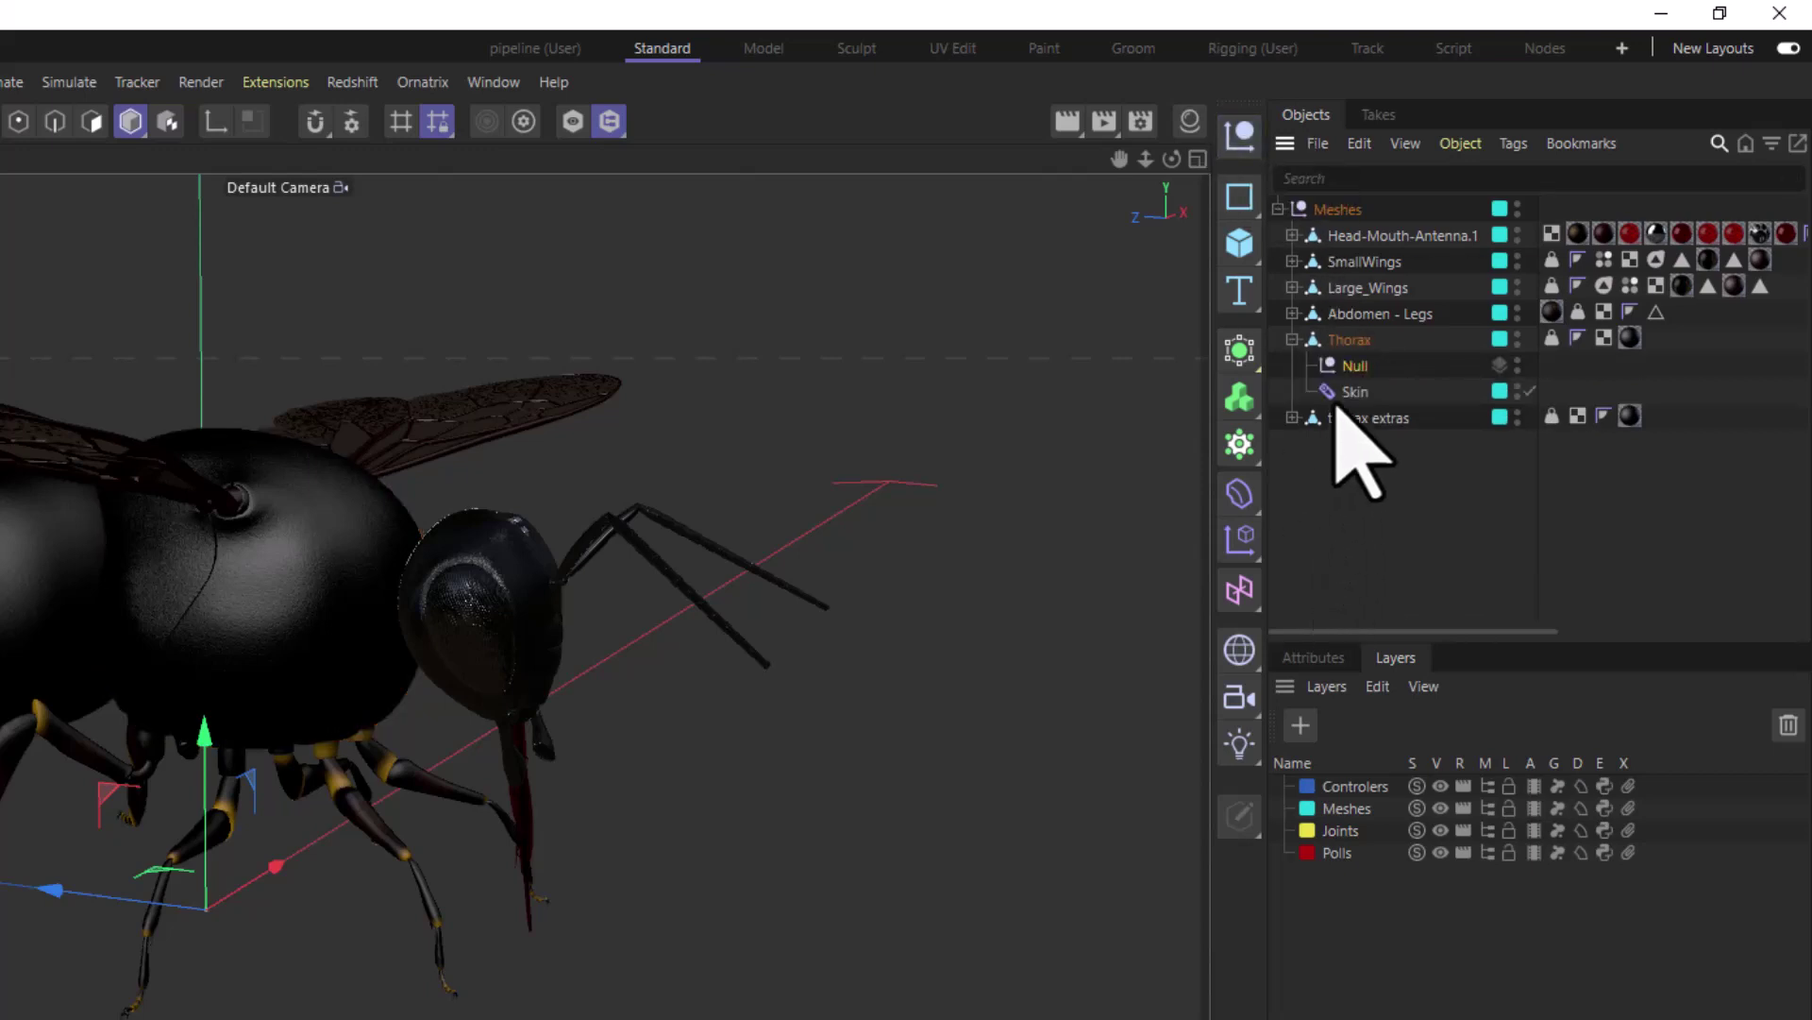
left_click(1350, 345)
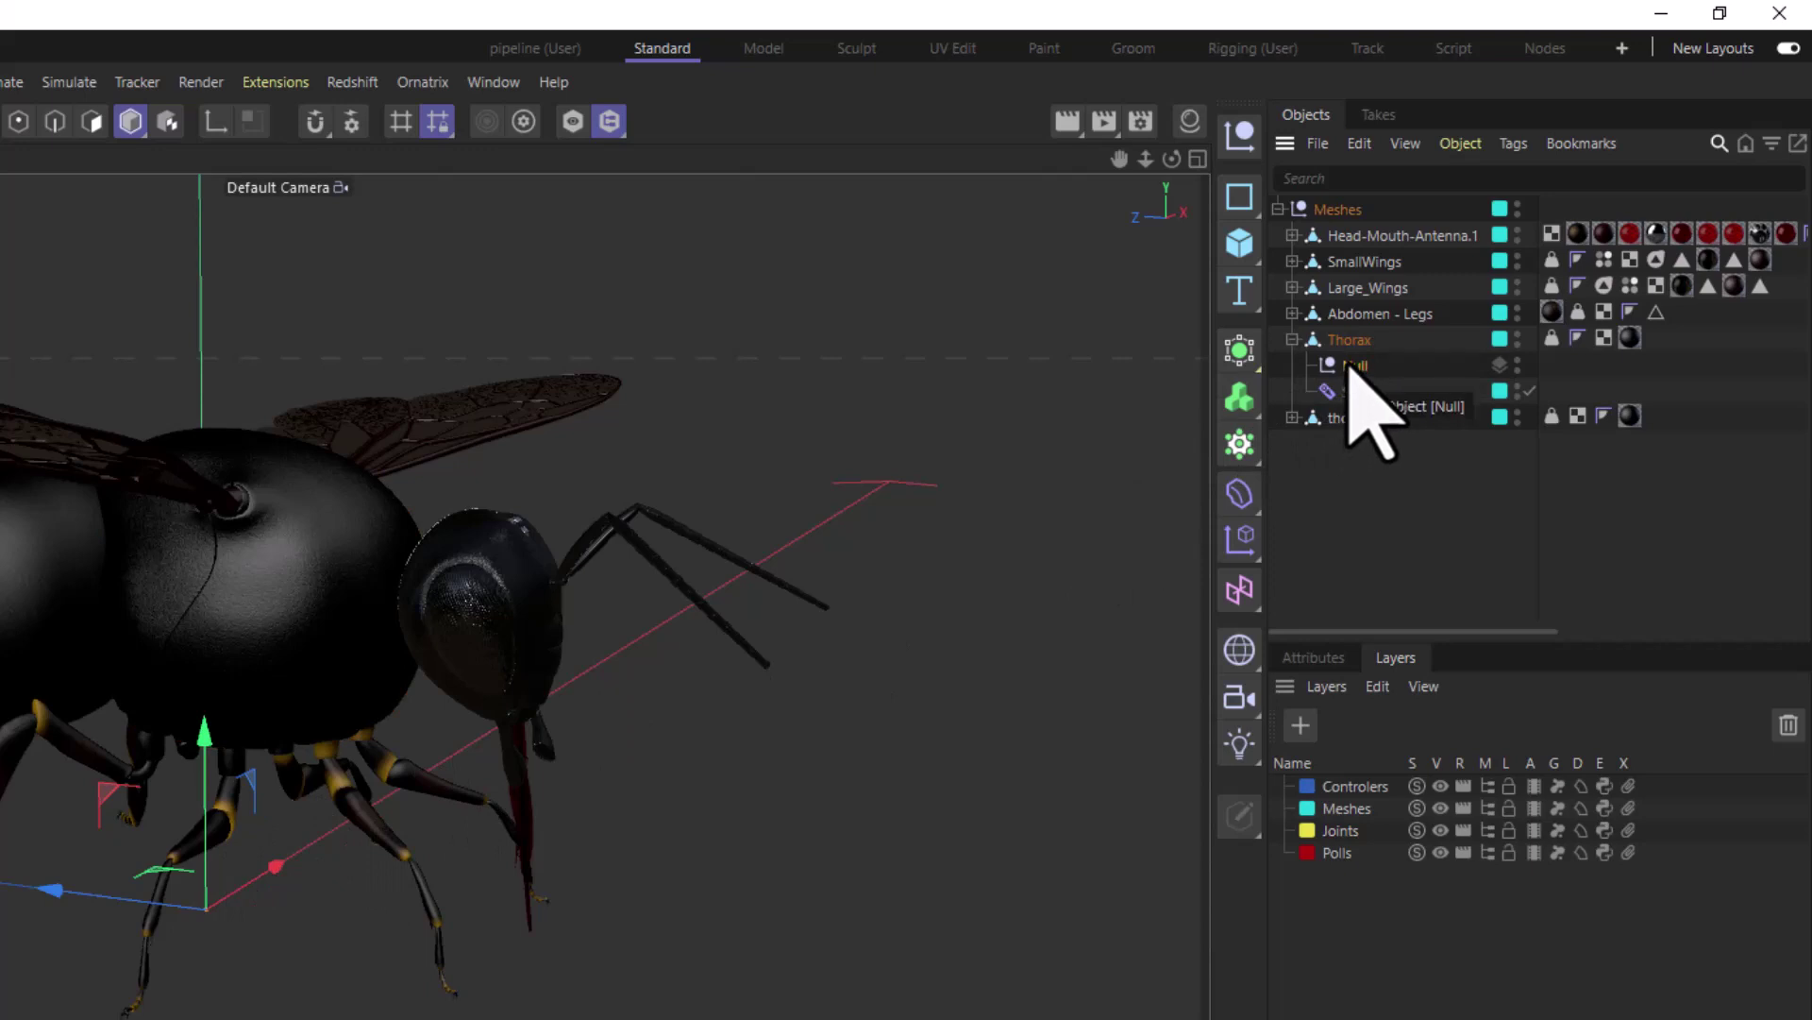
left_click_drag(1353, 374, 1392, 518)
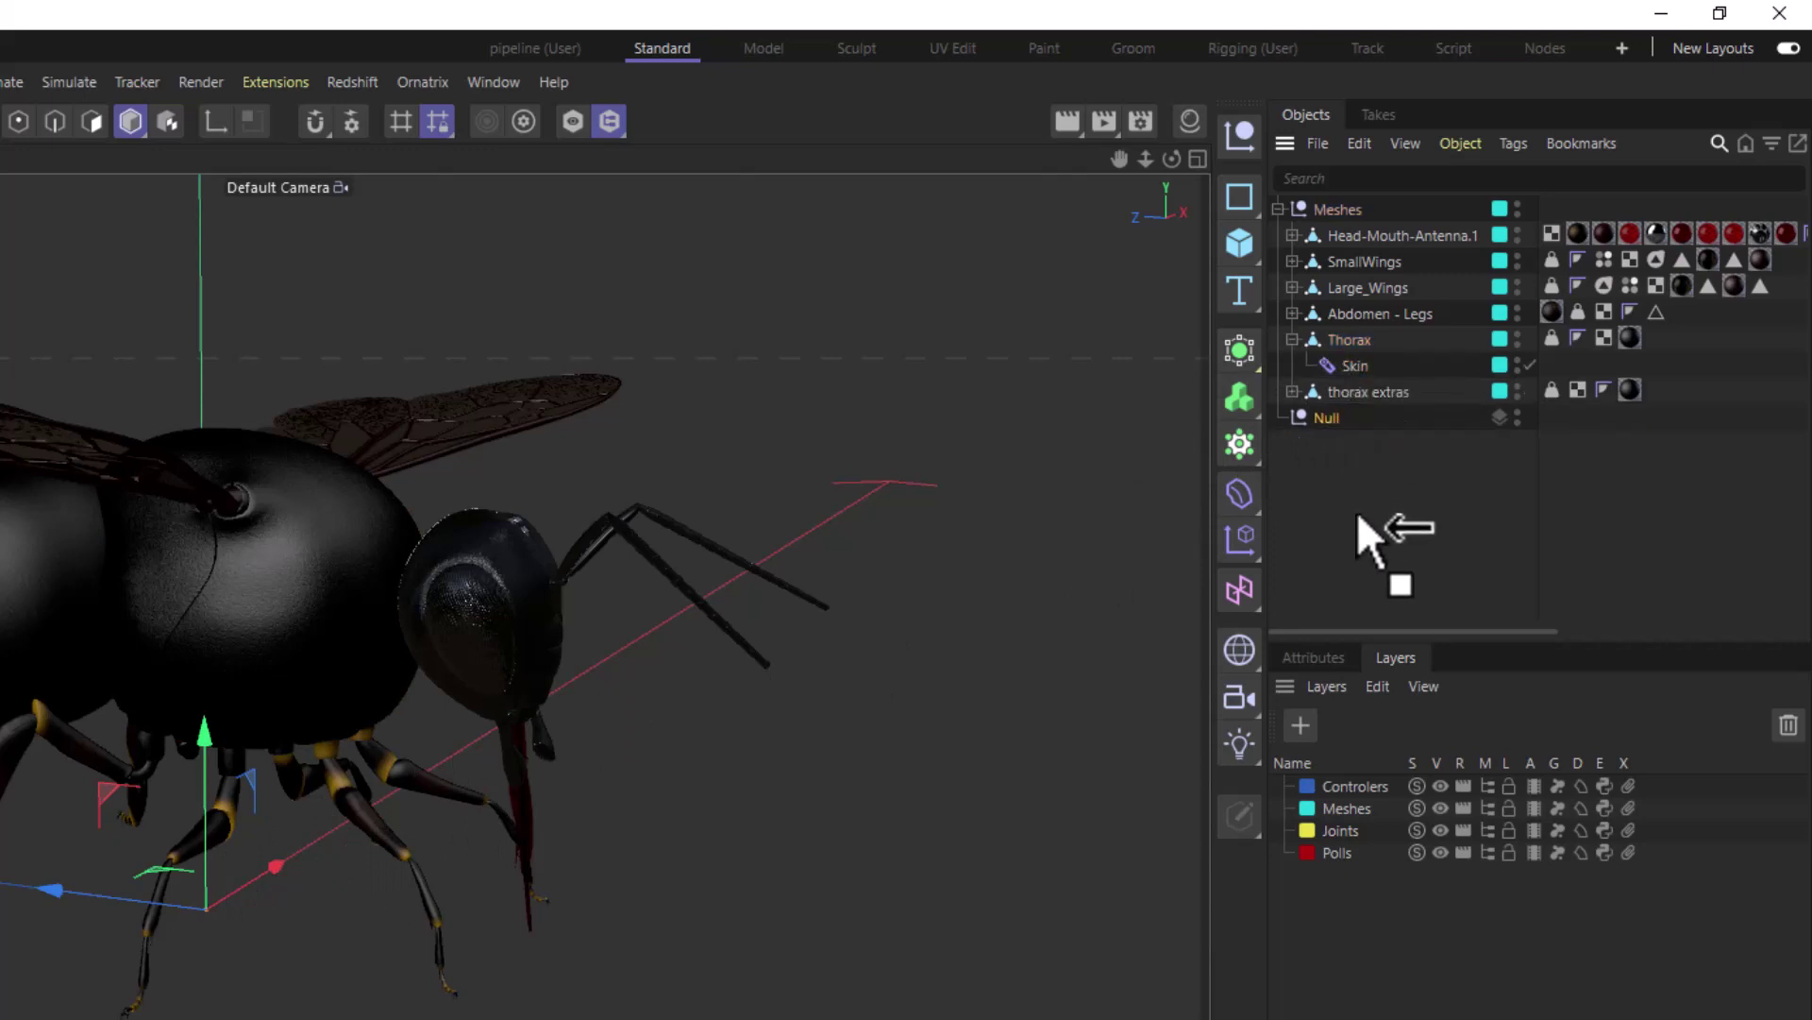
Move all six meshes, from Head-Mouth-Antenna.1 through thorax extras, out of the Meshes group into the separate null.
left_click(1293, 338)
left_click(1352, 236)
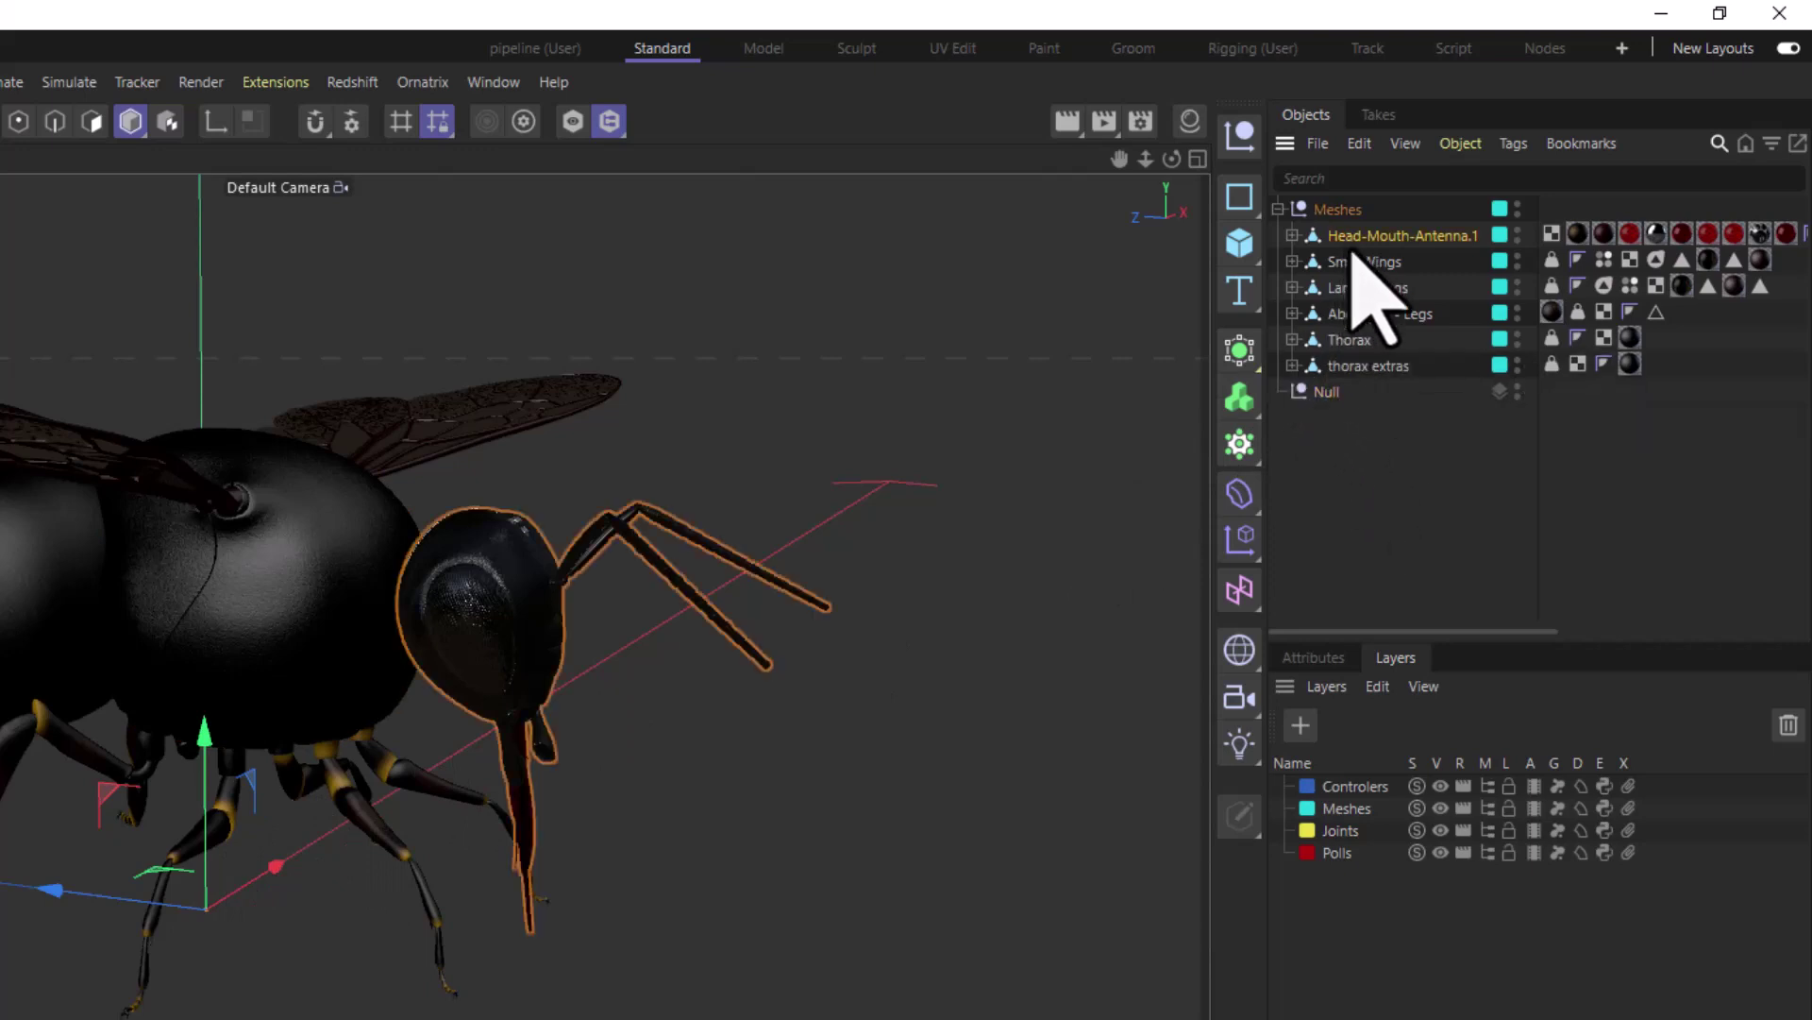
left_click(1373, 368, "shift")
left_click_drag(1371, 243, 1323, 393)
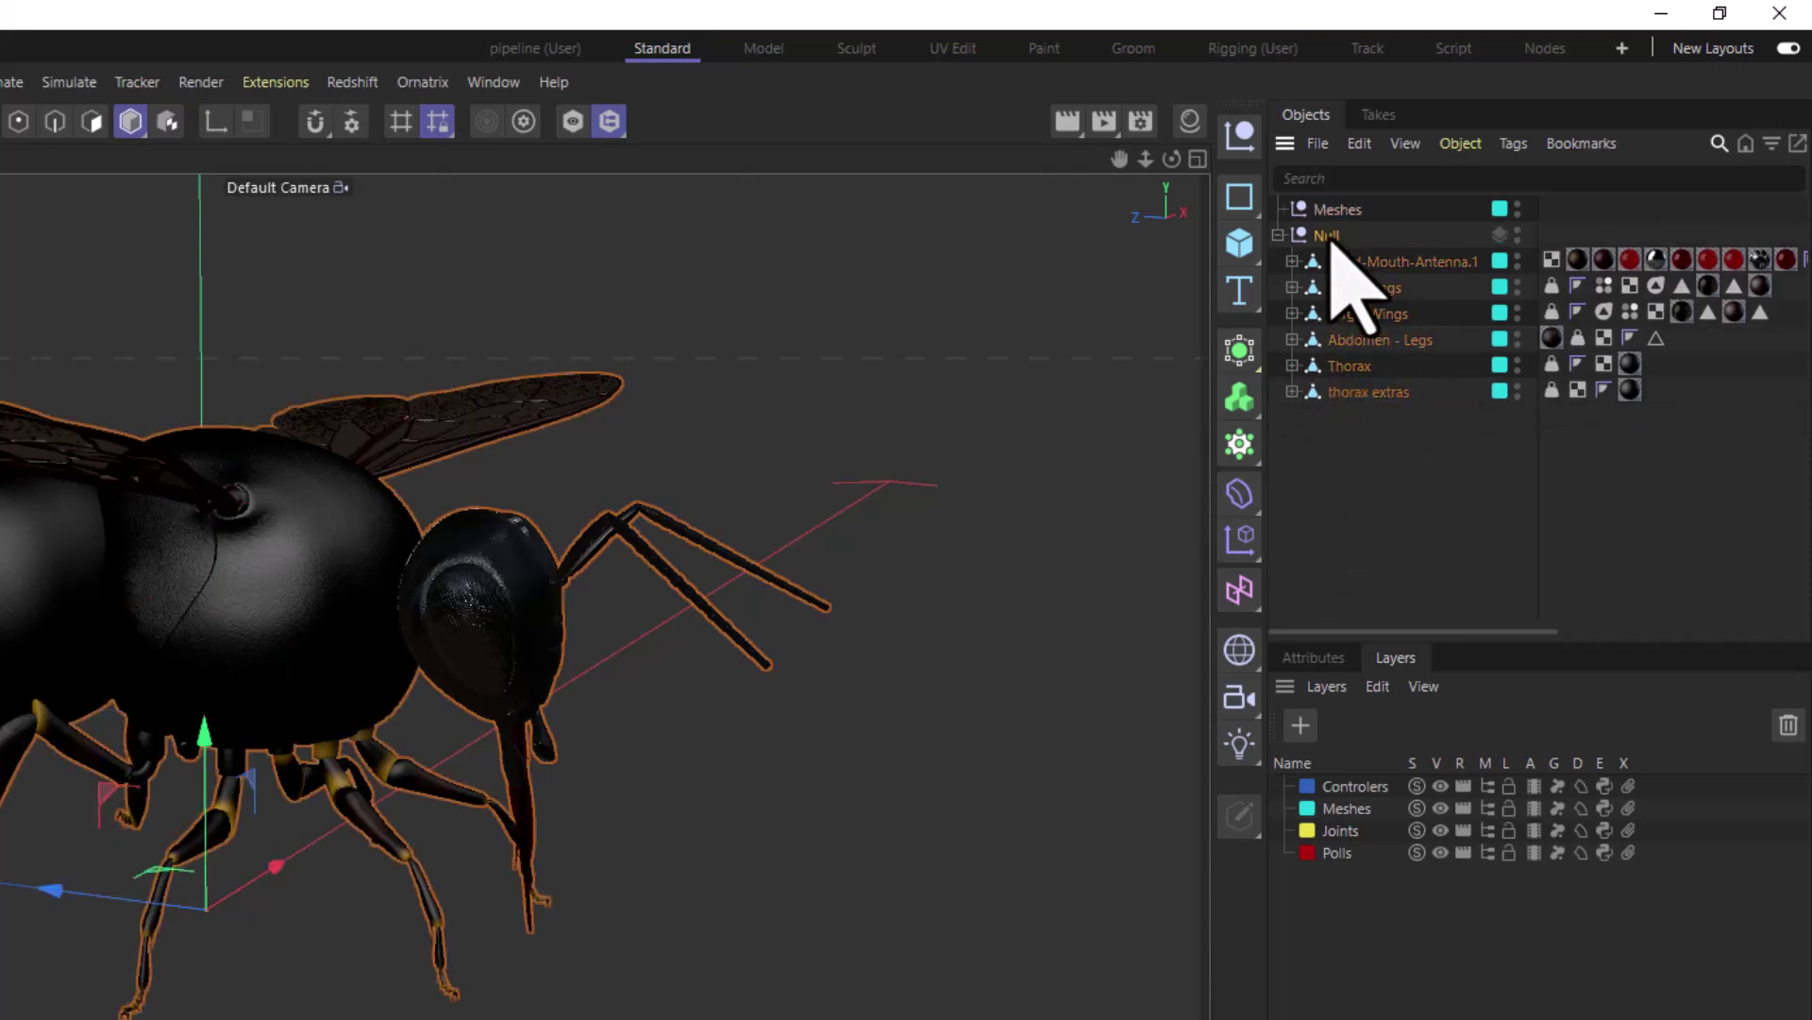
Undo the regrouping of the meshes and delete the extra null.
left_click(1358, 370)
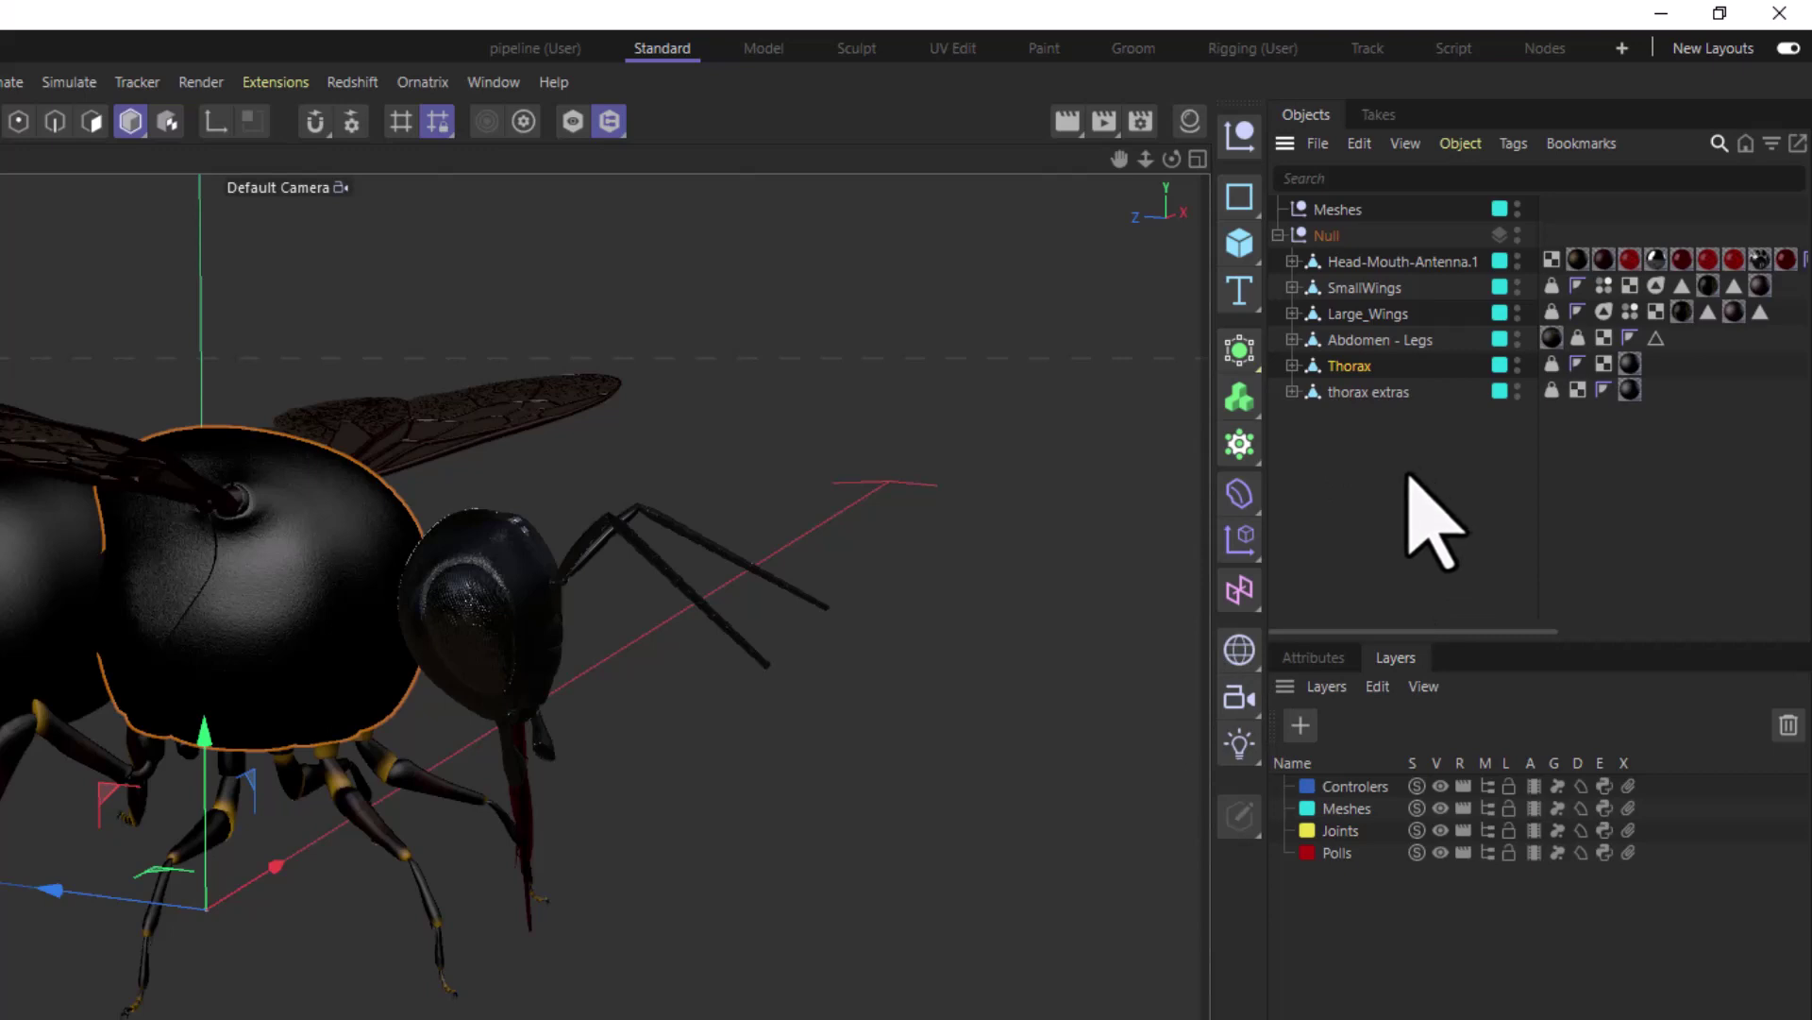
key("ctrl+a")
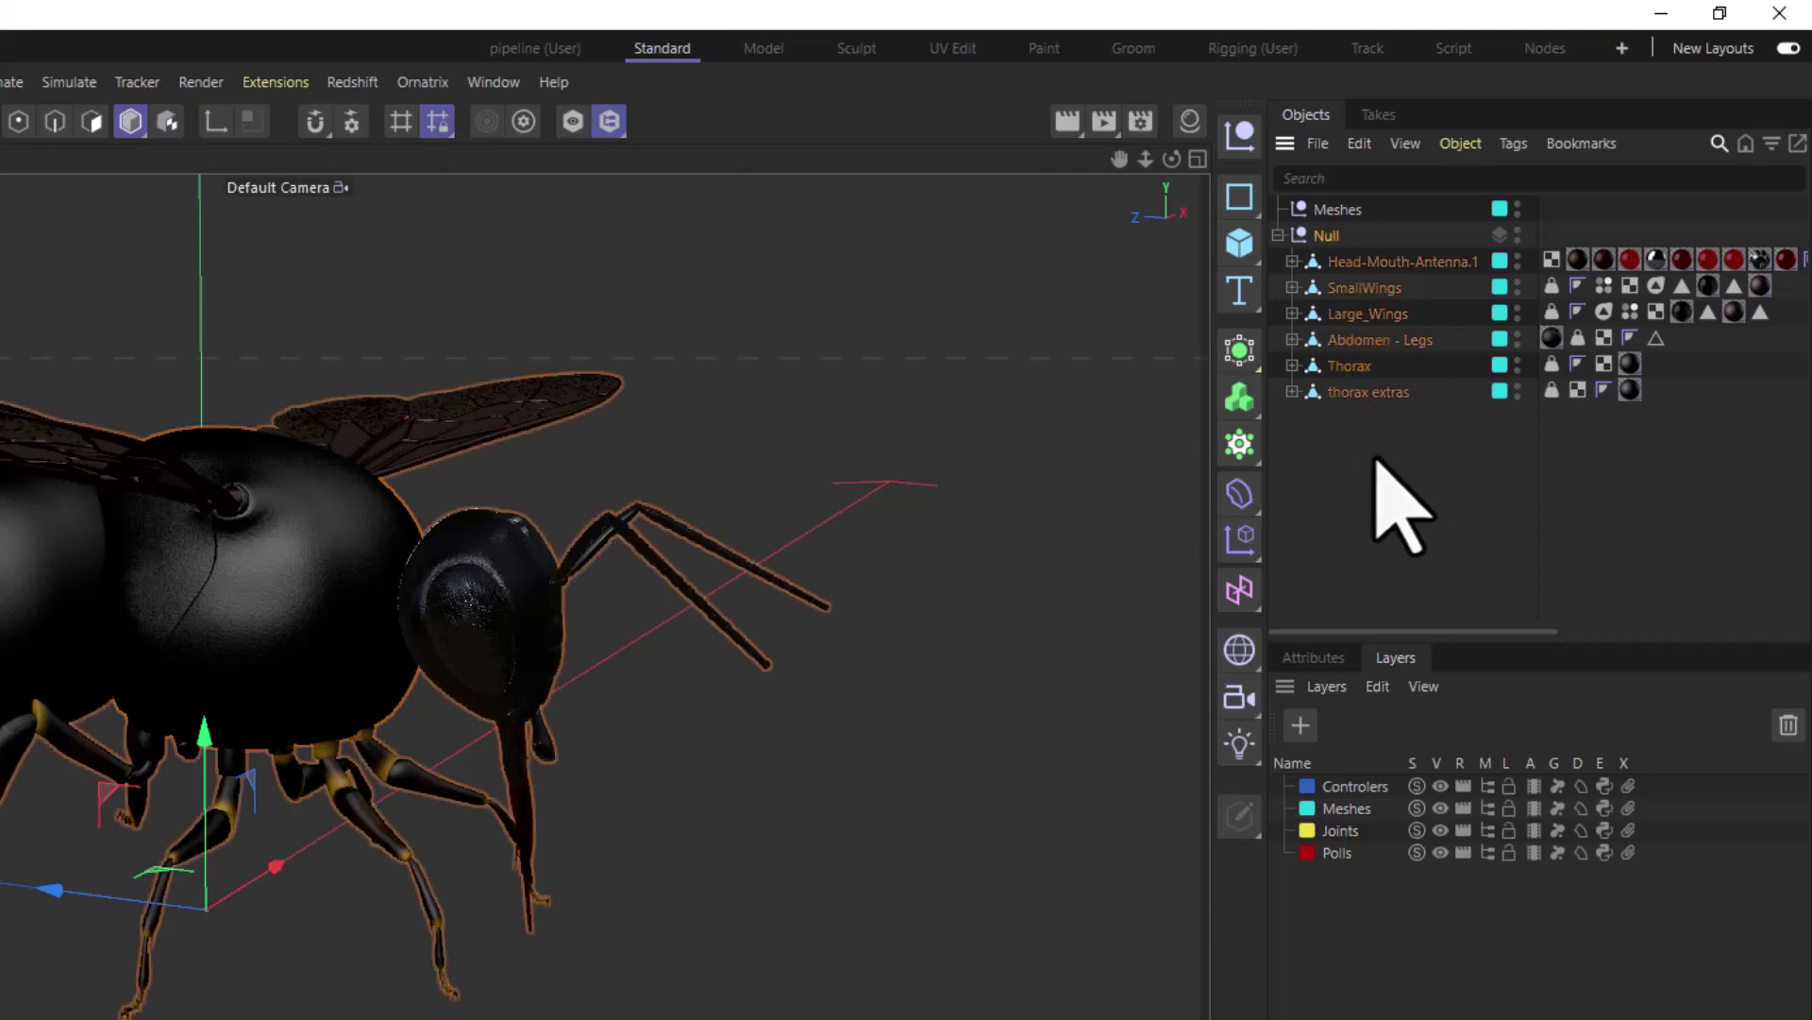
key("ctrl+z")
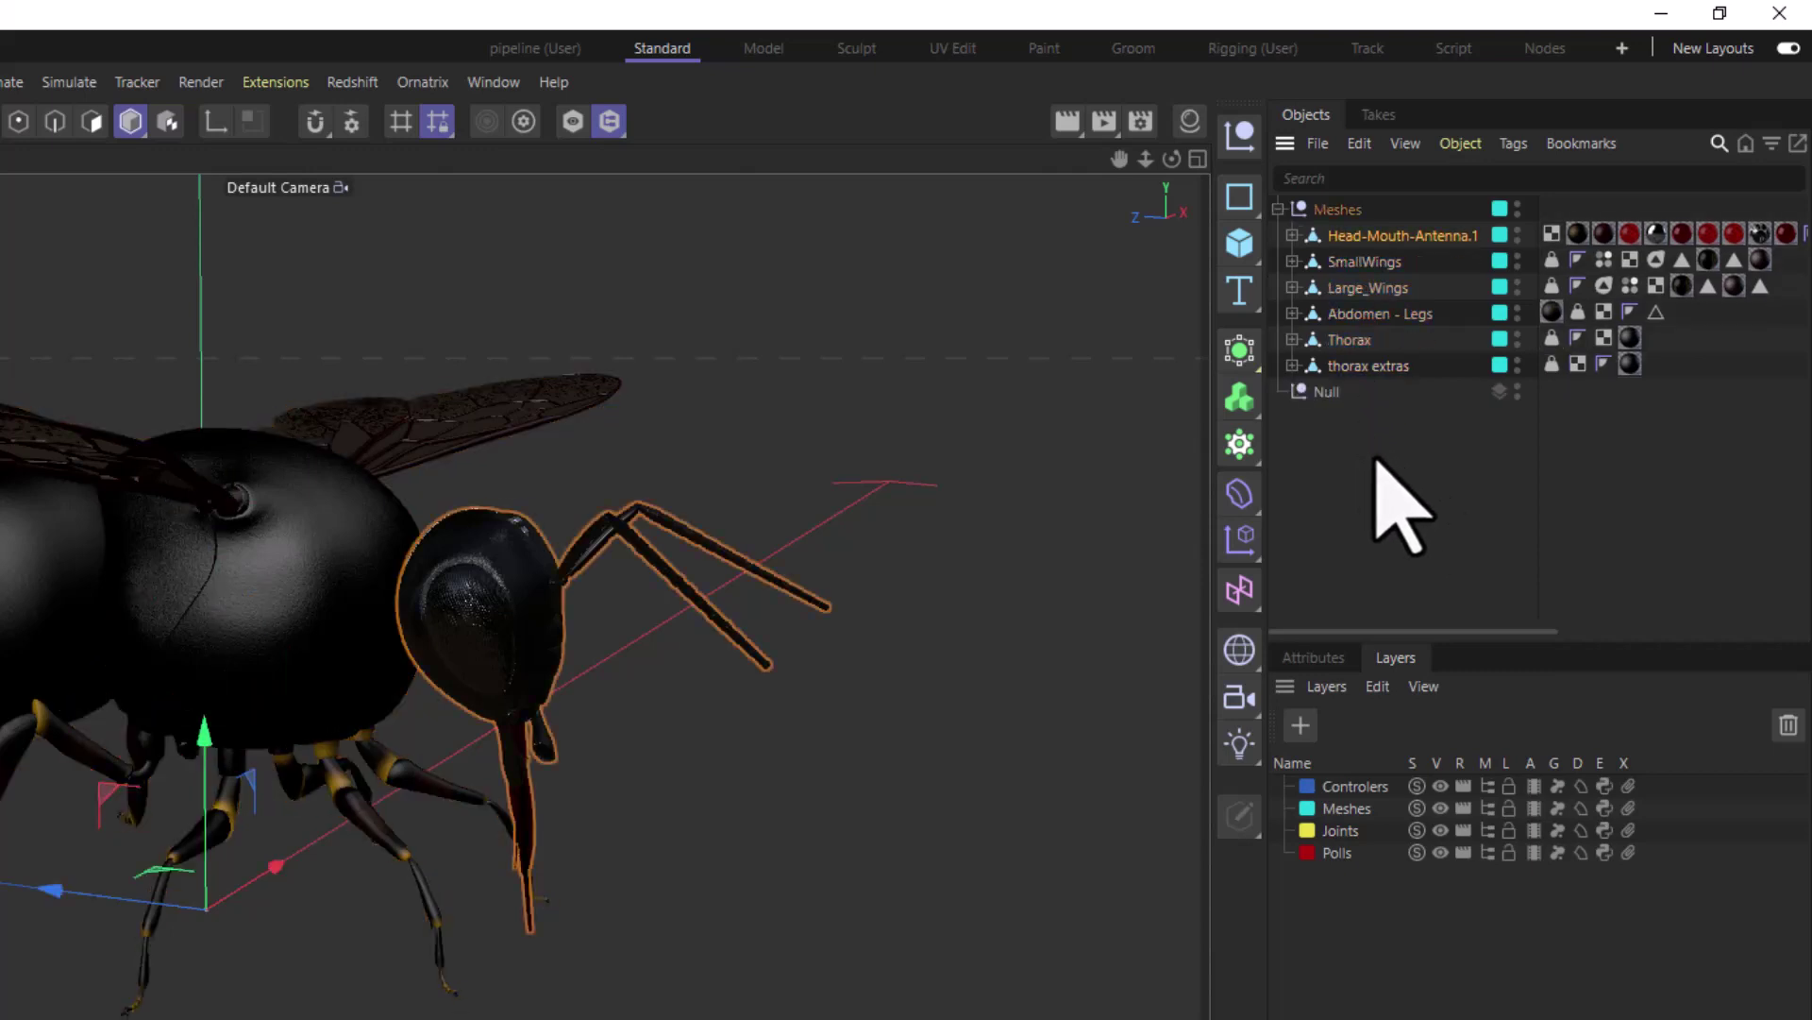
left_click(1324, 393)
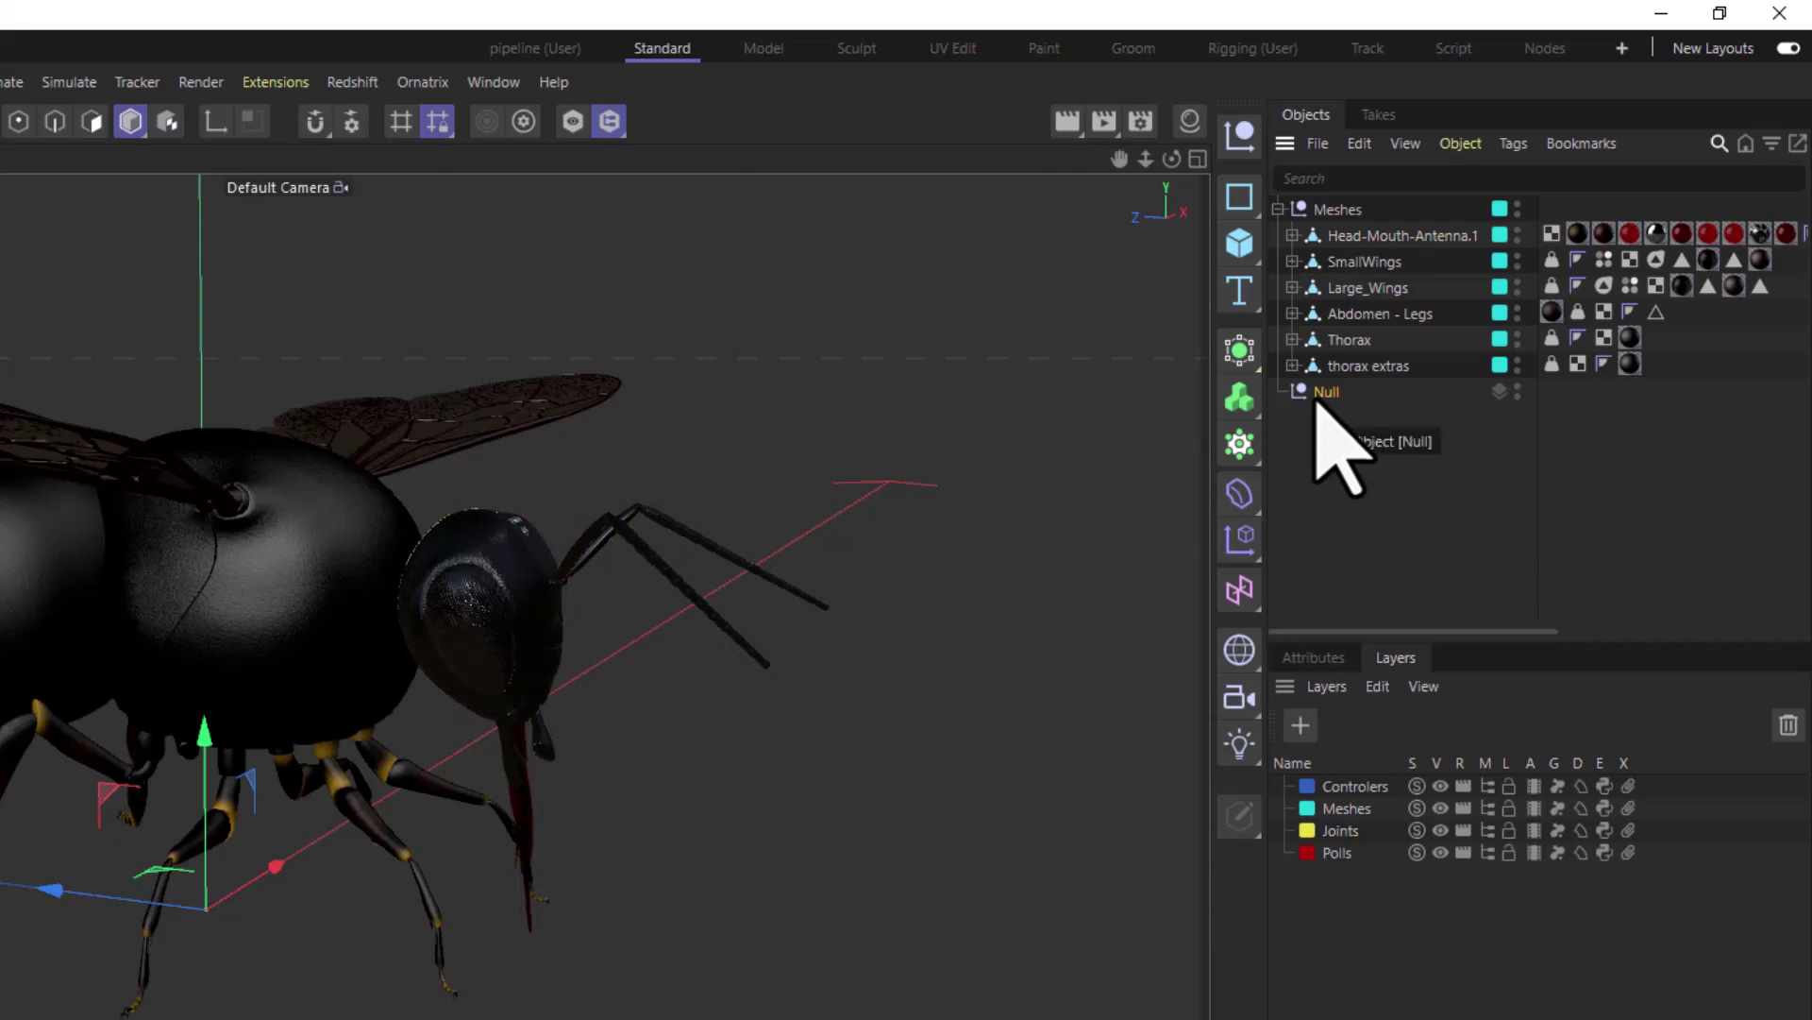
key("Delete")
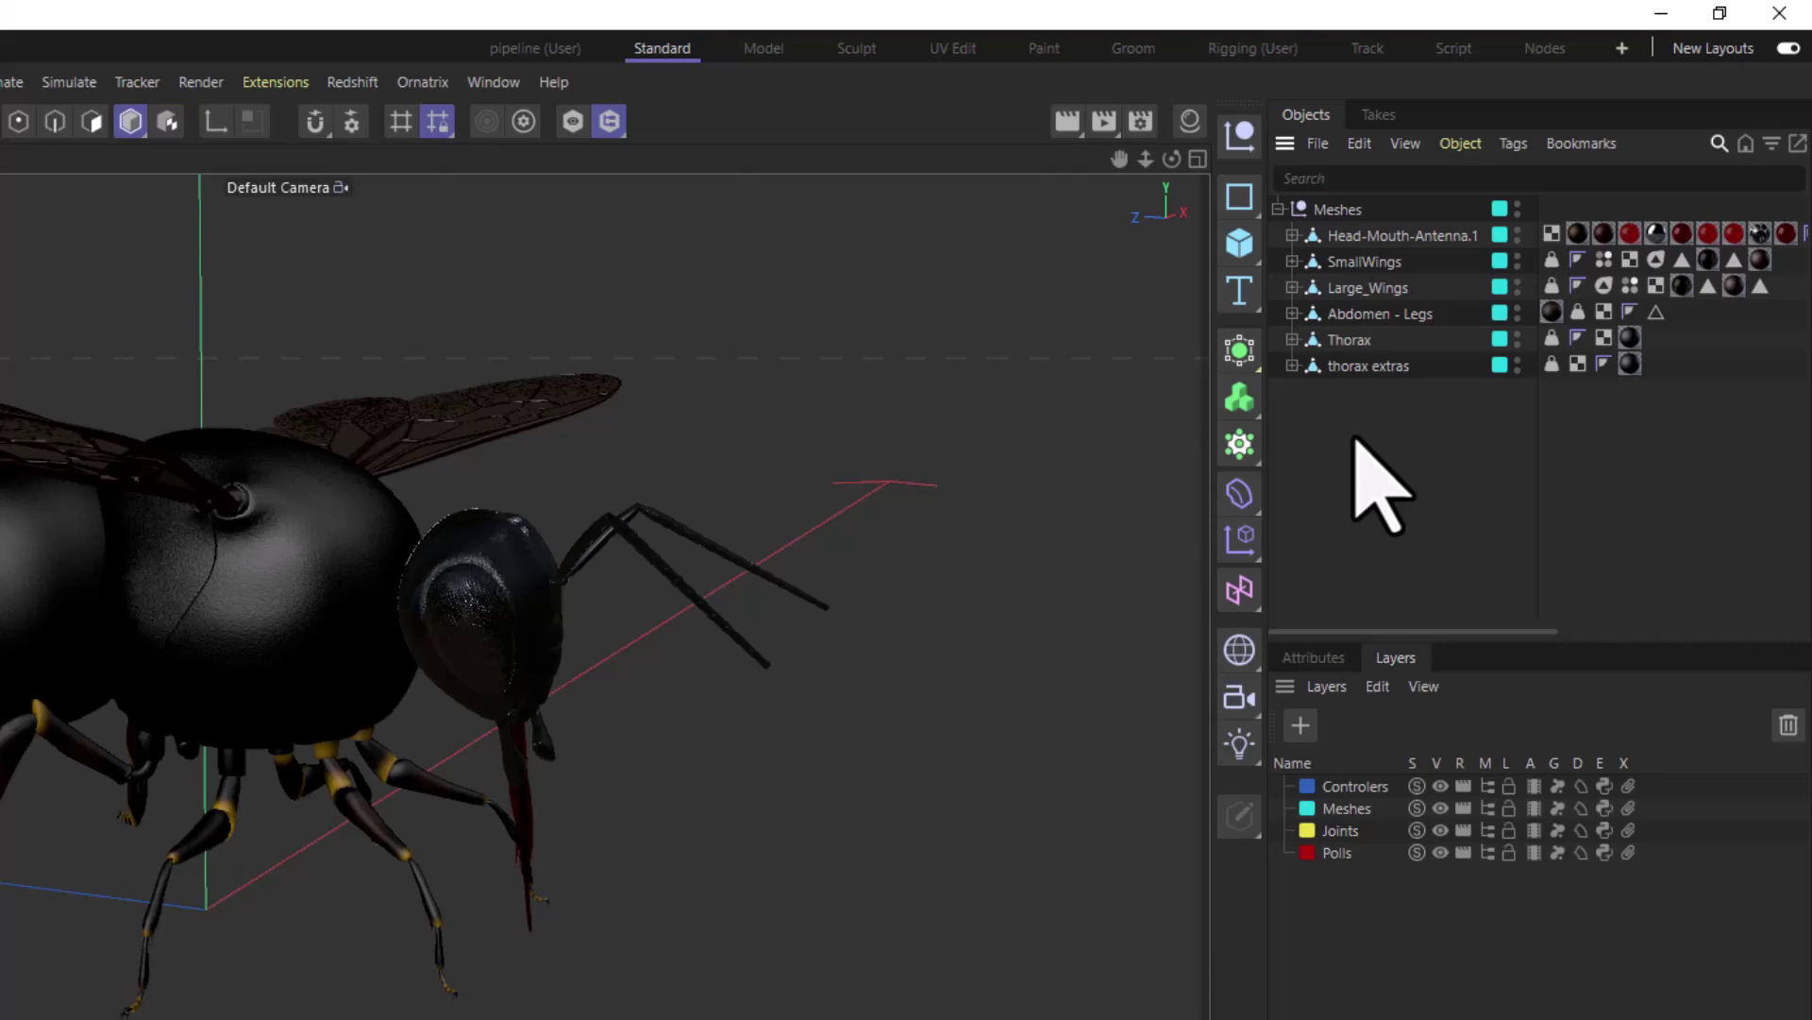
Display the Coordinate Manager and check the transform values of the Head-Mouth-Antenna.1 mesh and of all six meshes together.
left_click(1339, 235)
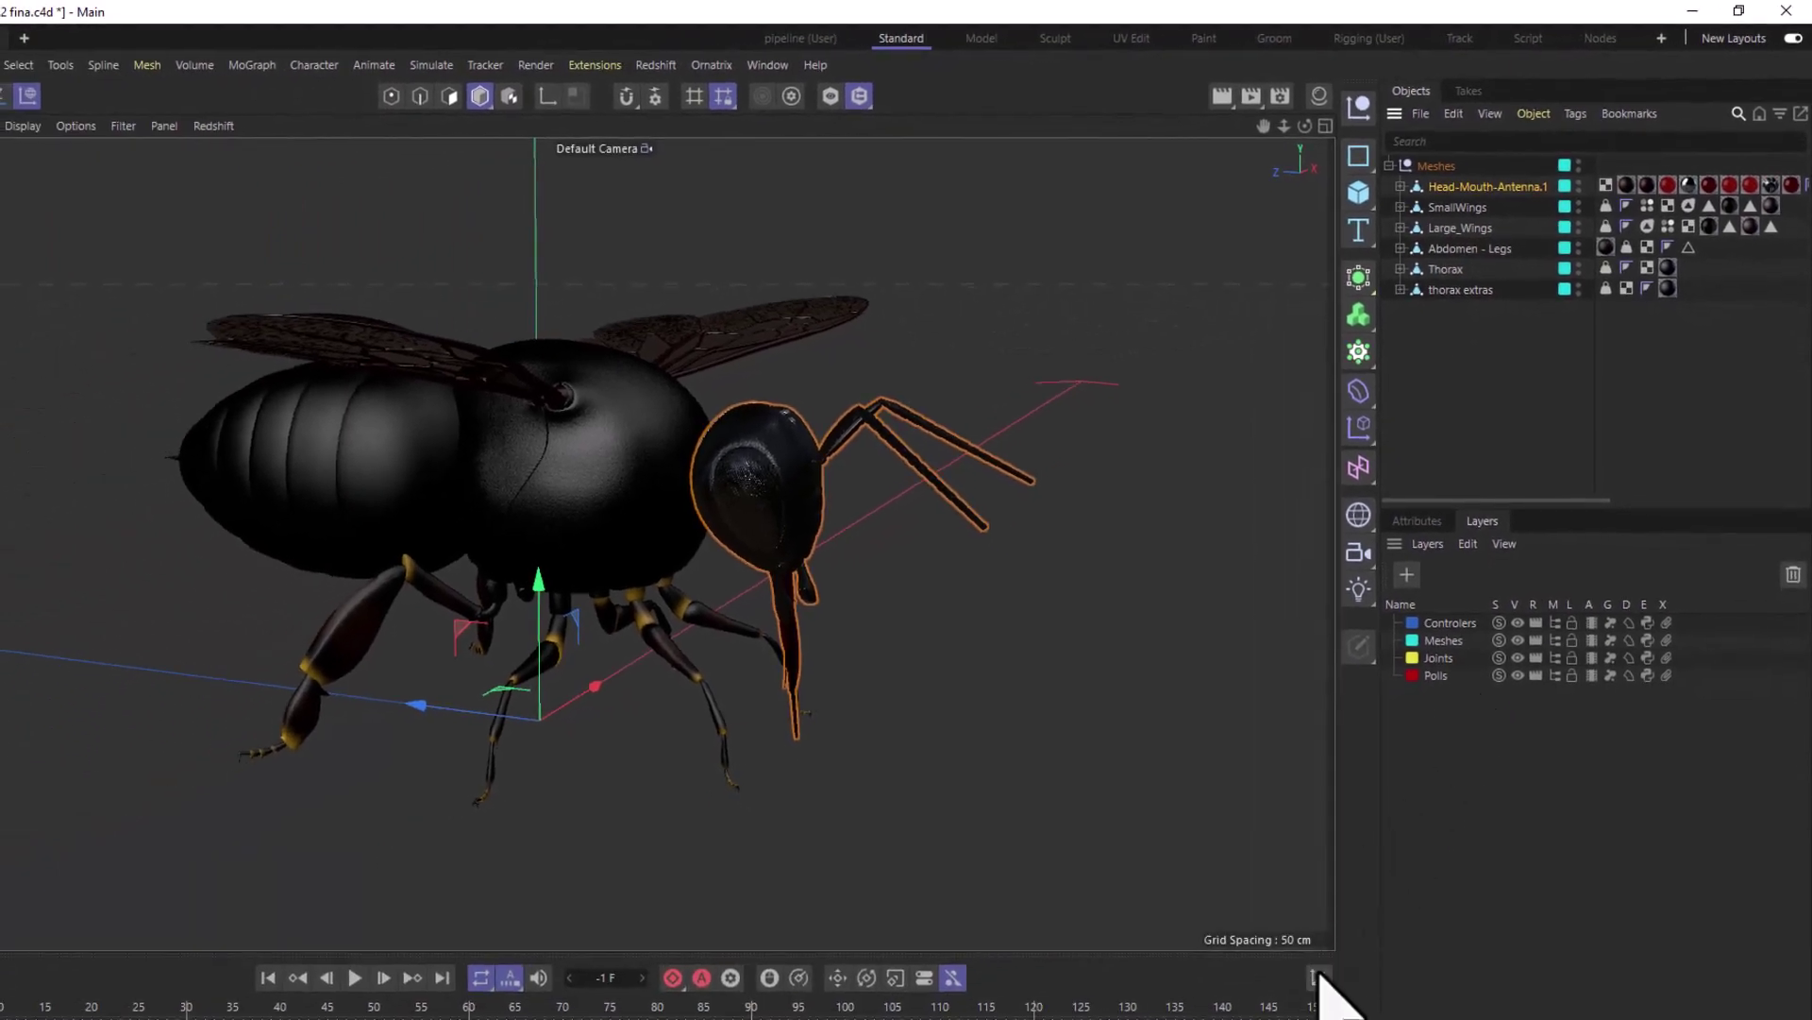
left_click(1319, 978)
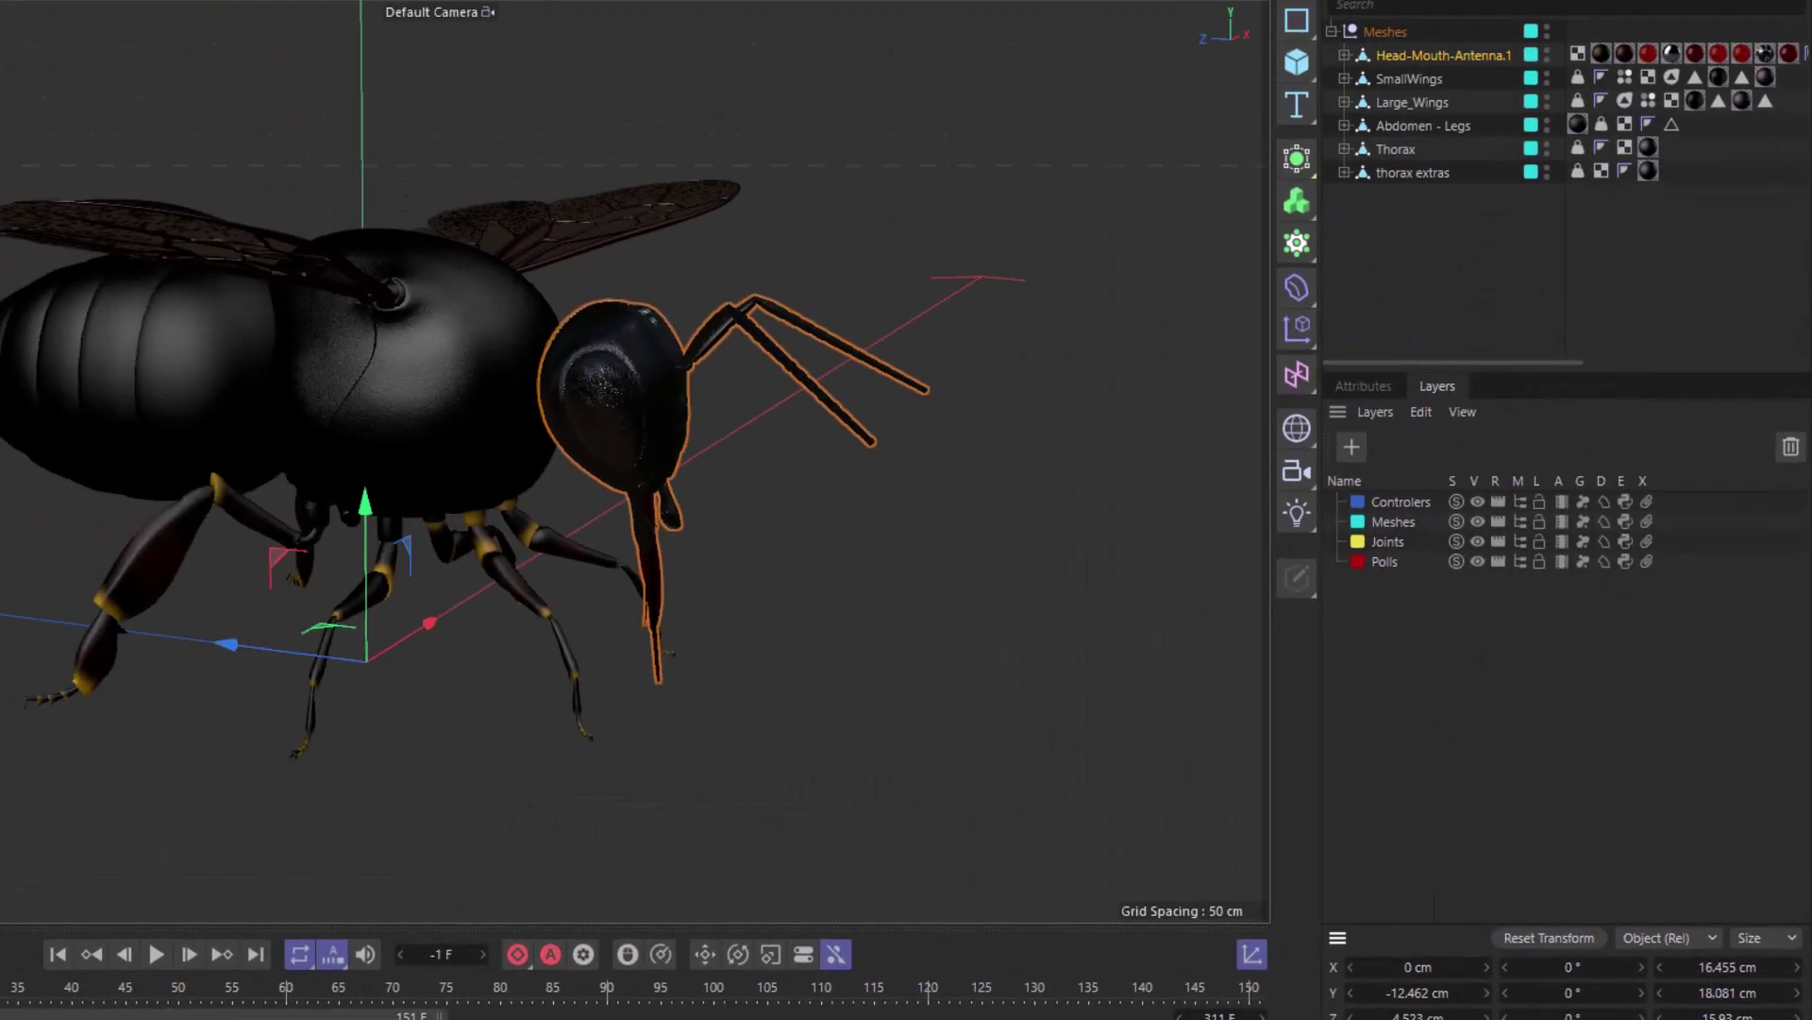
left_click(1413, 173, "shift")
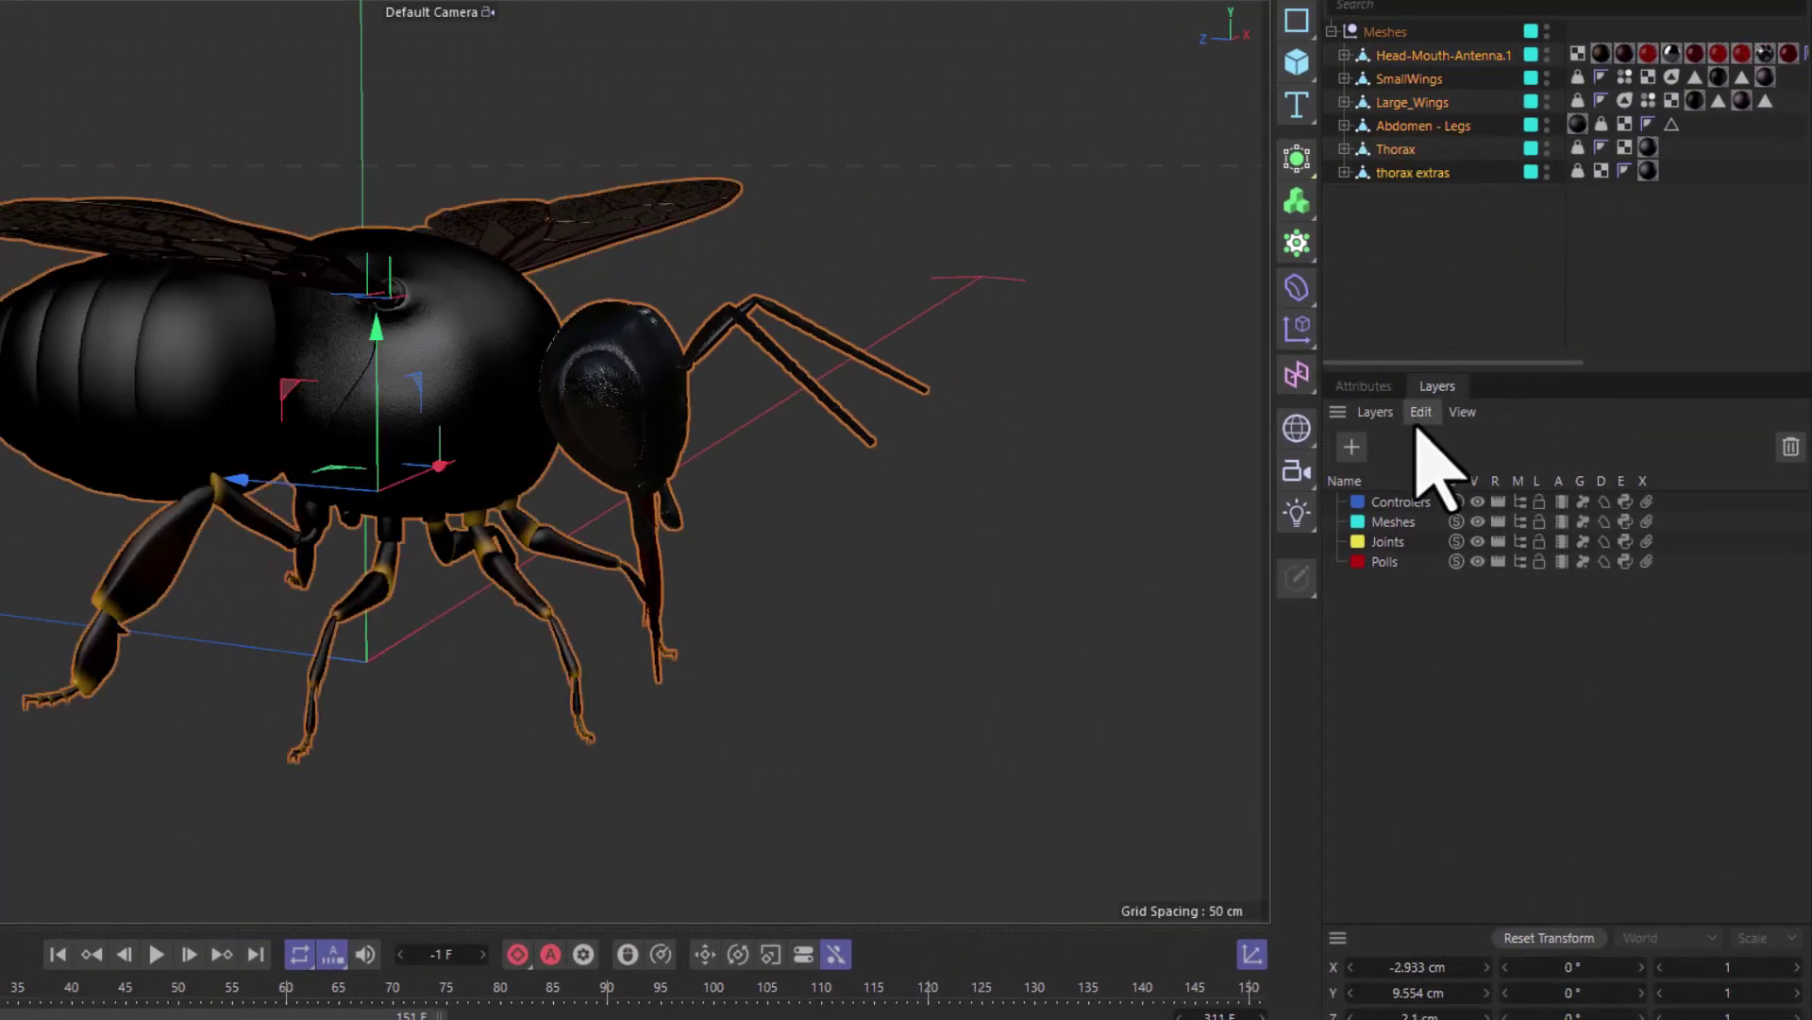
Freeze all transformations of the Meshes null together with all of its child objects.
left_click(1387, 33)
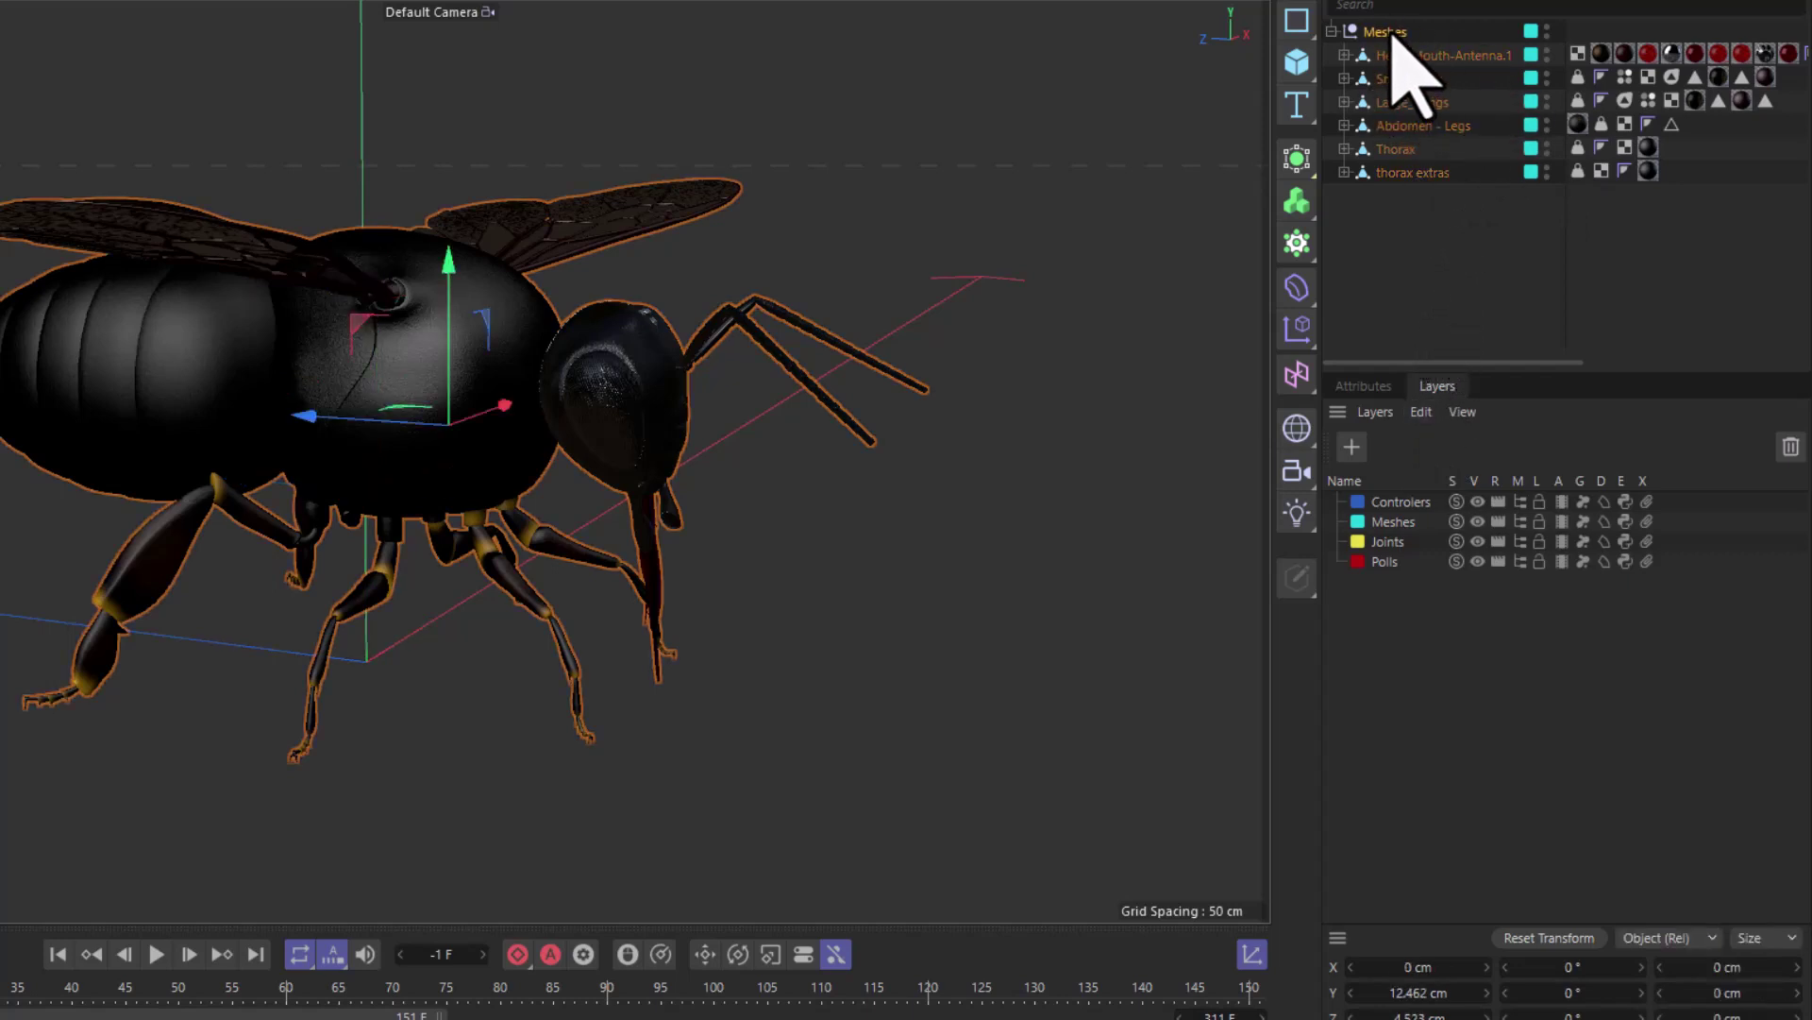
left_click(1393, 34, "ctrl")
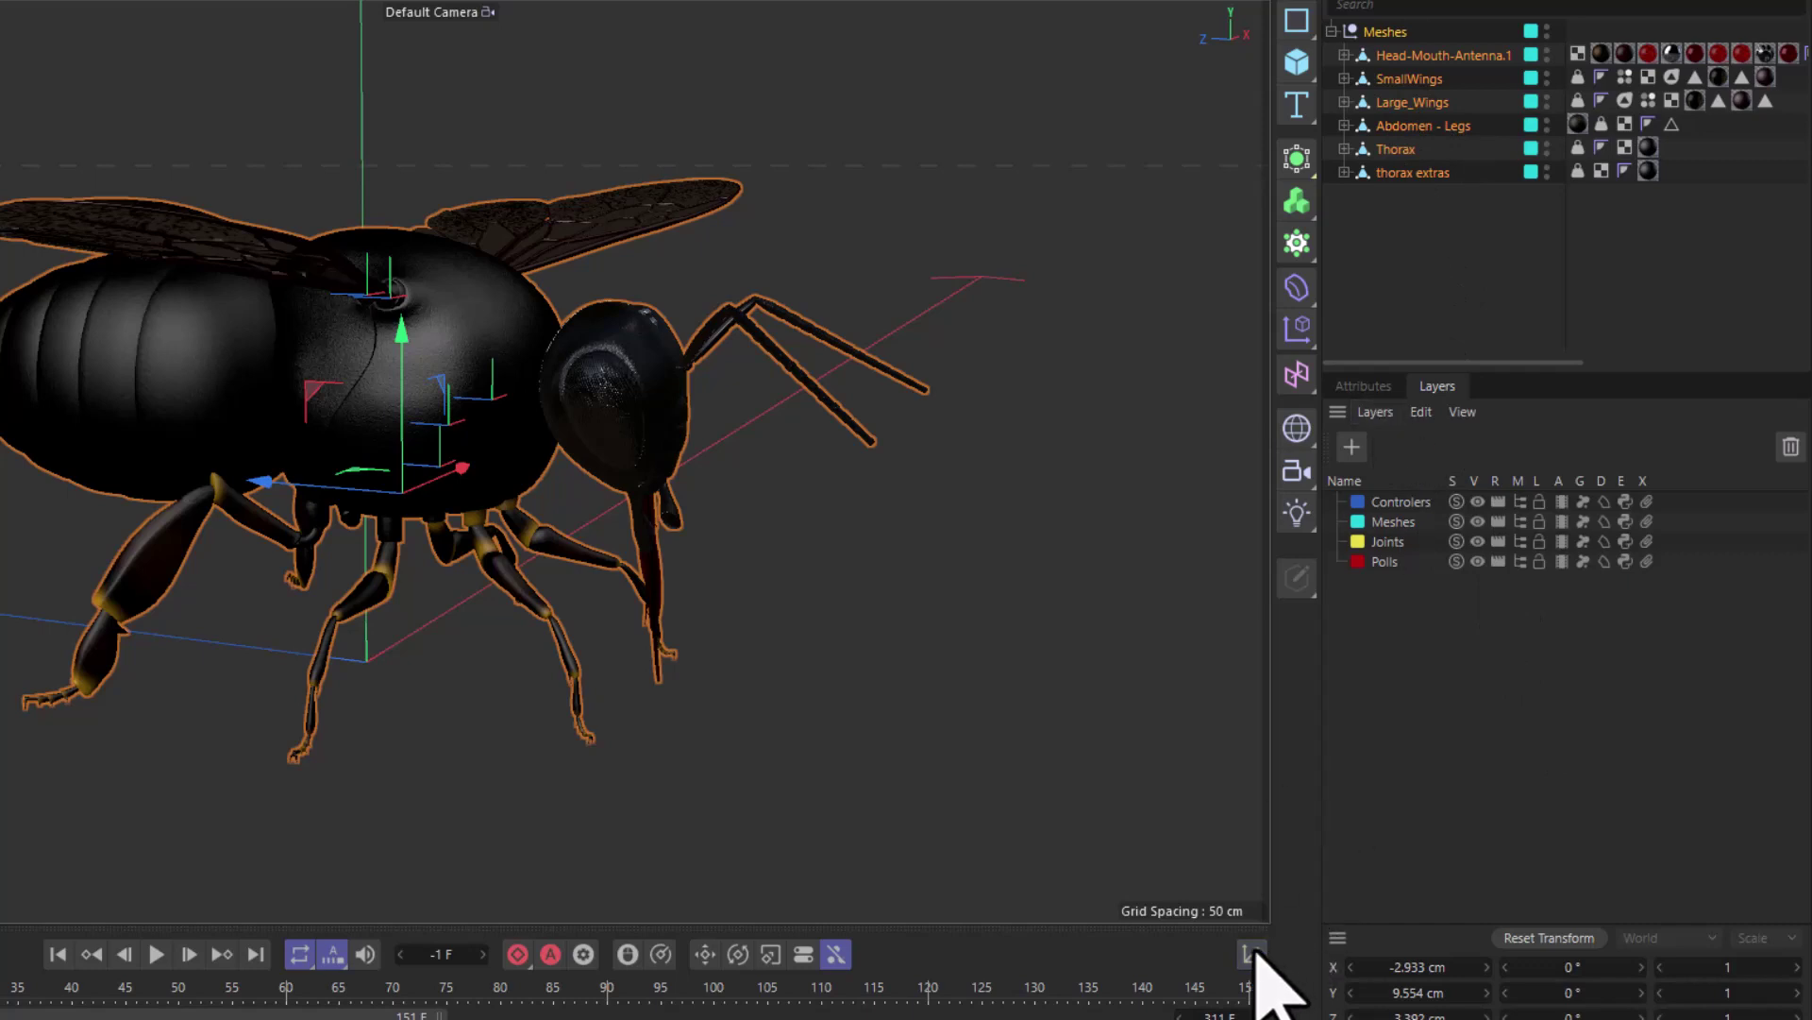
left_click(1363, 385)
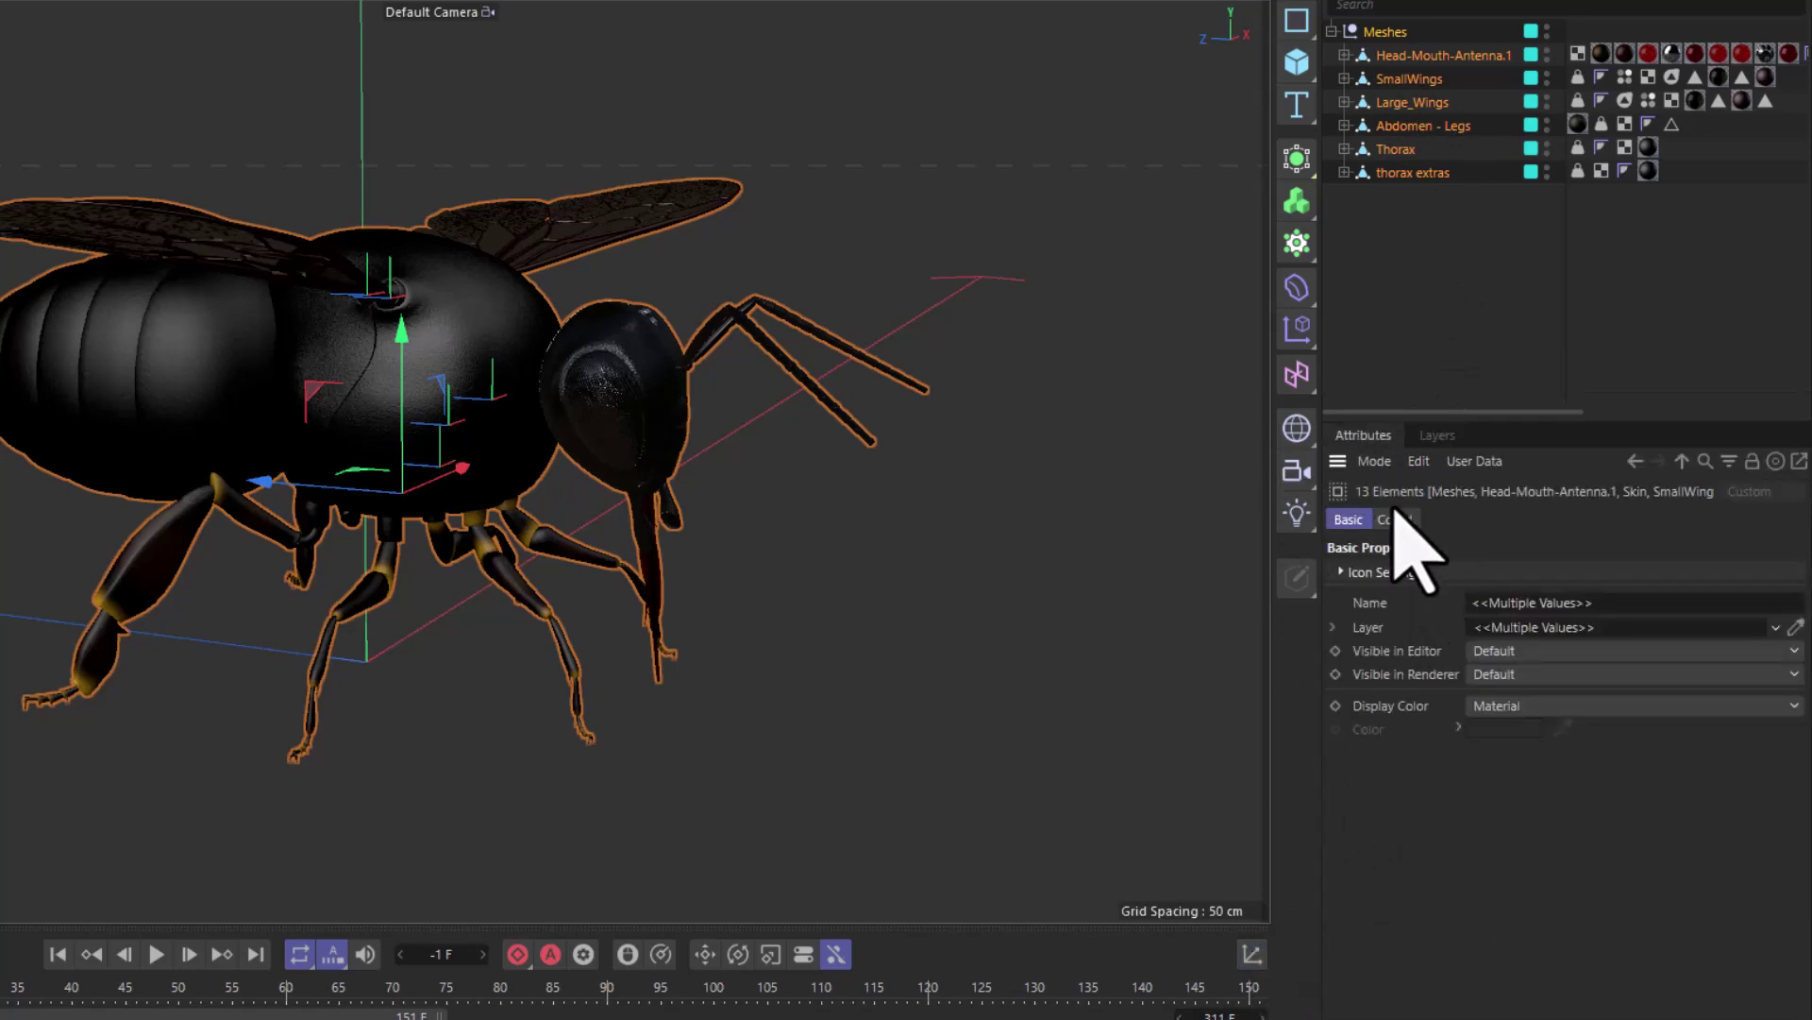
left_click(1397, 520)
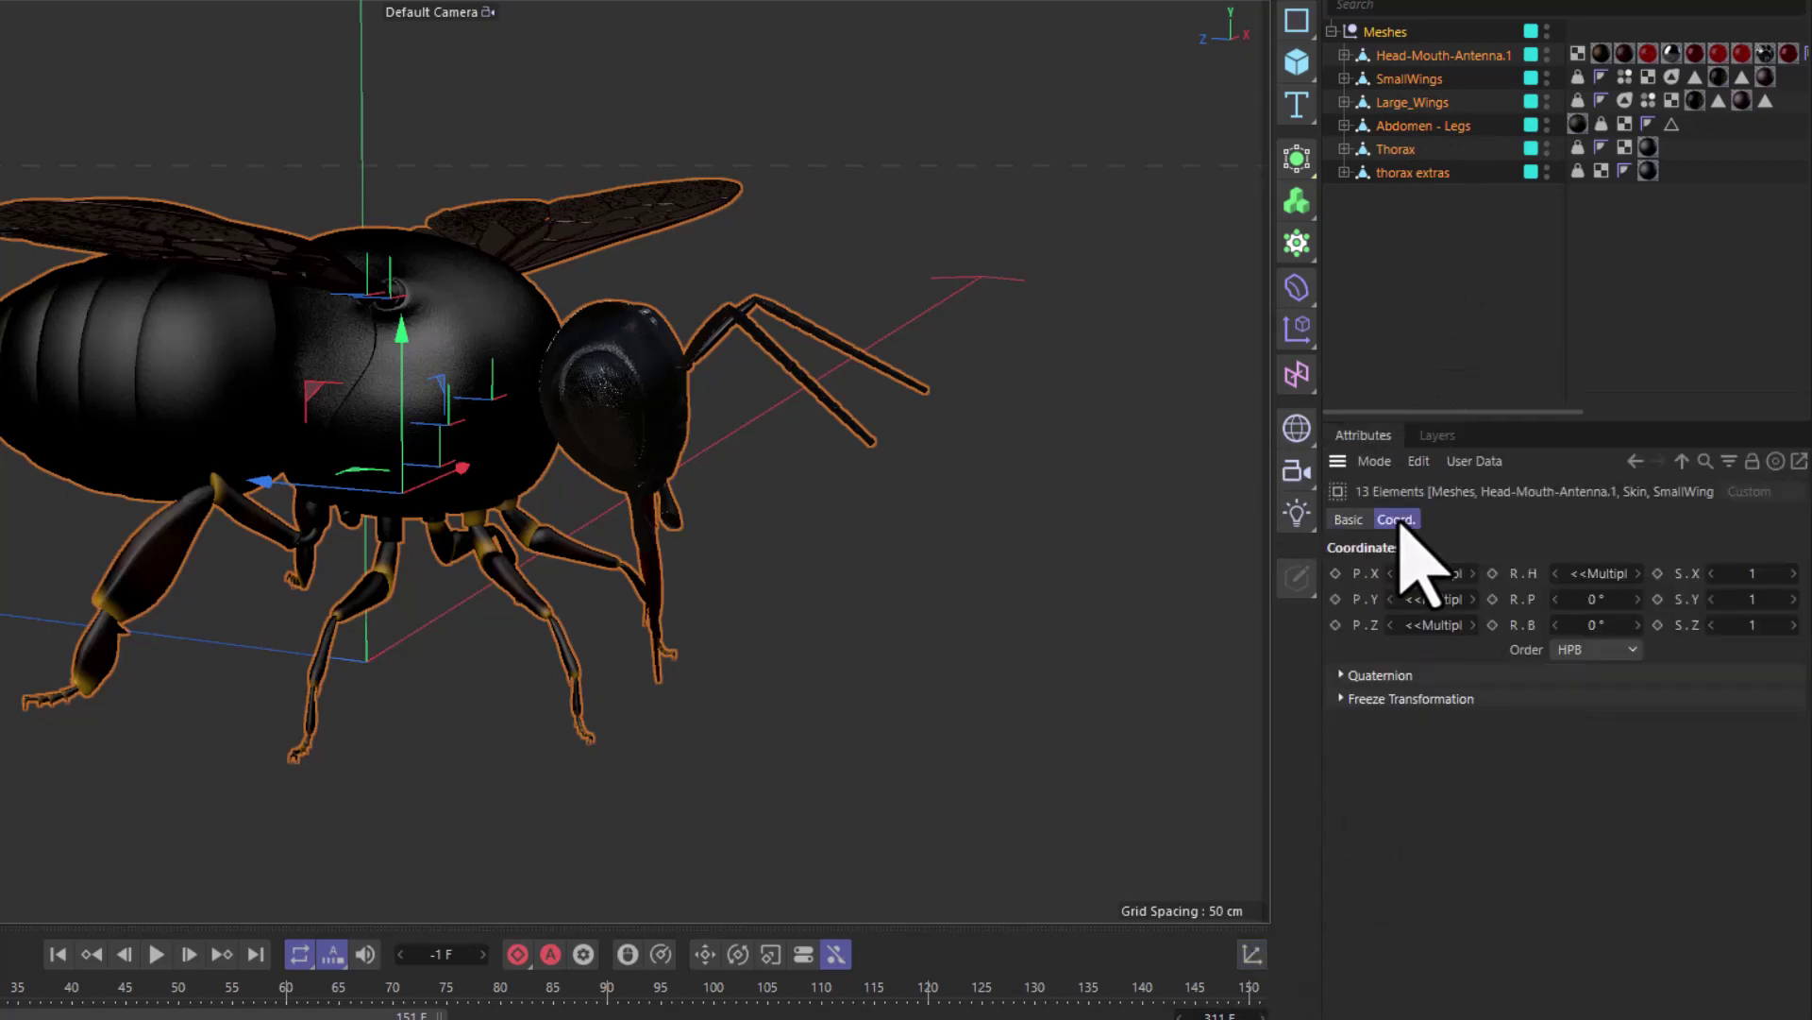
left_click(1340, 699)
left_click(1388, 723)
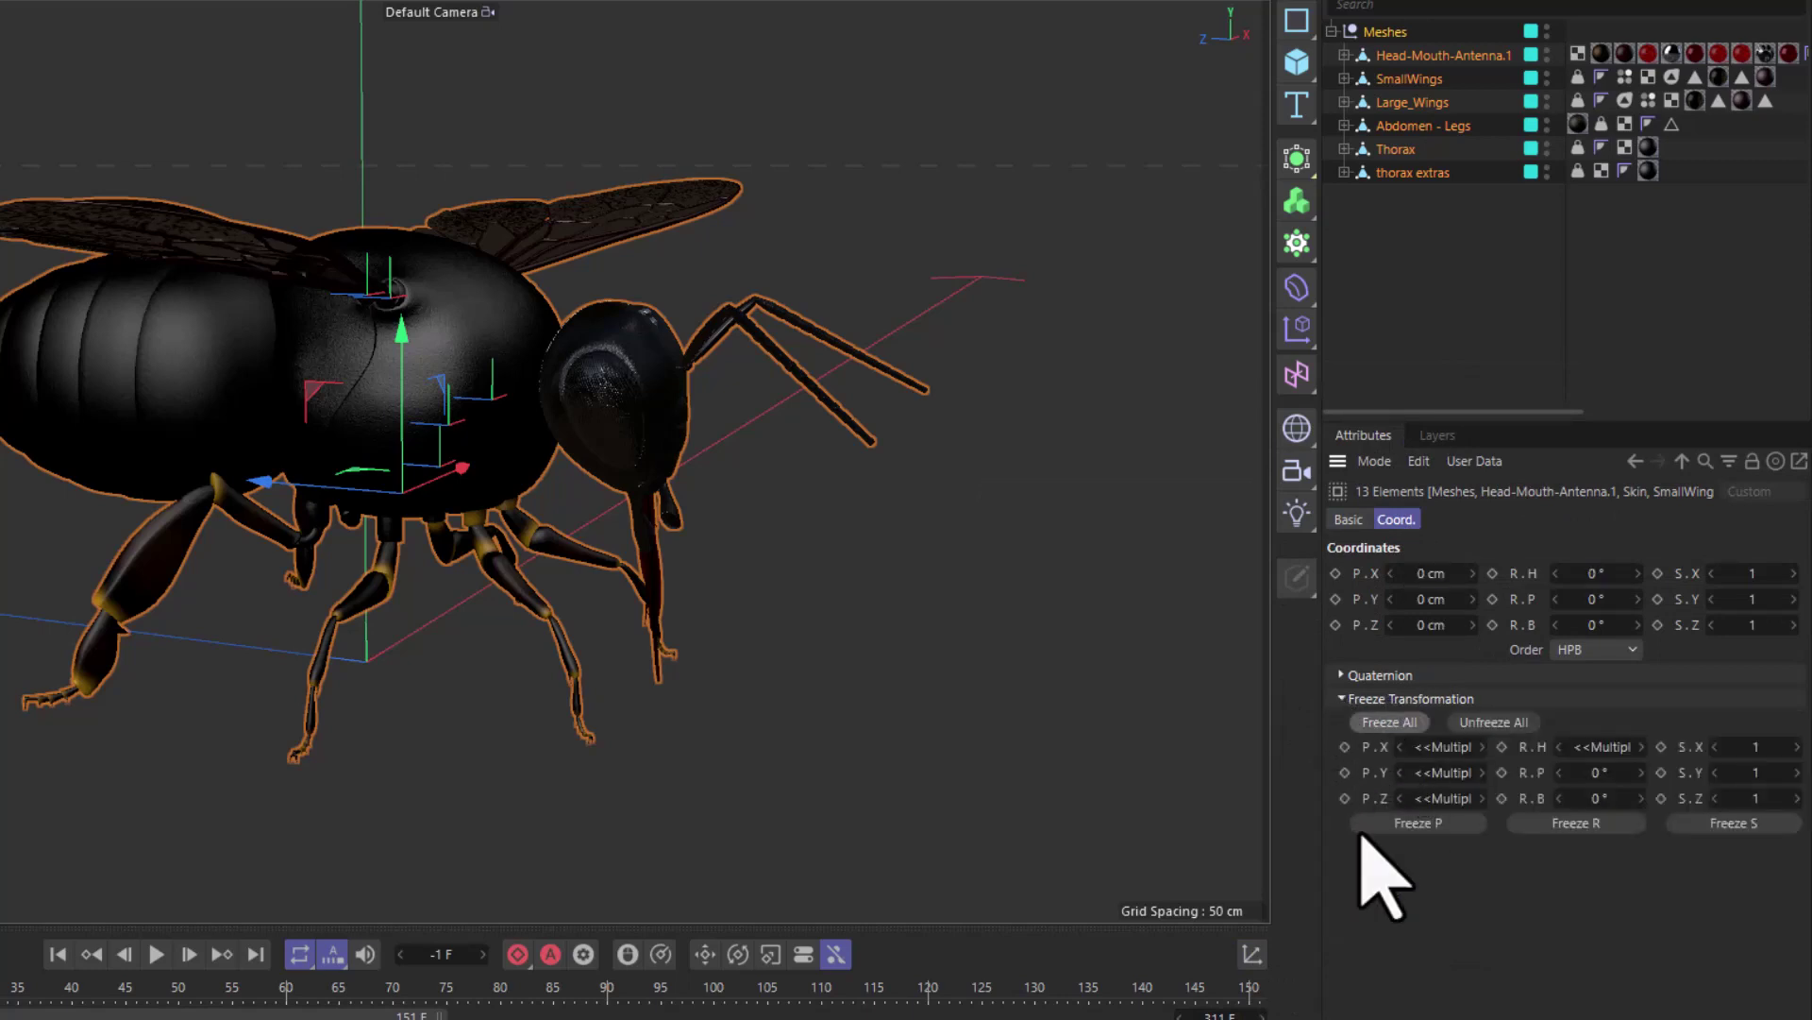
Check the coordinates and frozen values of the thorax extras, Abdomen - Legs, wing and head meshes one by one.
left_click(1416, 173)
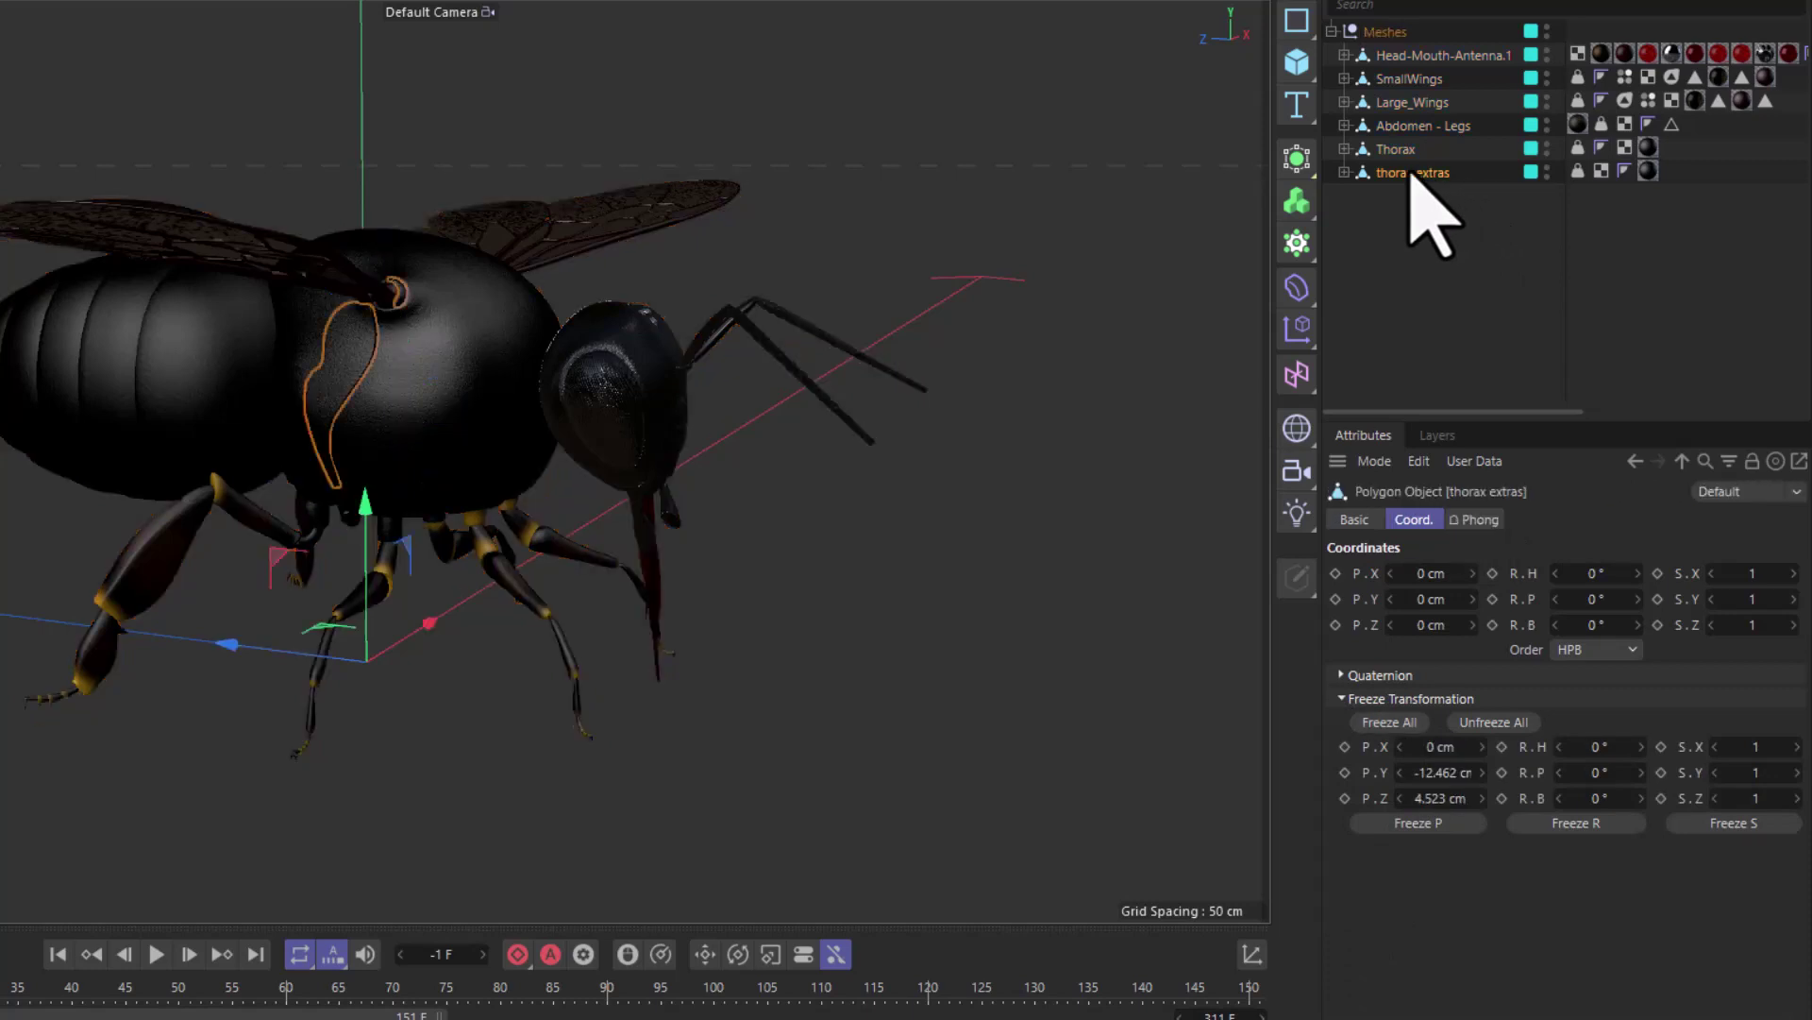
left_click(1409, 125)
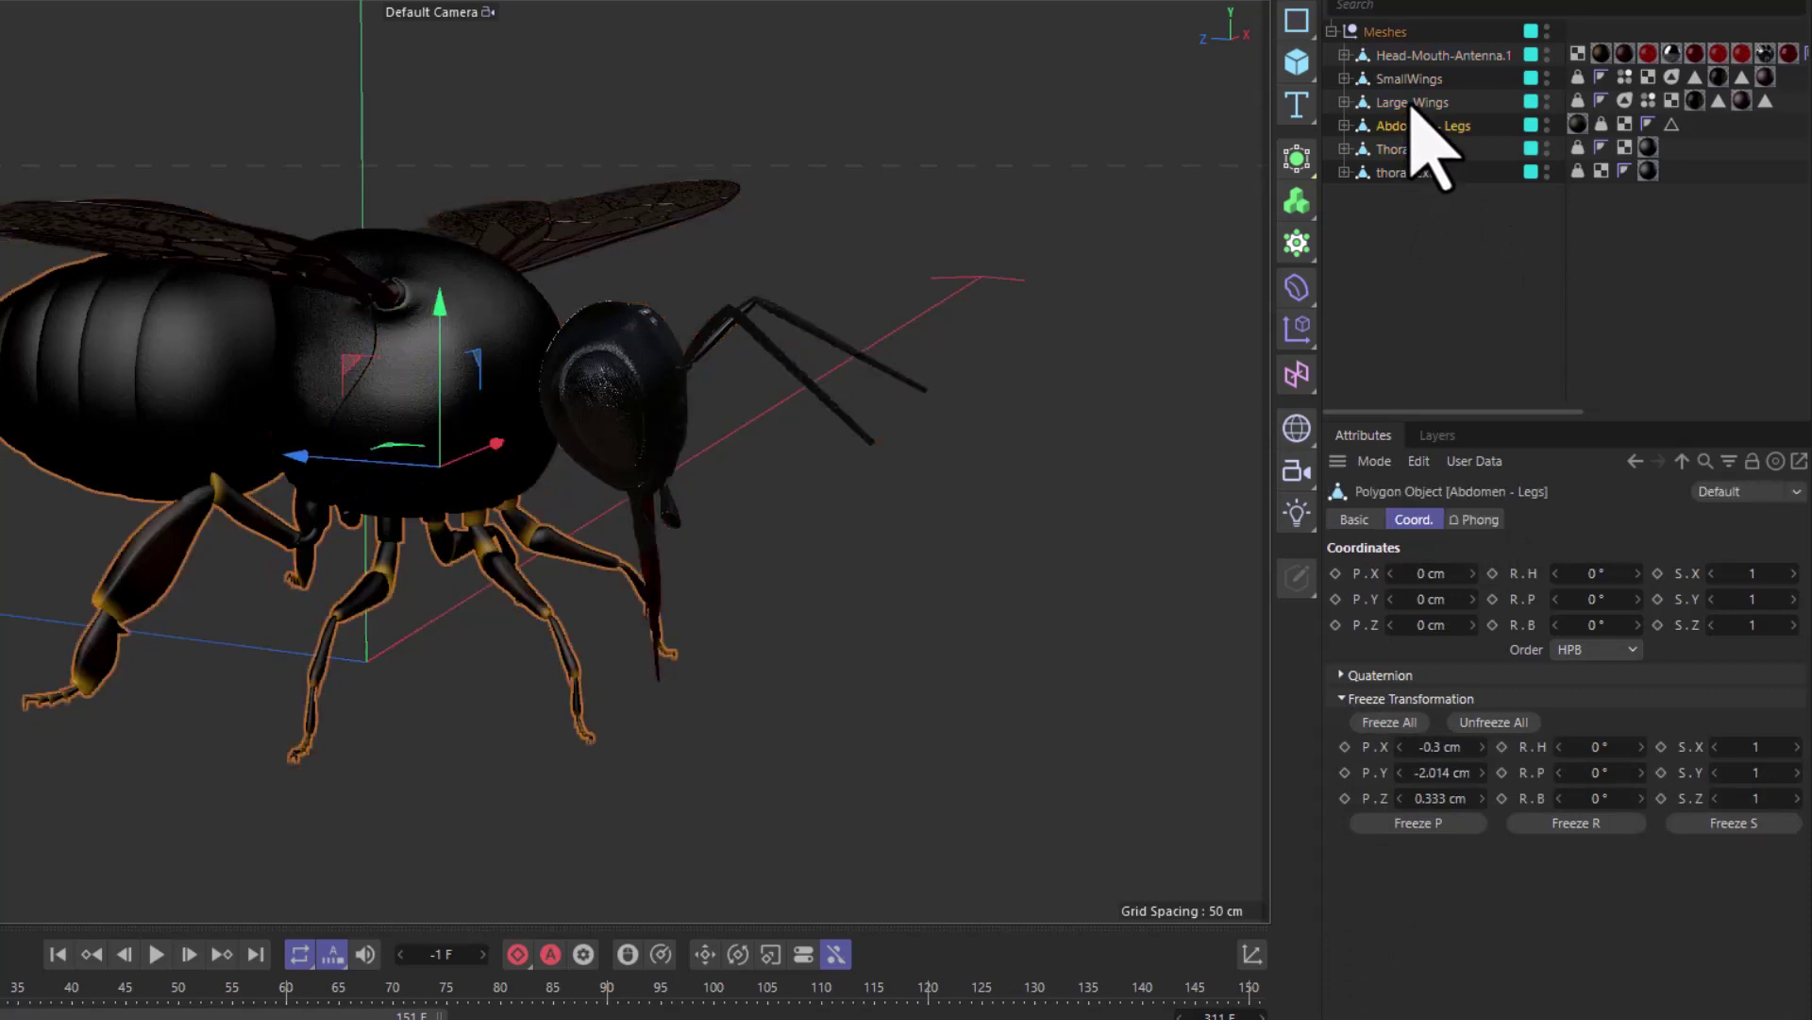
left_click(1411, 102)
left_click(1412, 83)
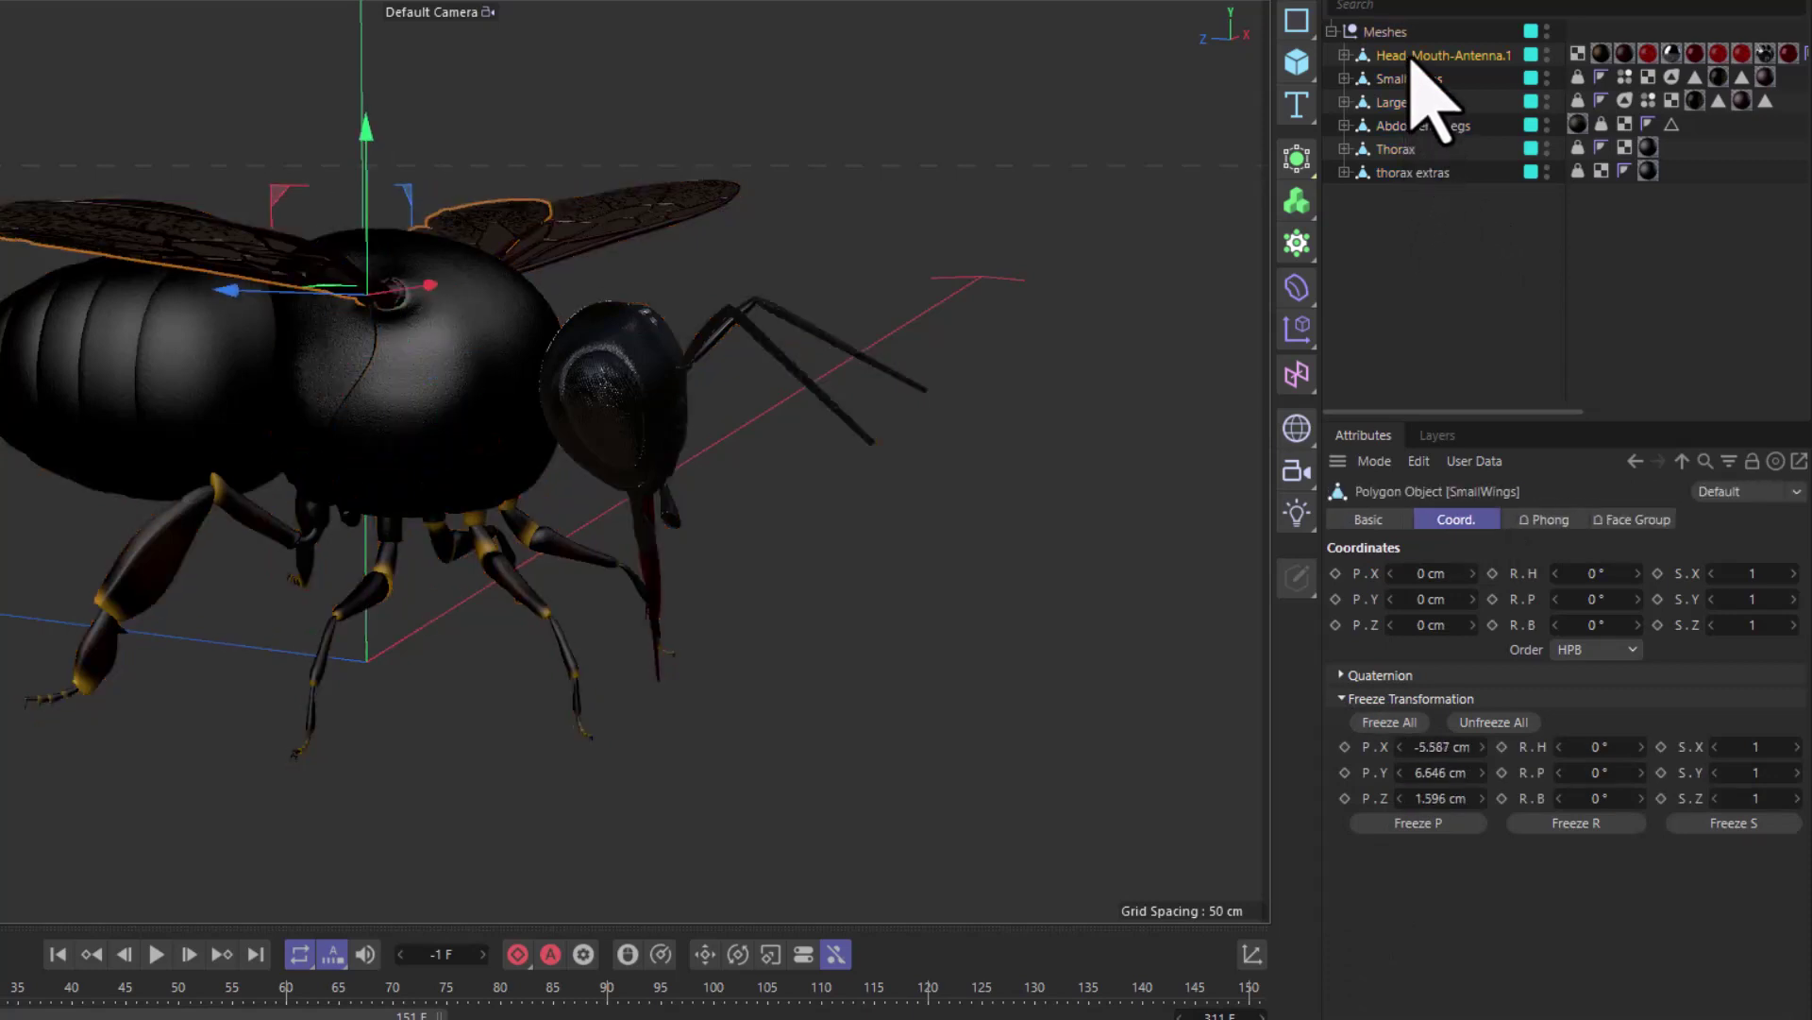
left_click(1413, 58)
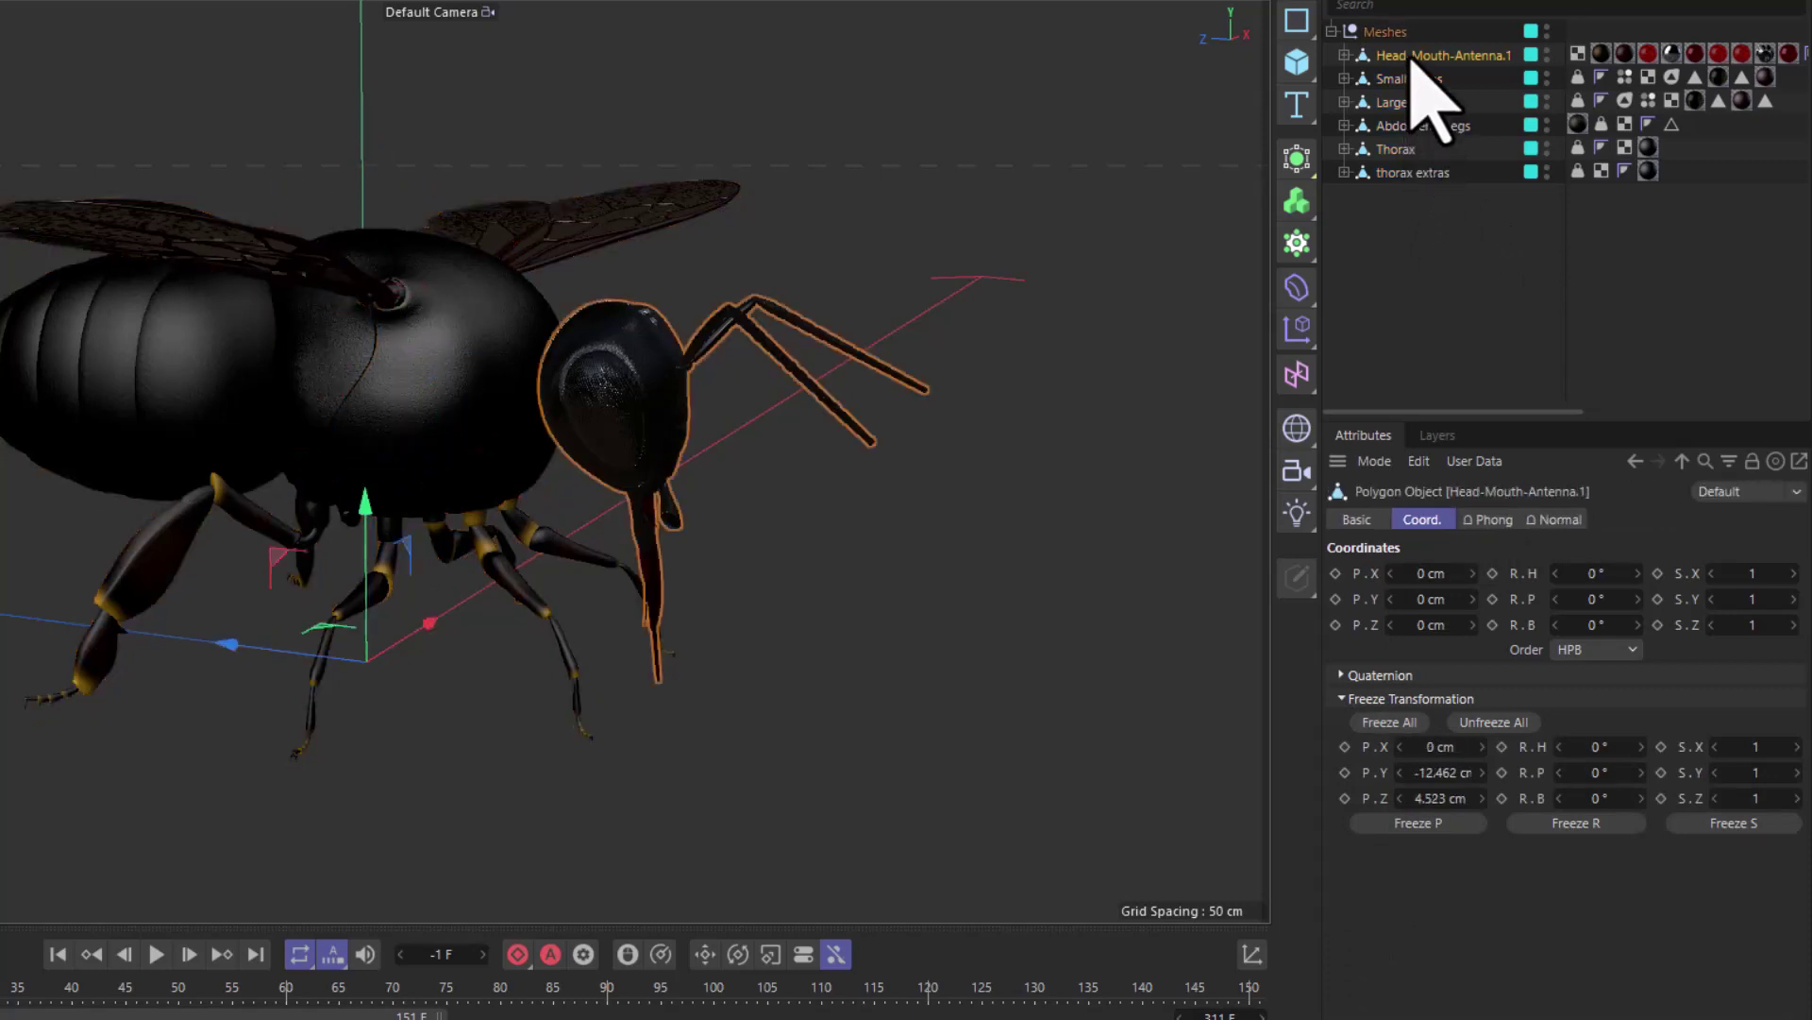
left_click(1350, 699)
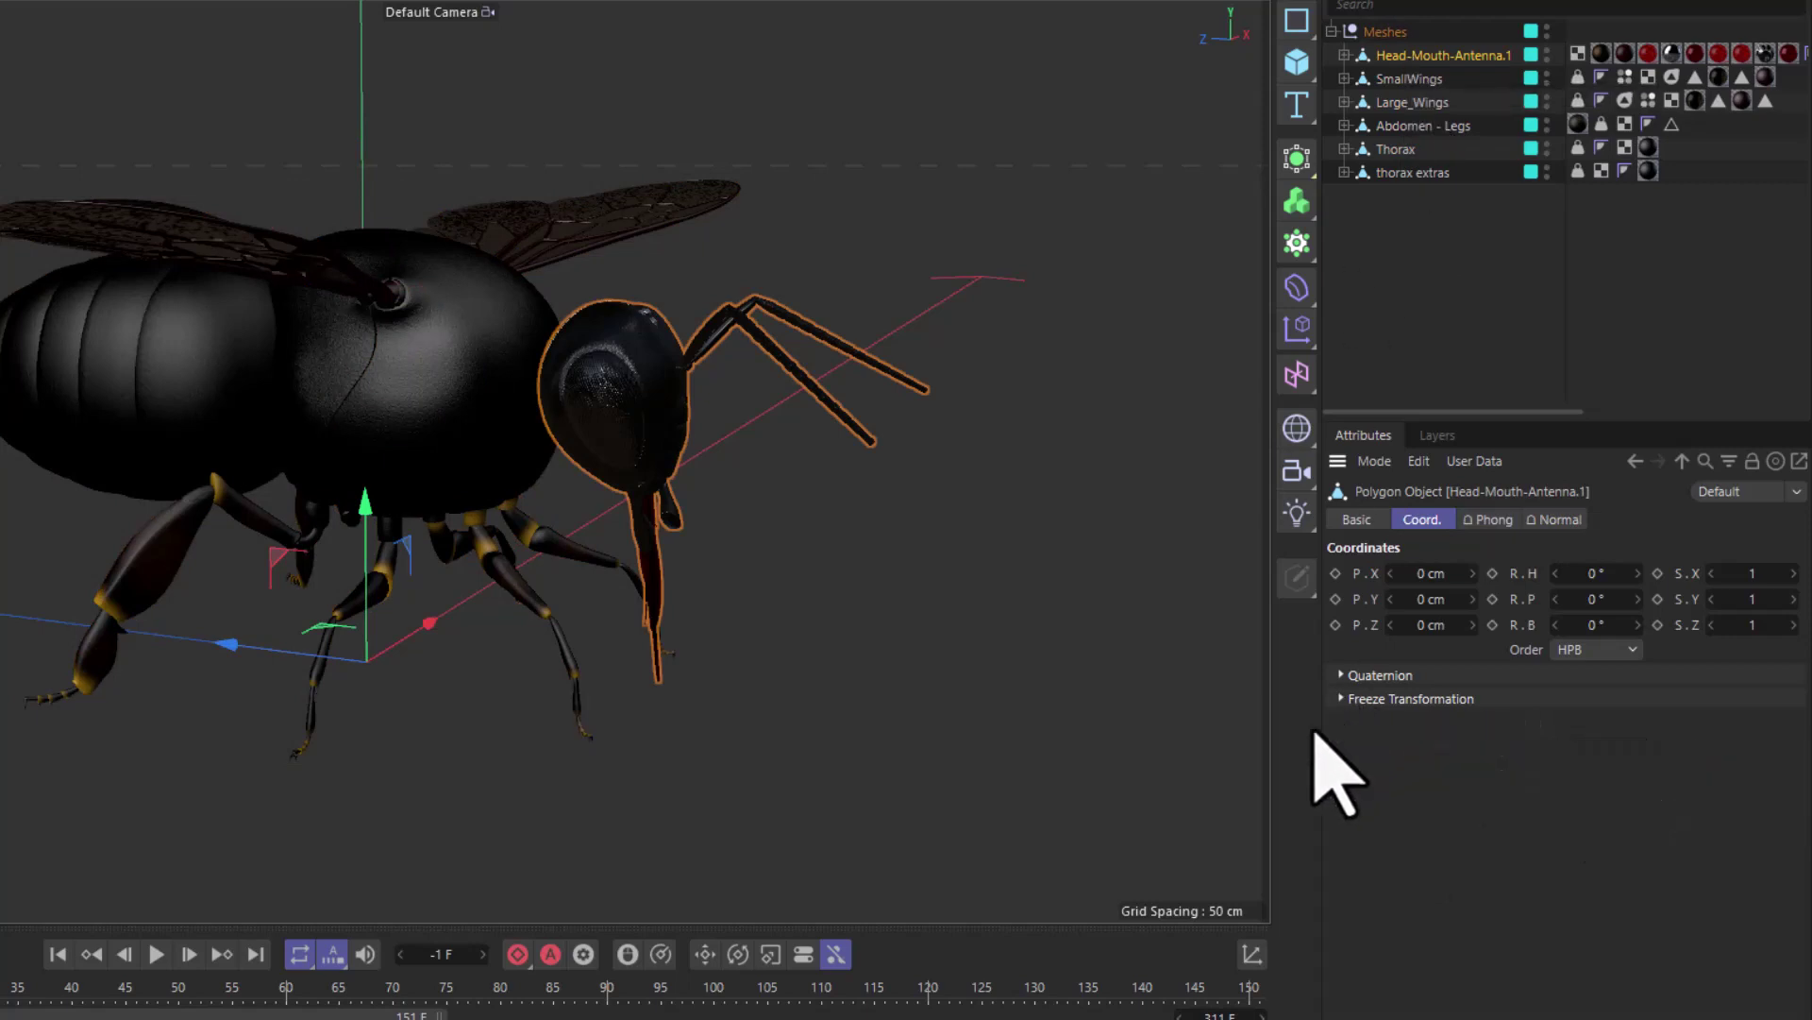
Redisplay the Coordinate Manager and check each mesh's position, rotation and size in it, ending with nothing selected.
left_click(1252, 953)
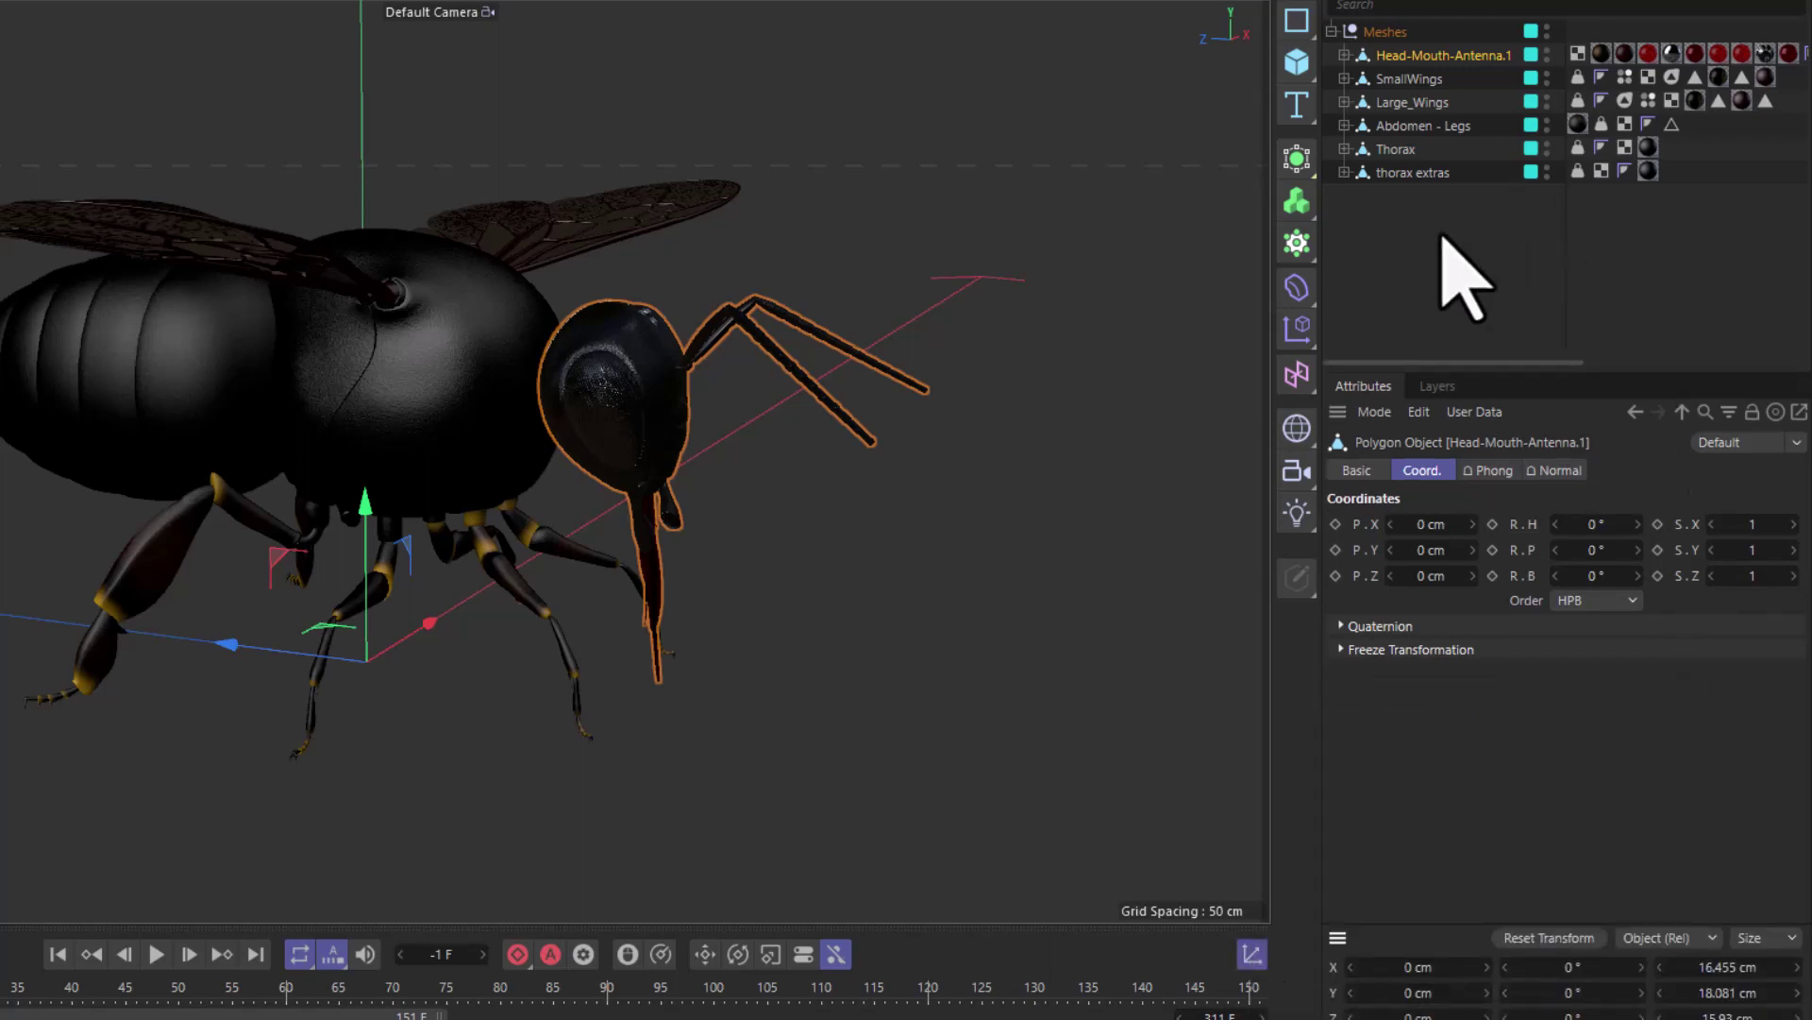
left_click(1409, 79)
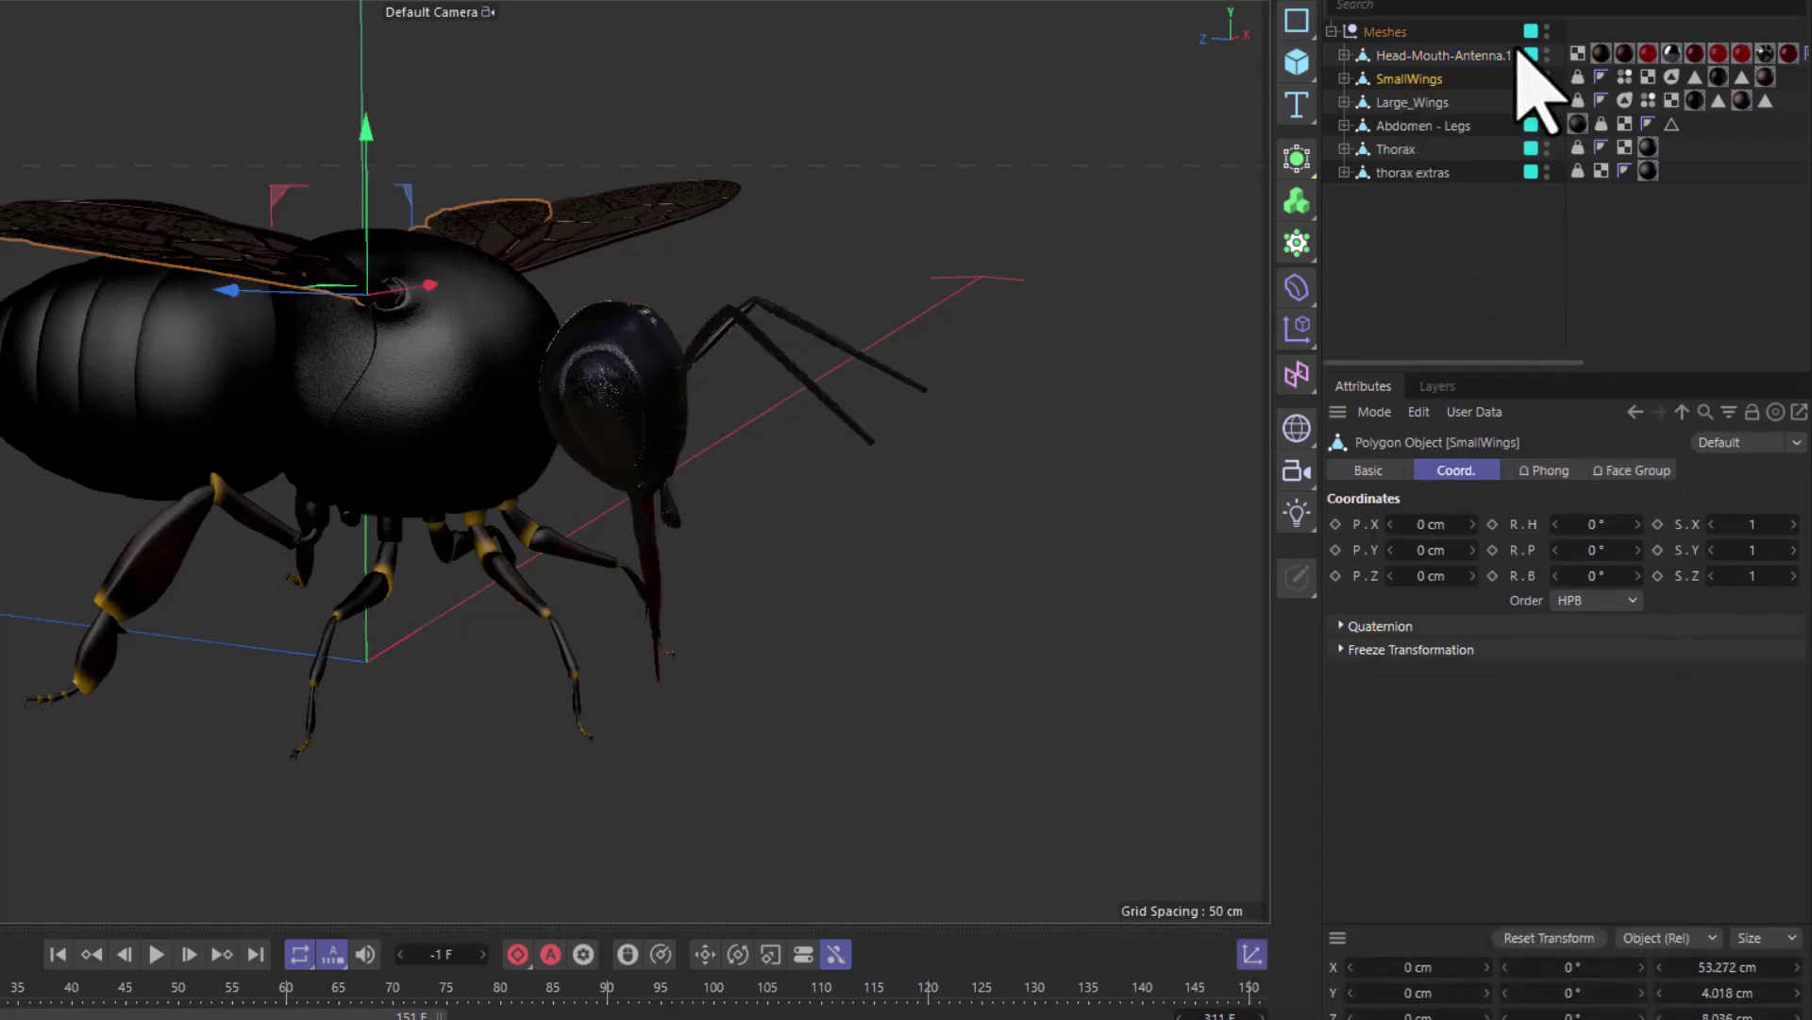
left_click(1411, 102)
left_click(1393, 149)
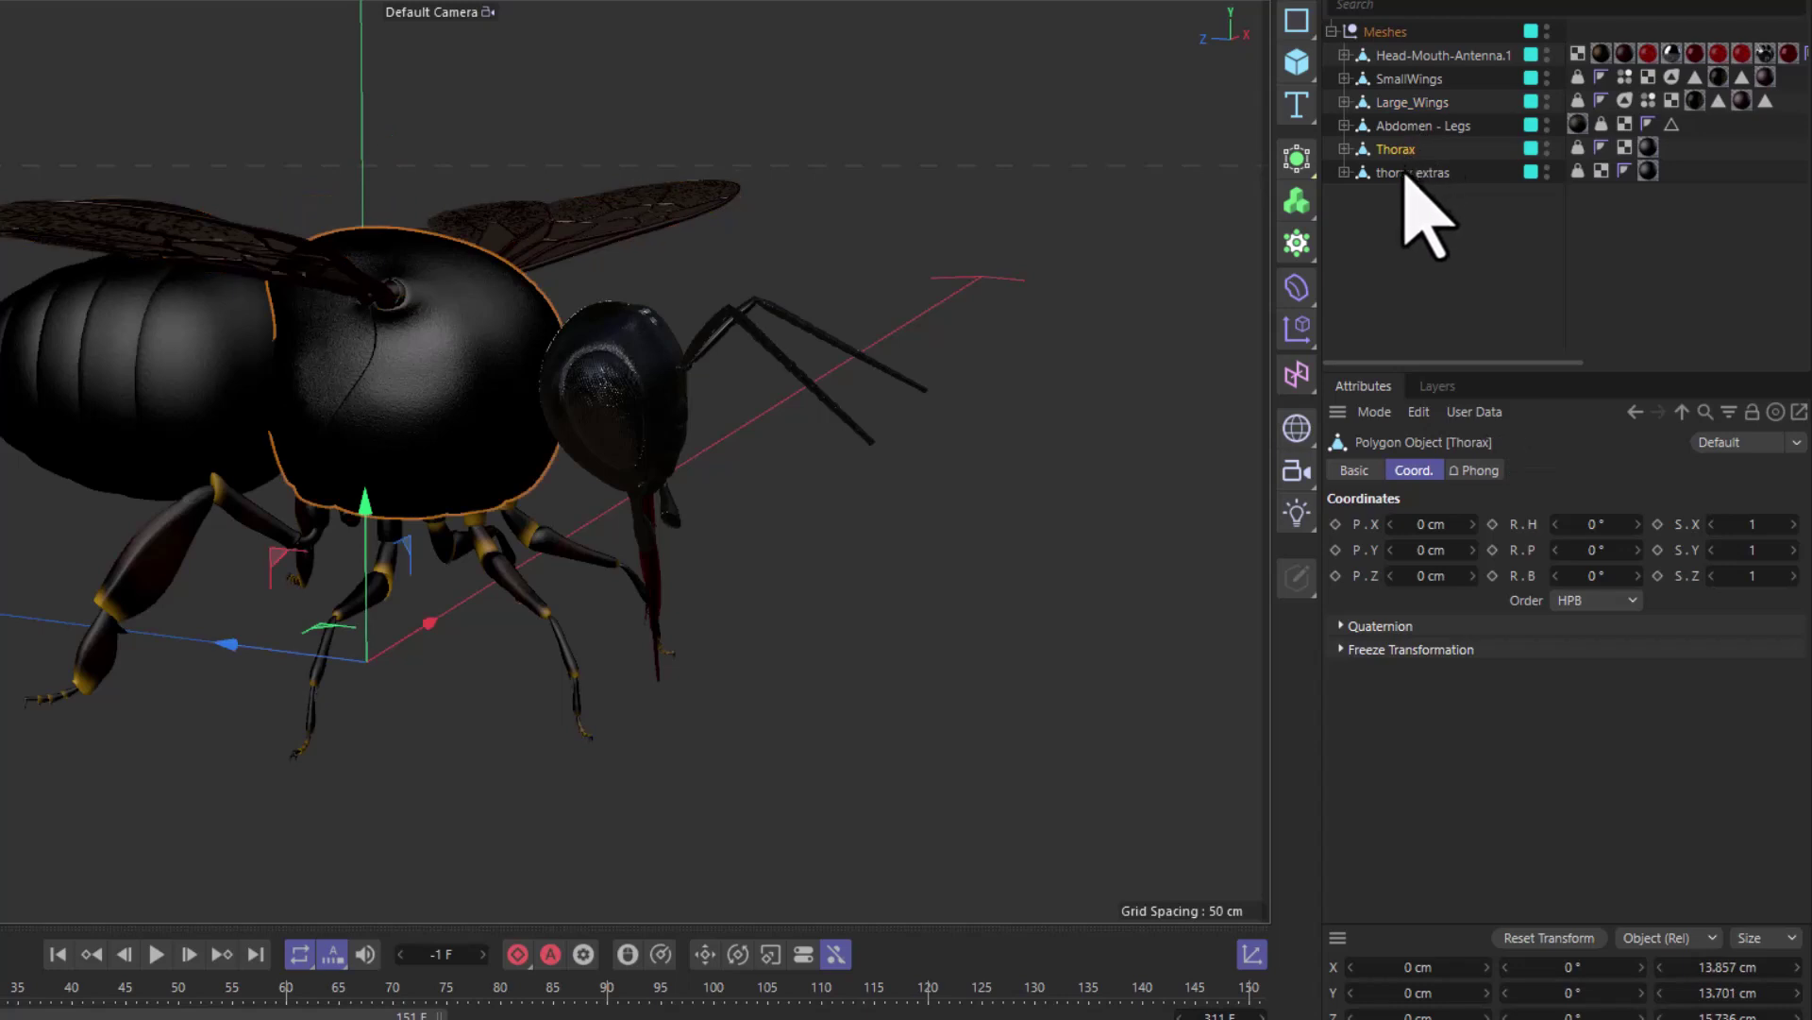
left_click(1414, 174)
left_click(1402, 133)
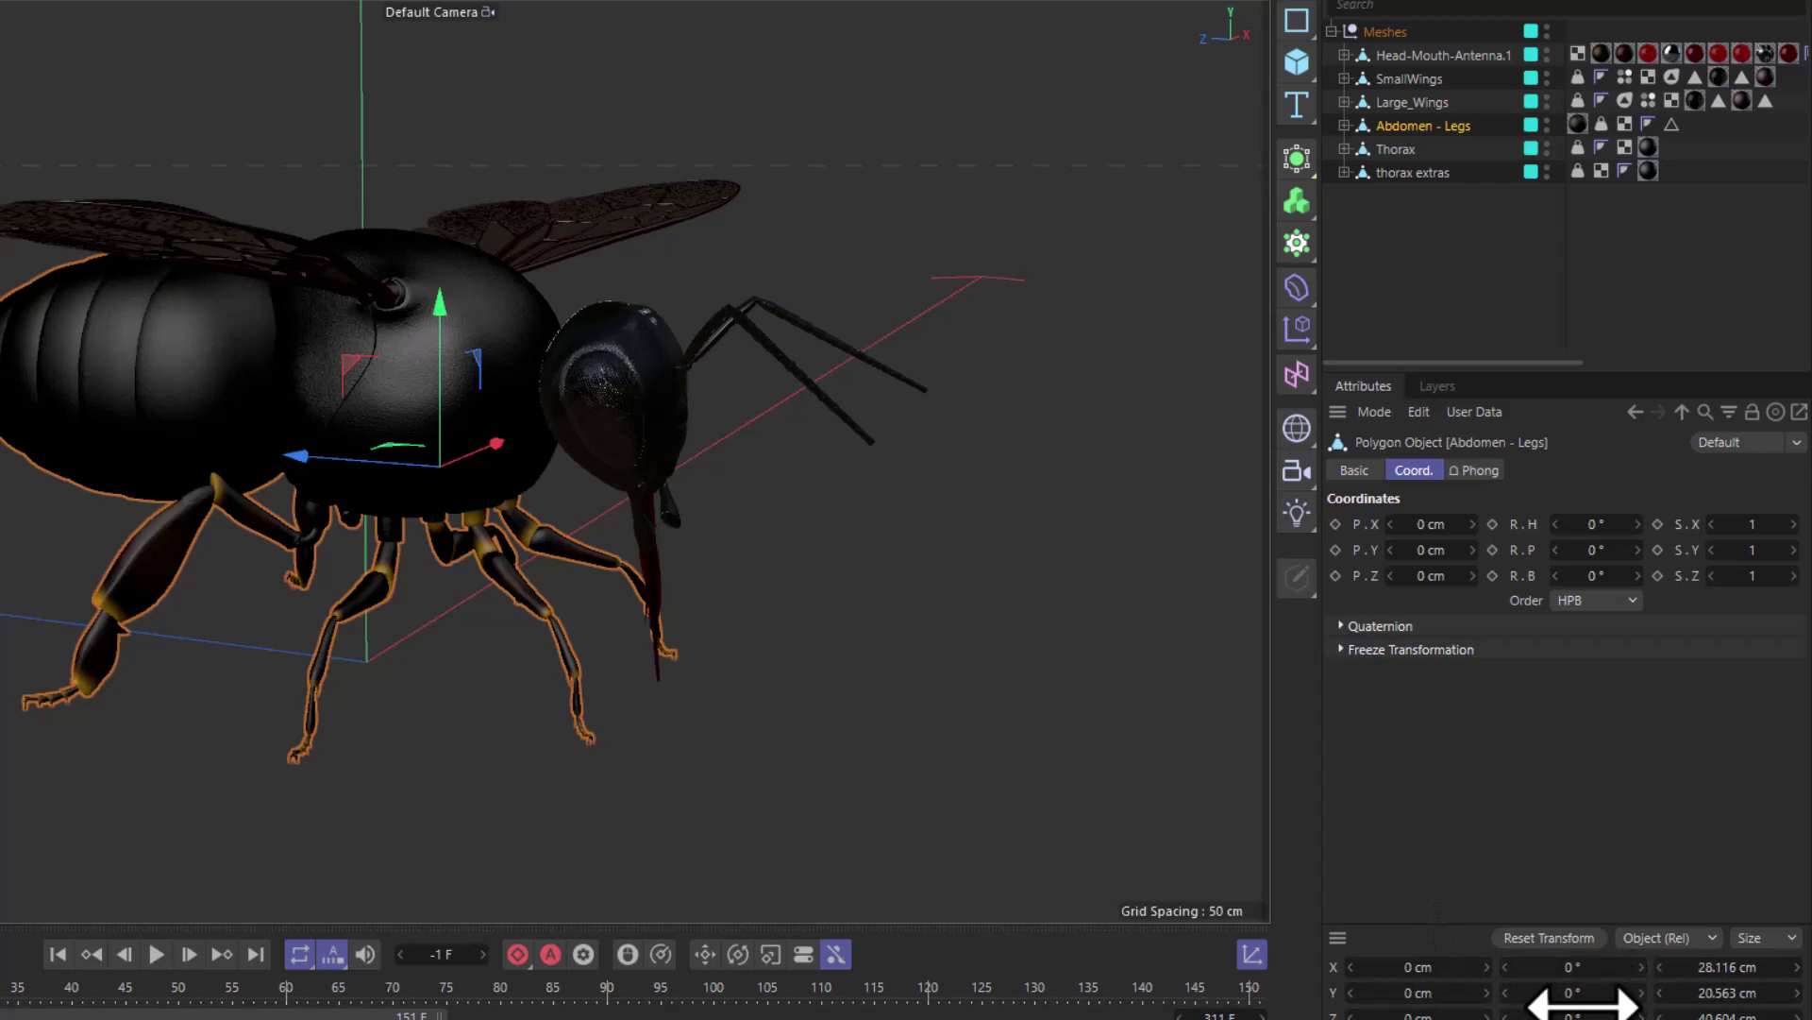
left_click(1450, 233)
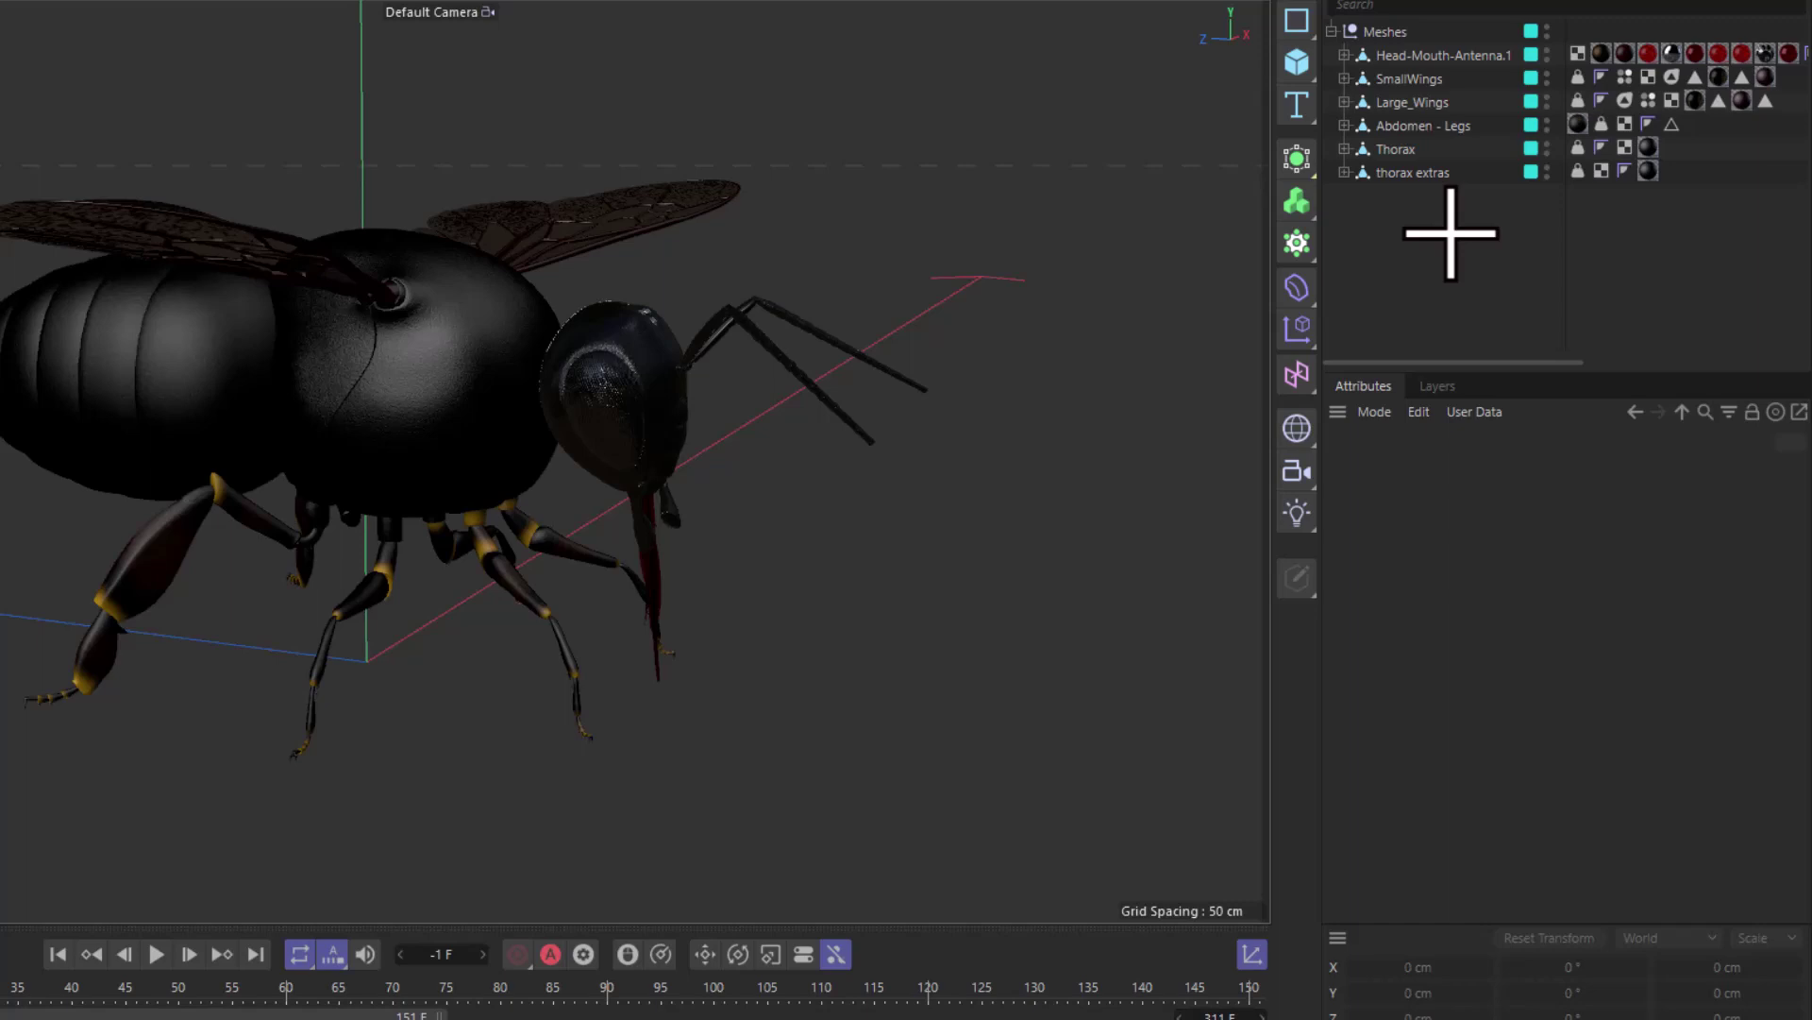
Collapse the Meshes group, add a new null at the top level and name it Bee.
left_click(1331, 31)
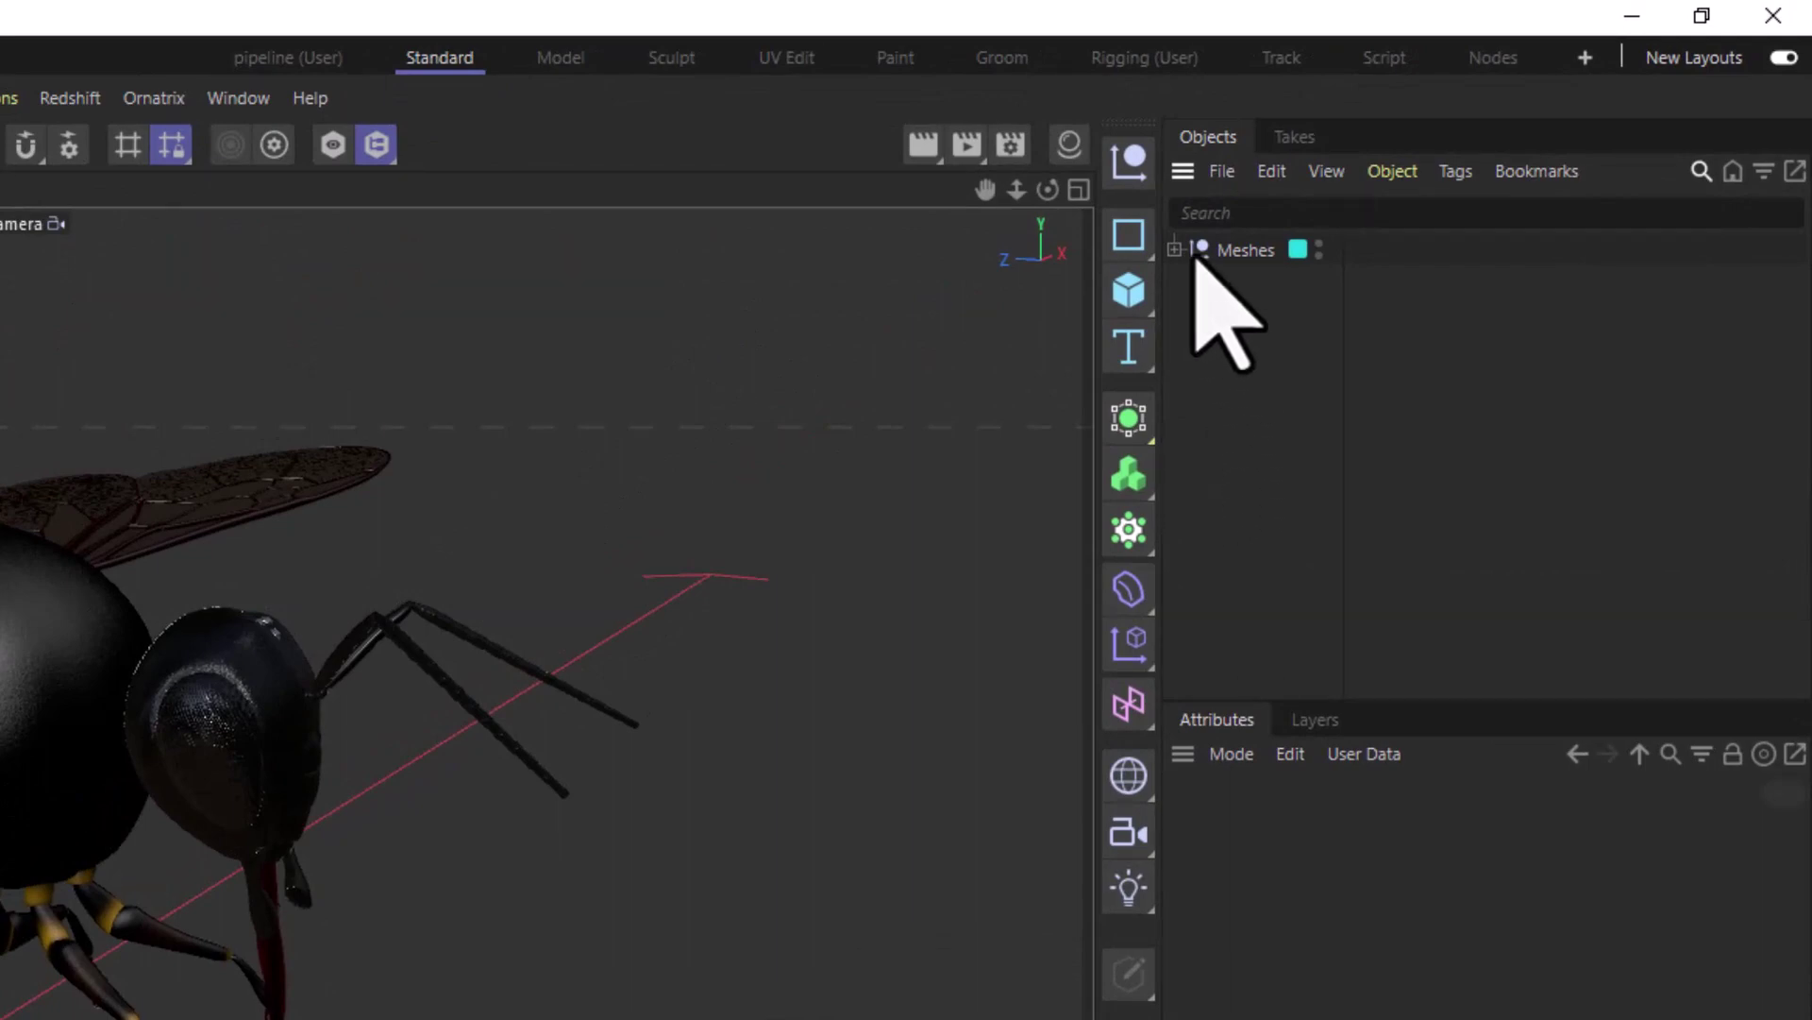
left_click(1130, 161)
double_click(1233, 250)
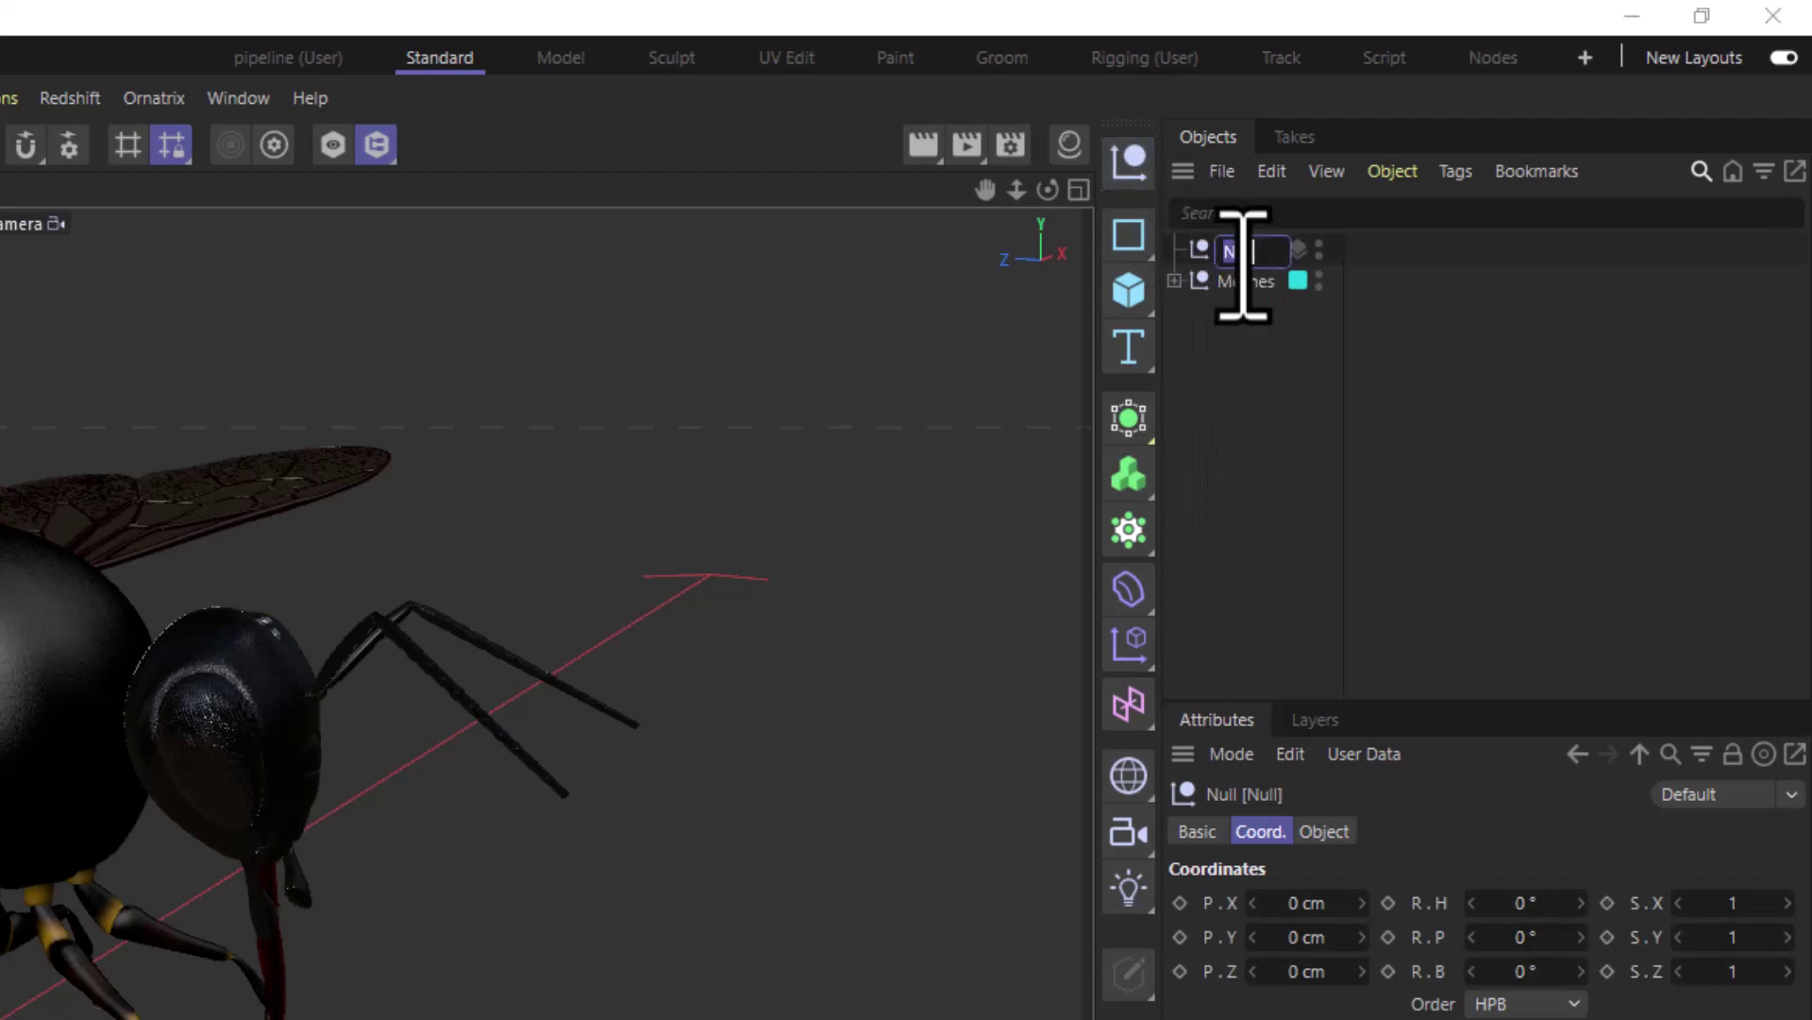
type("Bee")
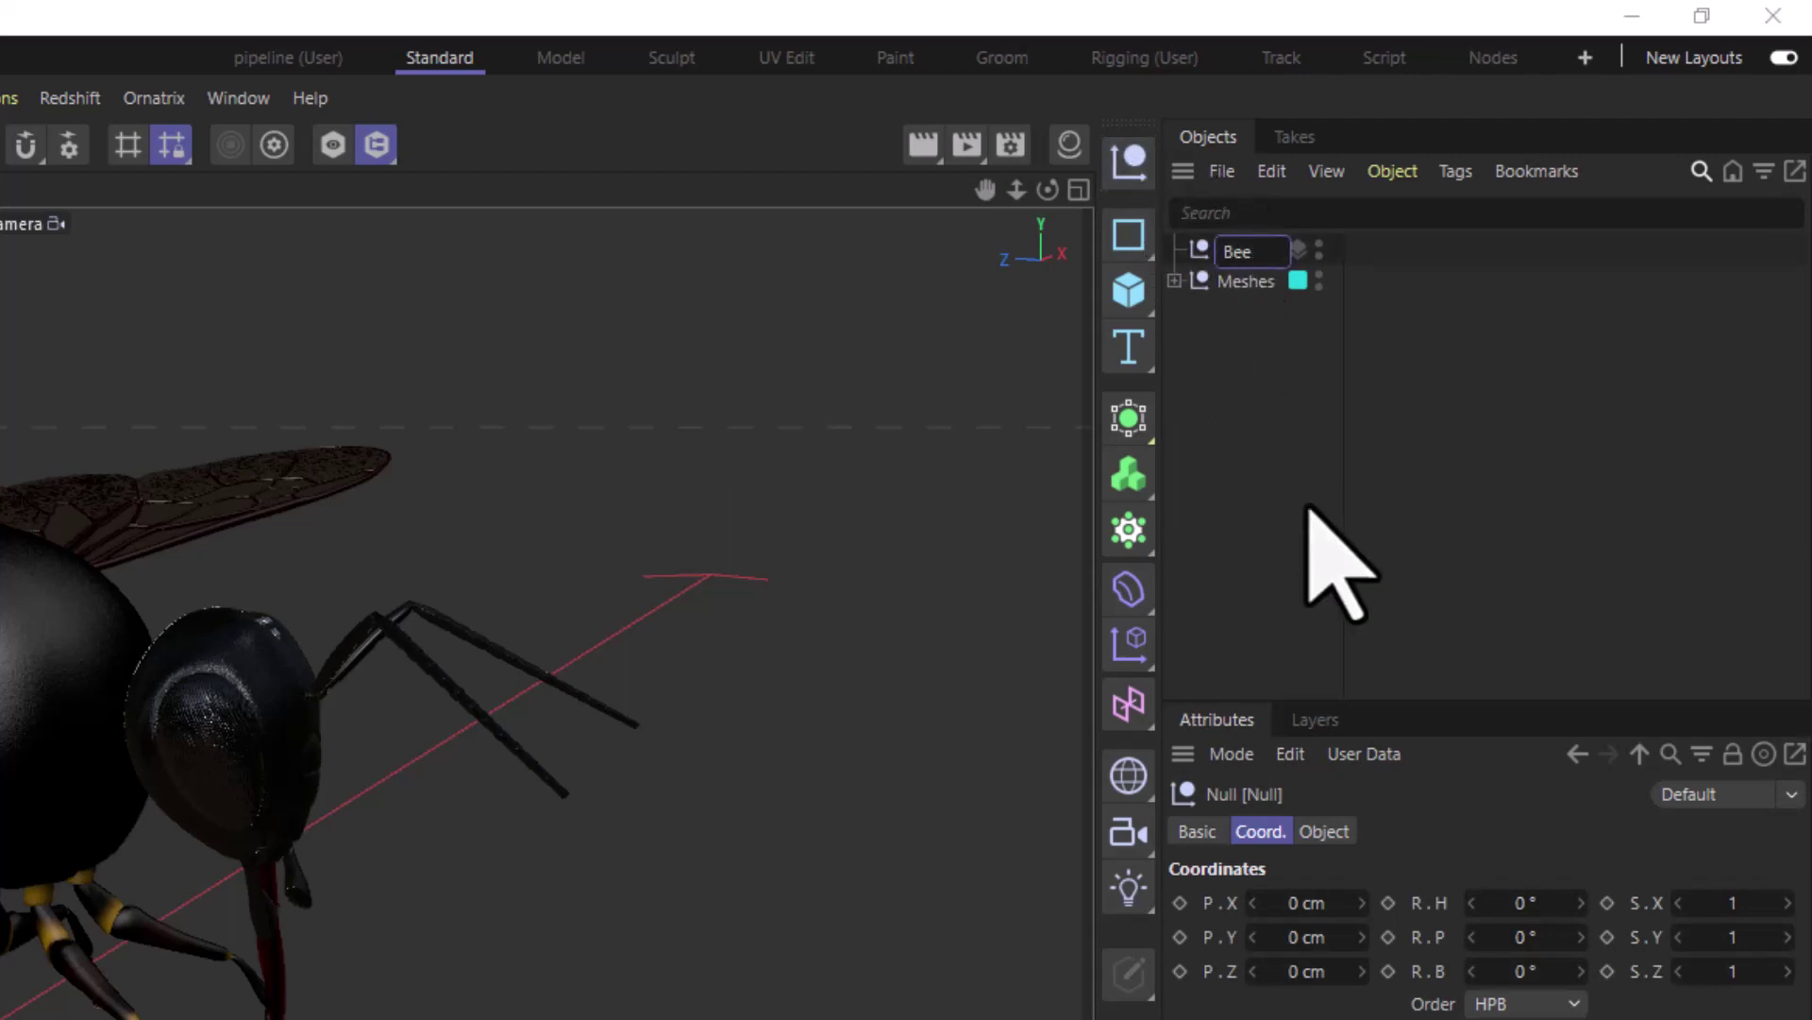
Confirm the Bee name and make the Meshes group a child of the Bee null.
key("Return")
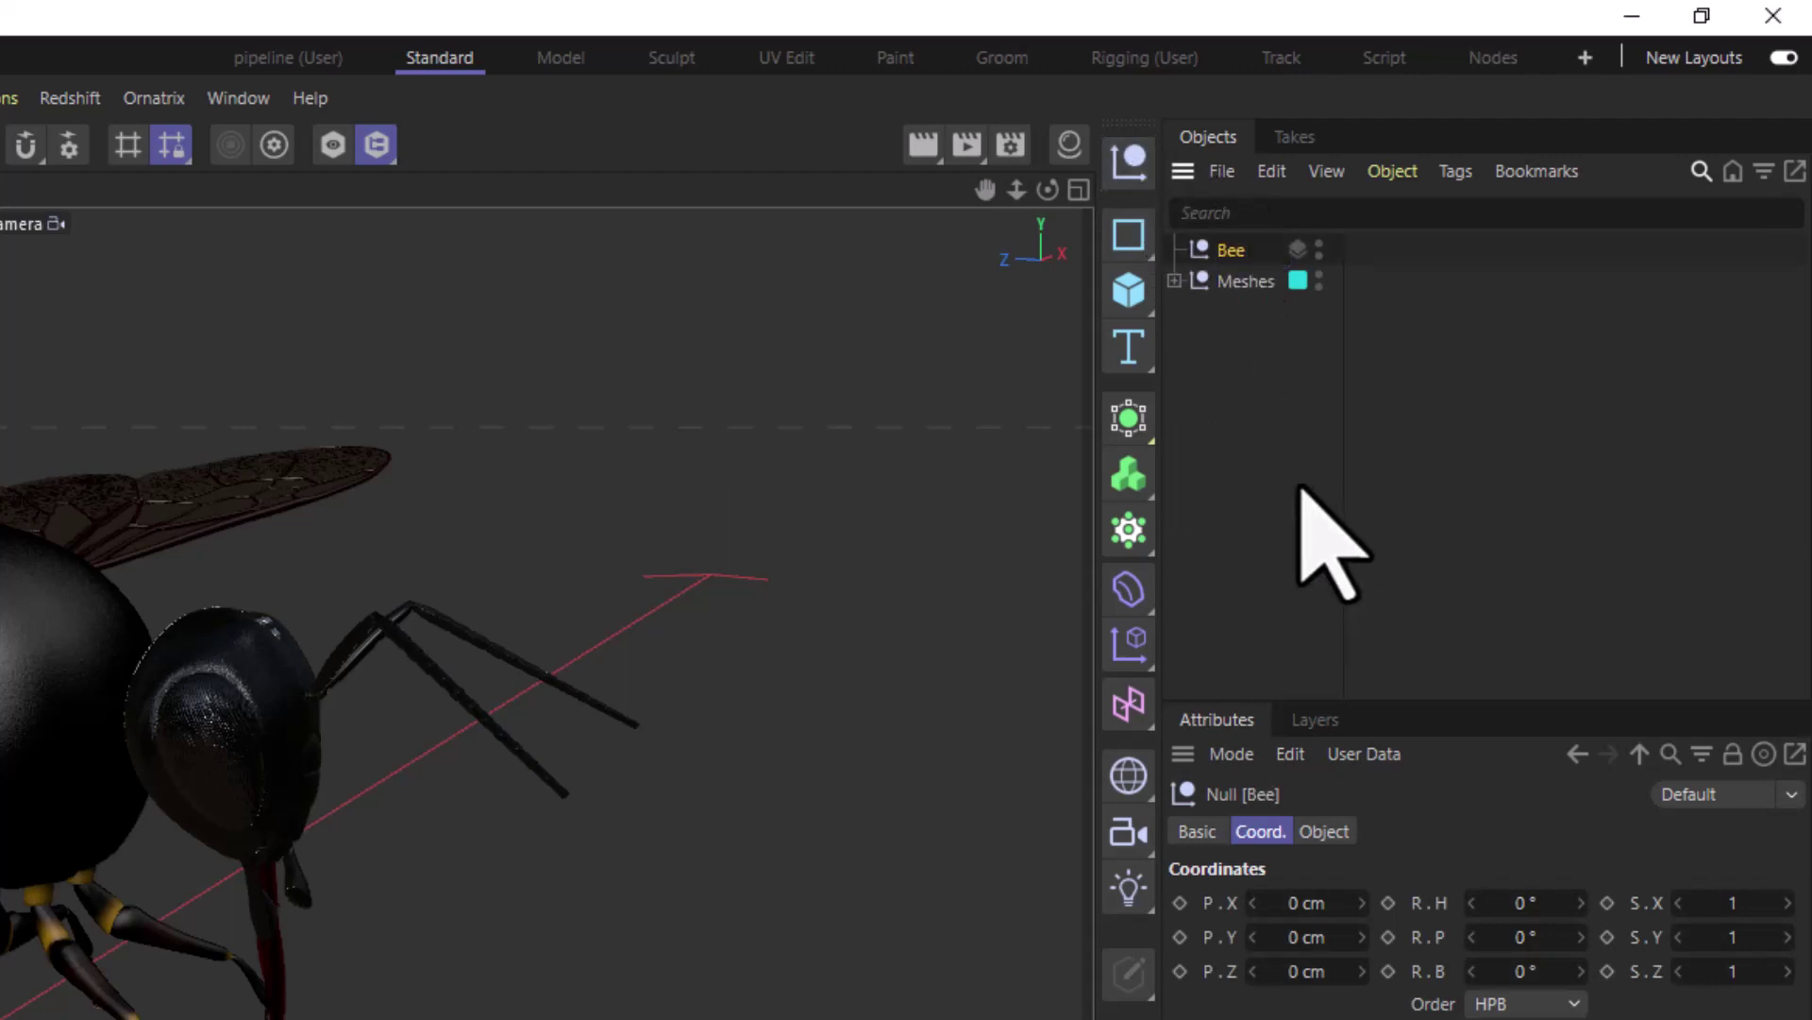
left_click_drag(1248, 281, 1238, 257)
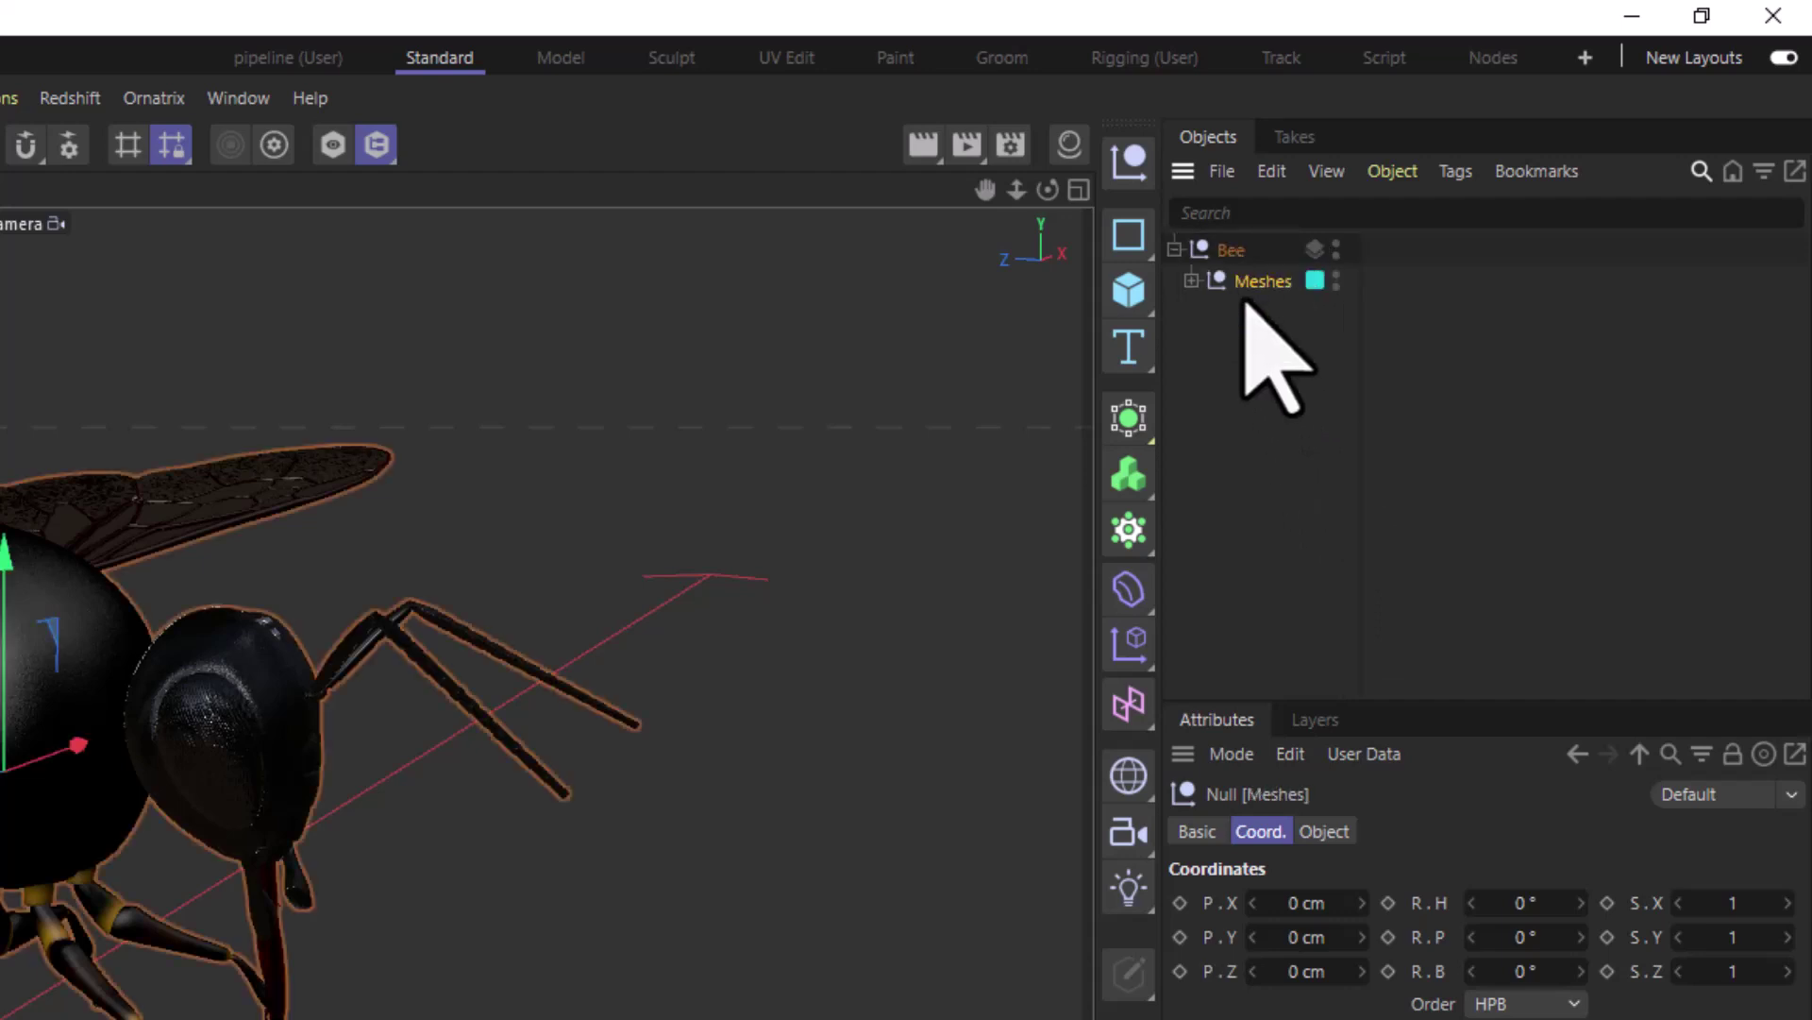
left_click(1232, 249)
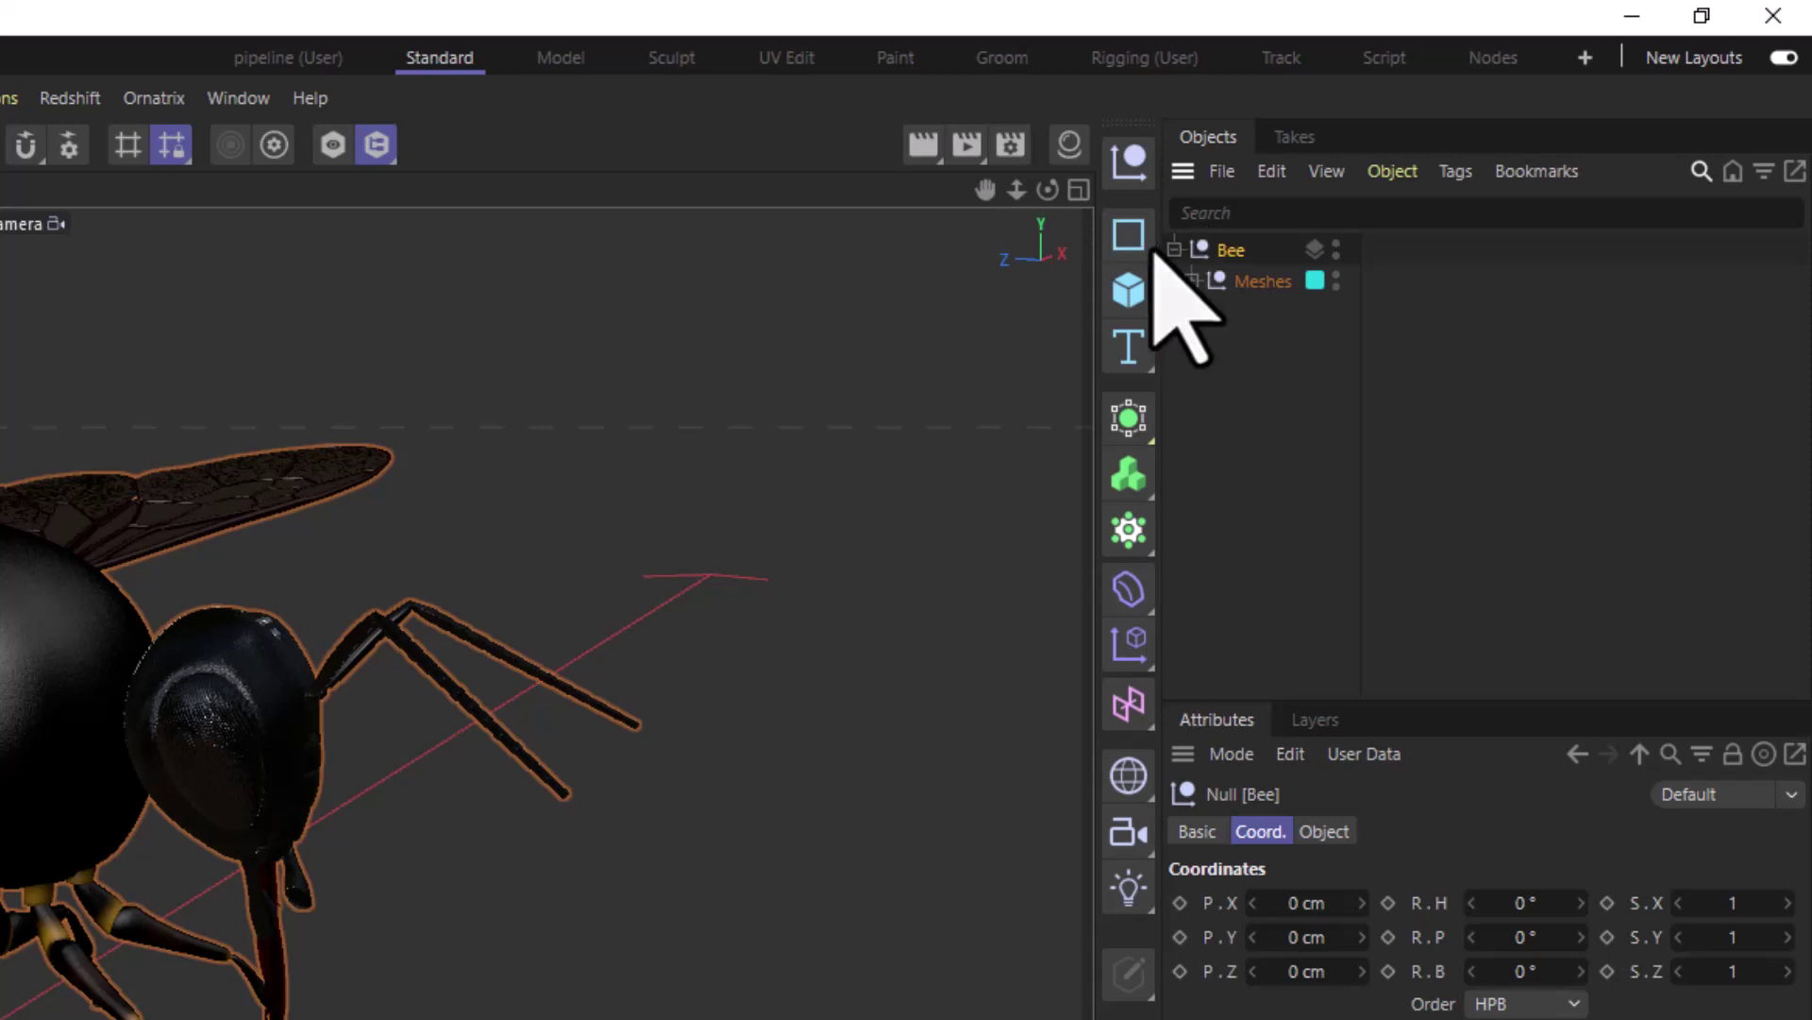
Add another null named root and place it at the top level below the Bee hierarchy.
left_click(1129, 160)
double_click(1232, 250)
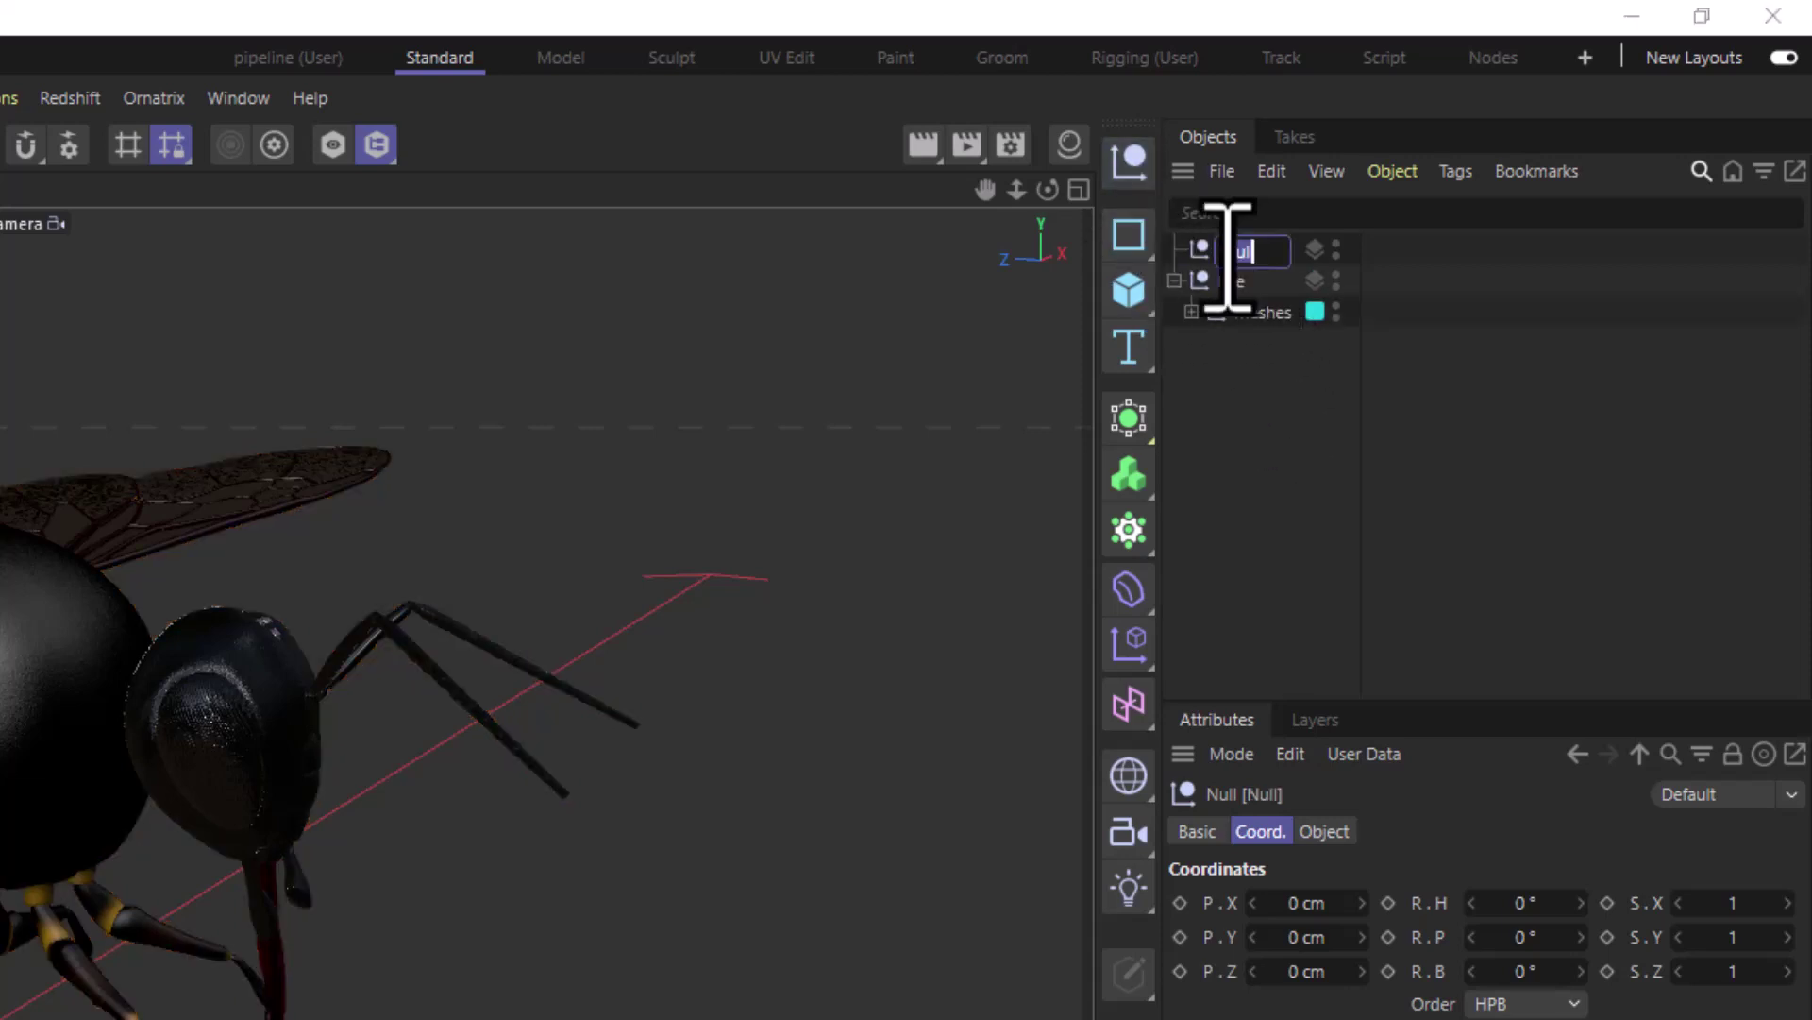
type("root")
key("Return")
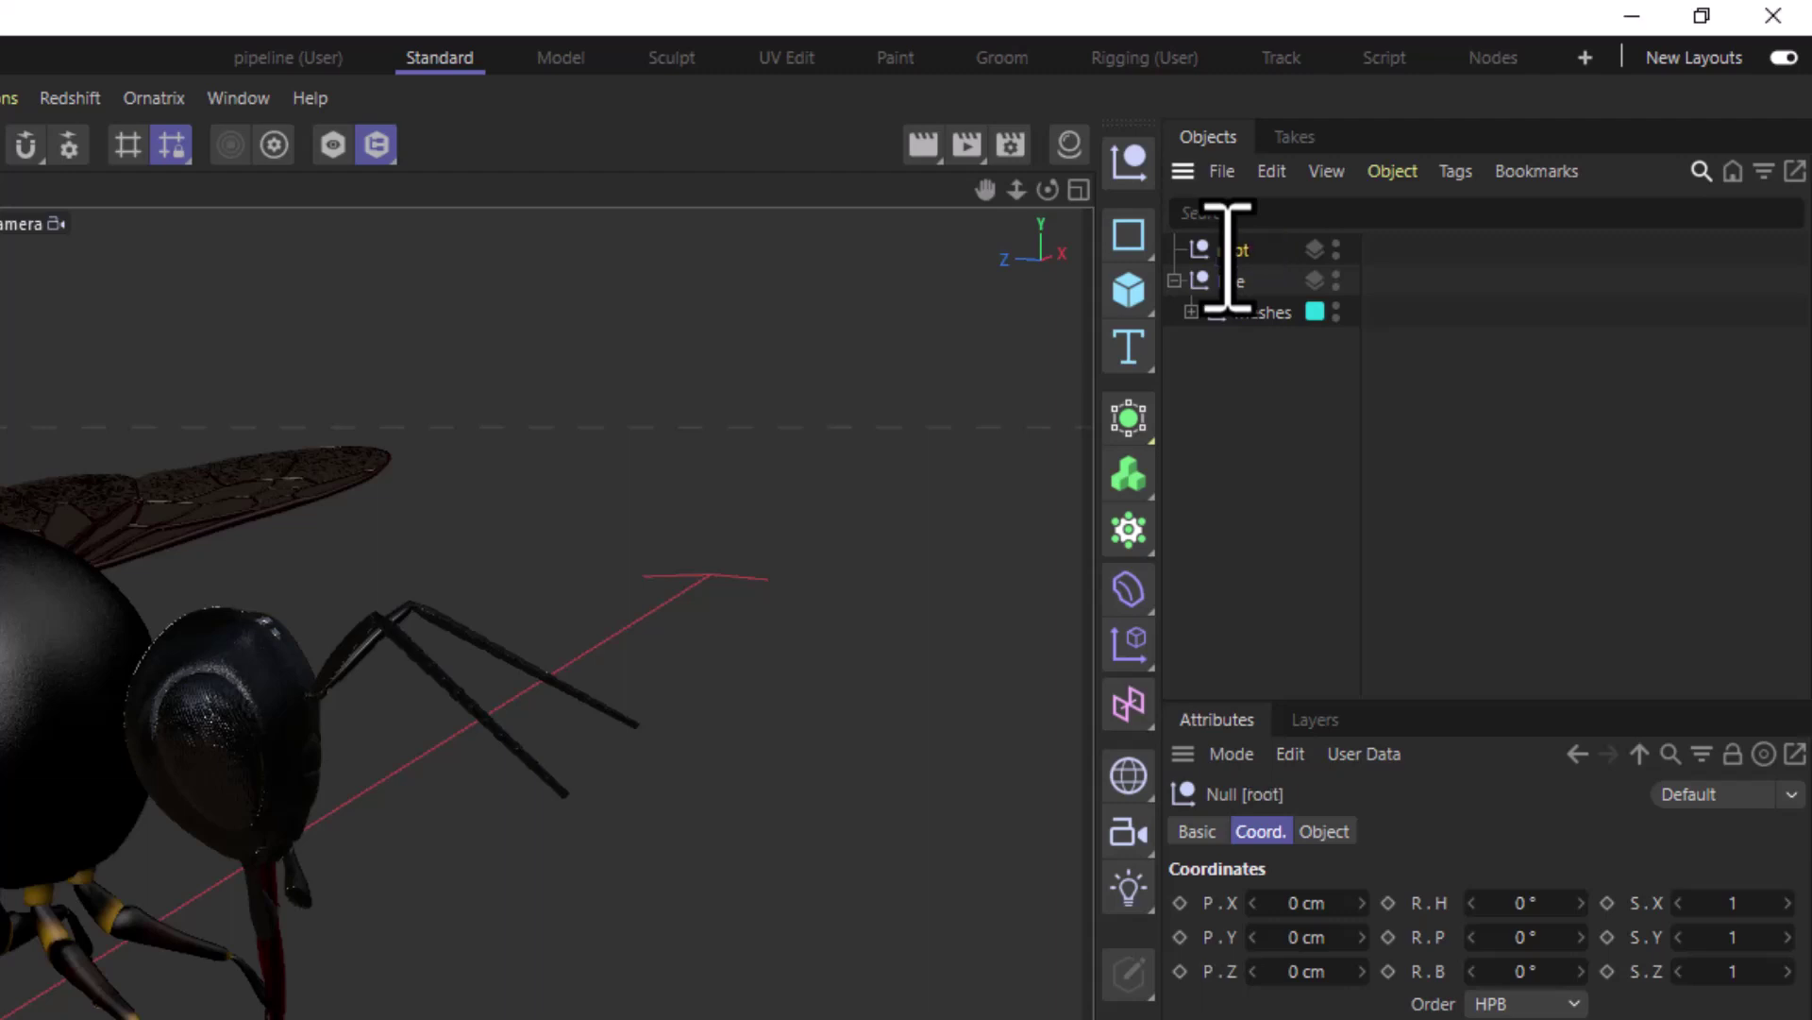
left_click_drag(1227, 255, 1250, 356)
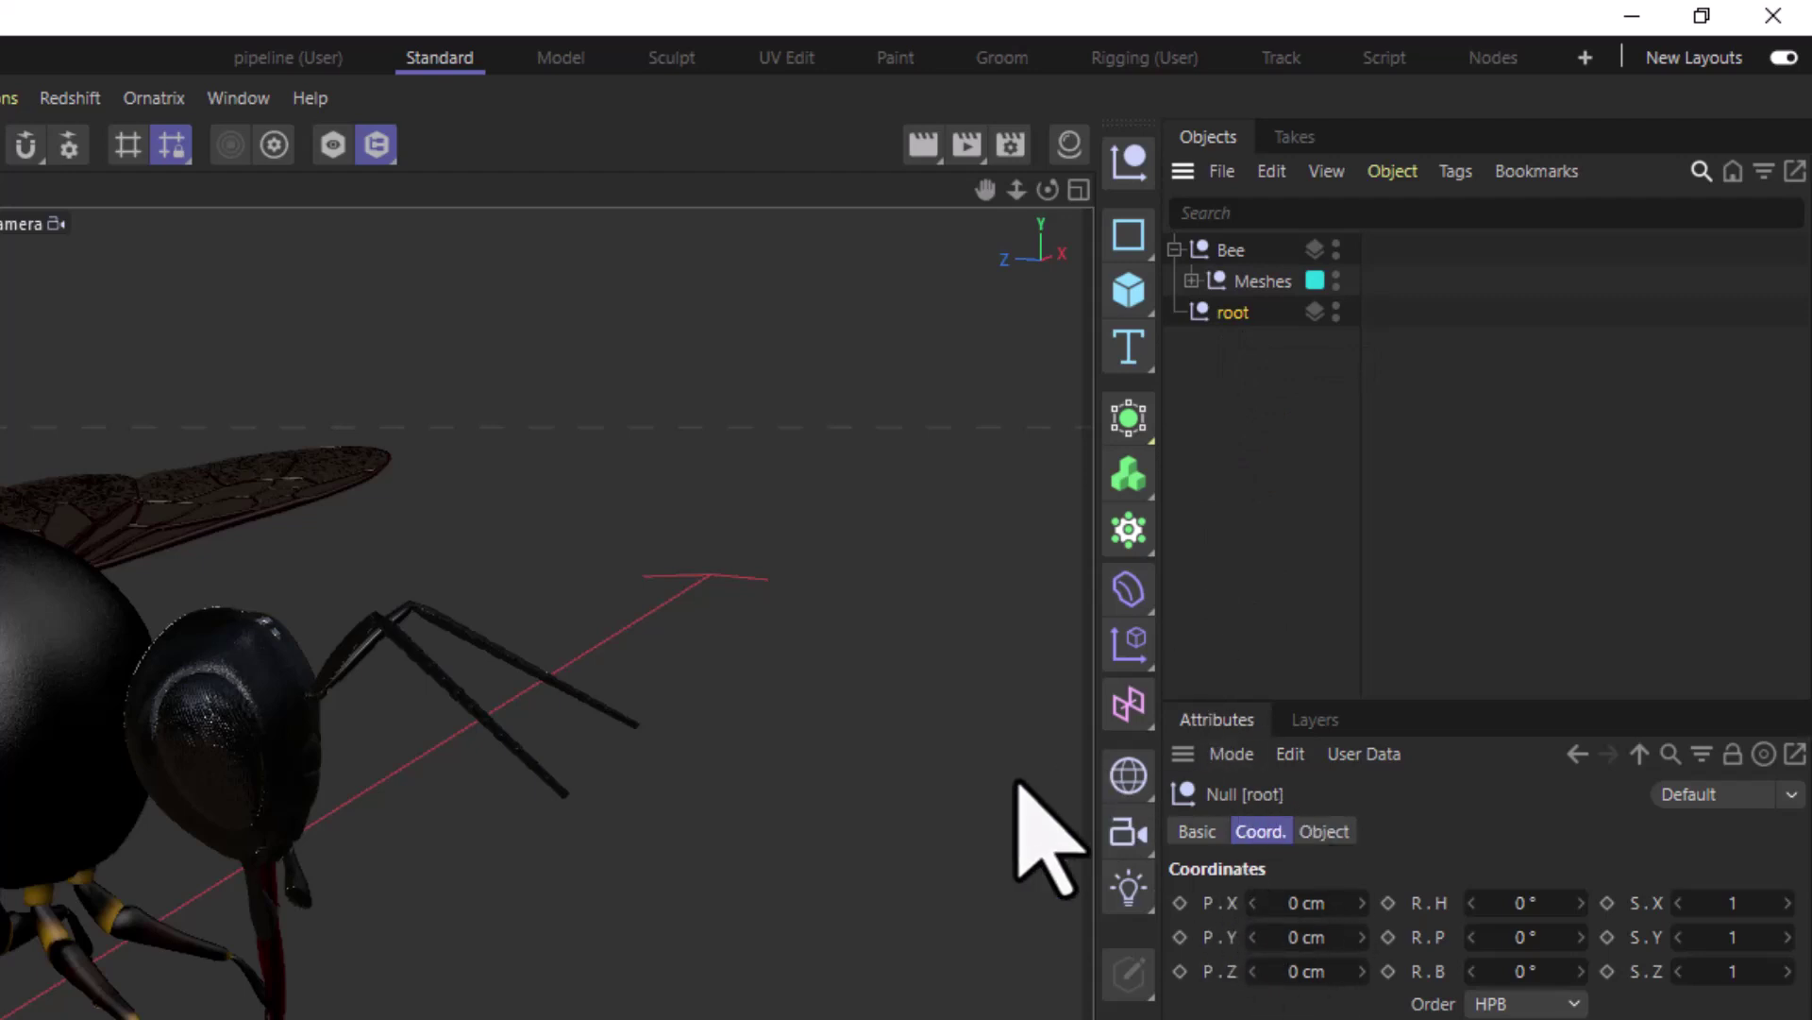
Display the root null as an octagon with Y orientation and a radius of 24 cm.
left_click(1326, 831)
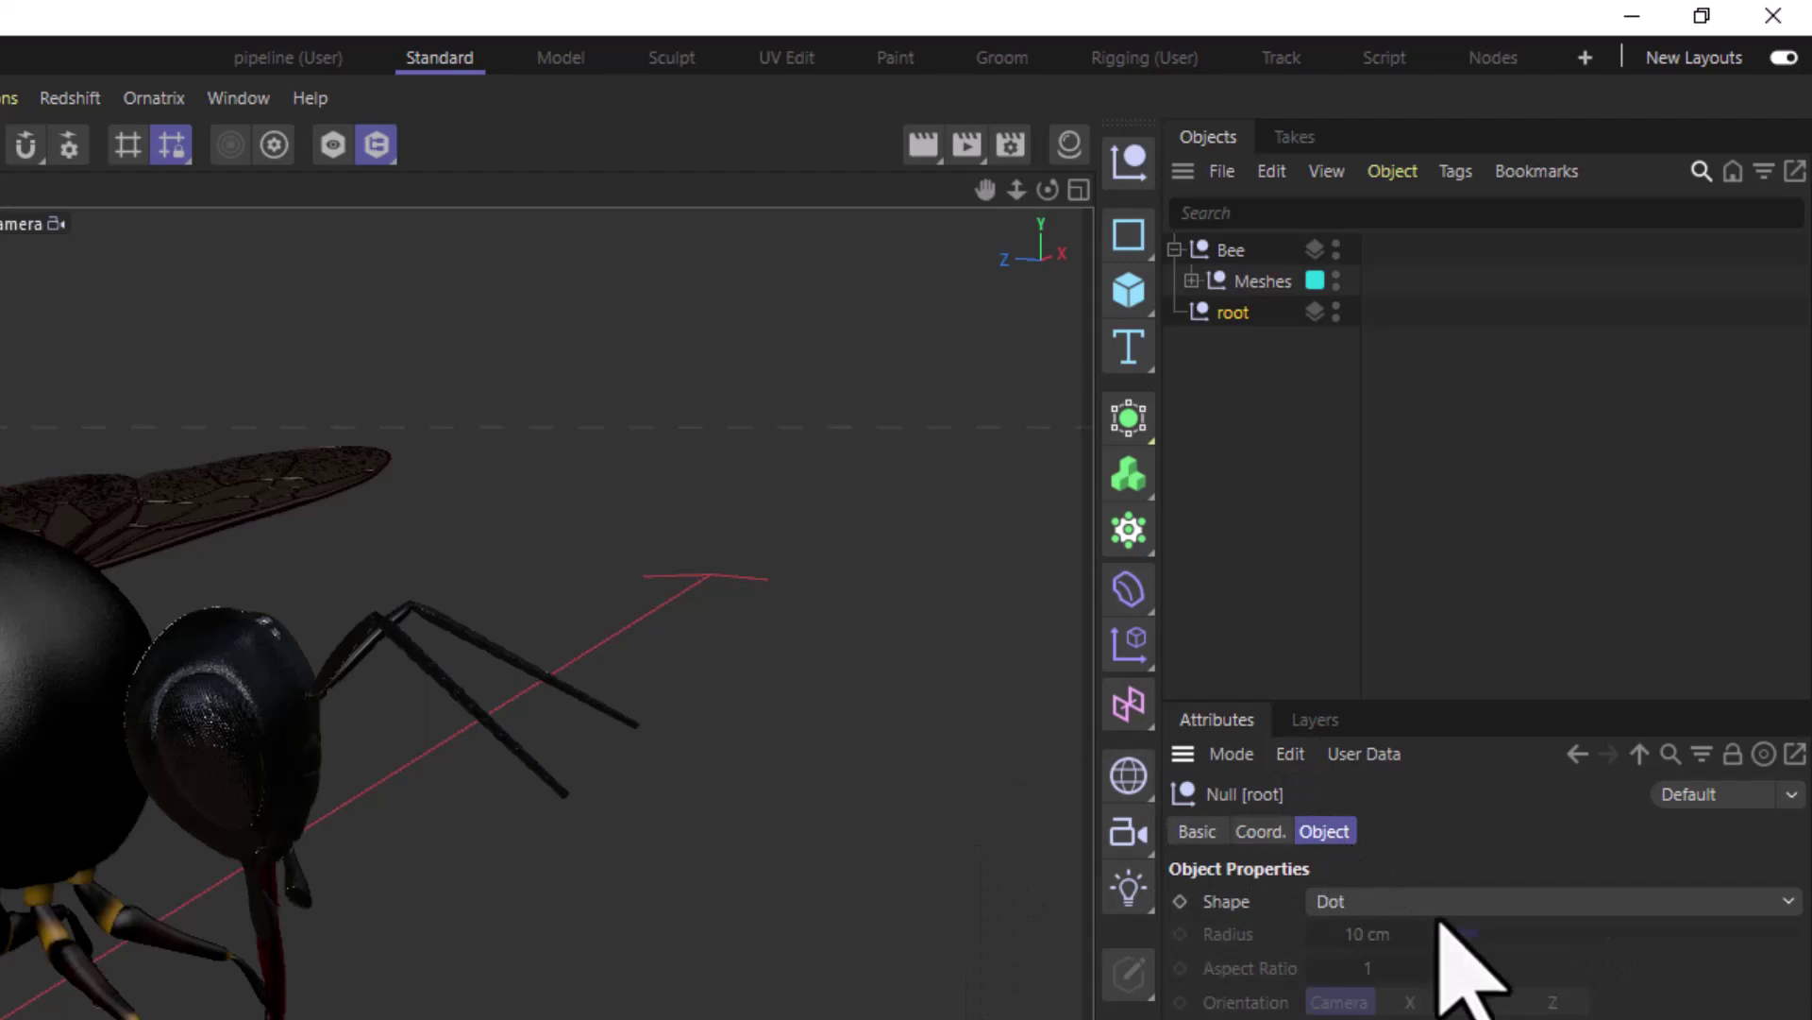
left_click(1404, 902)
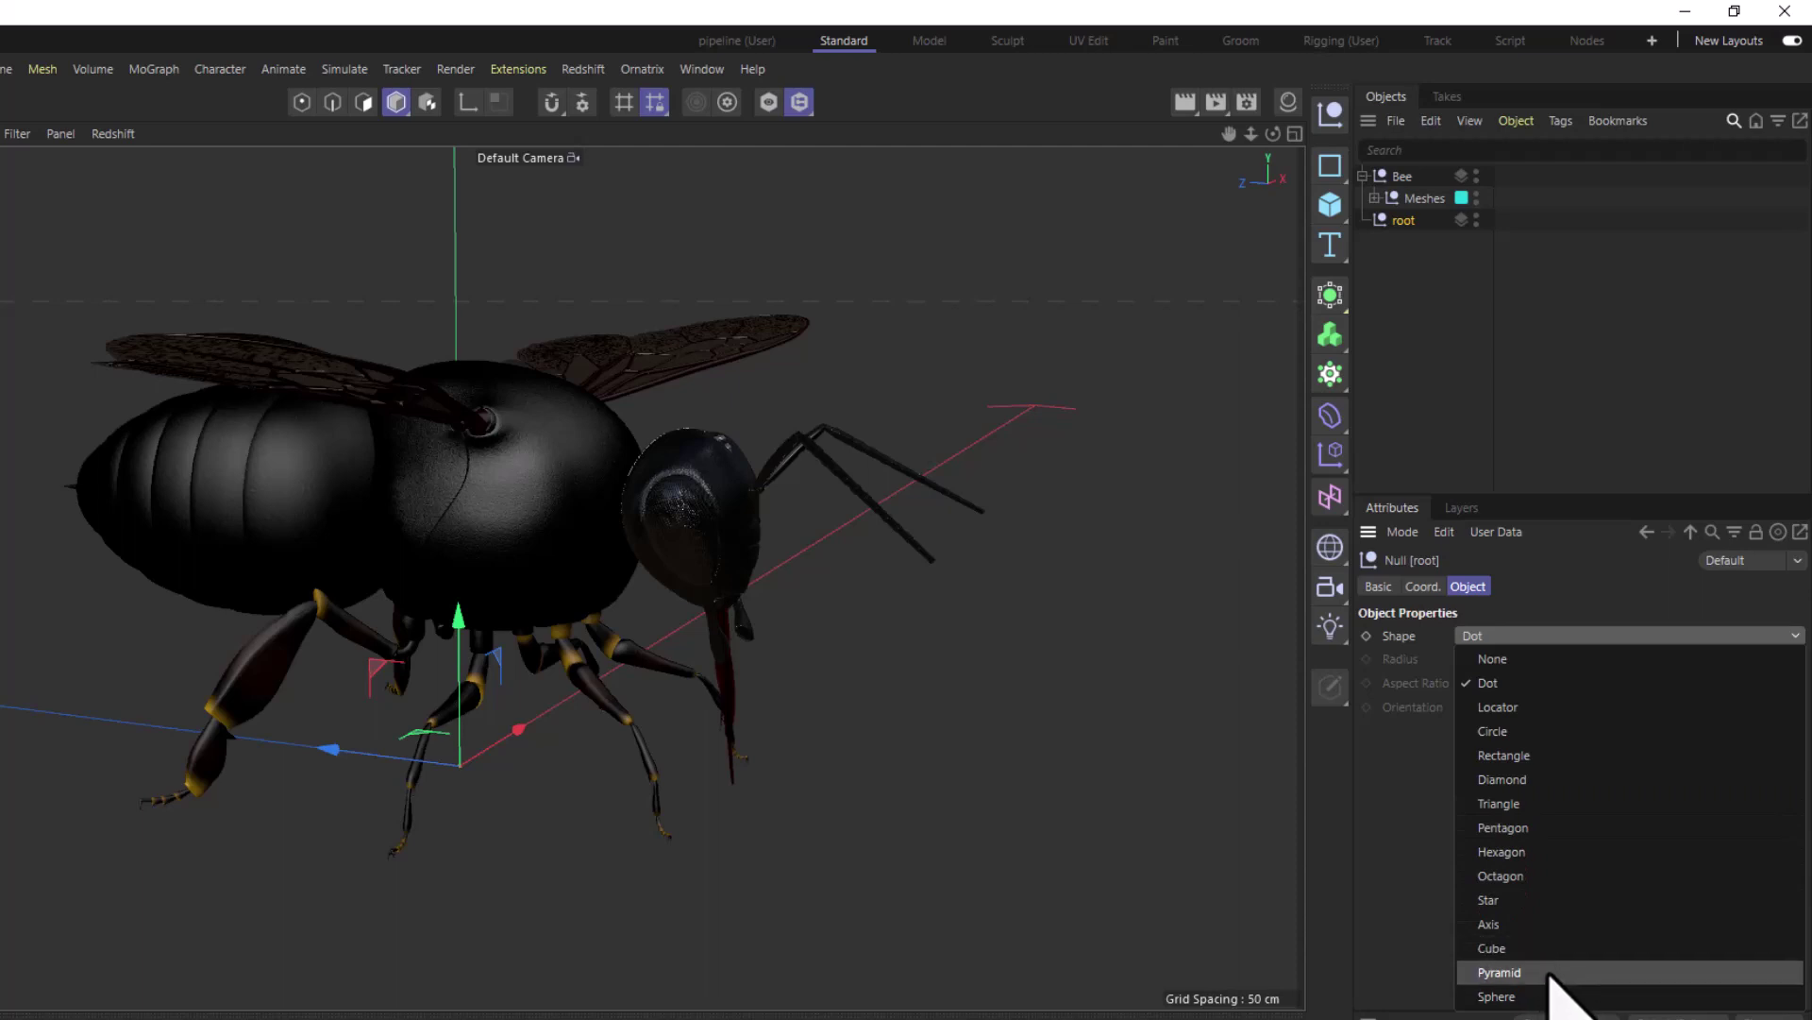
left_click(1549, 876)
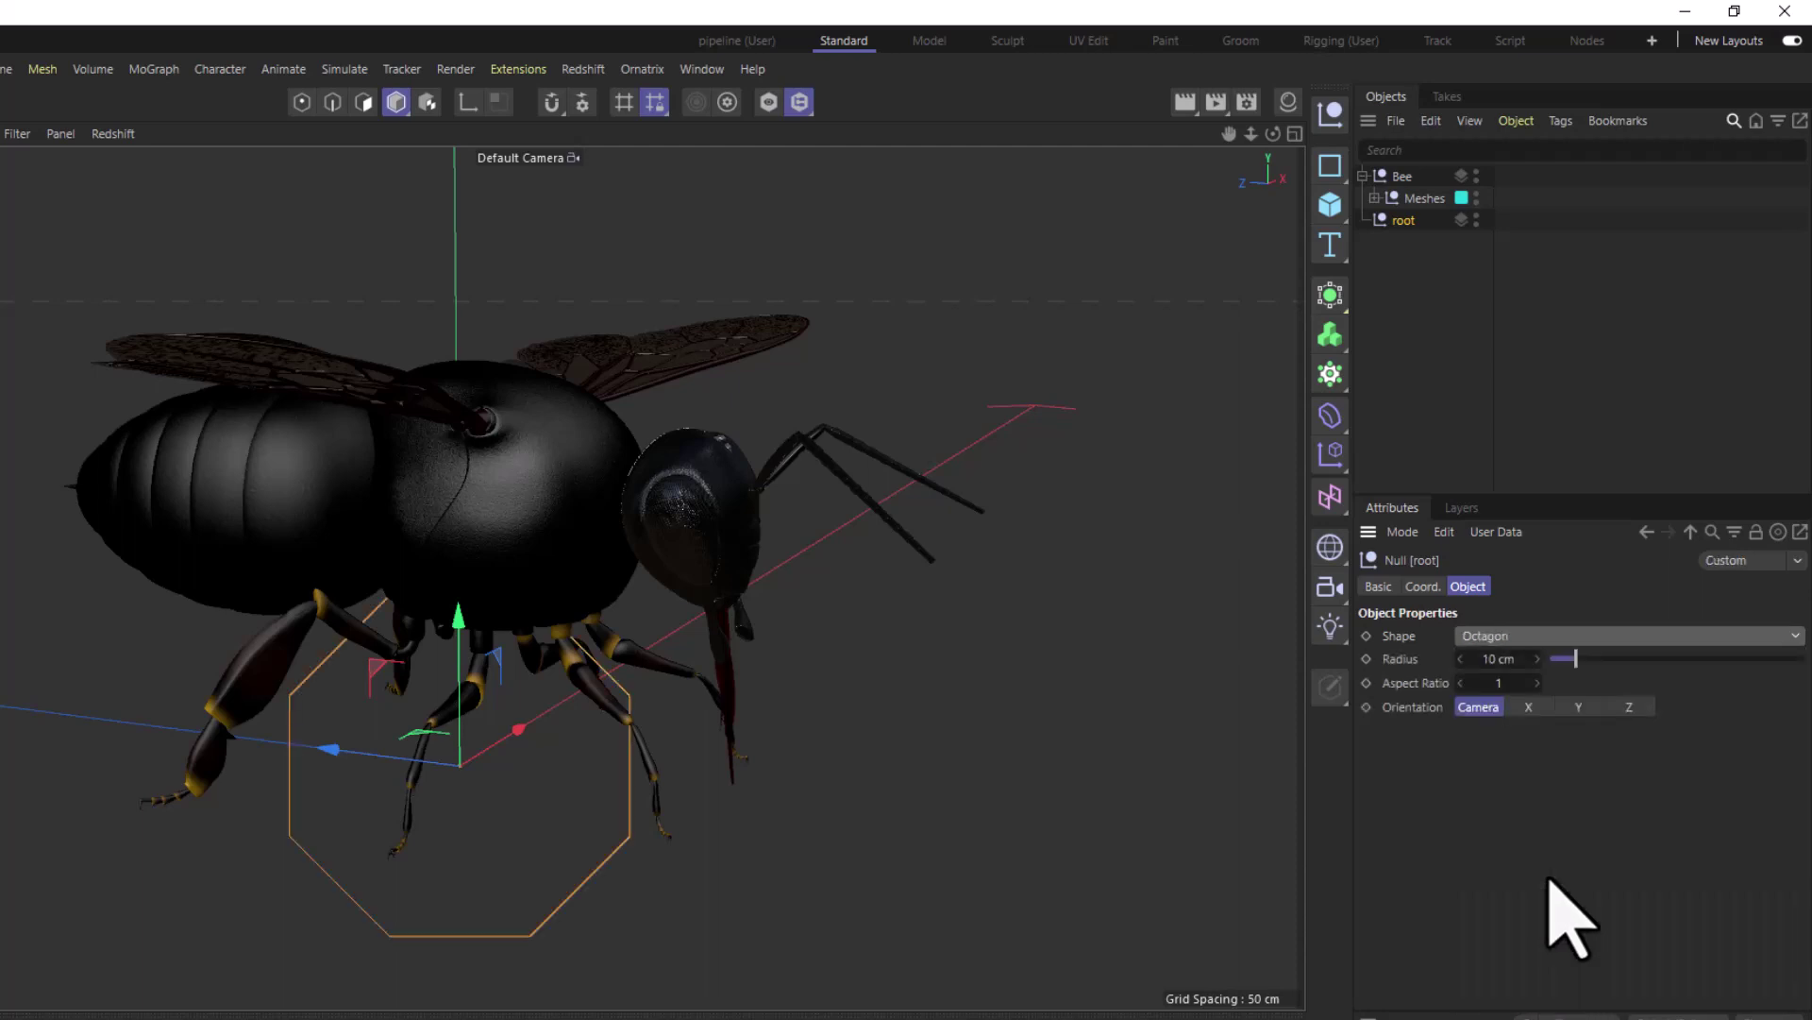
left_click(1626, 708)
left_click(1578, 707)
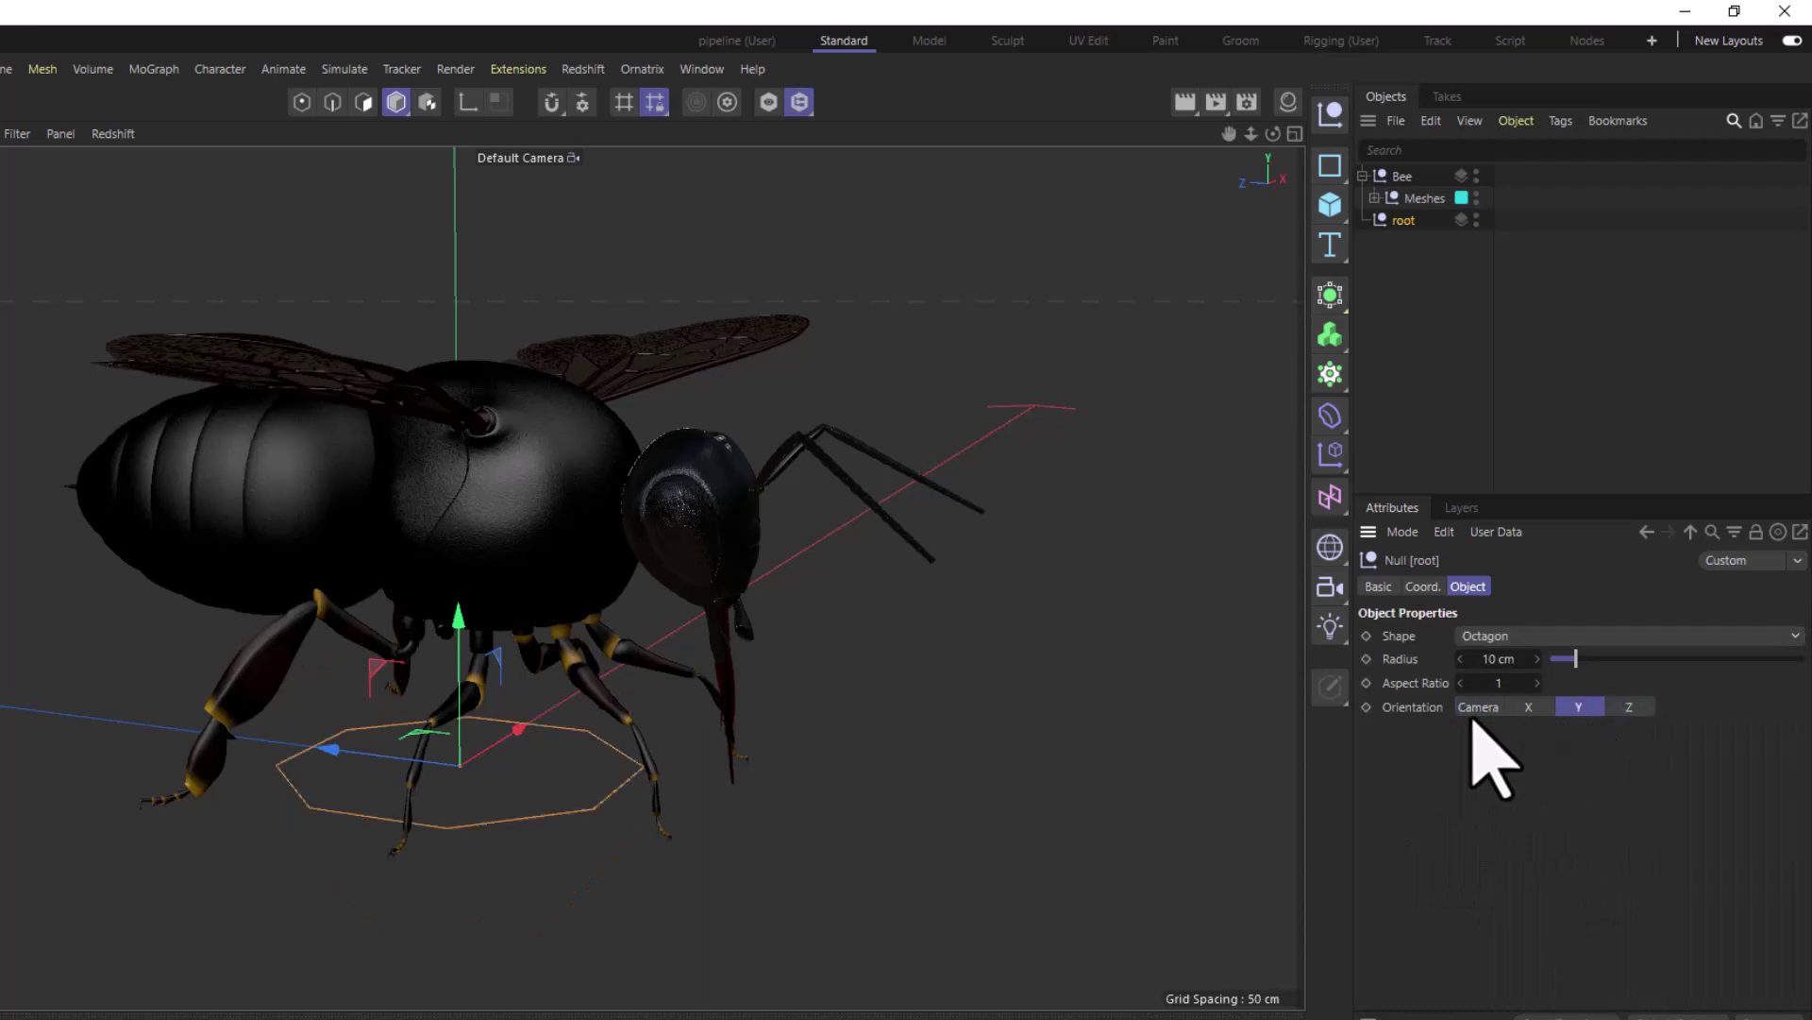
left_click_drag(1501, 662, 1605, 663)
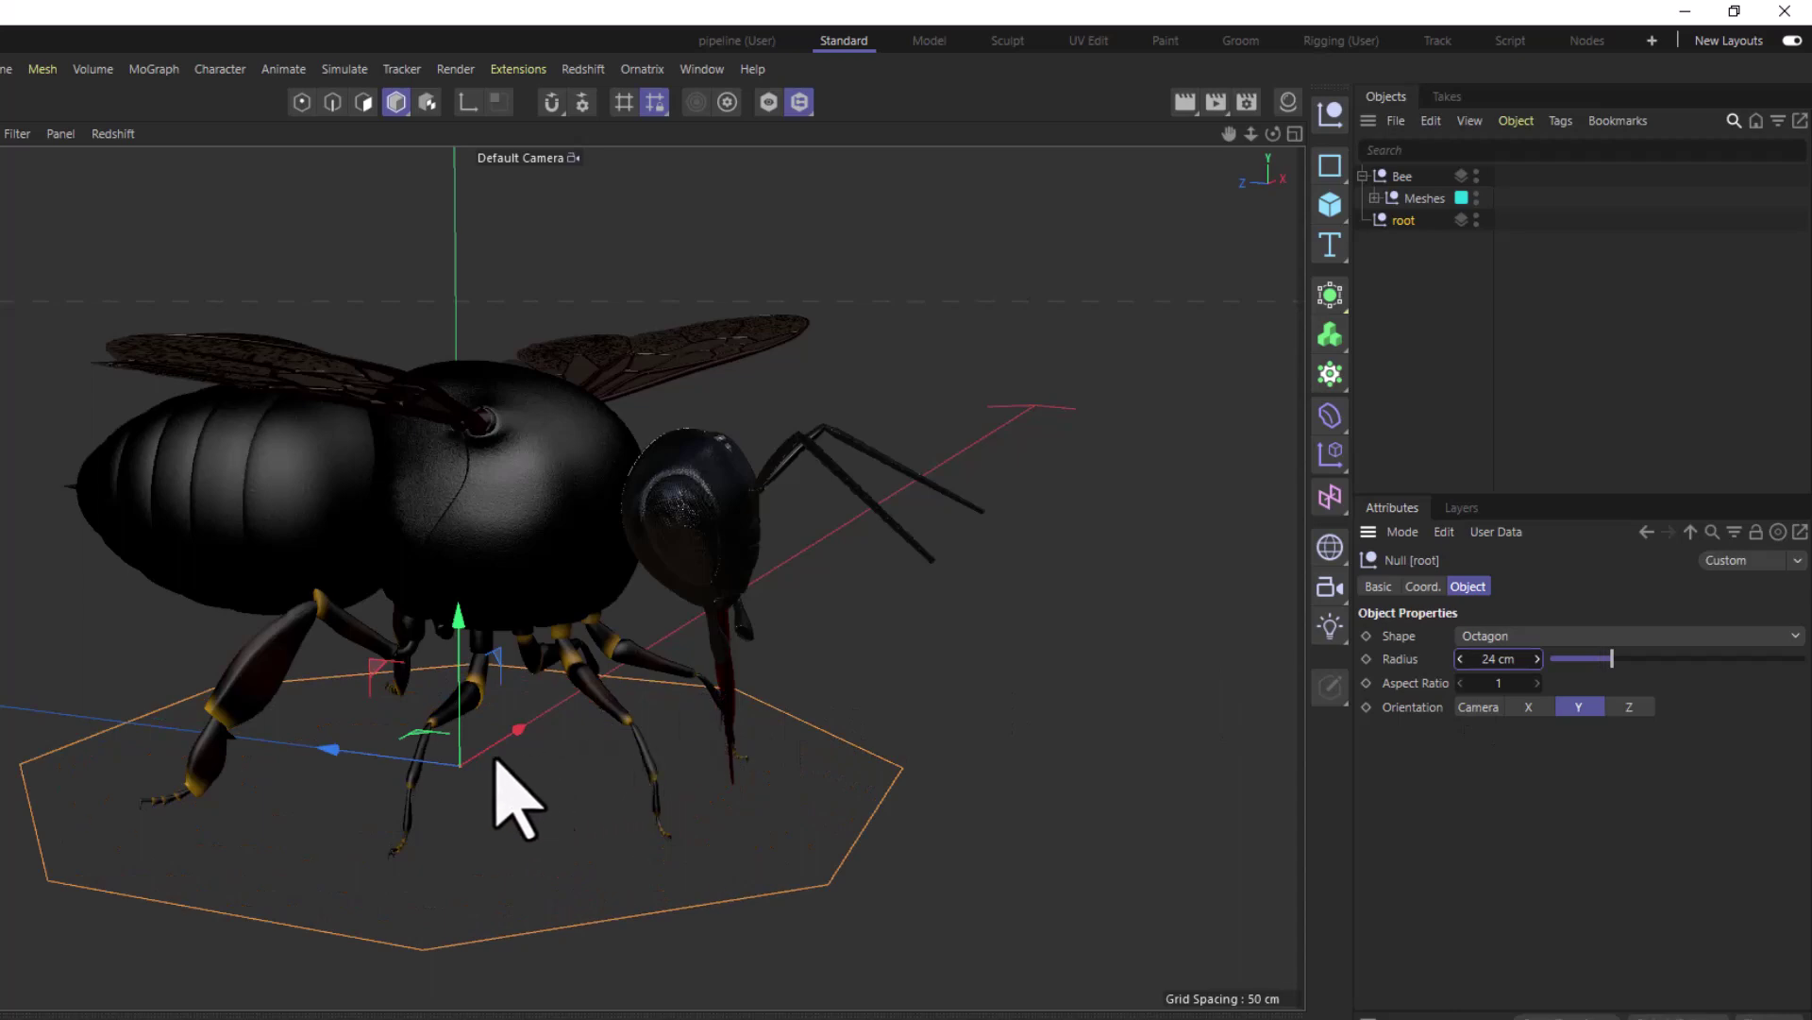
Examine how the root null's octagon surrounds the bee's legs from several angles, both selected and deselected.
left_click_drag(498, 756, 569, 745, "alt")
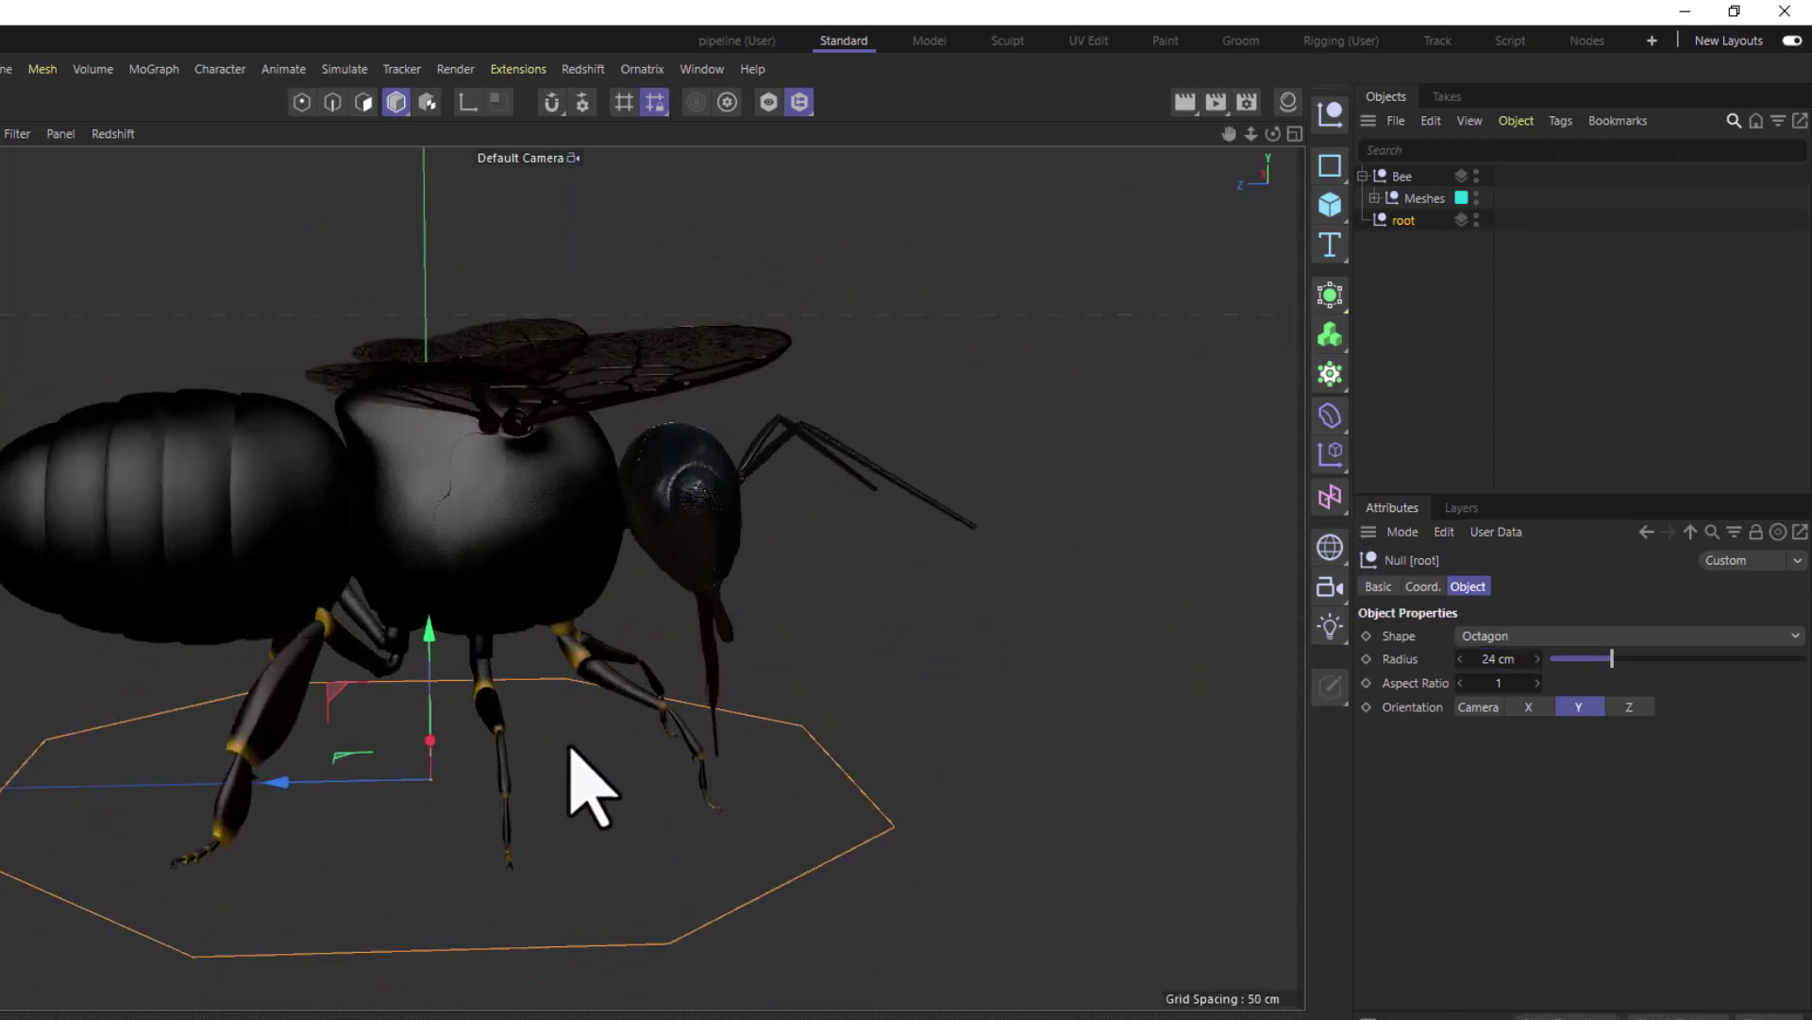
left_click_drag(569, 746, 450, 809, "alt")
middle_click_drag(561, 787, 596, 744, "alt")
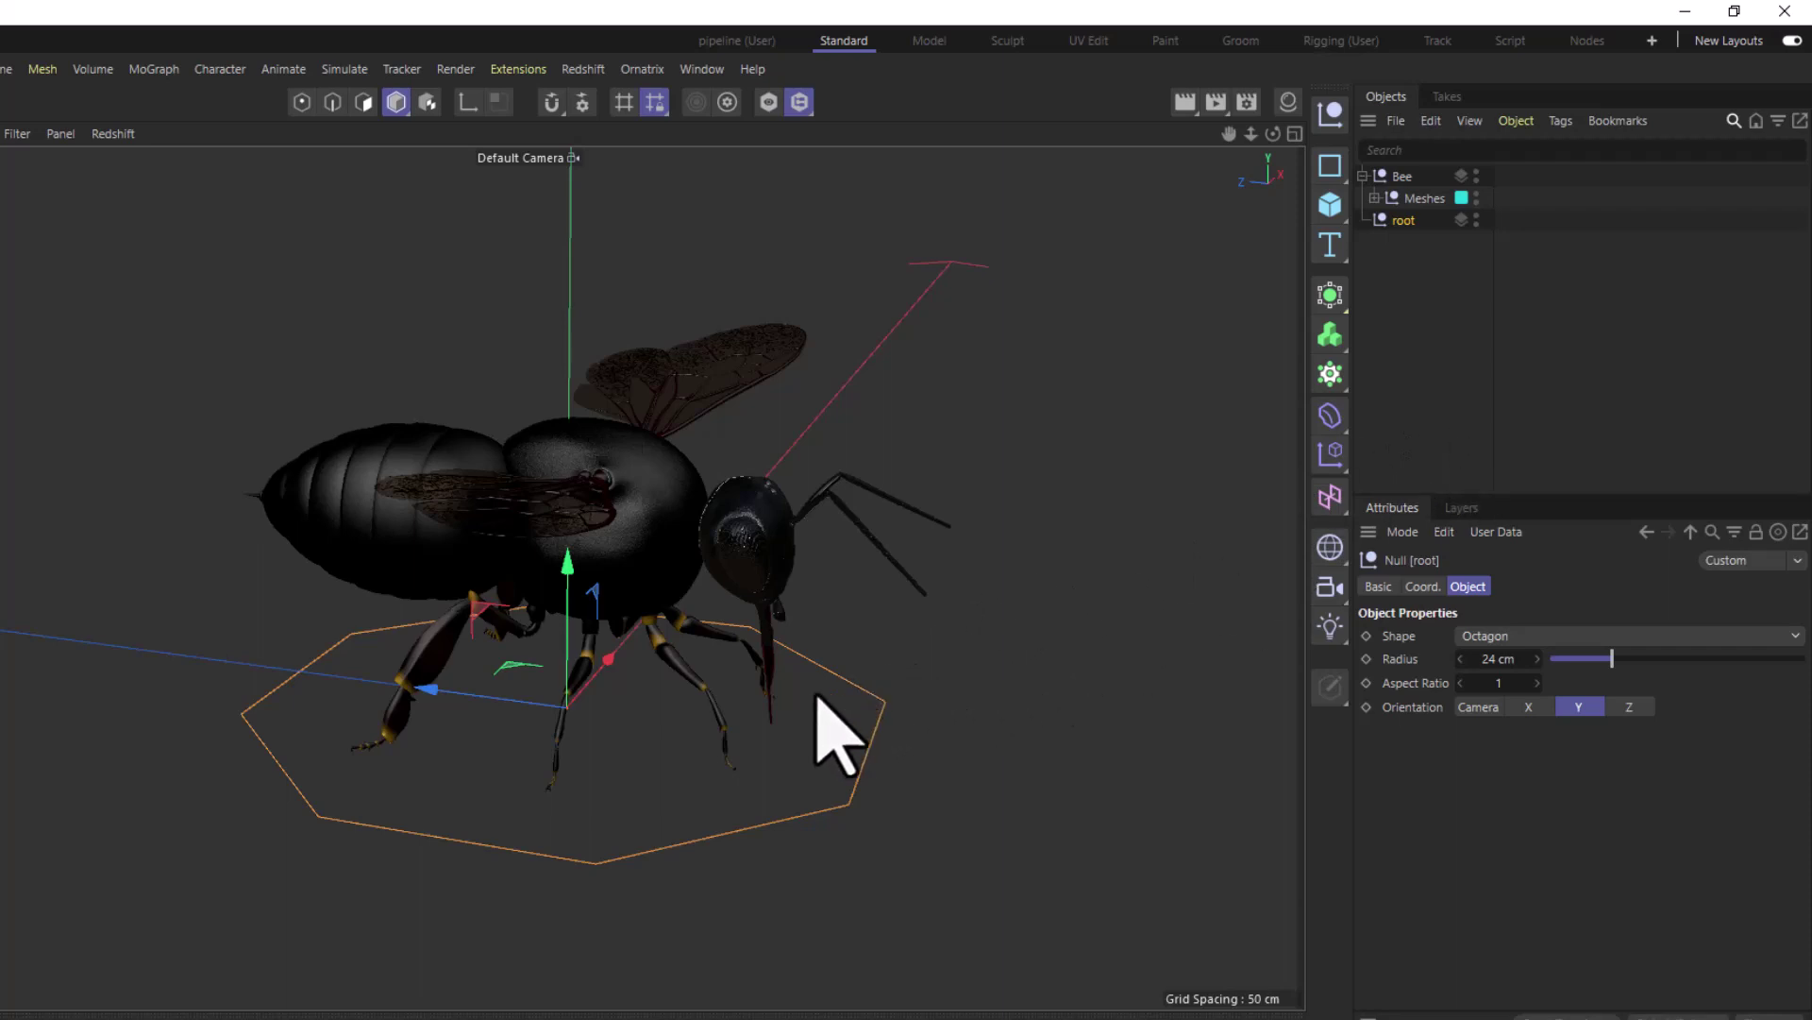
left_click_drag(821, 720, 801, 668, "alt")
scroll(571, 763, "up", 5)
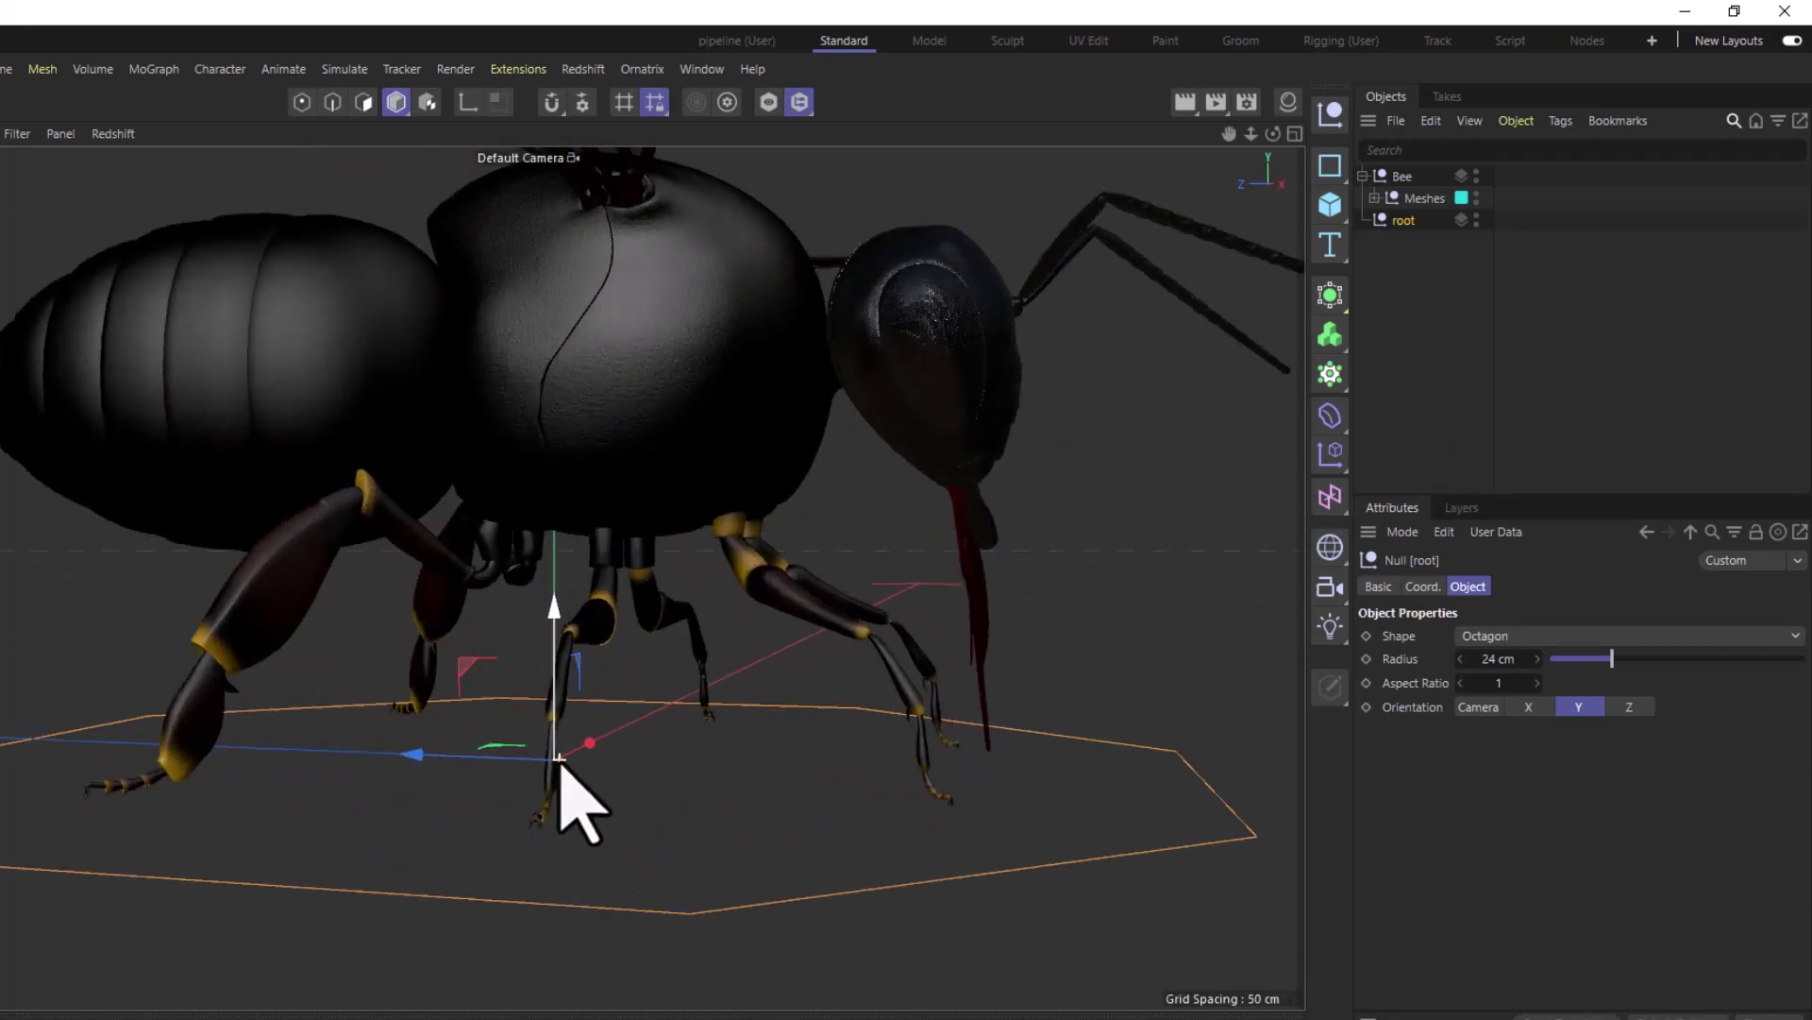
scroll(564, 755, "down", 3)
scroll(562, 760, "up", 3)
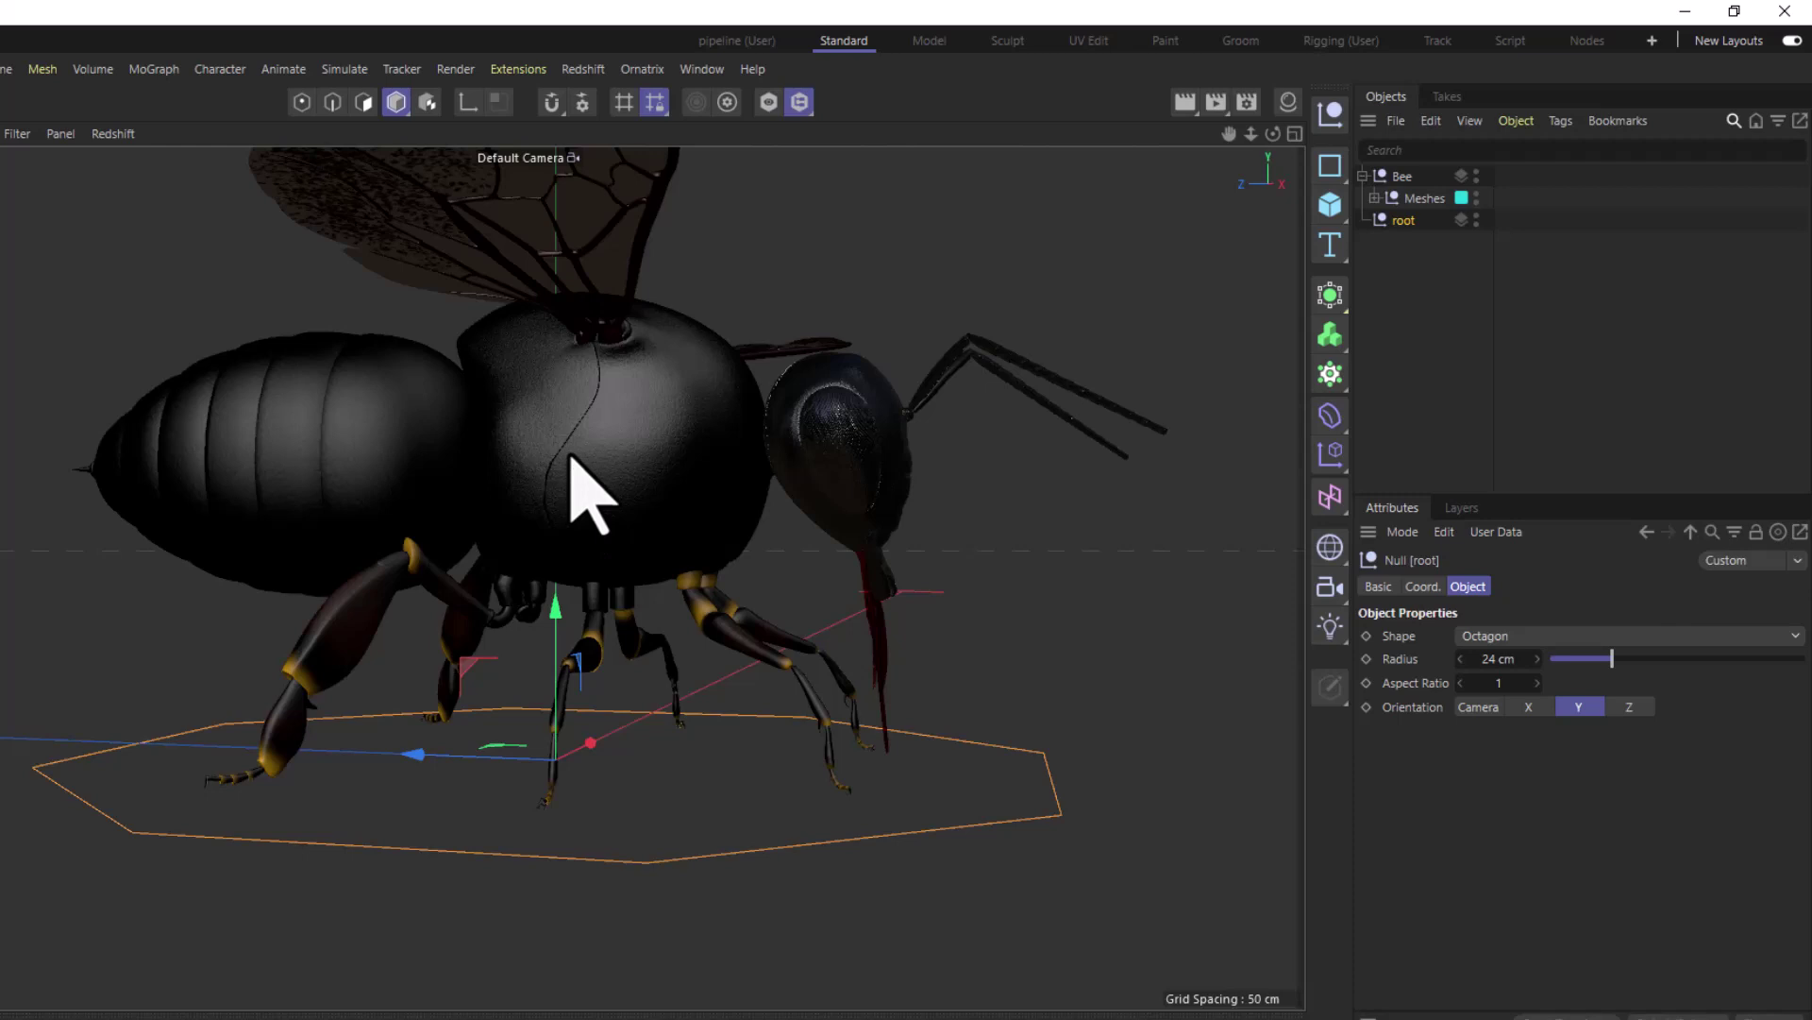
left_click(1411, 278)
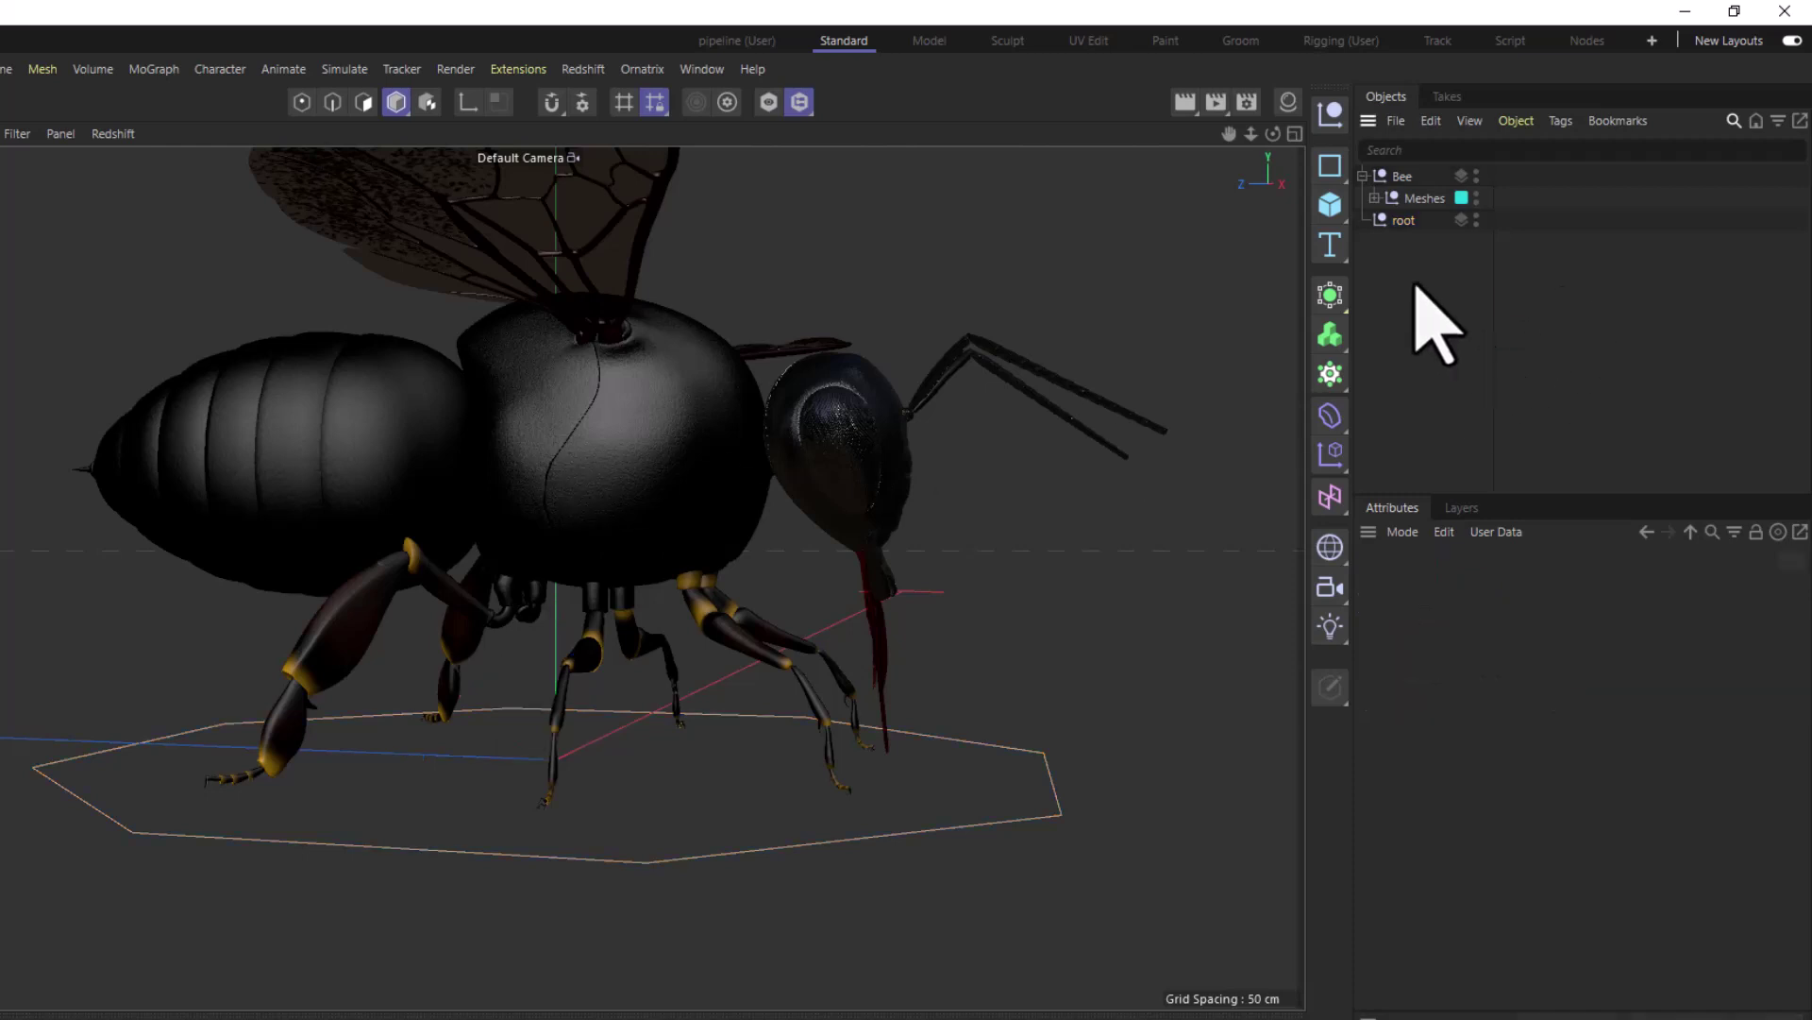
left_click(1393, 223)
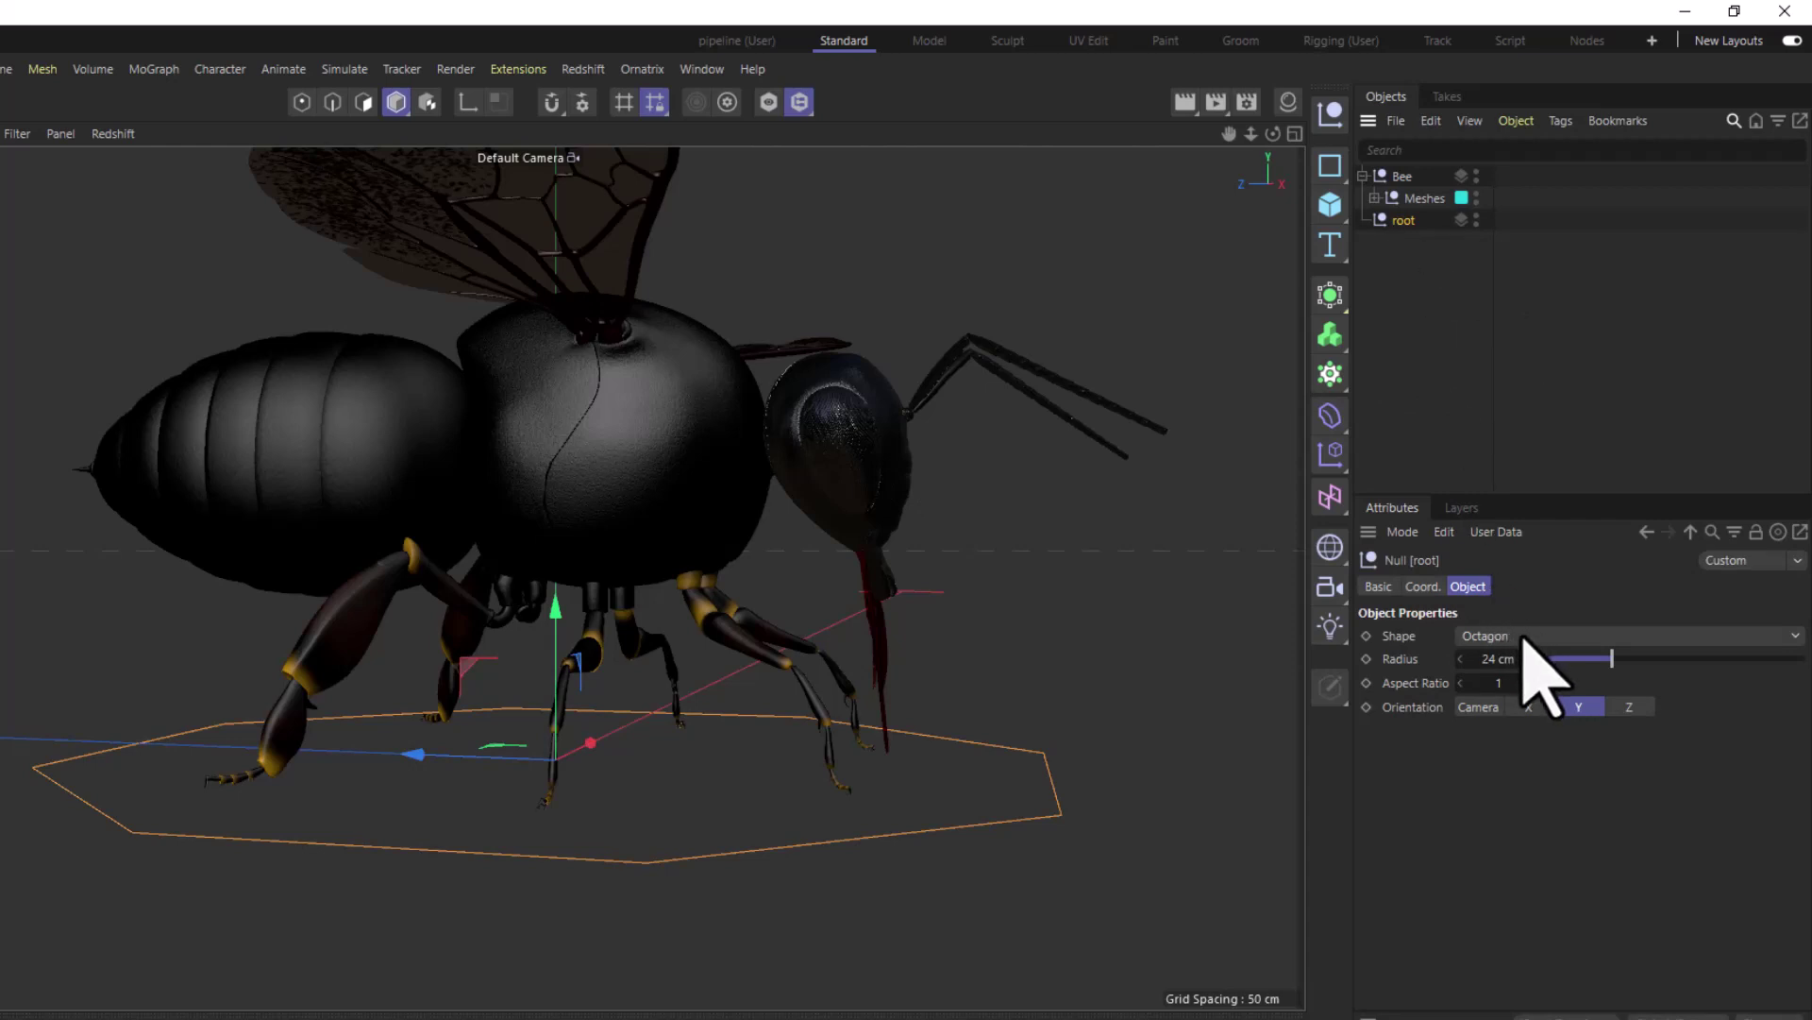
Delete the root null.
left_click(1401, 253)
left_click(1395, 227)
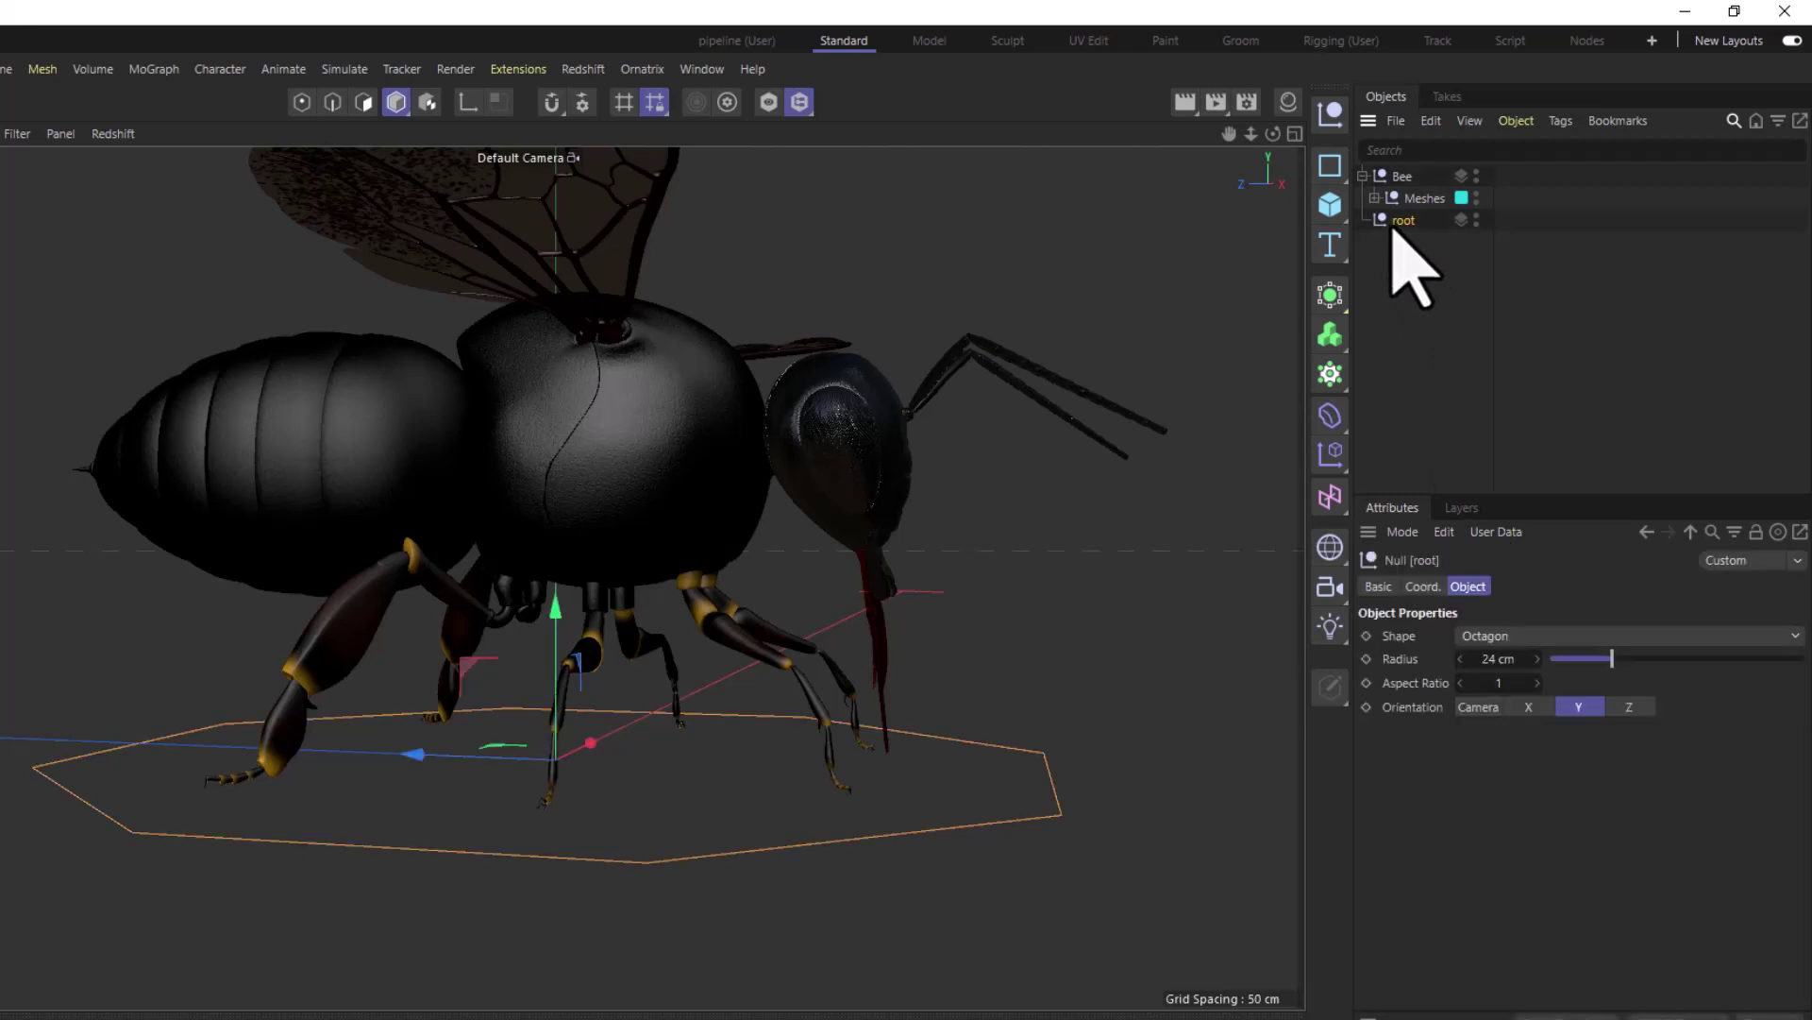
key("Delete")
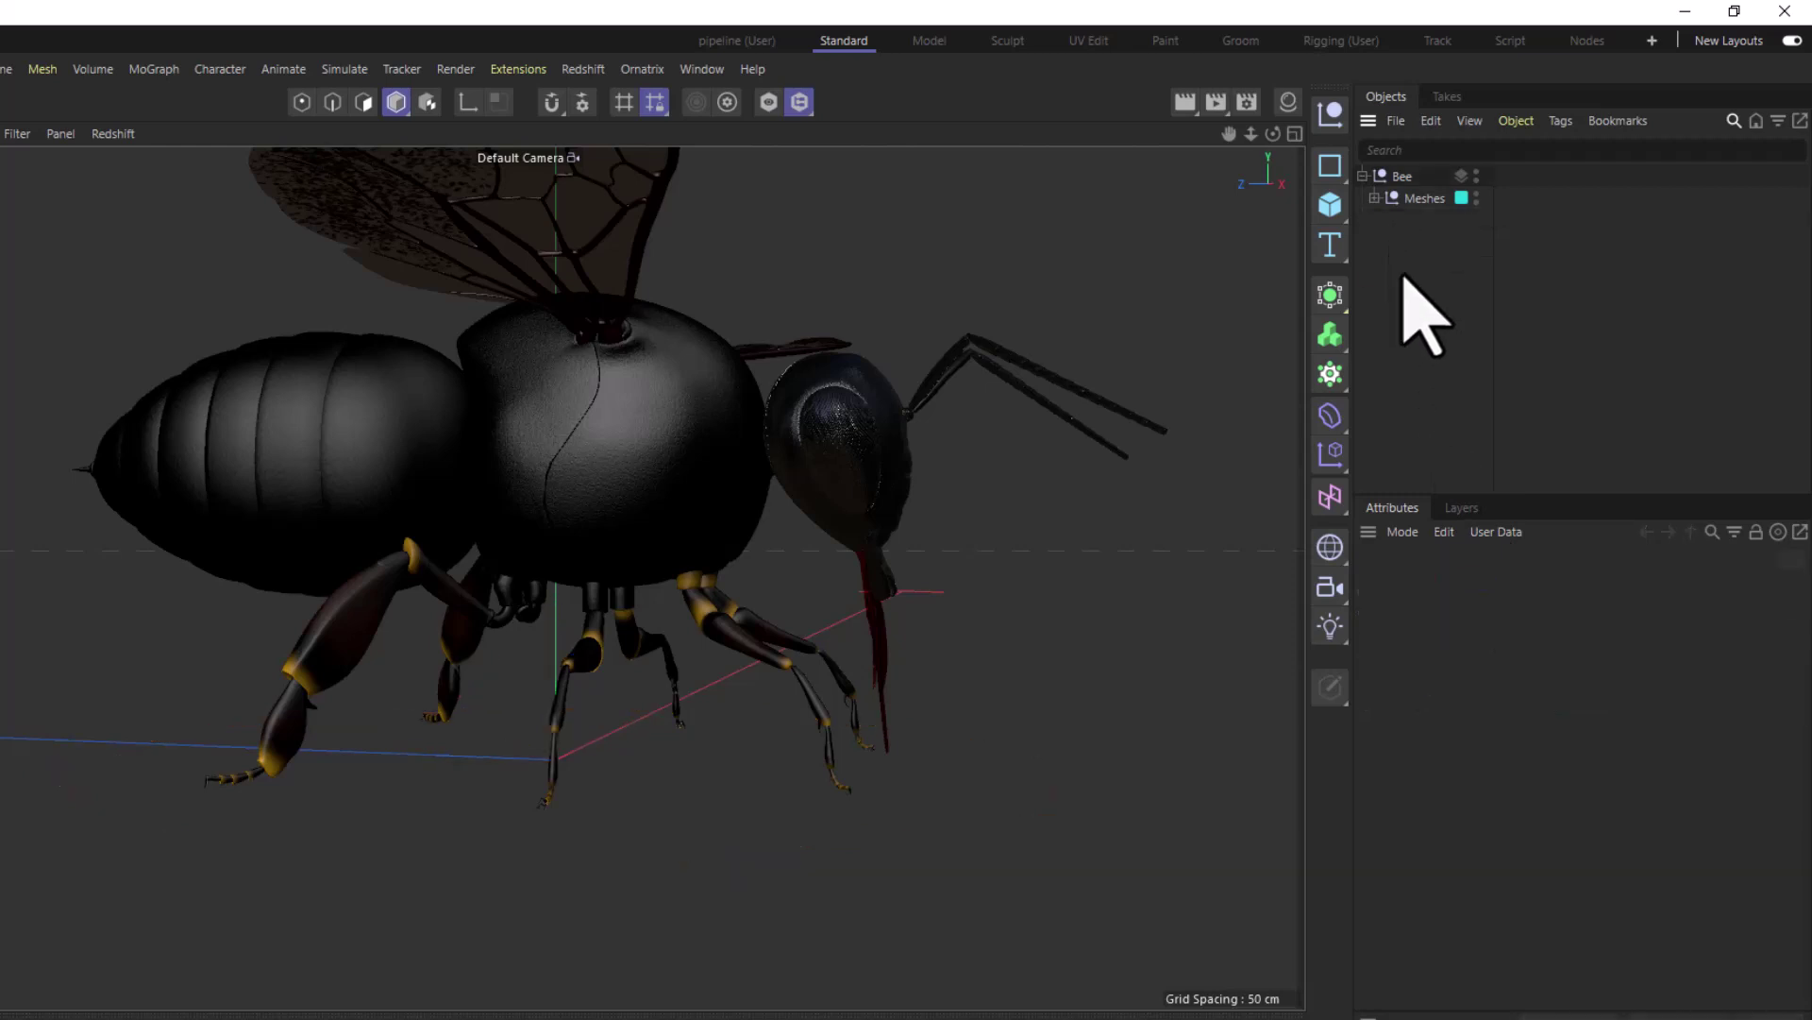
Add an n-Side spline on the XZ plane with a radius of 22 cm around the bee's feet.
left_click(1345, 177)
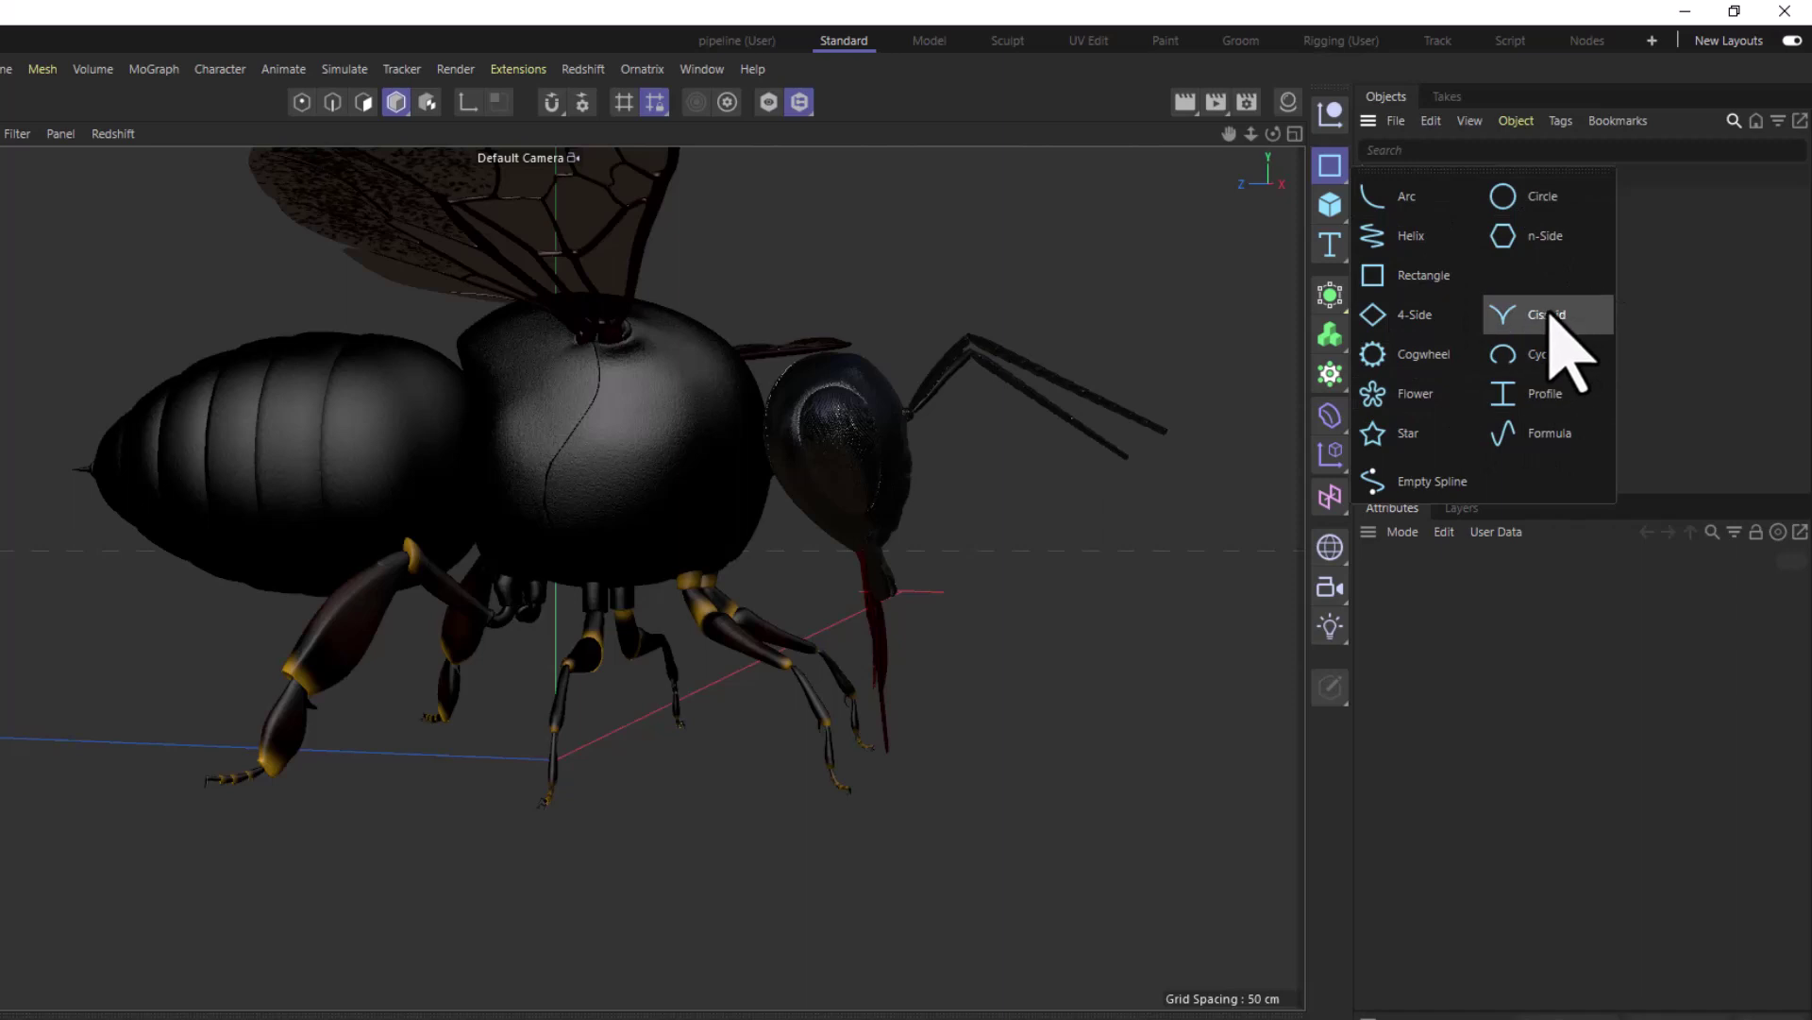
left_click(1520, 251)
left_click(1549, 732)
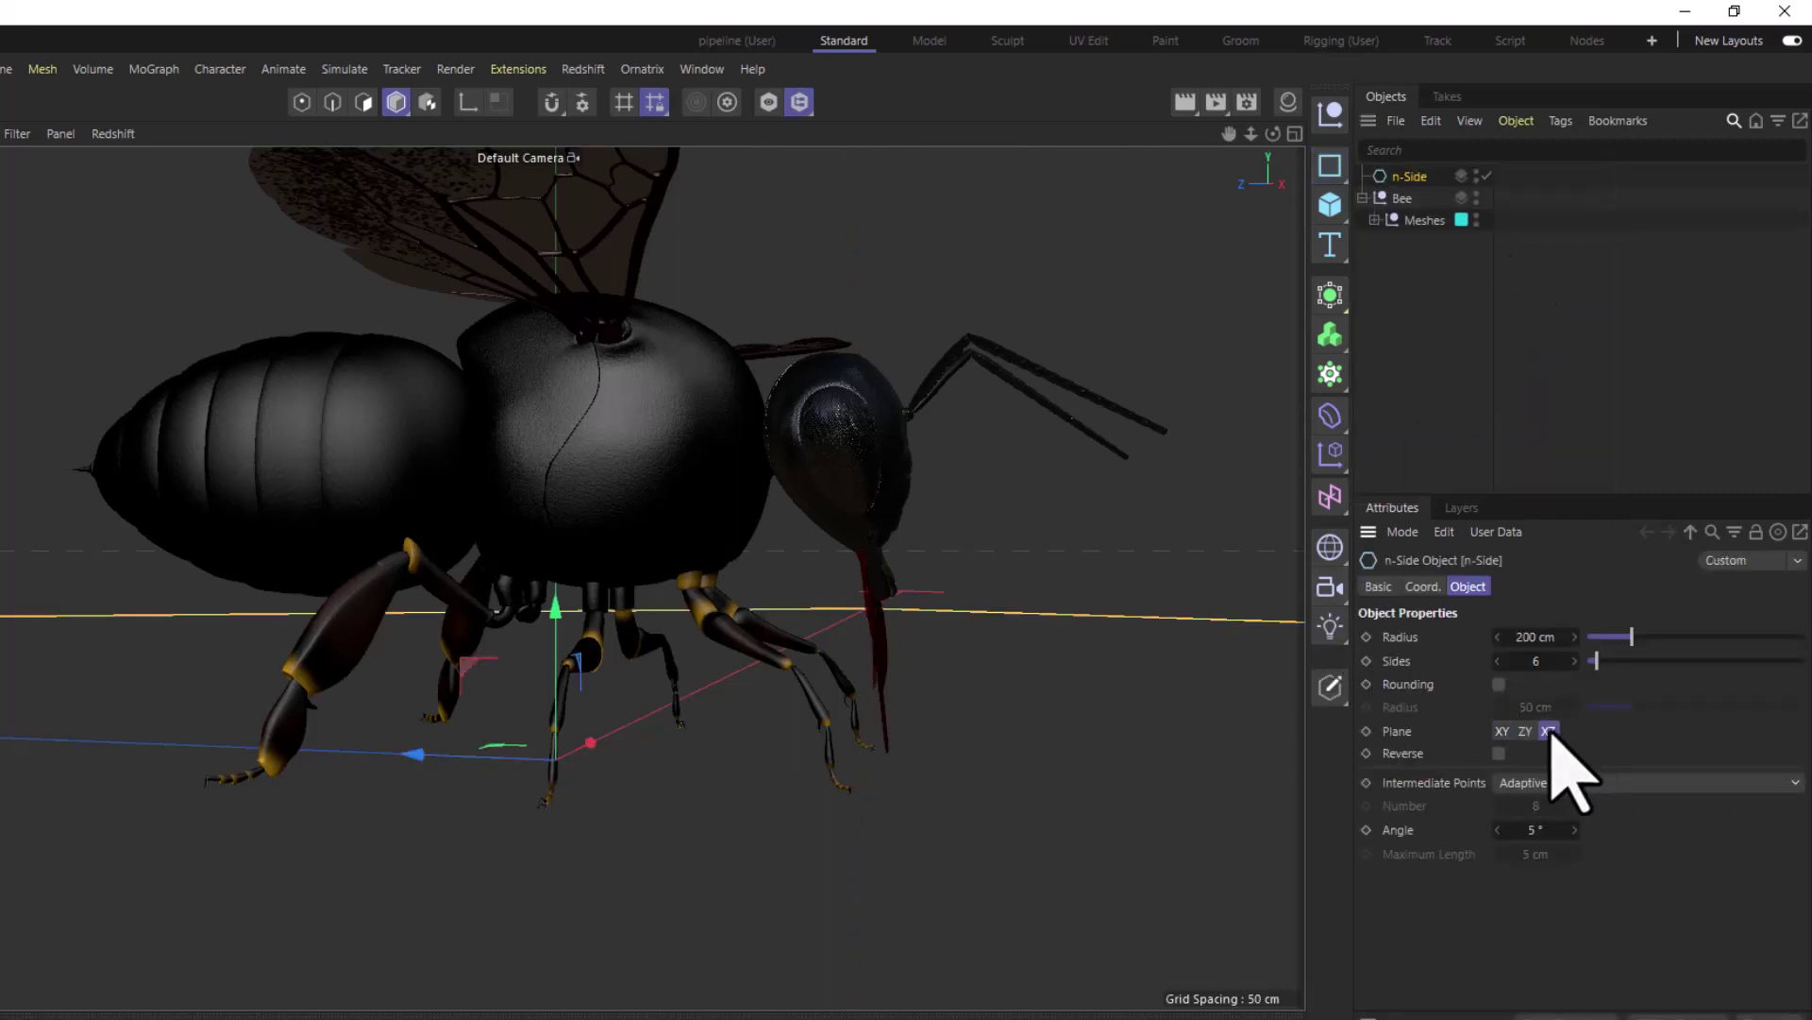
left_click_drag(1549, 637, 1413, 636)
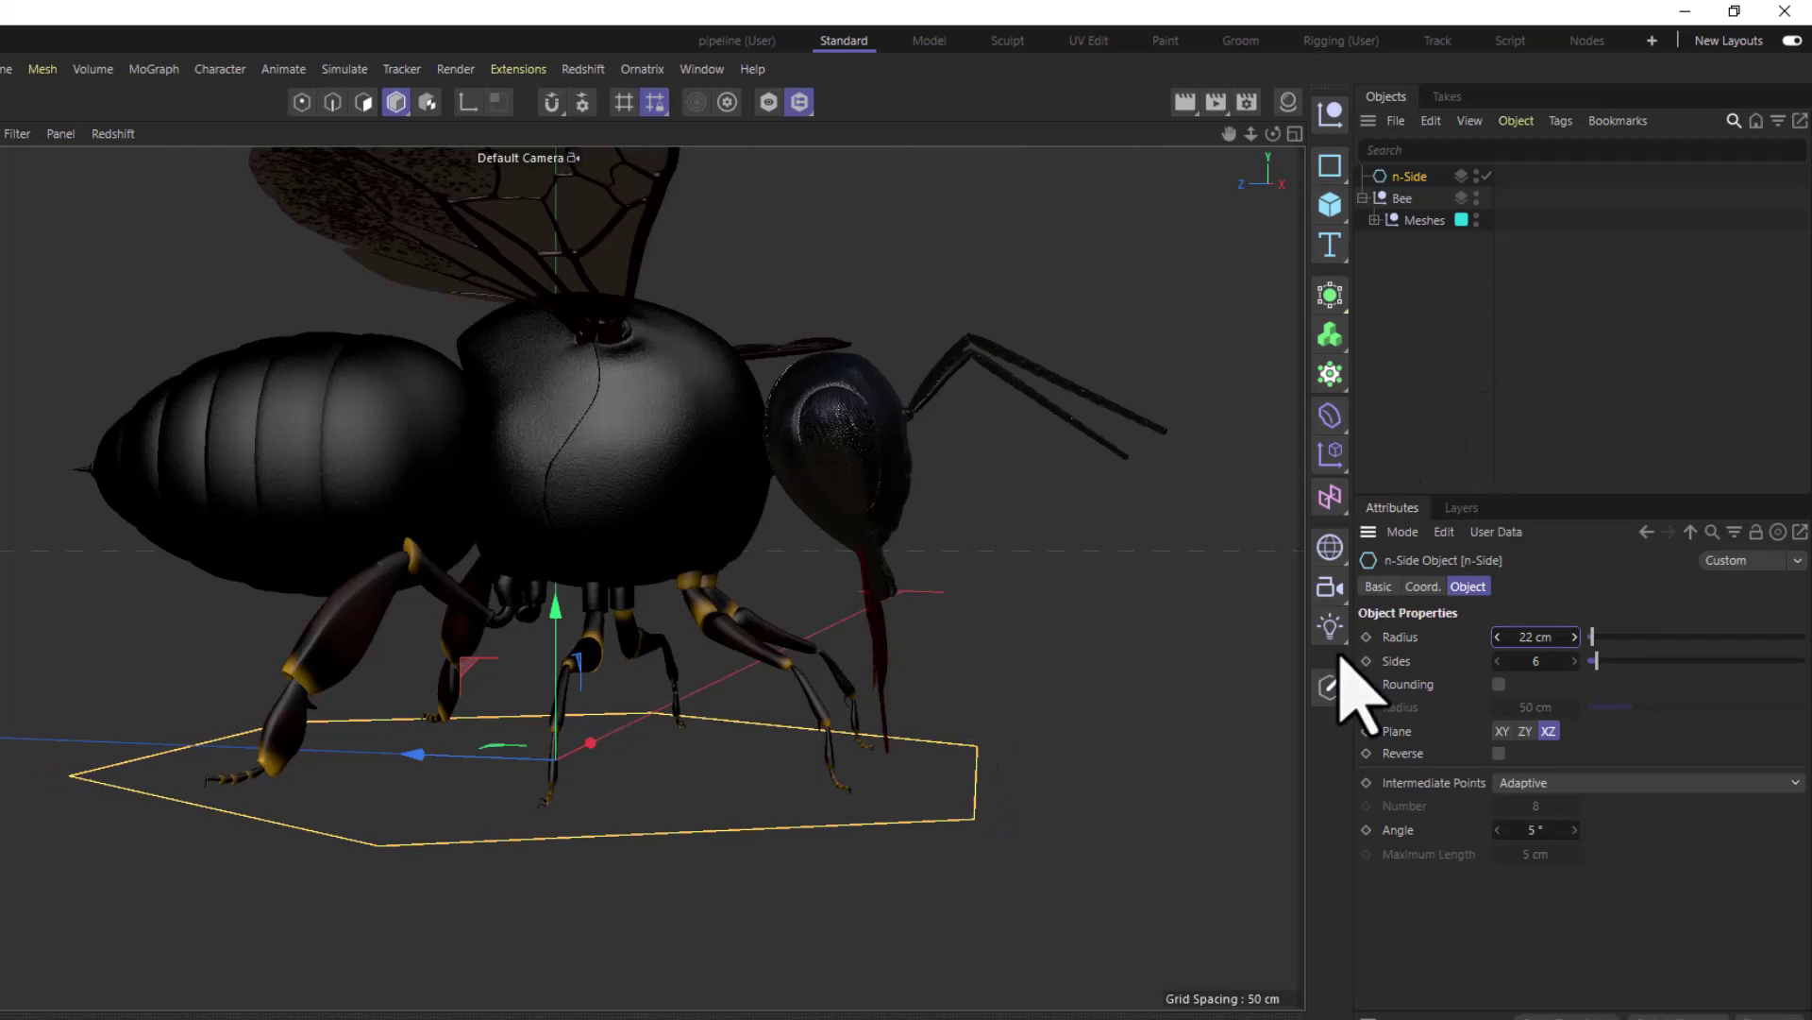
Convert the n-Side into an editable spline and select its two points in front of the bee's head.
left_click(1331, 686)
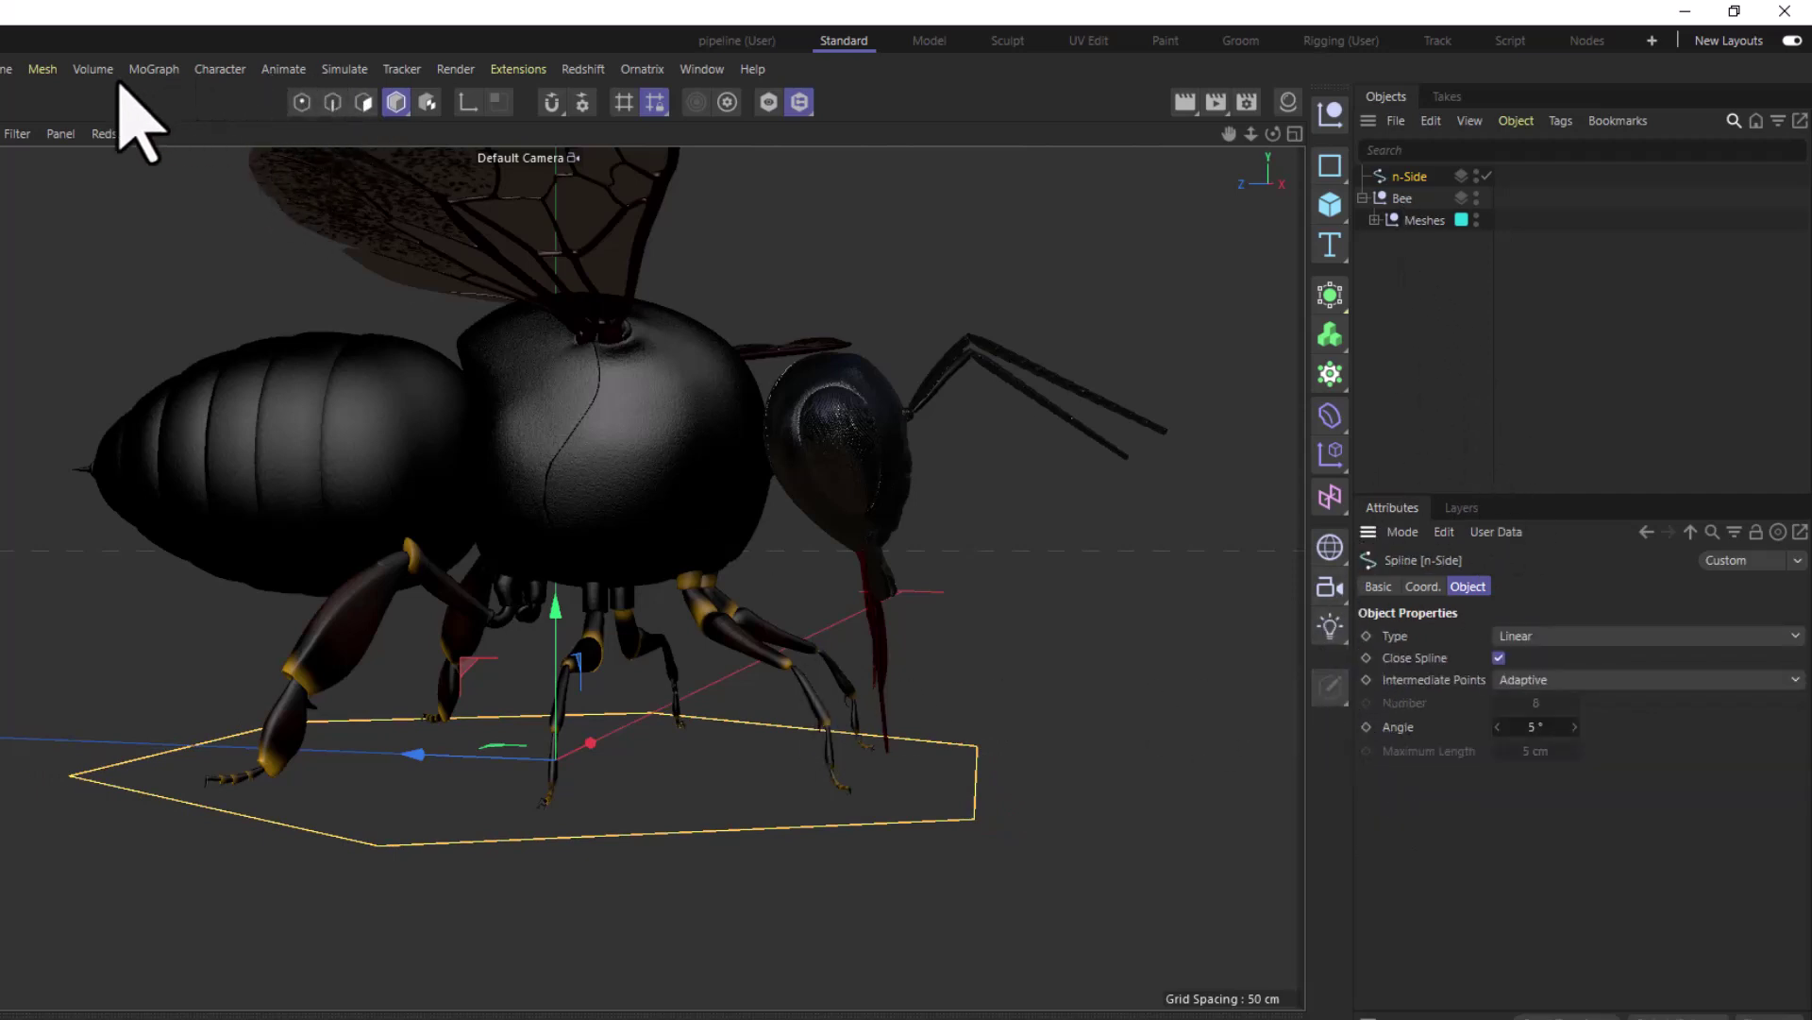
left_click(302, 102)
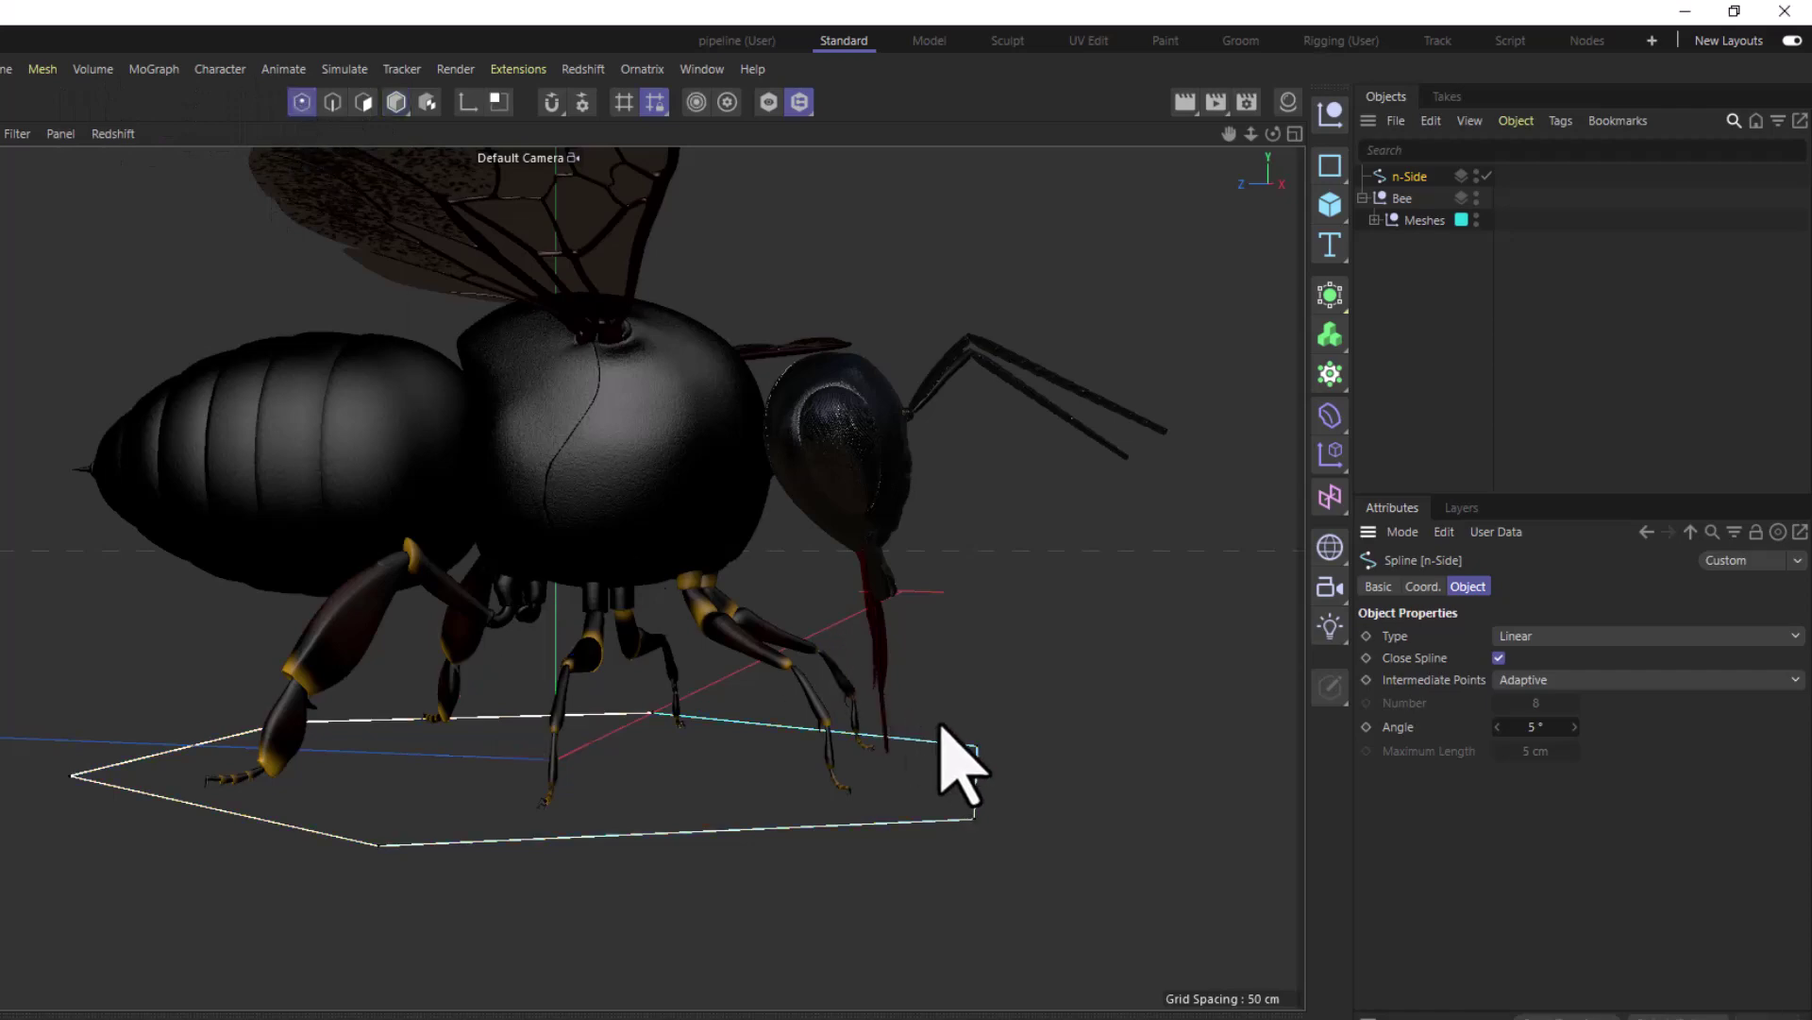
left_click(977, 747)
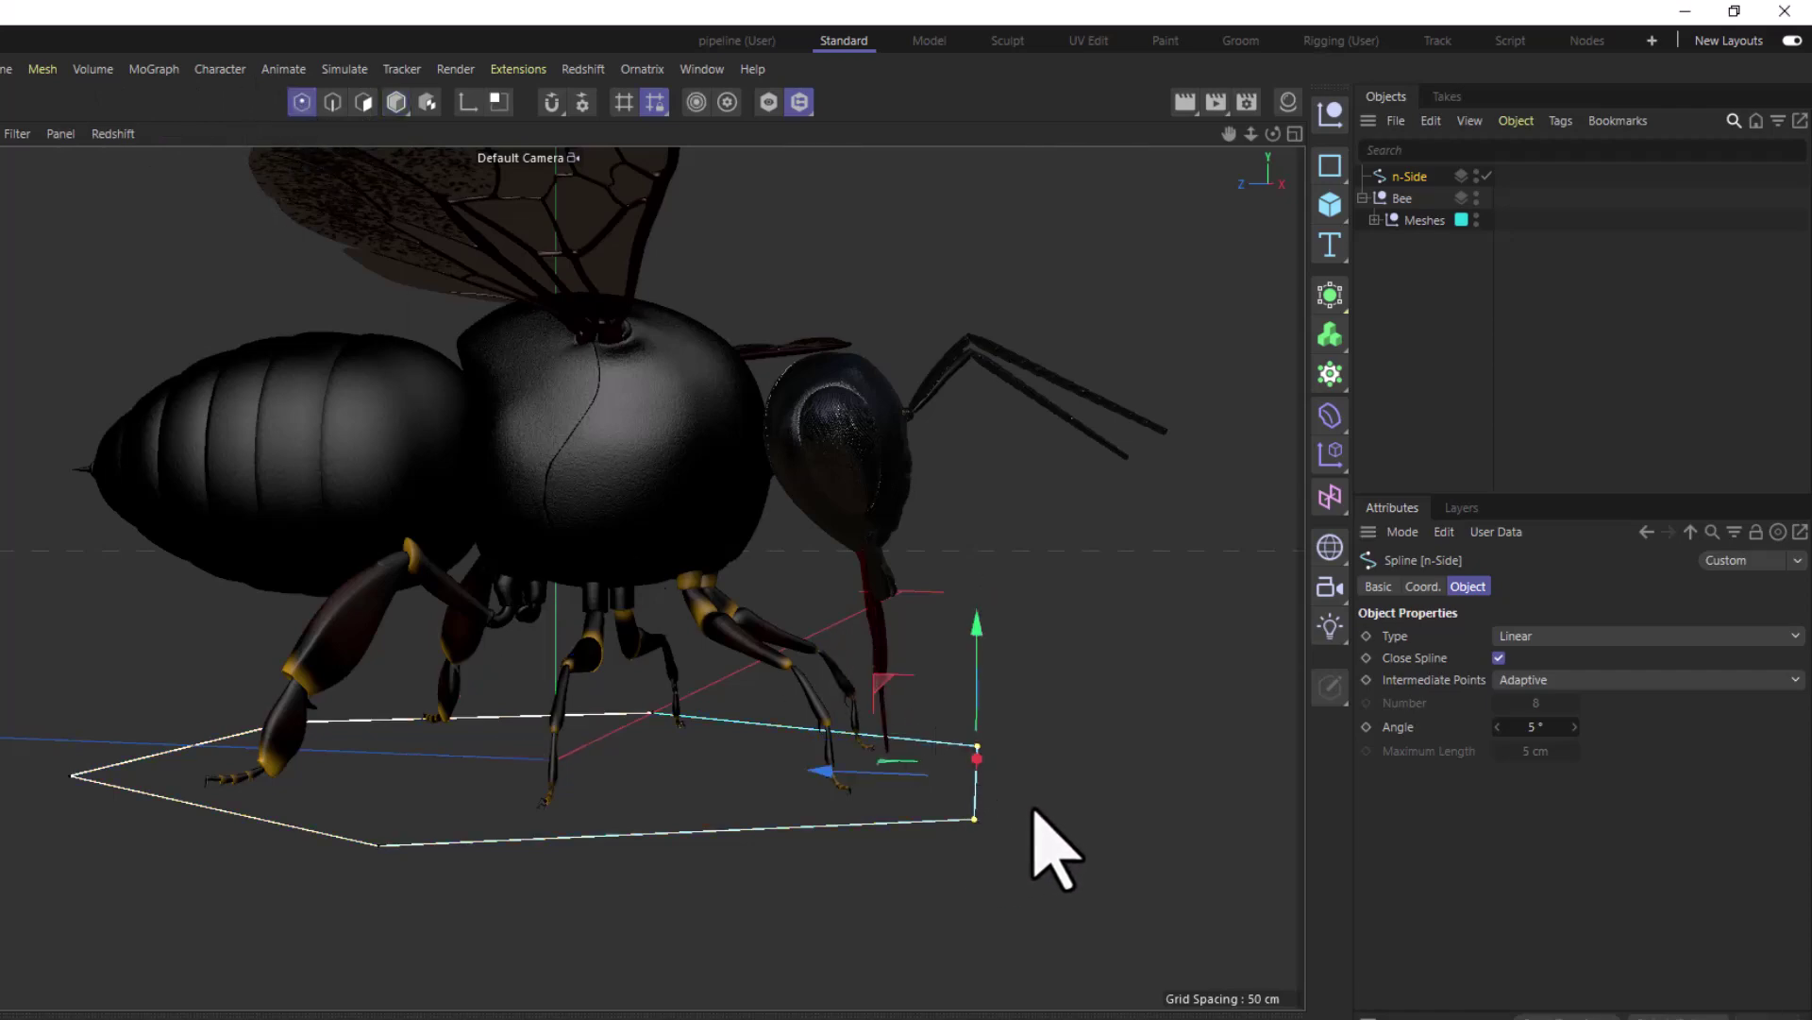
Scale the two selected front points closer together along the X axis to narrow the spline's front edge.
left_click_drag(1035, 812, 833, 822, "alt")
scroll(789, 830, "up", 6)
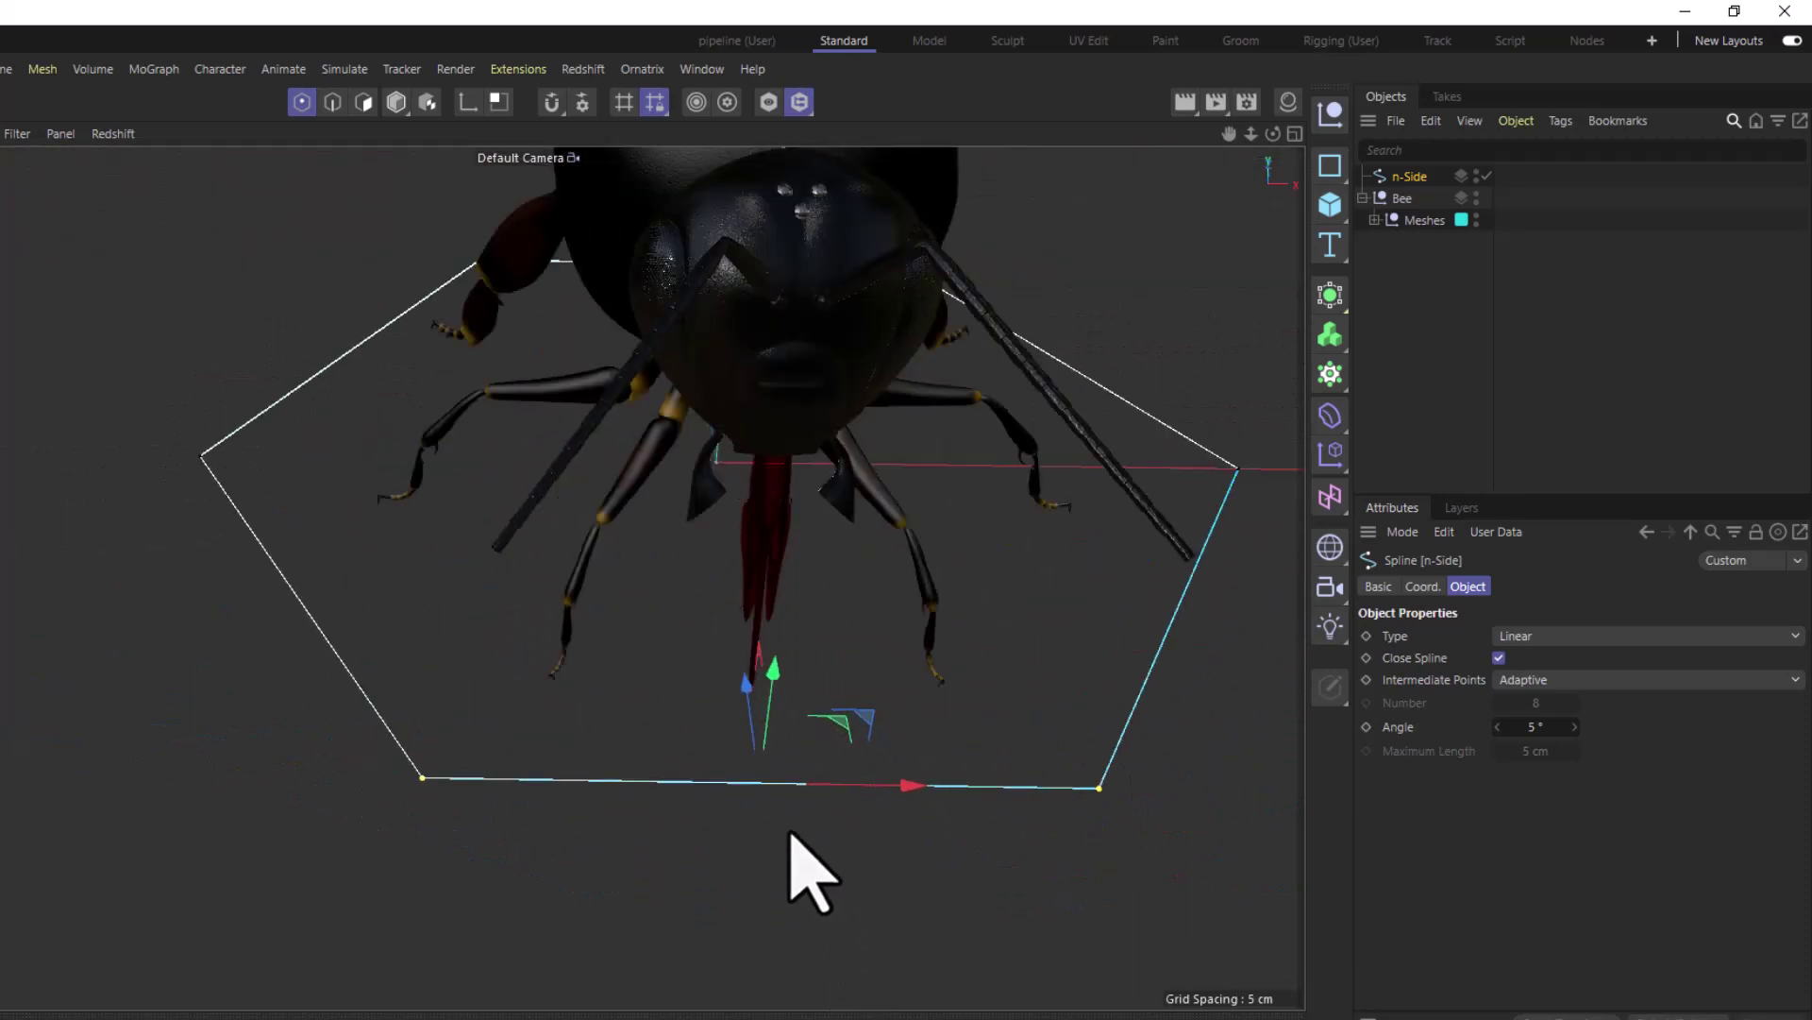
key("t")
left_click_drag(906, 784, 892, 696)
scroll(593, 611, "up", 2)
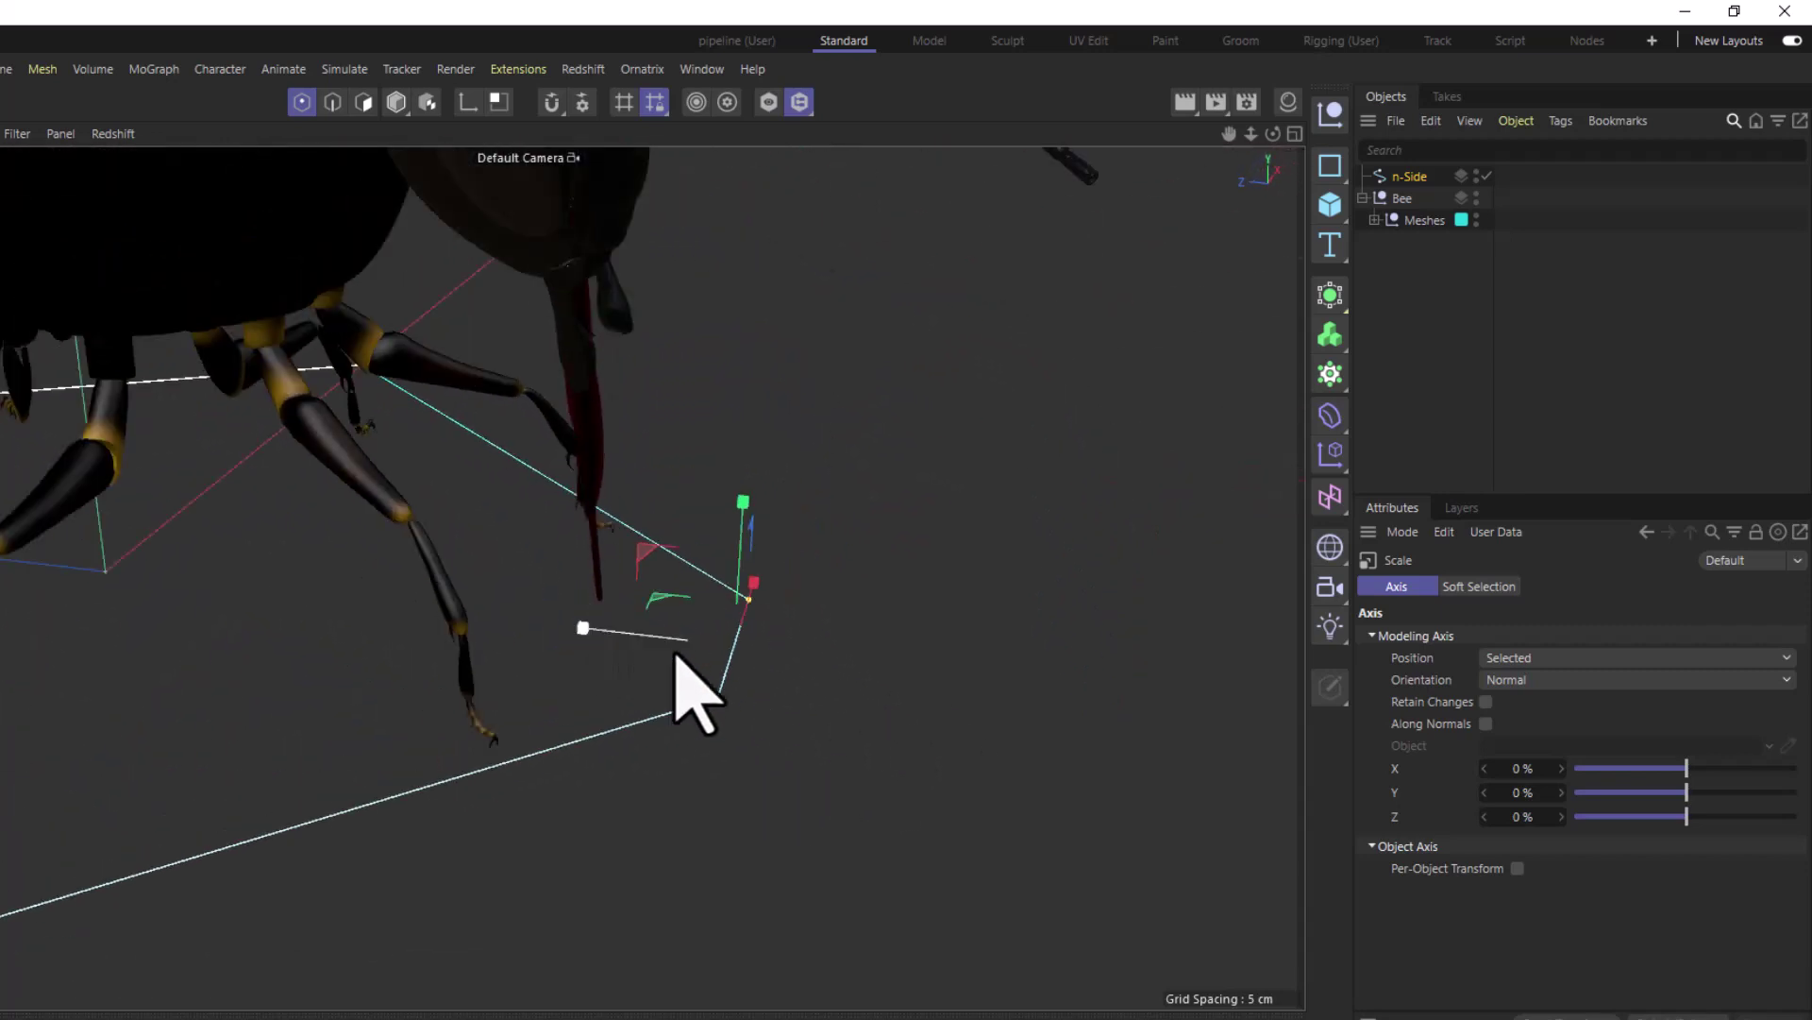
scroll(665, 661, "up", 2)
scroll(585, 689, "down", 3)
scroll(542, 749, "up", 4)
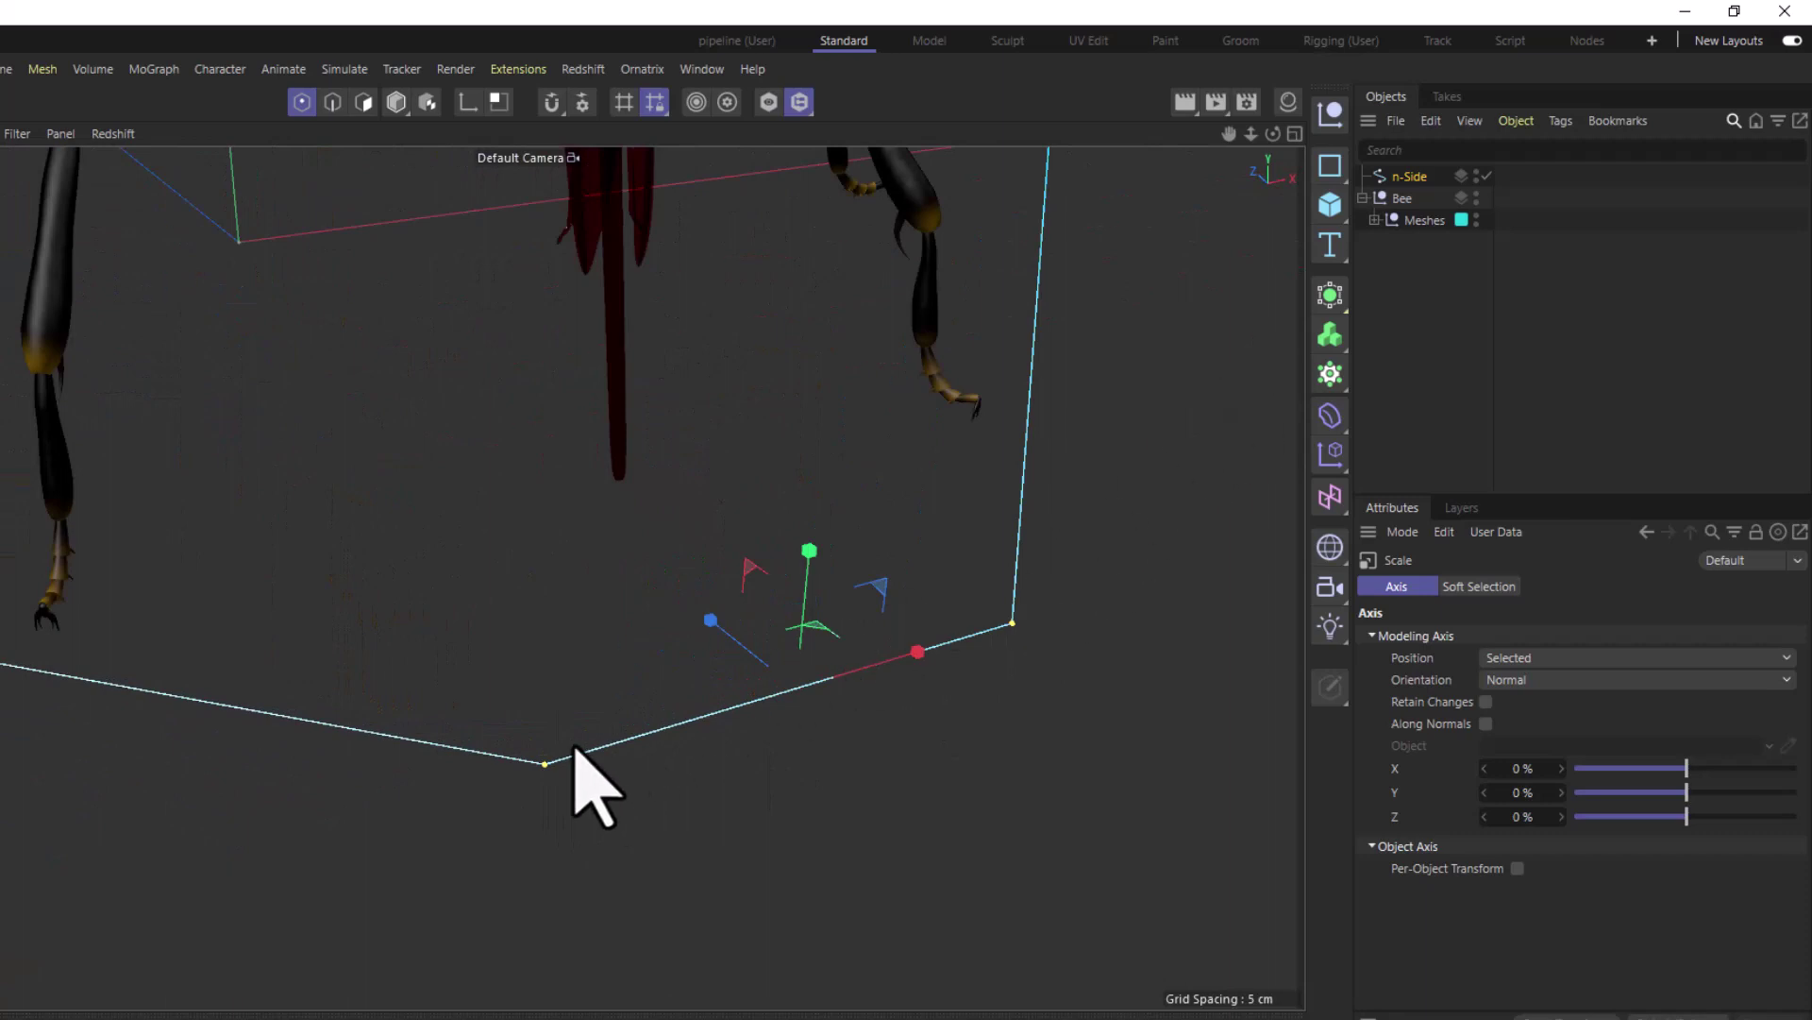
Chamfer the spline's two front points with a rounded radius of 4.33 cm.
right_click(1072, 595)
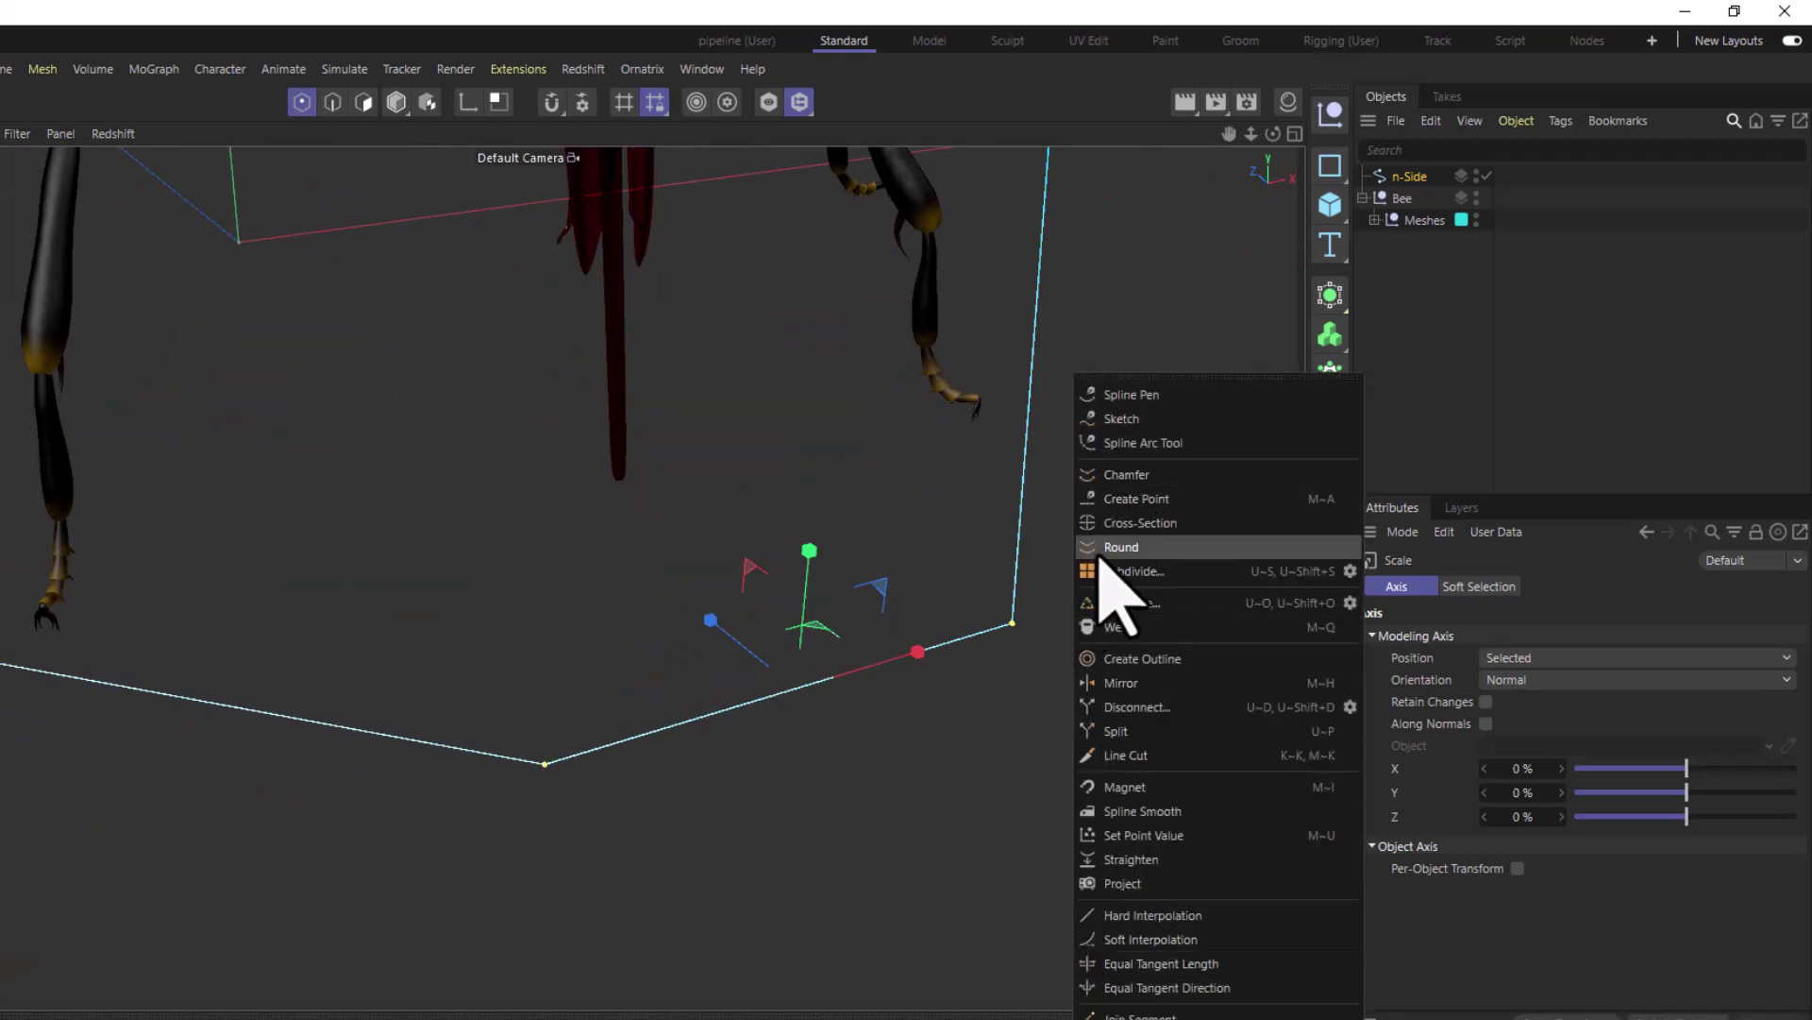
left_click(1128, 474)
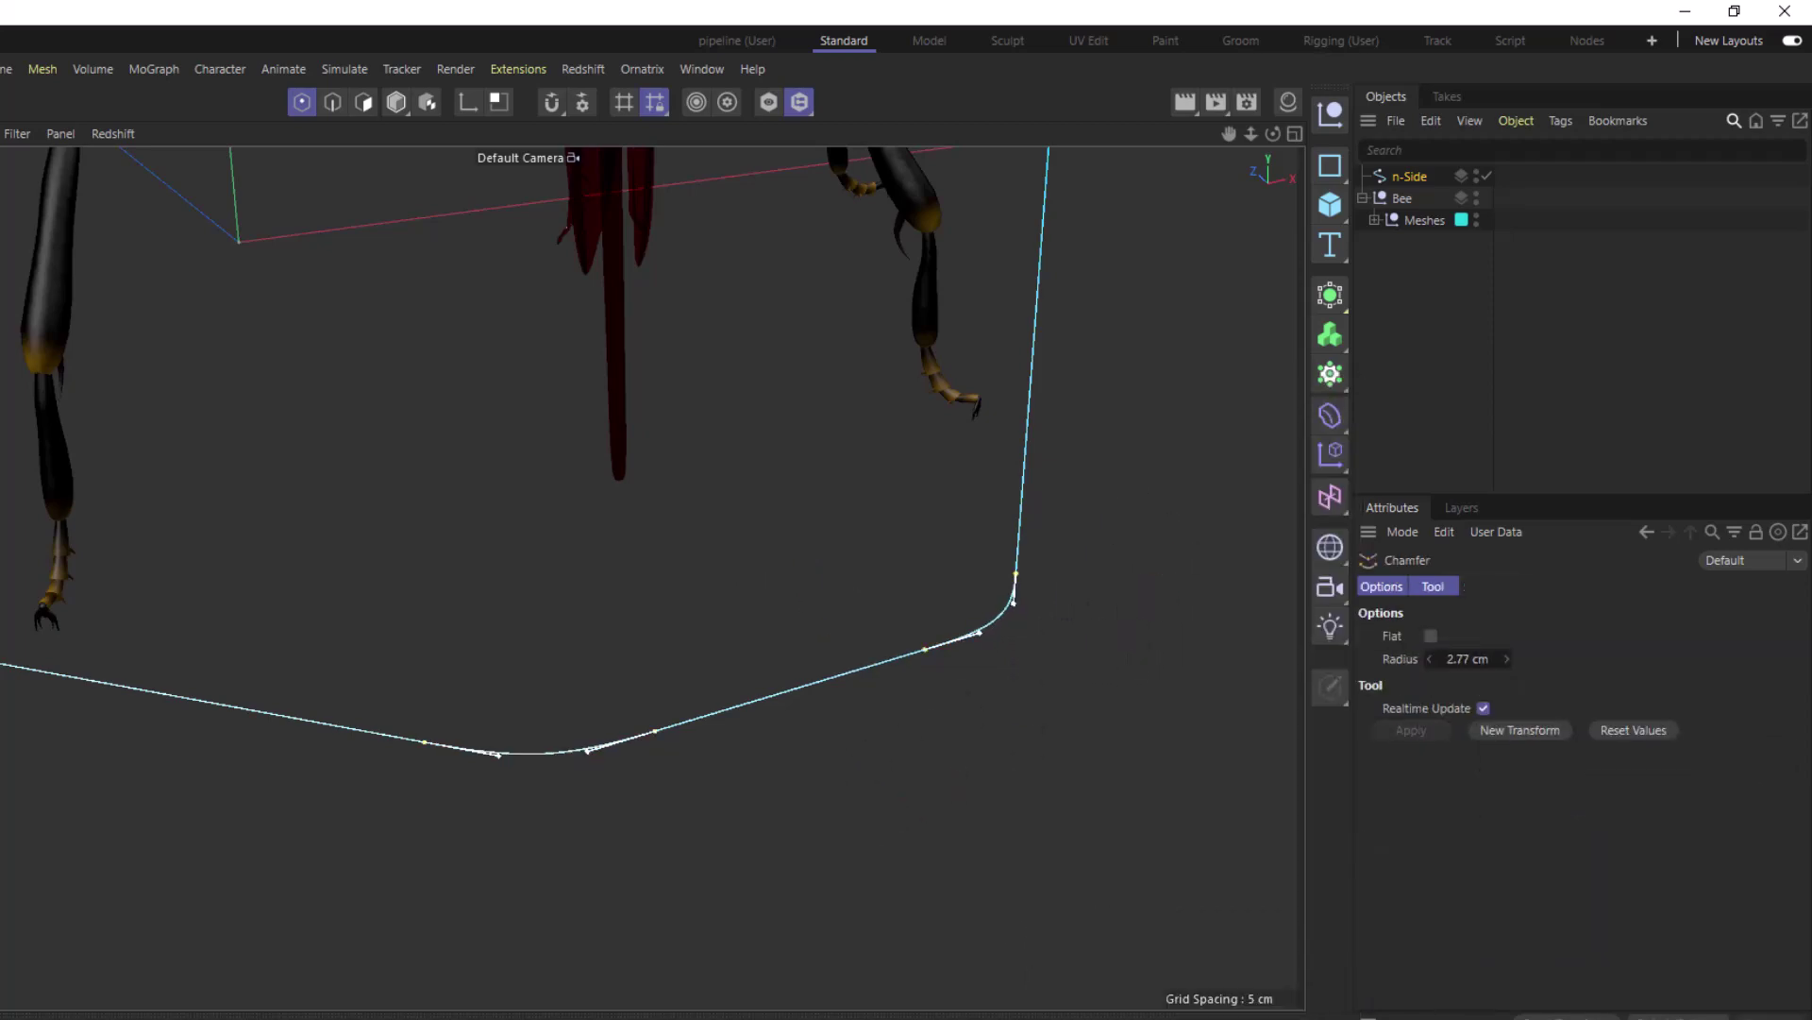
key("h")
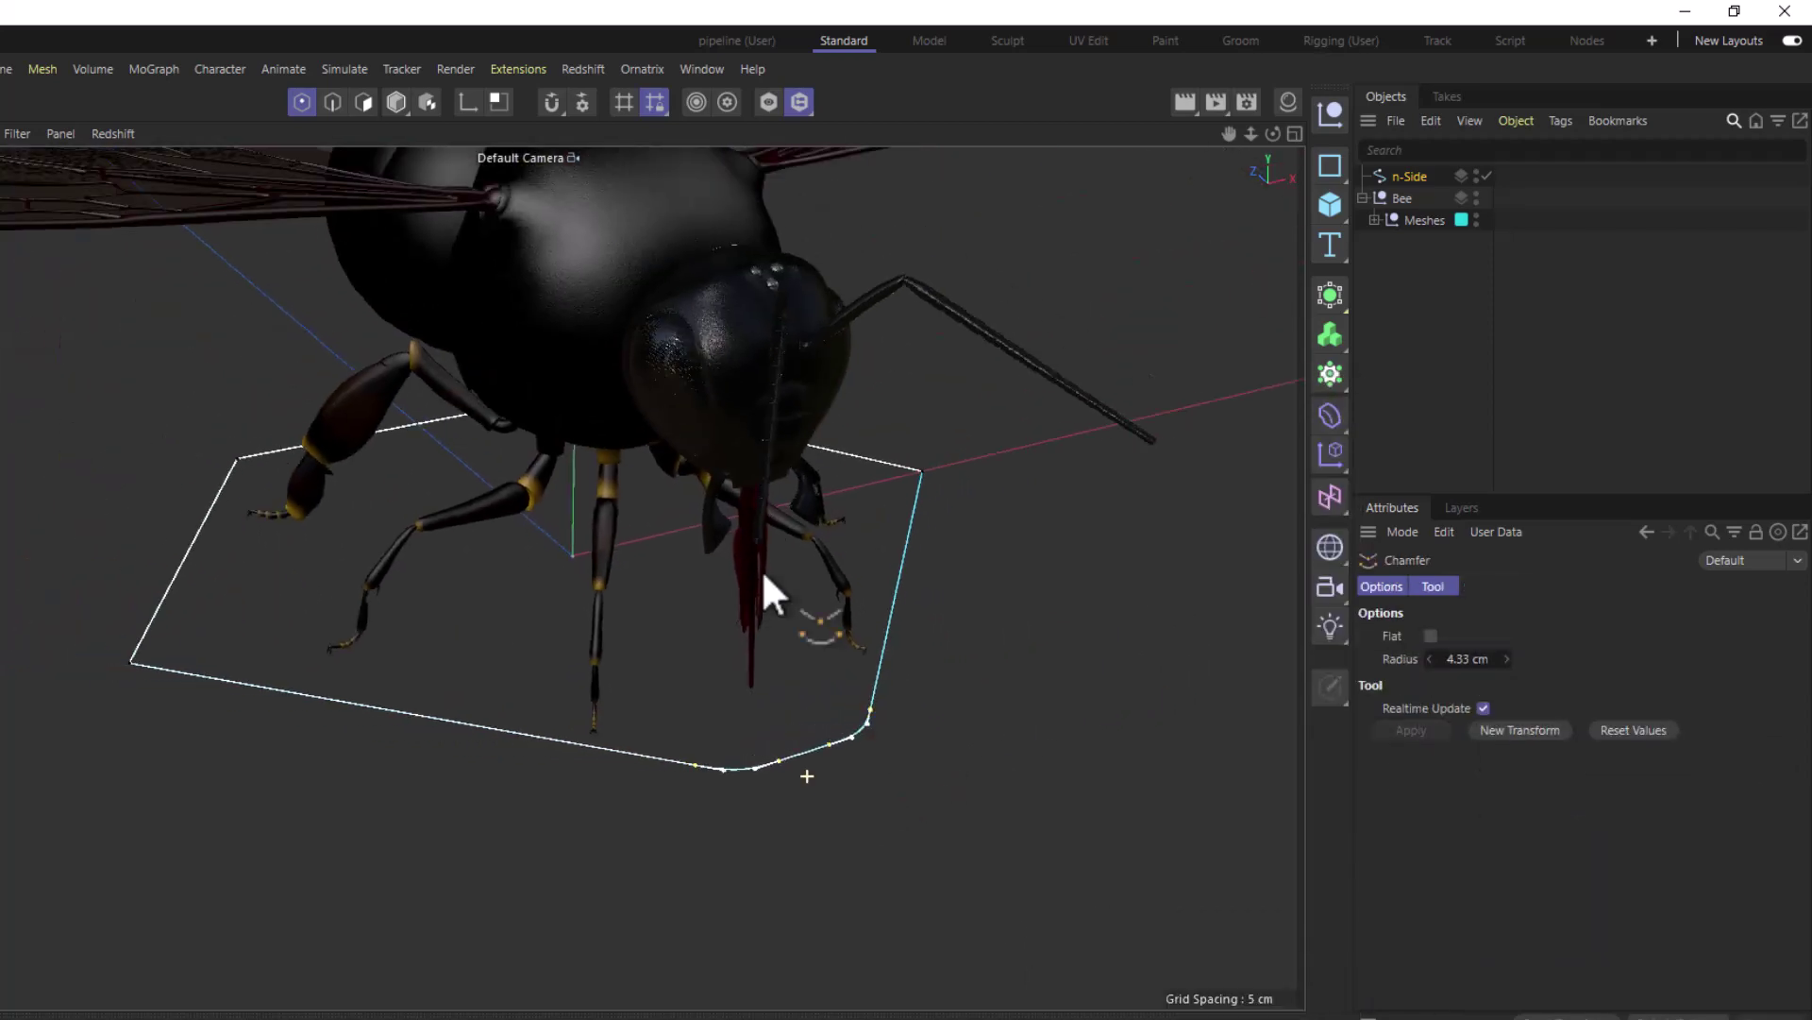
left_click_drag(810, 795, 849, 838, "alt")
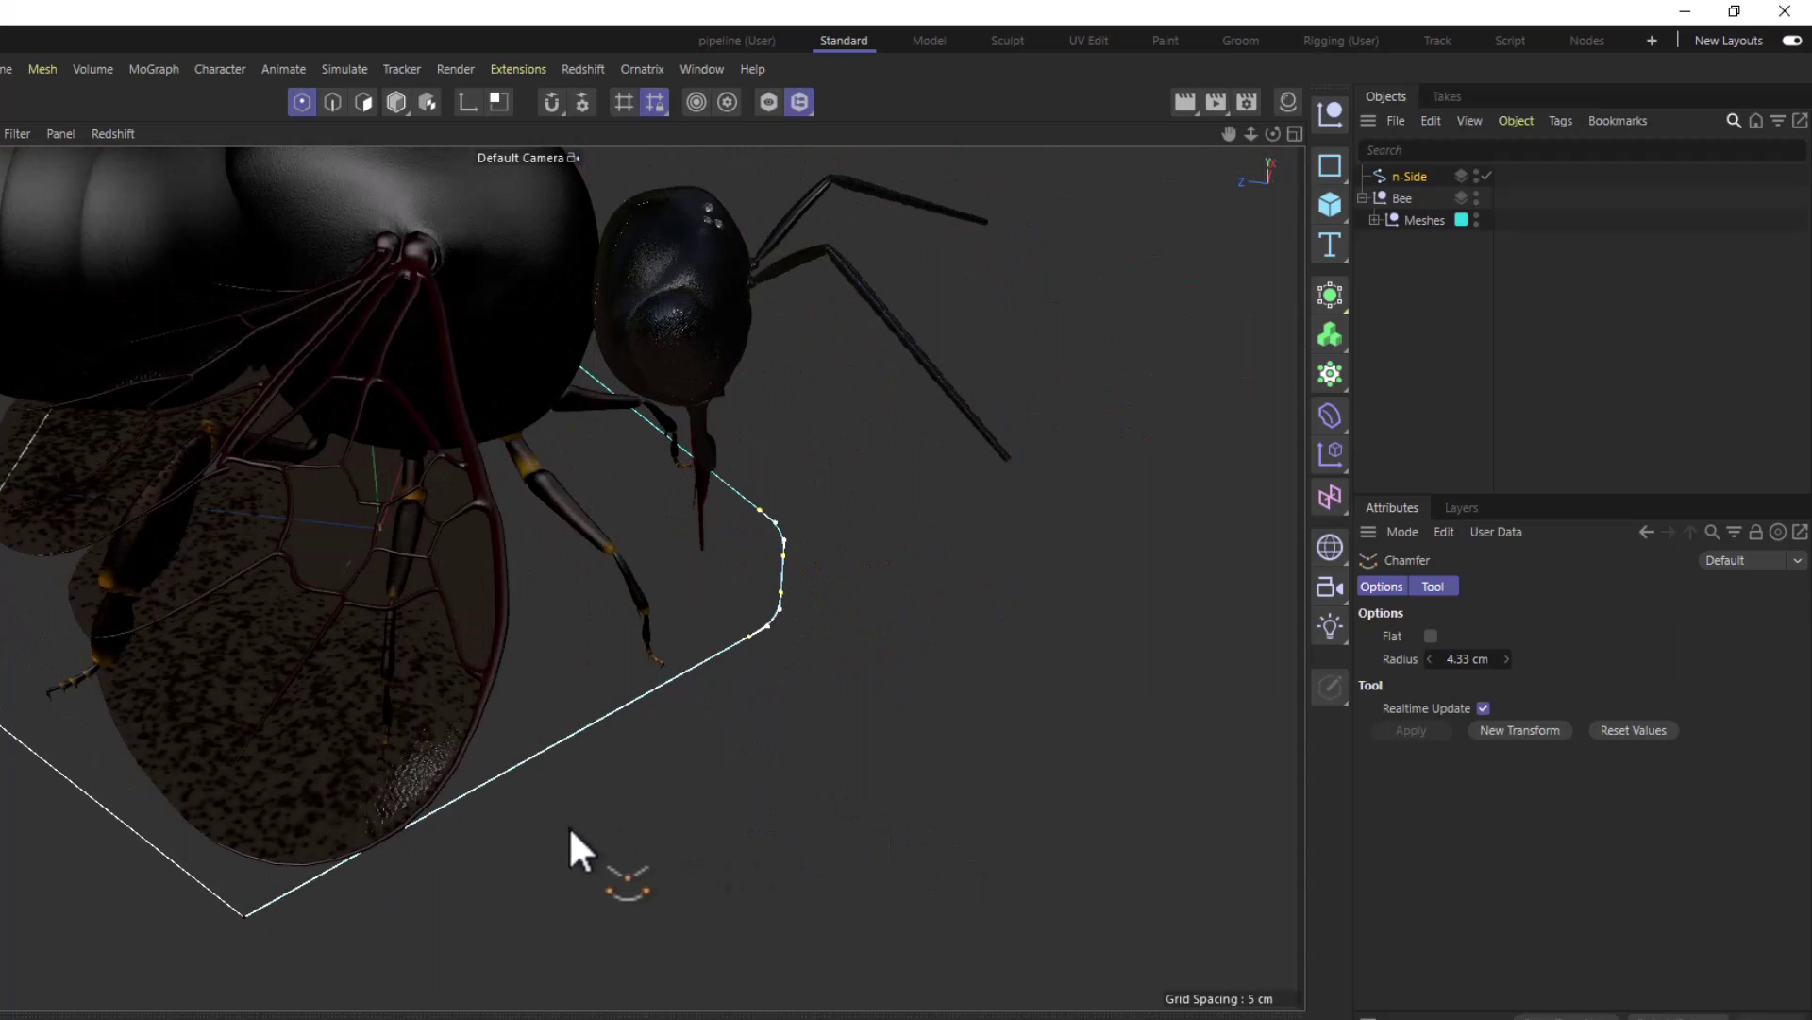
left_click_drag(568, 825, 434, 788, "alt")
scroll(432, 788, "up", 4)
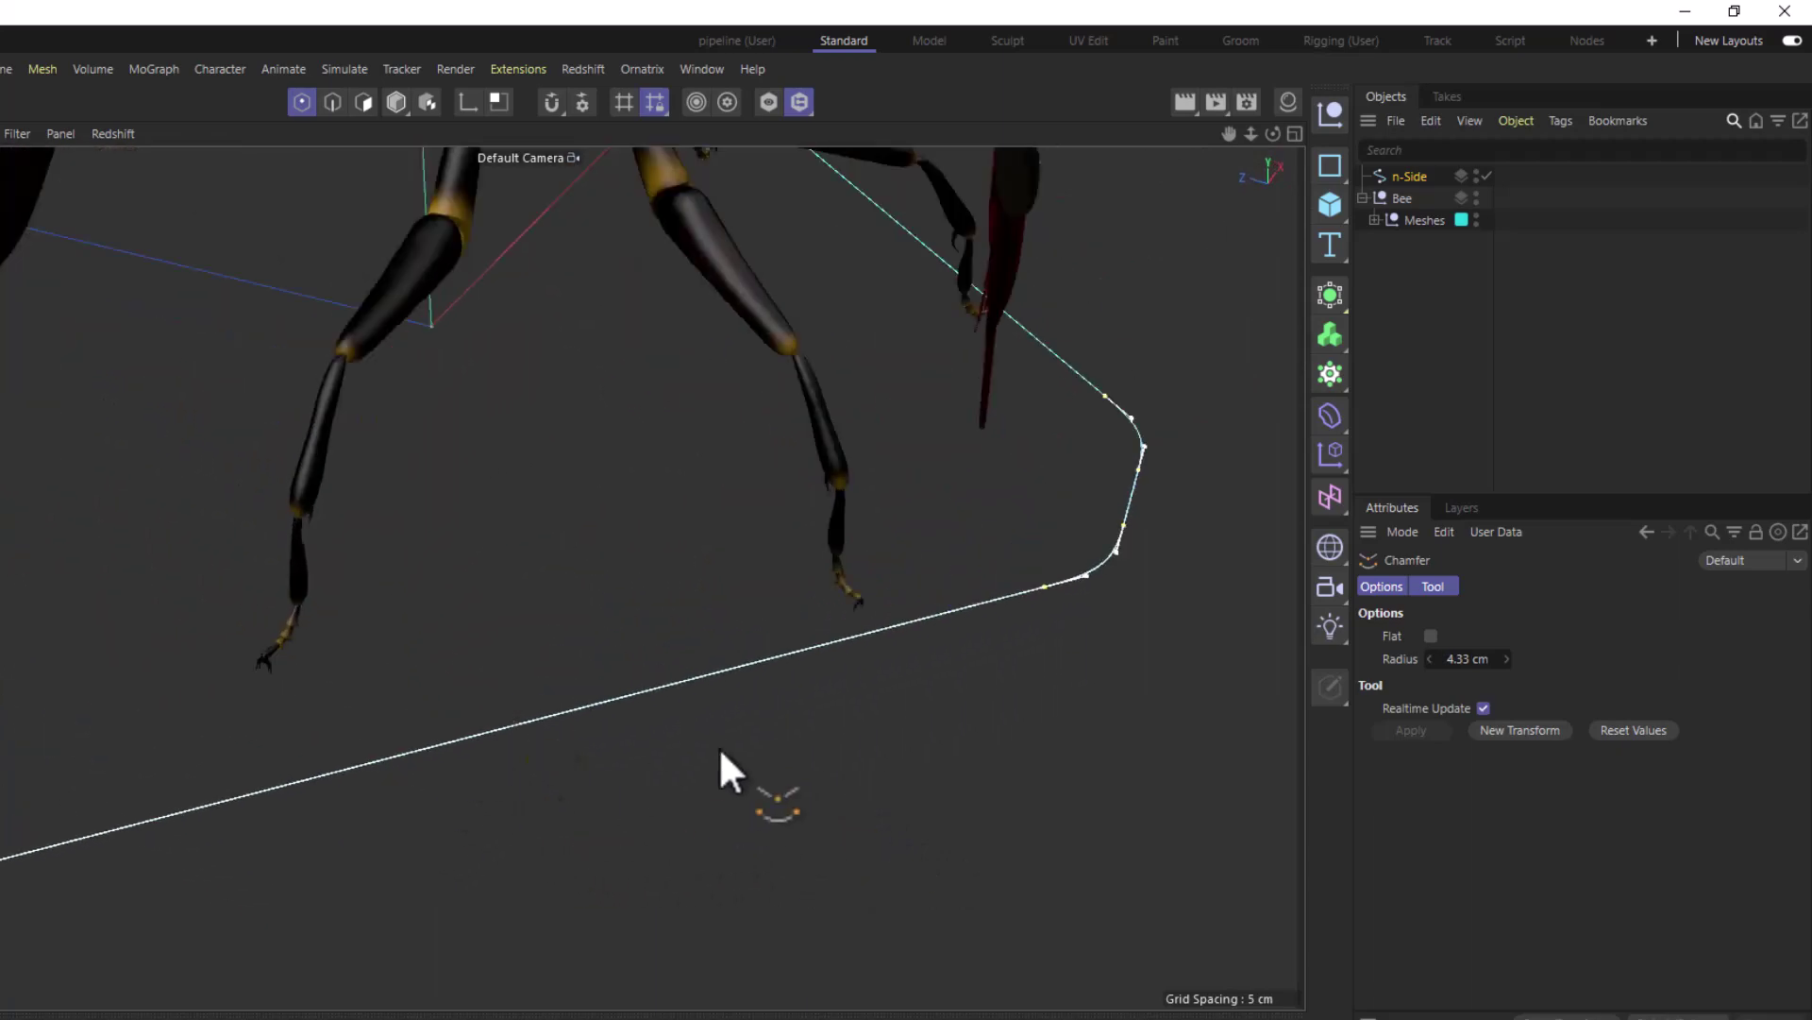
scroll(756, 737, "down", 4)
left_click_drag(755, 736, 525, 807, "alt")
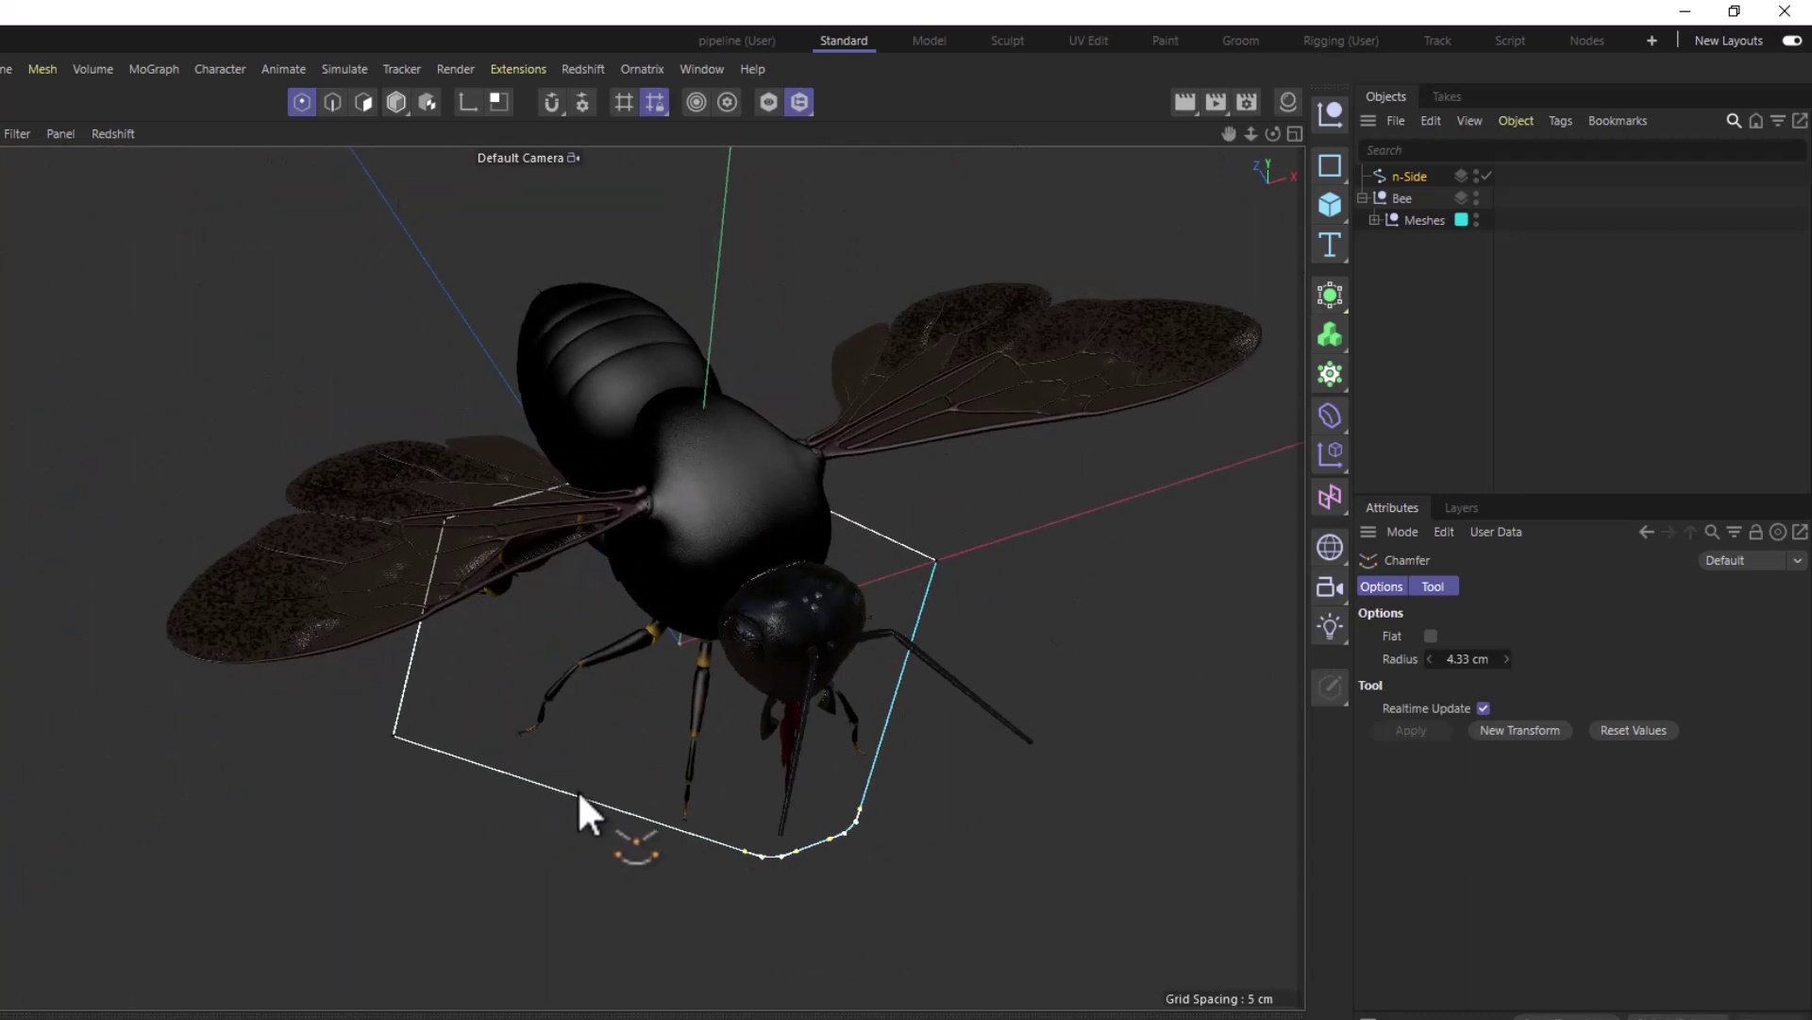
left_click_drag(552, 807, 583, 725, "alt")
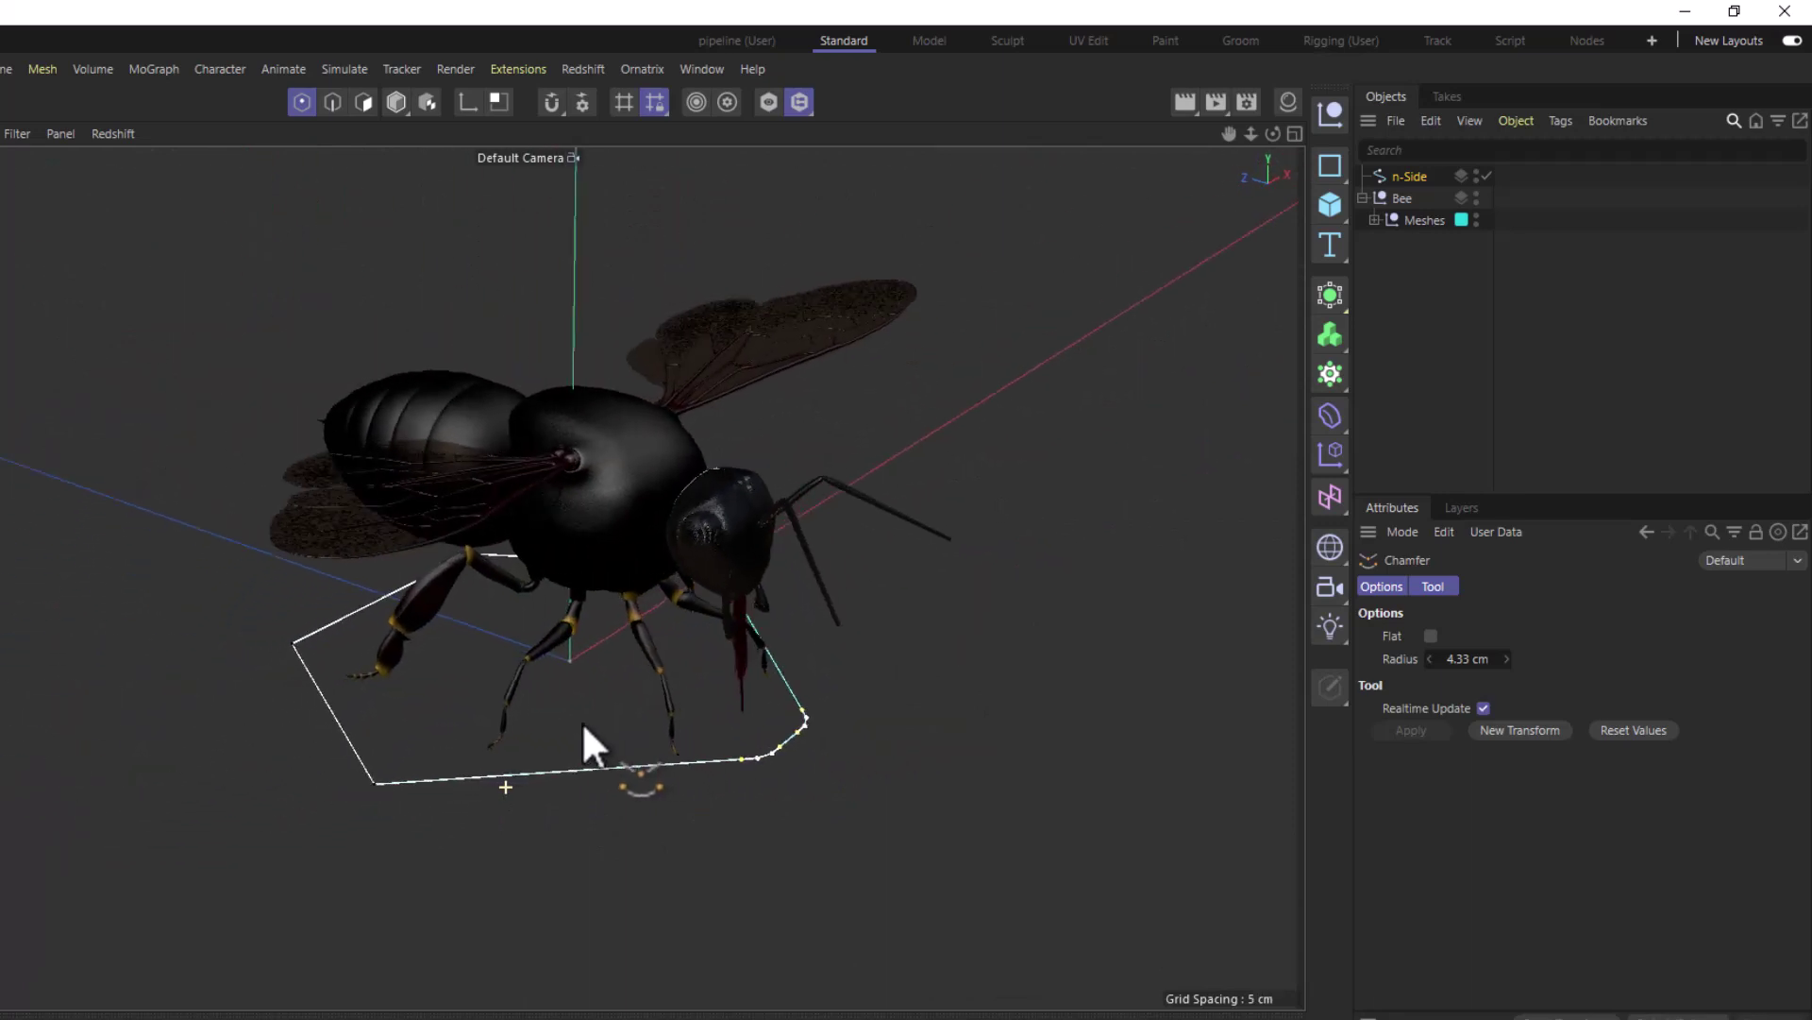
Rename the n-Side spline to Root and make it a child of the Bee null.
scroll(746, 765, "up", 5)
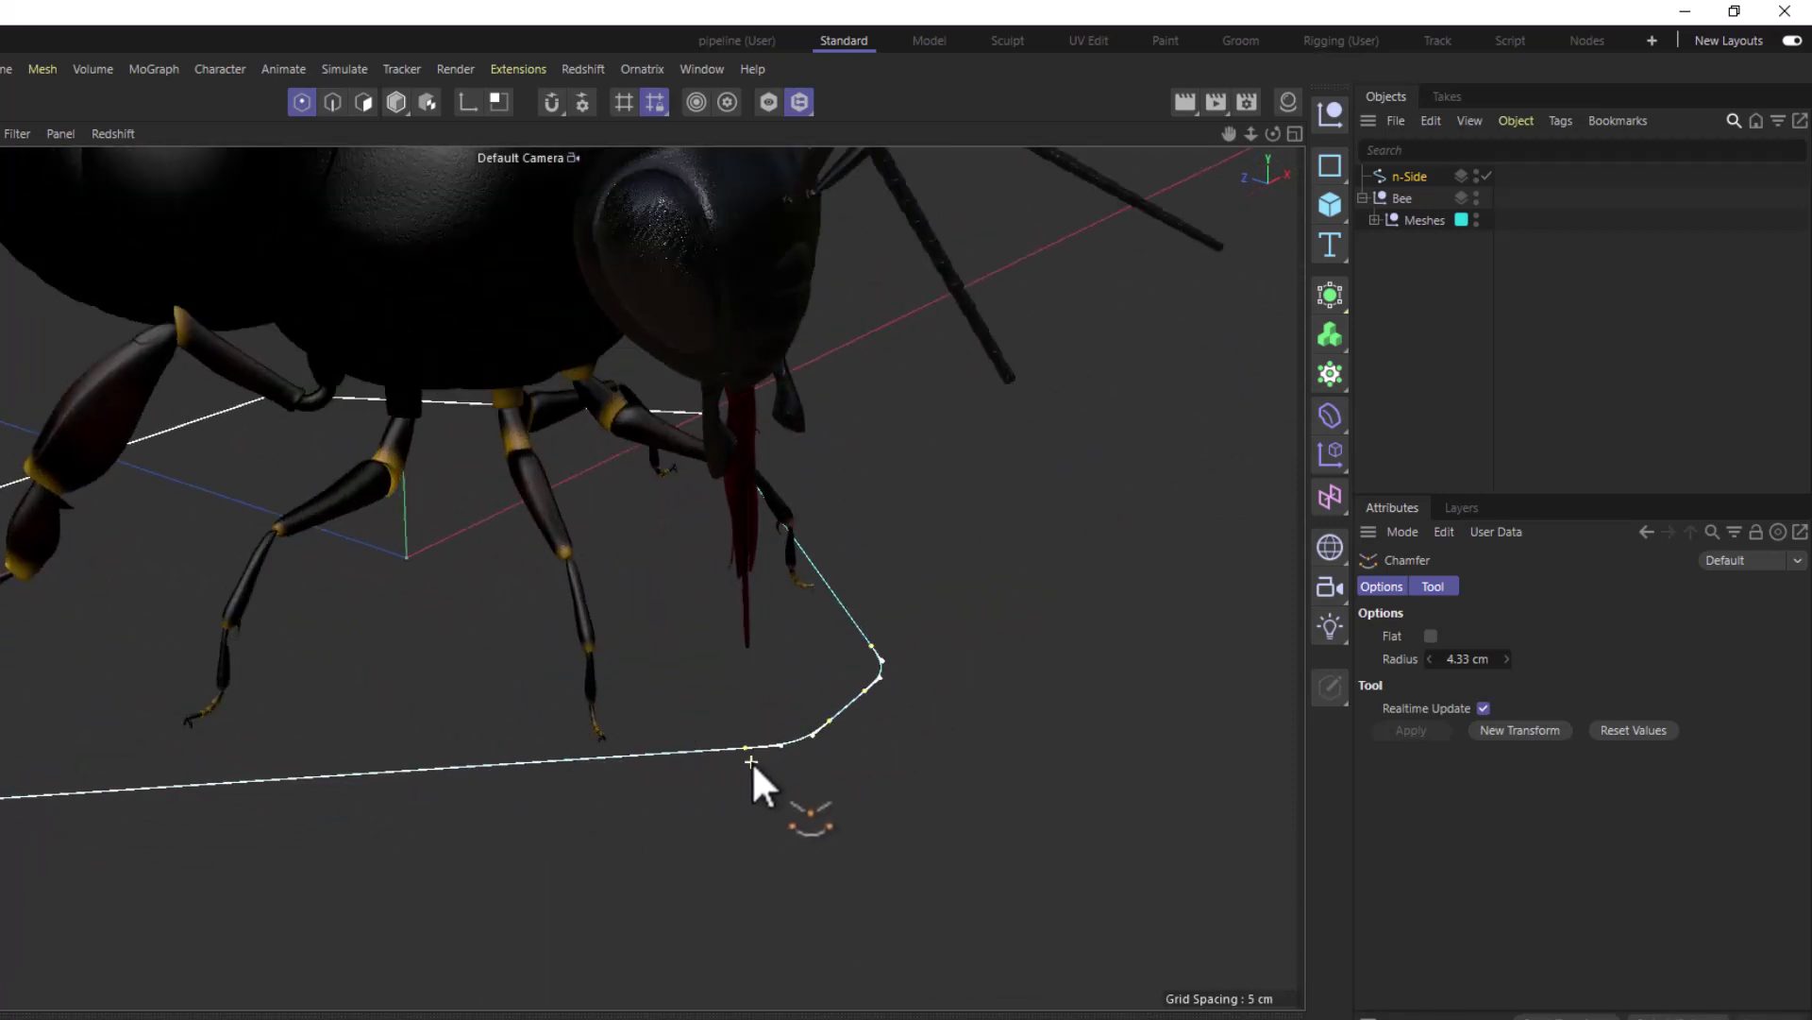
left_click_drag(753, 765, 829, 733, "alt")
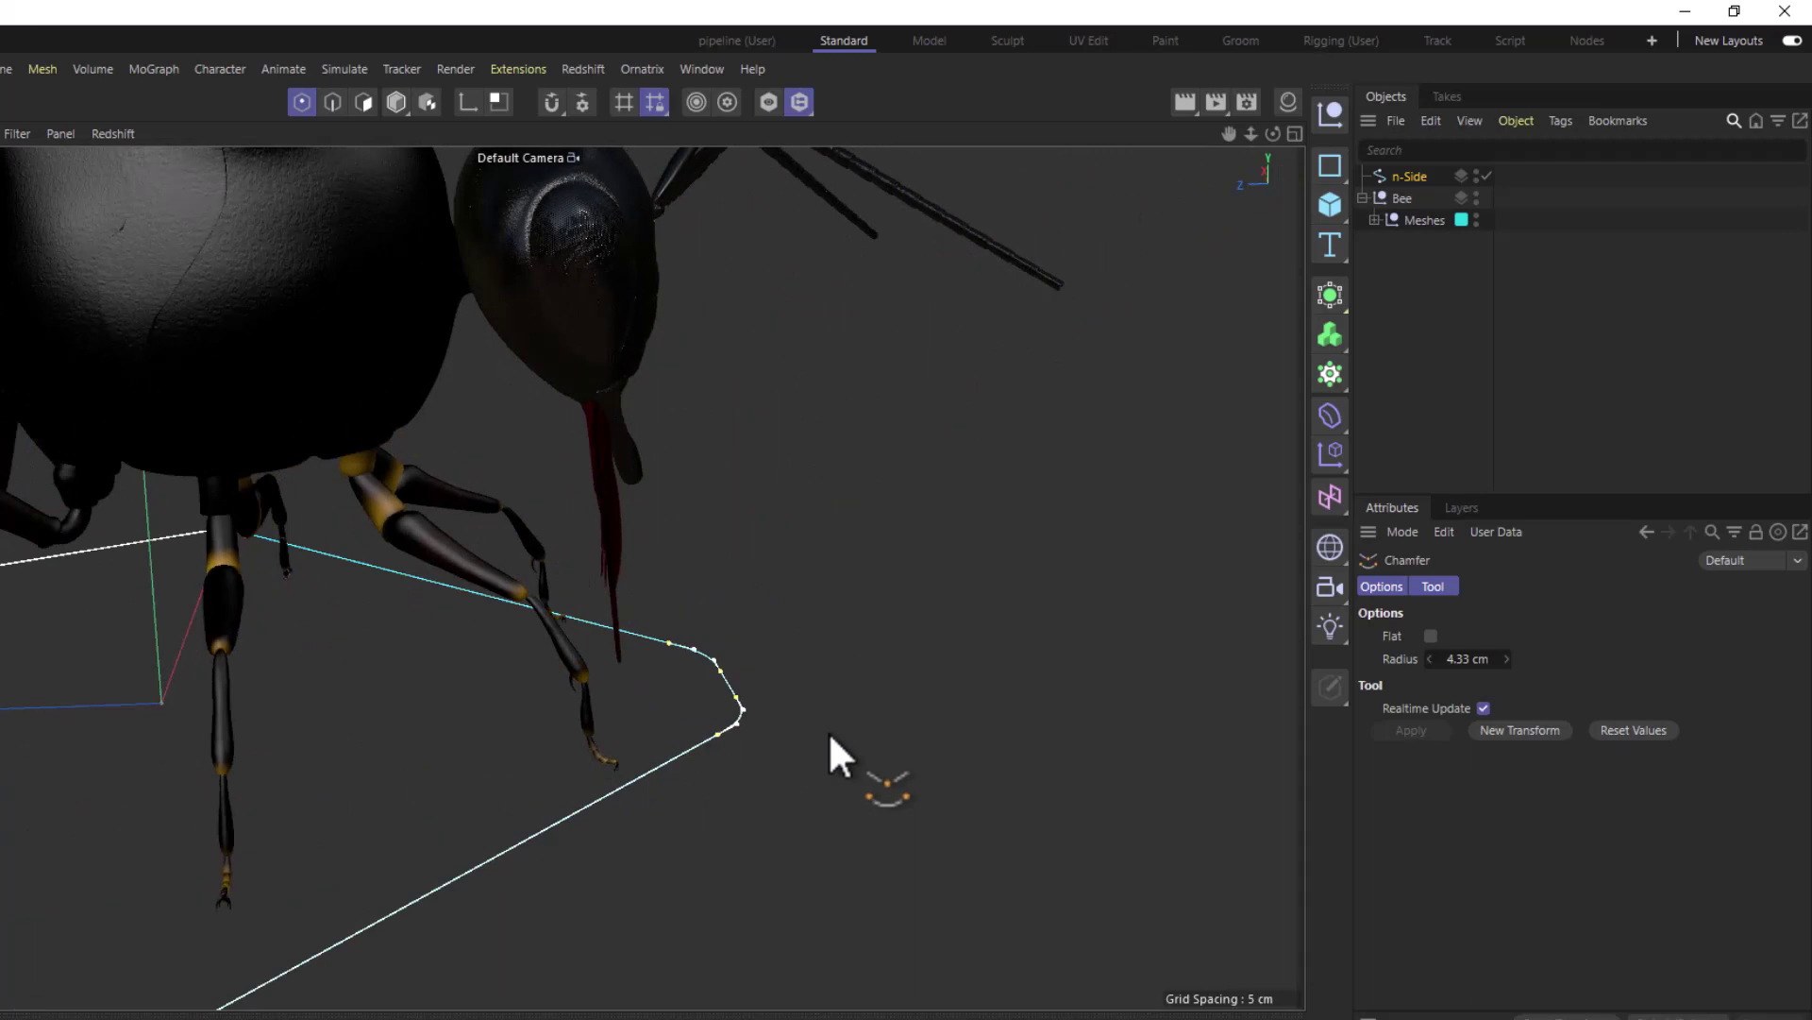
left_click_drag(1263, 519, 490, 580, "alt")
scroll(491, 579, "down", 5)
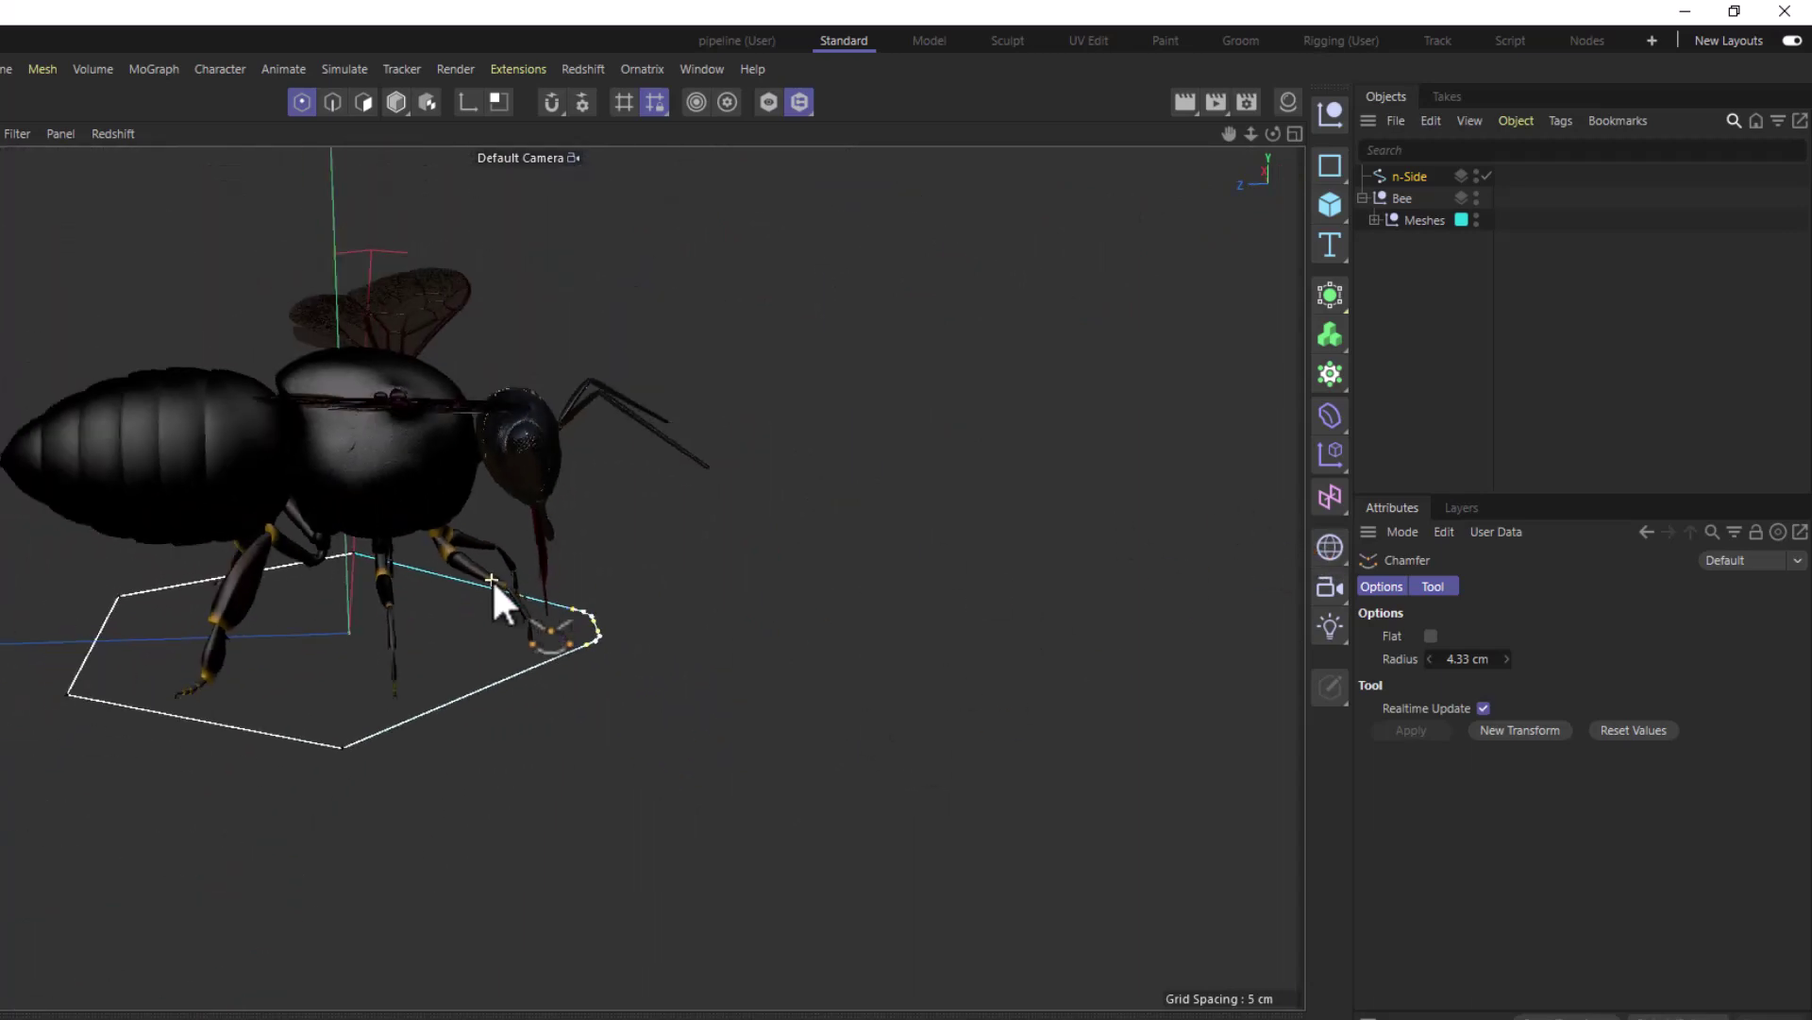
scroll(490, 597, "up", 1)
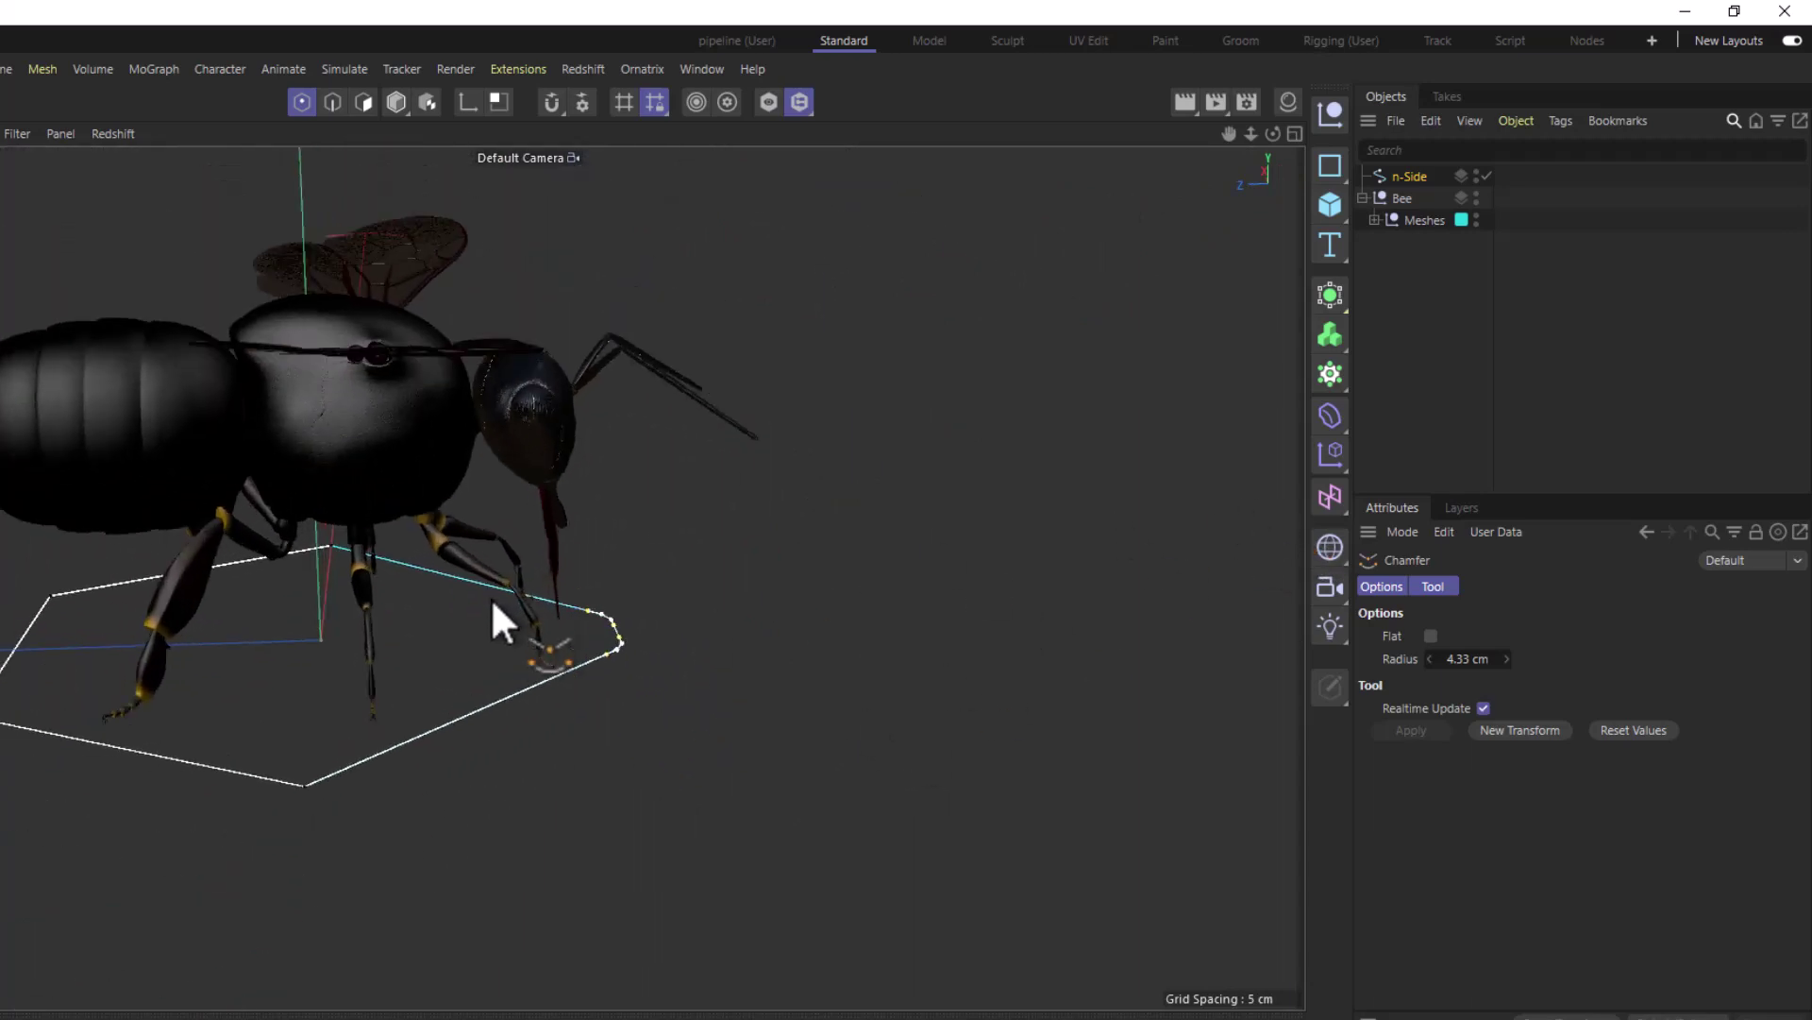
double_click(1411, 177)
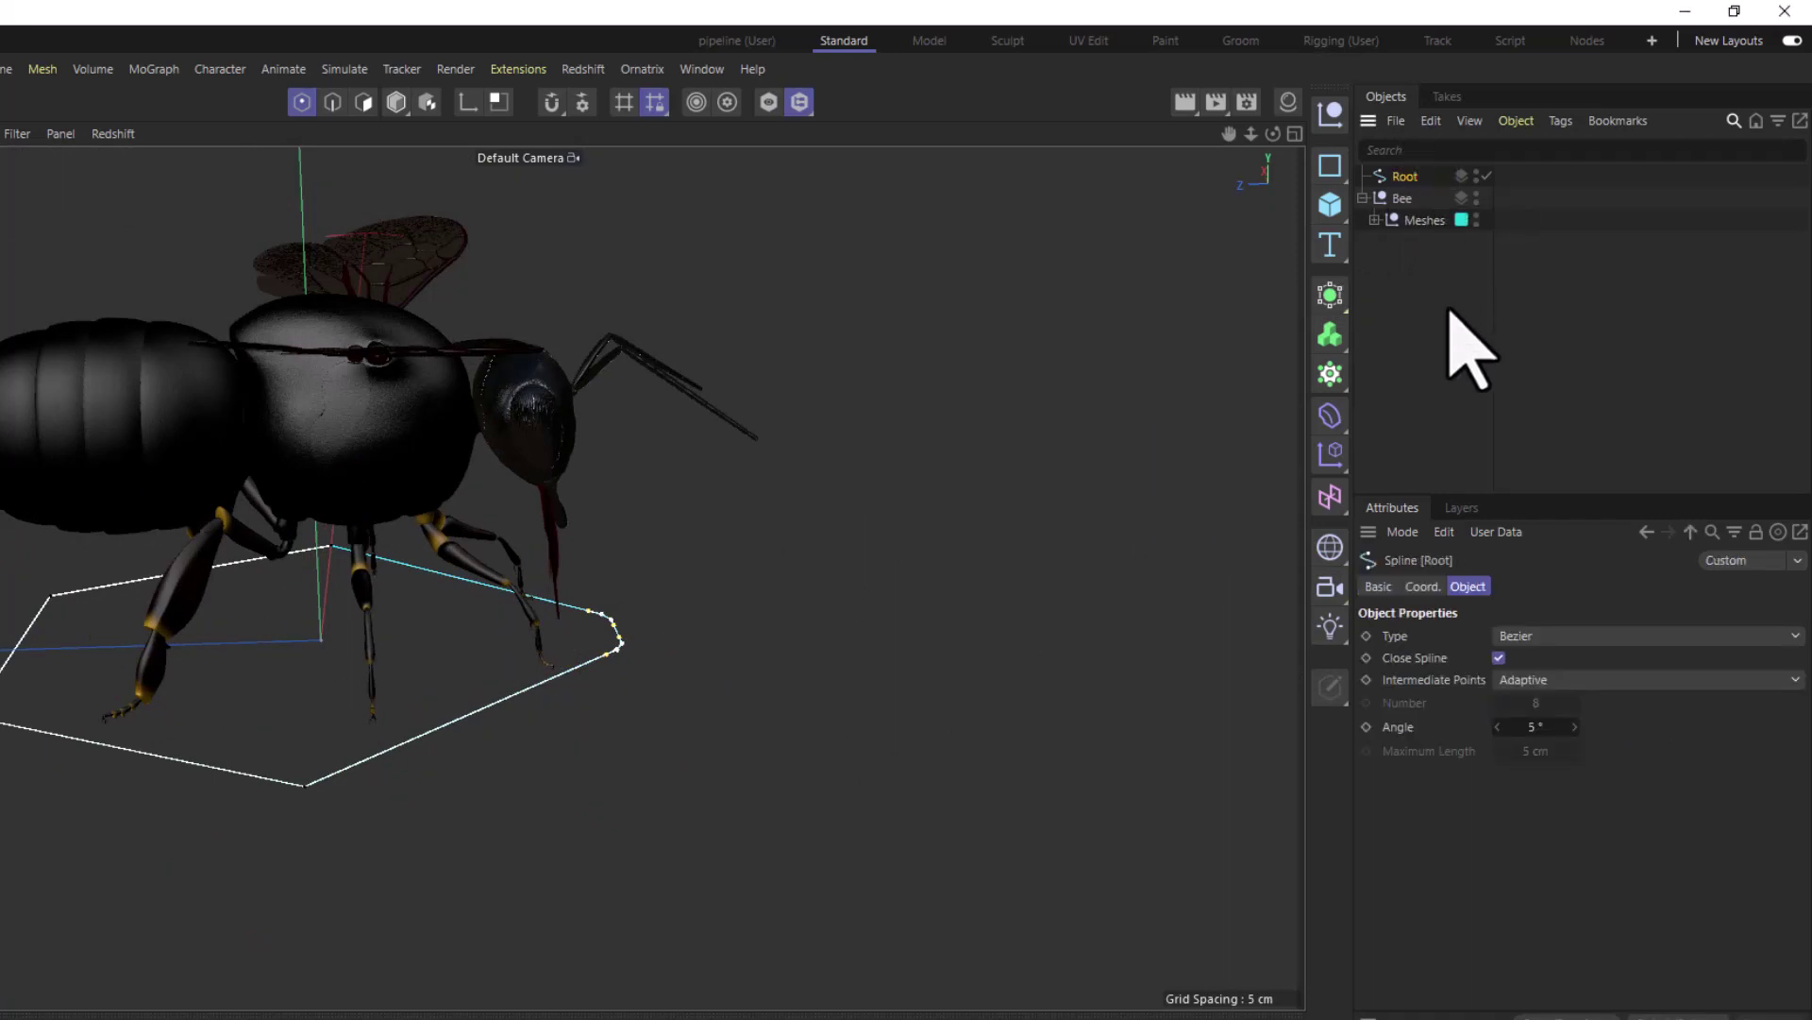
left_click_drag(1407, 178, 1432, 316)
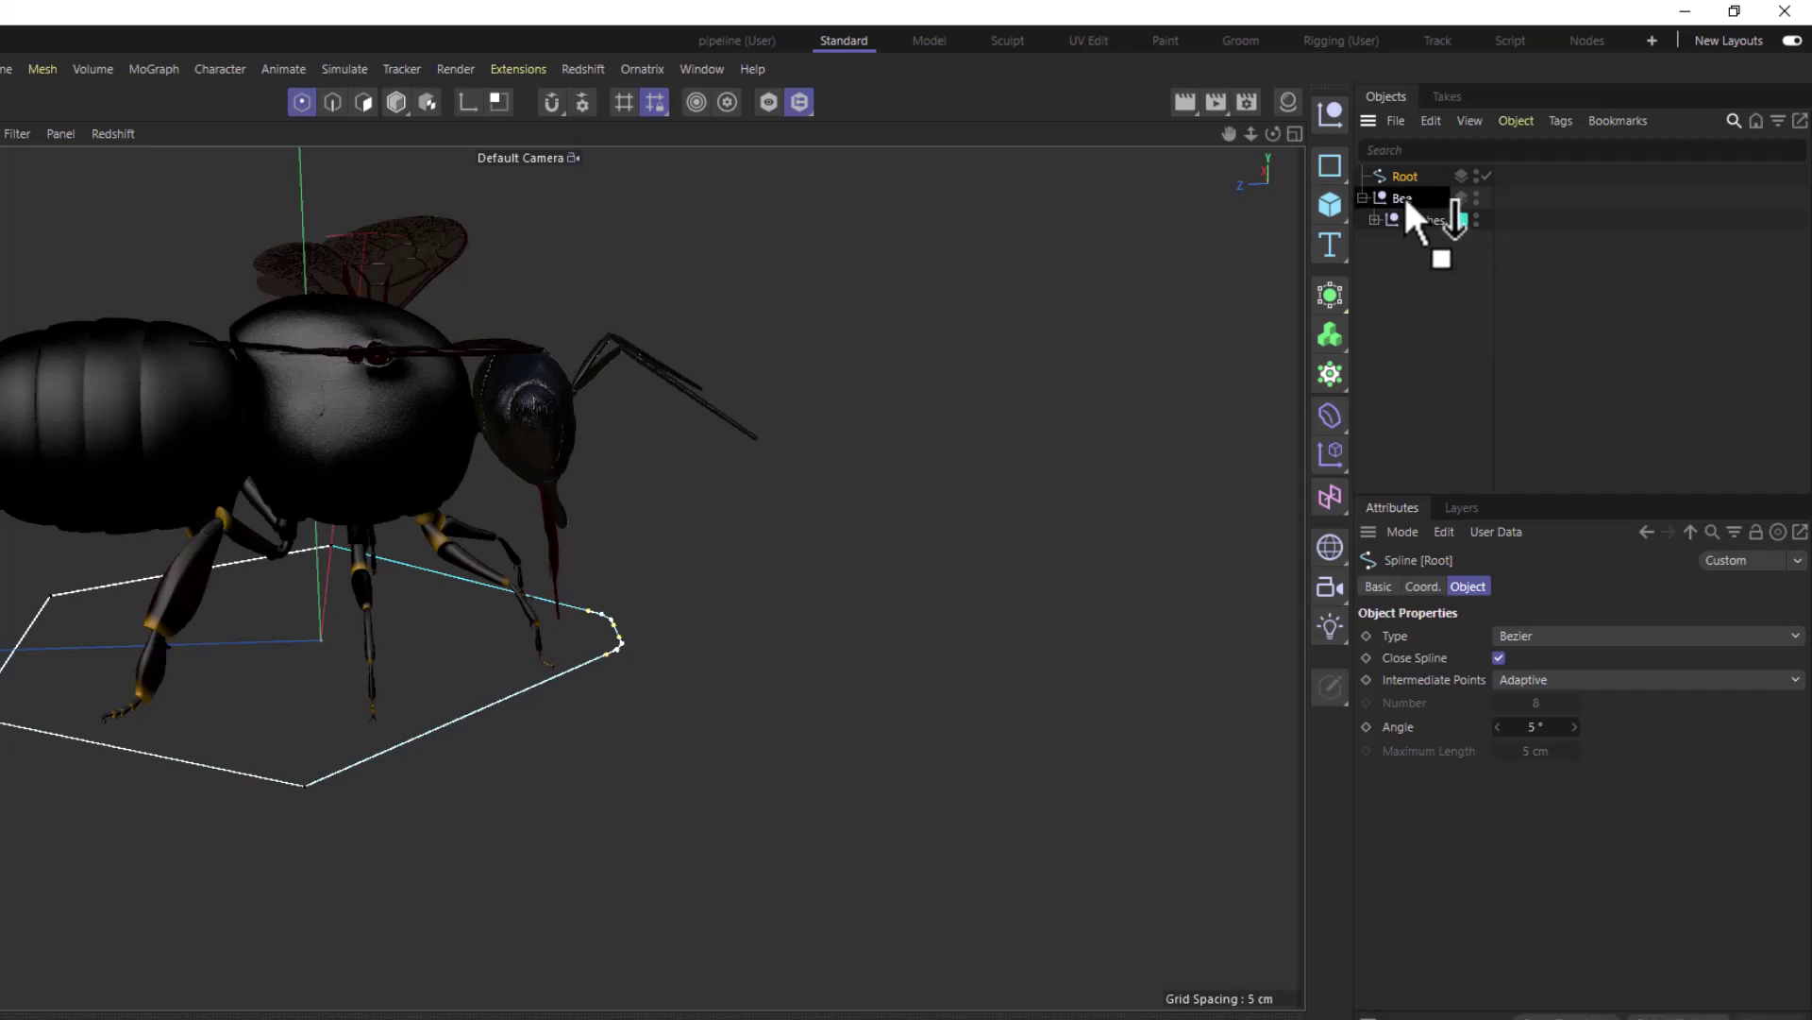
left_click_drag(1413, 213, 1416, 404)
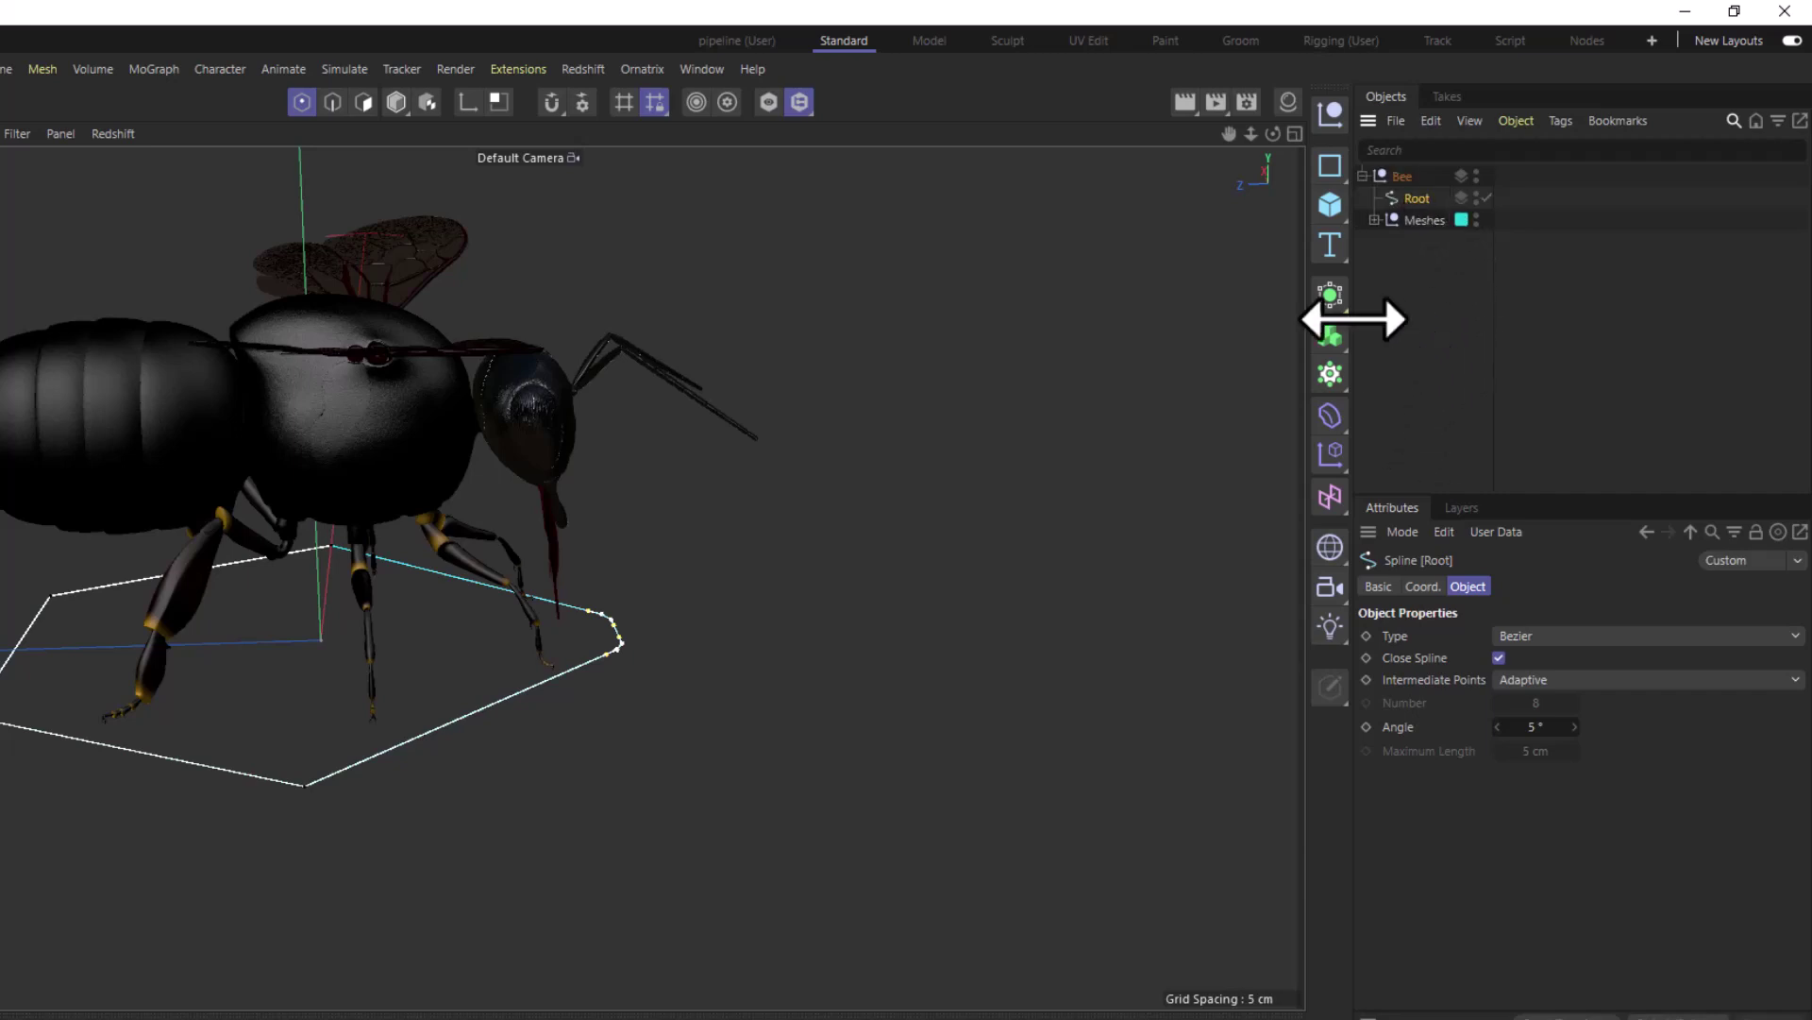
Switch from point editing to Model mode and activate the Move tool on the Root spline.
left_click_drag(670, 628, 544, 600, "alt")
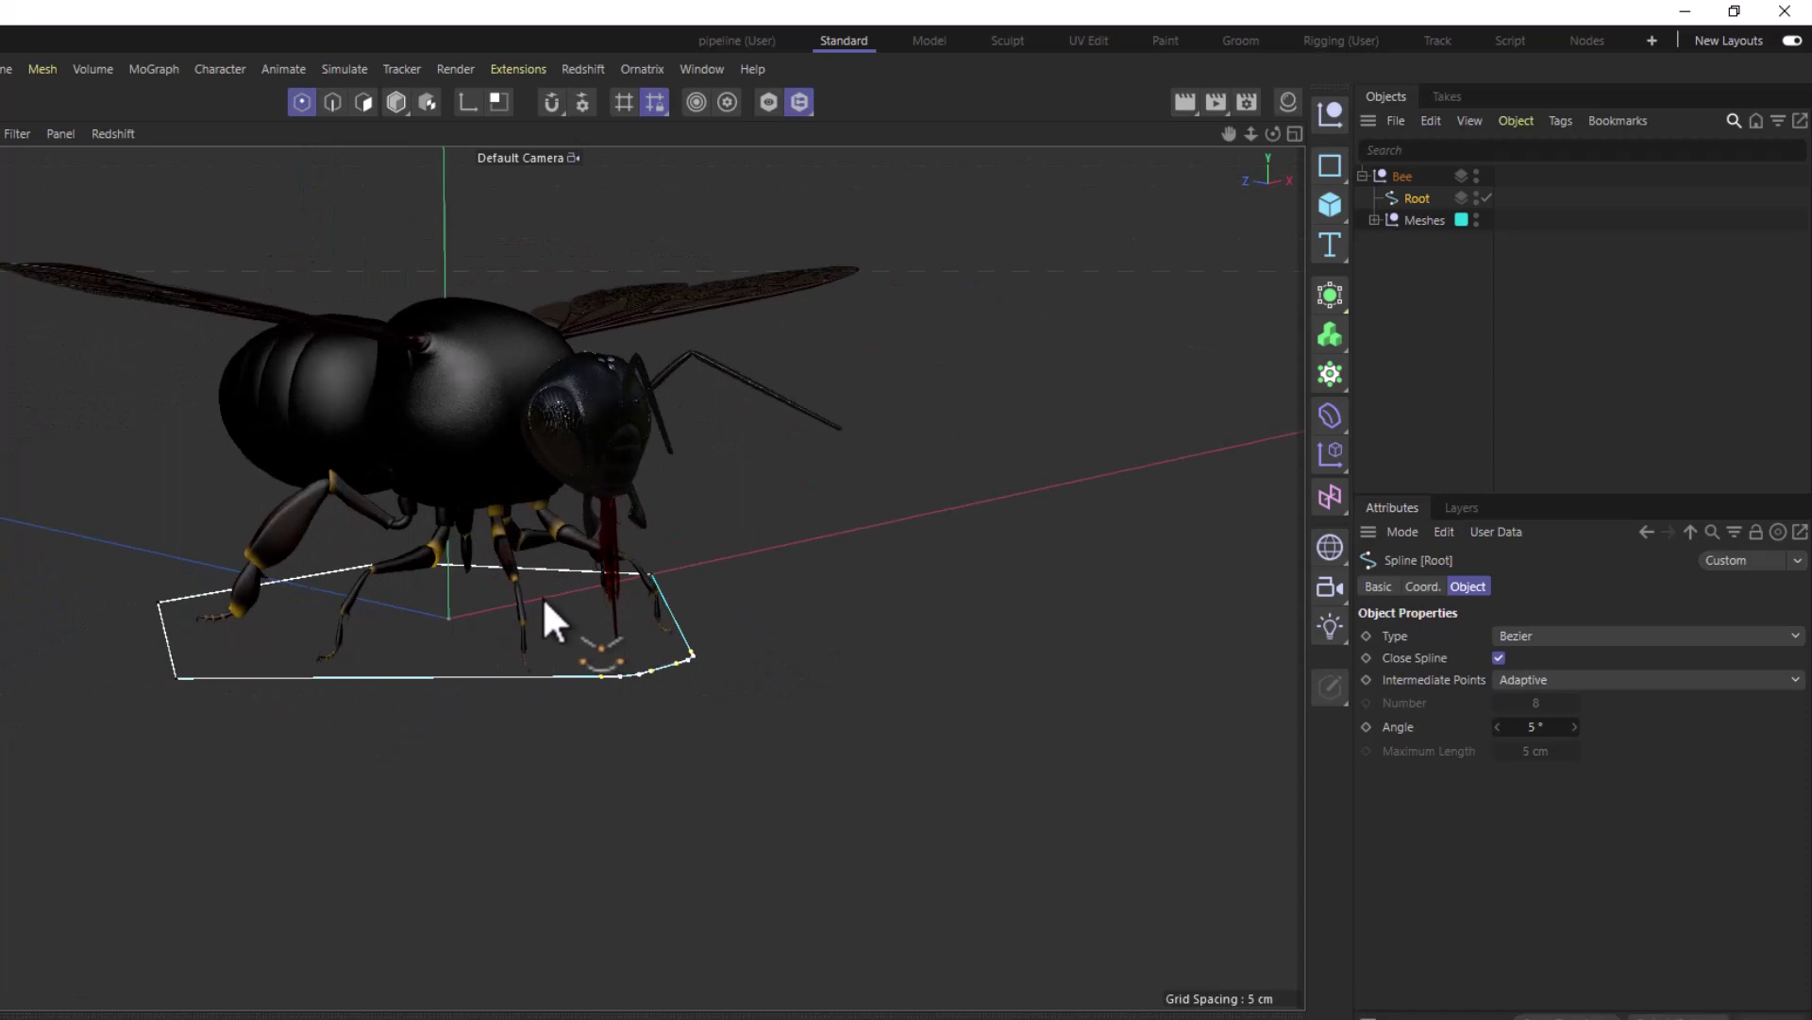
scroll(395, 619, "up", 3)
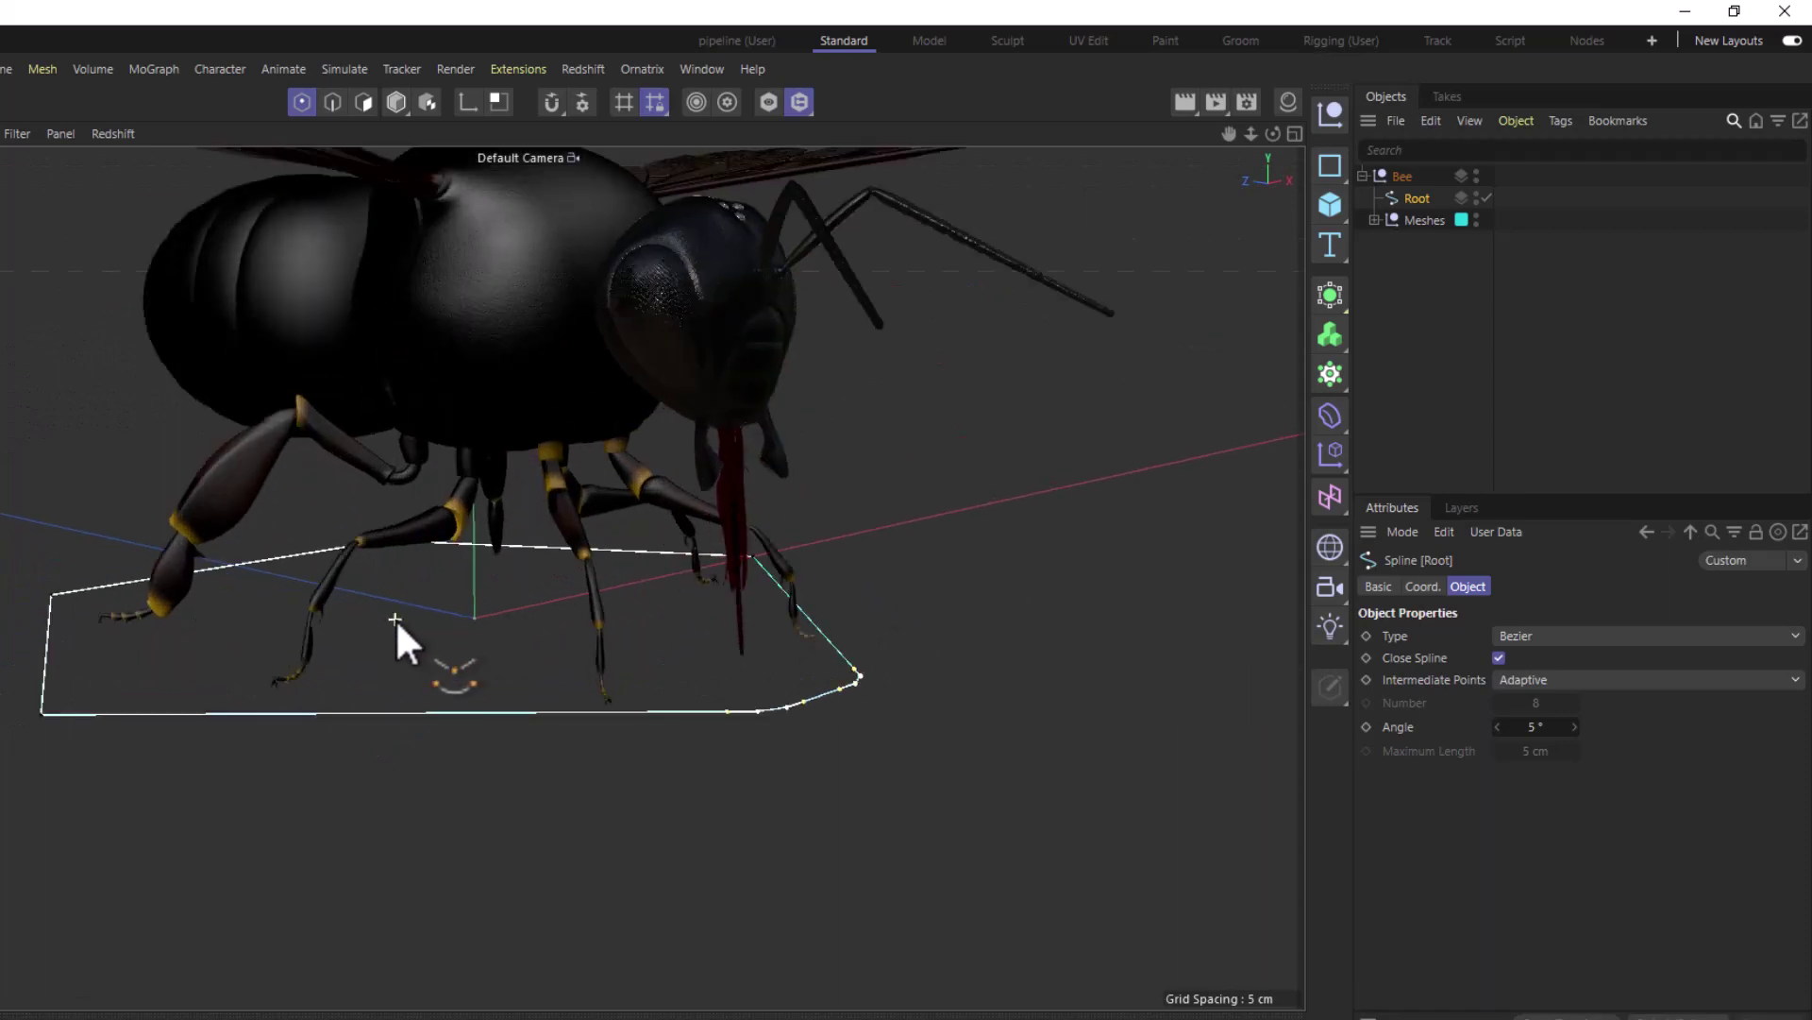
left_click(397, 101)
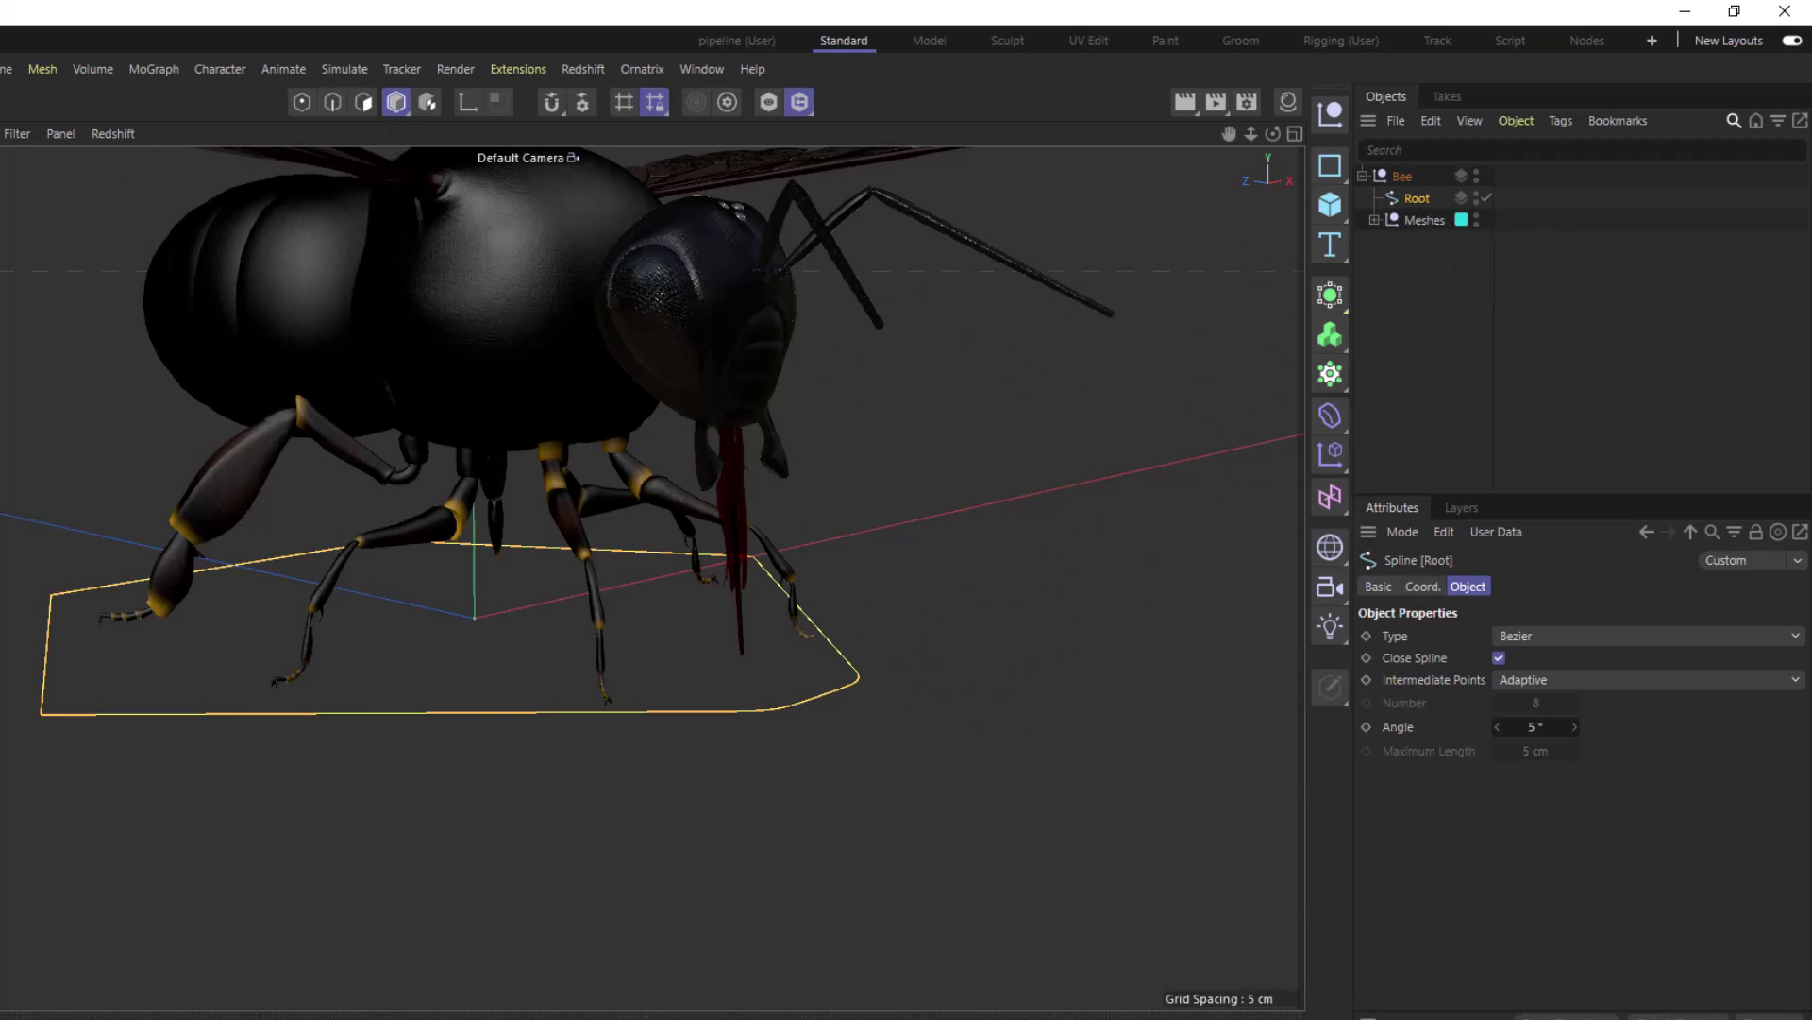
key("e")
left_click_drag(457, 581, 485, 425, "alt")
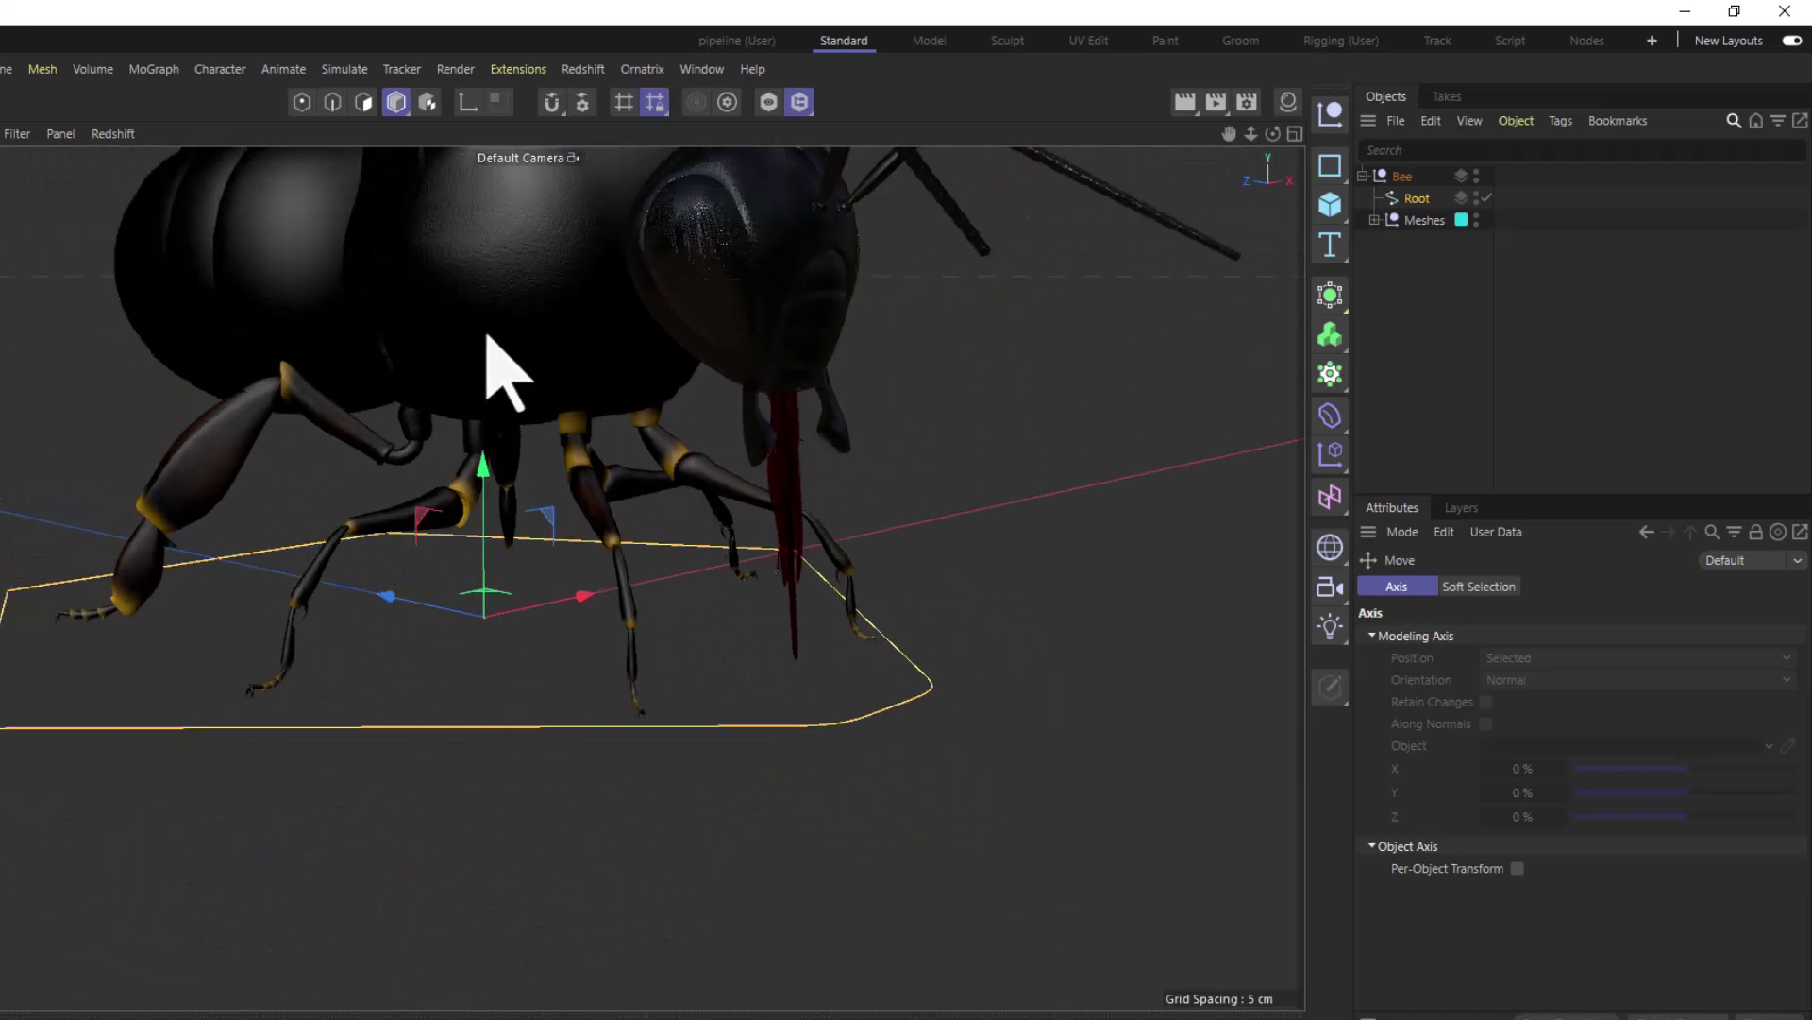
Try to raise the Root spline's axis along Y from the ground into the bee's body.
left_click(469, 102)
left_click_drag(483, 462, 506, 223)
scroll(468, 633, "down", 5)
scroll(467, 557, "down", 2)
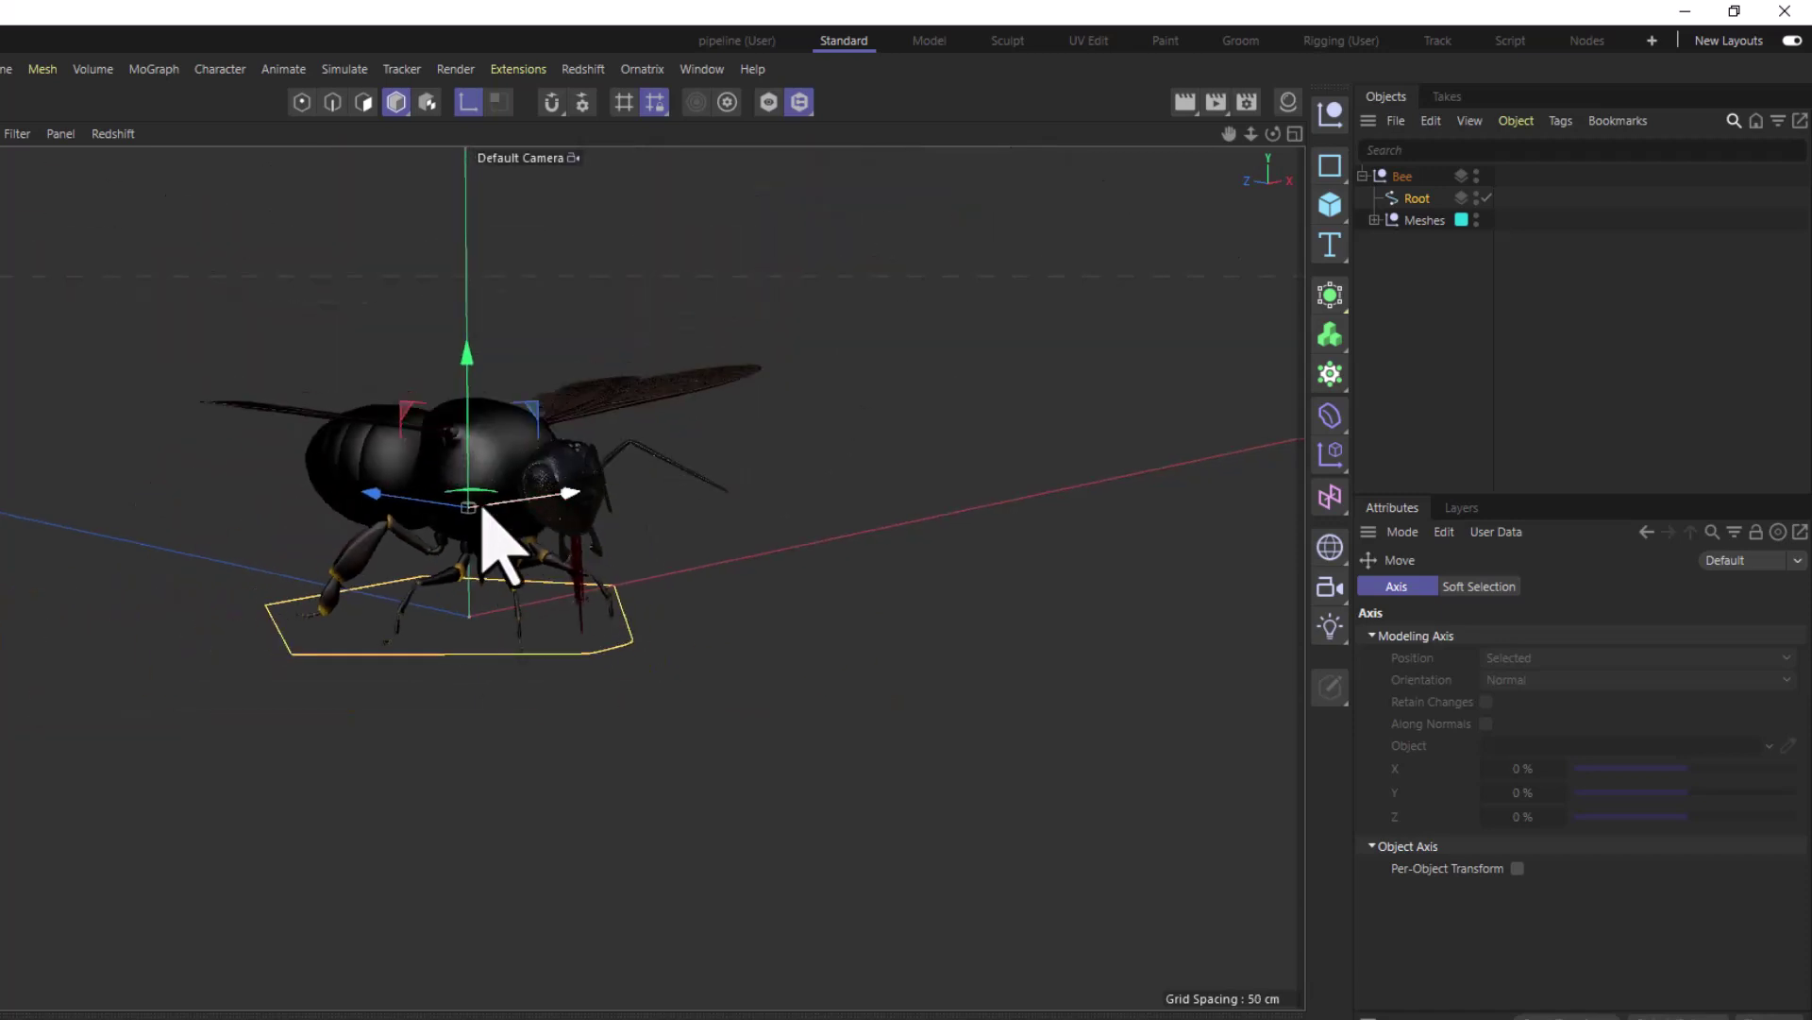
scroll(467, 496, "up", 8)
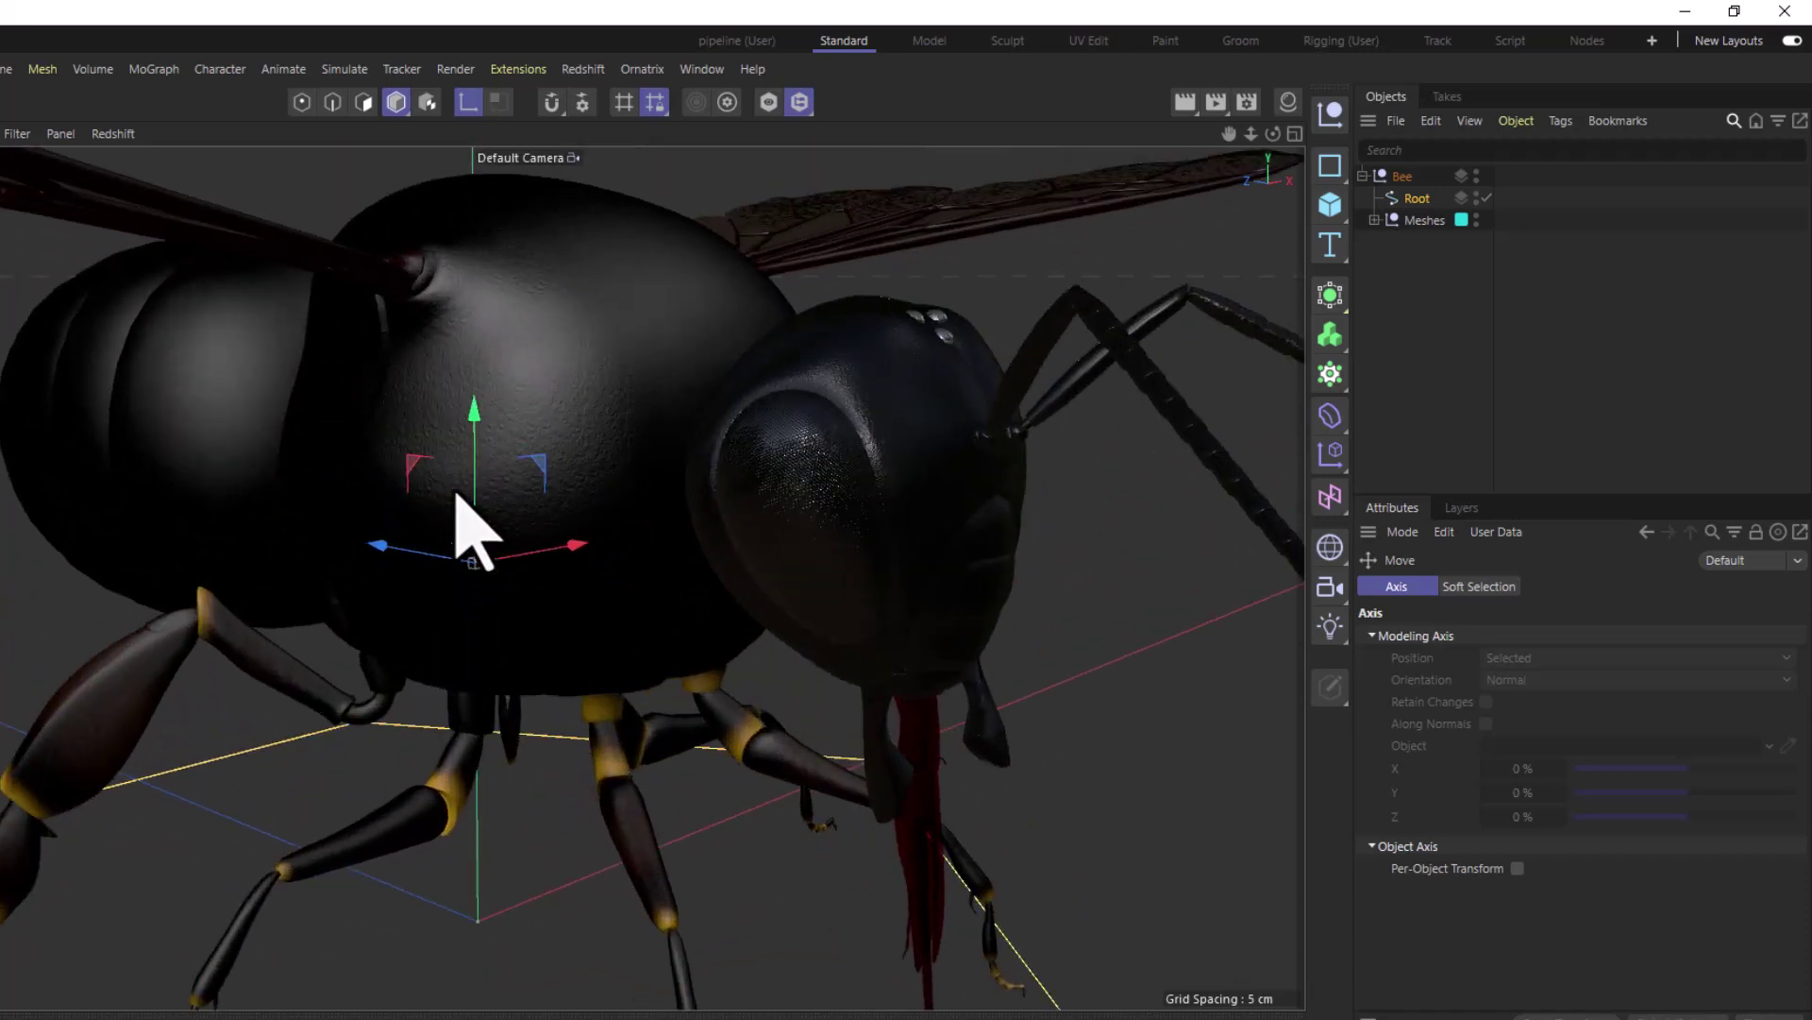
scroll(553, 538, "down", 3)
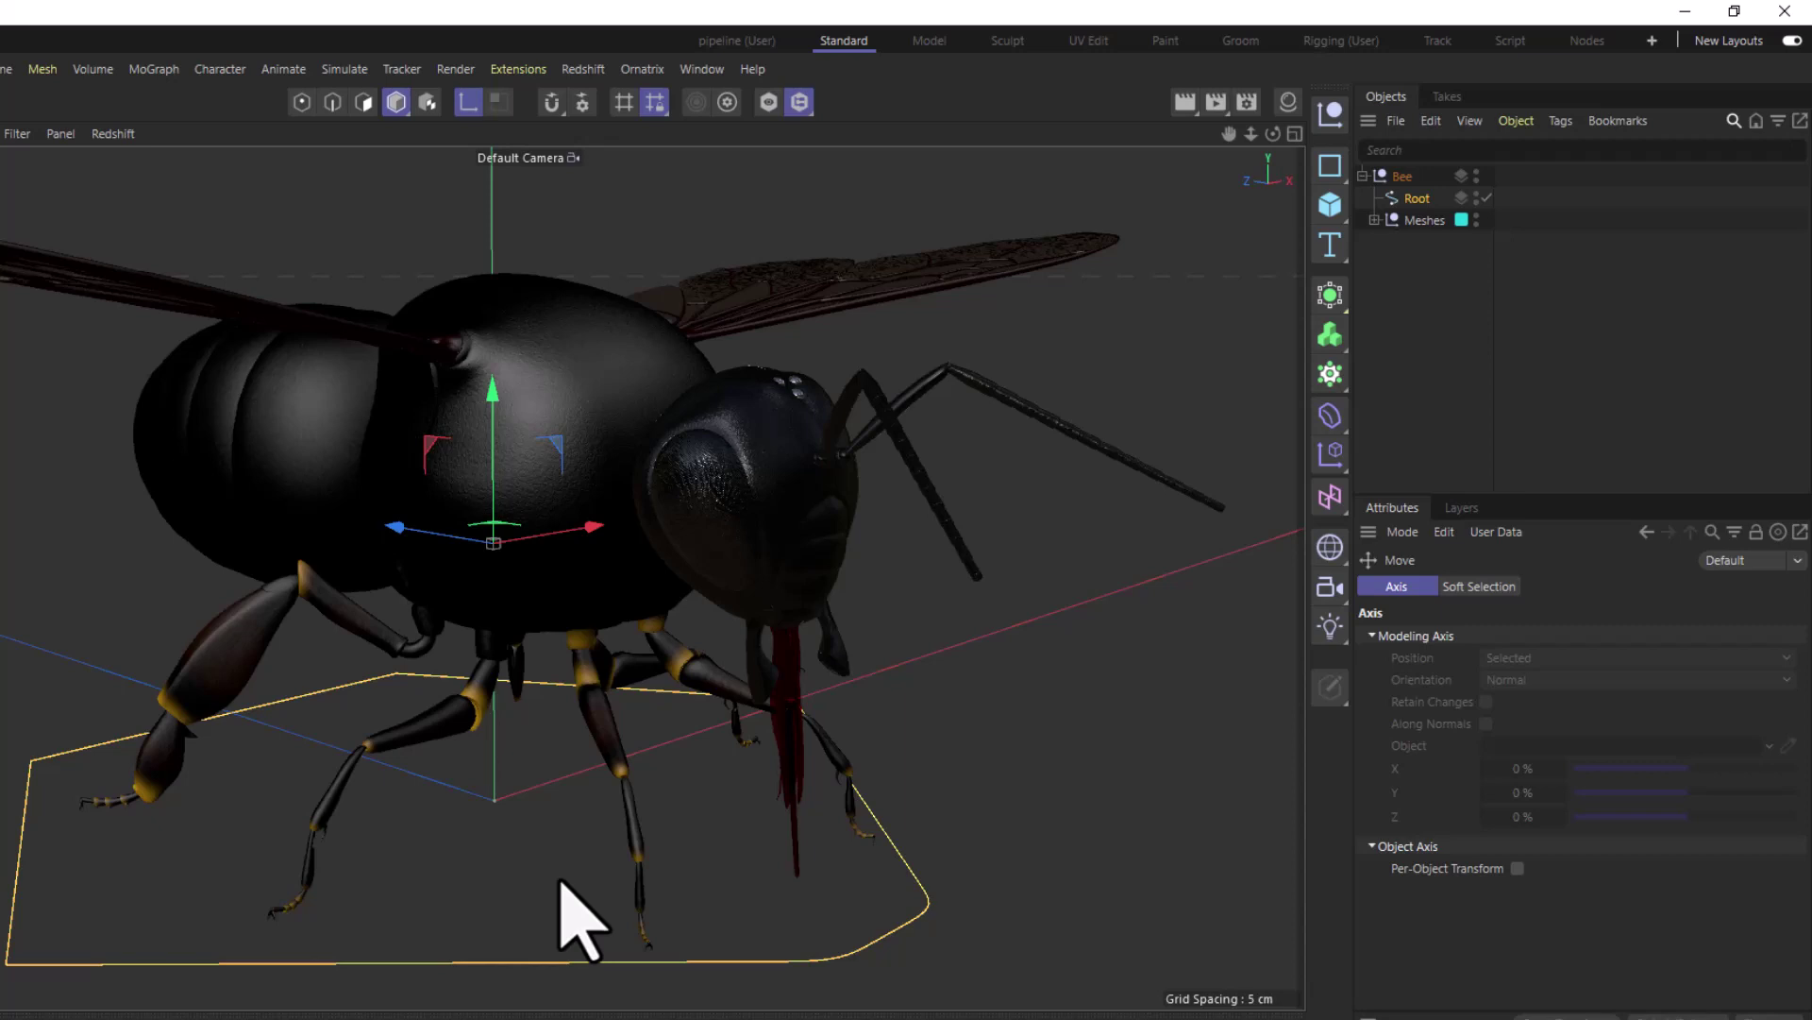
scroll(609, 792, "down", 5)
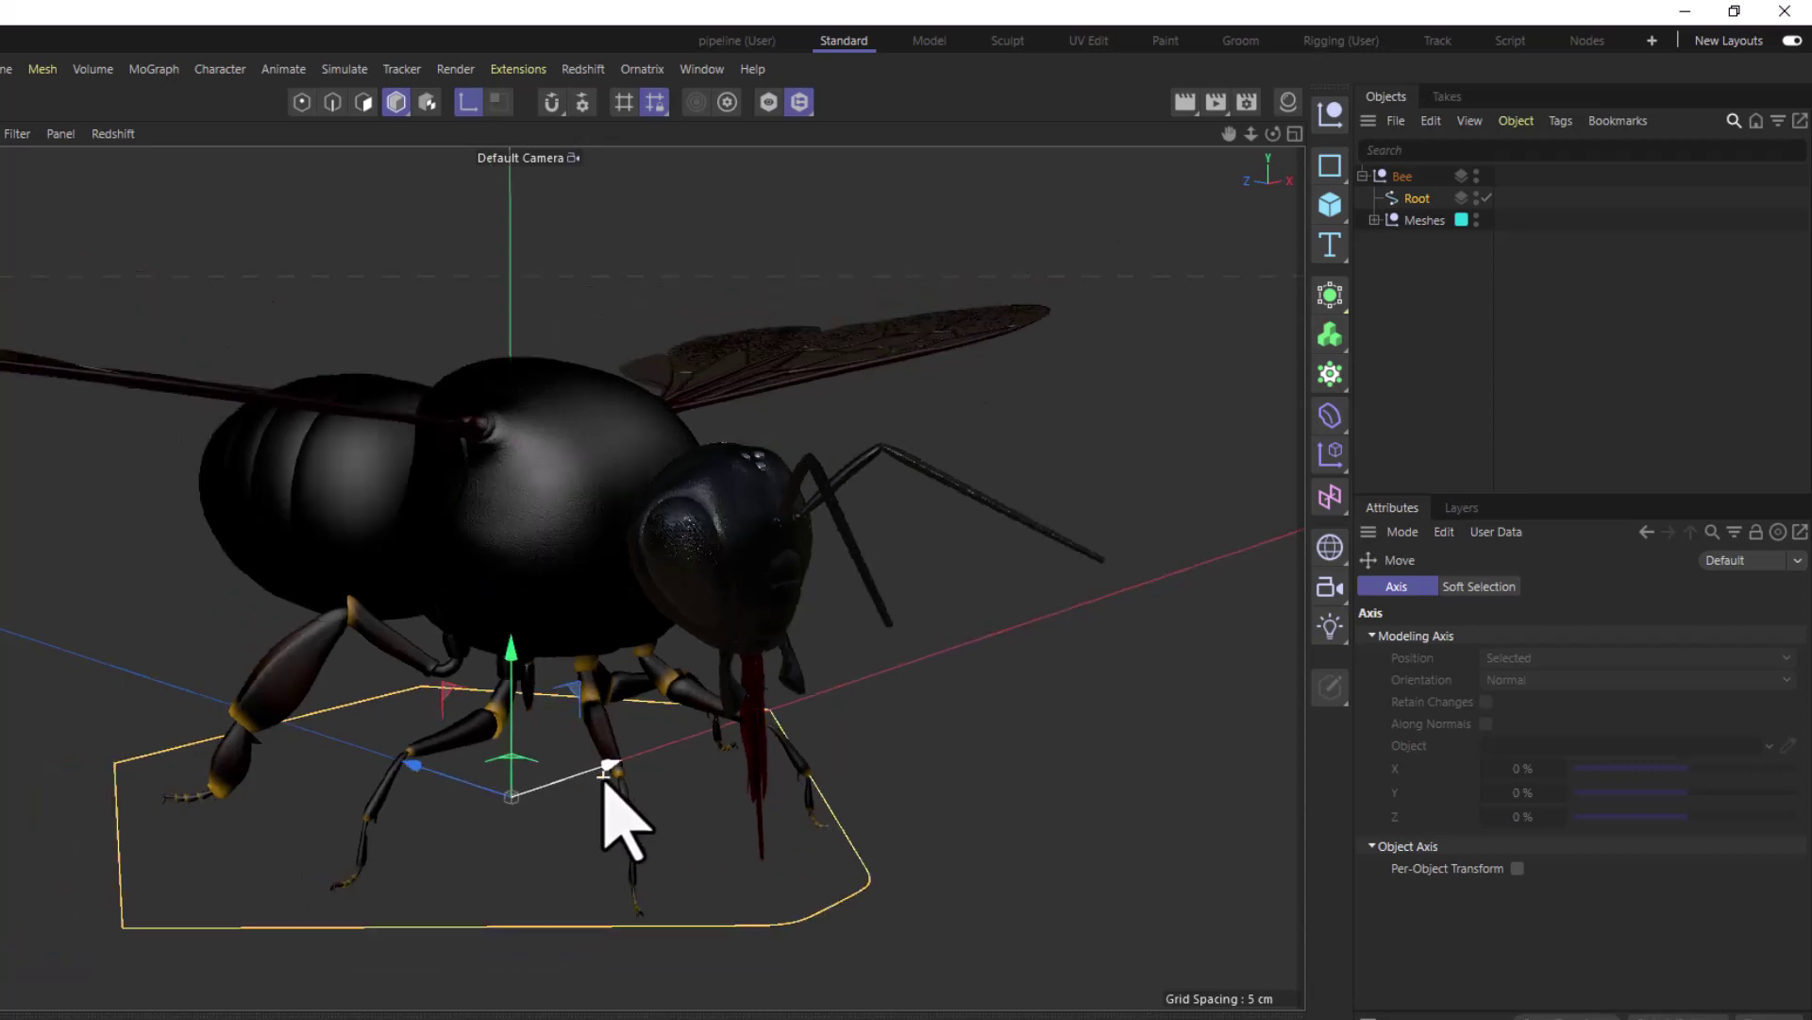
scroll(585, 812, "down", 2)
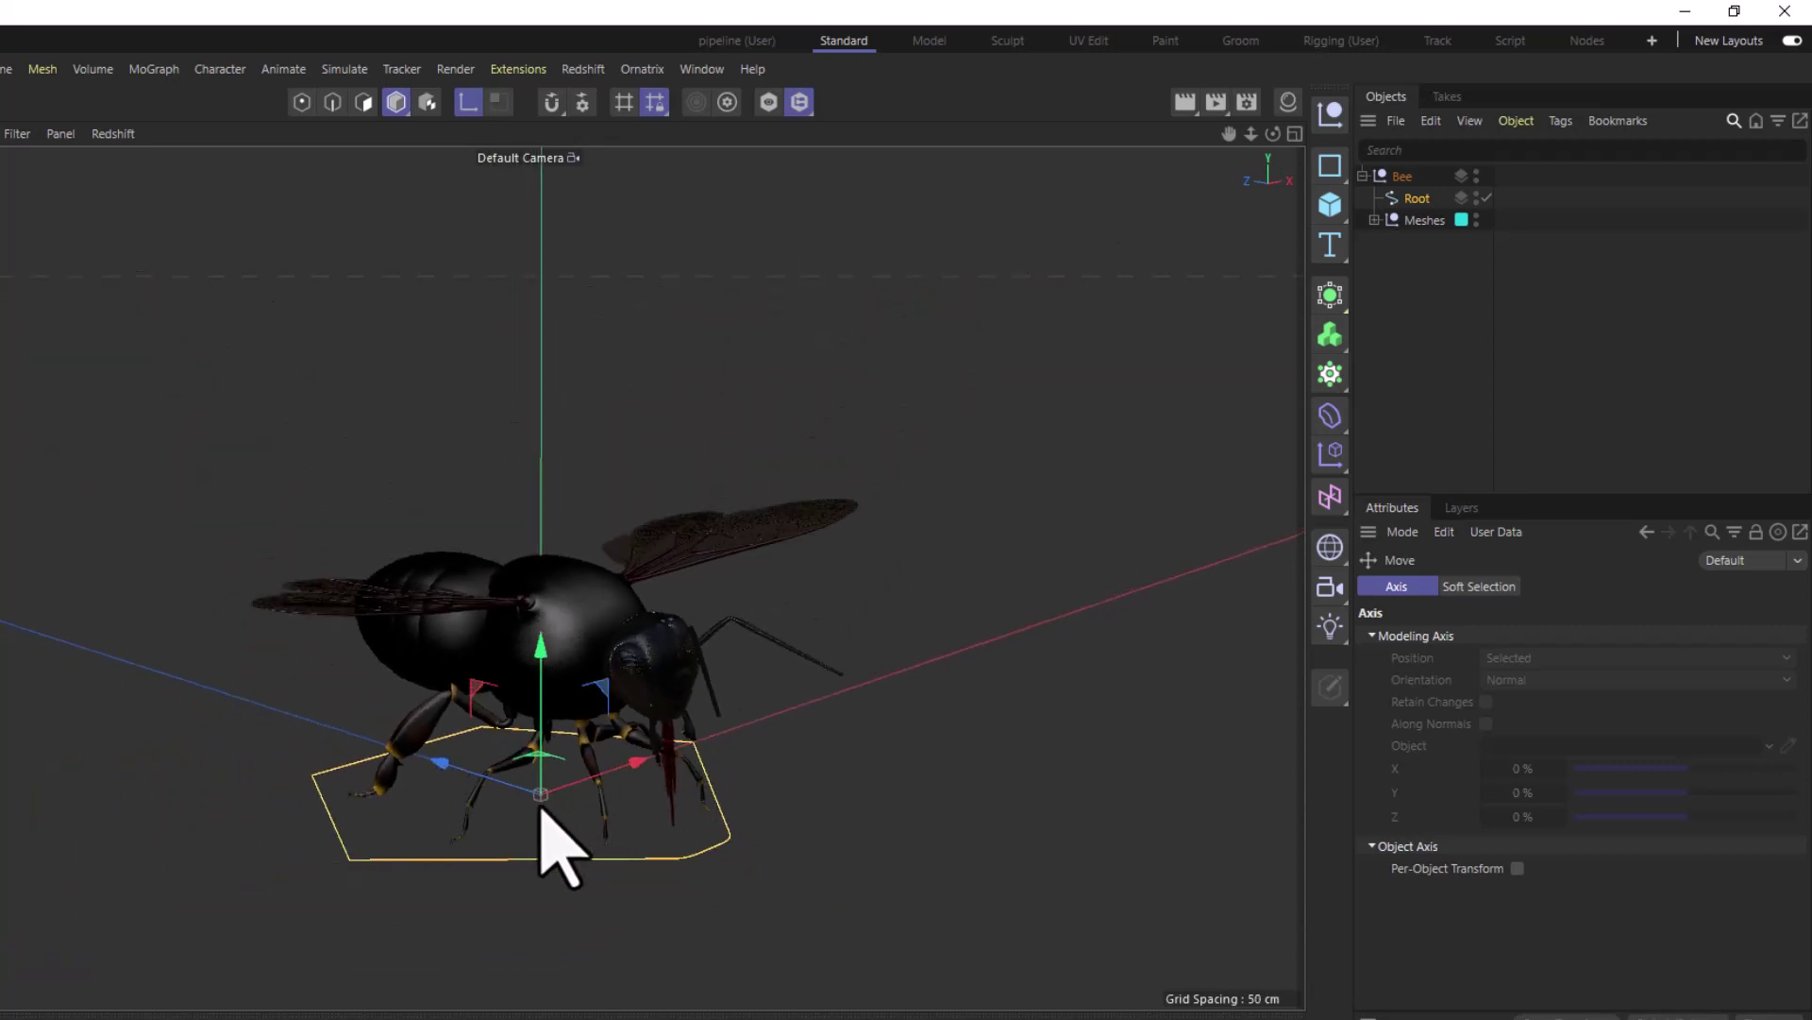
scroll(548, 812, "up", 6)
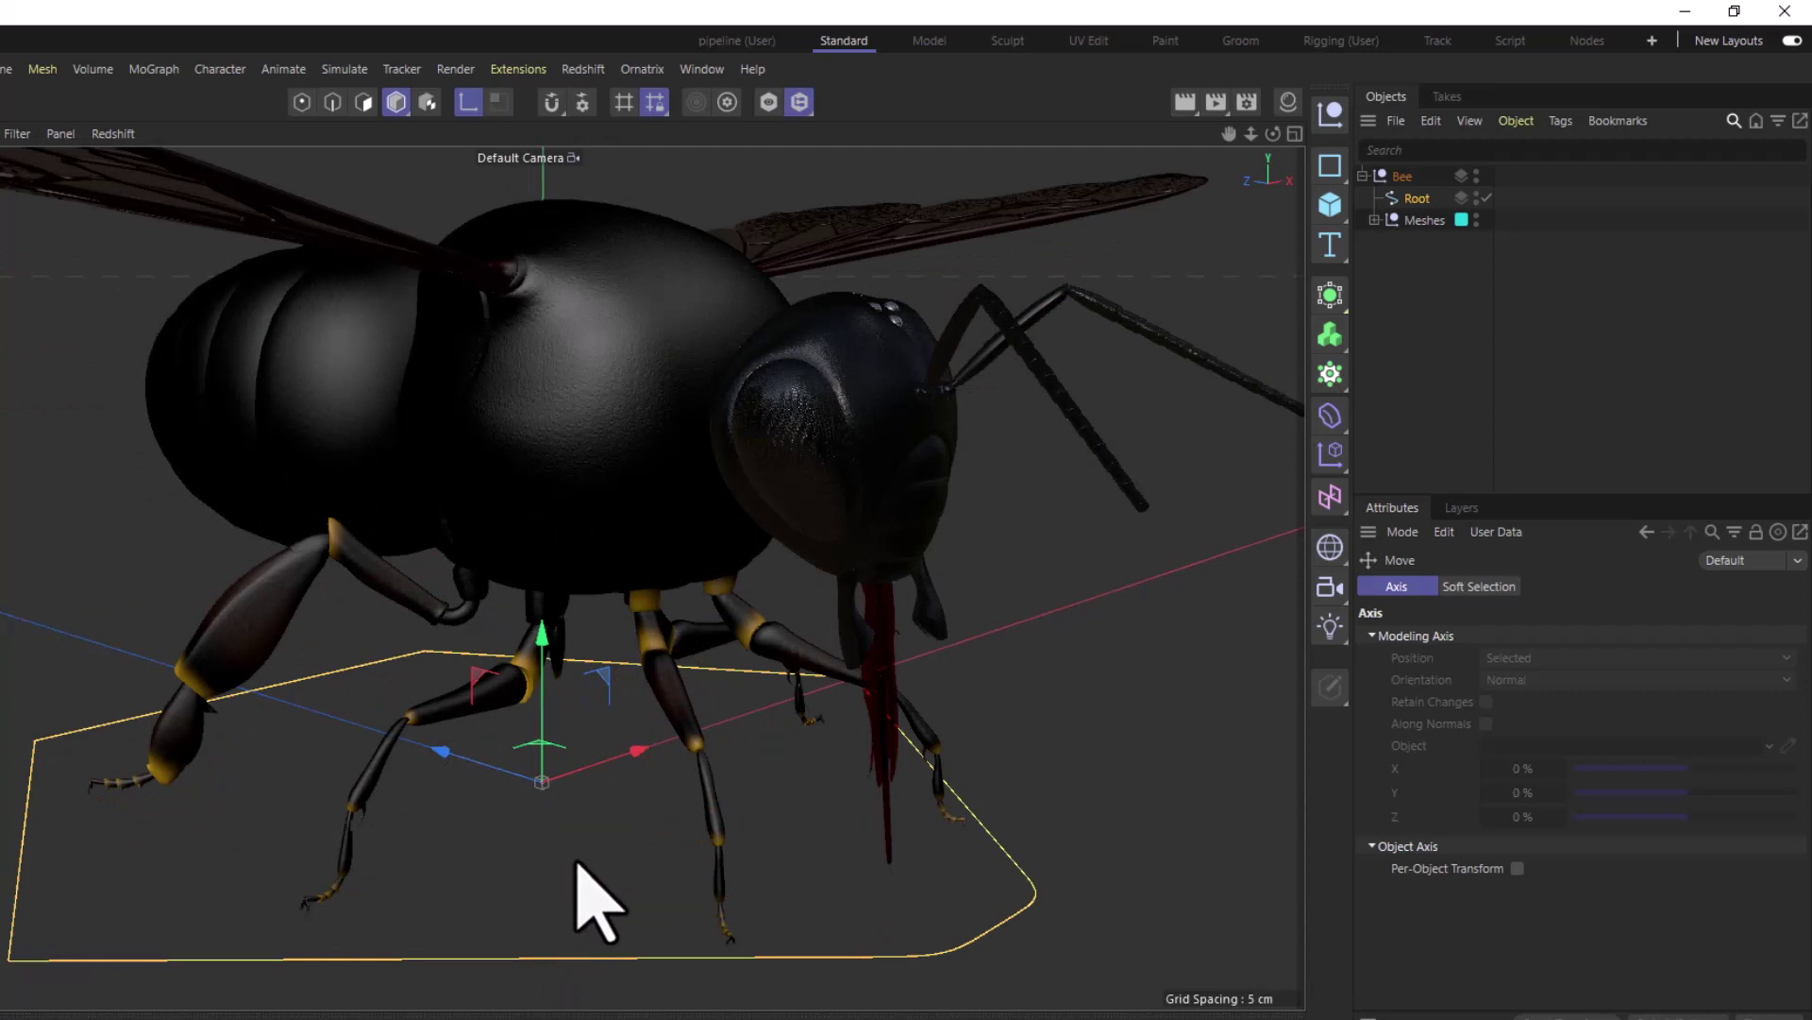
Assign the Root spline to the Controlers layer.
left_click_drag(578, 864, 138, 572, "alt")
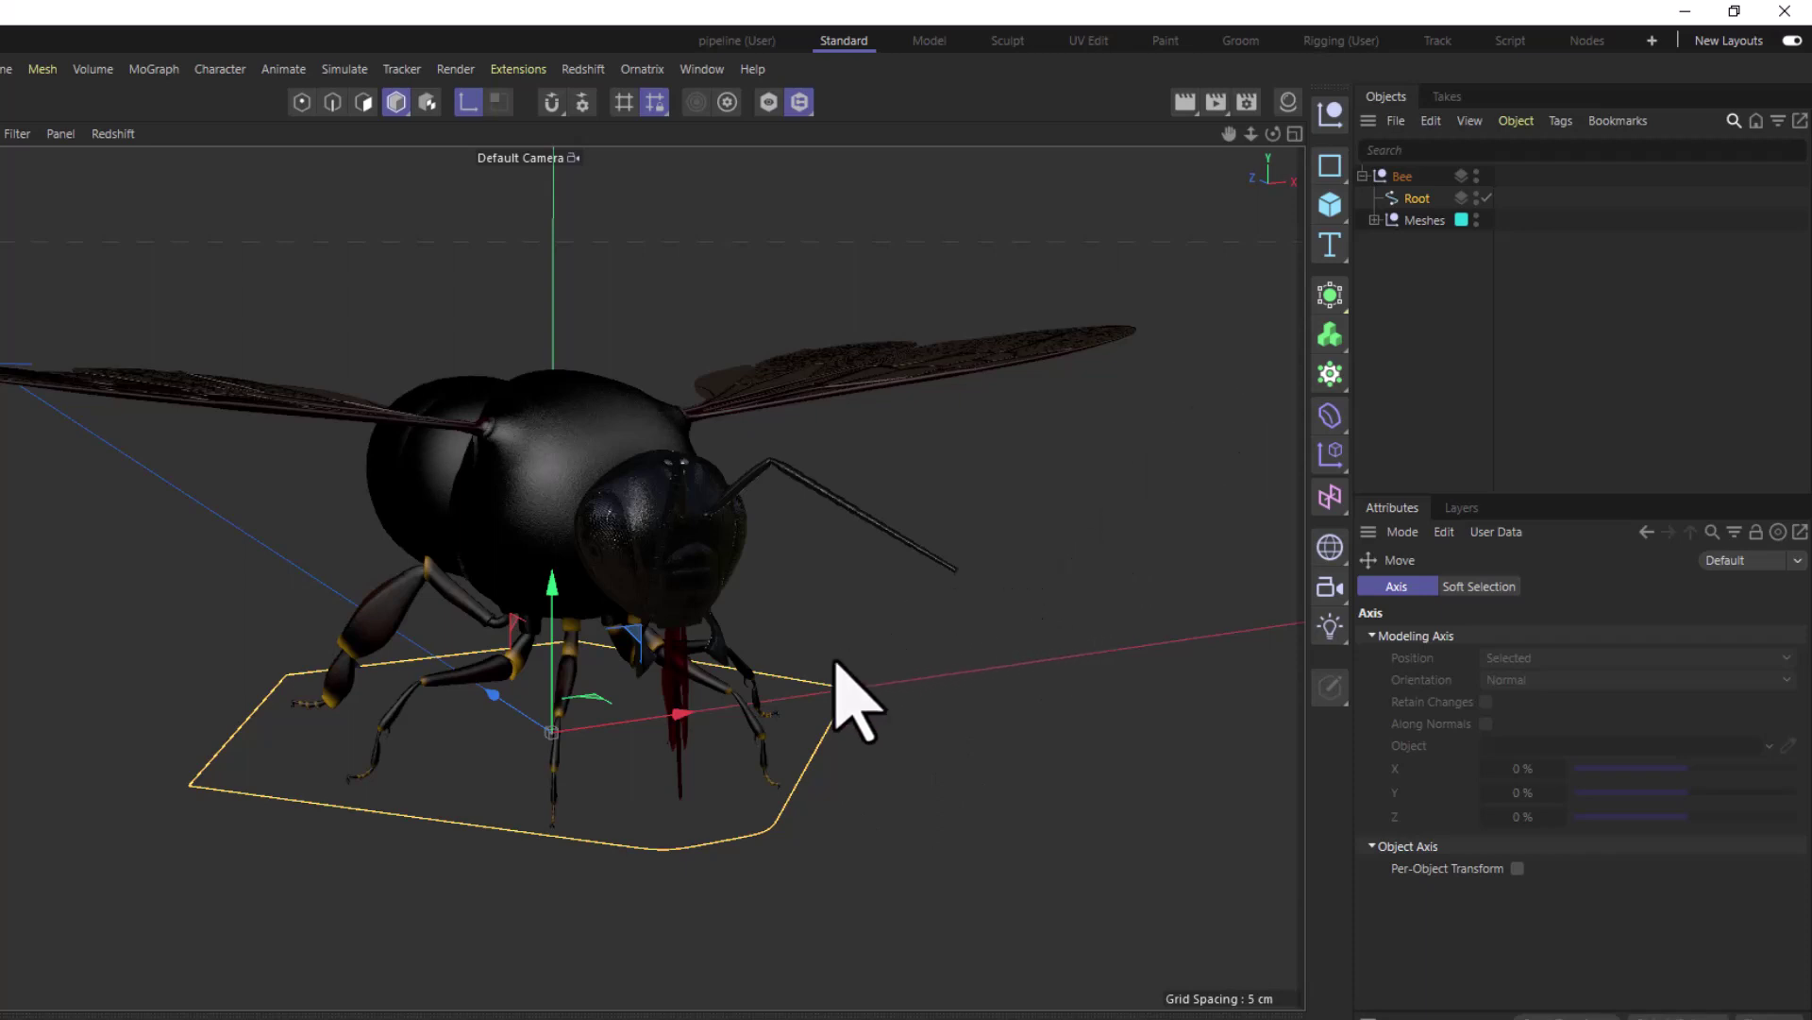
left_click_drag(836, 664, 846, 595, "alt")
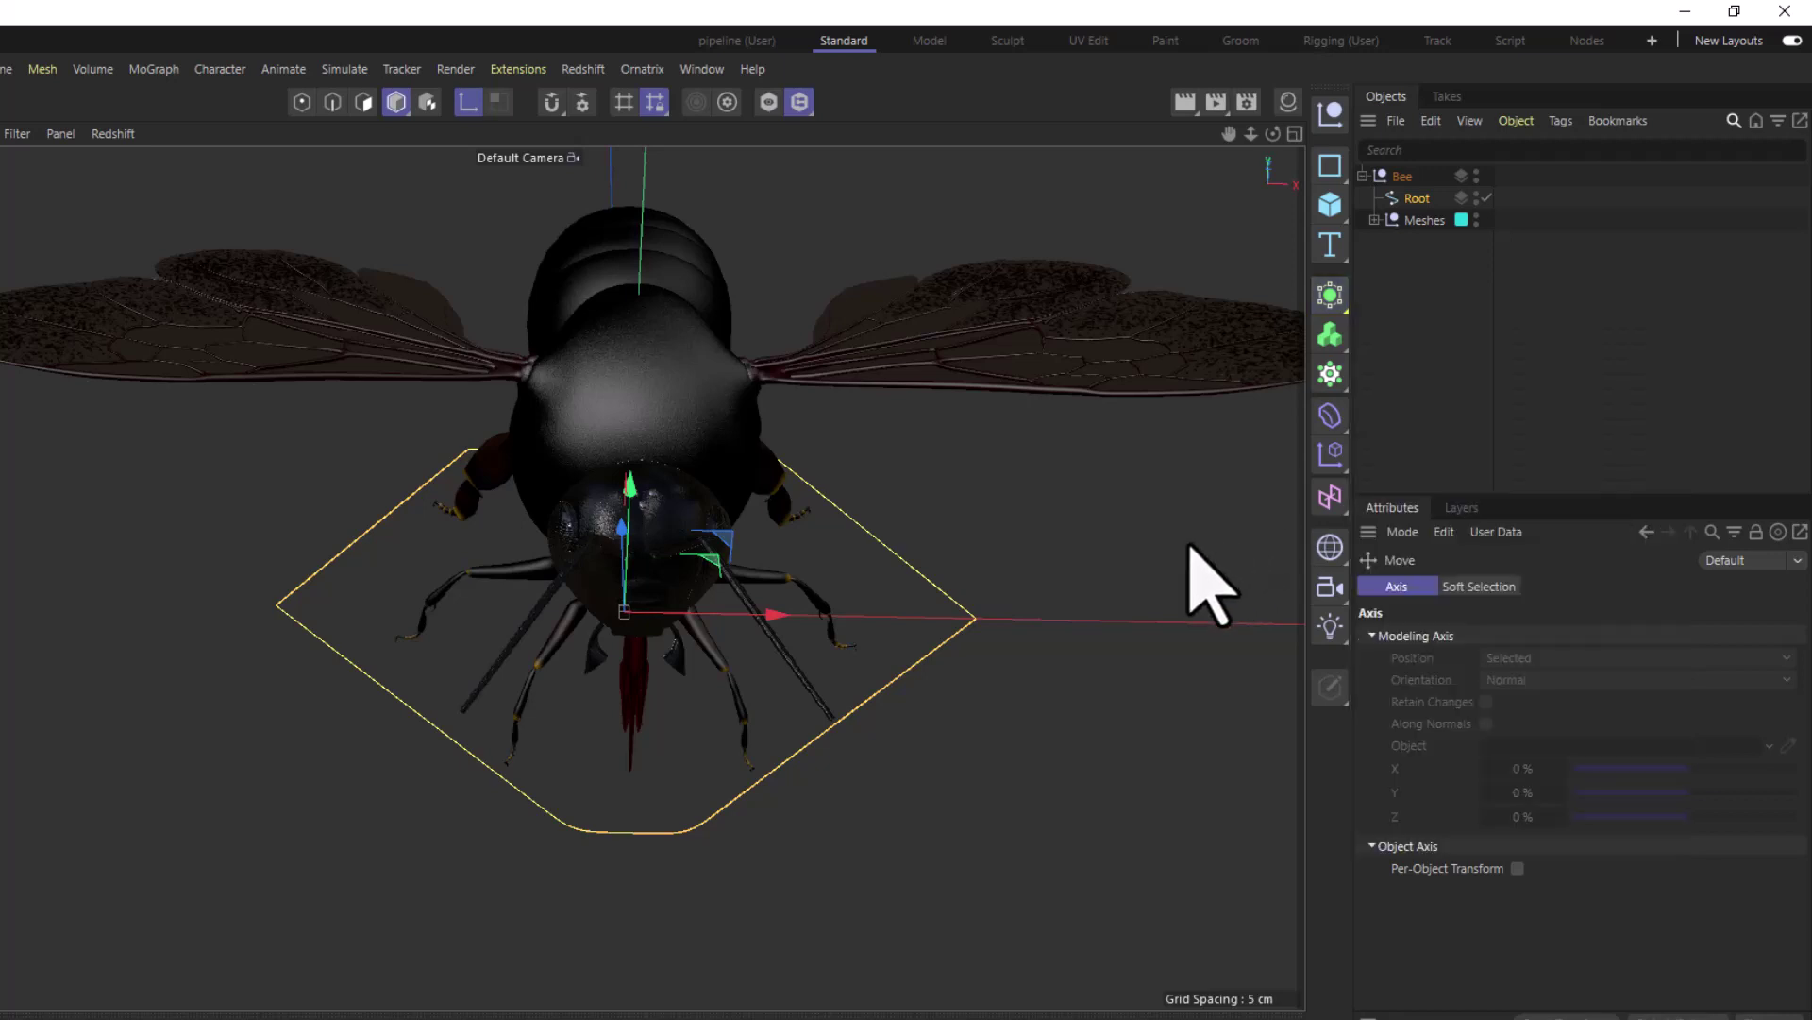
left_click_drag(665, 628, 586, 538, "alt")
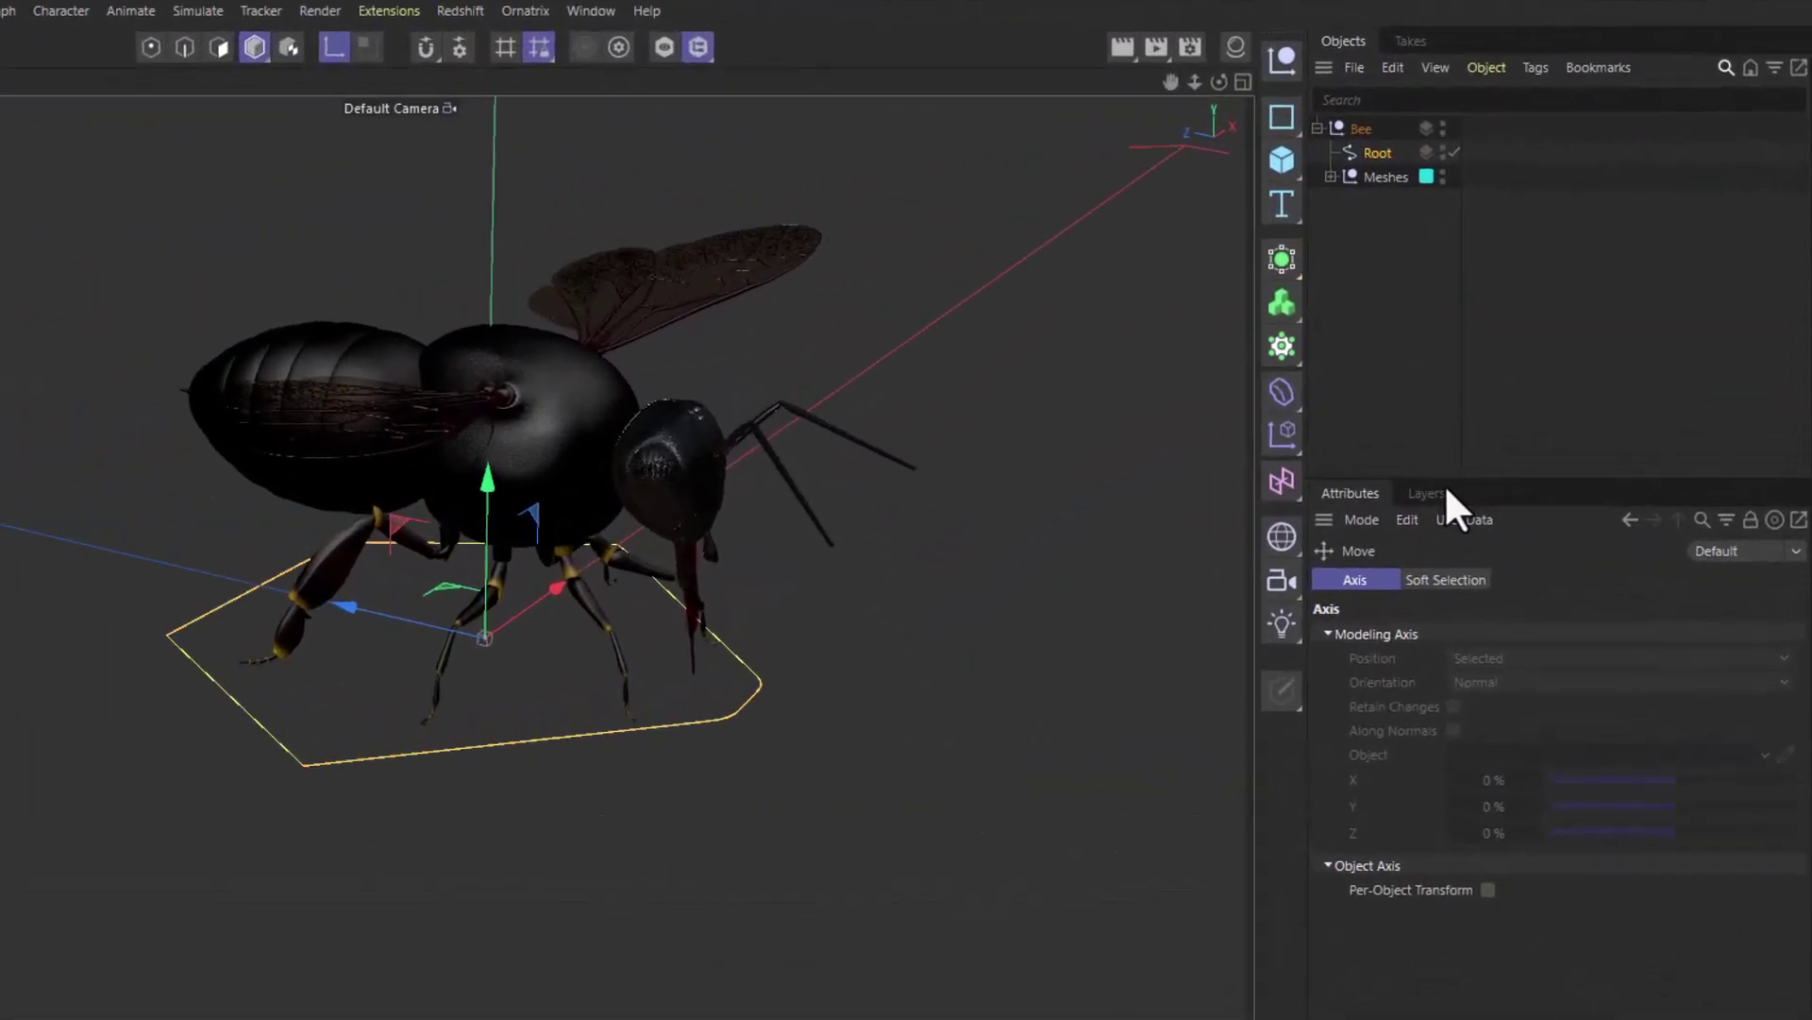
left_click(1341, 147)
left_click(1395, 514)
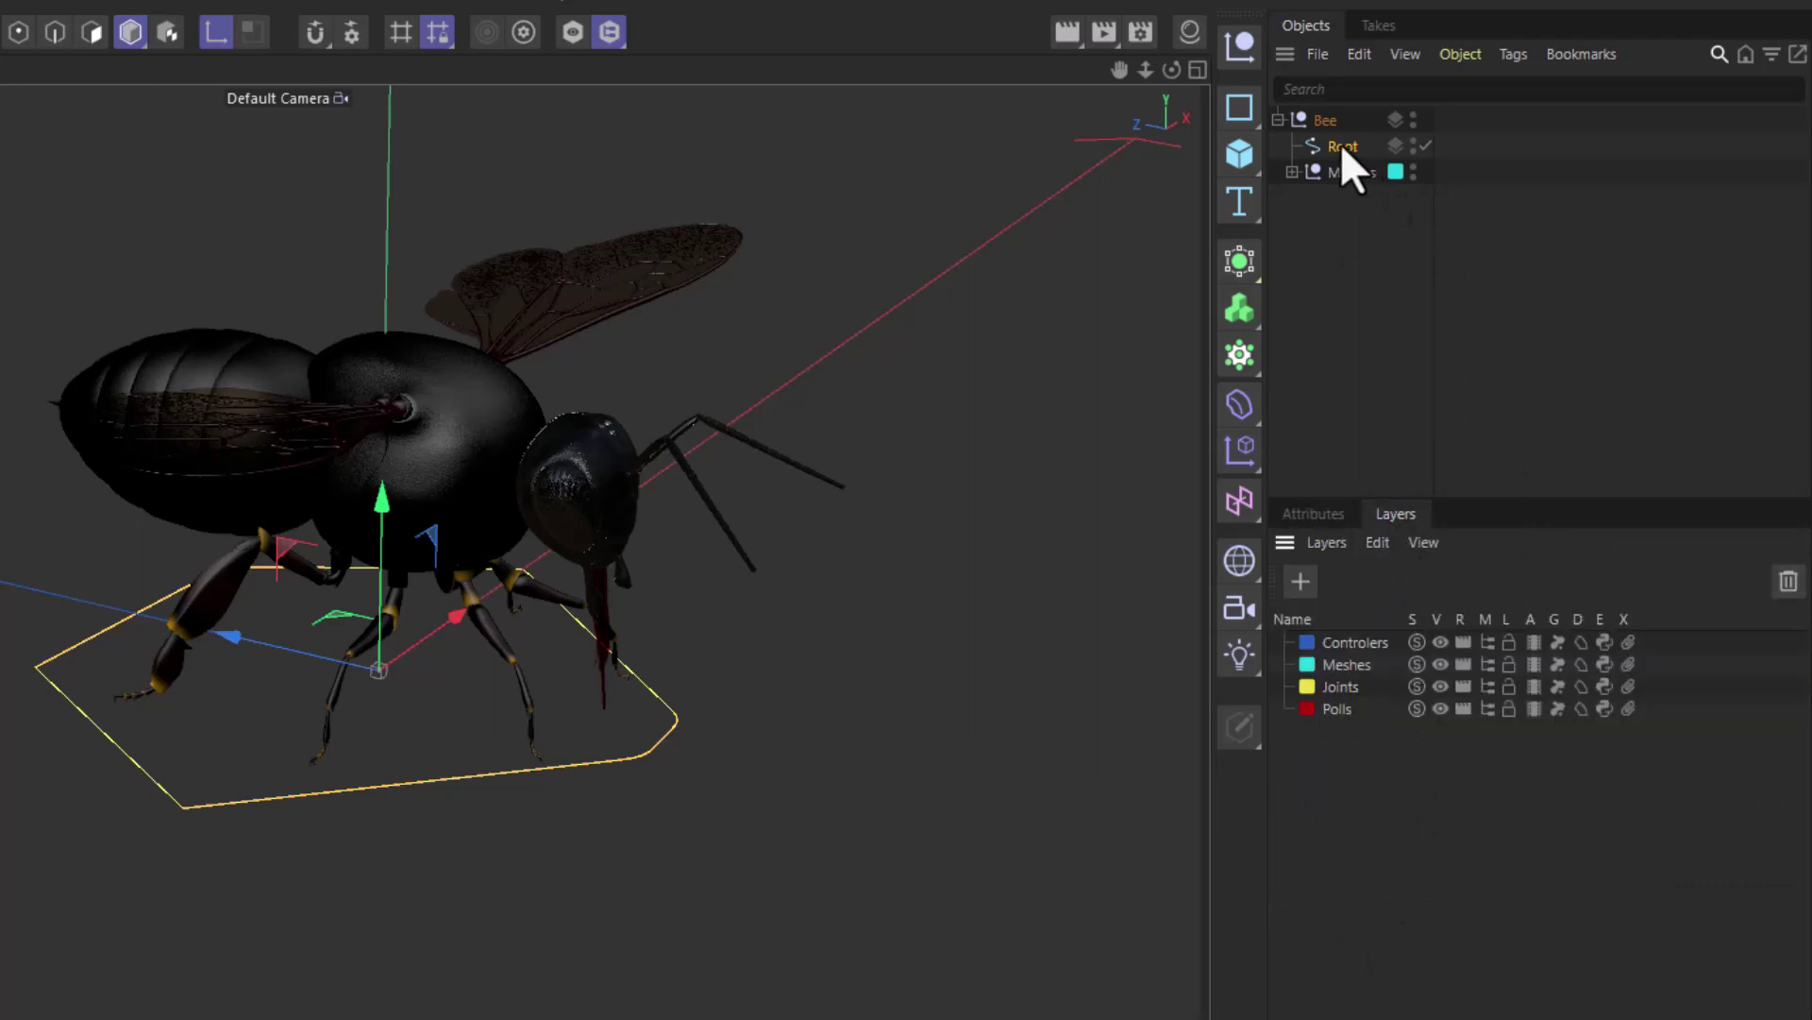
left_click_drag(1341, 148, 1362, 638)
left_click(1357, 643)
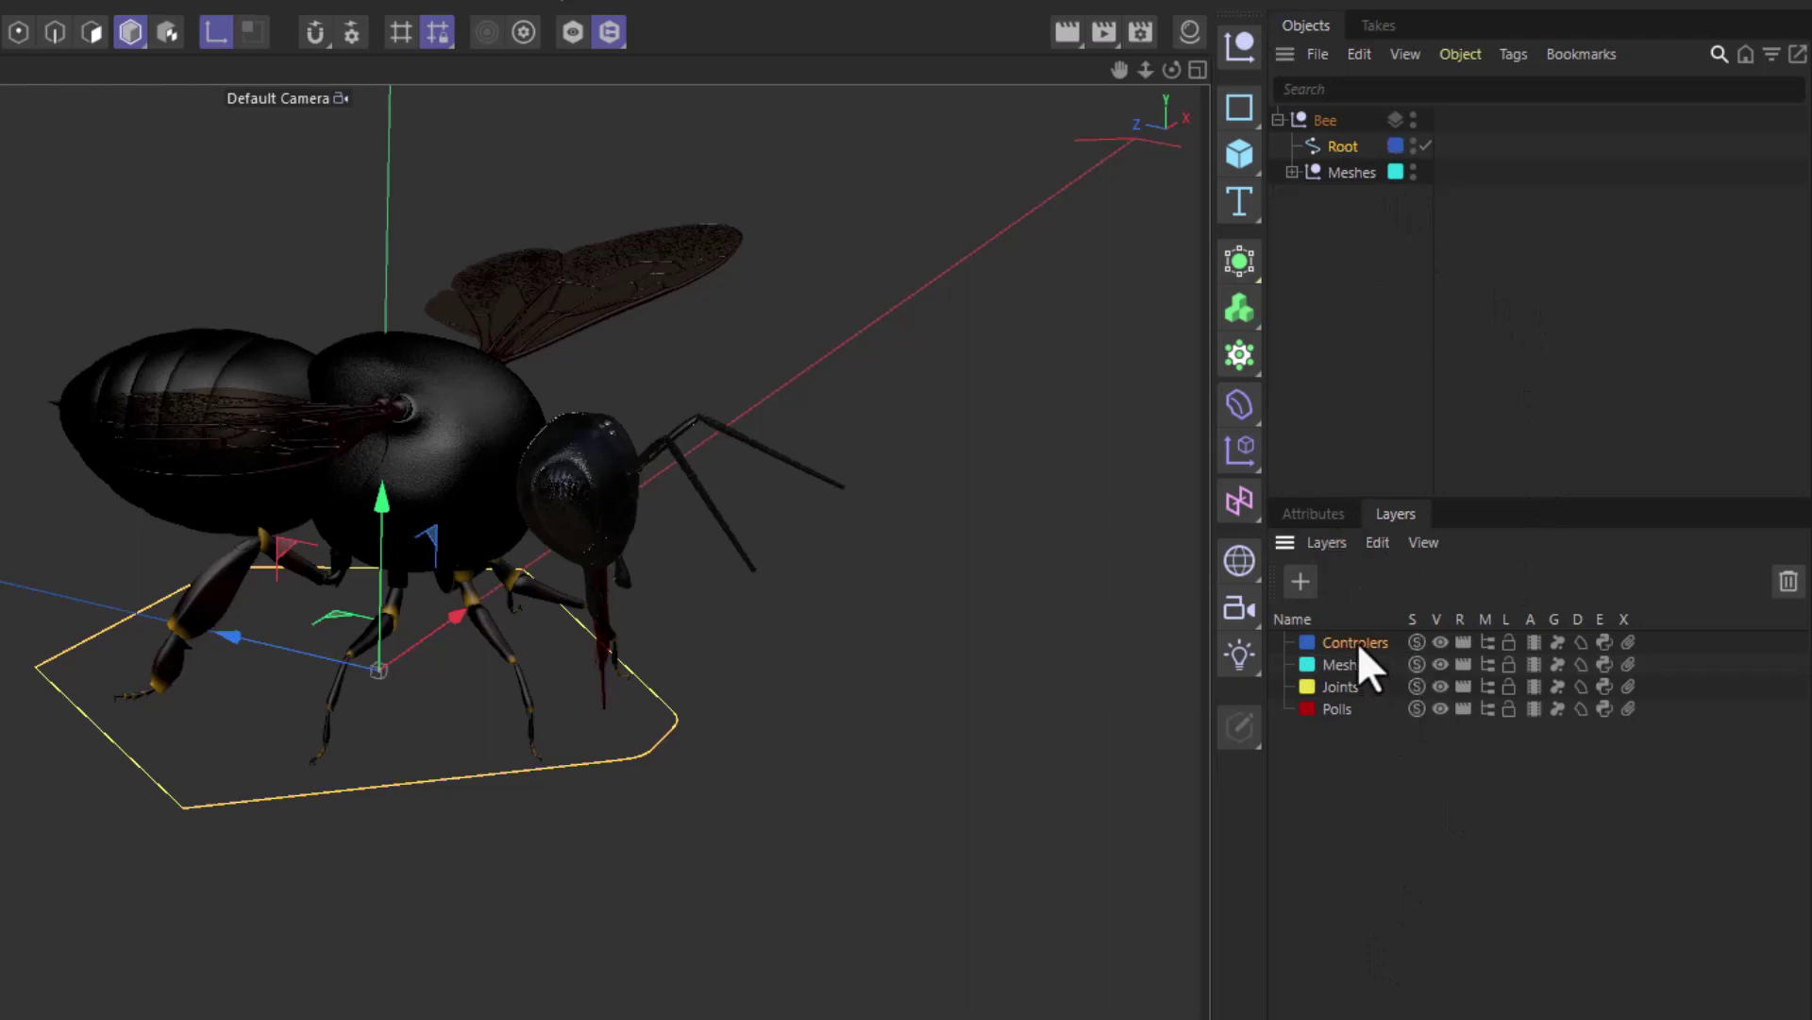
Toggle the Controlers layer's visibility off and on to check its effect on the Root spline.
left_click(1440, 641)
left_click(1441, 641)
left_click(1441, 642)
left_click(1441, 642)
left_click(1440, 642)
left_click(1441, 642)
Add a null as a child of Root and name it Rig.
left_click(1245, 53)
key("ctrl+z")
left_click(1248, 44, "shift")
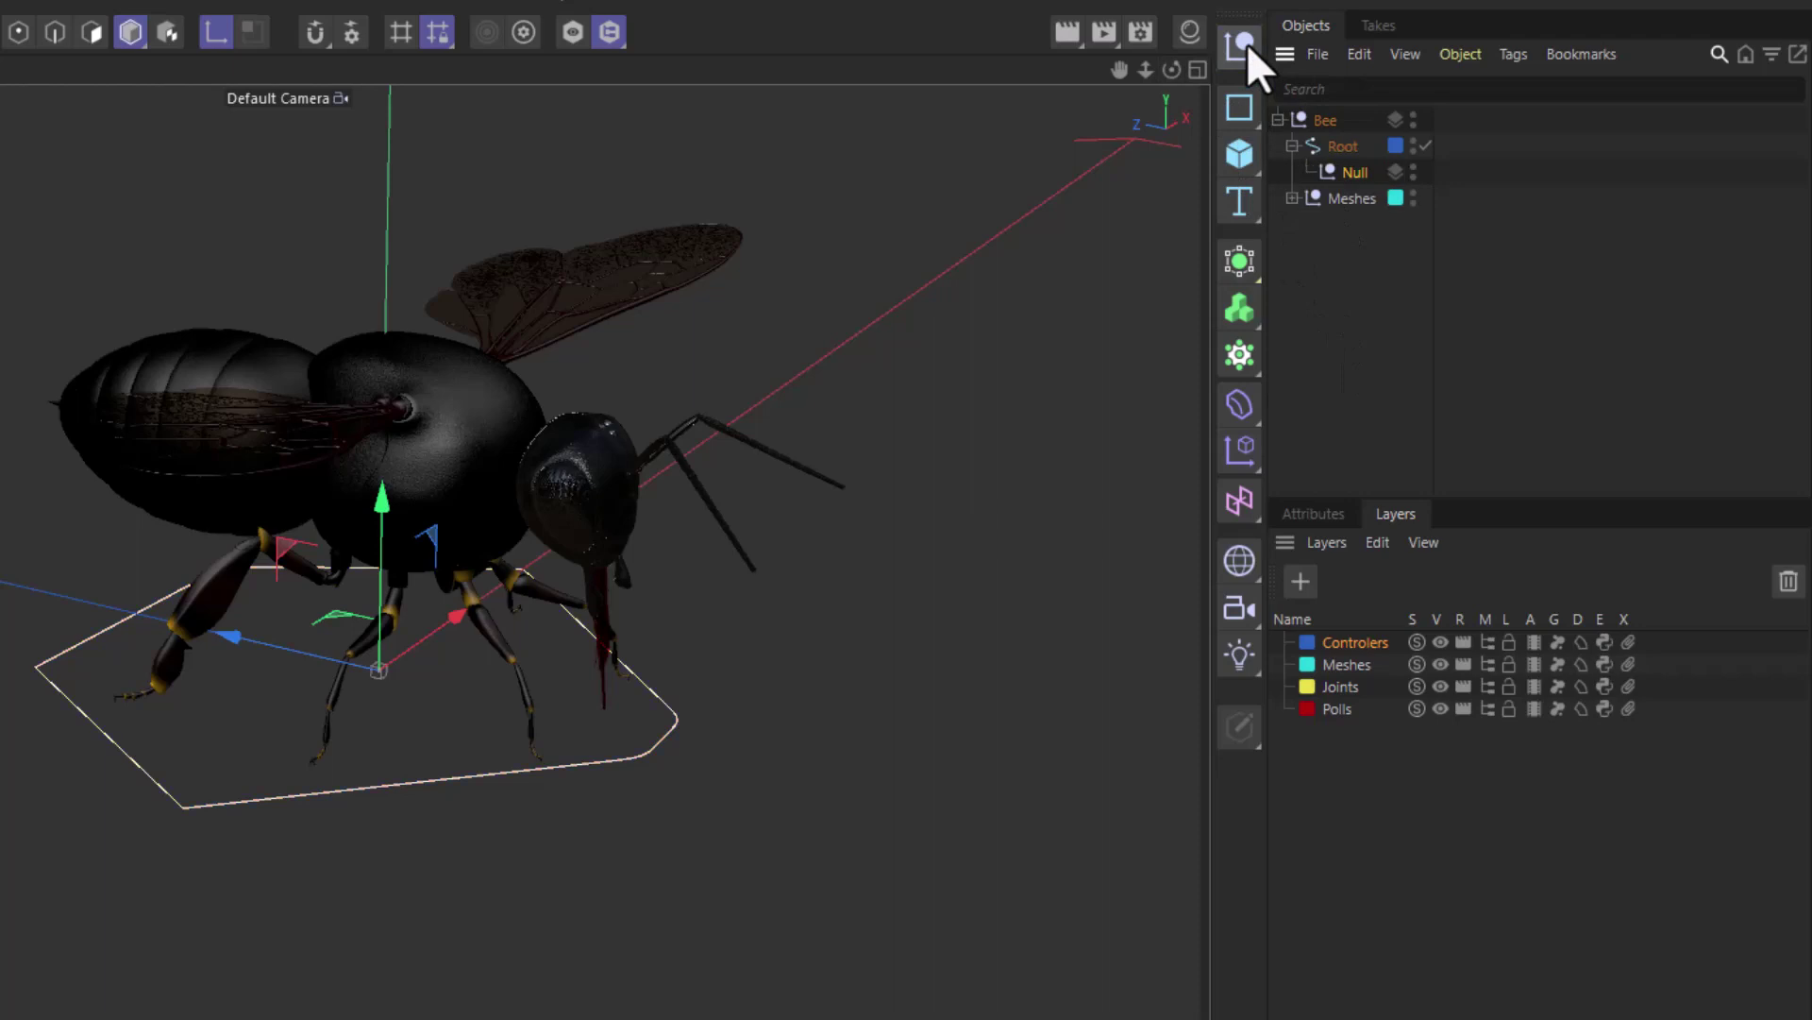
double_click(1358, 171)
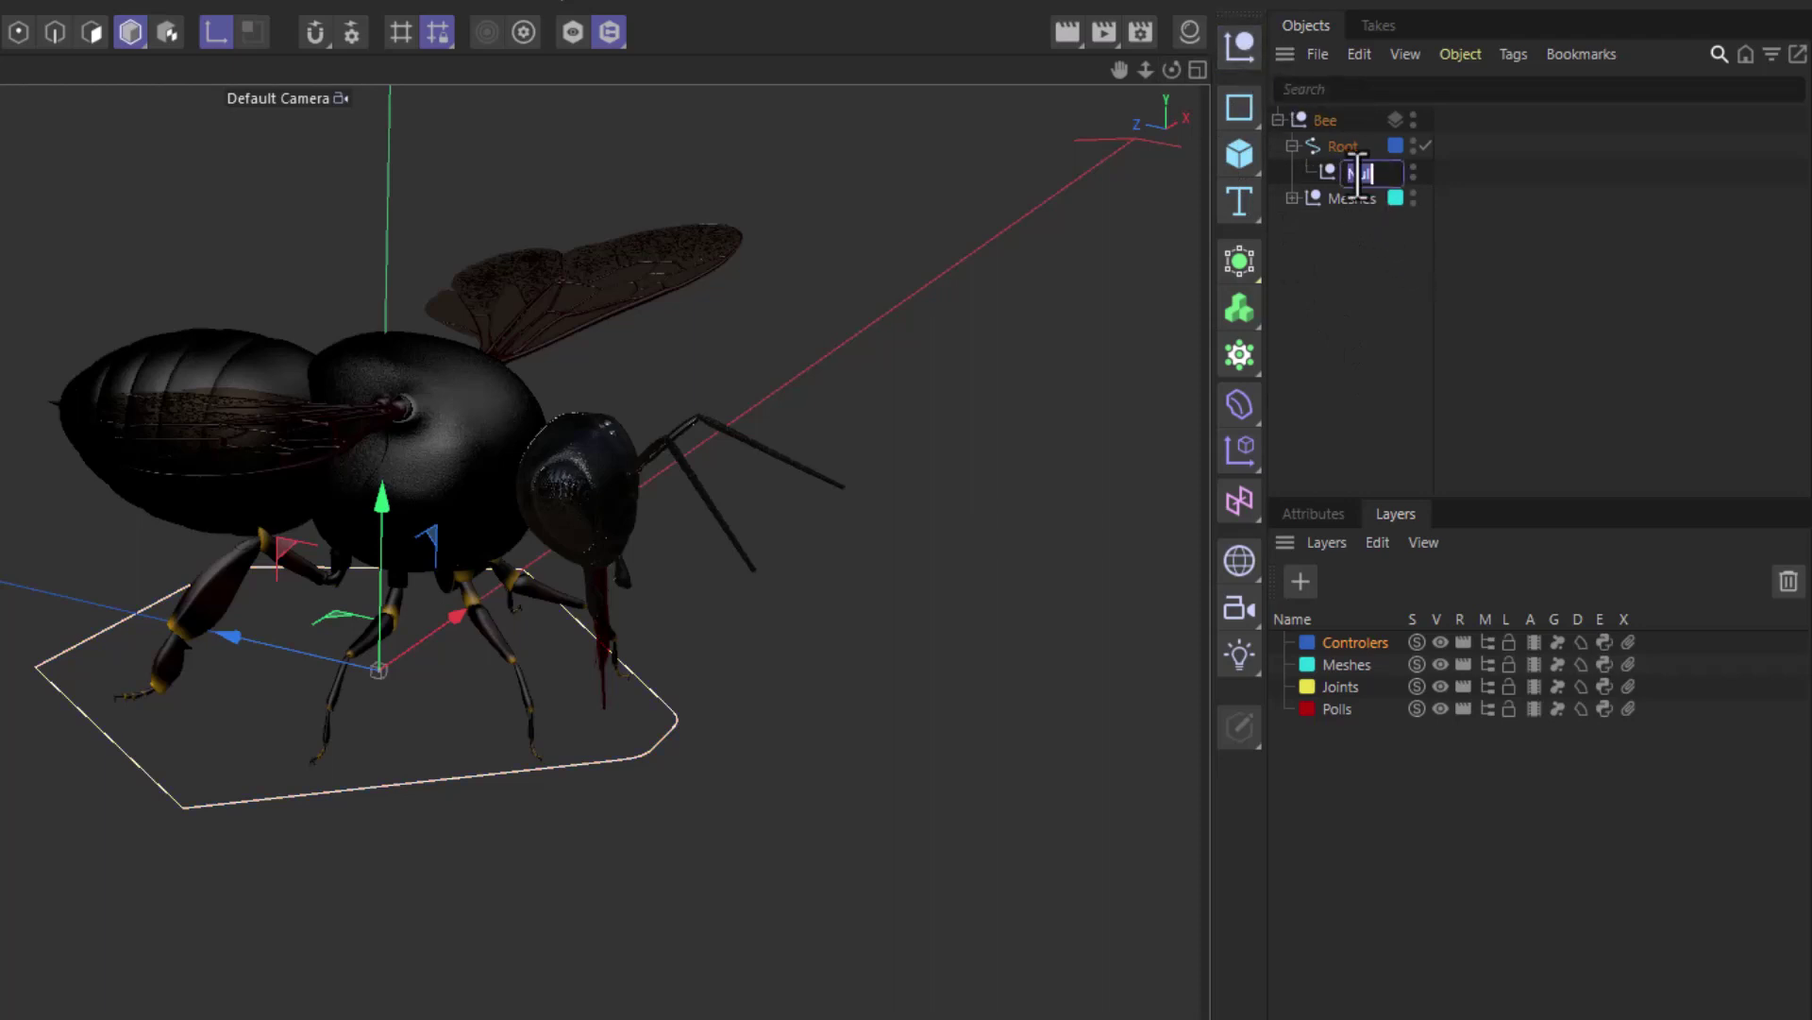
type("Rig")
left_click(1355, 241)
Add a second null as a child of Root, above Rig, and name it Mater-Ctrl.
left_click(1343, 149)
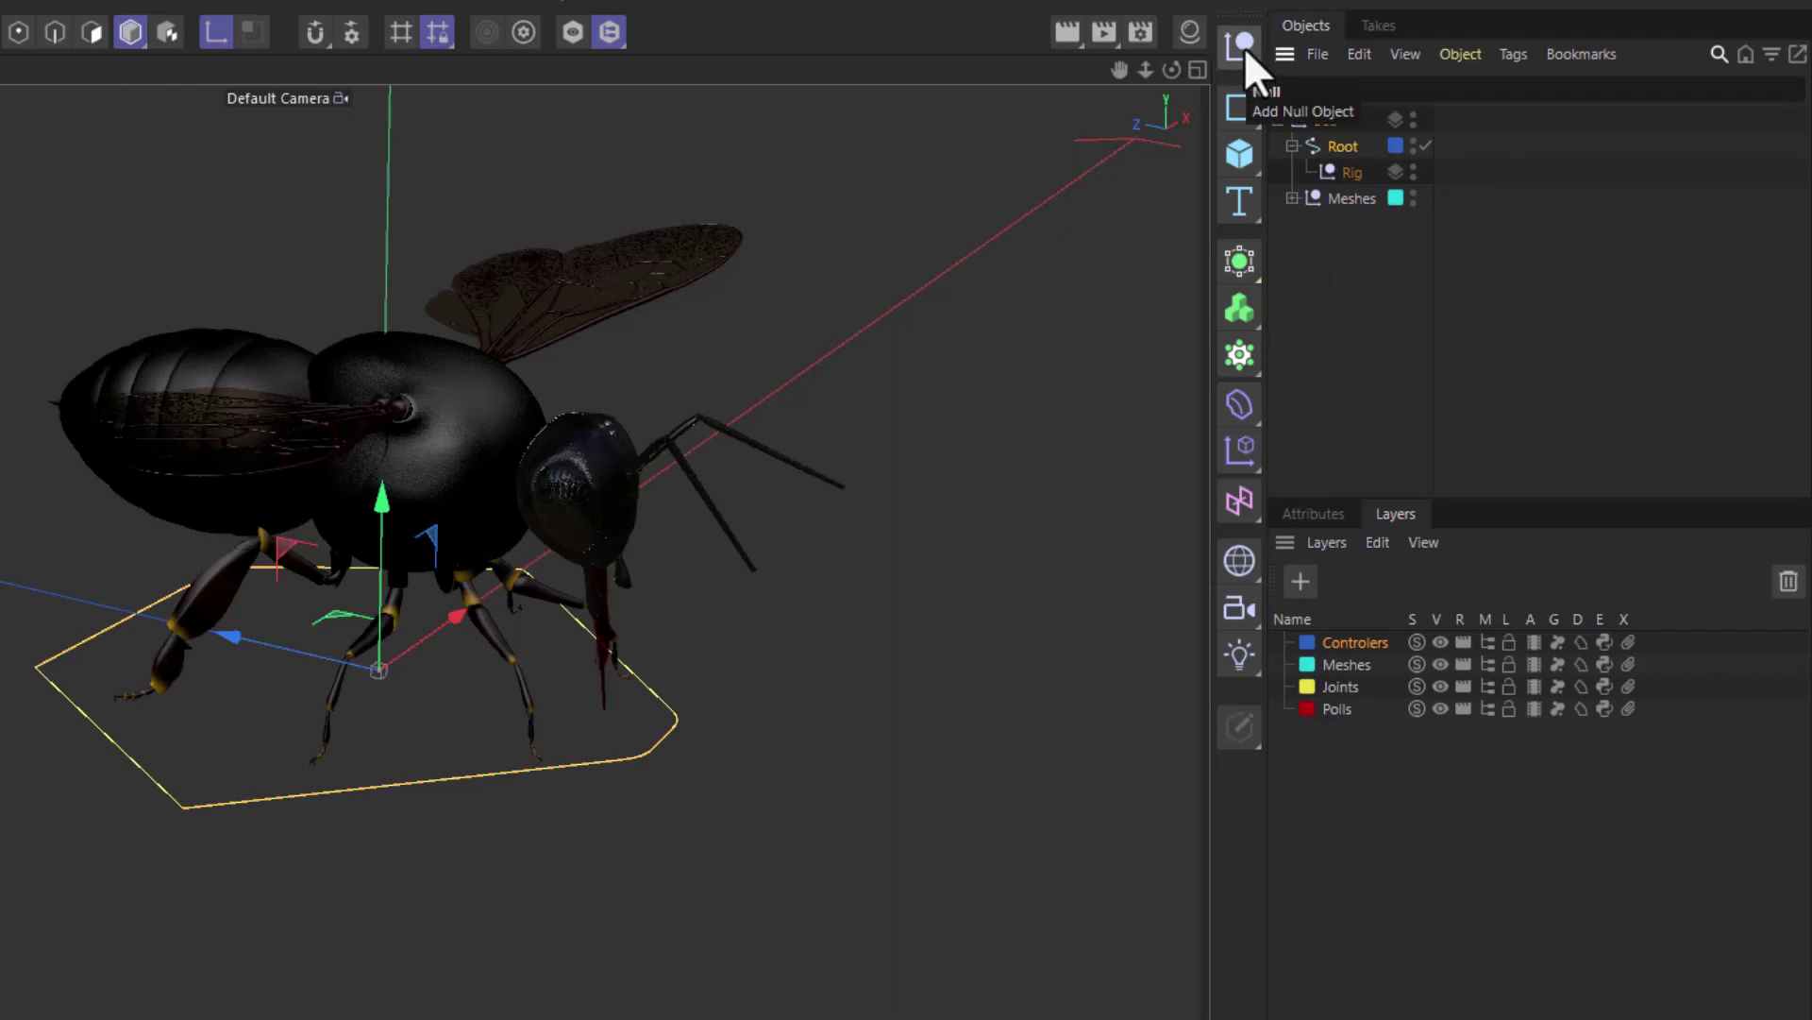
left_click(1244, 47)
double_click(1354, 172)
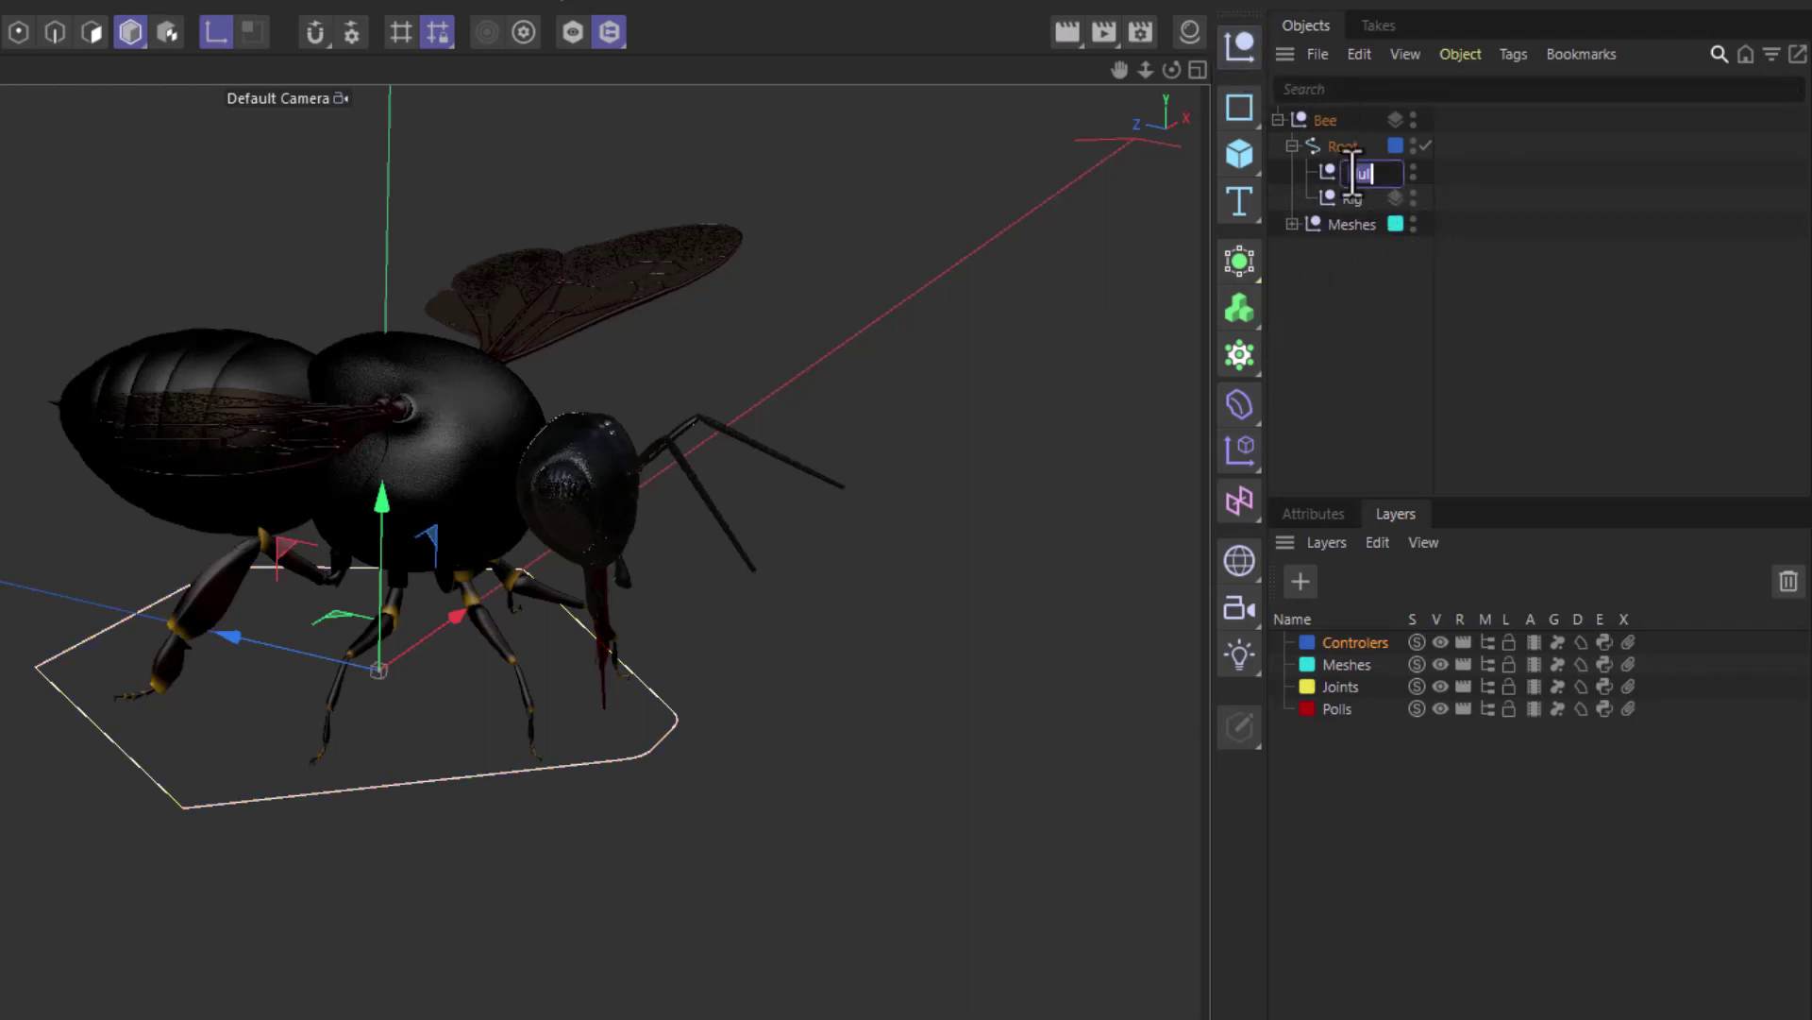
type("Mater")
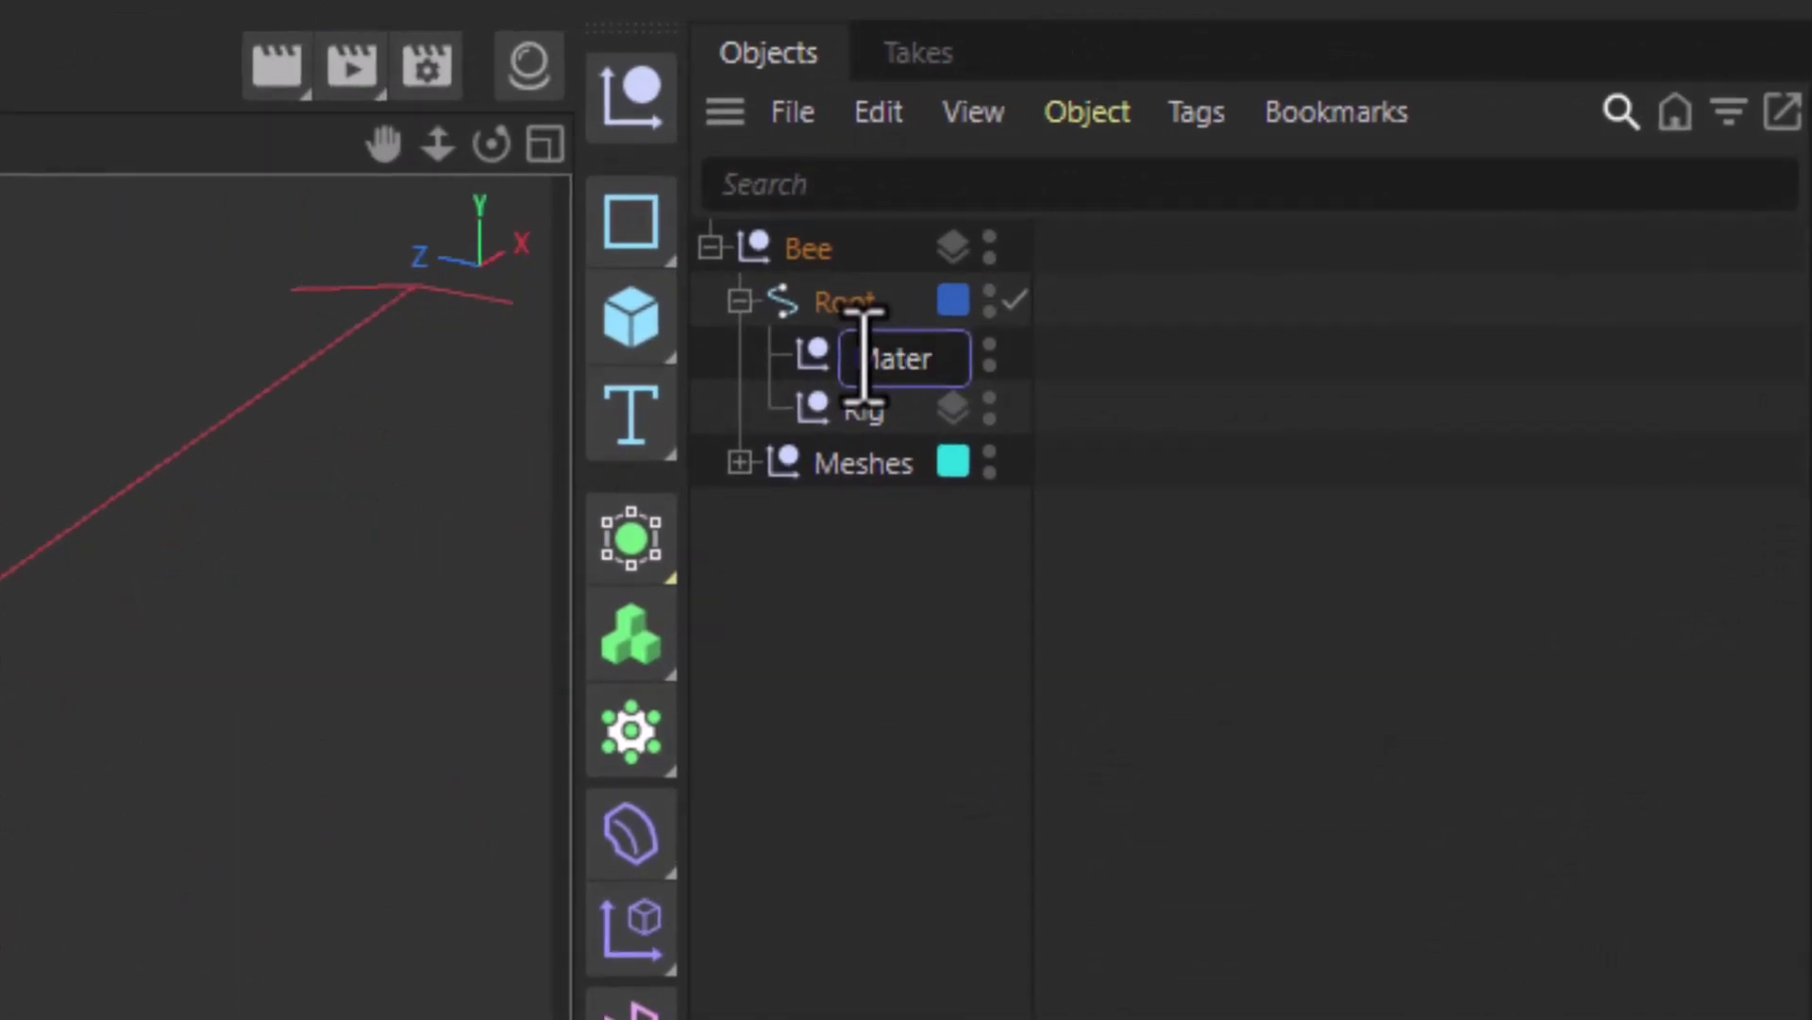
type(" Ctrl")
key("Left")
key("Left")
key("Left")
key("Left")
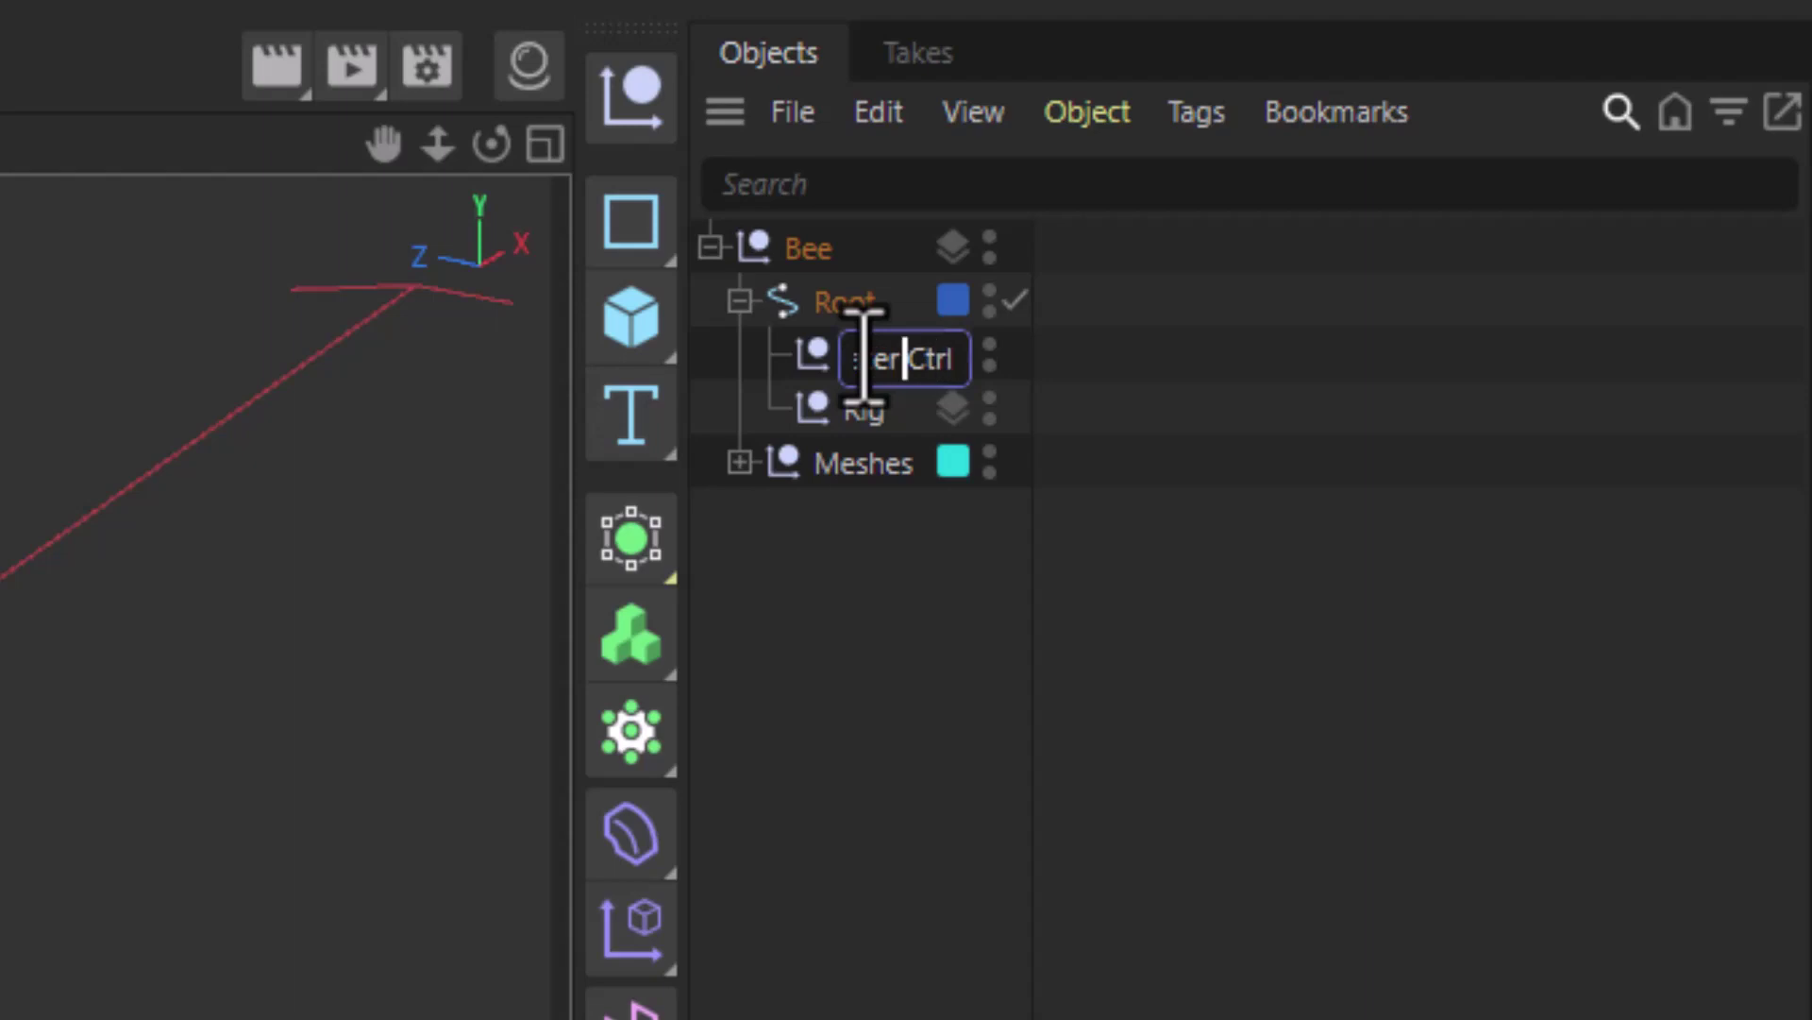
key("BackSpace")
type("-")
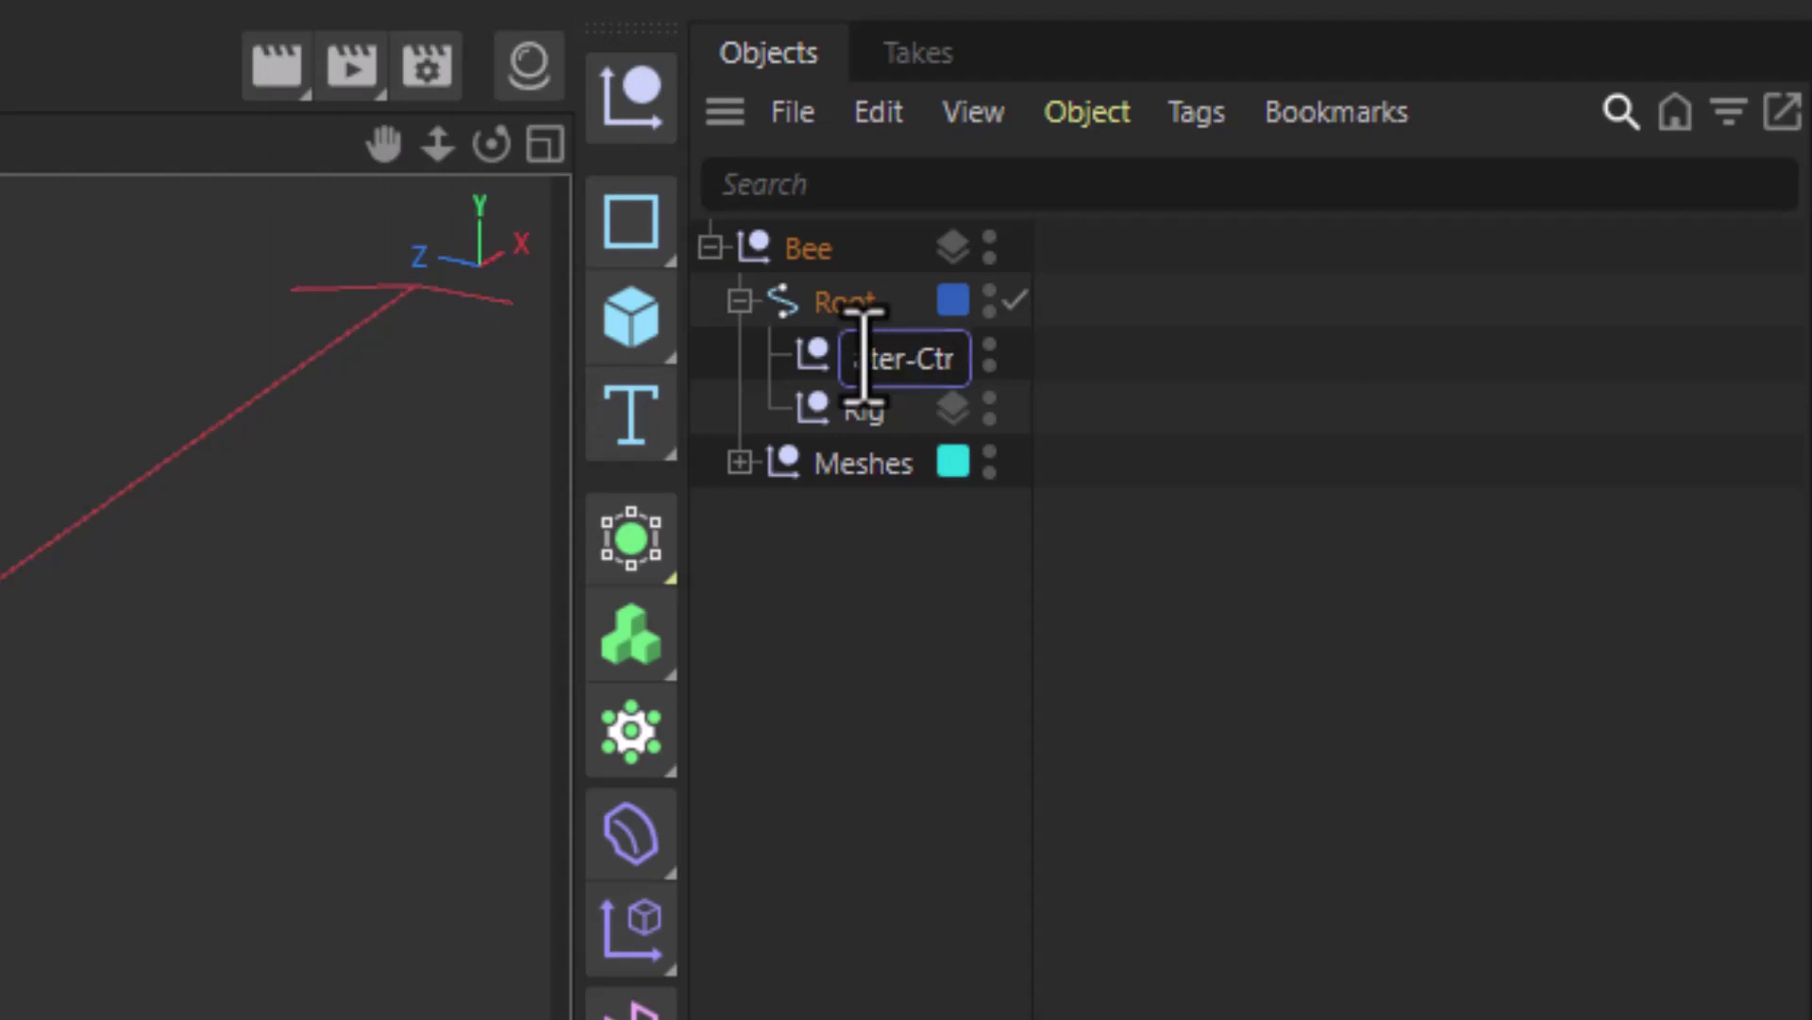
key("Return")
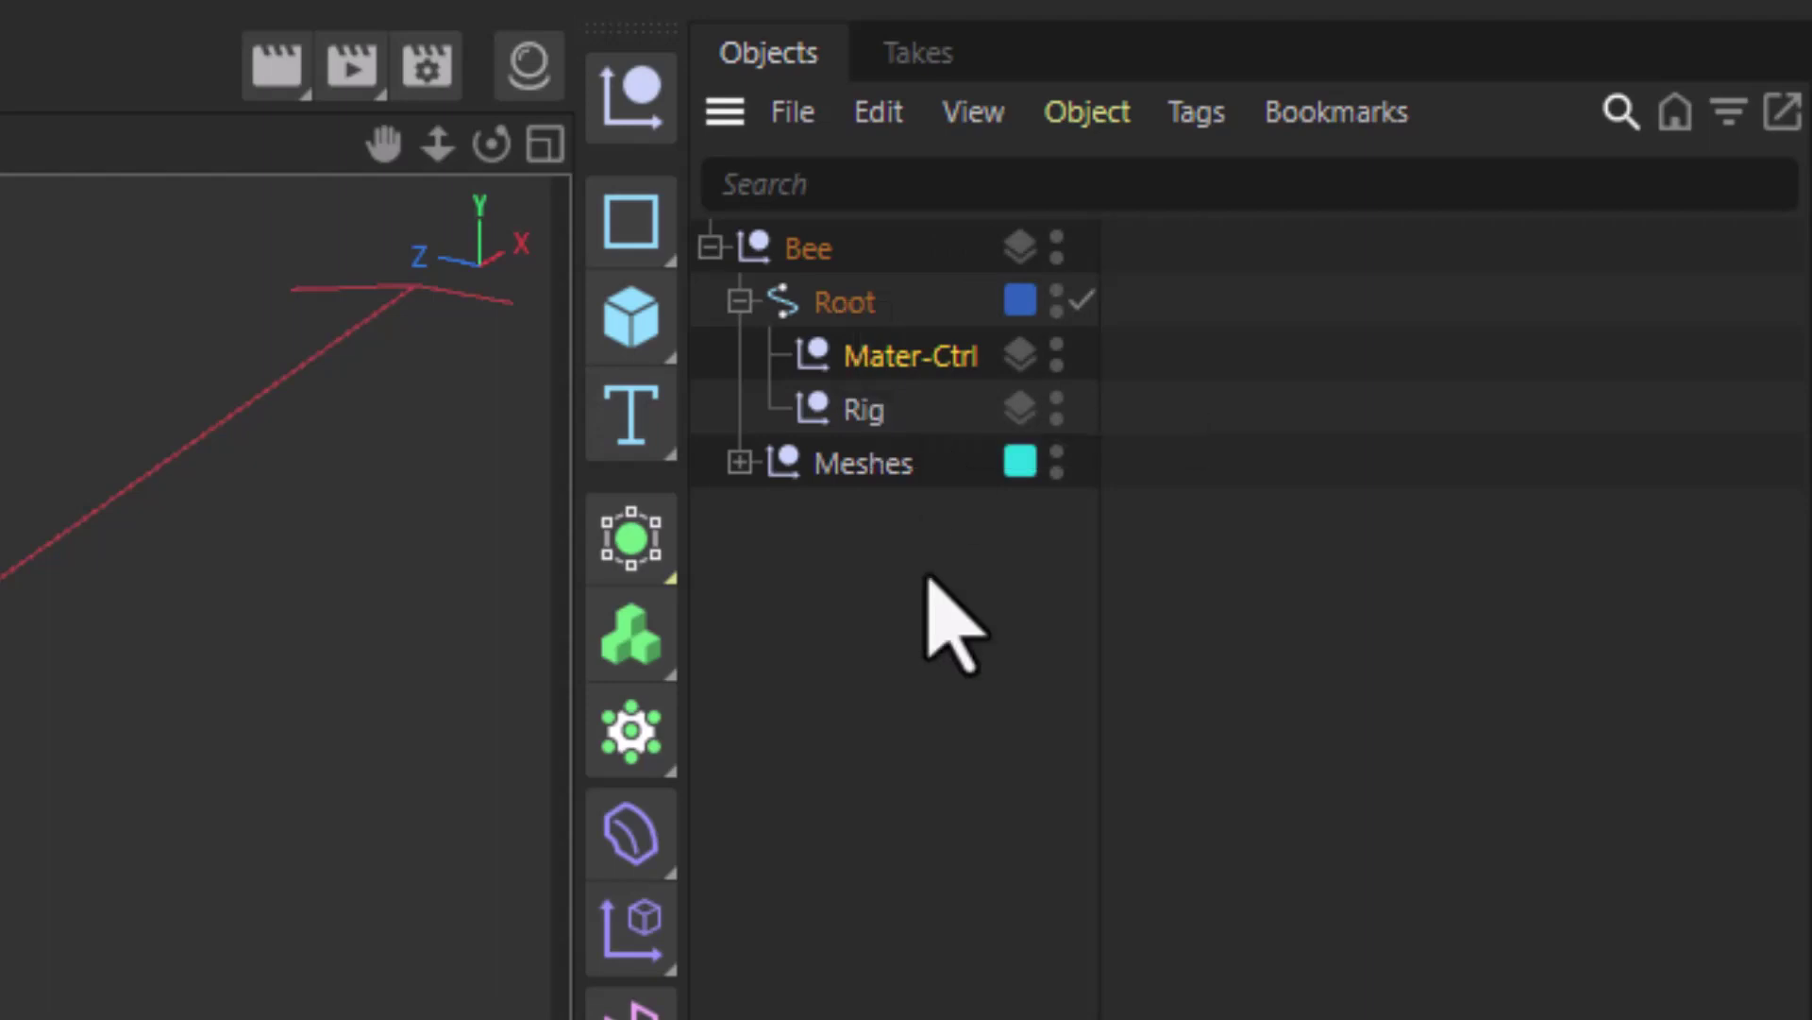
Correct the spelling of the new null's name to Master-Ctrl.
double_click(897, 361)
left_click(899, 372)
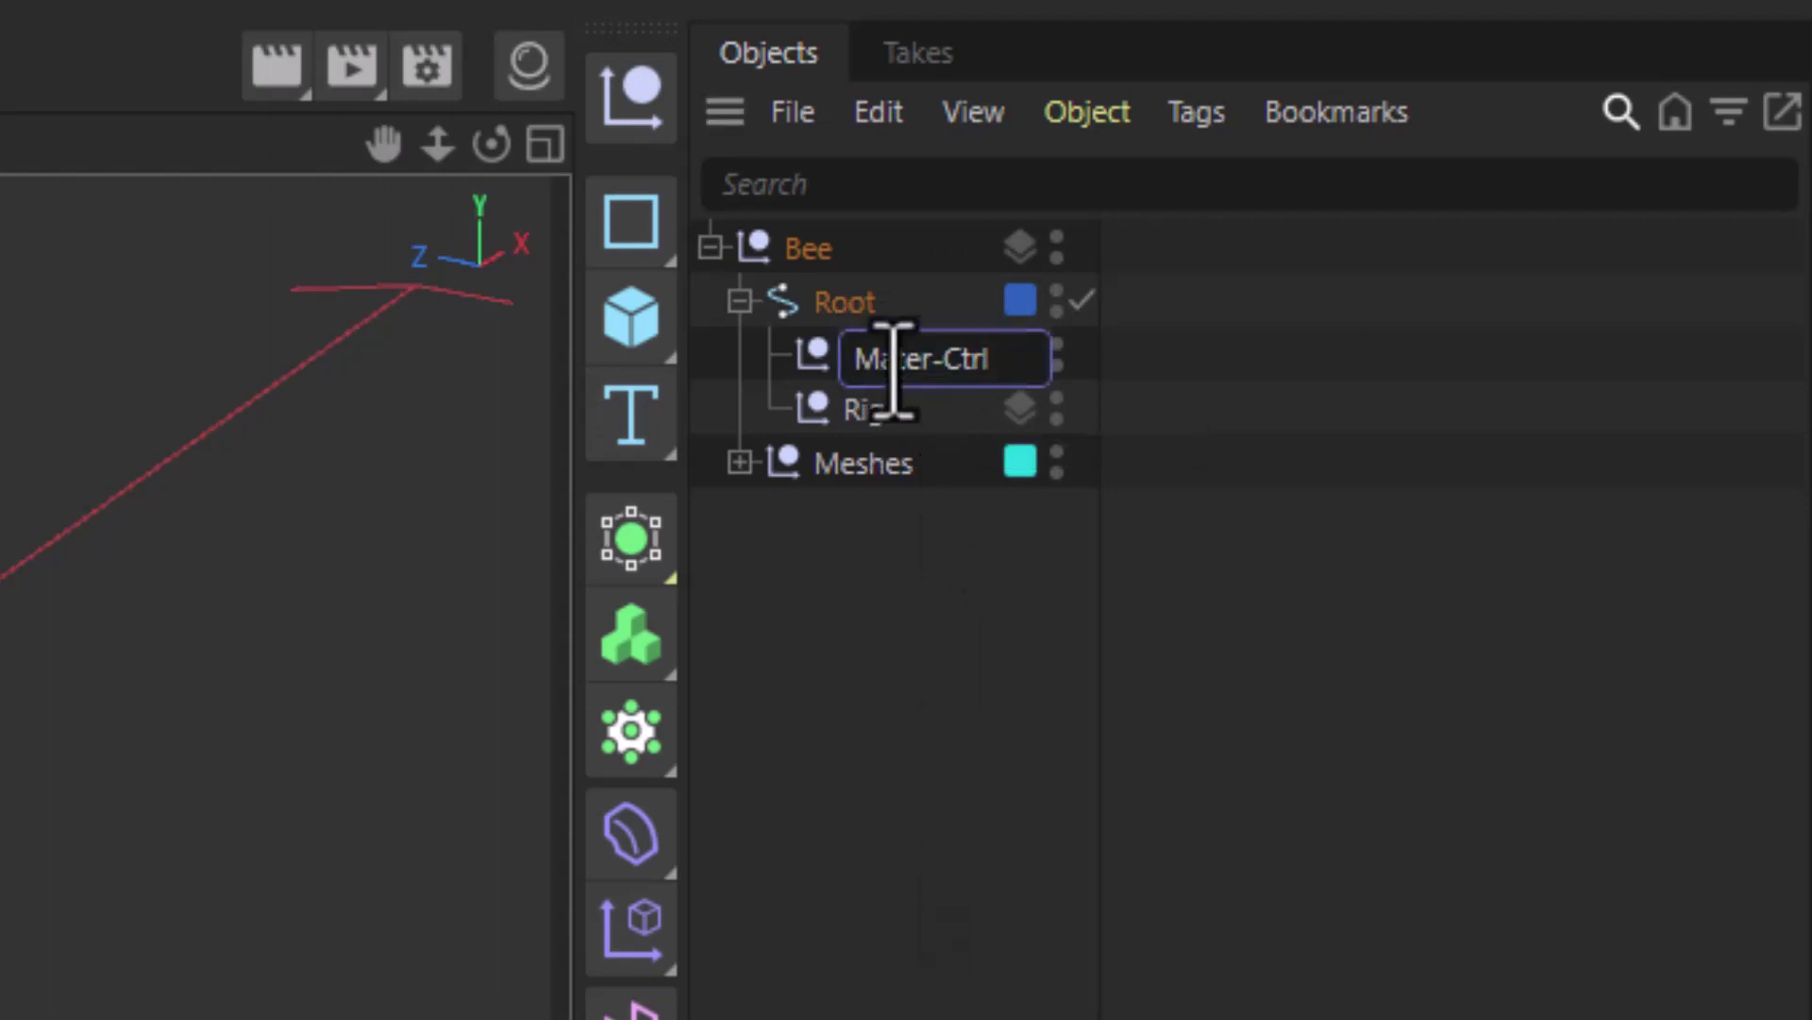
type("s")
key("Return")
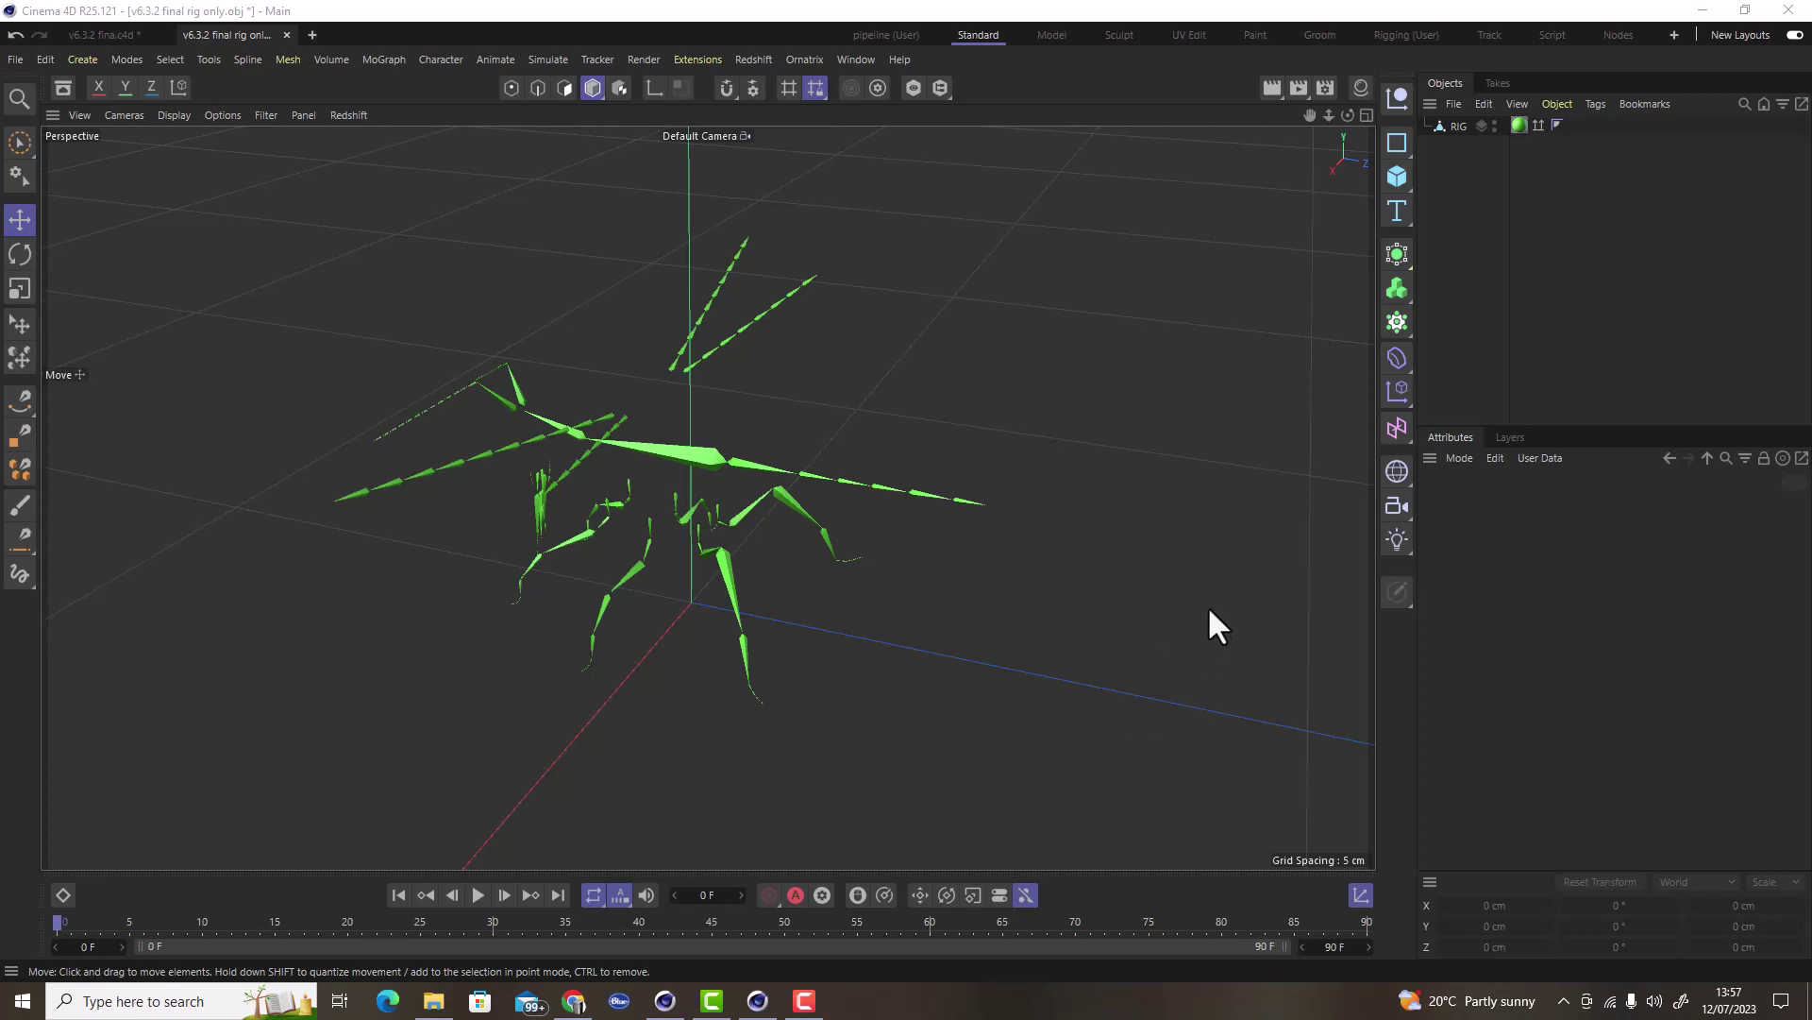
Examine the layout of the RIG skeleton's joint chains in the "v6.3.2 final rig only.obj" document.
left_click_drag(555, 472, 1022, 433, "alt")
scroll(1019, 427, "up", 3)
left_click(919, 397)
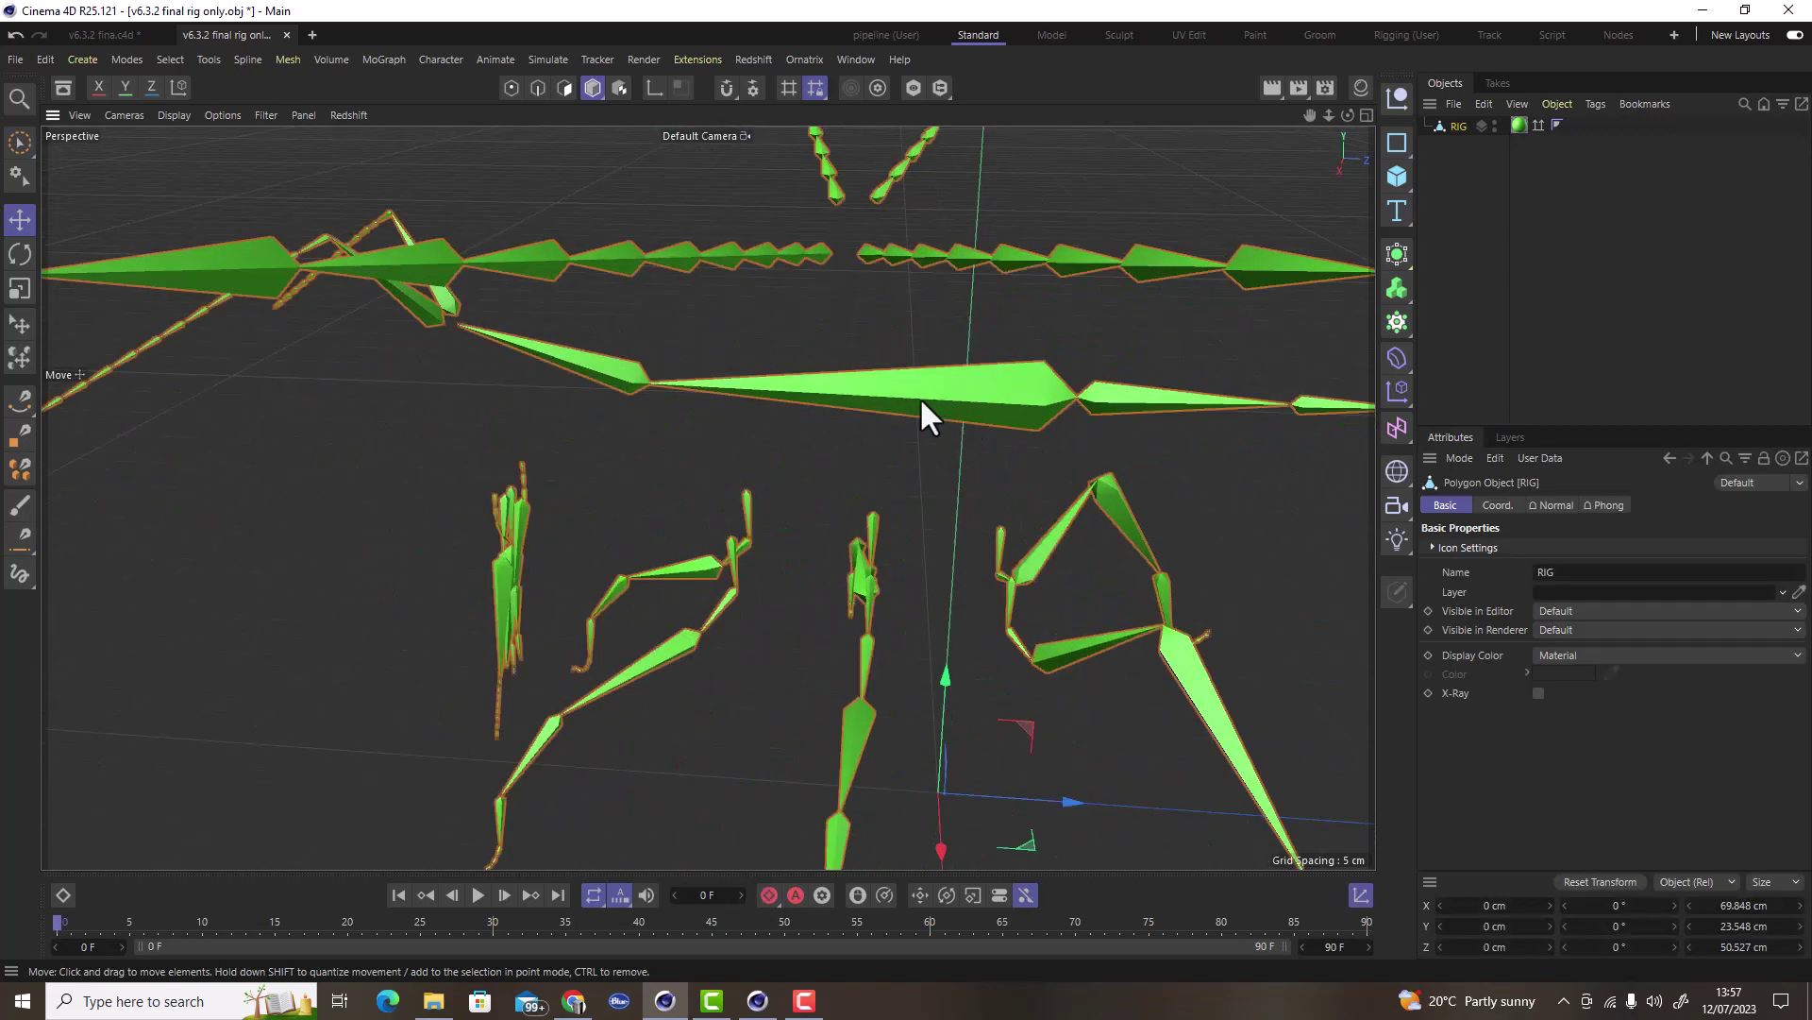
scroll(920, 396, "up", 2)
left_click_drag(874, 387, 916, 383, "alt")
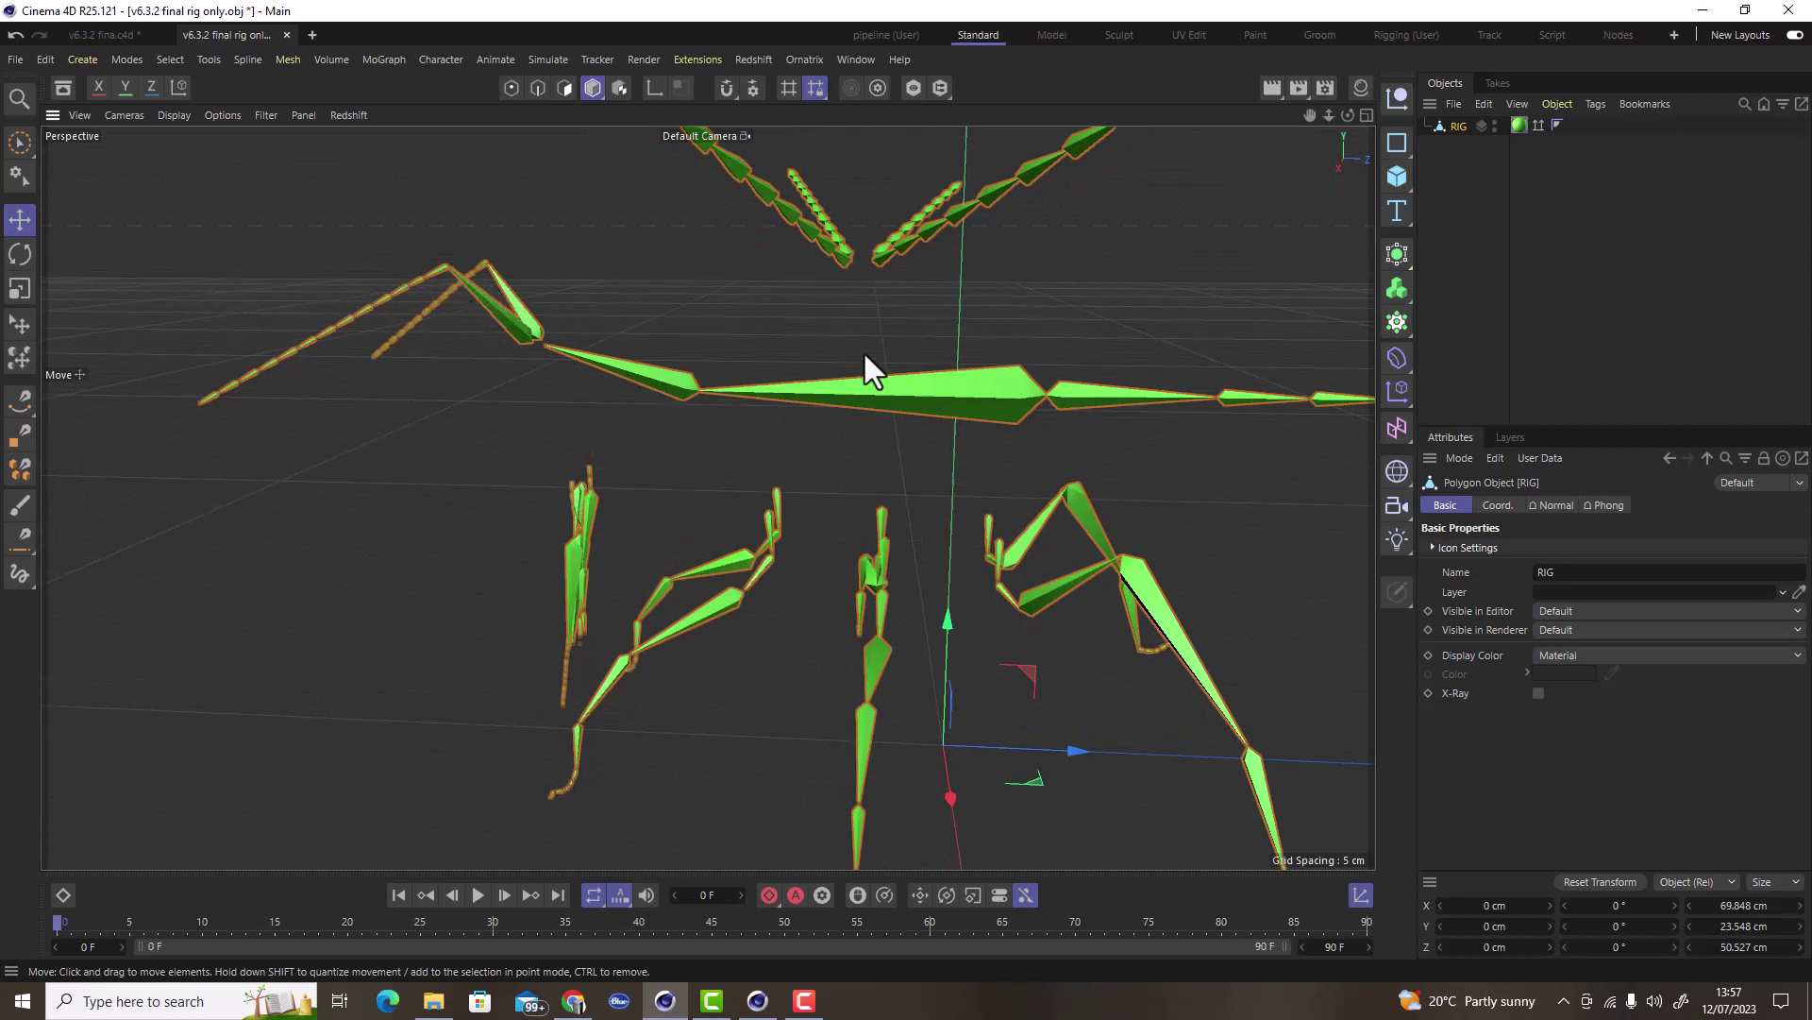
scroll(864, 354, "down", 2)
scroll(985, 383, "down", 2)
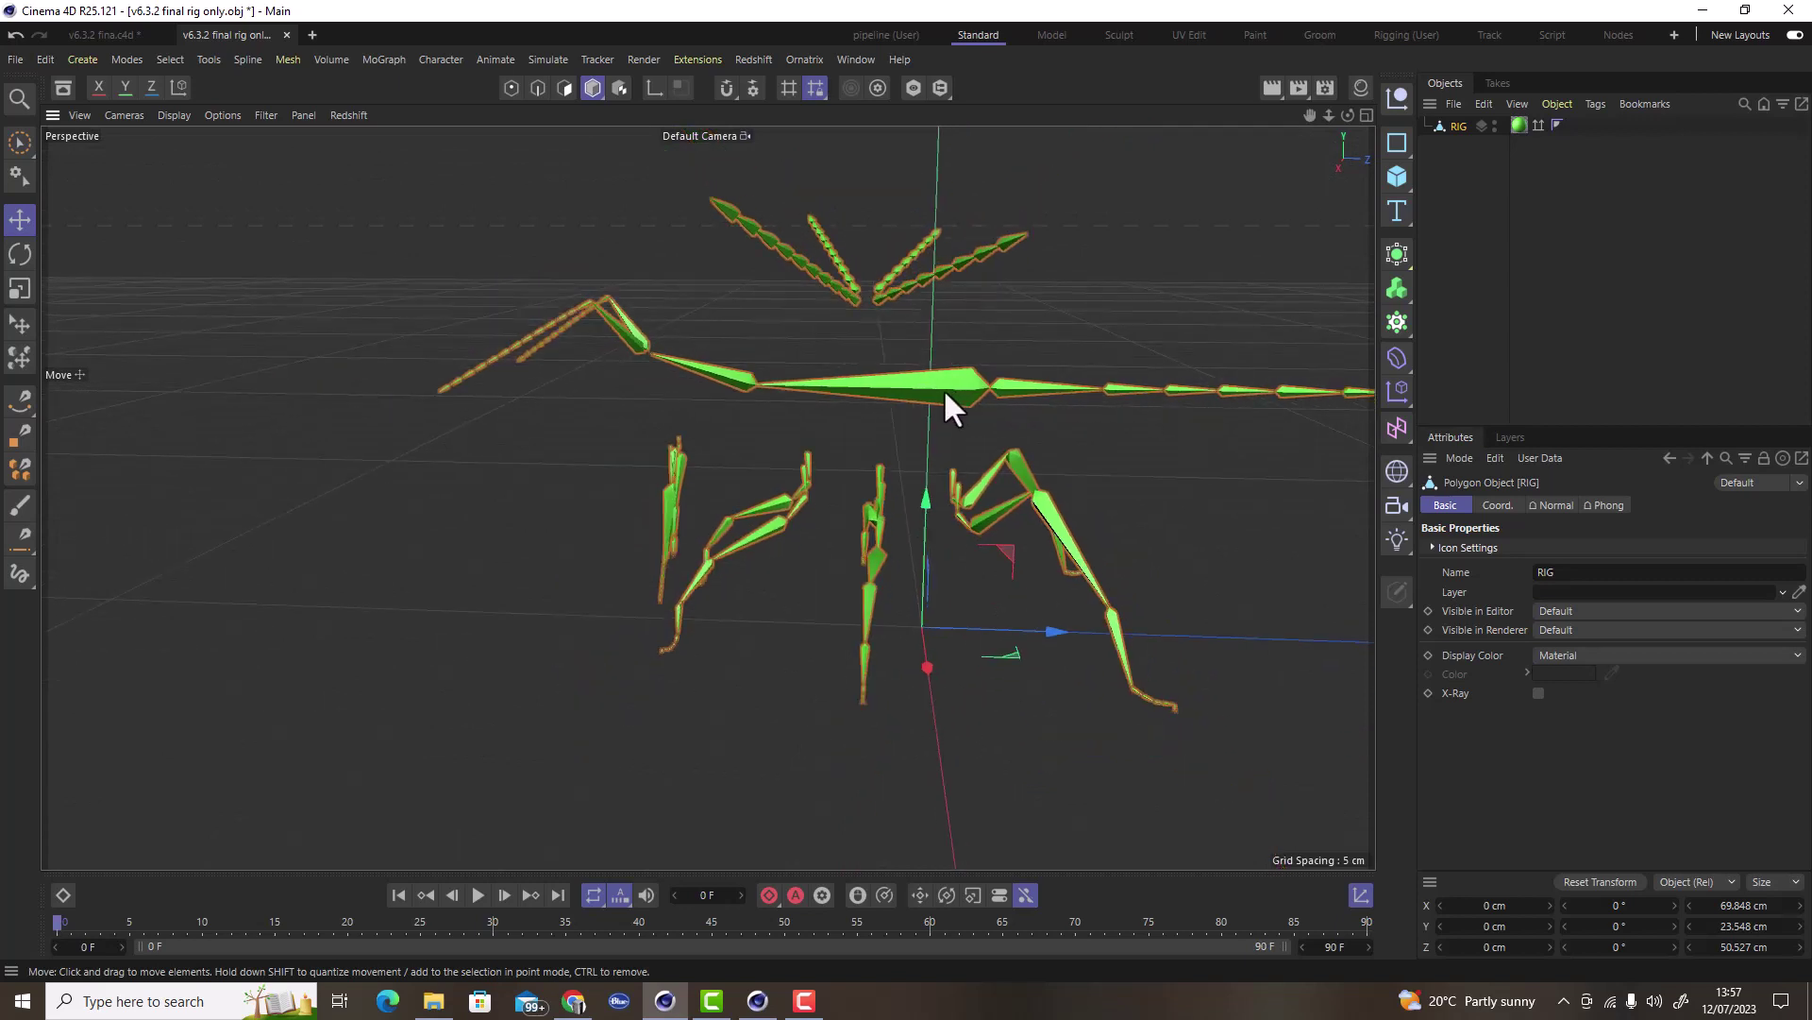
Inspect the leg, spine and wing joint chains of the RIG skeleton from both sides.
scroll(943, 388, "up", 4)
mouse_move(886, 395)
left_mouse_down("alt")
mouse_move(1093, 416)
mouse_move(1011, 433)
mouse_move(898, 417)
mouse_move(885, 394)
left_mouse_up("alt")
scroll(850, 397, "down", 2)
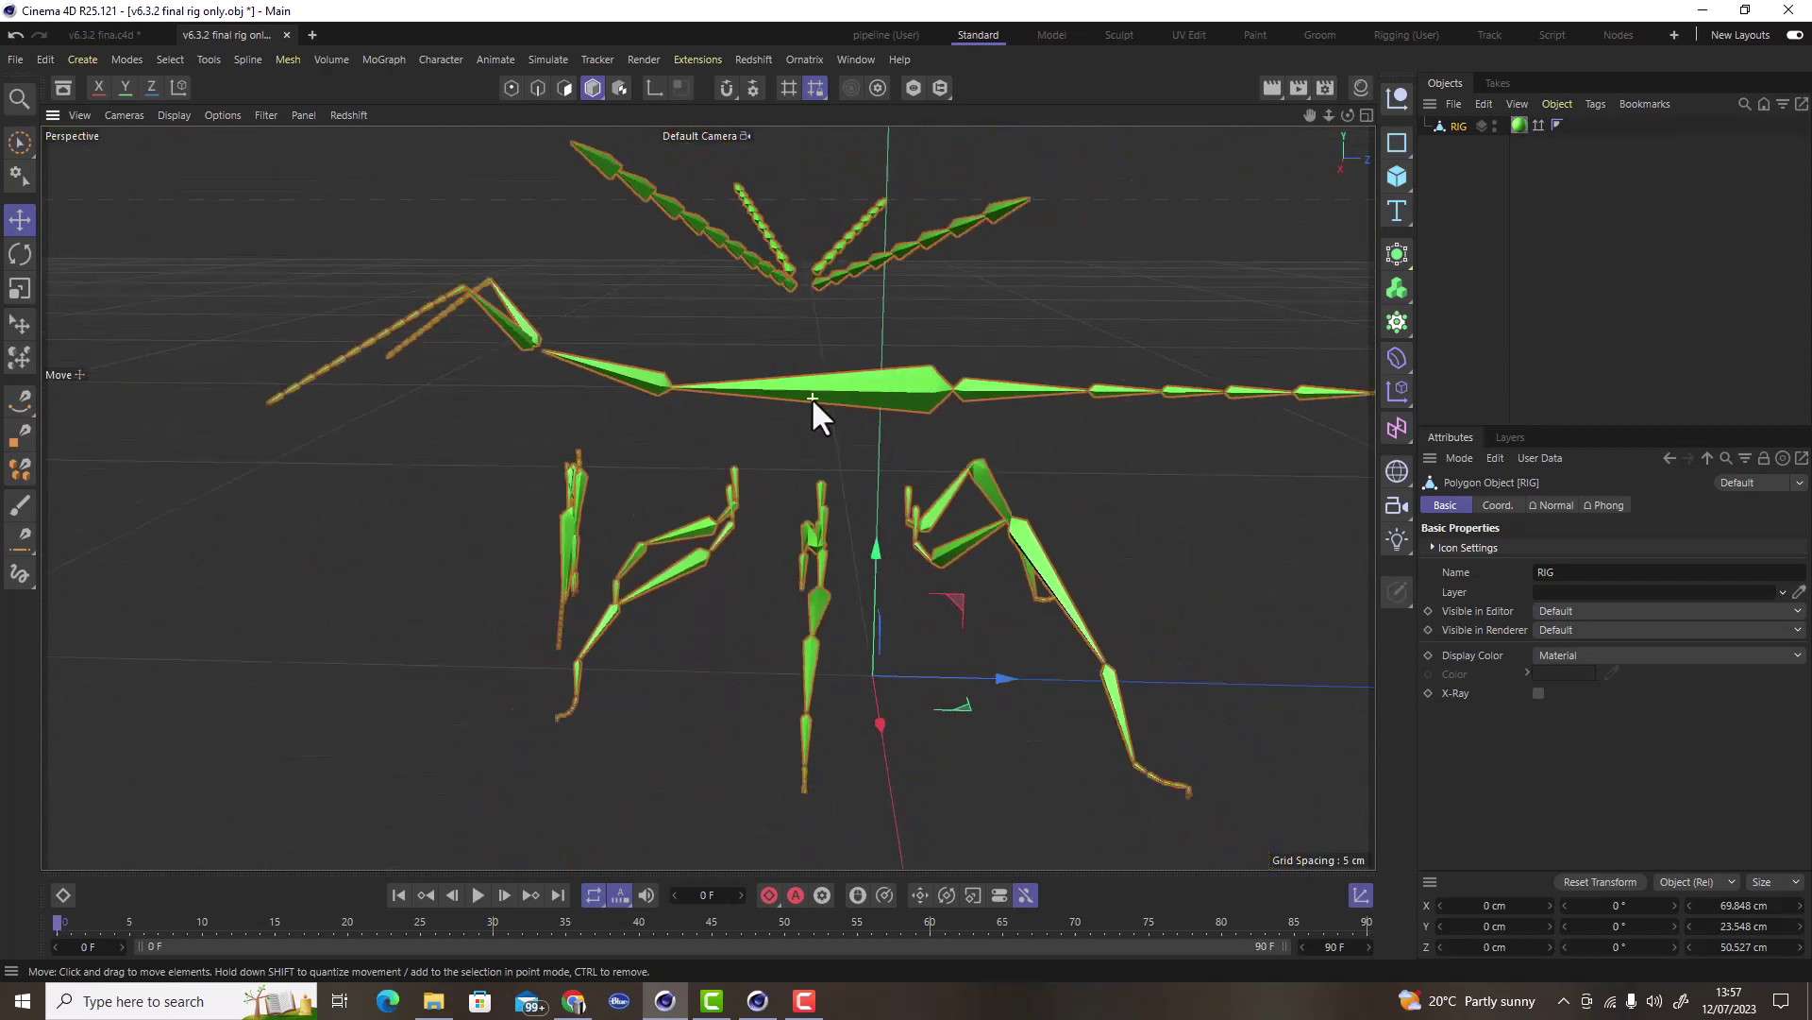
scroll(759, 422, "up", 4)
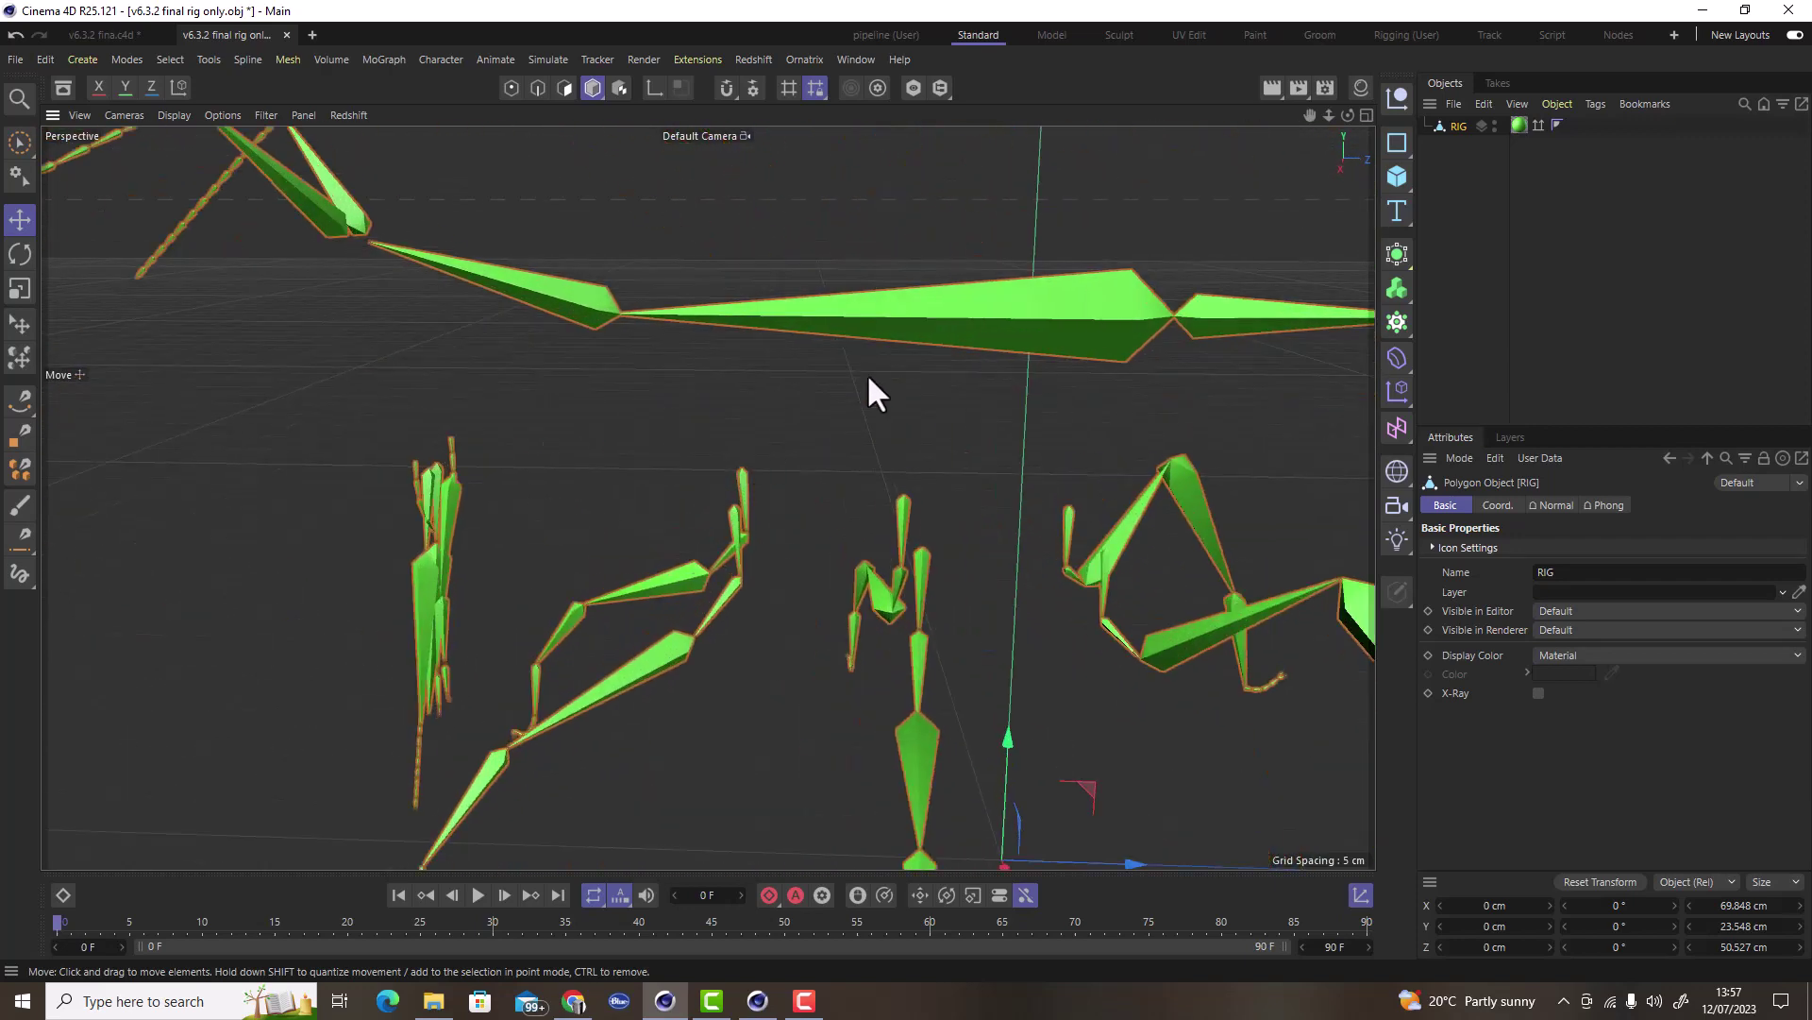
left_click_drag(723, 555, 592, 569, "alt")
scroll(568, 588, "up", 5)
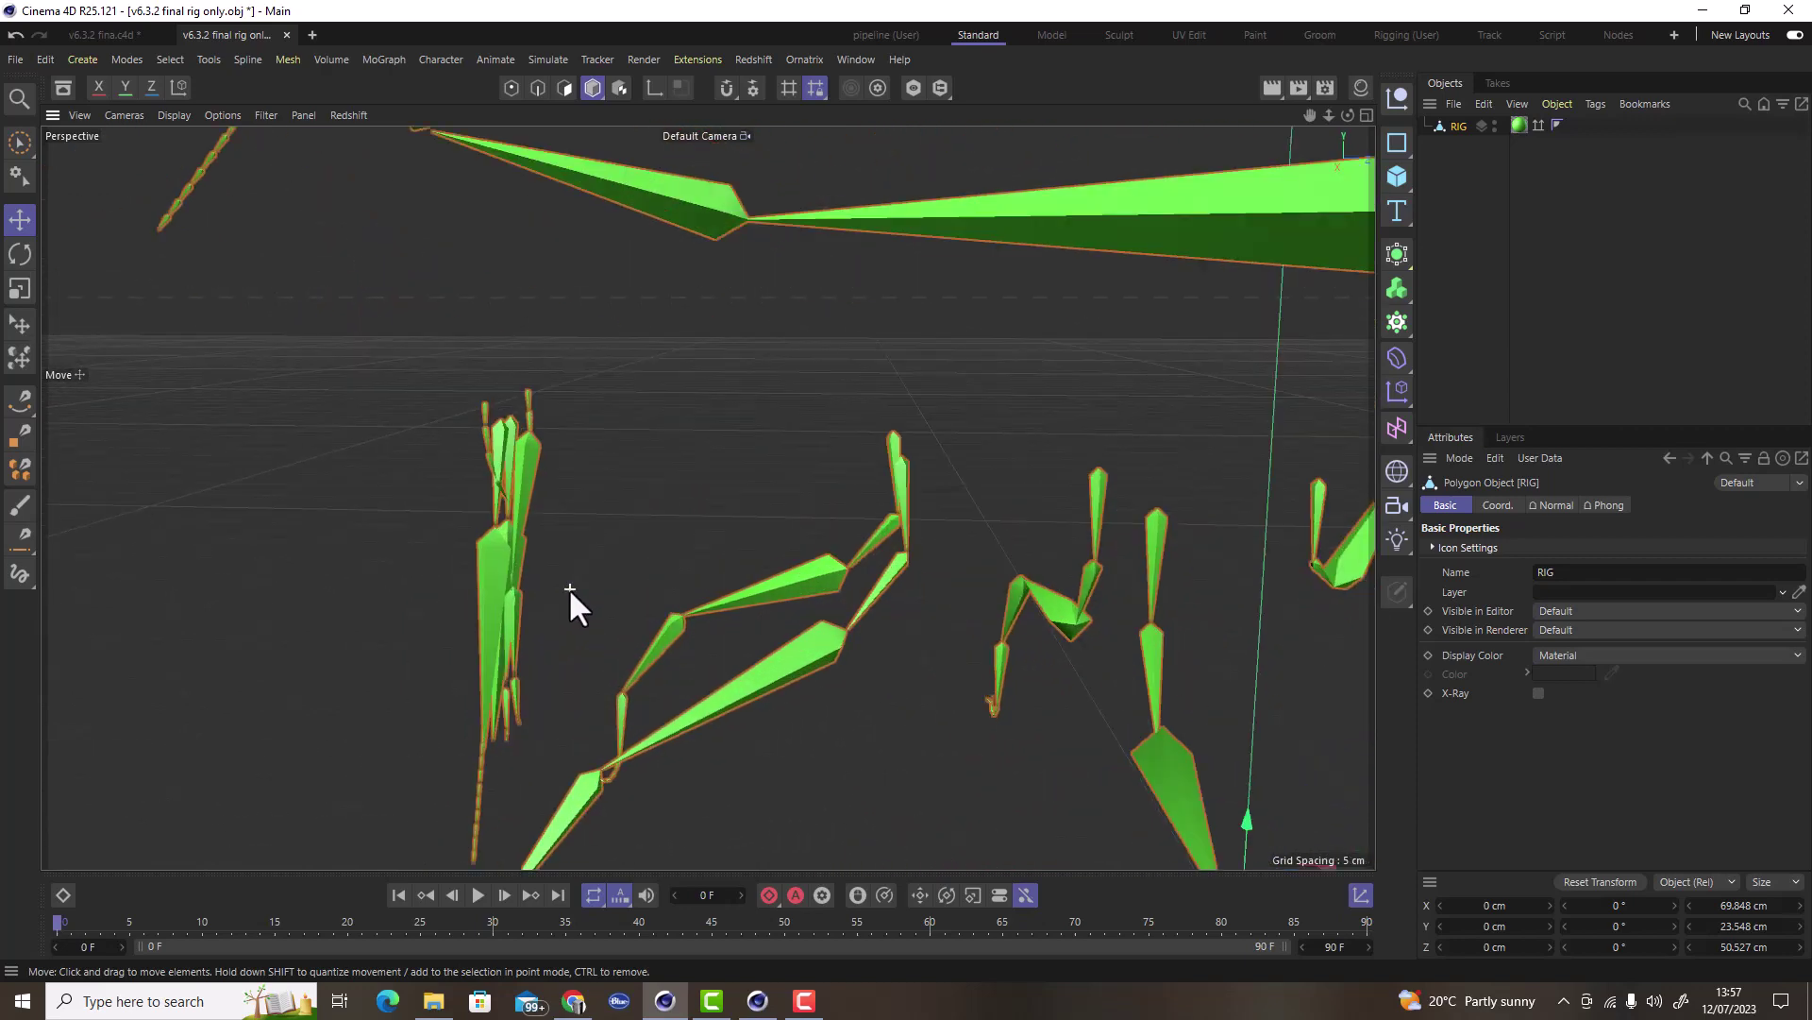
left_click_drag(581, 409, 427, 460, "alt")
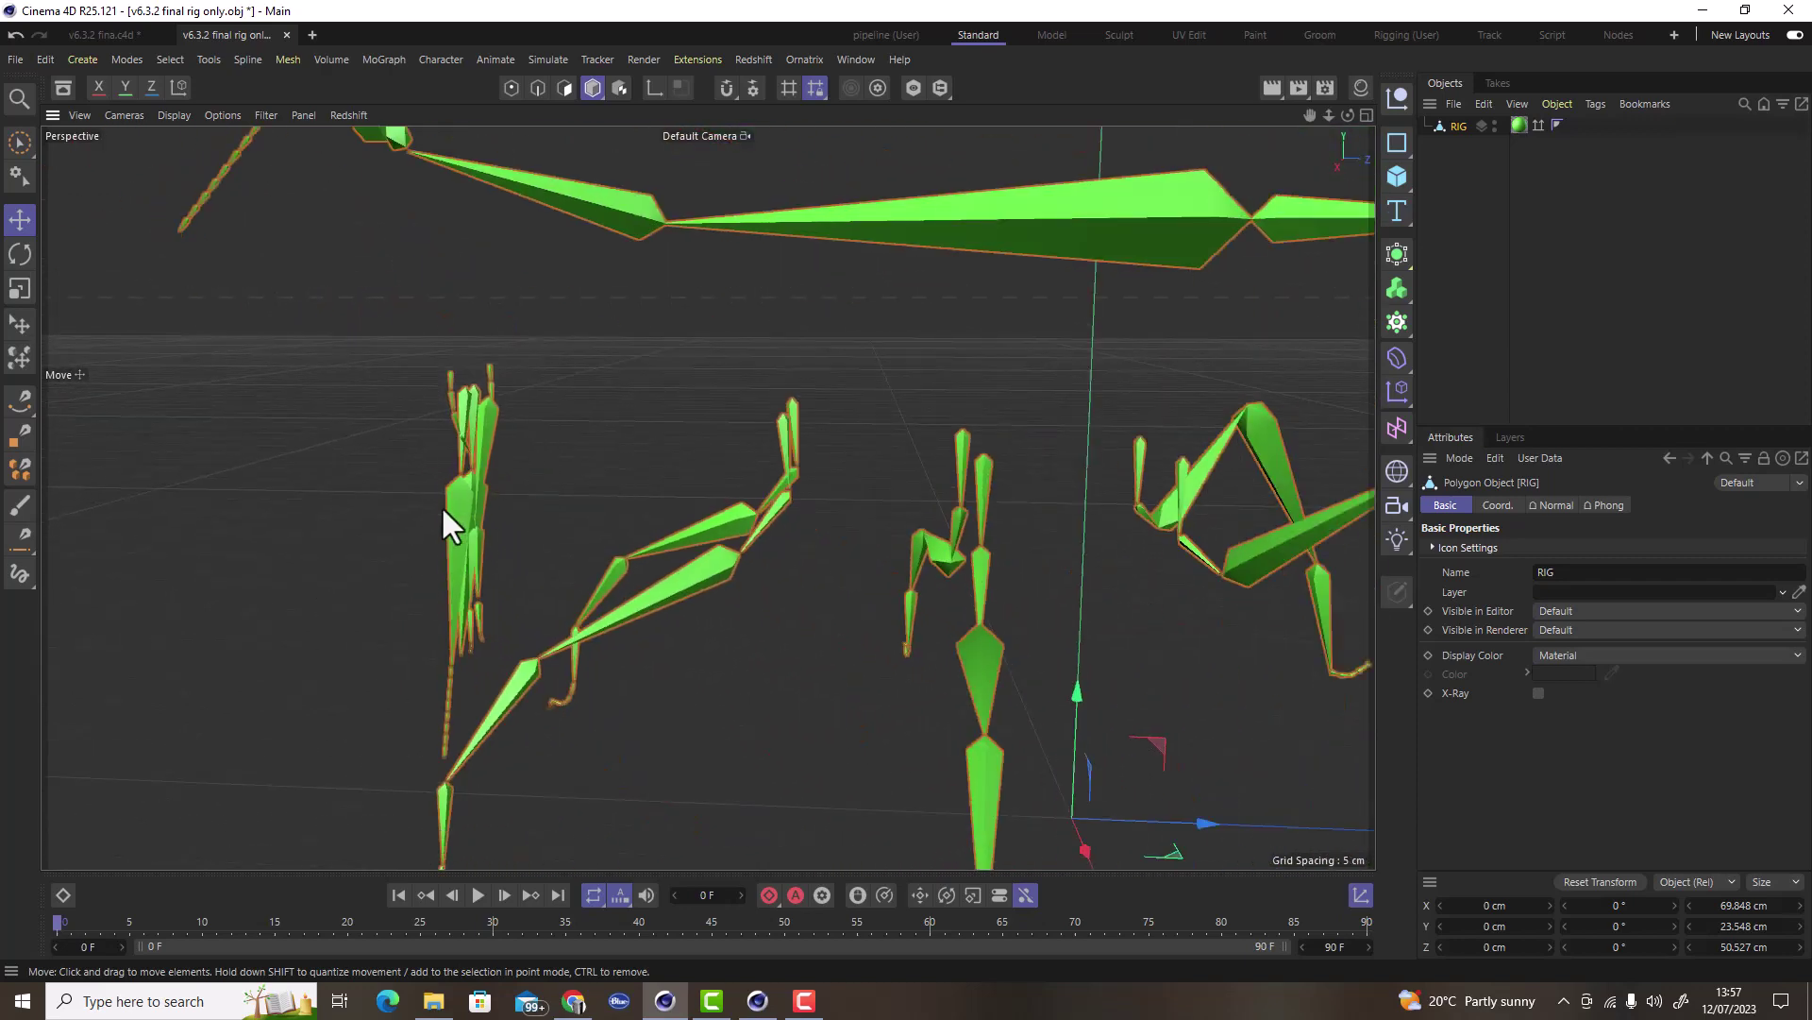
scroll(443, 511, "down", 3)
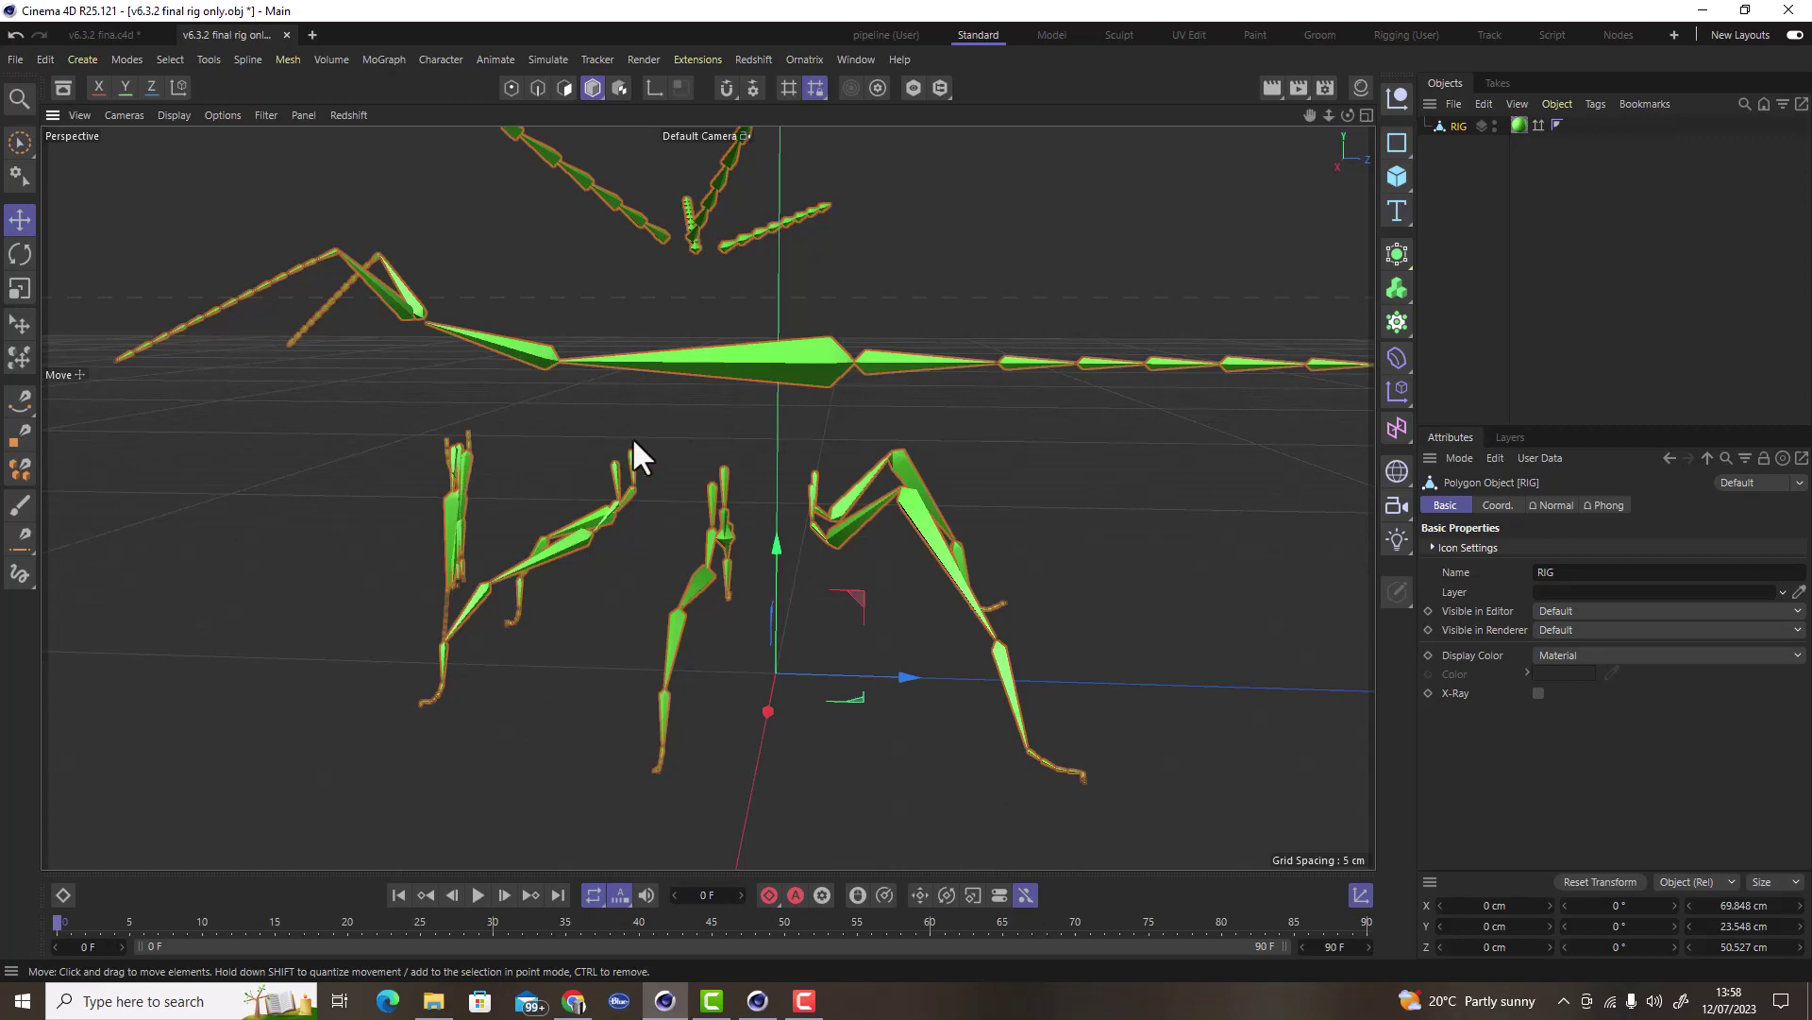
left_click_drag(633, 438, 1001, 452, "alt")
middle_click_drag(763, 511, 690, 440, "alt")
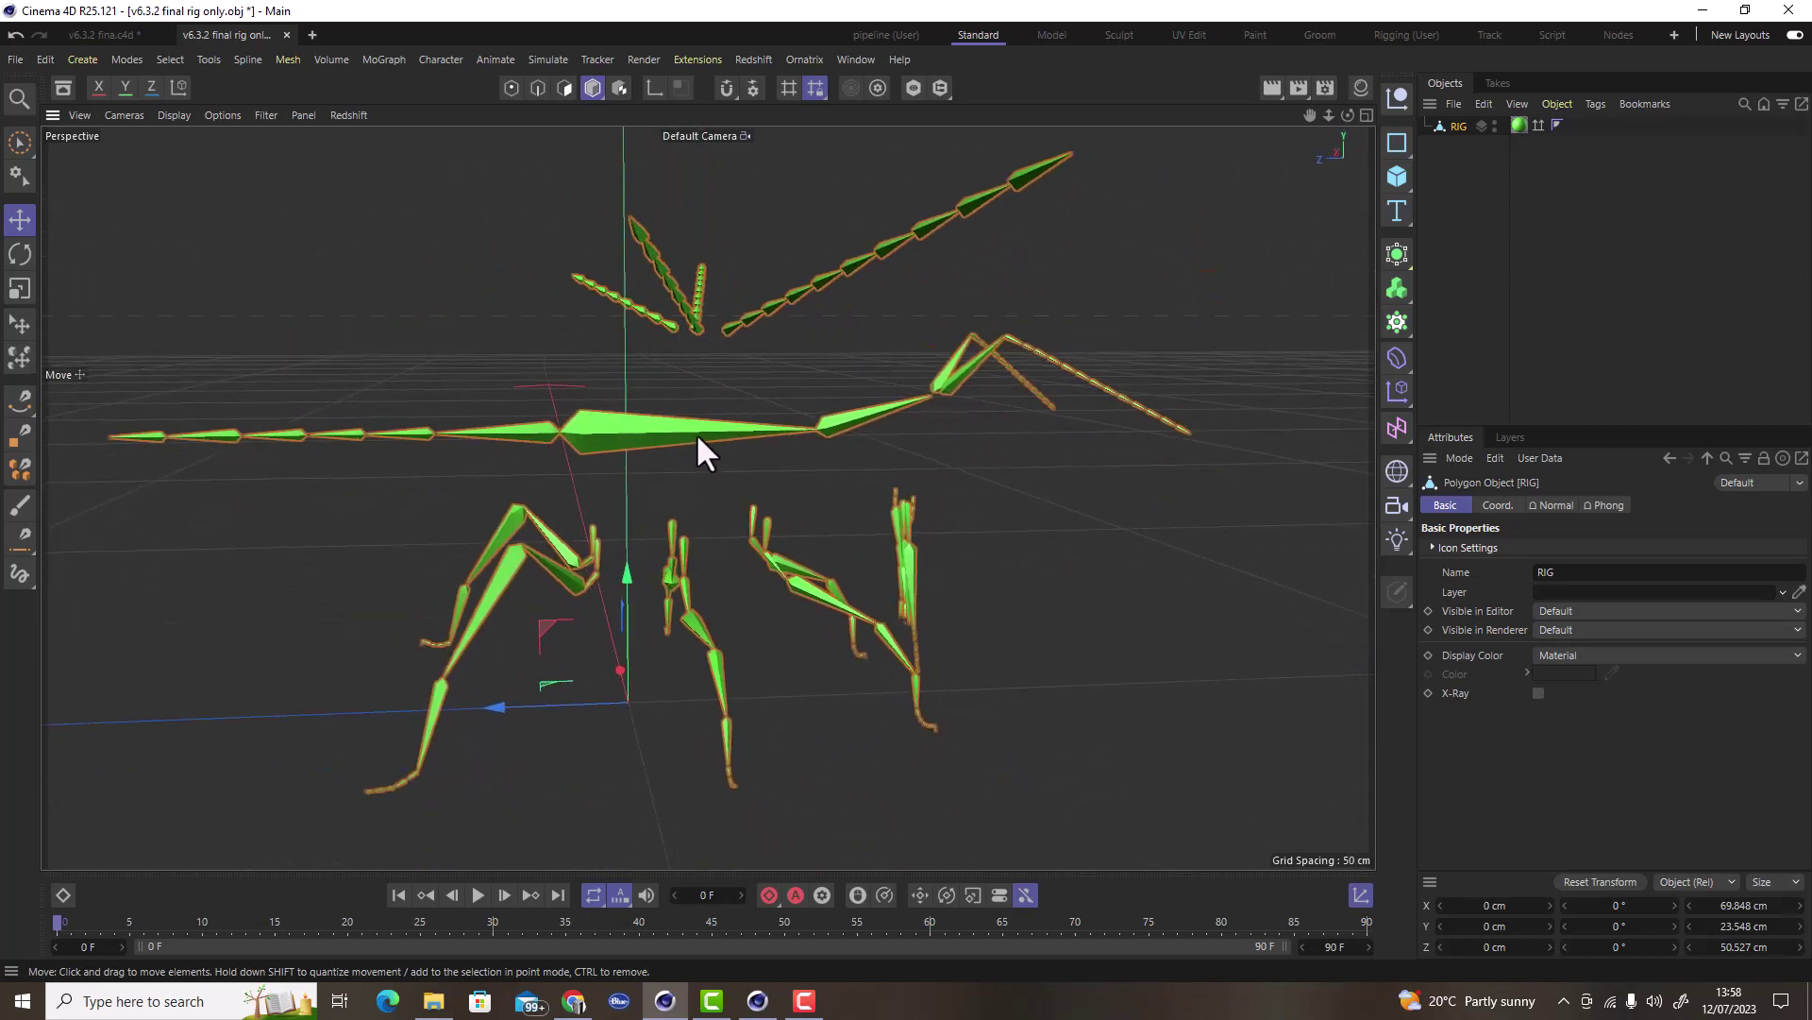
Switch to polygon editing and select all polygons of the large thorax bone.
left_click(564, 87)
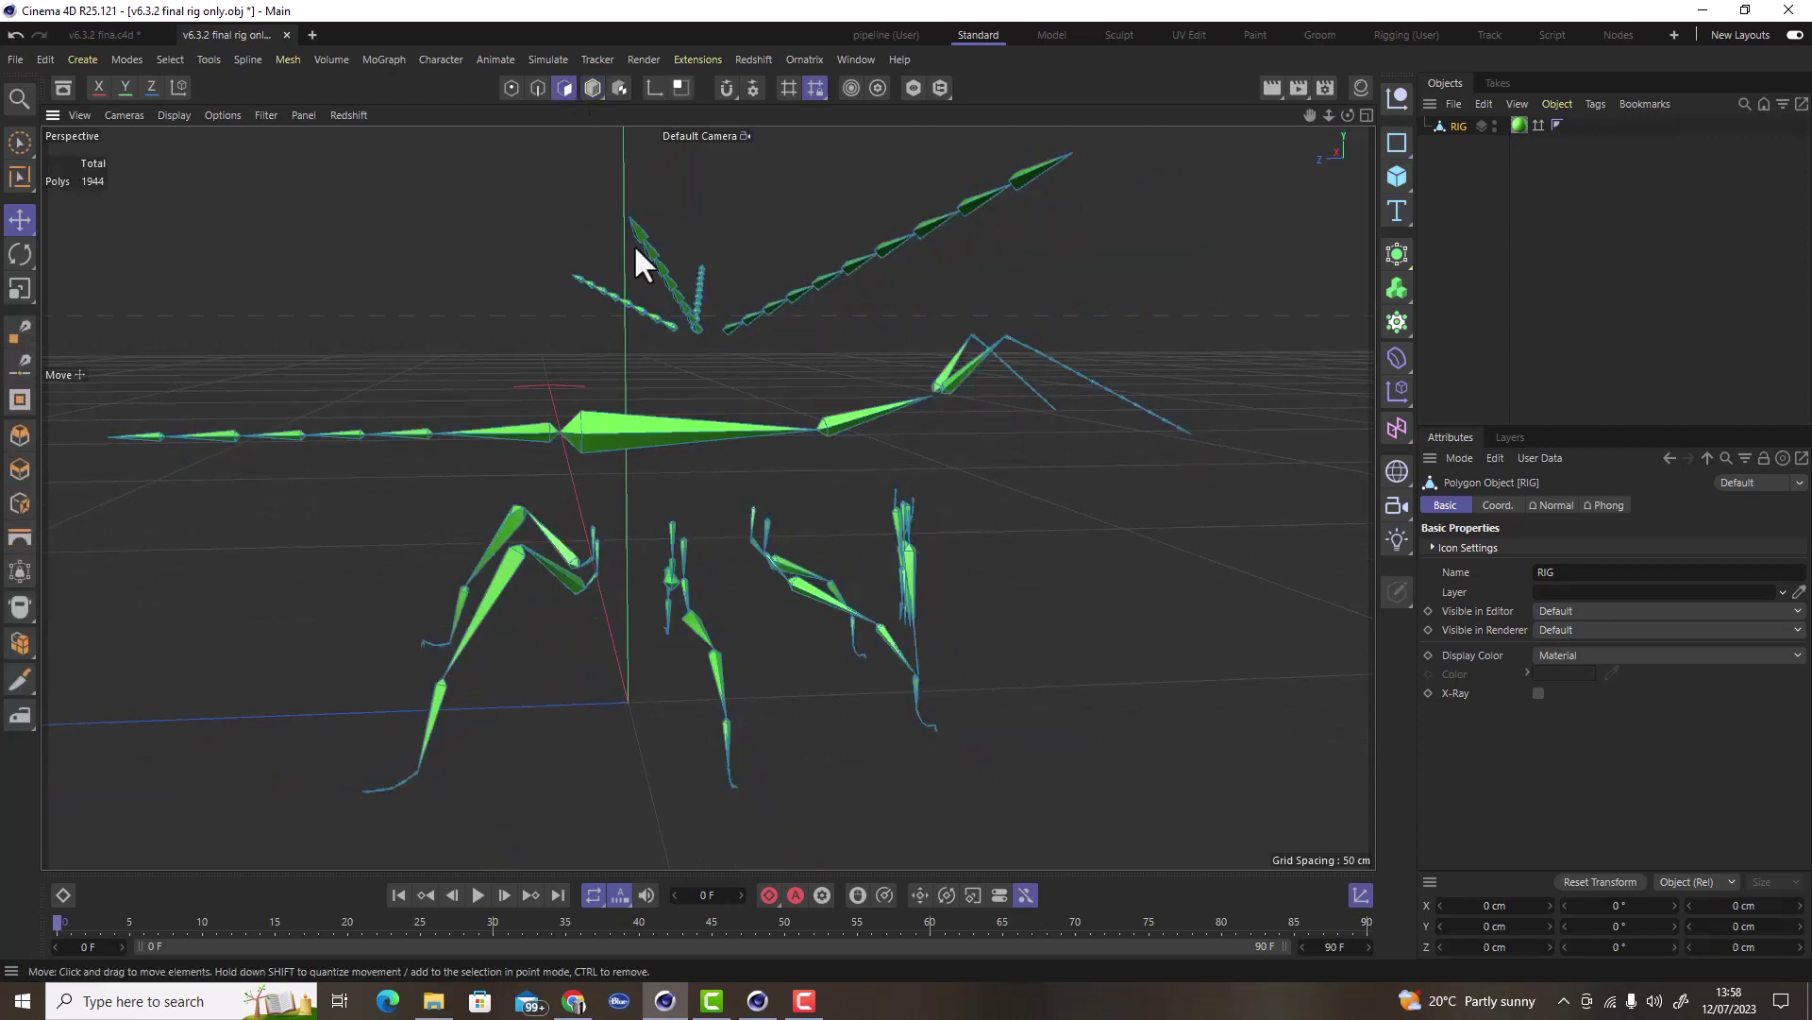
scroll(740, 428, "up", 3)
scroll(689, 430, "down", 1)
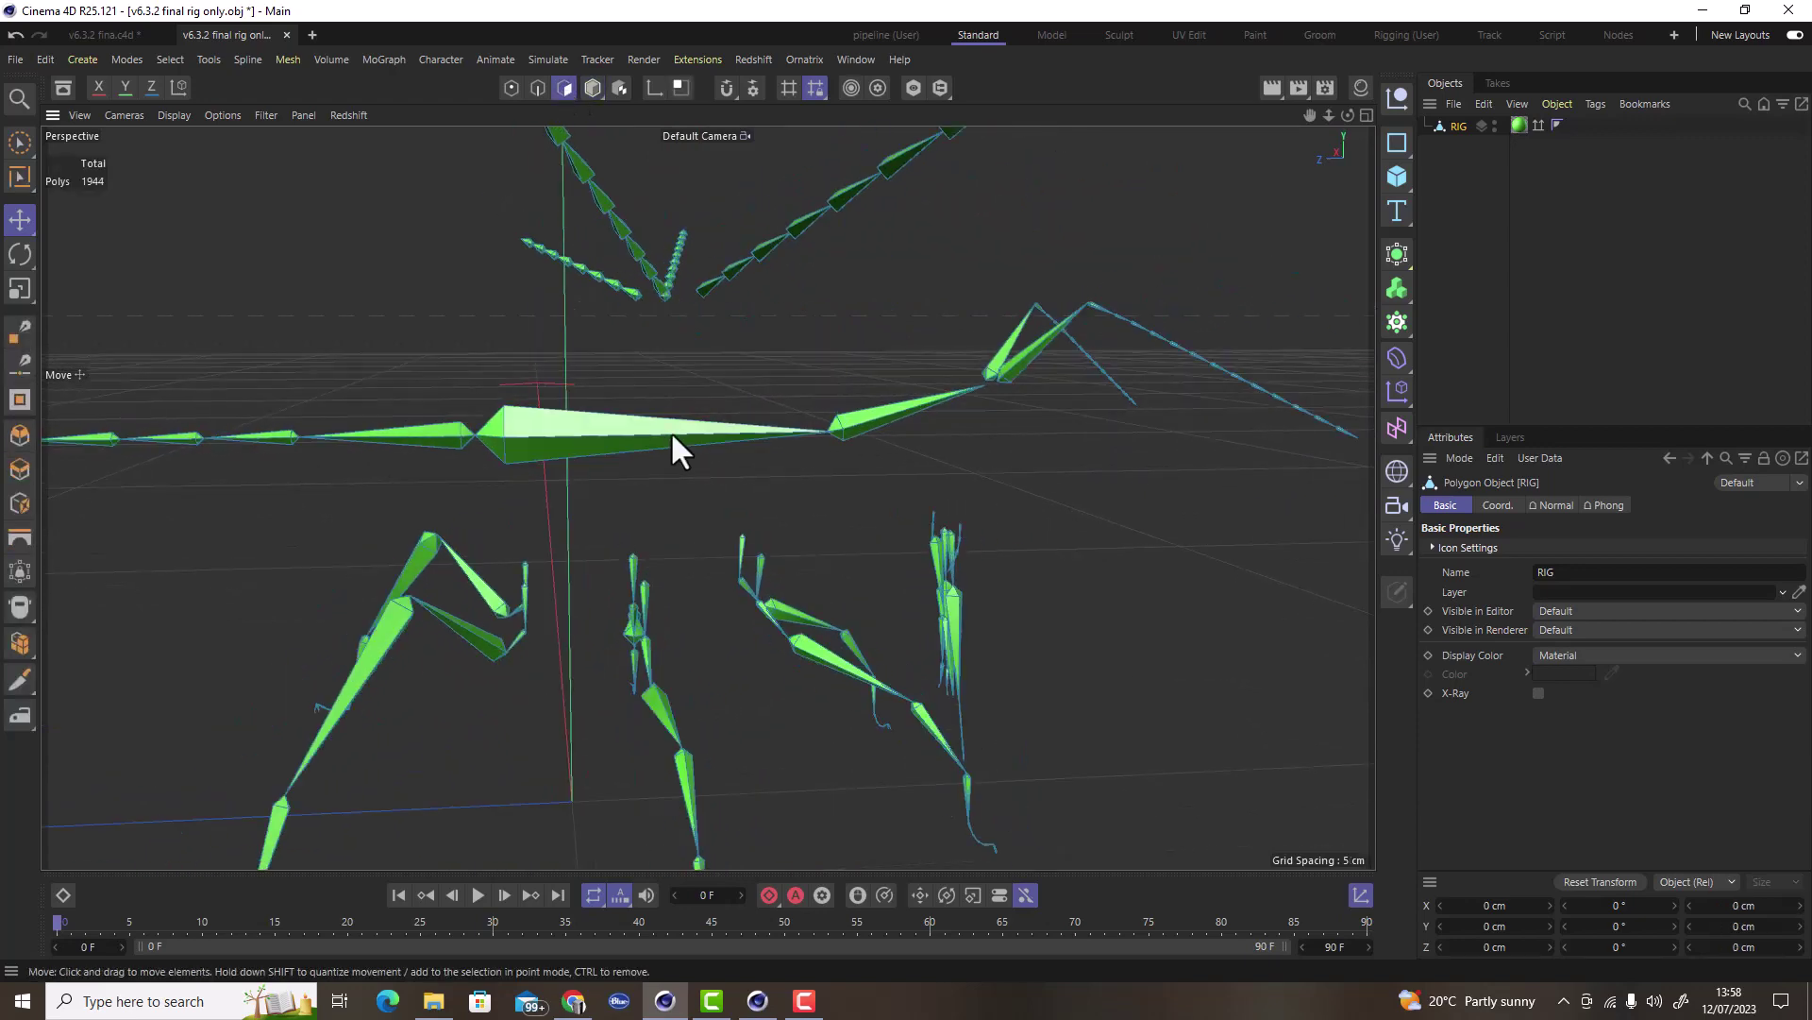
double_click(664, 428)
left_click_drag(619, 438, 687, 470, "alt")
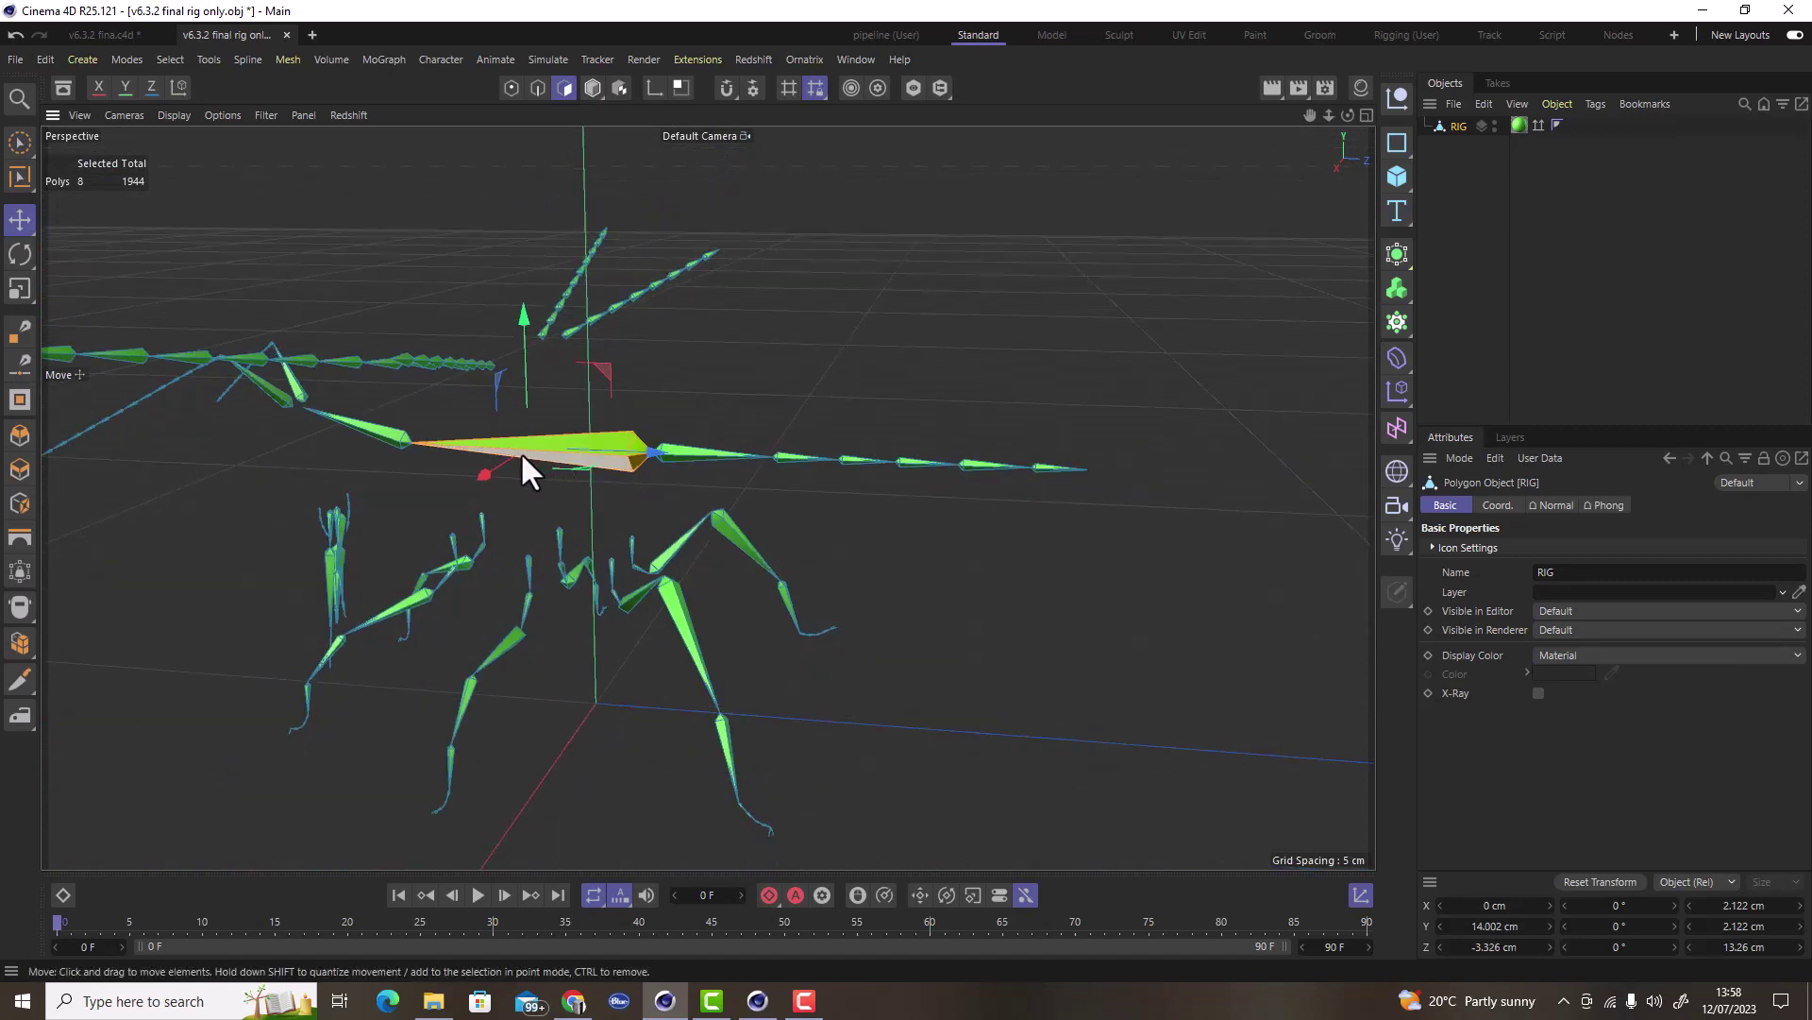
Add the head bone in front of the thorax and both antenna base bones to the polygon selection.
middle_click_drag(519, 452, 774, 444, "alt")
scroll(746, 442, "up", 4)
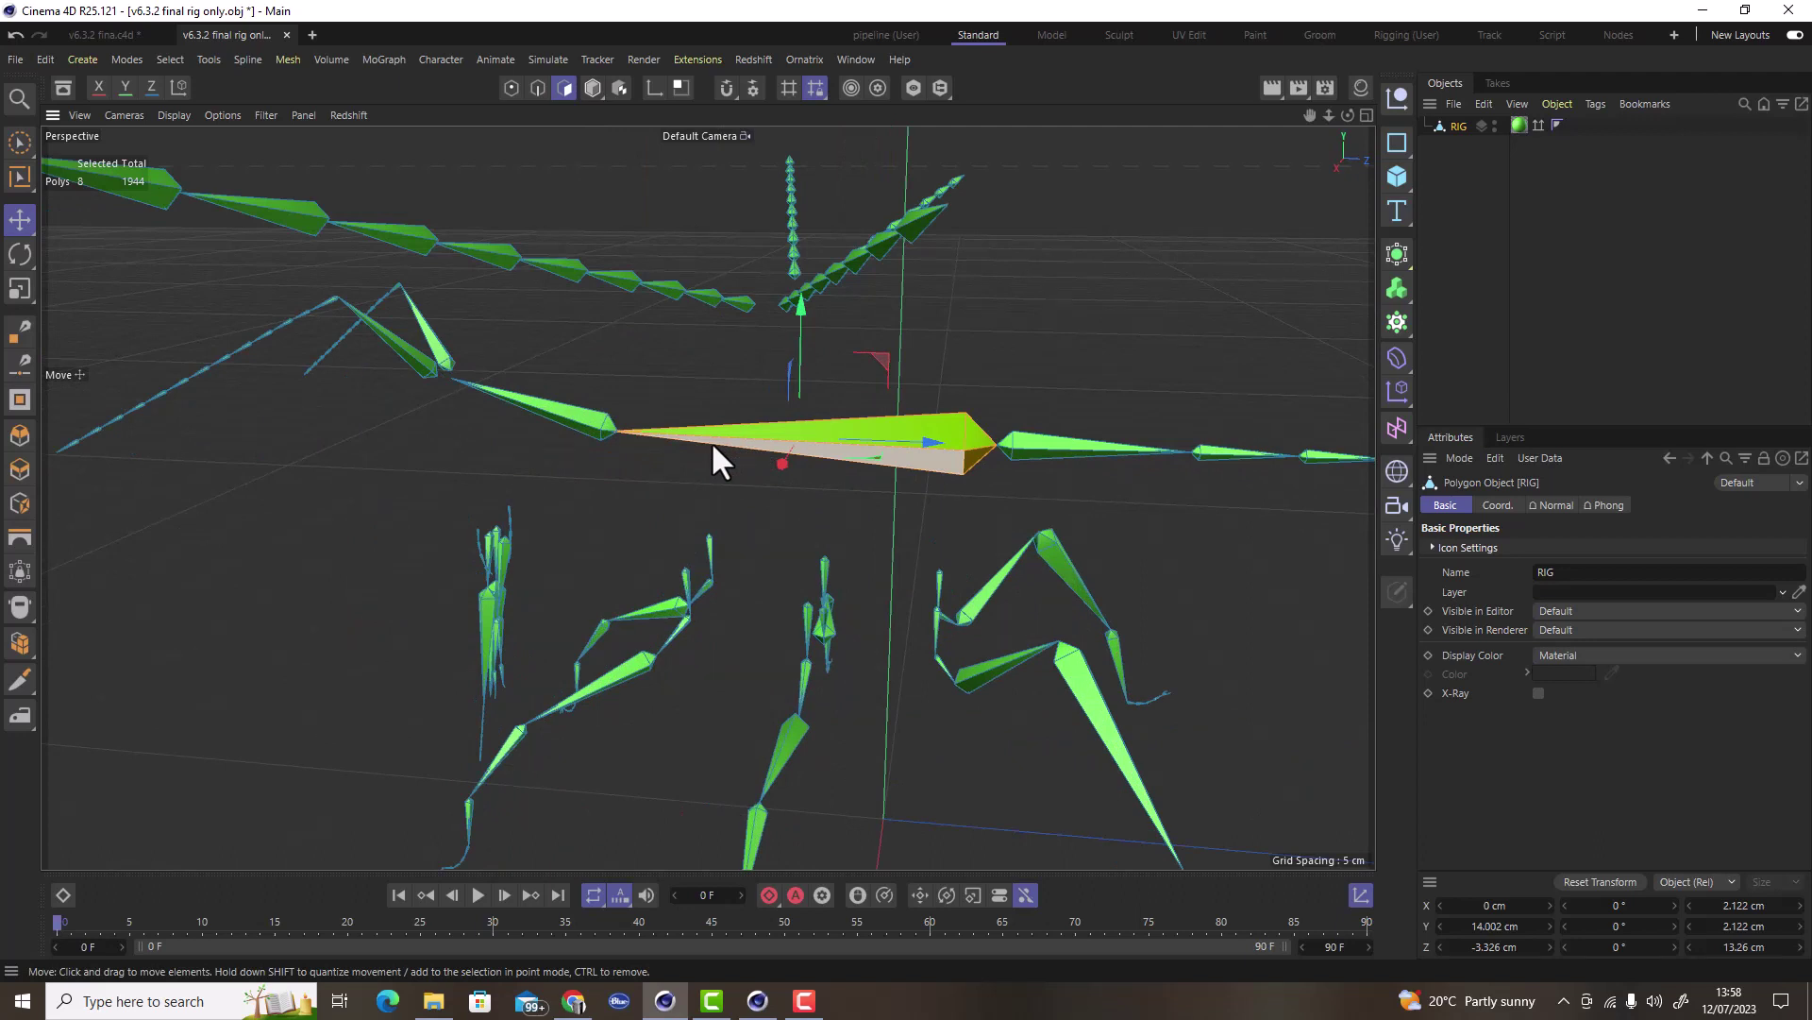
left_click(594, 430, "shift")
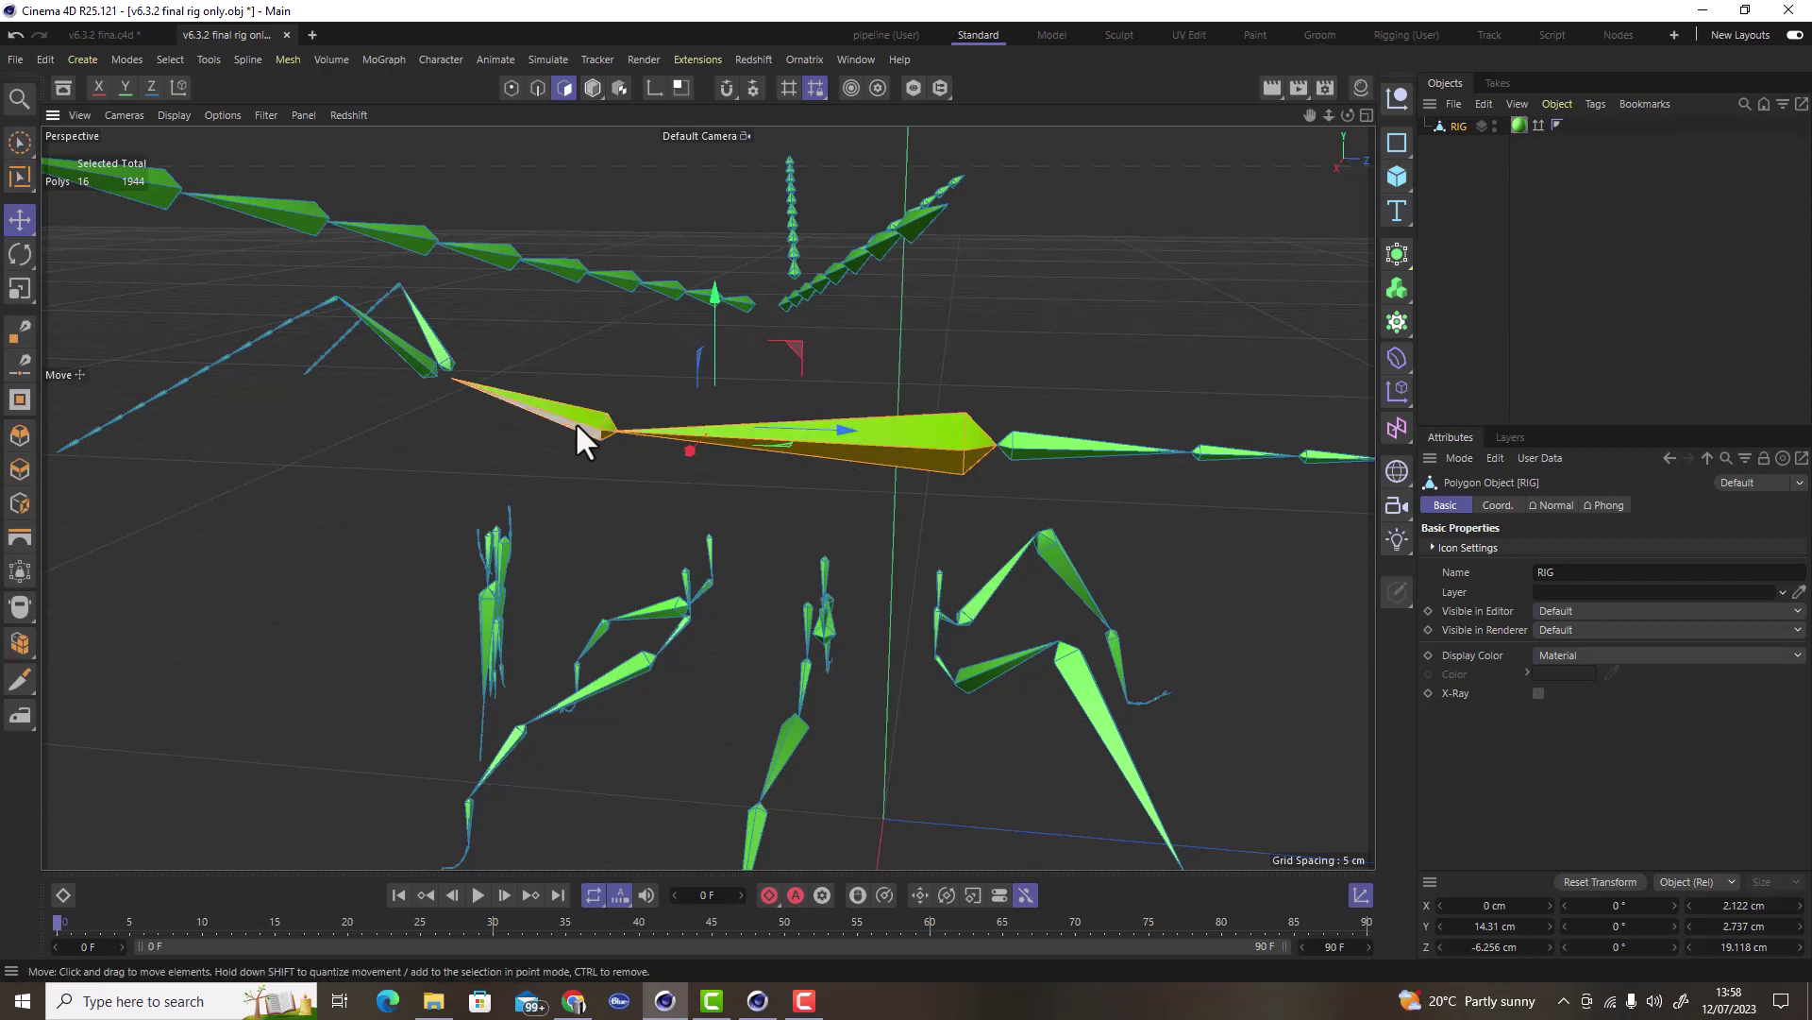
left_click_drag(575, 421, 610, 421, "alt")
scroll(610, 421, "up", 6)
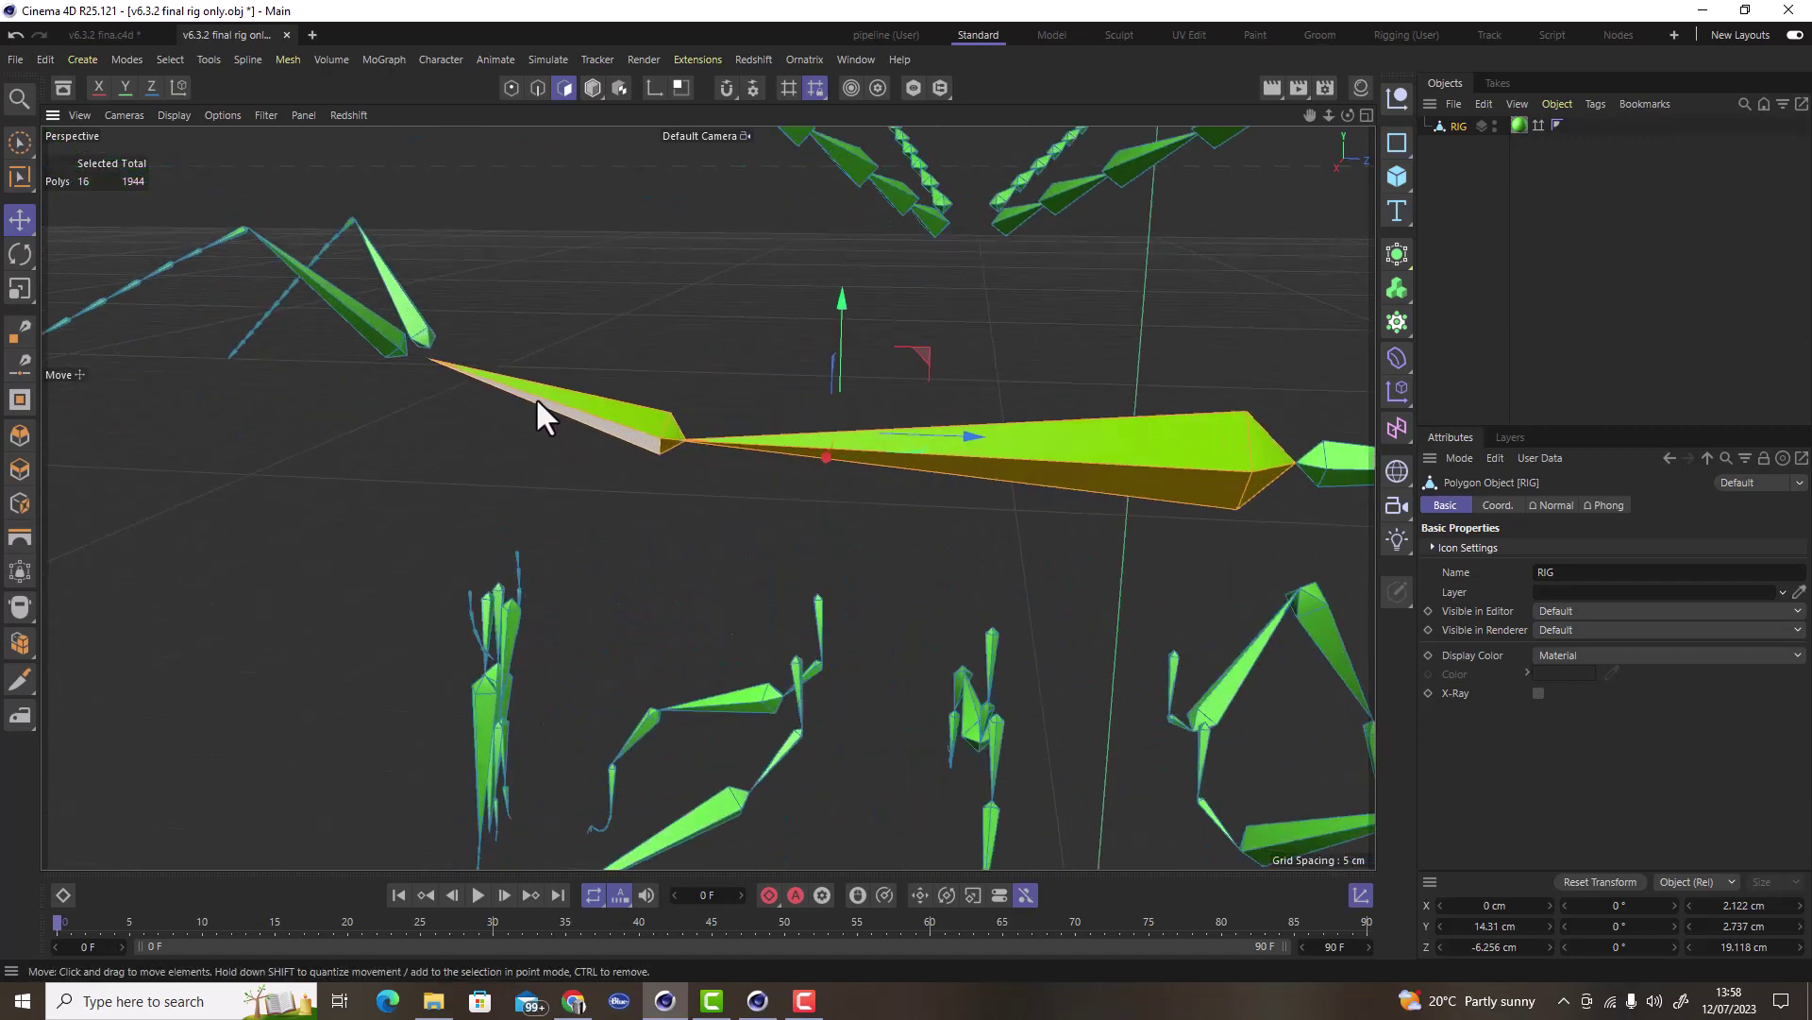
left_click(559, 406, "shift")
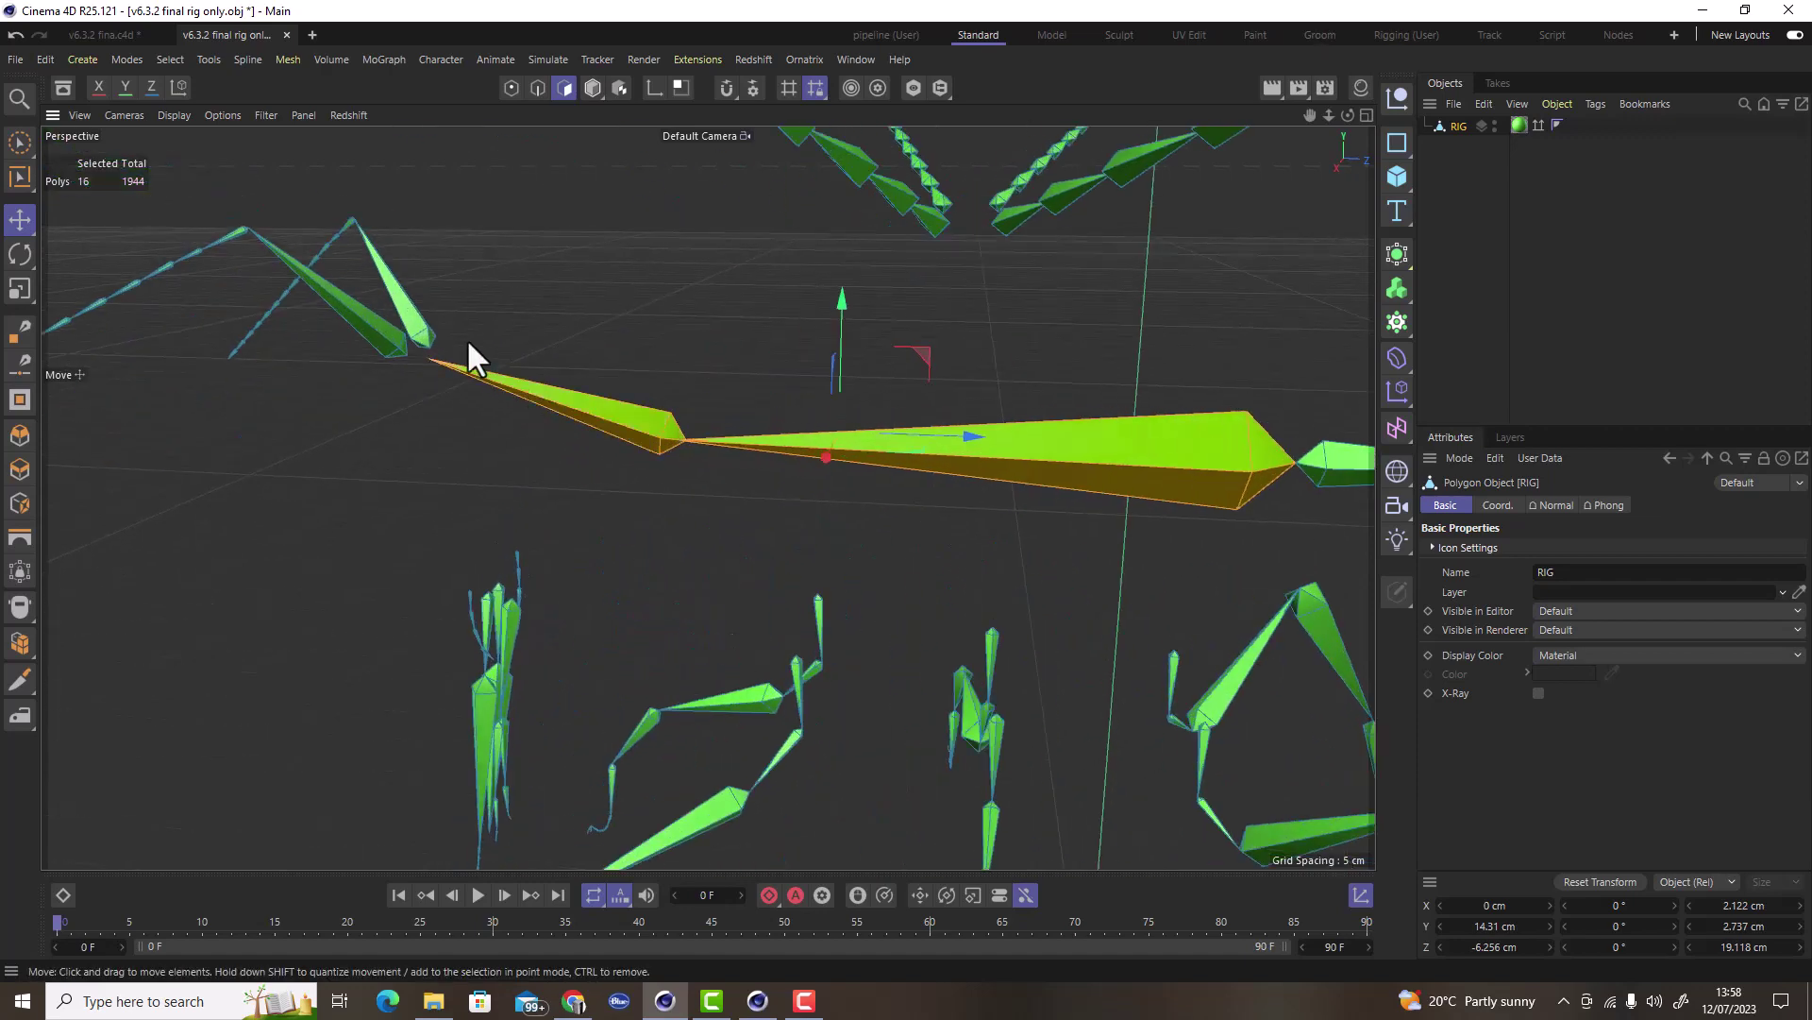
left_click(418, 317, "shift")
scroll(521, 306, "down", 5)
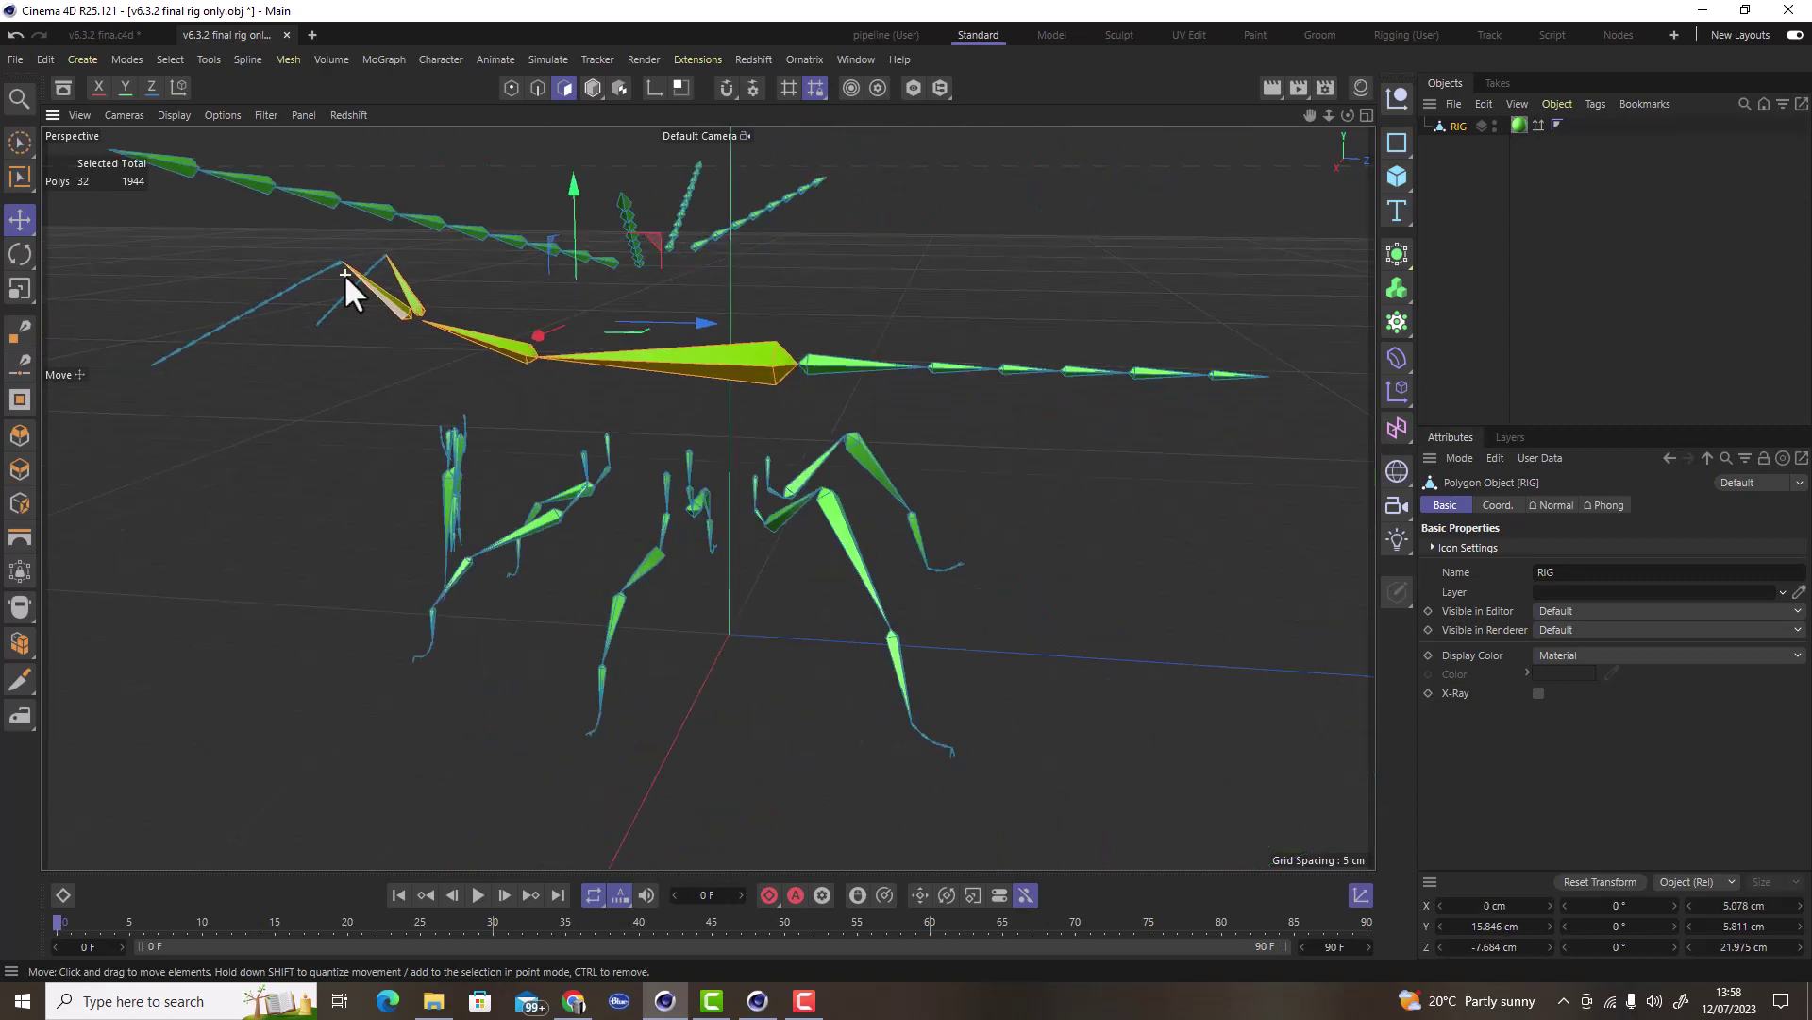
Remove the antenna base bones from the selection, keeping only the thorax and head bones.
scroll(346, 264, "up", 4)
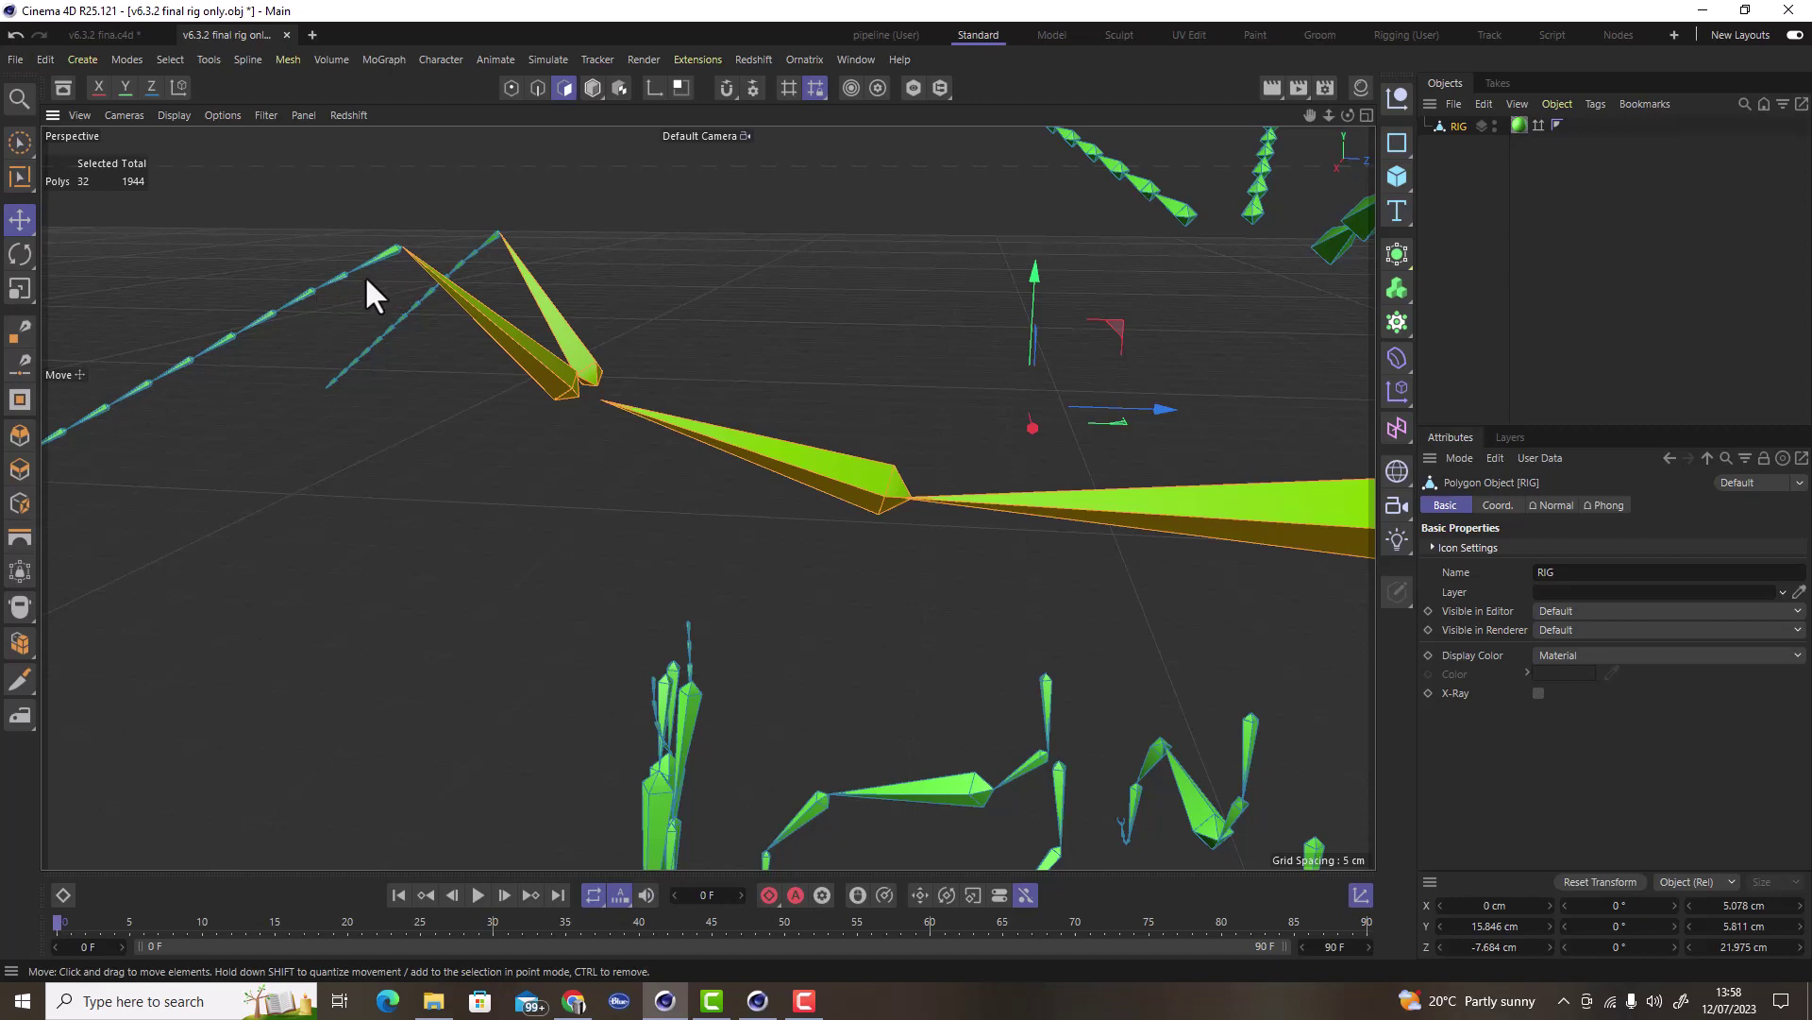
scroll(353, 278, "down", 5)
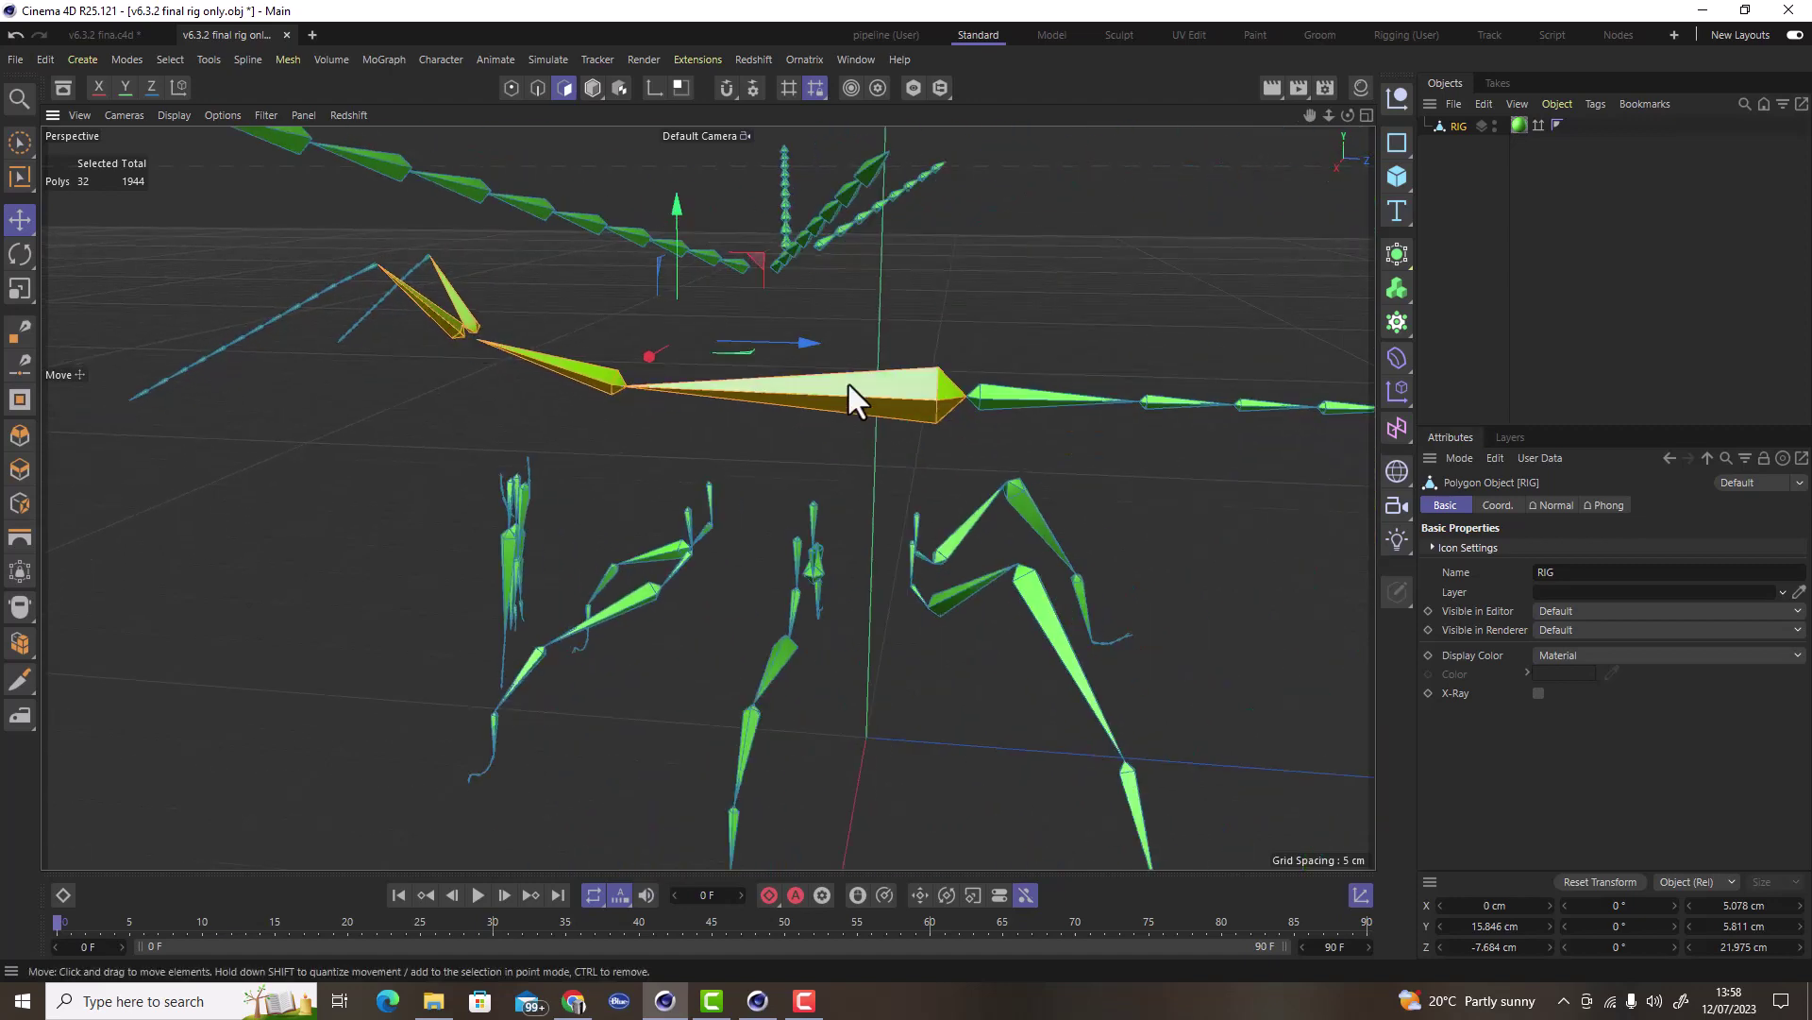
left_click(837, 383)
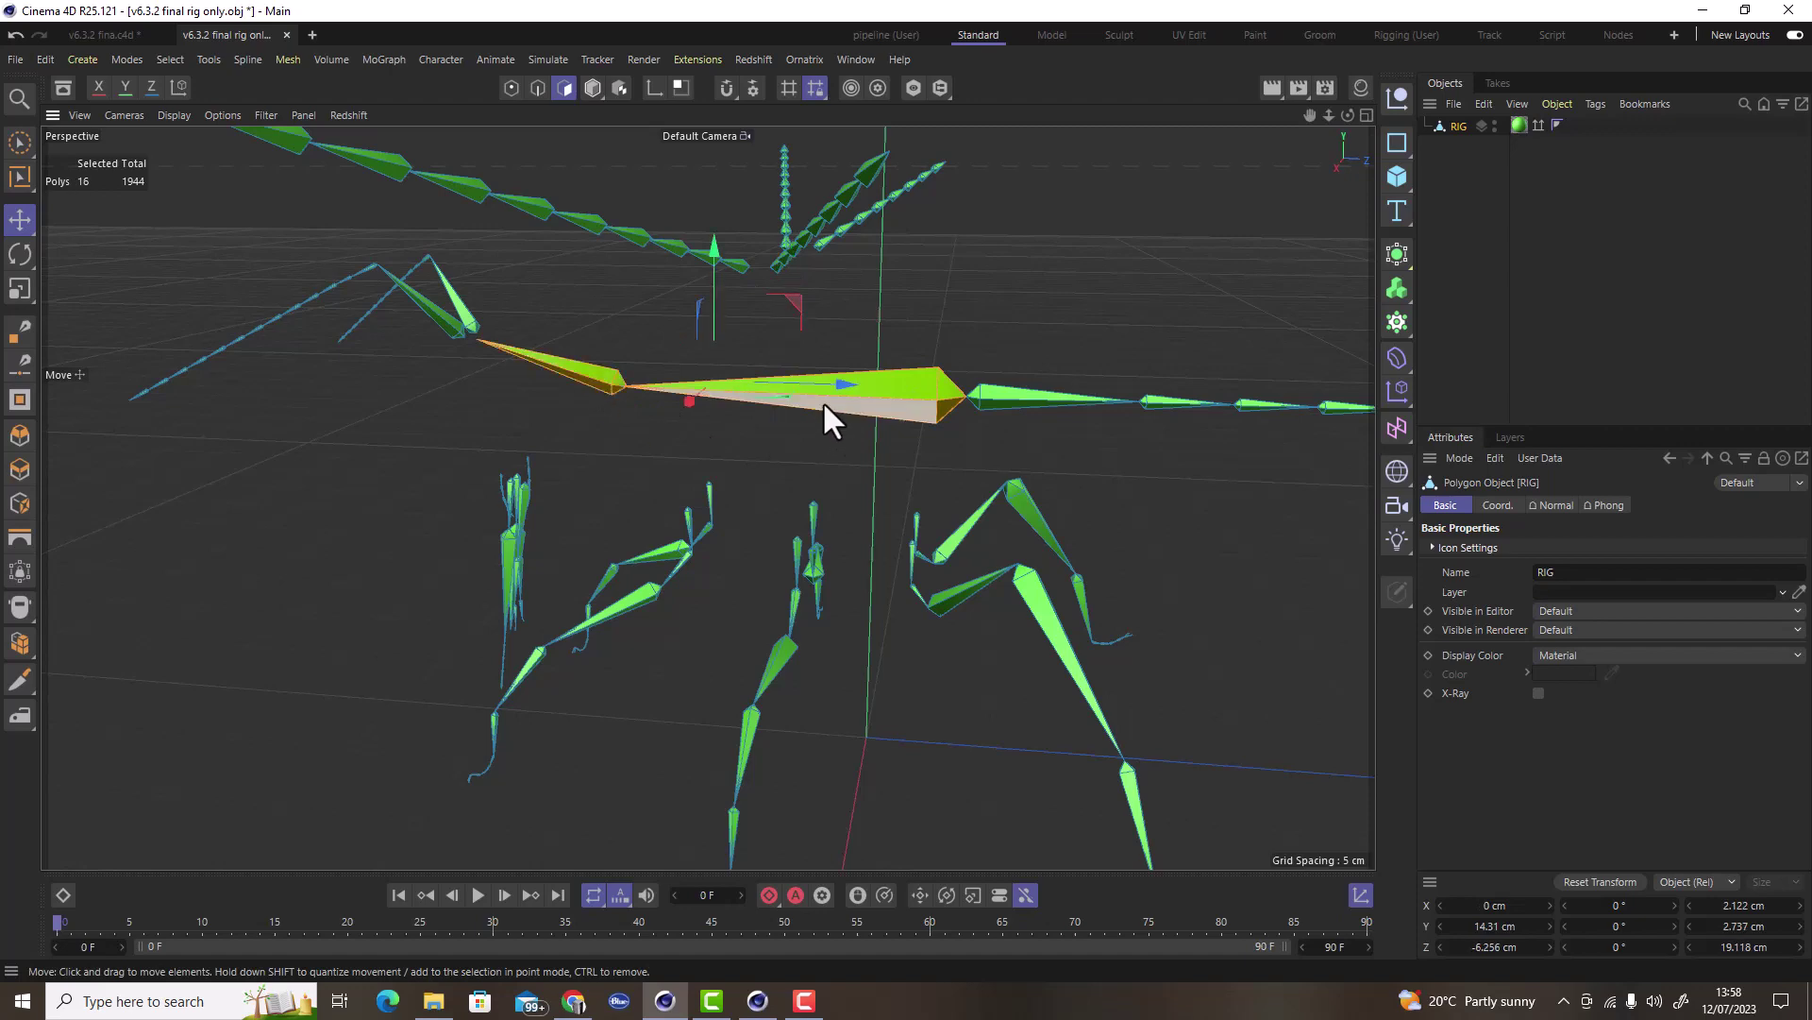
mouse_move(823, 400)
left_mouse_down("alt")
mouse_move(1061, 393)
mouse_move(801, 382)
mouse_move(652, 406)
mouse_move(830, 394)
left_mouse_up("alt")
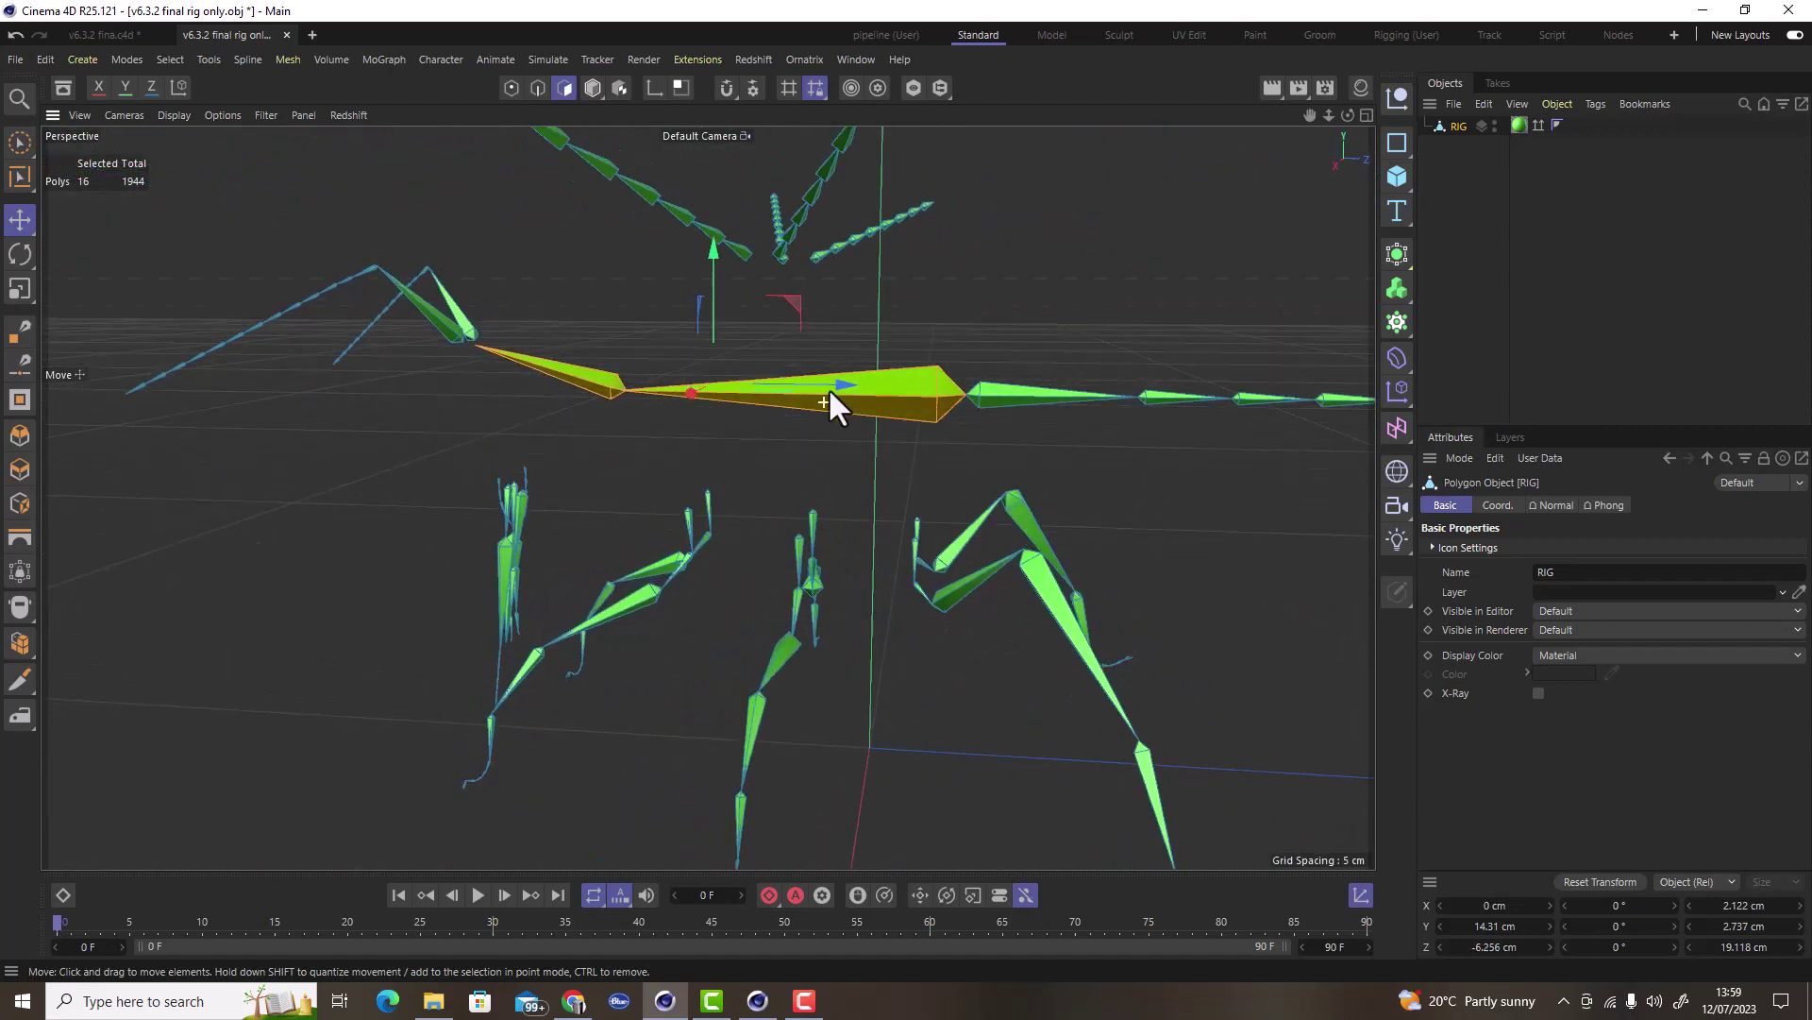
Select all six bones of the abdomen chain, from the thorax joint to the tail tip.
left_click_drag(498, 382, 701, 371, "alt")
left_click(852, 393)
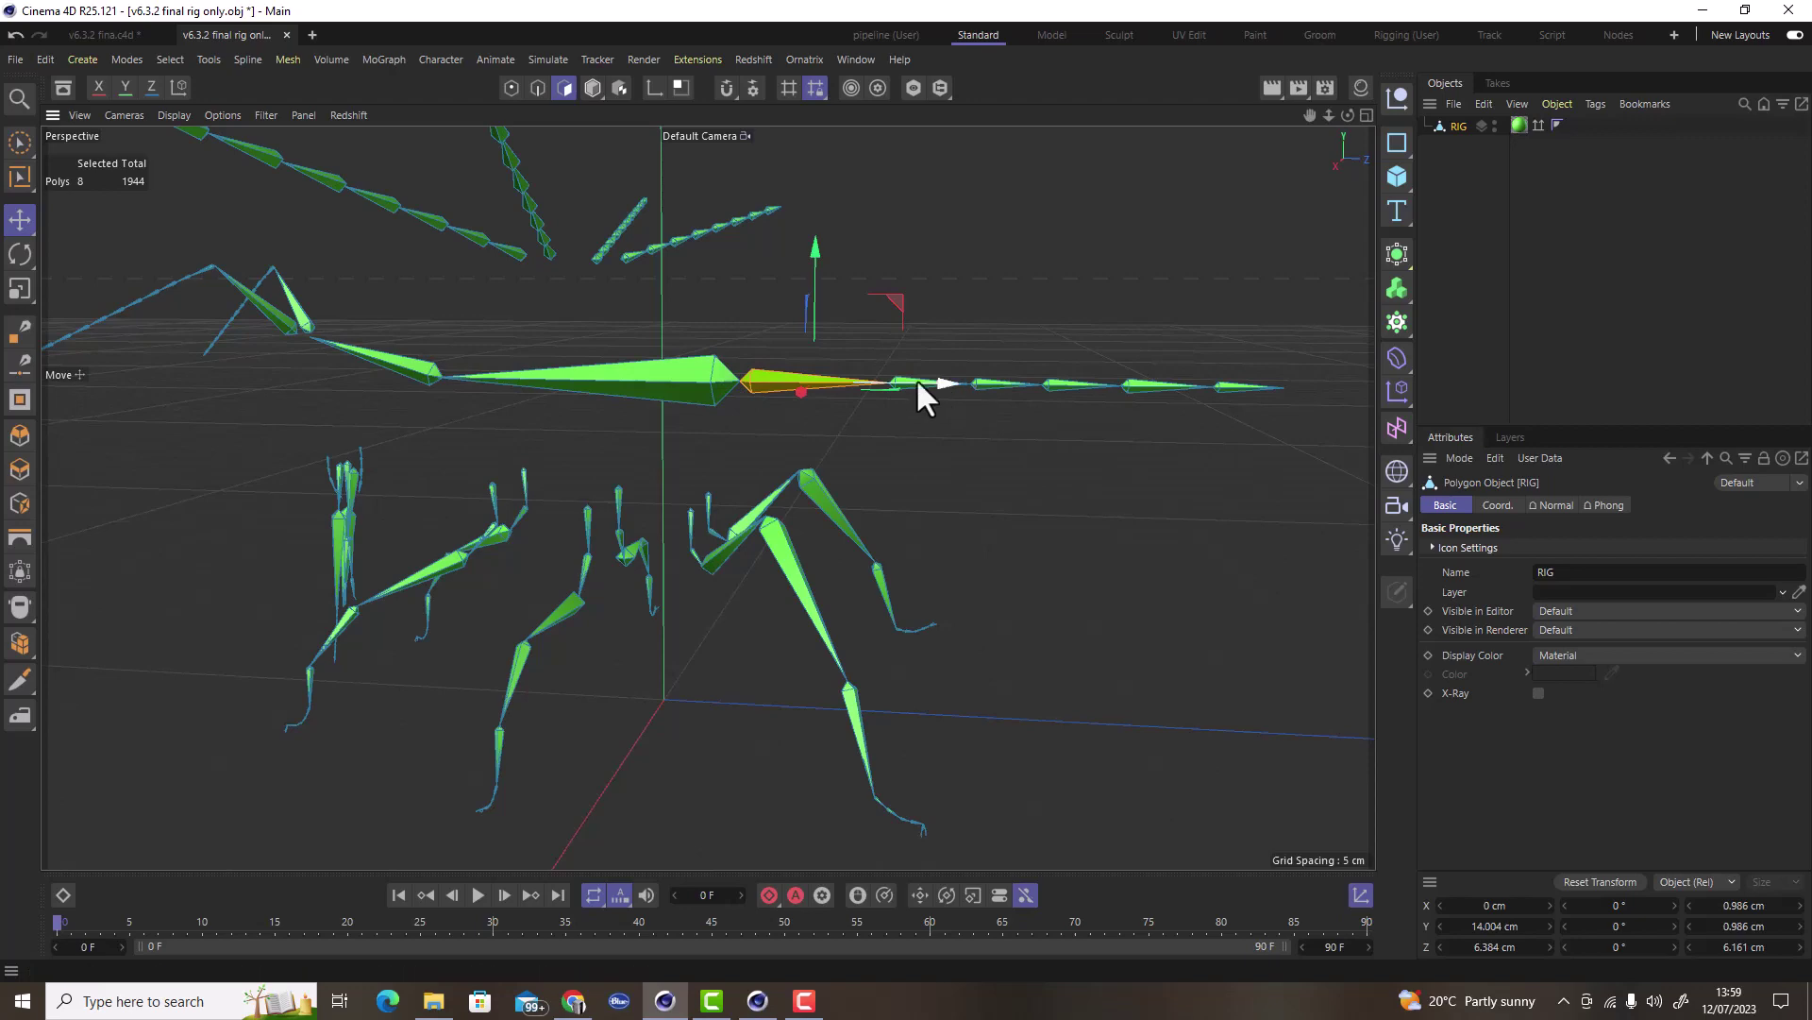
scroll(751, 368, "up", 6)
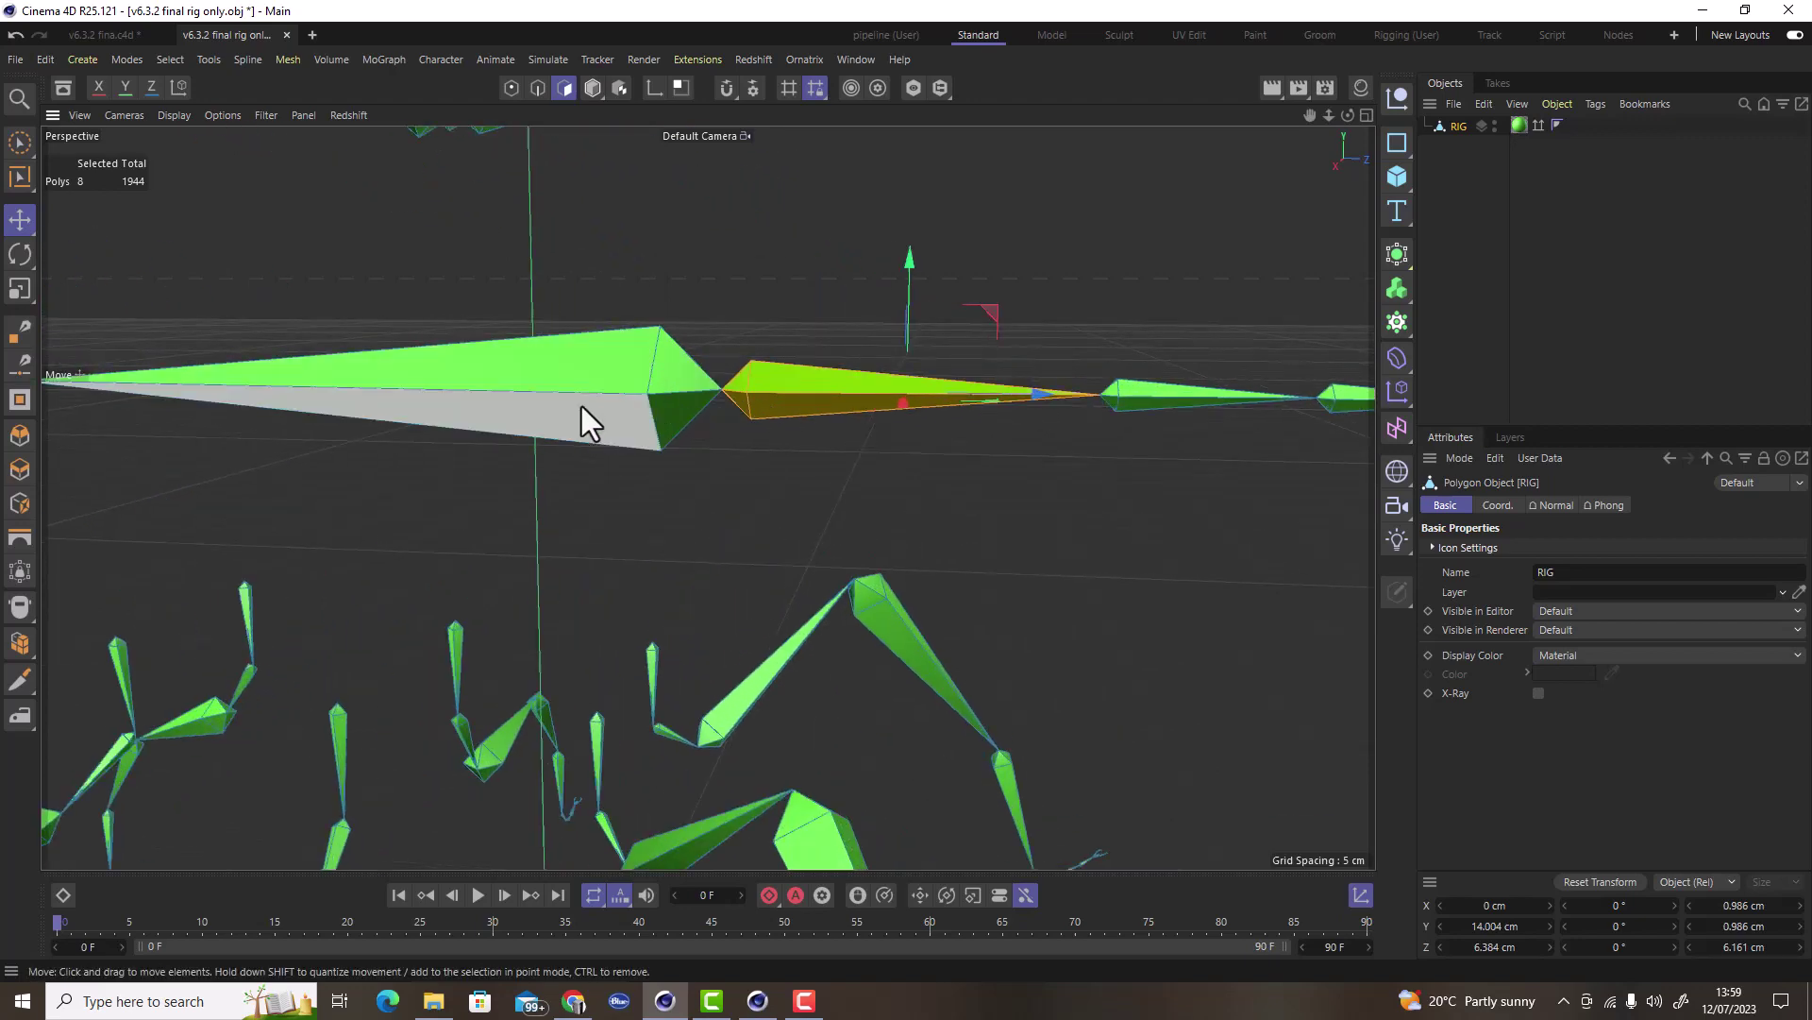
scroll(804, 378, "down", 6)
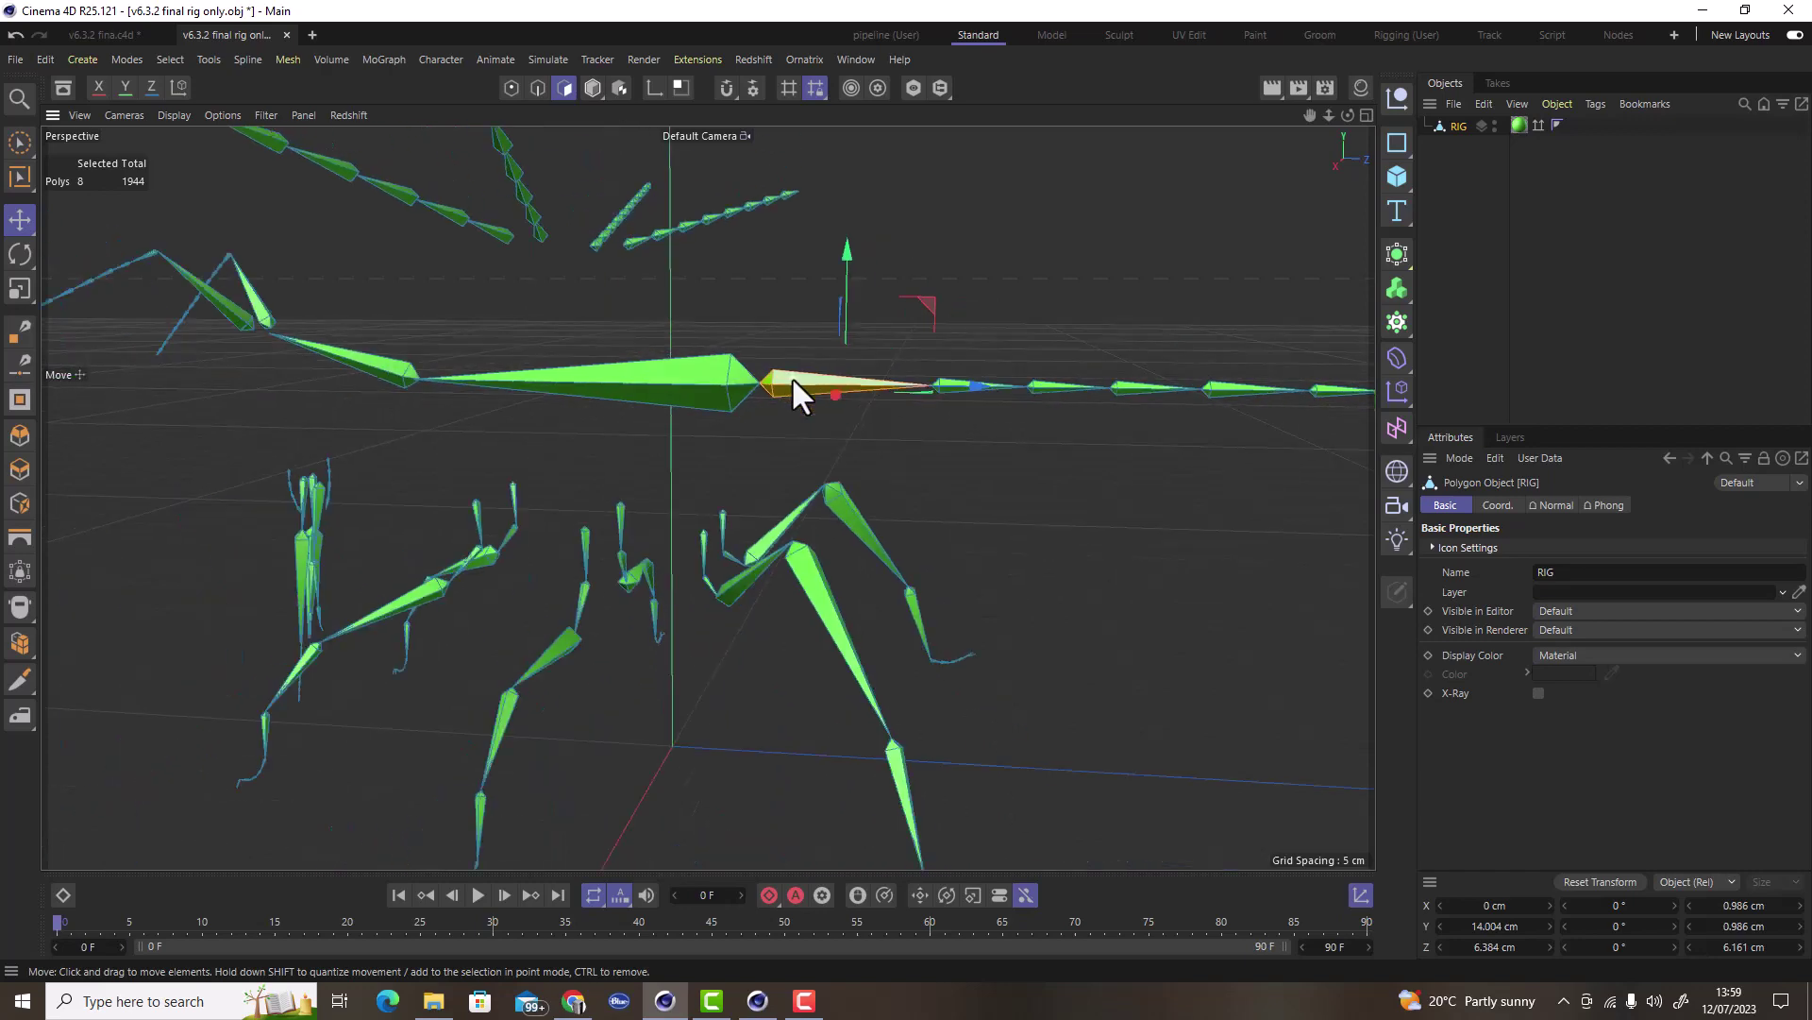
scroll(940, 381, "up", 3)
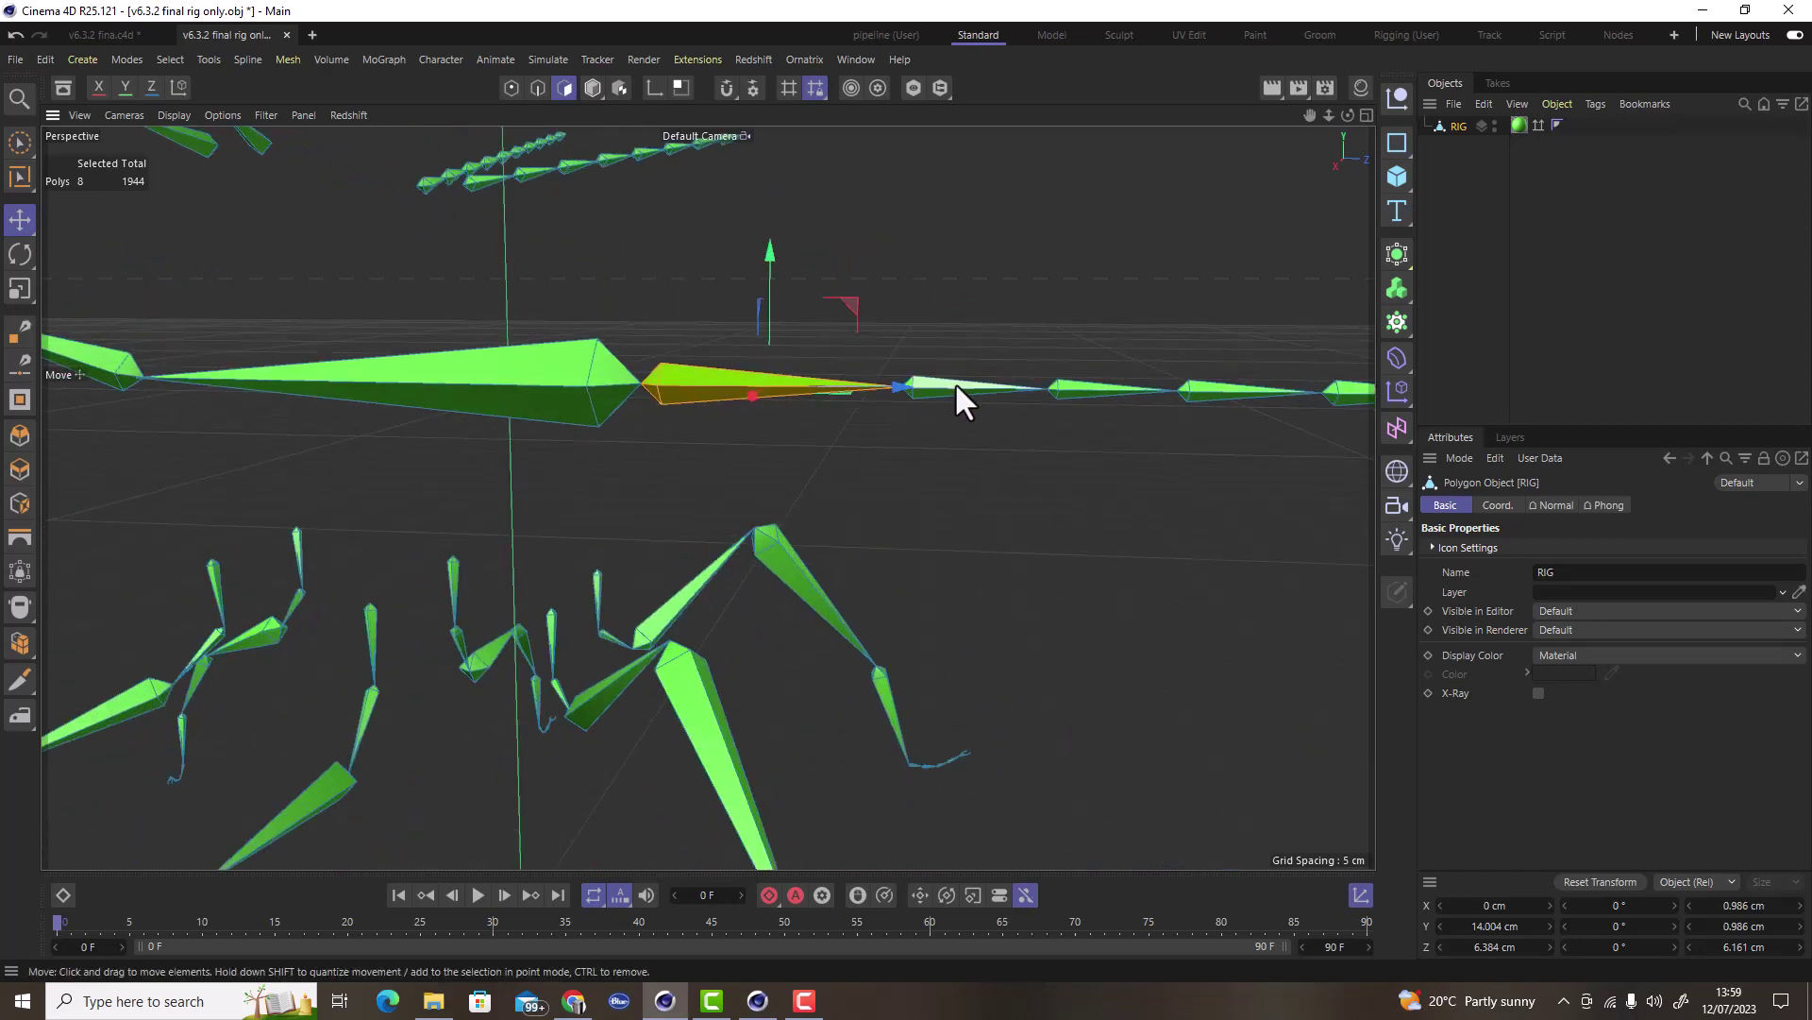
left_click(958, 382, "shift")
left_click(1084, 378, "shift")
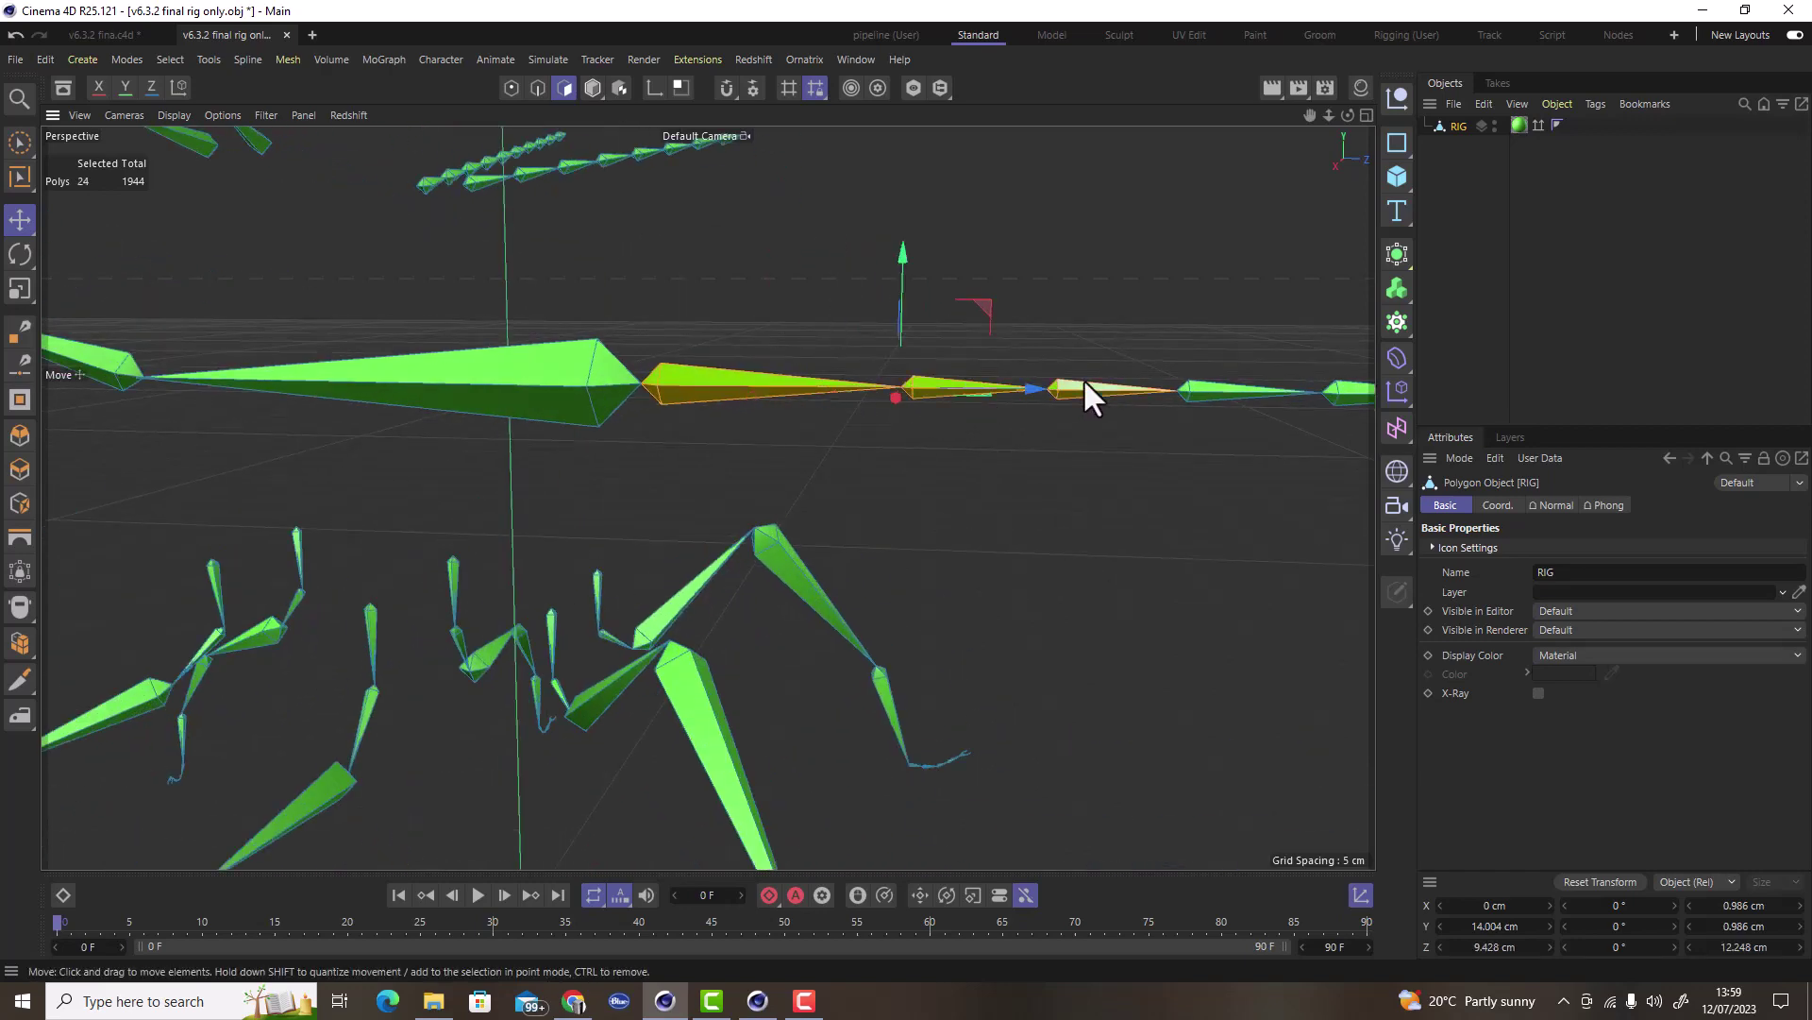
left_click(1210, 383, "shift")
scroll(937, 368, "down", 2)
left_click(1180, 383, "shift")
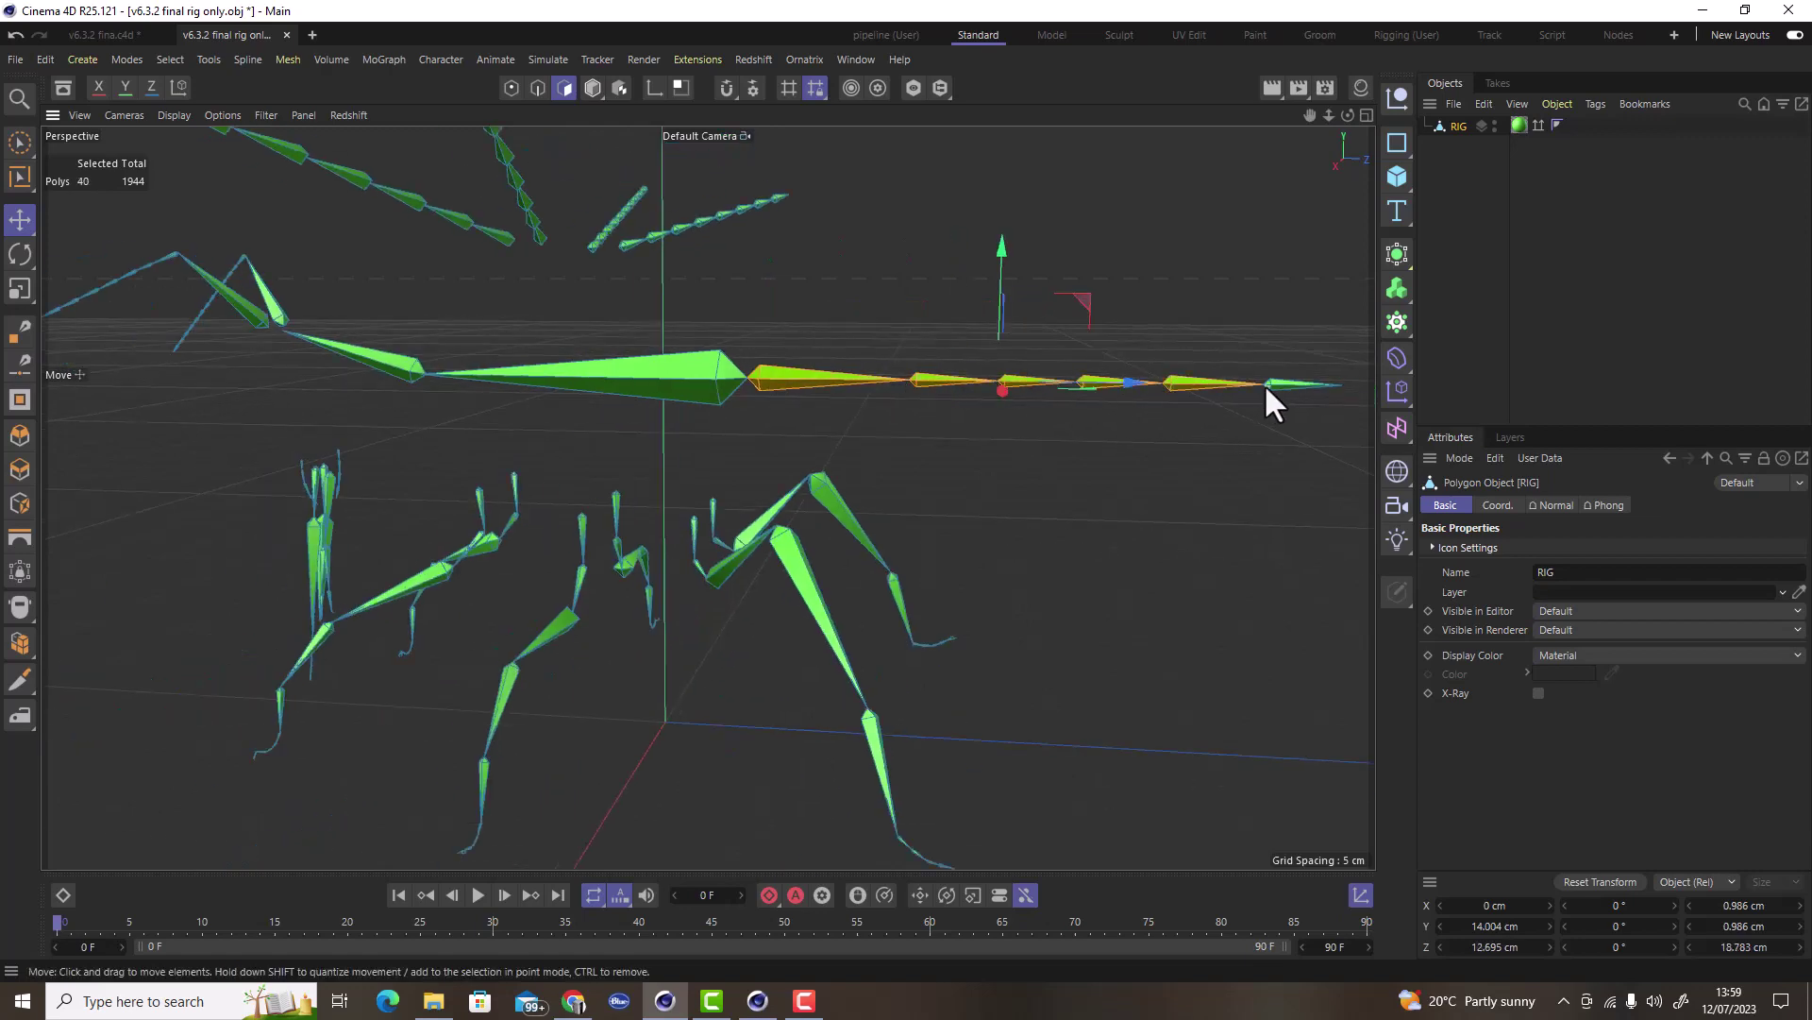
left_click(1276, 383, "shift")
scroll(912, 472, "up", 1)
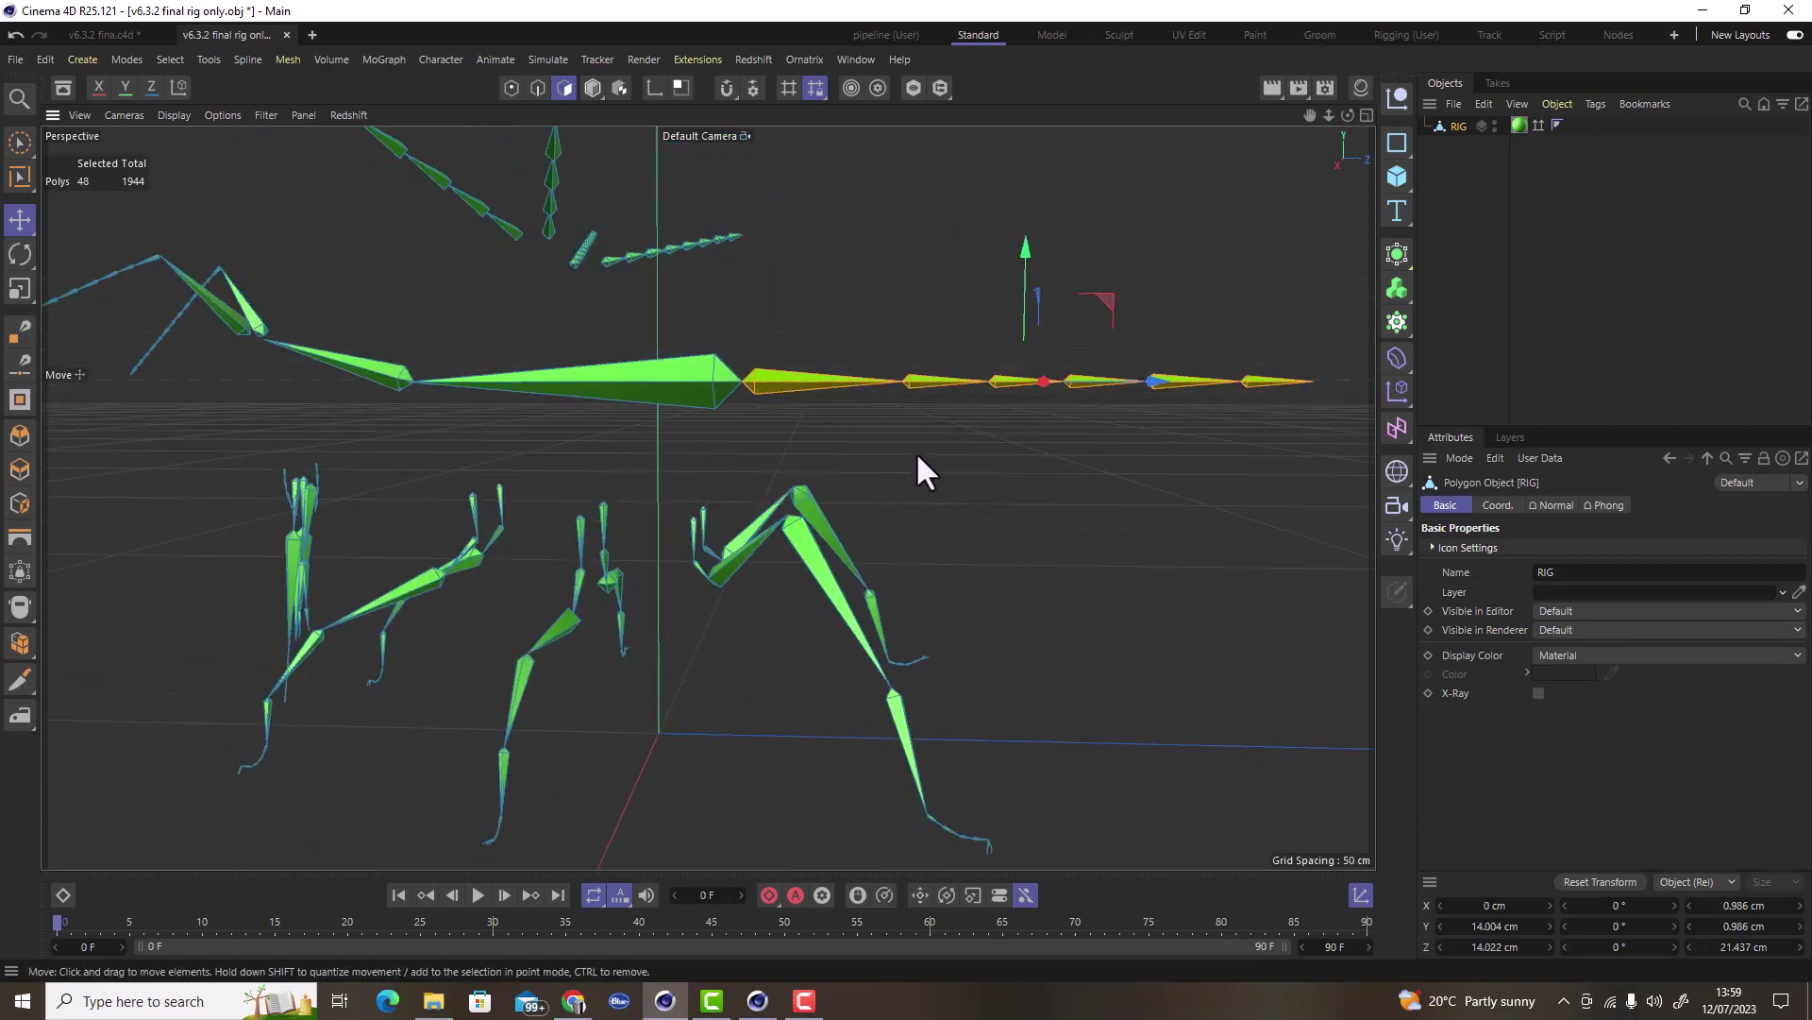
Inspect where the abdomen chain meets the thorax bone from both sides of the skeleton.
scroll(944, 481, "up", 2)
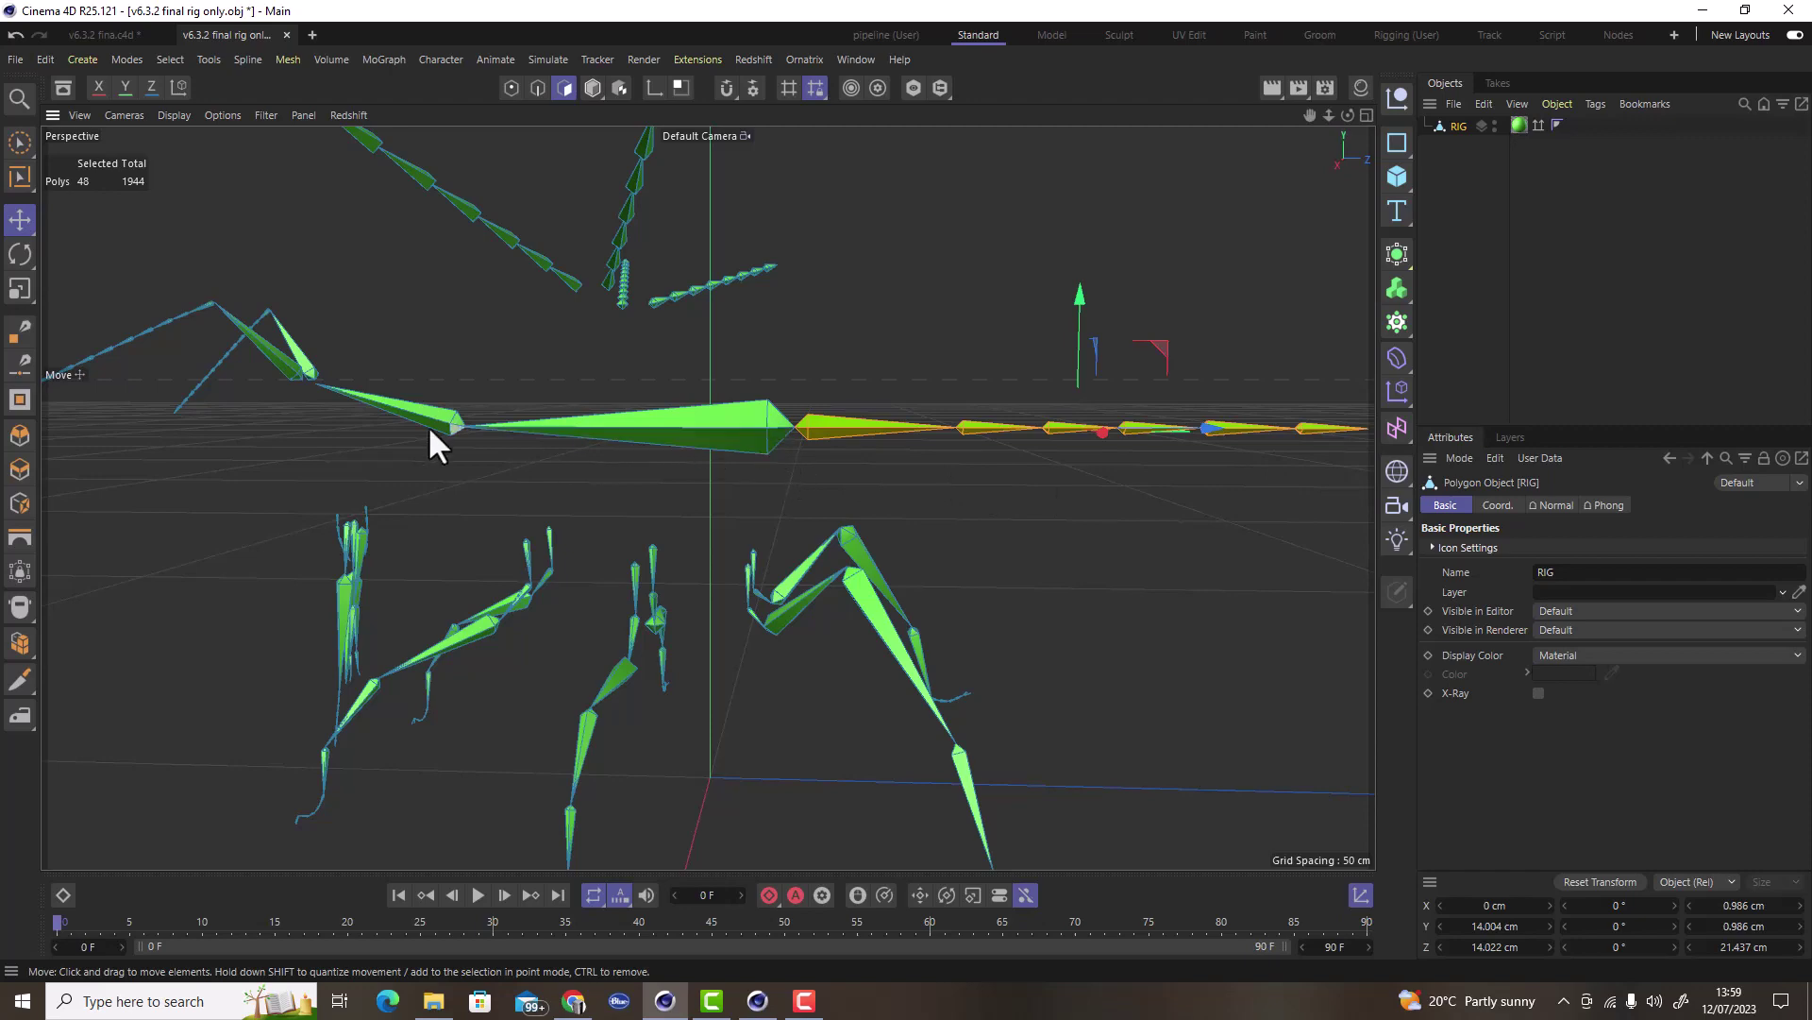
scroll(825, 466, "up", 1)
left_click_drag(825, 466, 296, 495, "alt")
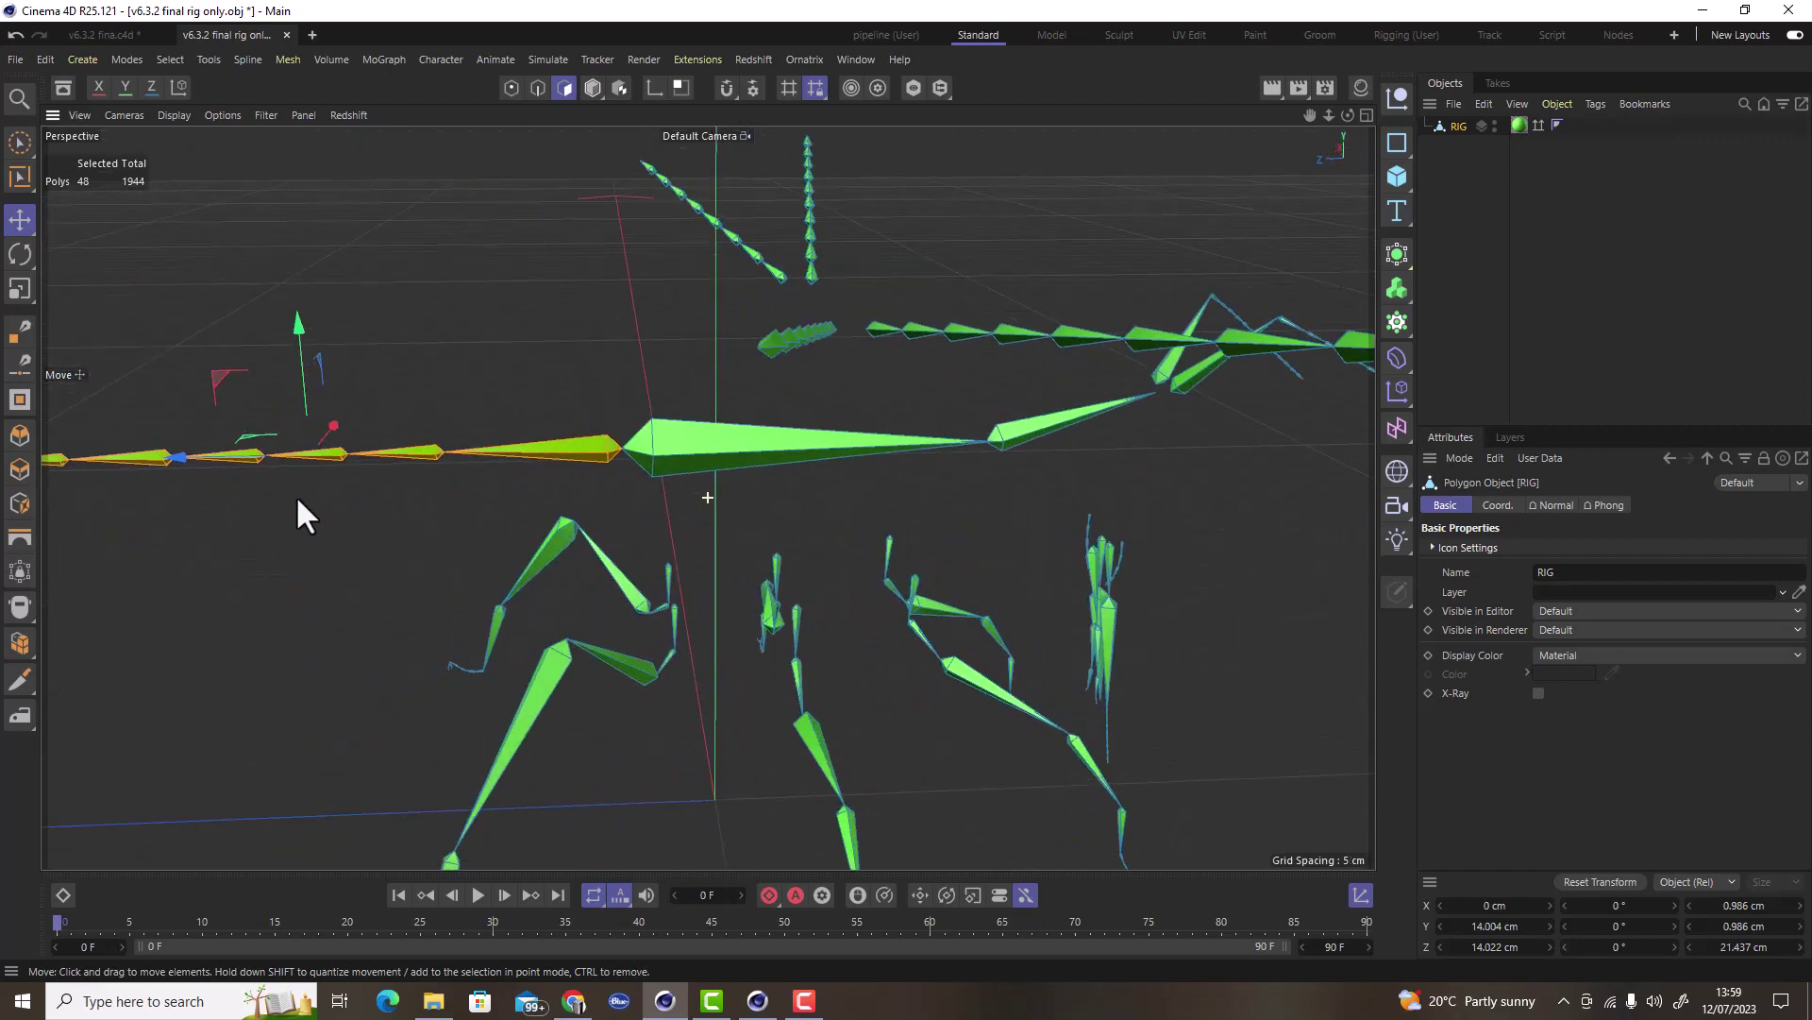
mouse_move(753, 434)
left_mouse_down("alt")
mouse_move(774, 431)
mouse_move(753, 400)
left_mouse_up("alt")
scroll(644, 461, "up", 2)
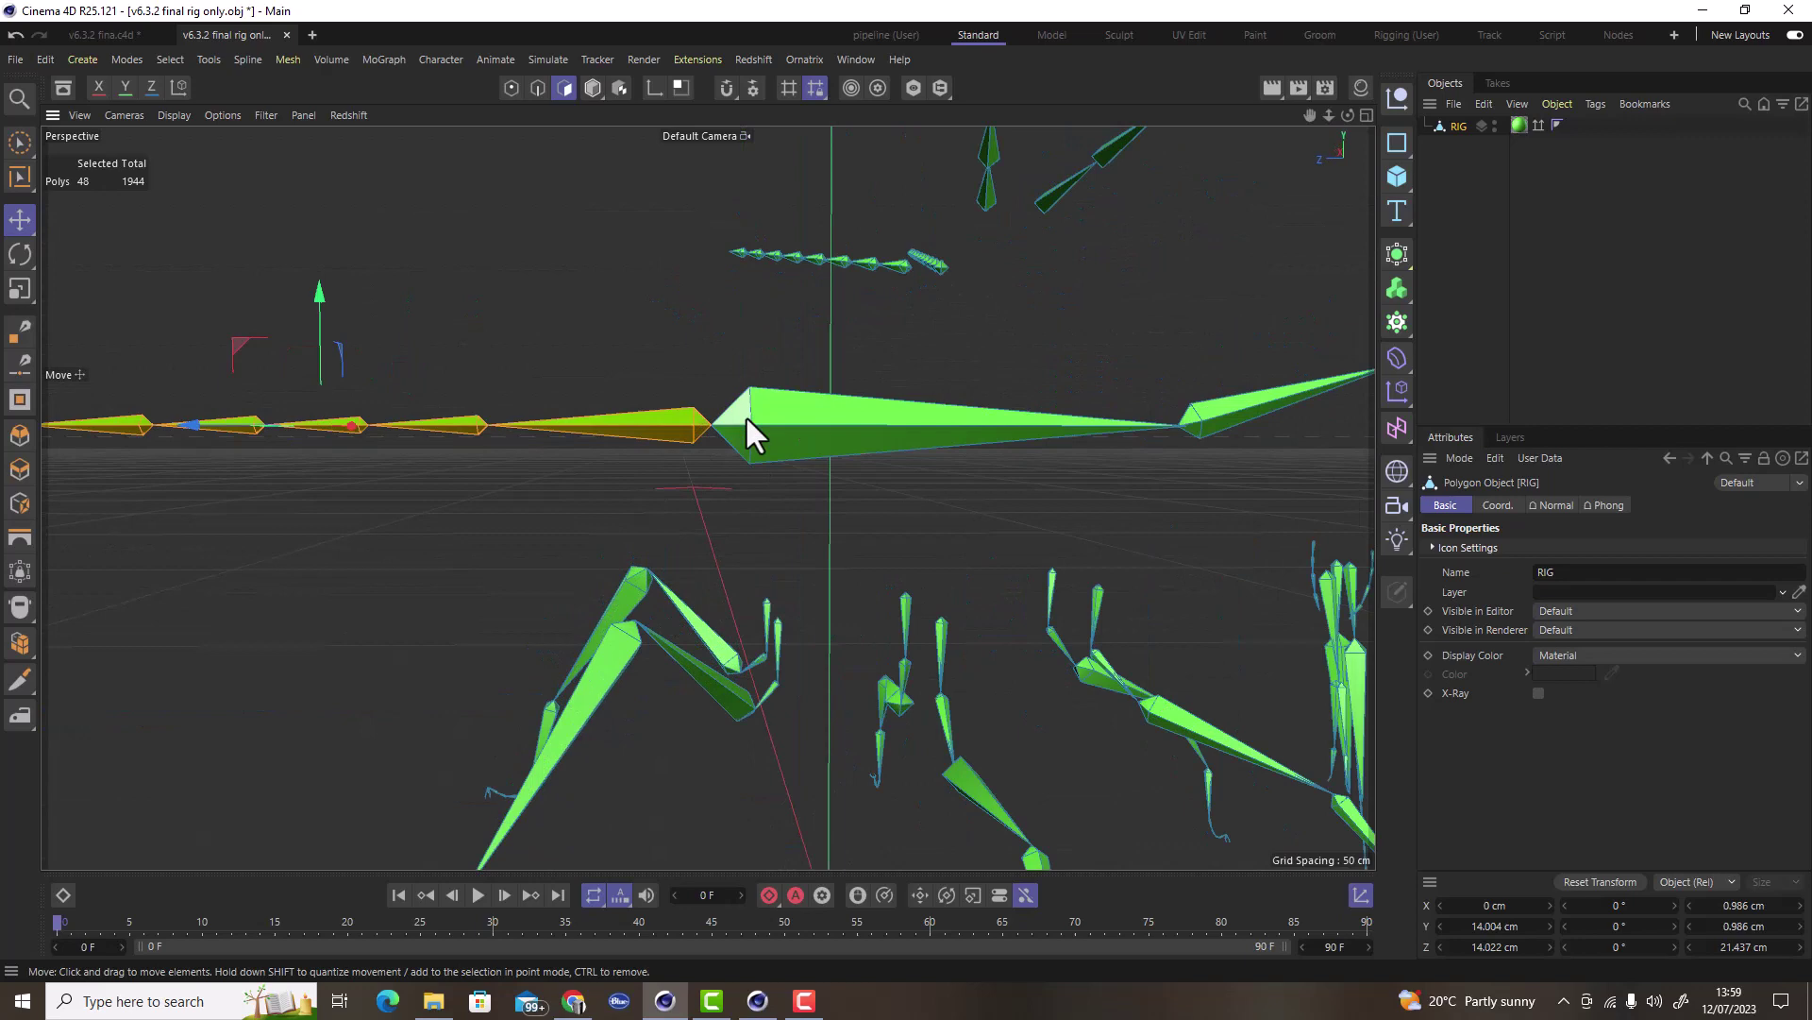
scroll(748, 419, "down", 3)
View the skeleton from above and select the front wing's base bone, then a bone in the rear wing chain.
left_click_drag(760, 424, 688, 421, "alt")
scroll(687, 421, "up", 2)
left_click(689, 440)
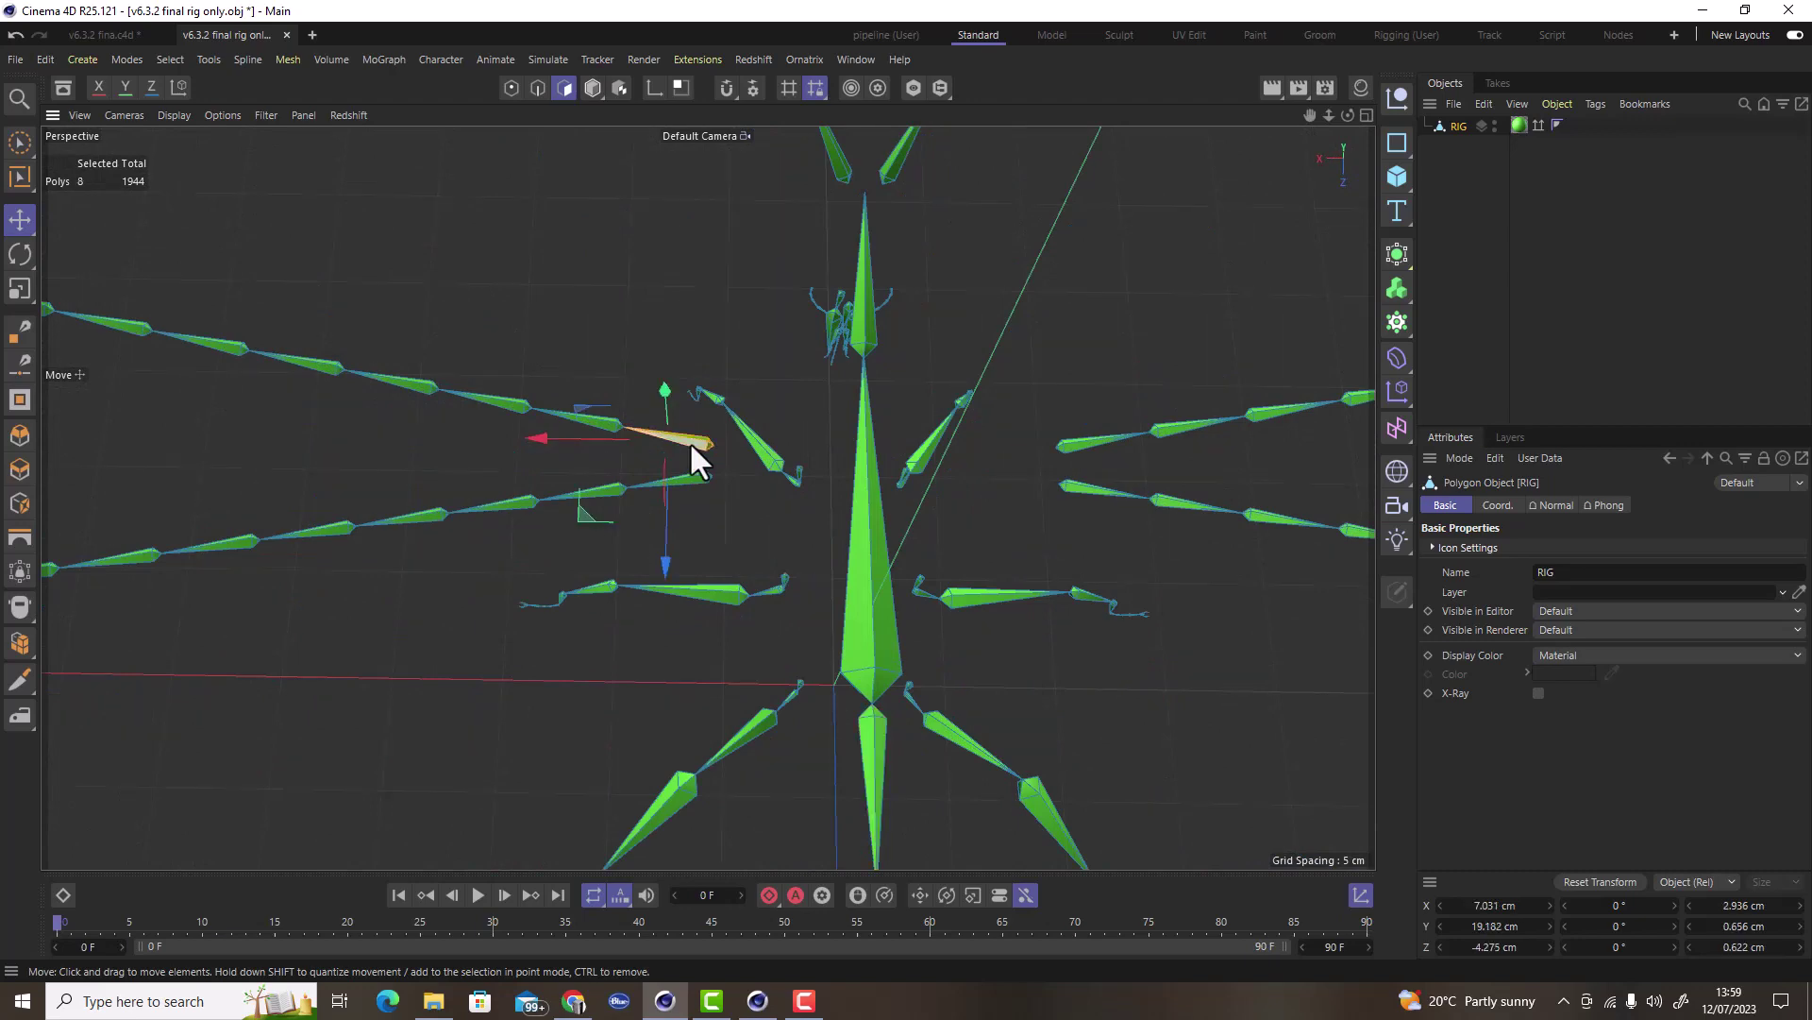
scroll(451, 478, "down", 2)
left_click(478, 498)
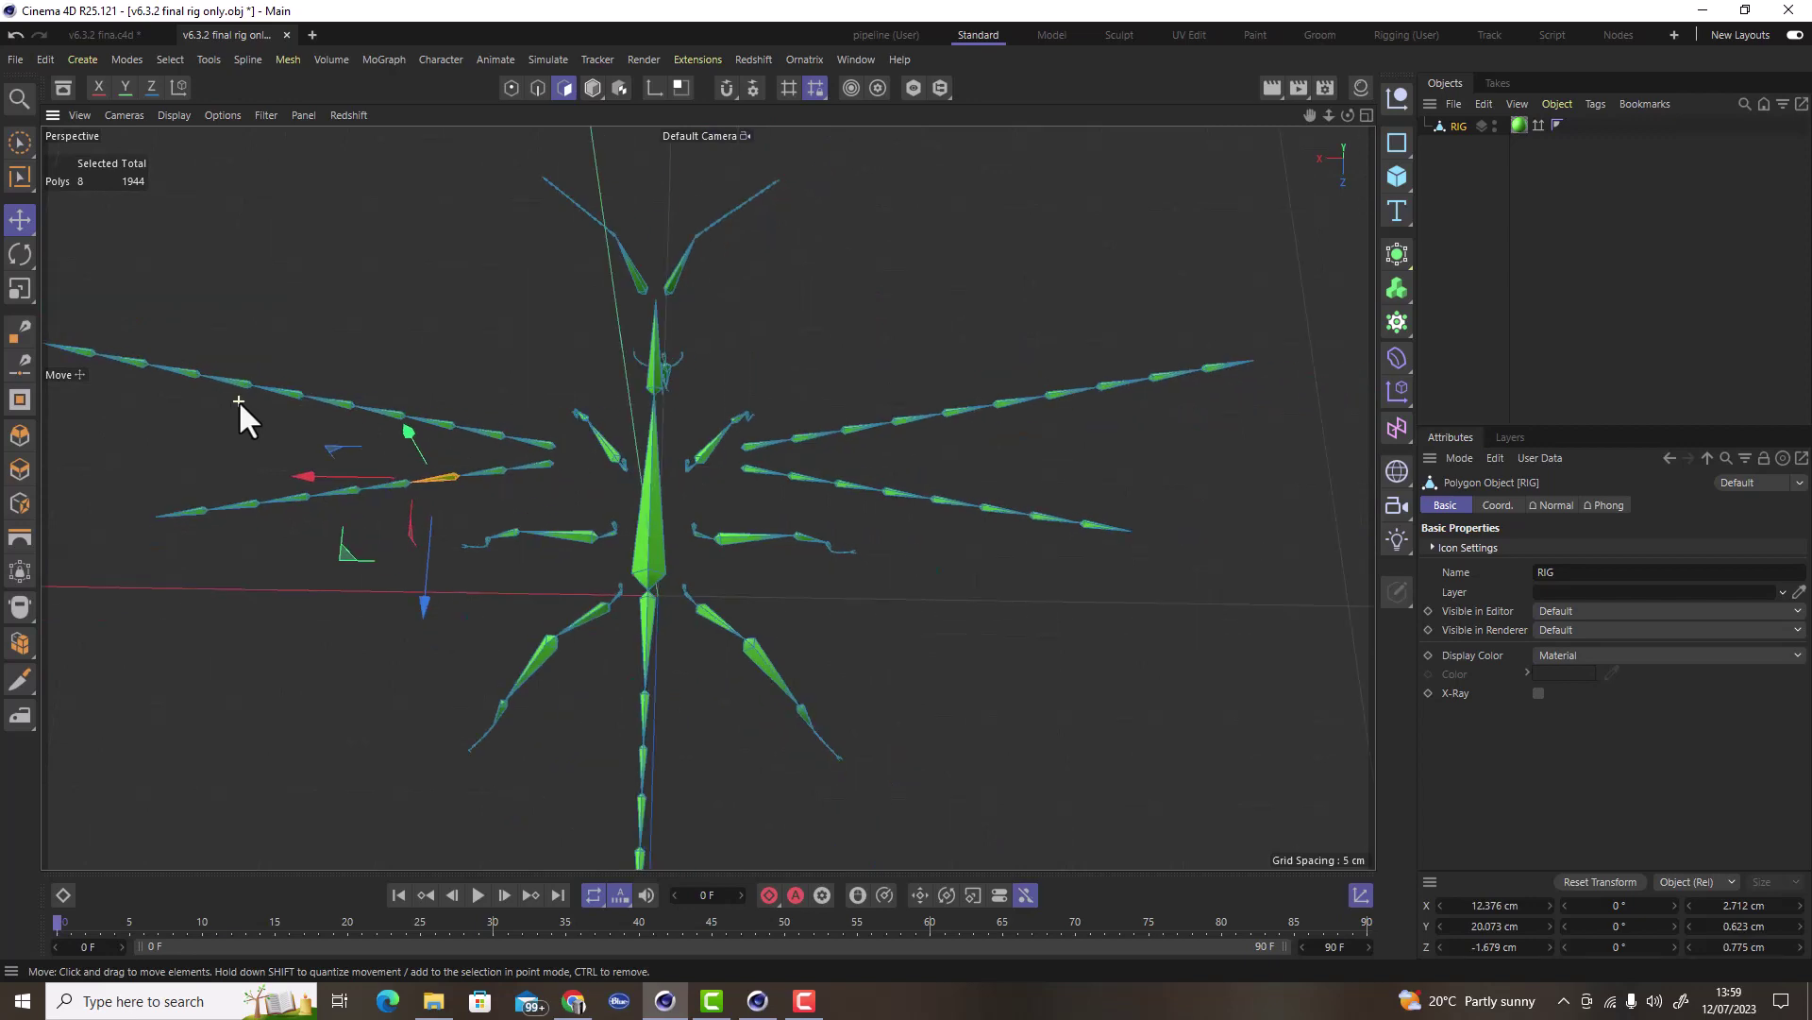
Select the hind leg's long bone, inspect the lower leg, and select a polygon on the adjoining upper leg bone.
left_click_drag(366, 427, 506, 309, "alt")
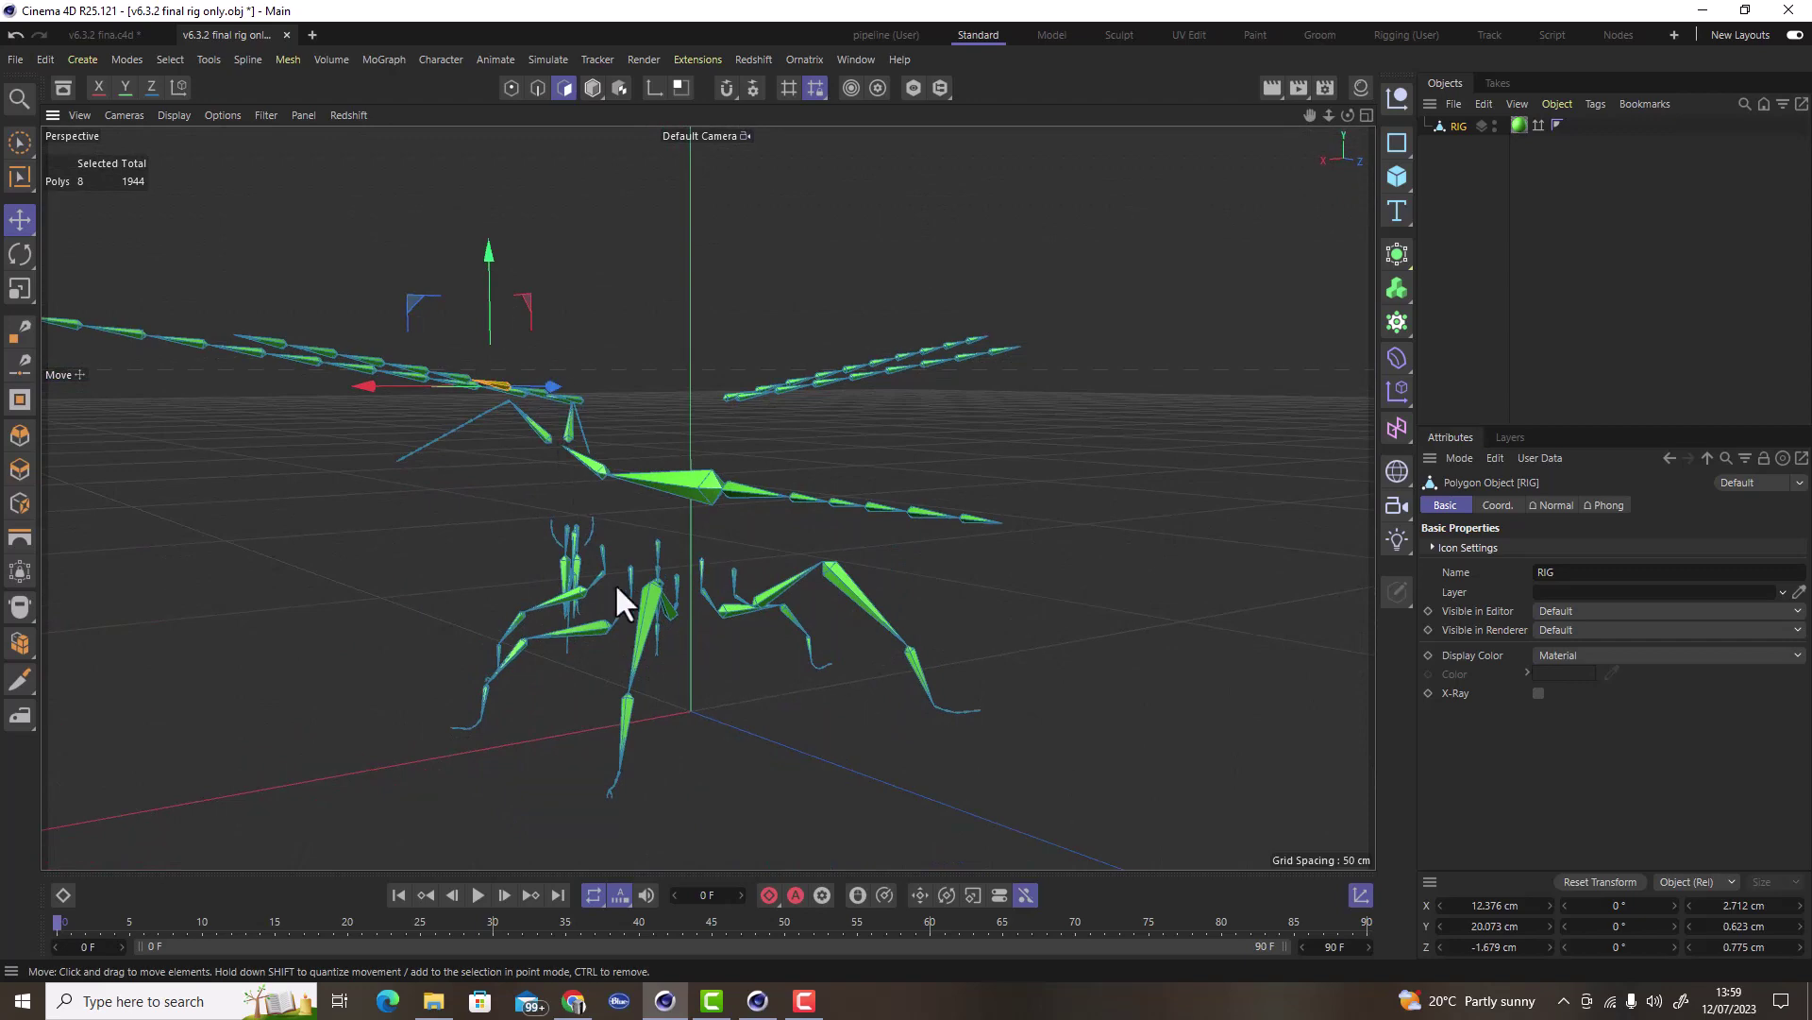
scroll(642, 637, "up", 4)
double_click(698, 586)
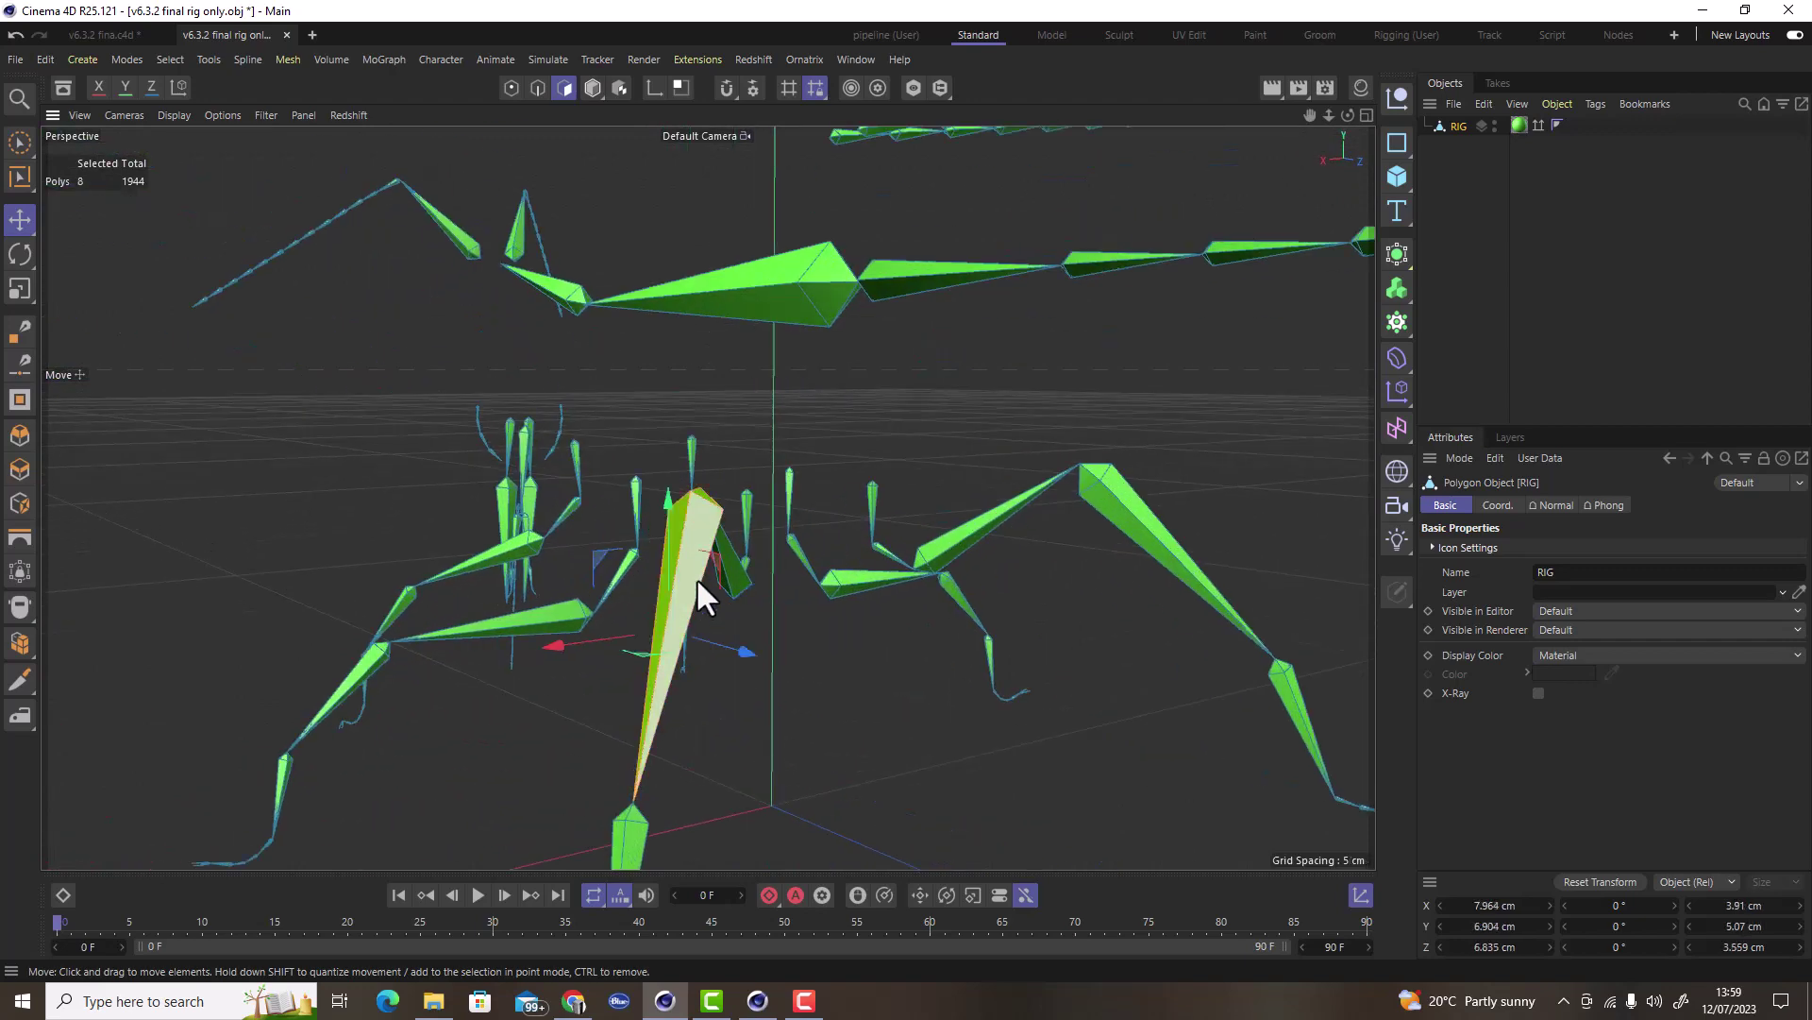
left_click_drag(699, 586, 836, 579, "alt")
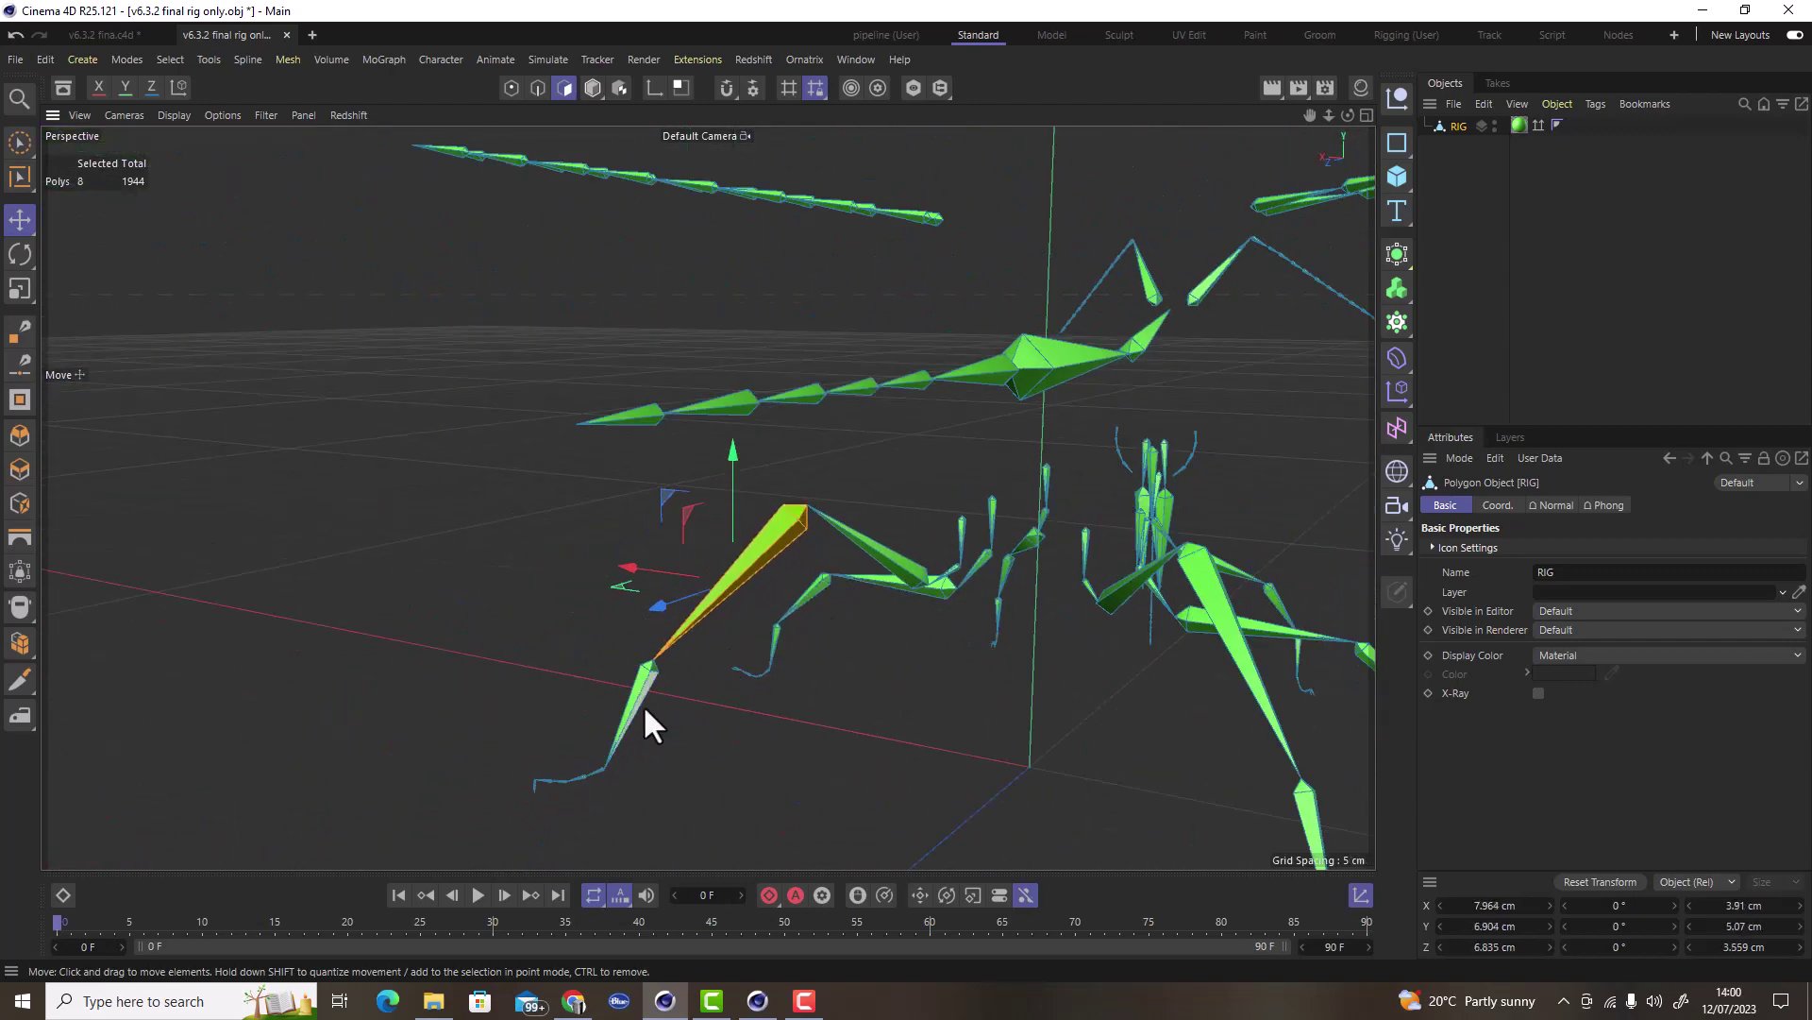
scroll(610, 740, "up", 3)
scroll(612, 740, "up", 3)
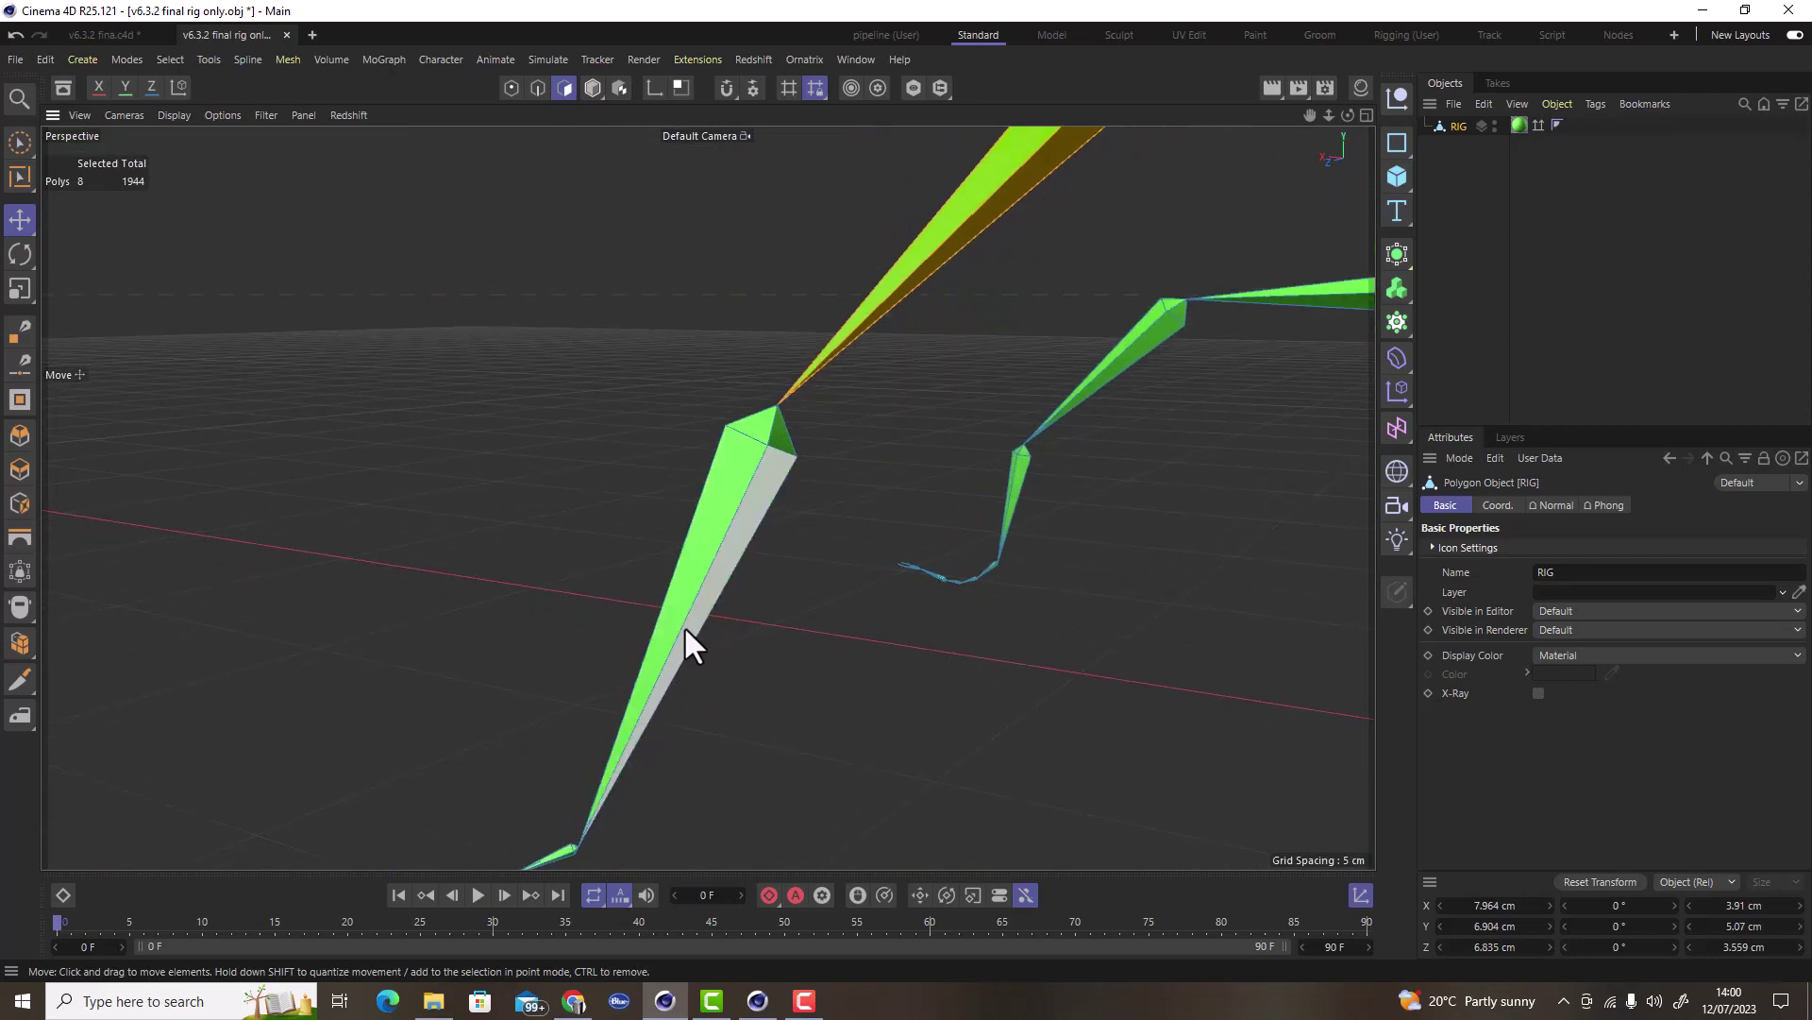
scroll(683, 626, "down", 5)
left_click(1056, 436)
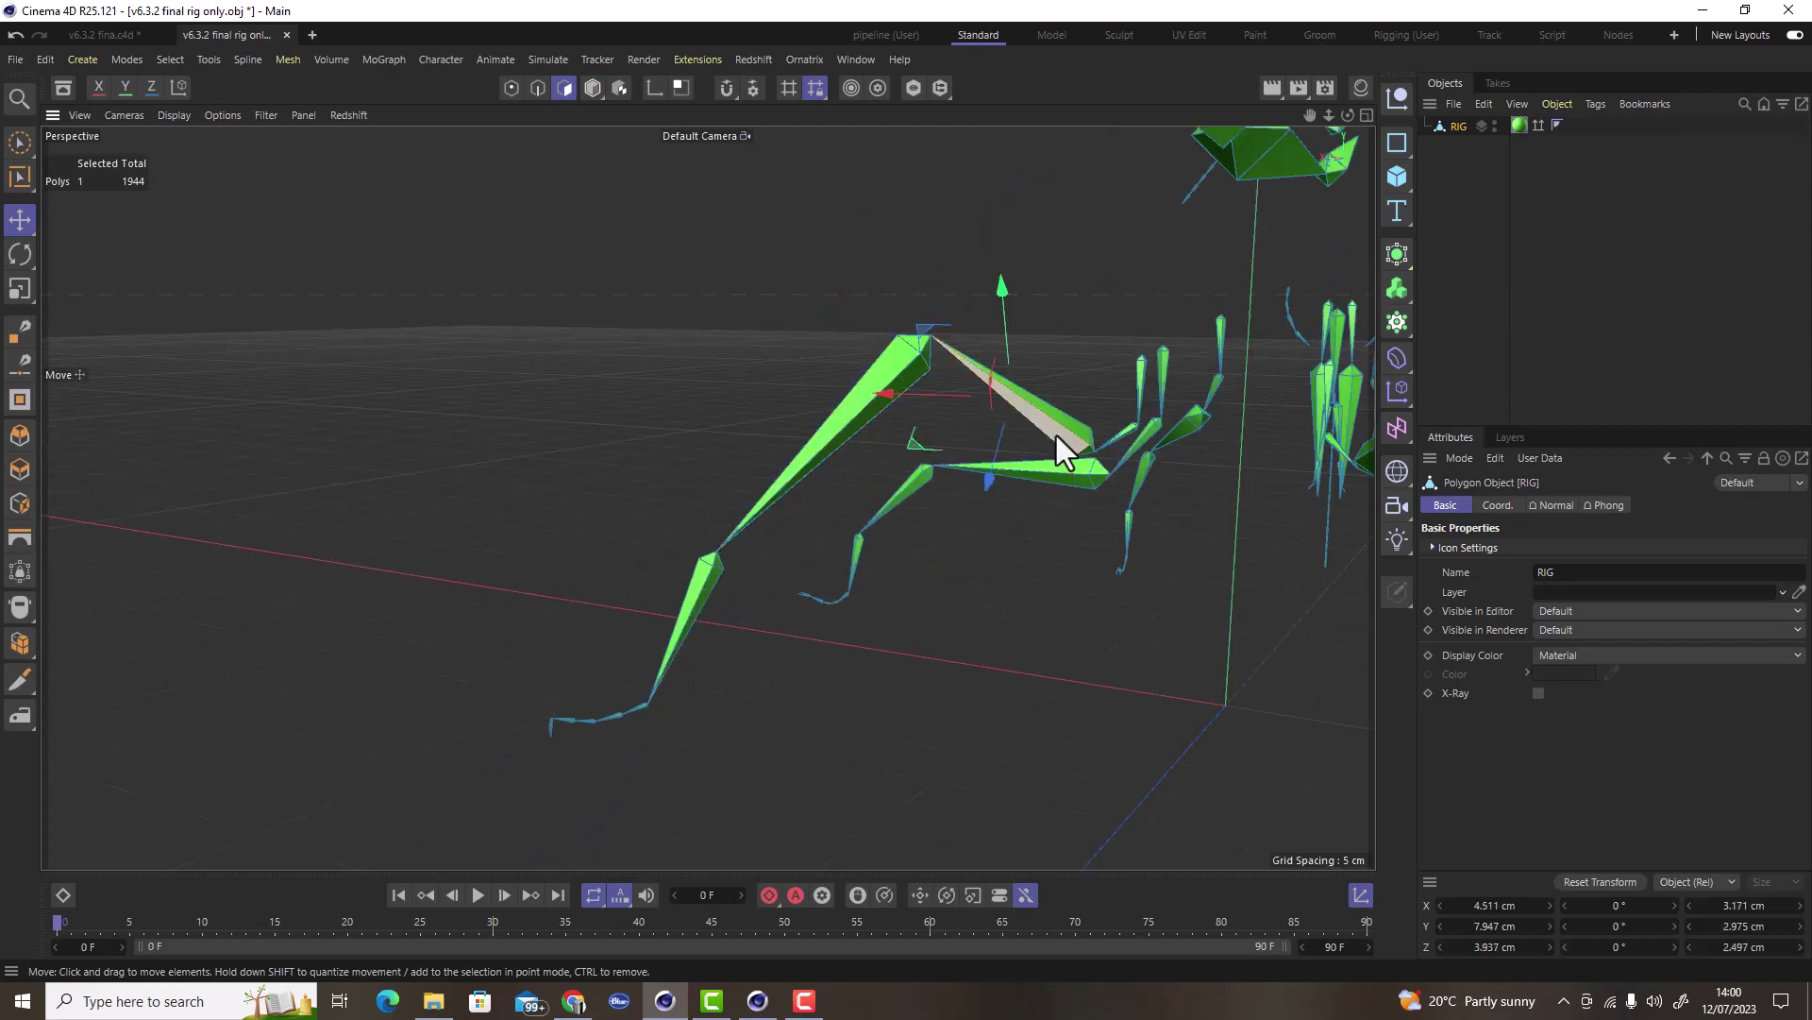
Select the bones of the hind leg chain, from the small upright bone at the body end down to the lower leg bone.
double_click(1056, 436)
left_click_drag(1099, 440, 1079, 445, "alt")
scroll(1163, 395, "up", 5)
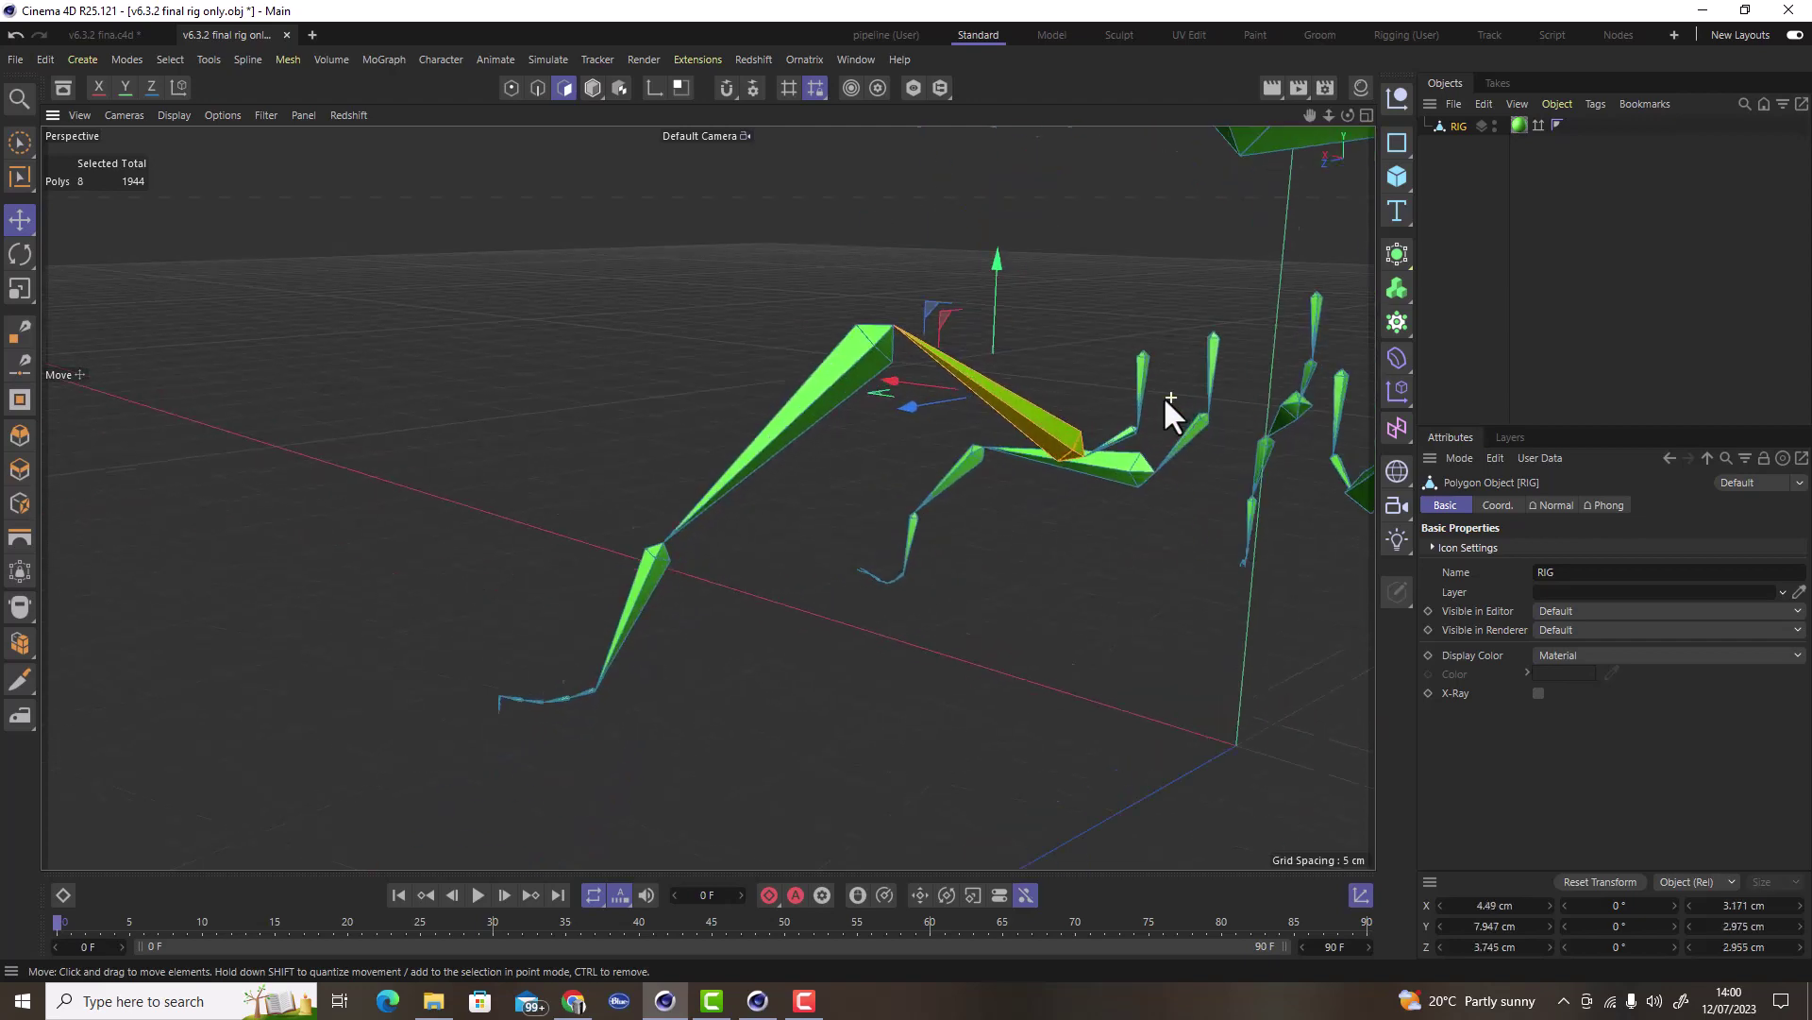
double_click(1131, 354)
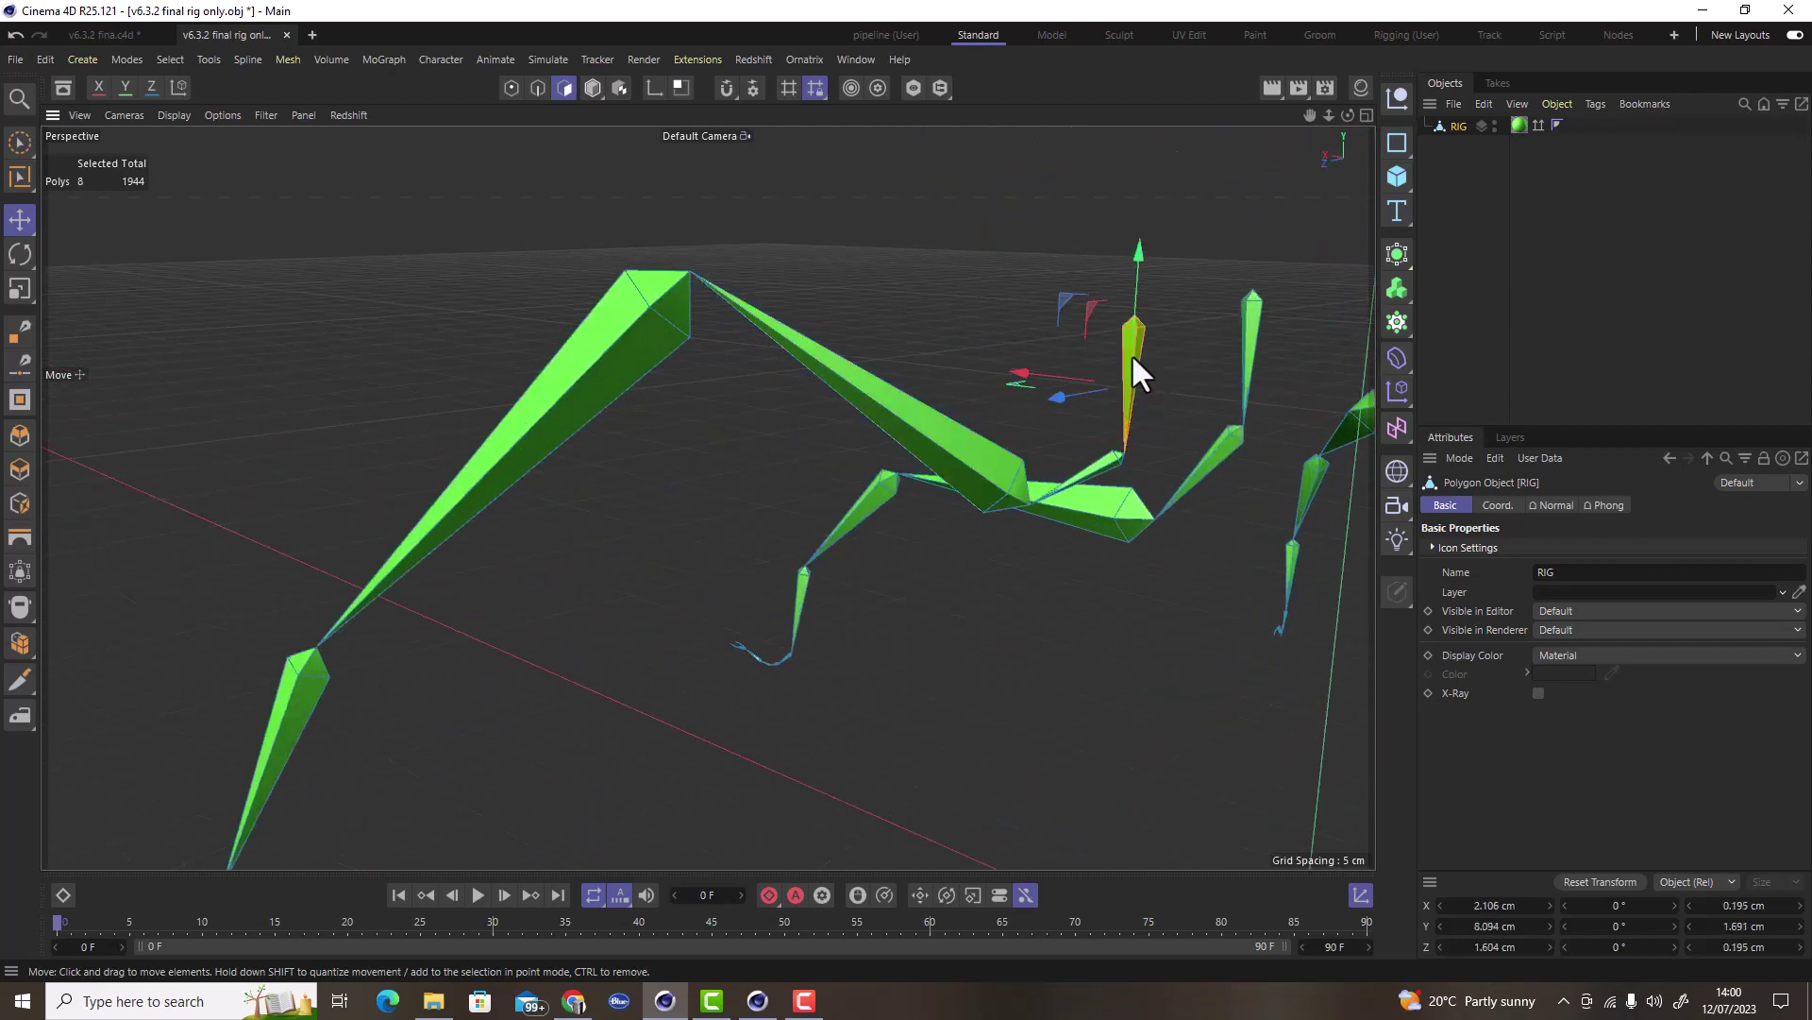
double_click(980, 466, "shift")
double_click(602, 385, "shift")
left_click_drag(603, 385, 604, 446, "alt")
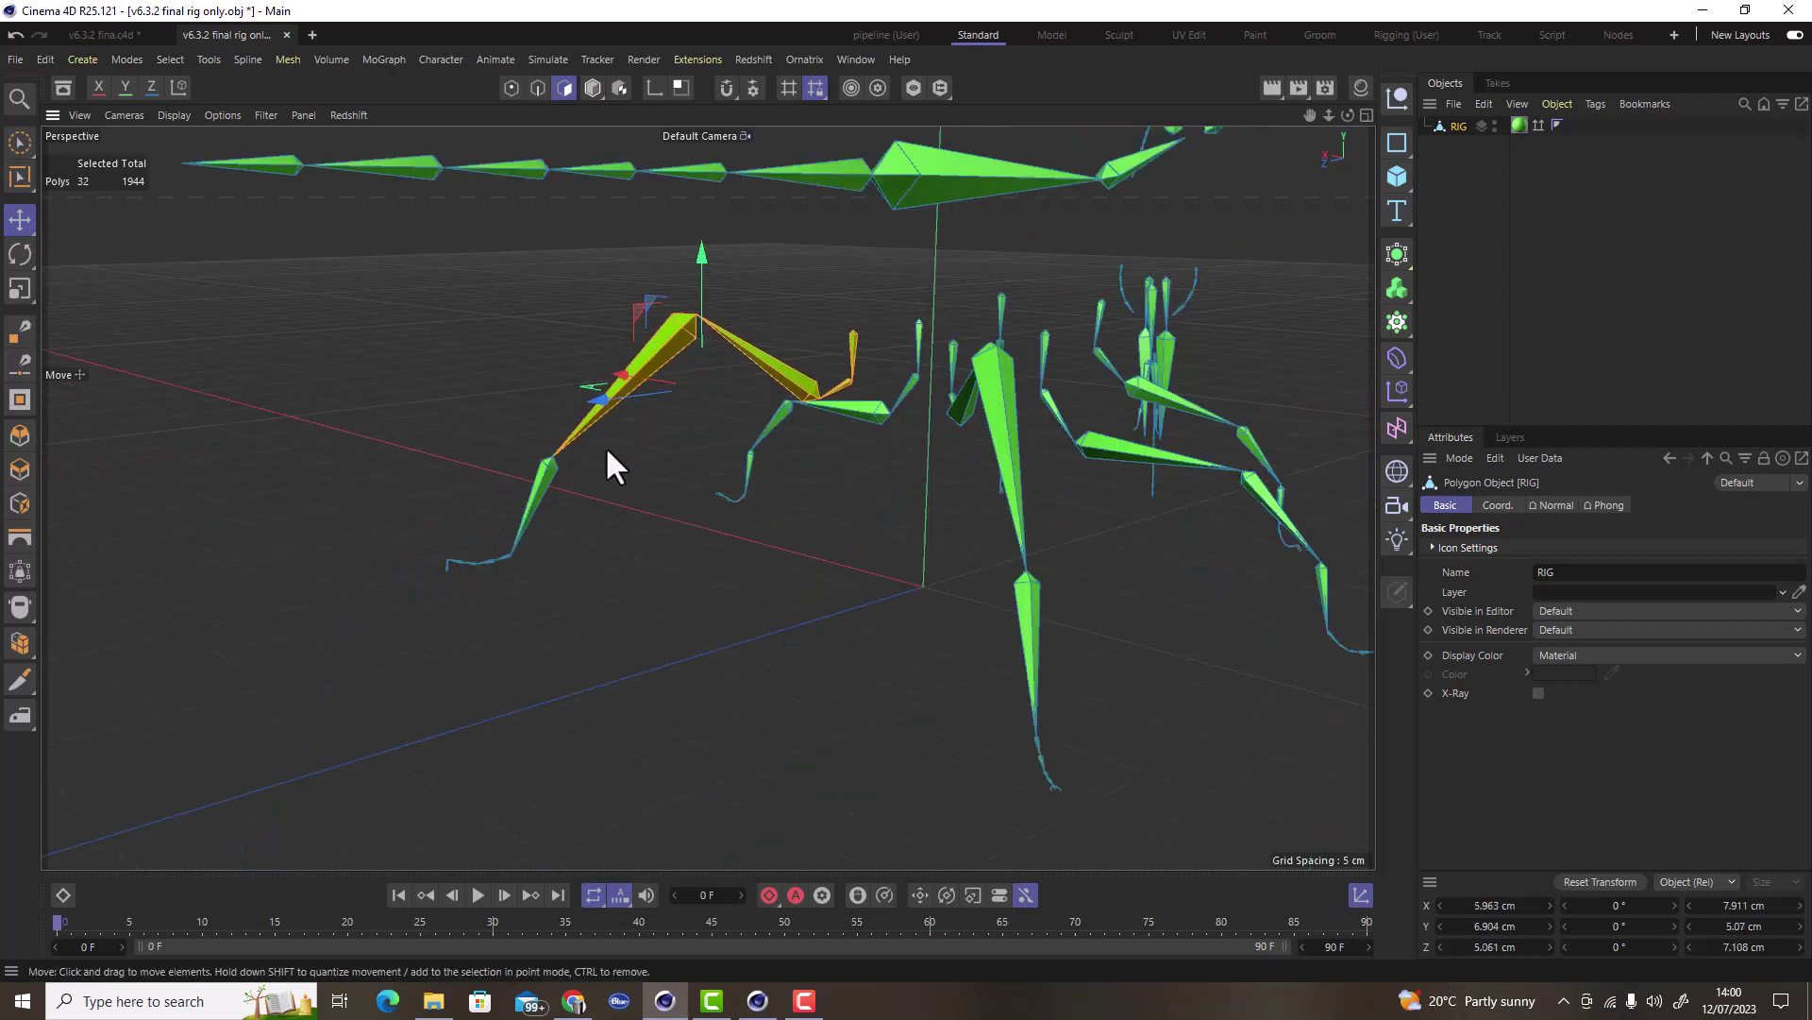
scroll(535, 500, "up", 5)
double_click(536, 500, "shift")
Examine the chain of small foot bones and the claw bones at the end of the hind leg.
scroll(453, 651, "up", 5)
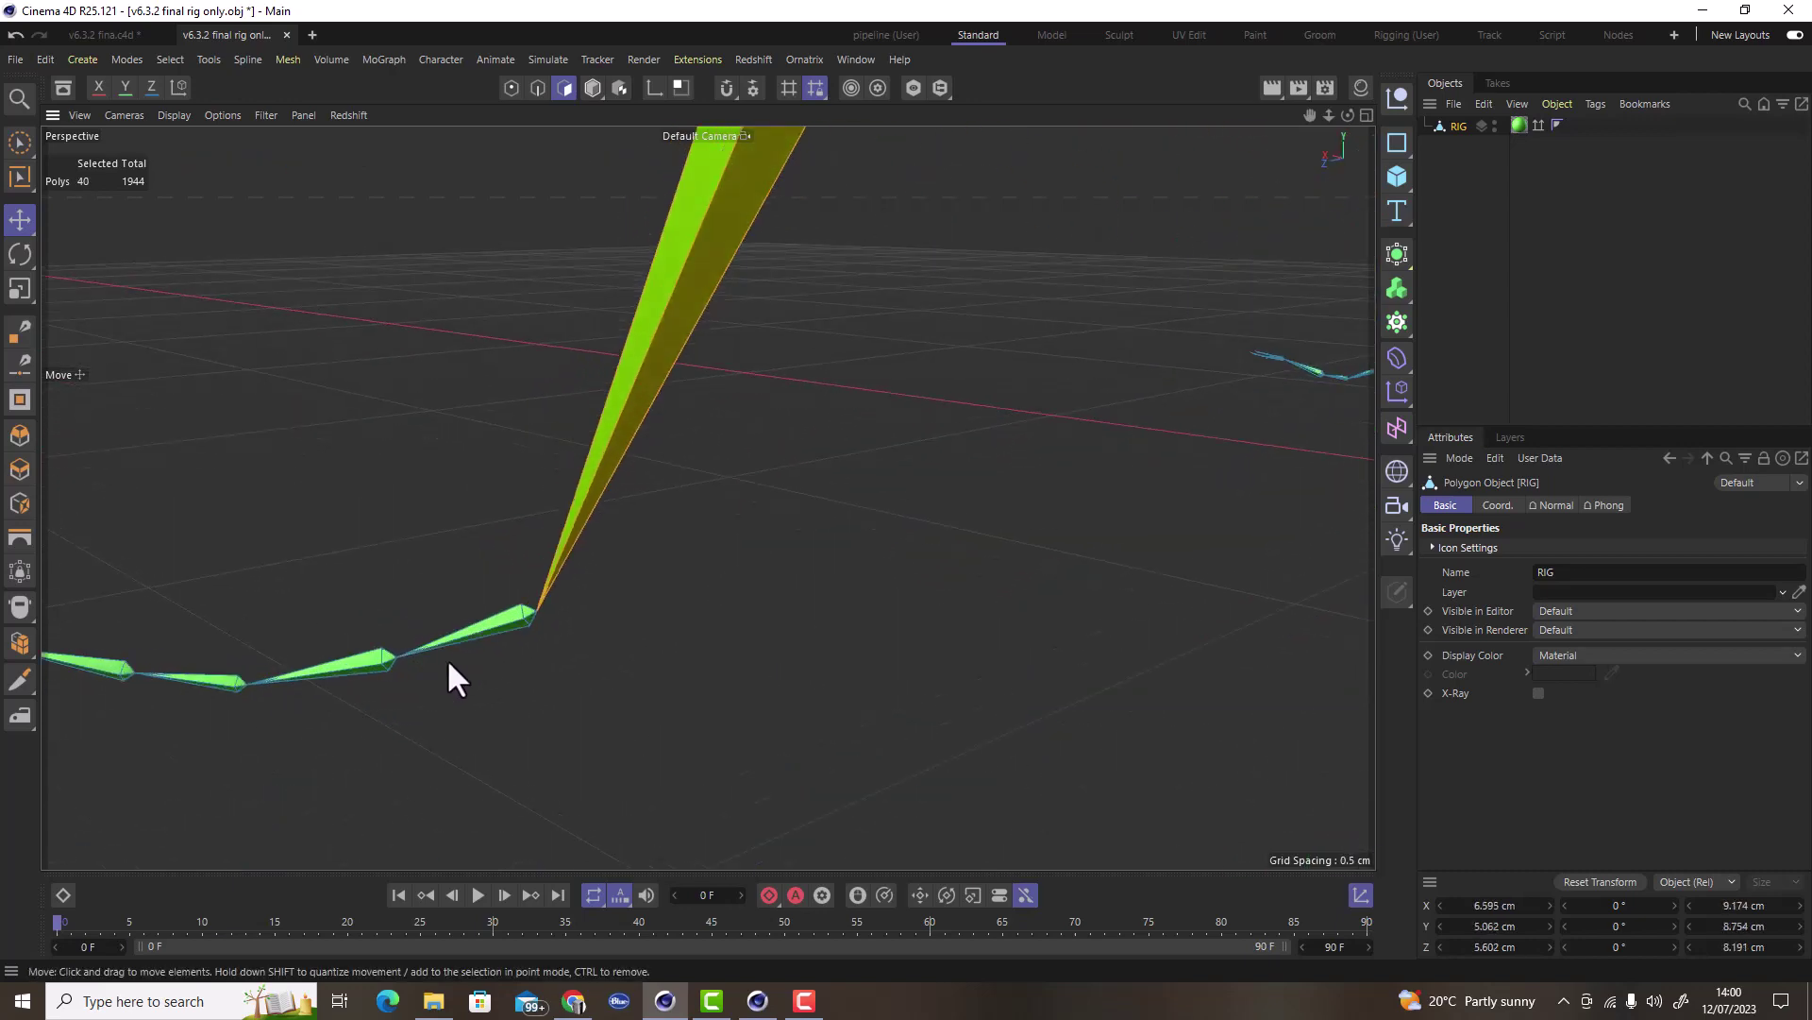
middle_click_drag(462, 627, 903, 535, "alt")
scroll(421, 576, "up", 6)
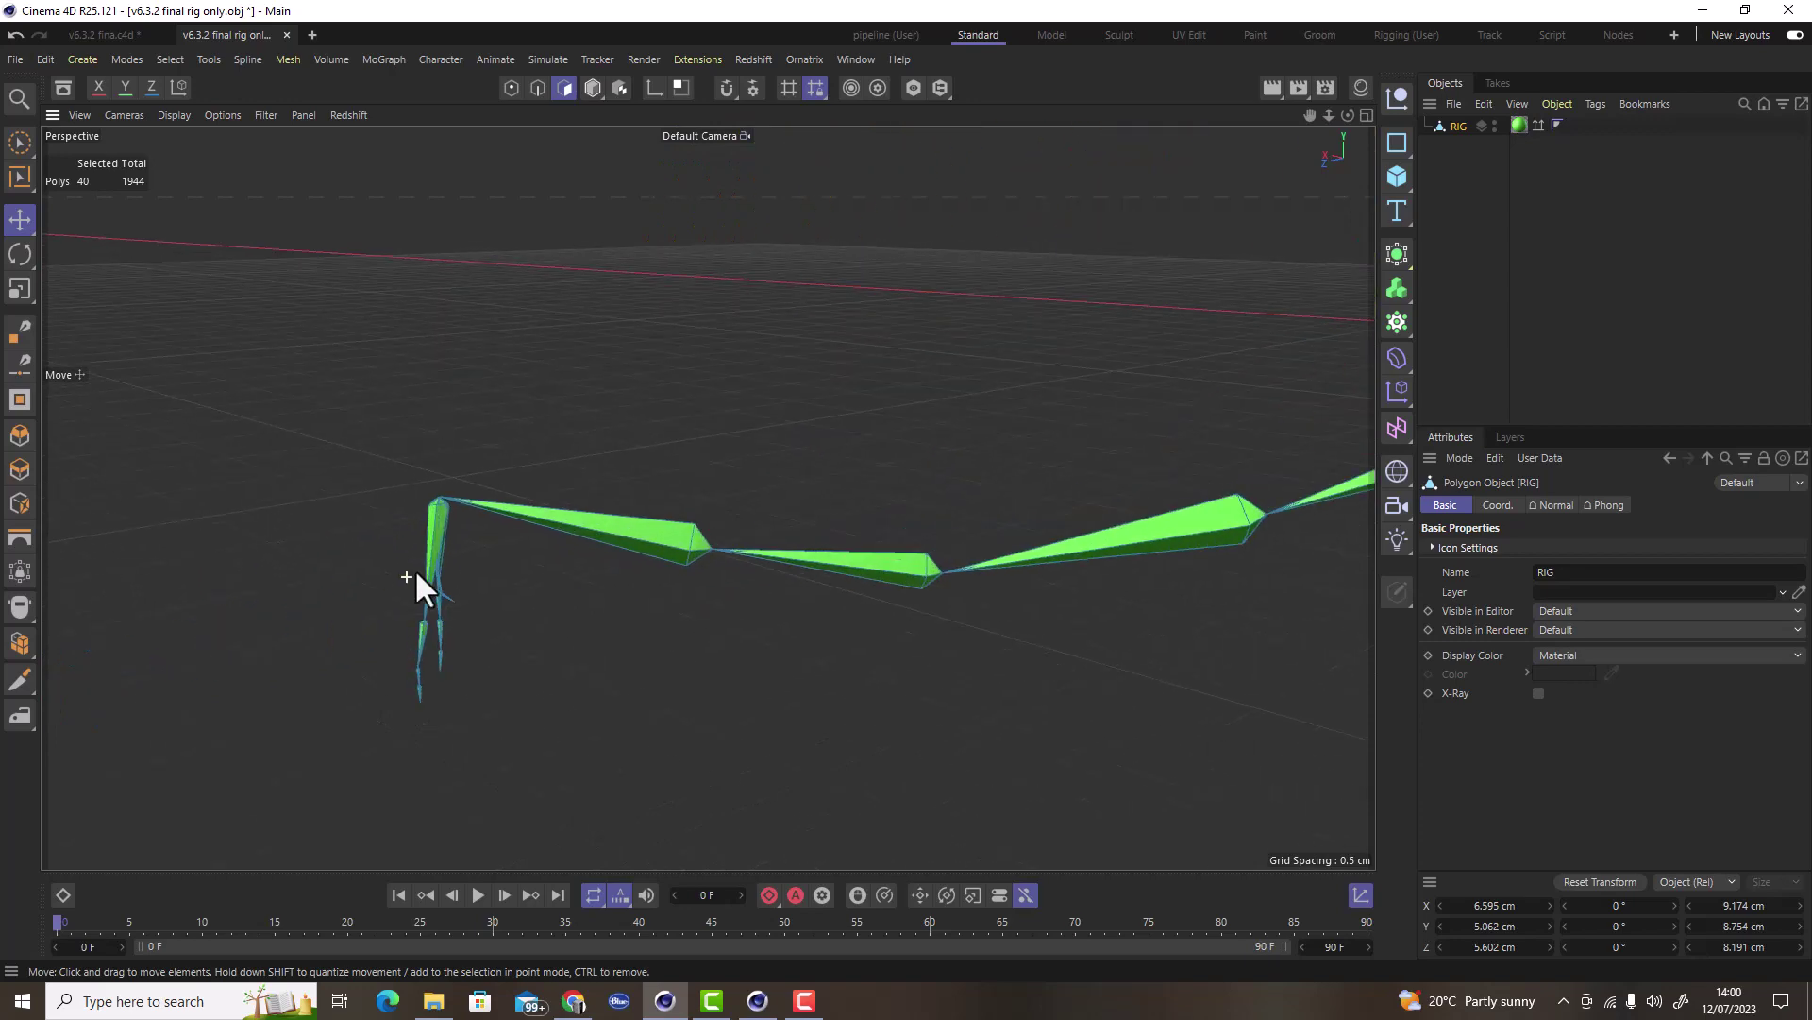
left_click_drag(430, 561, 942, 478, "alt")
scroll(448, 630, "down", 5)
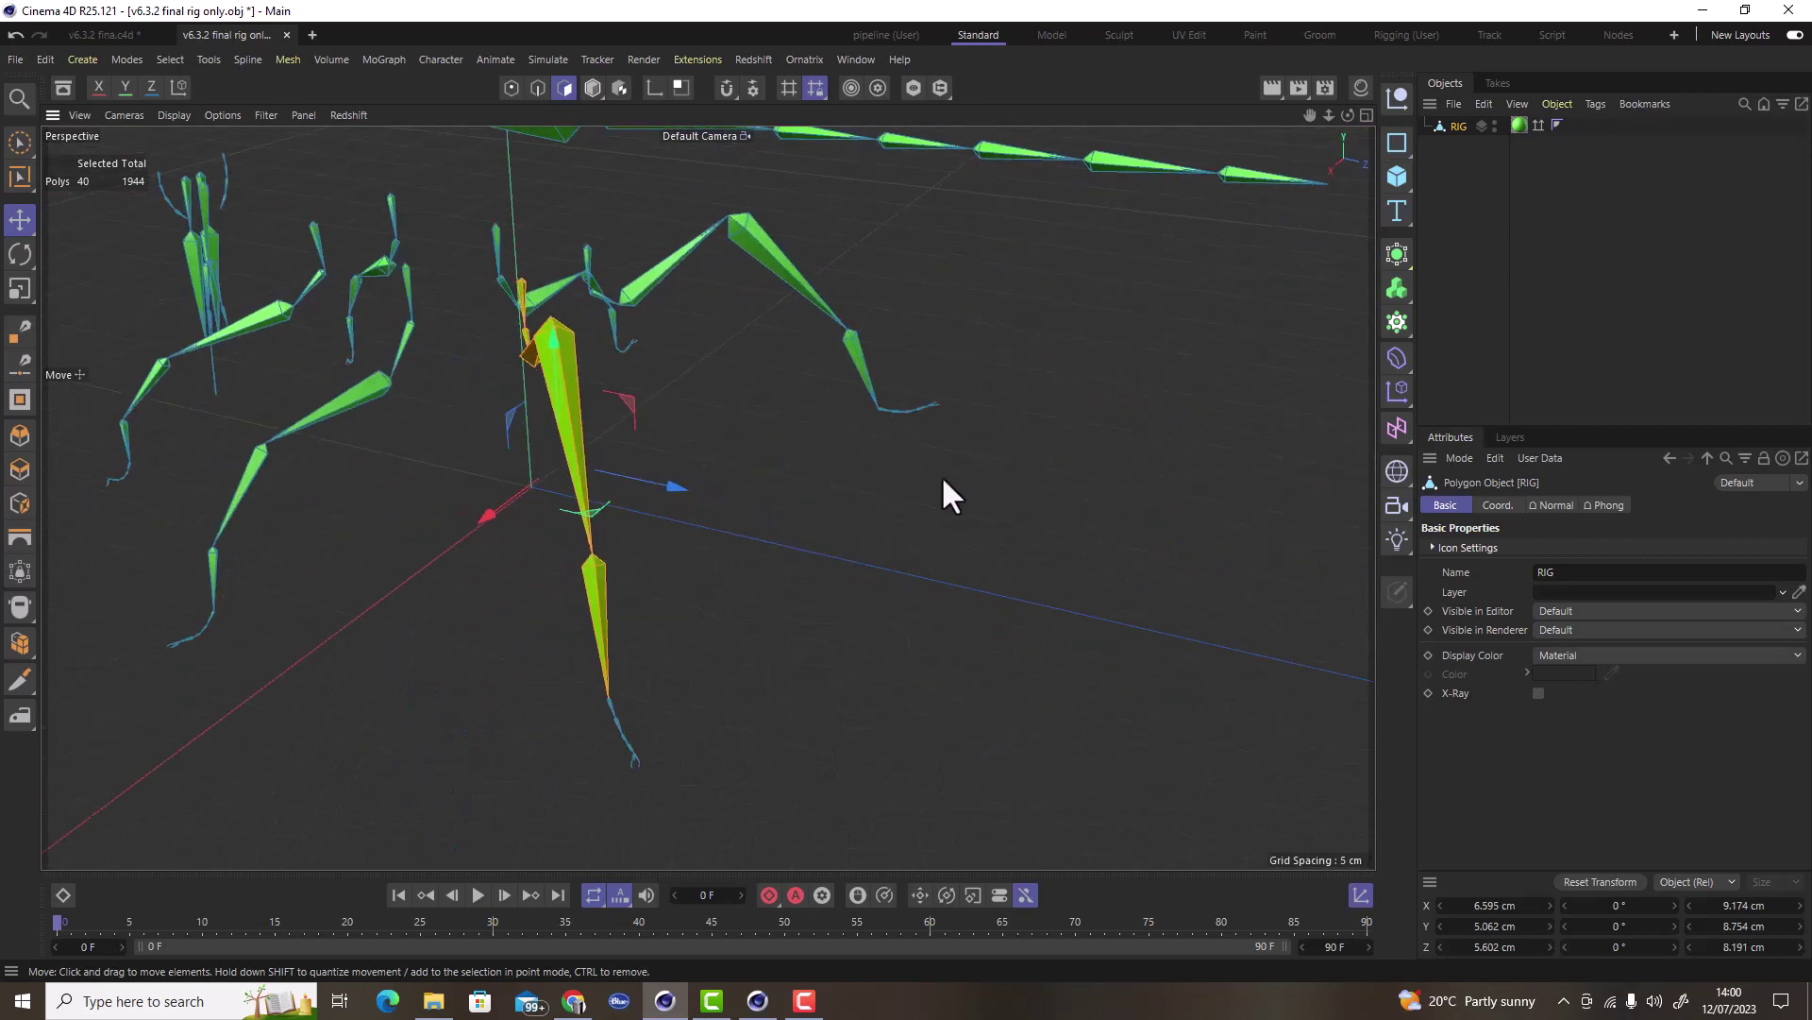
Examine the other leg chains and the mouthpart bones up close, and review the whole skeleton from both sides.
left_click_drag(546, 493, 983, 547, "alt")
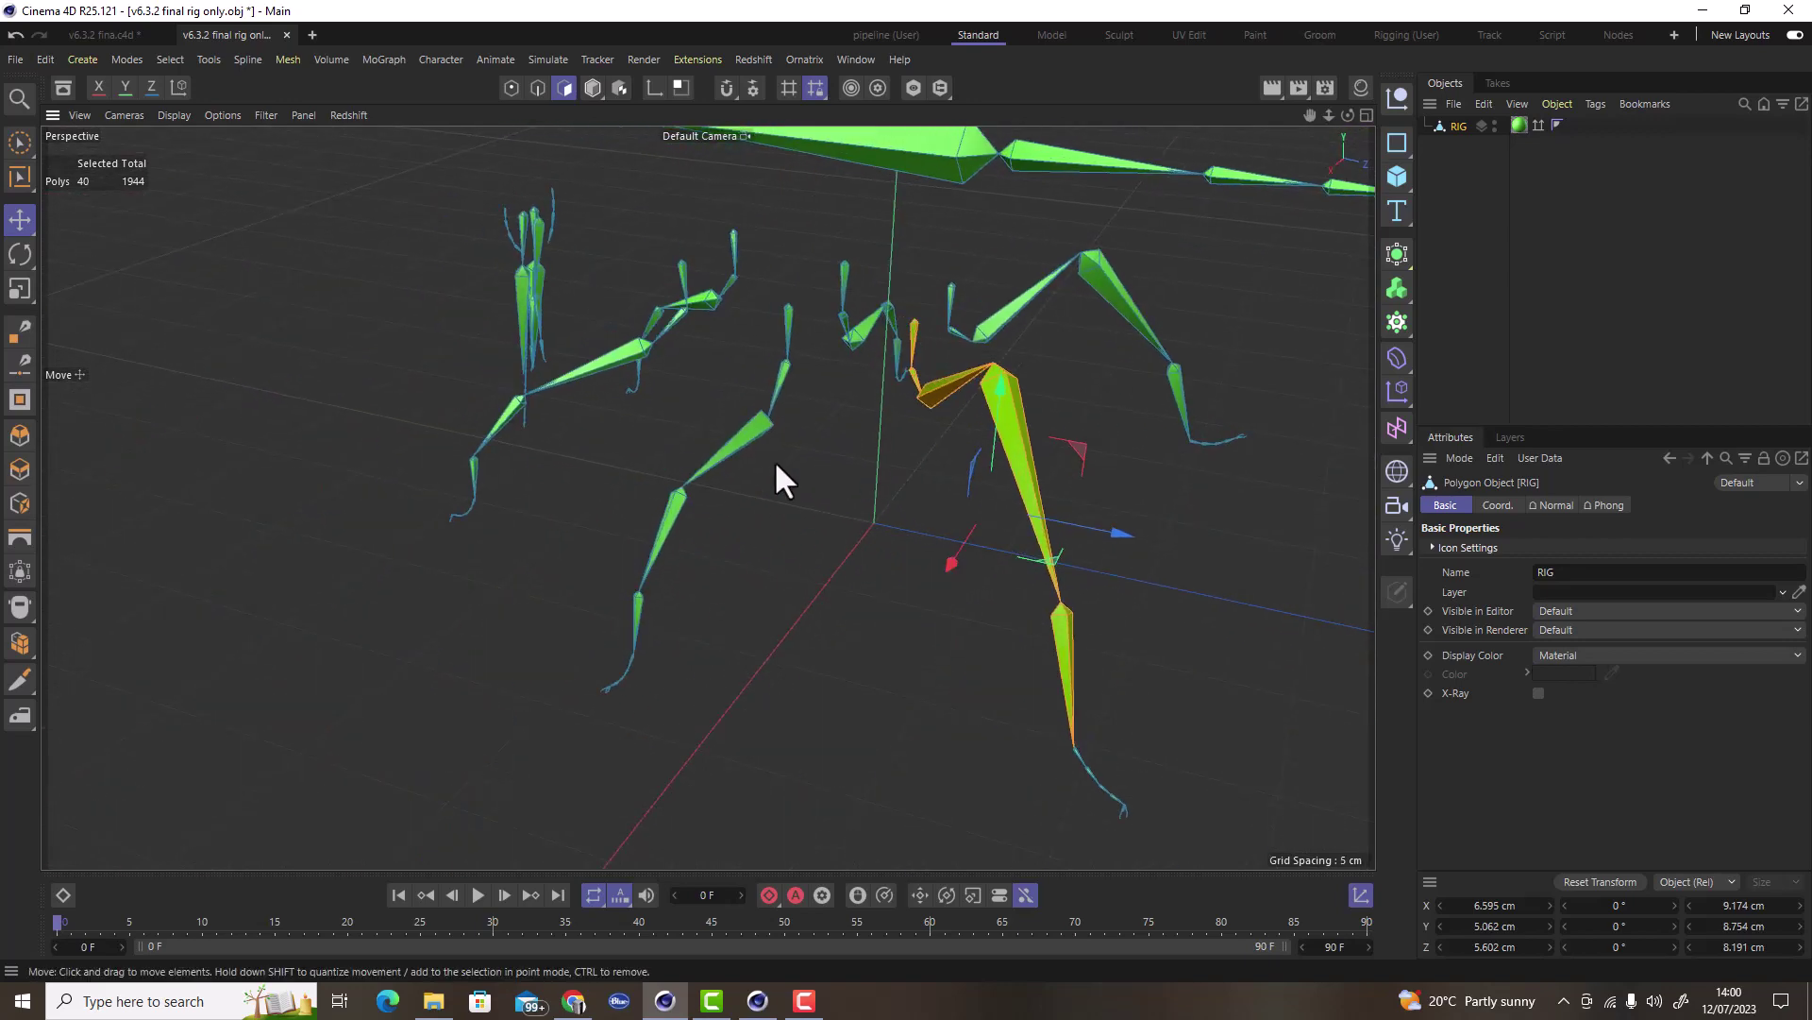
left_click_drag(781, 478, 692, 441, "alt")
scroll(513, 388, "up", 10)
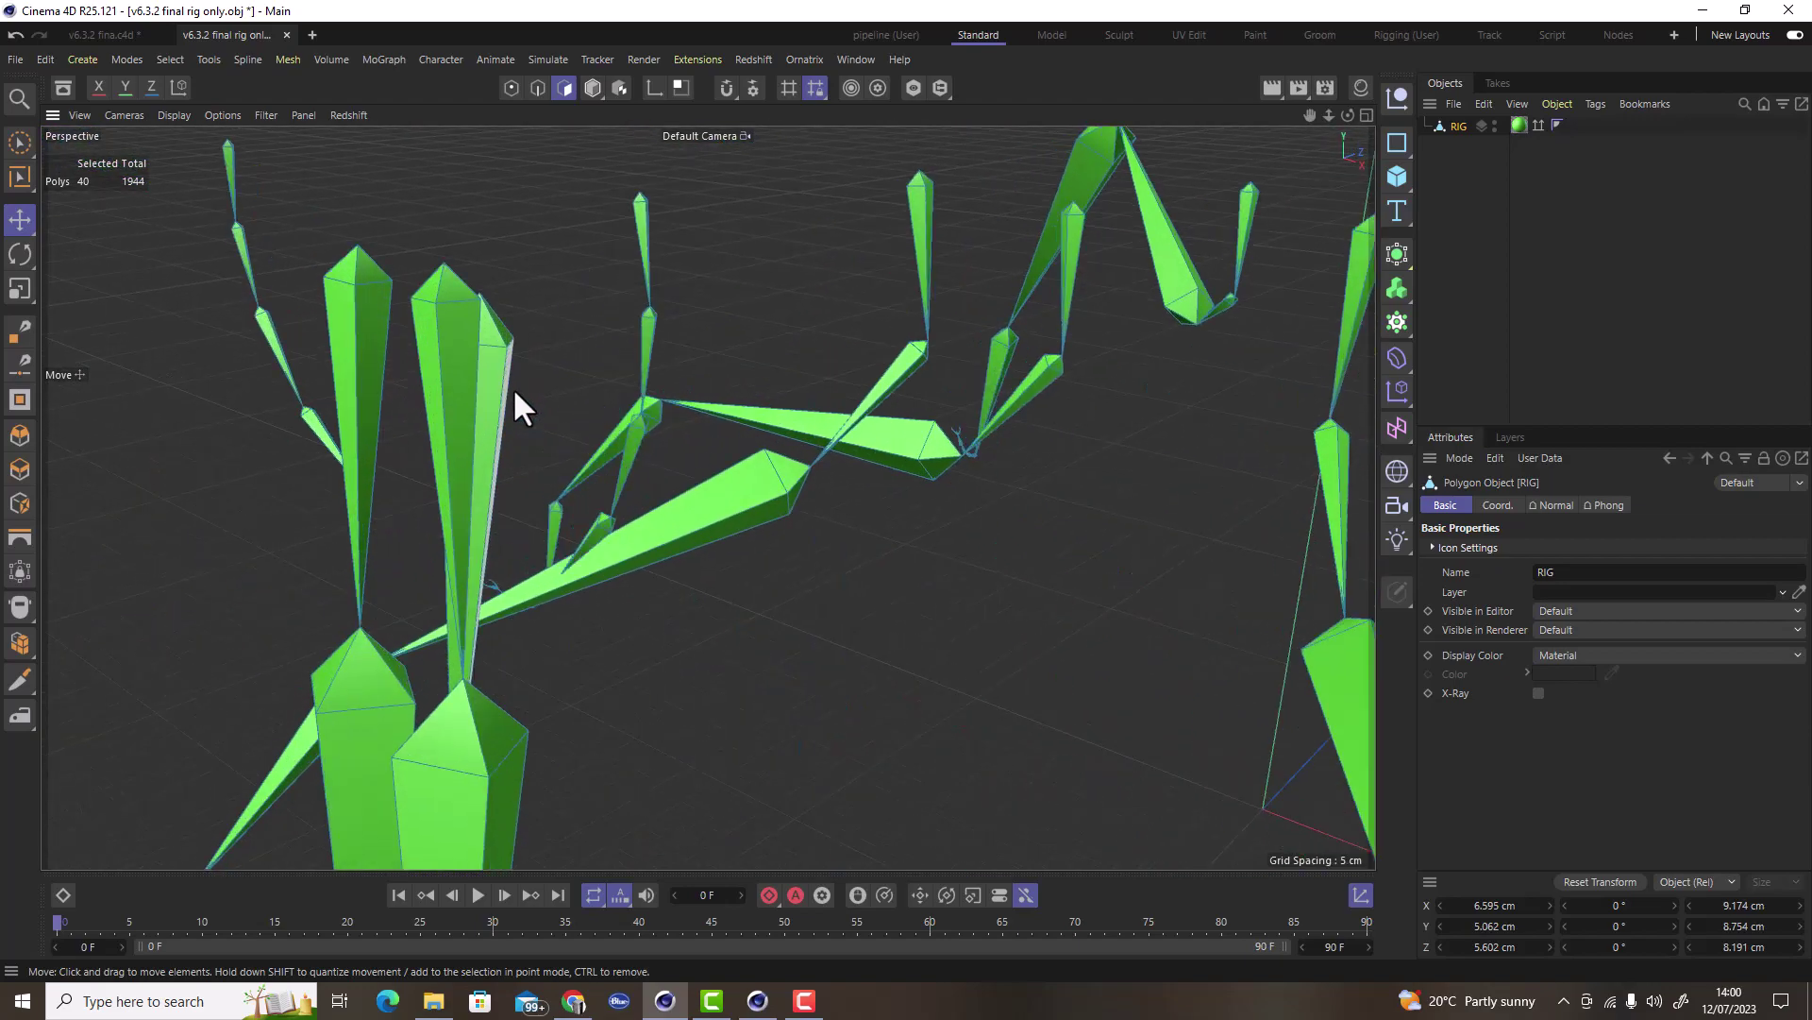
left_click_drag(498, 406, 789, 435, "alt")
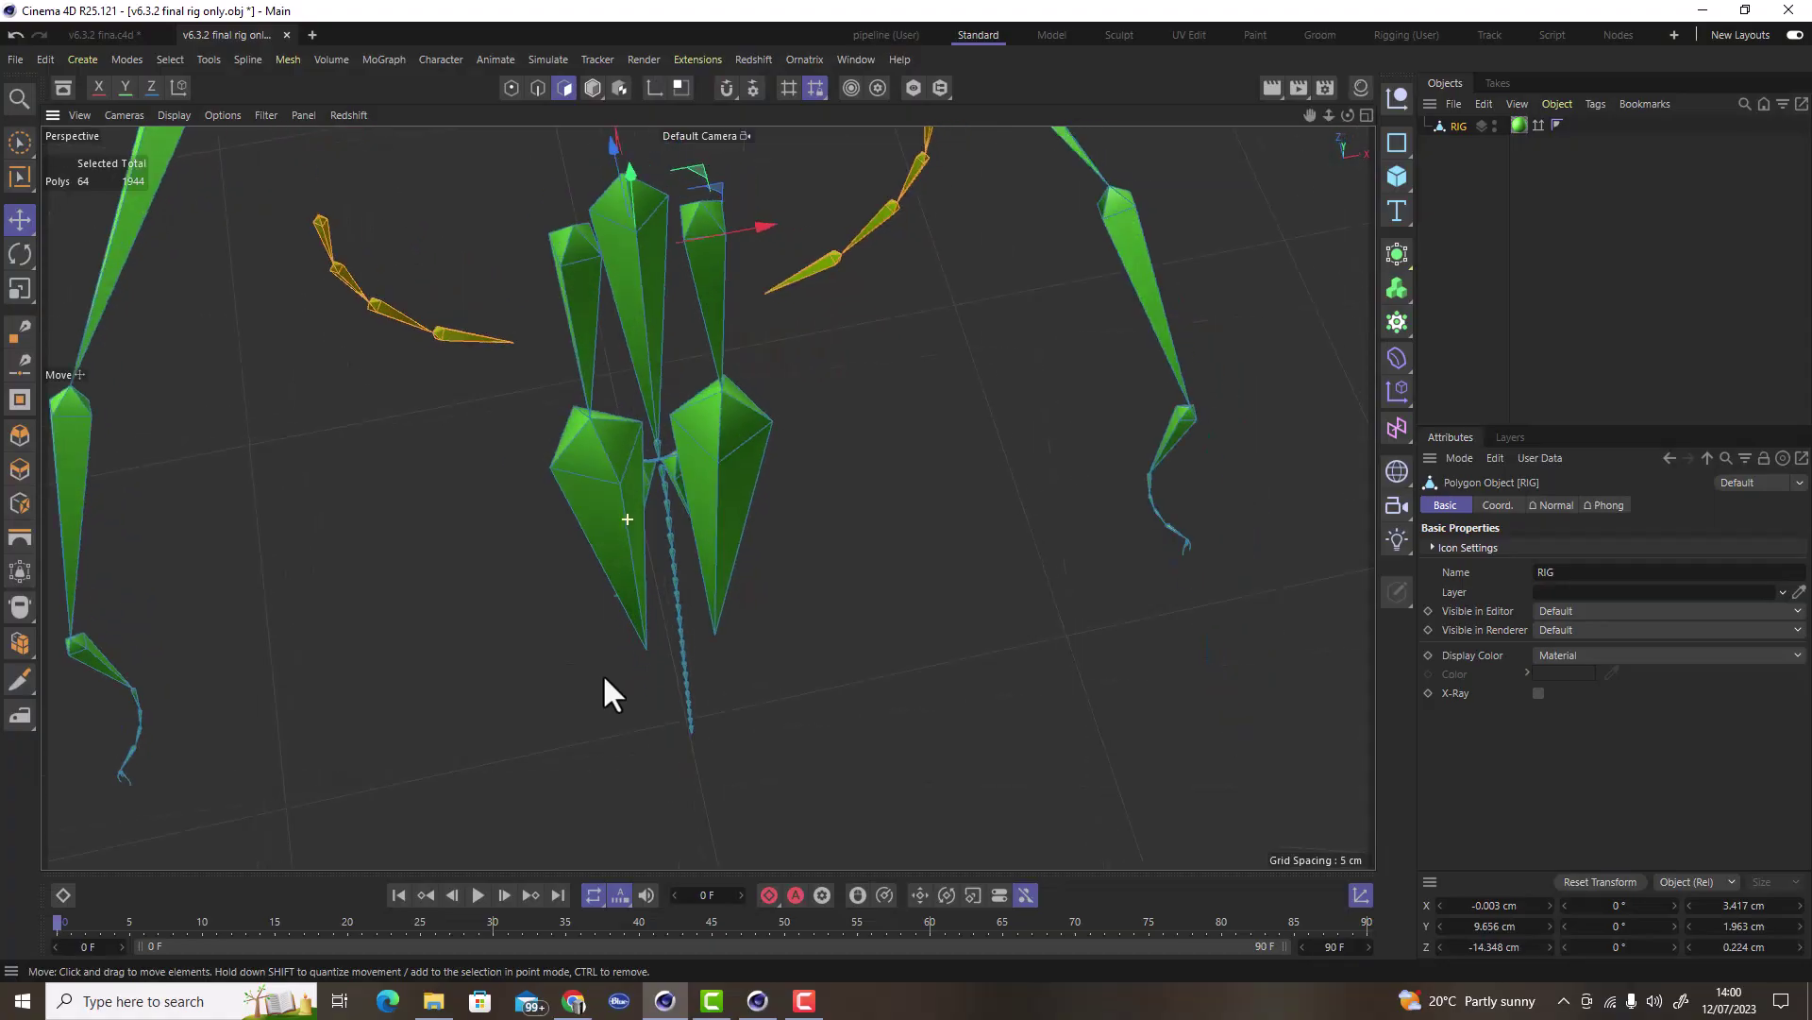
left_click_drag(554, 678, 840, 506, "alt")
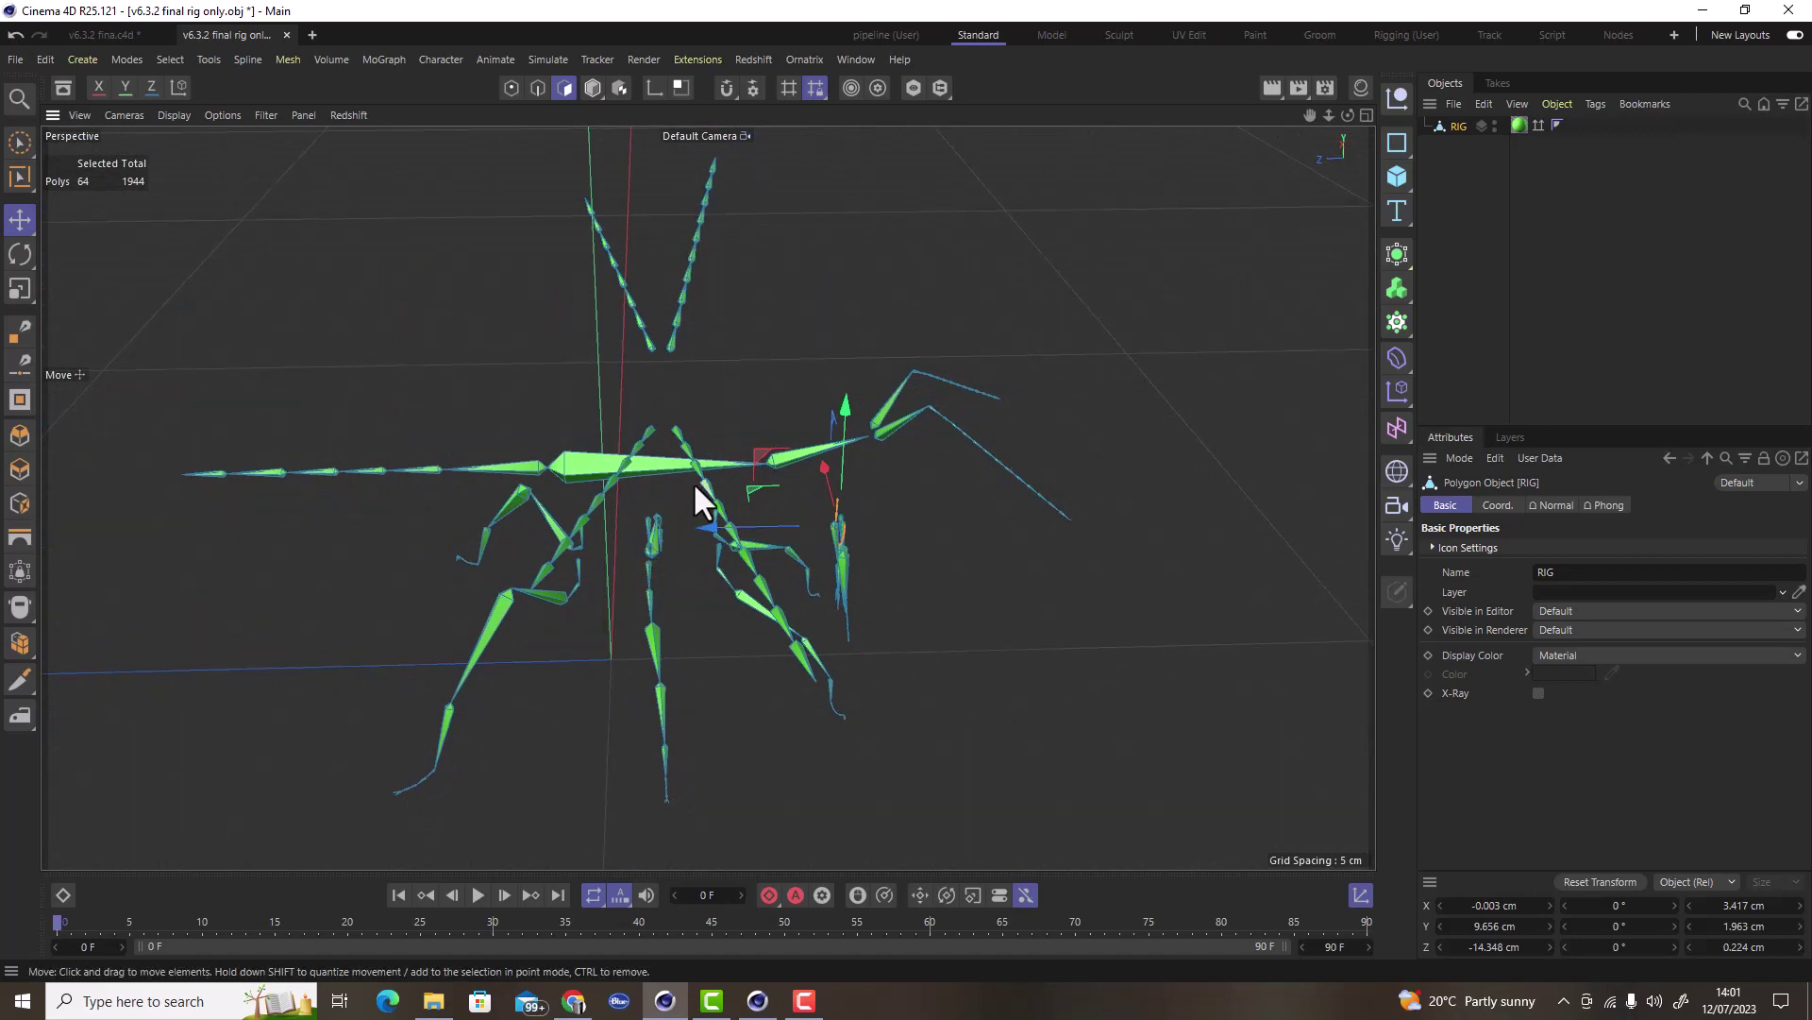
mouse_move(607, 466)
left_mouse_down("alt")
mouse_move(1085, 462)
mouse_move(553, 515)
mouse_move(513, 472)
mouse_move(768, 446)
mouse_move(614, 500)
left_mouse_up("alt")
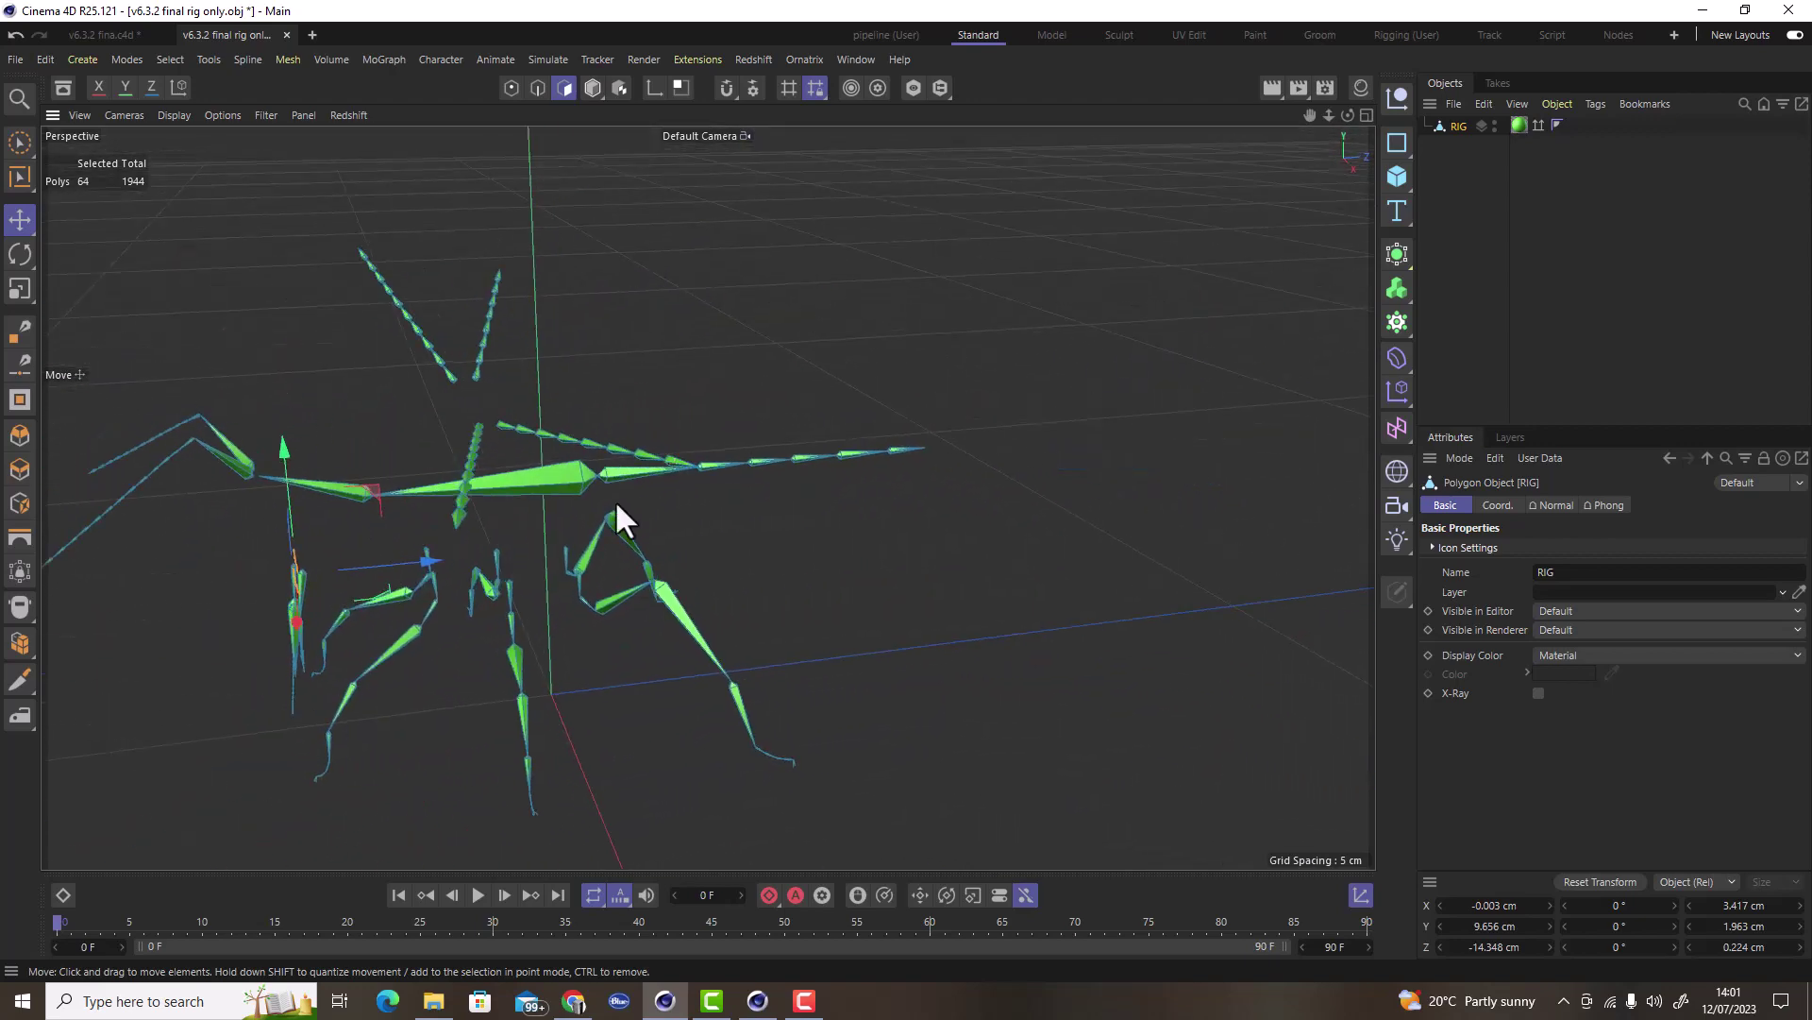
left_click_drag(497, 504, 691, 472, "alt")
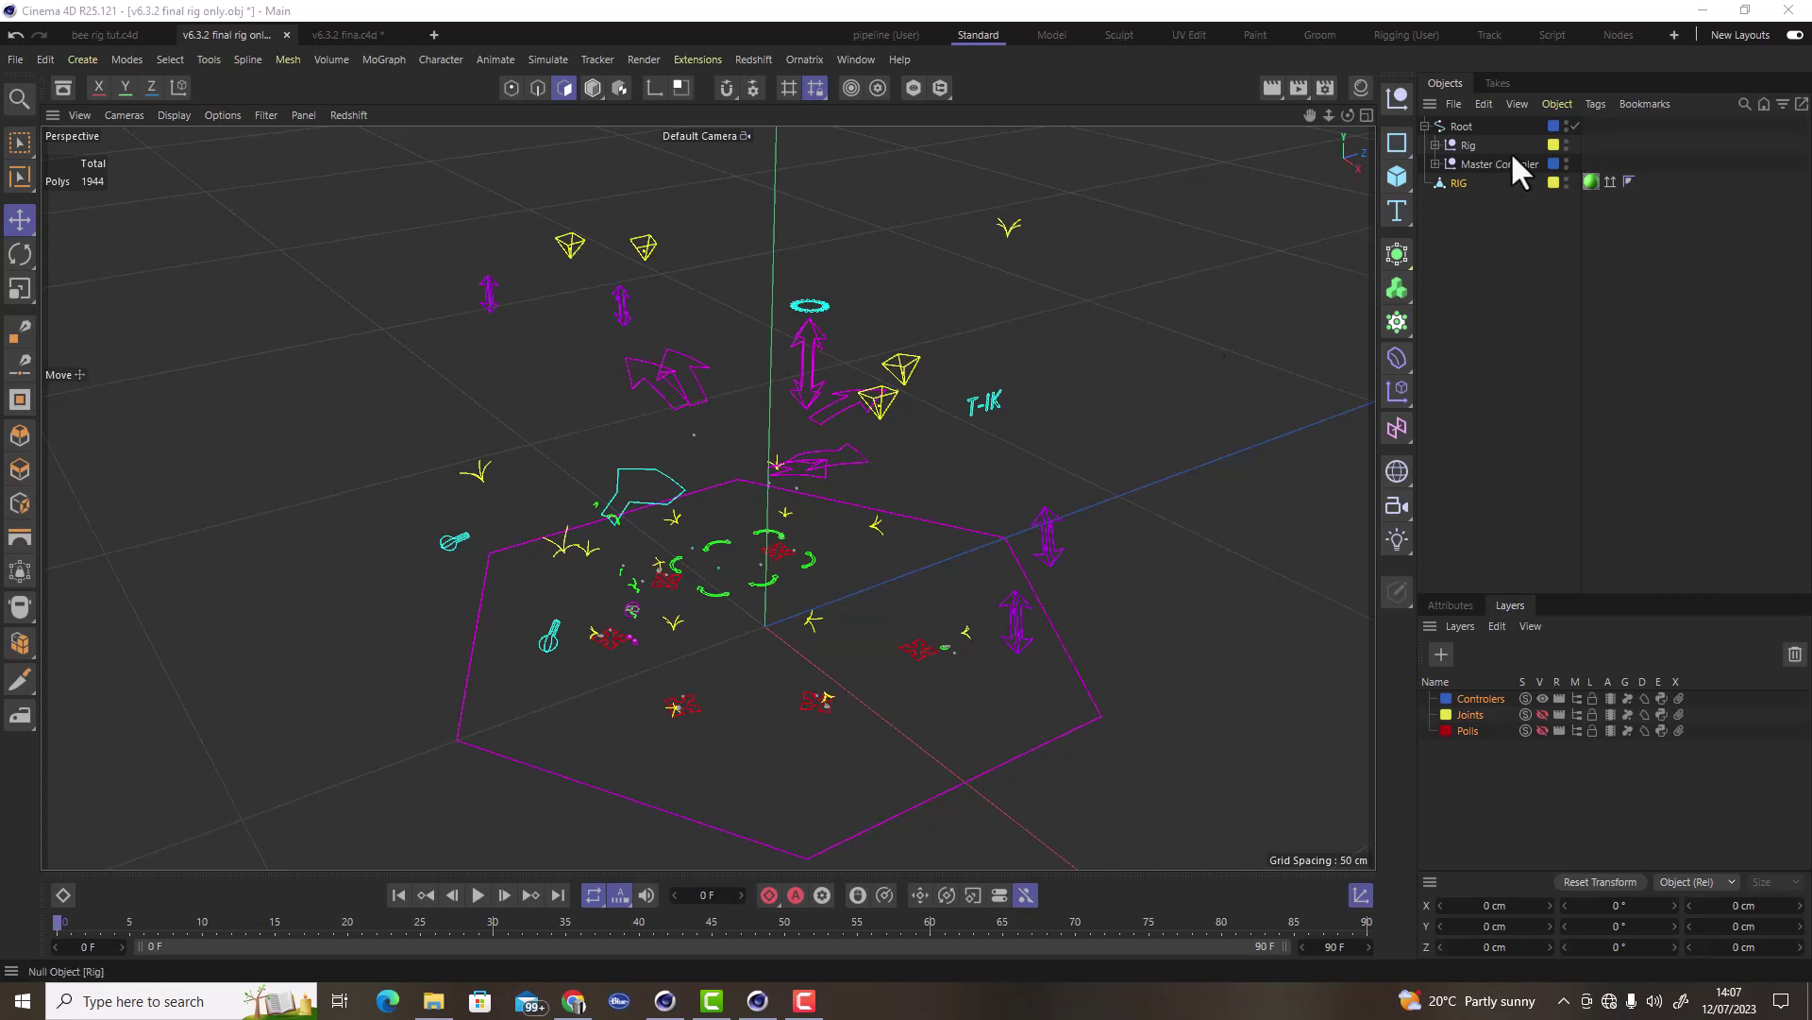
Show the Joints layer in the finished rig and examine how the controllers are arranged around the body, wing and leg joints.
left_click(1543, 715)
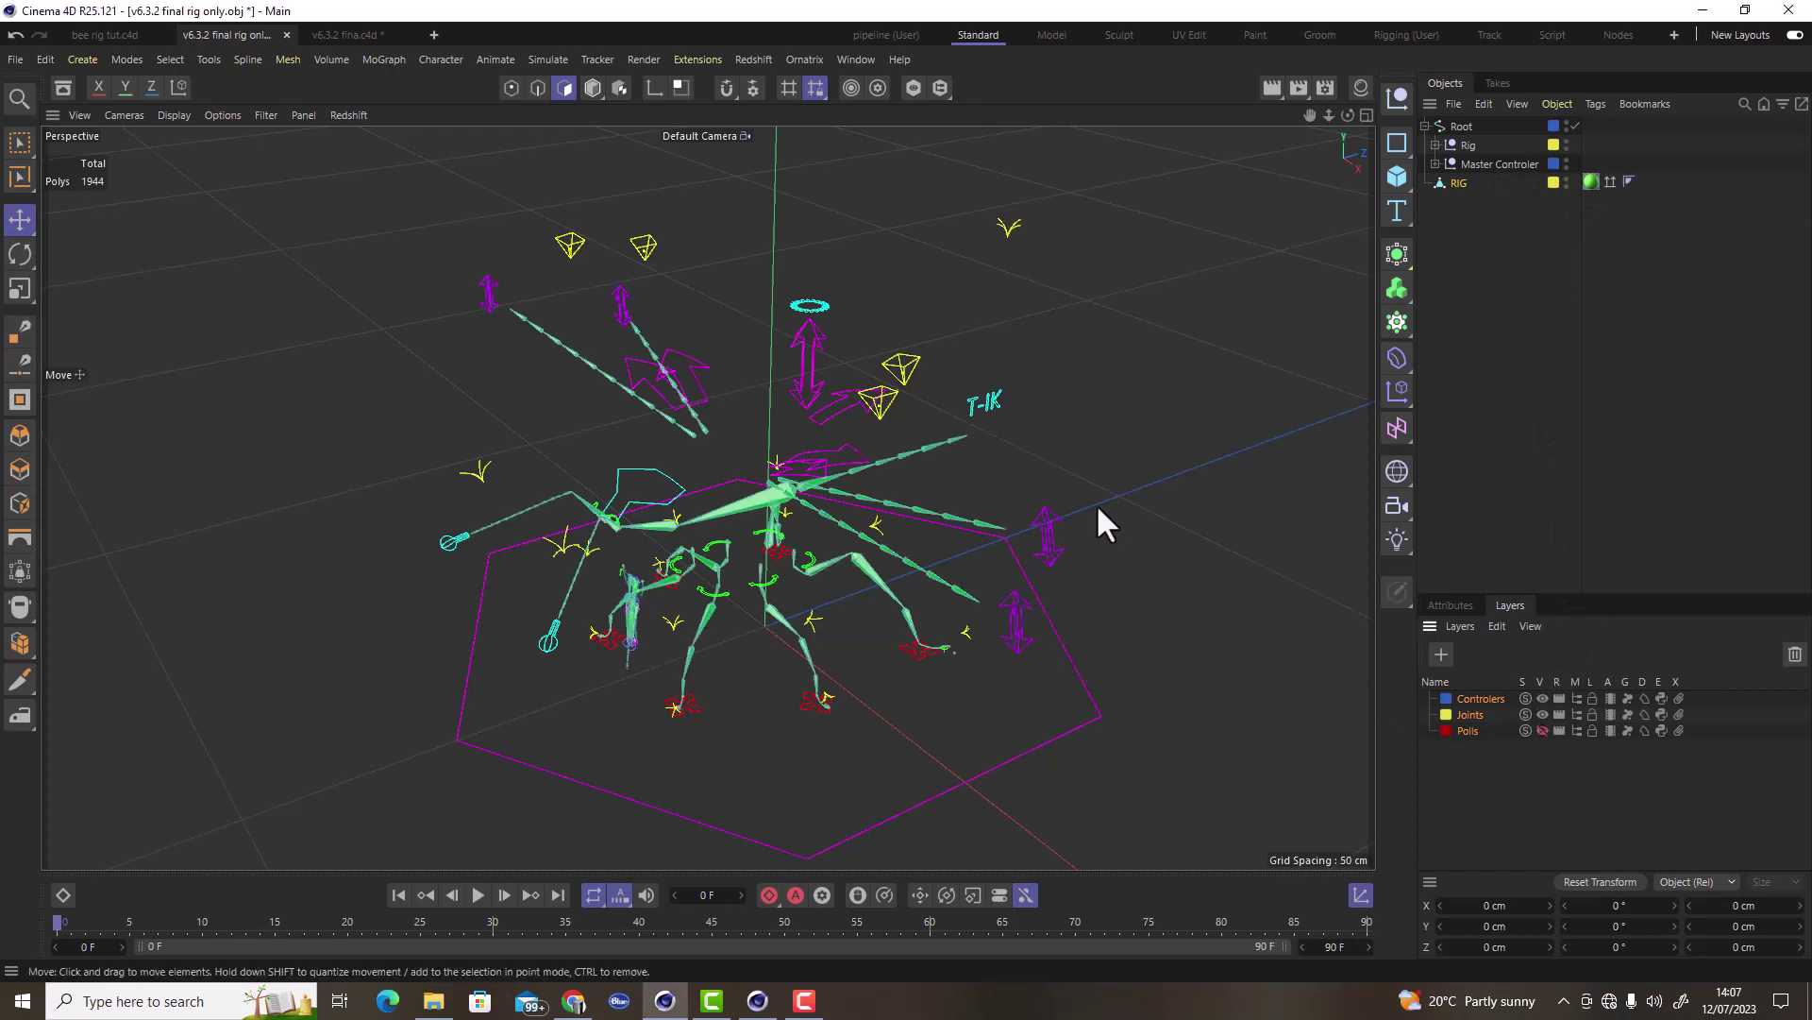
left_click_drag(668, 577, 878, 416, "alt")
scroll(661, 491, "up", 5)
scroll(661, 510, "down", 6)
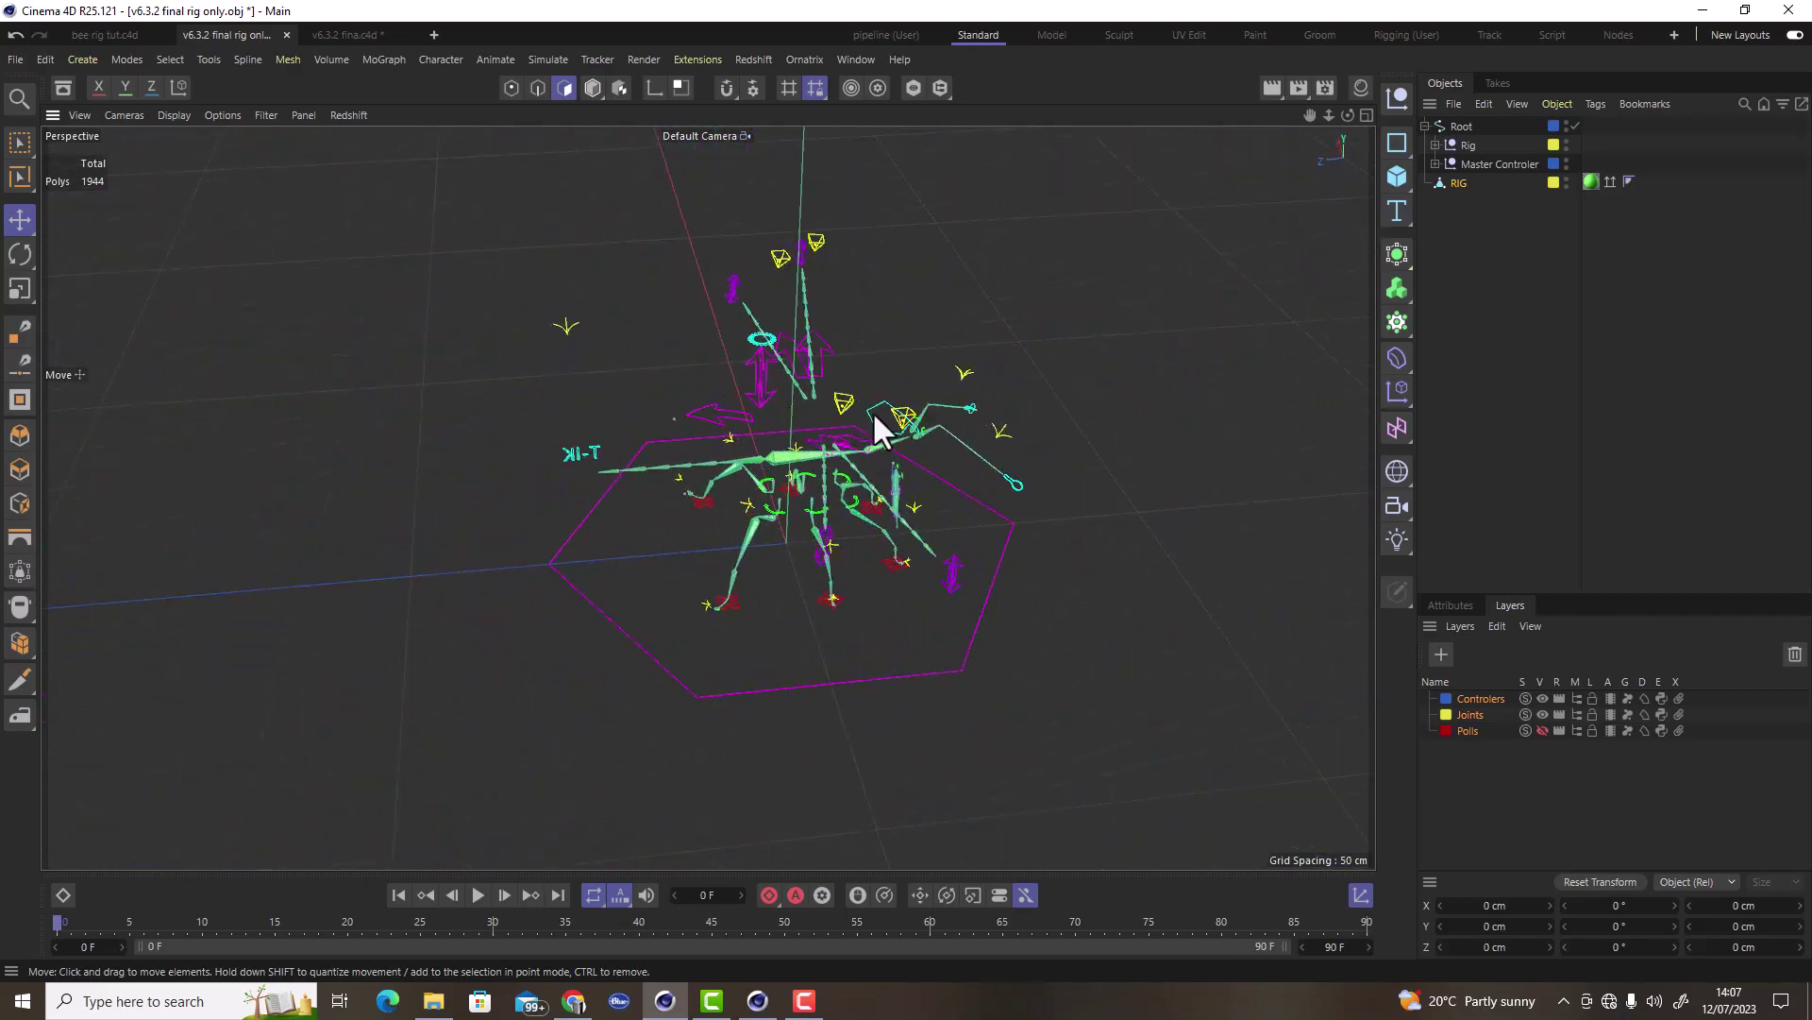
scroll(858, 469, "up", 6)
left_click_drag(817, 506, 704, 485, "alt")
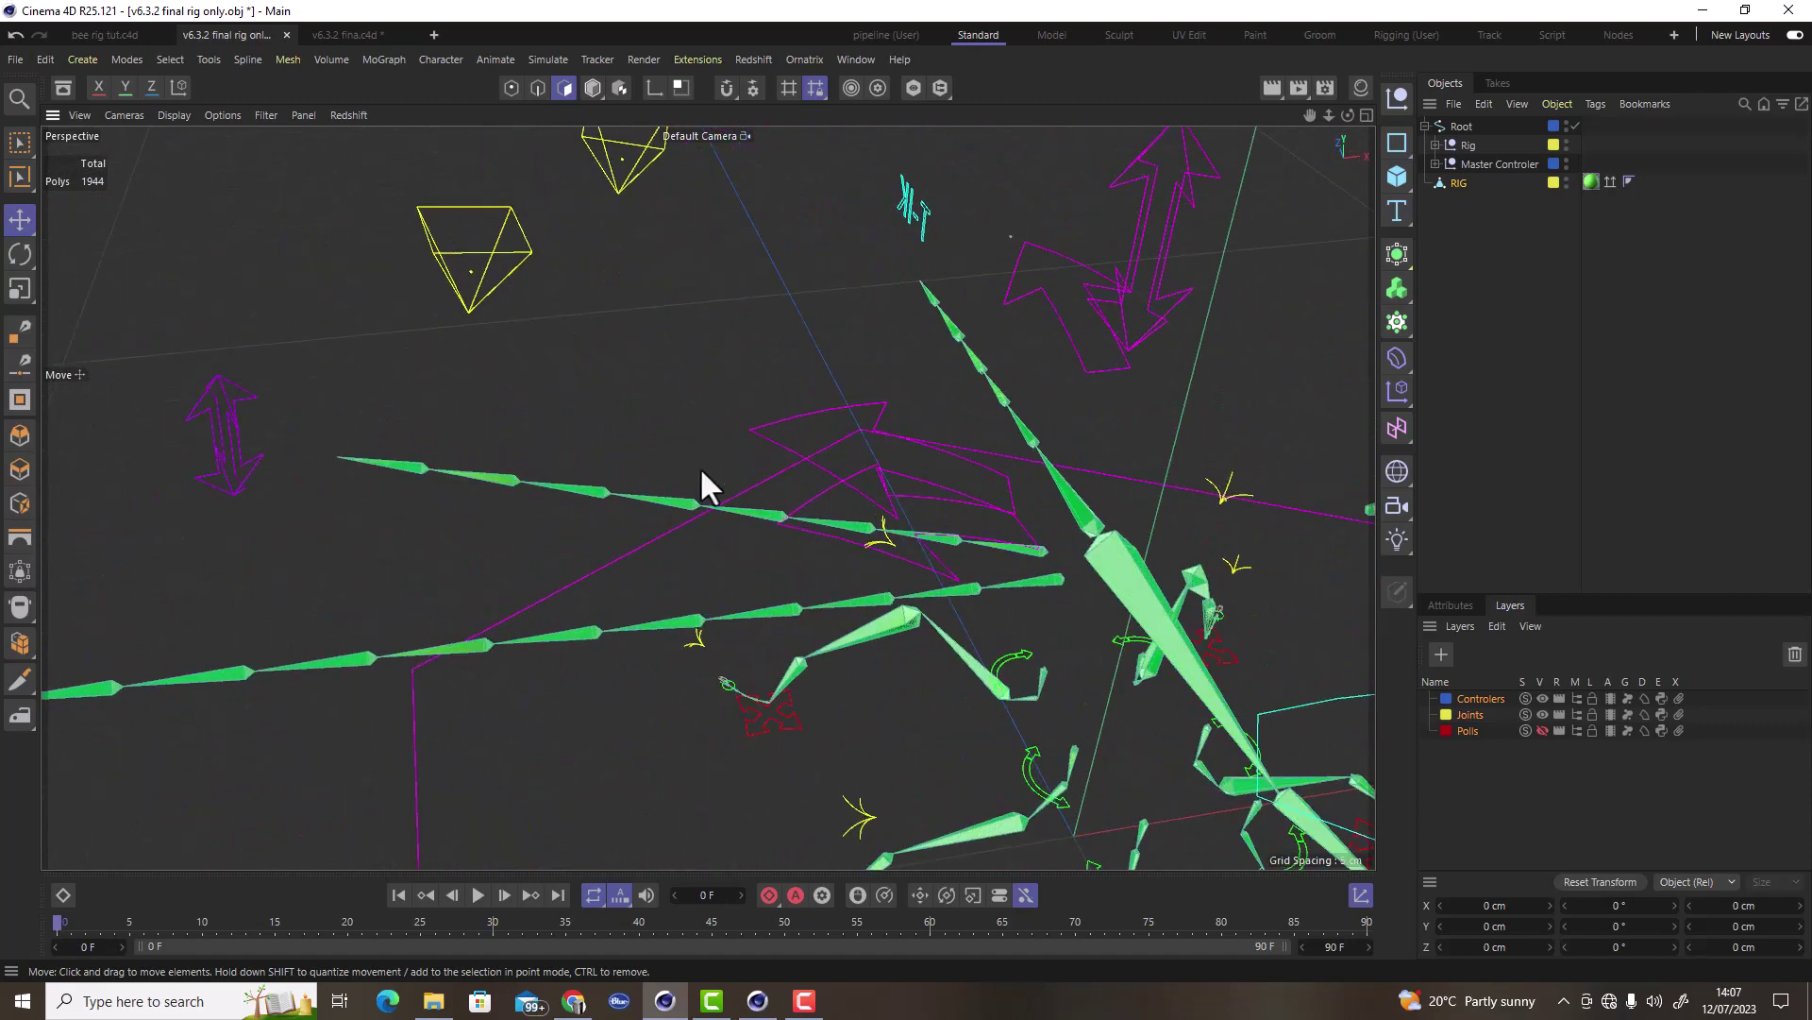
scroll(760, 473, "down", 6)
left_click_drag(814, 500, 524, 546, "alt")
mouse_move(846, 444)
left_mouse_down("alt")
mouse_move(623, 486)
mouse_move(972, 438)
mouse_move(619, 530)
mouse_move(866, 446)
left_mouse_up("alt")
scroll(609, 477, "up", 6)
middle_click_drag(867, 461, 930, 444, "alt")
scroll(874, 485, "down", 3)
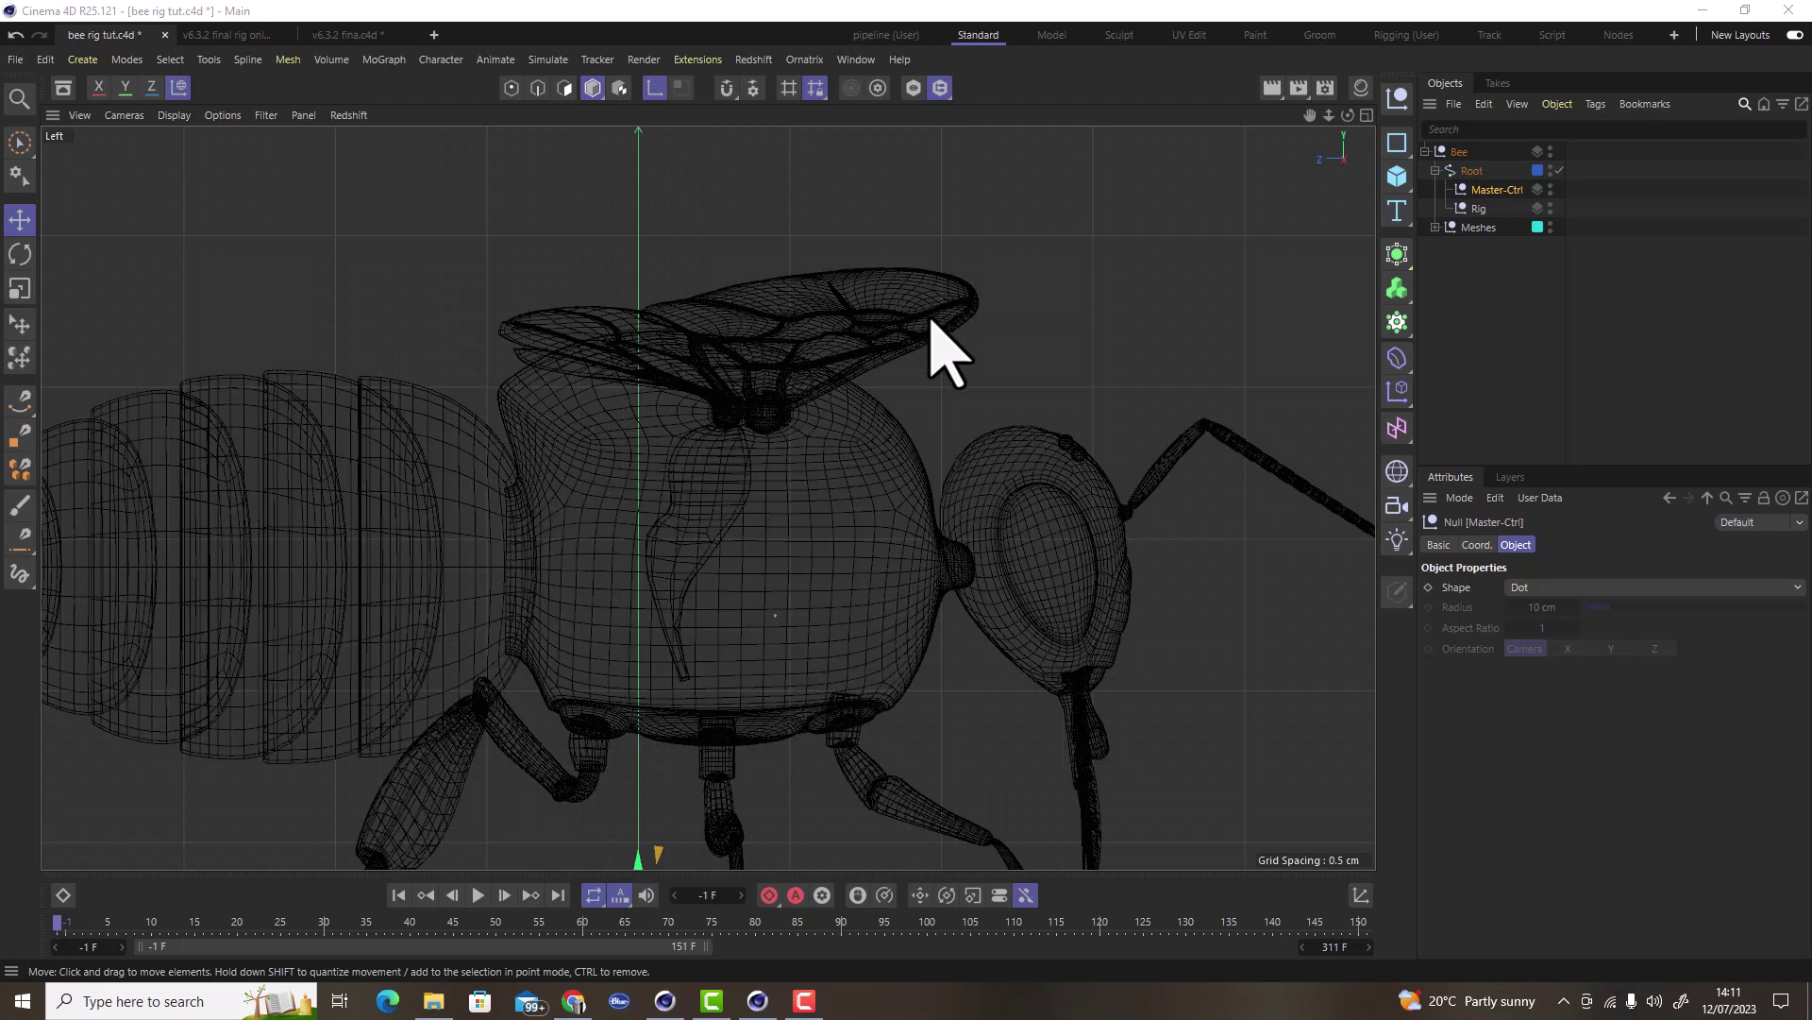
Switch the workspace to the pipeline (User) layout and look over the Character rigging commands.
left_click(885, 34)
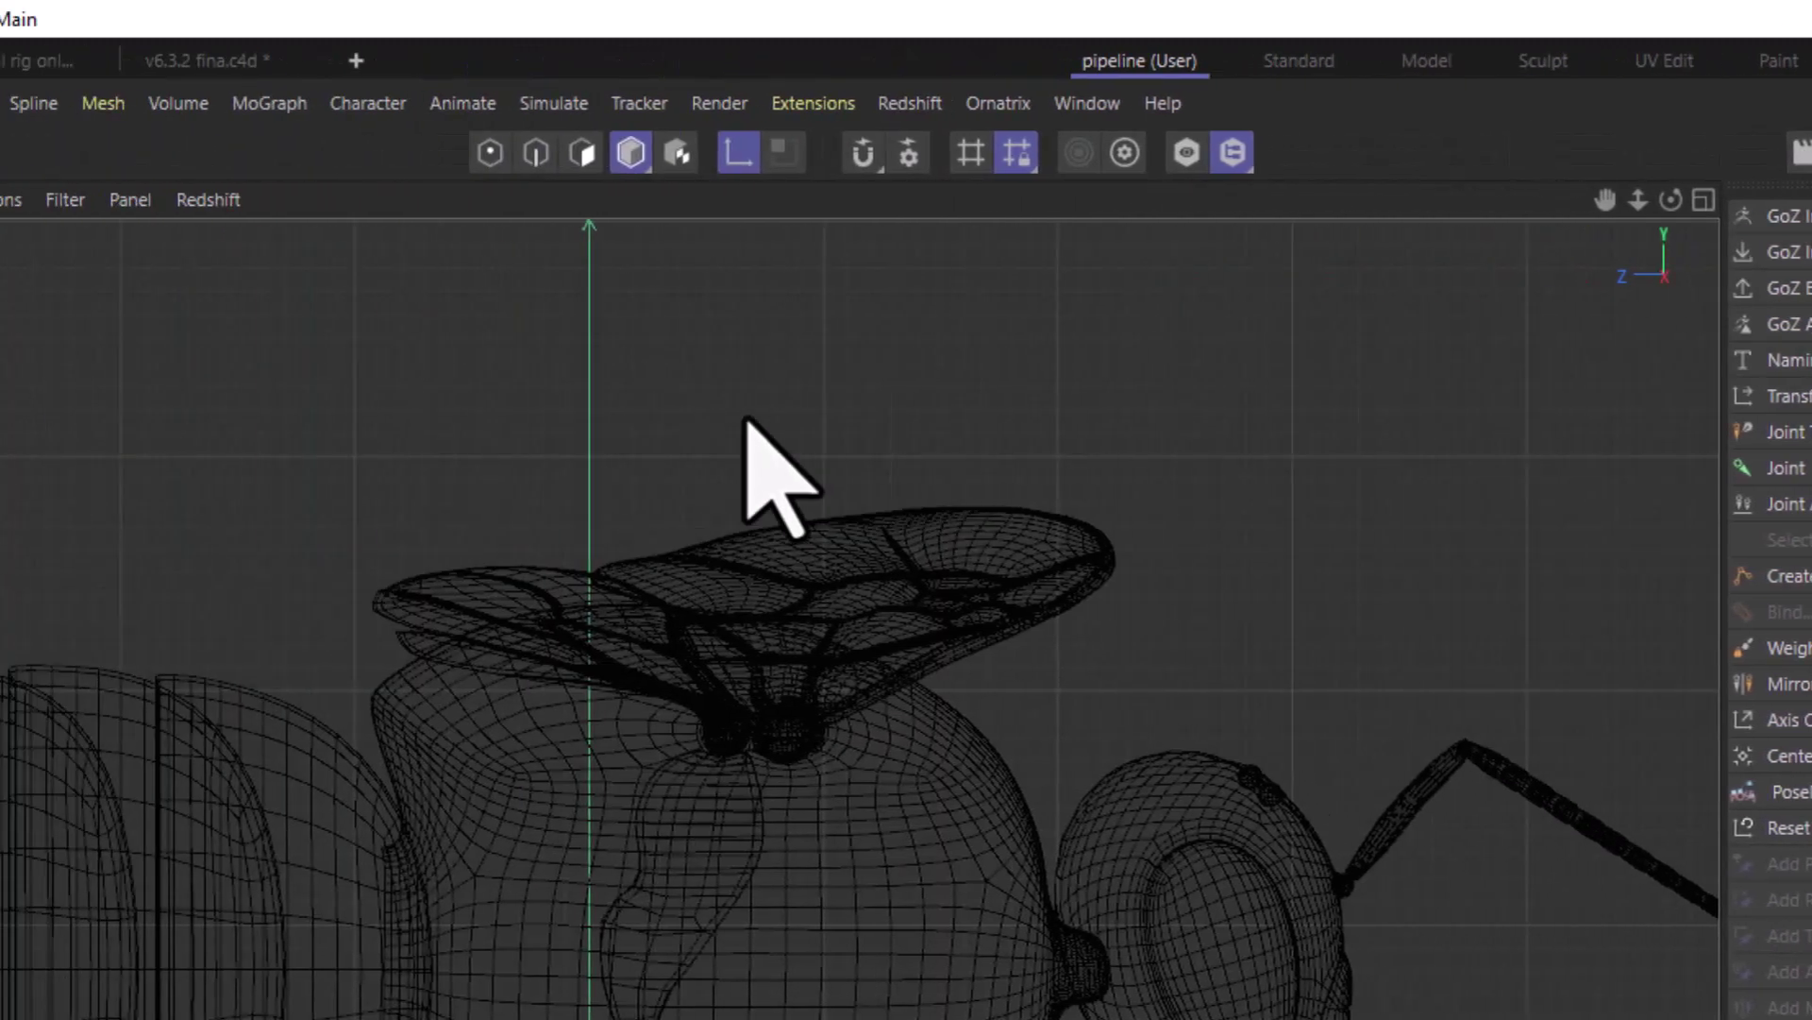
left_click(487, 106)
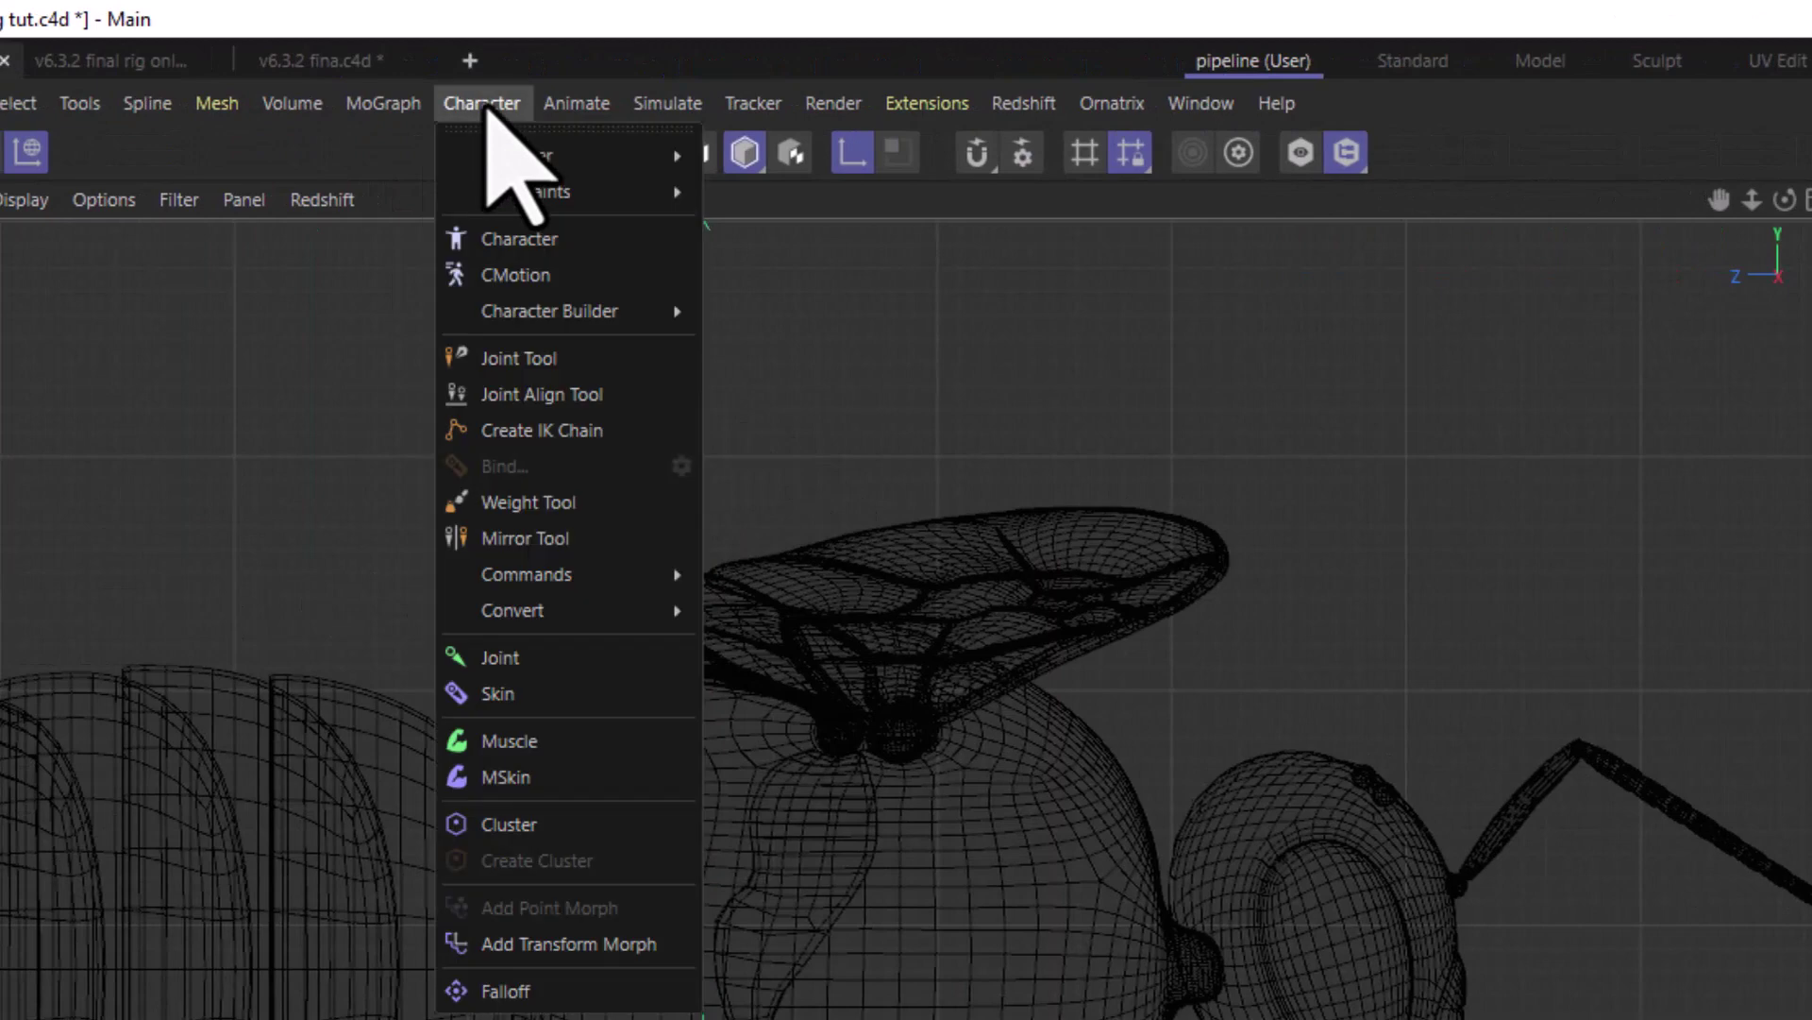
left_click(405, 219)
left_click(487, 106)
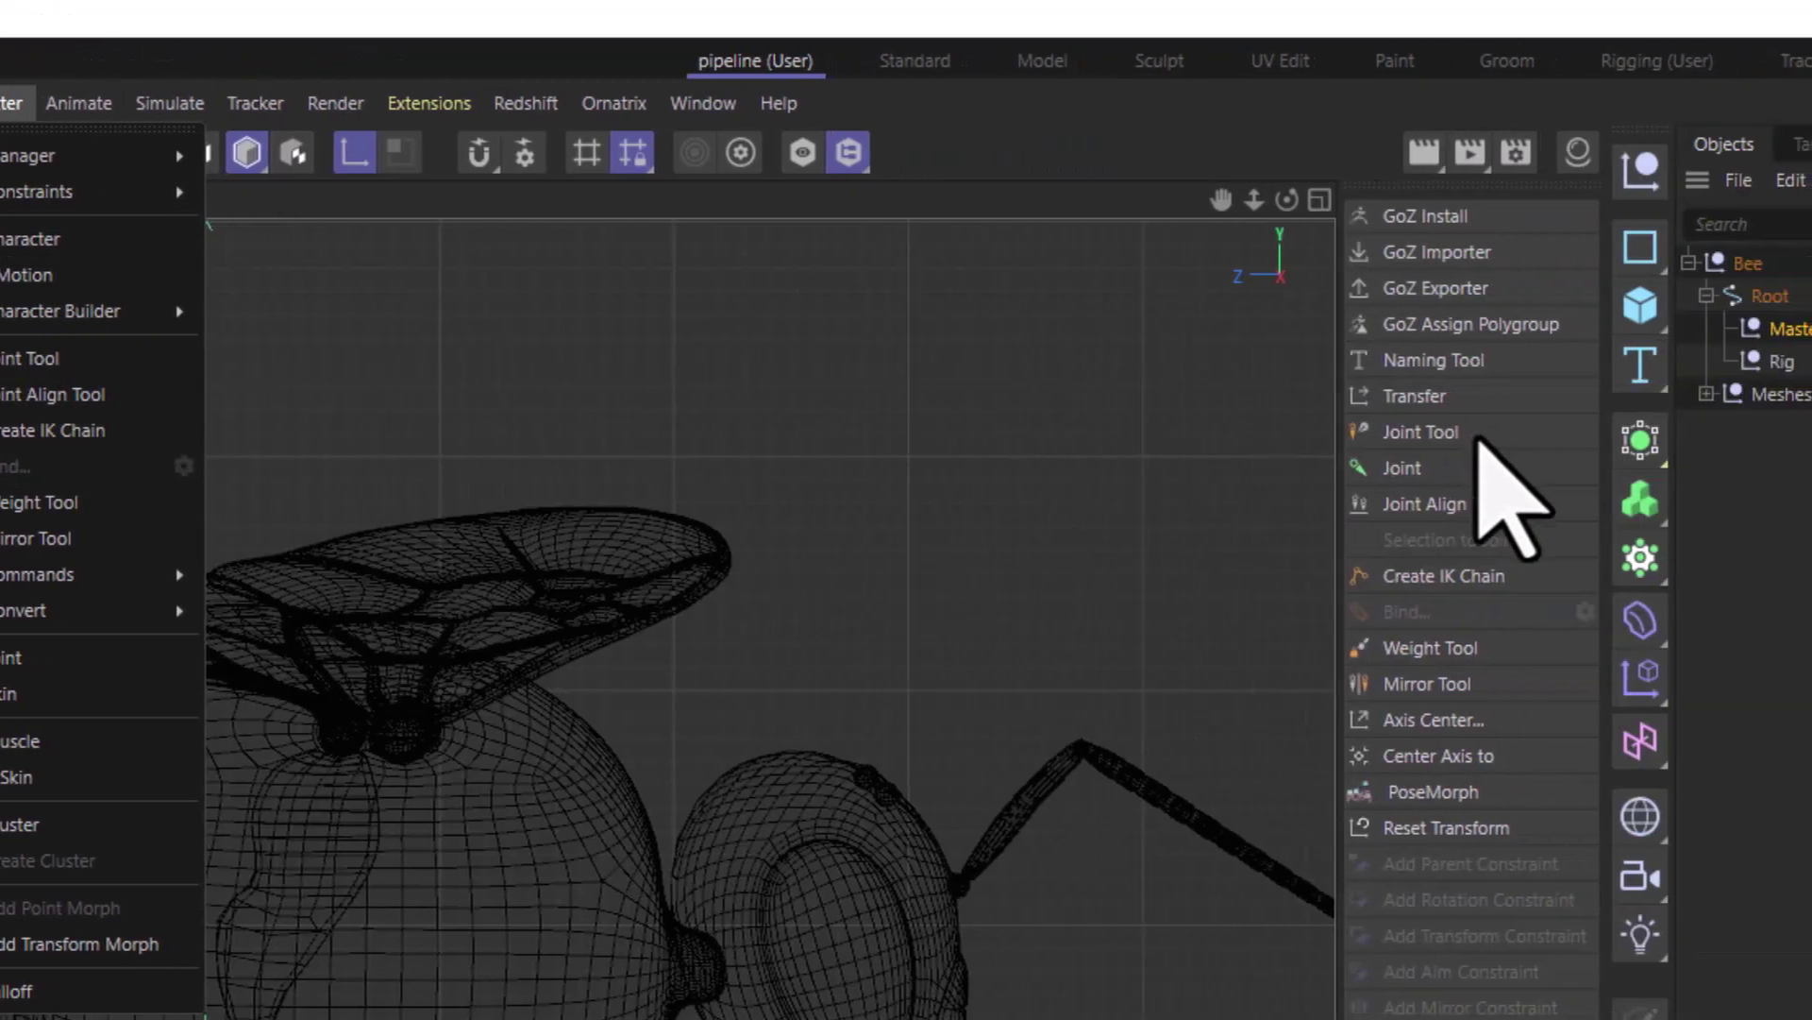
Use the Joint Tool to place the first joint where the abdomen meets the thorax in the side view.
left_click(1470, 436)
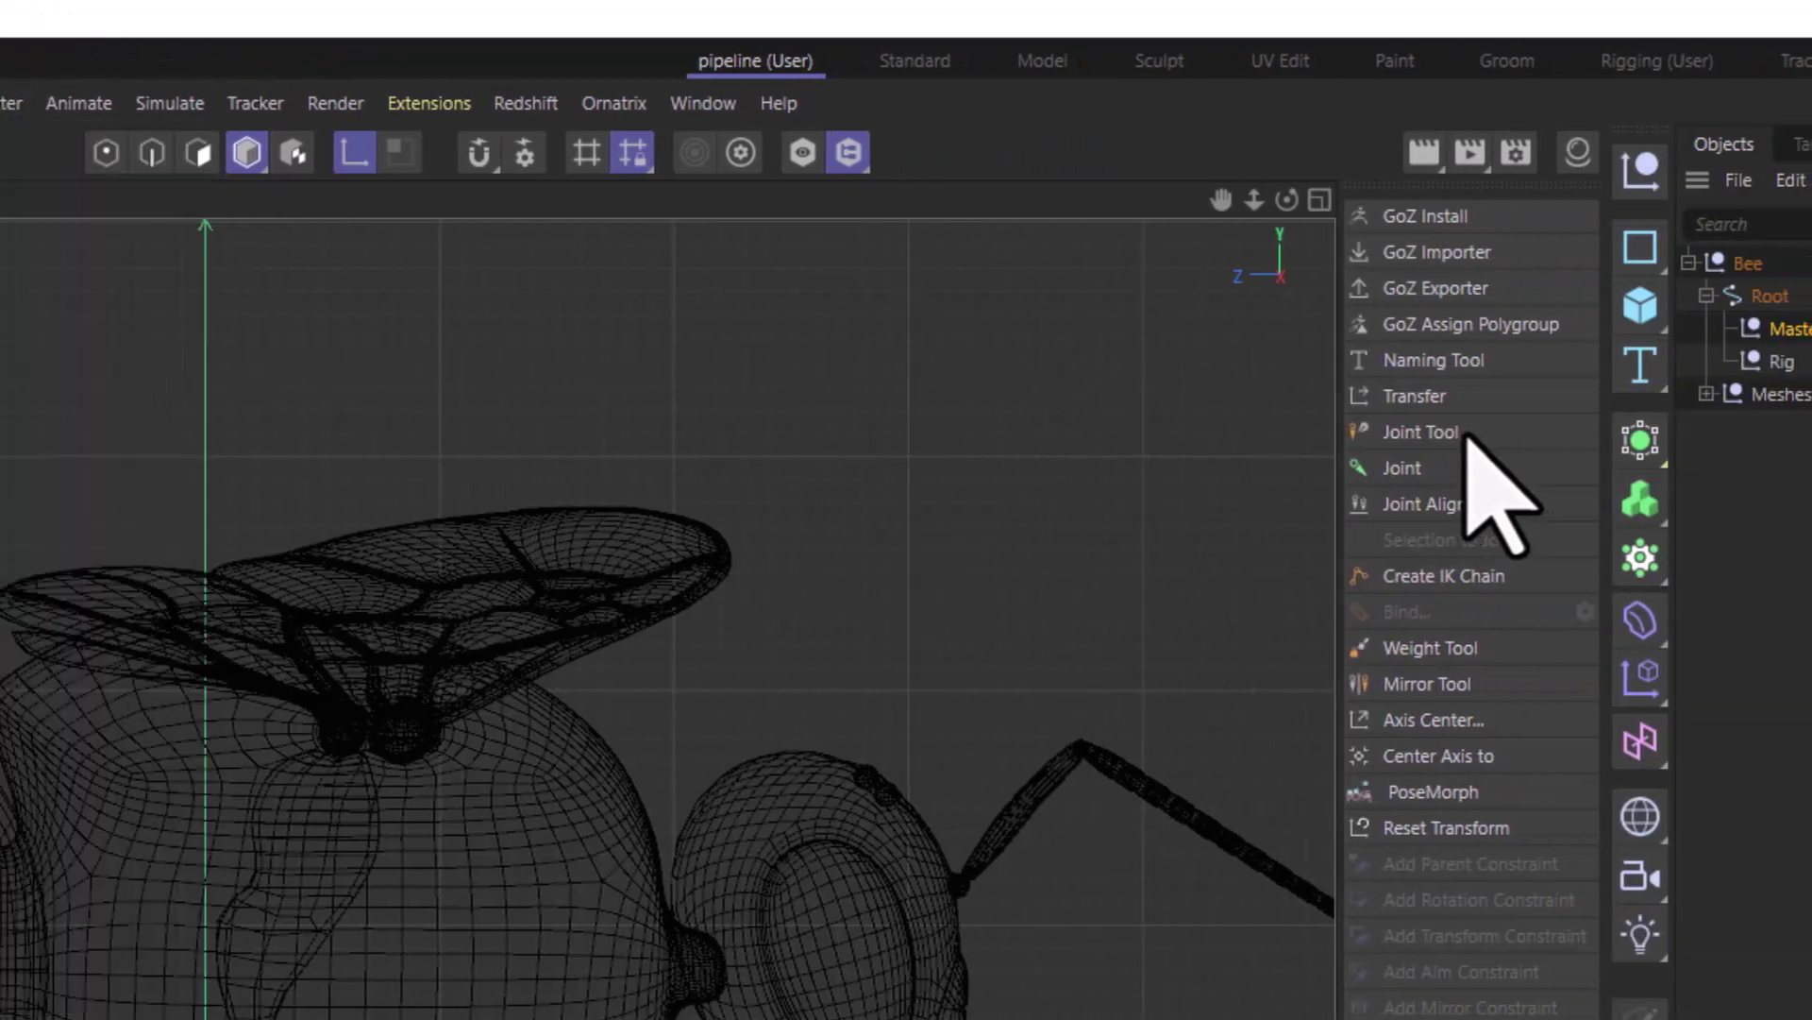
left_click(1466, 436)
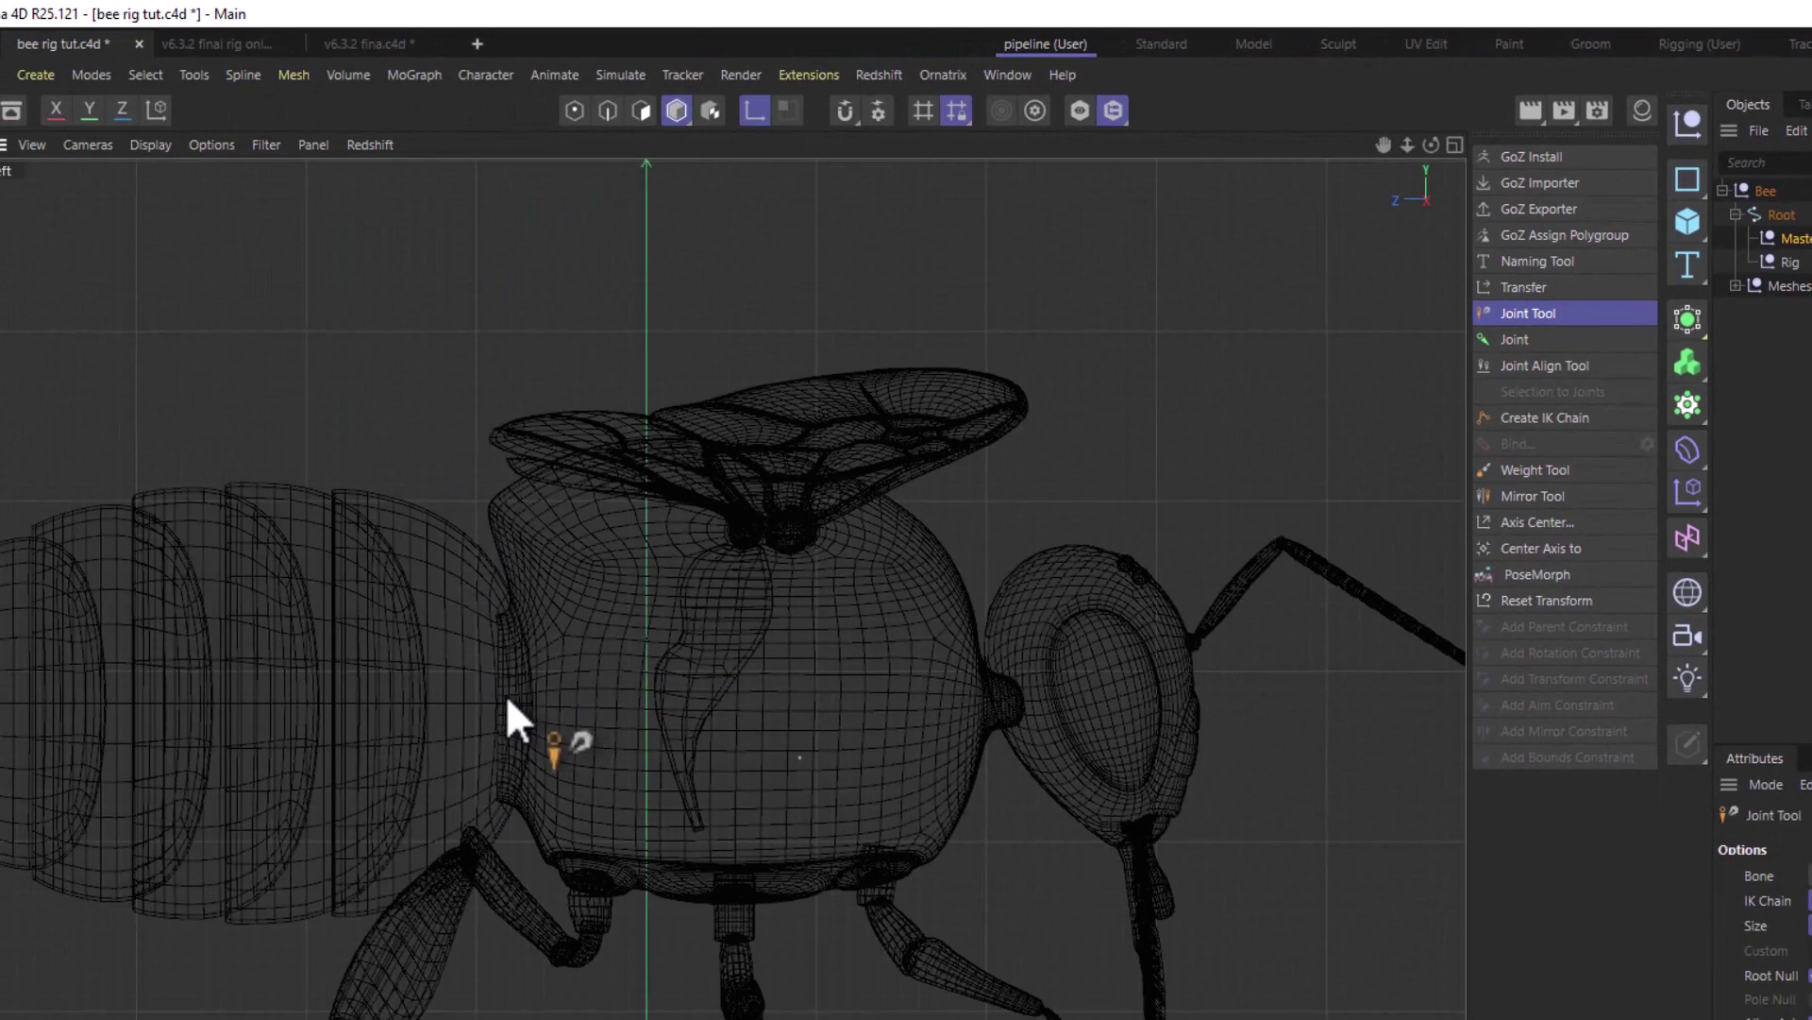
scroll(509, 700, "up", 4)
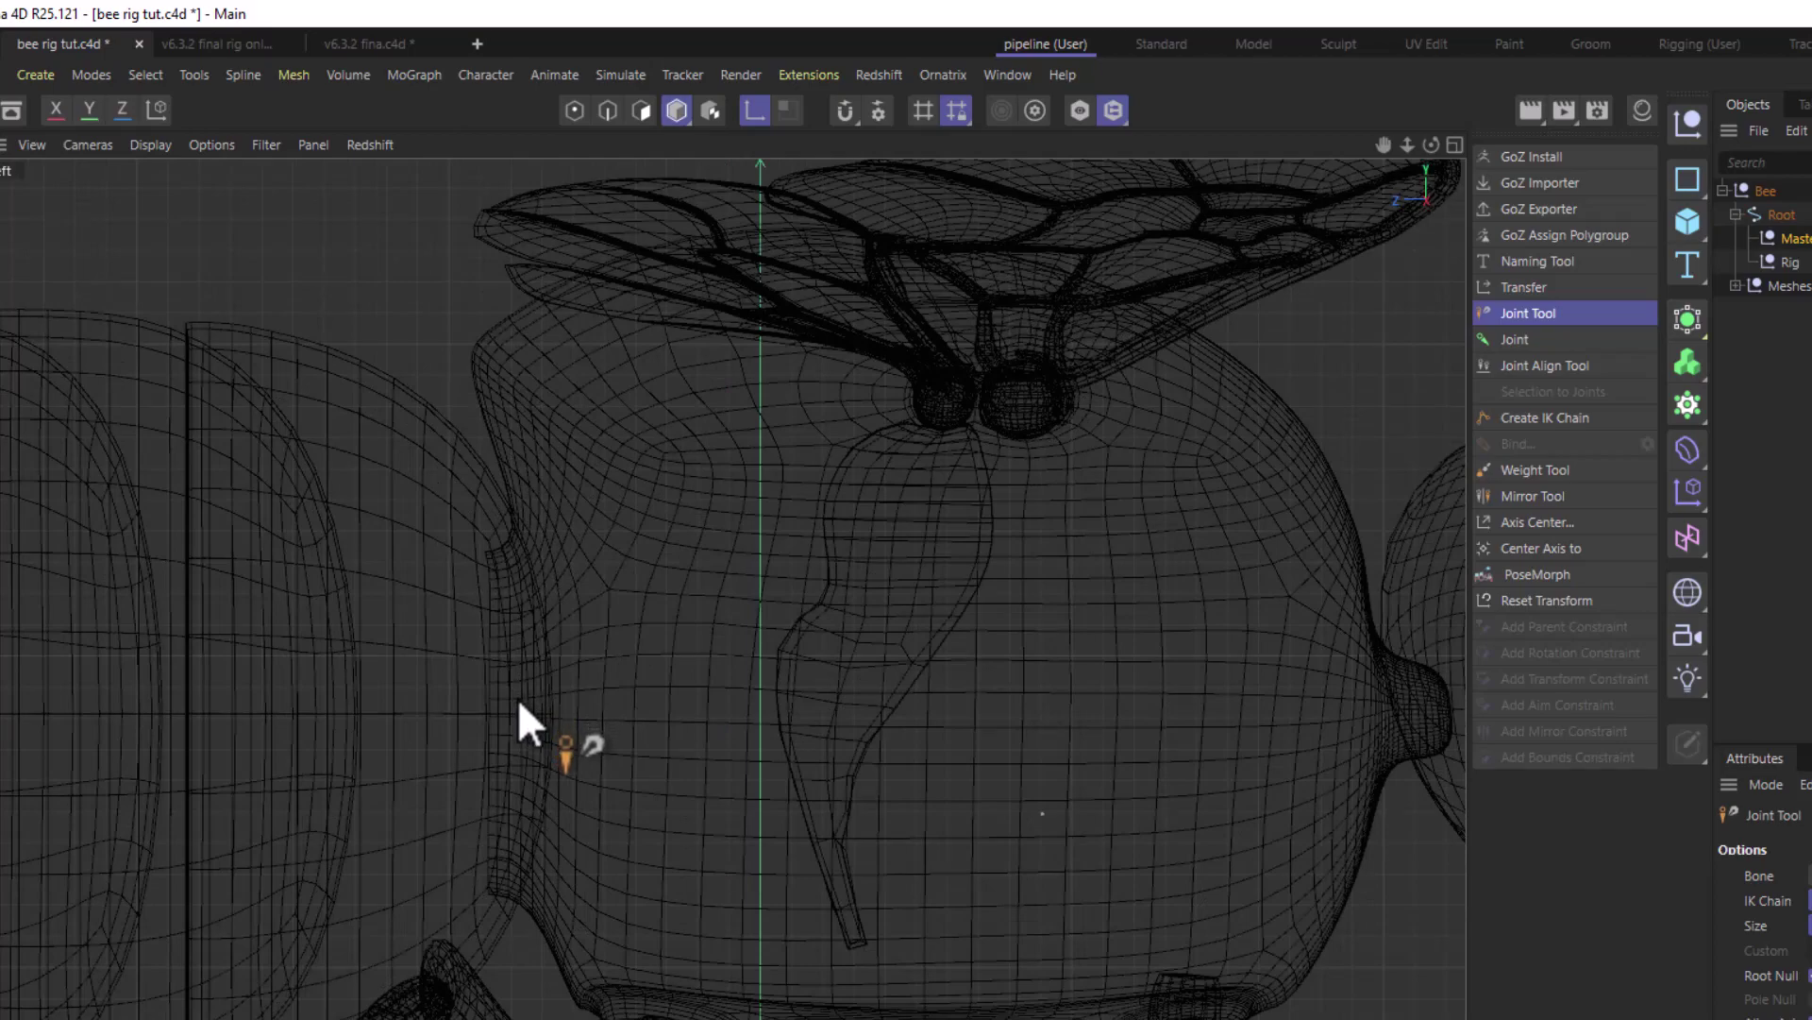
left_click(517, 698, "ctrl")
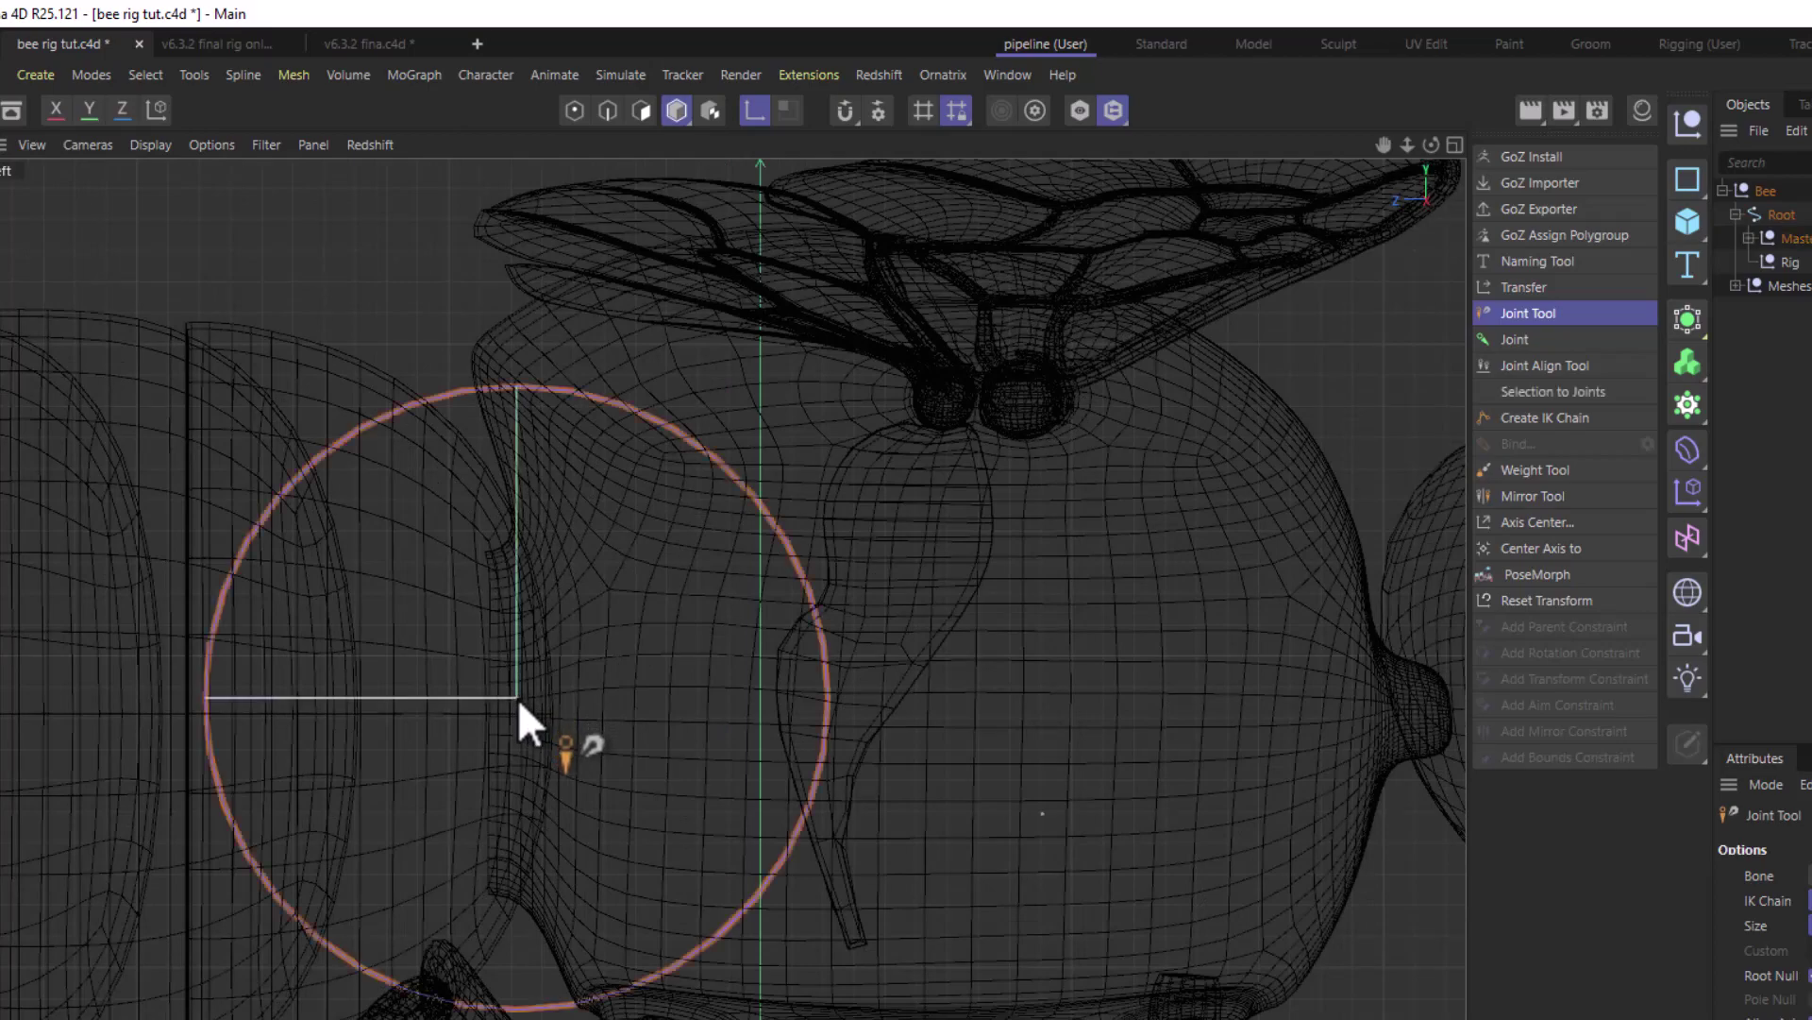
Add a second joint at the neck so the thorax bone spans from the abdomen to the head.
scroll(518, 699, "down", 5)
scroll(1197, 646, "up", 6)
scroll(1197, 646, "down", 5)
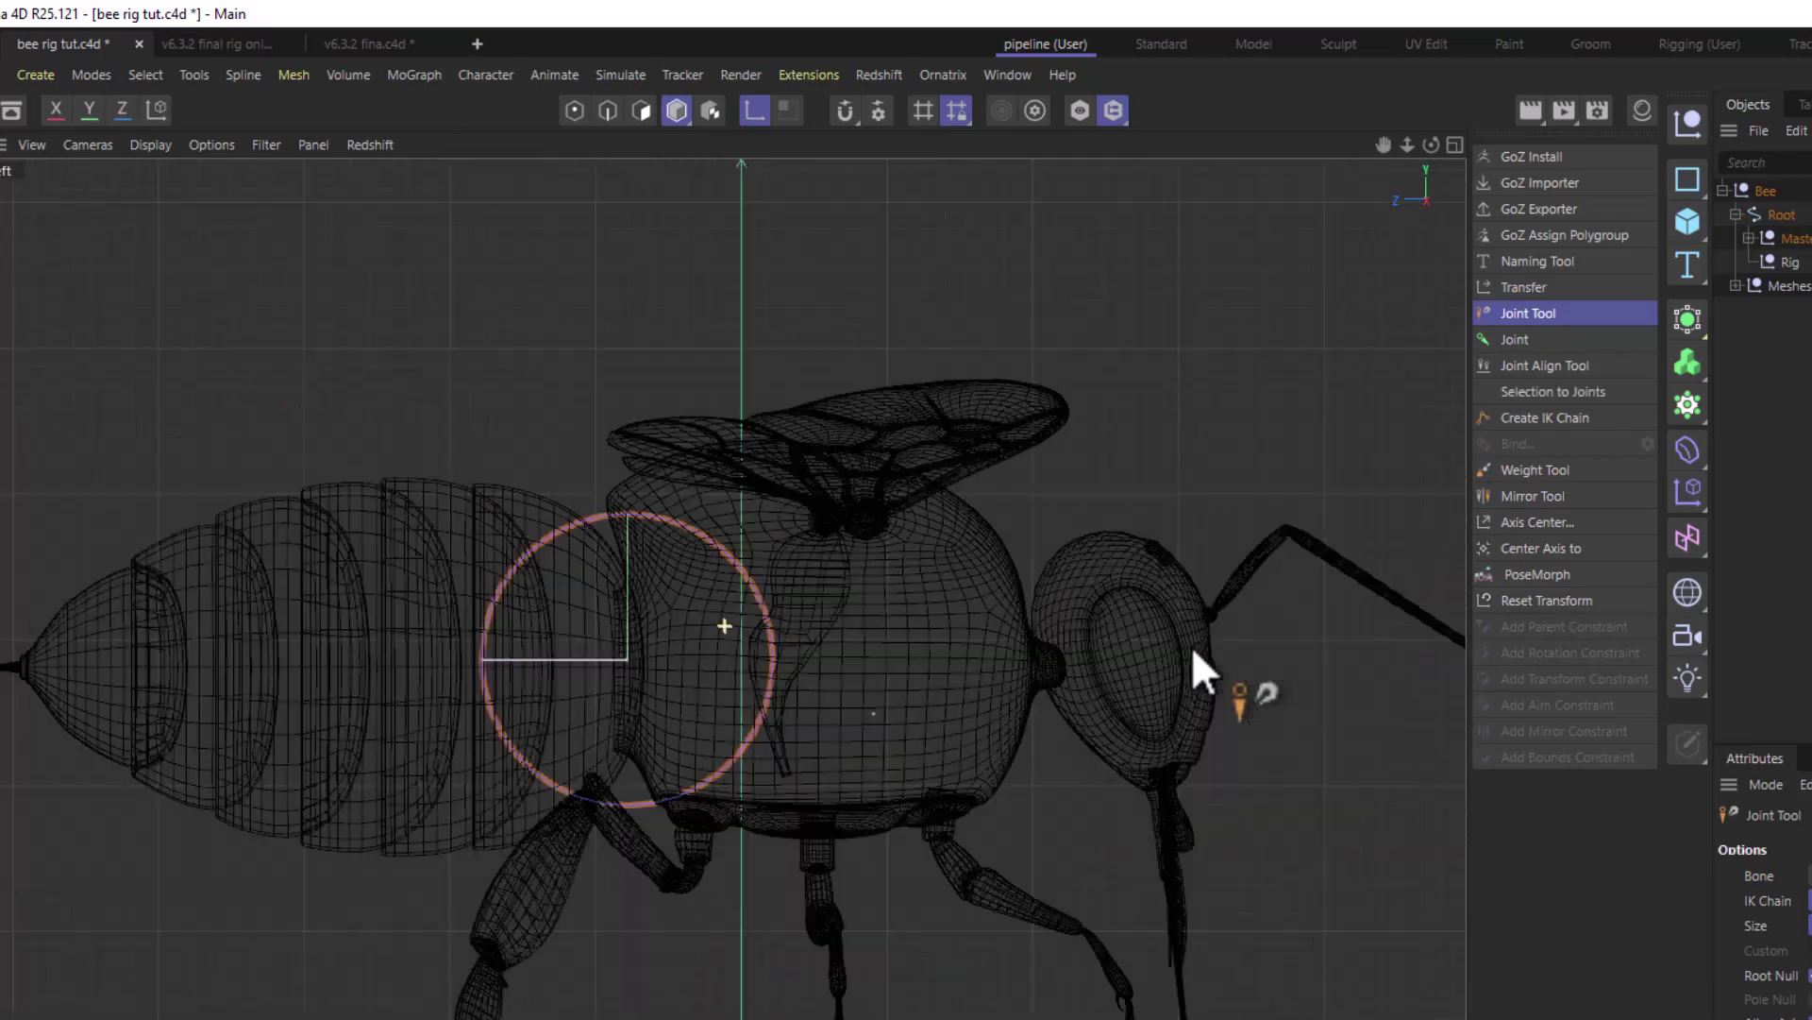
scroll(959, 688, "up", 5)
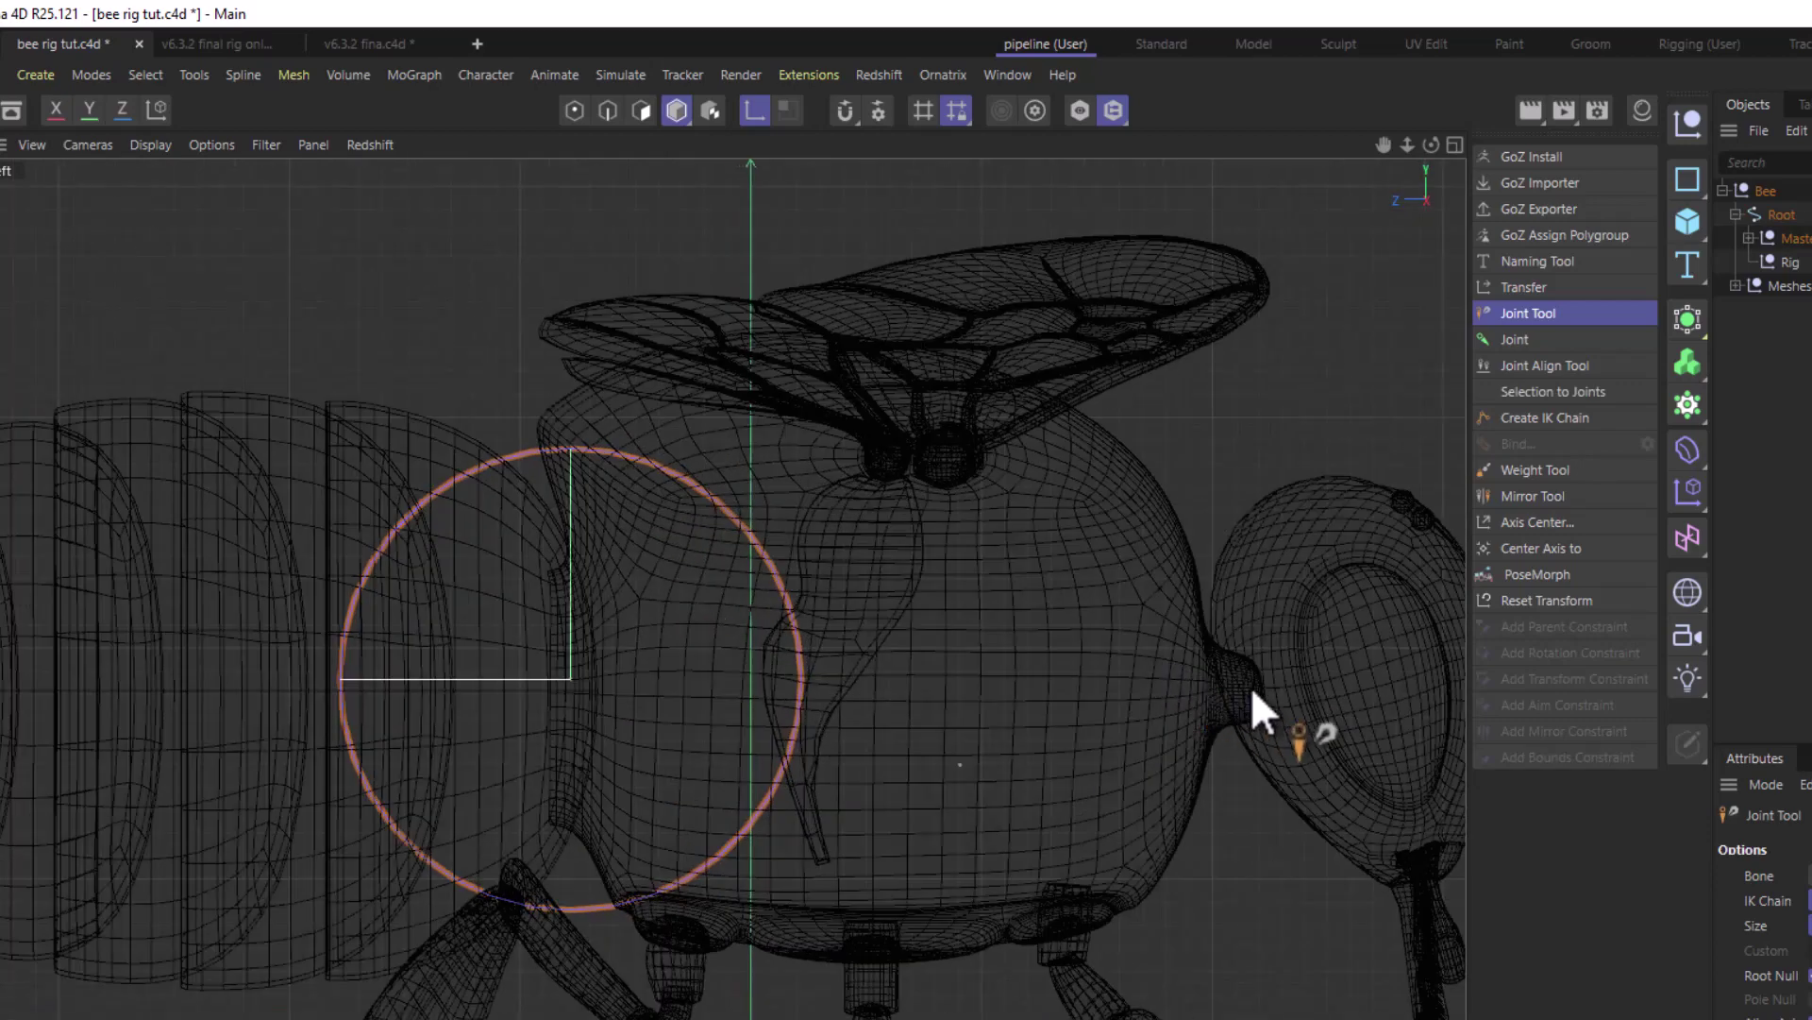
left_click(1218, 688, "ctrl")
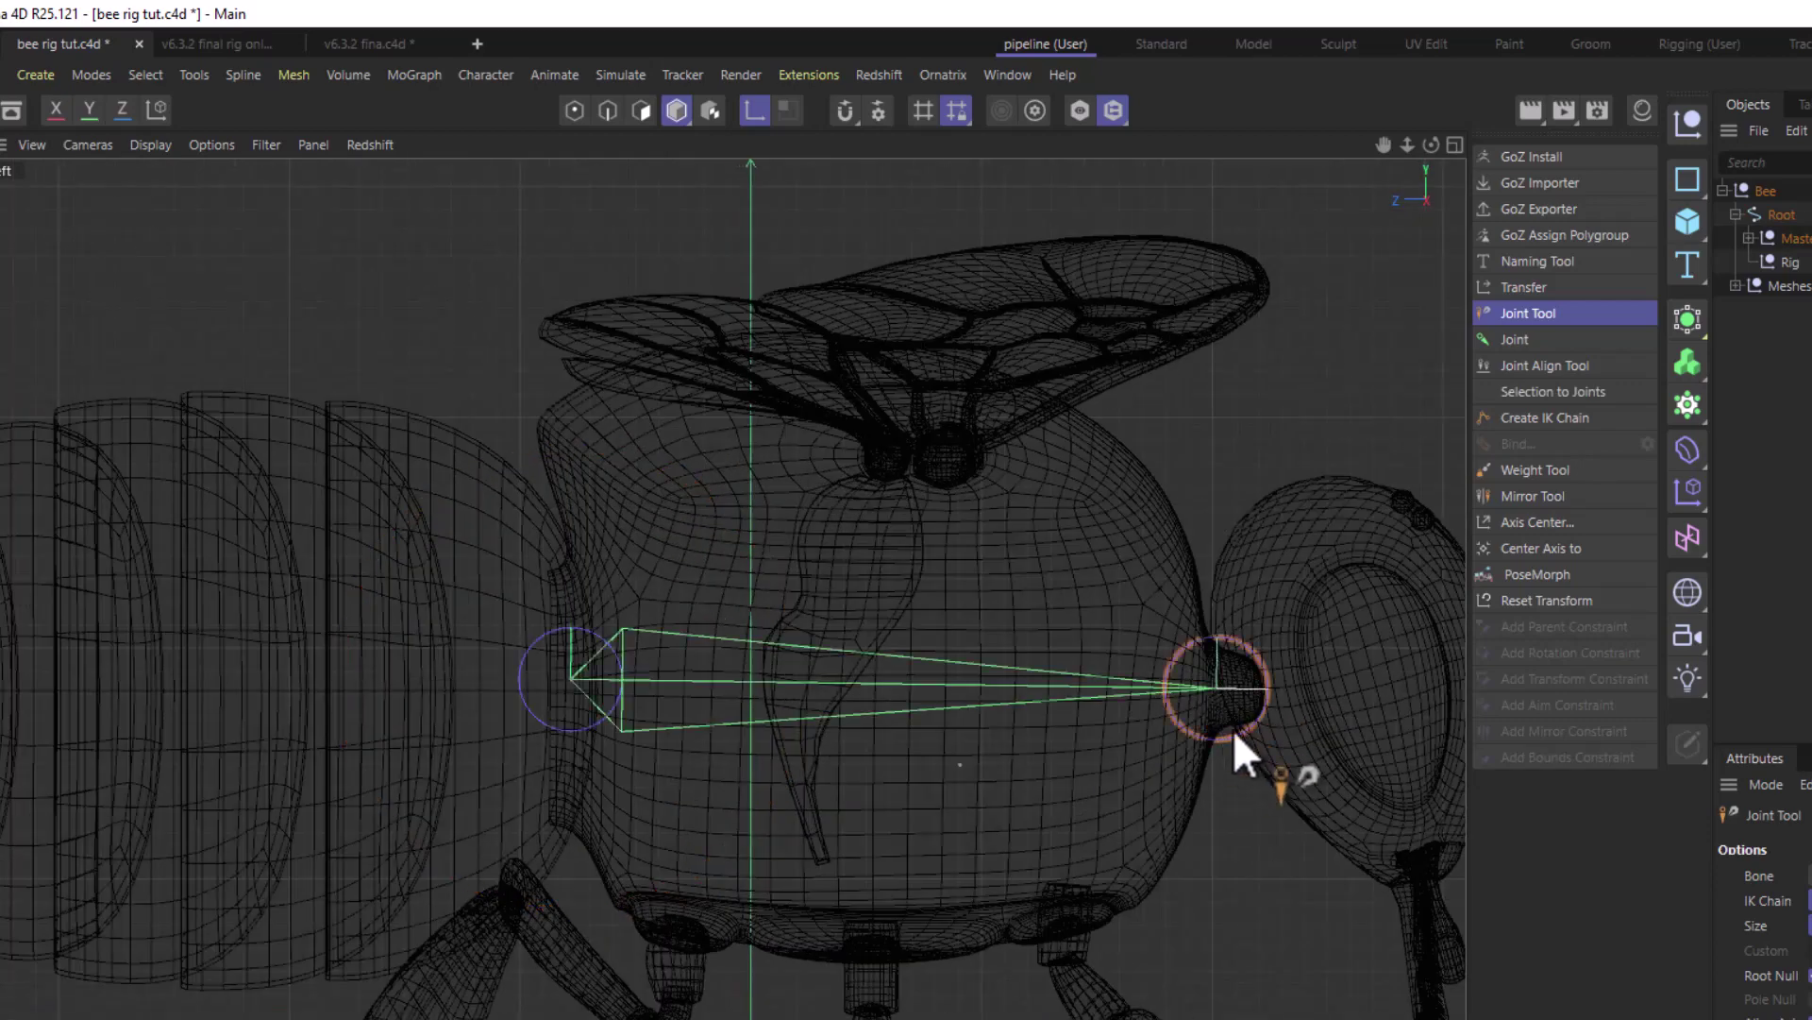
Add a third joint at the front of the head near the antenna base and check its placement.
scroll(1123, 629, "down", 5)
scroll(1222, 630, "up", 5)
scroll(1229, 619, "down", 3)
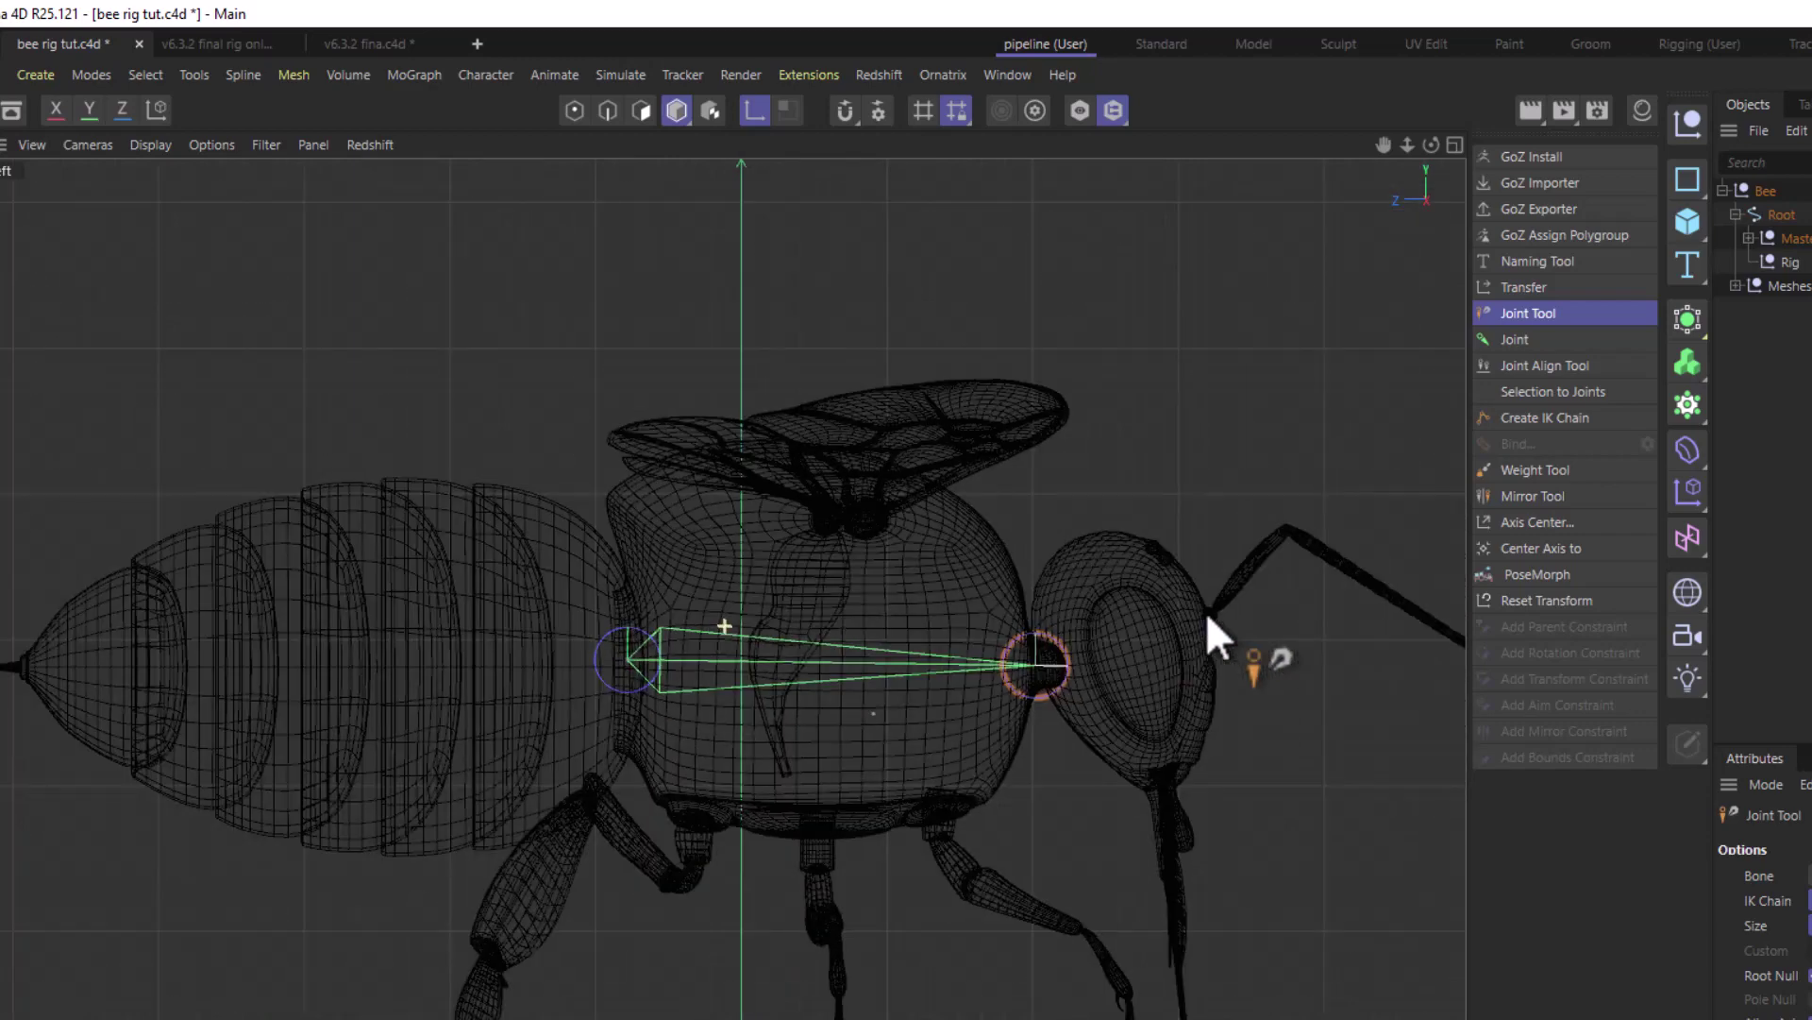
left_click(1203, 625, "ctrl")
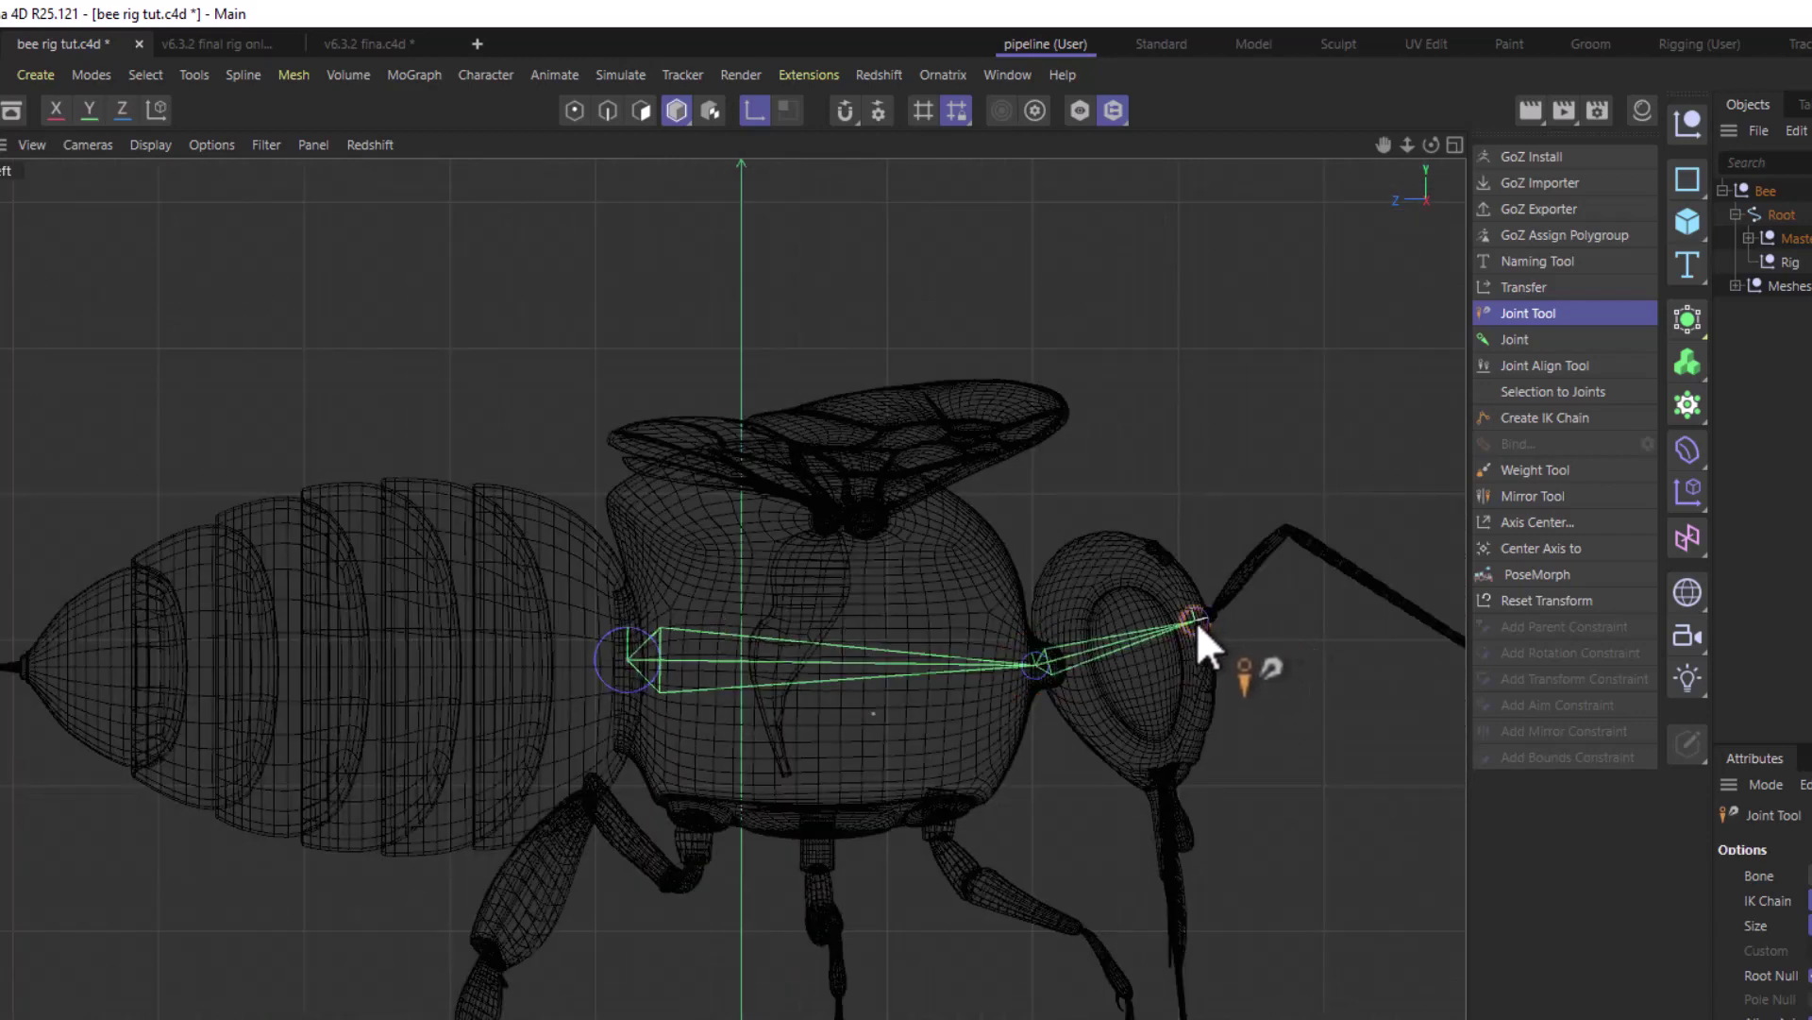
scroll(1231, 620, "up", 5)
scroll(1166, 610, "up", 2)
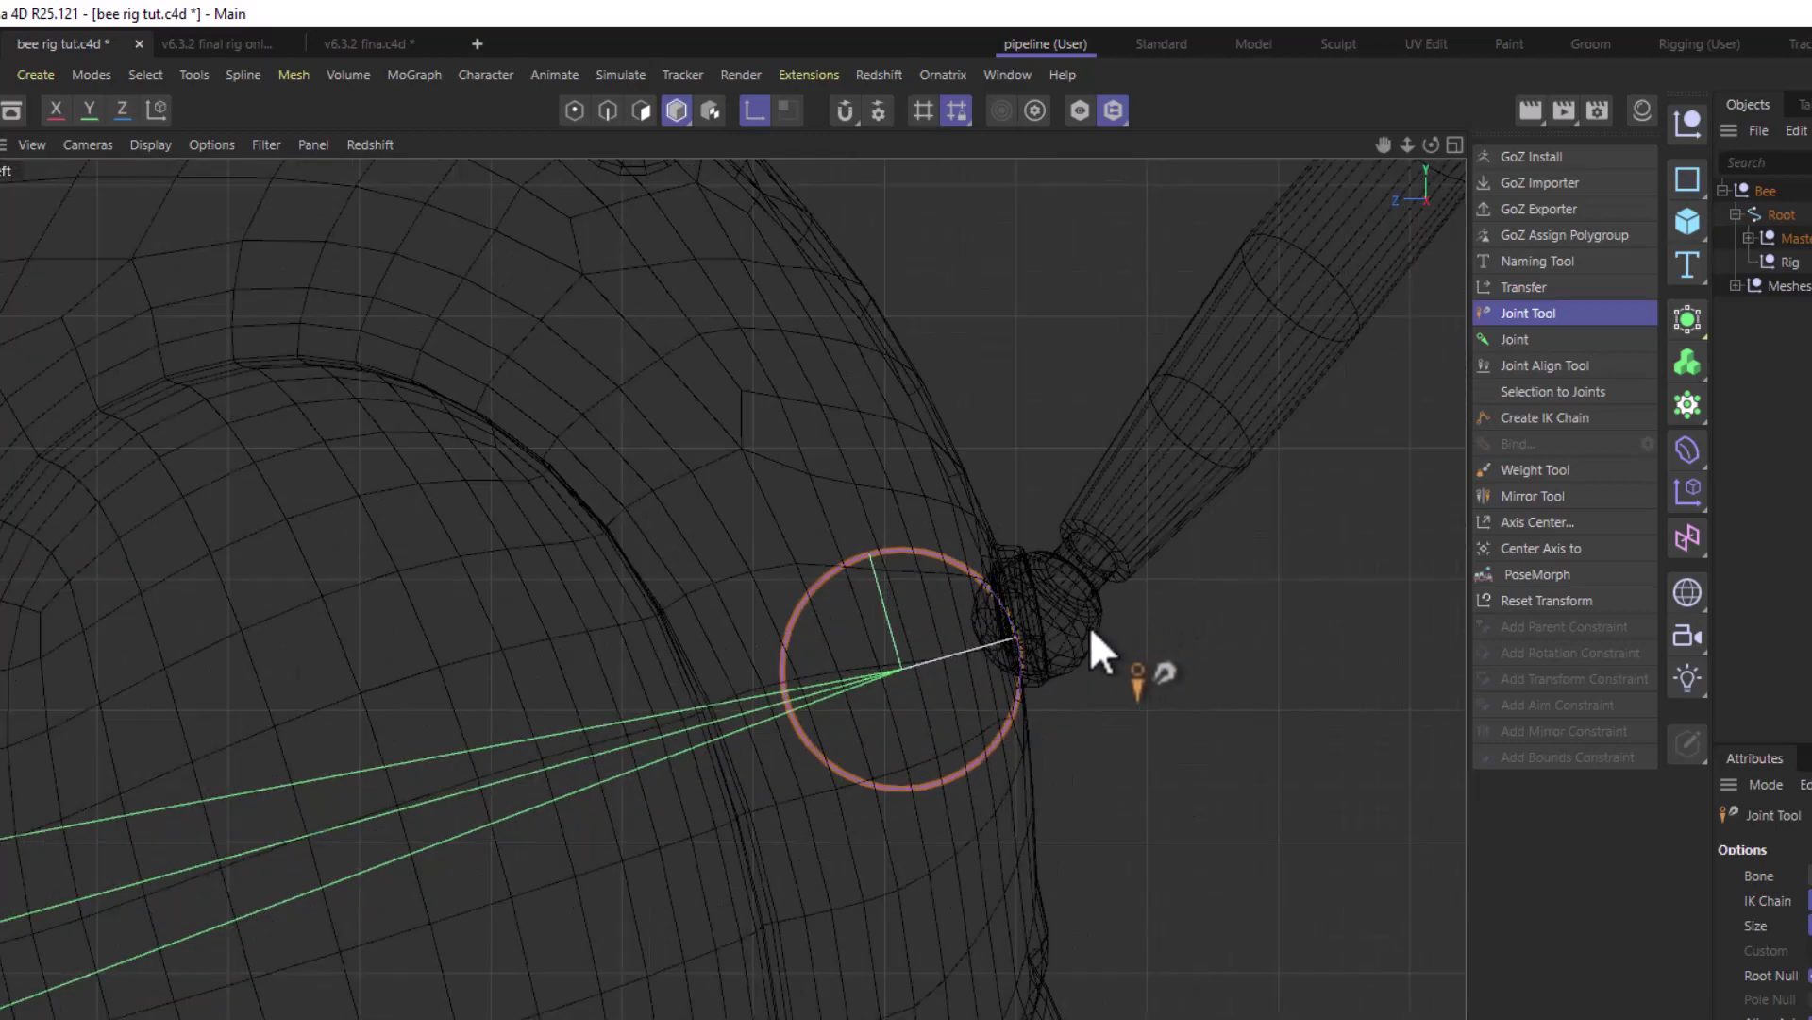
scroll(1029, 632, "down", 4)
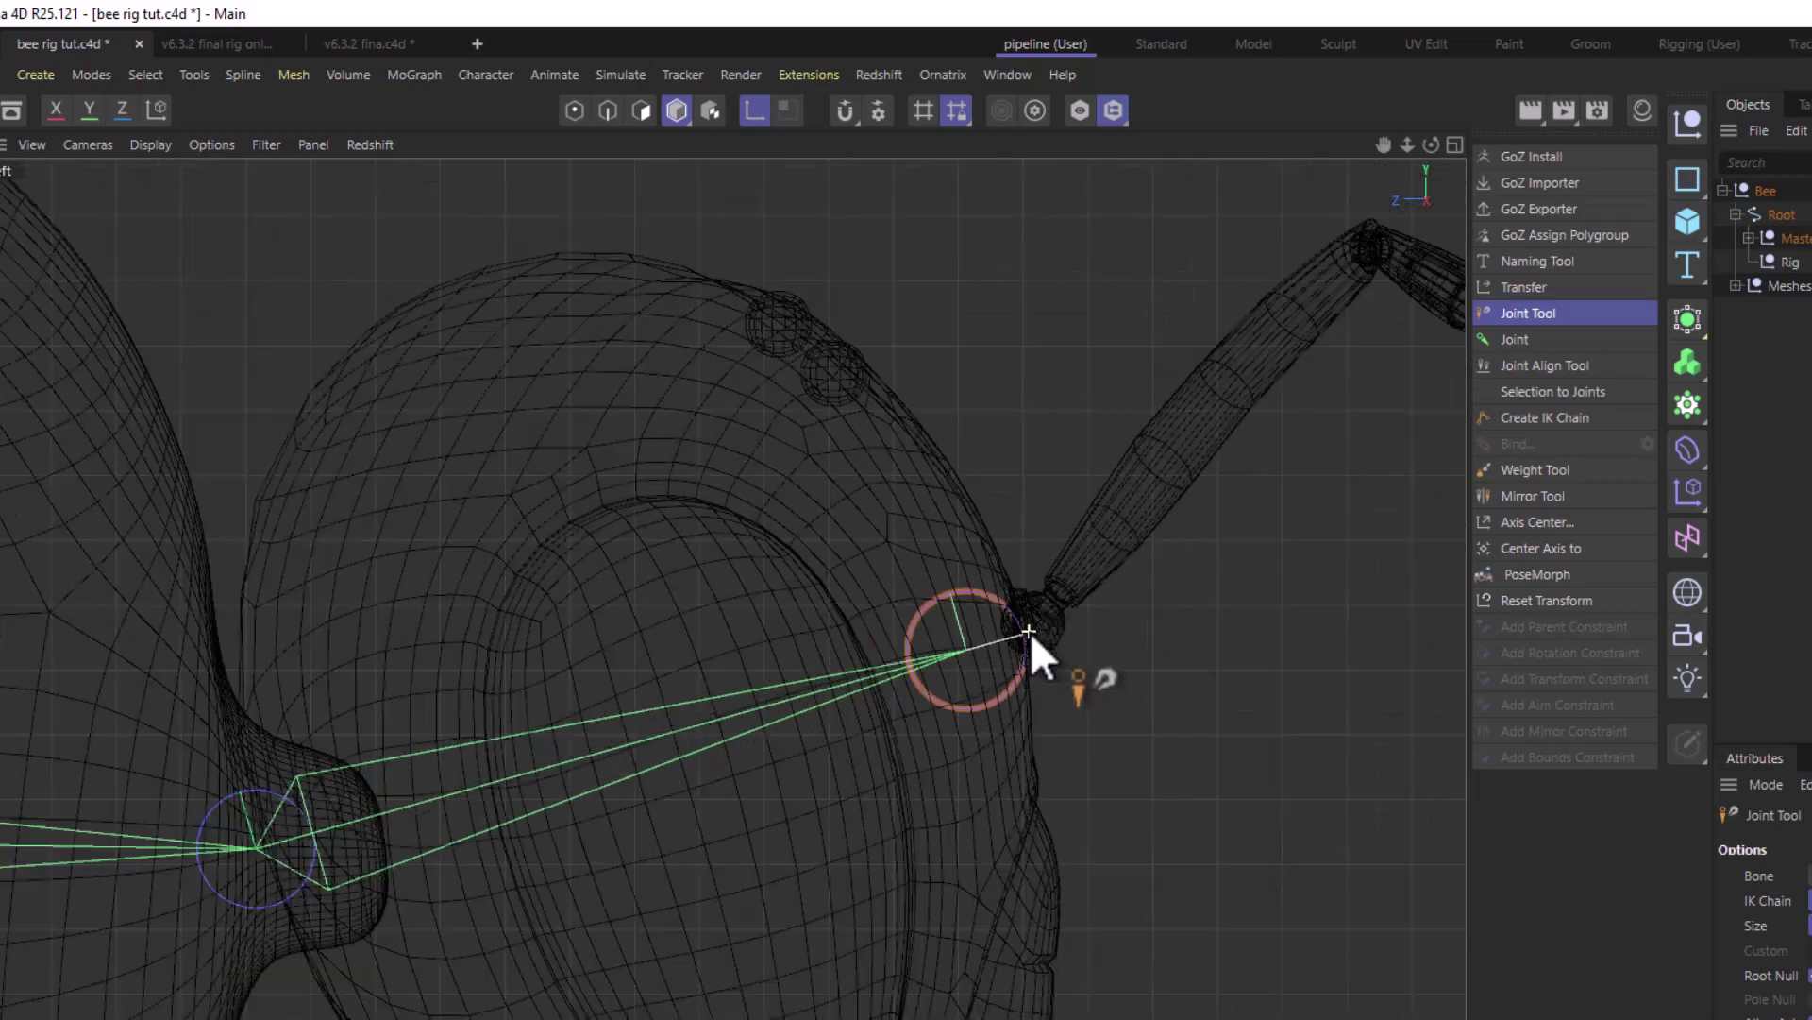
scroll(1149, 480, "down", 8)
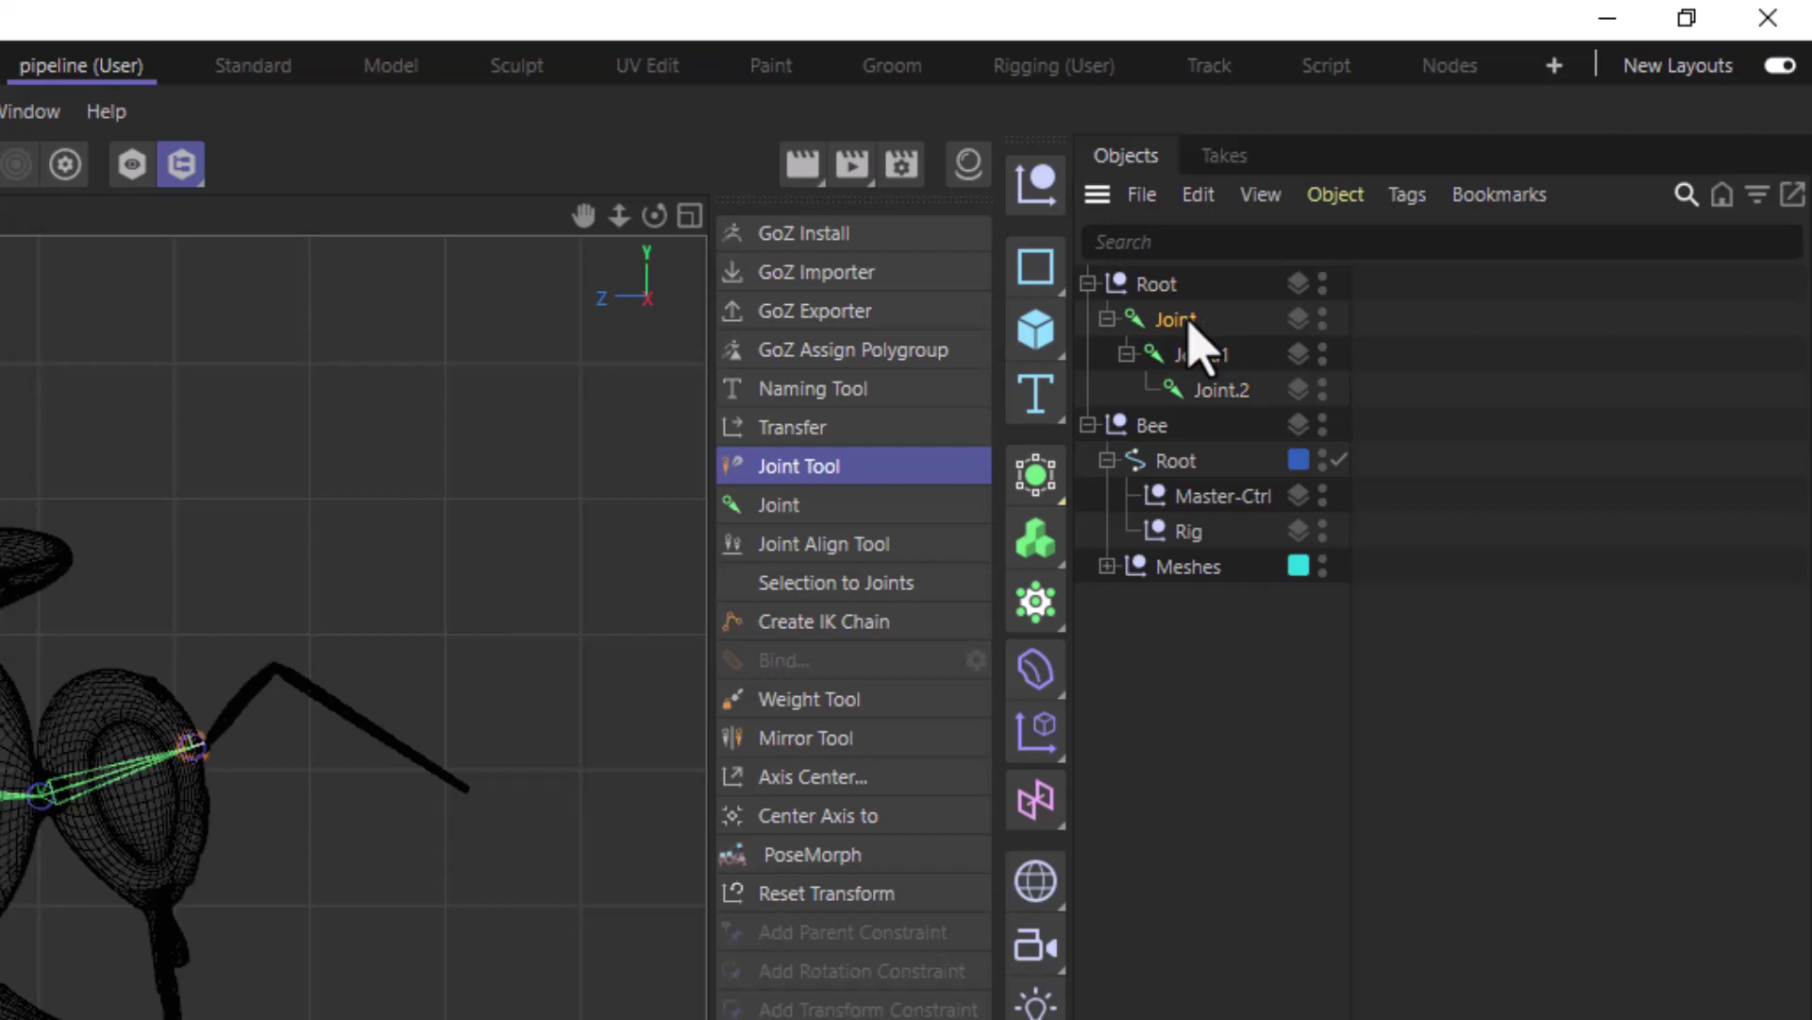
Rename the three joints in the chain, from the parent down, as Thorax, Head and Head_end.
double_click(1797, 217)
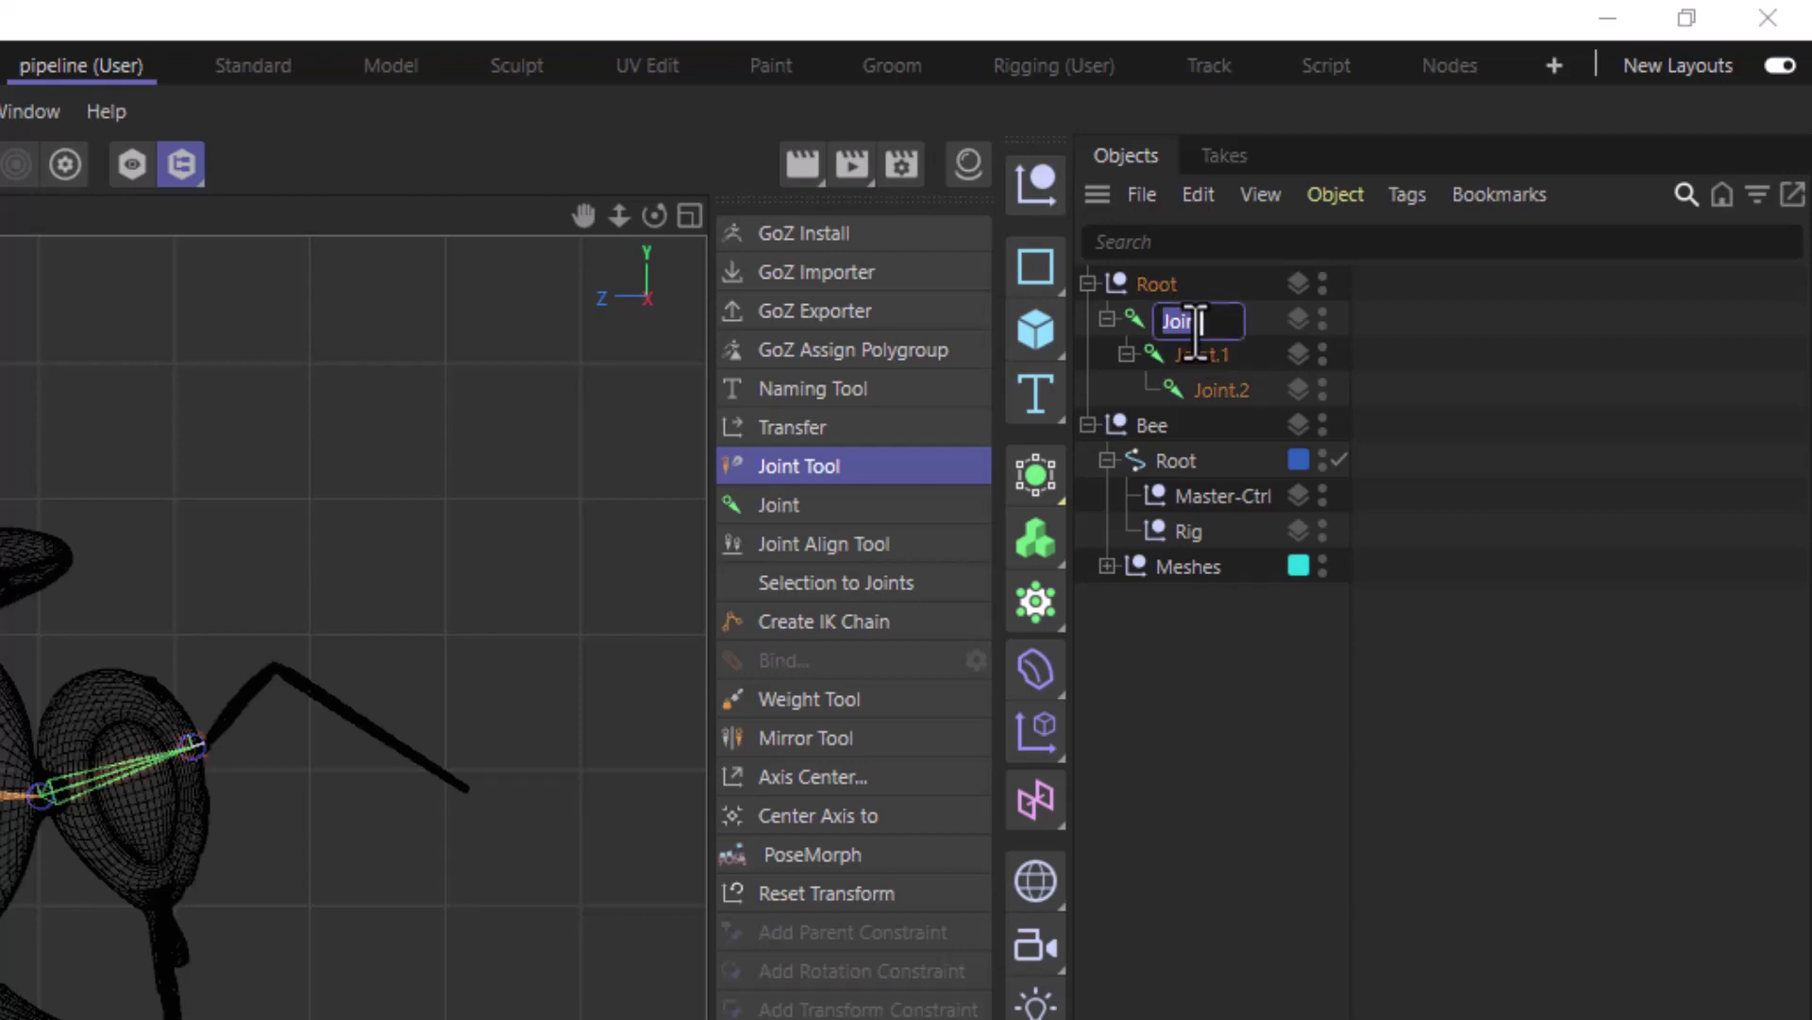
type("Thorax")
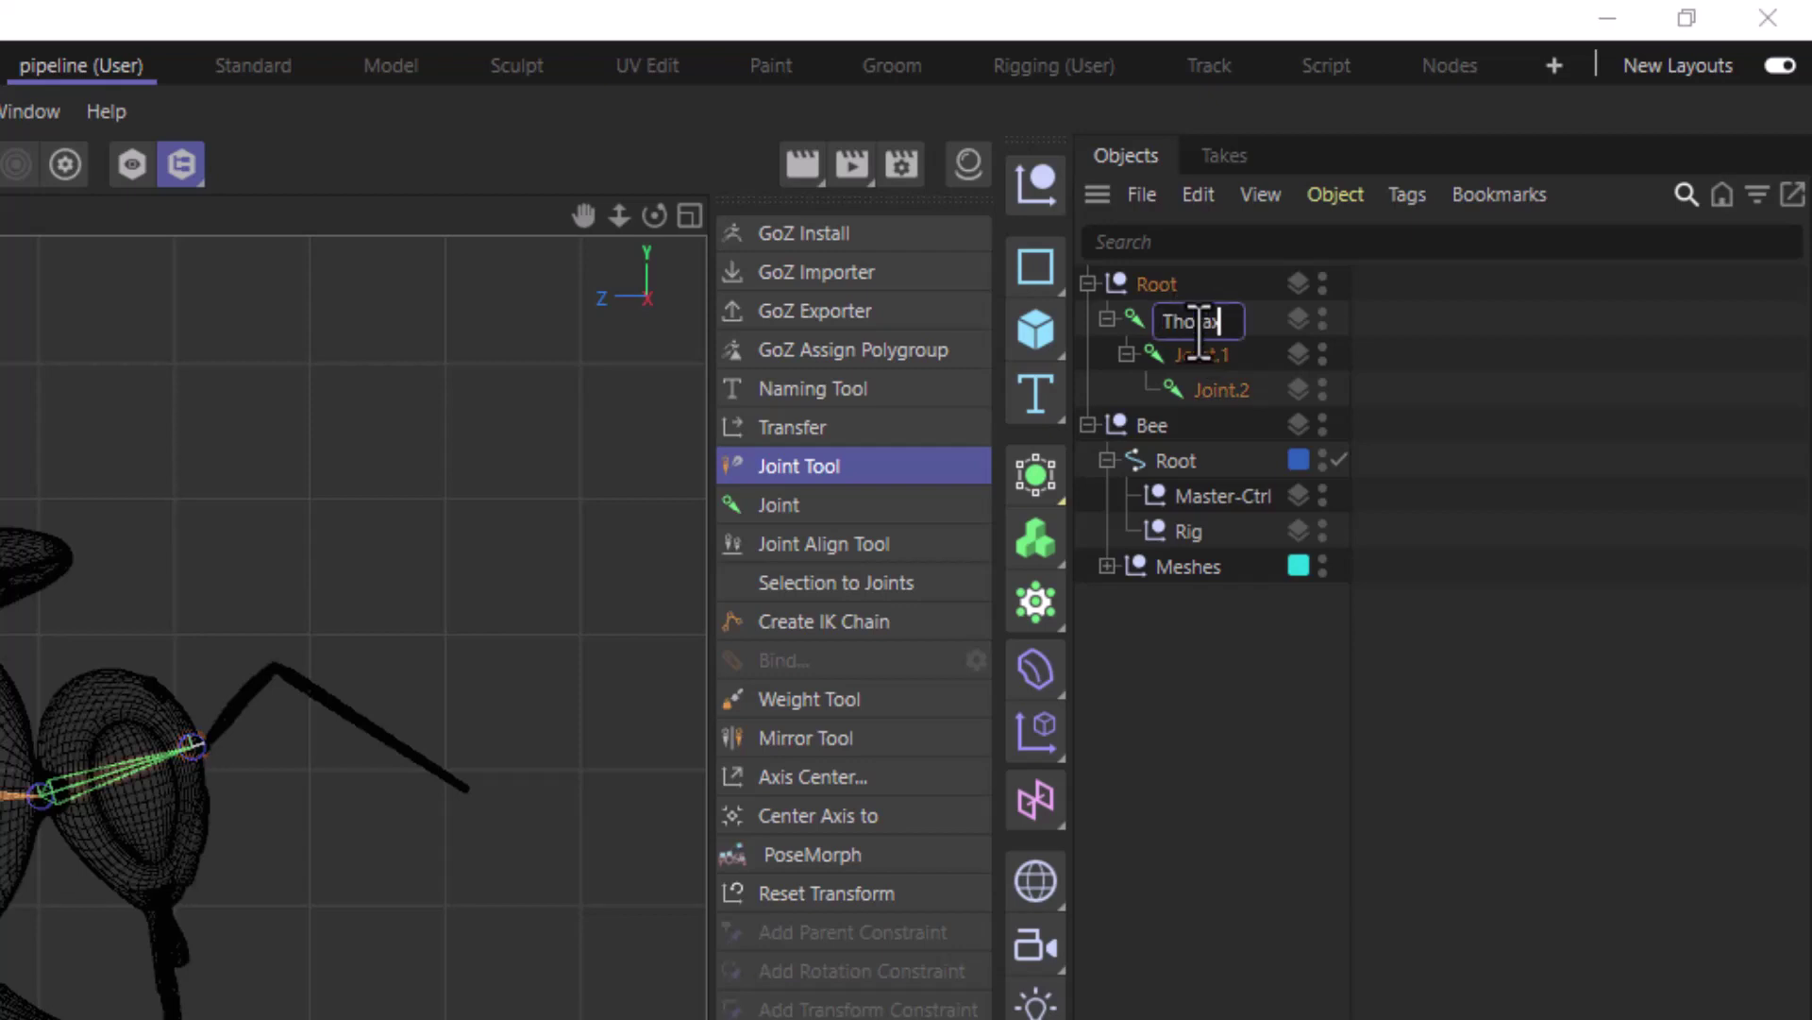
key("Tab")
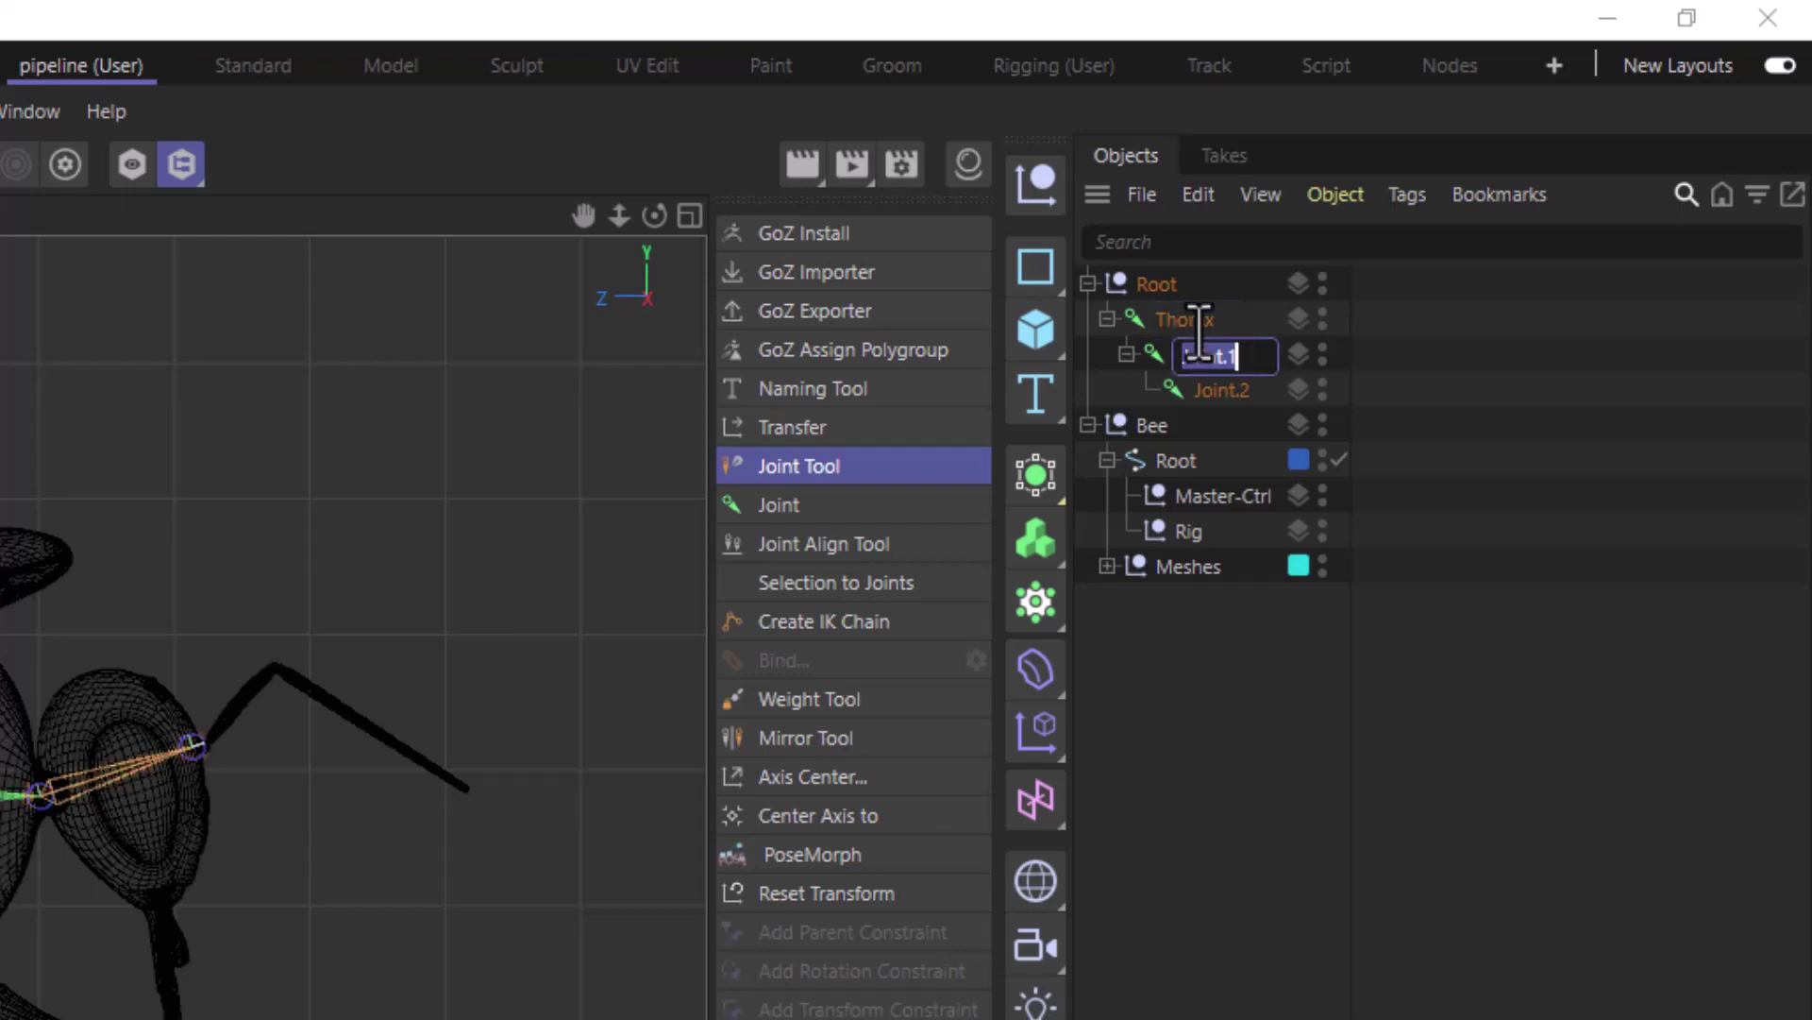
type("Head")
key("Tab")
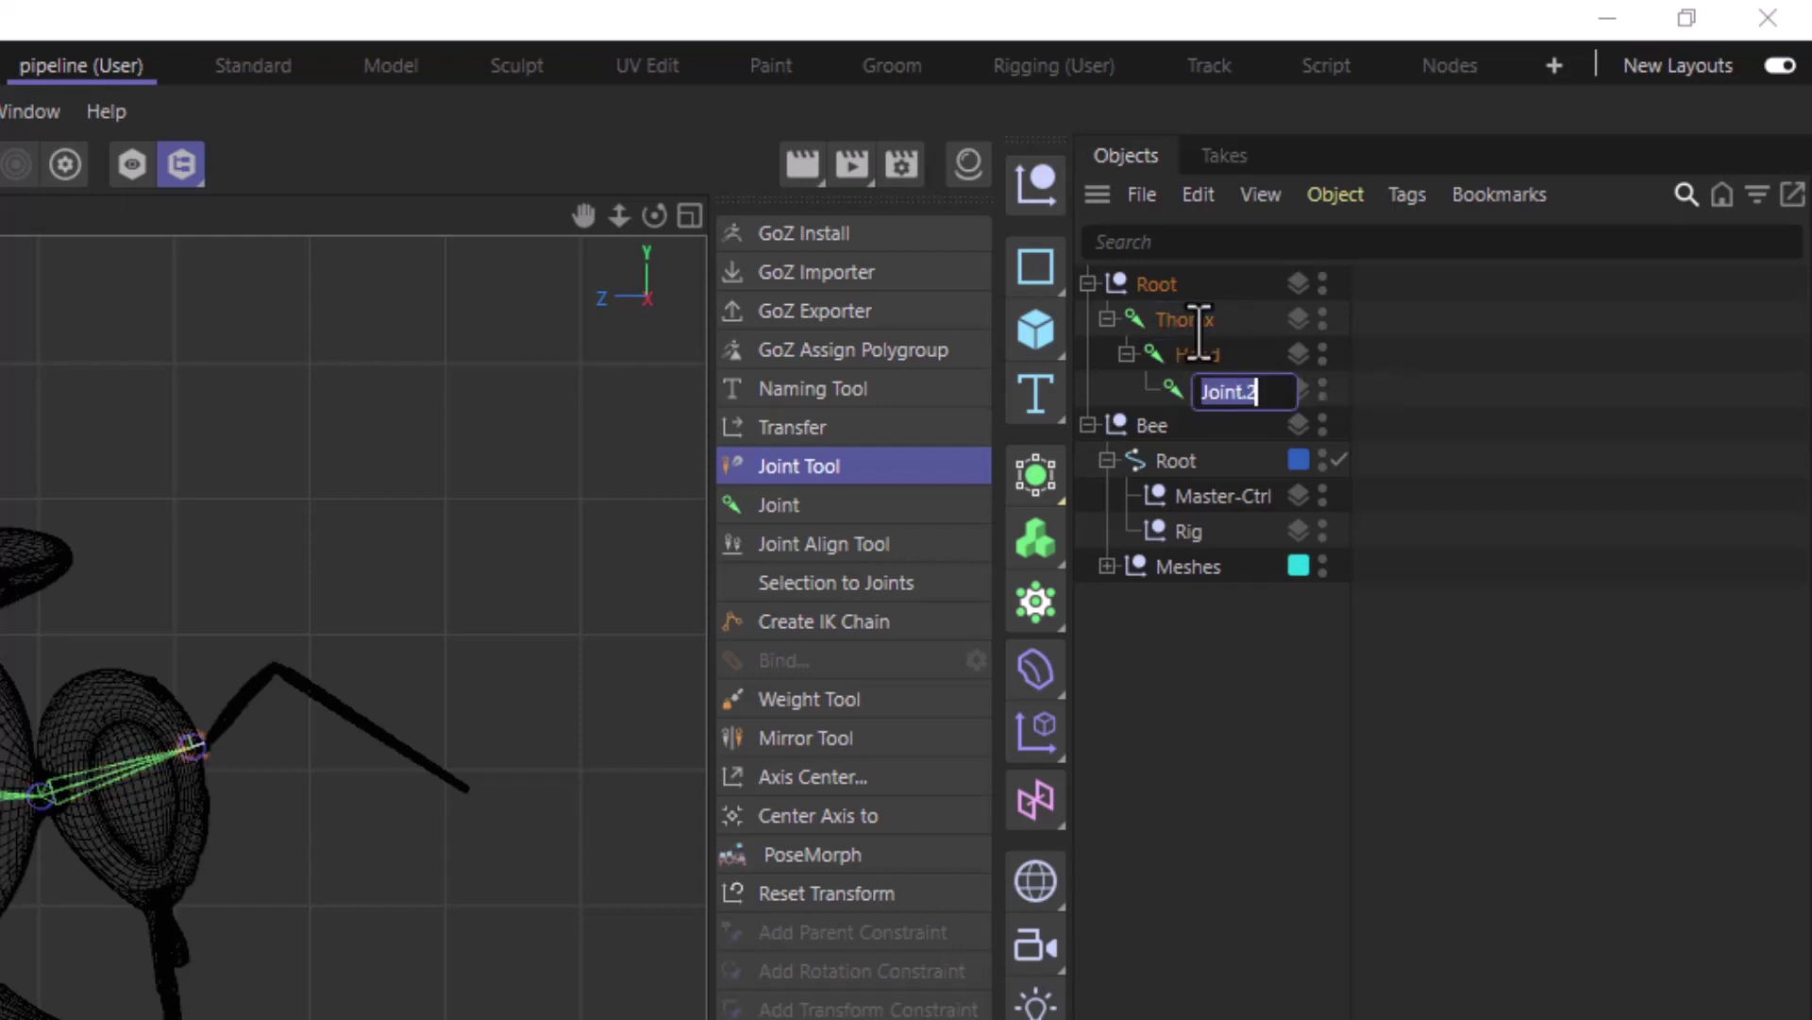
type("Head_")
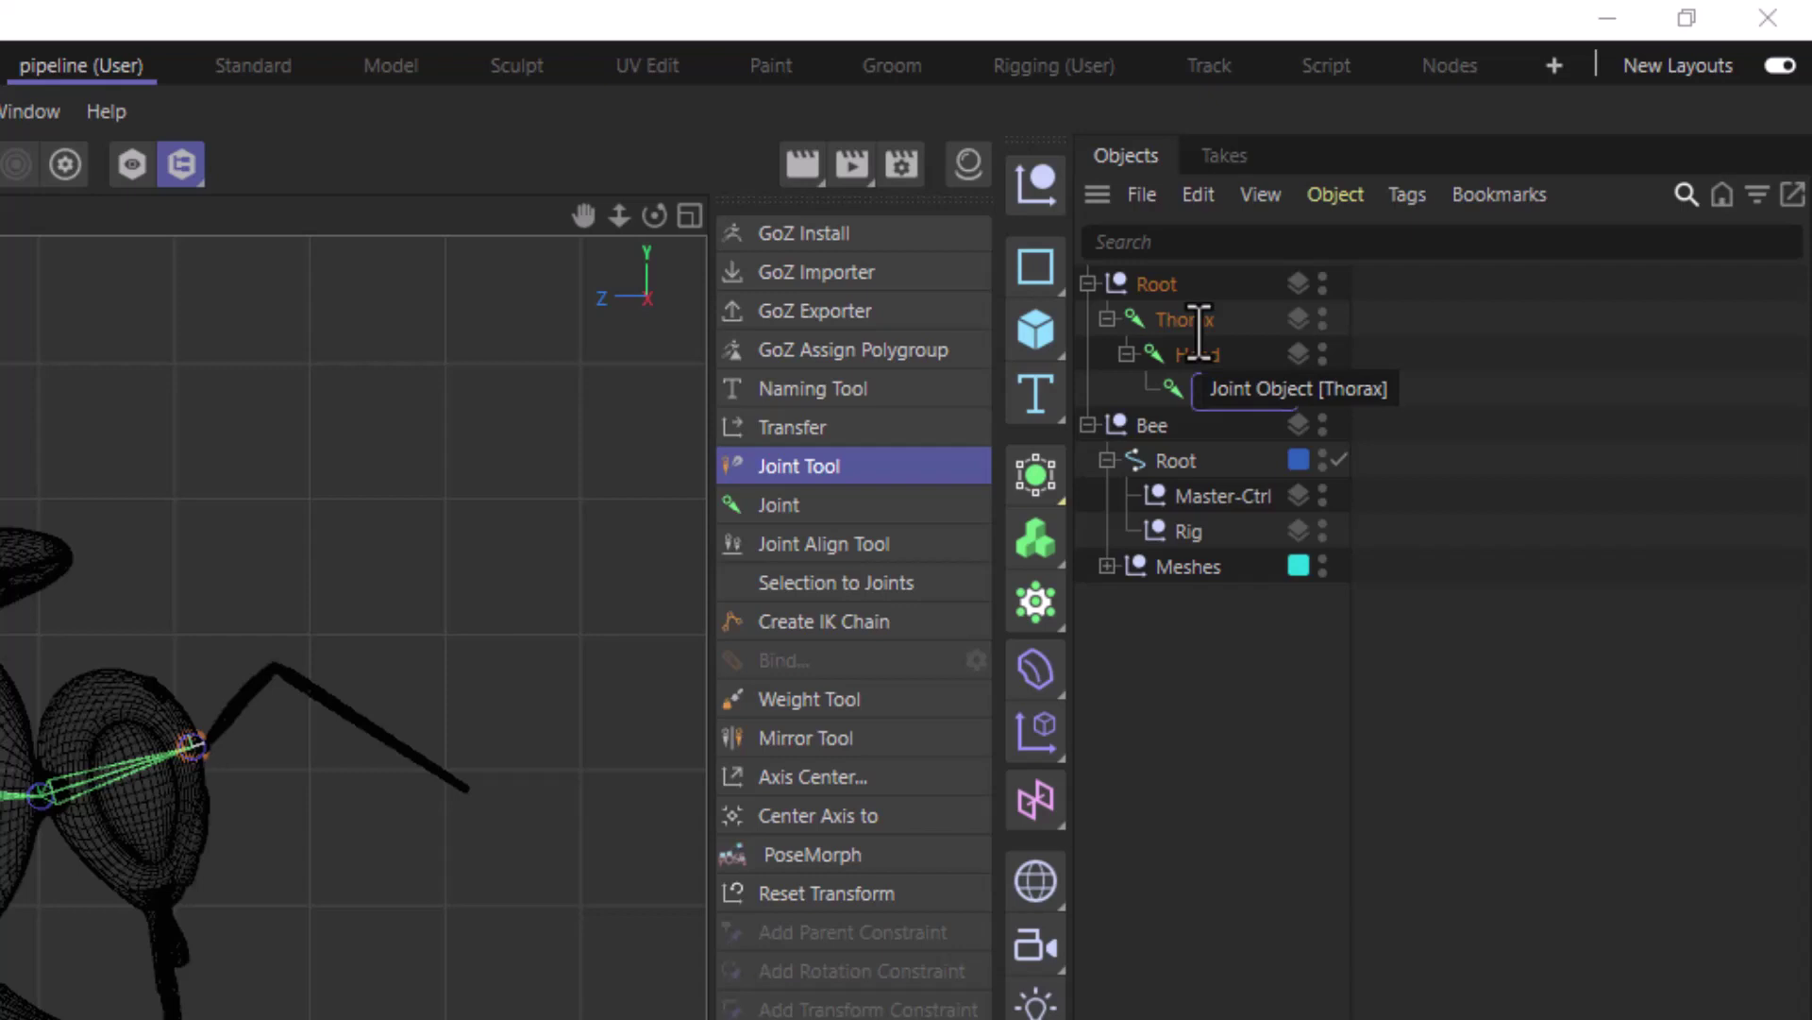
type("jnt")
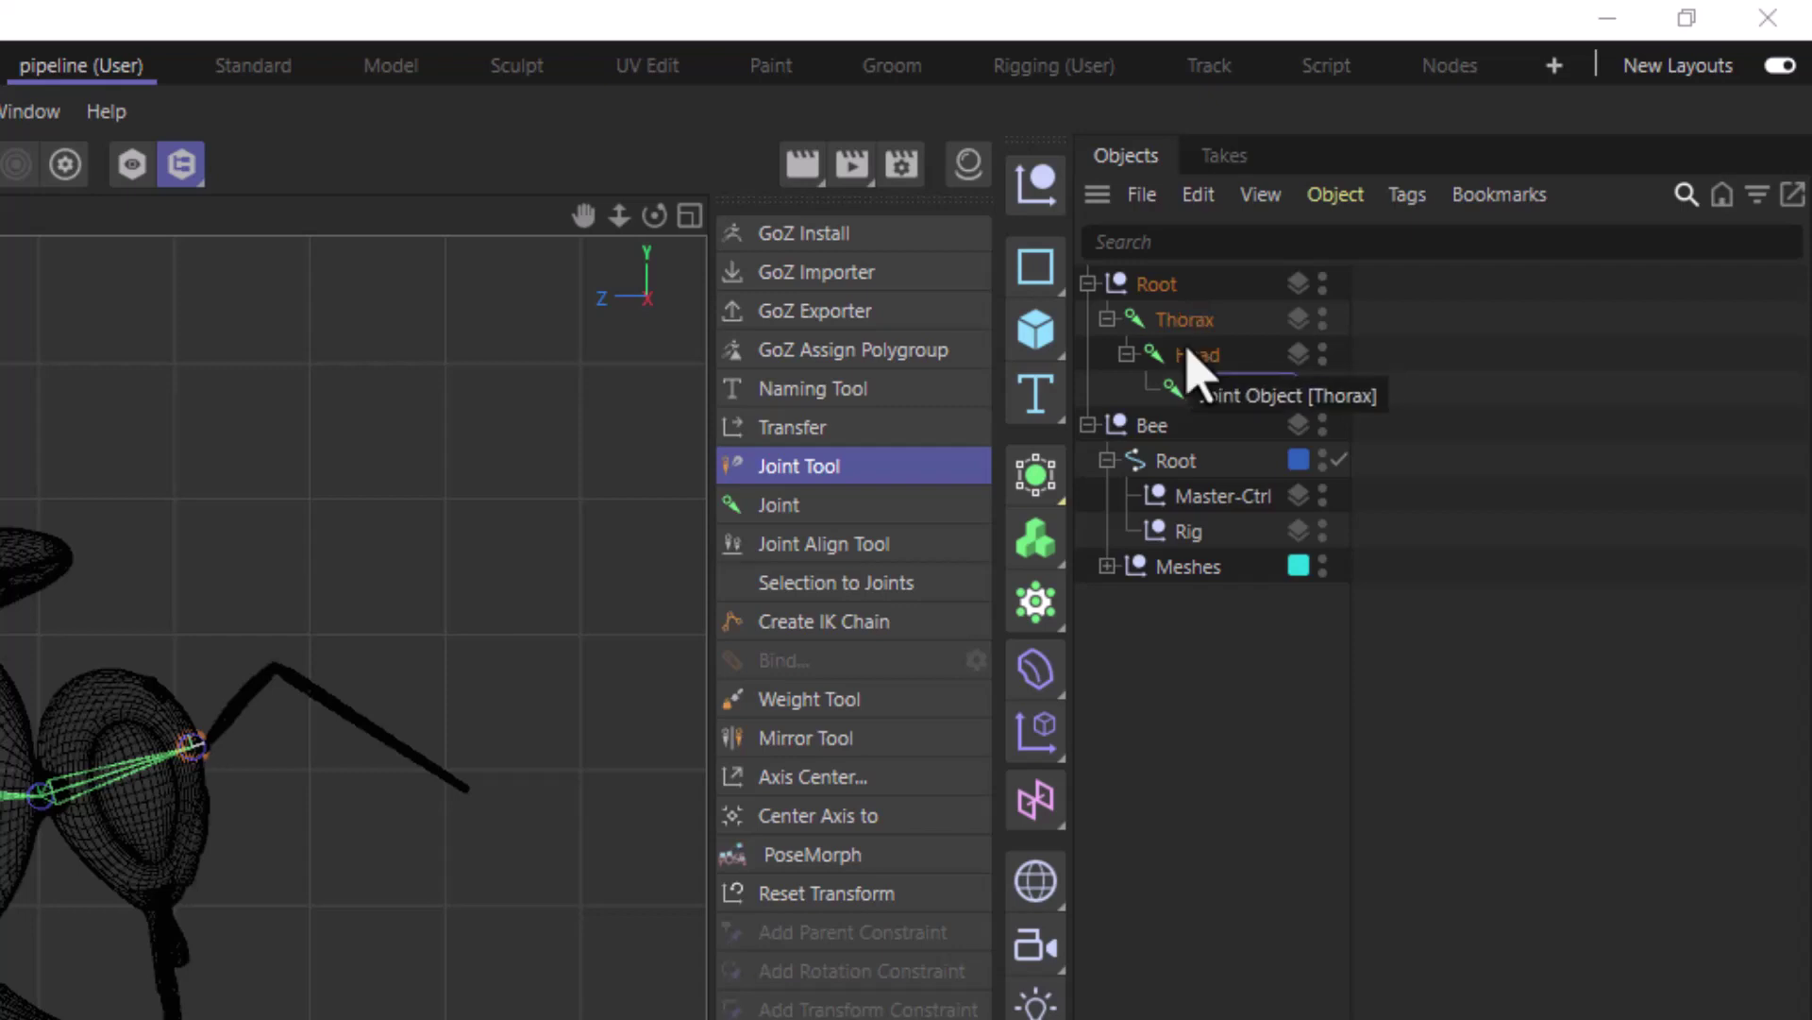
key("Return")
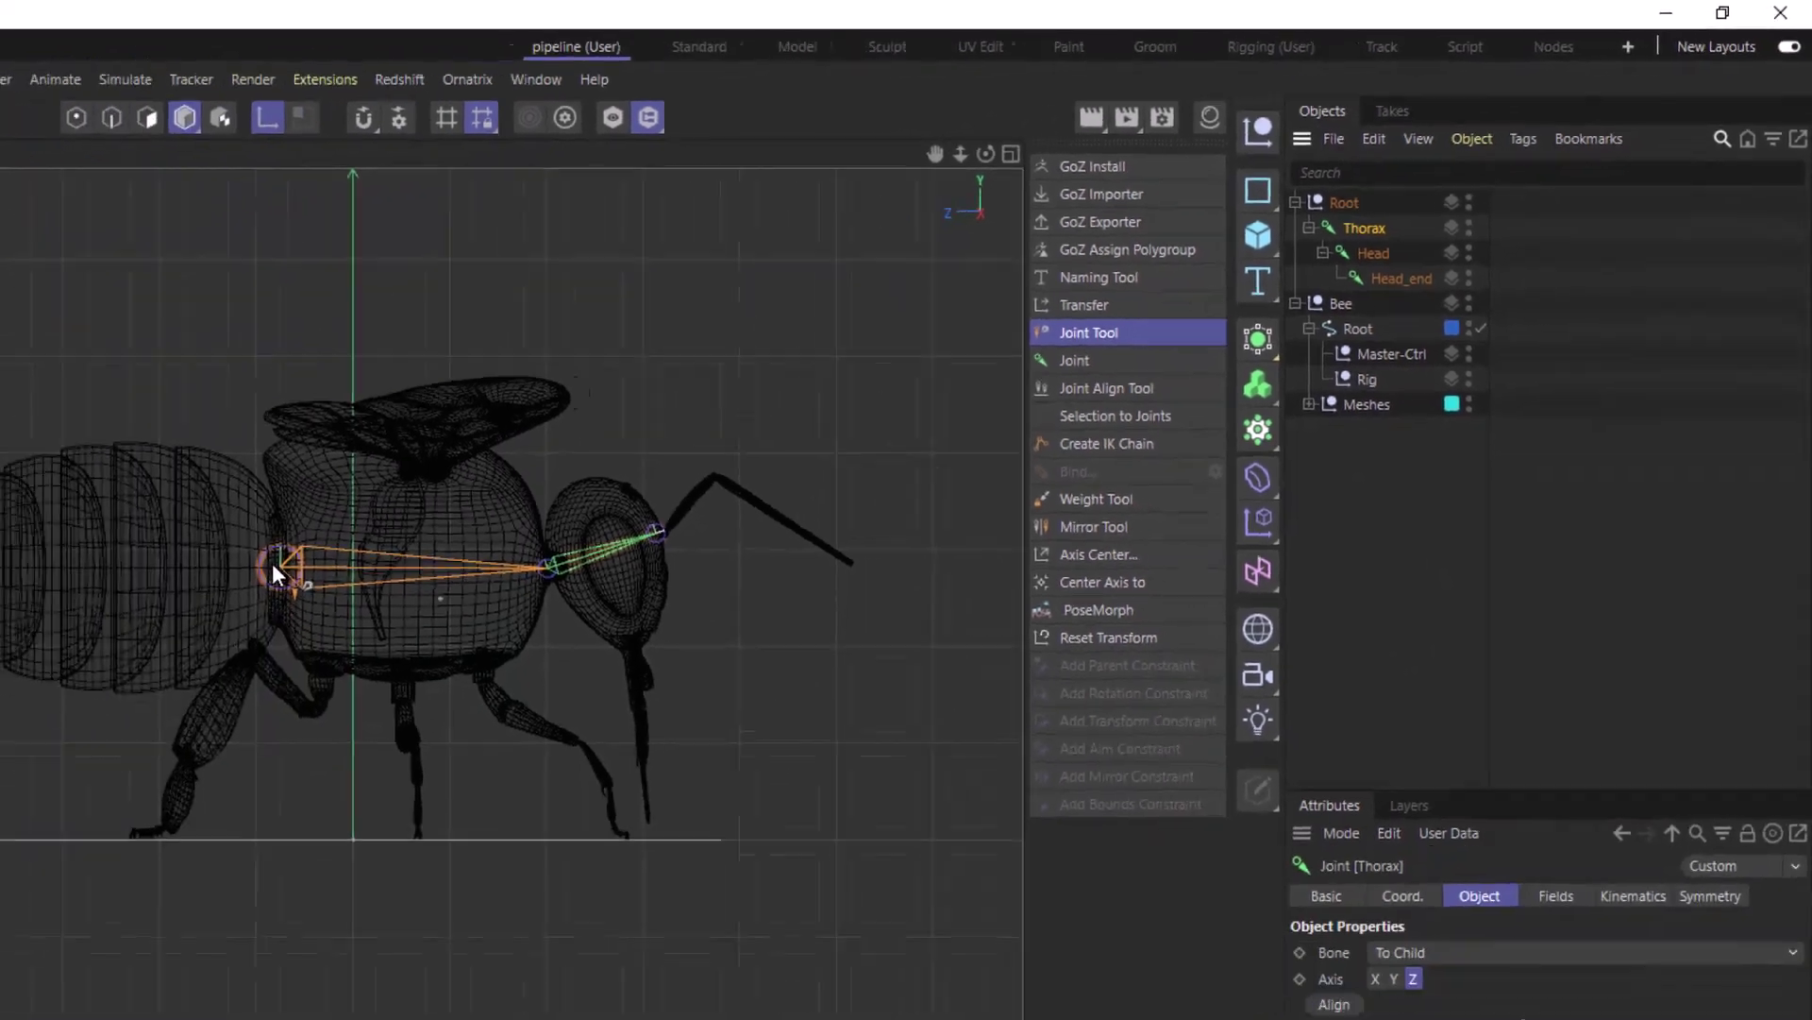
Check the thorax bone against the mesh and move the Thorax joint slightly down where the abdomen meets the thorax.
scroll(375, 527, "up", 5)
scroll(376, 526, "up", 4)
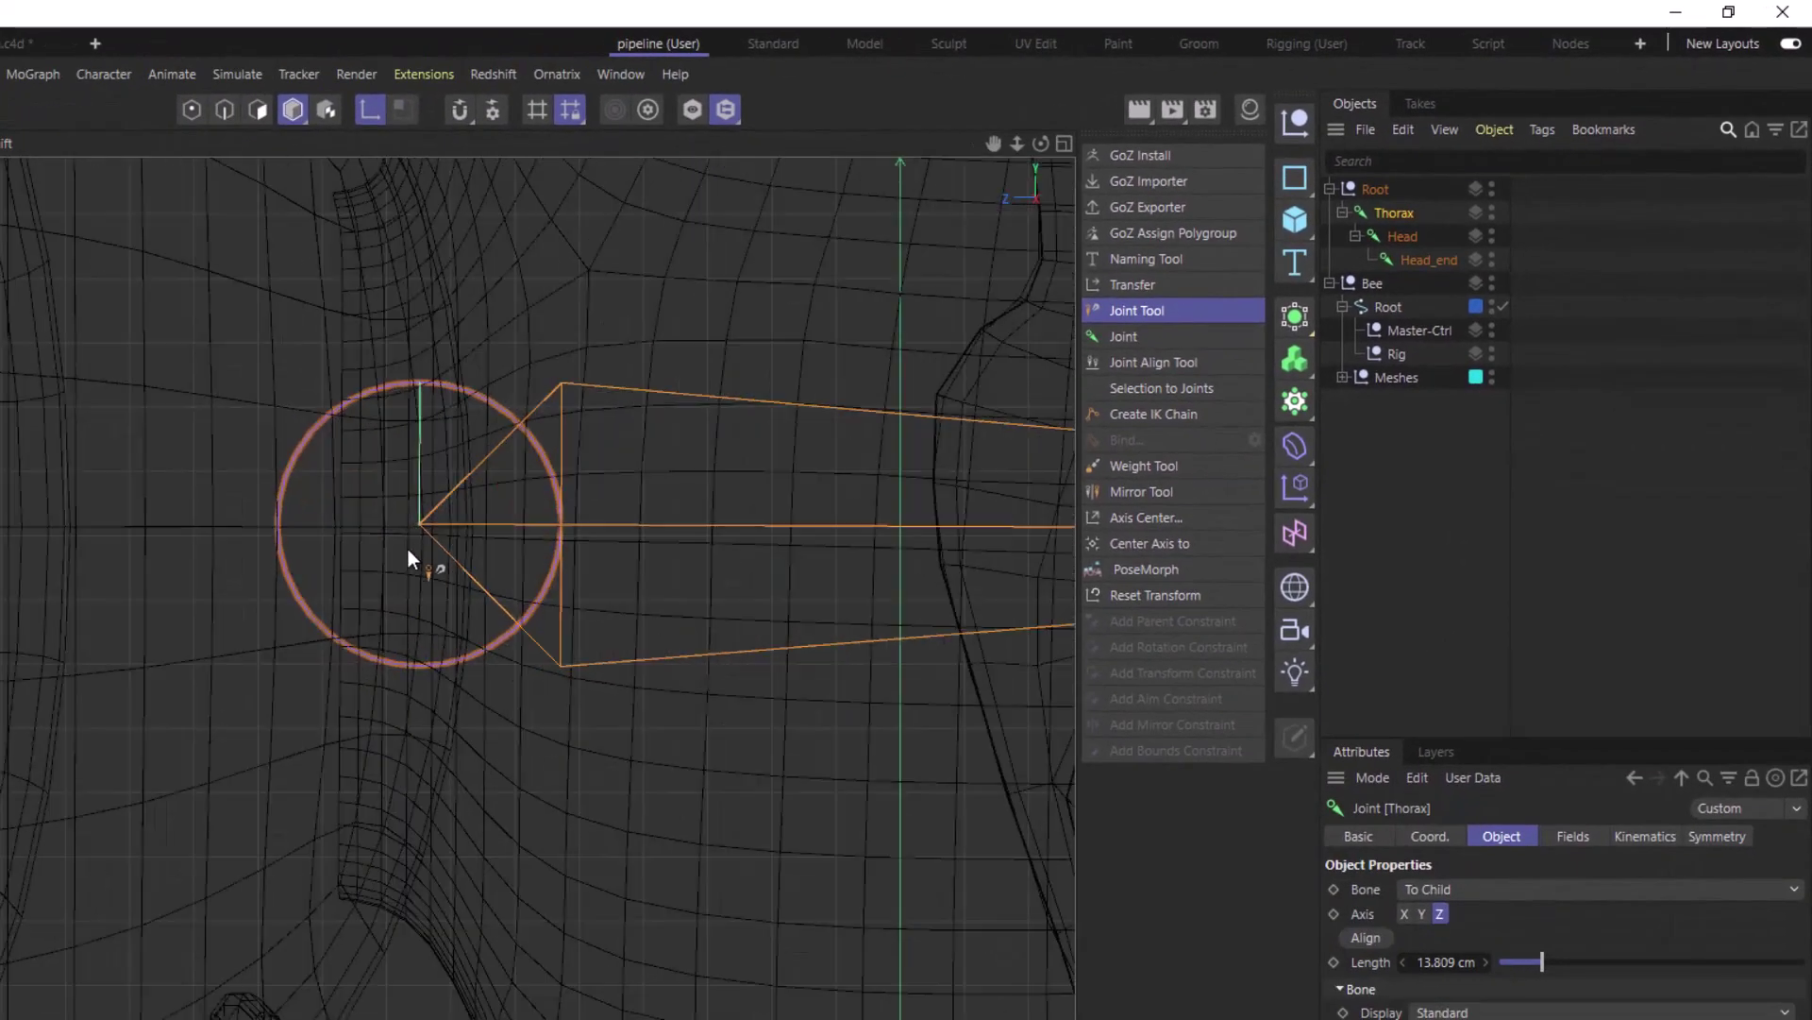
scroll(410, 529, "down", 5)
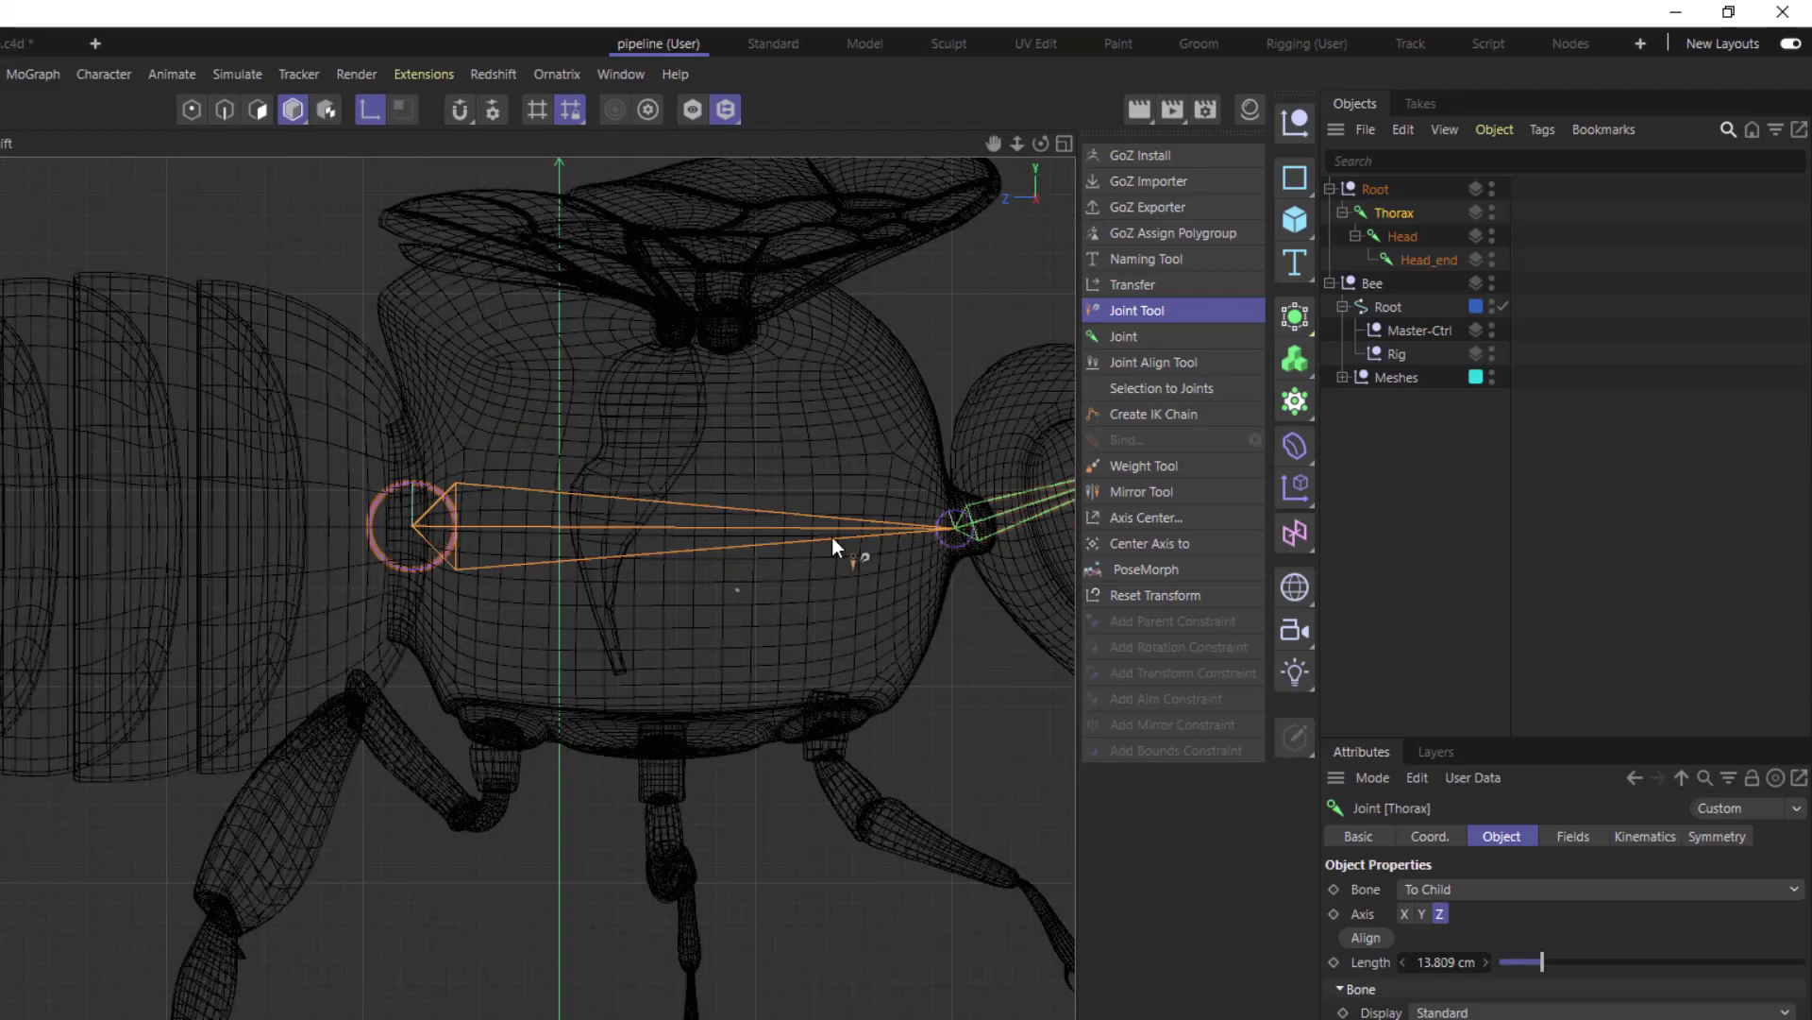
scroll(368, 521, "up", 6)
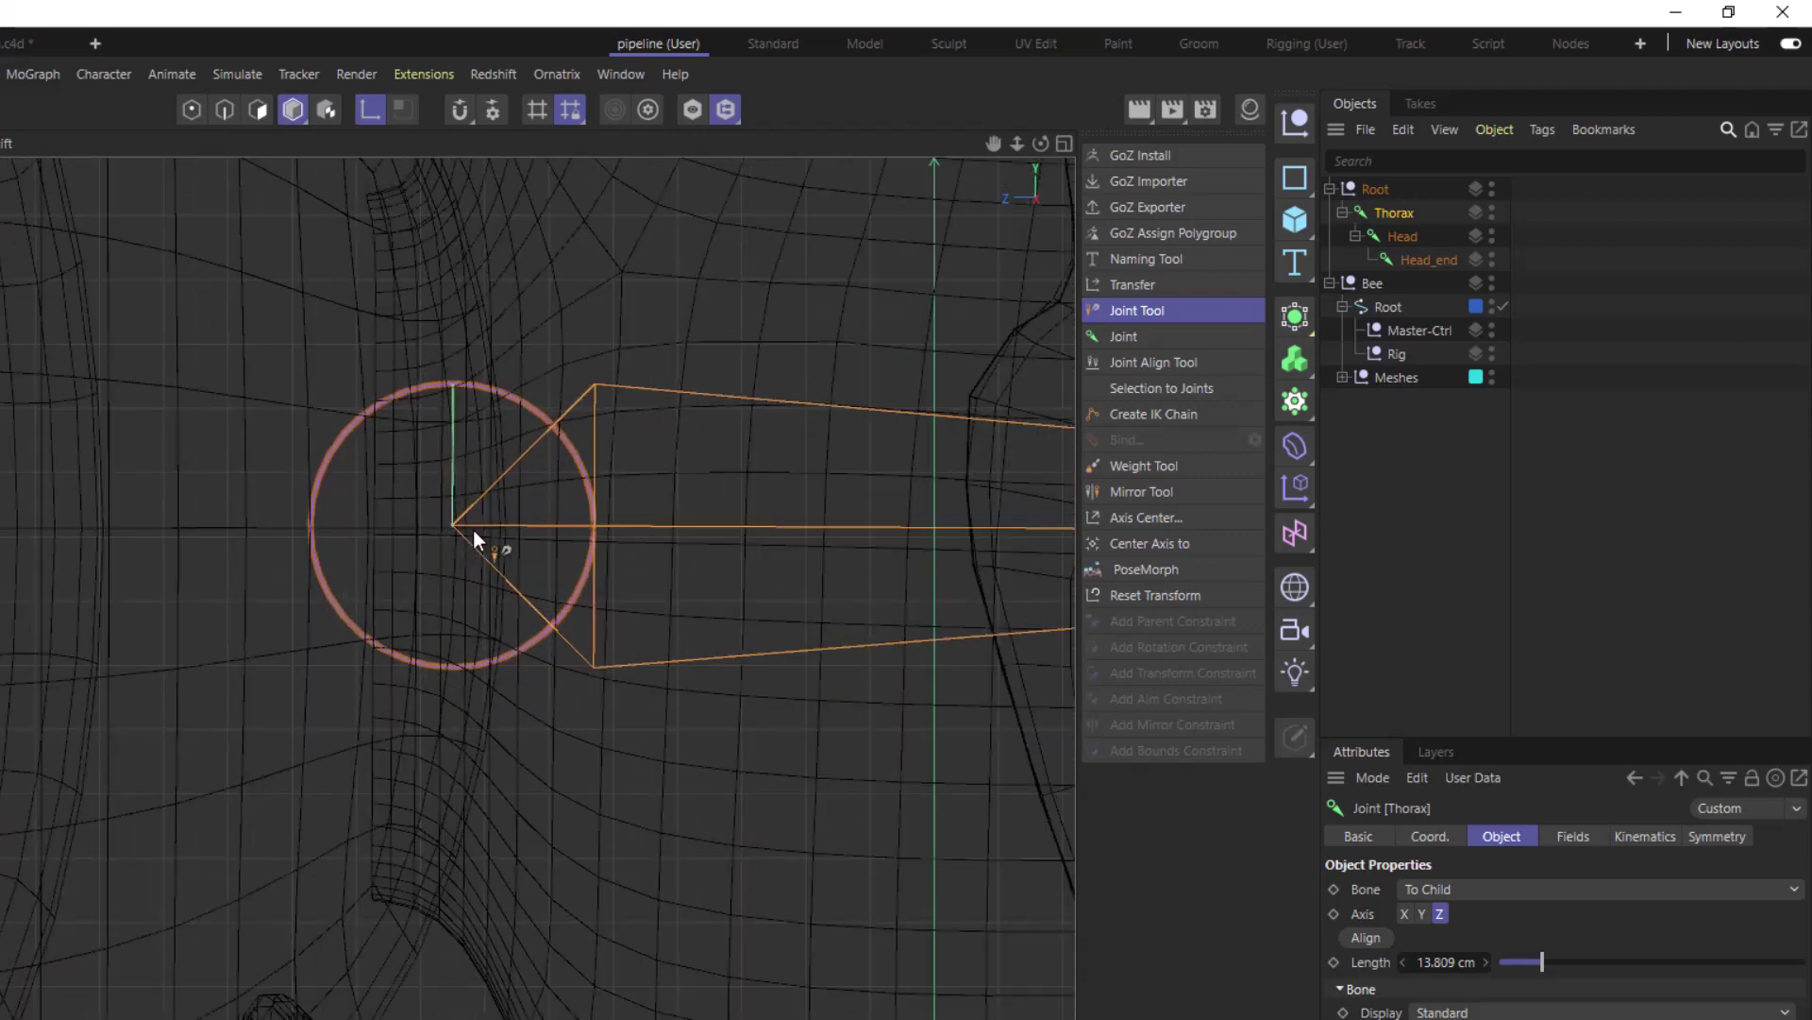
scroll(12, 526, "down", 6)
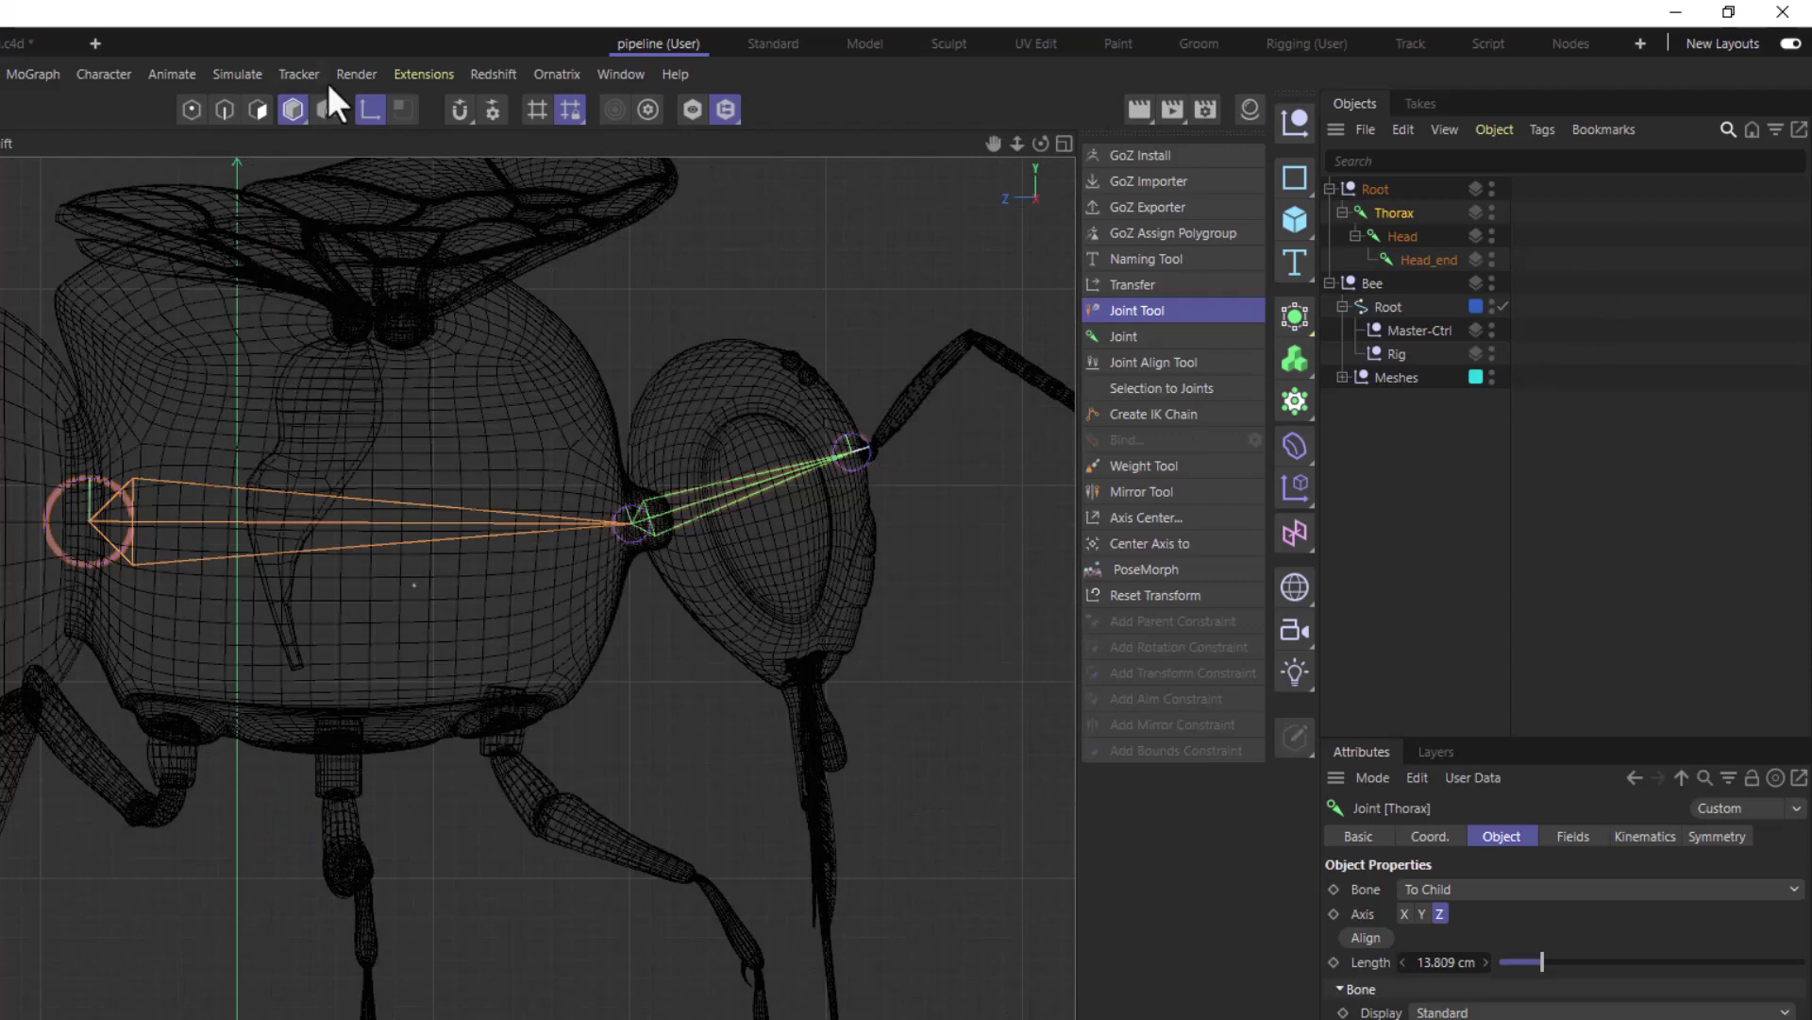
key("e")
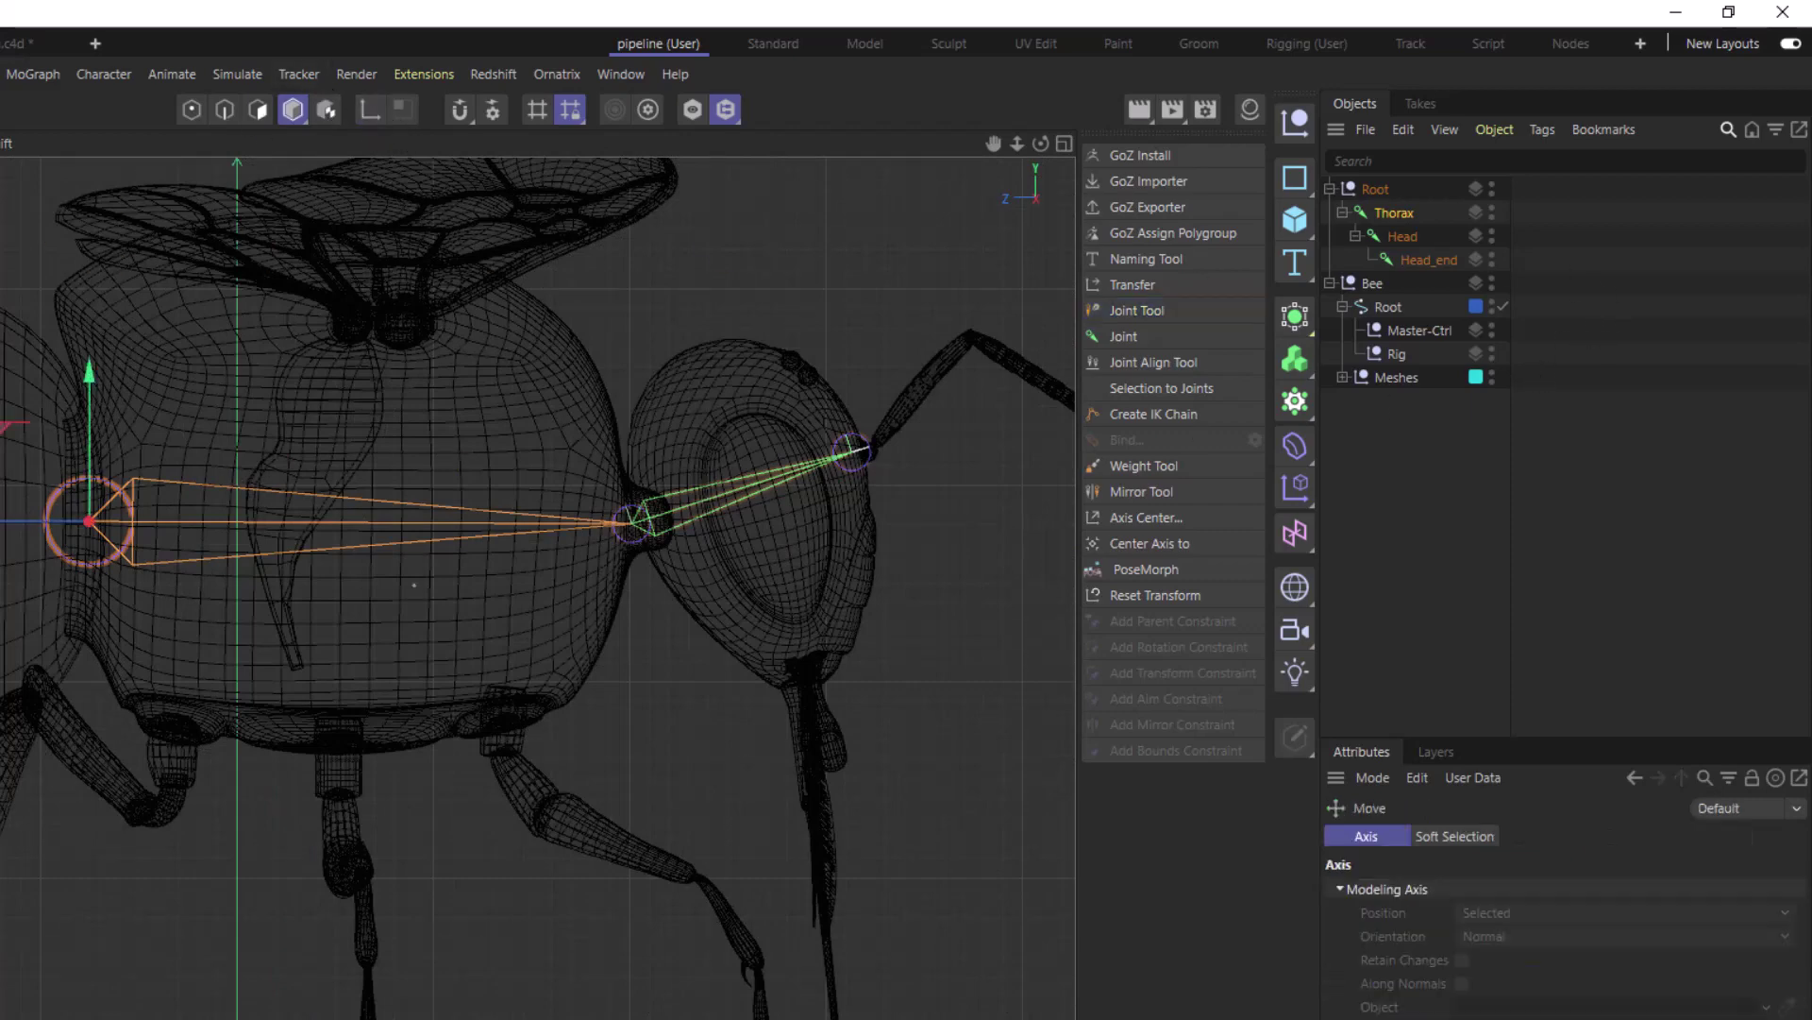
scroll(76, 490, "up", 5)
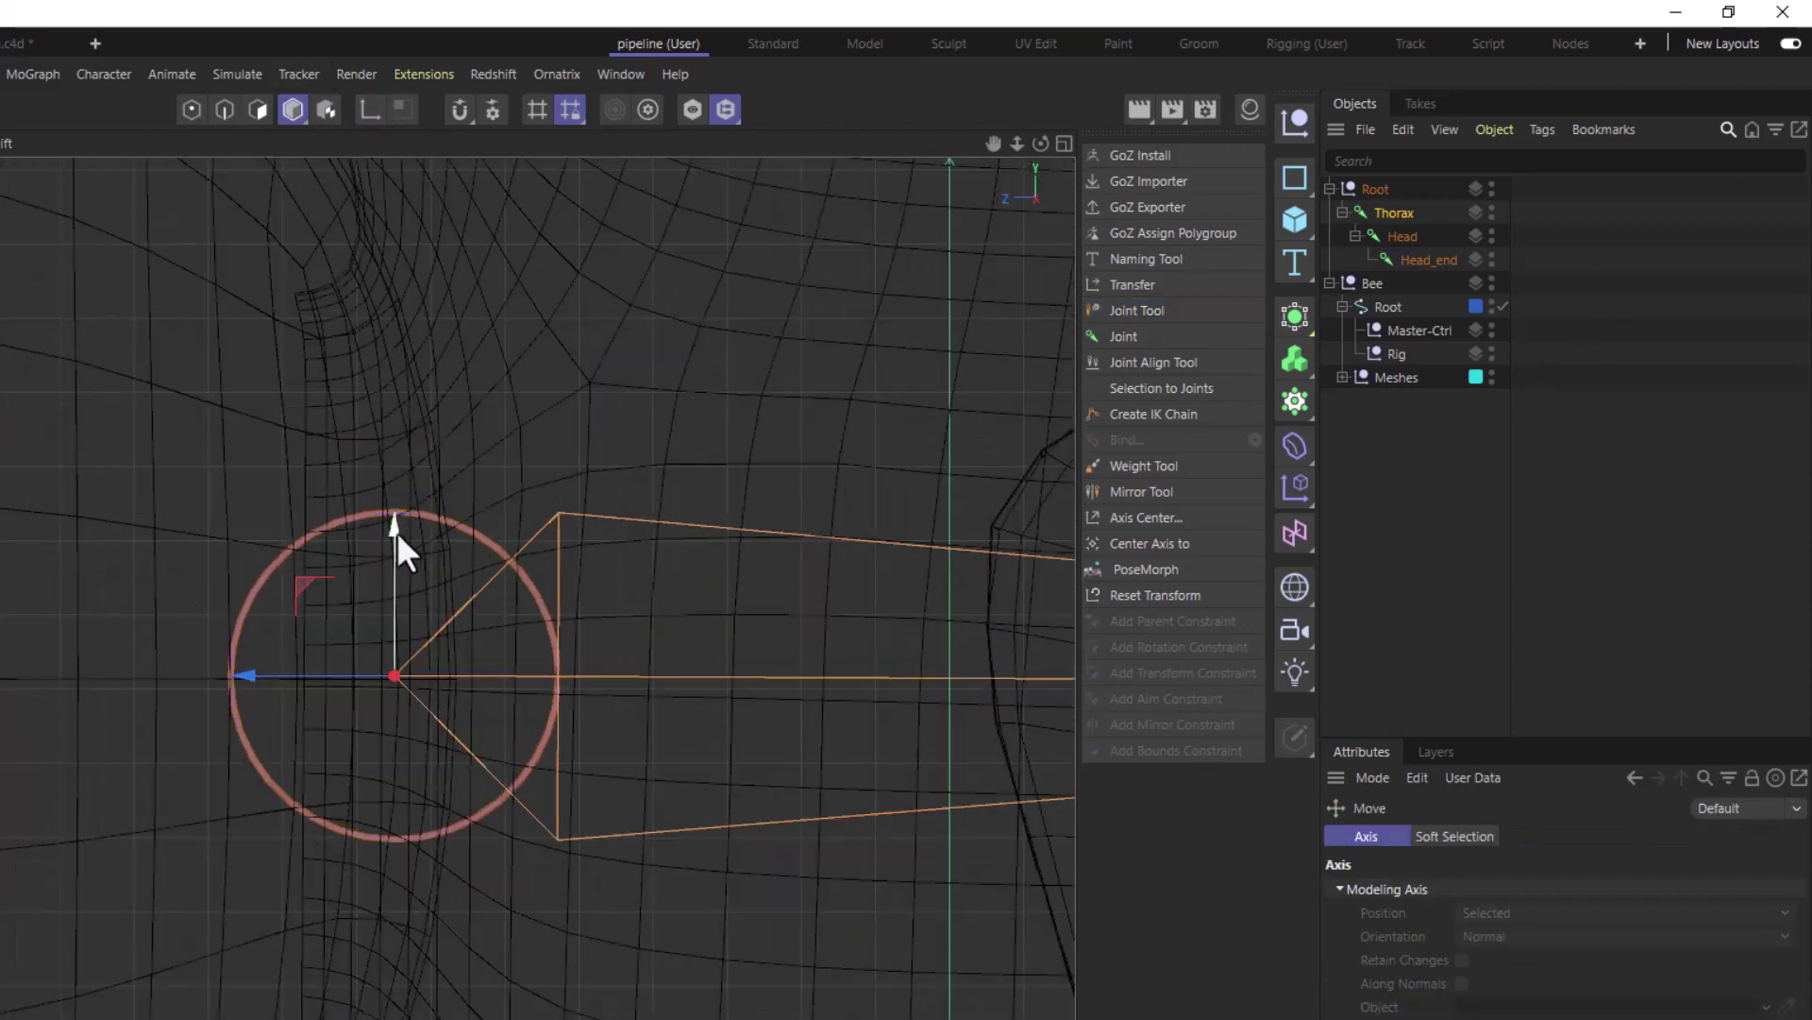
left_click_drag(395, 530, 400, 536)
left_click_drag(149, 679, 1015, 697)
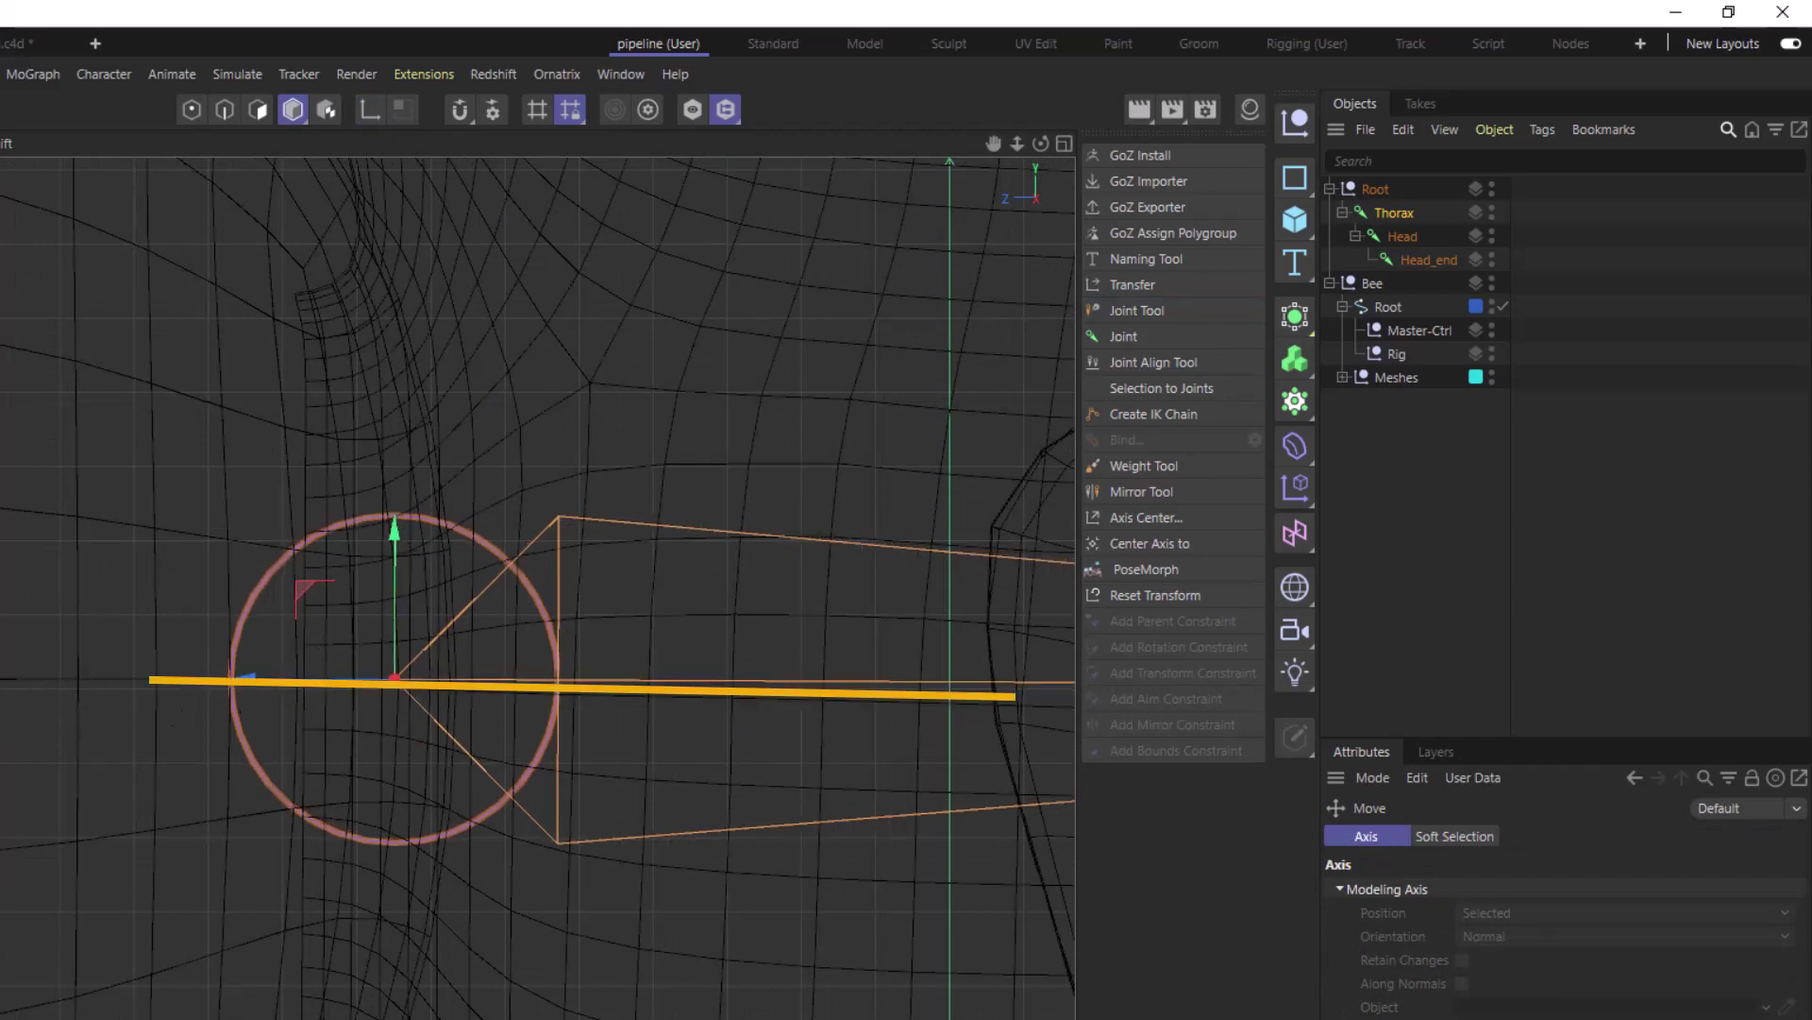
scroll(153, 677, "down", 5)
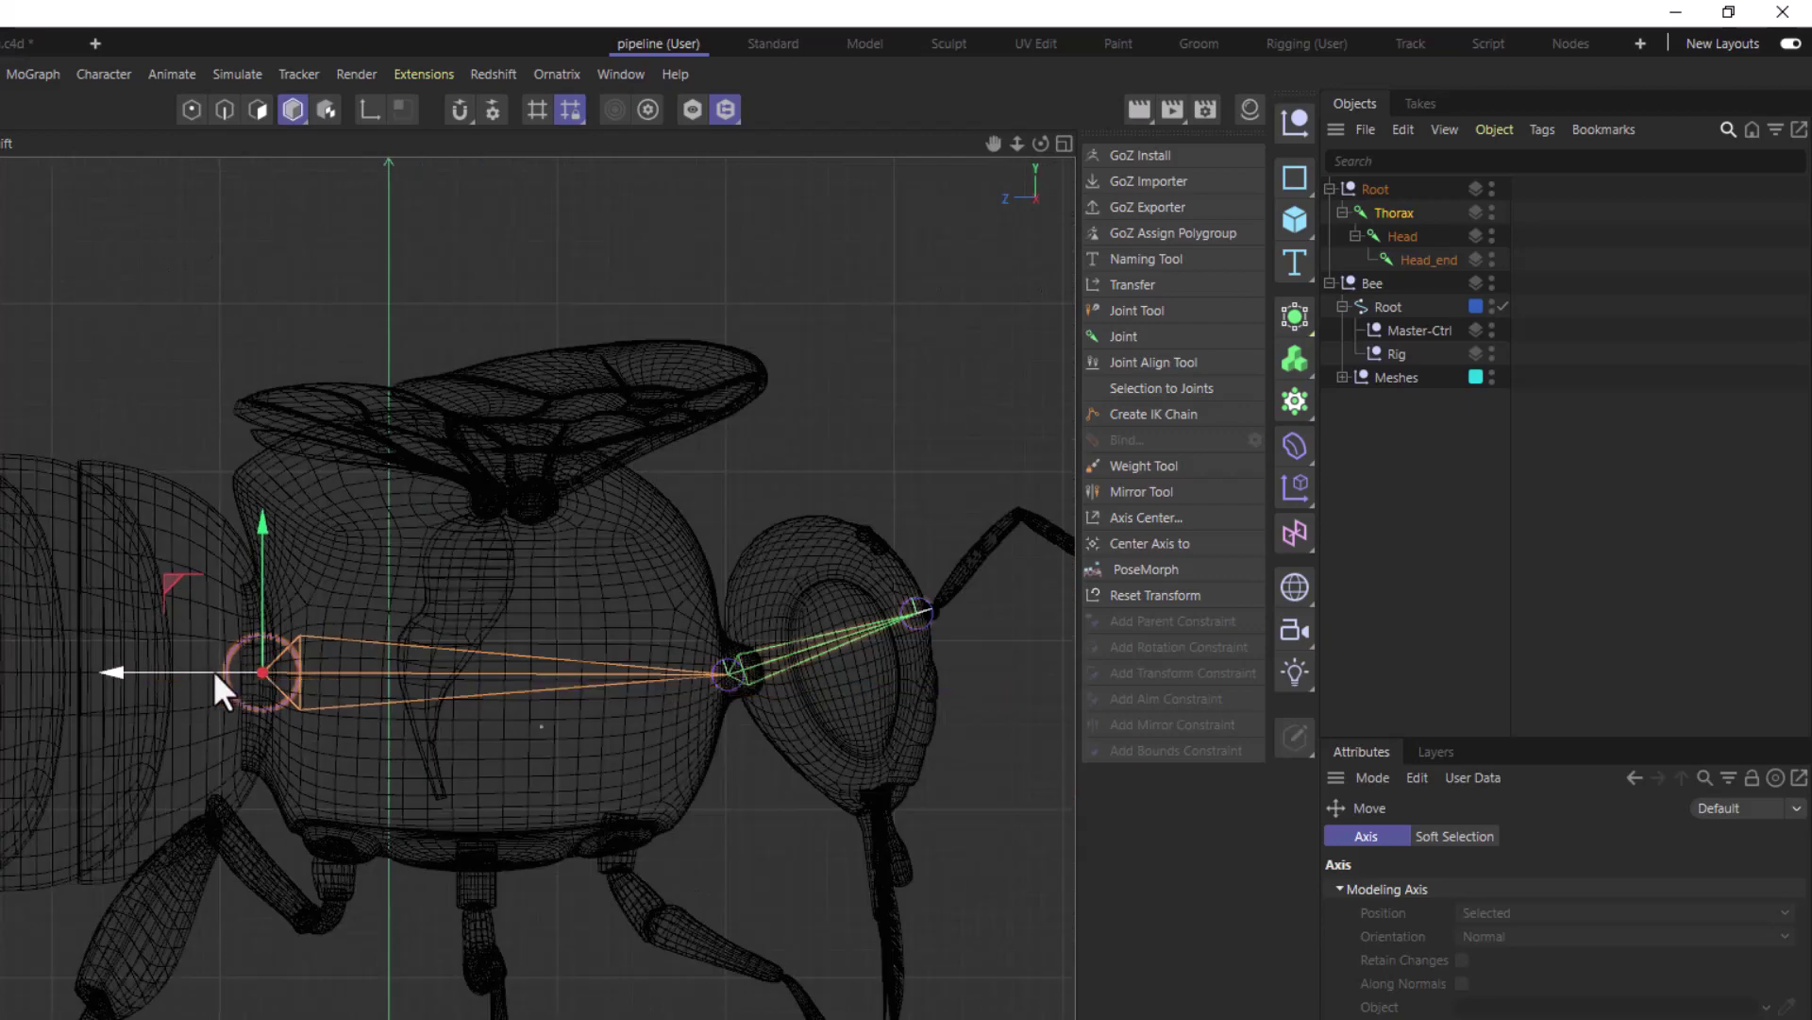
scroll(2, 703, "up", 3)
scroll(2, 703, "down", 5)
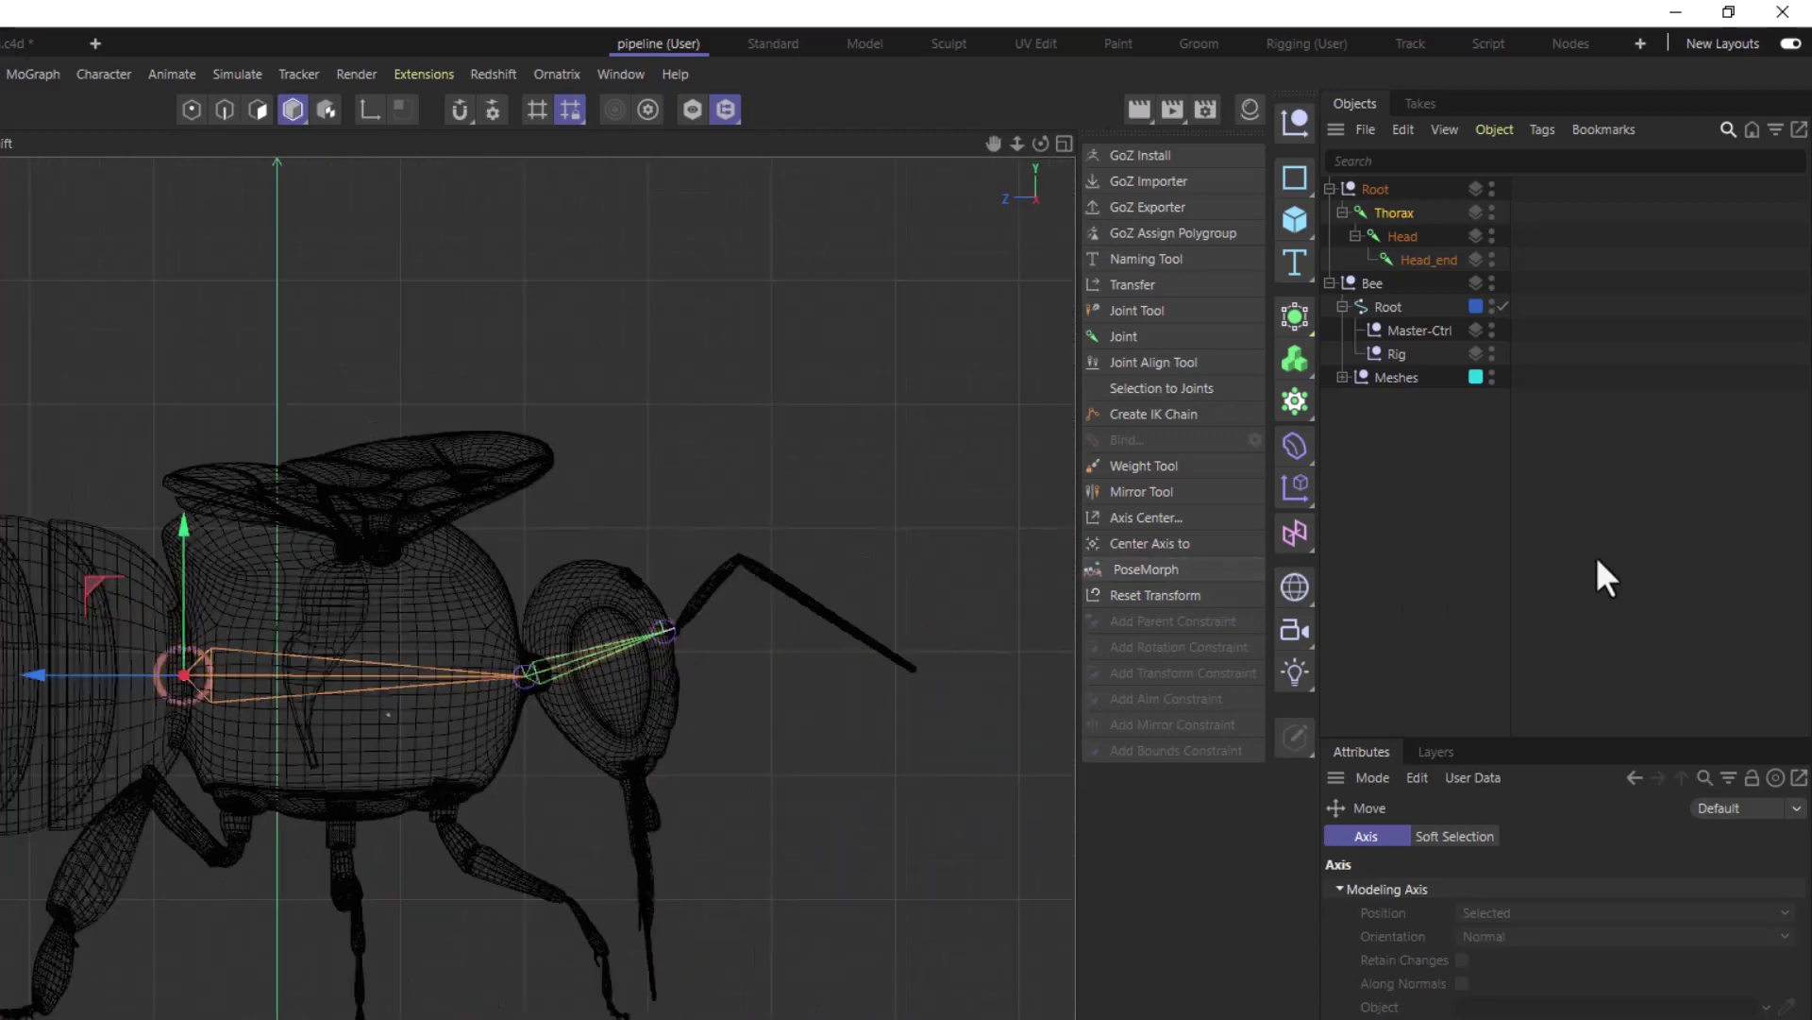
Rename the joint chain's Root null as Thorax, parent it under the Rig null and expand it.
left_click(1329, 189)
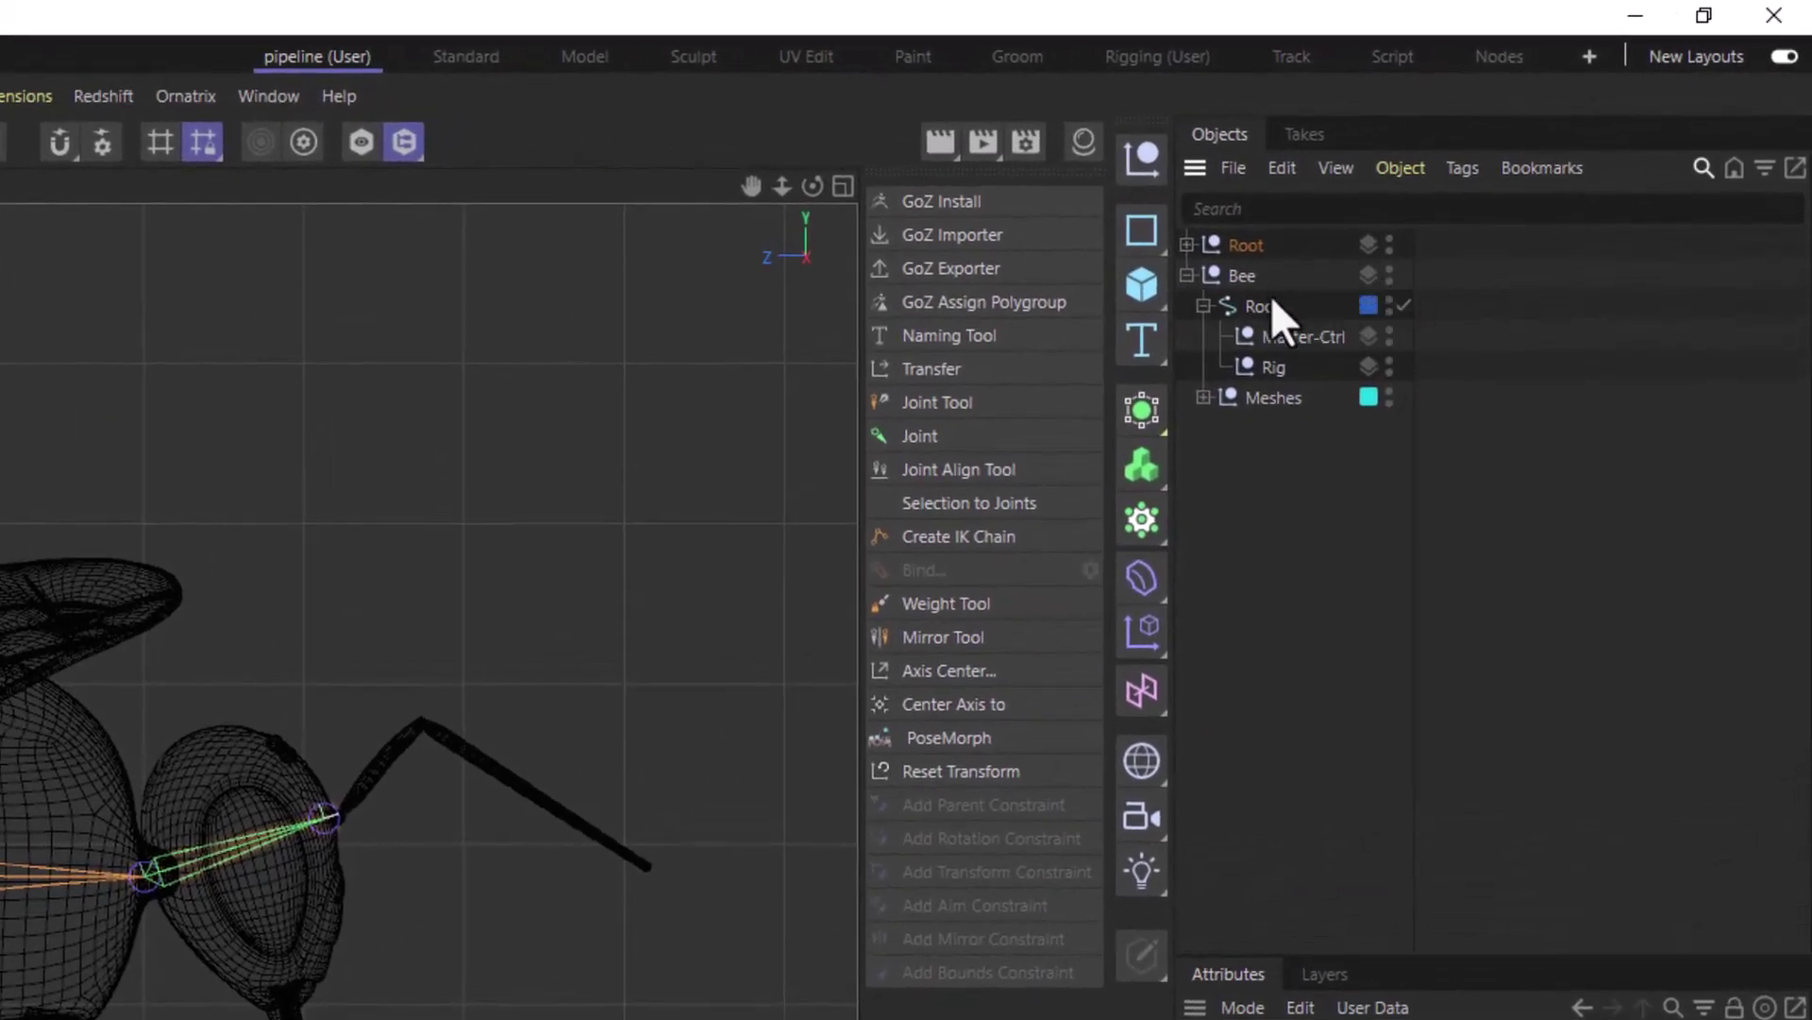
double_click(1254, 246)
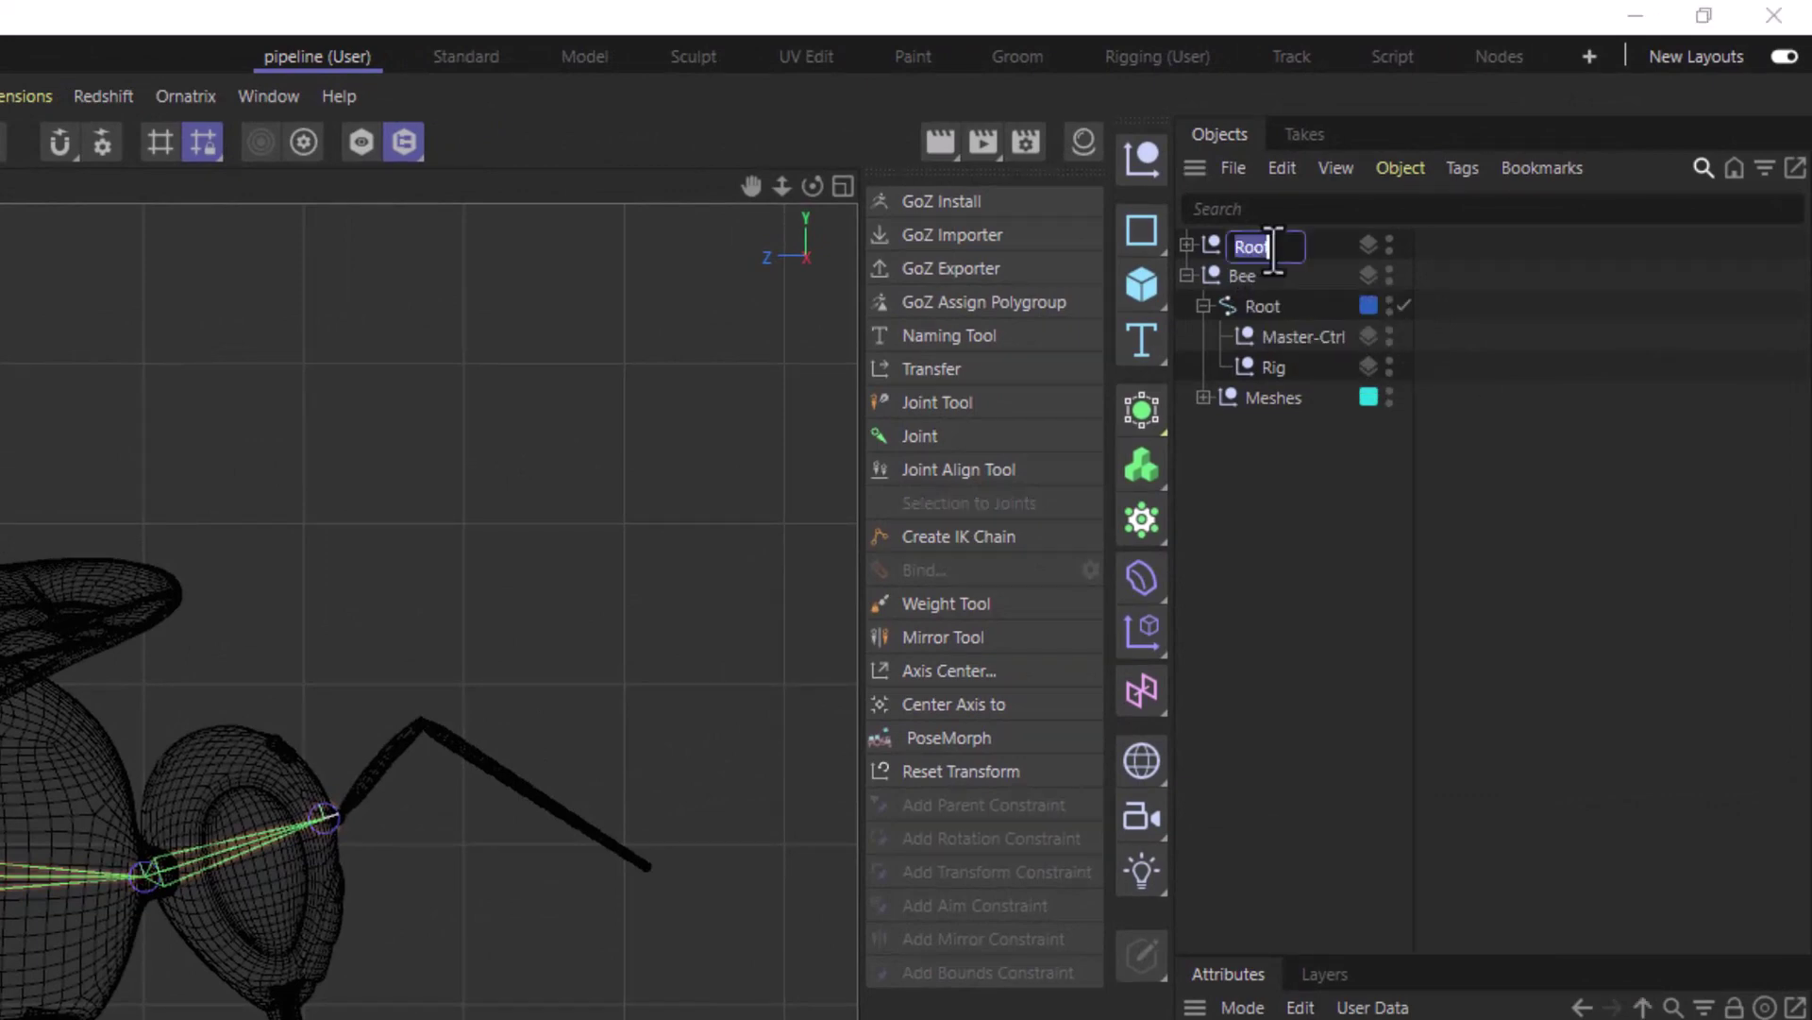
type("Thora")
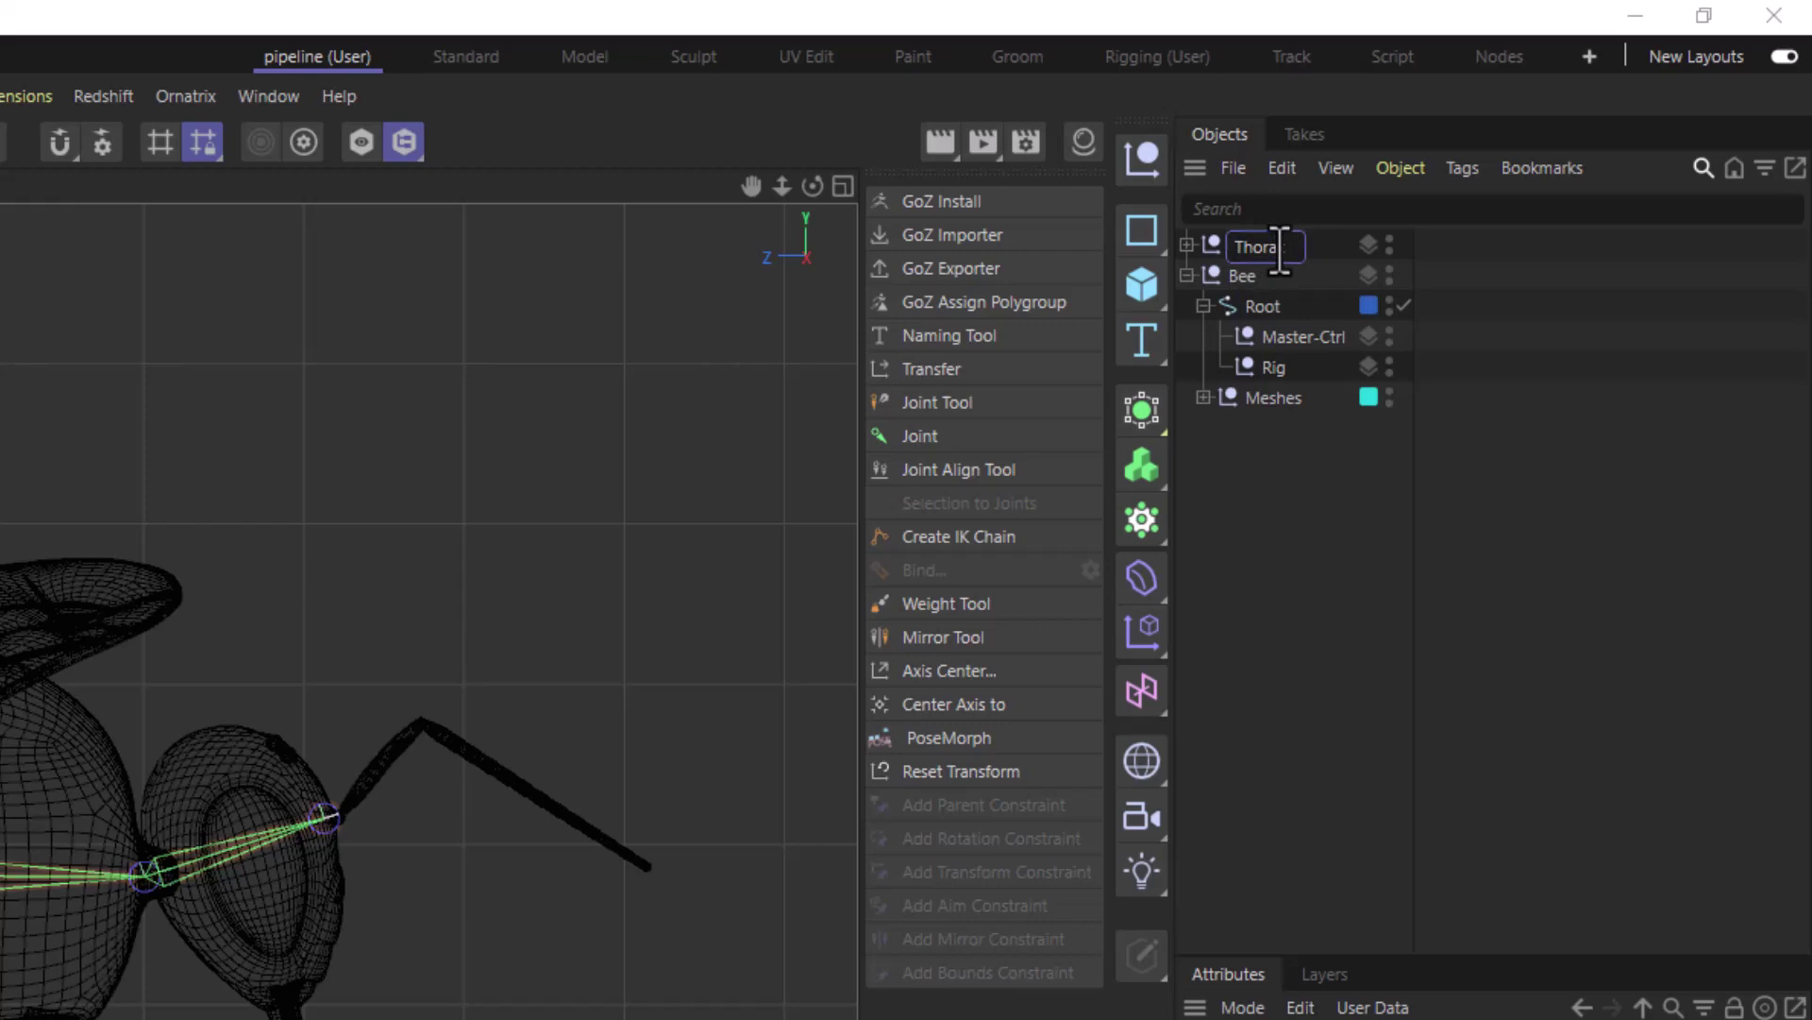
key("Return")
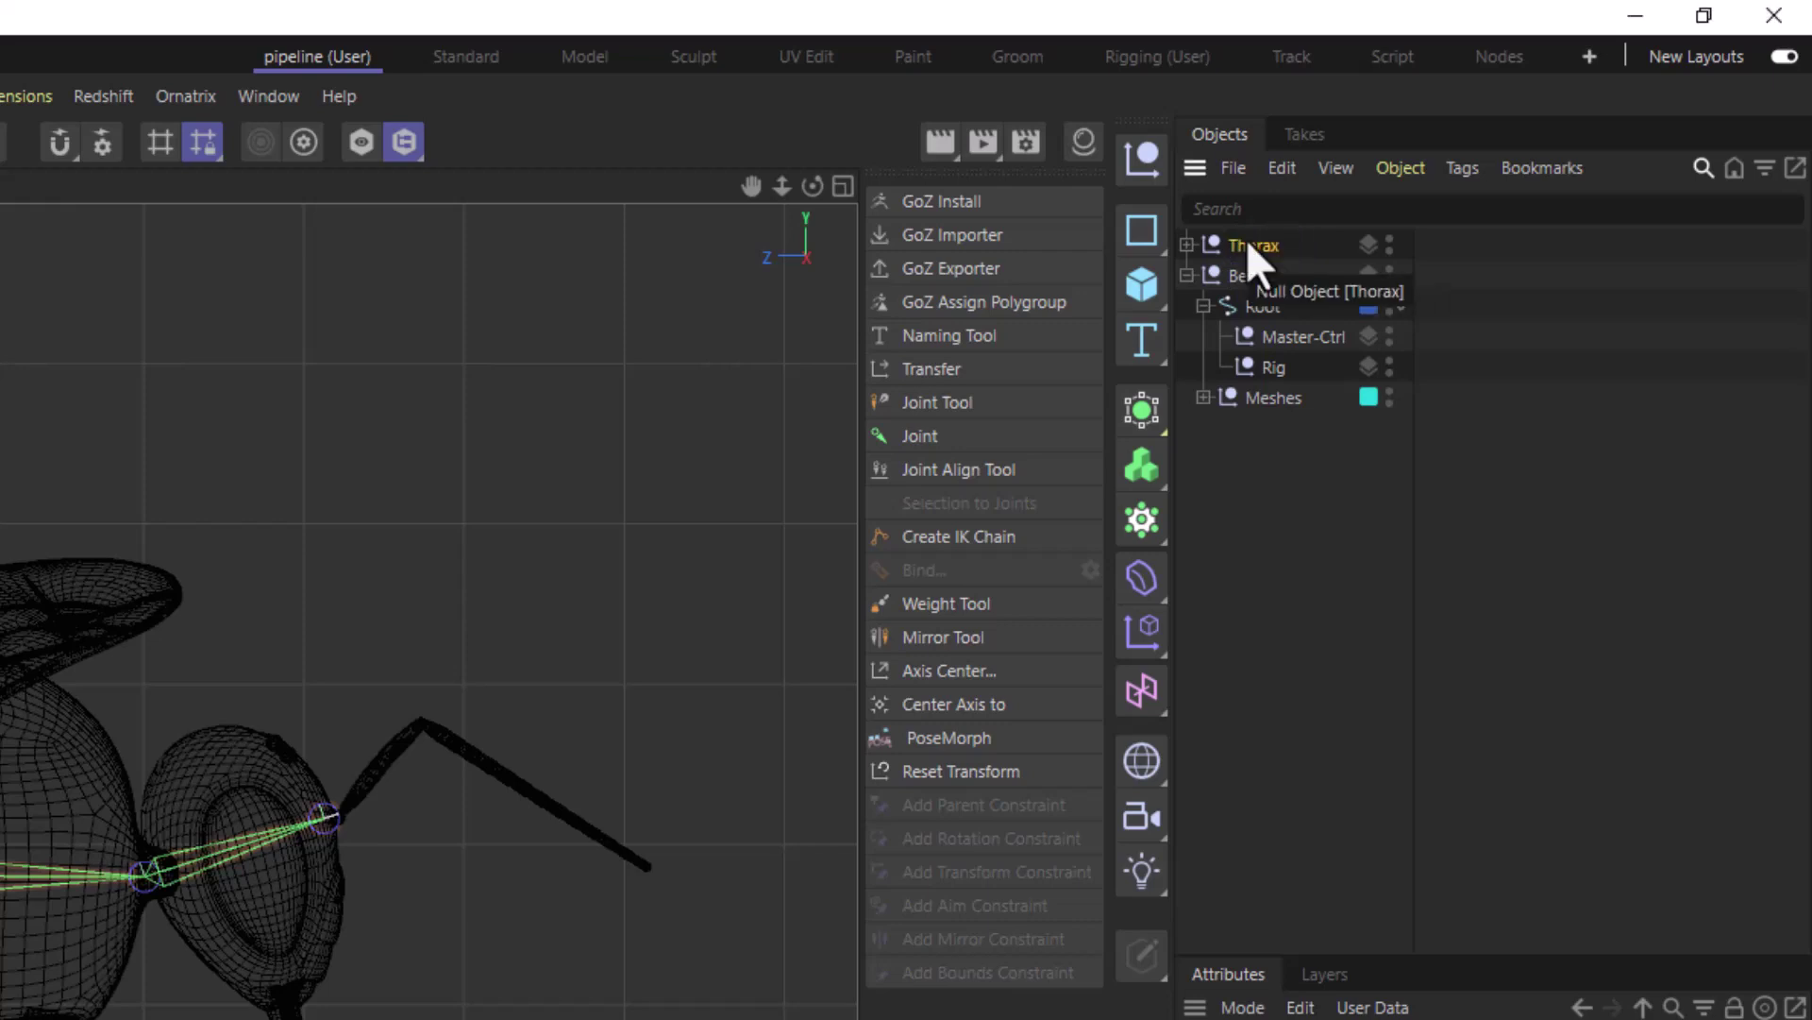
left_click_drag(1246, 242, 1273, 364)
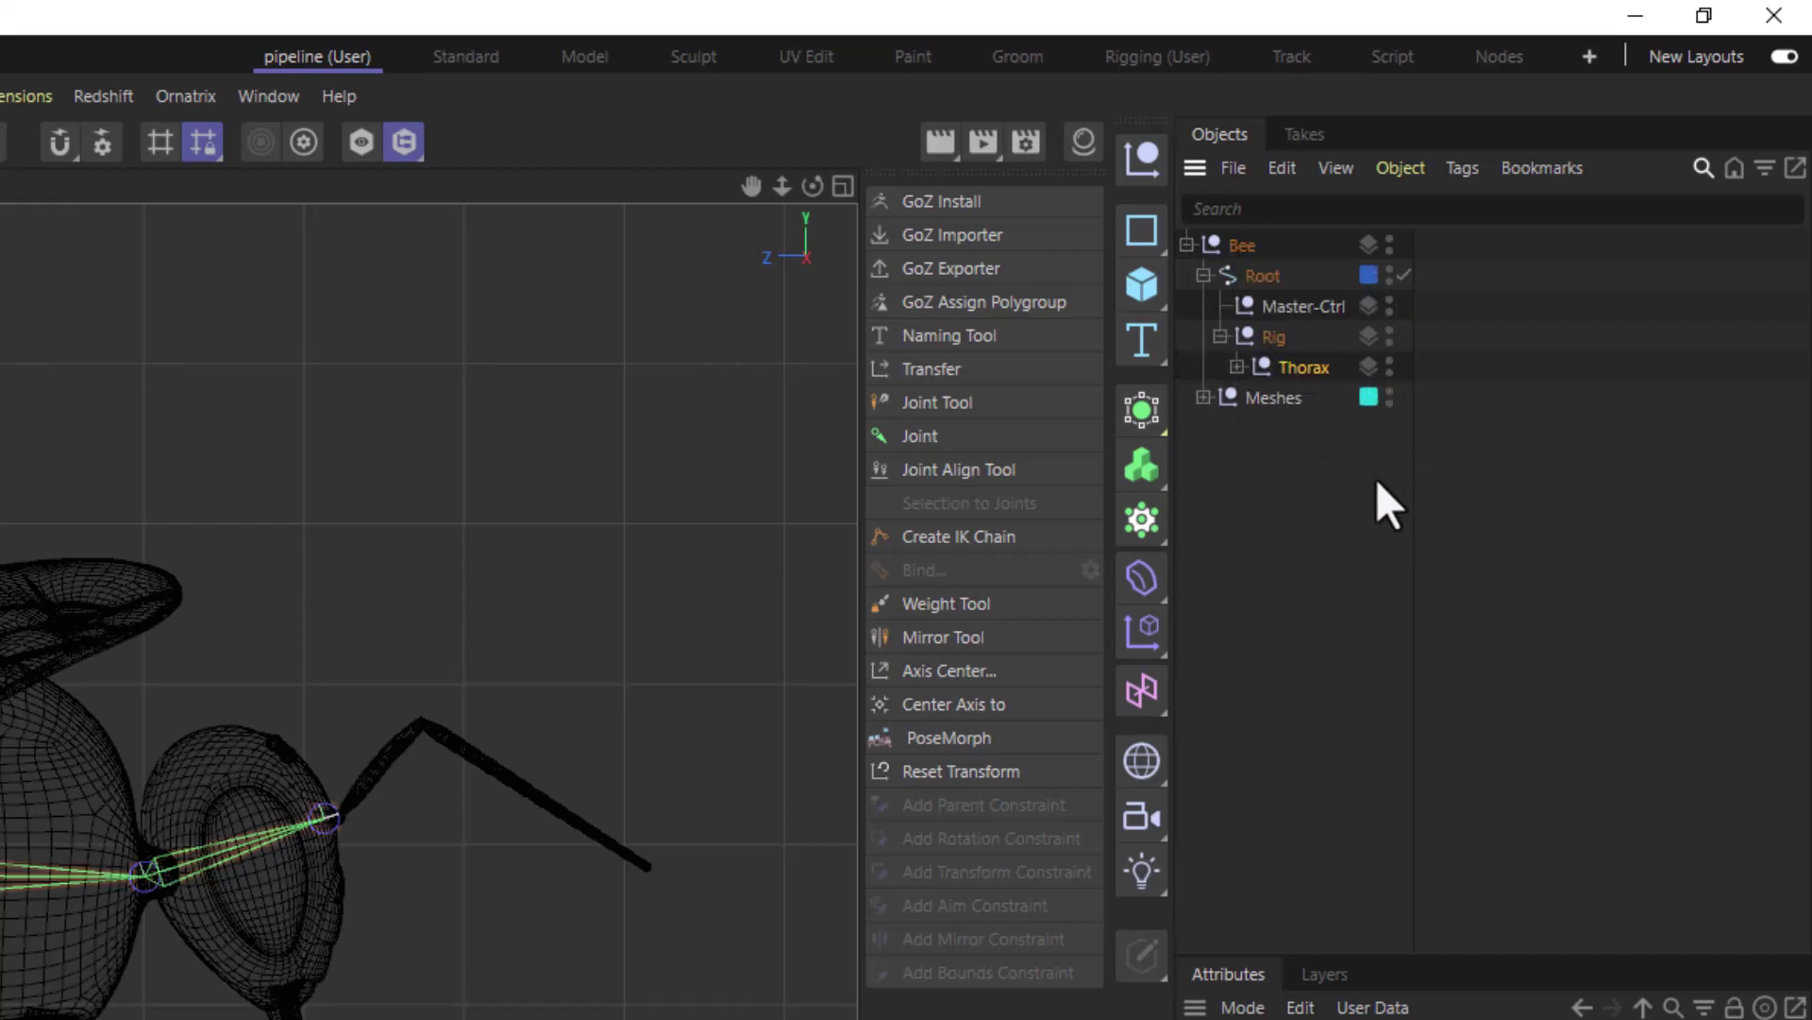
left_click(1237, 366)
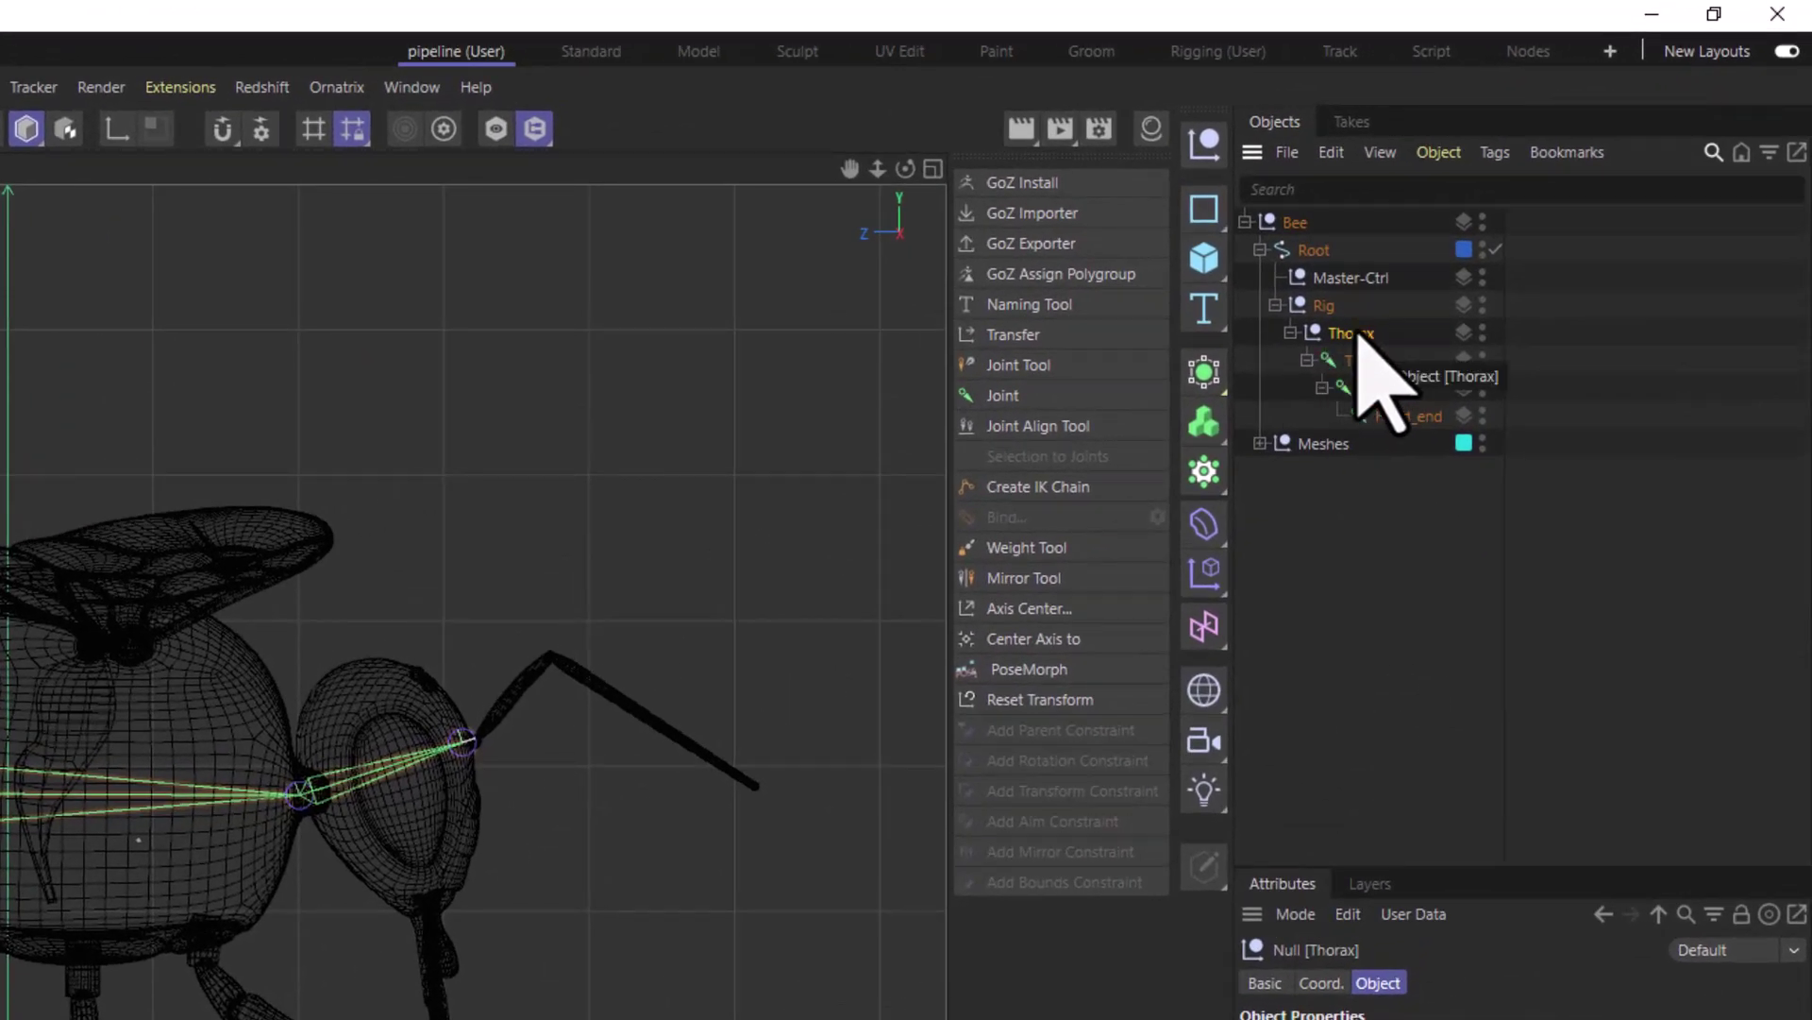
Turn off Root Null for the Joint Tool and enable snapping.
left_click(1026, 366)
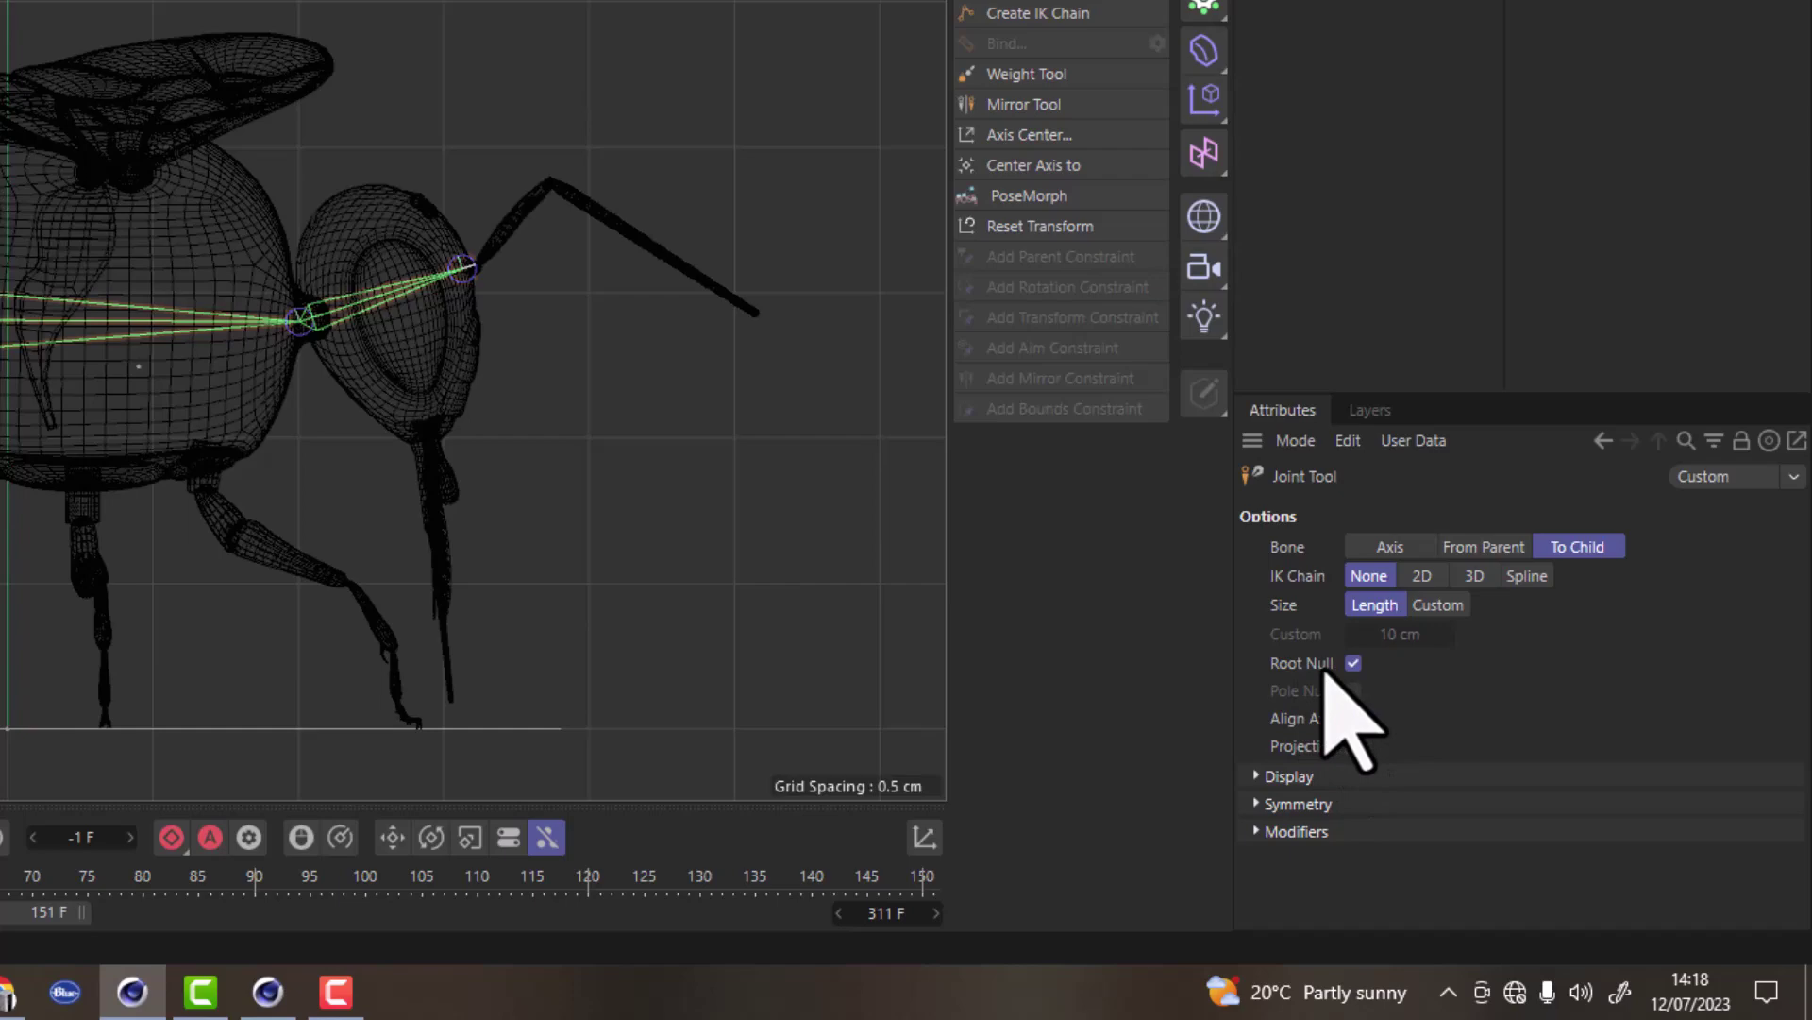
left_click(1353, 662)
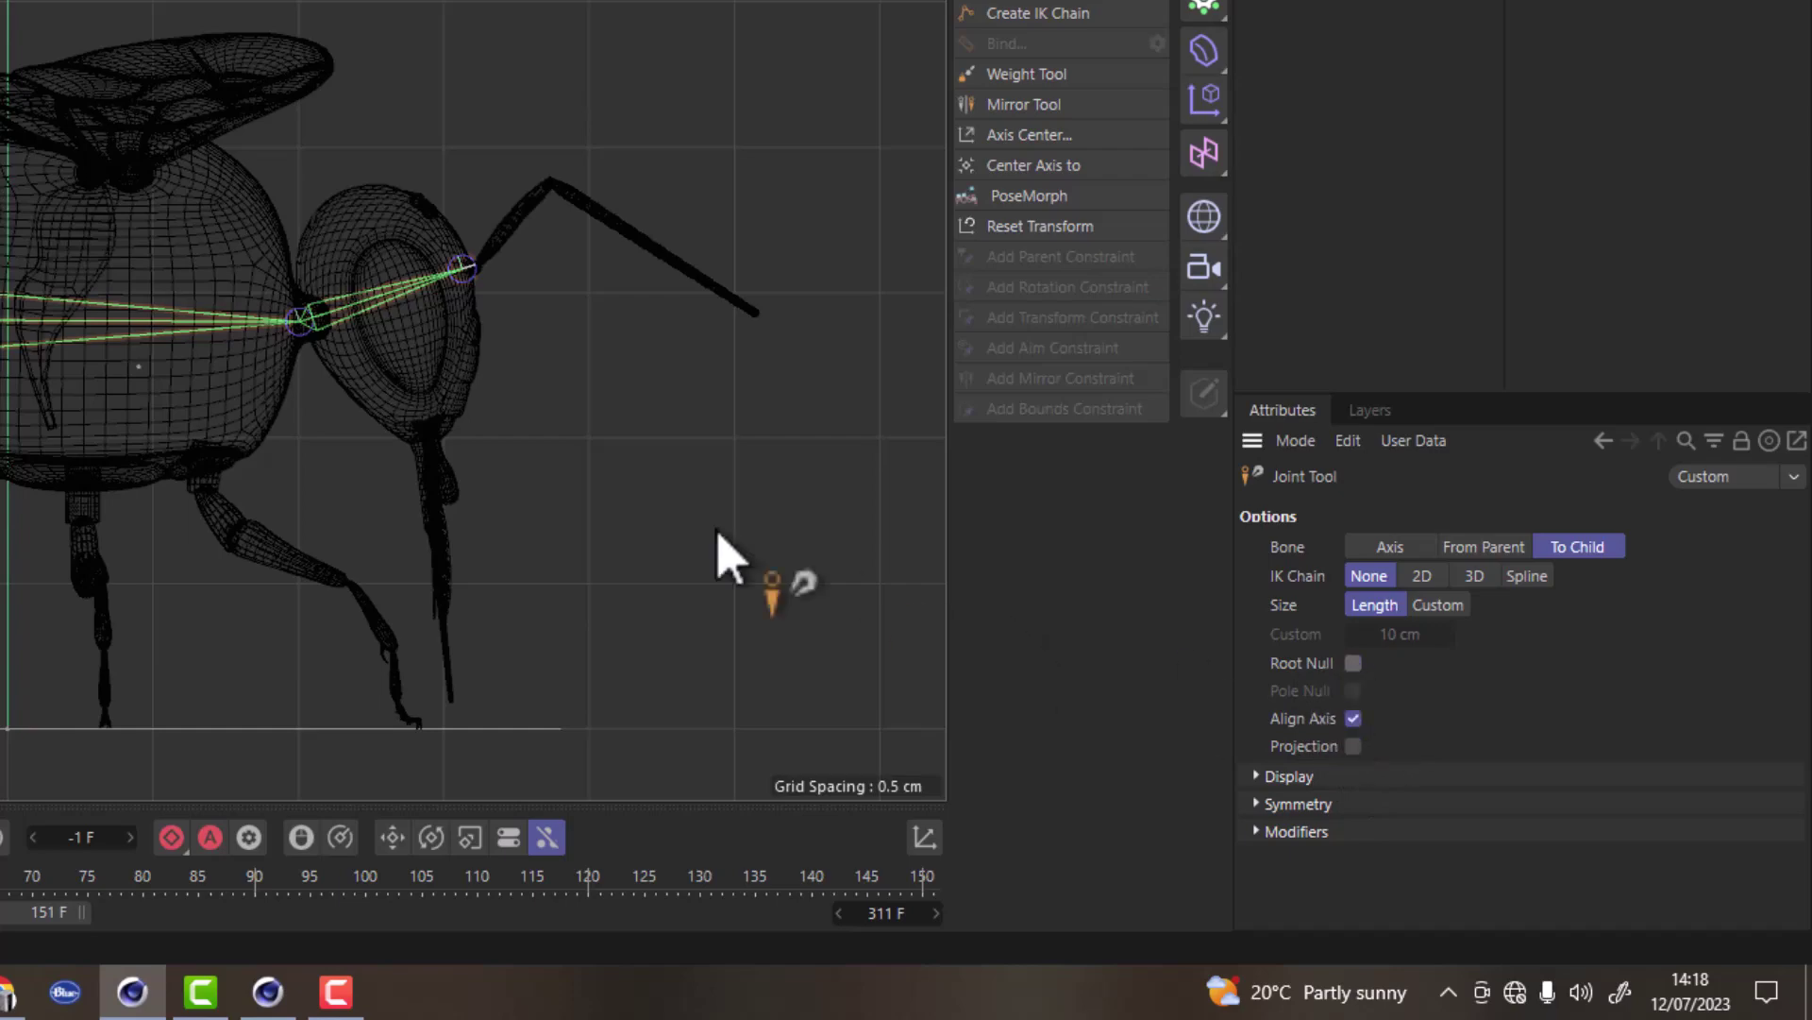
scroll(679, 477, "down", 3)
scroll(501, 478, "up", 5)
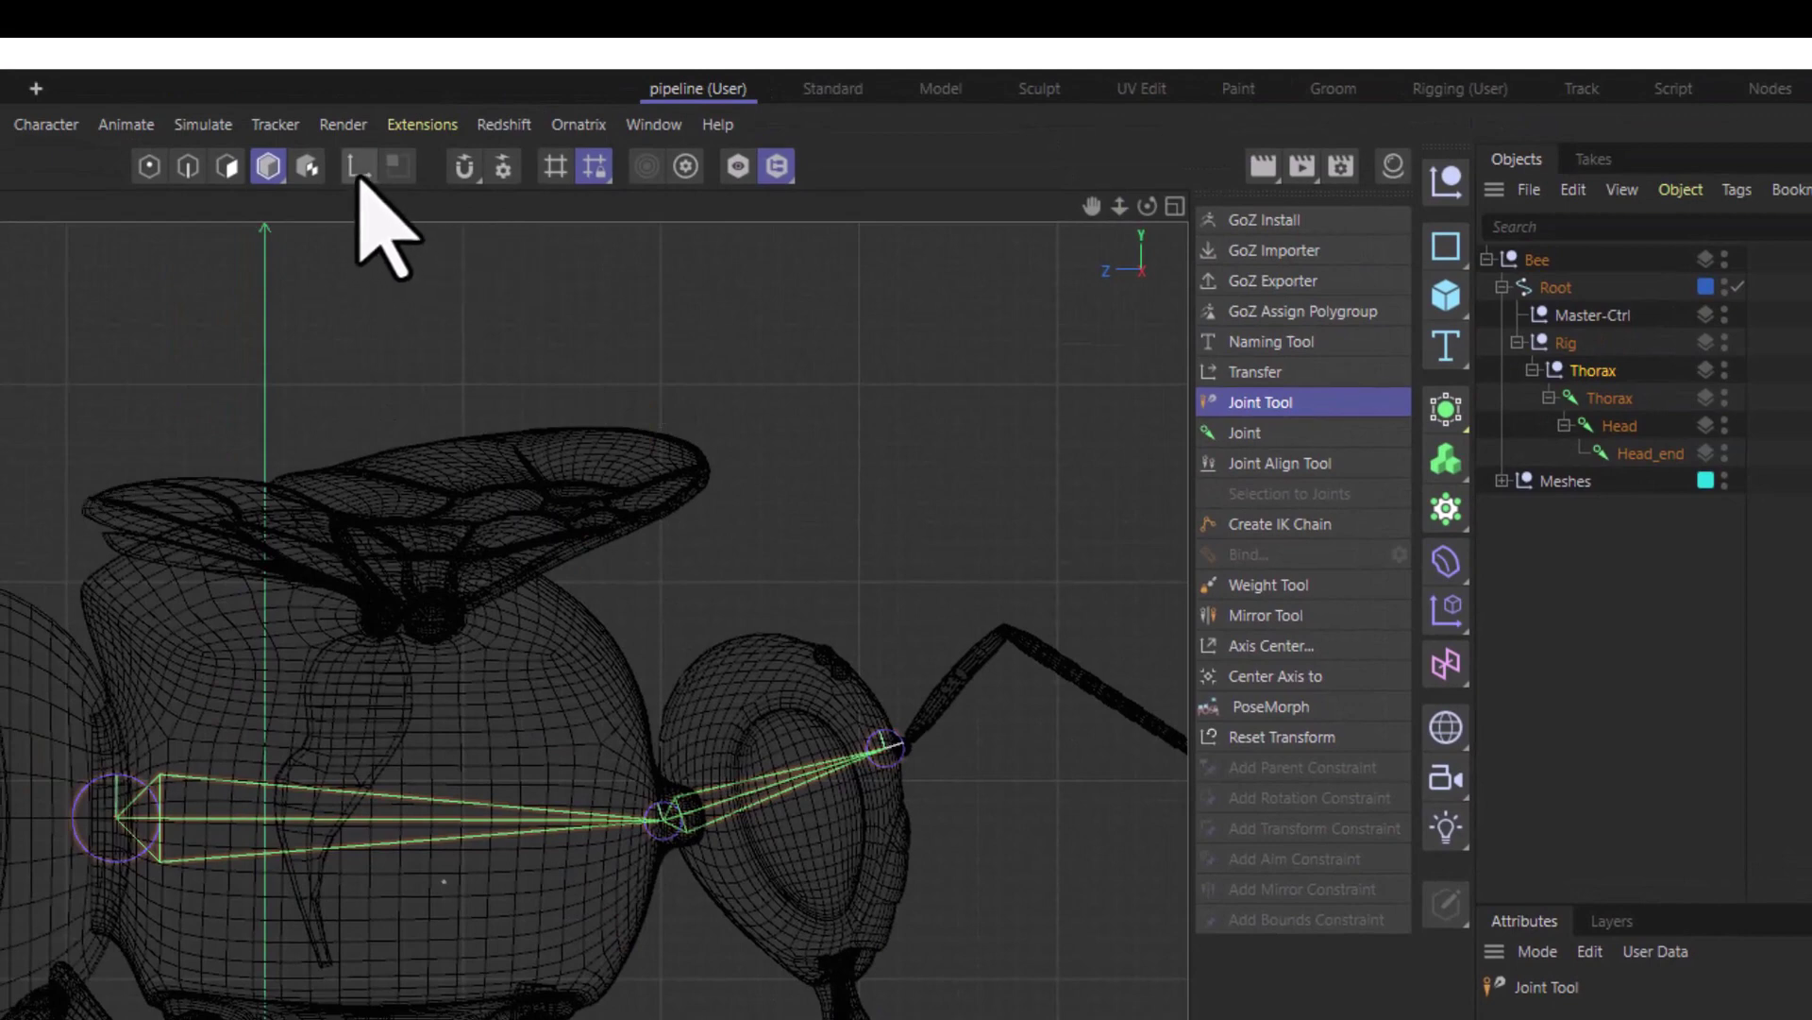
left_click(463, 168)
left_click(506, 170)
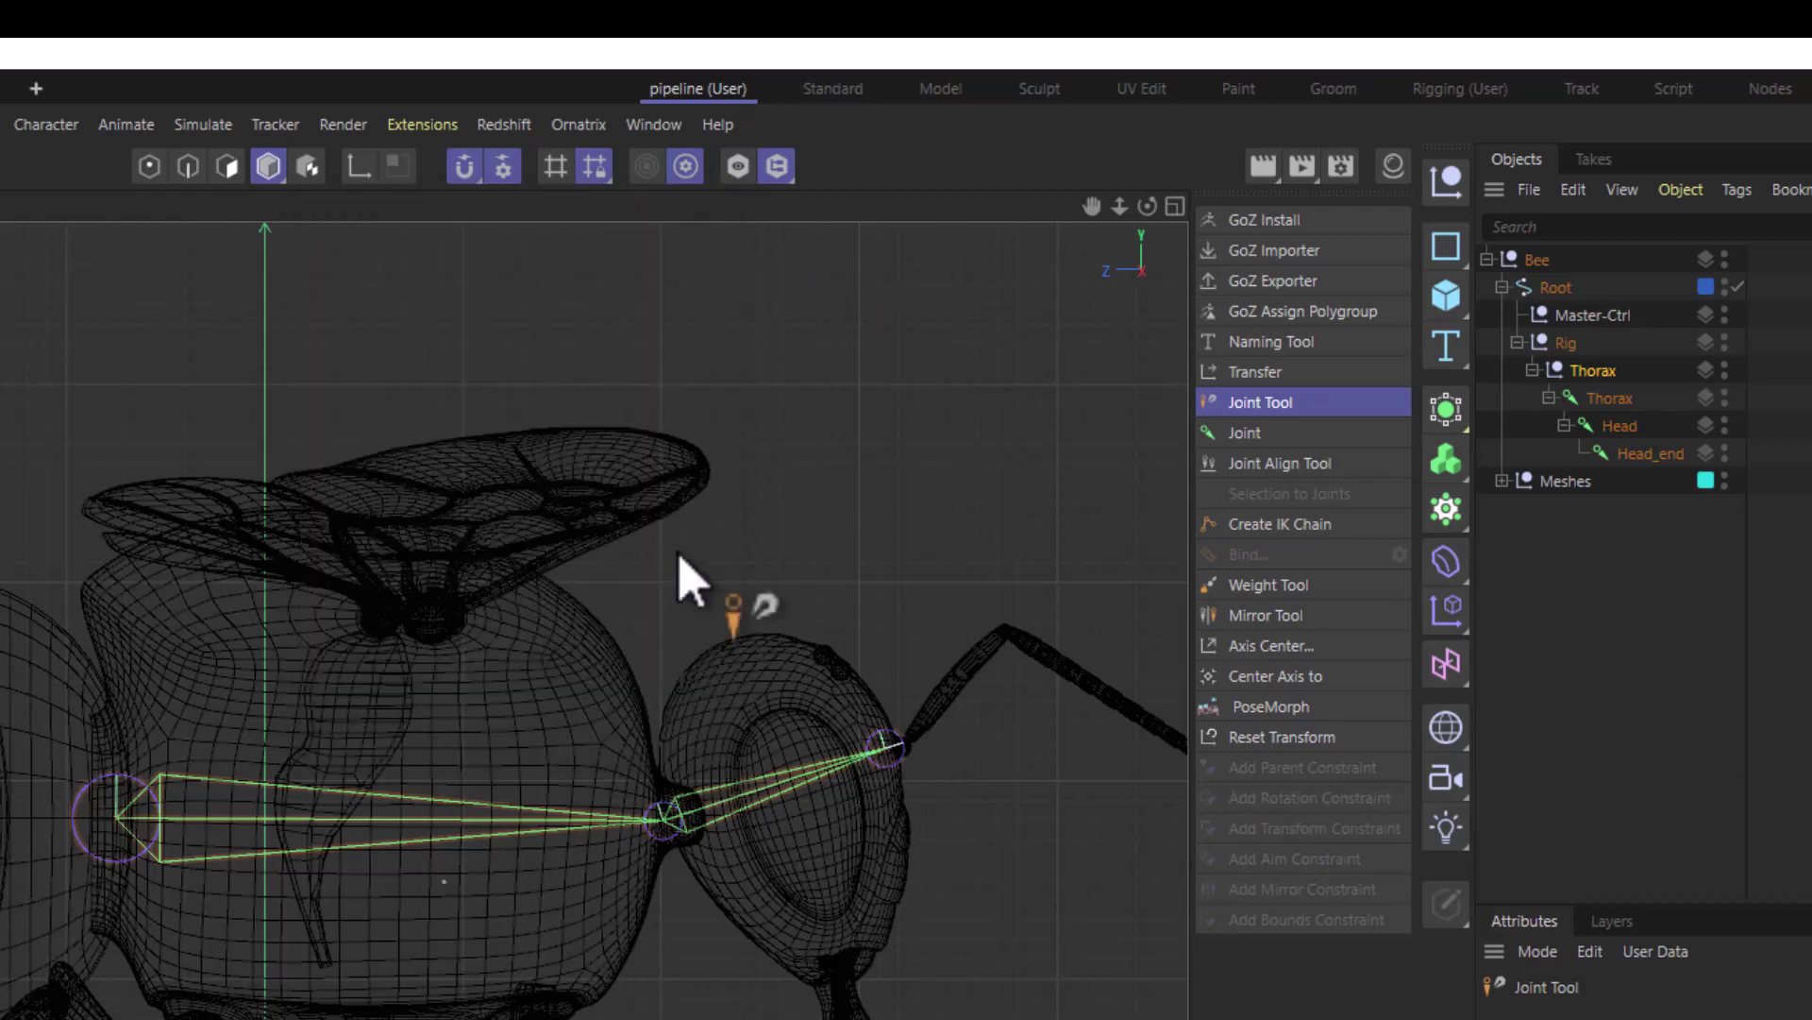
scroll(652, 793, "down", 2)
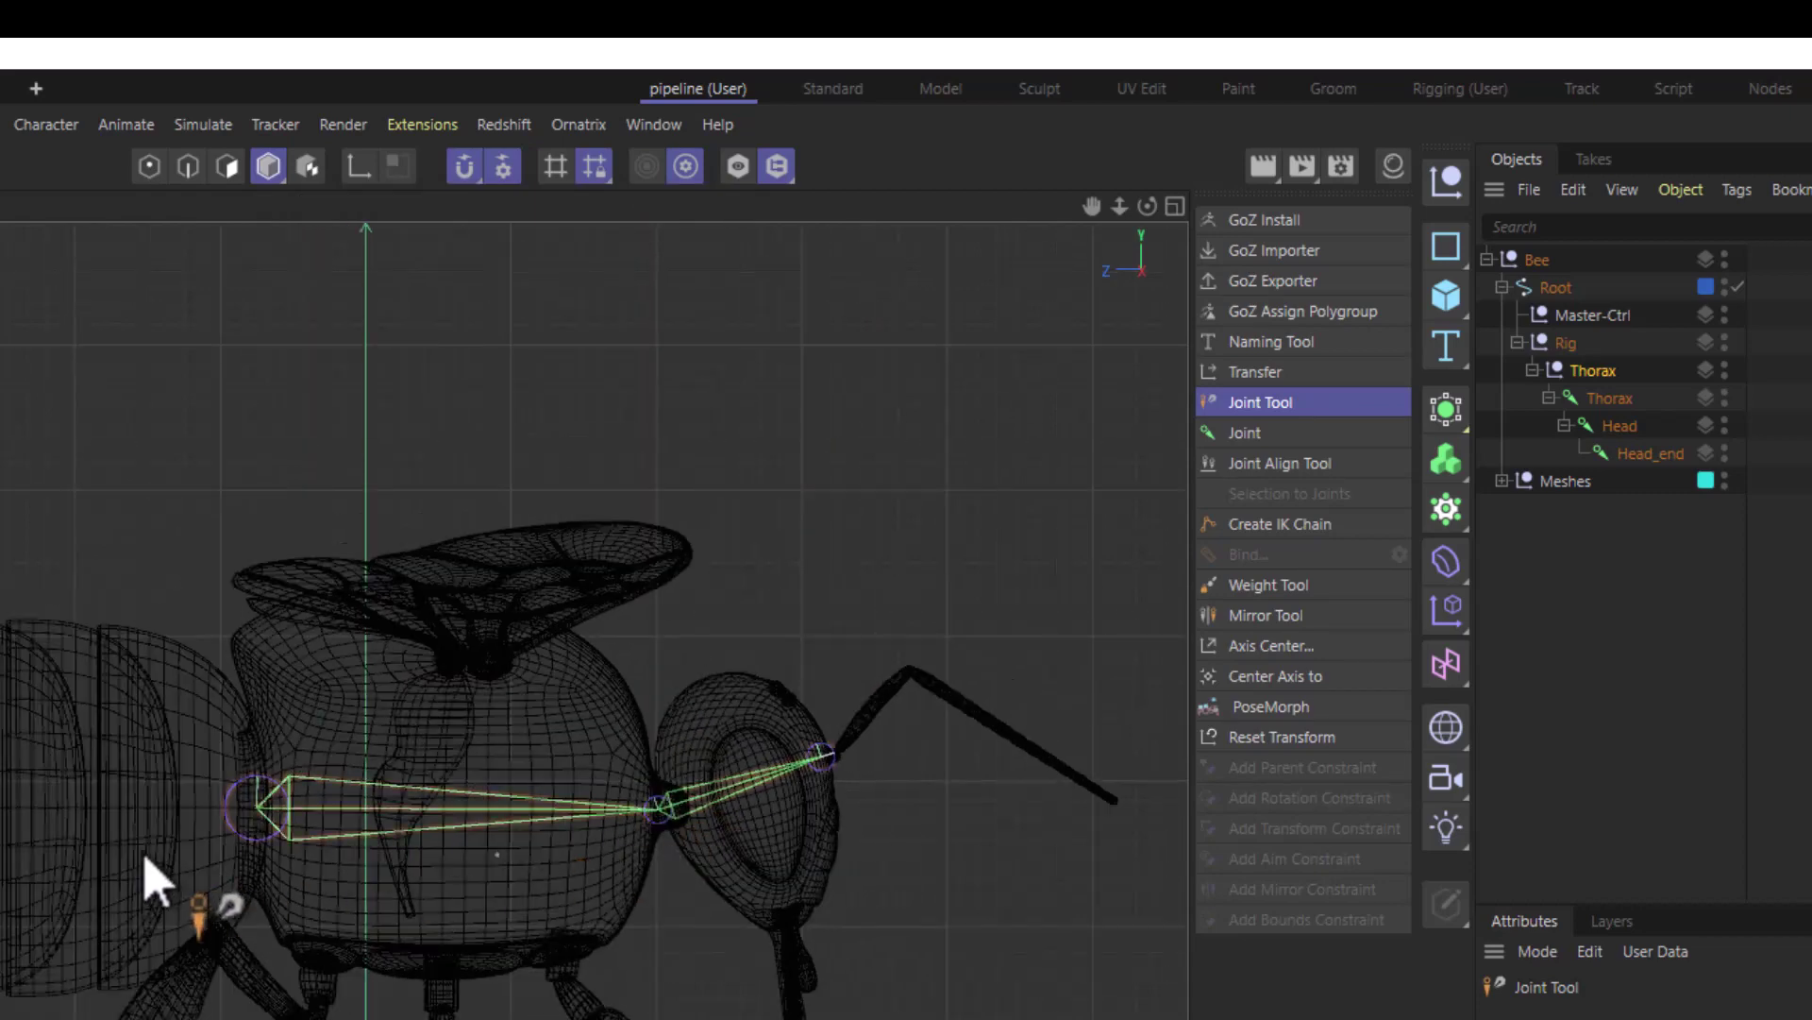
Add a new joint under the Thorax null, snapped to the Thorax joint's axis at the abdomen connection.
scroll(150, 878, "up", 5)
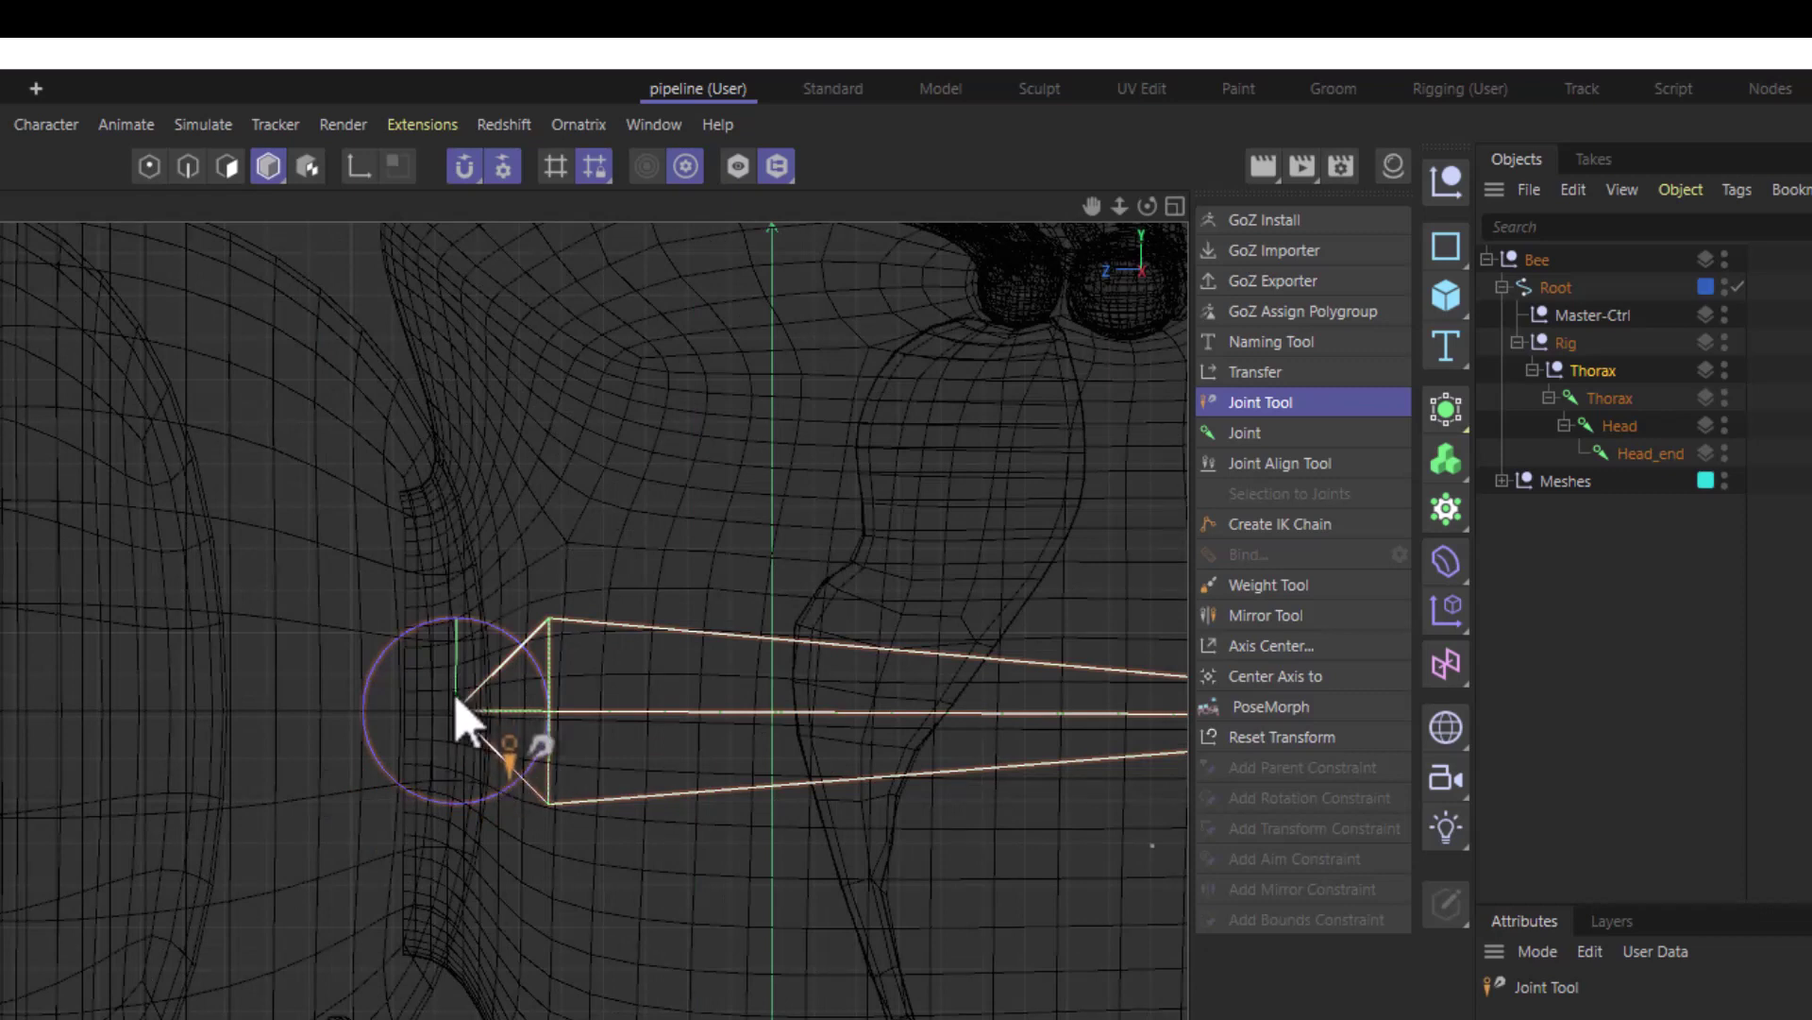
mouse_move(456, 723)
left_mouse_down("ctrl")
mouse_move(449, 761)
mouse_move(472, 717)
mouse_move(461, 767)
mouse_move(459, 718)
left_mouse_up("ctrl")
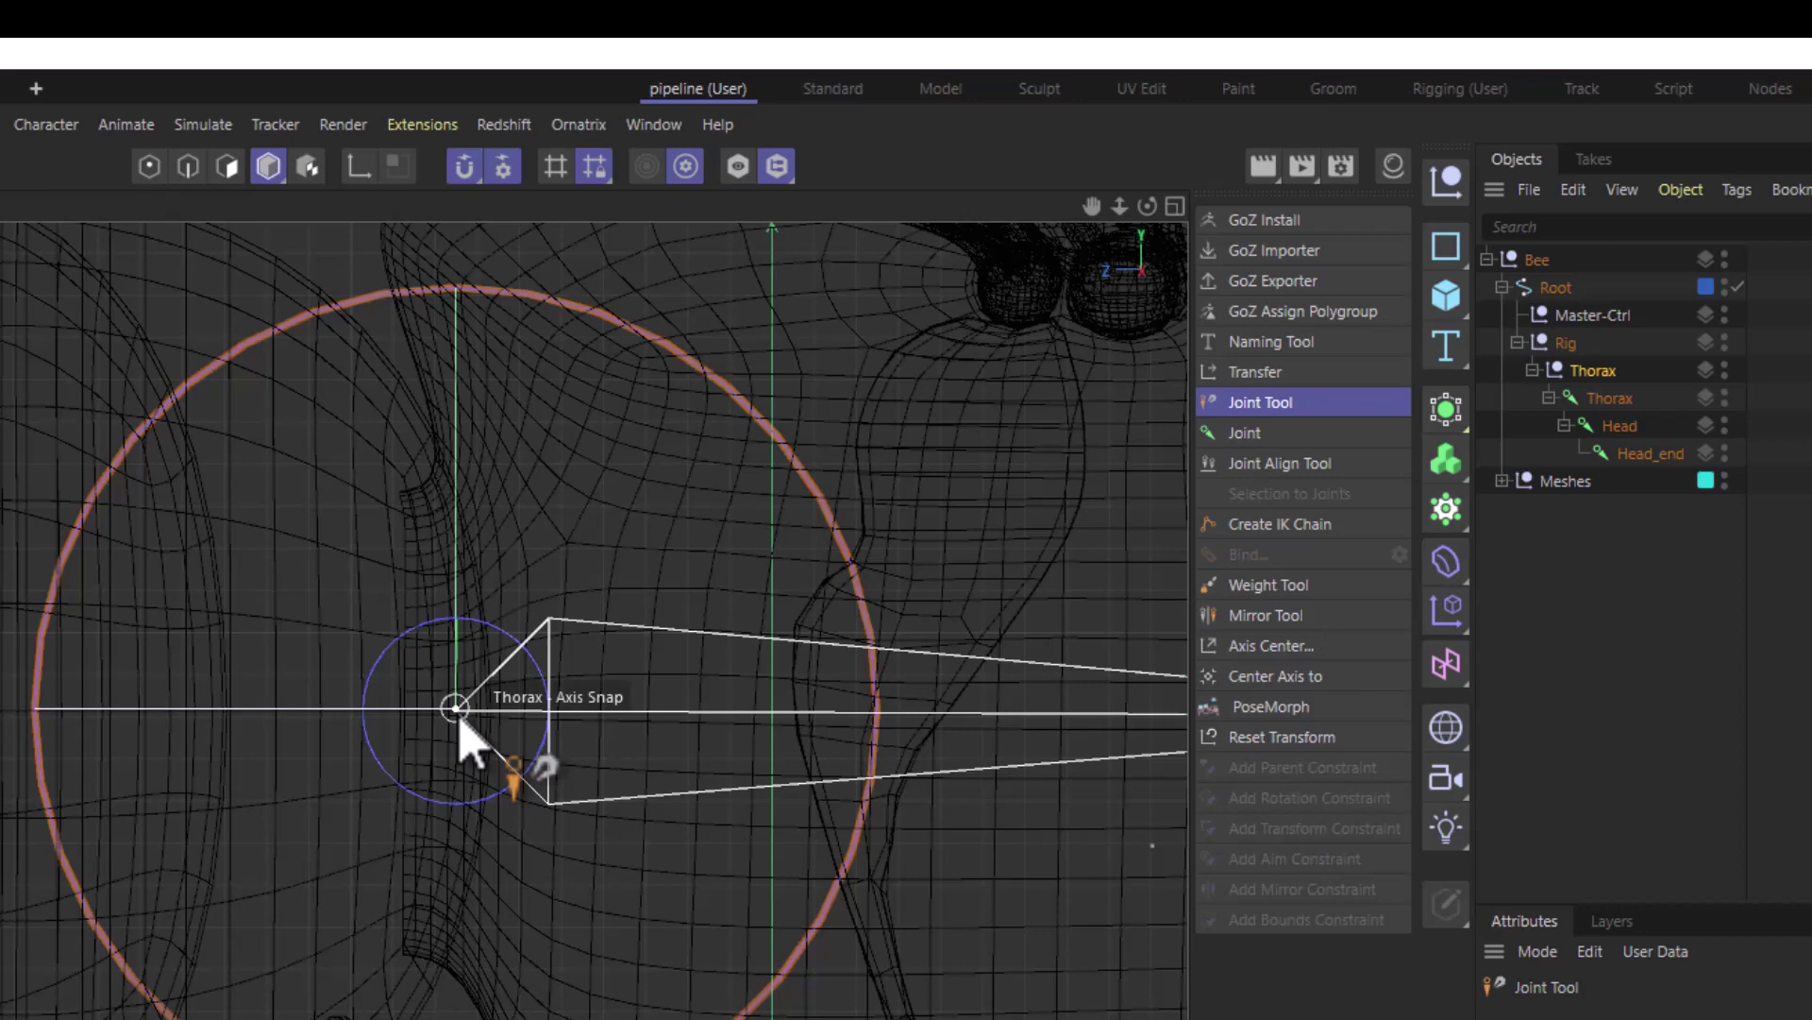
left_click_drag(460, 741, 457, 722, "ctrl")
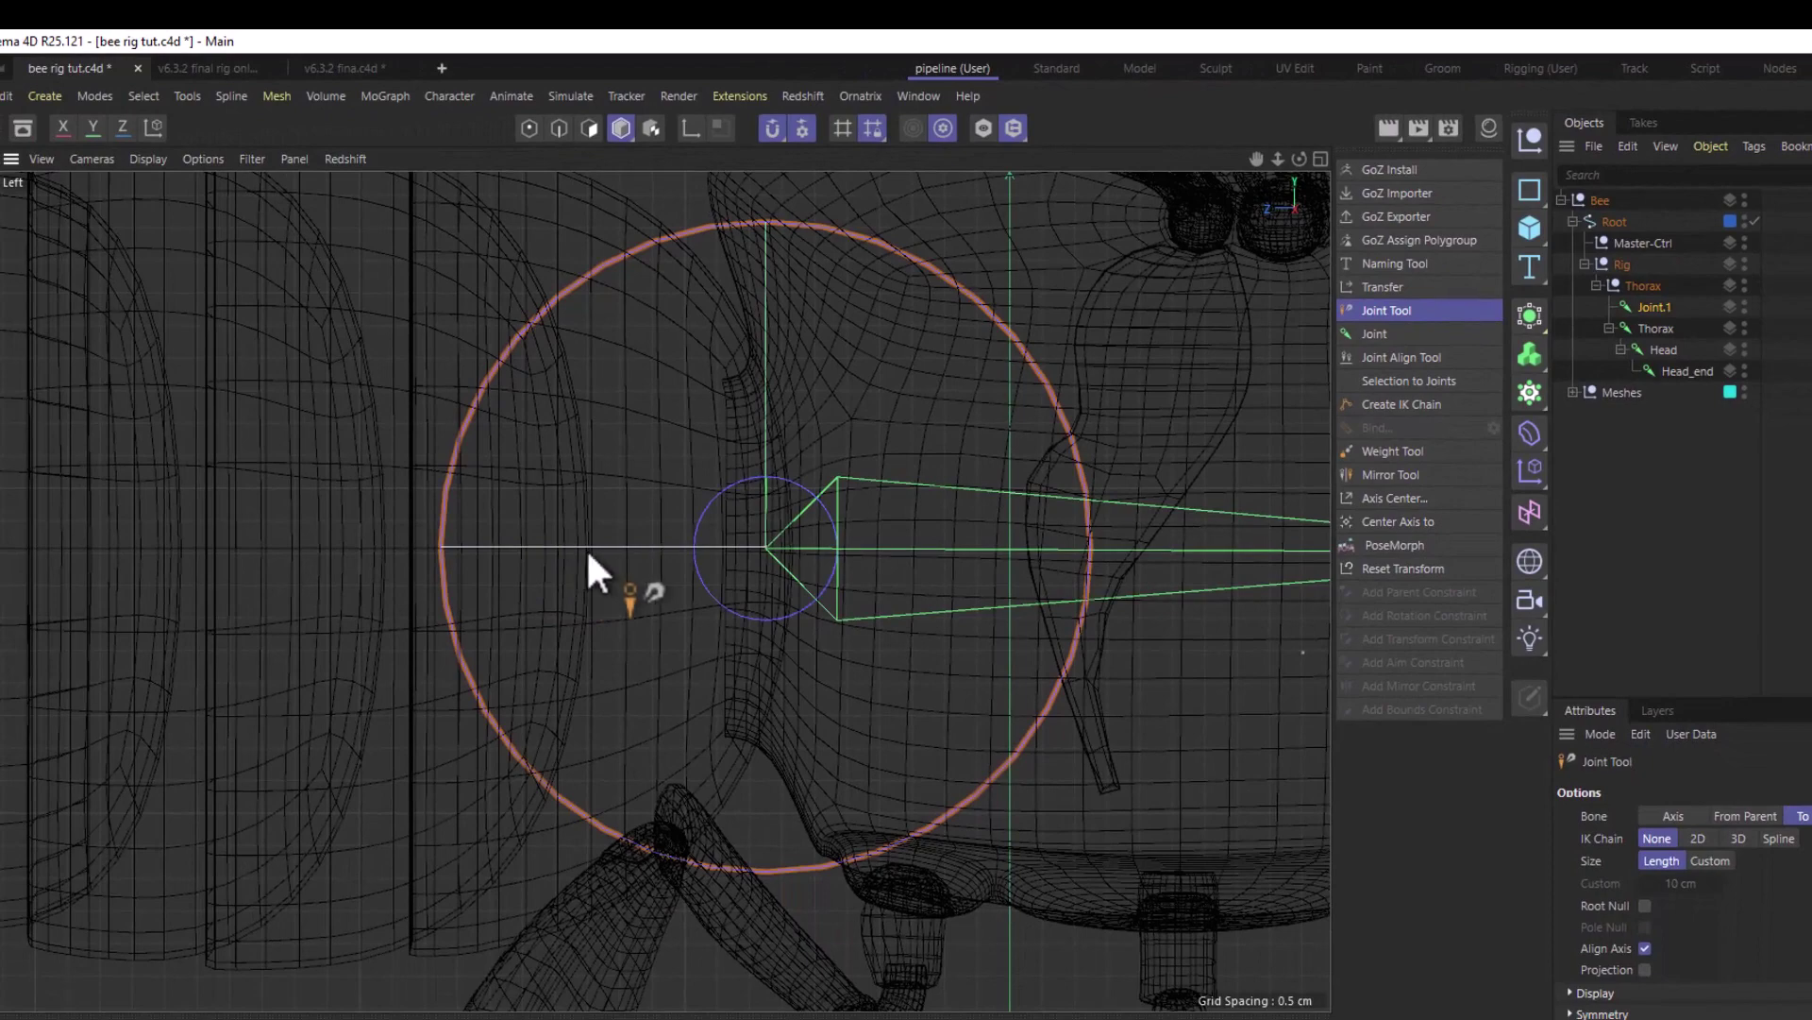
Add four more joints in a straight line along the abdomen segments, continuing the chain from the abdomen connection.
scroll(667, 549, "down", 5)
scroll(538, 559, "up", 2)
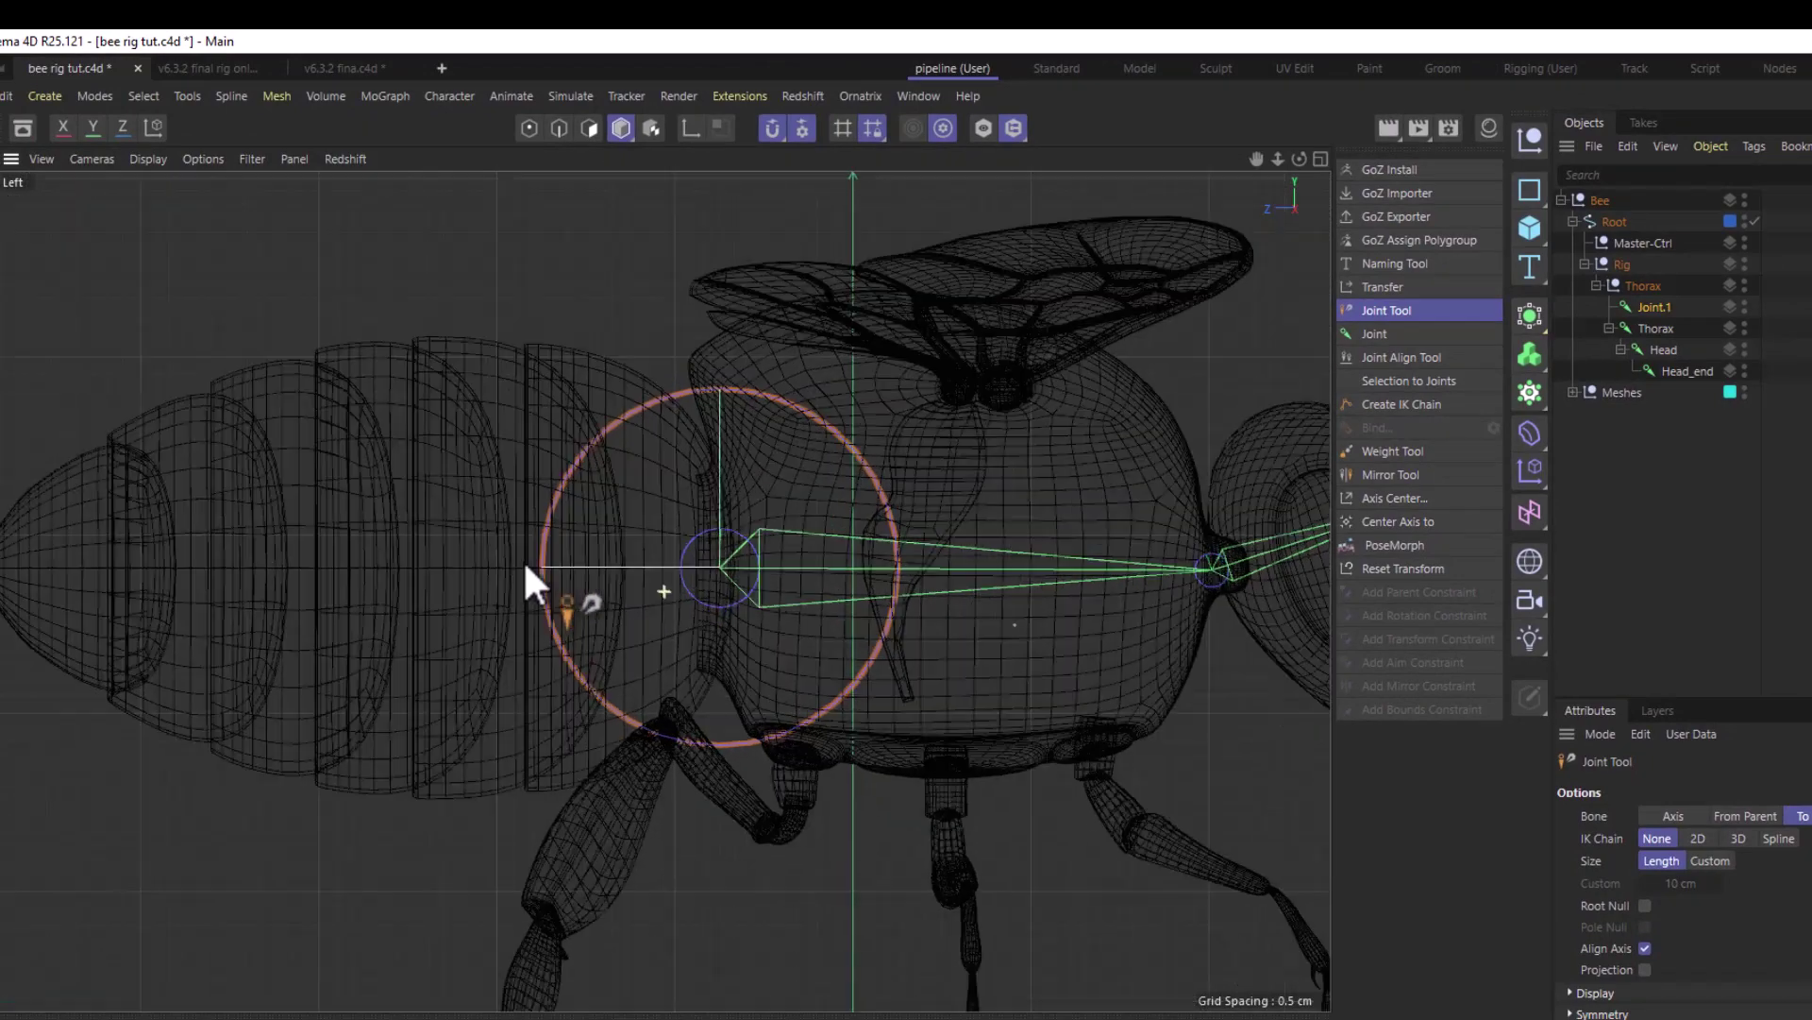
scroll(525, 567, "up", 1)
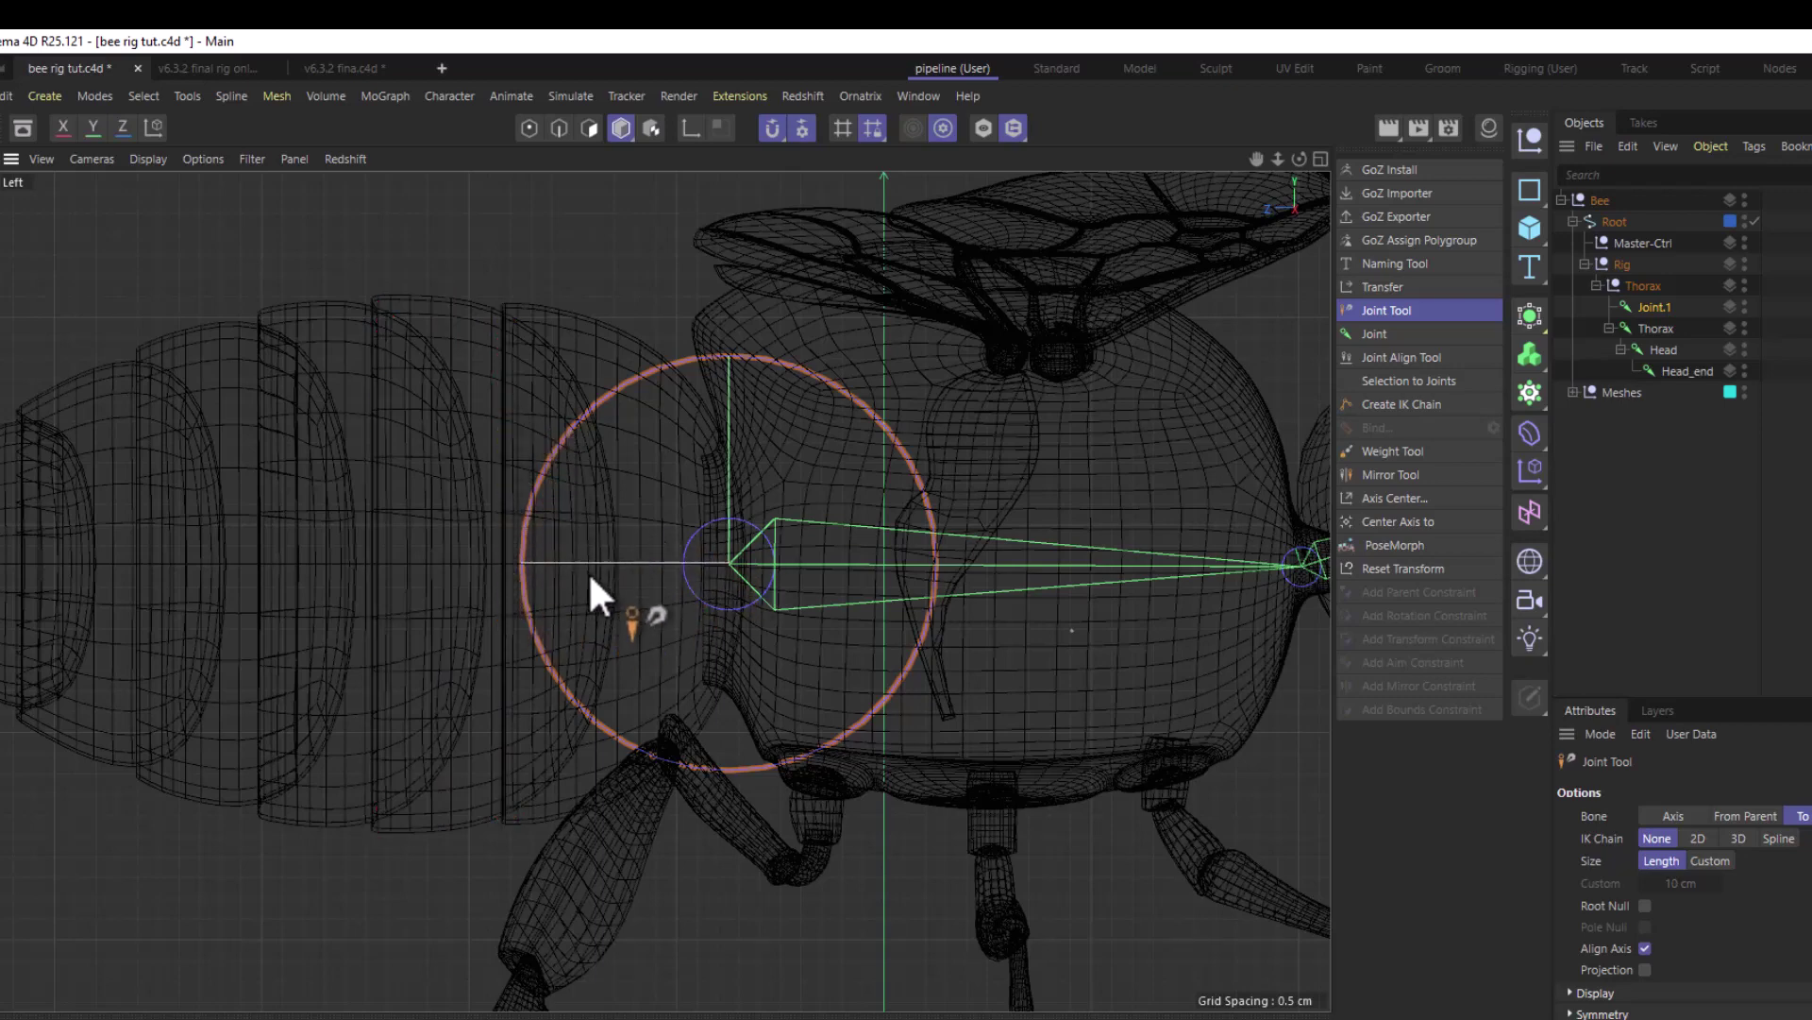
left_click(453, 561, "ctrl")
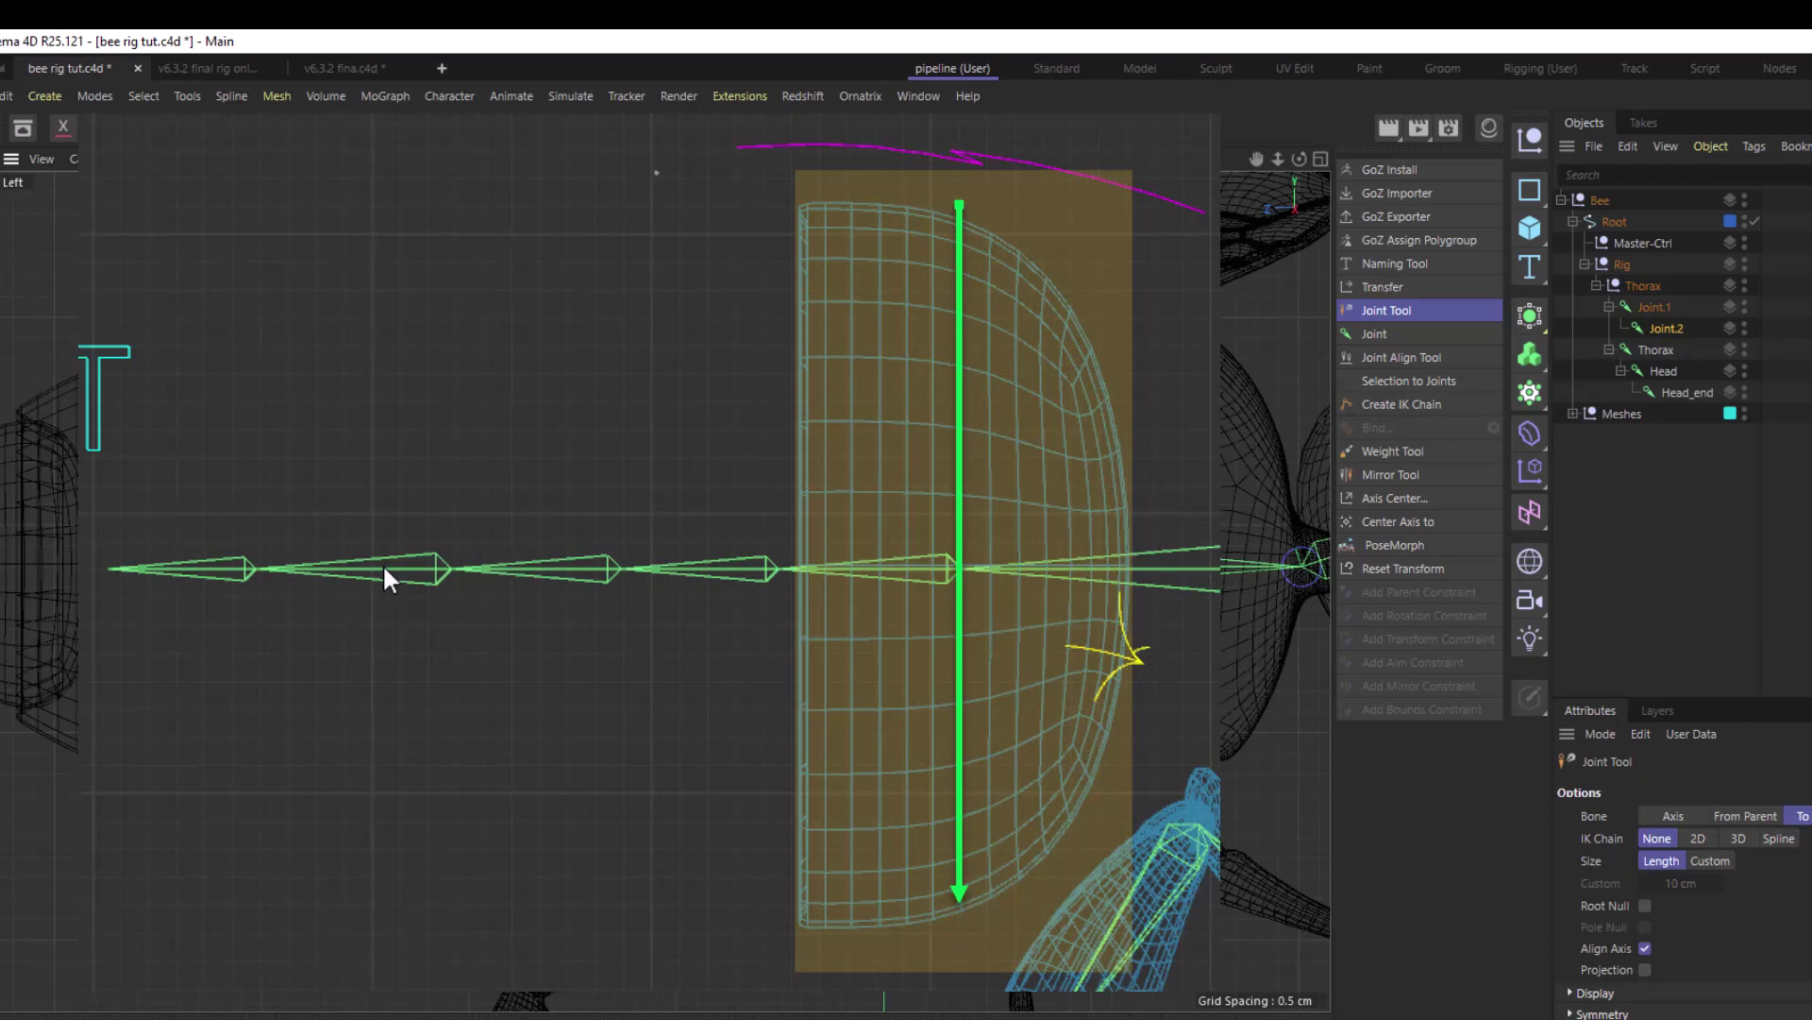
left_click(383, 562, "ctrl")
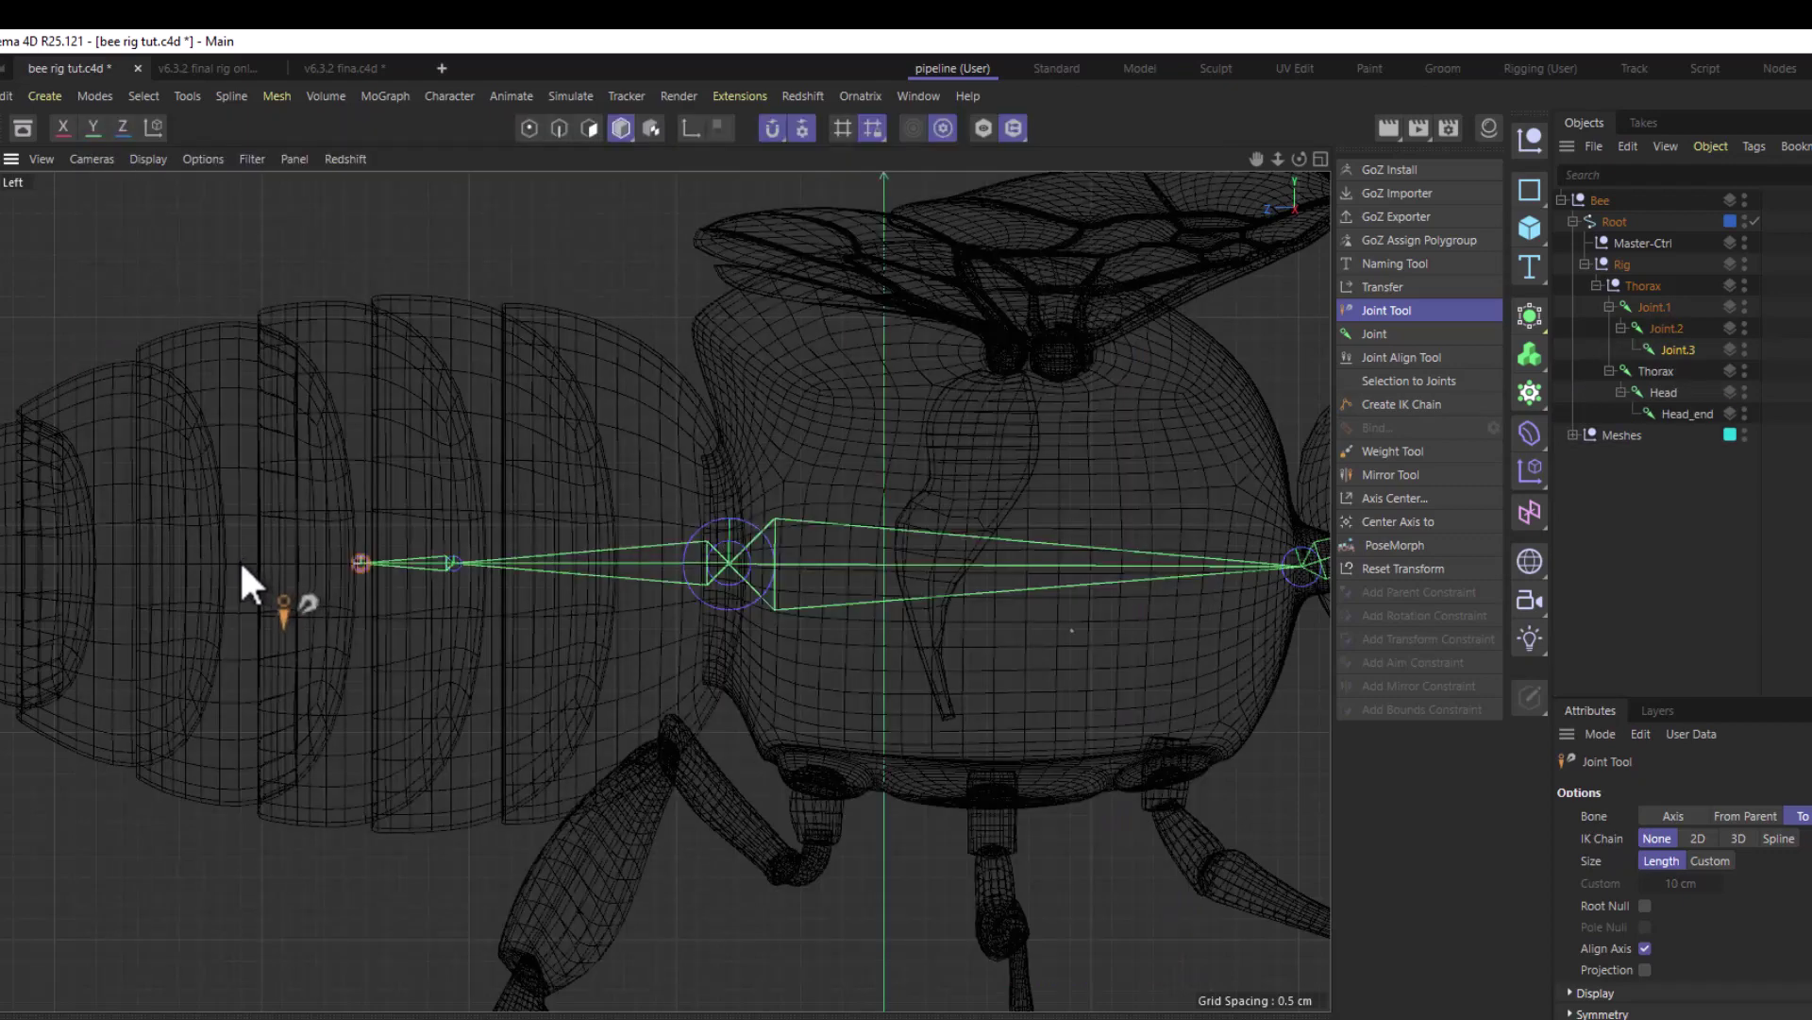
left_click(240, 563, "ctrl")
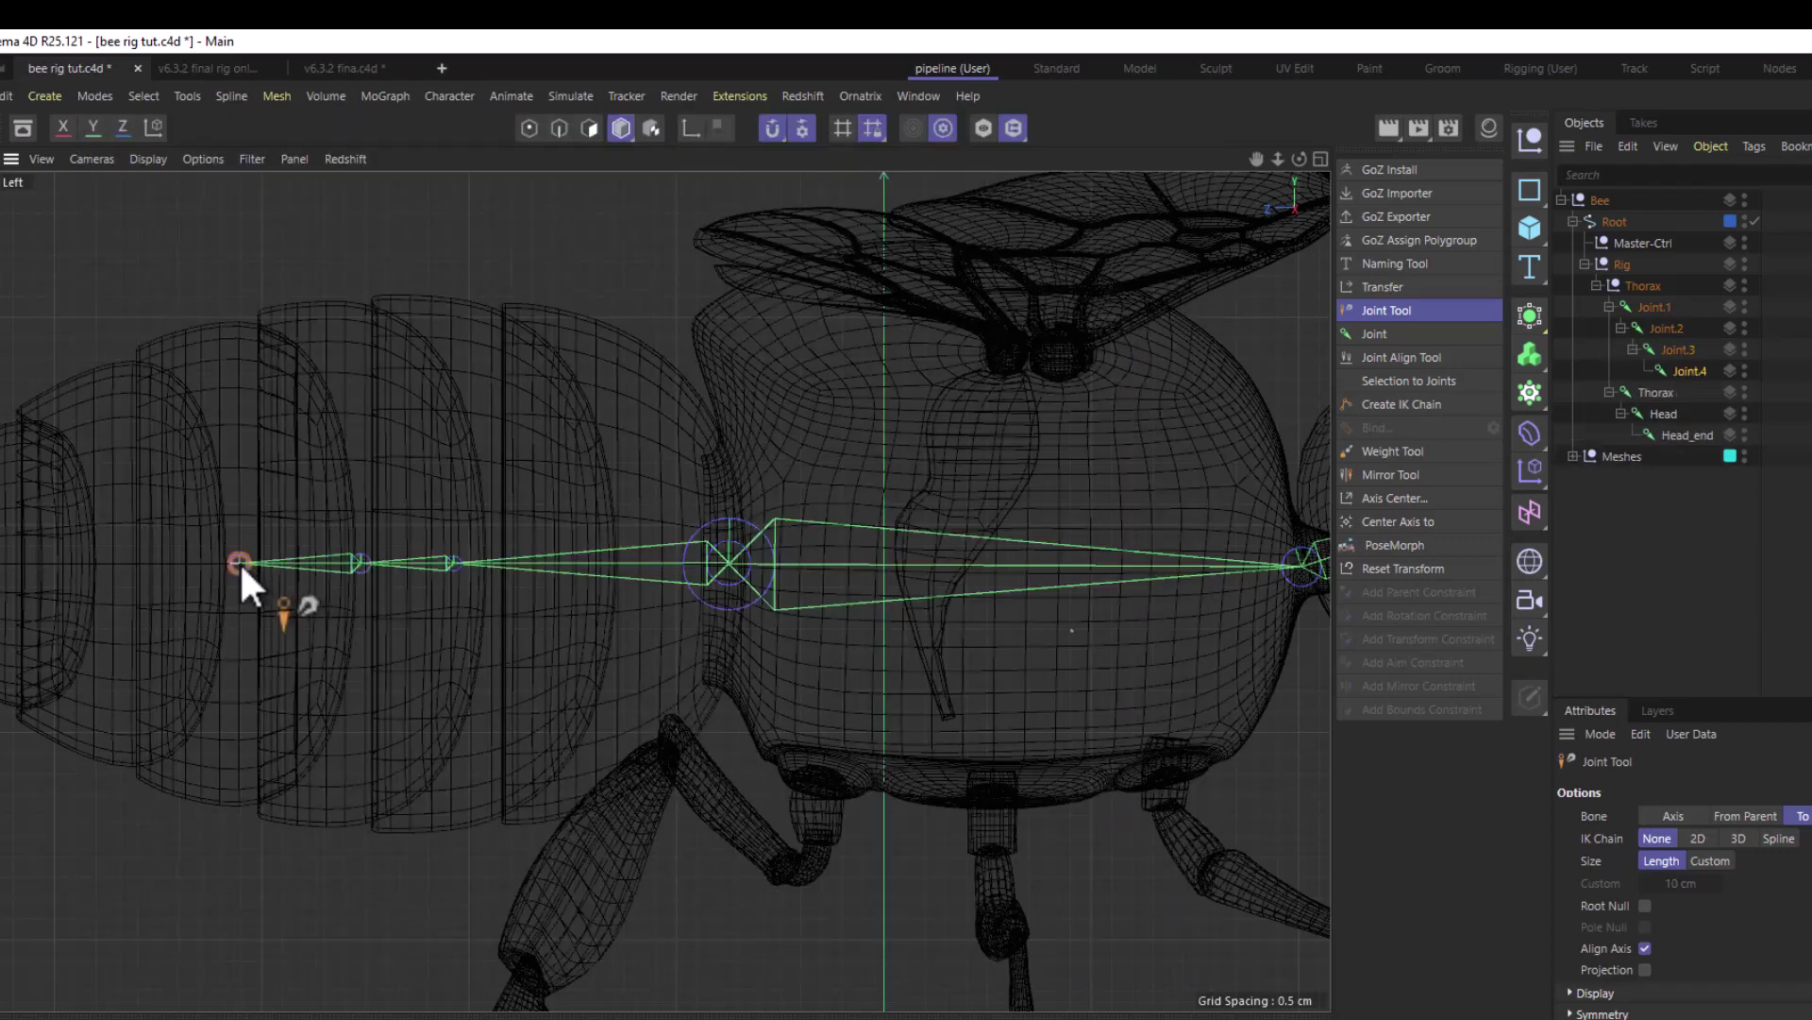
left_click(115, 566, "ctrl")
Add the last joint of the abdomen chain at the rear tip, where the stinger starts.
scroll(496, 583, "down", 5)
scroll(253, 604, "up", 5)
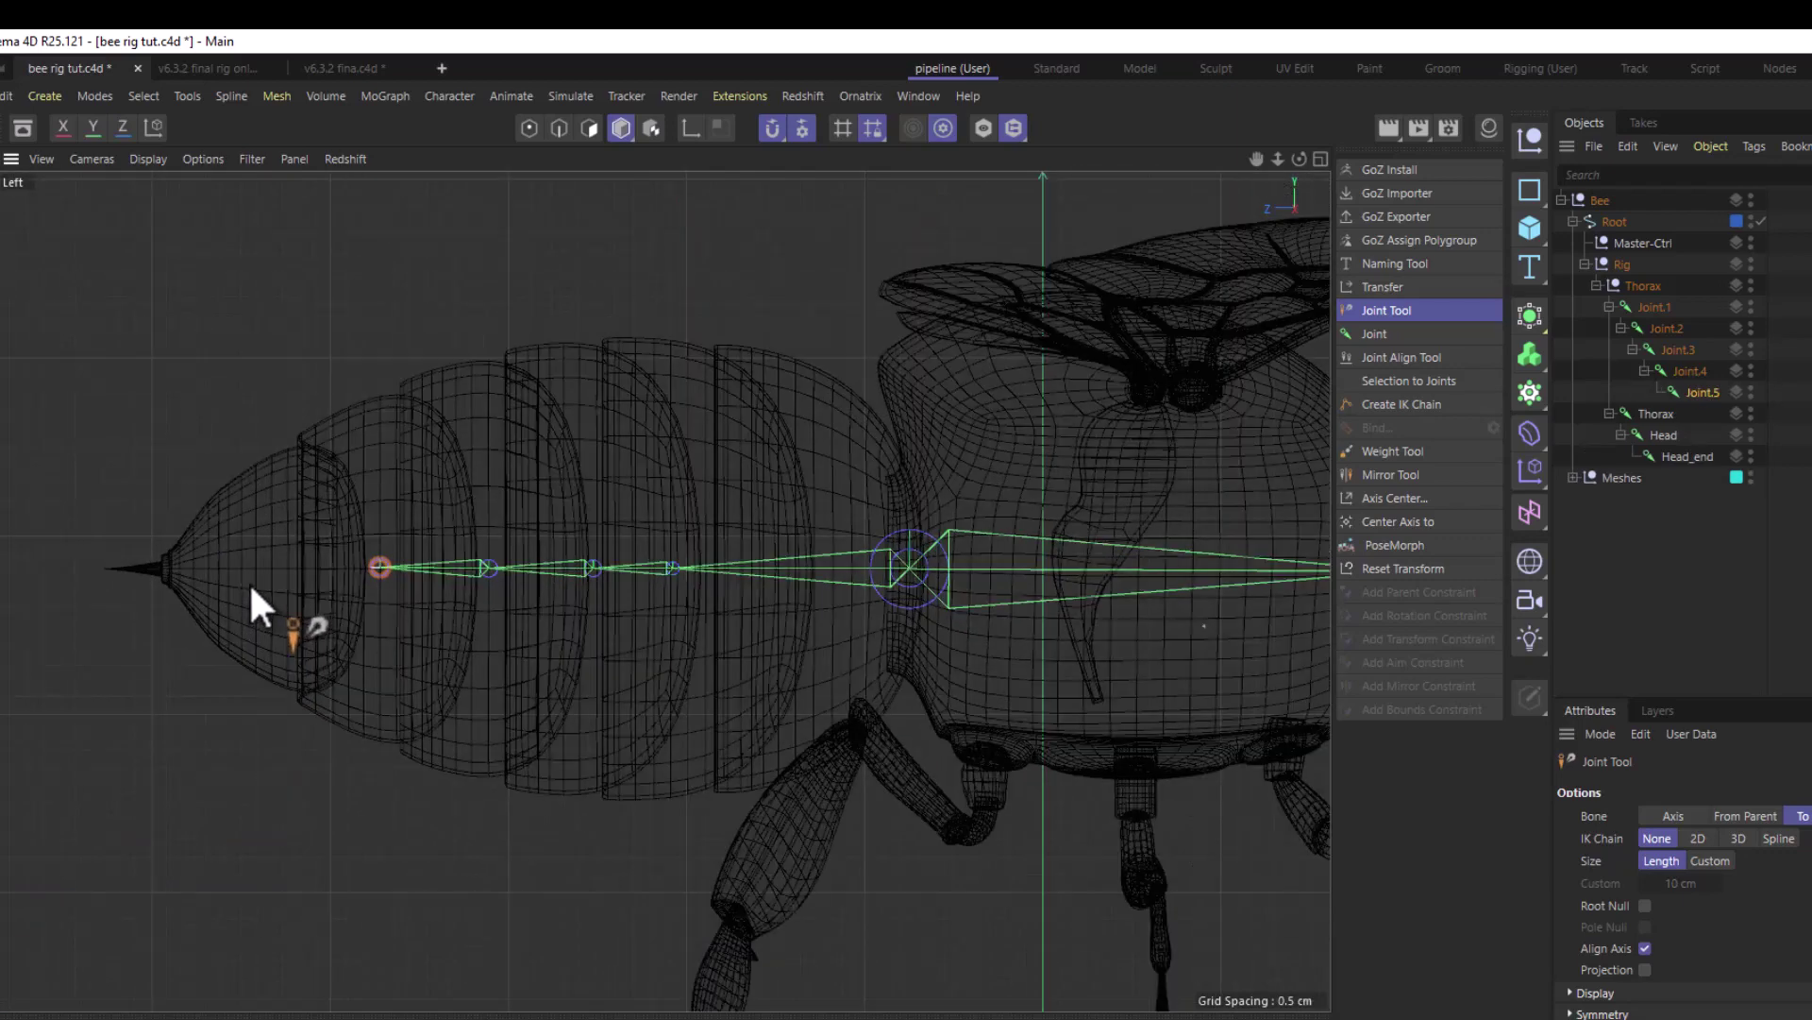
scroll(249, 582, "up", 3)
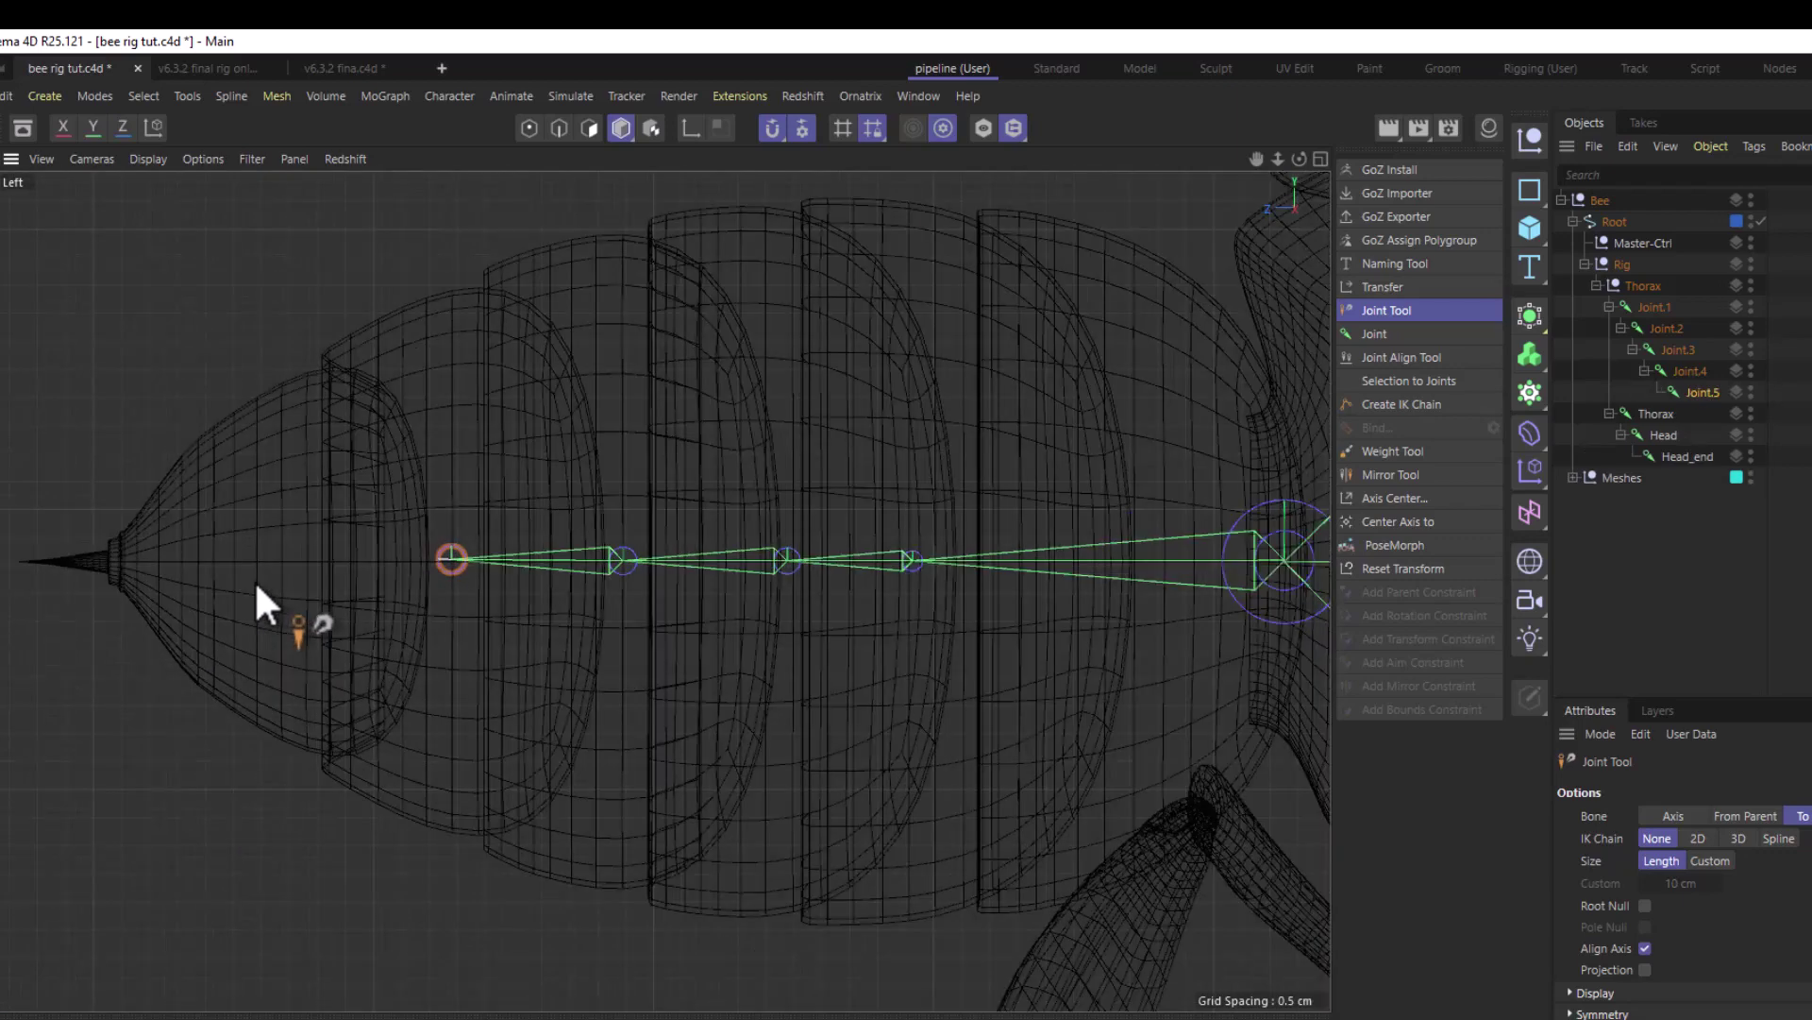
left_click(118, 559, "ctrl")
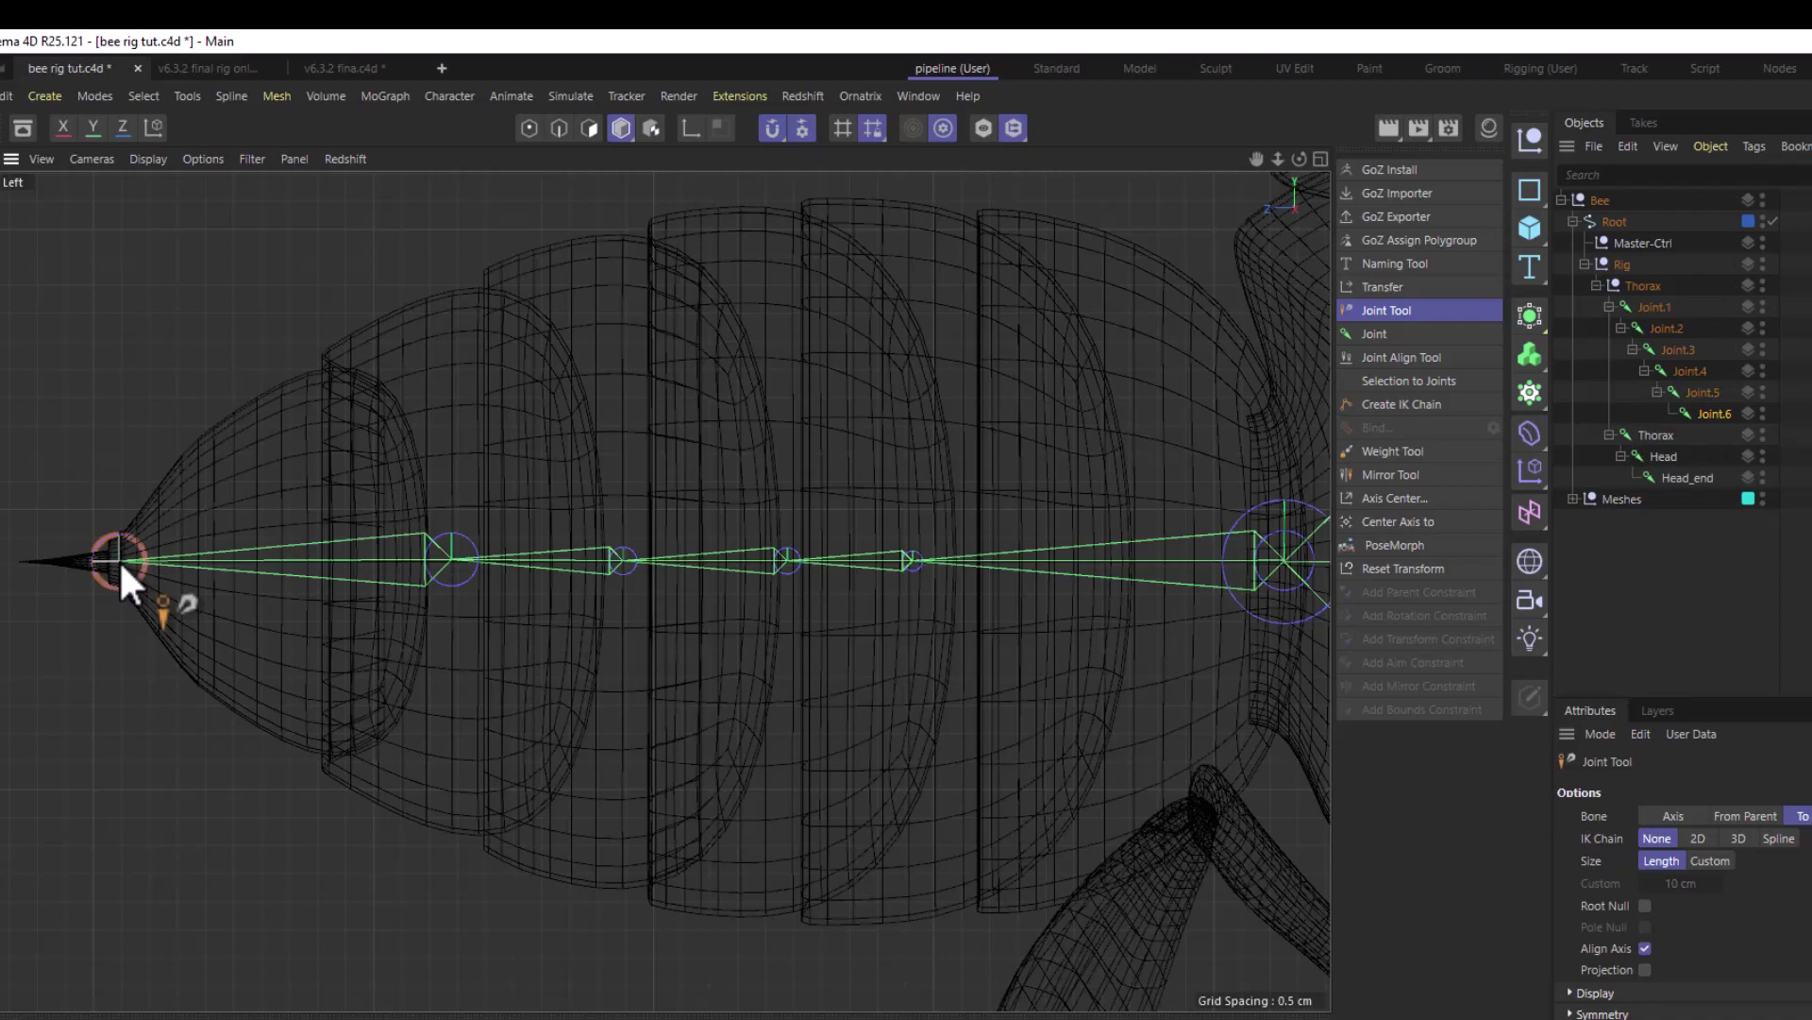
scroll(194, 559, "down", 5)
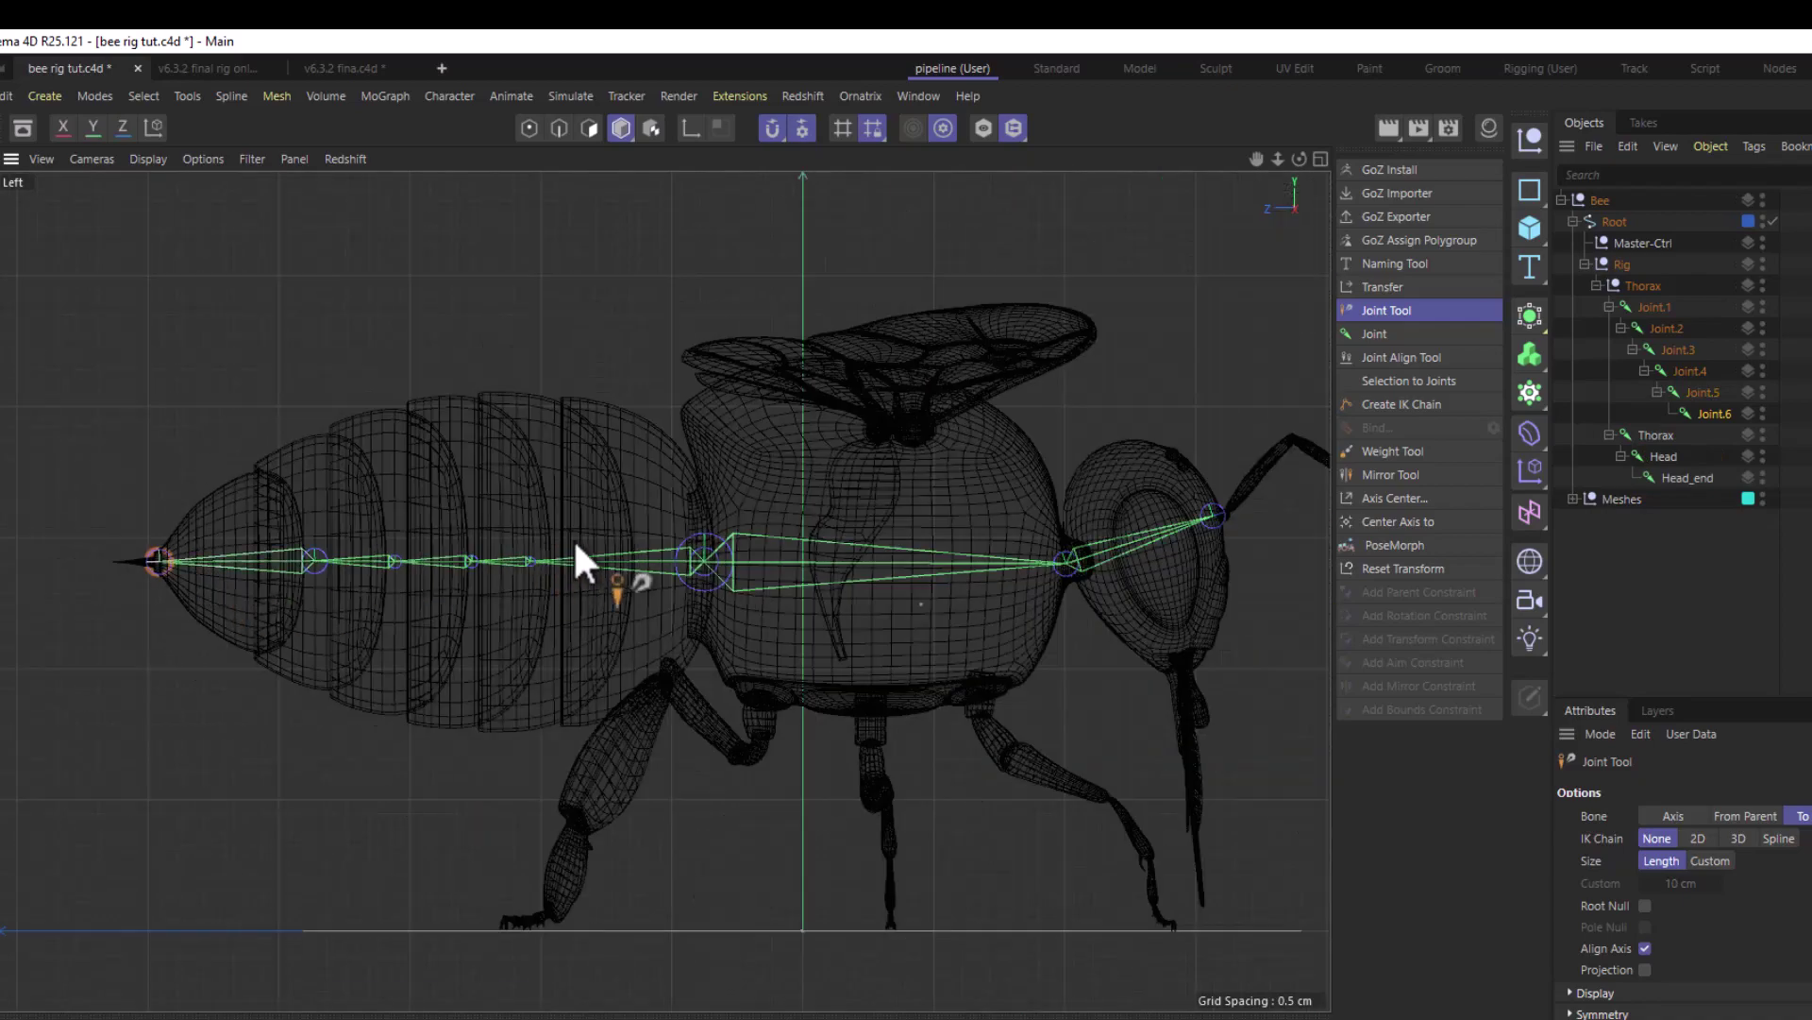
scroll(642, 559, "up", 3)
scroll(642, 559, "down", 4)
scroll(642, 558, "up", 1)
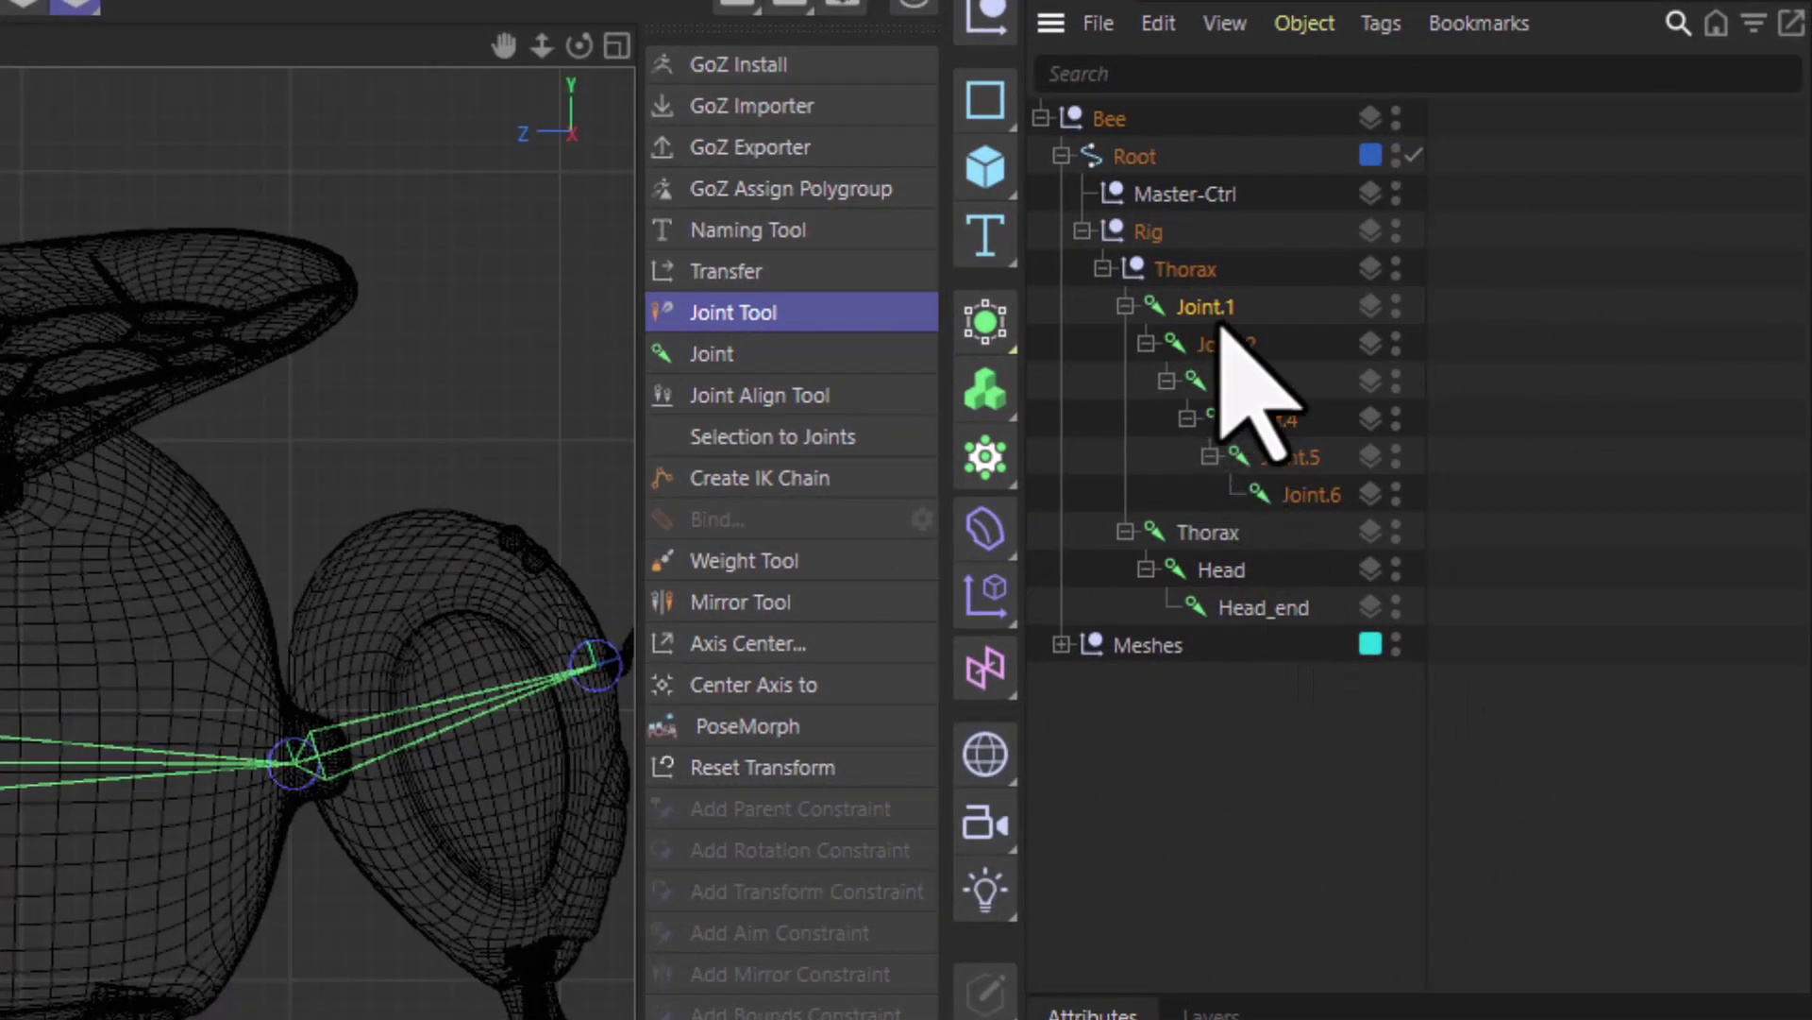
Rename the first abdomen joint as Abdomen_Spine.
double_click(1204, 308)
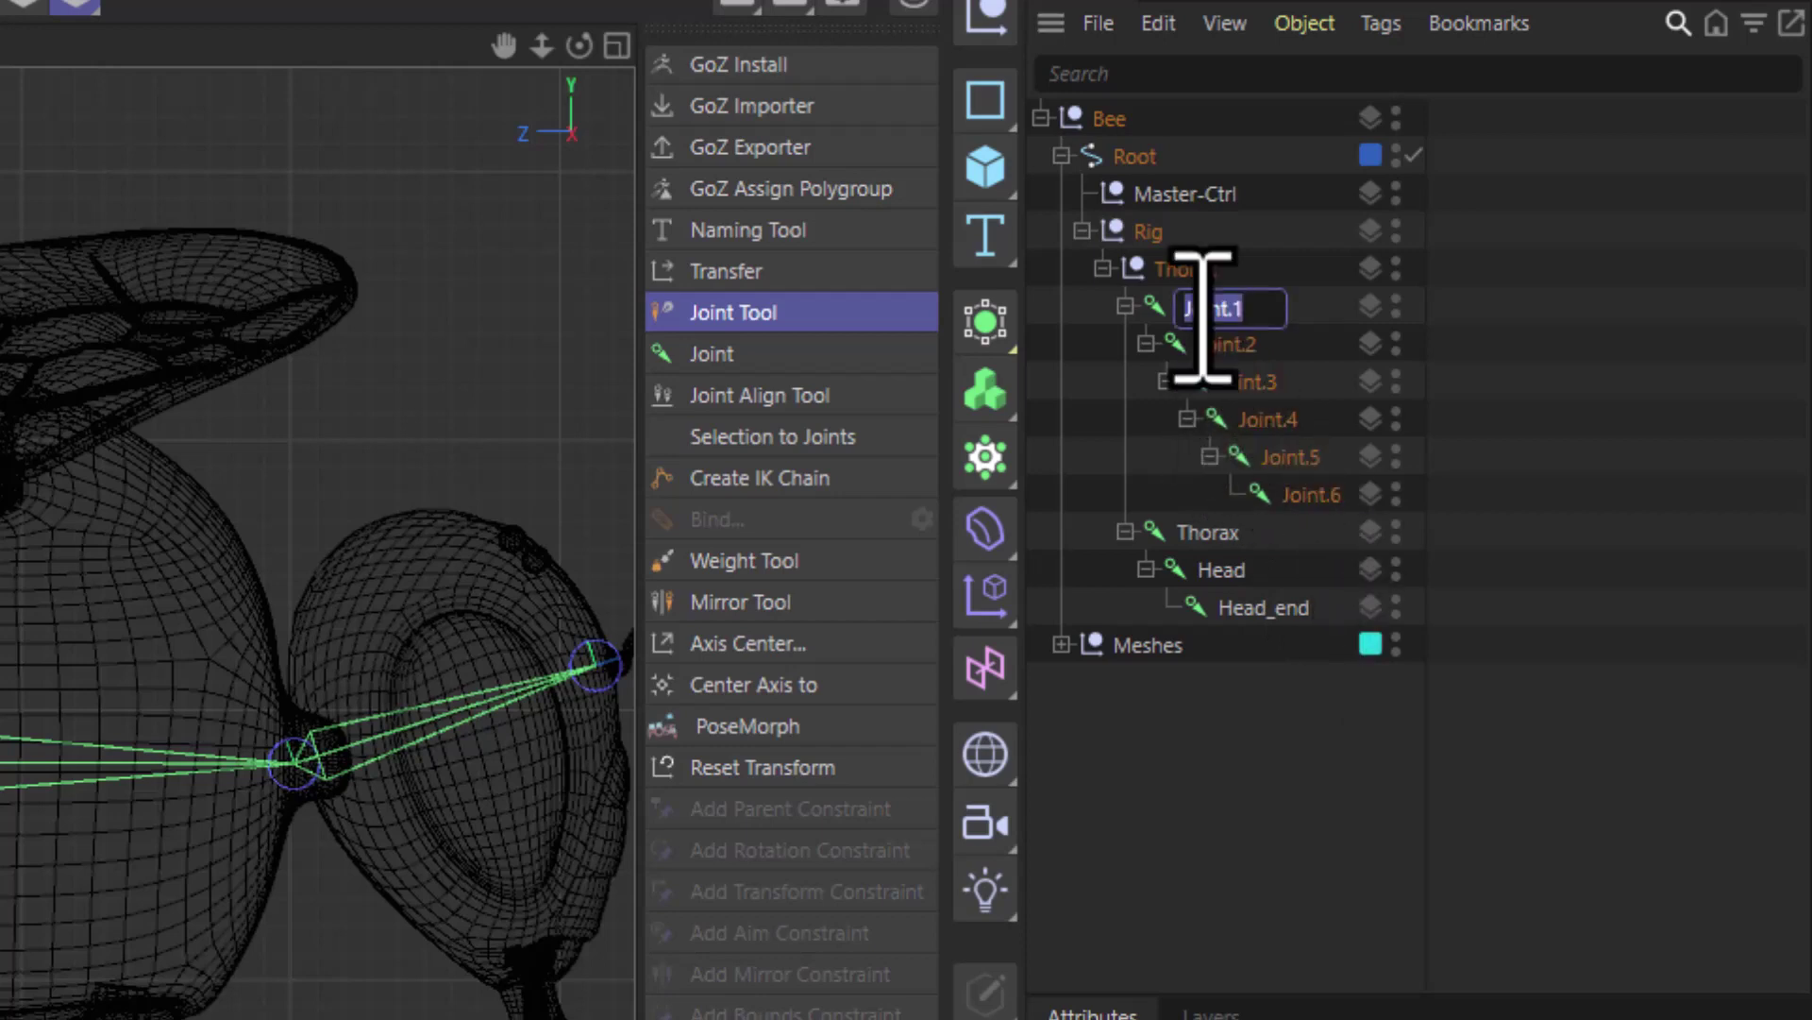
type("Abdomen_")
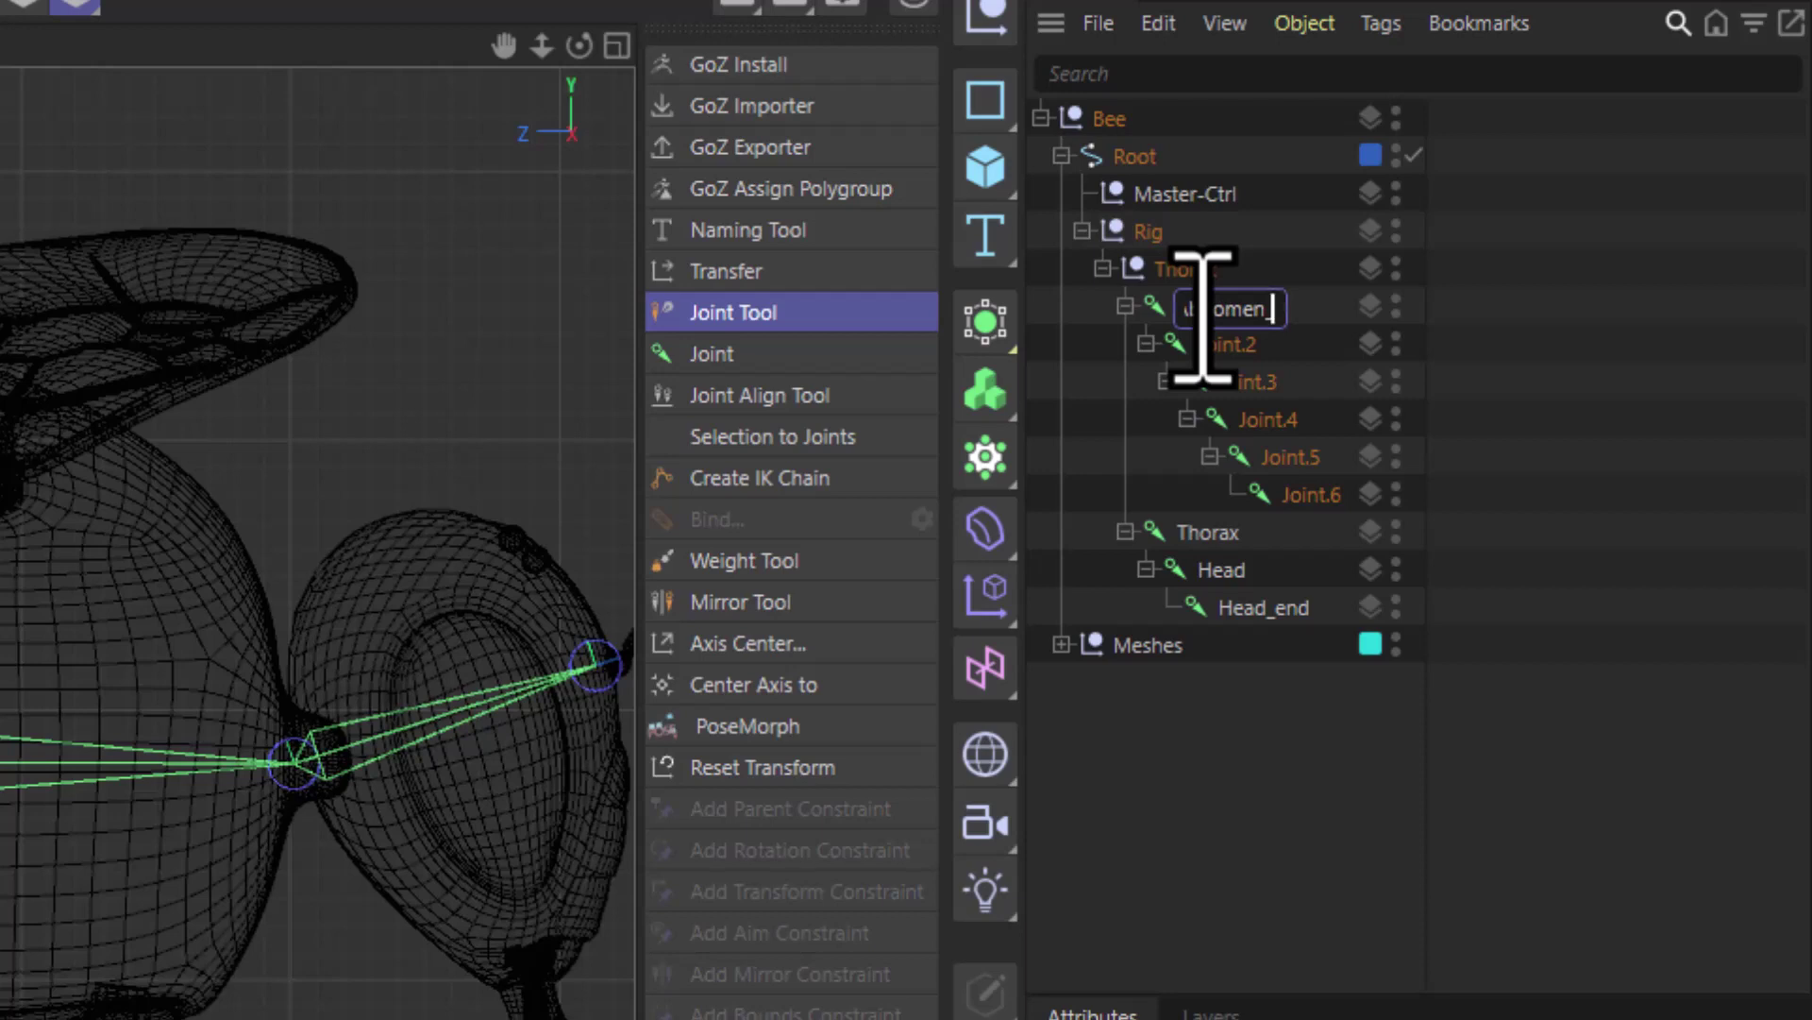
type("Spine")
key("Return")
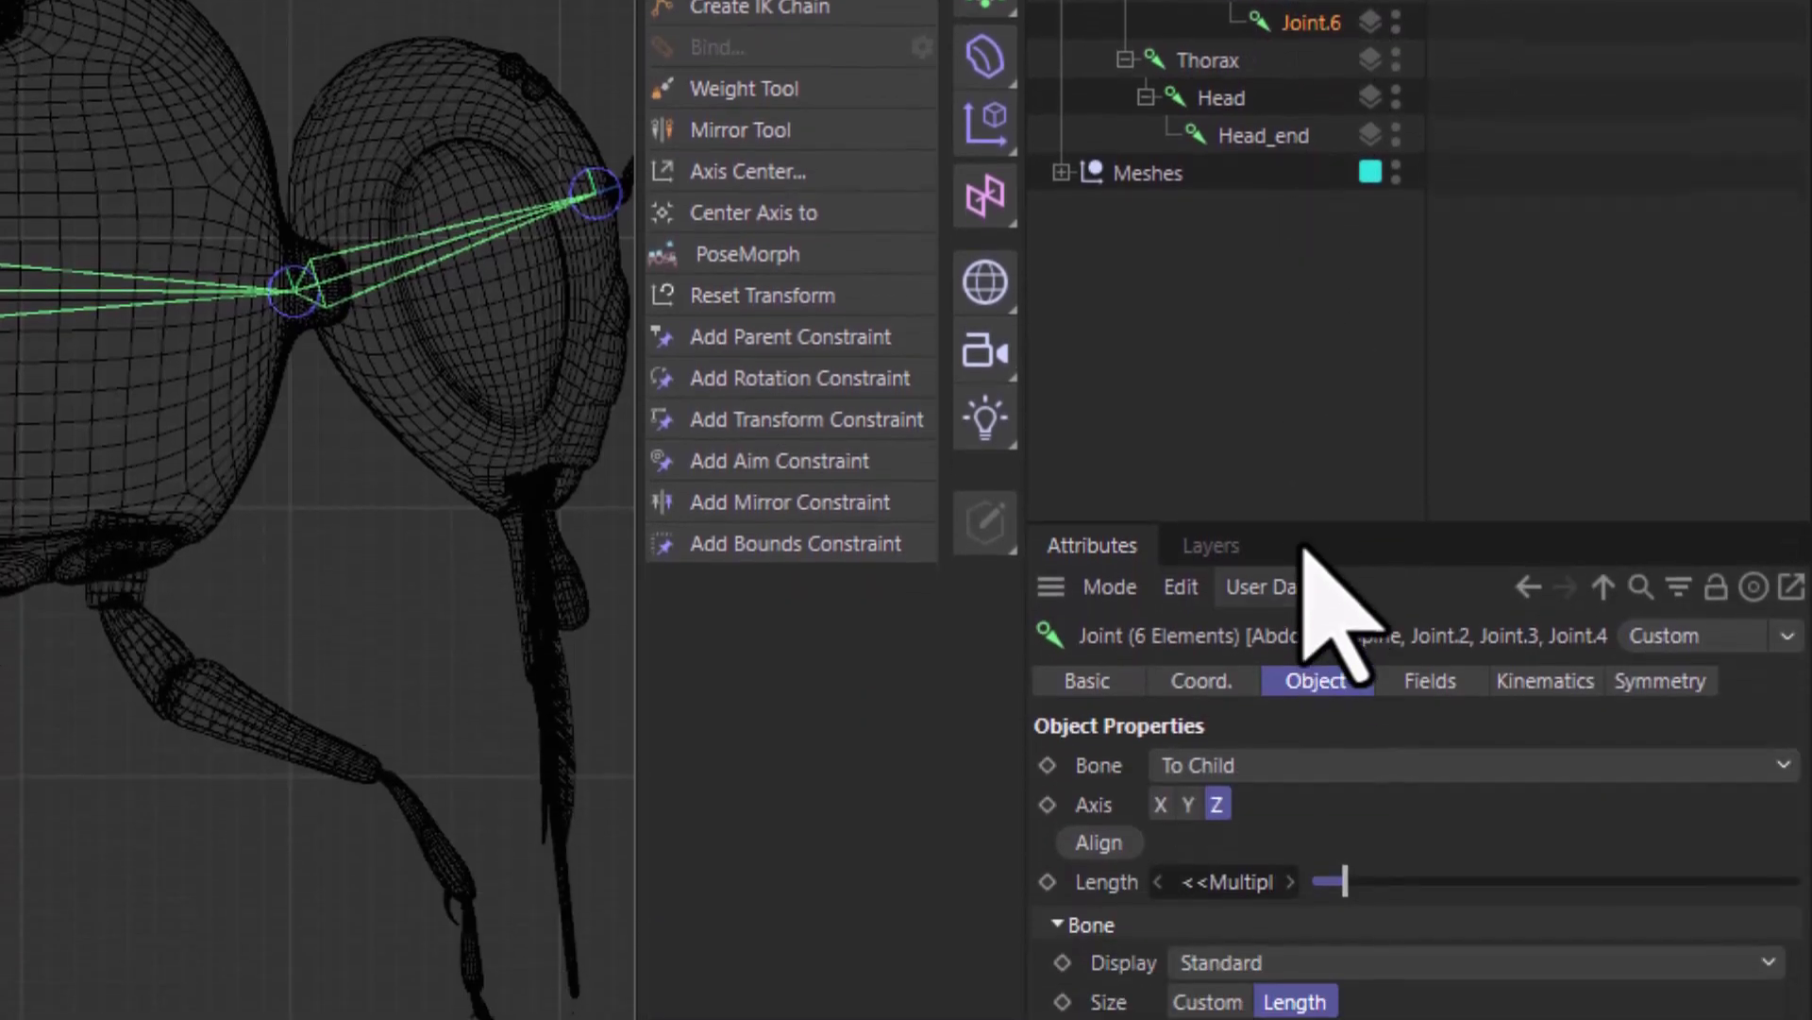
Rename all six abdomen joints together as 1.
left_click_drag(1301, 519, 1299, 382)
left_click(1095, 545)
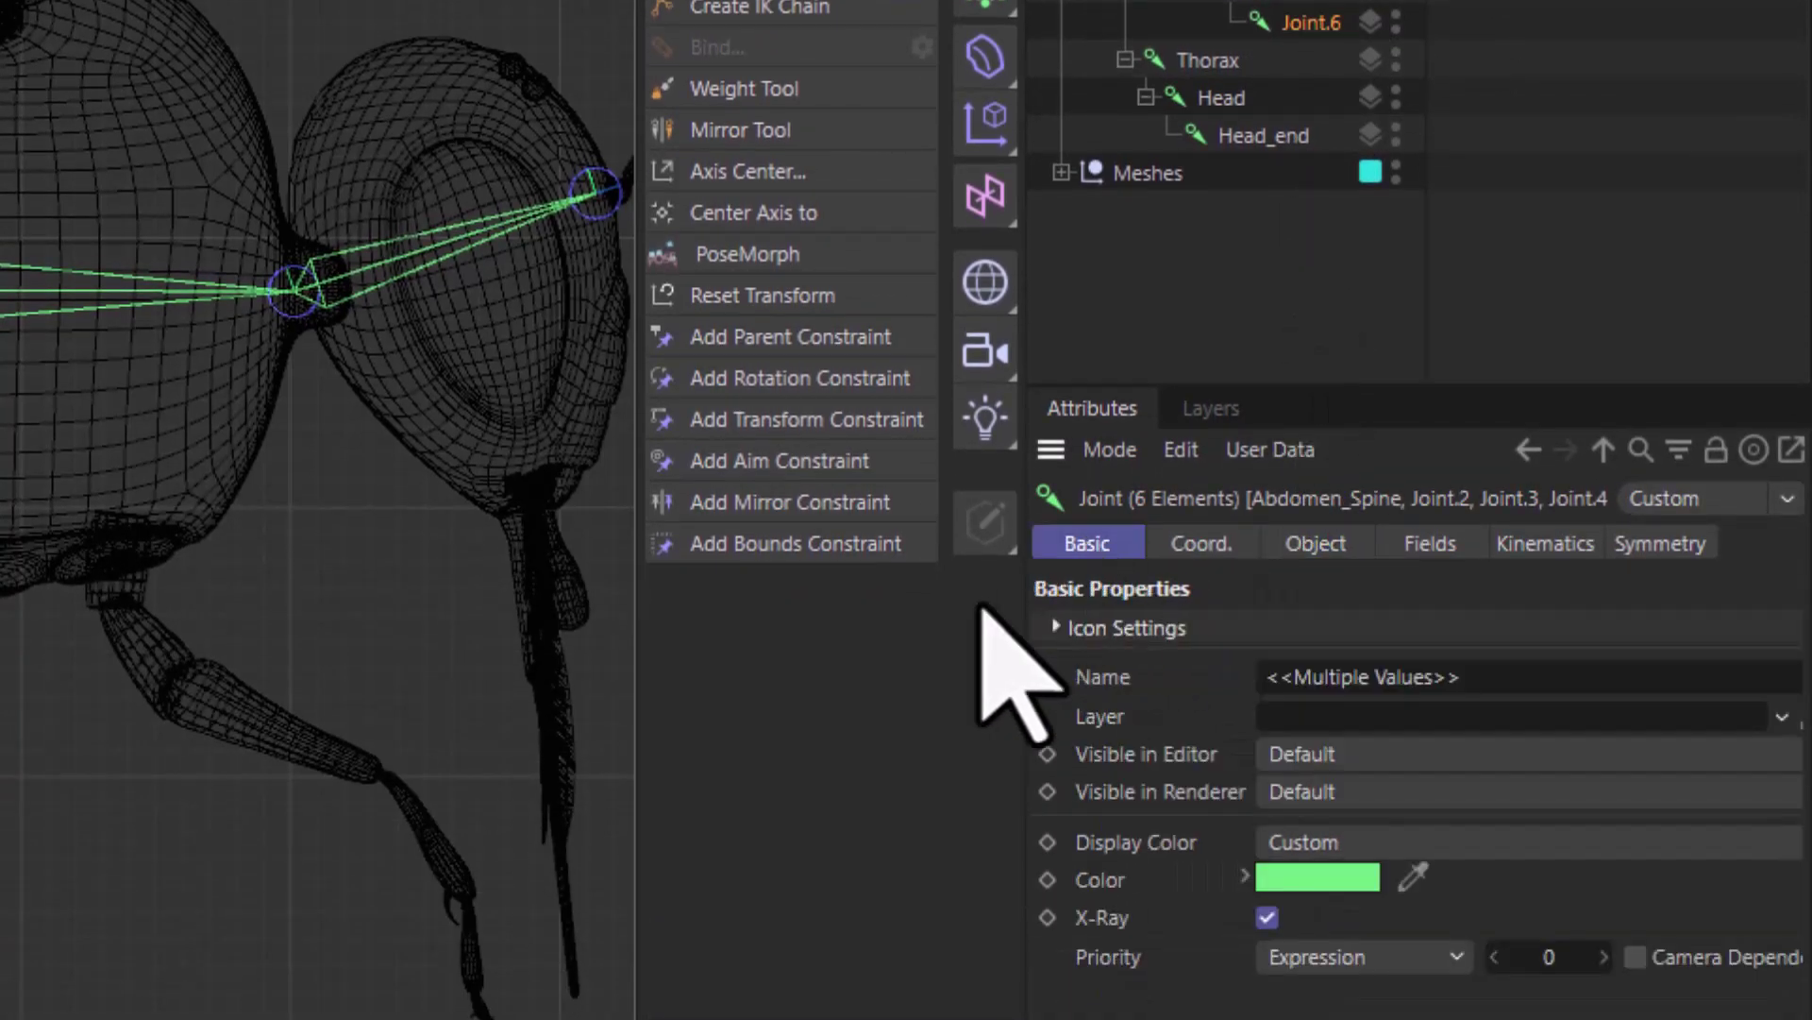
left_click(1397, 676)
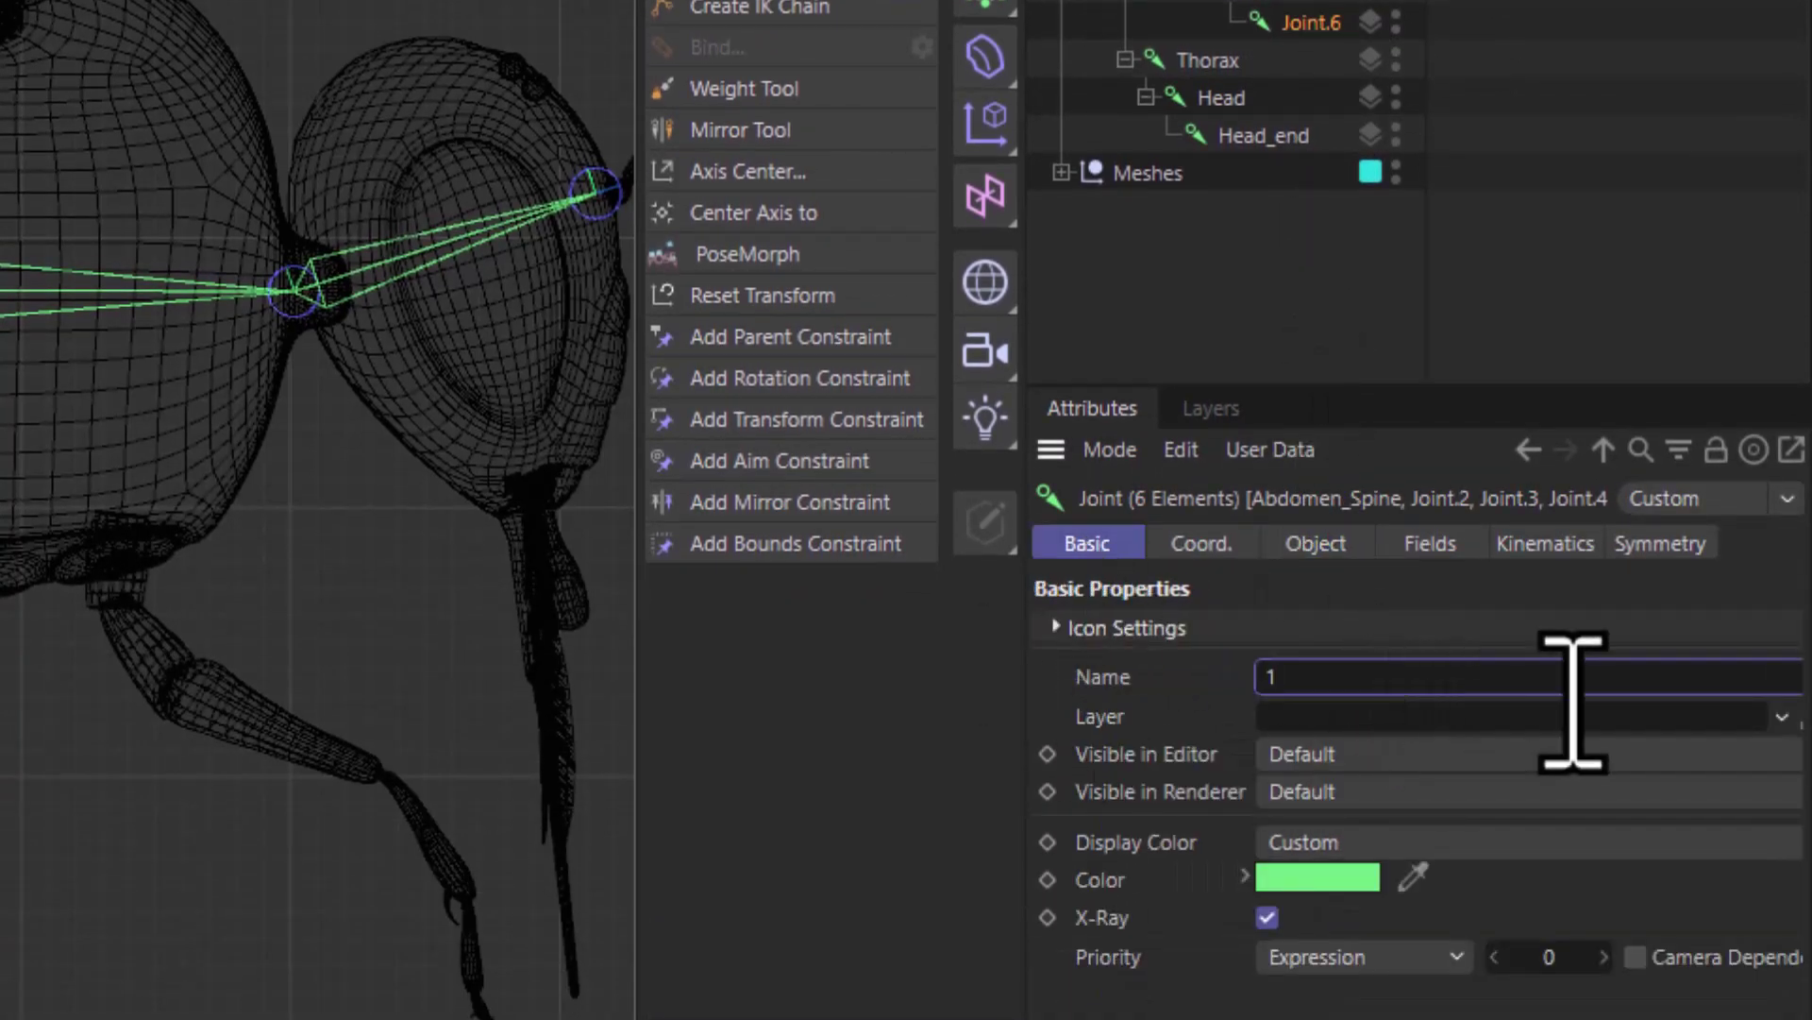
type("1")
key("Return")
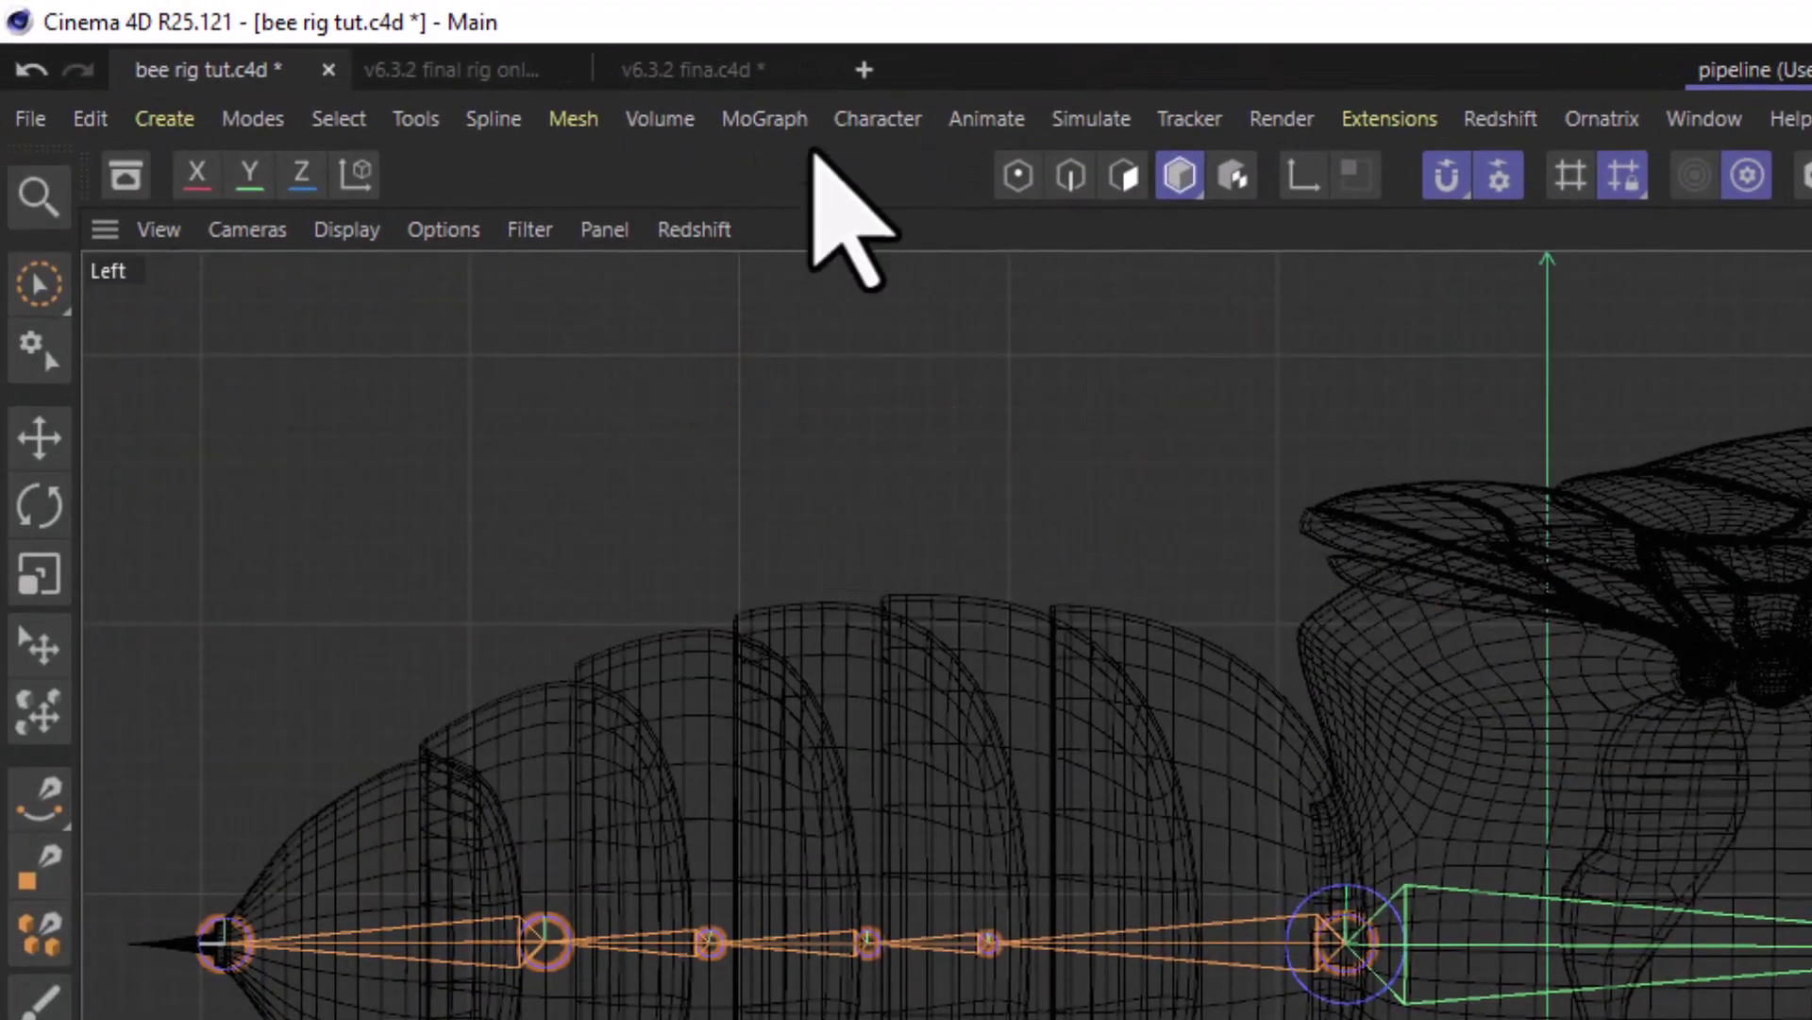
Use the Naming Tool to replace the name 1 of the six abdomen joints with Abdomen_Spine_$N.
left_click(416, 119)
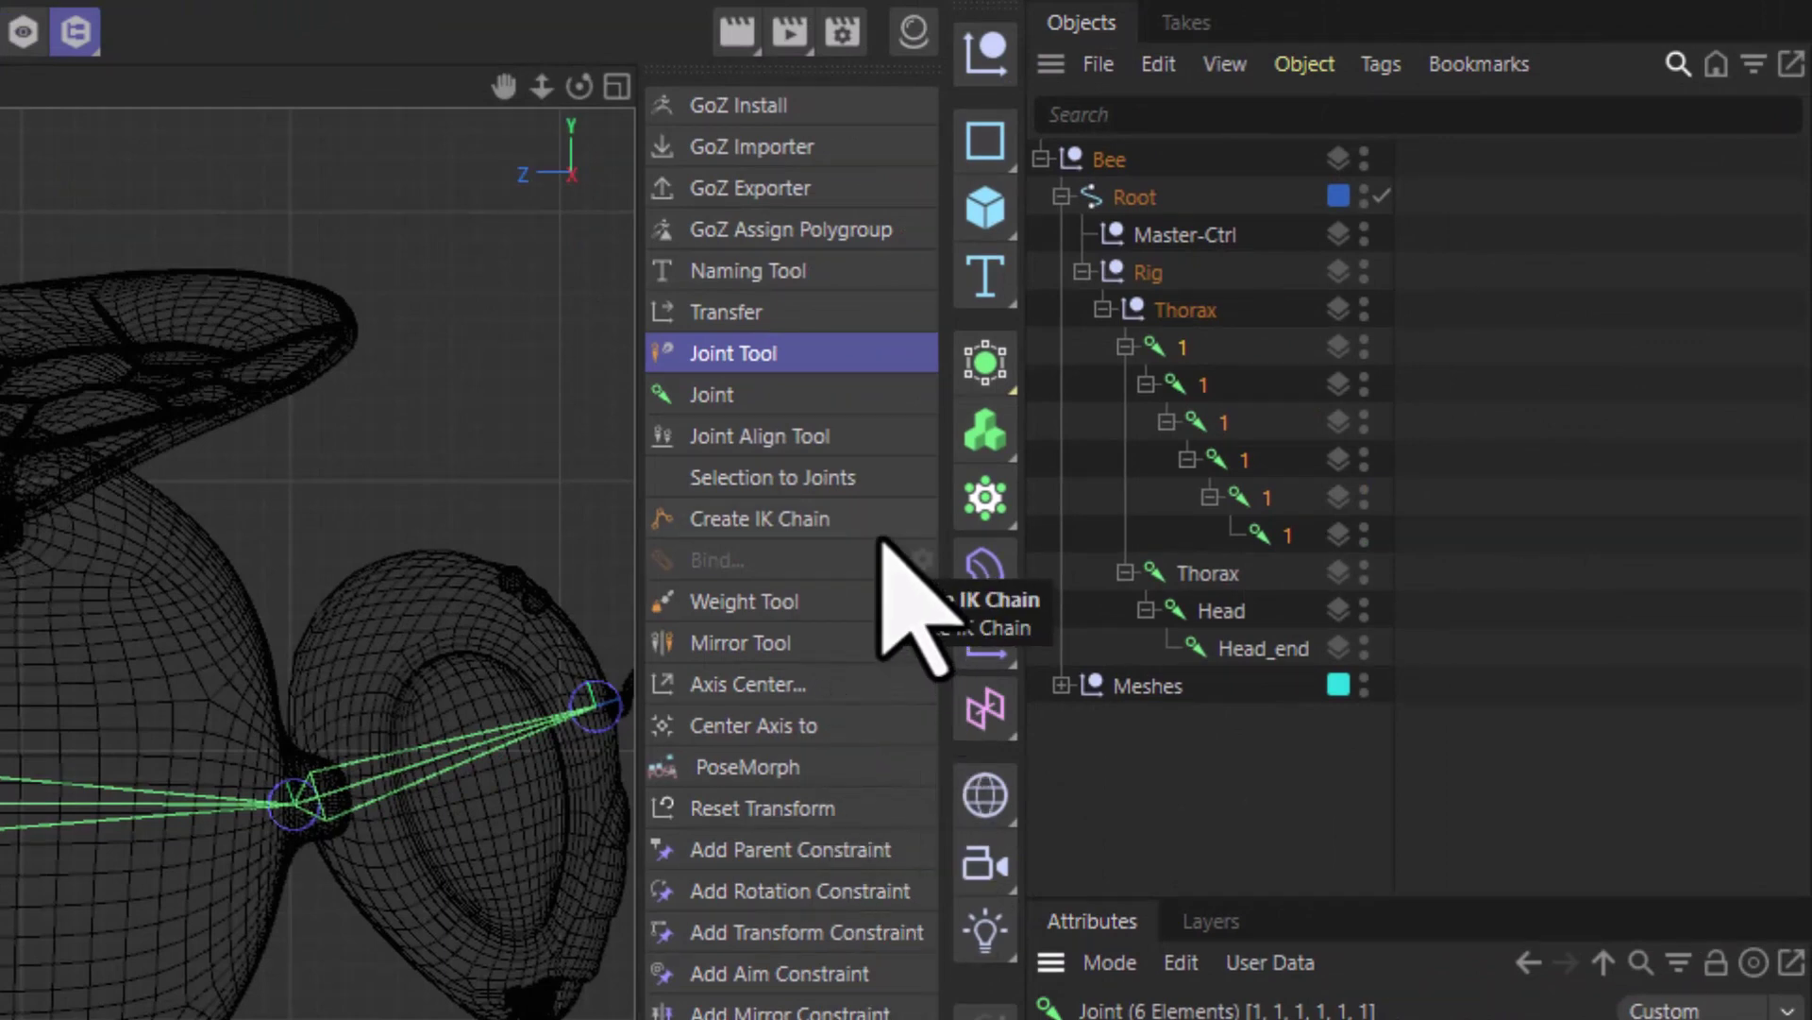
left_click(746, 270)
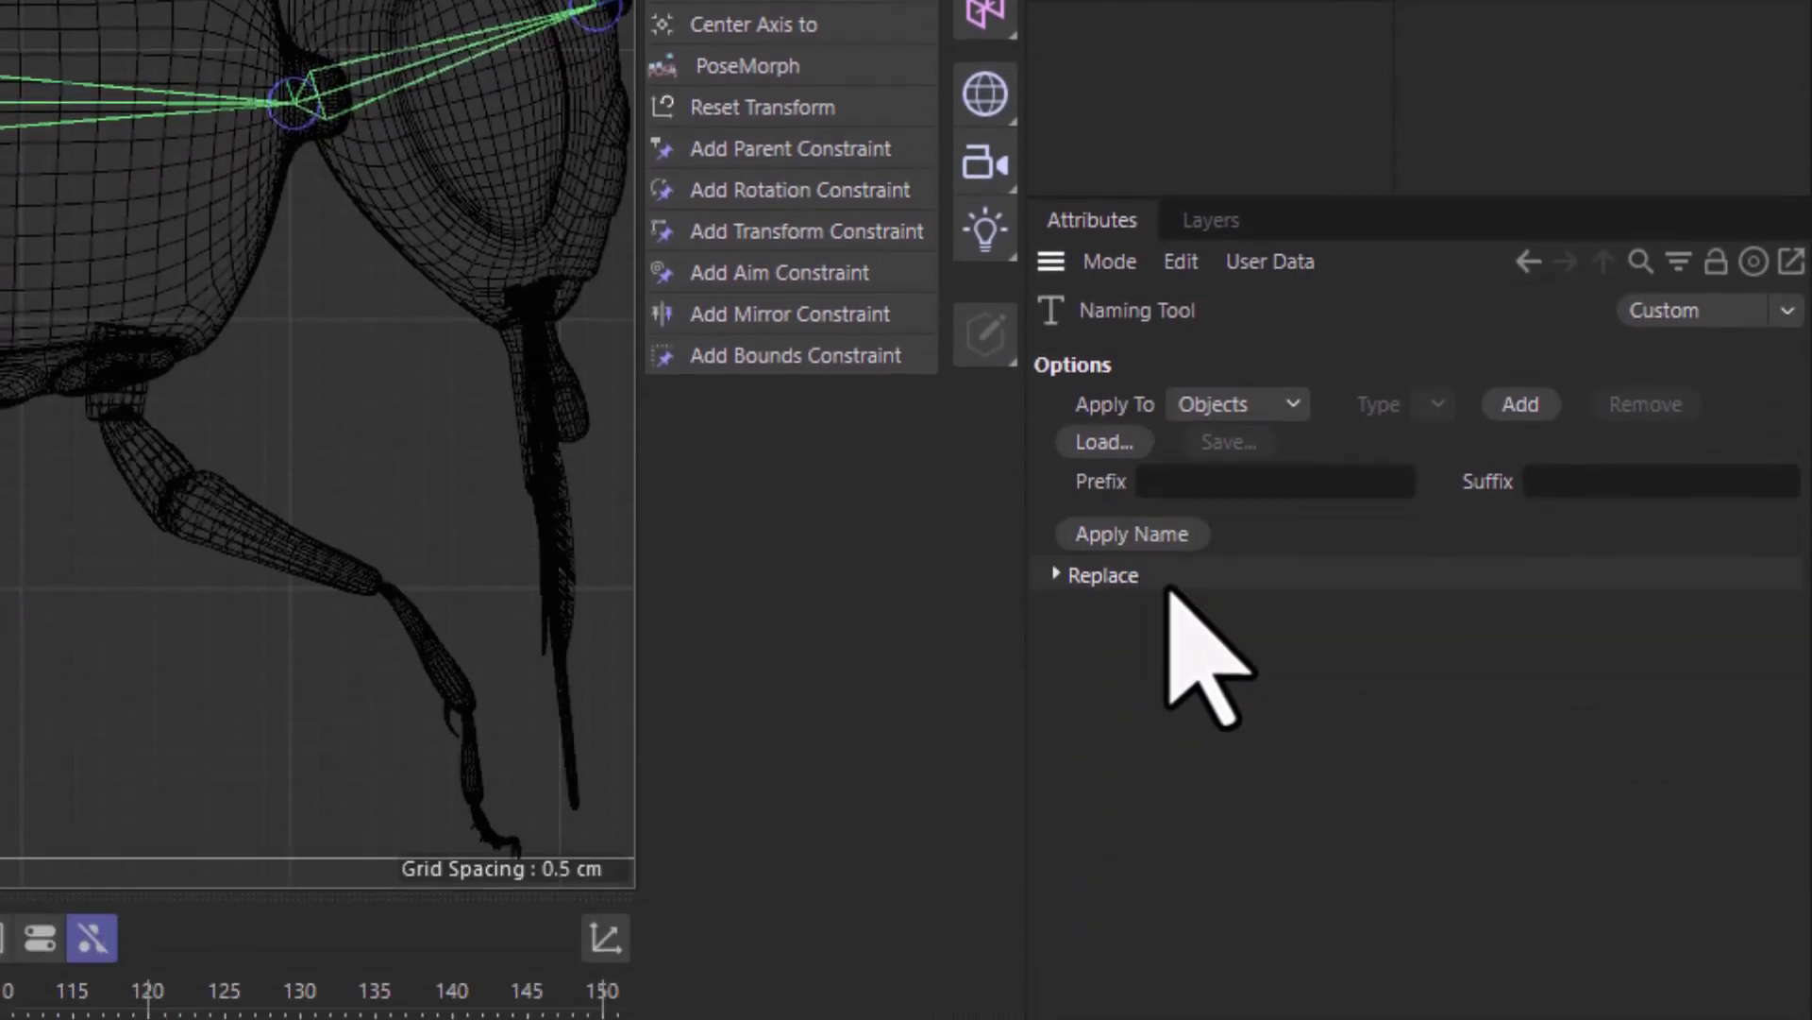
left_click(1064, 561)
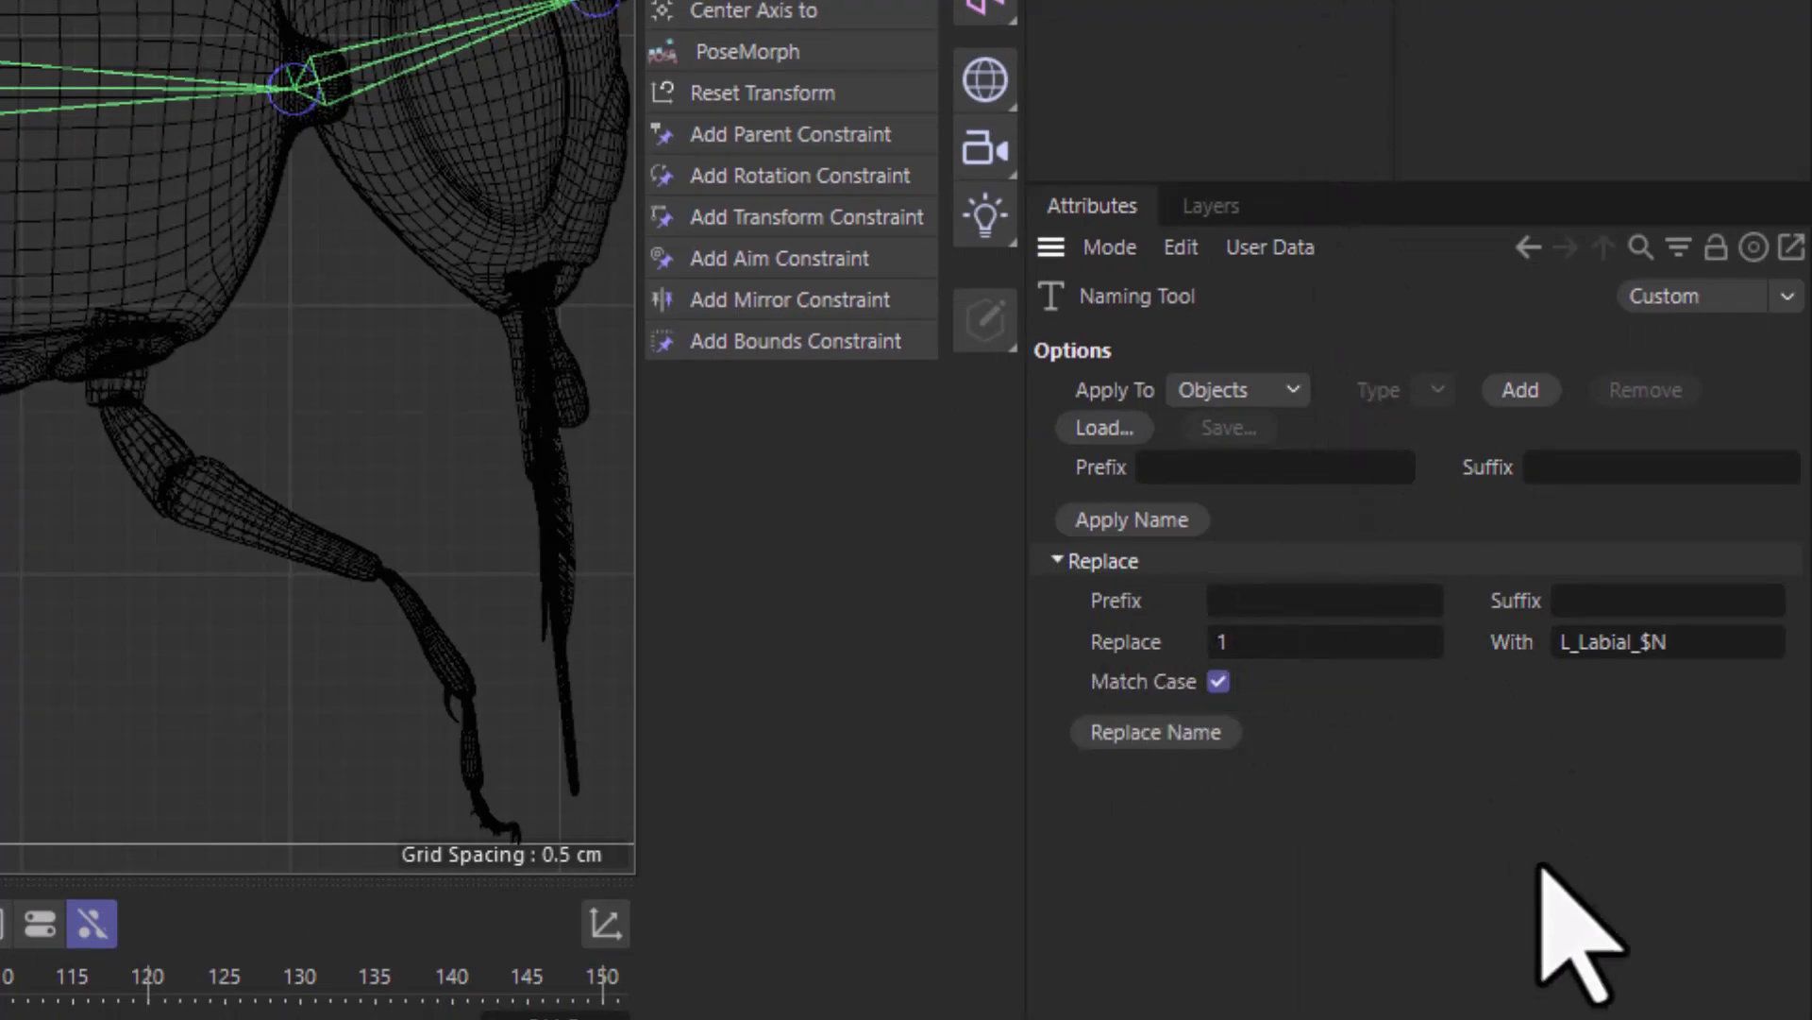
left_click_drag(1711, 648, 1480, 651)
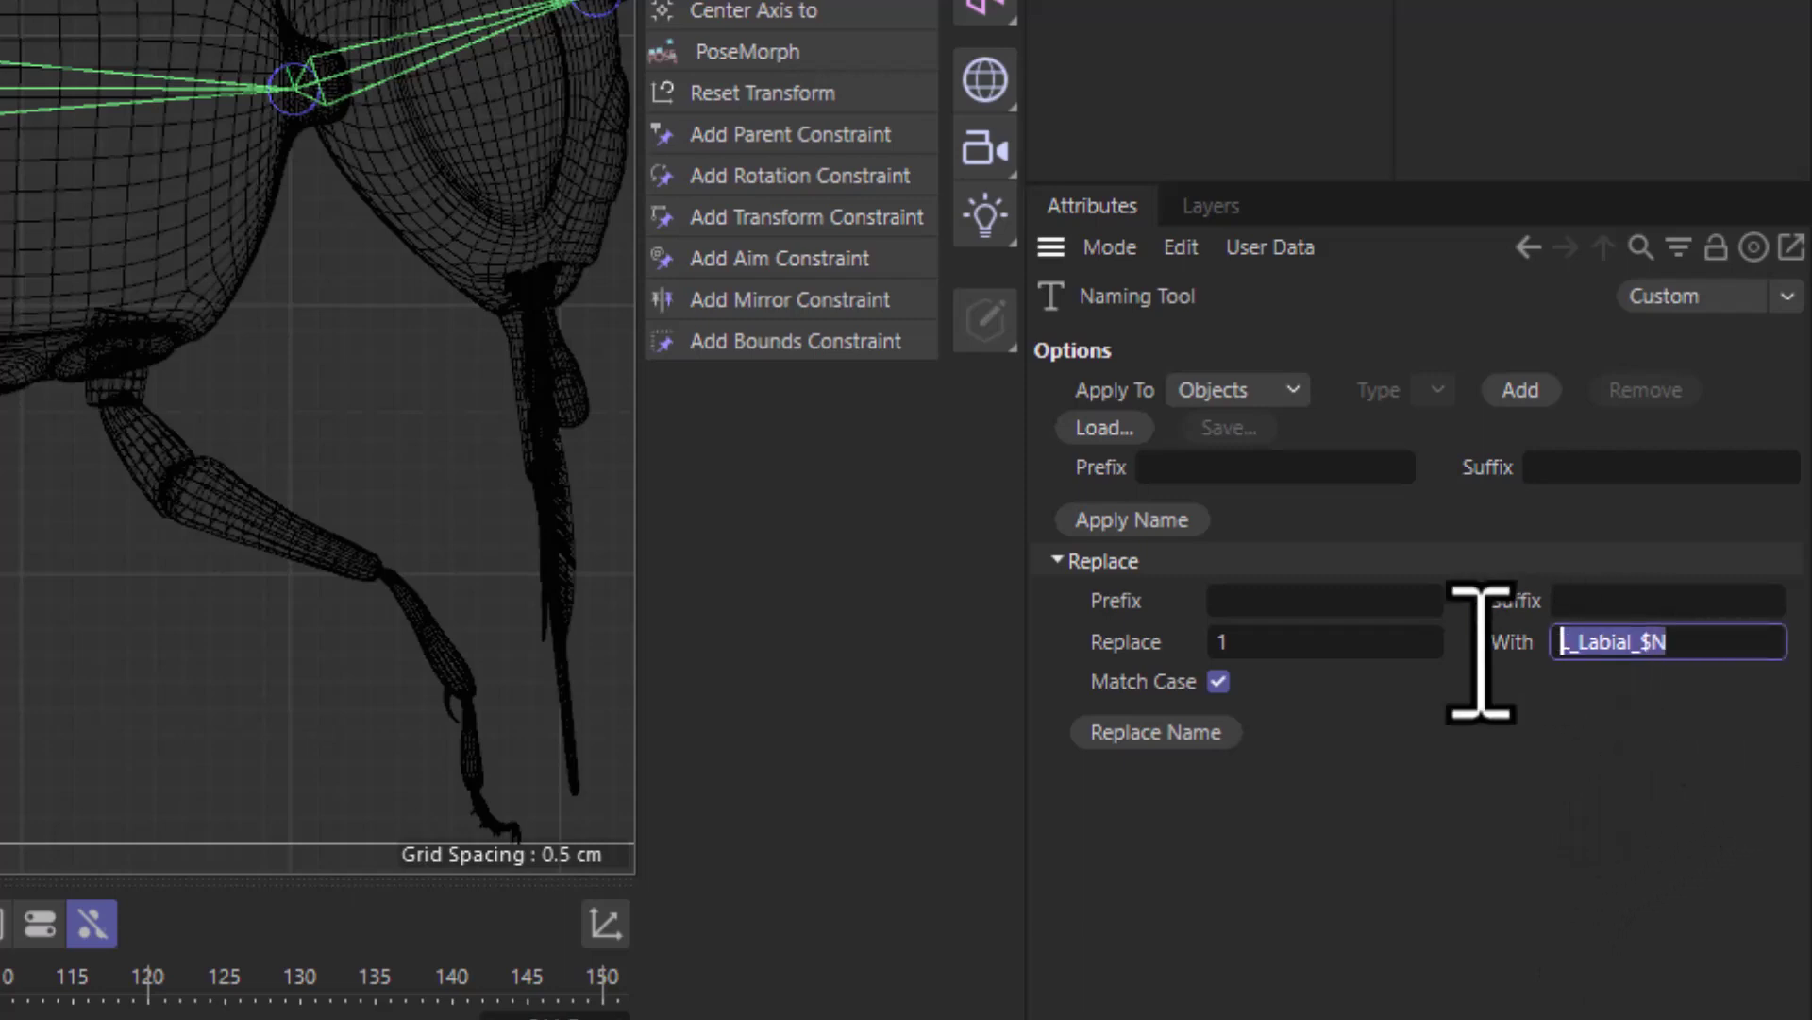
key("End")
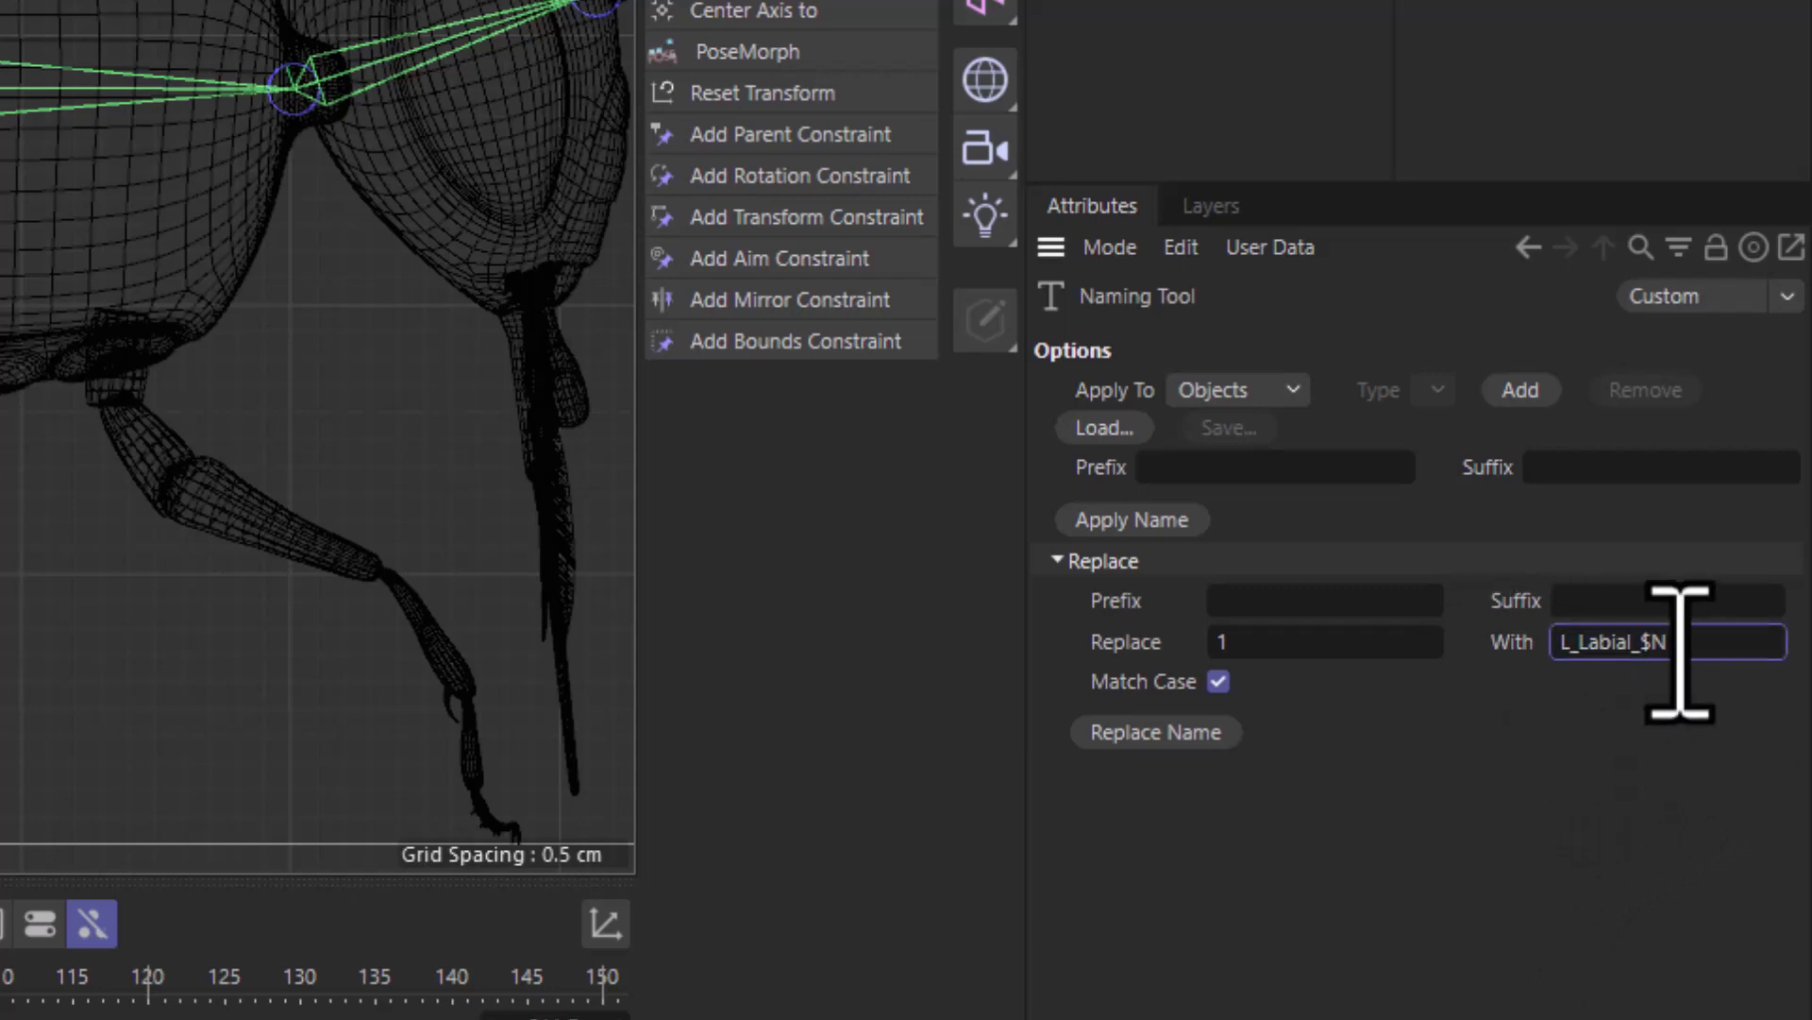
left_click_drag(1656, 642, 1368, 614)
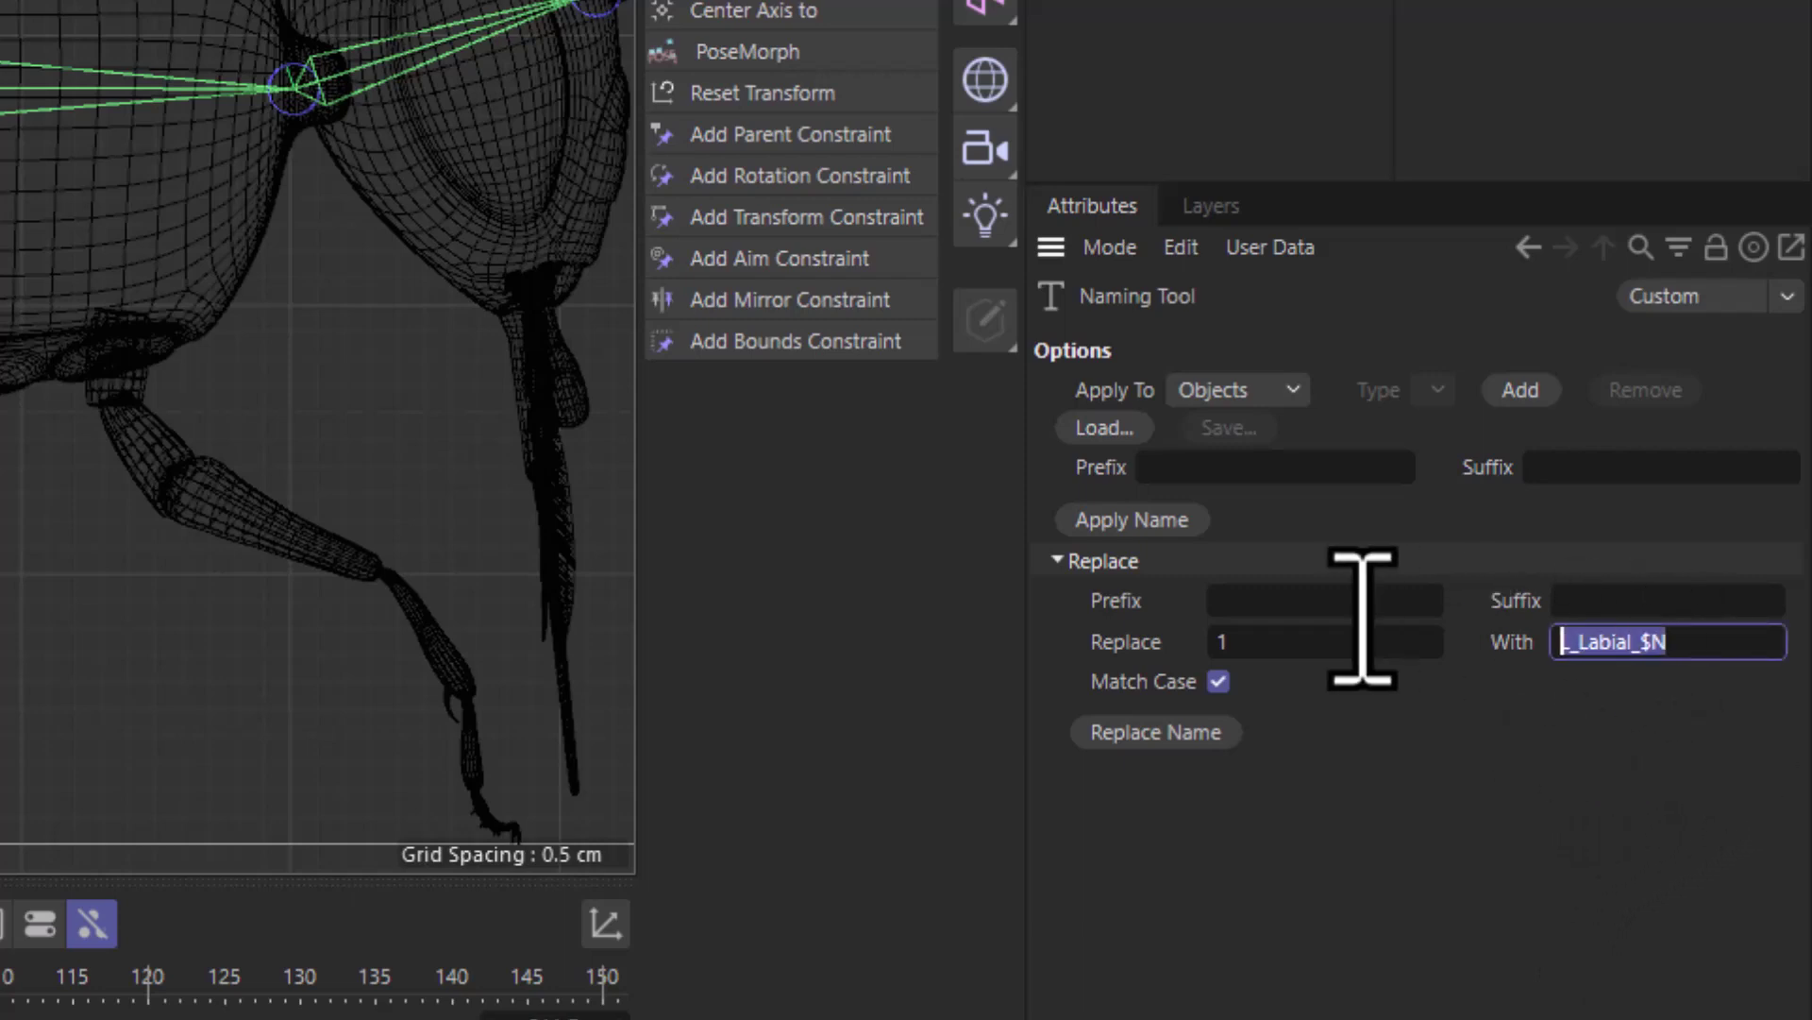
right_click(1661, 648)
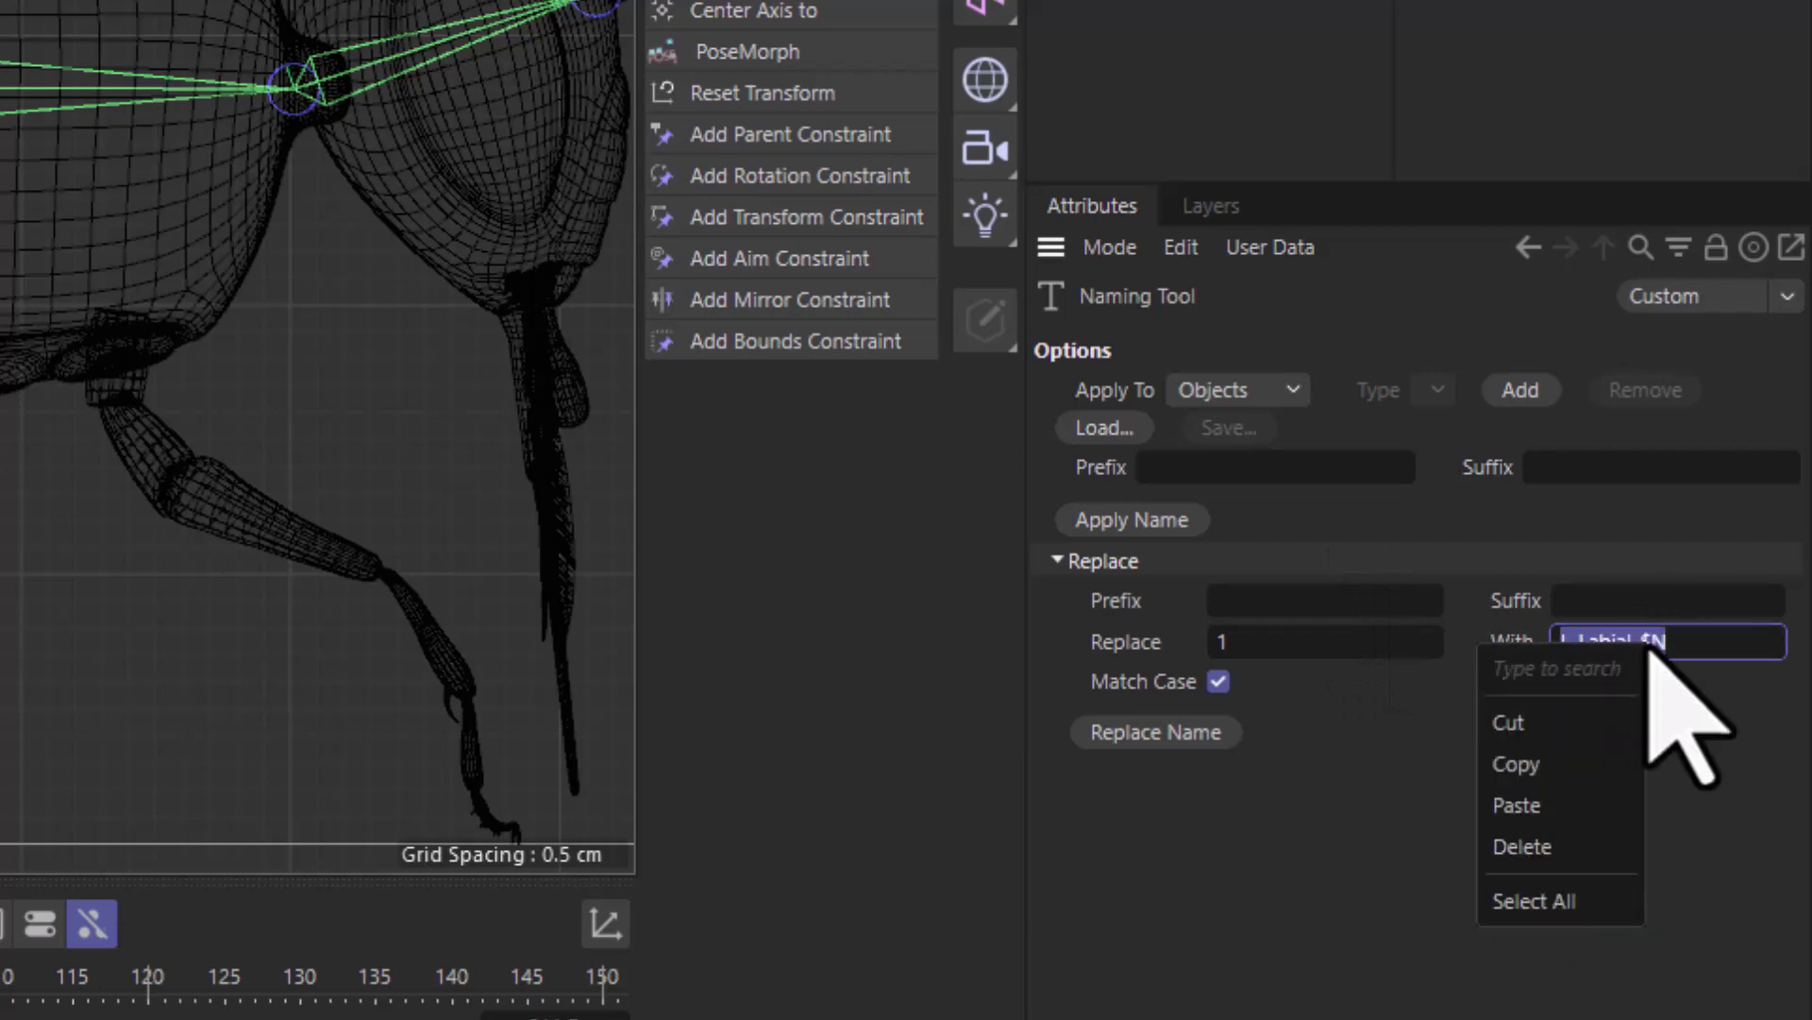
left_click(1598, 805)
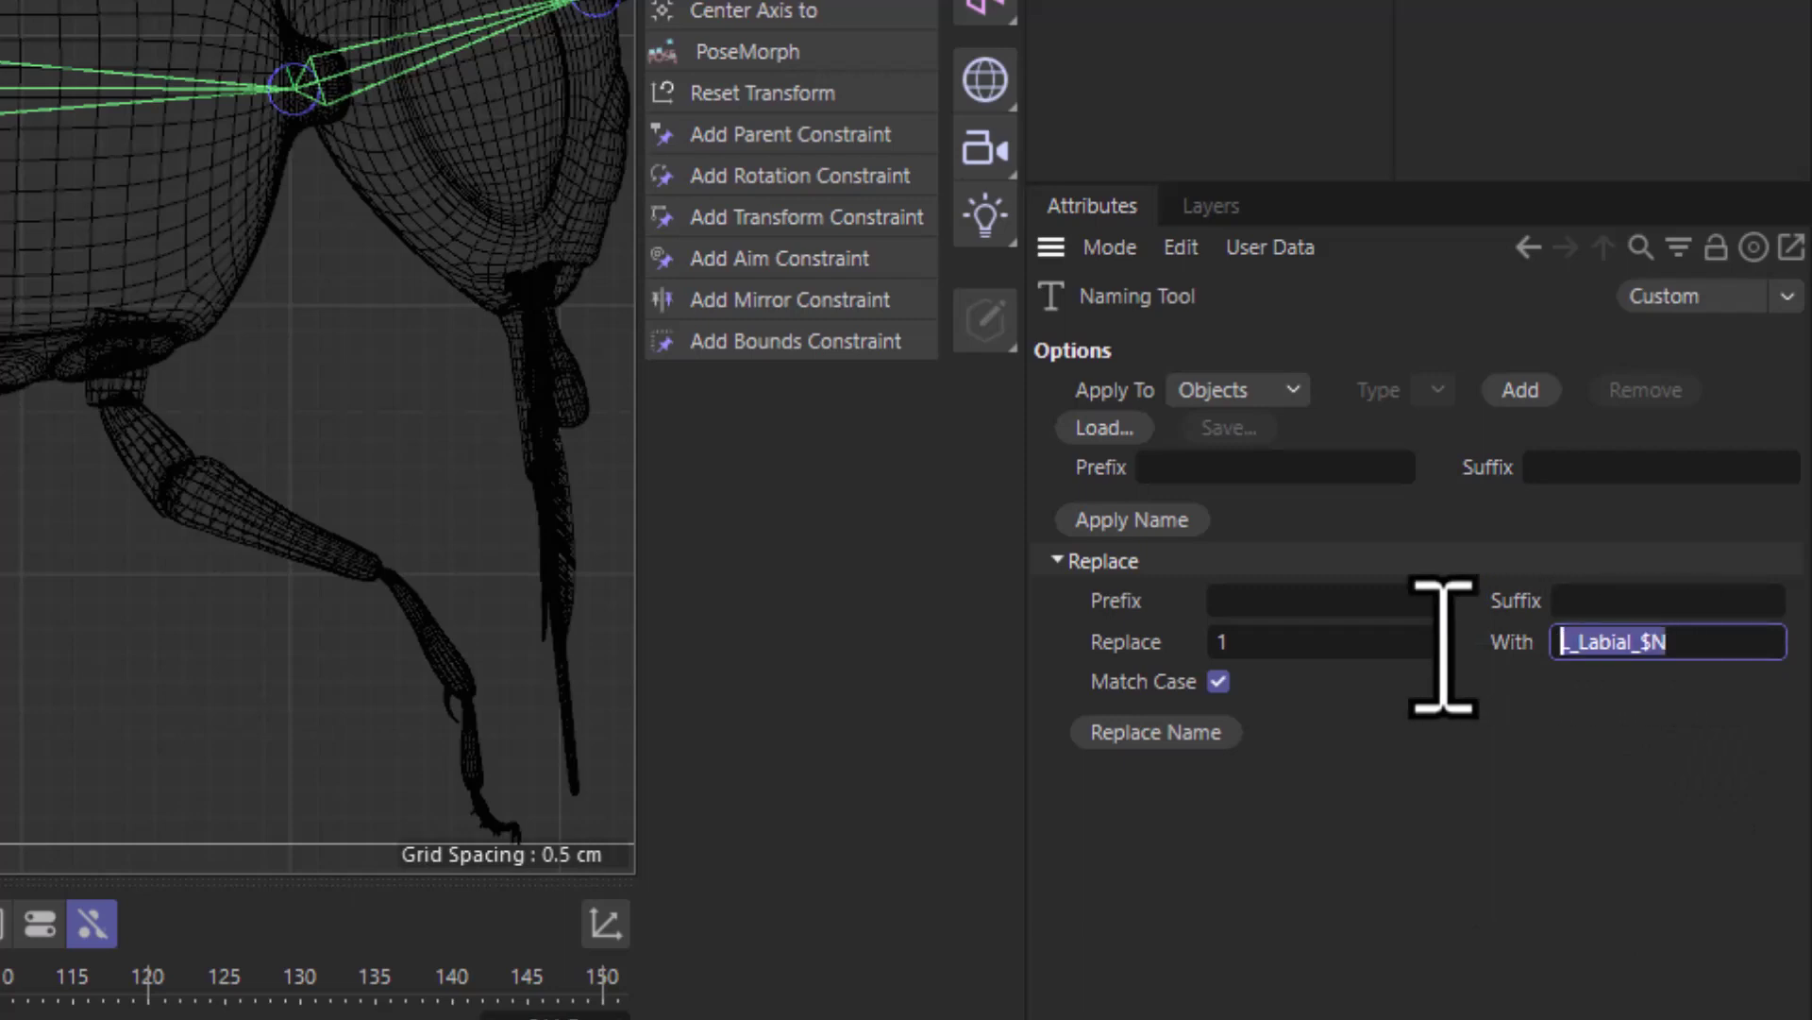
type("Abdomen")
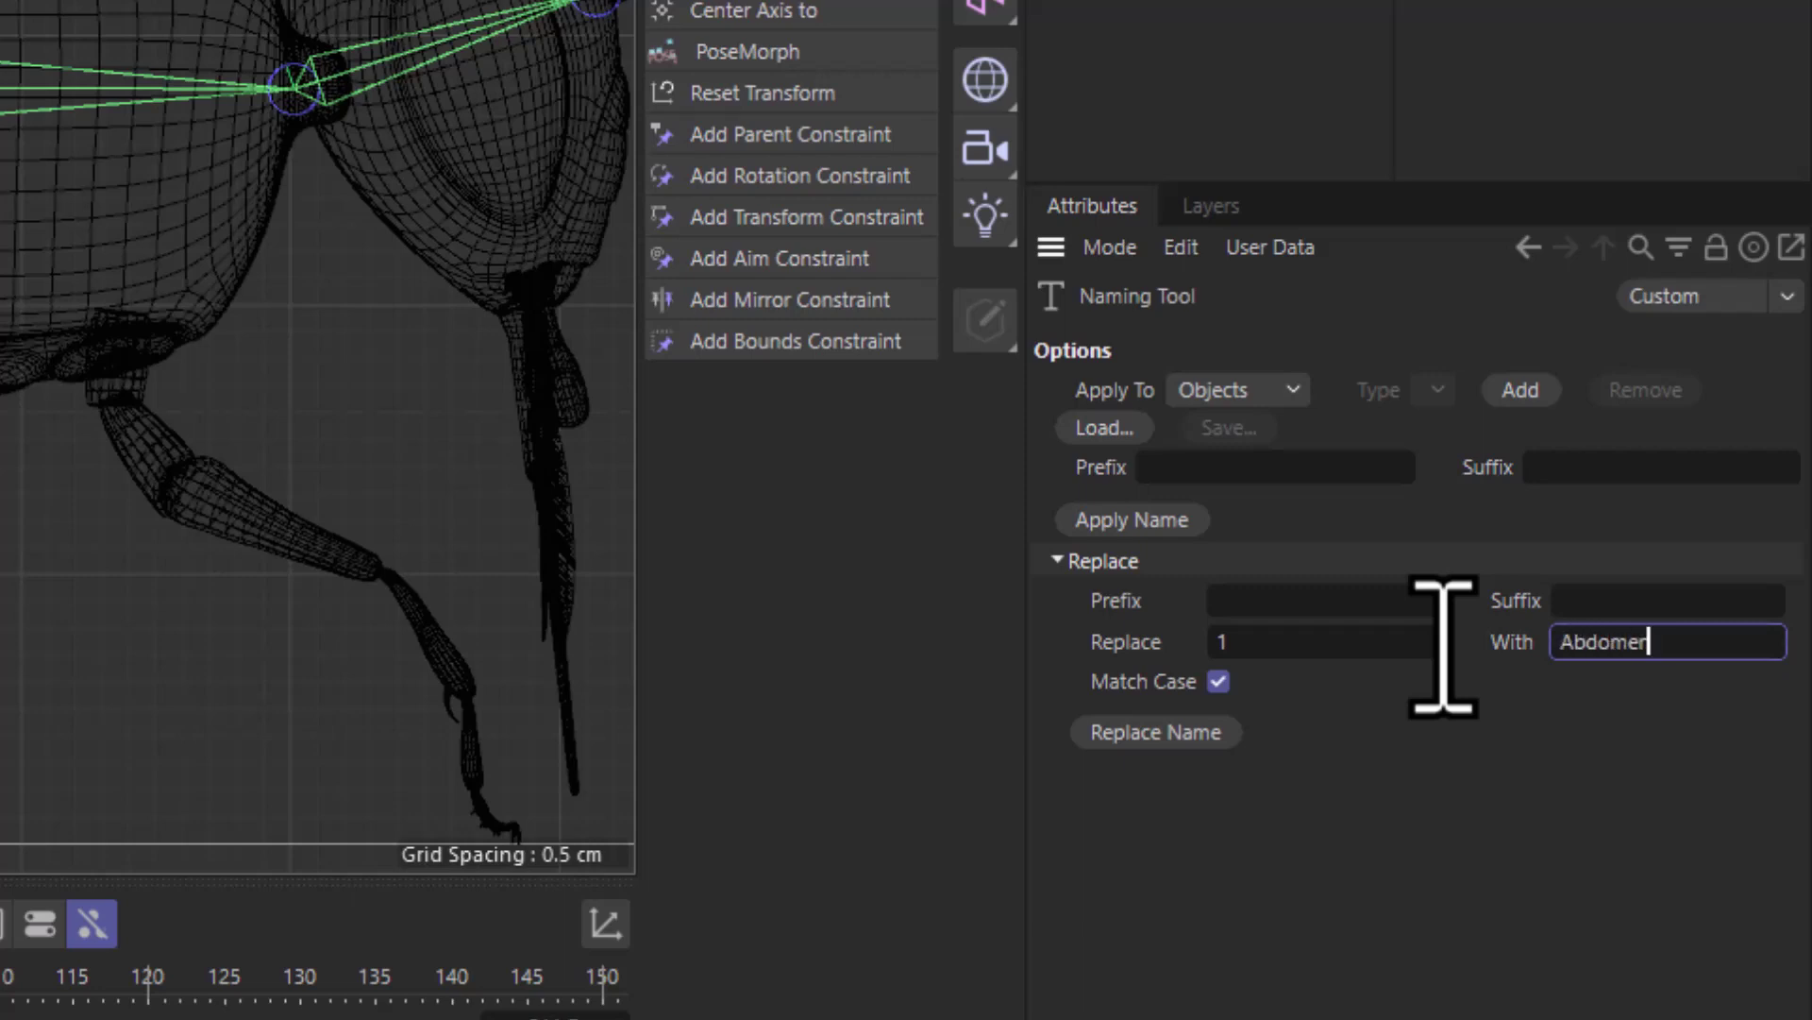
type("_$")
type("pine")
type("_")
type("$")
type("N")
left_click(1133, 740)
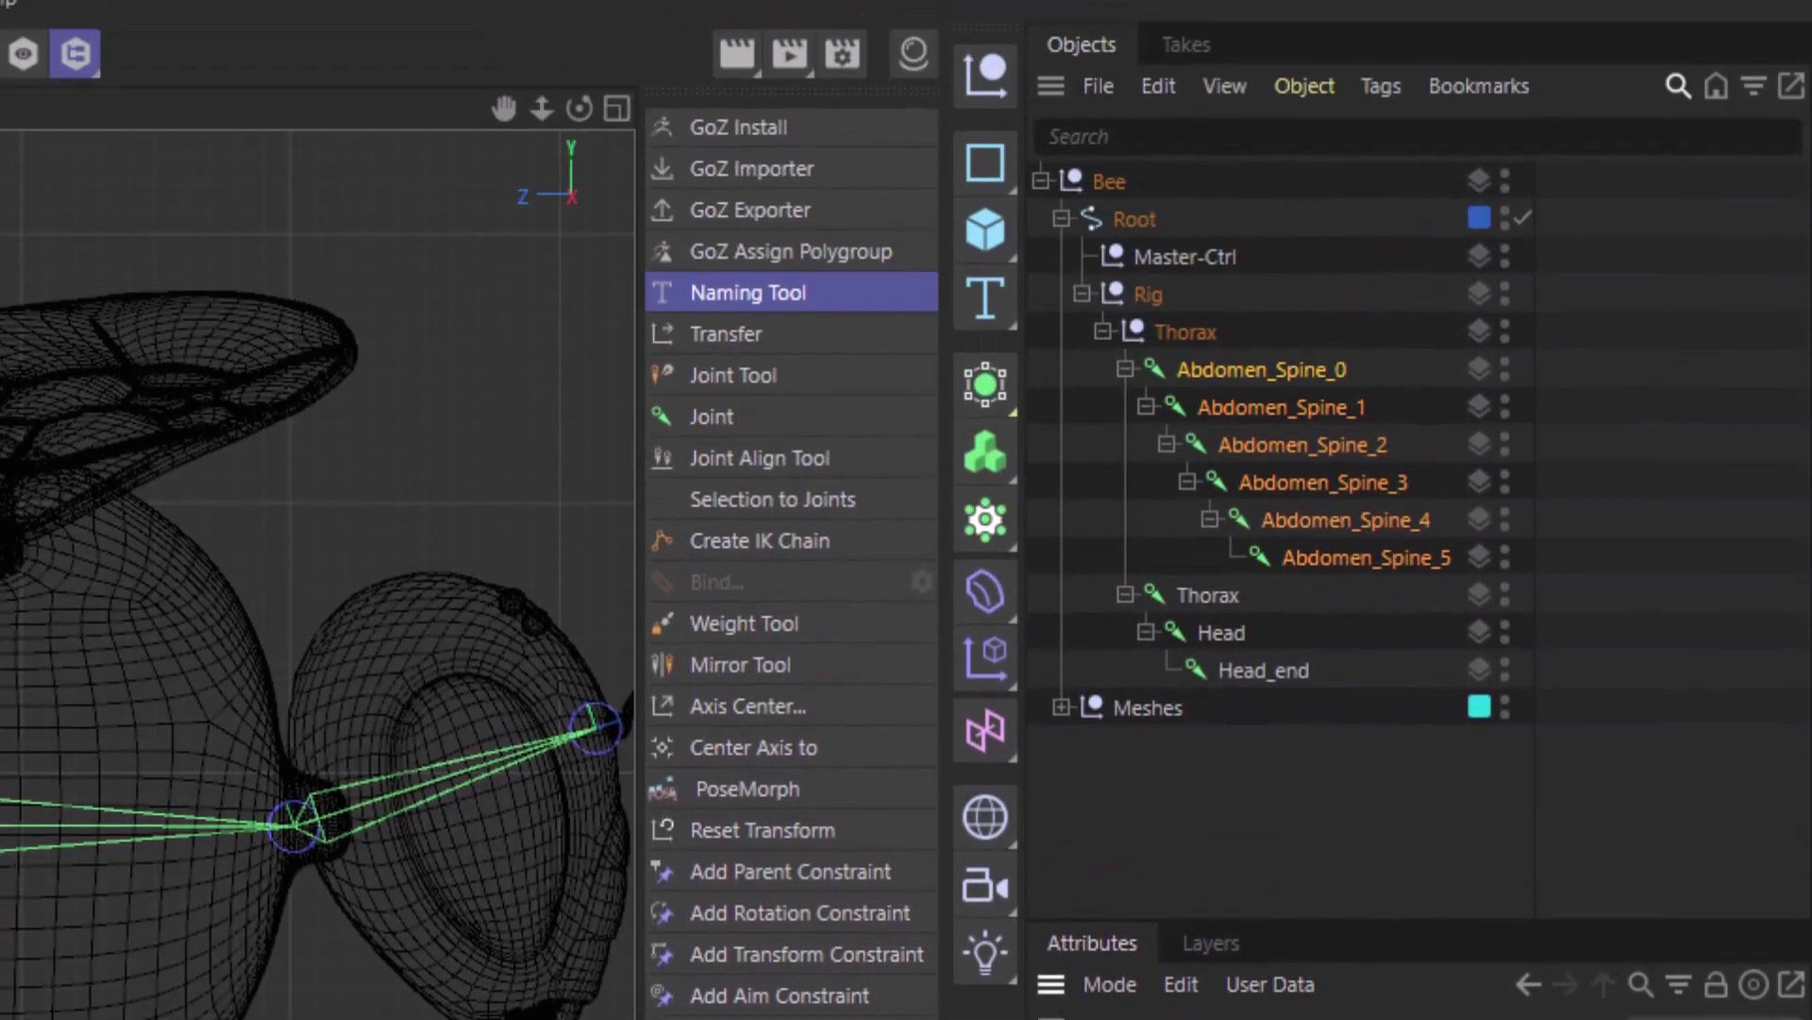
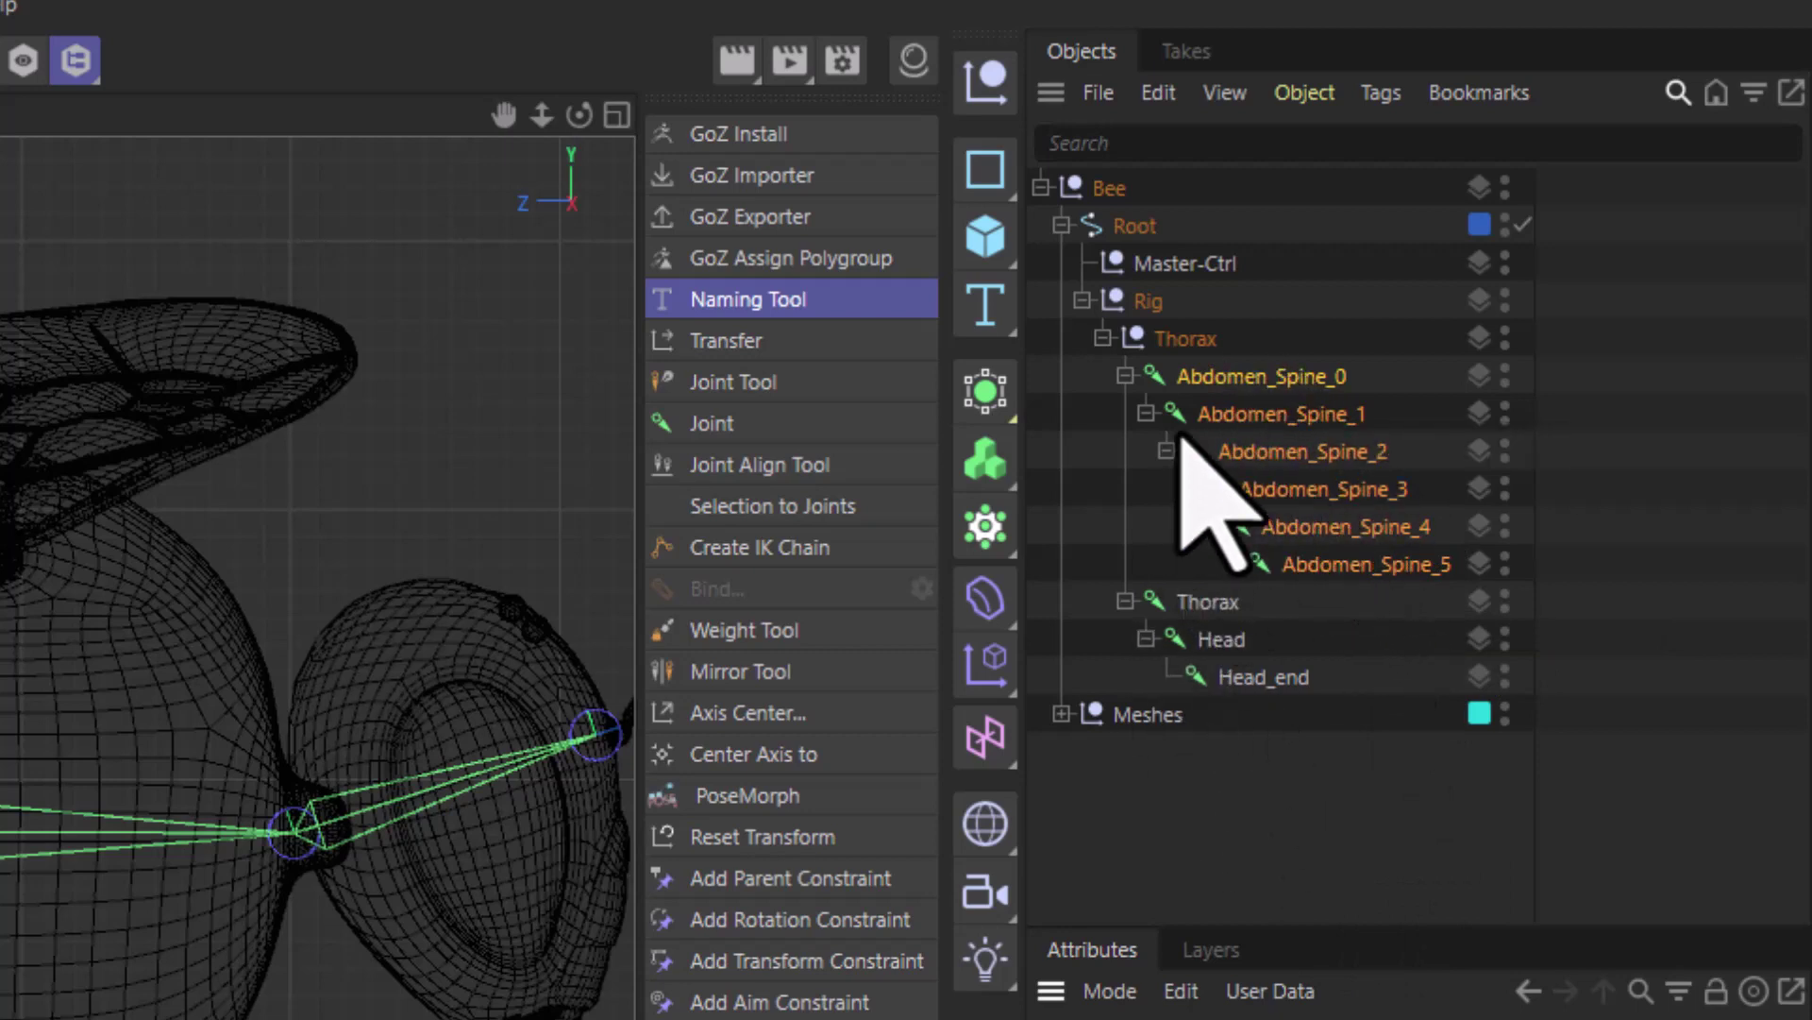
Test whether the abdomen chain follows the Thorax joint by moving that joint, and undo the move.
left_click(1103, 338)
left_click(1102, 338)
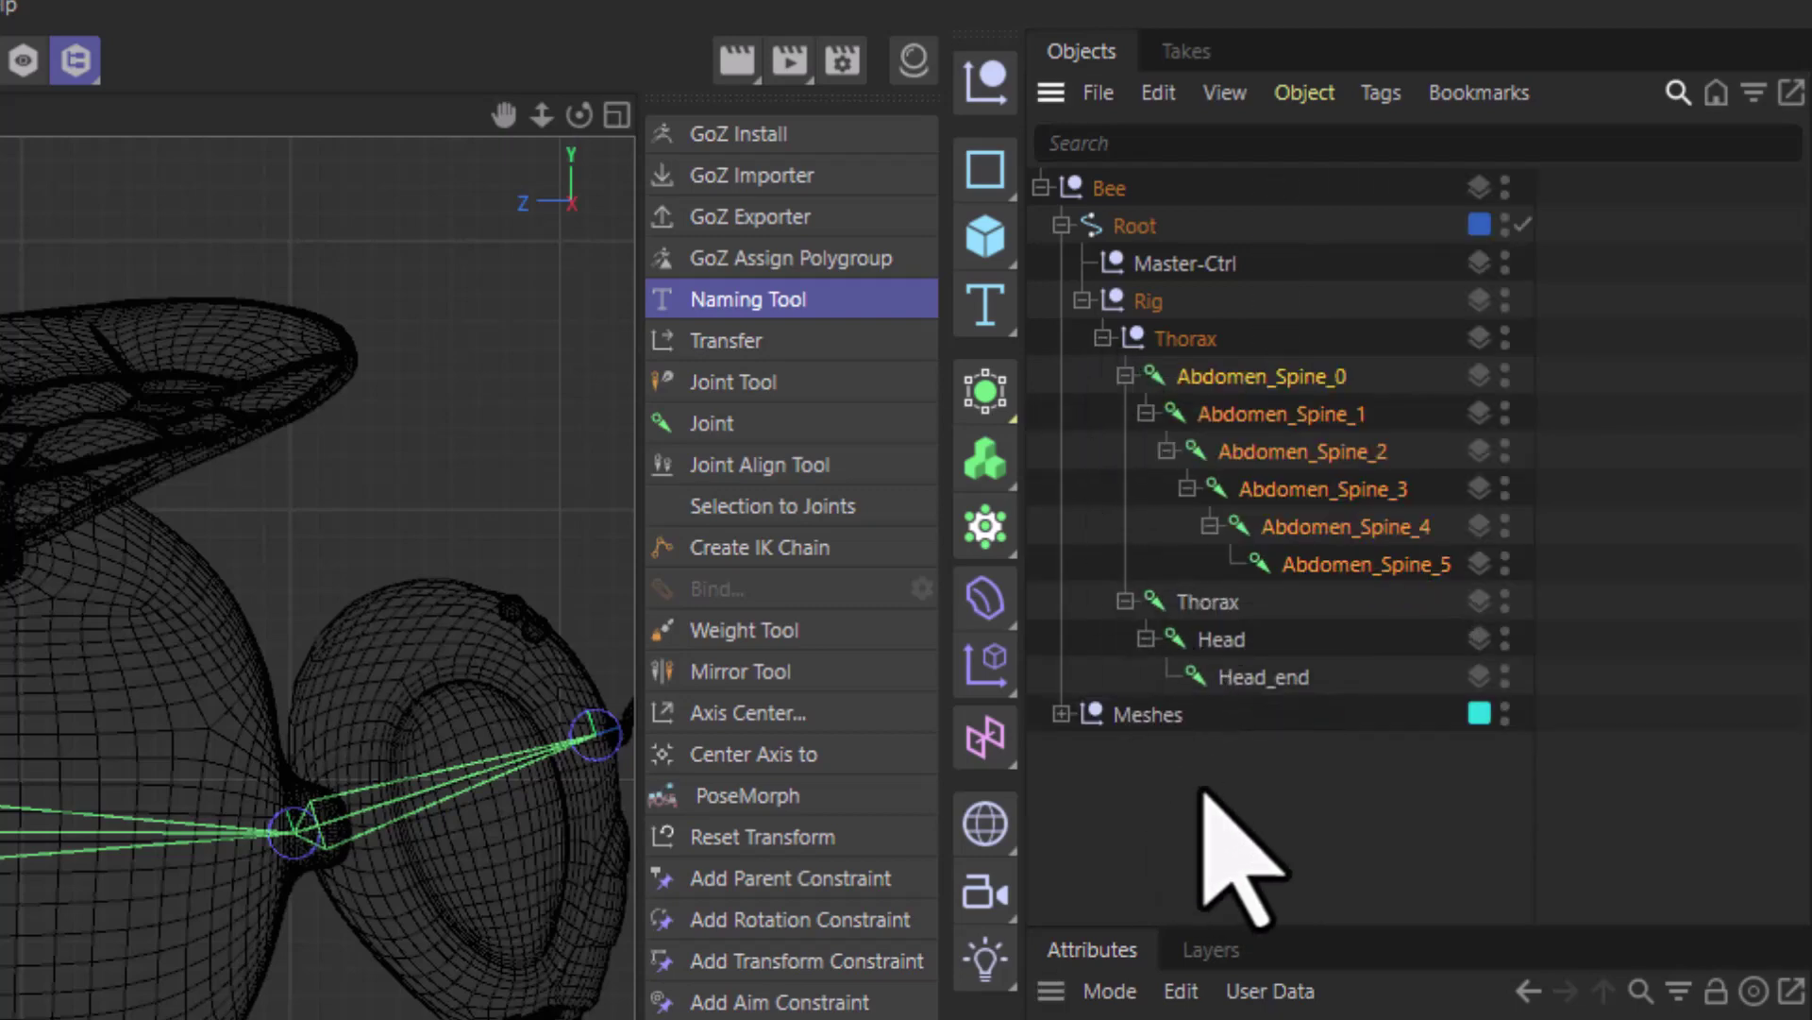
left_click(1201, 601)
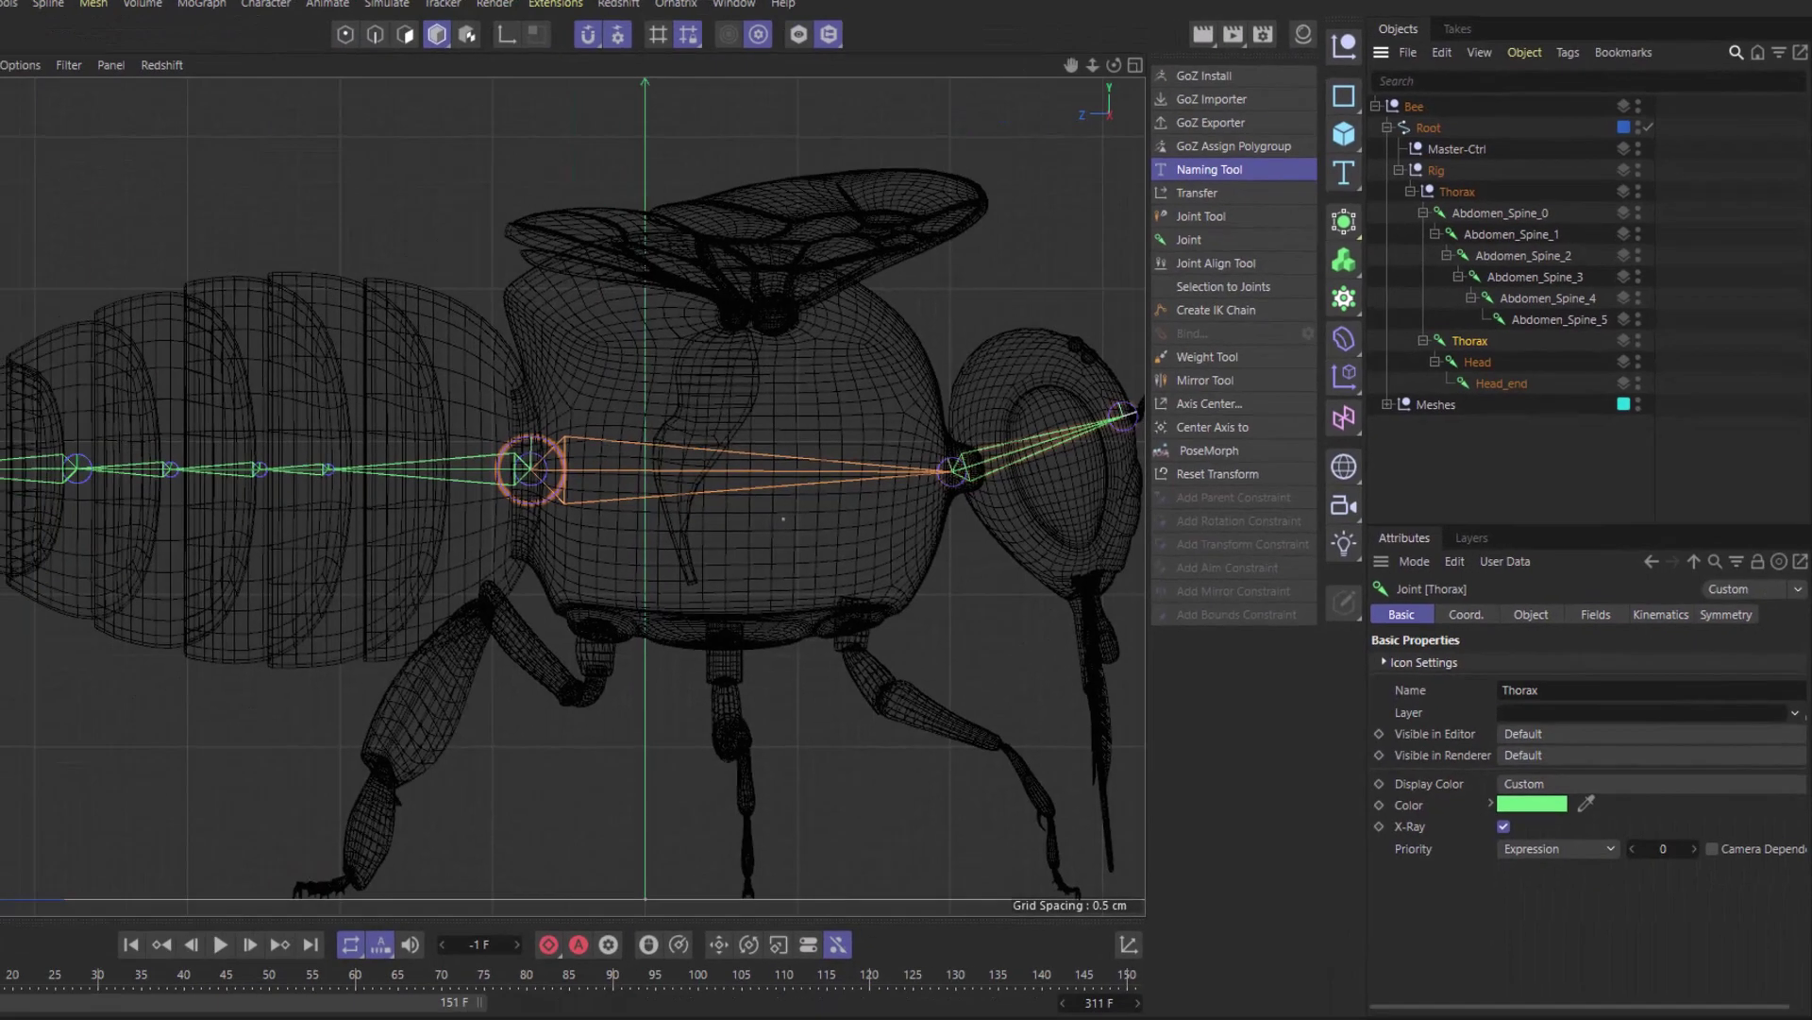
key("e")
left_click_drag(478, 385, 600, 283)
key("ctrl+z")
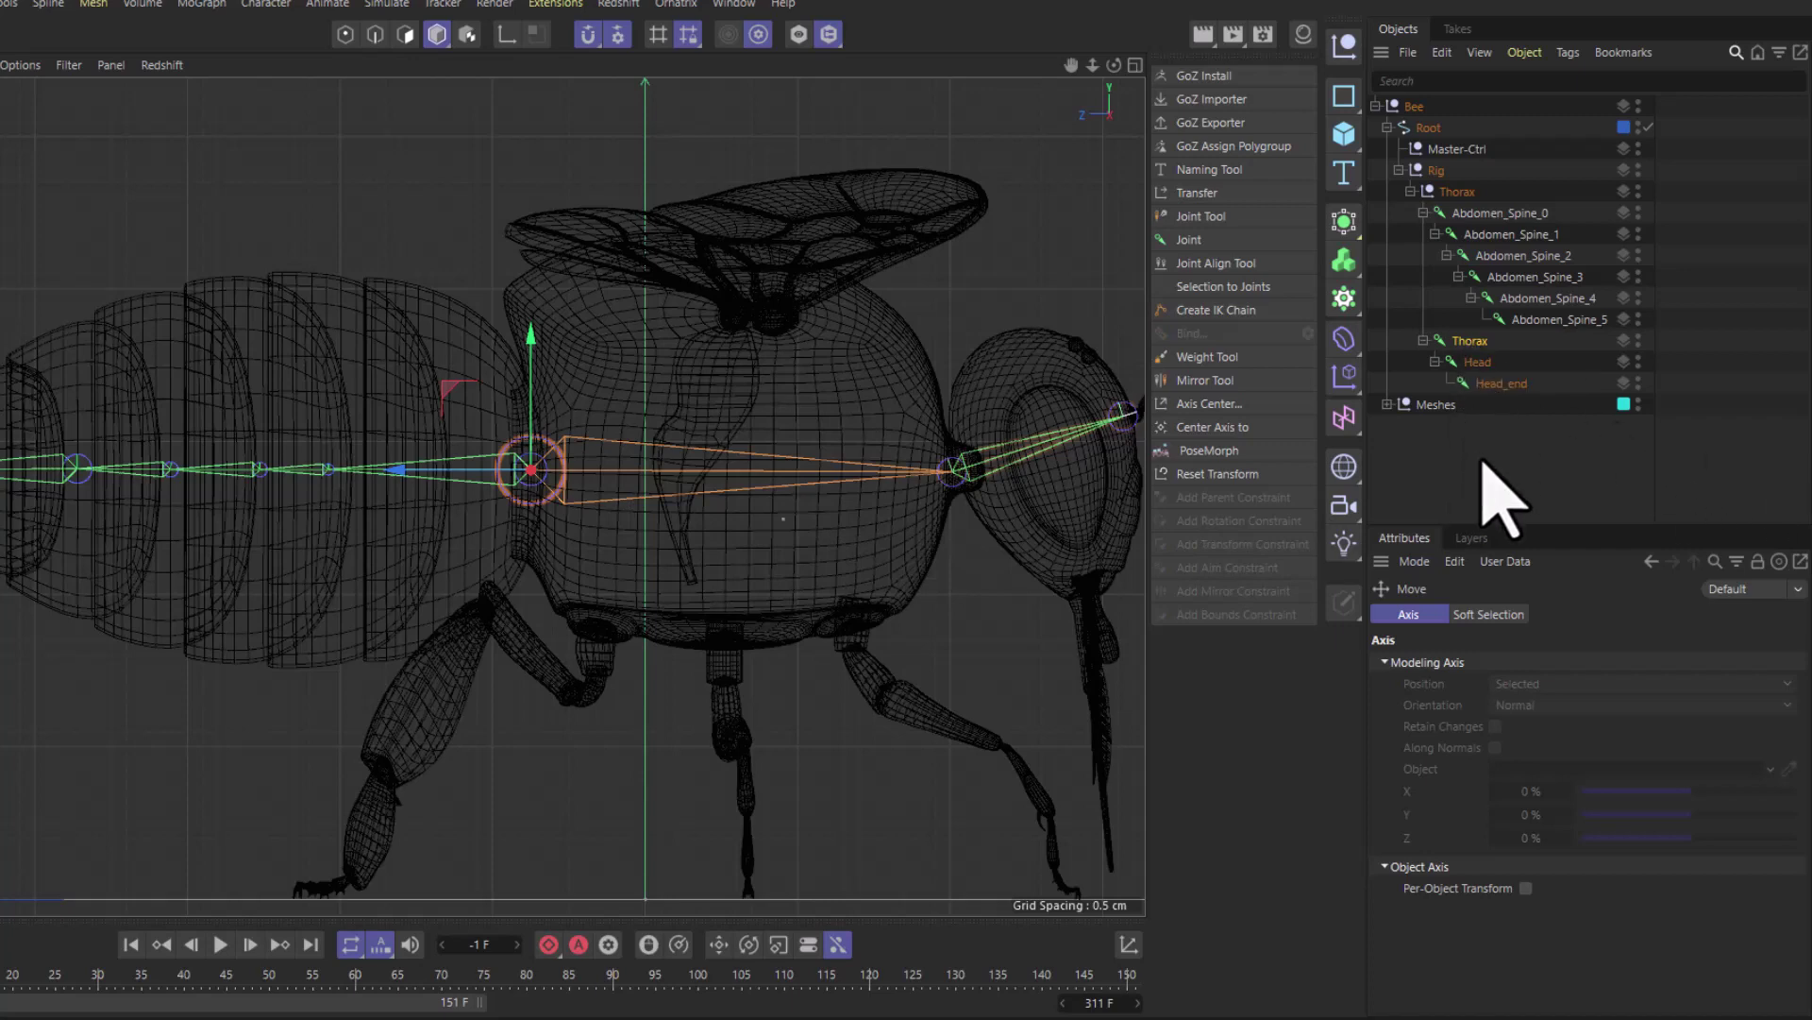
Parent the whole Abdomen_Spine chain under the Thorax joint and test-move the Thorax joint, undoing that move.
middle_click(1492, 215)
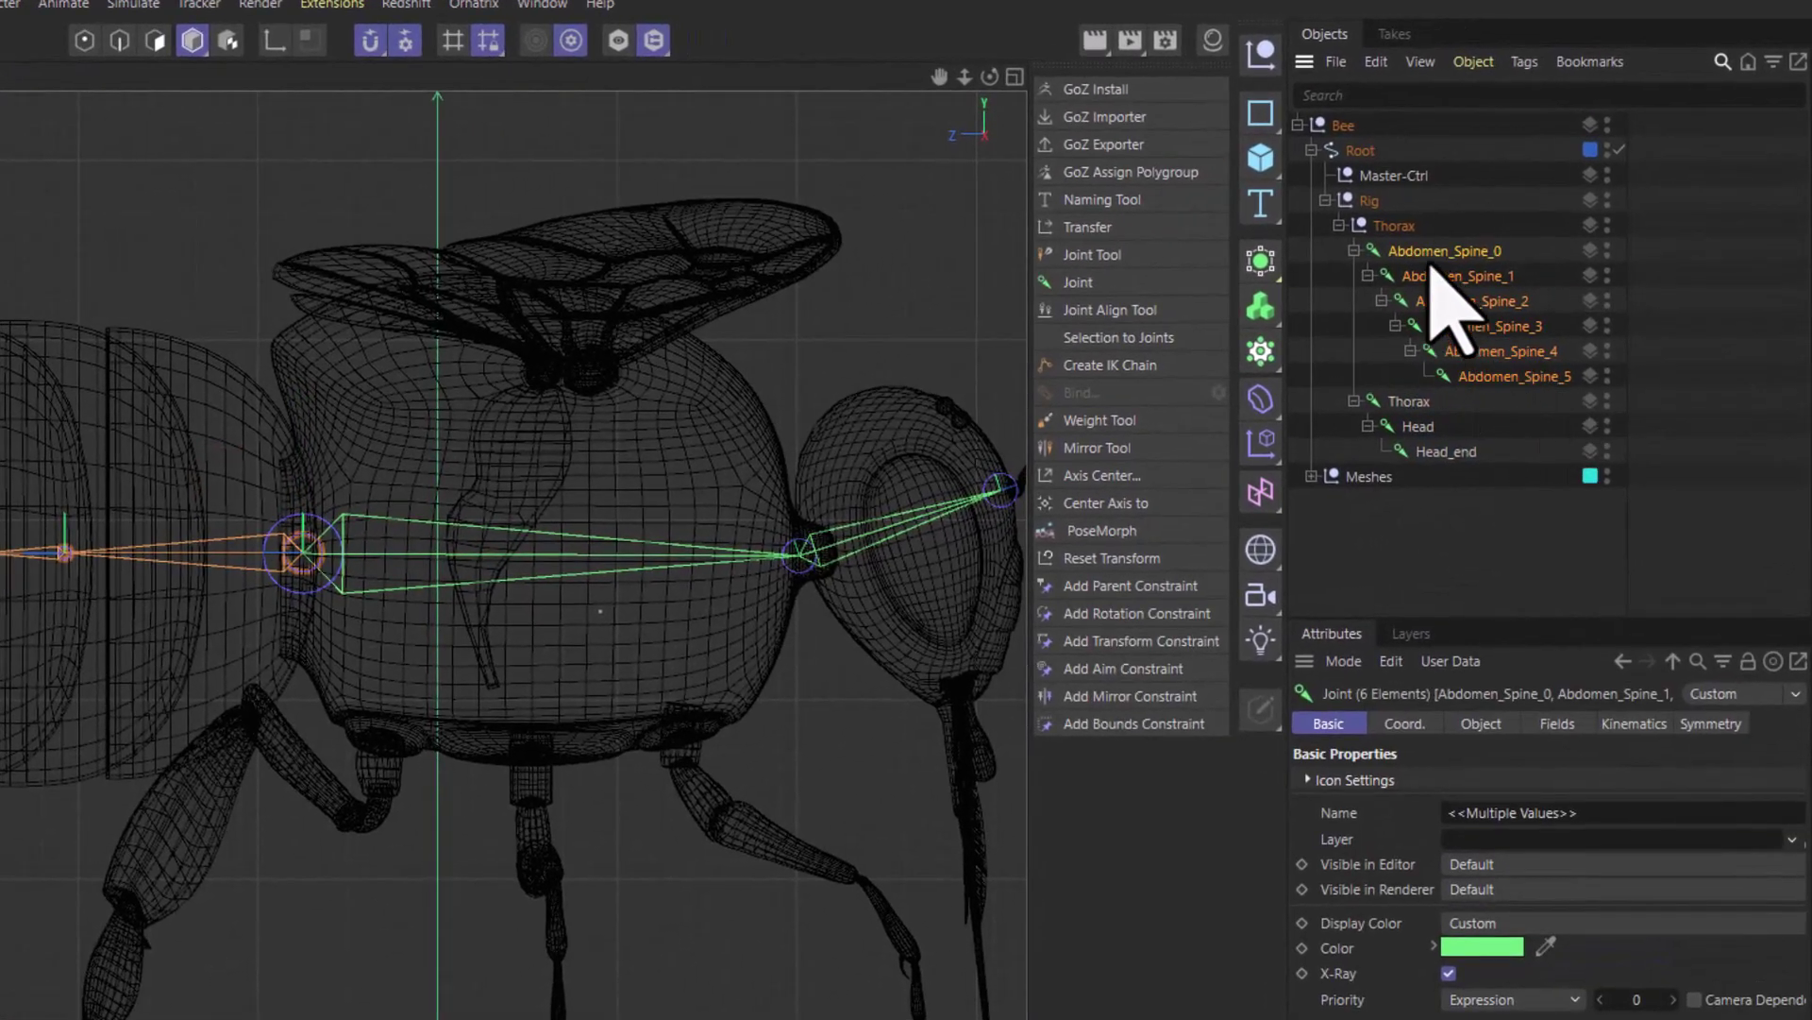
left_click_drag(1431, 250, 1405, 399)
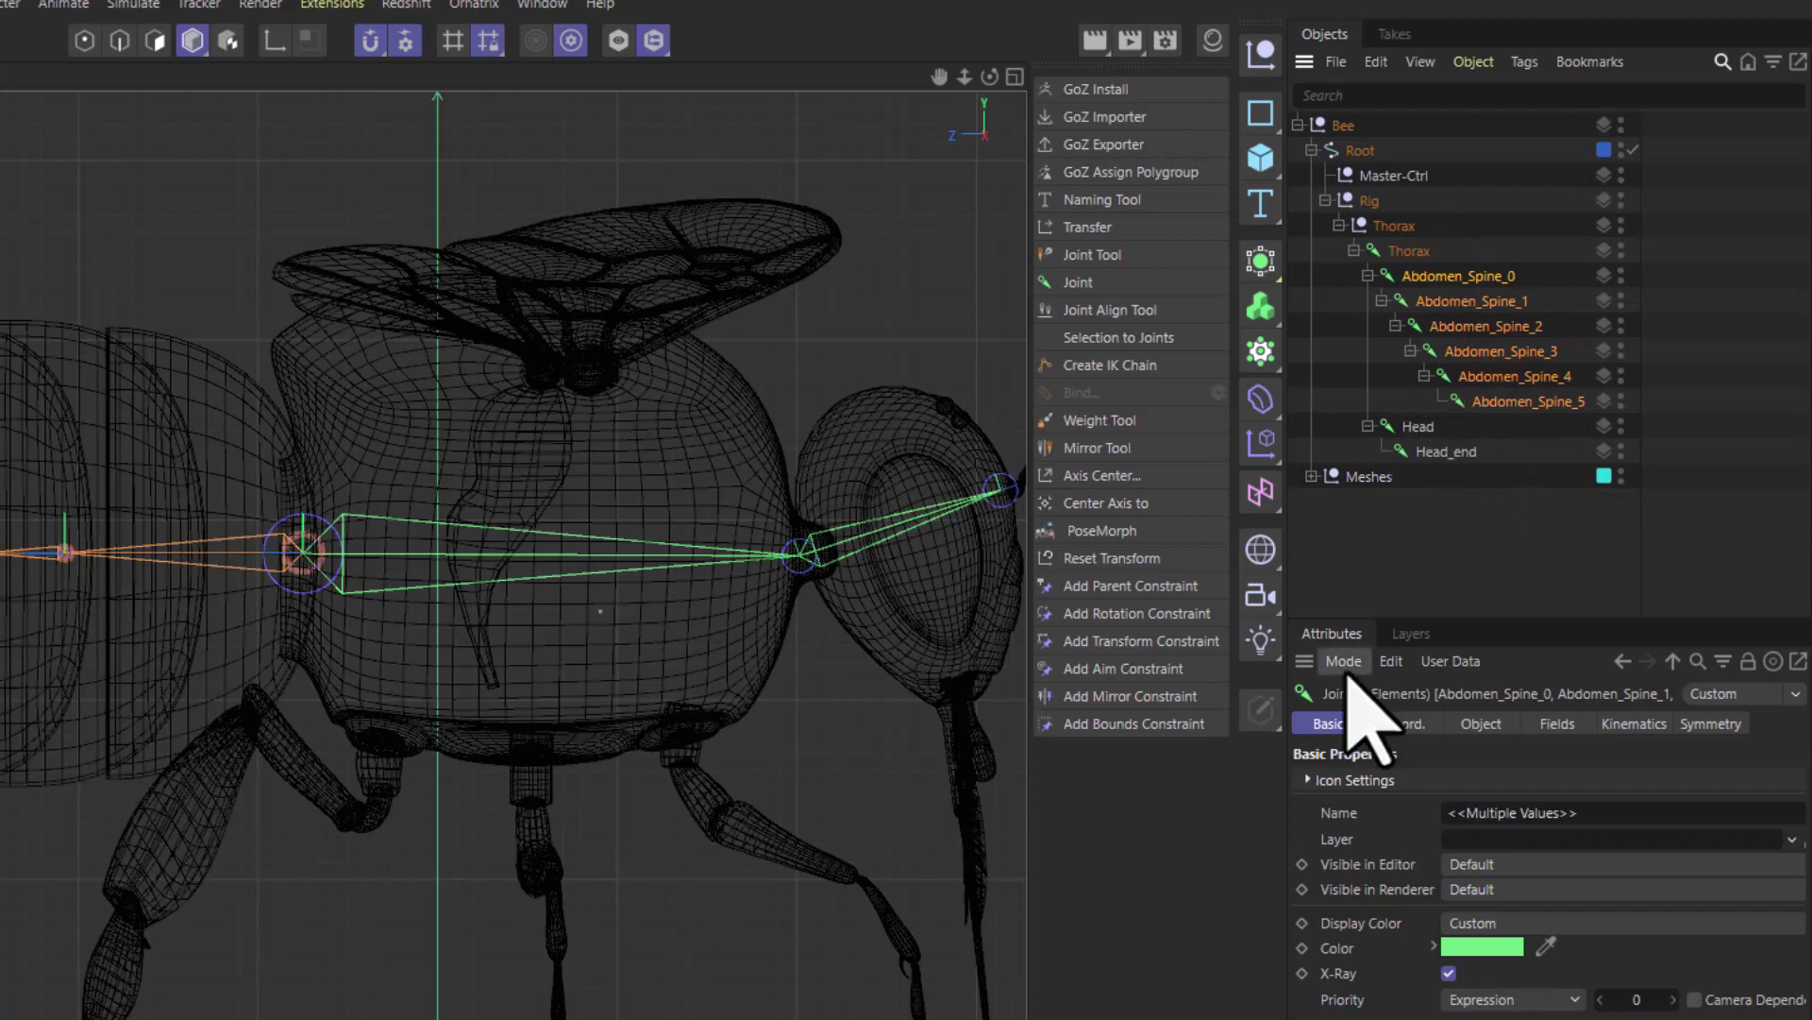
left_click(1409, 251)
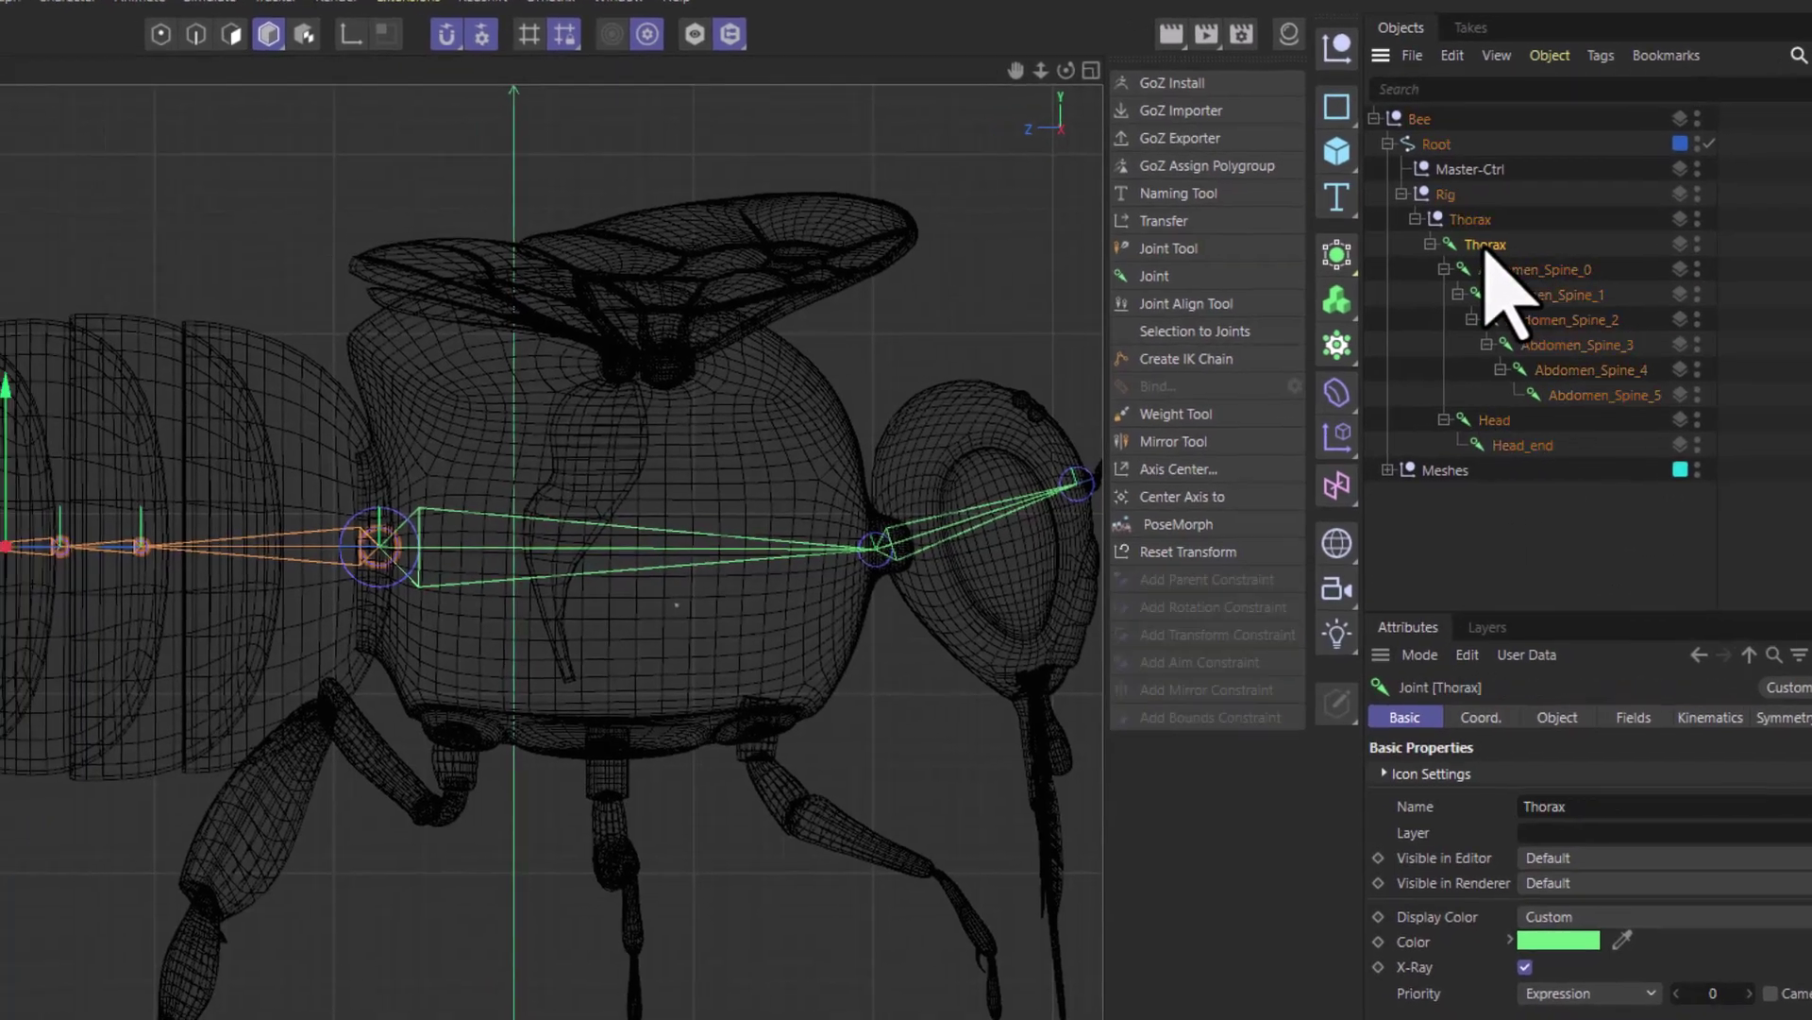
left_click_drag(649, 370, 620, 269)
key("ctrl+z")
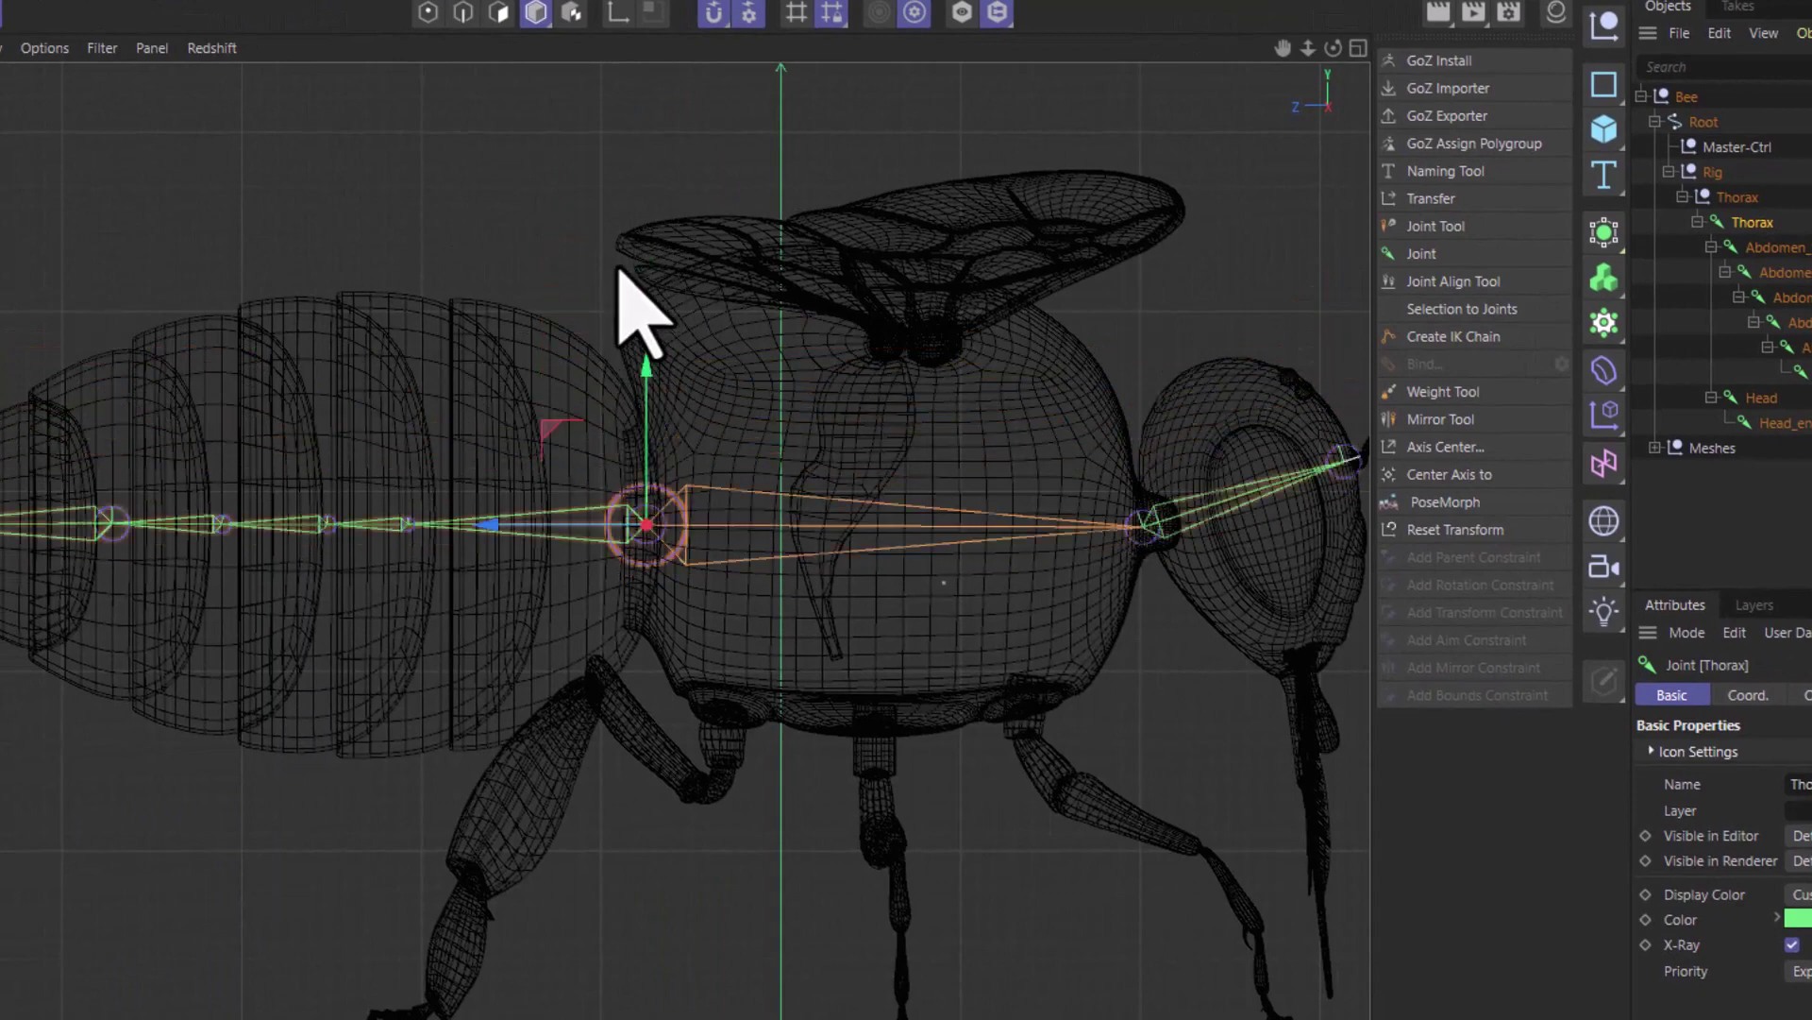
Test-rotate the first Abdomen_Spine joint to check how the abdomen chain bends, and undo the rotation.
left_click(1784, 248)
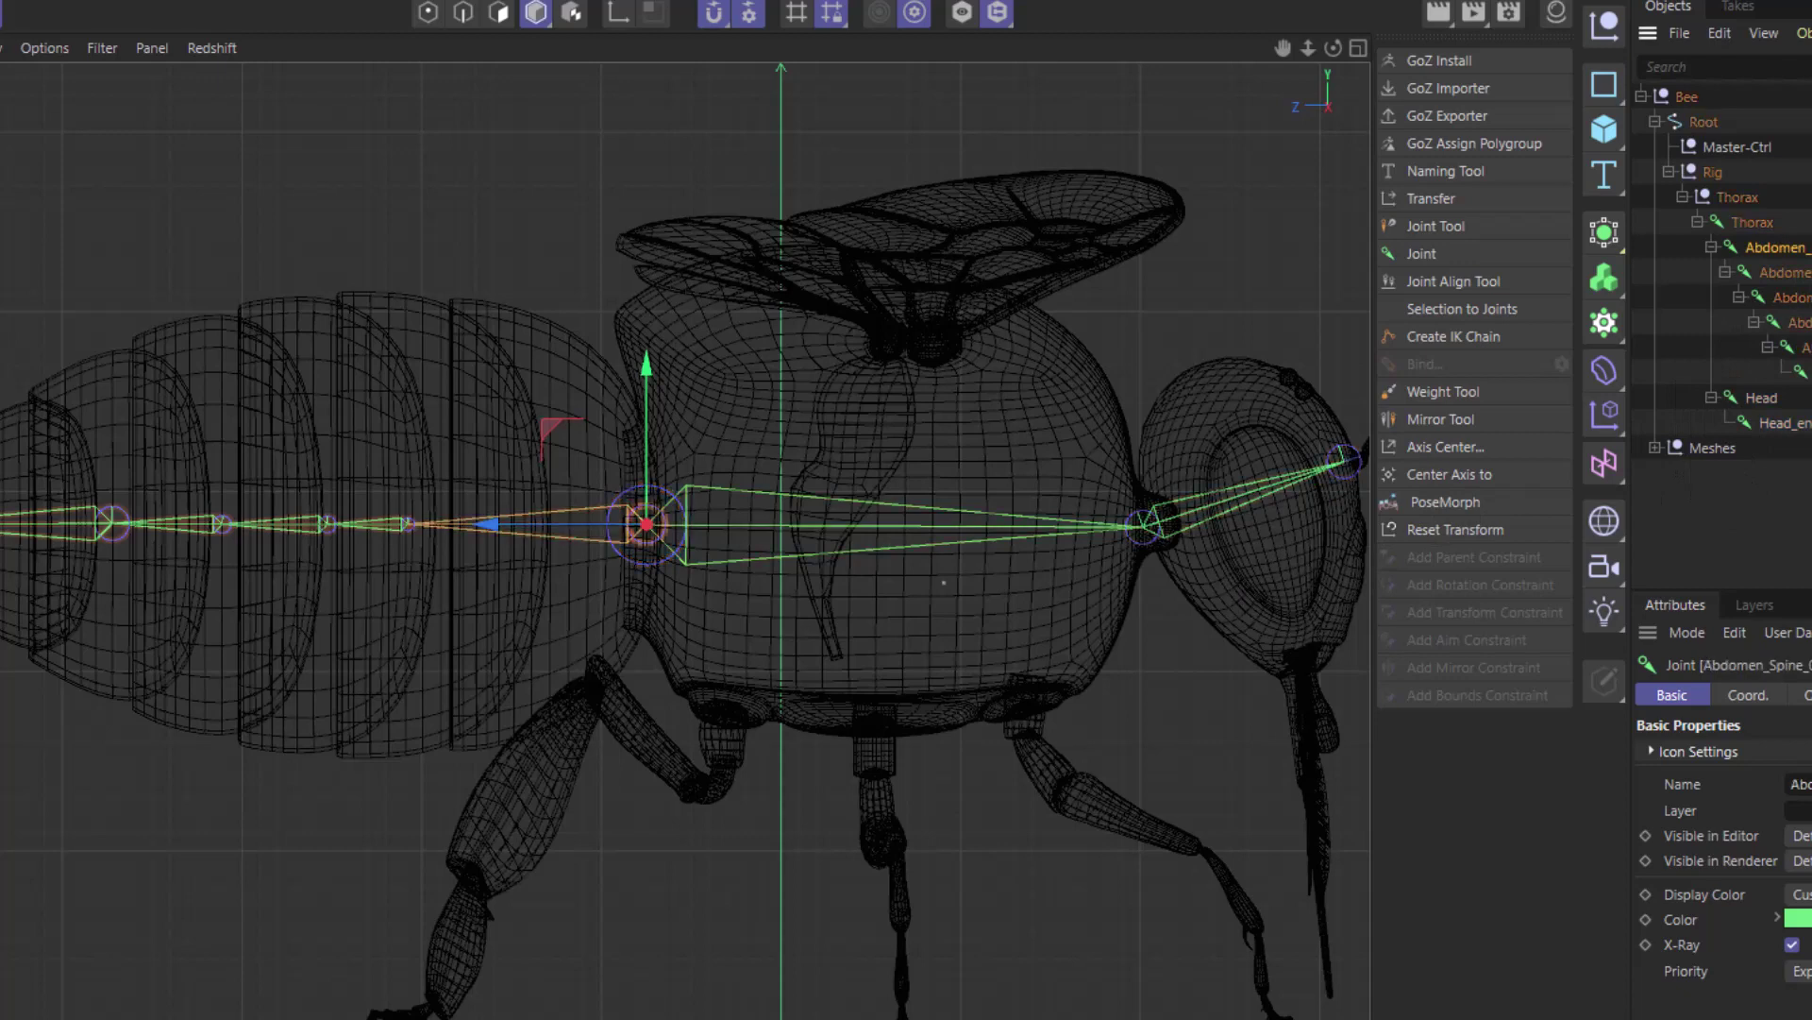
key("r")
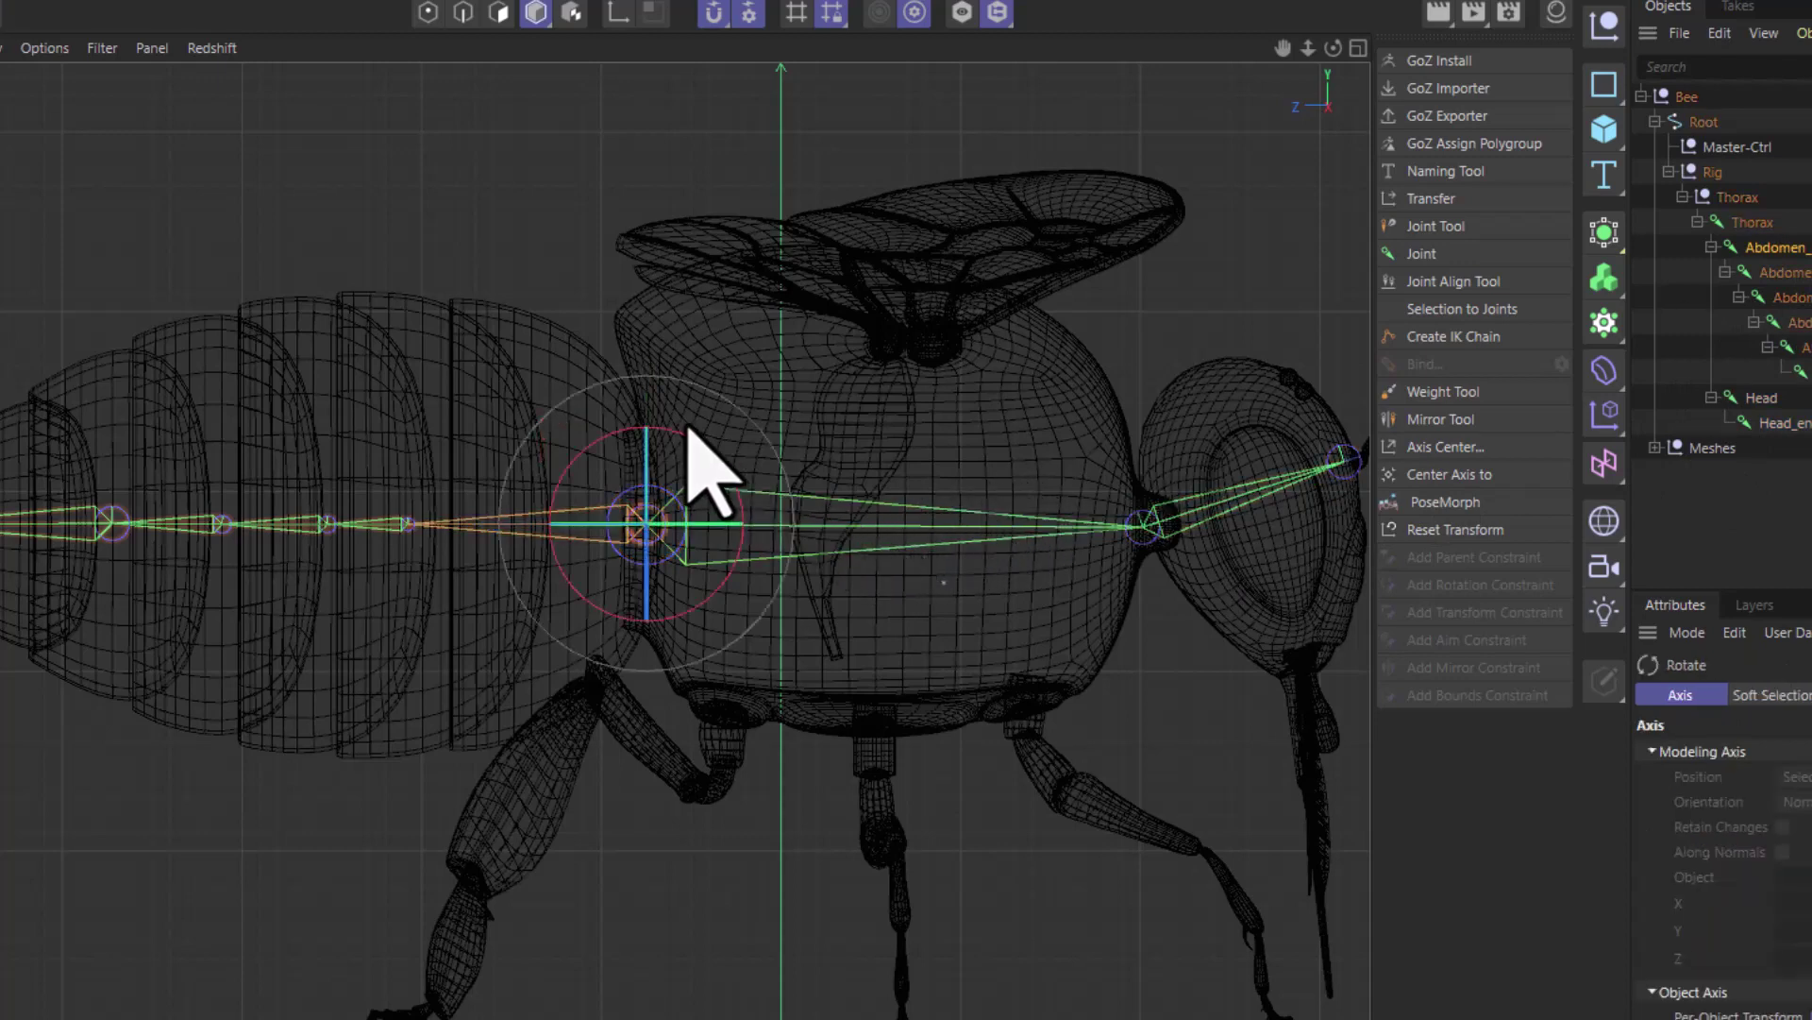
left_click_drag(696, 437, 751, 524)
key("ctrl+z")
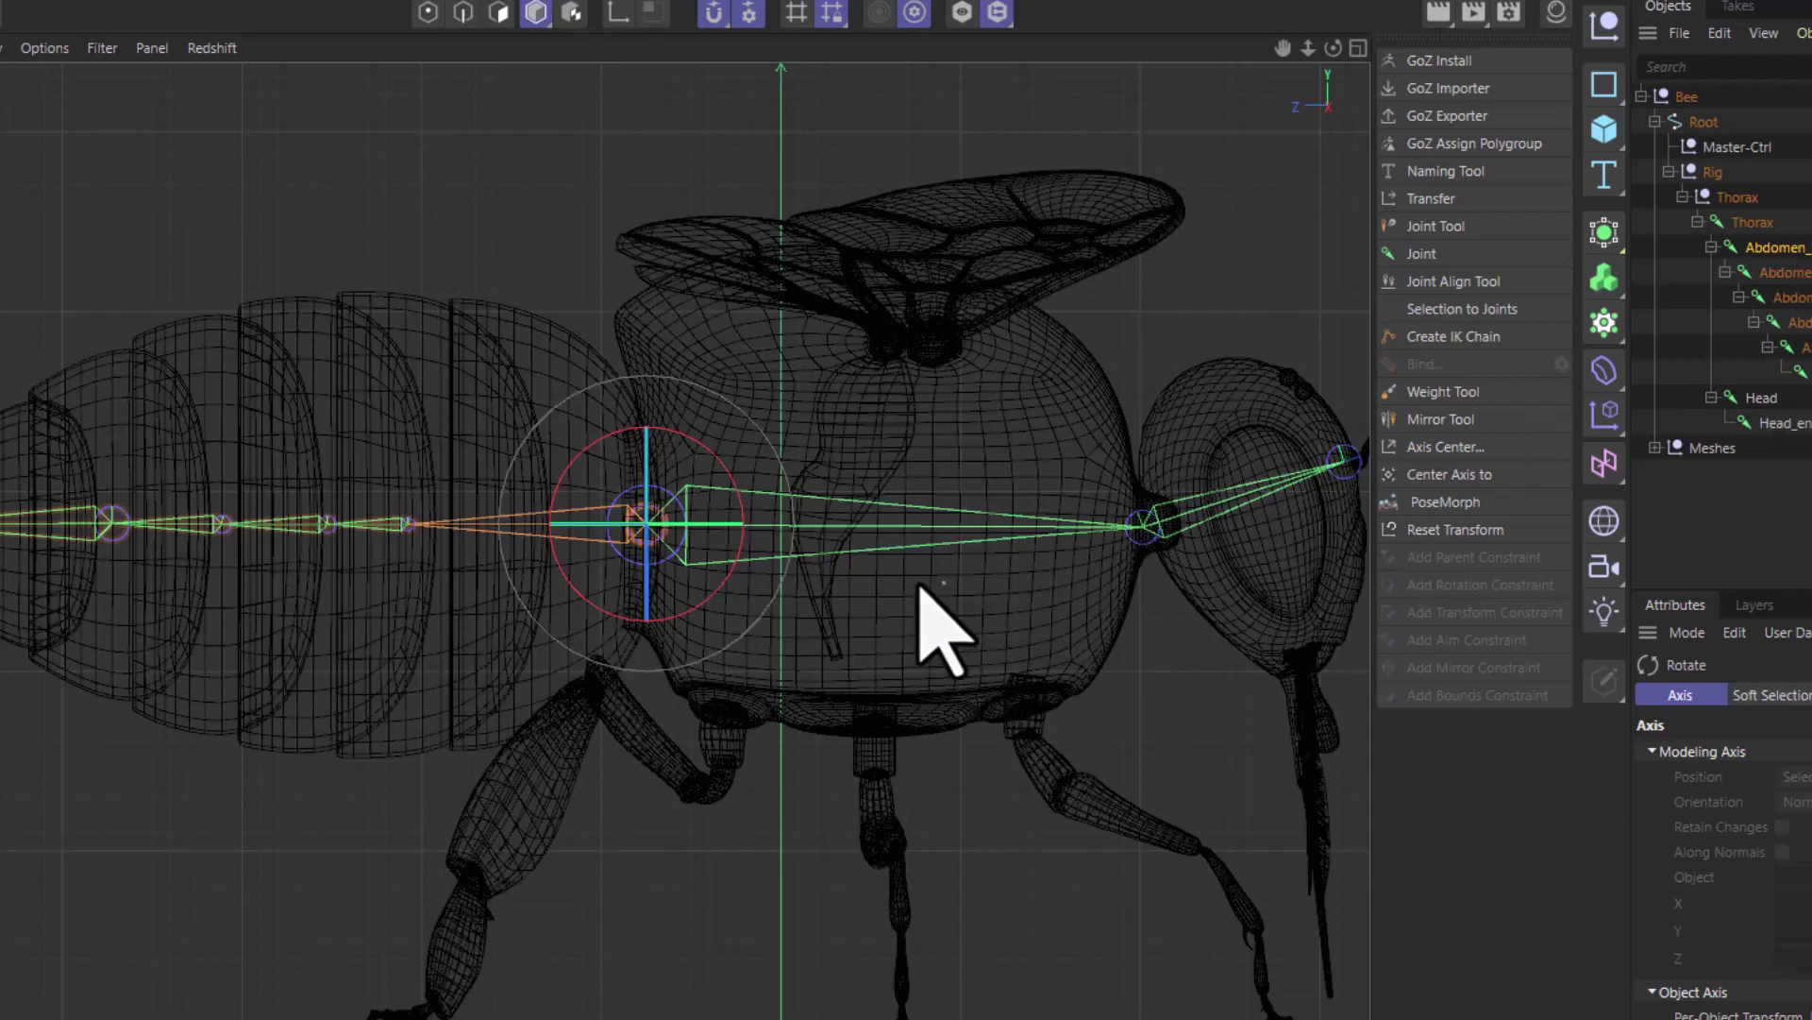
scroll(987, 595, "down", 2)
scroll(1161, 580, "up", 2)
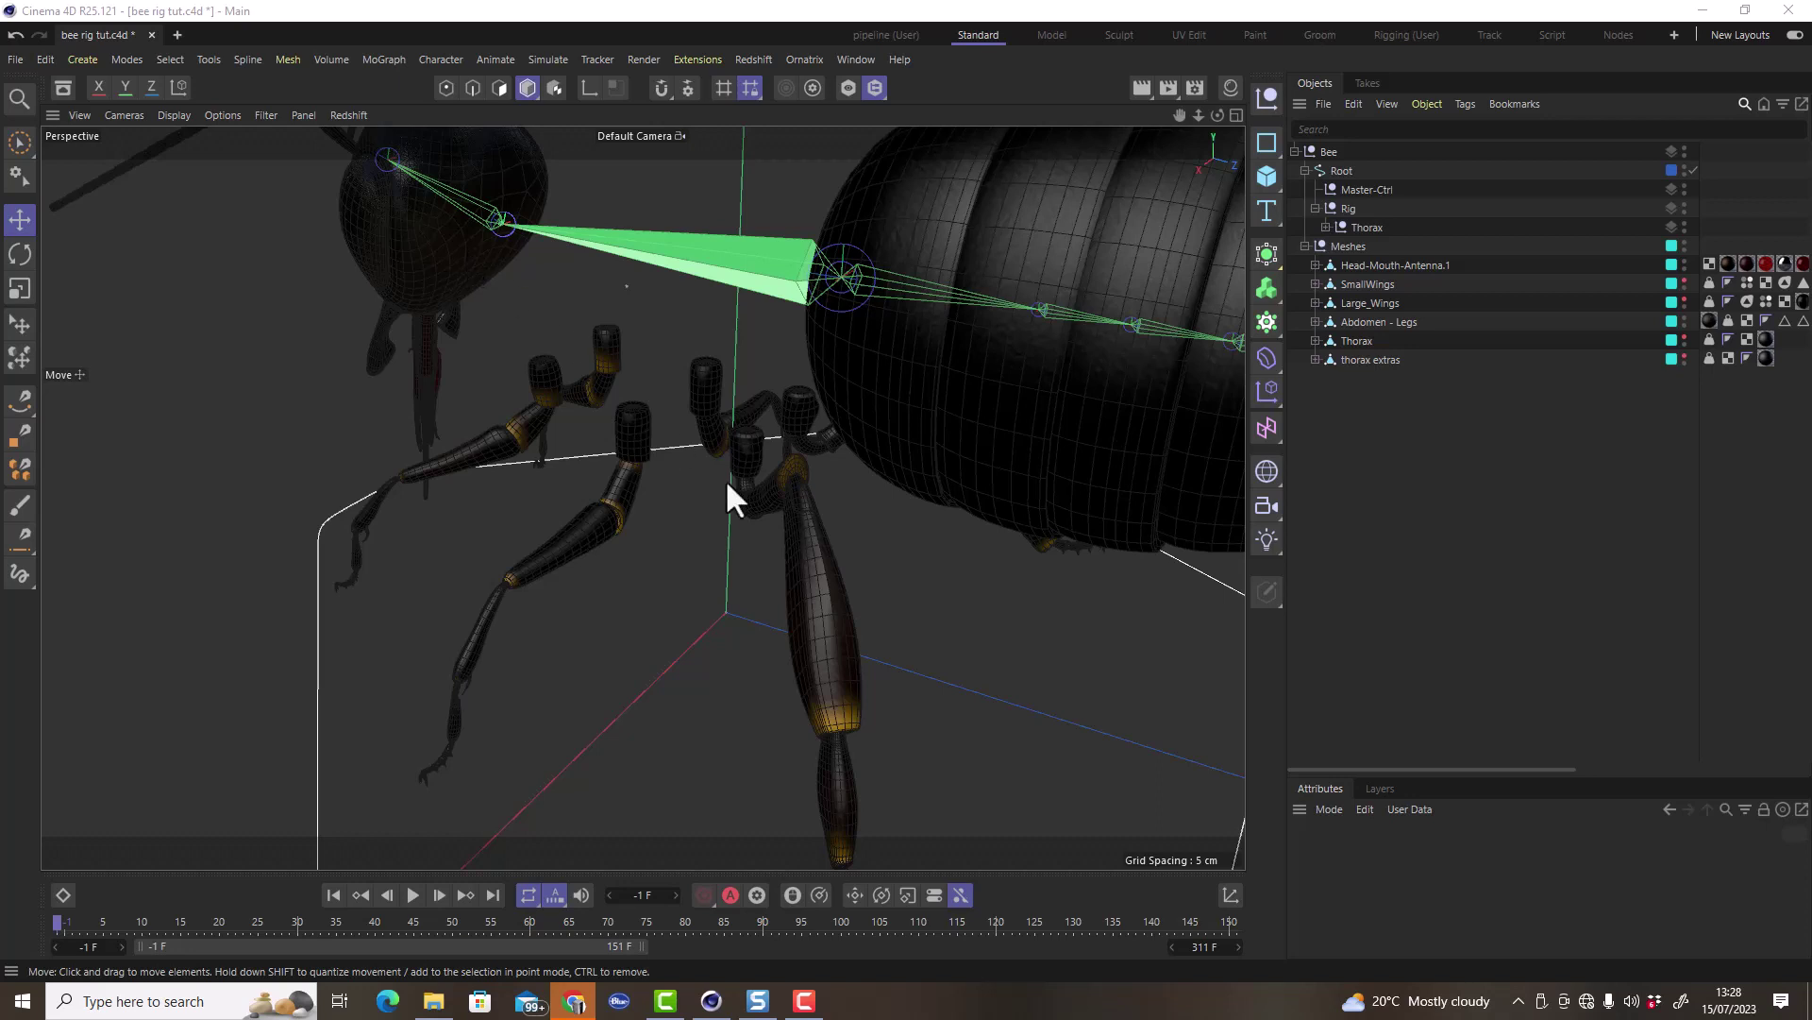
Hide all abdomen polygons of the Abdomen - Legs mesh so that only its legs remain for editing.
left_click(819, 544)
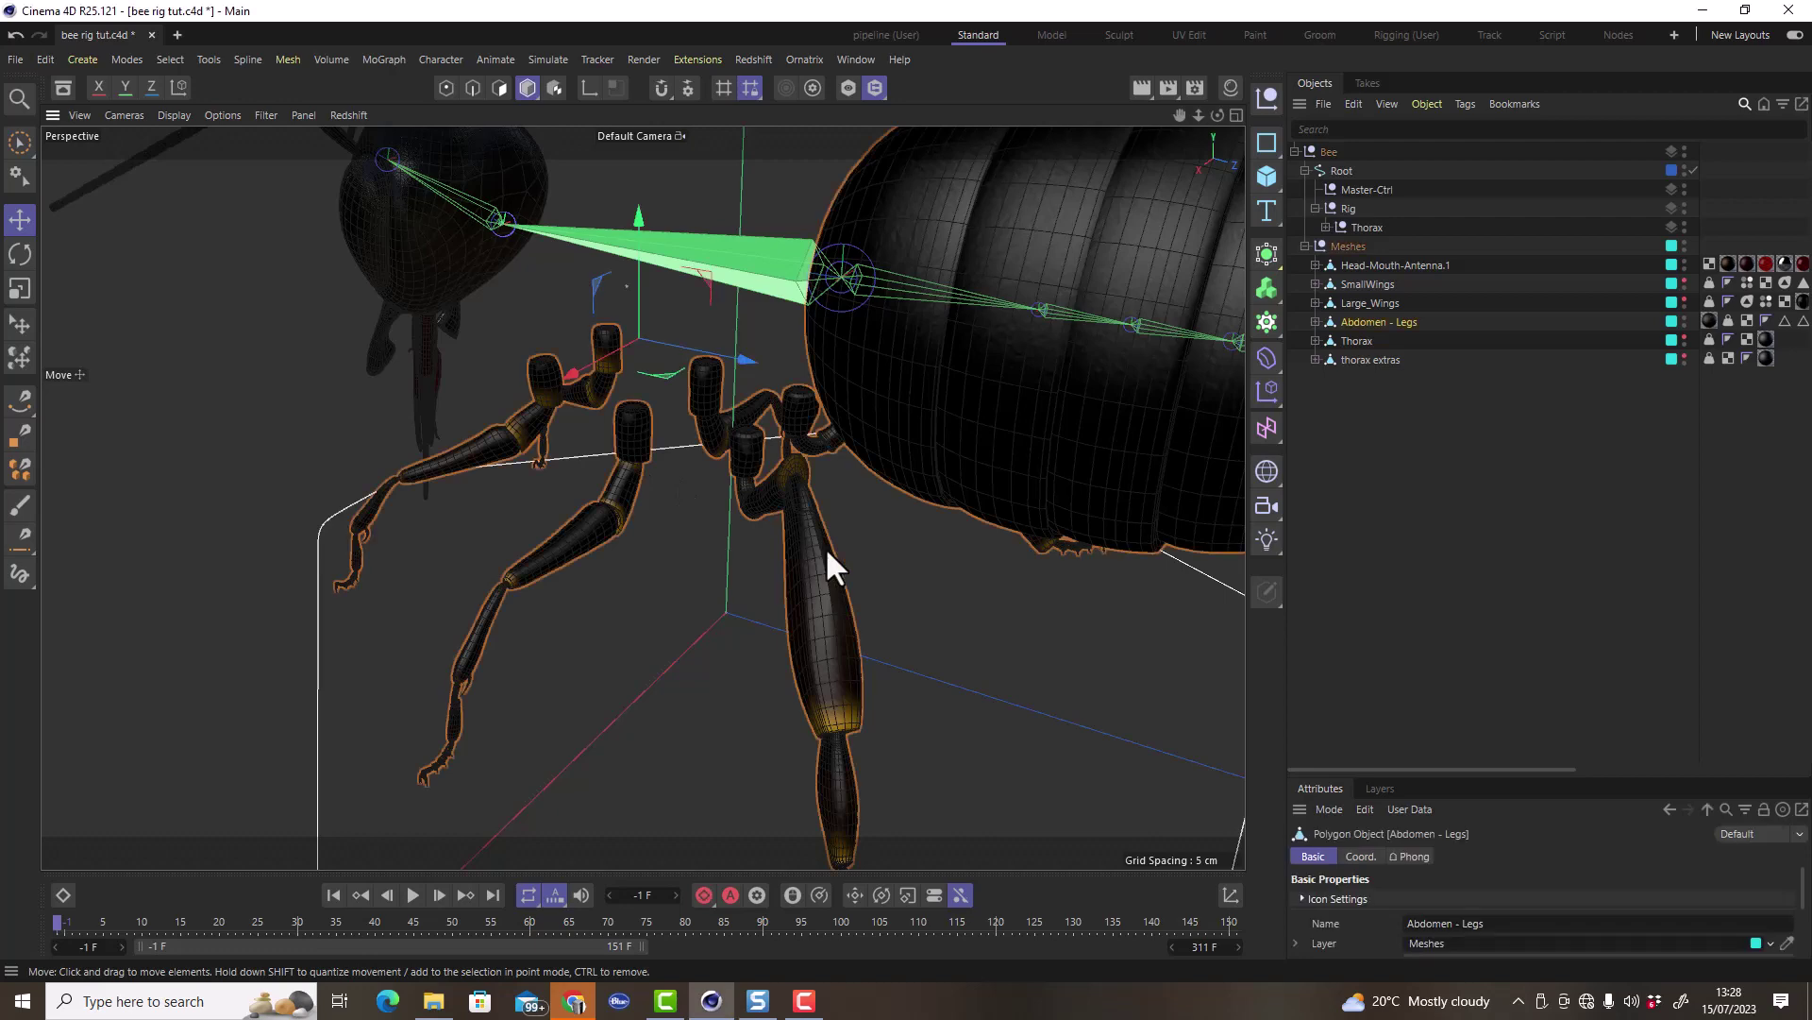
left_click_drag(824, 546, 918, 555, "alt")
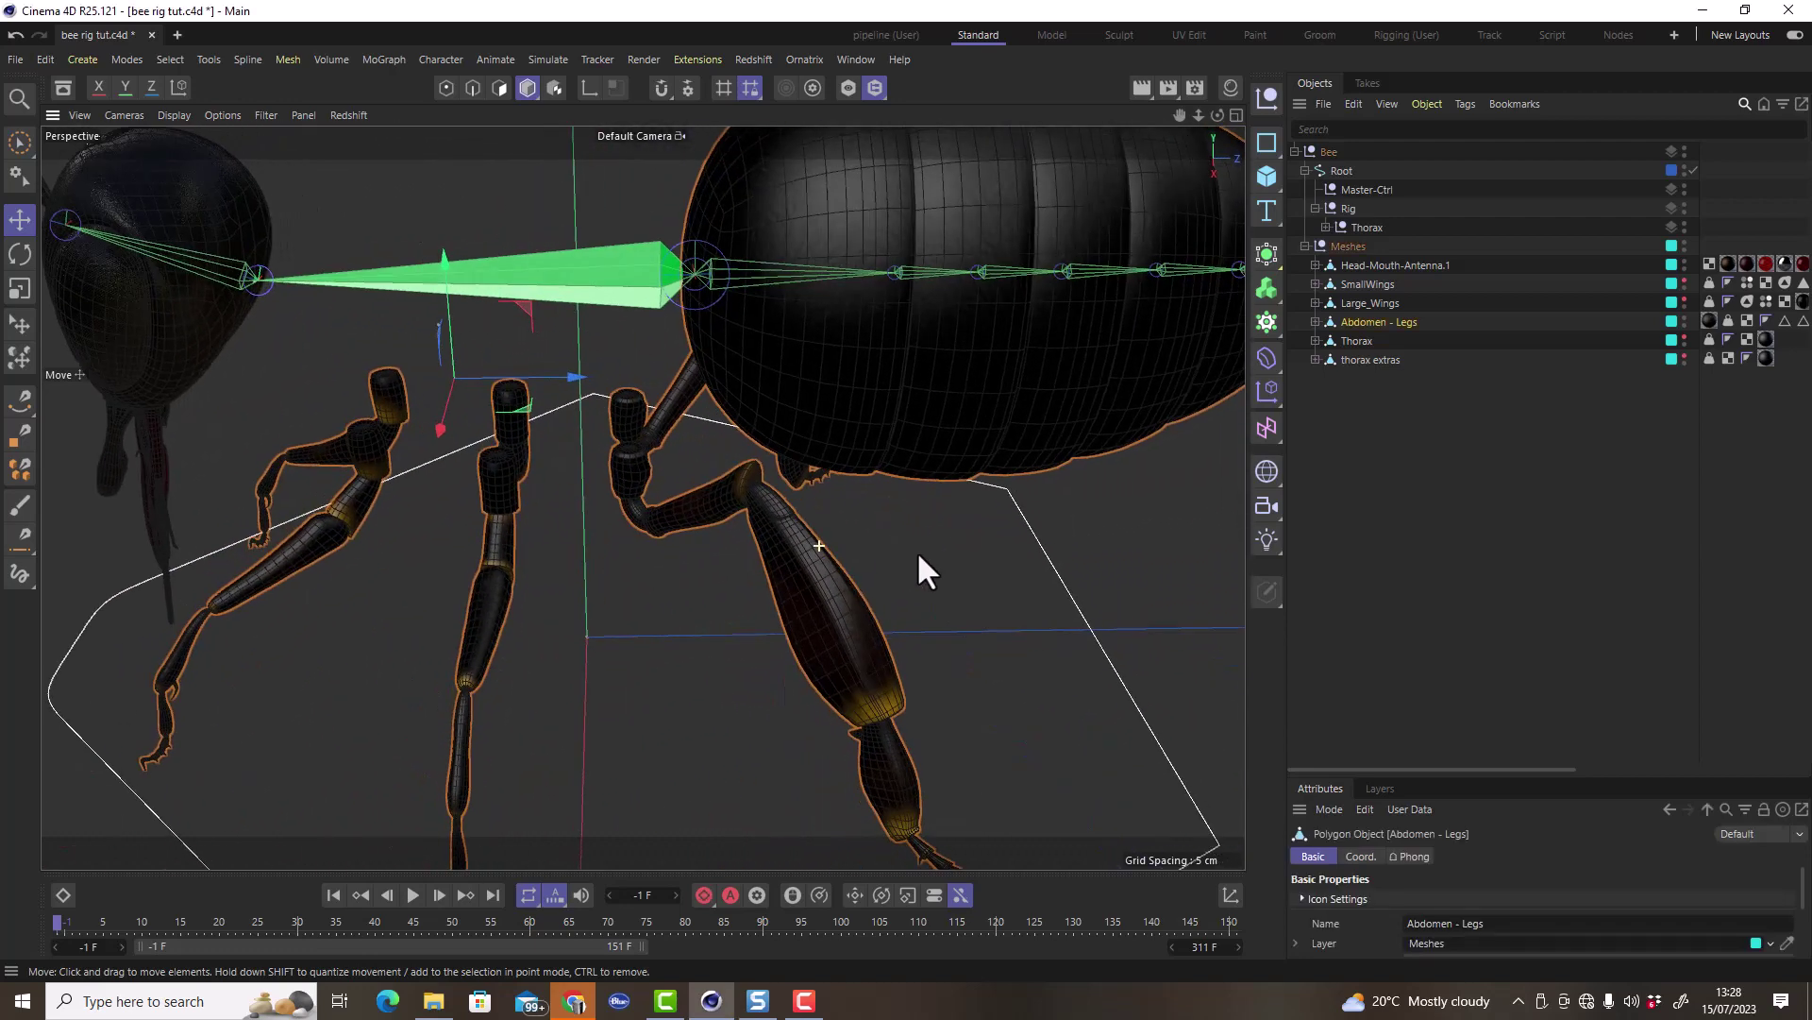
scroll(623, 462, "up", 8)
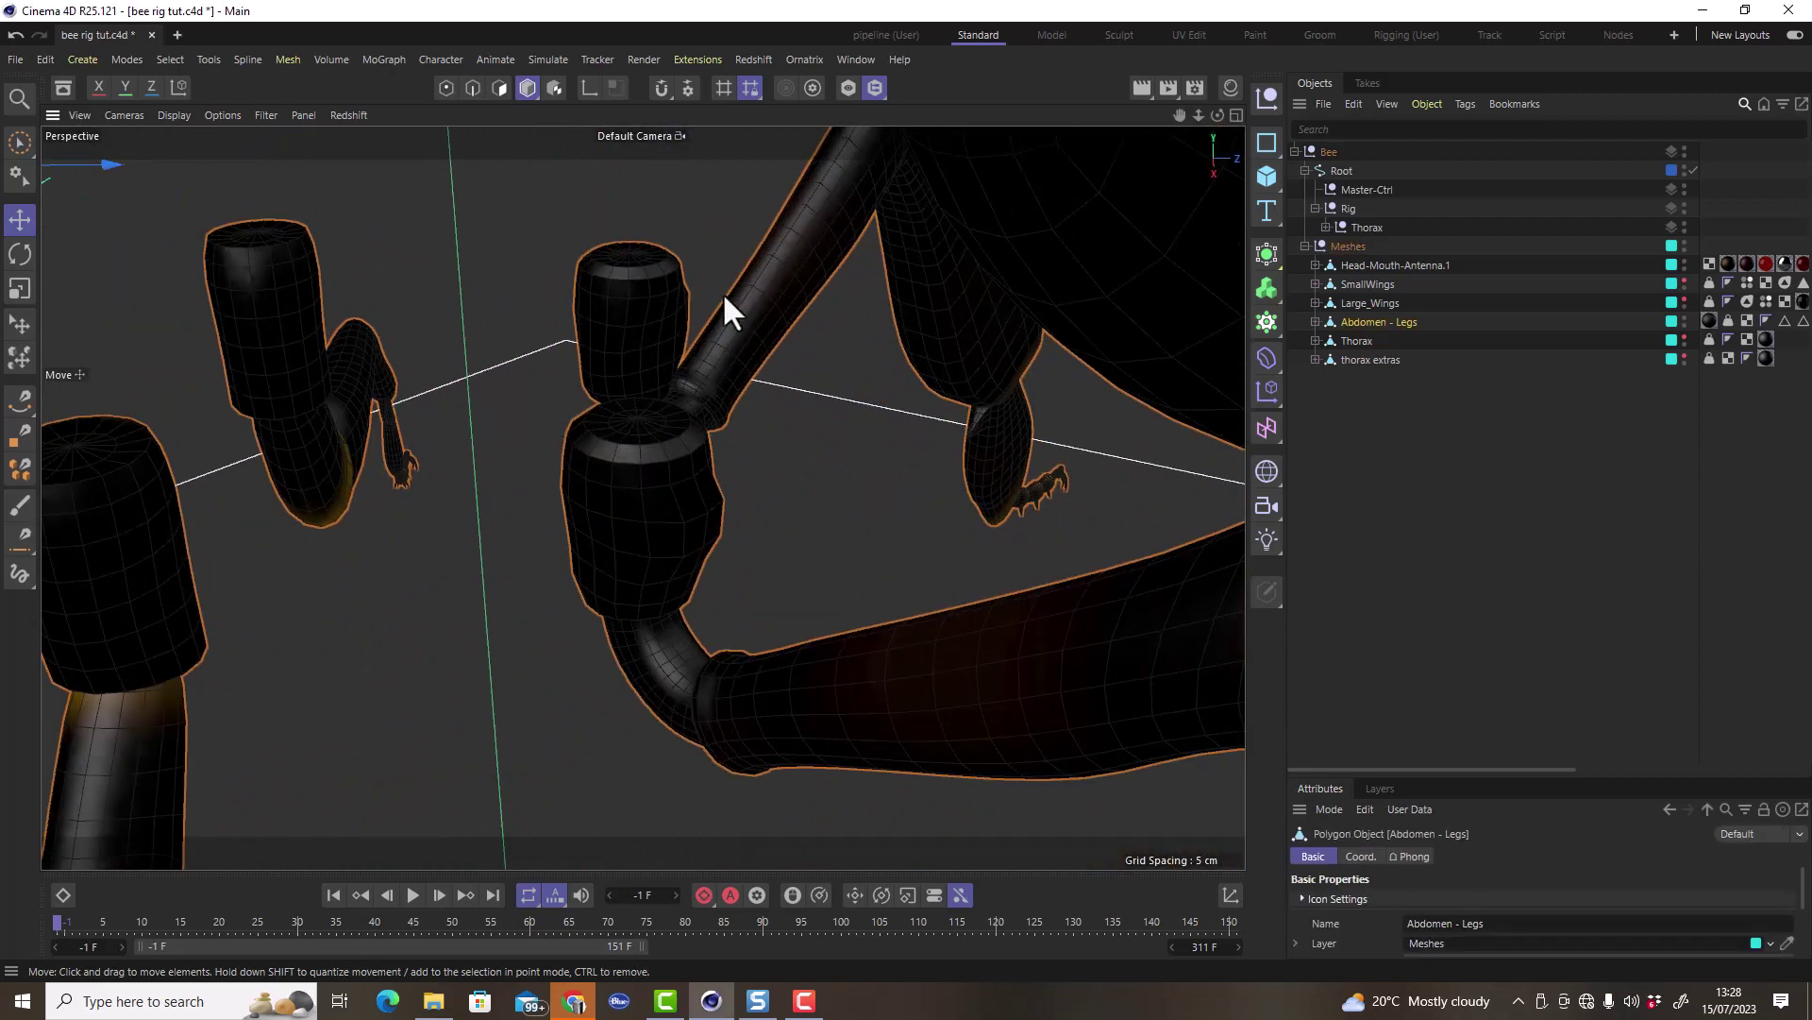
scroll(677, 444, "down", 8)
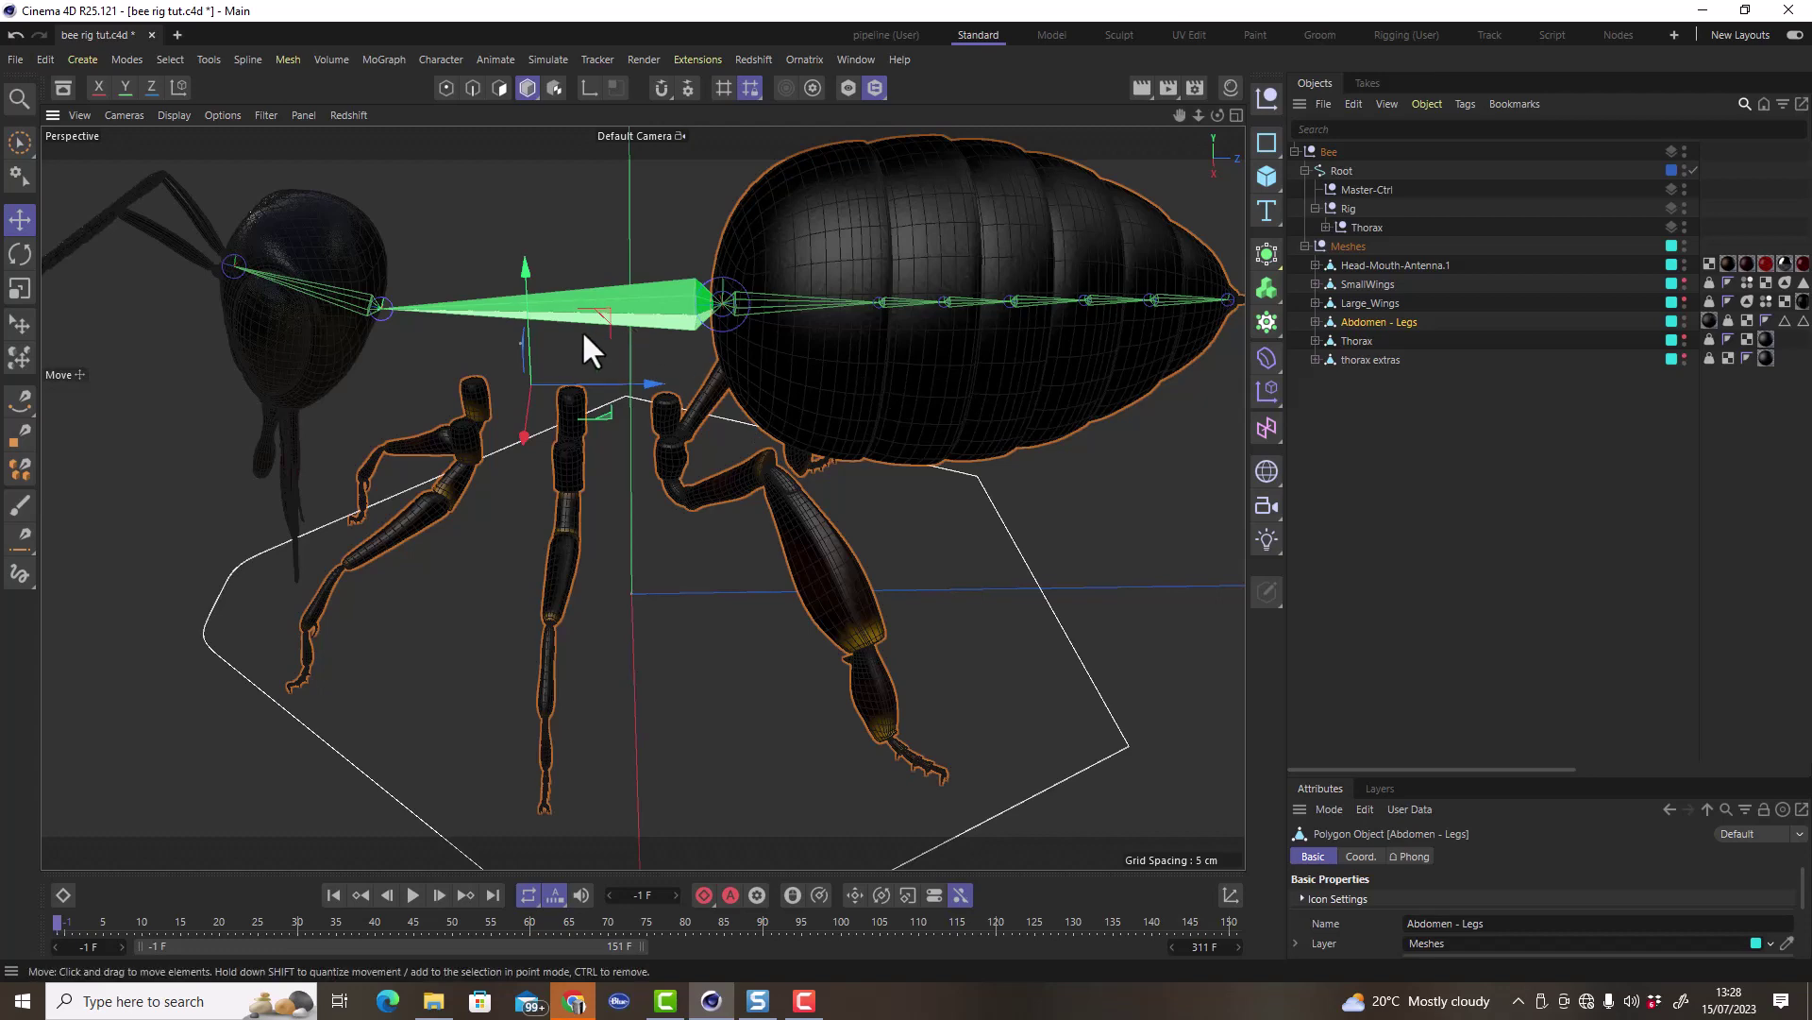
left_click(500, 88)
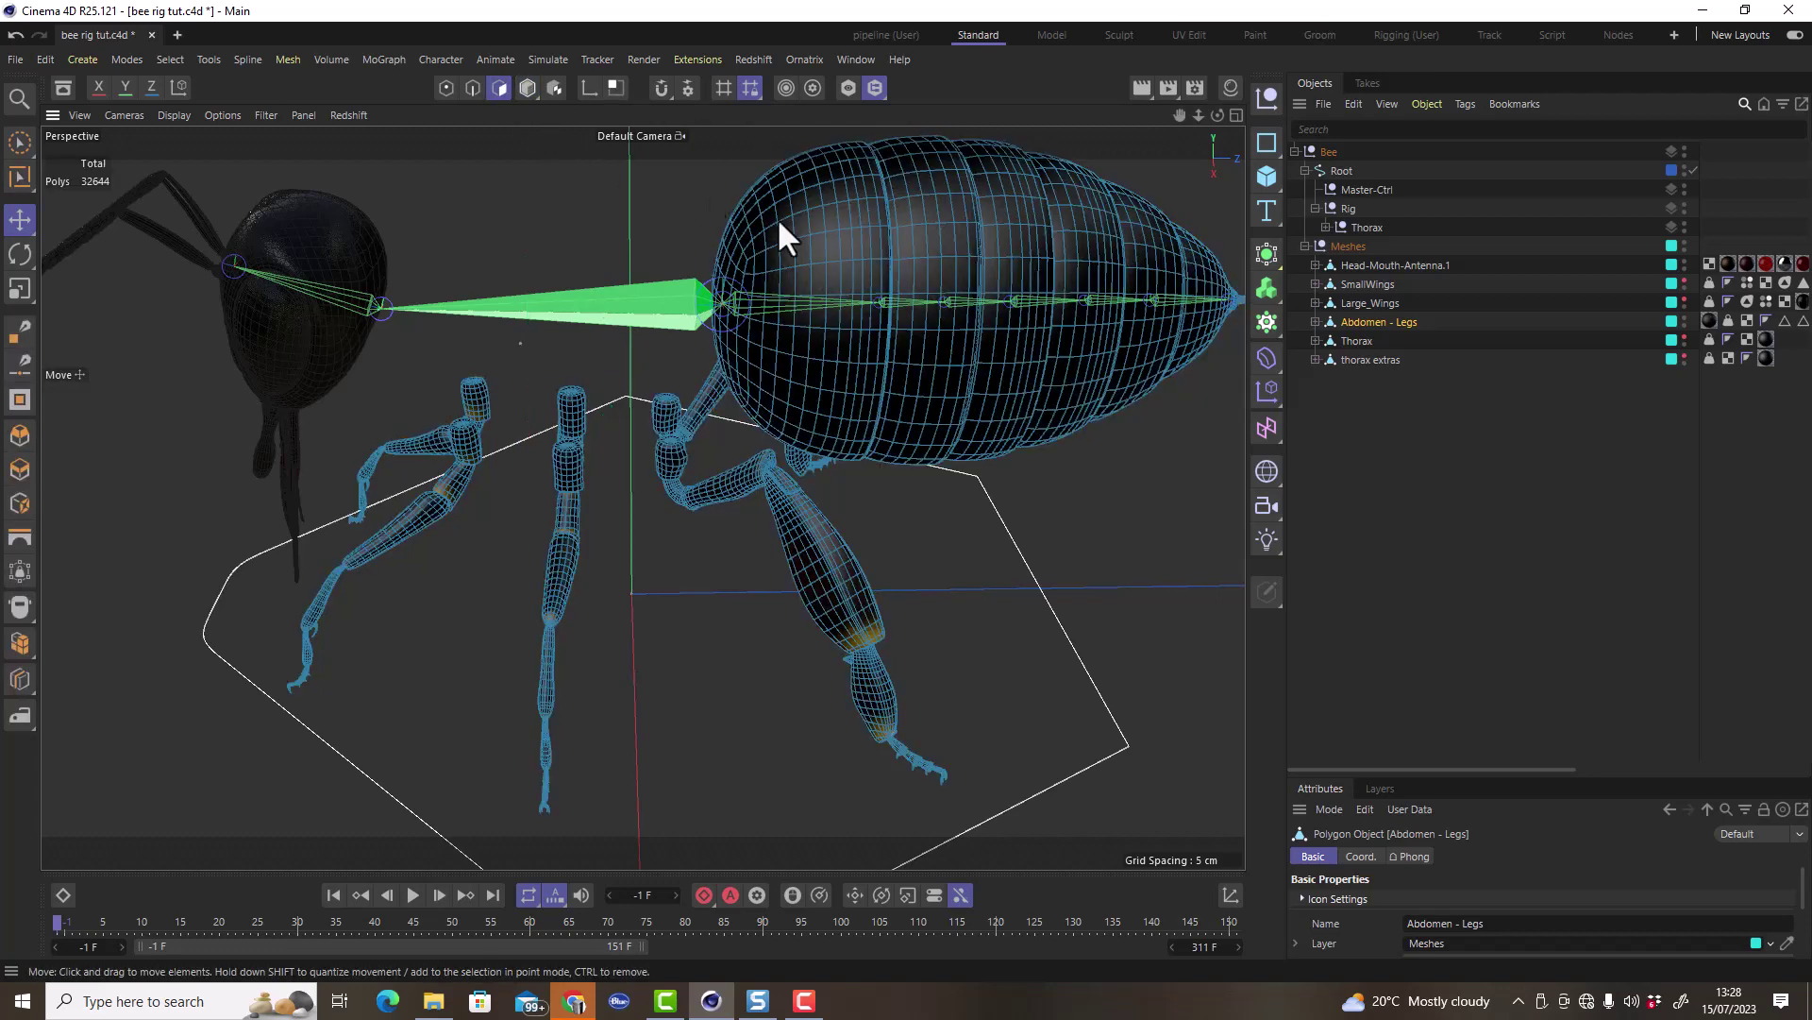
left_click(803, 222)
mouse_move(806, 223)
left_mouse_down()
mouse_move(1109, 231)
mouse_move(1208, 269)
left_mouse_up()
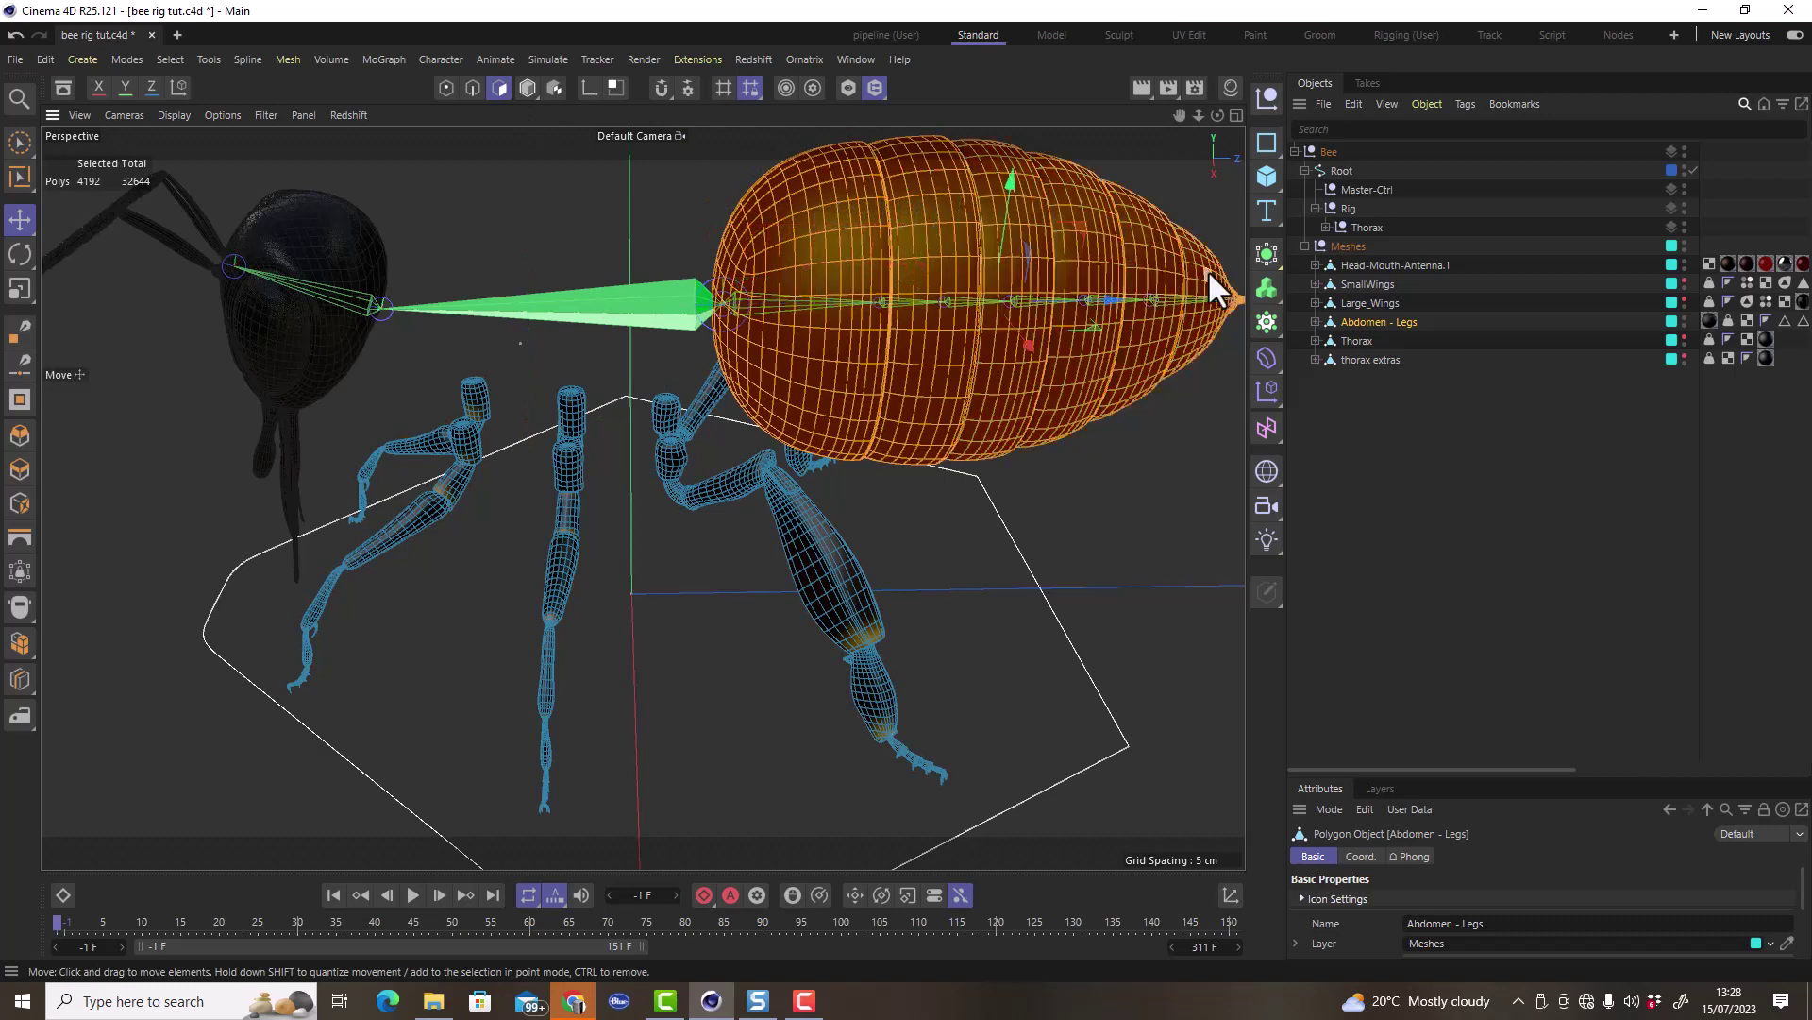
left_click(167, 54)
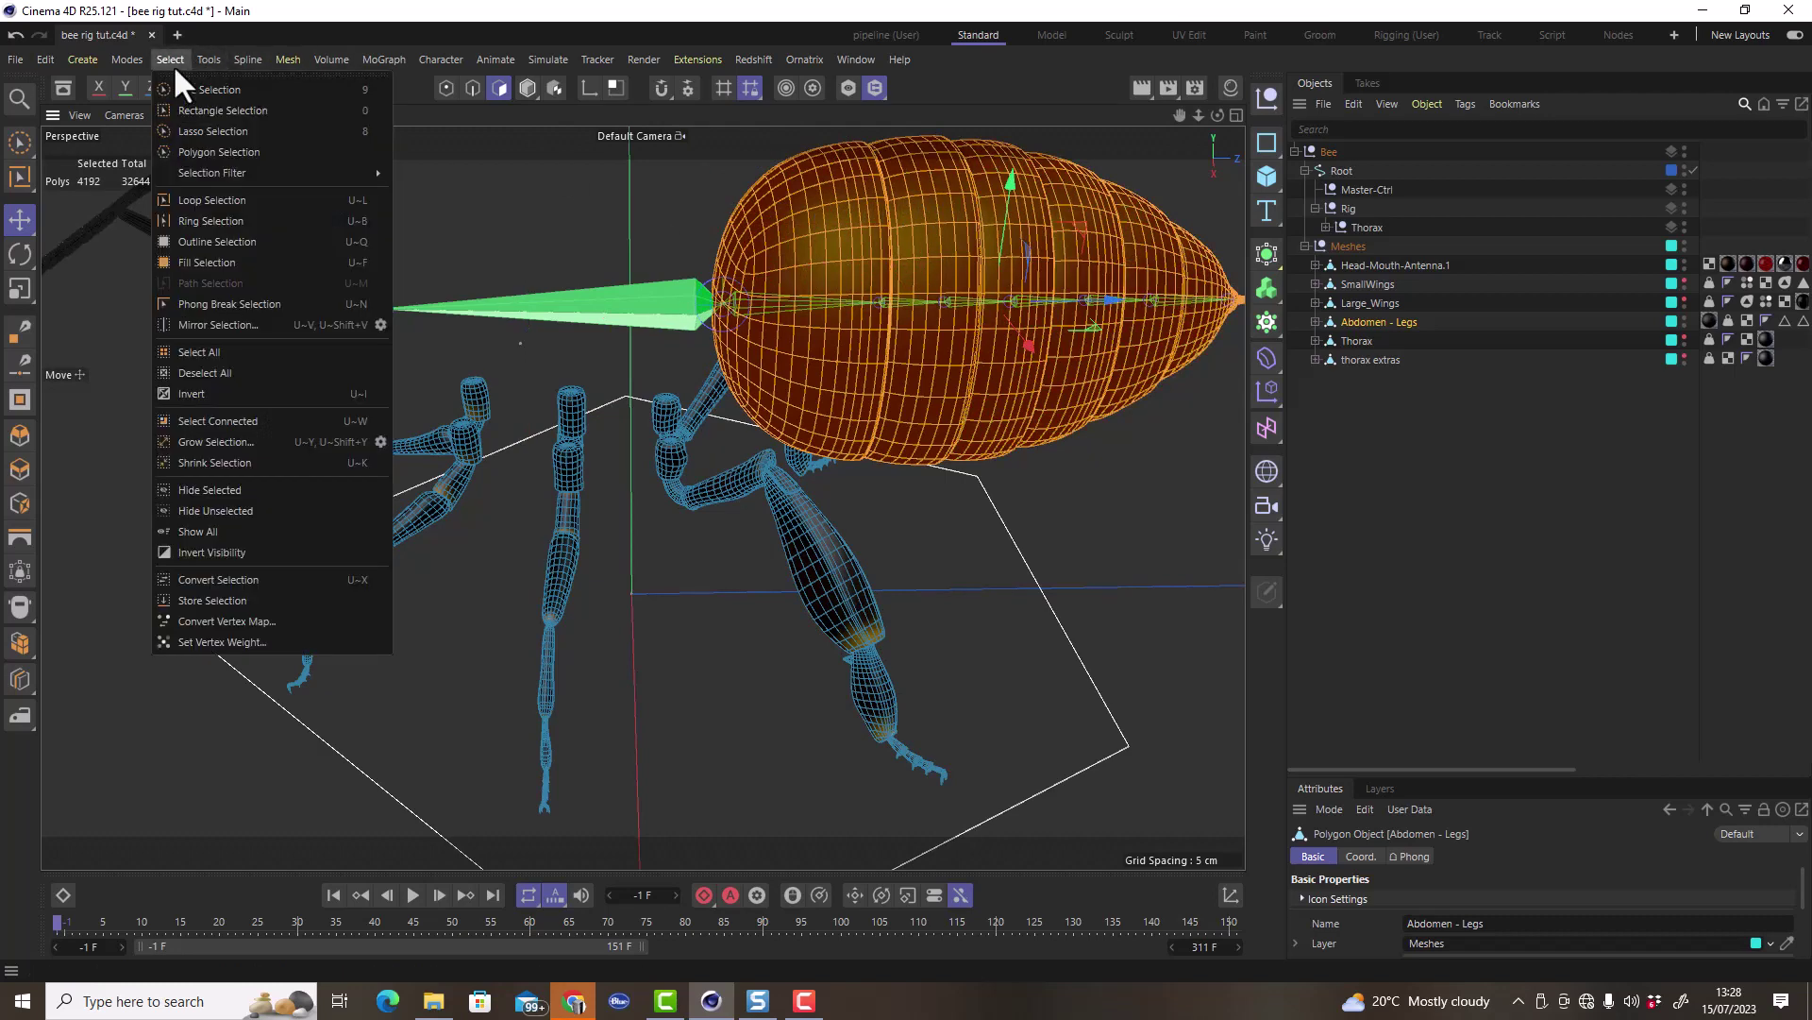
left_click(211, 484)
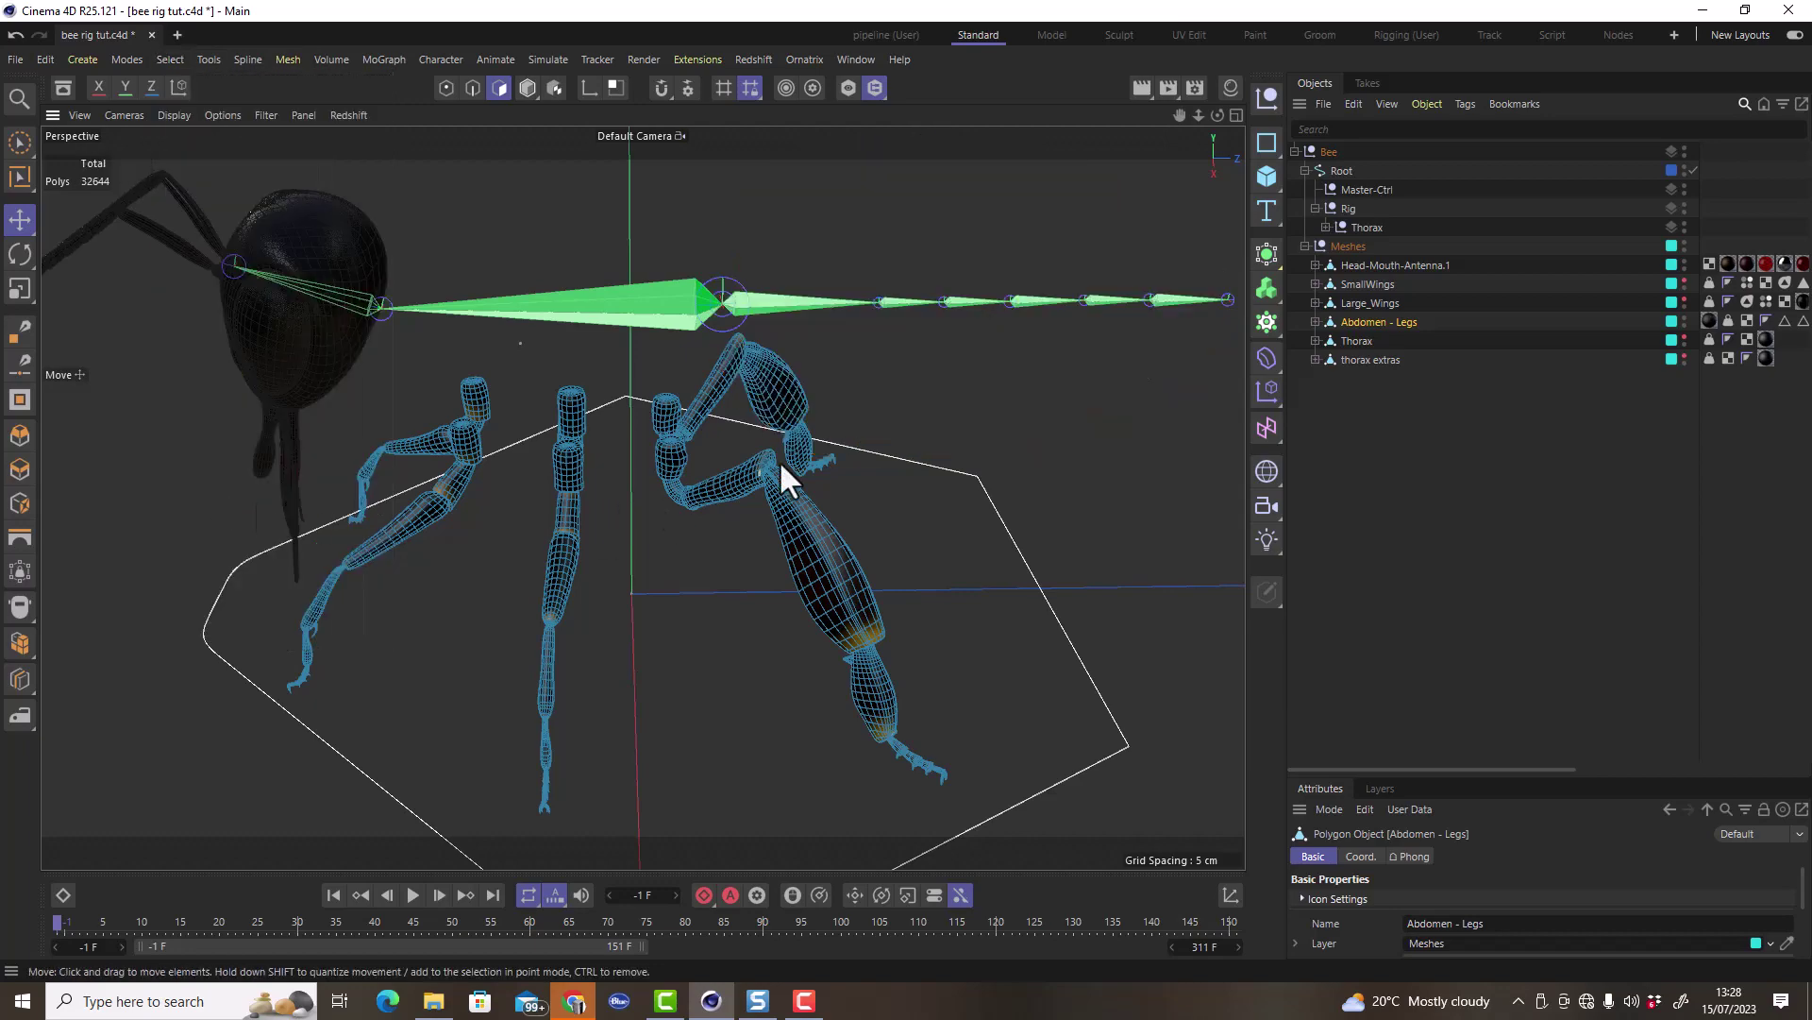
Select the small inner edge loop on the top cap of a hind leg's first segment.
scroll(706, 472, "up", 6)
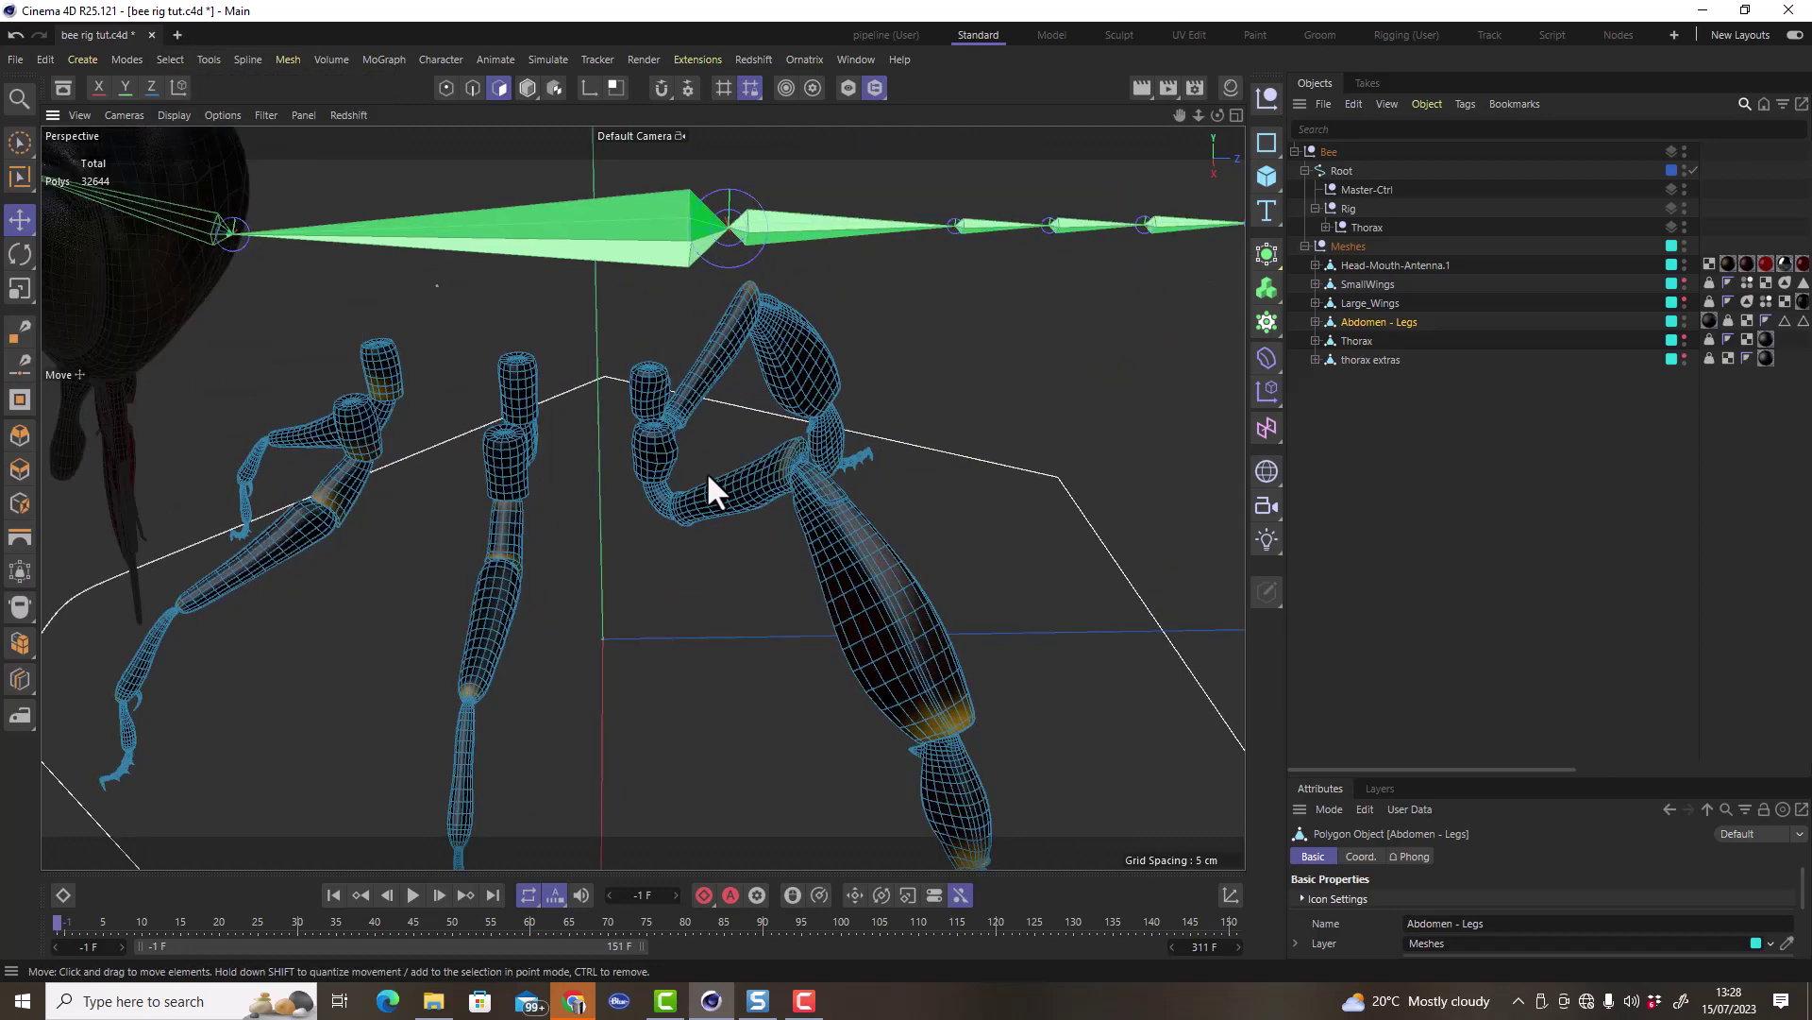
left_click_drag(589, 491, 667, 457, "alt")
left_click(473, 88)
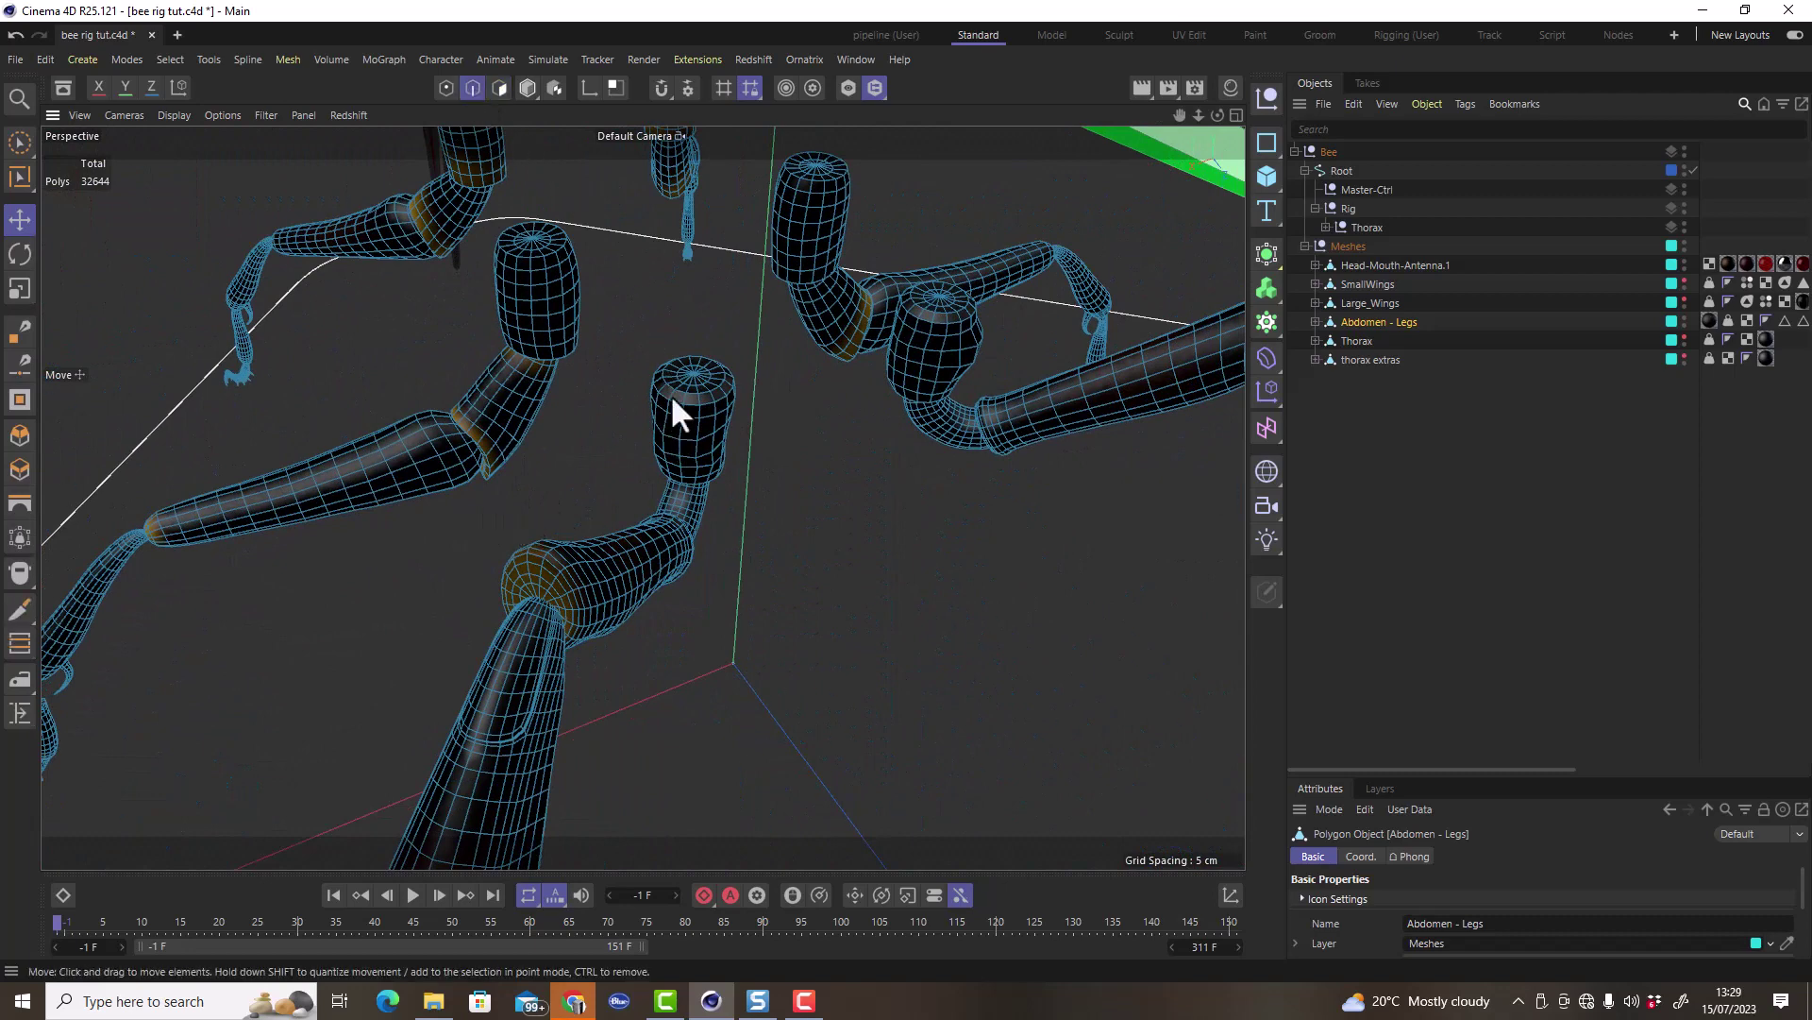
scroll(704, 389, "up", 3)
double_click(705, 389)
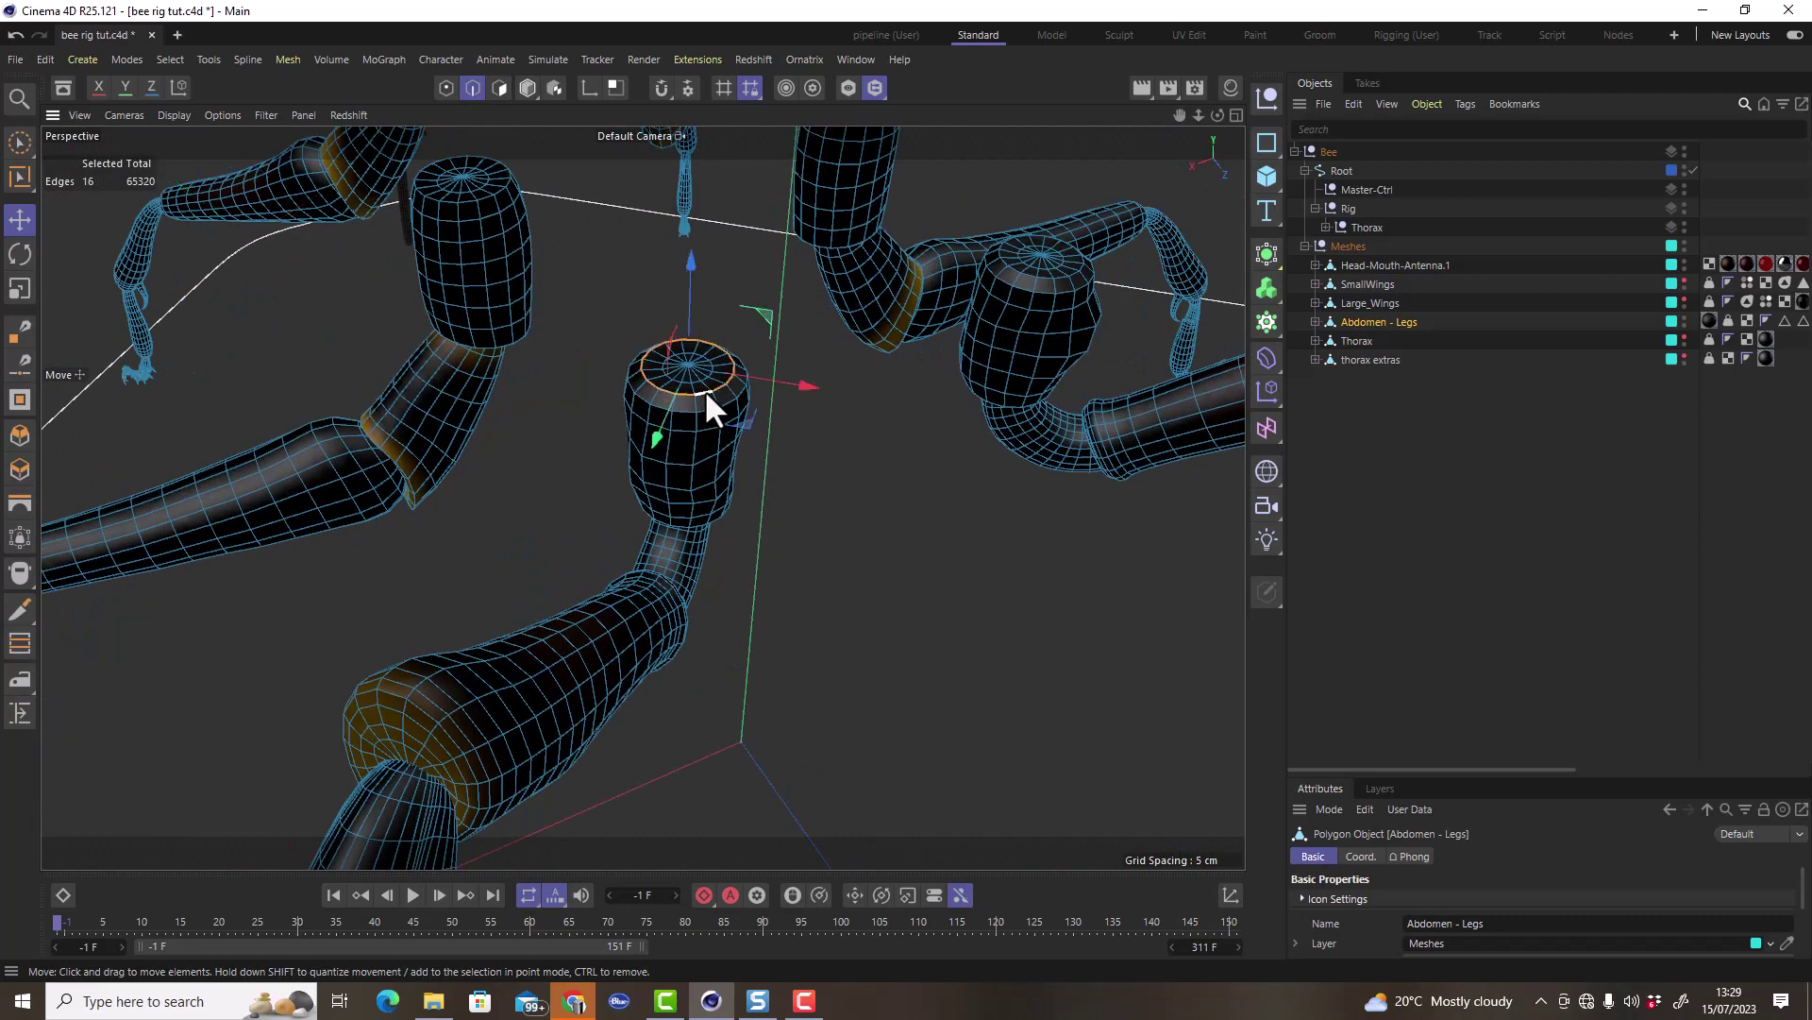
scroll(704, 389, "up", 4)
double_click(701, 327)
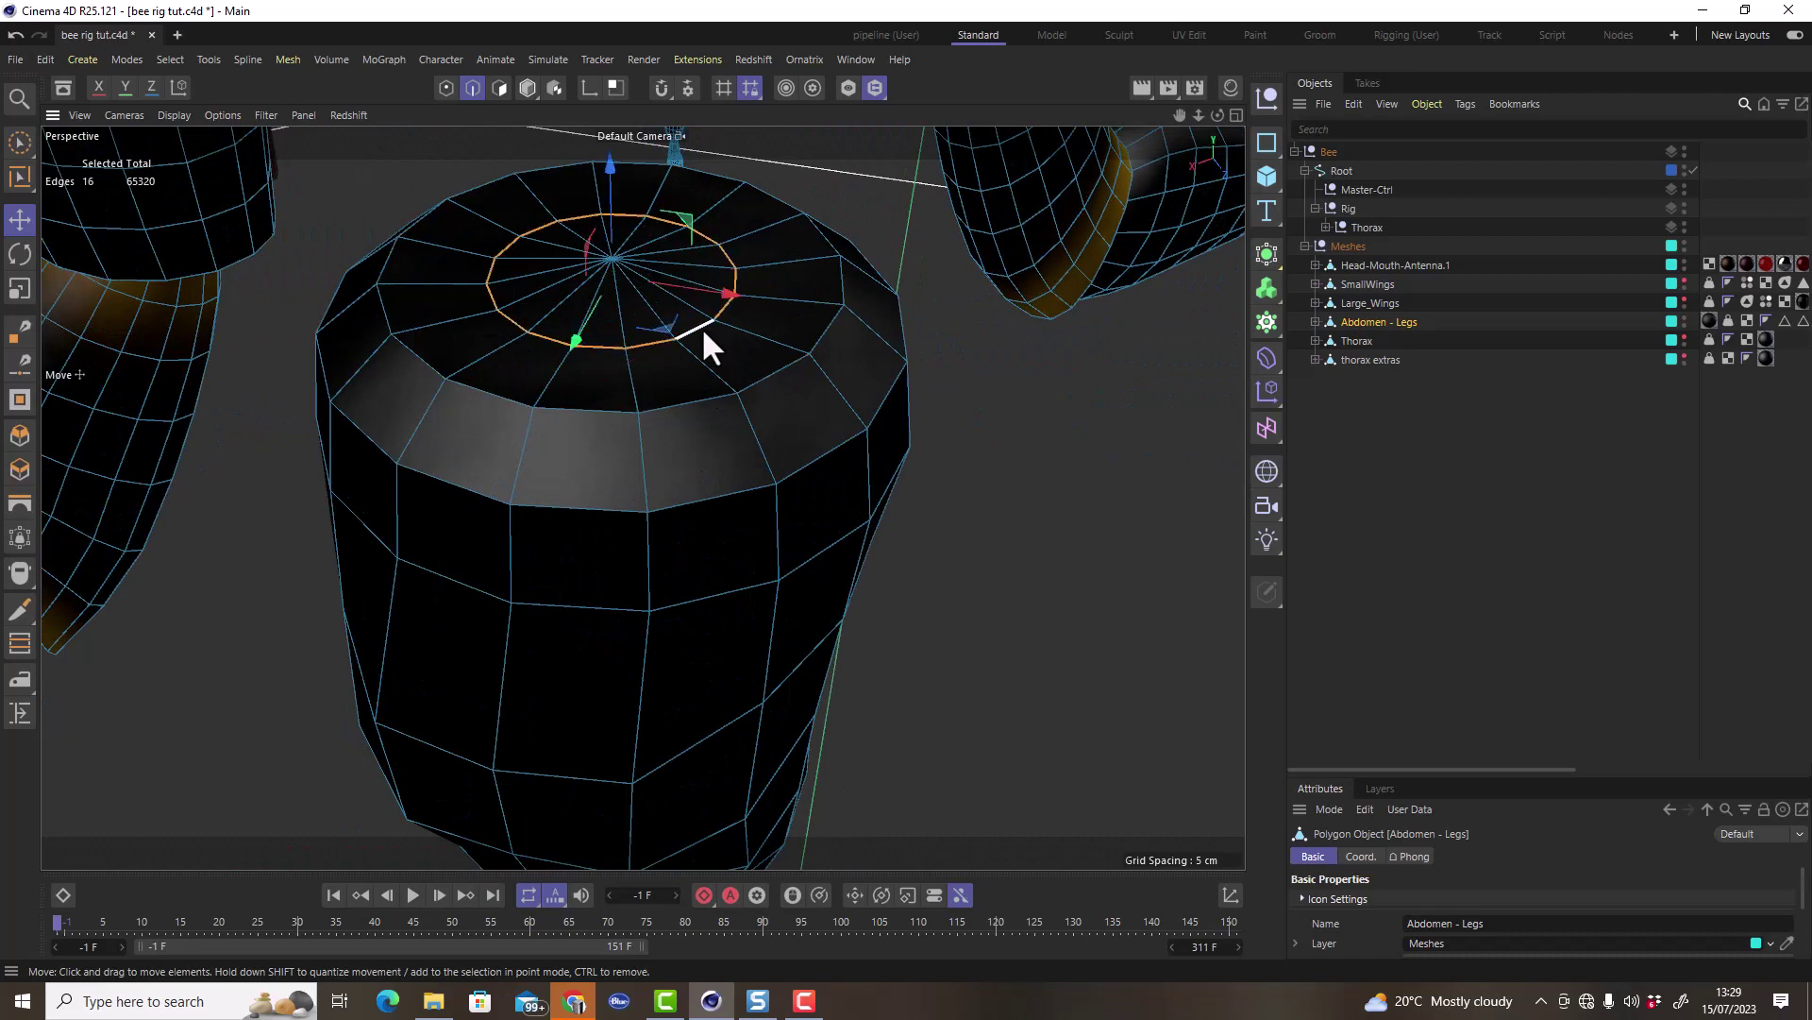
scroll(701, 327, "down", 4)
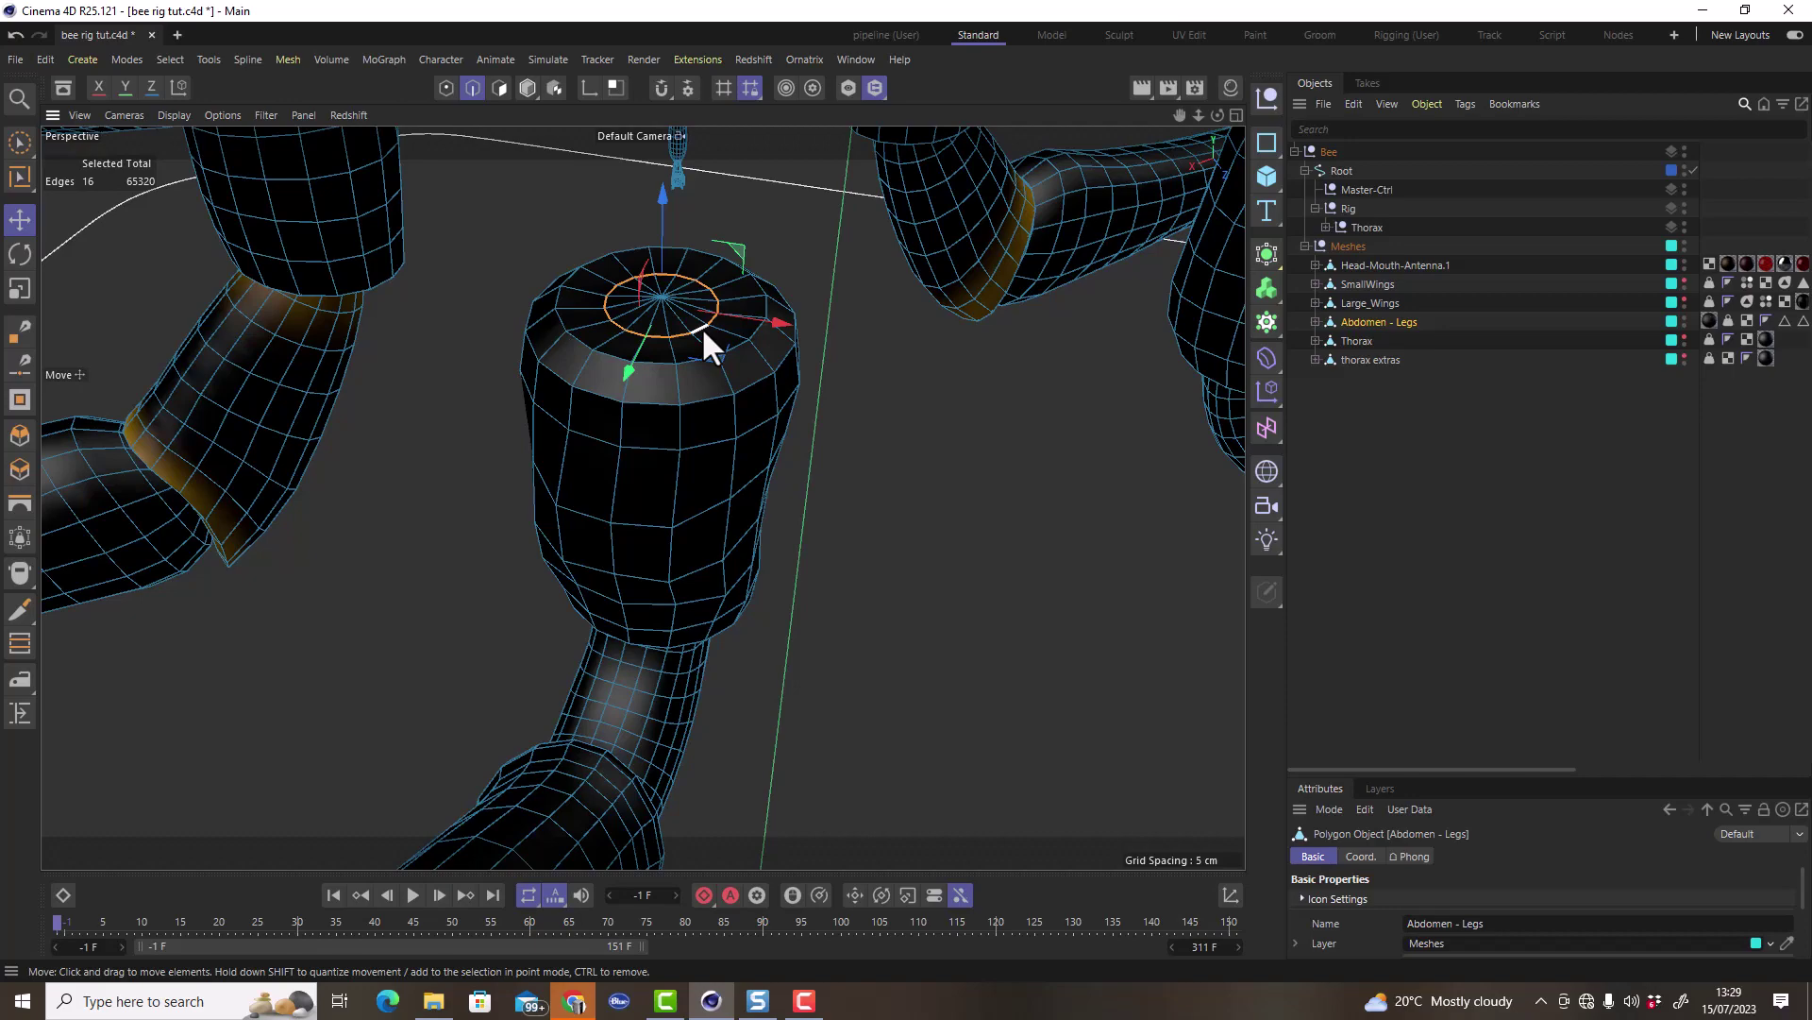
scroll(700, 326, "down", 3)
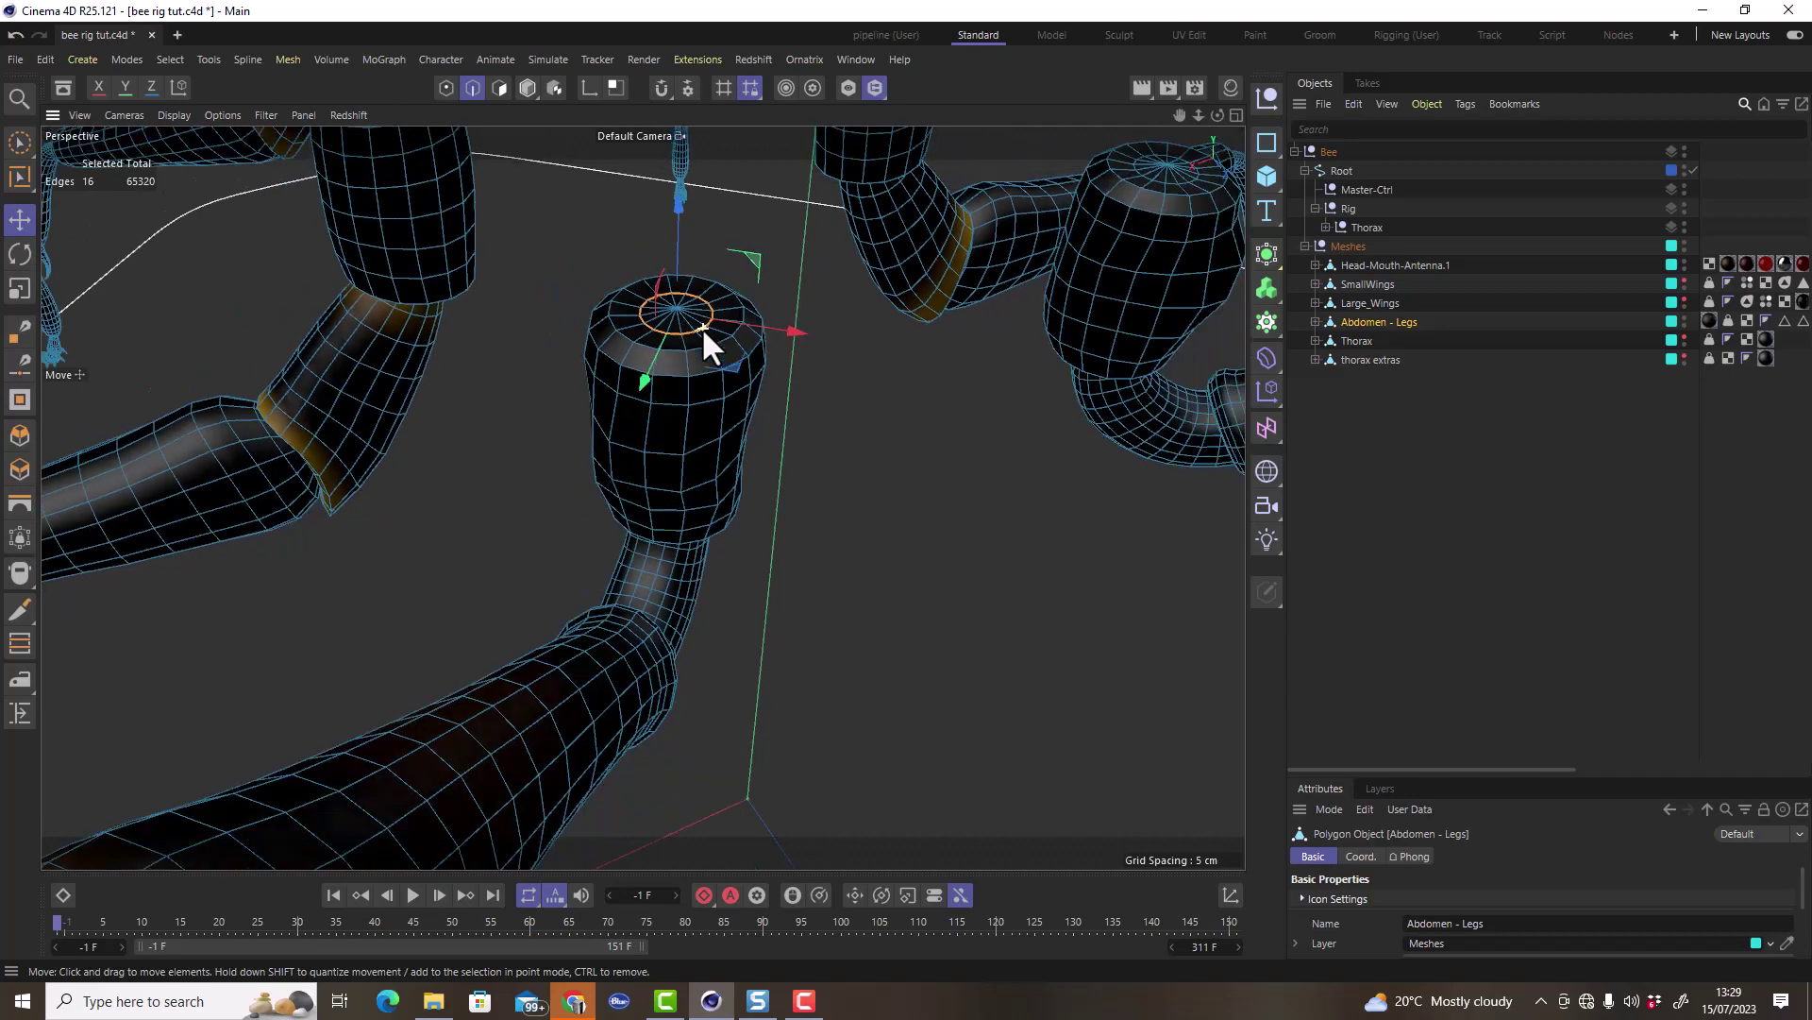
Add the edge loop where the hind leg's curved segment enters the lower end of the first segment to the selection.
left_click_drag(736, 470, 592, 289, "alt")
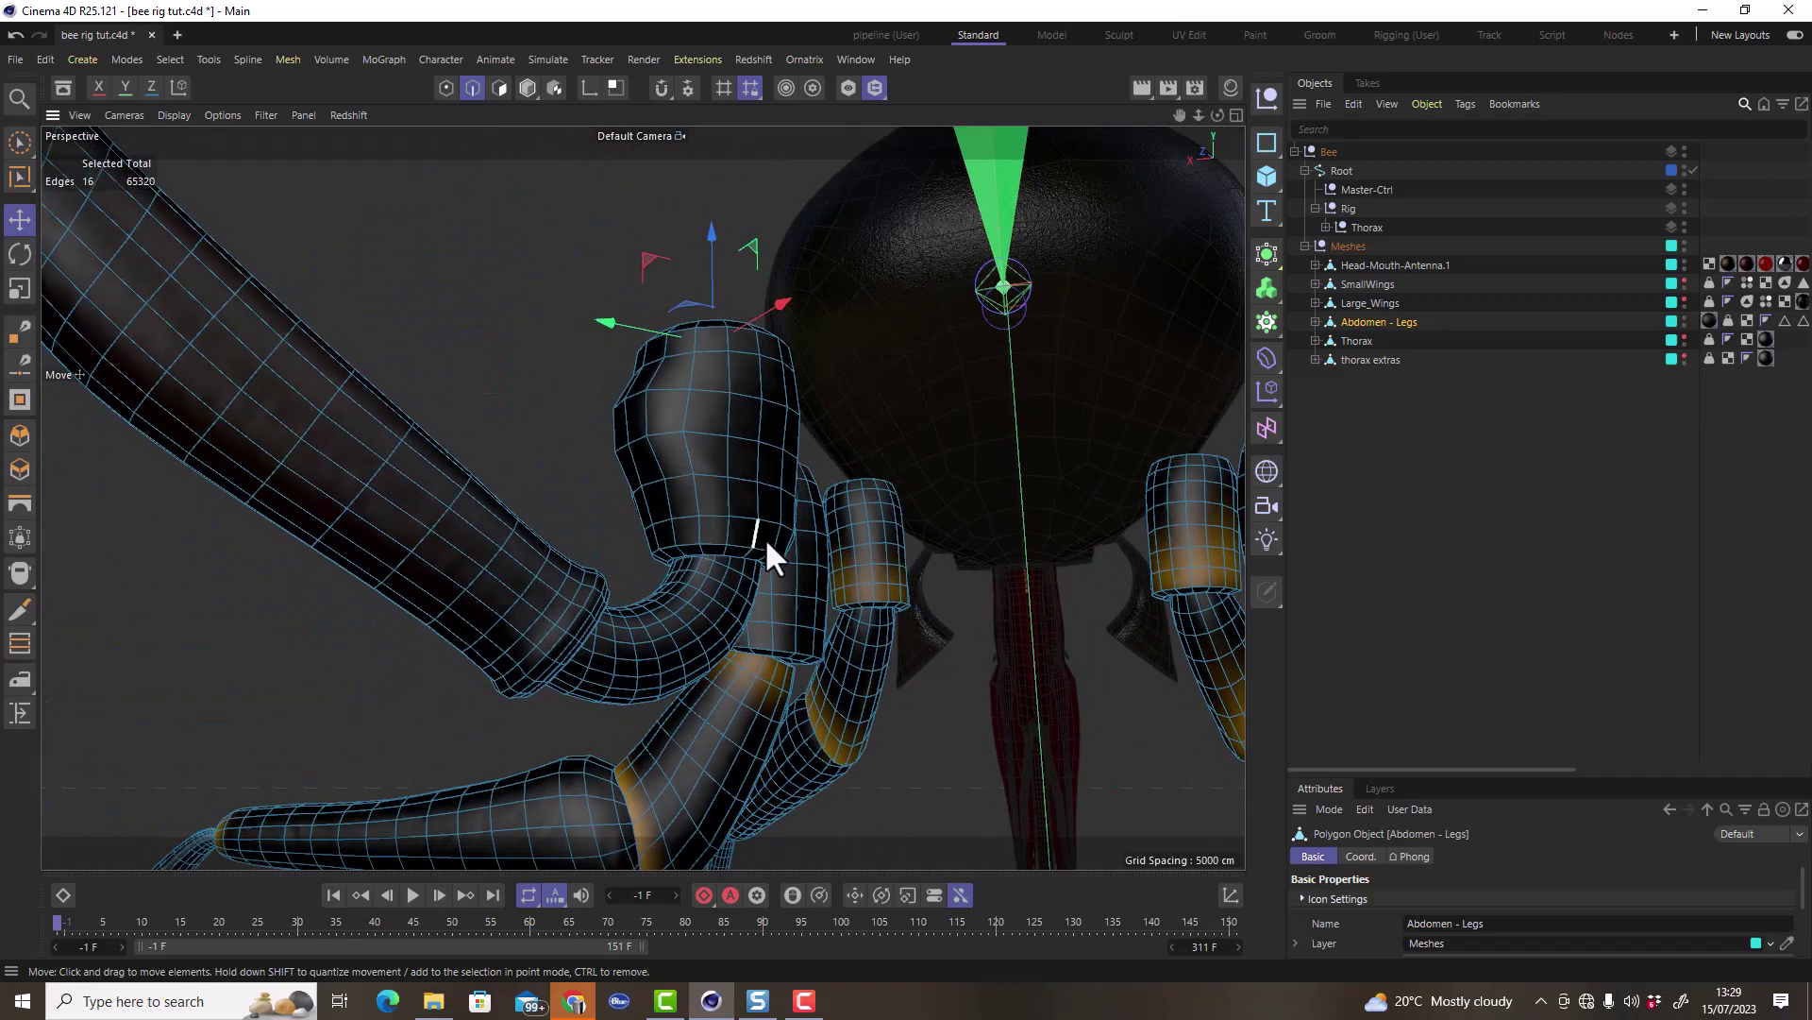
scroll(750, 569, "up", 10)
left_click_drag(740, 565, 666, 425, "alt")
scroll(689, 519, "up", 3)
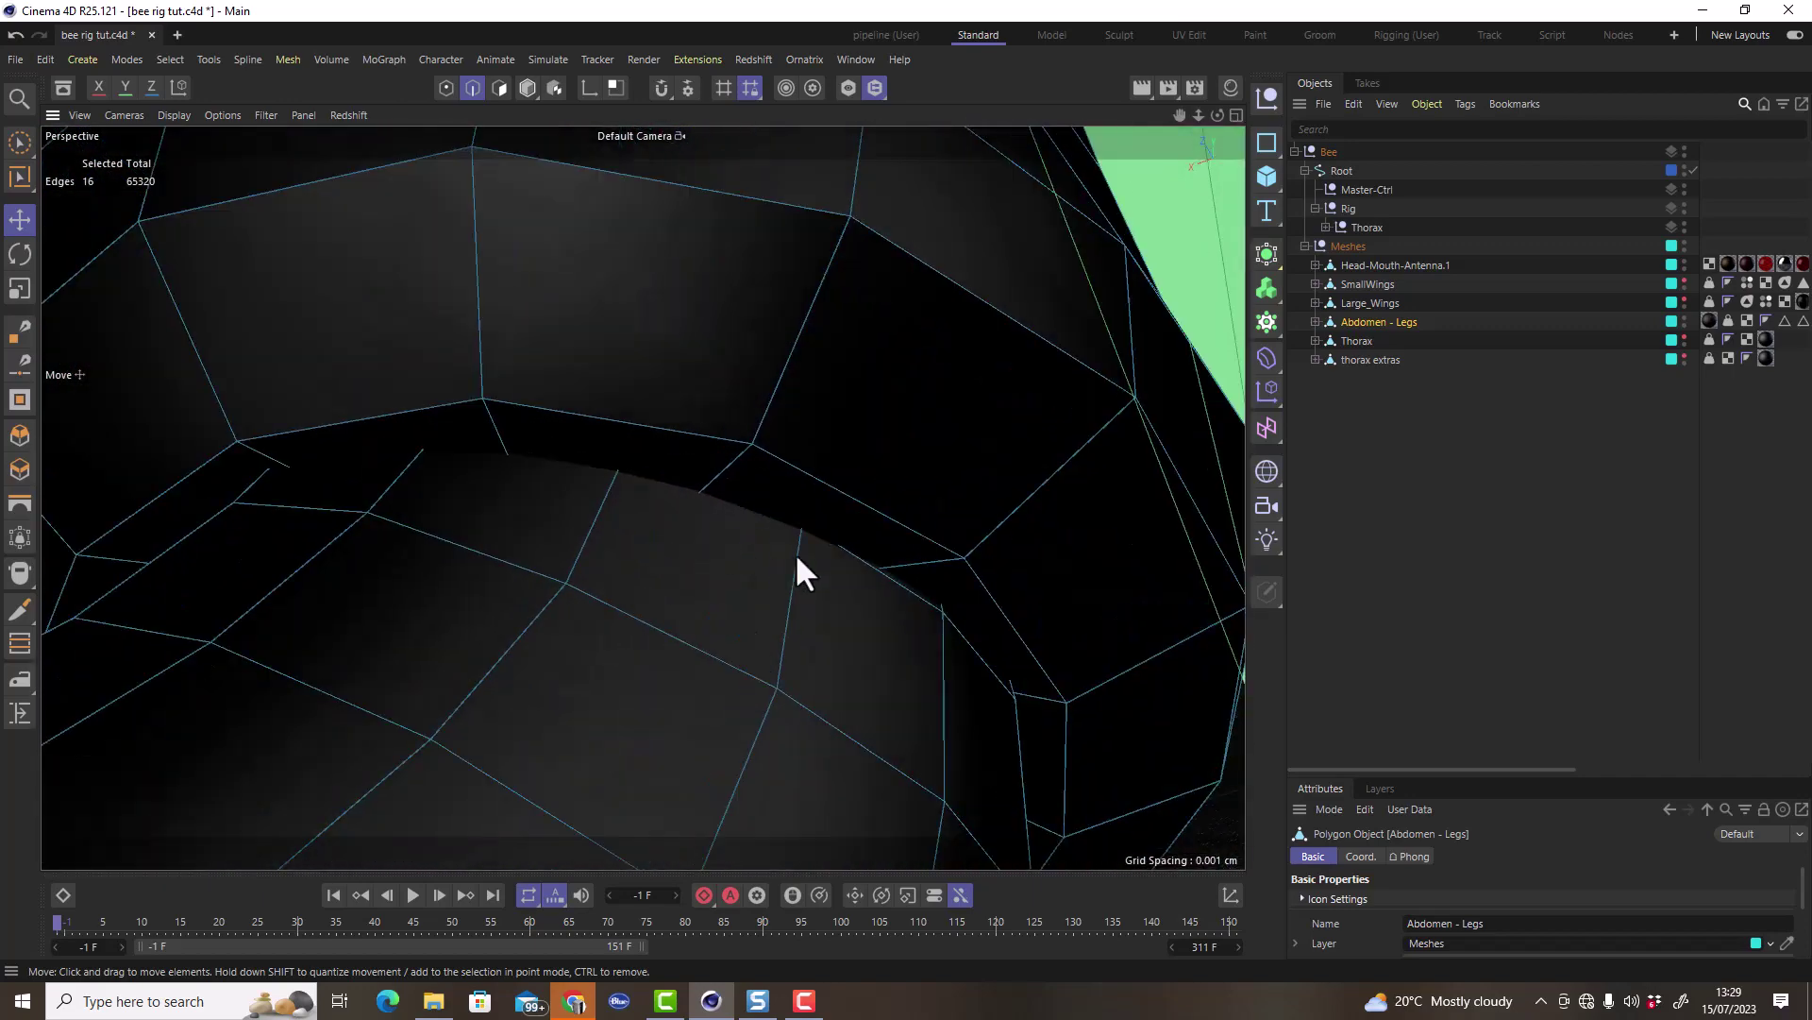
double_click(909, 593)
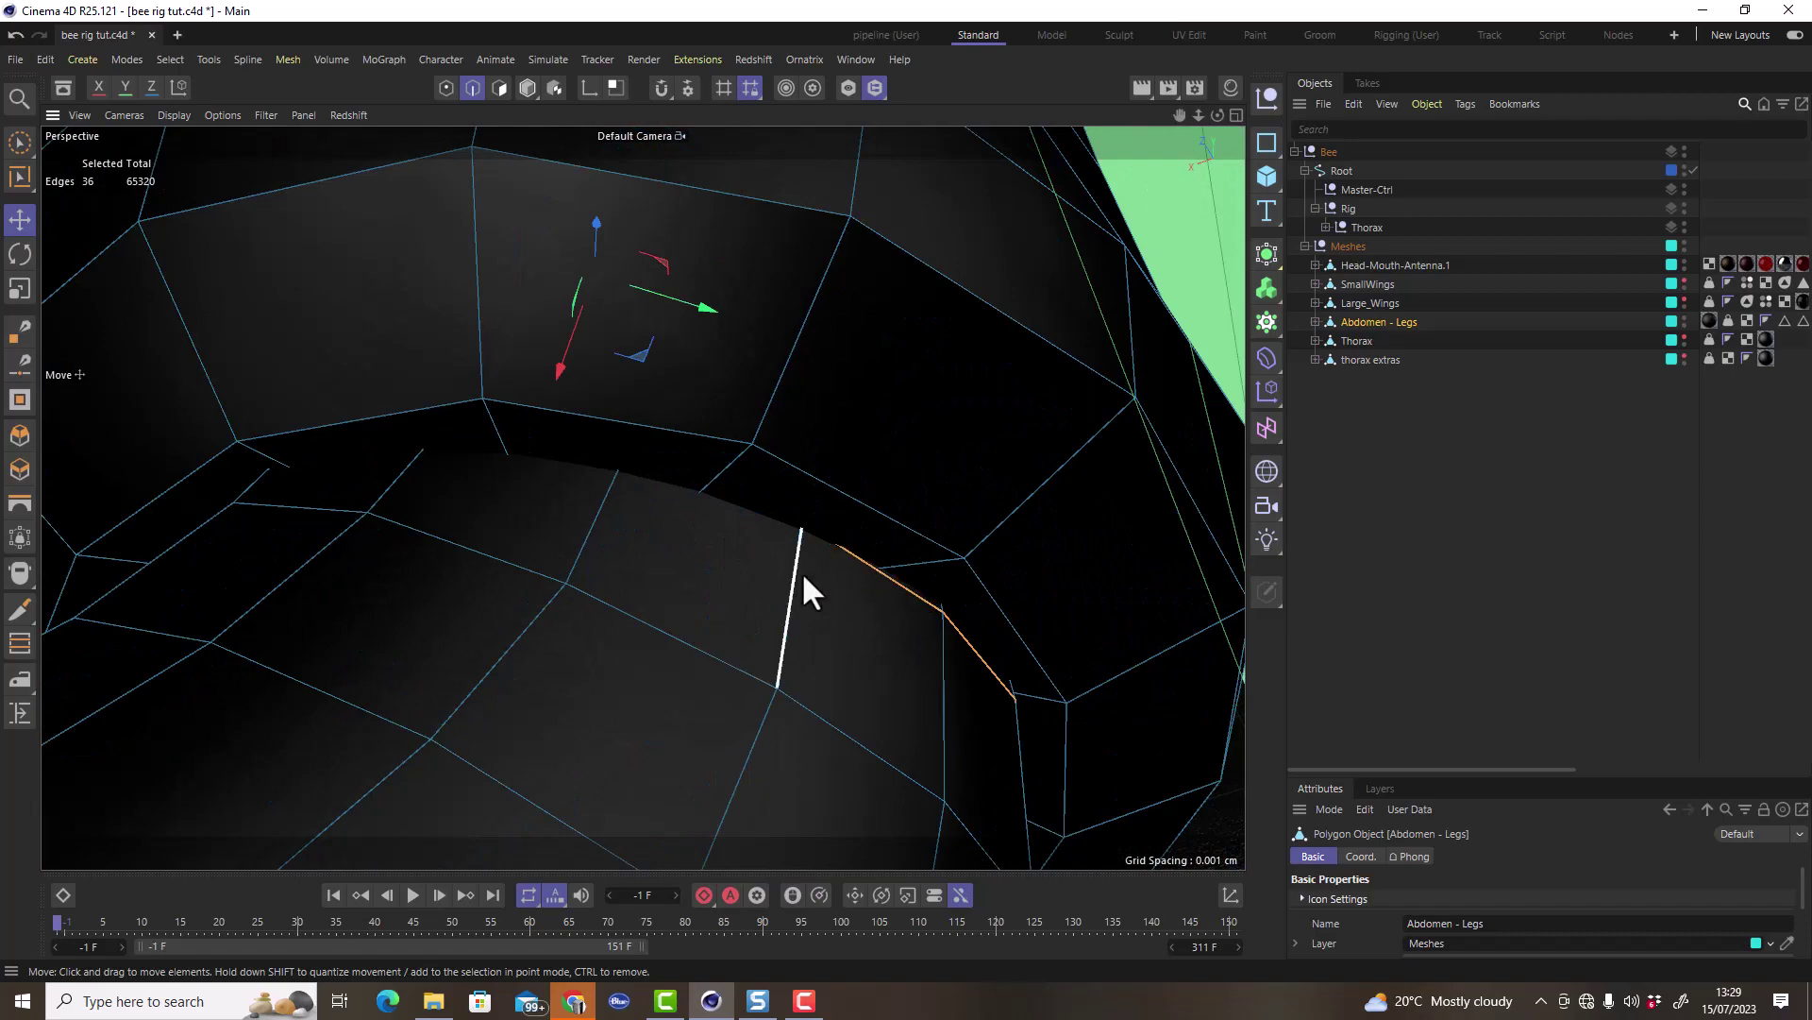
scroll(903, 587, "down", 10)
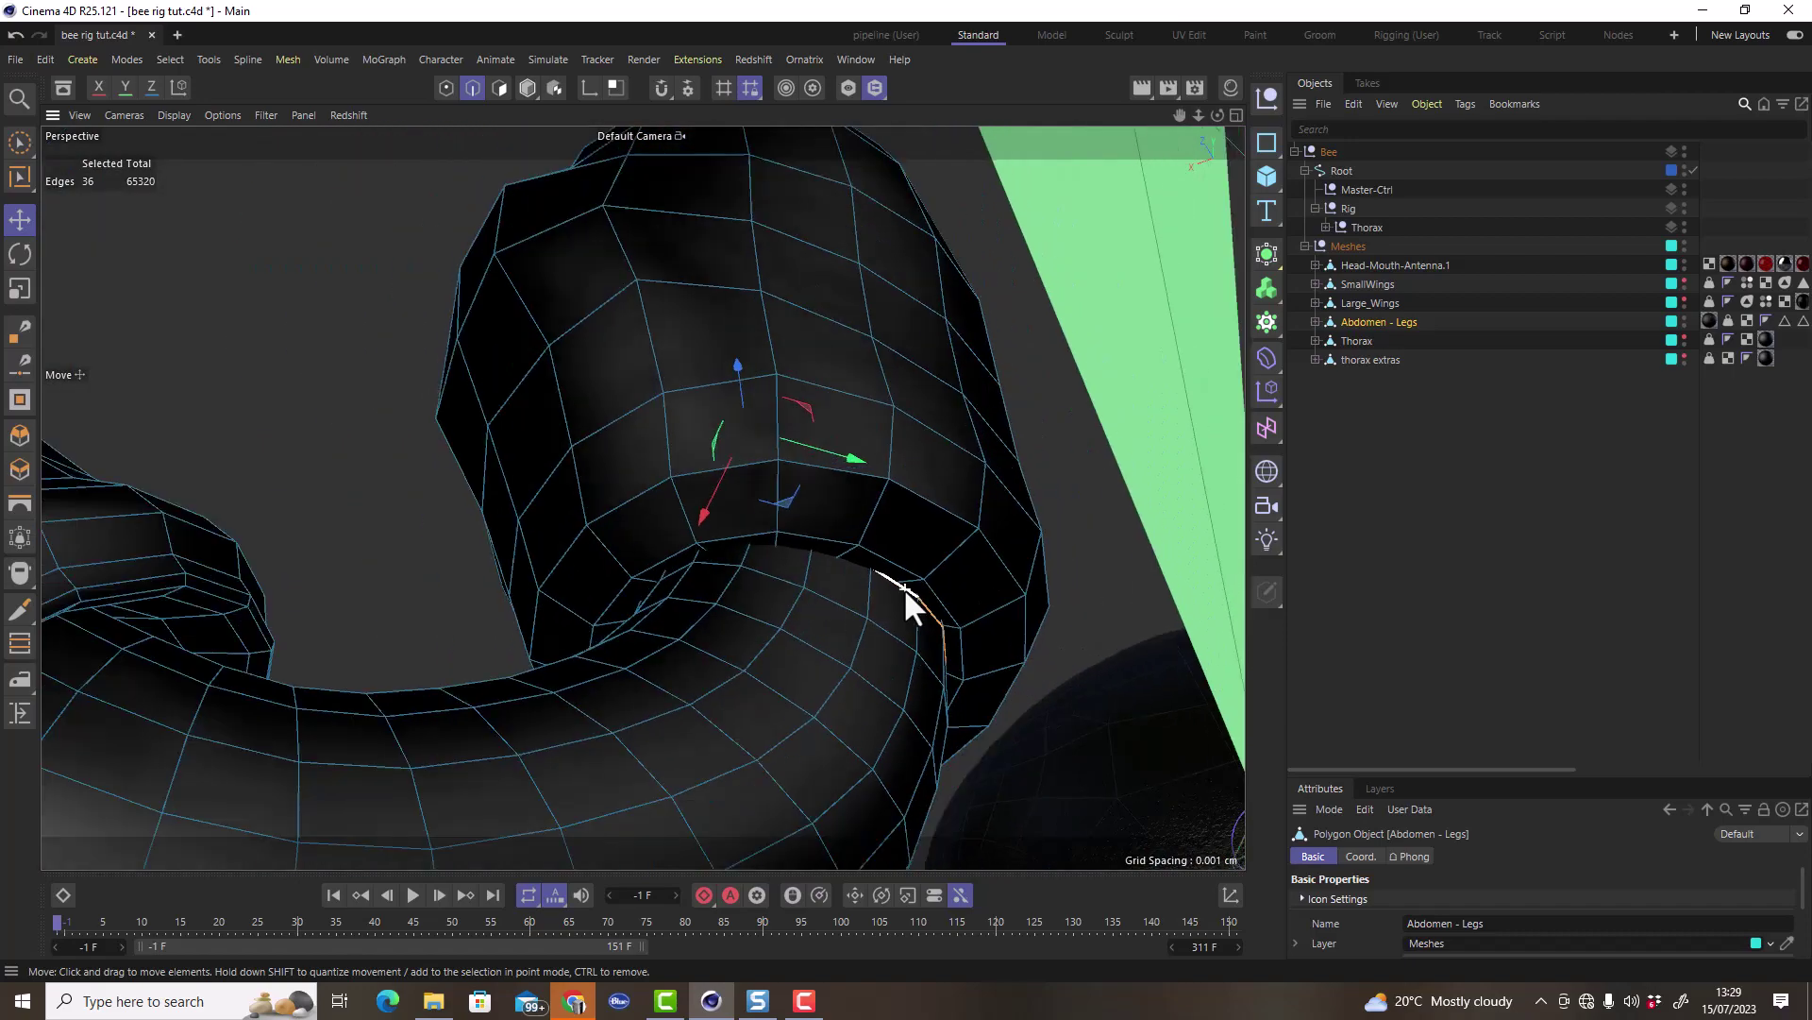
Add the edge loop at the far end of the curved segment, inside the opening of the hind leg's upper segment.
left_click_drag(750, 625, 615, 671, "alt")
scroll(672, 665, "up", 10)
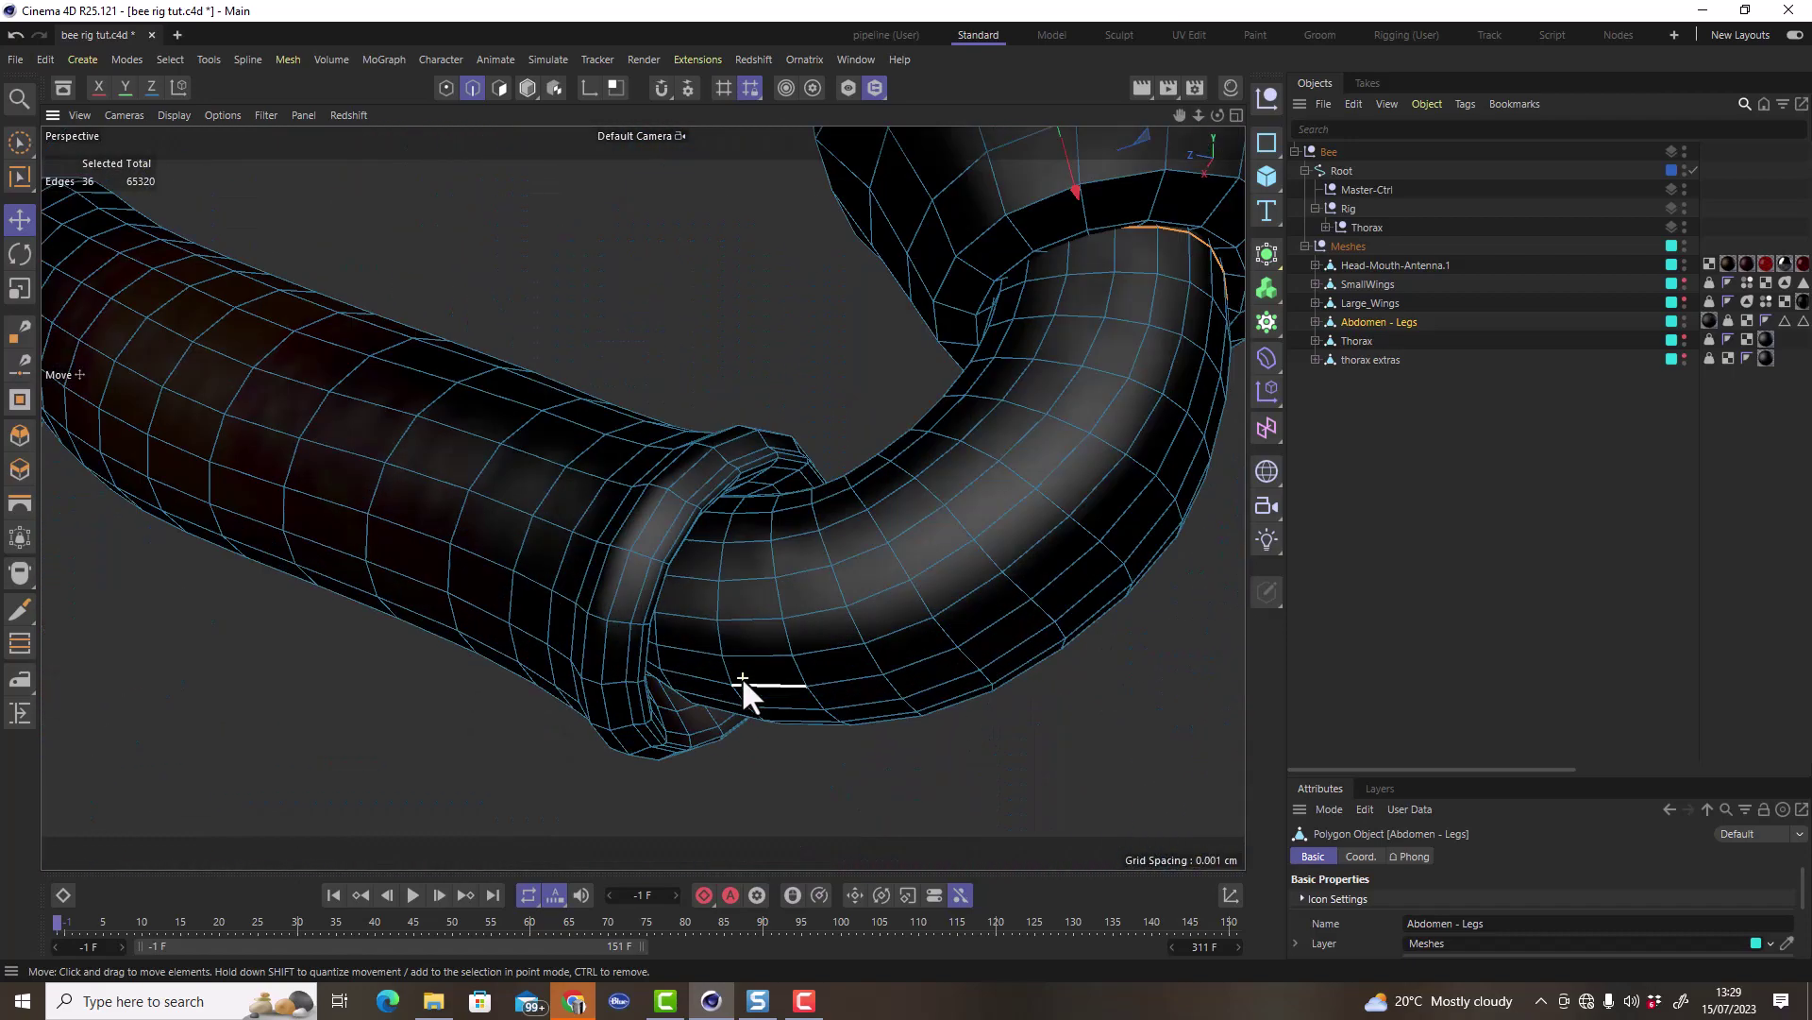
scroll(574, 674, "up", 5)
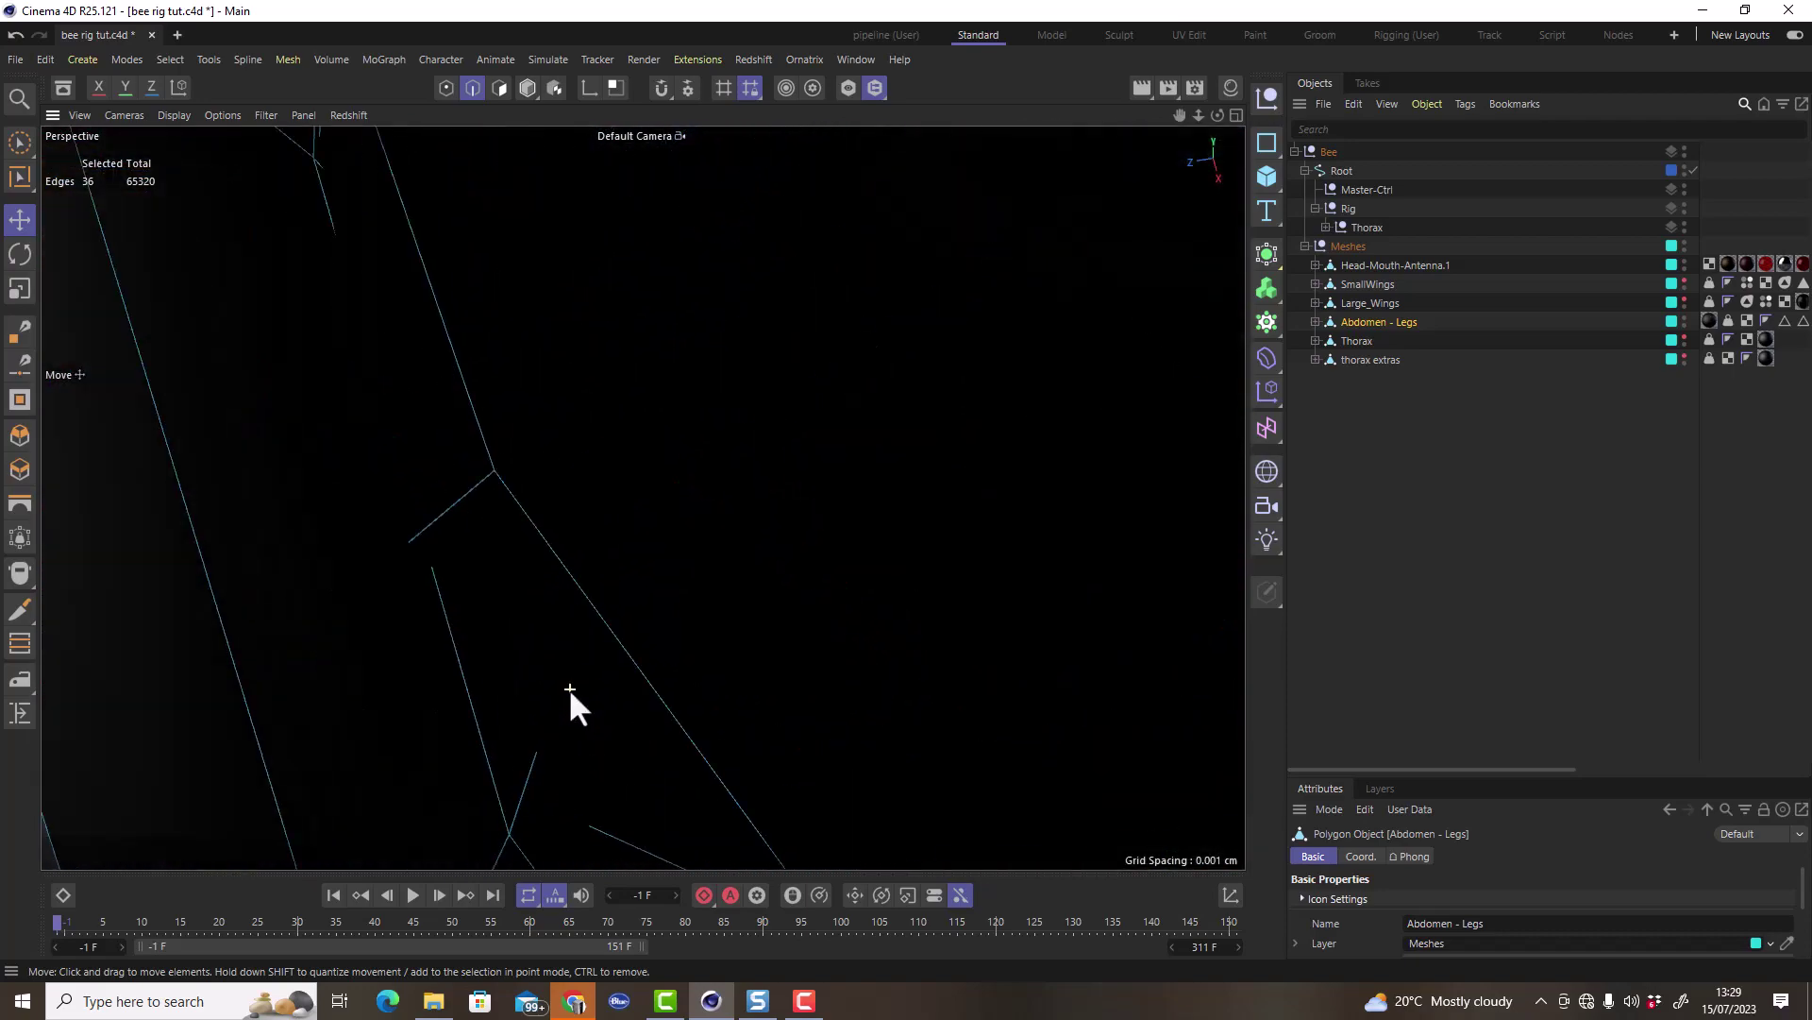
scroll(569, 688, "down", 4)
mouse_move(587, 693)
left_mouse_down("alt")
mouse_move(551, 727)
mouse_move(534, 679)
mouse_move(554, 696)
left_mouse_up("alt")
double_click(763, 836, "shift")
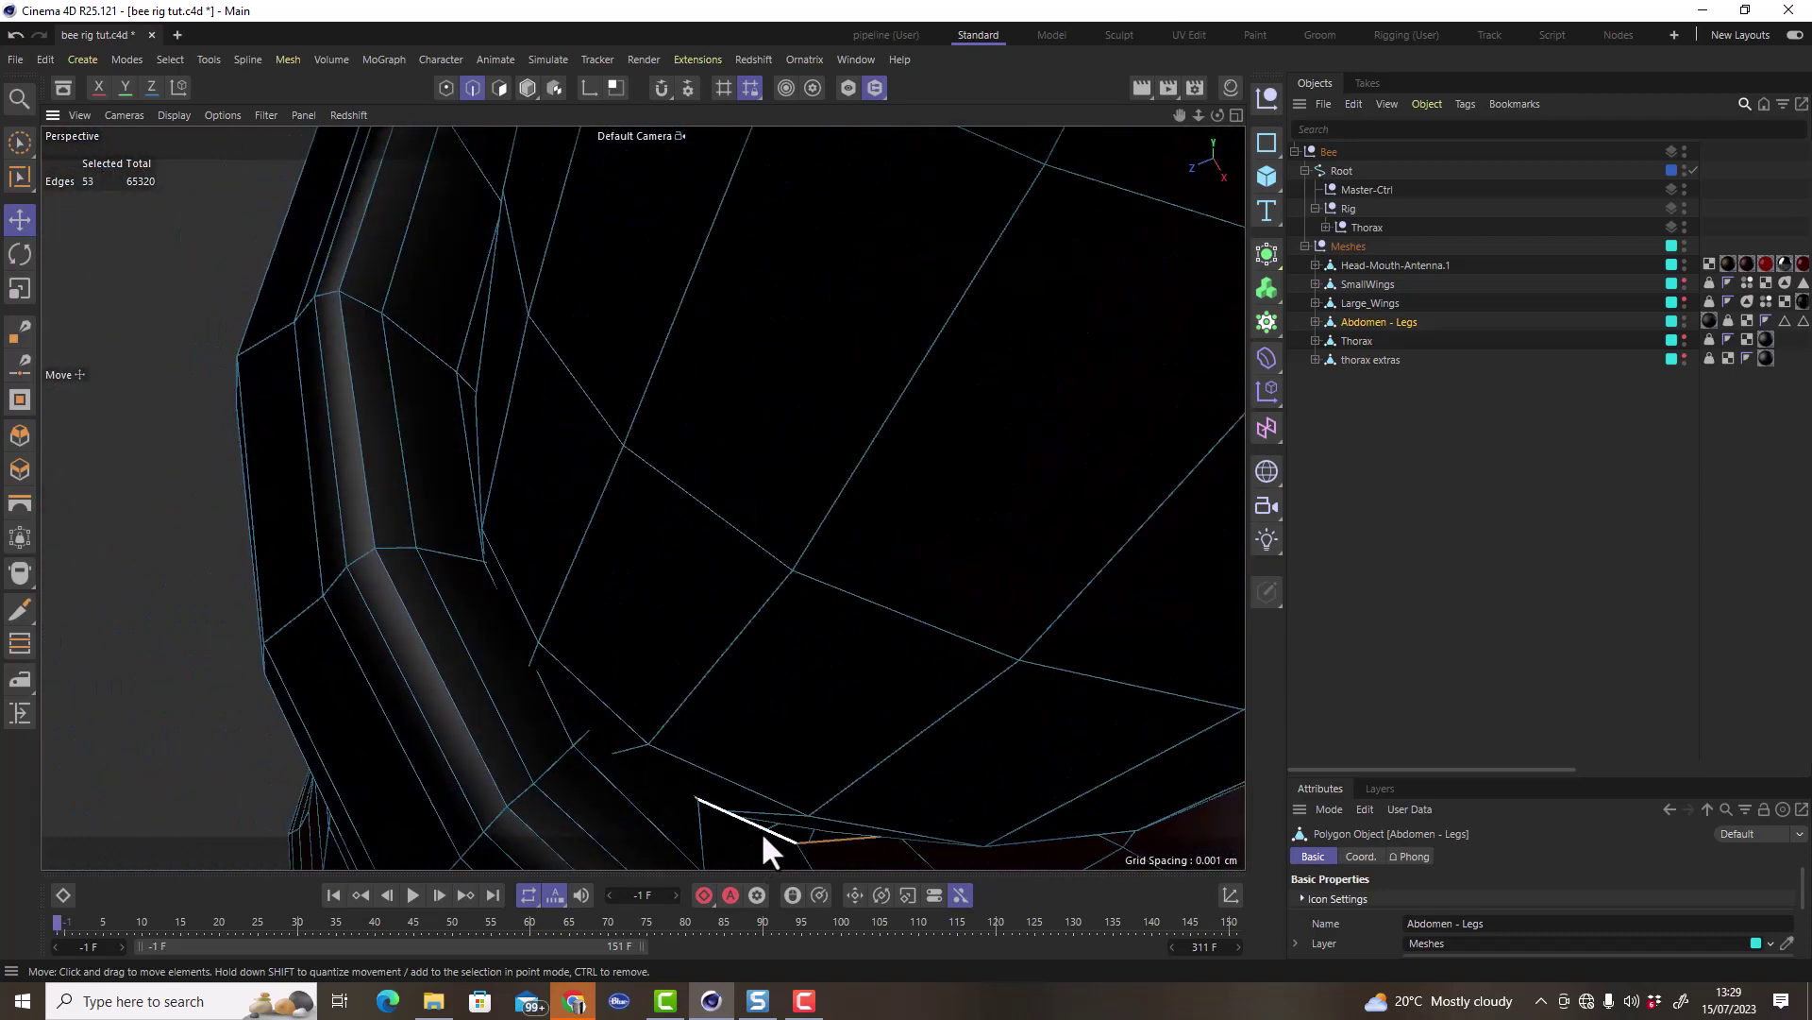
Add the edge loop on the hind leg's yellow knee end, around the thick segment's joint, dropping the wrongly picked edge from the selection.
scroll(828, 618, "down", 10)
left_click_drag(829, 618, 1010, 698, "alt")
scroll(954, 640, "down", 10)
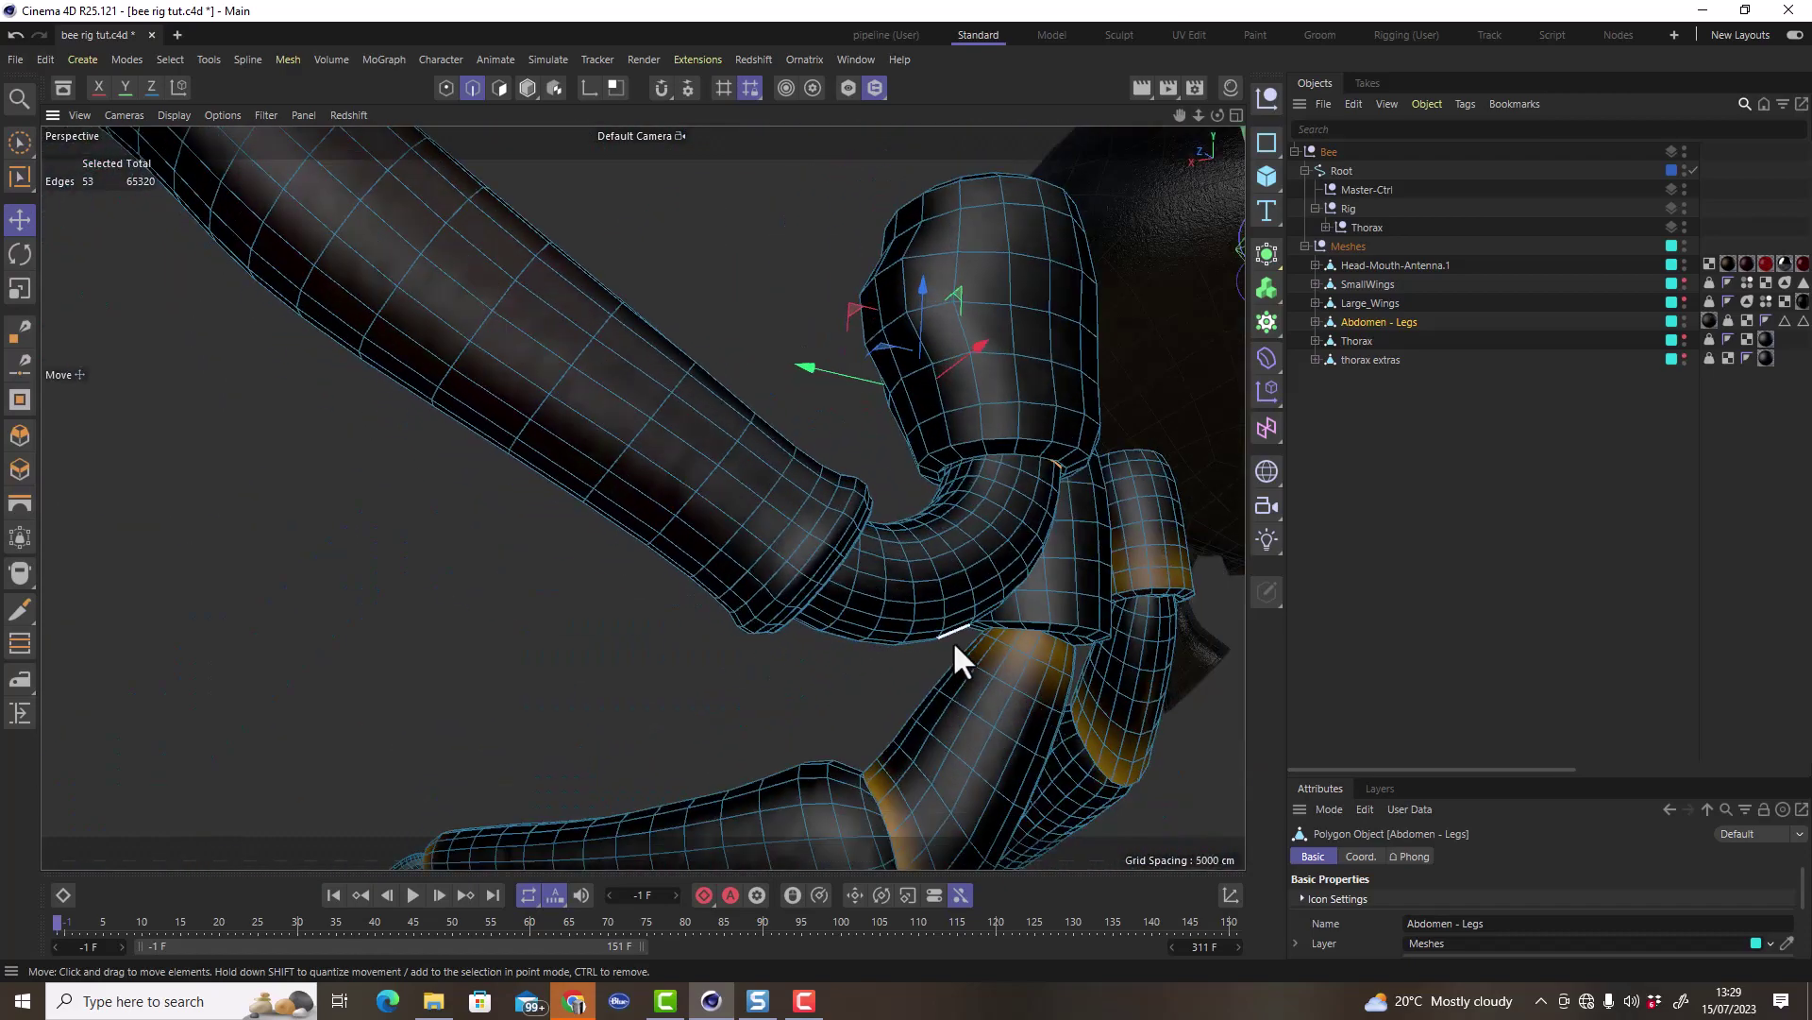
scroll(755, 488, "up", 15)
left_click_drag(759, 486, 880, 631, "alt")
scroll(802, 423, "up", 3)
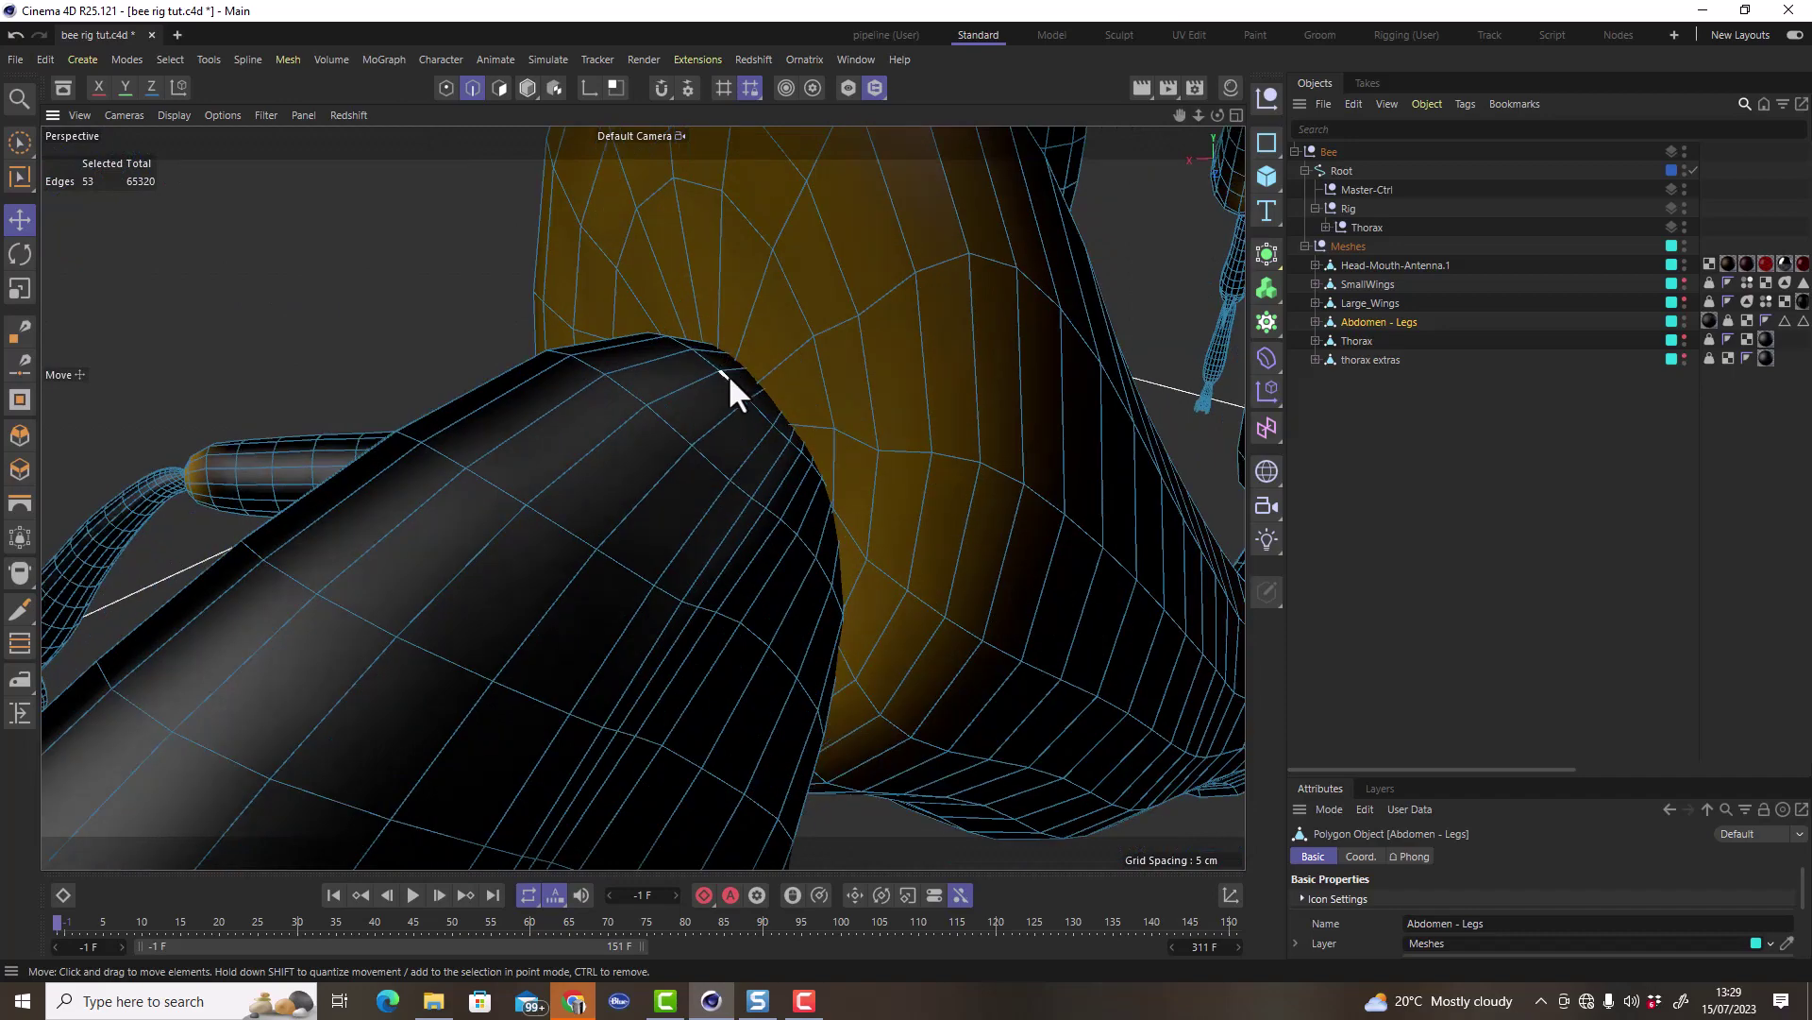
double_click(733, 378, "shift")
left_click_drag(721, 484, 717, 534, "alt")
double_click(725, 514, "ctrl")
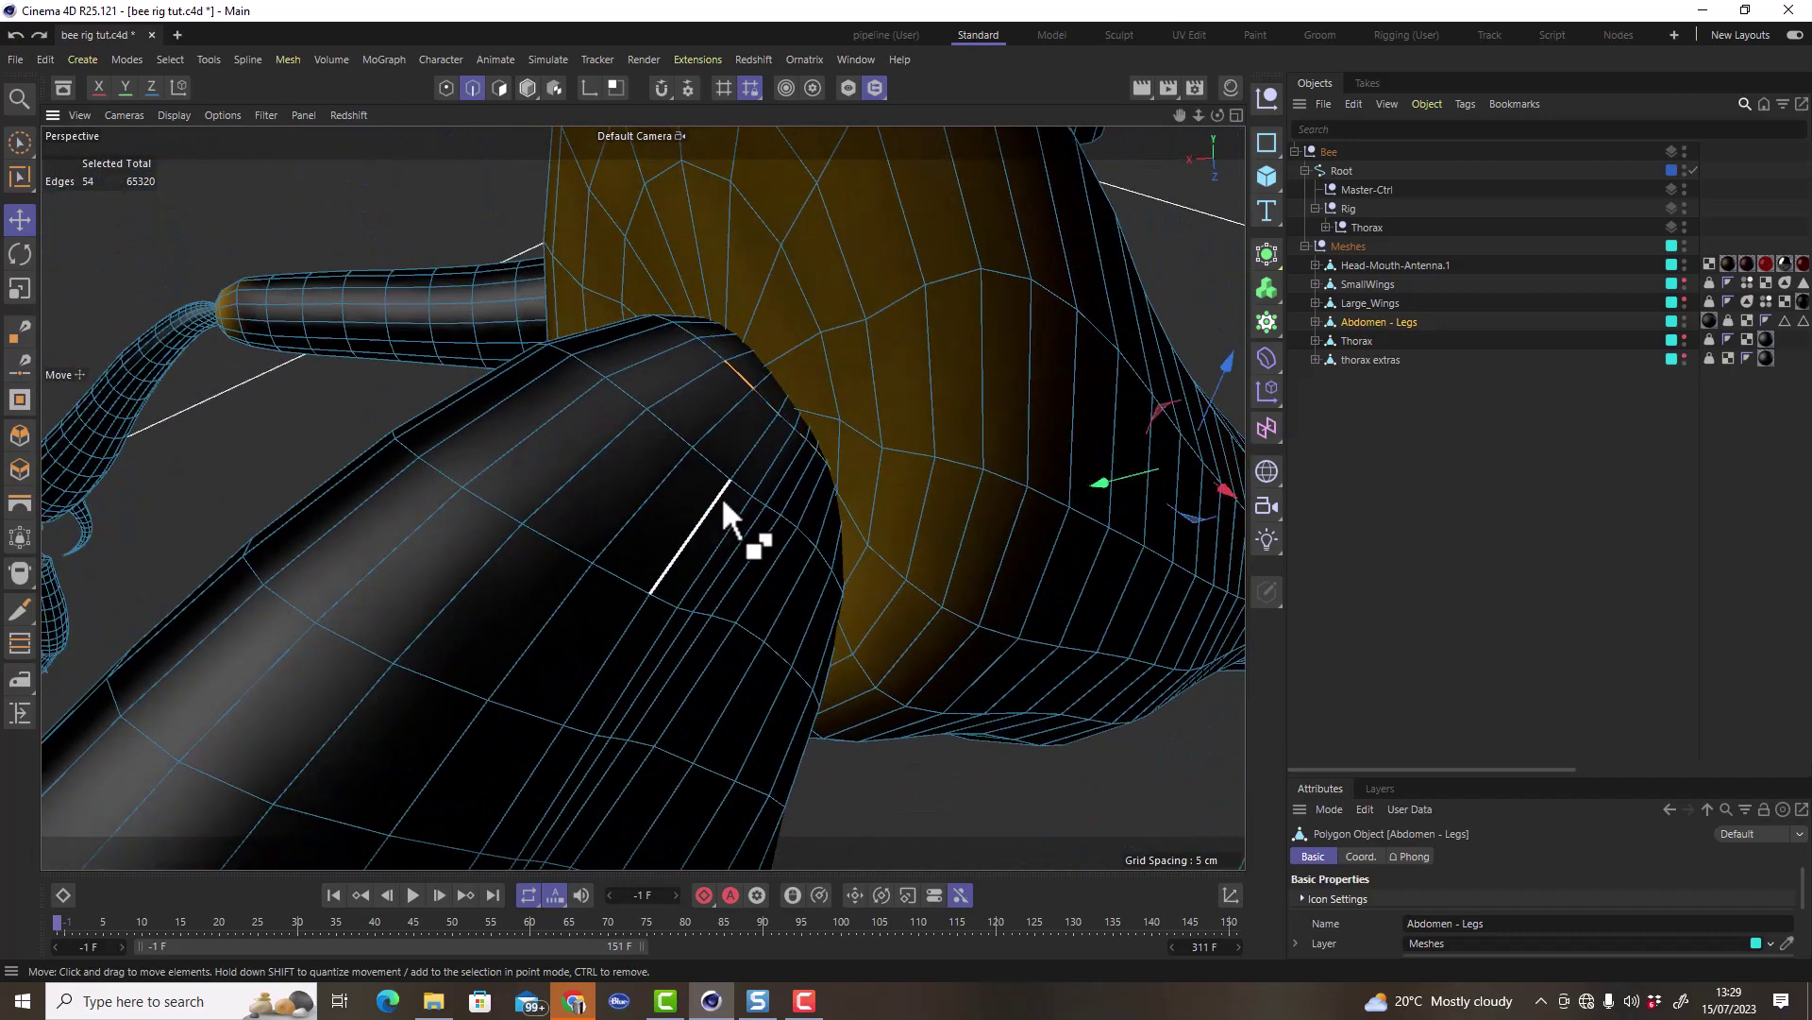
double_click(795, 297, "shift")
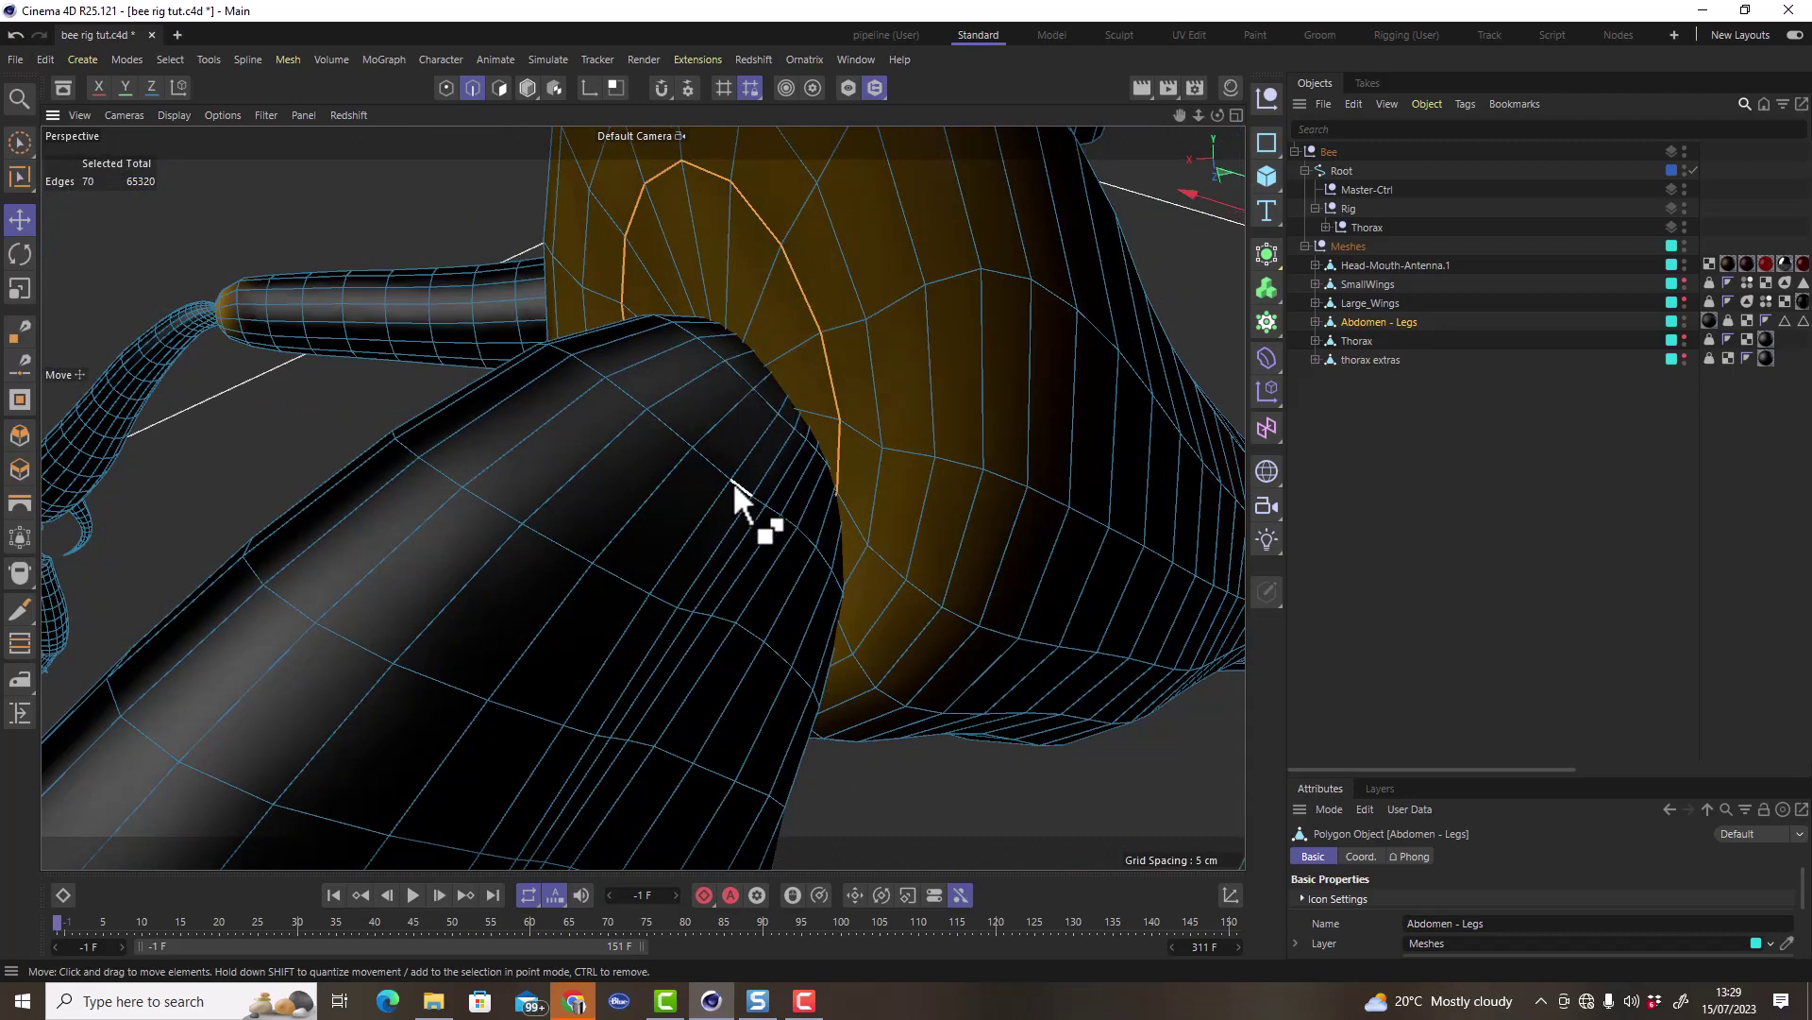
left_click_drag(733, 494, 725, 422, "alt")
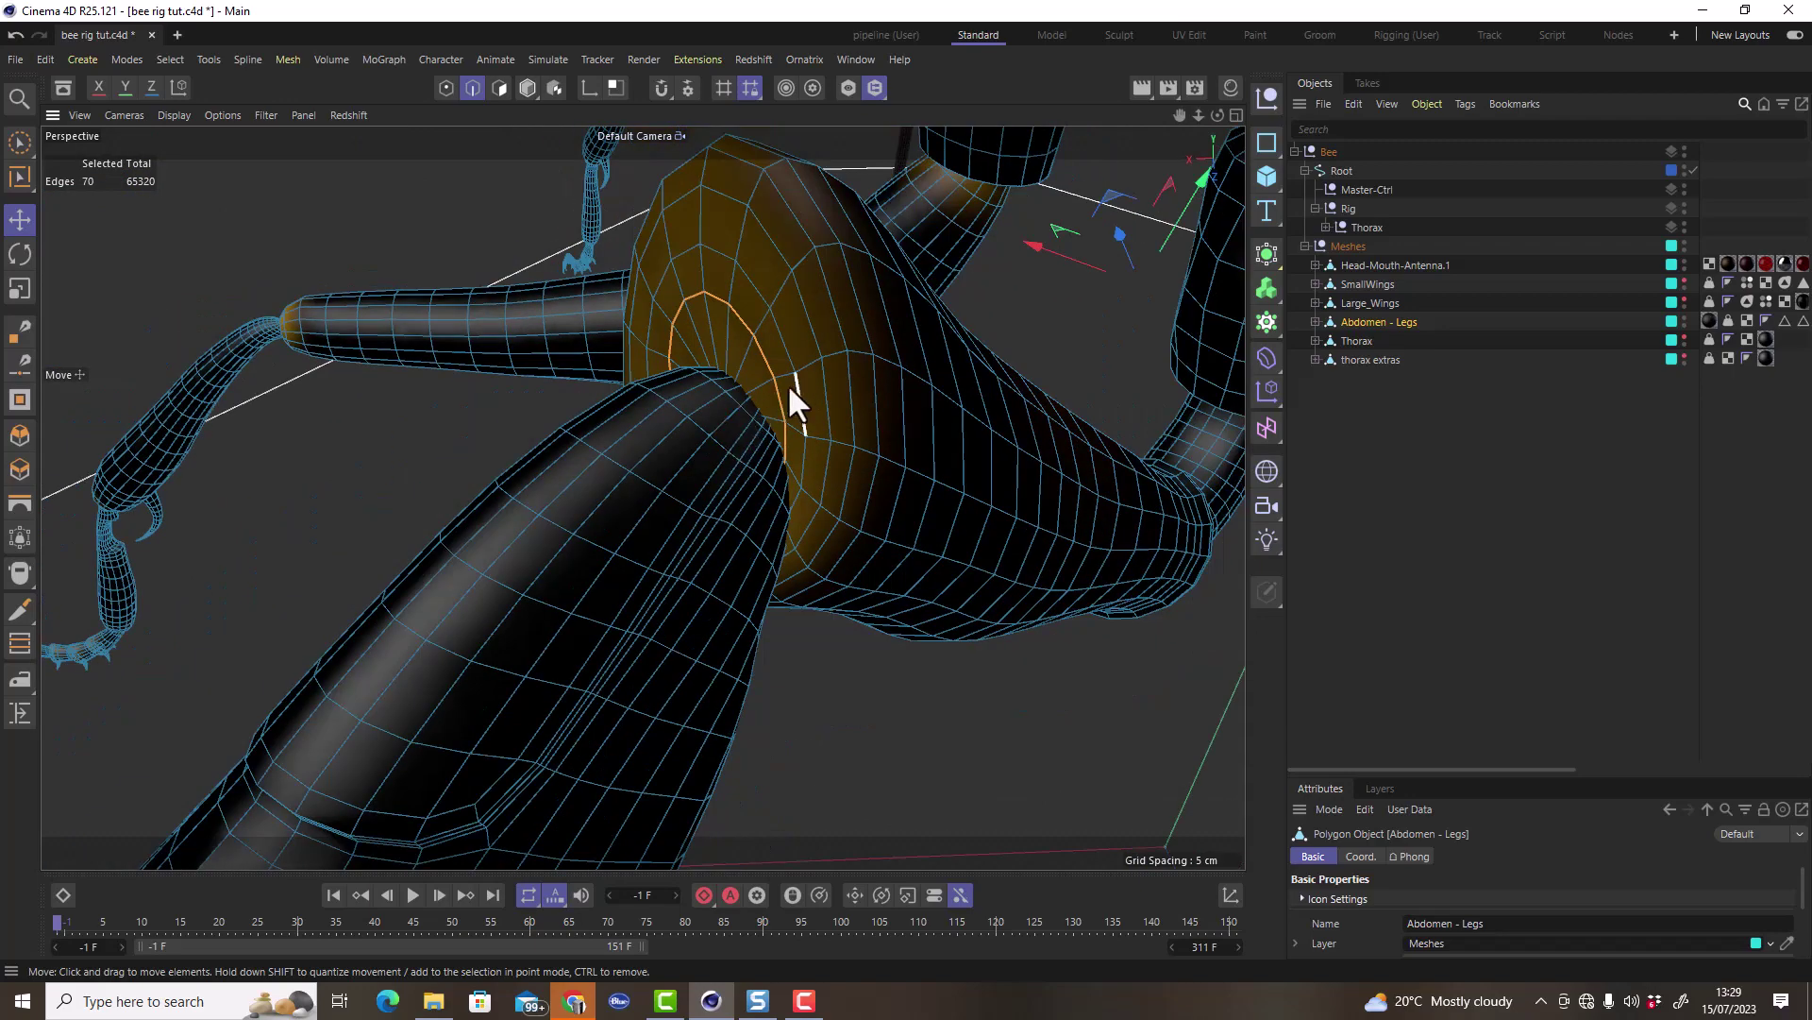
left_click_drag(772, 401, 672, 393, "alt")
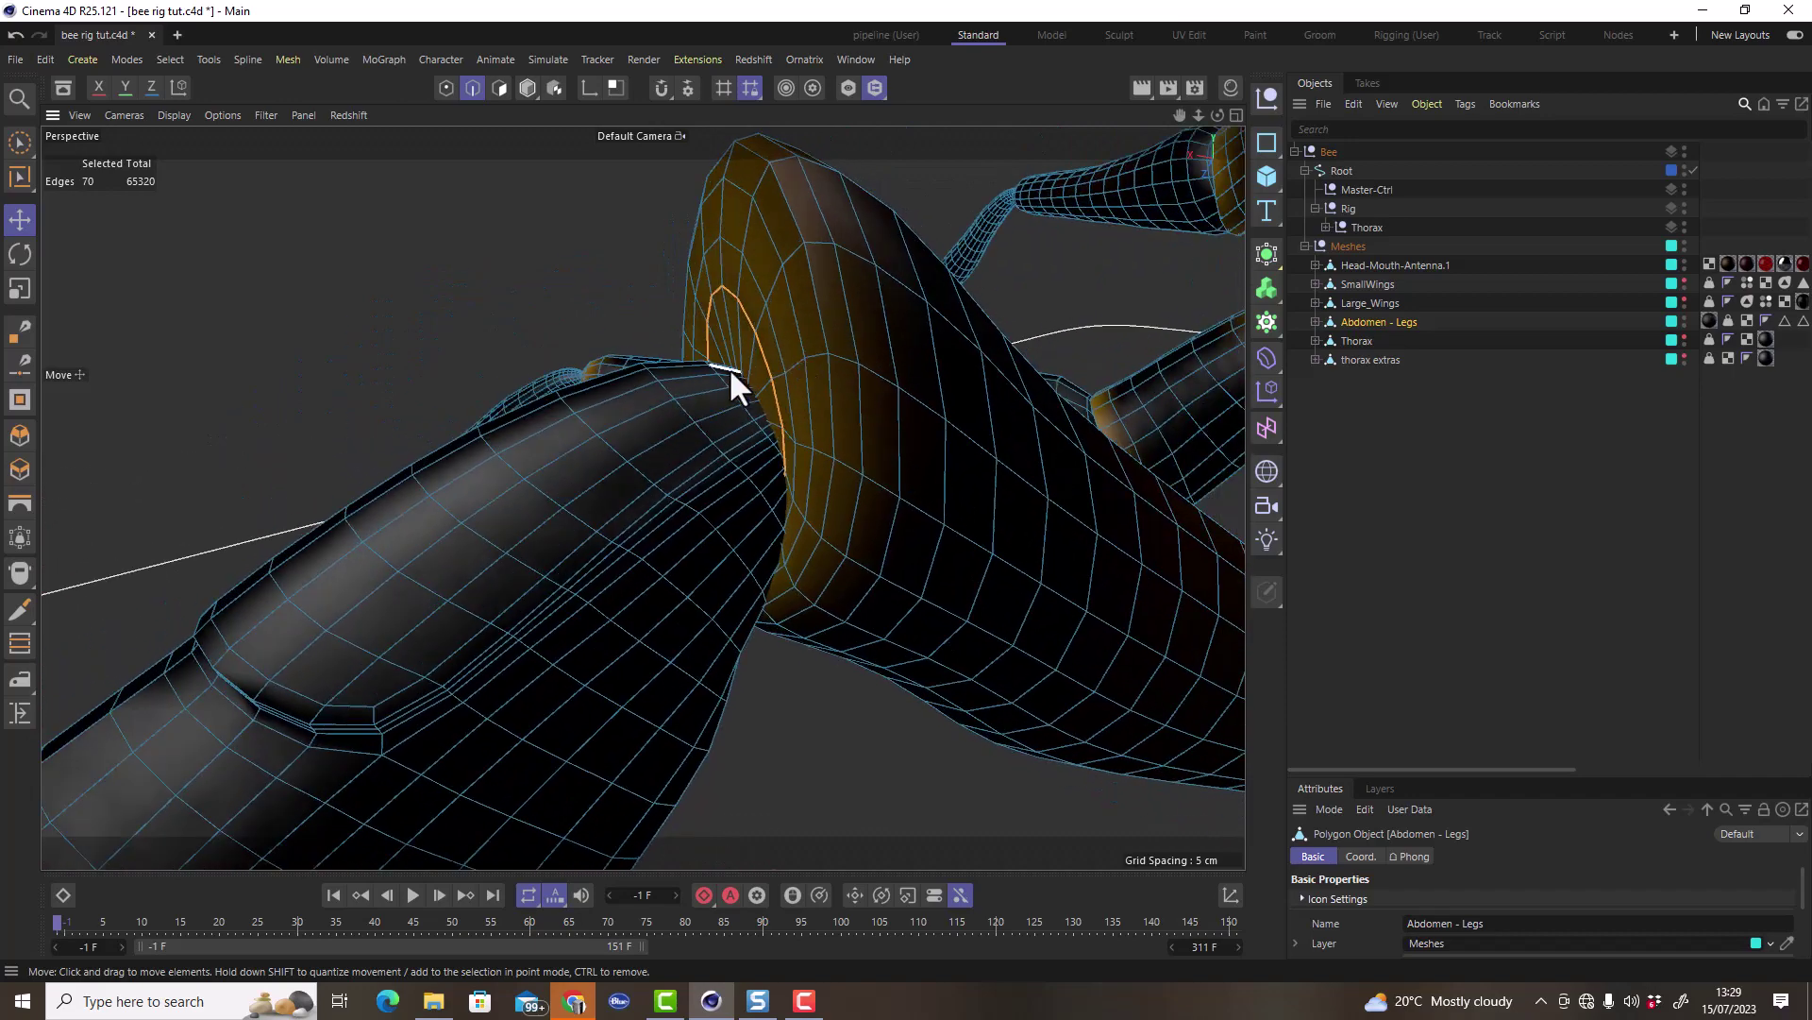
Add the edge loop where the hind leg's next lower segment meets the thick segment's yellow end.
scroll(769, 396, "down", 10)
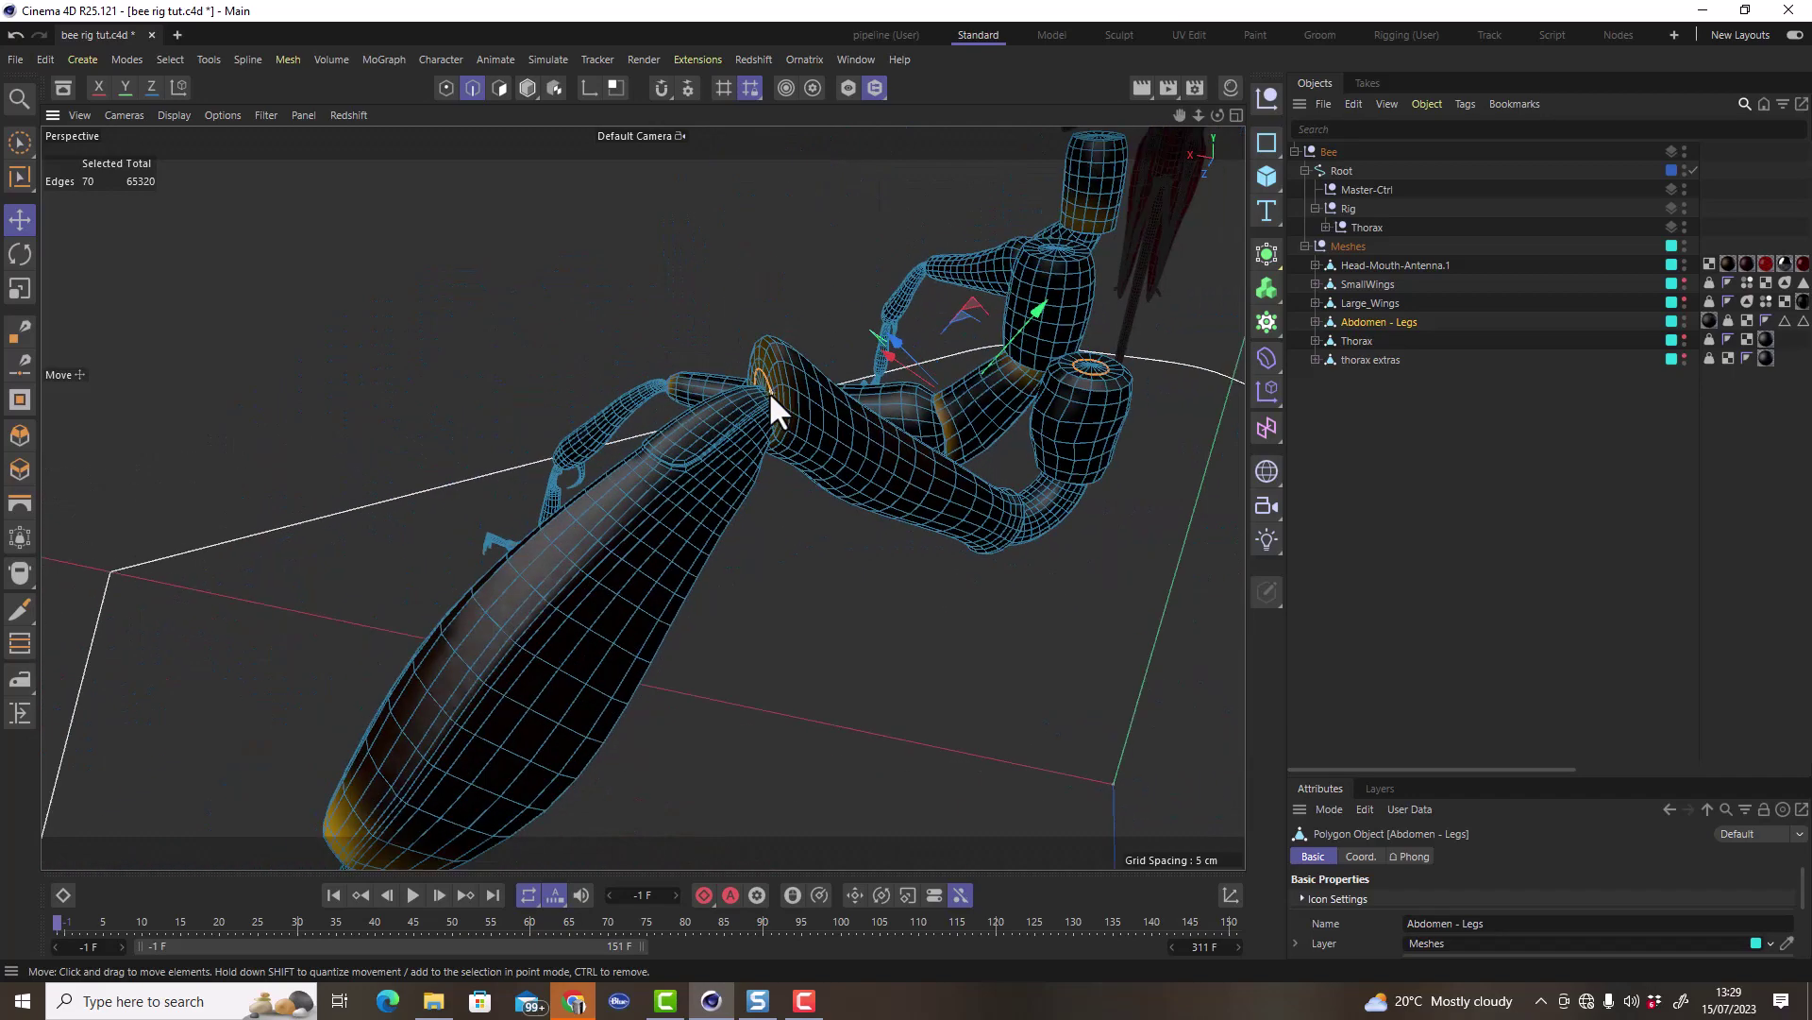
scroll(618, 609, "up", 12)
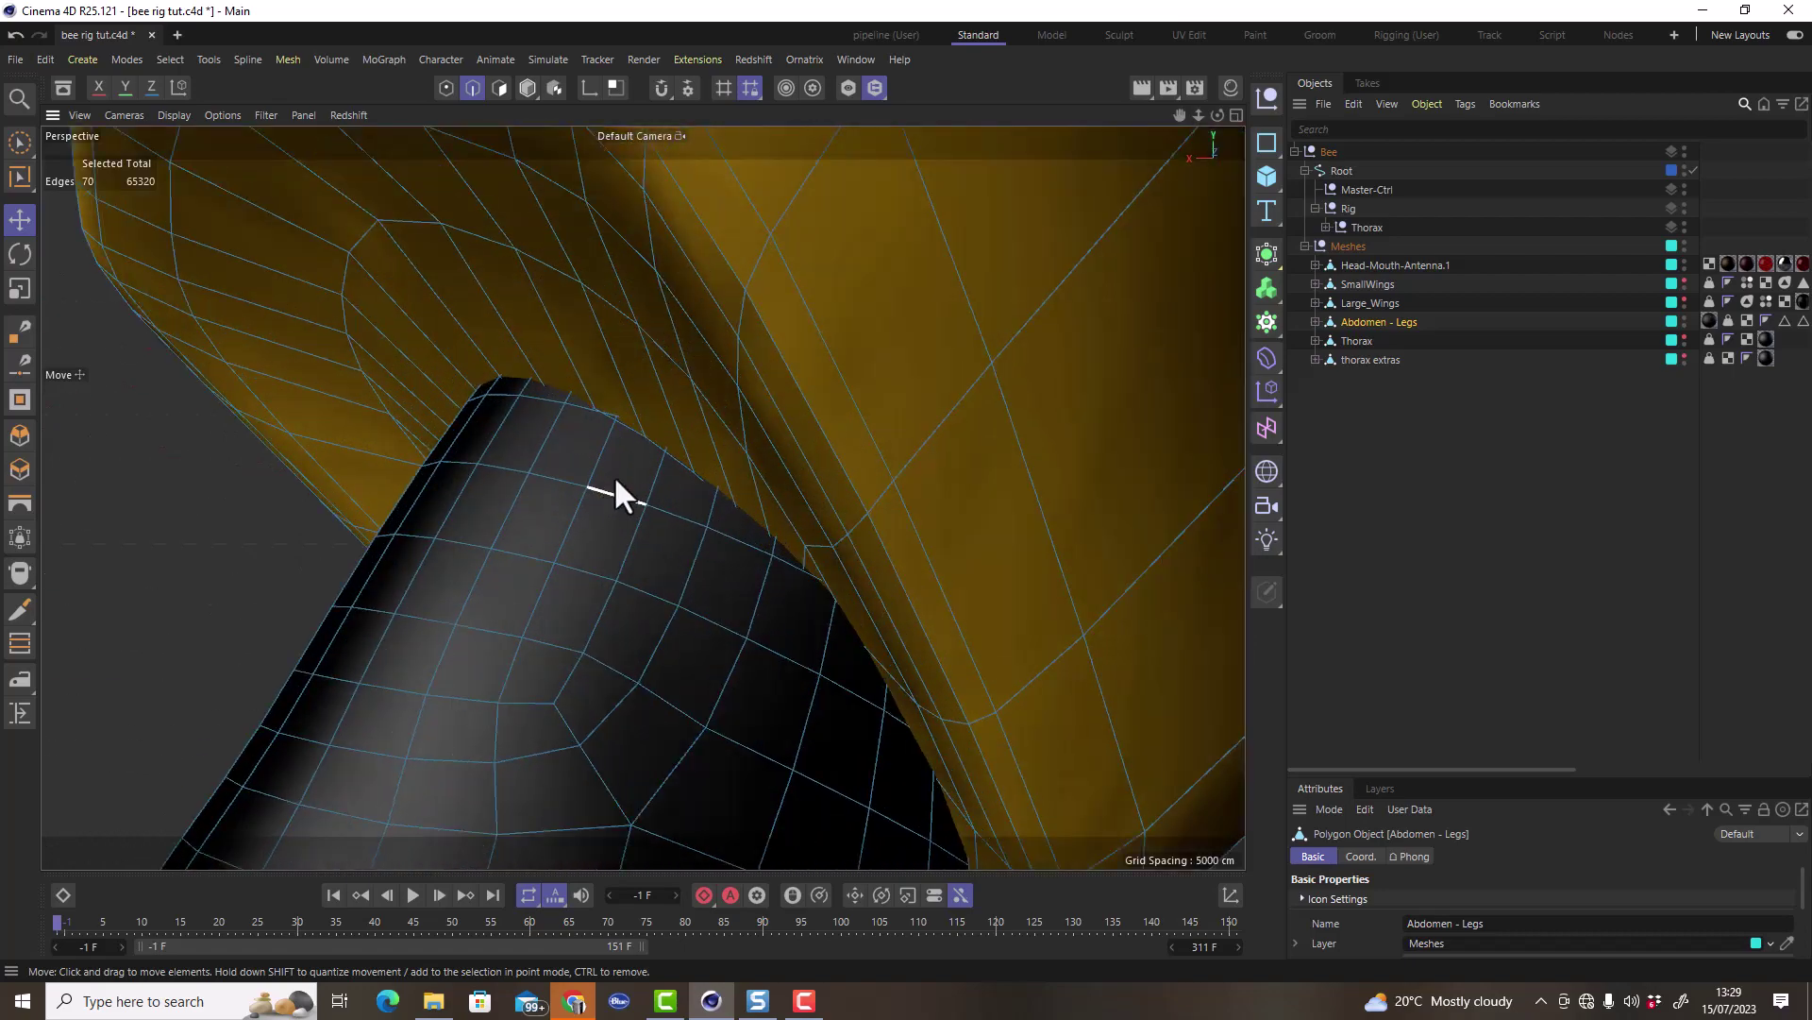
left_click_drag(616, 480, 709, 410, "alt")
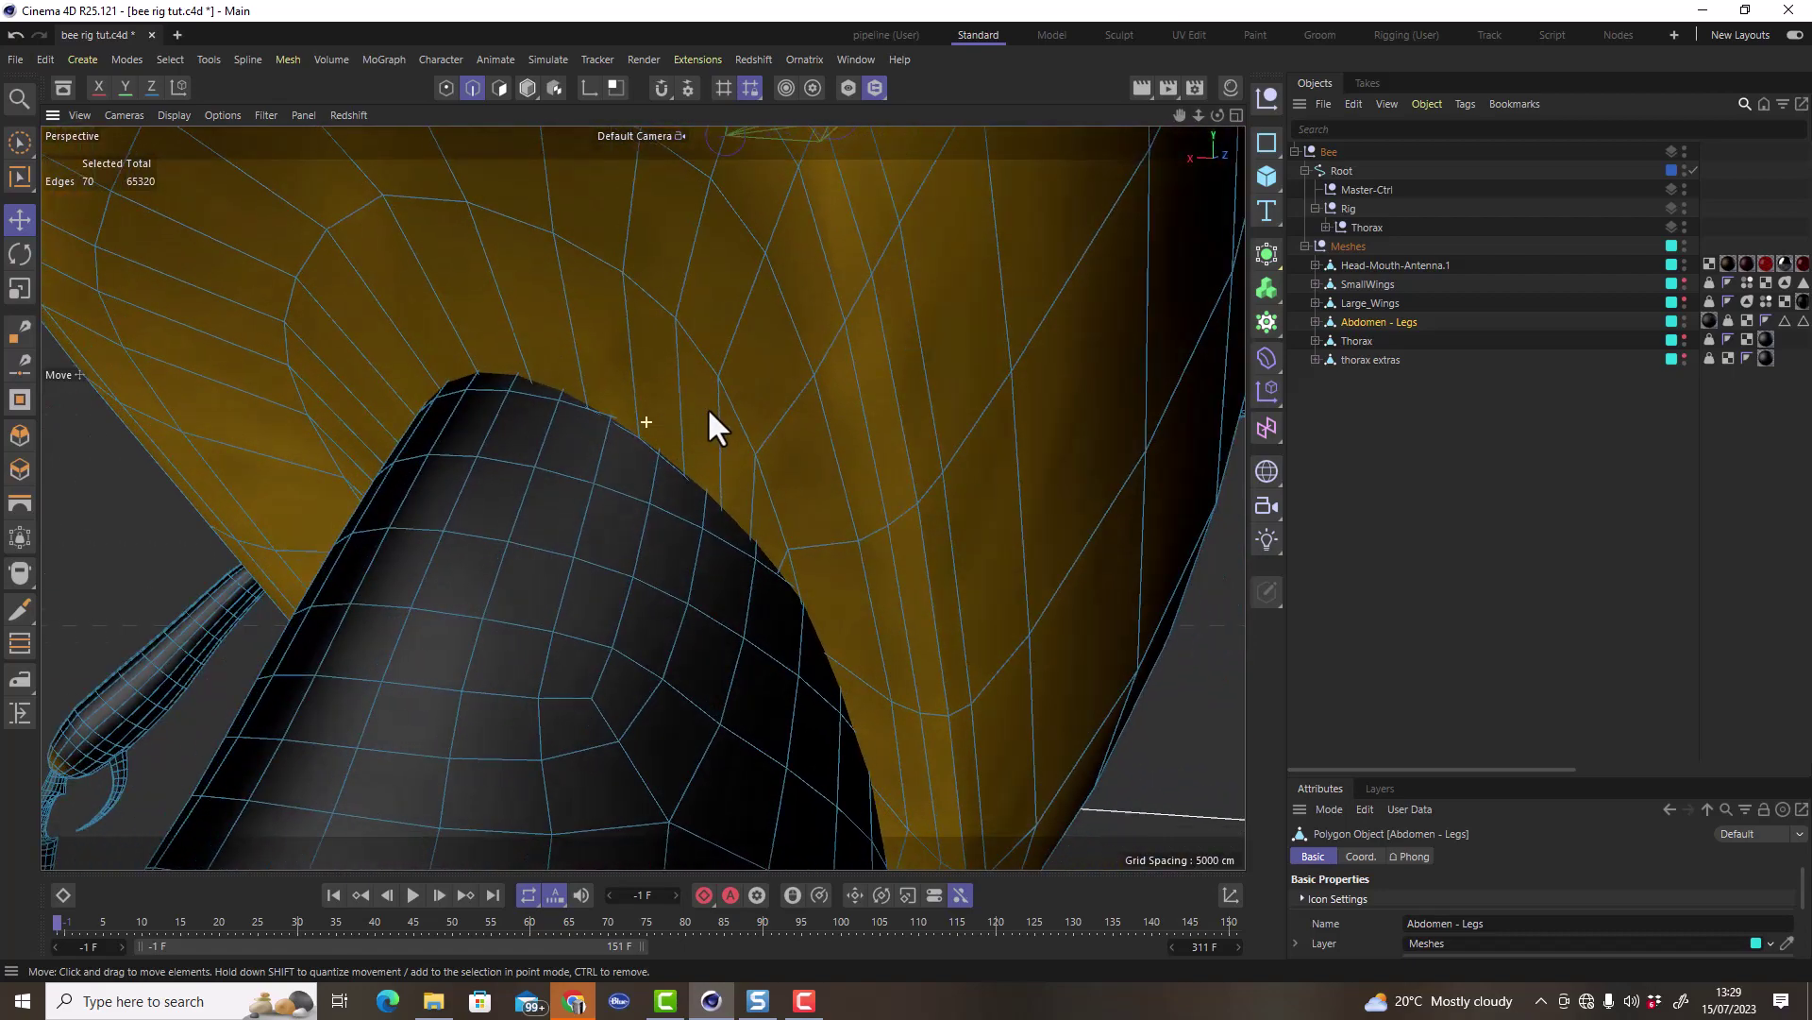
double_click(541, 392, "shift")
scroll(688, 367, "down", 8)
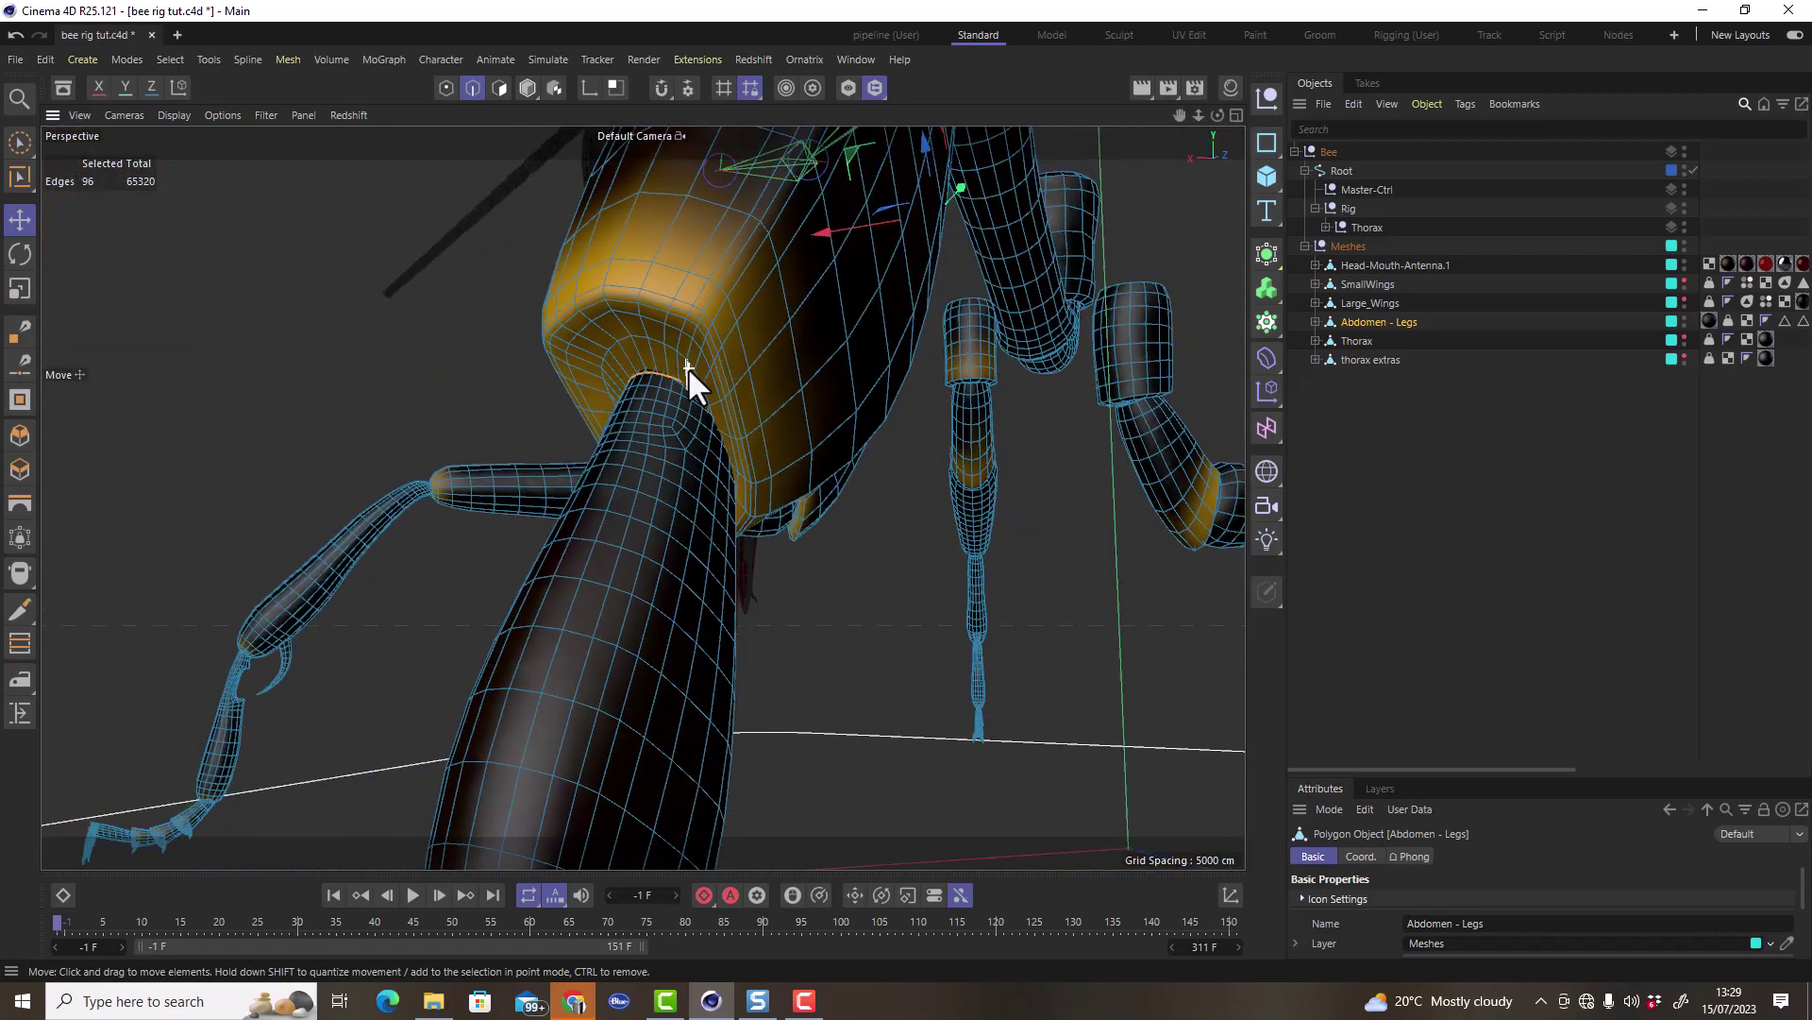
Add the edge loop at the upper end of the first foot segment, where it meets the thick leg segment, to the selection.
scroll(642, 557, "up", 12)
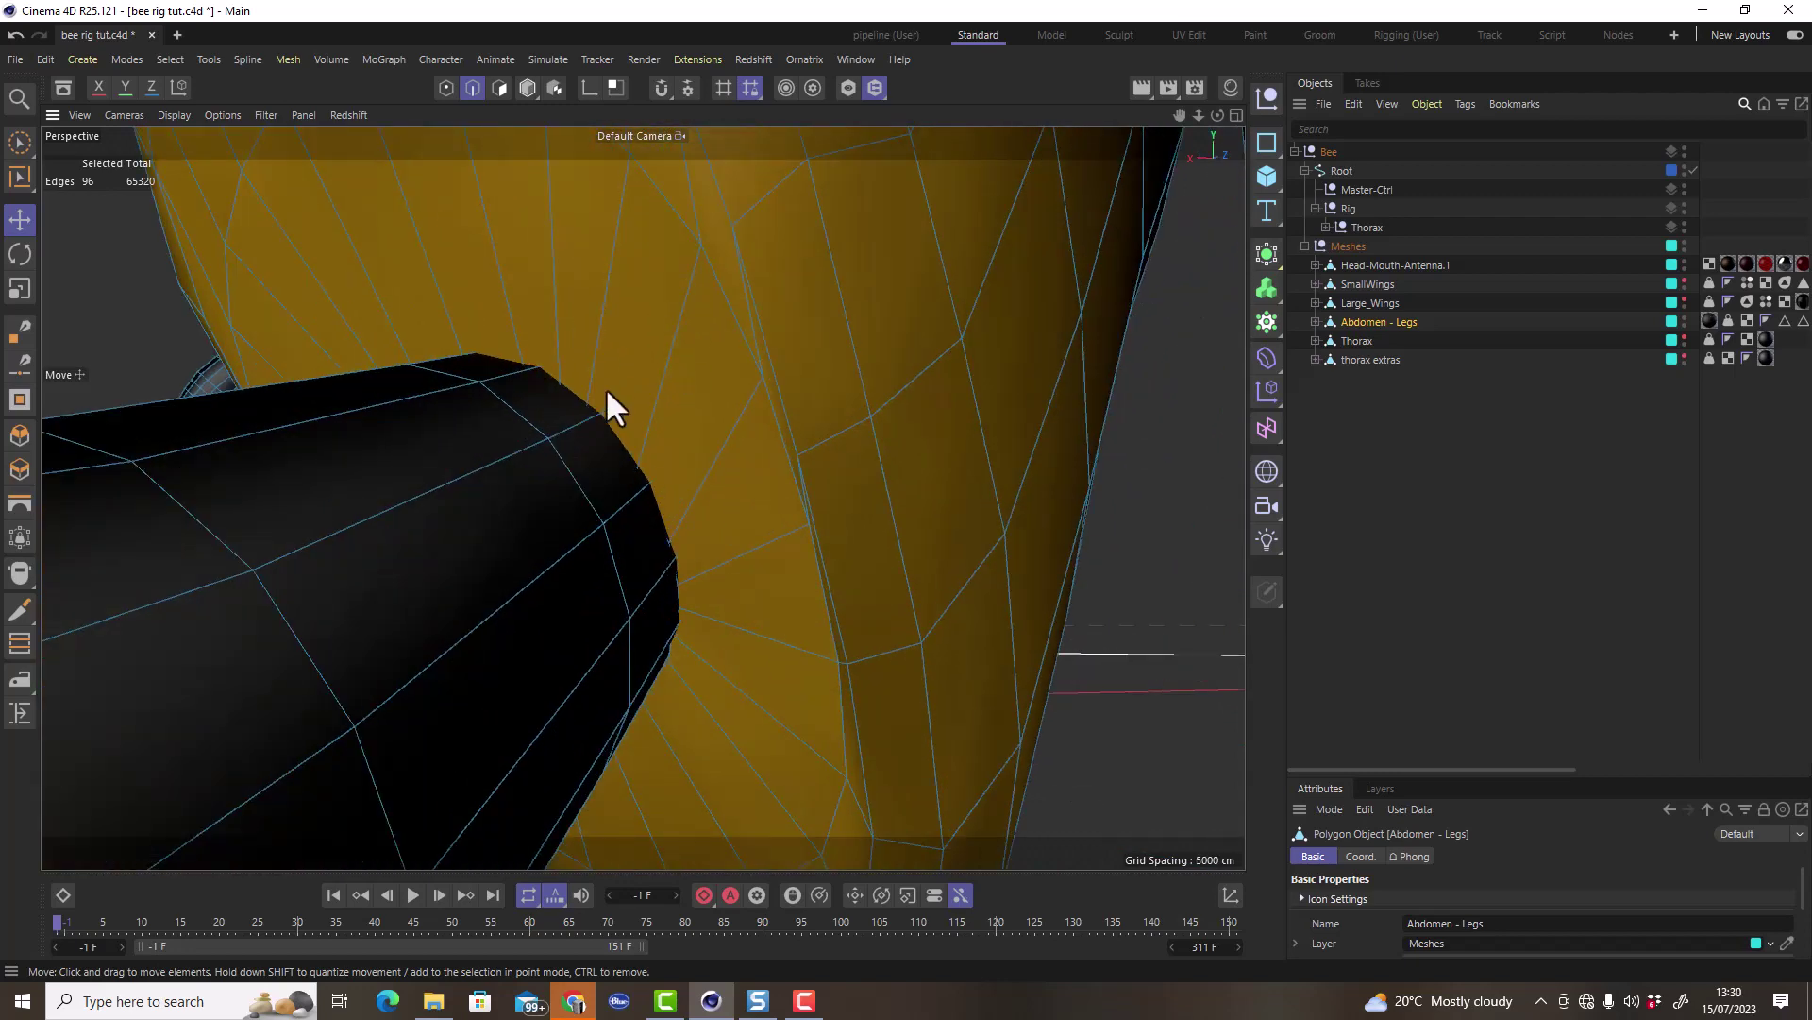
left_click_drag(631, 229, 541, 349, "alt")
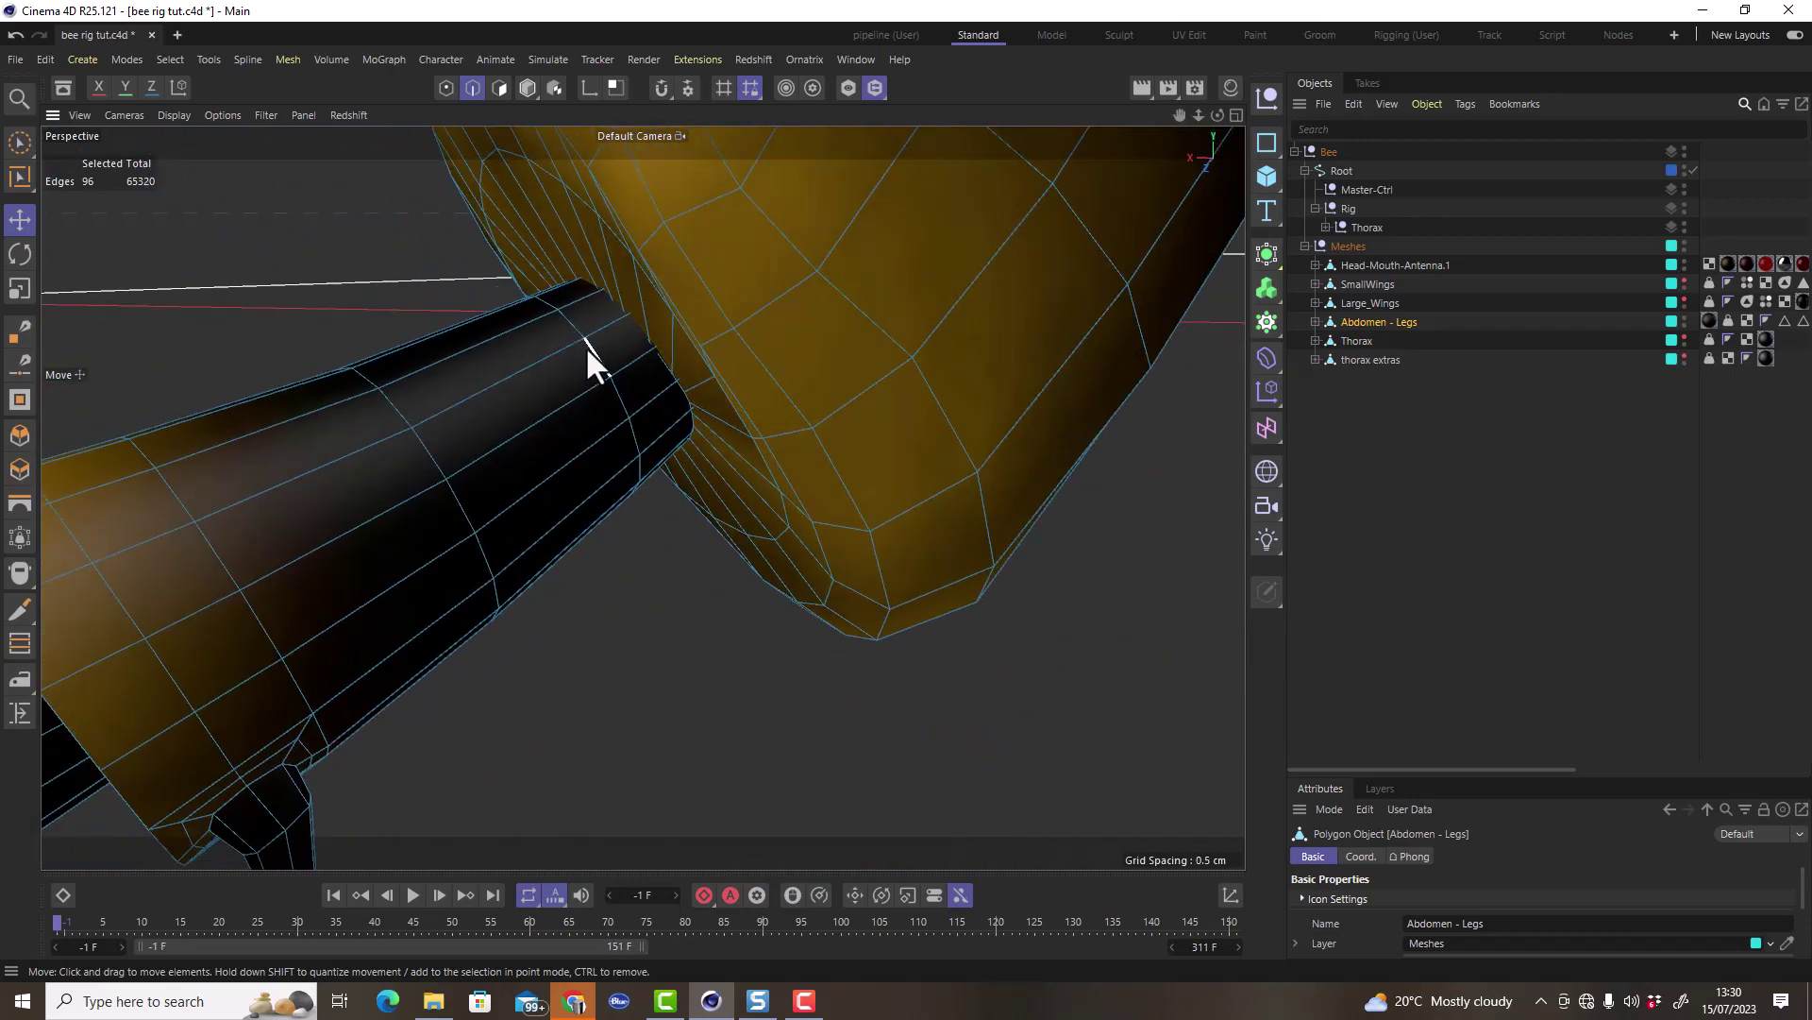
double_click(652, 332, "shift")
Add the edge loop where the second foot segment enters the first foot segment's yellow rim.
scroll(653, 332, "down", 4)
left_click_drag(654, 333, 555, 416, "alt")
scroll(547, 388, "up", 6)
scroll(554, 415, "up", 2)
double_click(555, 413, "shift")
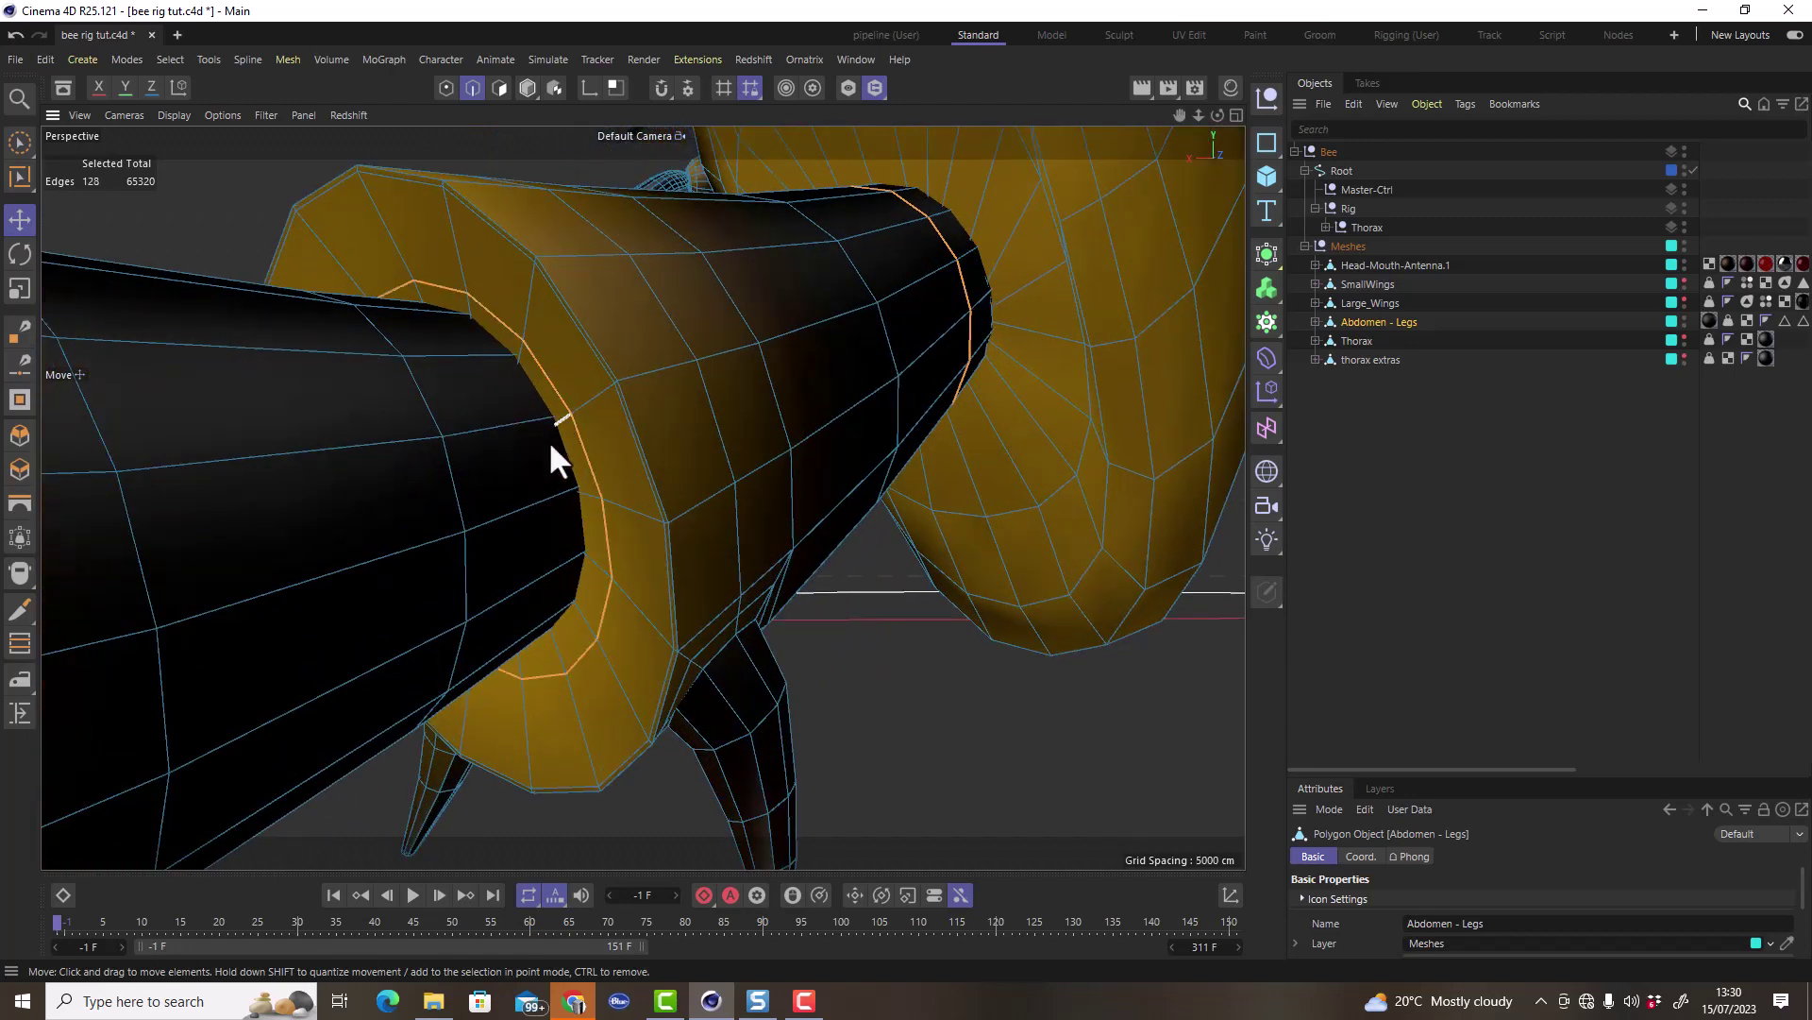
Add the edge loops at the next two foot joints, where the third and fourth segments enter their yellow rims.
scroll(553, 436, "down", 5)
scroll(433, 461, "up", 6)
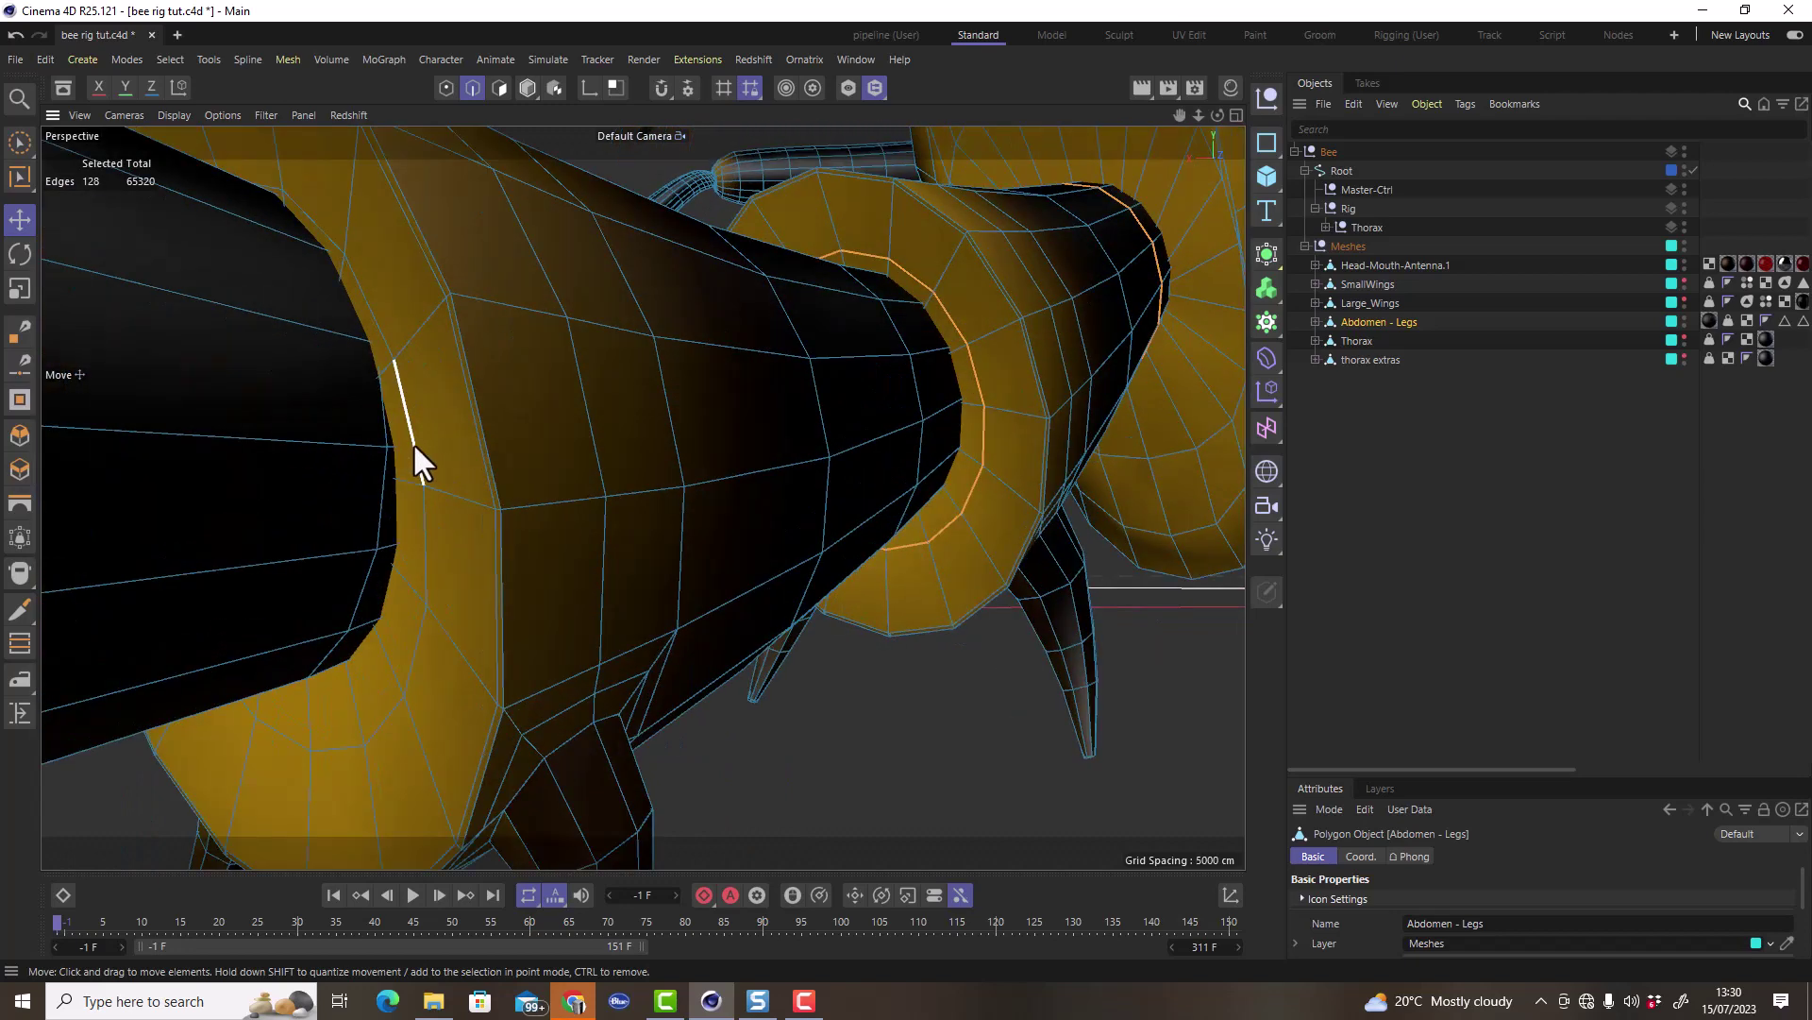
scroll(463, 467, "down", 5)
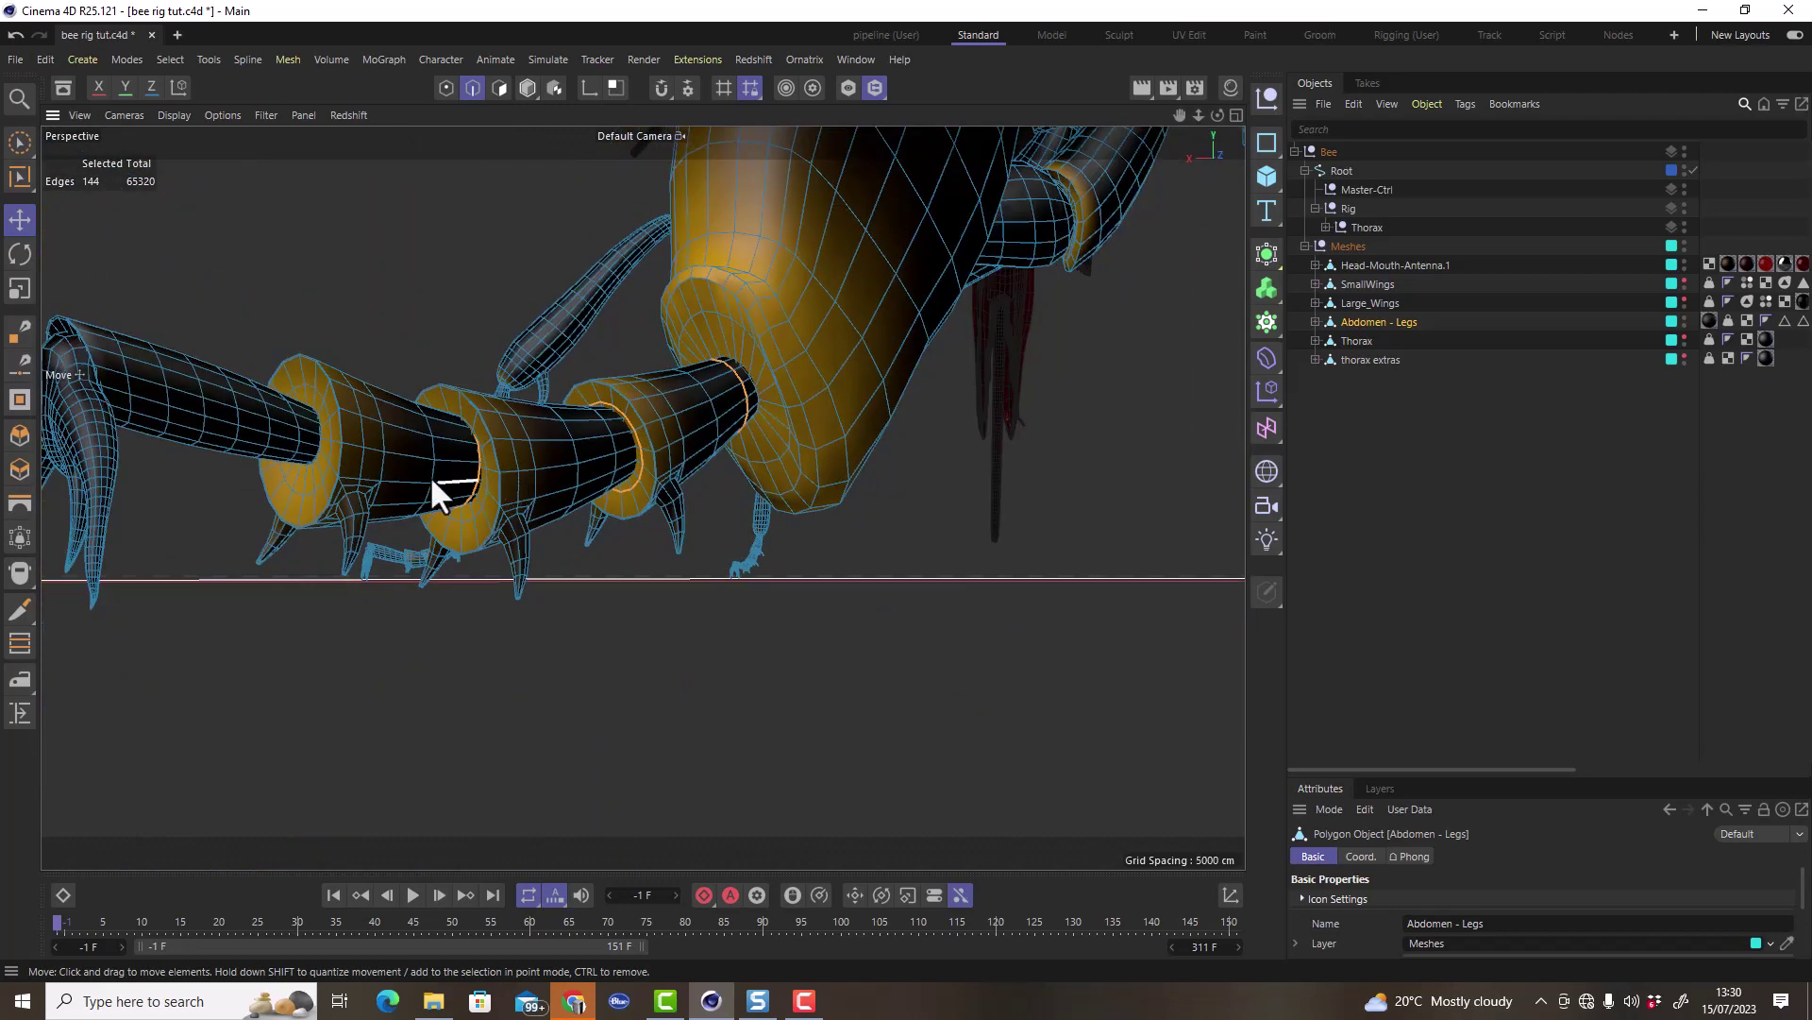
scroll(303, 451, "up", 5)
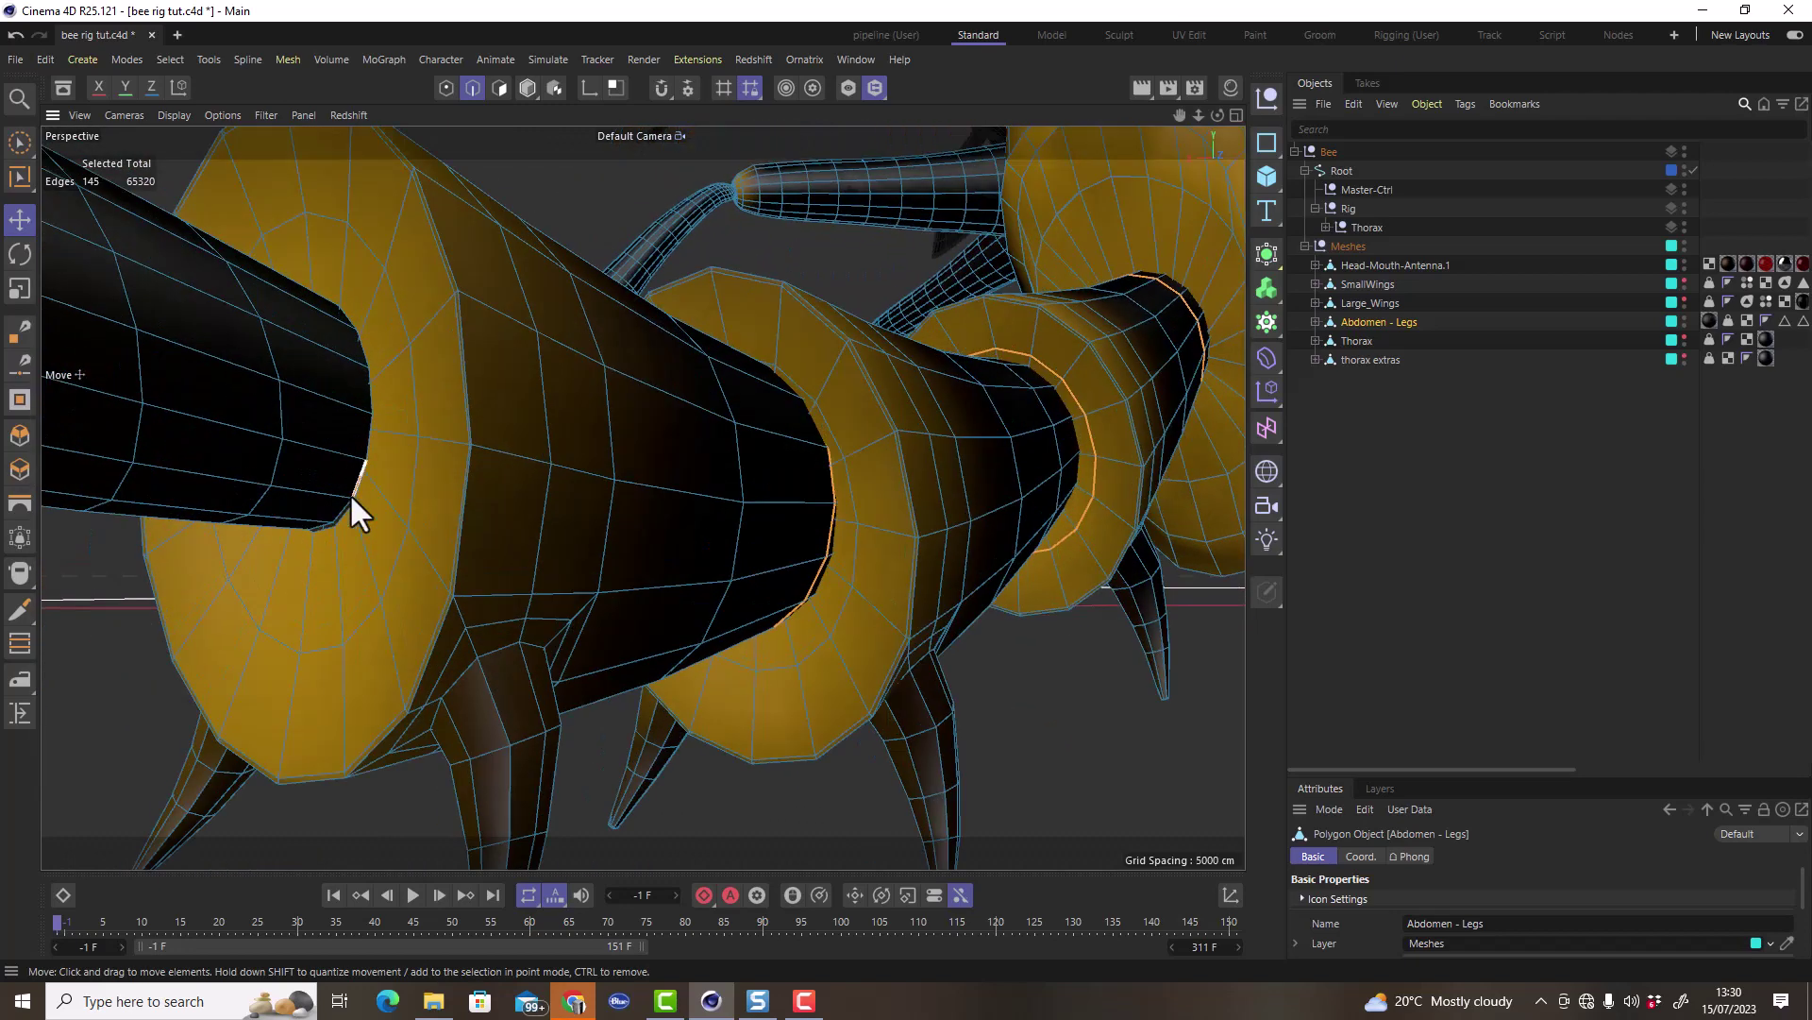
double_click(354, 491, "shift")
Add the edge loop around the open end of the last foot segment, where the claw piece emerges.
scroll(468, 467, "down", 5)
left_click_drag(371, 448, 310, 502, "alt")
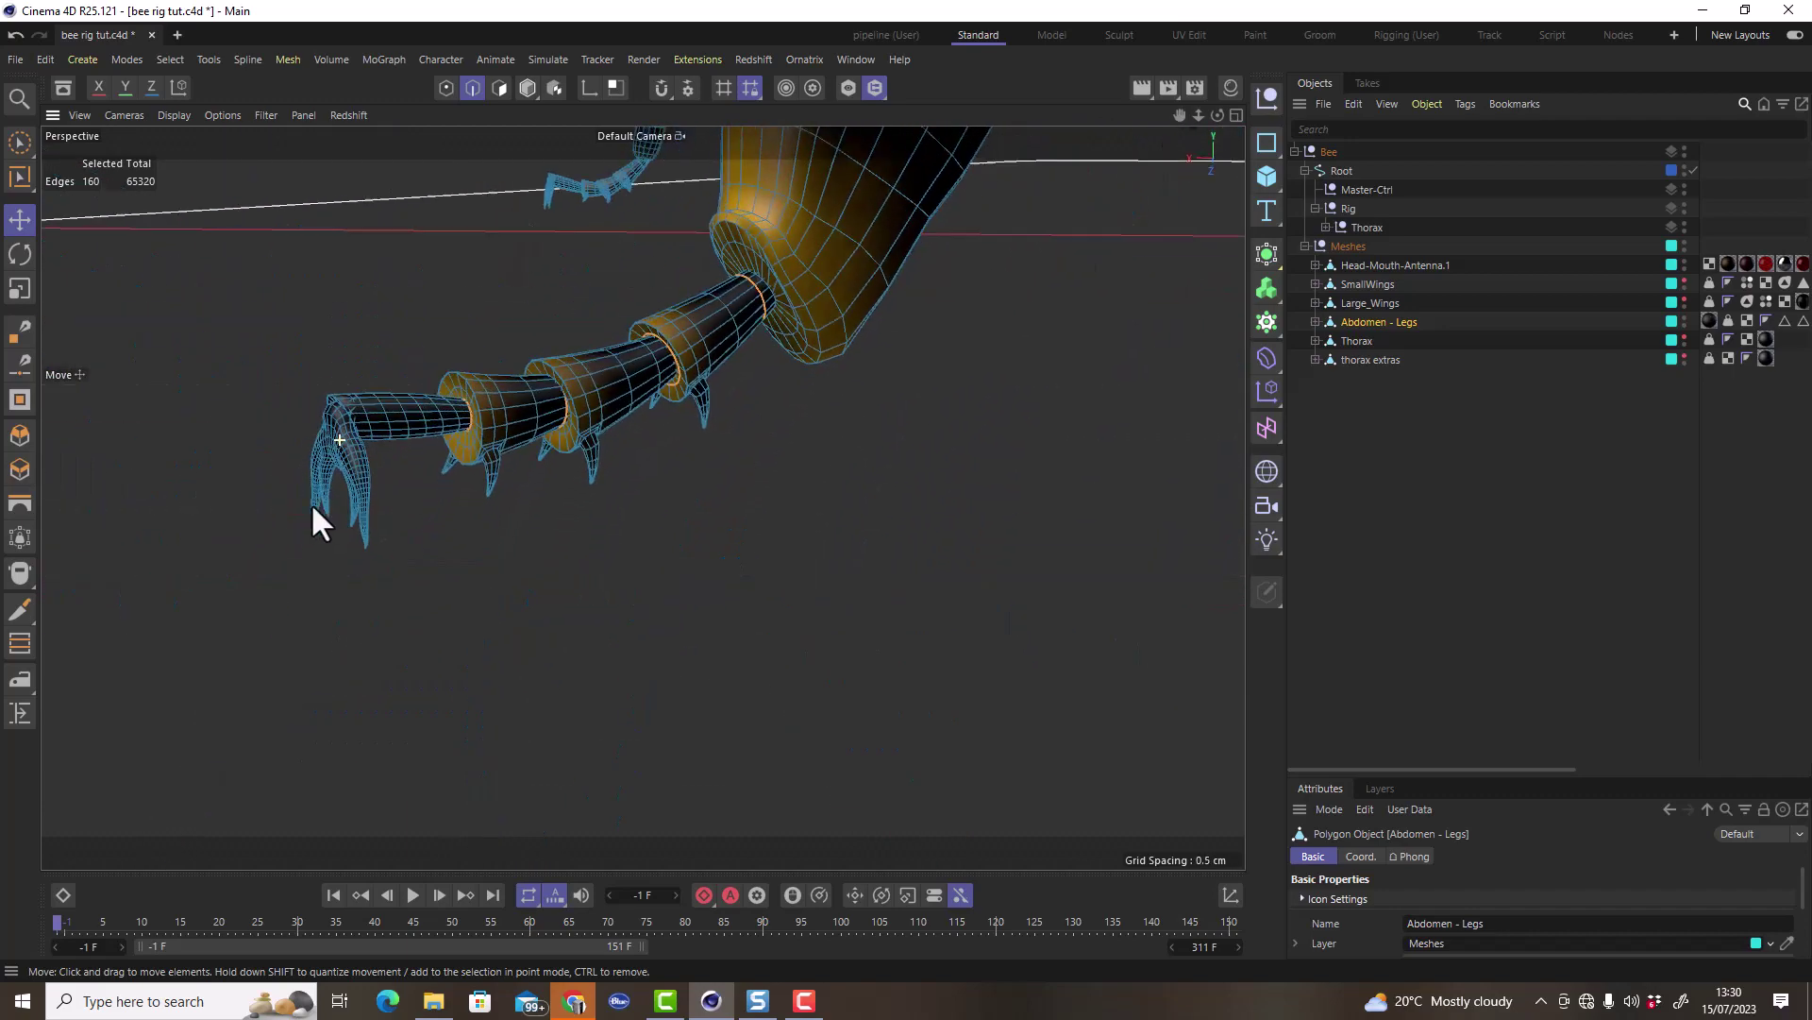
scroll(309, 455, "up", 8)
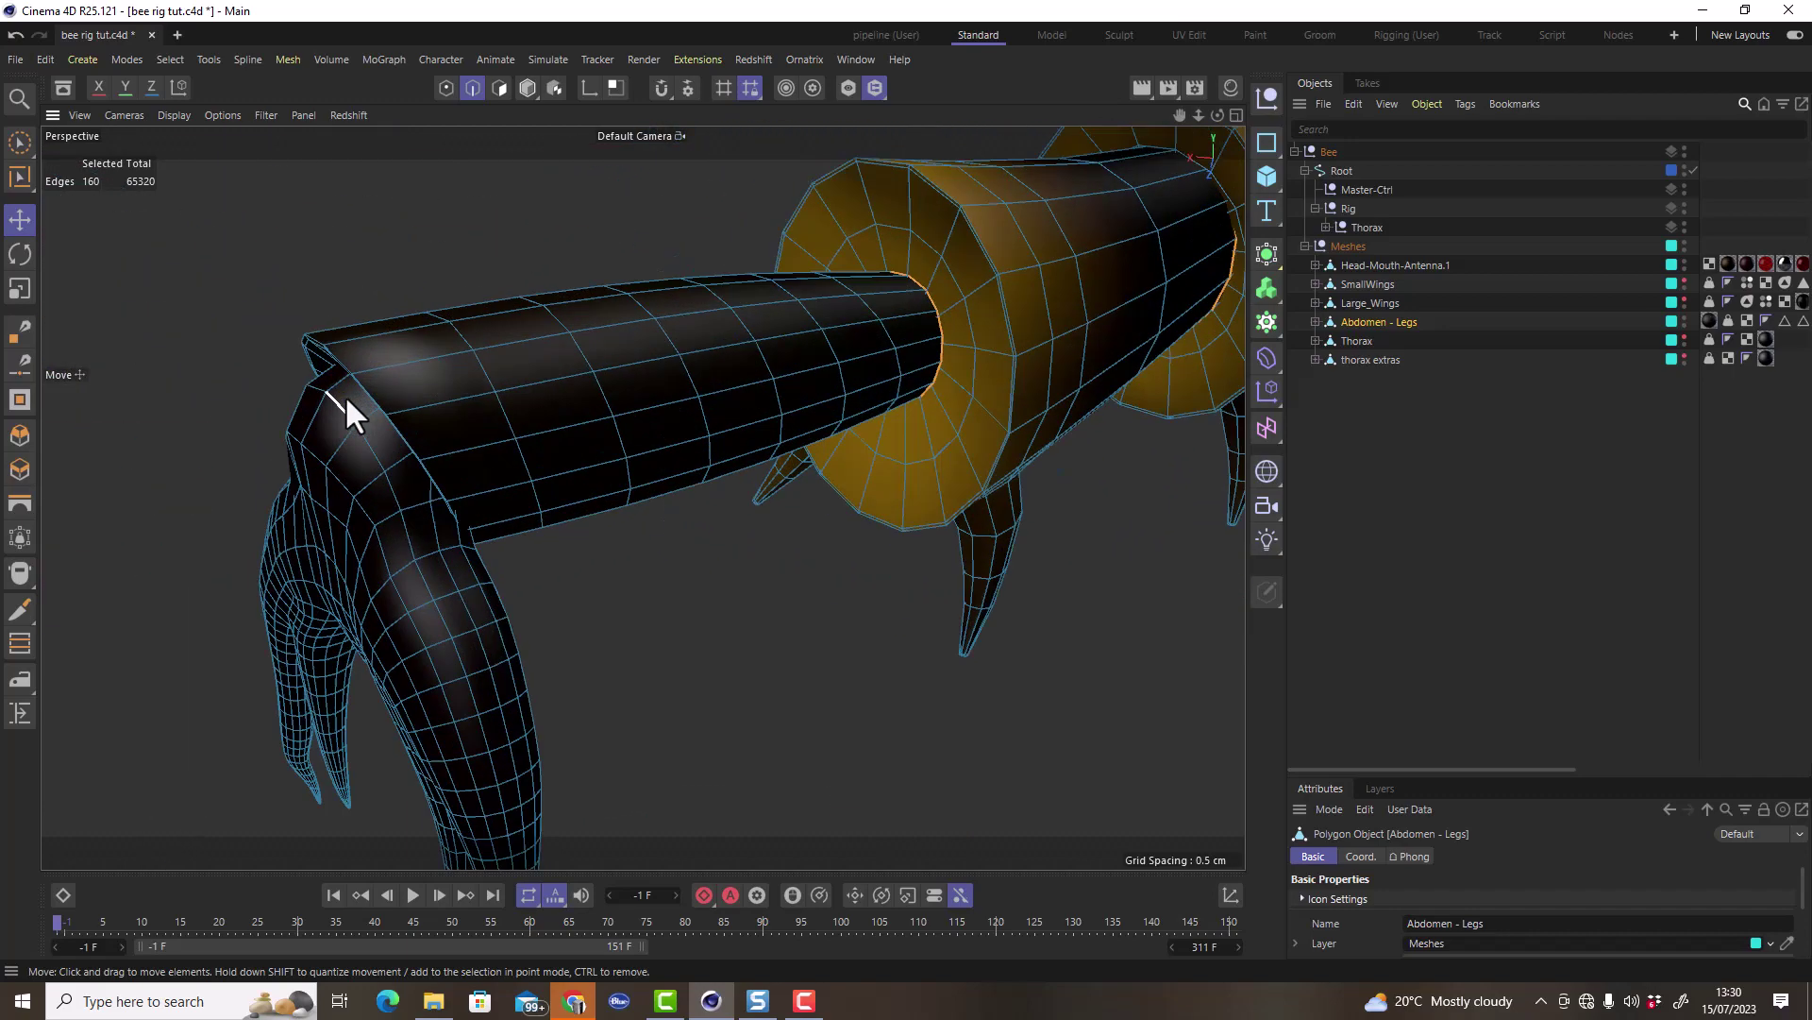
left_click_drag(450, 433, 497, 375, "alt")
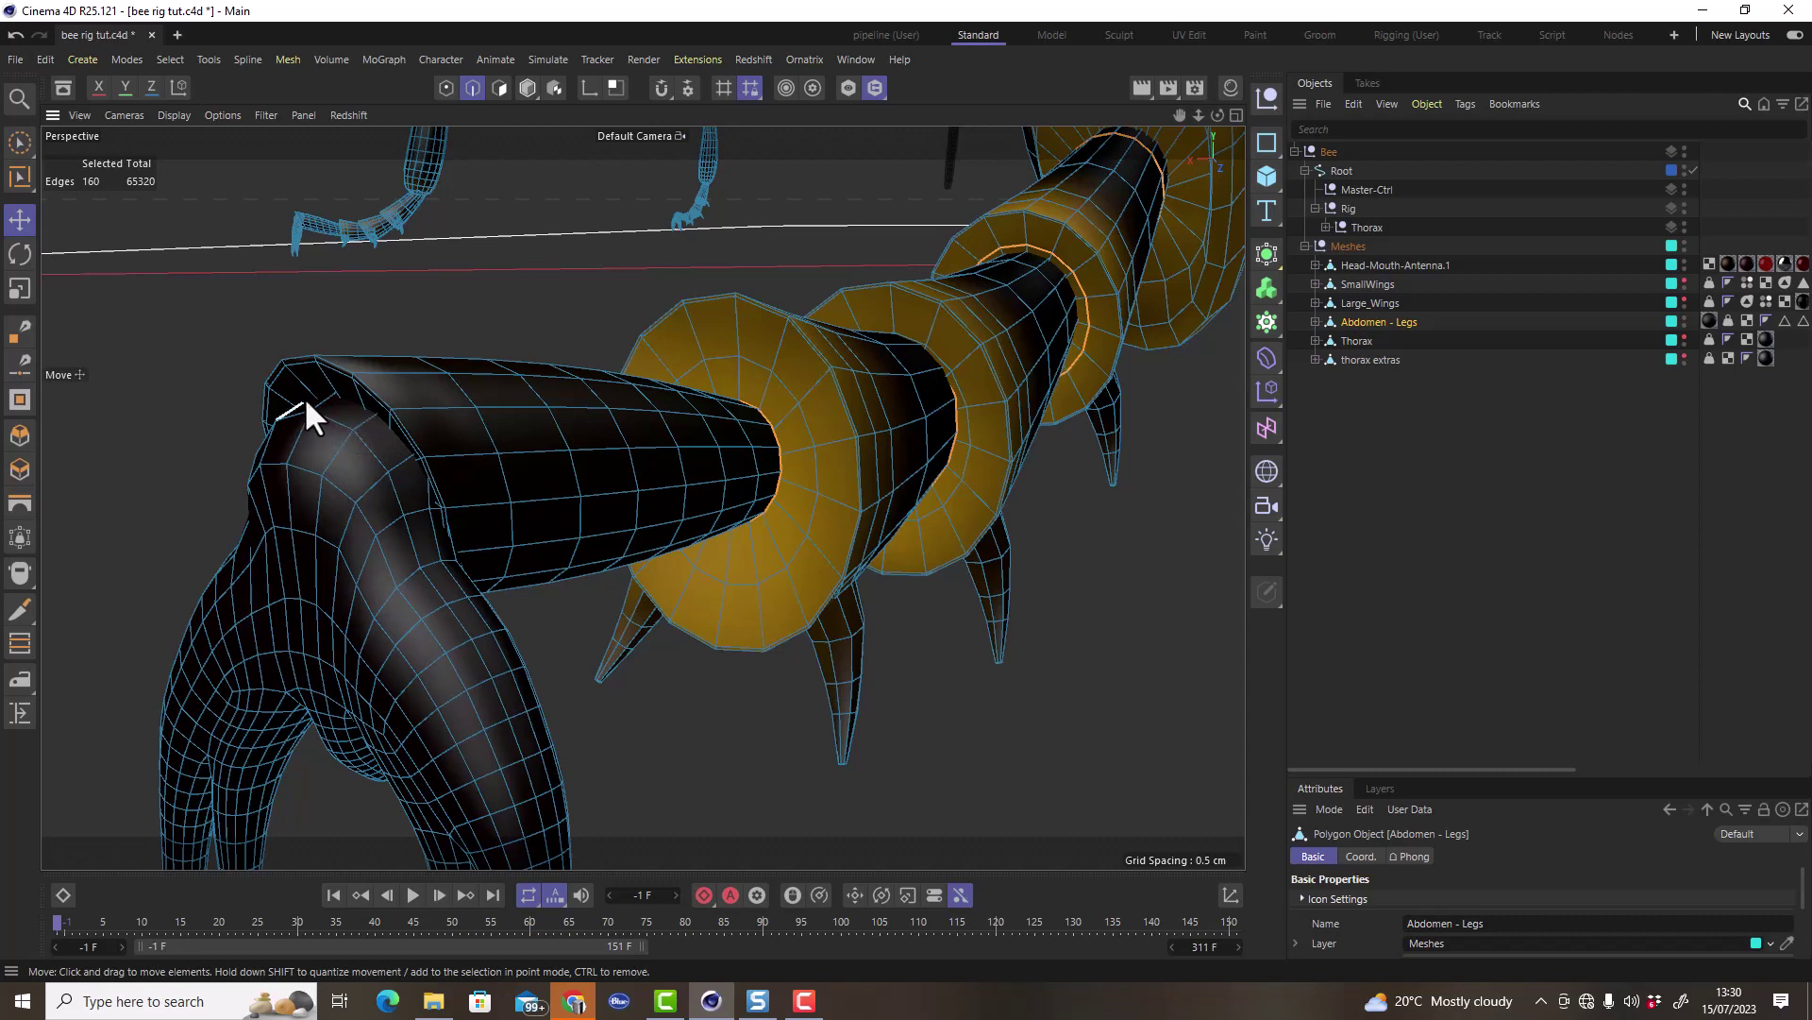
scroll(291, 391, "up", 5)
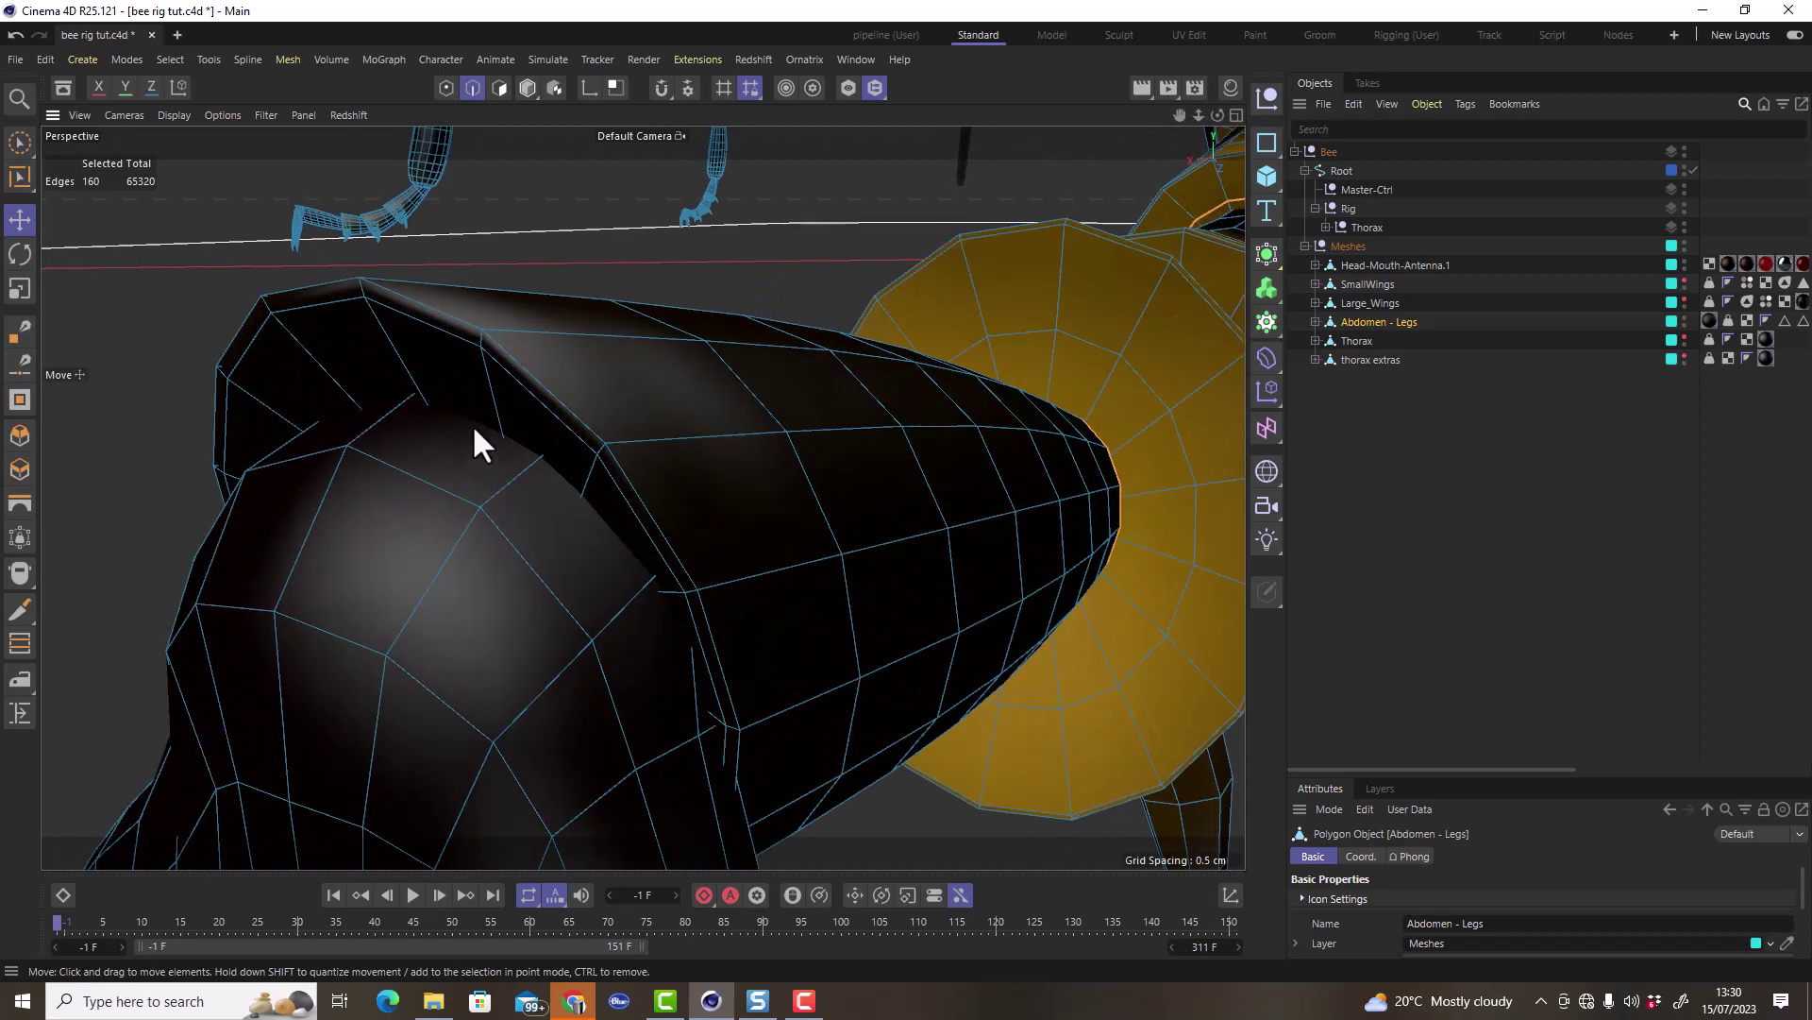
double_click(439, 332, "shift")
Add the edge loop around the base of the short central stub between the claws.
scroll(478, 435, "down", 6)
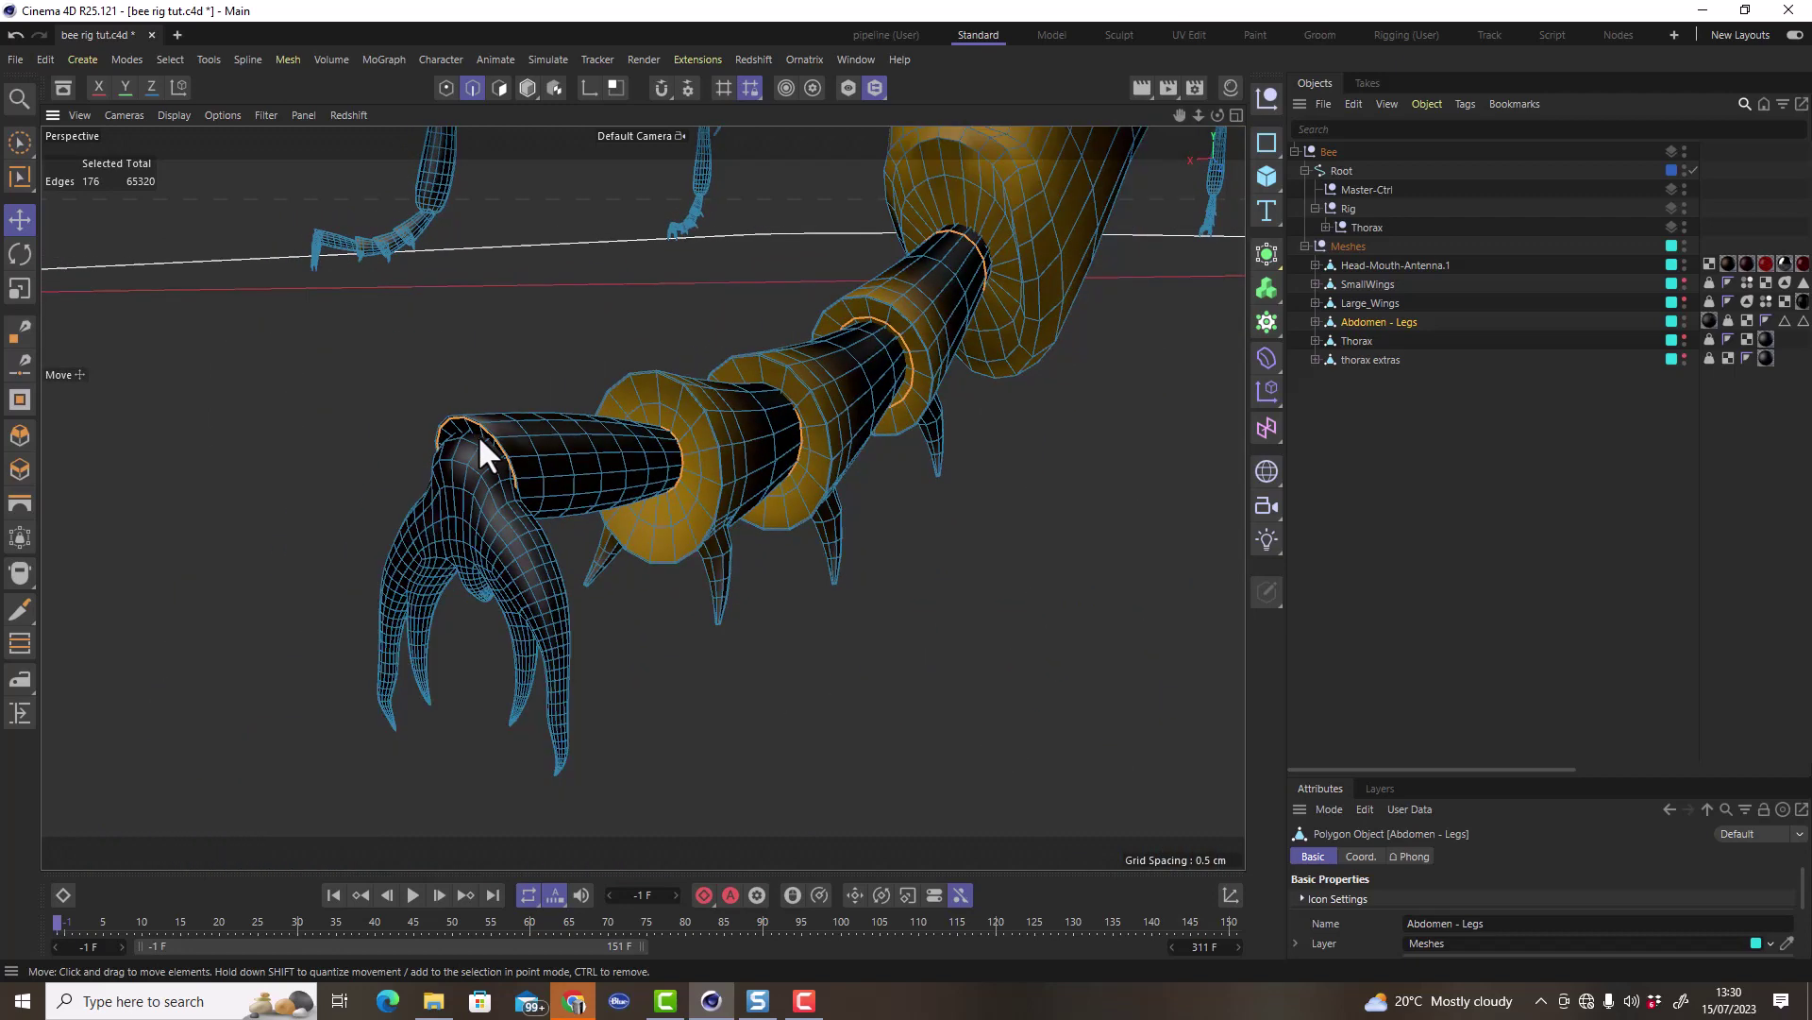
left_click_drag(417, 596, 472, 585, "alt")
scroll(472, 586, "up", 6)
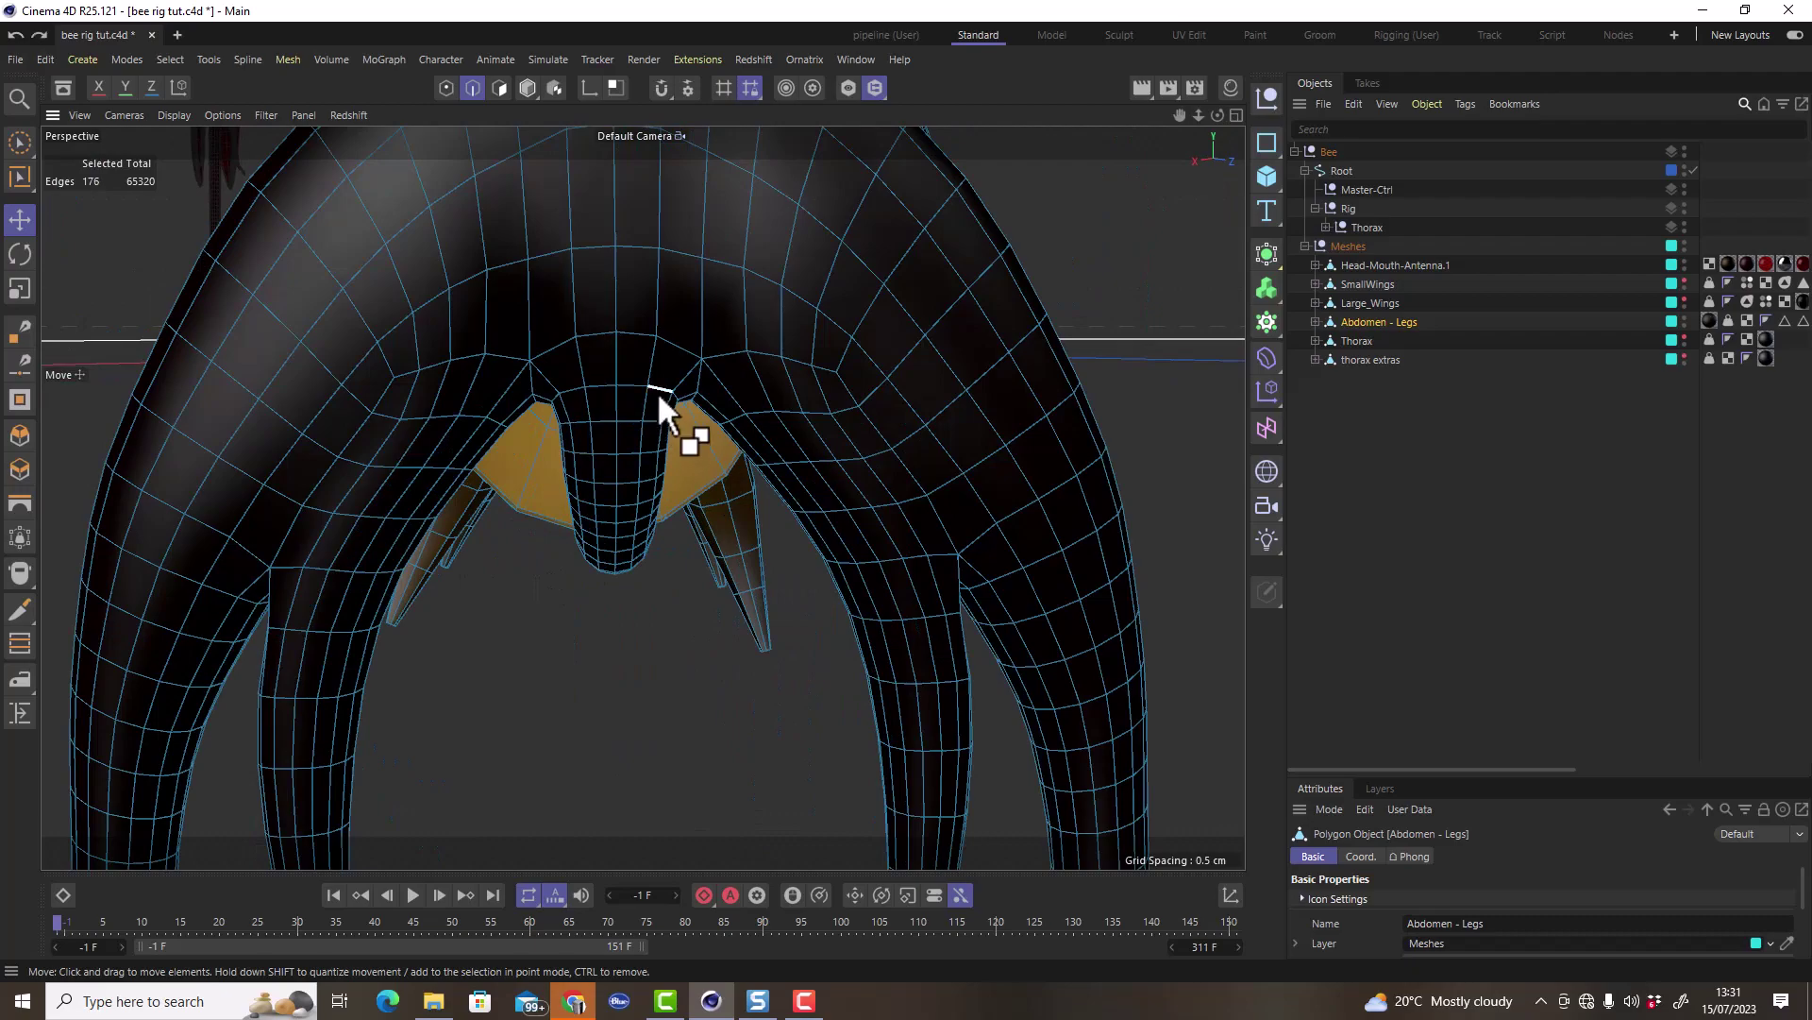
double_click(655, 391, "shift")
Add edge loops around the middle and the tip of the short central stub.
scroll(604, 472, "down", 3)
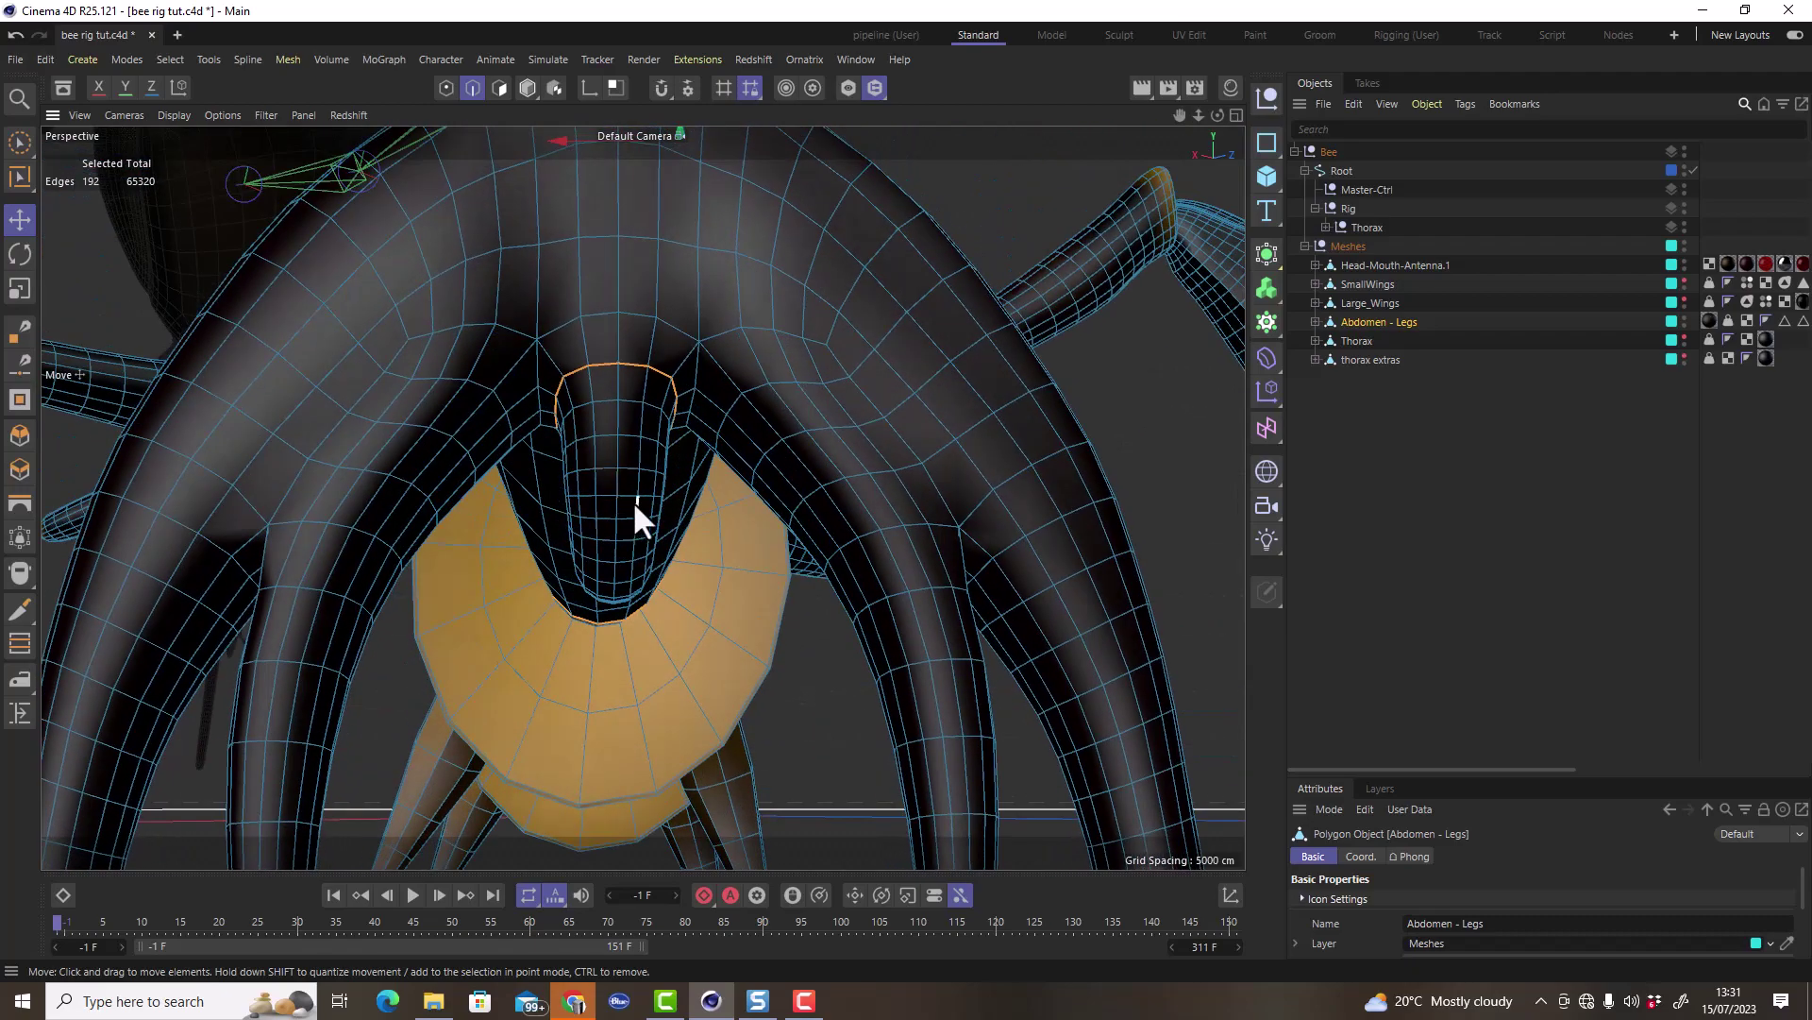
left_click_drag(592, 544, 613, 591, "alt")
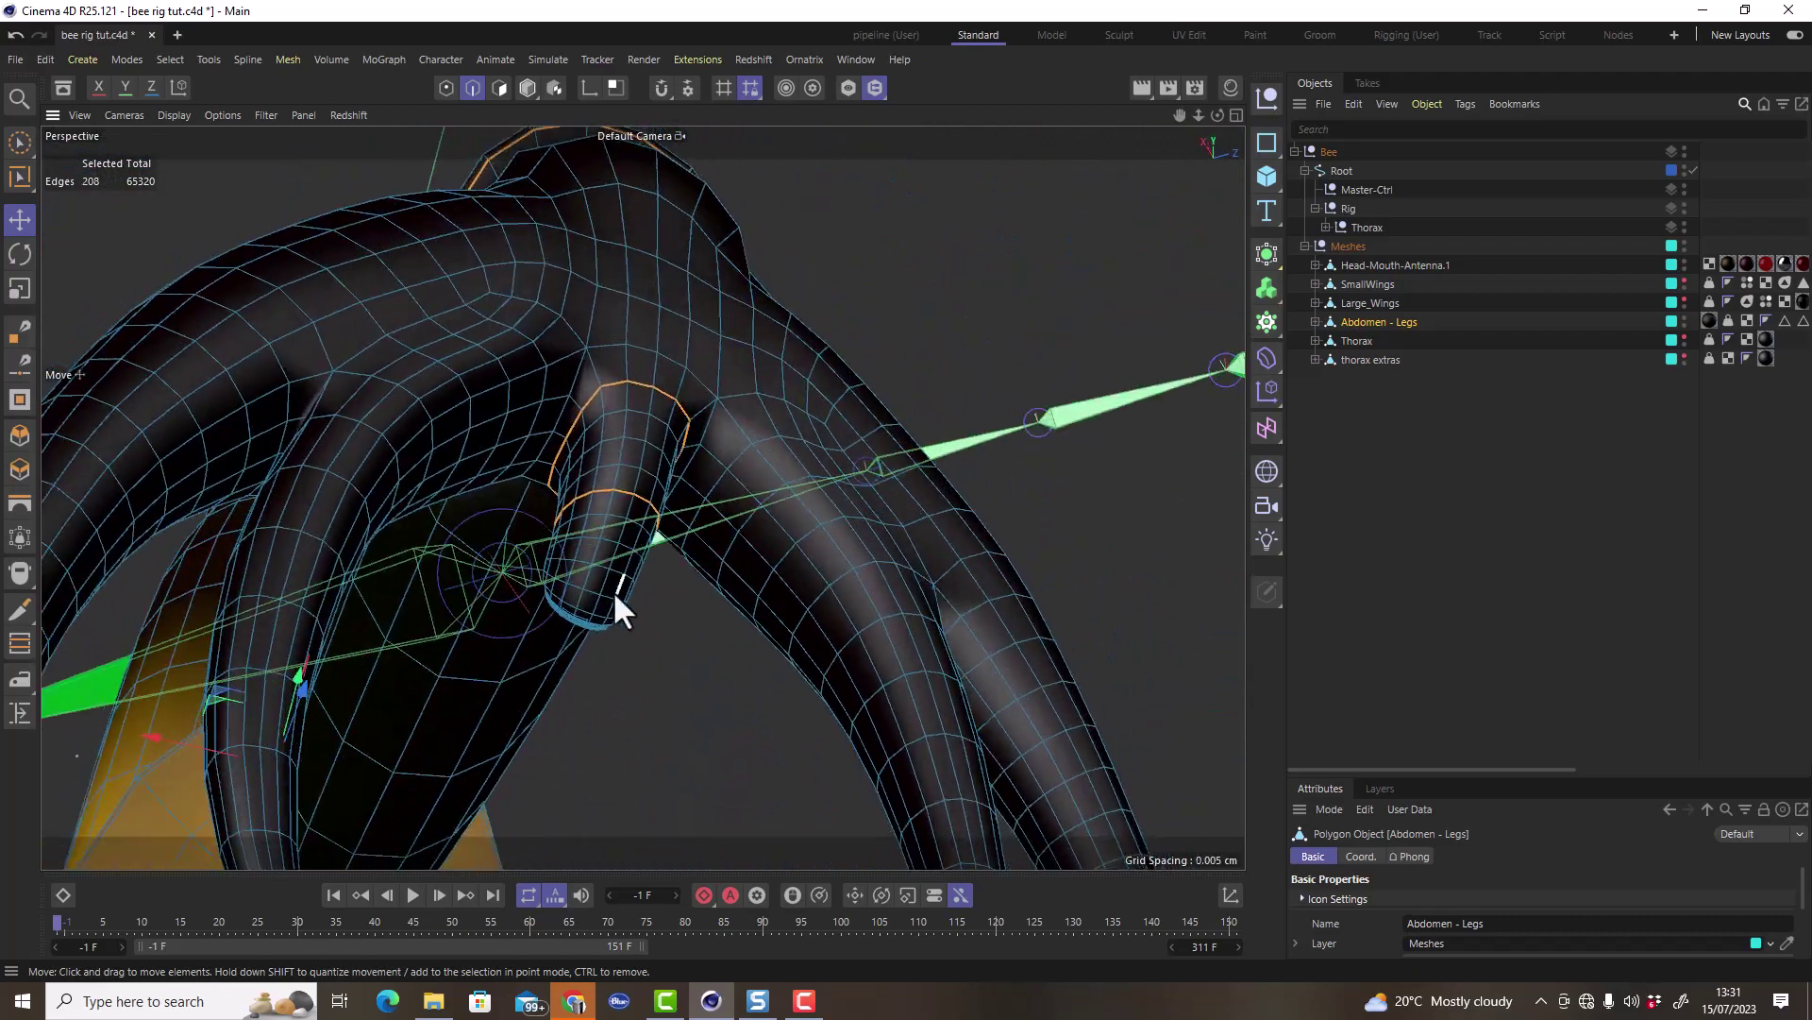
double_click(613, 591, "shift")
scroll(609, 604, "up", 5)
double_click(603, 631, "shift")
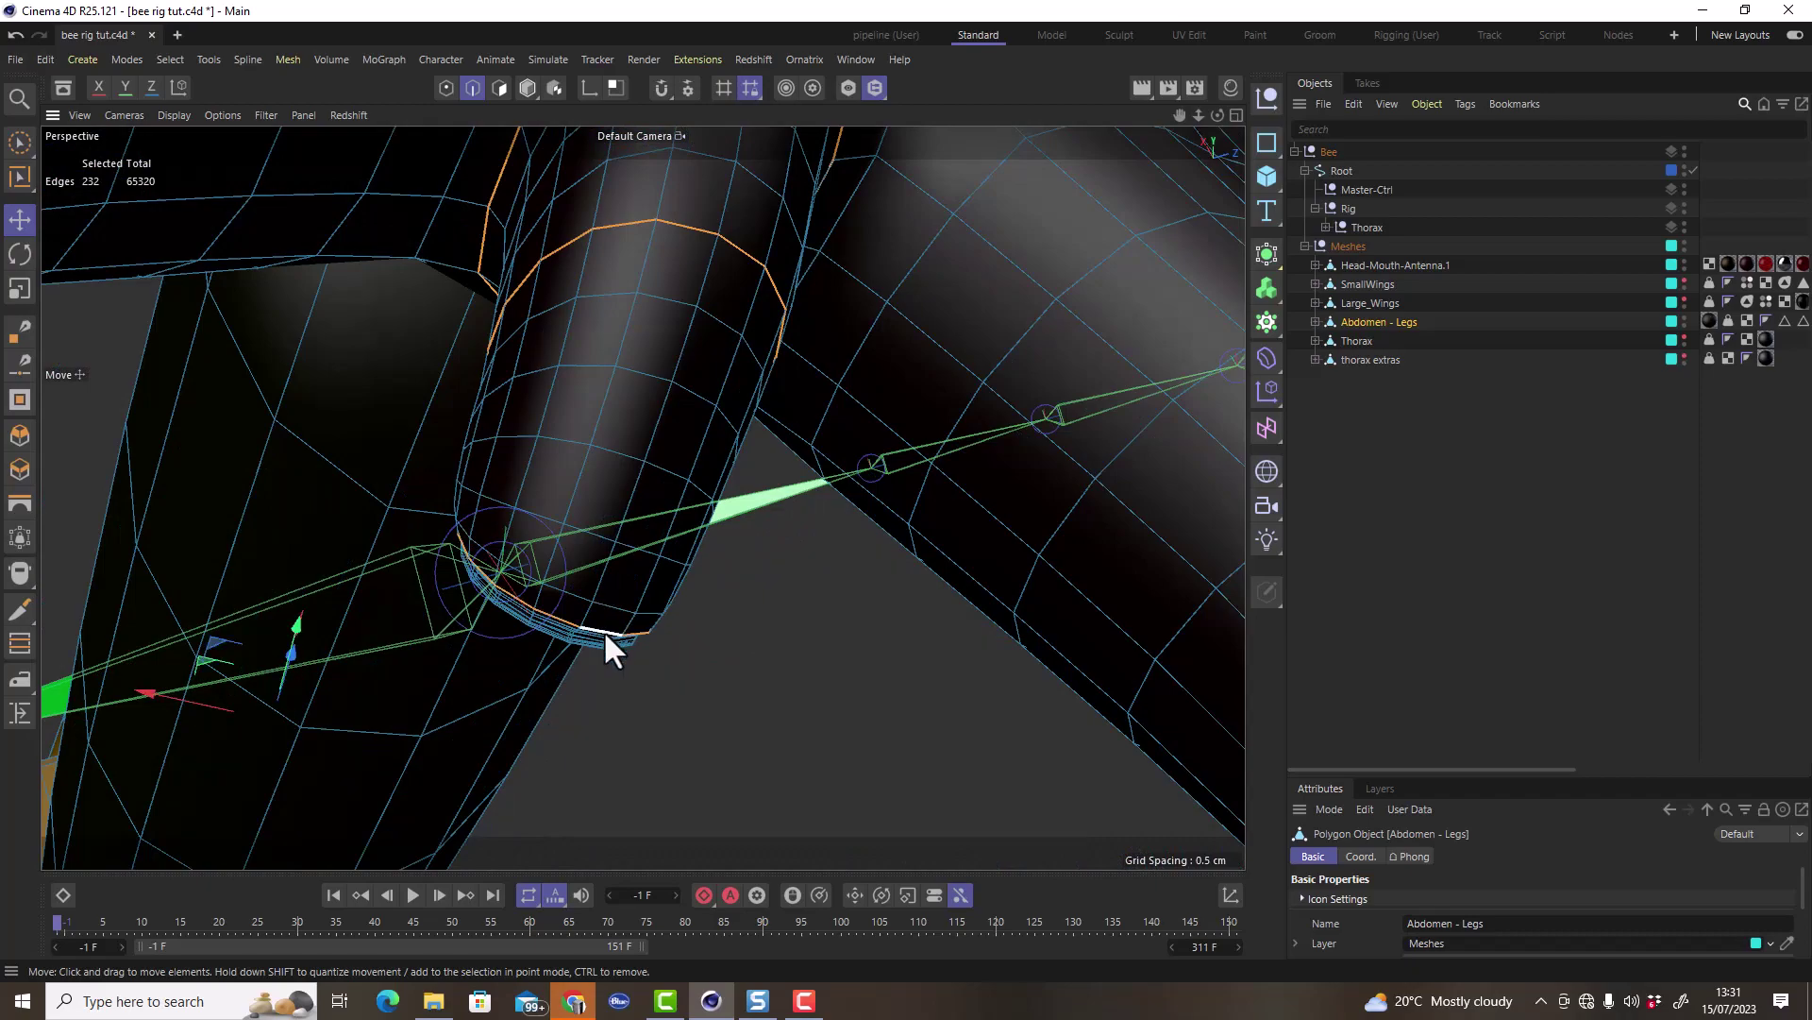
Add the edge loops around the bases of all four claws, outer and inner.
scroll(623, 585, "down", 6)
scroll(637, 507, "up", 5)
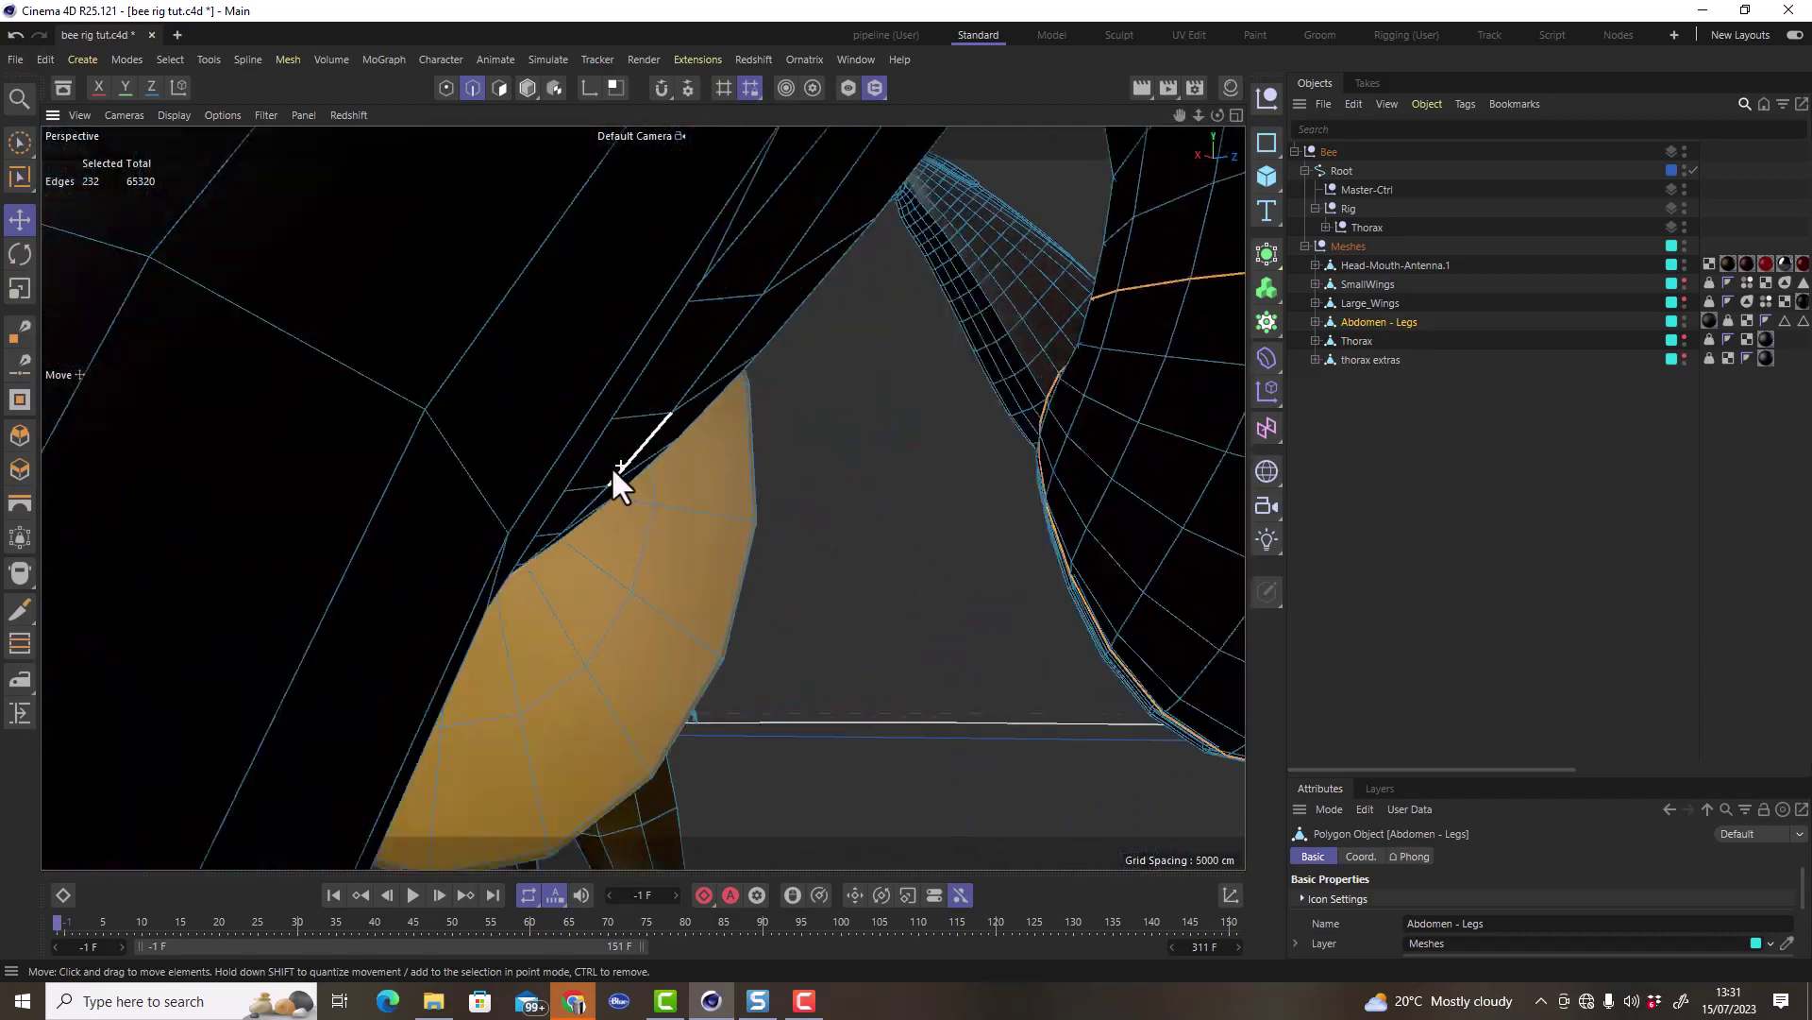
scroll(610, 467, "down", 3)
double_click(461, 460, "shift")
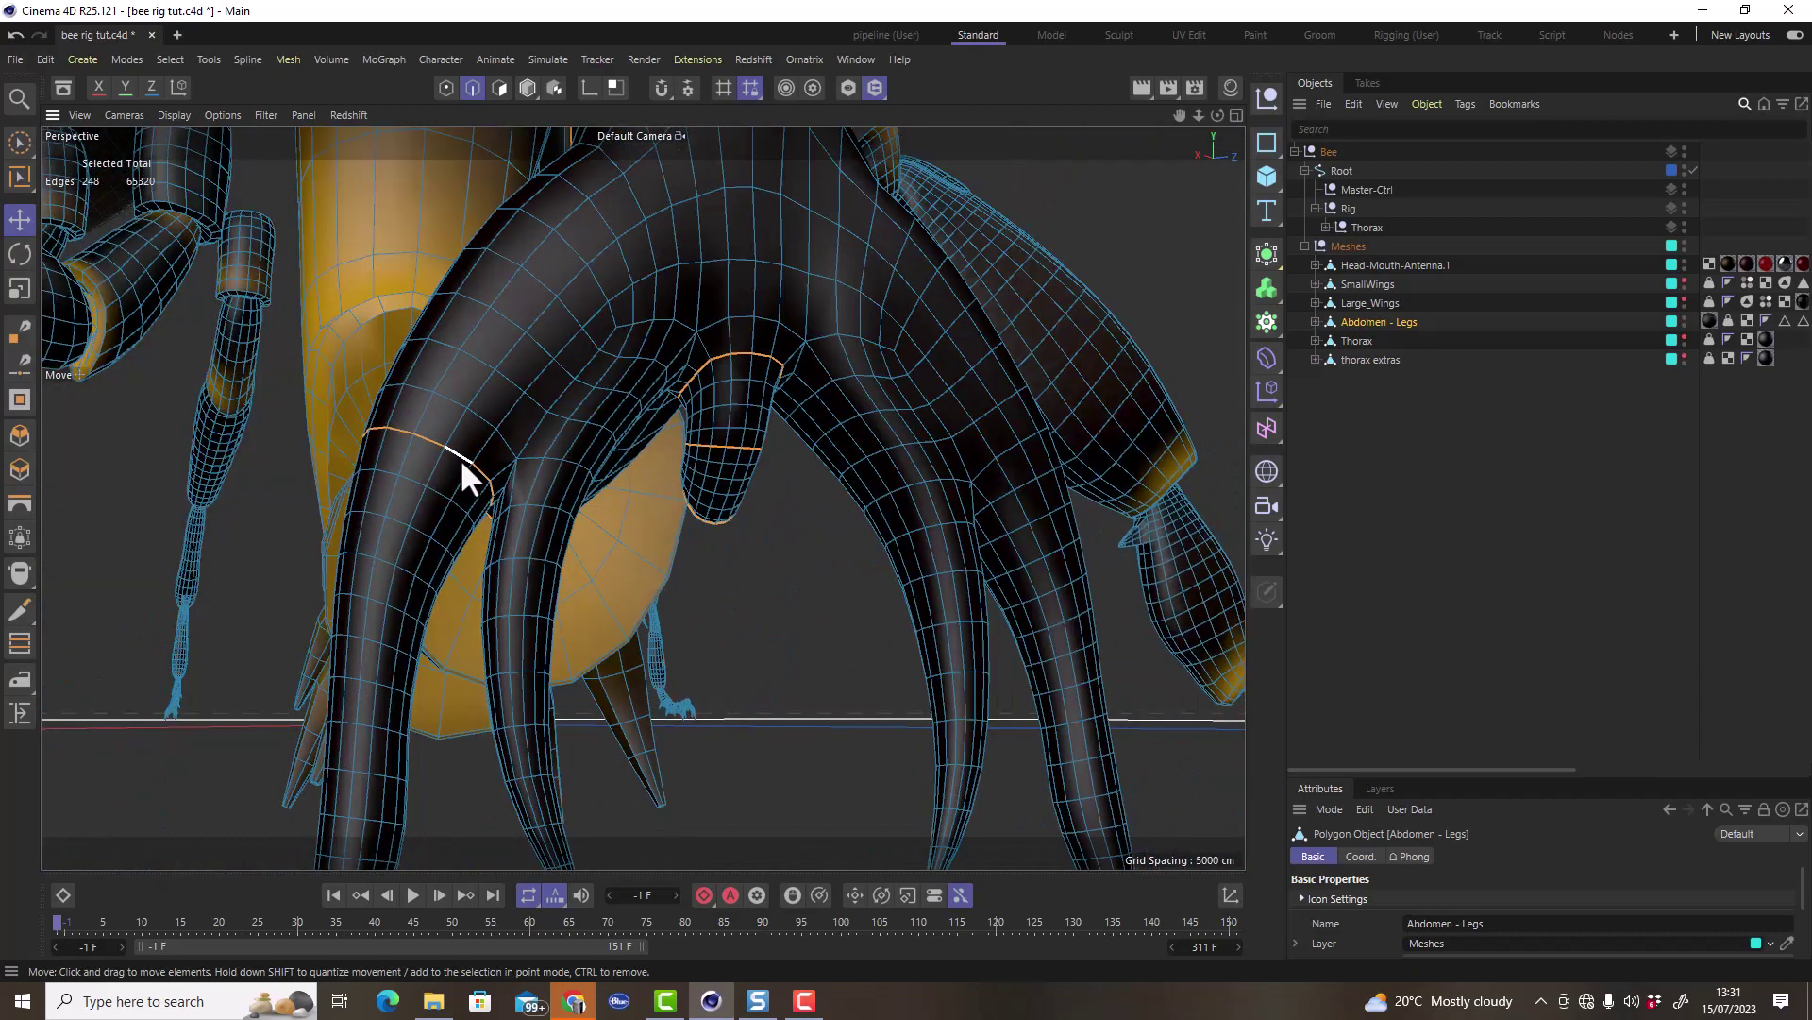
double_click(519, 502, "shift")
scroll(917, 495, "up", 3)
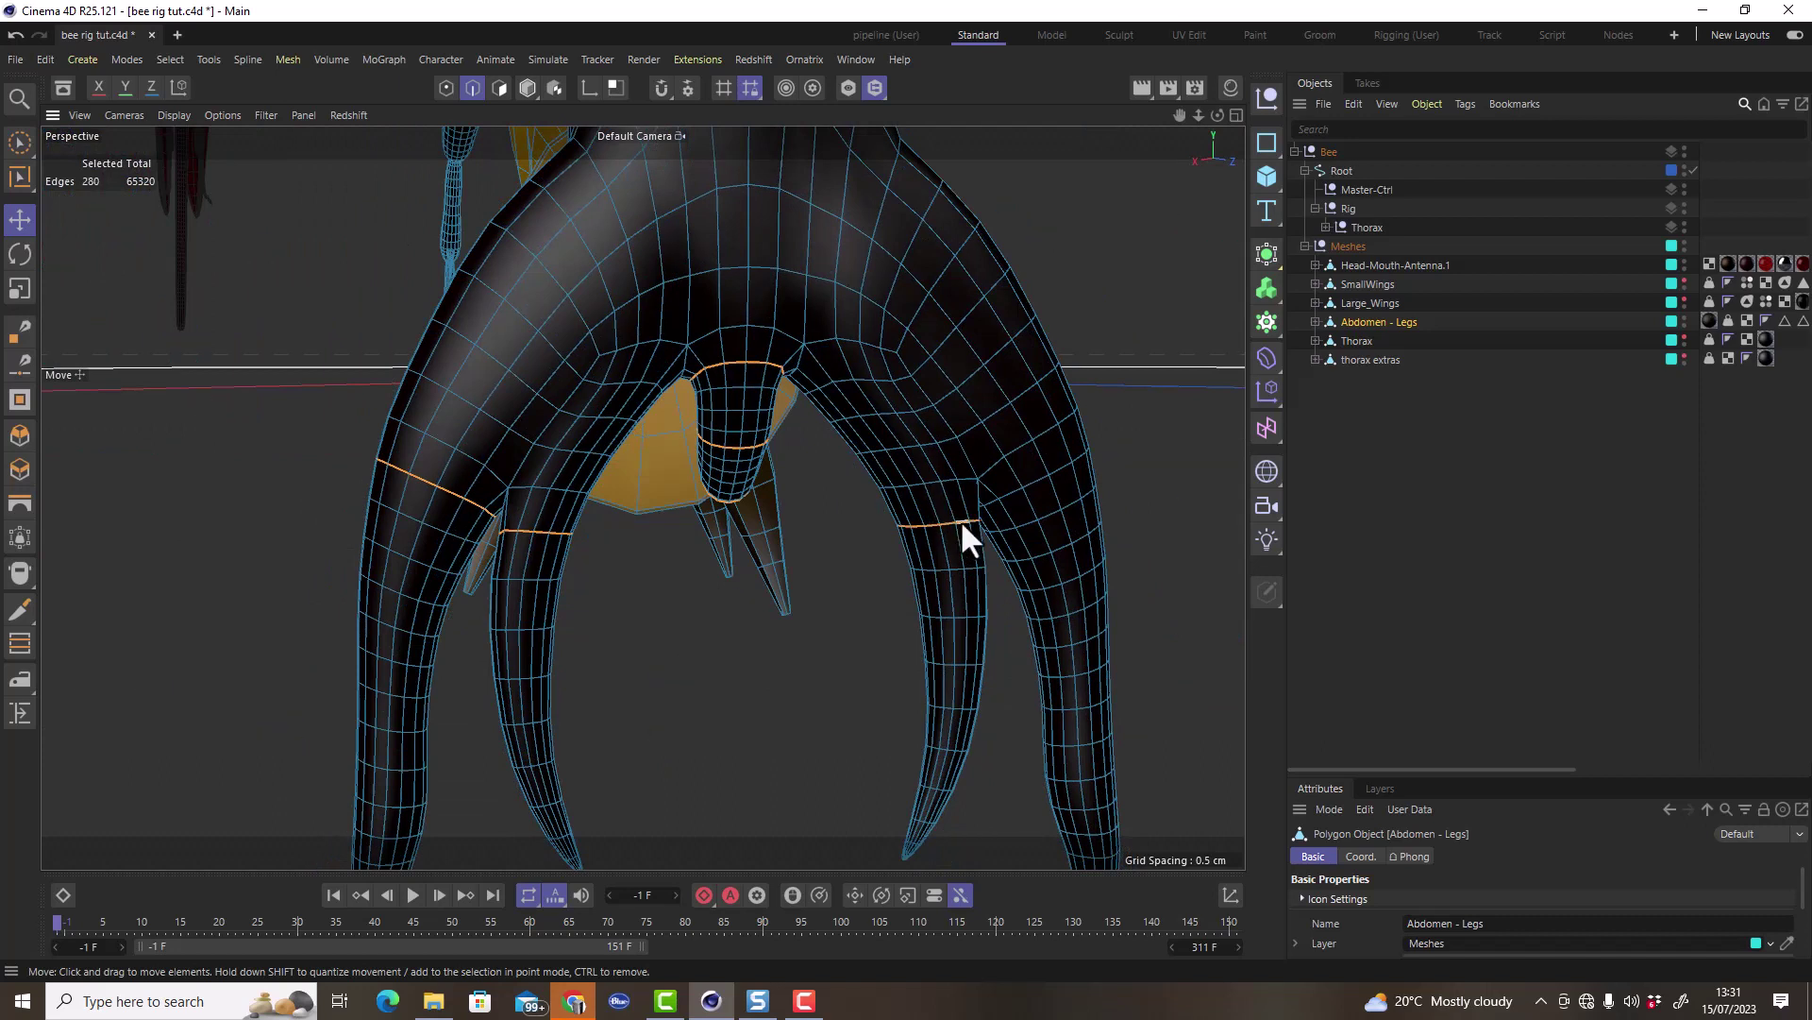
double_click(1040, 481, "shift")
Add an edge loop partway down each of the two long outer claws.
scroll(801, 473, "down", 3)
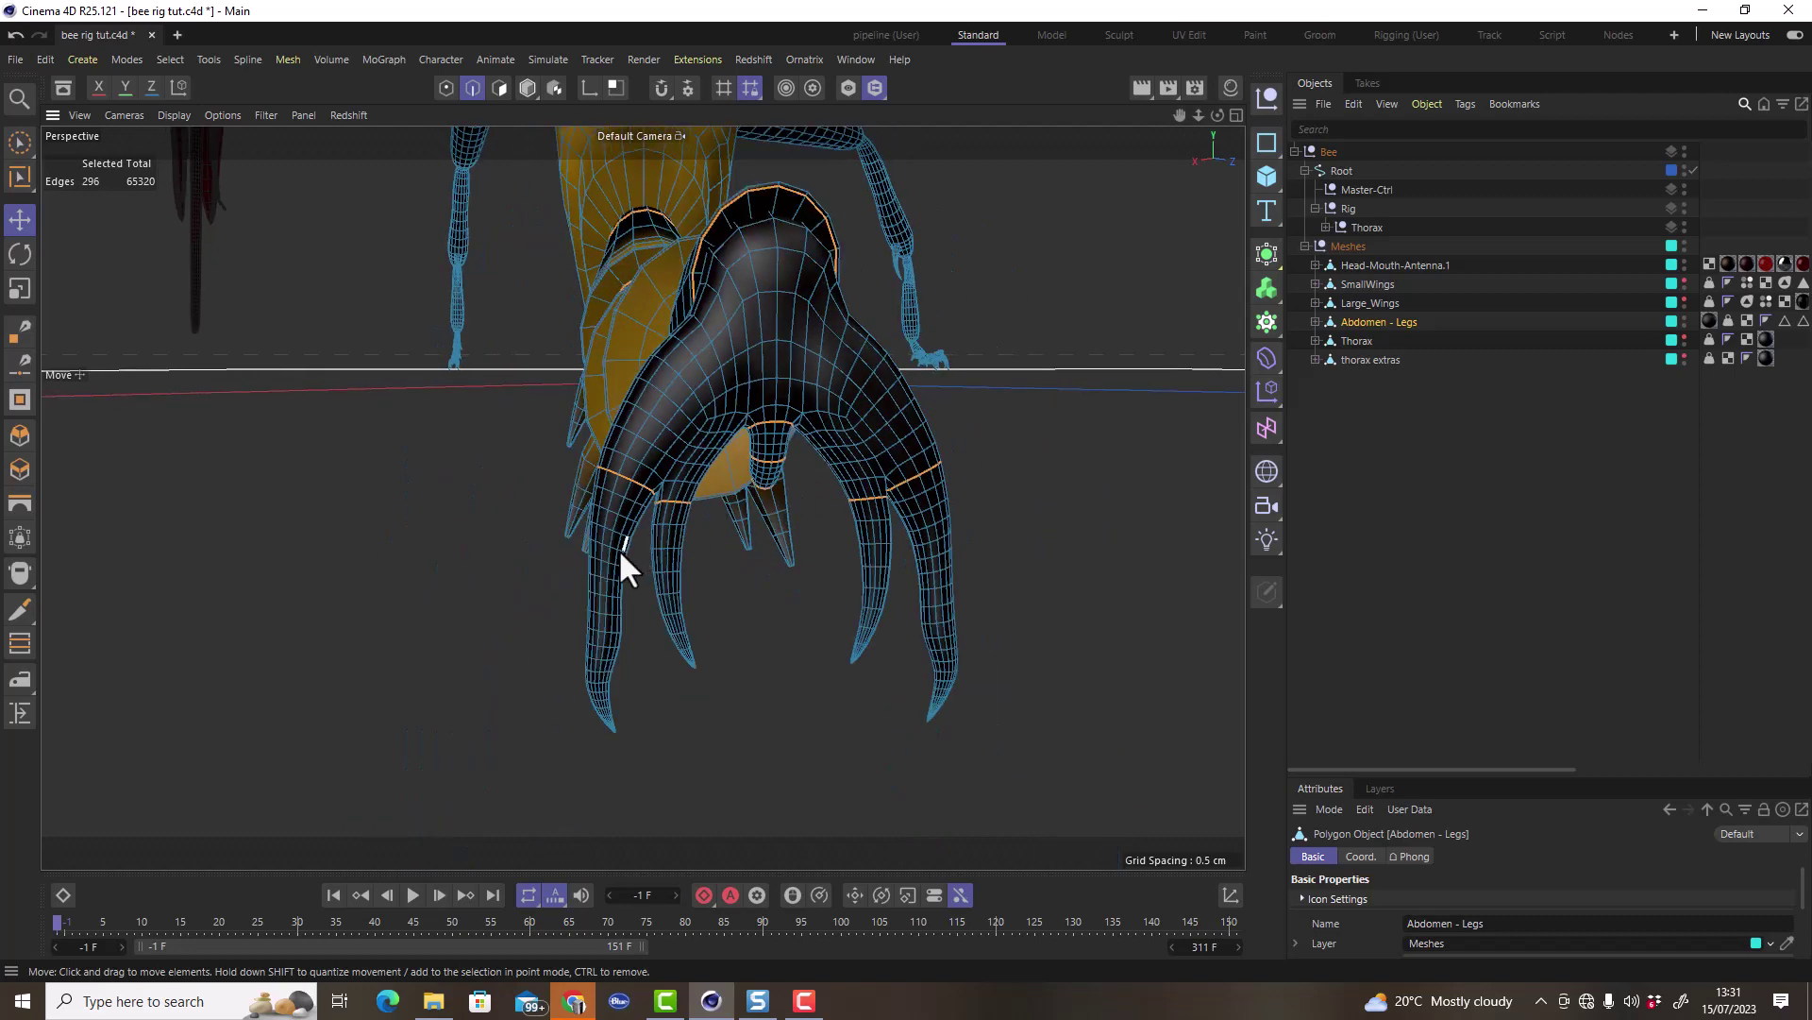
scroll(604, 585, "up", 3)
double_click(598, 610, "shift")
scroll(597, 608, "down", 3)
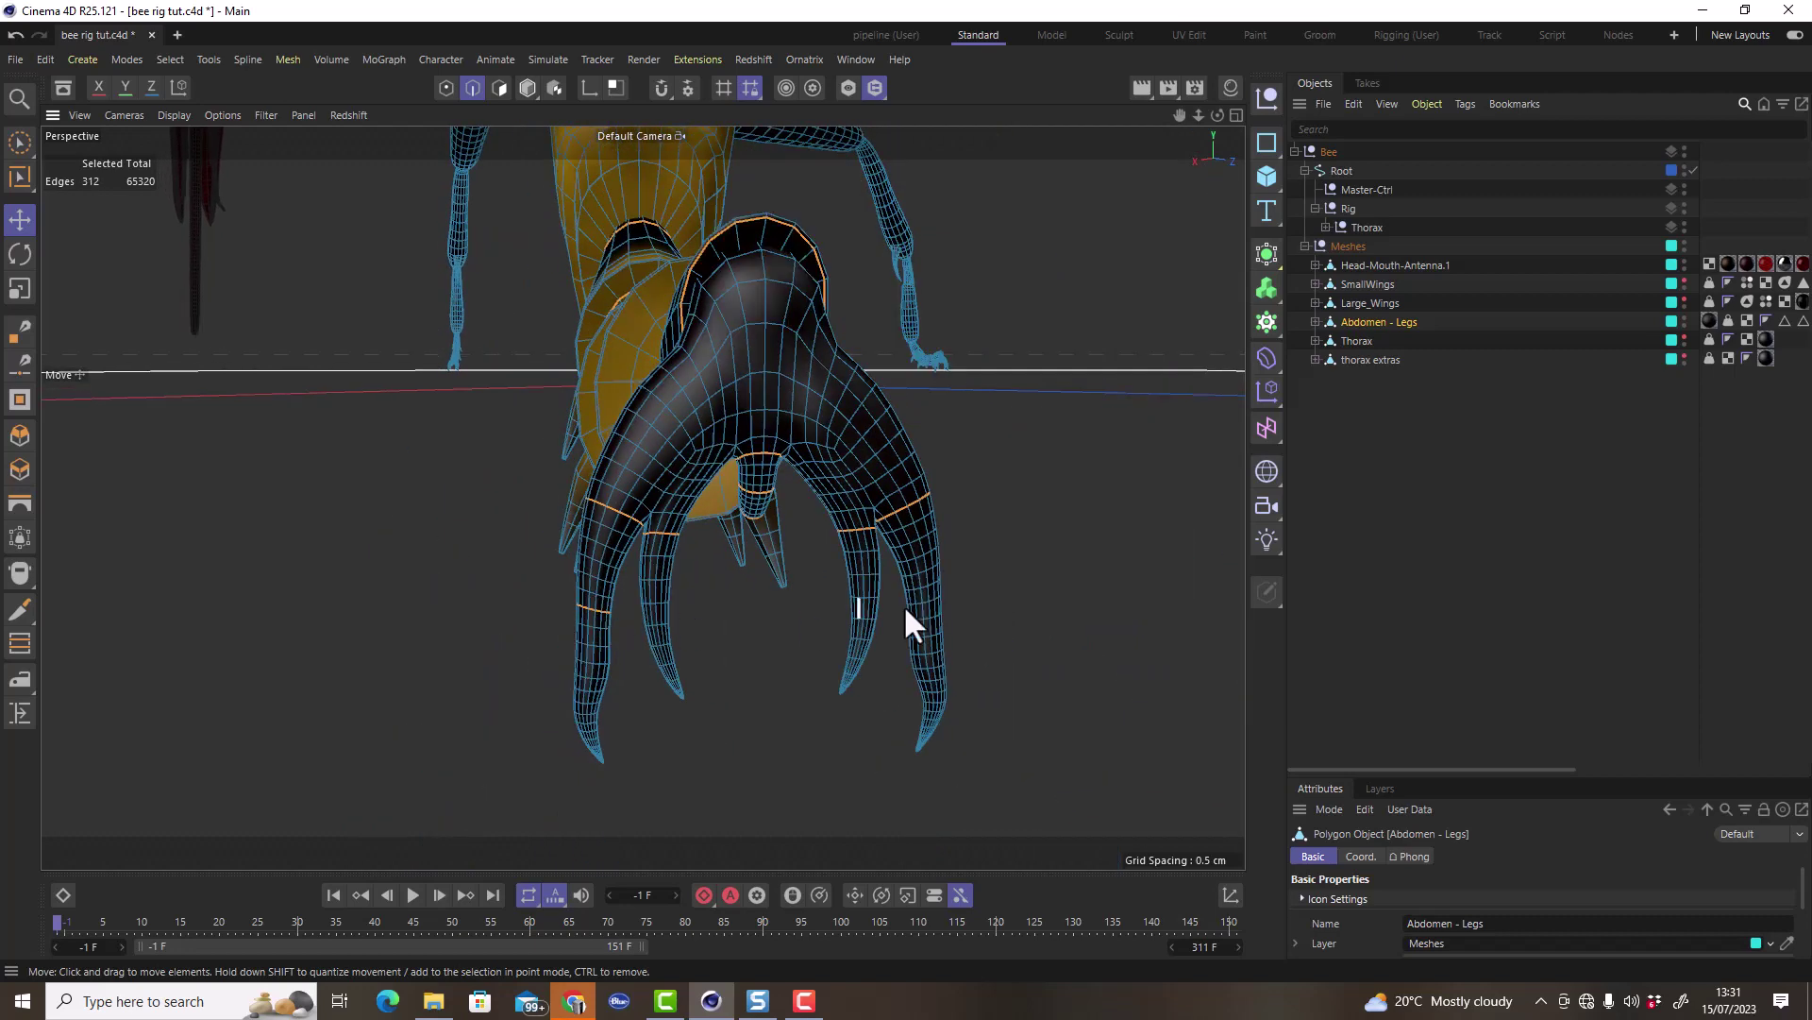
double_click(926, 605, "shift")
Add an edge loop just above the tip of each long outer claw.
scroll(578, 727, "up", 6)
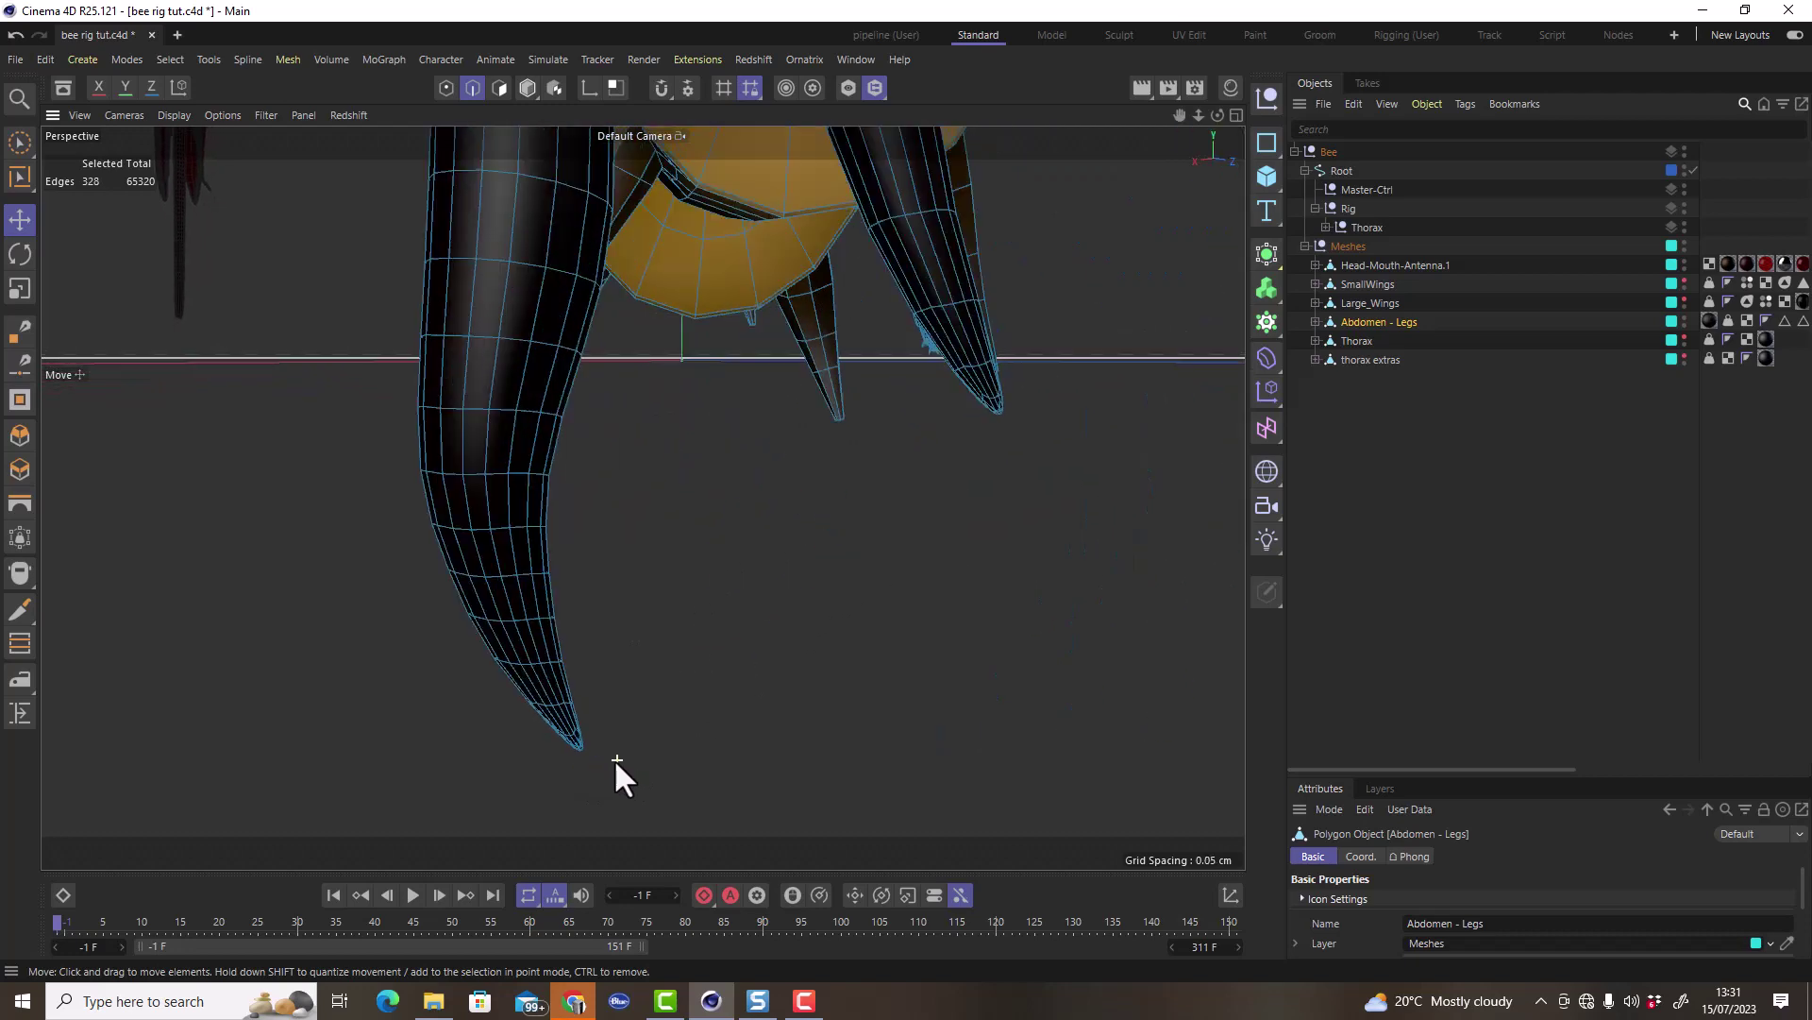
scroll(594, 725, "down", 3)
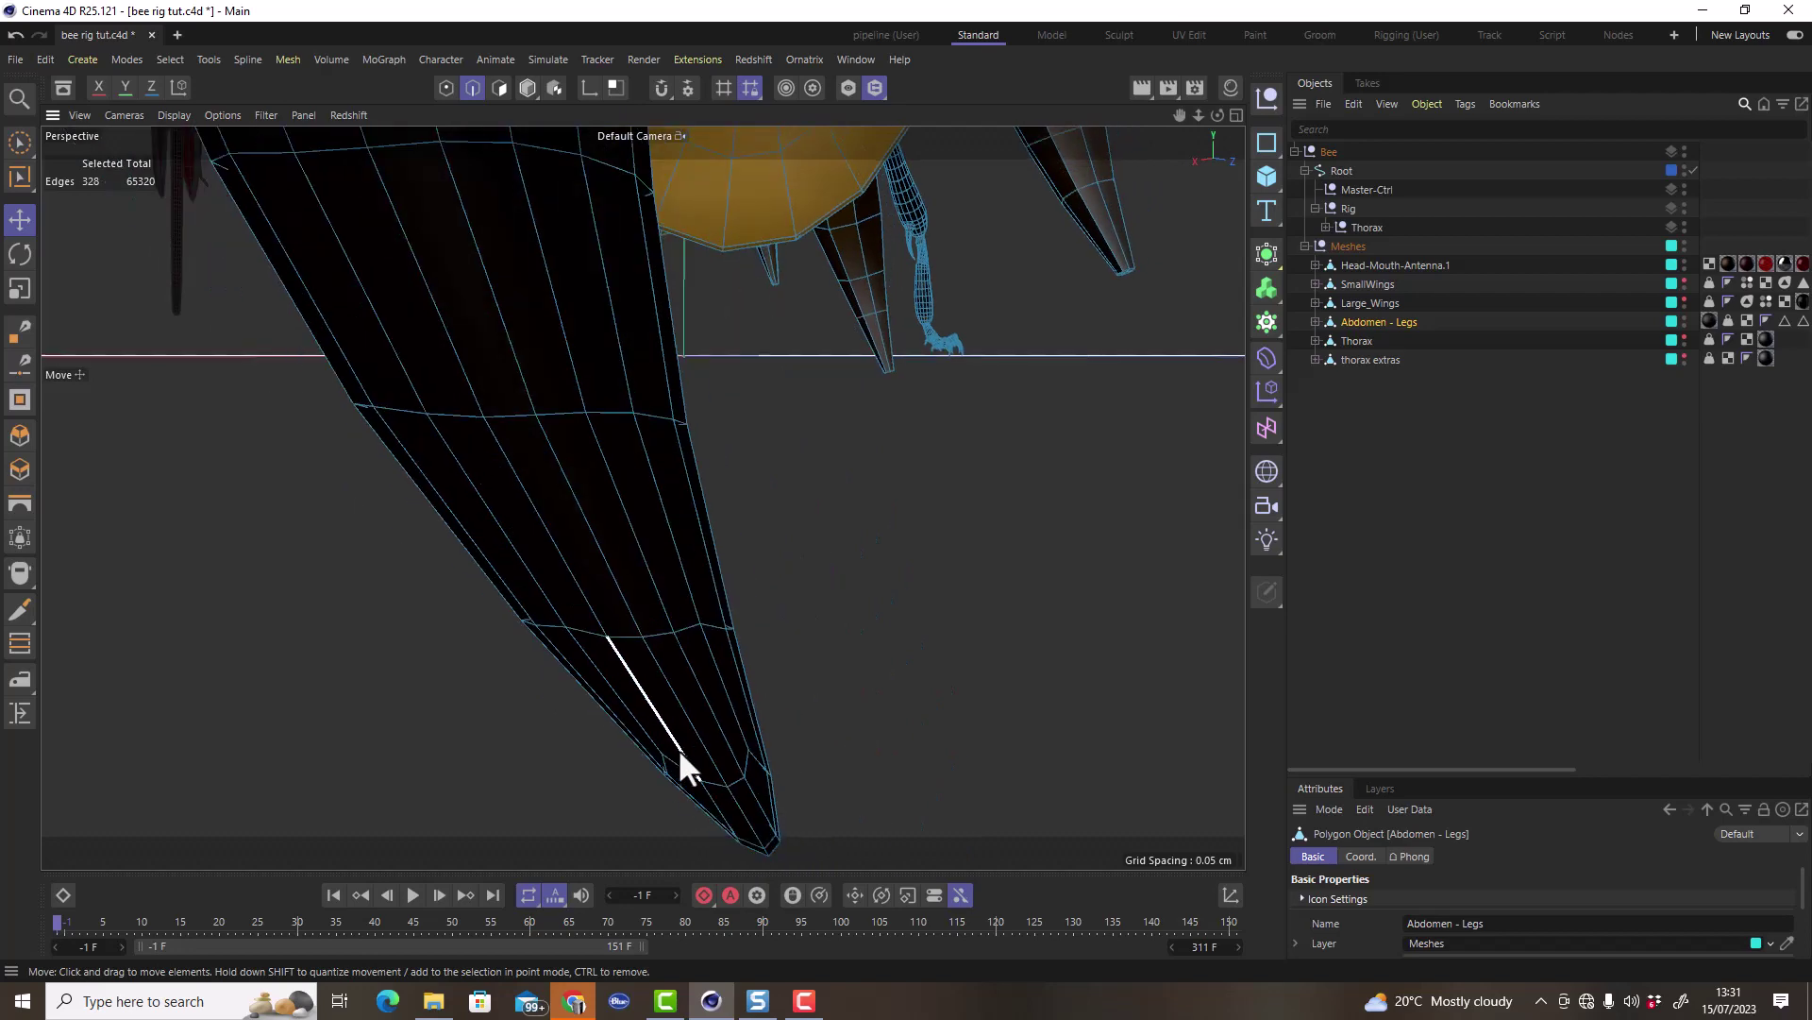
double_click(665, 633, "shift")
scroll(566, 632, "down", 4)
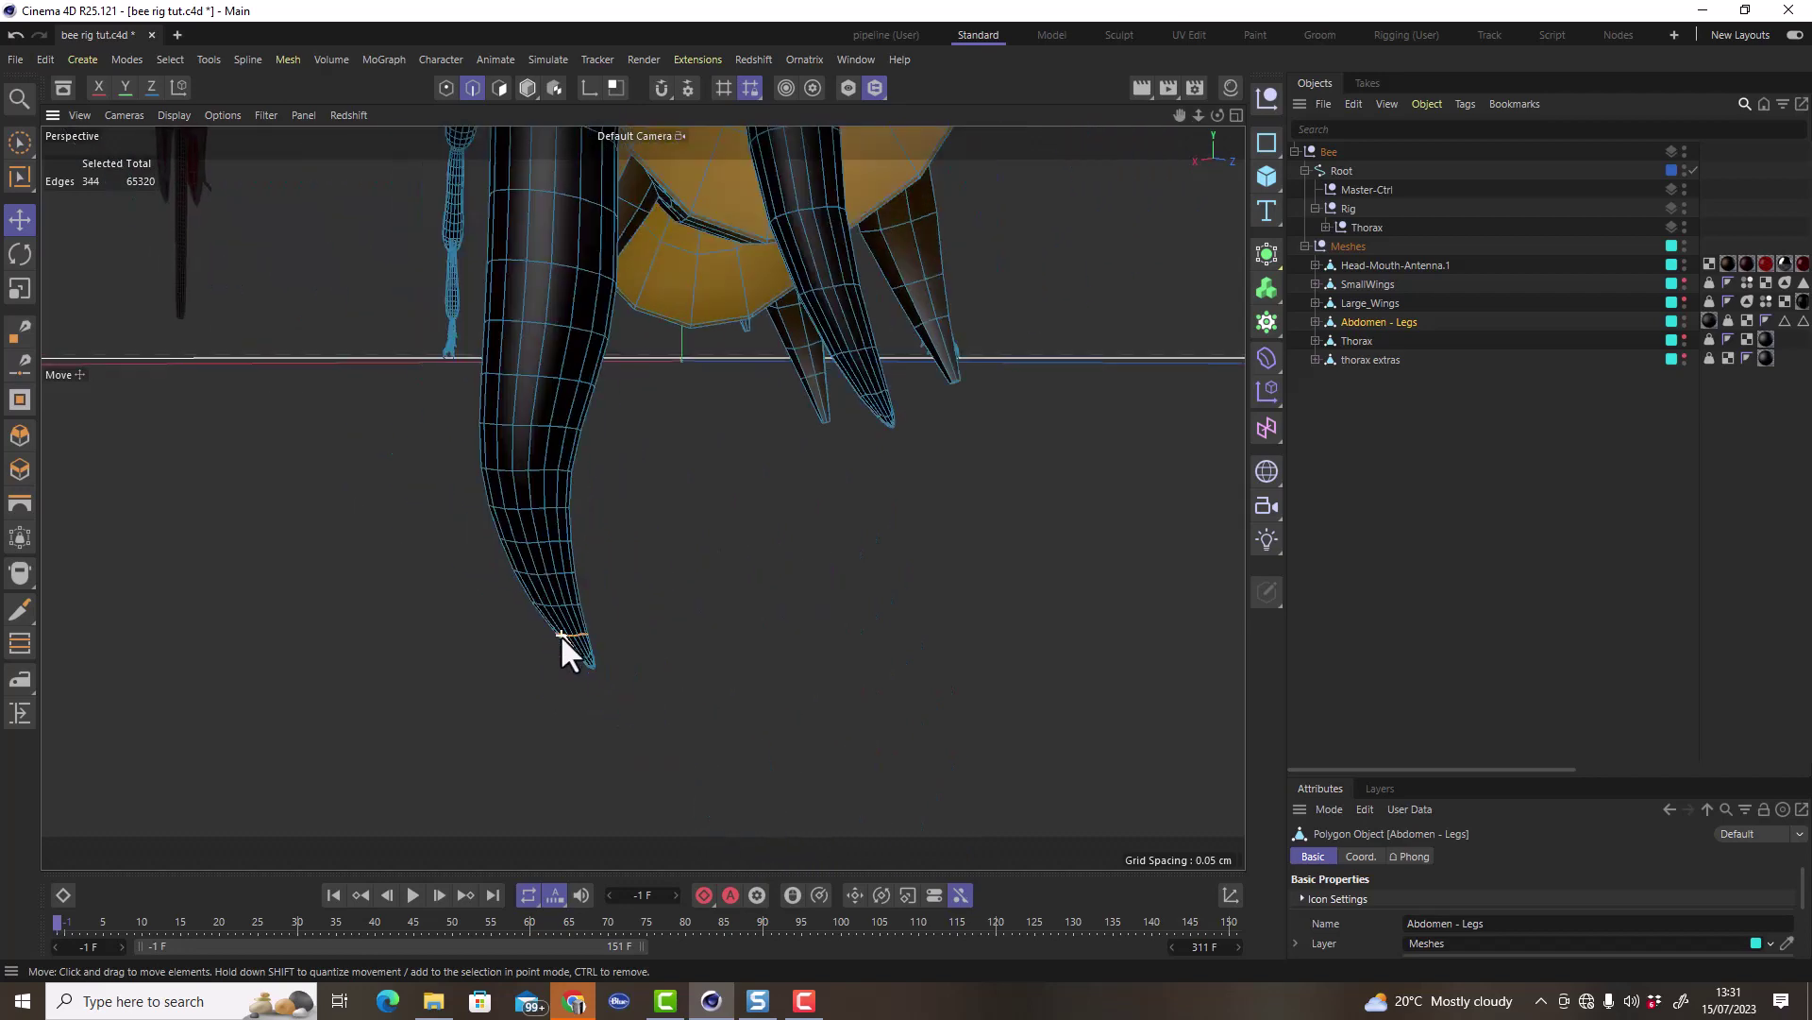
scroll(1085, 651, "up", 4)
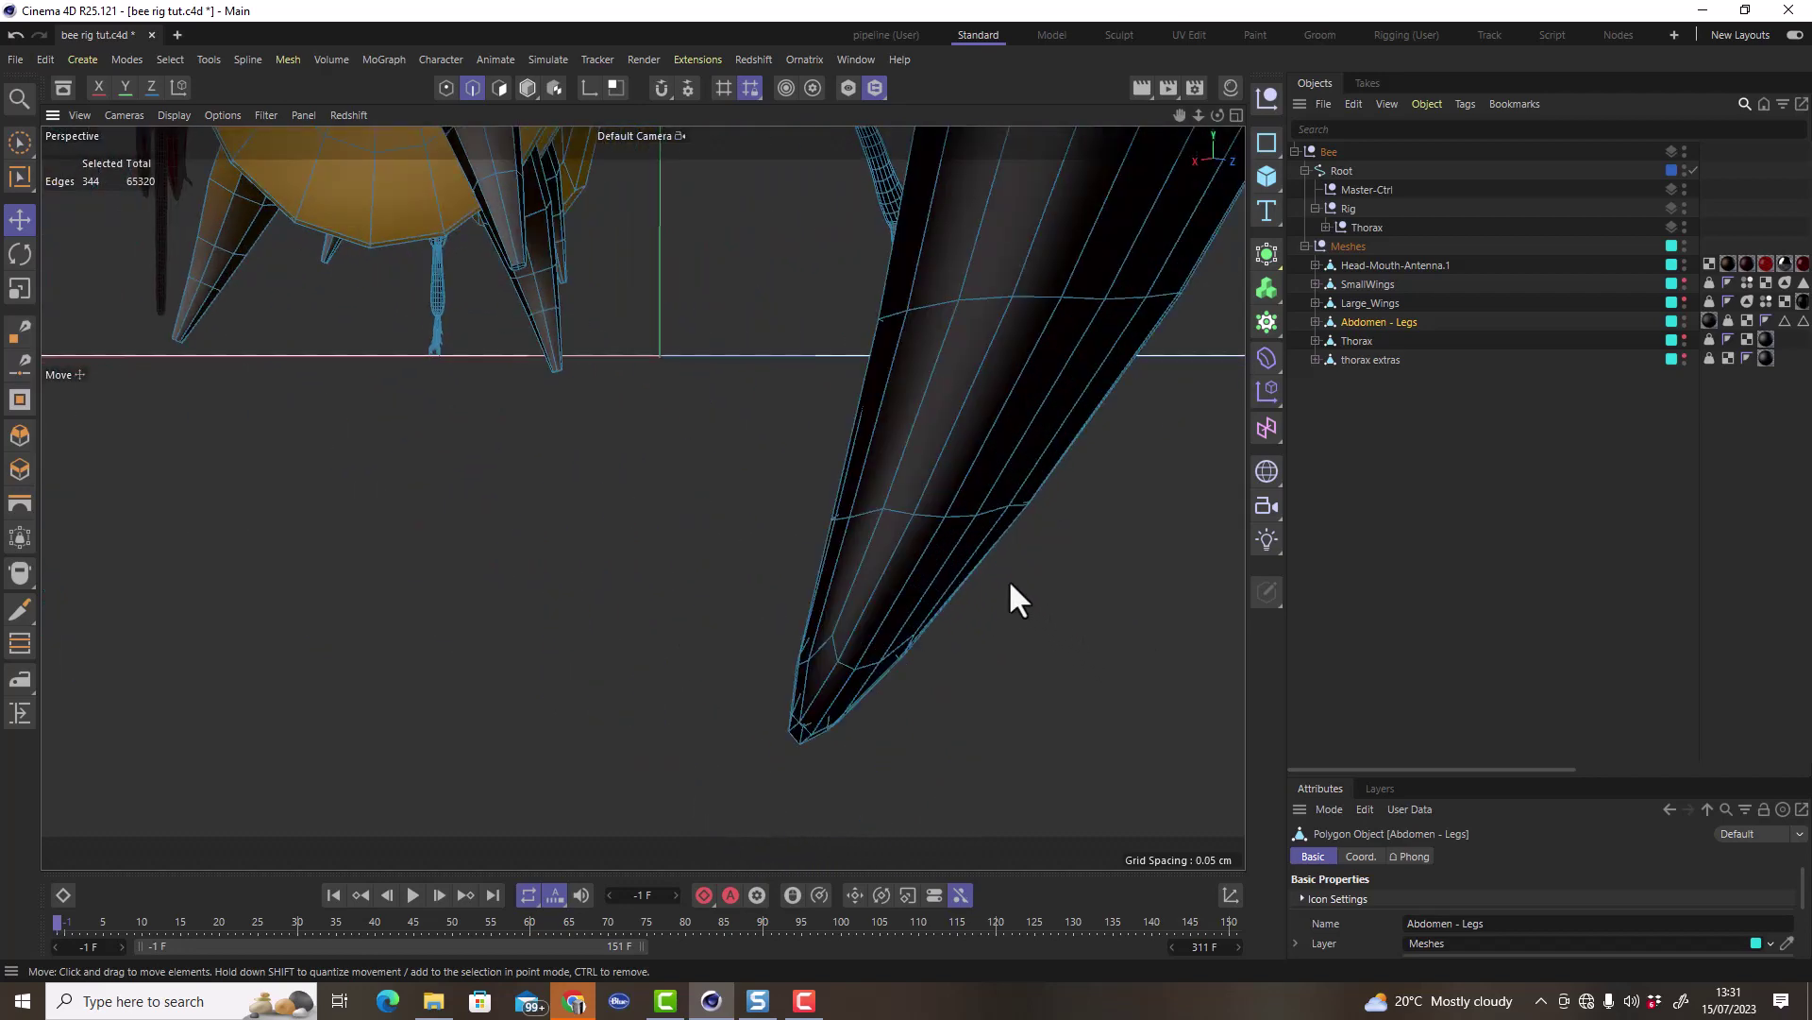
double_click(933, 516, "shift")
Add an edge loop just above the tip of each short inner claw.
scroll(914, 610, "down", 5)
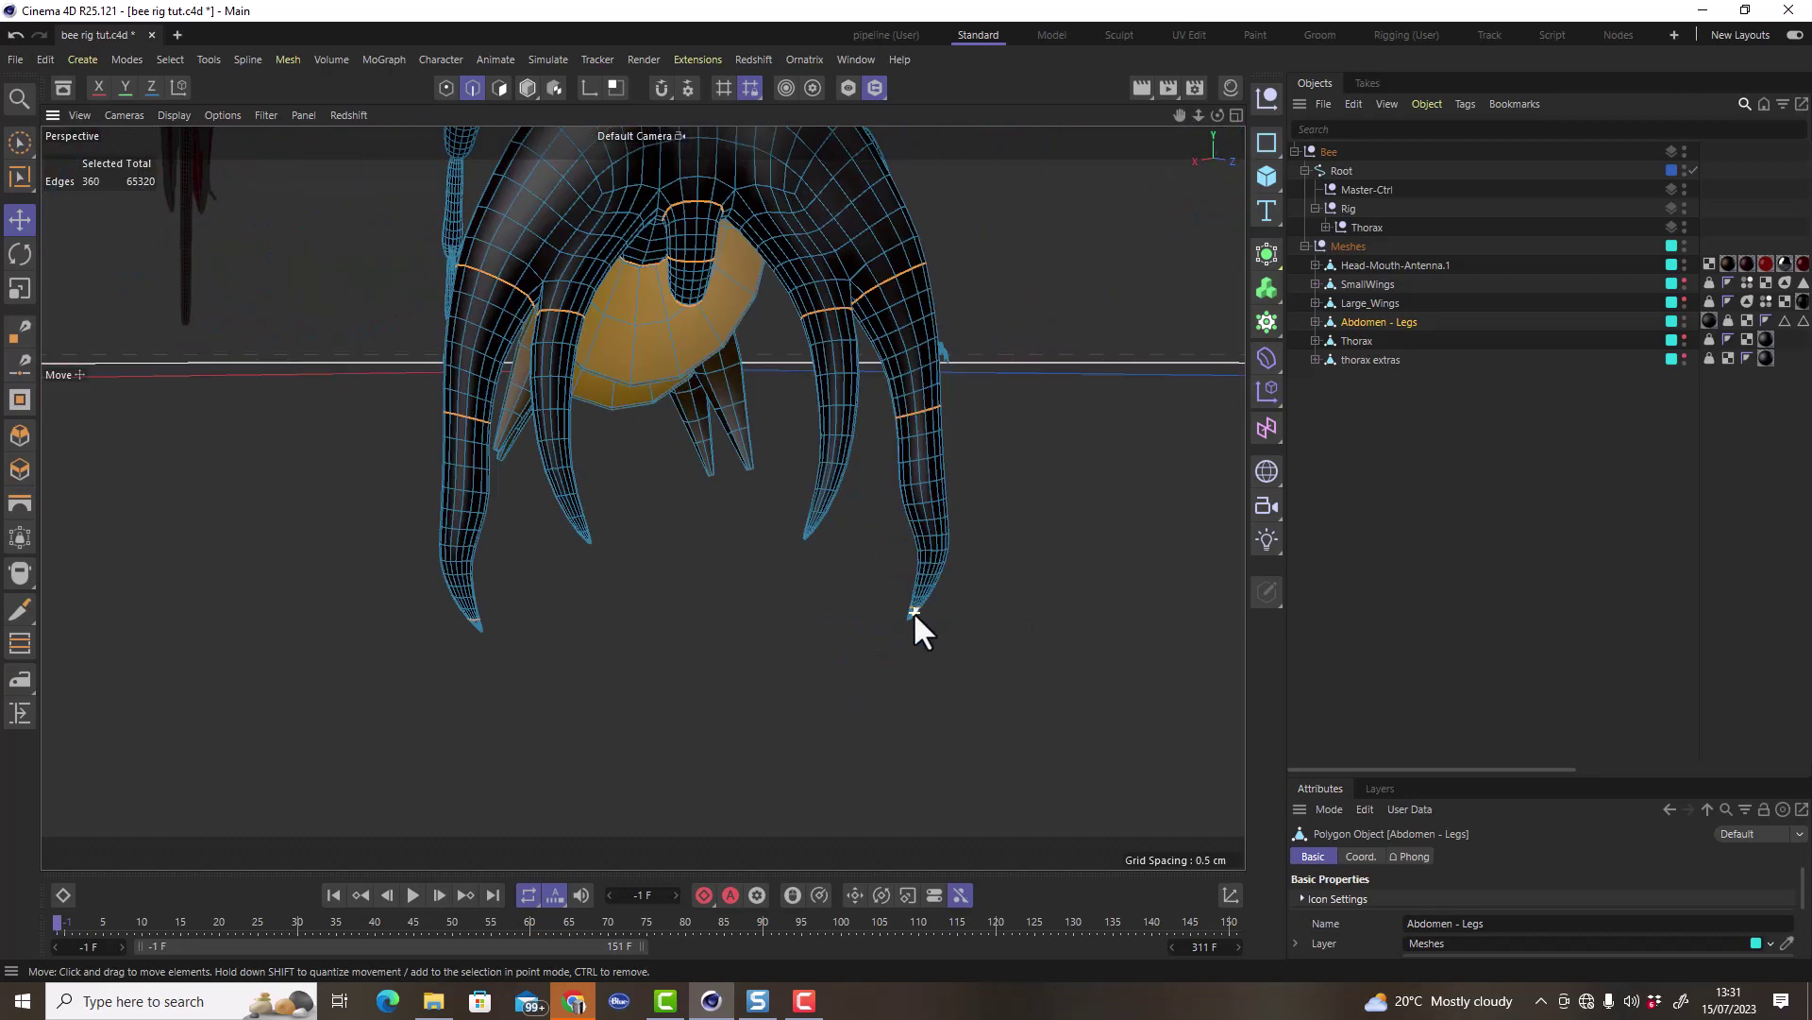
scroll(814, 571, "up", 5)
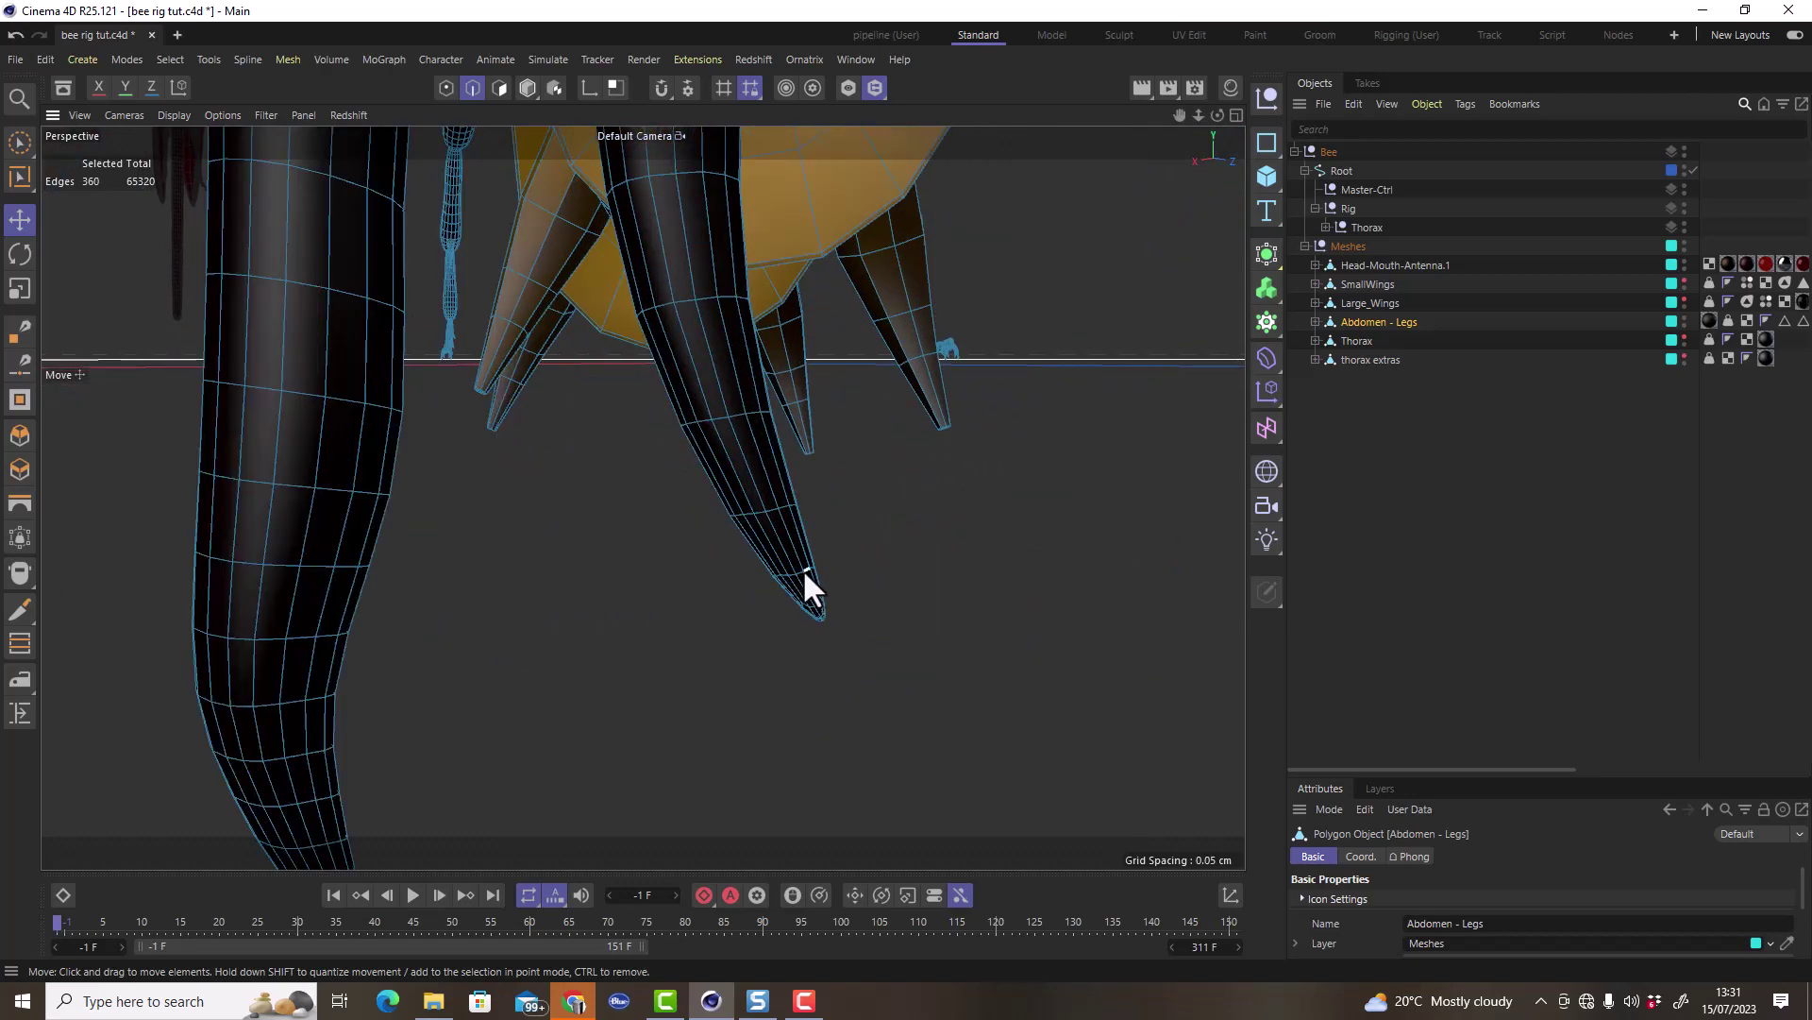
double_click(806, 572, "shift")
scroll(802, 571, "down", 5)
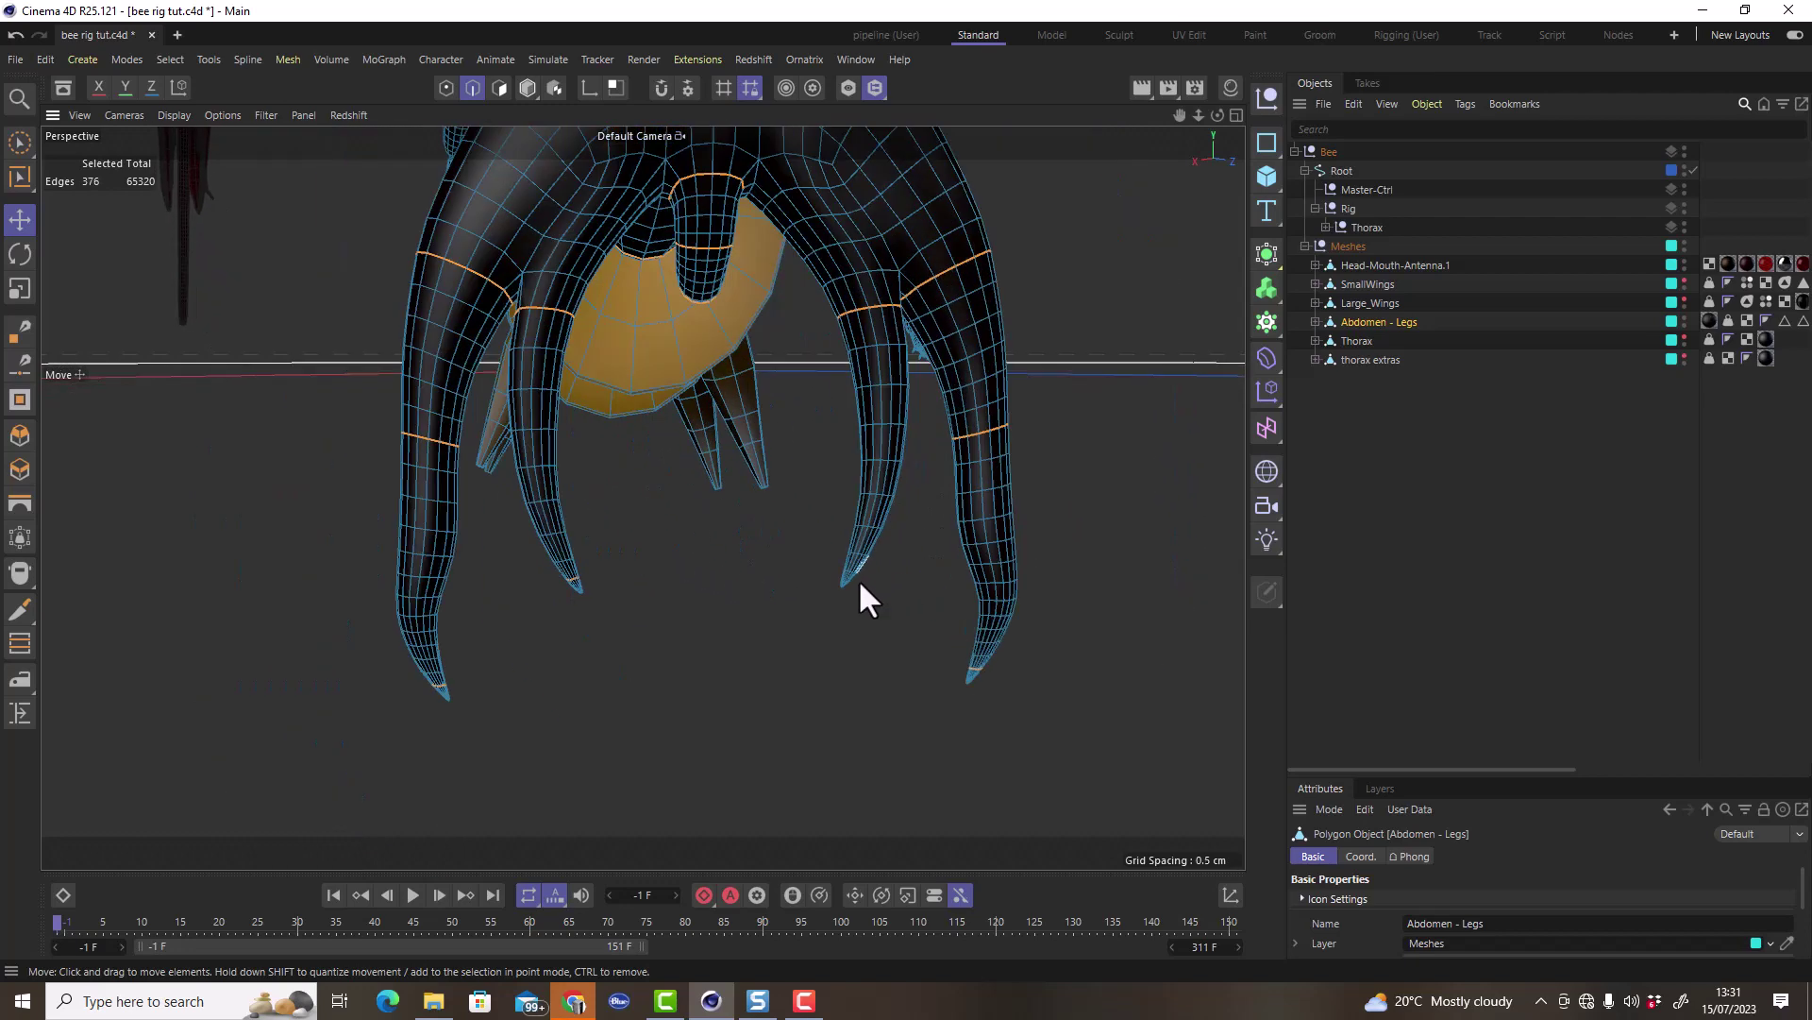
scroll(860, 584, "up", 5)
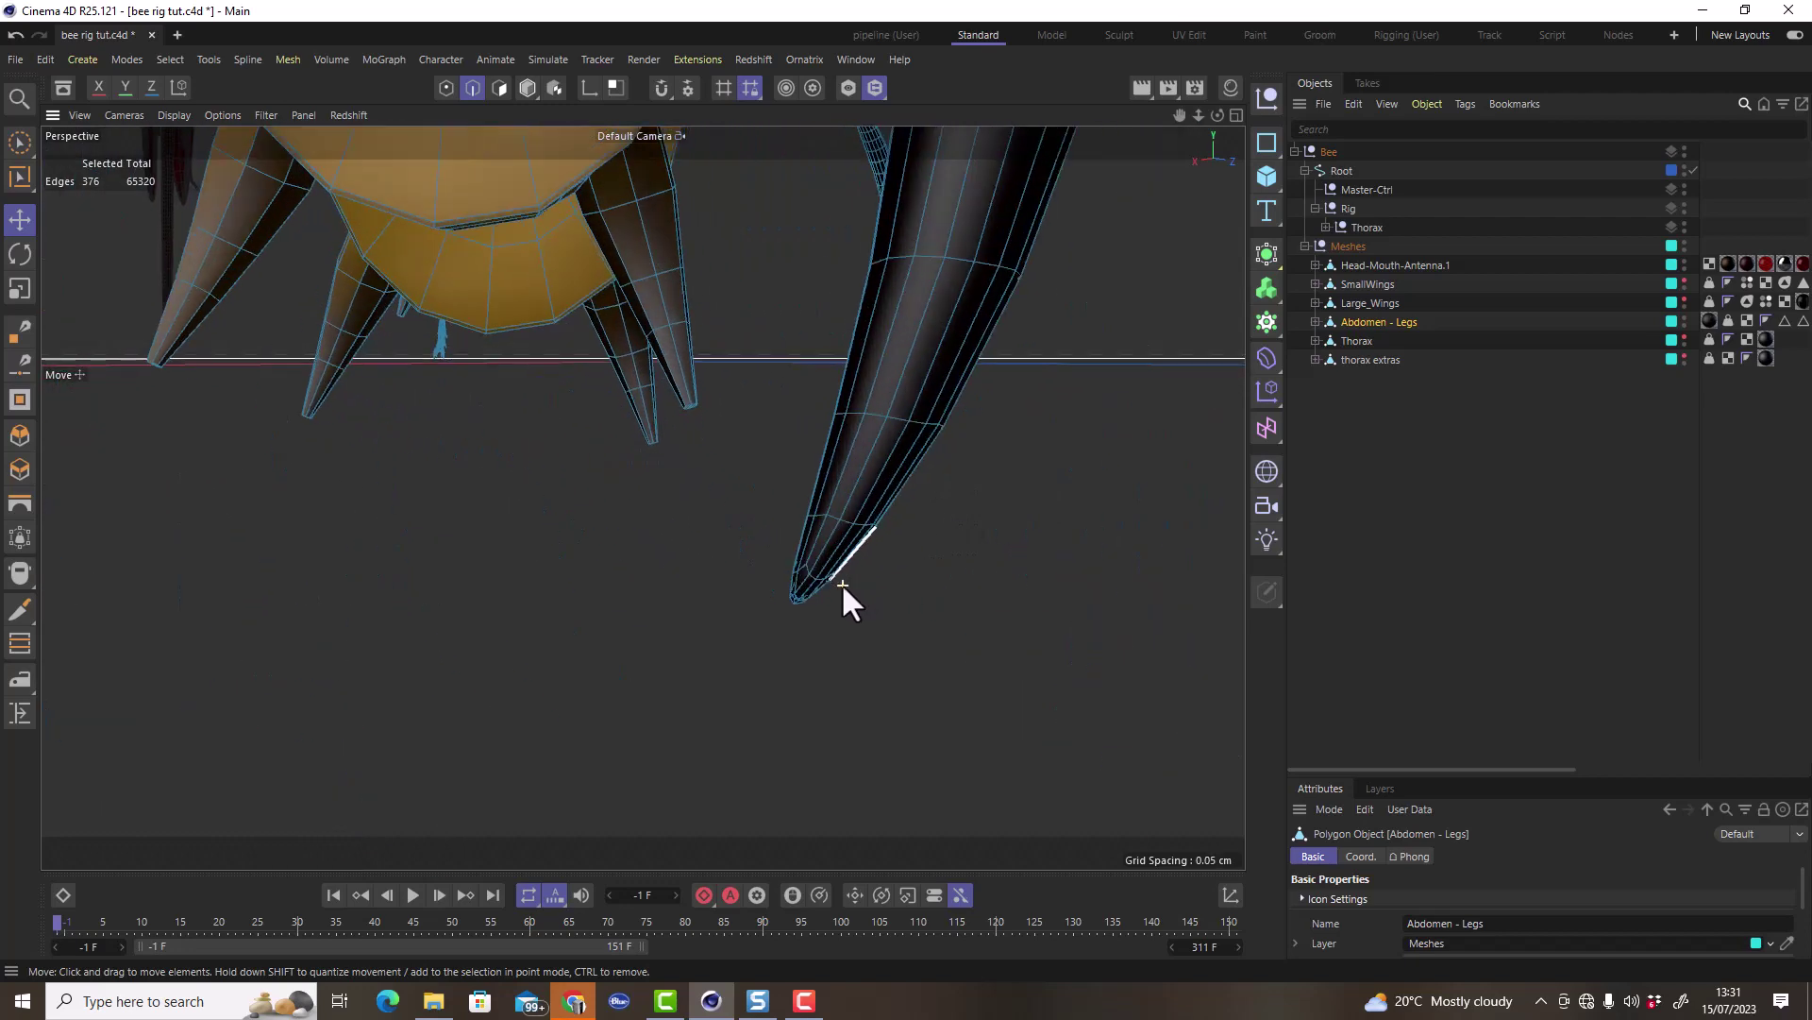
double_click(843, 520, "shift")
Add an edge loop partway down each of the two short inner claws.
scroll(842, 520, "down", 5)
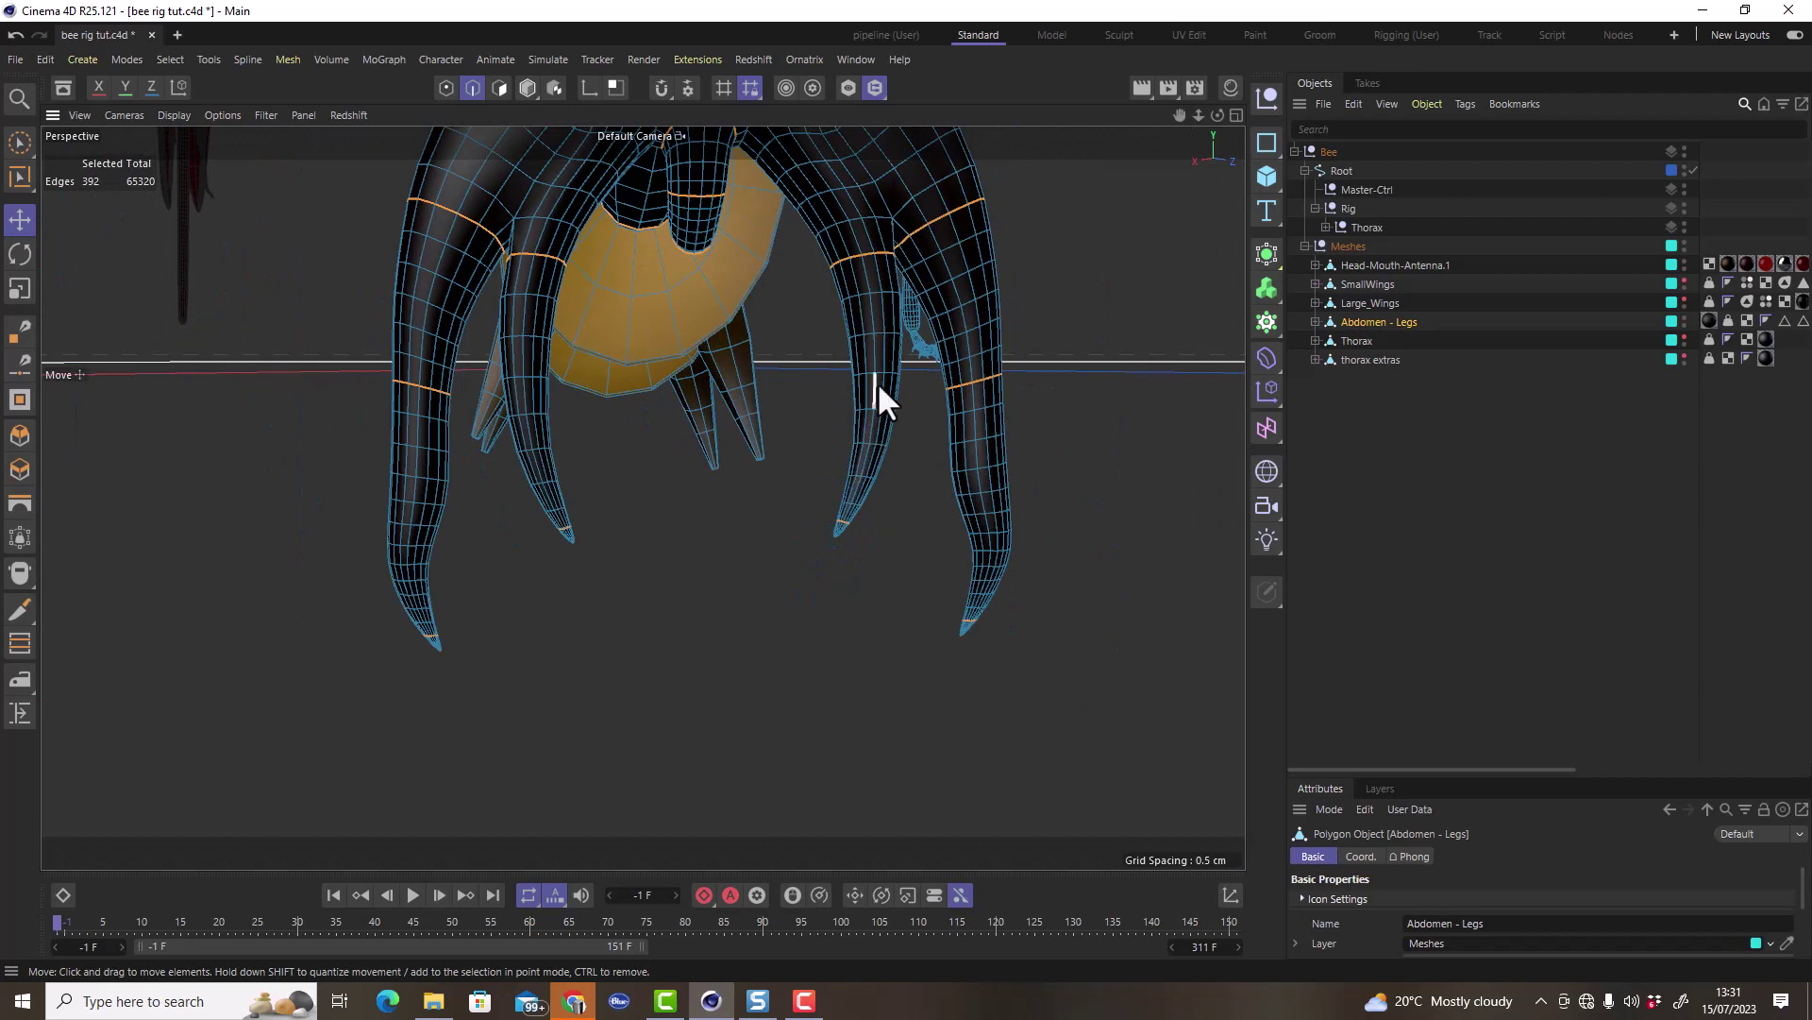
double_click(880, 372, "shift")
scroll(546, 445, "down", 4)
Check the claw edge loops and store the hind leg's selected edges as an edge selection on the Abdomen - Legs mesh.
left_click_drag(799, 401, 887, 566, "alt")
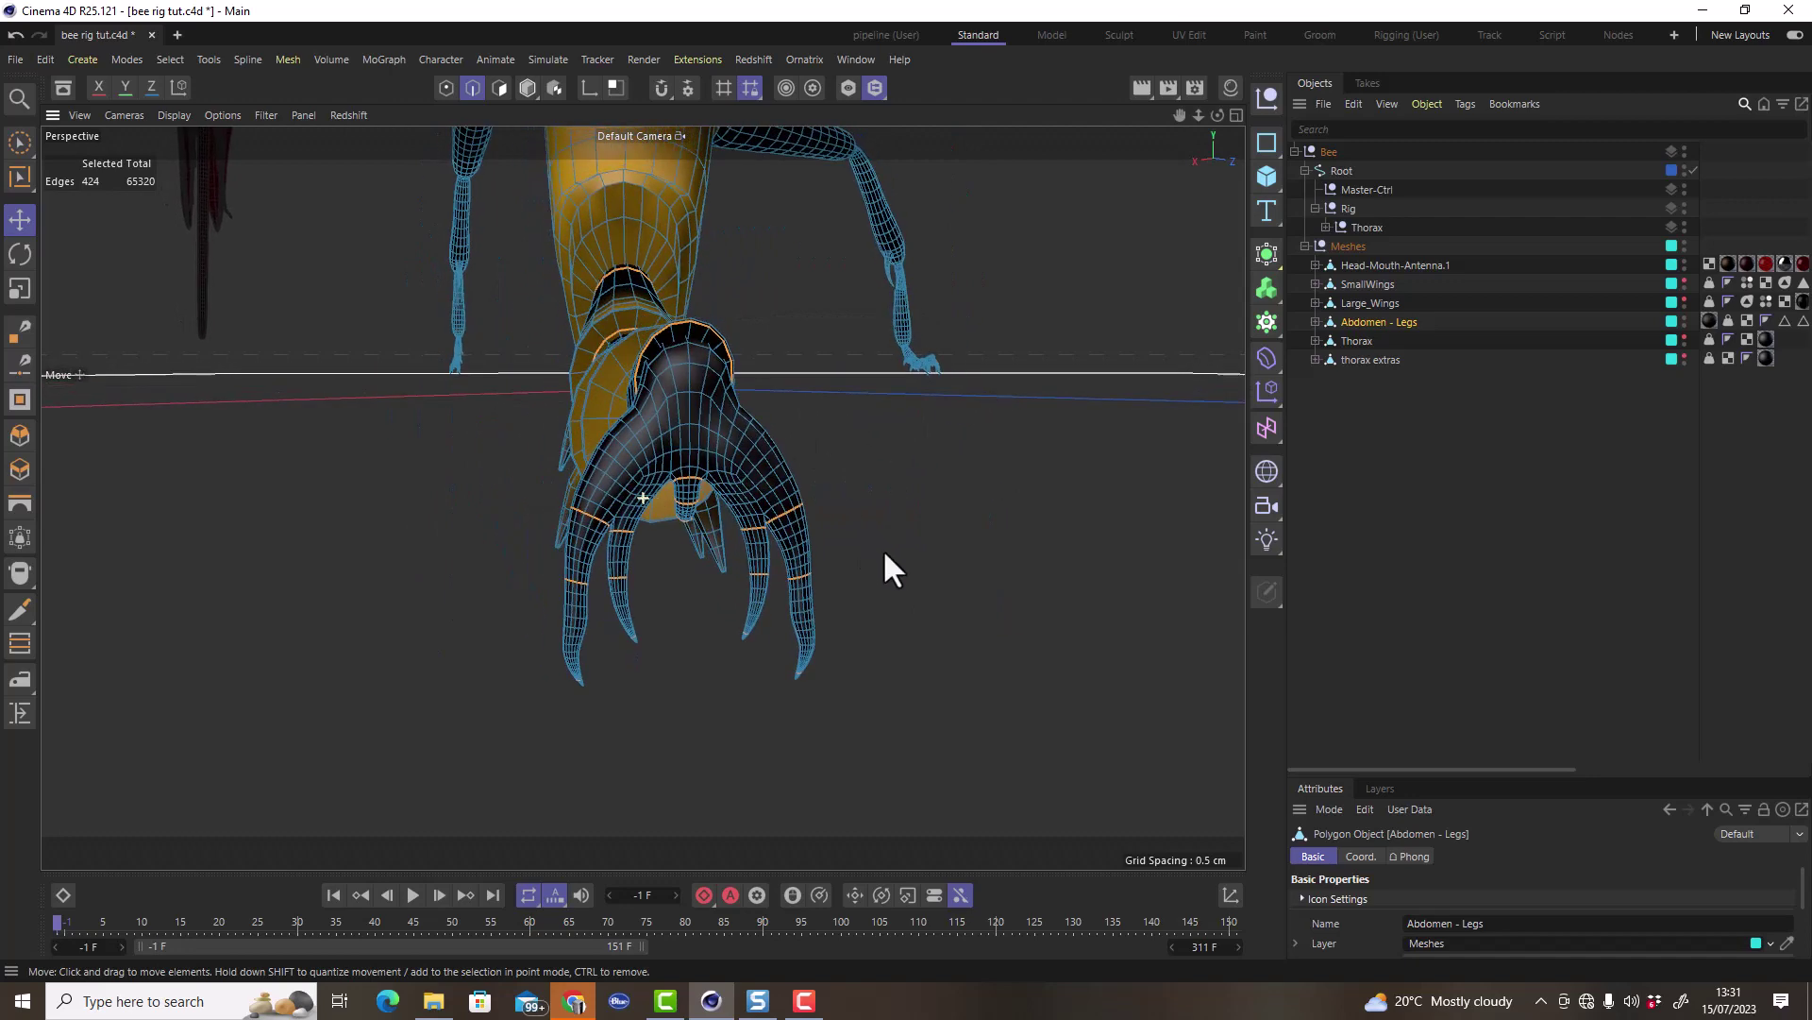
left_click_drag(612, 478, 574, 493, "alt")
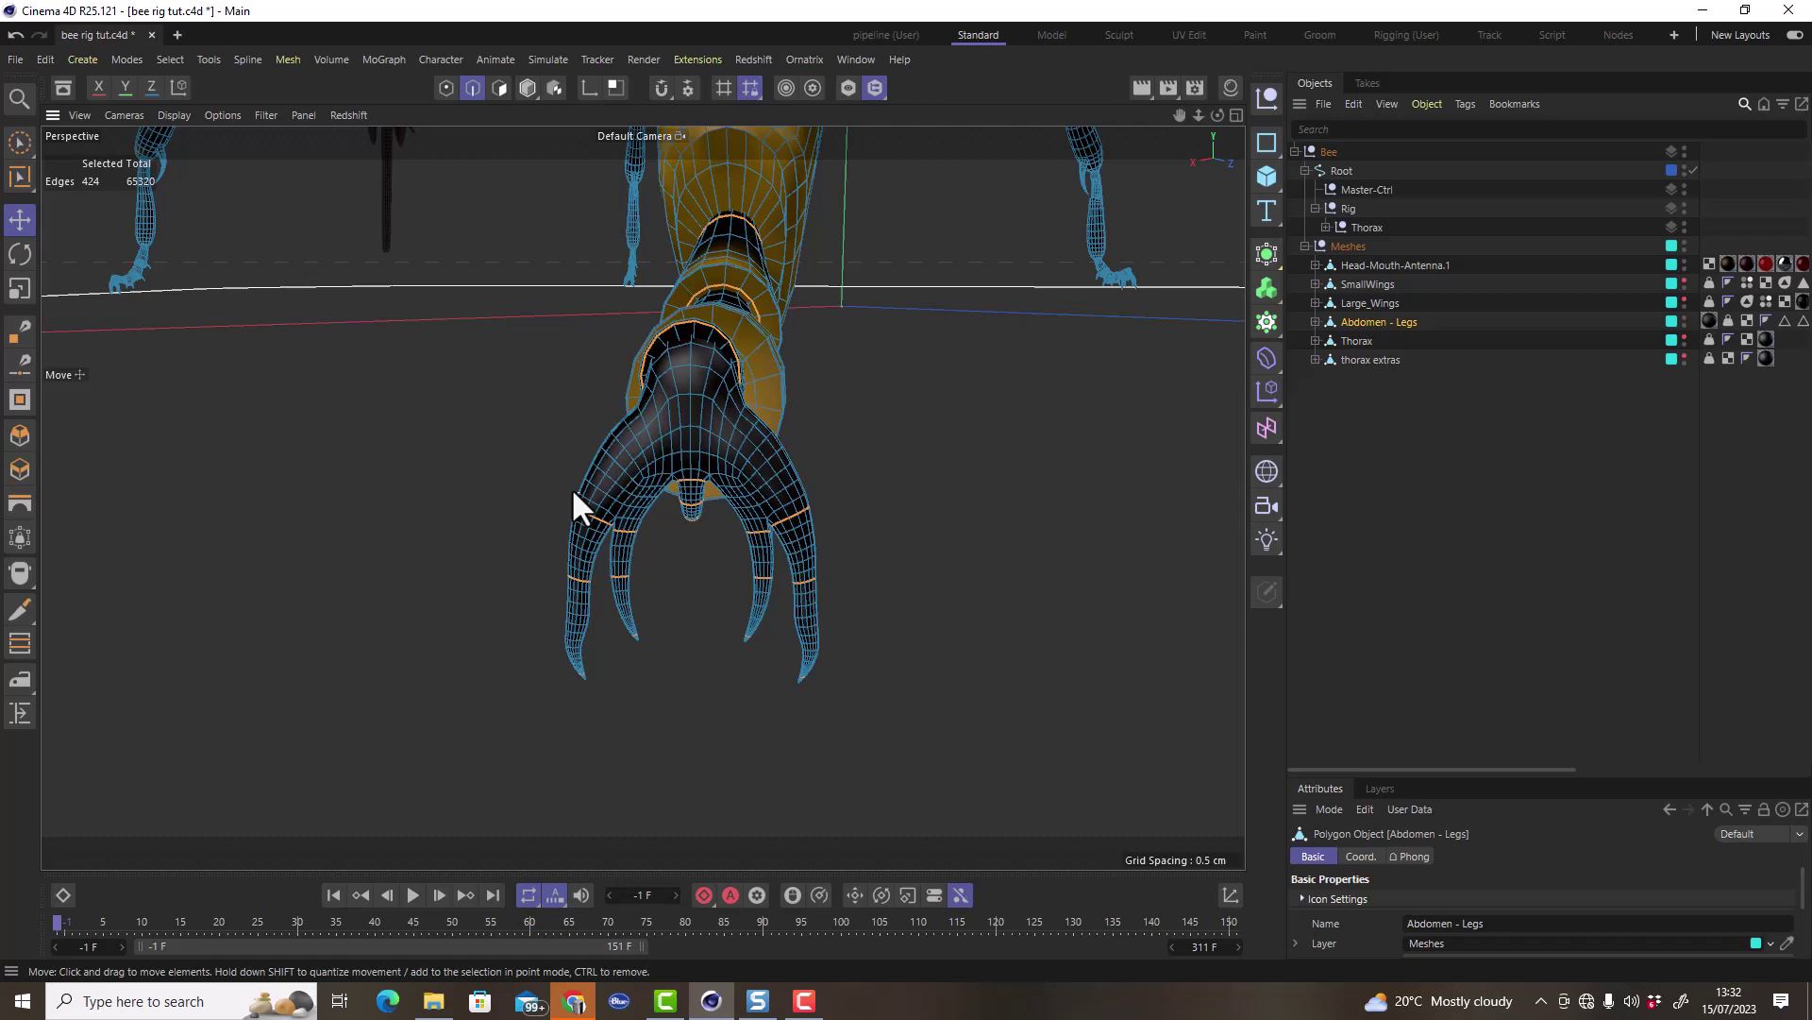
left_click_drag(724, 542, 565, 615, "alt")
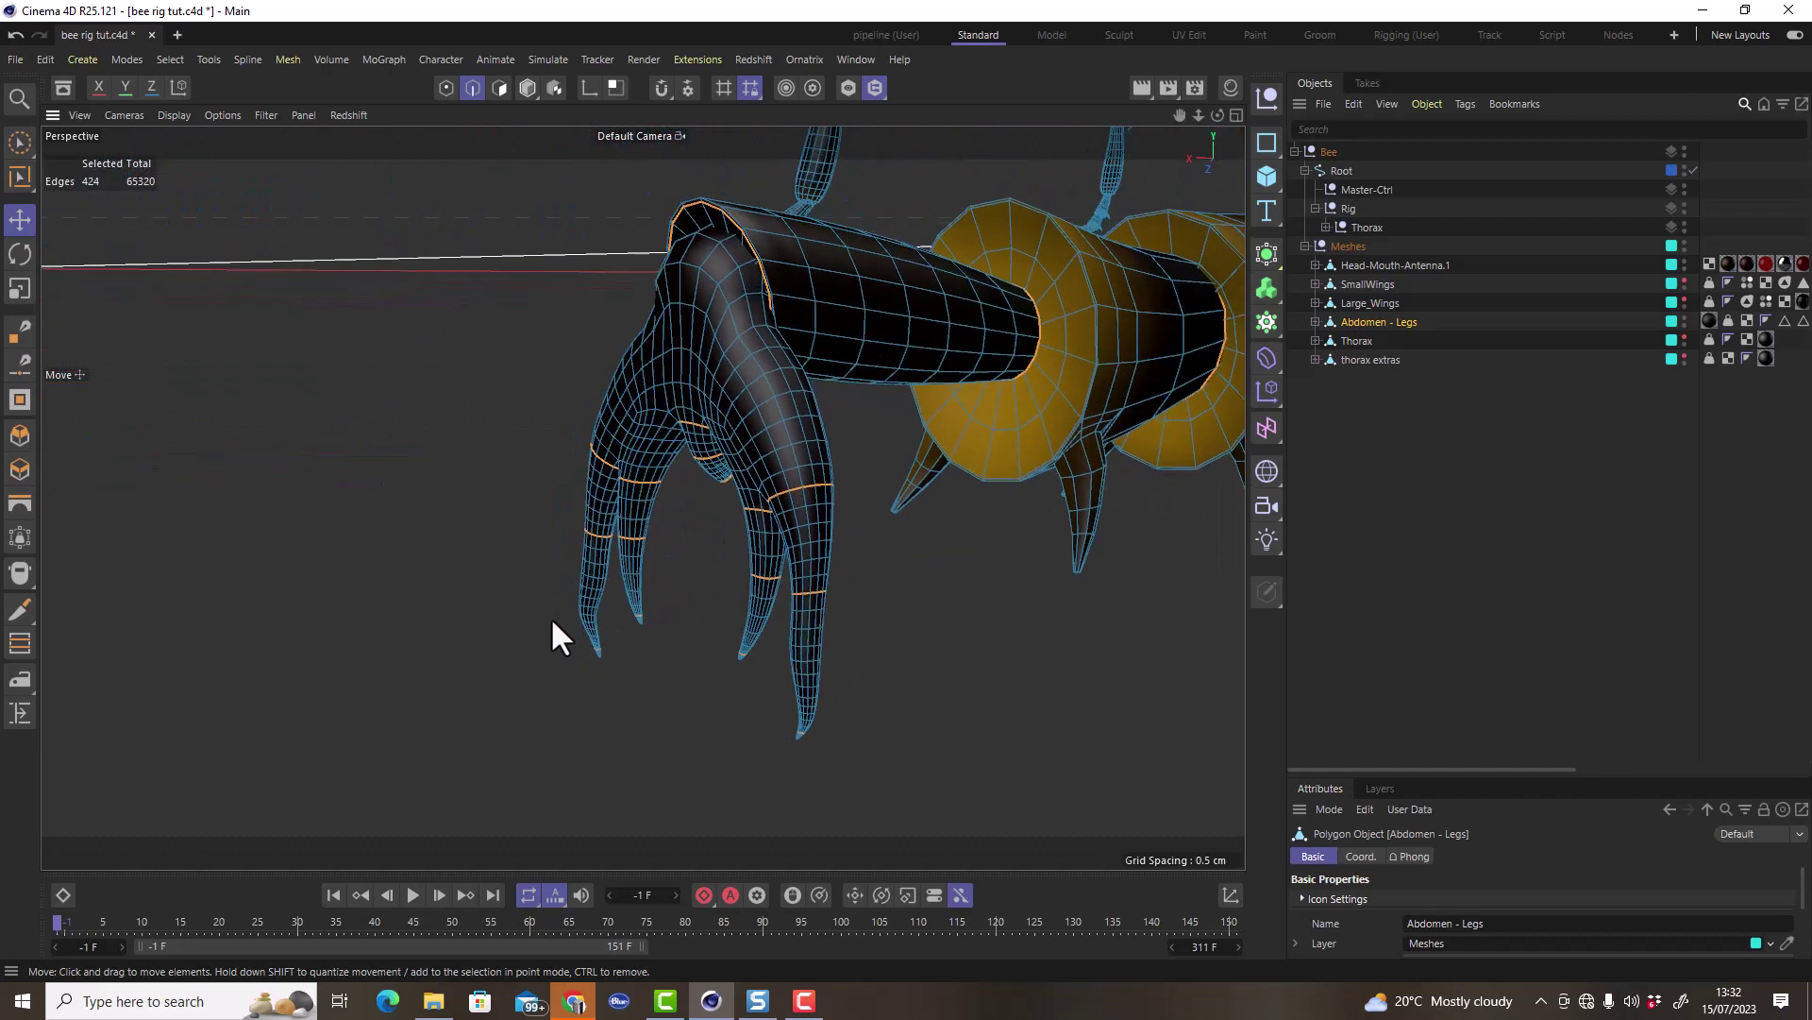
scroll(552, 615, "down", 10)
scroll(551, 615, "down", 2)
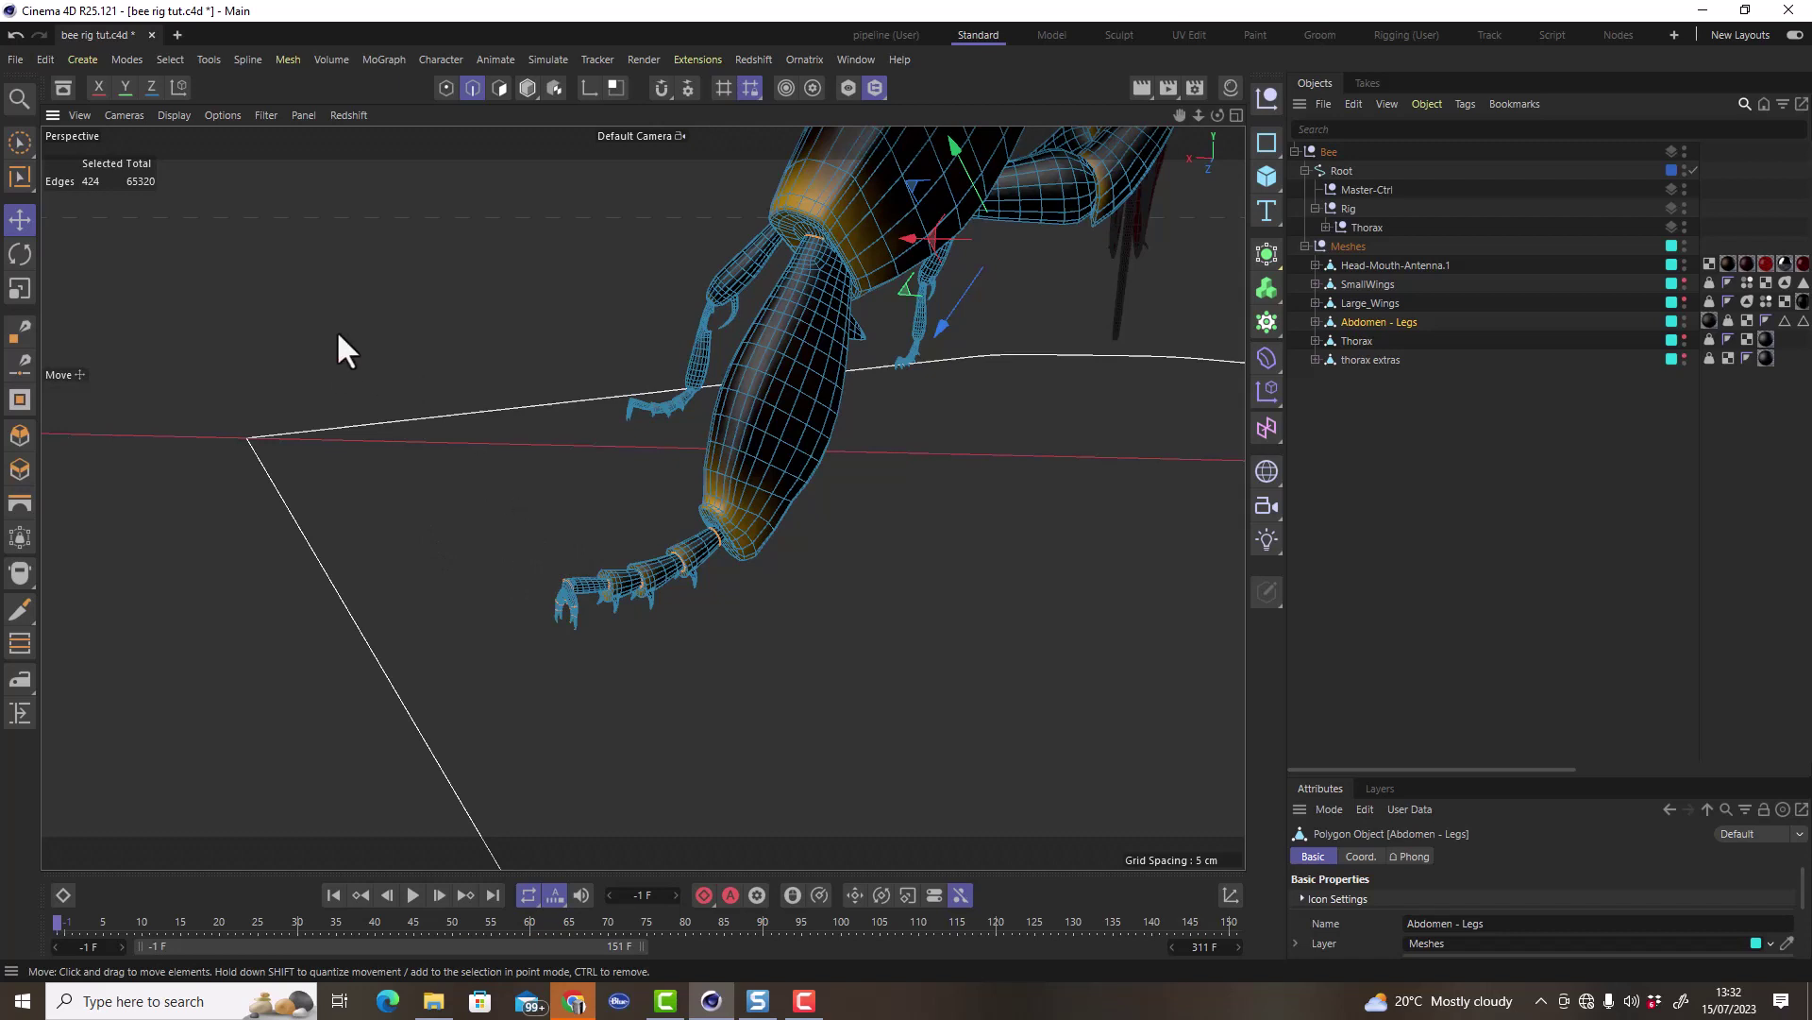
left_click(168, 59)
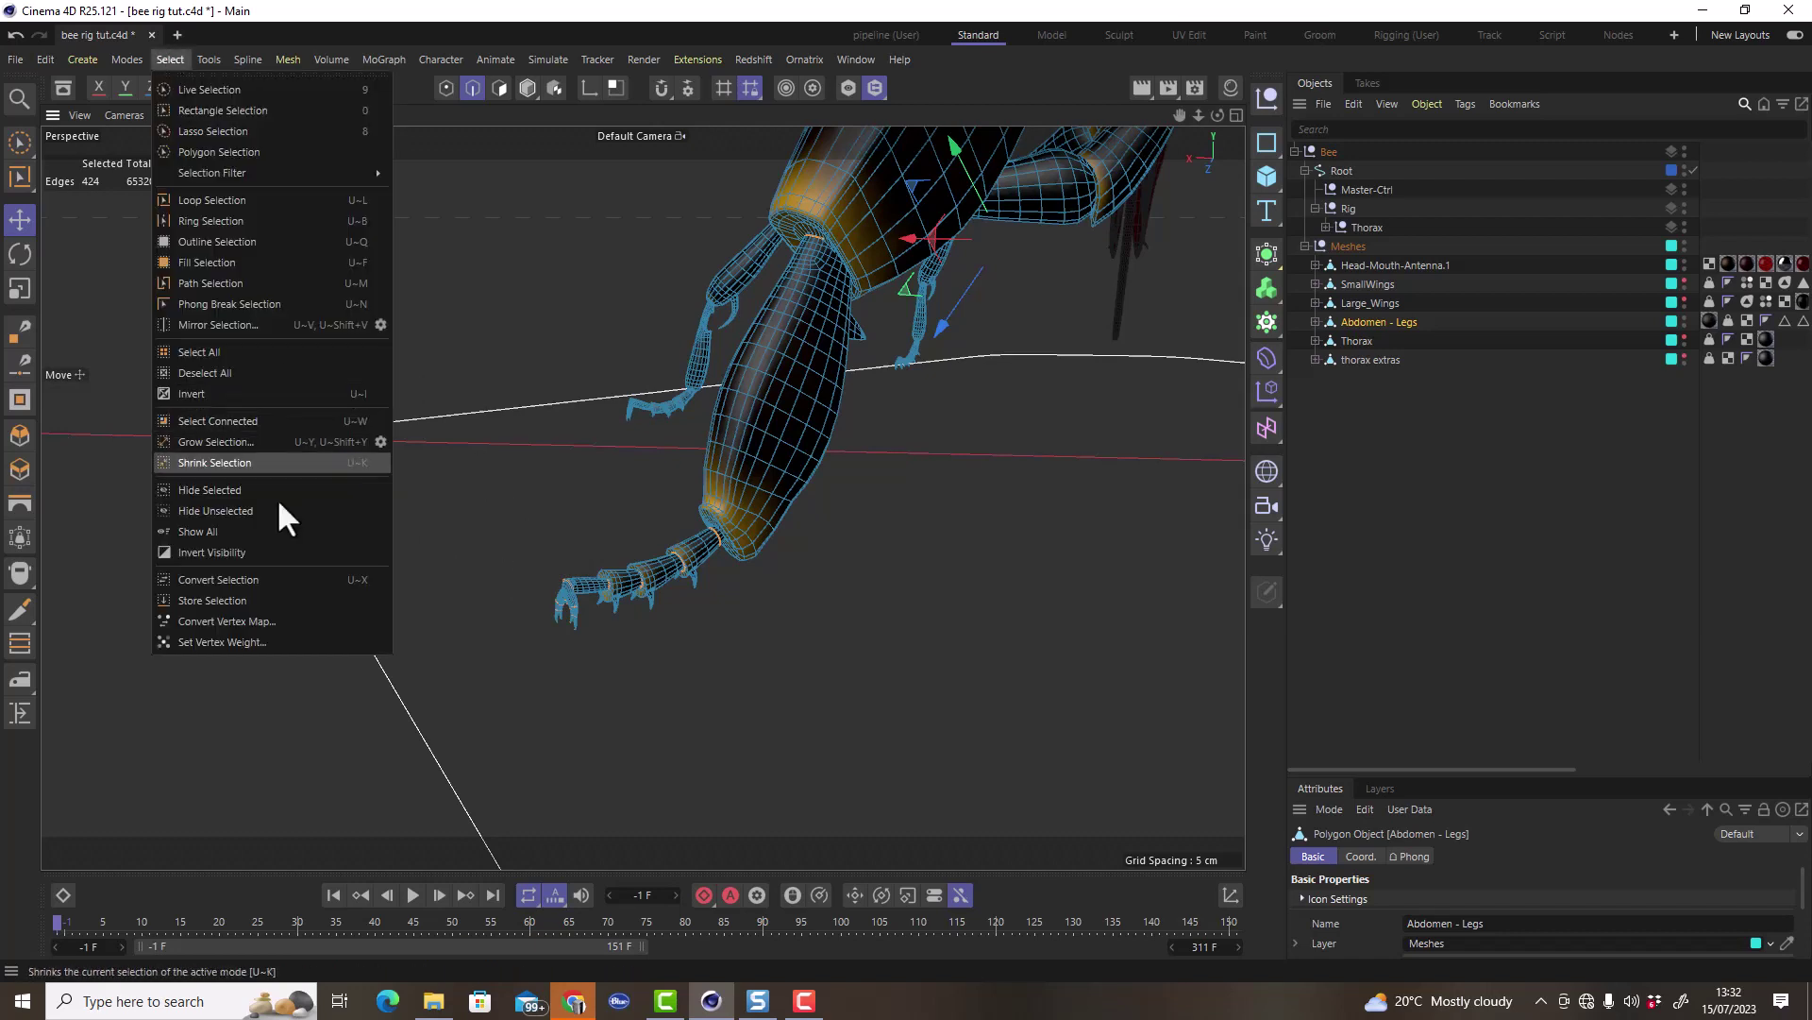
left_click(252, 600)
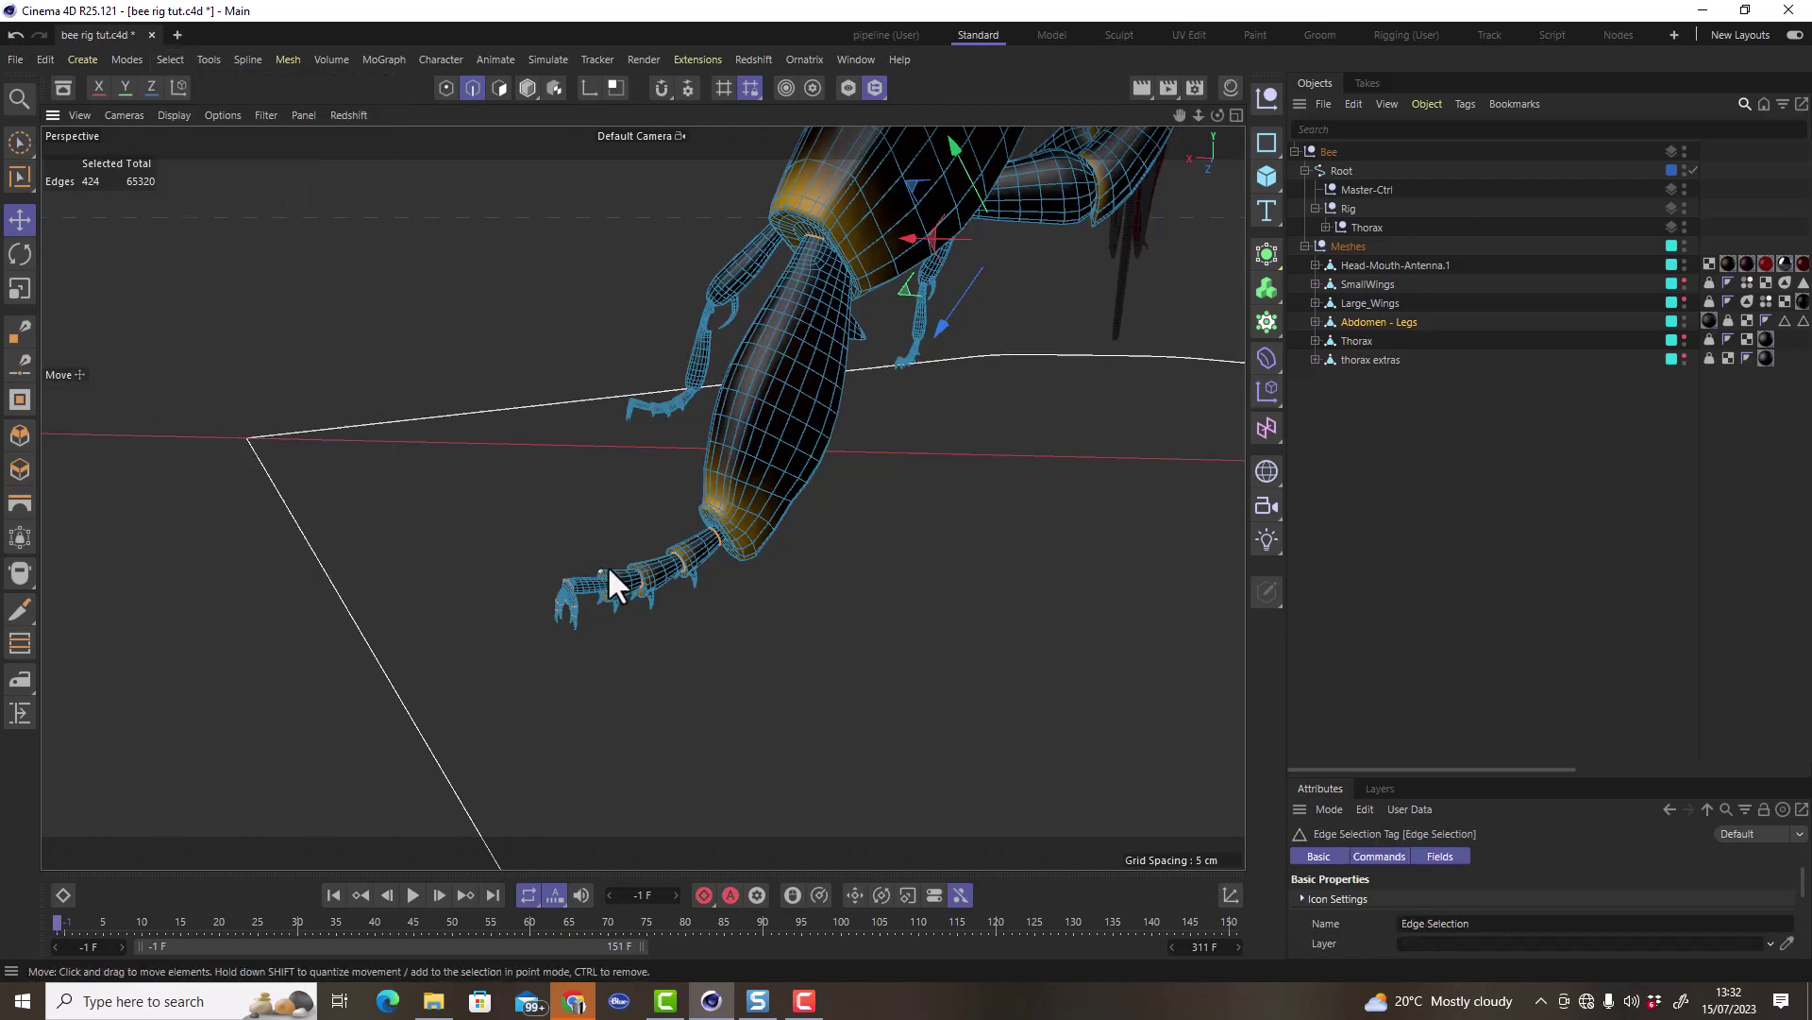
Rename the new edge selection on the Abdomen - Legs mesh as "joint position".
left_click_drag(1473, 772, 1541, 636)
left_click(1461, 790)
left_click_drag(1462, 790, 1377, 805)
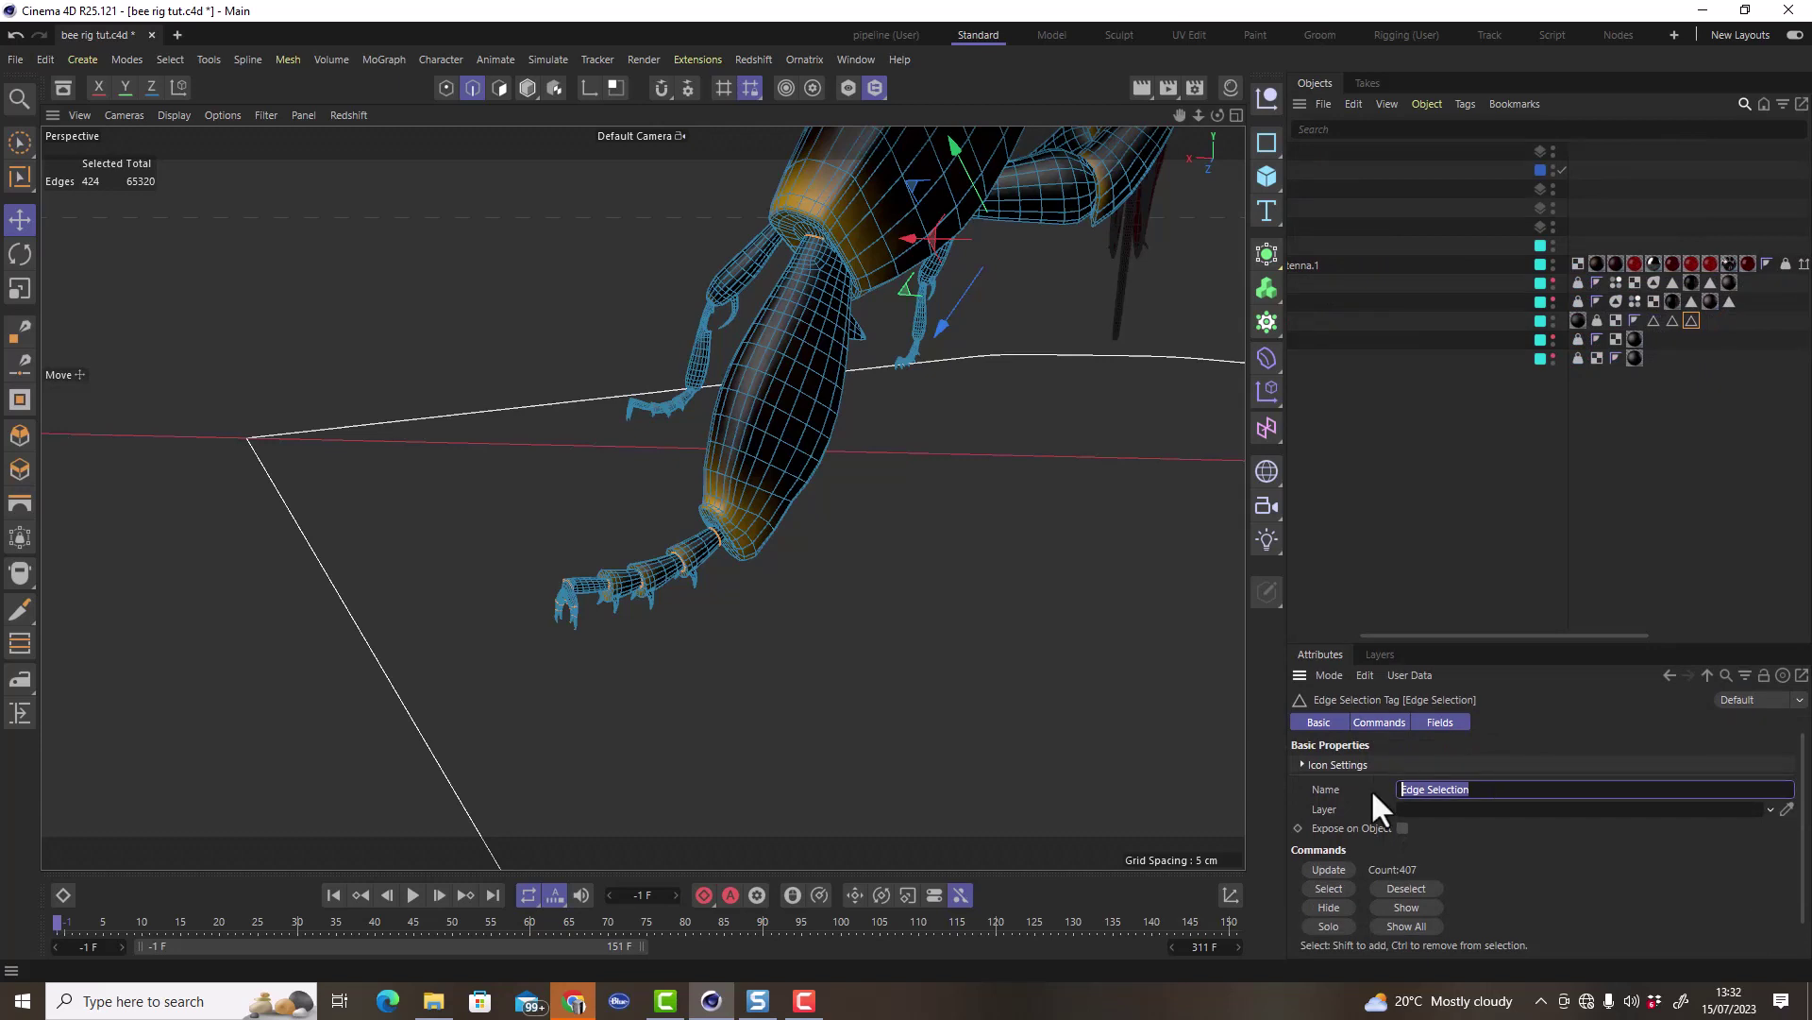
type("joint position")
key("Return")
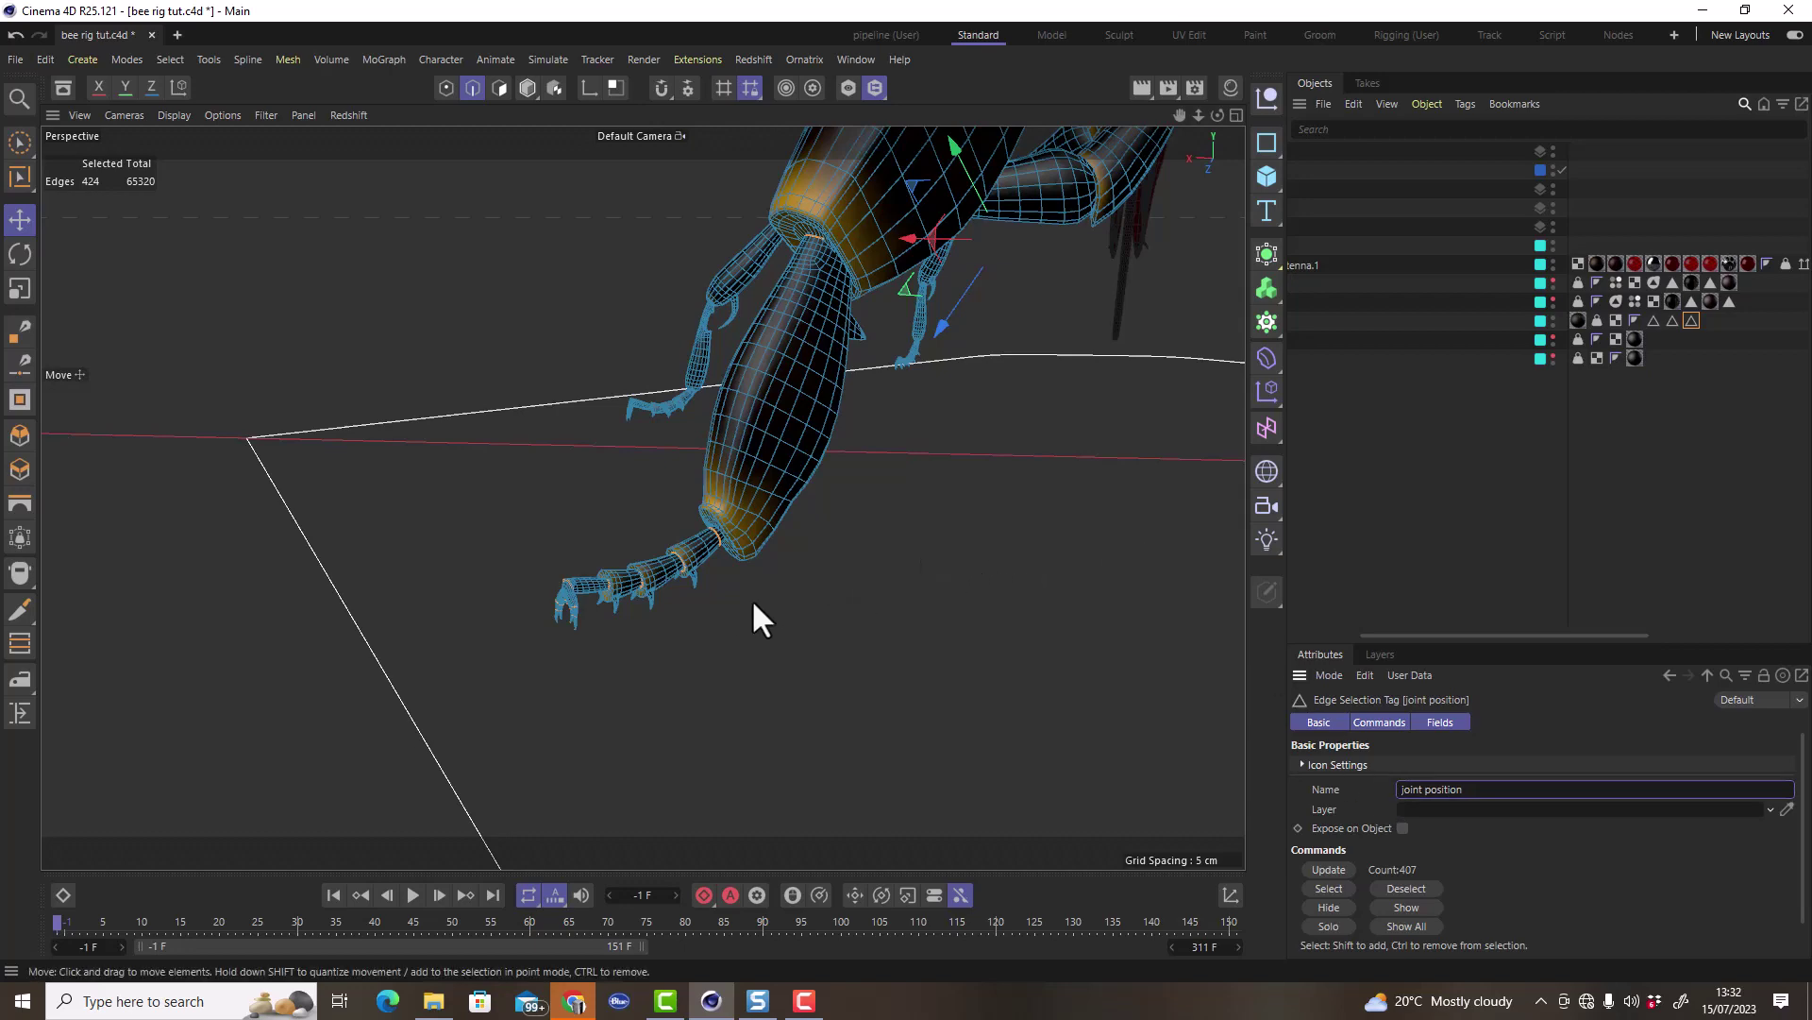
Convert the selected hind leg and claw edge loops to joints using Selection to Joints, and bring the new joints' names into view.
scroll(555, 598, "up", 8)
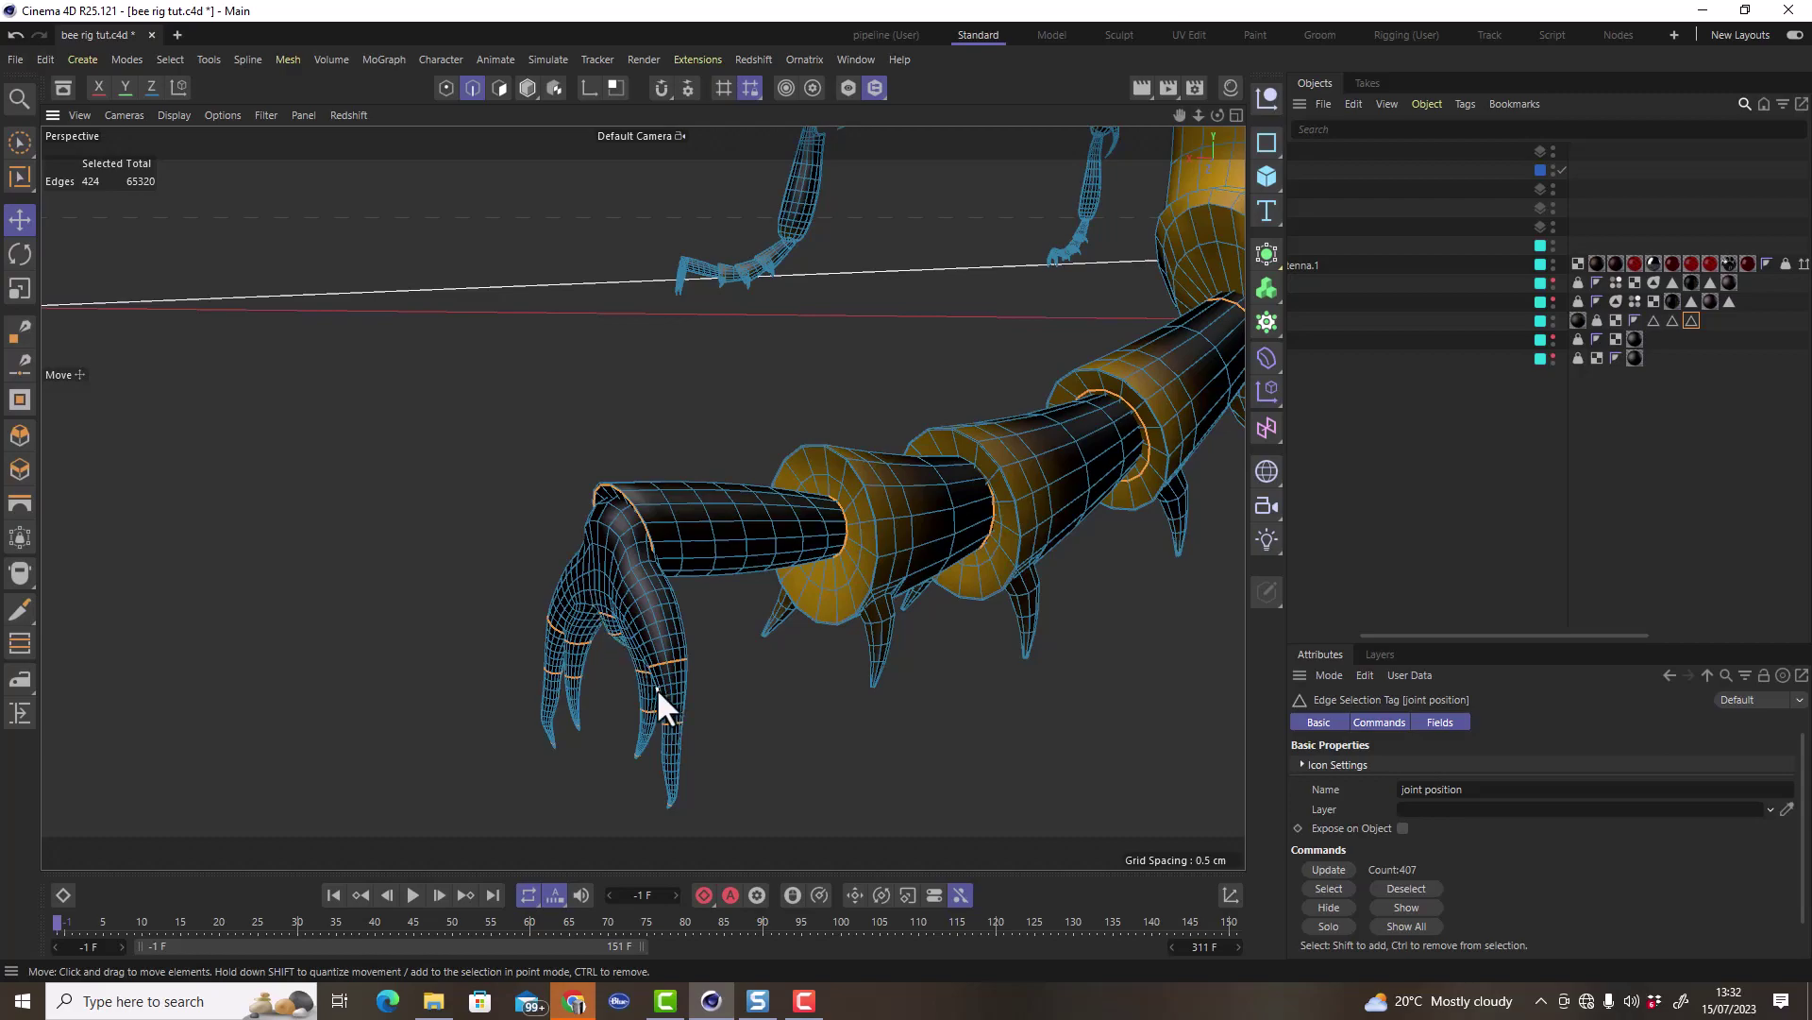
left_click_drag(630, 721, 860, 597, "alt")
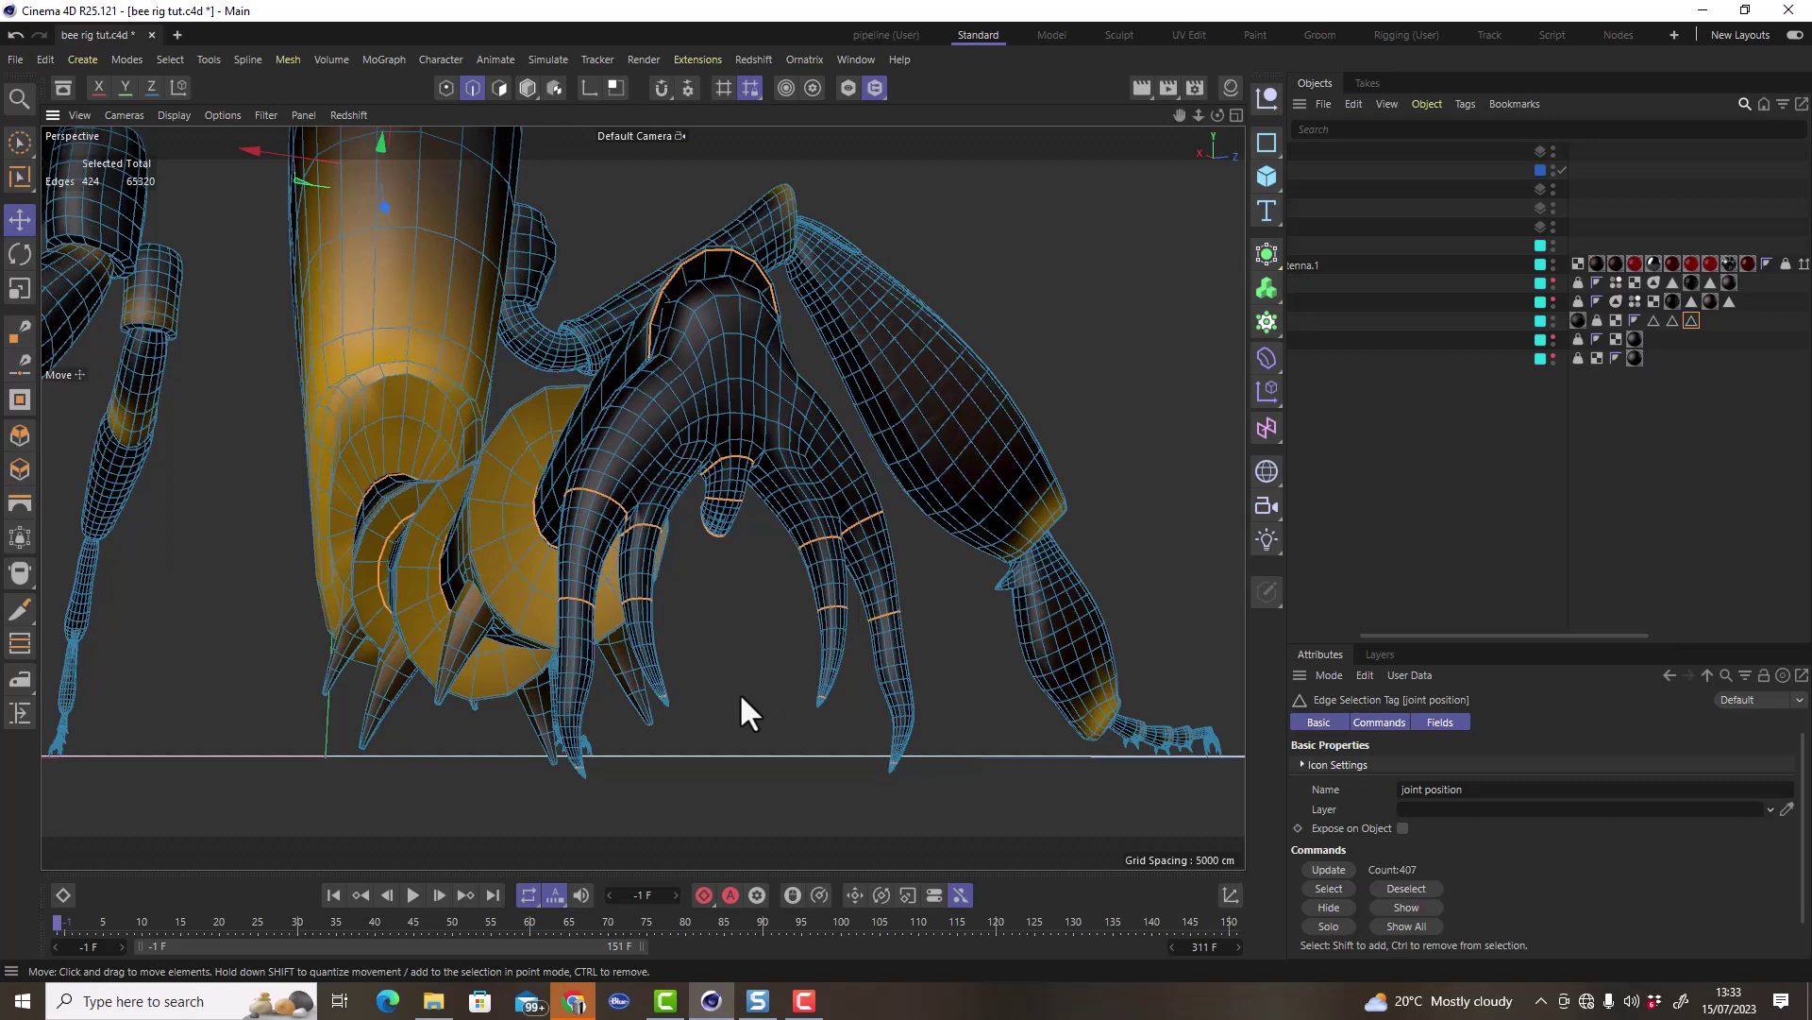
left_click_drag(739, 693, 638, 689, "alt")
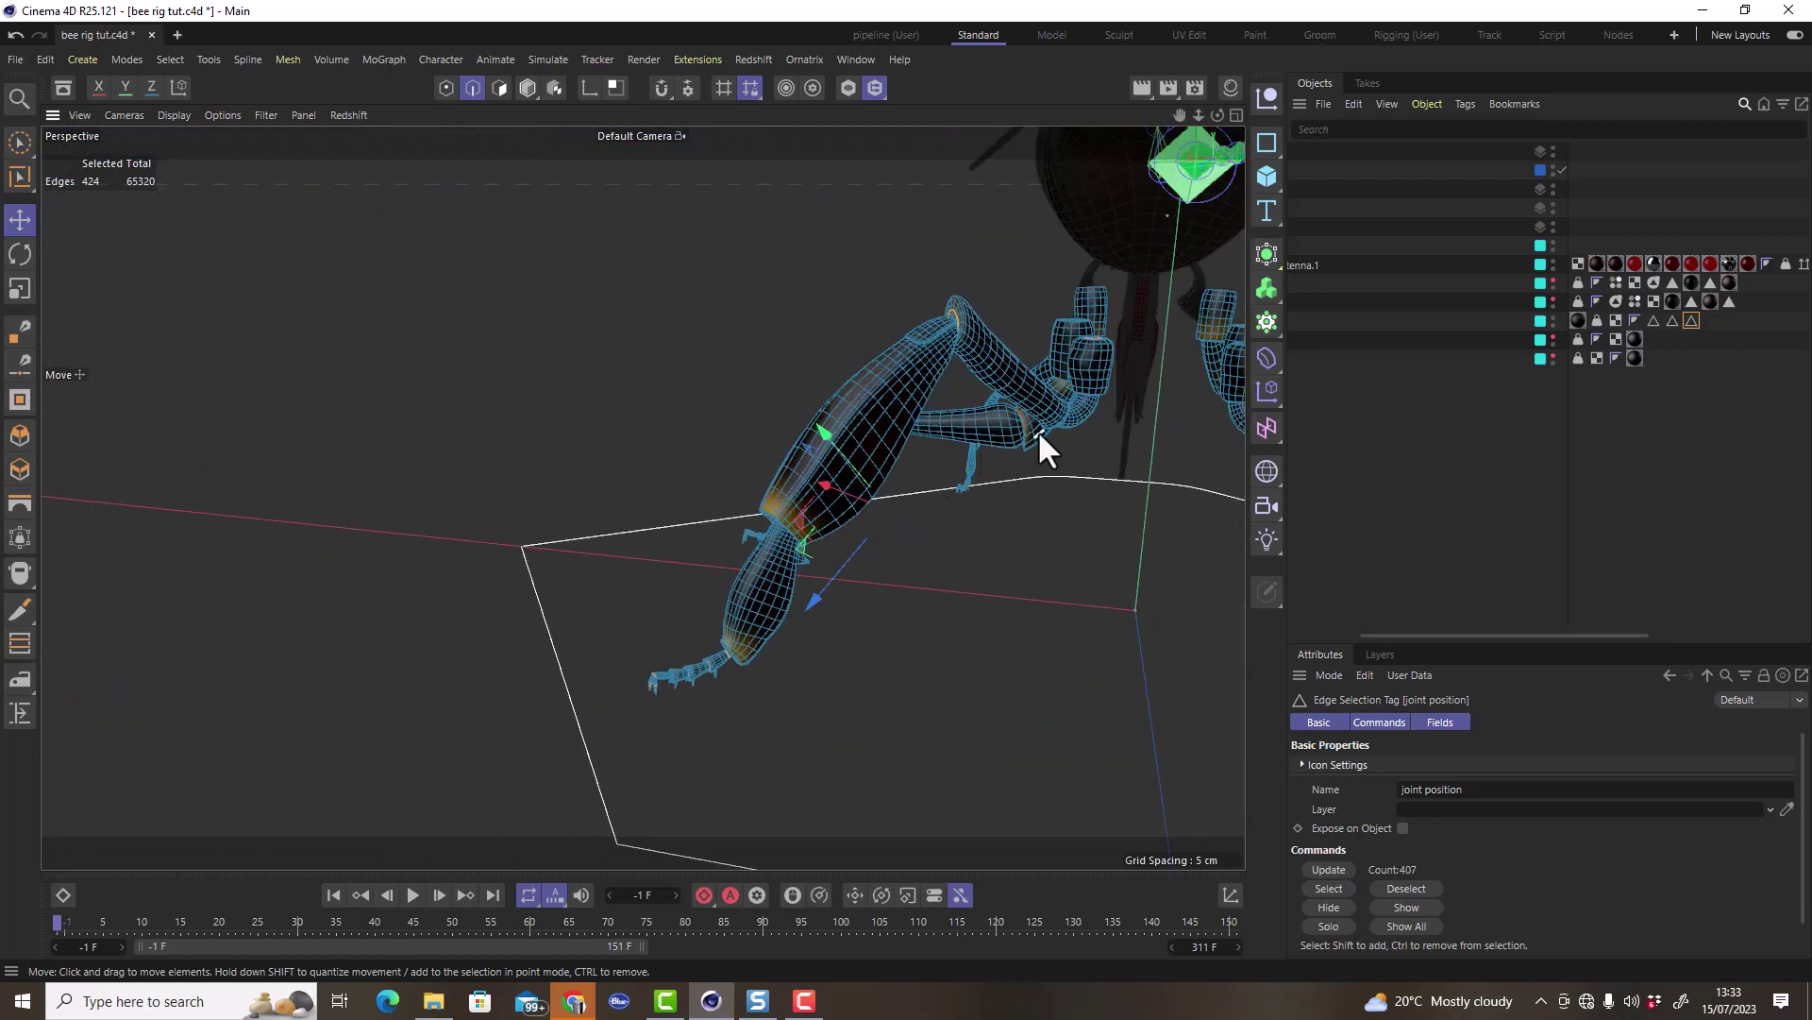
left_click_drag(1038, 428, 1010, 489, "alt")
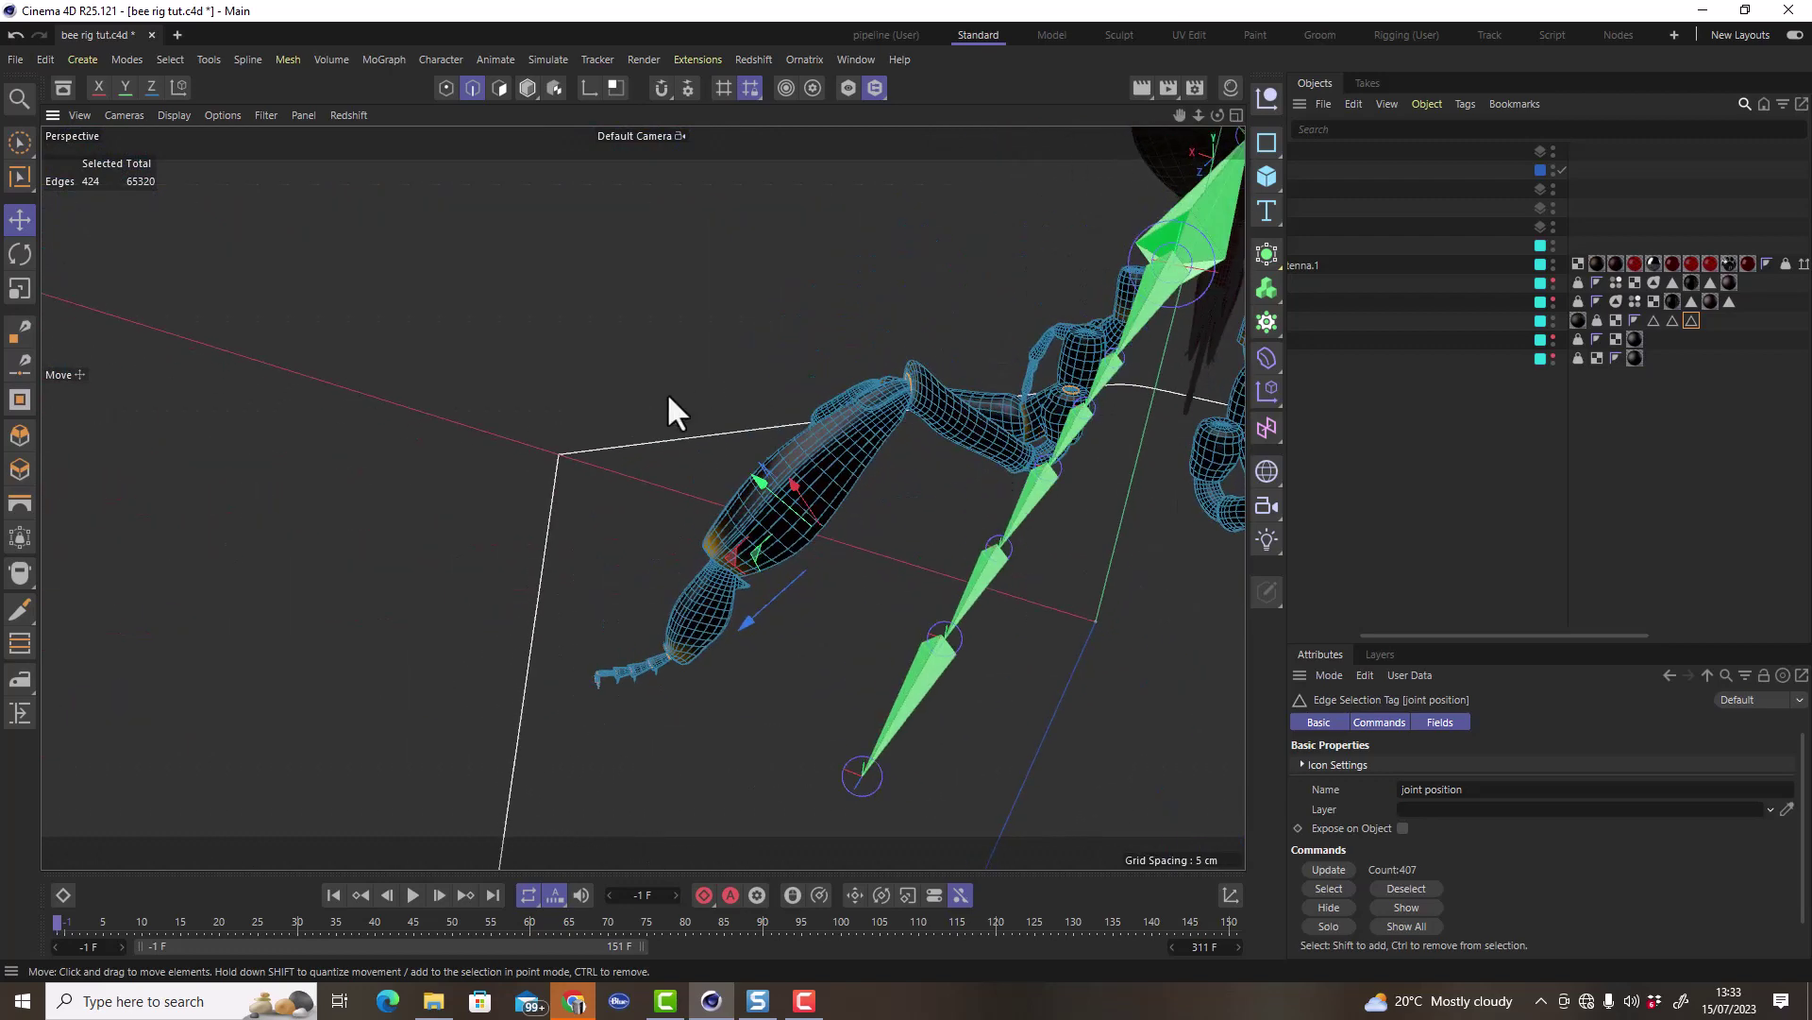
left_click(441, 58)
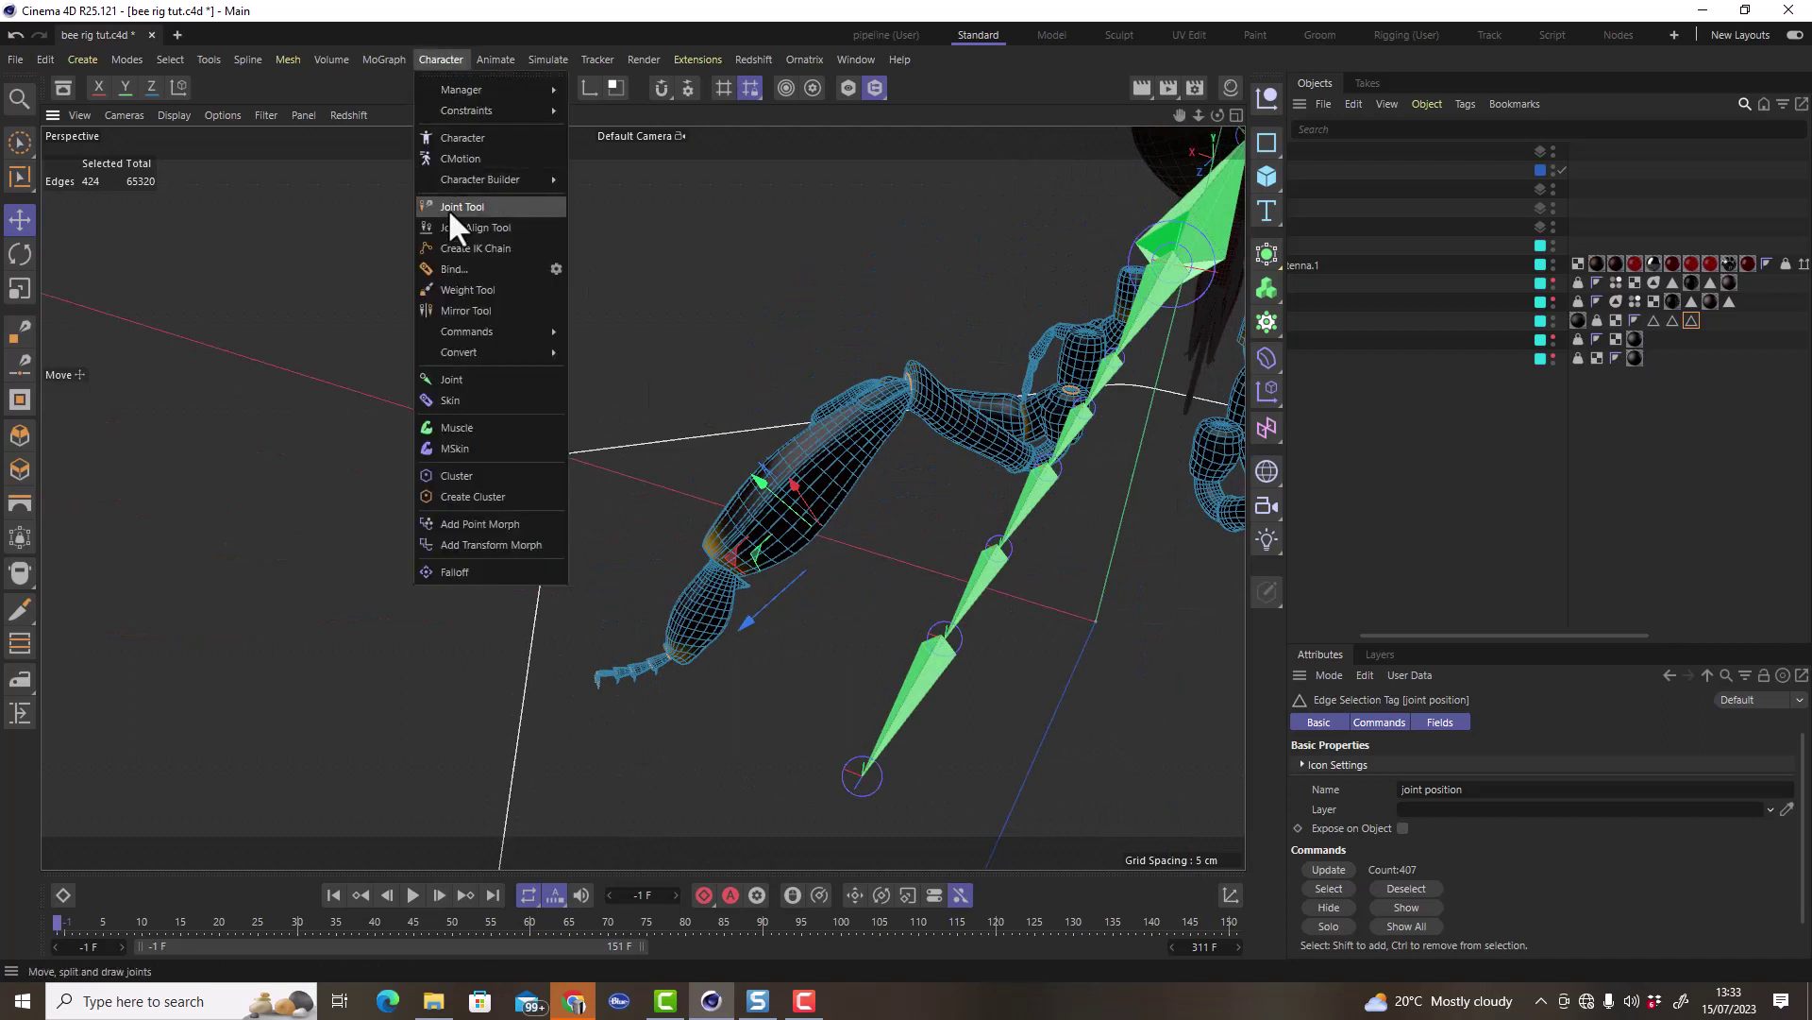
mouse_move(488, 353)
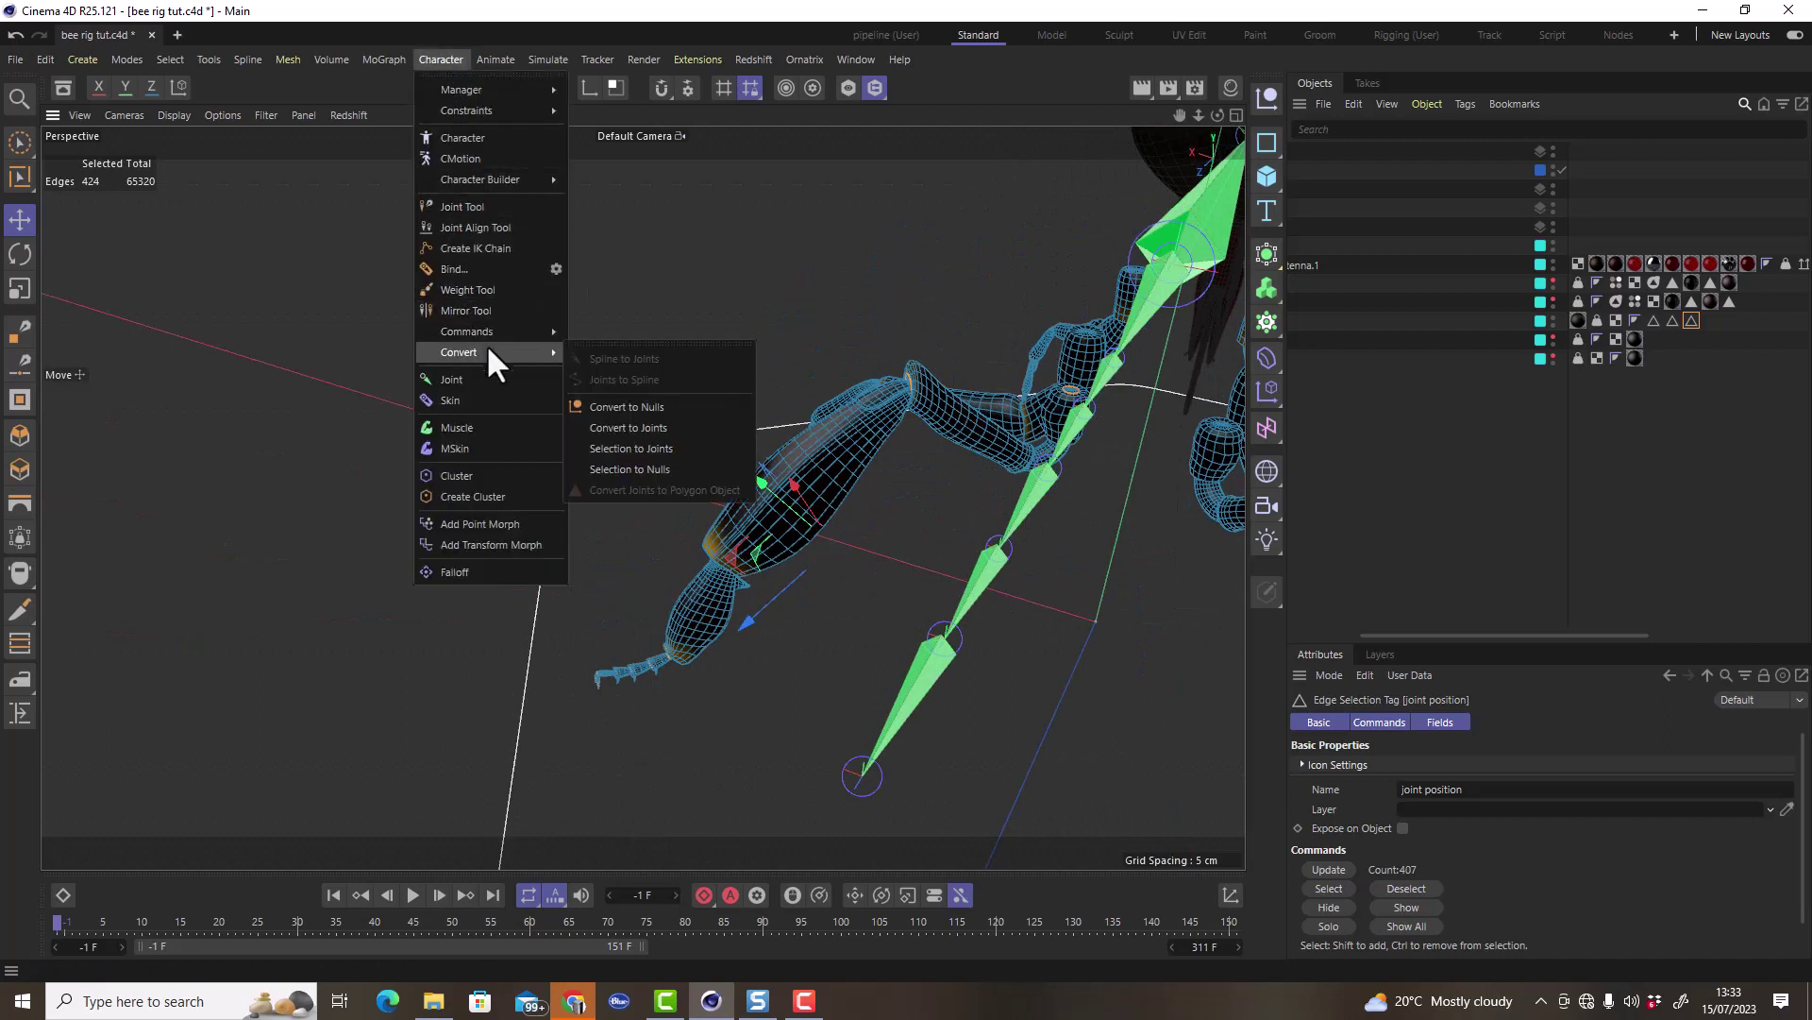
left_click(666, 445)
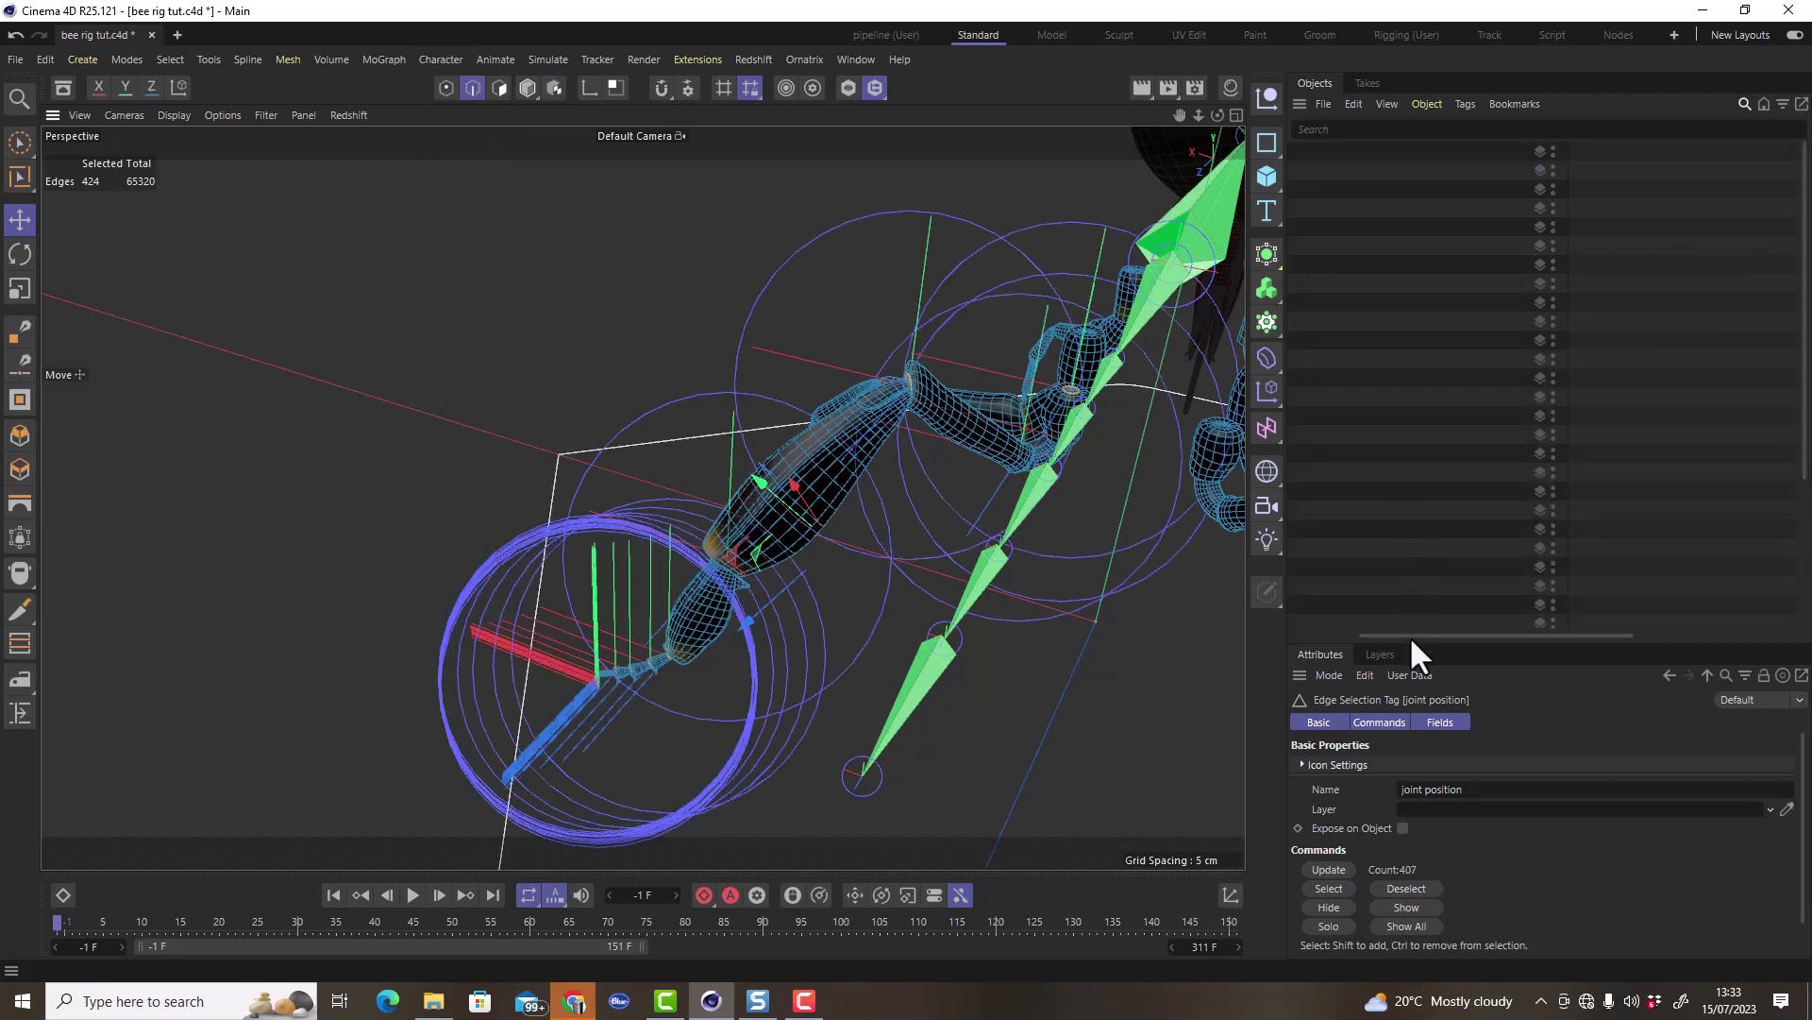
left_click_drag(1407, 634, 1319, 609)
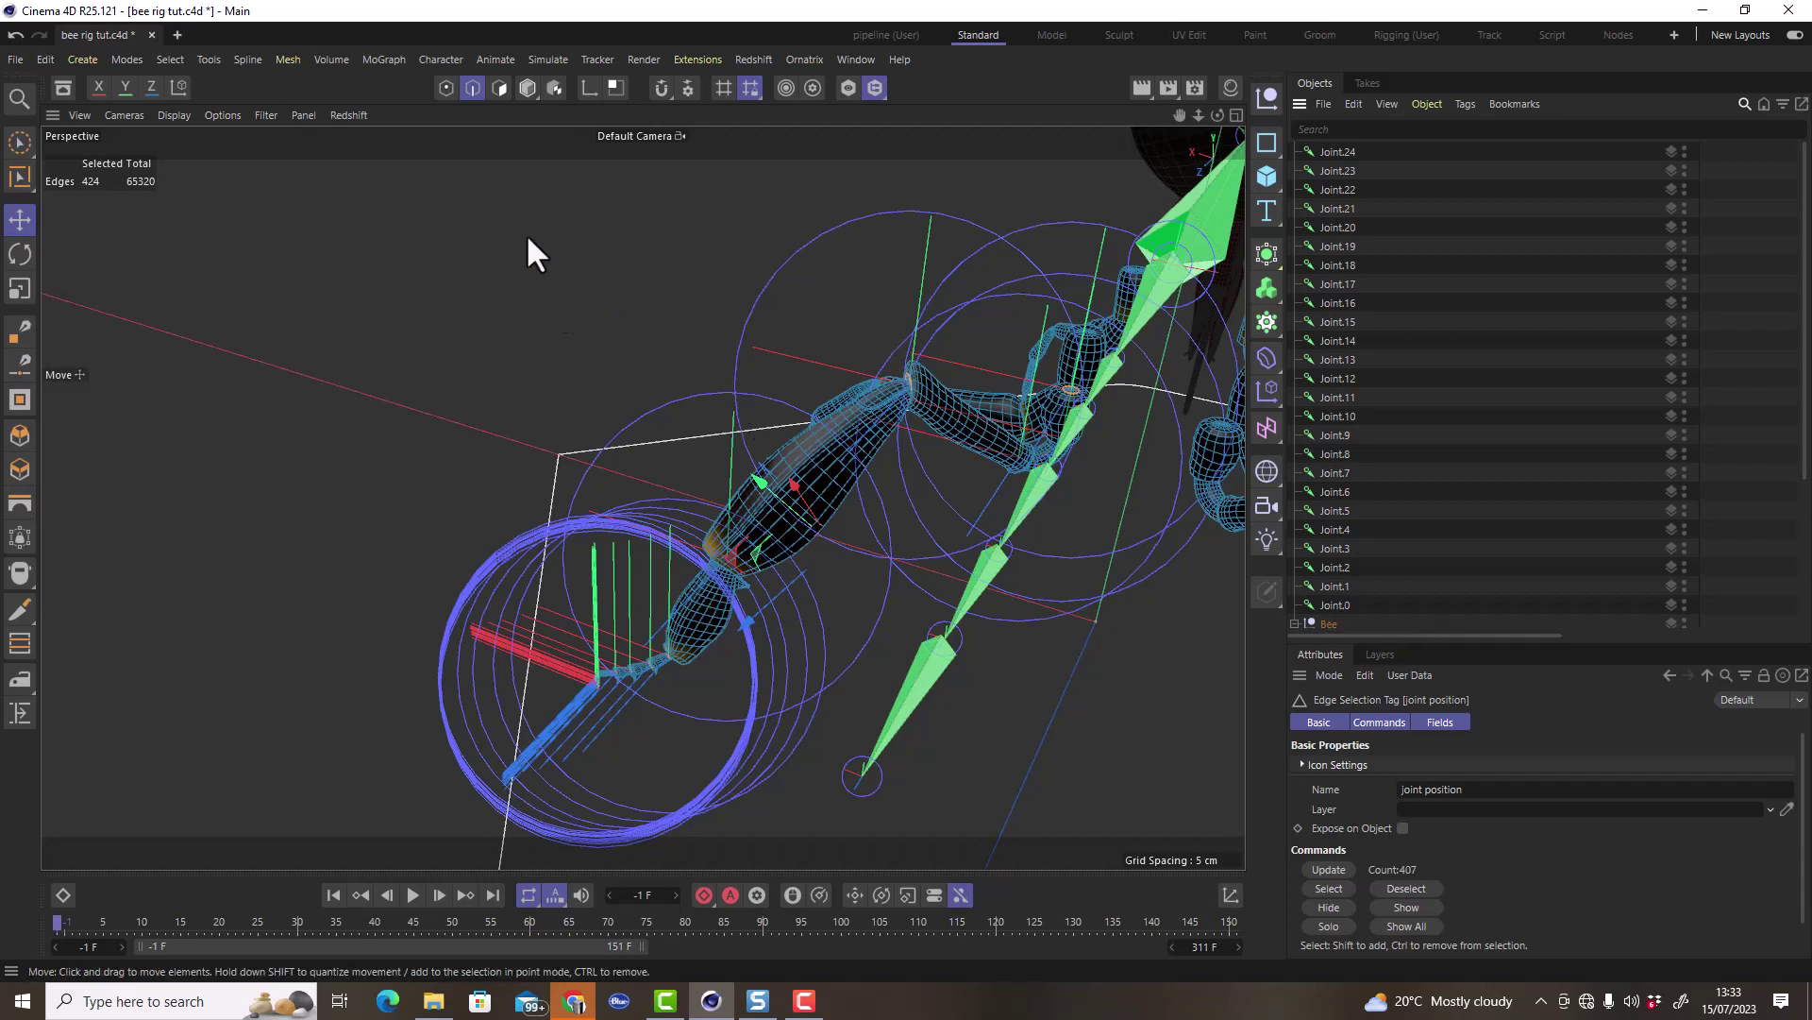
left_click(440, 60)
mouse_move(463, 349)
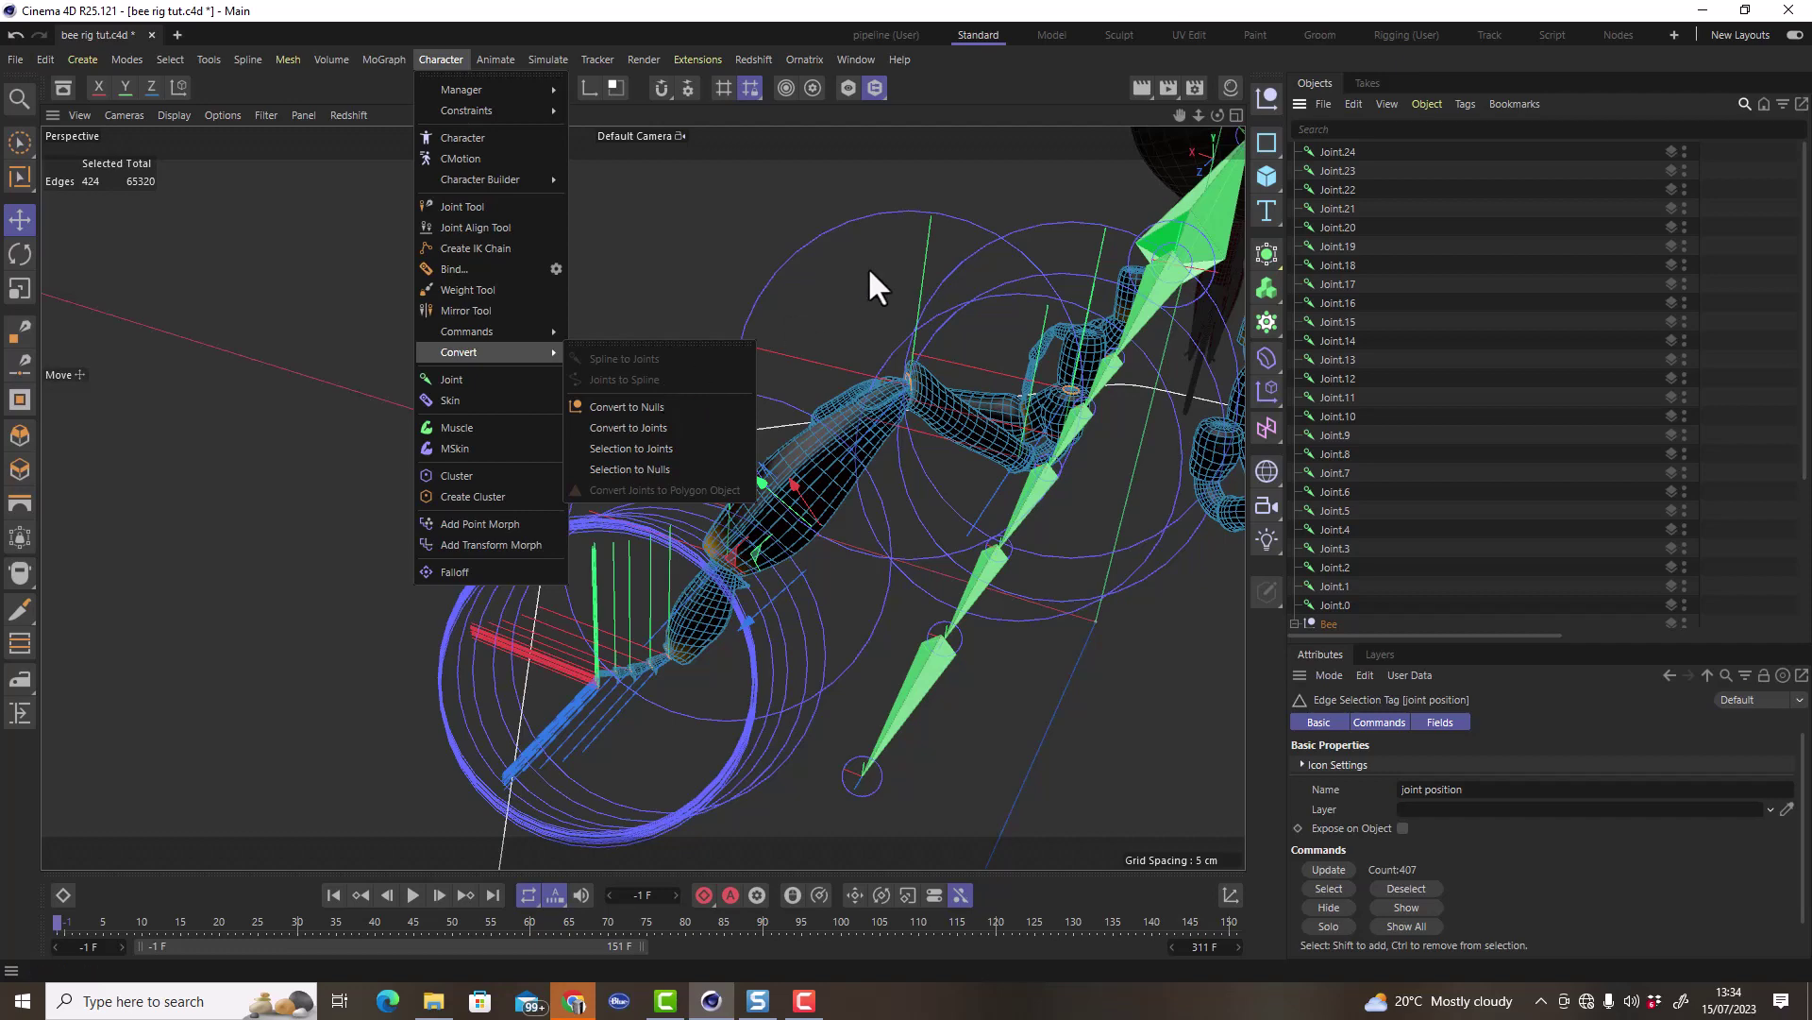
left_click(887, 11)
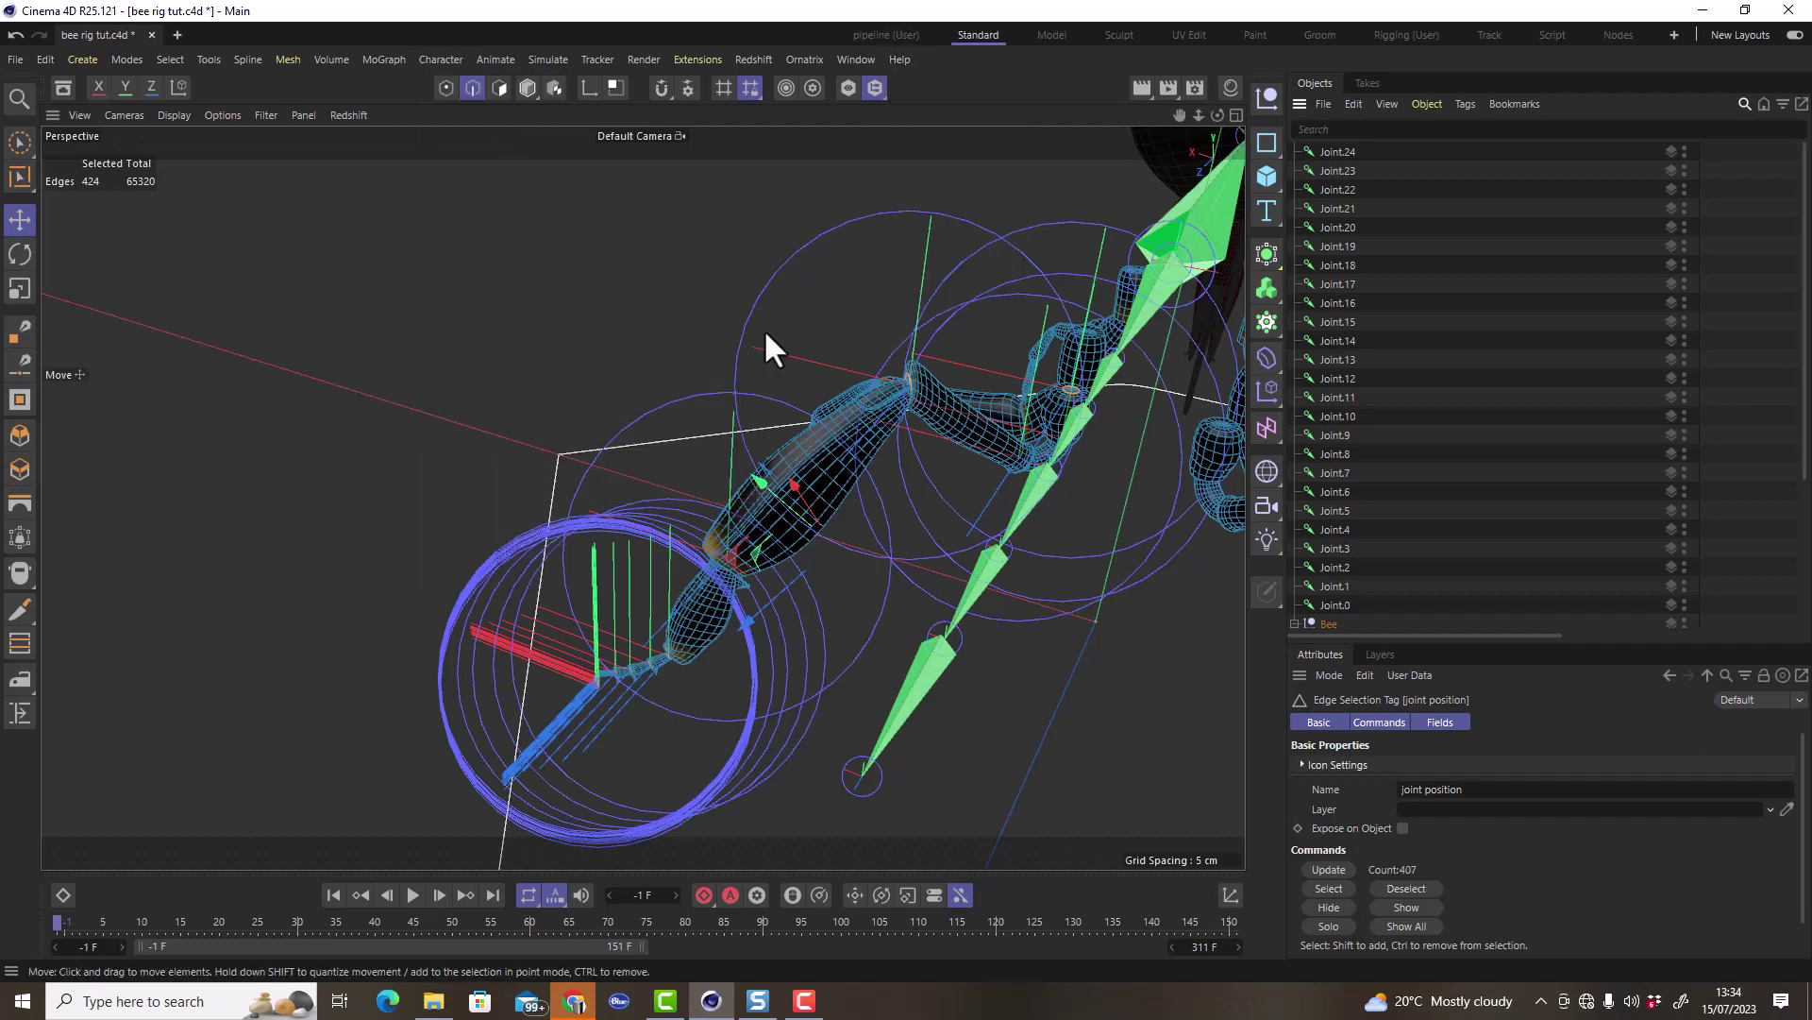
scroll(627, 467, "down", 5)
scroll(600, 574, "up", 8)
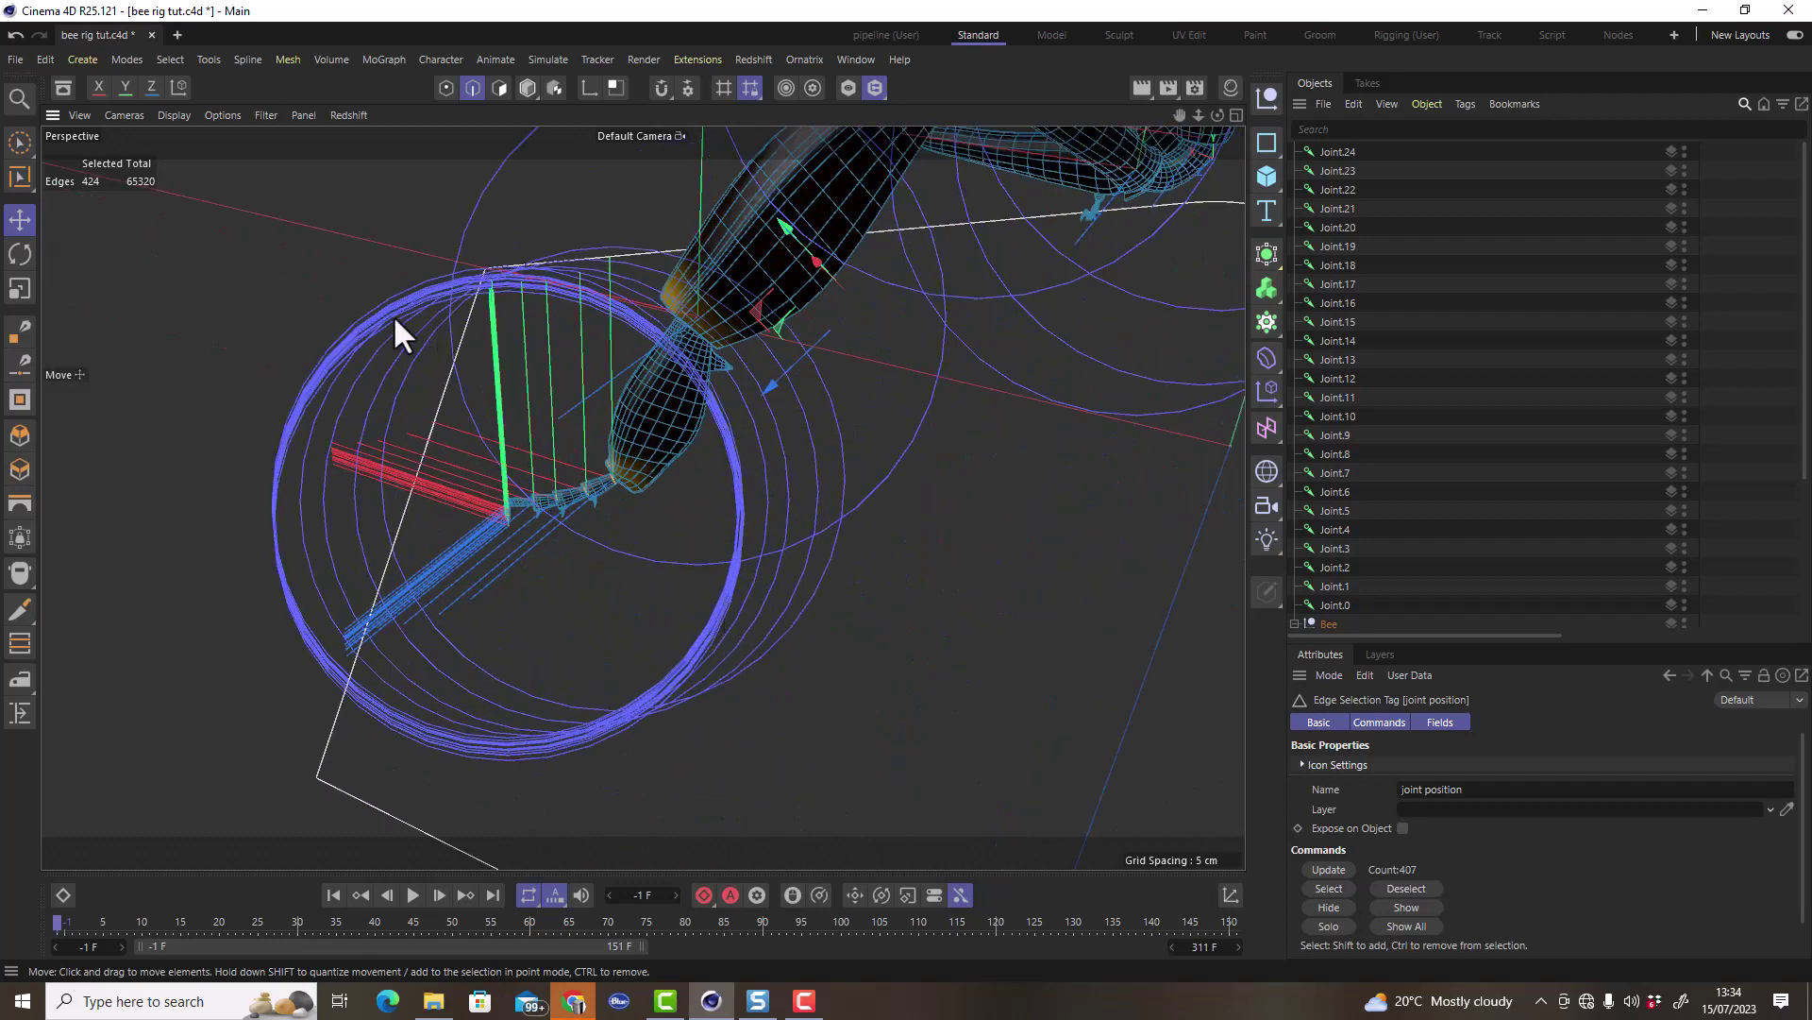
scroll(317, 530, "down", 3)
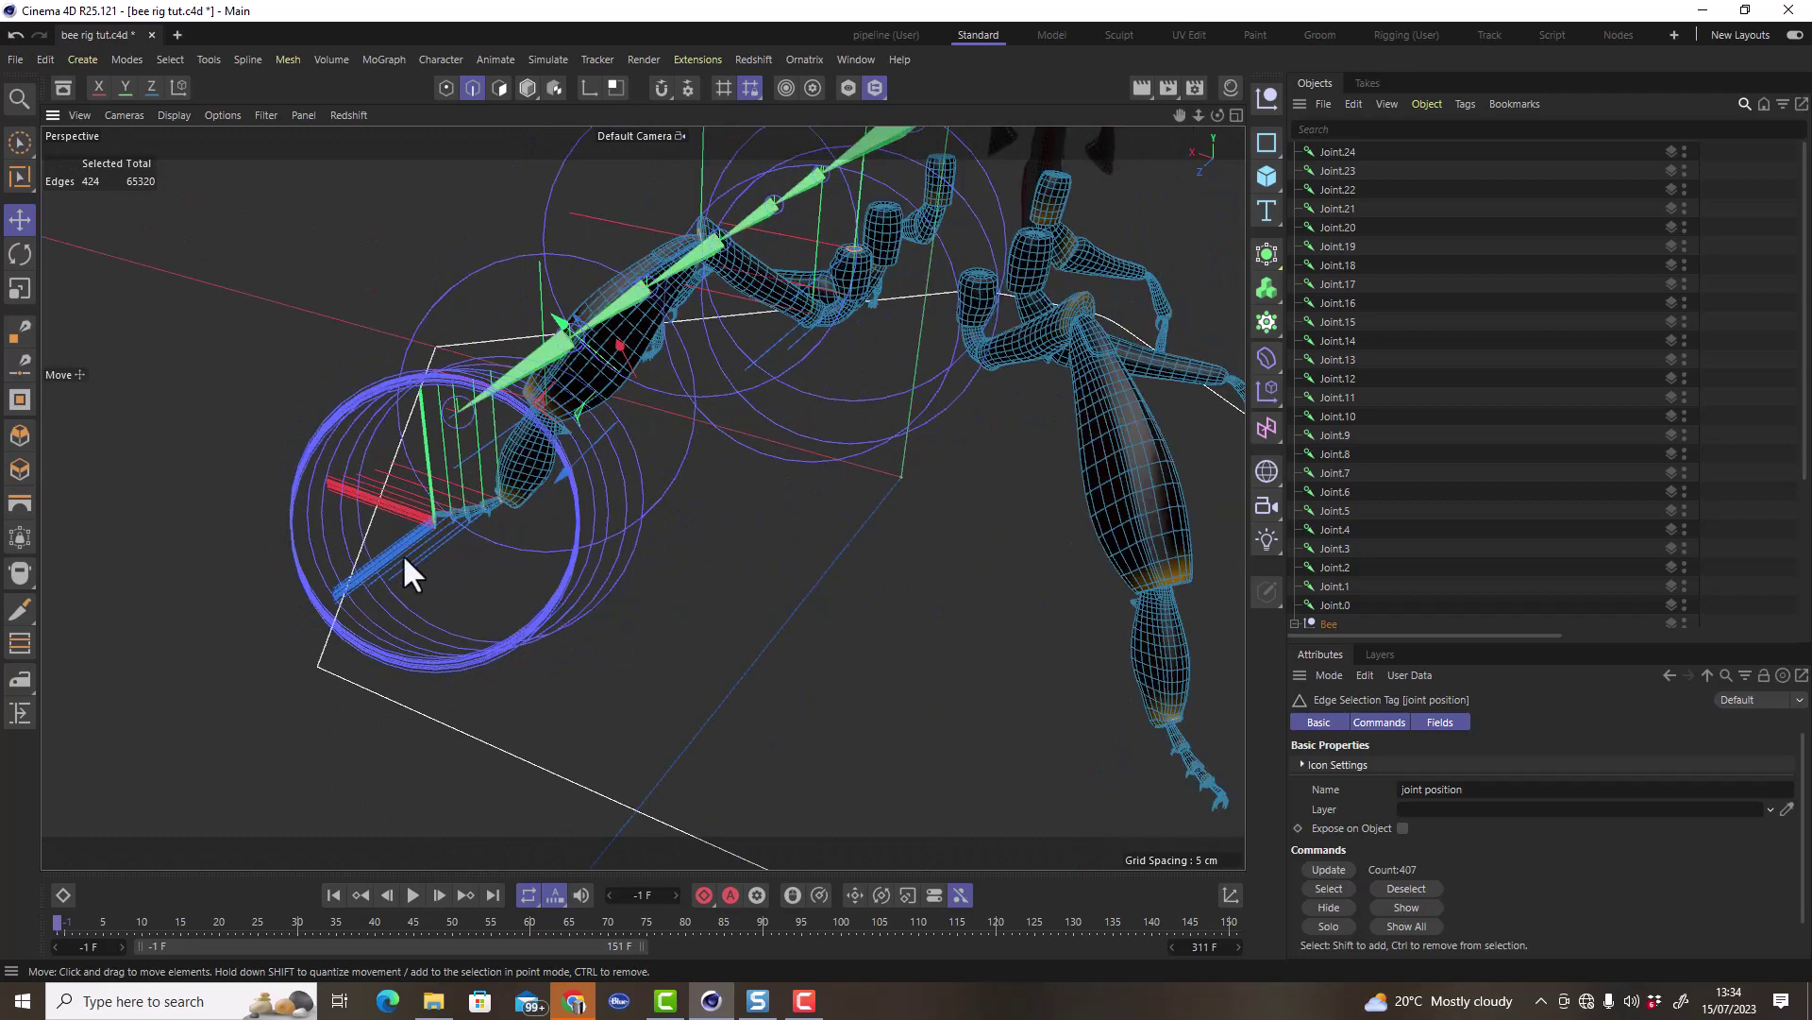
Select all new leg joints, Joint.0 through Joint.24, and set their joint display size to Custom at 0.3 cm.
left_click(1335, 605)
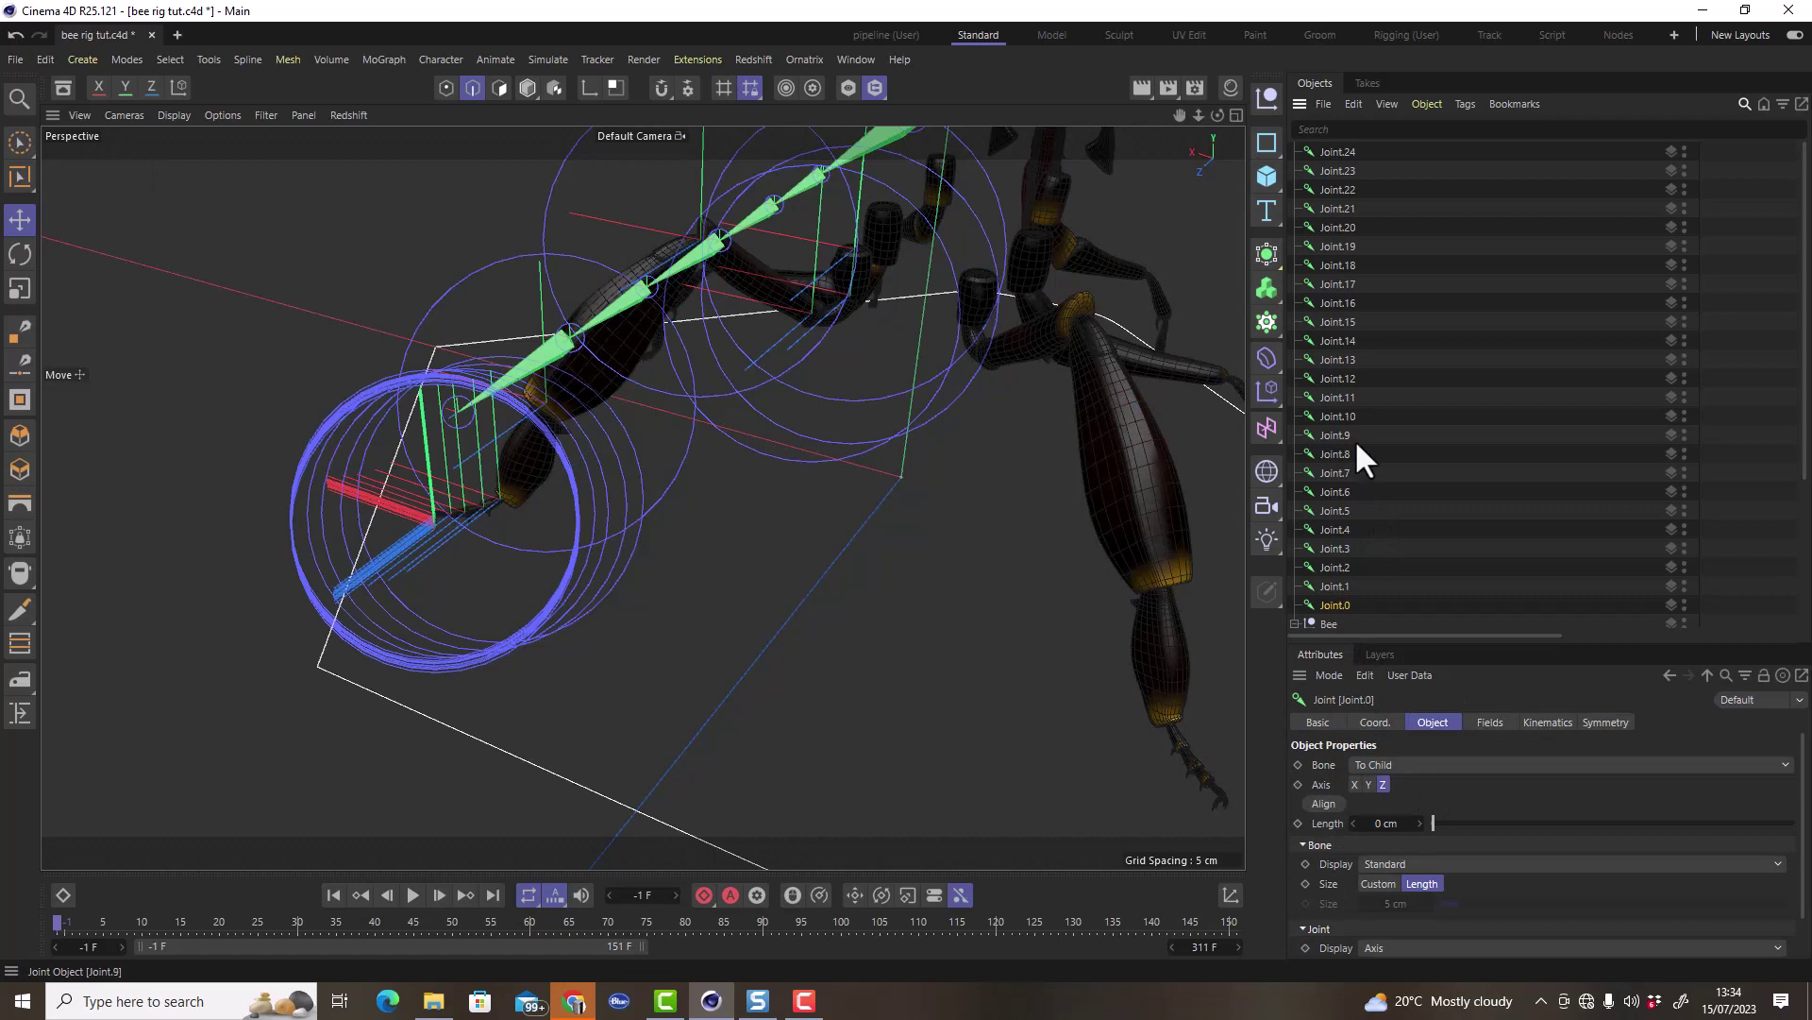
left_click(1340, 151, "shift")
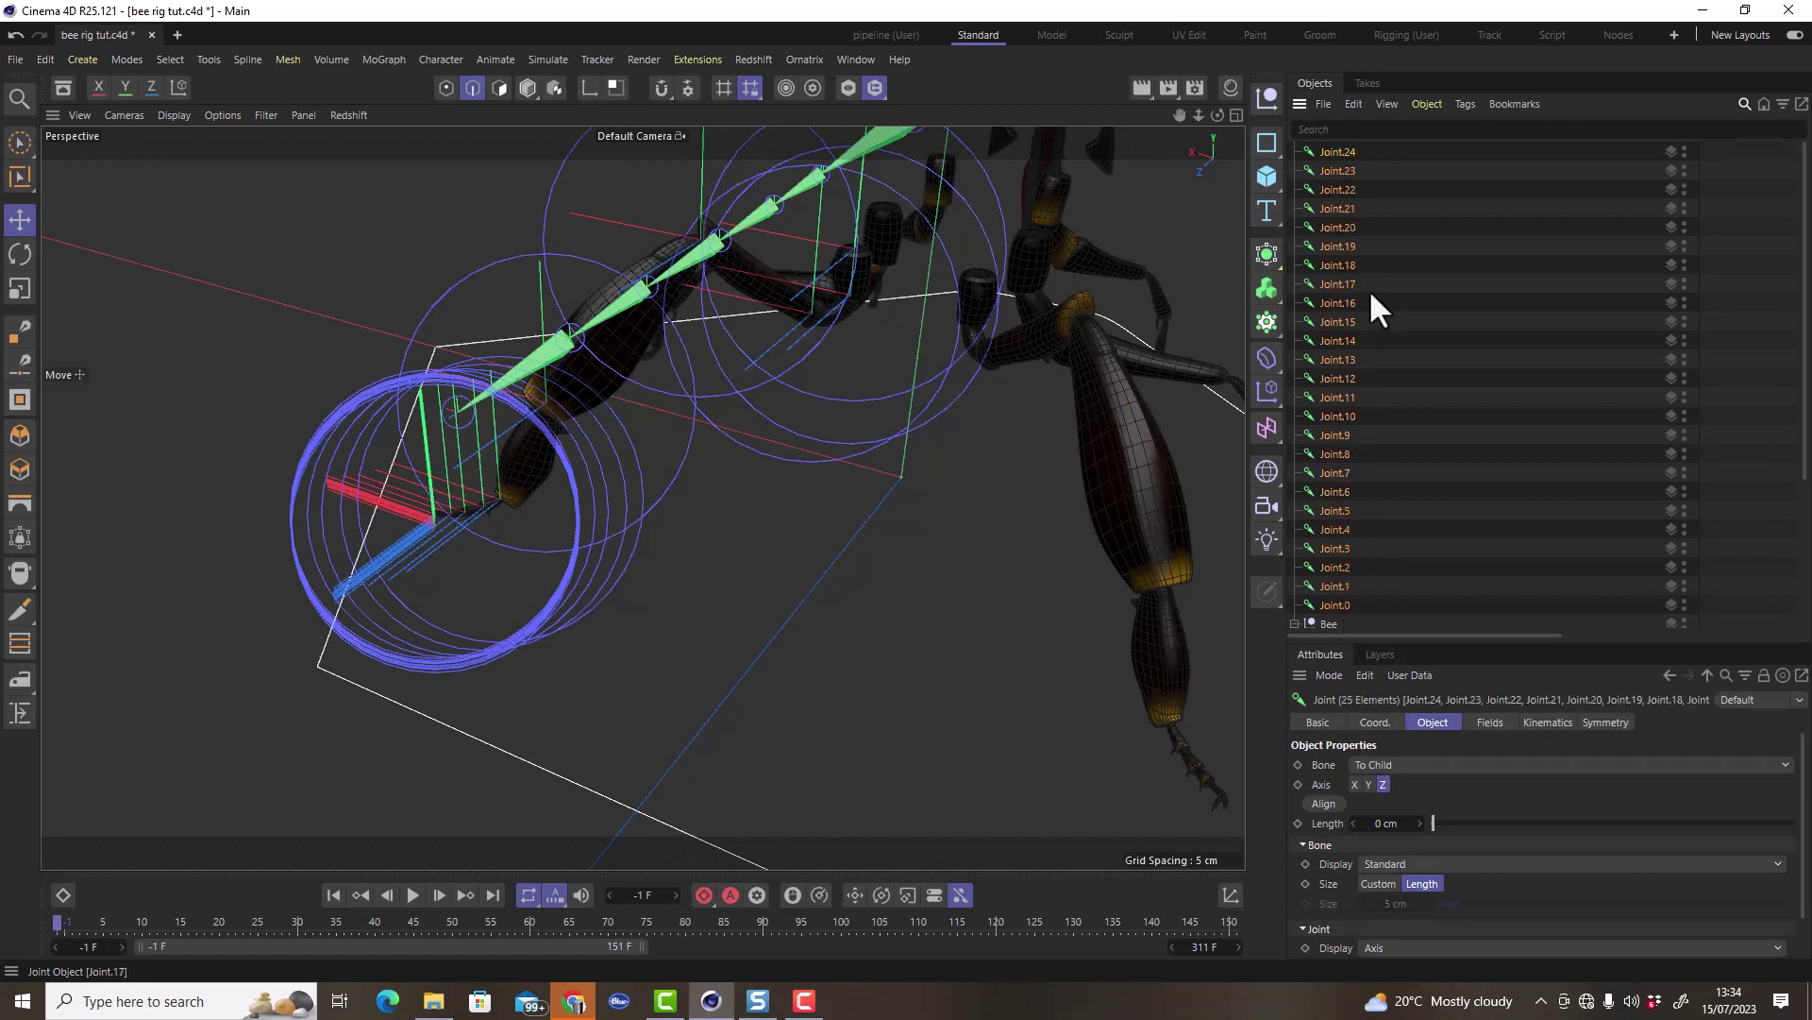
left_click_drag(1422, 646, 1426, 451)
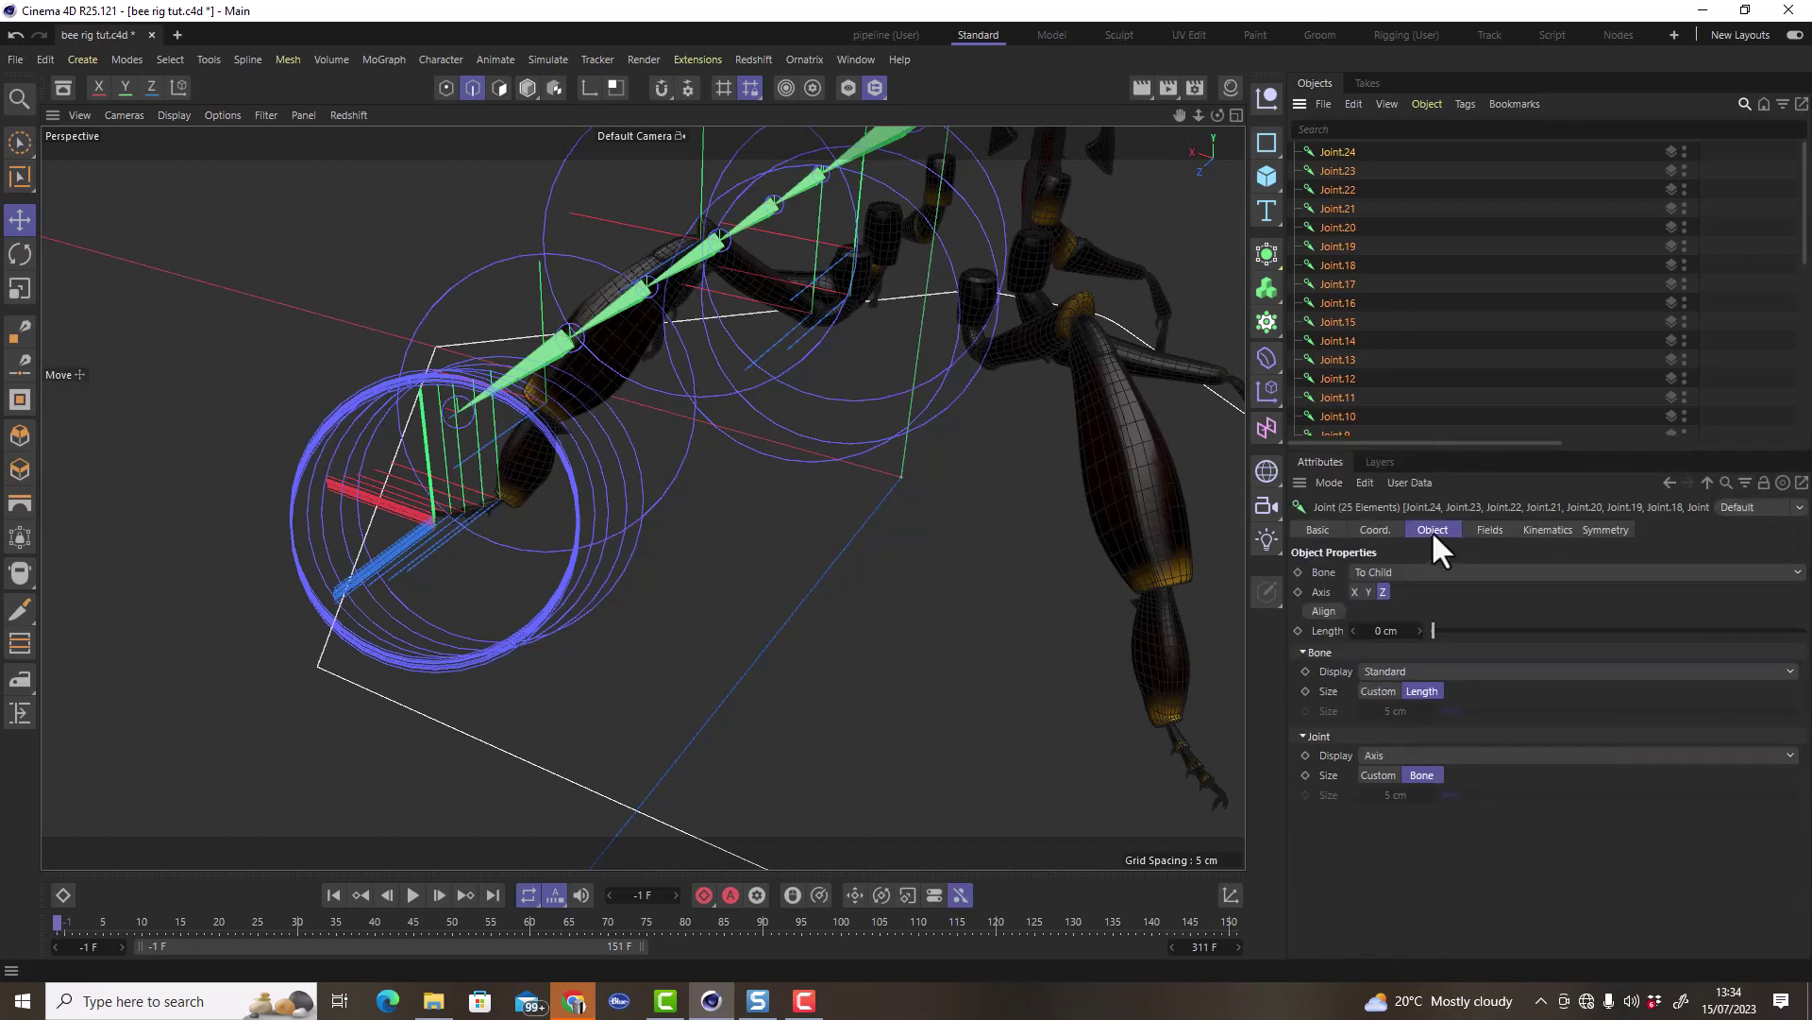
left_click(1382, 772)
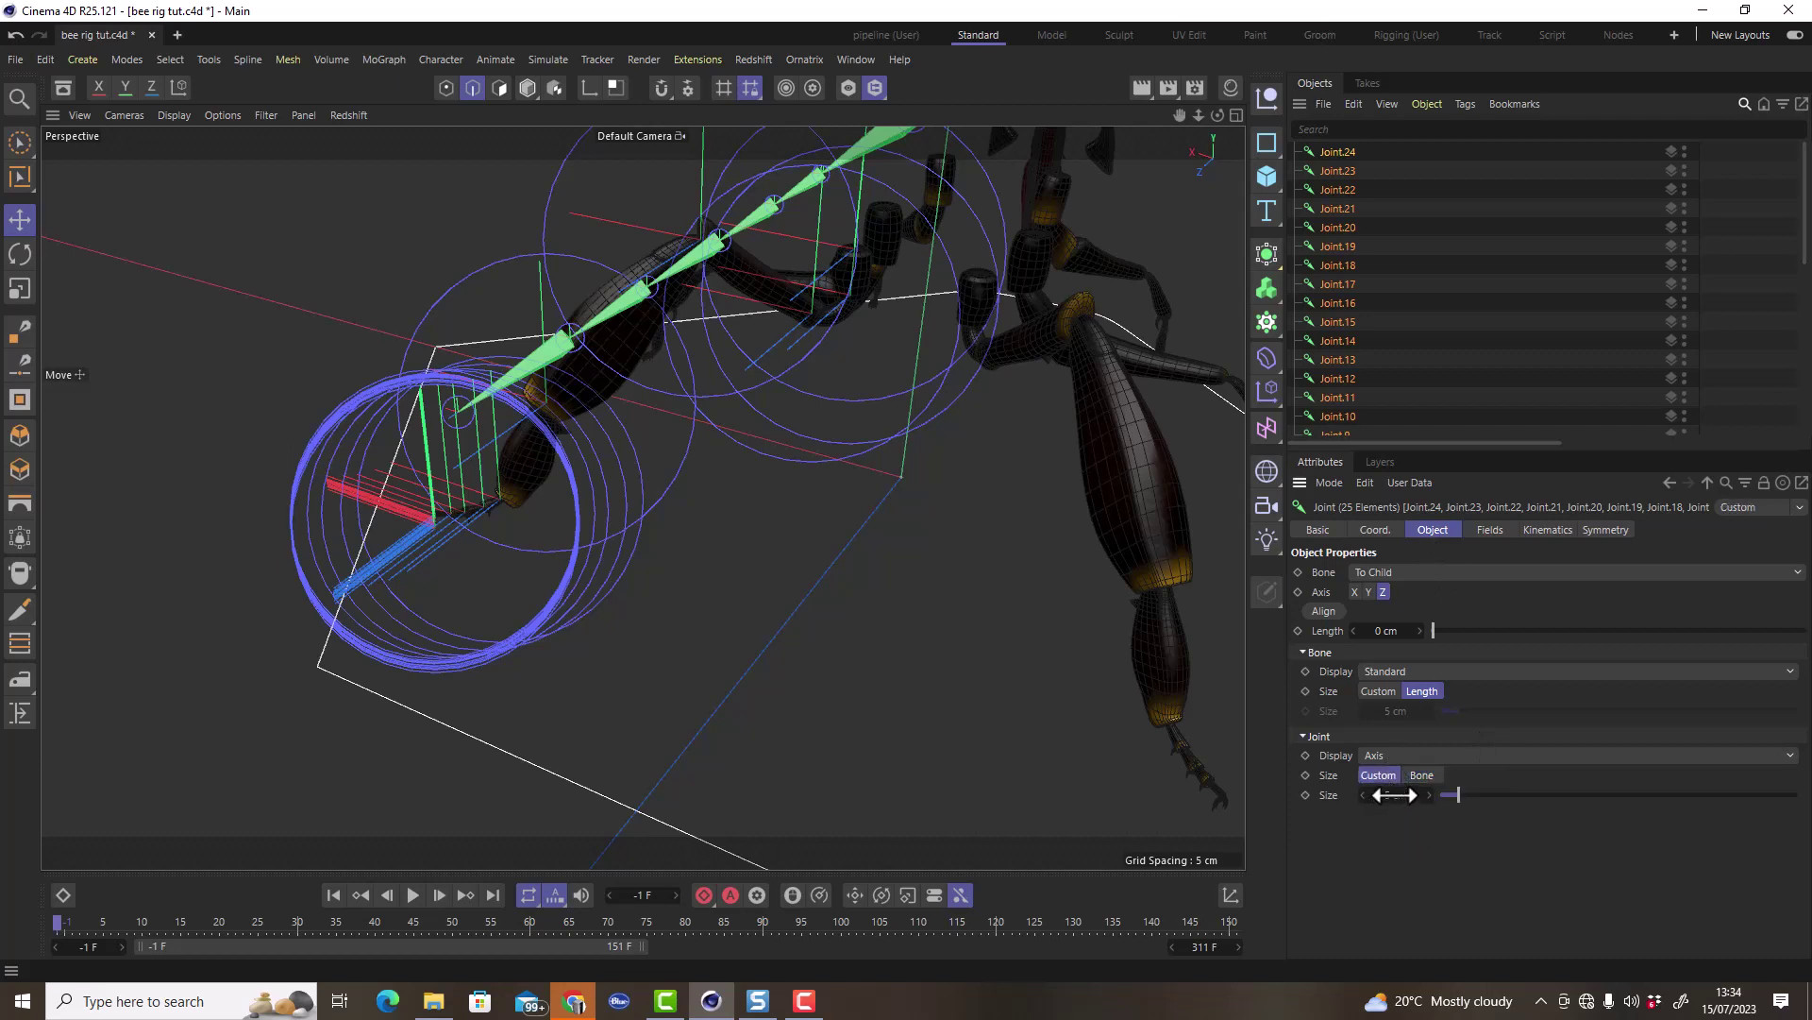
left_click_drag(1394, 794, 1359, 795)
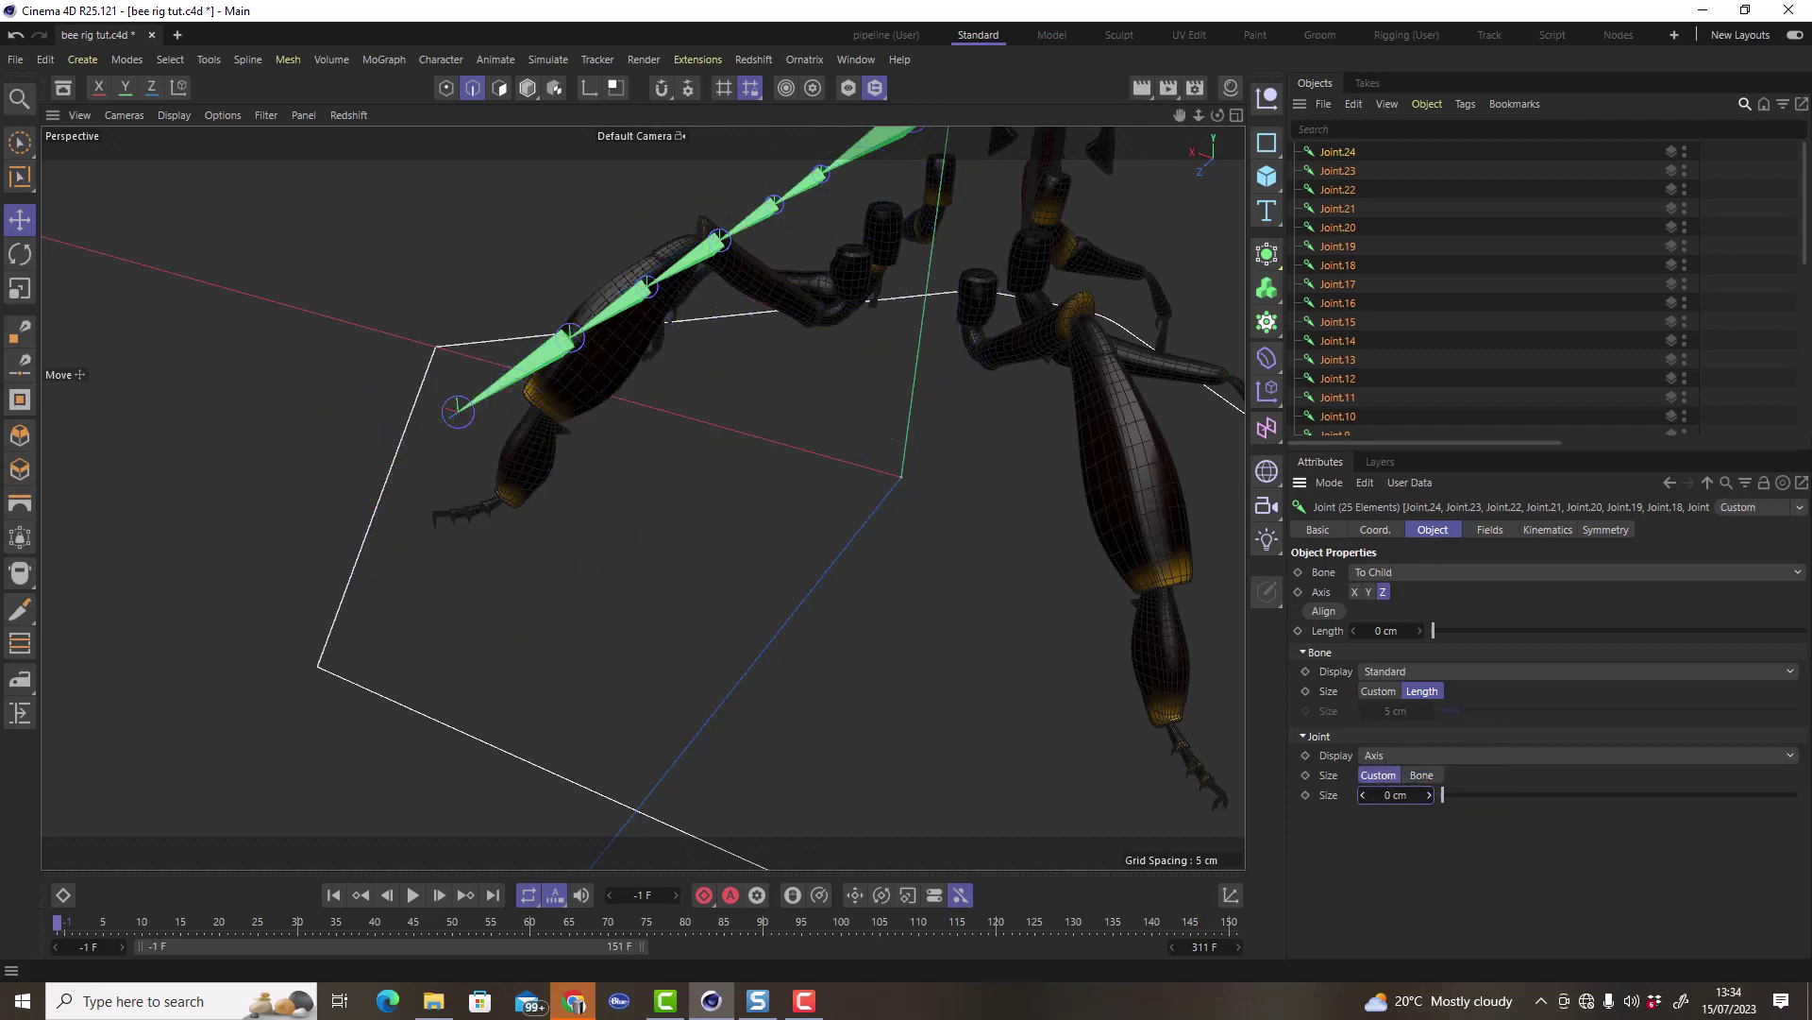
scroll(760, 609, "down", 3)
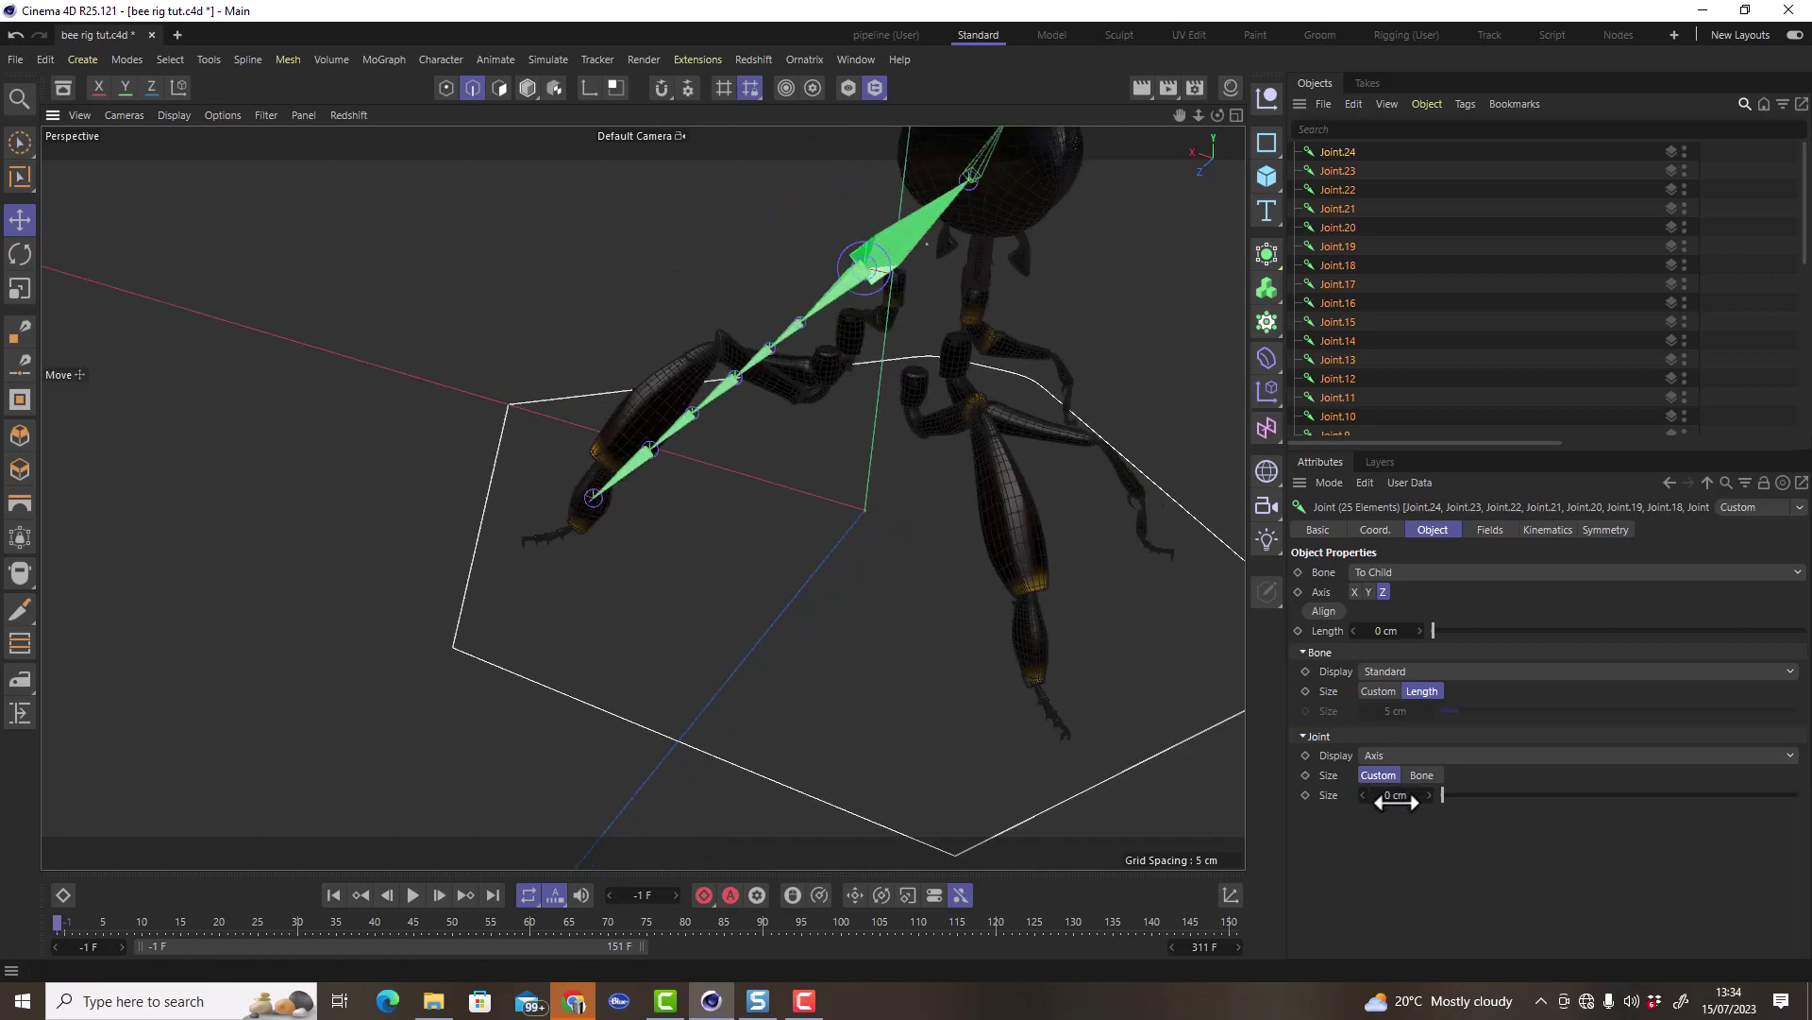
mouse_move(1394, 794)
left_mouse_down()
mouse_move(1420, 795)
mouse_move(1383, 795)
left_mouse_up()
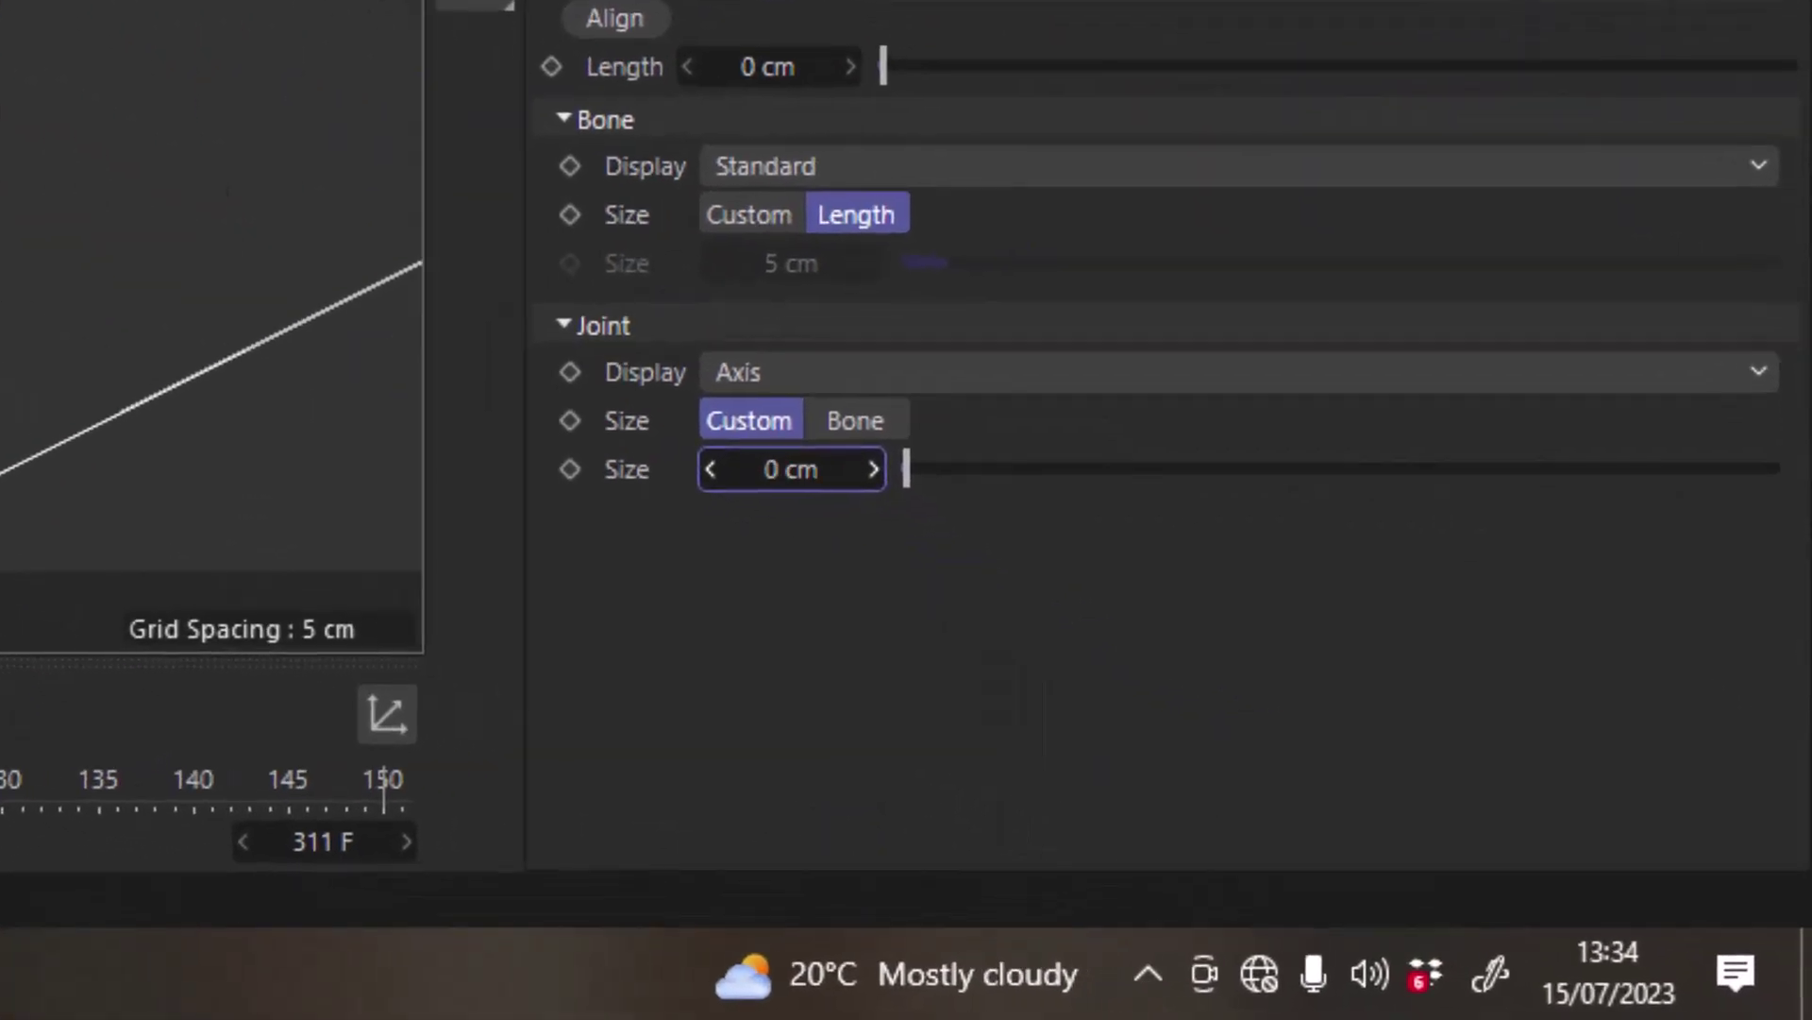
left_click_drag(791, 469, 797, 469)
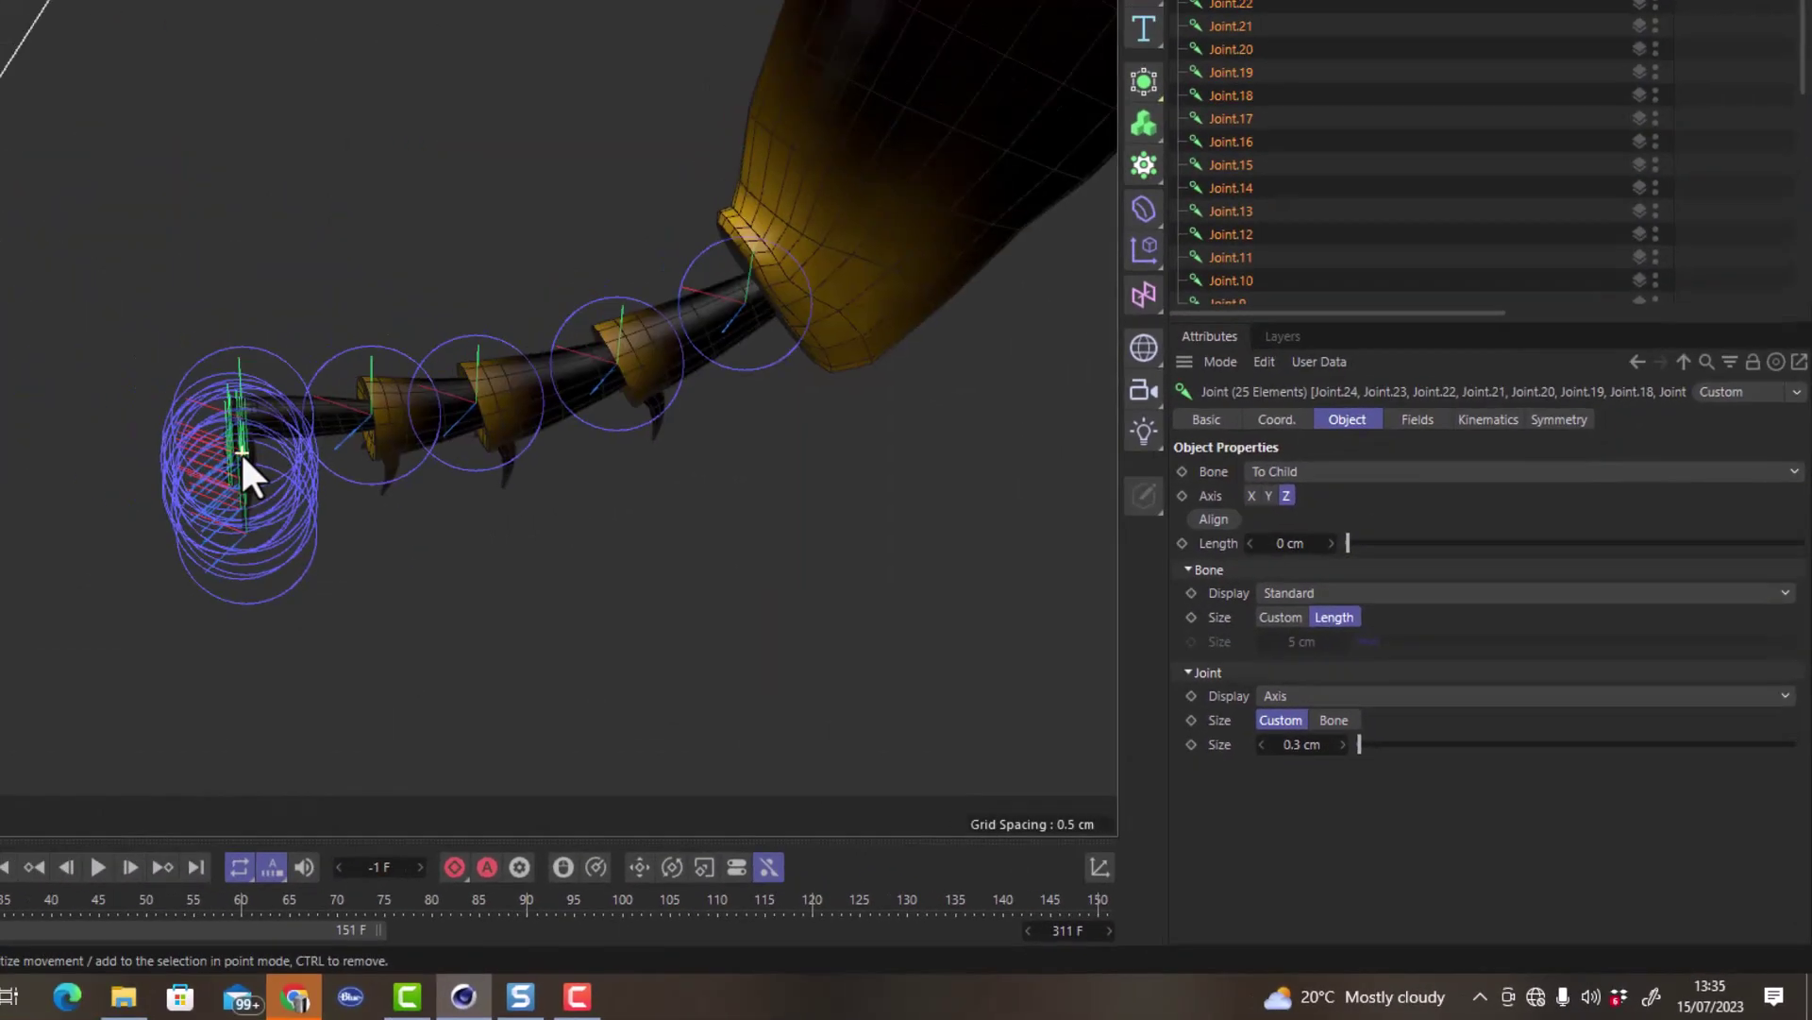
scroll(241, 451, "down", 10)
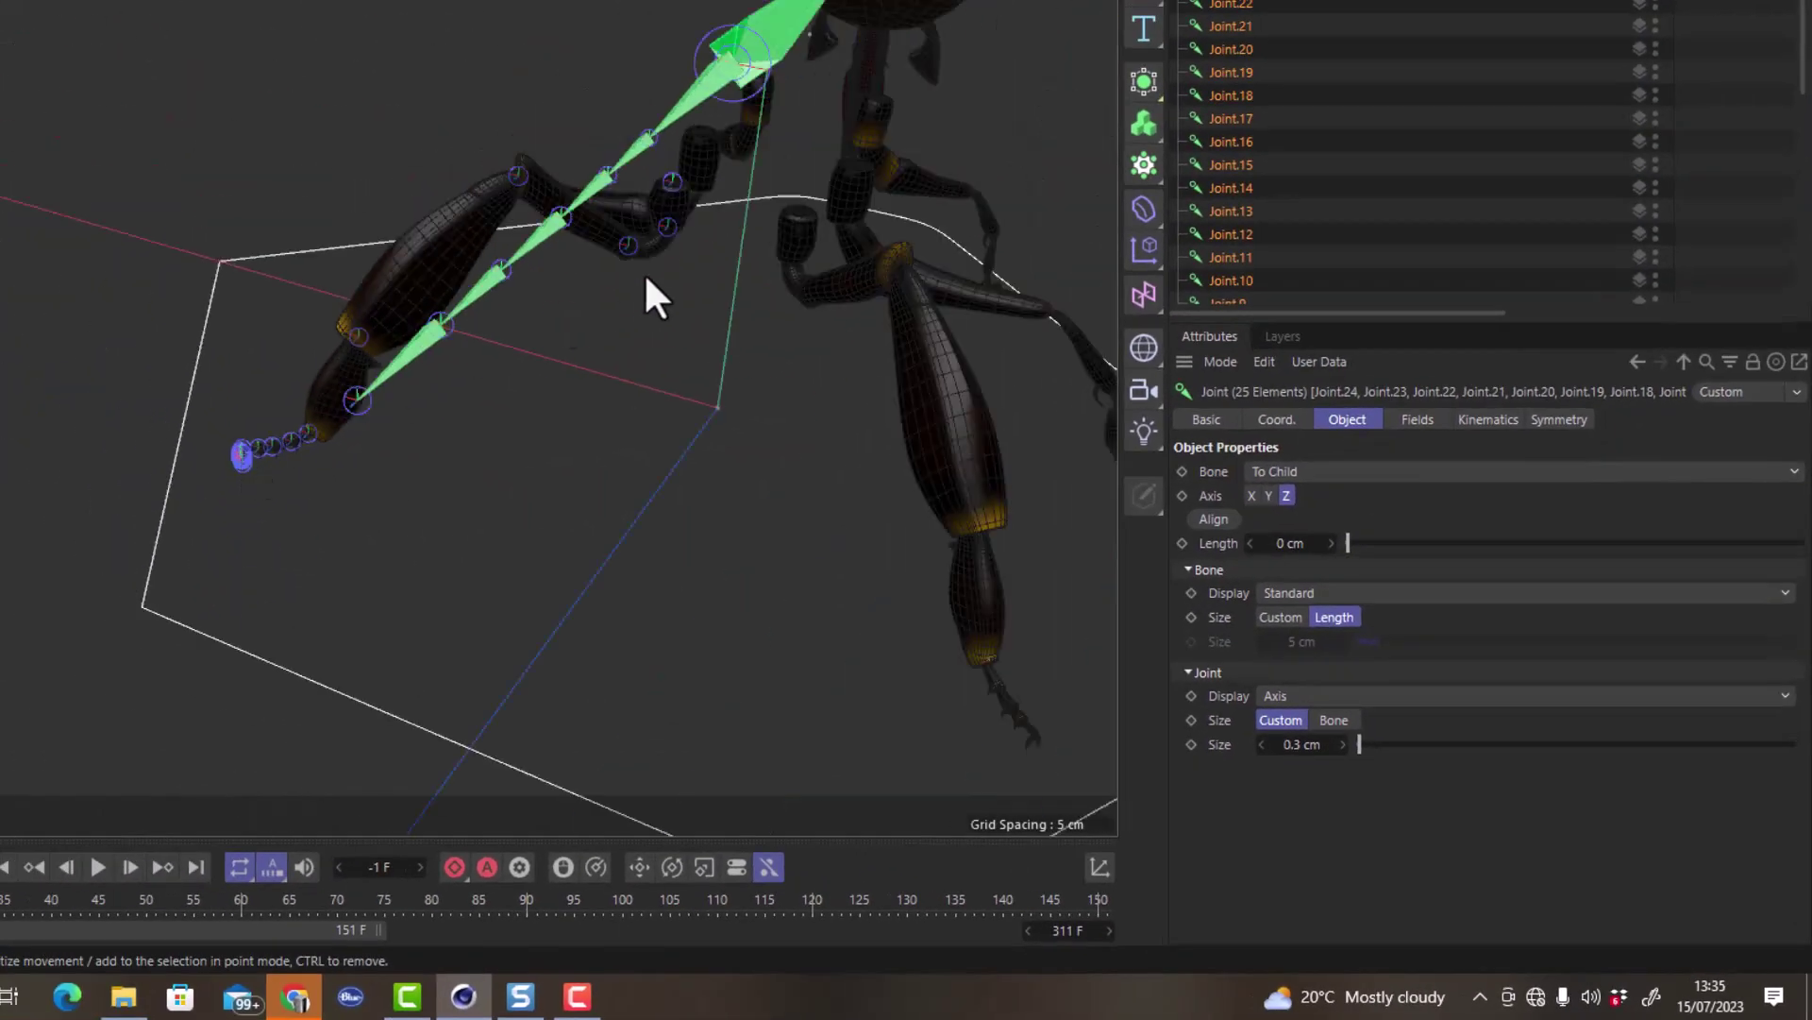
left_click_drag(508, 384, 521, 325, "alt")
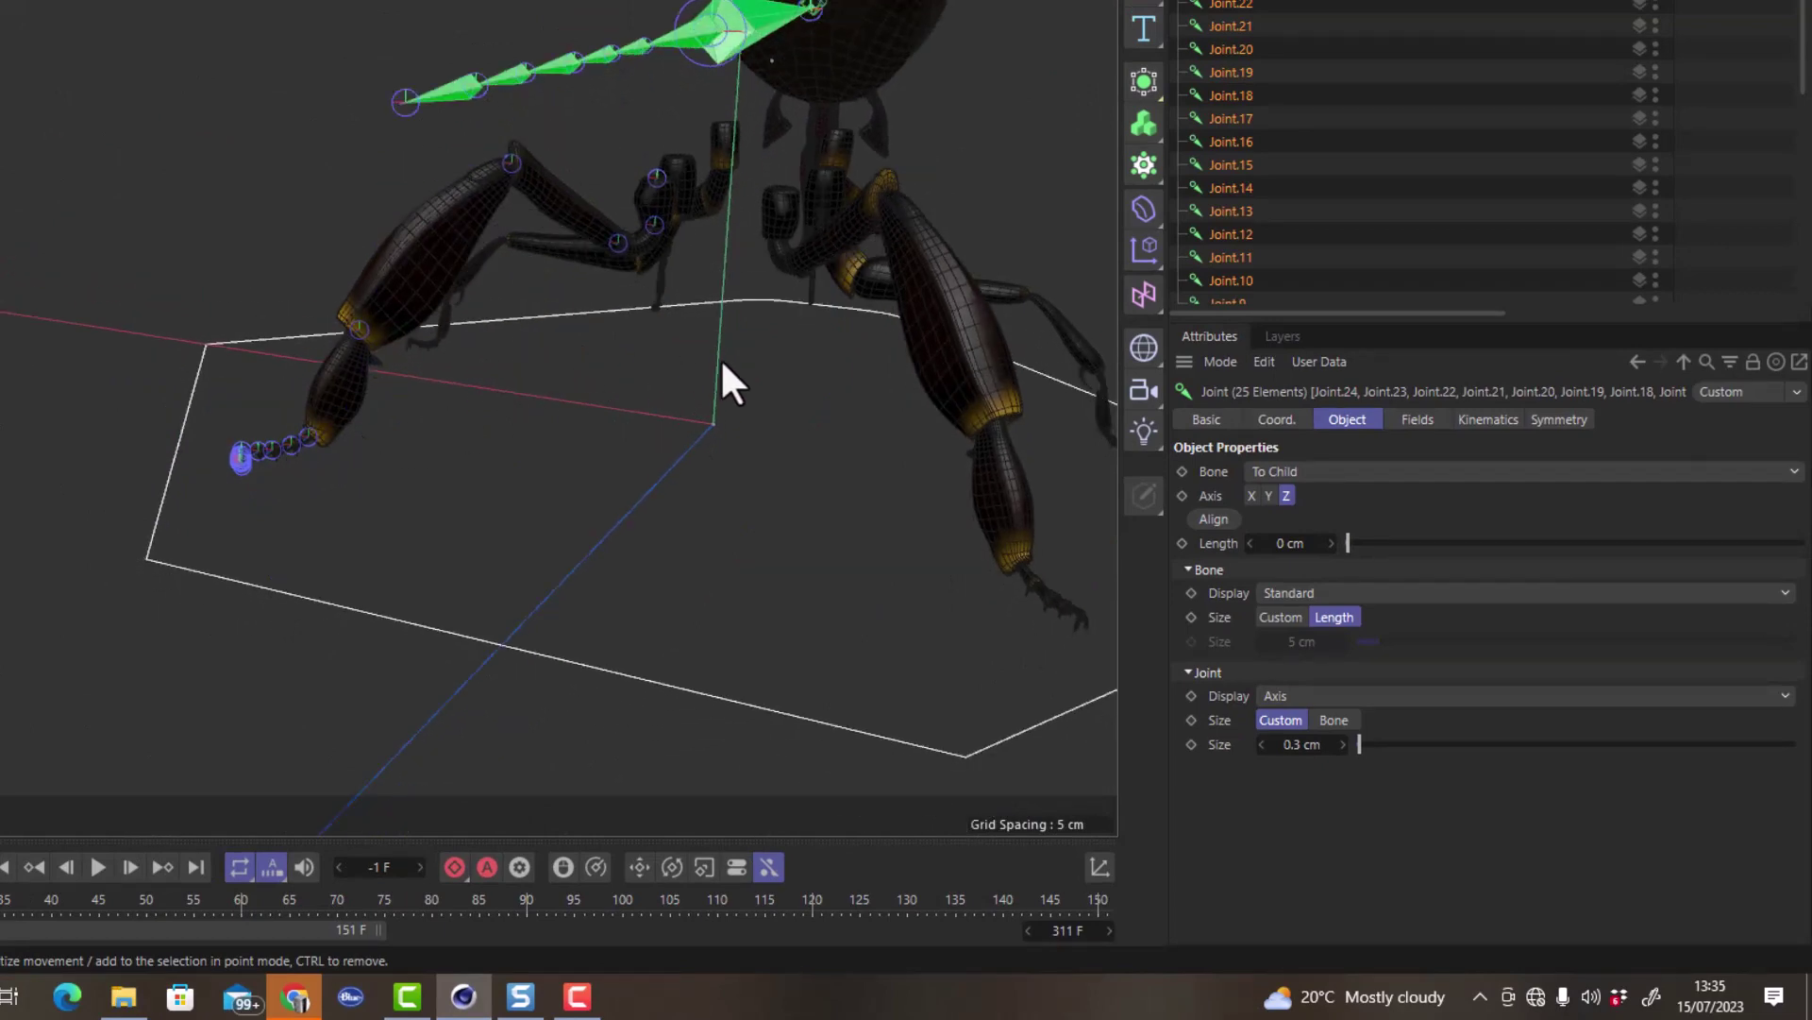
left_click_drag(634, 223, 721, 210, "alt")
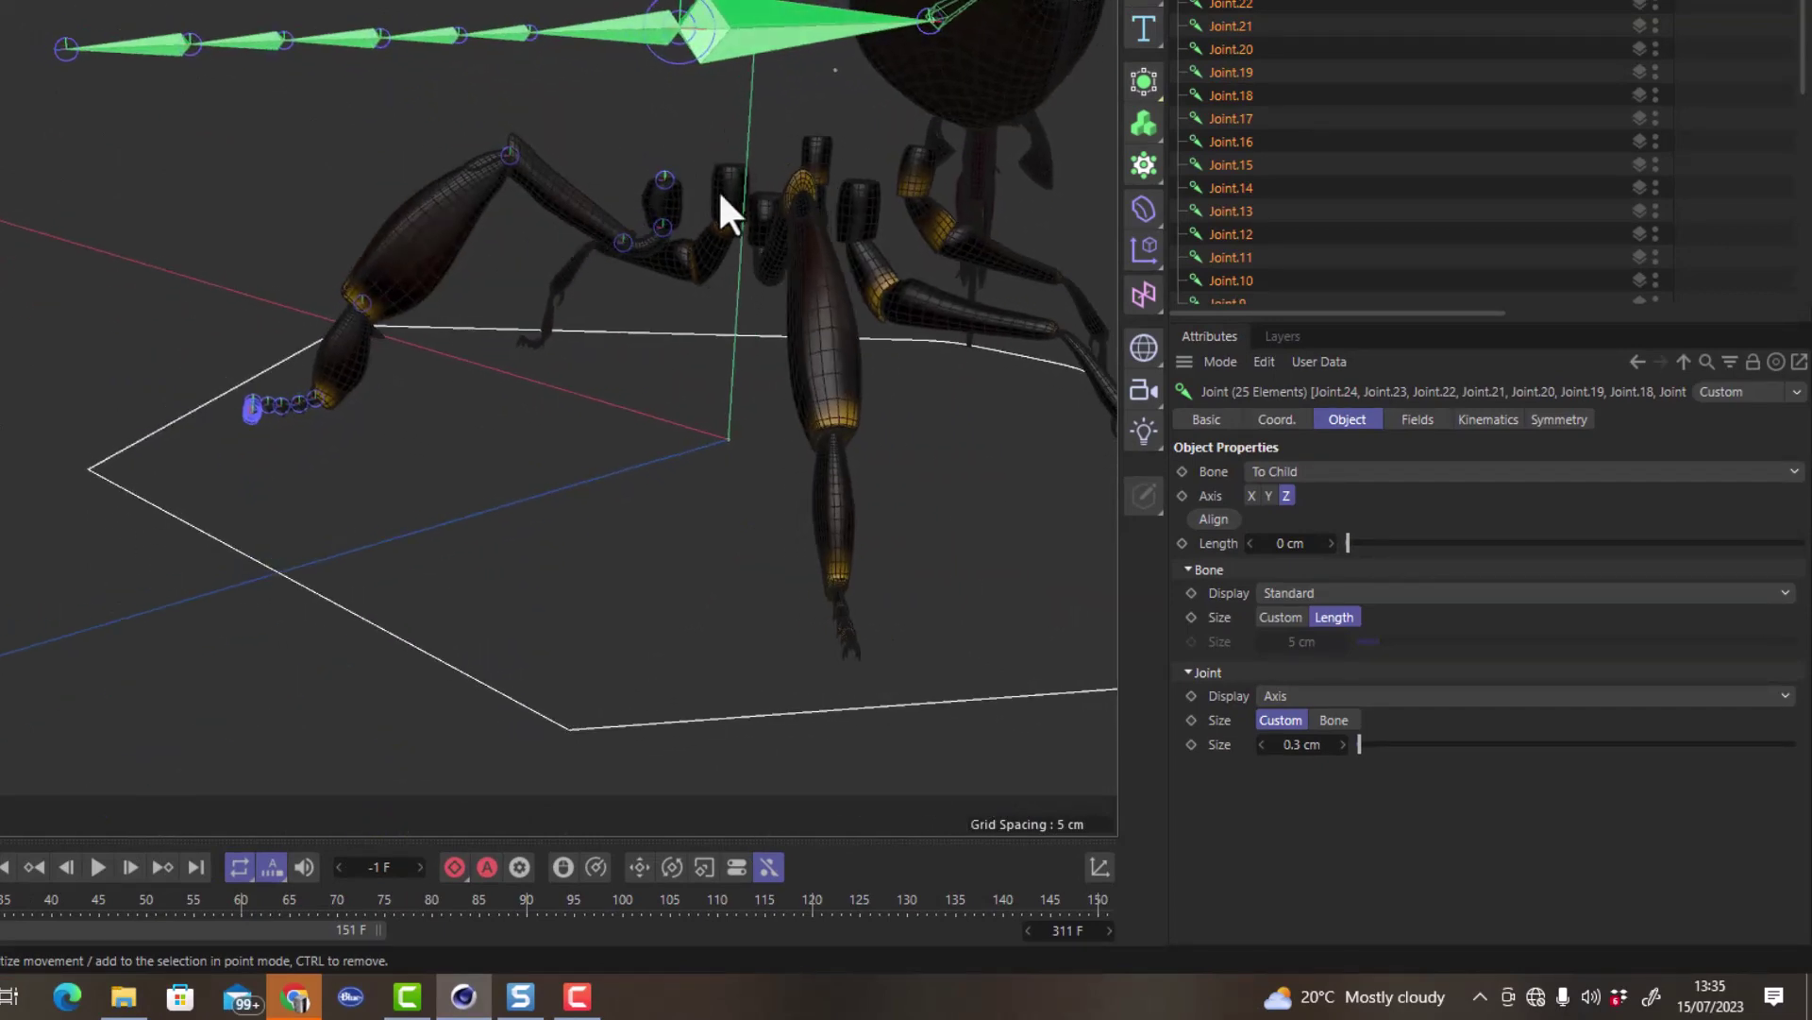
scroll(676, 185, "up", 5)
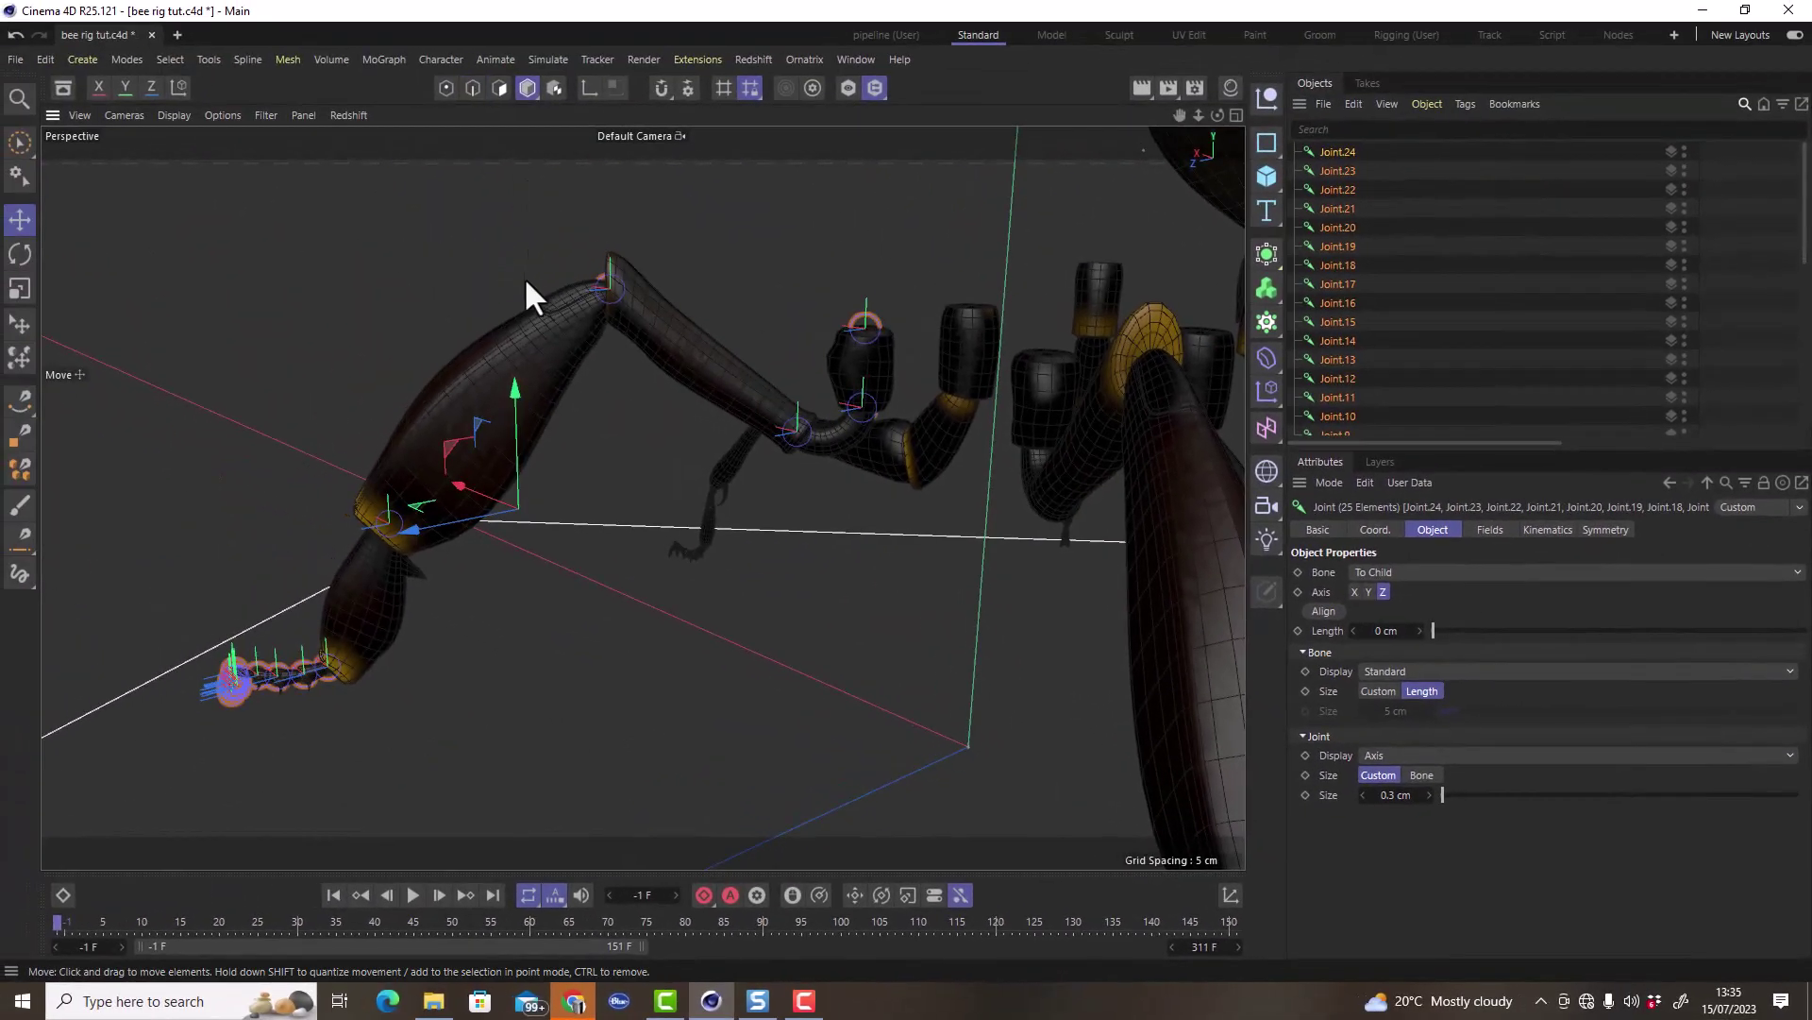
Select the Abdomen - Legs mesh and turn off its visibility in the editor.
left_click(235, 170)
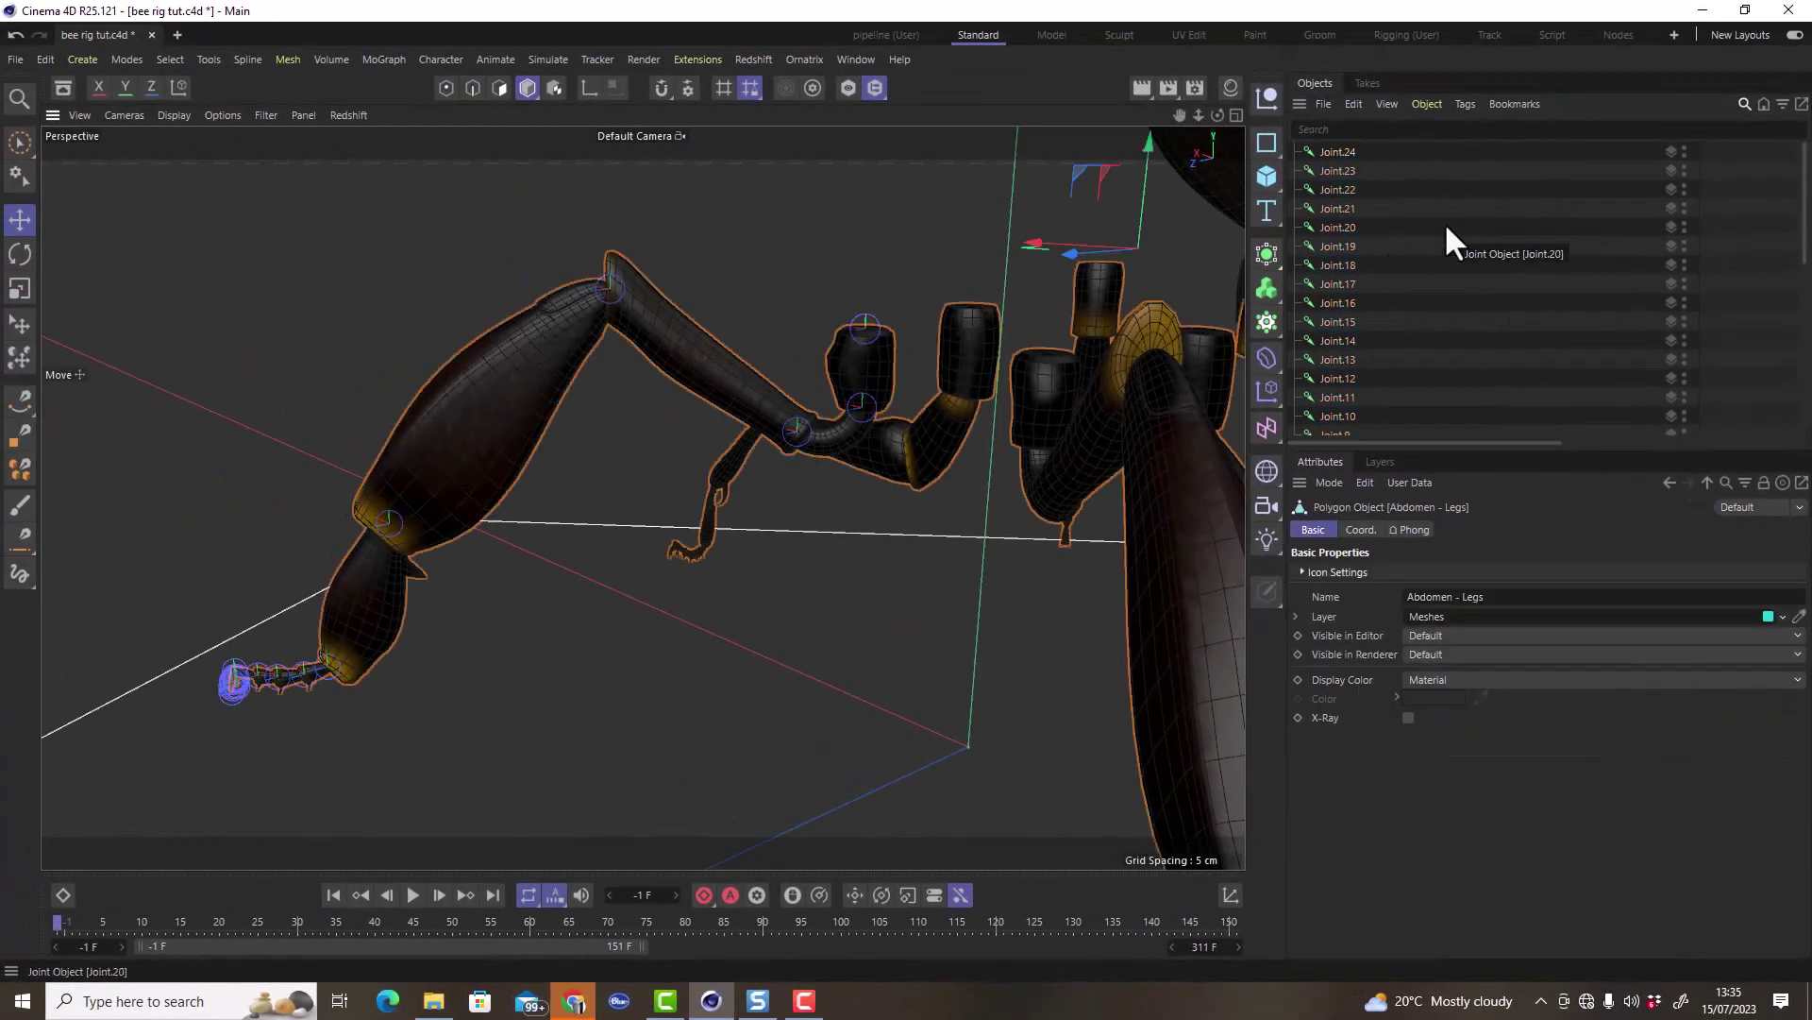
scroll(1500, 255, "down", 6)
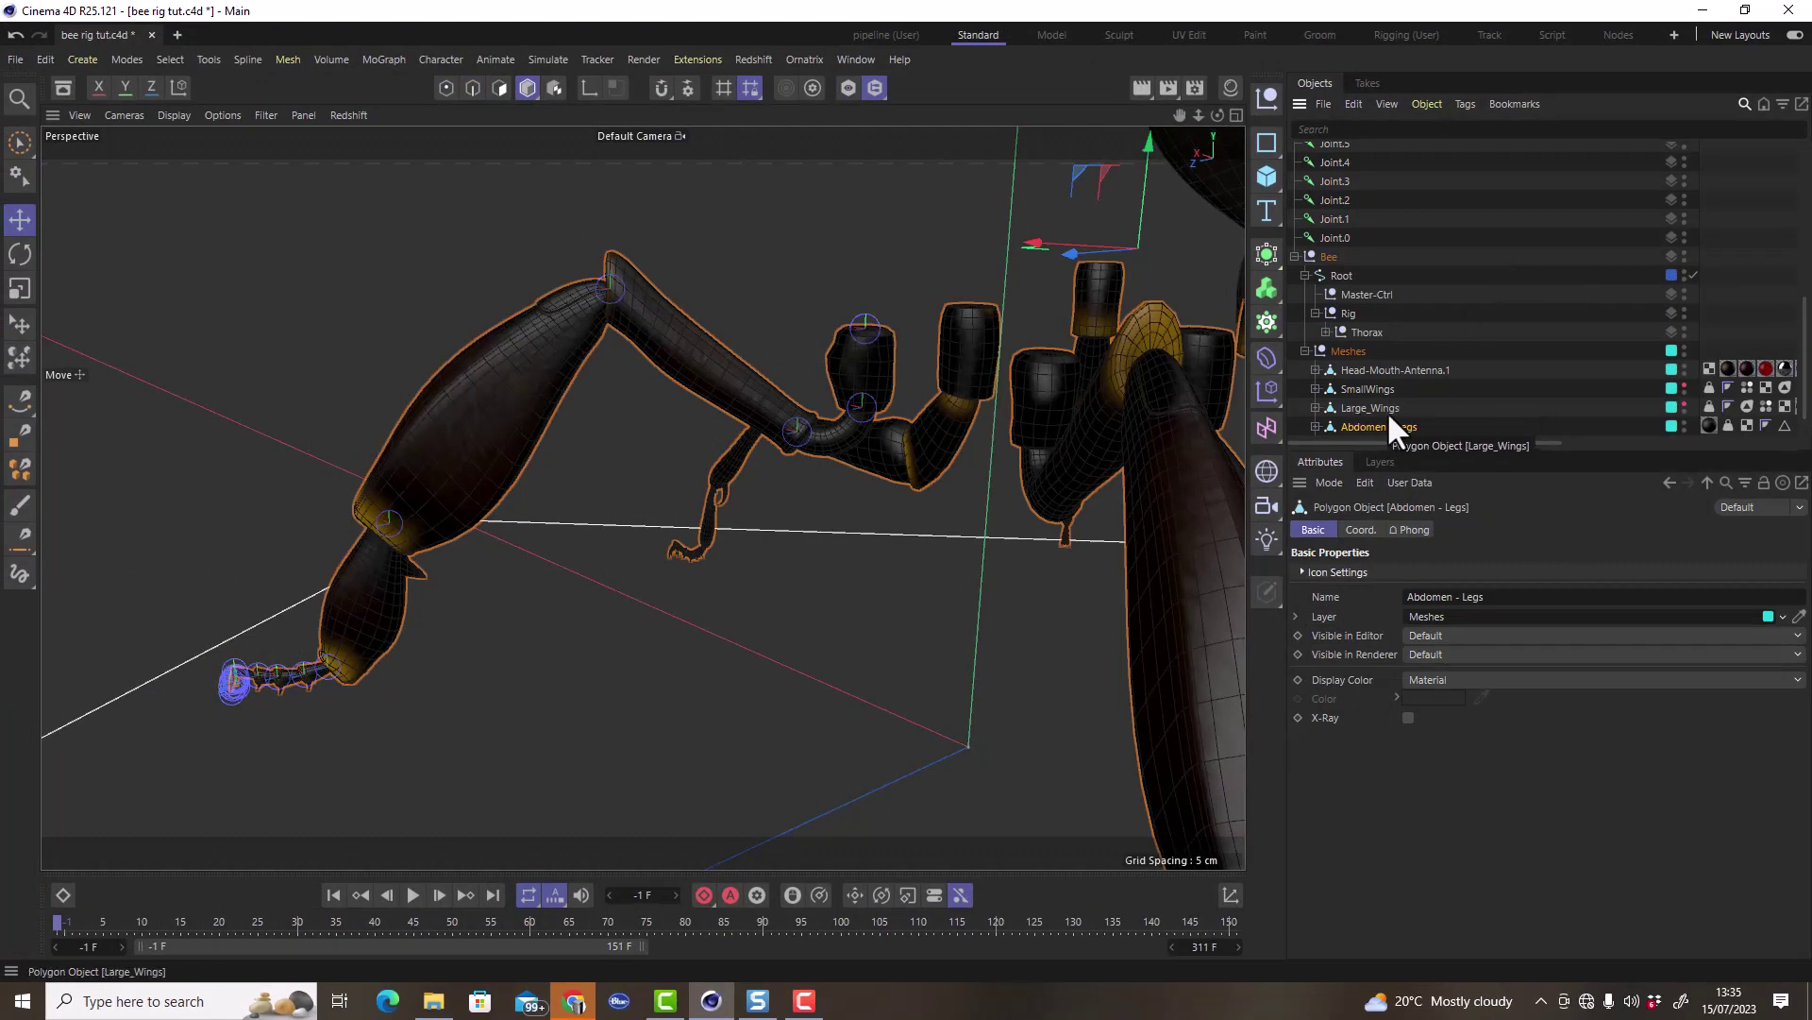
double_click(1681, 421)
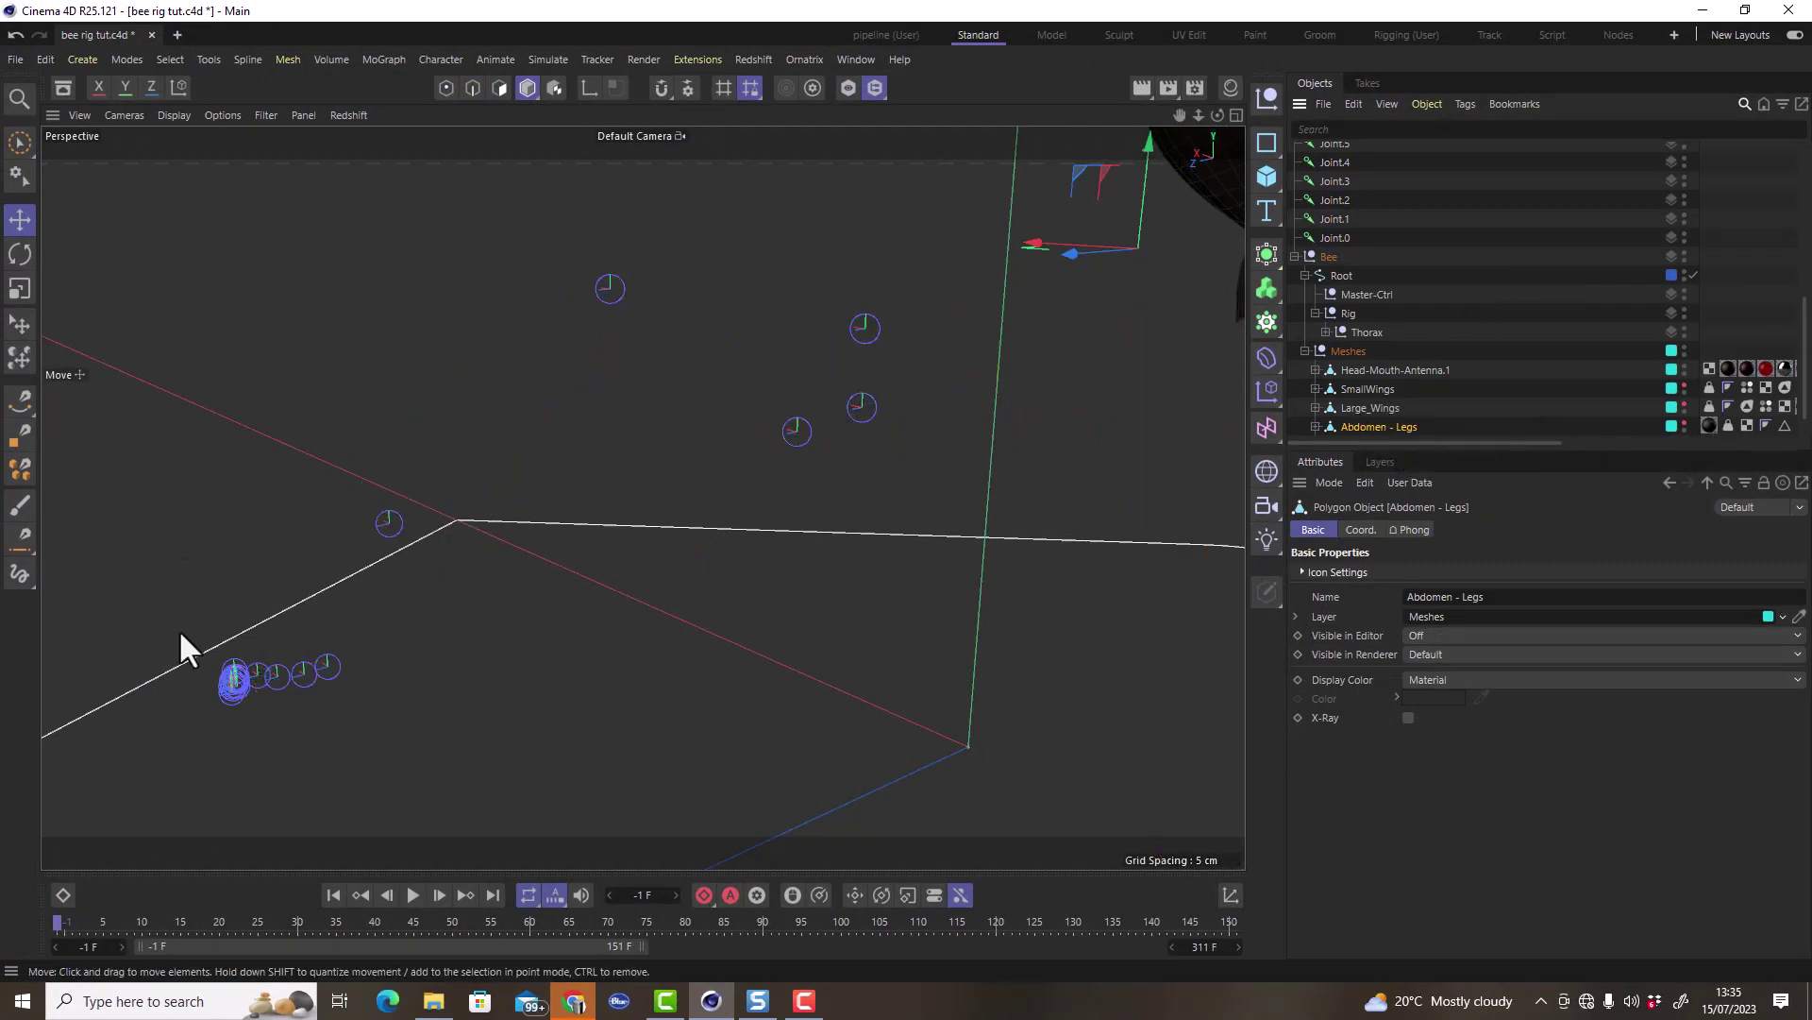
left_click_drag(851, 310, 878, 404, "alt")
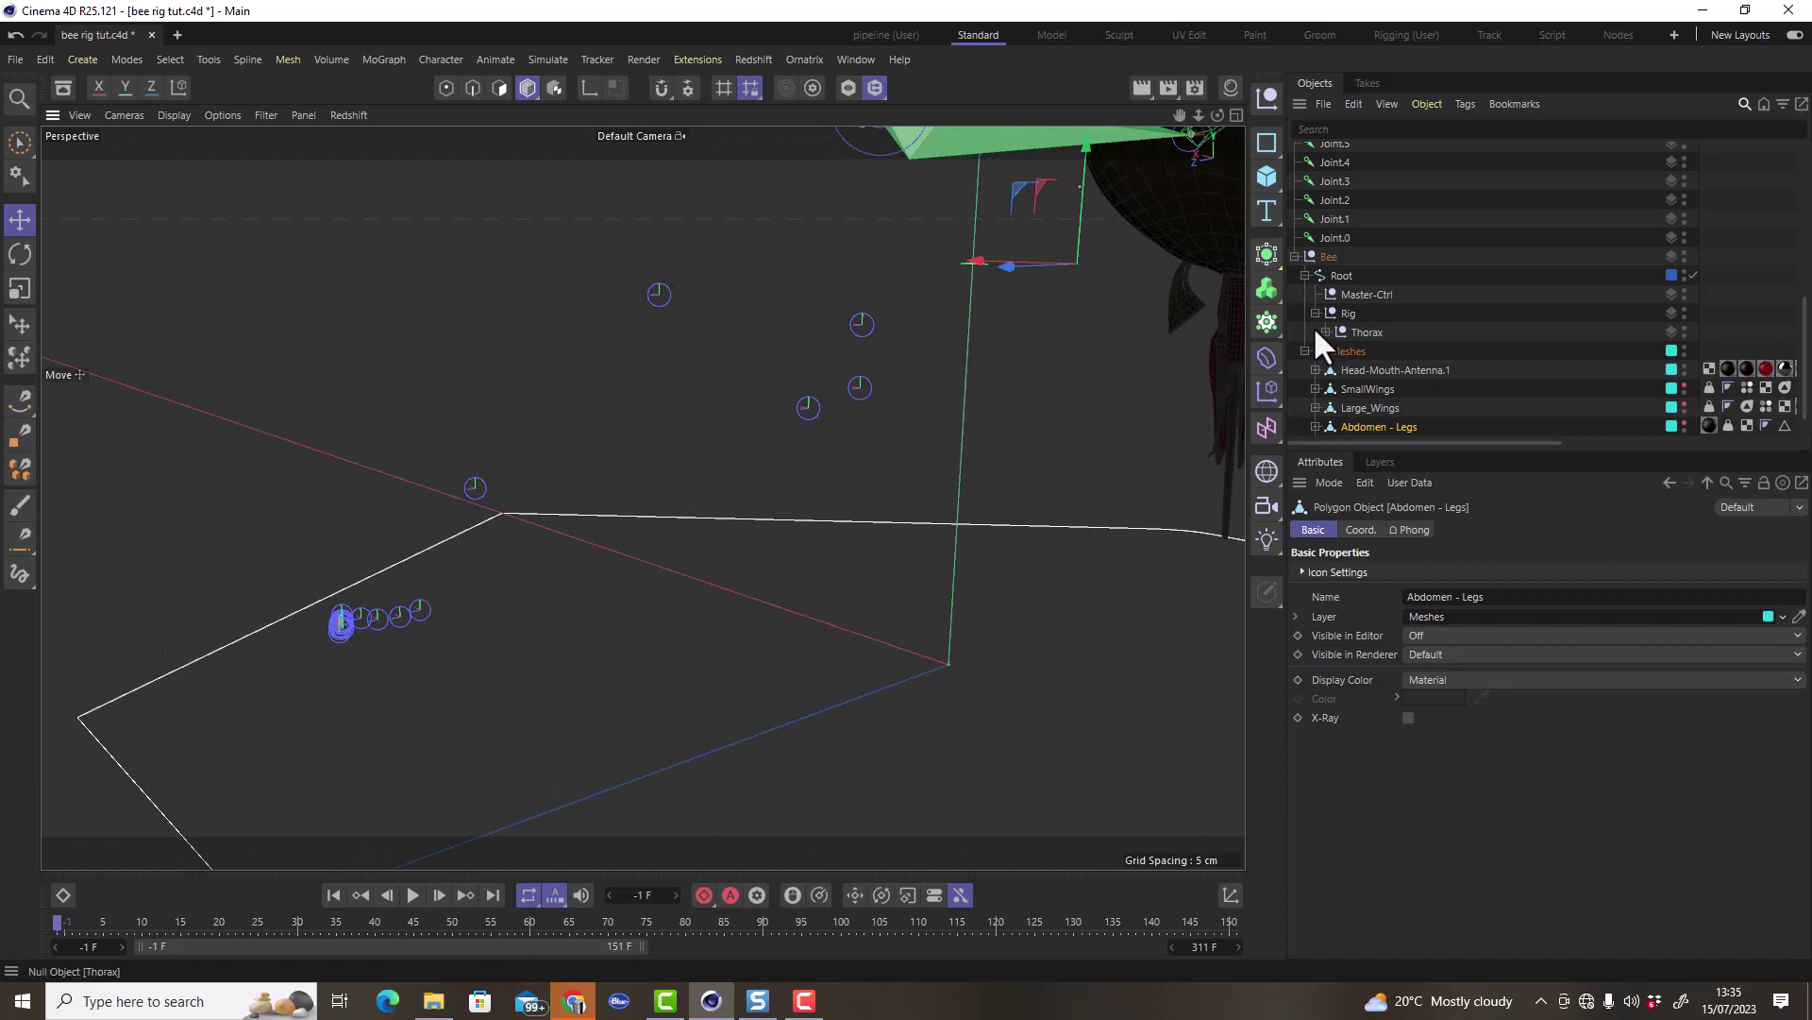
Enlarge the object list and parent Joint.5 under Joint.4 to start the leg's joint hierarchy.
scroll(1369, 316, "up", 5)
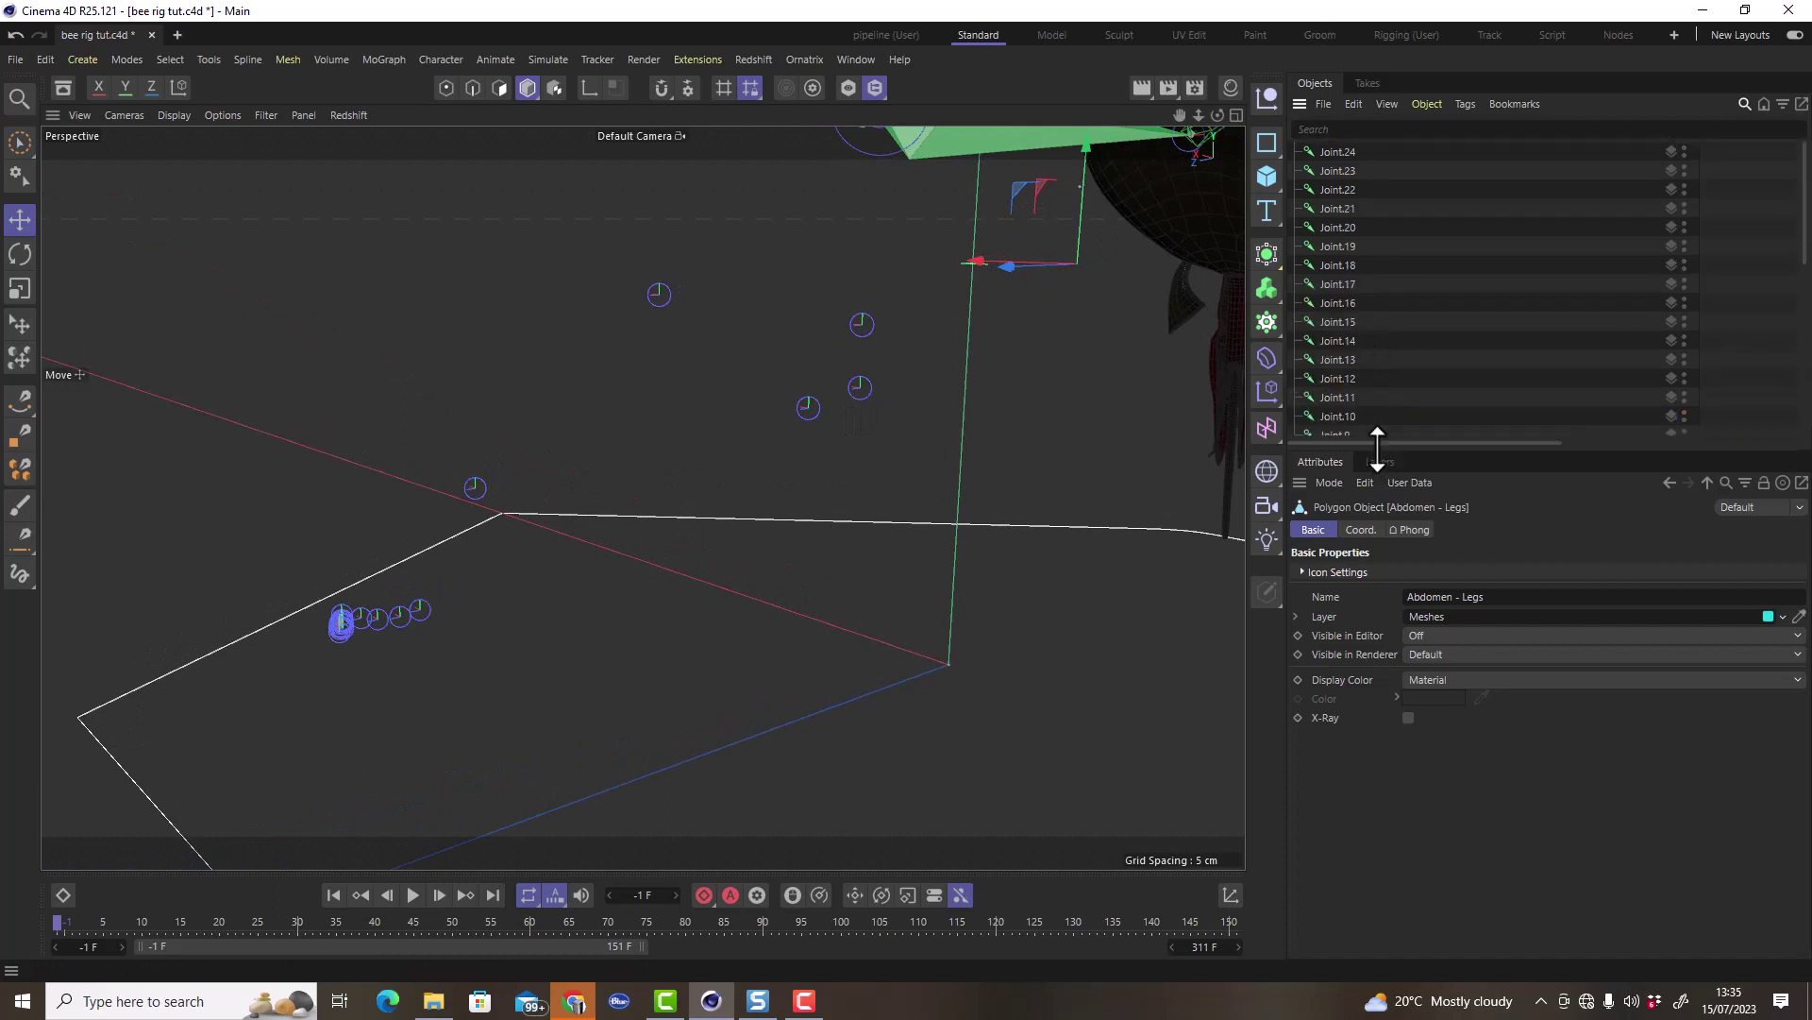
left_click_drag(1369, 449, 1369, 754)
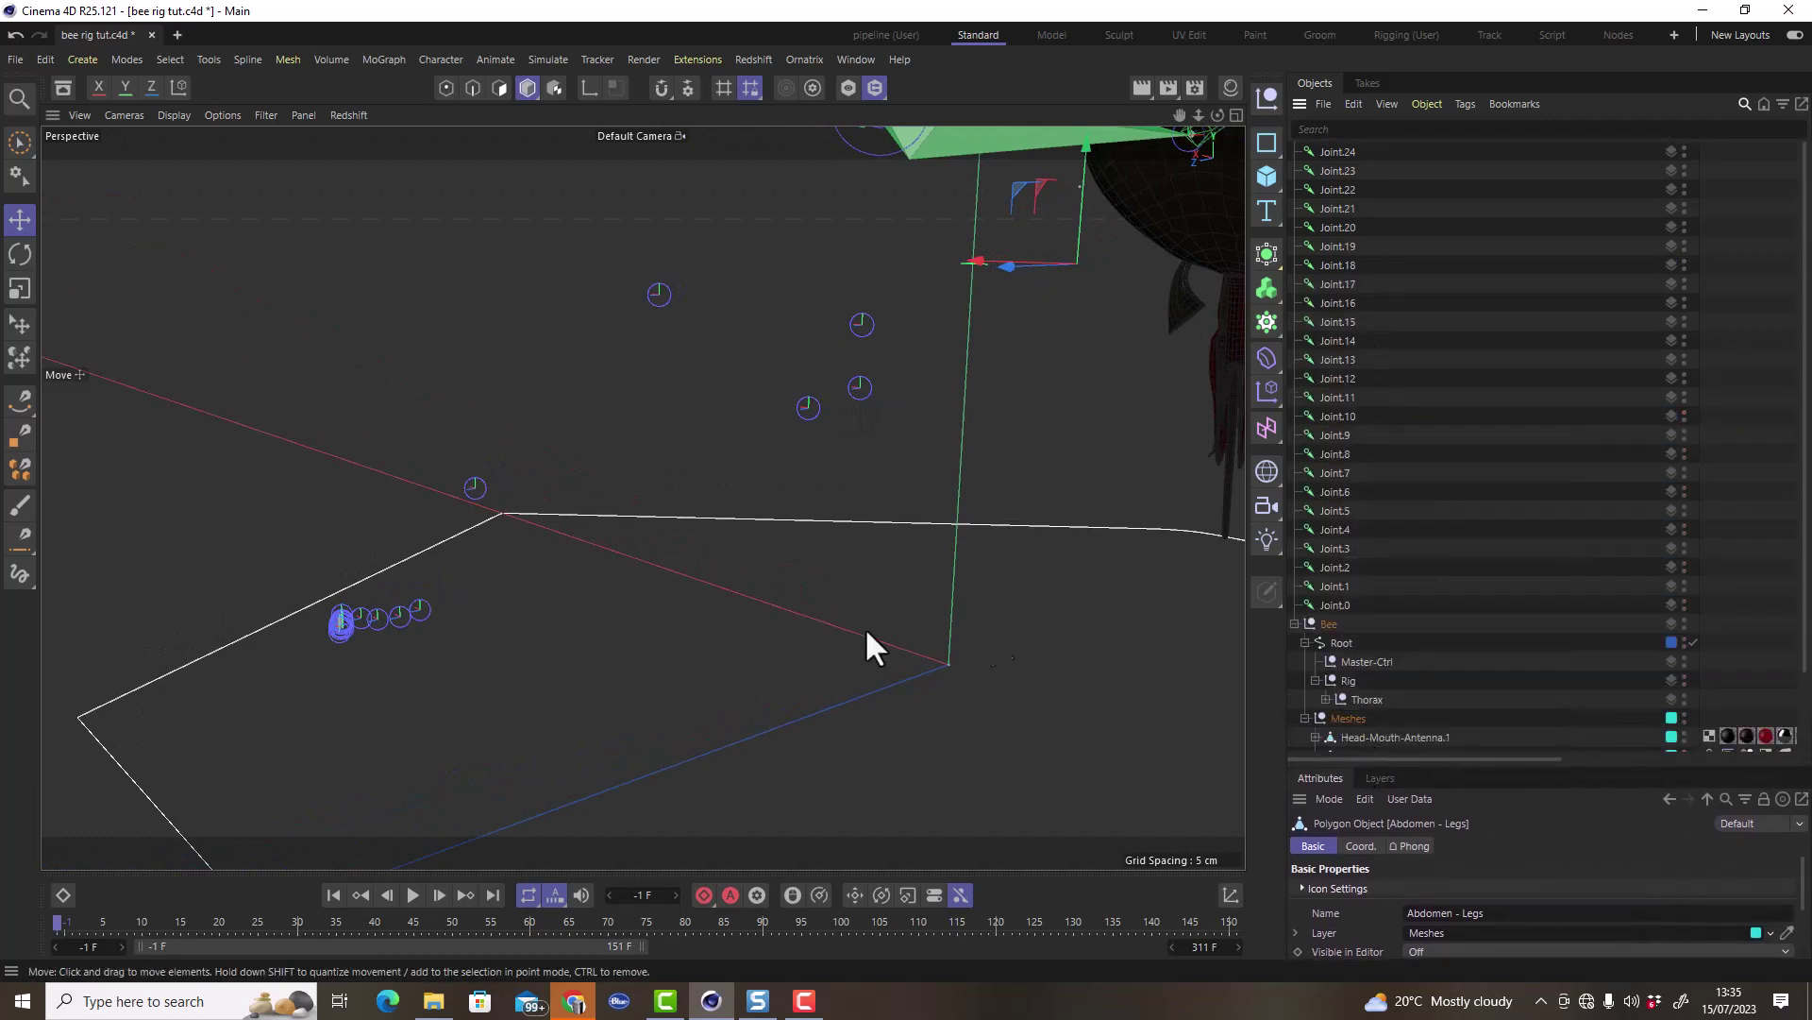
left_click(862, 326)
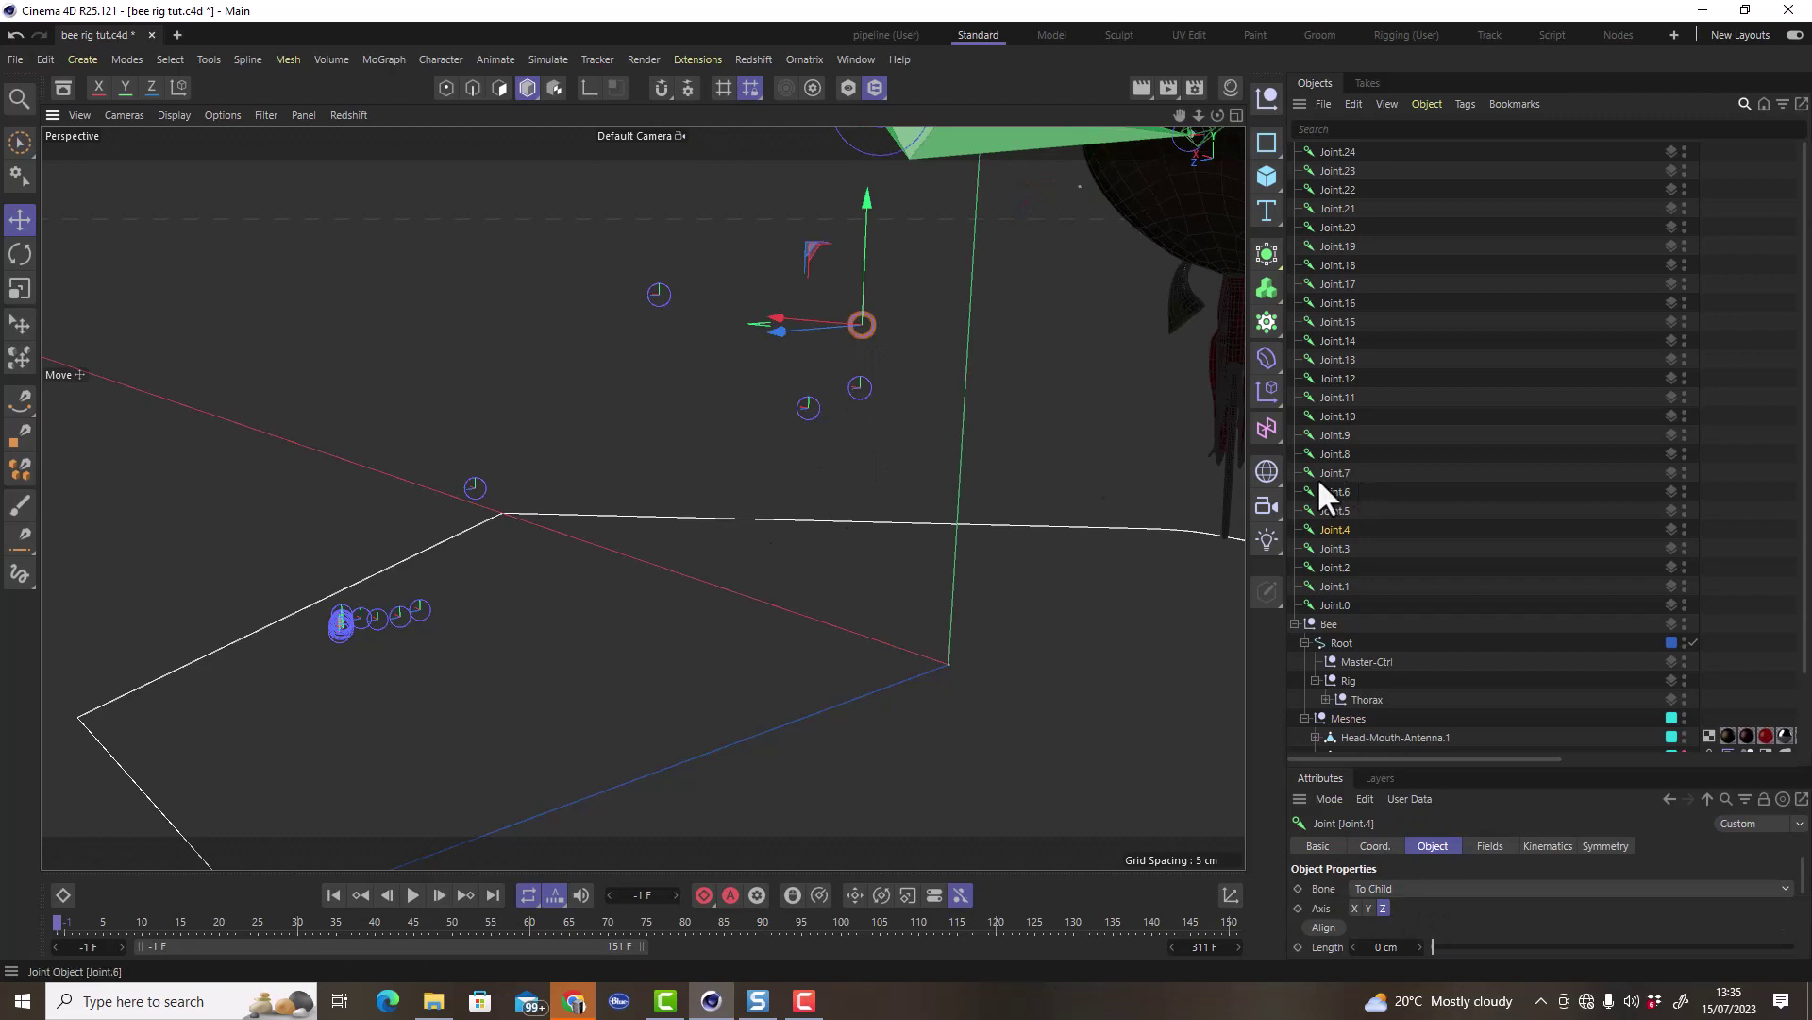
left_click(864, 378)
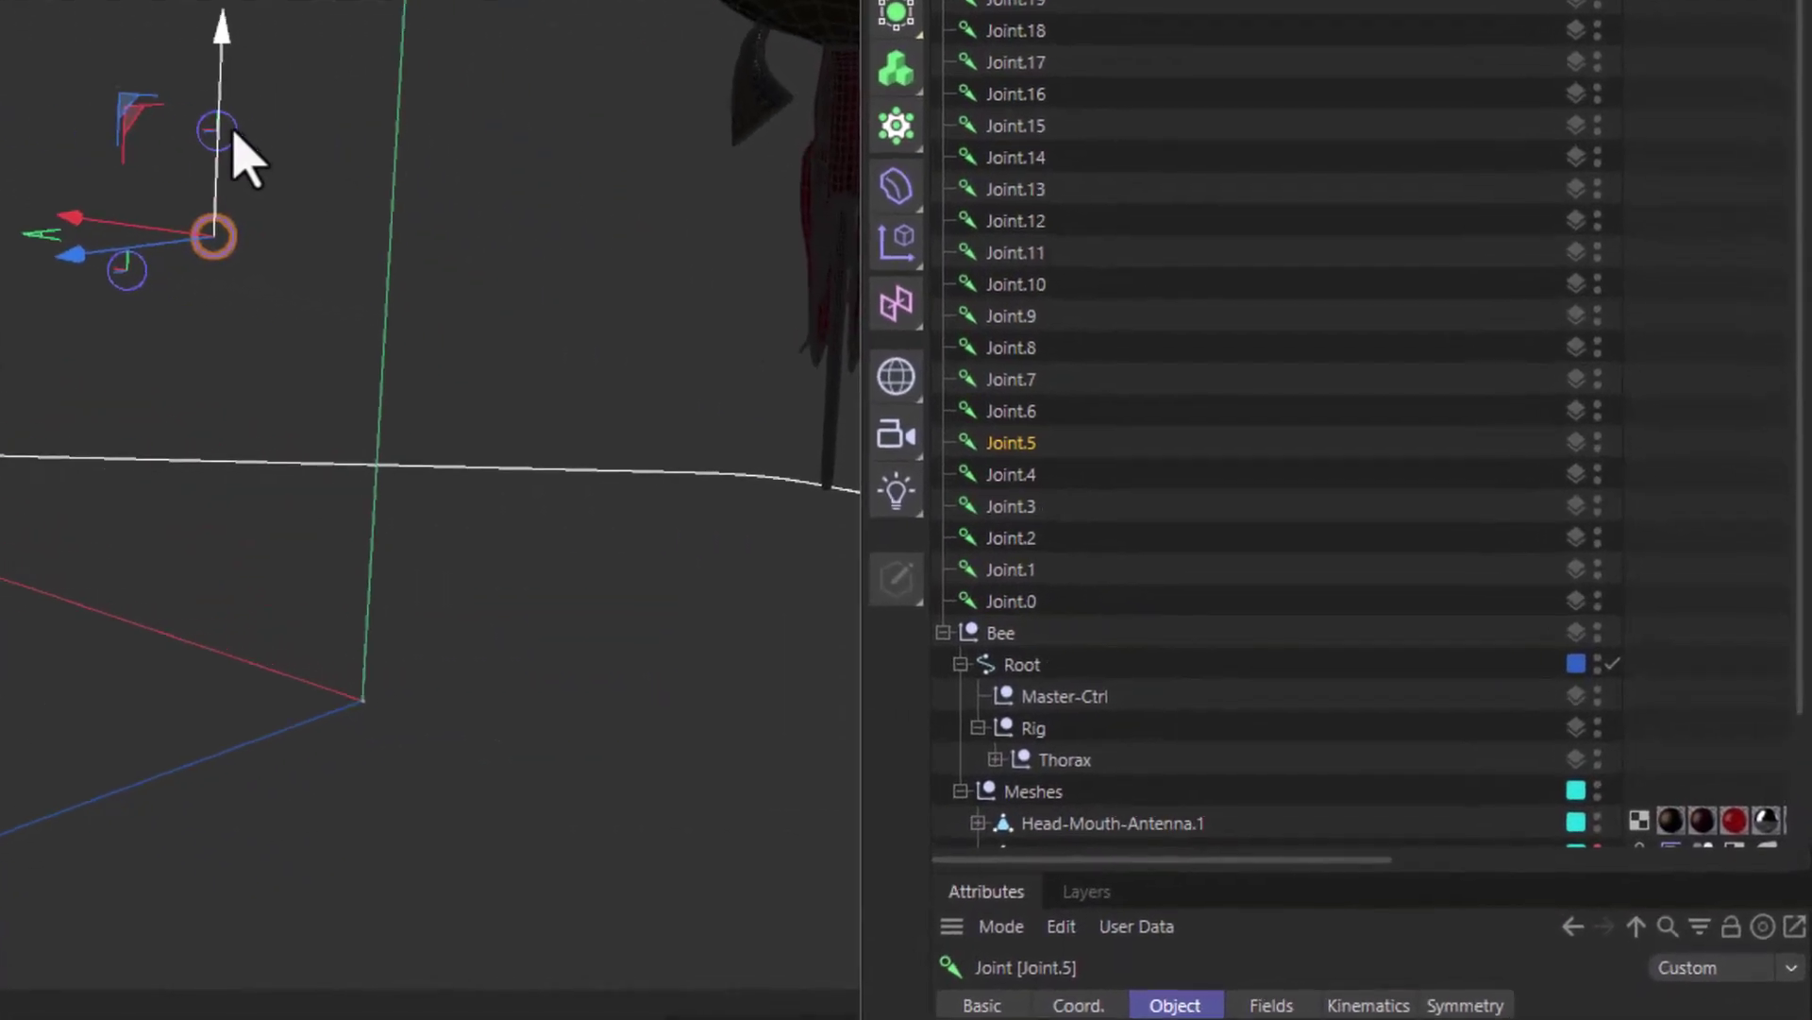
left_click(864, 323)
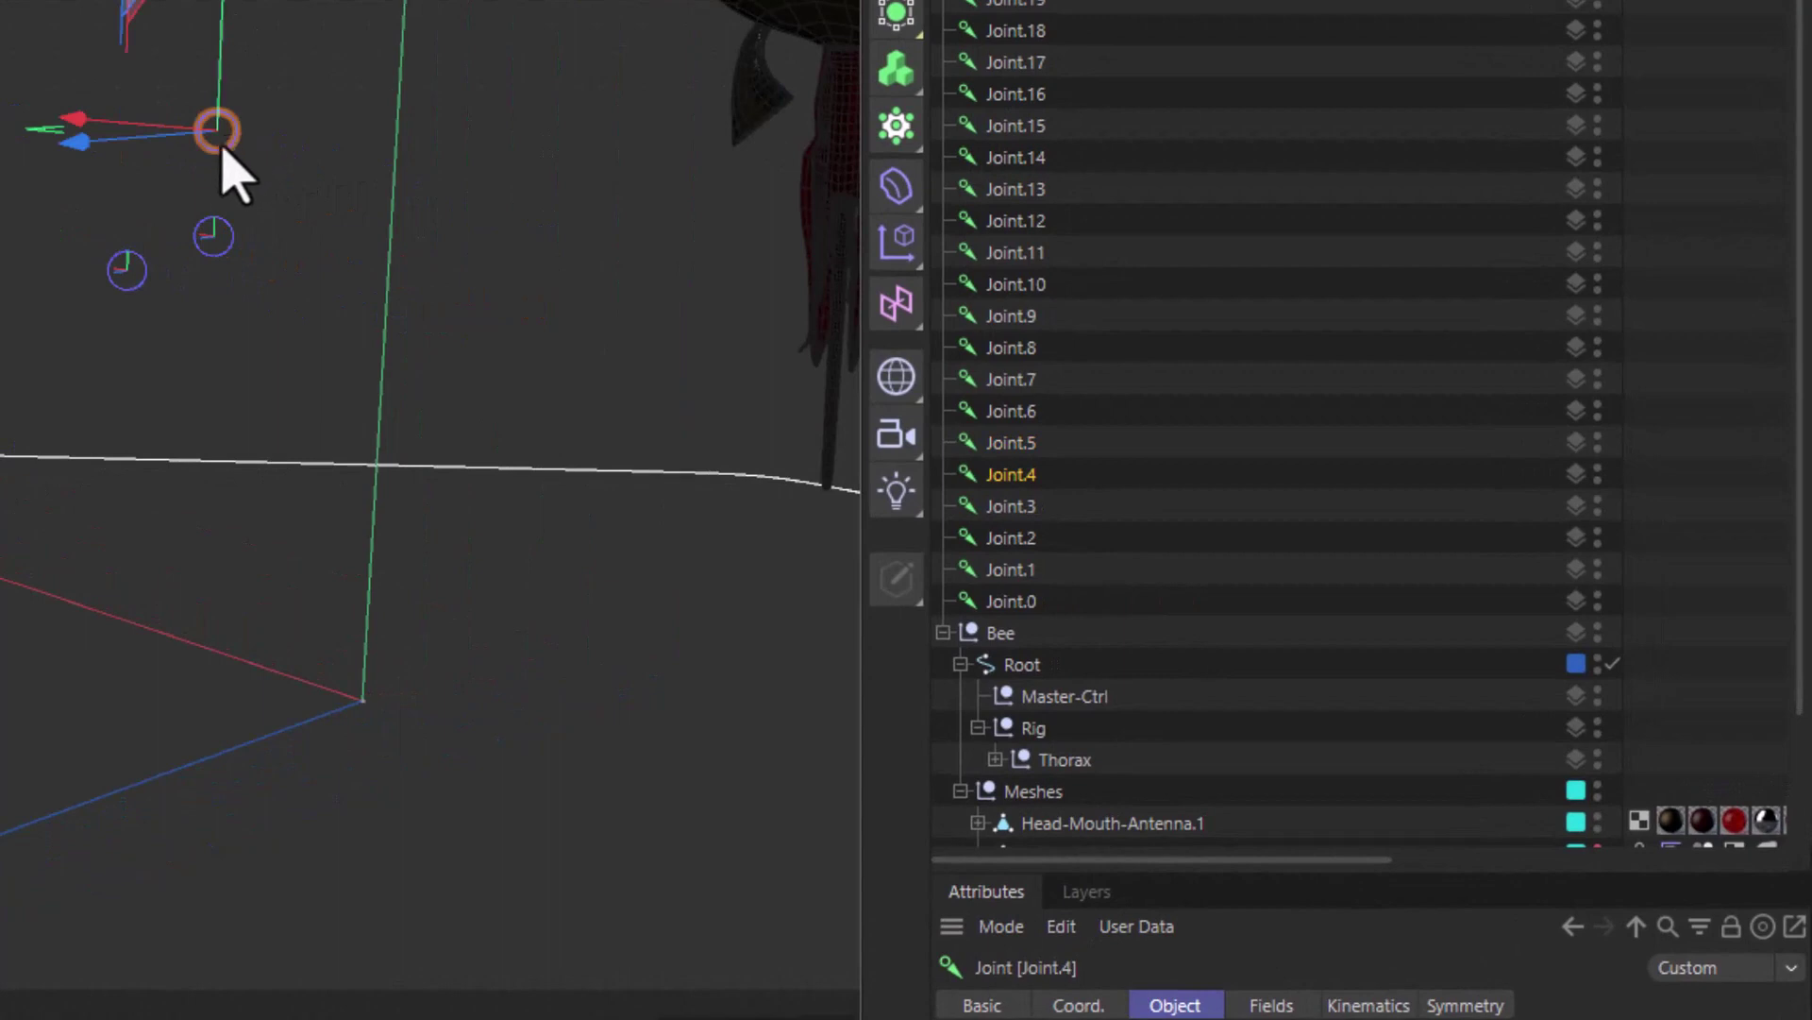
left_click(231, 242)
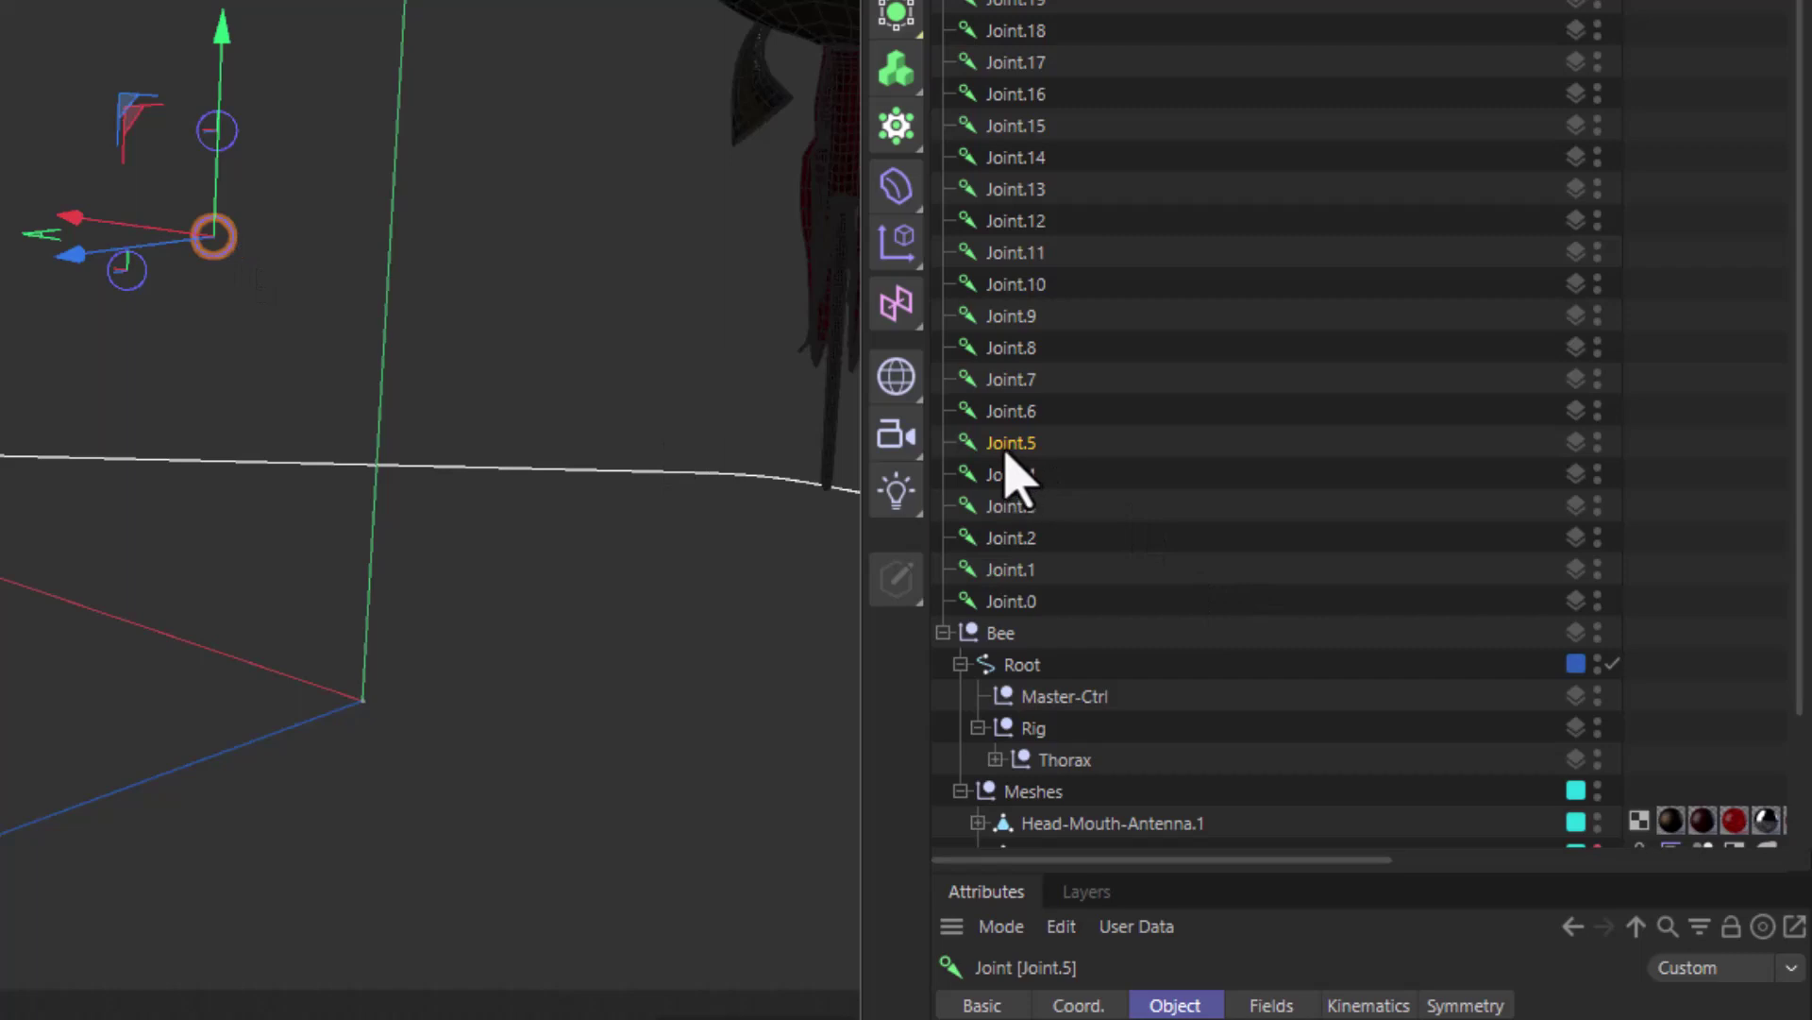
mouse_move(1011, 477)
left_mouse_down()
mouse_move(1046, 472)
mouse_move(1027, 489)
left_mouse_up()
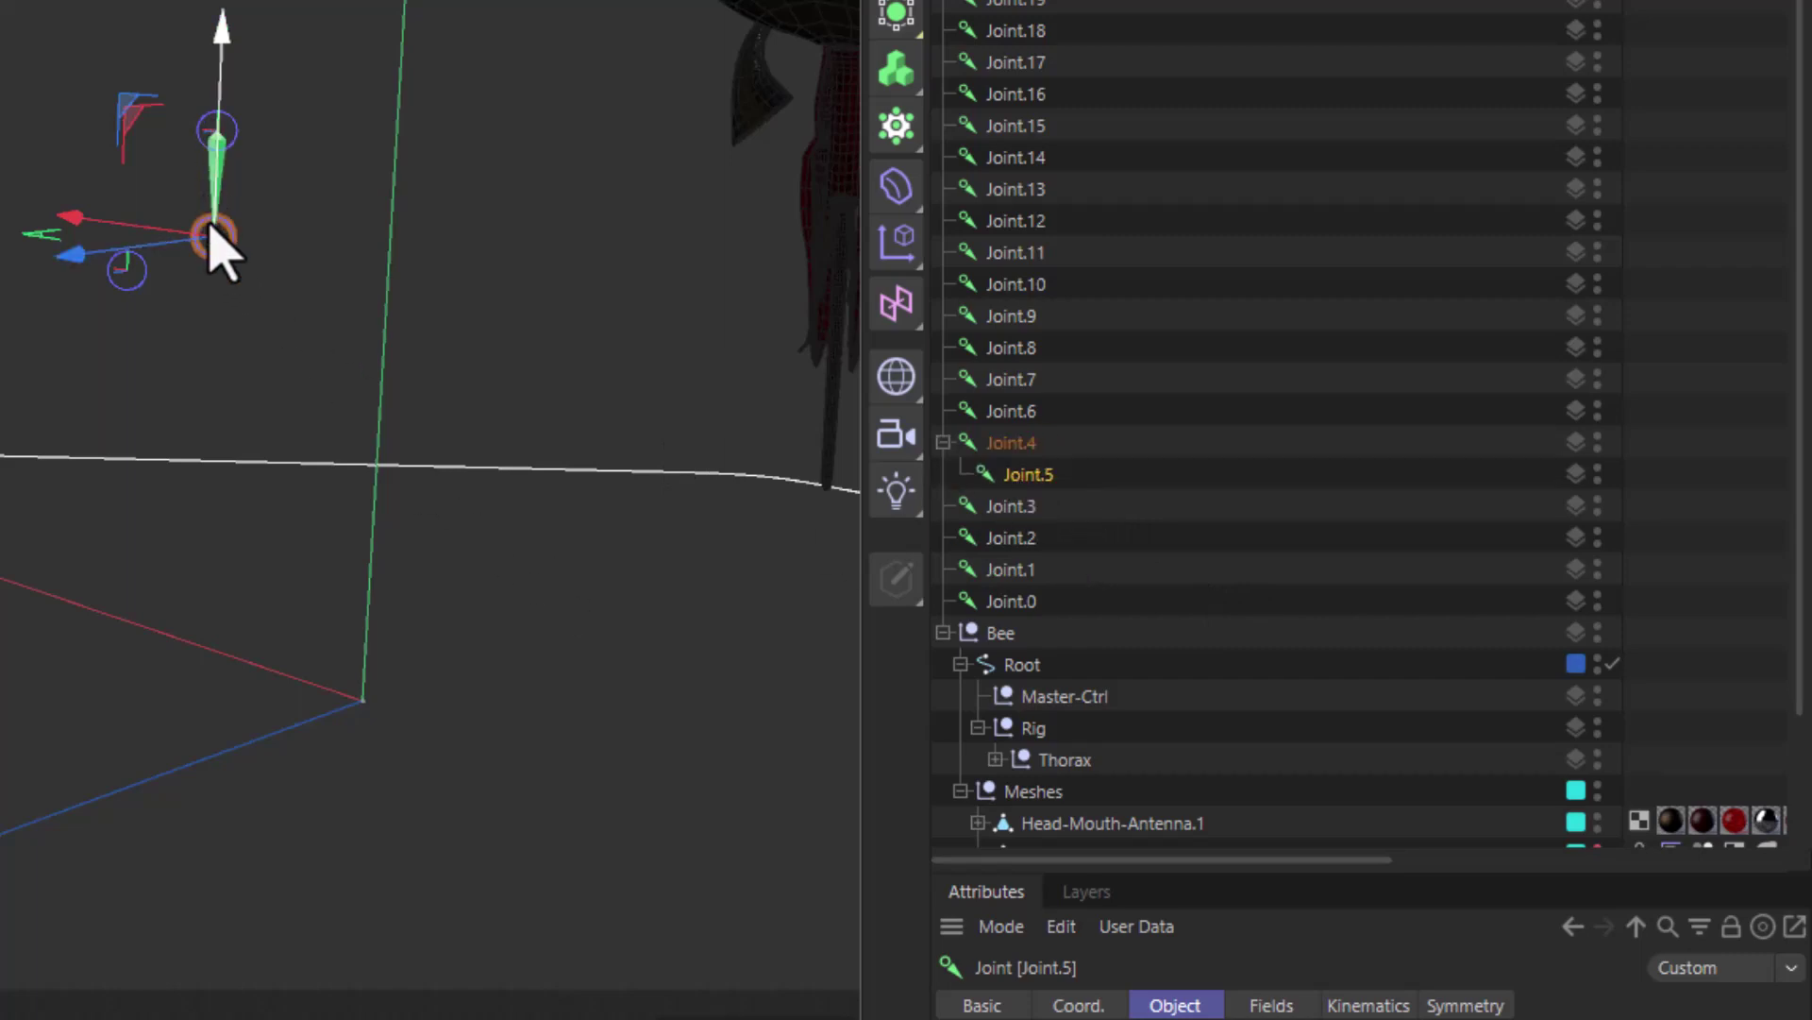
Continue the leg chain by parenting Joint.6 under Joint.5 and Joint.7 under Joint.6.
scroll(213, 247, "up", 3)
left_click(94, 342)
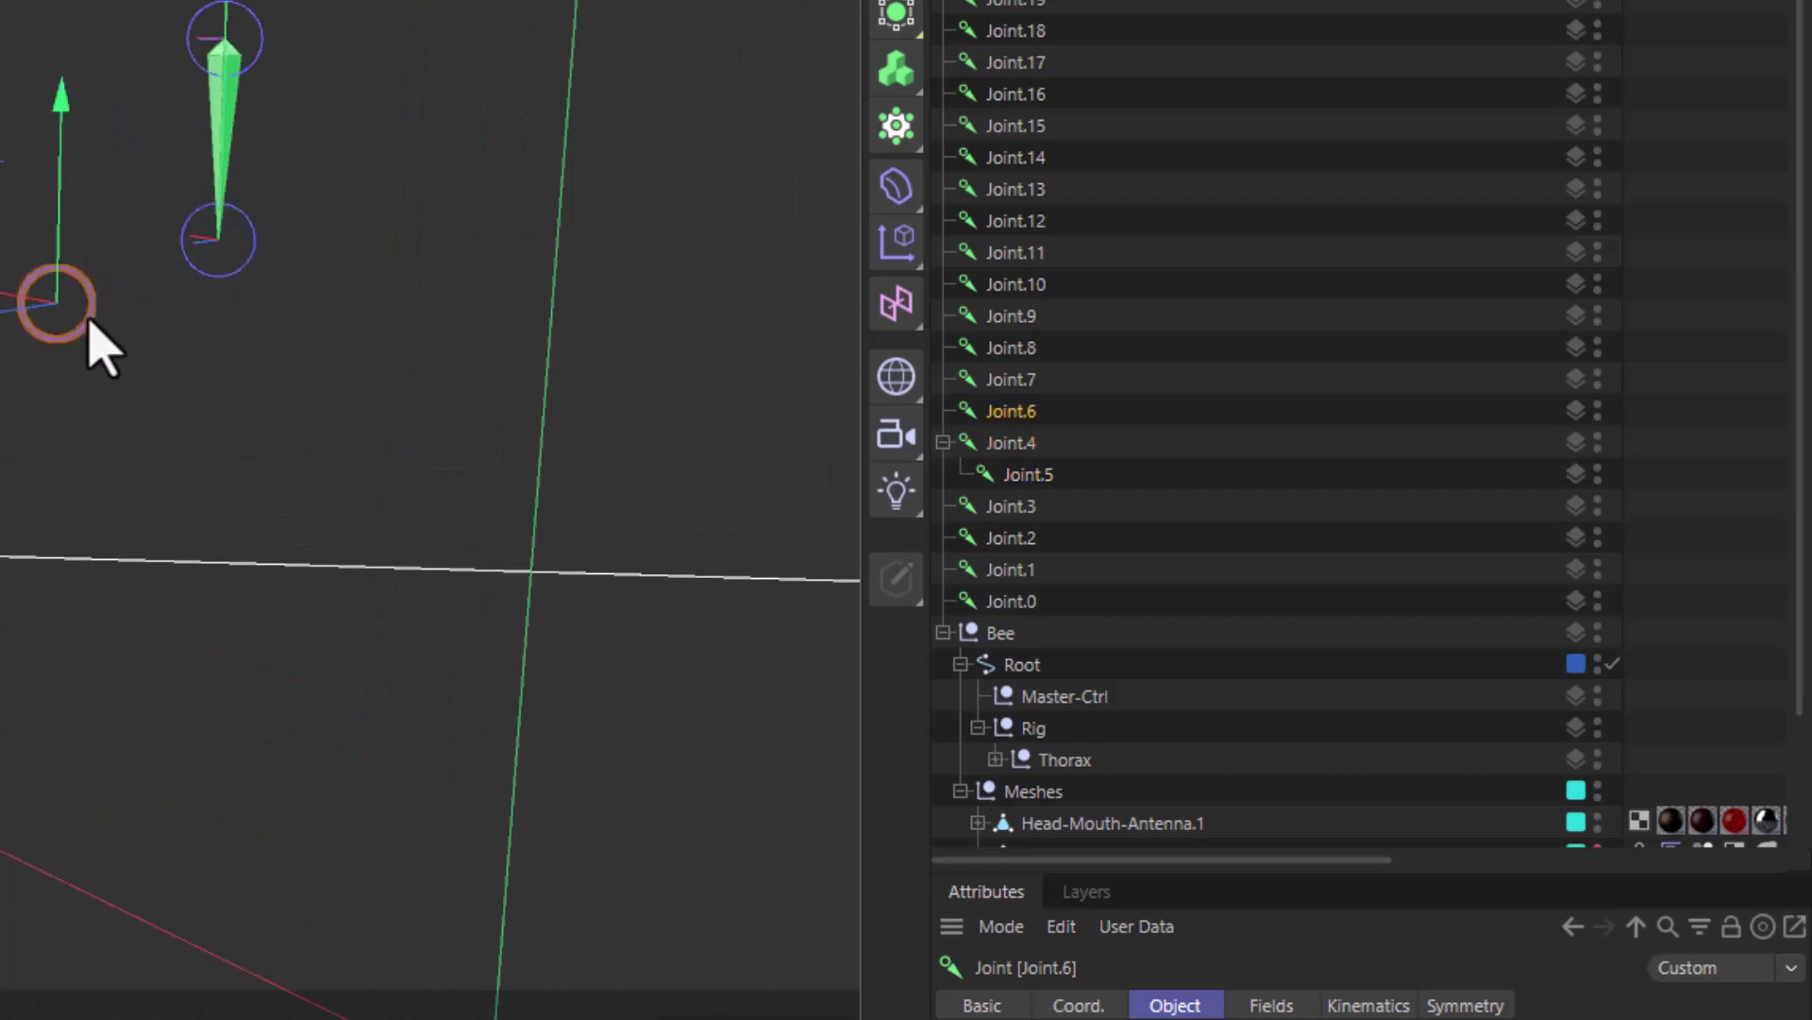
left_click_drag(1014, 420, 1055, 476)
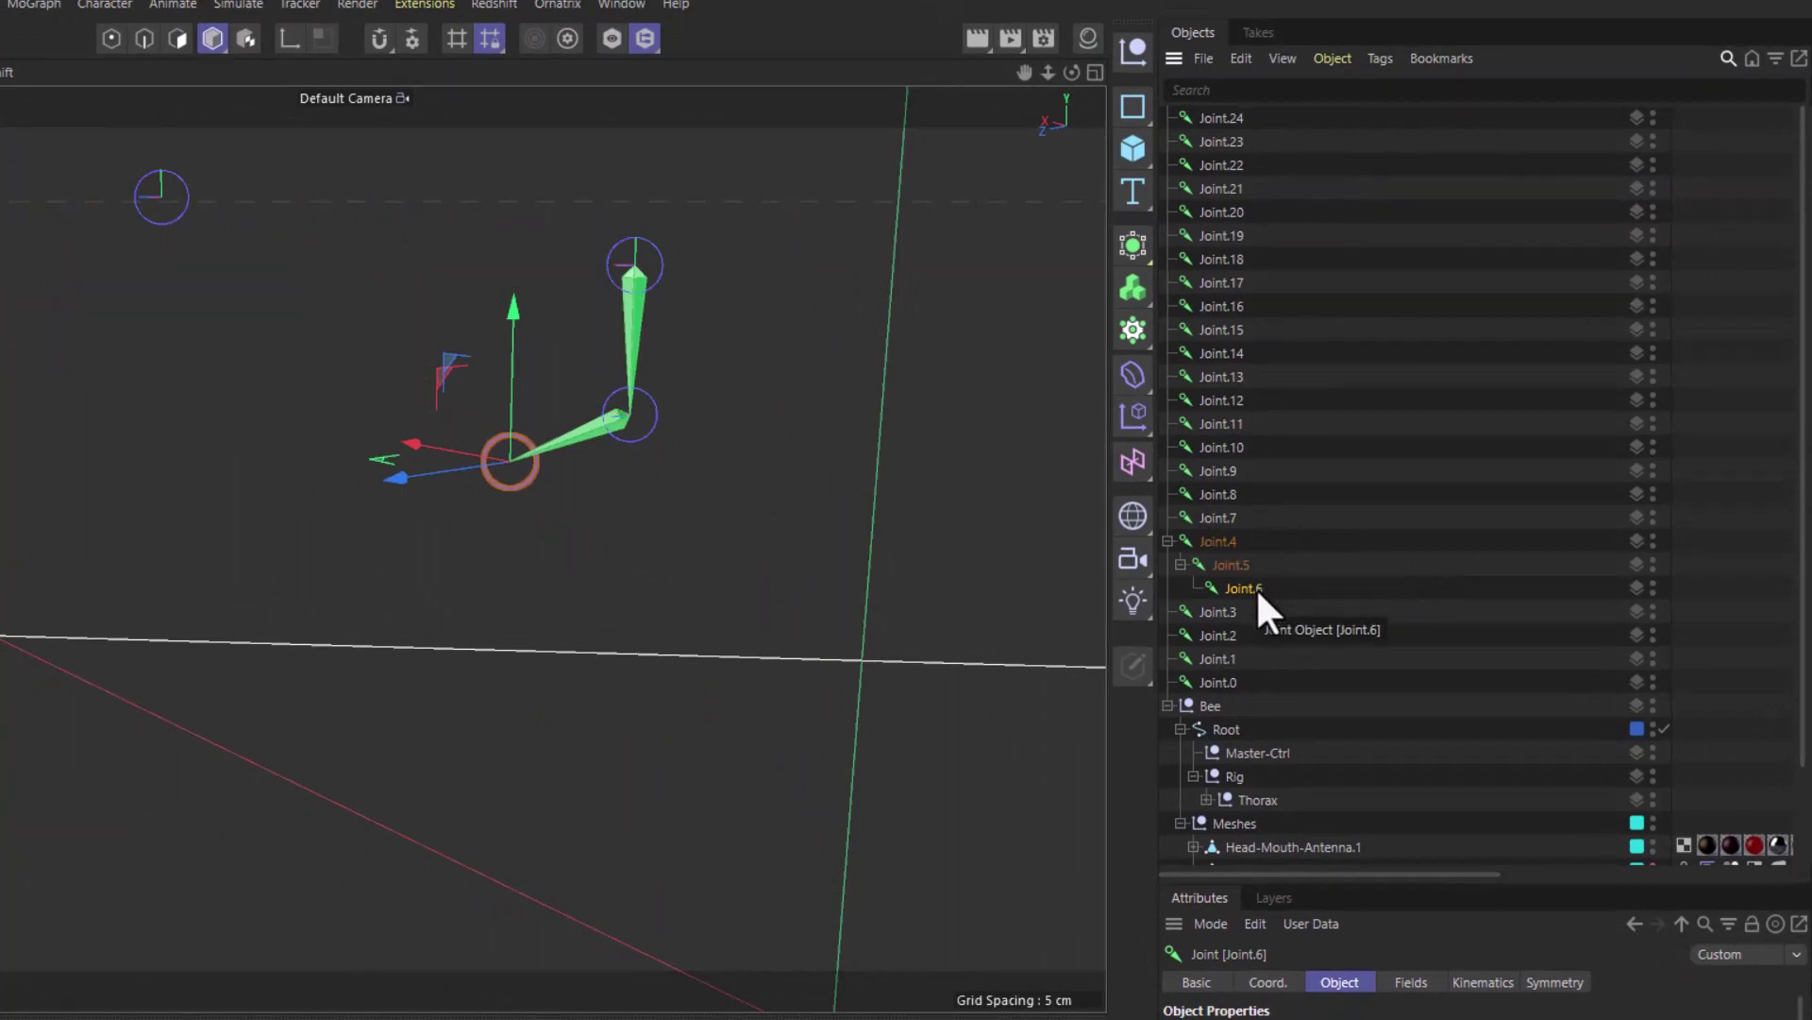
left_click(166, 214)
left_click_drag(211, 356, 166, 218, "alt")
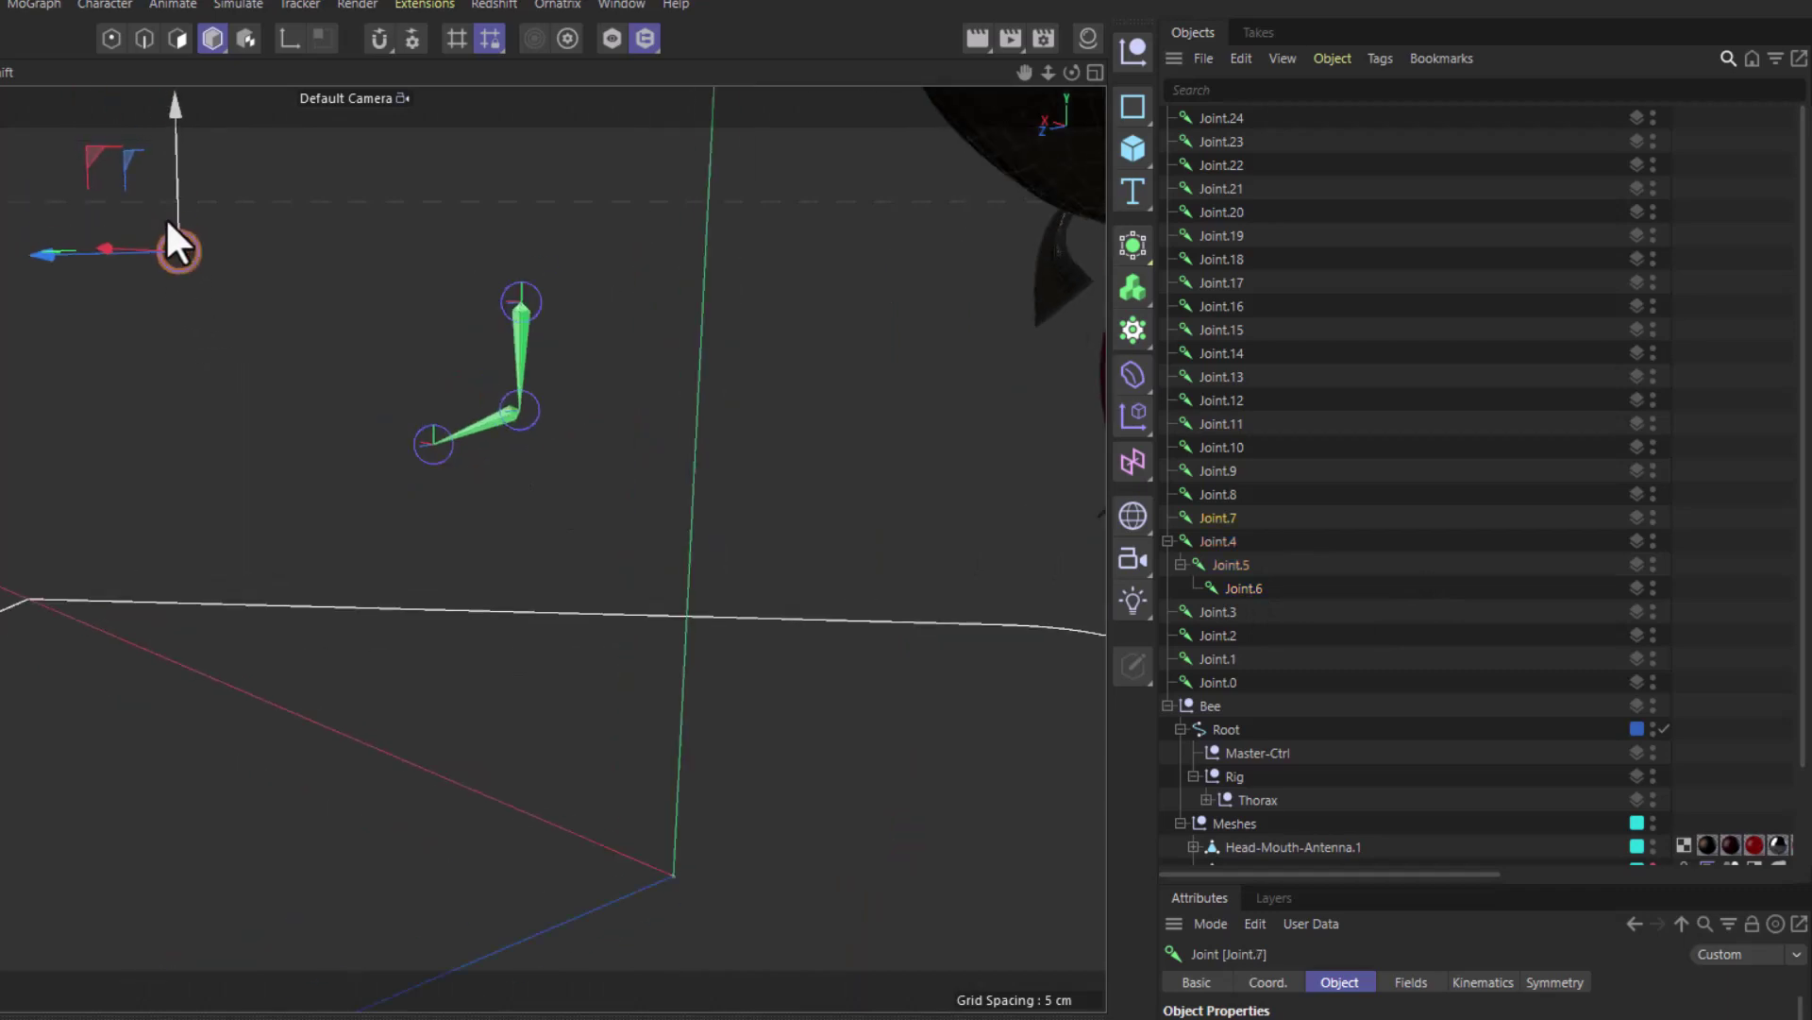
left_click_drag(1209, 517, 1251, 585)
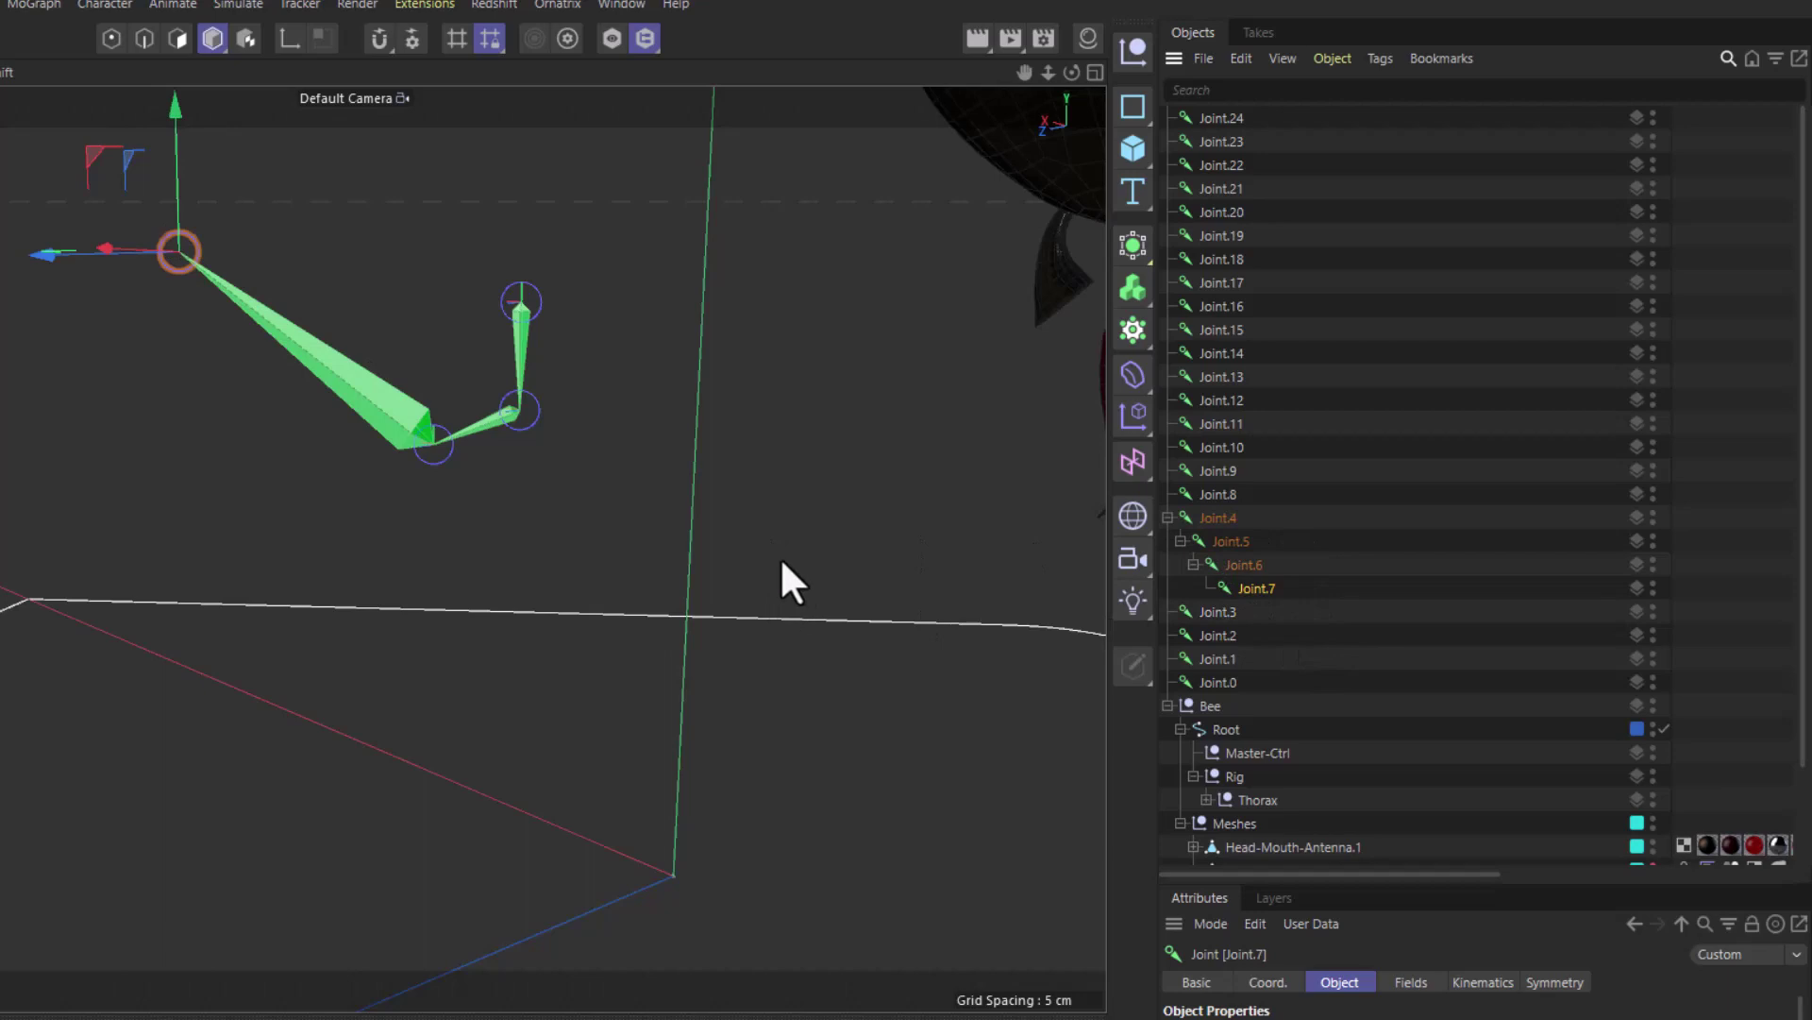
Extend the leg chain down the lower leg by parenting Joint.0 under Joint.7 and Joint.1 under Joint.0.
scroll(780, 566, "down", 3)
left_click_drag(780, 567, 298, 567, "alt")
scroll(298, 566, "up", 2)
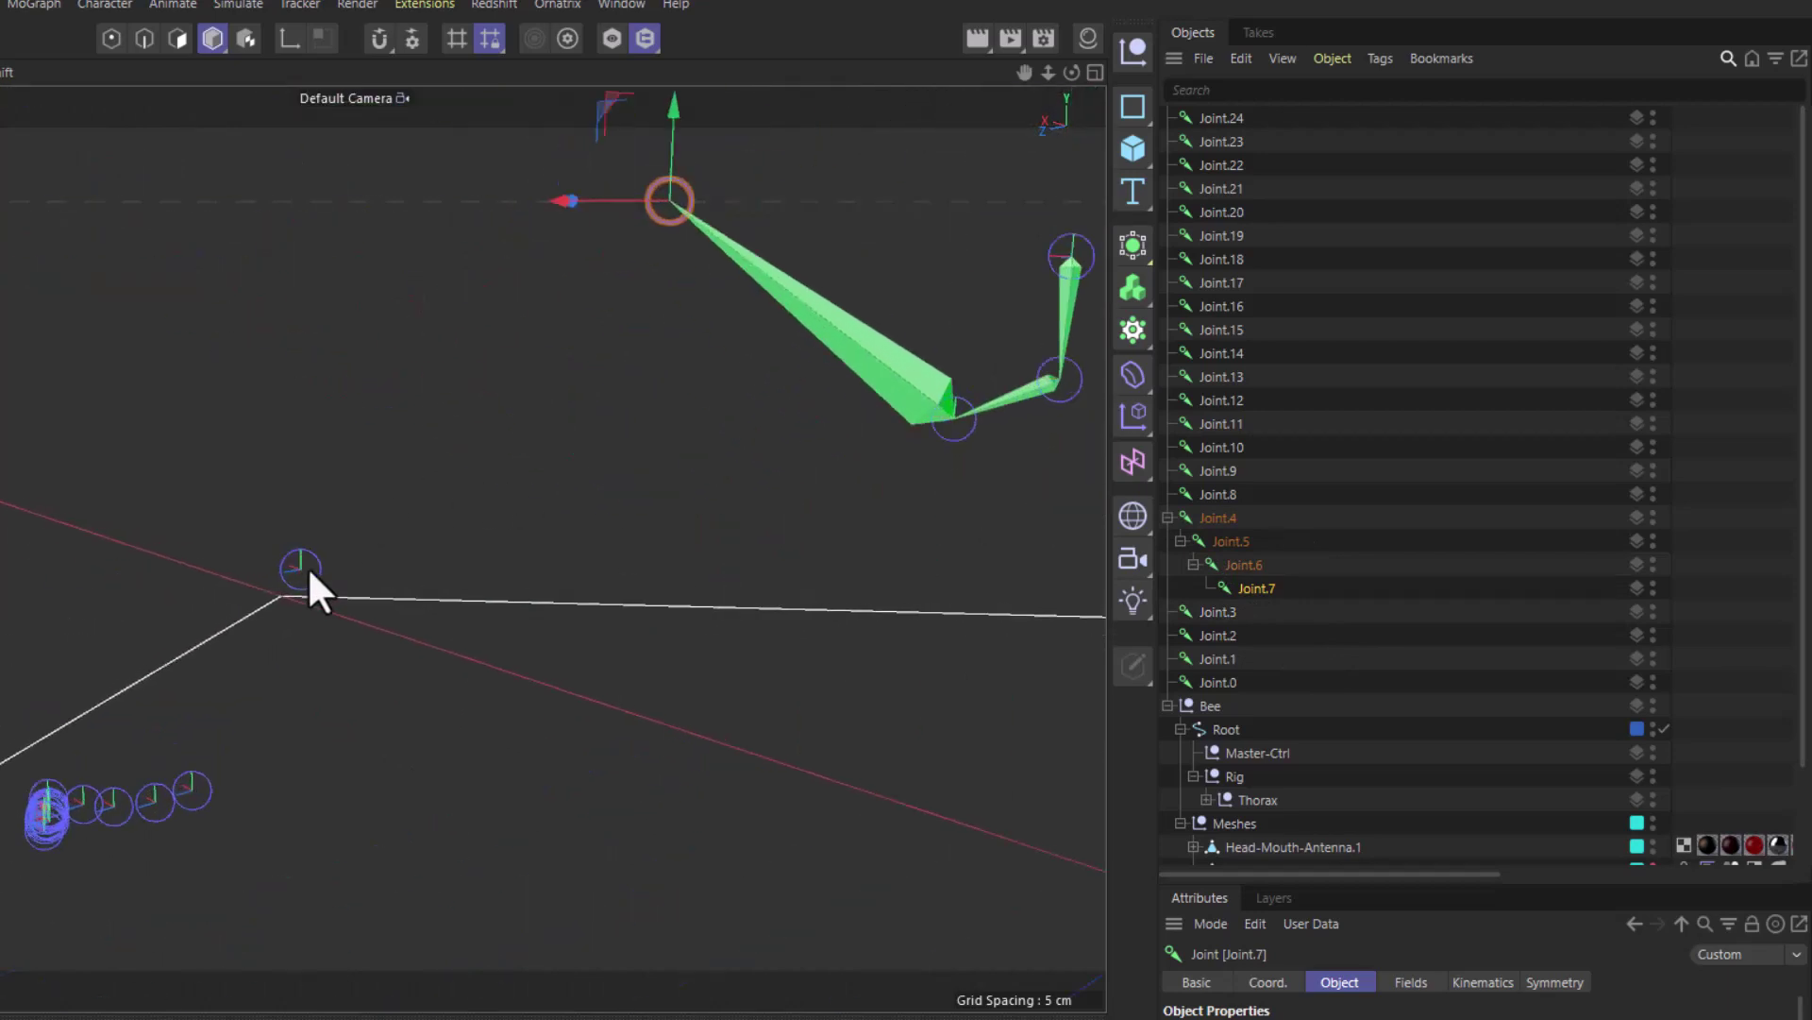
left_click(307, 566)
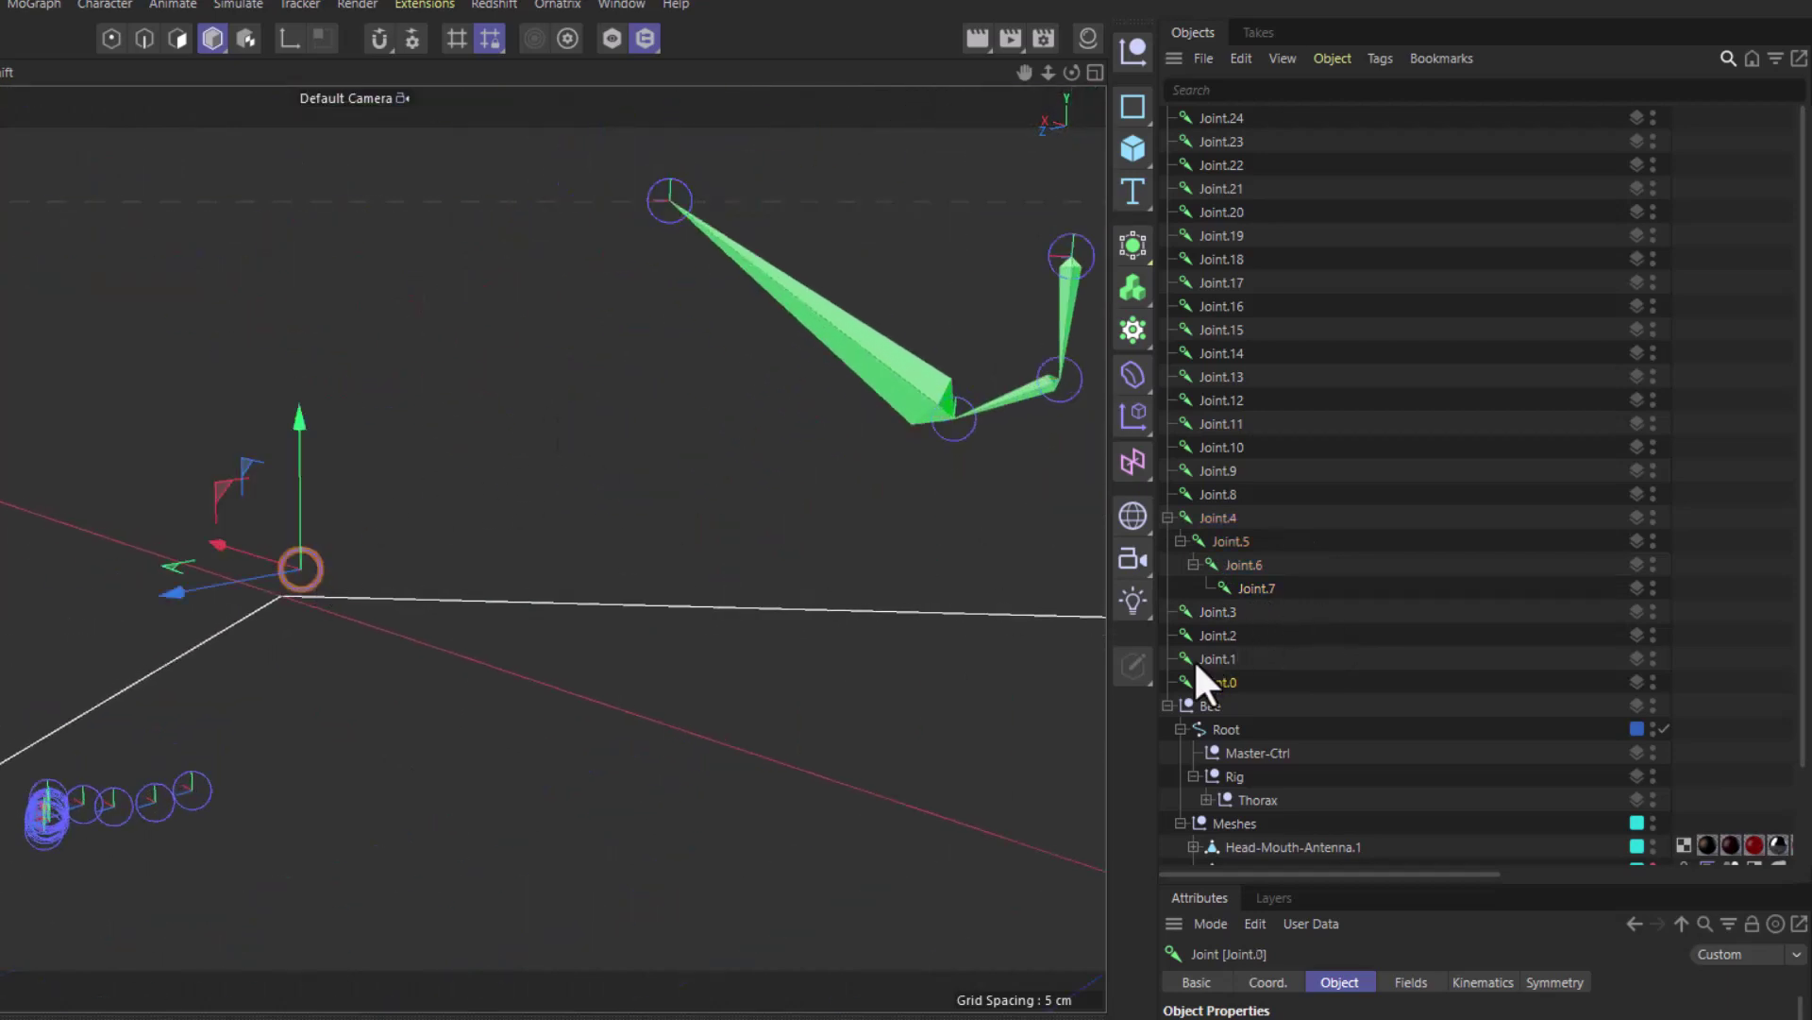
left_click_drag(1220, 683, 1274, 586)
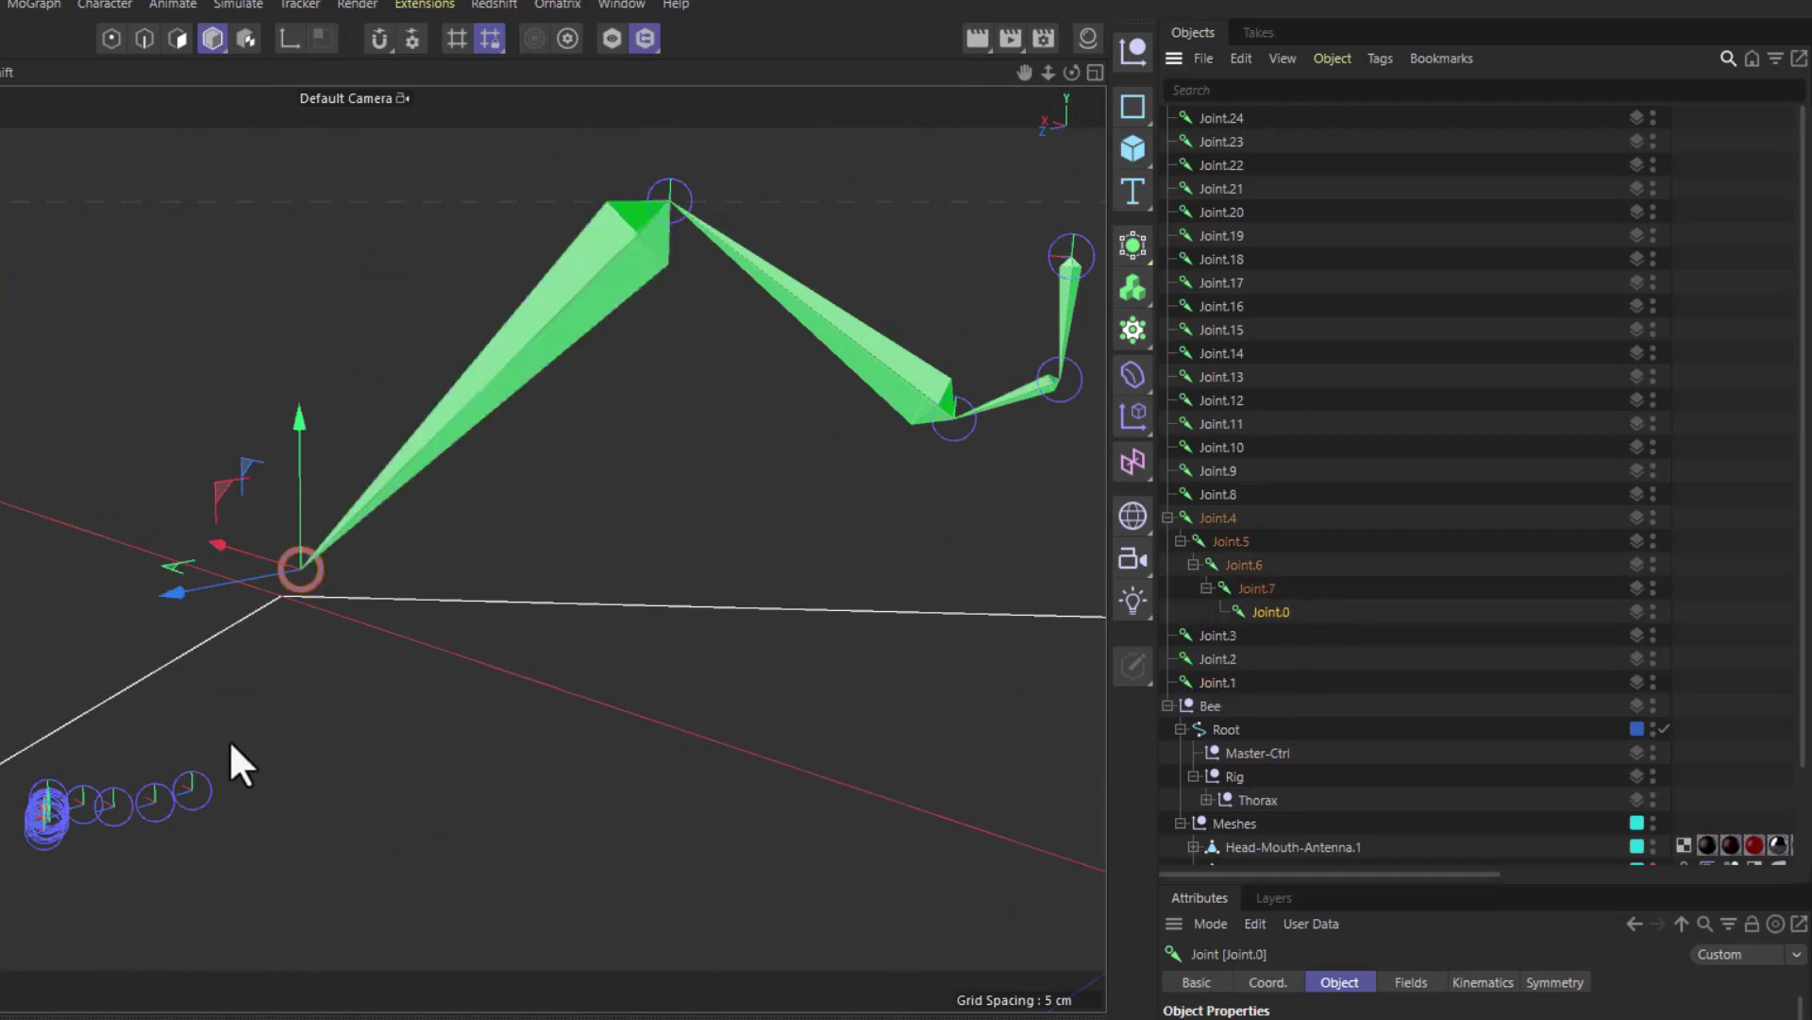
left_click(193, 789)
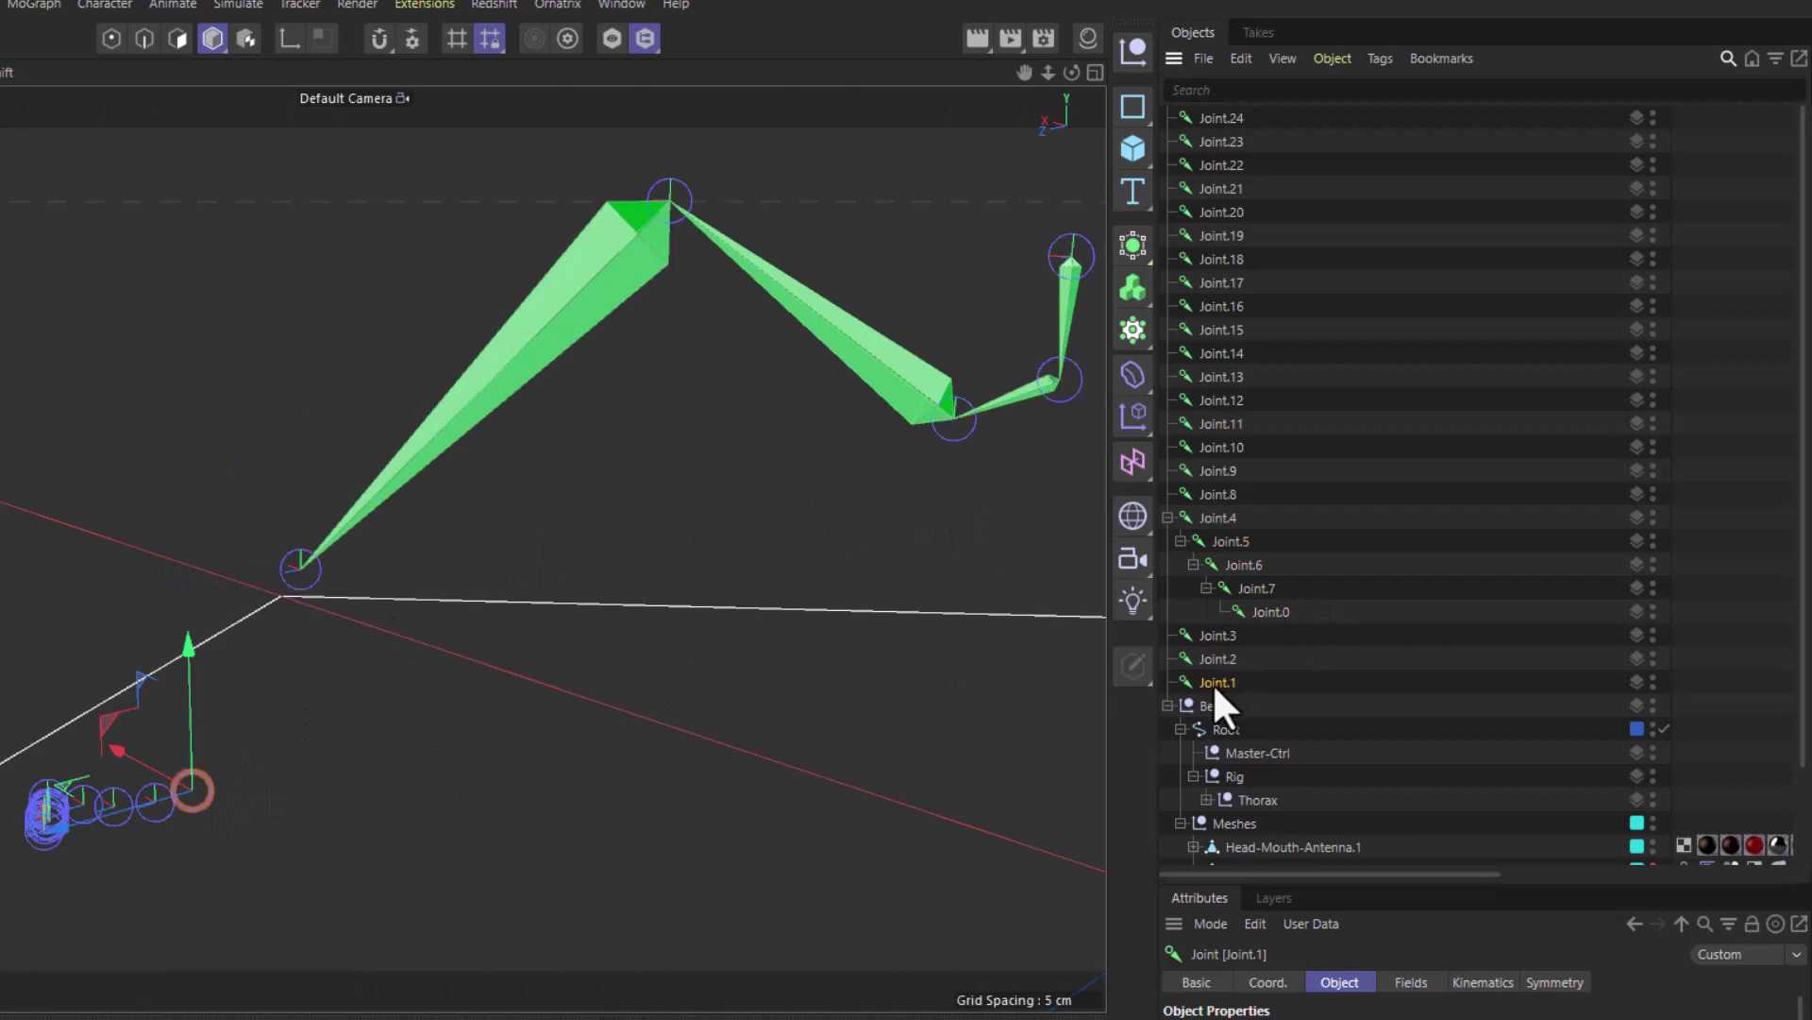
left_click_drag(1215, 681, 1273, 608)
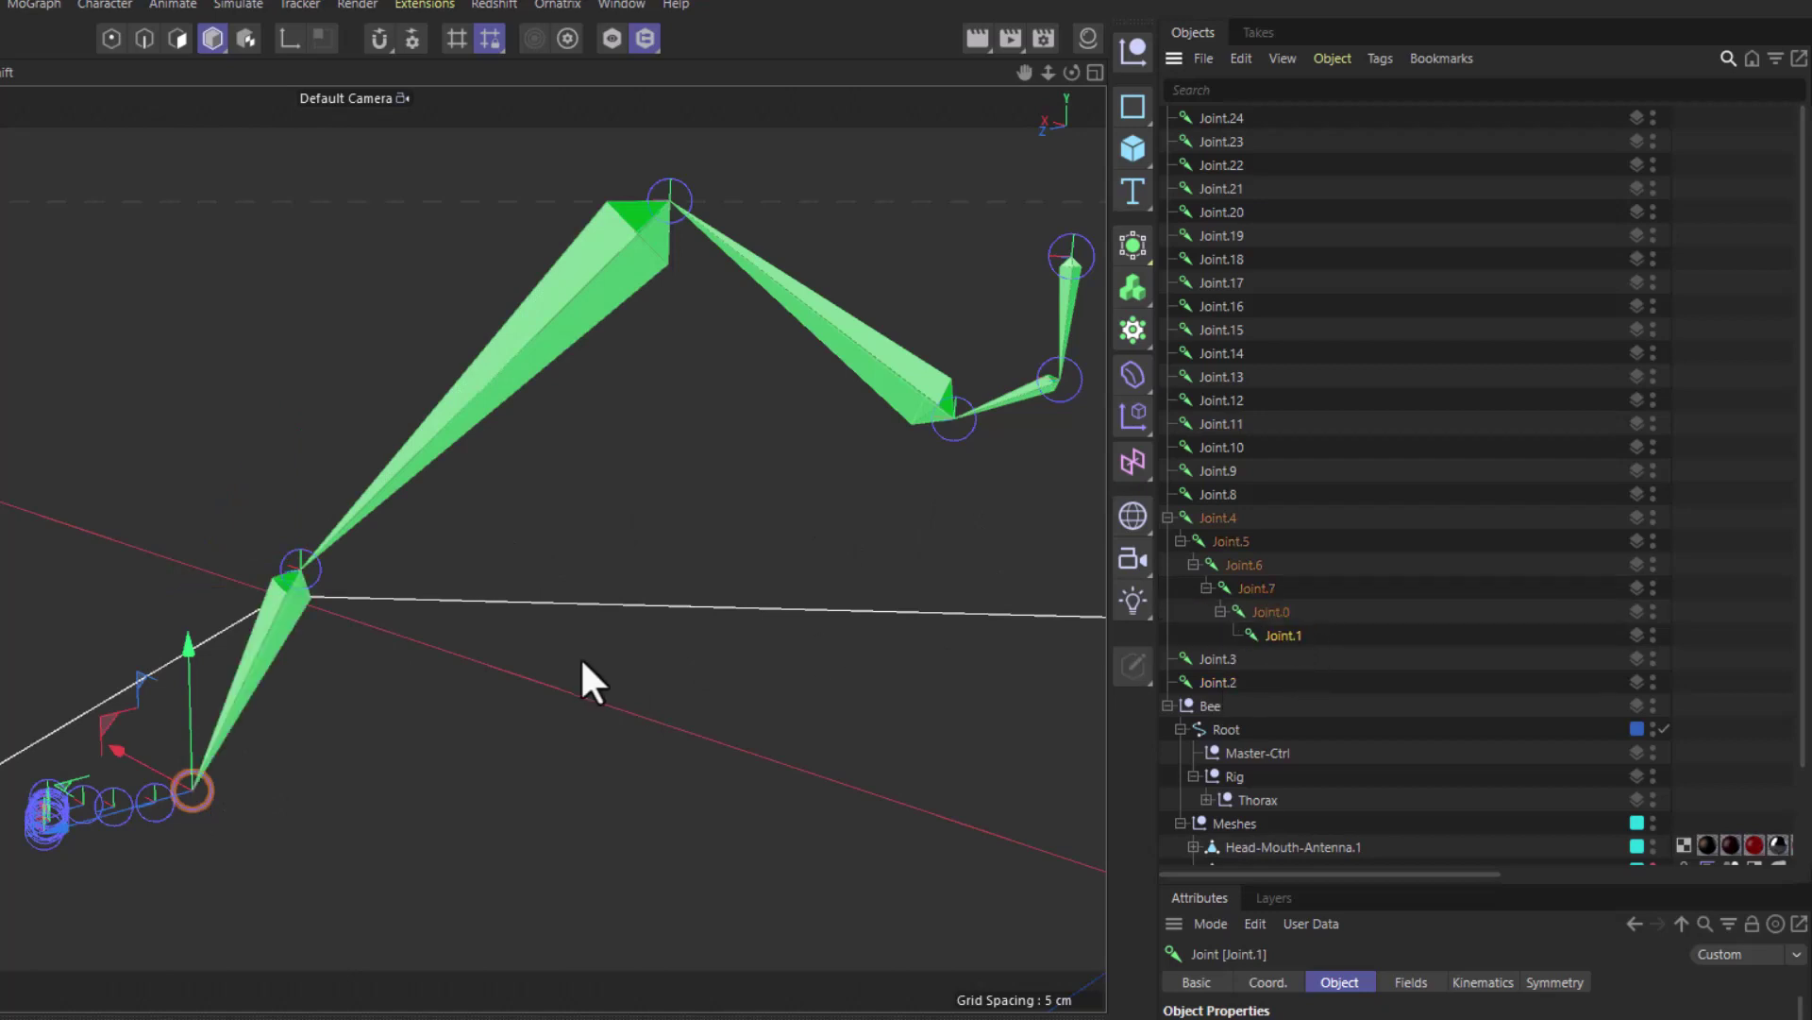
Extend the chain into the foot segments by parenting Joint.2 under Joint.1 and Joint.3 under Joint.2.
left_click(153, 818)
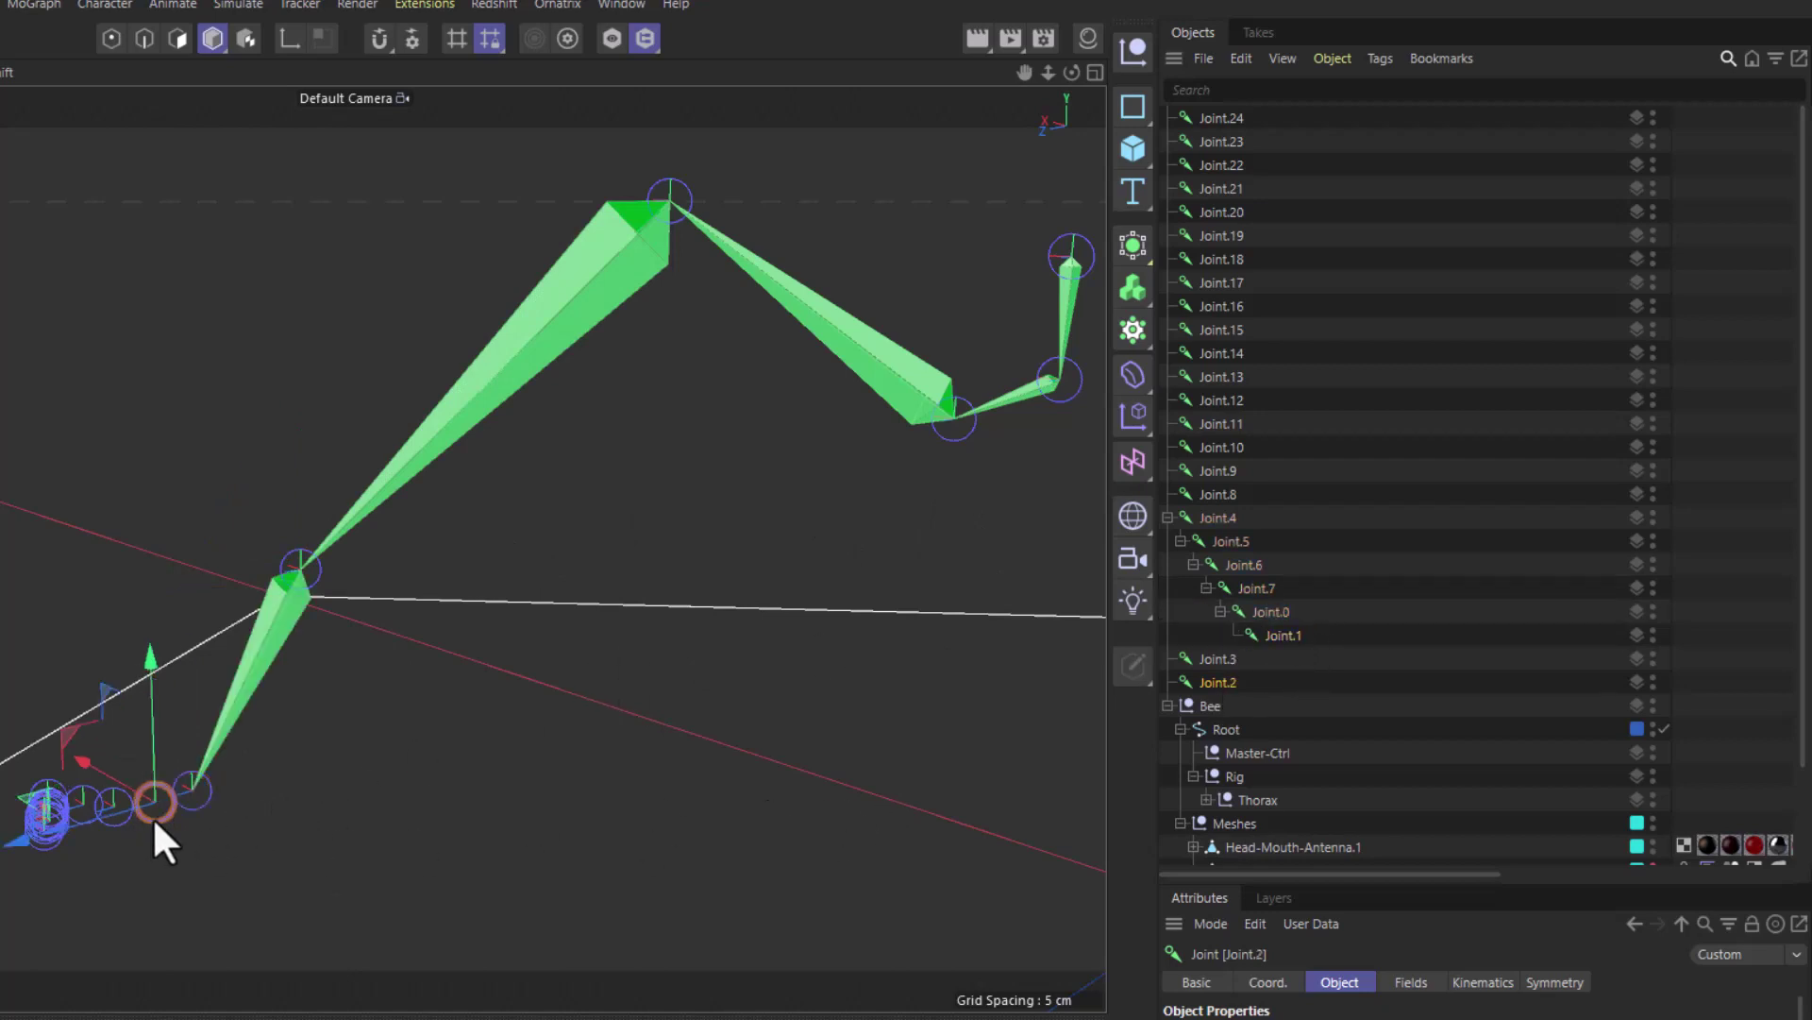
scroll(1339, 437, "down", 3)
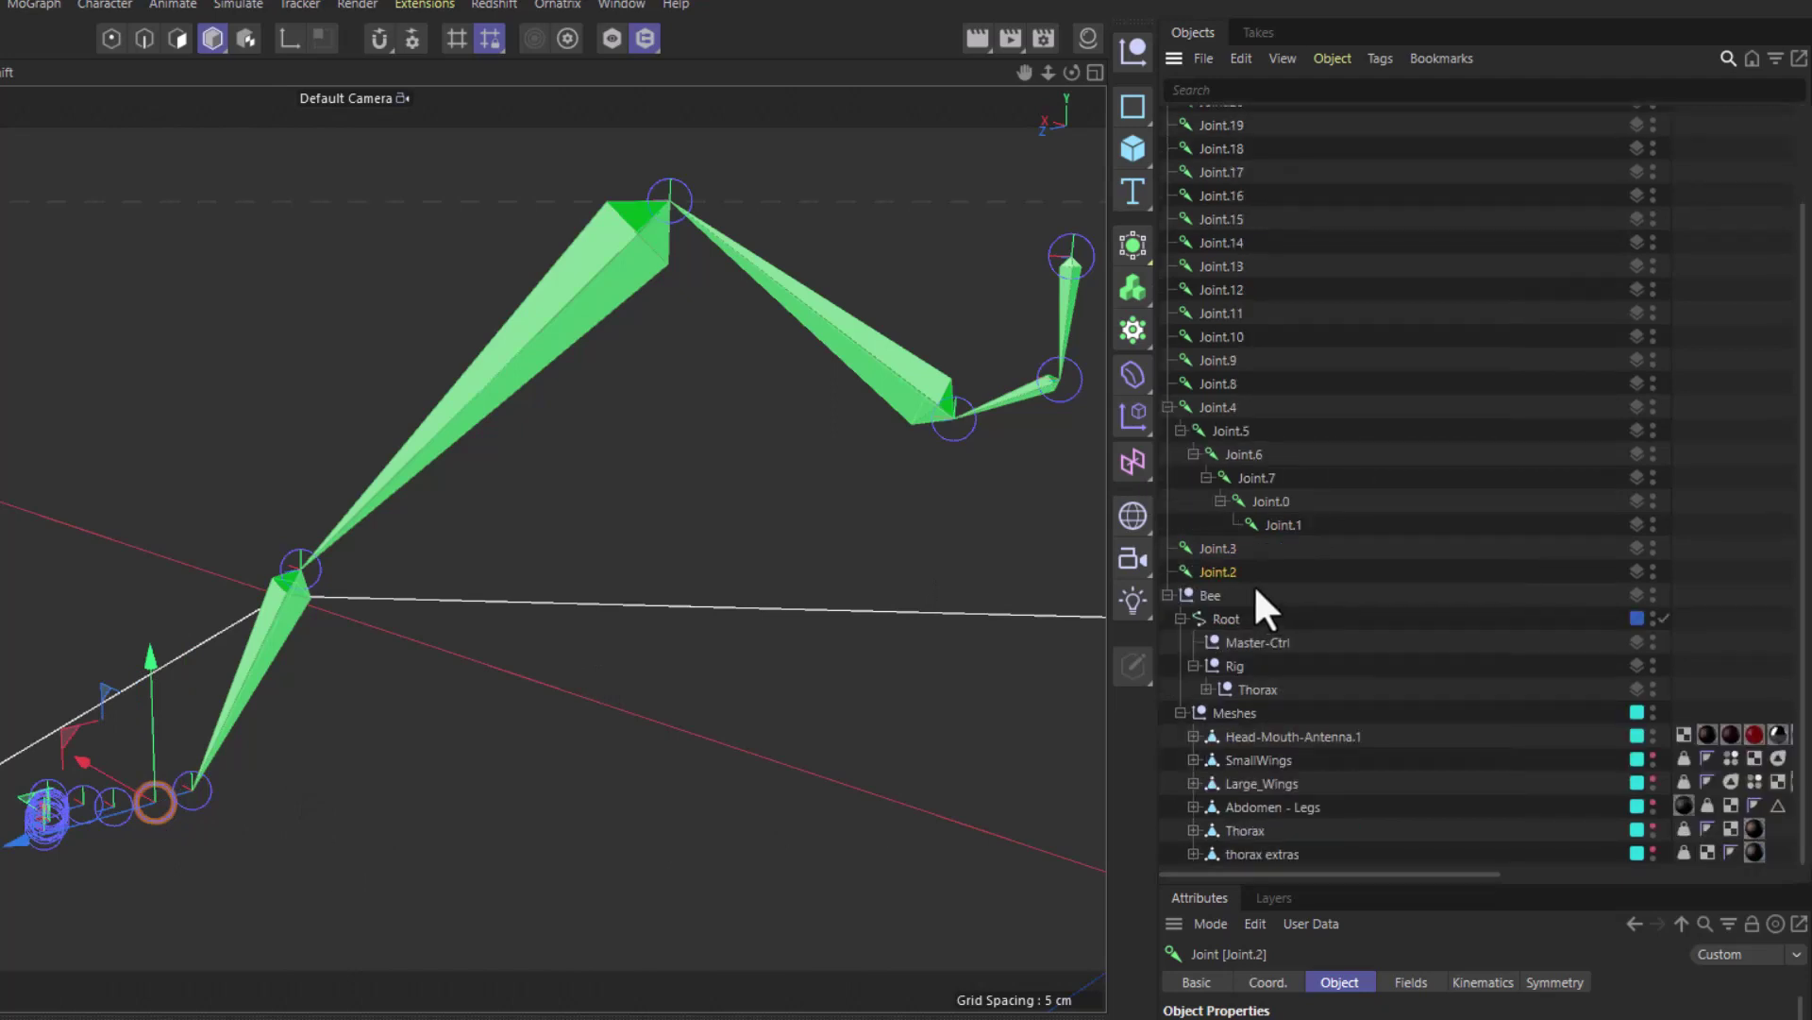
left_click_drag(1257, 578, 1268, 531)
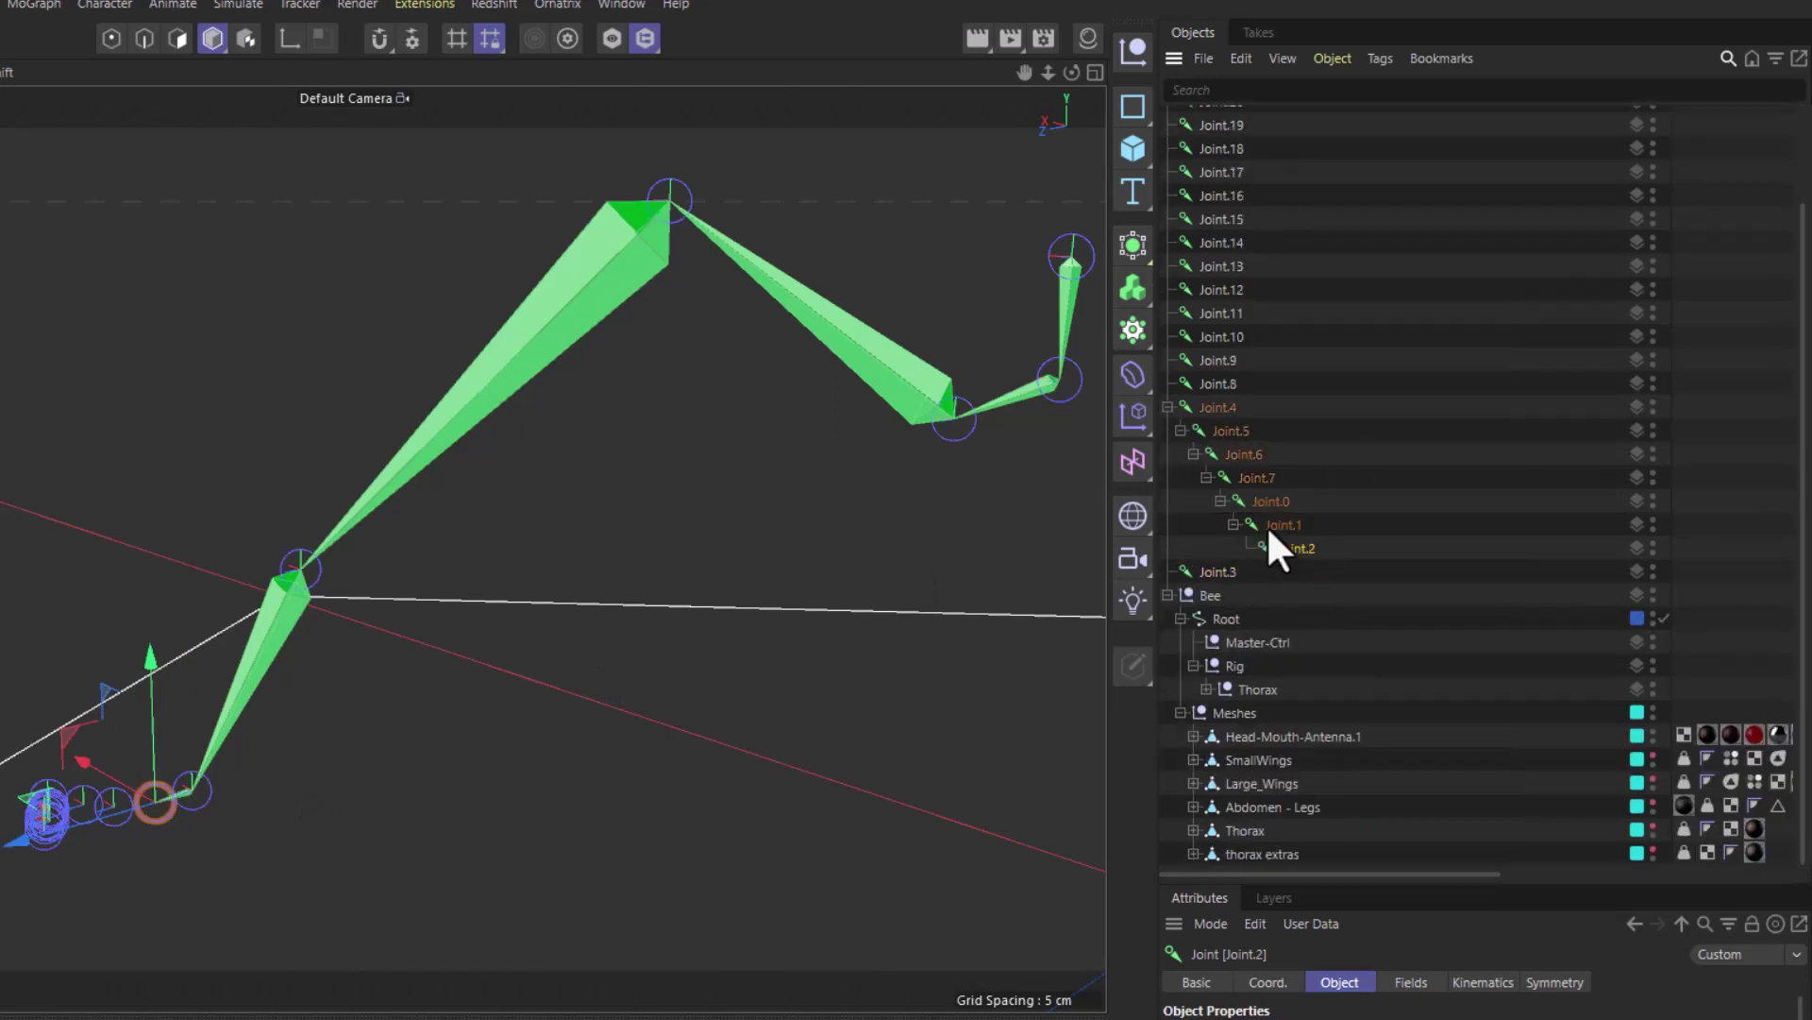
scroll(119, 819, "up", 3)
left_click(126, 819)
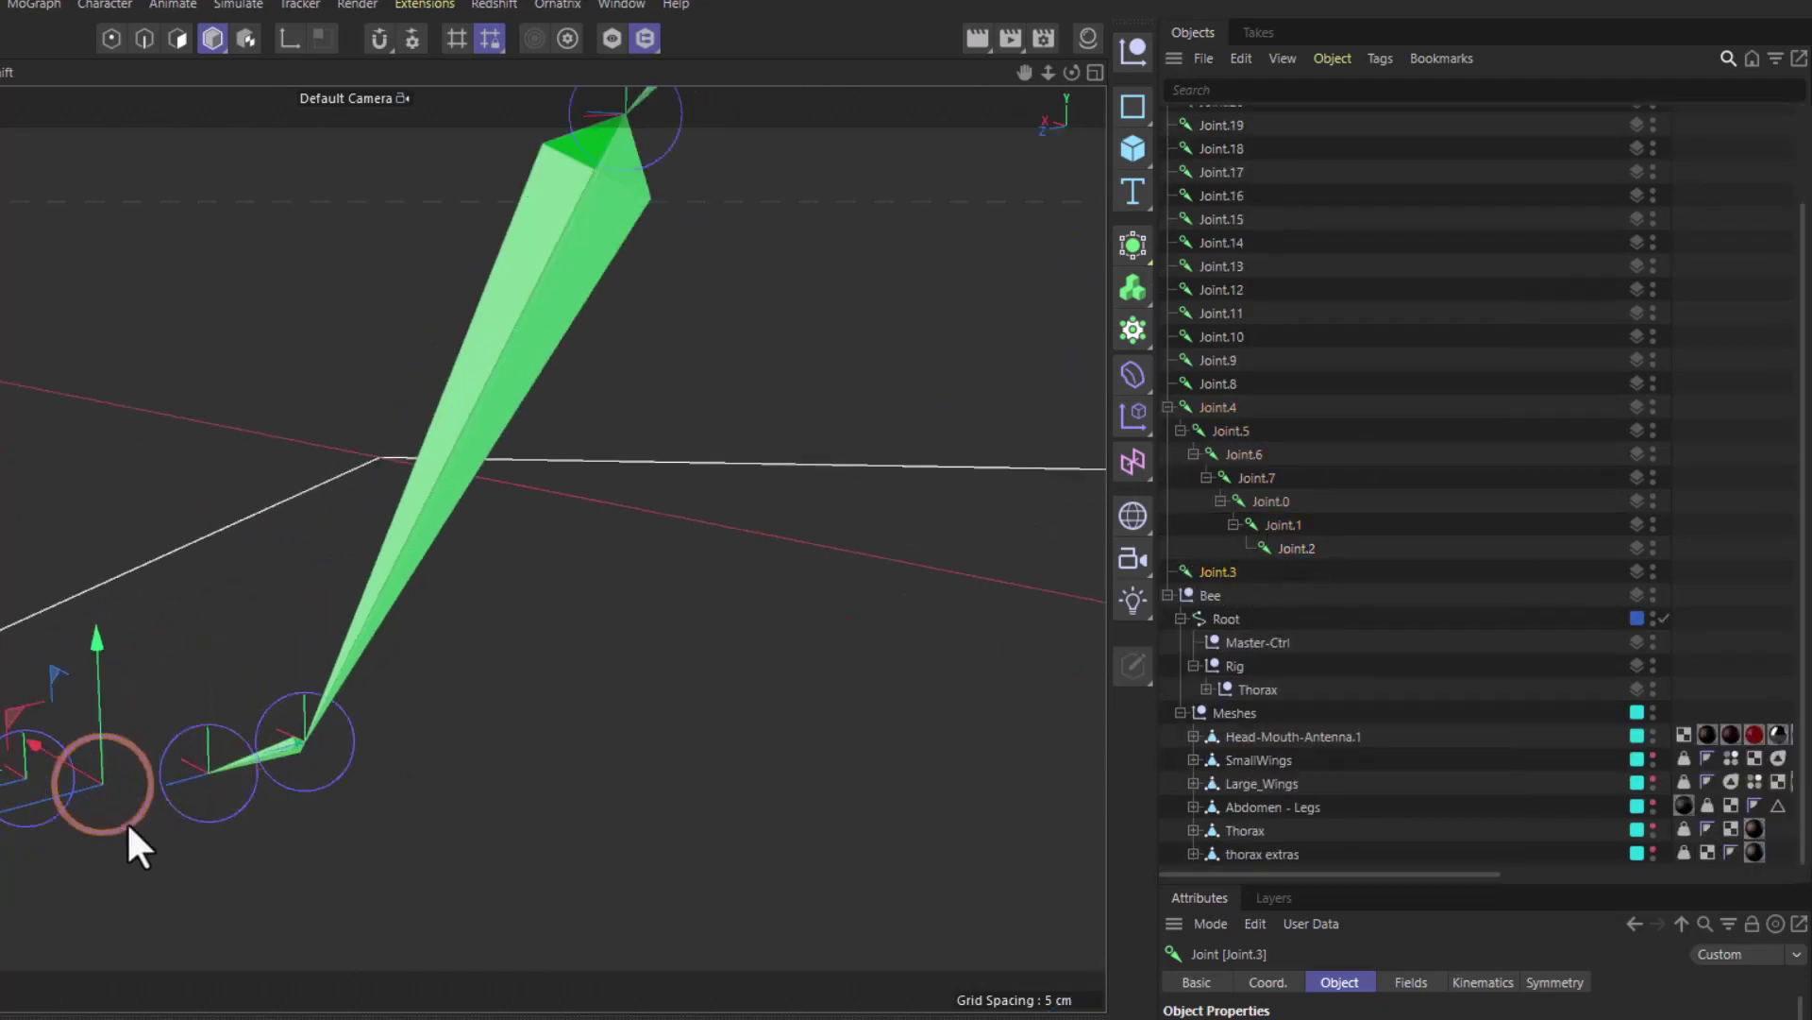
left_click_drag(1220, 574, 1331, 553)
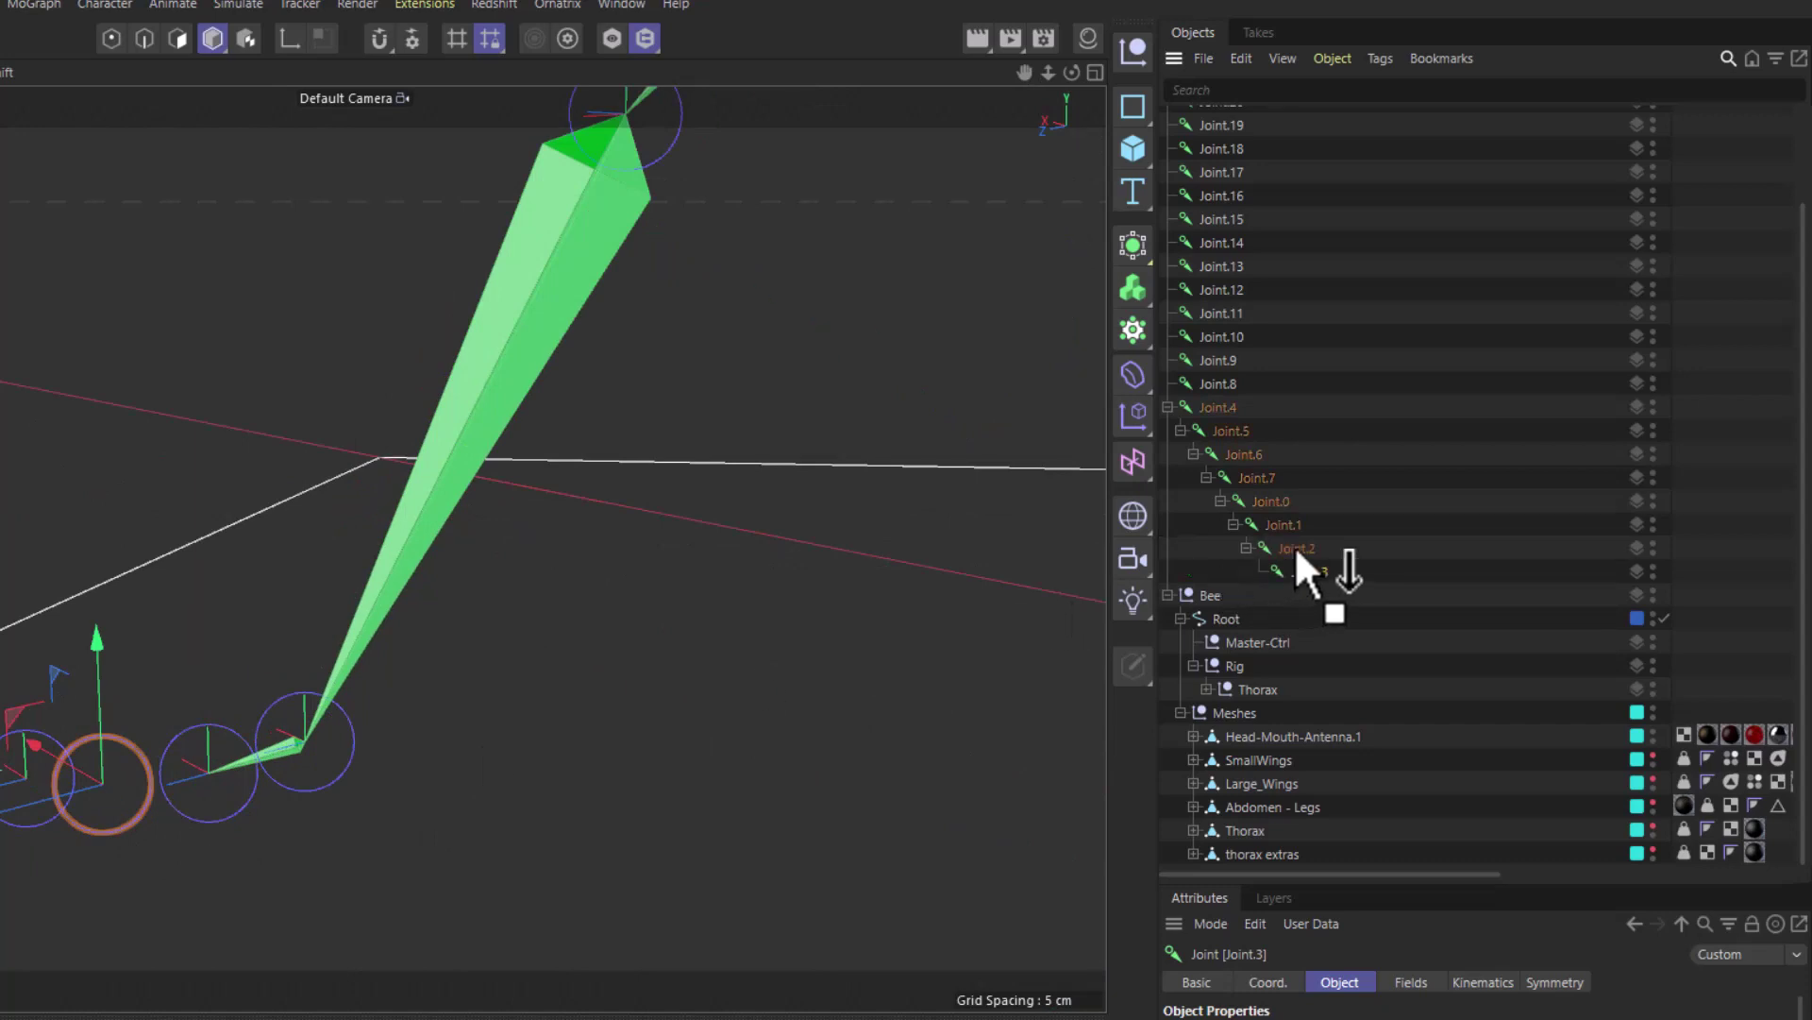
Parent Joint.24 under Joint.3 as the next joint of the foot chain.
scroll(668, 666, "down", 2)
scroll(230, 761, "up", 4)
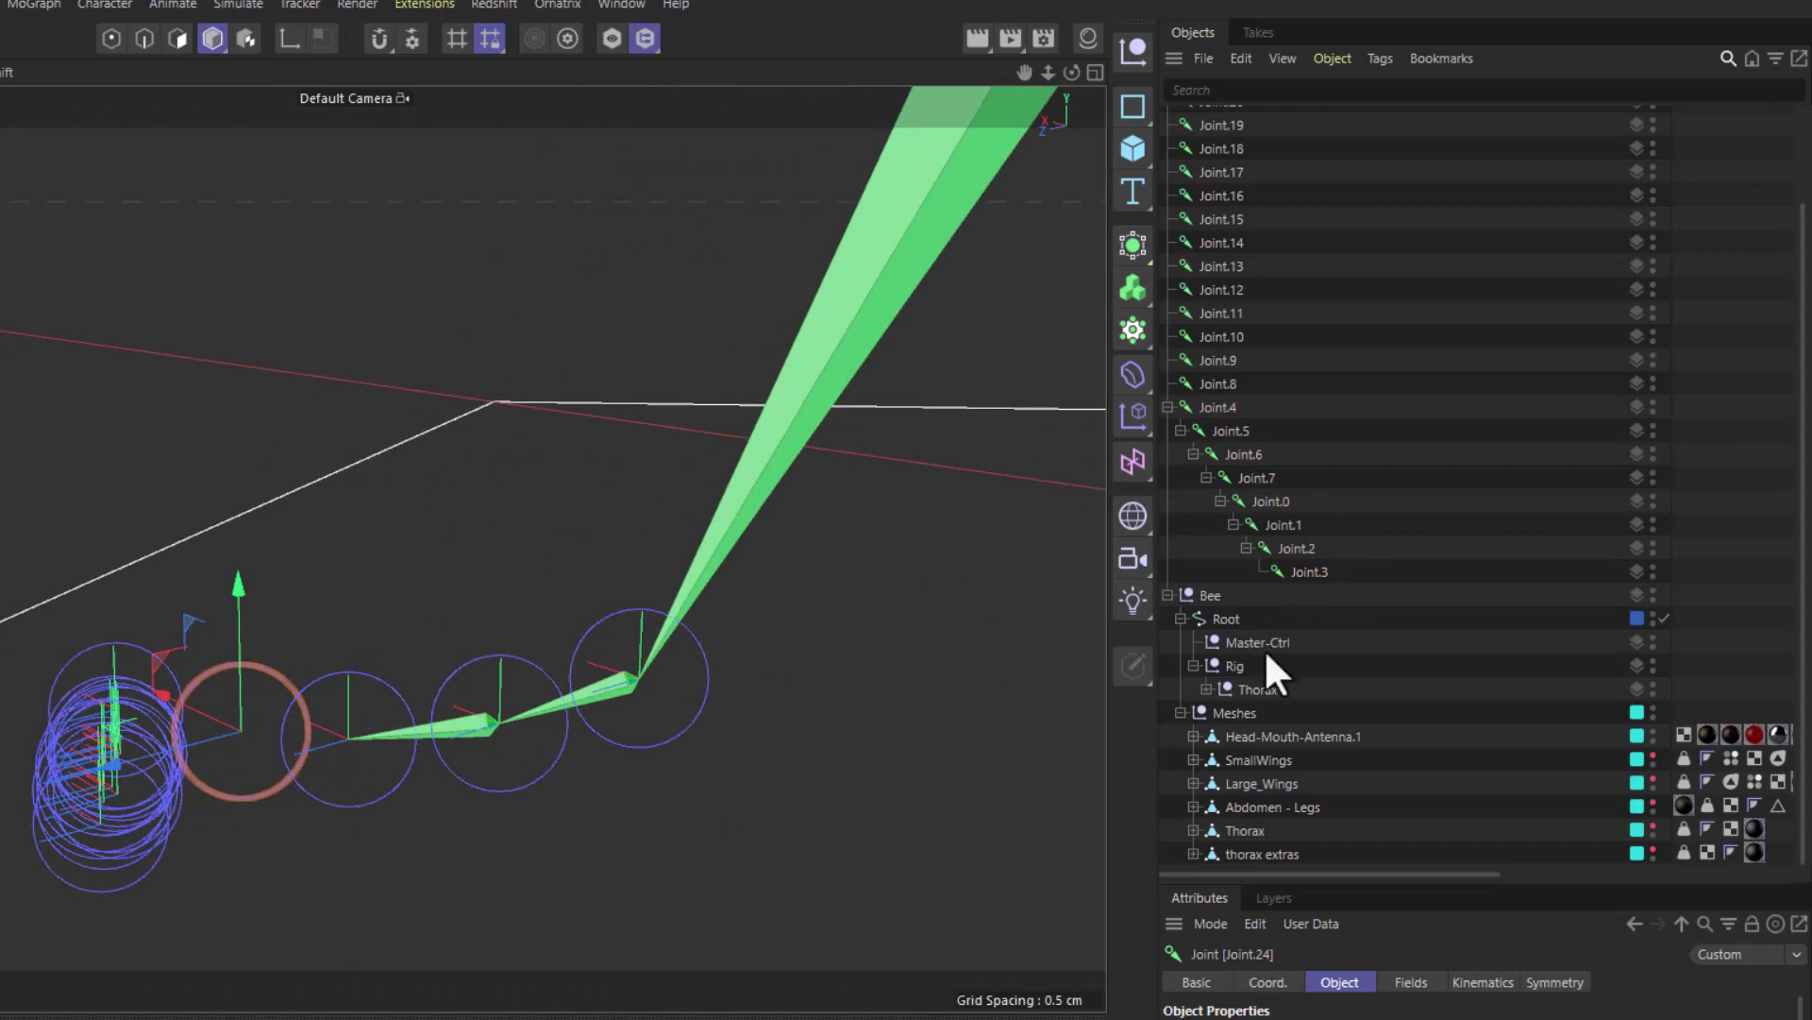
scroll(1333, 490, "up", 2)
left_click_drag(1224, 120, 1345, 679)
scroll(264, 790, "down", 2)
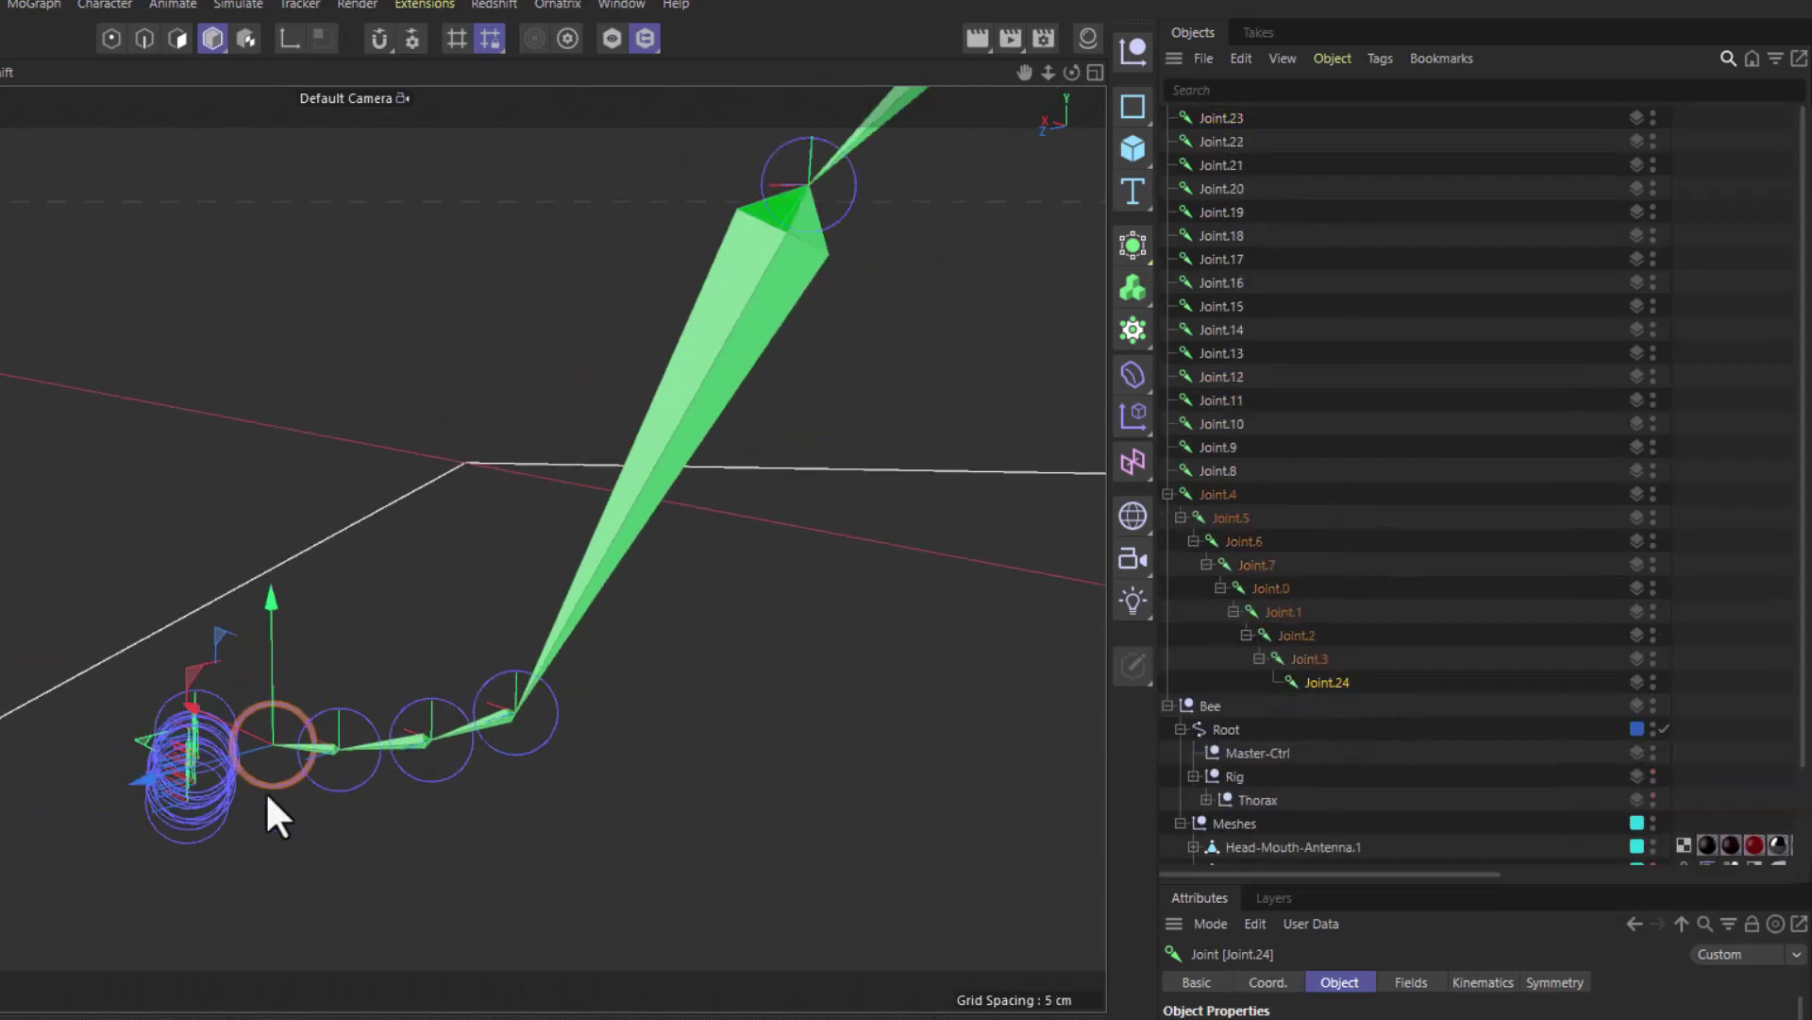
Select only the unparented foot-tip joints, Joint.8 to Joint.23, leaving the leg chain from Joint.4 to Joint.24 out of the selection.
scroll(179, 794, "up", 5)
left_click(295, 784)
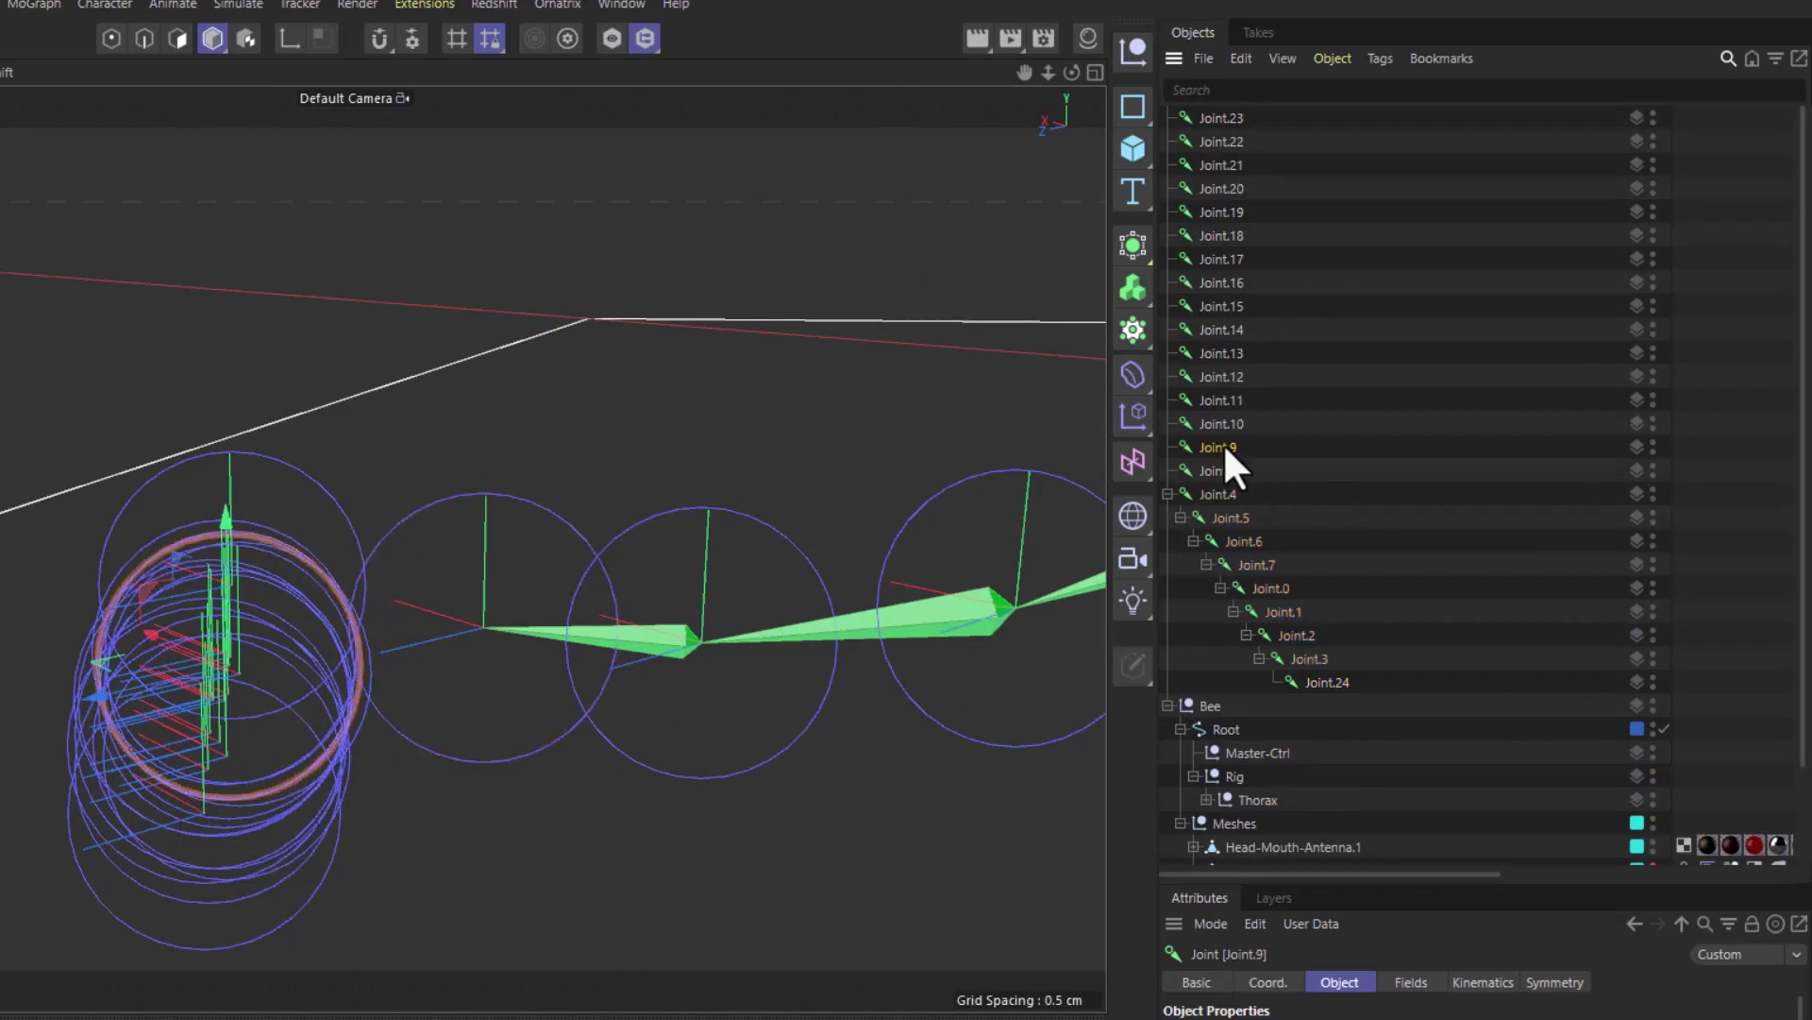
left_click(1234, 123, "shift")
scroll(224, 591, "down", 3)
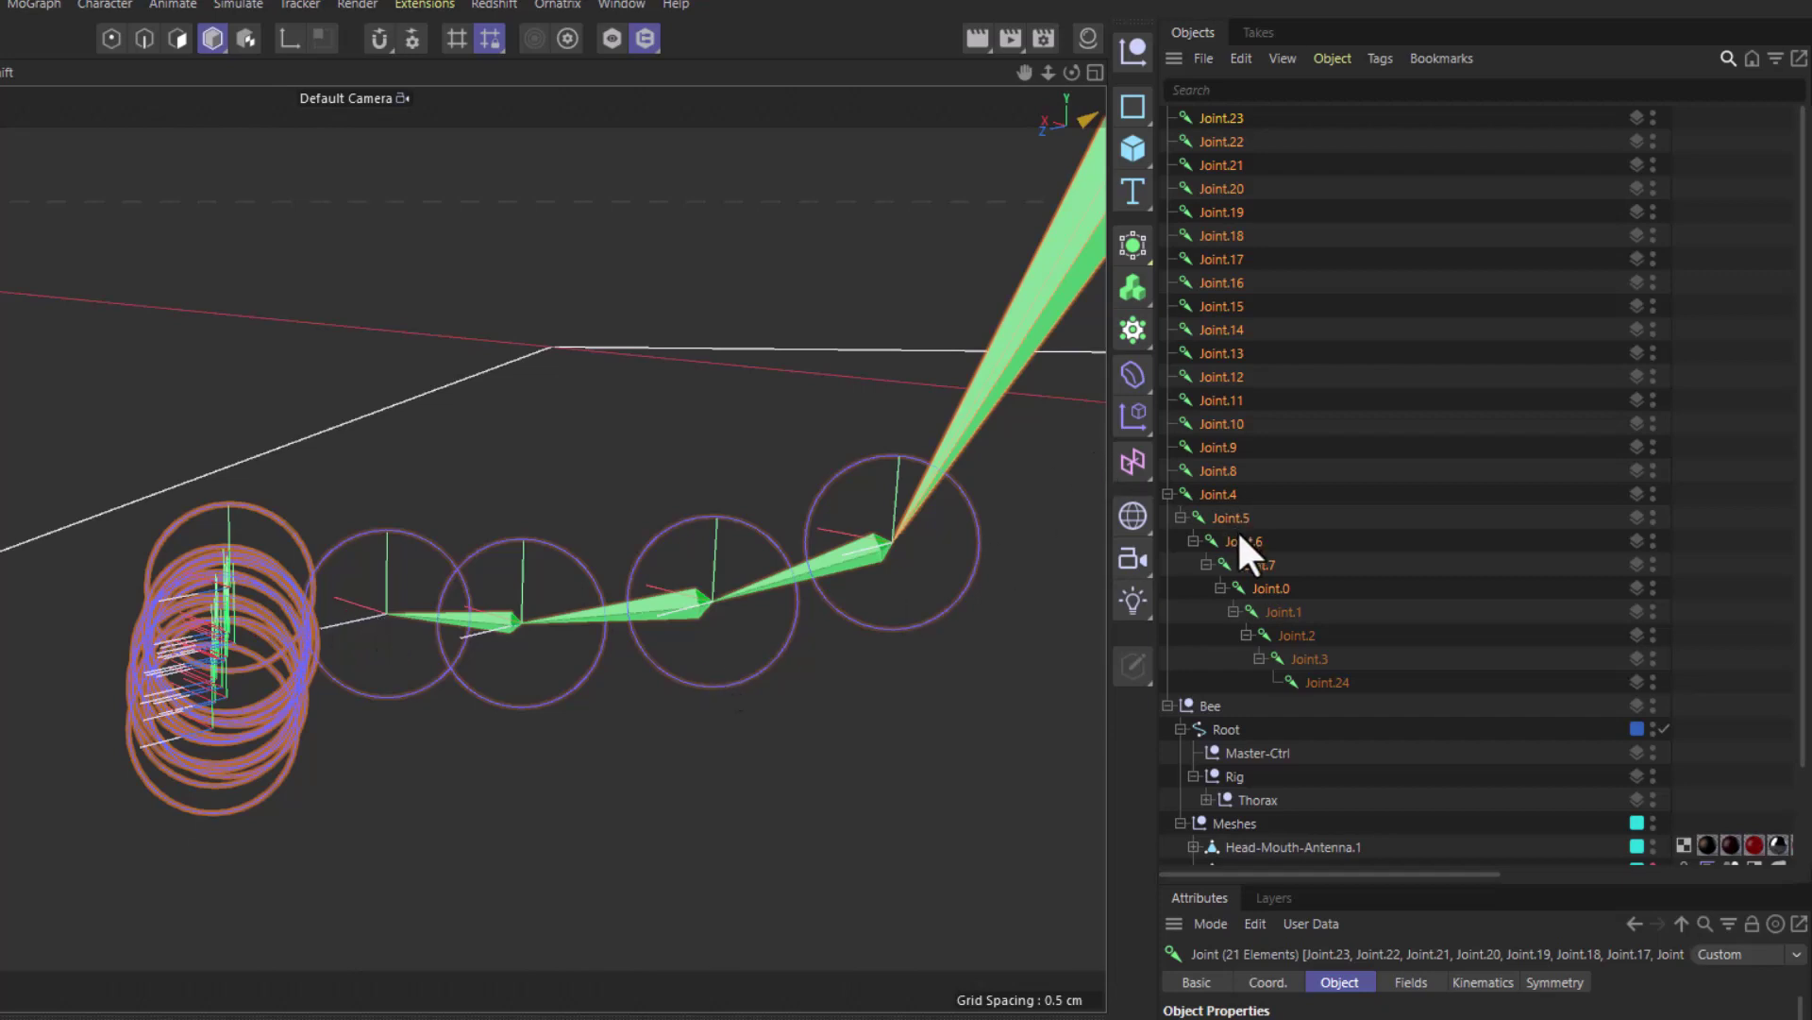
left_click(1255, 563, "ctrl")
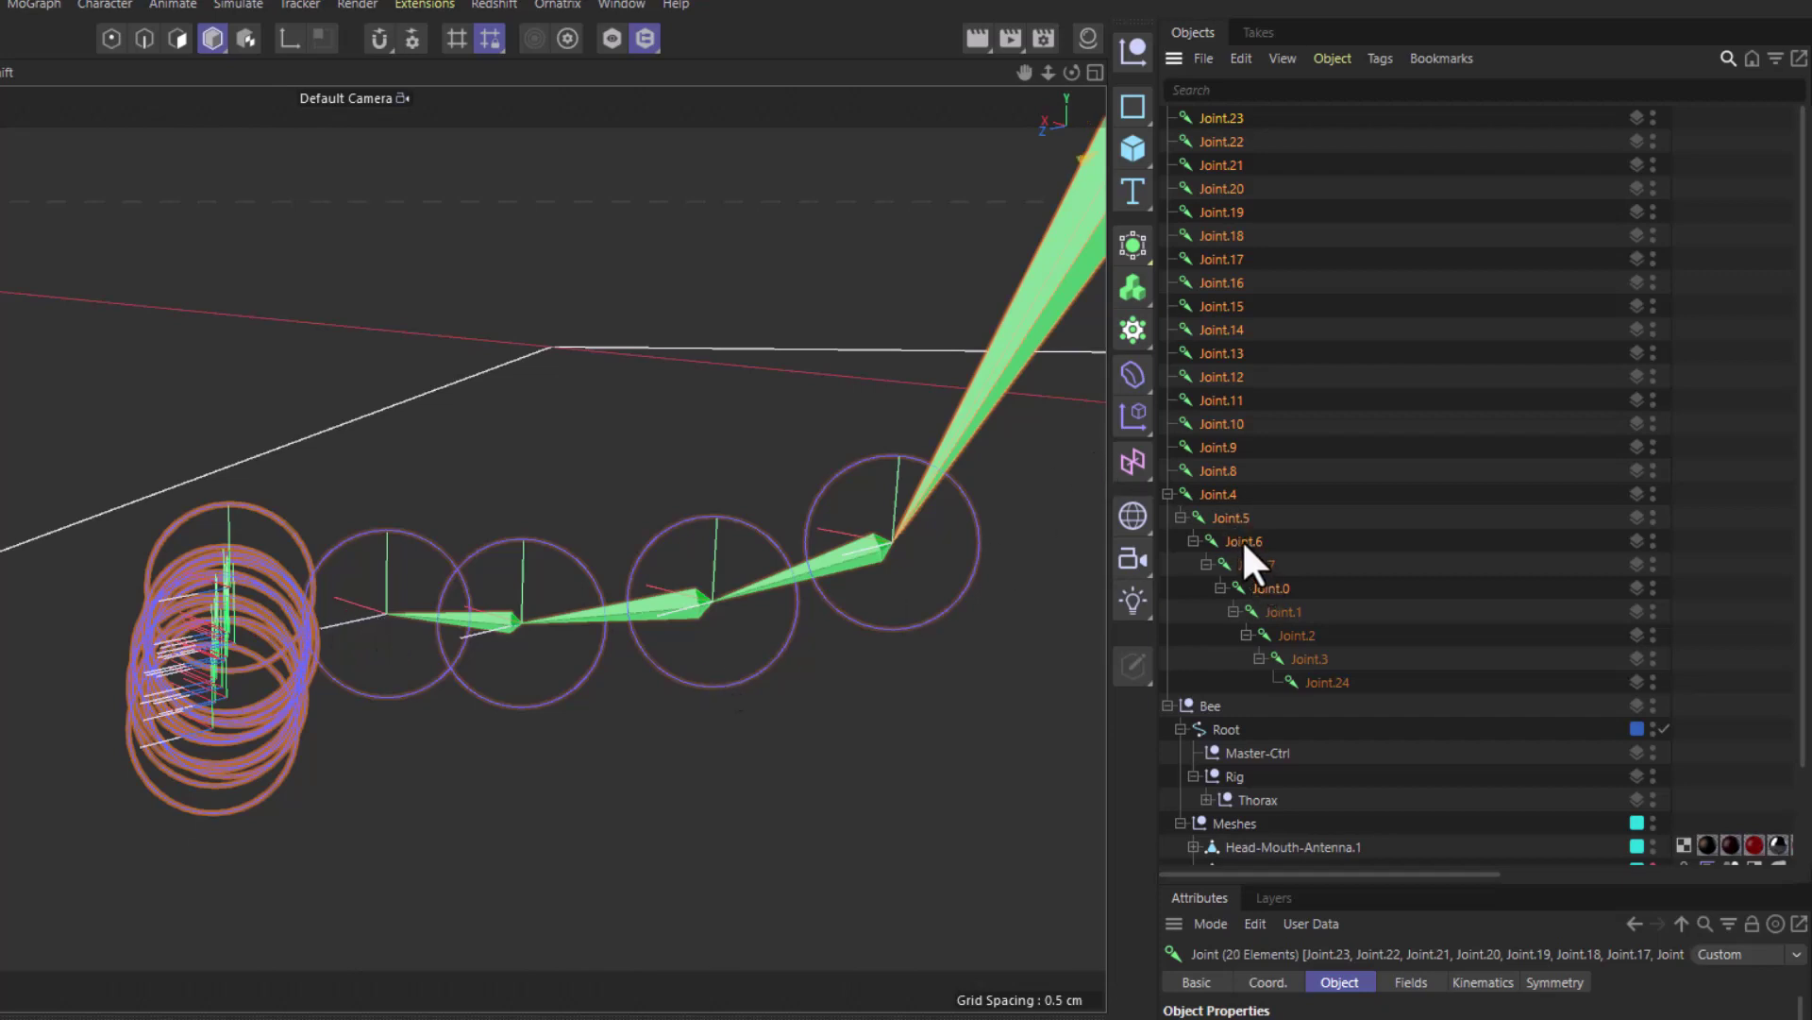
left_click(1220, 495, "ctrl")
left_click_drag(763, 576, 556, 701, "alt")
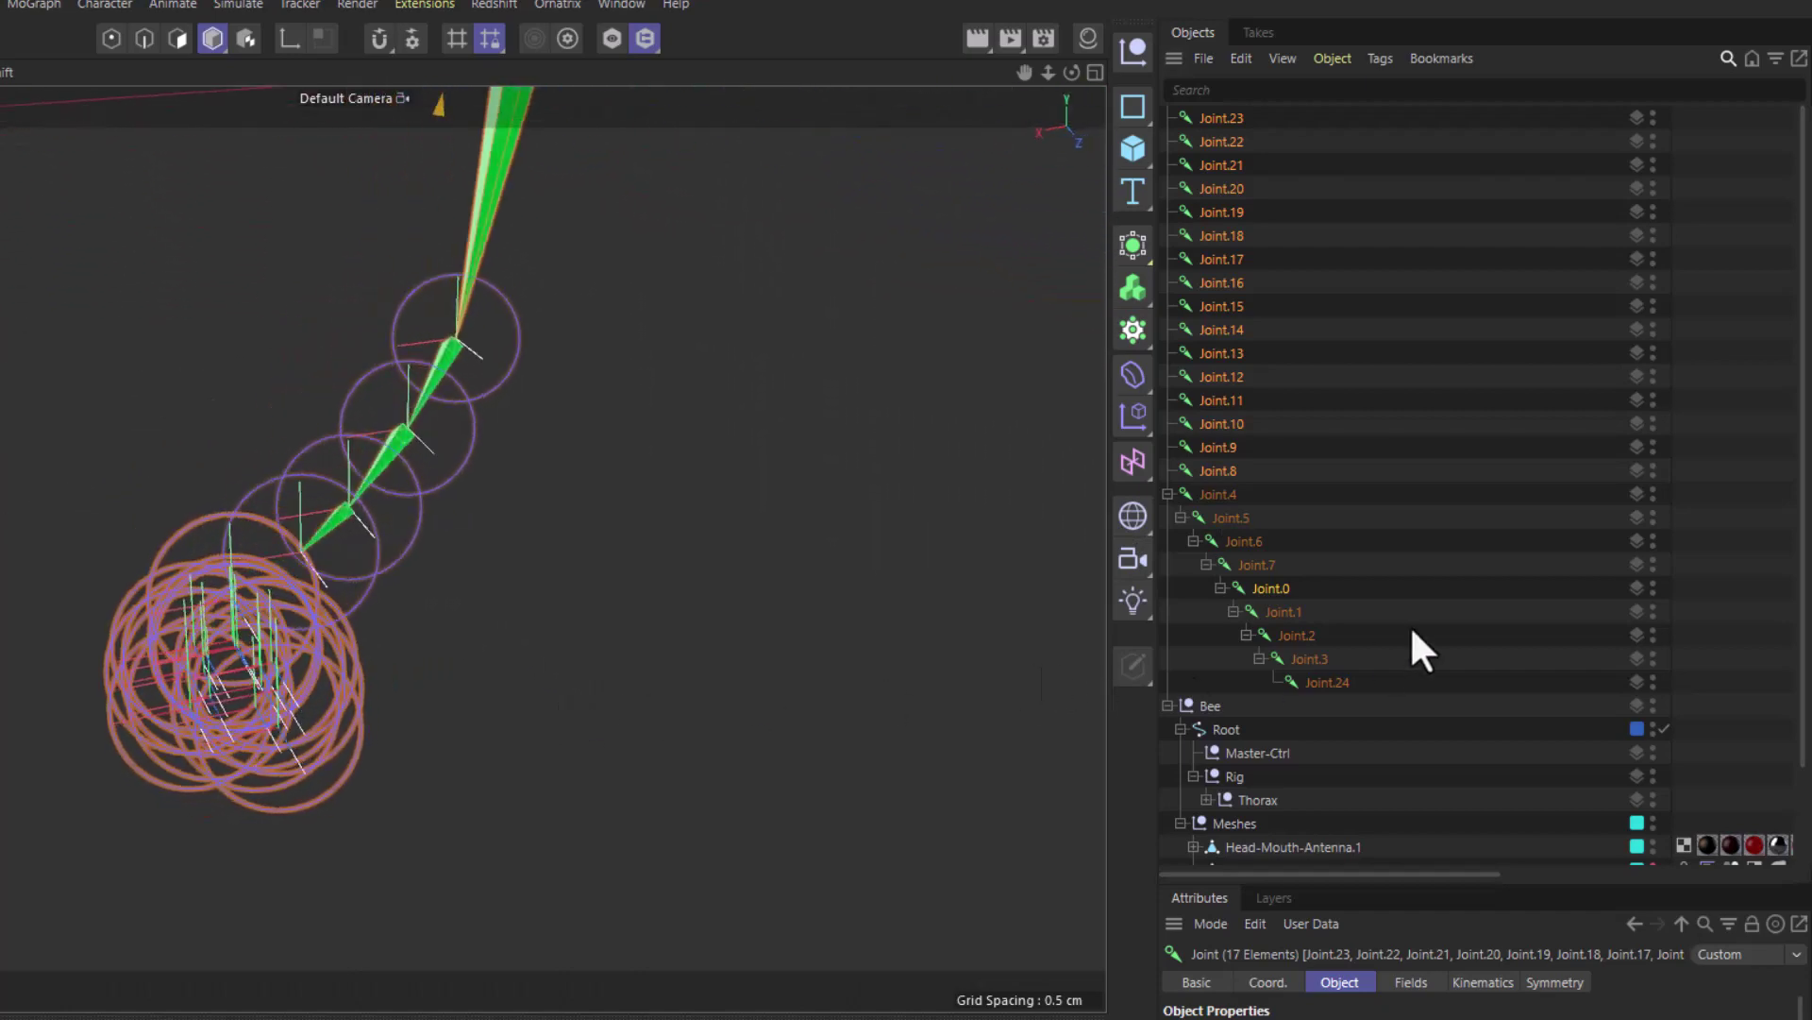
left_click(1271, 591, "ctrl")
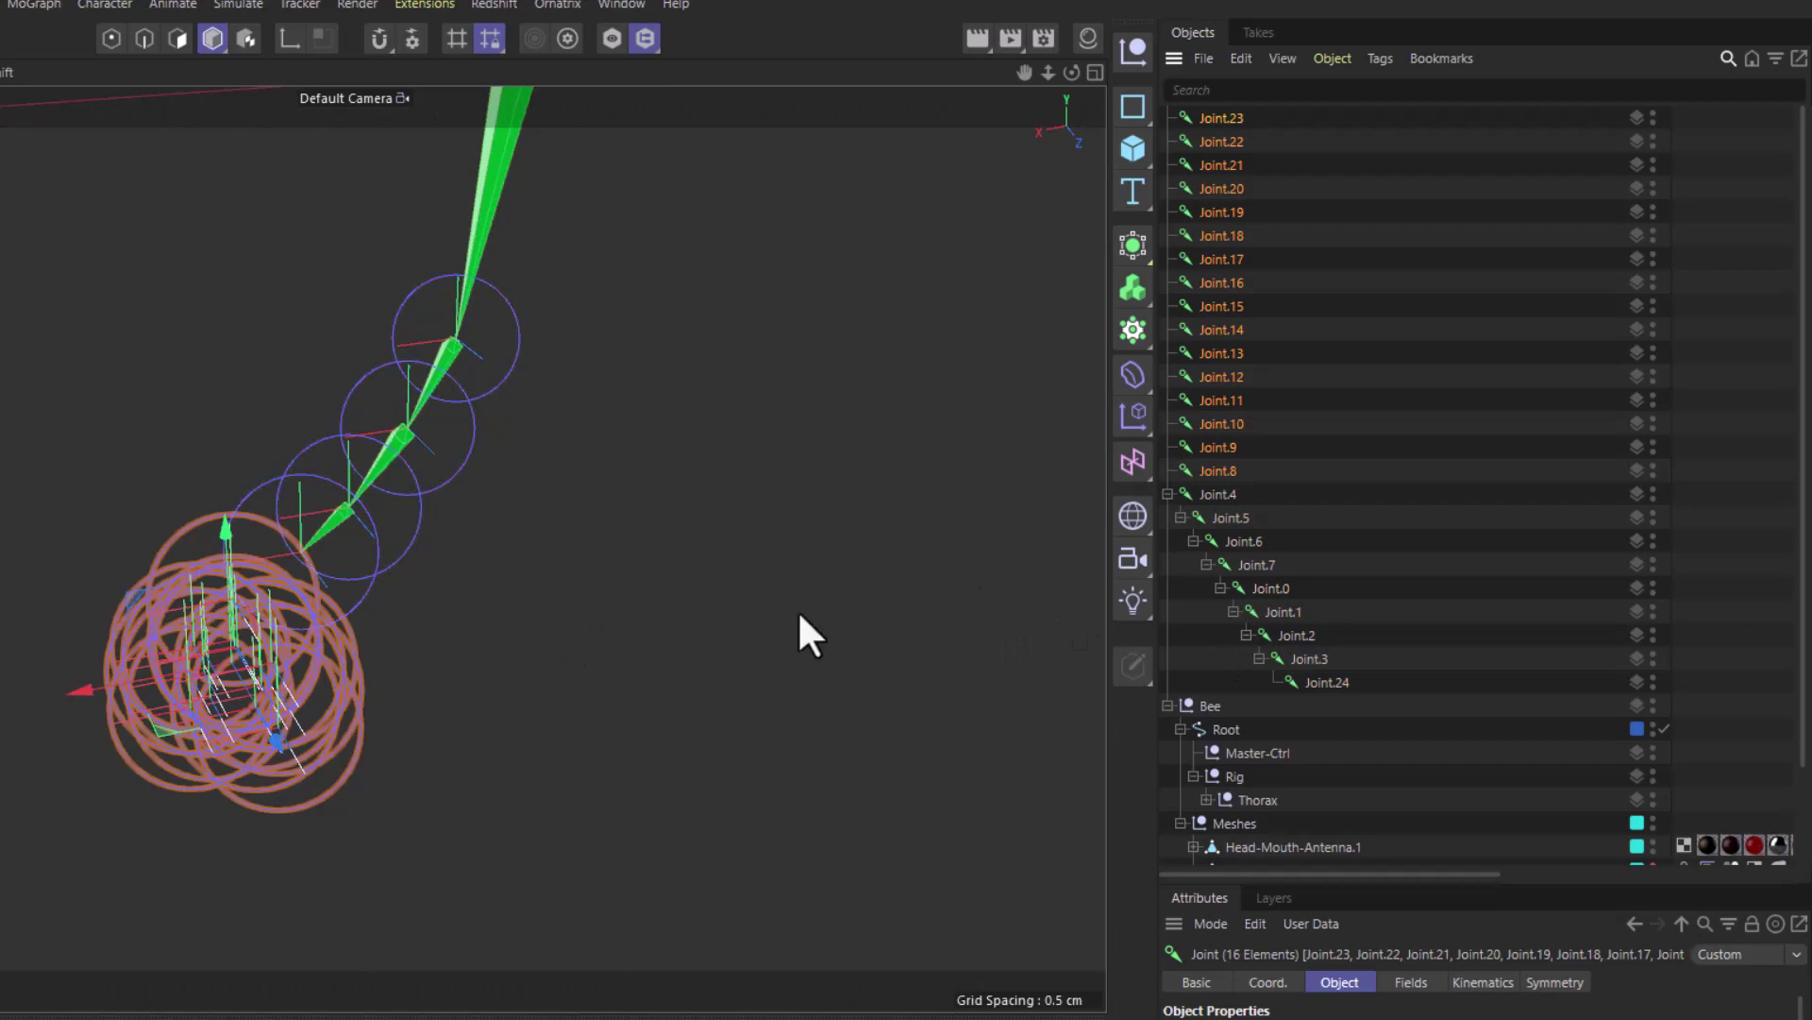
Set the custom joint display size of the selected foot-tip joints, Joint.8 to Joint.23, to 0.04 cm.
left_click_drag(365, 639, 308, 576, "alt")
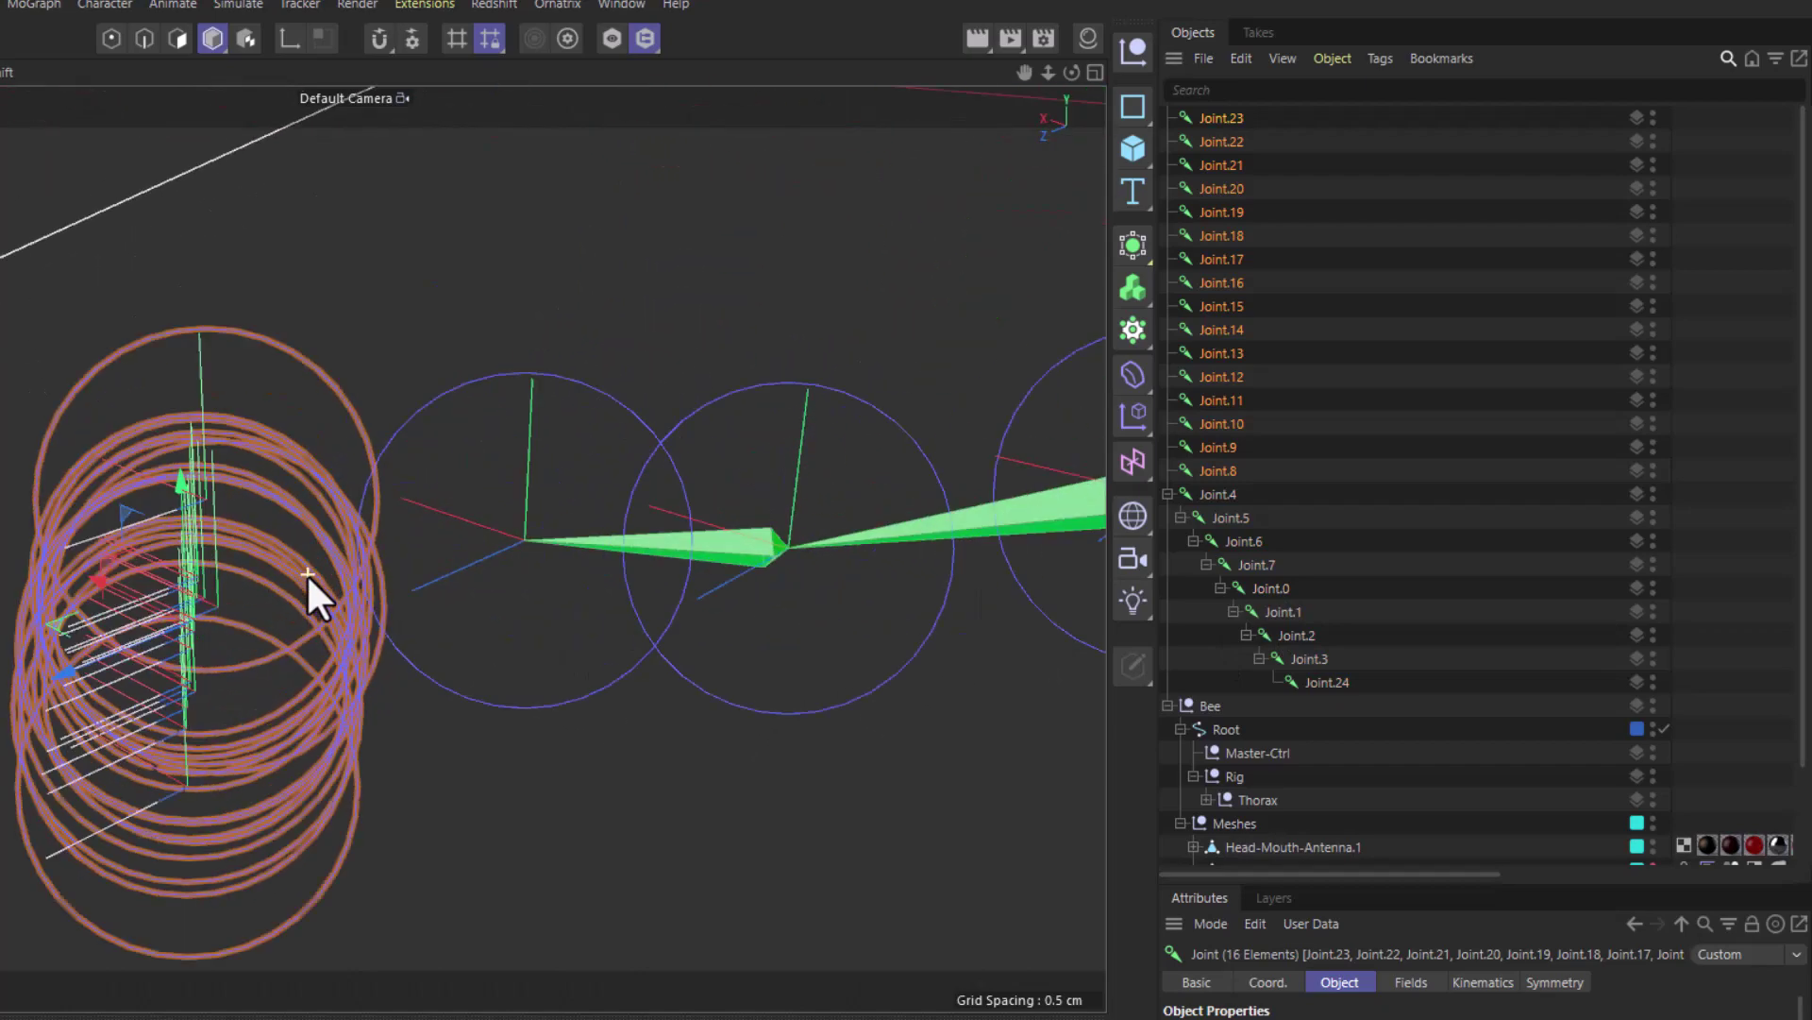
scroll(308, 576, "up", 3)
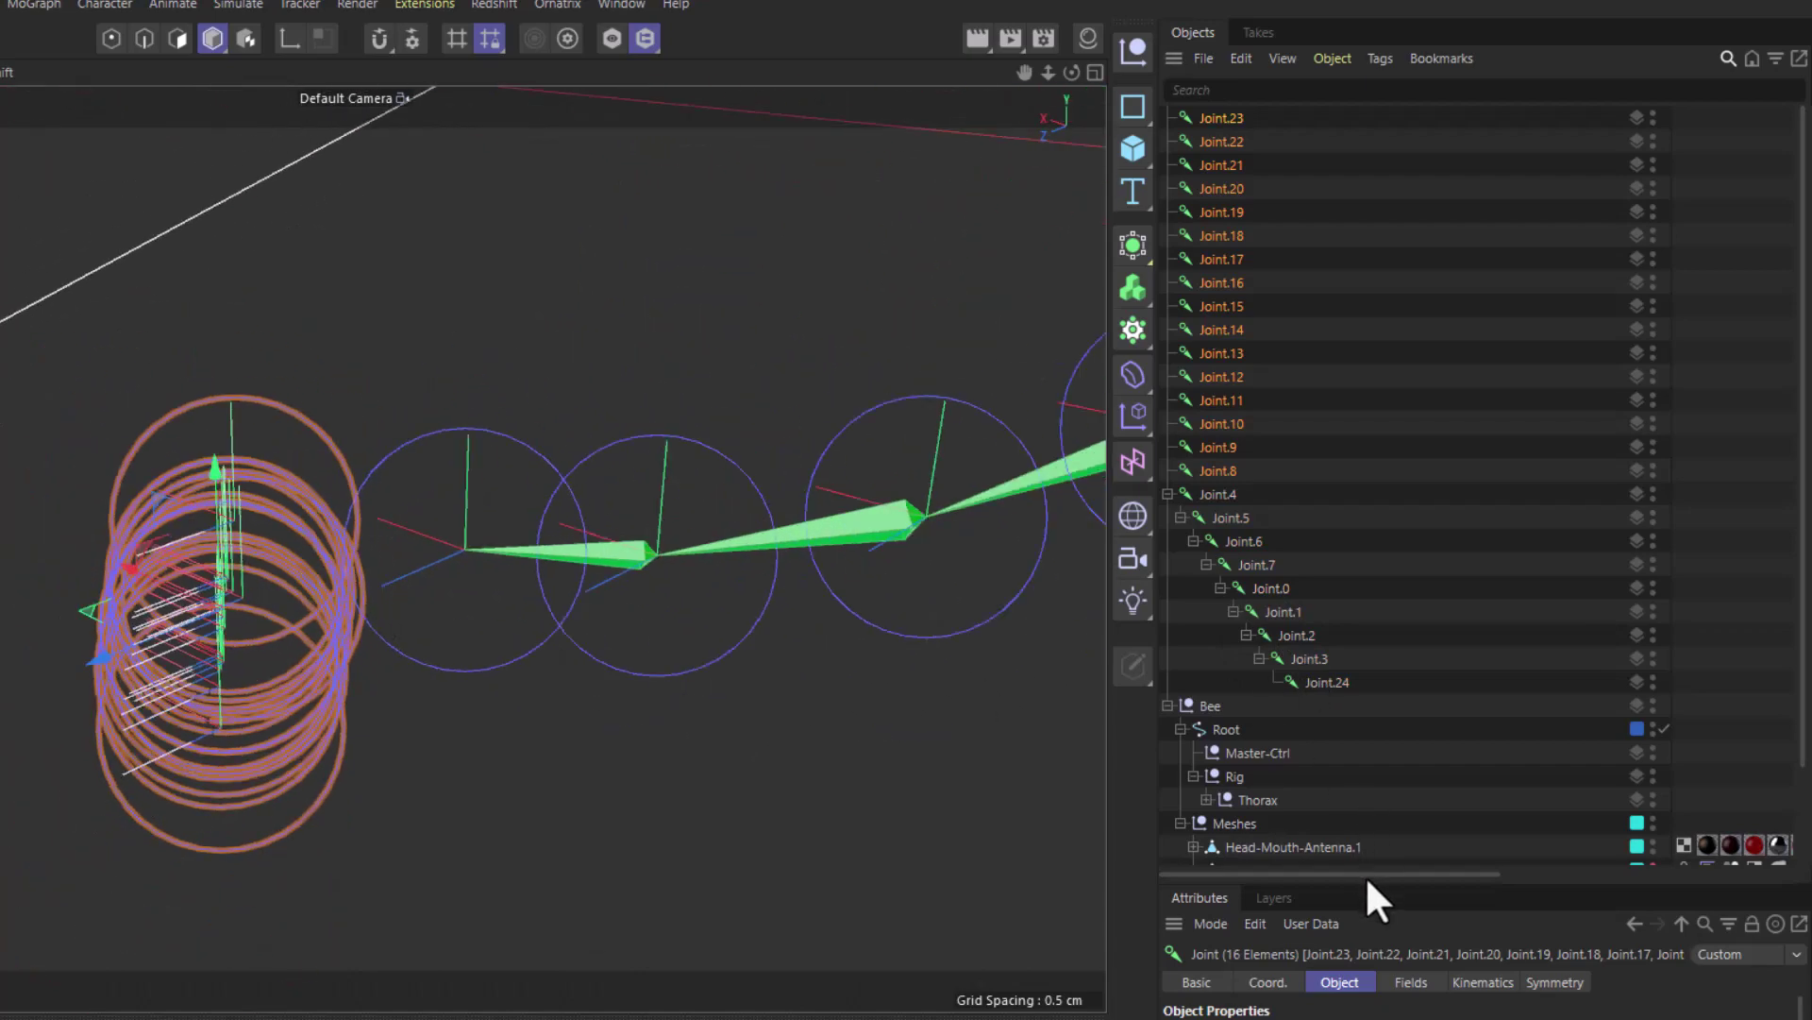
left_click_drag(1481, 879, 1410, 423)
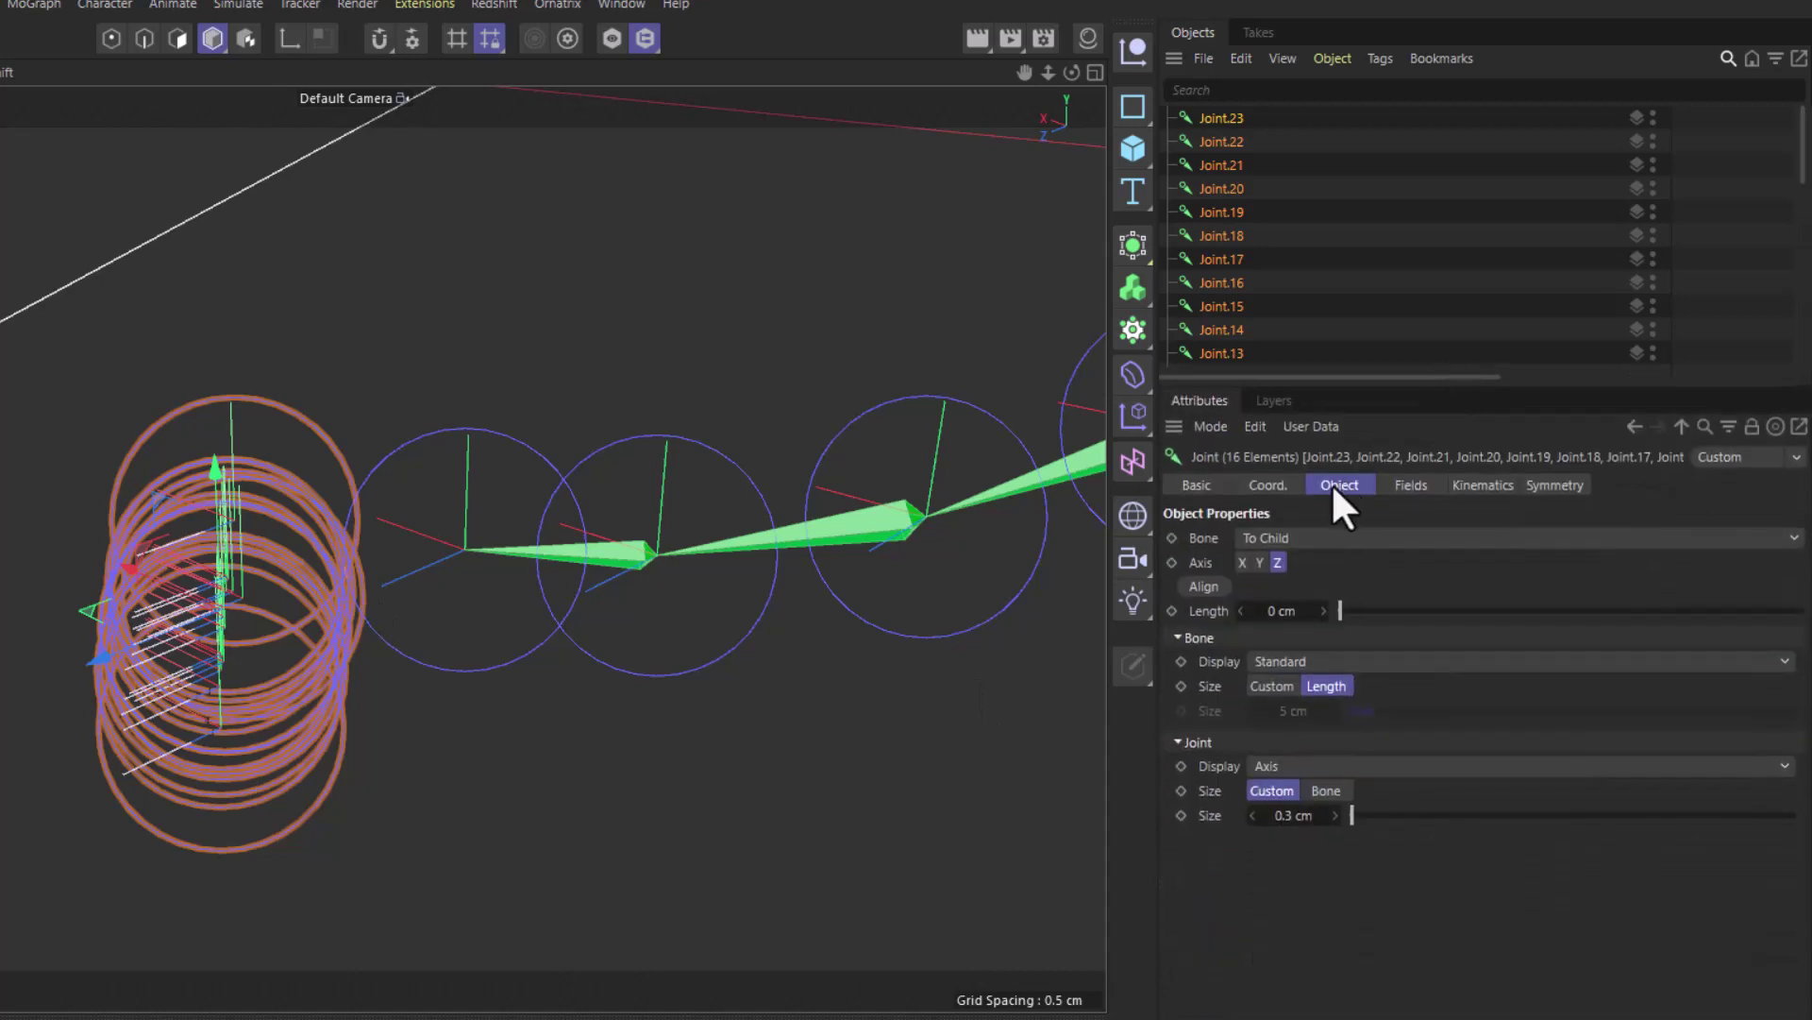
left_click_drag(1327, 815, 1269, 815)
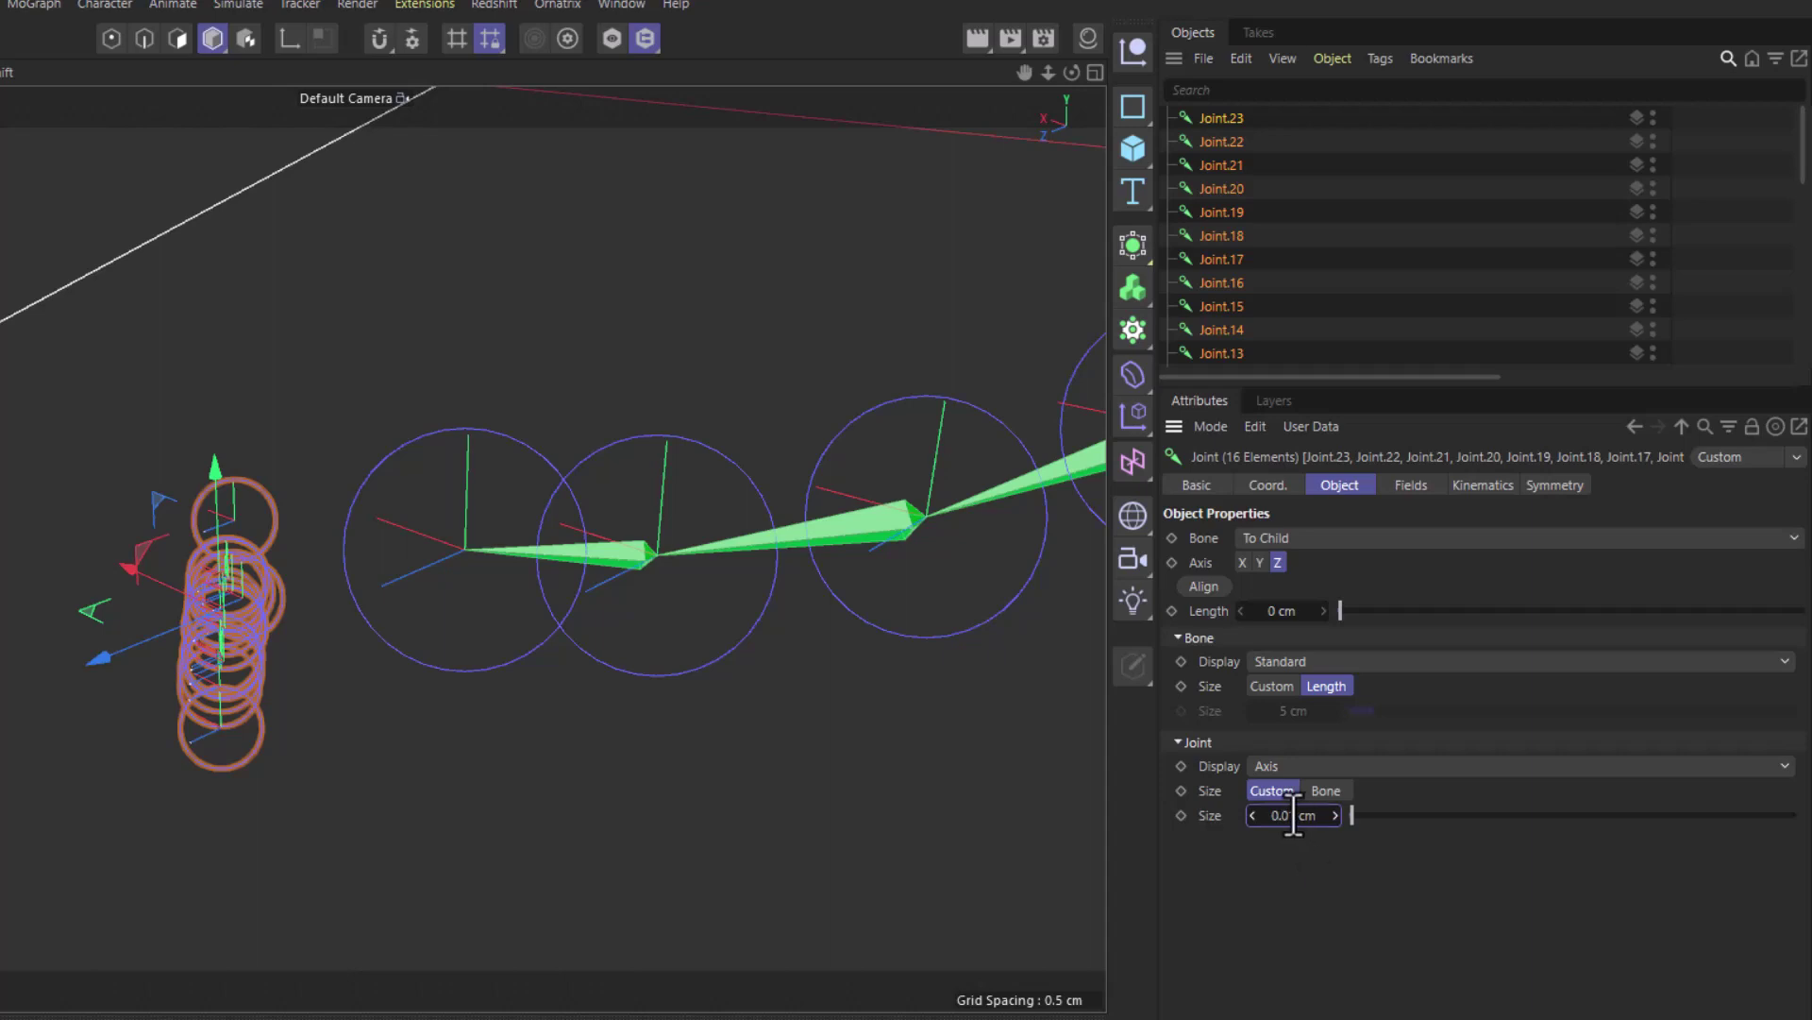
key("BackSpace")
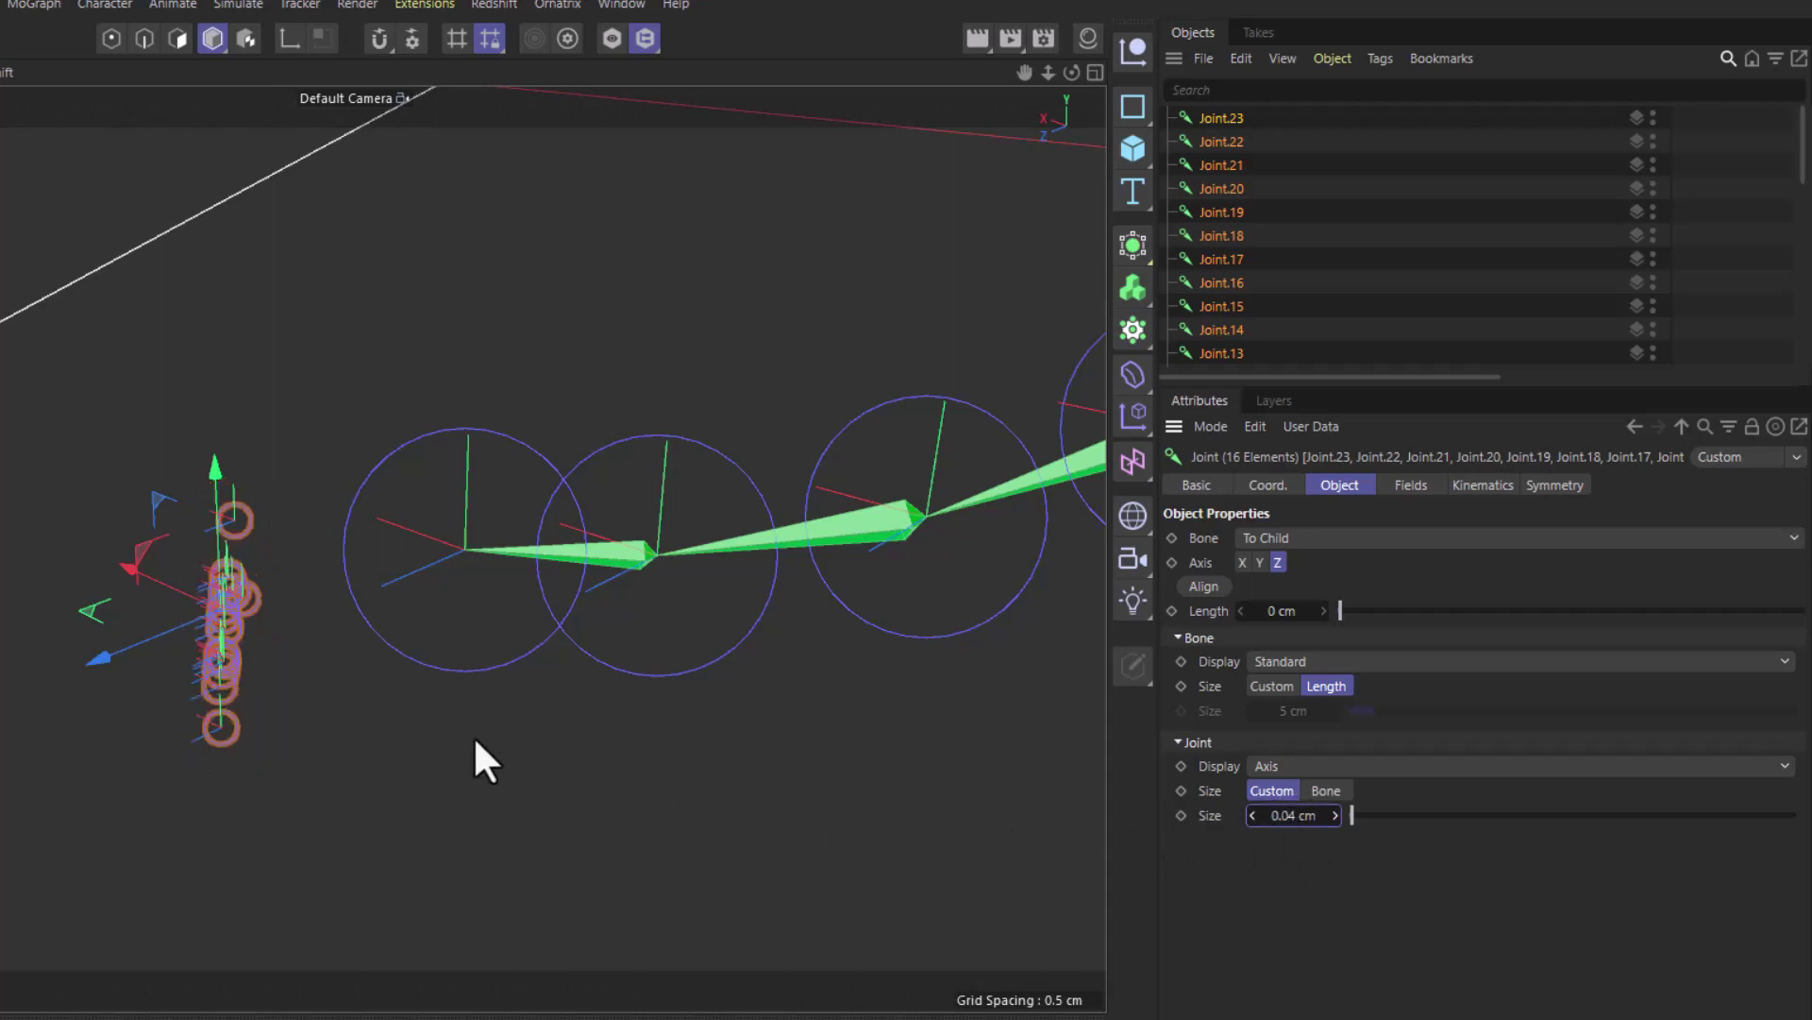
left_click_drag(292, 676, 555, 704, "alt")
scroll(310, 680, "up", 5)
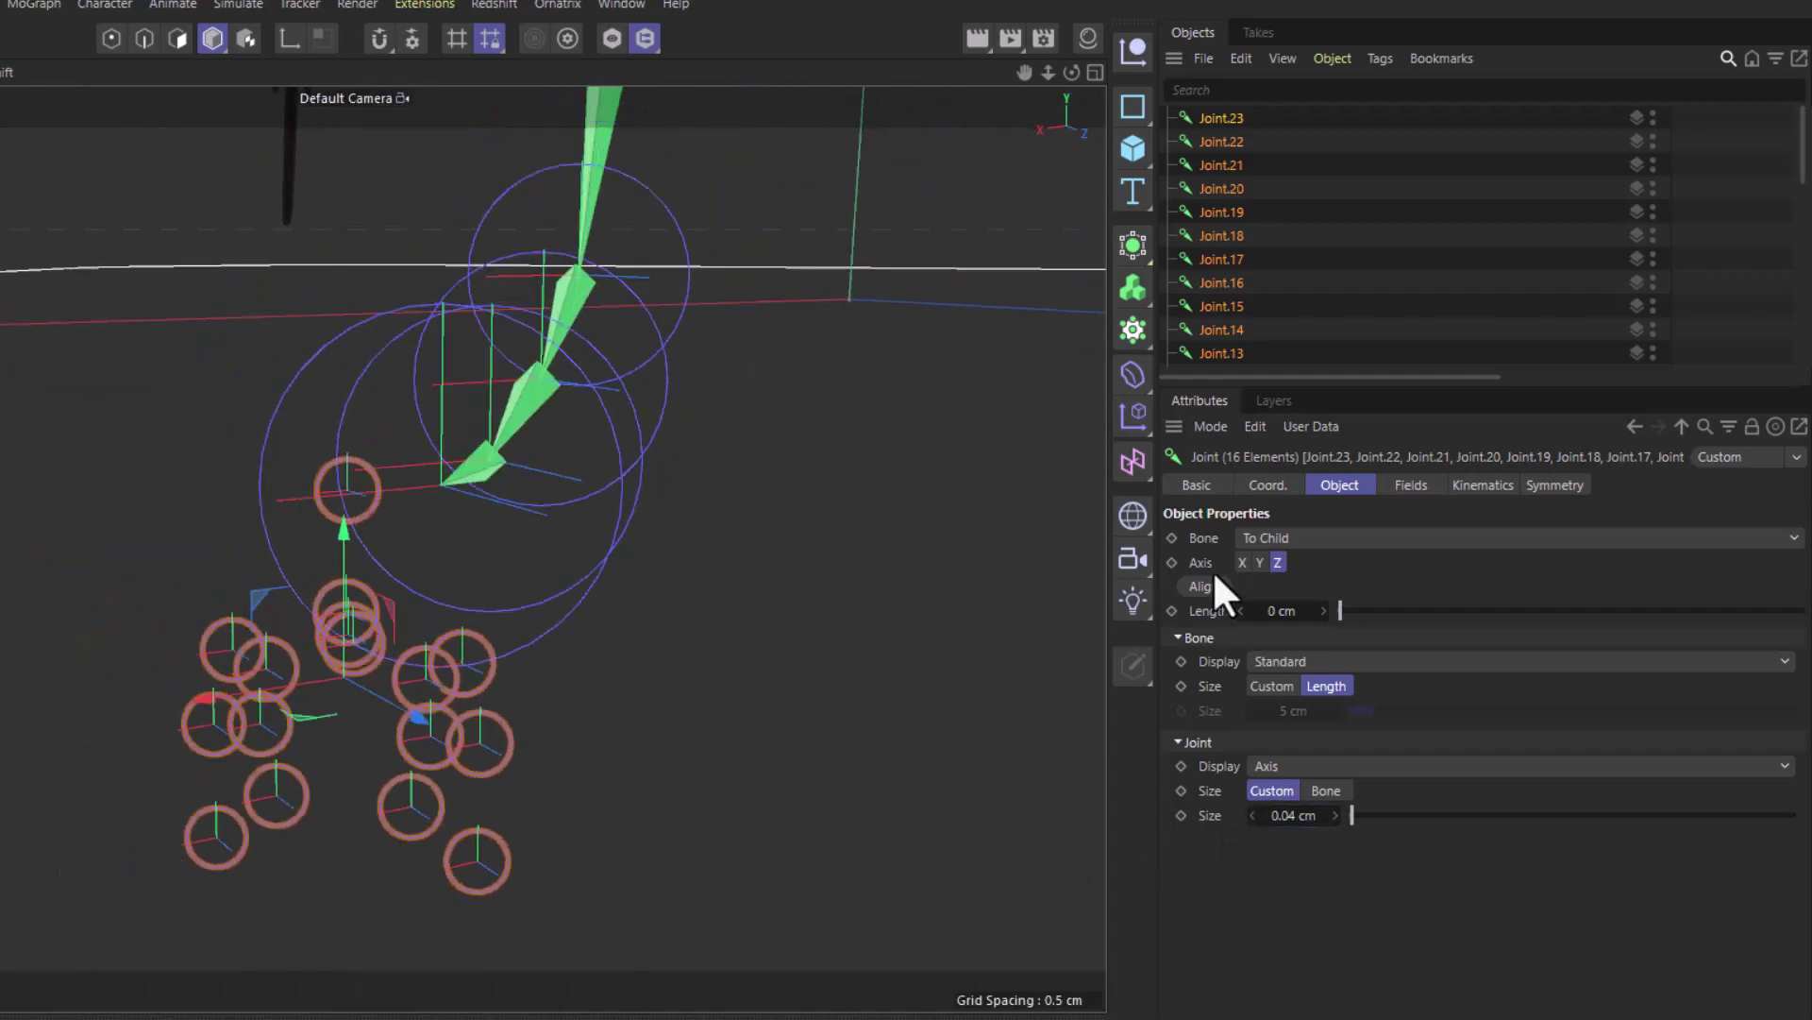
Build the first toe chain by parenting Joint.17 under Joint.18 and Joint.19 under Joint.17.
left_click_drag(1306, 383, 1289, 635)
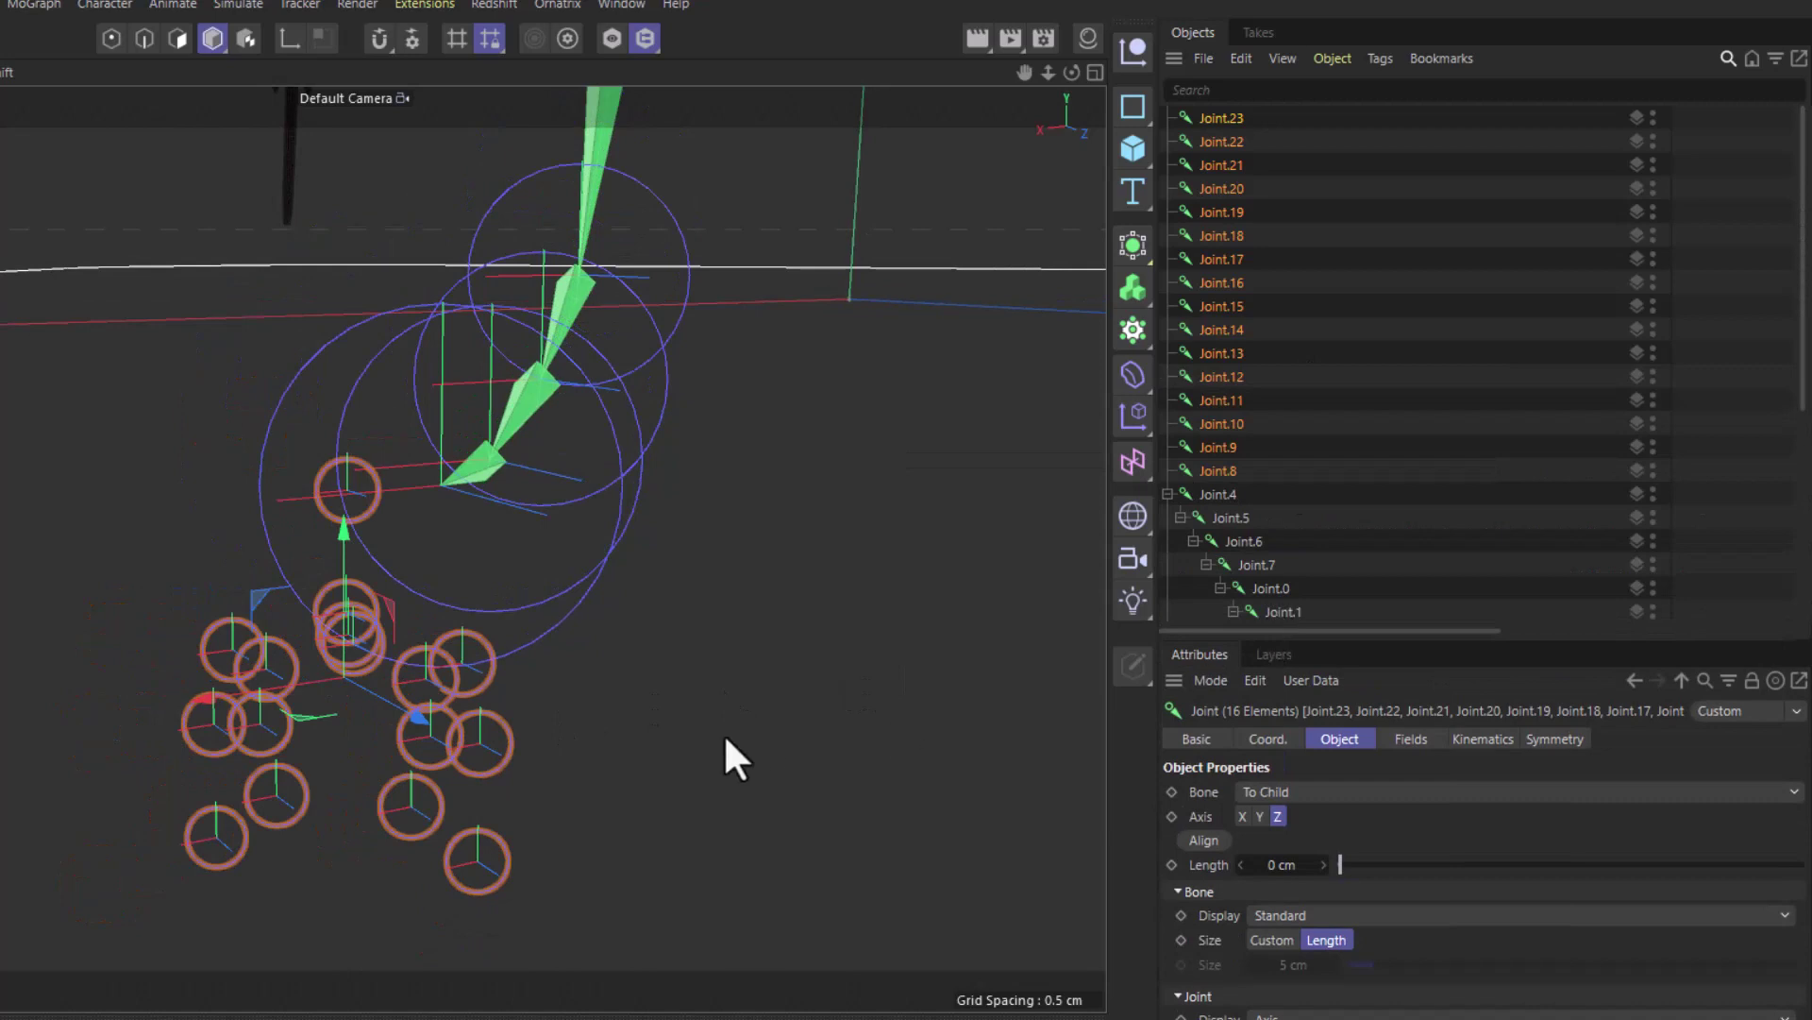
left_click(485, 682)
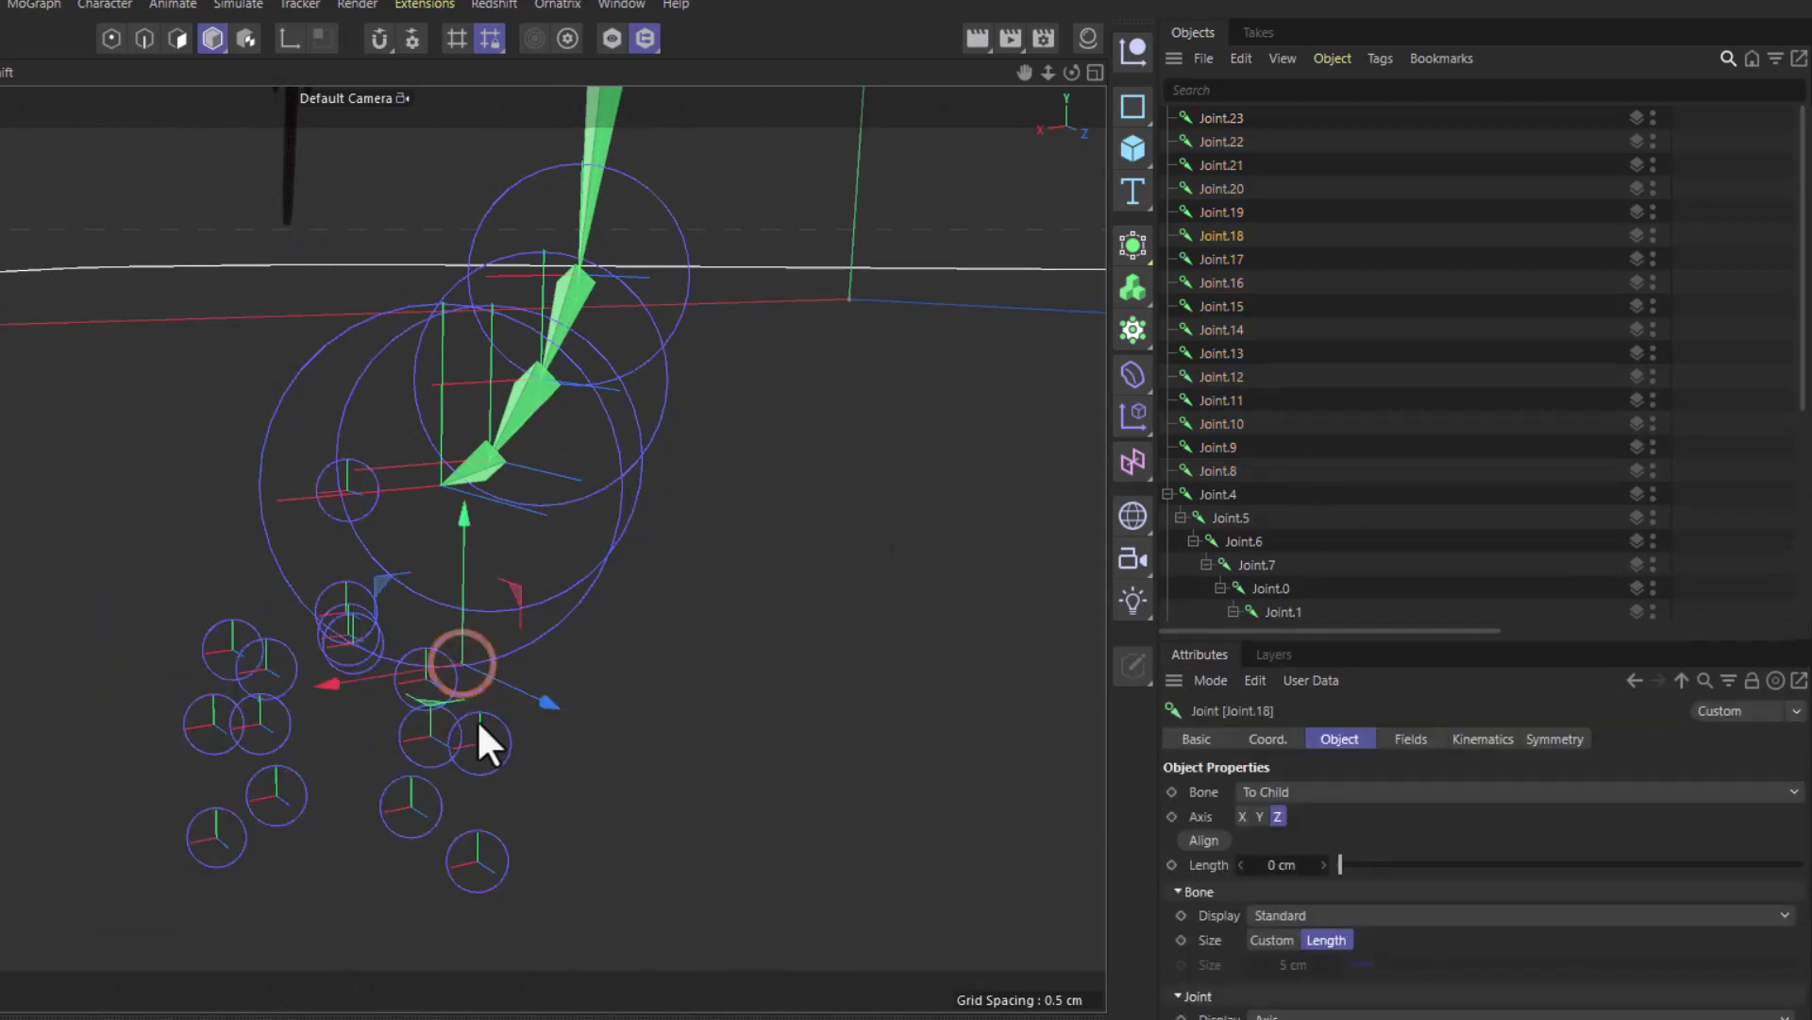
left_click(511, 744)
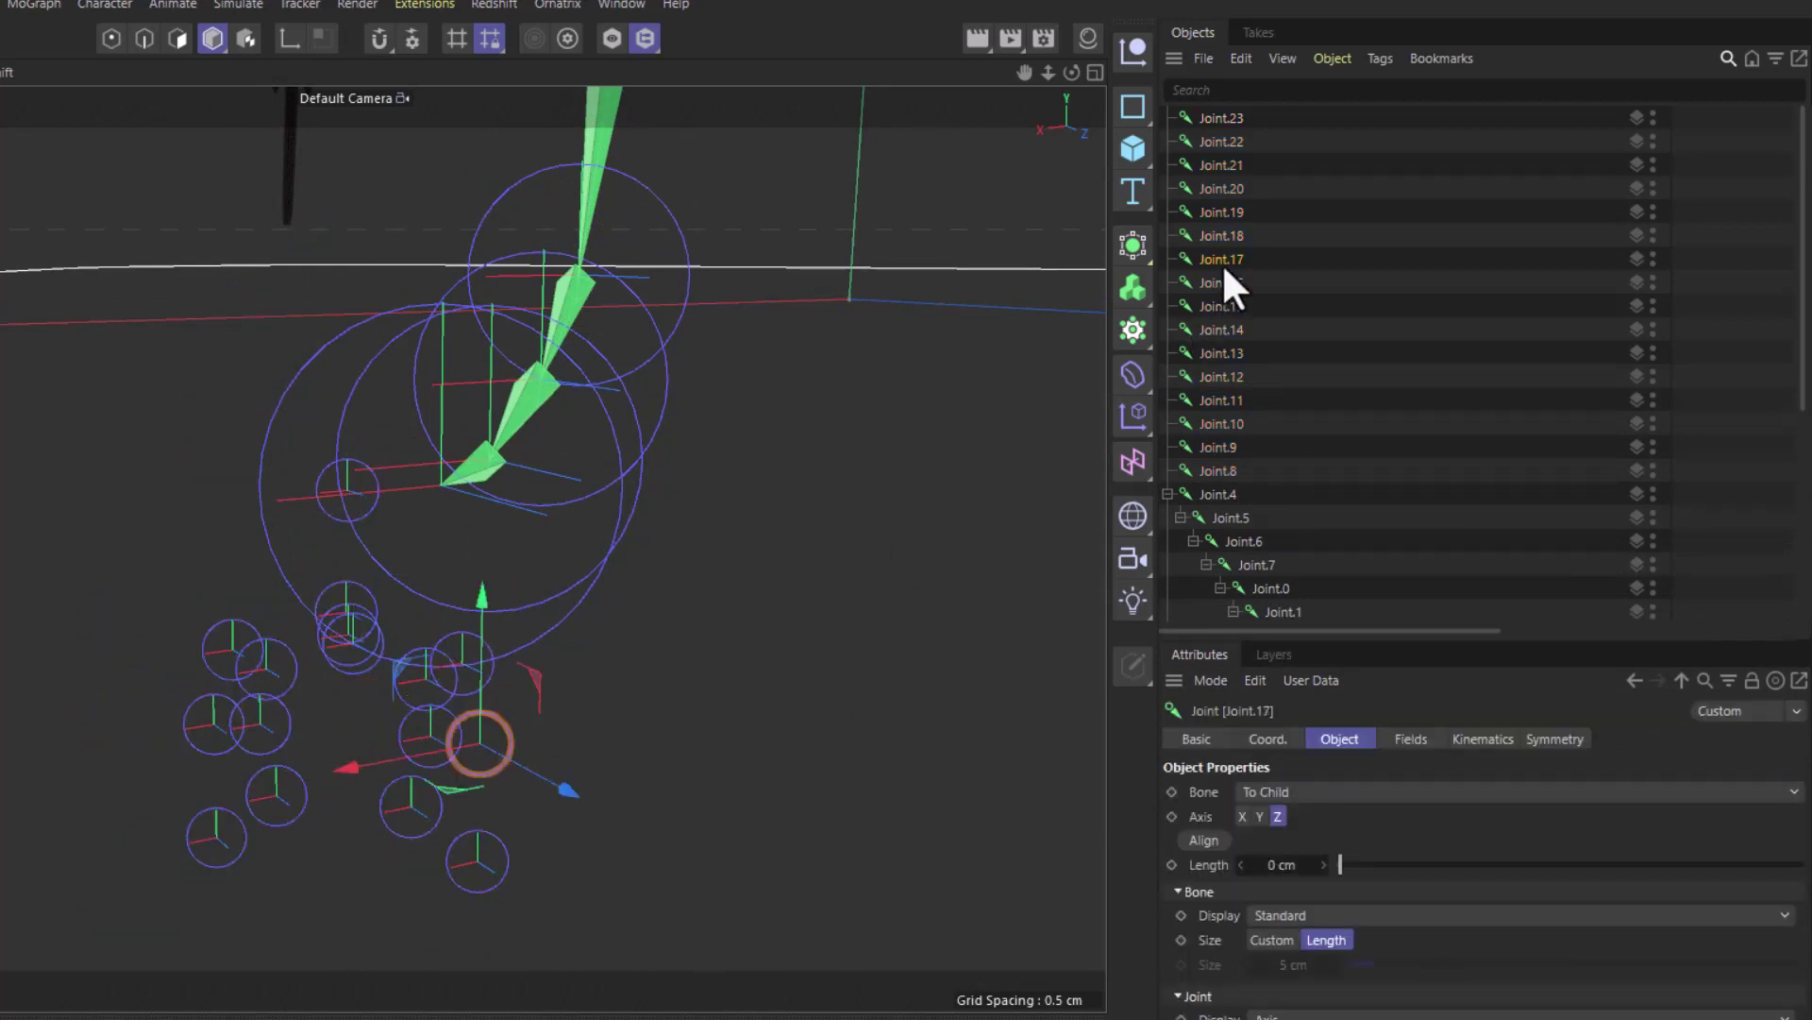
left_click_drag(1224, 267, 1265, 238)
left_click_drag(486, 787, 547, 738, "alt")
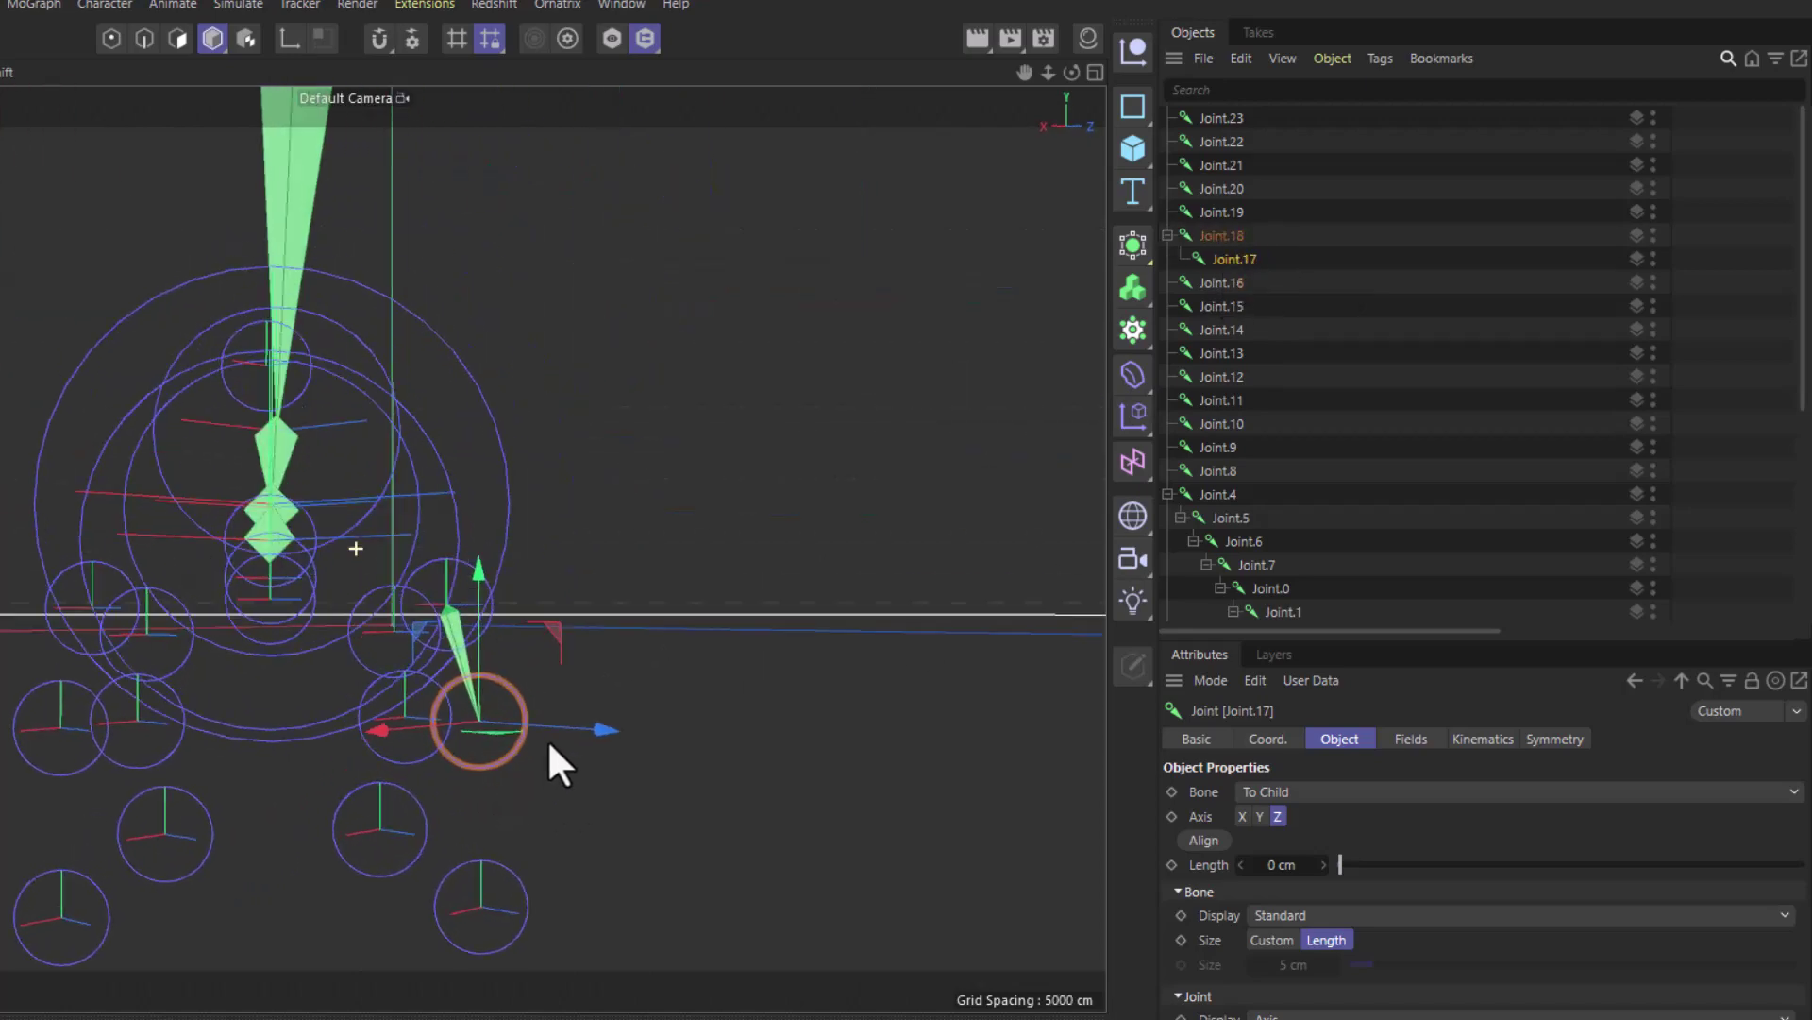
left_click(516, 870)
left_click_drag(536, 816, 491, 718, "alt")
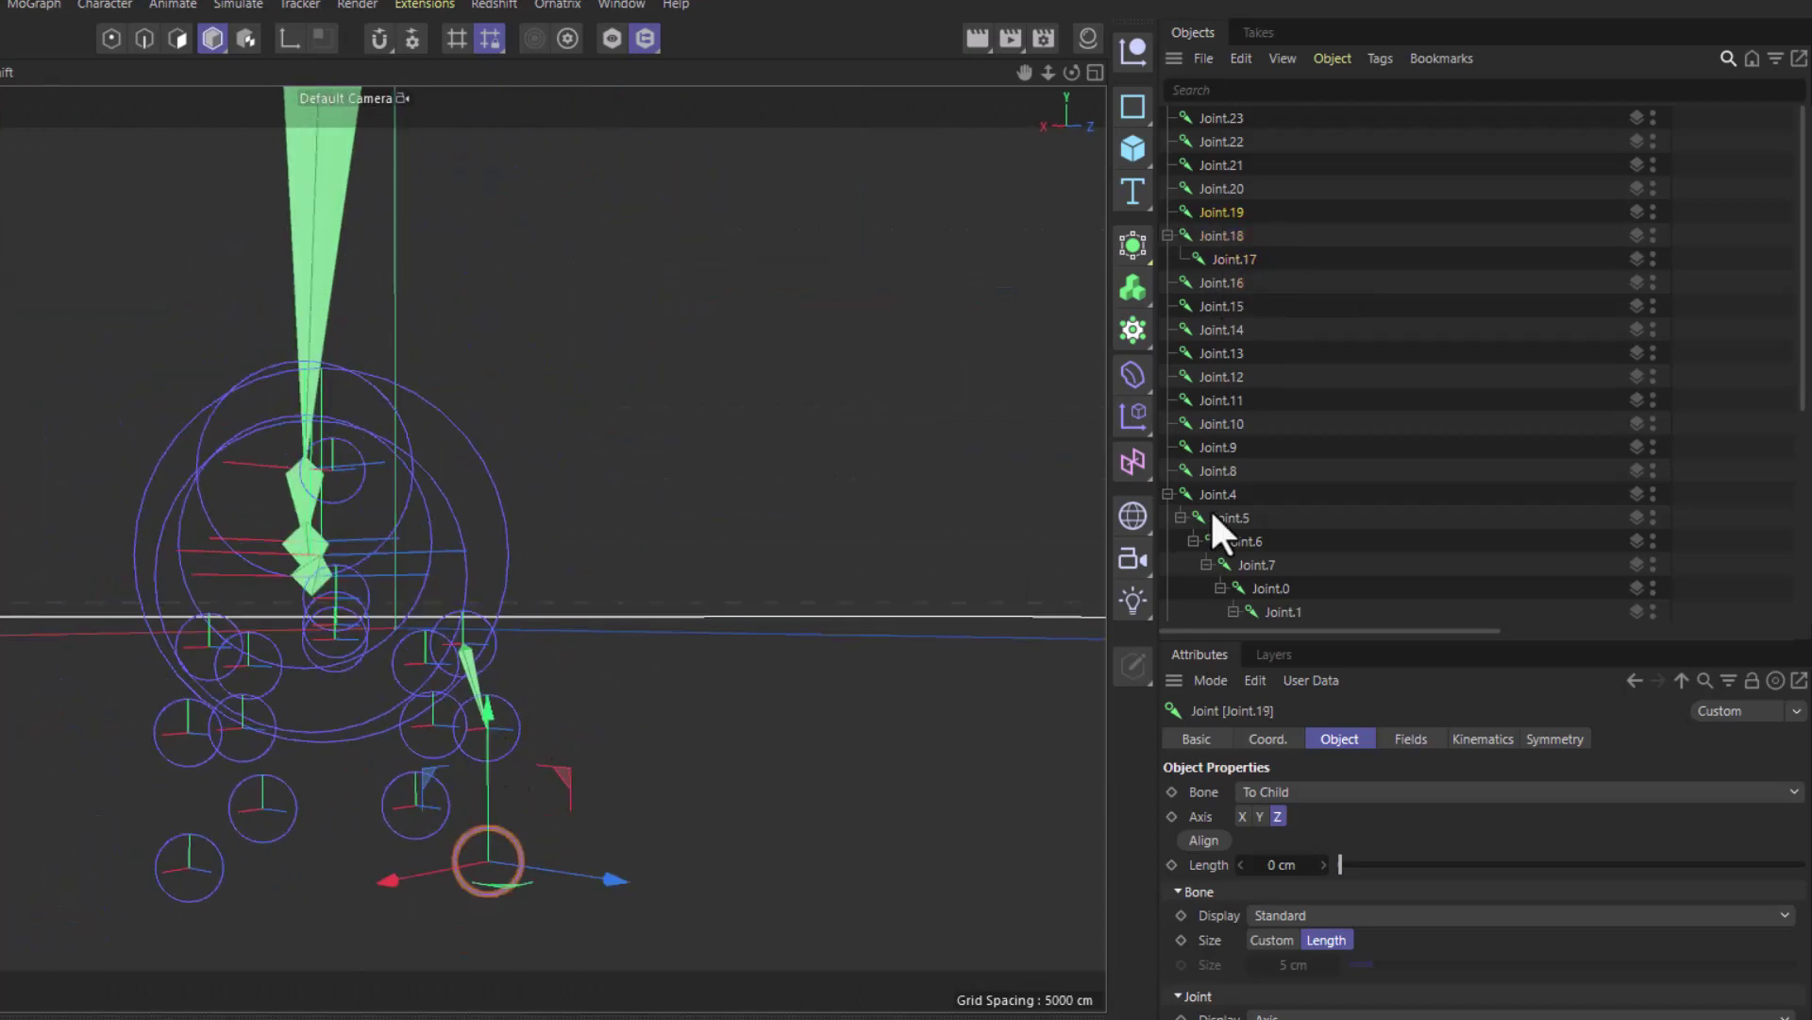
left_click_drag(1238, 211, 1254, 257)
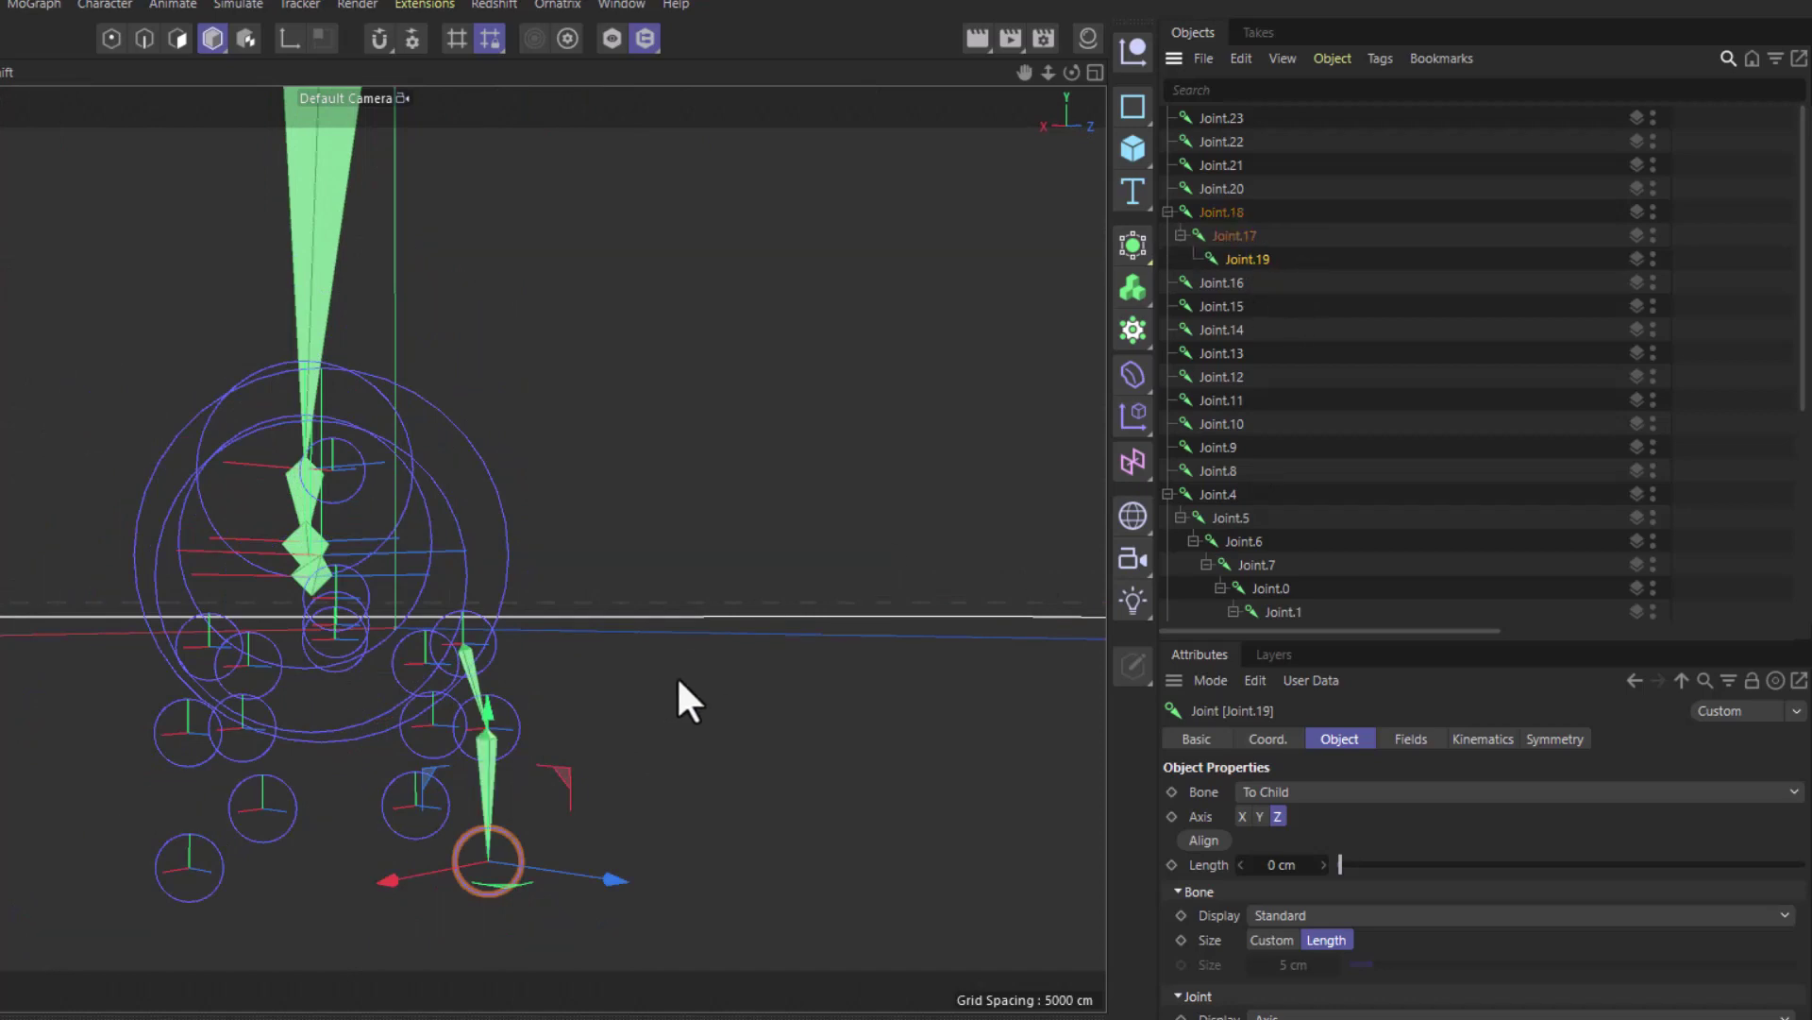
Build the neighbouring toe chain by parenting Joint.21 under Joint.20 and Joint.22 under Joint.21.
left_click_drag(677, 676, 506, 784, "alt")
scroll(438, 801, "up", 3)
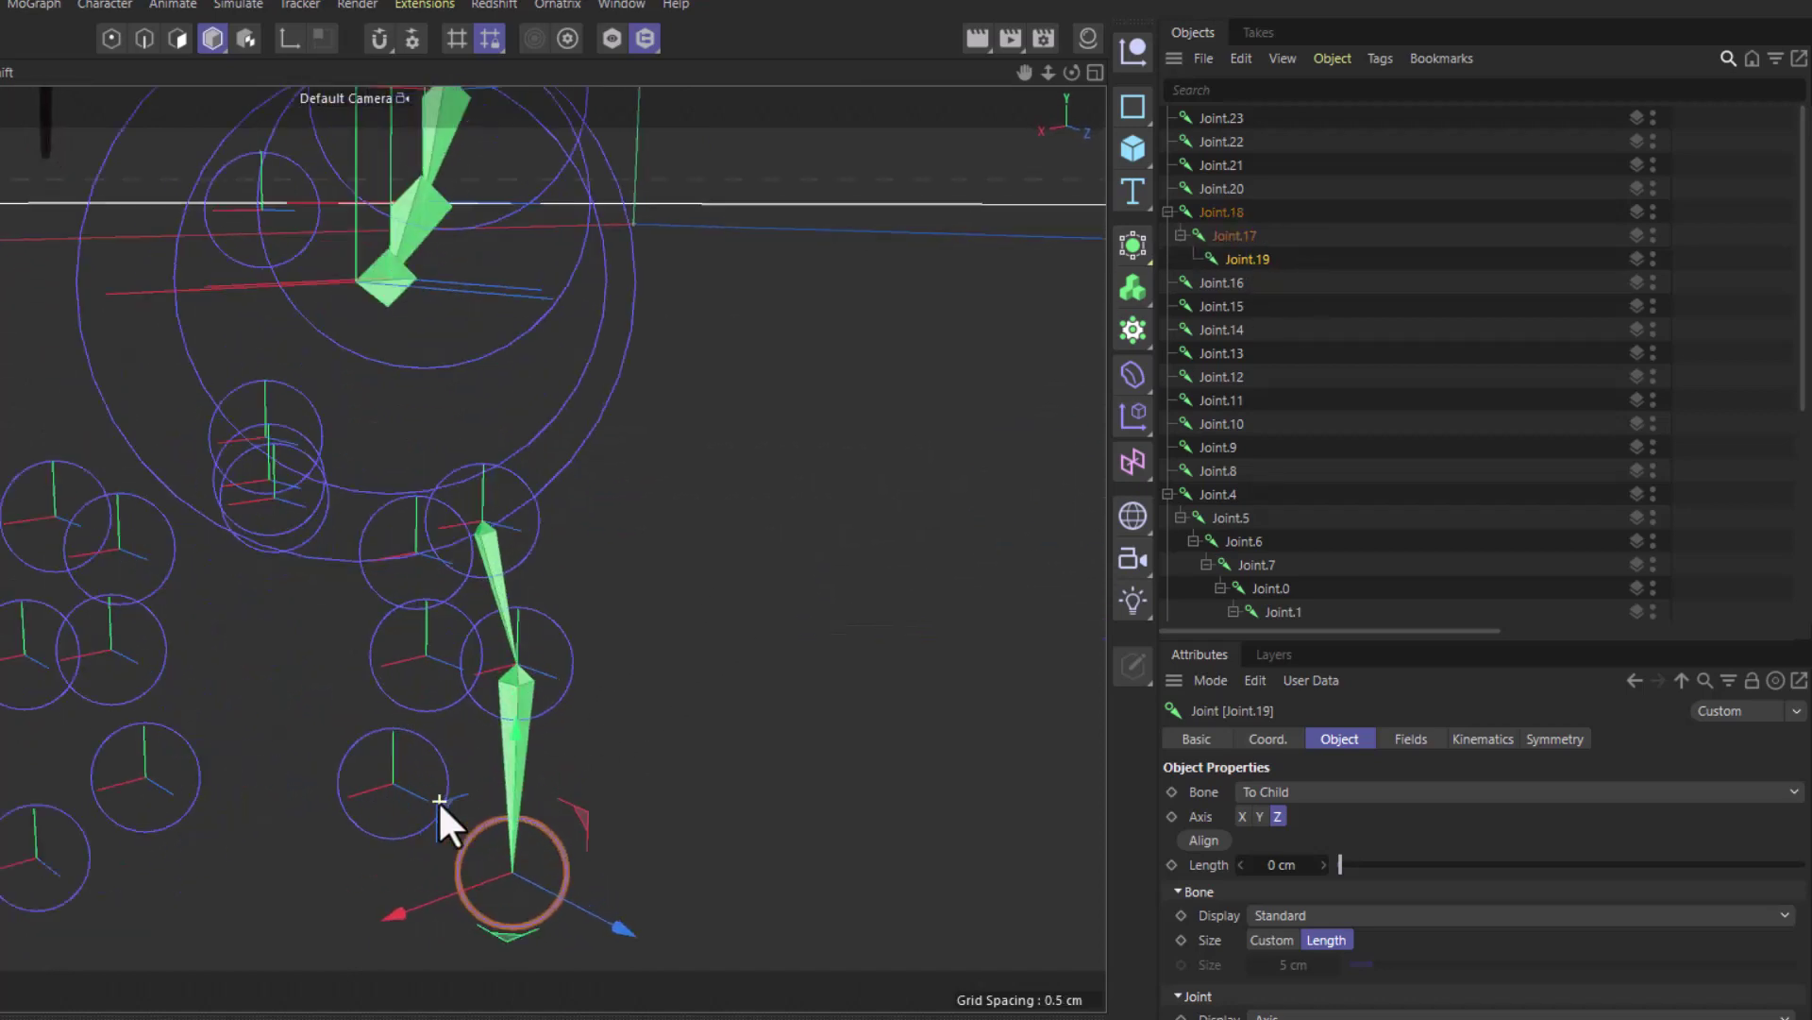
left_click(373, 588)
left_click(370, 668, "shift")
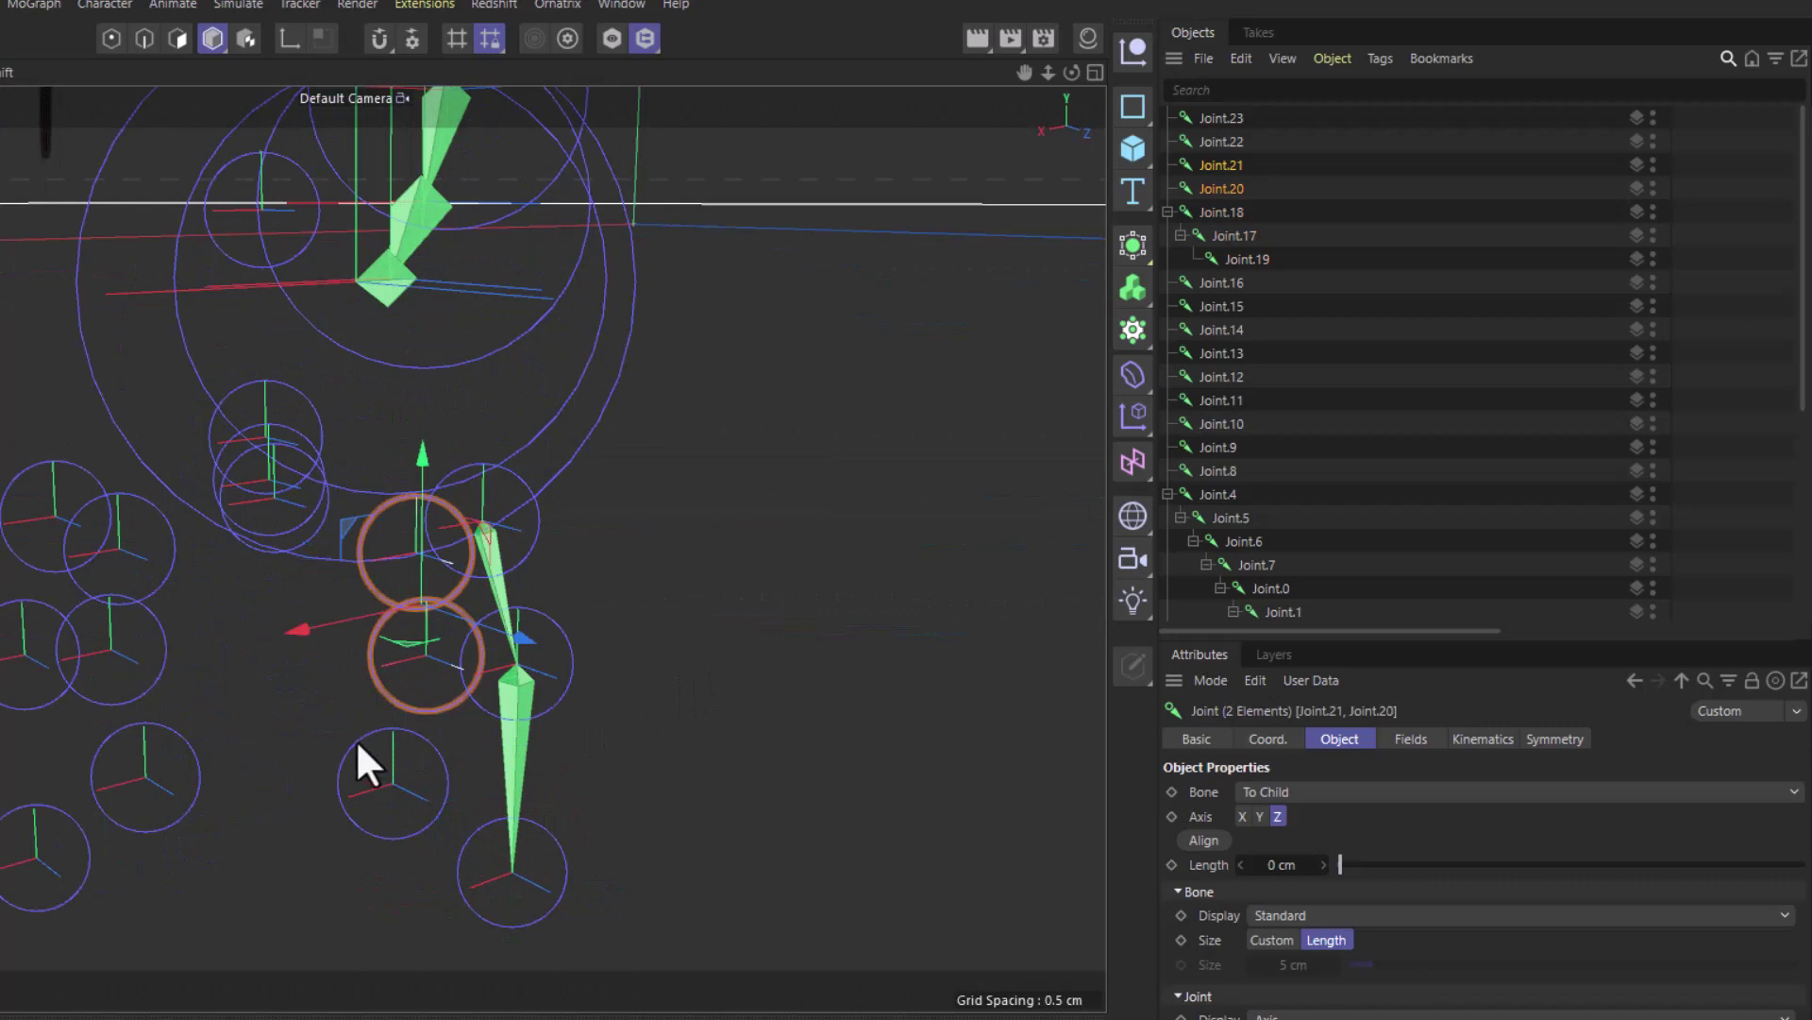
left_click(357, 757, "shift")
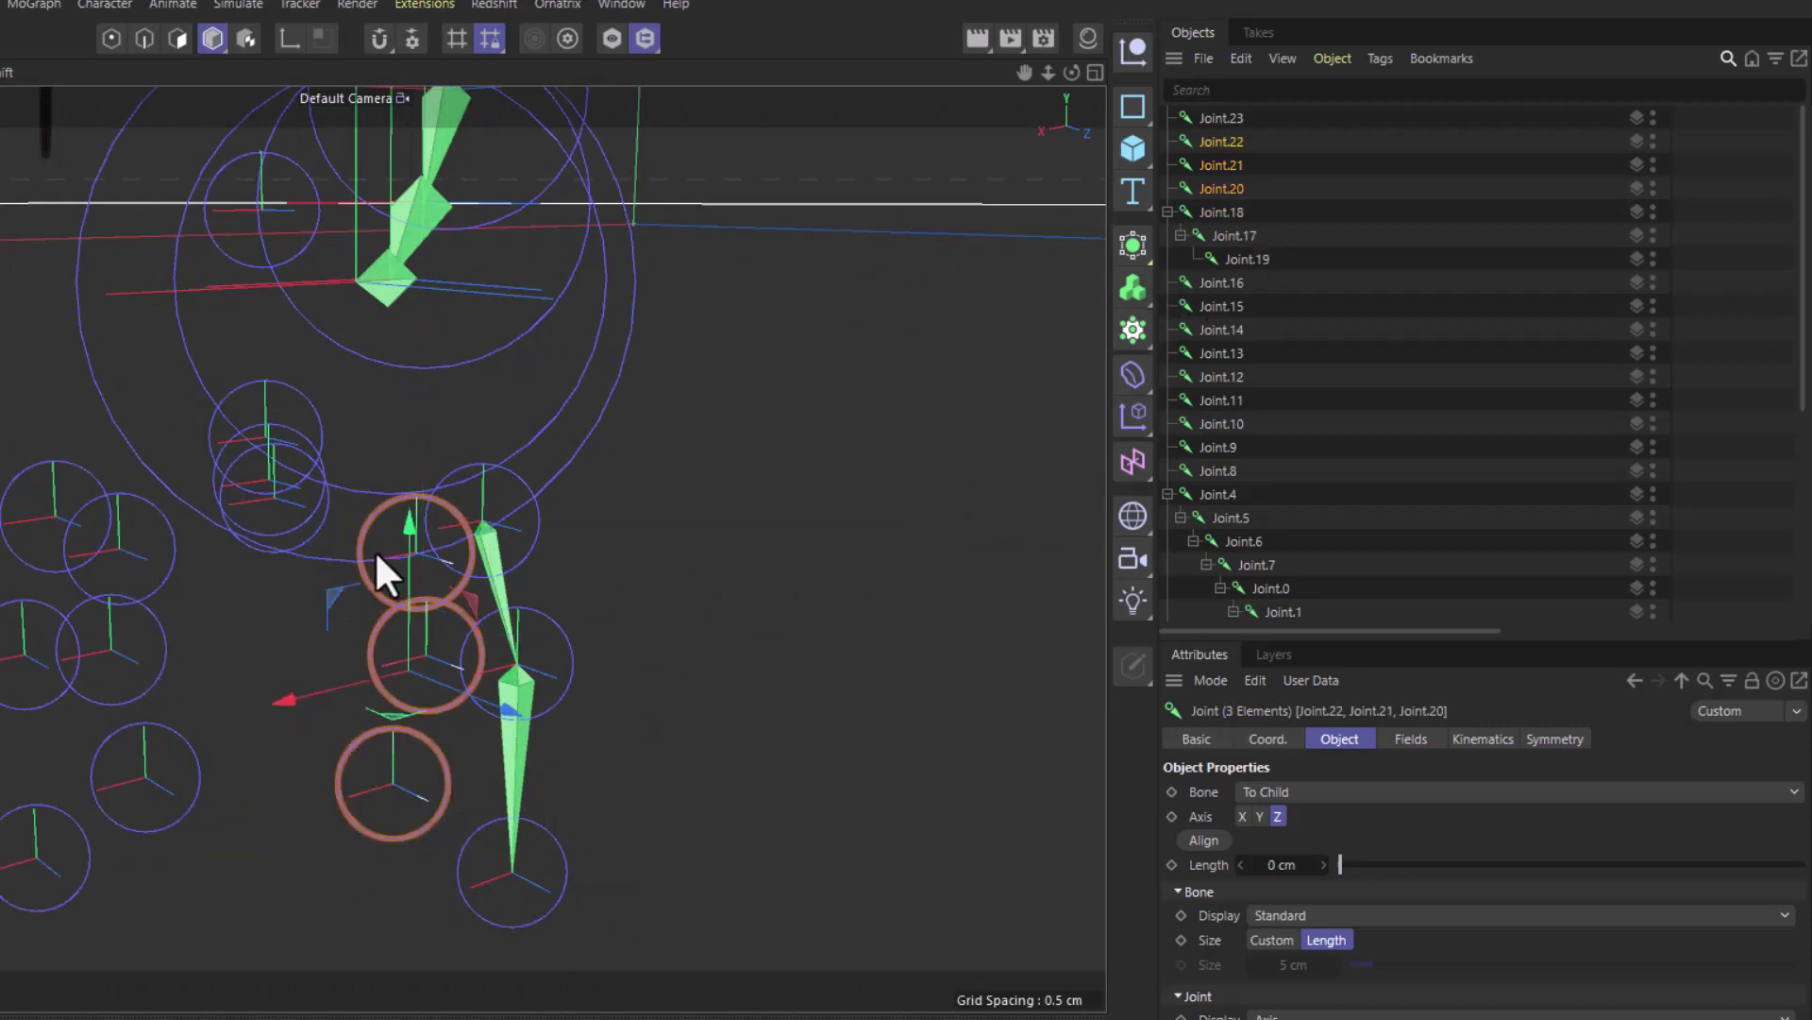
left_click(371, 589)
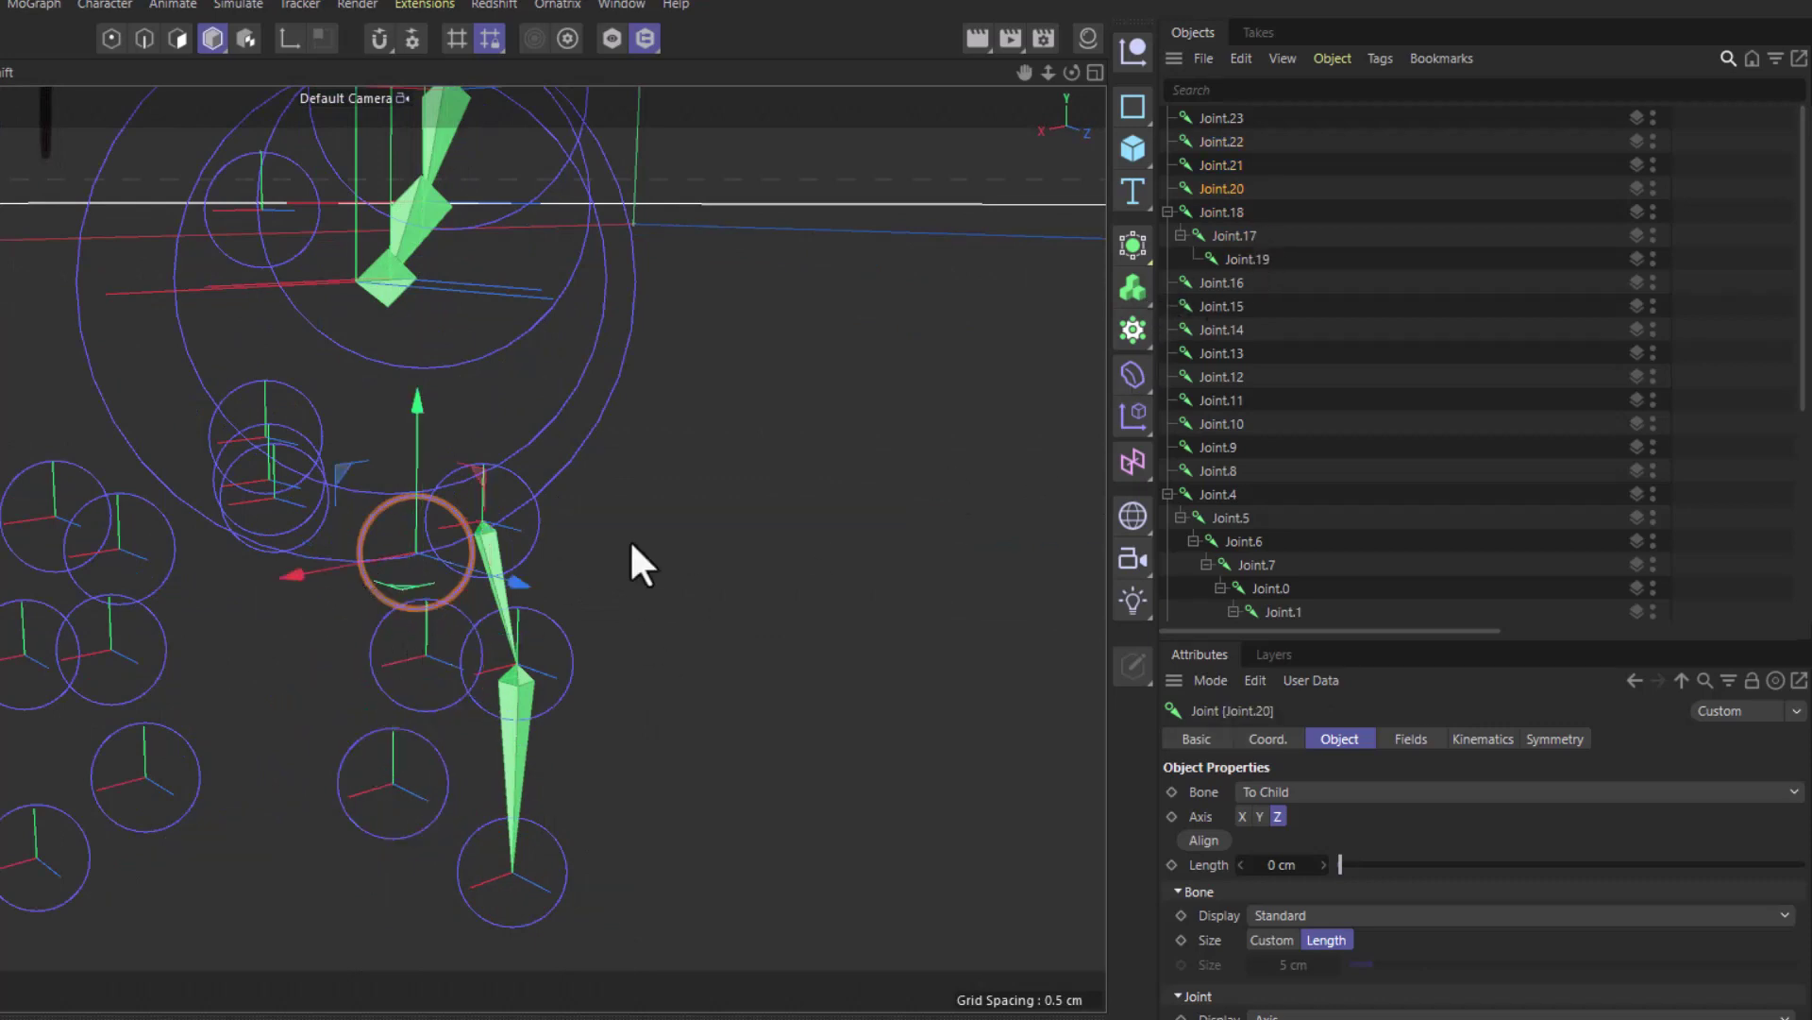
left_click(1229, 166)
left_click_drag(1228, 165, 1238, 182)
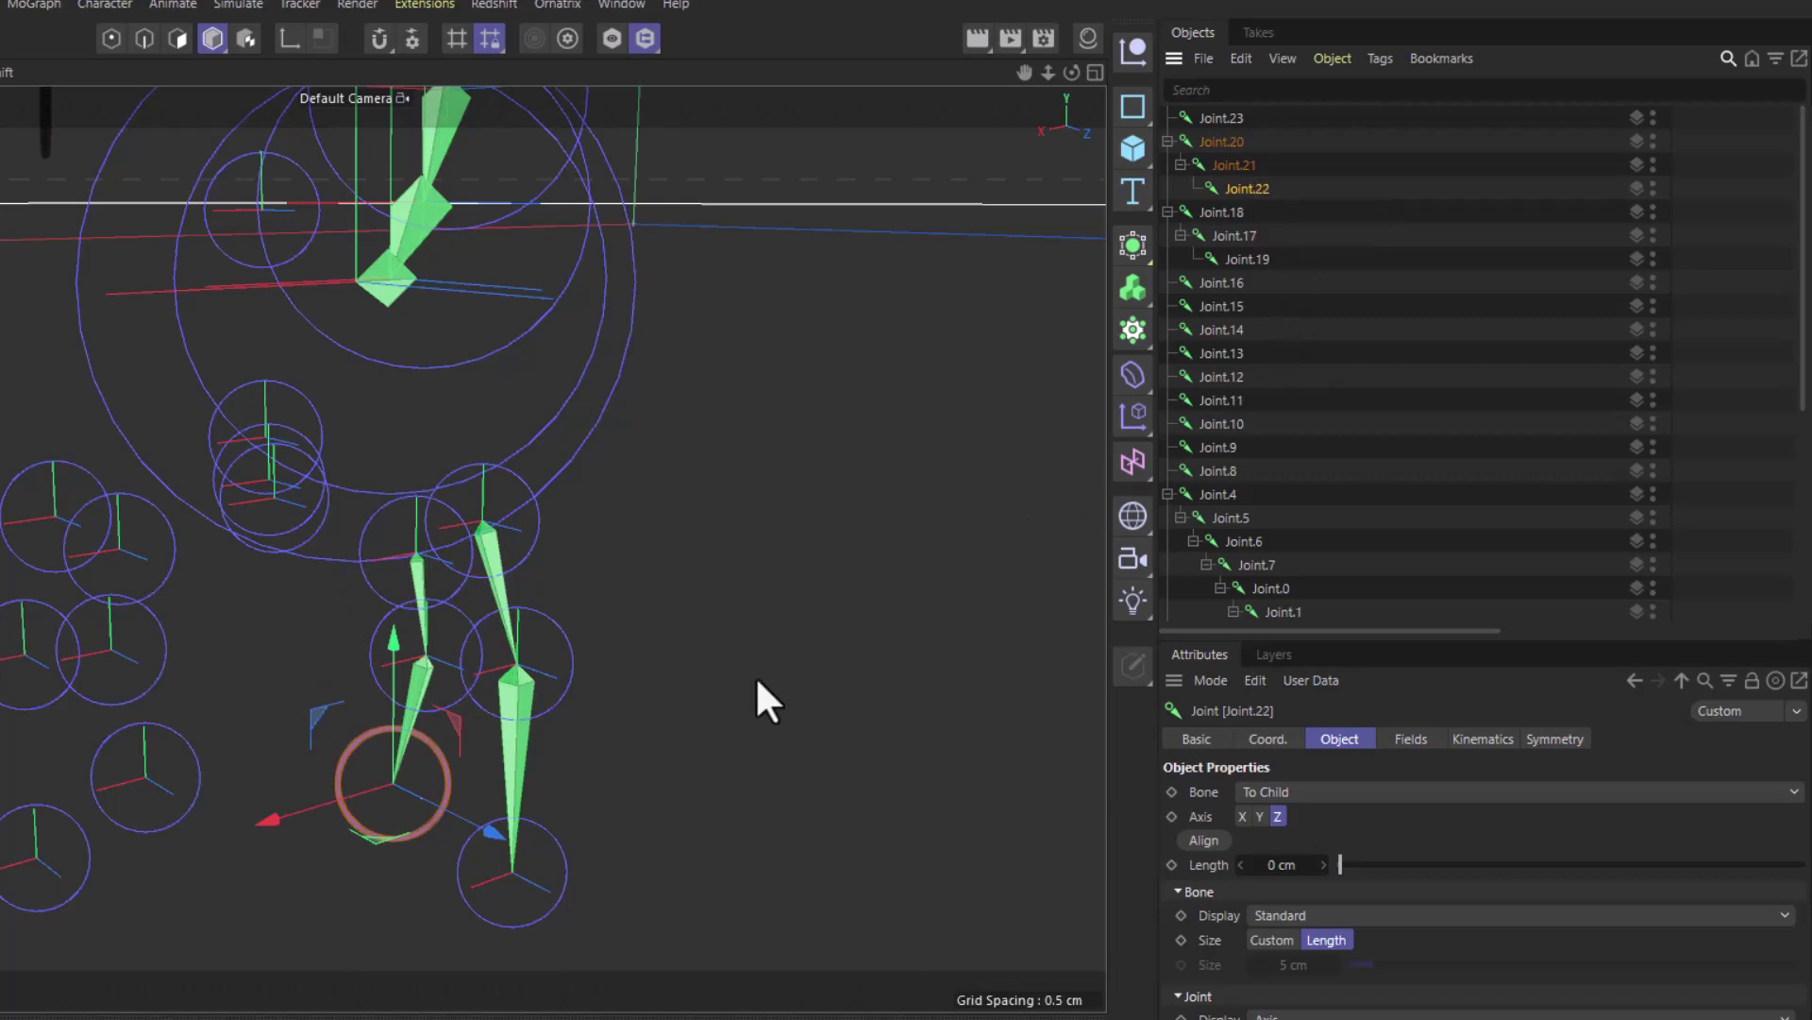
Build the inner toe chain on the opposite side of the foot by parenting Joint.15 under Joint.14 and Joint.16 under Joint.15.
left_click_drag(525, 790, 683, 770, "alt")
left_click(668, 813)
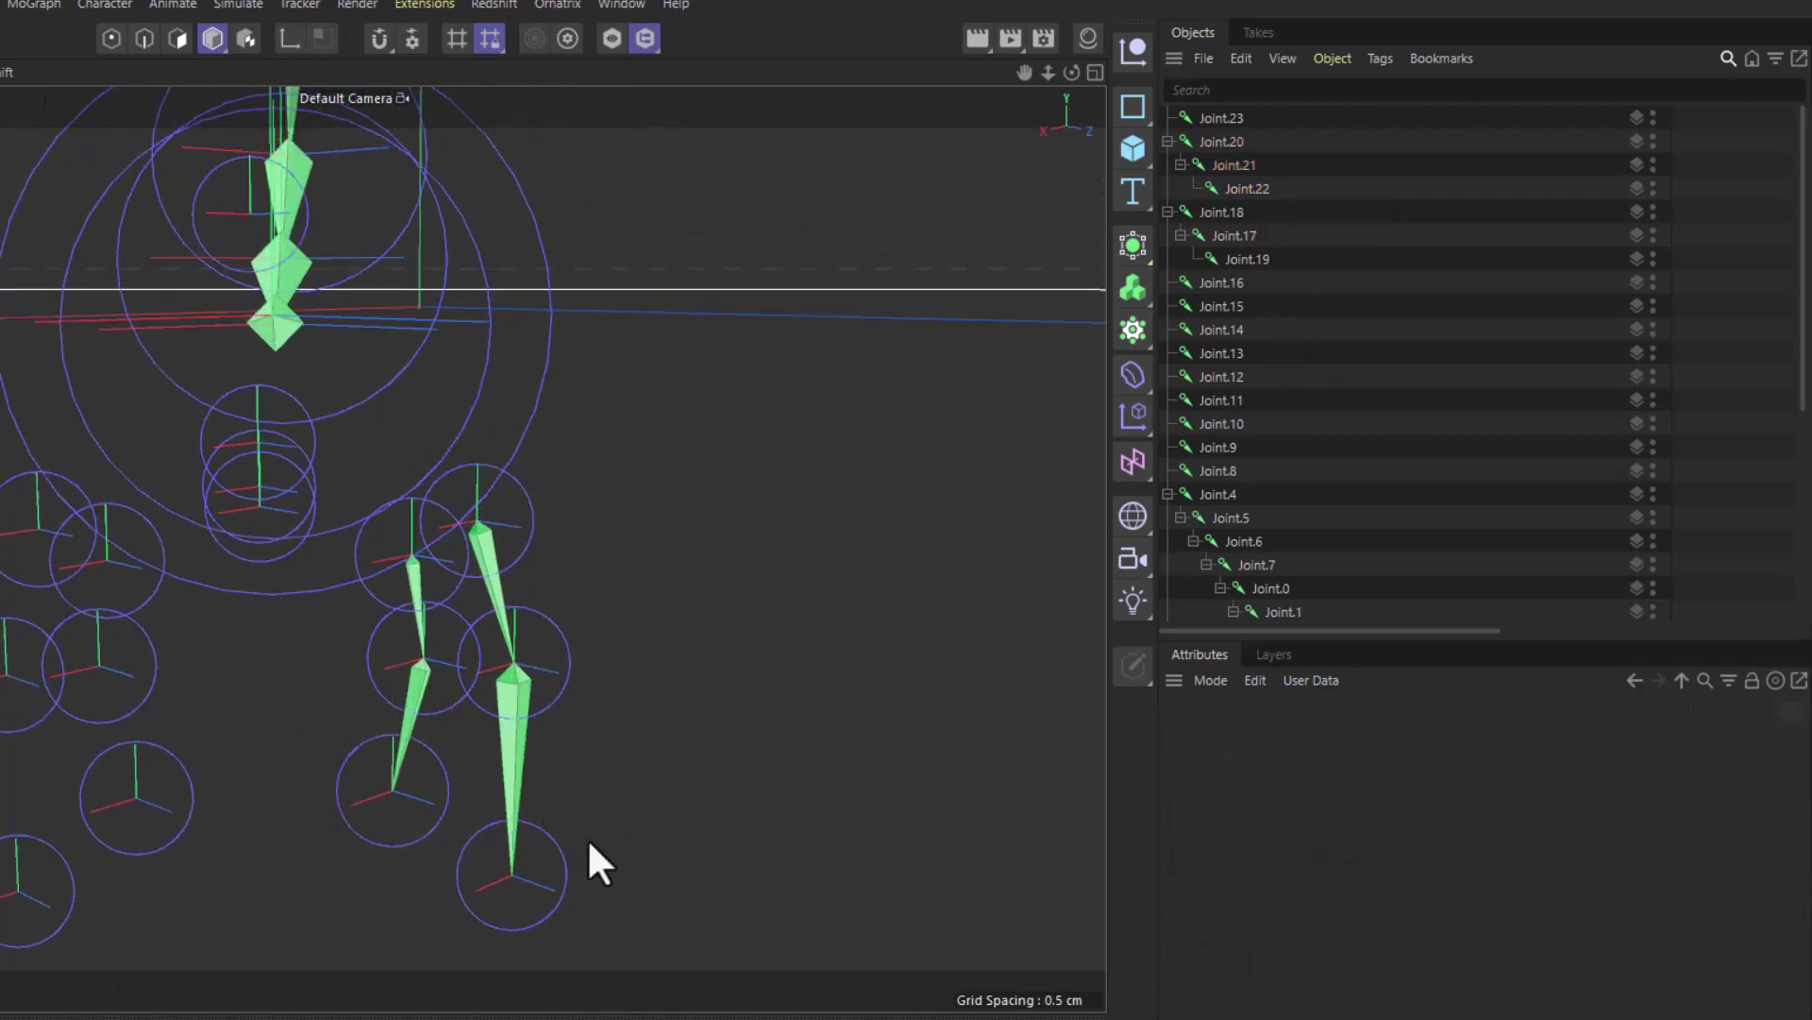
scroll(363, 733, "down", 2)
scroll(329, 655, "up", 3)
scroll(331, 615, "down", 1)
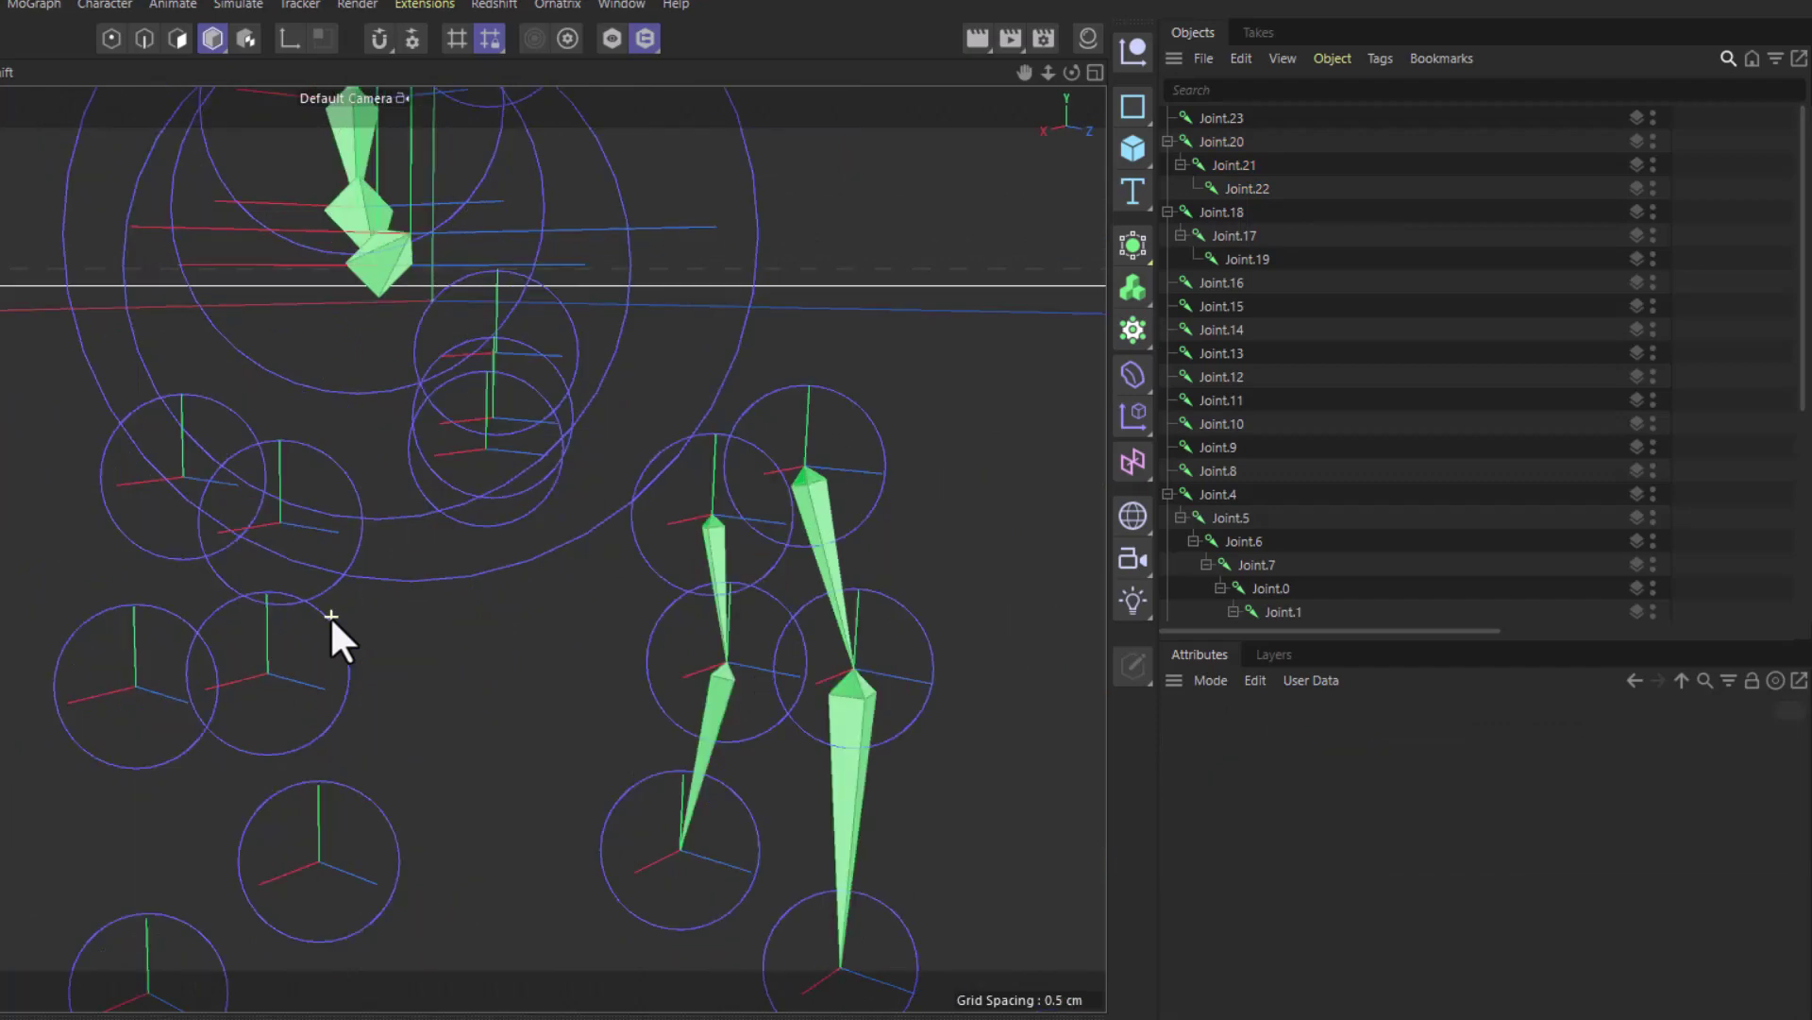
left_click(334, 581)
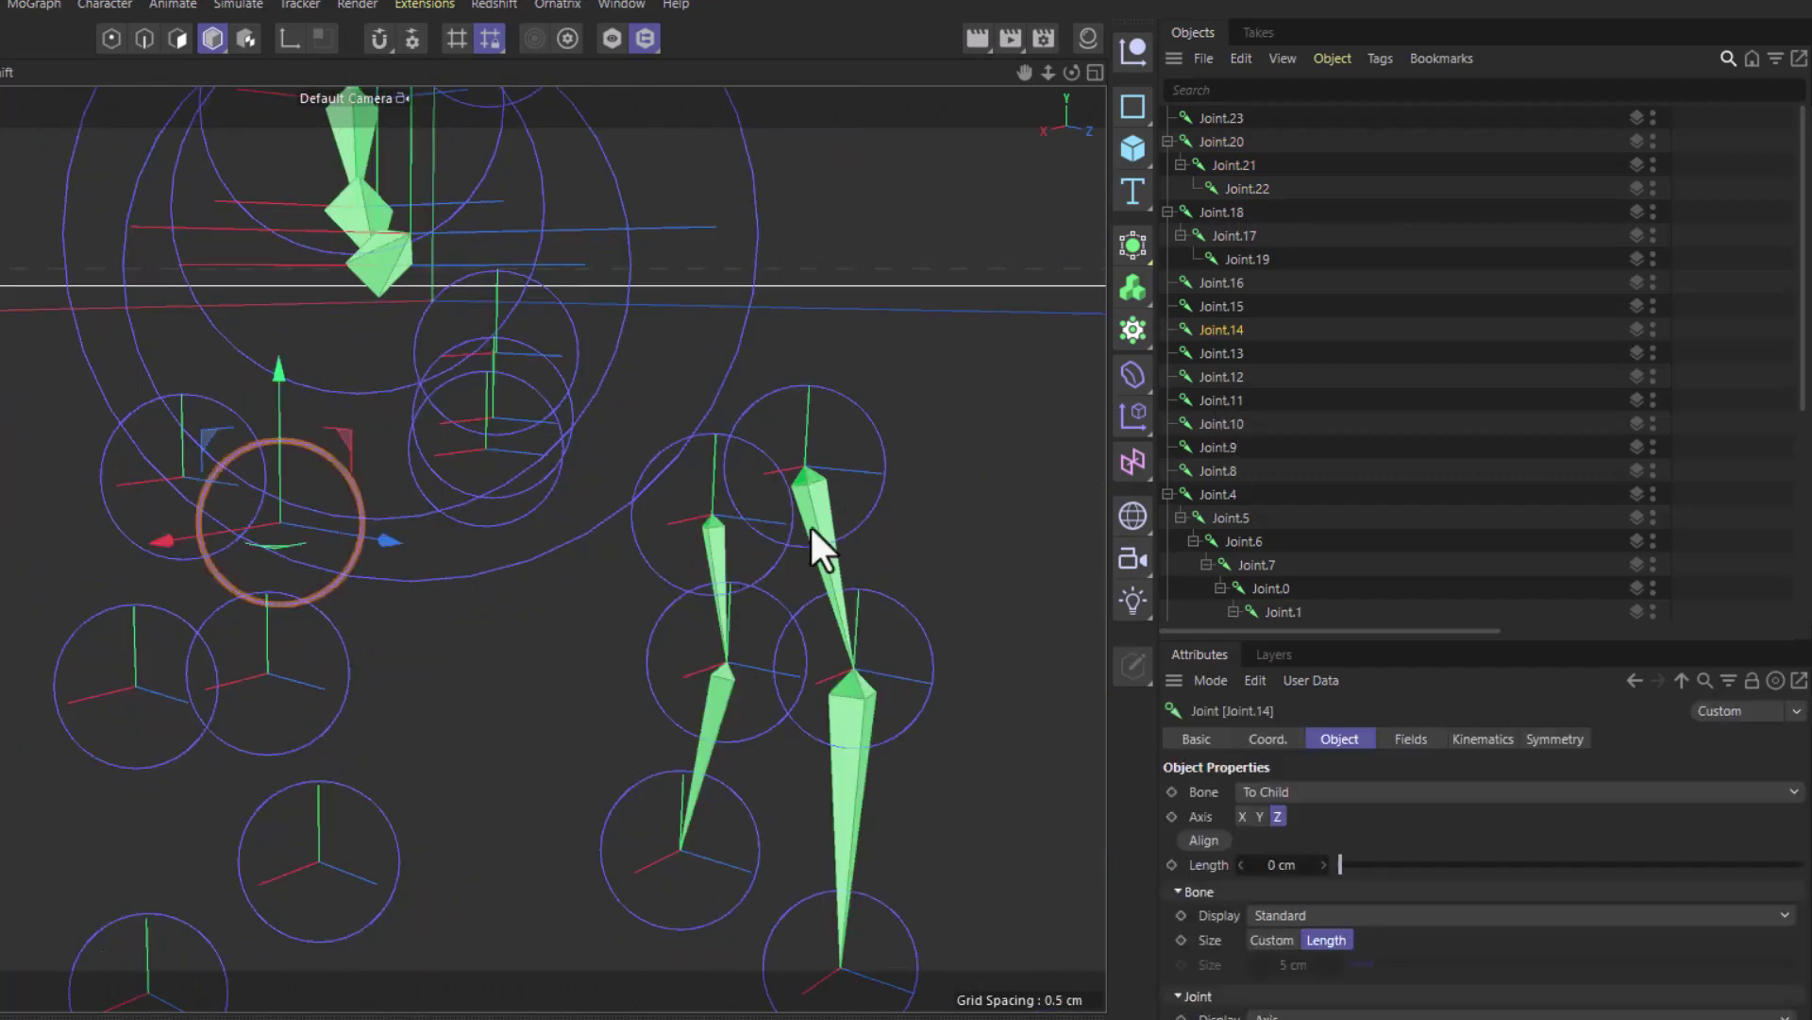
left_click_drag(1222, 306, 1242, 326)
Build the outer toe chain beside it by parenting Joint.11 under Joint.12 and Joint.13 under Joint.11.
left_click(400, 569)
scroll(400, 569, "up", 2)
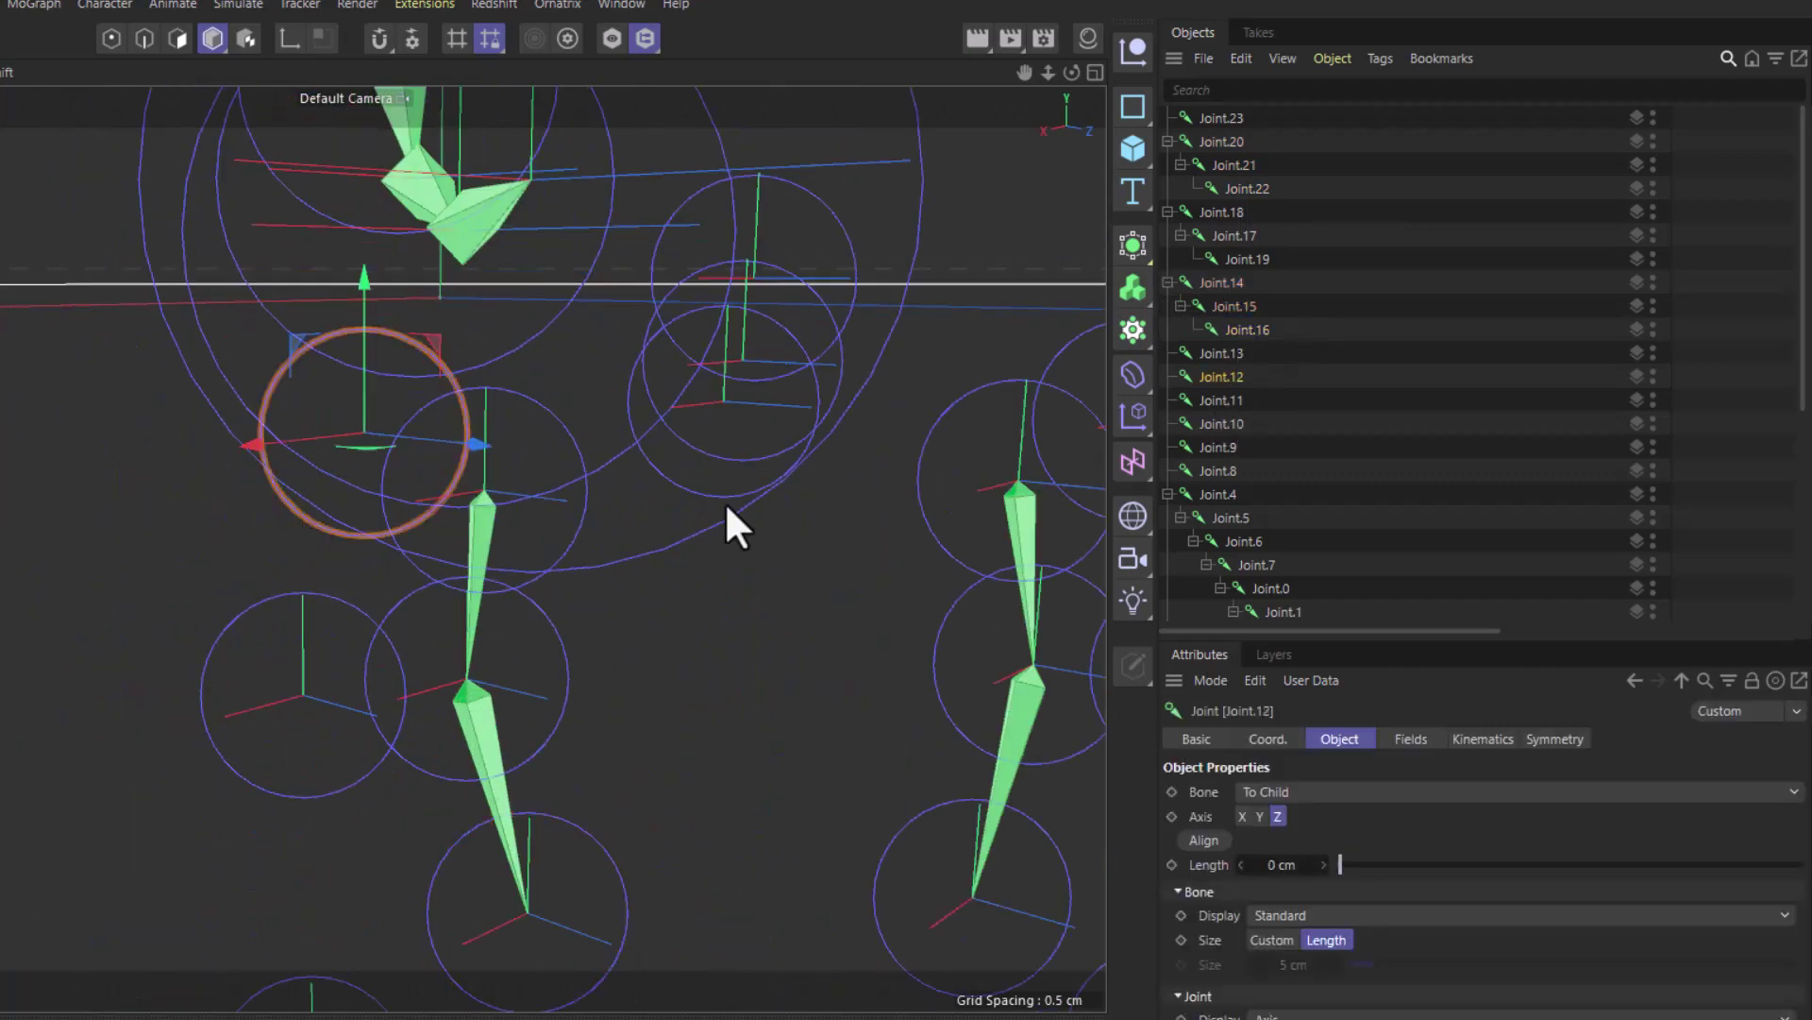
mouse_move(1233, 400)
left_mouse_down()
mouse_move(1216, 379)
mouse_move(1250, 398)
left_mouse_up()
Build the short middle chain of the foot by parenting Joint.9 under Joint.8 and Joint.10 under Joint.9.
scroll(313, 836, "down", 3)
scroll(359, 616, "down", 2)
scroll(530, 704, "up", 5)
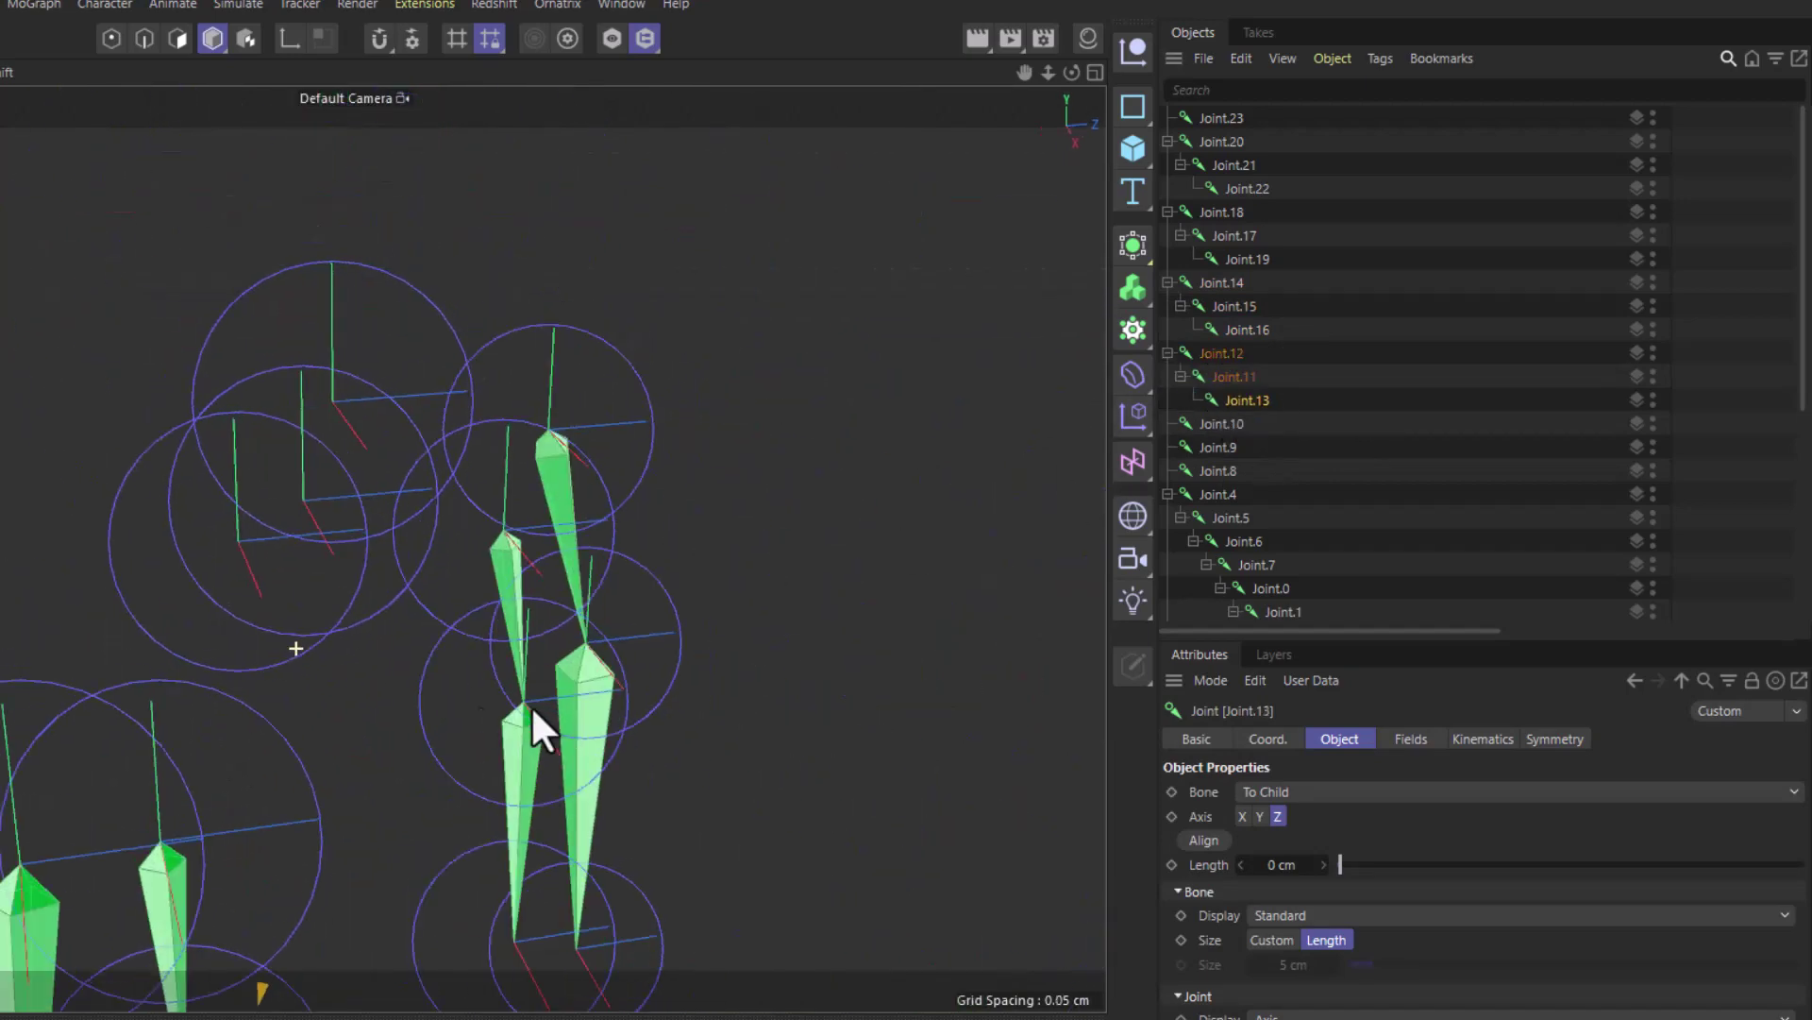
left_click(113, 572)
scroll(111, 572, "down", 3)
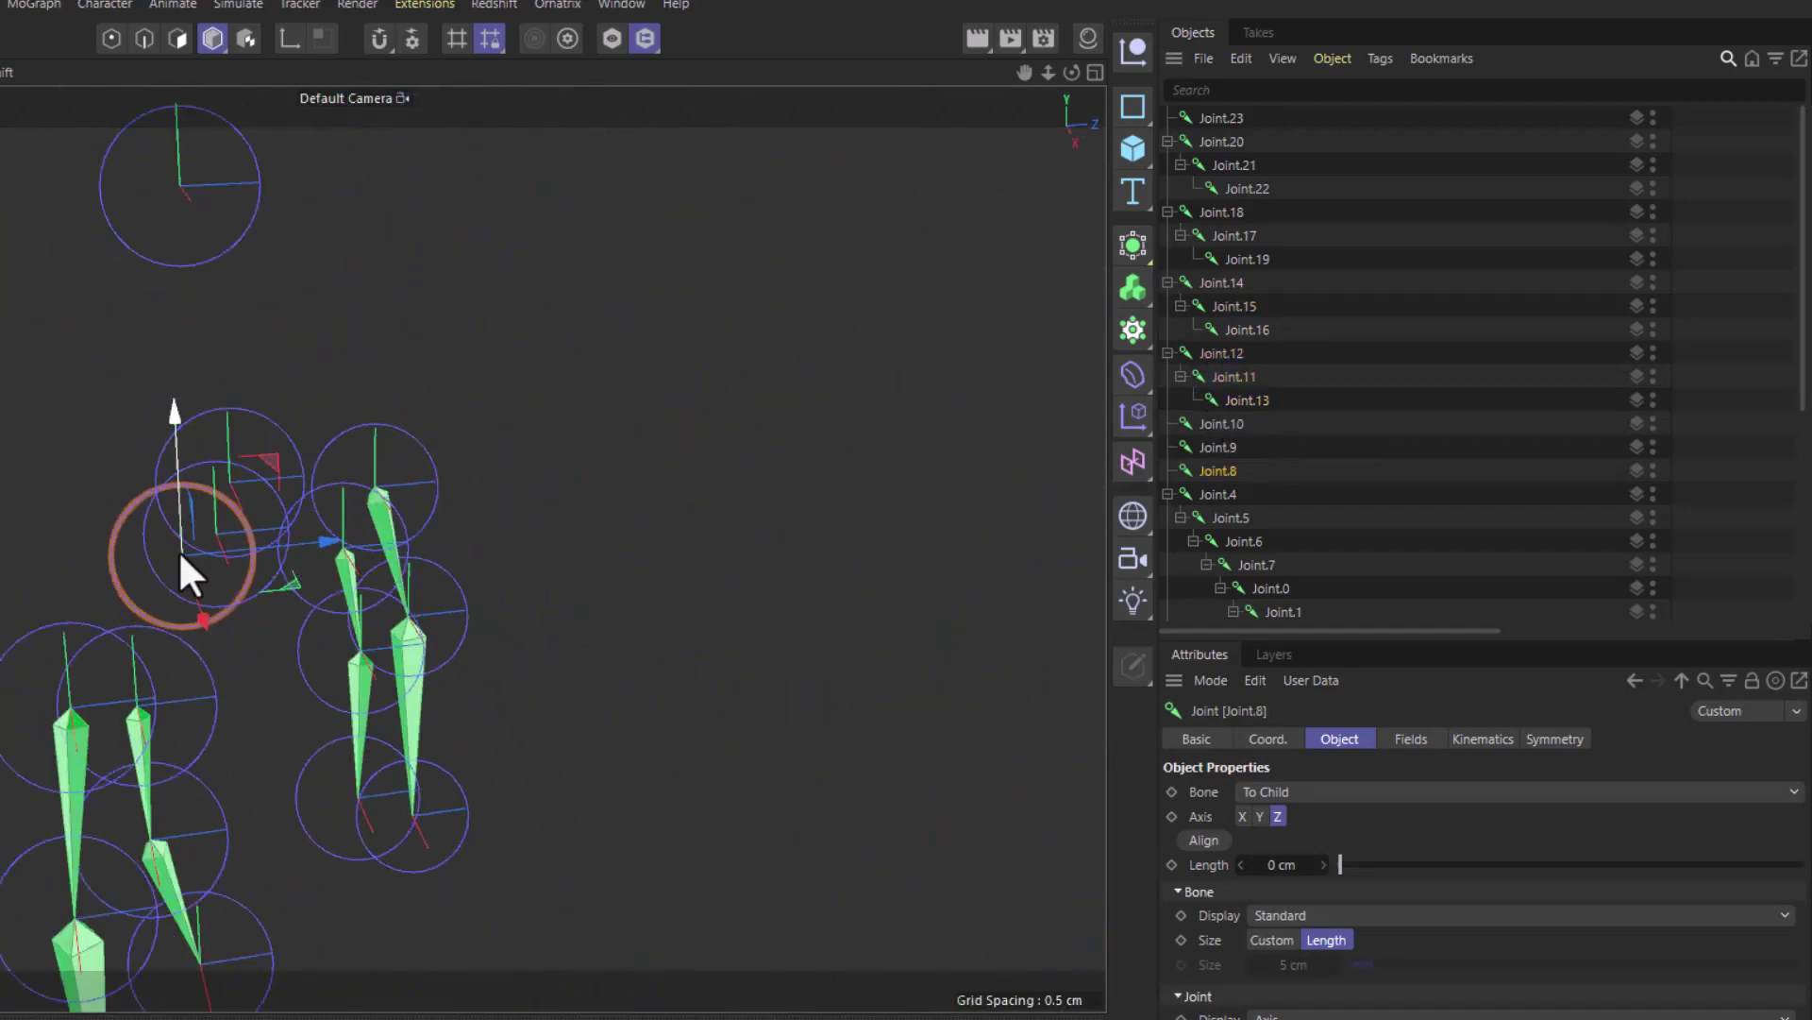
scroll(151, 655, "up", 2)
mouse_move(276, 559)
left_mouse_down("alt")
mouse_move(240, 541)
mouse_move(265, 557)
left_mouse_up("alt")
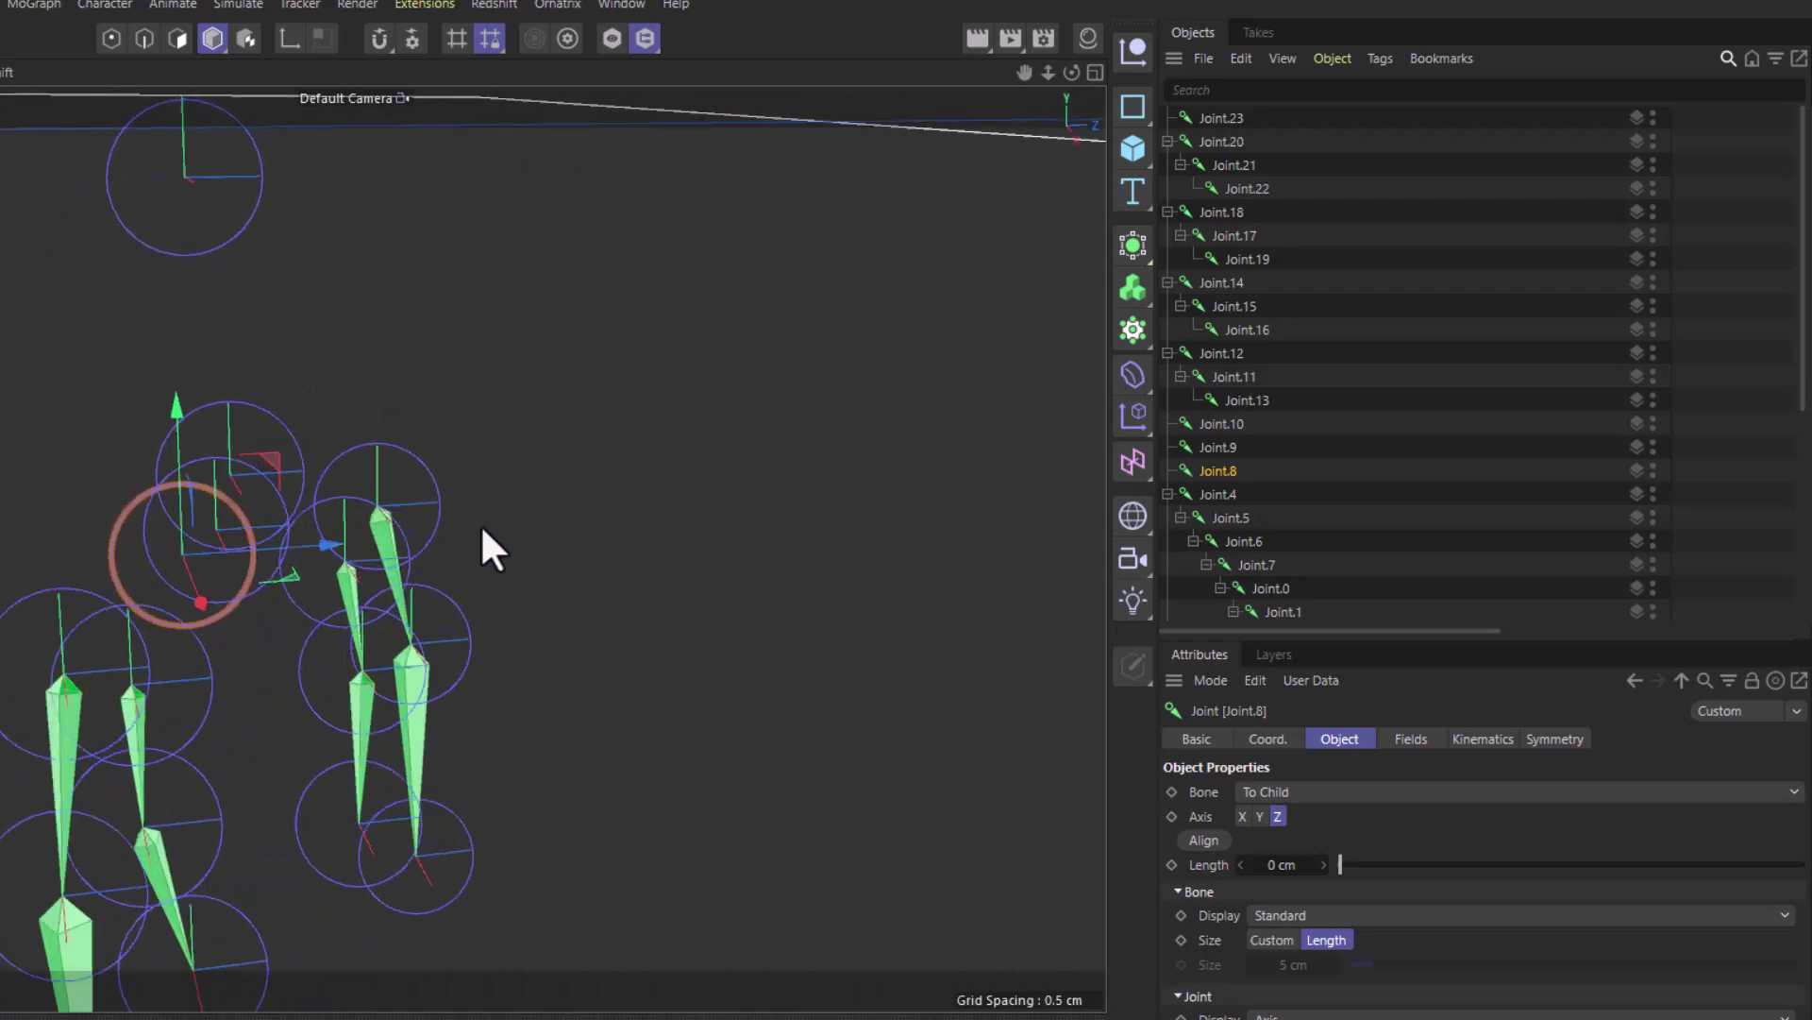
scroll(186, 574, "up", 2)
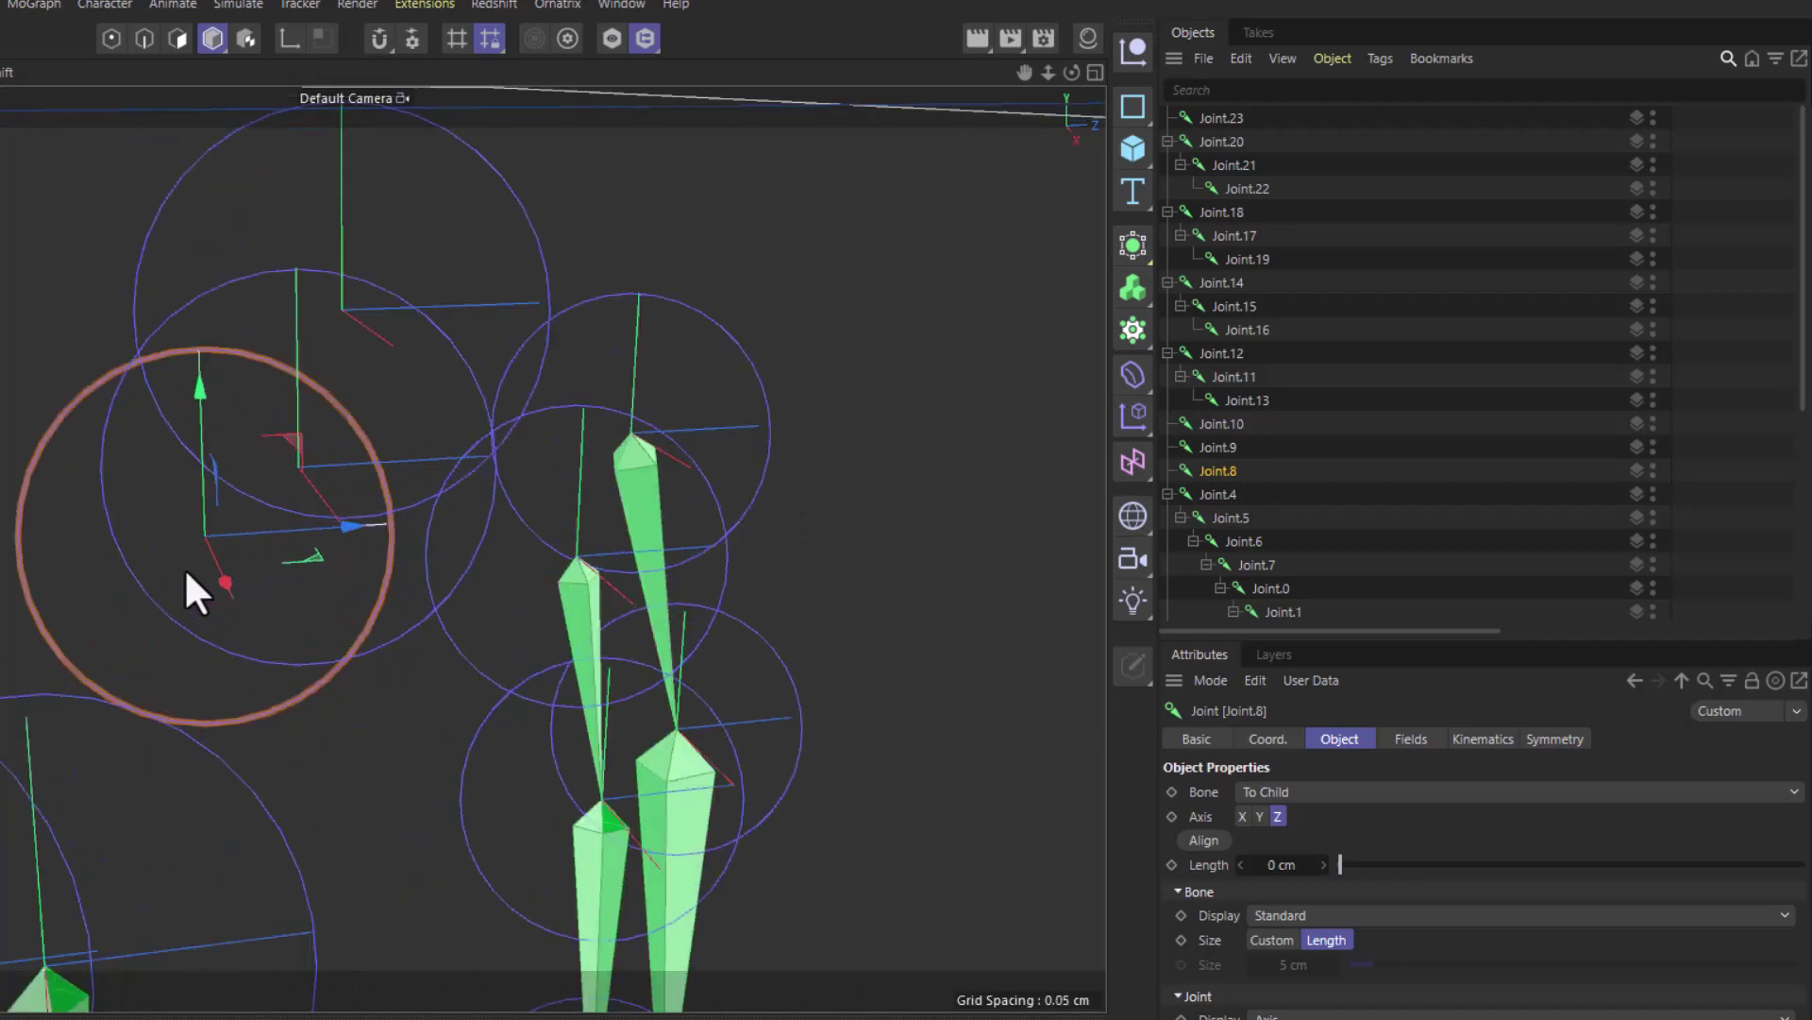
left_click(390, 645)
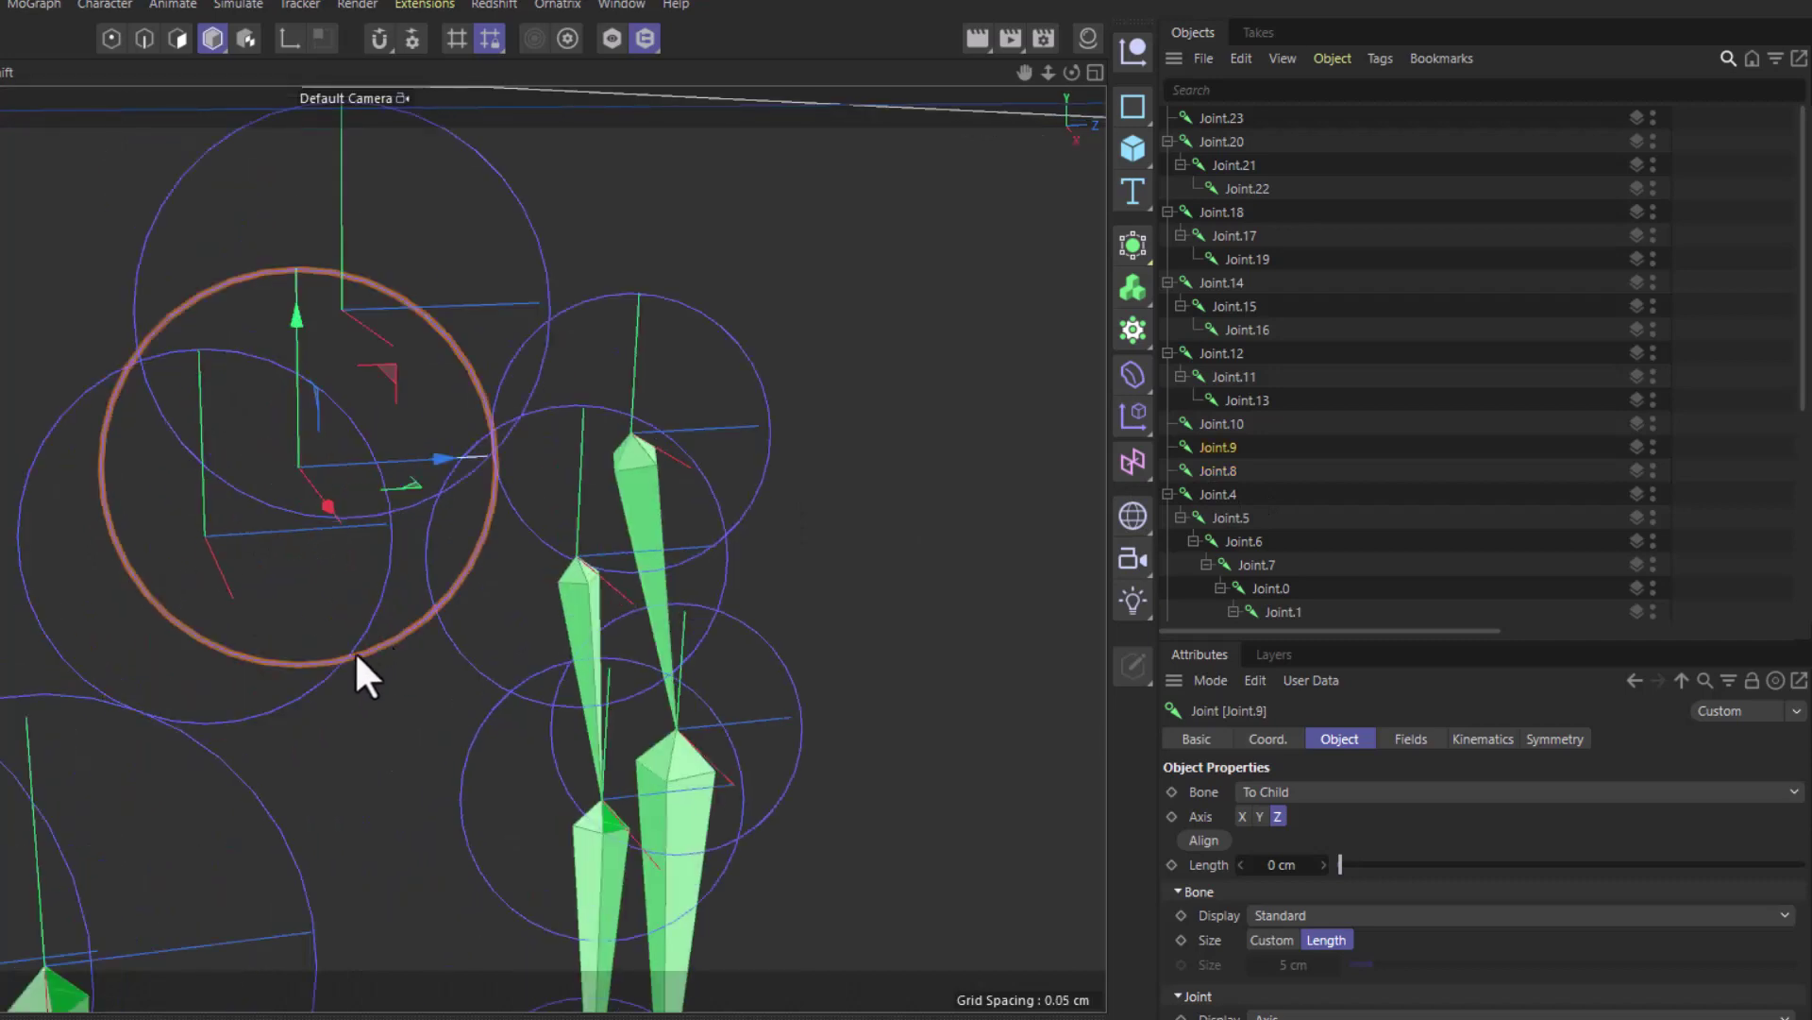
left_click(307, 683)
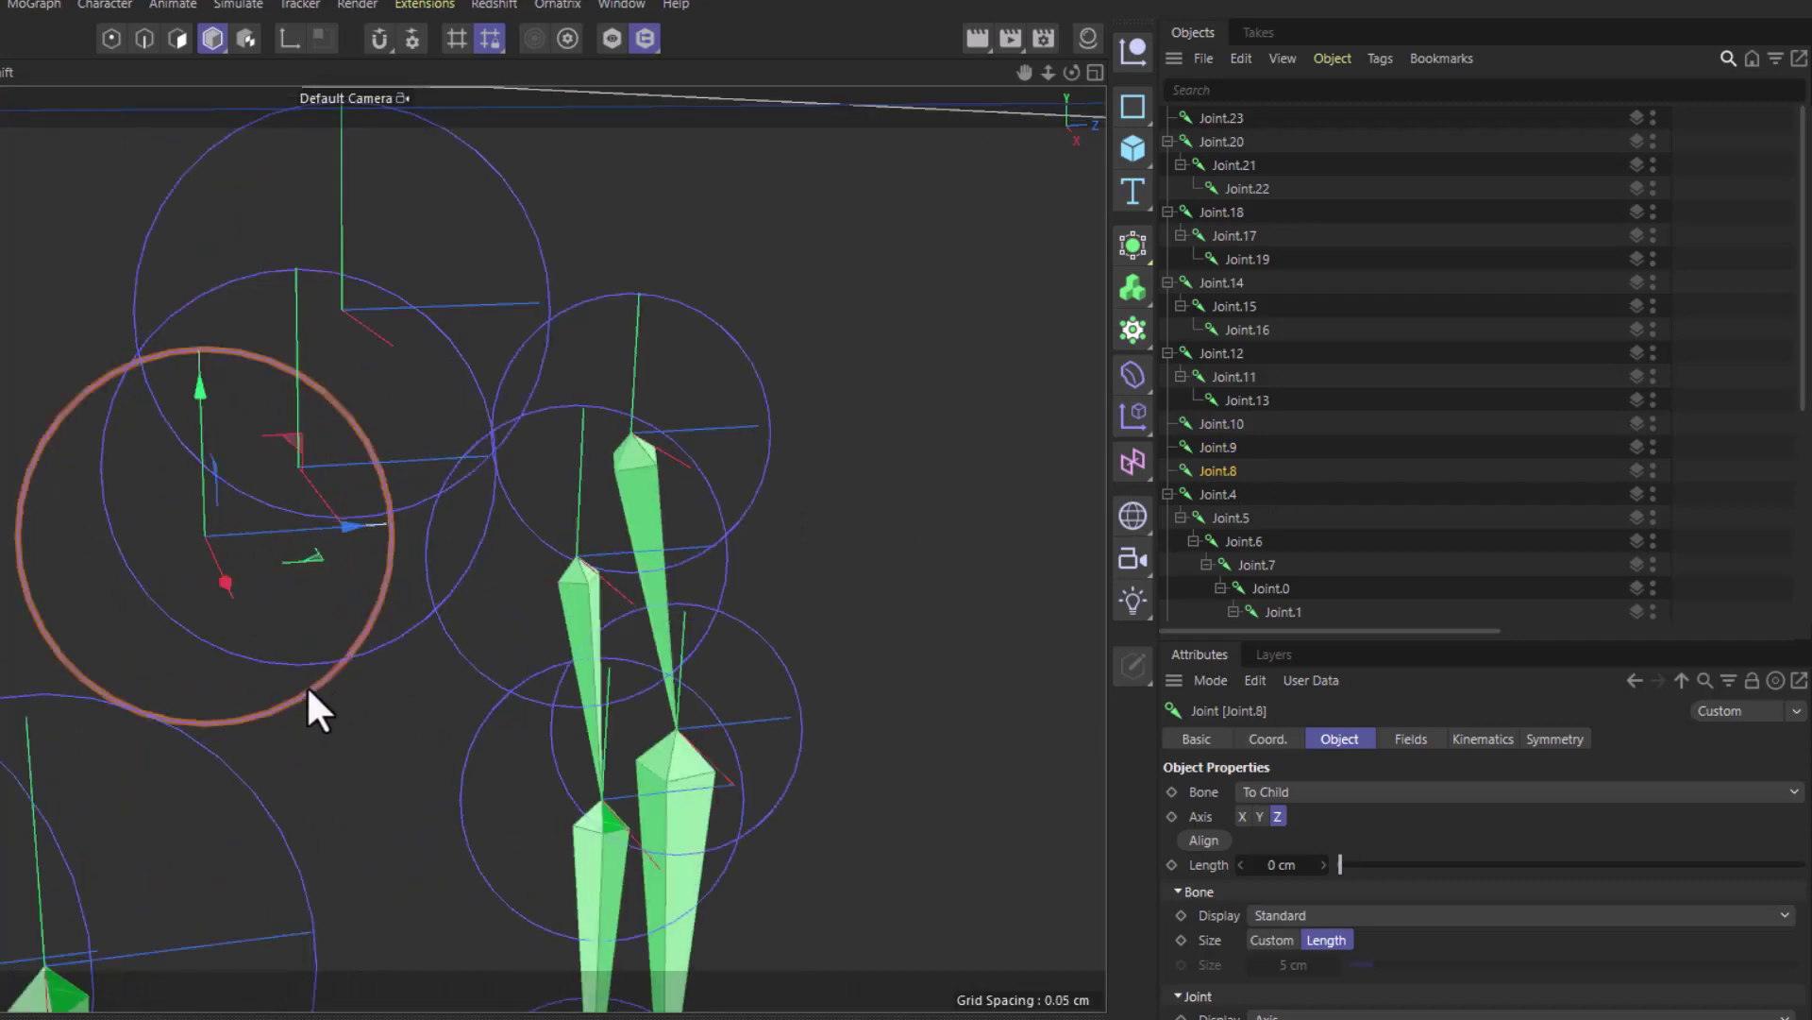
left_click(407, 631)
left_click_drag(1225, 457, 1248, 462)
scroll(485, 411, "down", 5)
left_click_drag(485, 413, 156, 545, "alt")
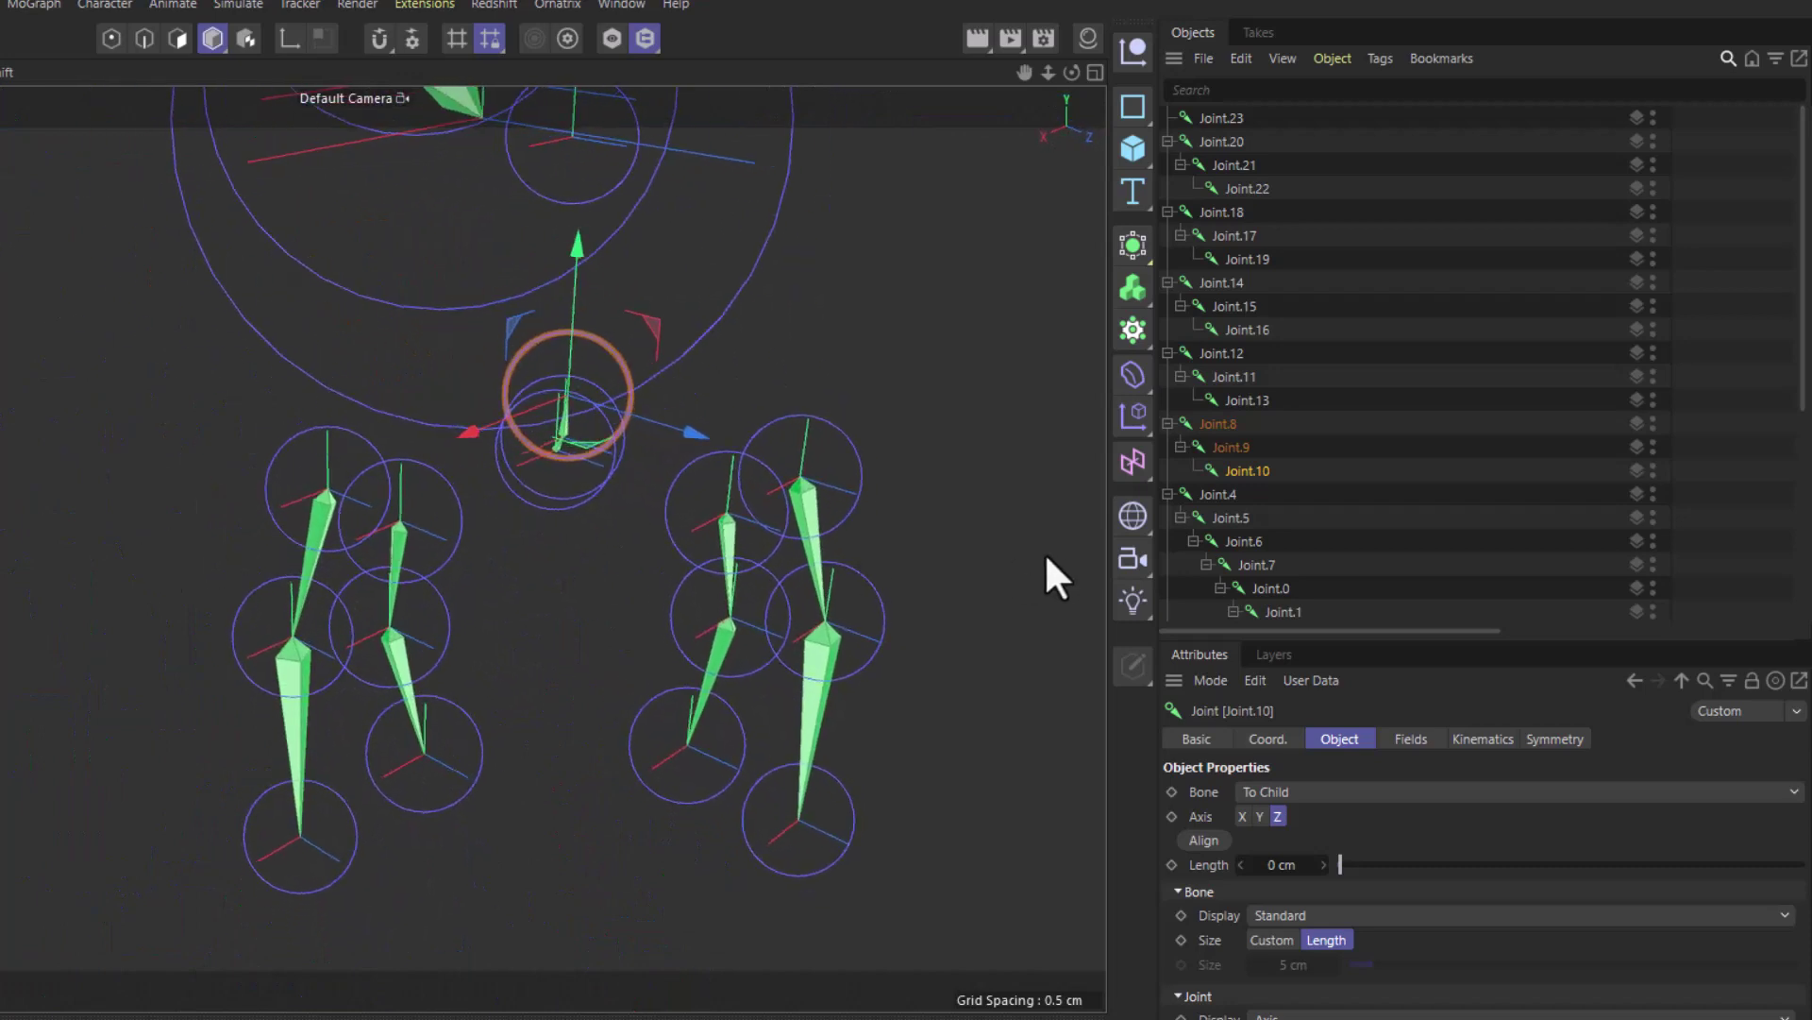
Select the root joints of the five toe chains: Joint.8, Joint.12, Joint.14, Joint.18 and Joint.20.
left_click(1209, 423)
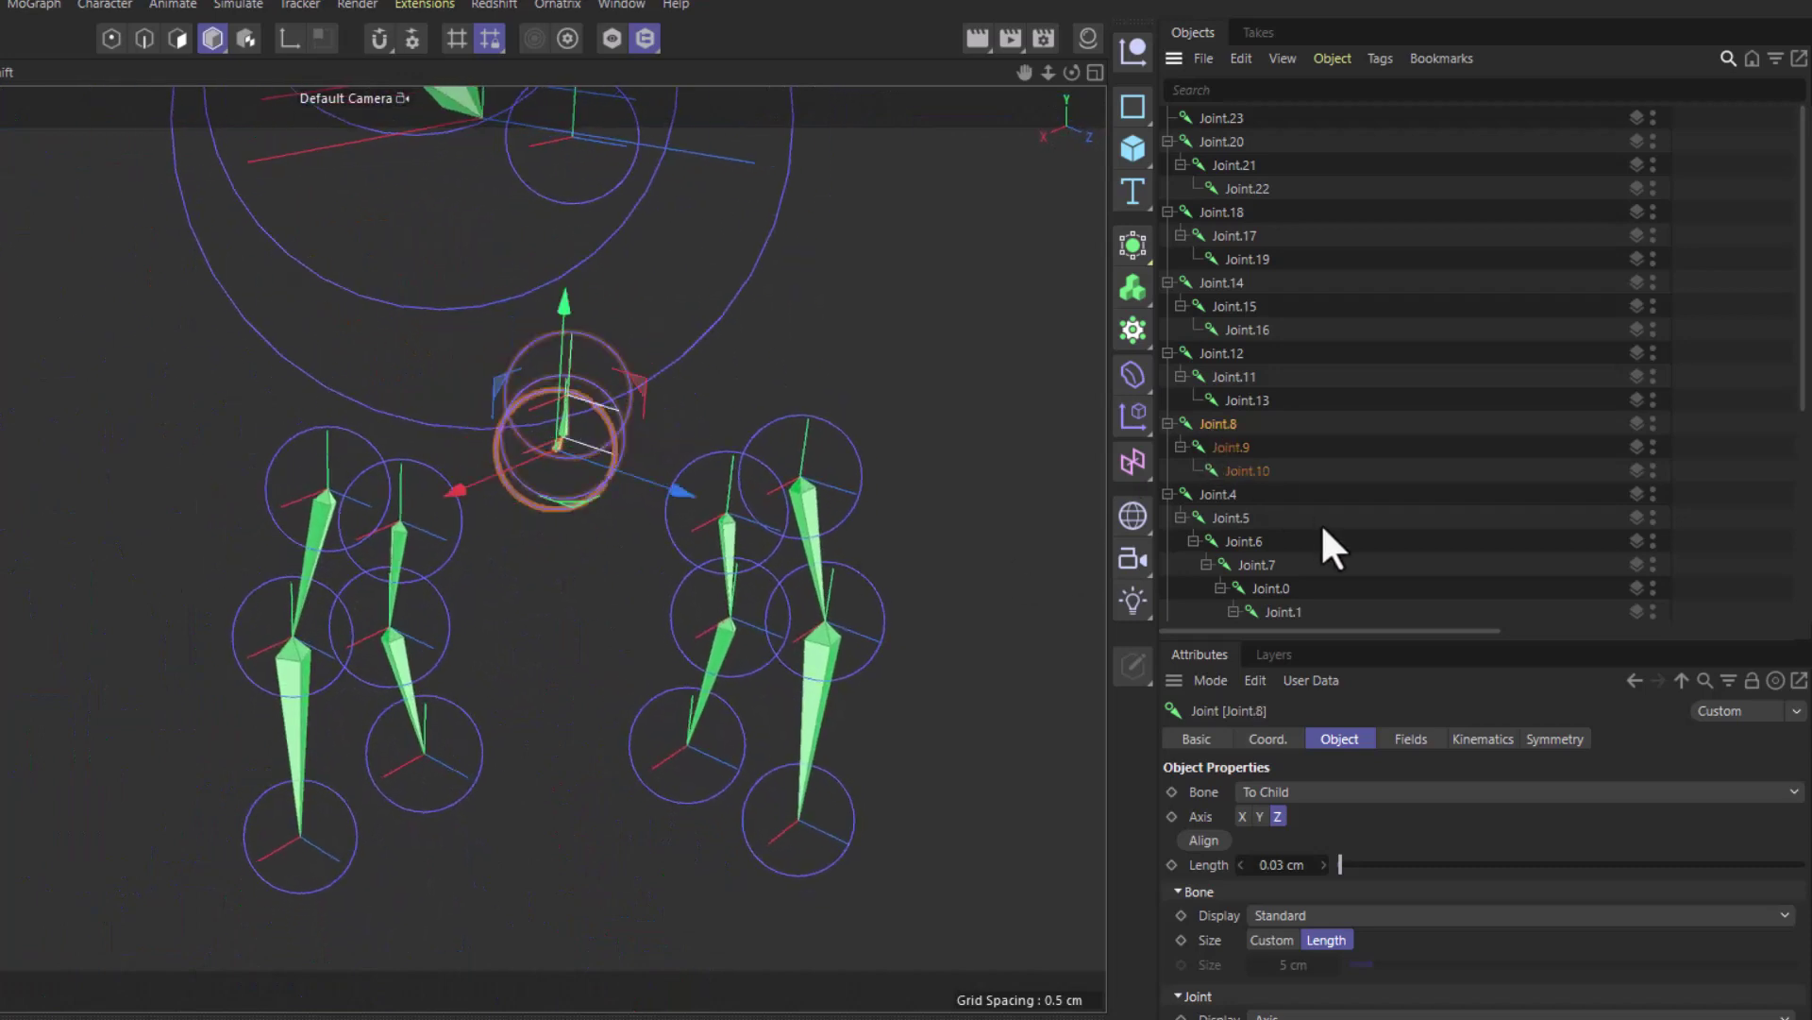
left_click(1216, 352, "ctrl")
left_click(1216, 282, "ctrl")
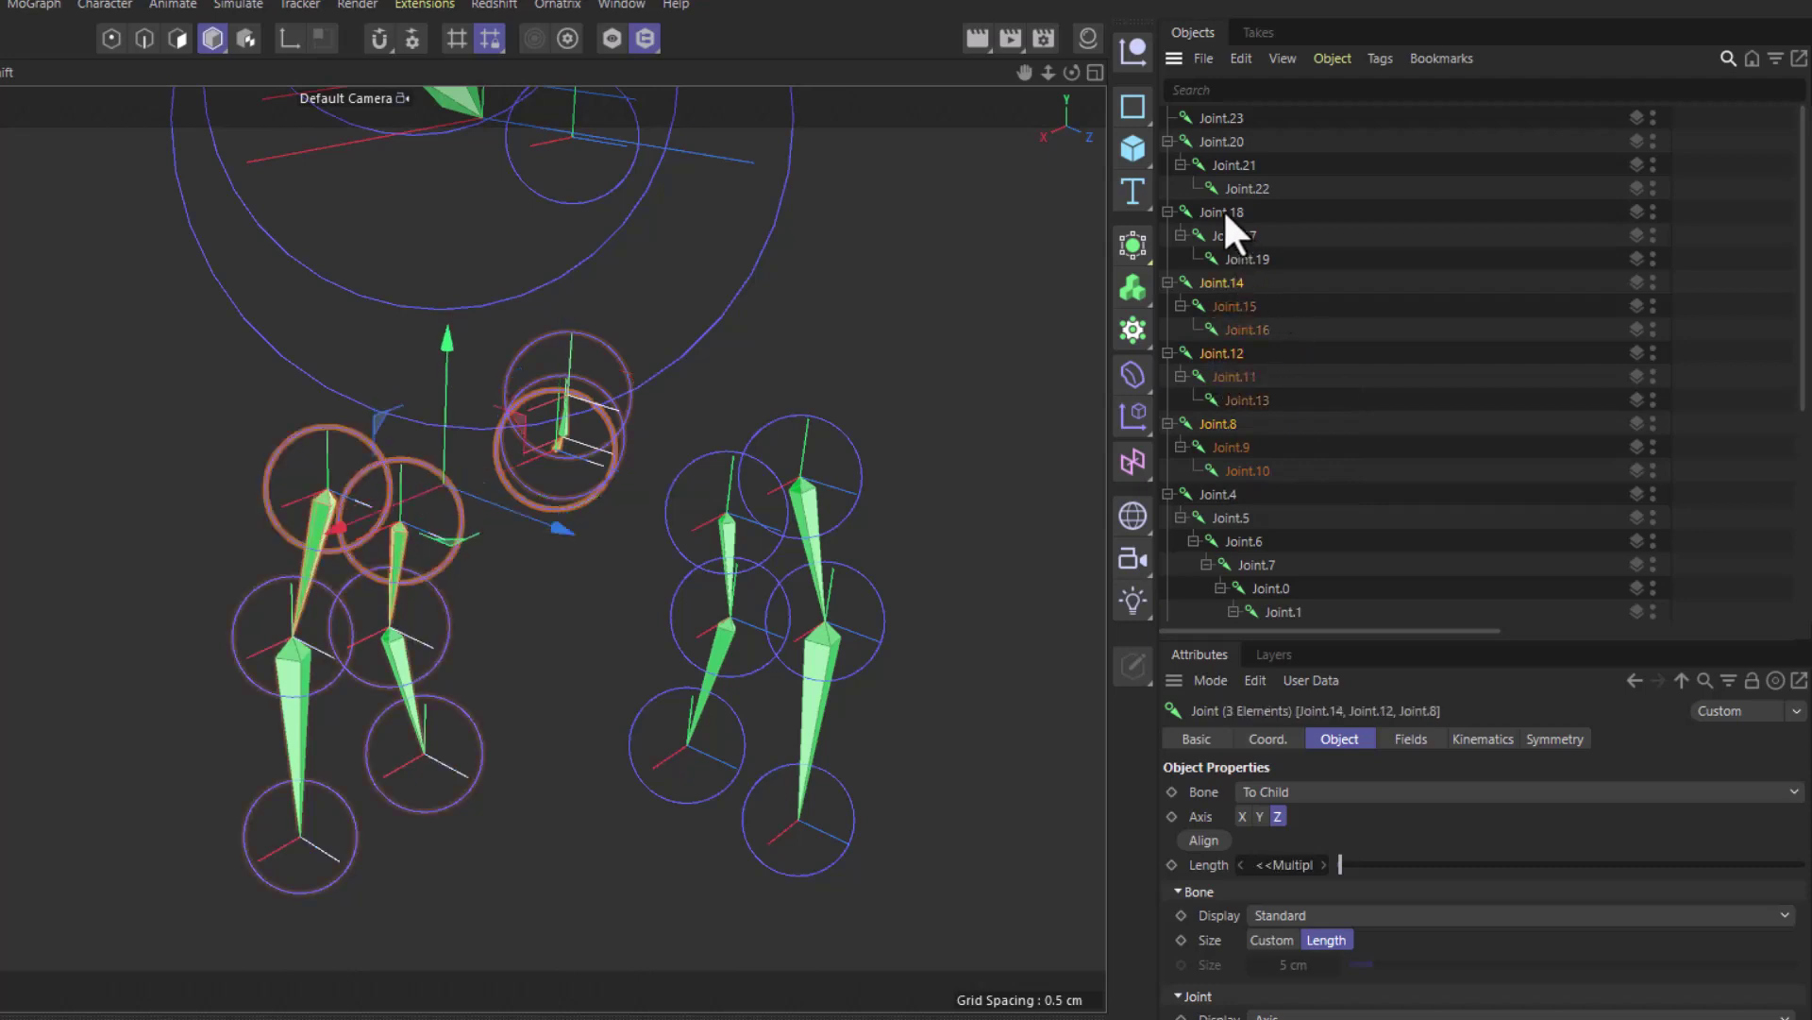
left_click(1224, 211, "ctrl")
left_click(1229, 140, "ctrl")
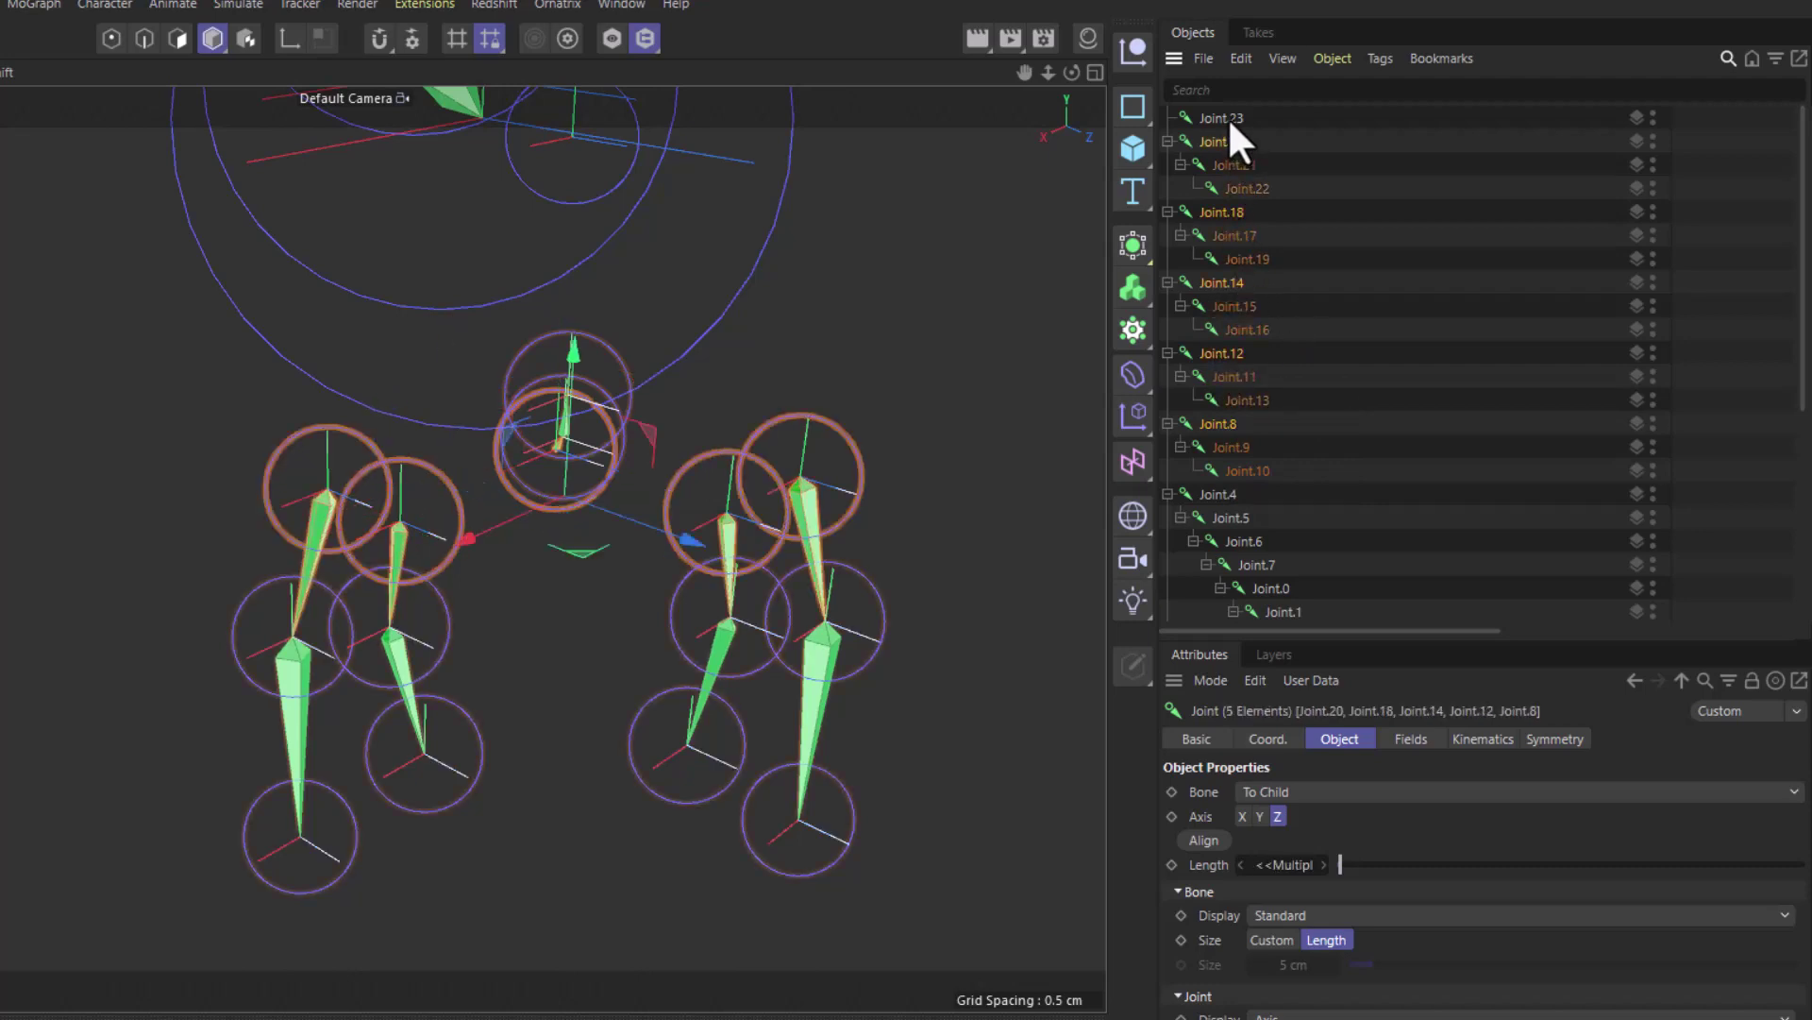
Extend the main leg chain into the foot by parenting Joint.23 under Joint.24.
left_click(1225, 113)
left_click_drag(651, 528, 756, 392, "alt")
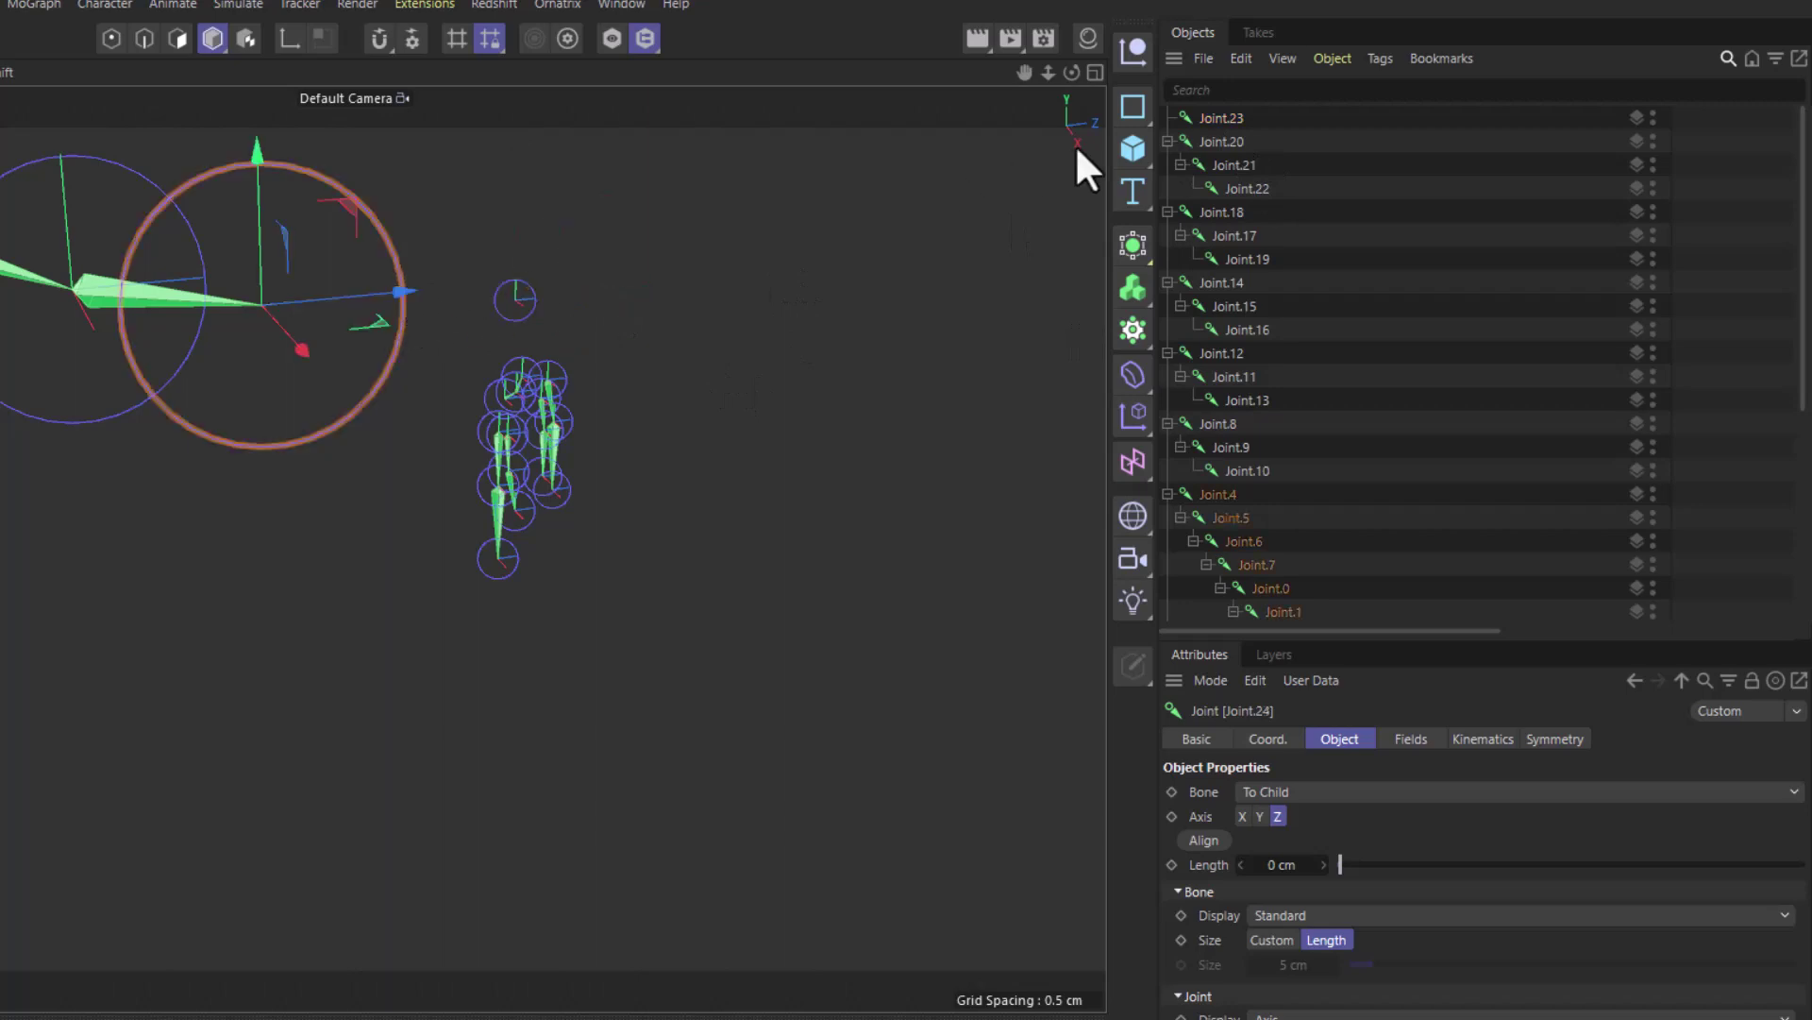
left_click_drag(1223, 125, 1340, 412)
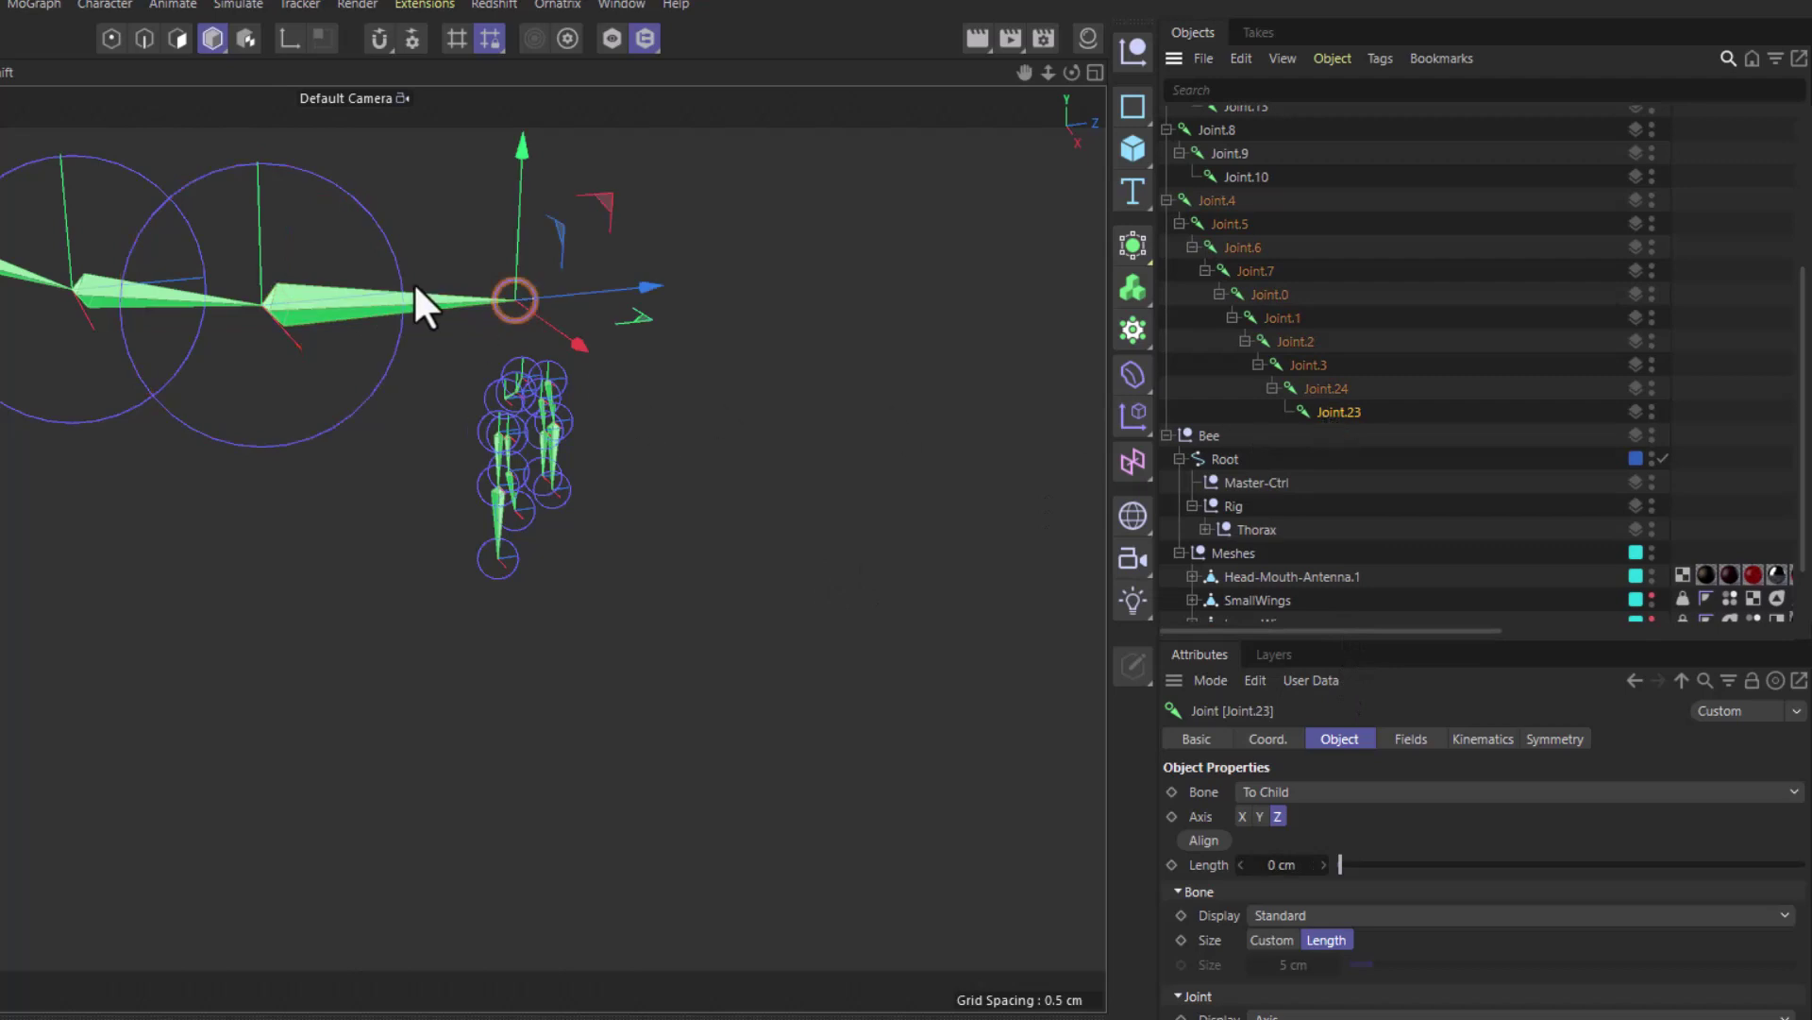
scroll(415, 288, "up", 5)
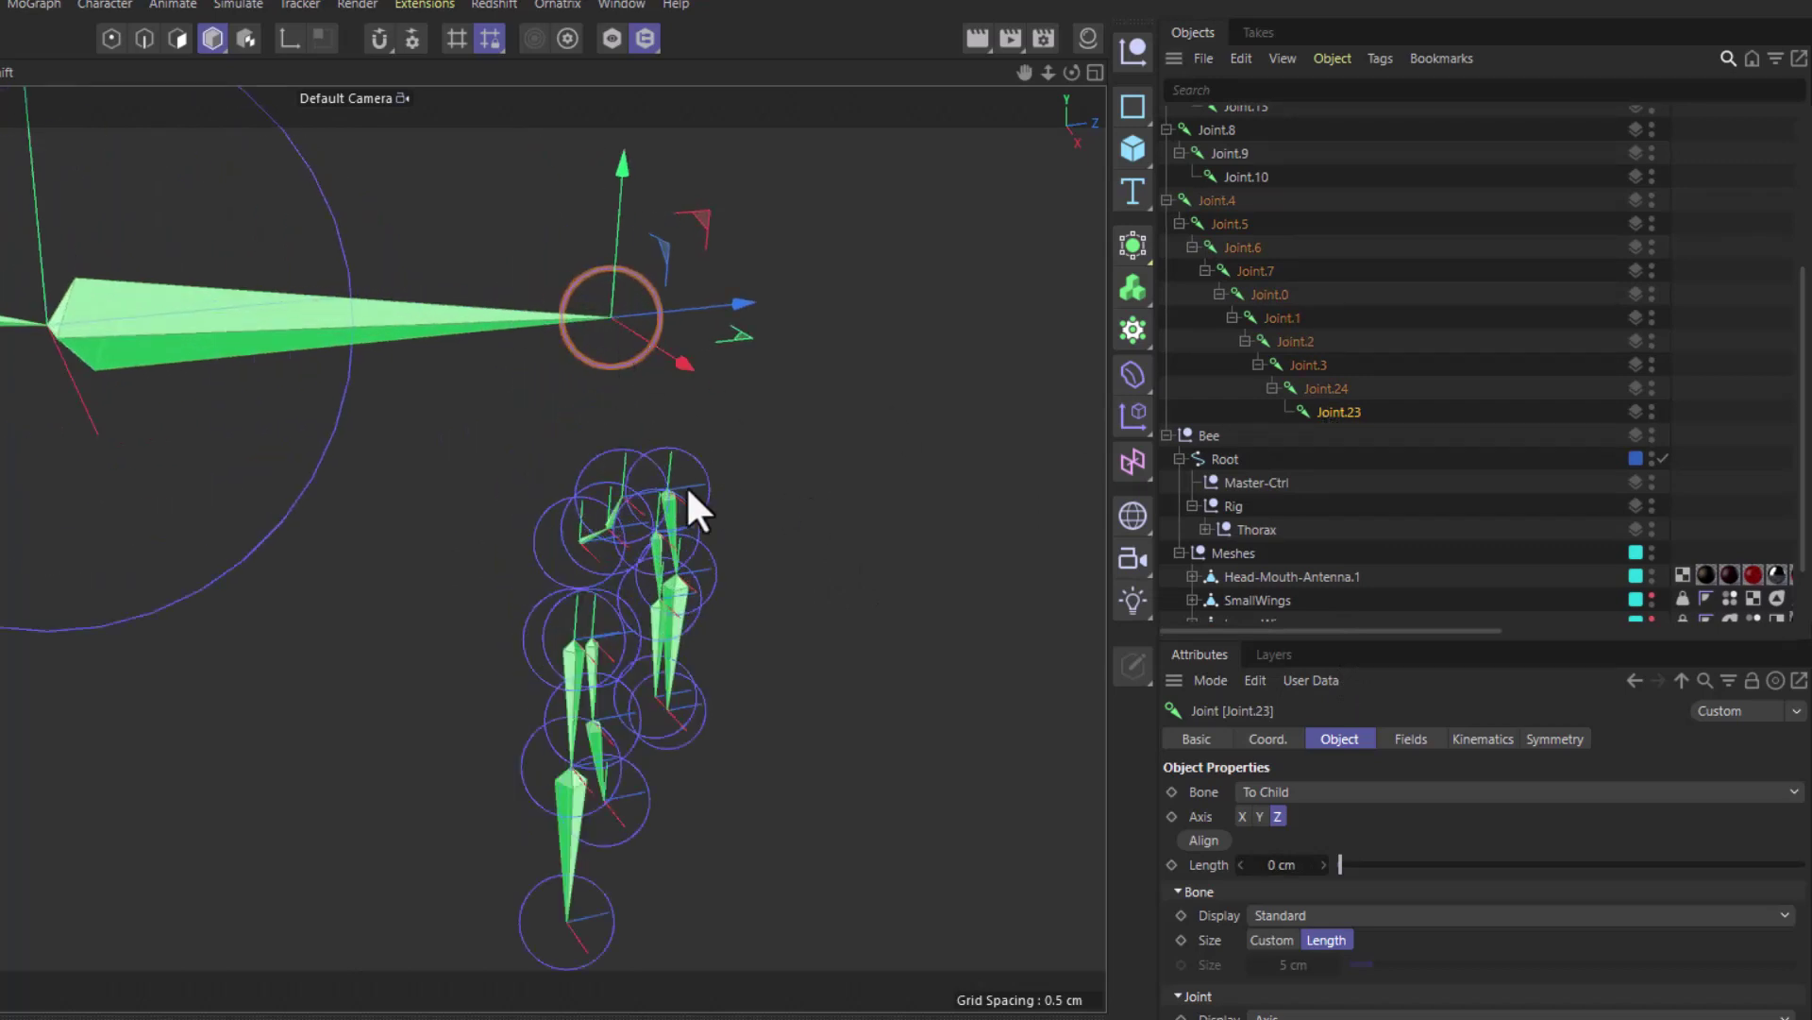
left_click_drag(688, 506, 849, 519, "alt")
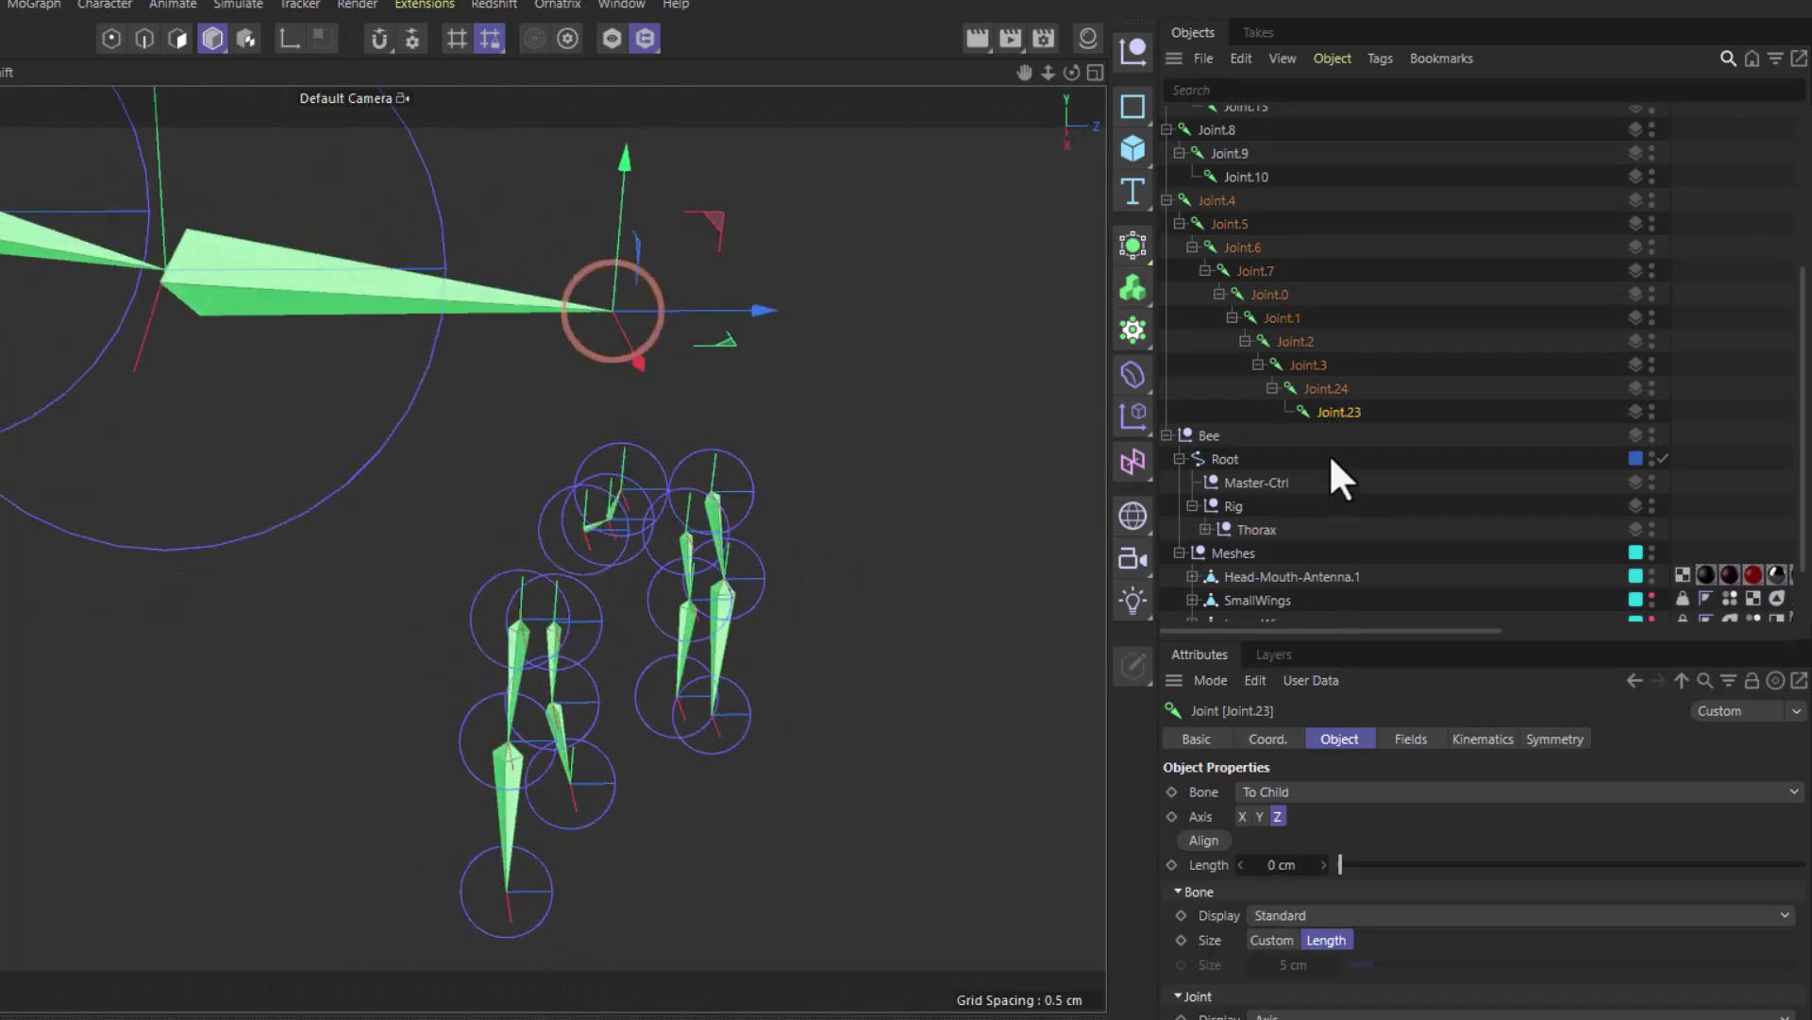
Rename Joint.23 at the end of the leg chain to claw.
double_click(1344, 412)
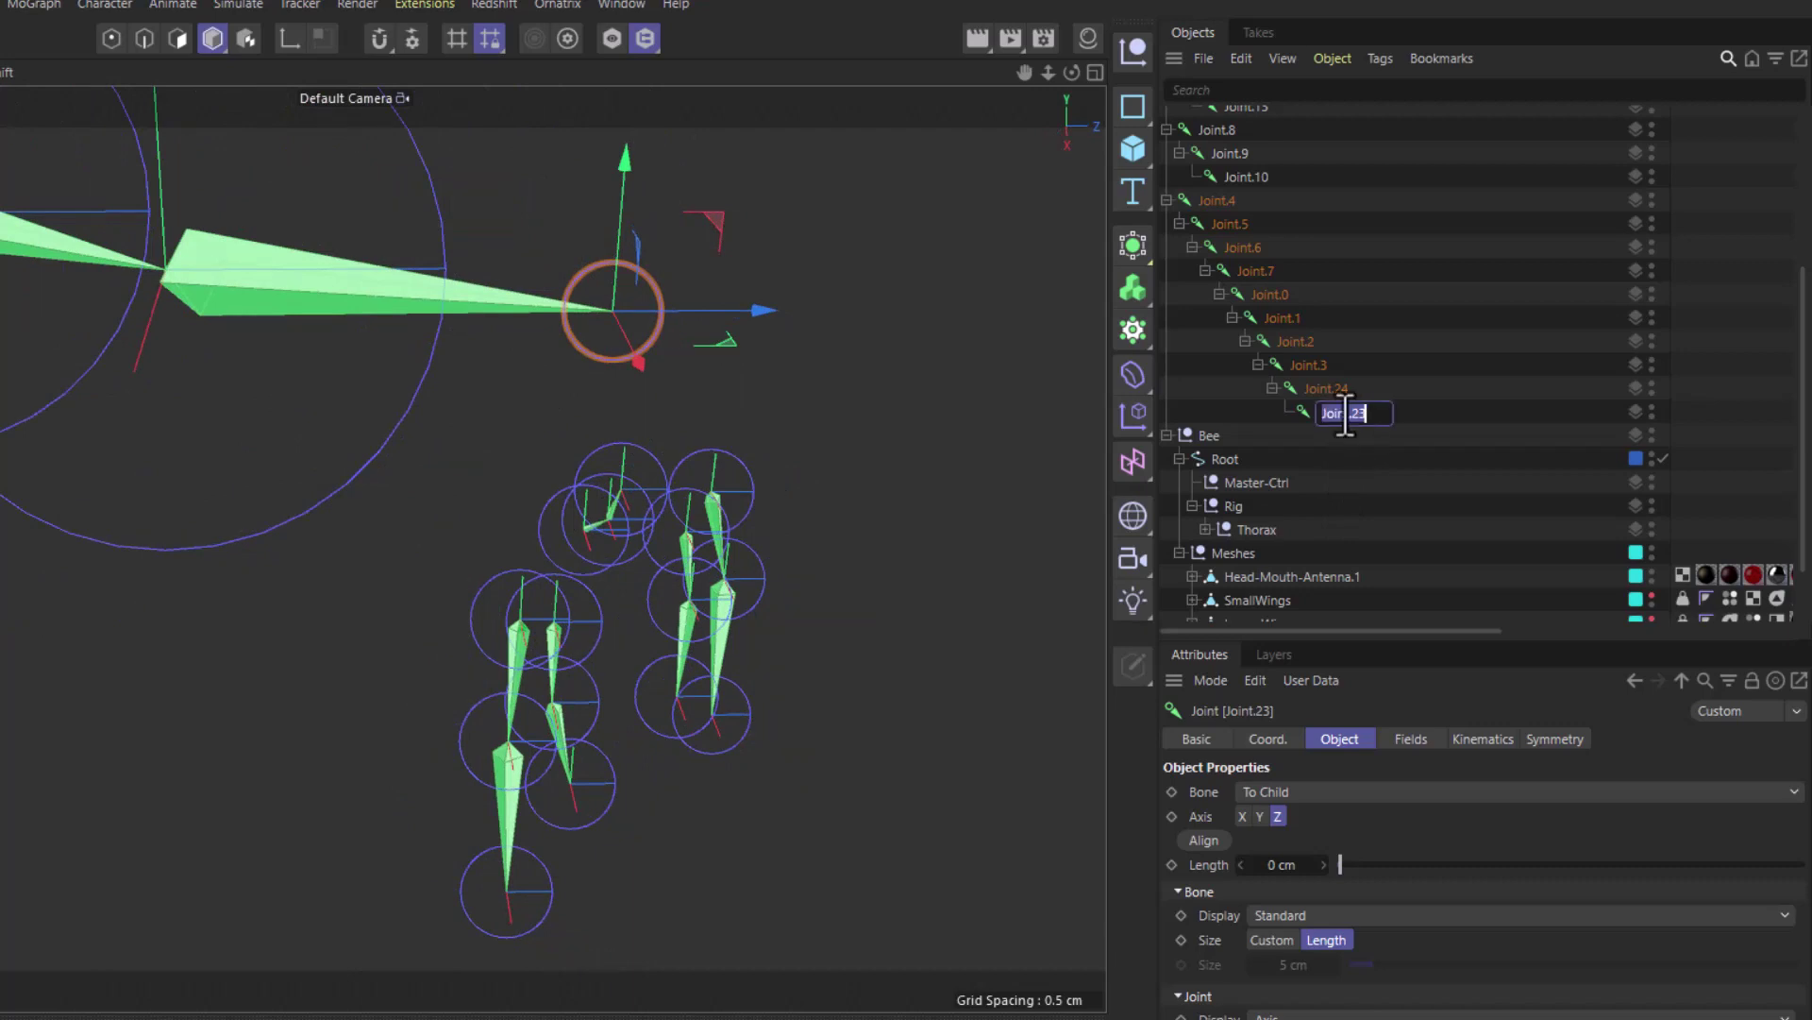
type("claw")
key("Return")
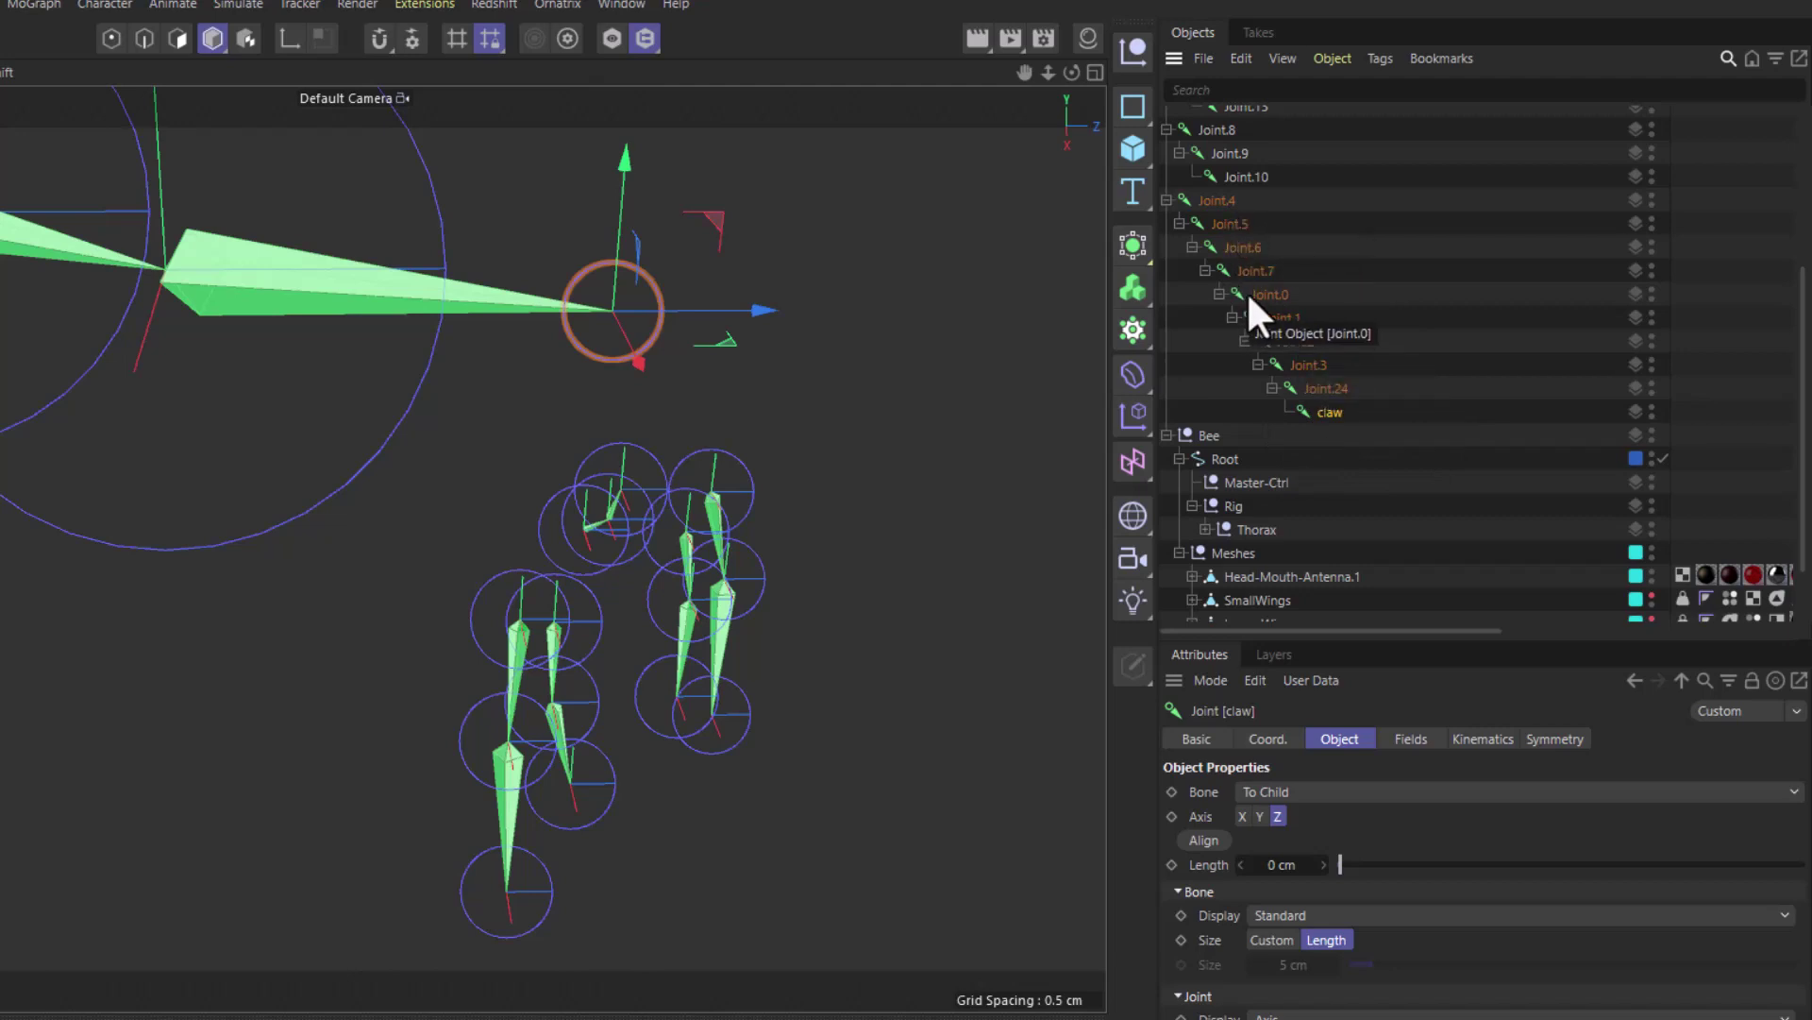
Parent the five toe chain roots Joint.20, Joint.18, Joint.14, Joint.12 and Joint.8 under the claw joint.
scroll(1269, 363, "up", 5)
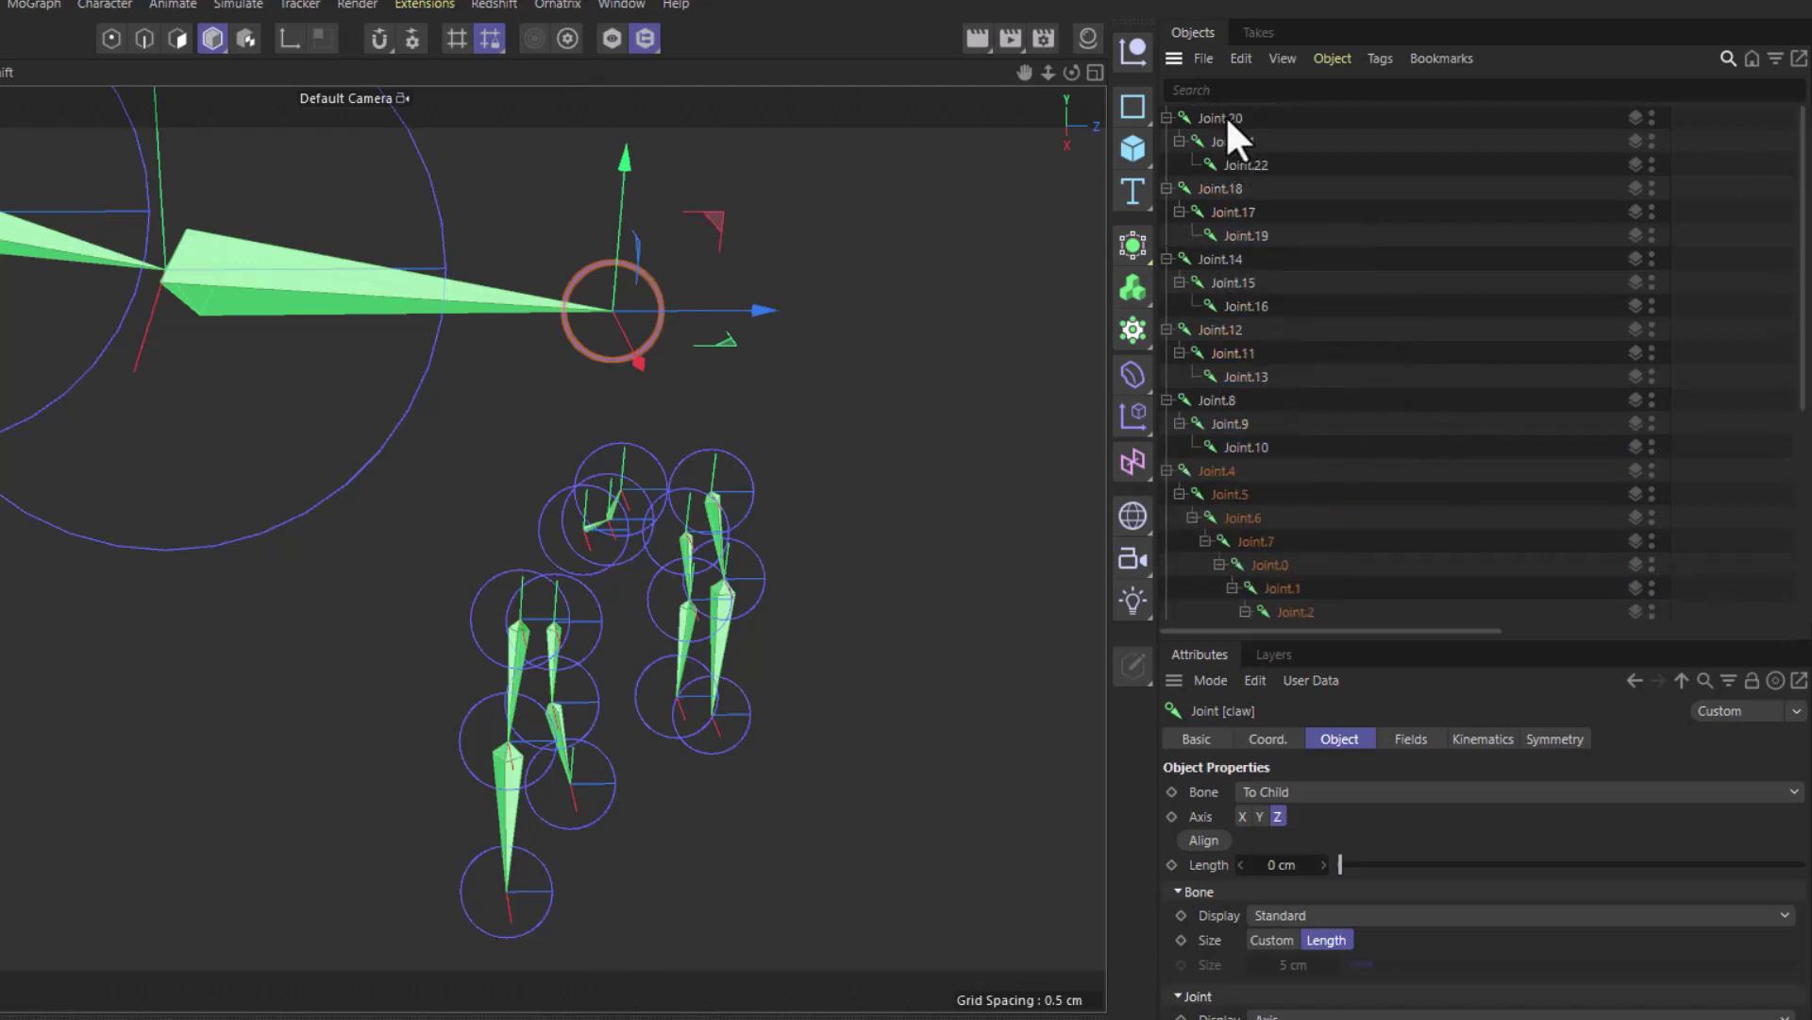
left_click(1226, 115)
left_click(1218, 188, "ctrl")
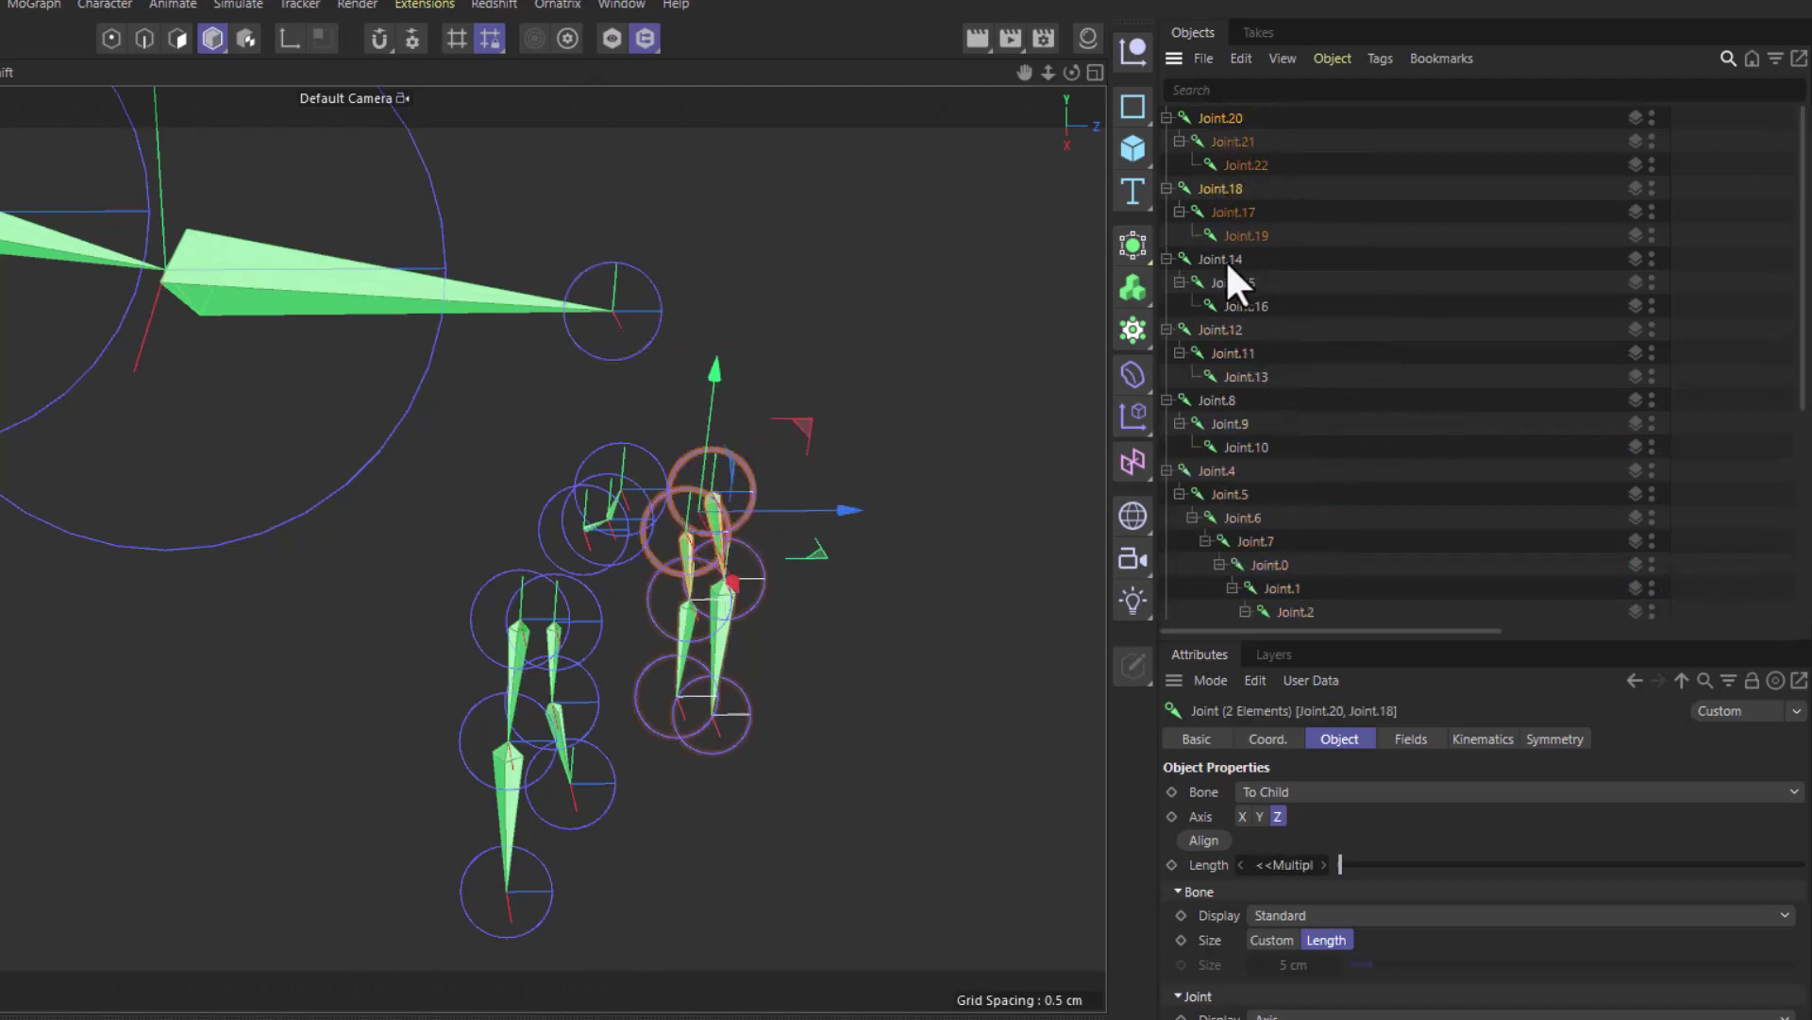
left_click(1226, 258, "ctrl")
left_click(1225, 329, "ctrl")
left_click(1213, 400, "ctrl")
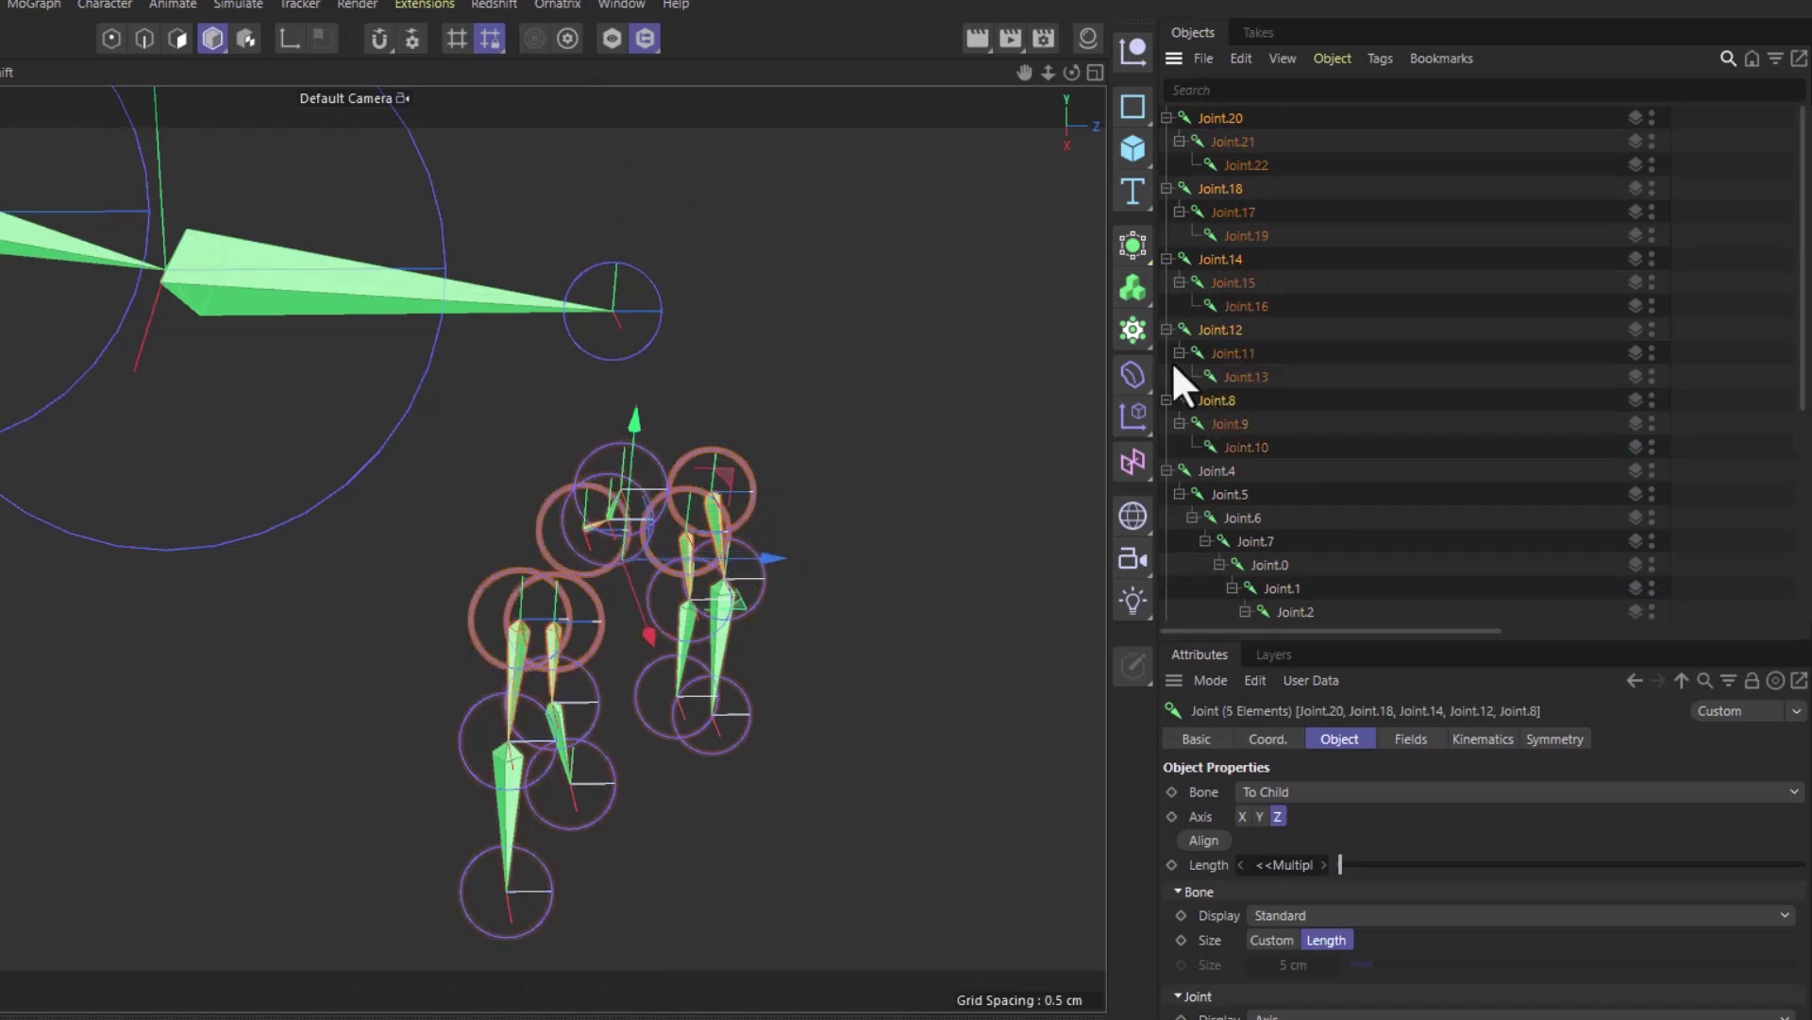
scroll(1293, 274, "down", 3)
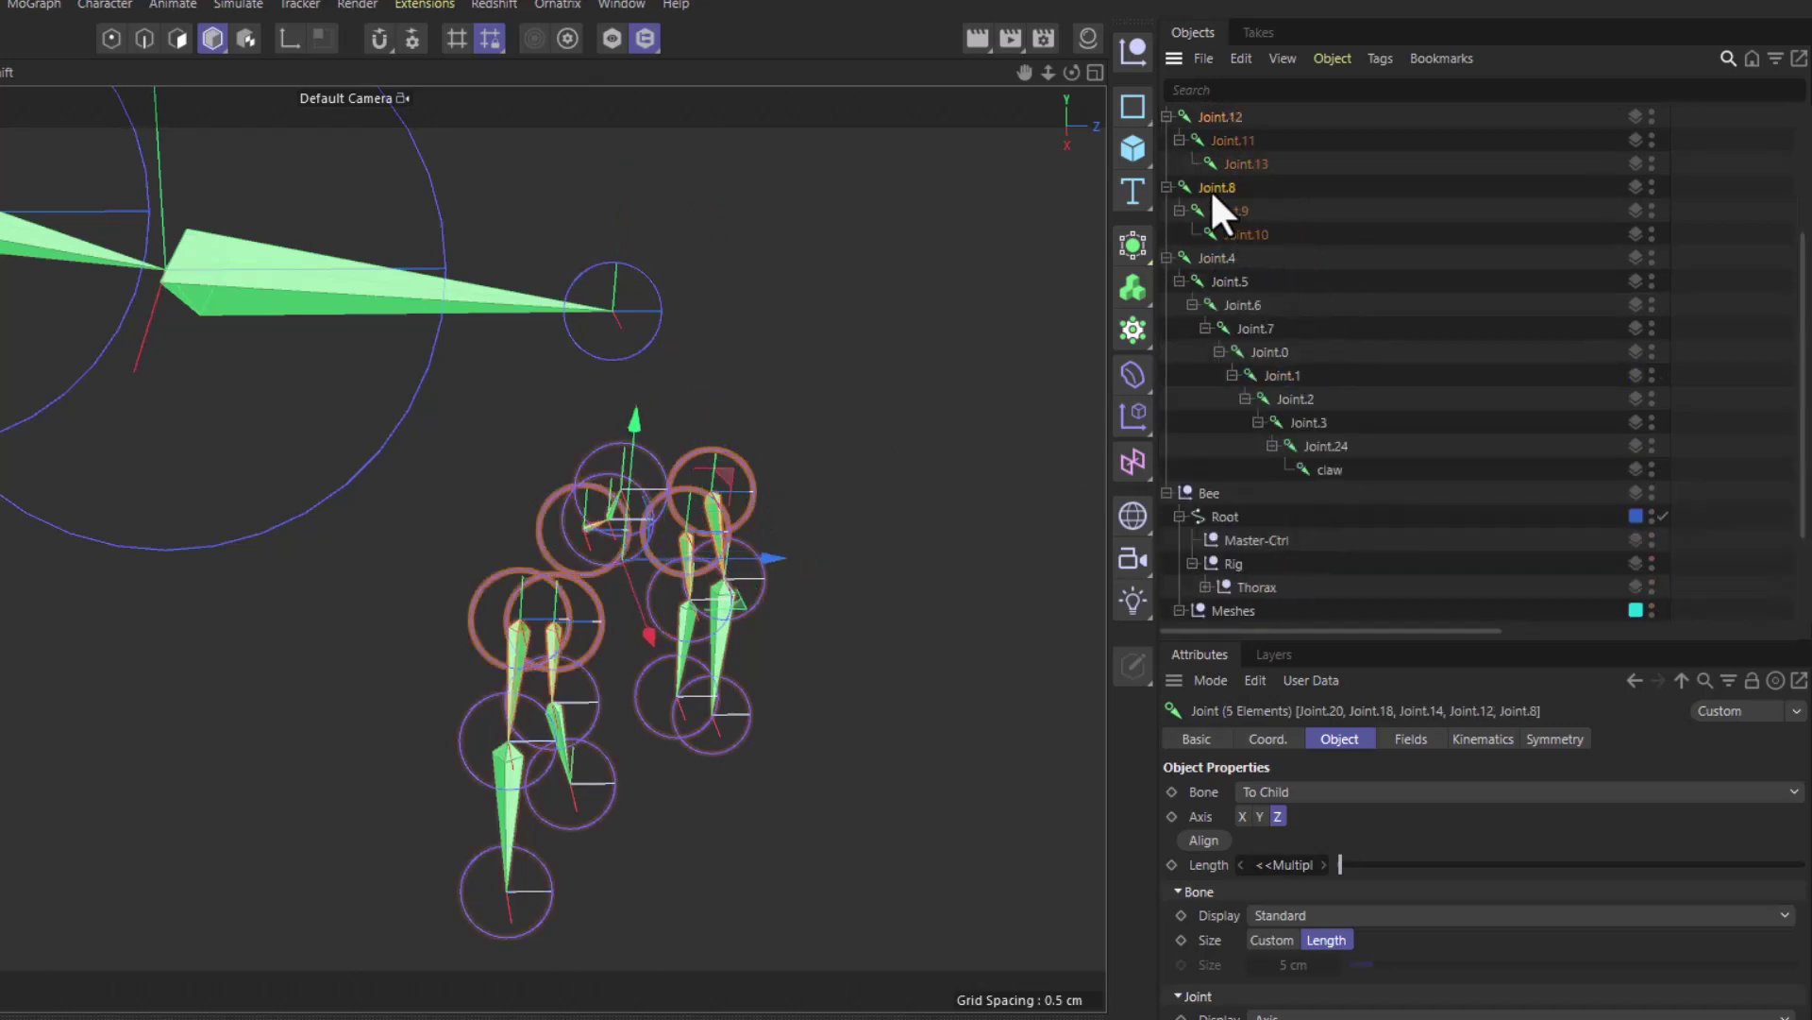
left_click_drag(1214, 189, 1333, 469)
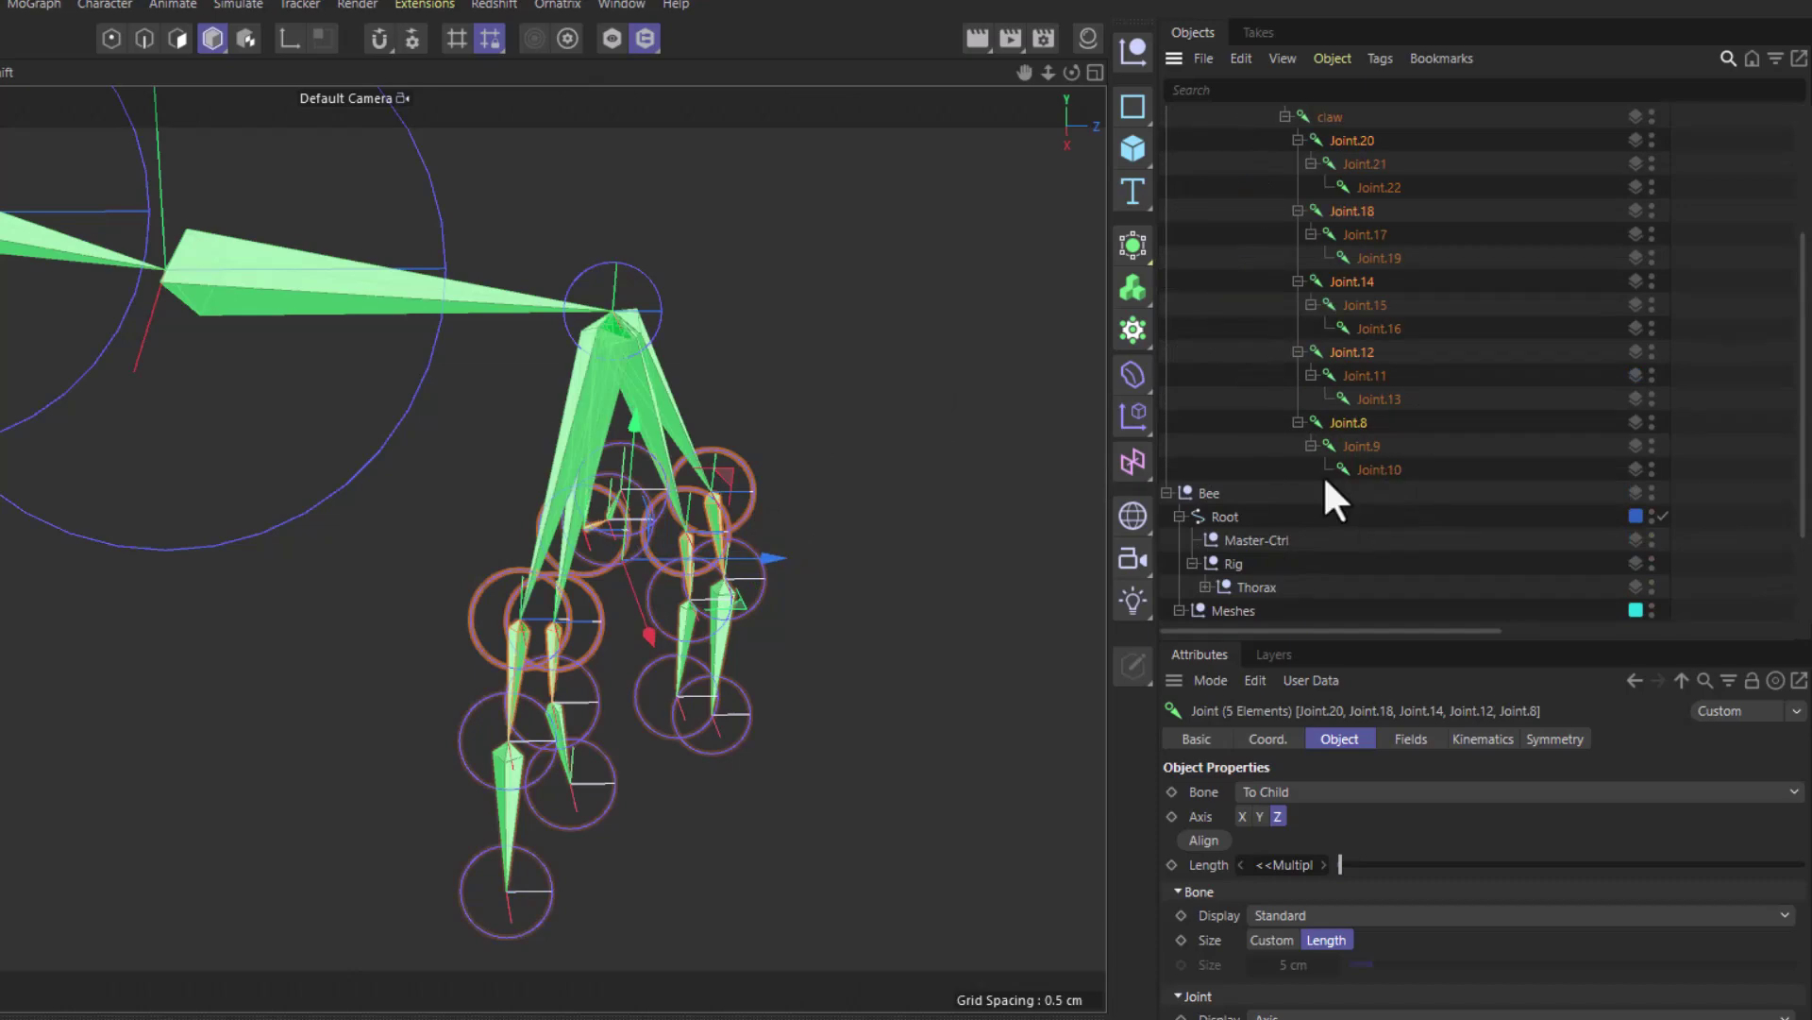
Examine the bone direction of the short middle toe chain from several angles.
left_click_drag(617, 497, 578, 424, "alt")
scroll(616, 521, "up", 5)
scroll(616, 521, "down", 2)
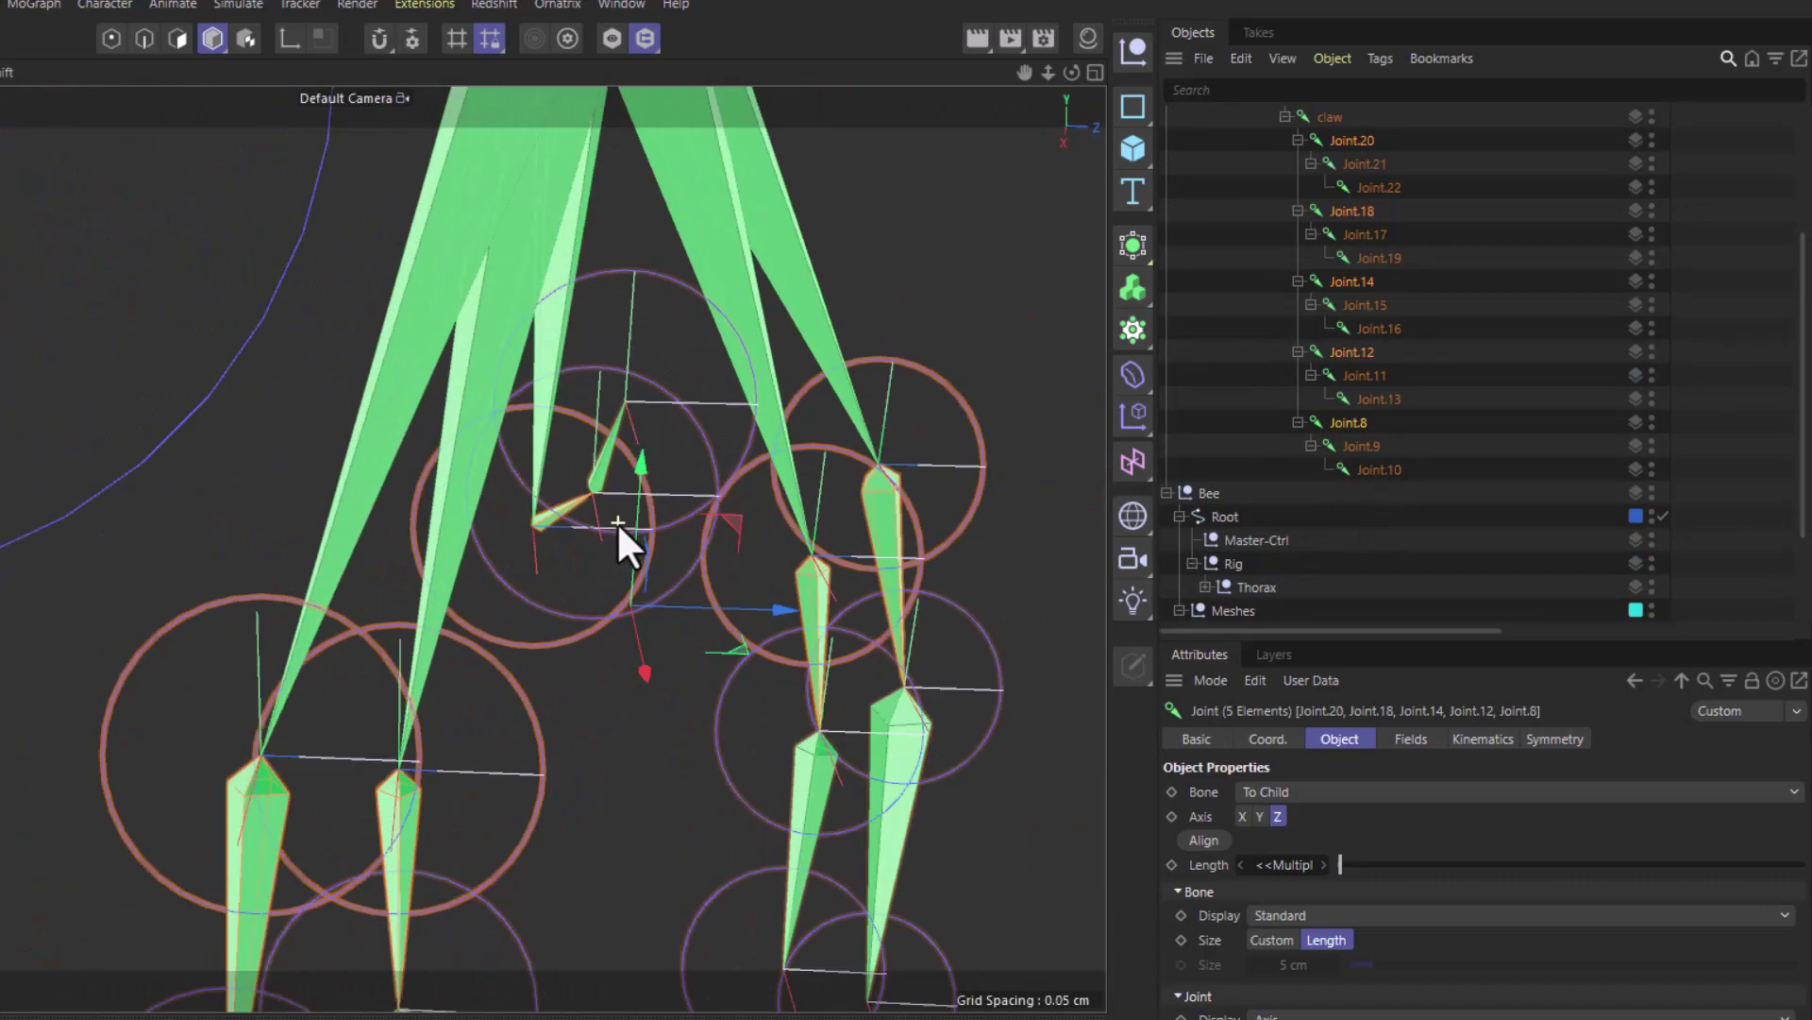
scroll(484, 501, "up", 3)
left_click_drag(484, 501, 557, 534, "alt")
scroll(485, 586, "down", 1)
scroll(579, 579, "up", 6)
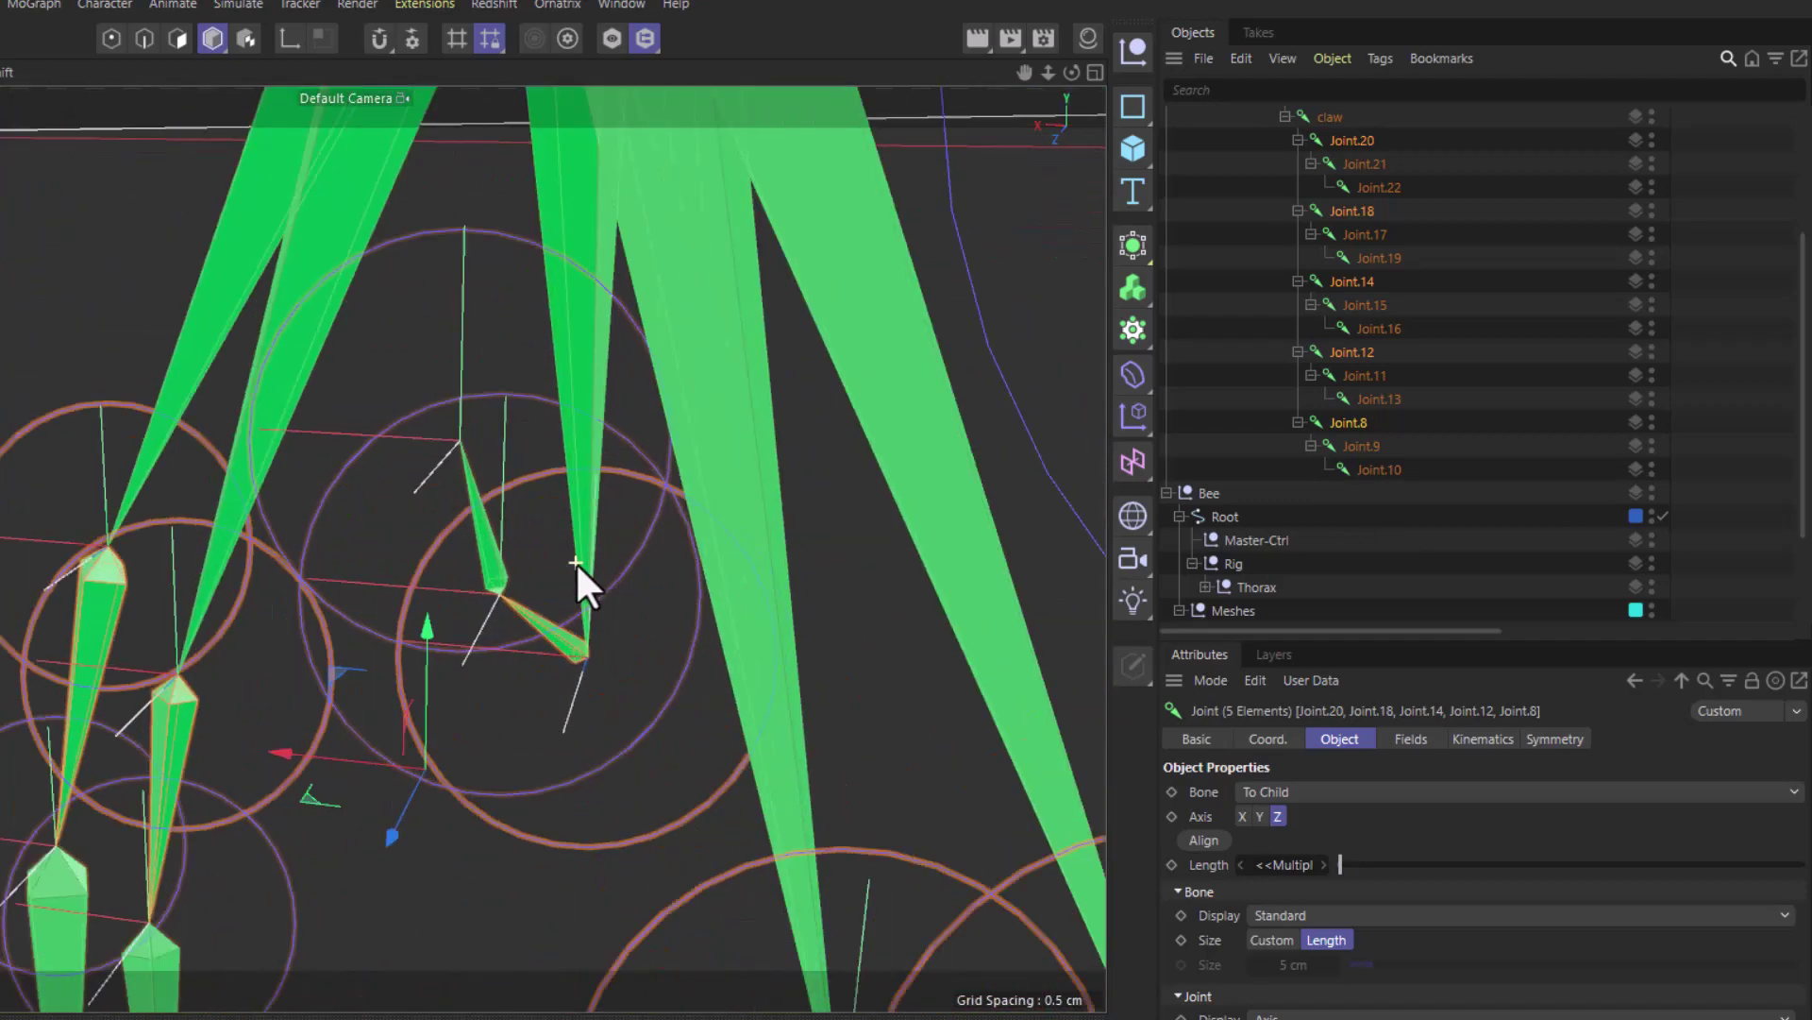
scroll(511, 591, "down", 4)
left_click(489, 540)
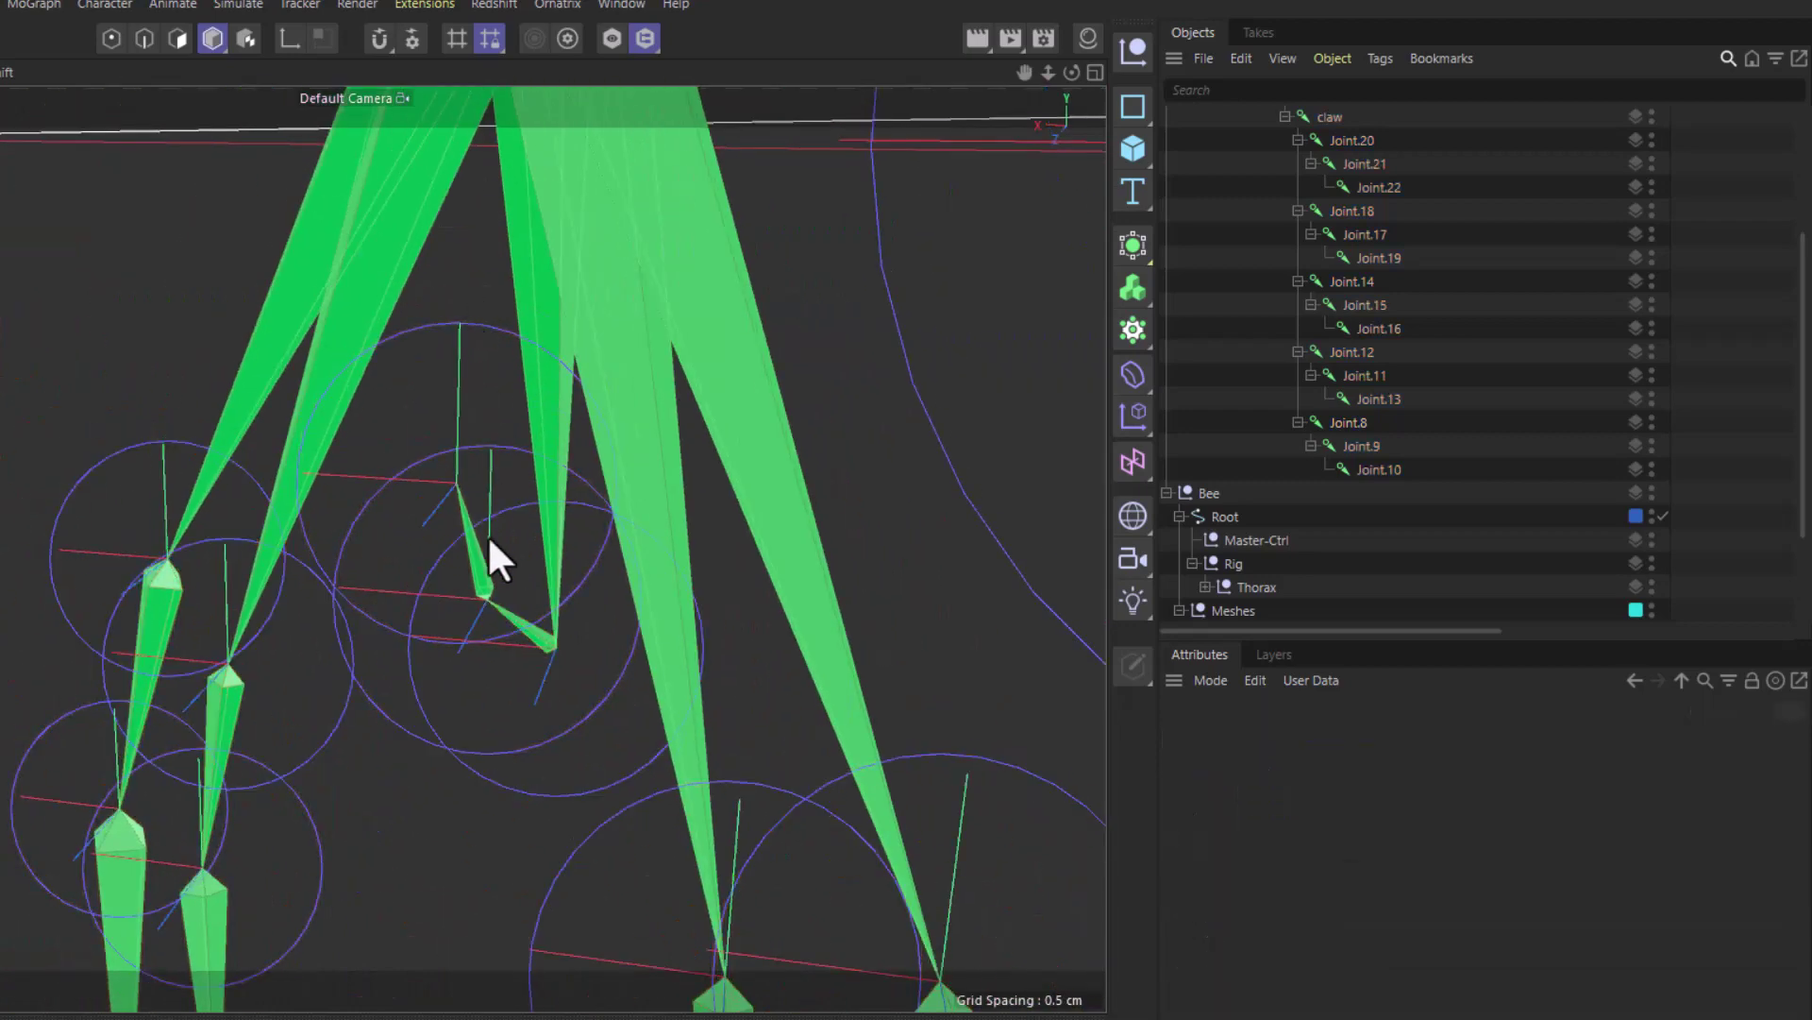
left_click_drag(501, 614, 753, 607, "alt")
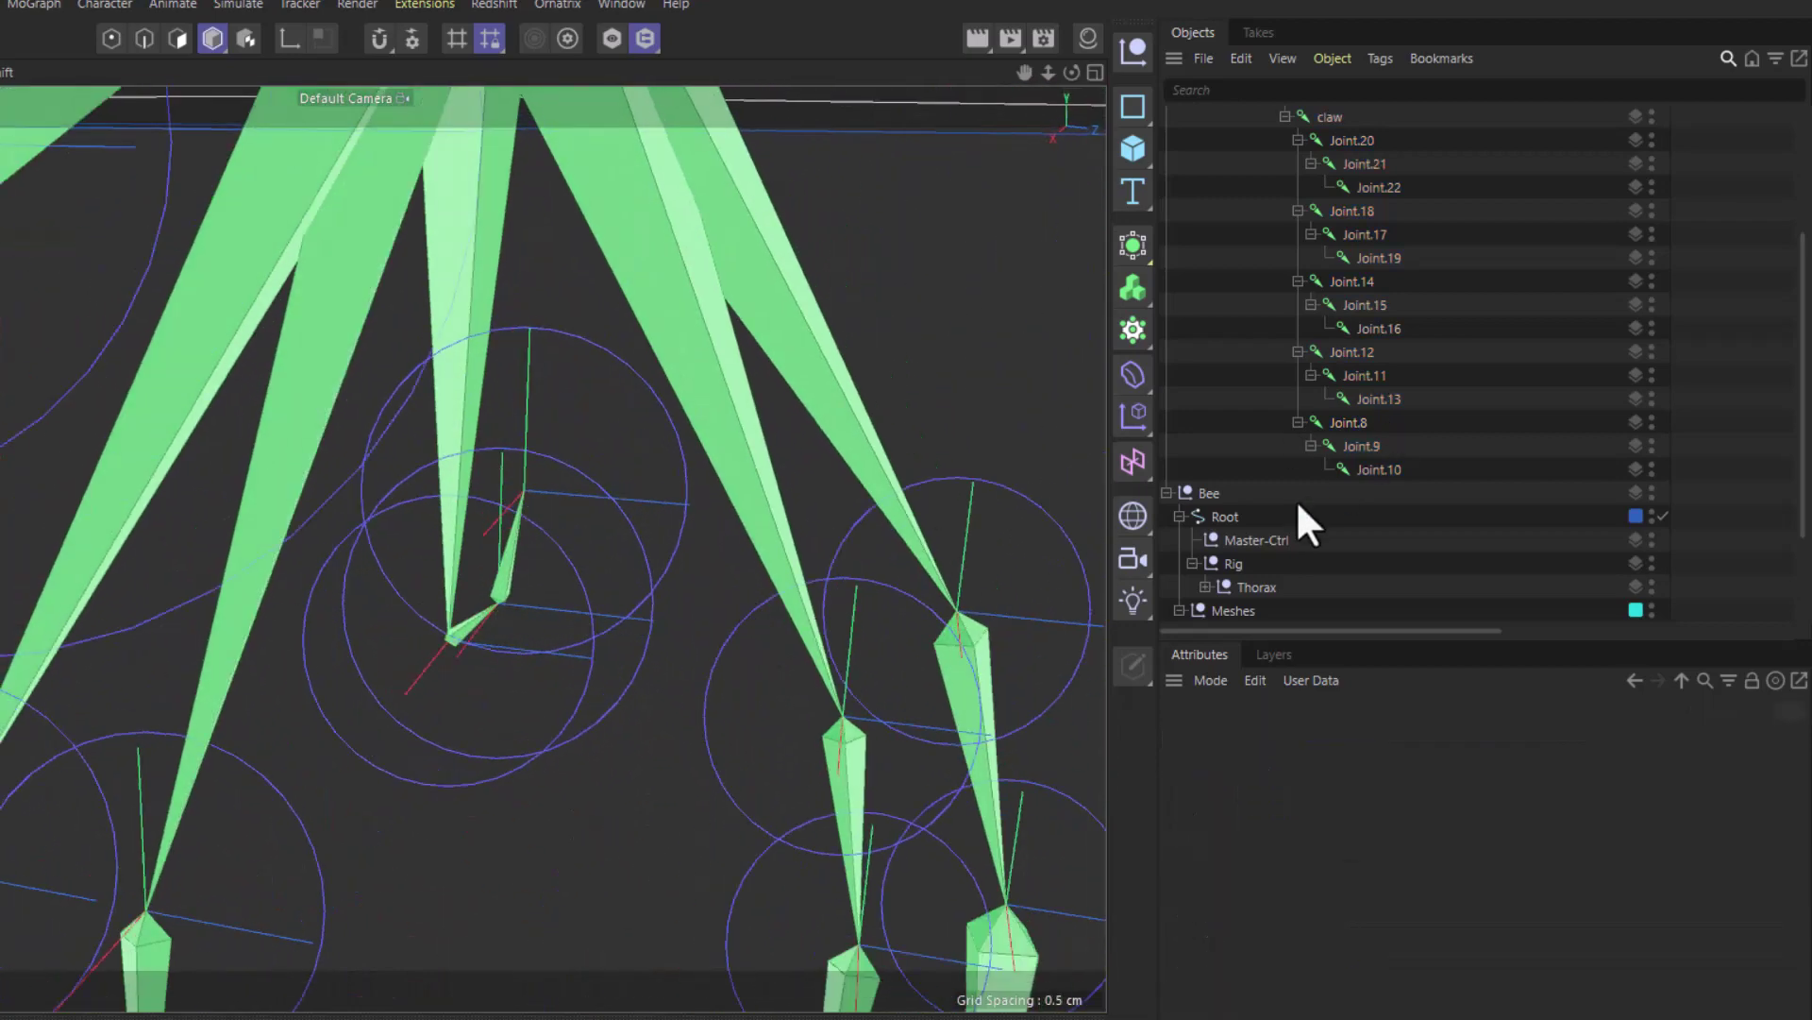
Show the Abdomen - Legs mesh to compare the short middle chain with the foot's shape, and hide it again.
left_click(1179, 610)
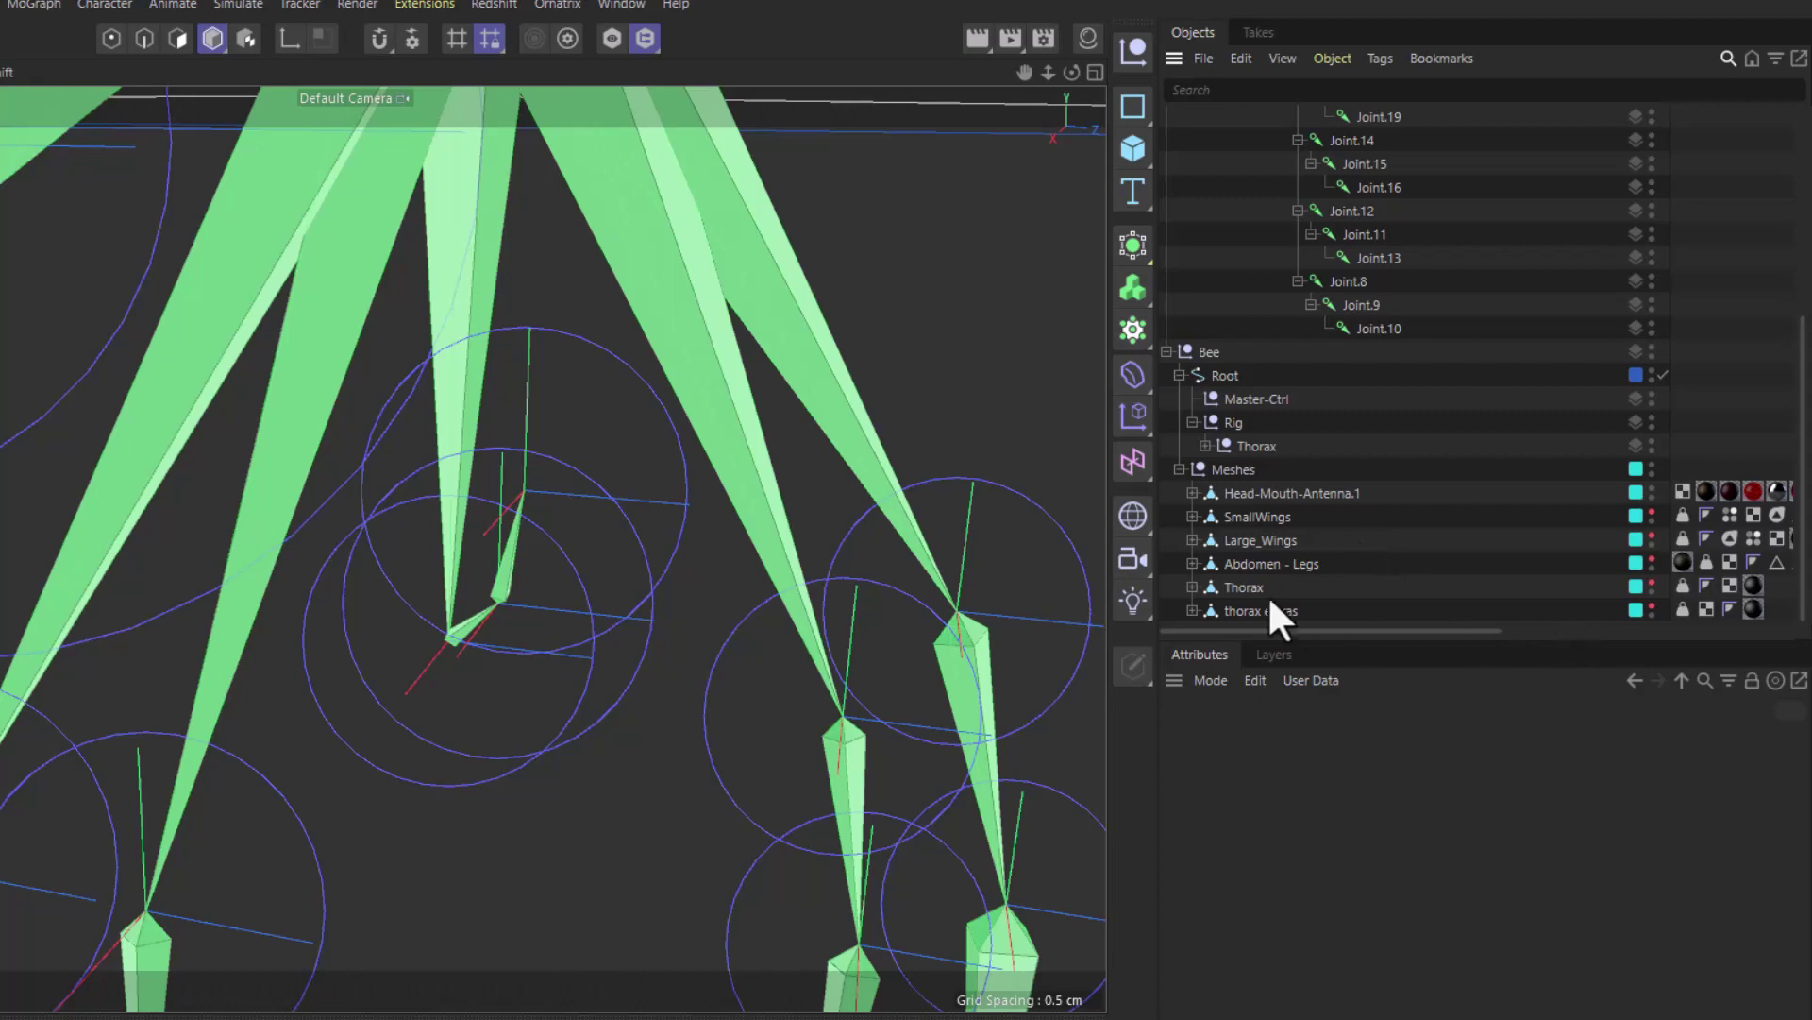
left_click(1648, 561)
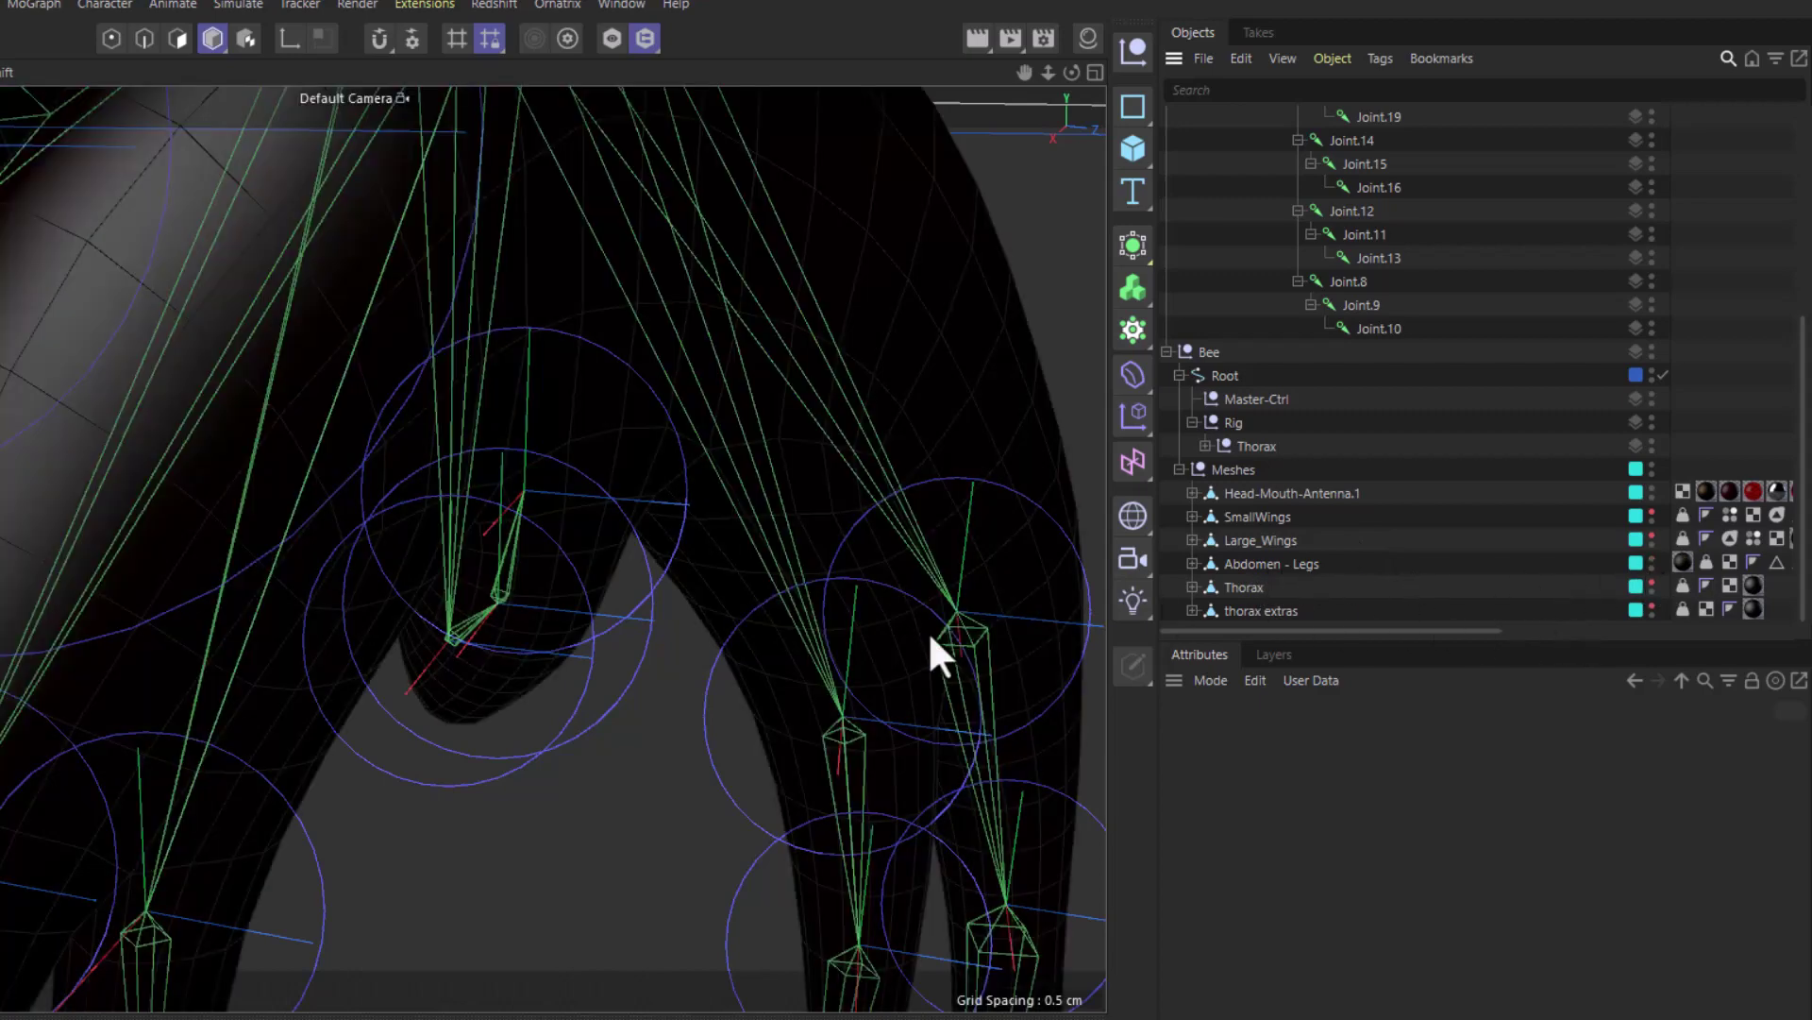
scroll(524, 569, "down", 8)
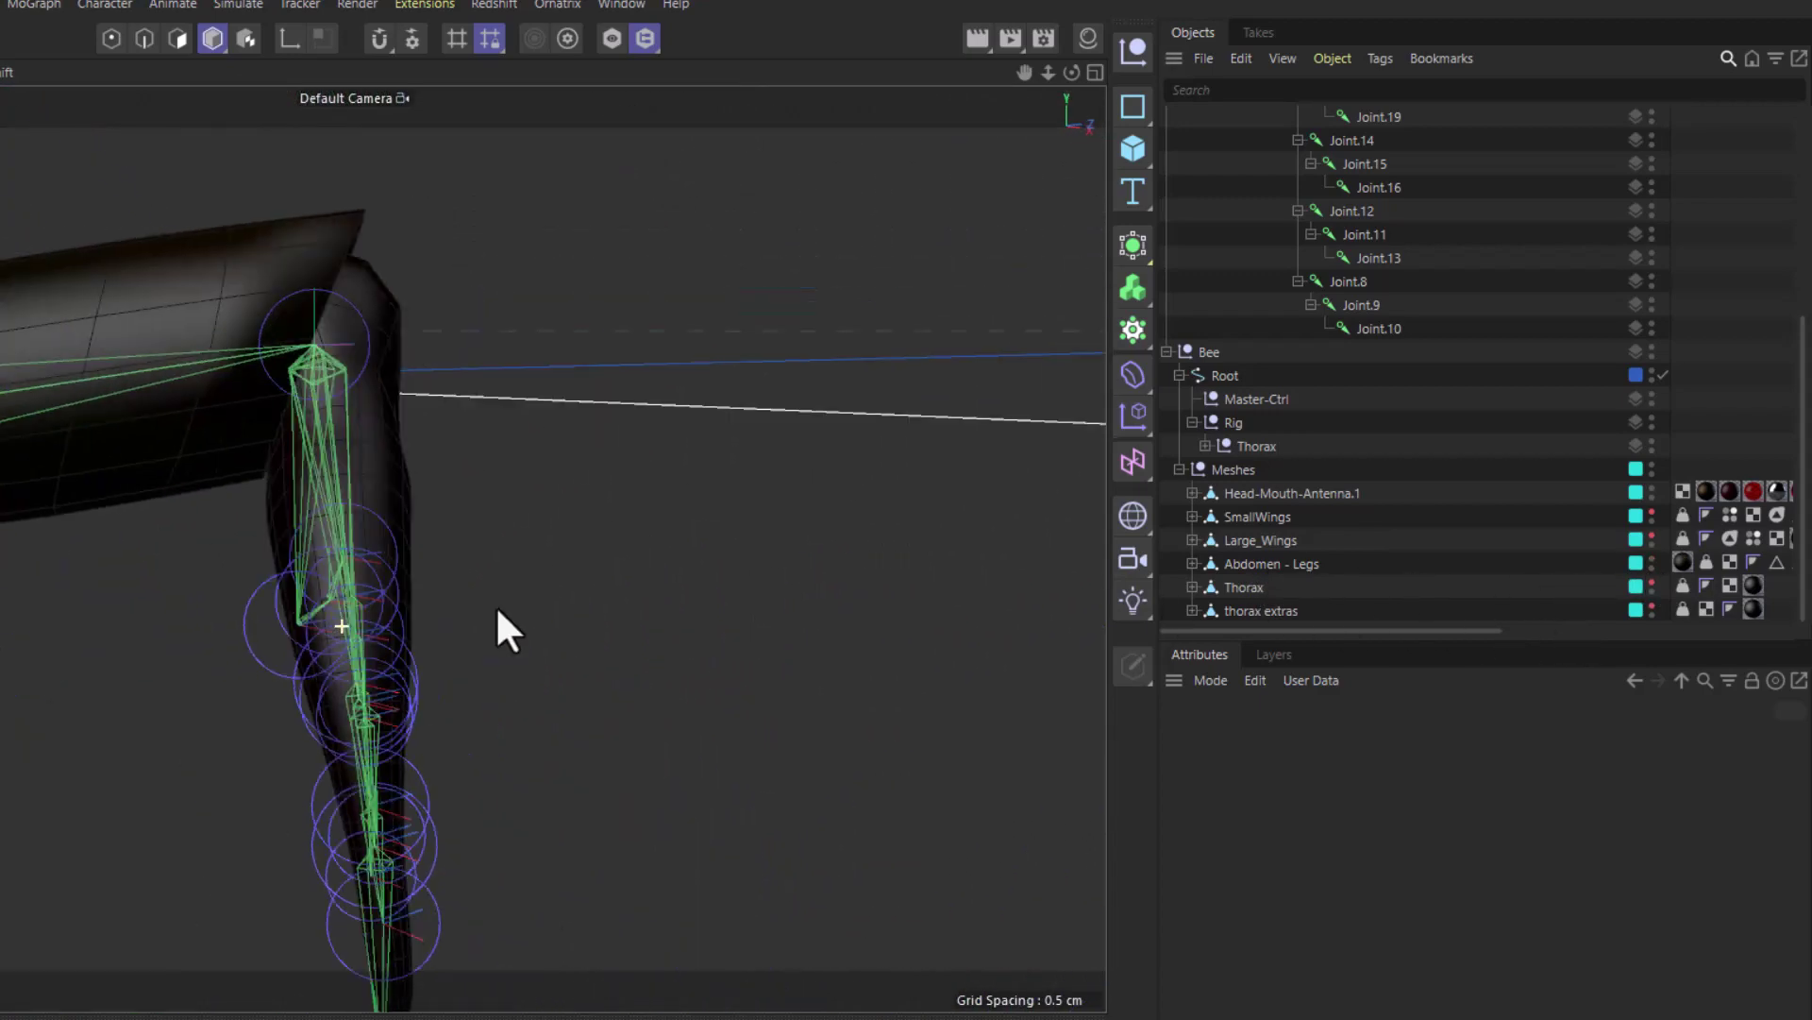
left_click_drag(497, 609, 247, 623, "alt")
scroll(604, 585, "up", 6)
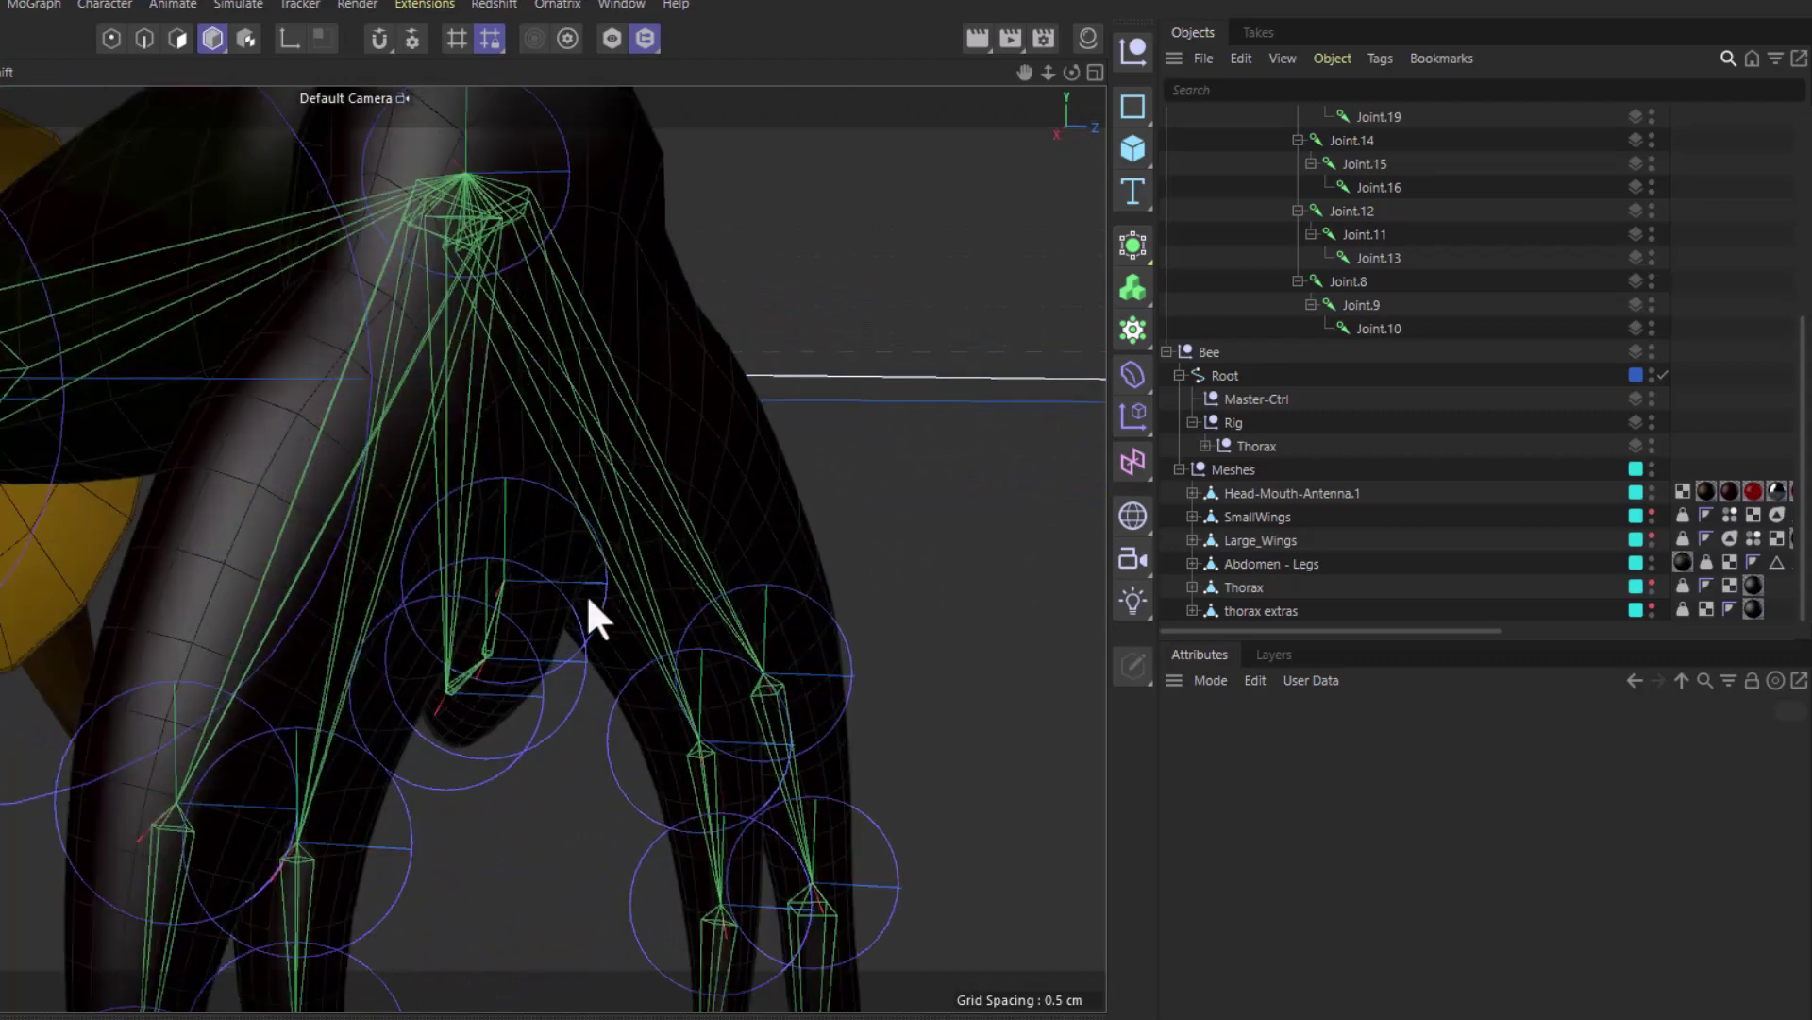
scroll(563, 632, "up", 5)
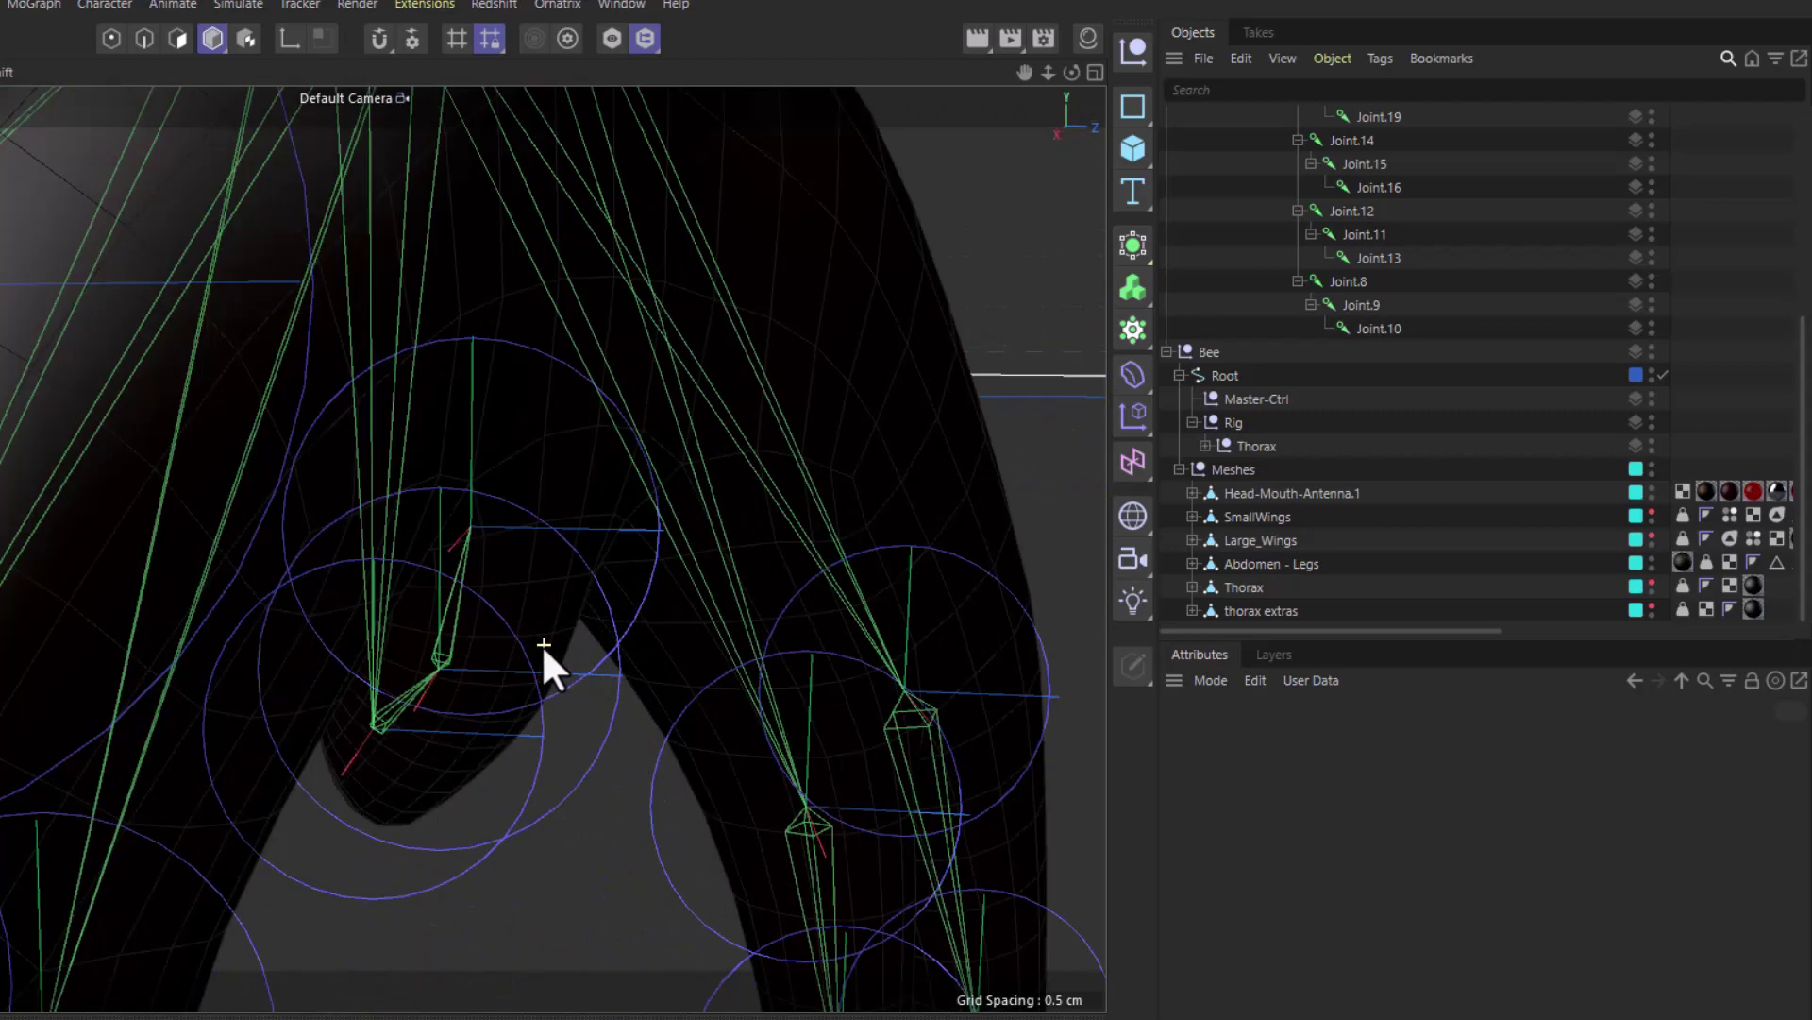
left_click_drag(541, 643, 522, 557, "alt")
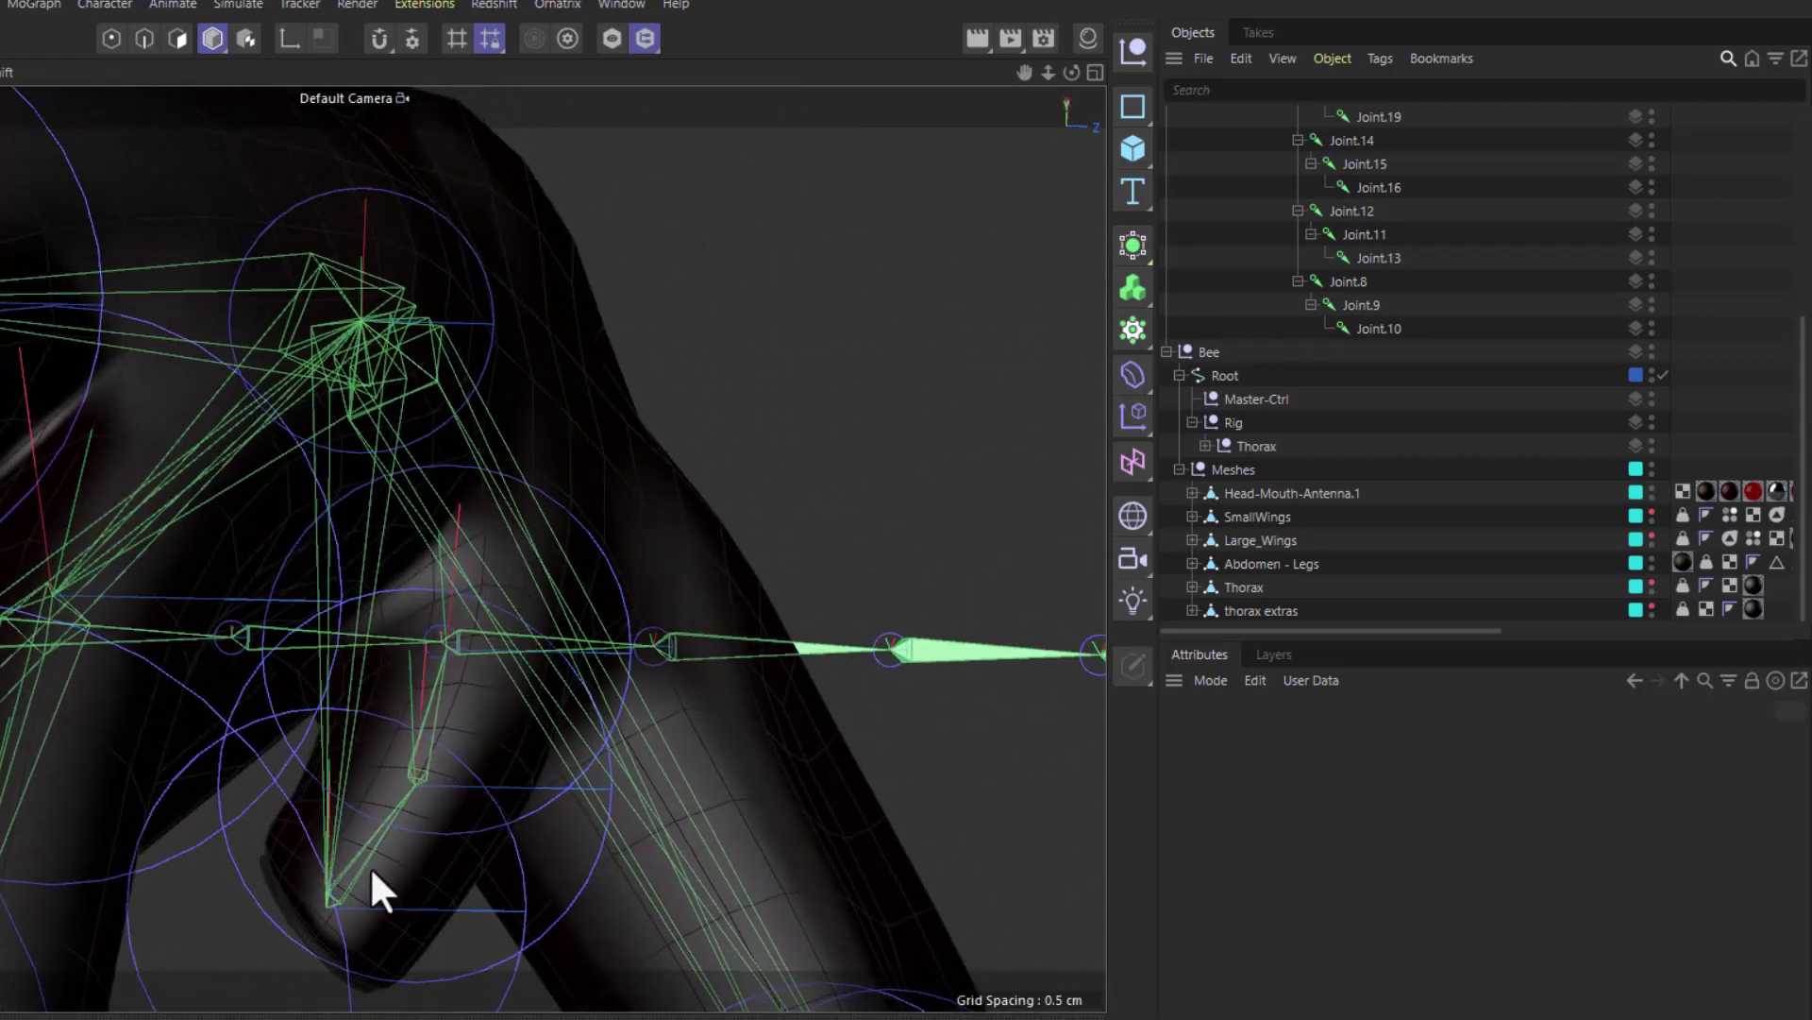
left_click_drag(372, 871, 440, 836, "alt")
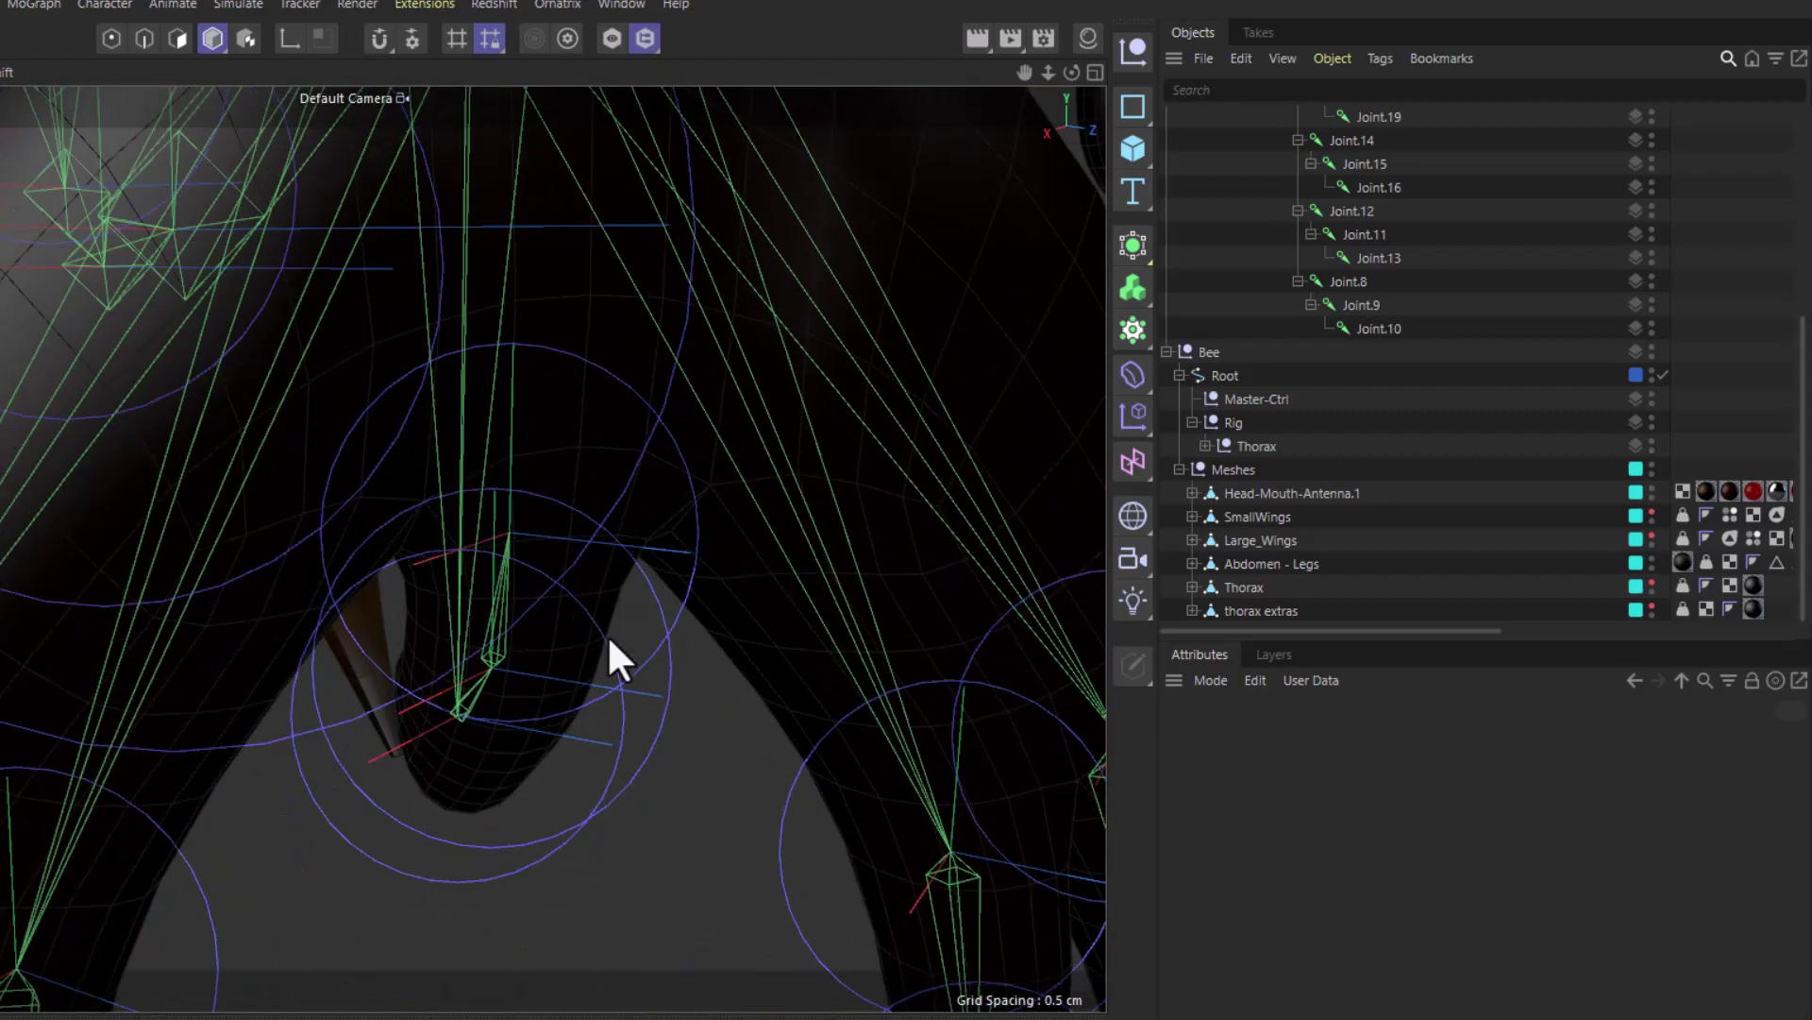
left_click(649, 659)
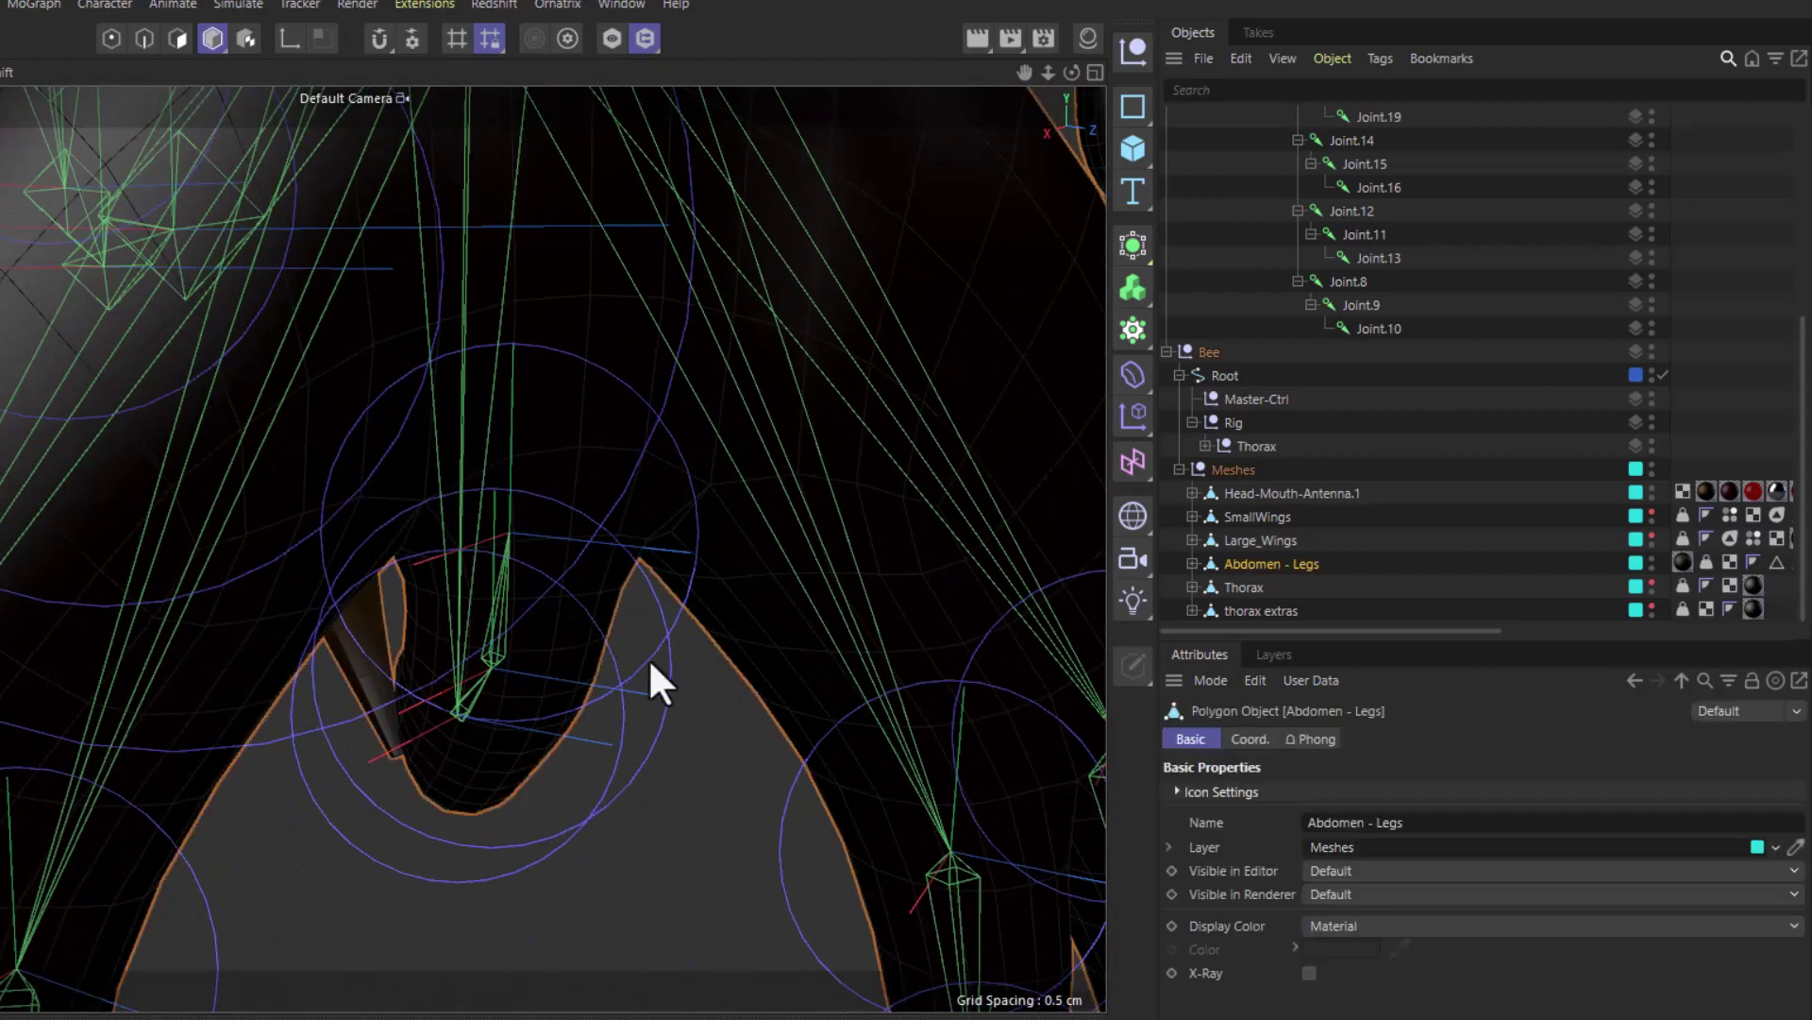
left_click(1647, 558)
Unparent the short middle chain's joints and rebuild it in reverse, with Joint.9 under Joint.10 and Joint.8 under Joint.9.
left_click_drag(566, 683, 596, 722, "alt")
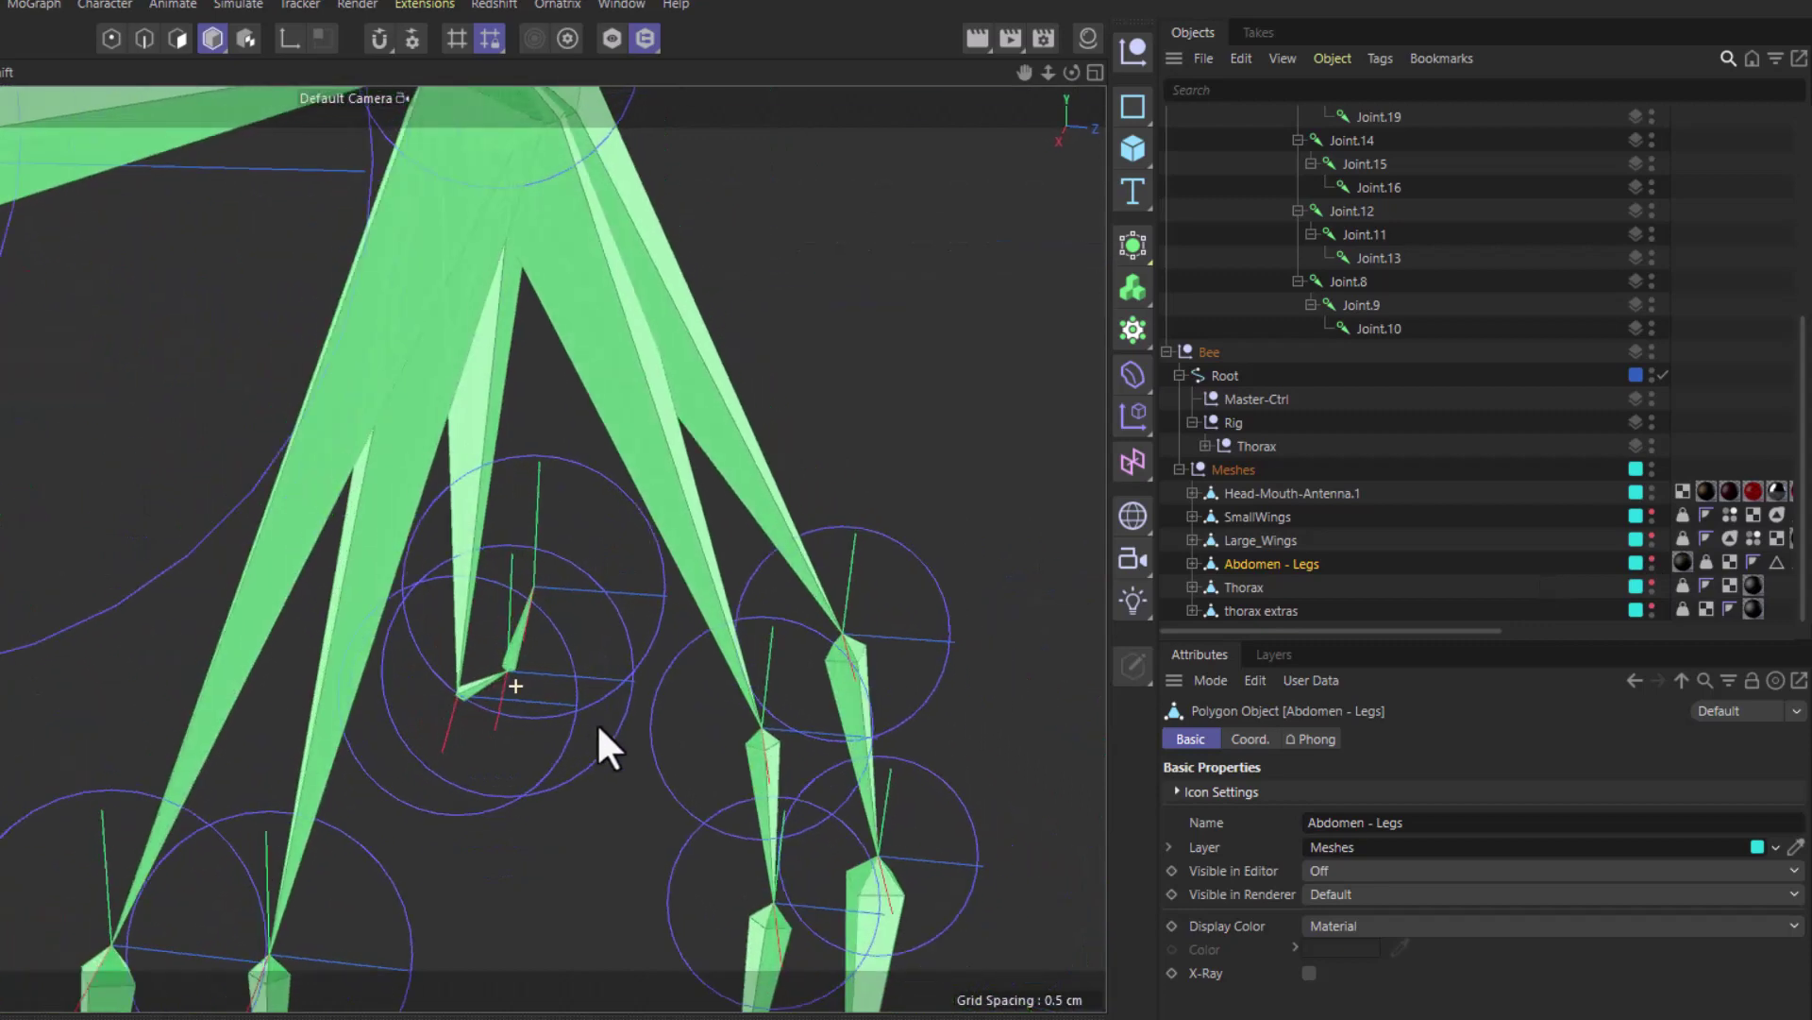
left_click(542, 469)
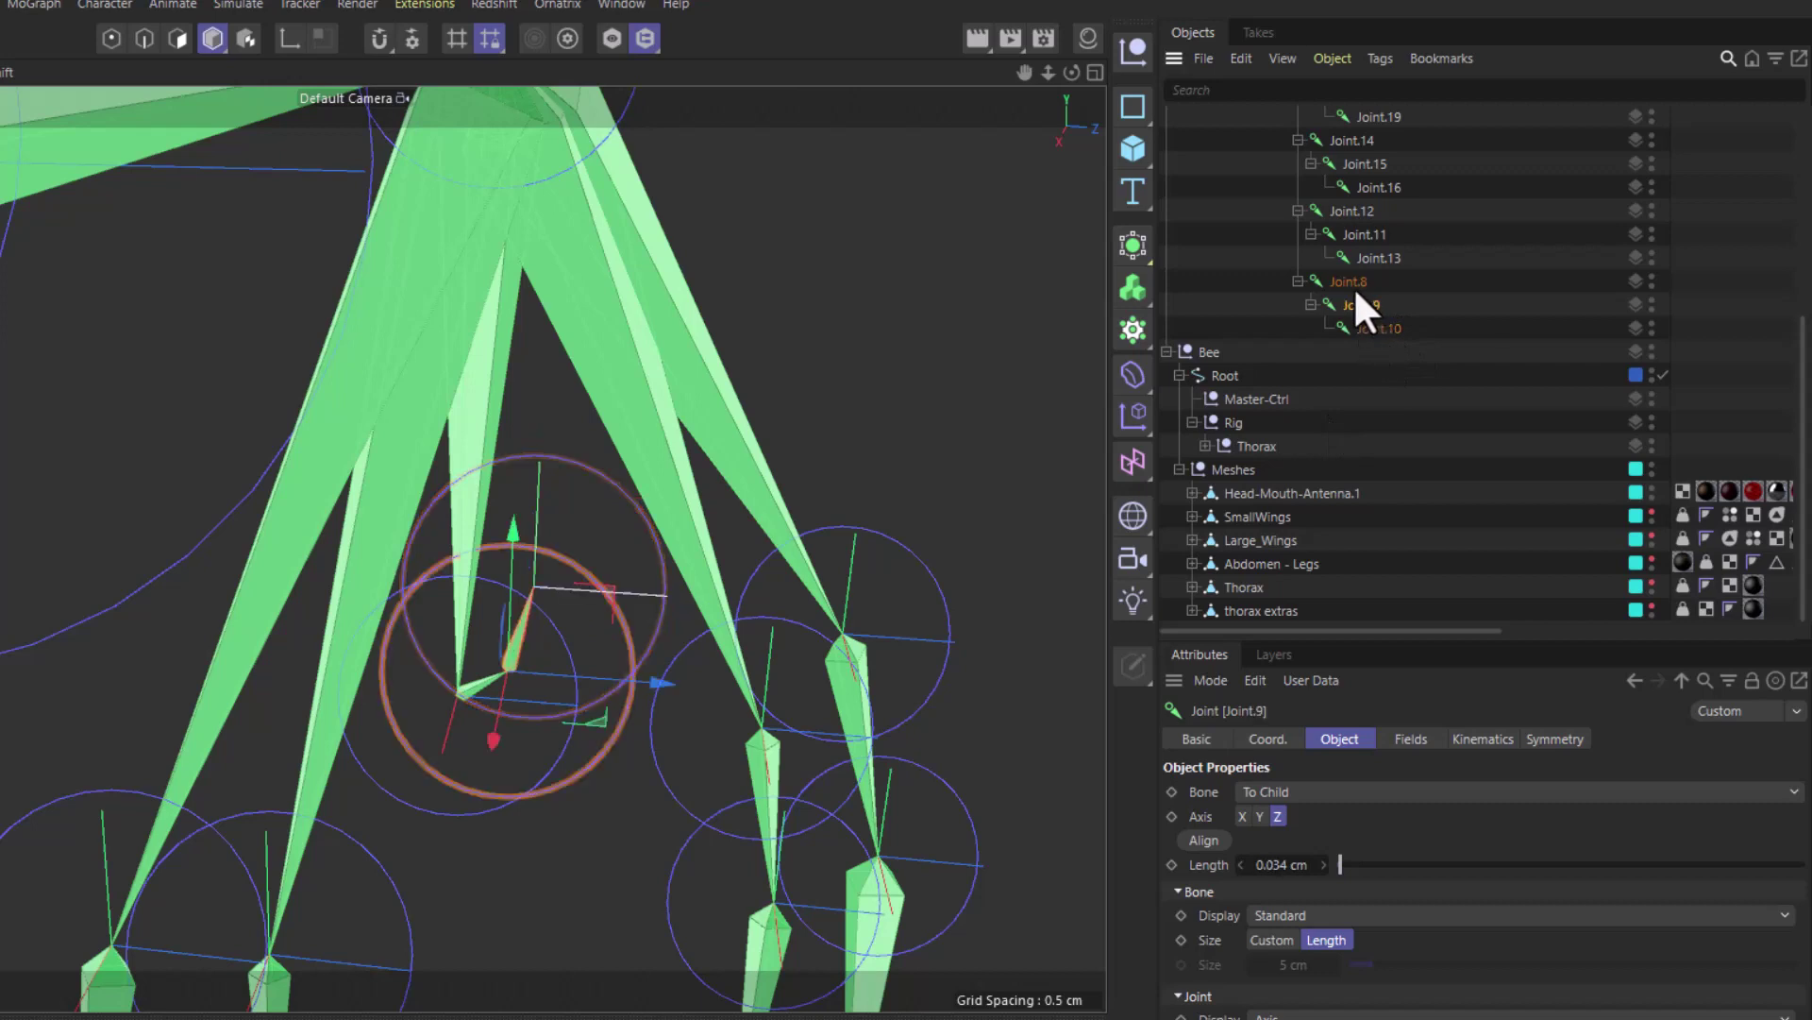
left_click_drag(1376, 327, 1348, 292)
left_click(1222, 327)
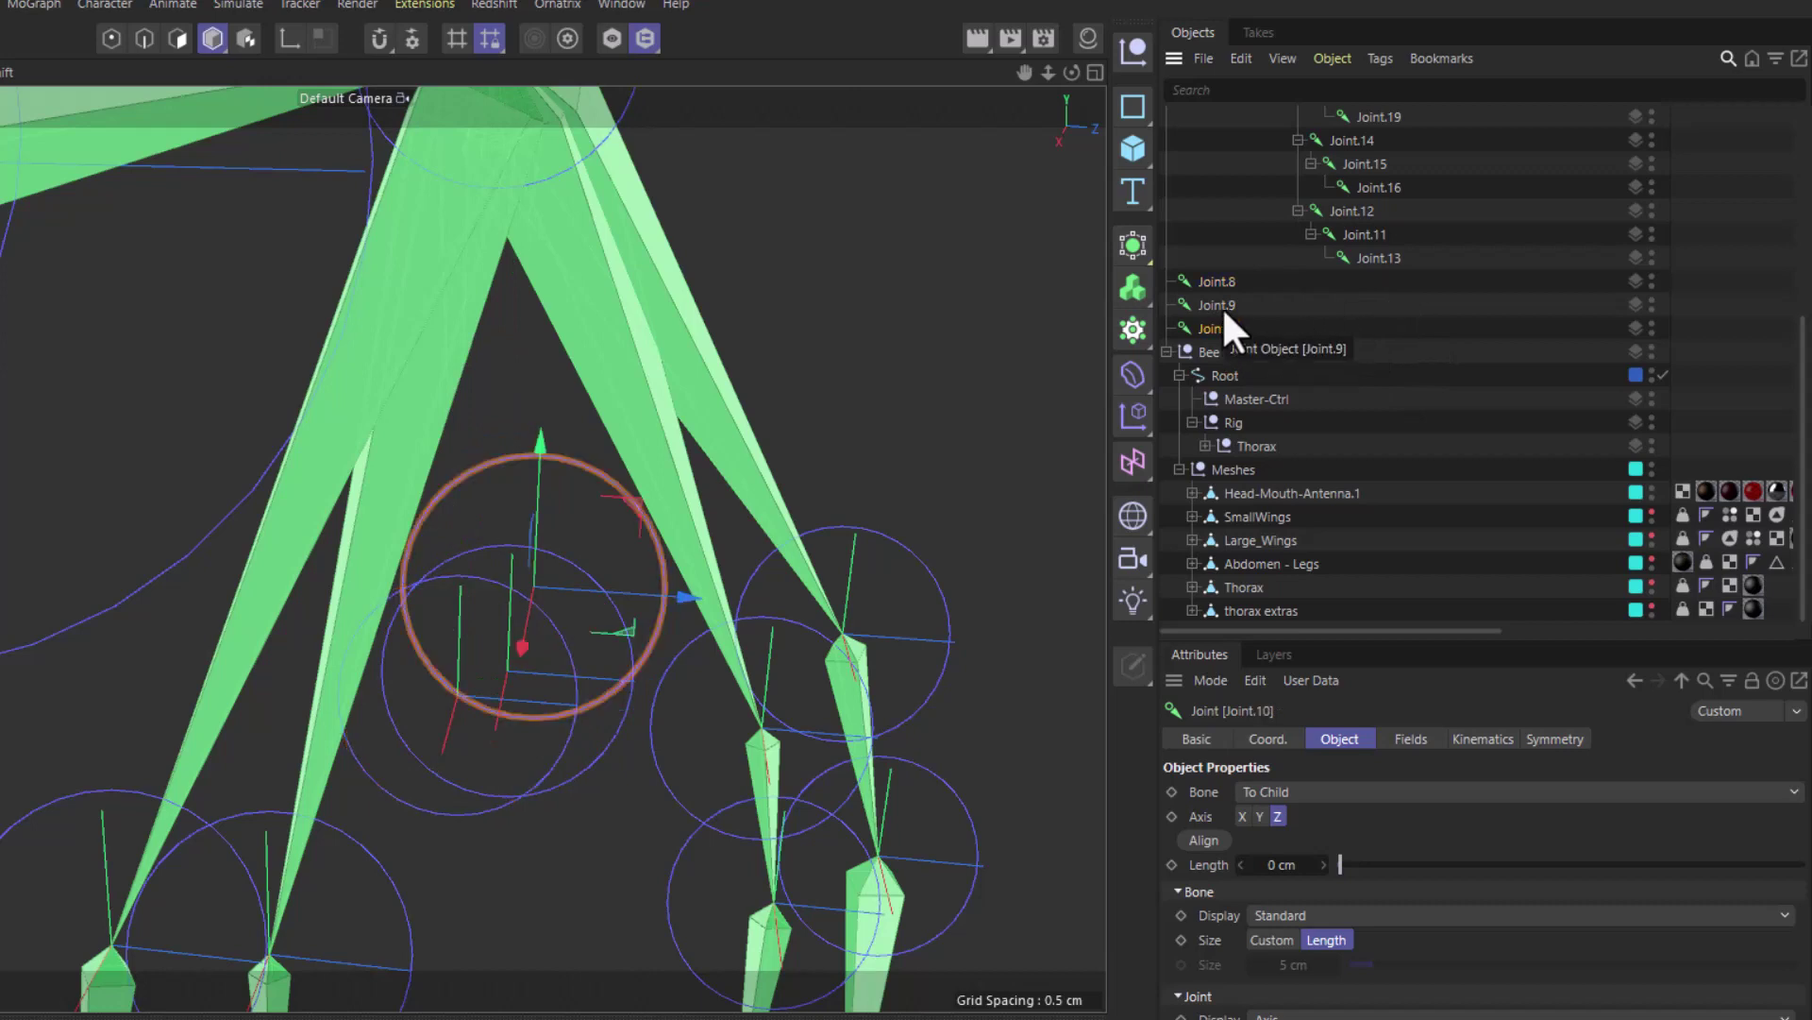
left_click(1222, 306)
mouse_move(1225, 326)
left_mouse_down()
mouse_move(1239, 308)
mouse_move(1244, 326)
left_mouse_up()
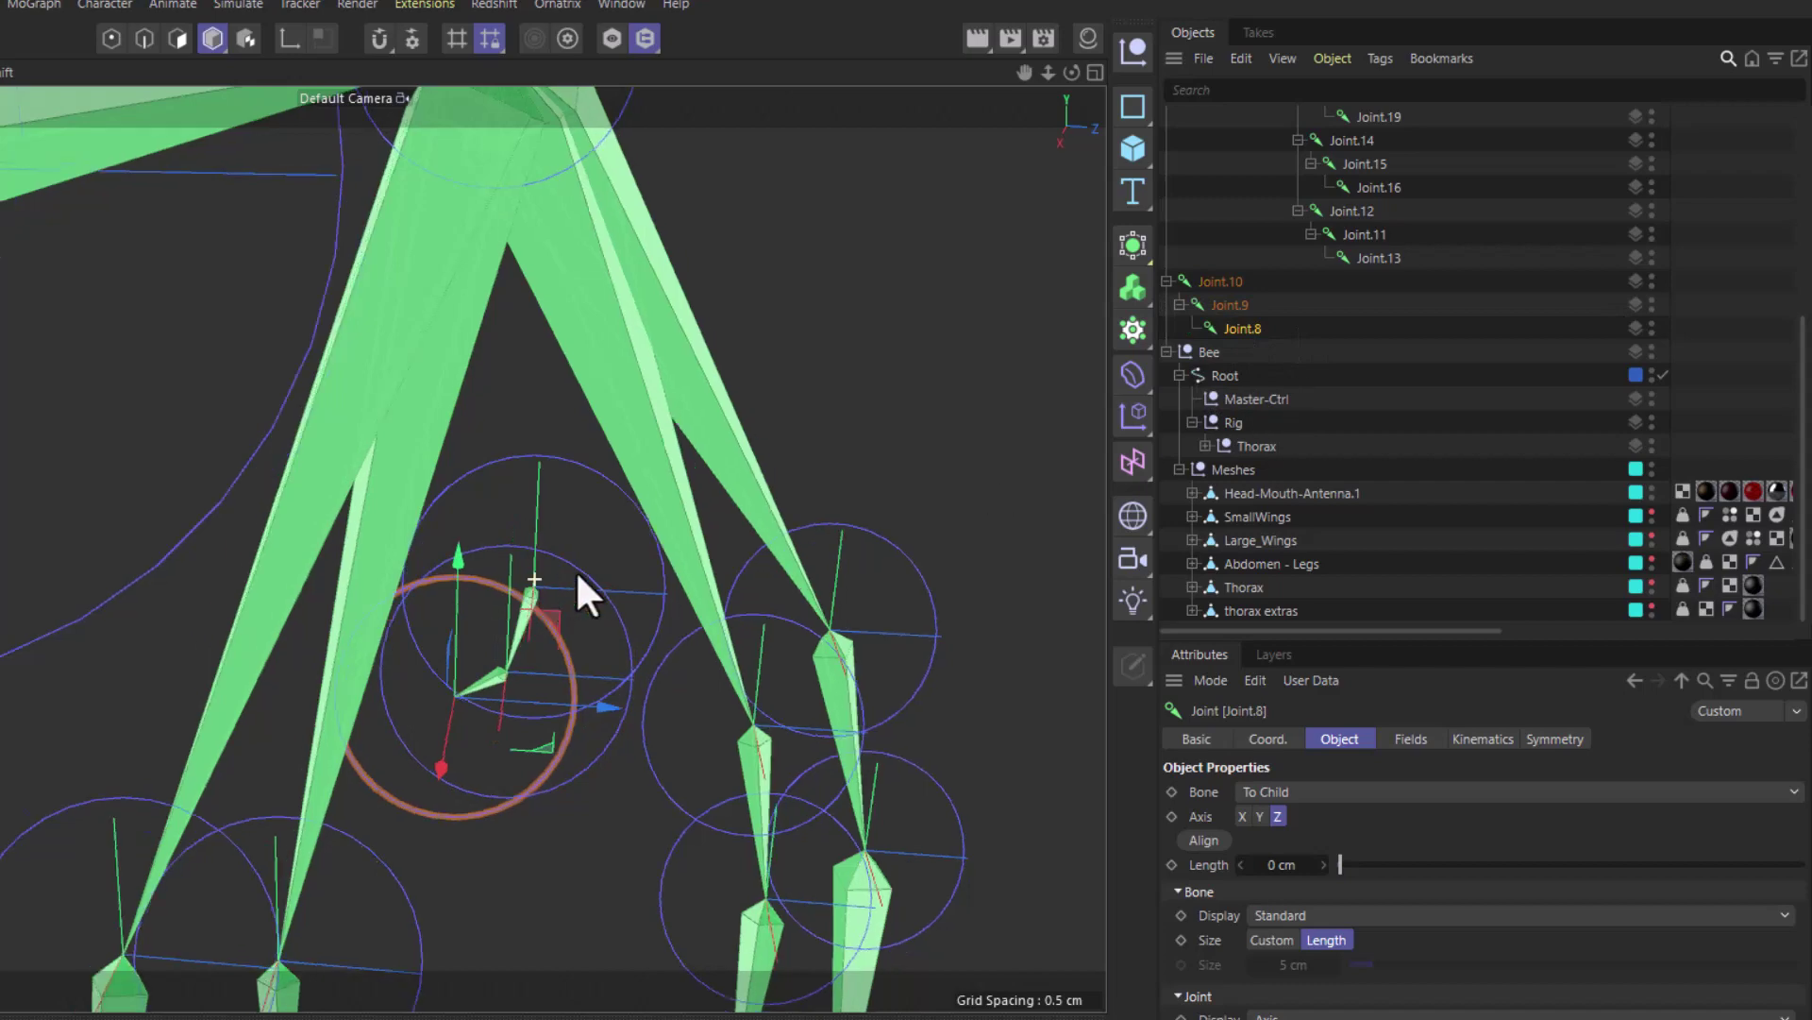
mouse_move(576, 569)
left_mouse_down("alt")
mouse_move(790, 540)
mouse_move(566, 546)
mouse_move(604, 563)
left_mouse_up("alt")
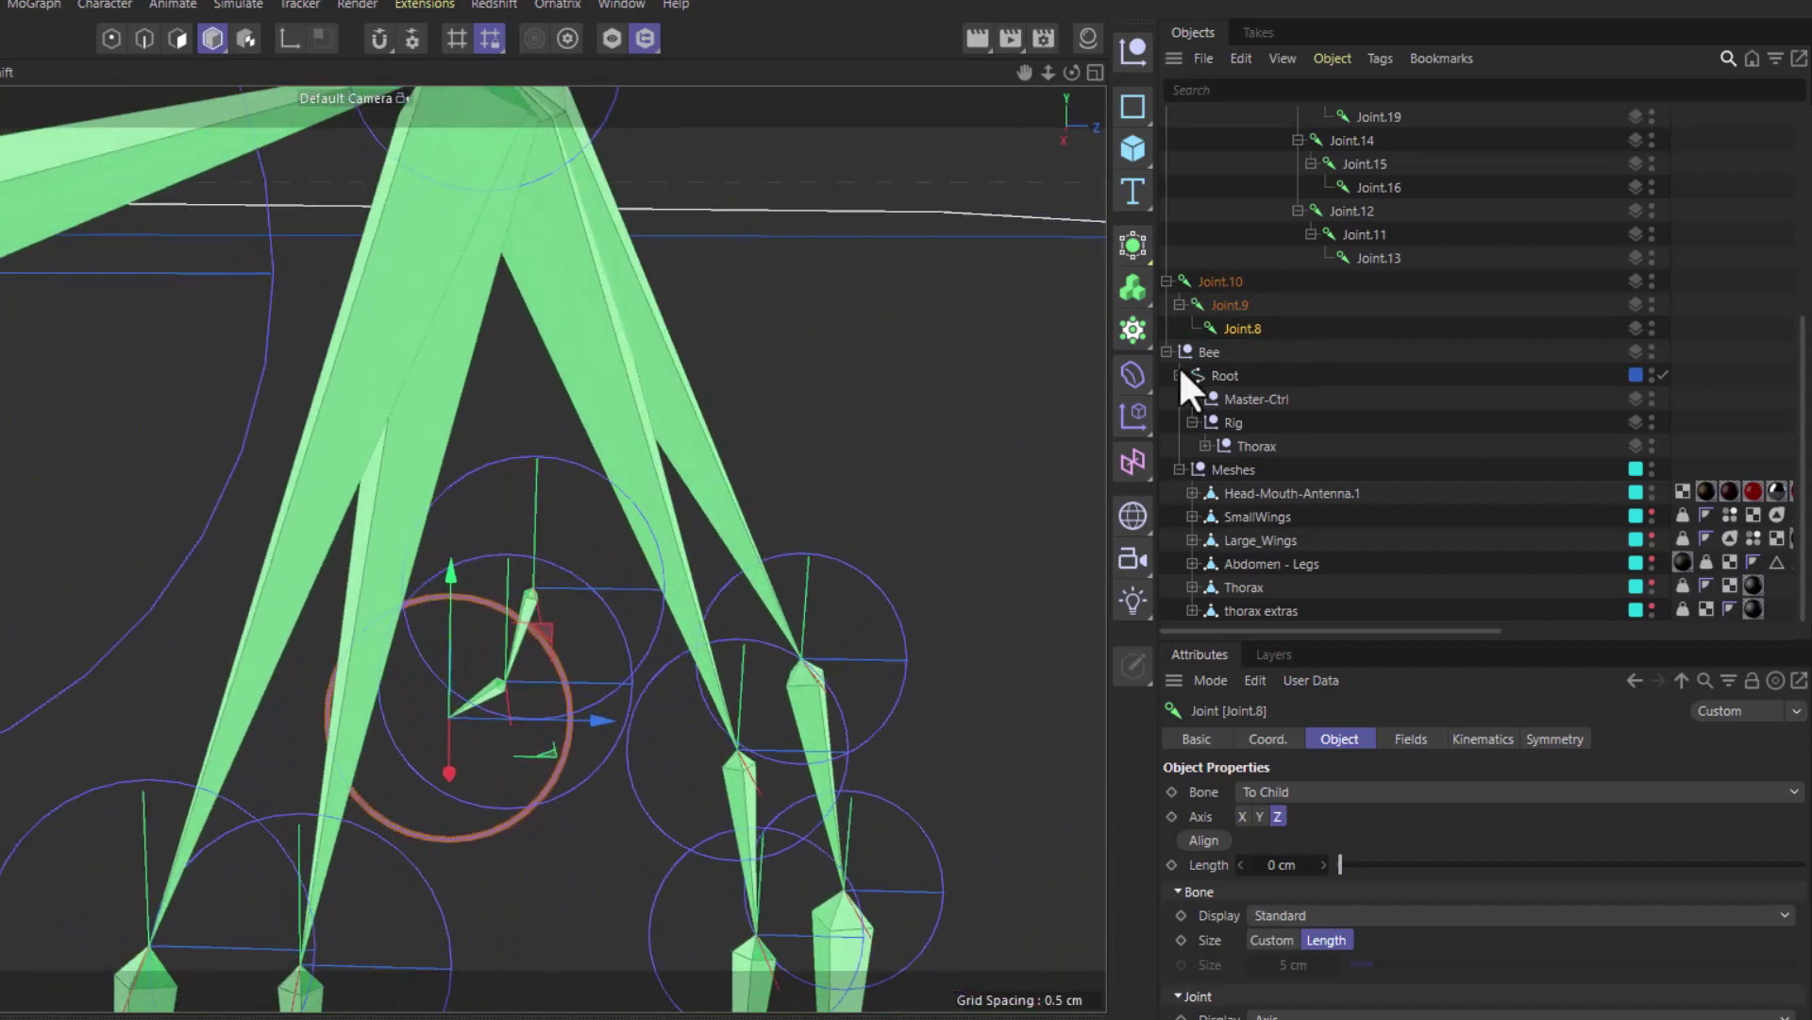
Parent the reversed middle chain, rooted at Joint.10, under the claw joint.
left_click(1209, 285)
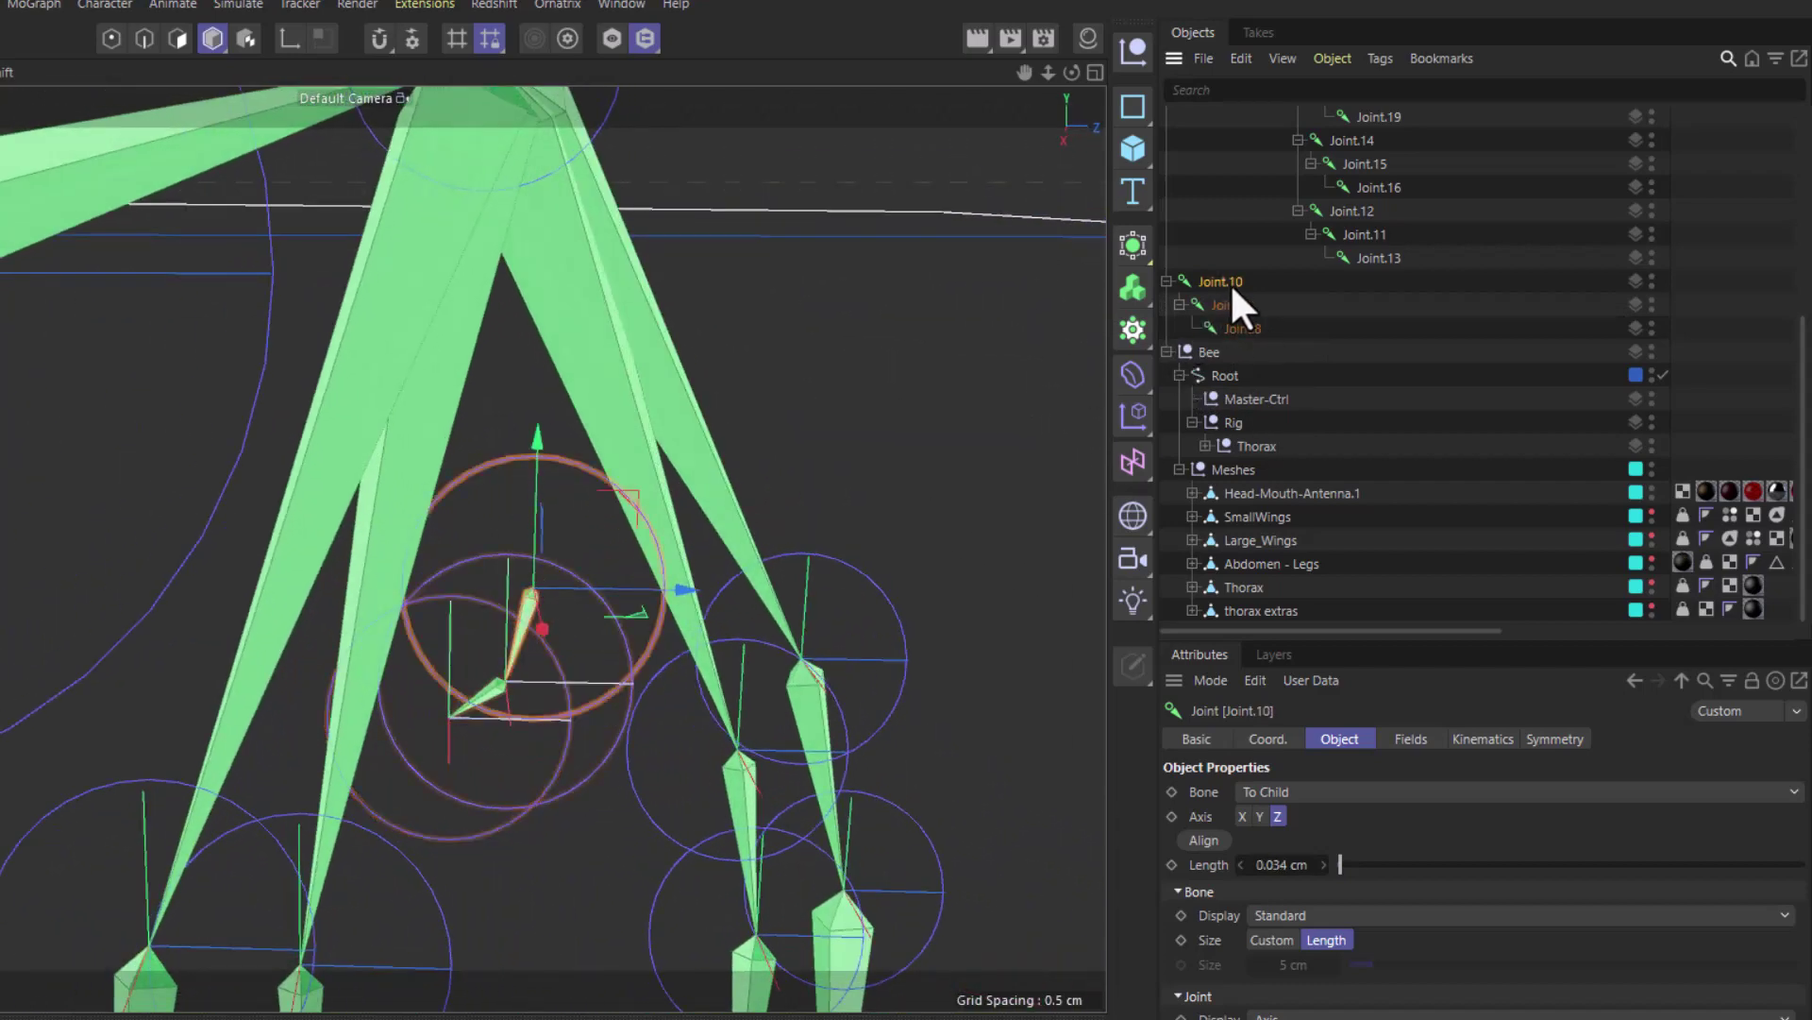
scroll(1231, 283, "up", 3)
left_click_drag(1220, 422, 1350, 116)
Examine the whole leg chain from several angles, selecting the long leg bone Joint.7 to inspect its axis orientation.
left_click_drag(558, 547, 560, 359, "alt")
scroll(506, 557, "down", 6)
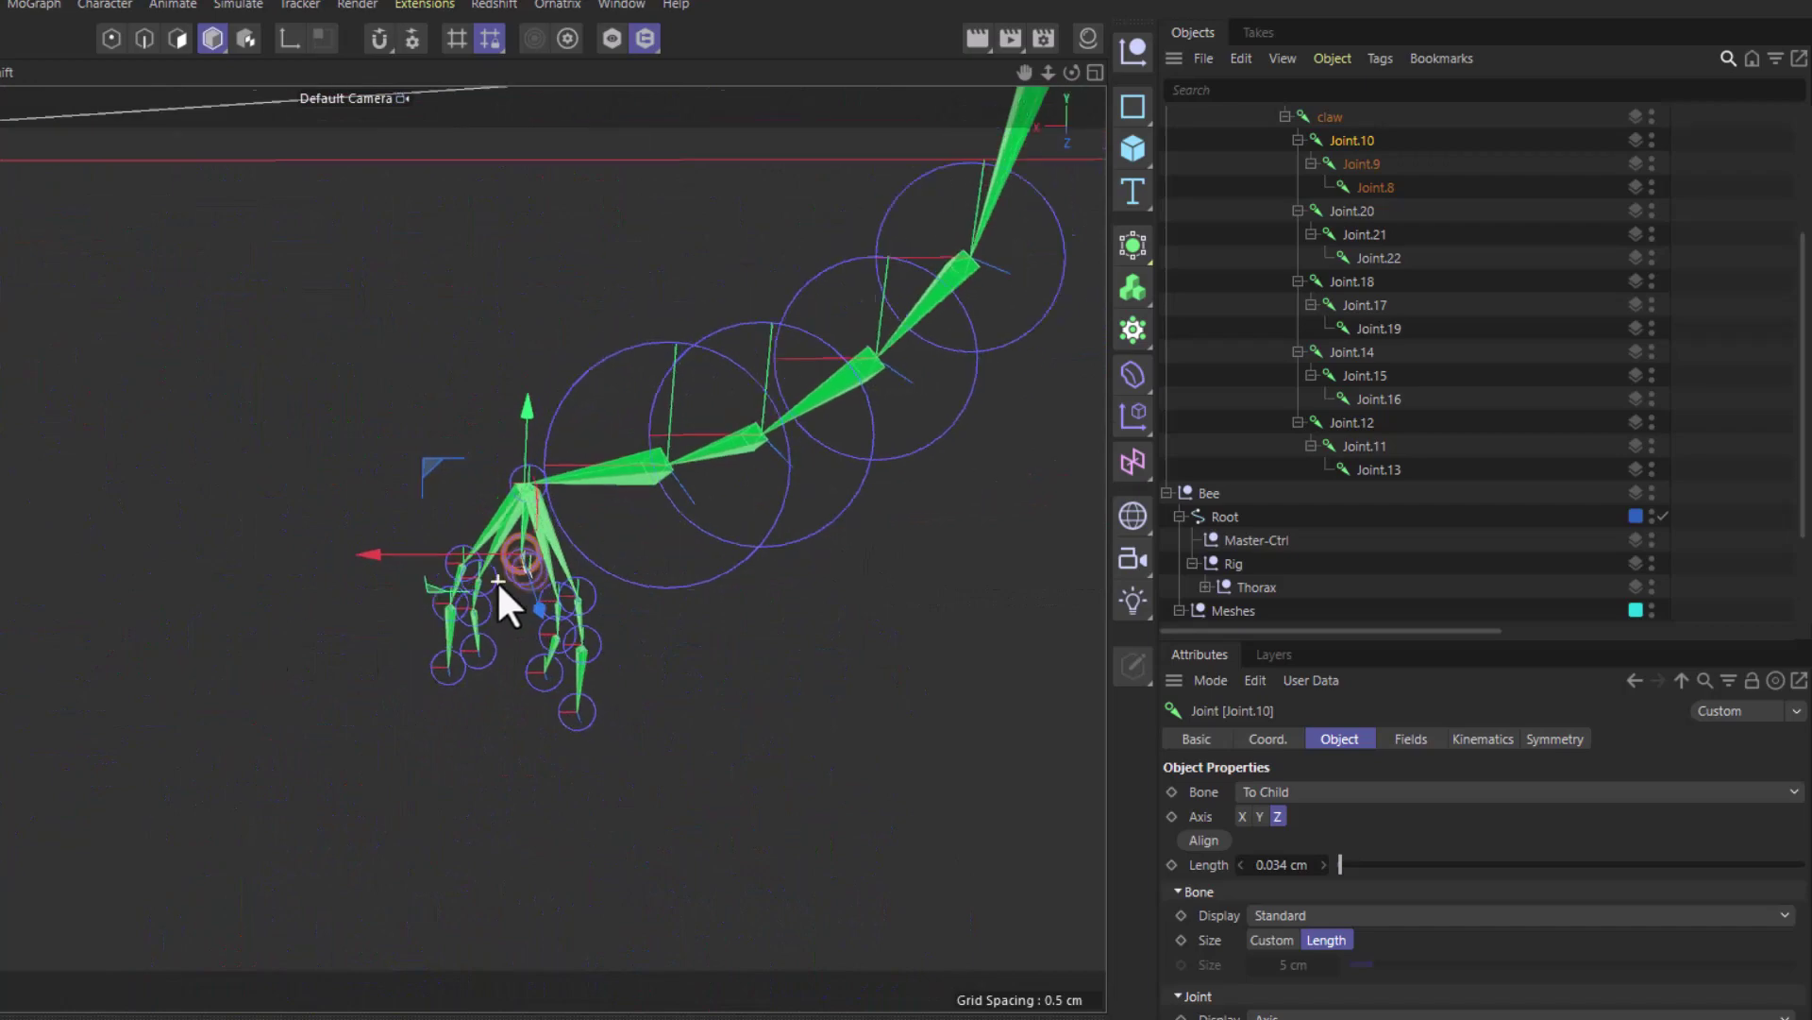
scroll(498, 585, "down", 5)
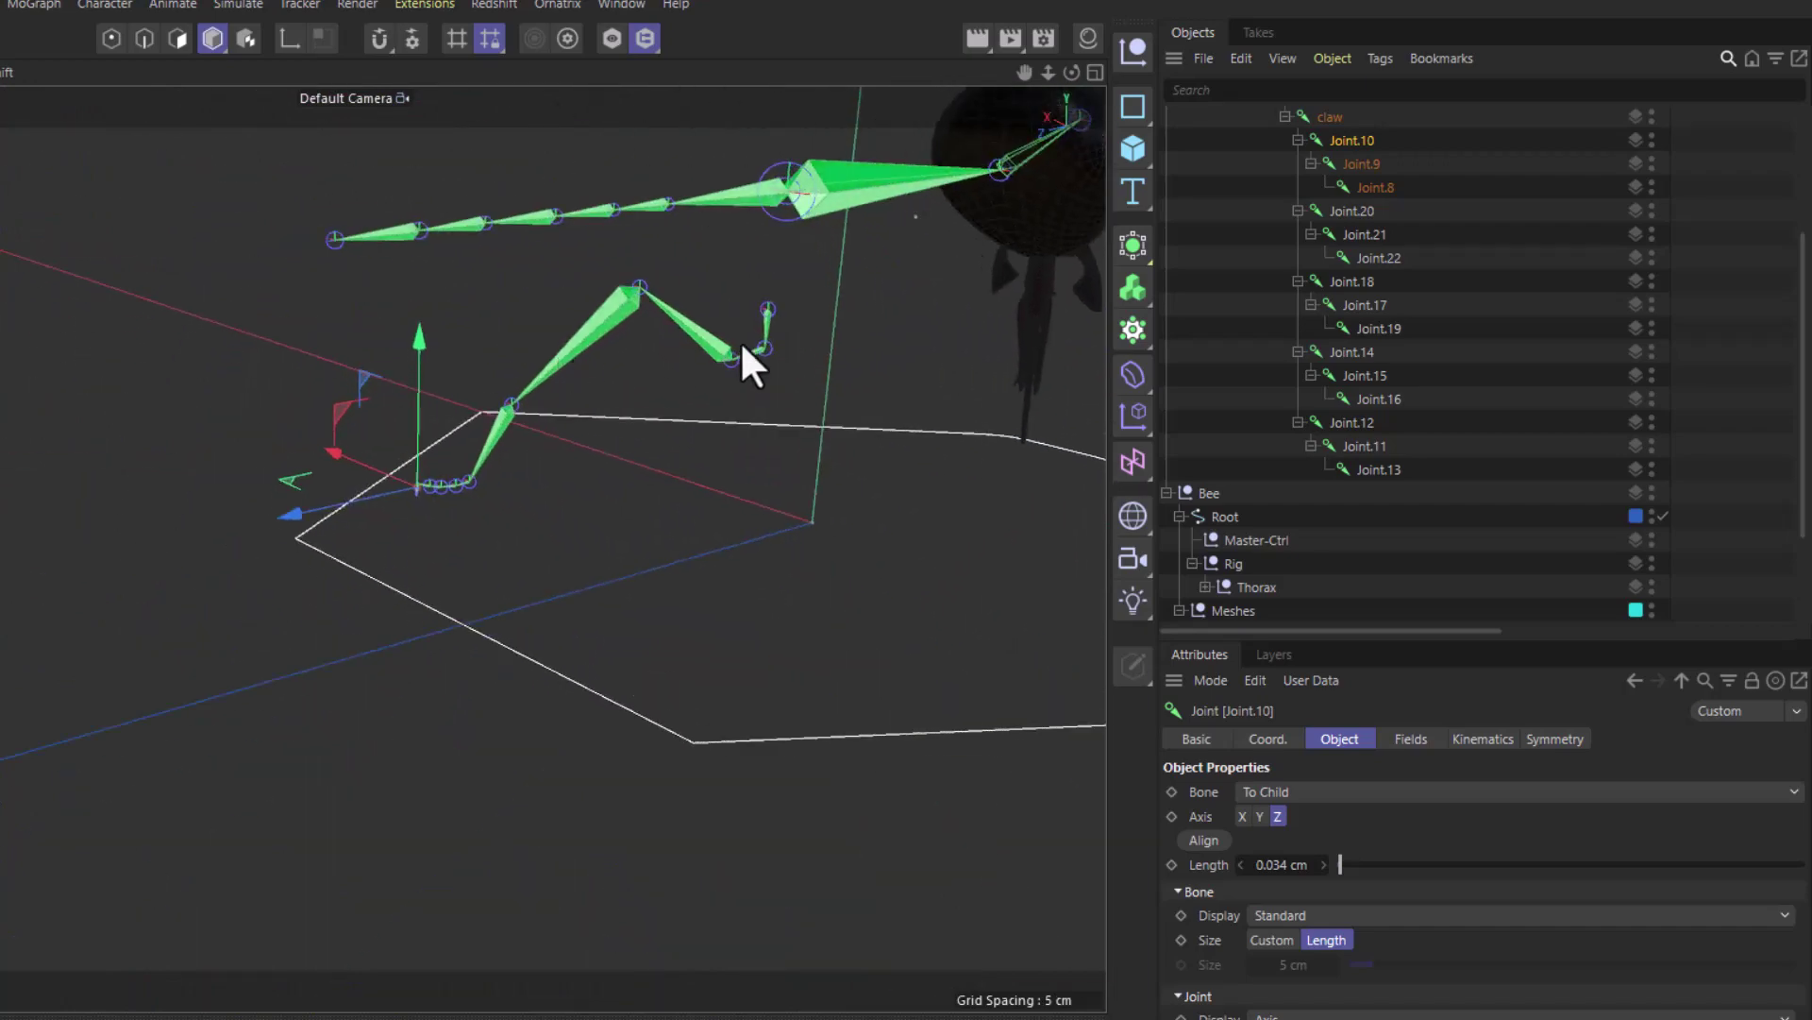
scroll(742, 345, "up", 4)
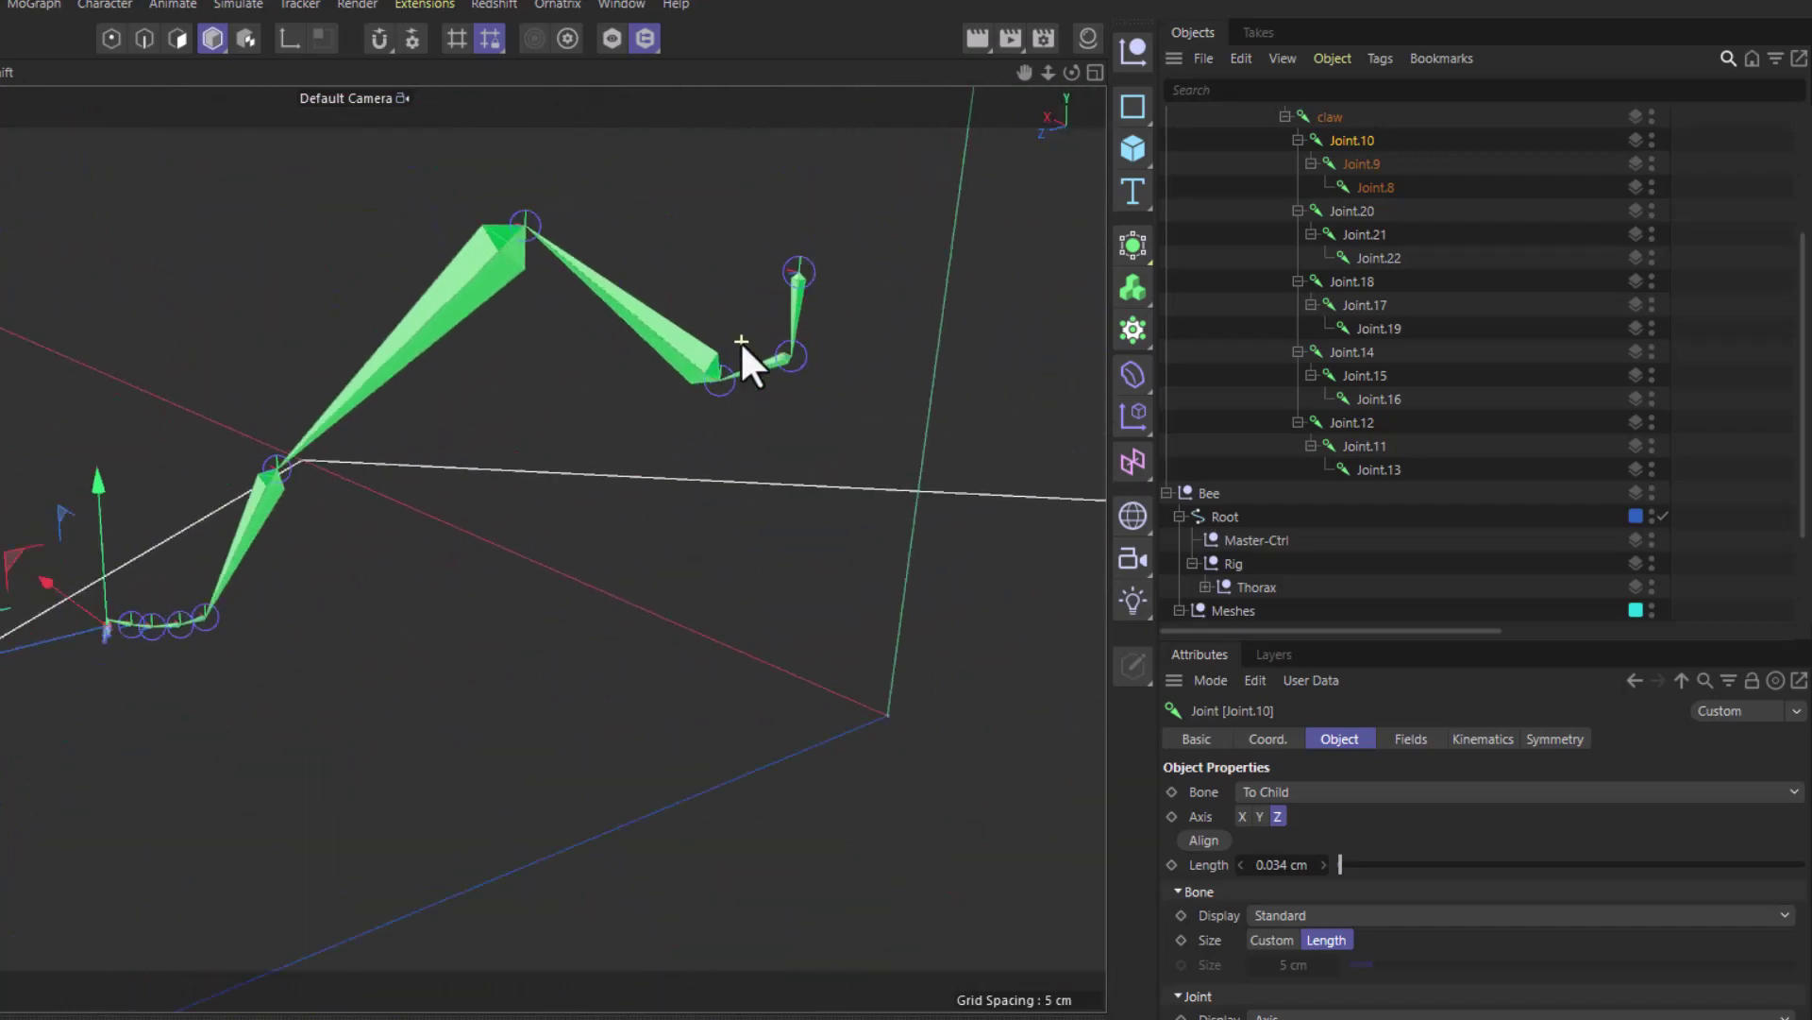
left_click_drag(444, 468, 282, 536, "alt")
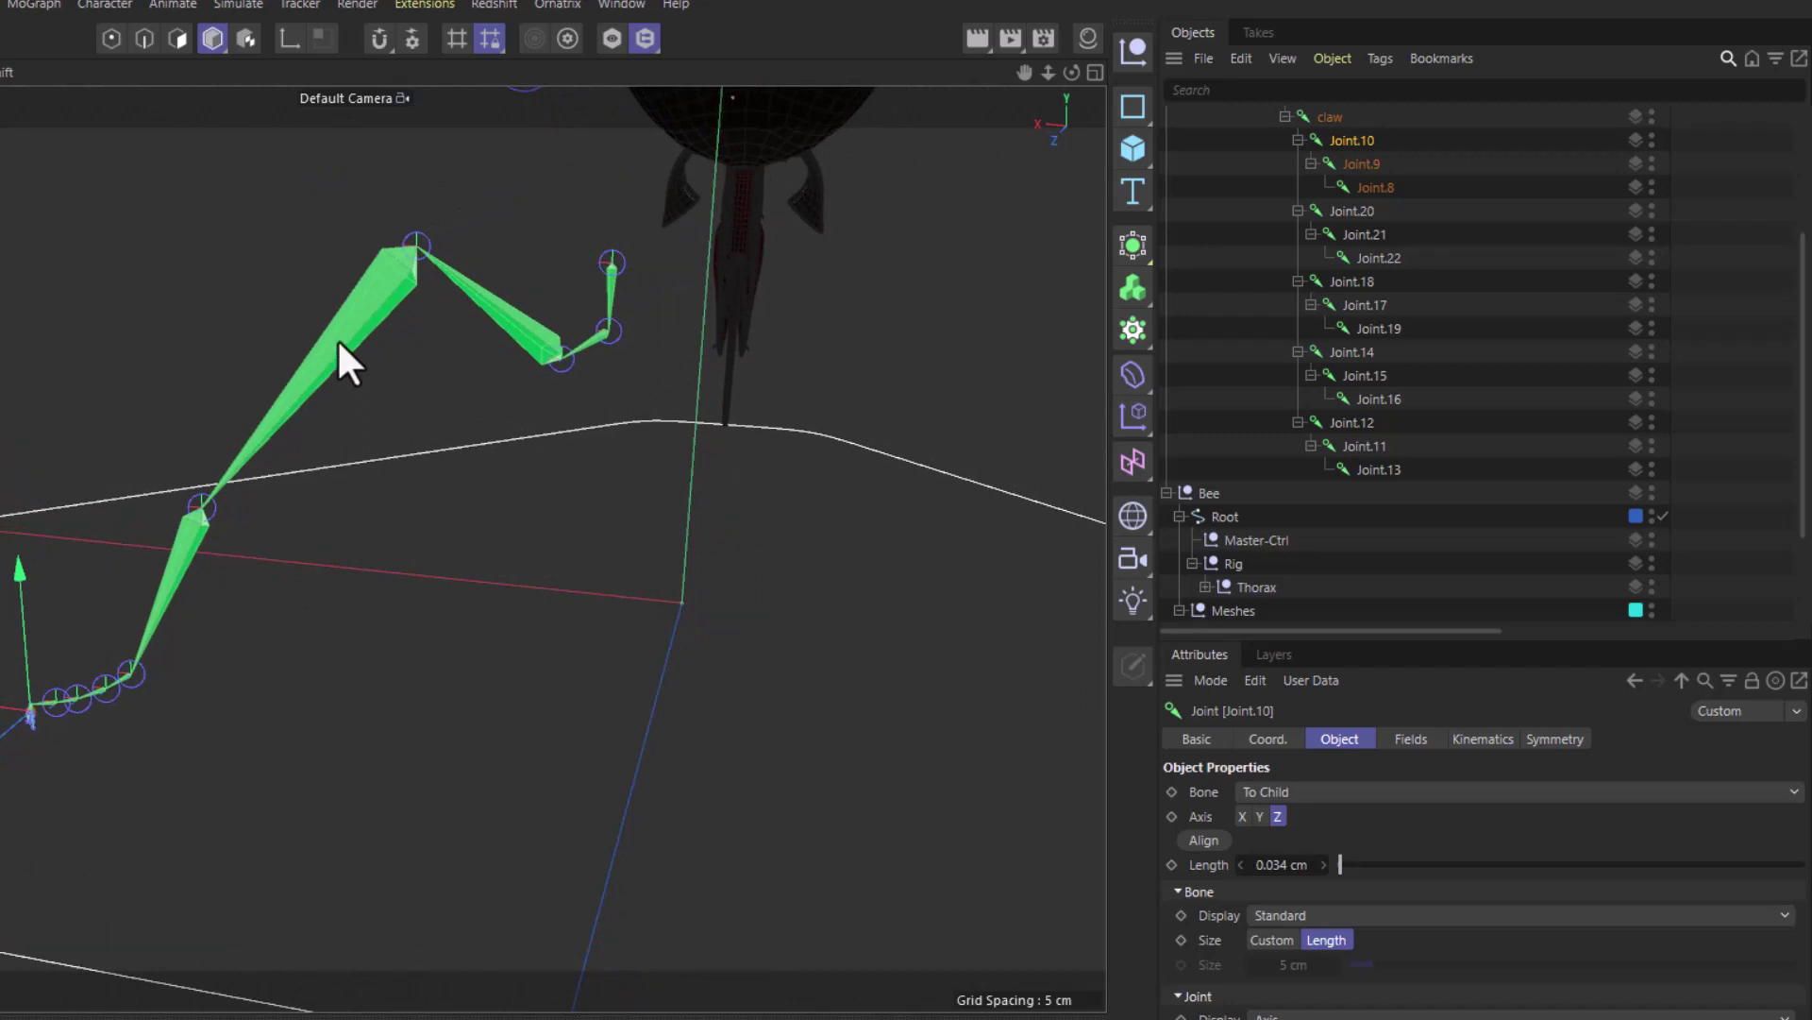
scroll(340, 344, "up", 4)
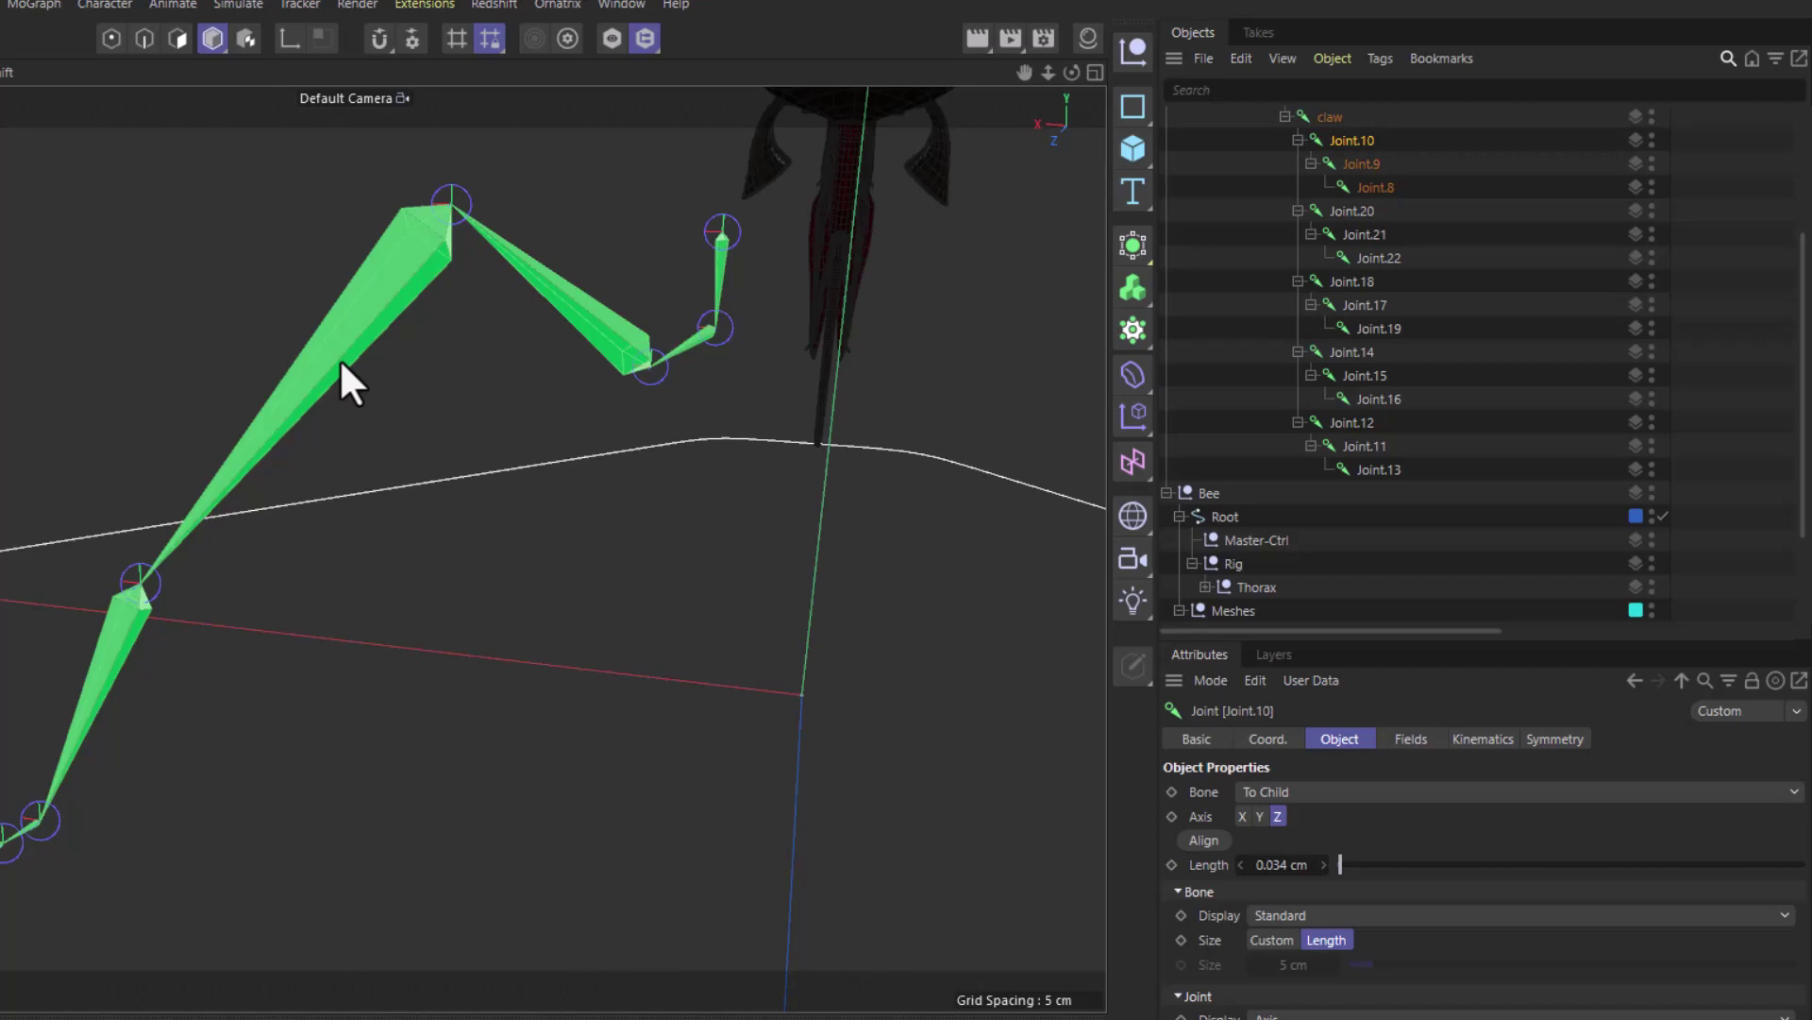
left_click(329, 373)
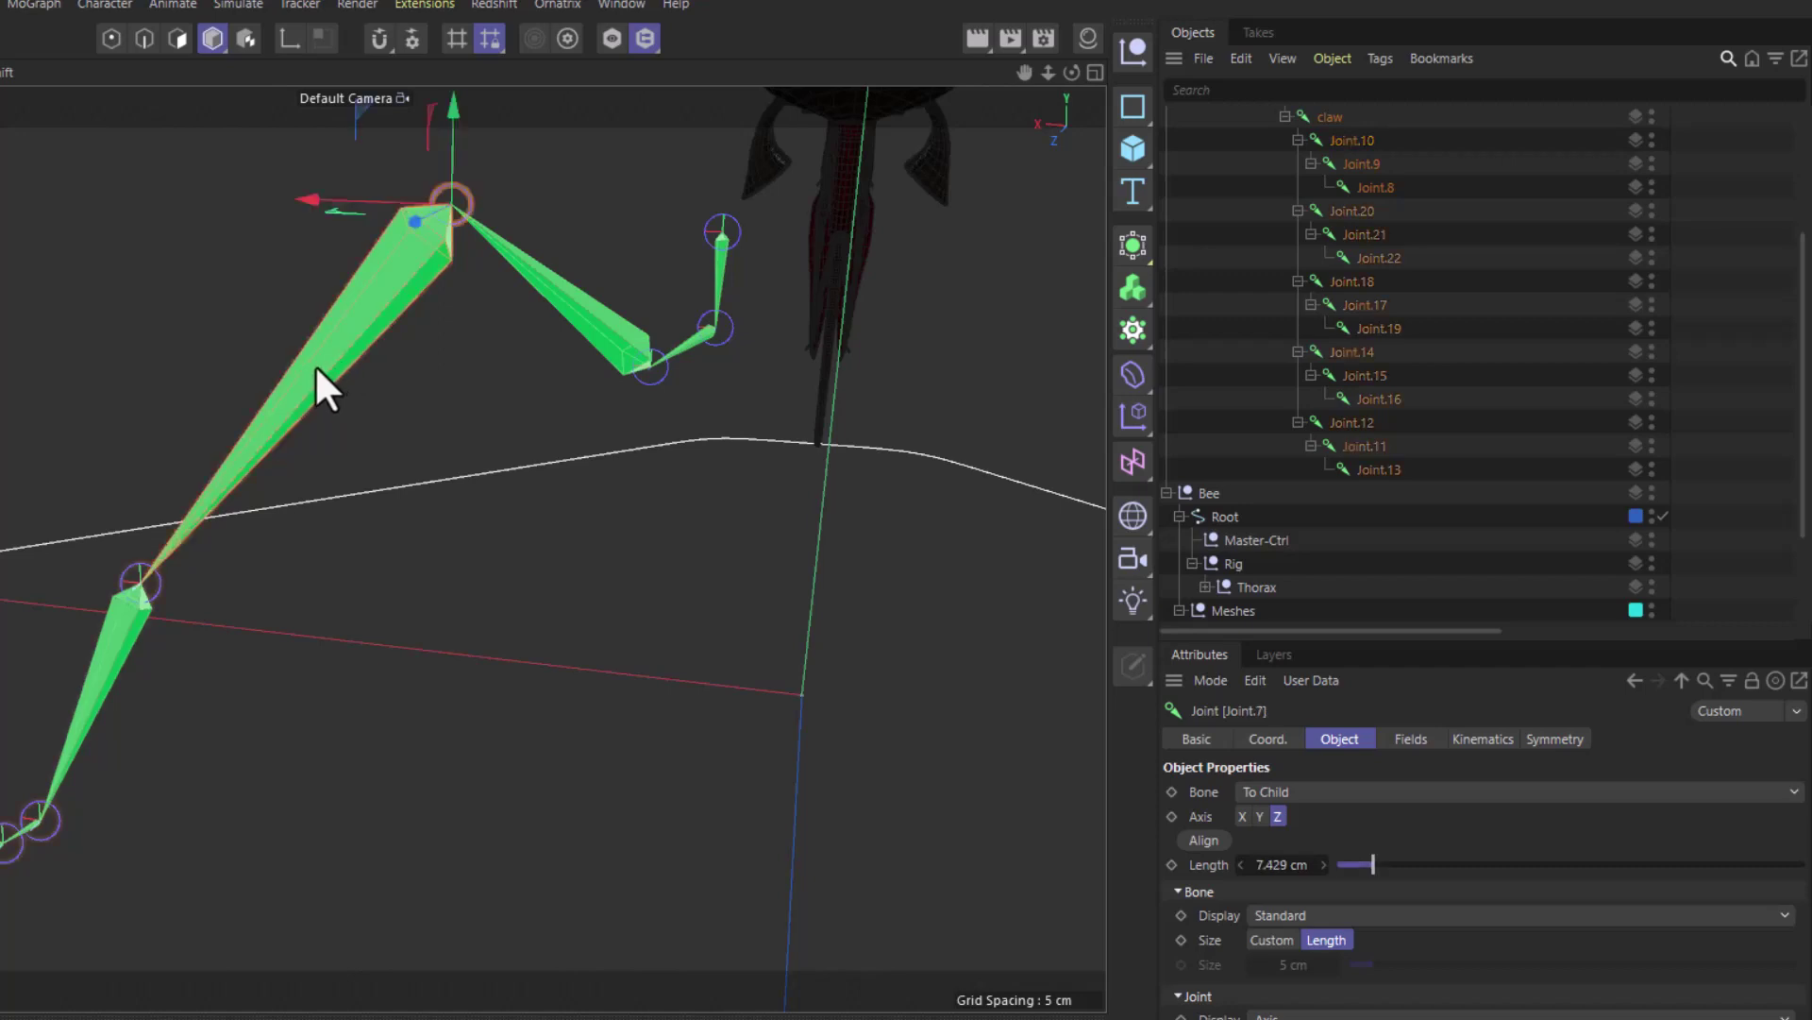
left_click_drag(307, 363, 190, 356, "alt")
mouse_move(393, 331)
left_mouse_down("alt")
mouse_move(375, 292)
mouse_move(292, 421)
mouse_move(406, 340)
left_mouse_up("alt")
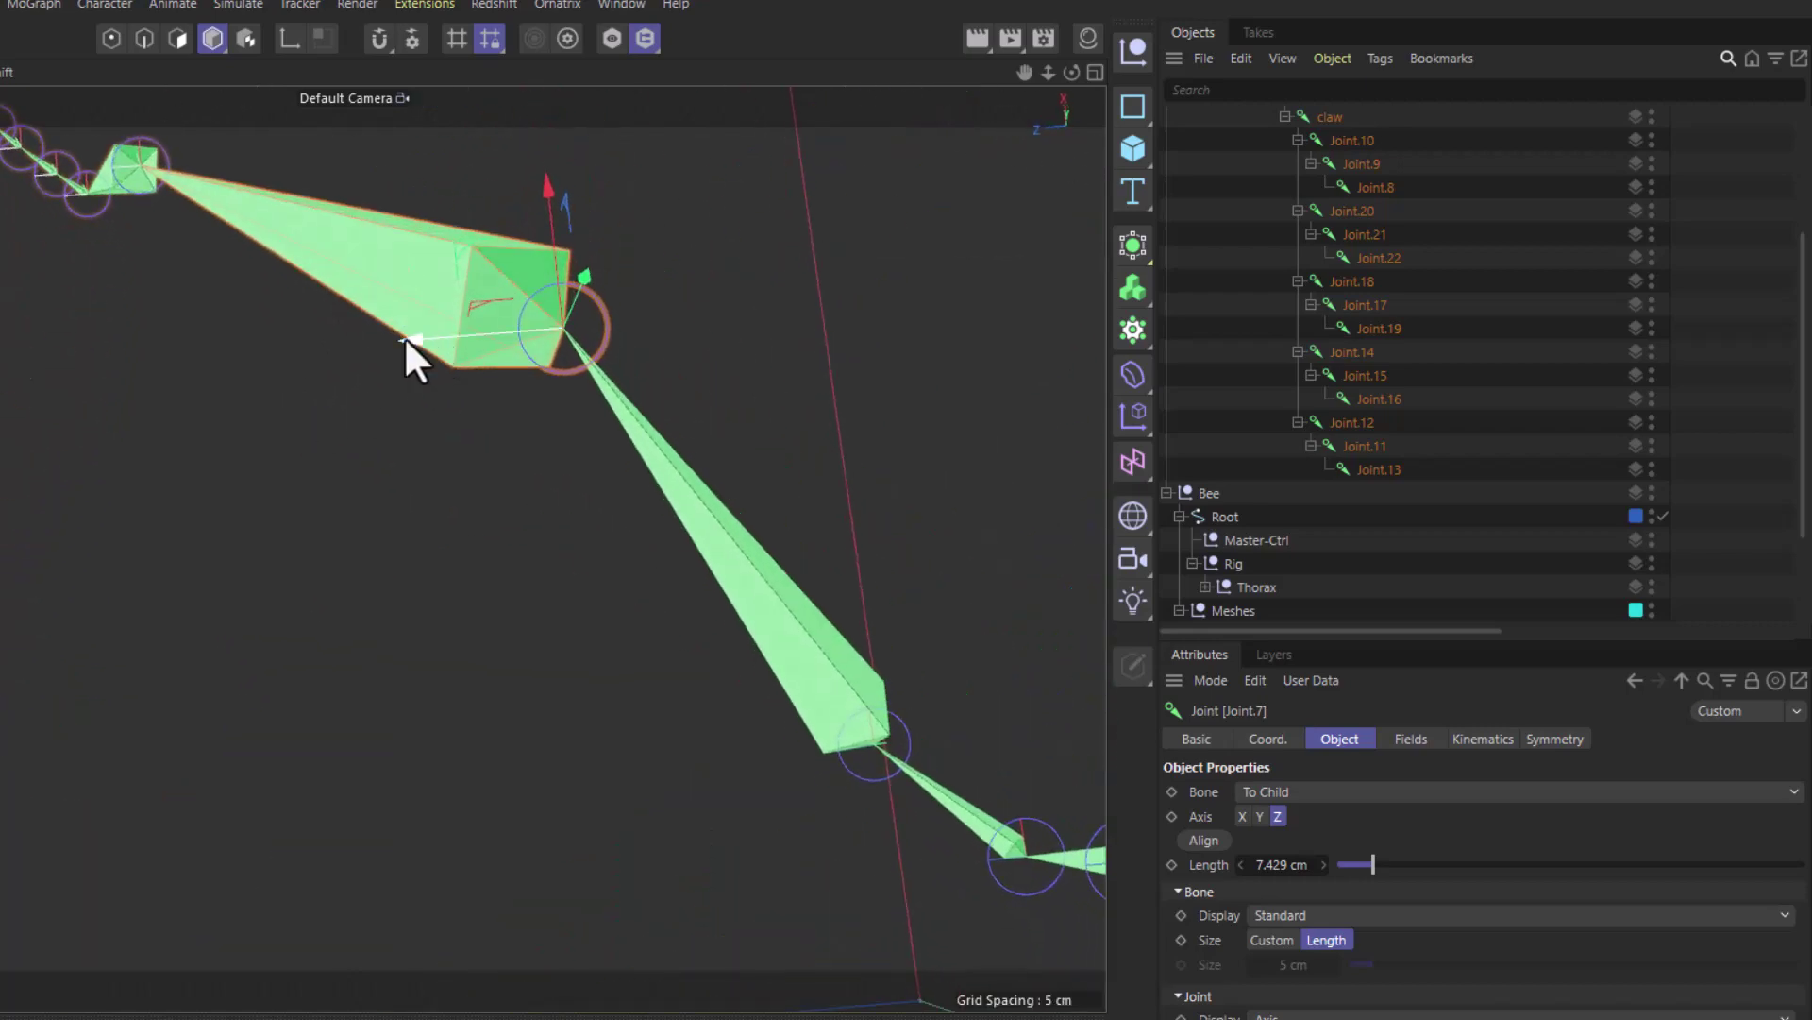
left_click_drag(421, 434, 467, 342, "alt")
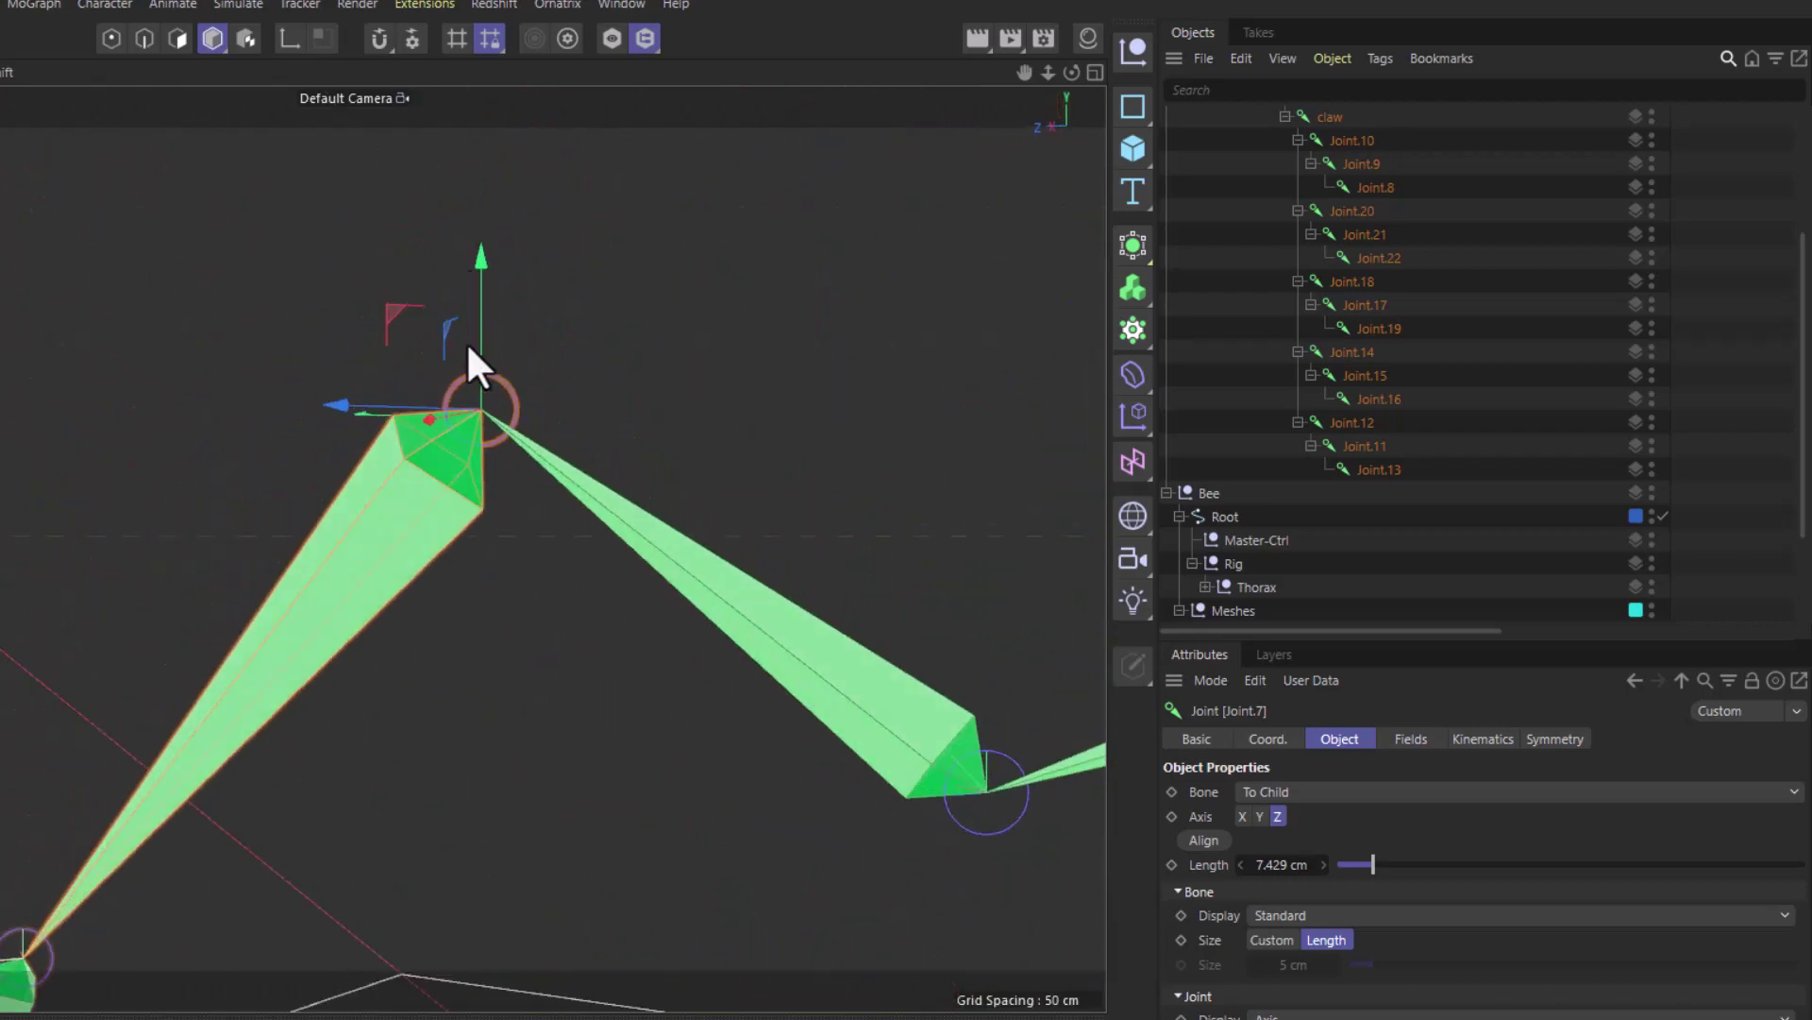
left_click_drag(456, 415, 433, 462, "alt")
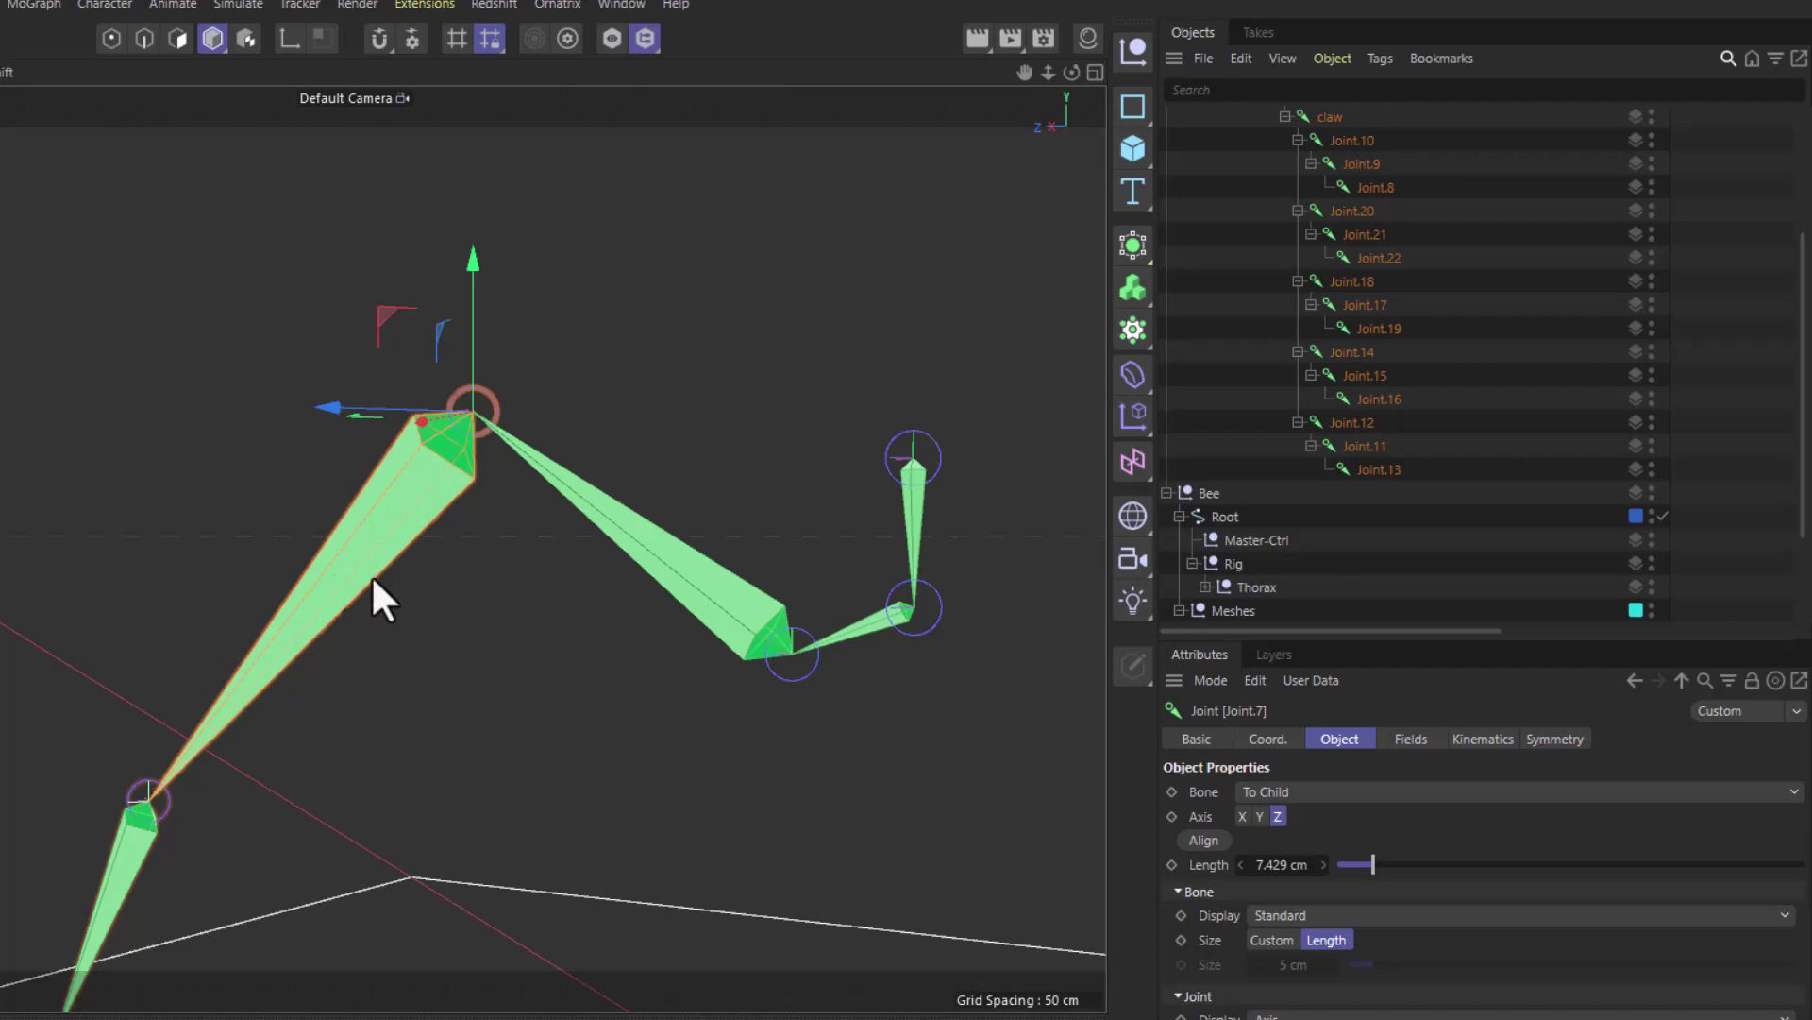
middle_click_drag(393, 531, 404, 485, "alt")
scroll(419, 444, "down", 2)
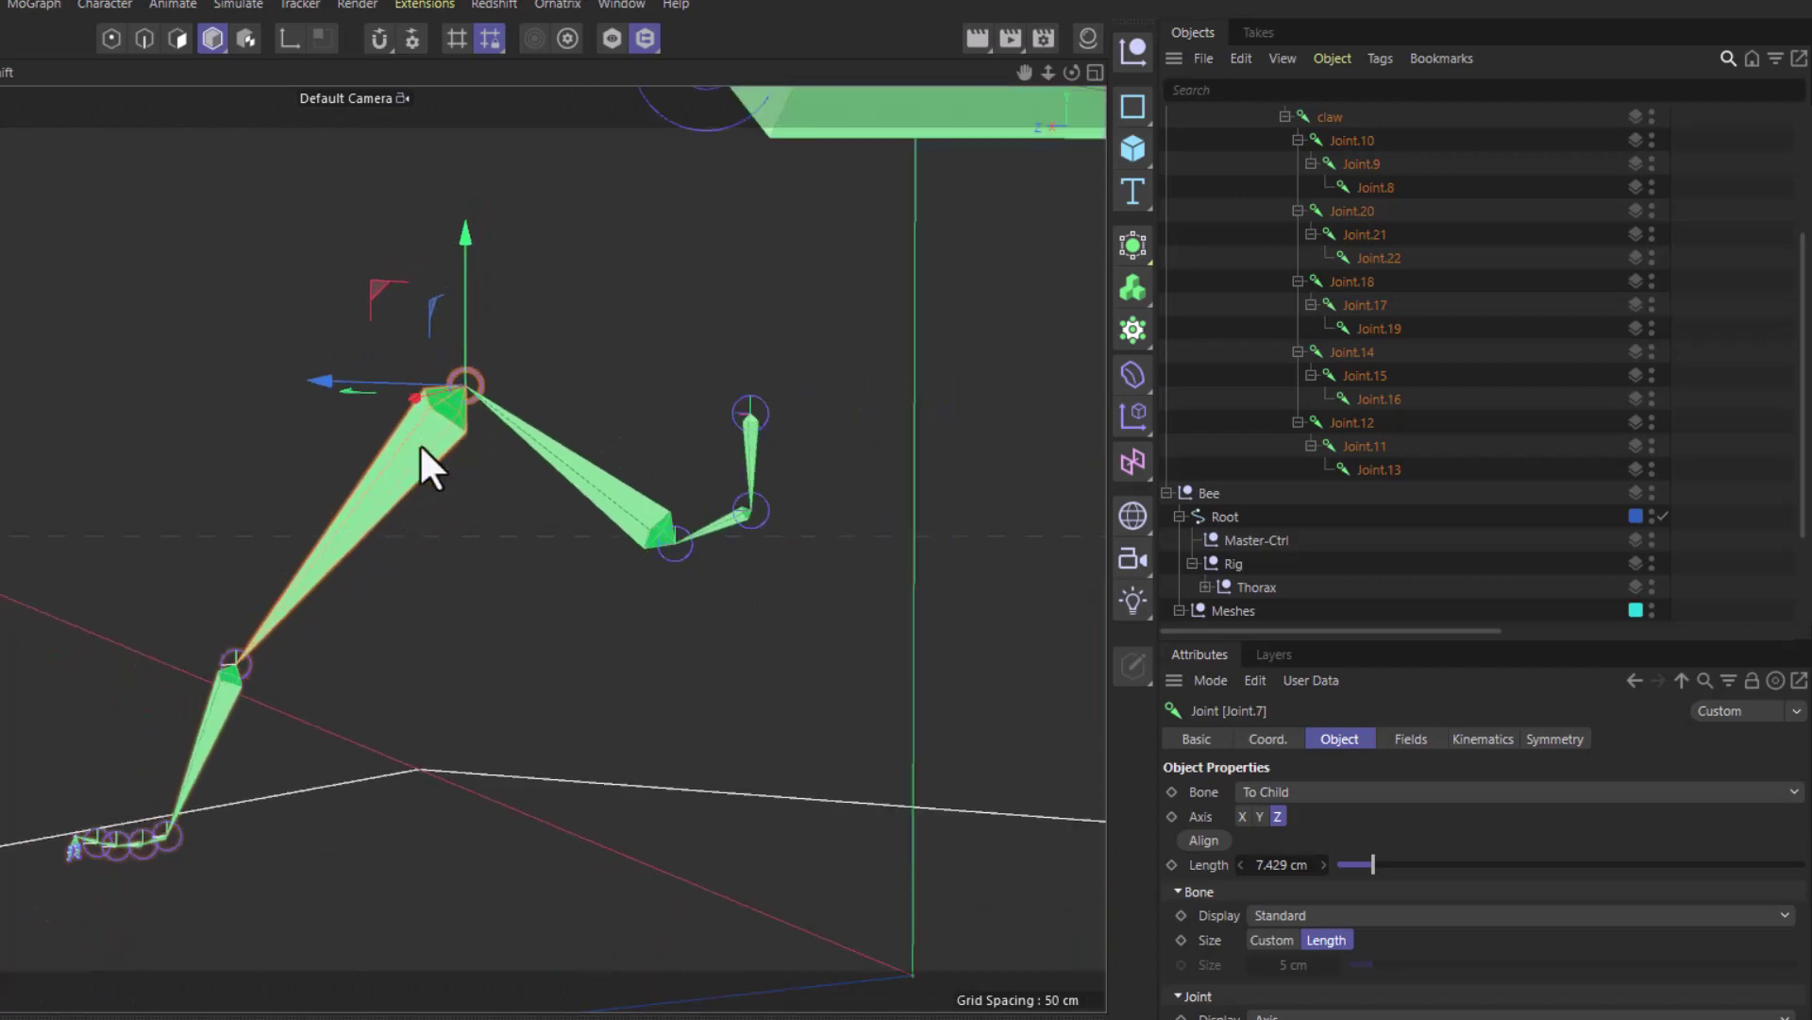
Inspect Joint.7's axis directions against the direction of its bone, up close and along the whole leg.
scroll(457, 397, "up", 2)
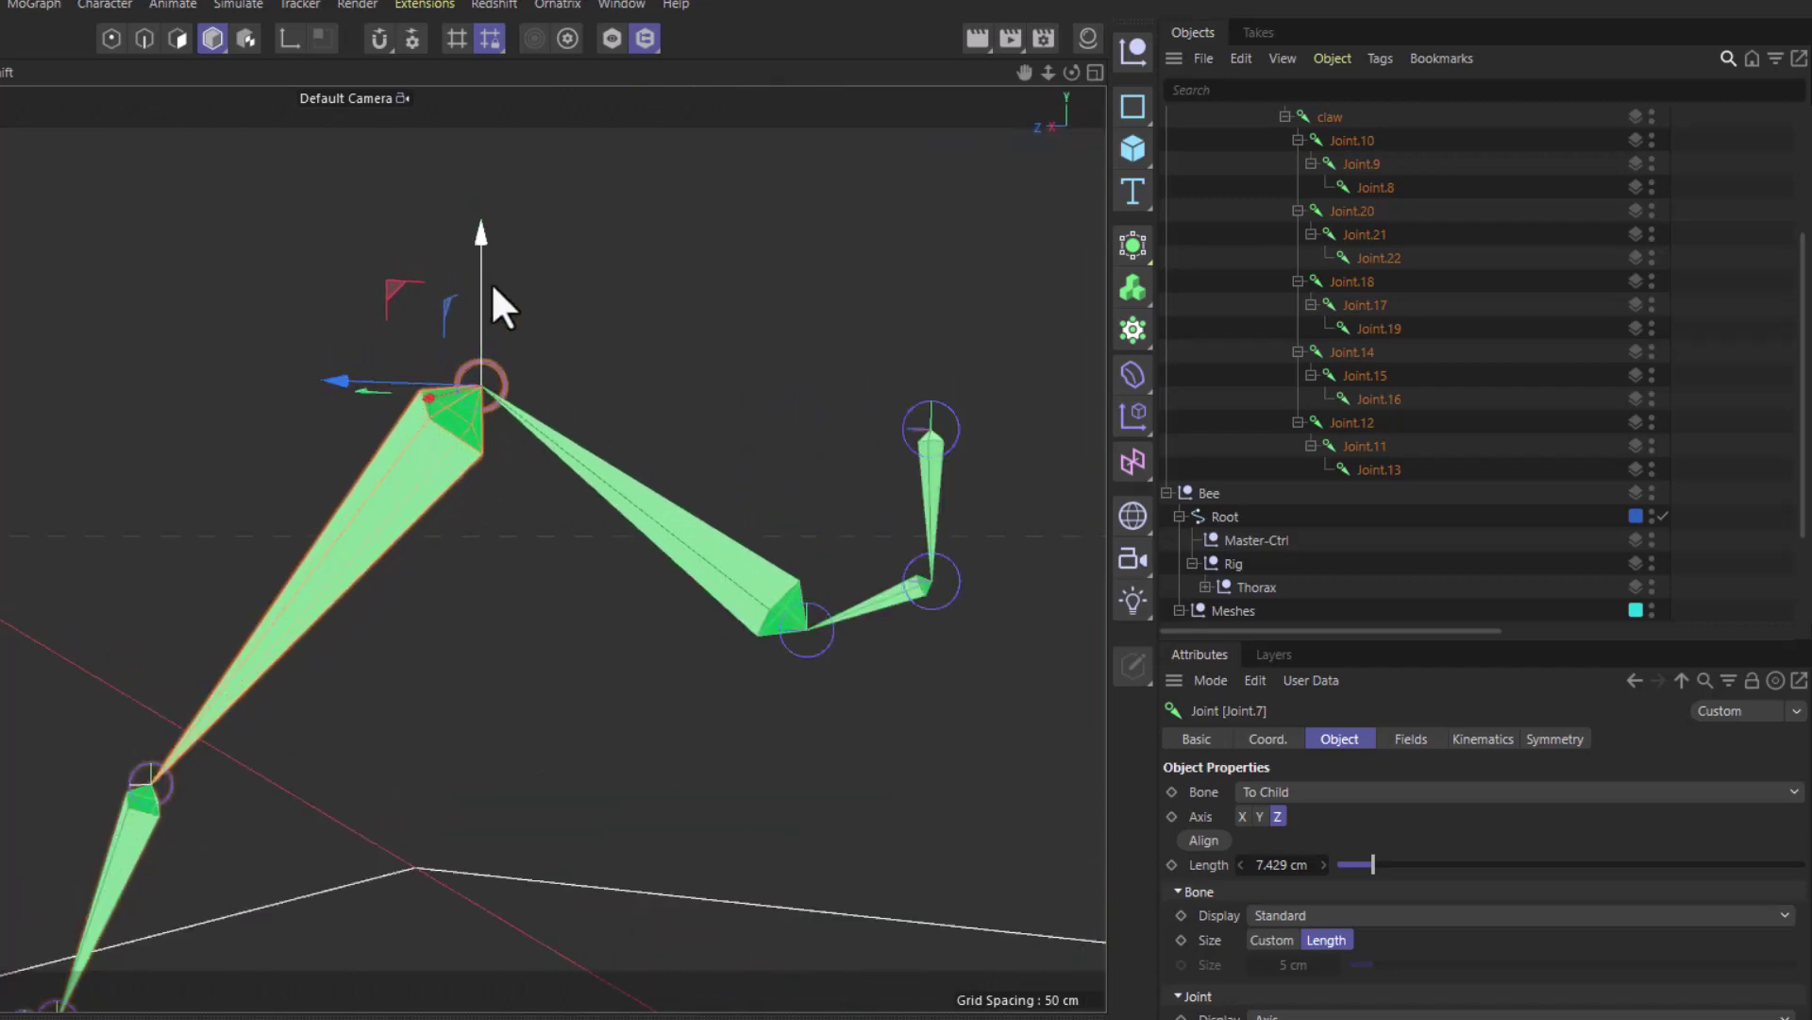
scroll(486, 312, "up", 2)
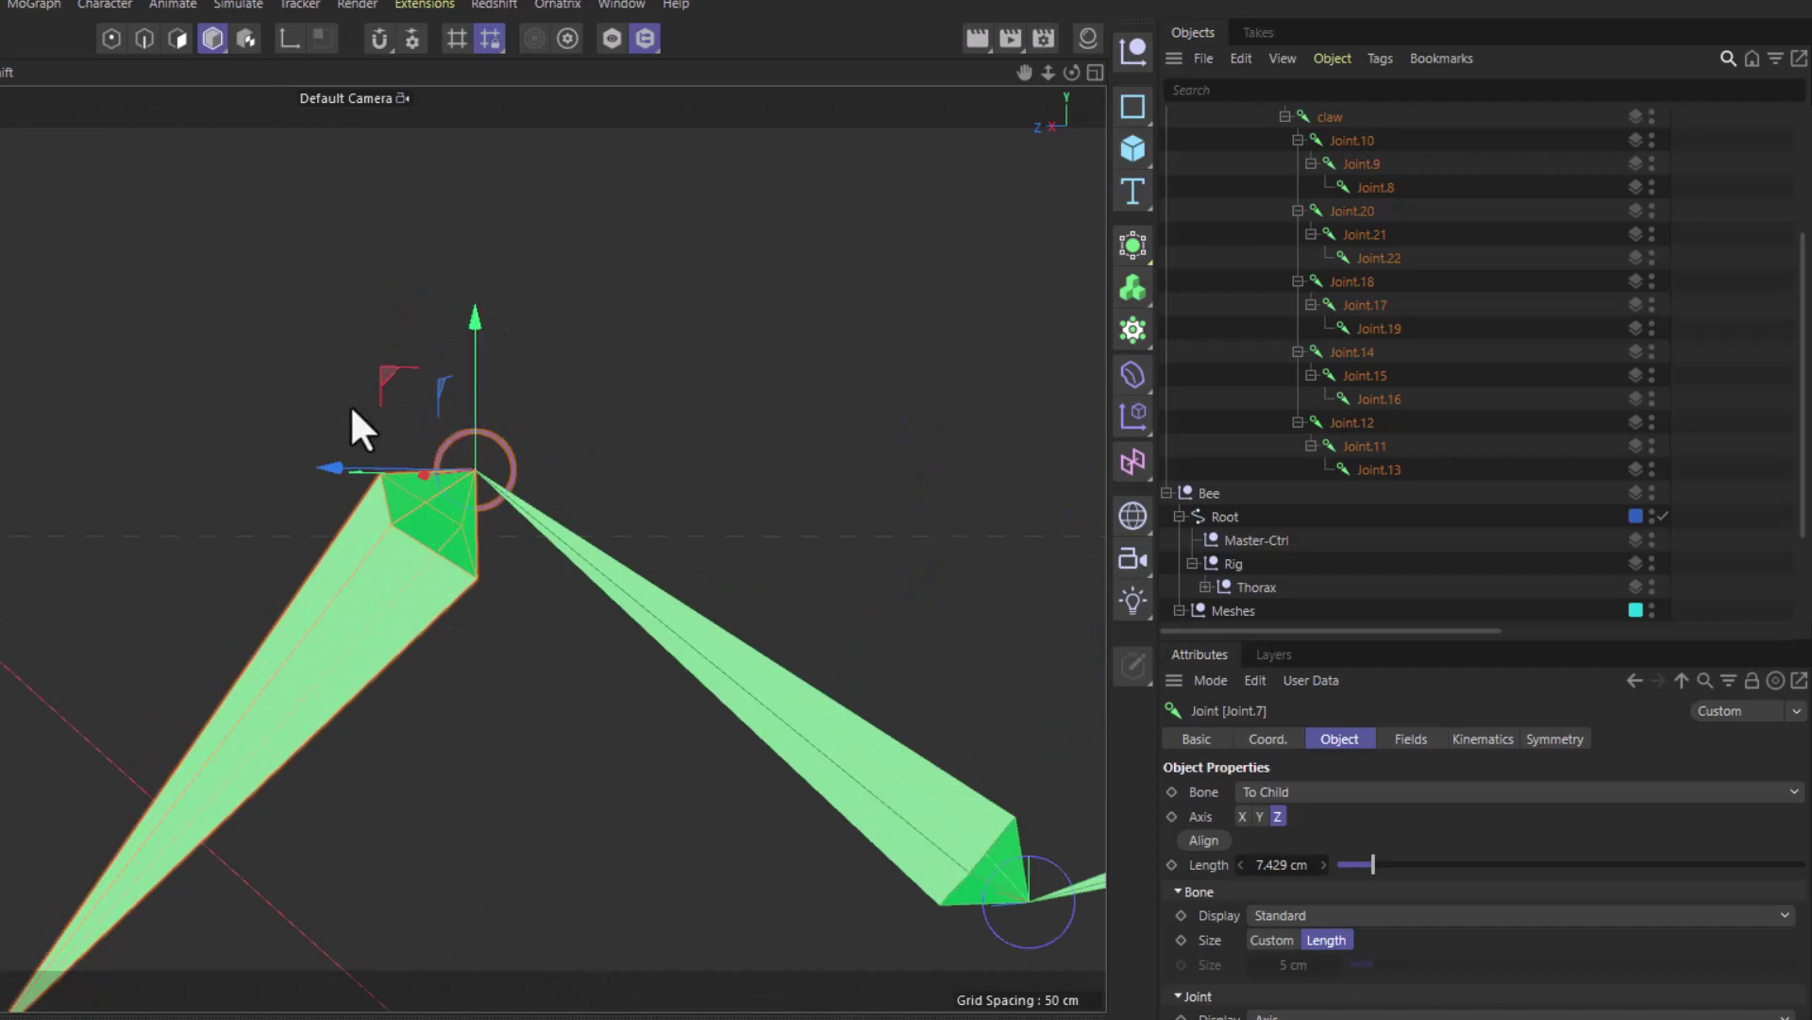
scroll(579, 599, "down", 3)
left_click_drag(579, 598, 343, 607, "alt")
scroll(376, 597, "up", 3)
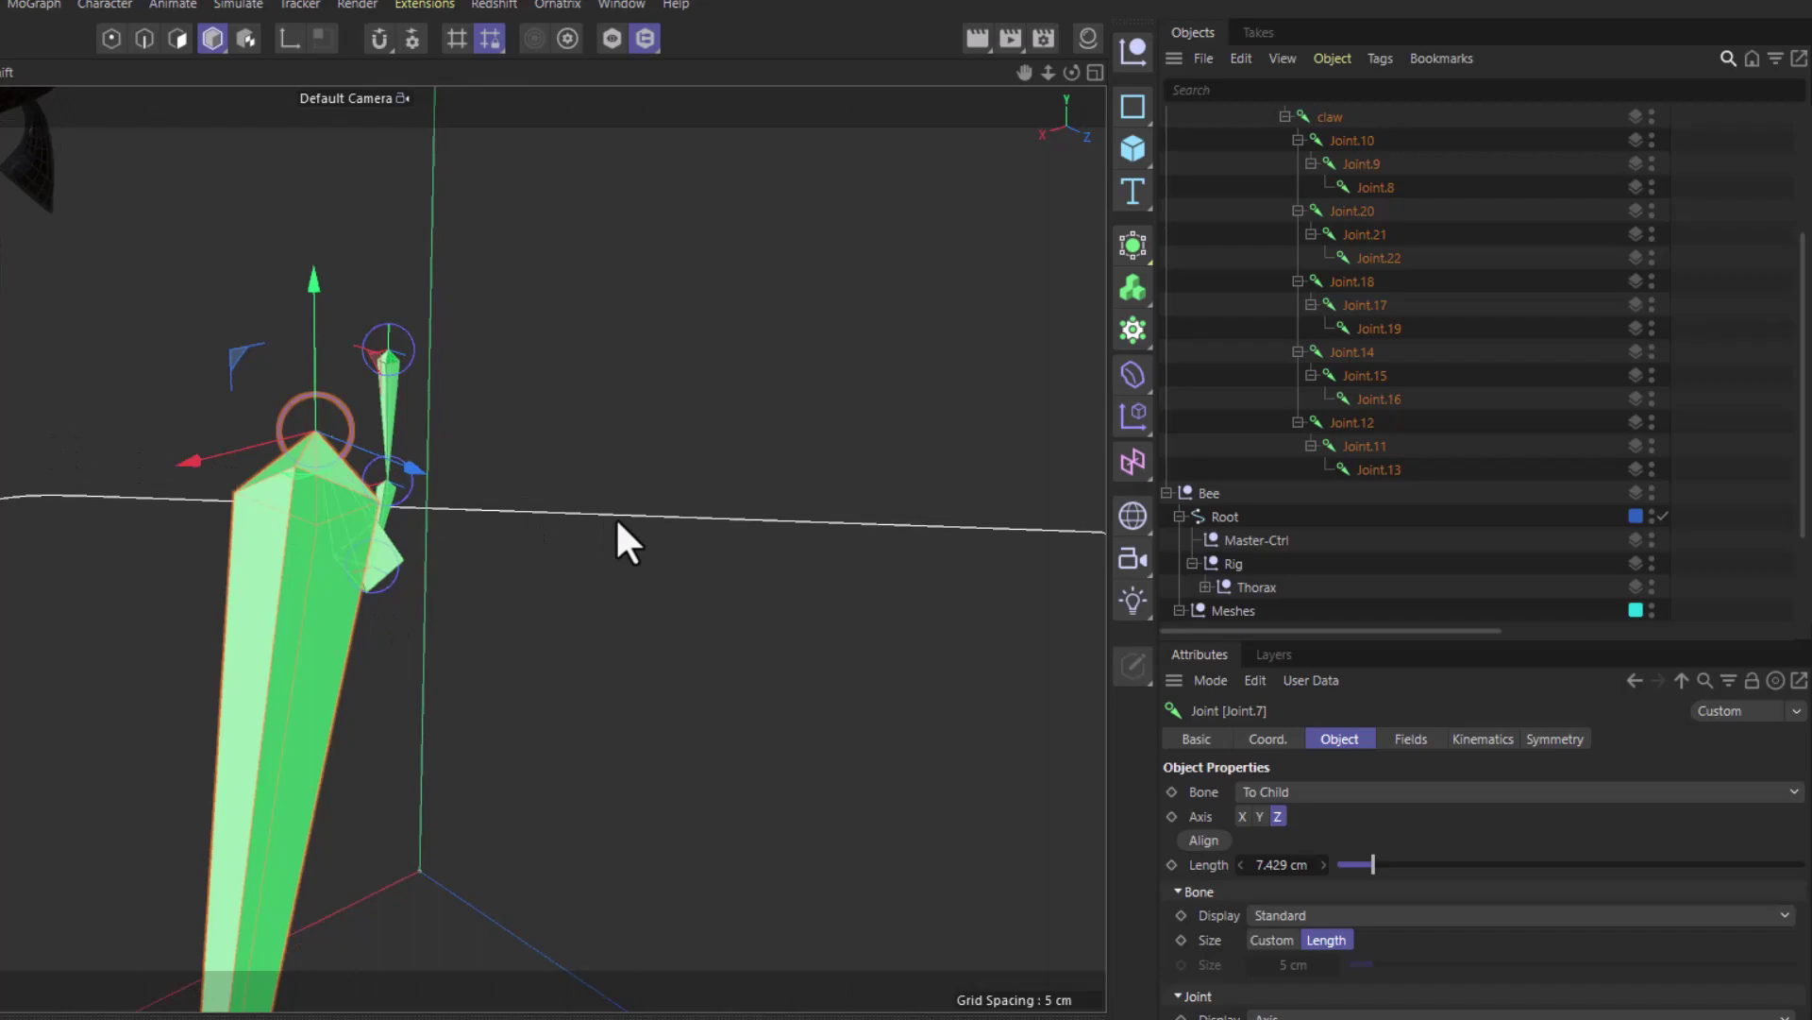
left_click_drag(615, 518, 27, 525, "alt")
scroll(514, 425, "down", 3)
left_click_drag(513, 425, 399, 513, "alt")
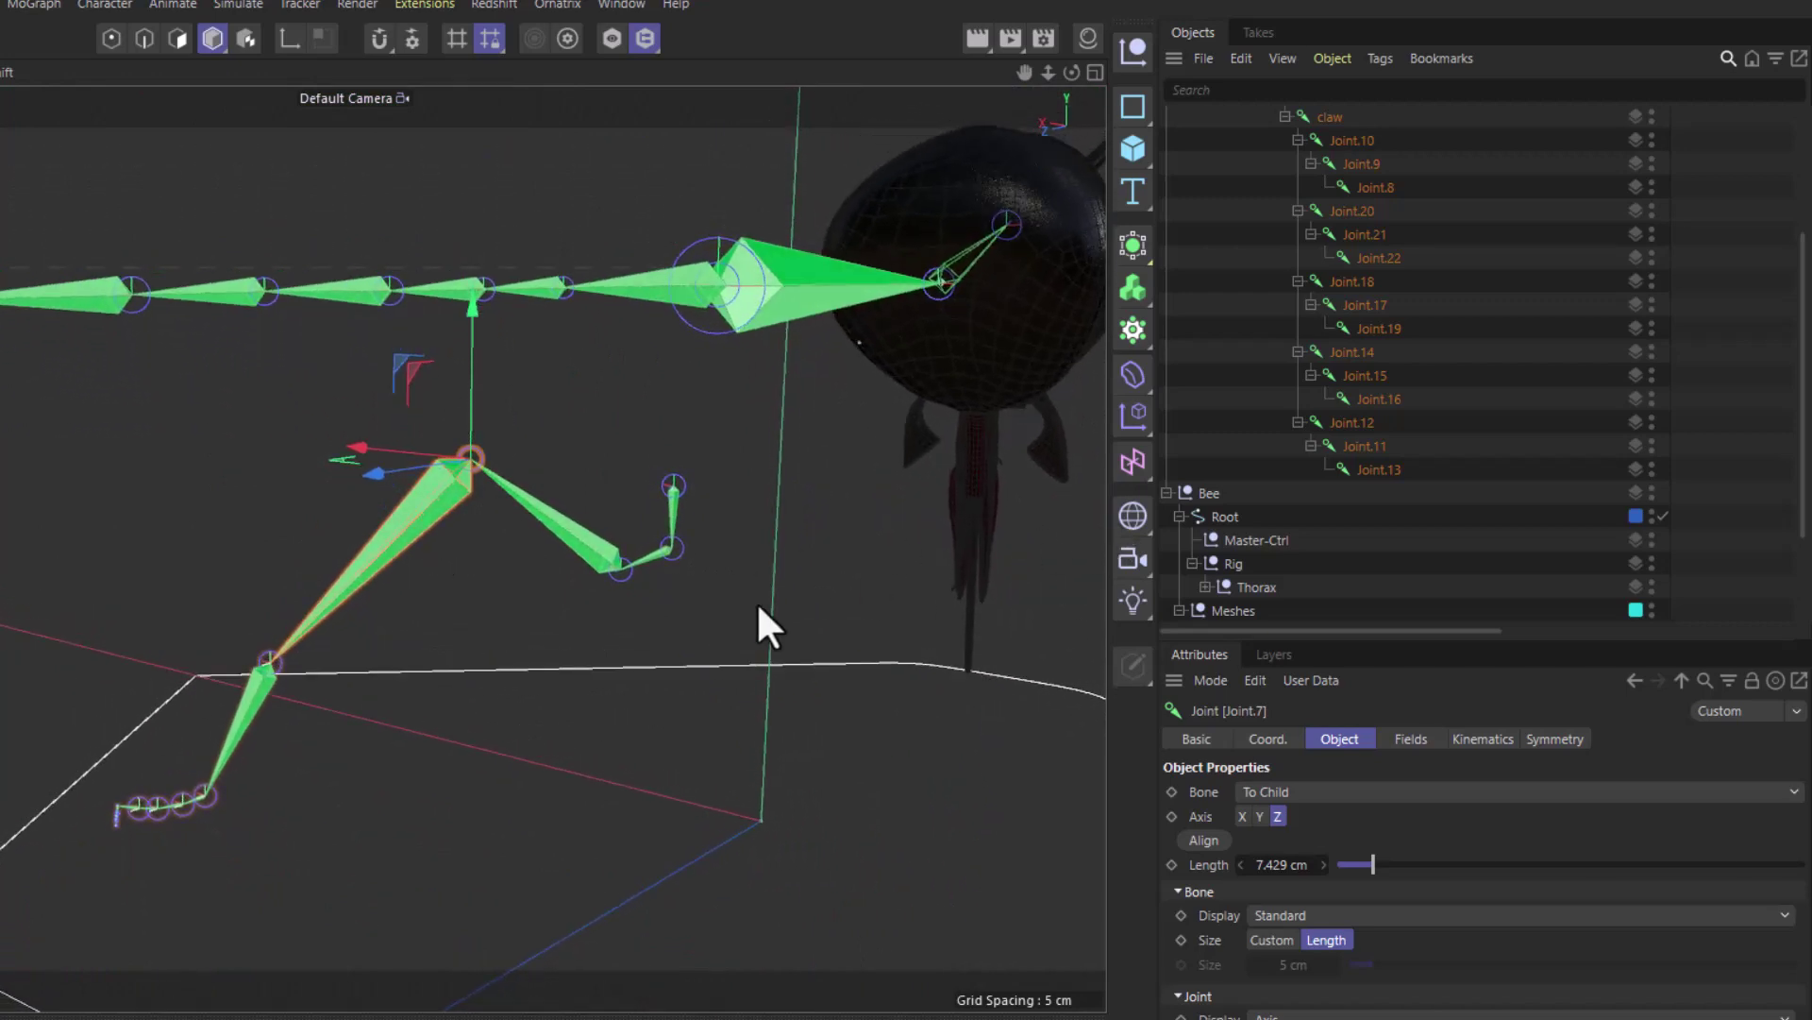
left_click_drag(758, 606, 584, 600, "alt")
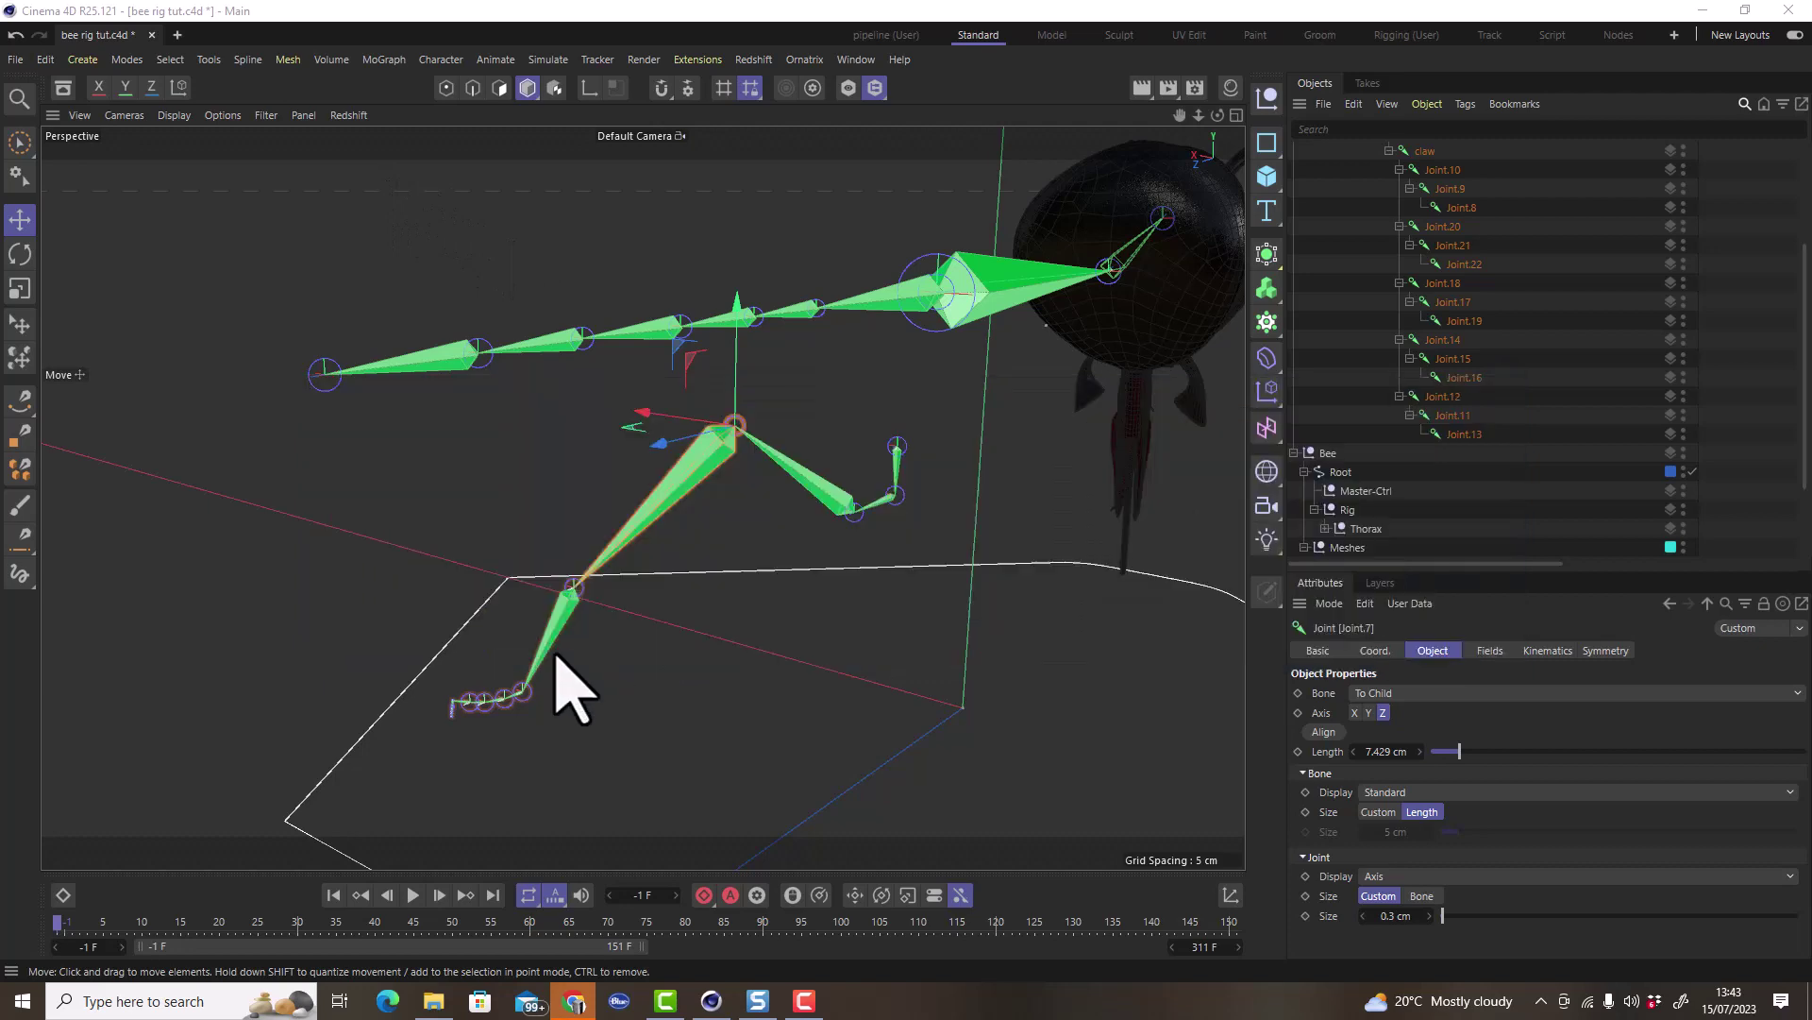
left_click_drag(538, 680, 627, 667, "alt")
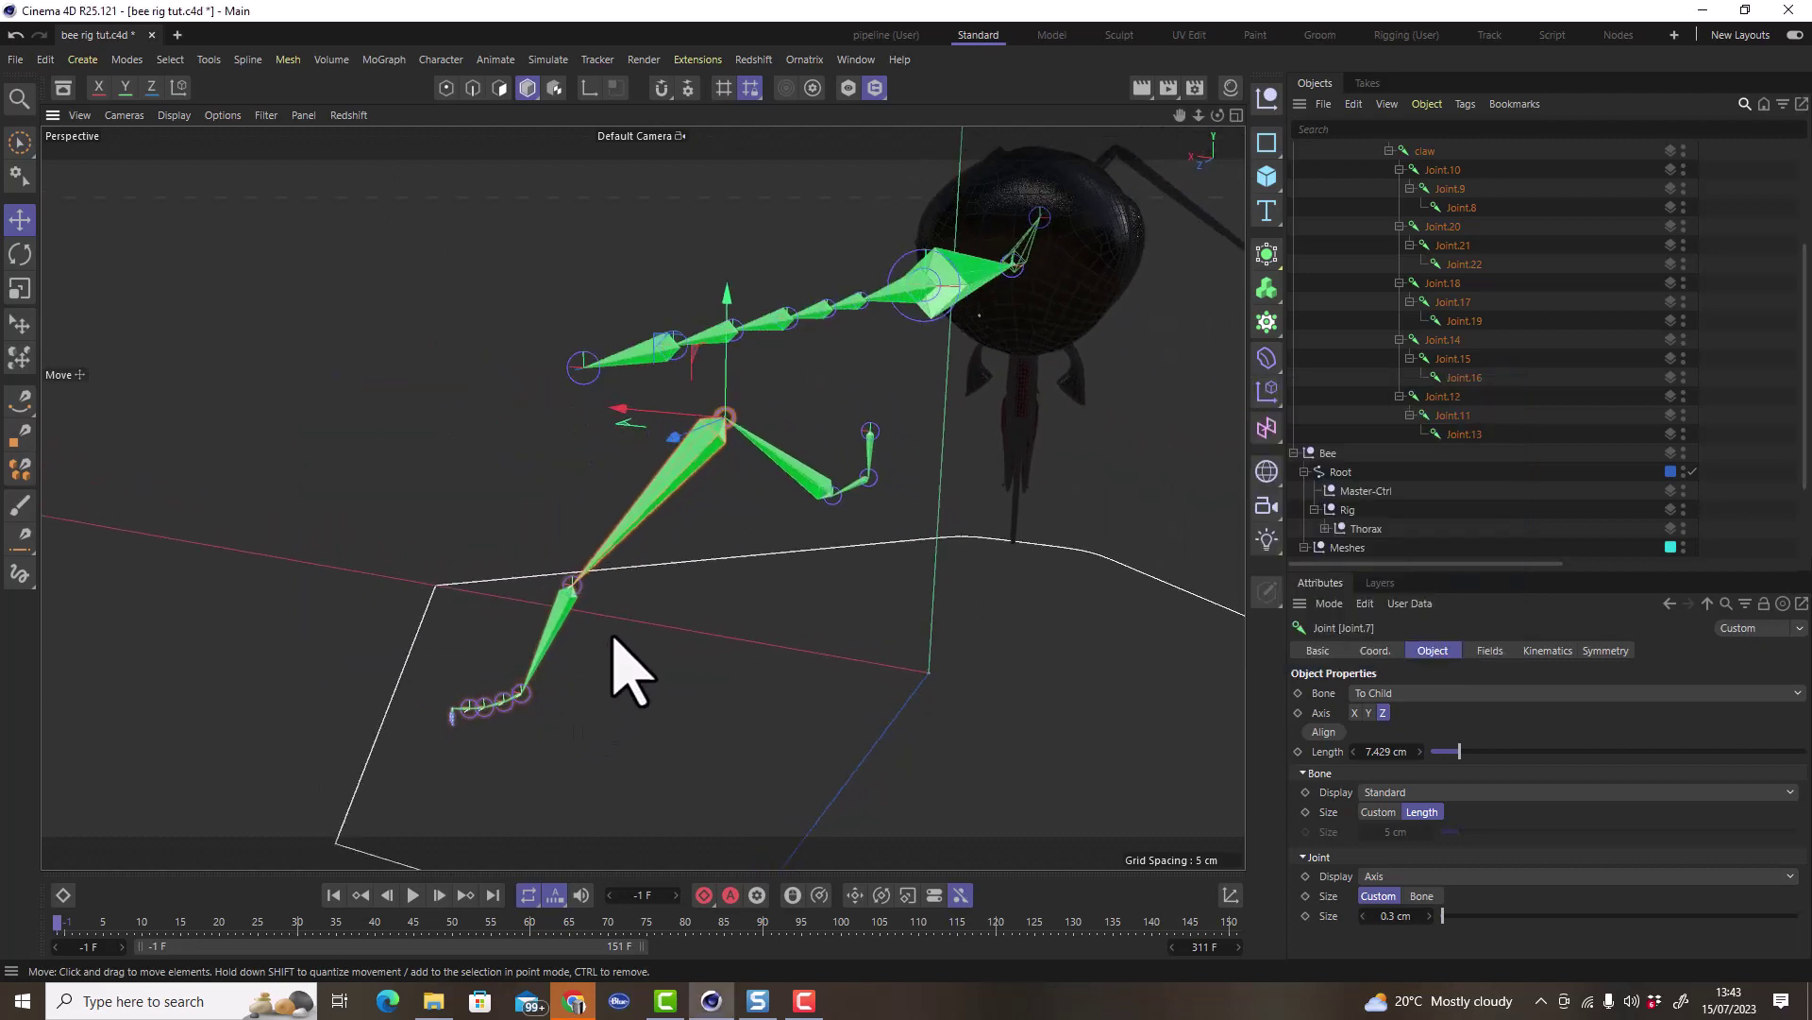
scroll(698, 522, "up", 3)
left_click_drag(688, 518, 663, 477, "alt")
scroll(1422, 444, "up", 3)
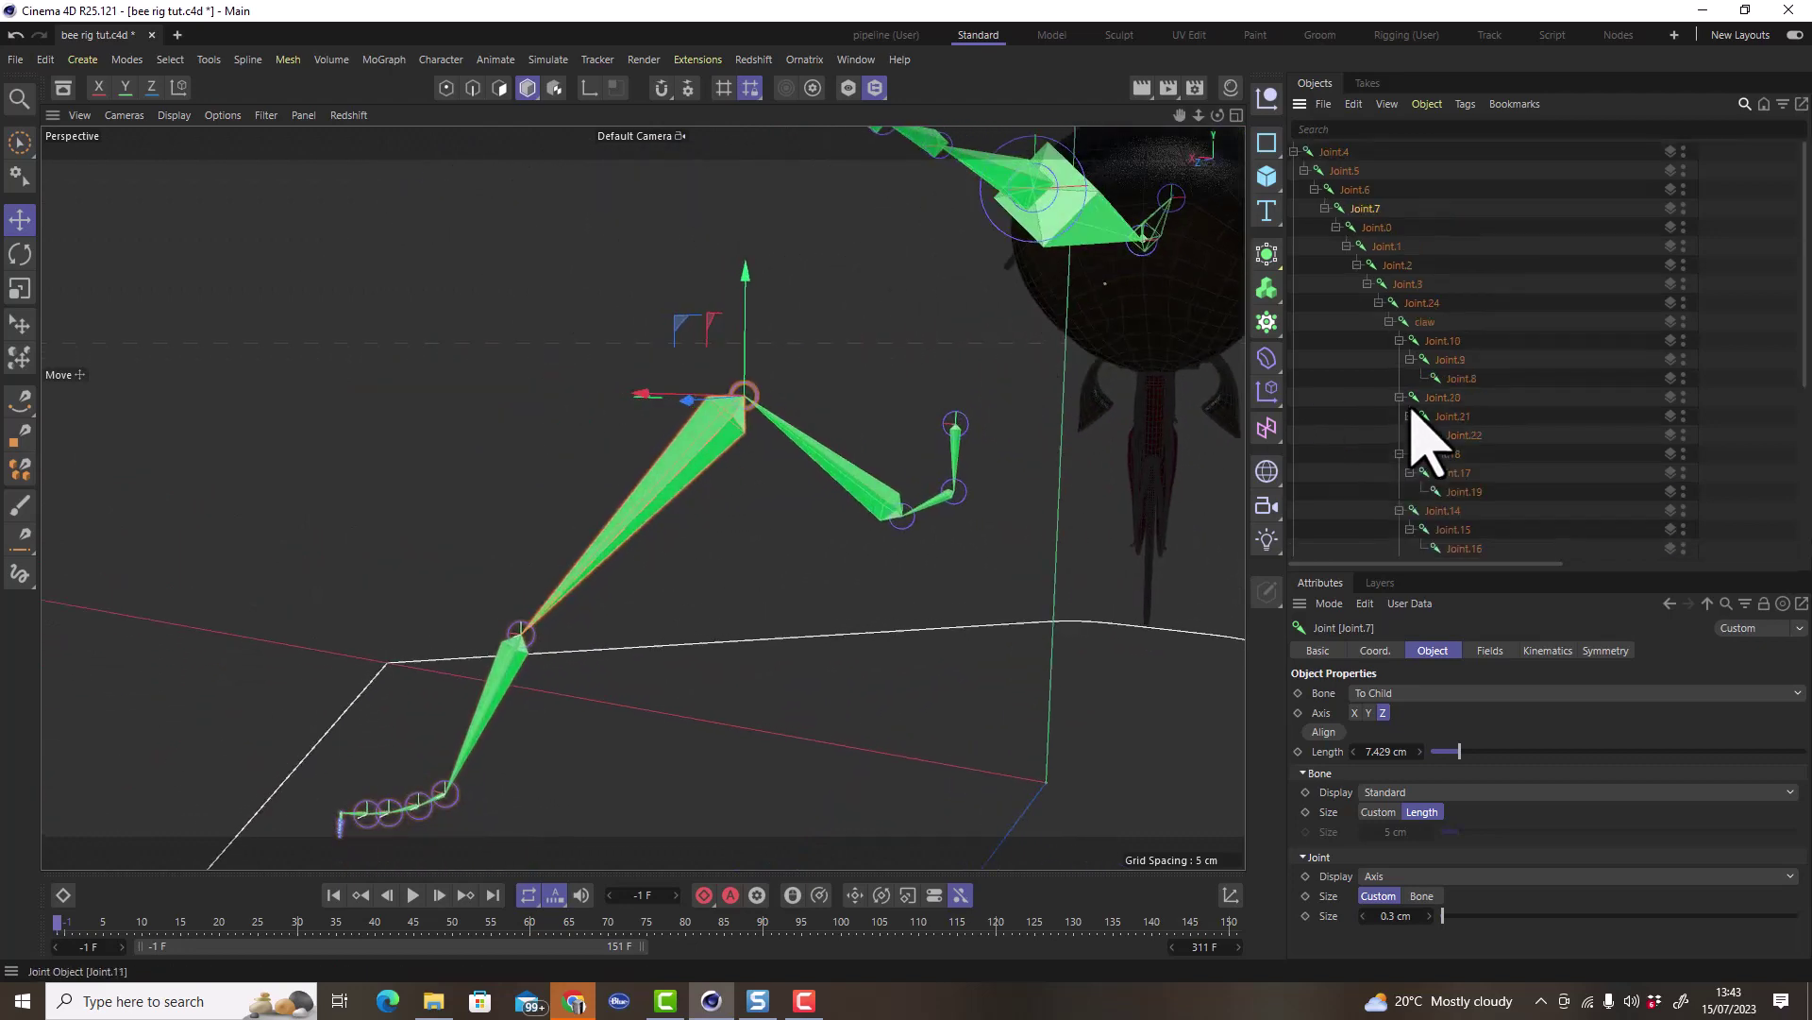
Select the entire Joint.4 hierarchy and align all its joints to their bones along the Z axis.
middle_click(1335, 153)
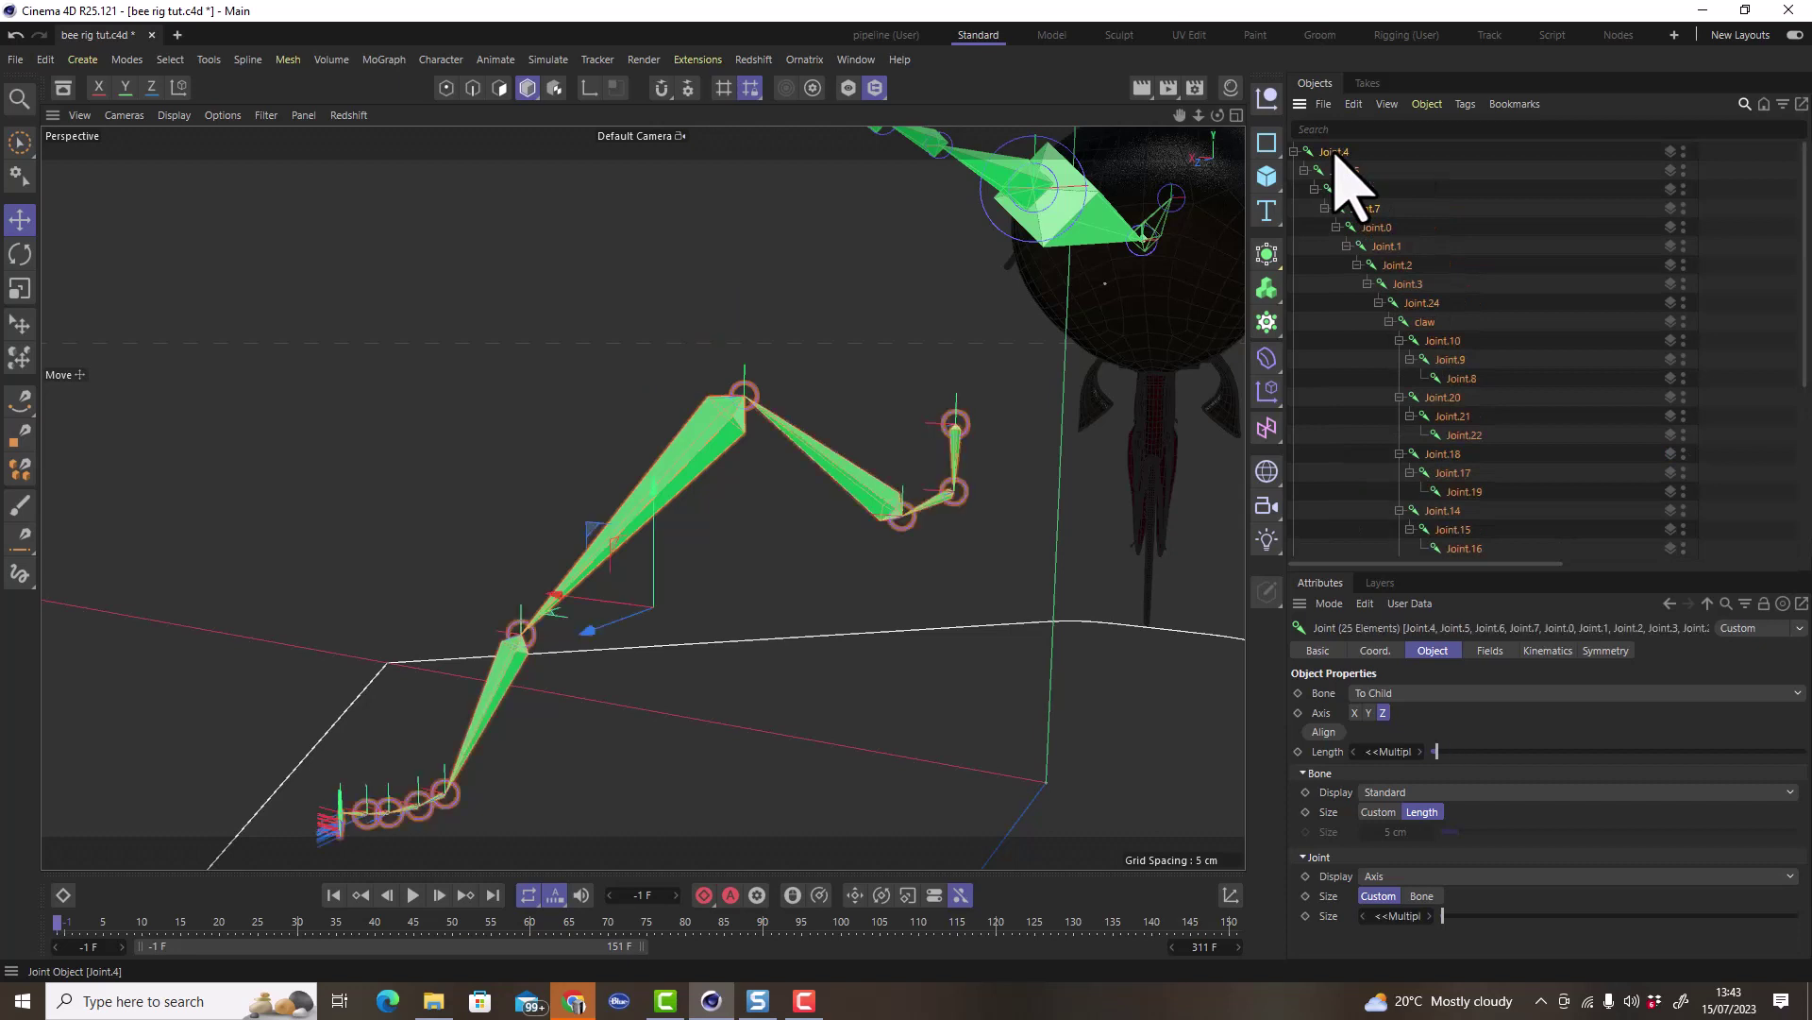
left_click_drag(1490, 566, 1514, 356)
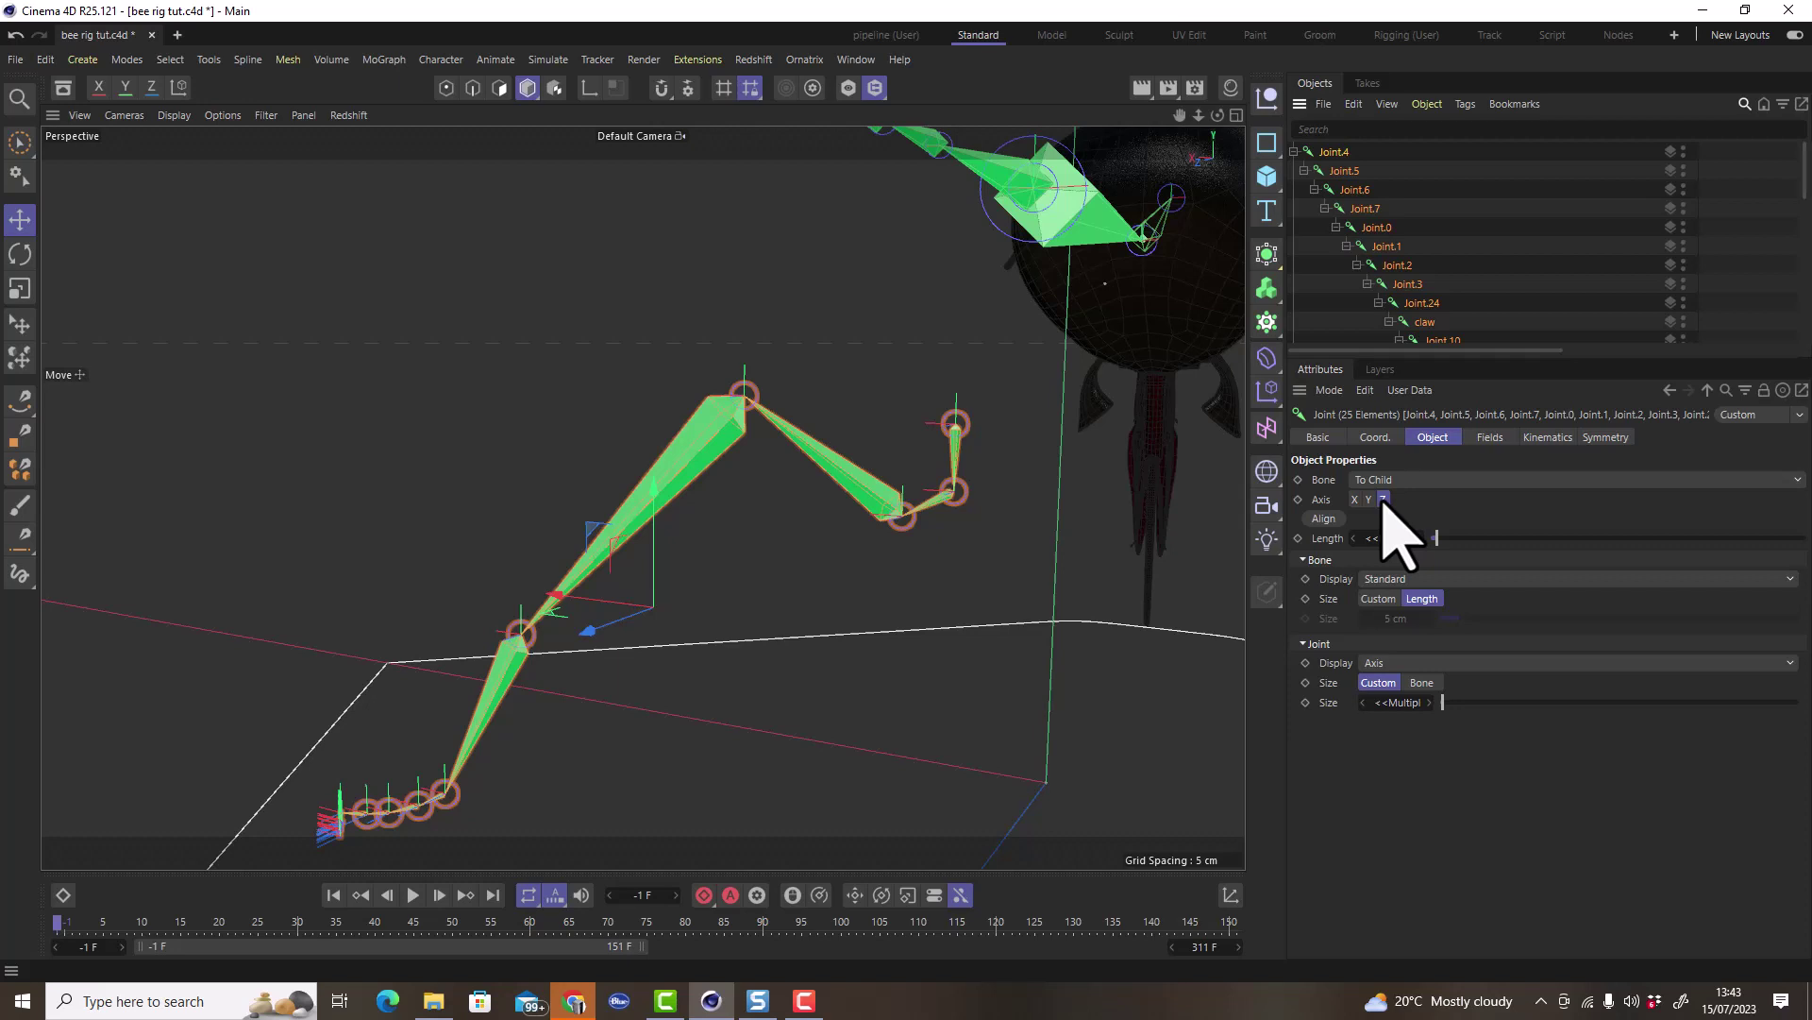
left_click(1324, 519)
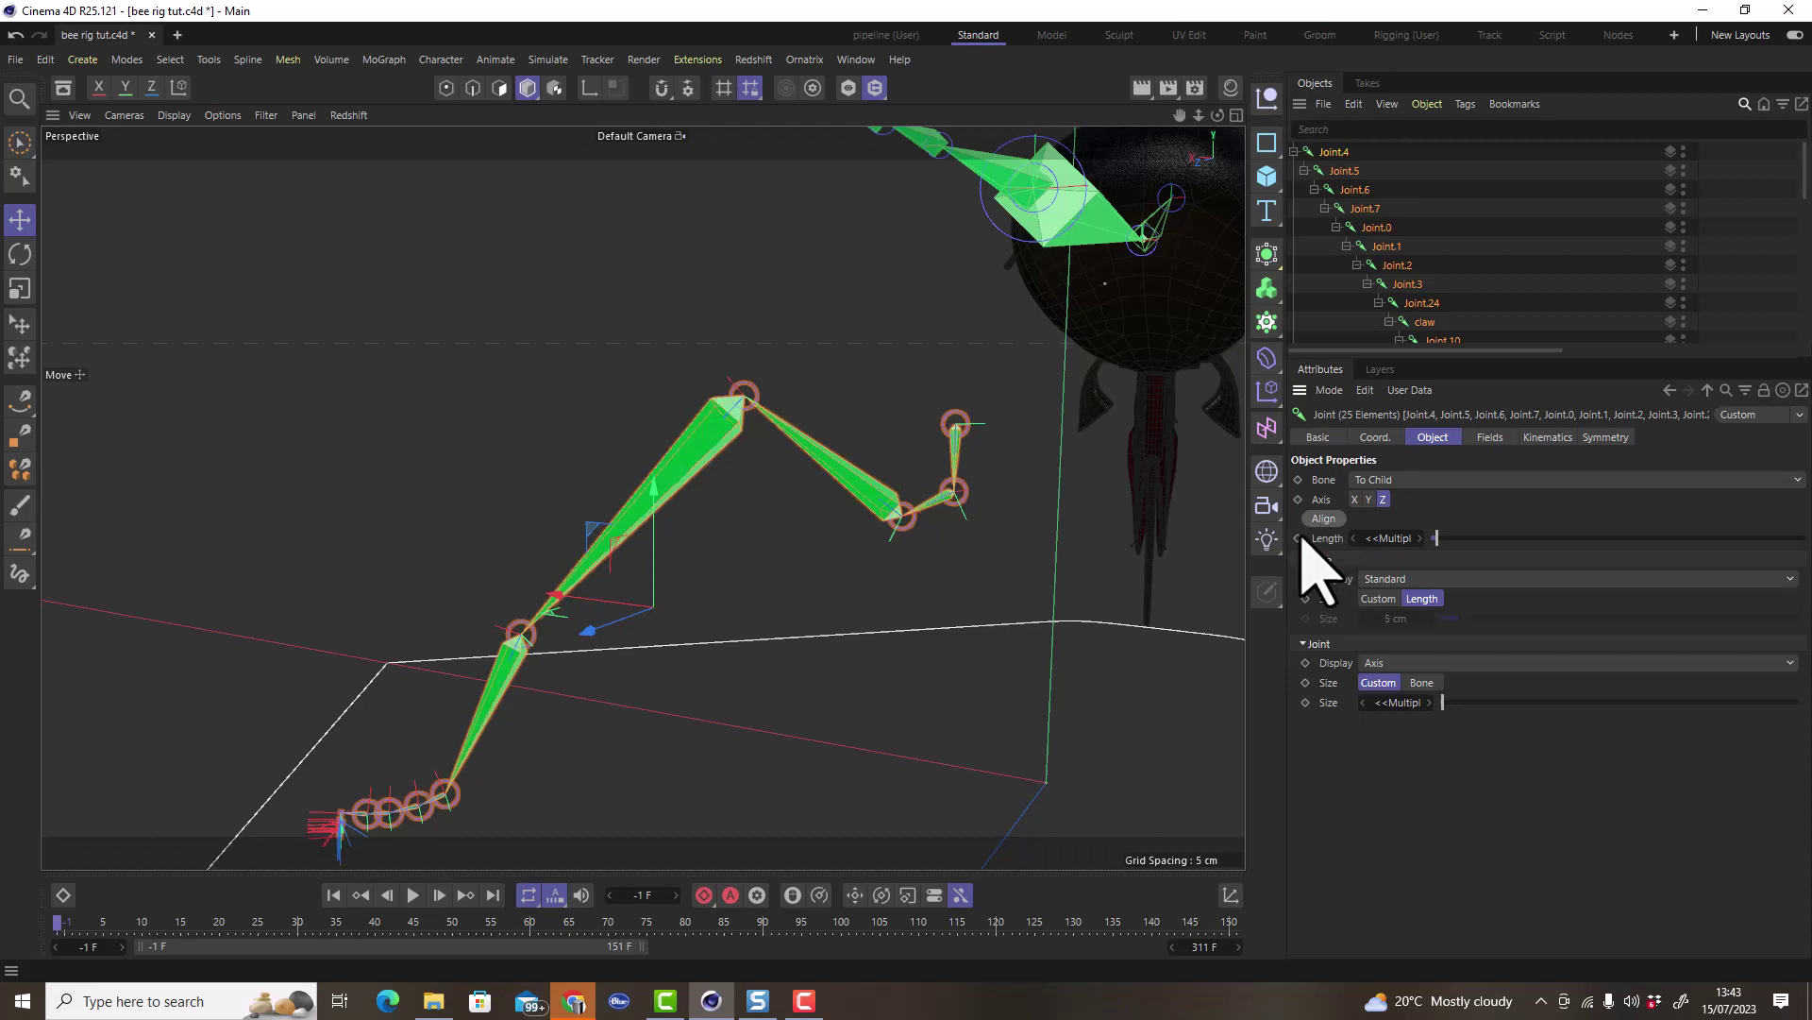
Check the axis orientation of the leg bones Joint.6 and Joint.7 up close from several angles.
left_click(892, 509)
mouse_move(886, 530)
left_mouse_down("alt")
mouse_move(943, 598)
mouse_move(1039, 635)
mouse_move(858, 494)
mouse_move(874, 510)
mouse_move(720, 445)
mouse_move(879, 510)
left_mouse_up("alt")
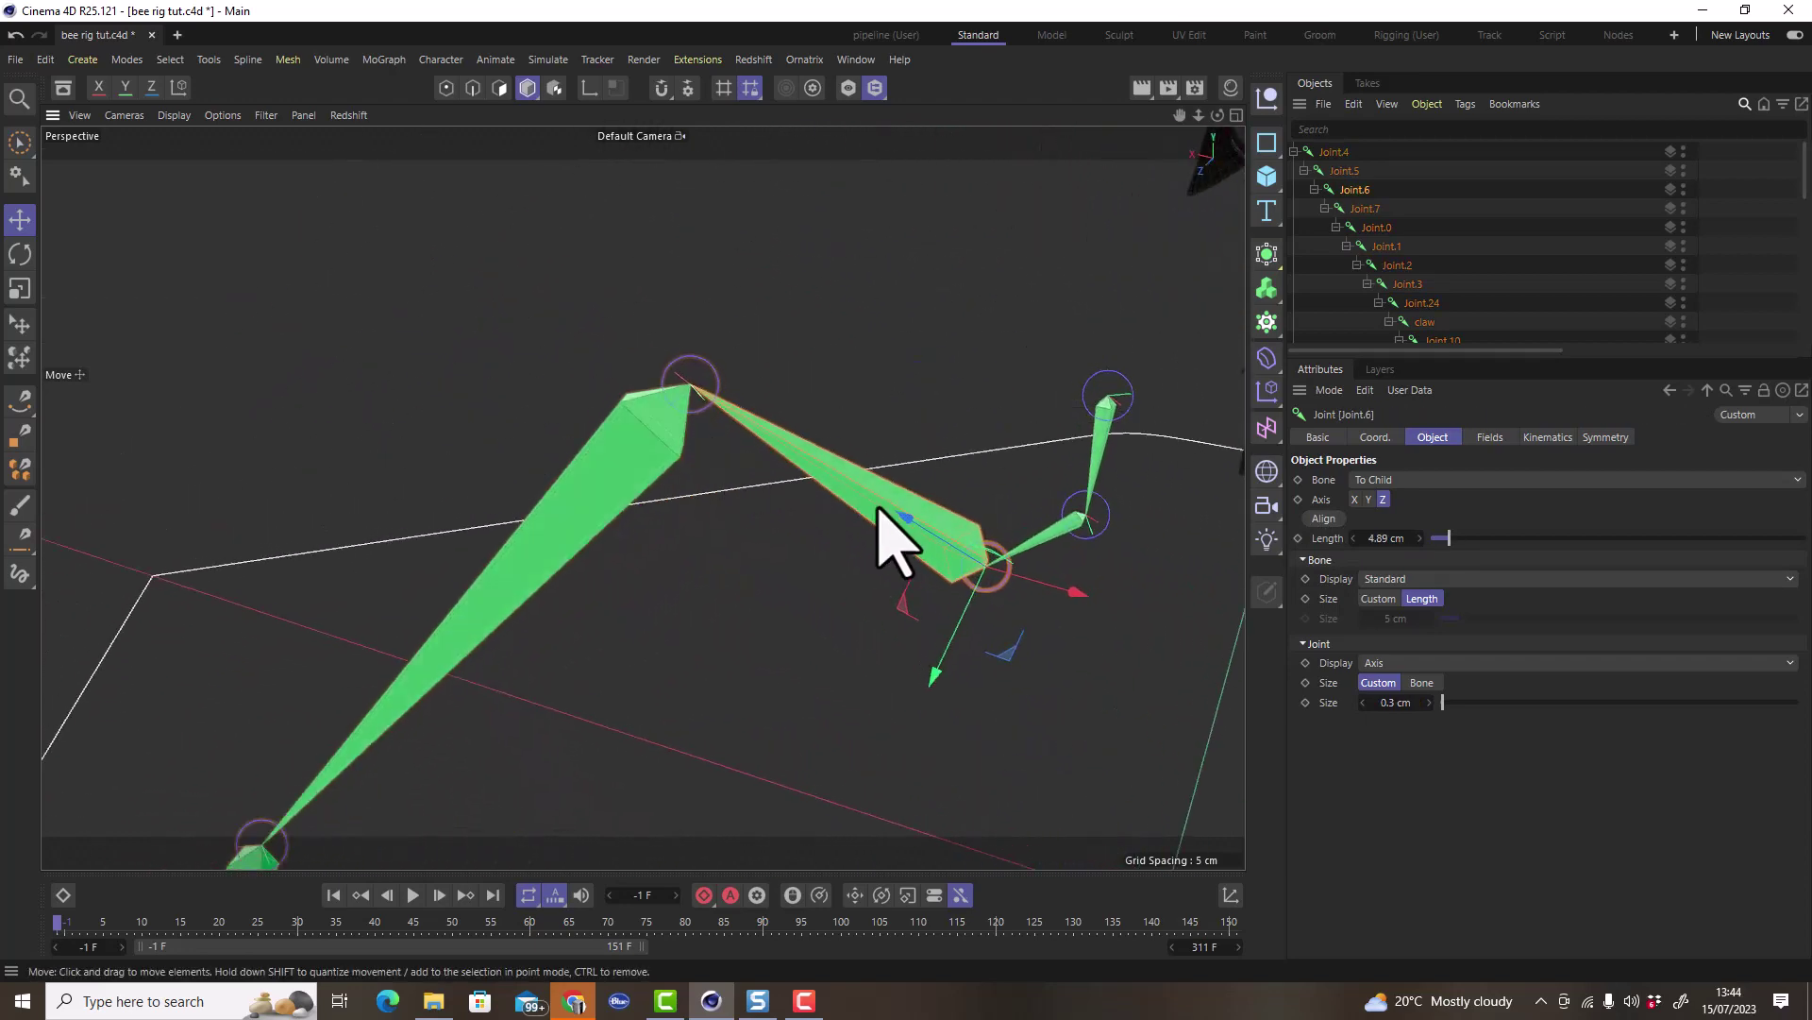
left_click(623, 498)
left_click_drag(777, 478, 688, 542, "alt")
scroll(760, 453, "up", 6)
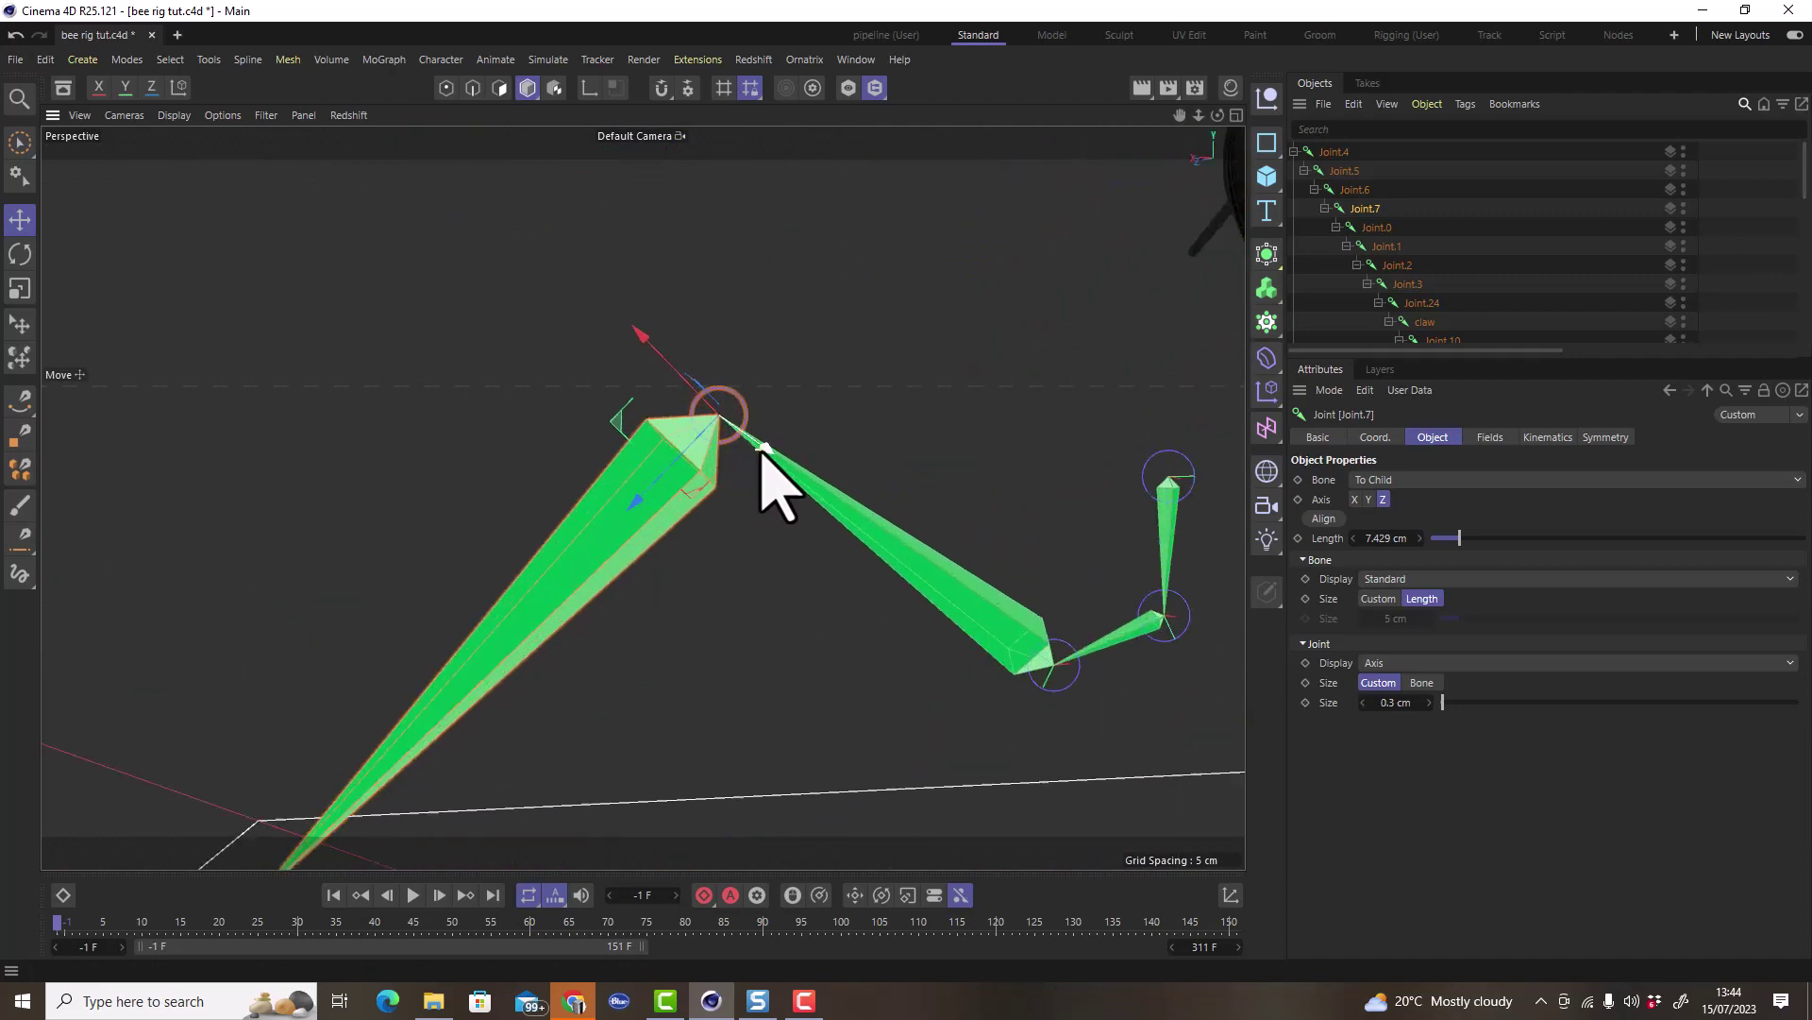
left_click_drag(809, 513, 918, 566, "alt")
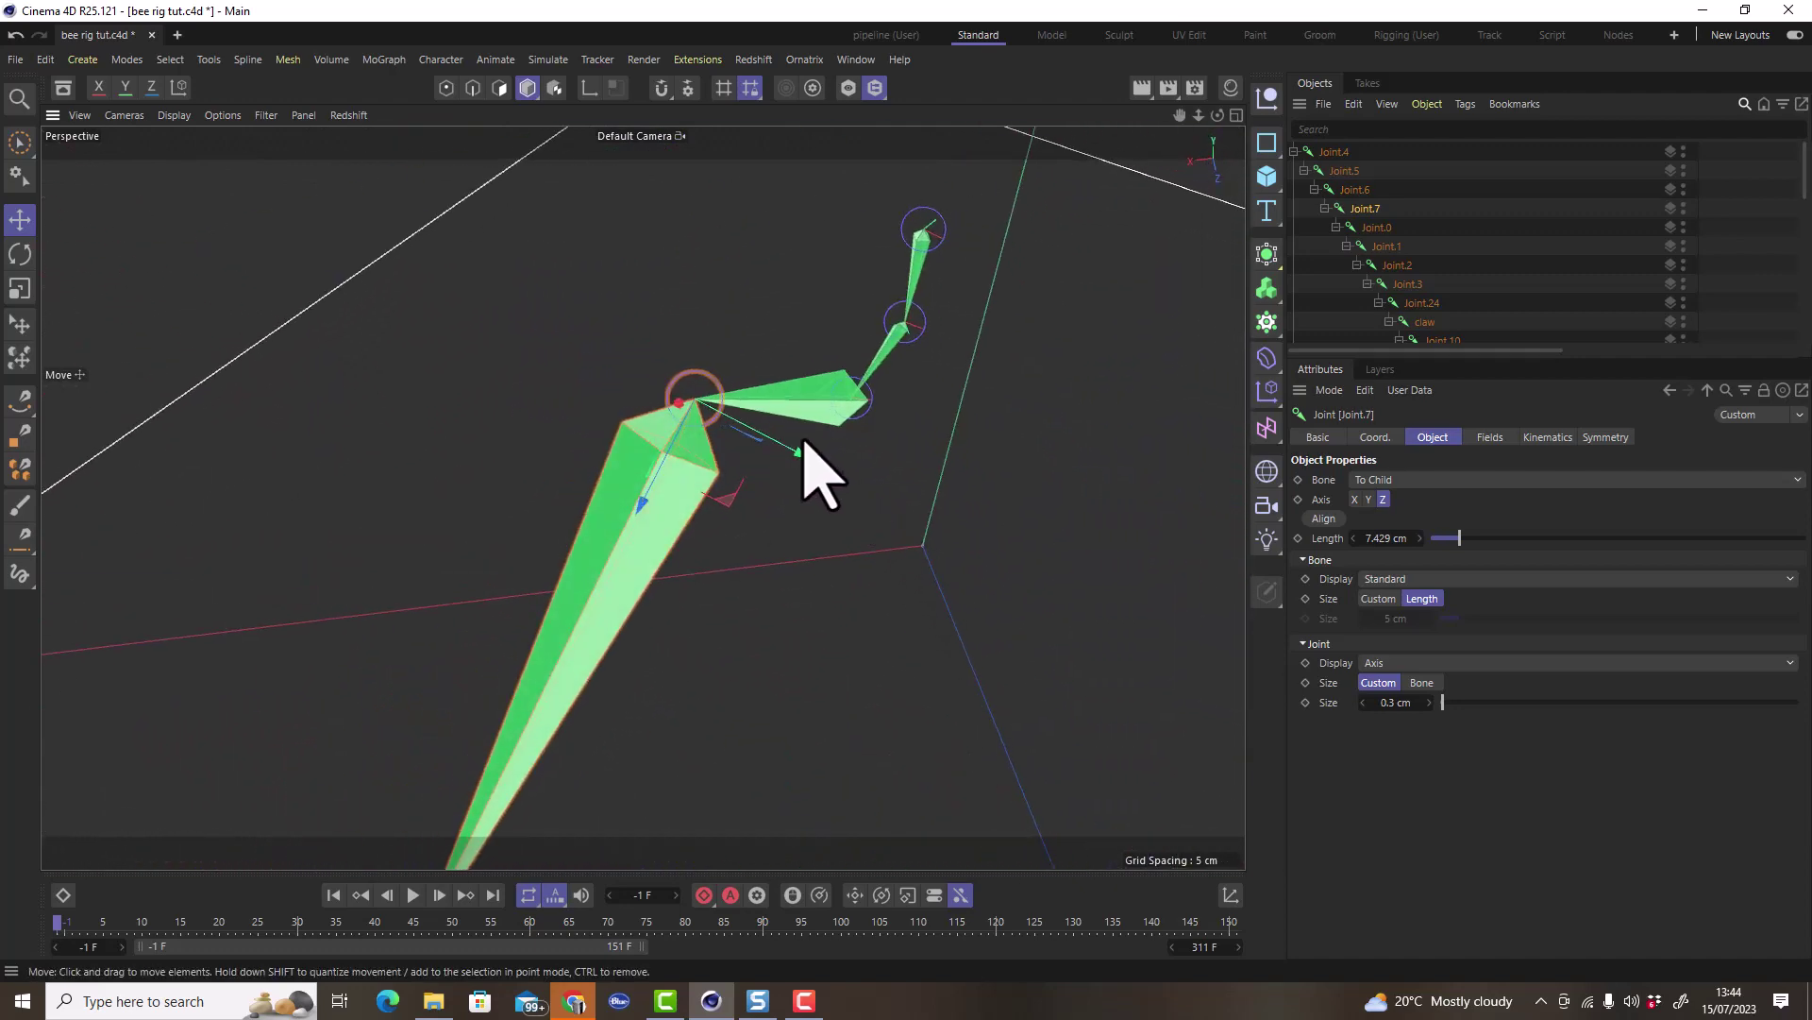
mouse_move(791, 463)
left_mouse_down("alt")
mouse_move(655, 365)
mouse_move(736, 444)
mouse_move(648, 404)
mouse_move(772, 482)
left_mouse_up("alt")
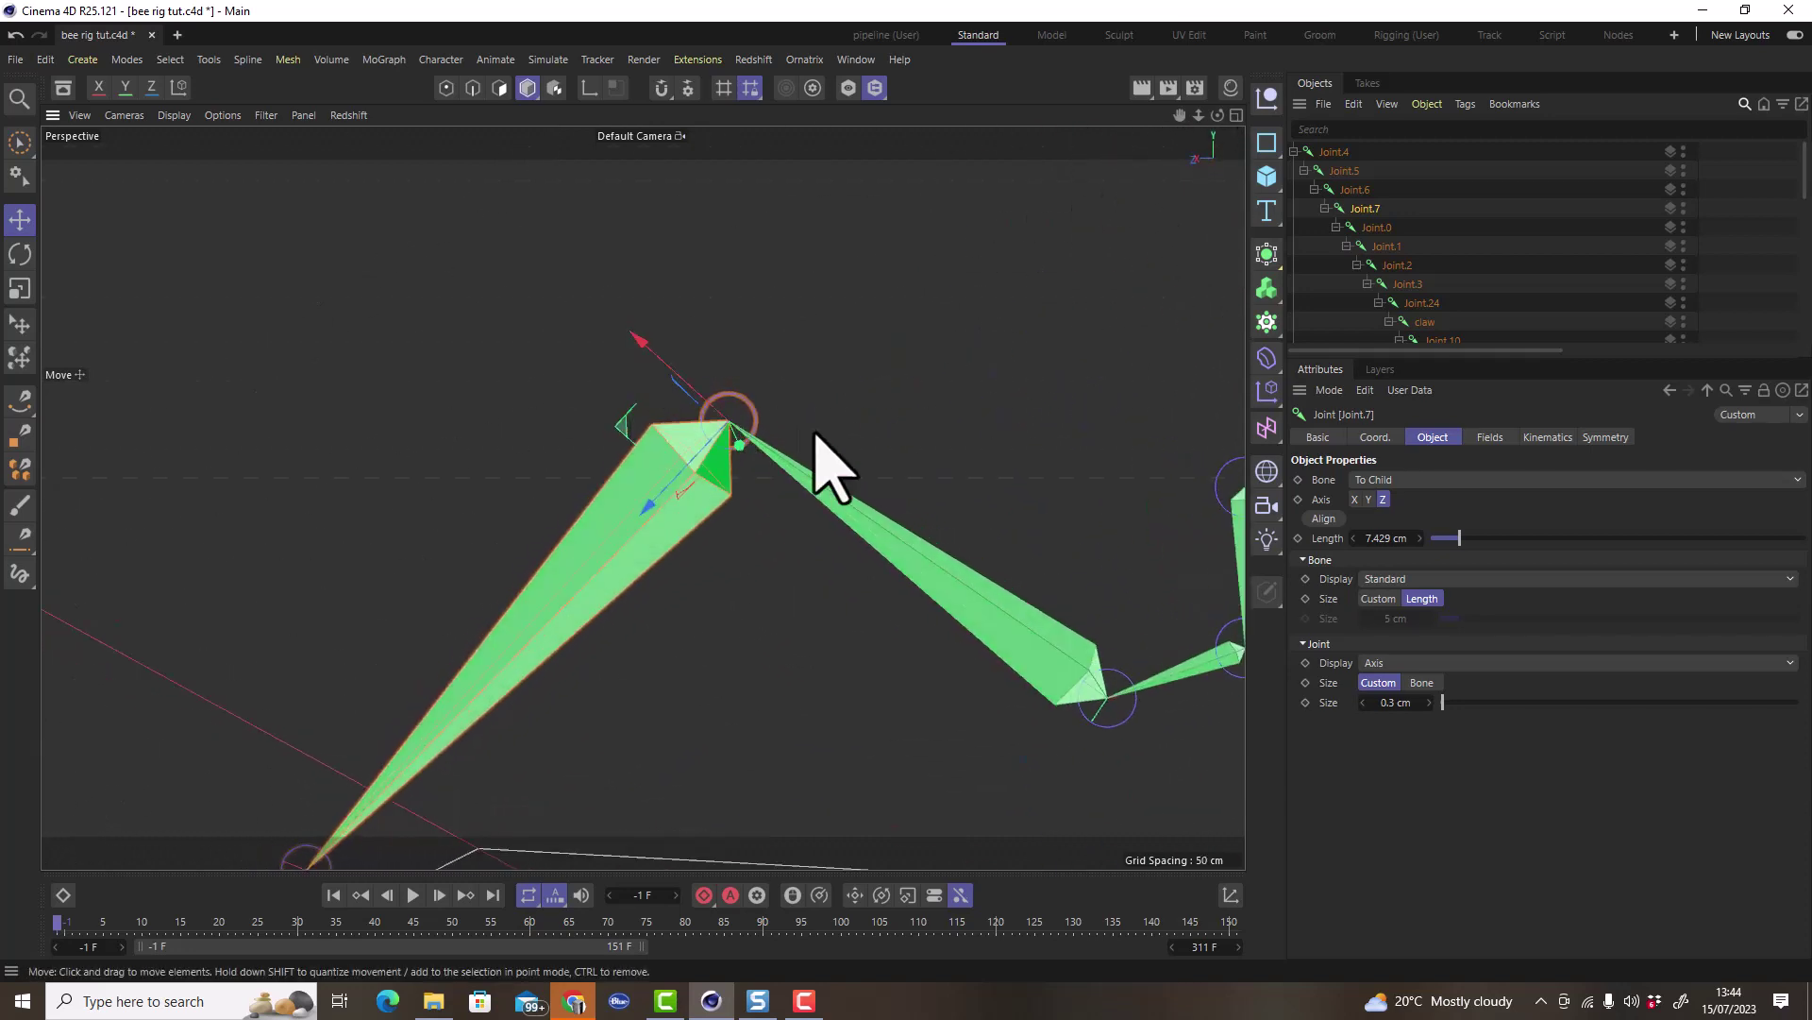
left_click_drag(788, 472, 800, 524, "alt")
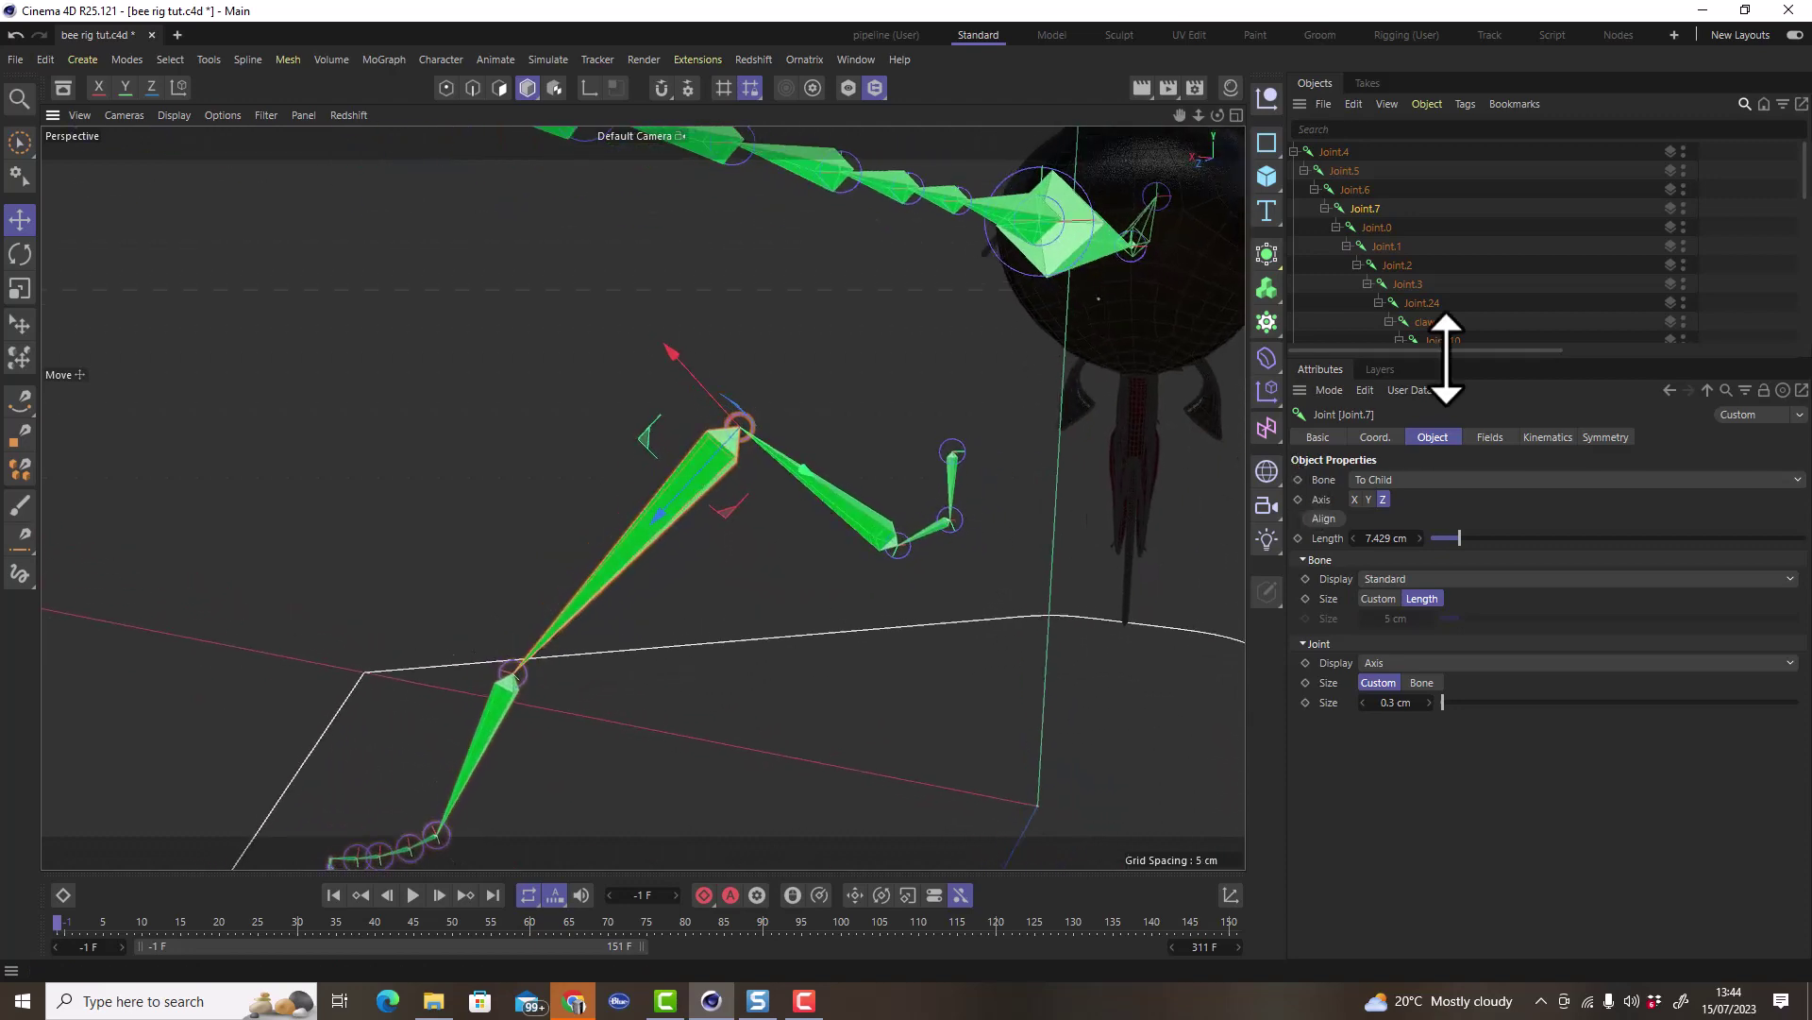
Select the root joint Joint.4, switch to the pipeline layout and activate the Joint Align Tool with its options in view.
left_click_drag(1465, 356, 1510, 557)
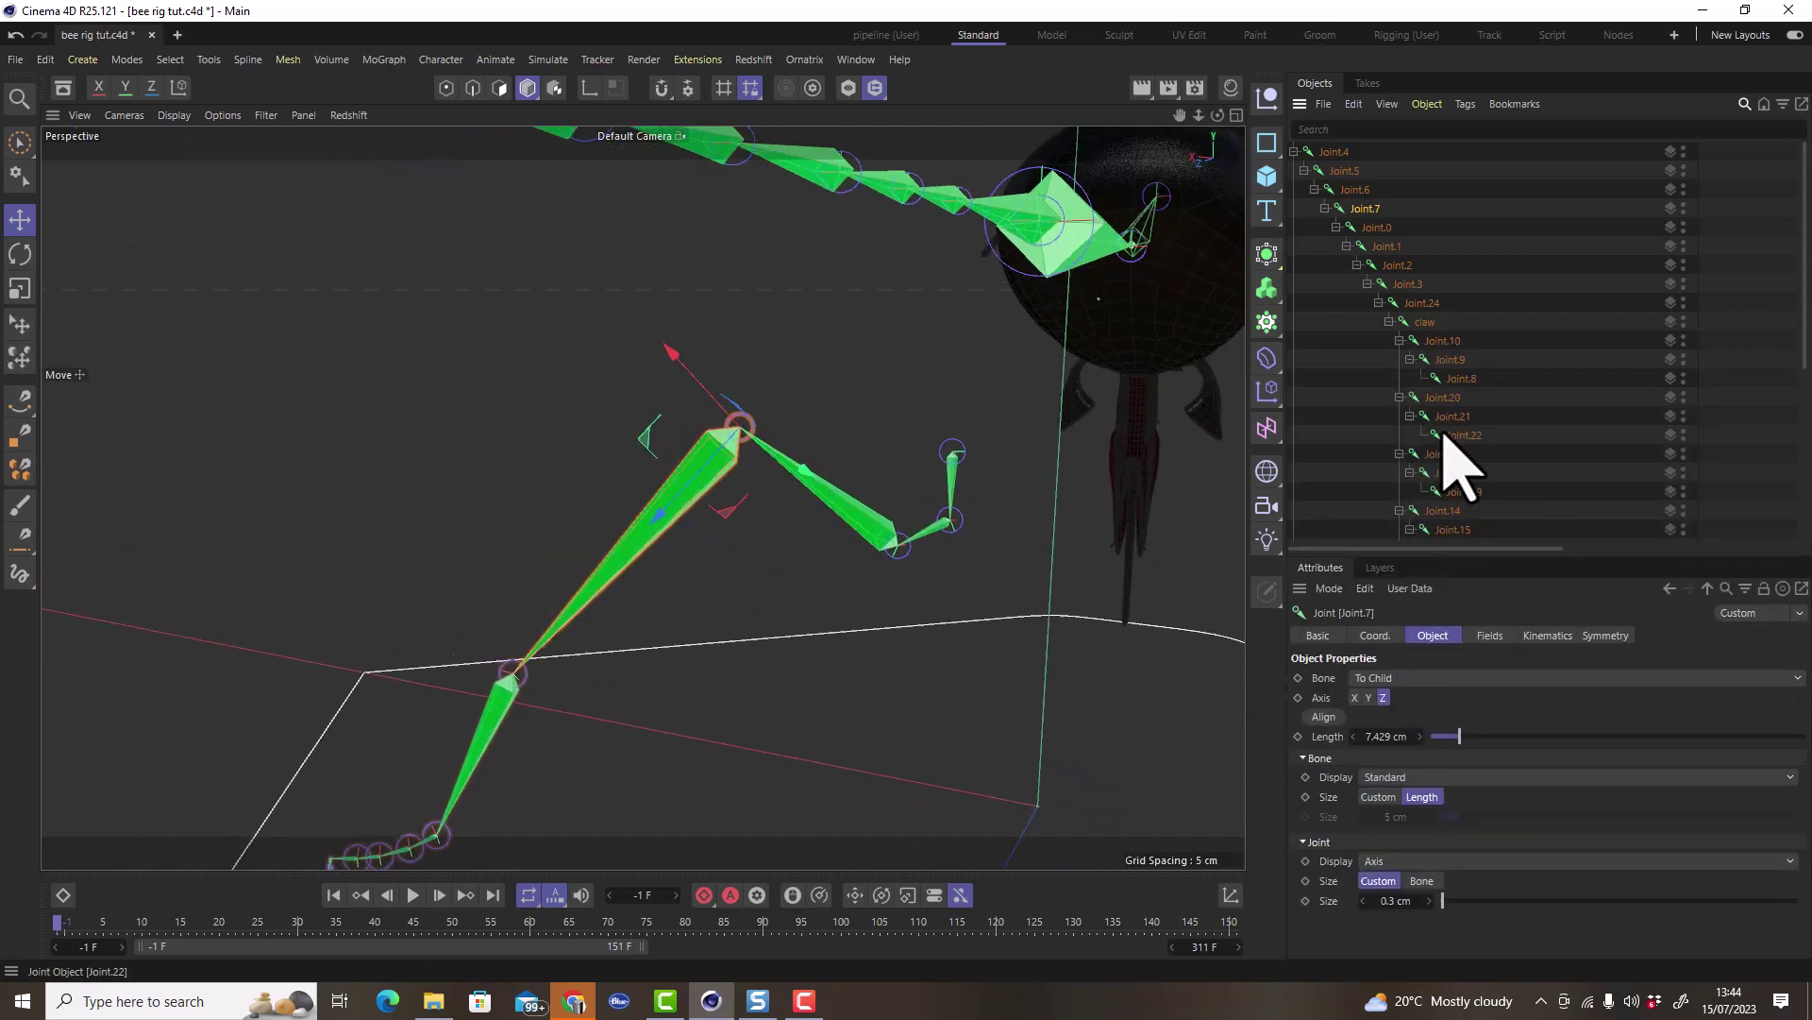
left_click(1333, 153)
left_click_drag(892, 514, 970, 544, "alt")
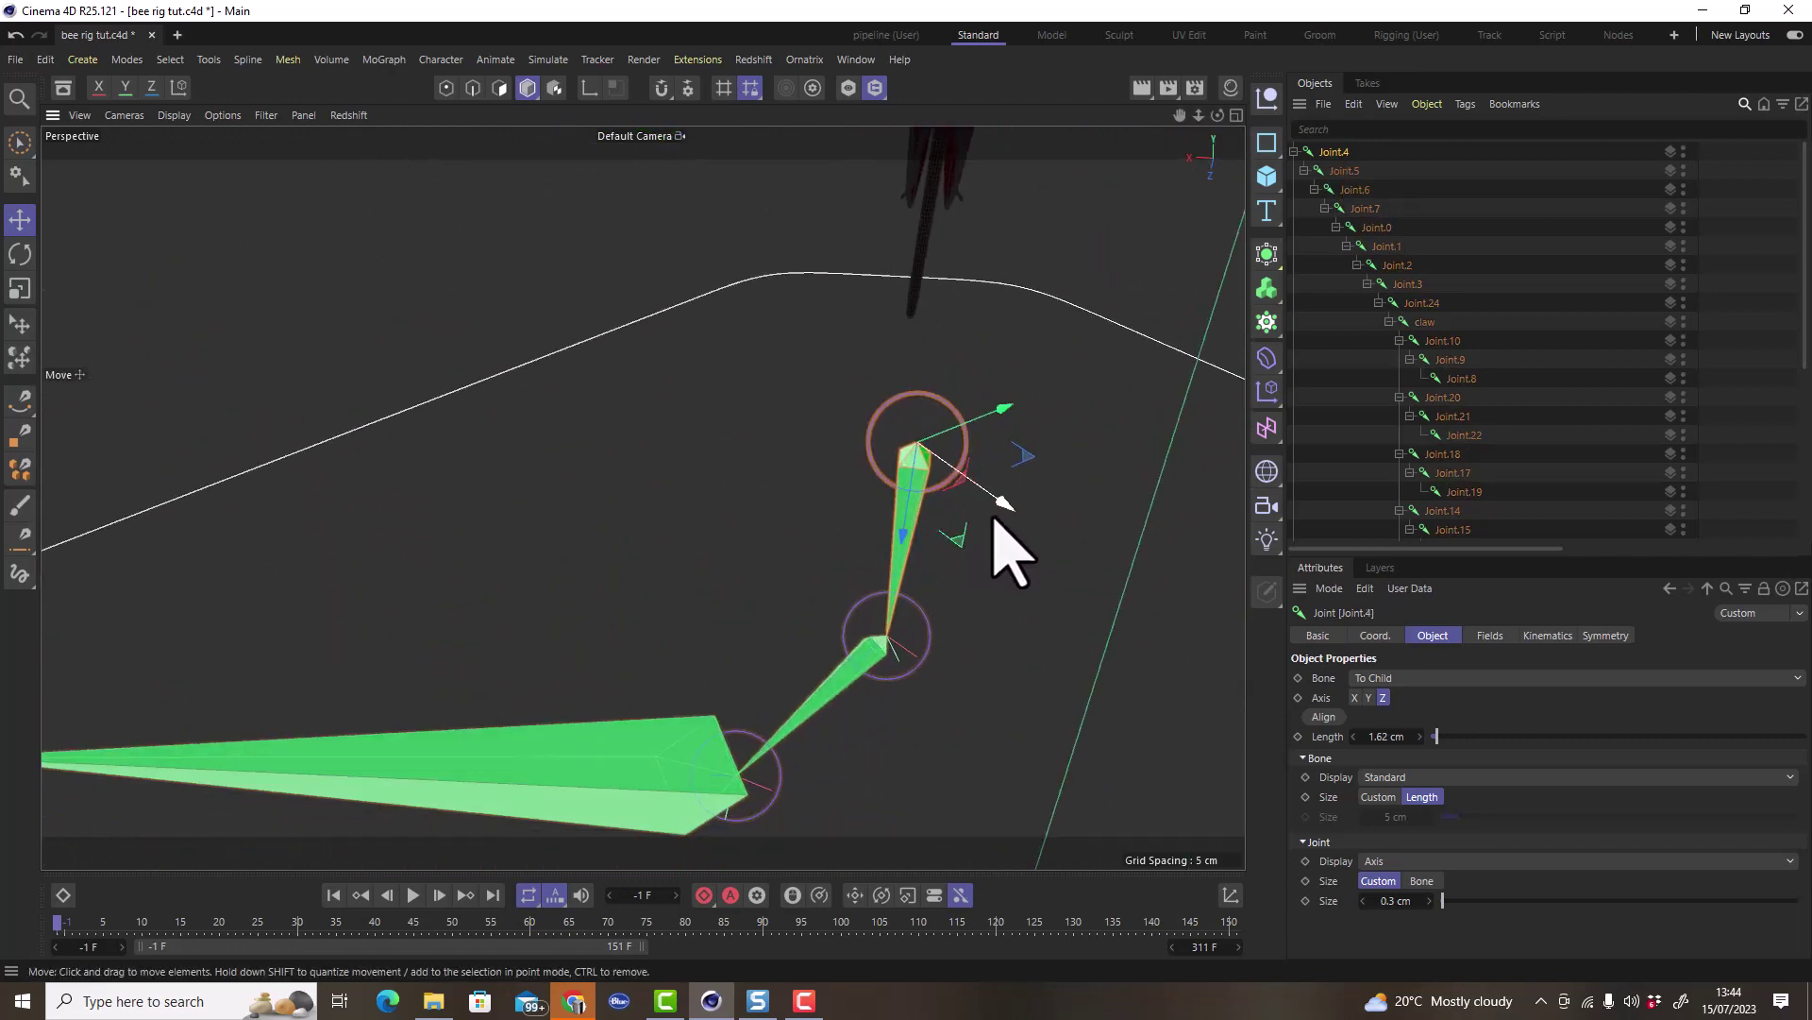
left_click(893, 35)
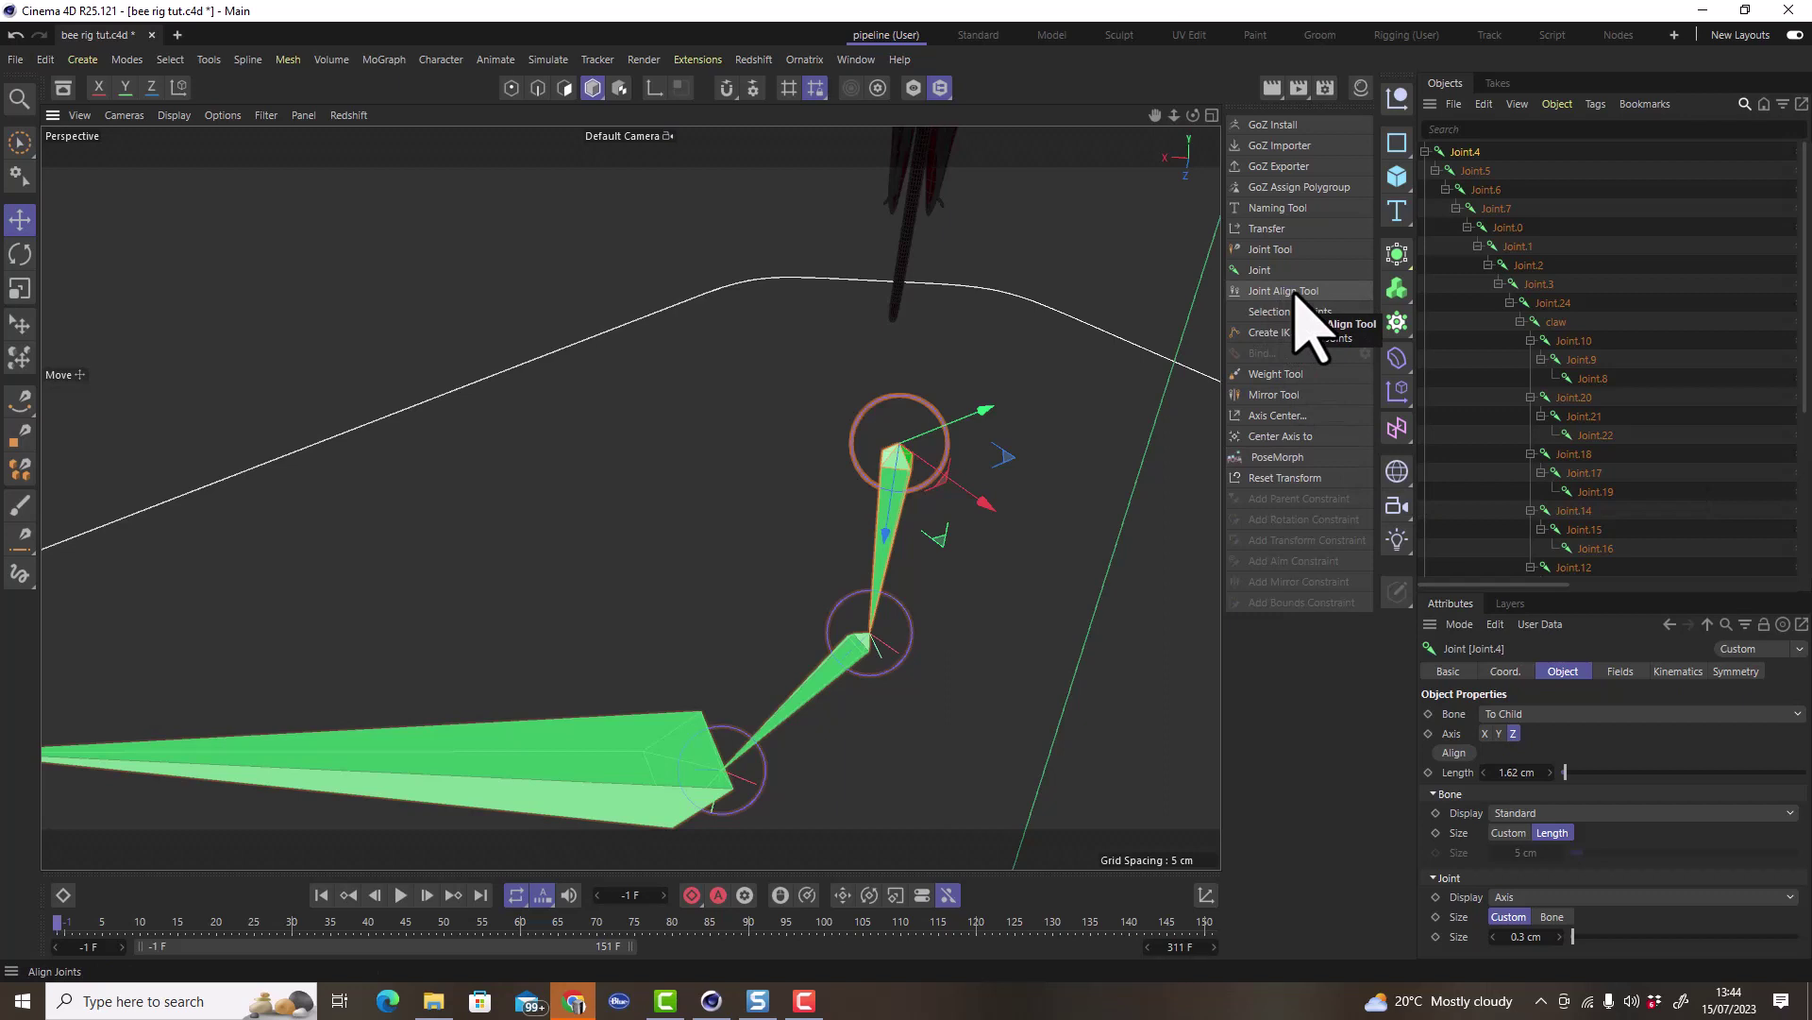
left_click(442, 59)
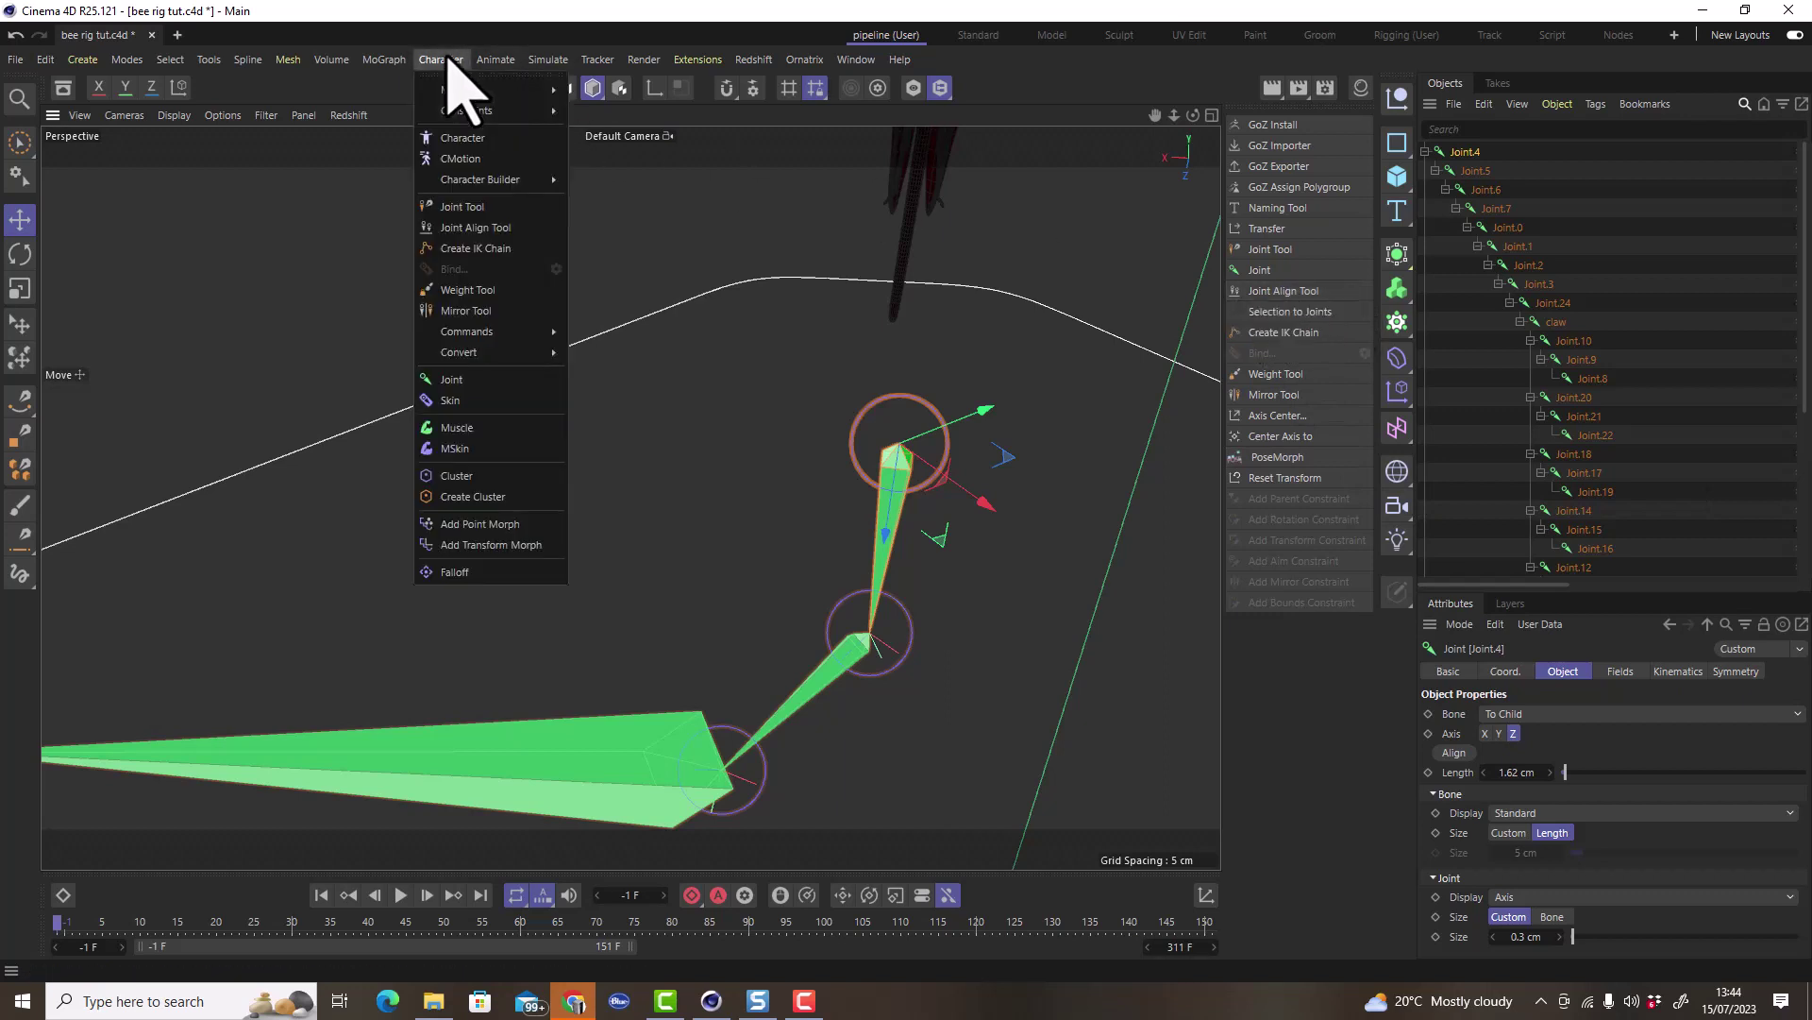
left_click(533, 229)
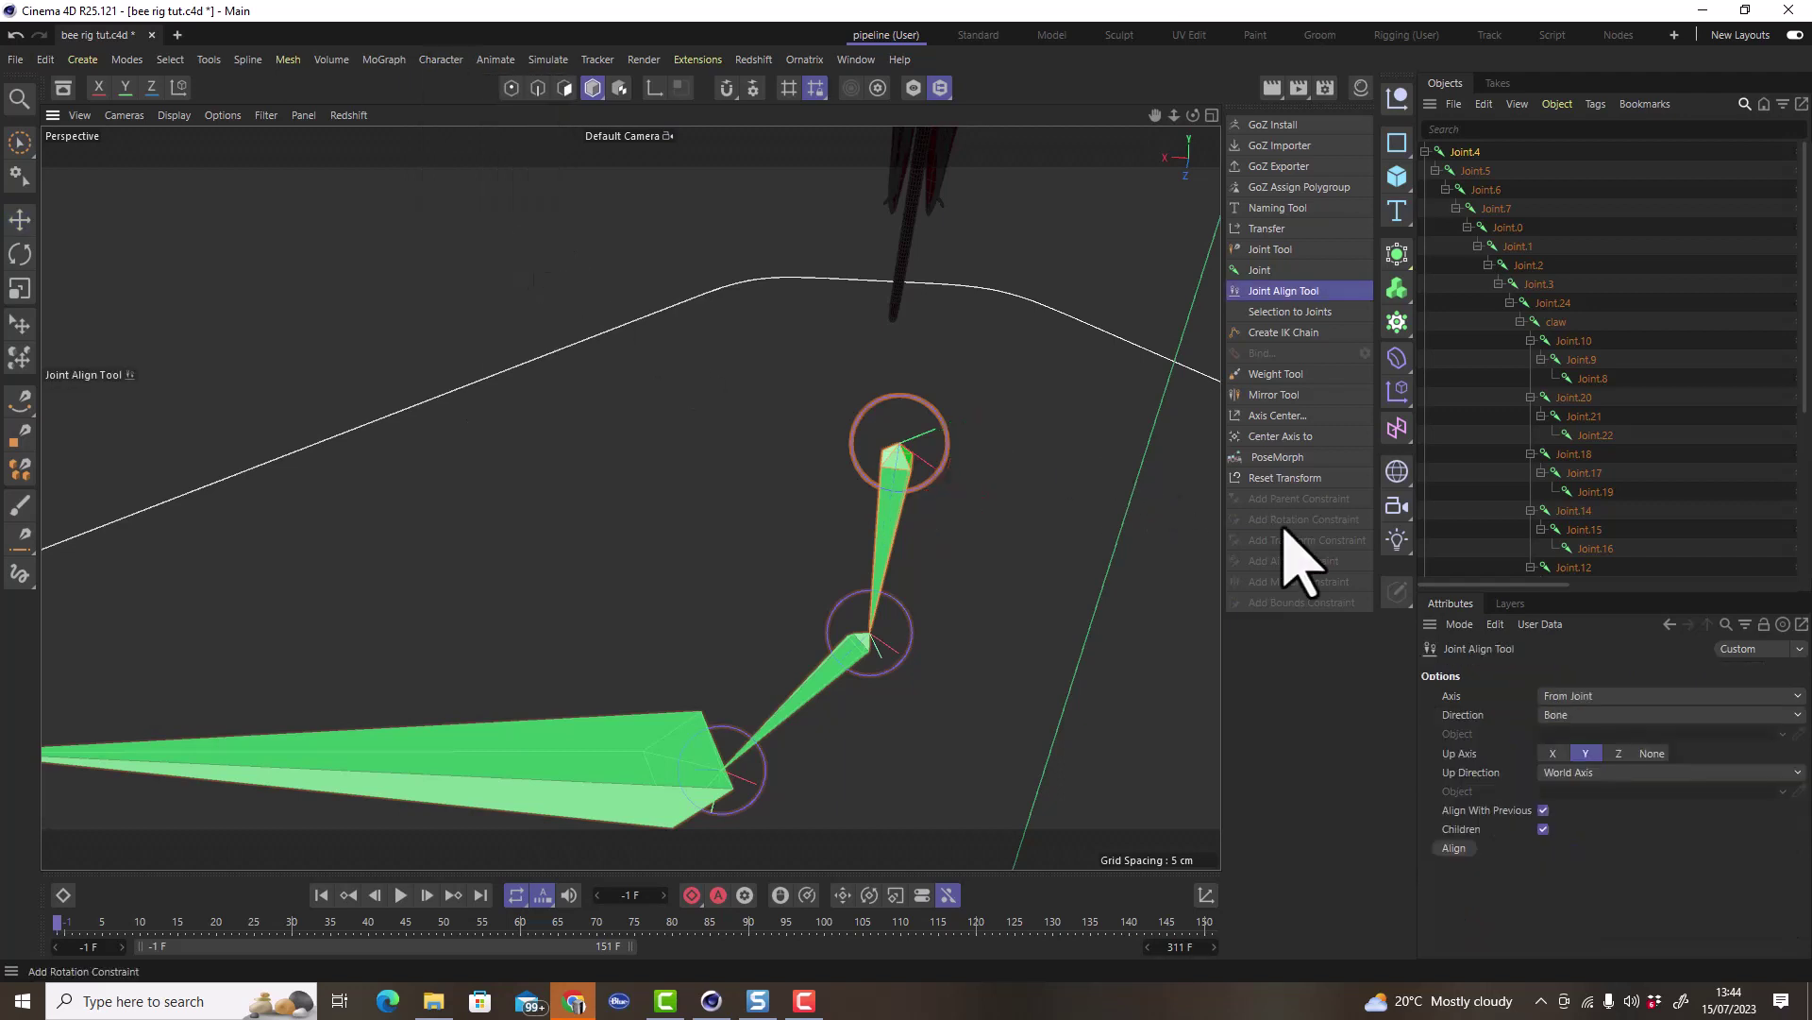
left_click_drag(1498, 589, 1483, 448)
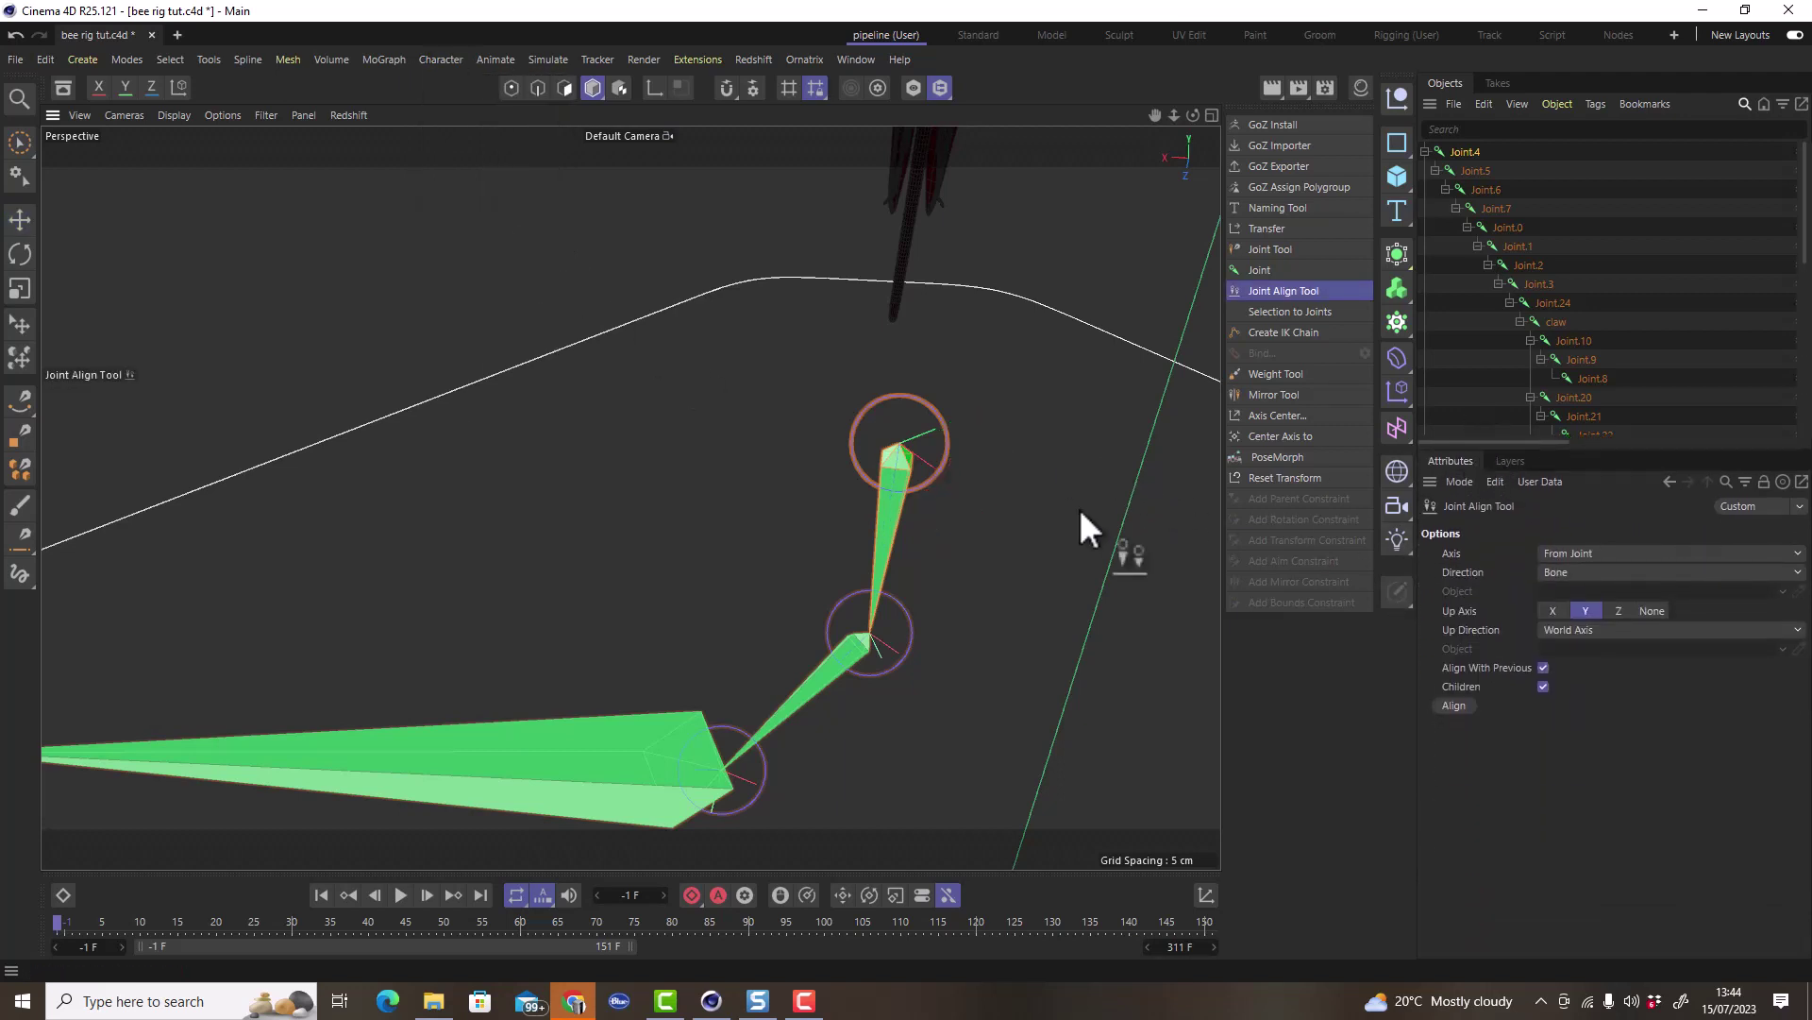
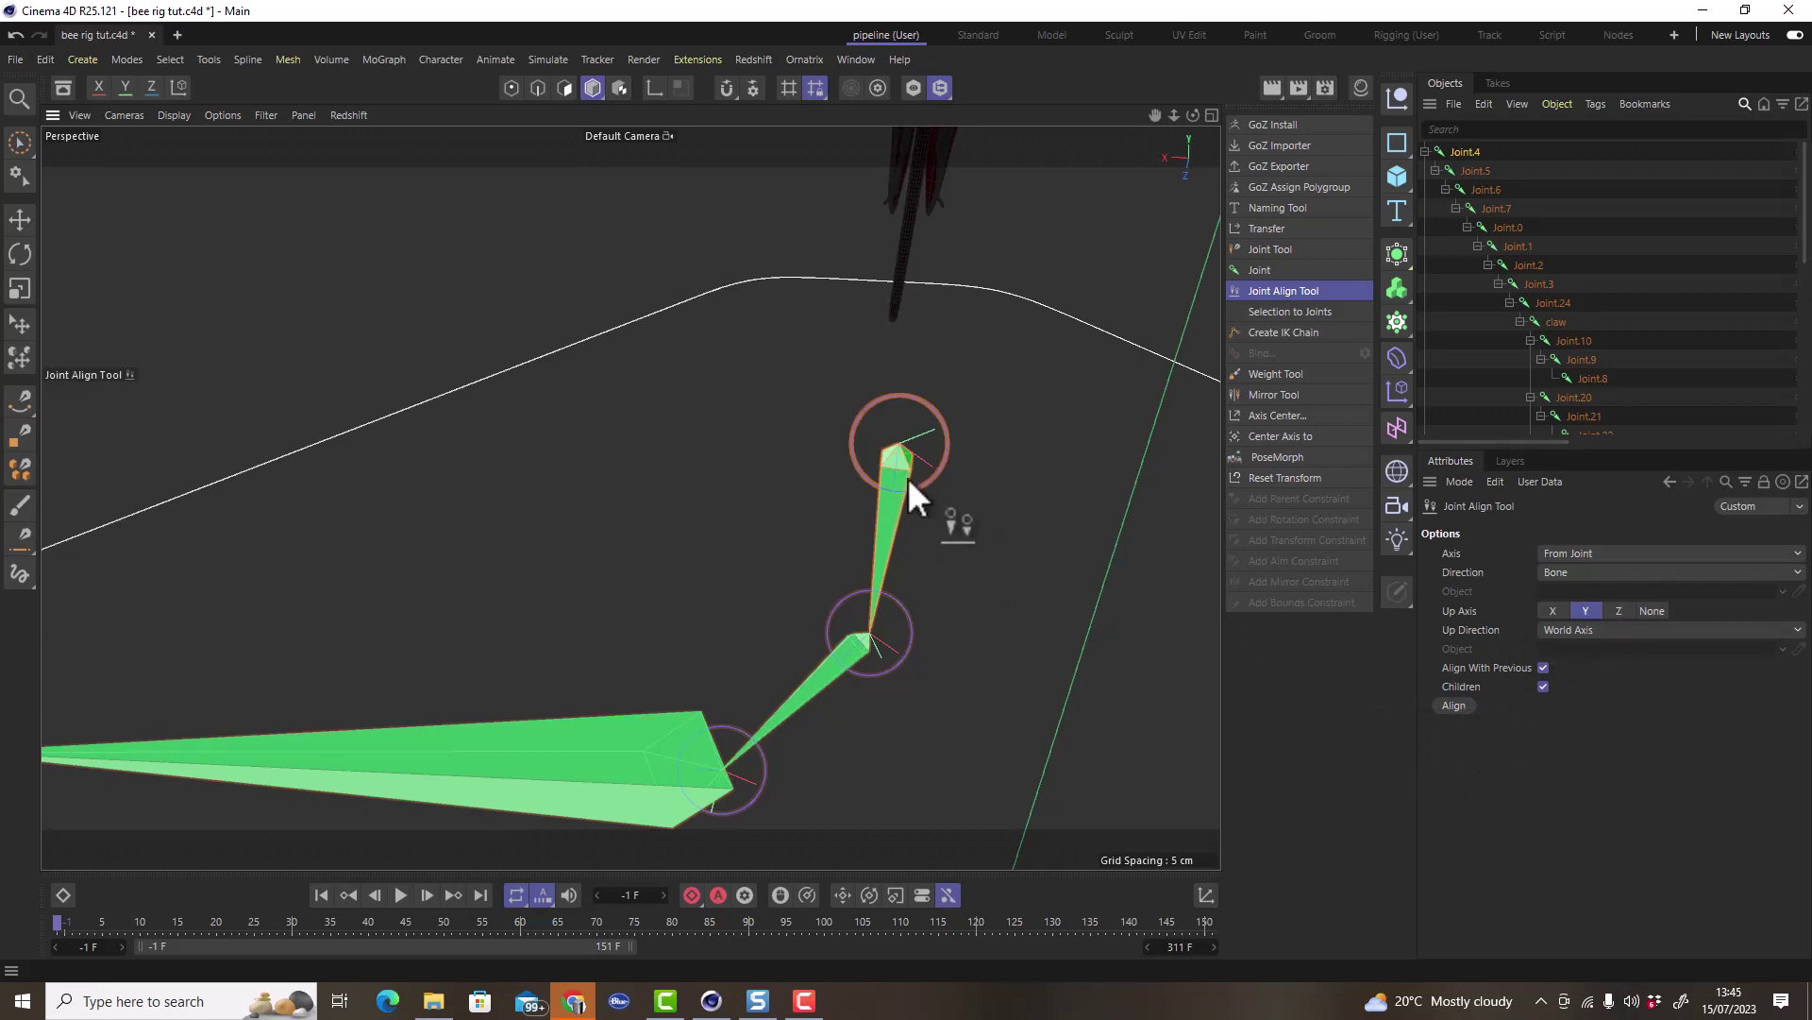
Examine the axis directions of the root joint Joint.4 and compare them with the joints below it.
left_click_drag(908, 478, 937, 434, "alt")
scroll(936, 434, "up", 5)
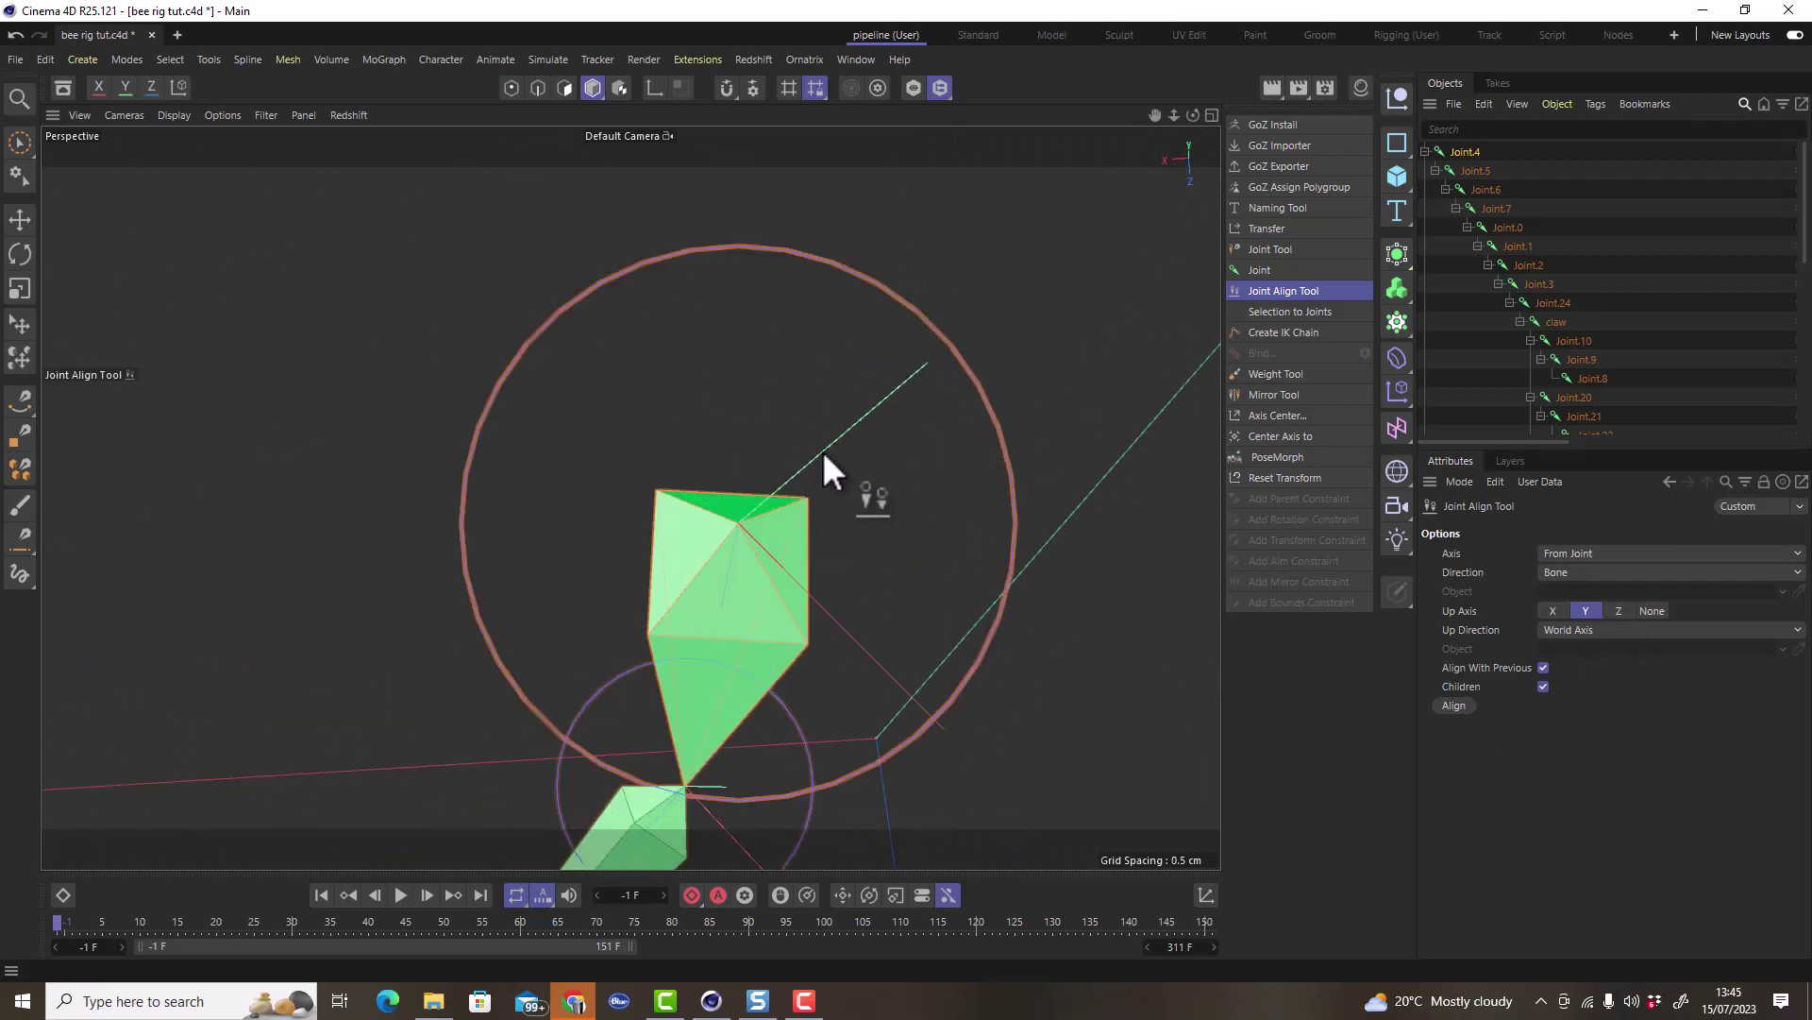
scroll(732, 567, "down", 5)
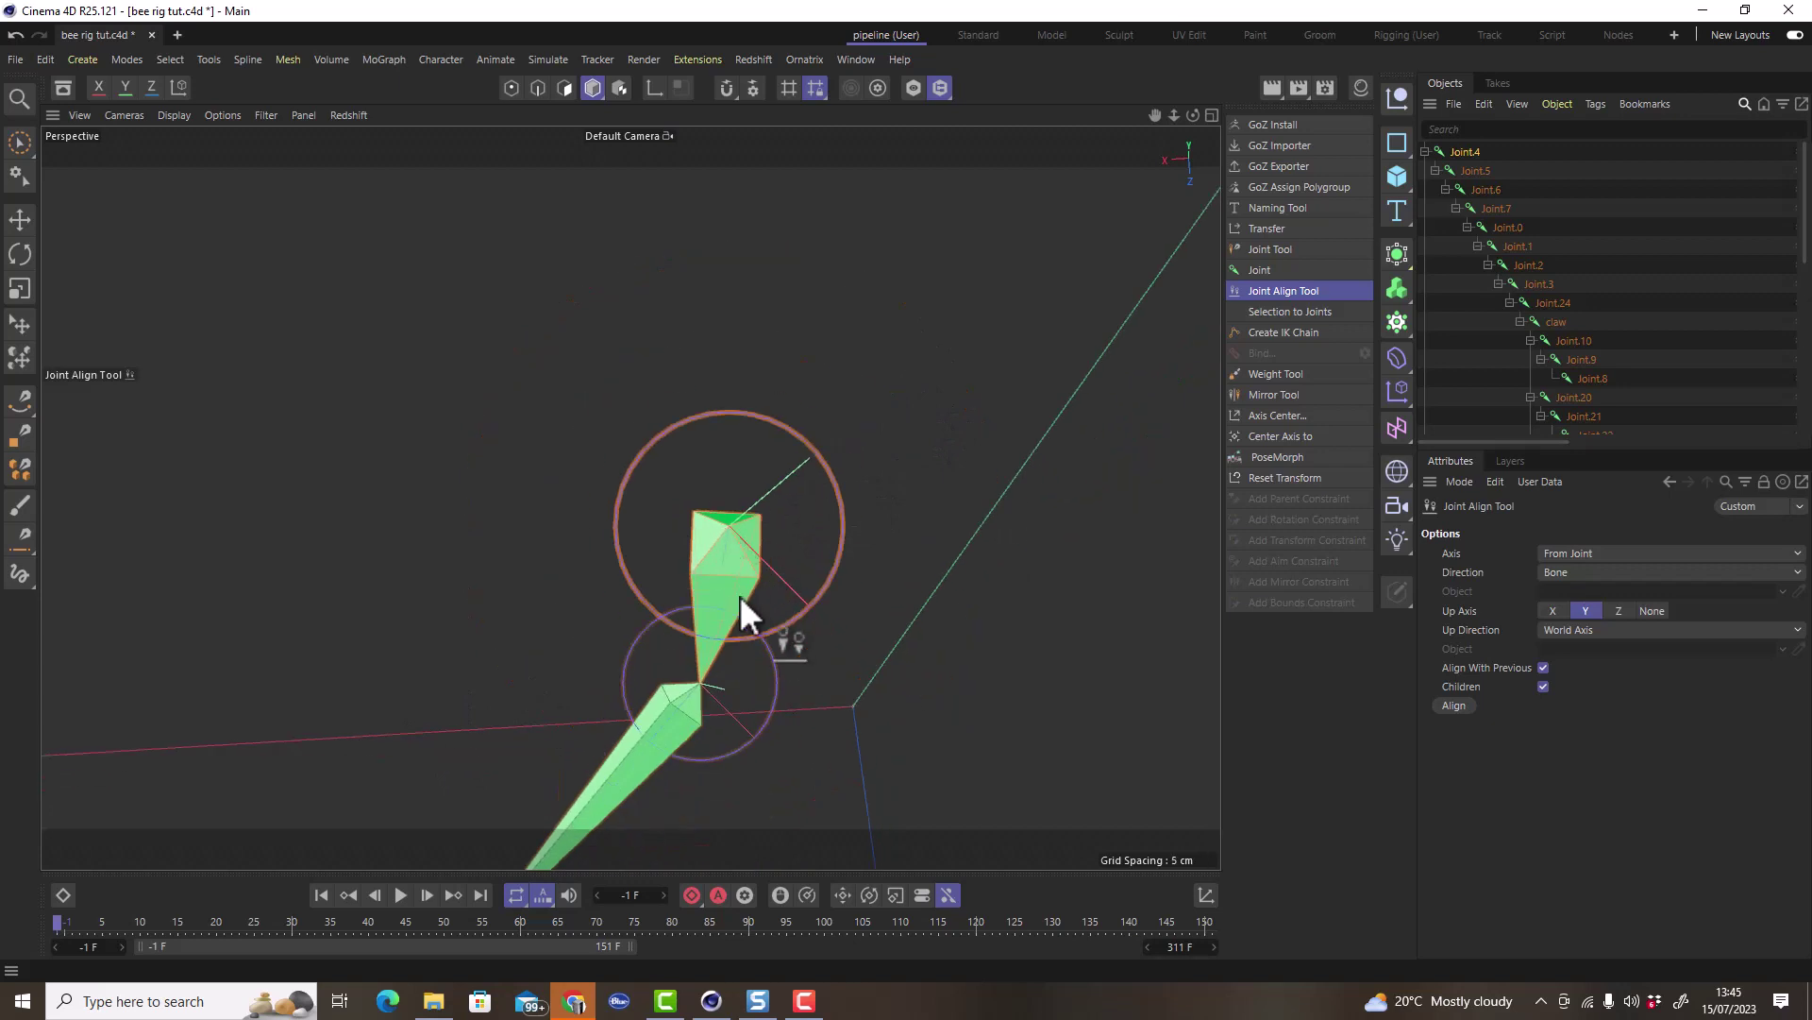
left_click_drag(740, 597, 830, 557, "alt")
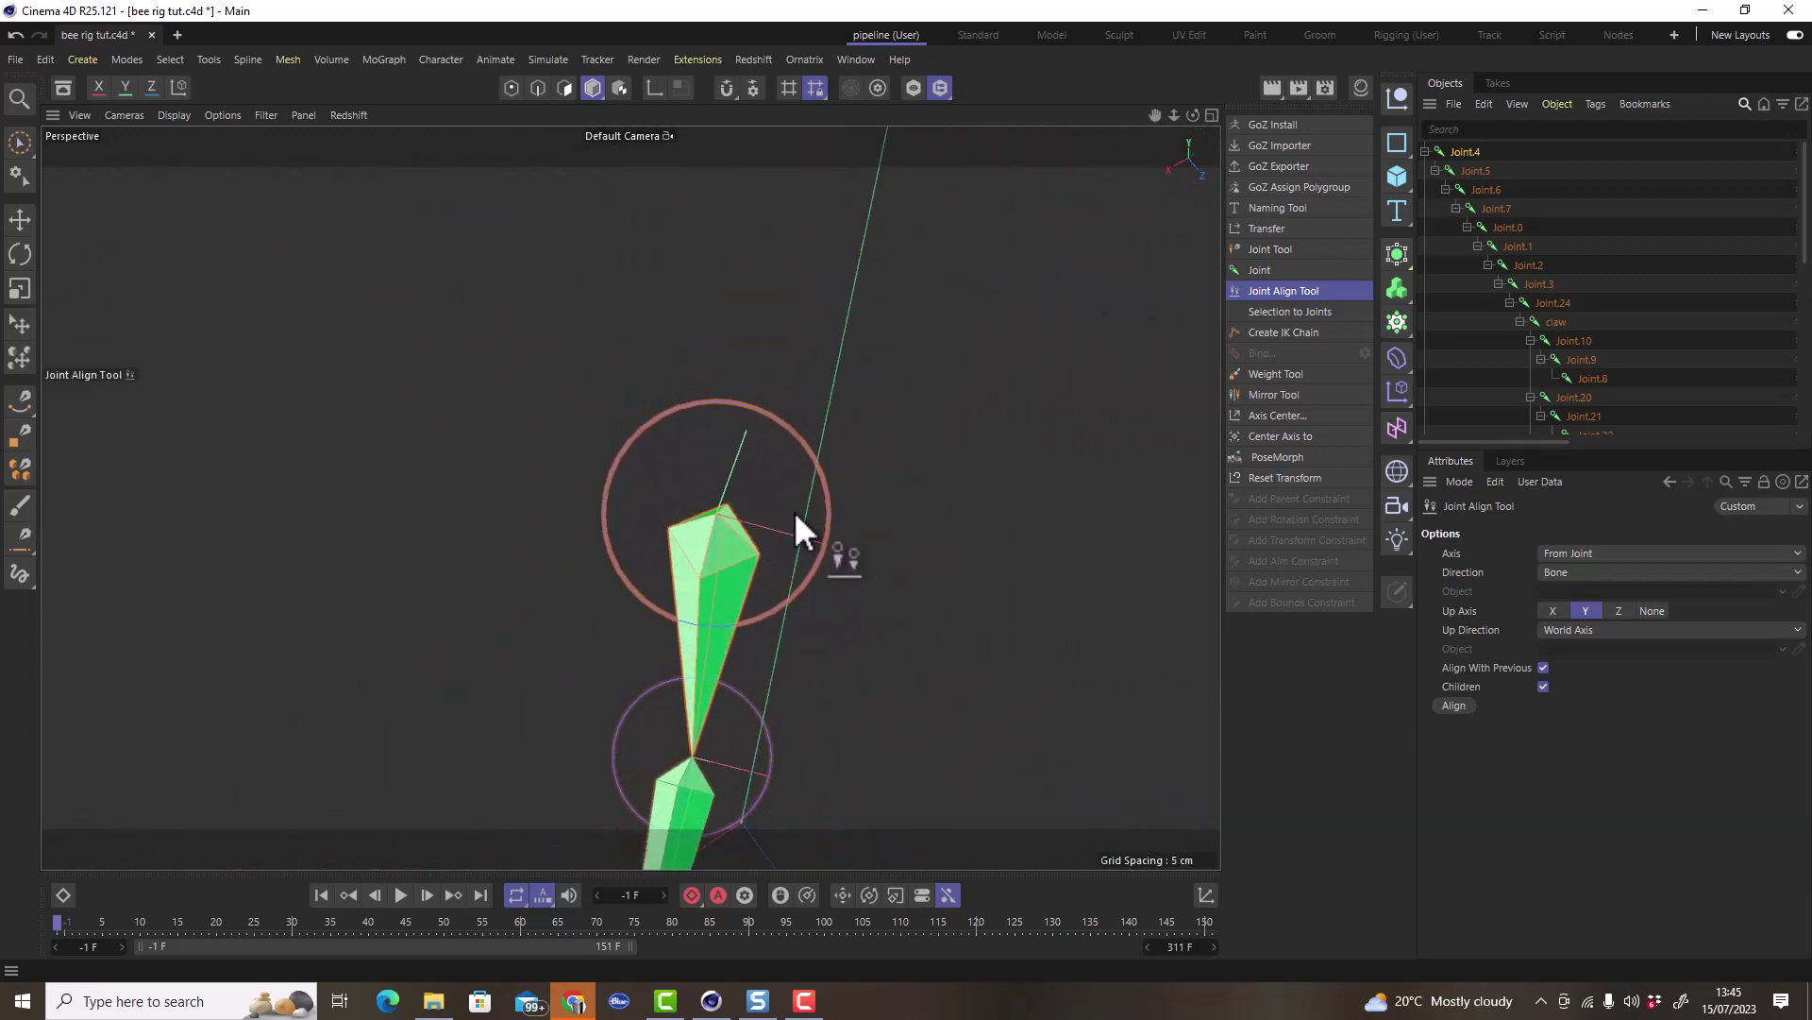
scroll(707, 651, "down", 3)
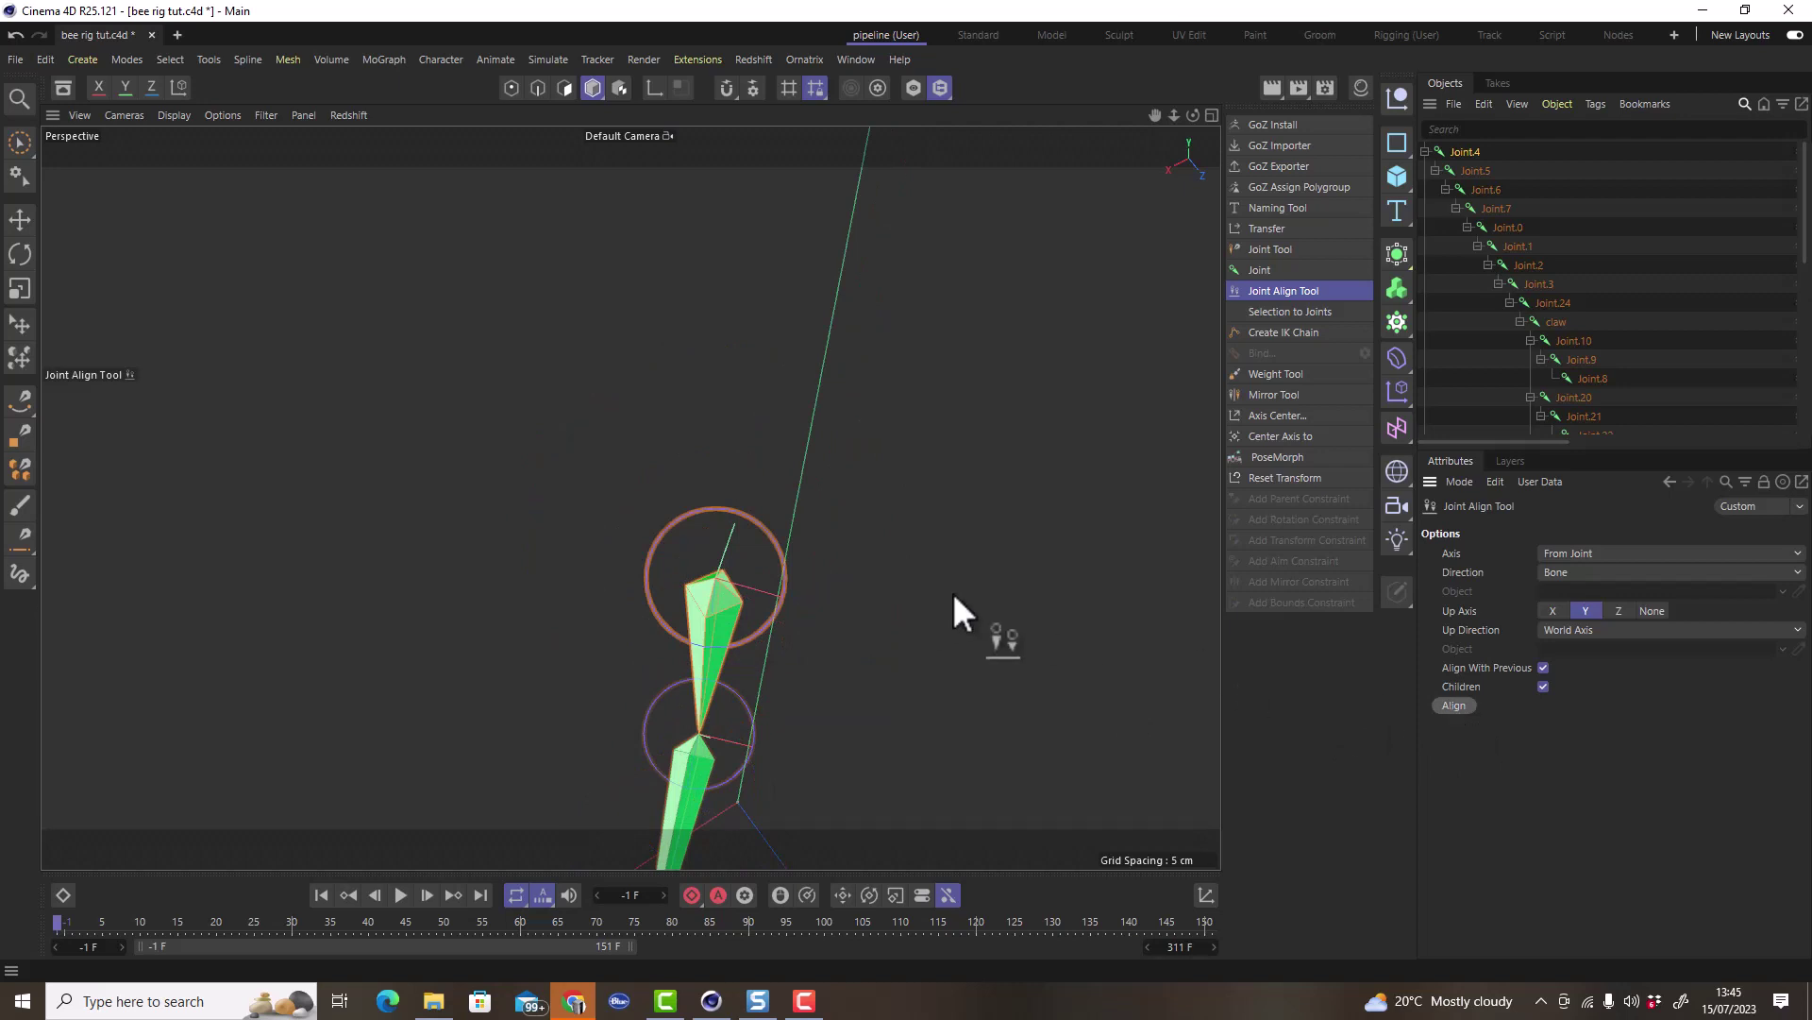
scroll(691, 524, "down", 4)
left_click_drag(677, 578, 565, 530, "alt")
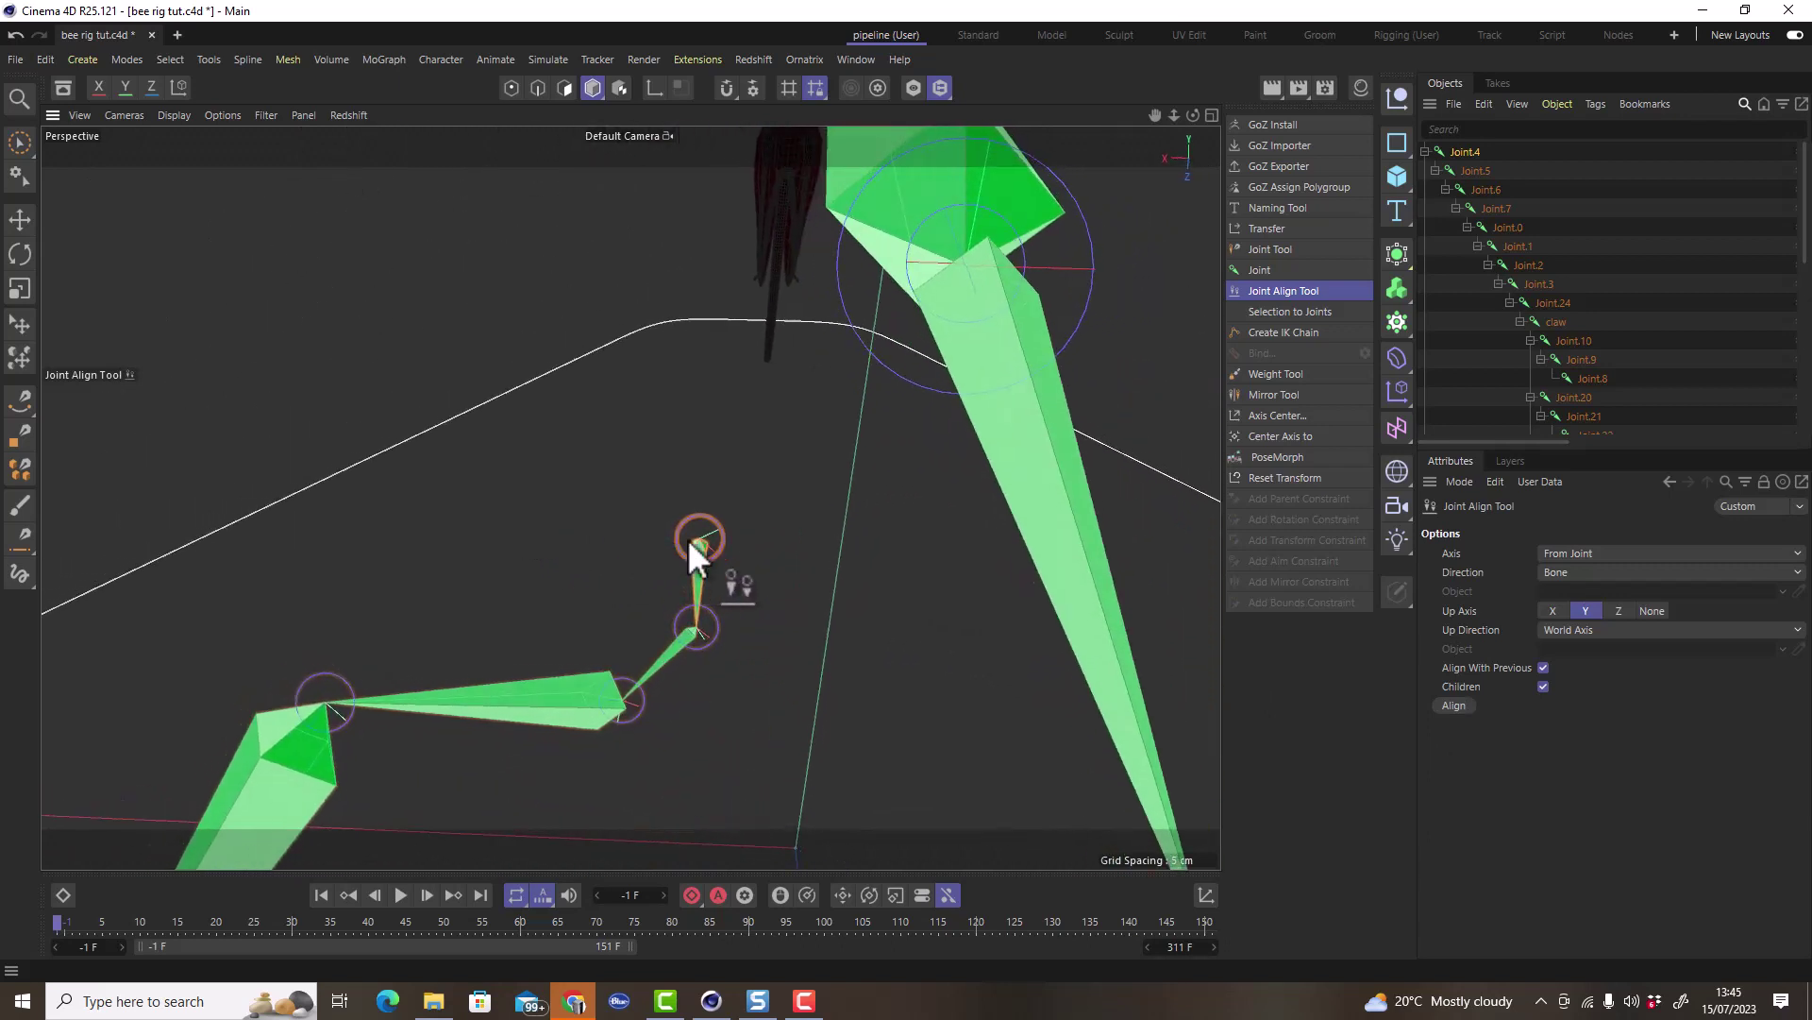
scroll(703, 548, "up", 2)
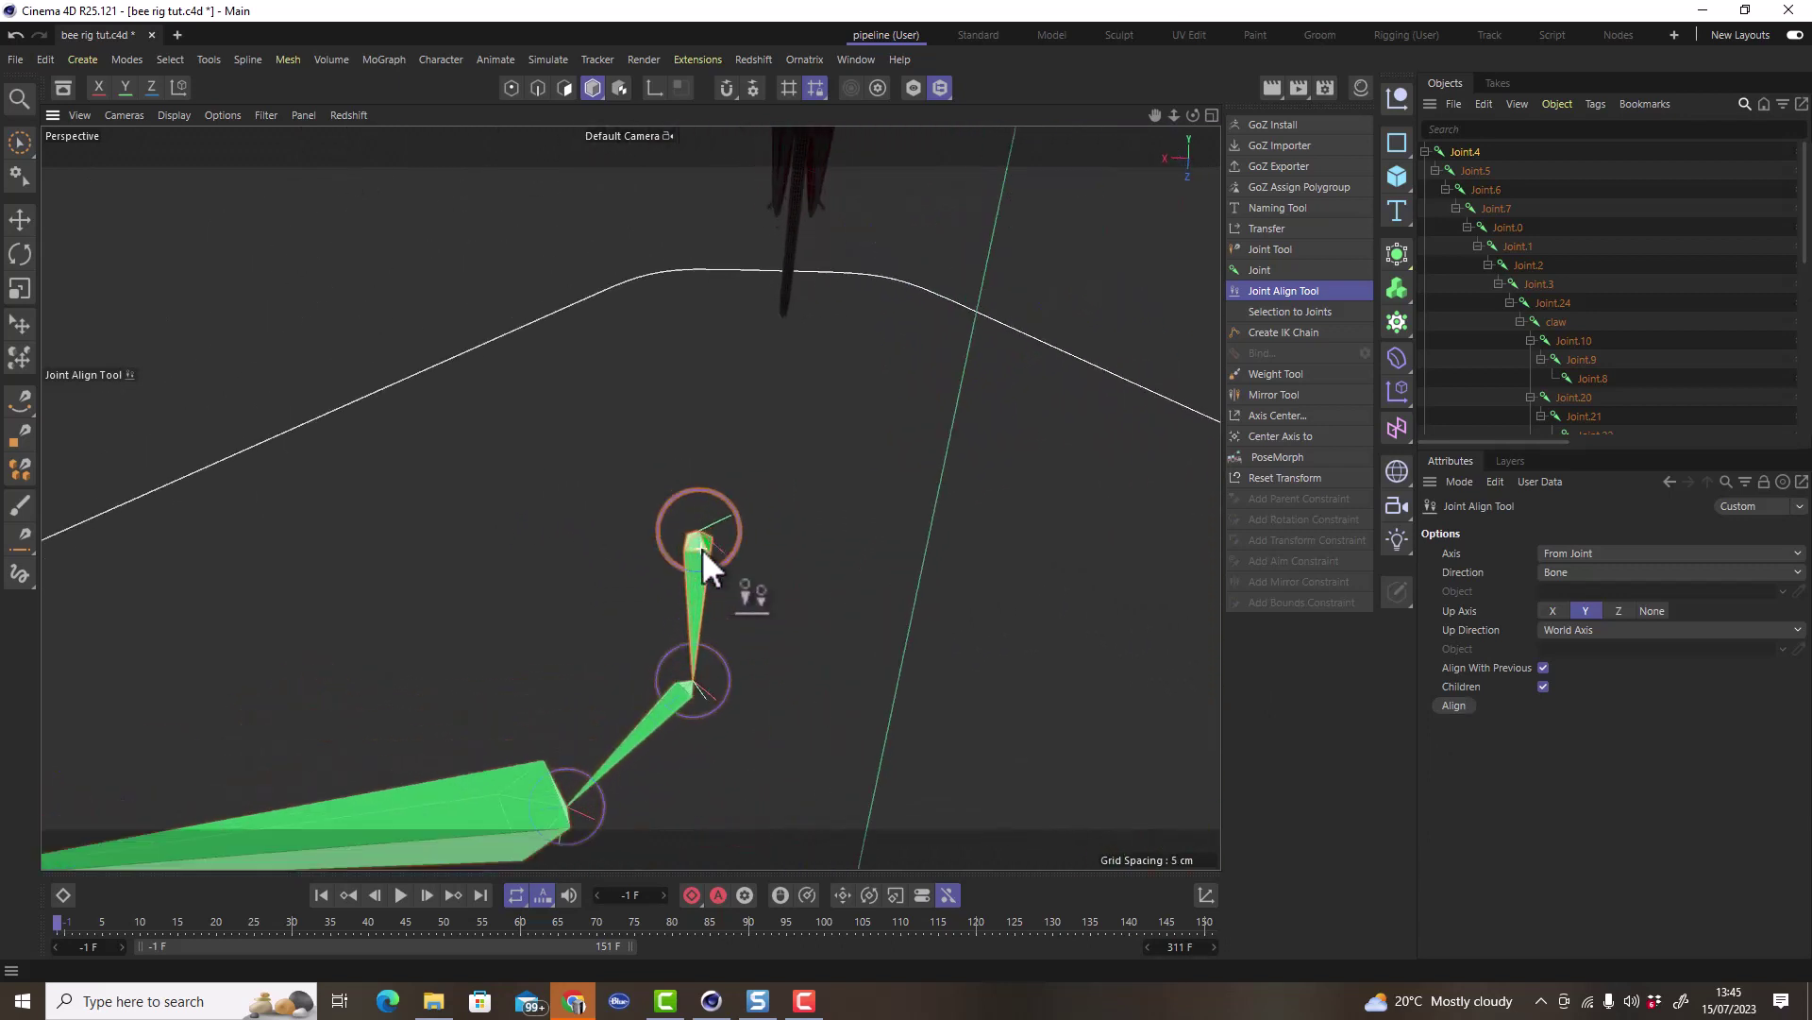
Enable axis editing, rotate Joint.4's axis around its bone so Y points the opposite way, and disable axis editing again.
left_click(18, 218)
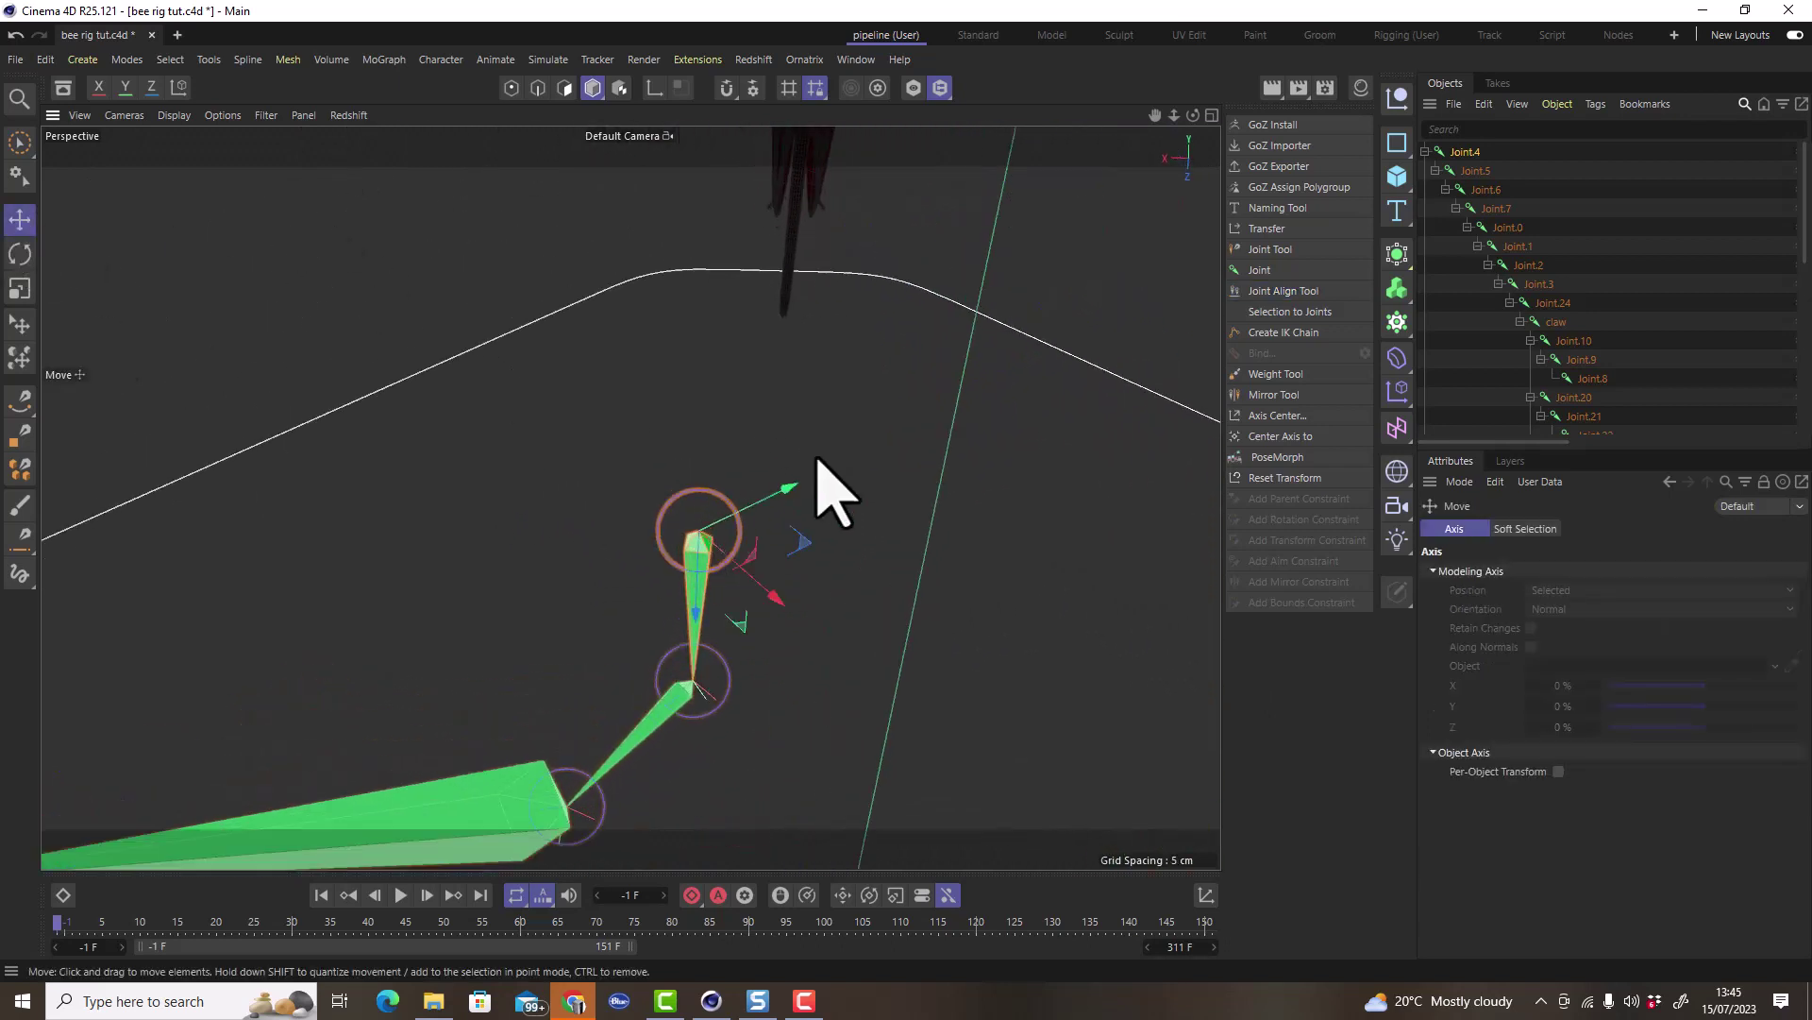
left_click(655, 89)
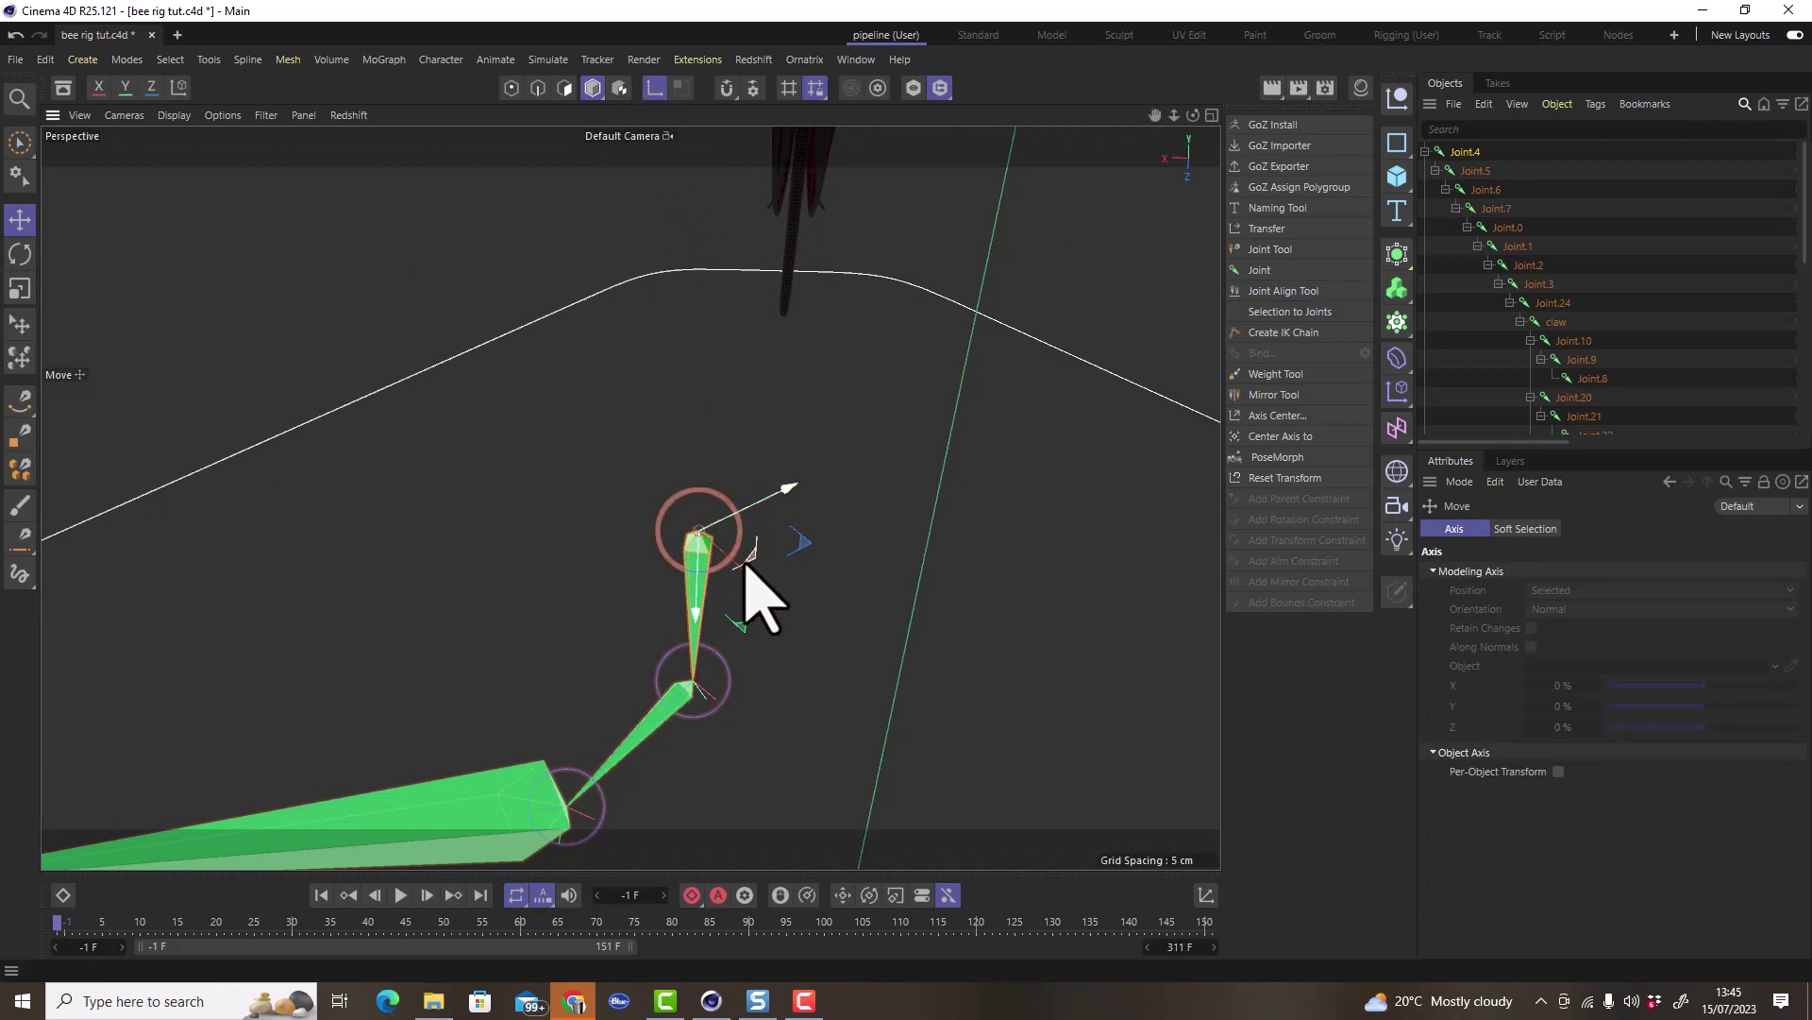
key("r")
scroll(725, 558, "up", 2)
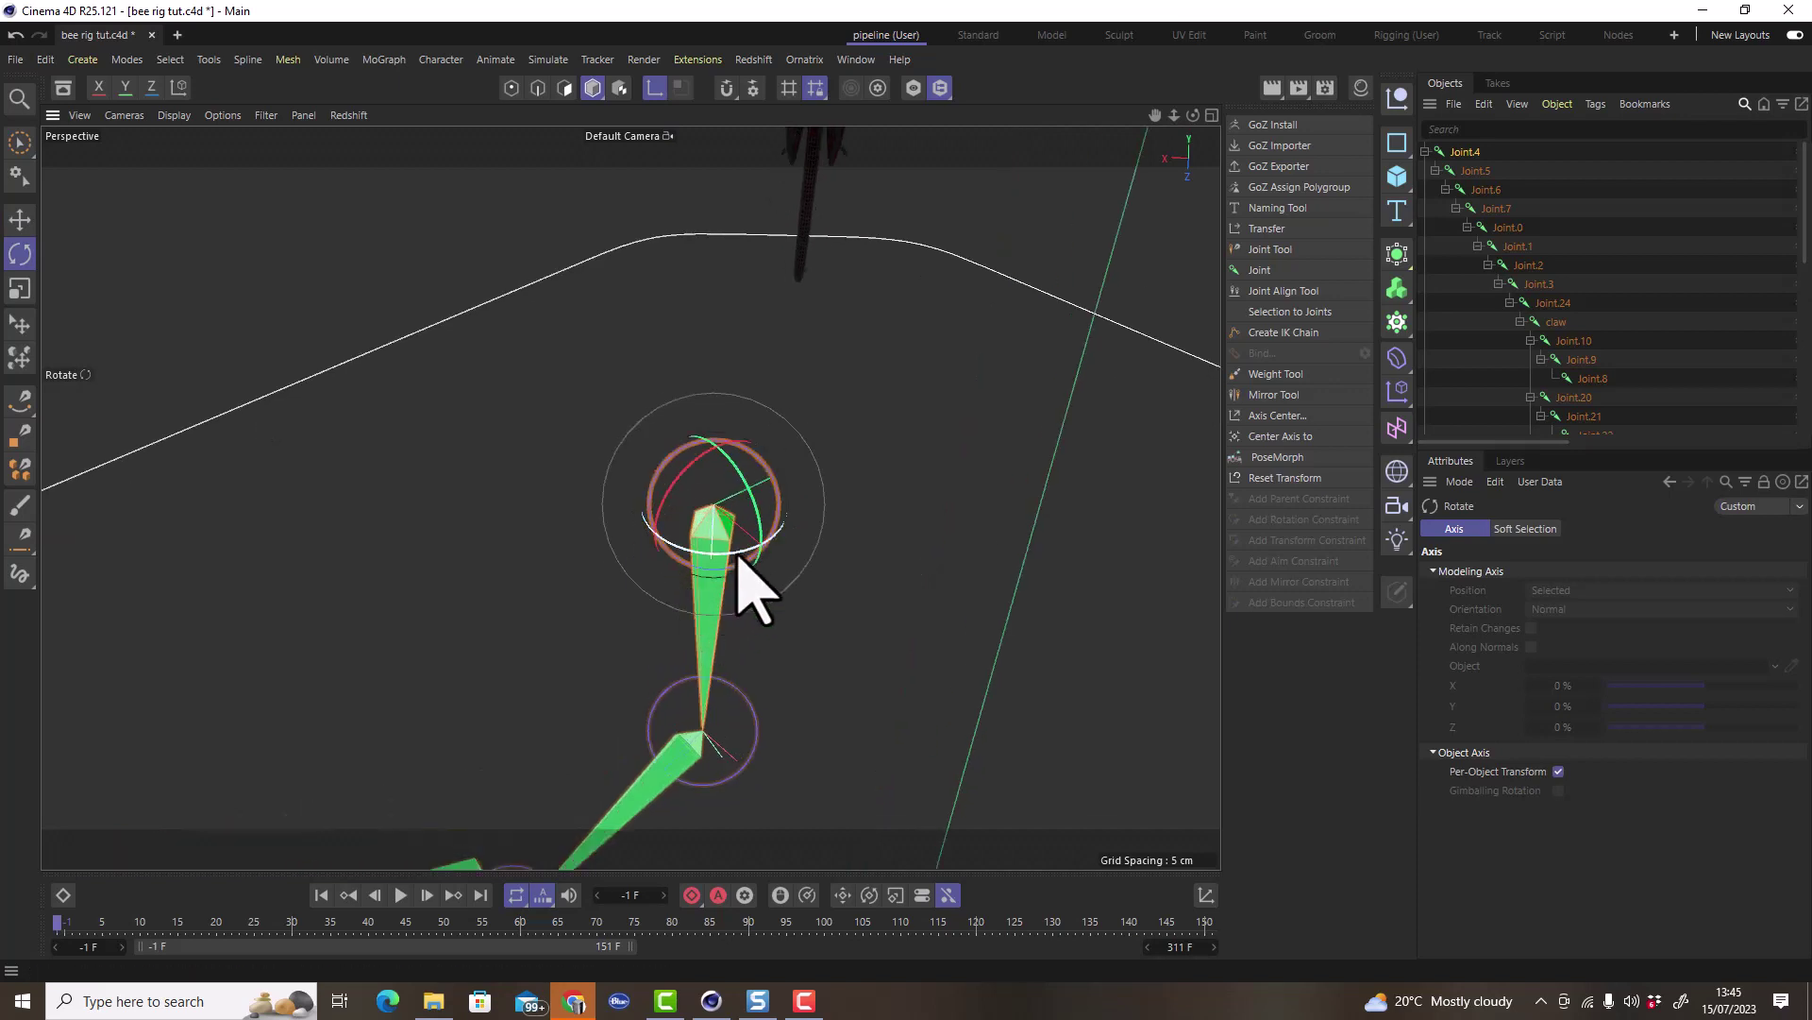
left_click_drag(739, 561, 698, 460)
left_click_drag(874, 619, 704, 547, "alt")
scroll(708, 513, "up", 5)
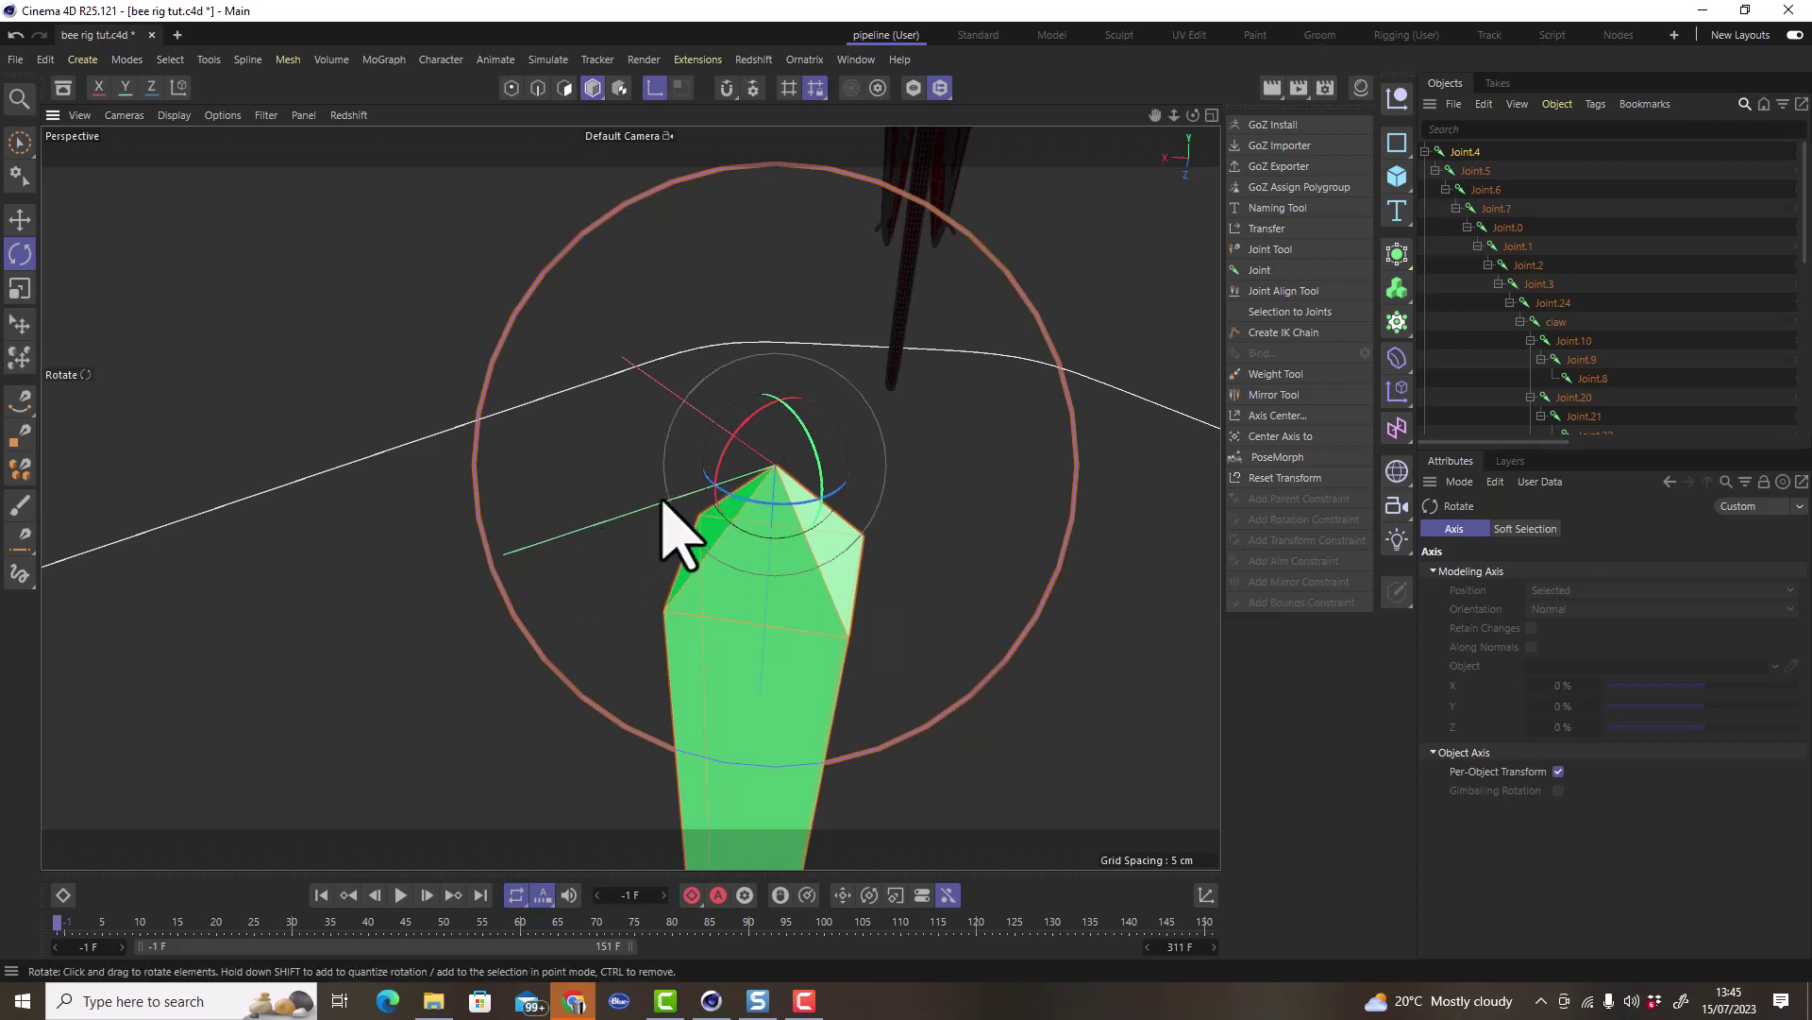
left_click(654, 88)
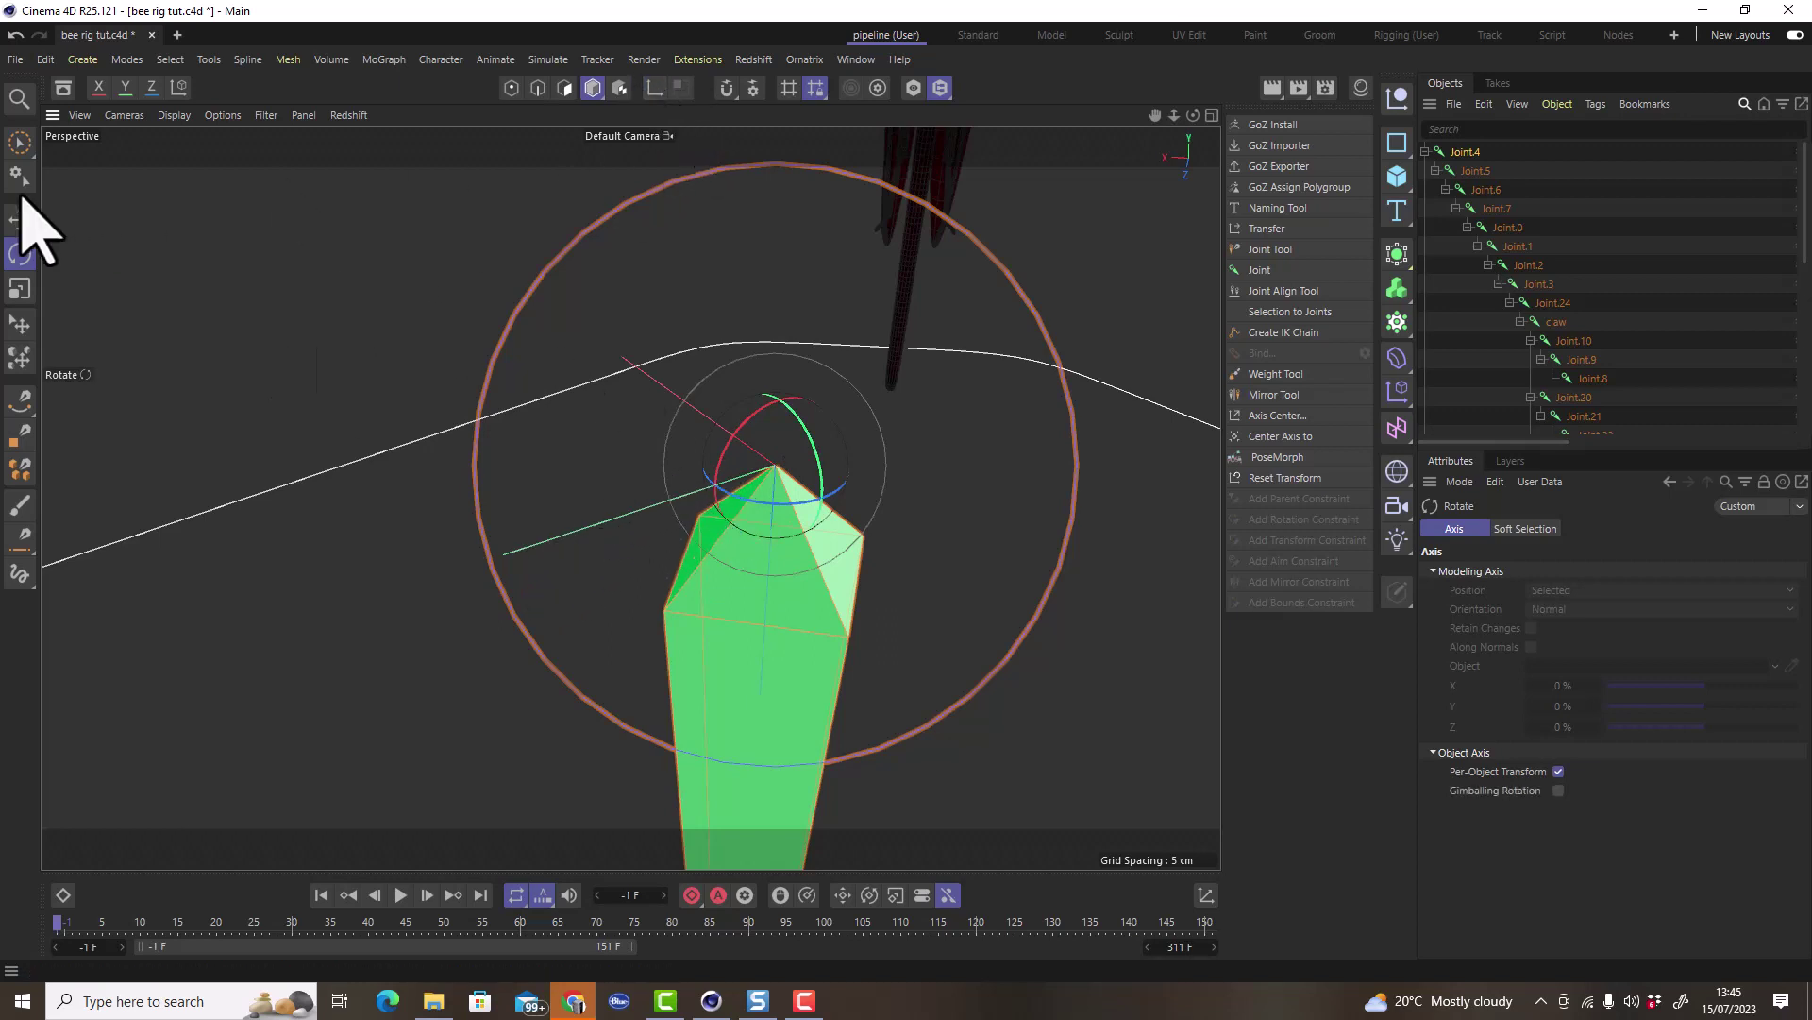
left_click(18, 219)
scroll(477, 393, "down", 2)
left_click_drag(477, 393, 696, 488, "alt")
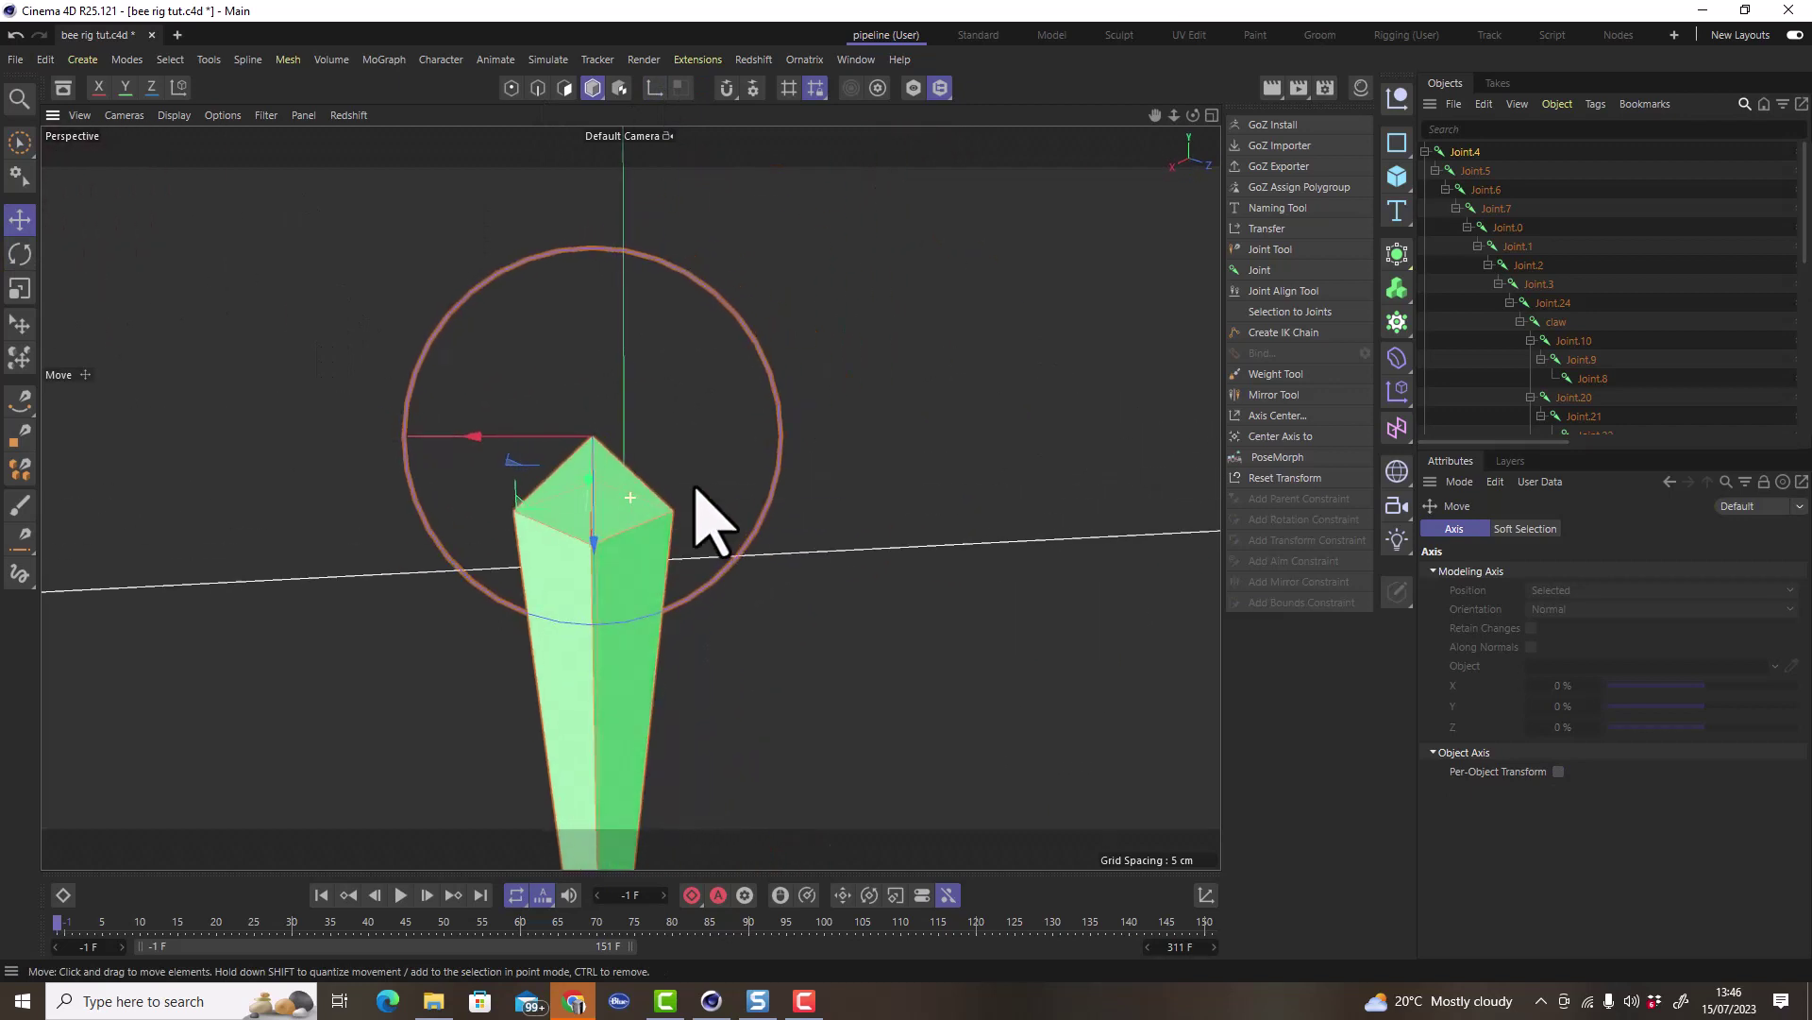
scroll(614, 543, "down", 2)
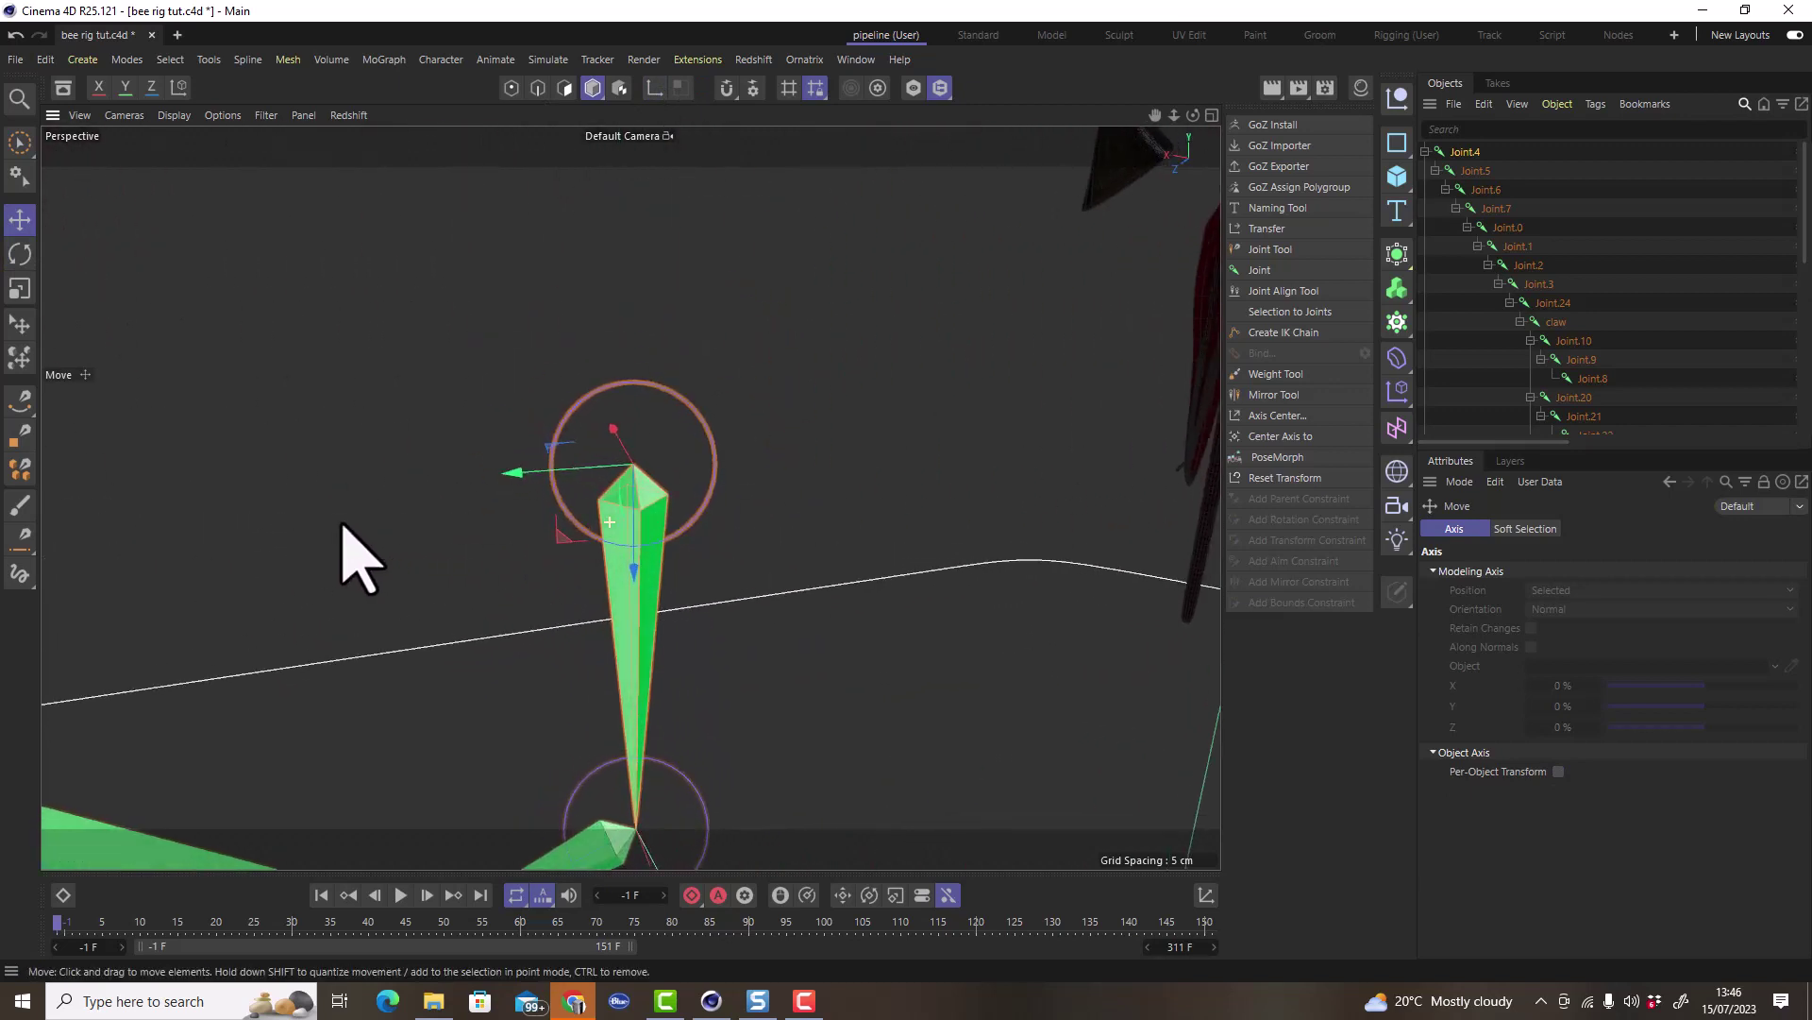
Align Joint.5 and all its children with the Joint Align Tool, using up axis Y and up direction World Axis.
mouse_move(661, 477)
left_mouse_down("alt")
mouse_move(697, 492)
mouse_move(677, 498)
left_mouse_up("alt")
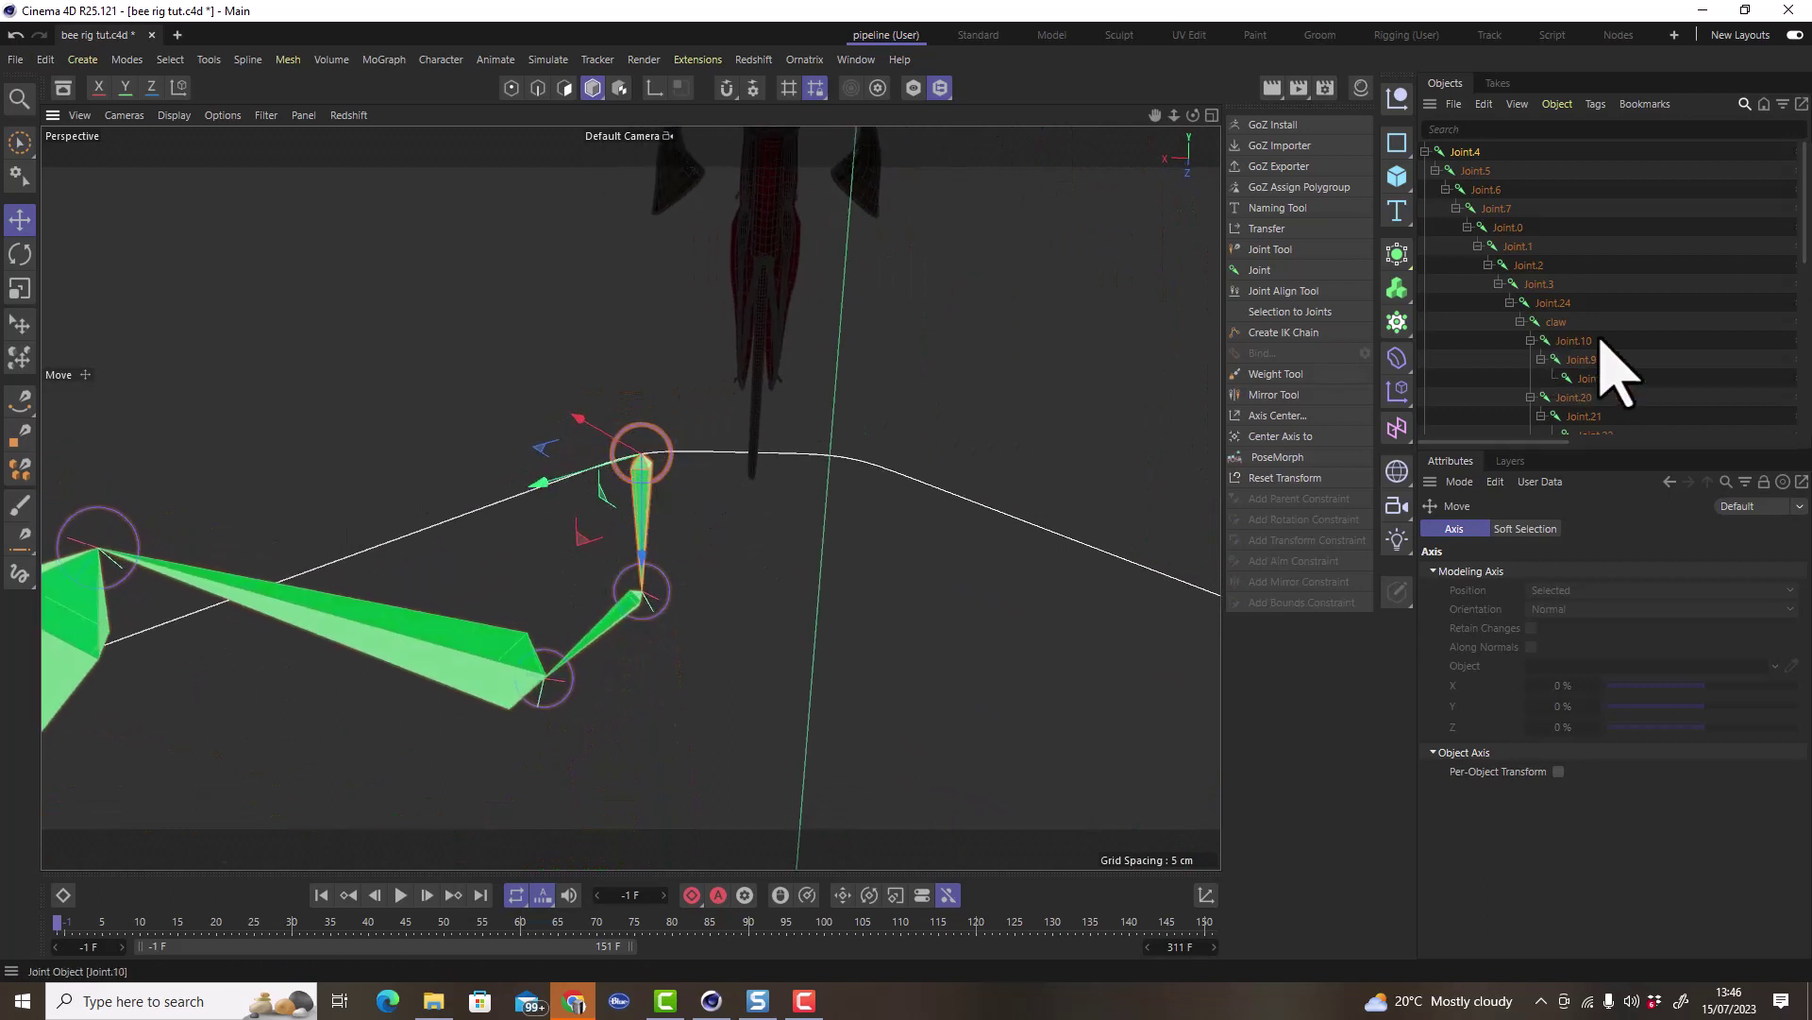
middle_click(1490, 176)
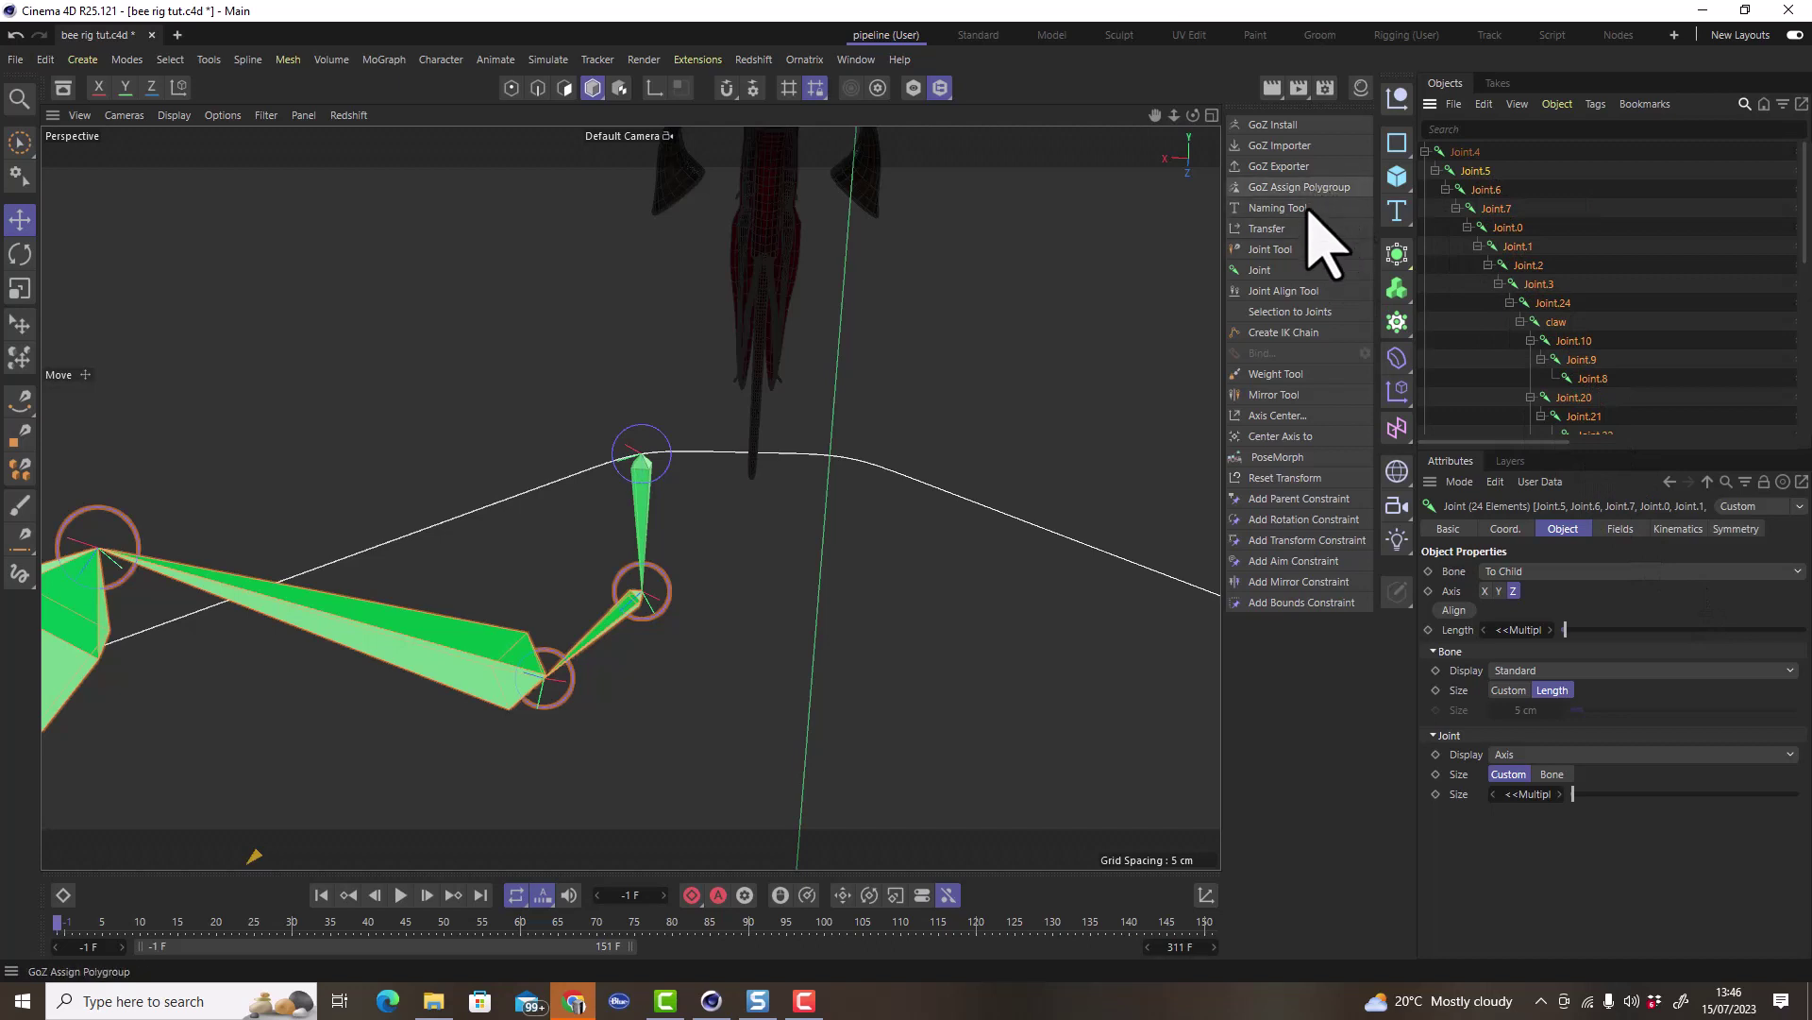
left_click(1322, 291)
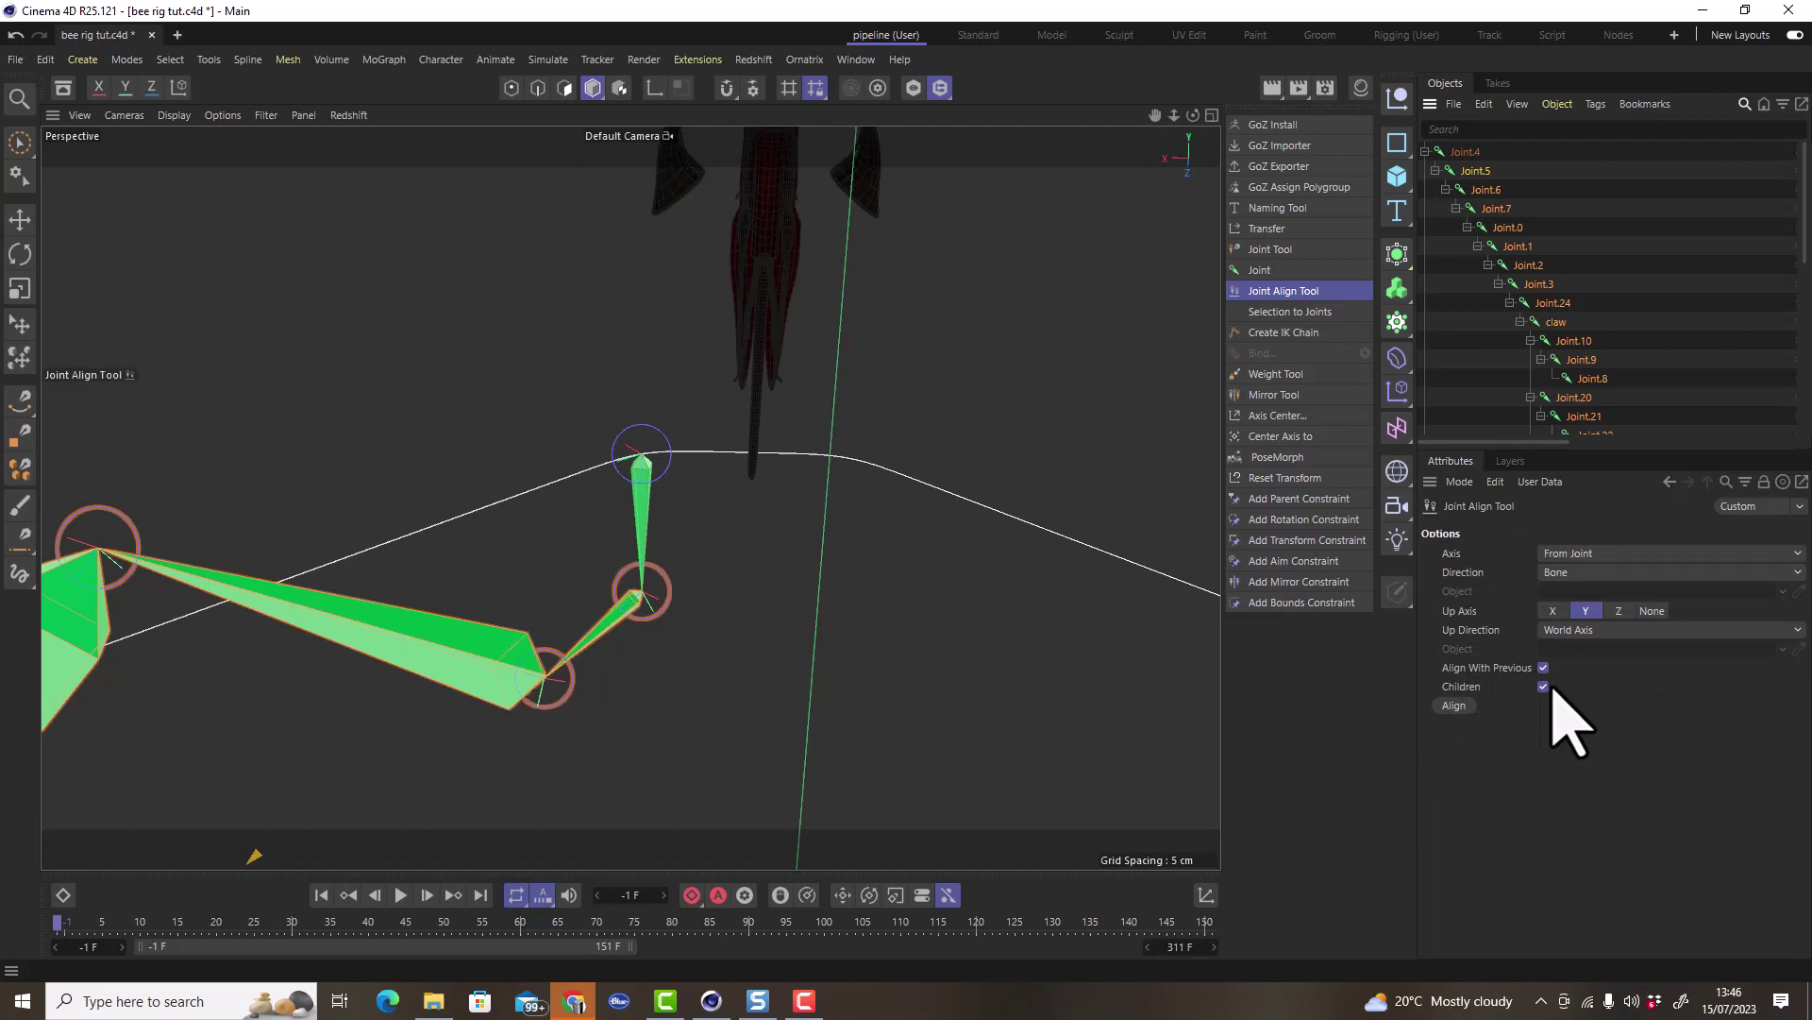
left_click(1459, 707)
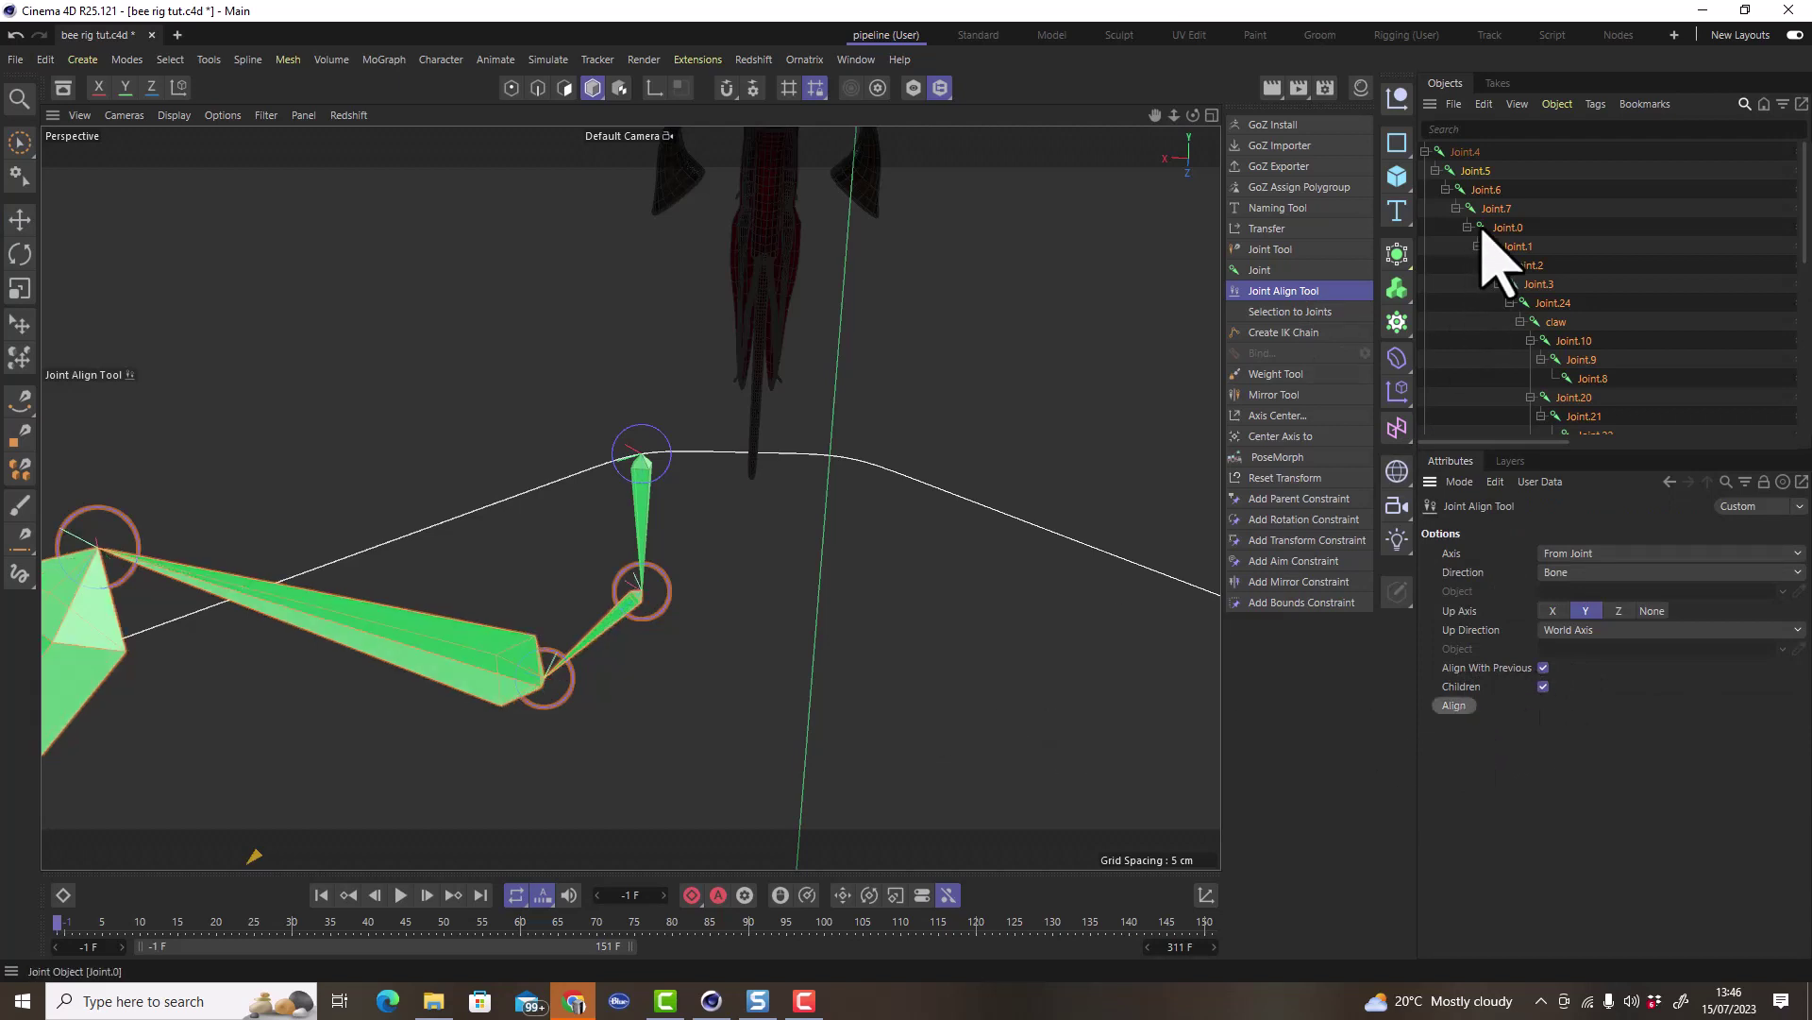
Select the leg joints one after another, from Joint.6 down to Joint.0, and check their axis directions from several angles.
left_click(1487, 190)
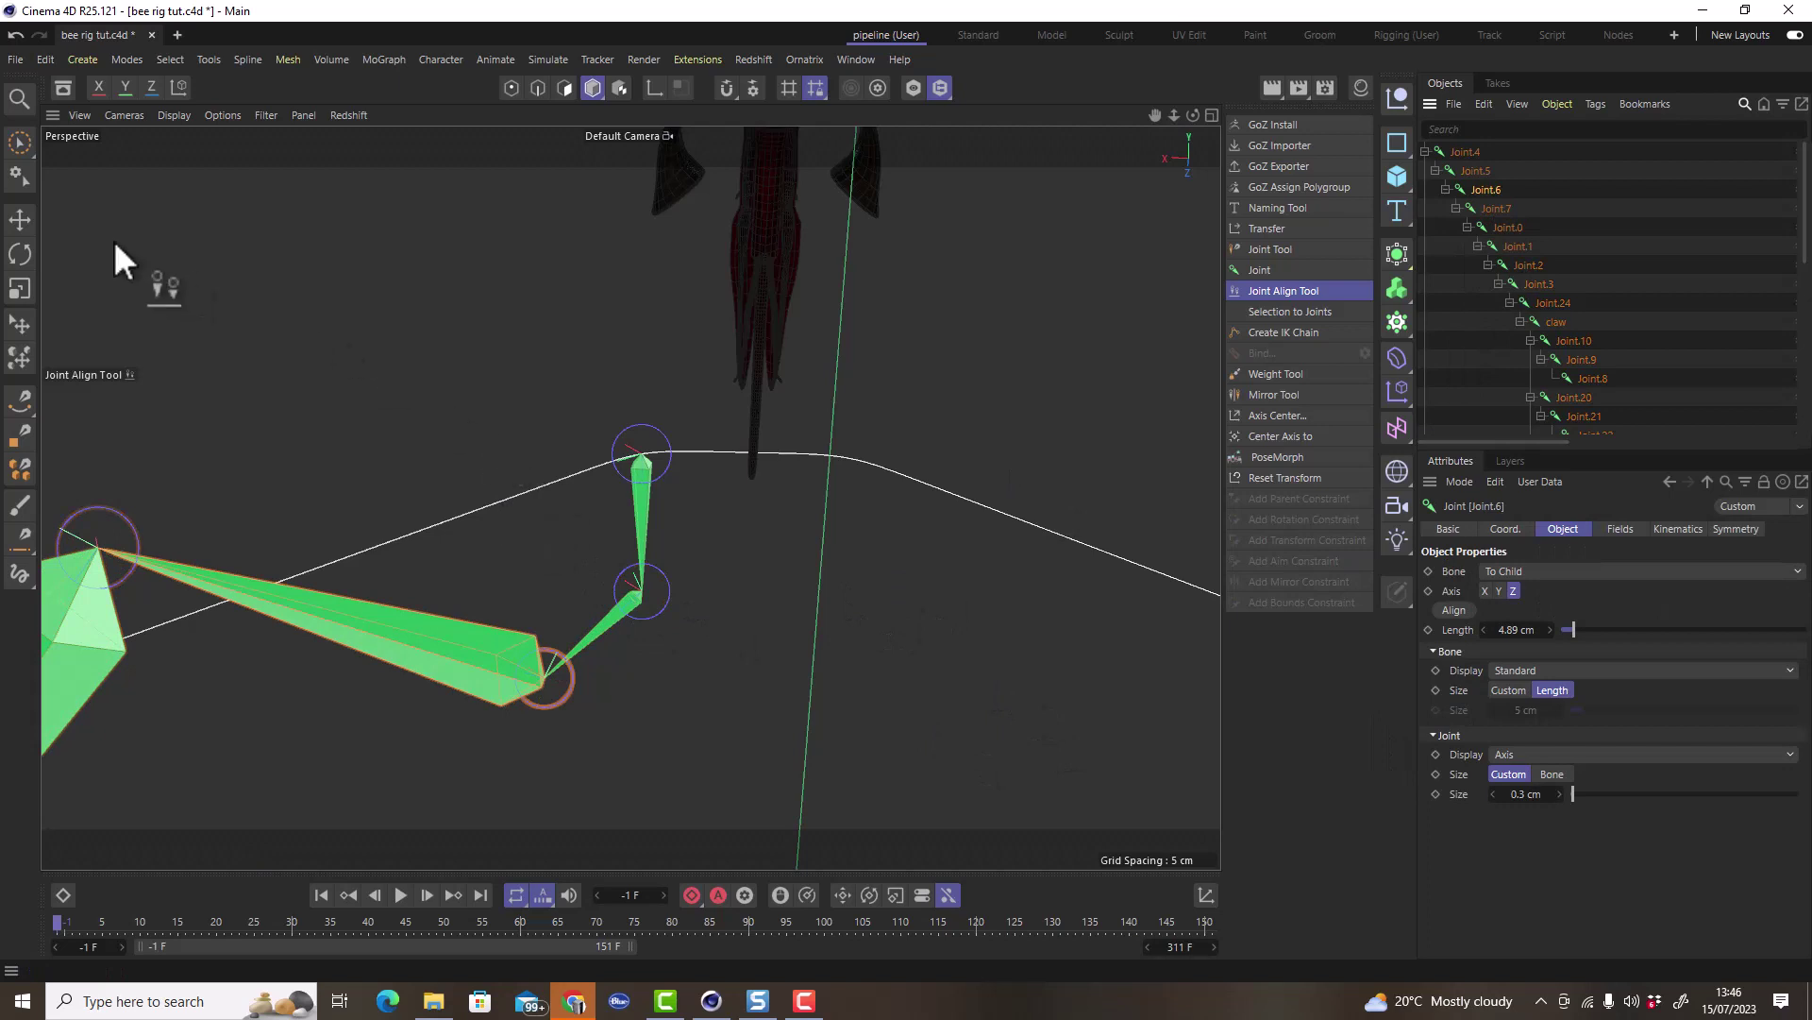
left_click(20, 219)
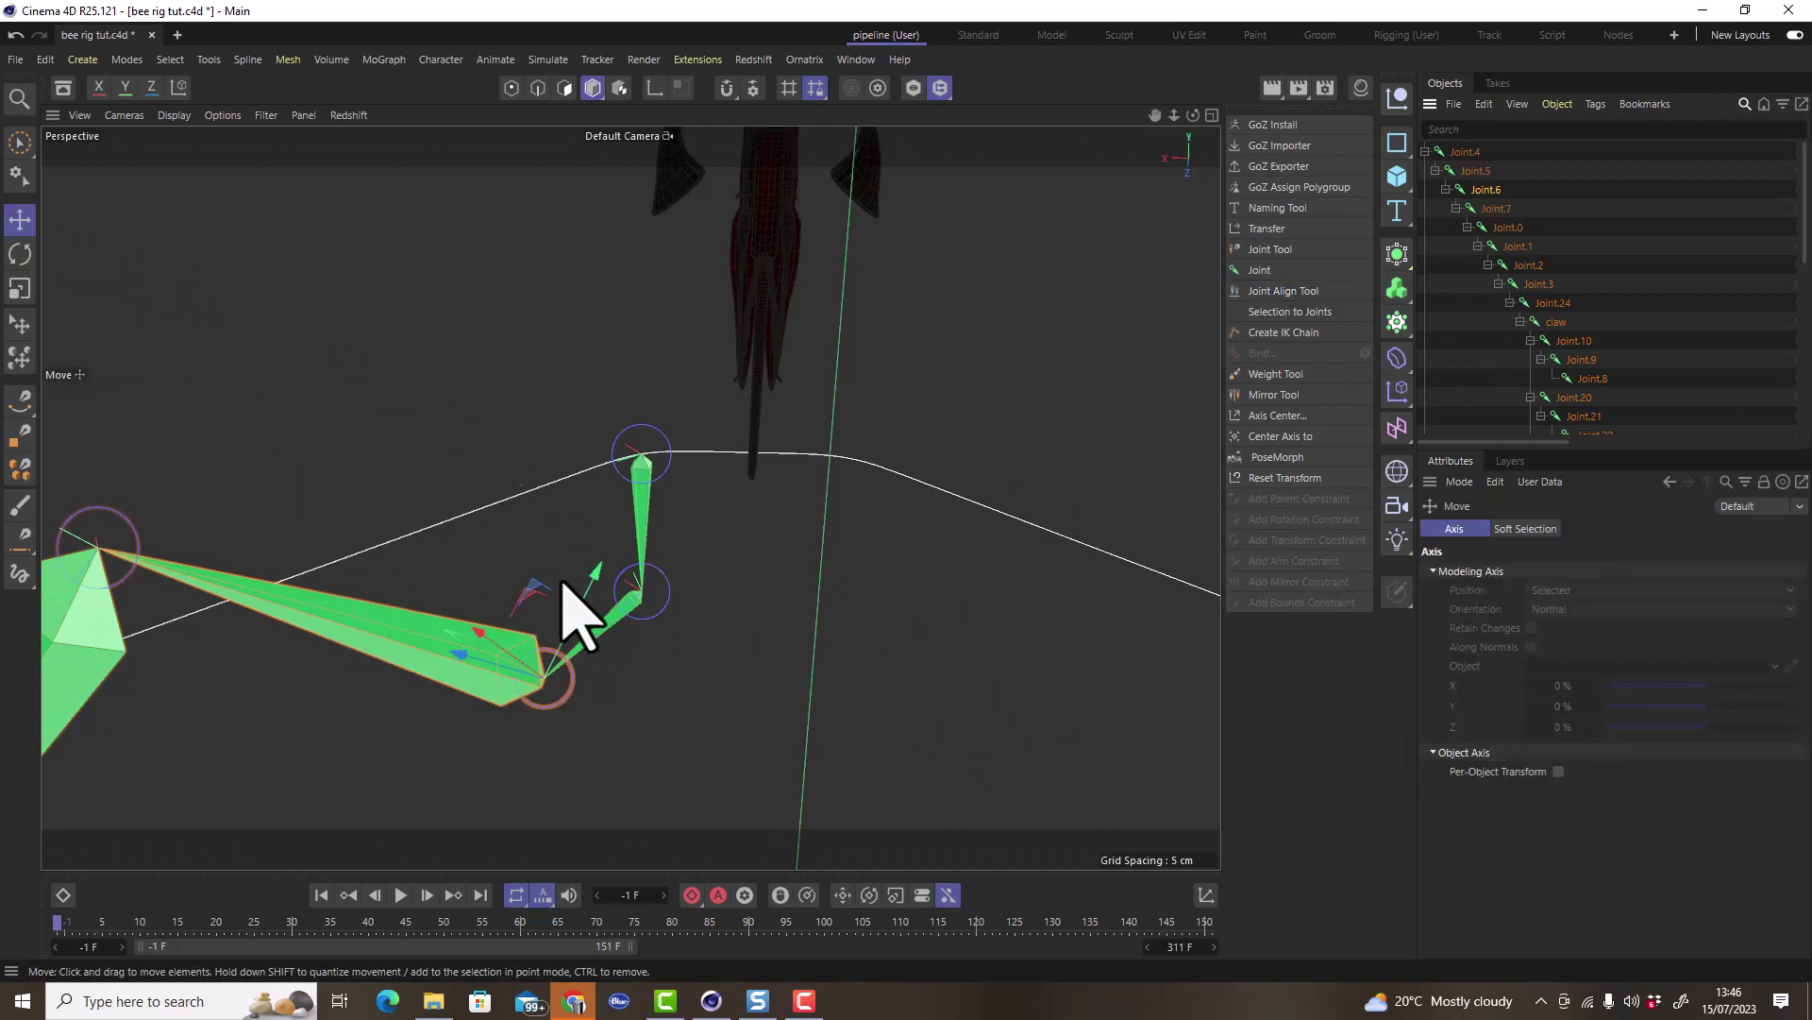
left_click_drag(576, 614, 632, 580, "alt")
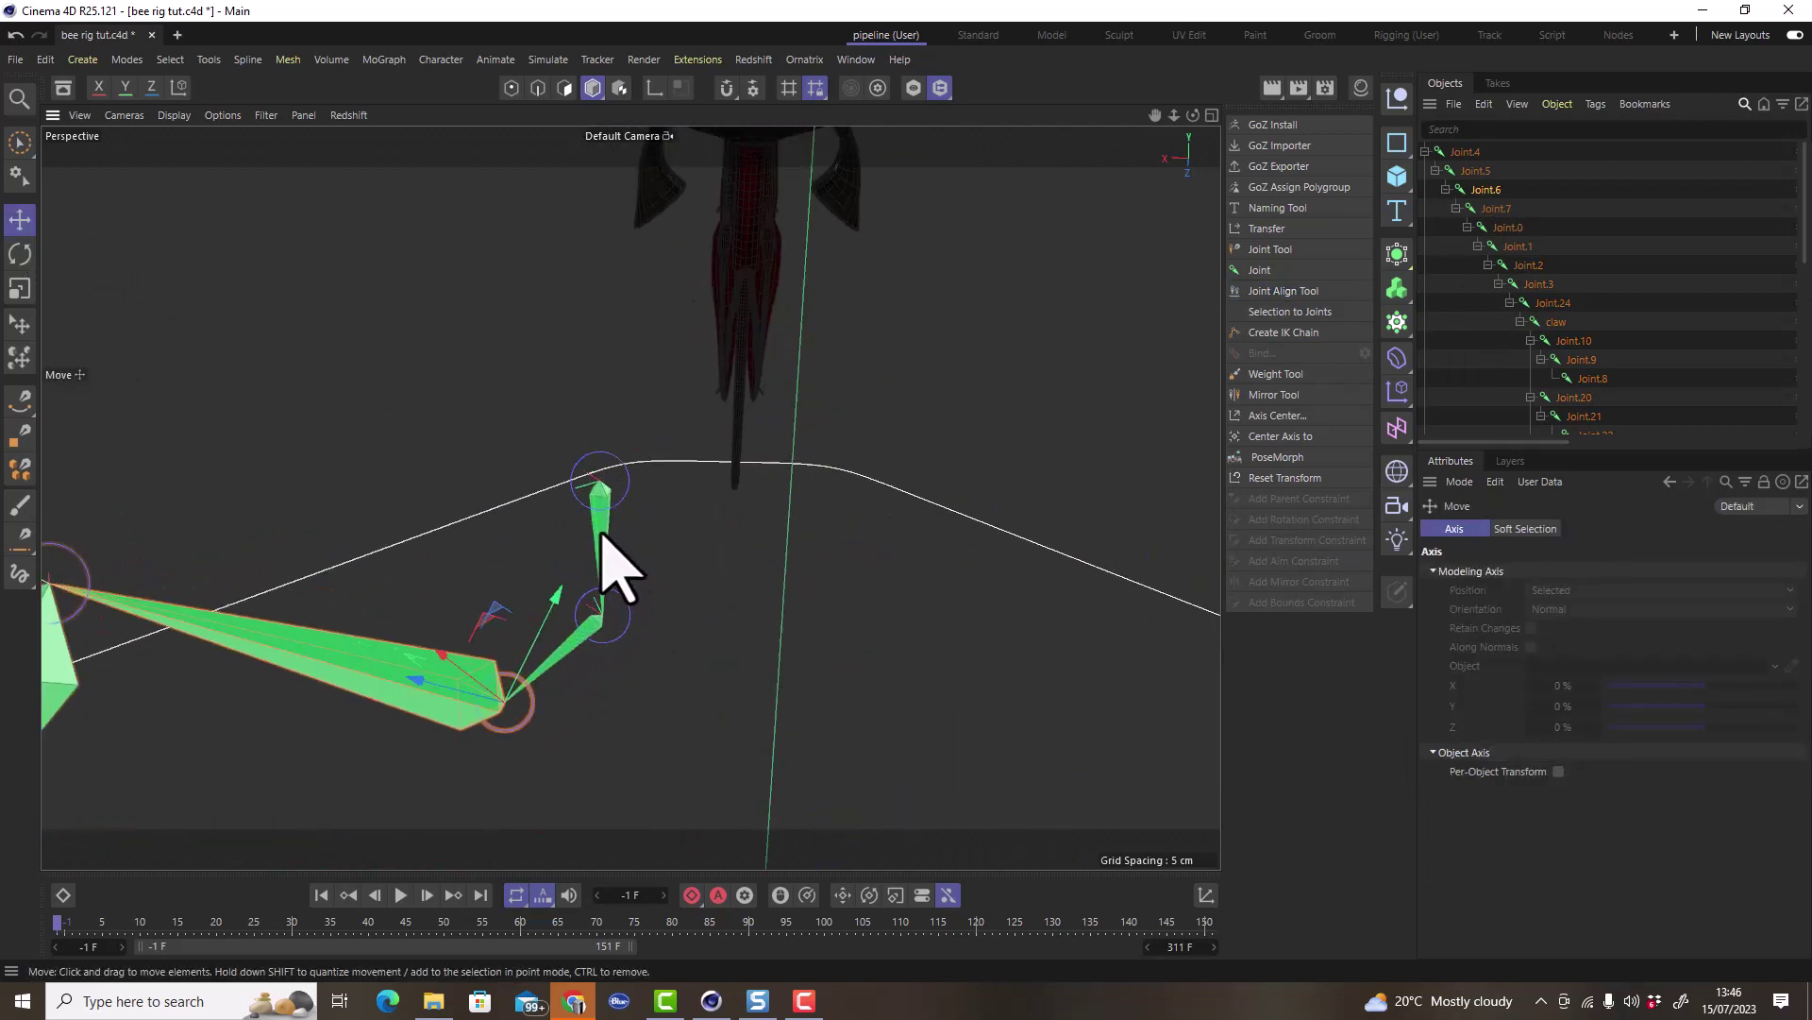
left_click(603, 535)
left_click(577, 652)
left_click_drag(576, 660, 727, 524, "alt")
left_click(568, 582)
left_click(399, 594)
left_click(494, 680)
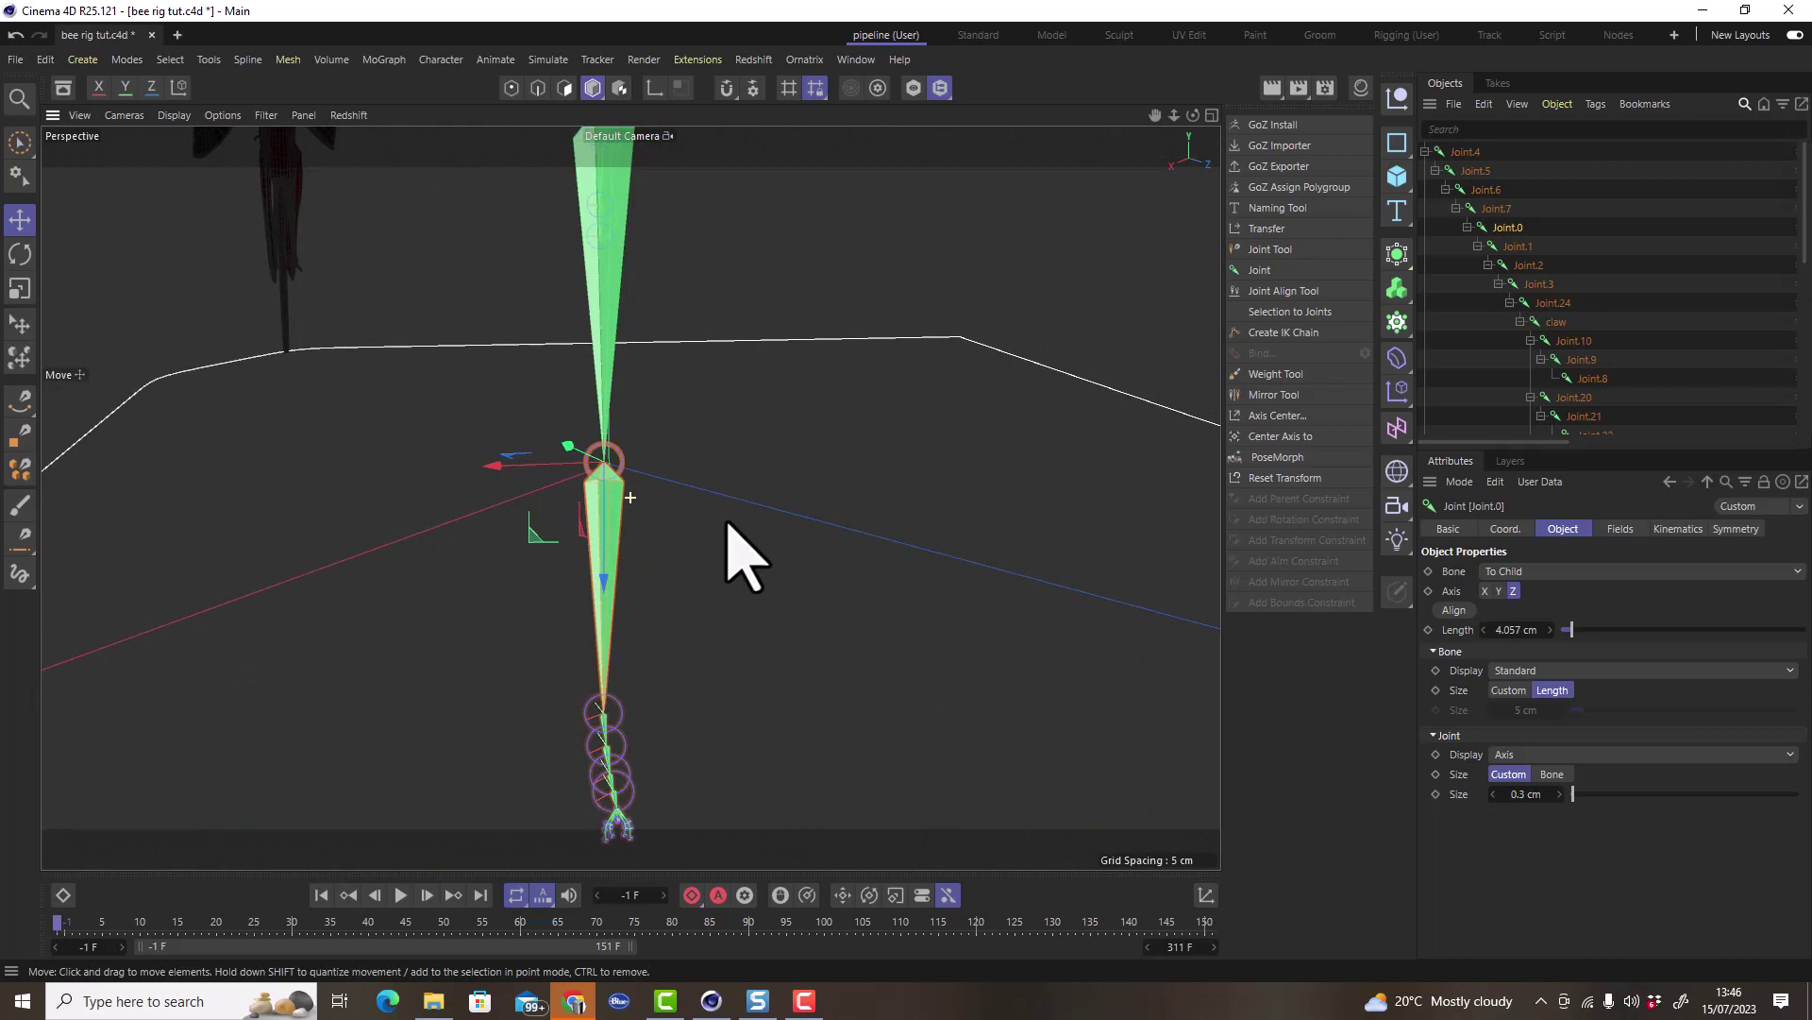
scroll(637, 529, "up", 3)
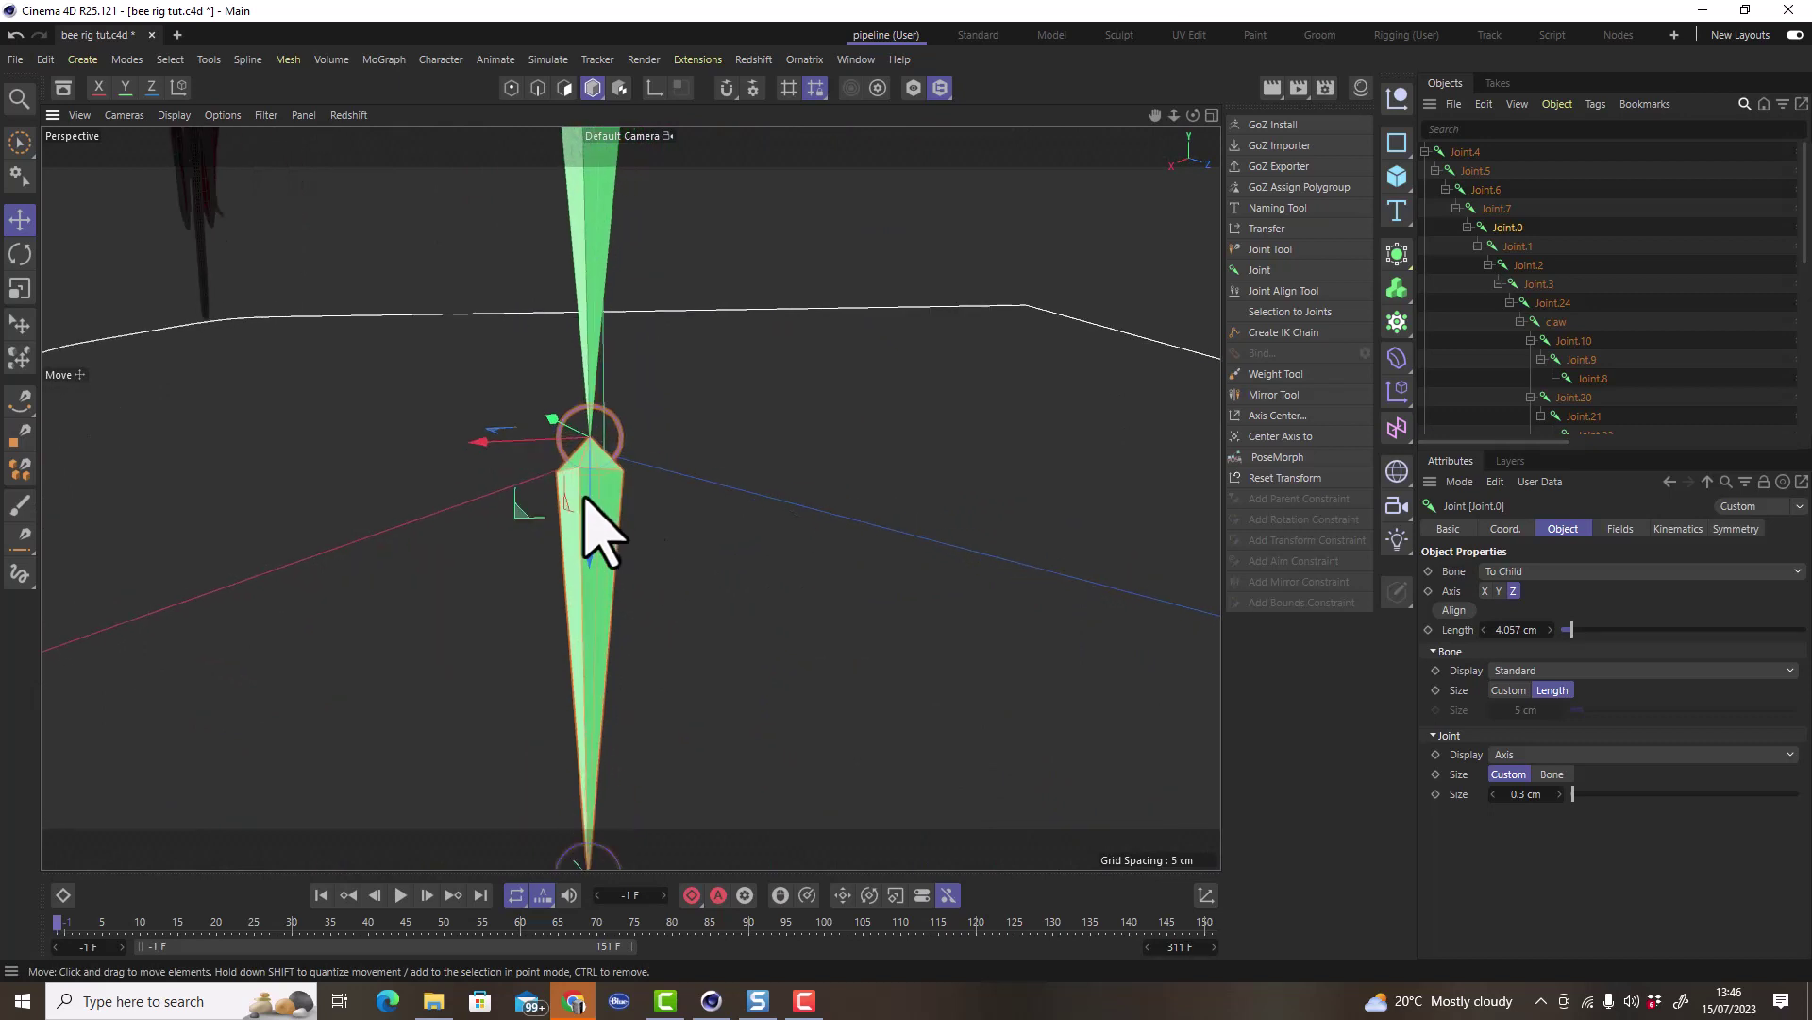
left_click_drag(583, 498, 494, 465, "alt")
left_click(614, 276)
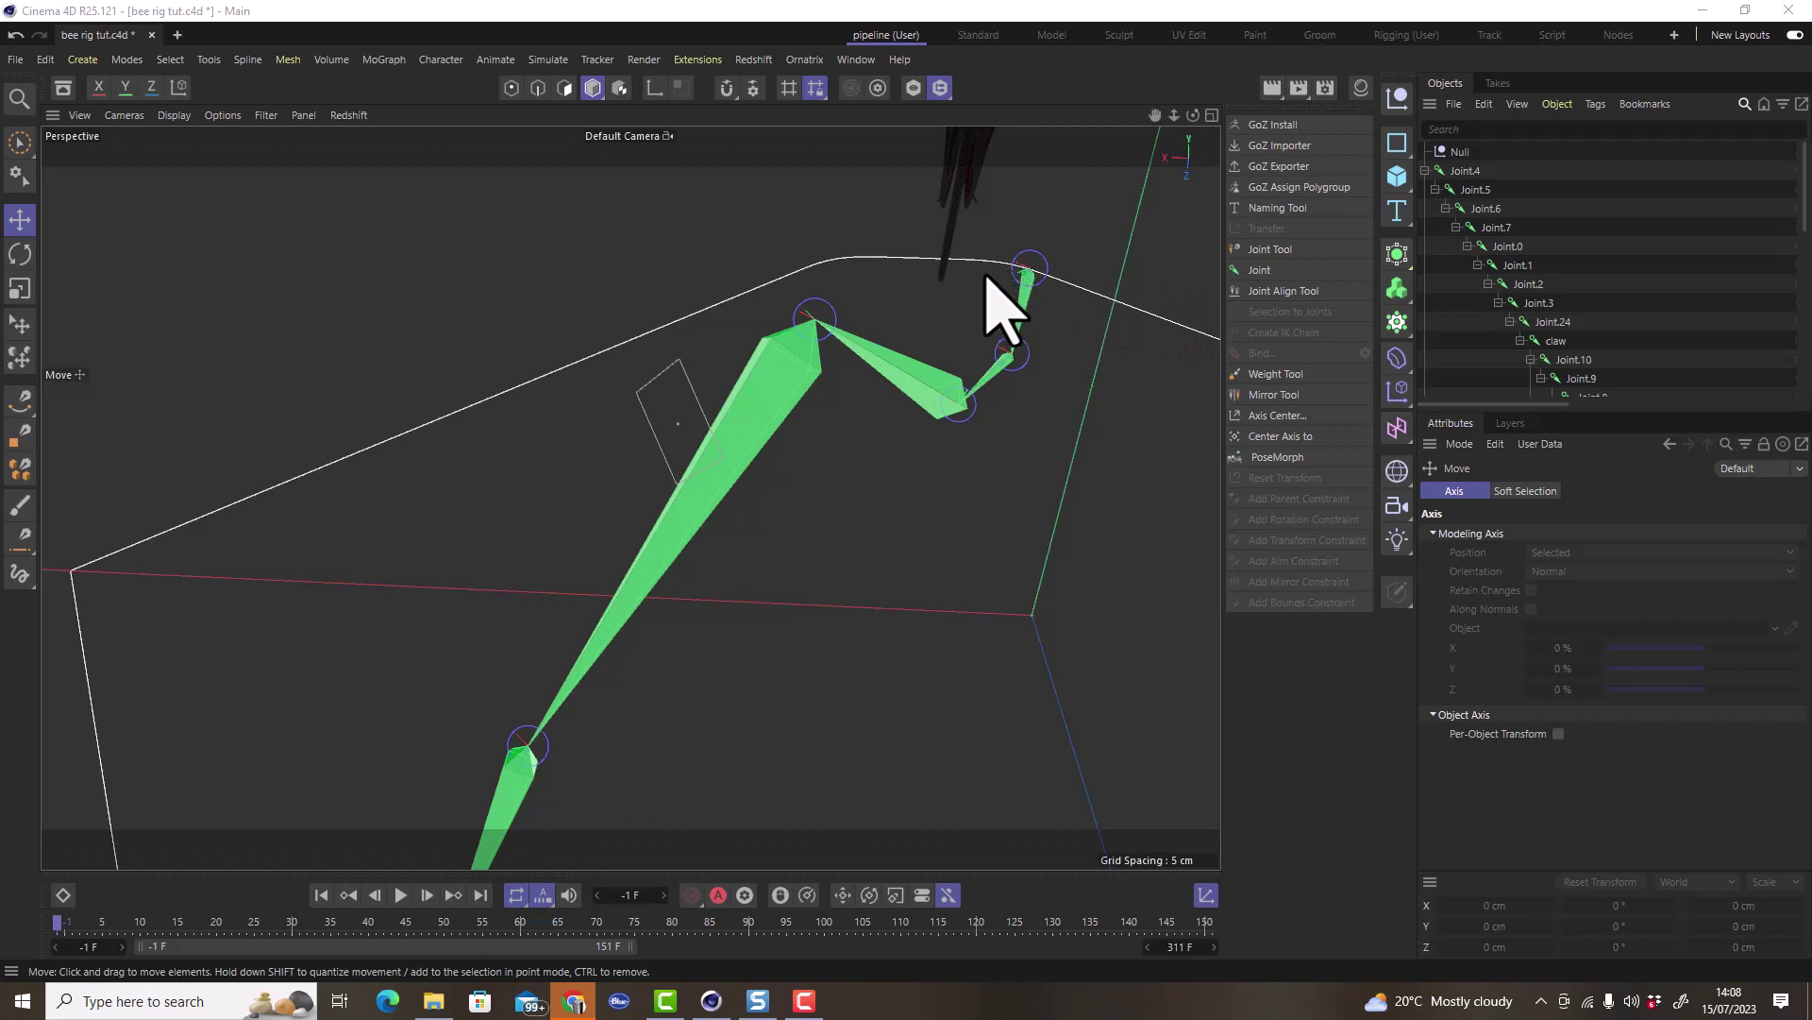
Delete the existing null, create a new one at the root joint Joint.4, and take it out of the joint hierarchy.
left_click(1461, 152)
key("Delete")
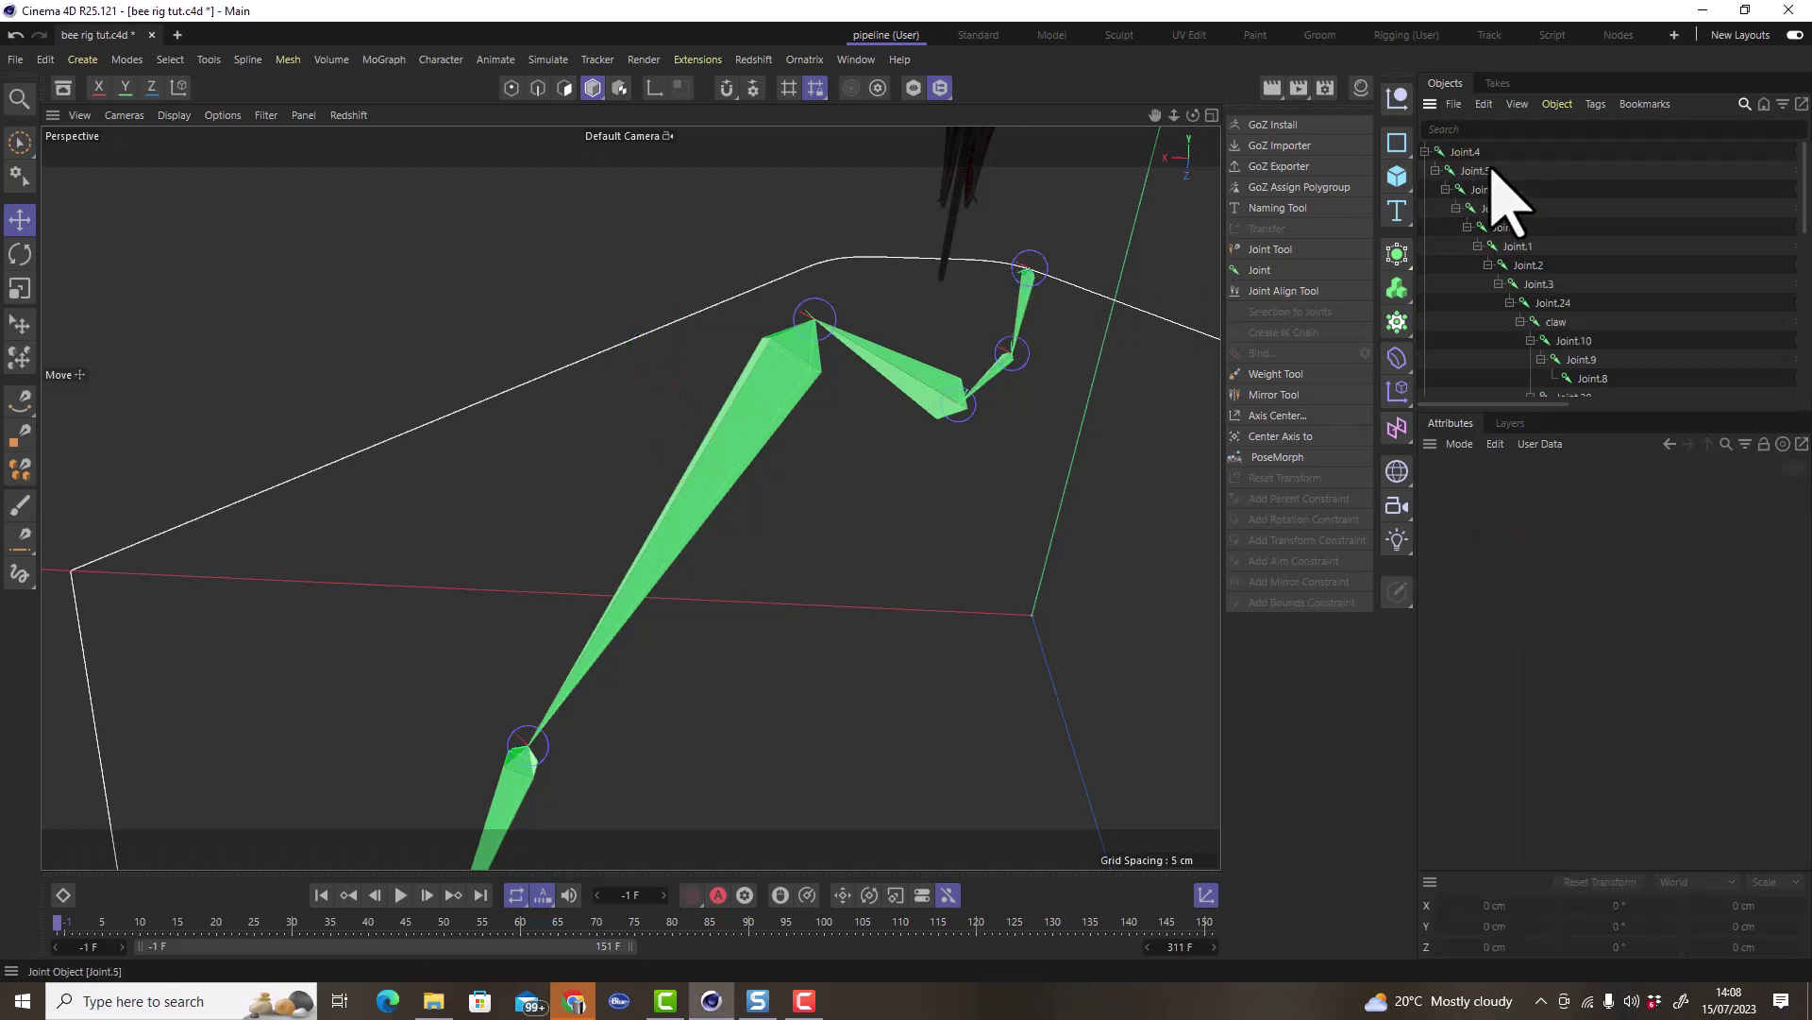
left_click(1459, 153)
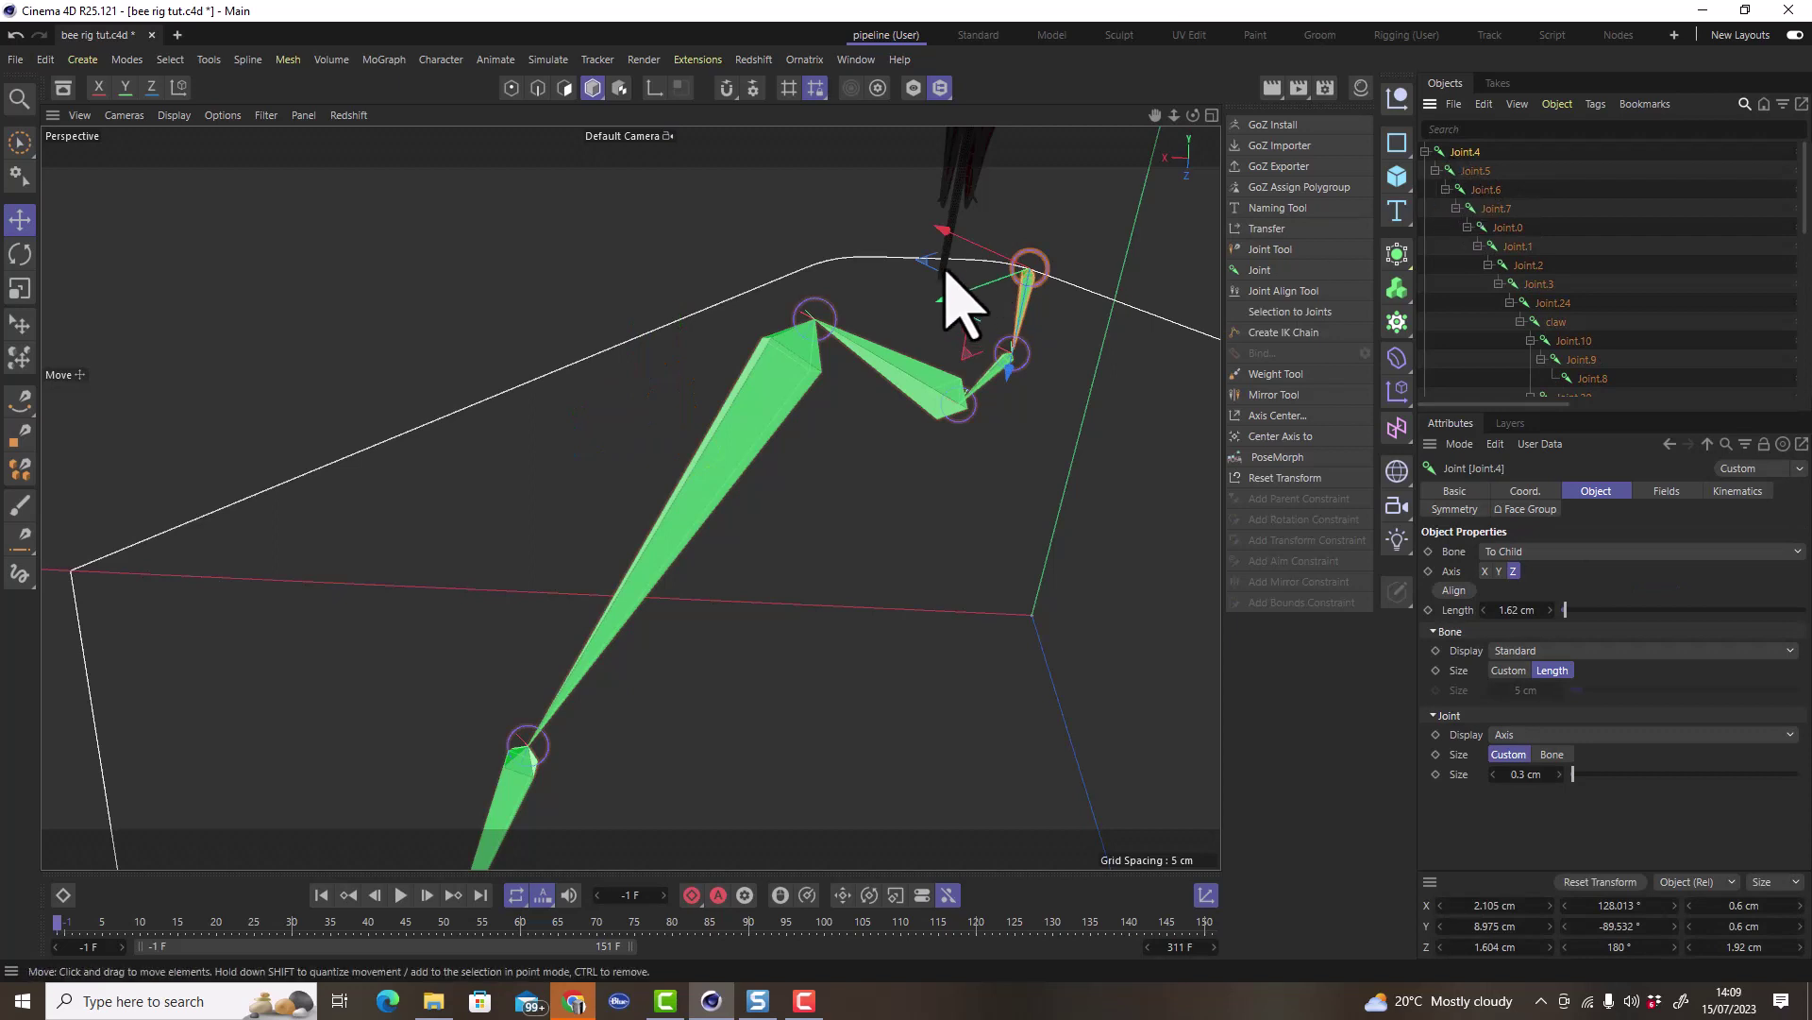
scroll(1076, 283, "up", 5)
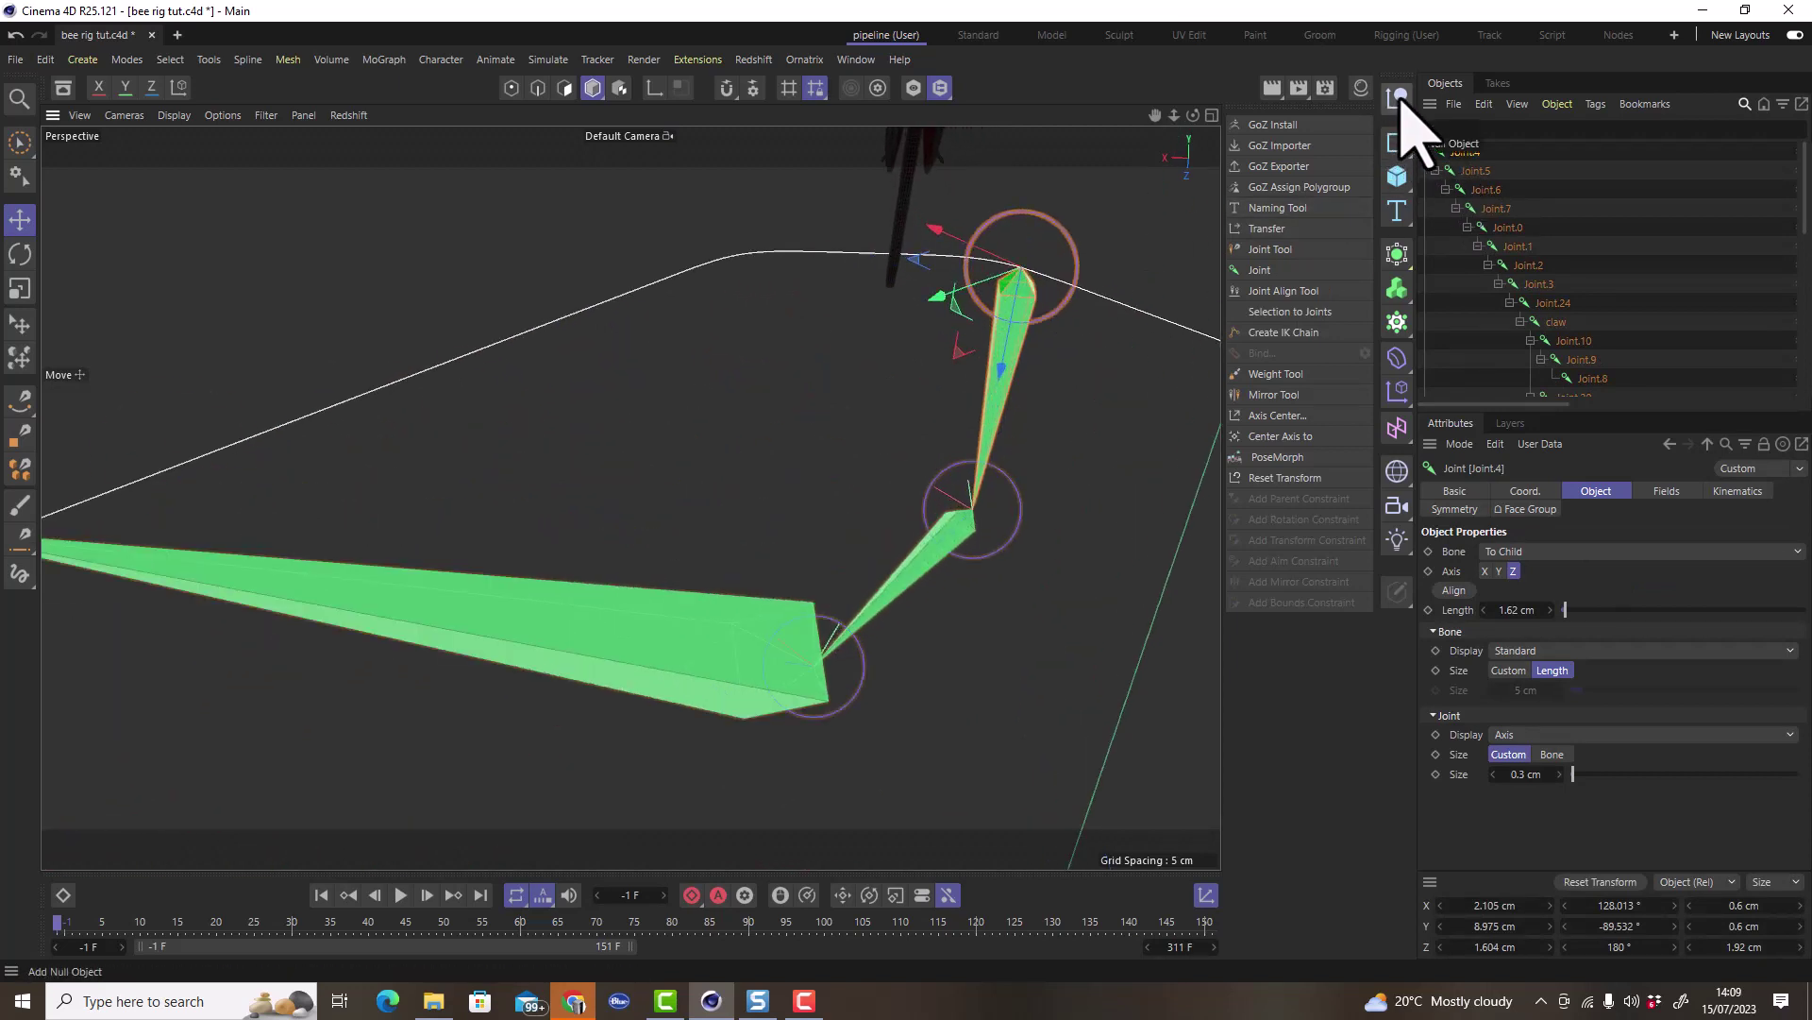
left_click(1398, 97, "shift")
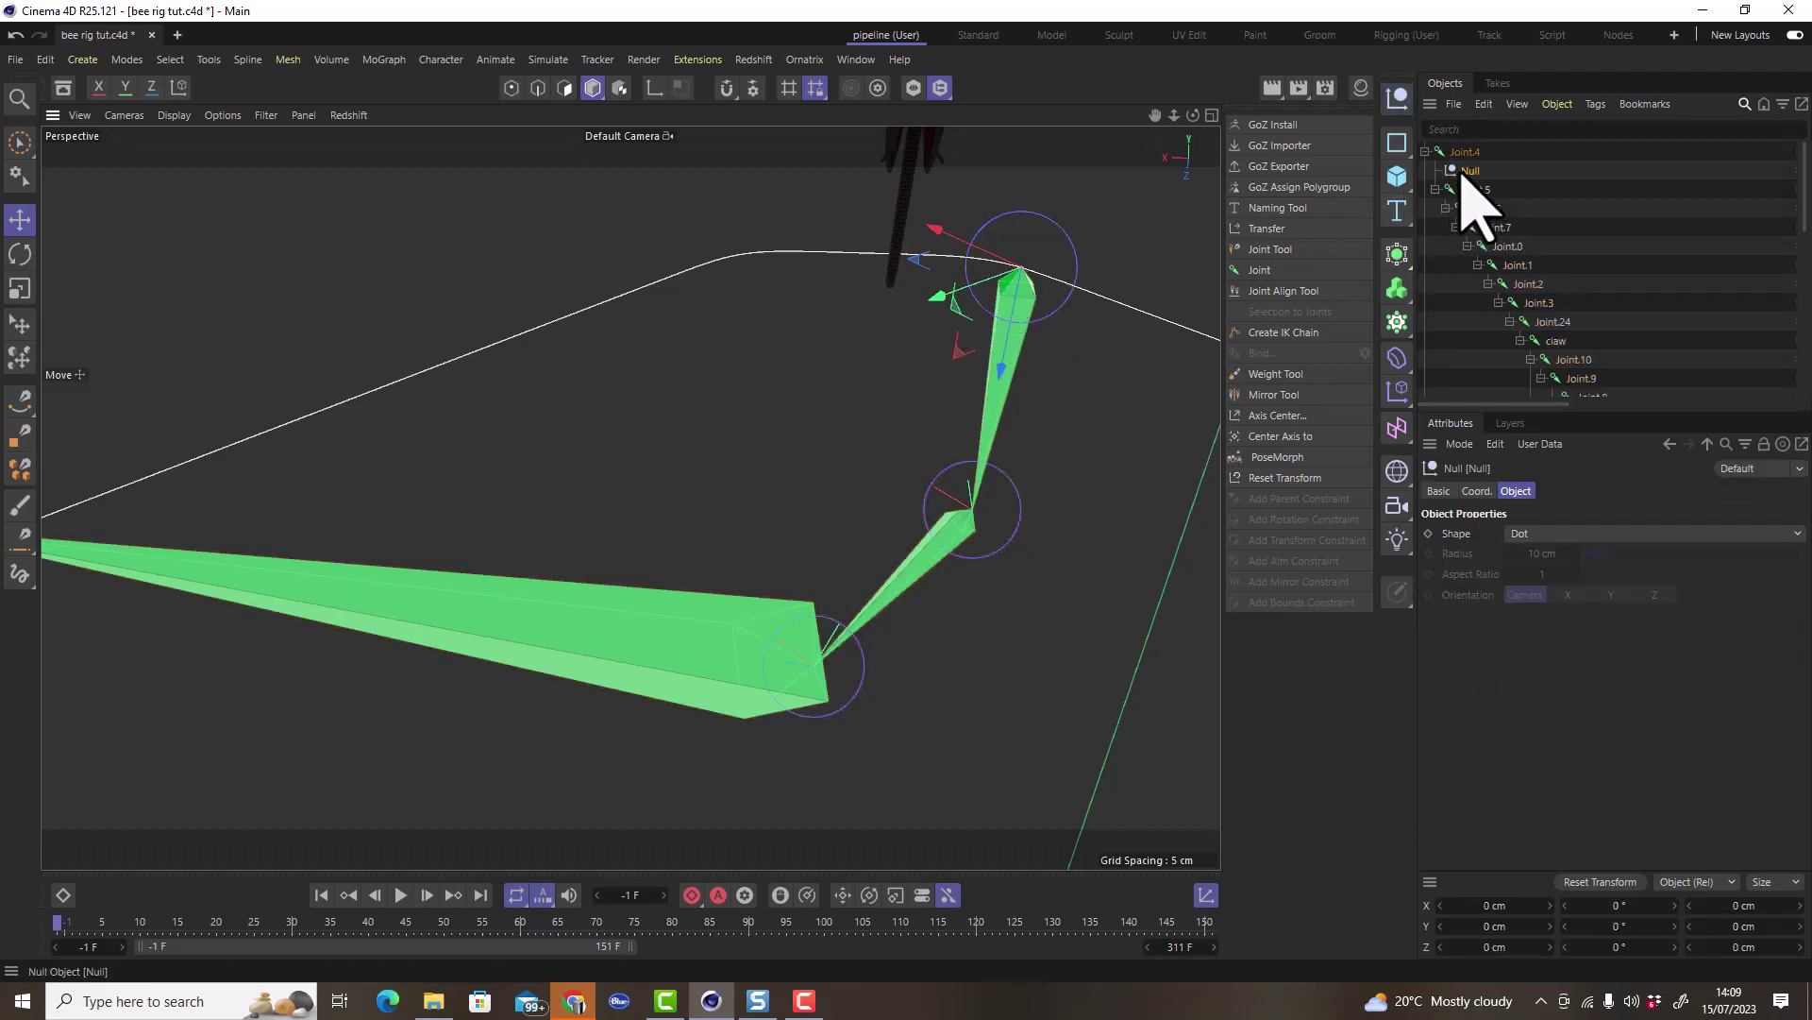
left_click_drag(1464, 137, 1468, 143)
Rotate the new null 90° in pitch so its Y axis points upward.
left_click_drag(940, 384, 881, 356, "alt")
key("r")
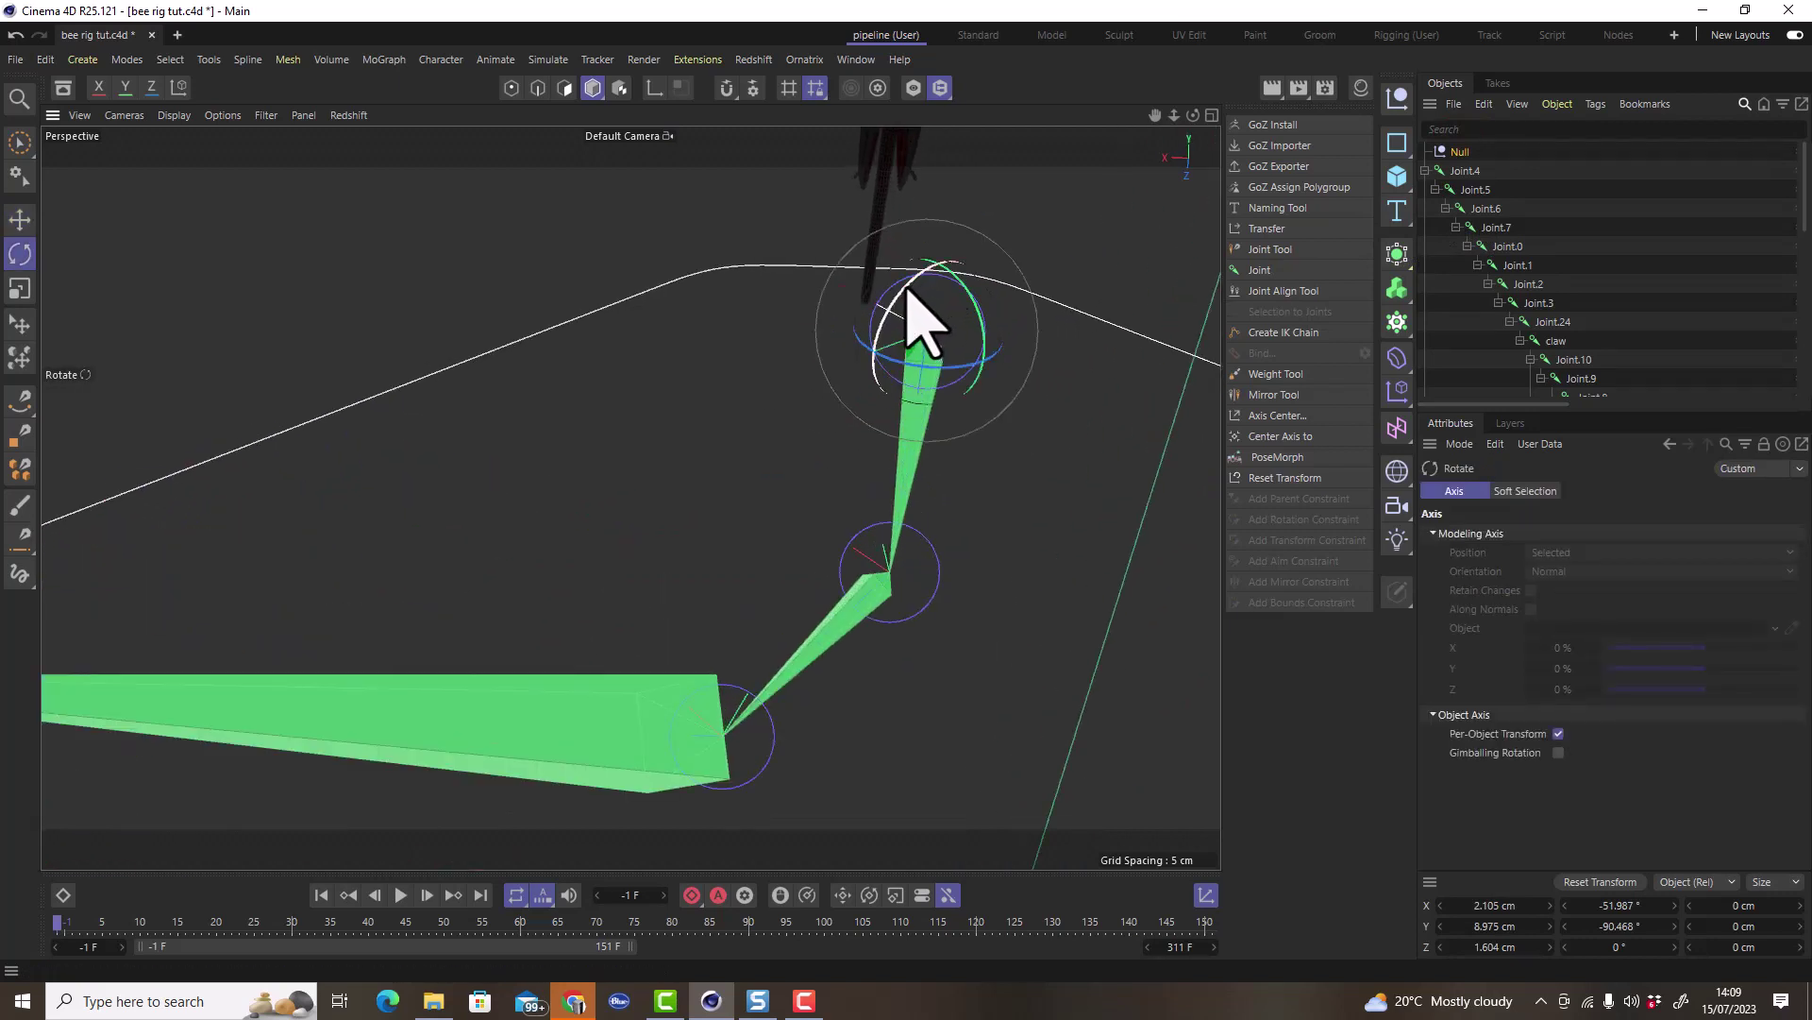
left_click_drag(908, 291, 1002, 259)
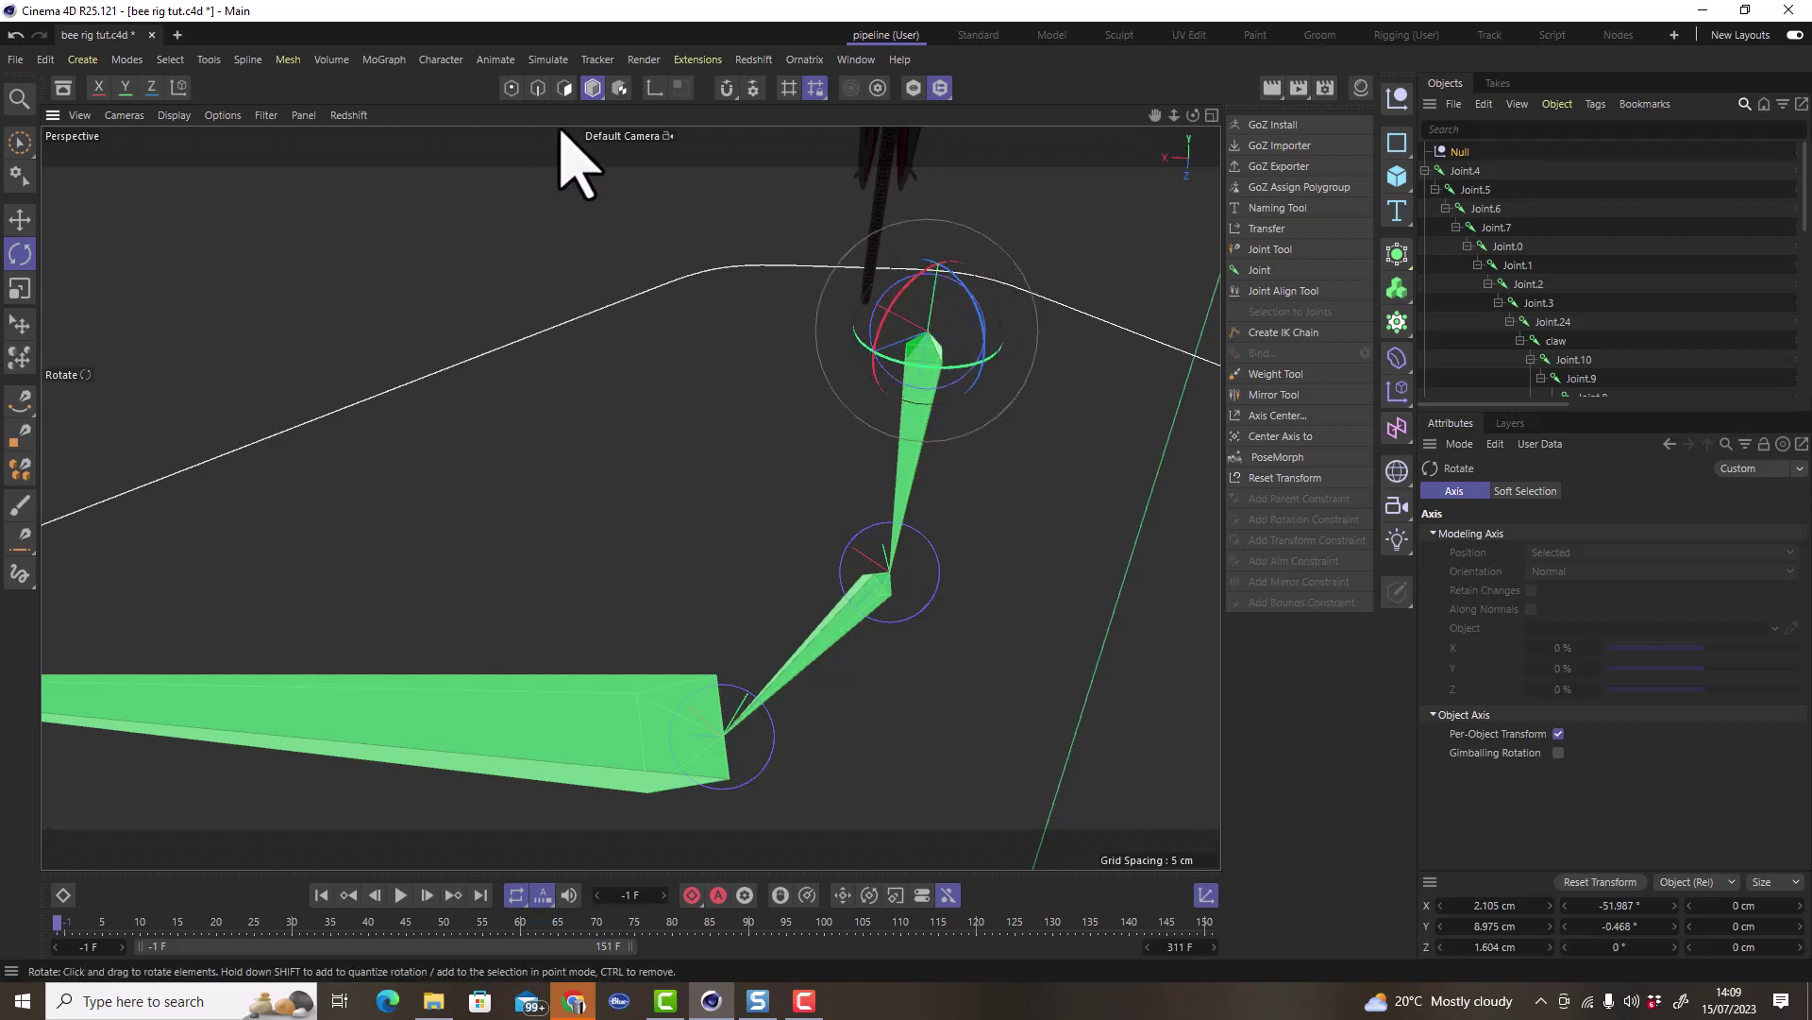
Move the null away from the root joint to about X 7.5, Y 9.7, Z 6.3 cm, beside the large leg bone.
left_click(19, 219)
left_click_drag(983, 343, 514, 303, "alt")
left_click_drag(408, 243, 325, 216)
left_click_drag(326, 216, 406, 389, "alt")
left_click_drag(406, 389, 429, 380)
scroll(1559, 296, "down", 5)
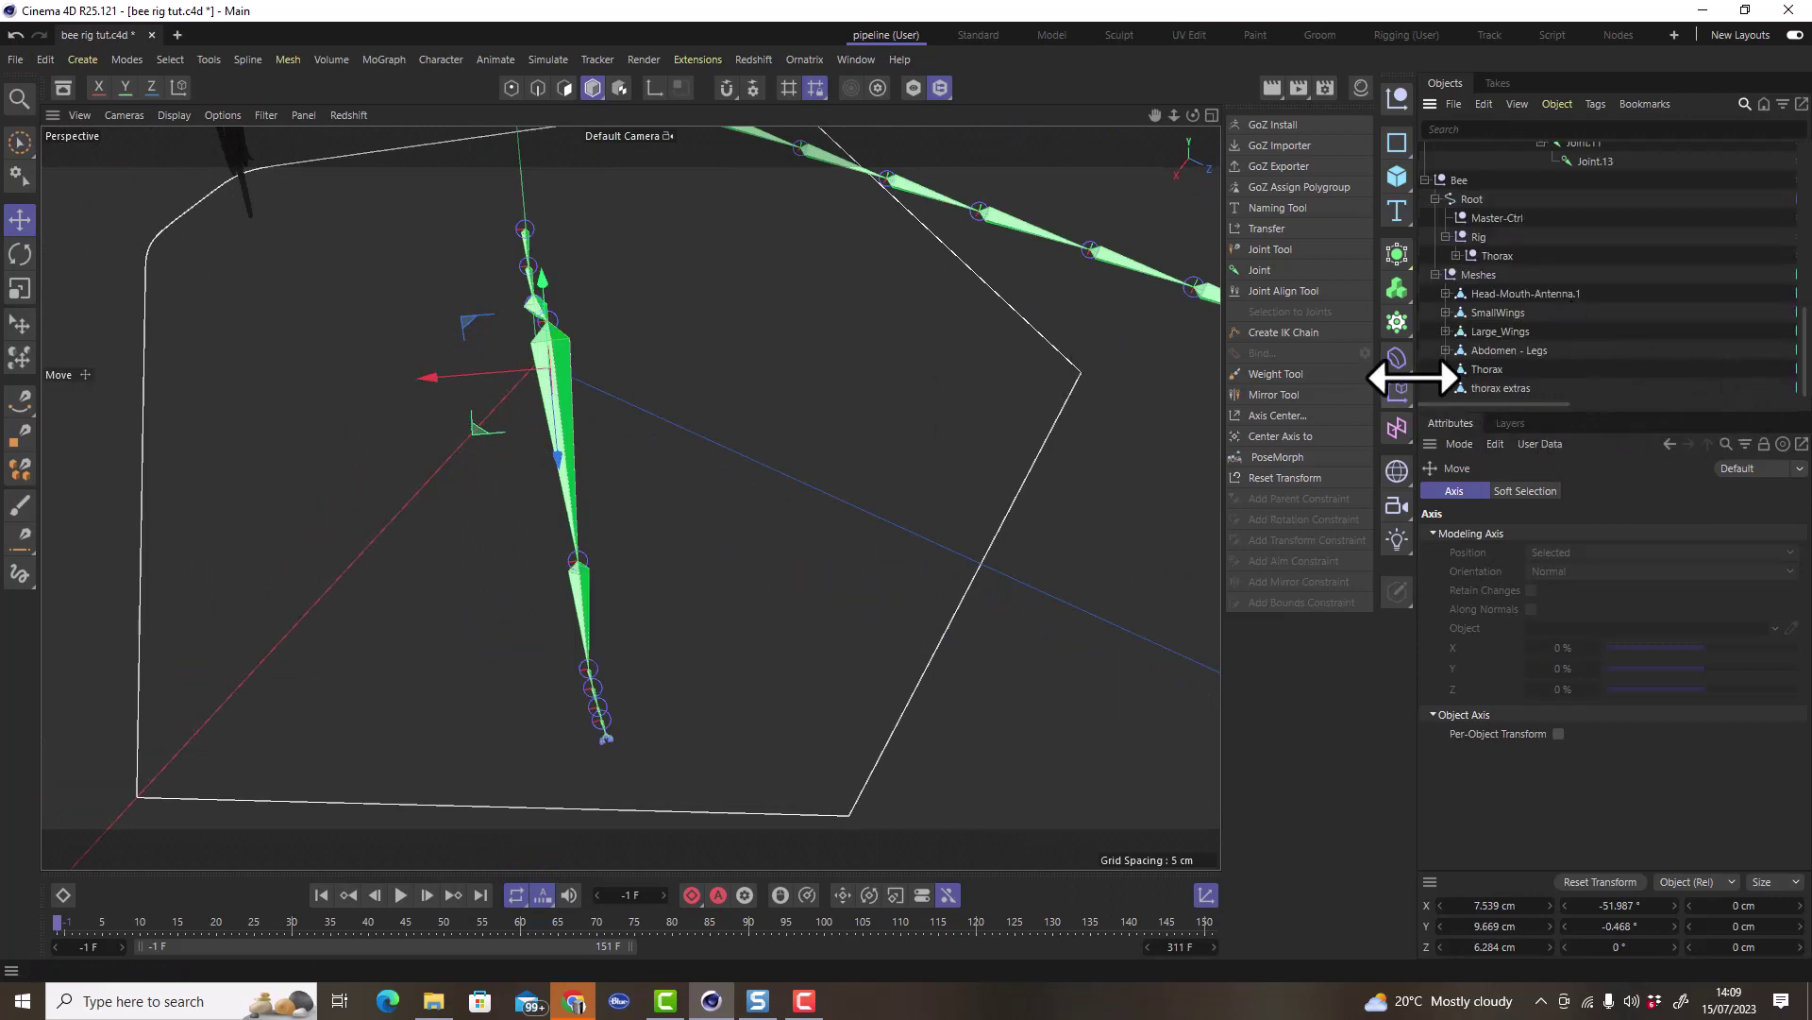
Show the Abdomen - Legs mesh, refine the null's position to about X 7.4, Y 9.0, Z 6.5 cm, and hide the mesh again.
left_click_drag(1407, 377, 1337, 380)
left_click(1752, 350)
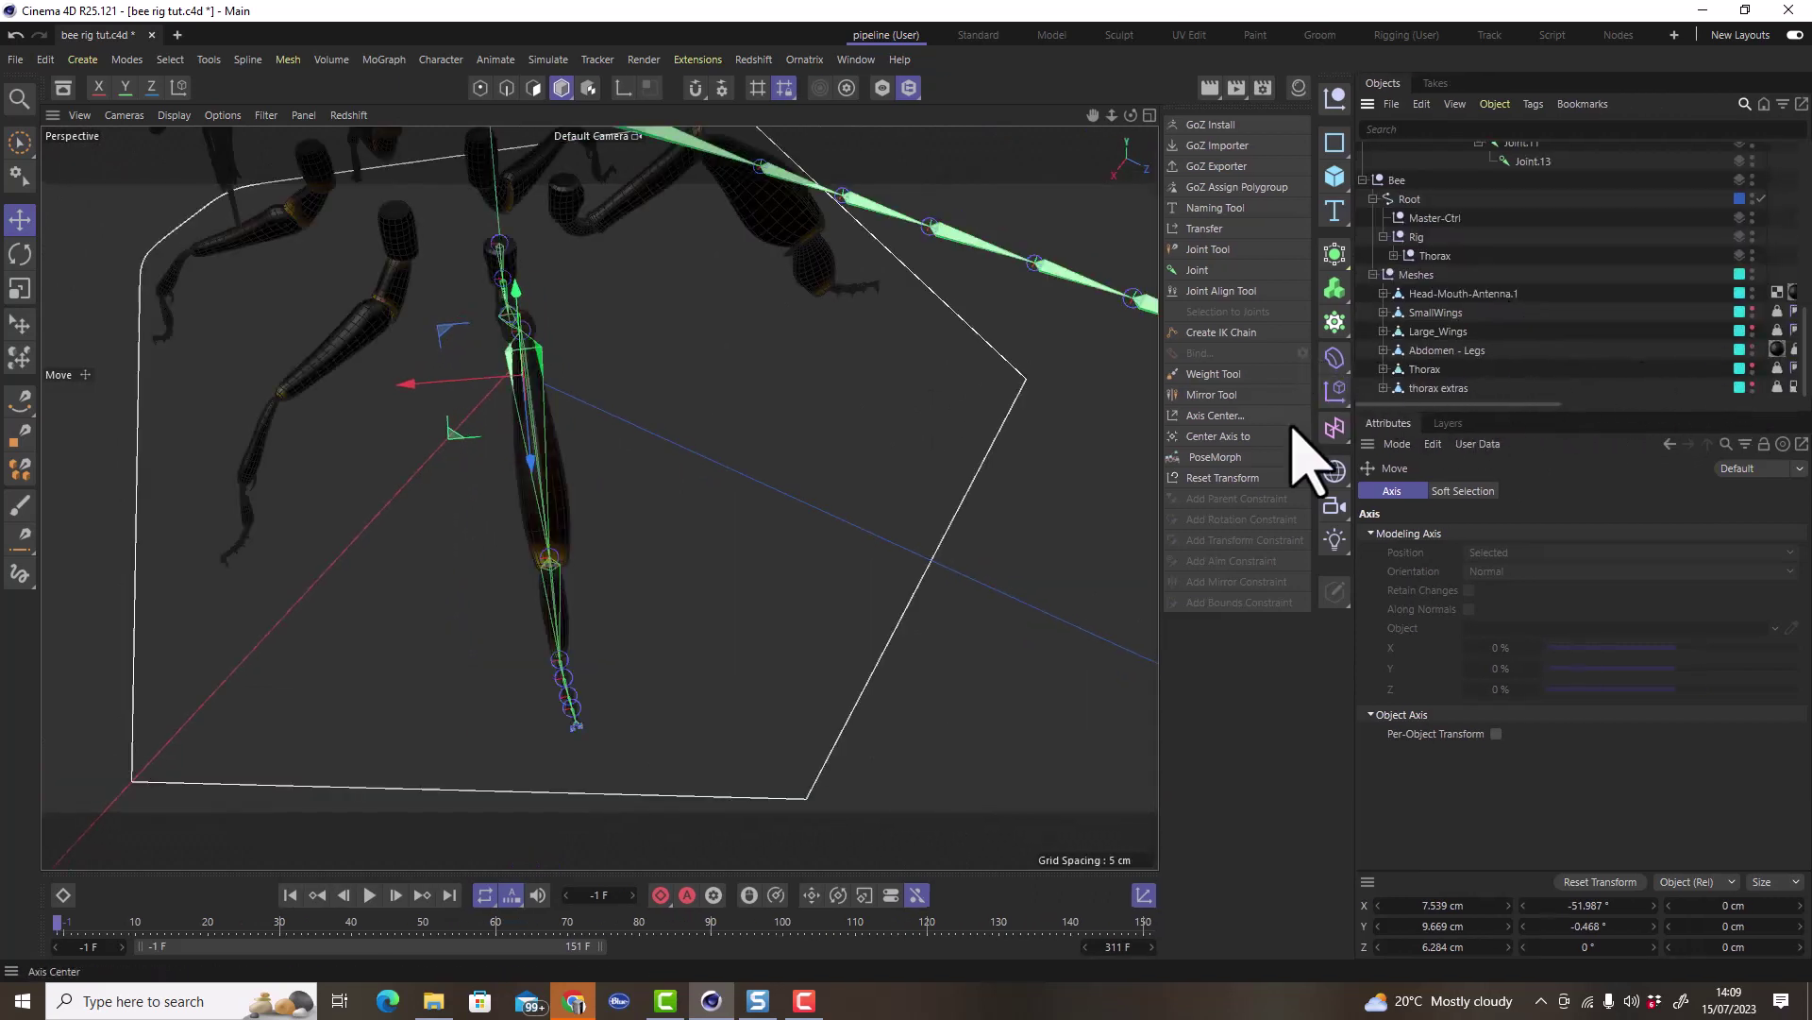
scroll(566, 406, "up", 5)
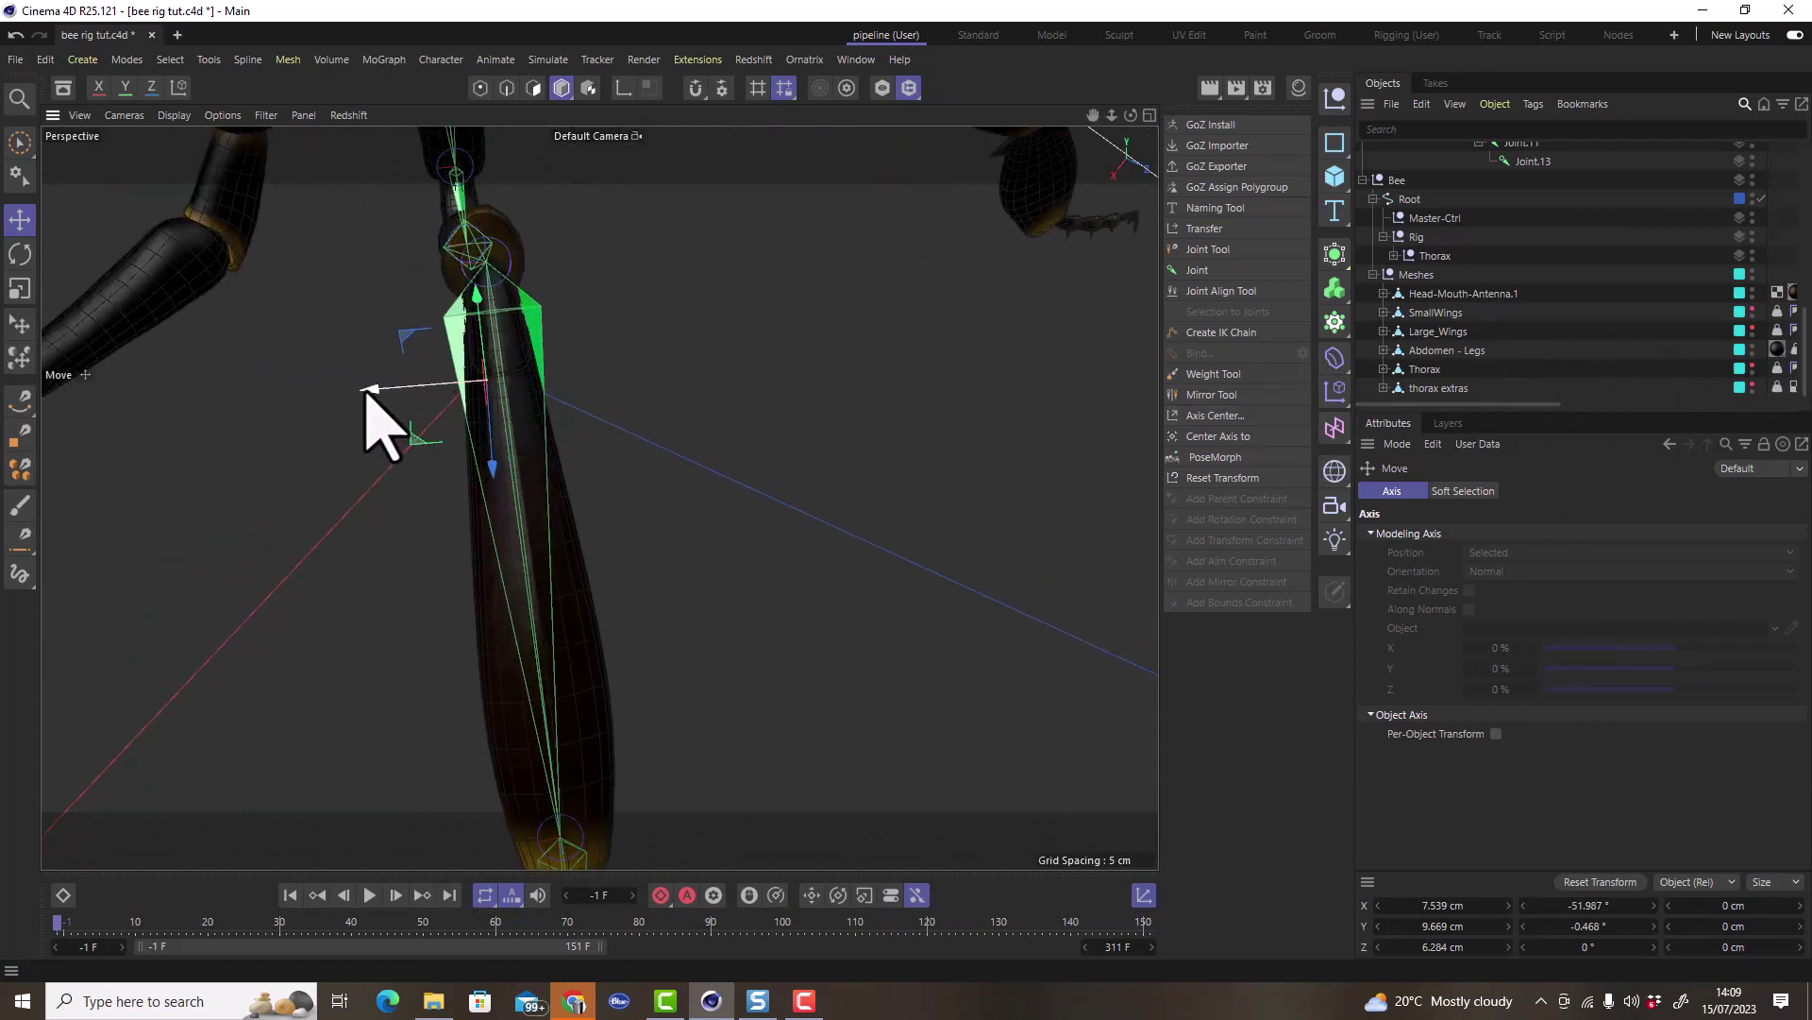
left_click_drag(382, 387, 595, 336, "alt")
left_click_drag(594, 336, 406, 430, "alt")
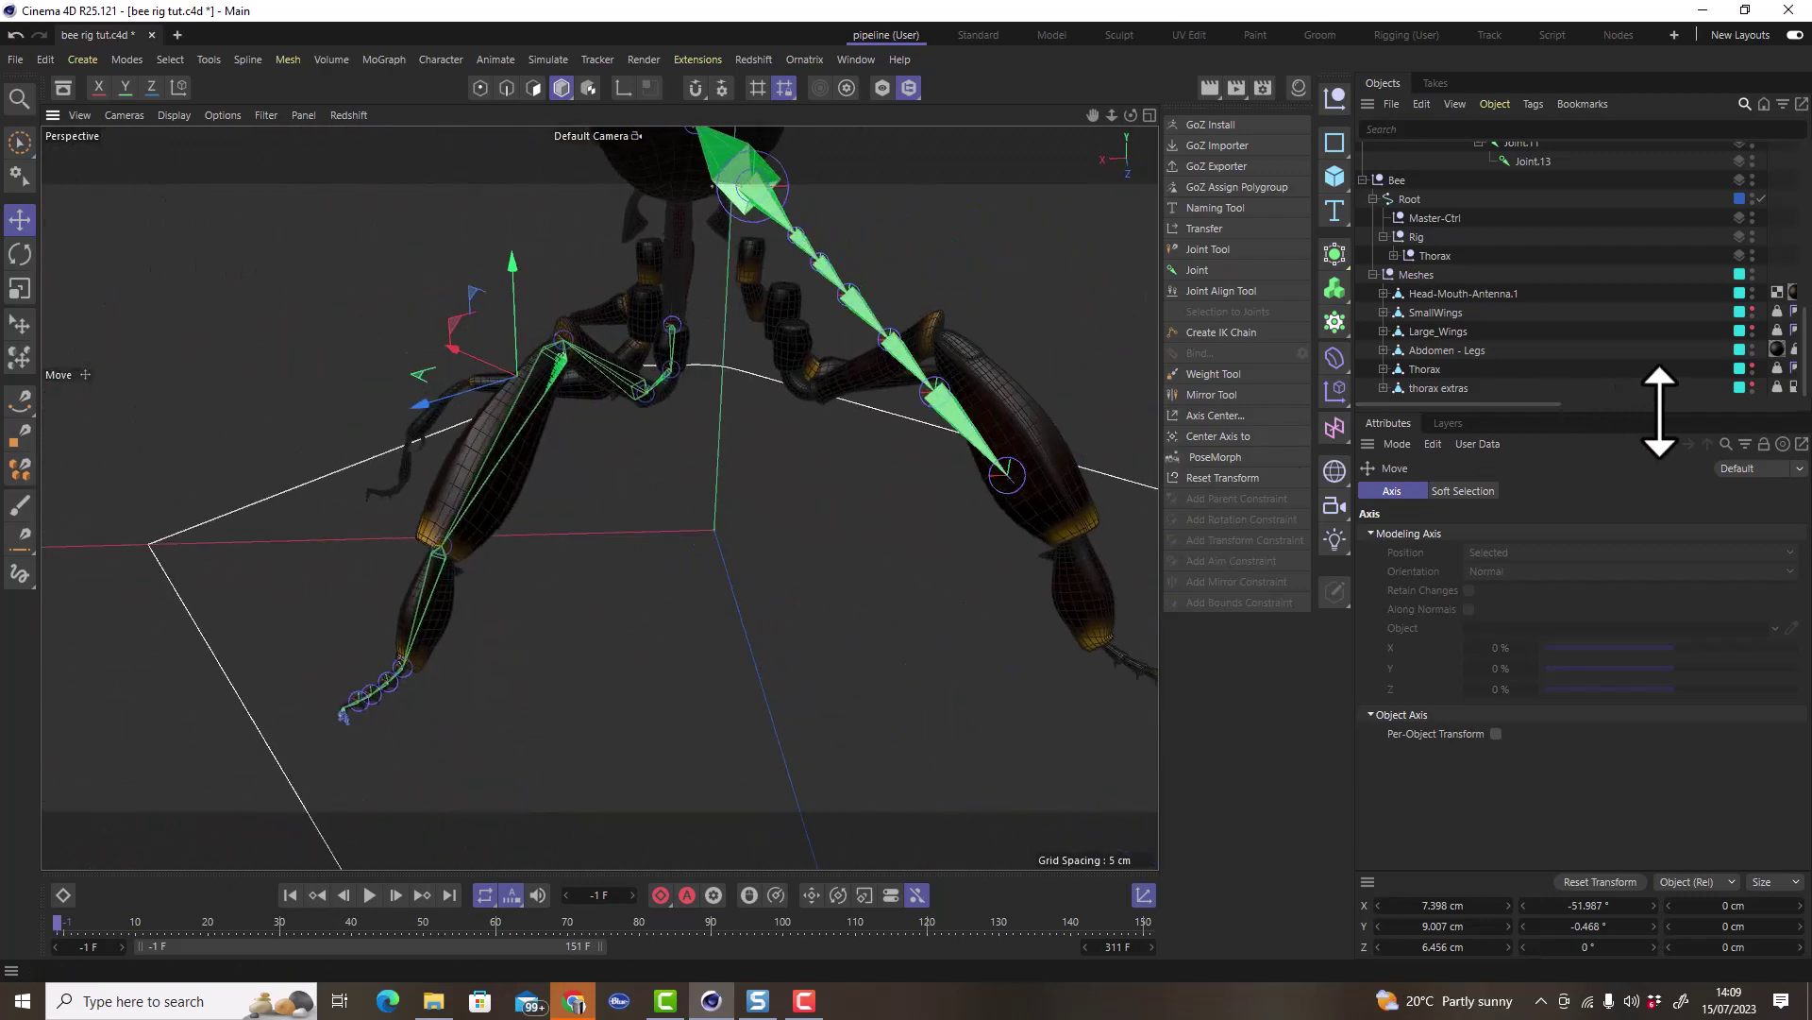
left_click(1753, 348)
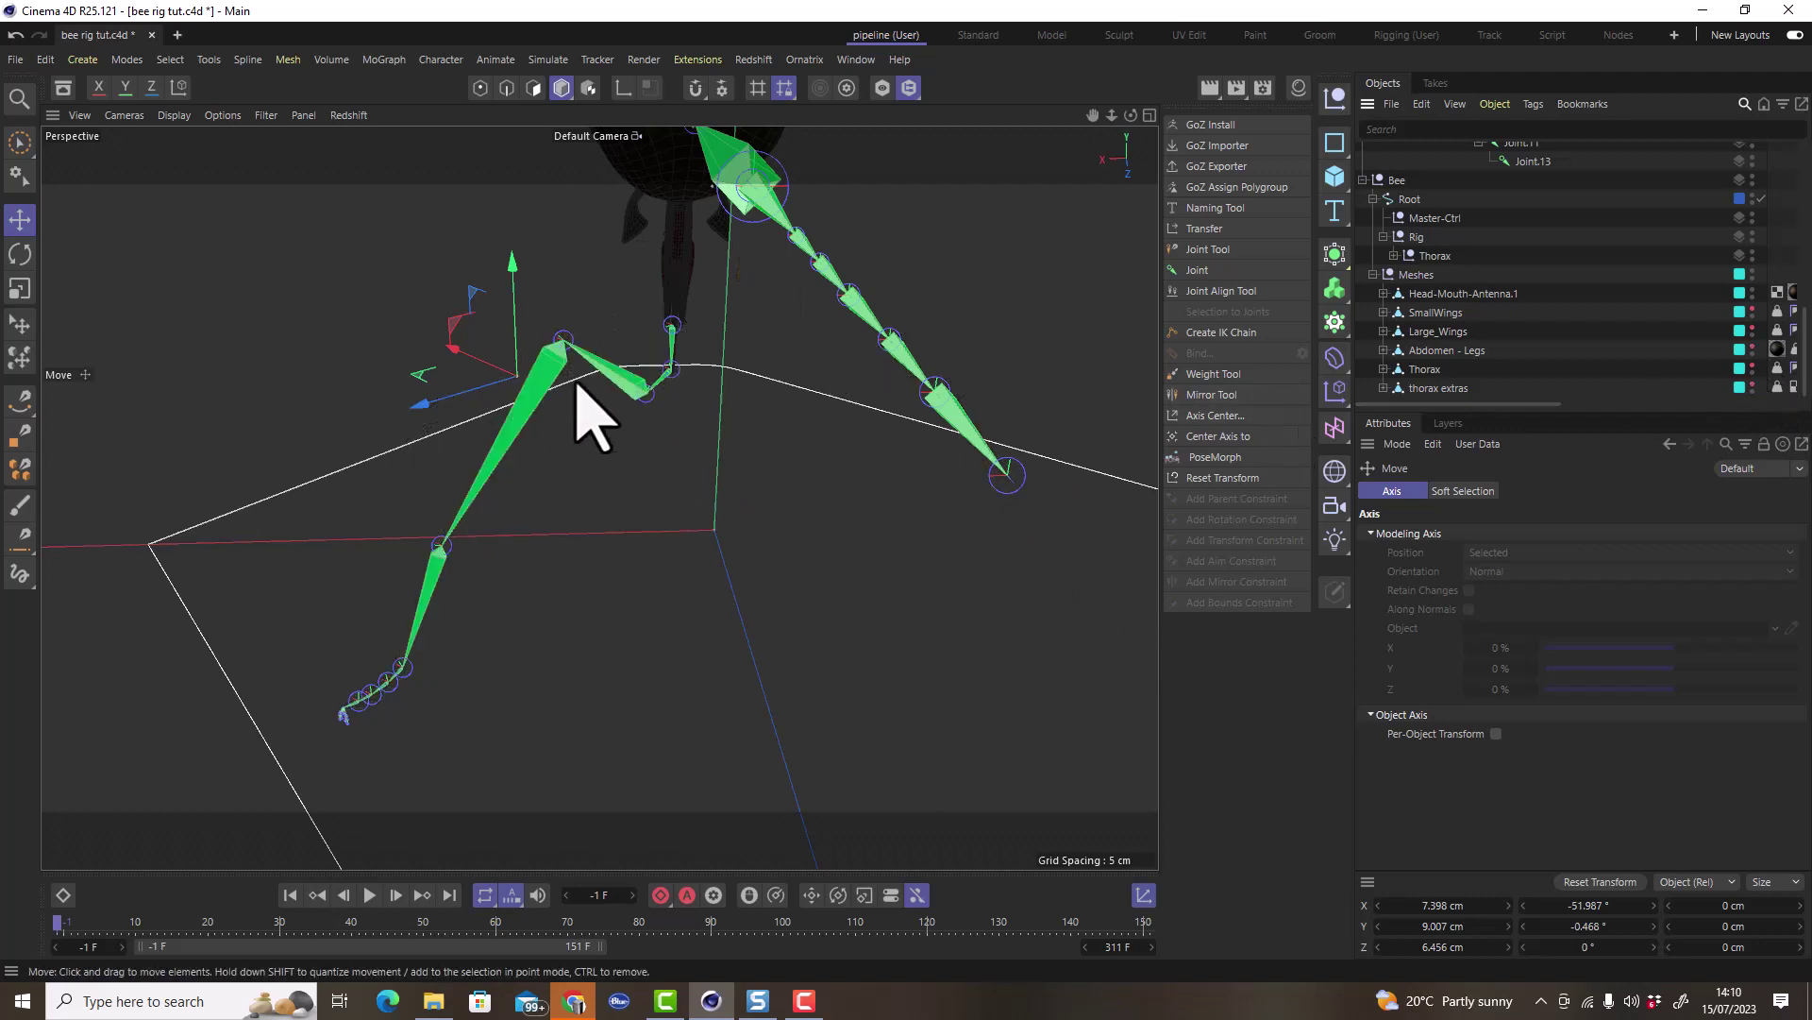
Align Joint.5 and all its children with the Joint Align Tool, using up axis Y, up direction Aim and the null as object.
scroll(1473, 324, "up", 5)
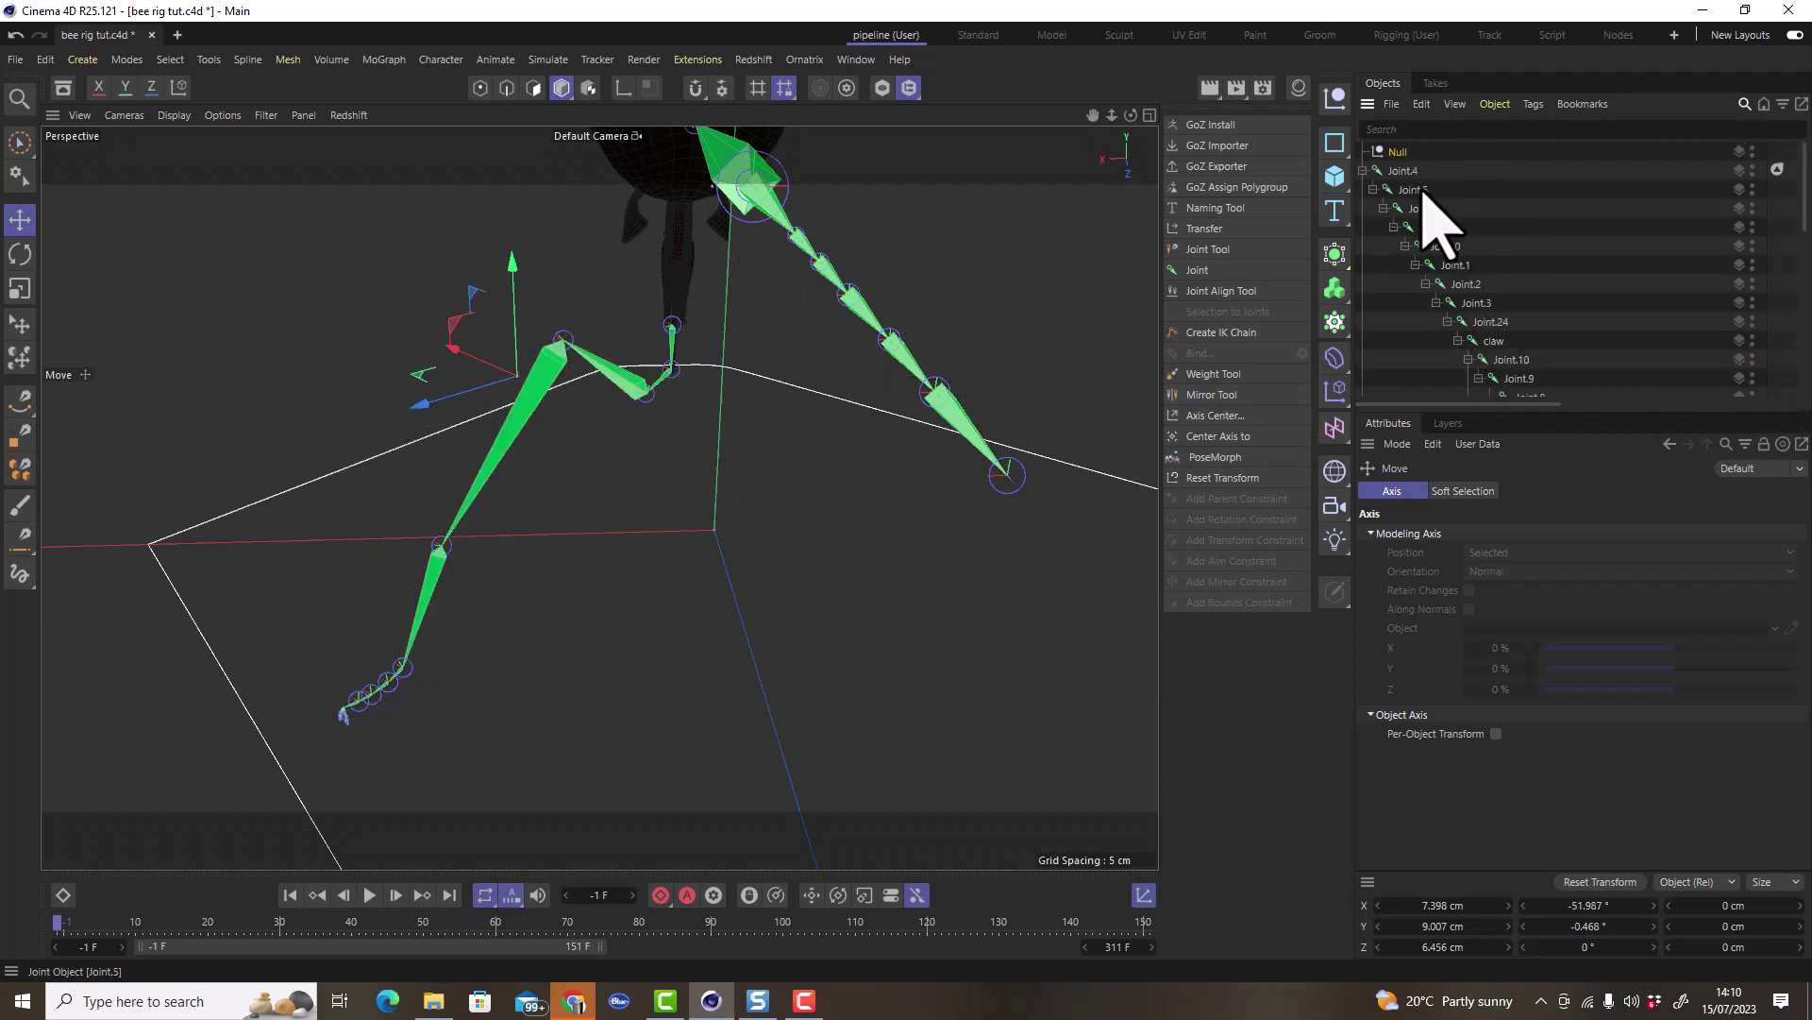
left_click(1424, 192)
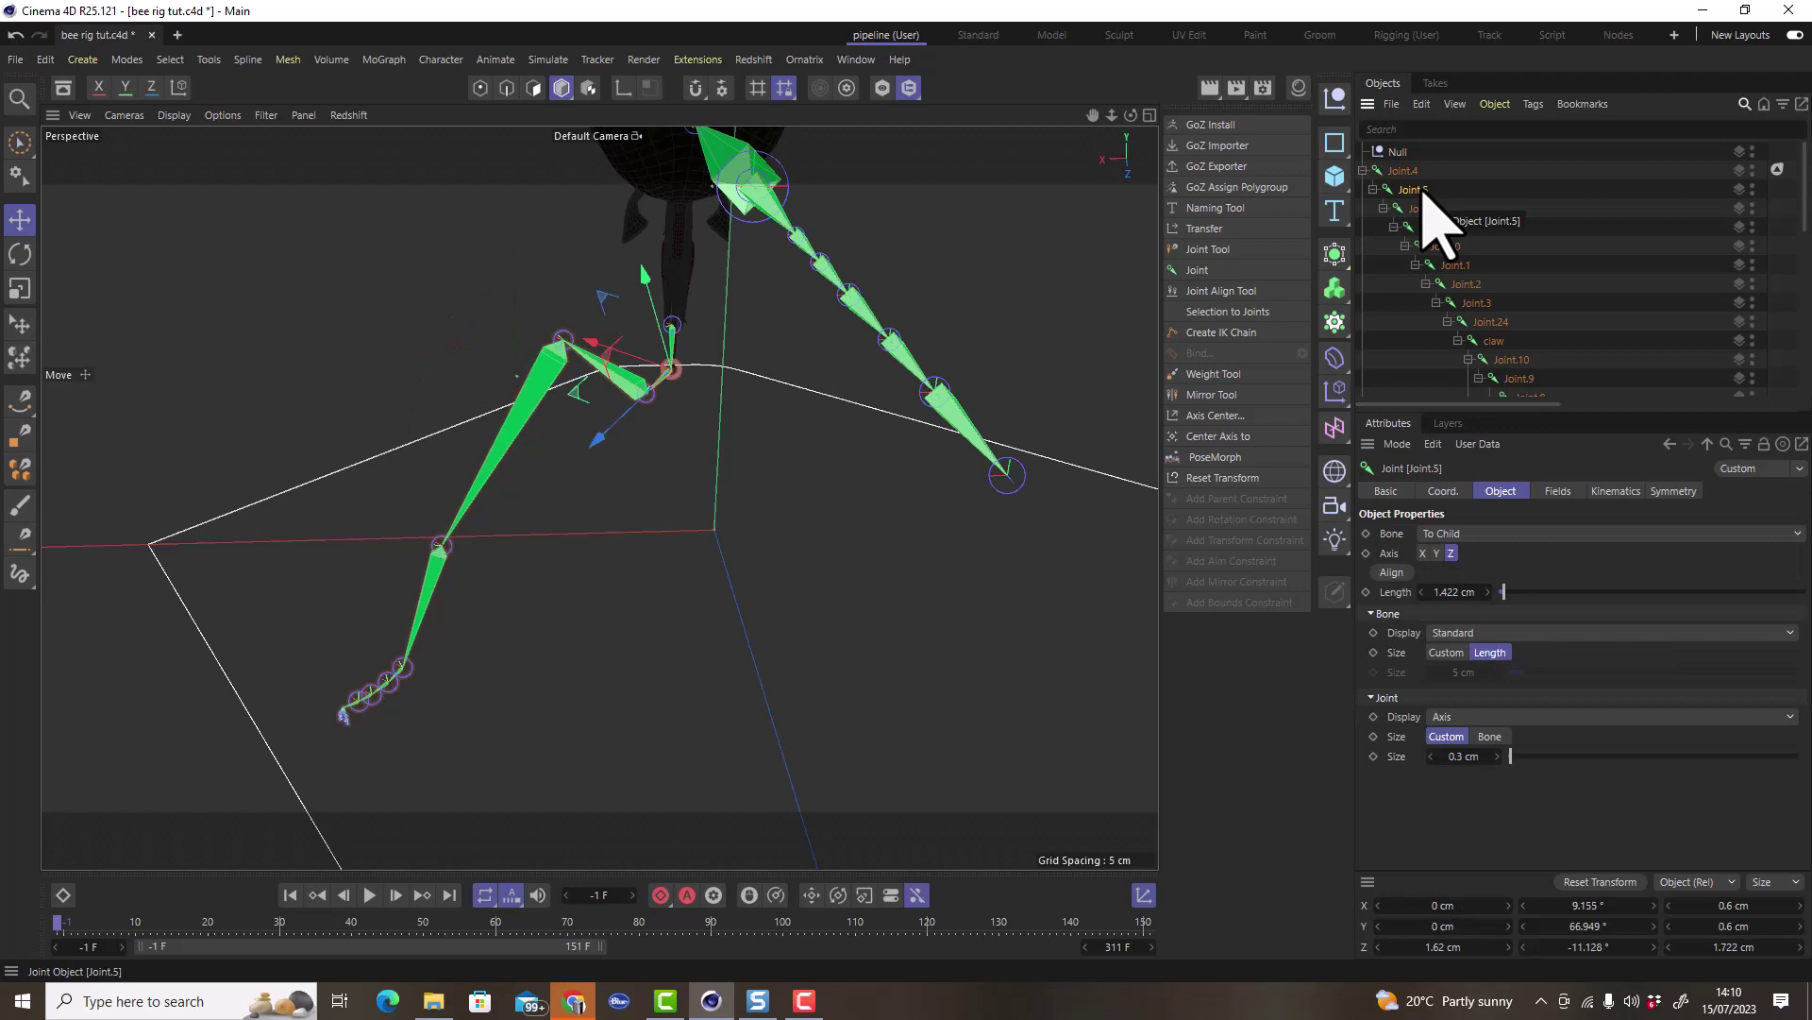
middle_click(1424, 193)
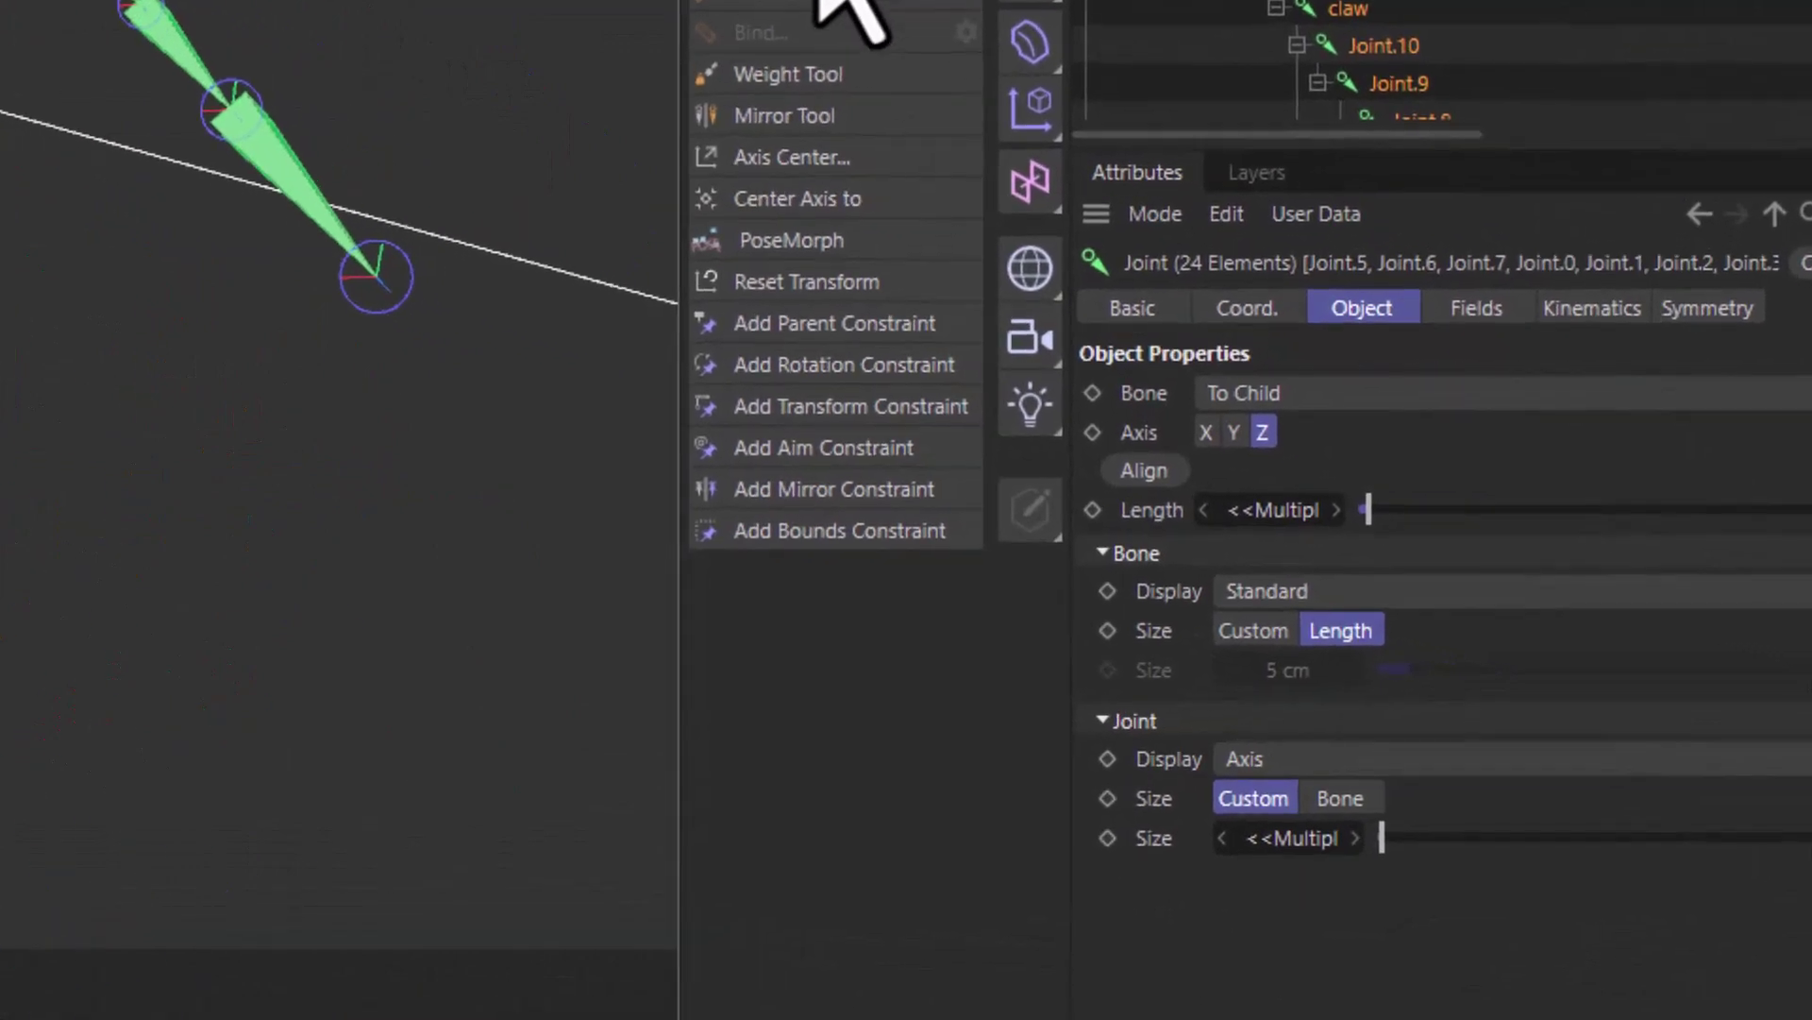
left_click(1227, 290)
left_click(1424, 515)
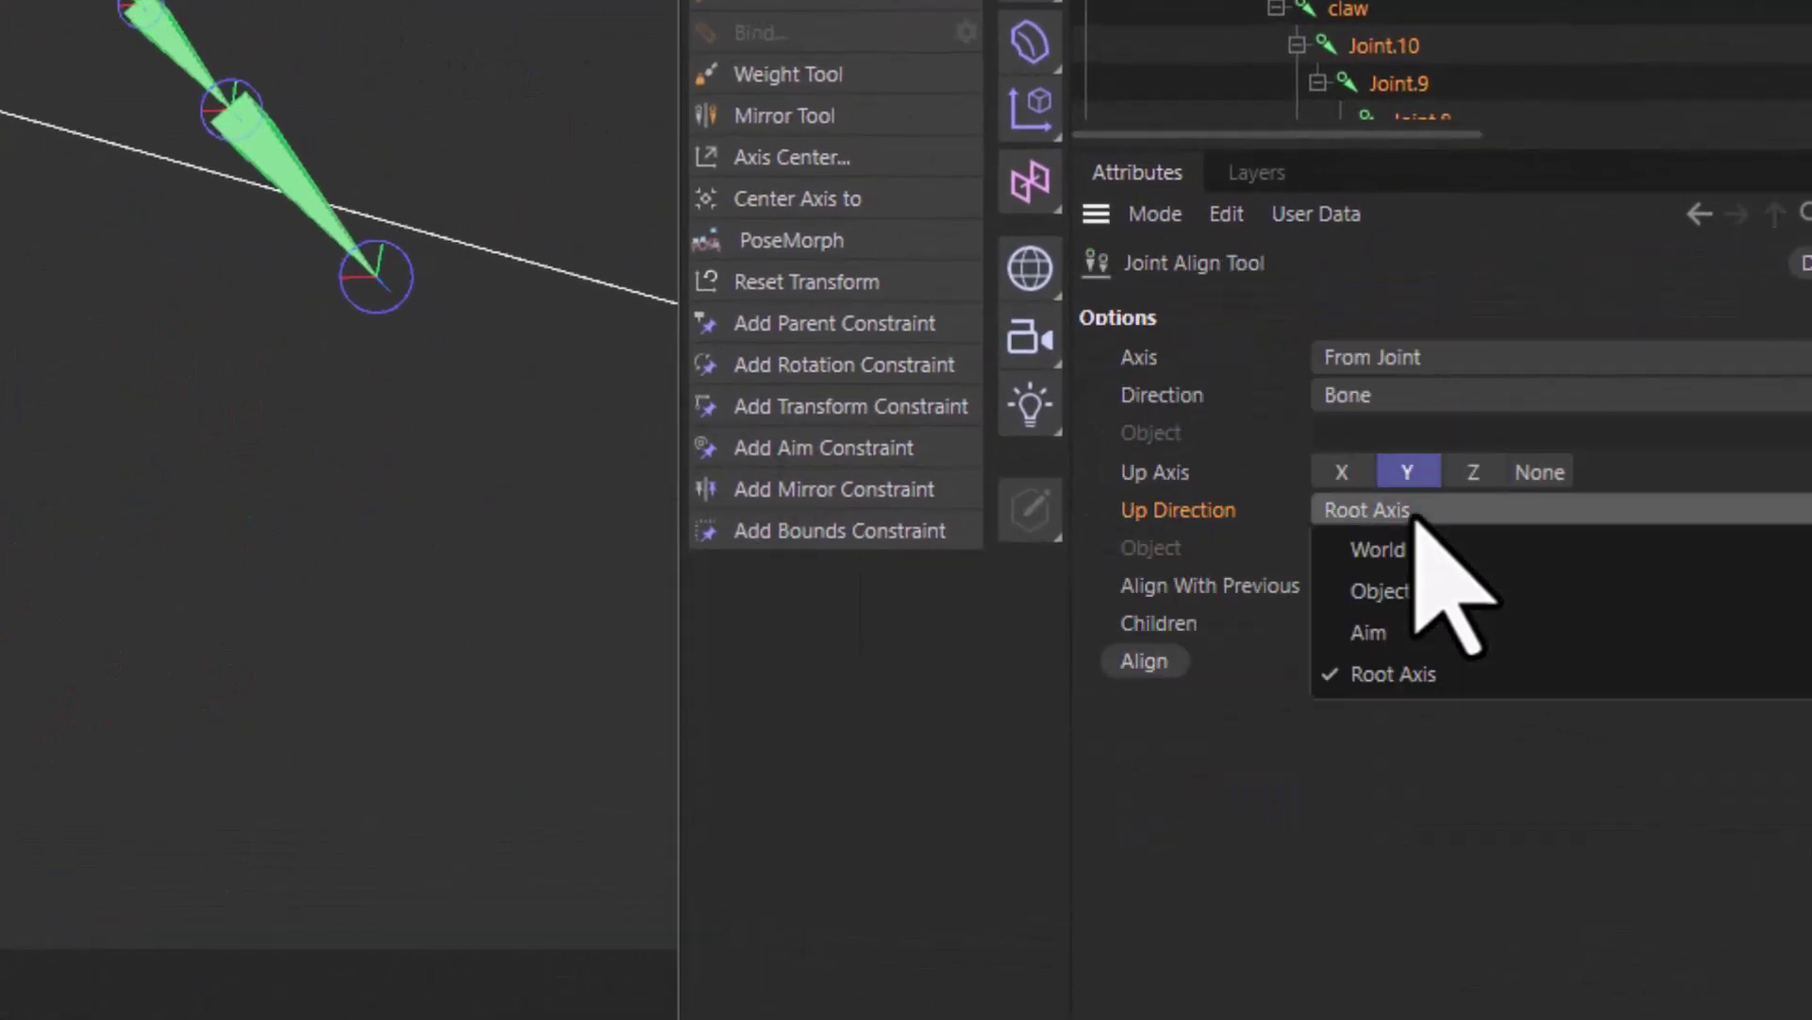
left_click(1420, 632)
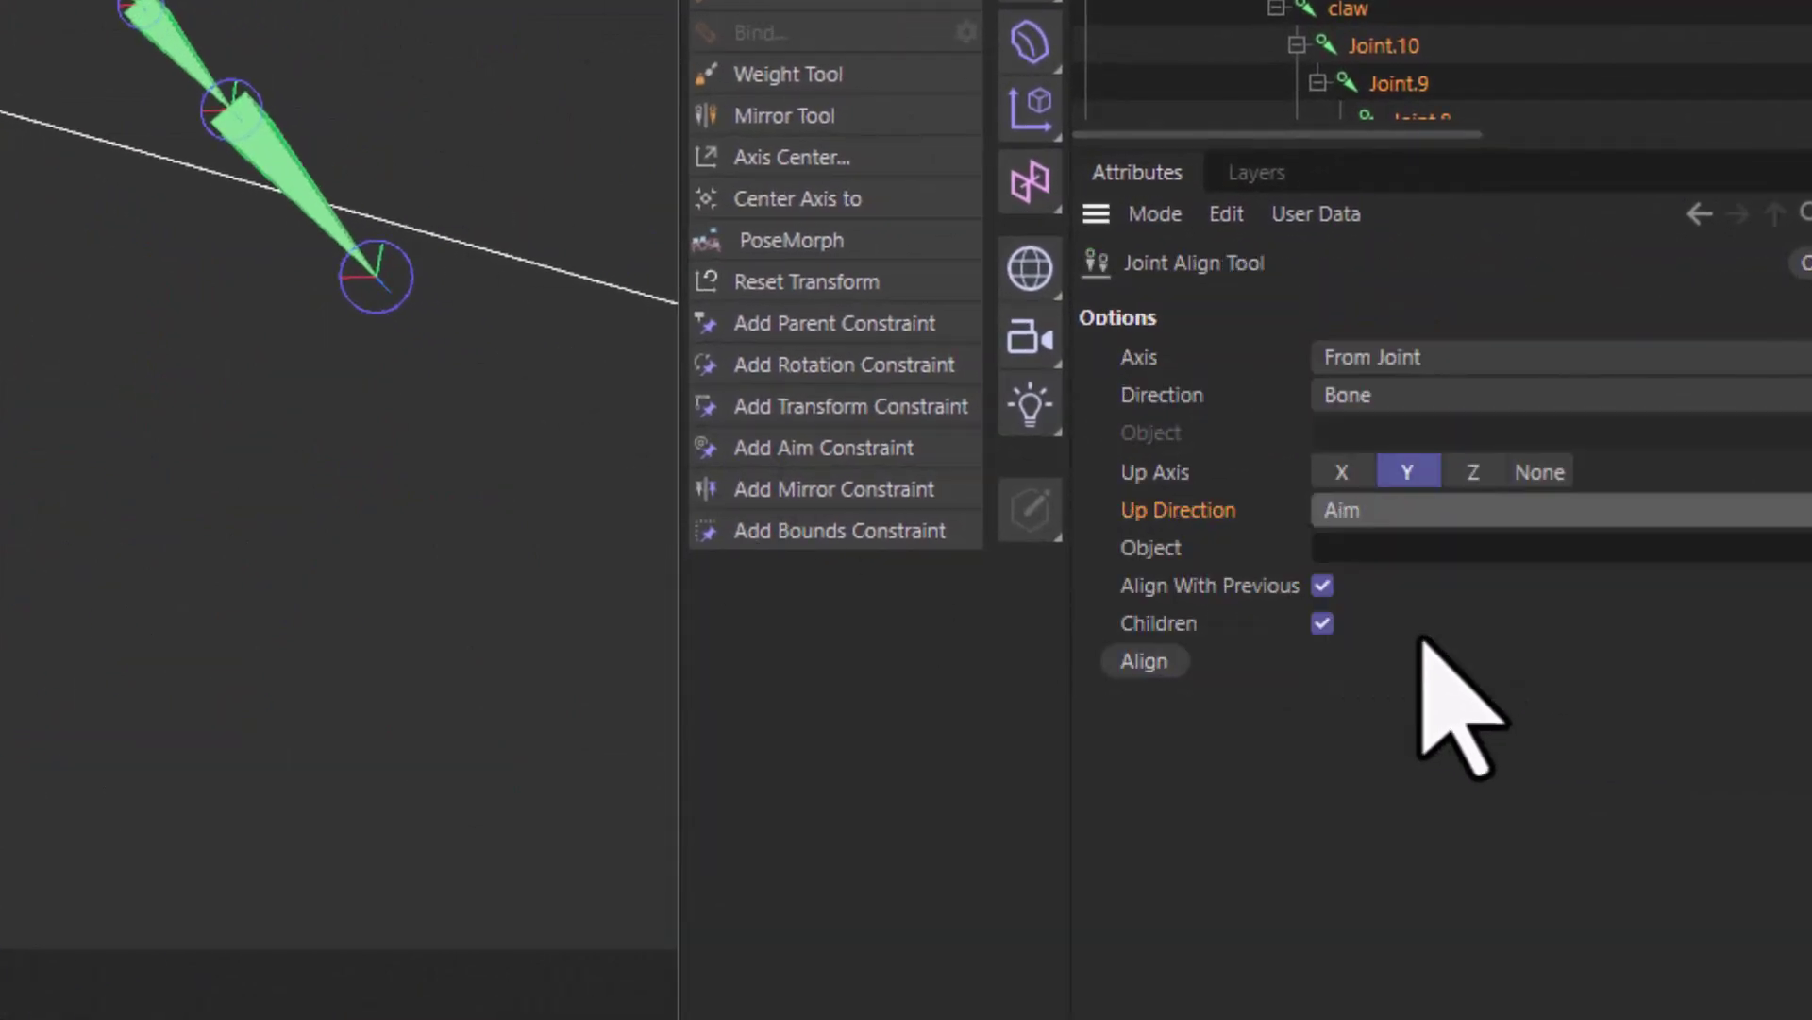
left_click_drag(1397, 4, 1435, 549)
left_click(1147, 663)
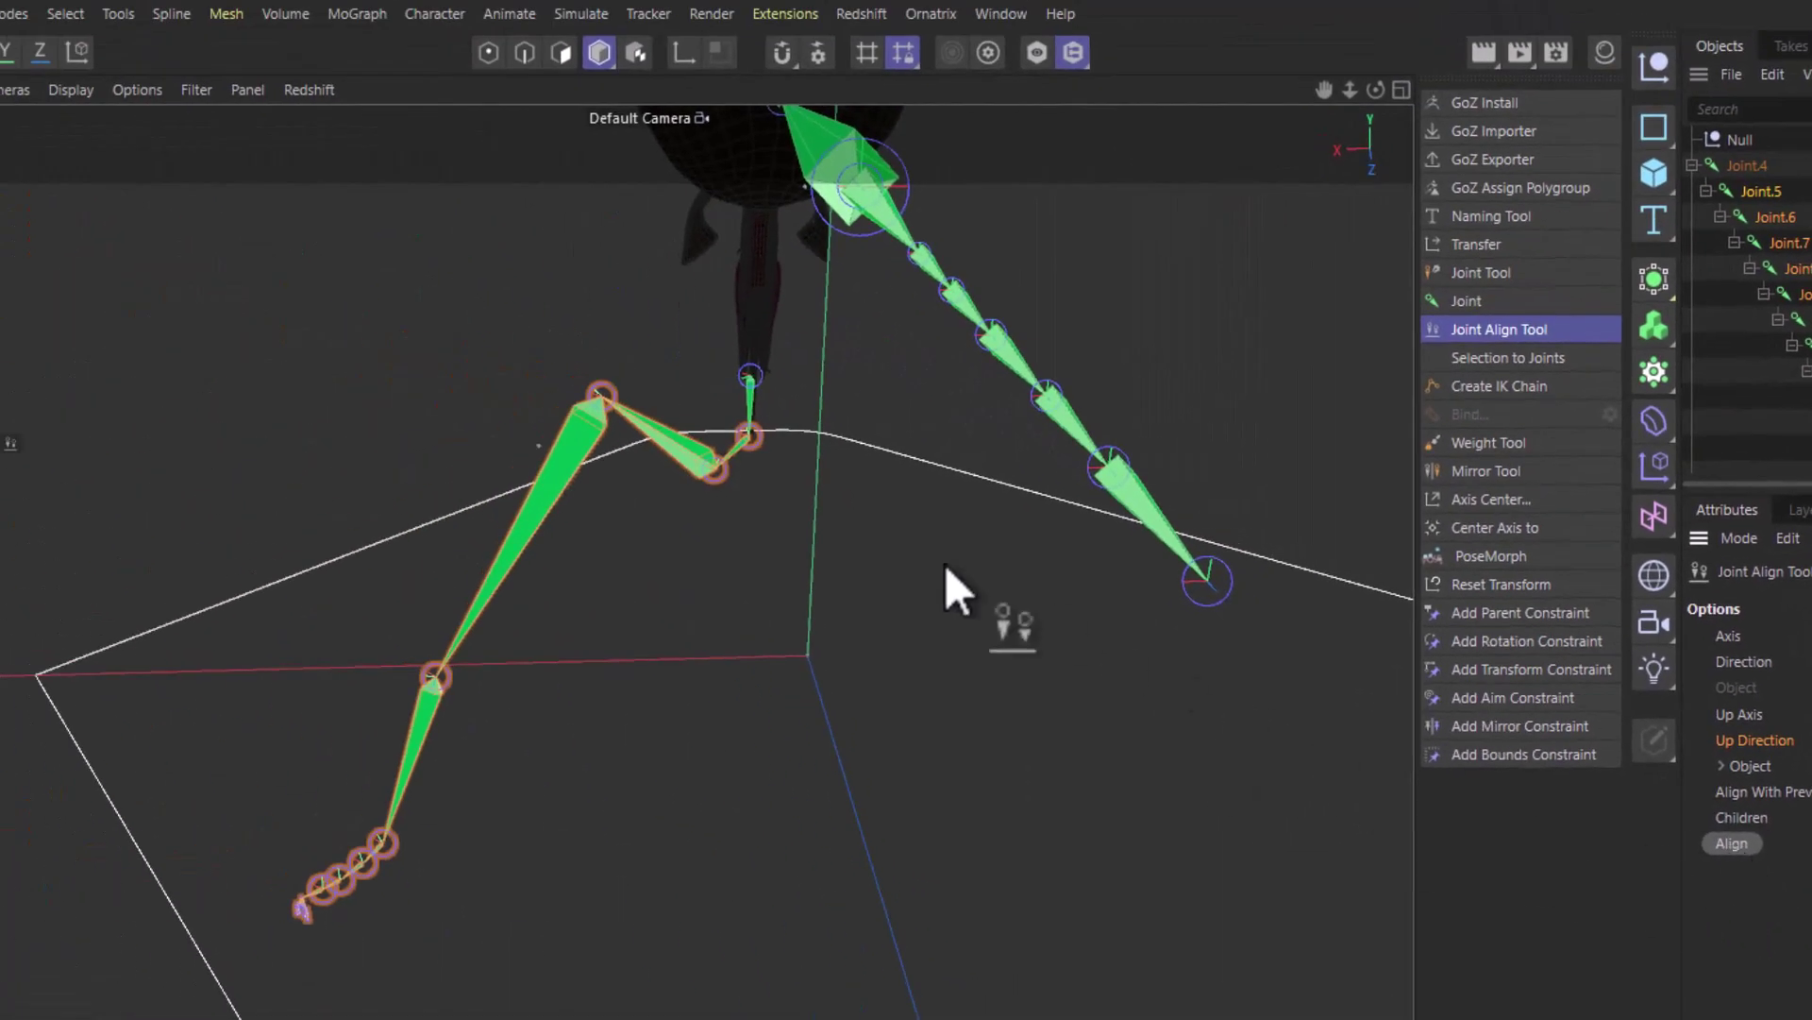
Inspect the aligned axes of the leg joints from several angles, including Joint.6 and Joint.7, against the visible legs mesh.
left_click_drag(659, 506, 883, 511, "alt")
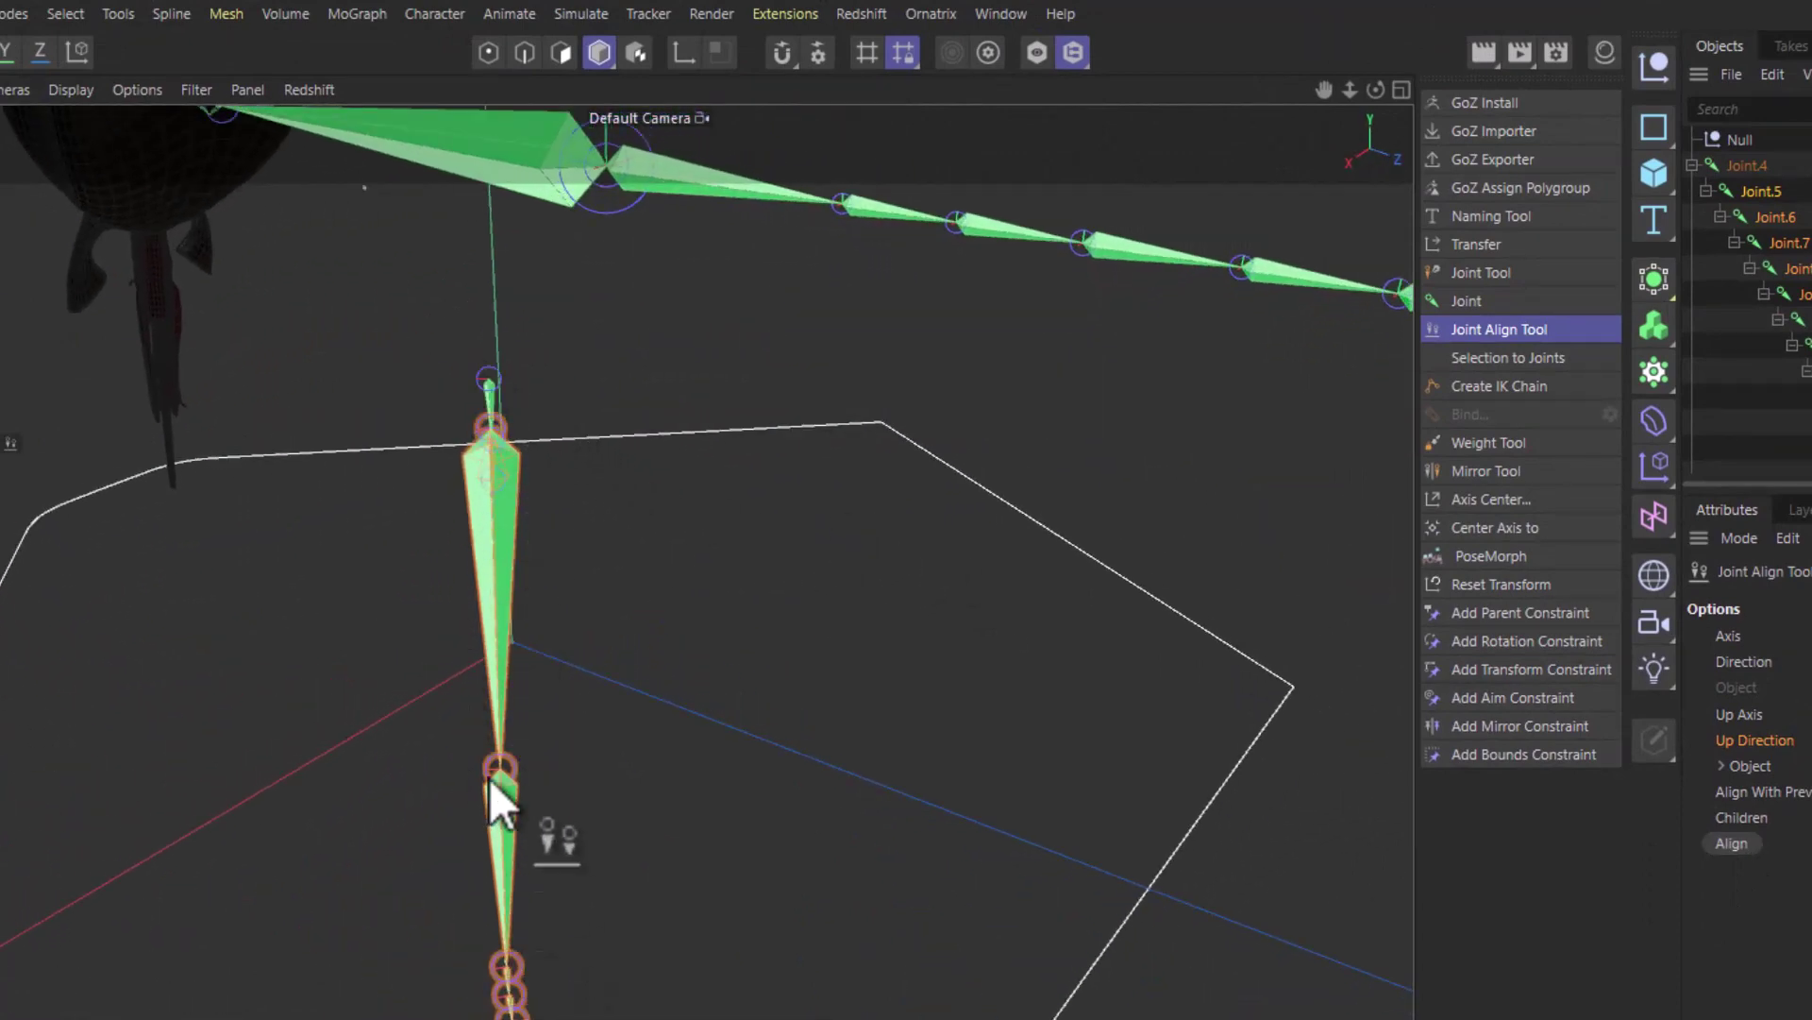
left_click_drag(493, 797, 163, 745, "alt")
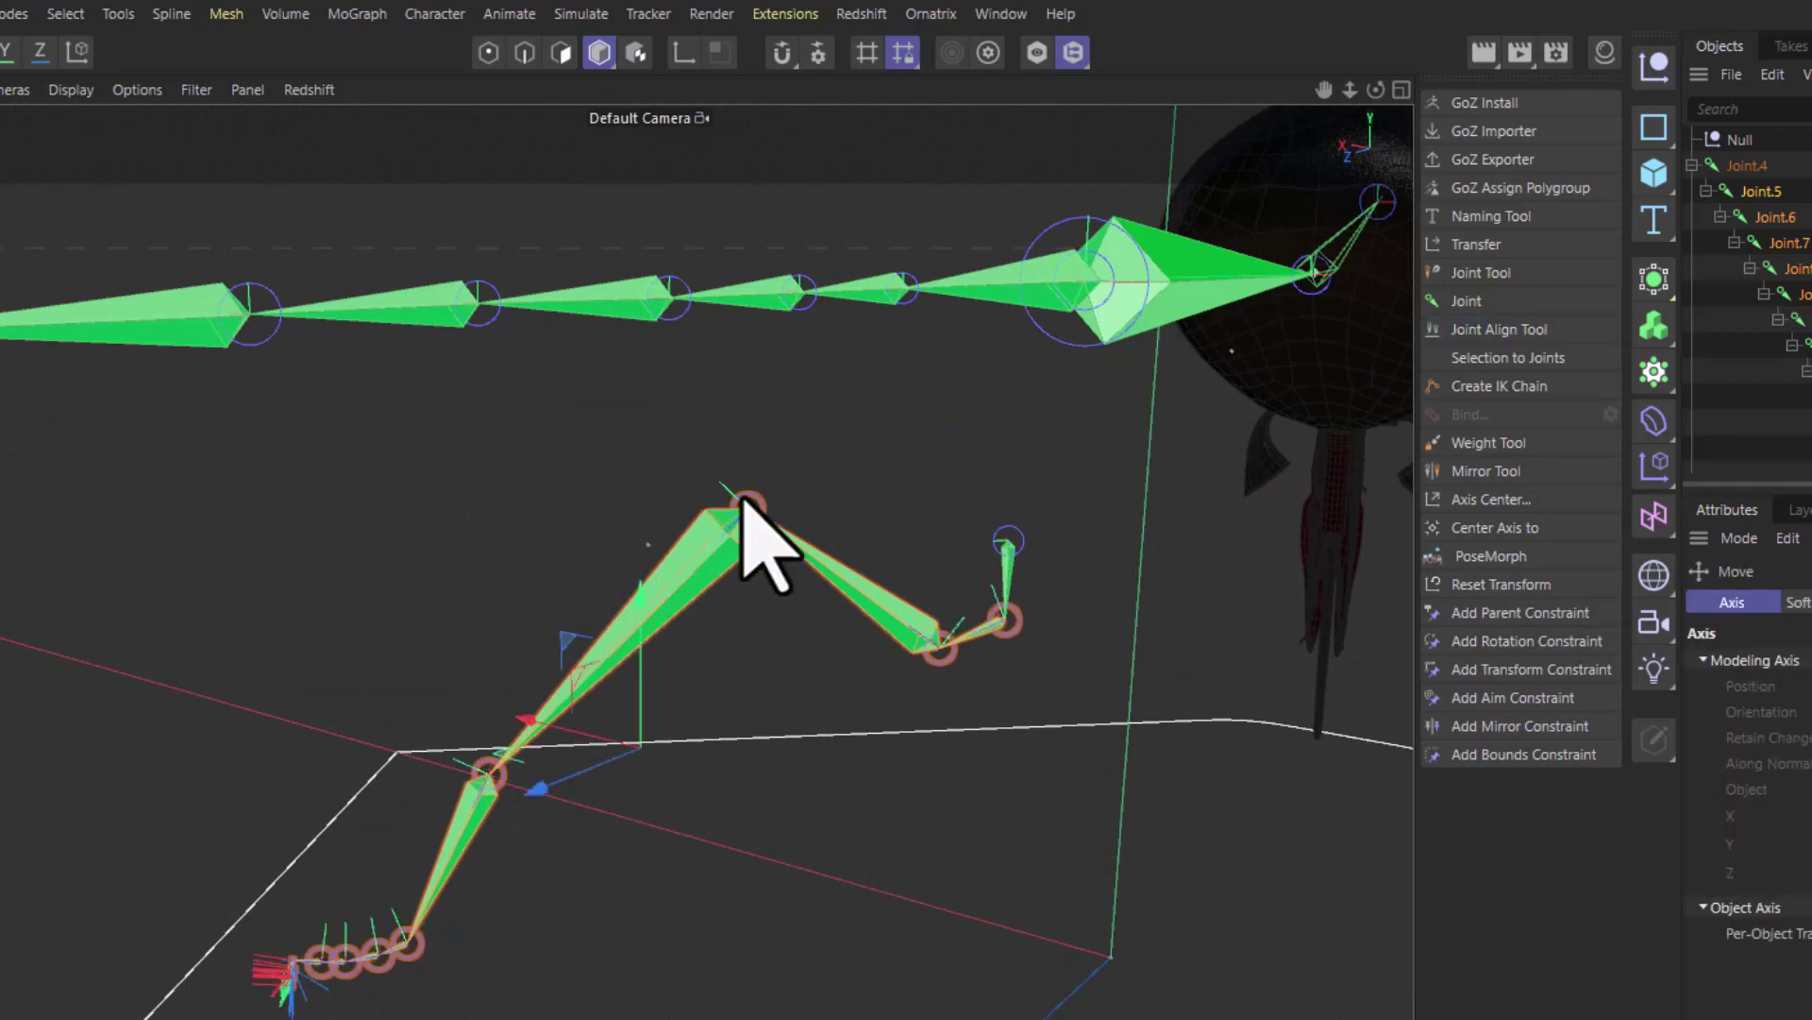
left_click(836, 599)
scroll(874, 613, "up", 3)
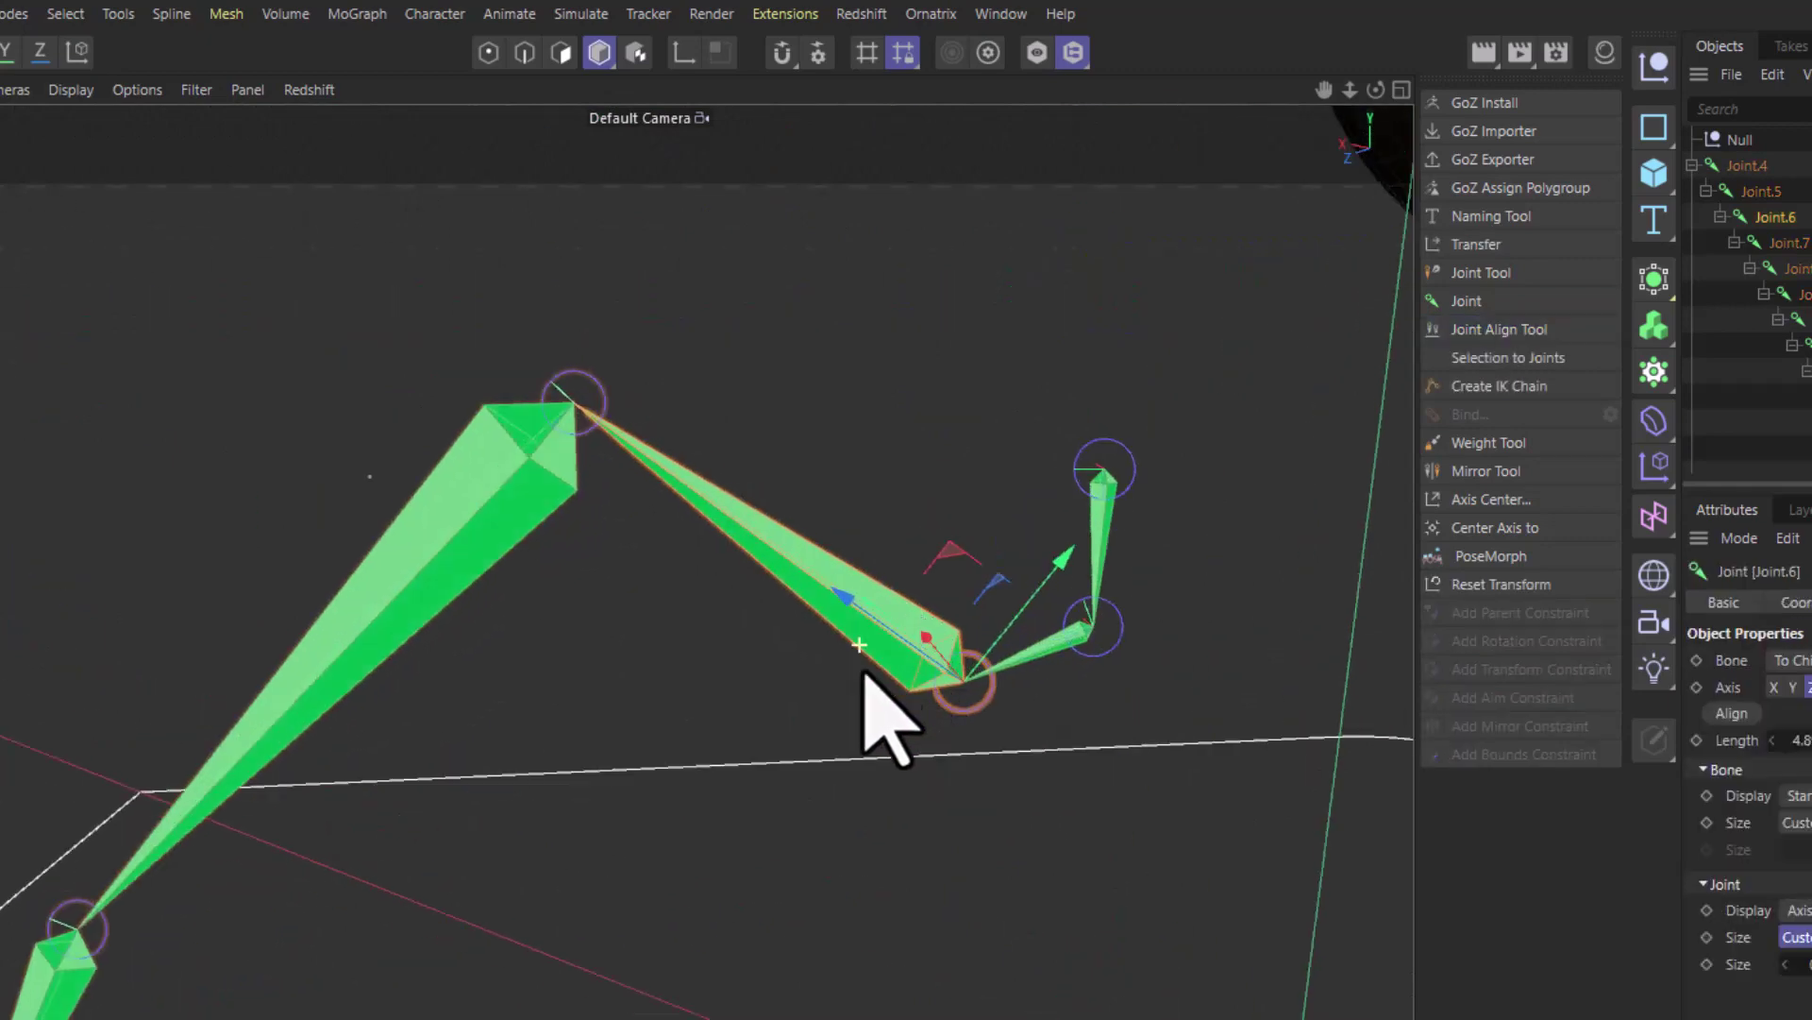
left_click_drag(869, 680, 377, 546, "alt")
scroll(1746, 312, "up", 5)
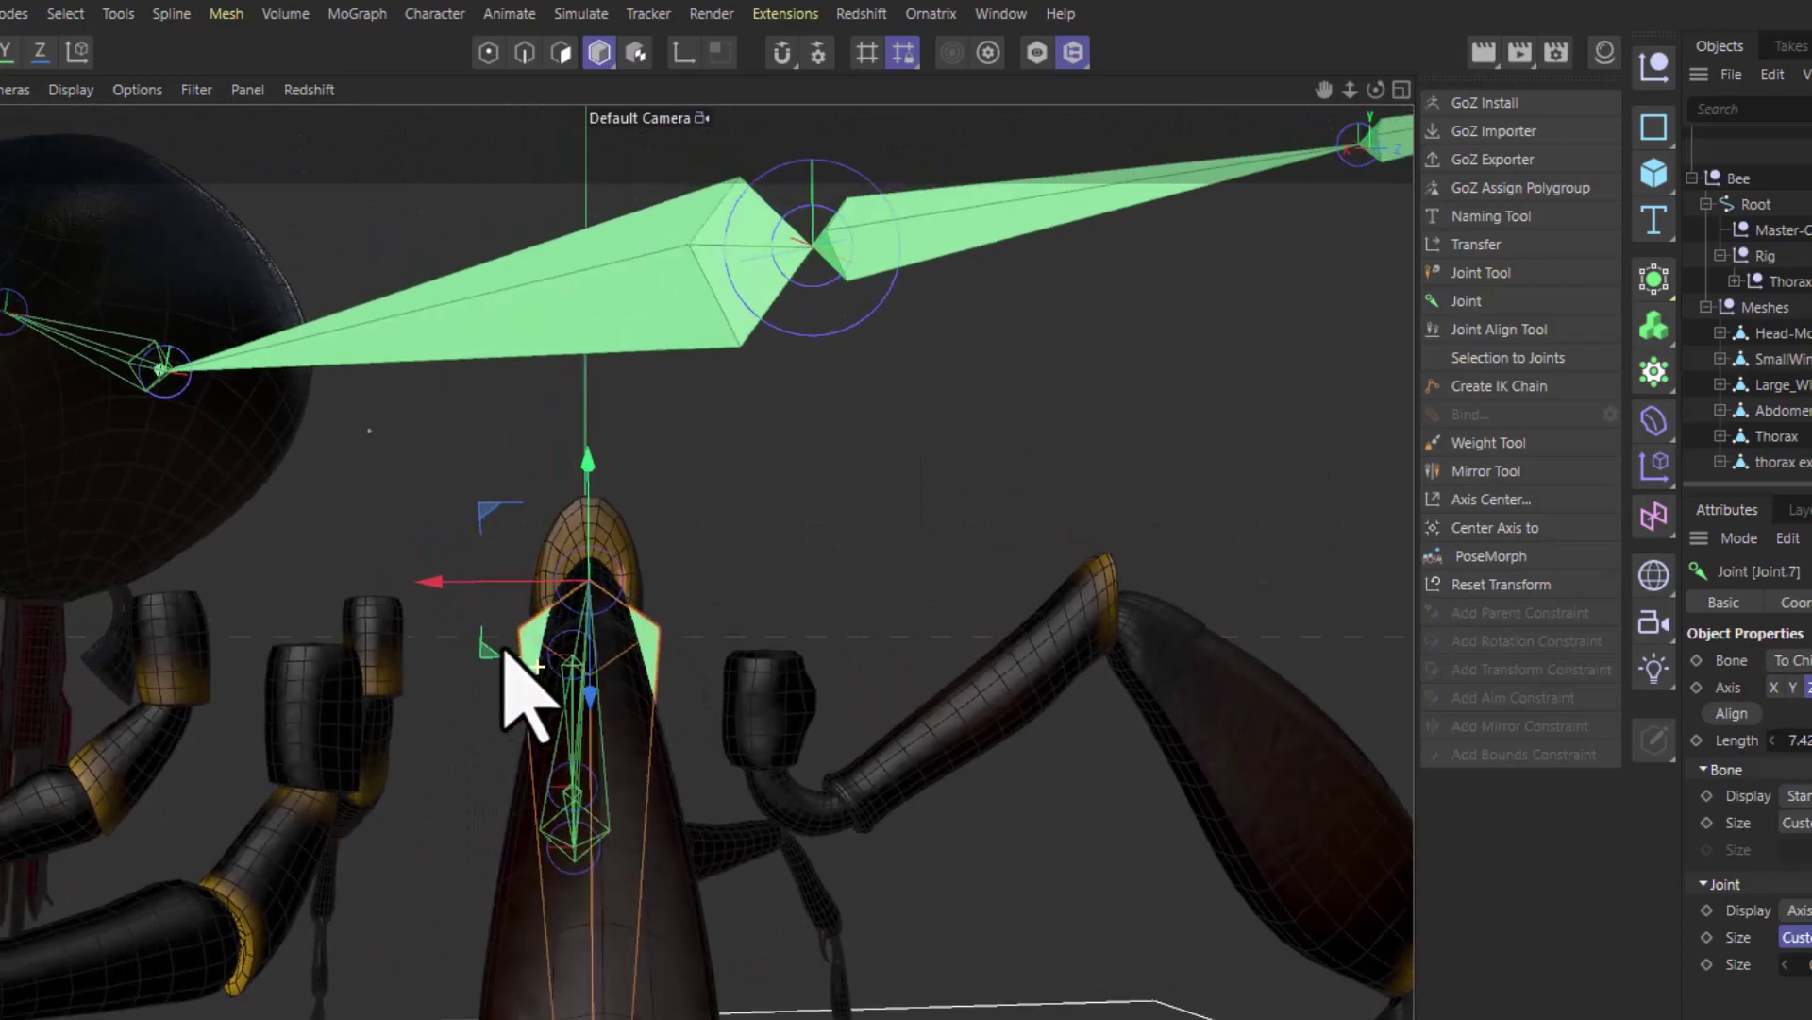
left_click_drag(660, 647, 174, 720, "alt")
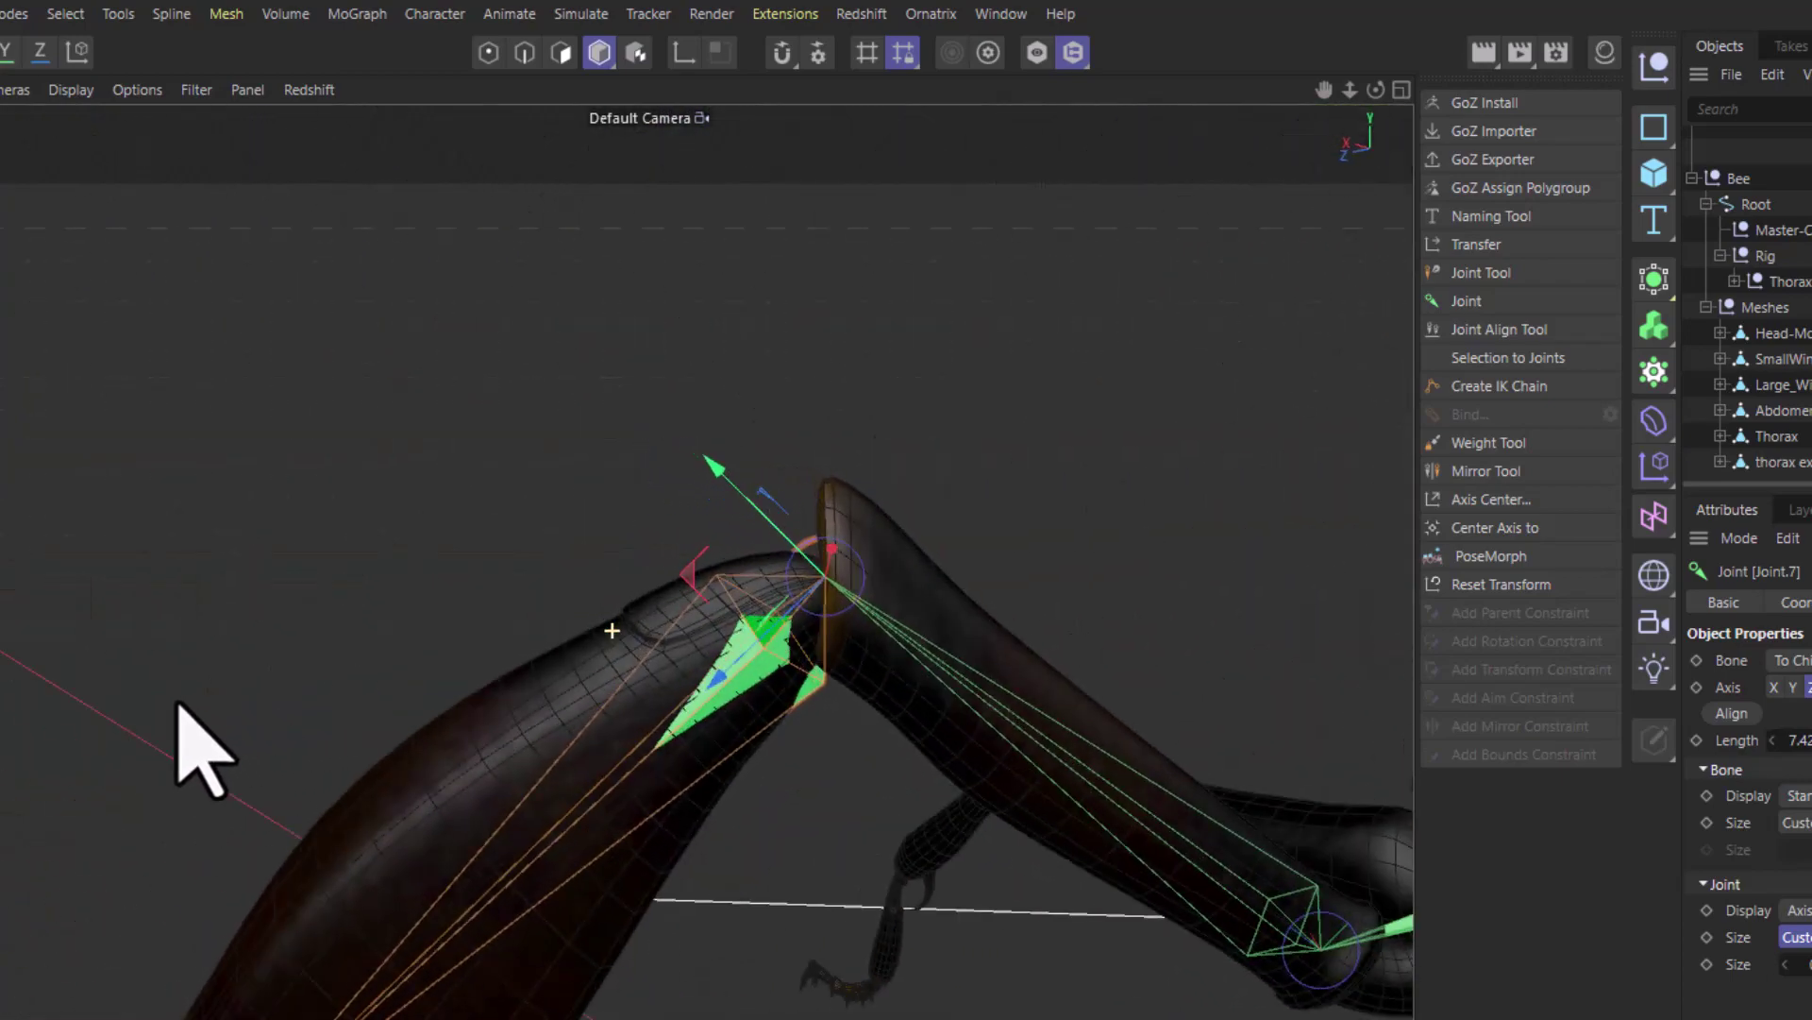
scroll(667, 590, "down", 2)
scroll(665, 586, "up", 2)
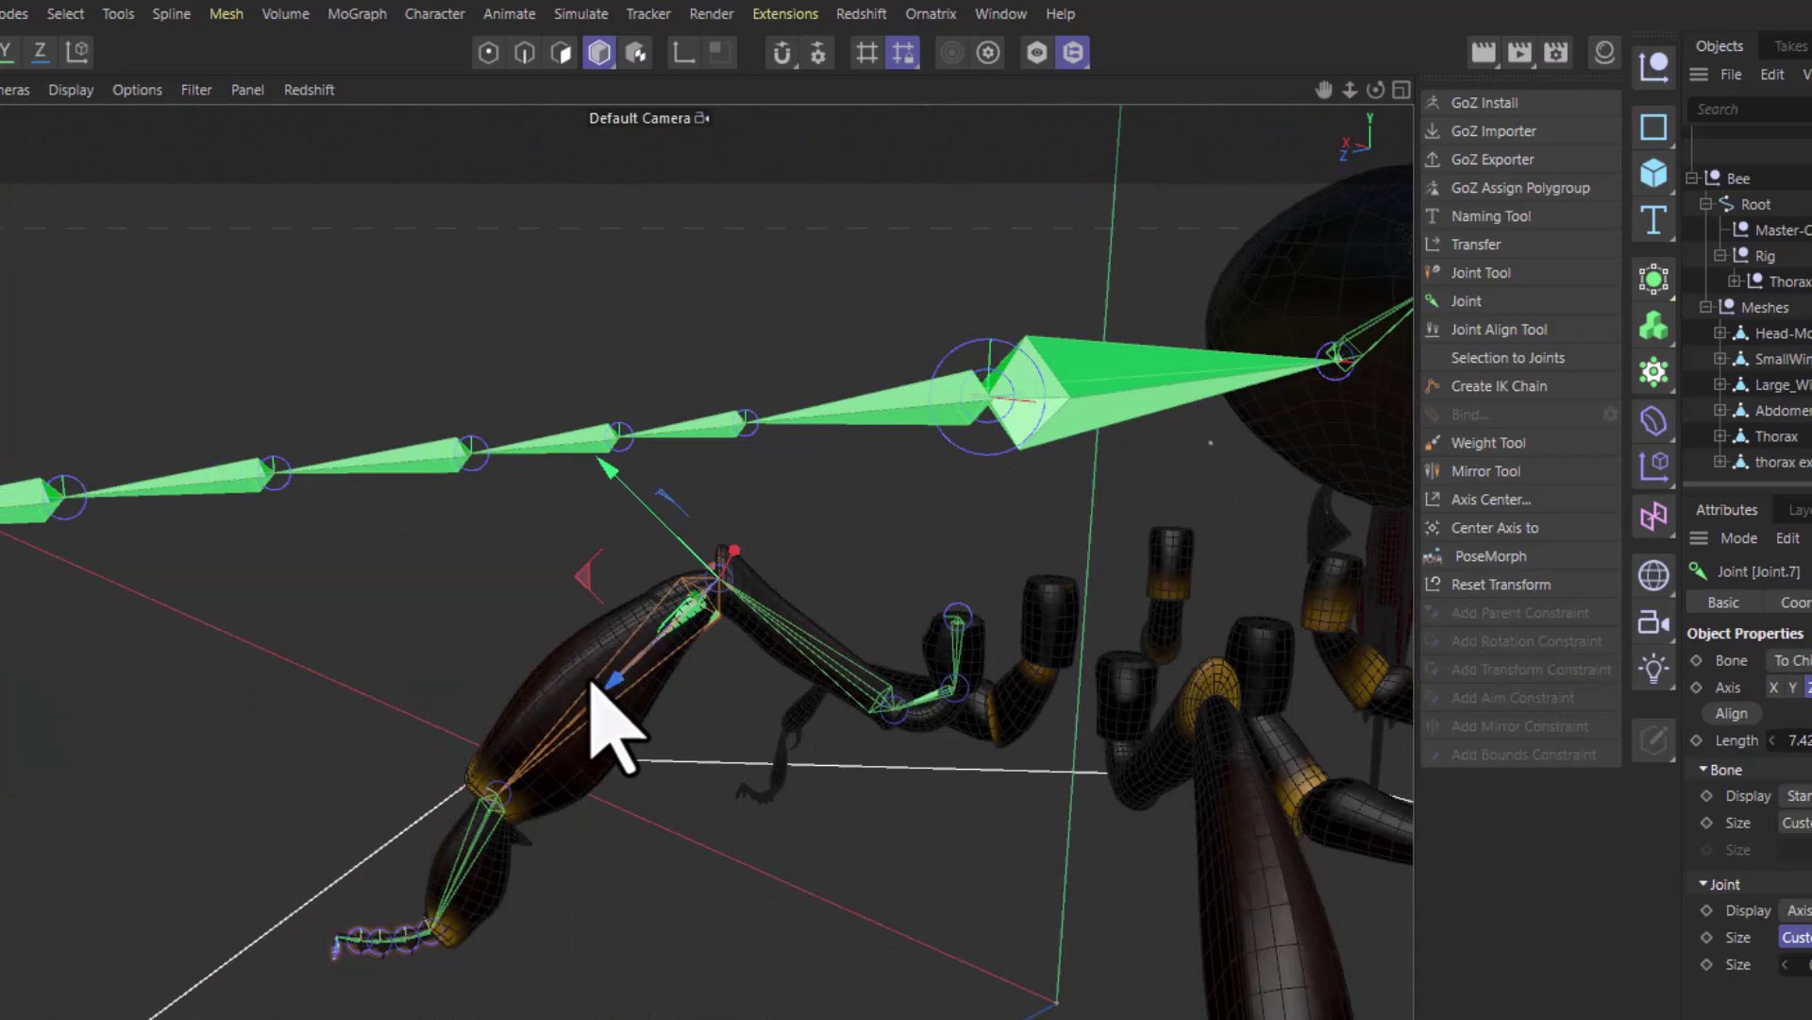
left_click_drag(733, 656, 687, 688, "alt")
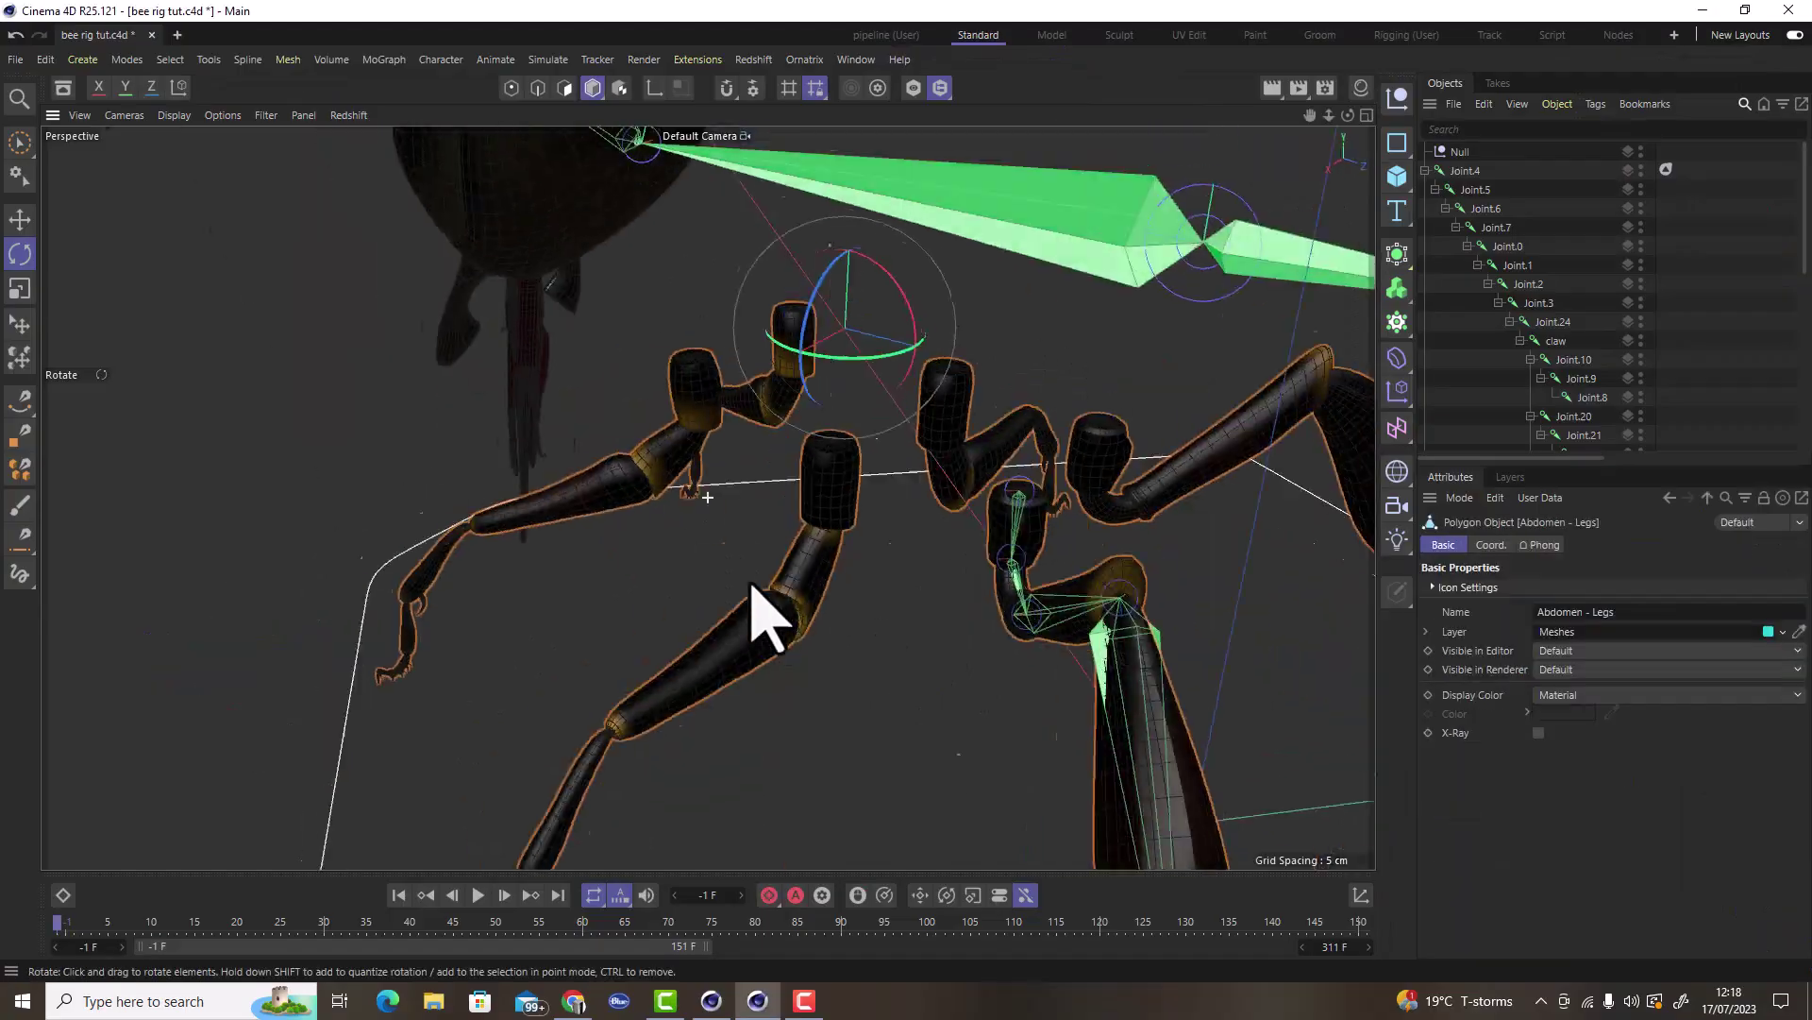
scroll(829, 445, "up", 5)
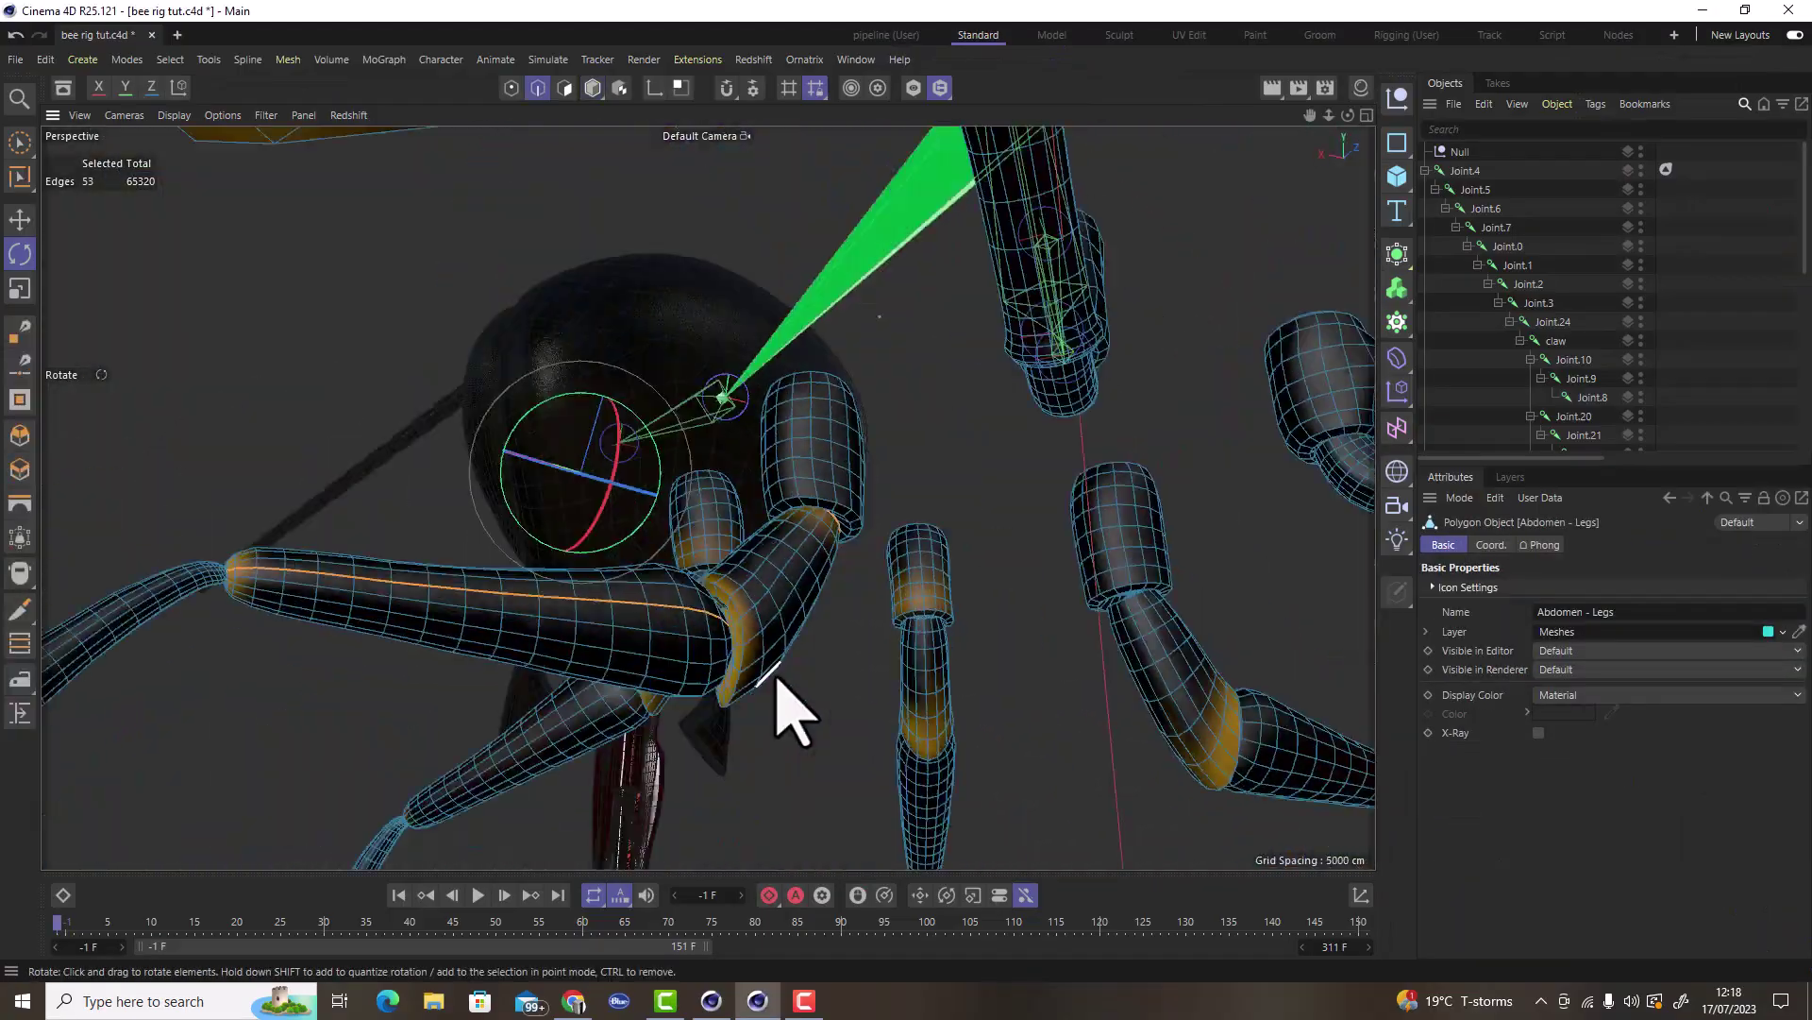
Add the edge loops around the middle leg's segments and foot to the edge selection on the Abdomen - Legs mesh.
left_click_drag(781, 708, 488, 628, "alt")
scroll(488, 628, "up", 5)
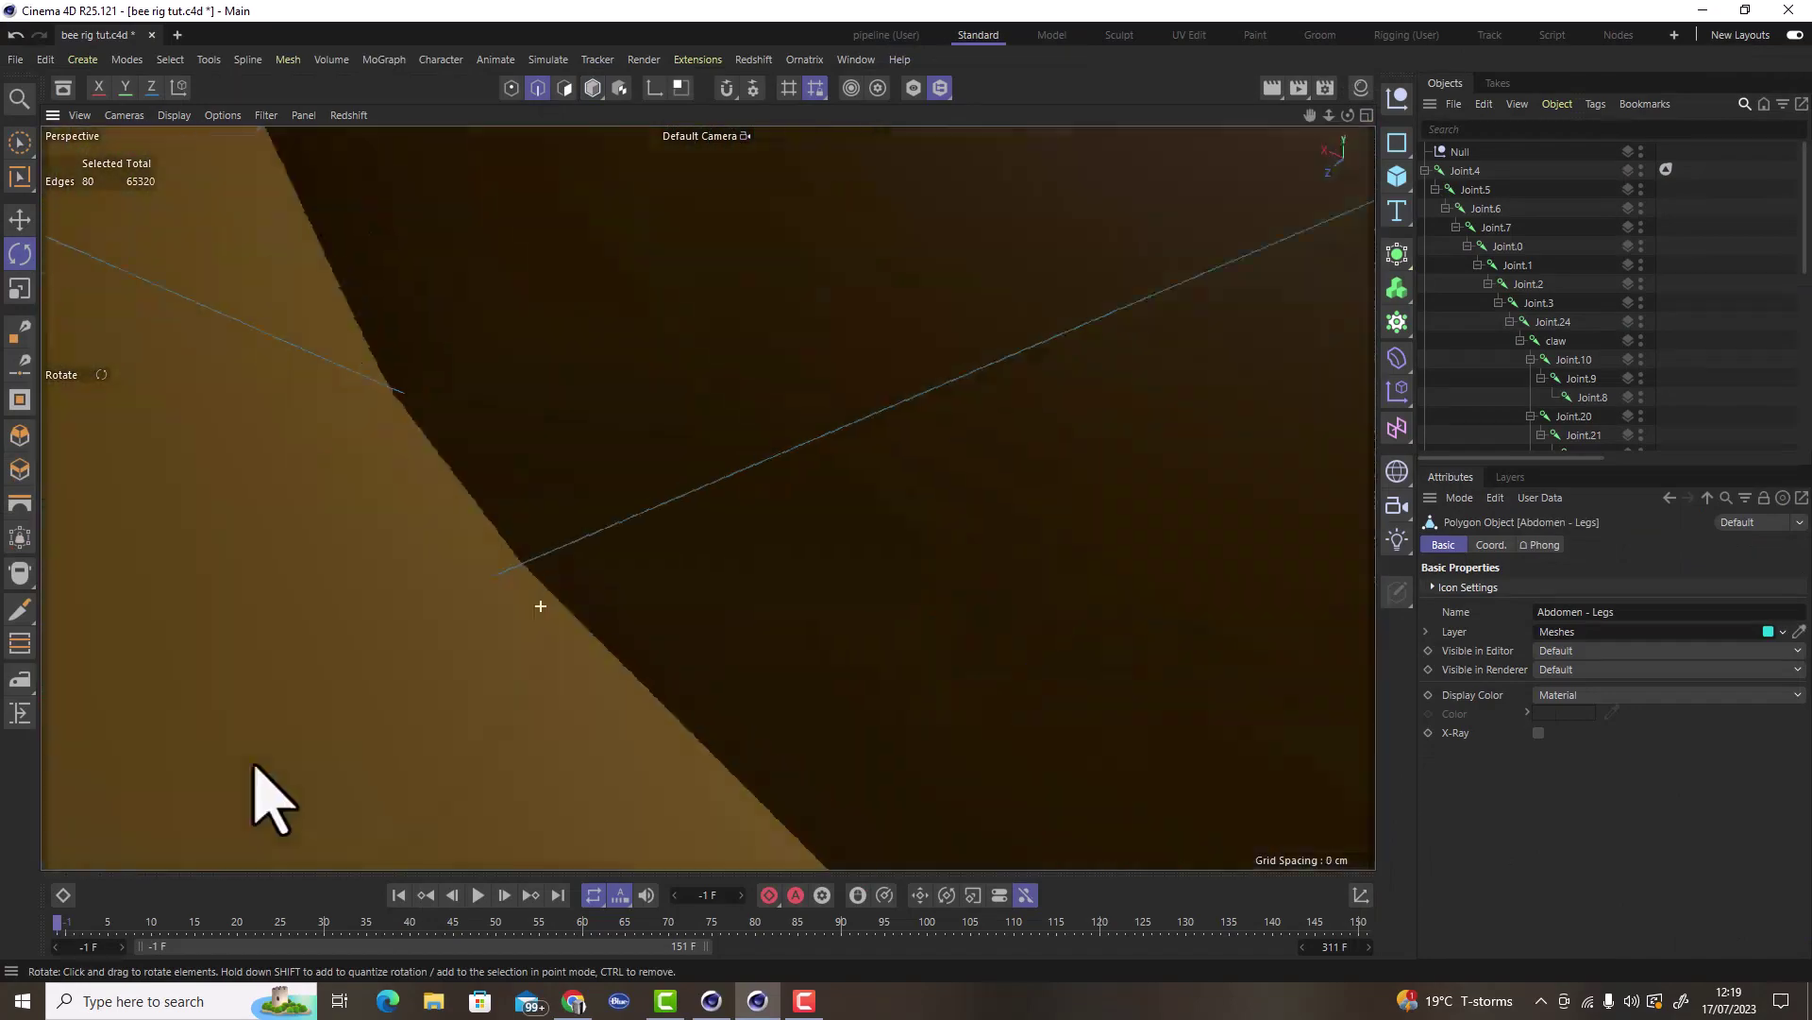
scroll(920, 557, "up", 5)
scroll(935, 578, "down", 5)
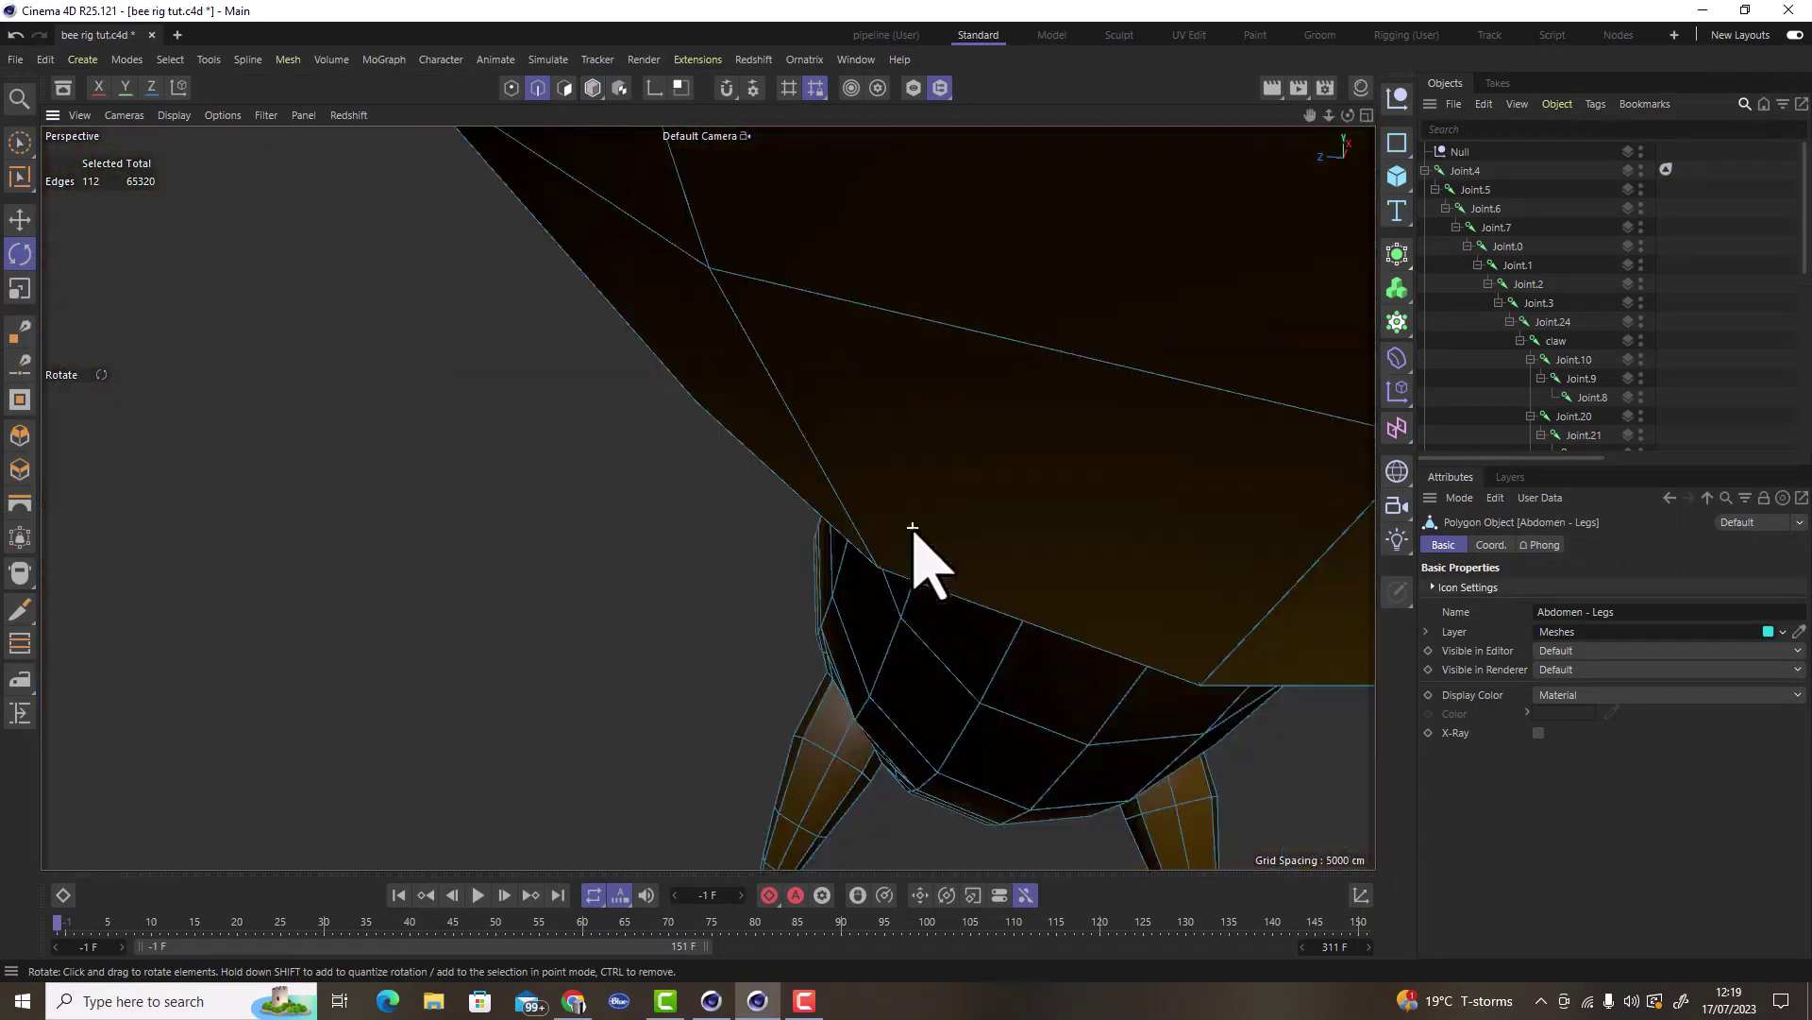
scroll(878, 604, "up", 10)
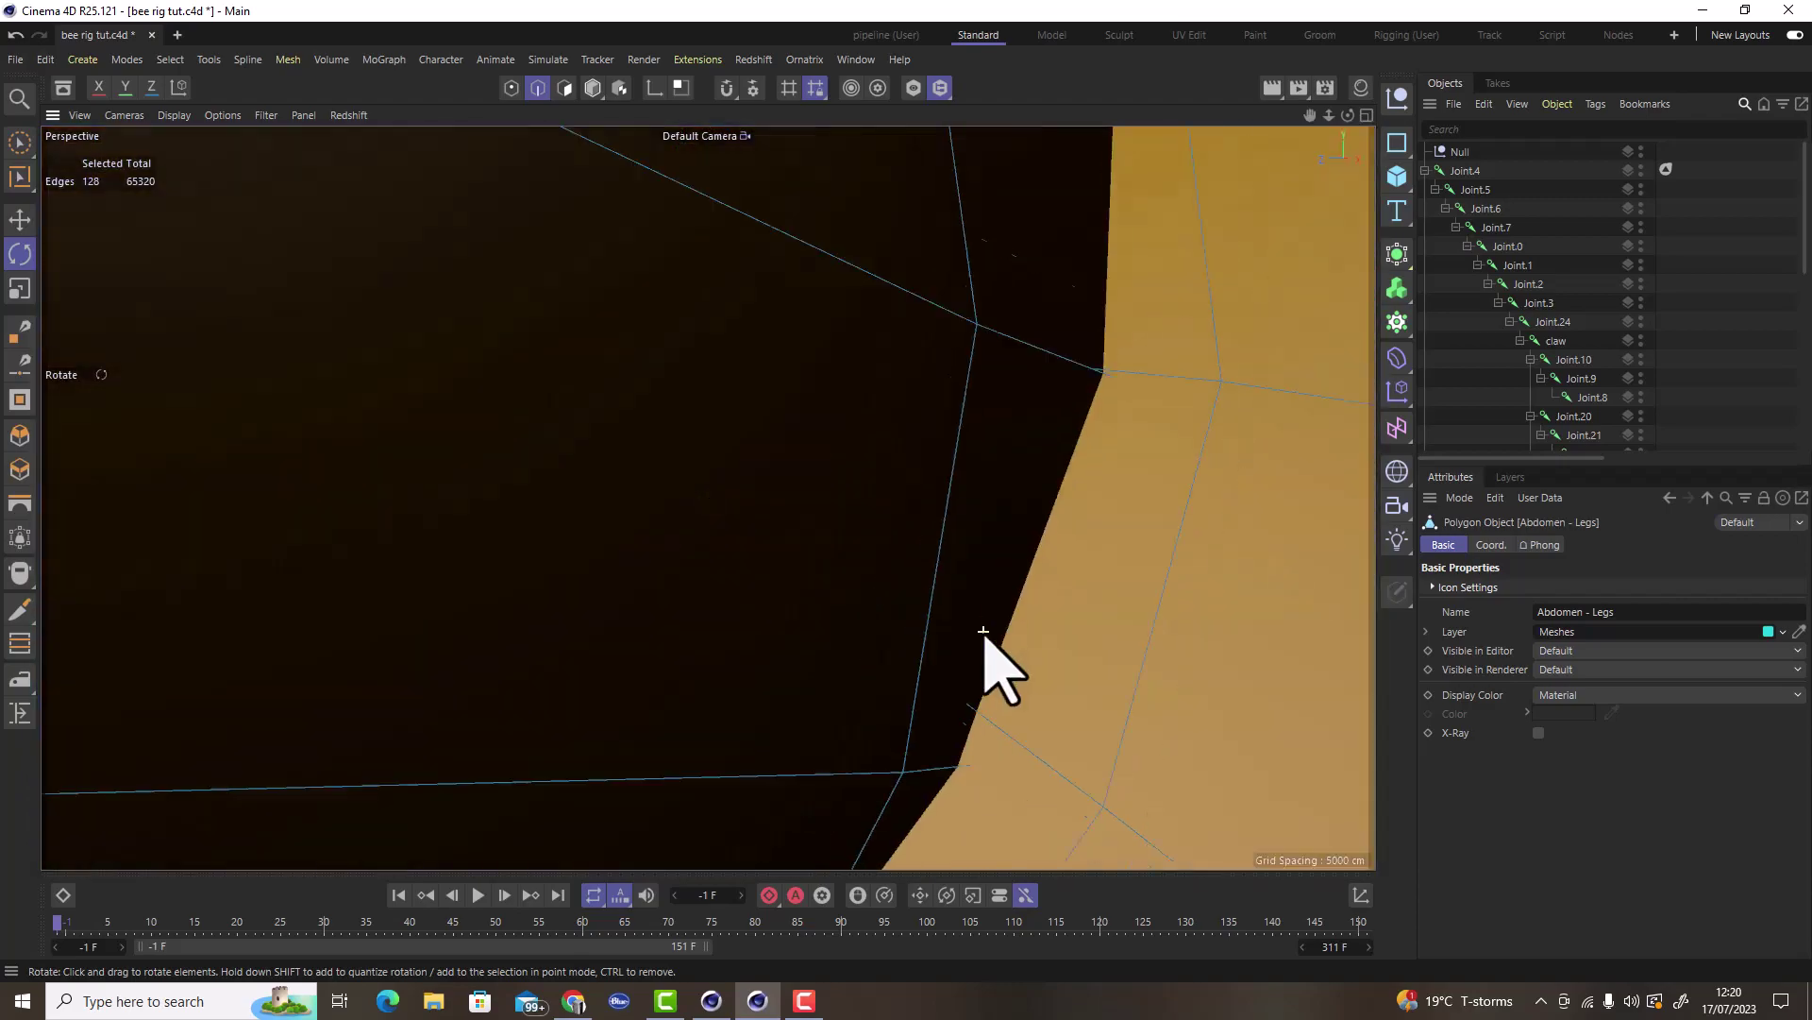
scroll(984, 633, "down", 10)
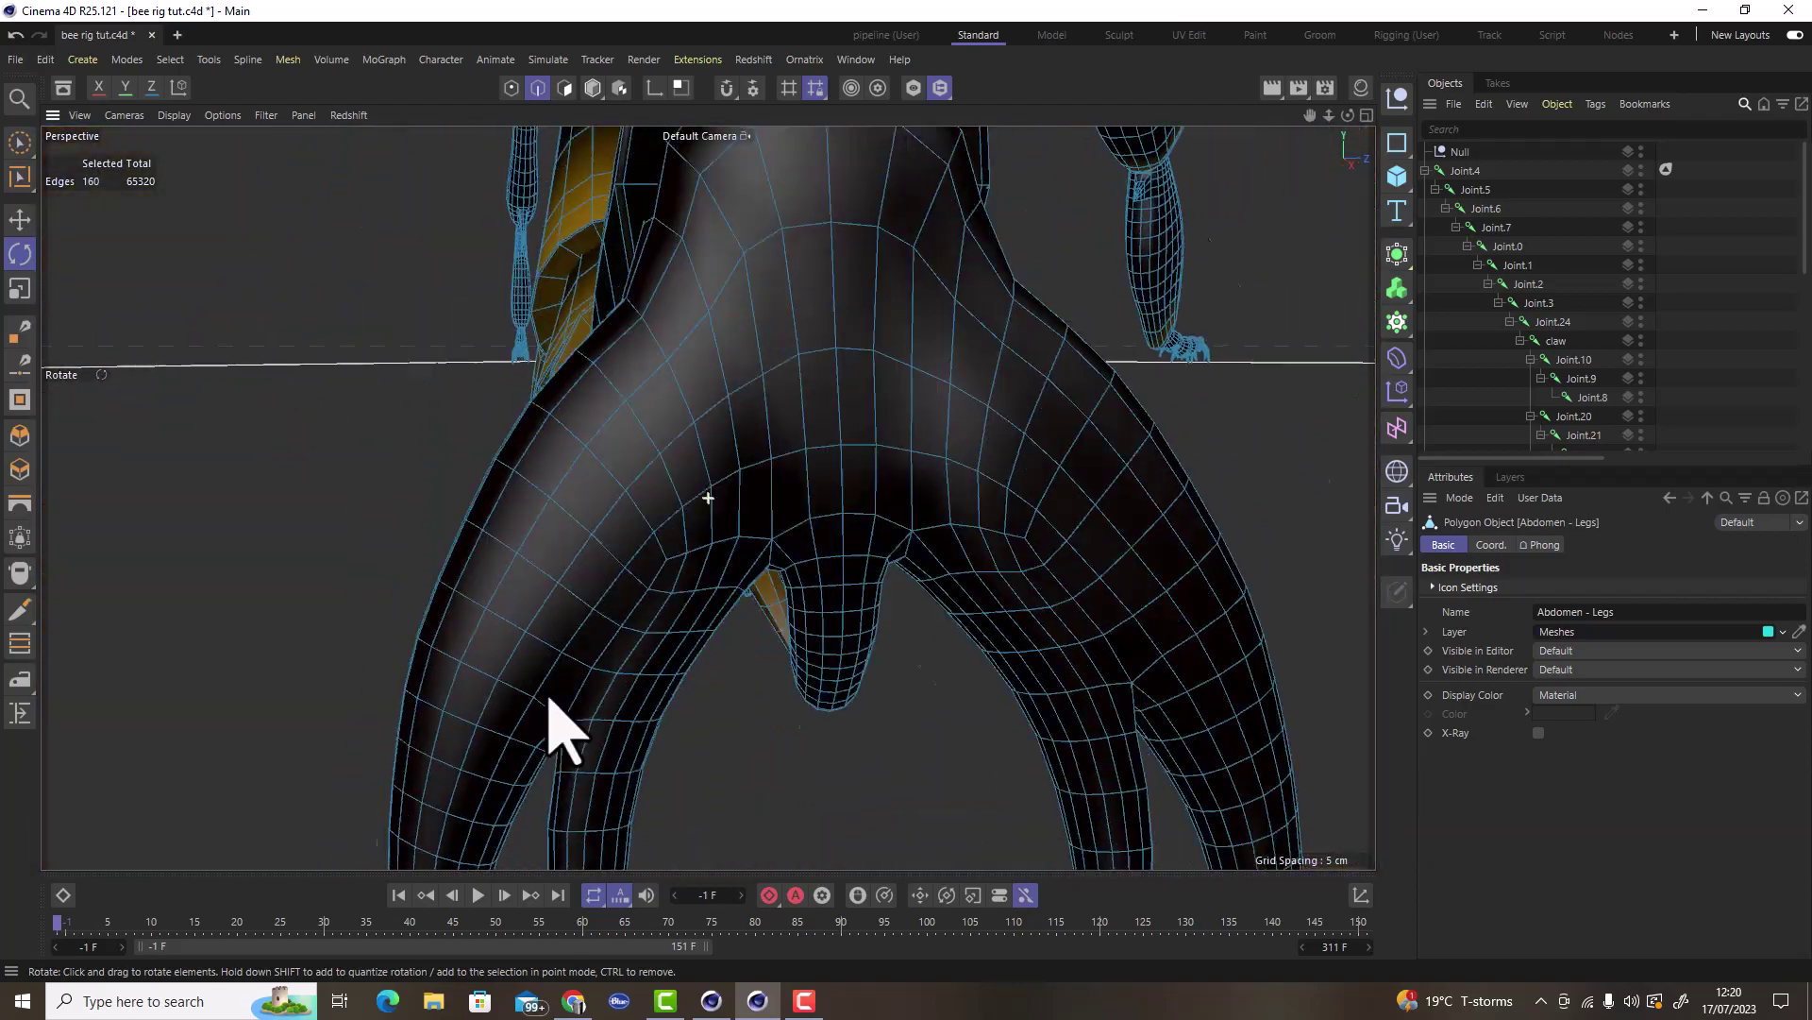
Add the edge loops at the base and middle of each claw on the middle leg's foot to the edge selection.
scroll(944, 566, "down", 3)
left_click(1234, 514, "shift")
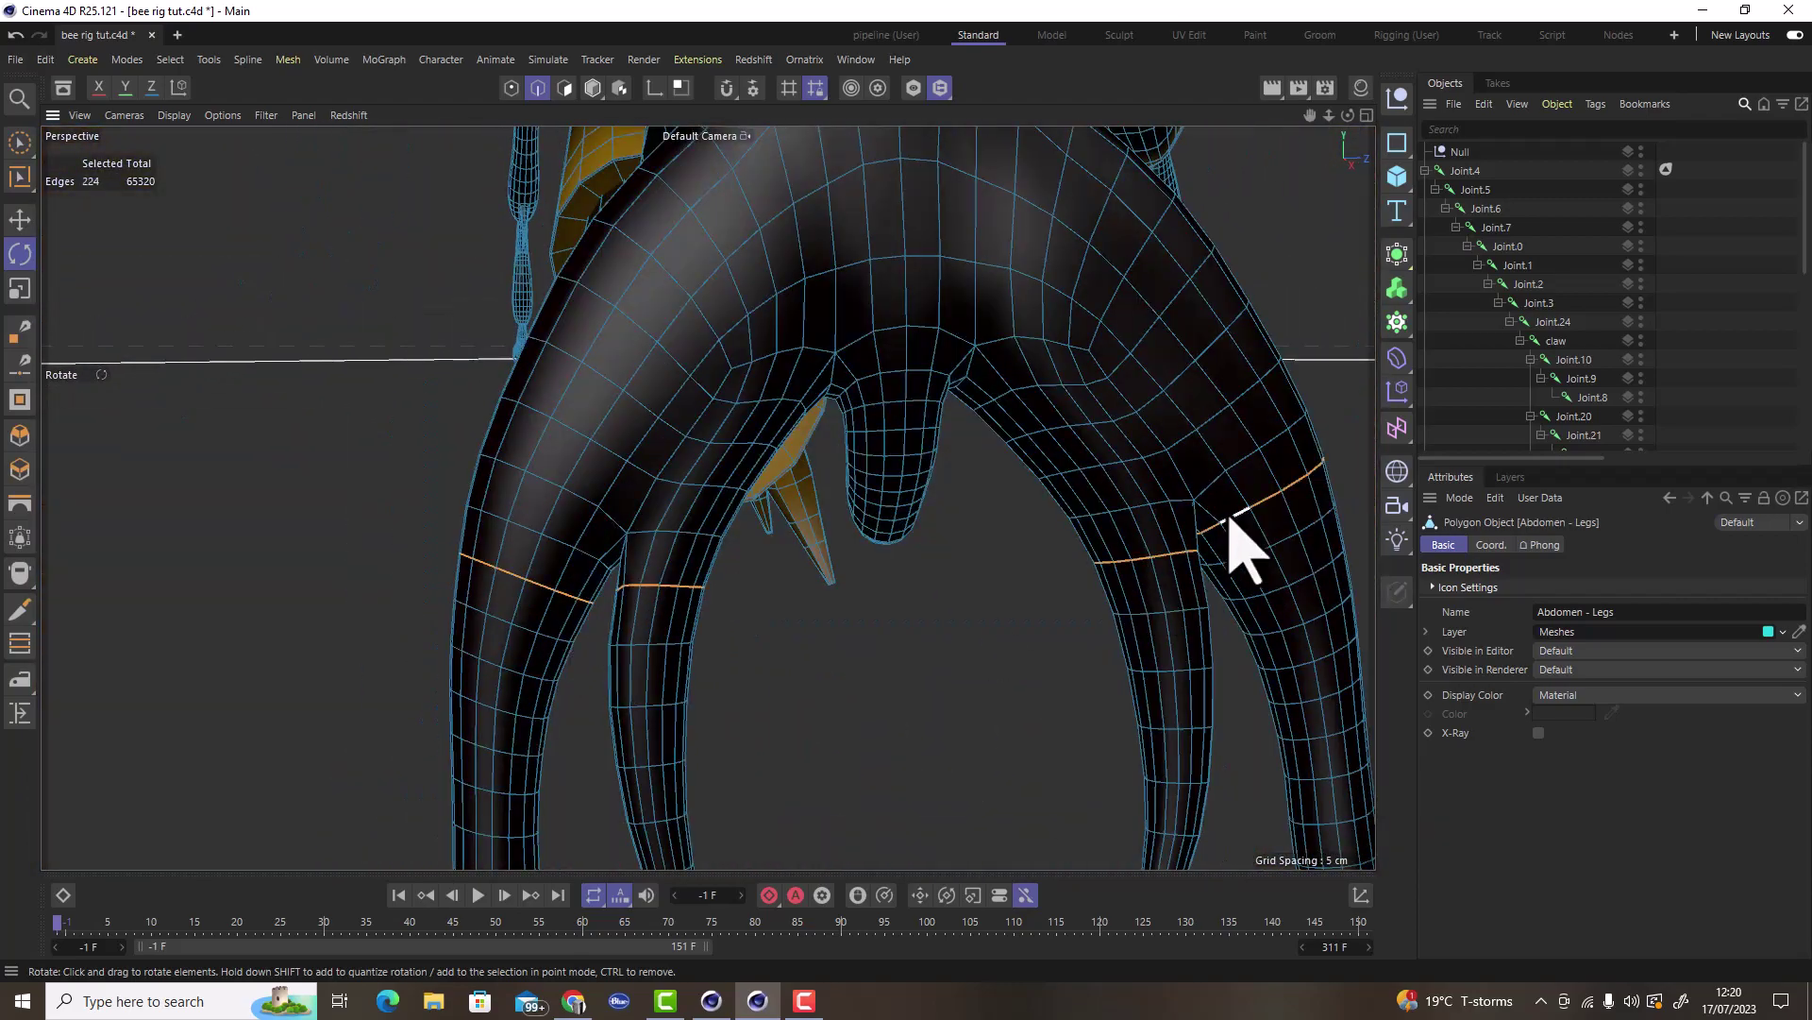
scroll(907, 547, "up", 6)
scroll(766, 609, "down", 6)
left_click(1117, 609, "shift")
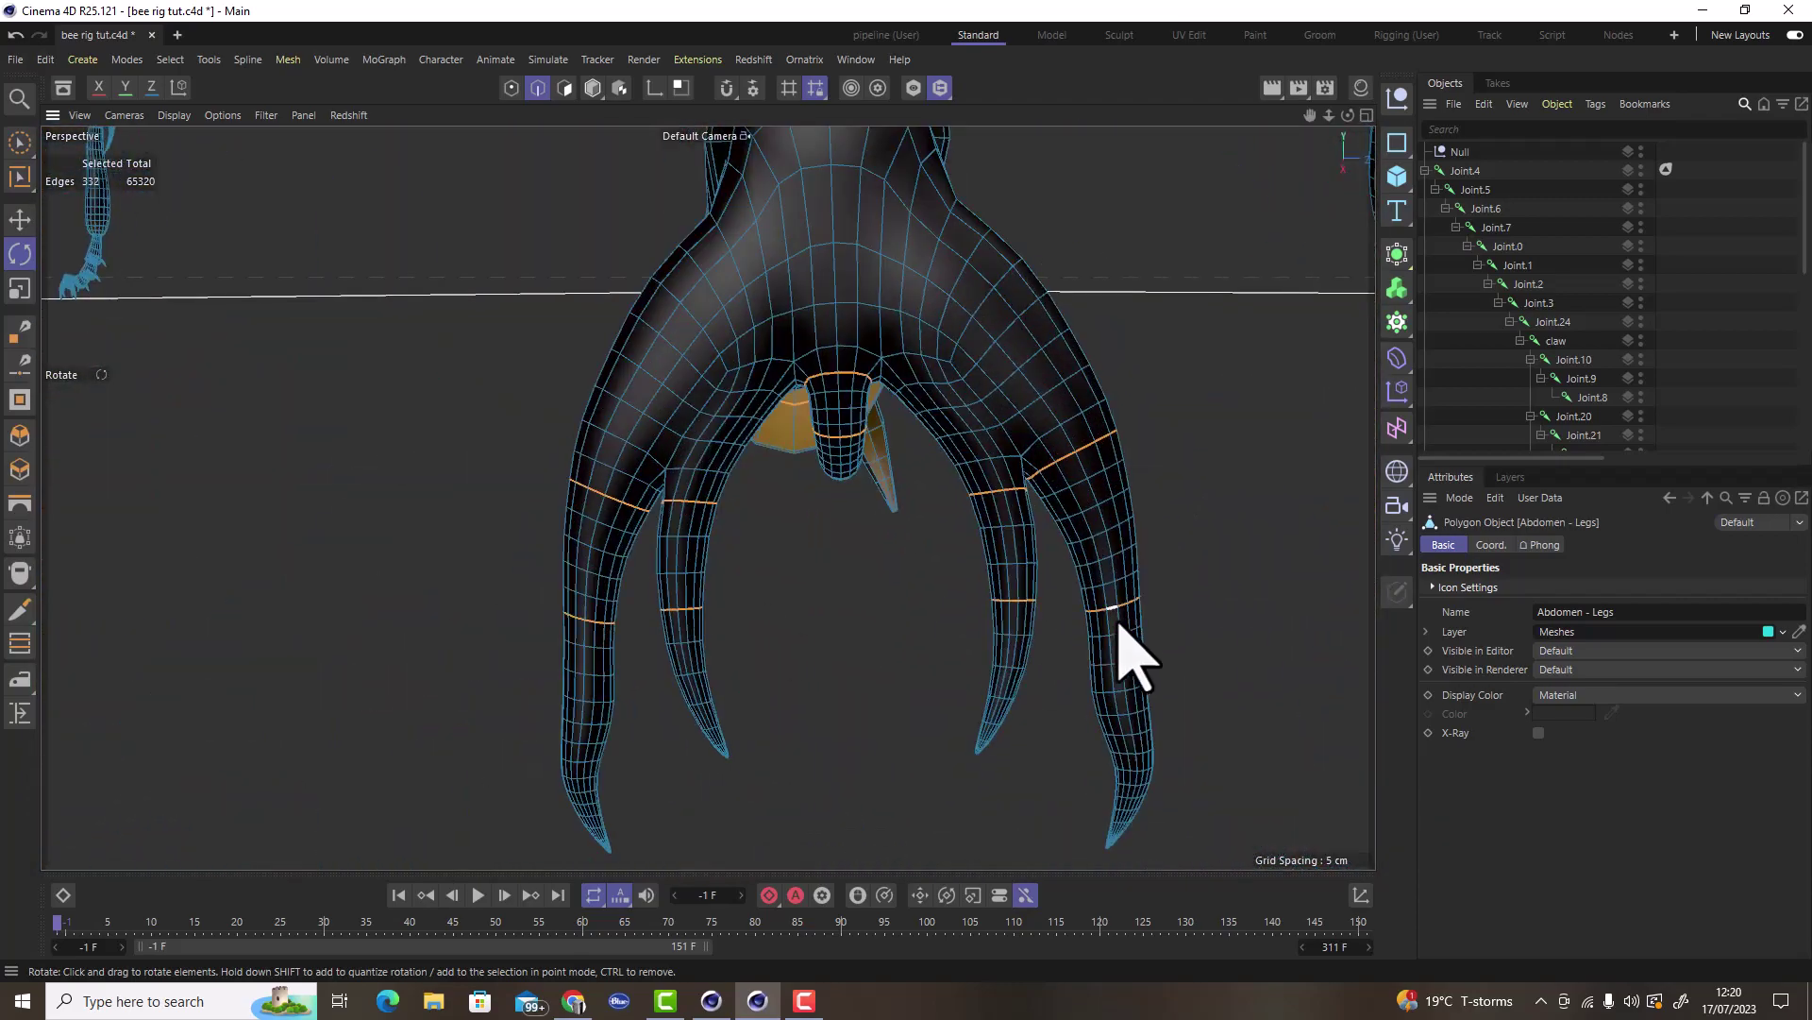
scroll(671, 696, "up", 6)
scroll(746, 614, "down", 3)
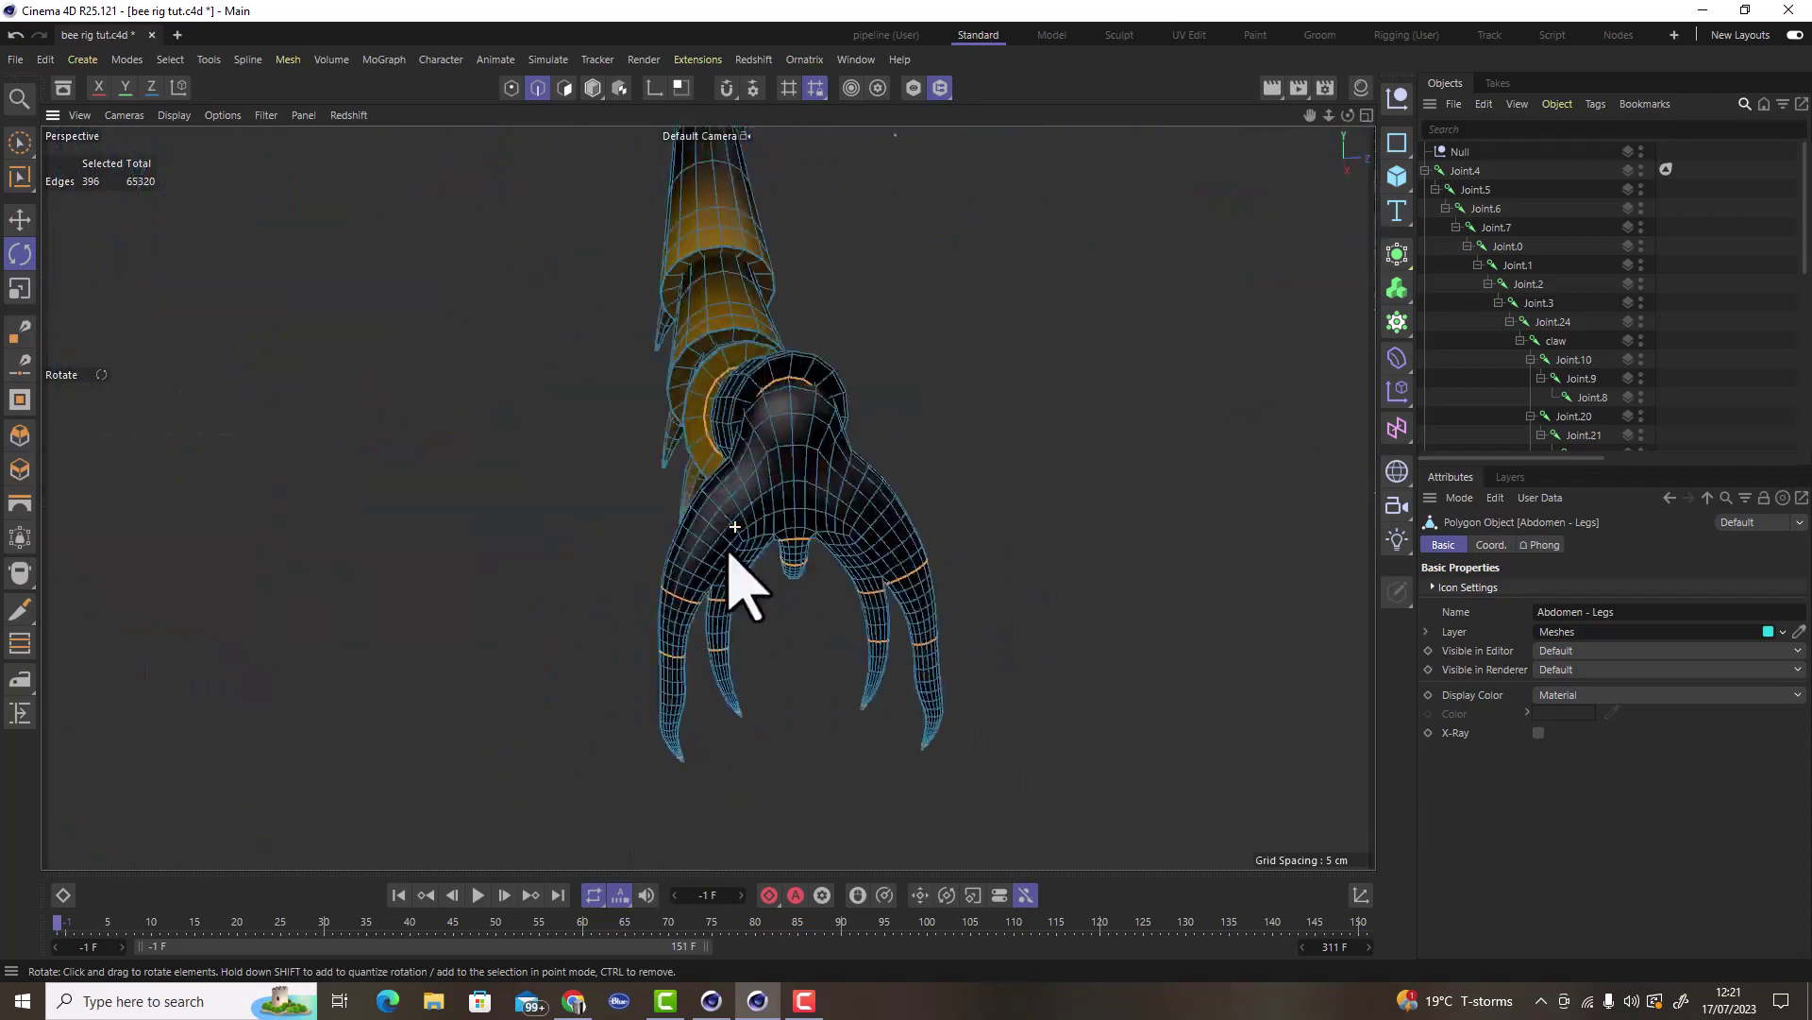
Convert the selected edge loops into joints and set a custom joint display size of 0.1 cm for all of them.
scroll(983, 432, "up", 5)
left_click(441, 60)
mouse_move(510, 352)
left_click(631, 448)
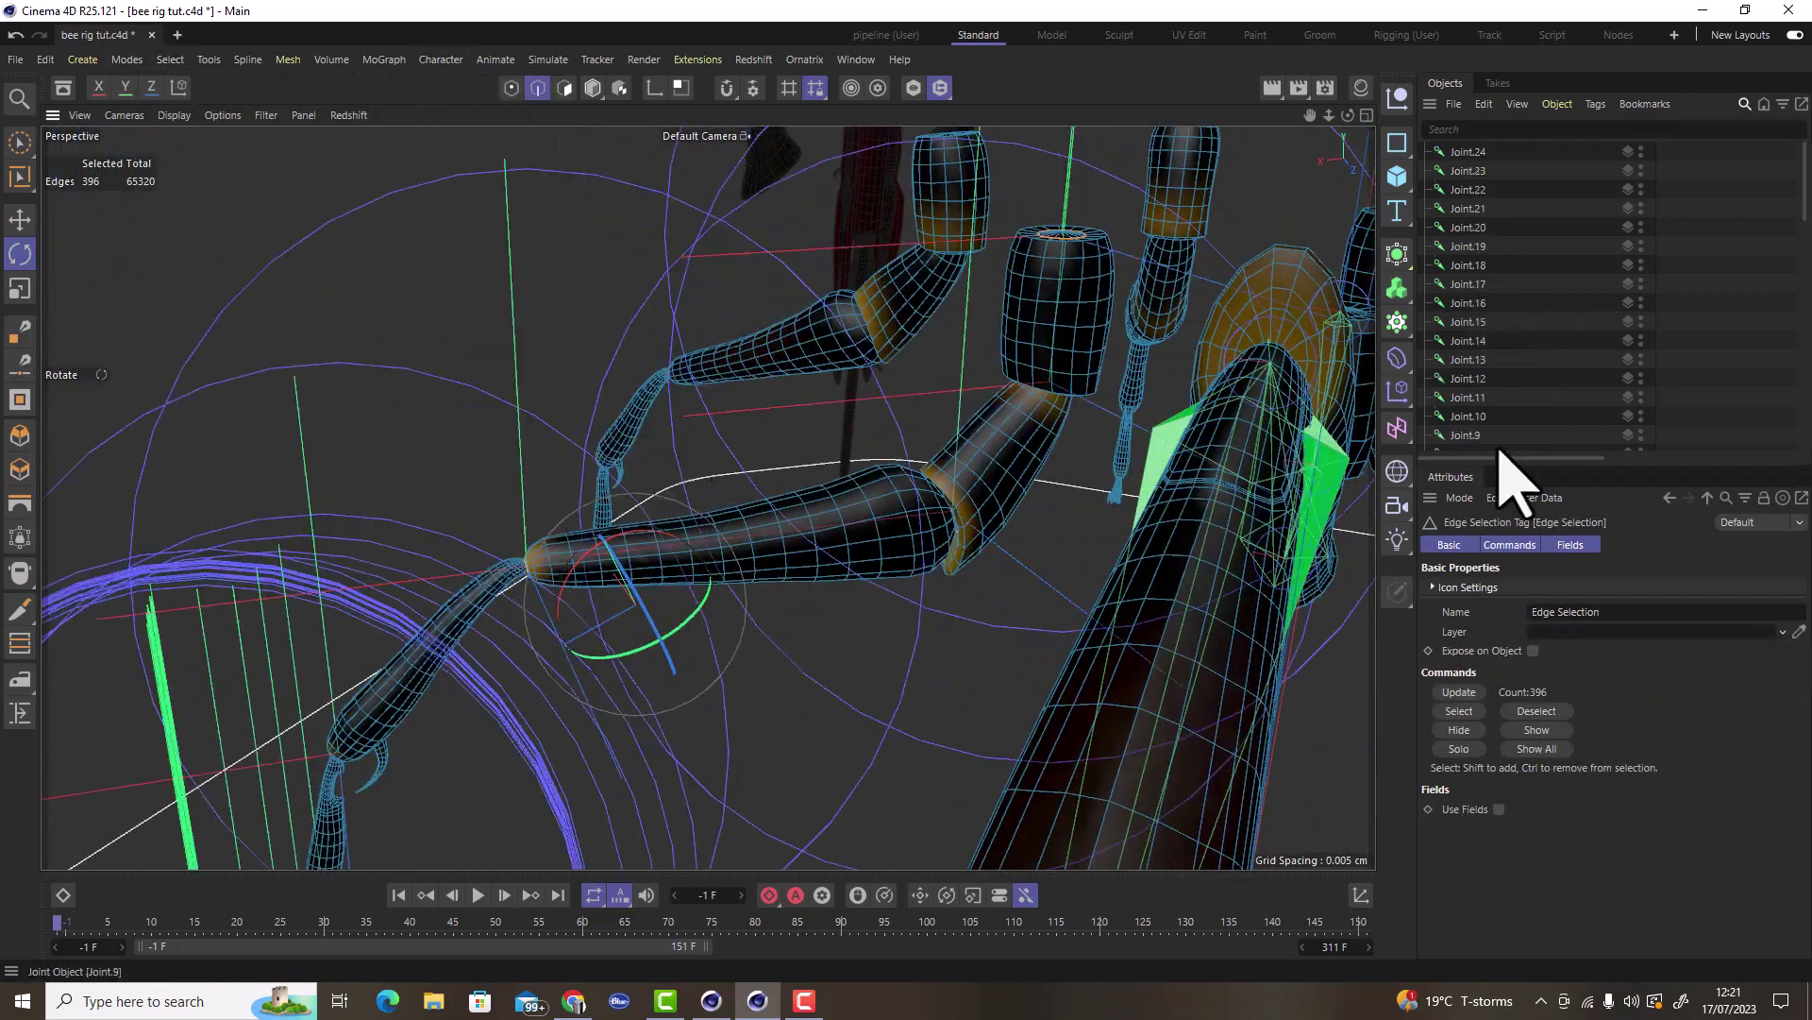
left_click(1505, 526)
left_click(1508, 704)
key("o")
left_click_drag(1541, 377, 1541, 590)
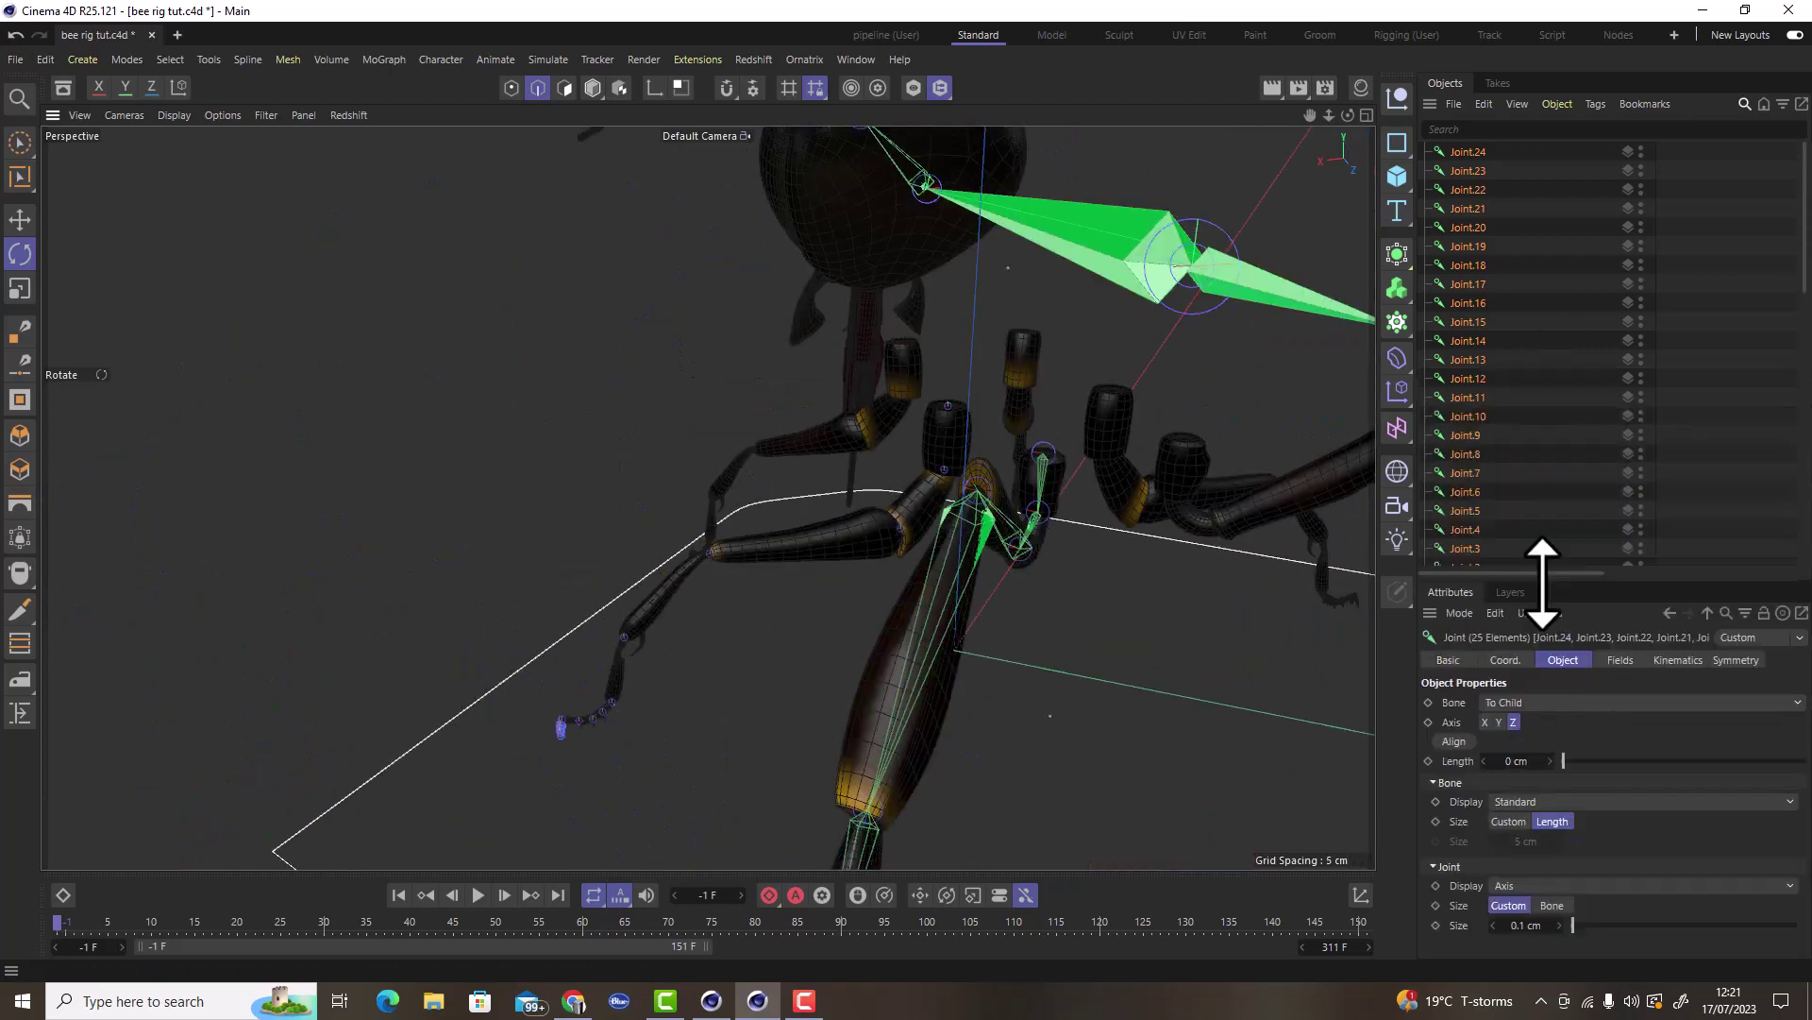
Hide the Meshes layer and parent the leg joints in one chain: Joint.7, Joint.5, Joint.4, Joint.3, Joint.8, Joint.6, Joint.2, Joint.0, Joint.1.
left_click(1510, 616)
left_click(1543, 726)
left_click_drag(902, 563, 862, 566)
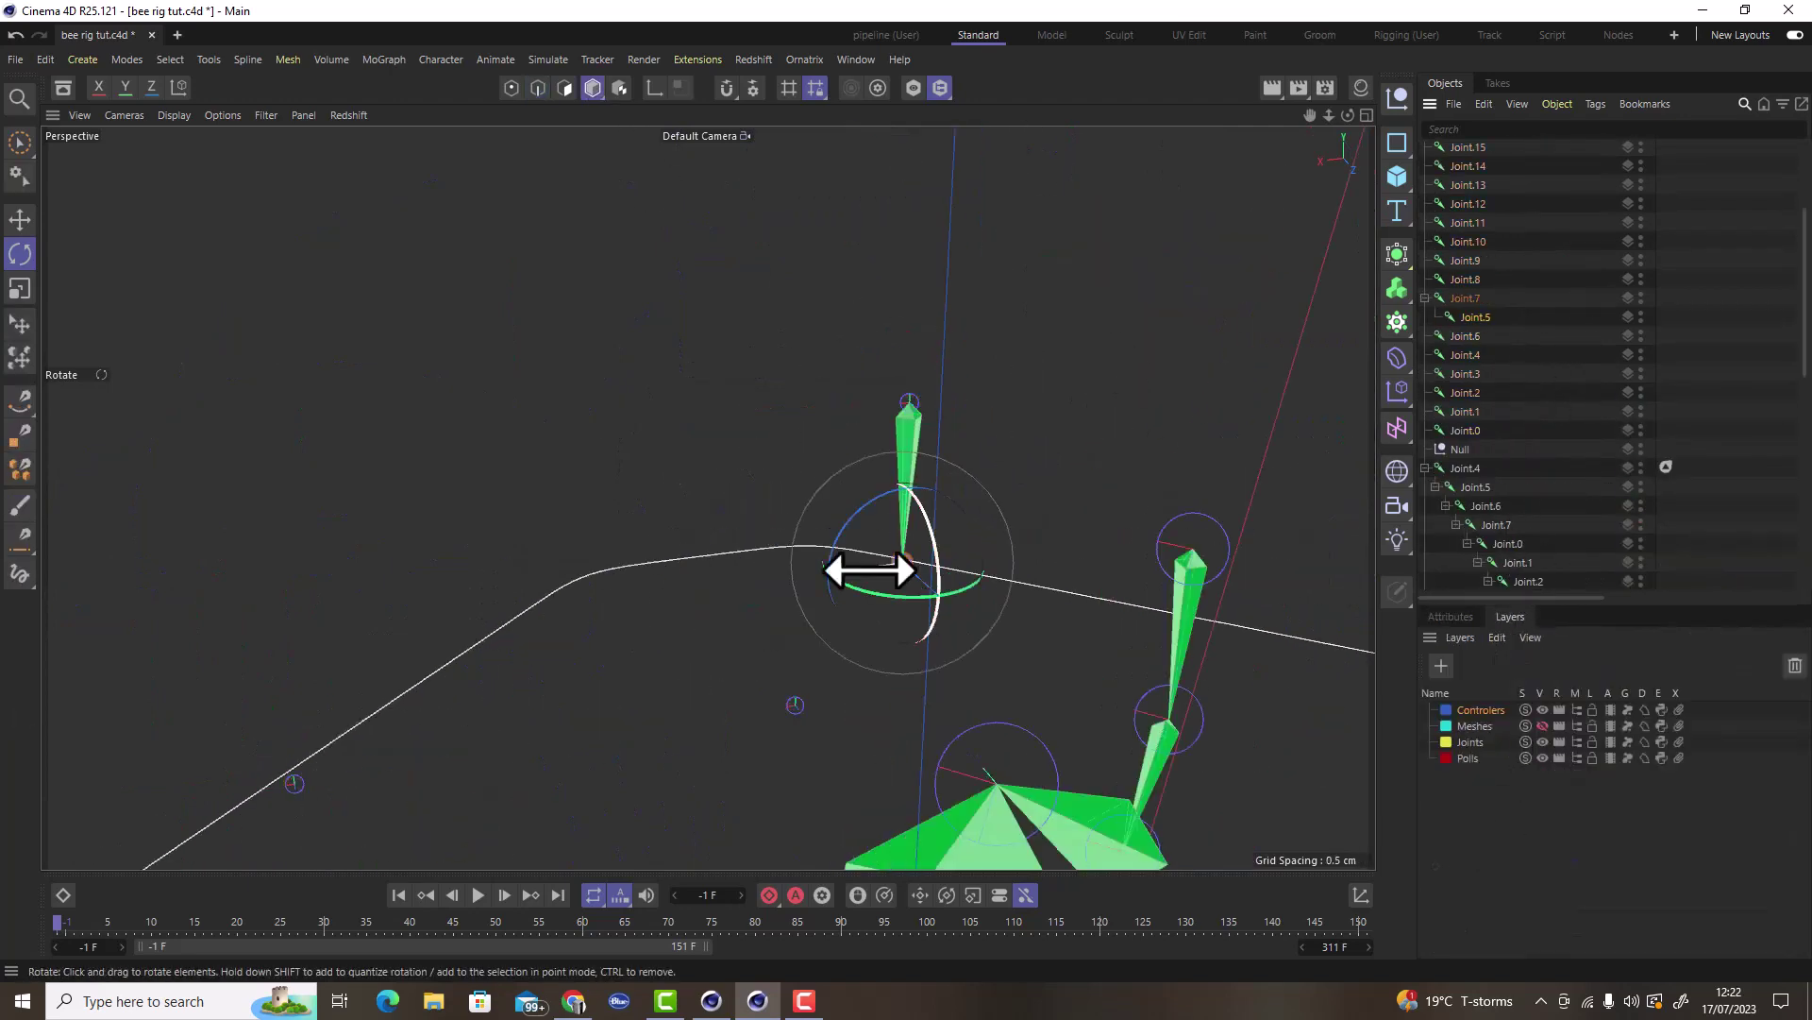
left_click(497, 647)
left_click_drag(1465, 317, 1507, 358)
key("h")
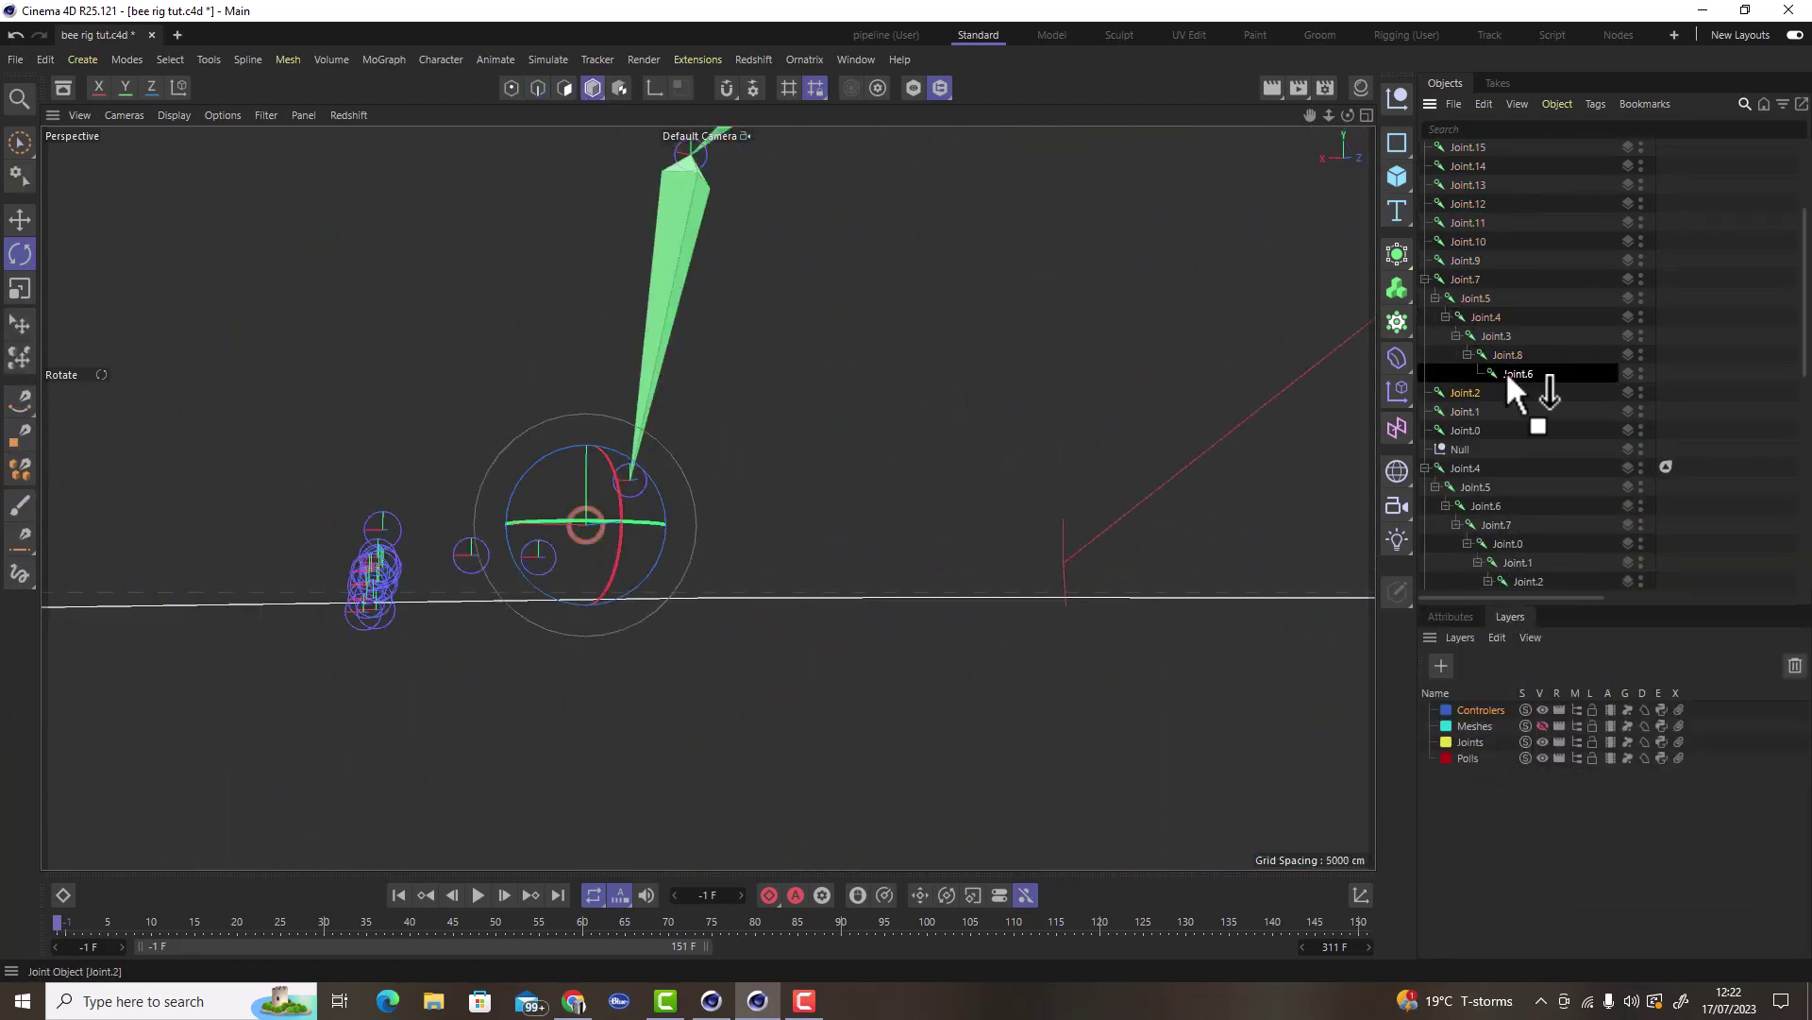
Select the unparented foot joints and set their custom joint display size to 0.04 cm.
scroll(434, 525, "up", 2)
key("ctrl+a")
key("o")
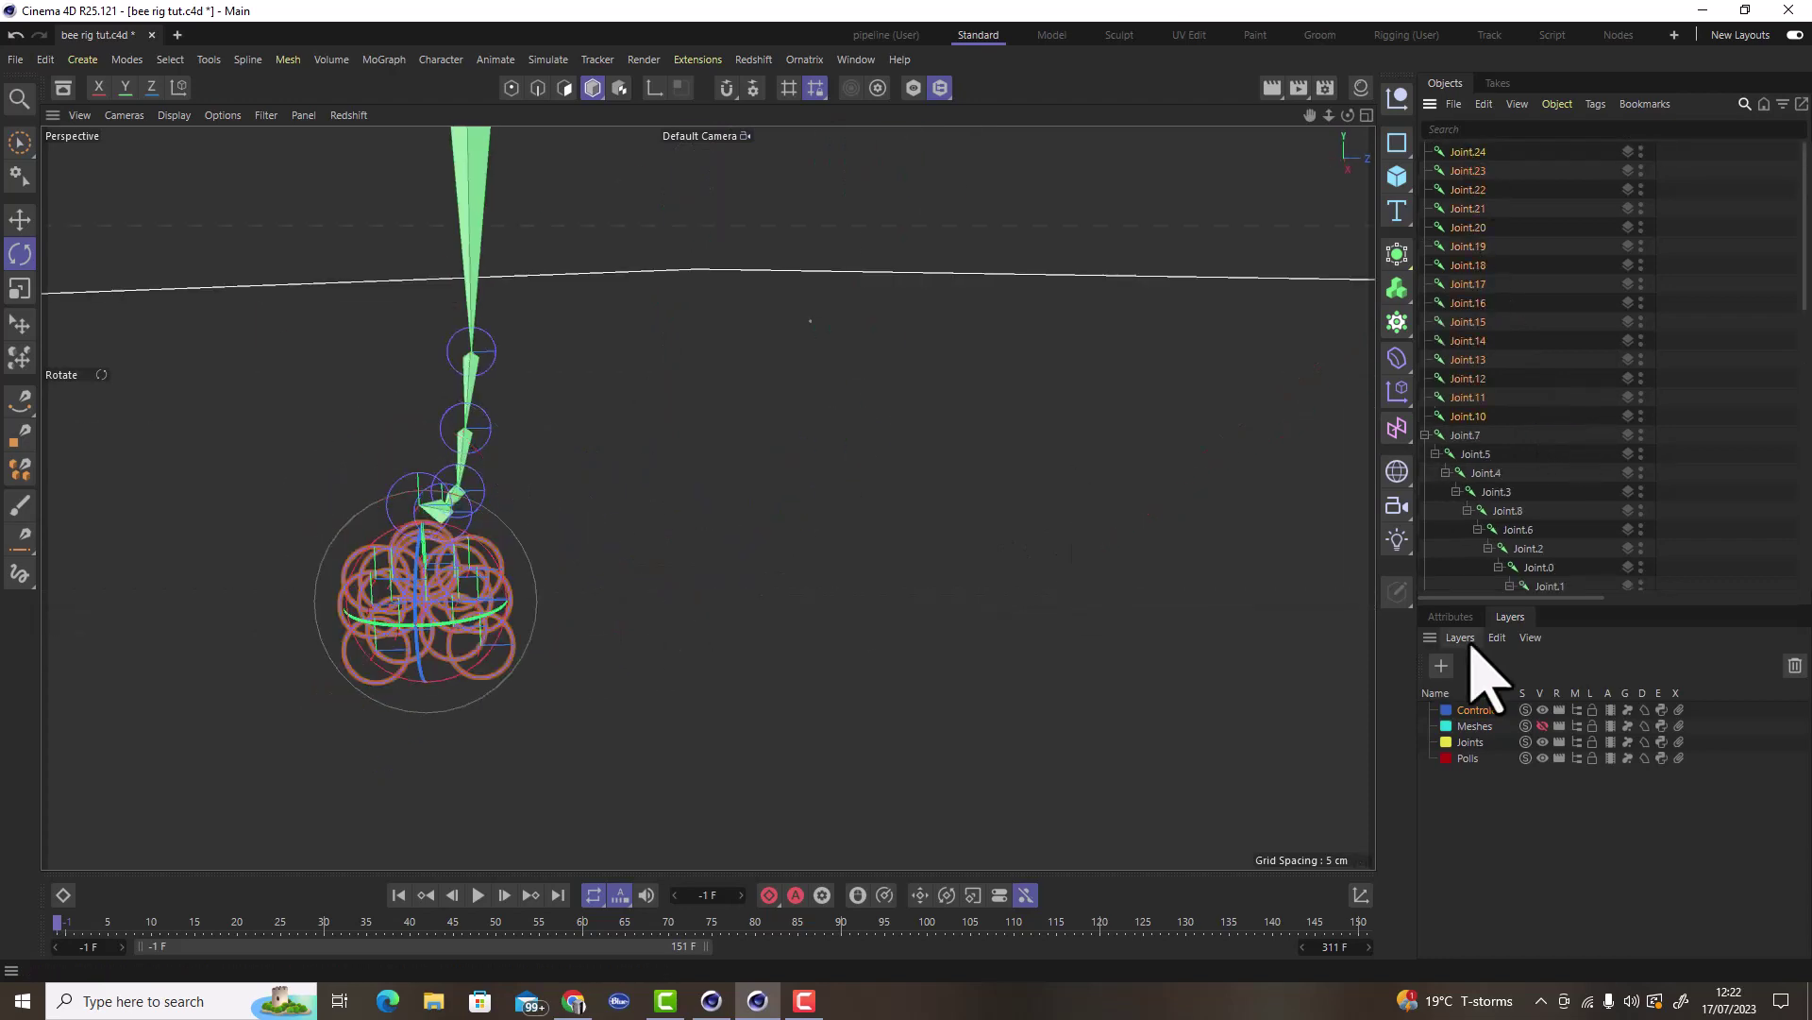
left_click(1451, 617)
left_click_drag(1520, 774, 479, 600)
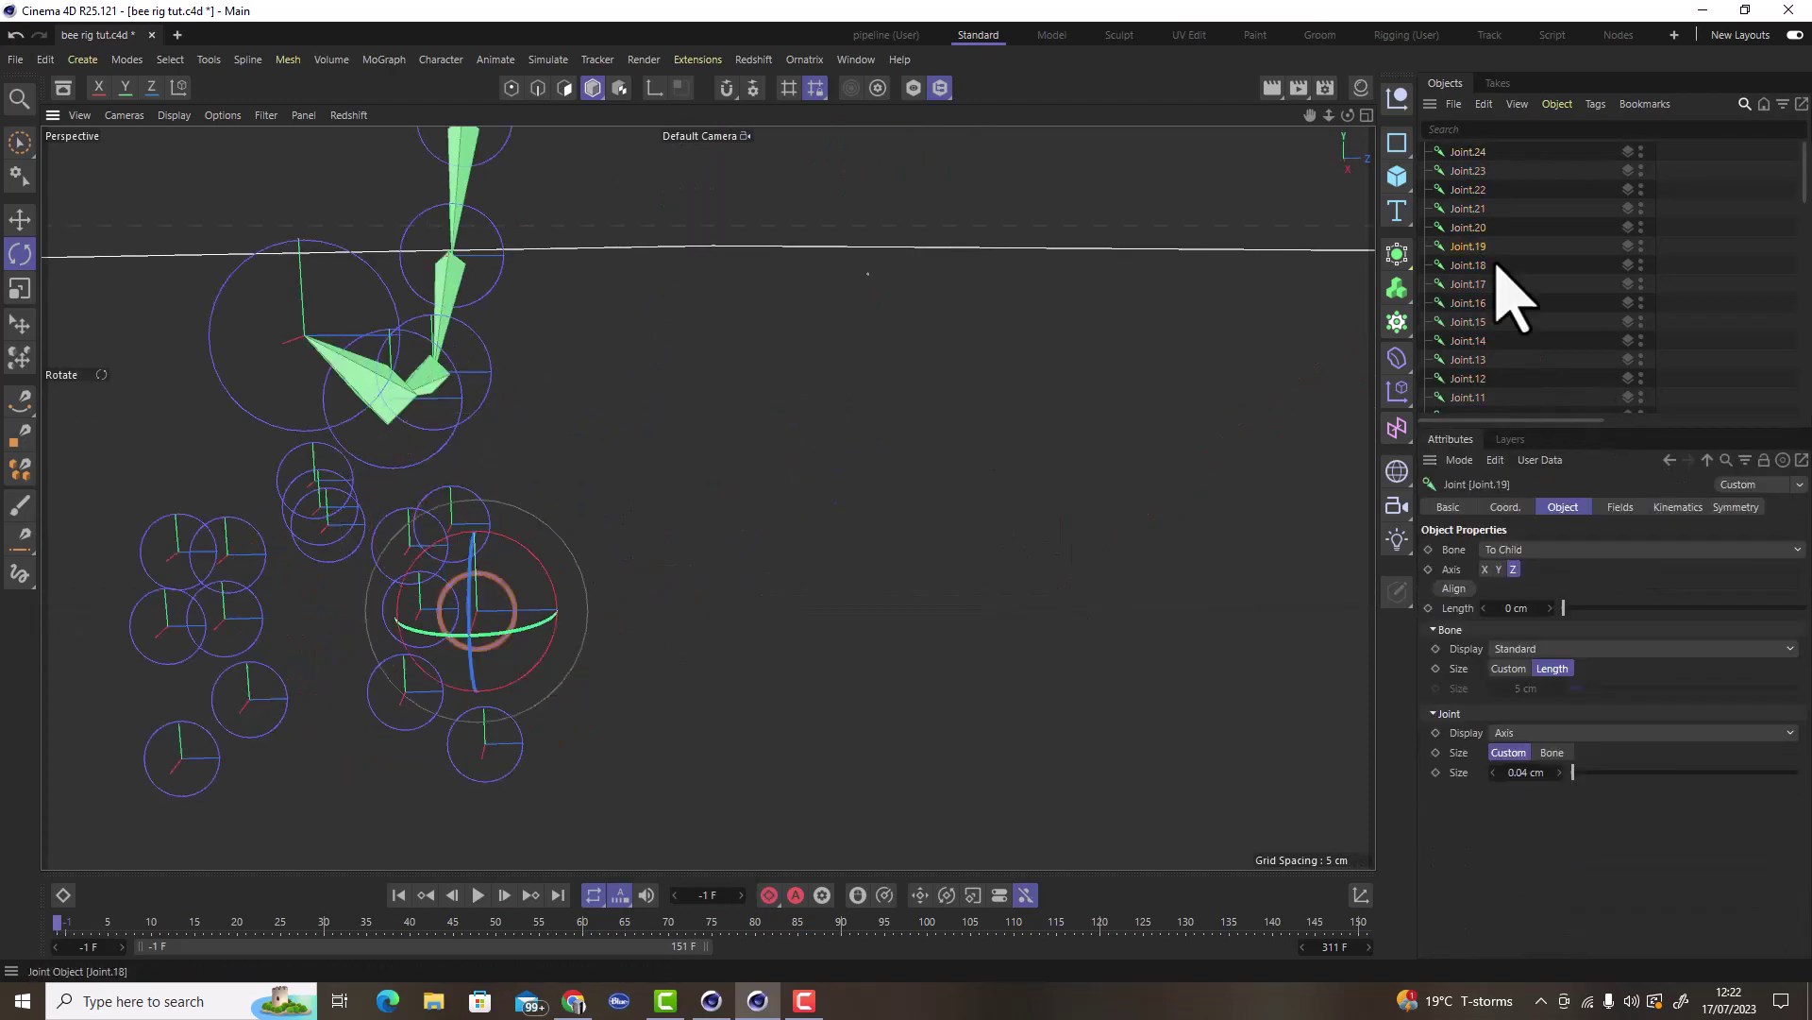
Parent the claw joints into five chains: Joint.22-23-24, Joint.20-19-21, Joint.16-17-18, Joint.14-13-15 and Joint.12-11-10.
left_click_drag(1473, 227, 1492, 172)
left_click(1482, 304)
left_click_drag(1482, 304, 1494, 359)
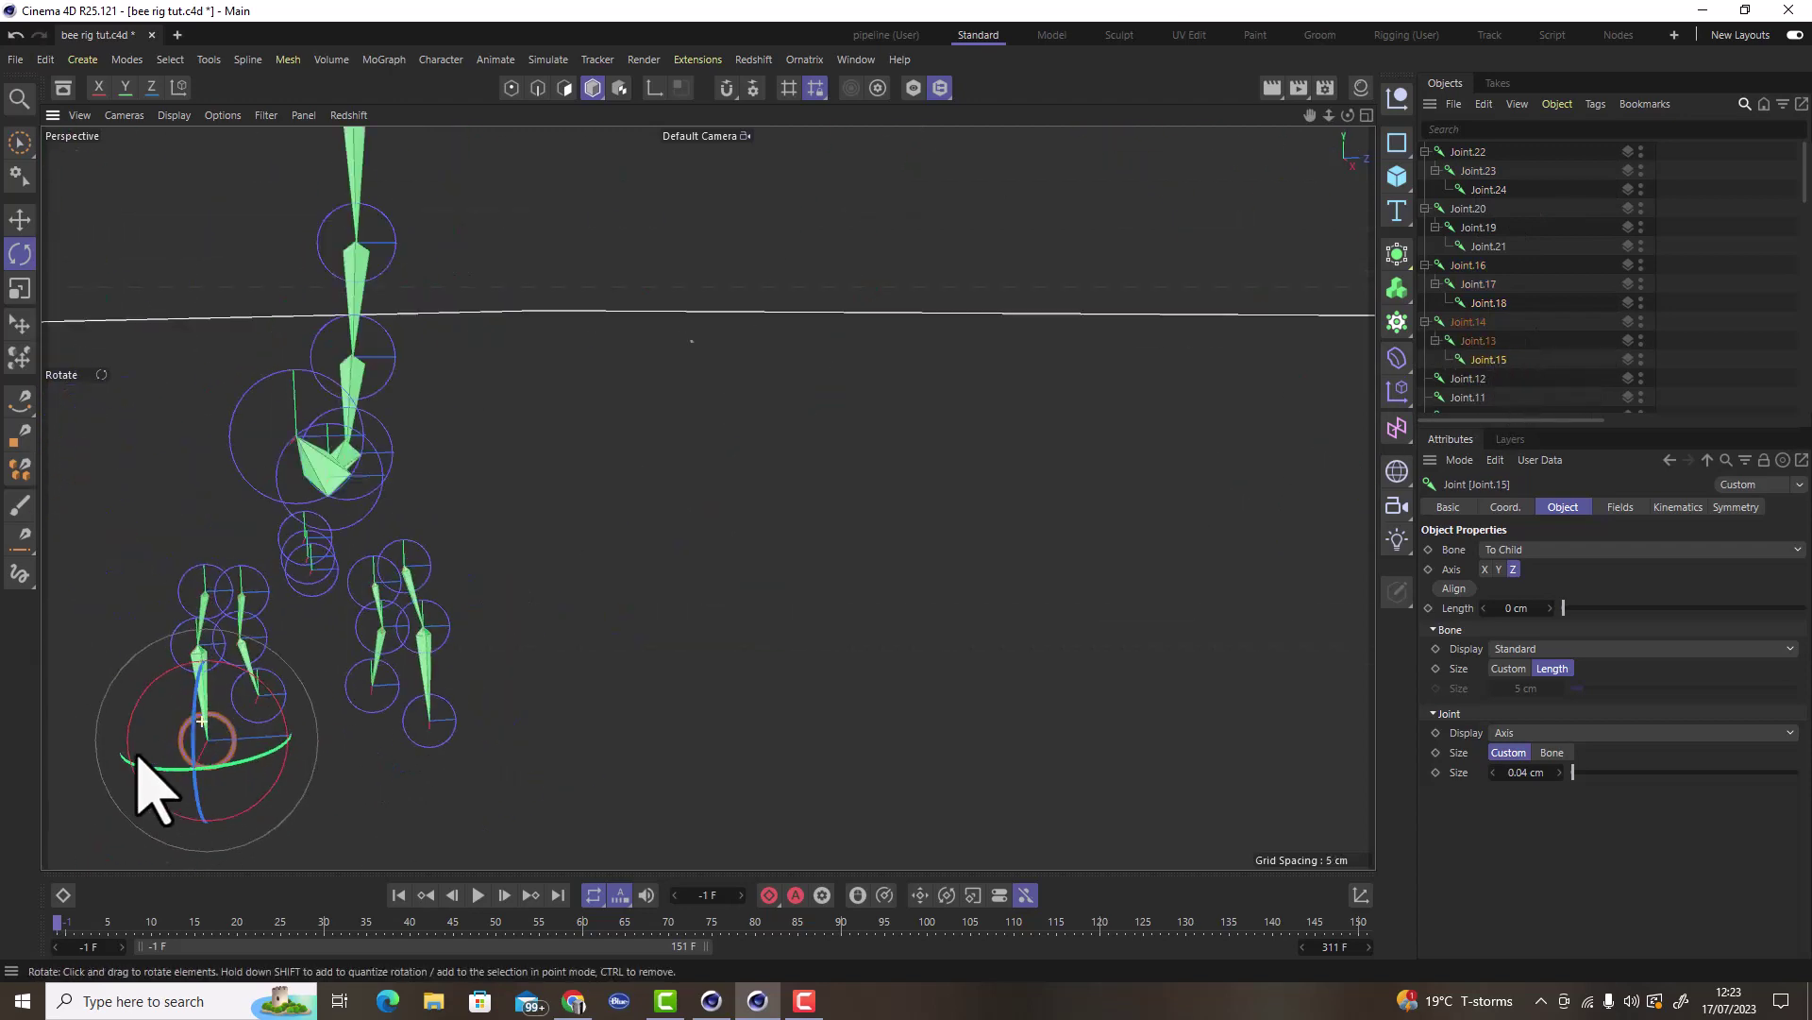
scroll(1477, 315, "down", 3)
mouse_move(1478, 283)
left_mouse_down()
mouse_move(1473, 266)
mouse_move(1478, 284)
left_mouse_up()
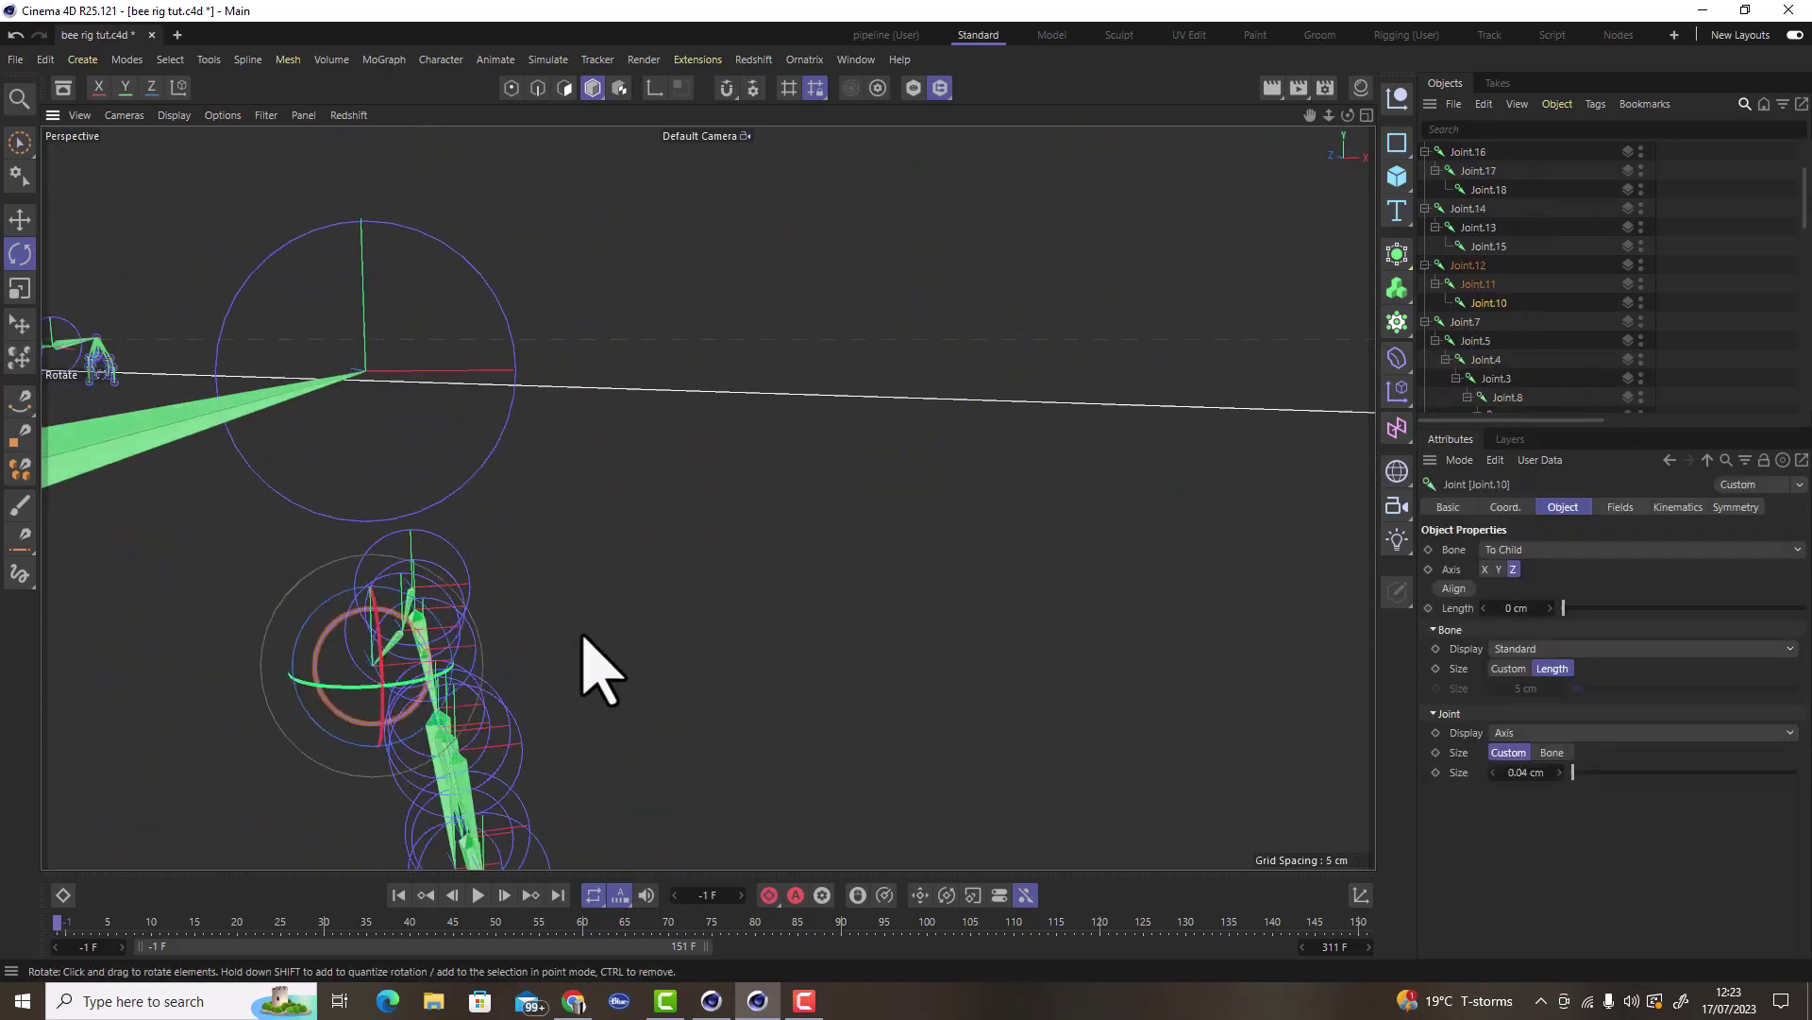
Parent the five claw chains under Joint.9 at the end of the leg chain and check the axis of root Joint.7.
left_click_drag(1537, 405, 1561, 356)
left_click_drag(620, 539, 830, 437, "alt")
scroll(1507, 202, "up", 5)
key("e")
scroll(631, 340, "up", 5)
scroll(661, 378, "down", 5)
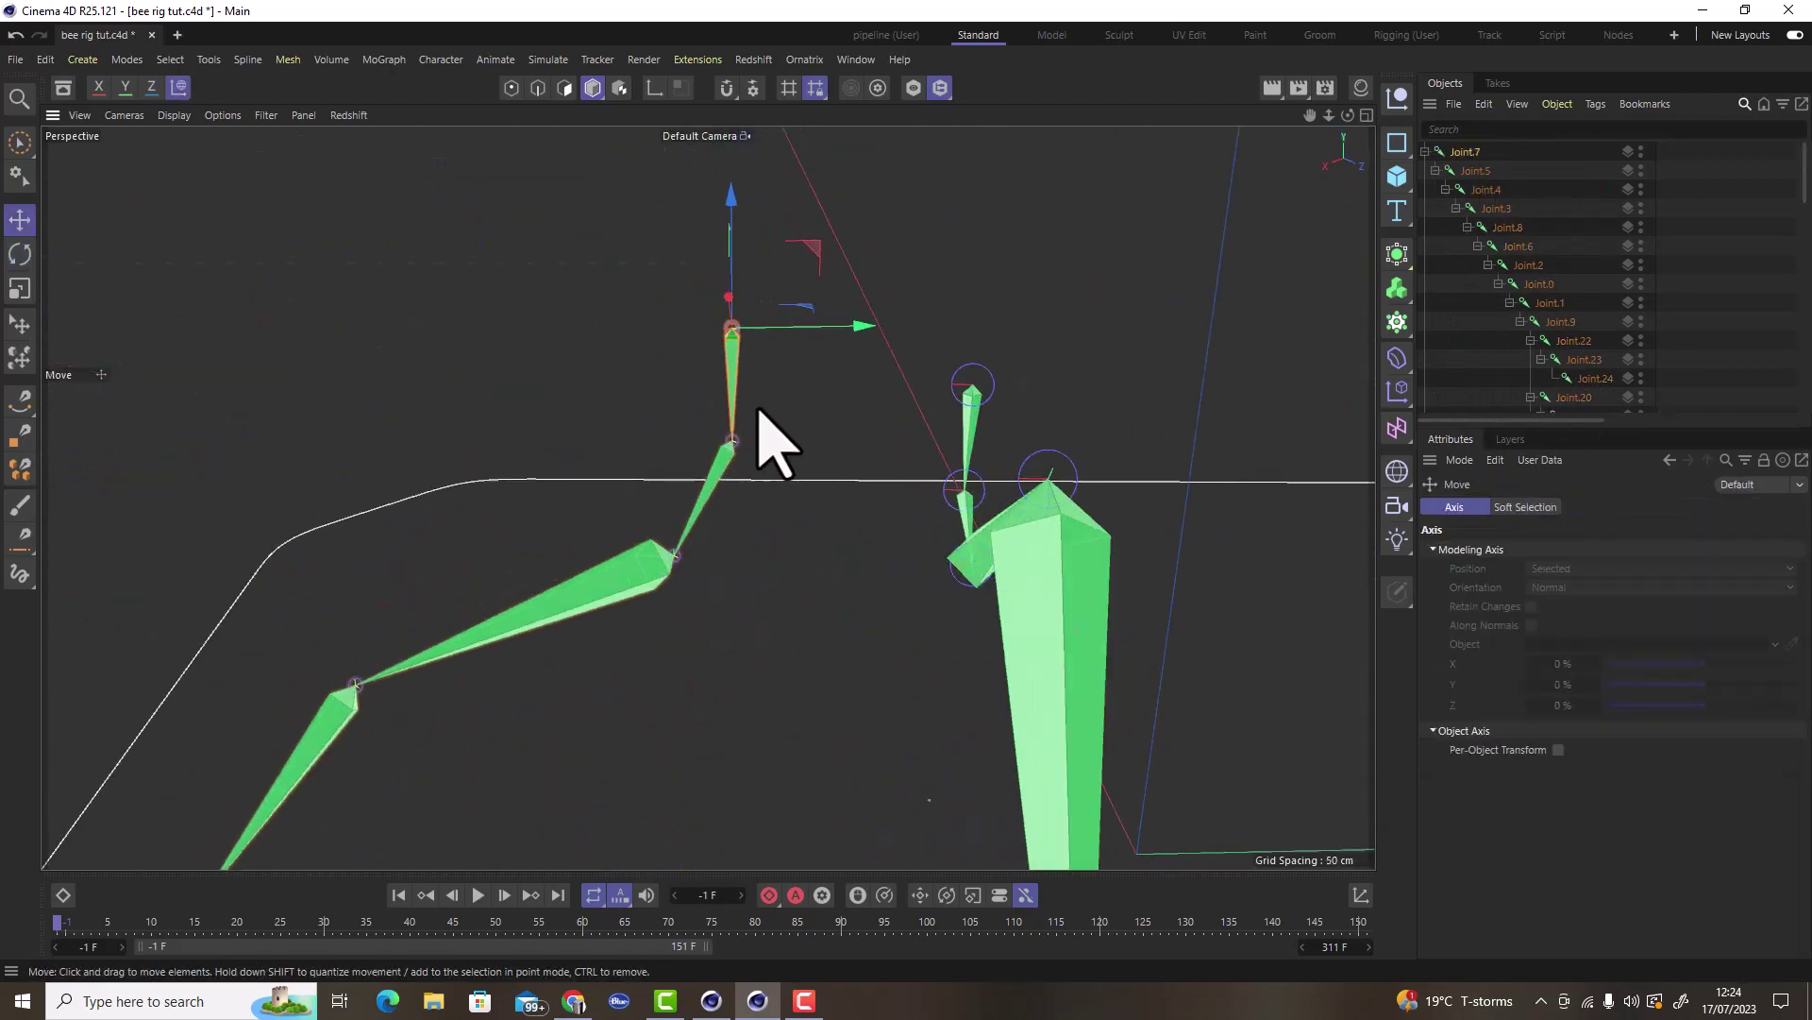
Switch to the pipeline layout and check the axis directions of Joint.7 and all its child joints.
left_click(886, 34)
left_click(1284, 290)
scroll(449, 342, "up", 5)
key("e")
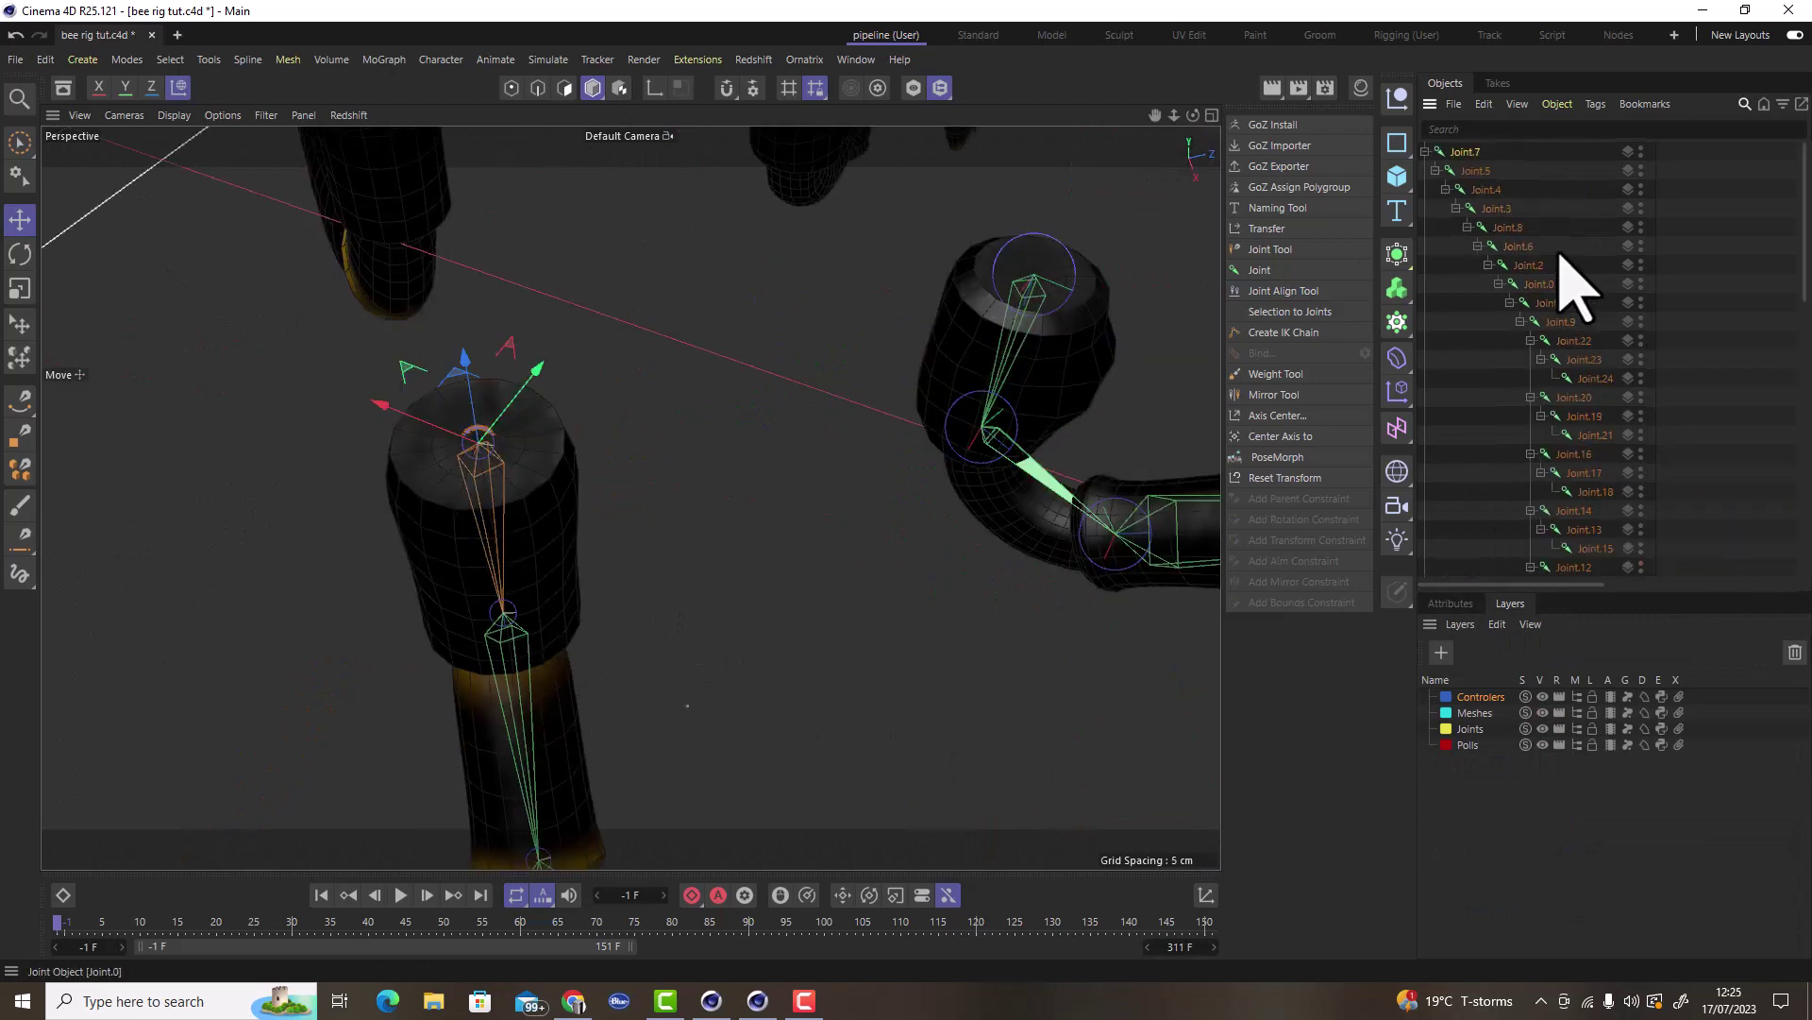
left_click(1450, 604)
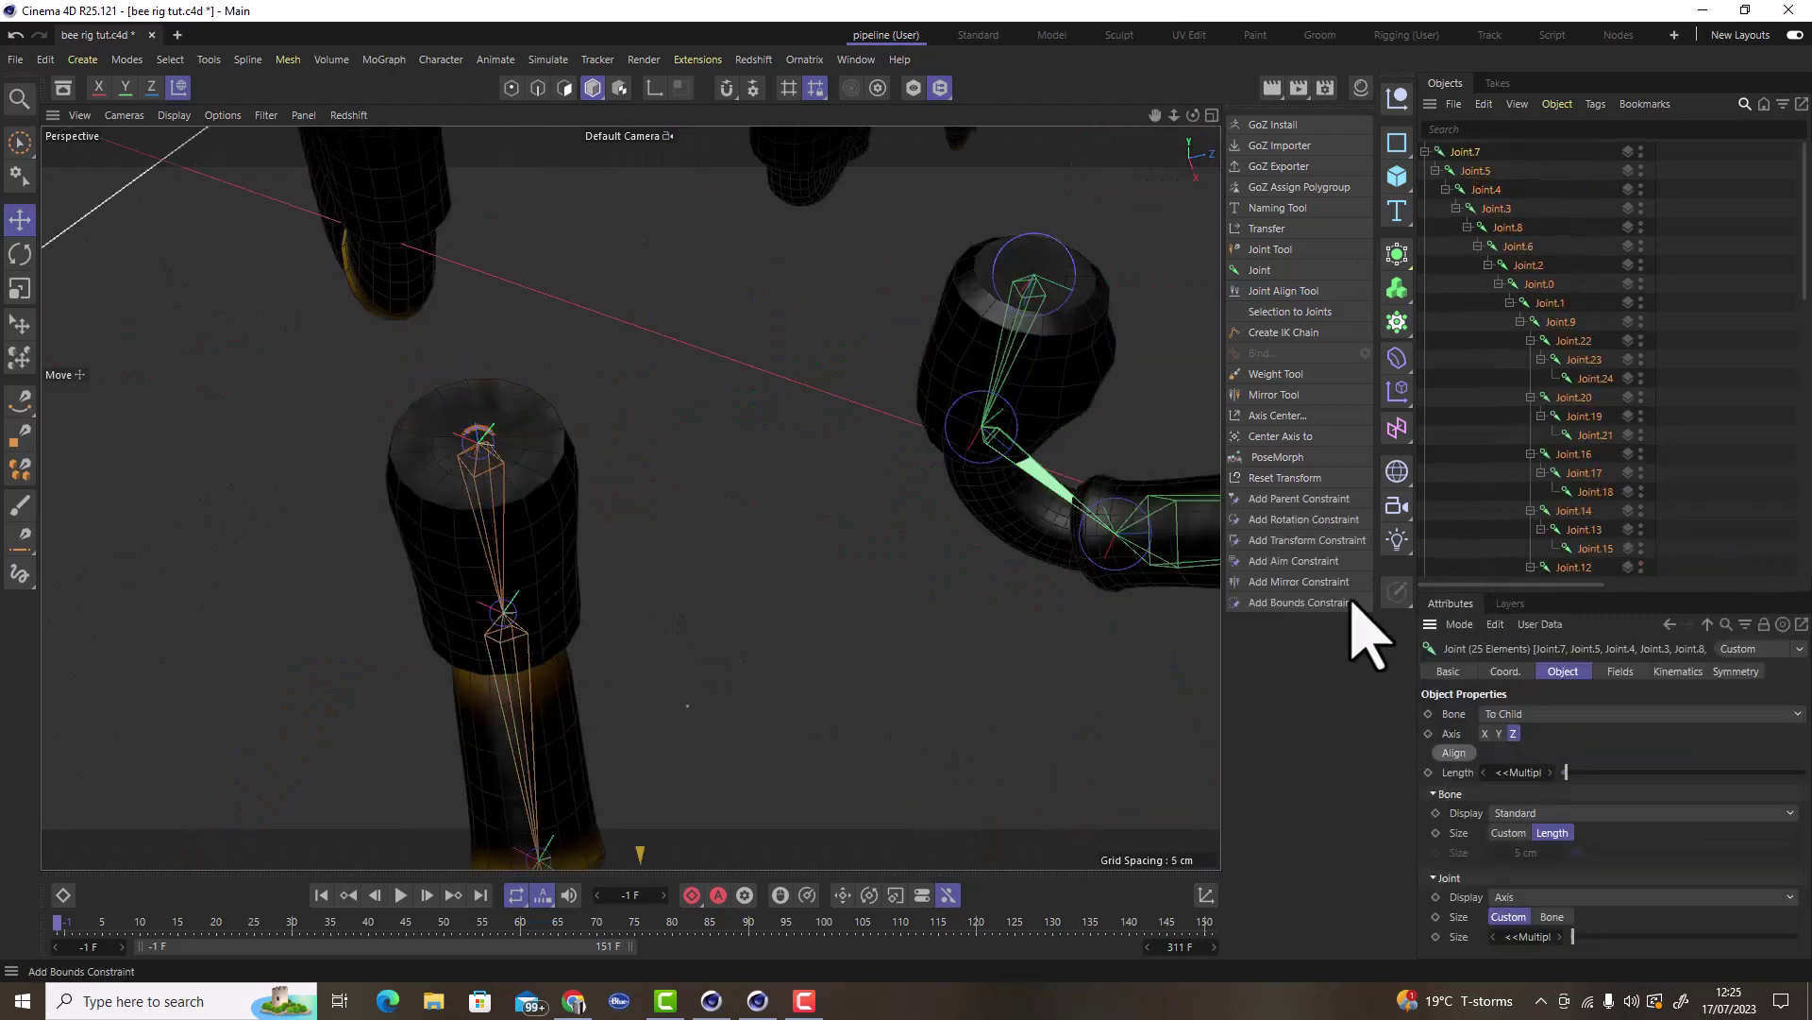
key("e")
scroll(405, 453, "down", 5)
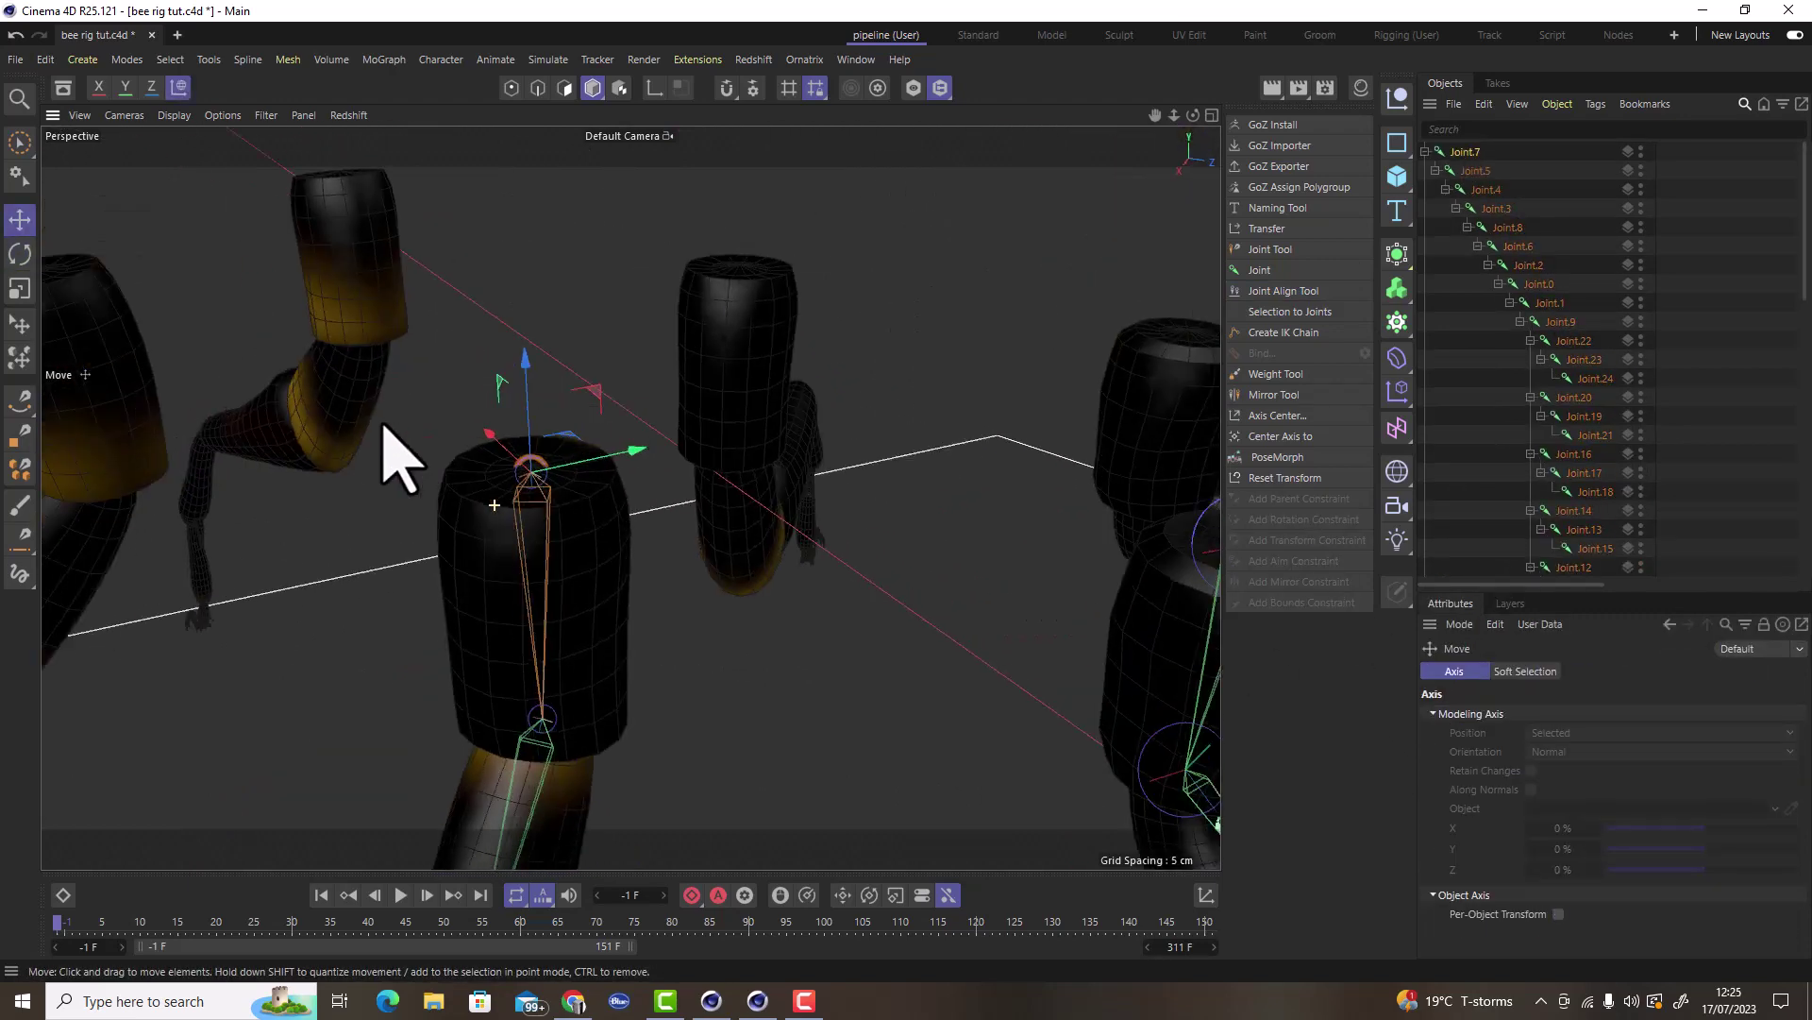
Rotate the axis of Joint.7 with axis modification enabled so that it lines up with the upper leg segment.
scroll(627, 696, "up", 5)
key("r")
mouse_move(513, 546)
left_mouse_down()
mouse_move(489, 529)
mouse_move(535, 514)
mouse_move(440, 516)
mouse_move(506, 557)
left_mouse_up()
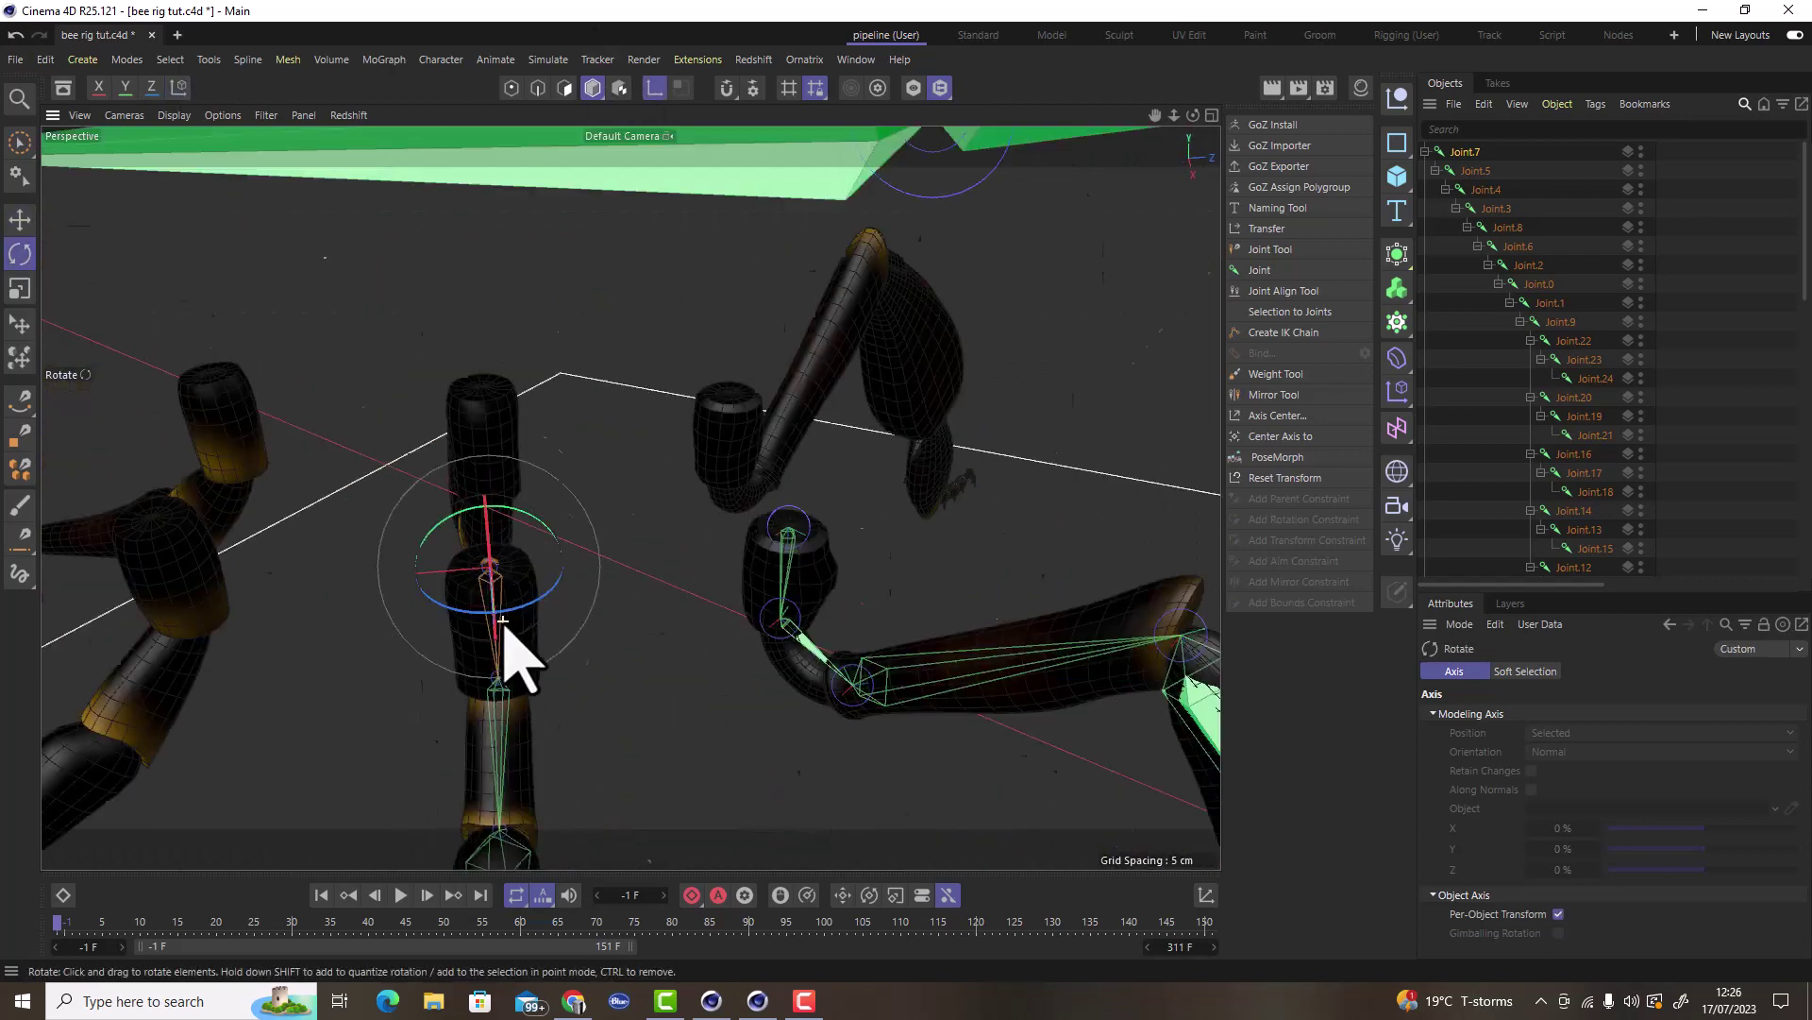
Check the chain against the mesh in the four views and align its joints with the Joint Align Tool.
left_click(1510, 603)
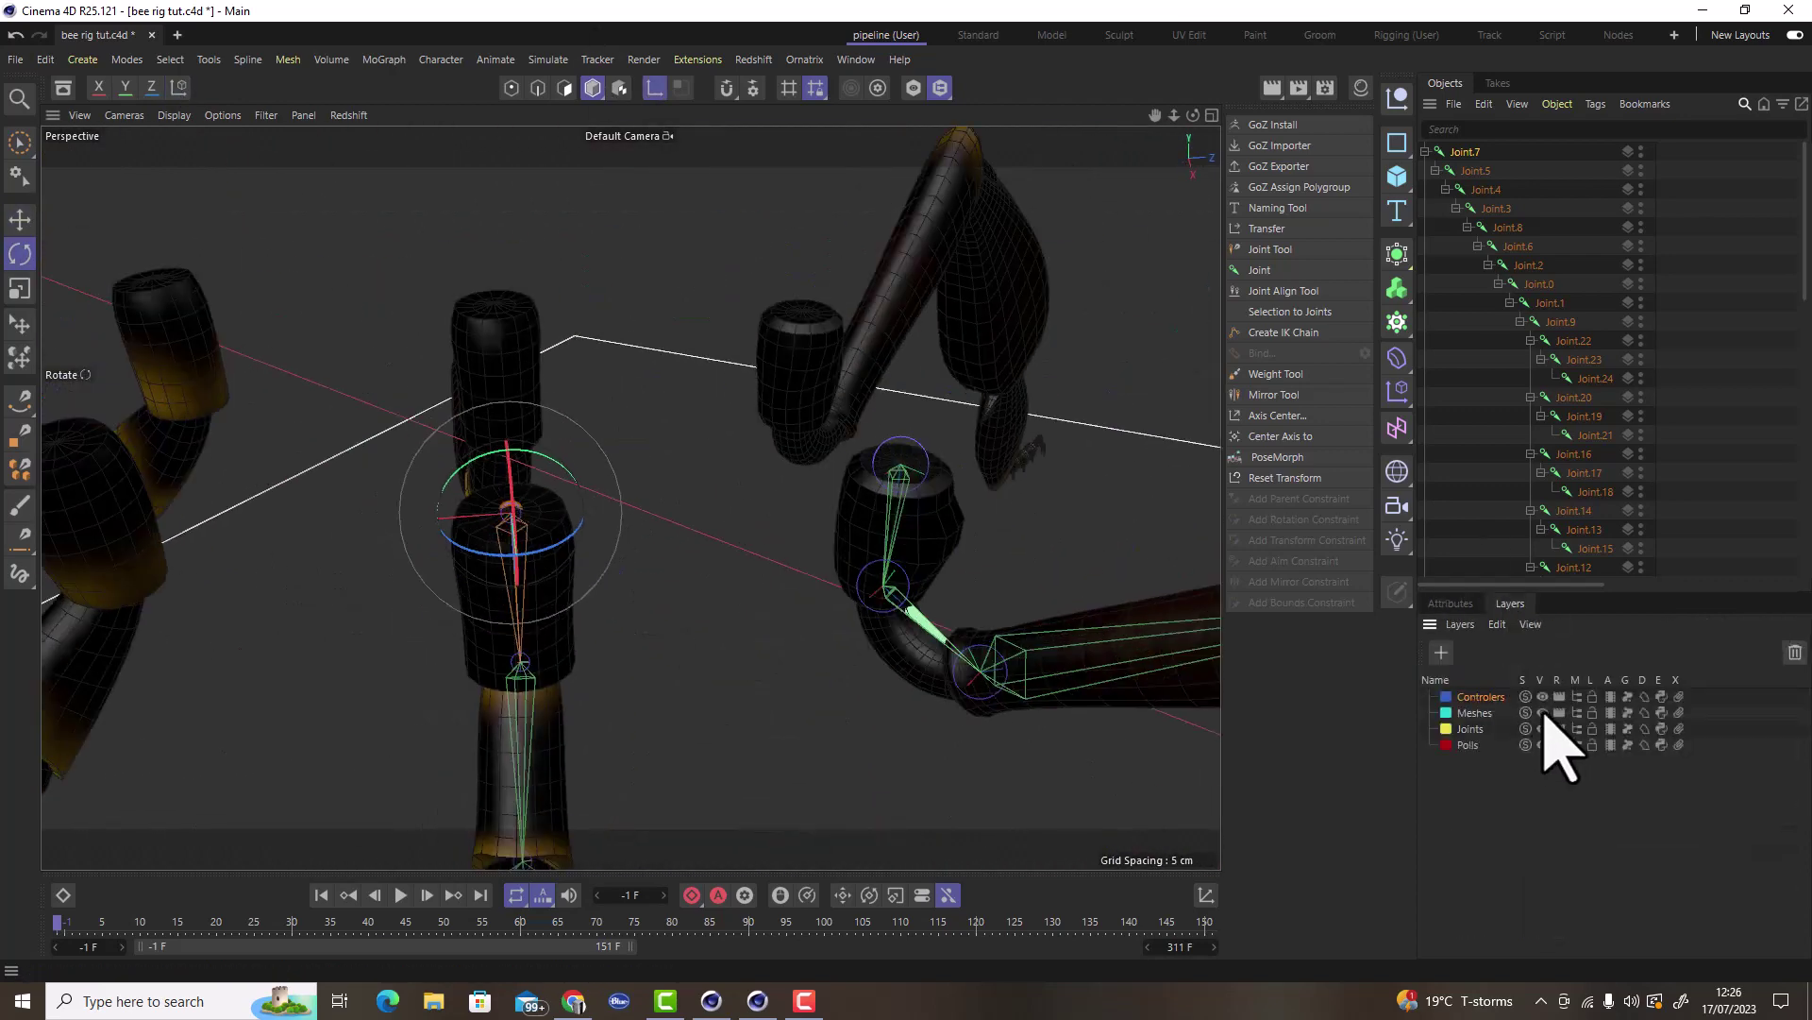
middle_click(1011, 586)
scroll(1085, 688, "up", 10)
left_click(356, 364)
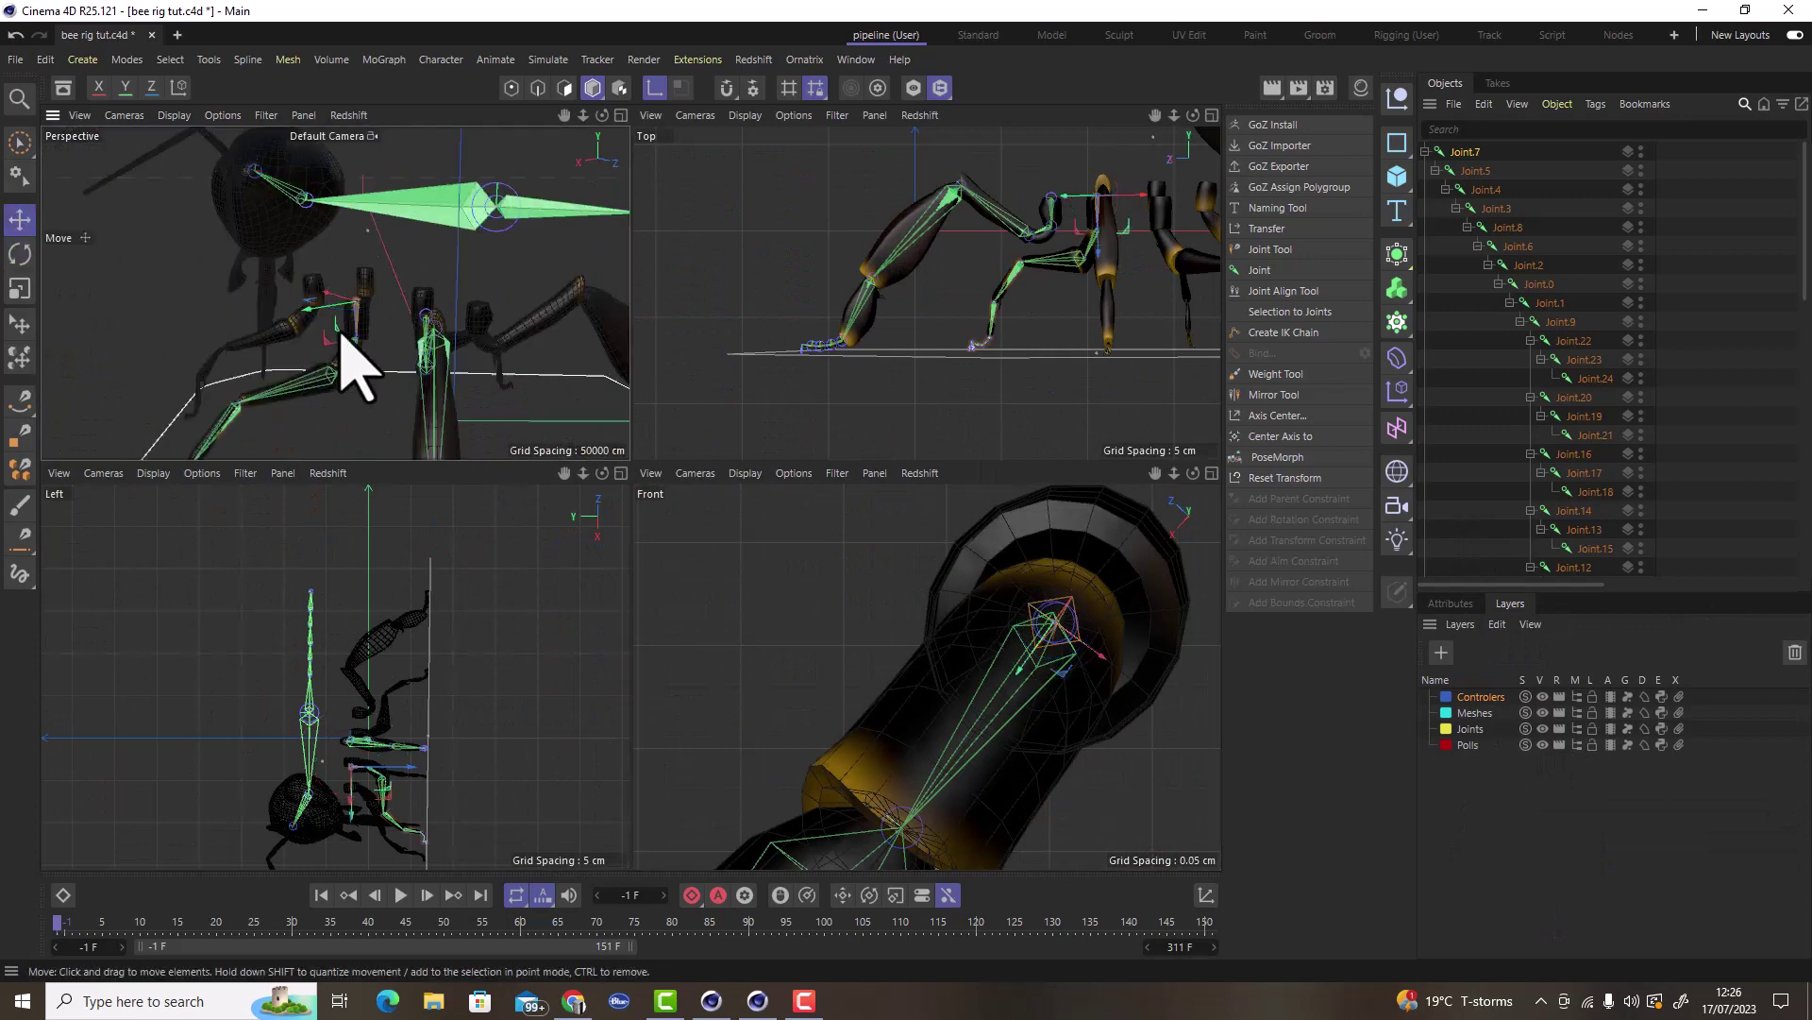
left_click(1293, 292)
left_click(1454, 846)
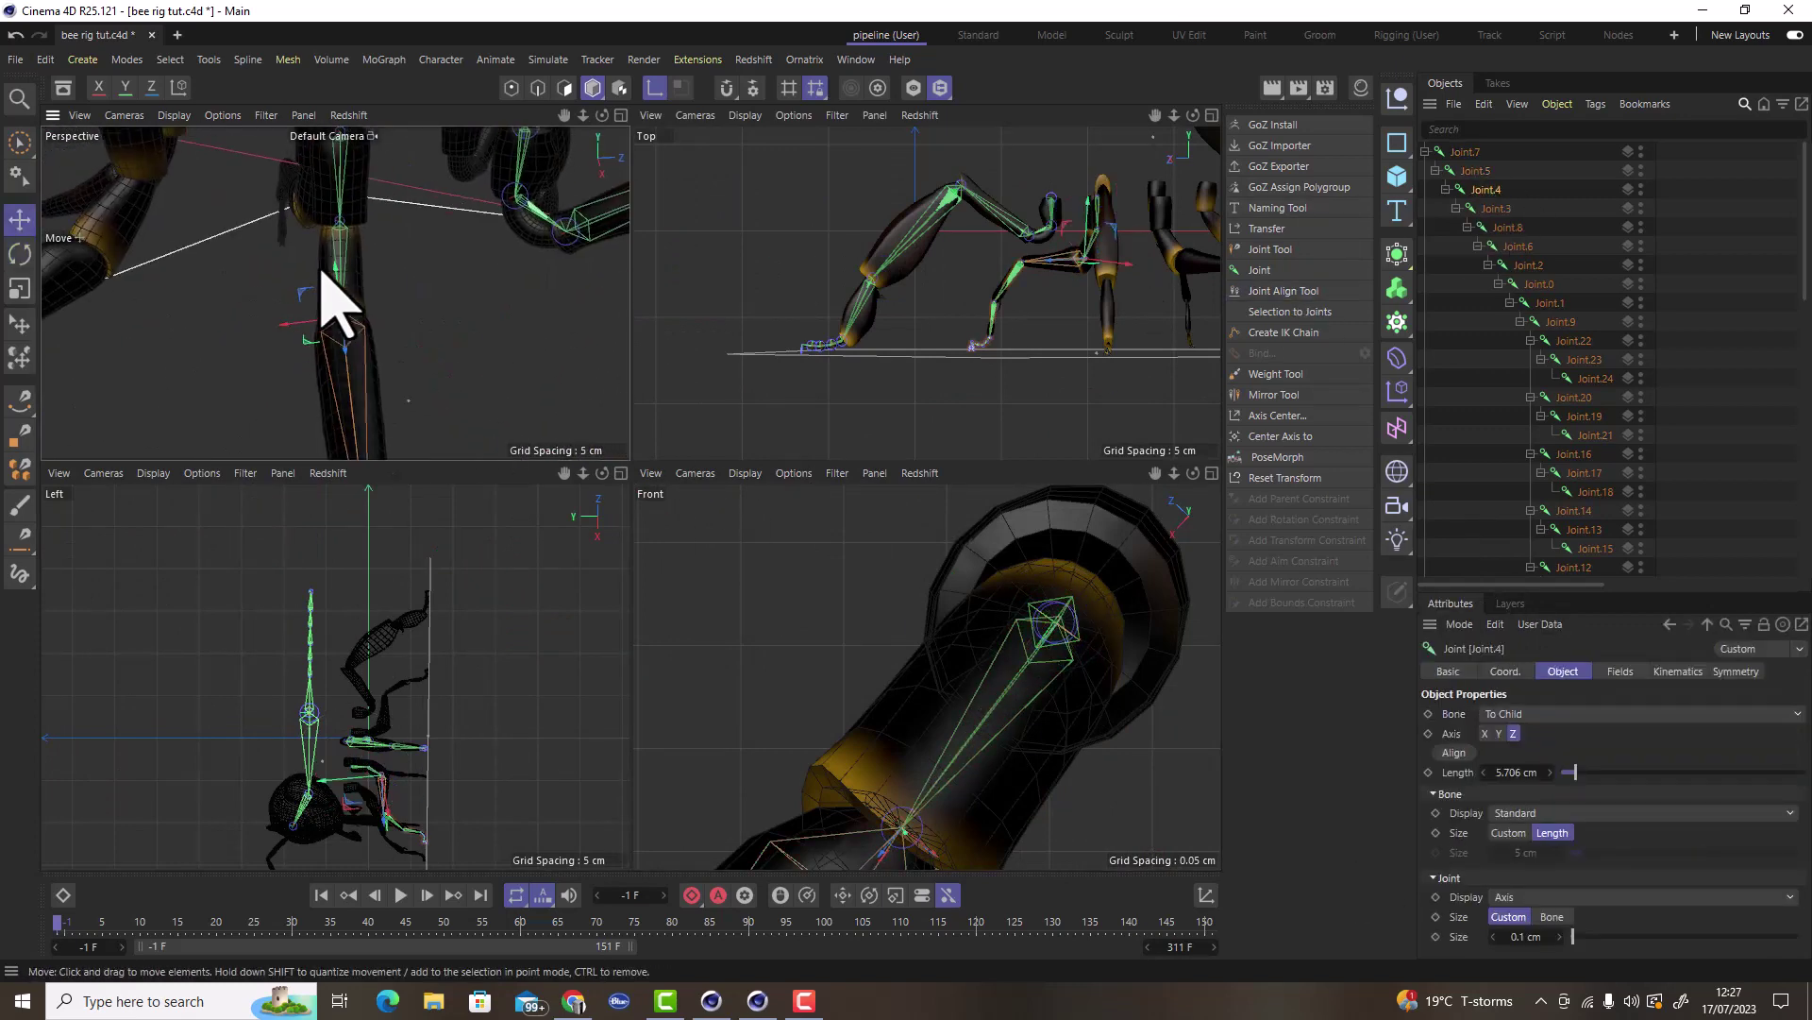
Add a null at the top of the hierarchy and move it away from the middle leg's upper joints as aim target.
left_click_drag(1463, 170, 1470, 149)
middle_click(626, 404)
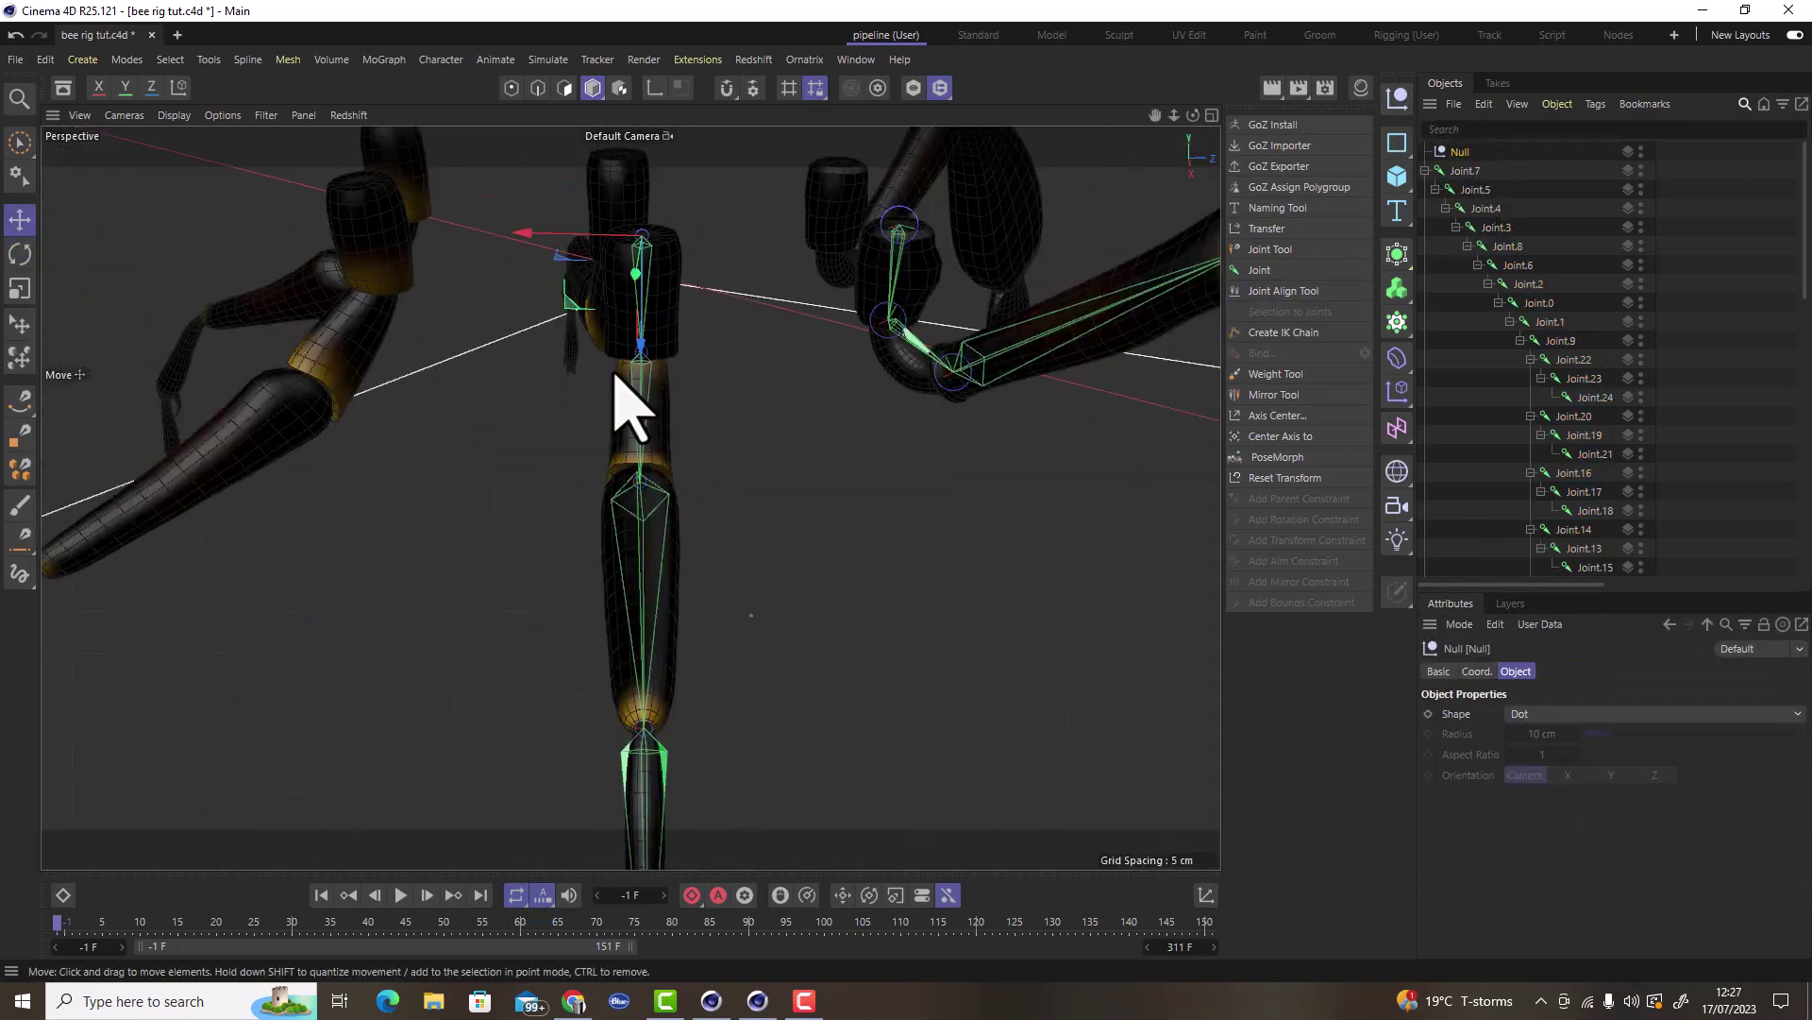
scroll(667, 365, "down", 3)
left_click(648, 303)
scroll(661, 553, "up", 3)
middle_click(667, 552)
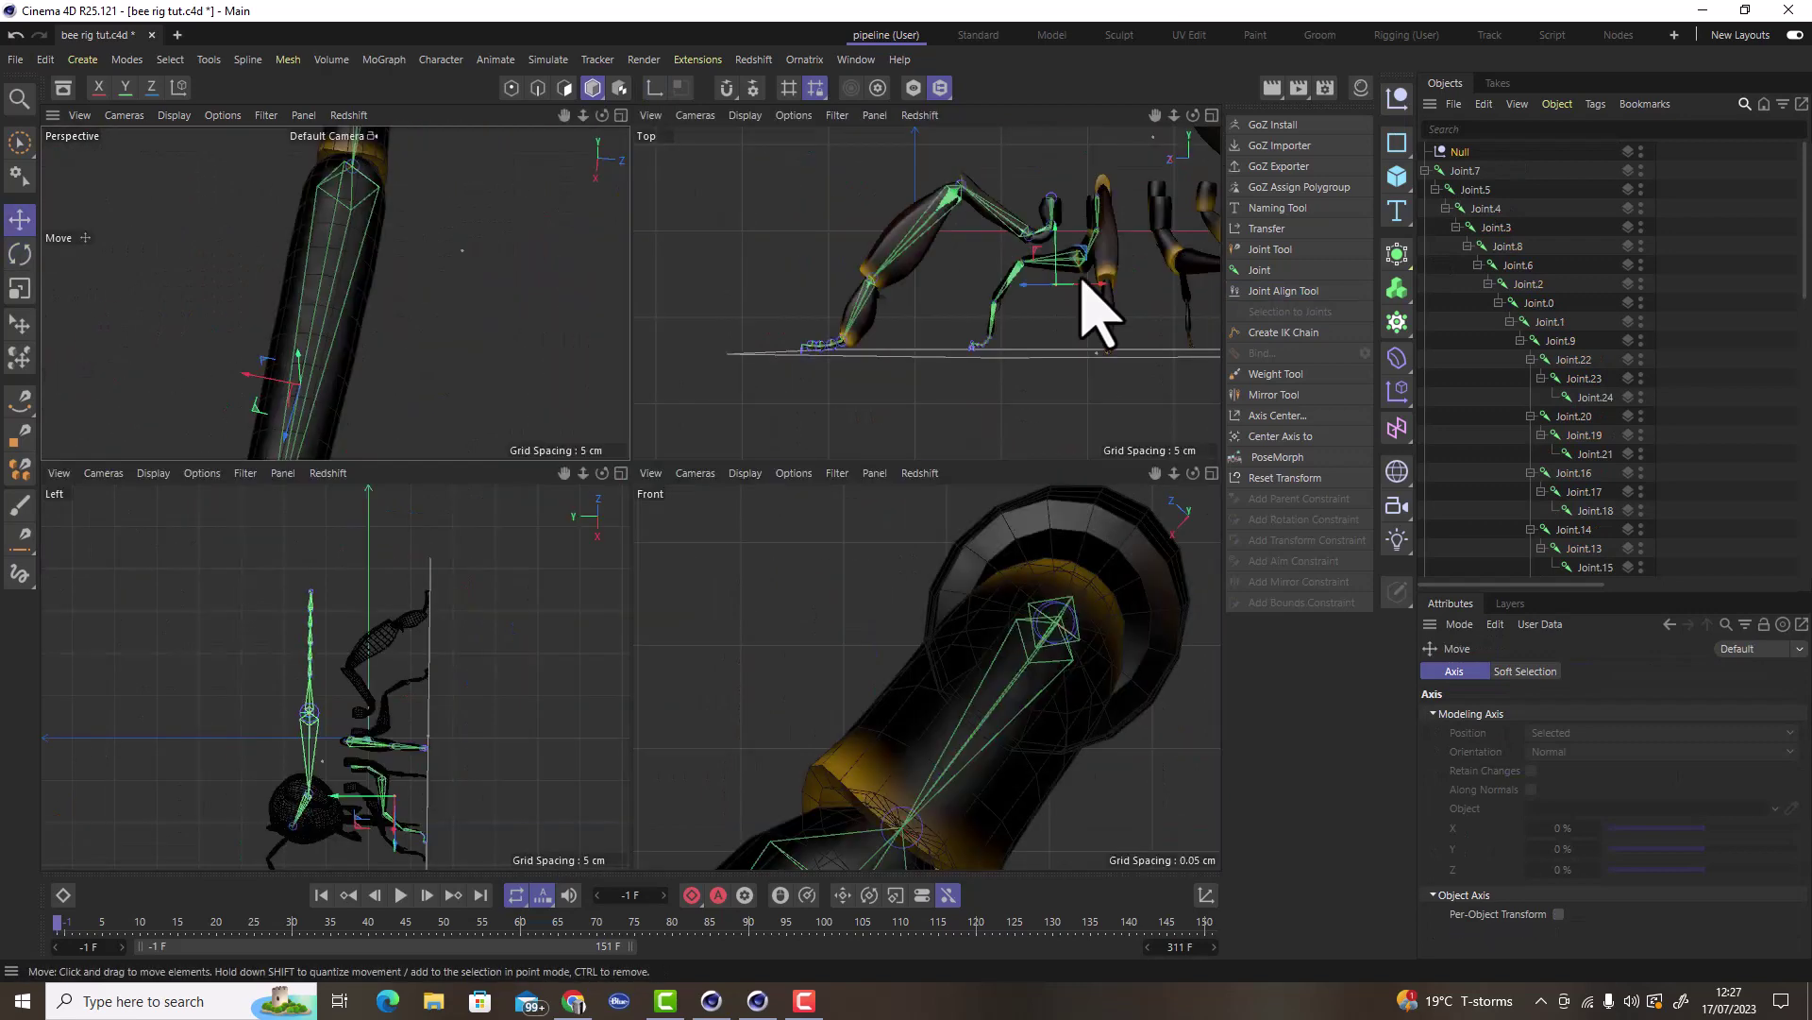
scroll(1032, 636, "down", 3)
middle_click(623, 208)
Align Joint.5 and its children with the Joint Align Tool, using the null as aim target.
left_click_drag(1428, 162, 1408, 222)
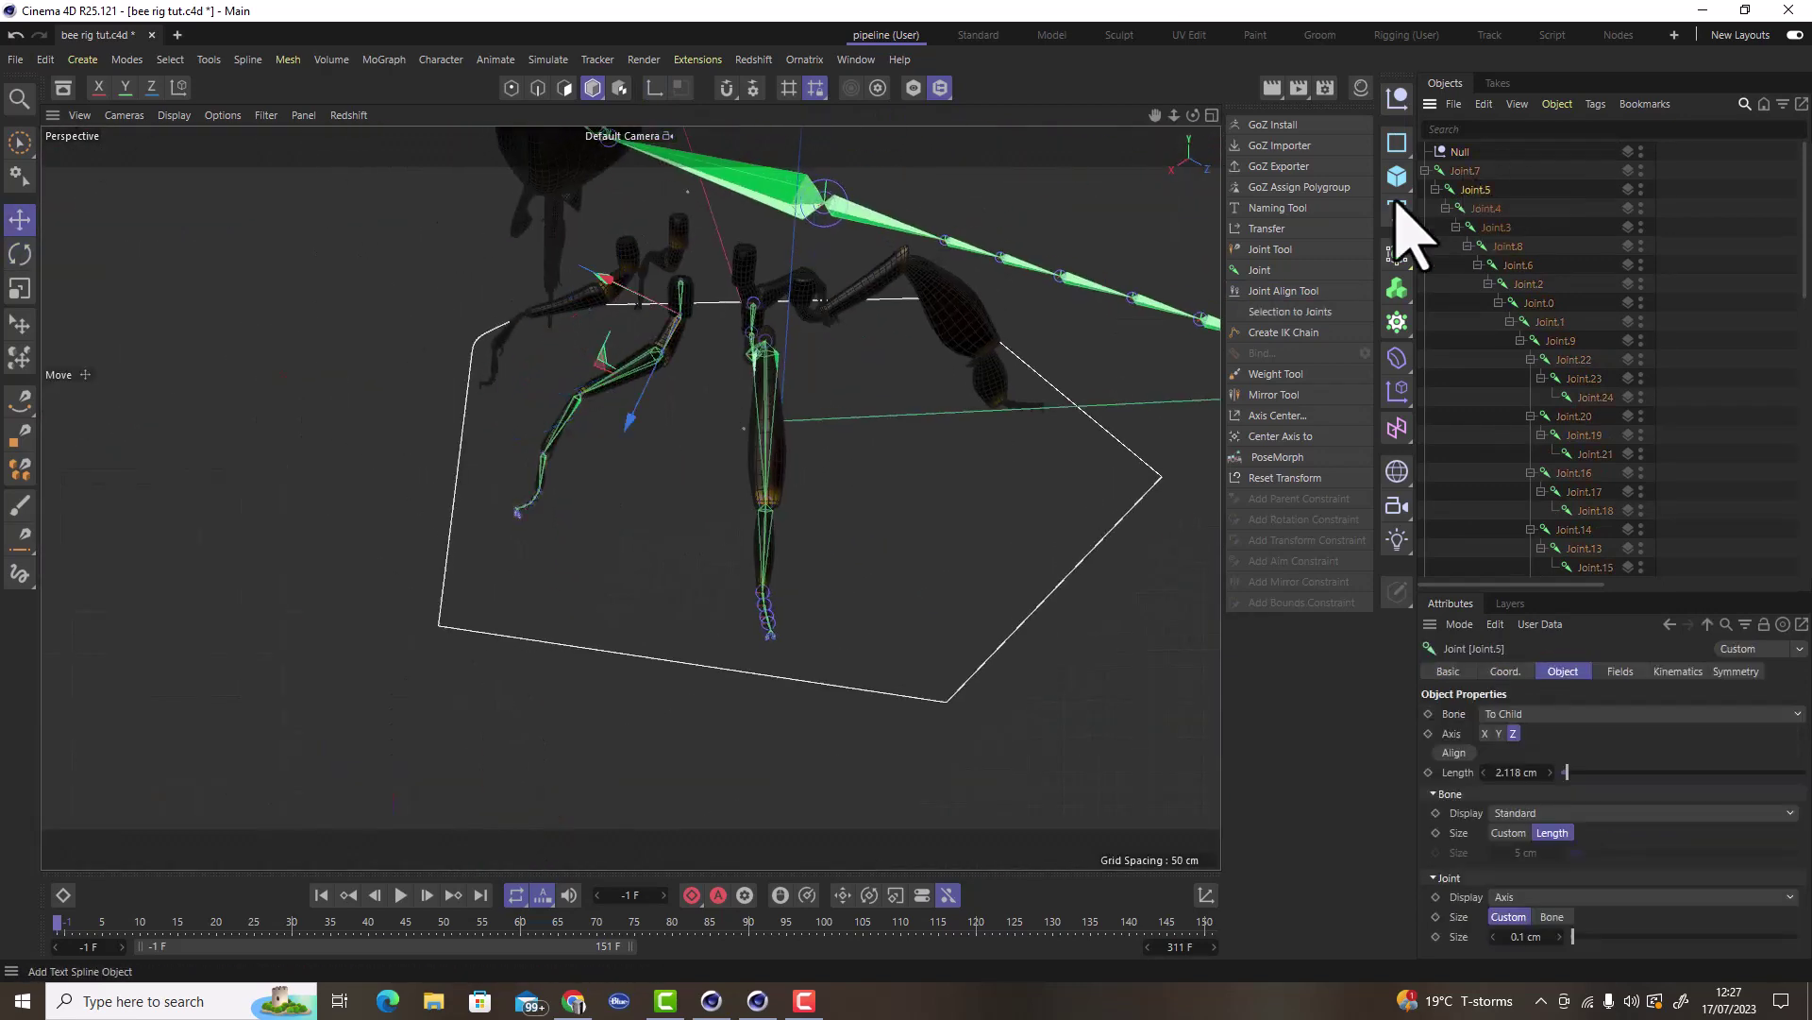
left_click(1284, 290)
key("s")
key("e")
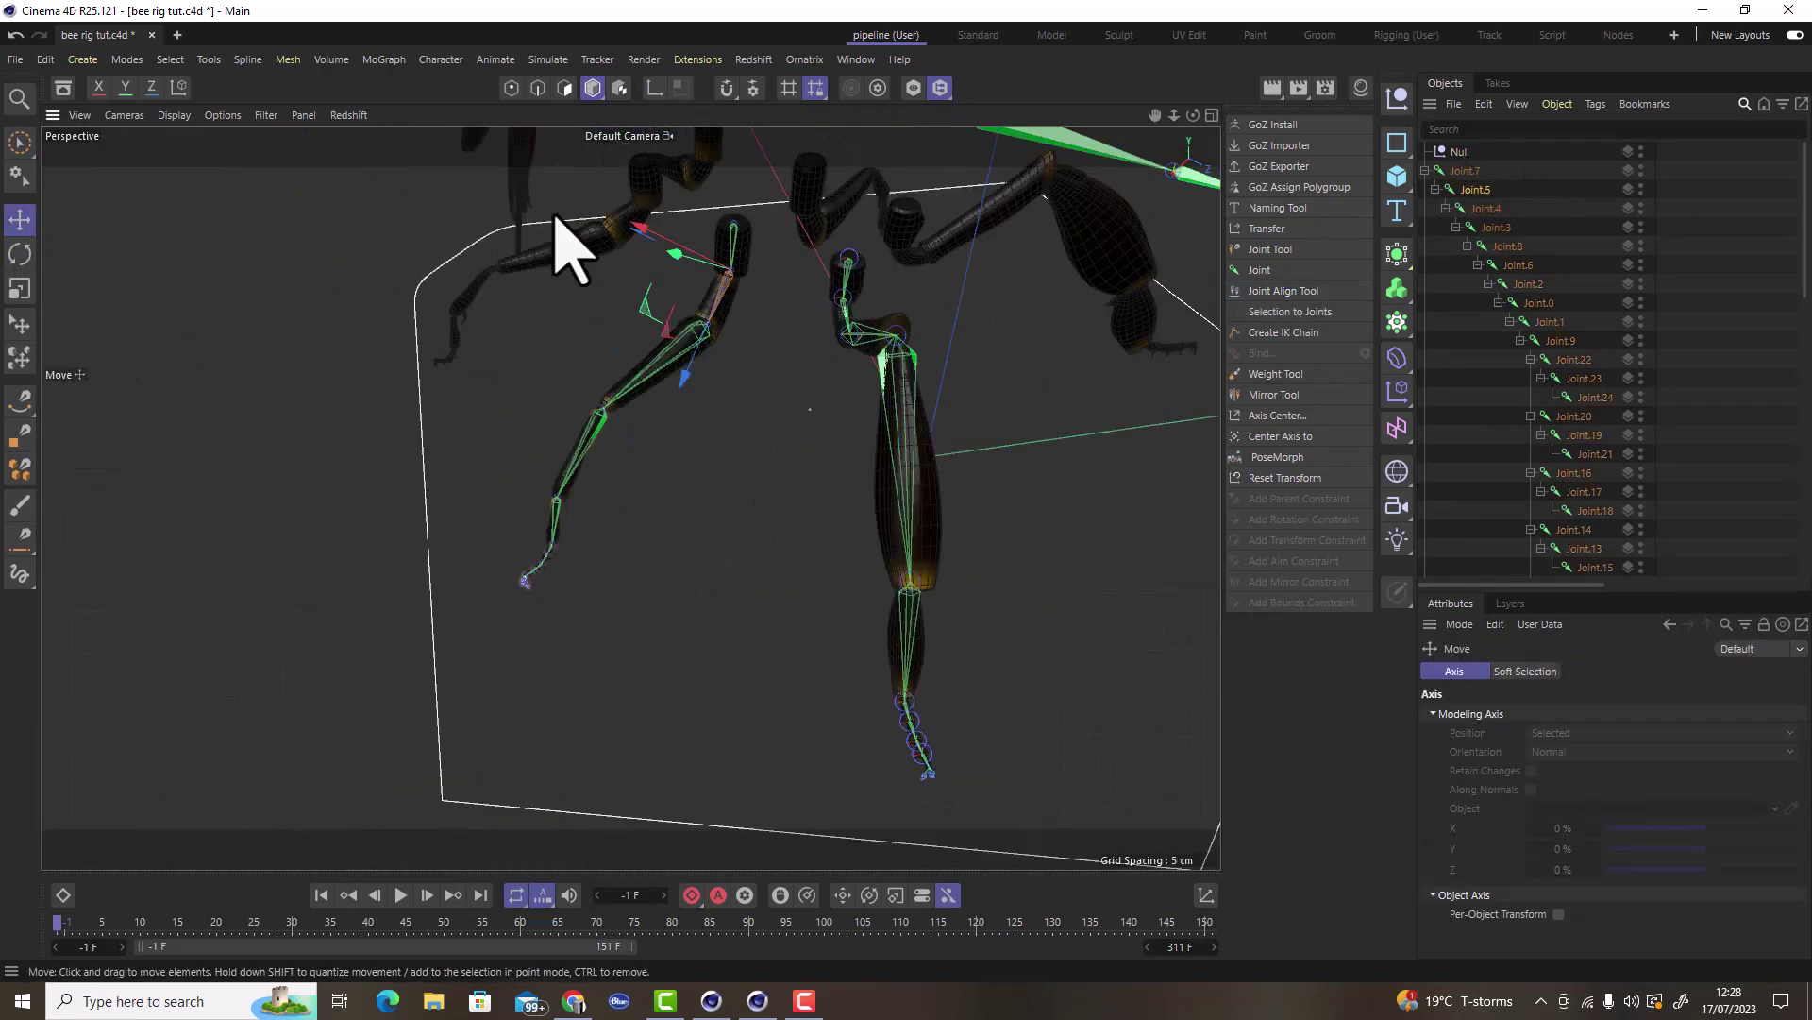
Hide the Meshes layer and examine the aligned axes and the object hierarchy of both finished leg joint chains.
scroll(566, 243, "up", 3)
left_click(1511, 604)
left_click(1542, 713)
scroll(667, 566, "down", 3)
scroll(667, 567, "up", 3)
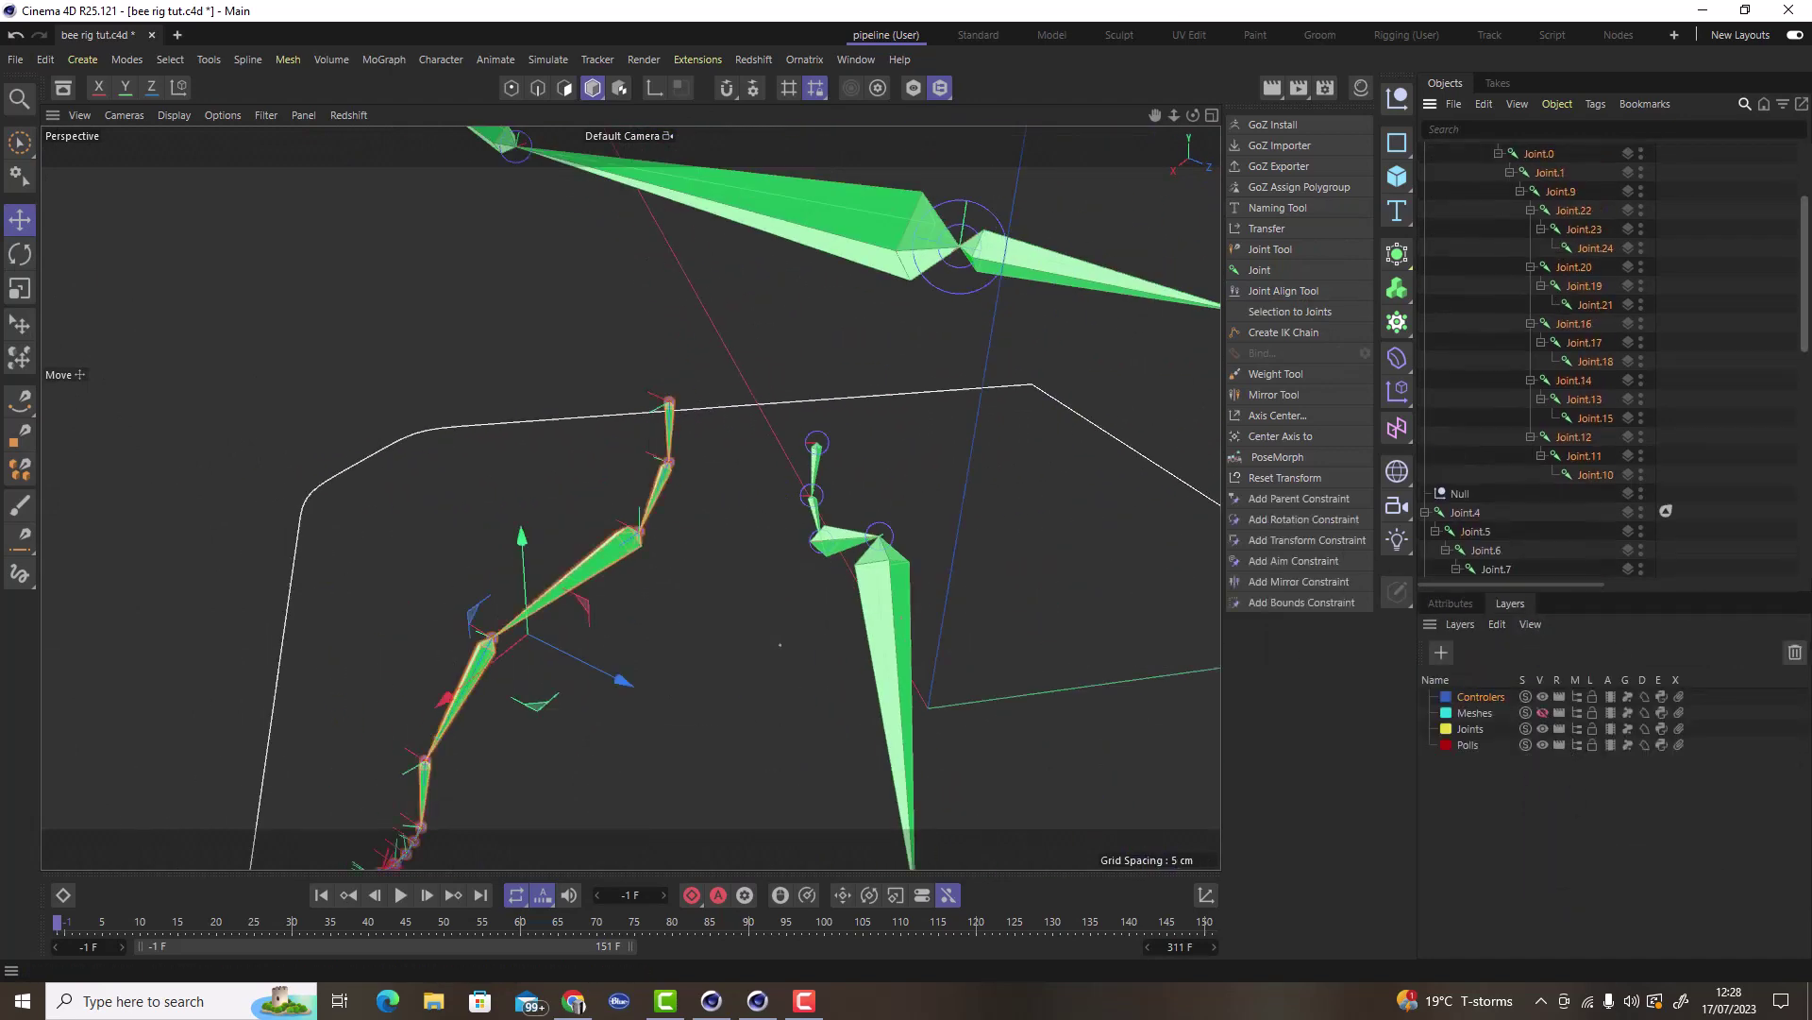
left_click_drag(1602, 592, 1602, 770)
left_click(1683, 639)
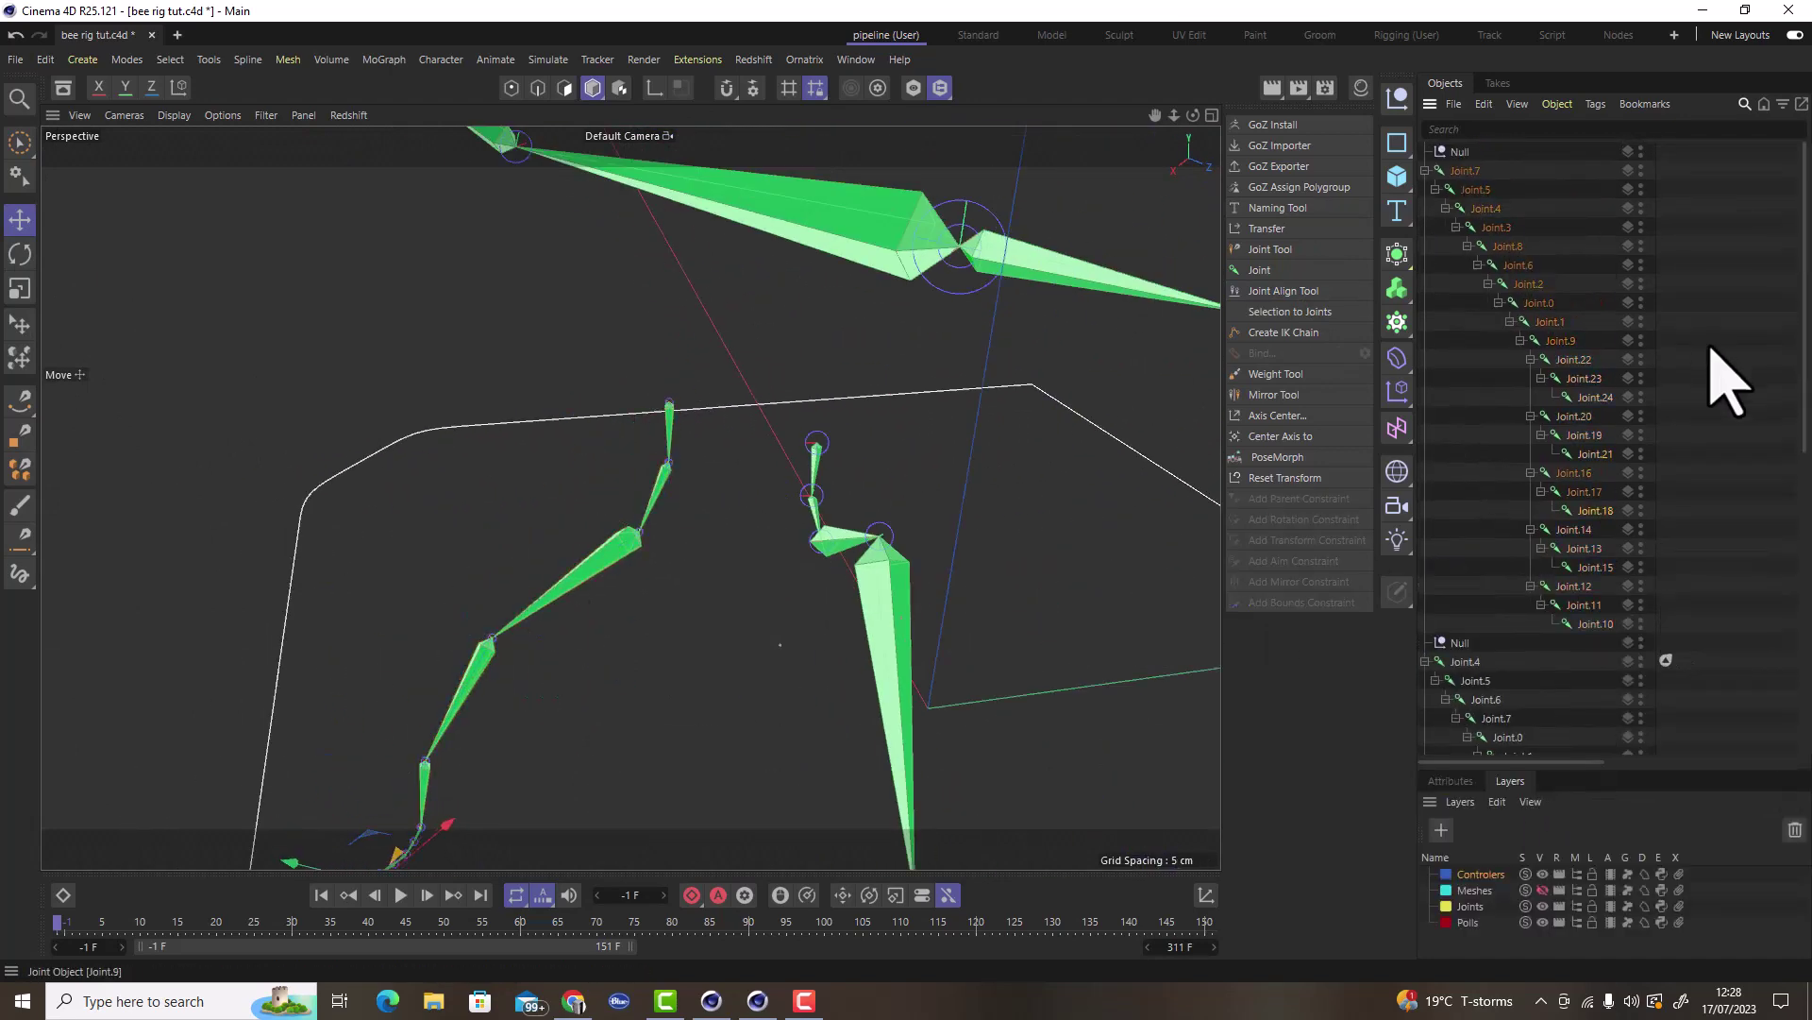
scroll(1749, 522, "down", 5)
scroll(720, 566, "down", 3)
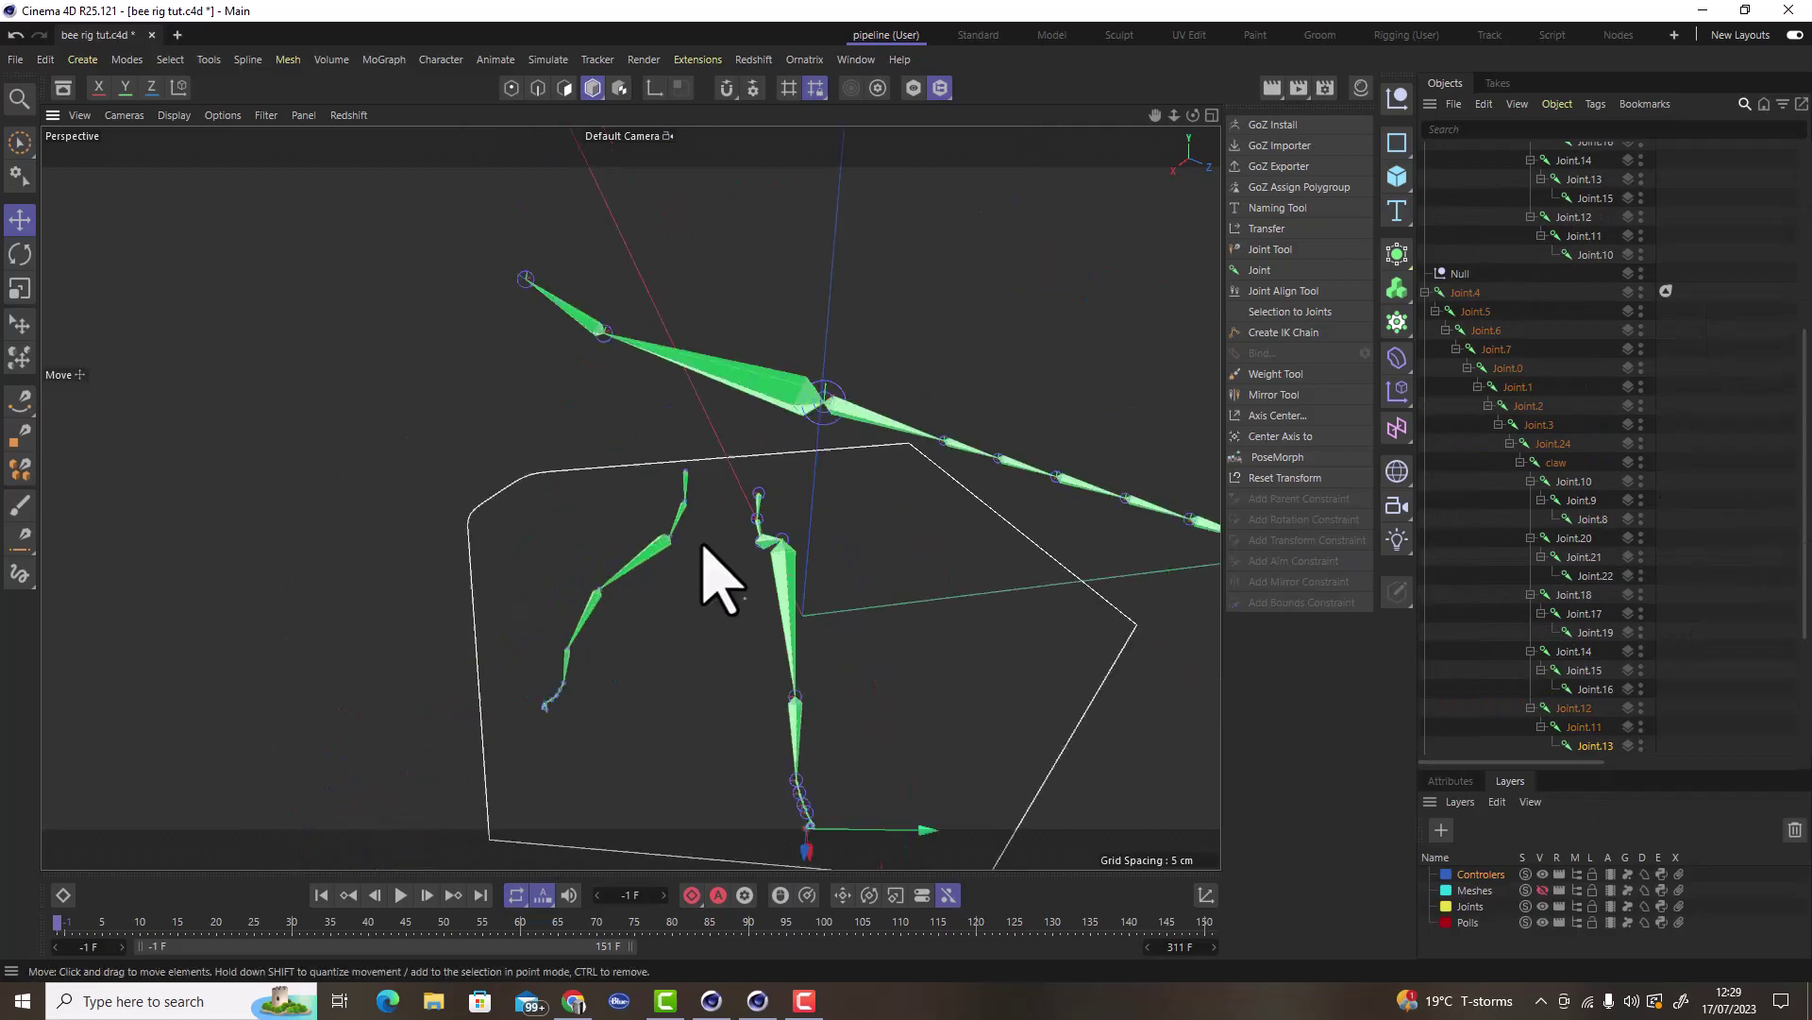
Show the Meshes layer and select edge loops around the front leg's segments for its joints.
left_click(1542, 889)
scroll(680, 453, "up", 6)
double_click(569, 542)
left_click_drag(578, 576, 413, 628, "alt")
double_click(412, 624, "shift")
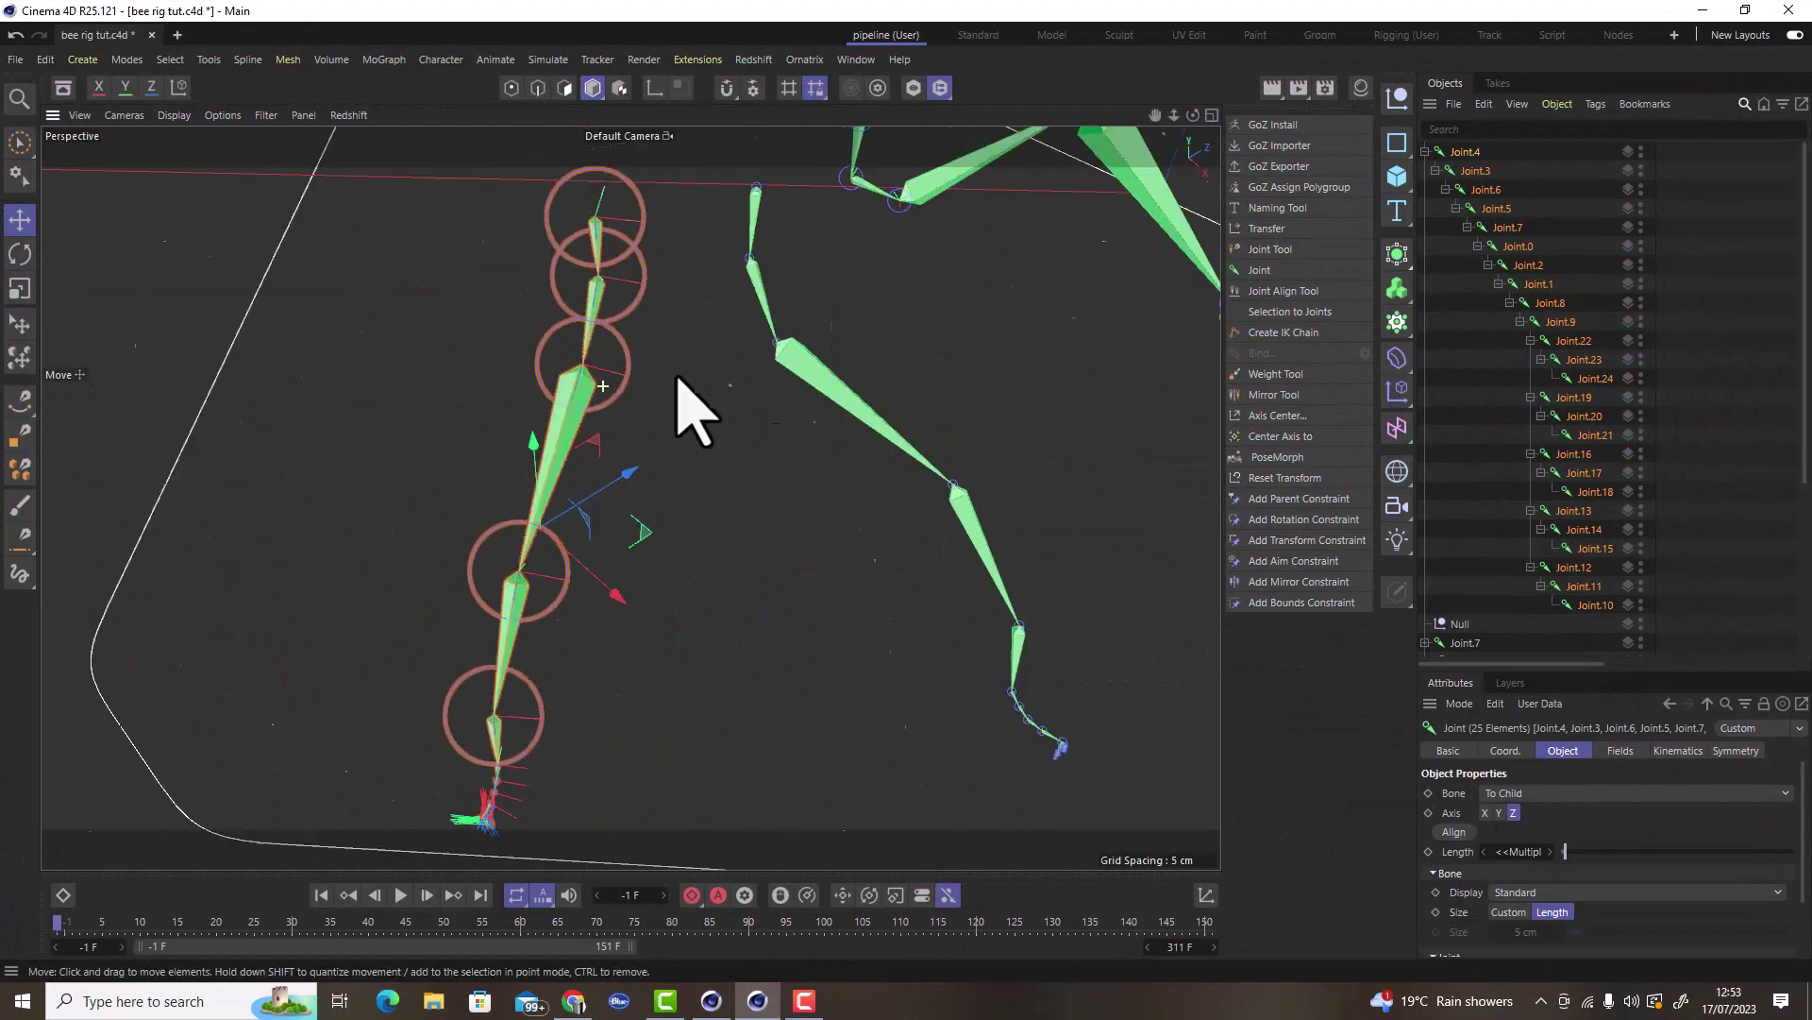
Rotate the front leg's root joint, Joint.4, by about 175°.
scroll(648, 234, "up", 8)
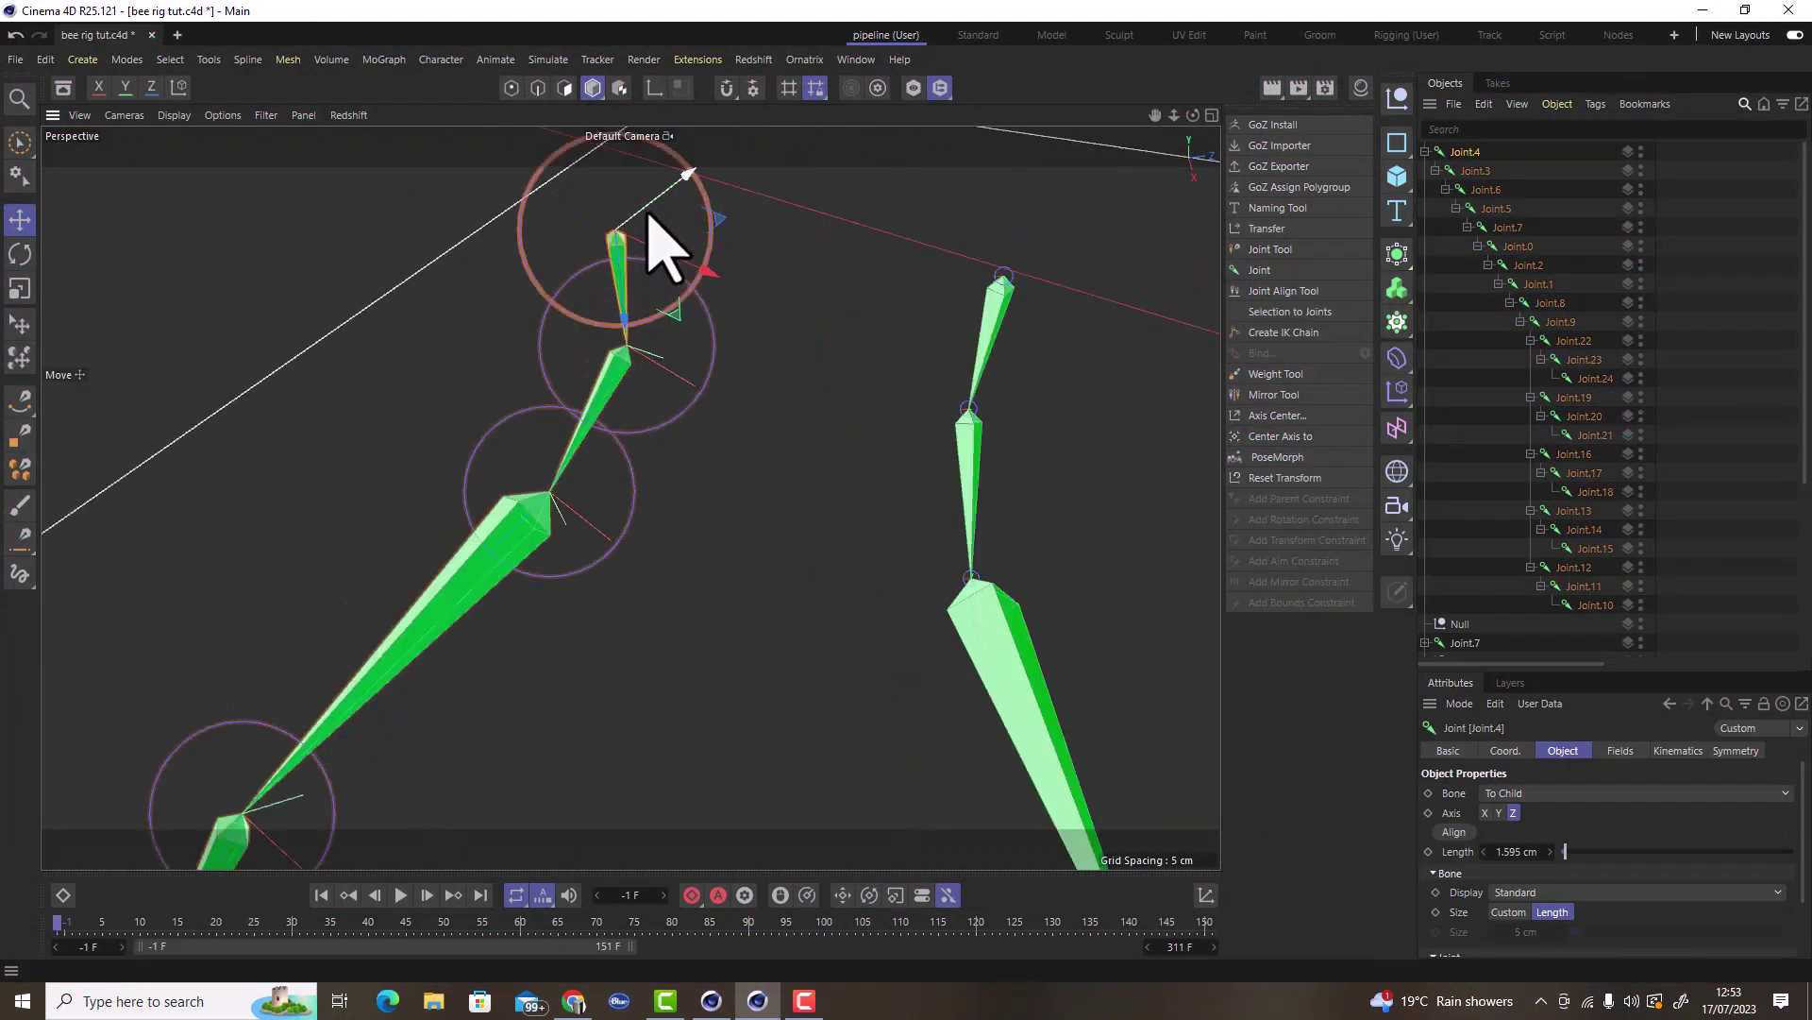
key("r")
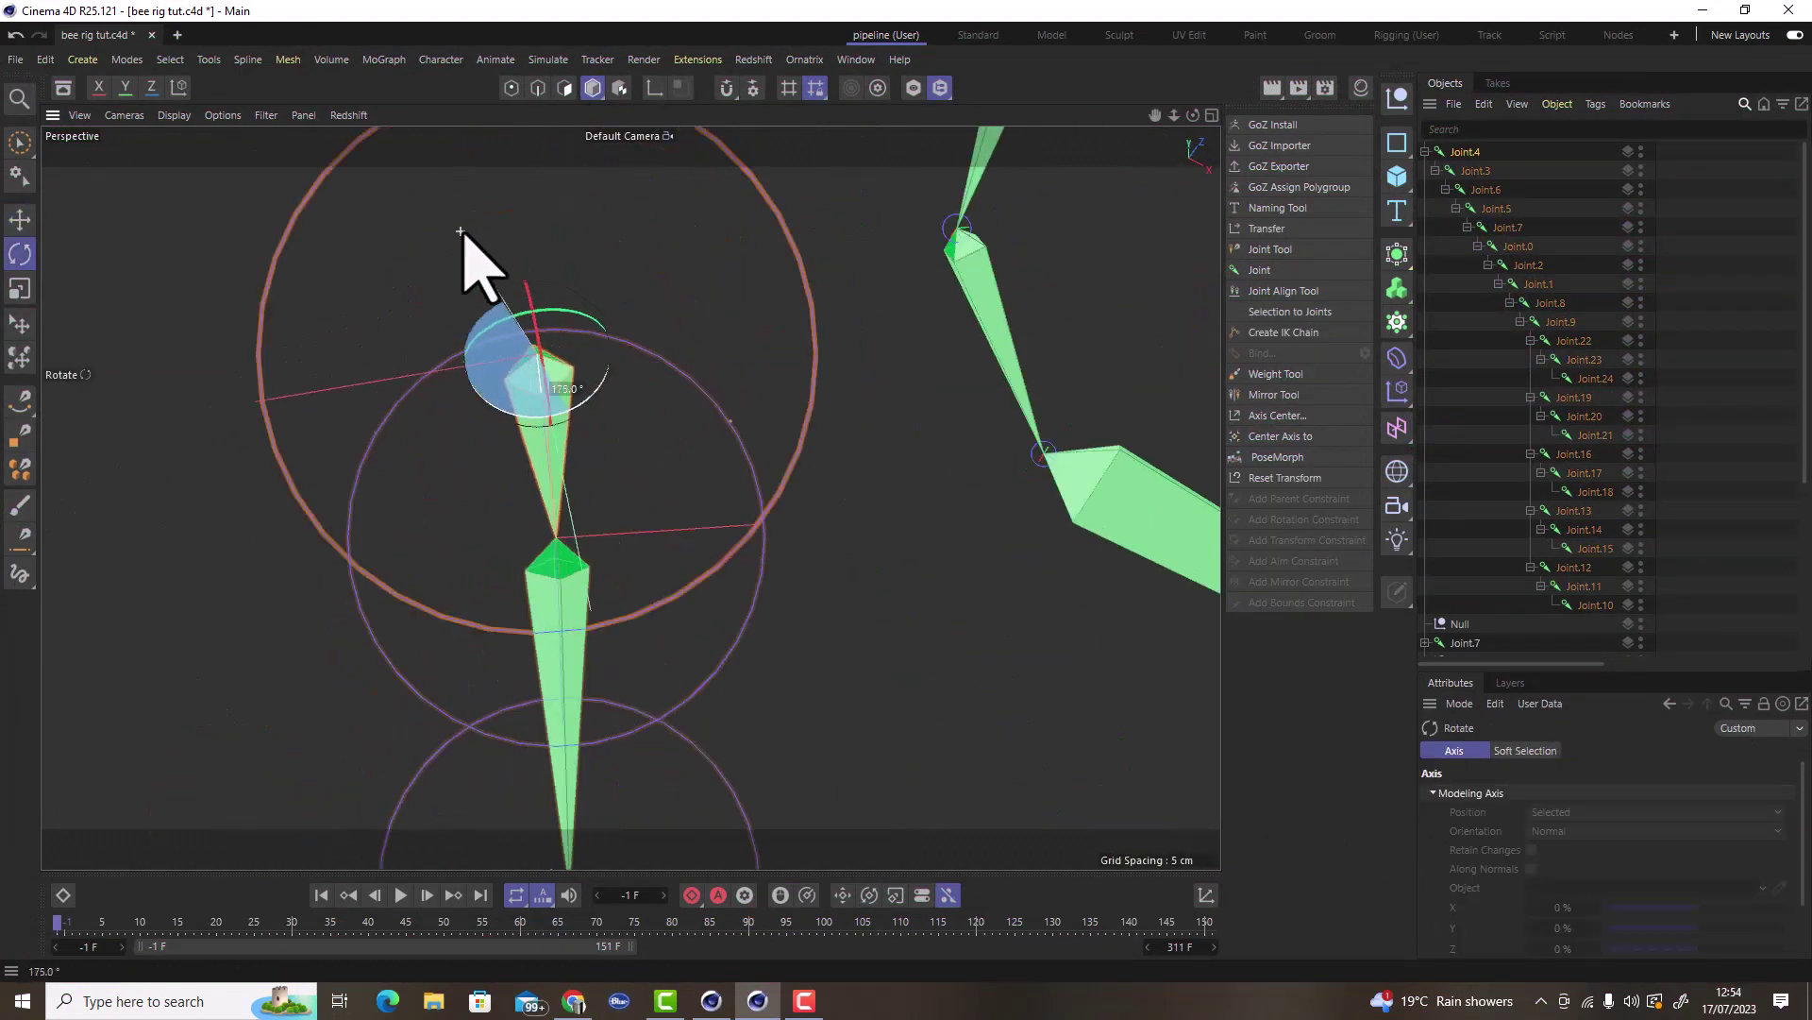
scroll(599, 417, "down", 6)
Try the Joint Align Tool on the front leg chain, undo the change and check the orientation of the upper joints.
left_click(1284, 290)
key("ctrl+z")
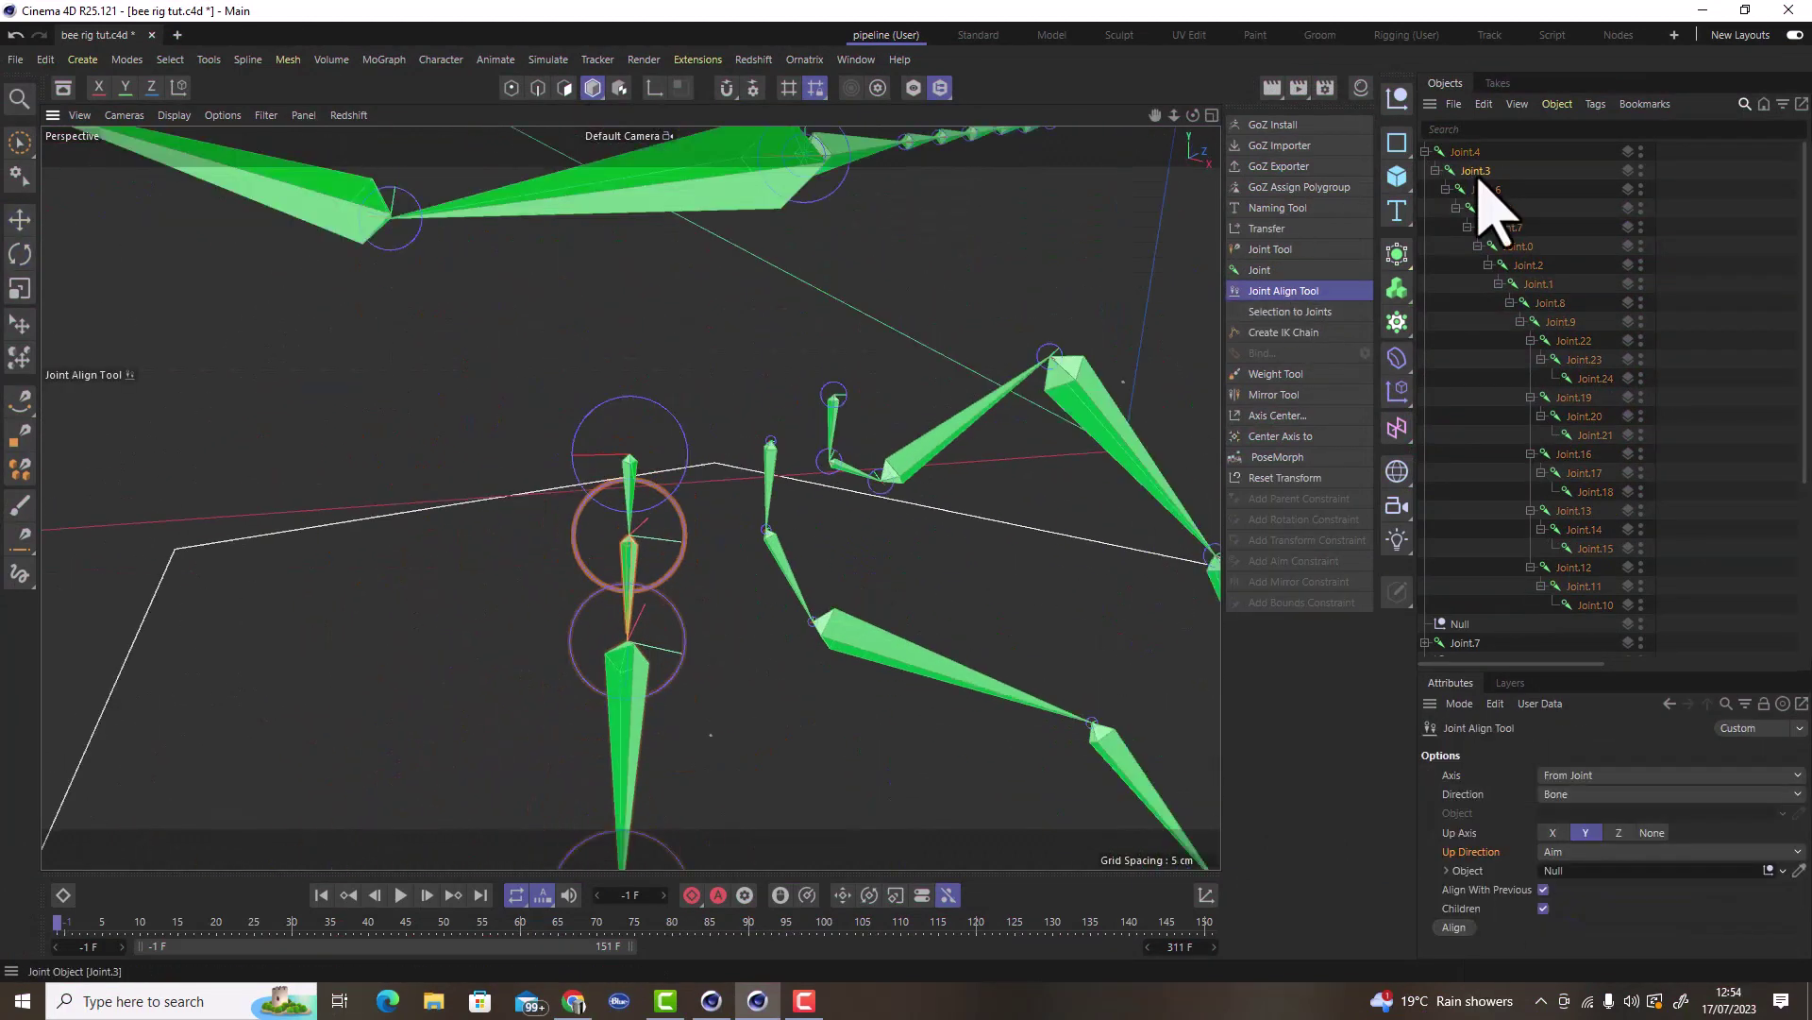
left_click(1496, 202)
scroll(599, 485, "up", 5)
key("r")
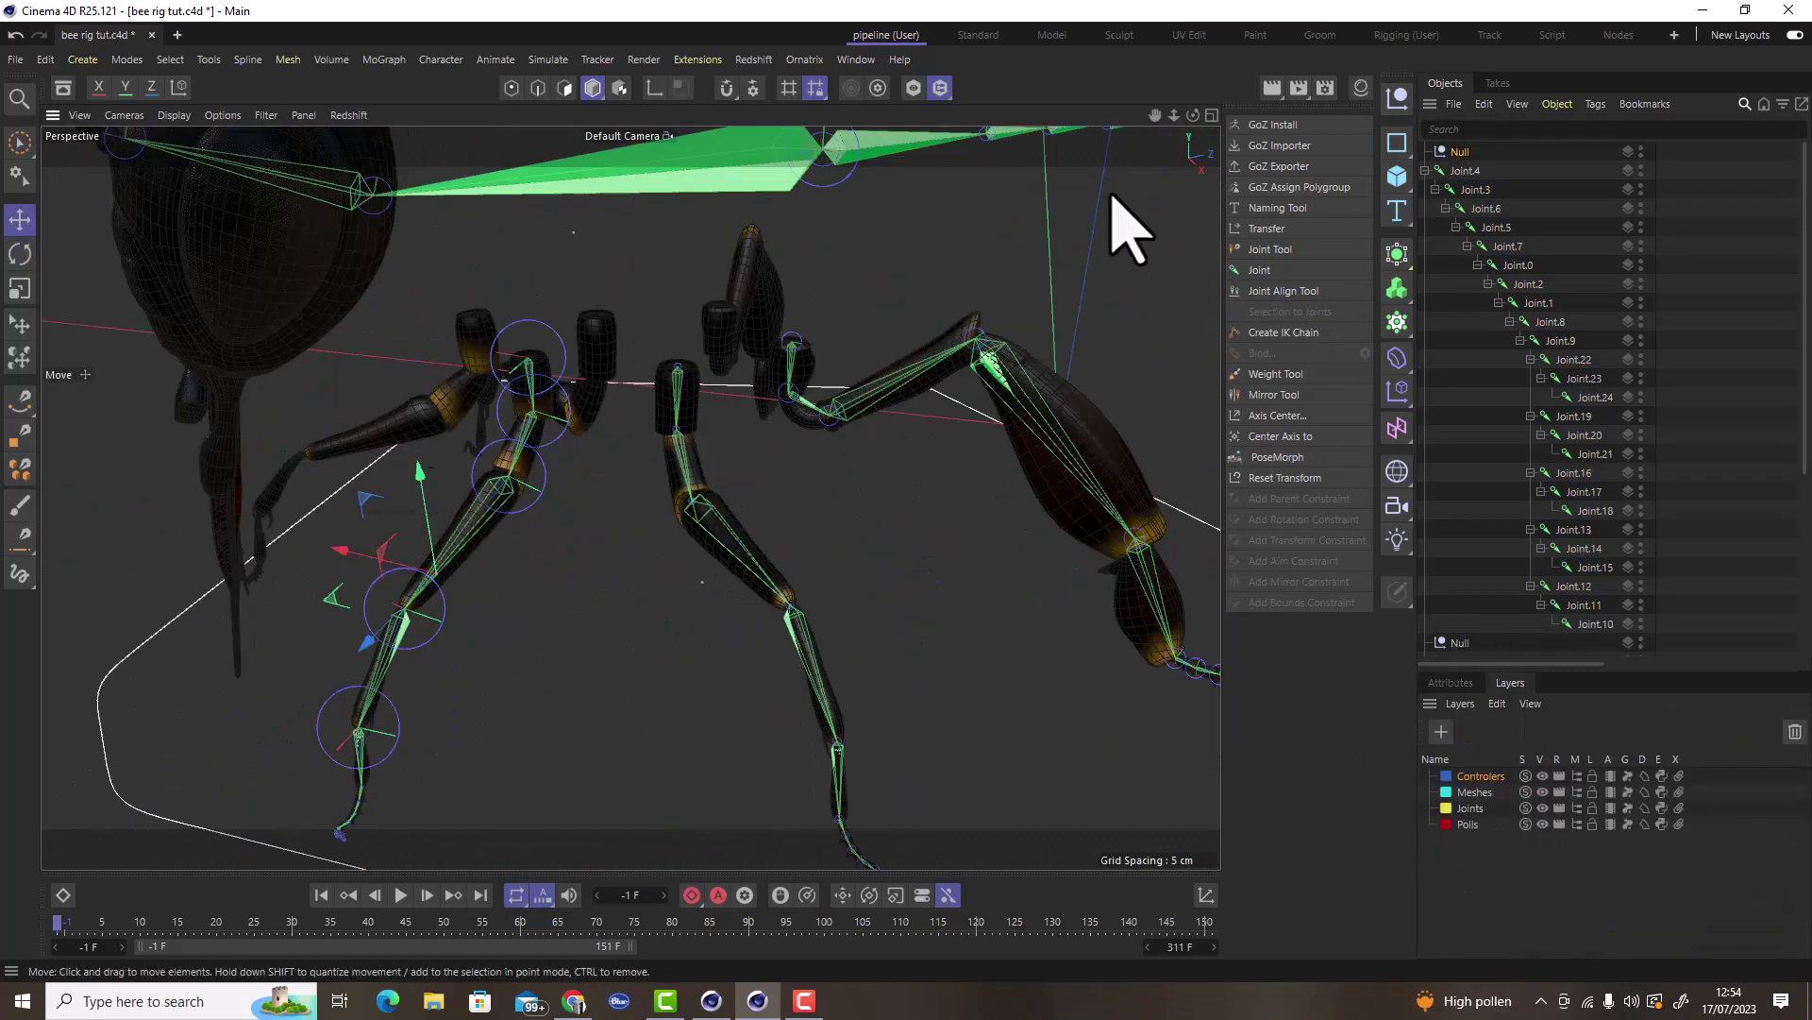
Reposition the front leg's aim null in the front view and bring up the Joint Align Tool options for the chain below Joint.3.
key("F5")
left_click_drag(1101, 688, 1039, 684)
scroll(897, 689, "down", 3)
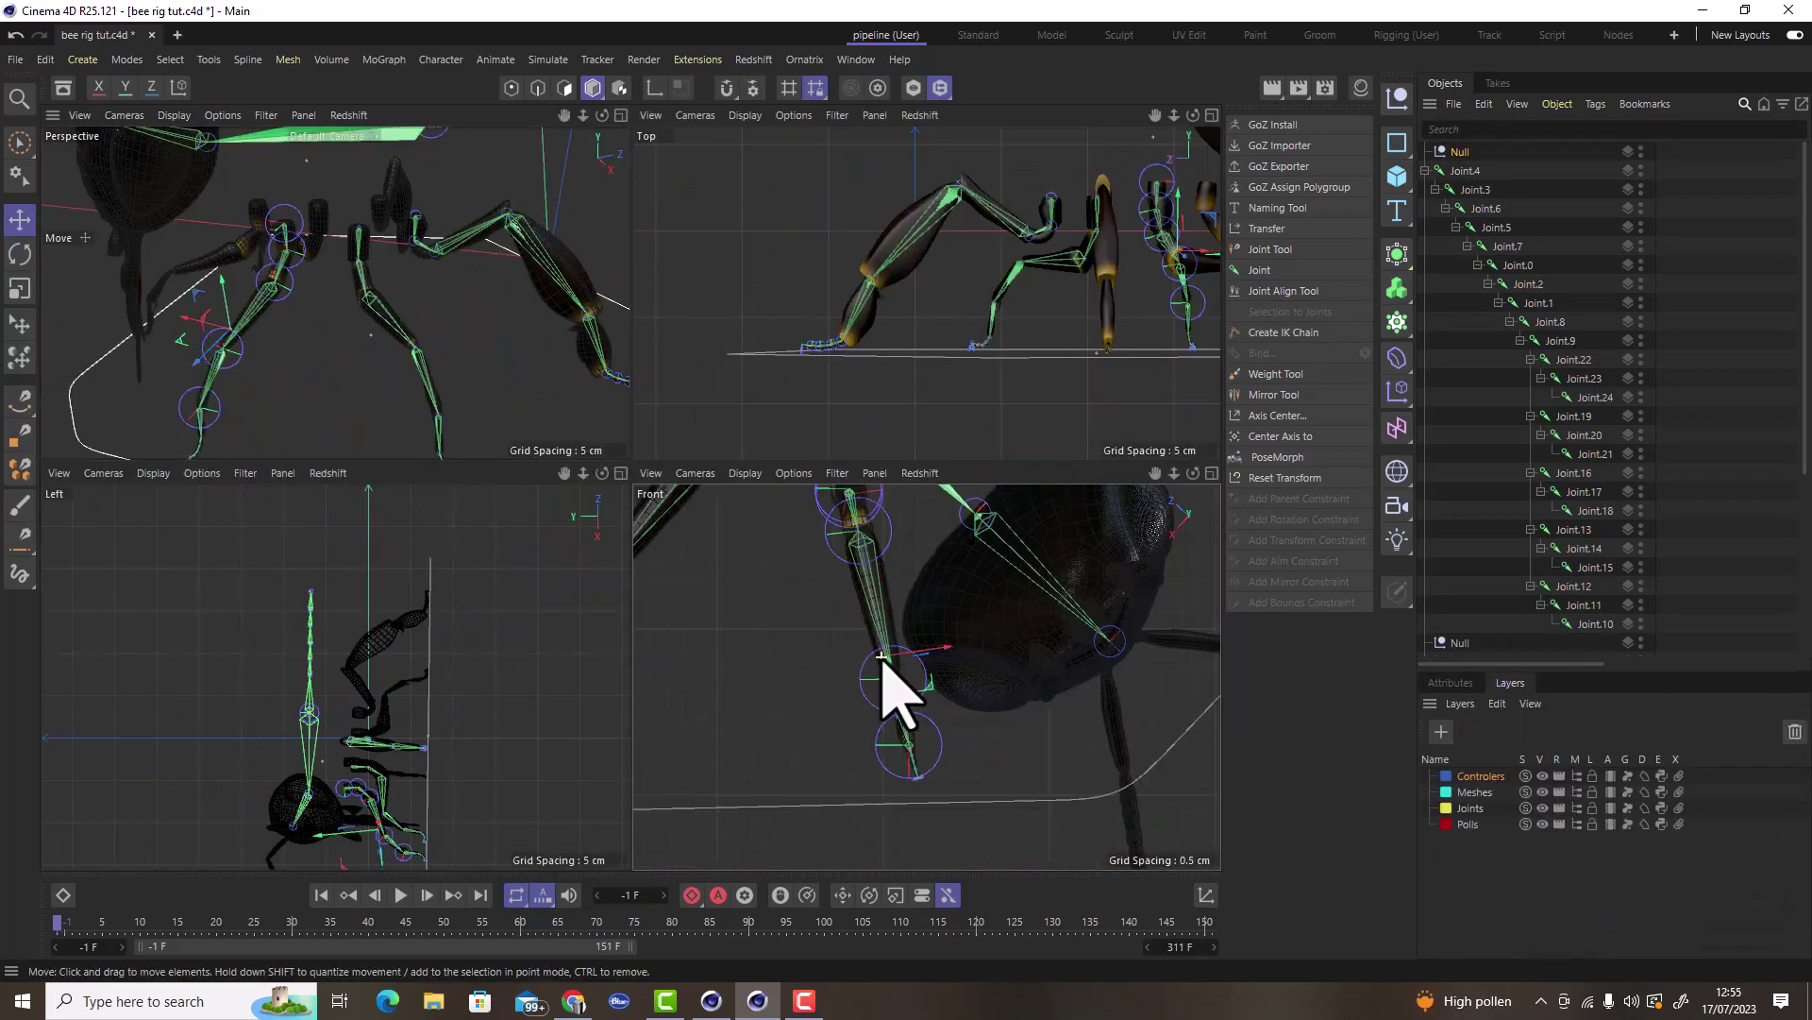
scroll(850, 721, "up", 3)
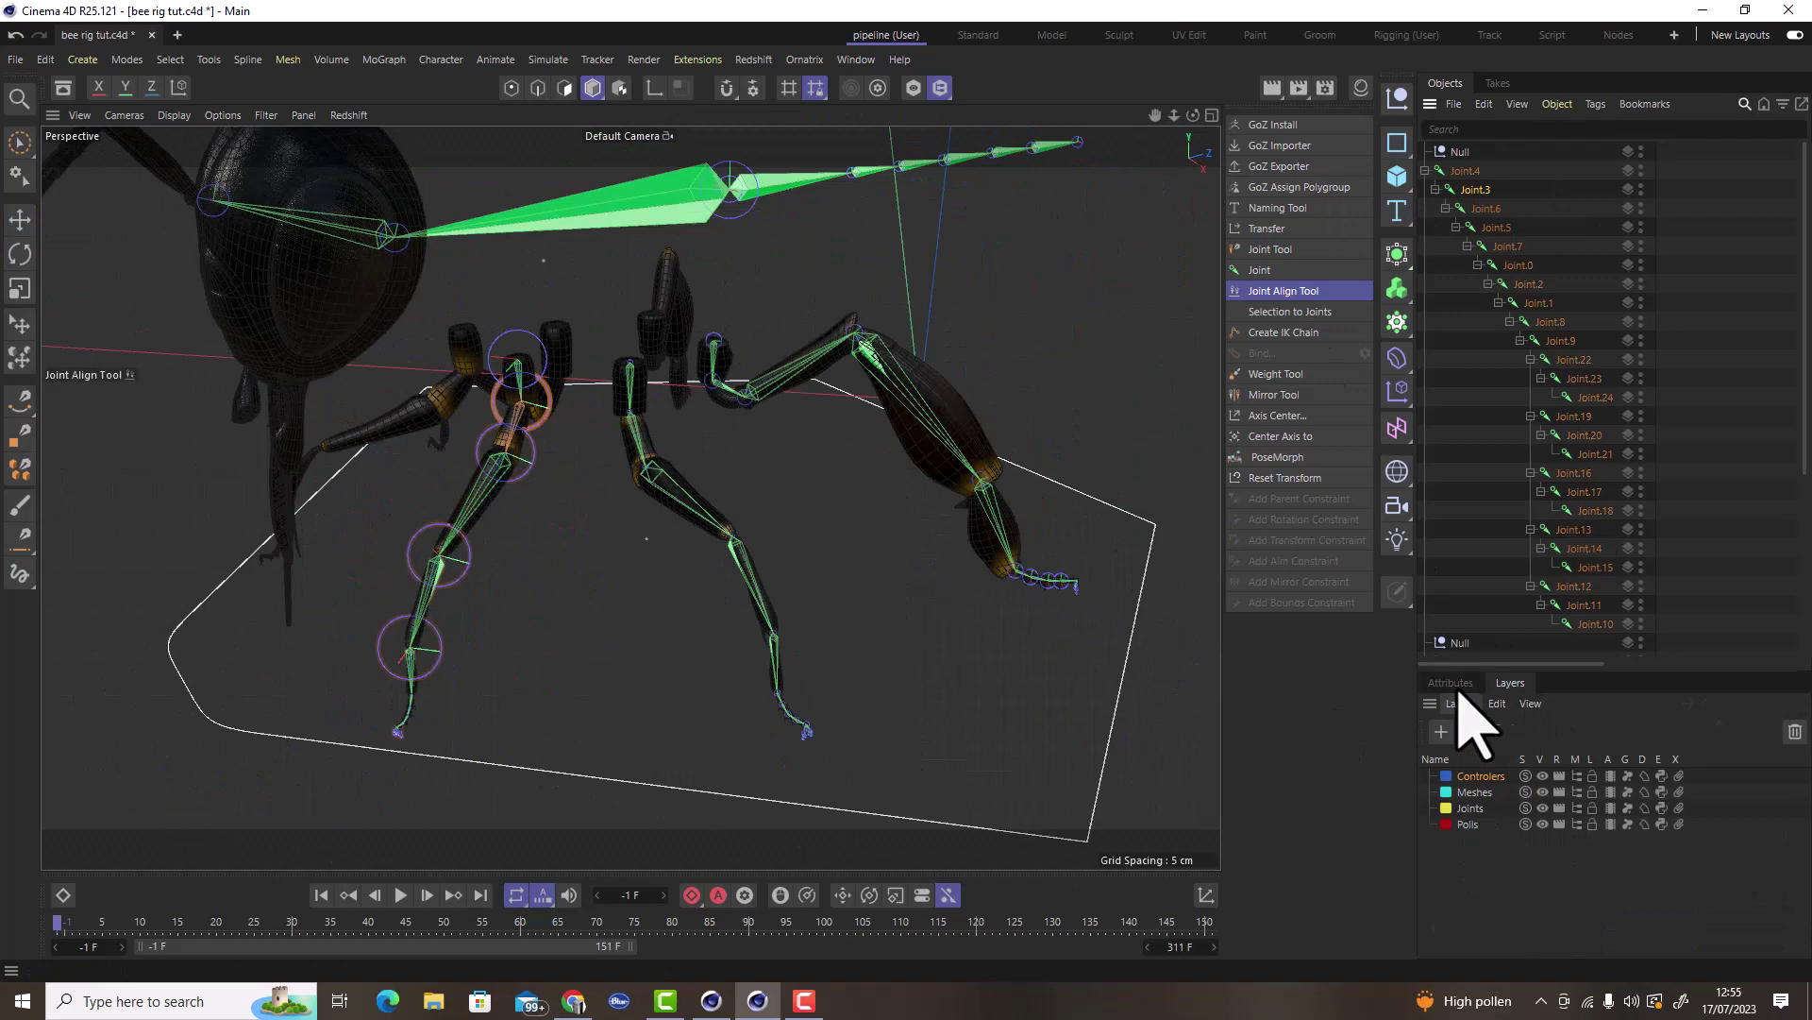
left_click(1451, 681)
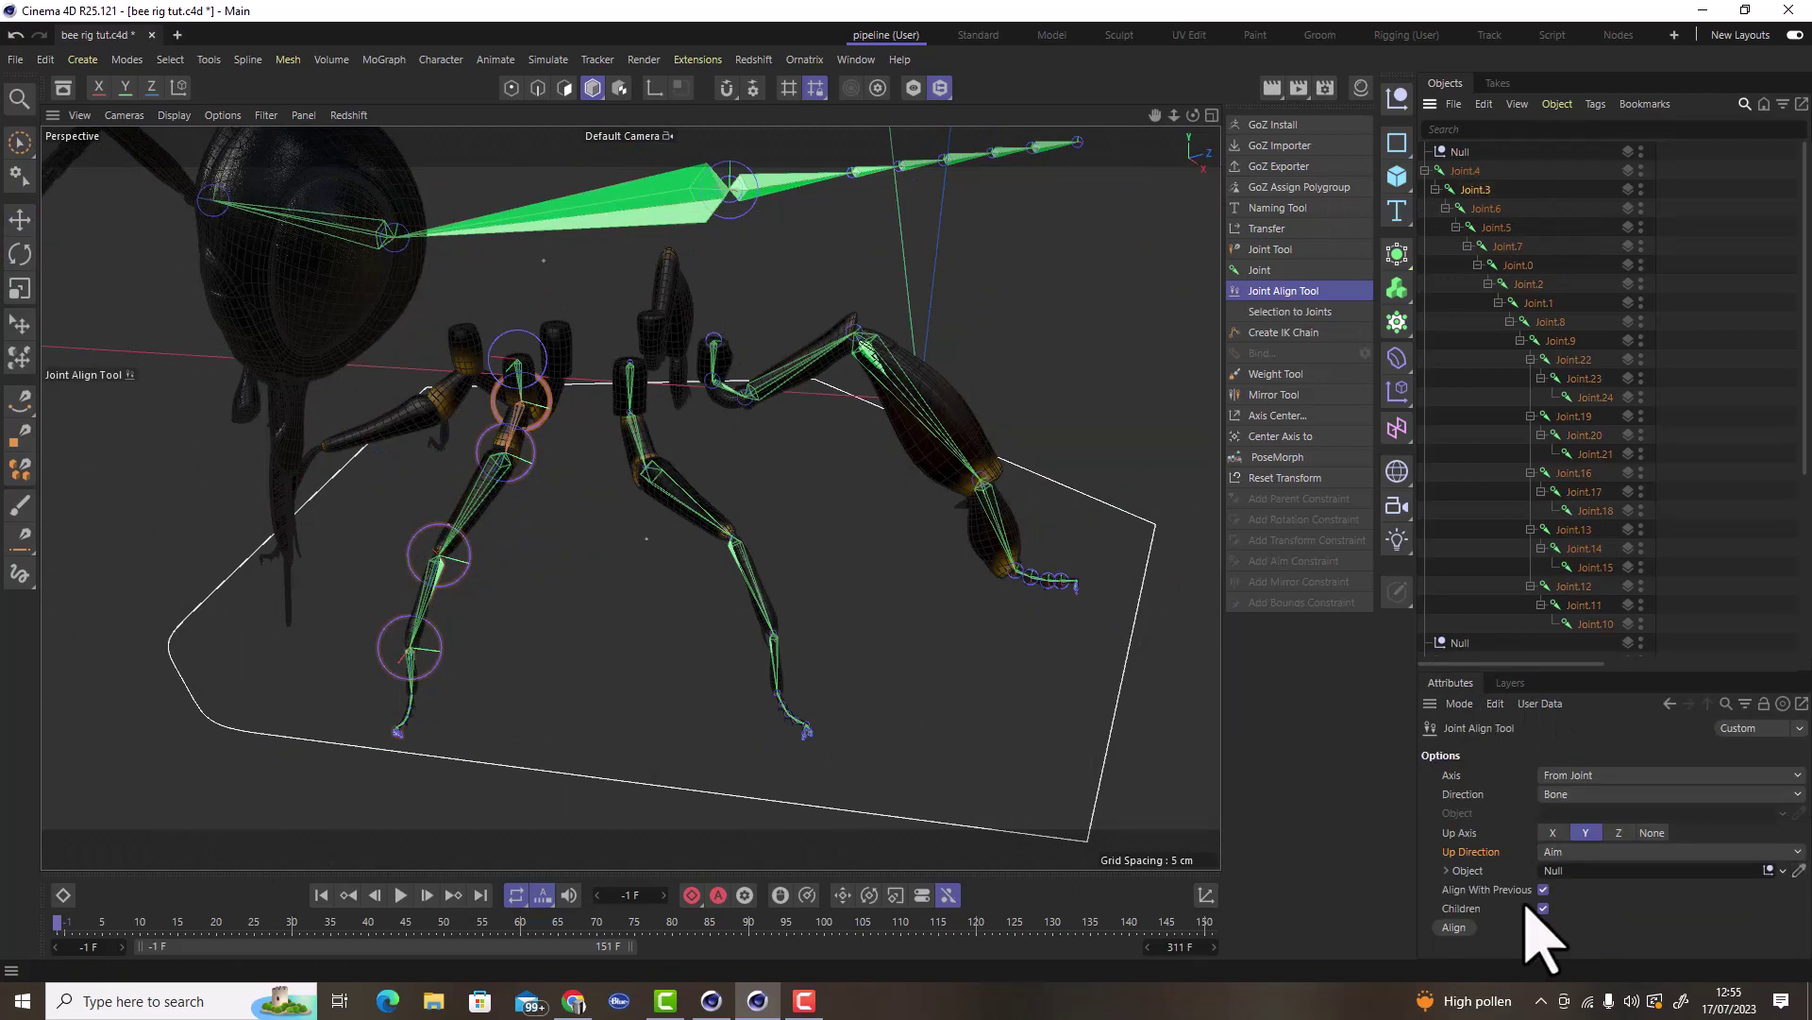
Hide the Meshes layer and activate the Move tool so the bare joint chains can be adjusted.
scroll(466, 506, "up", 4)
left_click(1510, 682)
left_click(1543, 792)
key("e")
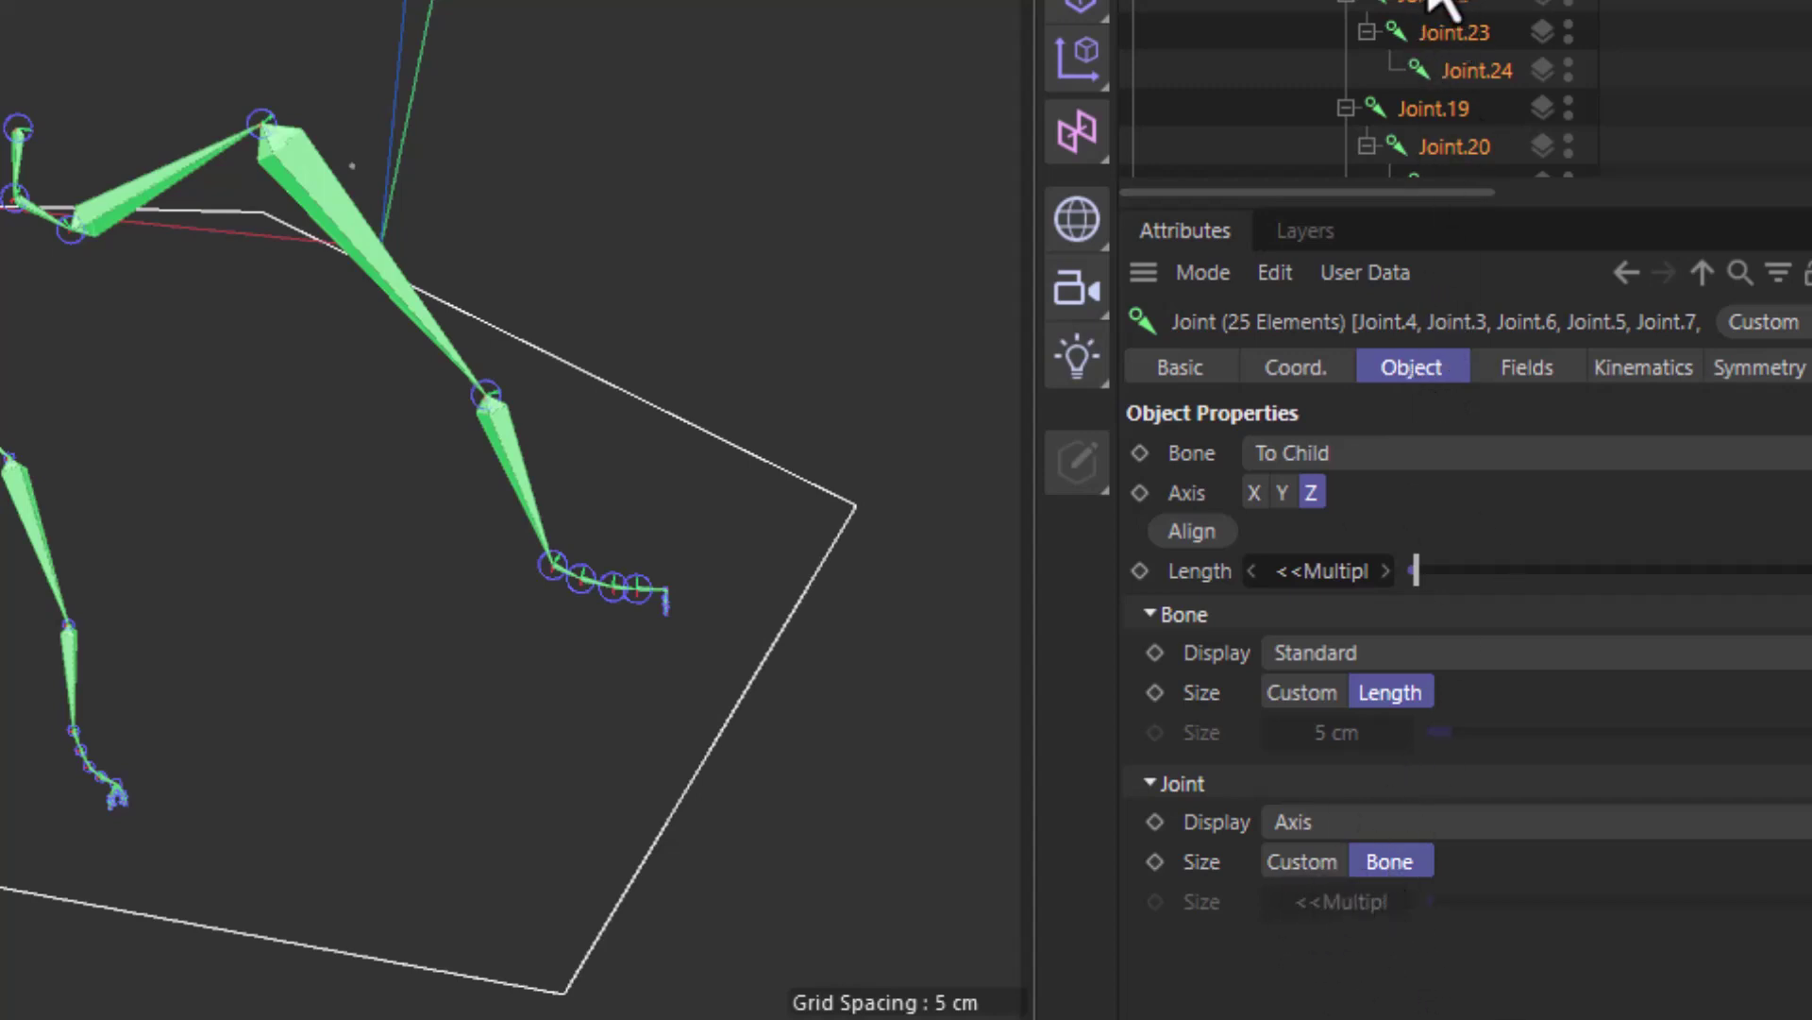
Set the Joint display size to Bone for the 25 joints of each remaining leg chain.
scroll(1444, 11, "up", 5)
key("ctrl+z")
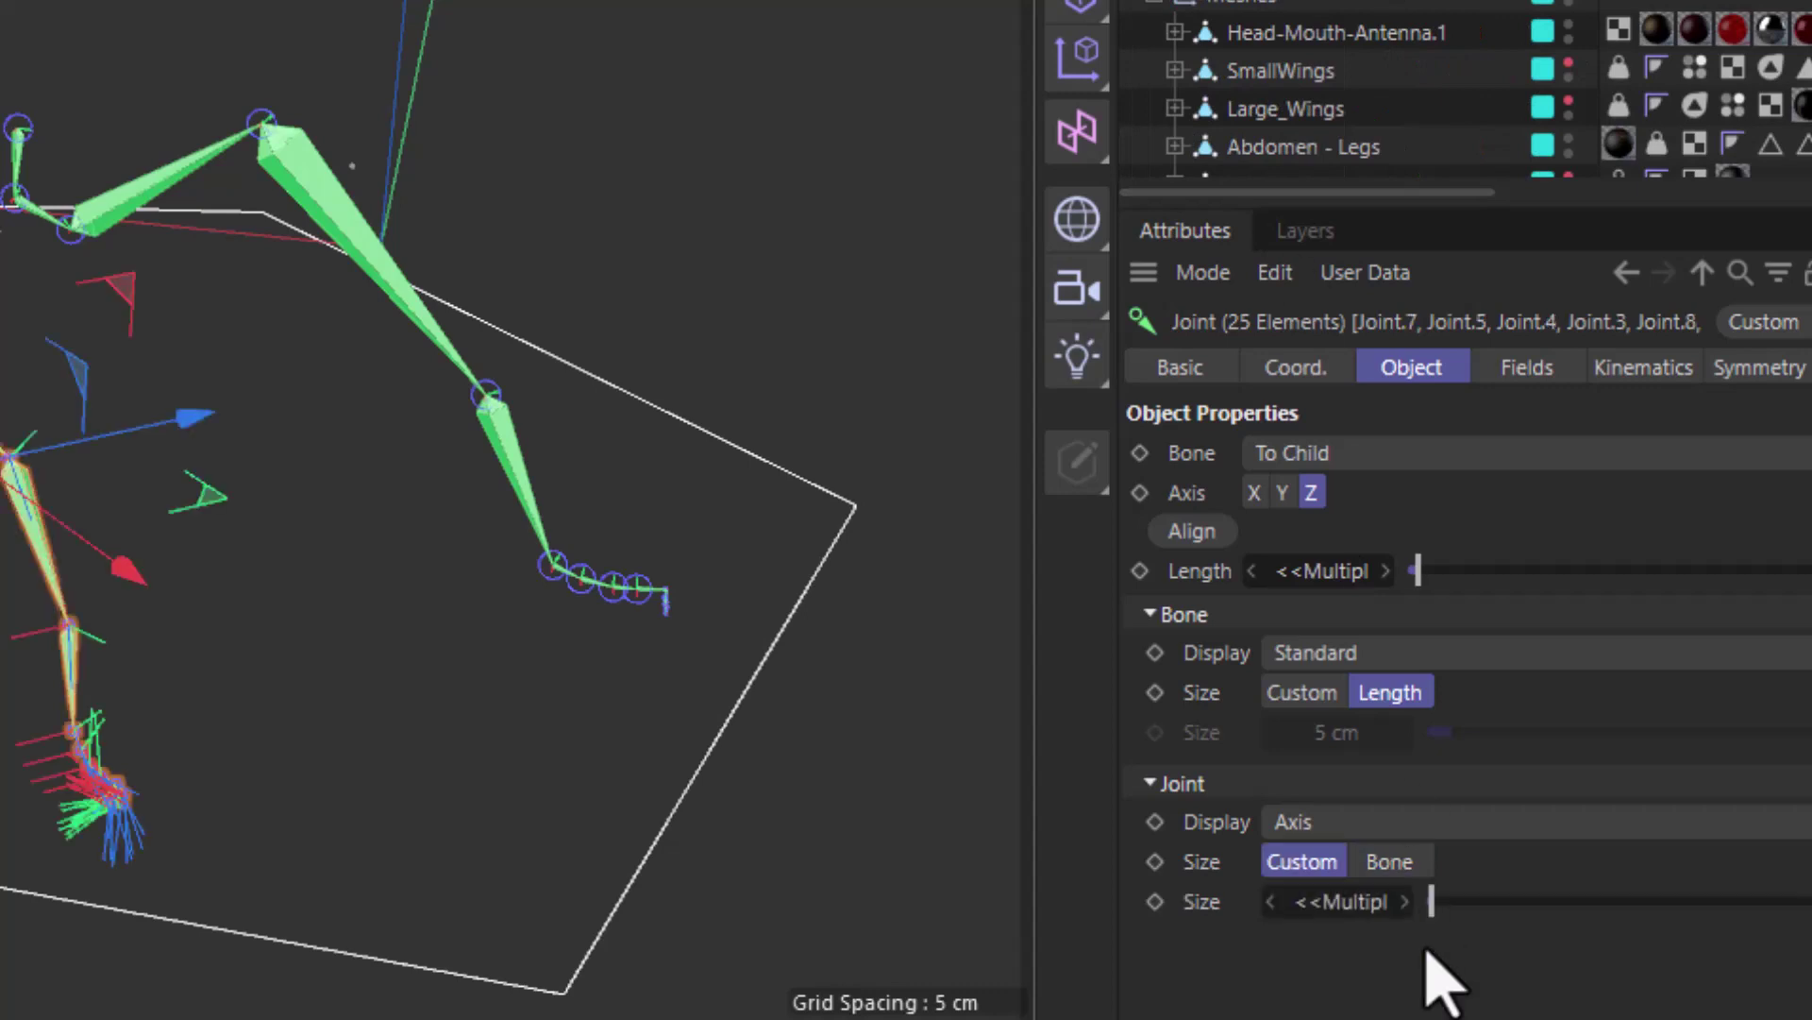
left_click(1402, 862)
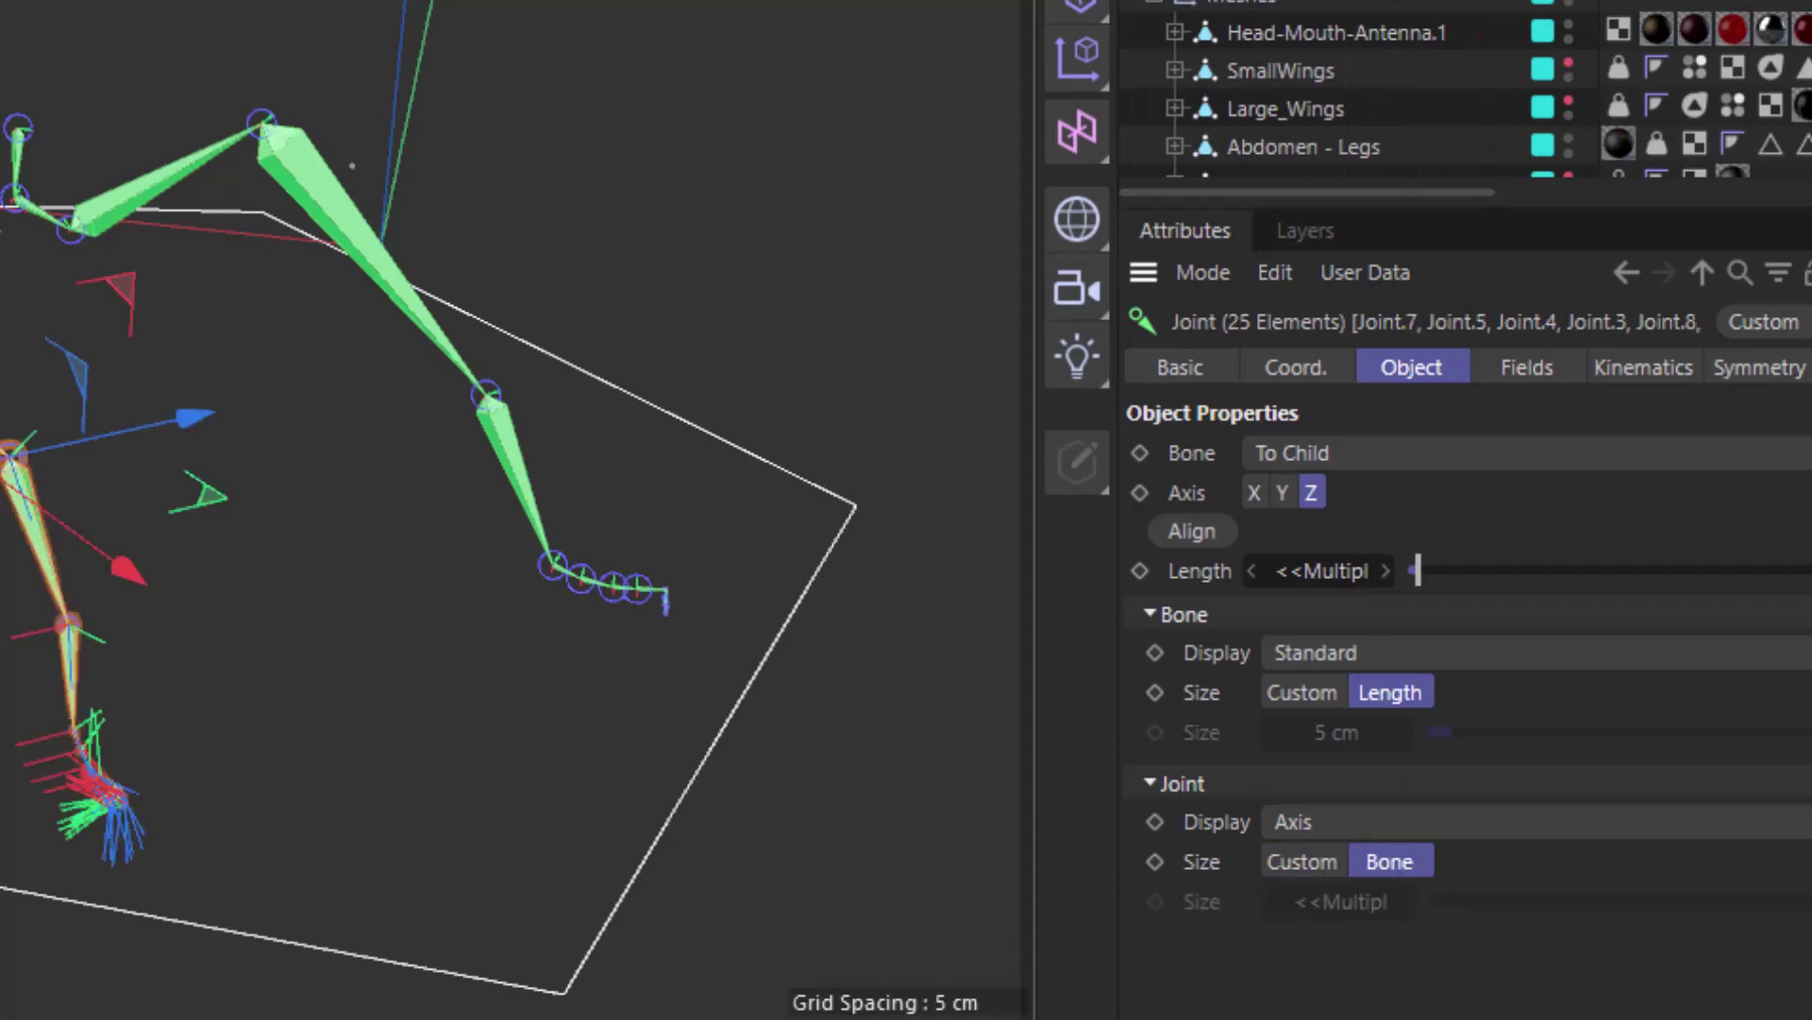
key("ctrl+z")
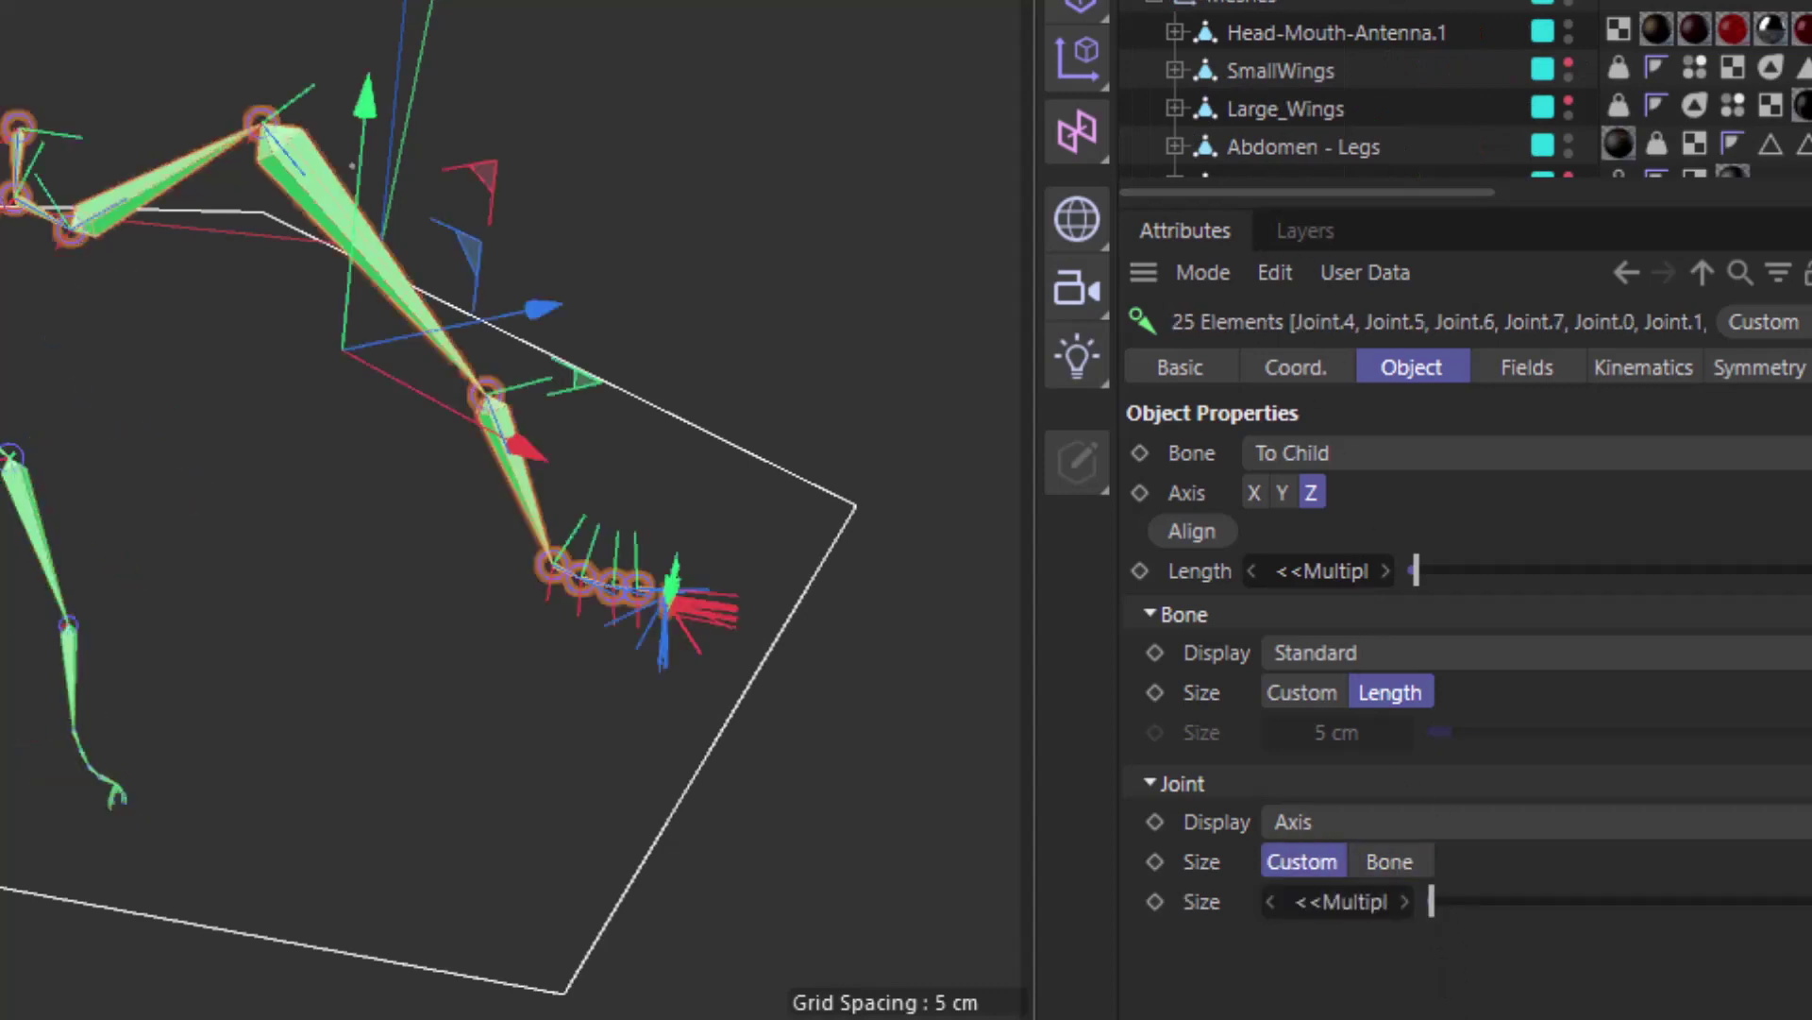
left_click(1390, 862)
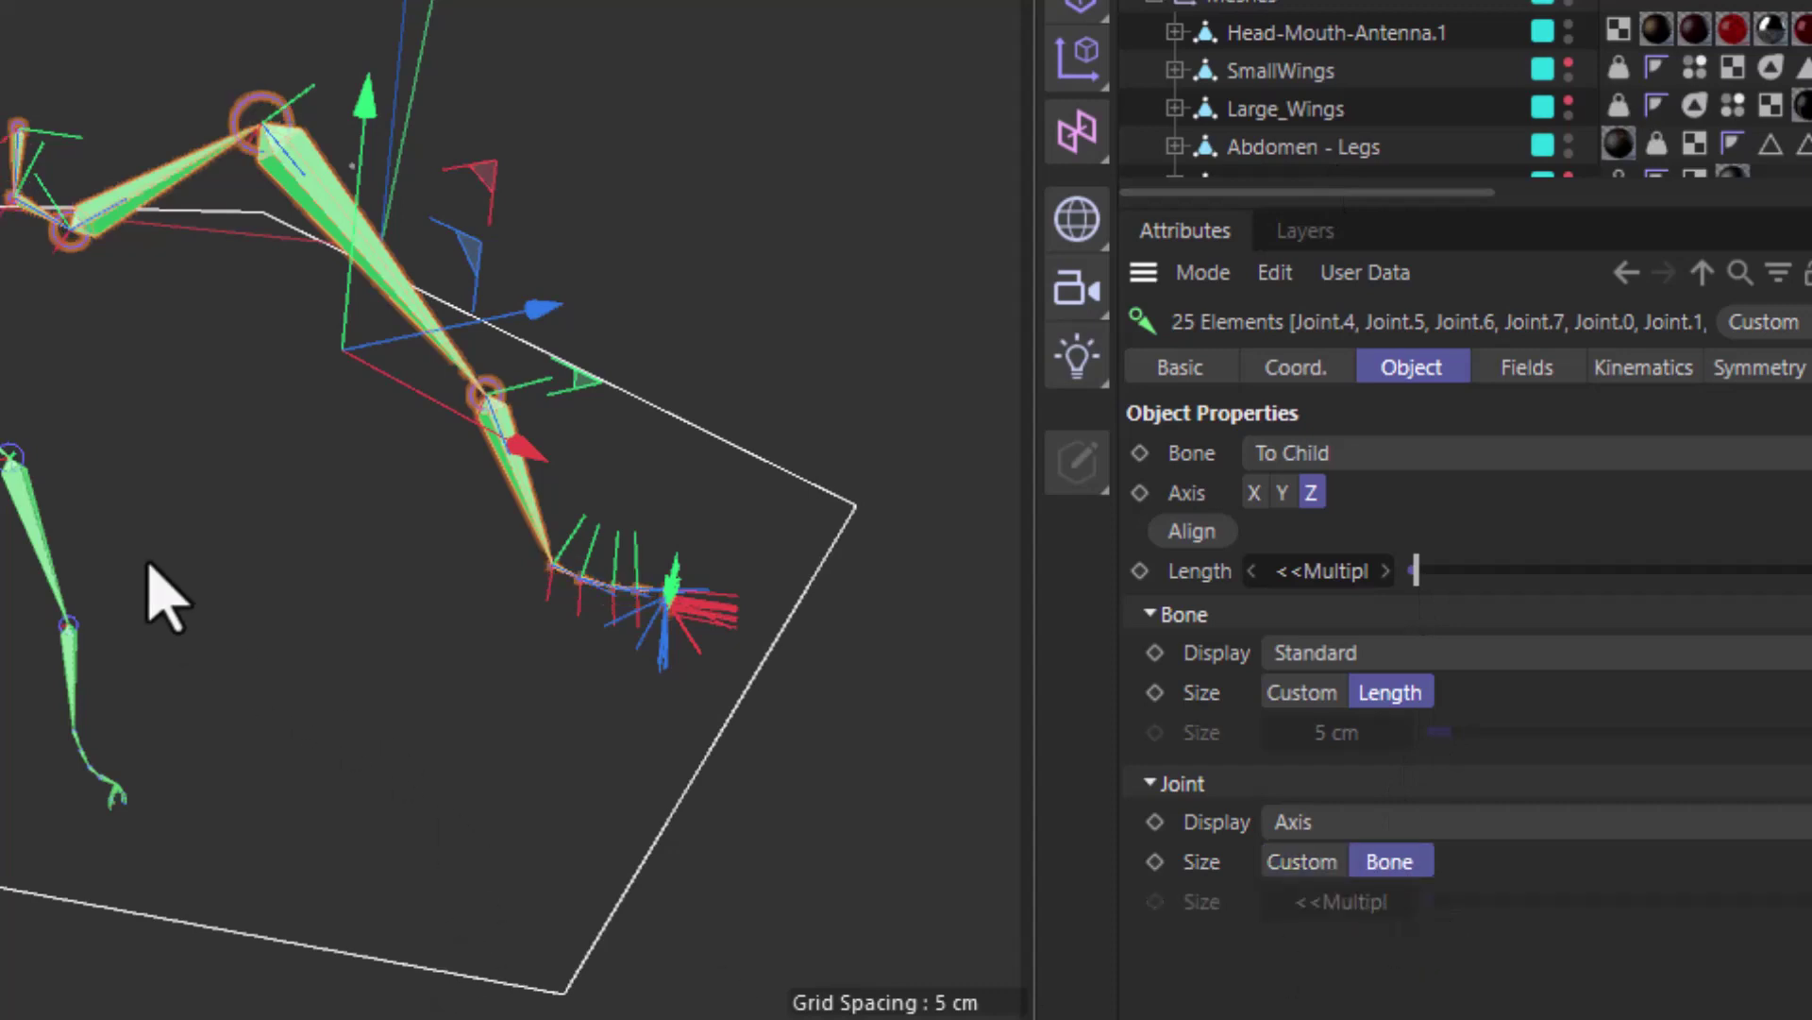
Deselect the joints and examine the leg chains up close and the whole rig from several angles.
left_click(315, 554)
left_click_drag(315, 554, 243, 331, "alt")
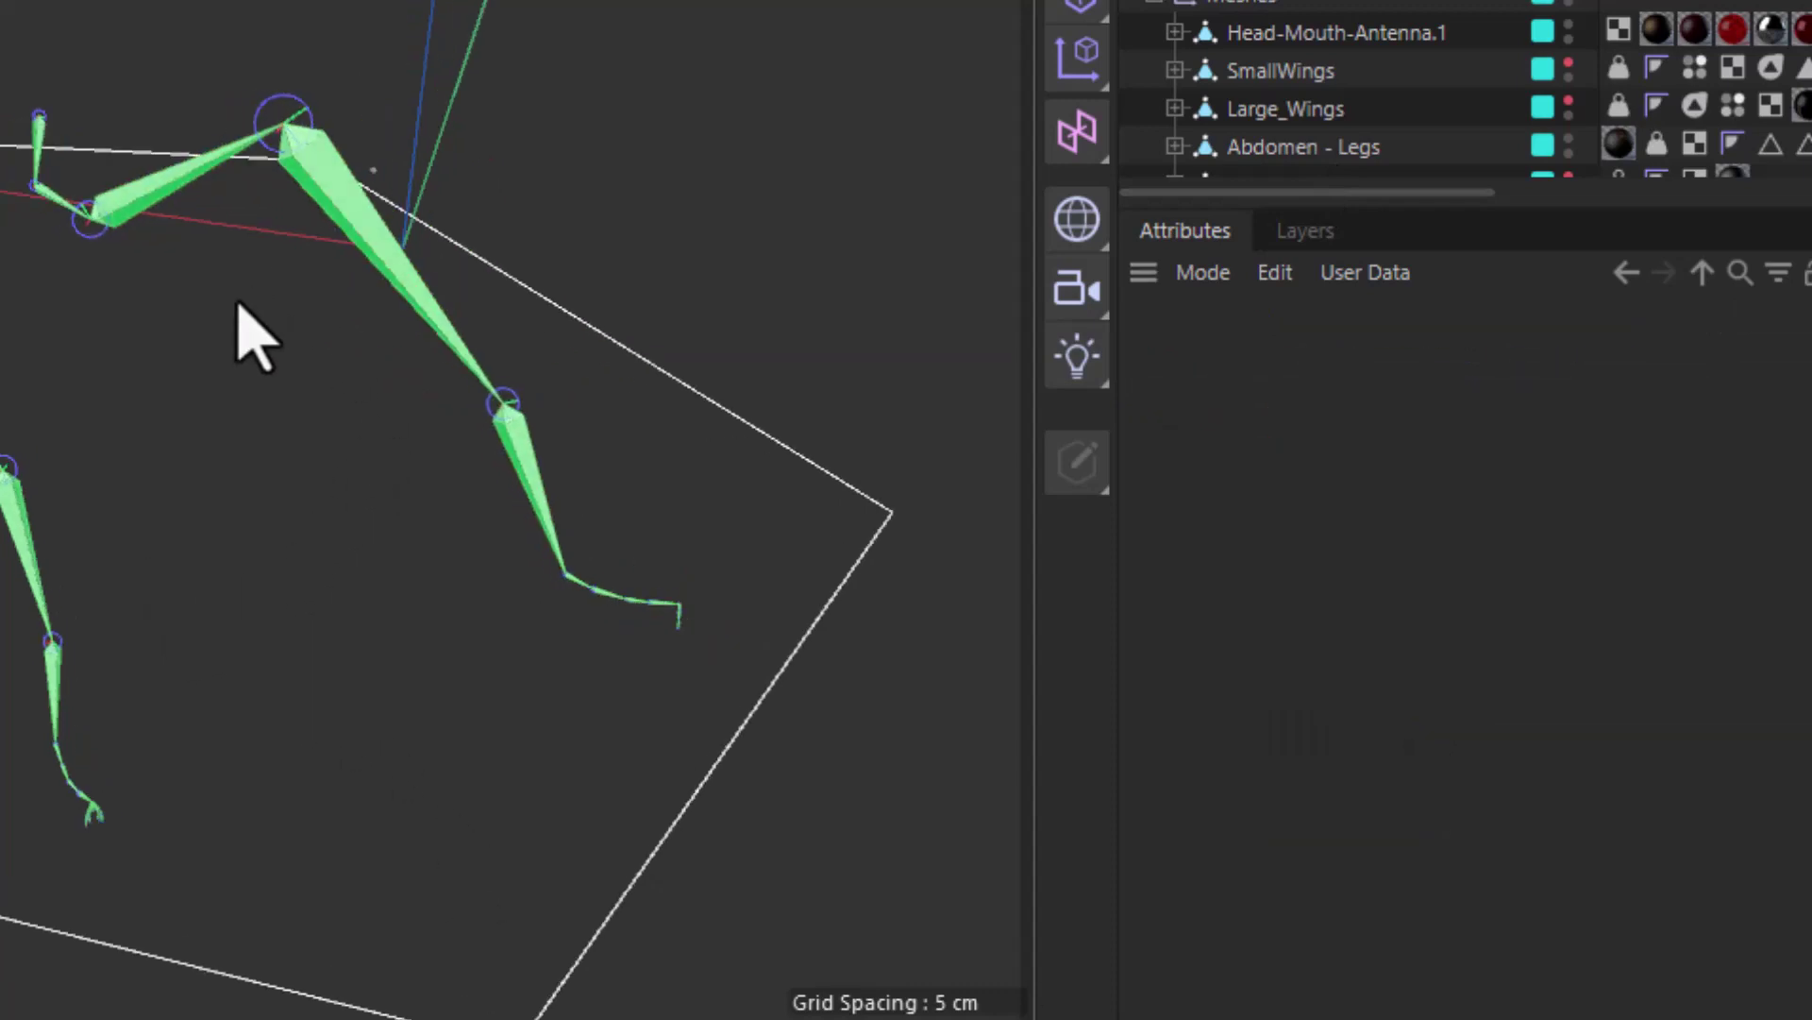
scroll(9, 416, "up", 5)
left_click_drag(10, 415, 224, 429, "alt")
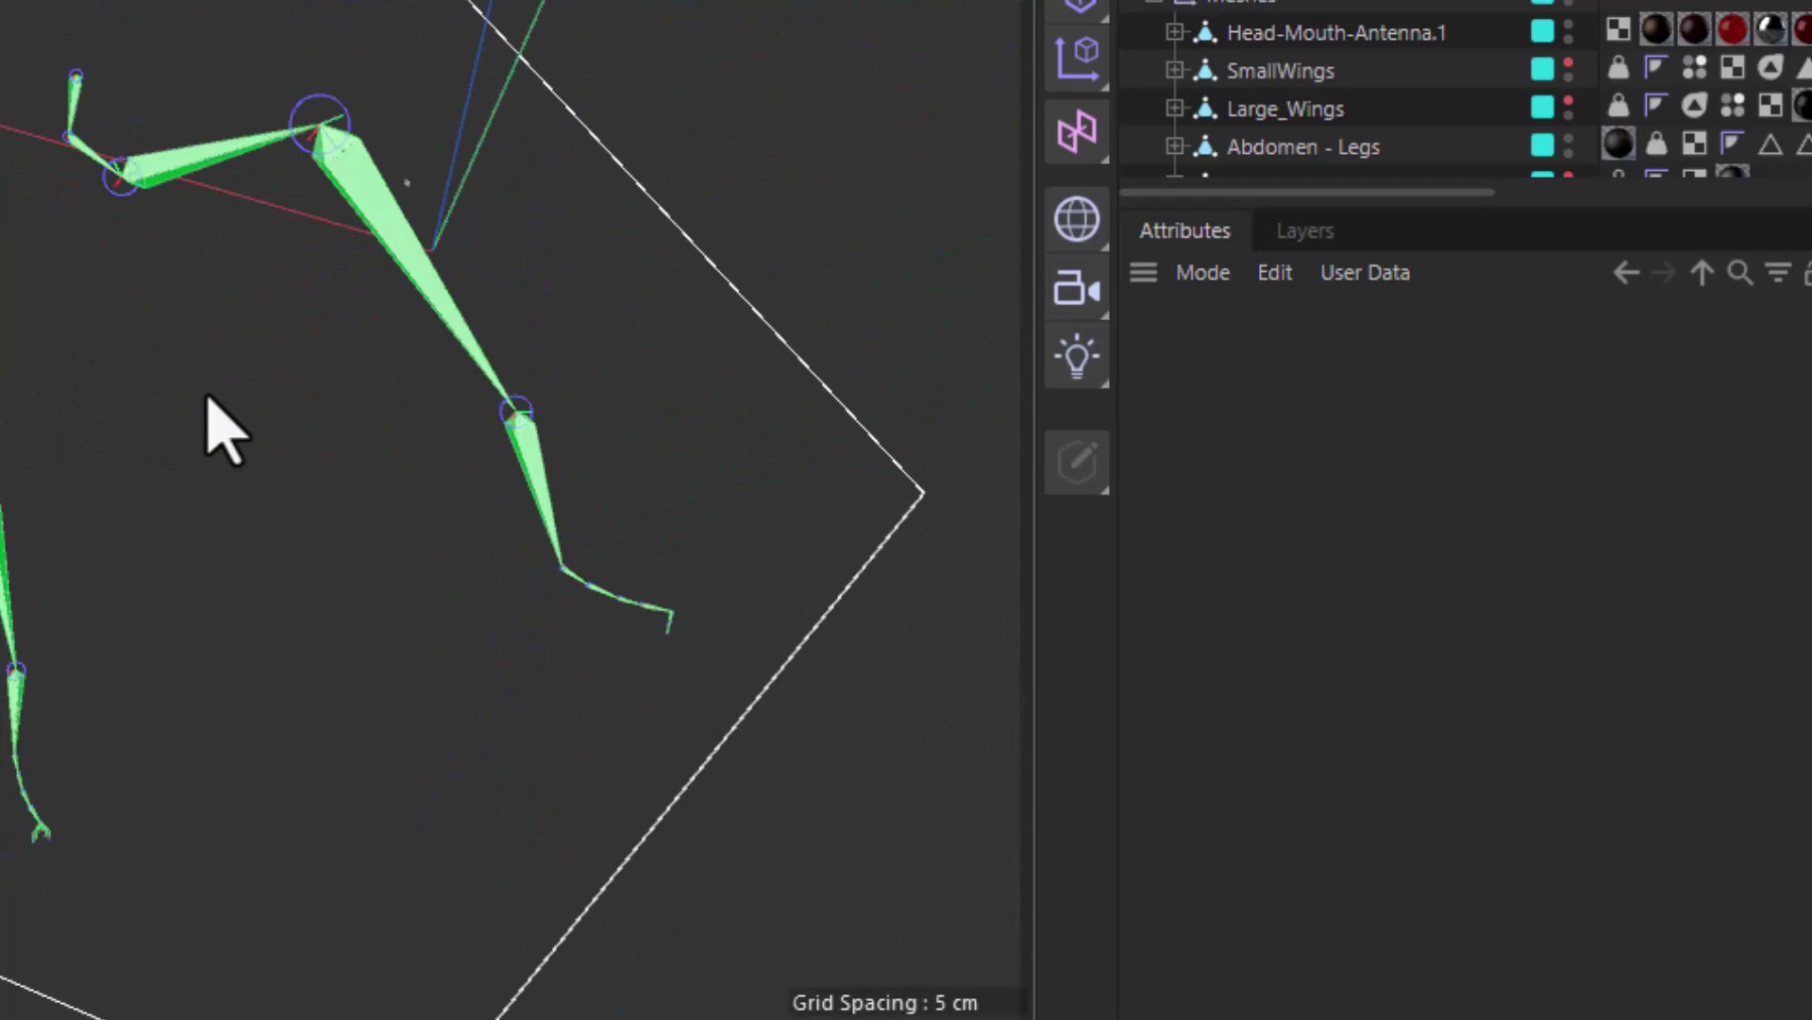
scroll(19, 708, "up", 10)
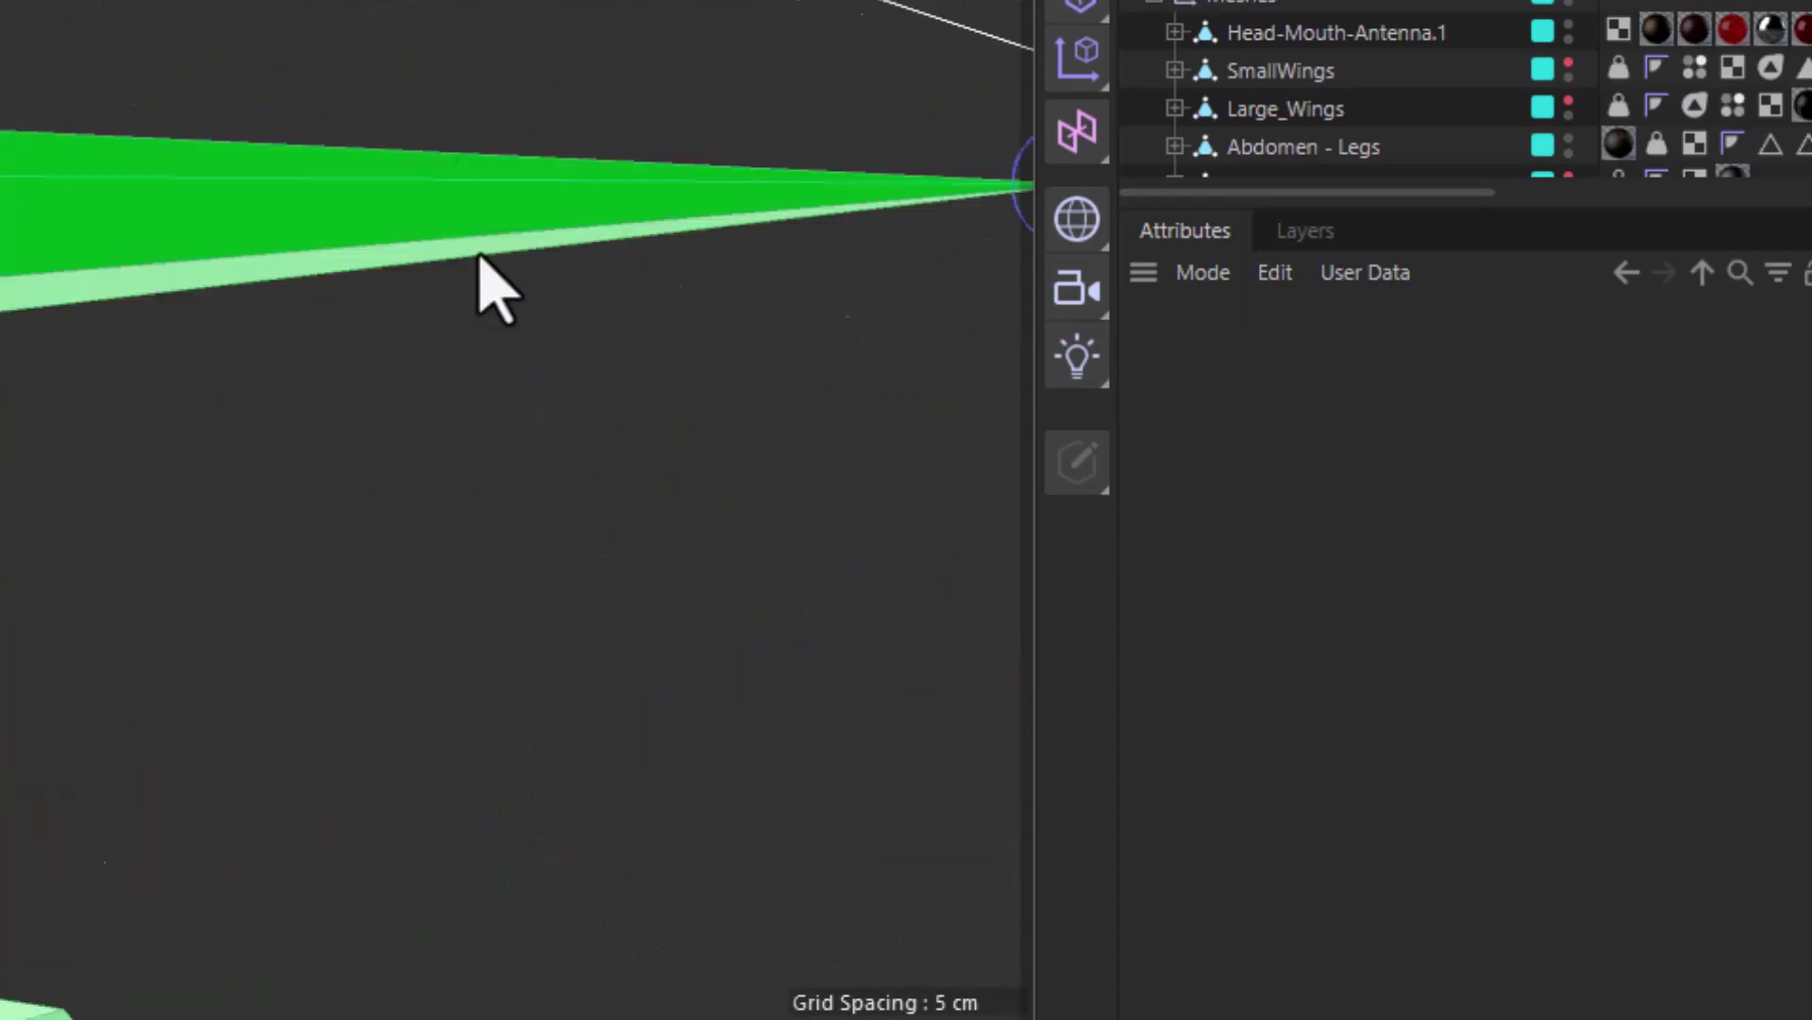
left_click_drag(482, 274, 16, 183, "alt")
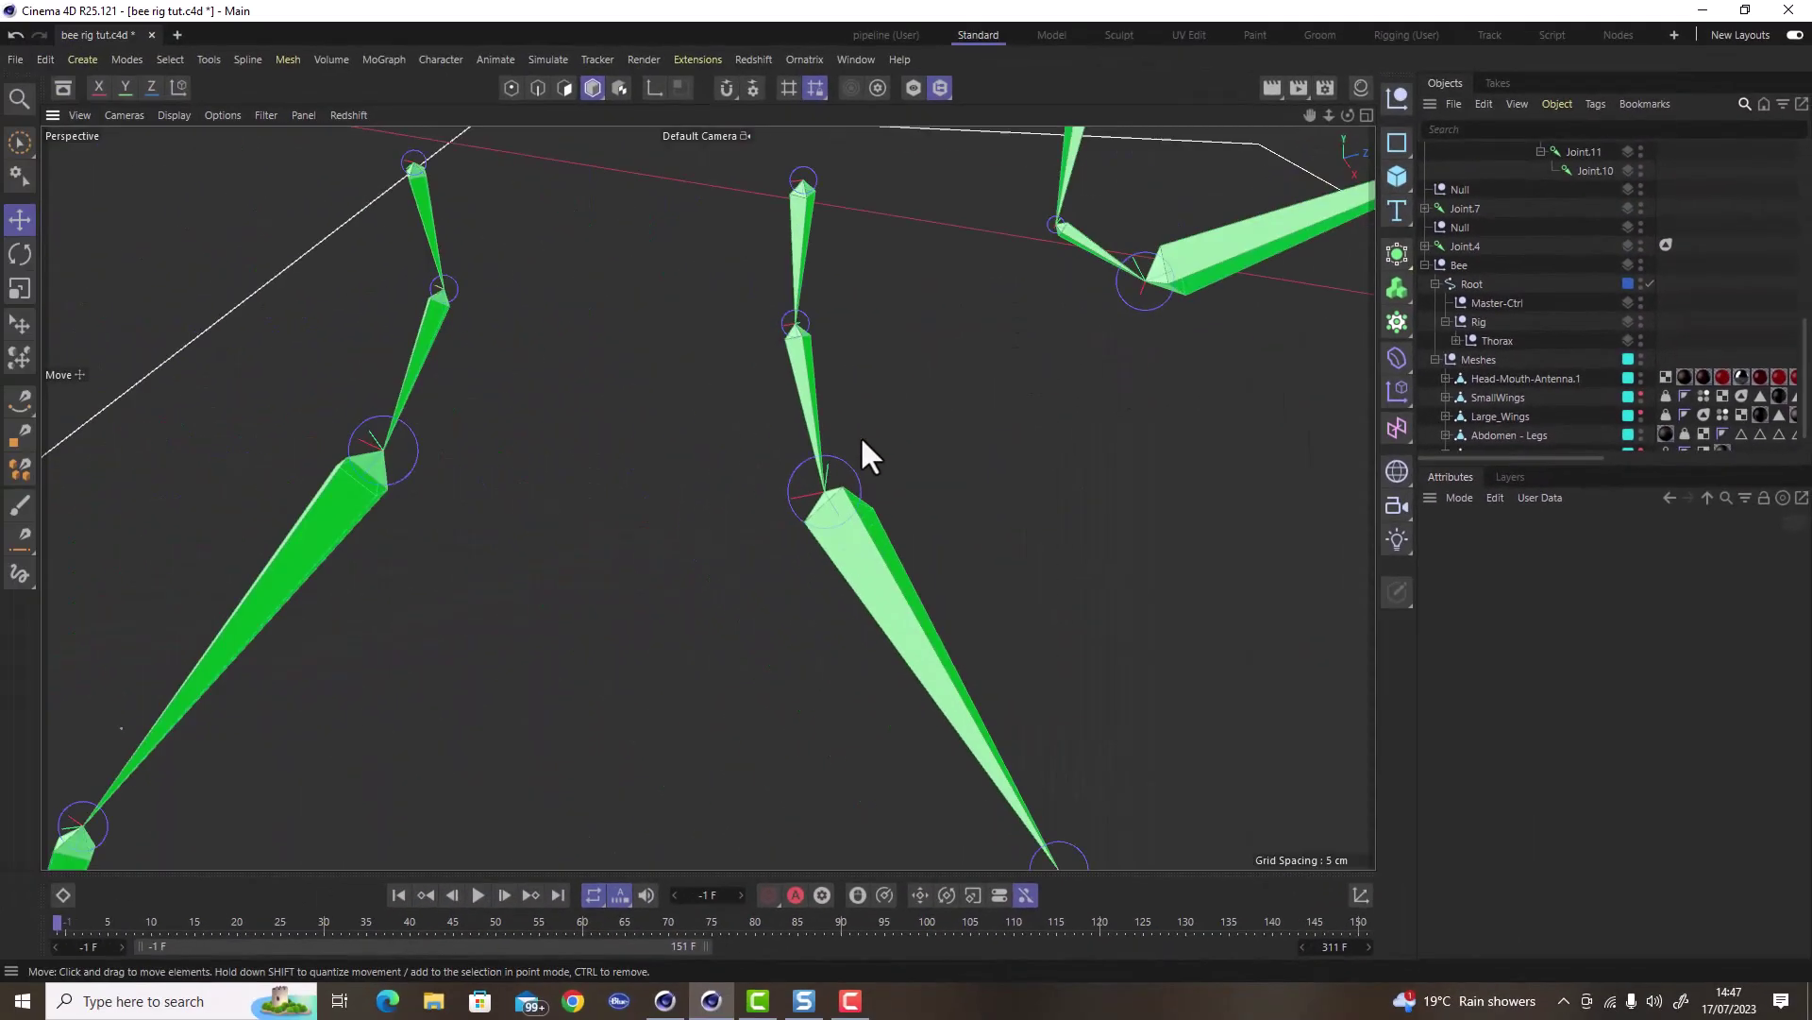
scroll(861, 443, "down", 10)
left_click_drag(863, 444, 892, 513, "alt")
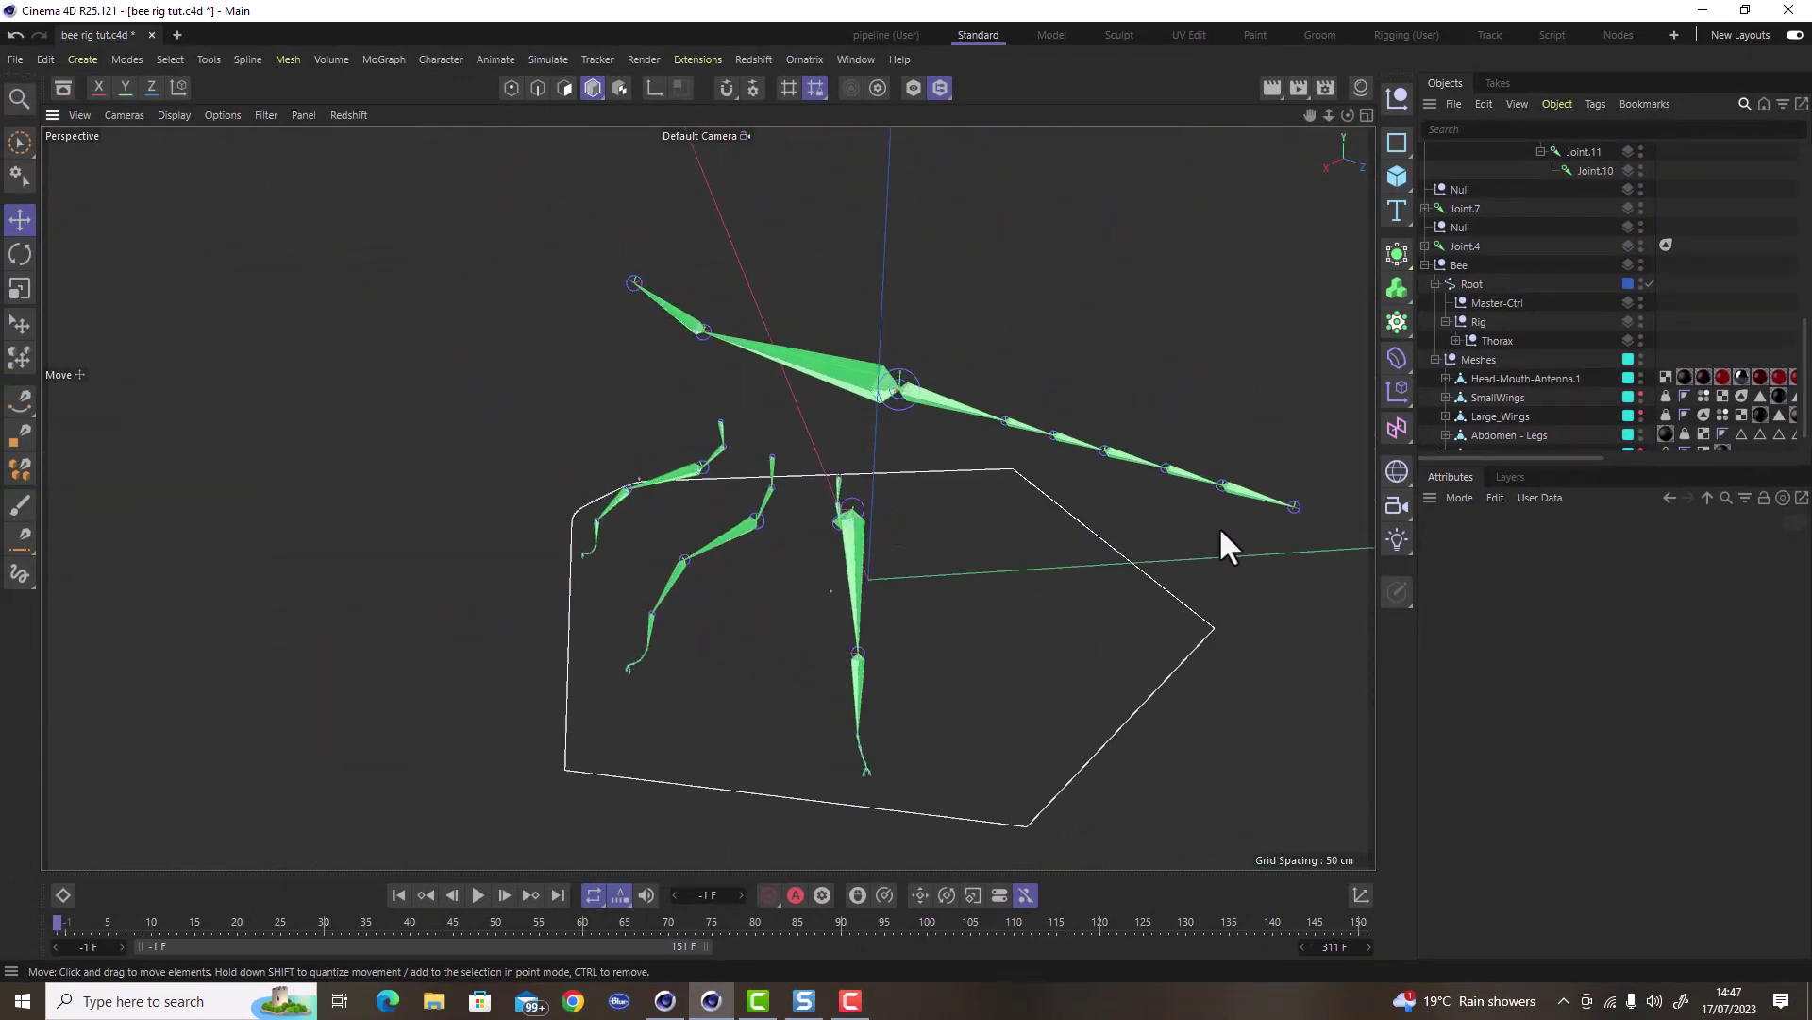
Enlarge the Object Manager and switch to the pipeline (User) layout, locating the Naming Tool.
left_click_drag(1541, 461, 1575, 710)
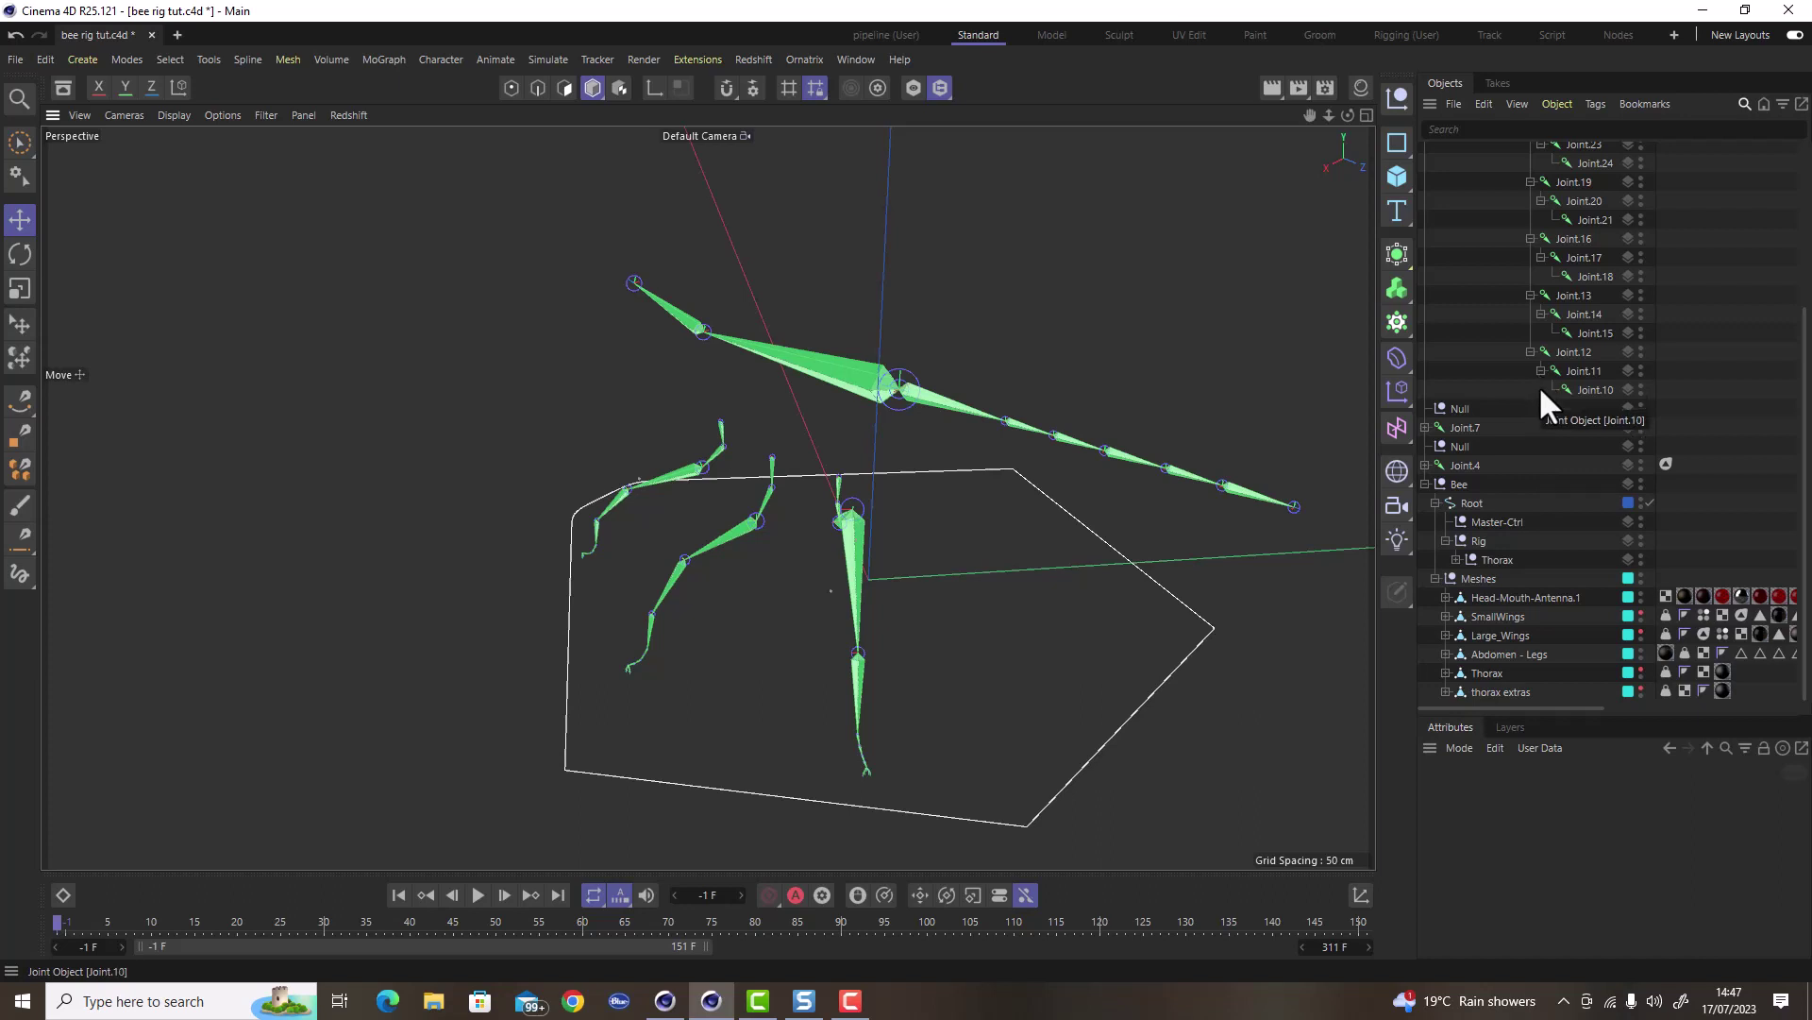
scroll(1538, 385, "up", 4)
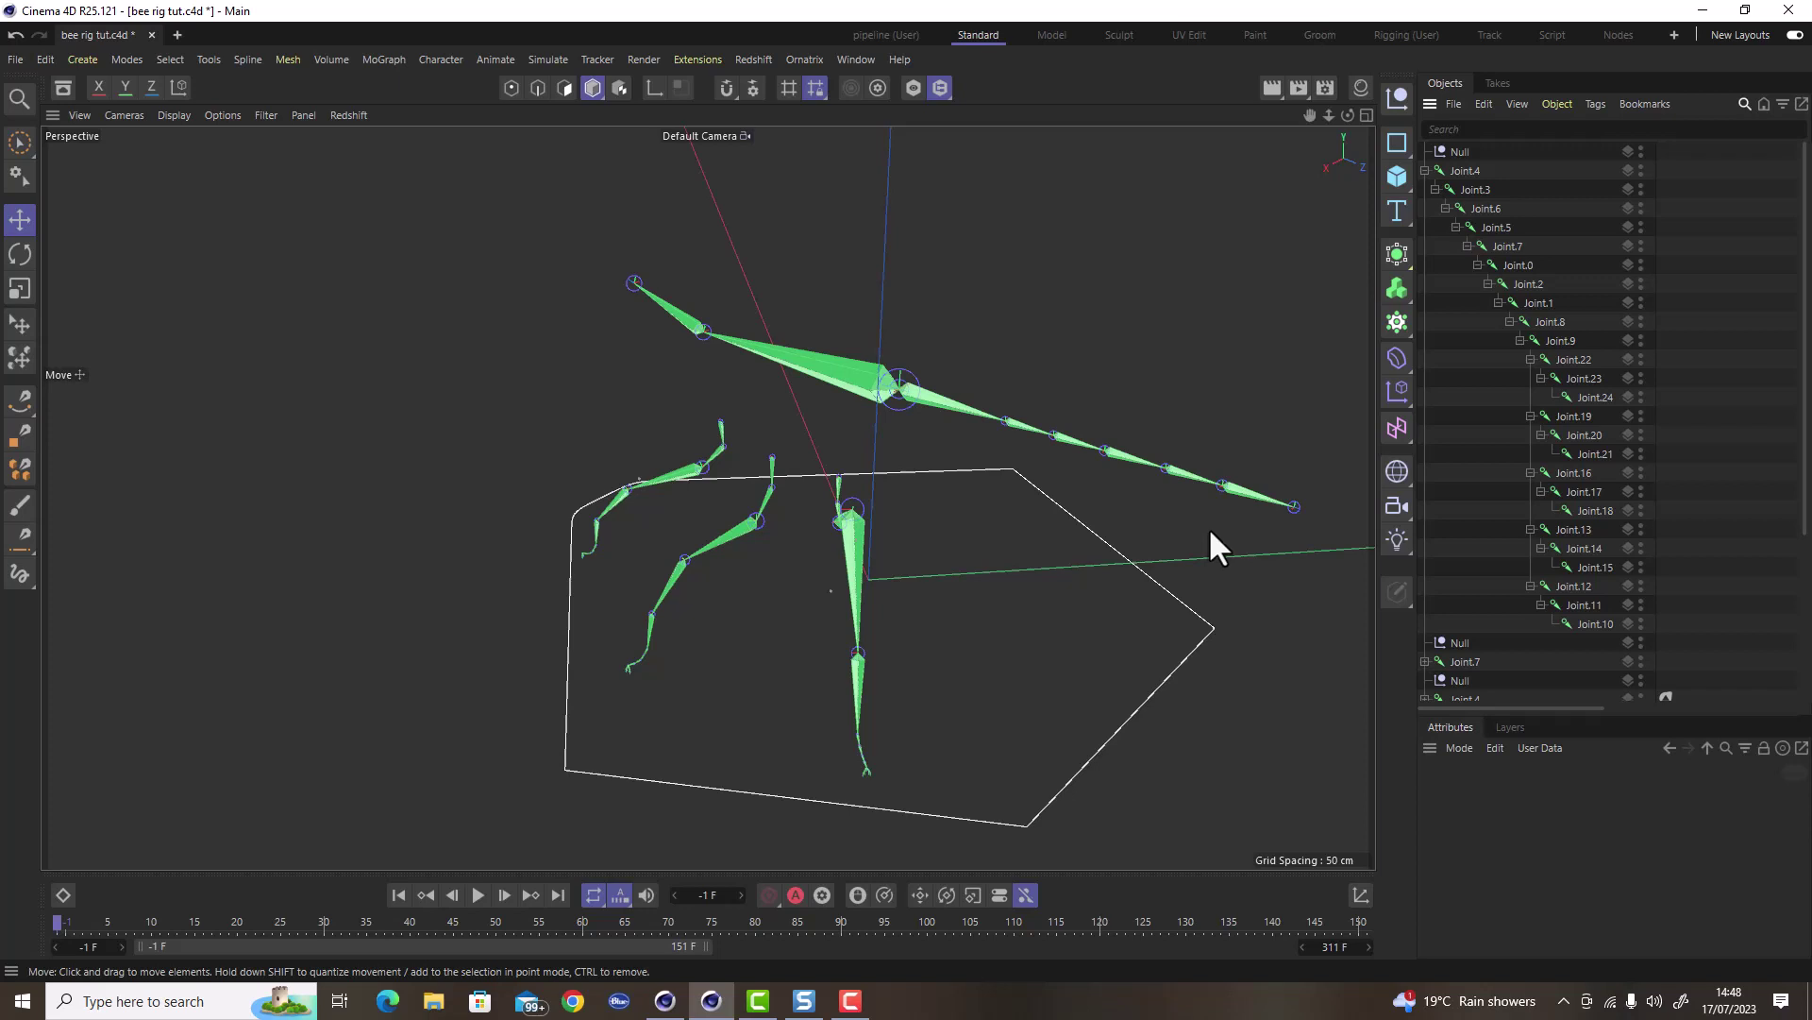
left_click(883, 34)
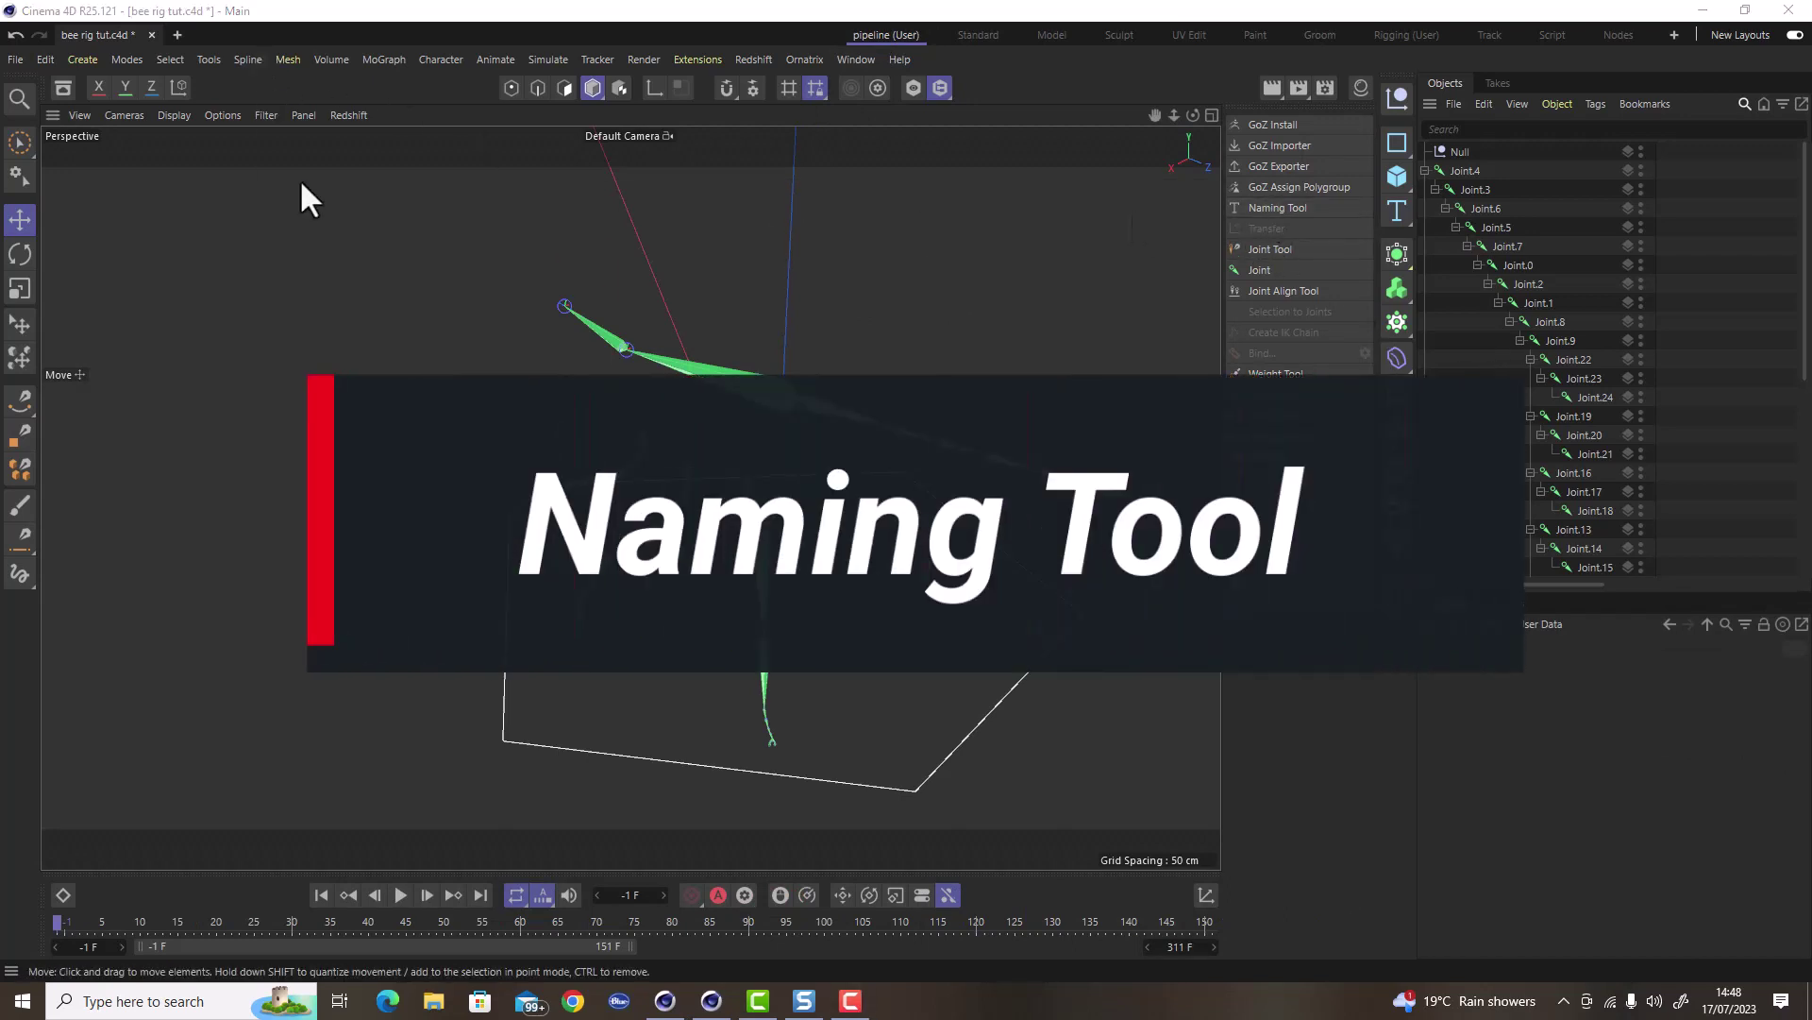
left_click(208, 59)
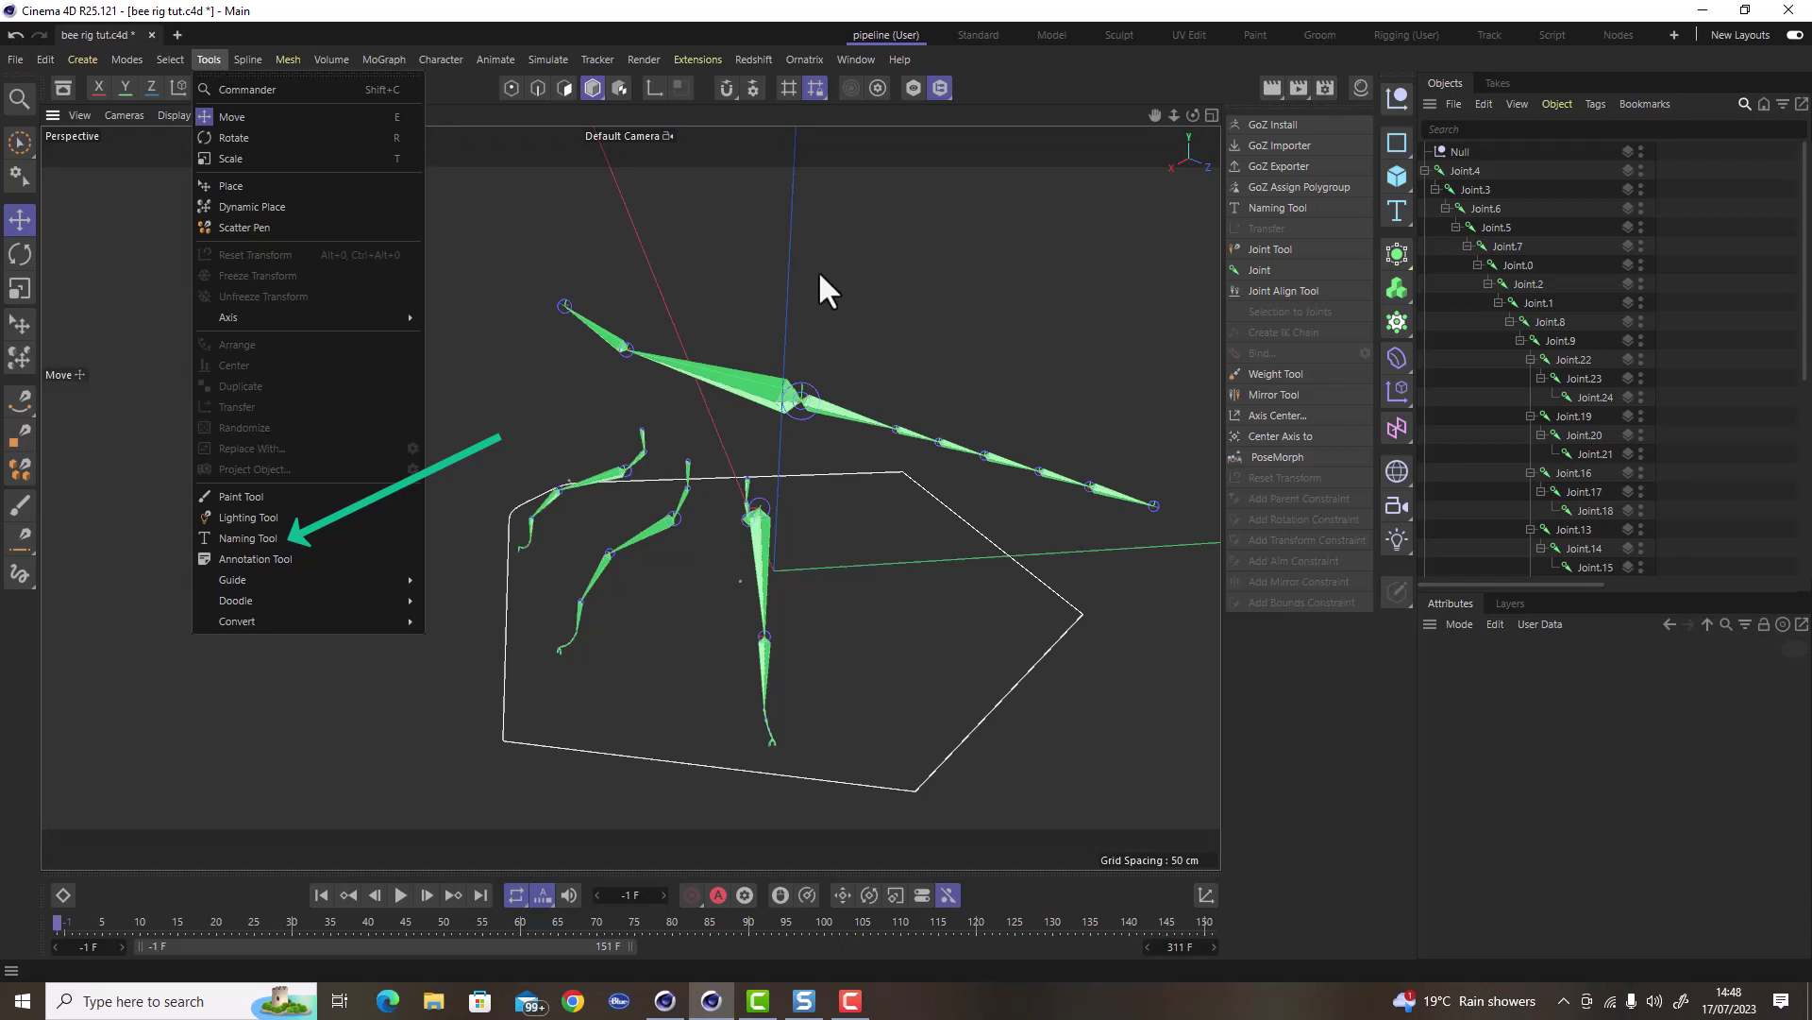
left_click(887, 300)
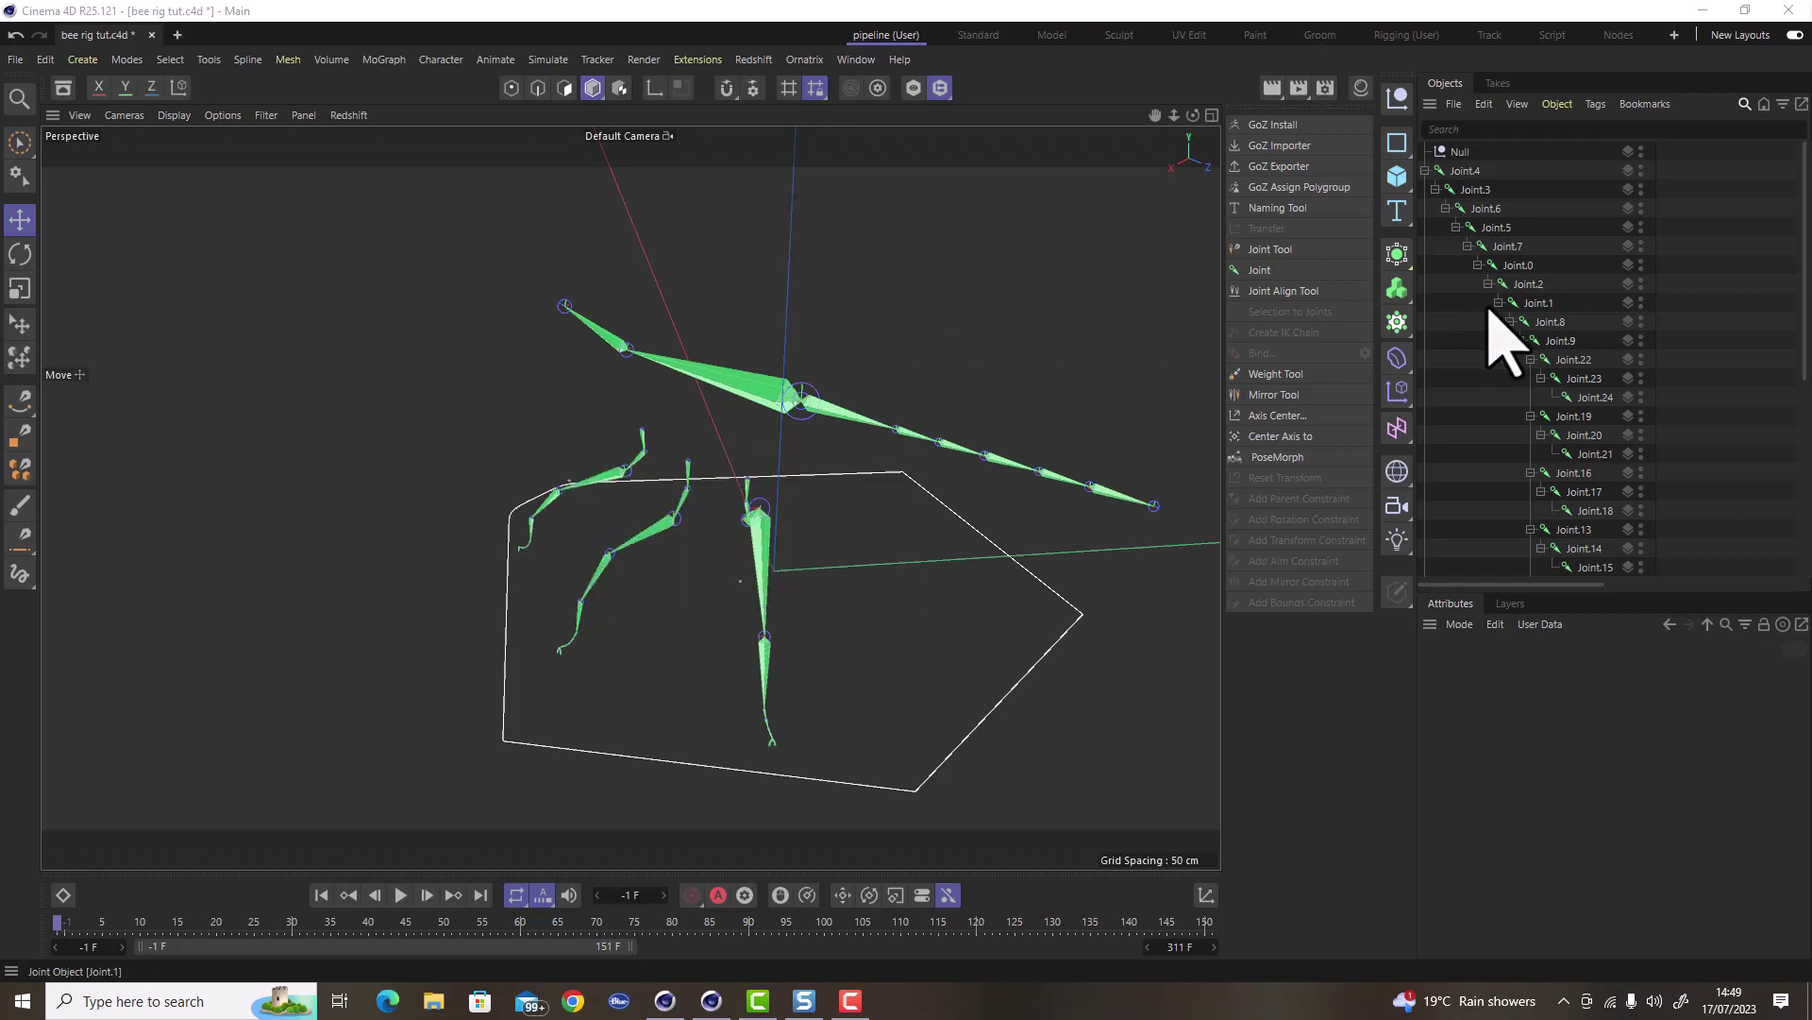
double_click(1463, 171)
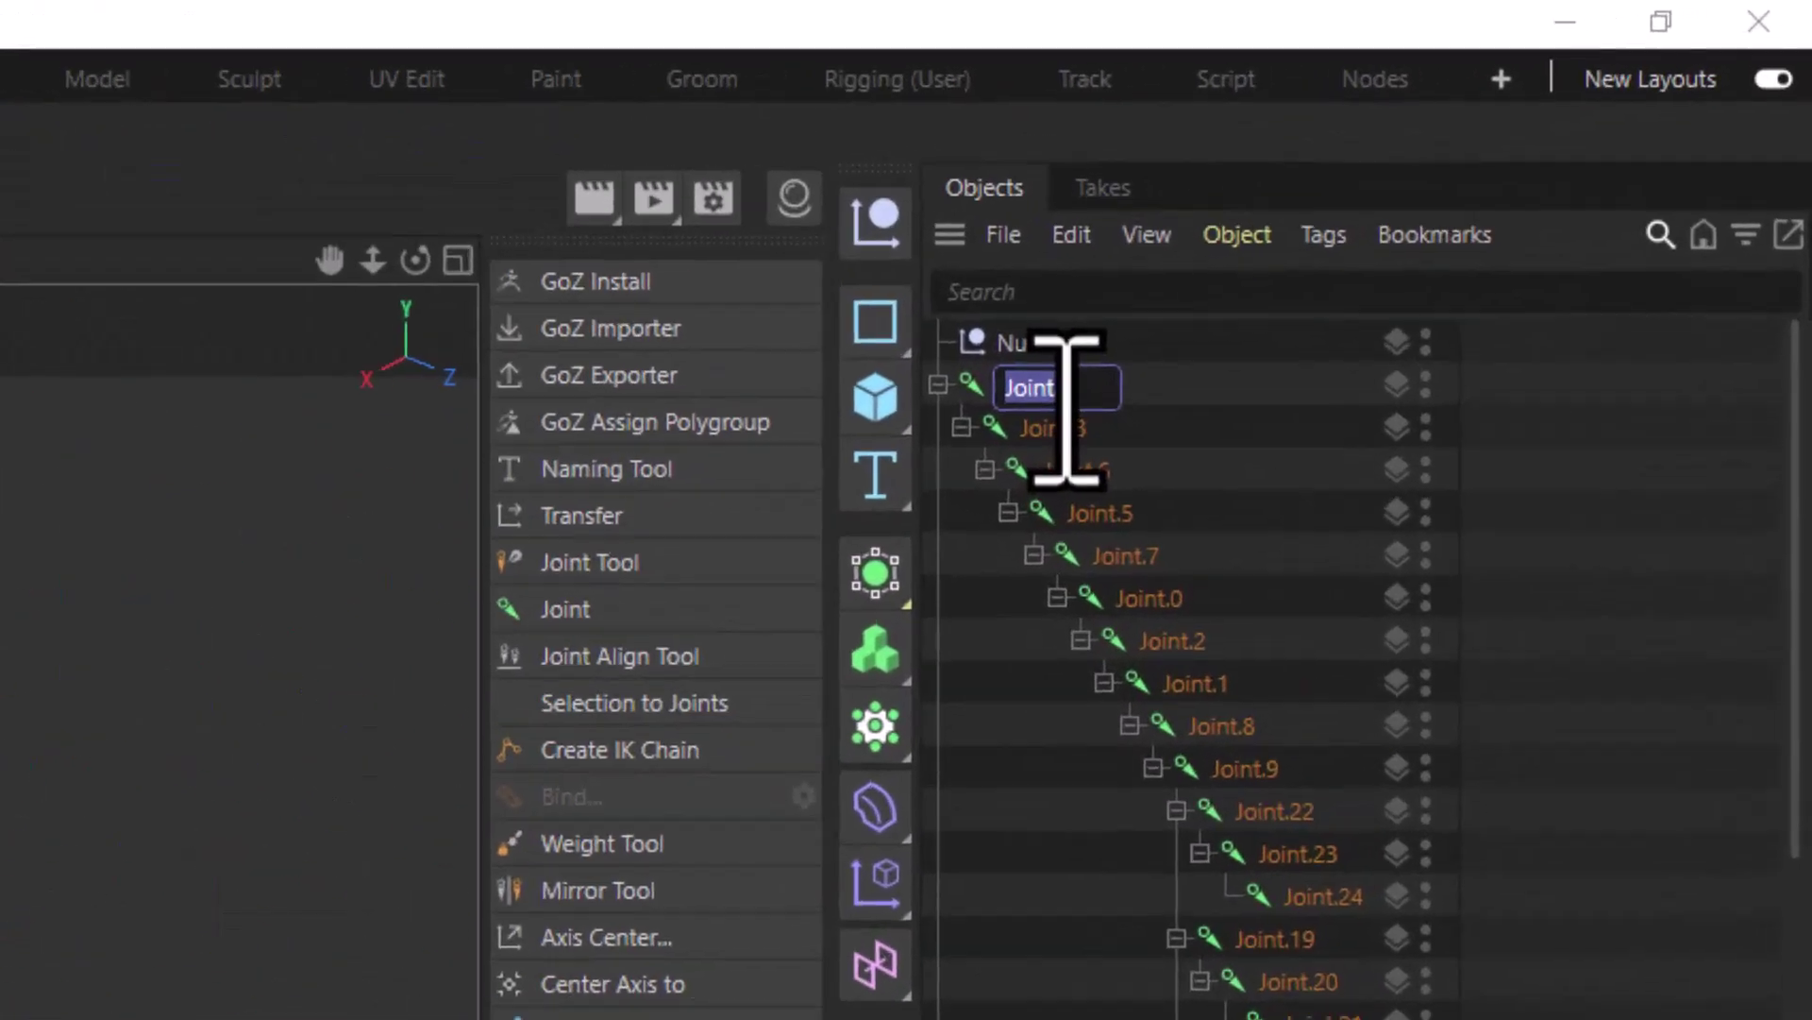
type("L")
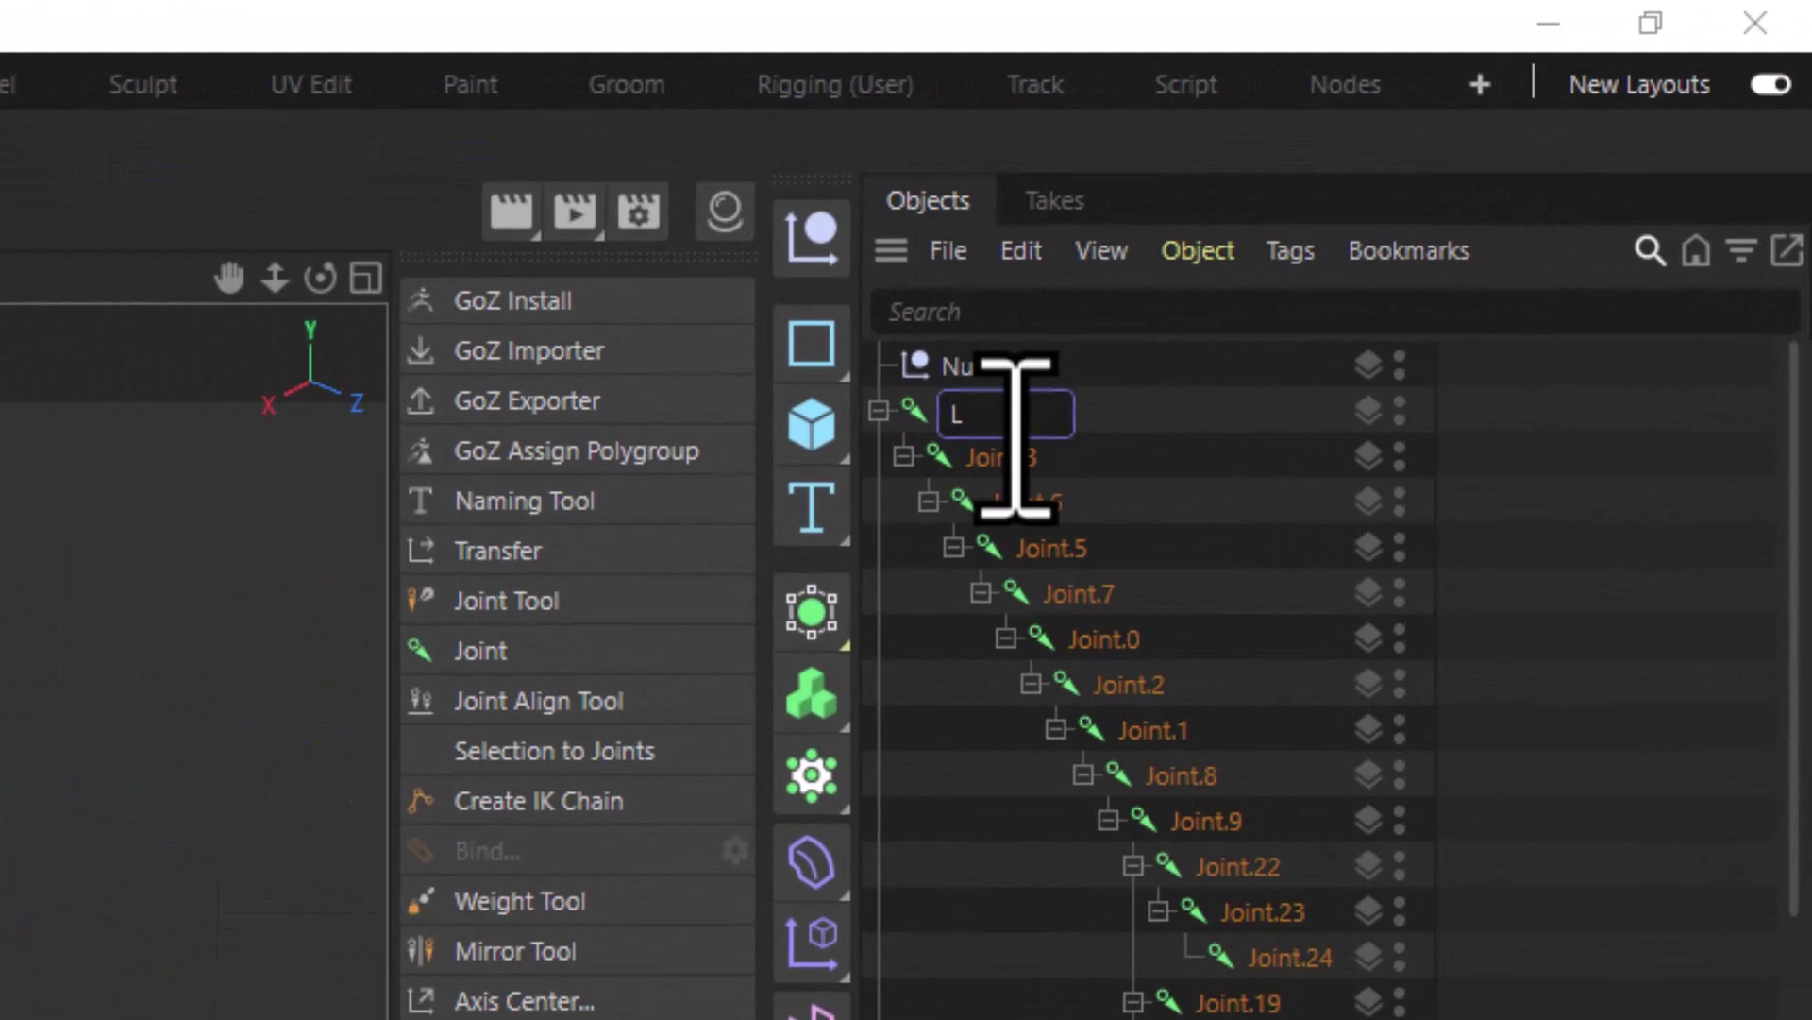
type("_")
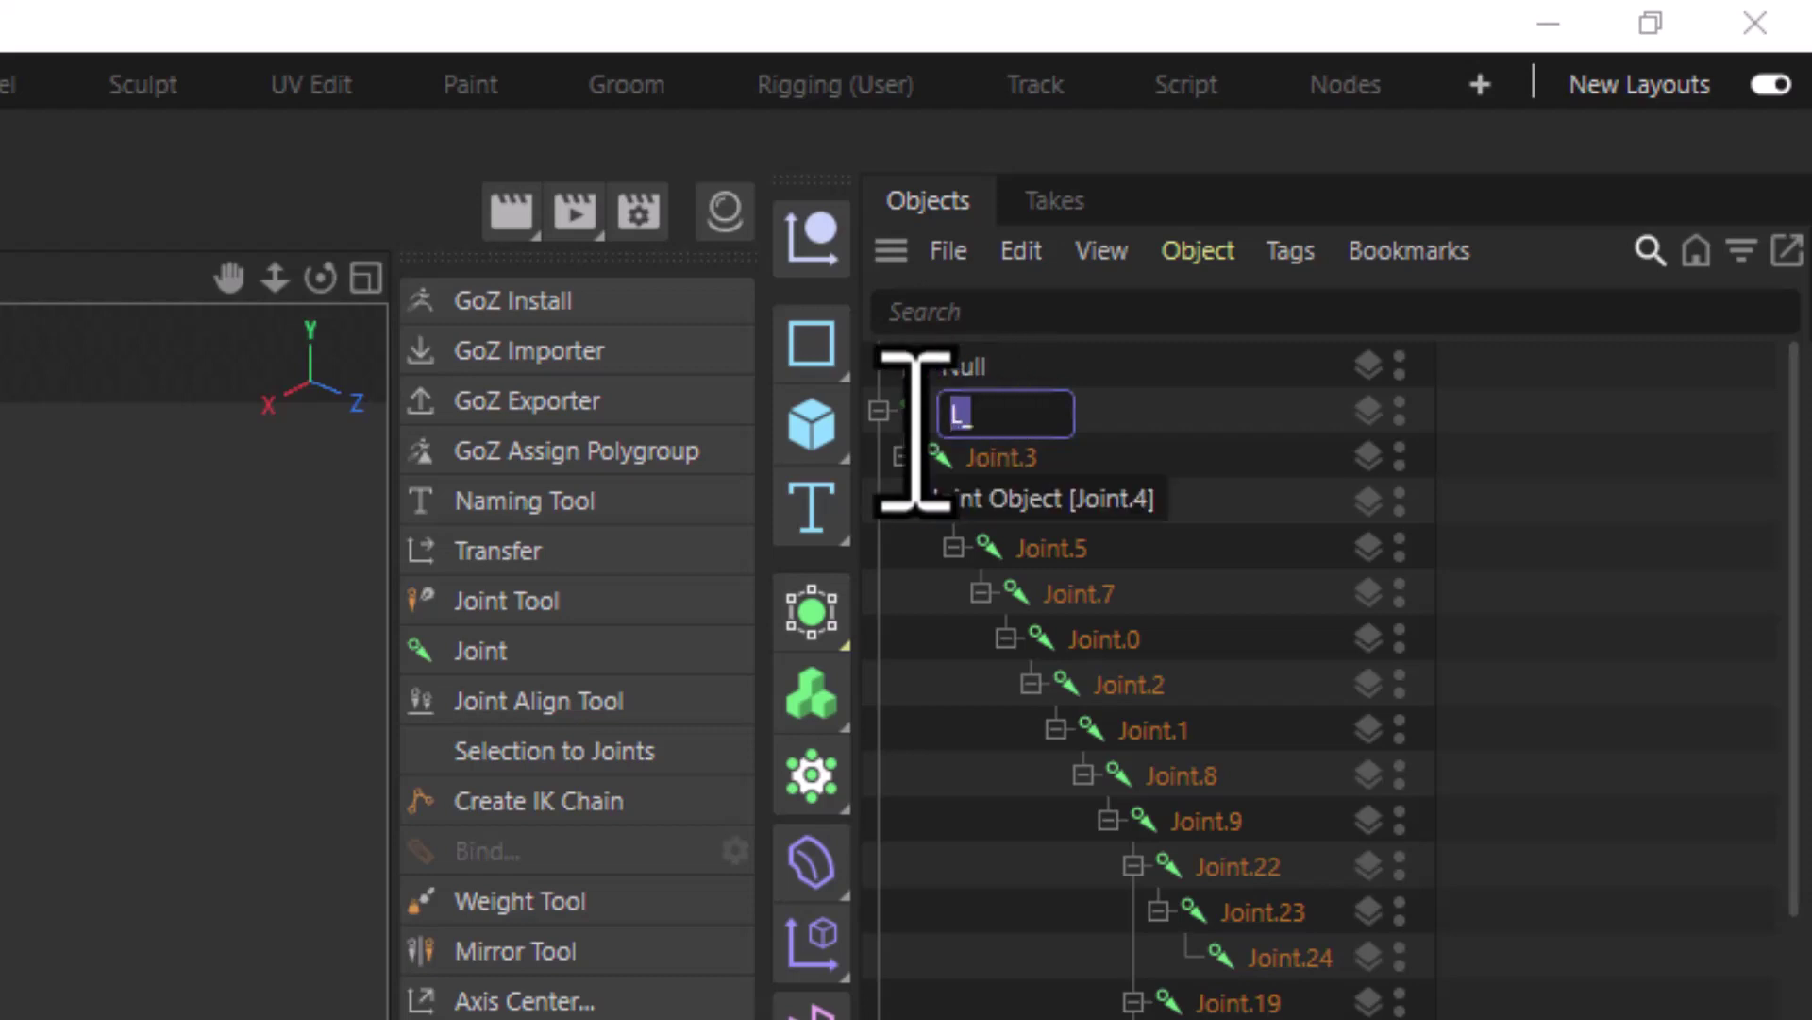
key("BackSpace")
key("BackSpace")
key("Return")
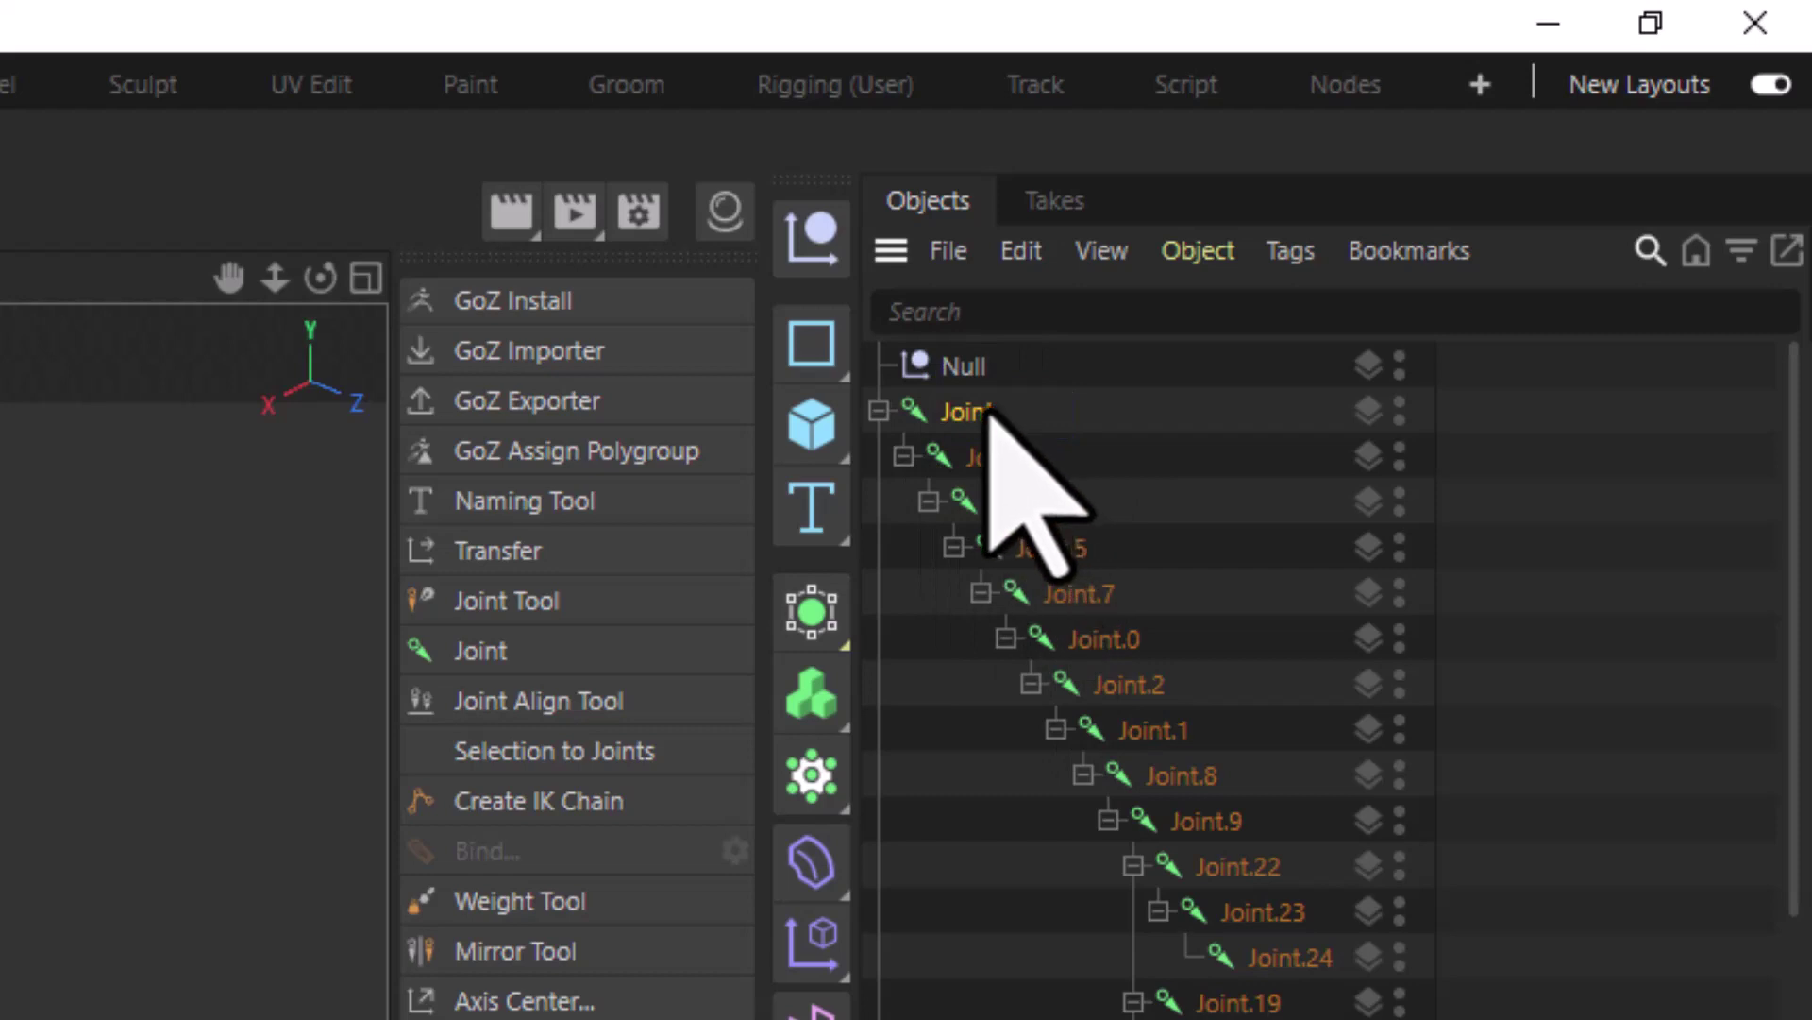
Rename all 25 joints of the front leg chain to 1 at once.
scroll(1019, 481, "down", 2)
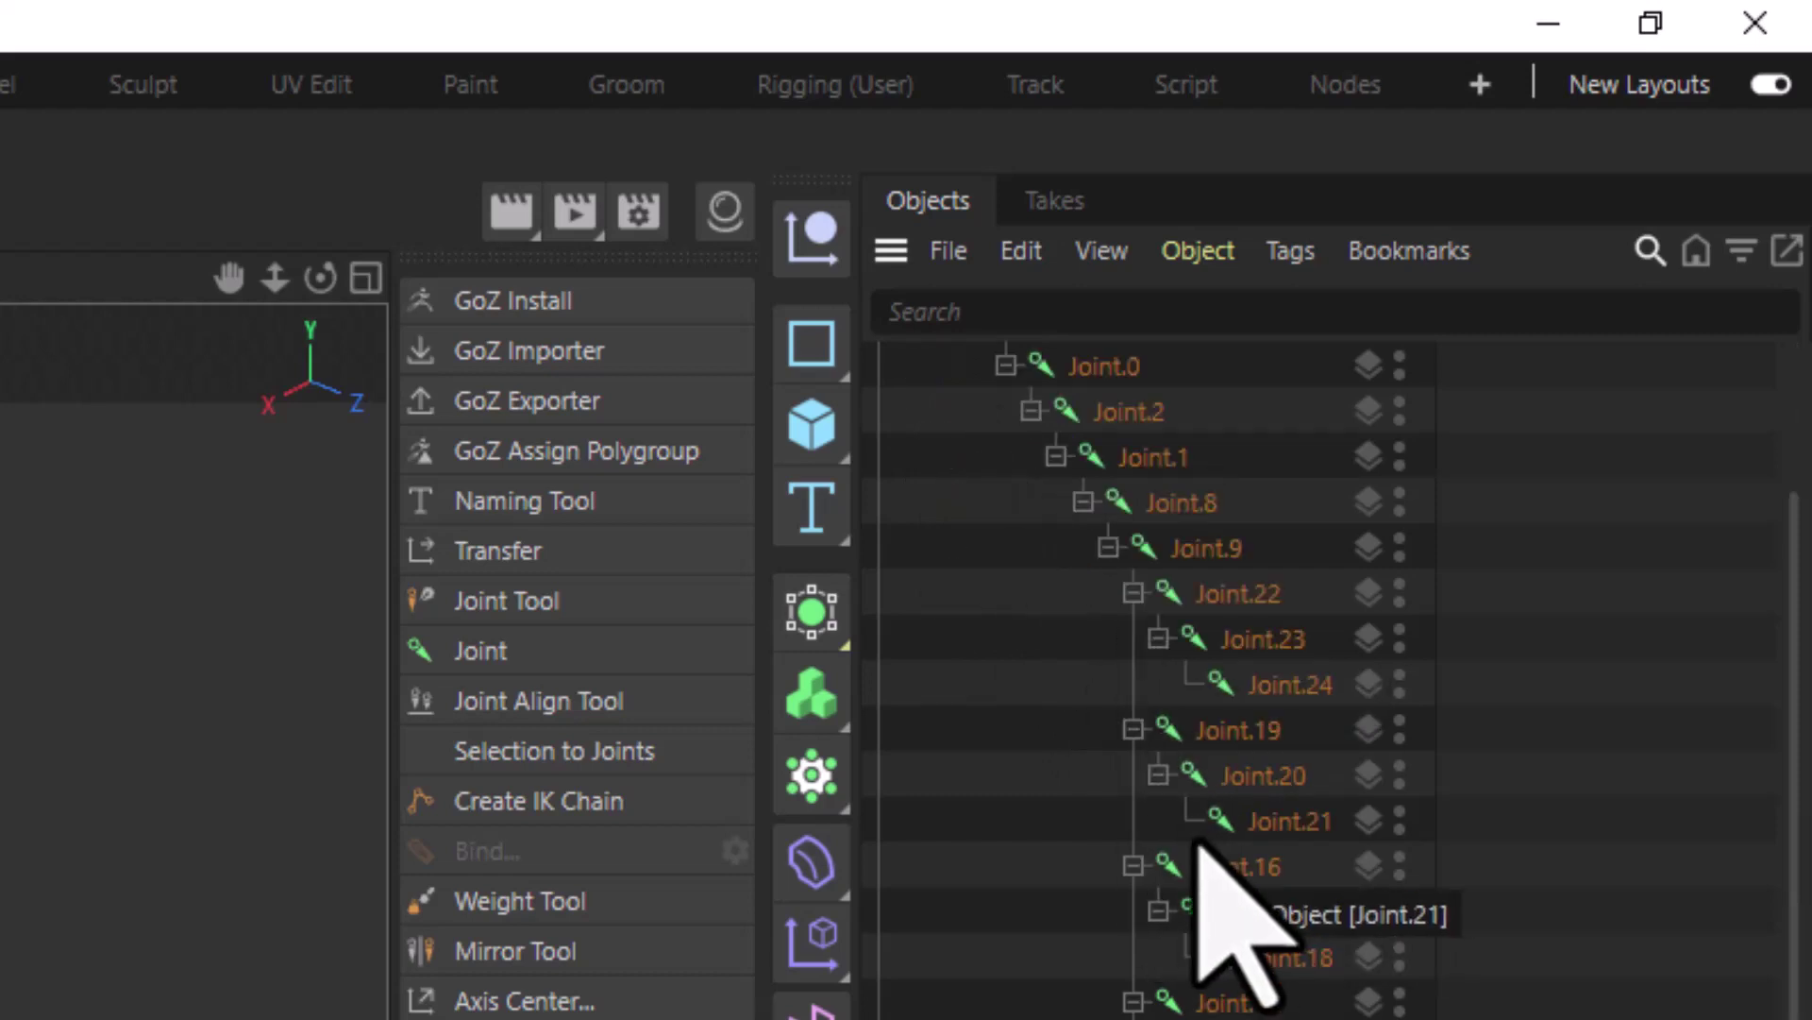
scroll(1208, 909, "up", 2)
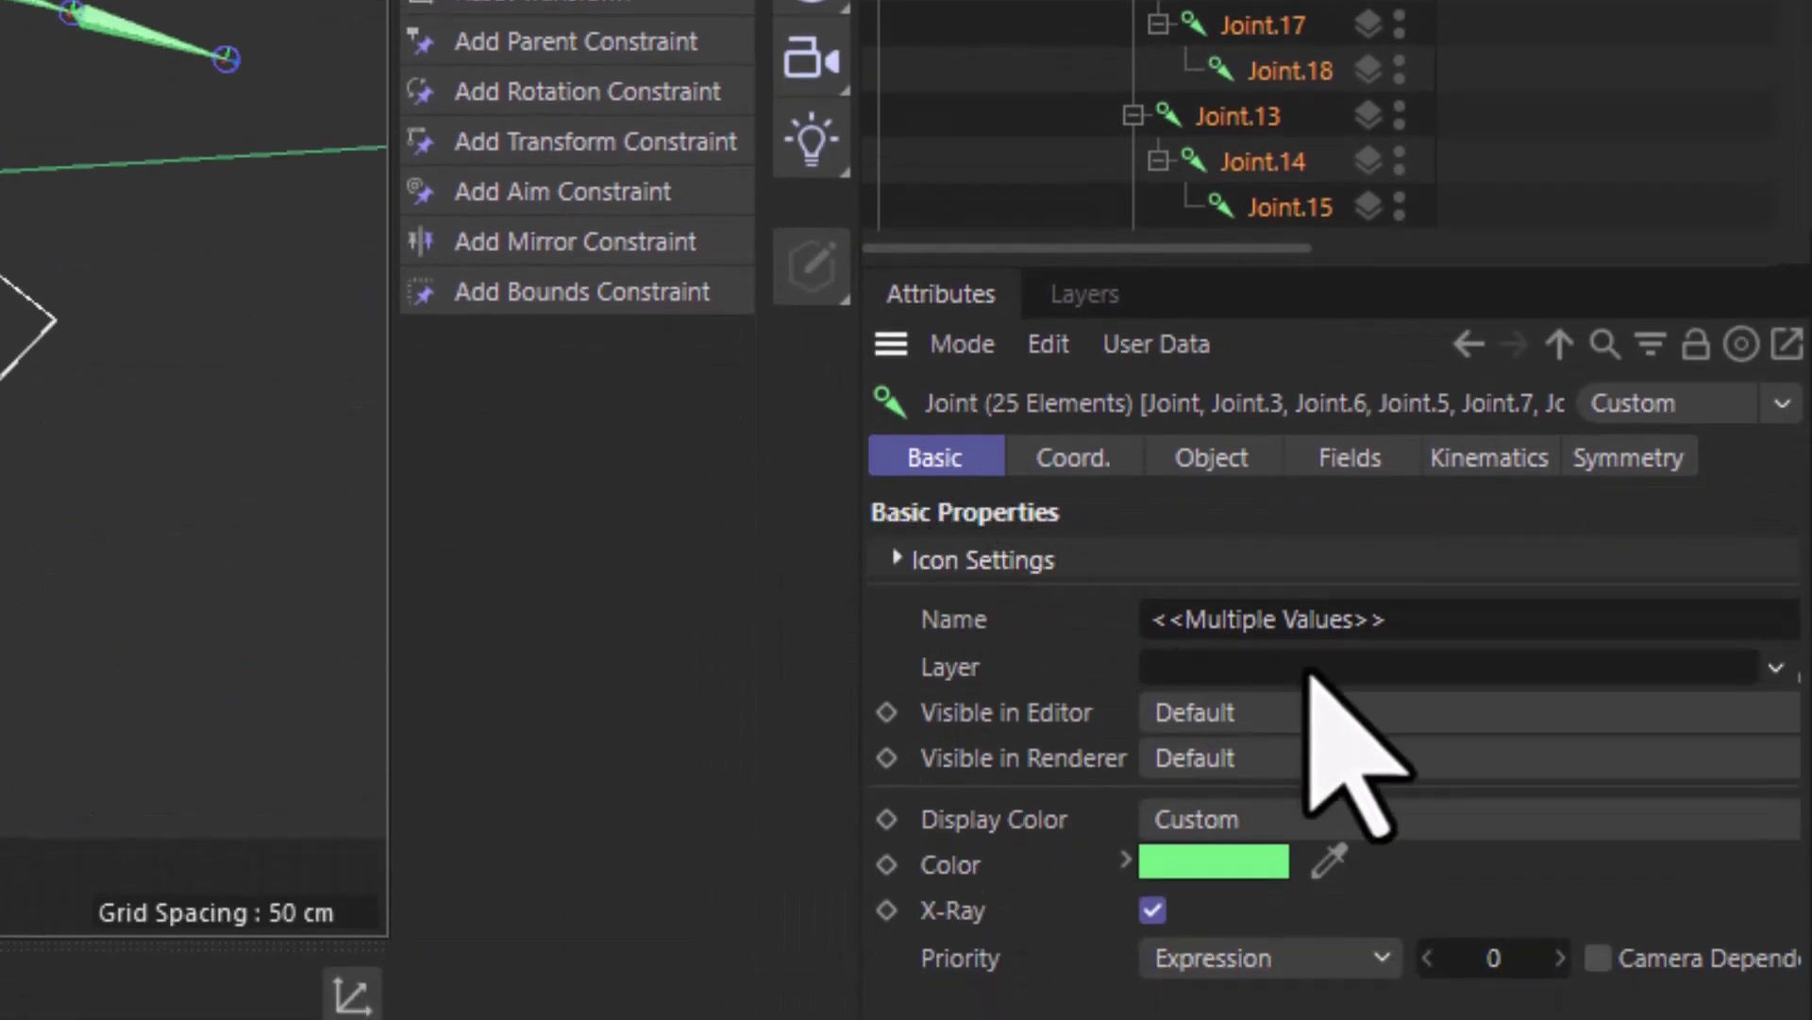
left_click(1342, 623)
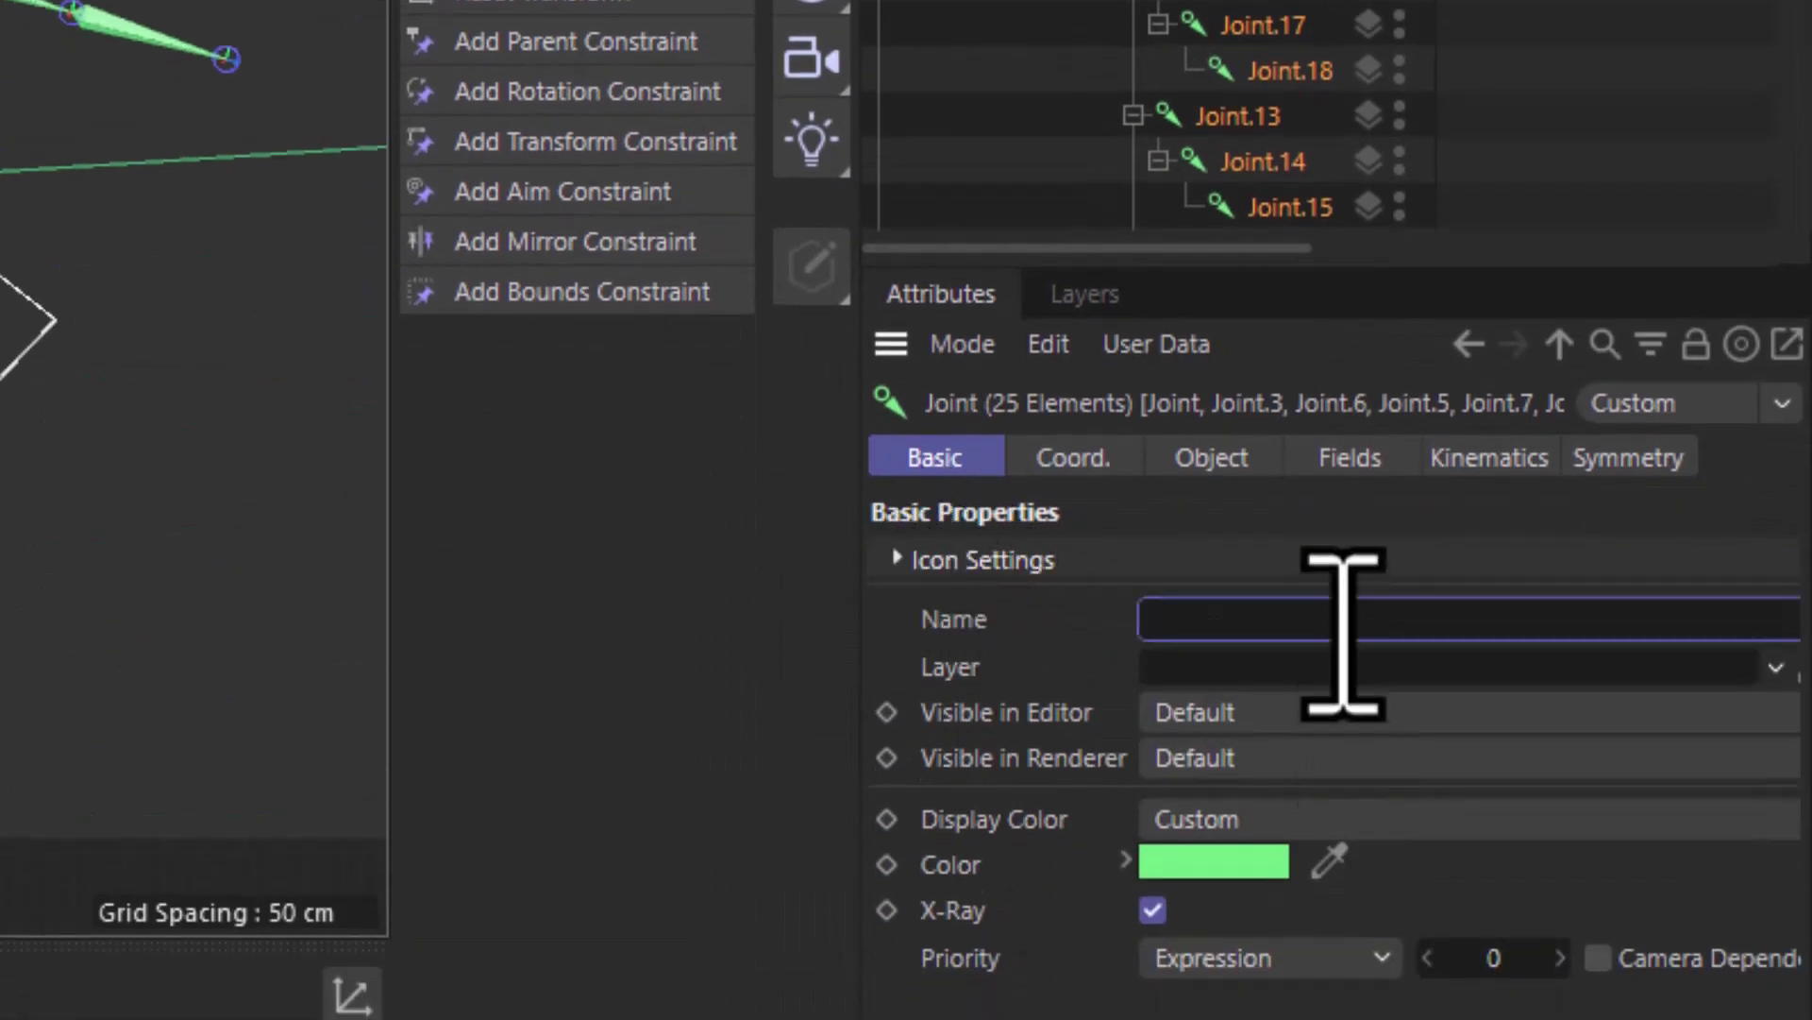
type("1")
key("Return")
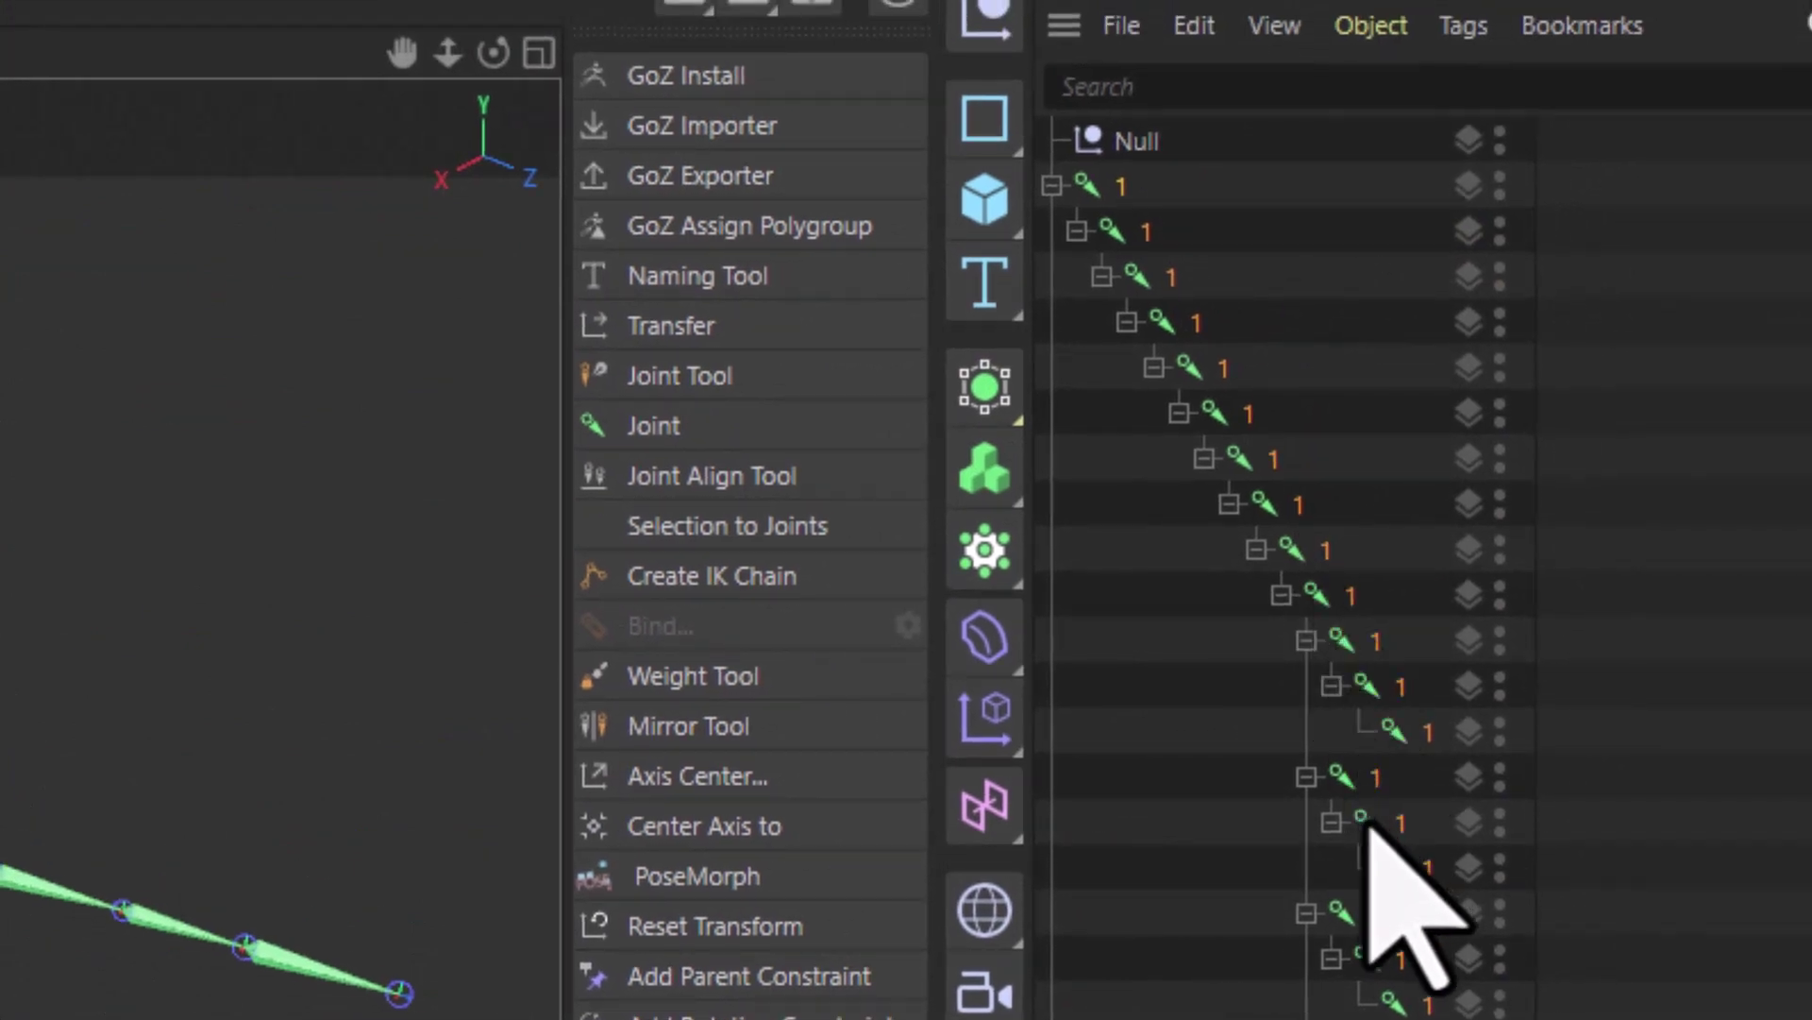
scroll(1364, 789, "down", 10)
scroll(1380, 453, "up", 10)
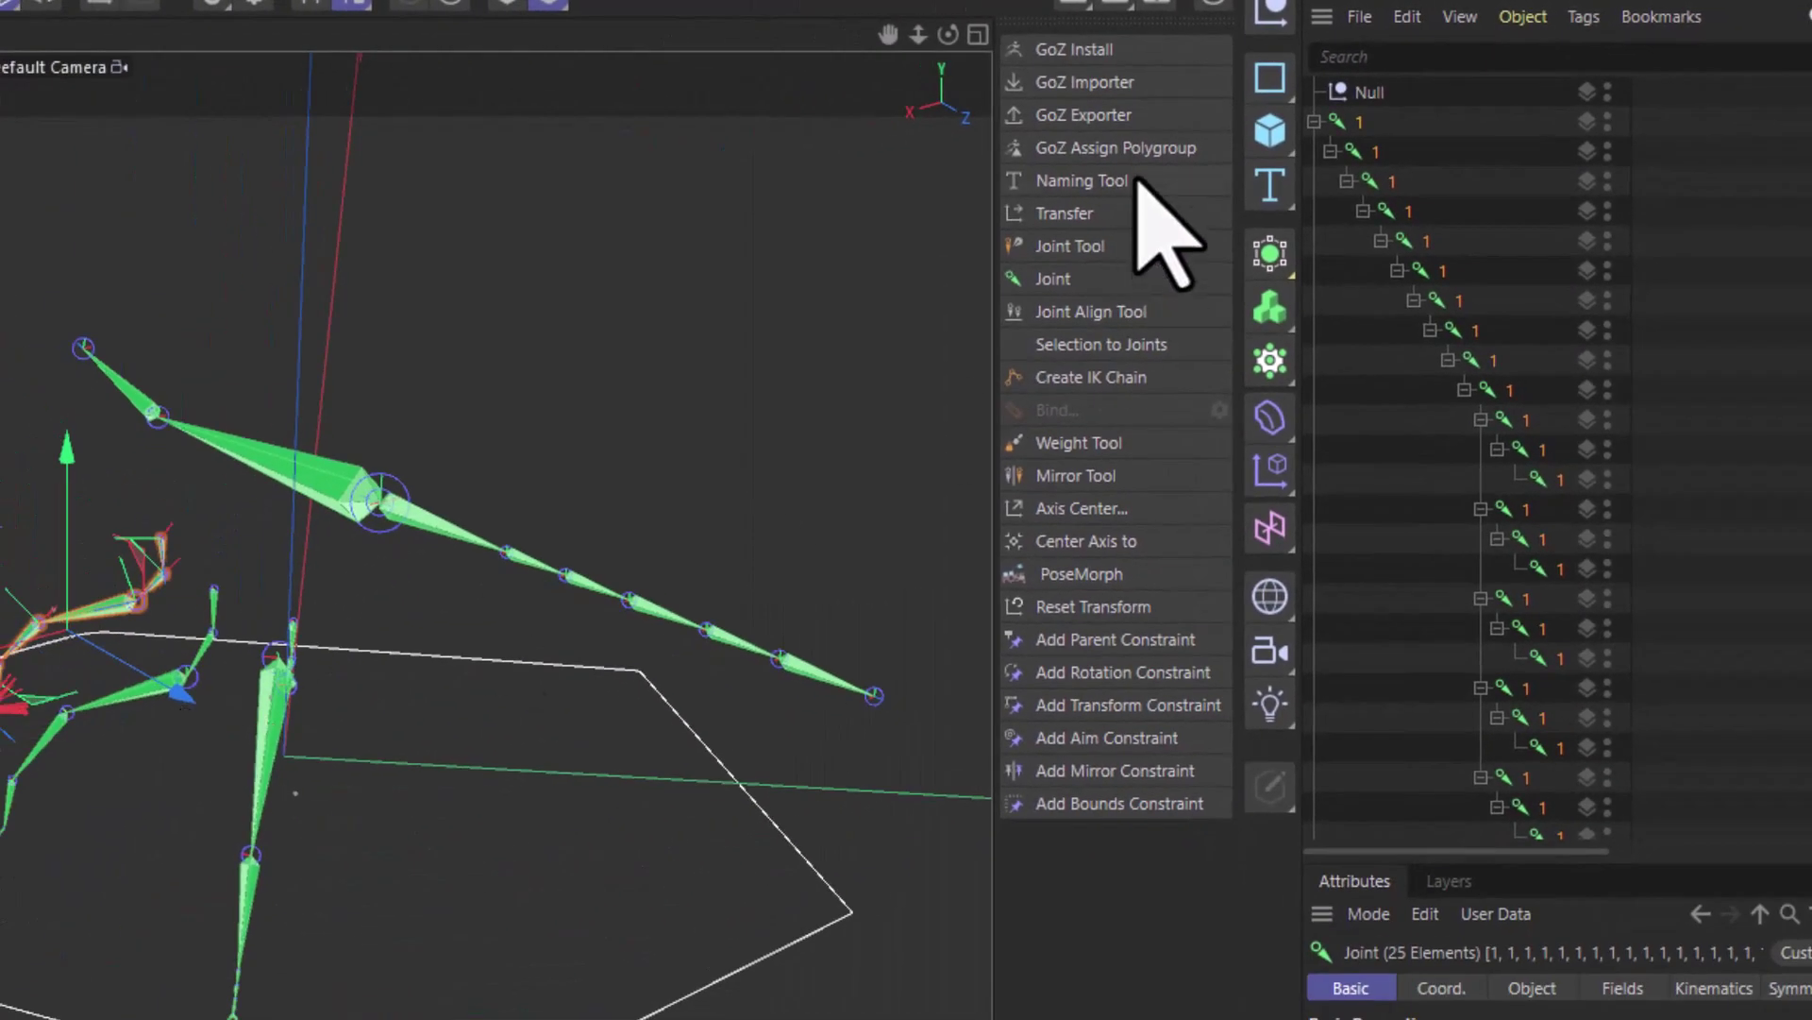
Rename the root joint of the front leg chain as Coxa.
scroll(121, 647, "up", 3)
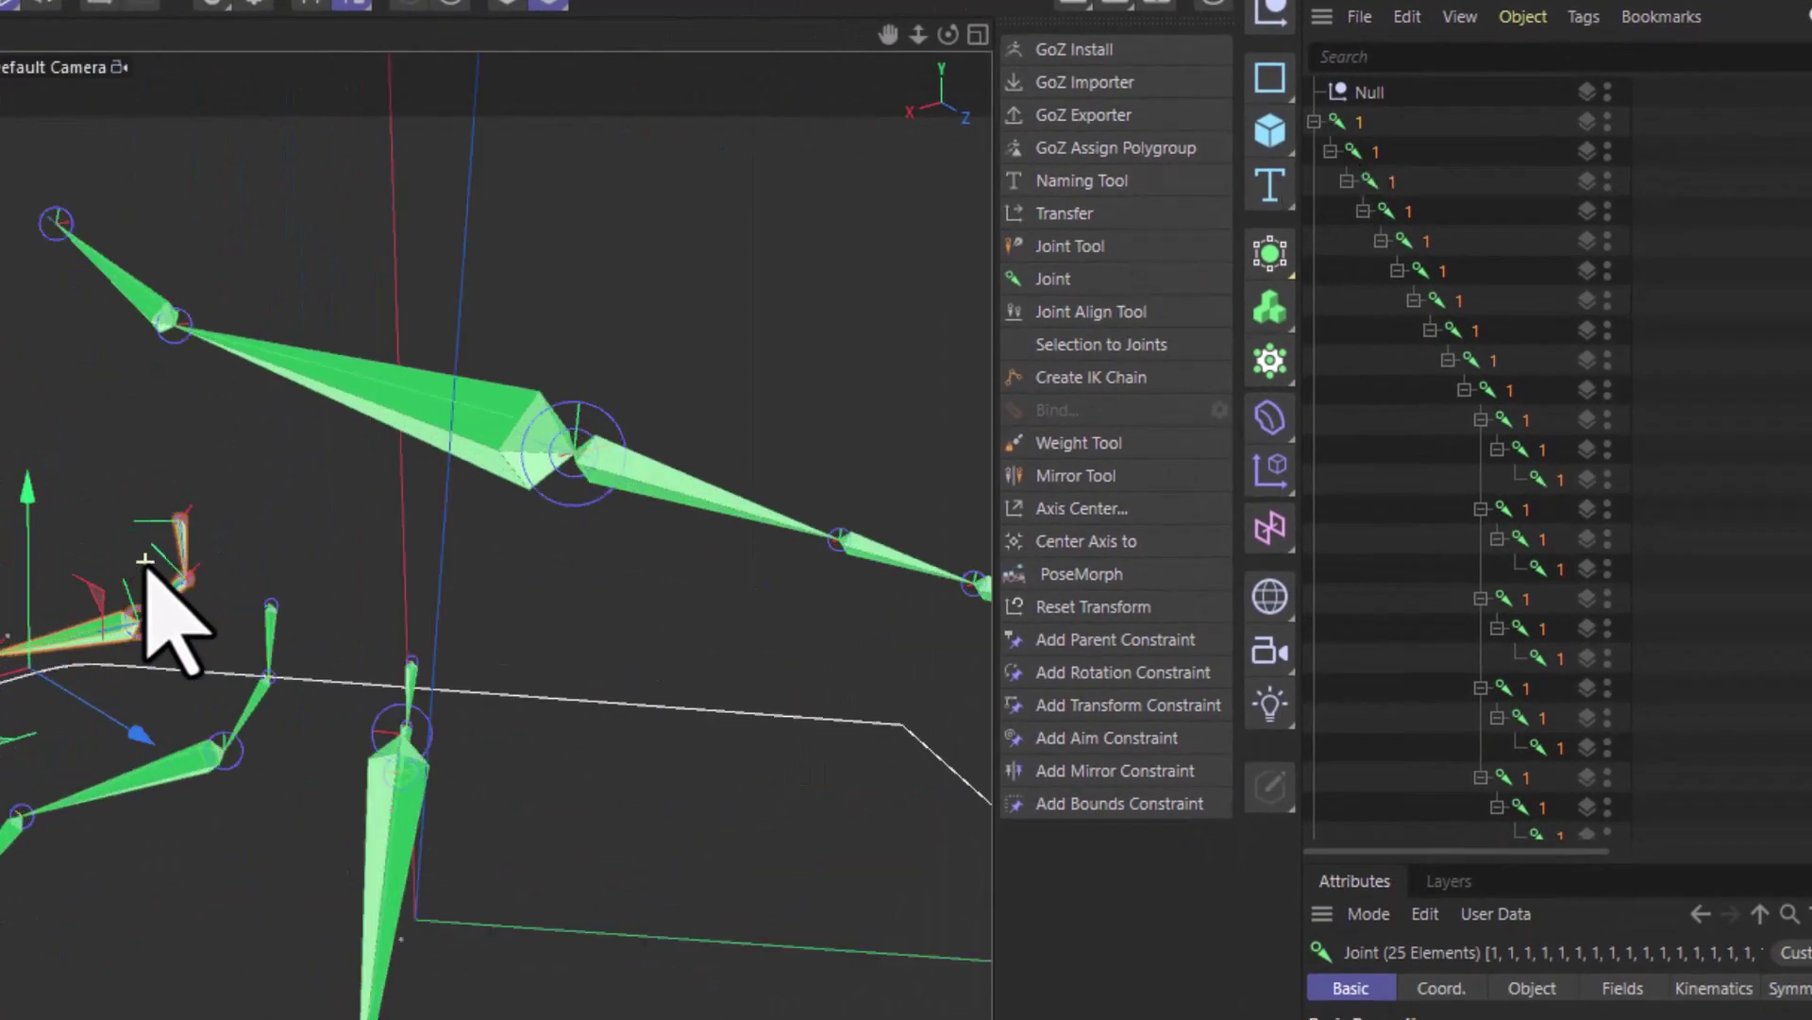
scroll(146, 605, "up", 3)
scroll(110, 740, "up", 3)
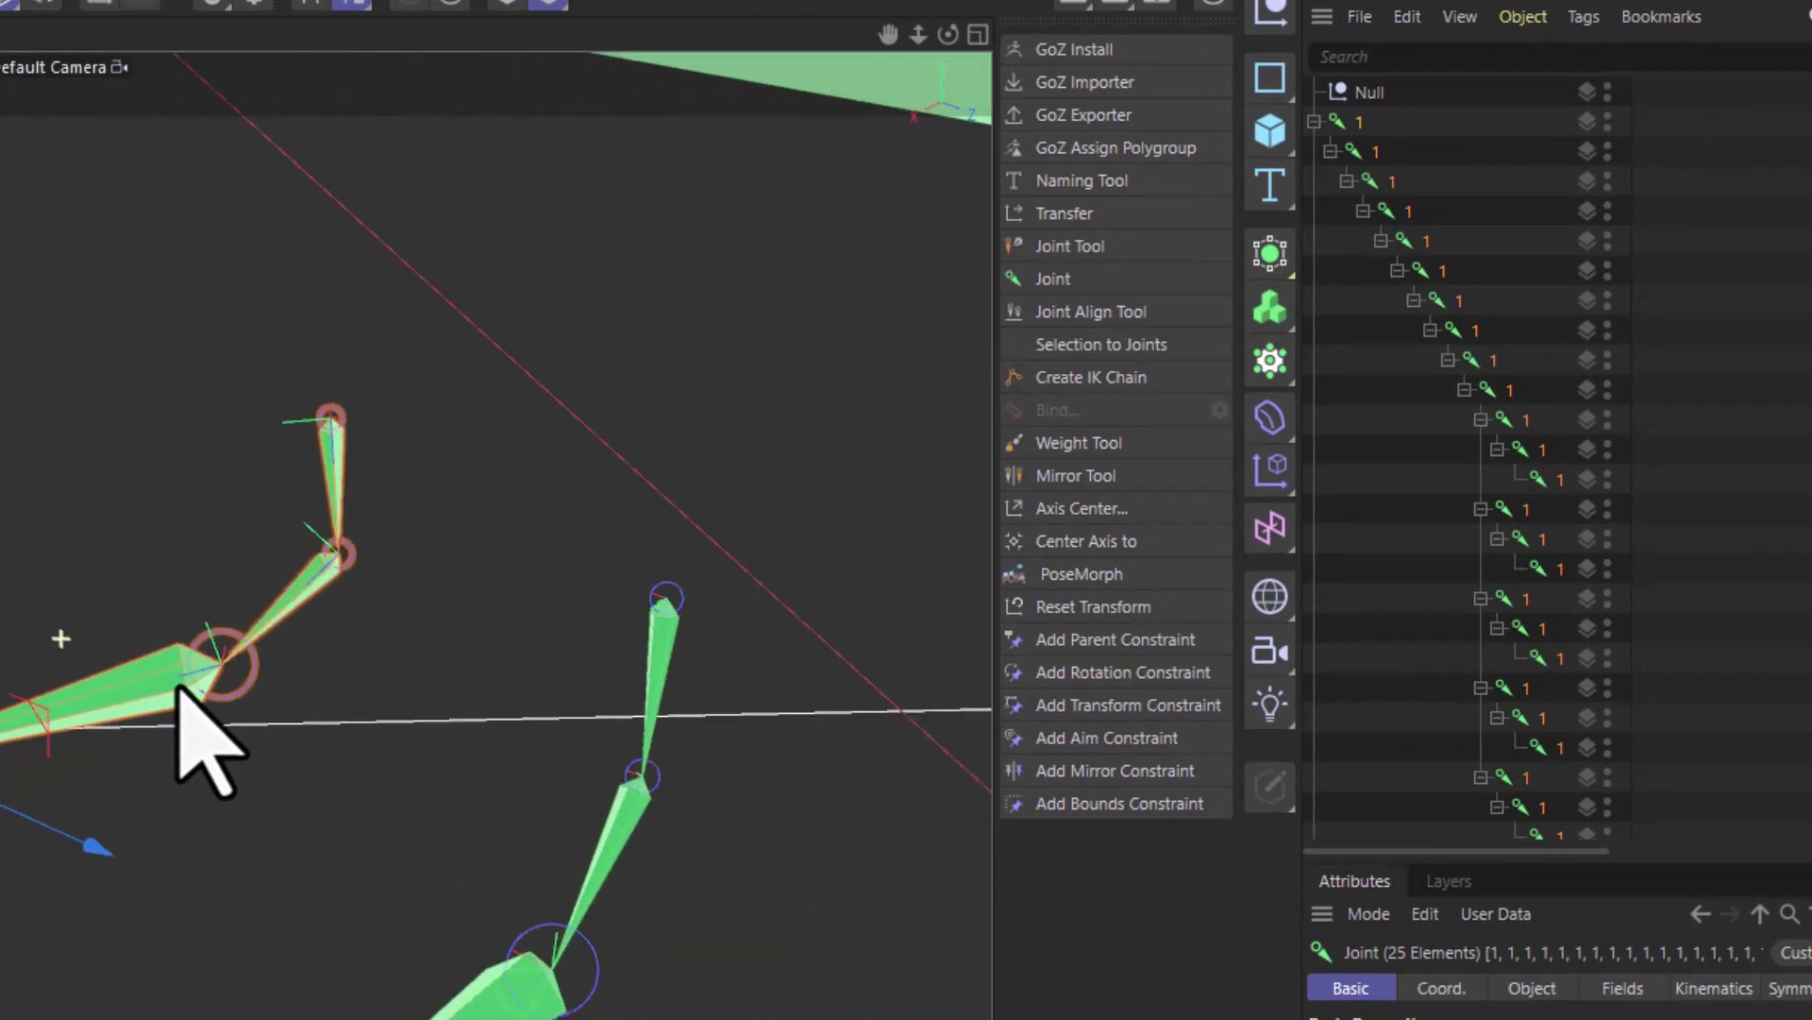
left_click(1360, 123)
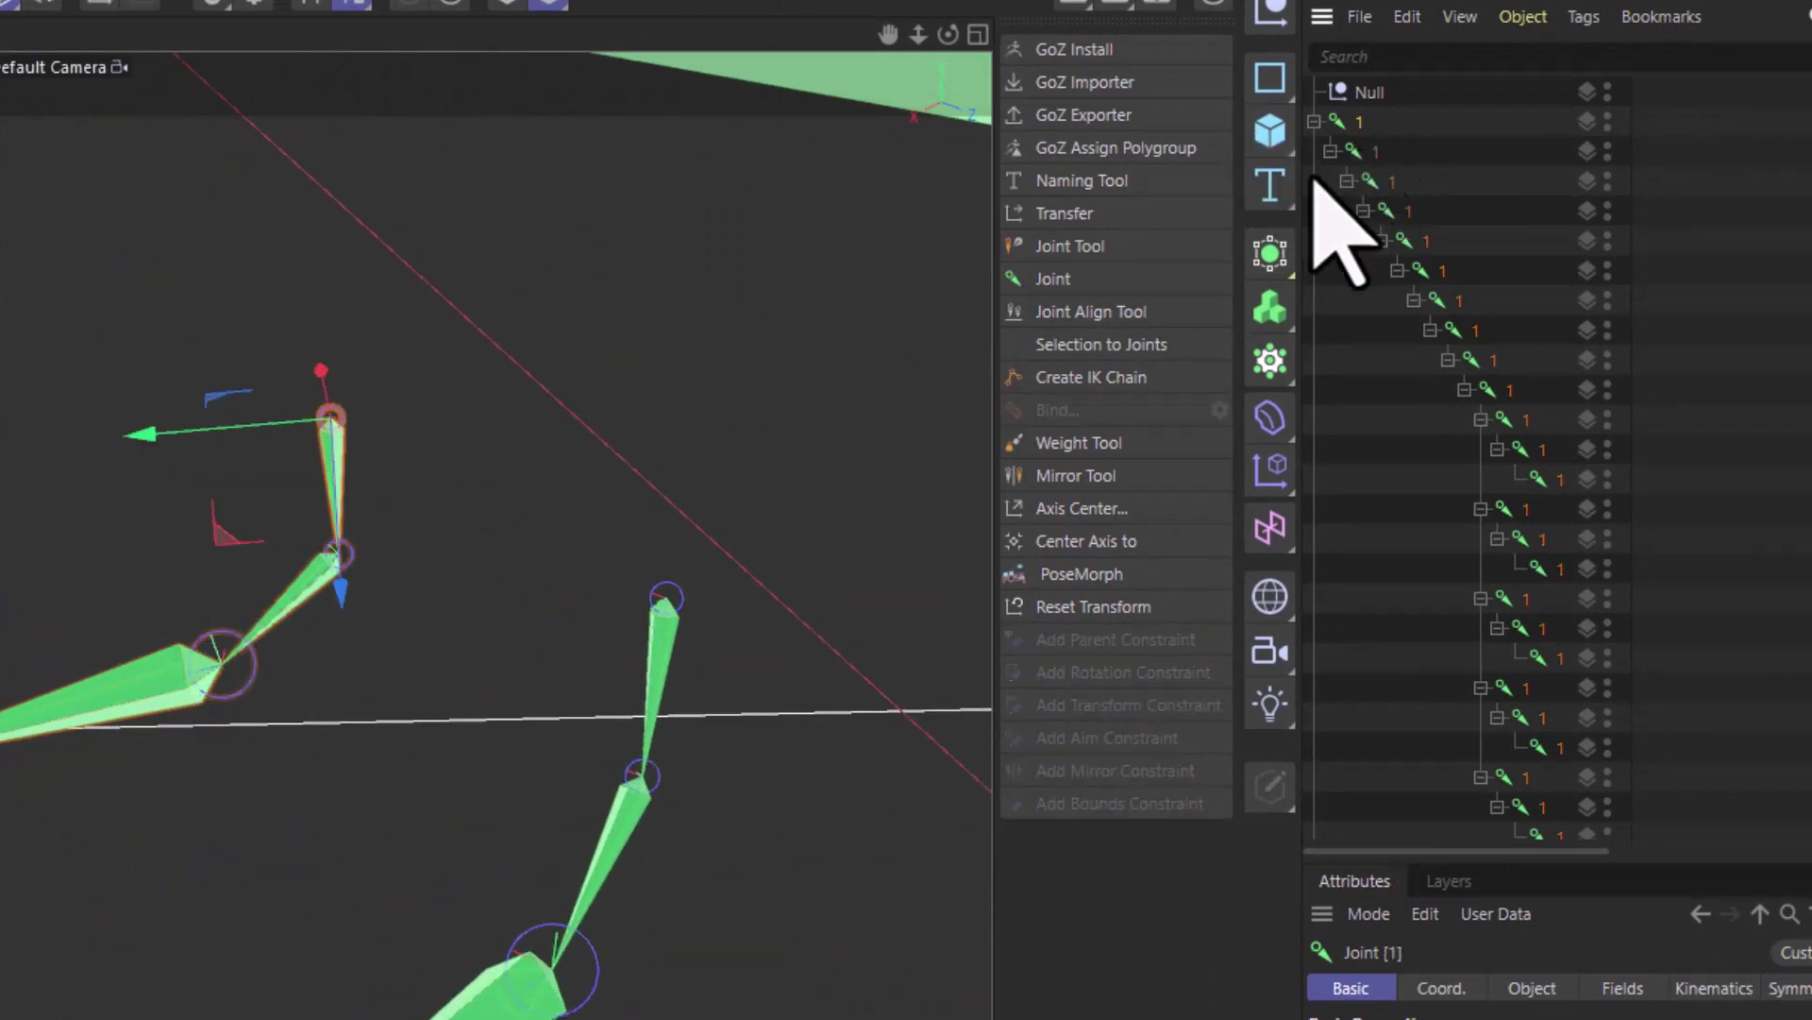
double_click(1360, 123)
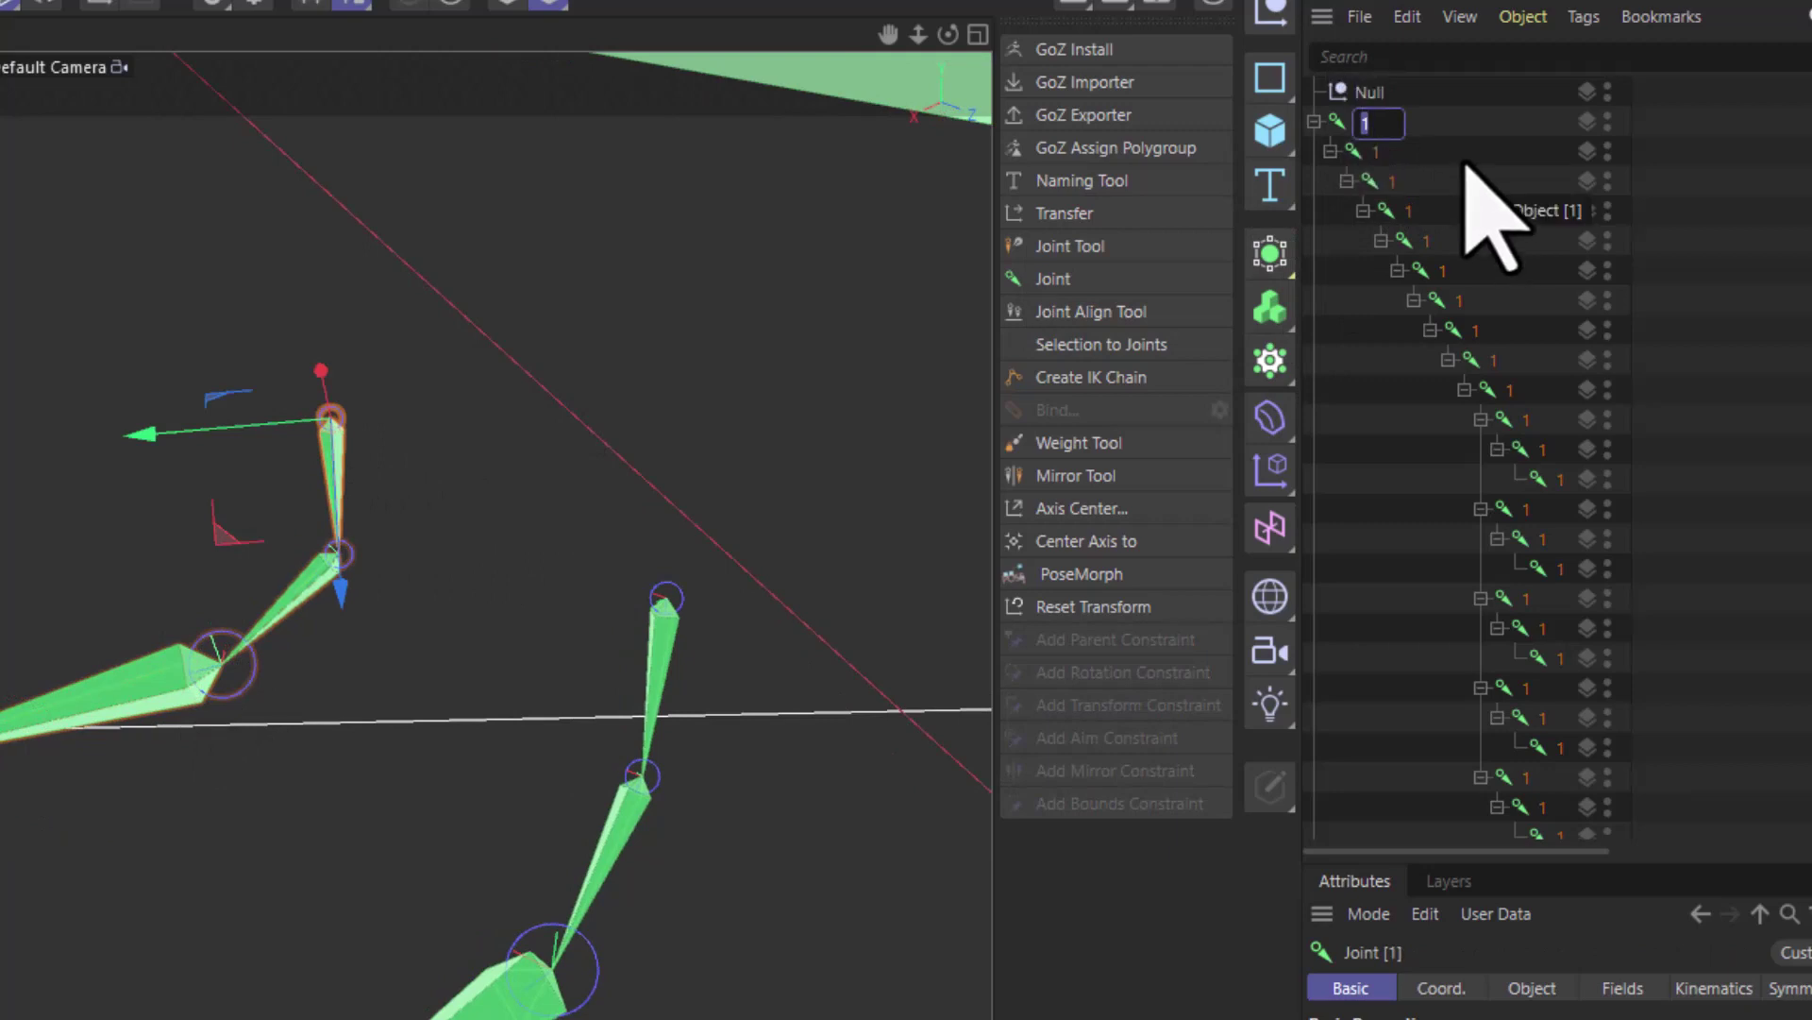
type("Coxa")
key("Tab")
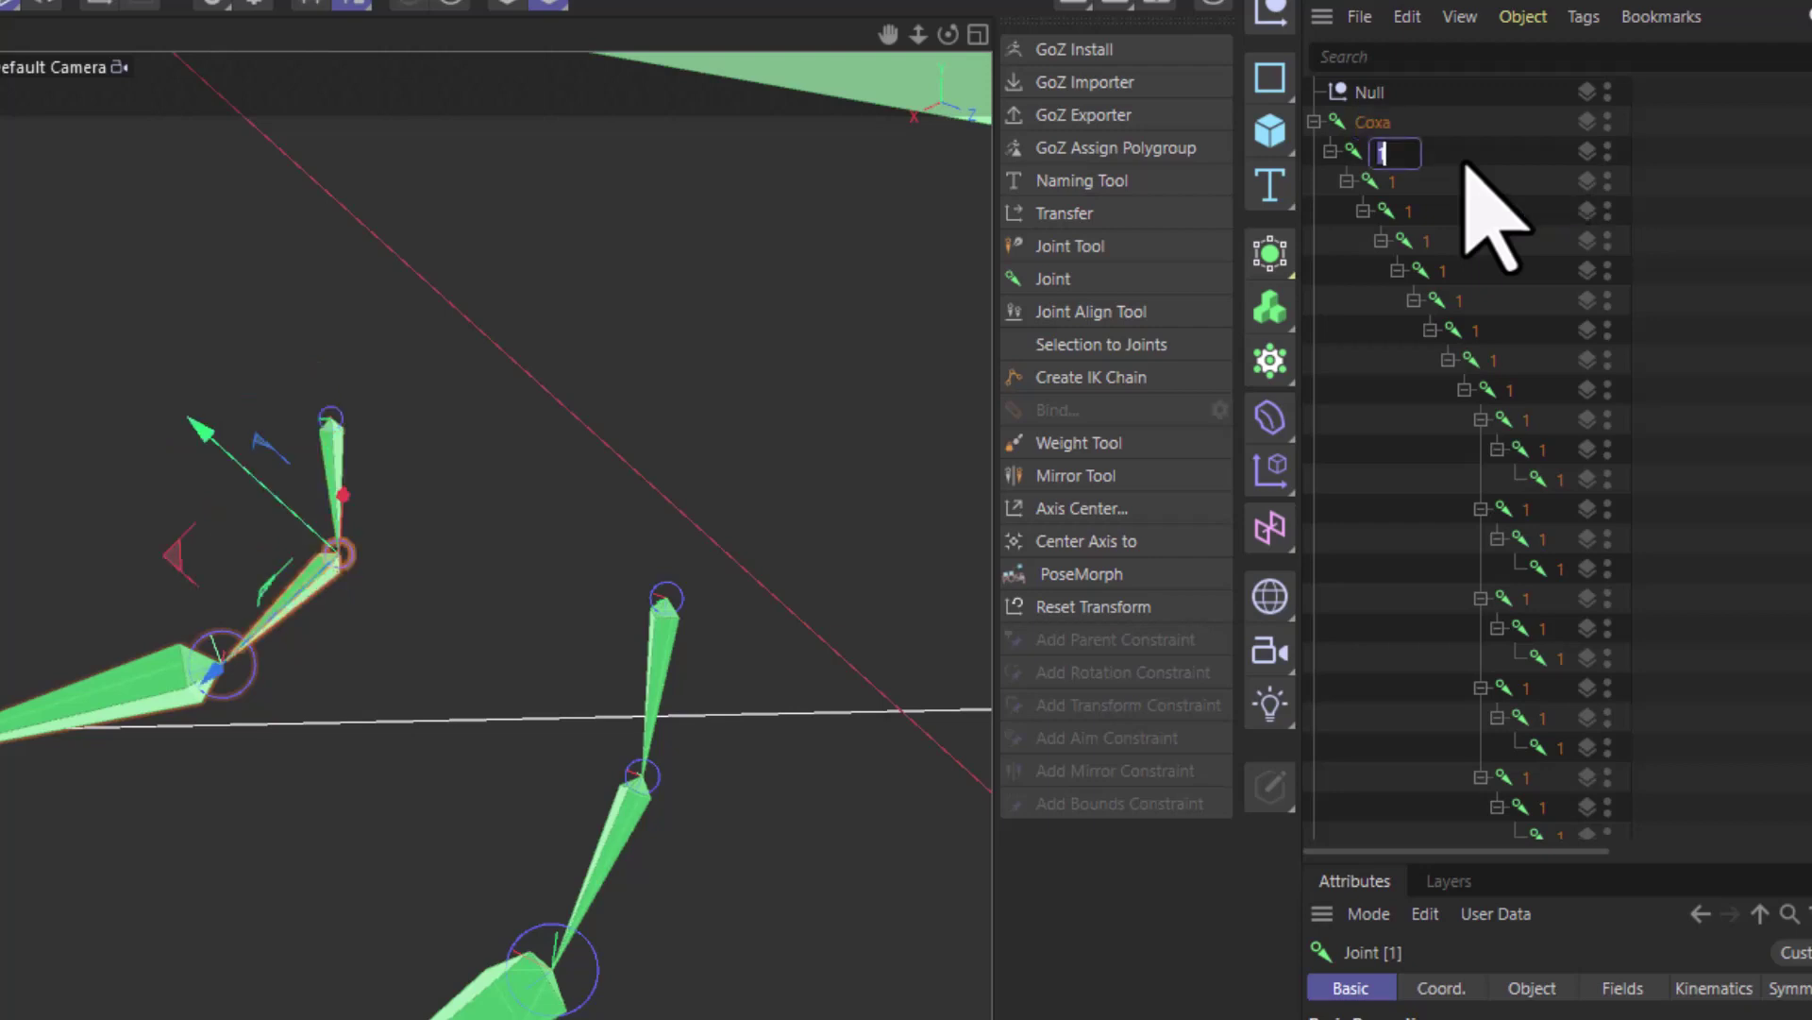
Rename the joint directly below Coxa in the front leg chain as Trochanter.
type("Troc")
type("hanter")
key("Tab")
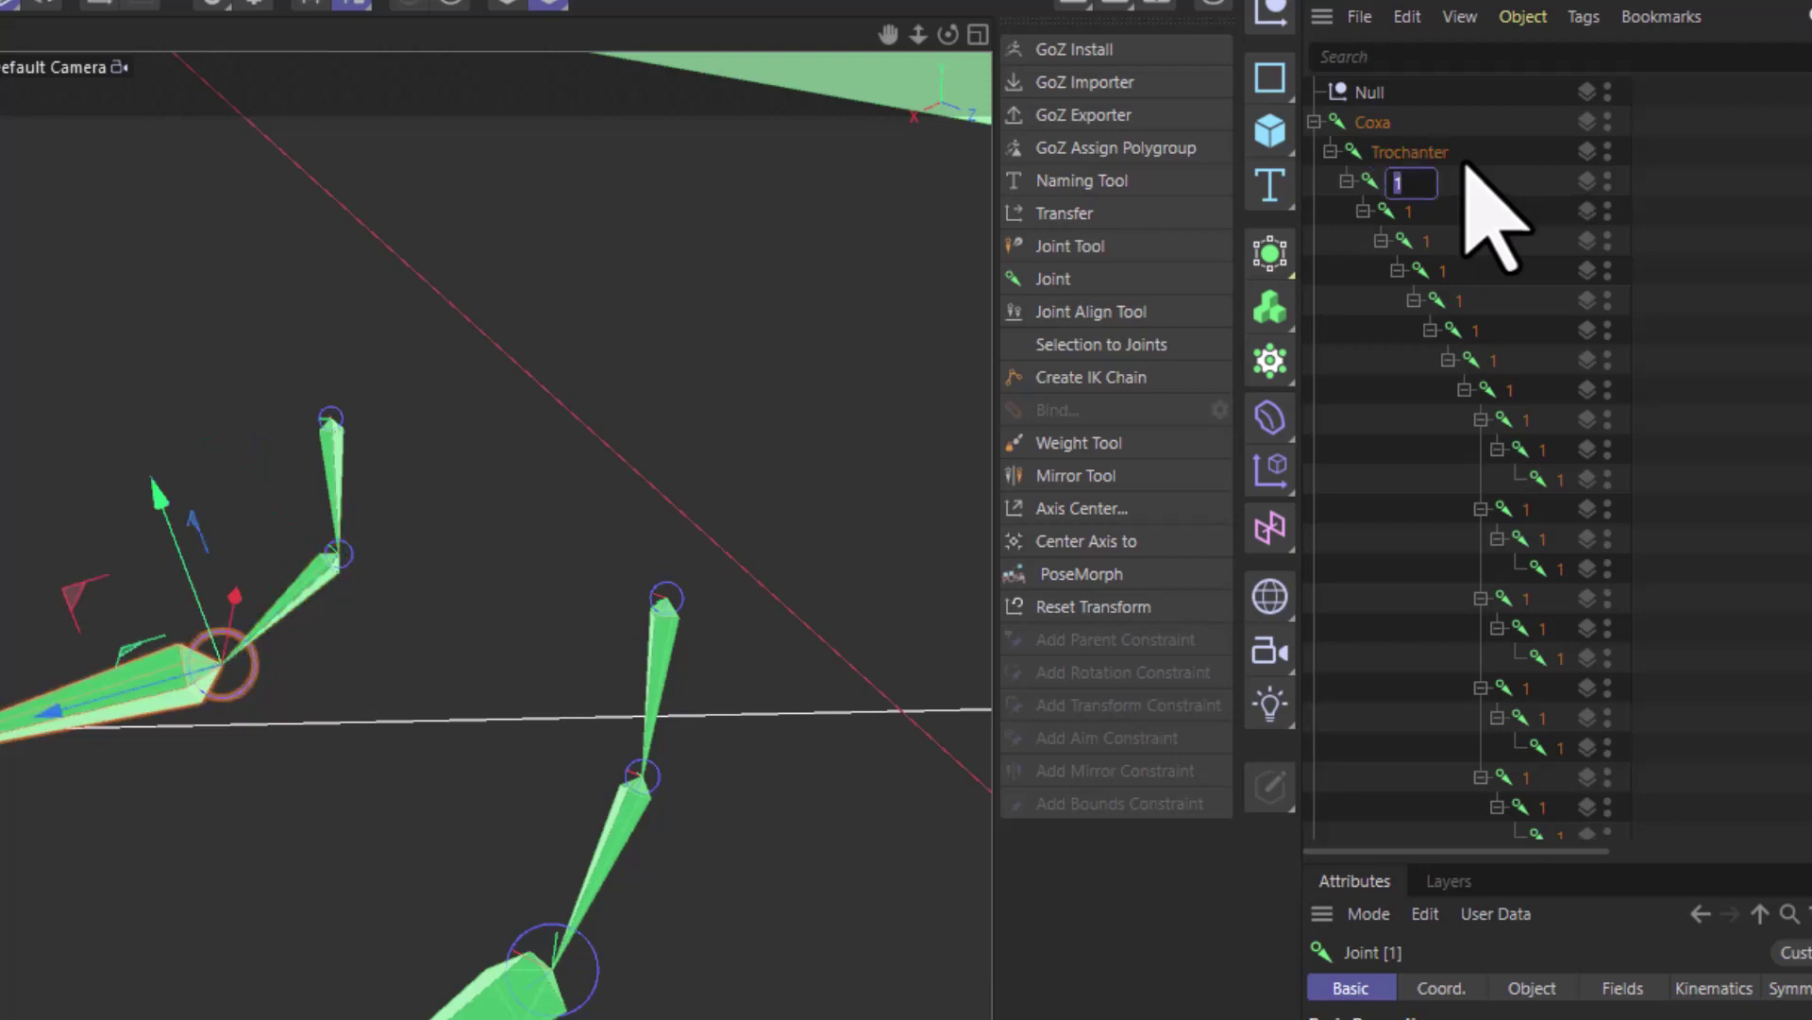
Rename the two joints that follow Trochanter in the chain as Femur and Tibia.
type("Fem")
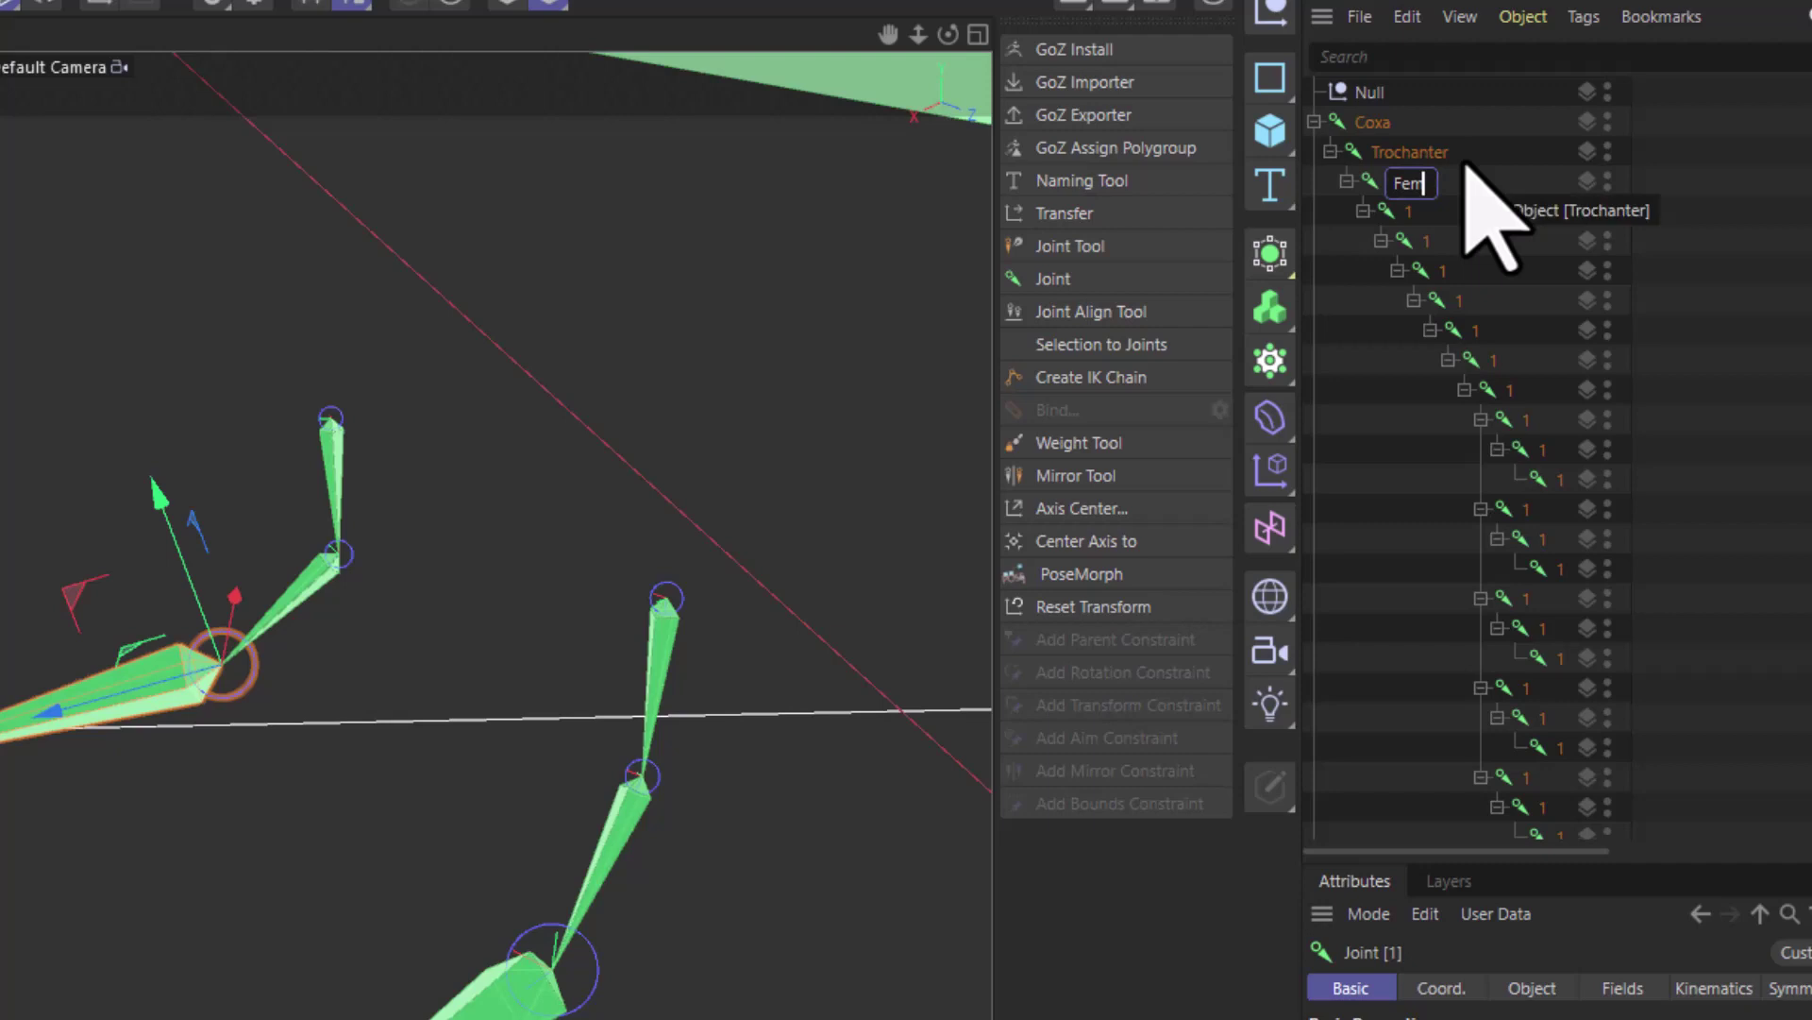
type("ur")
key("Tab")
type("T")
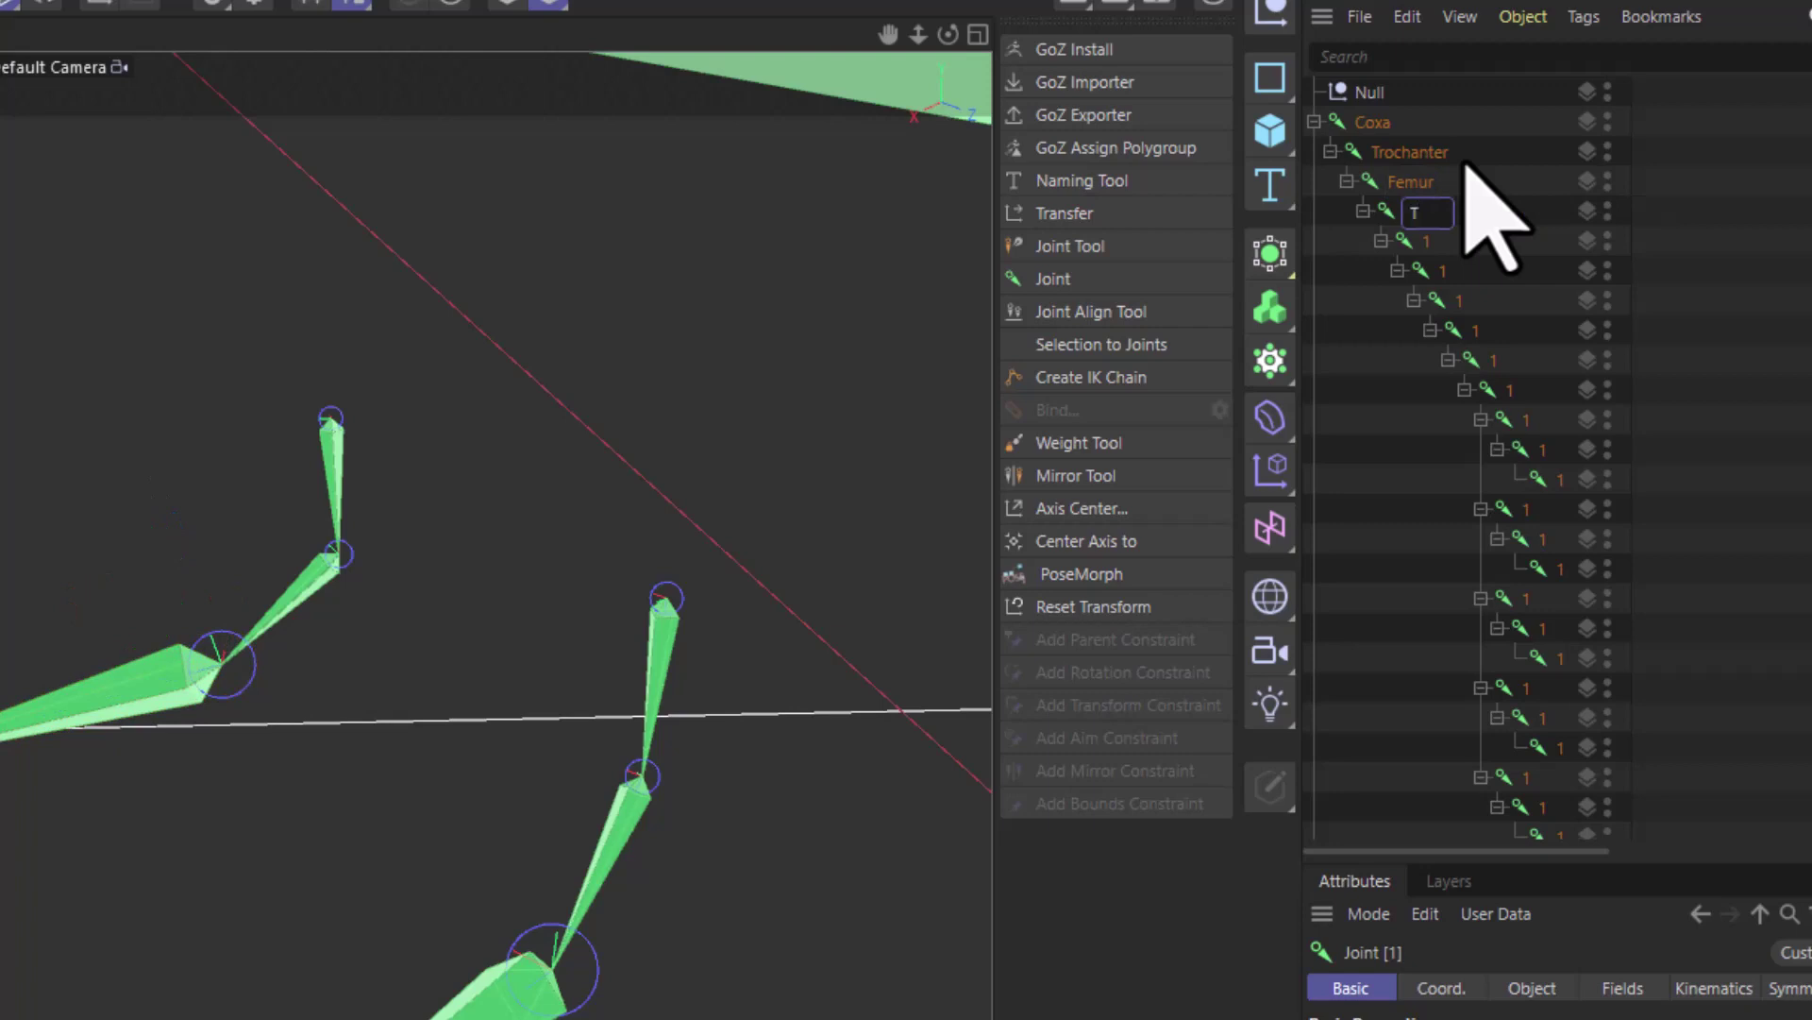
type("ibia")
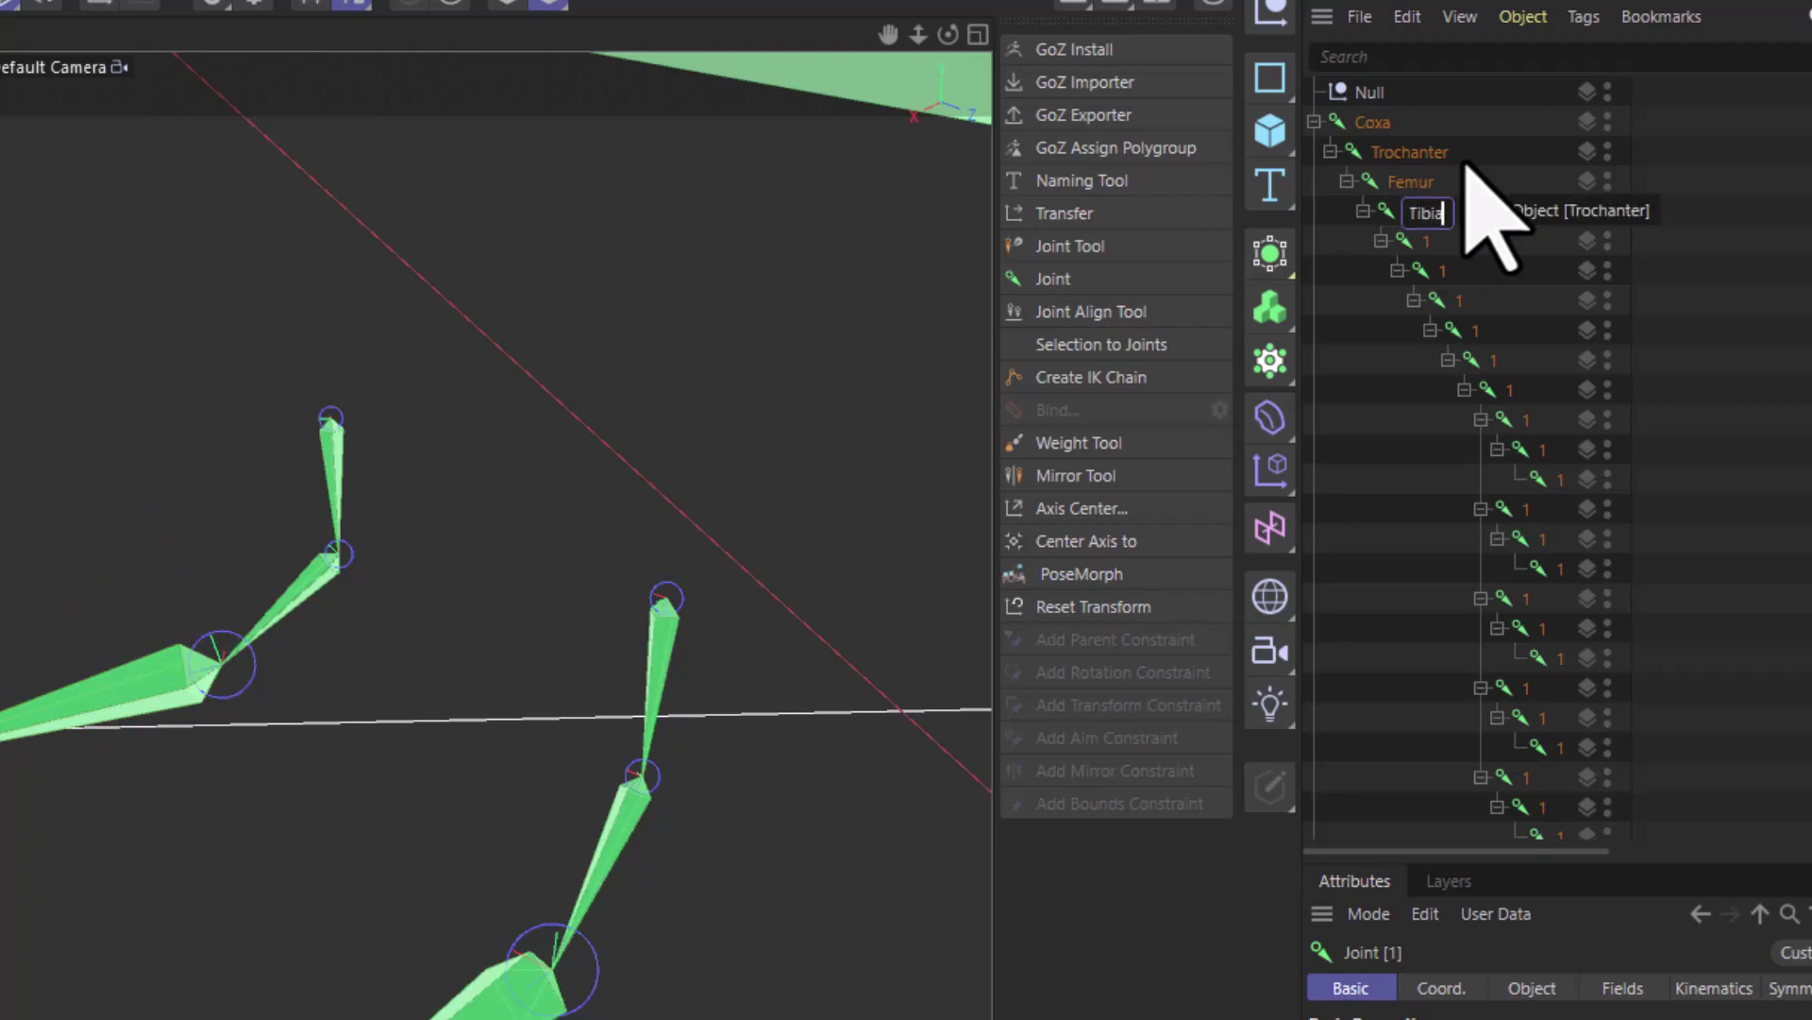
key("Tab")
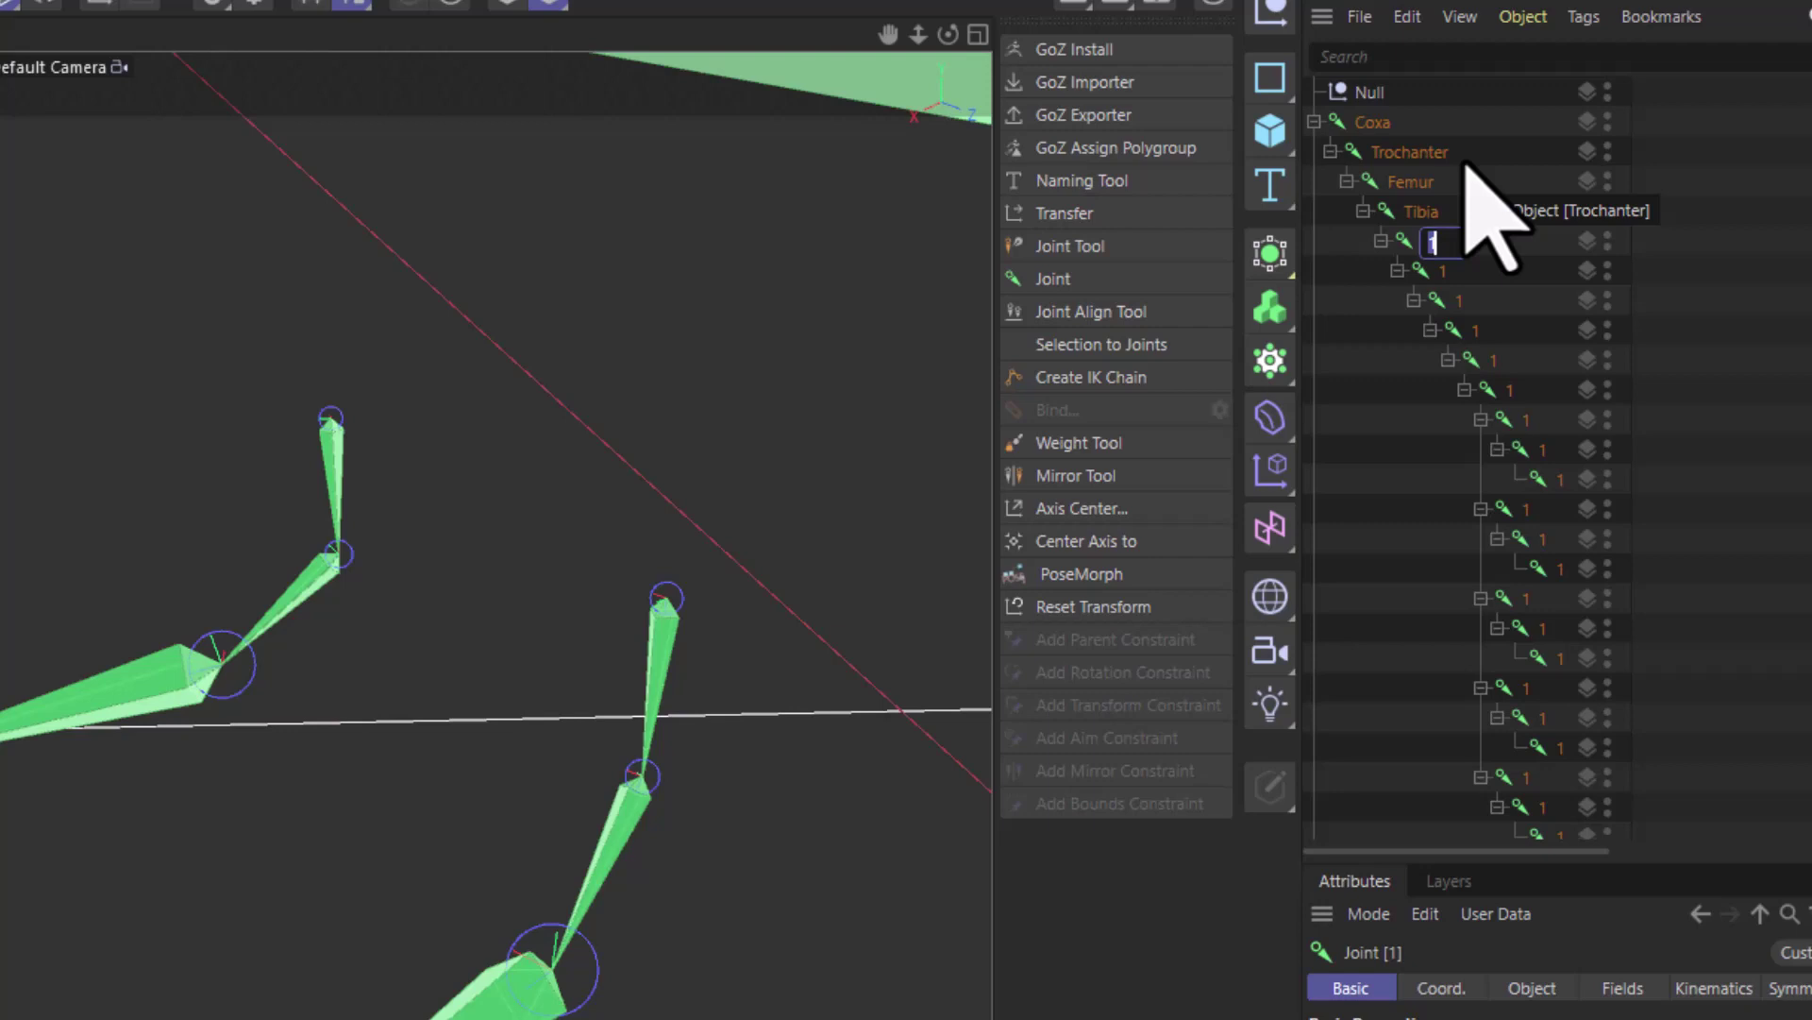
Rename the joint directly below Tibia as Basitarsus.
scroll(495, 529, "up", 5)
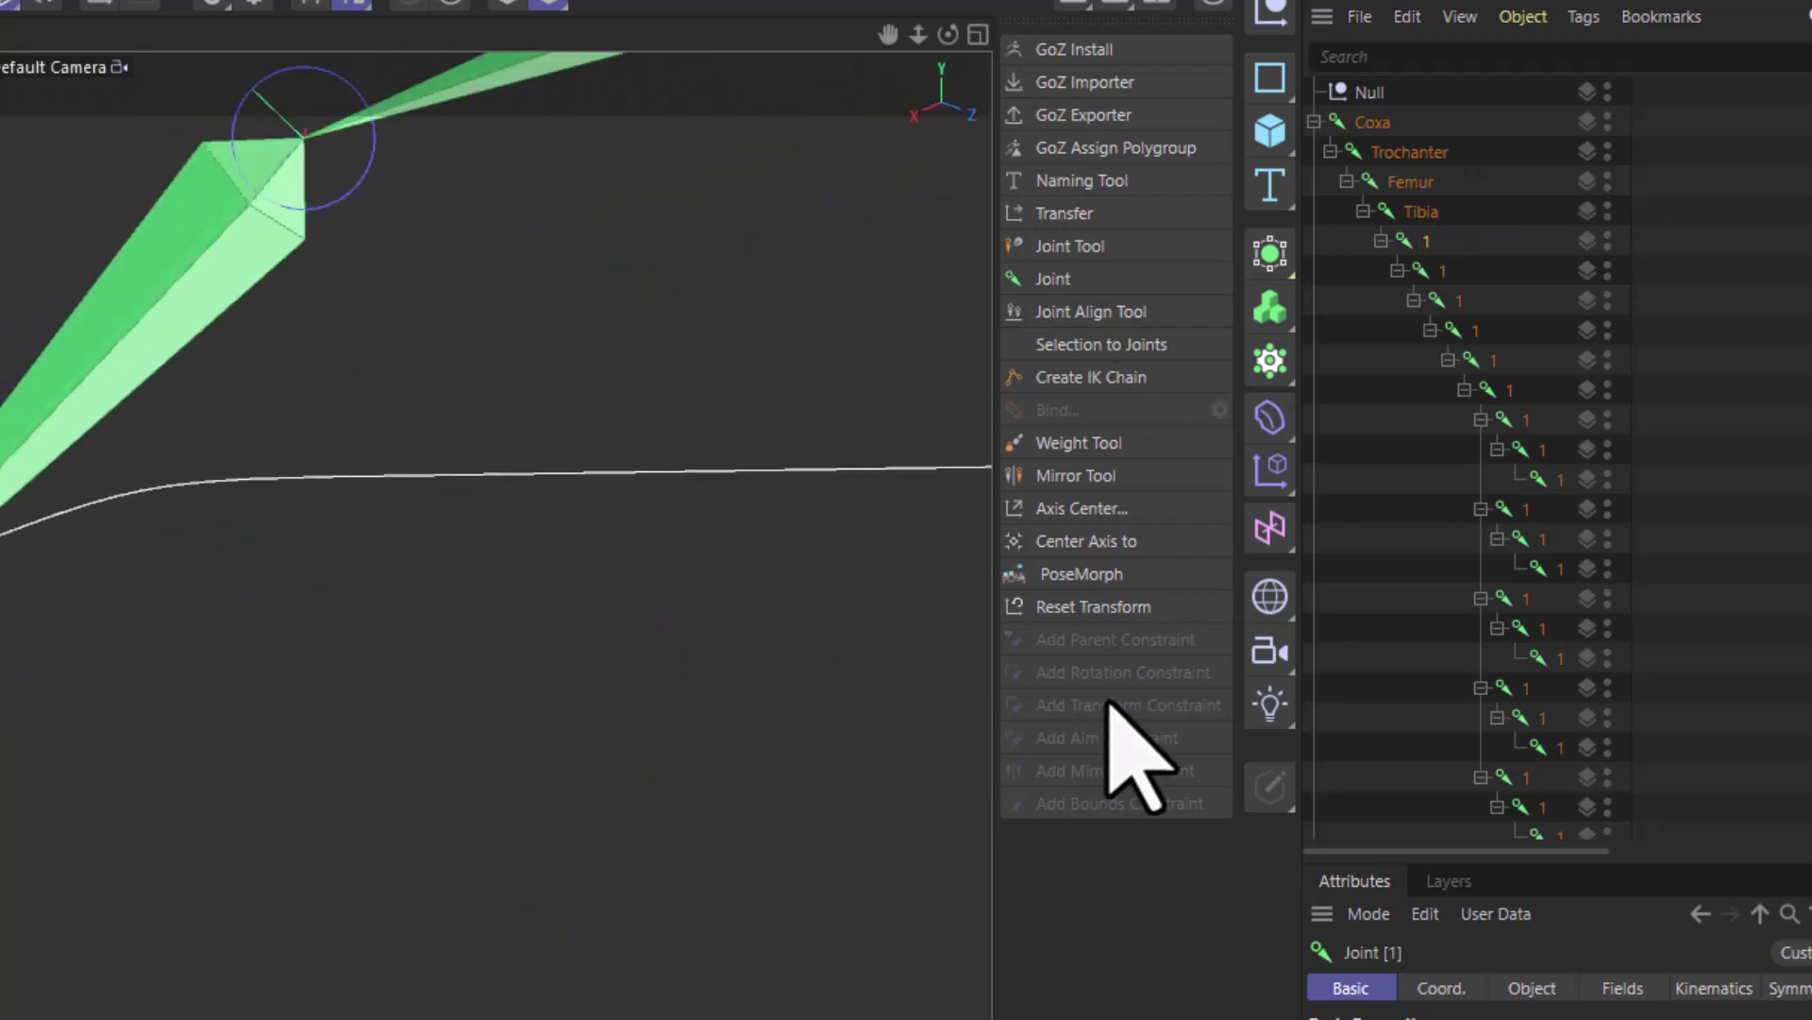
double_click(1430, 243)
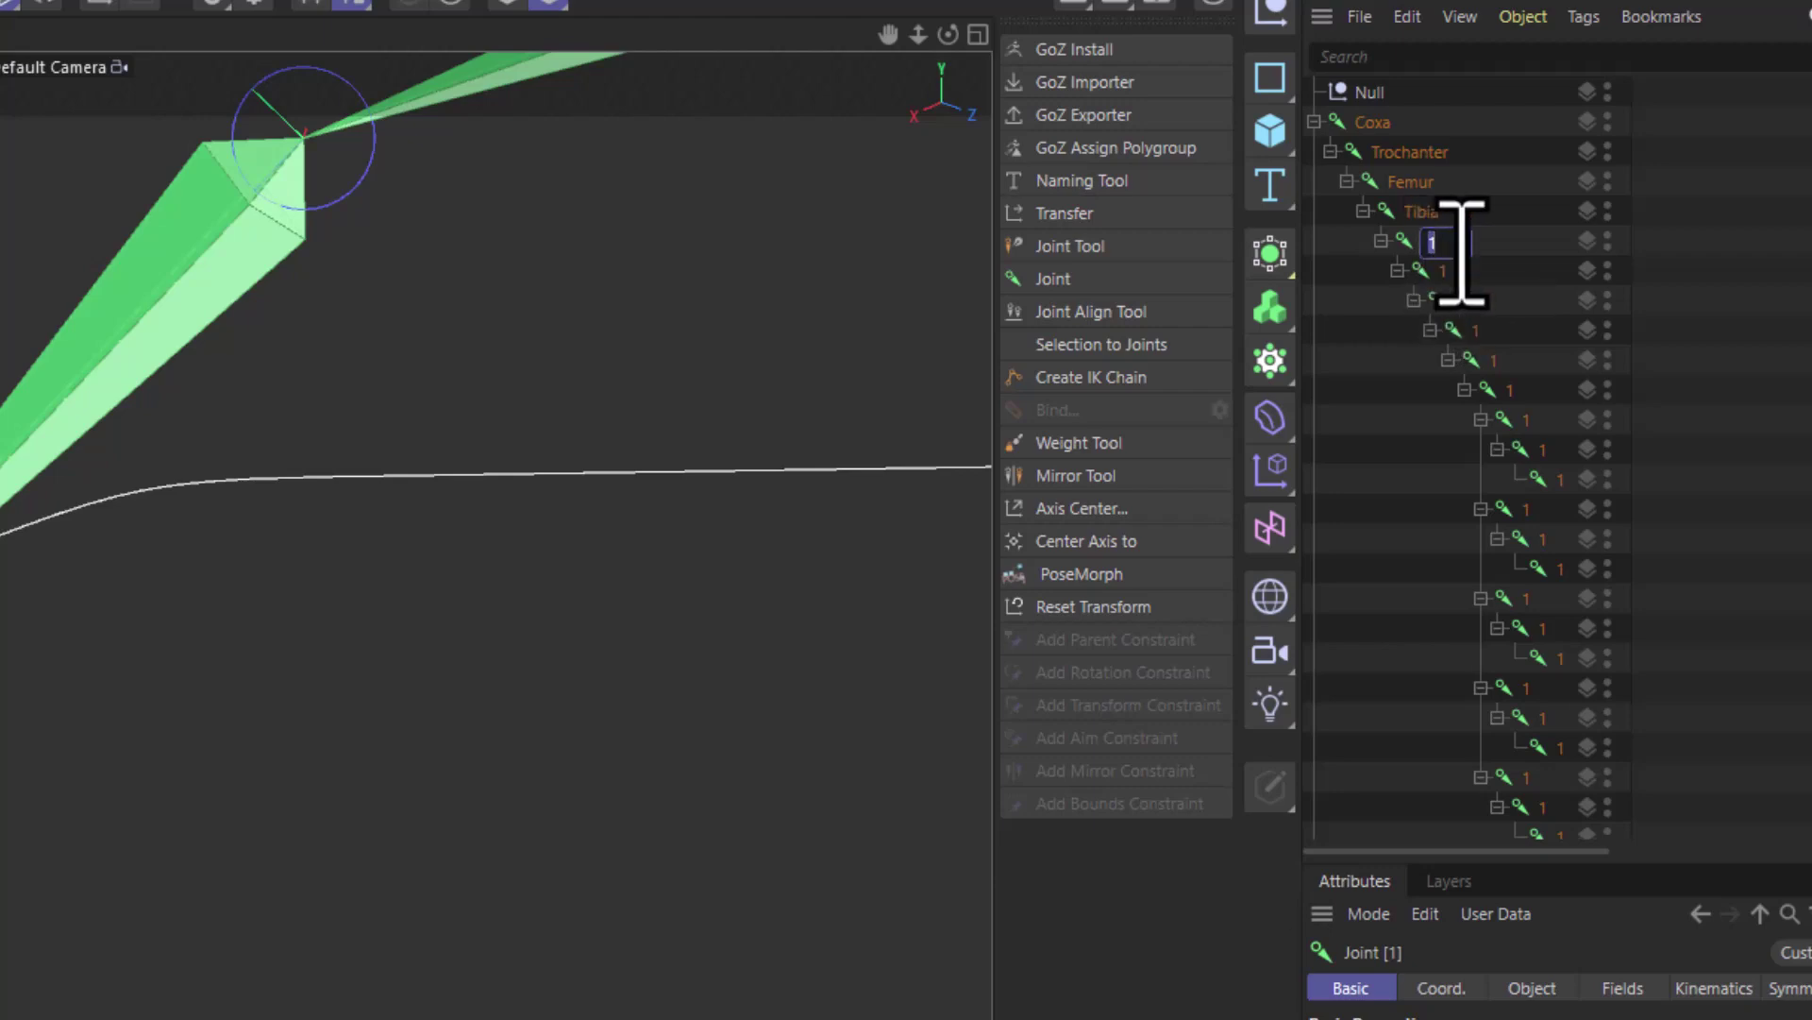
type("B")
type("a")
type("s")
type("it")
type("a")
type("n")
type("su")
type("s")
key("Tab")
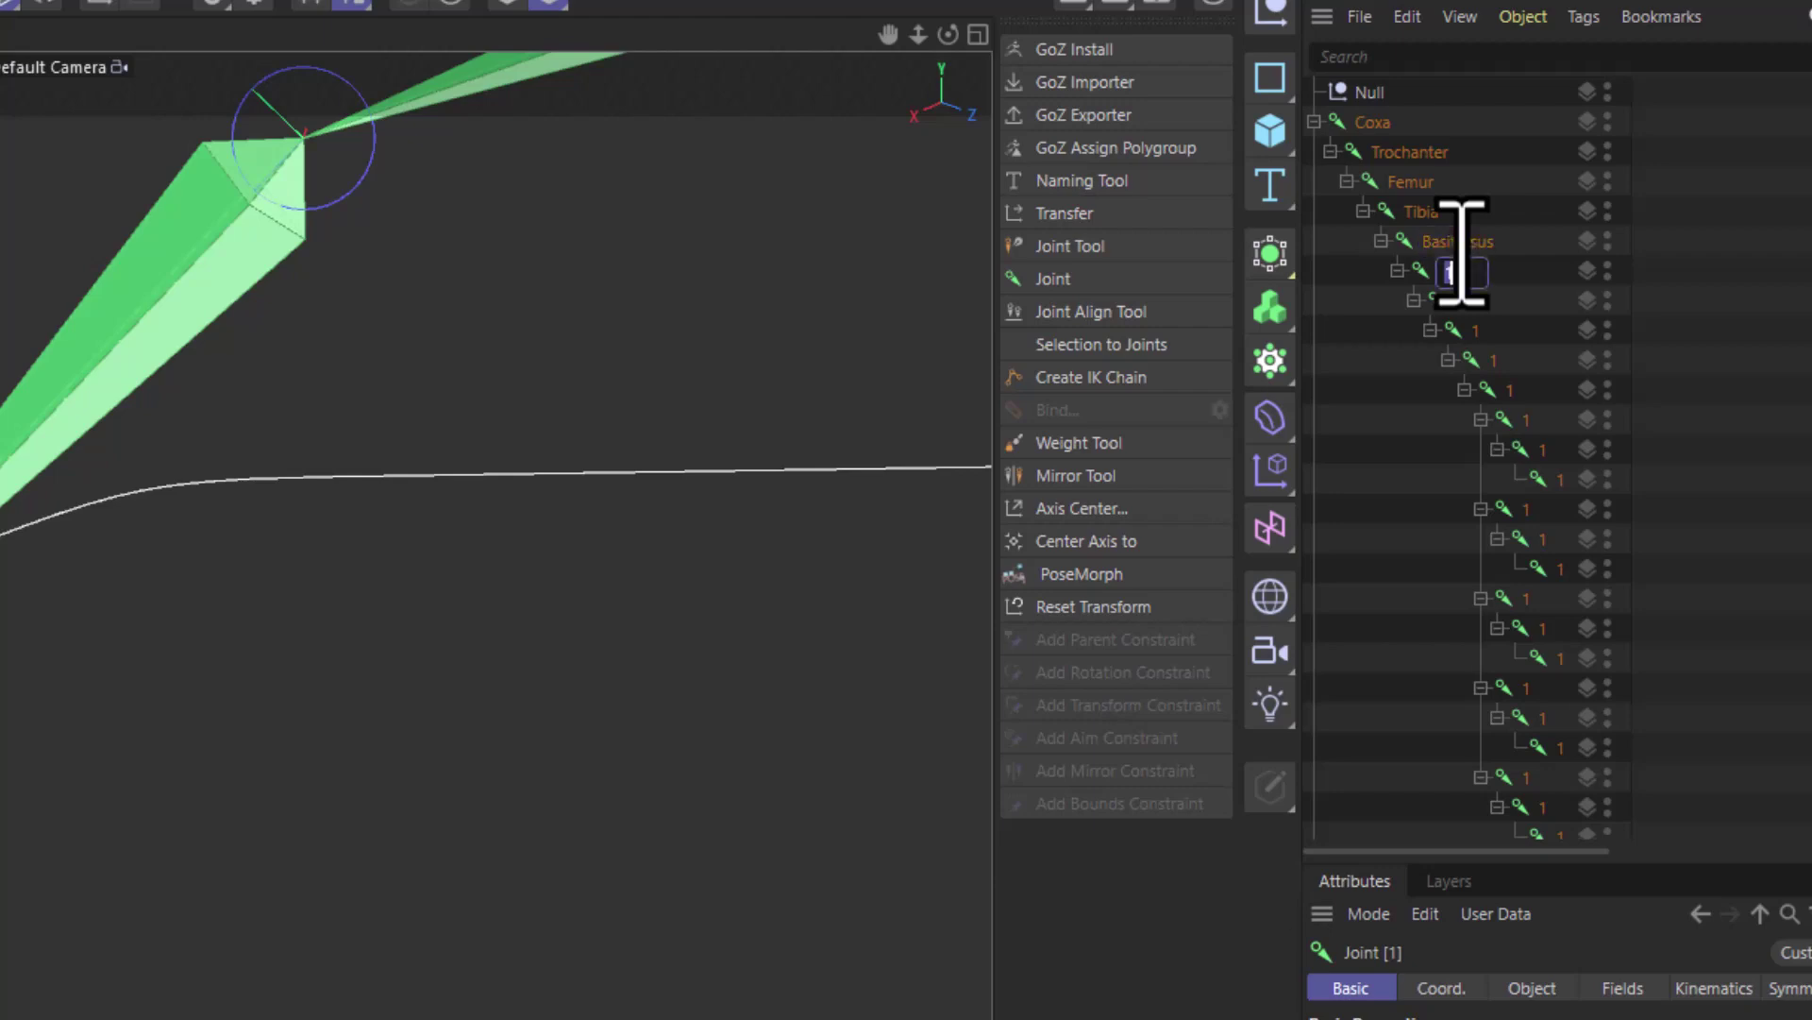
key("Escape")
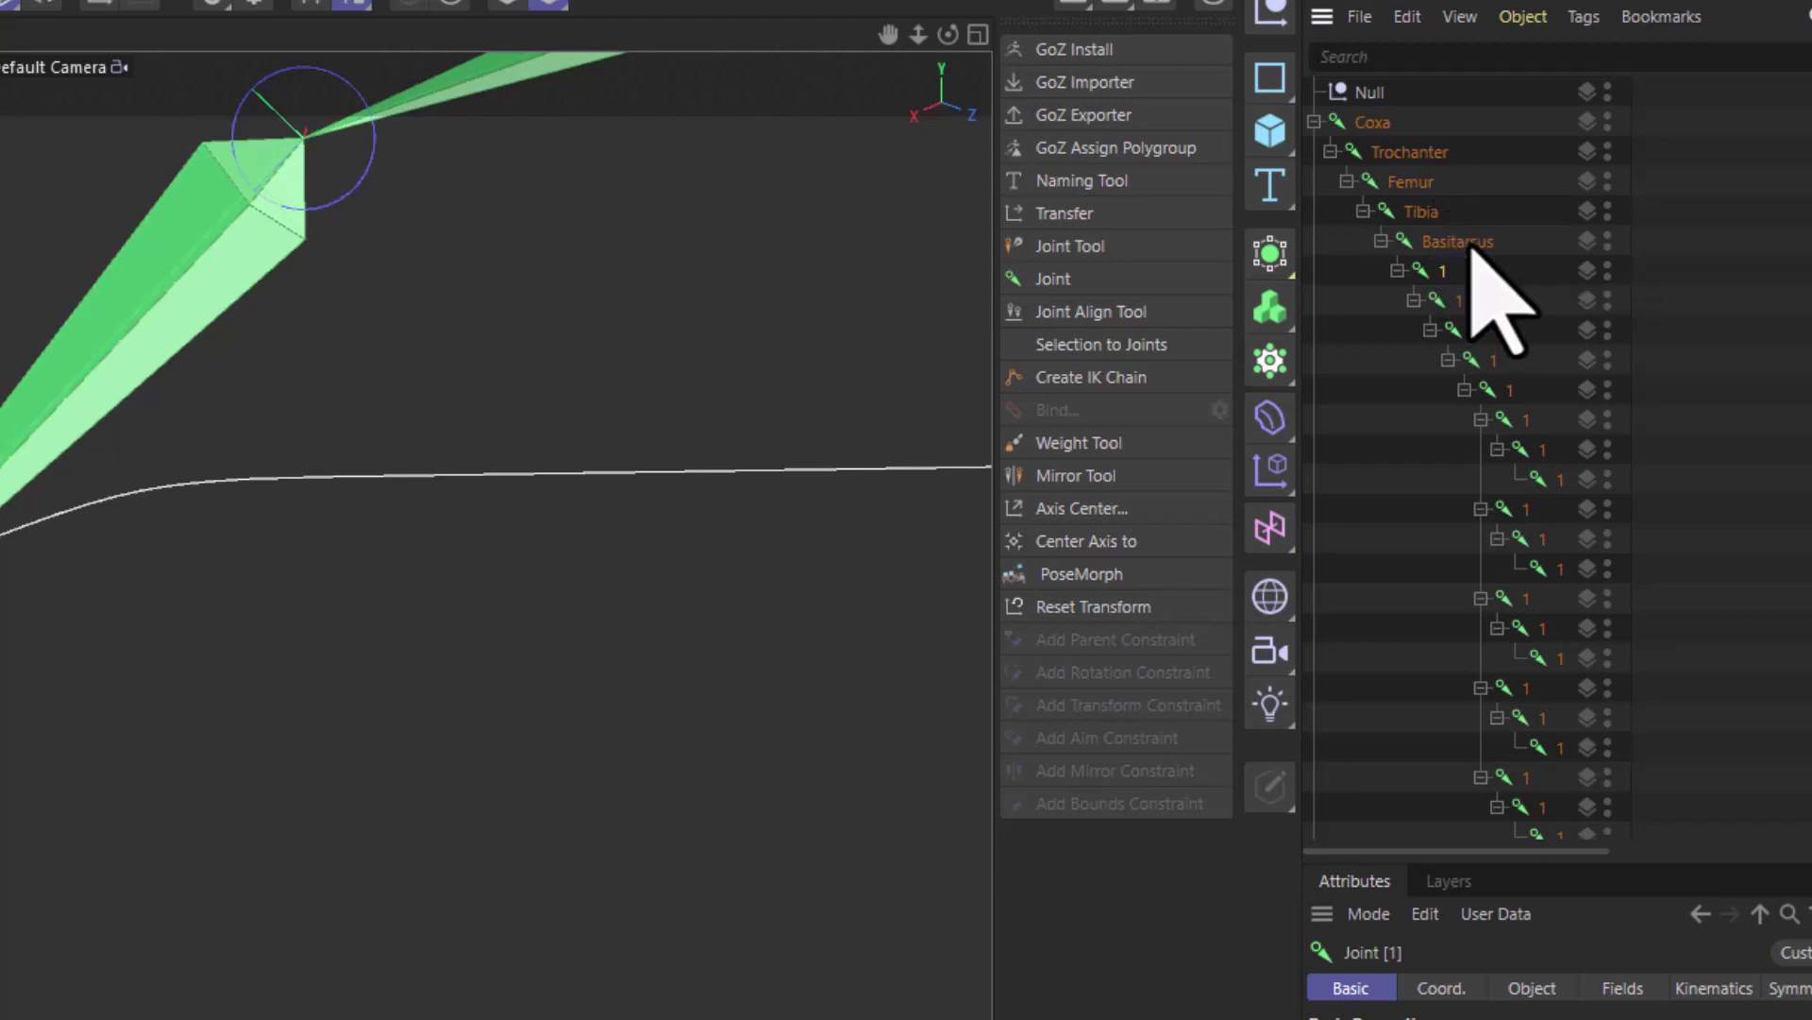
Examine the Basitarsus and the joints below it, matching the foot segments and claws in the viewport to their hierarchy entries.
left_click(1471, 245)
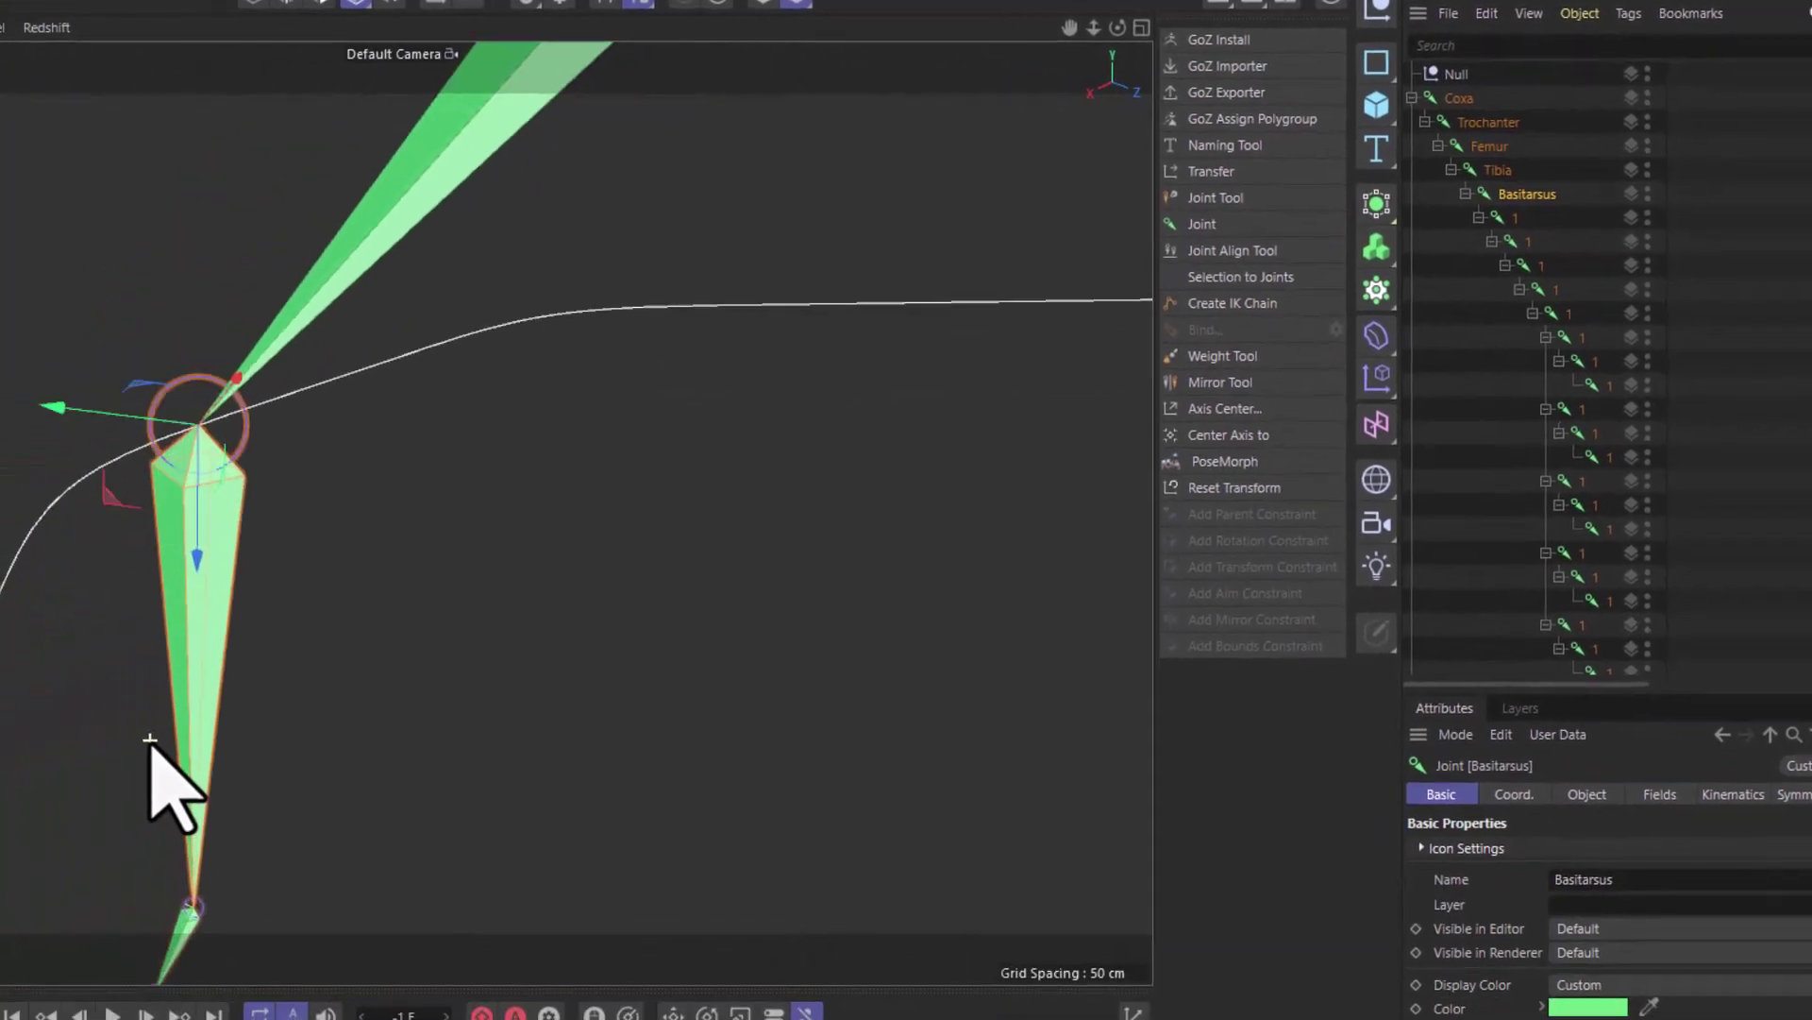
left_click(1520, 219)
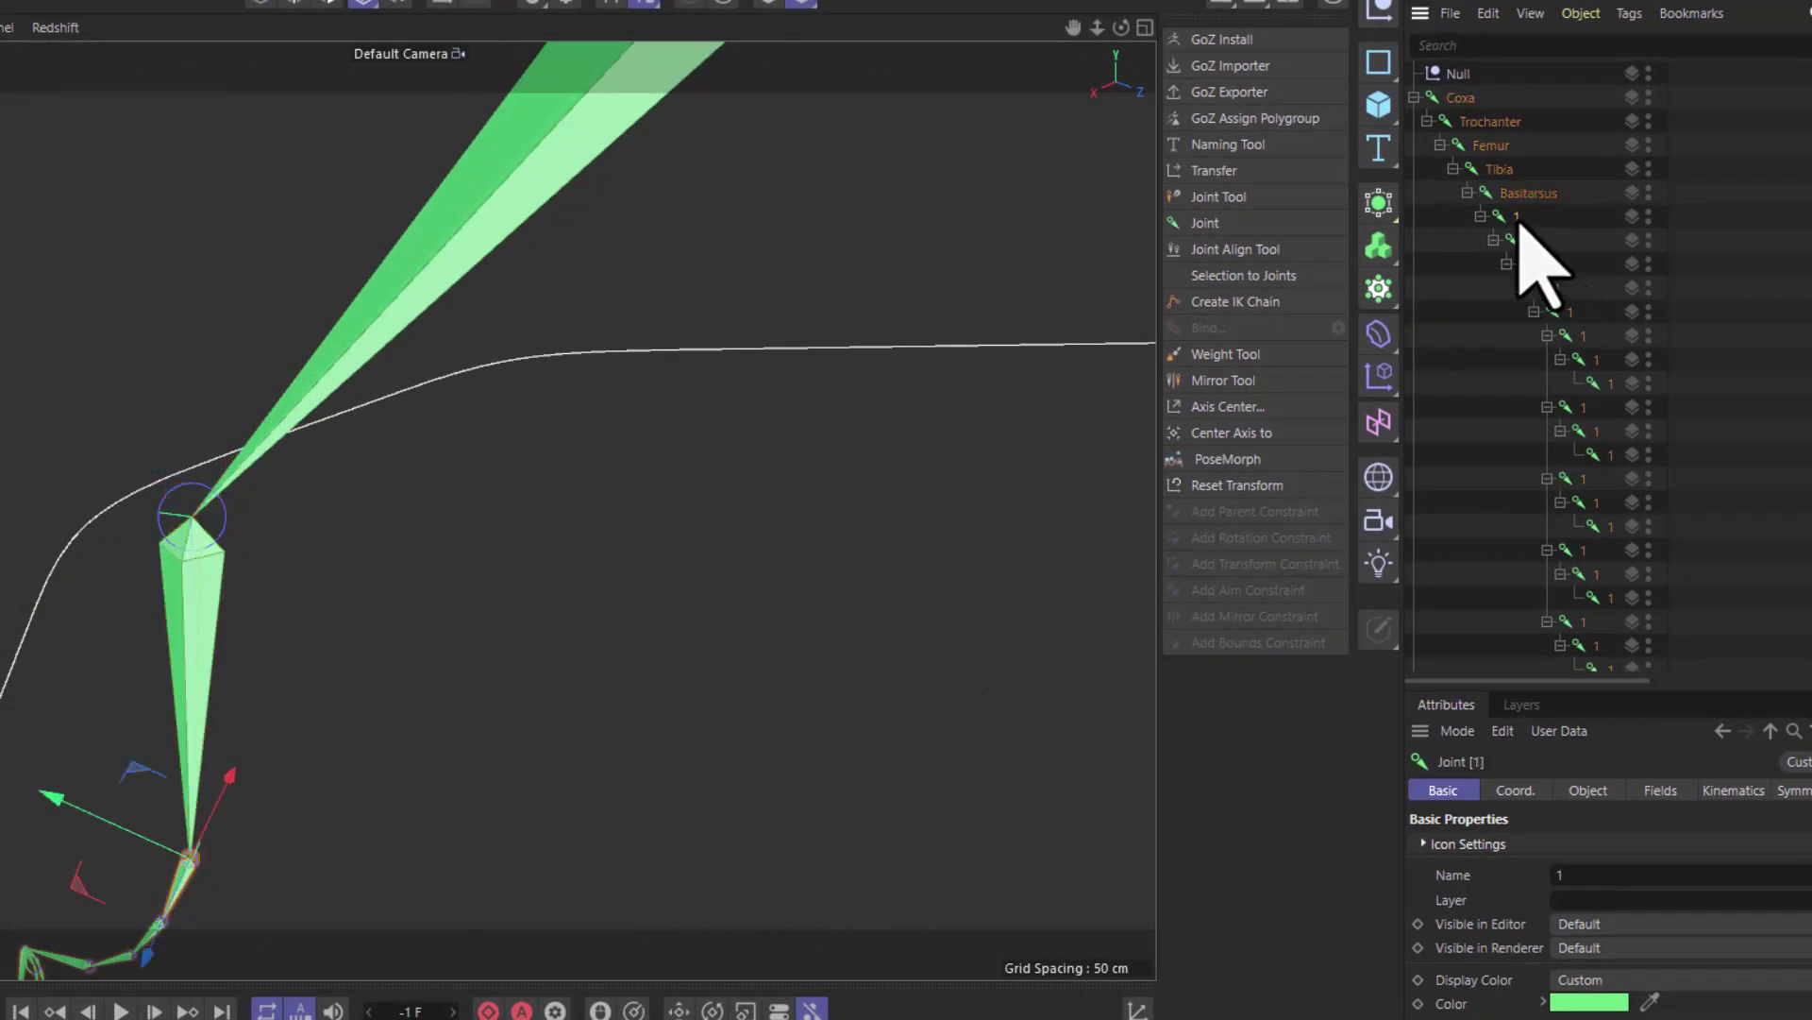
left_click(1610, 383)
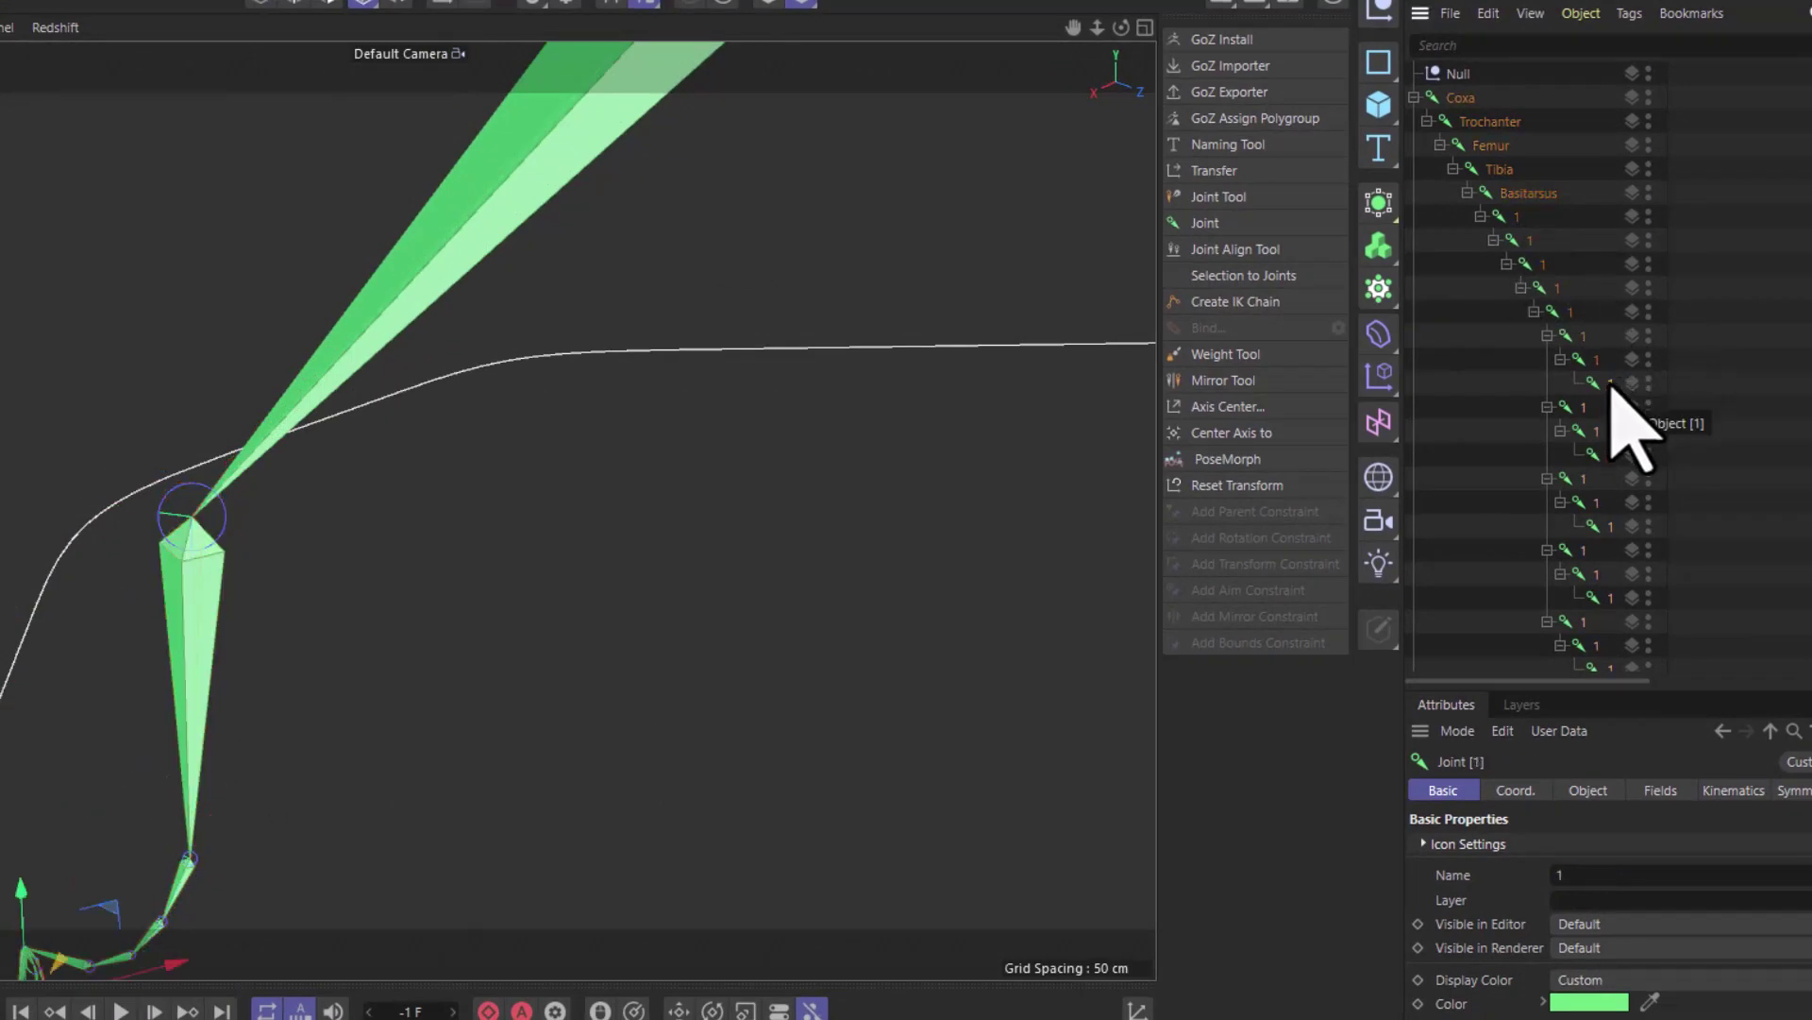
scroll(486, 768, "up", 6)
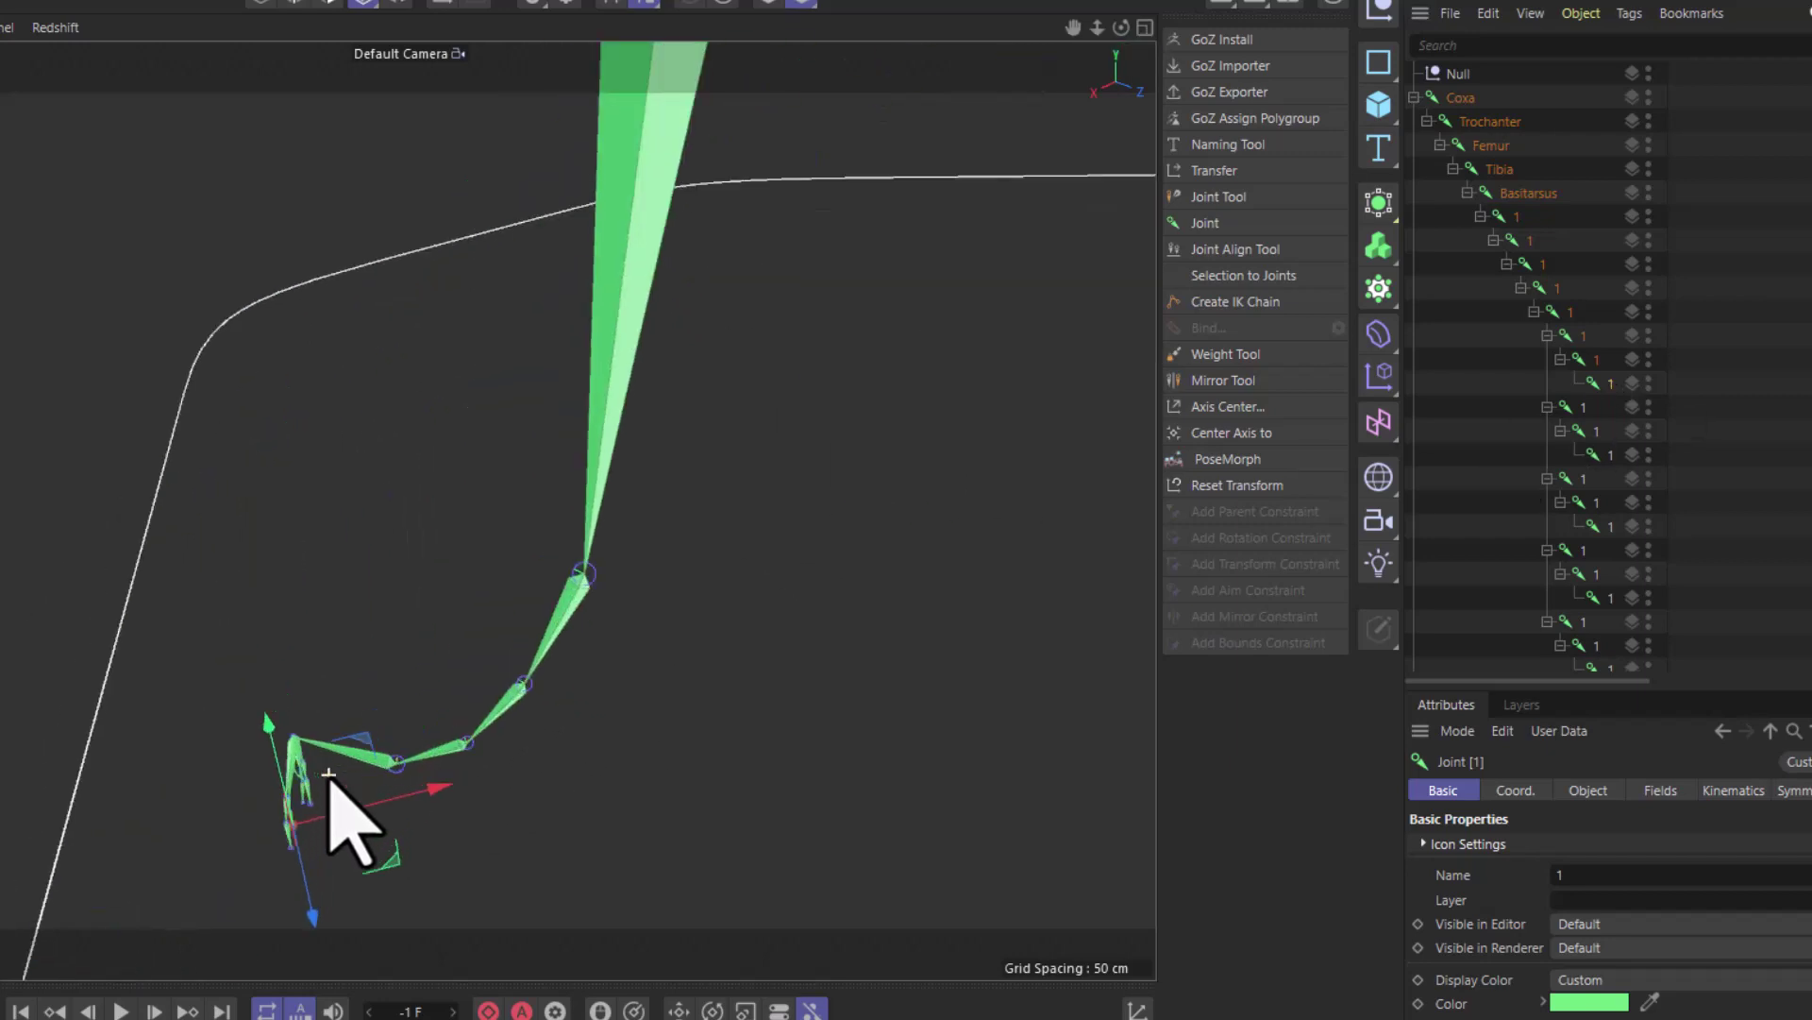
scroll(328, 780, "up", 2)
left_click(421, 729)
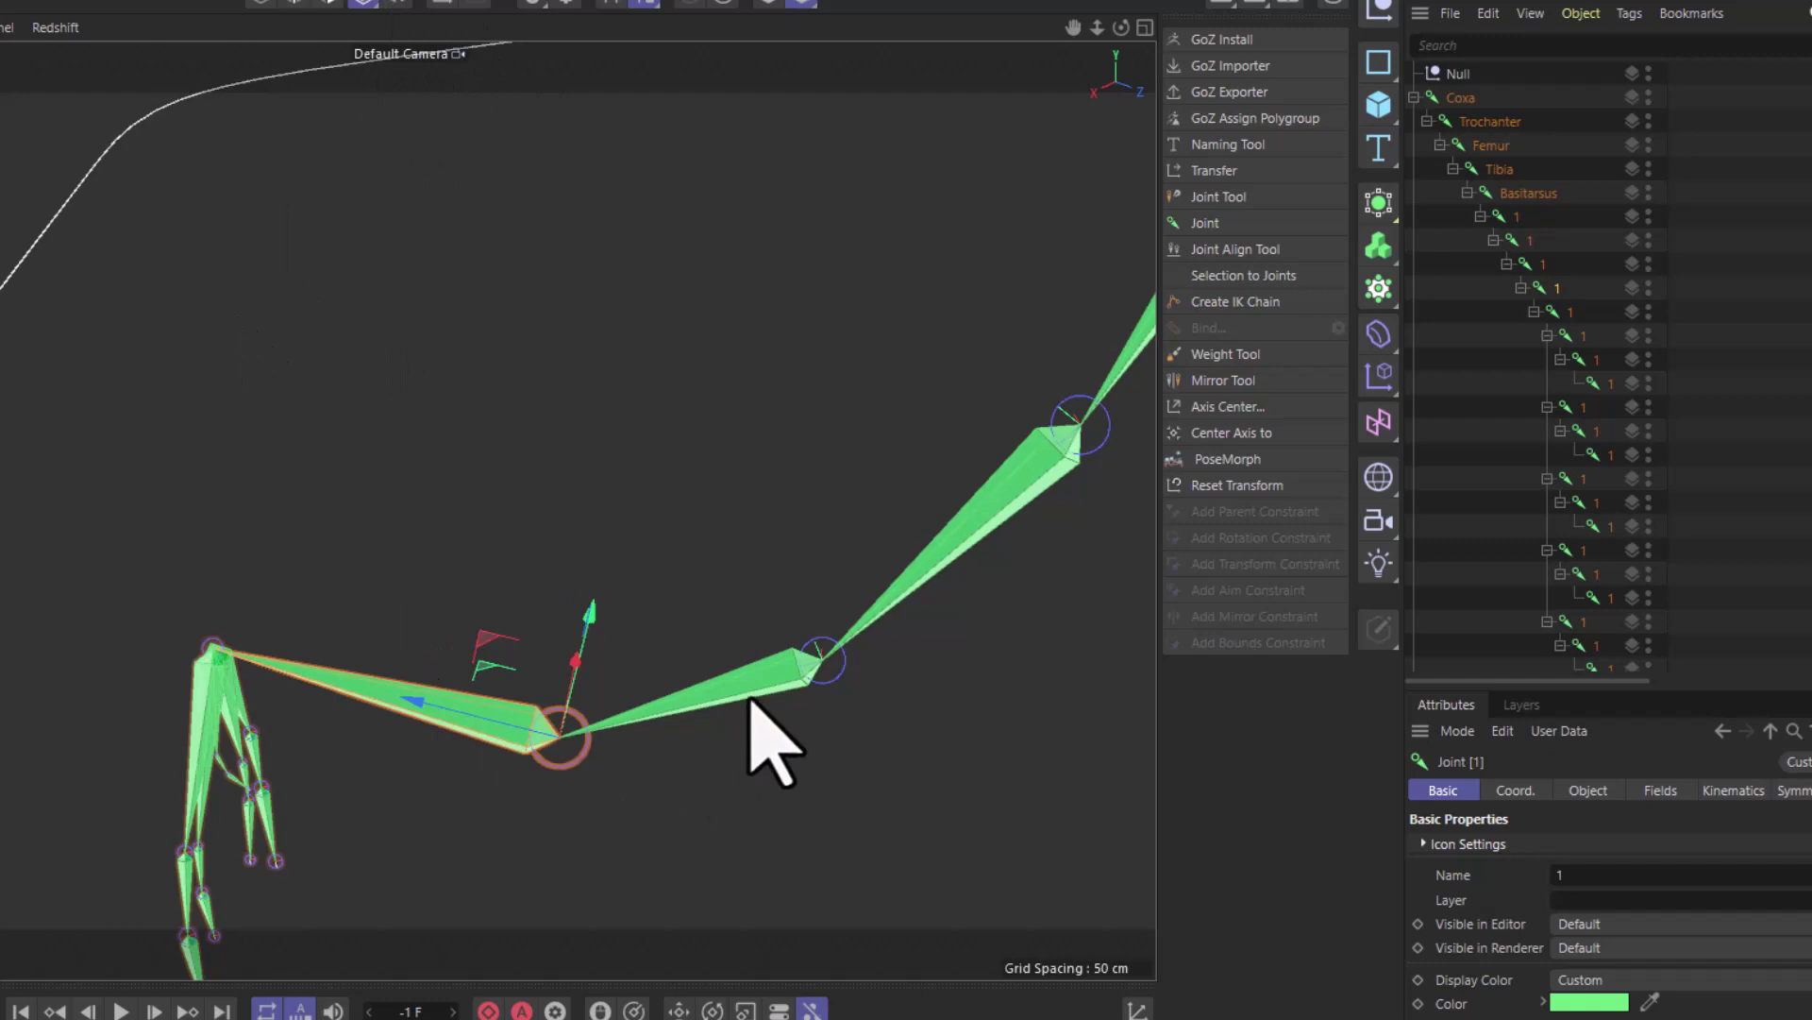
left_click(779, 688)
left_click(1029, 469)
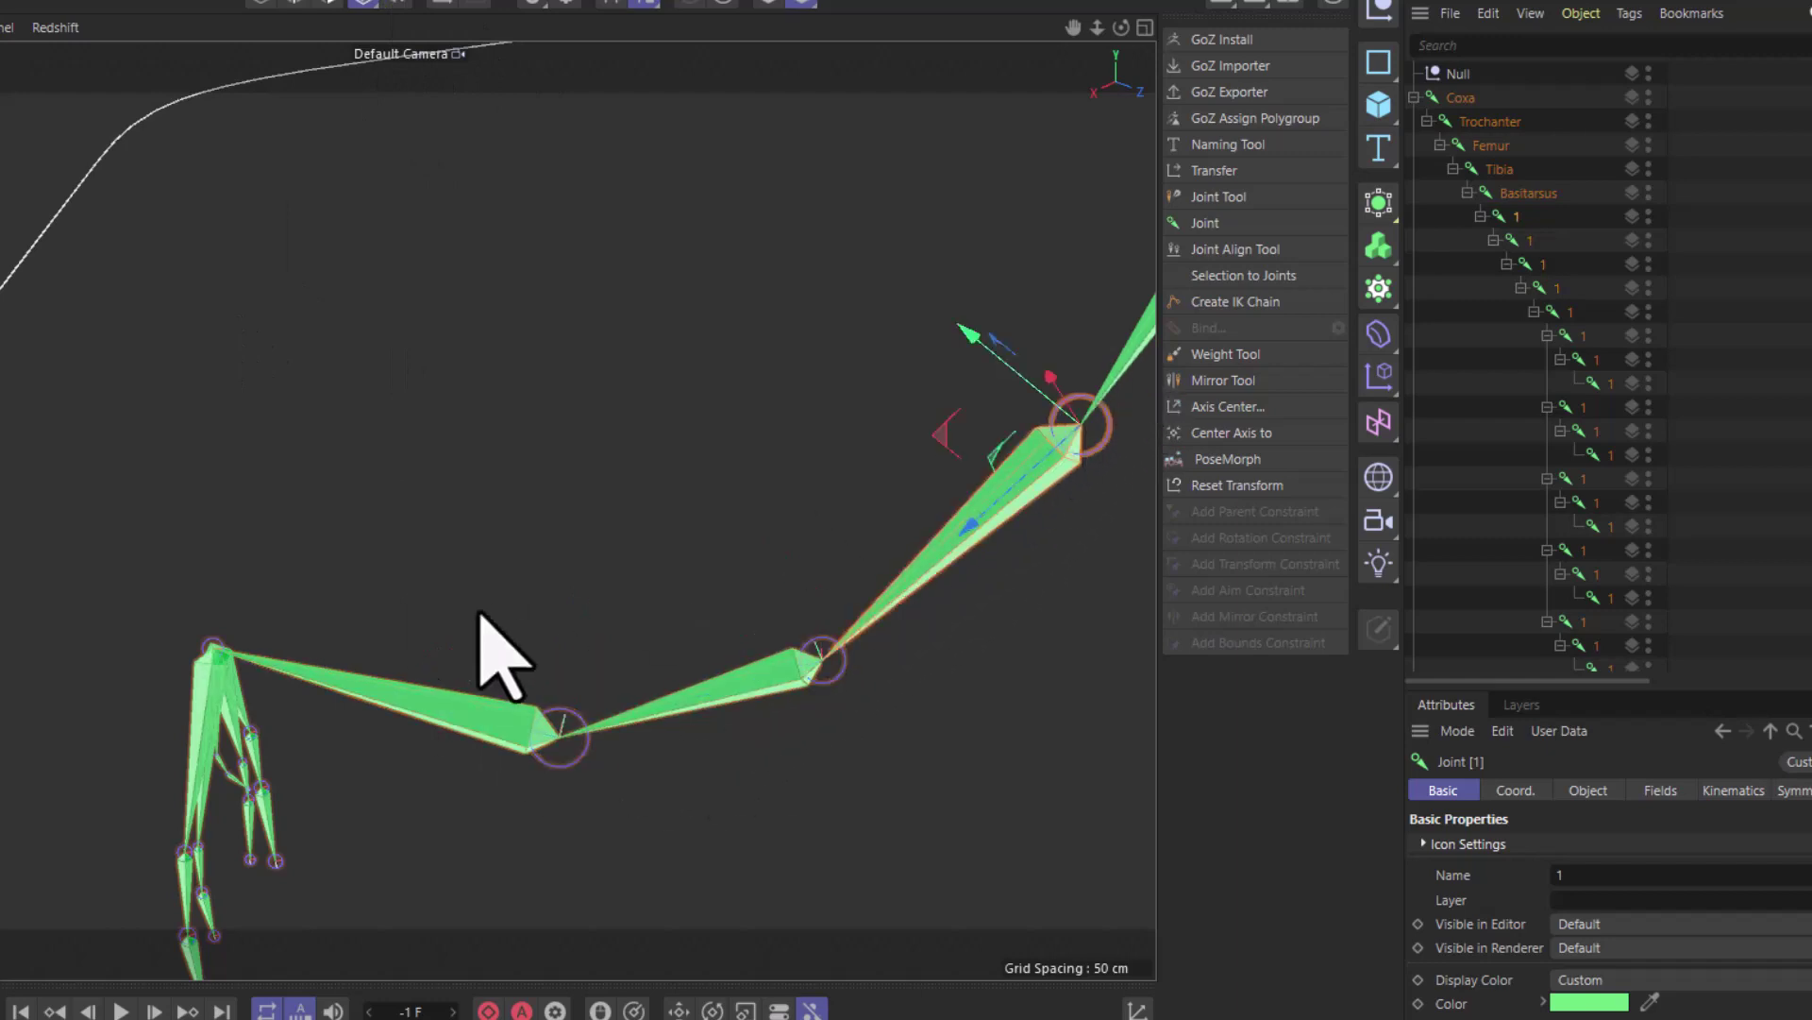
scroll(485, 639, "down", 2)
scroll(921, 340, "down", 4)
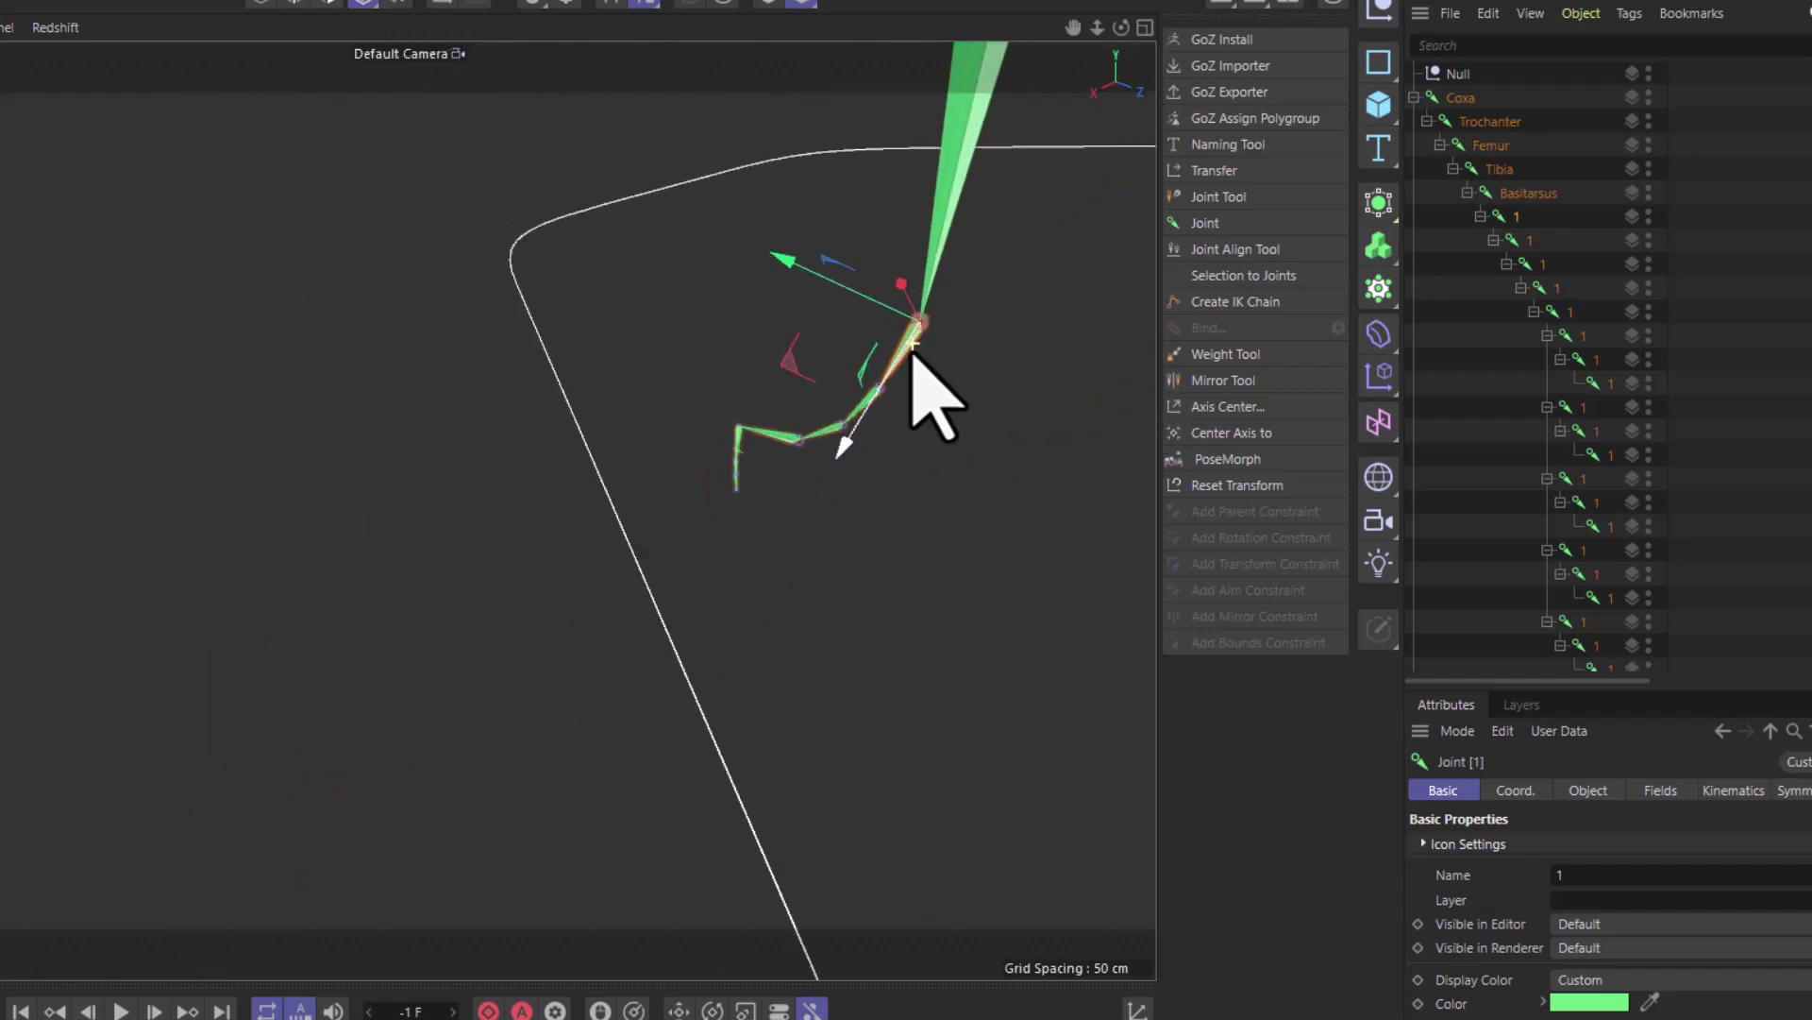
scroll(912, 357, "up", 2)
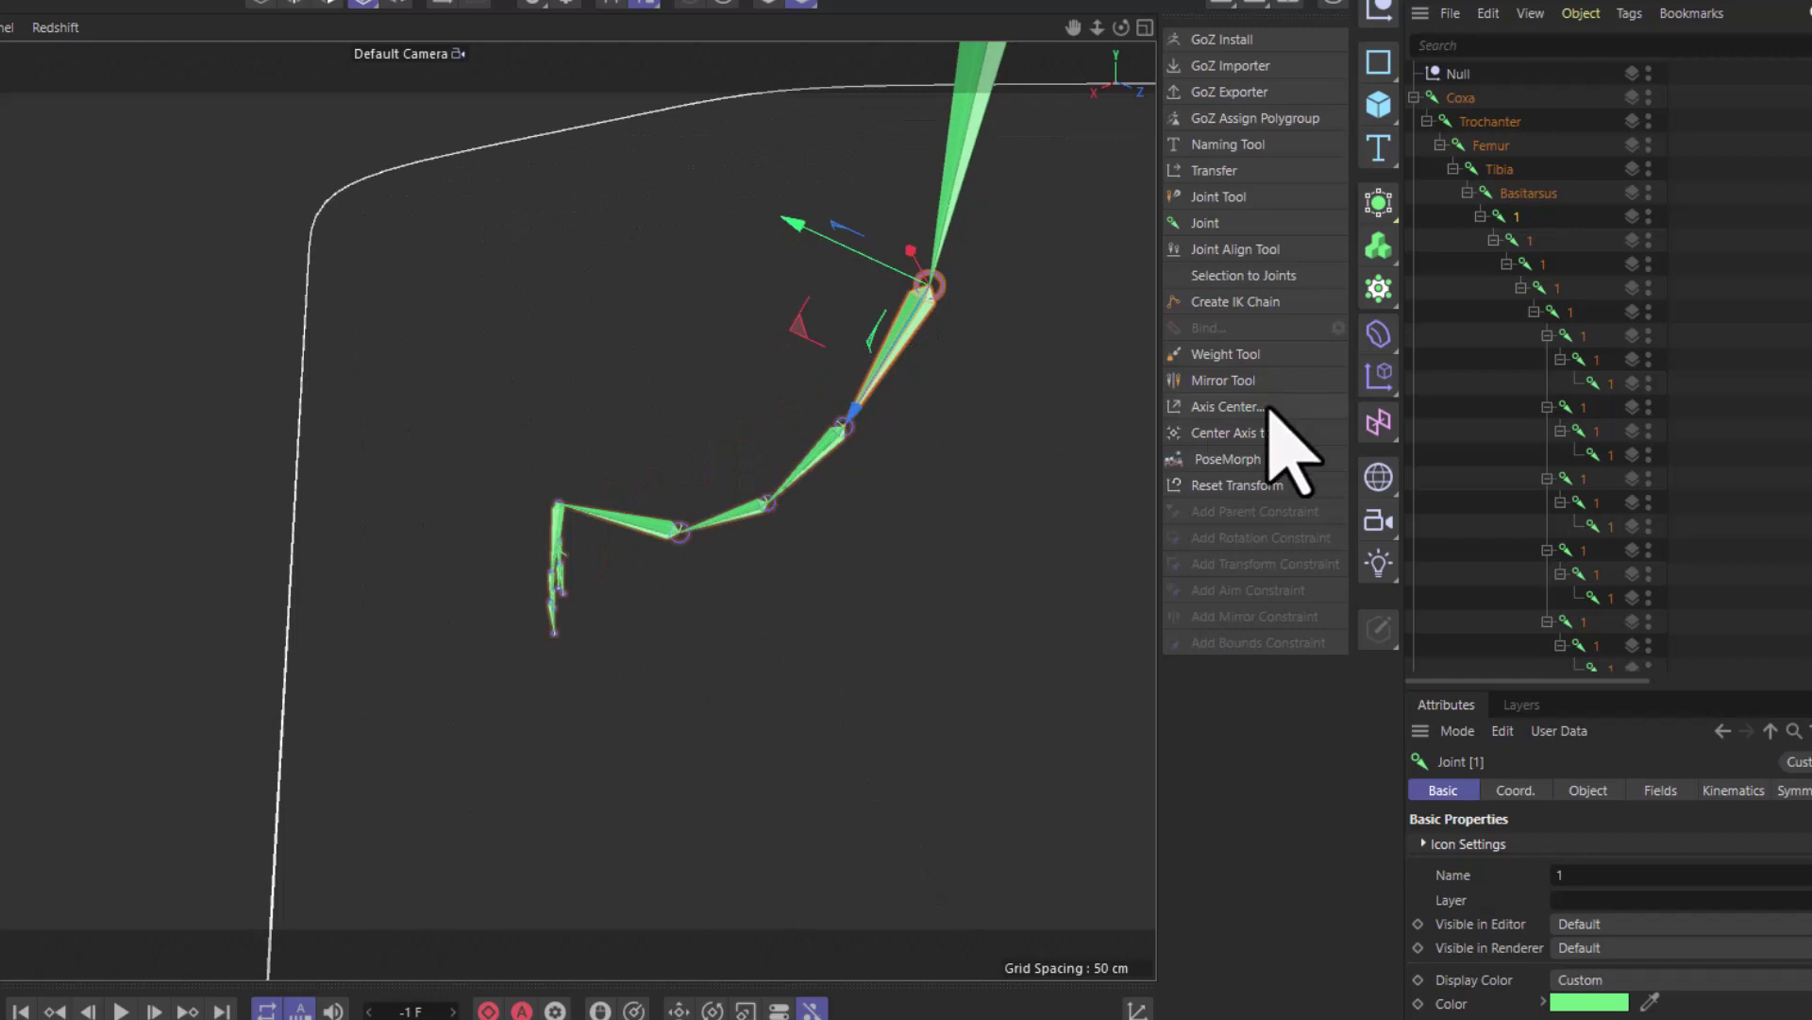
scroll(1537, 365, "down", 5)
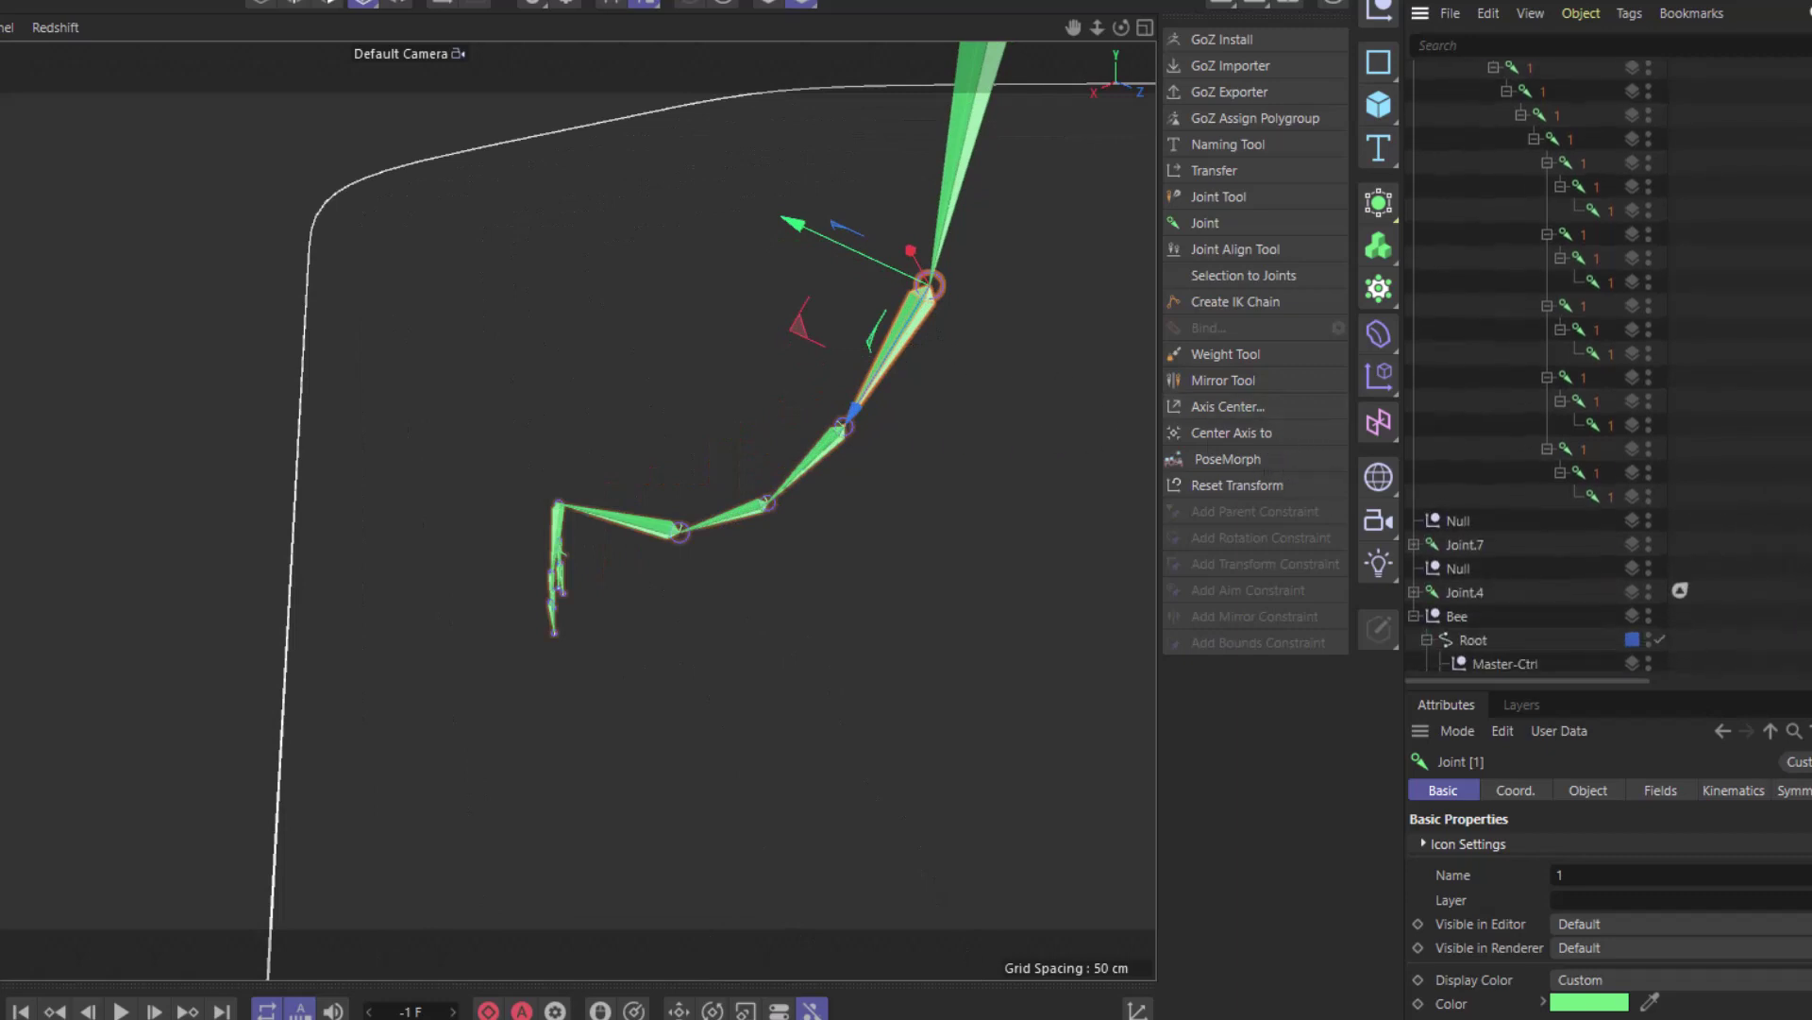
scroll(1537, 365, "up", 5)
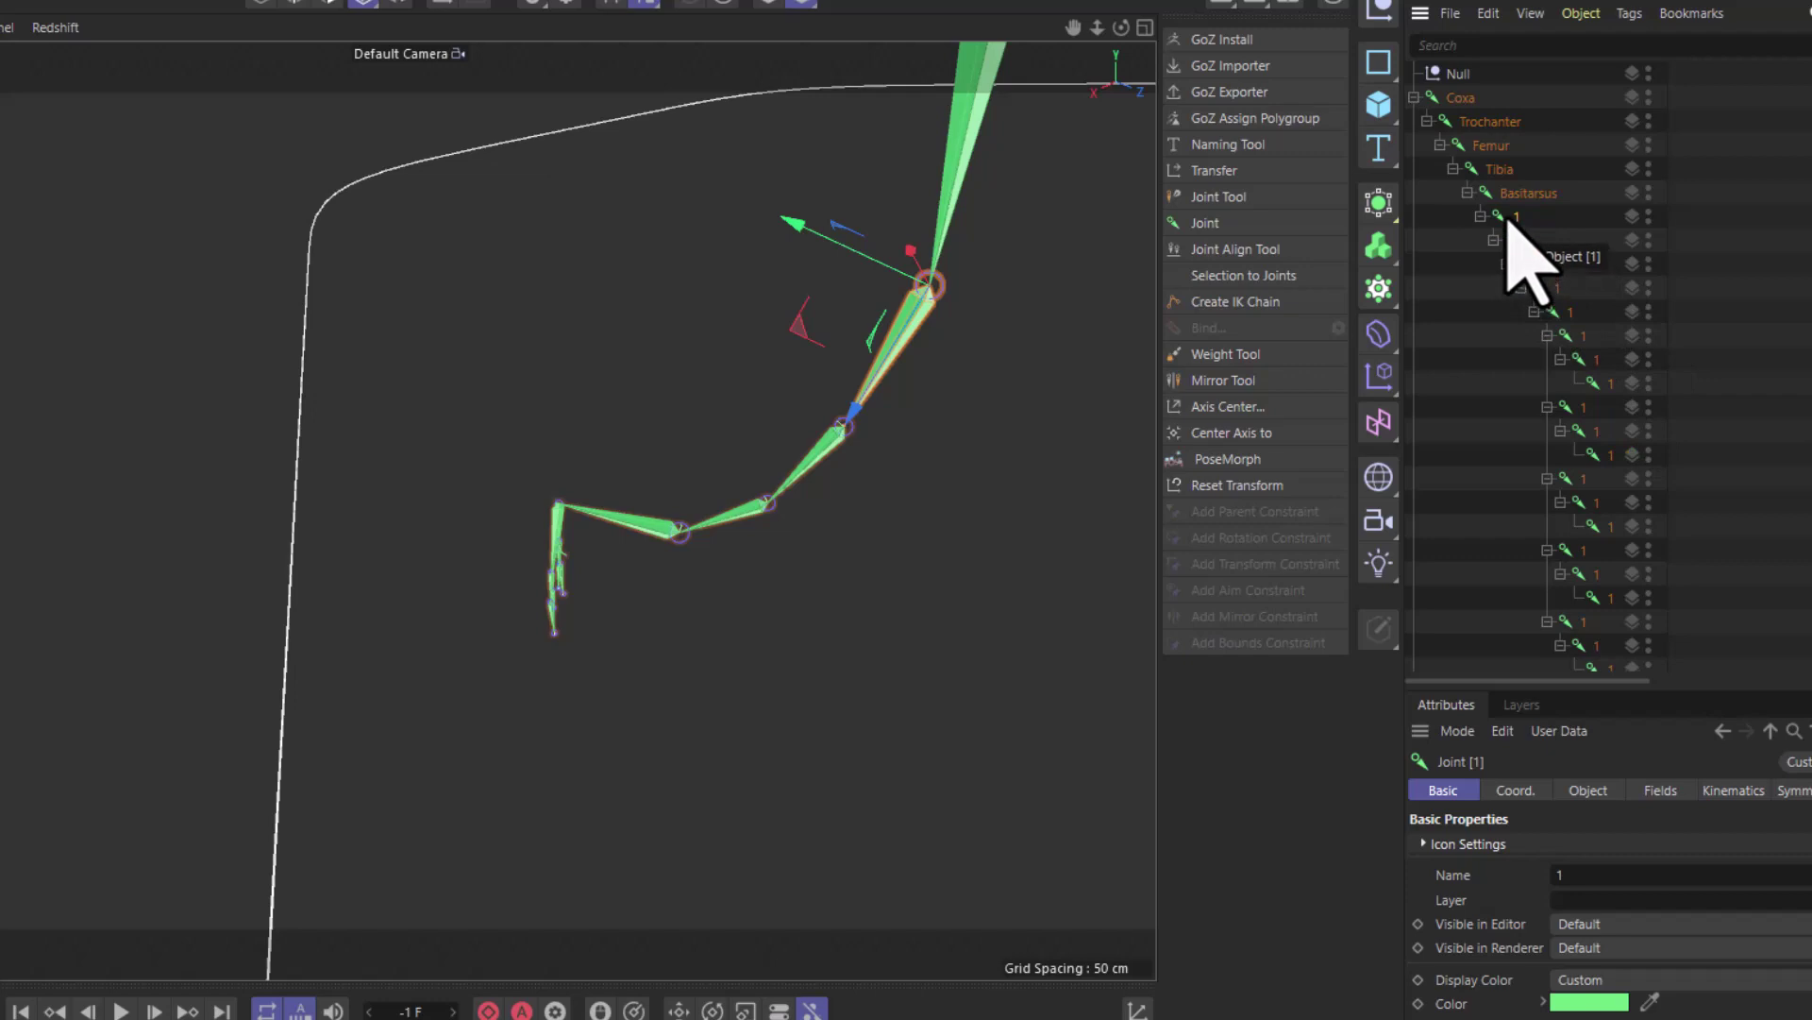
Select the four foot segment joints directly below the Basitarsus, leaving out the claw joints.
left_click(1612, 390, "shift")
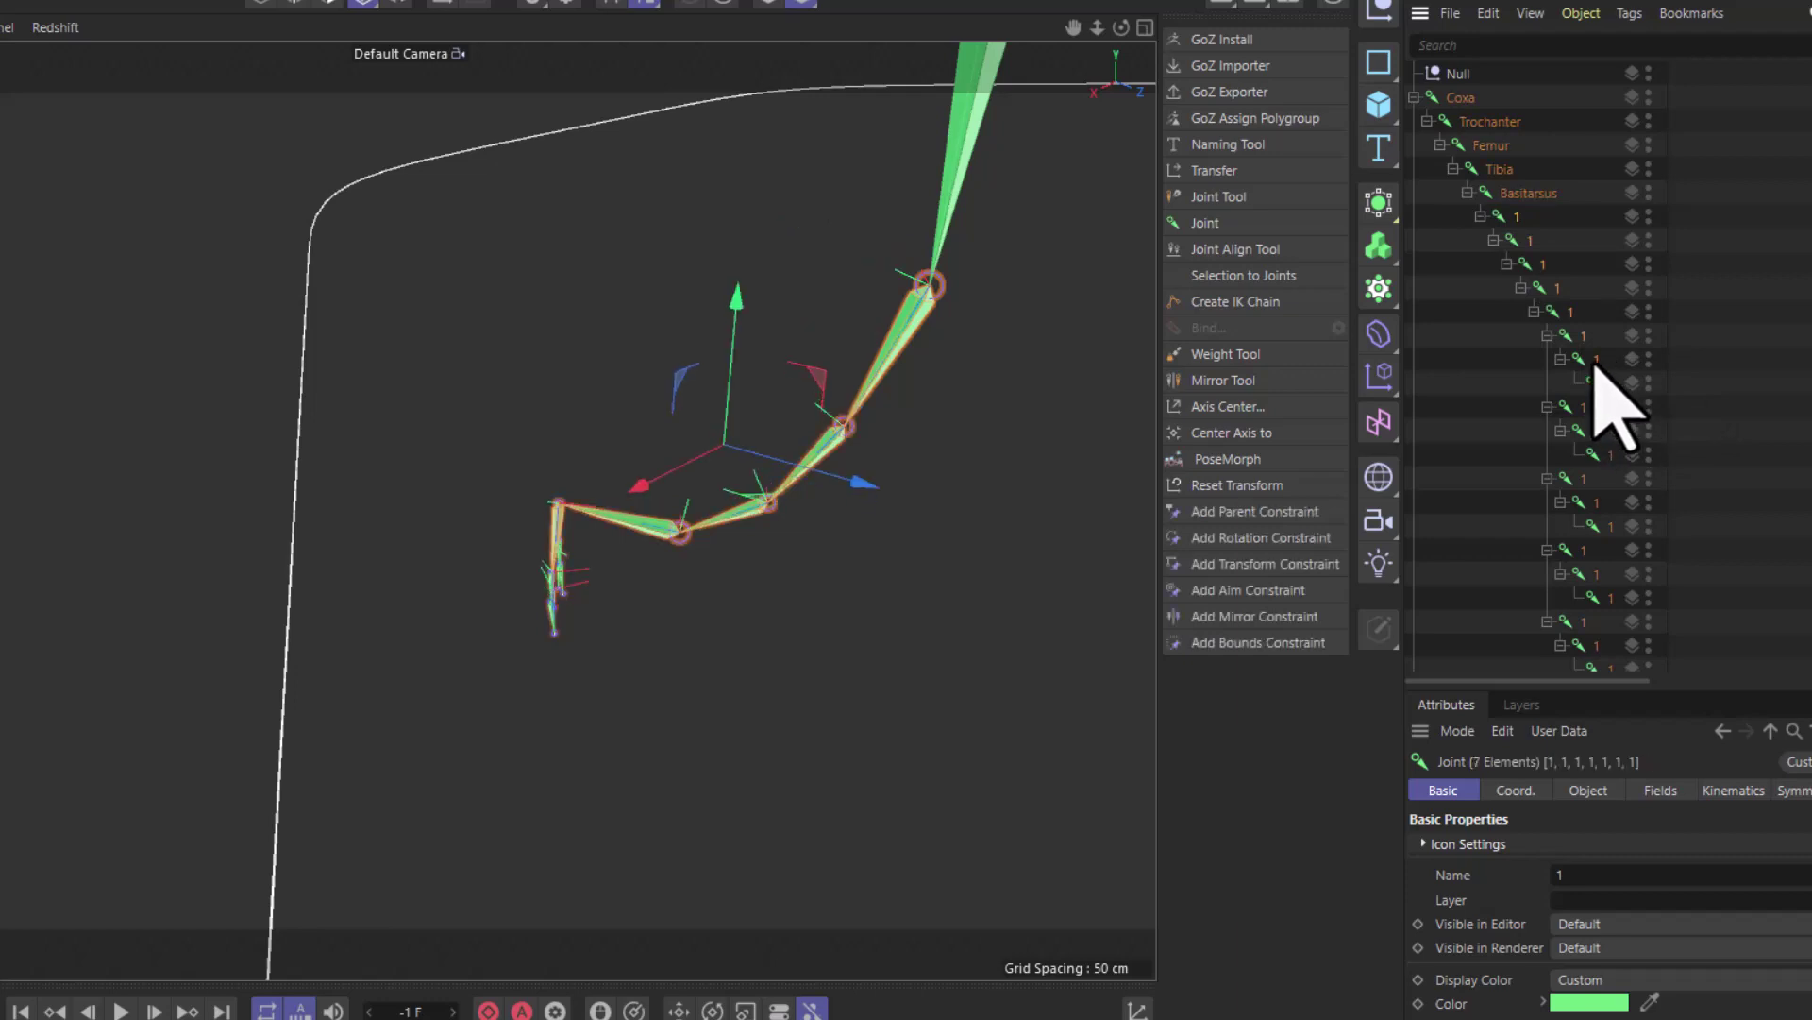
left_click(1596, 360, "ctrl")
scroll(566, 566, "up", 5)
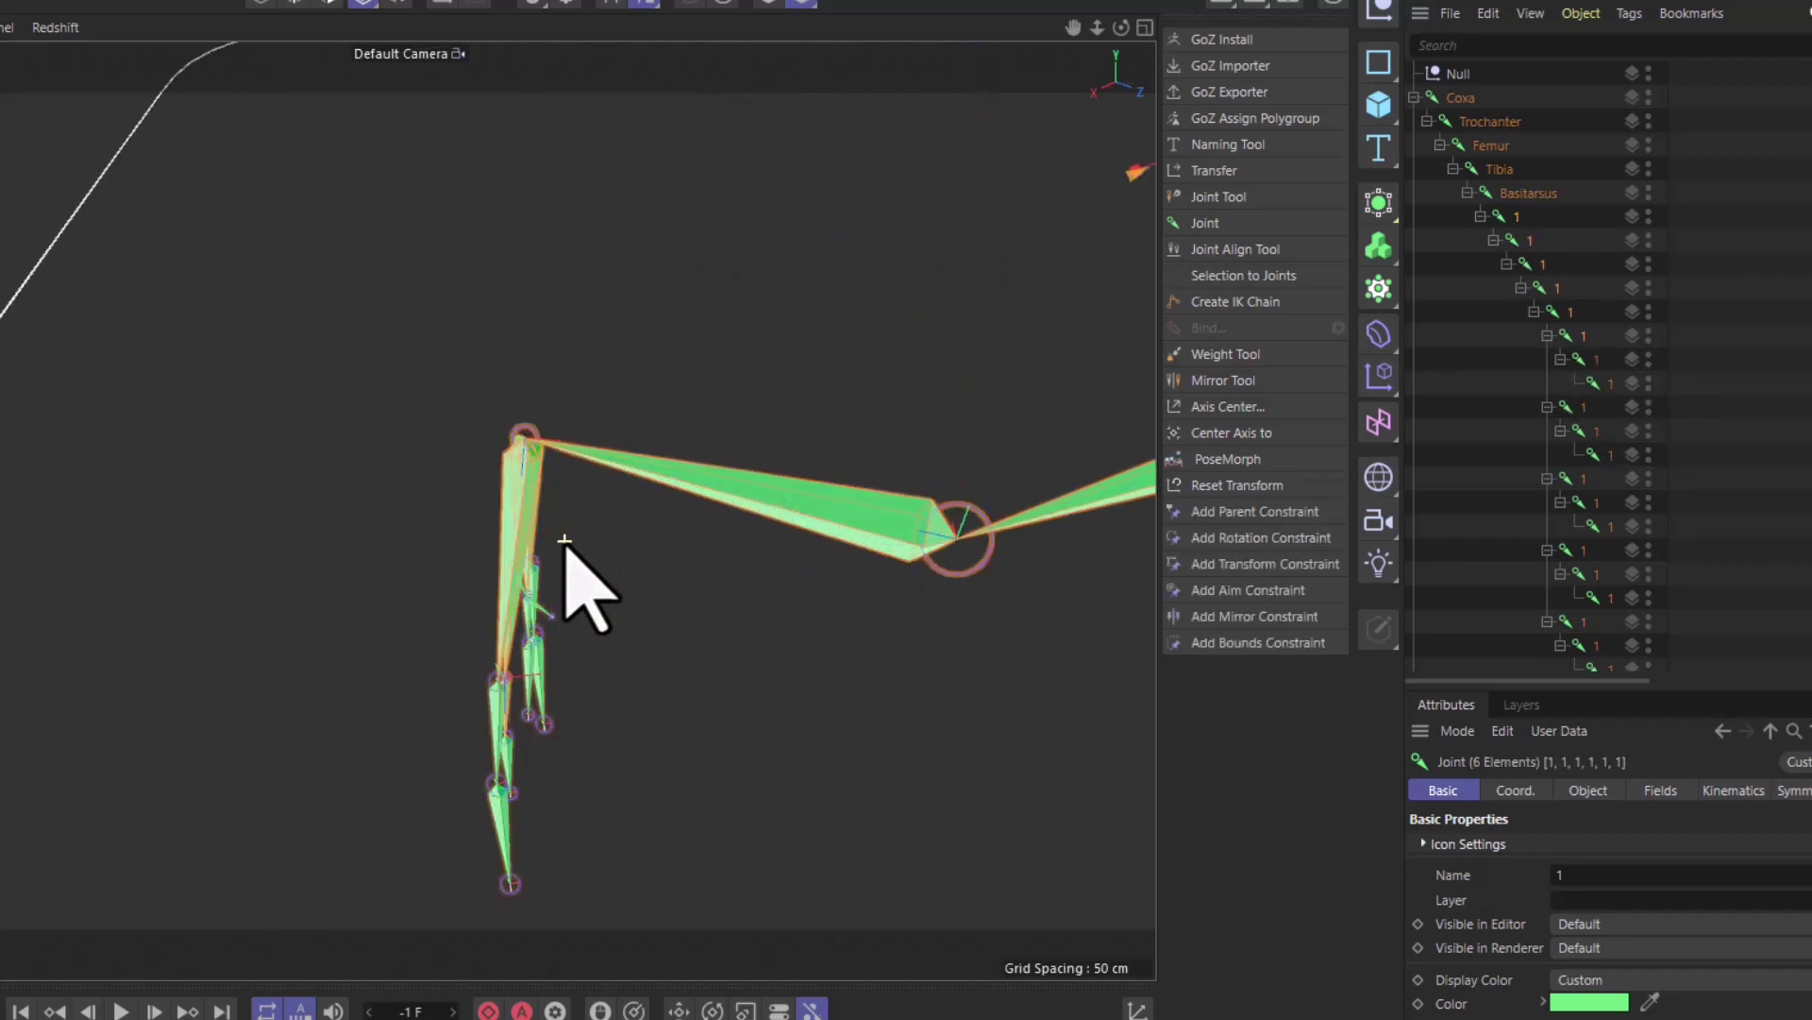
left_click_drag(607, 554, 1010, 547, "alt")
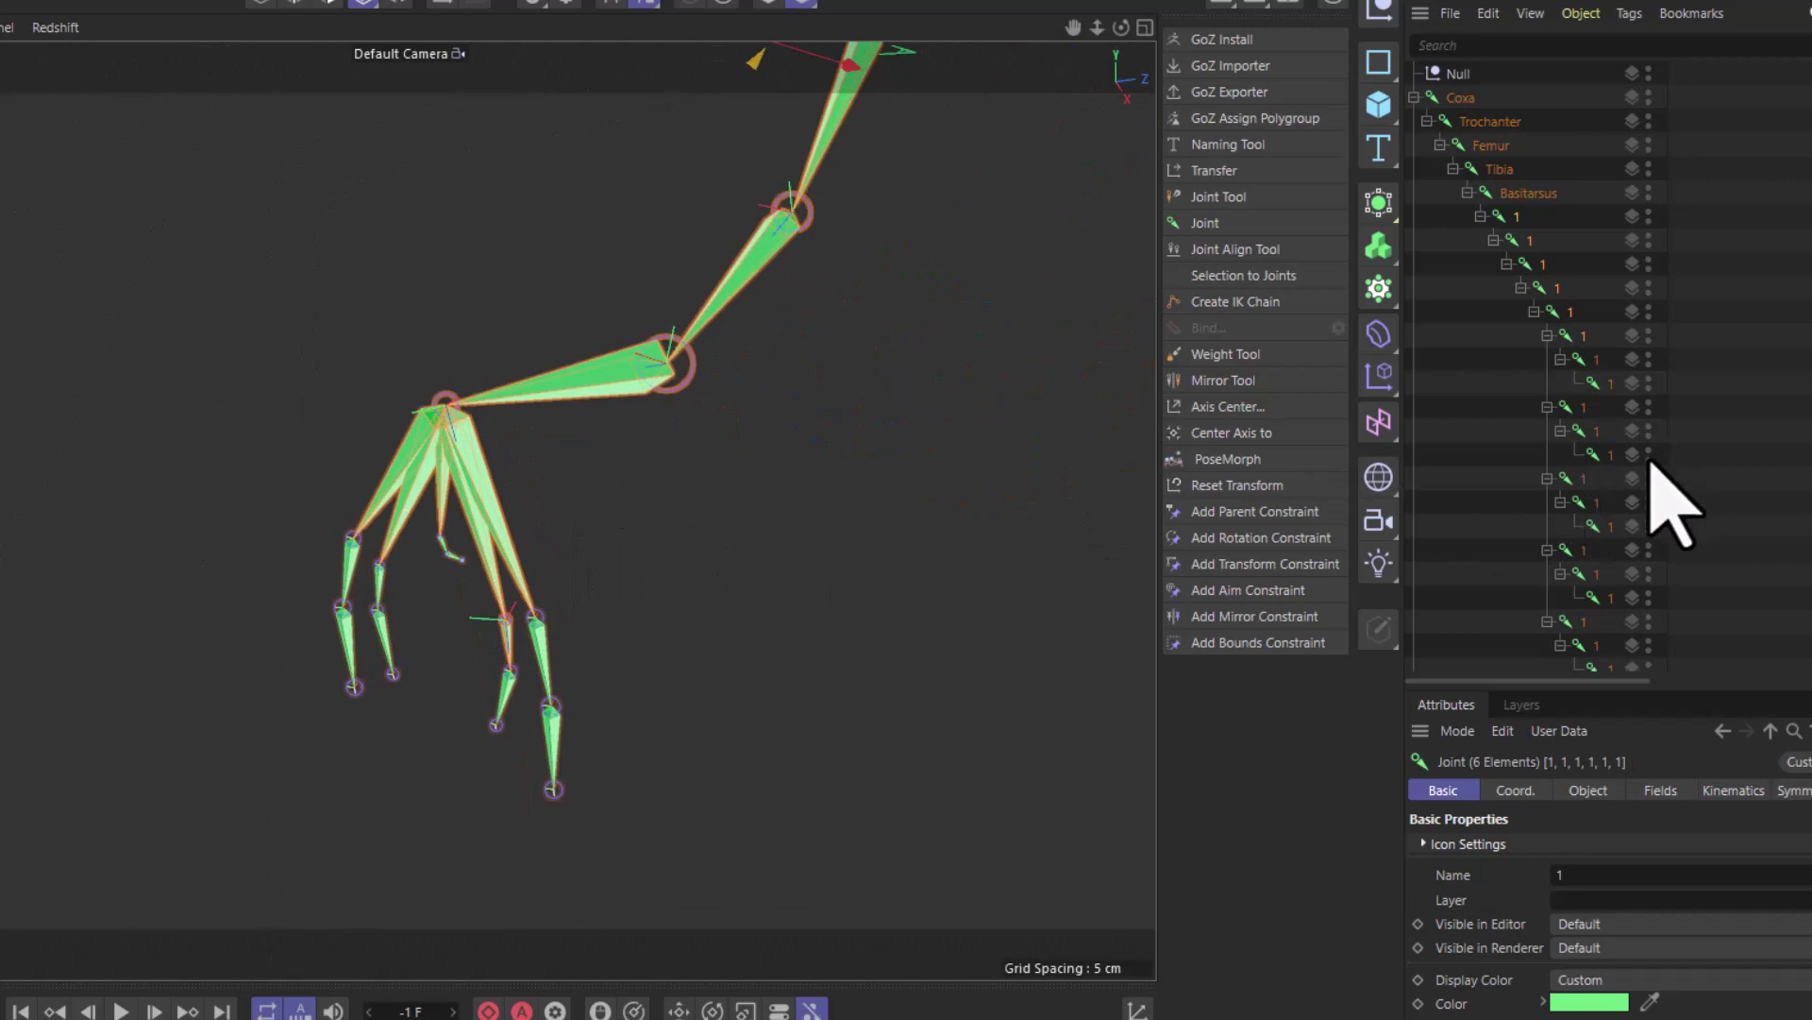
left_click(1574, 342, "ctrl")
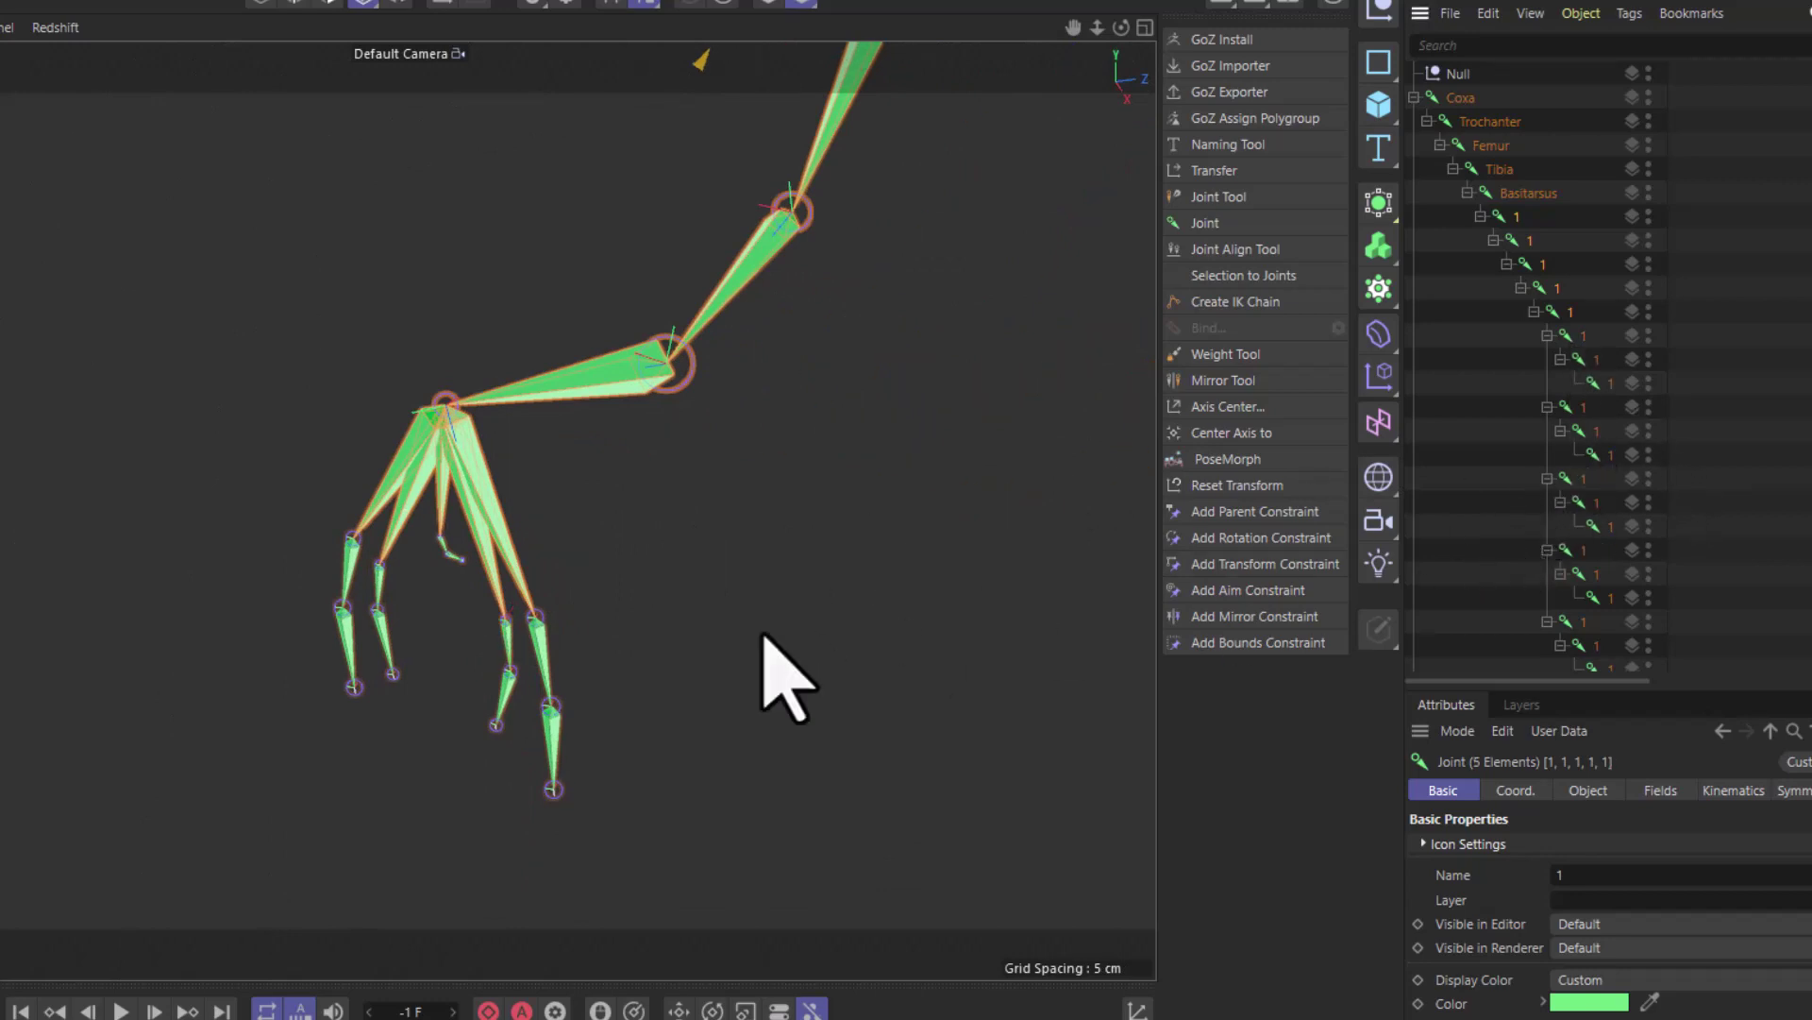
left_click(1564, 332, "ctrl")
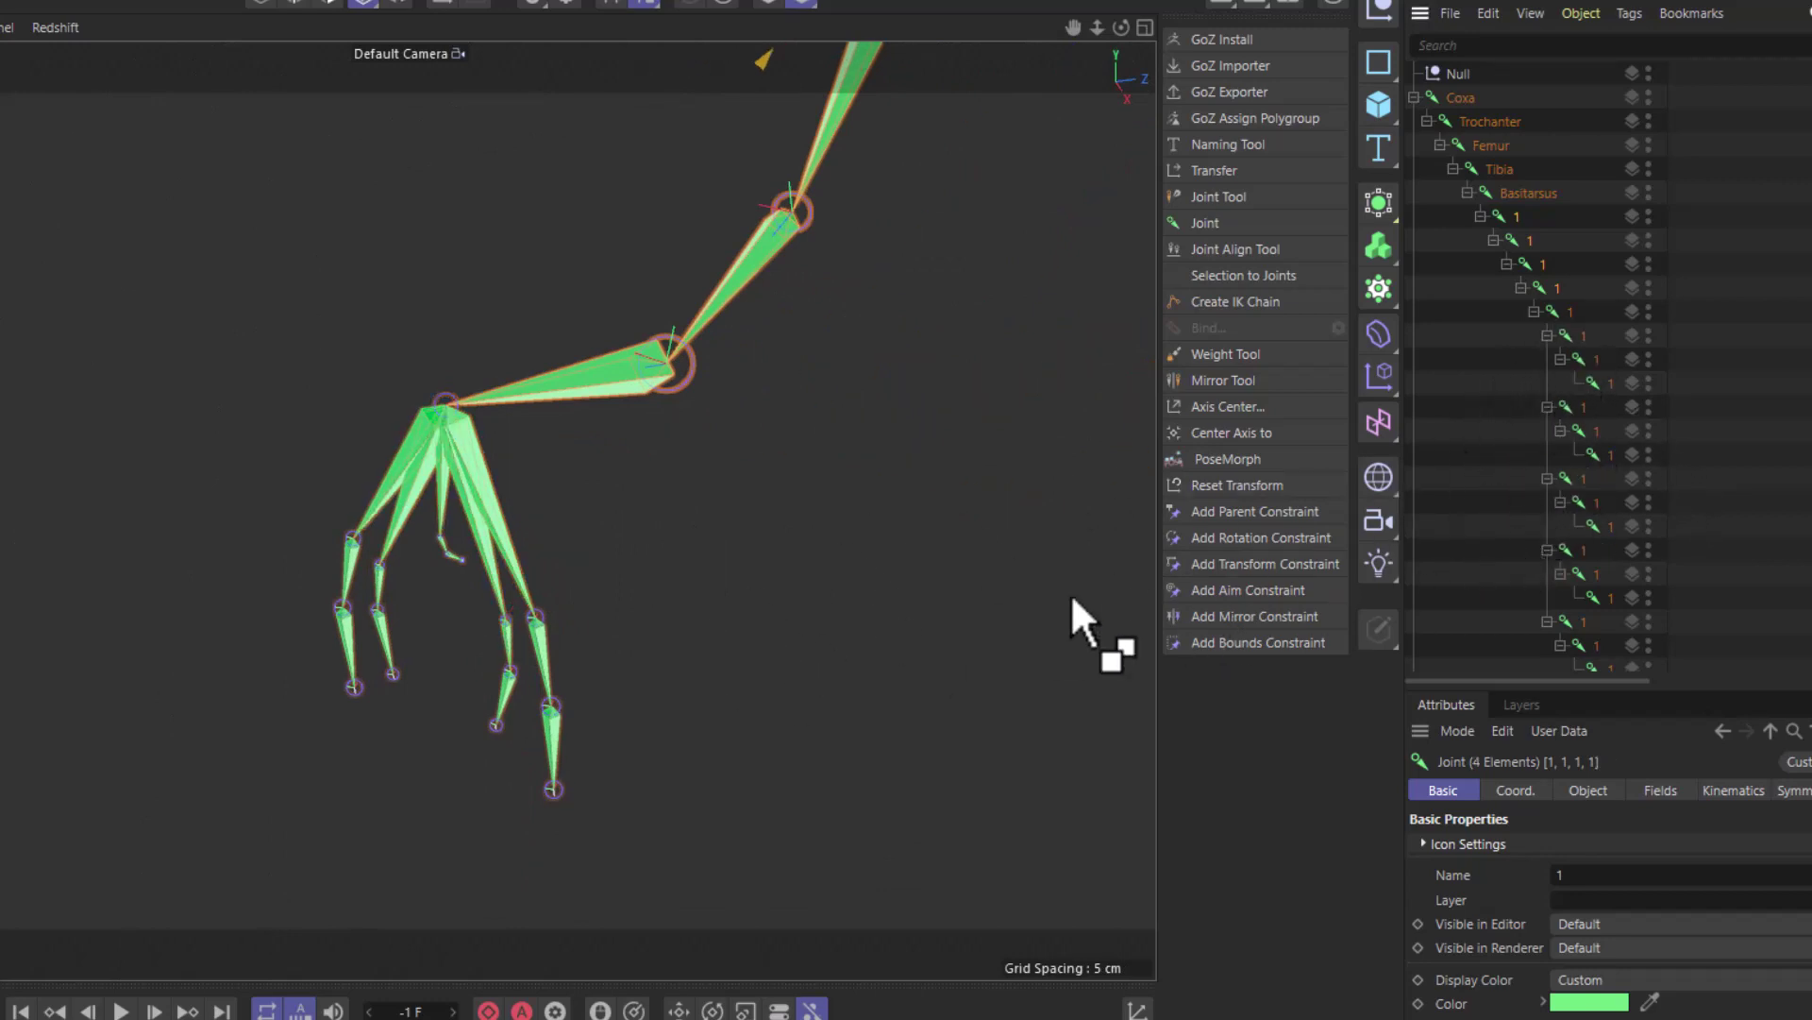
scroll(595, 661, "down", 4)
left_click_drag(580, 635, 579, 538, "alt")
scroll(479, 597, "up", 3)
left_click_drag(554, 648, 589, 620, "alt")
left_click_drag(944, 518, 947, 512, "alt")
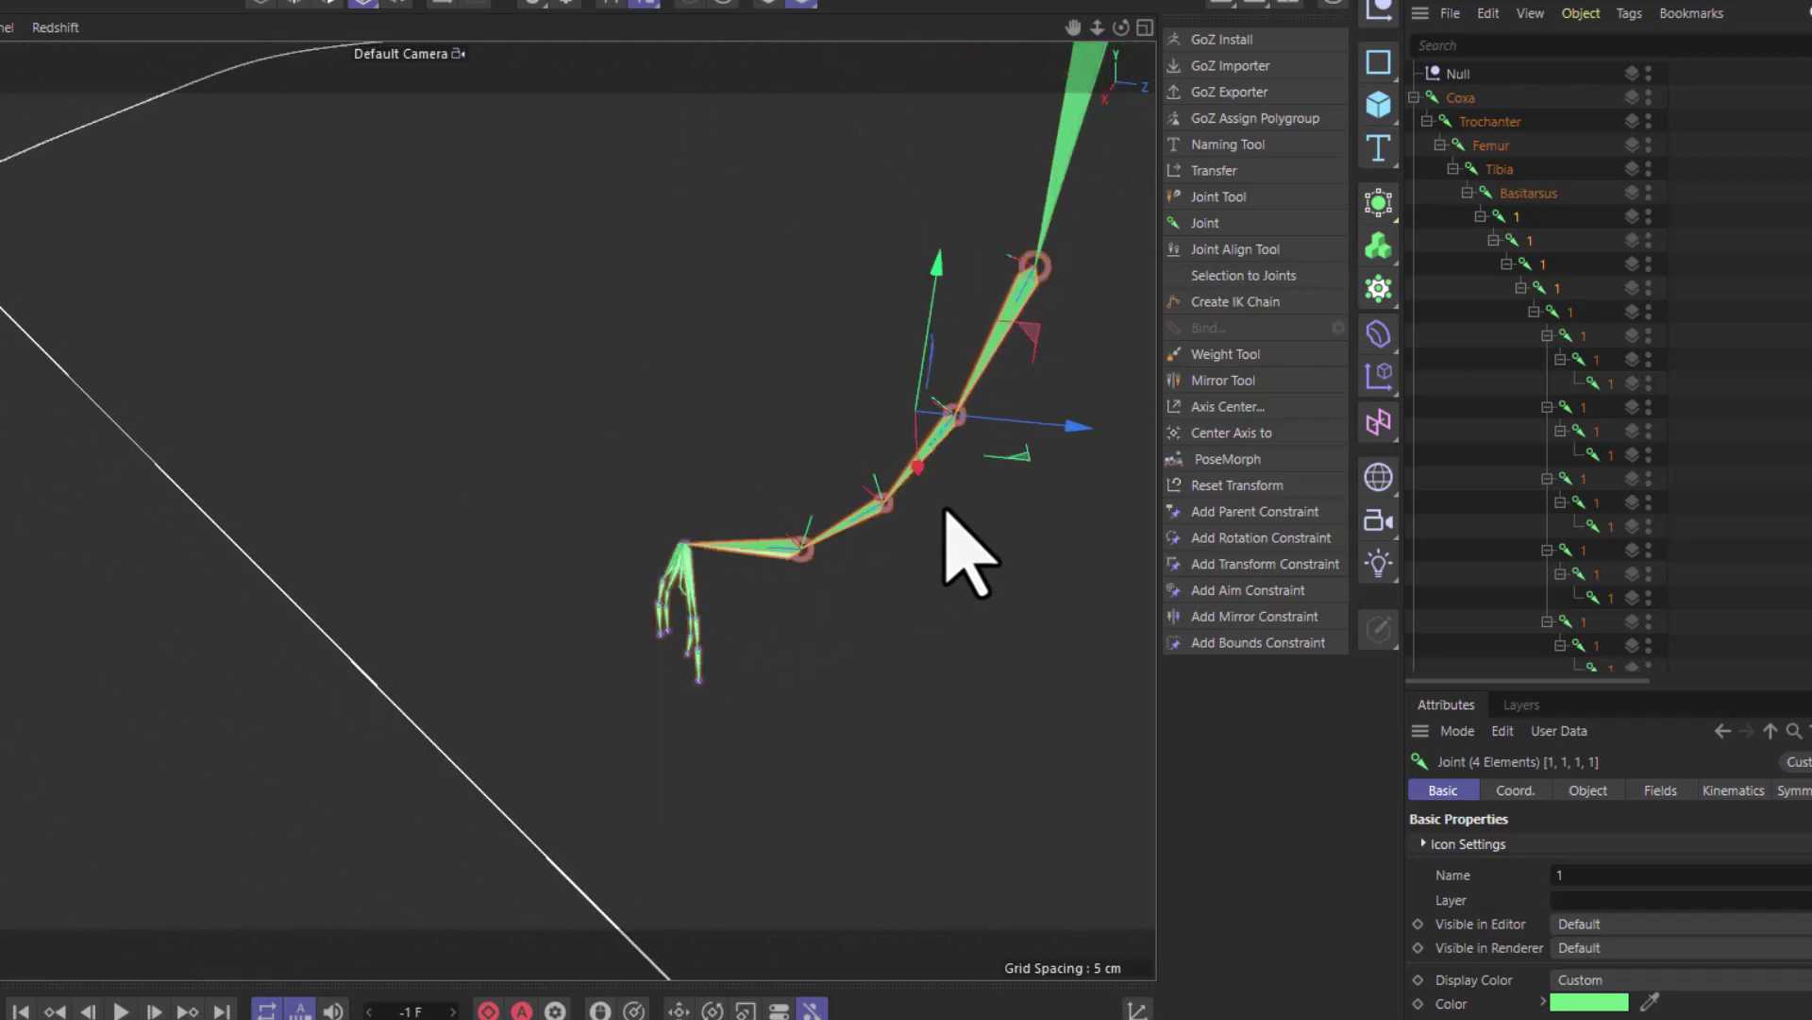
Bring up the Naming Tool and clear its existing Replace and With texts.
left_click(1260, 143)
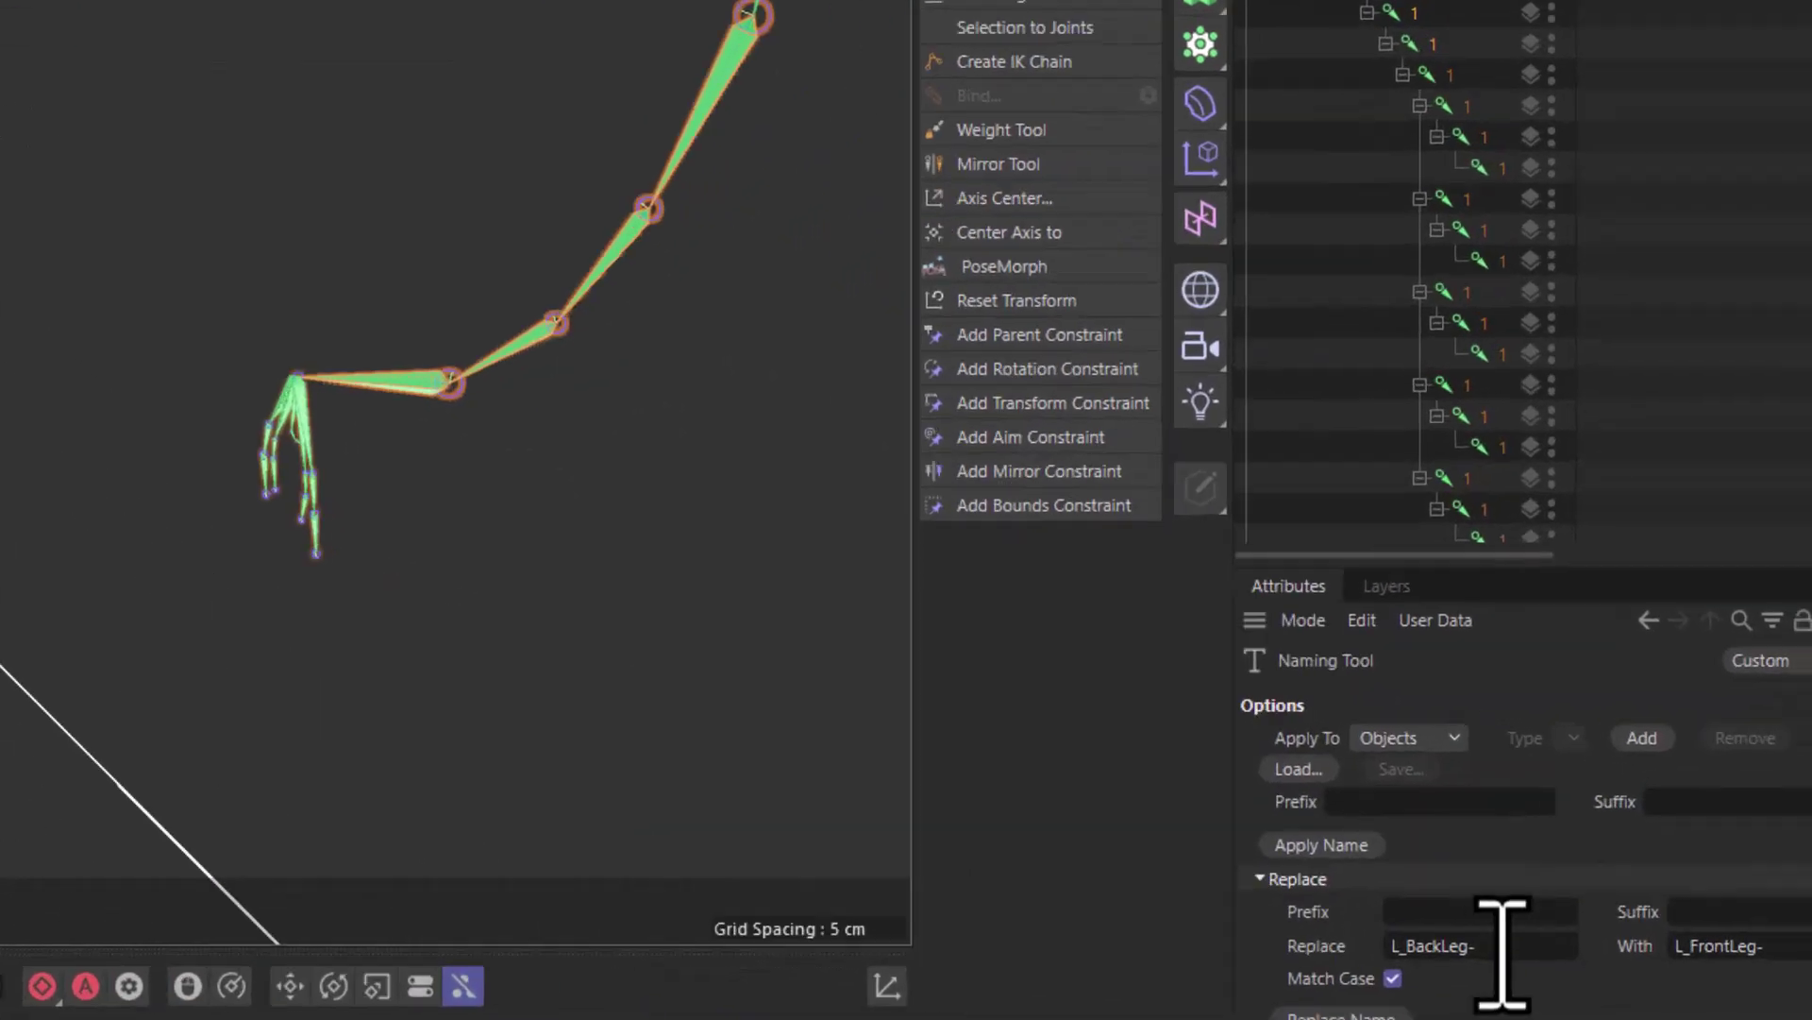
double_click(1595, 983)
key("BackSpace")
double_click(1602, 829)
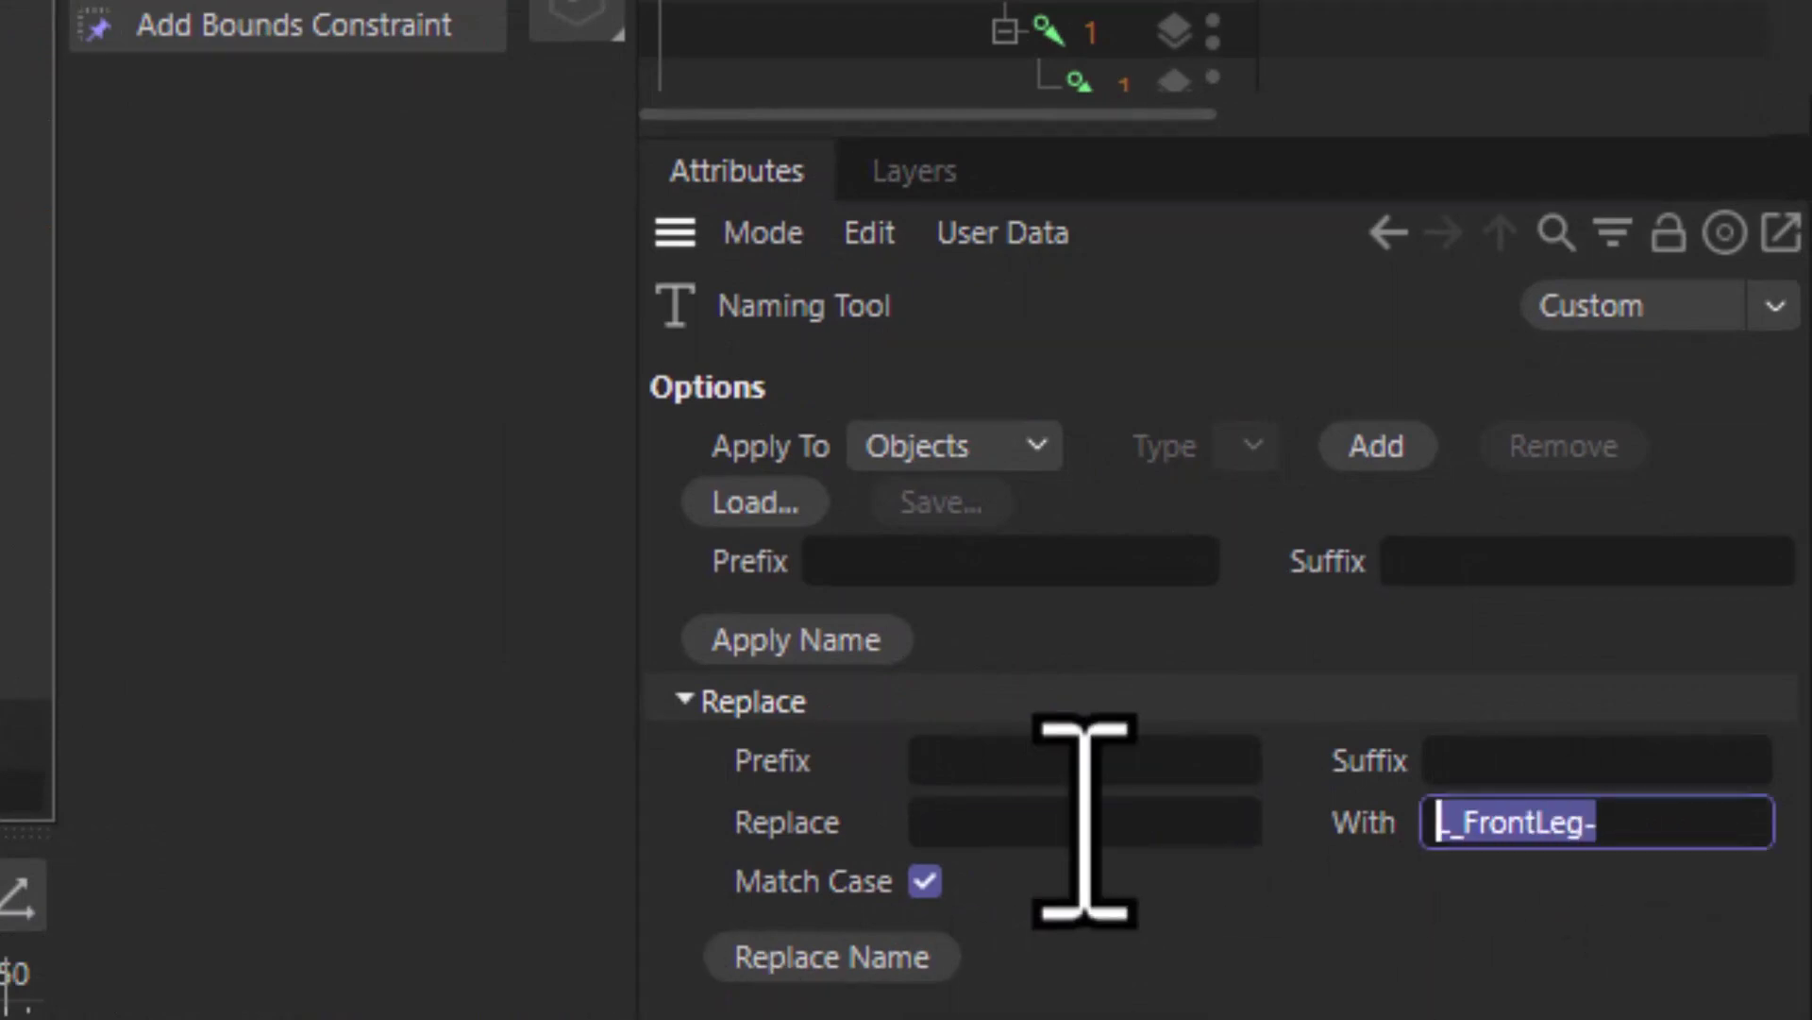
key("BackSpace")
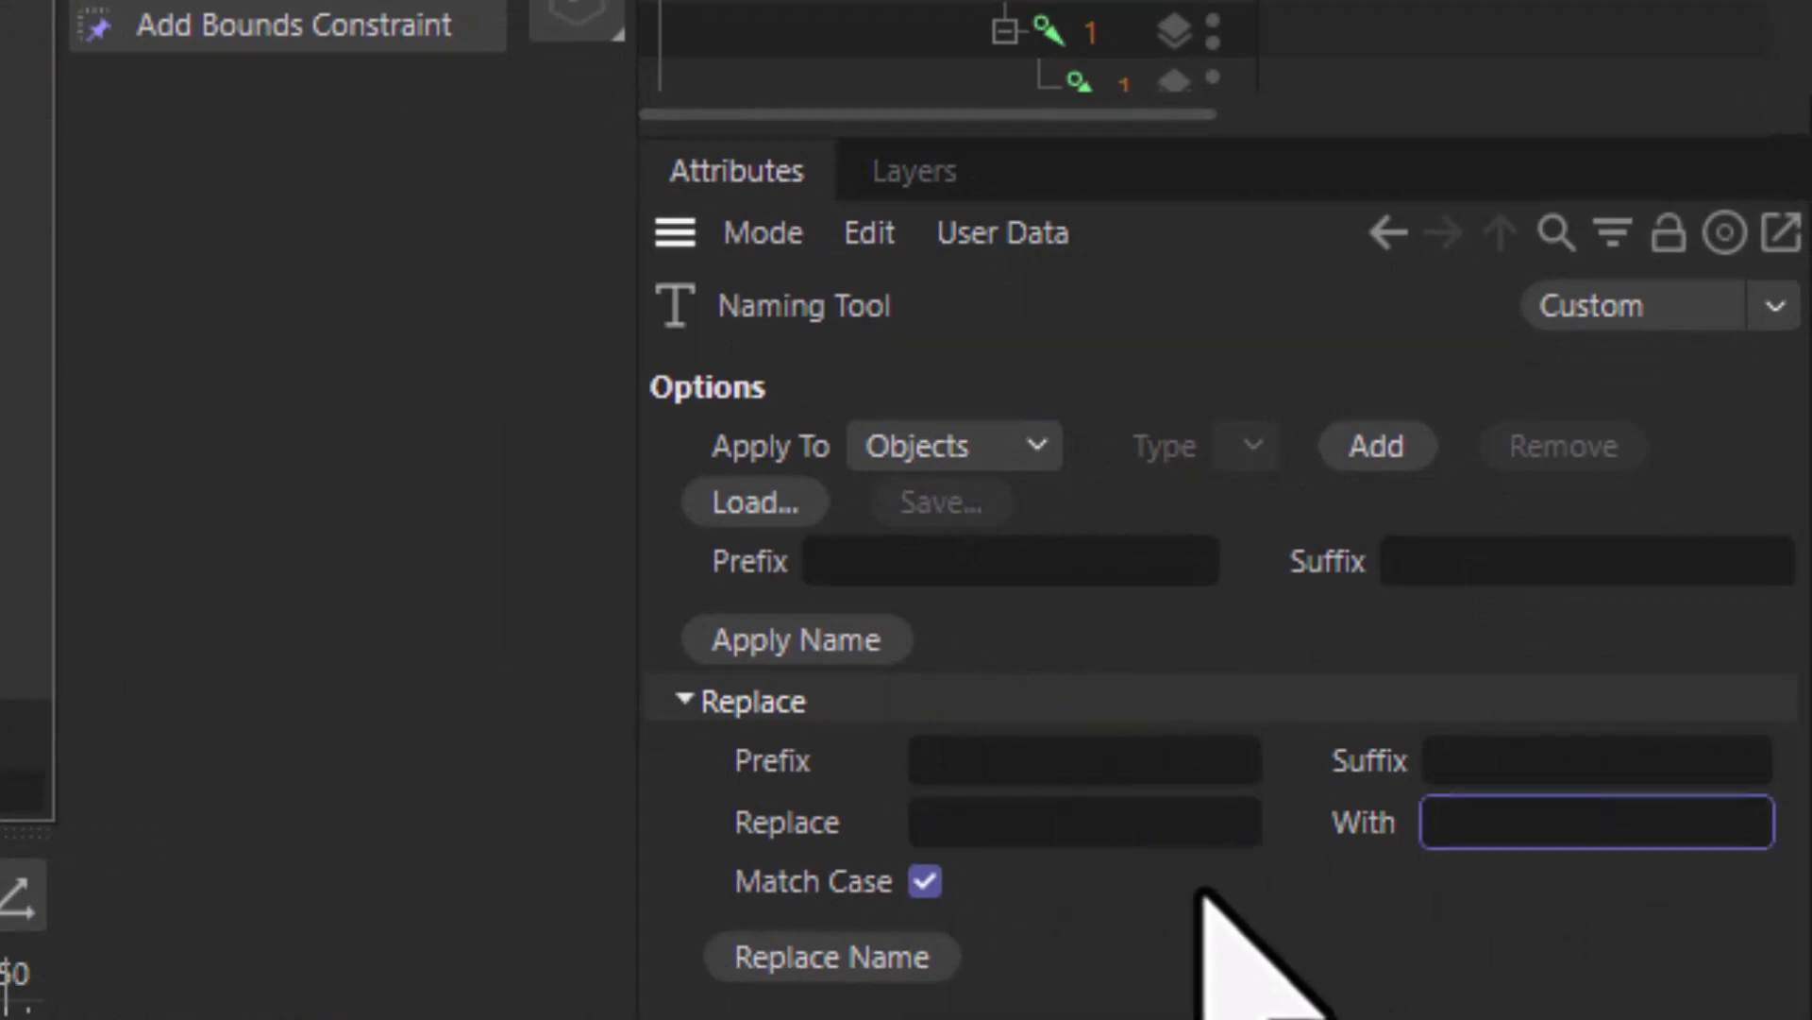
Rename the four selected joints with numbering by replacing 1 with Tarsi-$N in their names.
left_click(1070, 841)
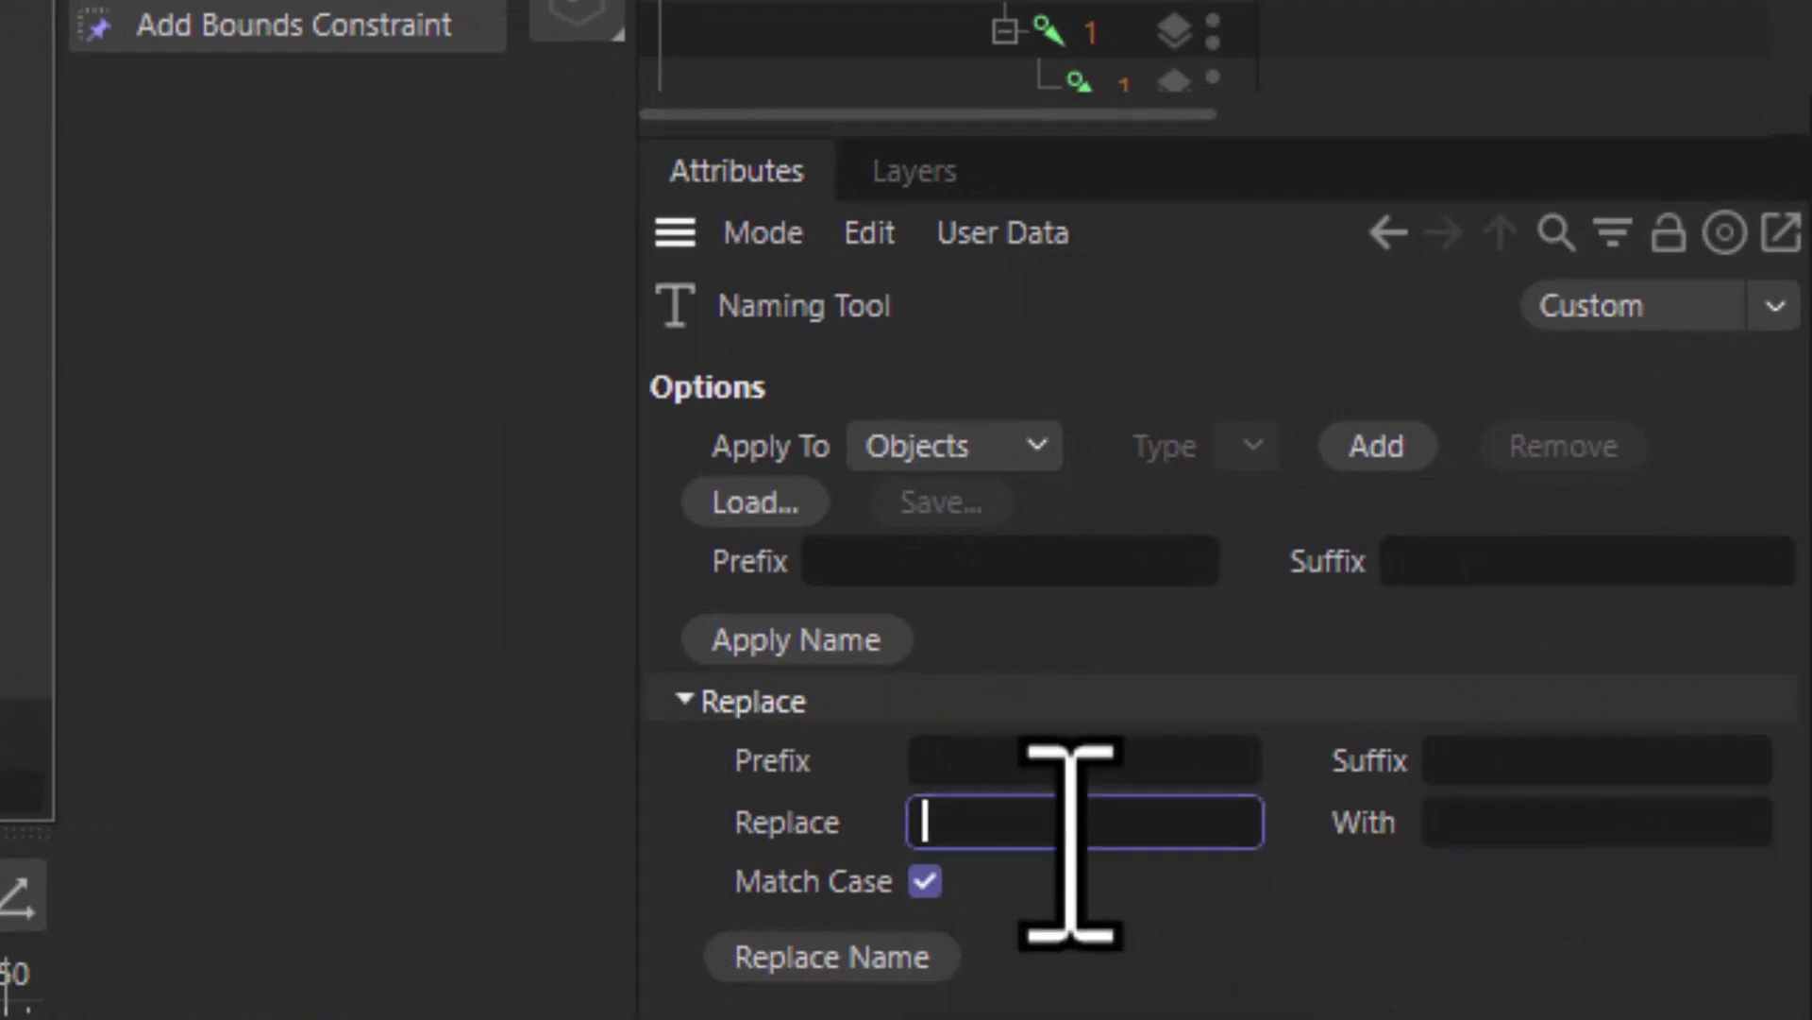
left_click(1534, 835)
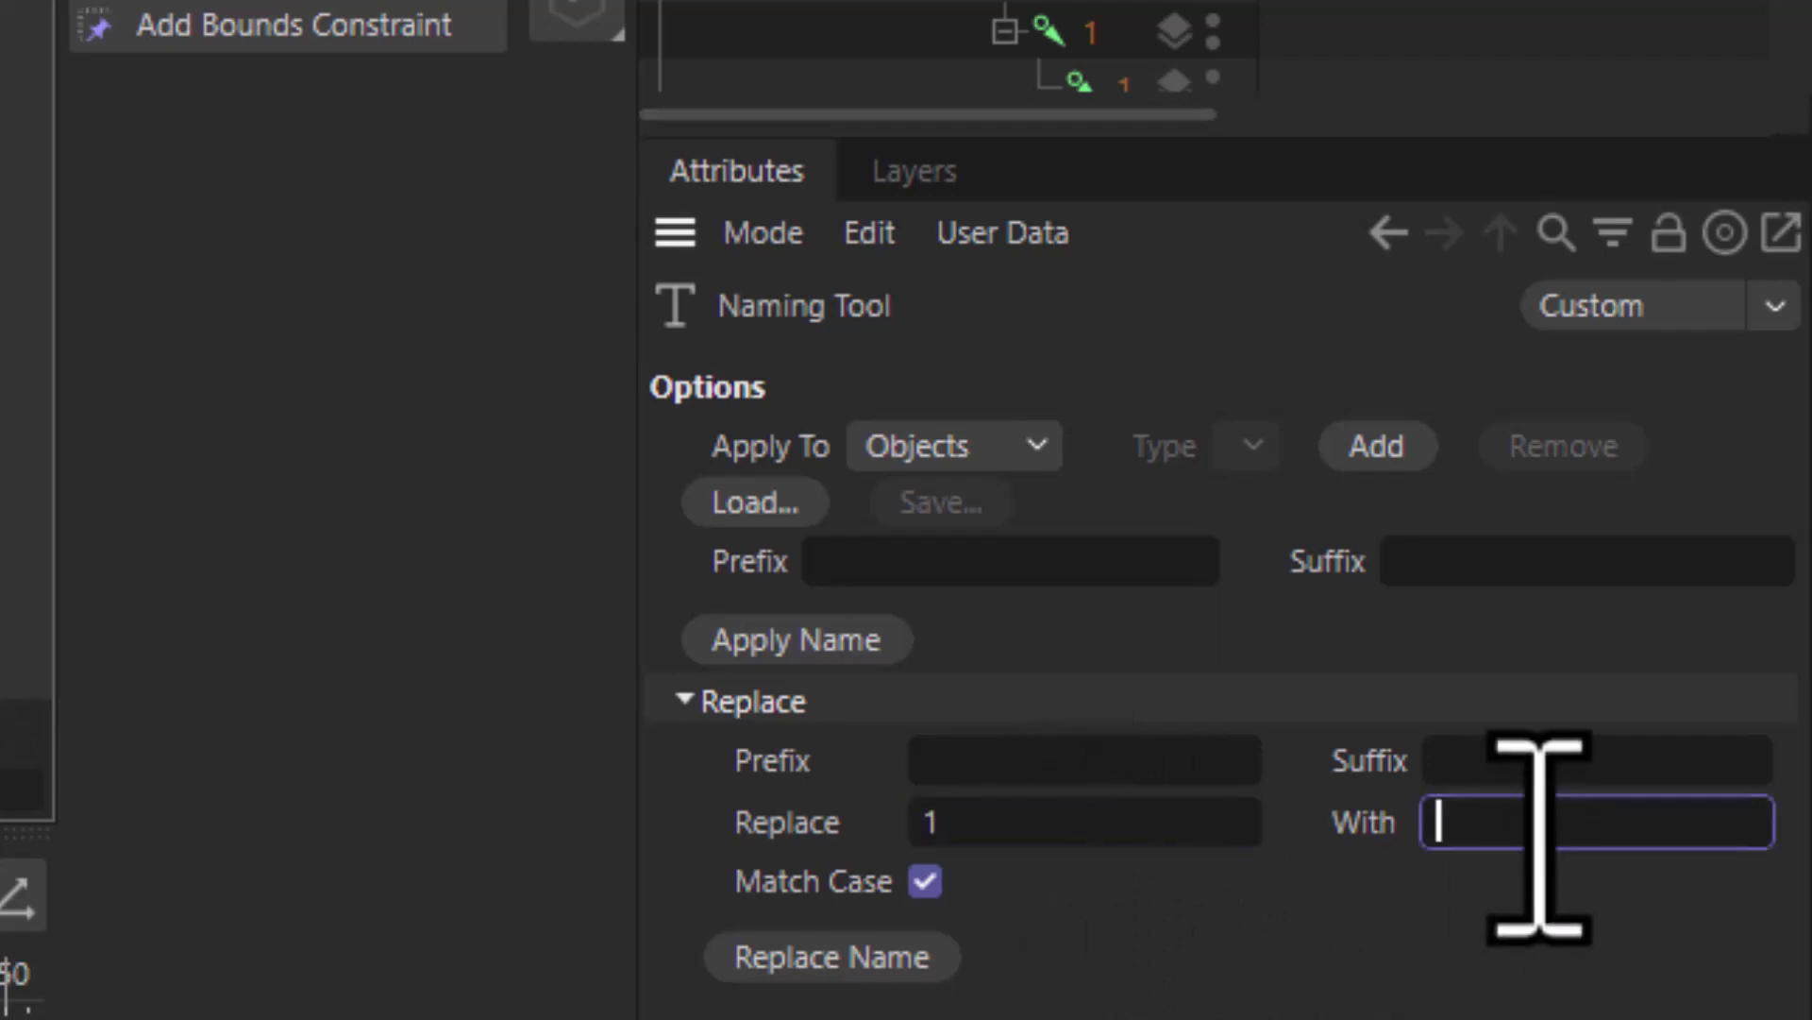
type("Tarsi")
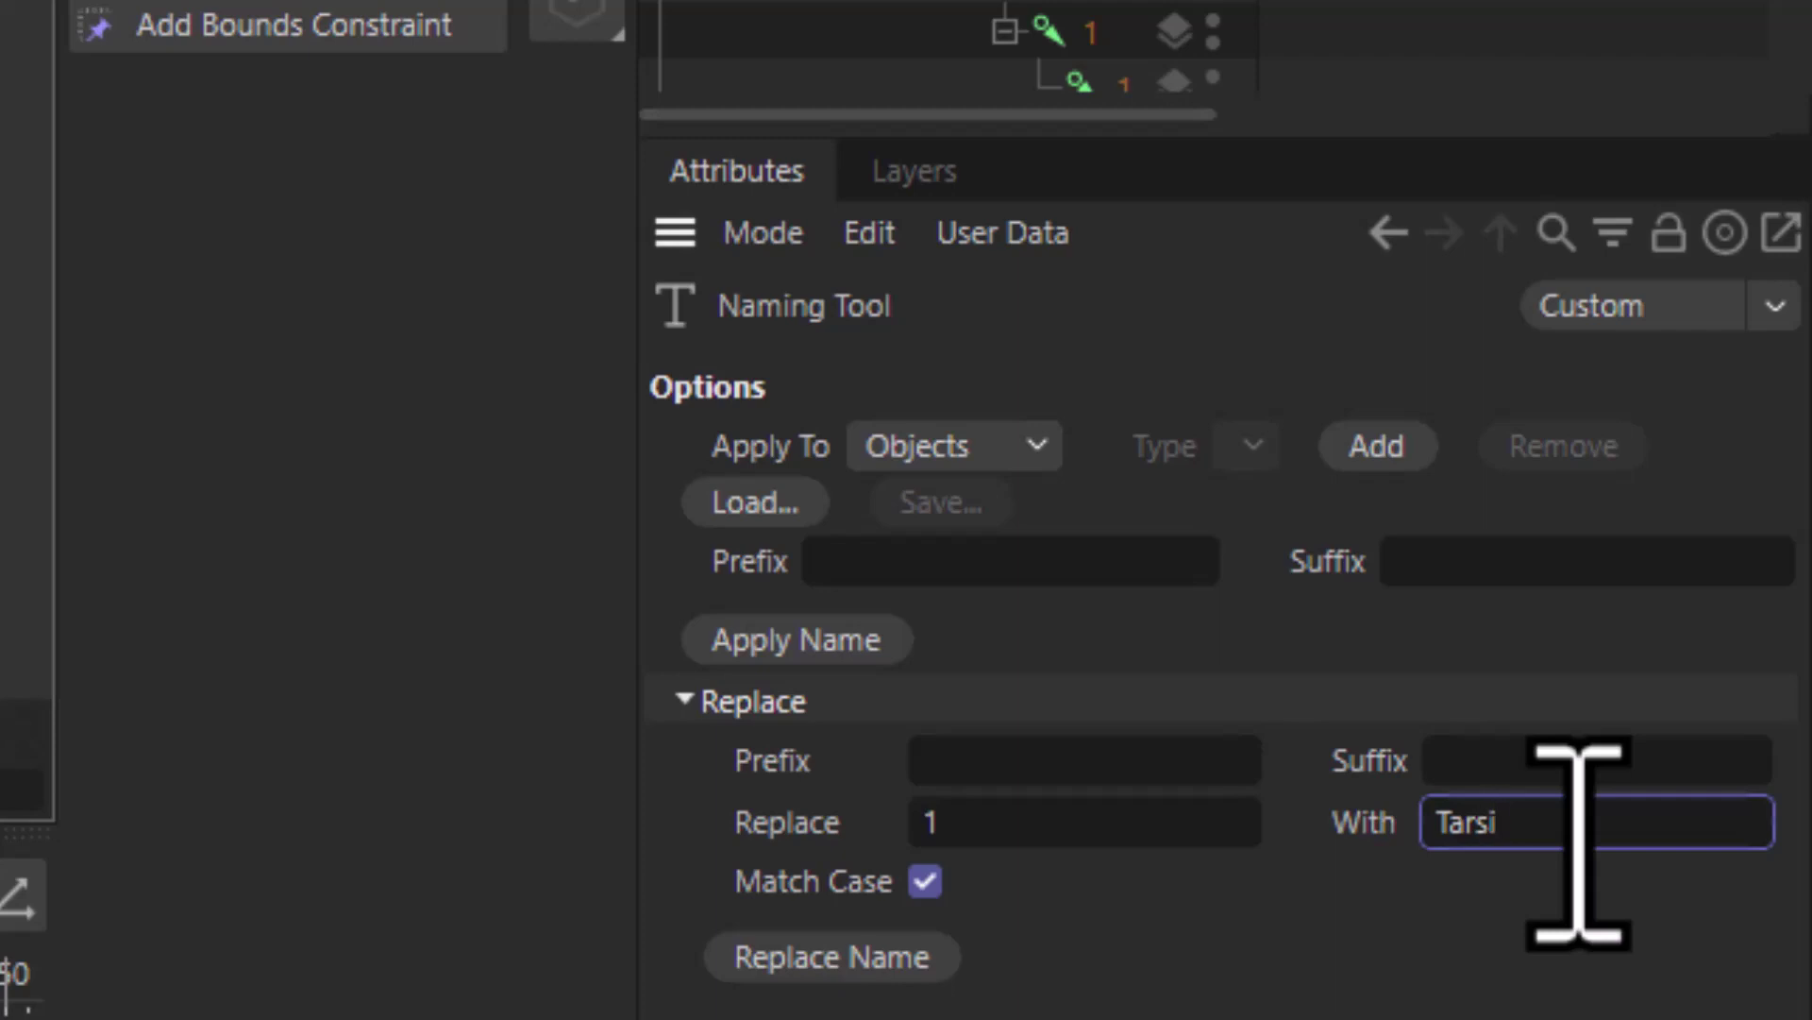
type("$")
type("N")
type("-")
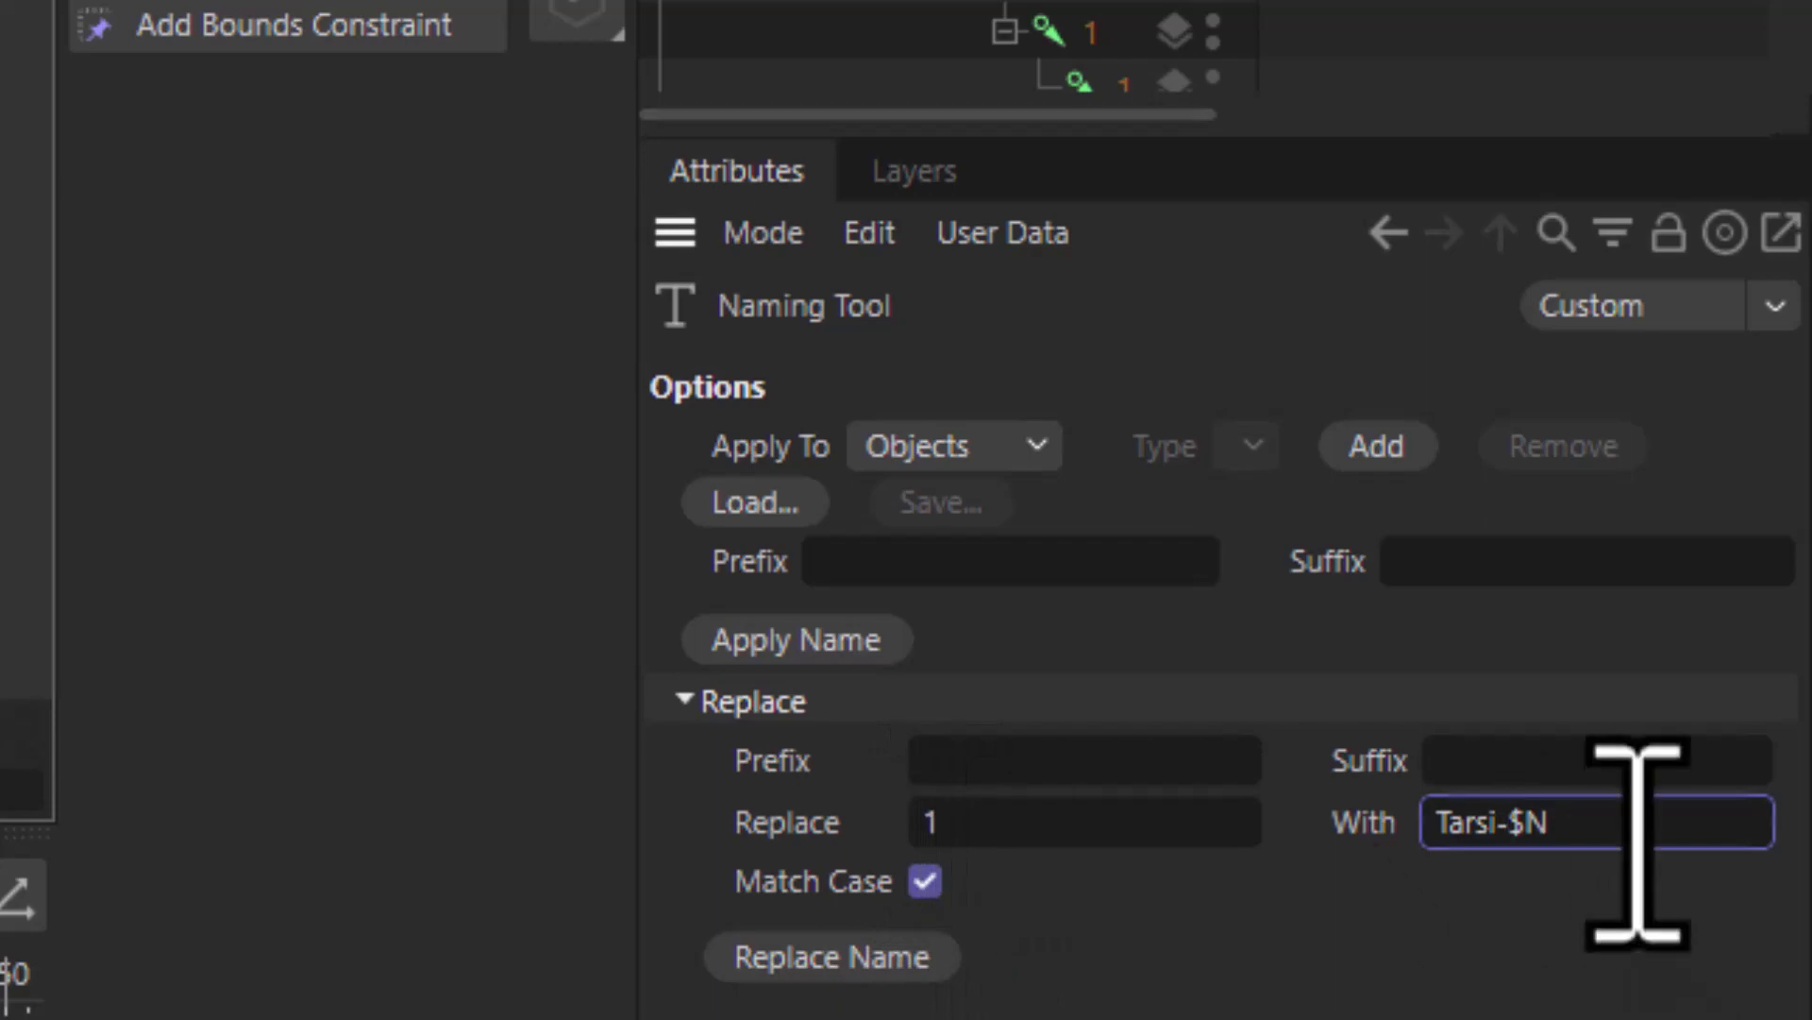
left_click(760, 958)
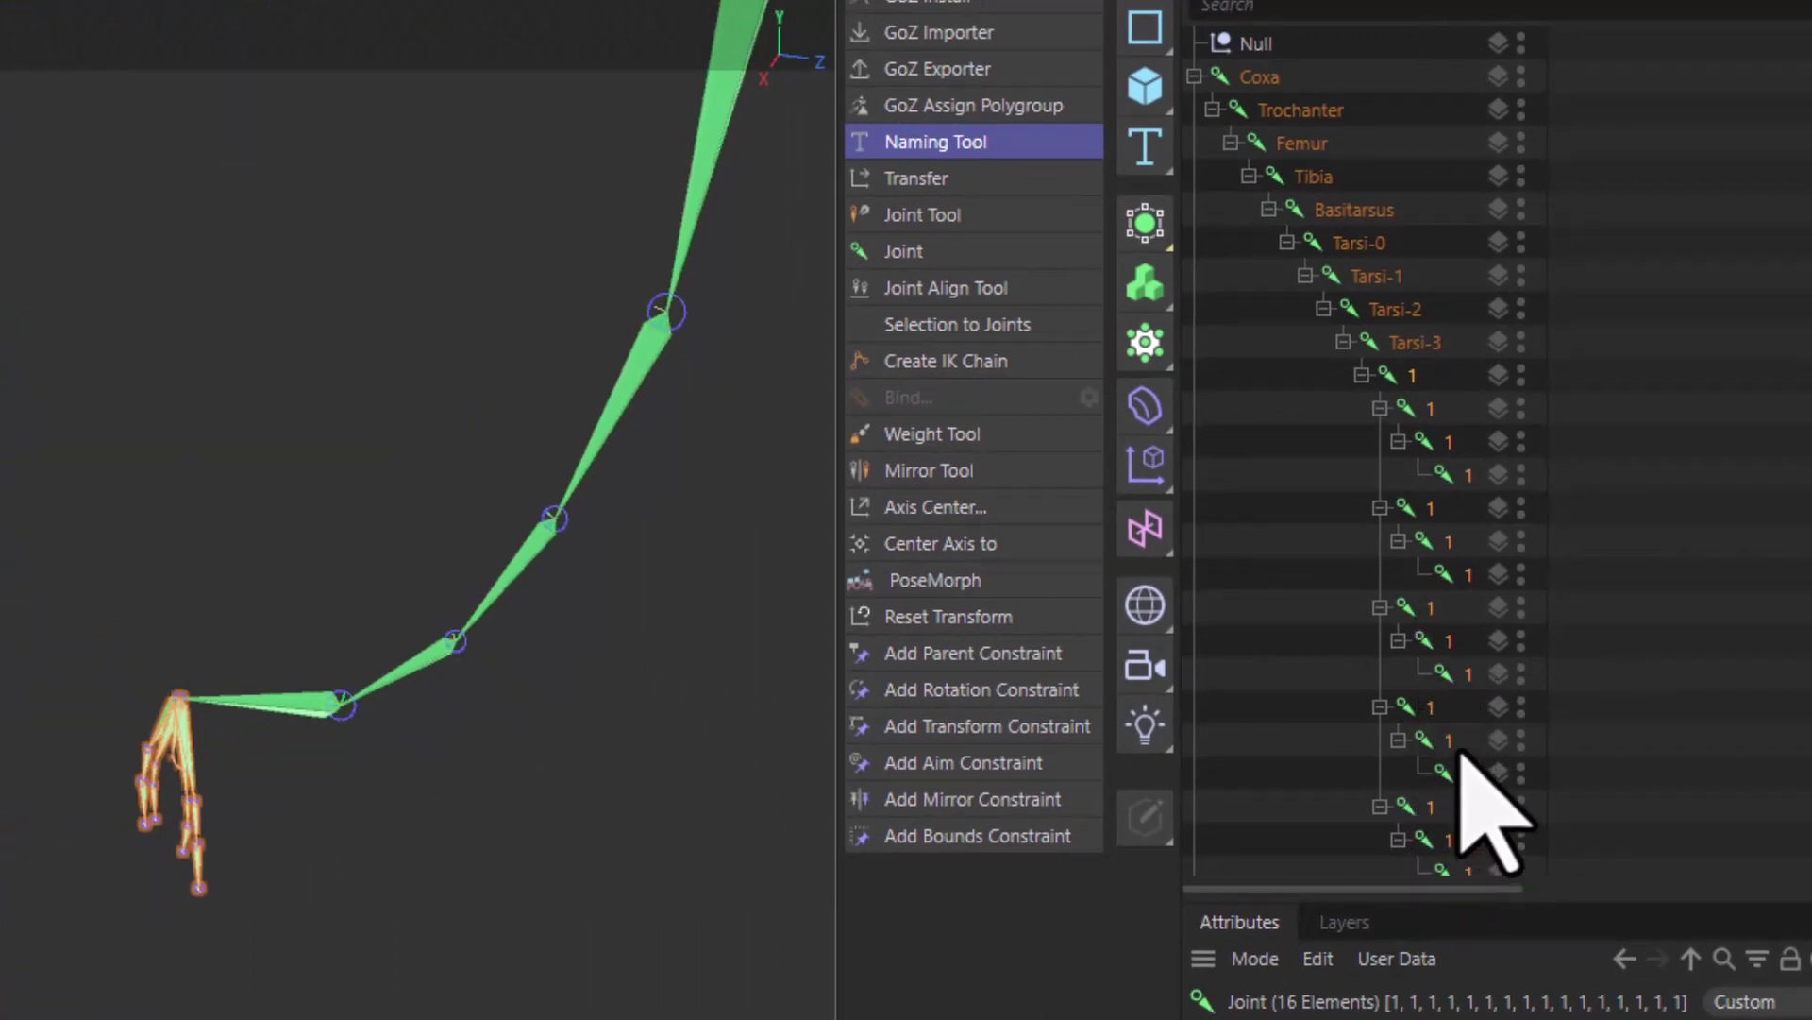
Rename all the selected claw joints below Tarsi-3 as Claws in one go.
scroll(1489, 803, "down", 5)
scroll(1488, 809, "up", 3)
scroll(1467, 774, "up", 3)
left_click(1407, 881)
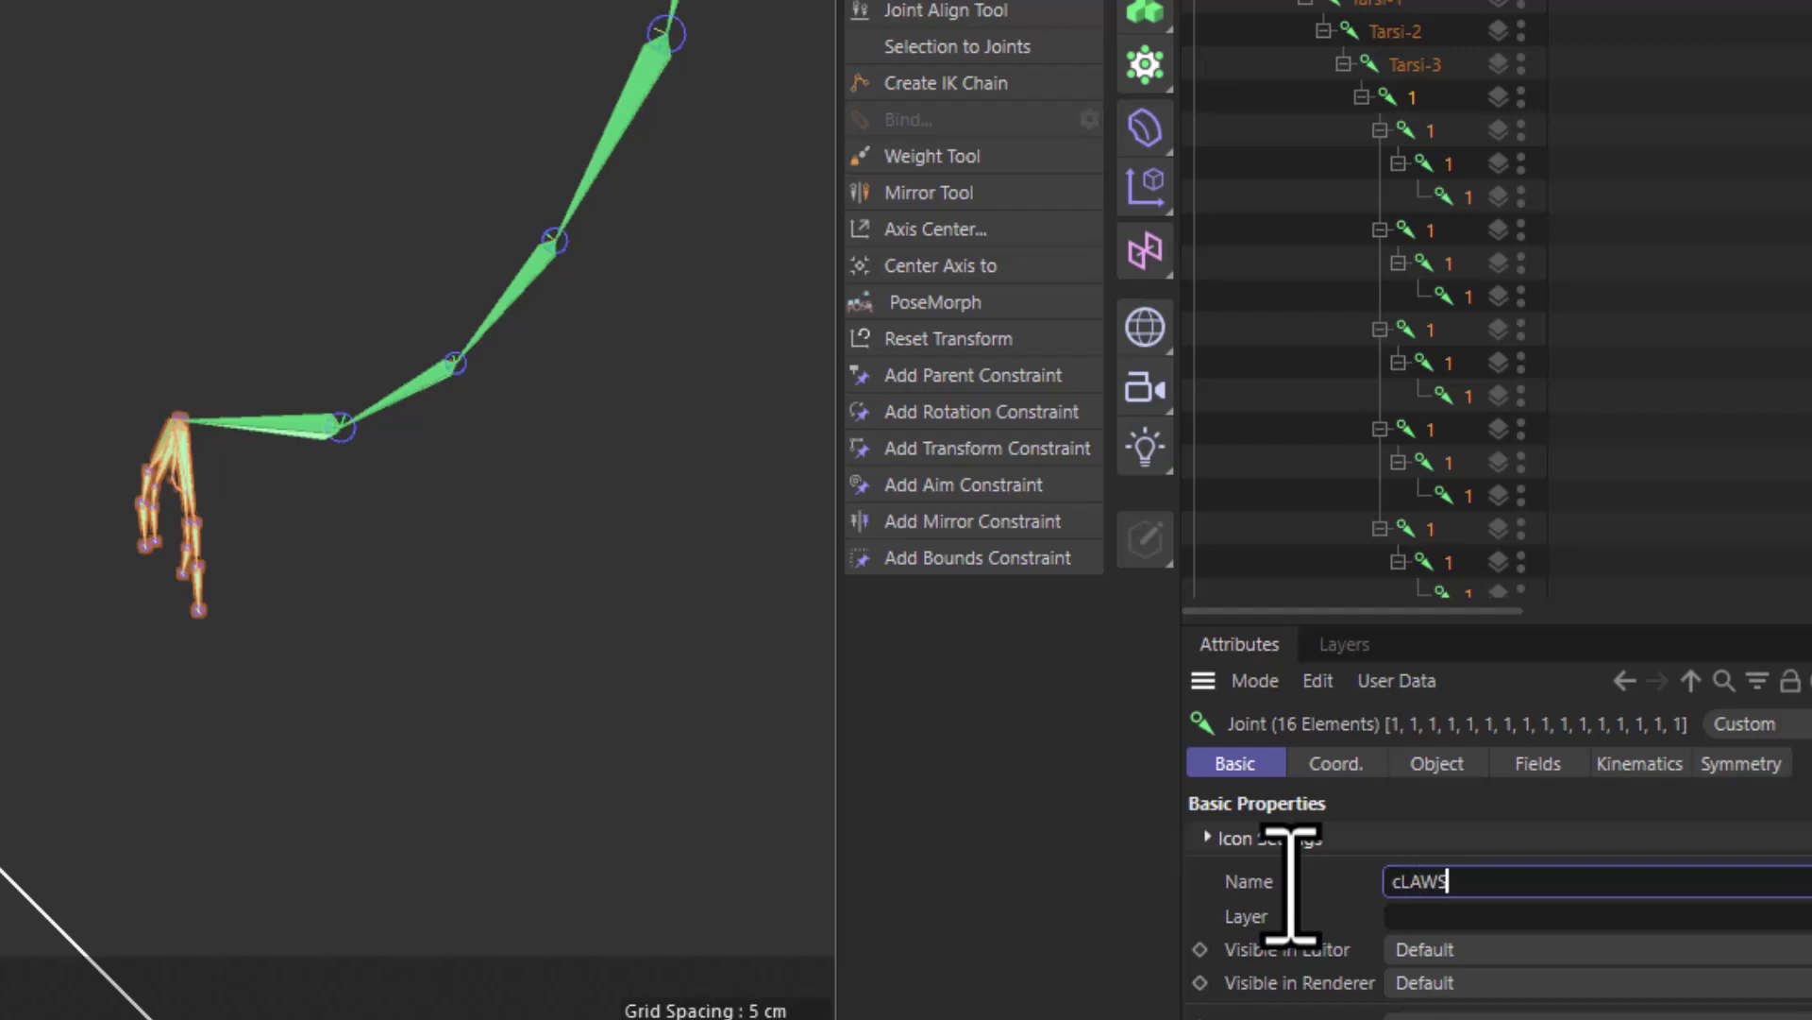
key("BackSpace")
key("BackSpace")
key("BackSpace")
key("BackSpace")
type("Claws")
key("Return")
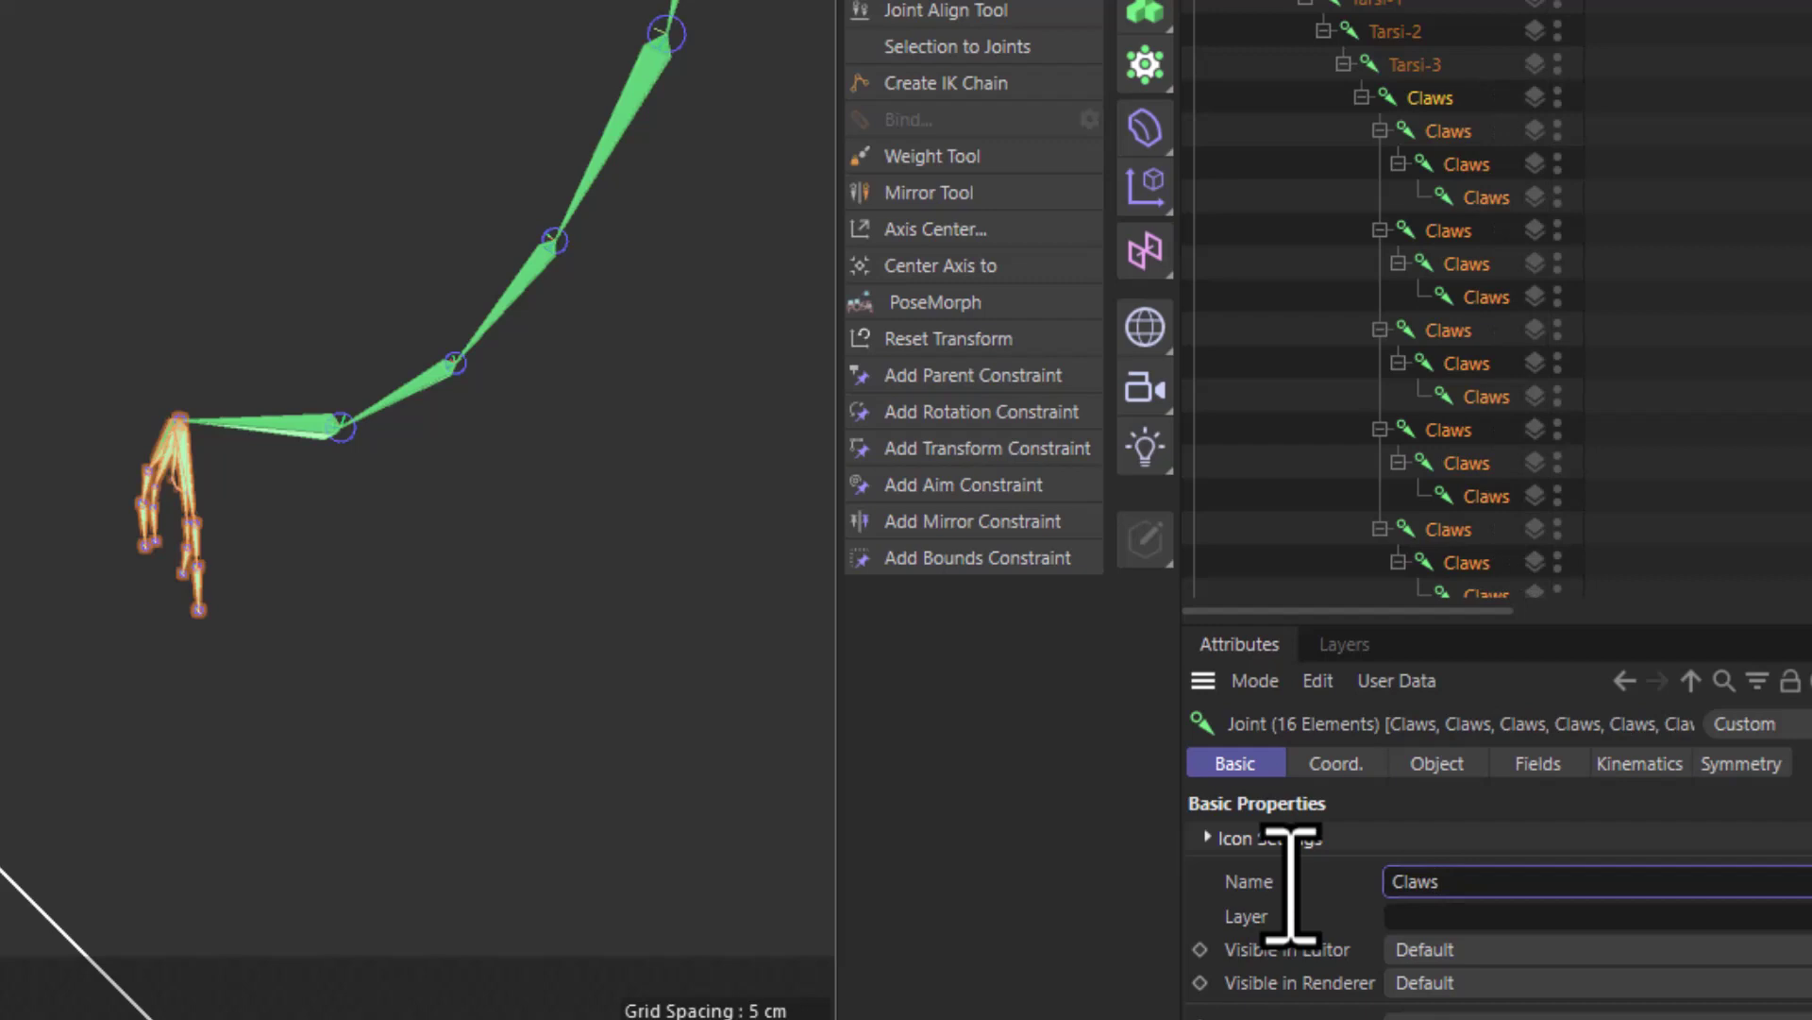
Examine the renamed claw joints in the viewport and hierarchy, along with the leg chain they belong to.
scroll(136, 501, "down", 2)
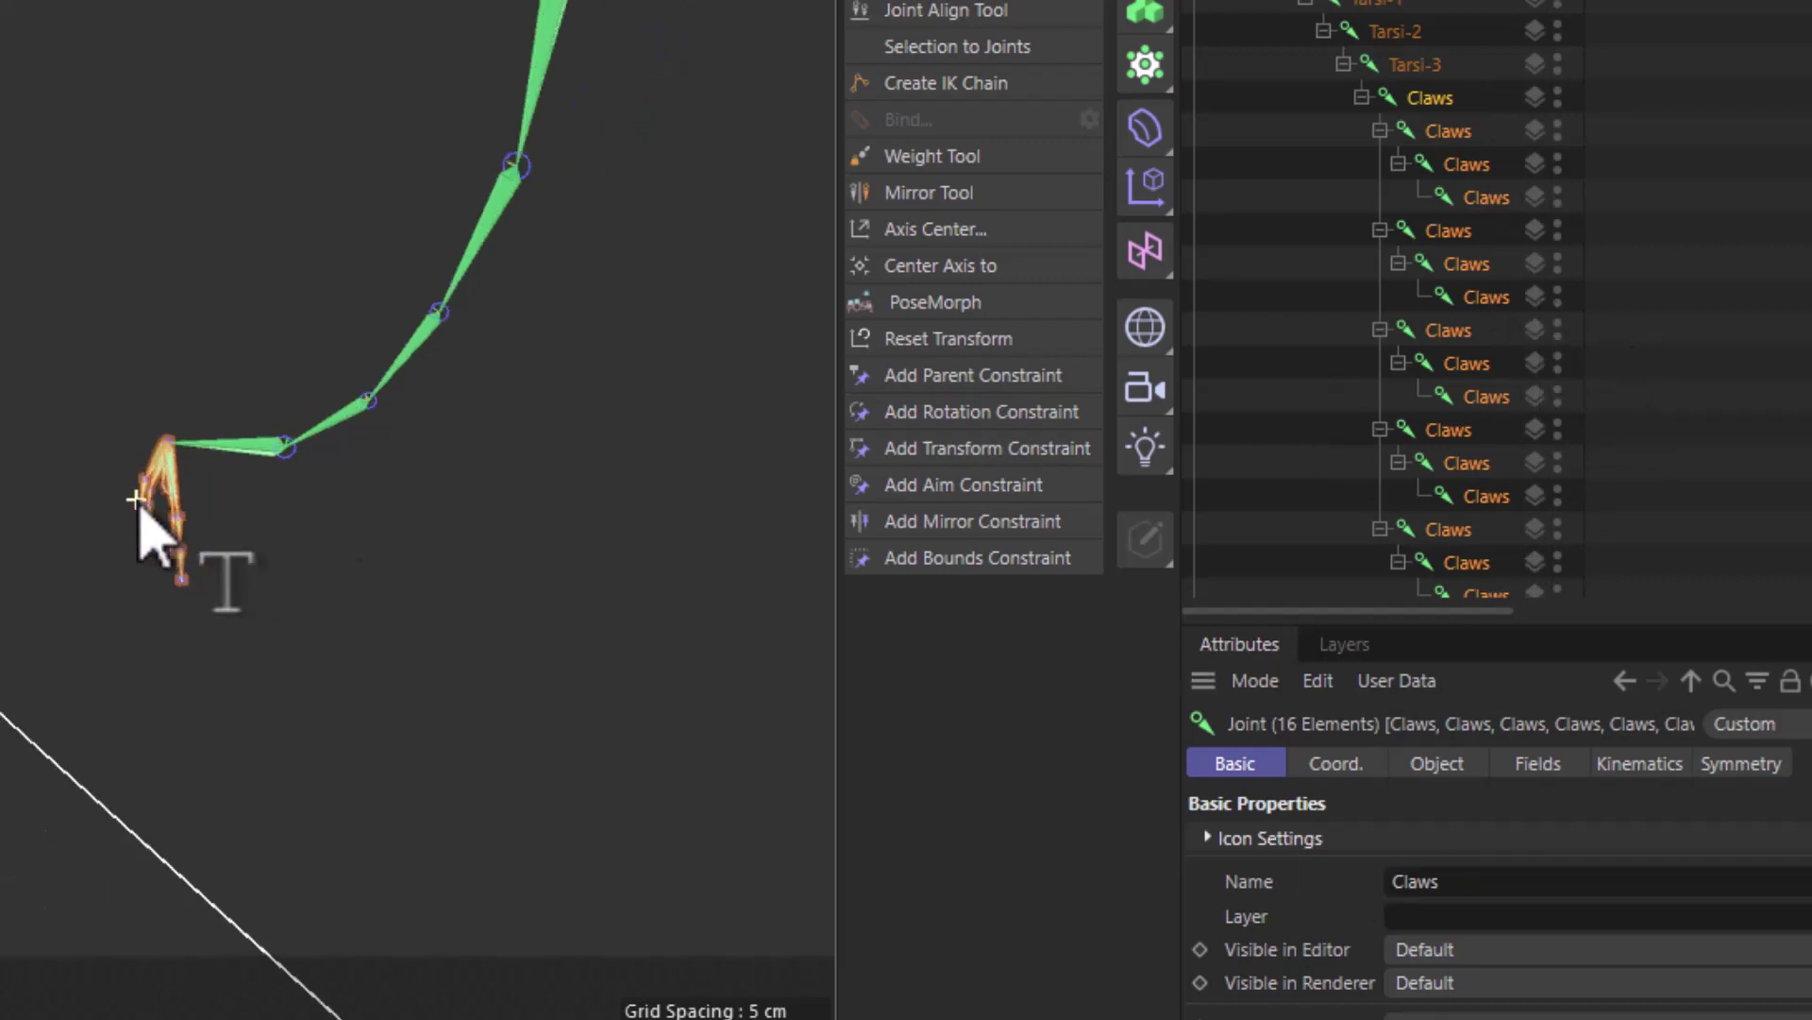
scroll(138, 514, "up", 6)
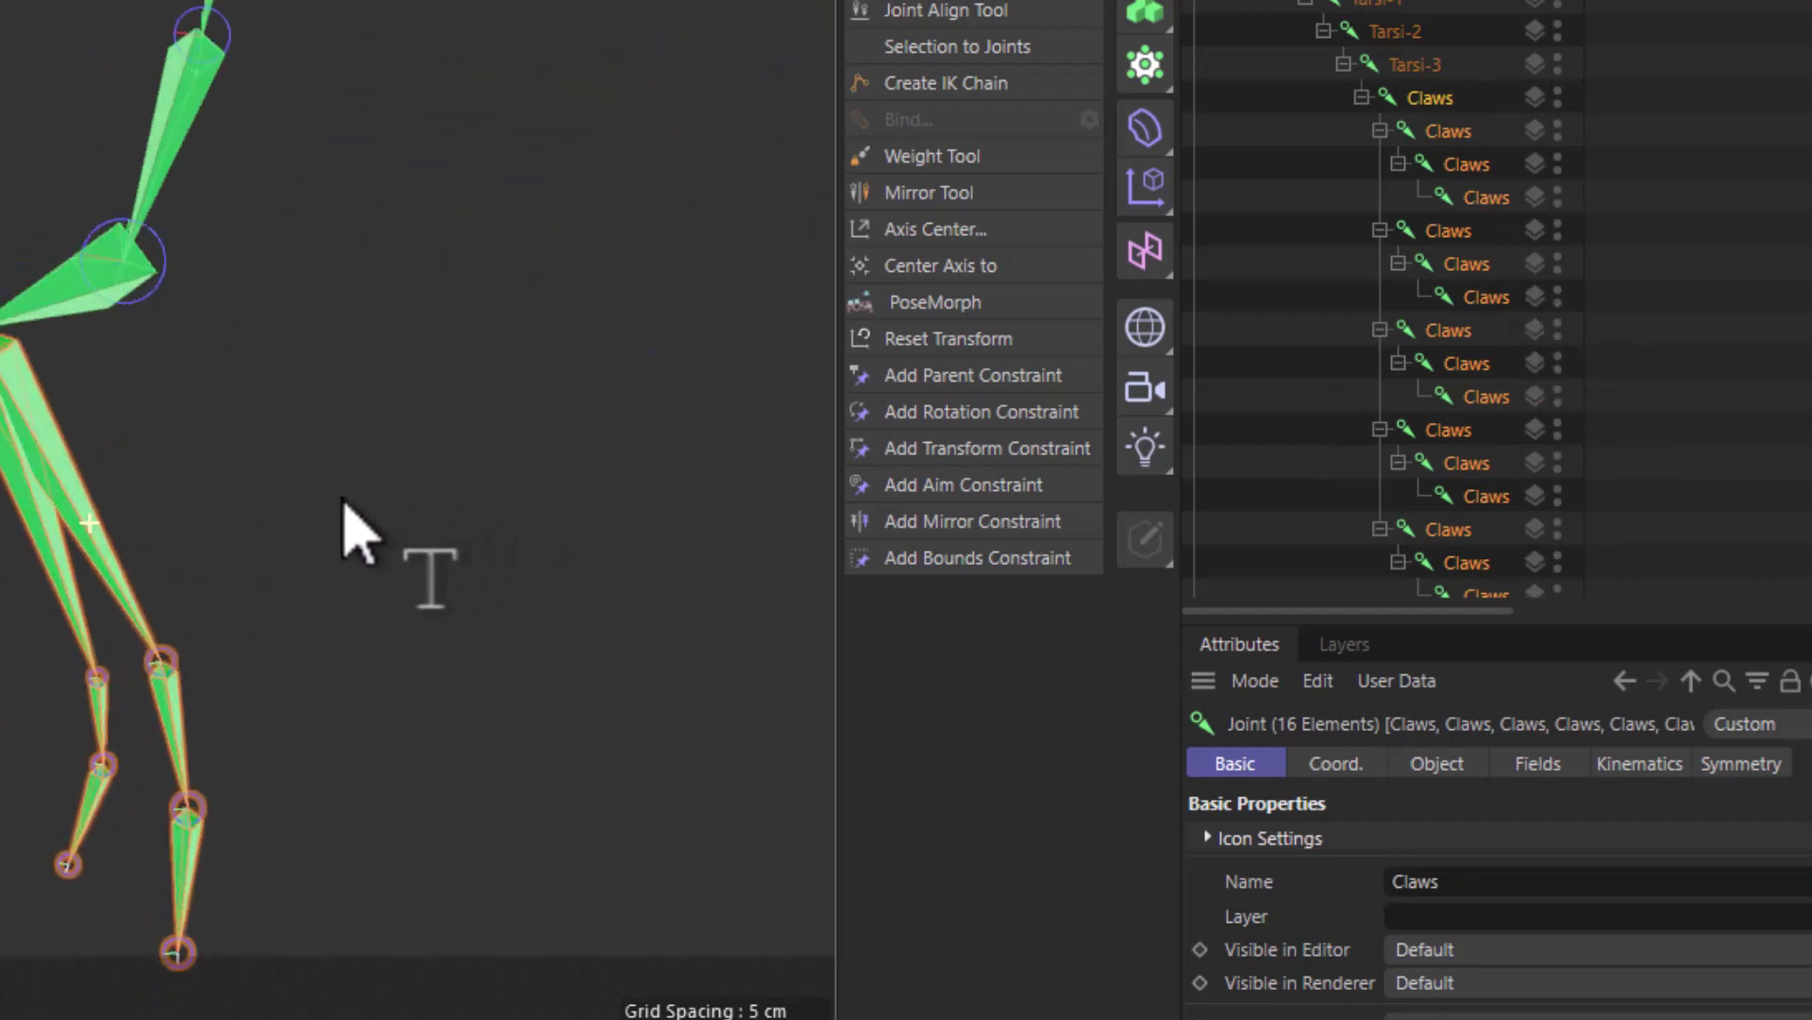
scroll(154, 547, "down", 3)
scroll(1393, 420, "down", 5)
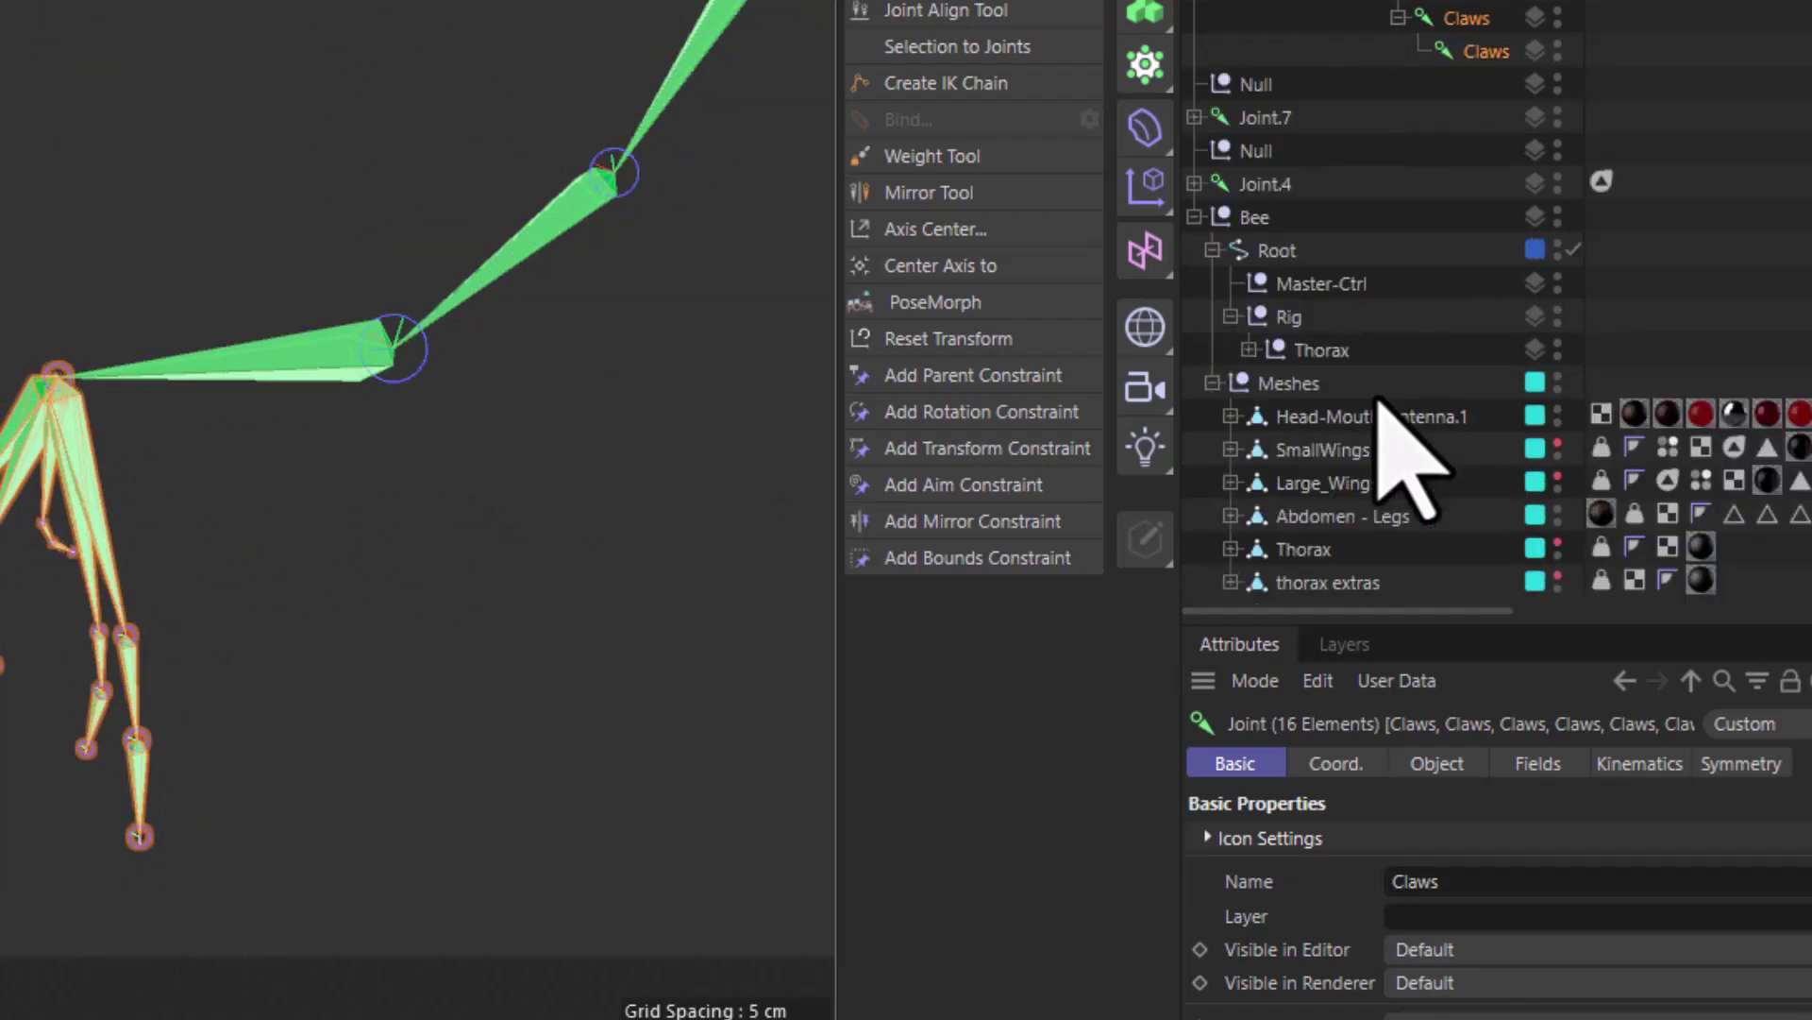
scroll(1393, 420, "up", 5)
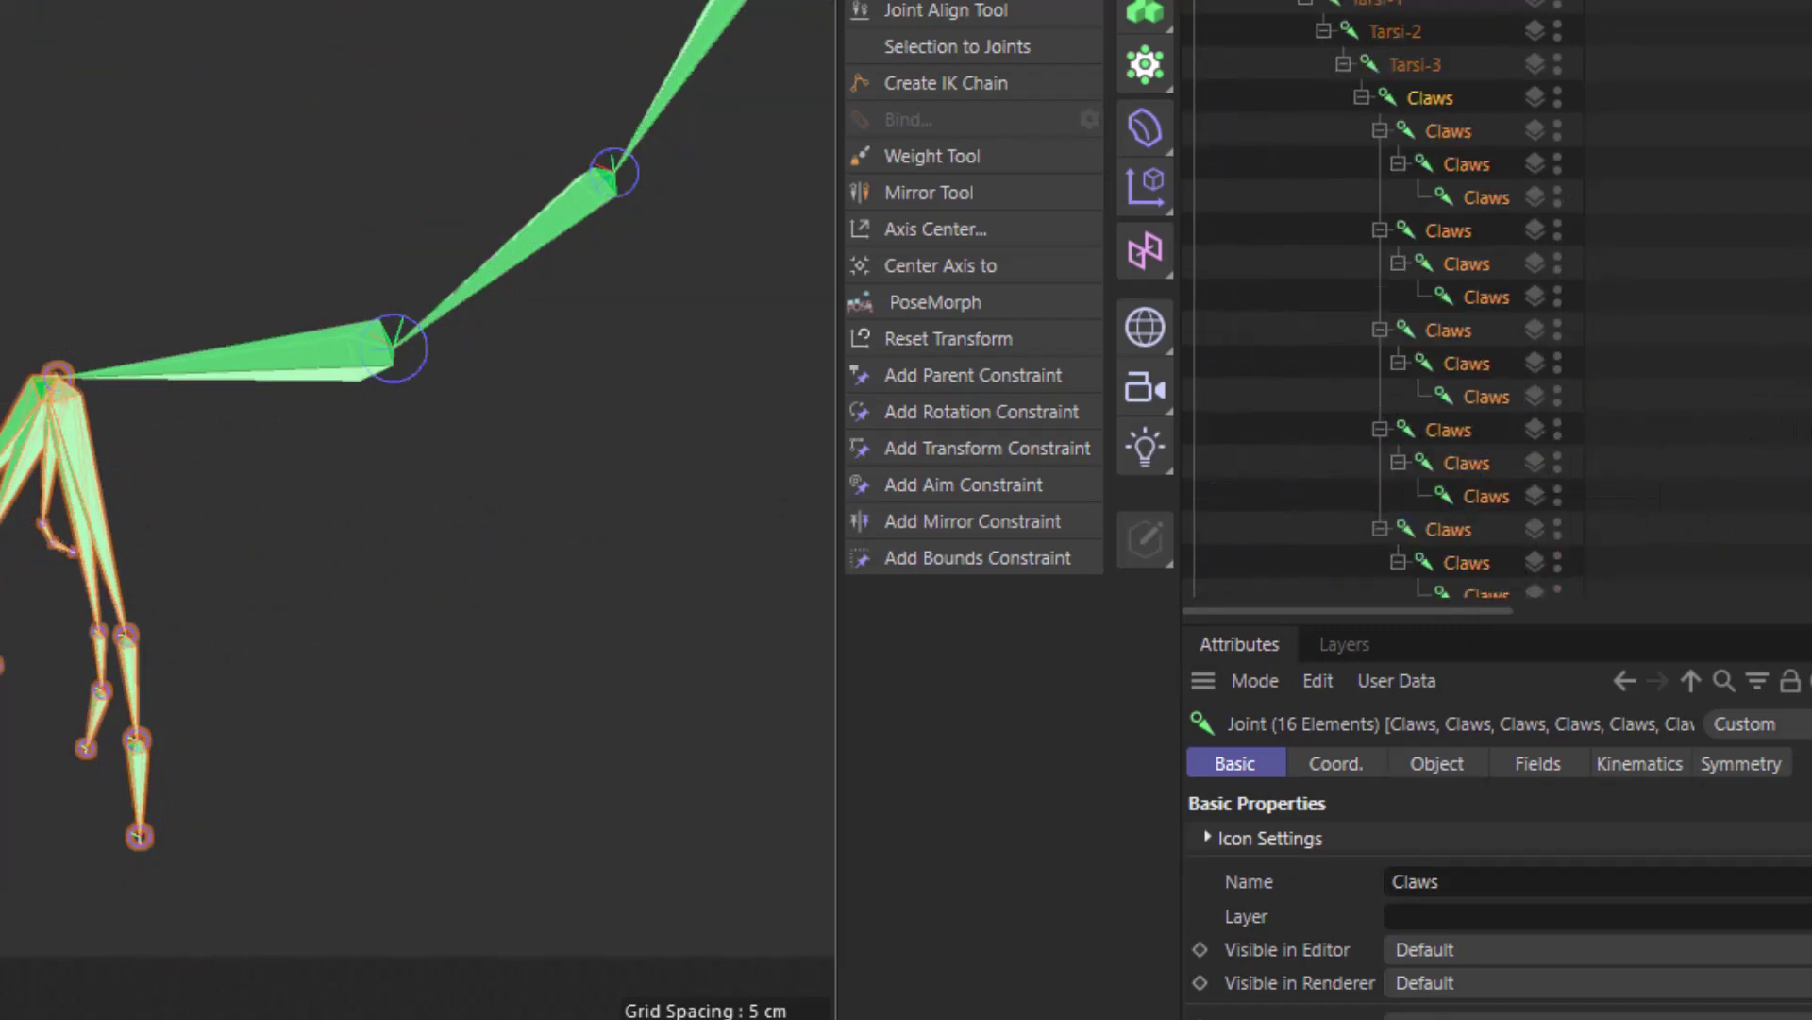
scroll(1382, 298, "down", 1)
scroll(1383, 300, "down", 3)
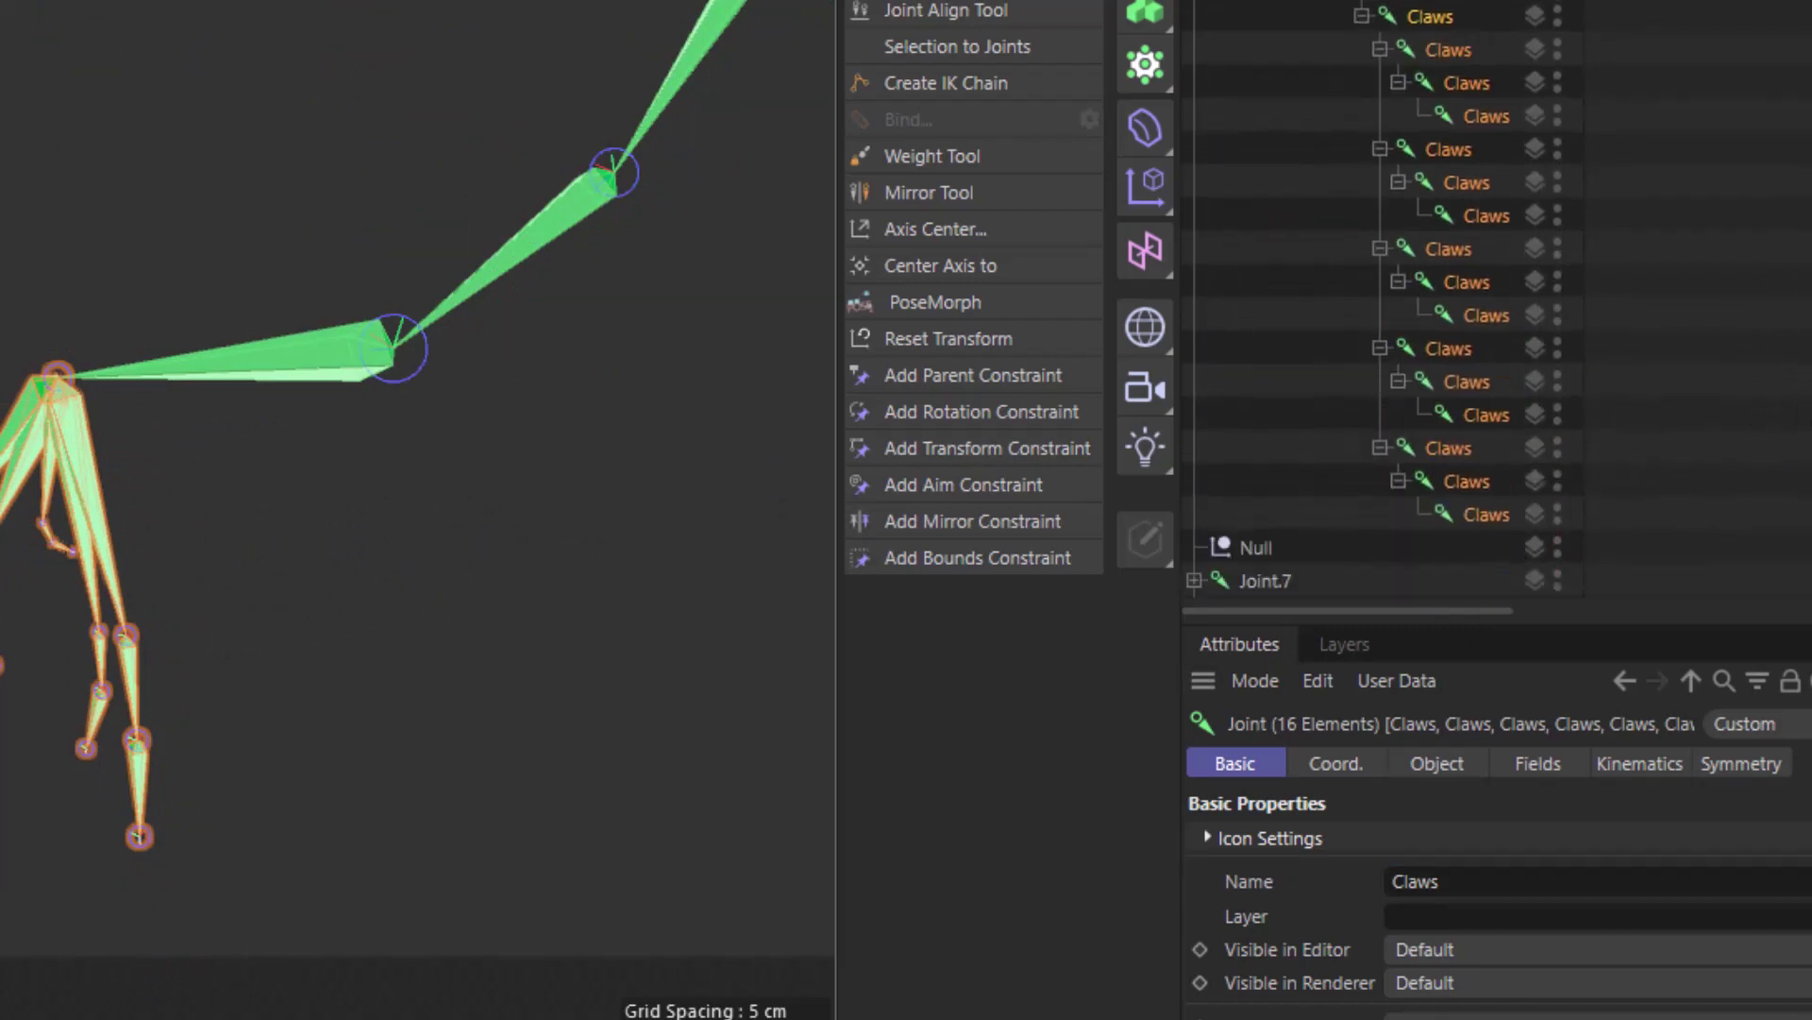
scroll(1383, 300, "up", 4)
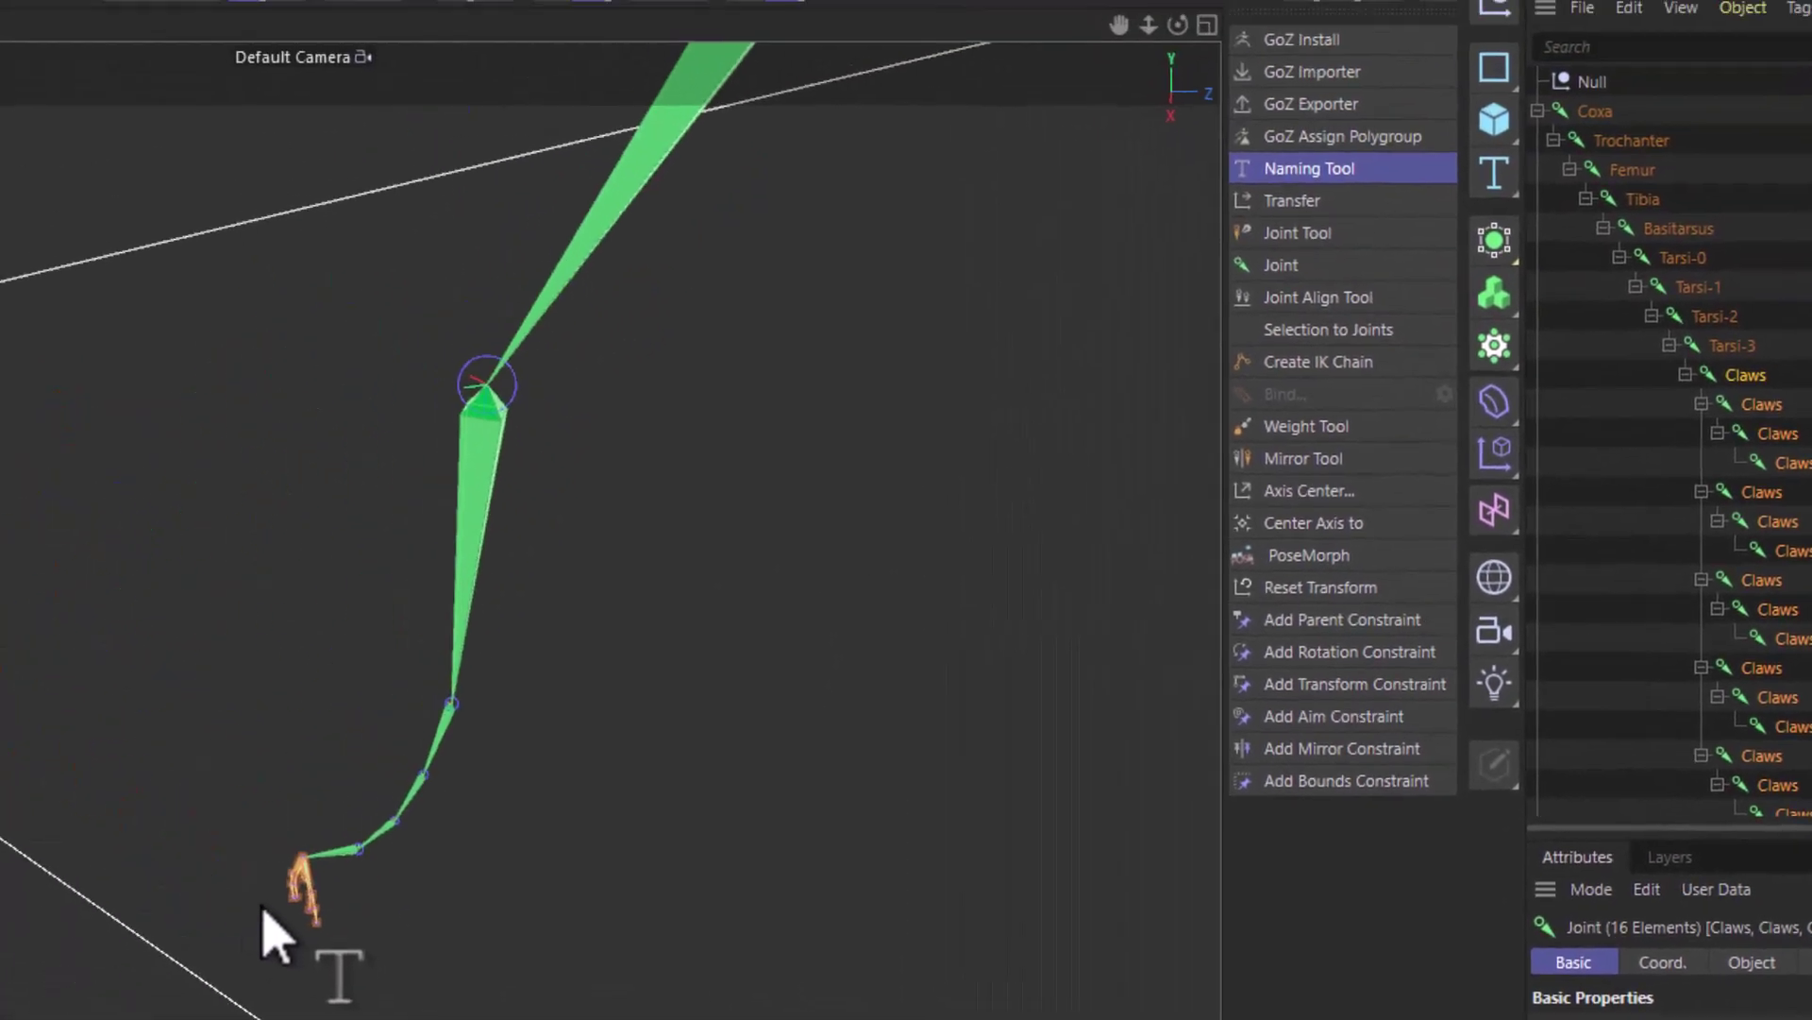
scroll(391, 929, "down", 3)
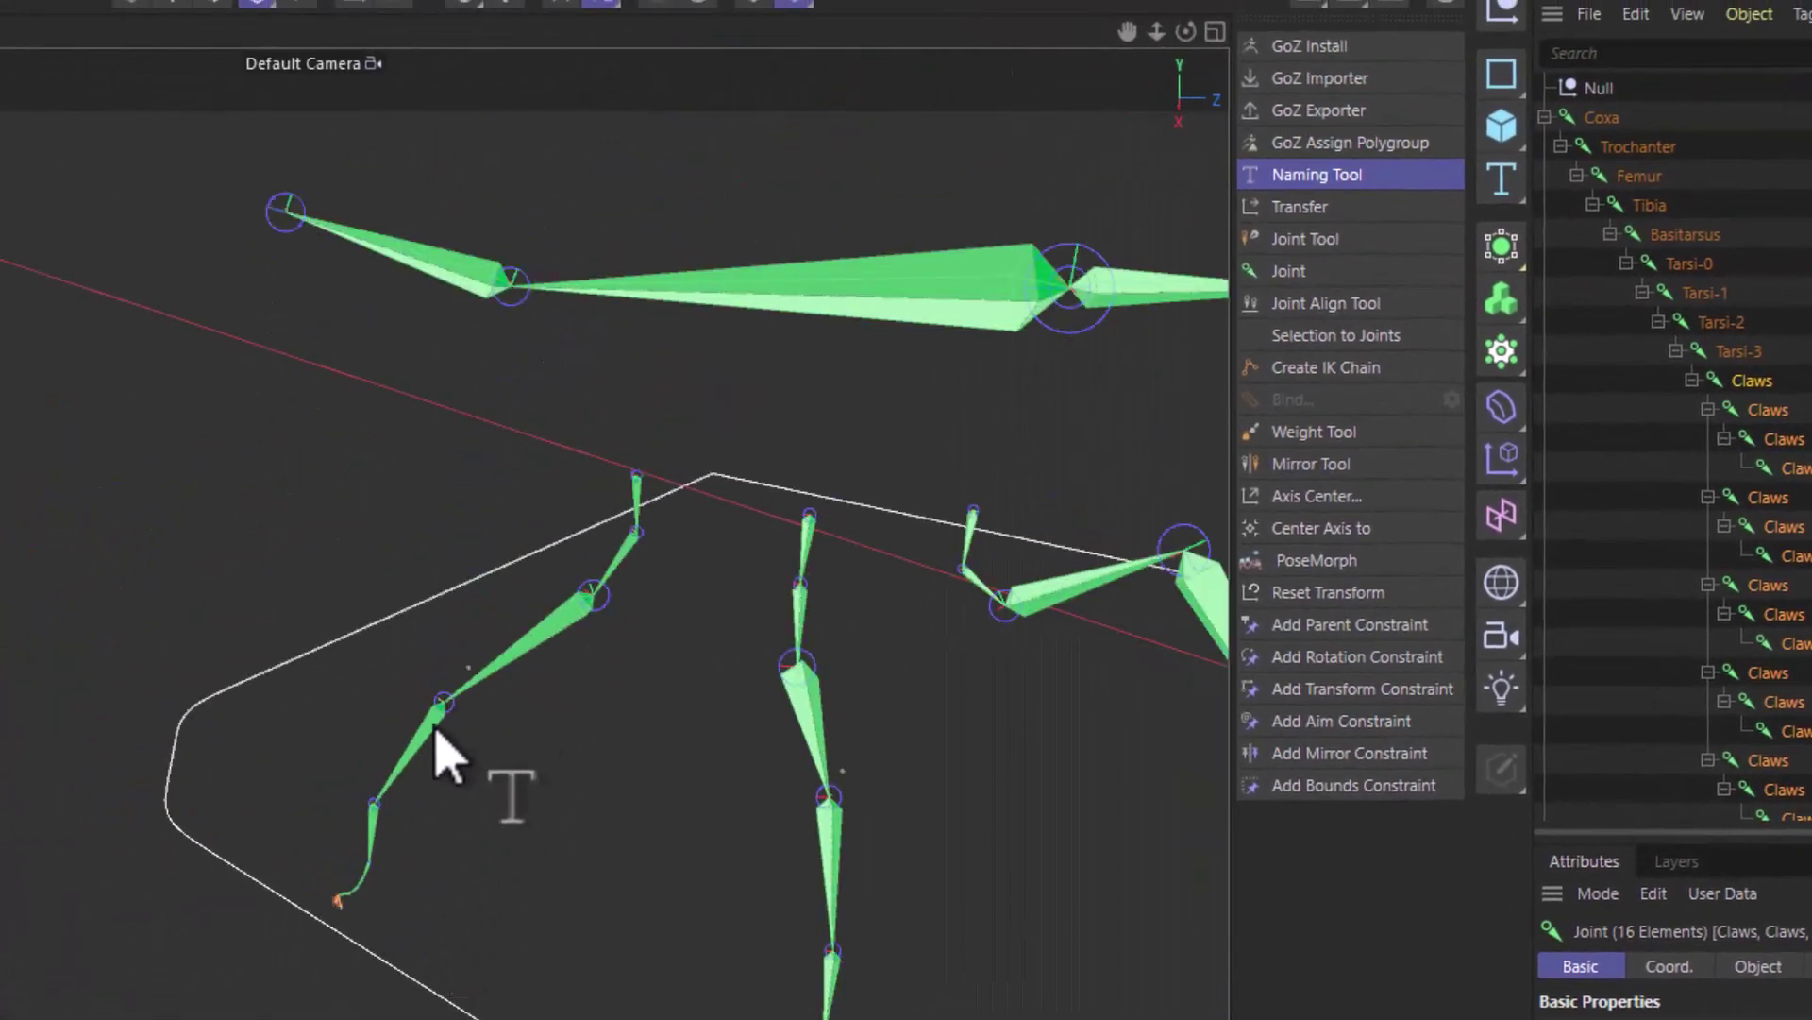
scroll(451, 742, "up", 3)
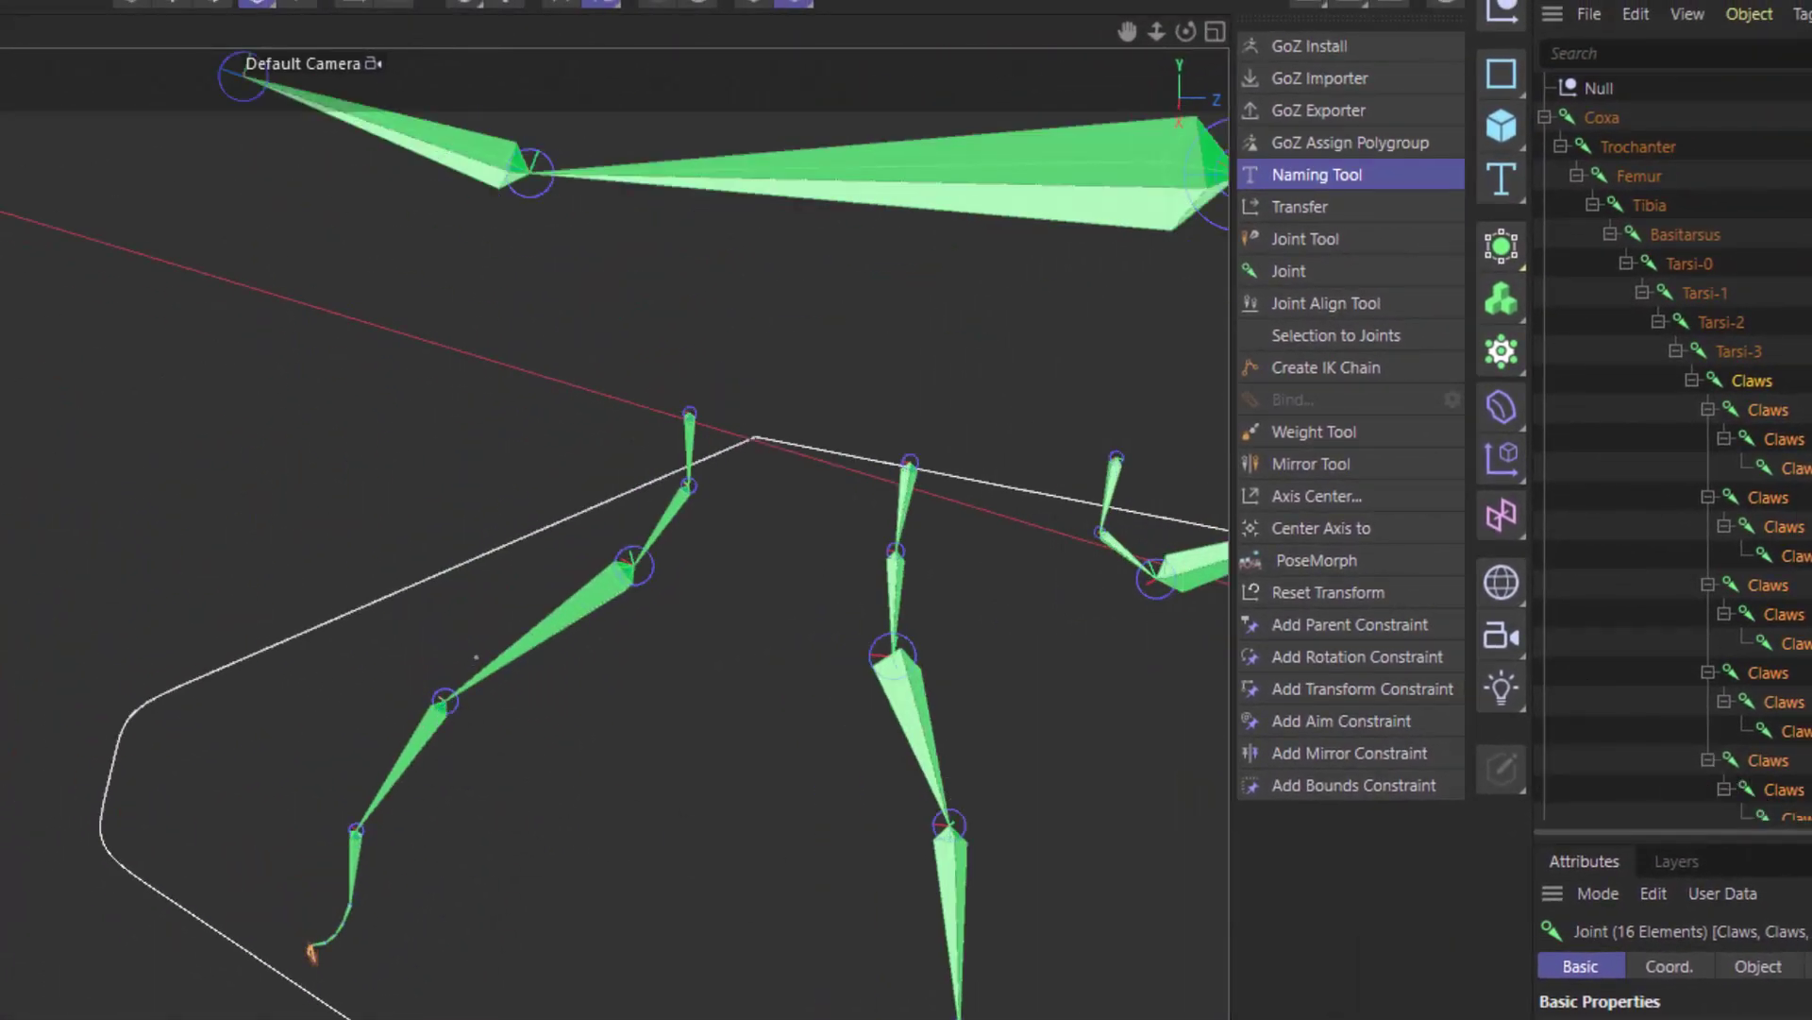
Select the entire leg chain from Coxa through the claws and clear the Naming Tool's Replace and With texts.
left_click(1602, 118, "shift")
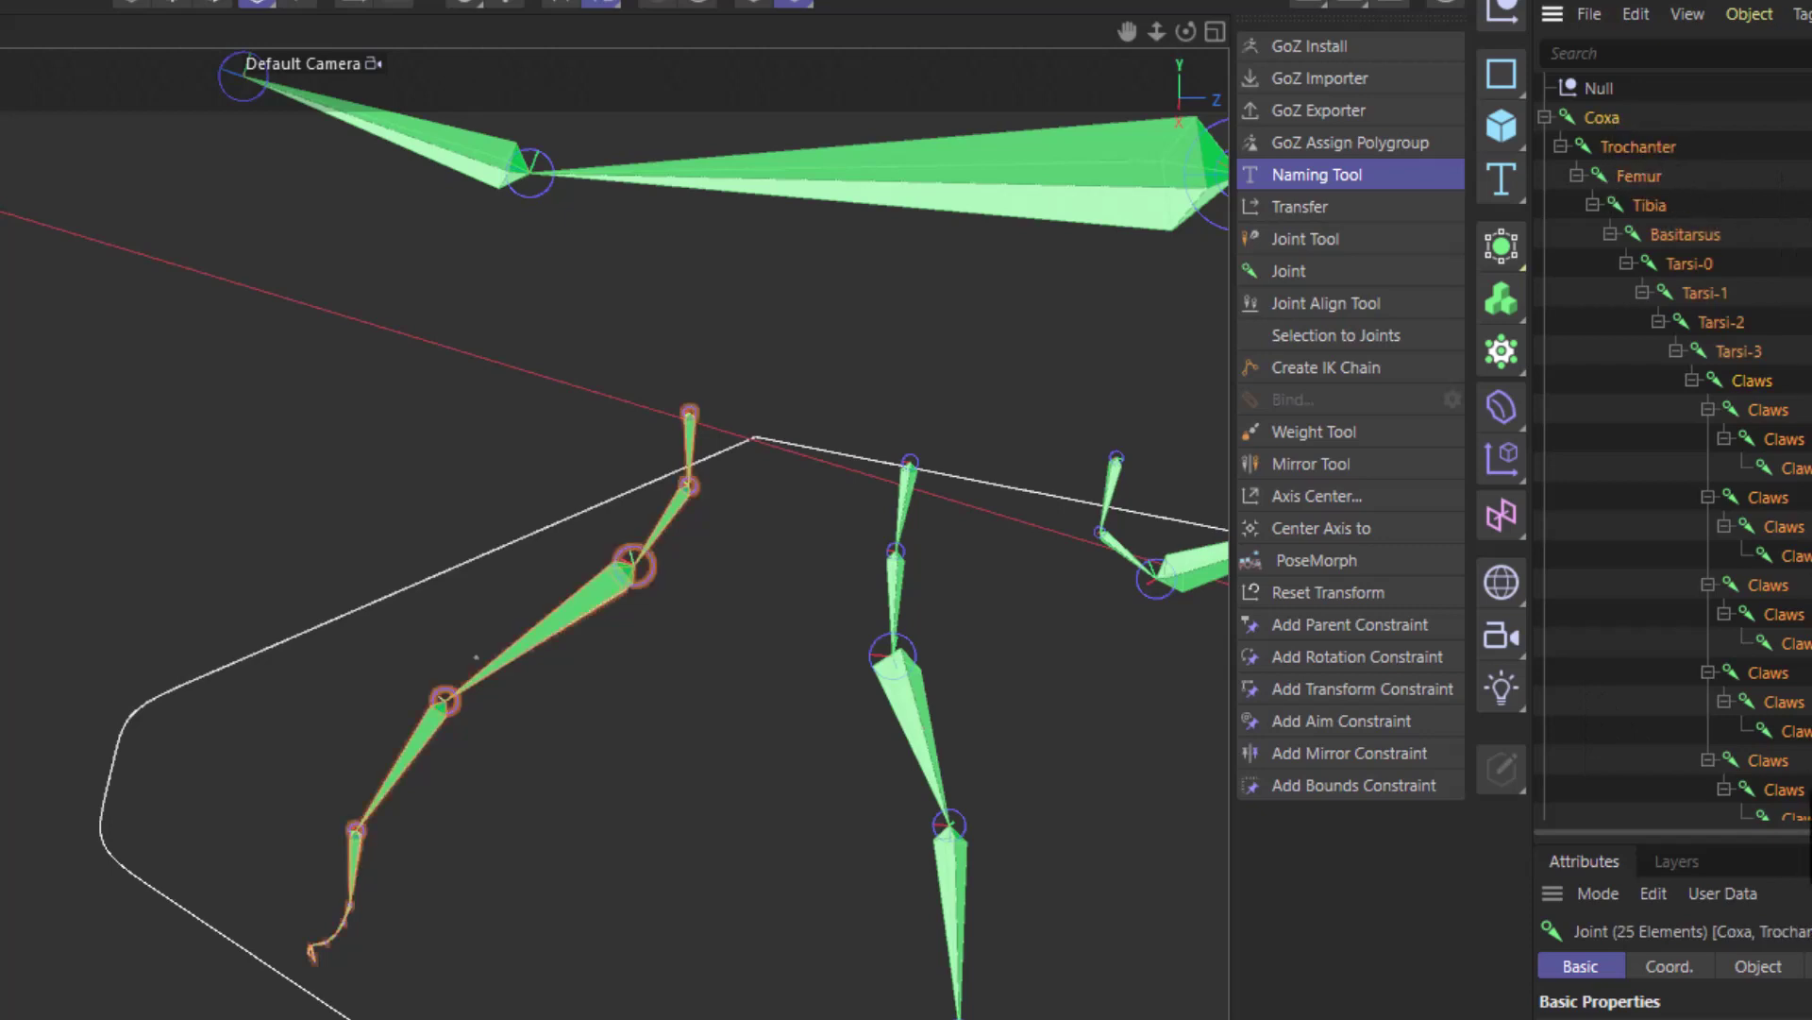
left_click(1326, 176)
left_click(1379, 979)
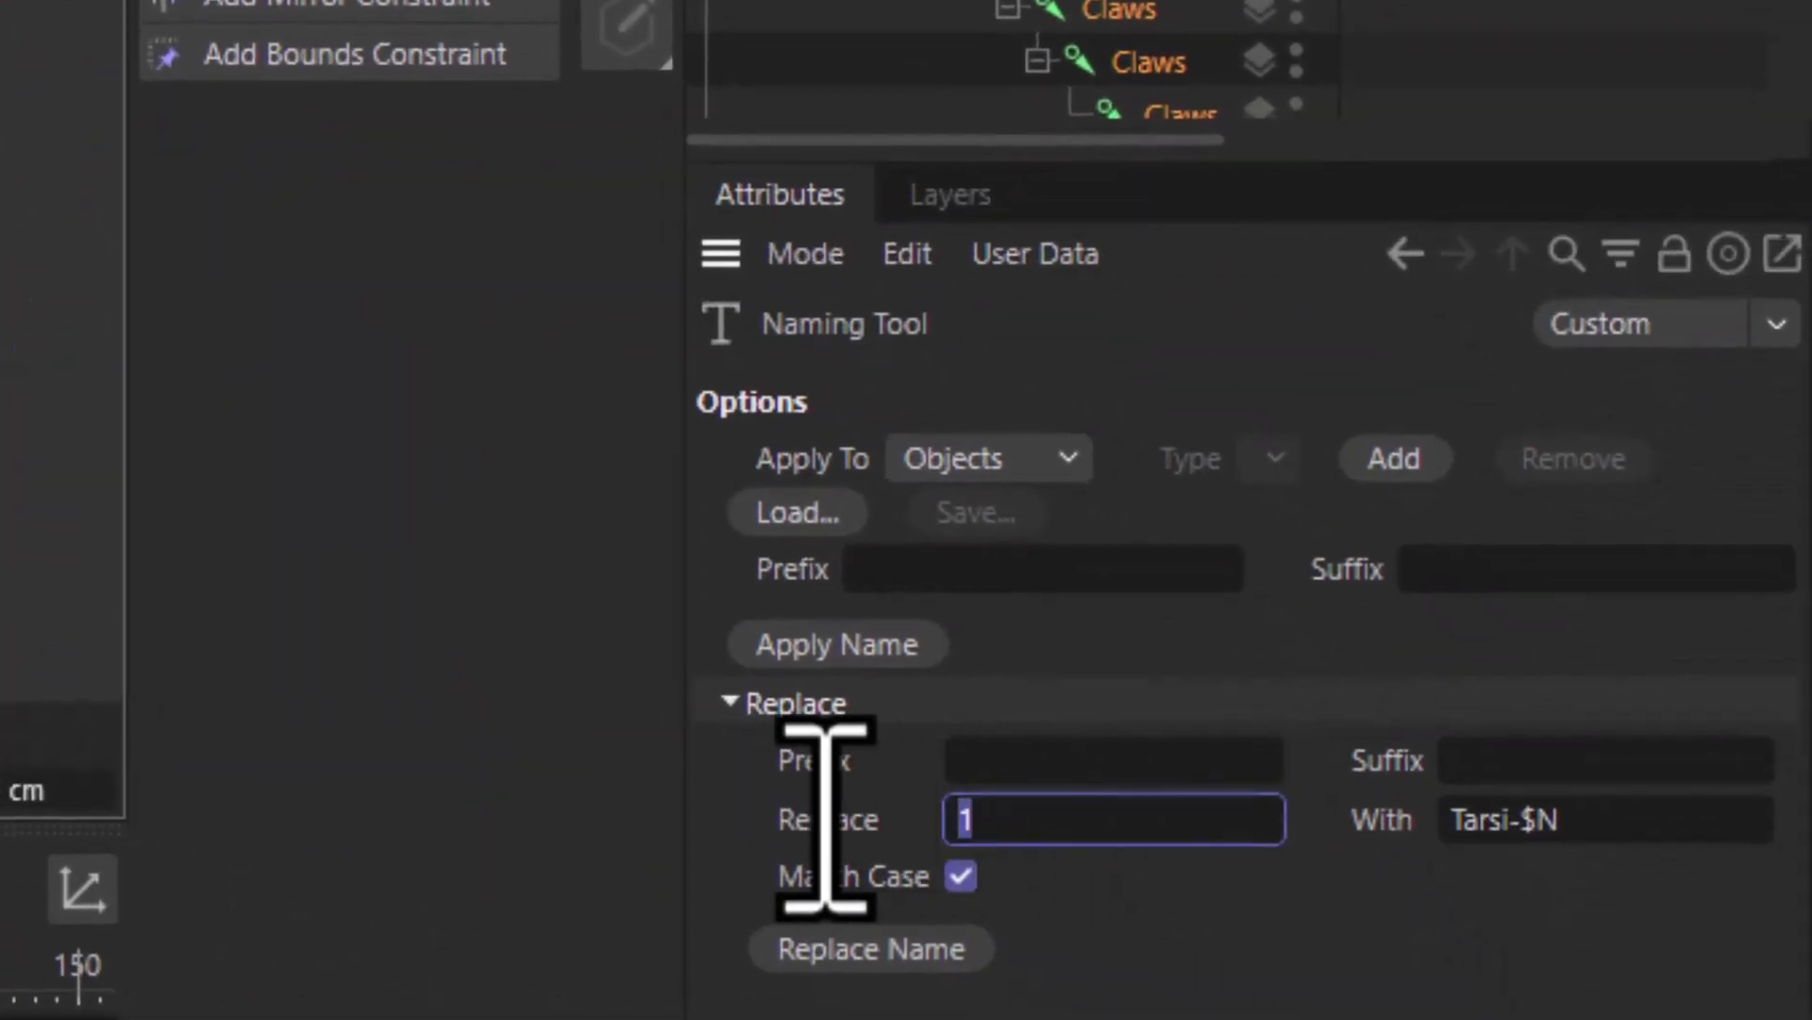
key("BackSpace")
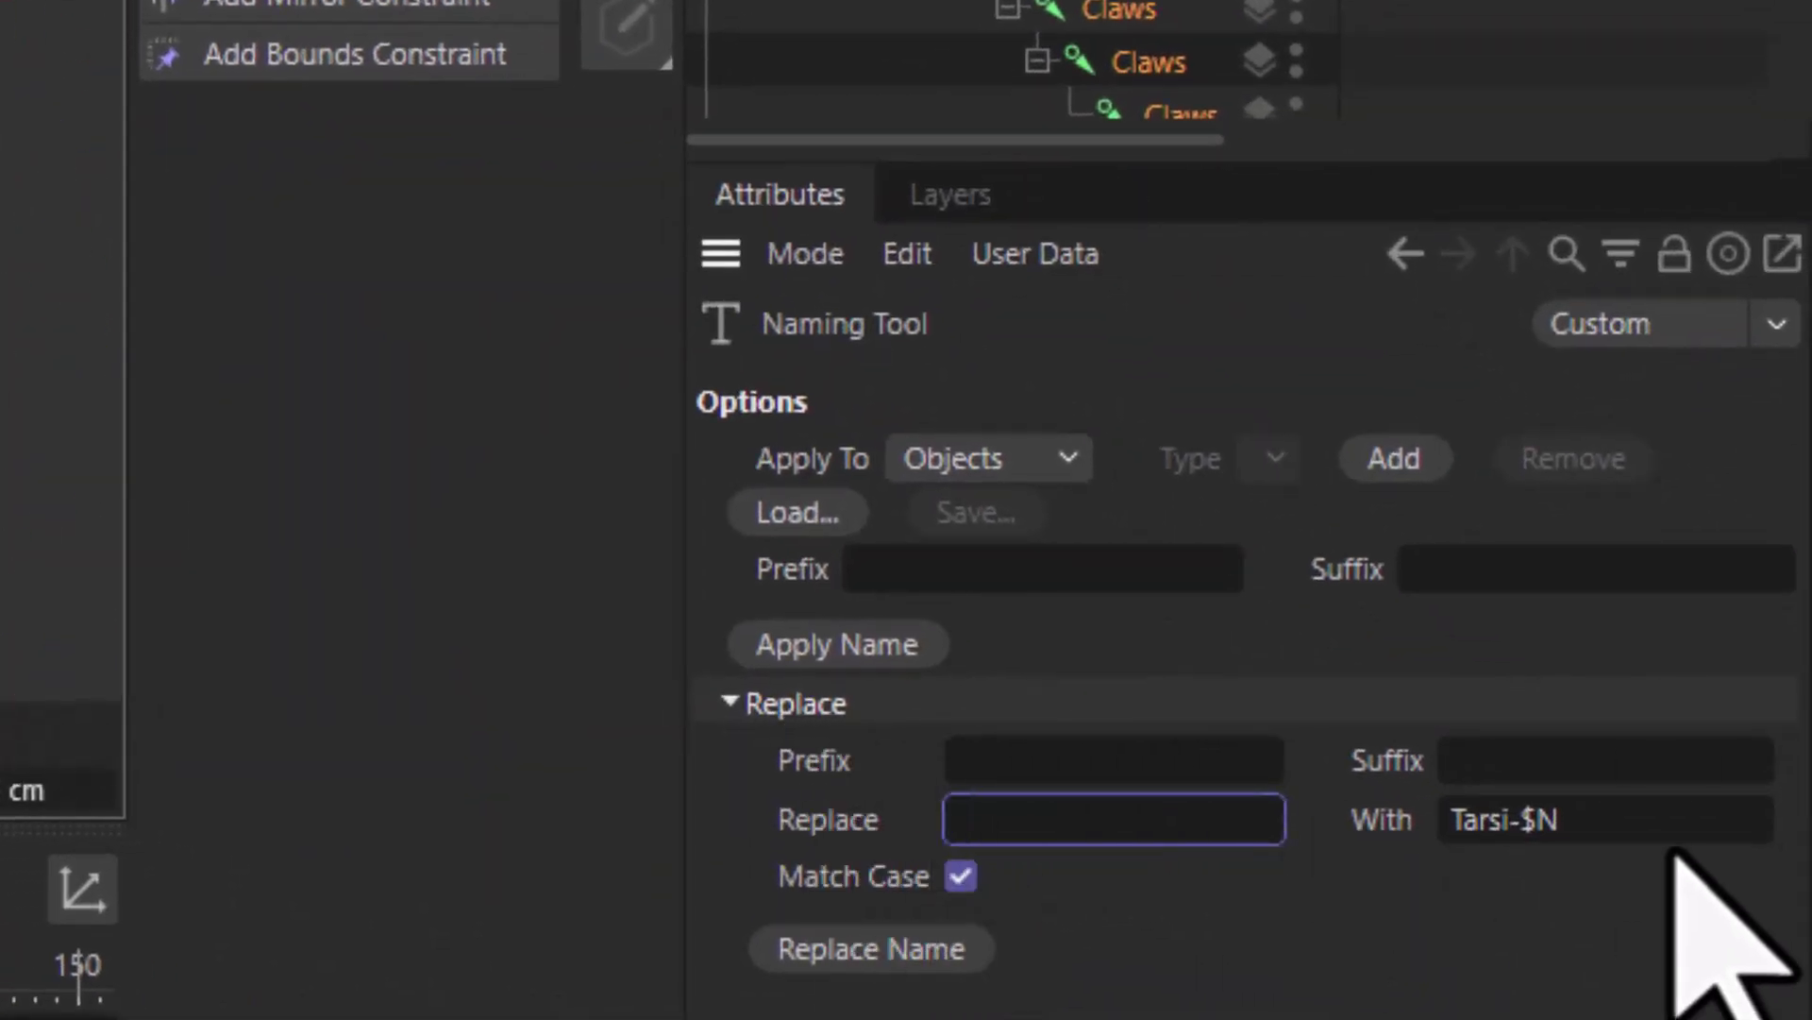
key("Tab")
key("BackSpace")
Add the prefix L_FontLeg- to the names of all selected leg joints.
left_click(1081, 763)
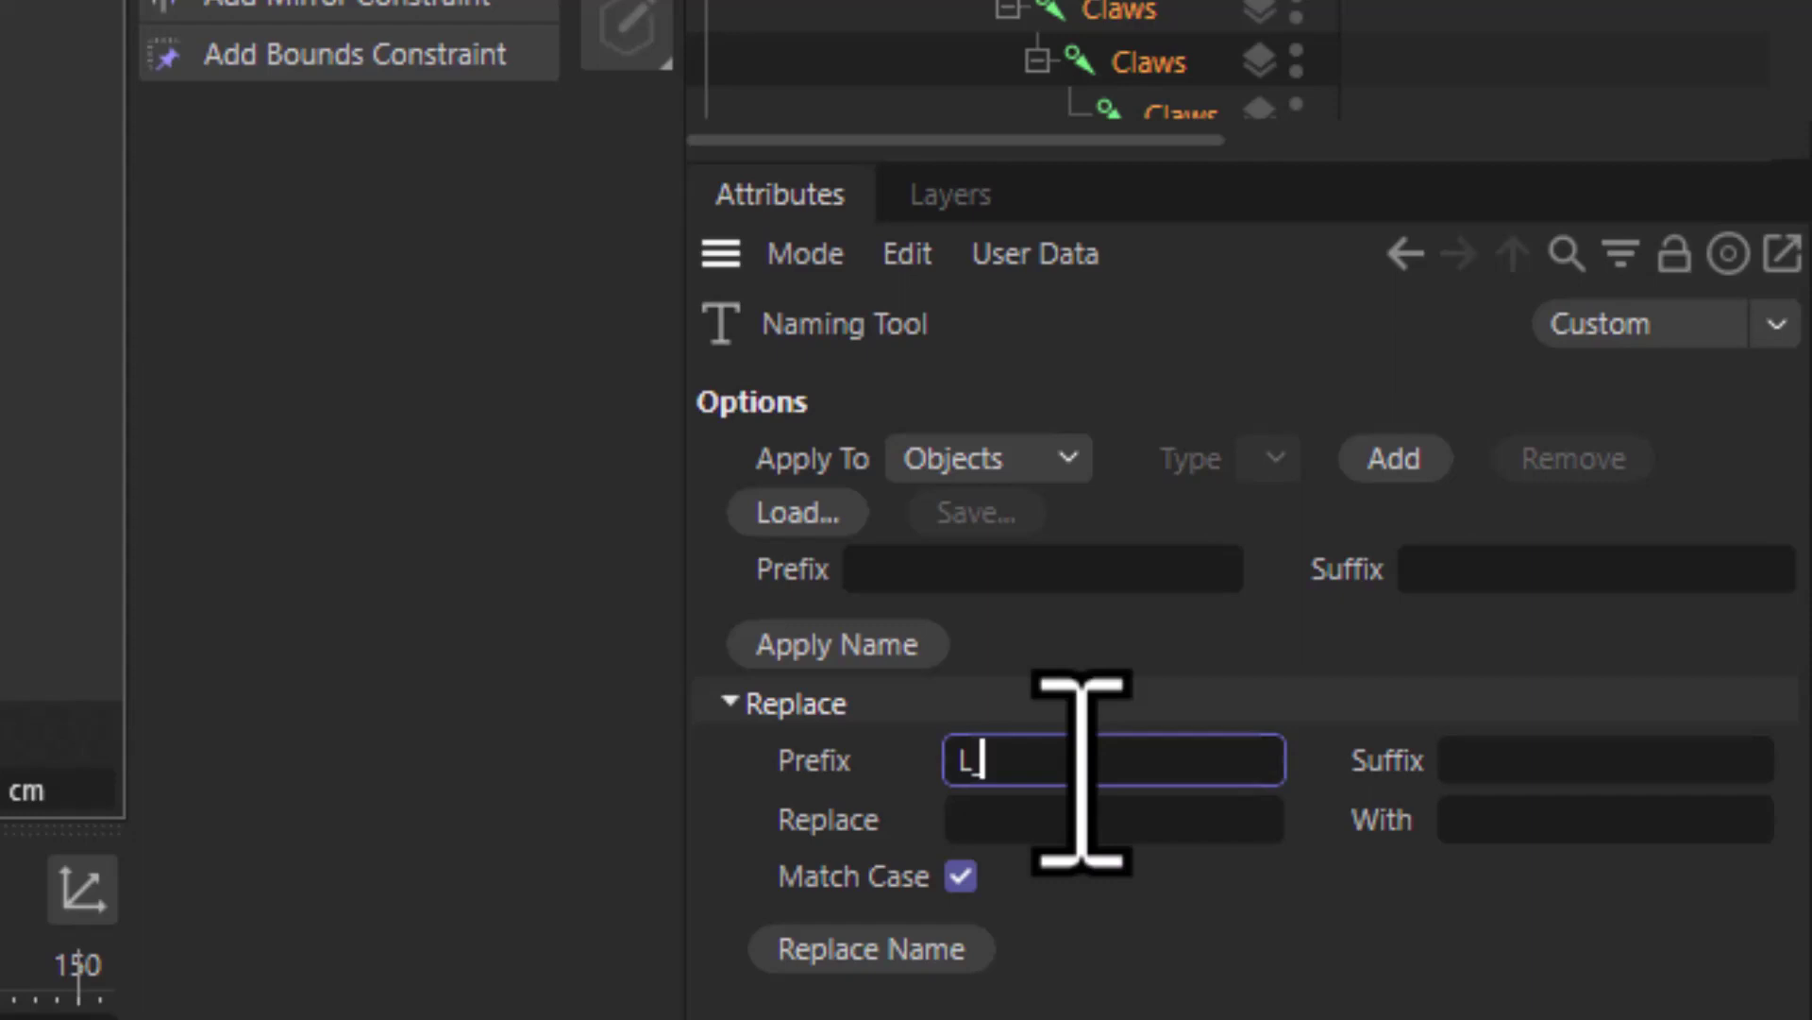
type("FontLeg")
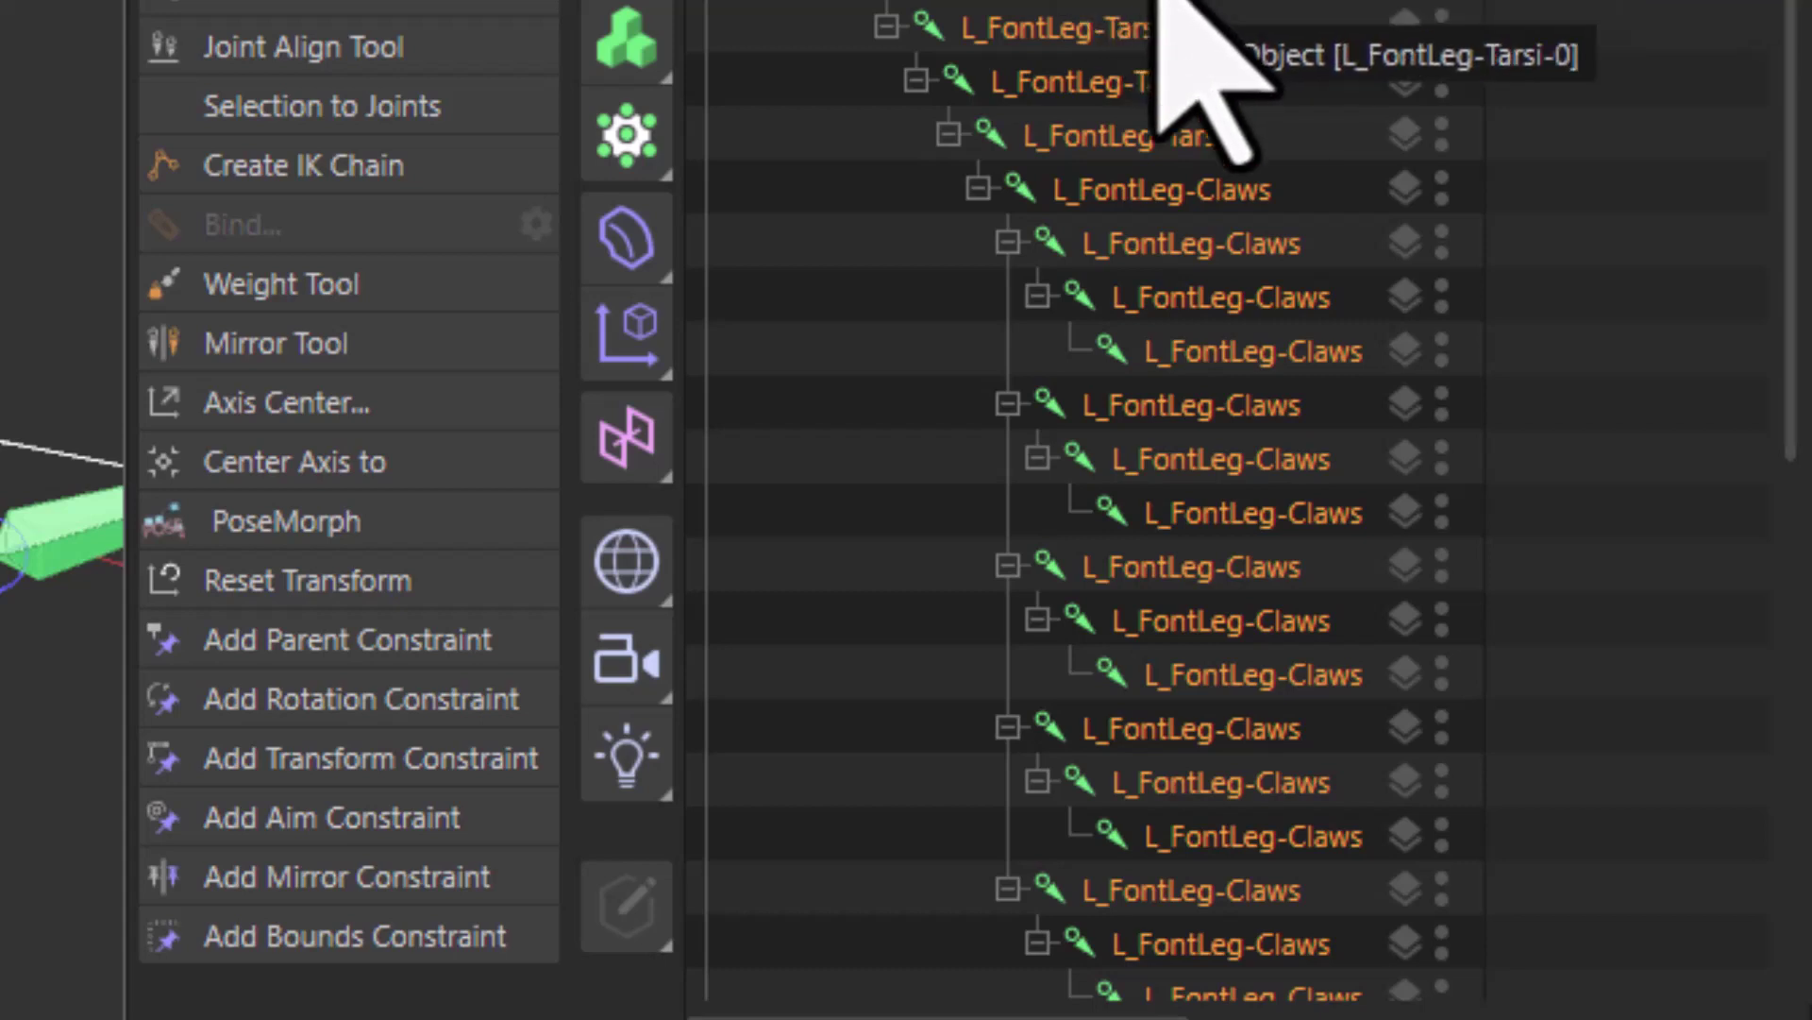
scroll(1294, 728, "down", 4)
scroll(1294, 736, "up", 2)
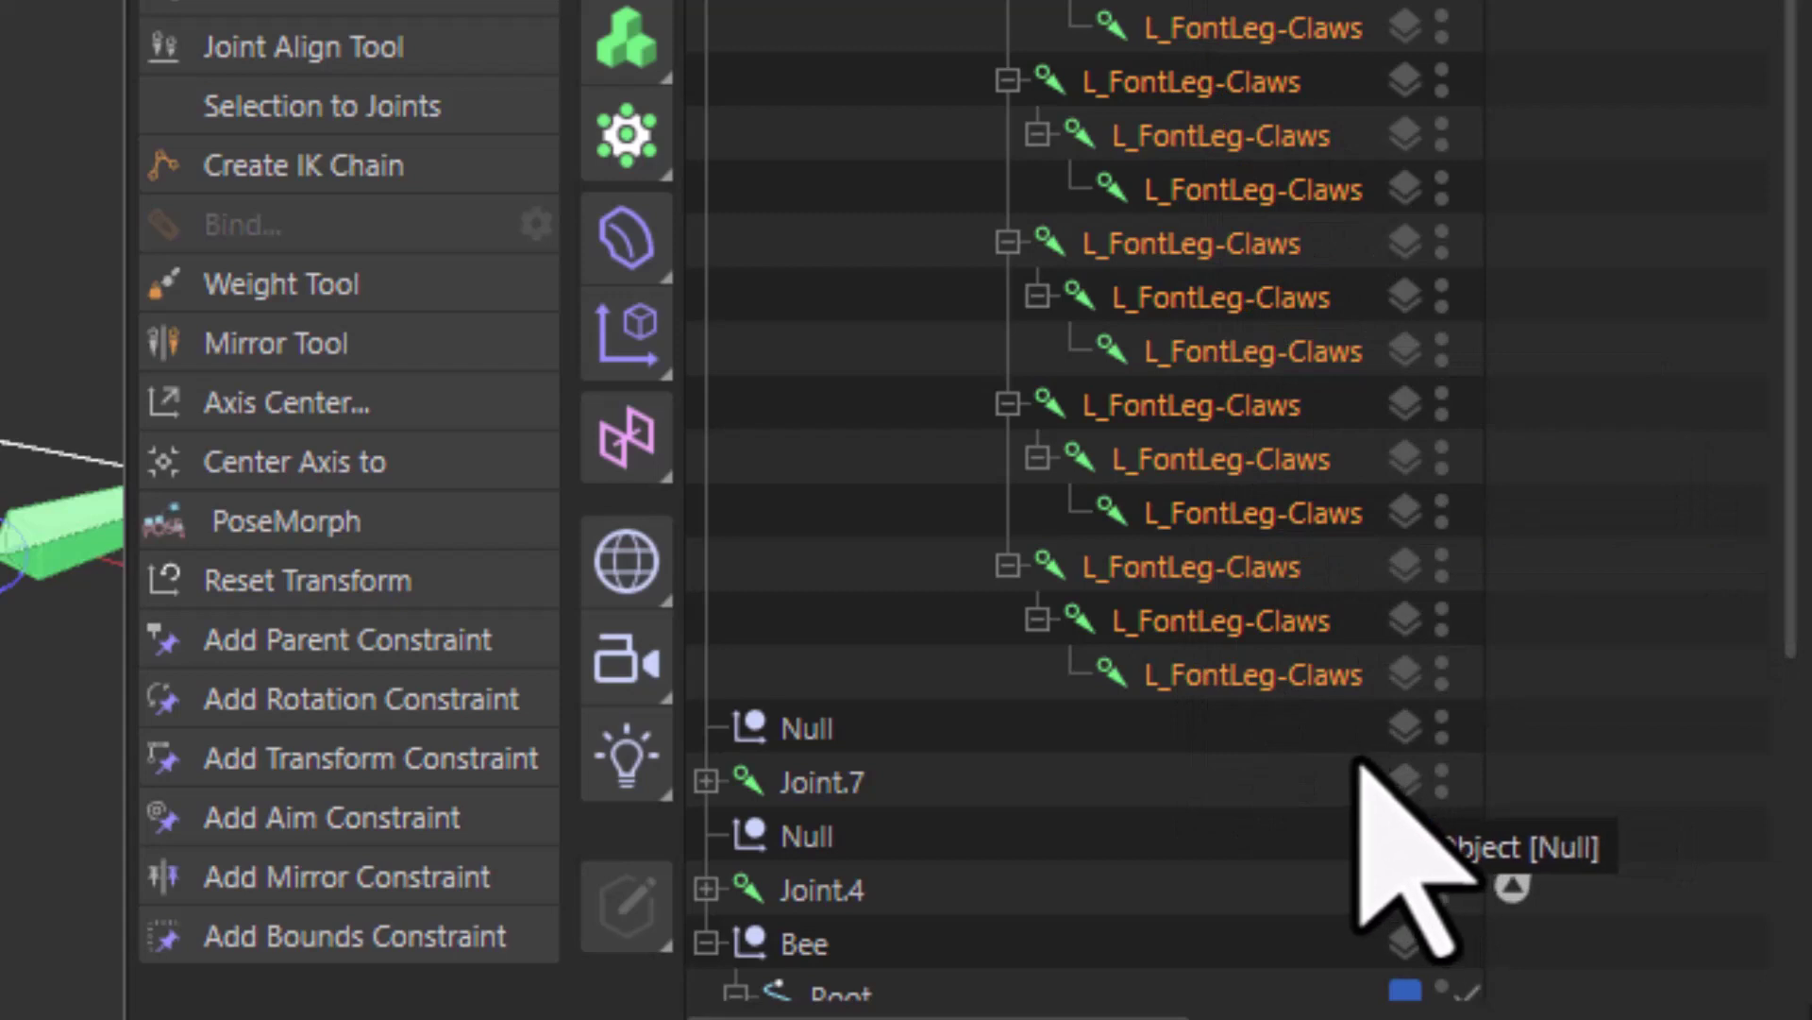
scroll(1359, 764, "up", 3)
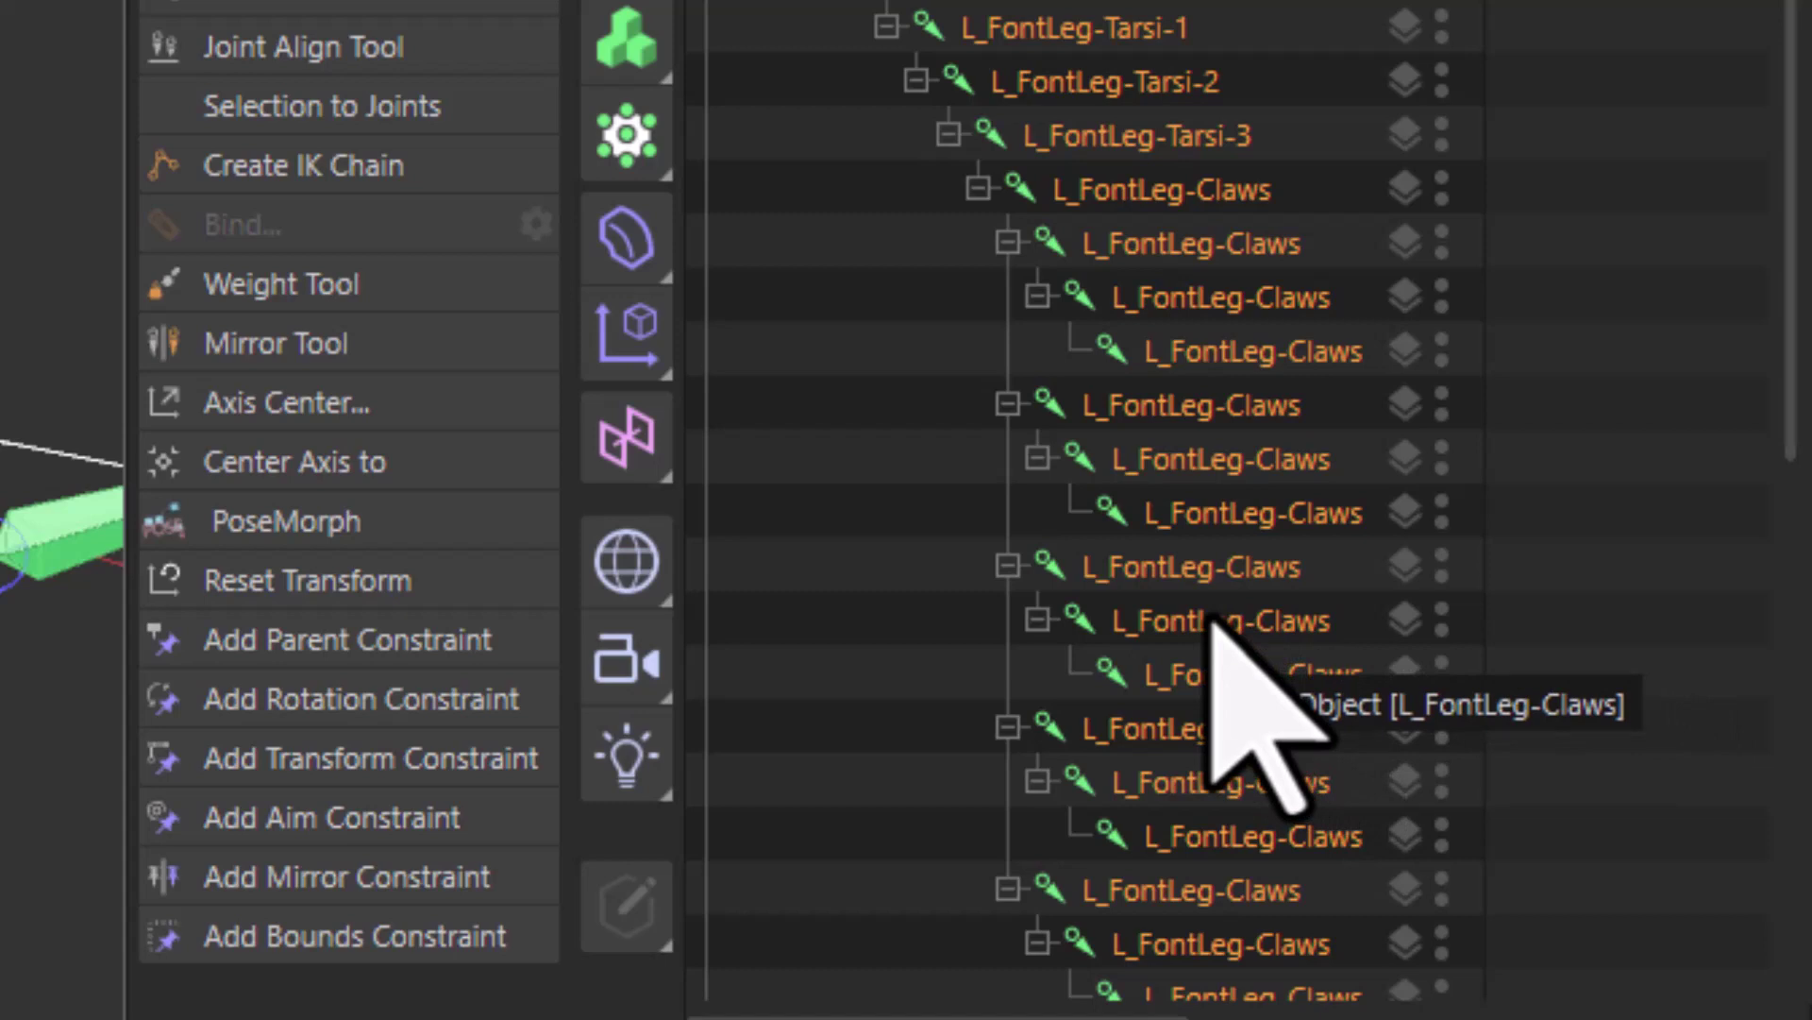
Select all the L_FontLeg-Claws joints and clear the Naming Tool's replacement prefix.
scroll(1213, 618, "down", 3)
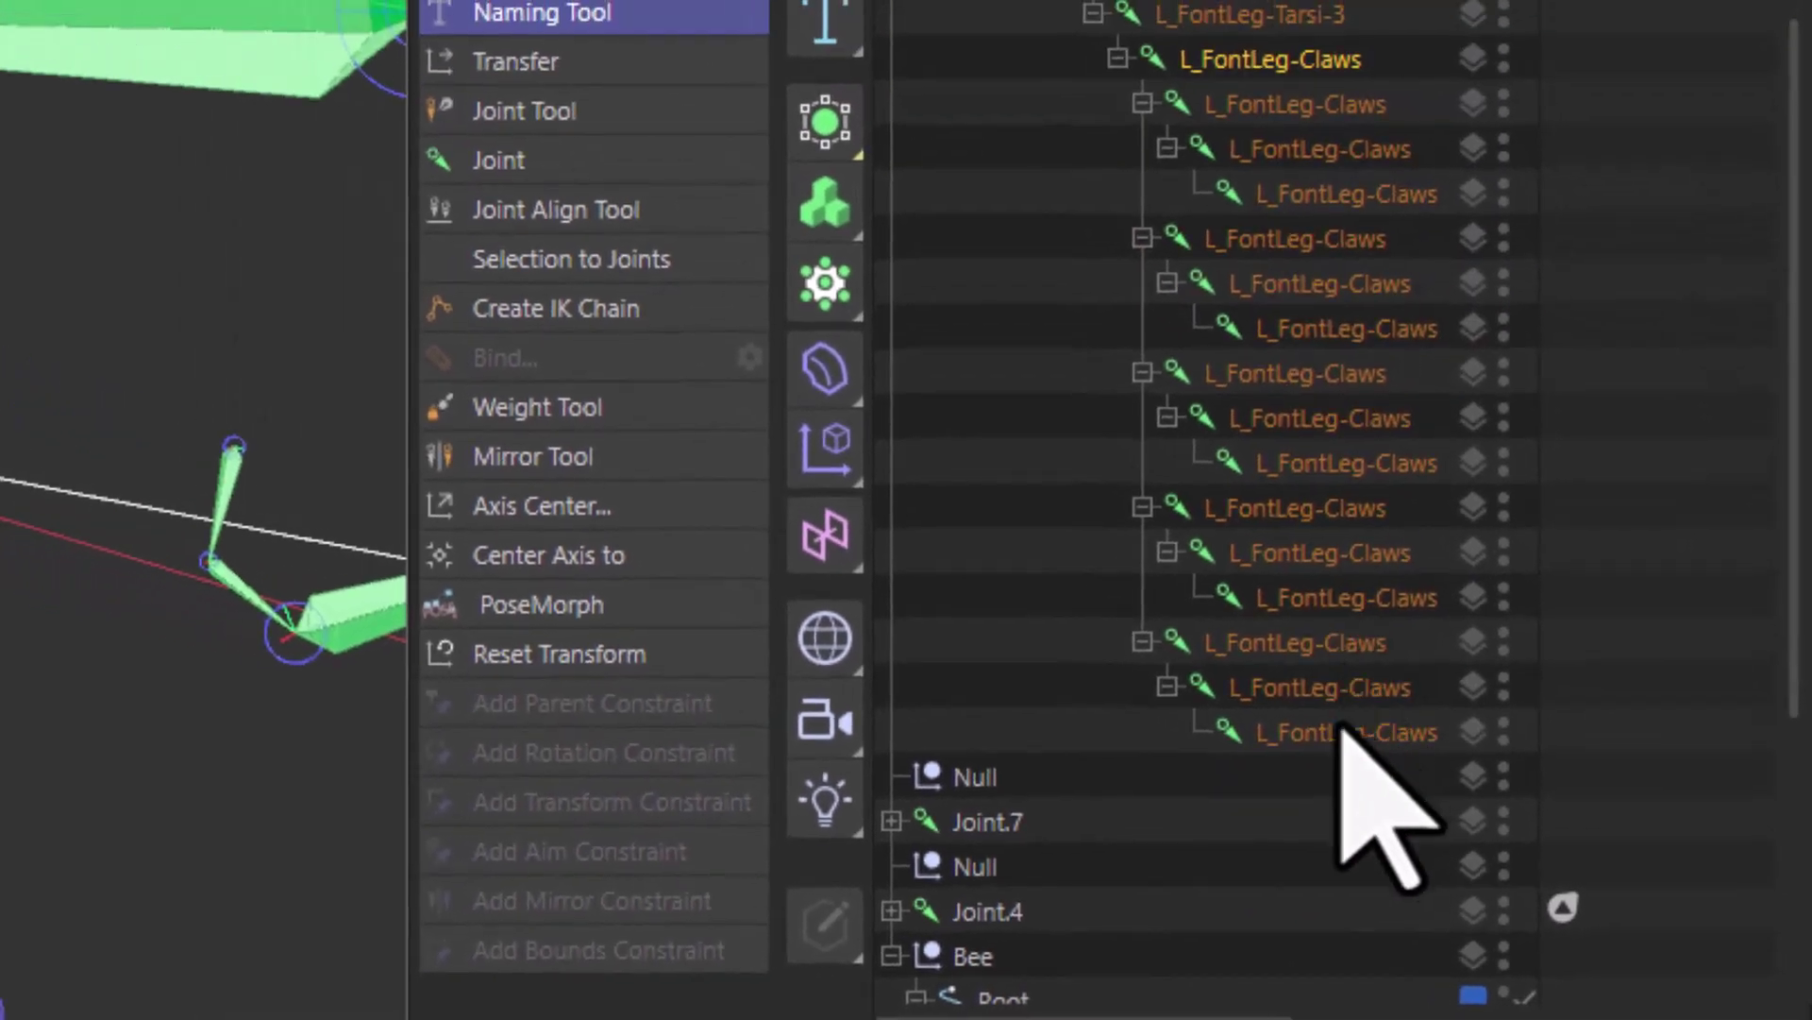
left_click(1341, 731)
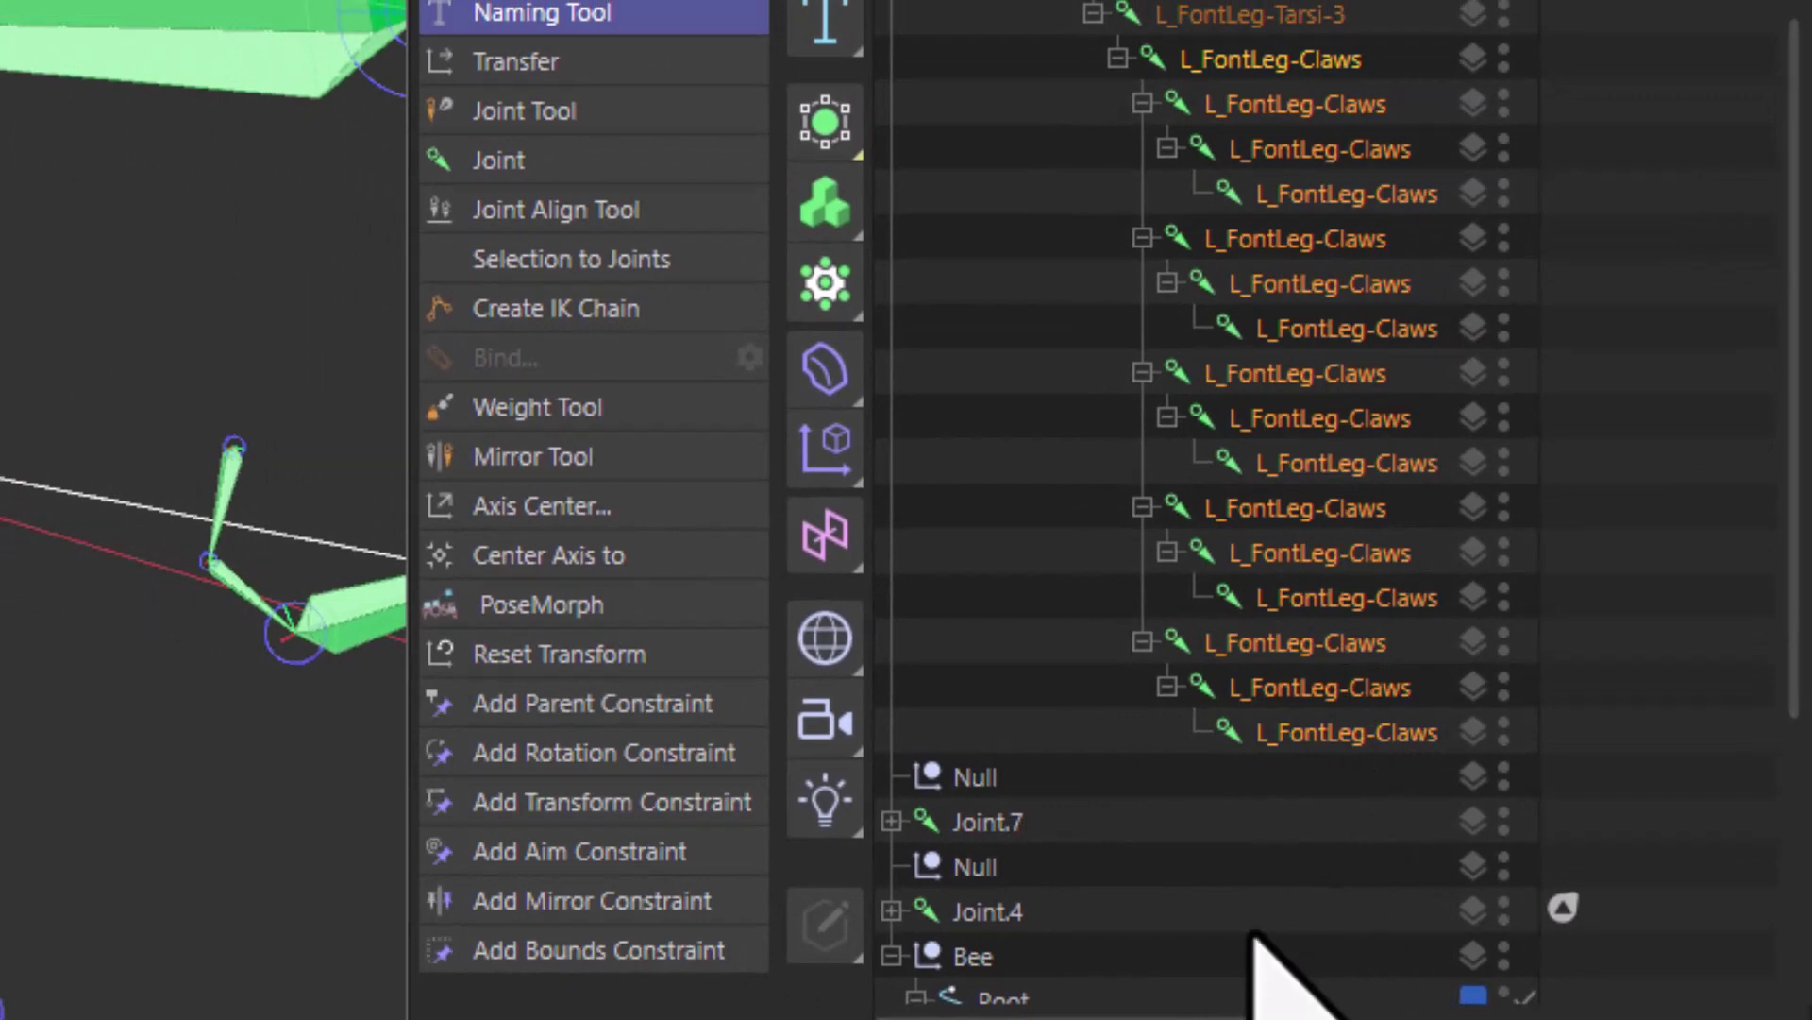
left_click(524, 21)
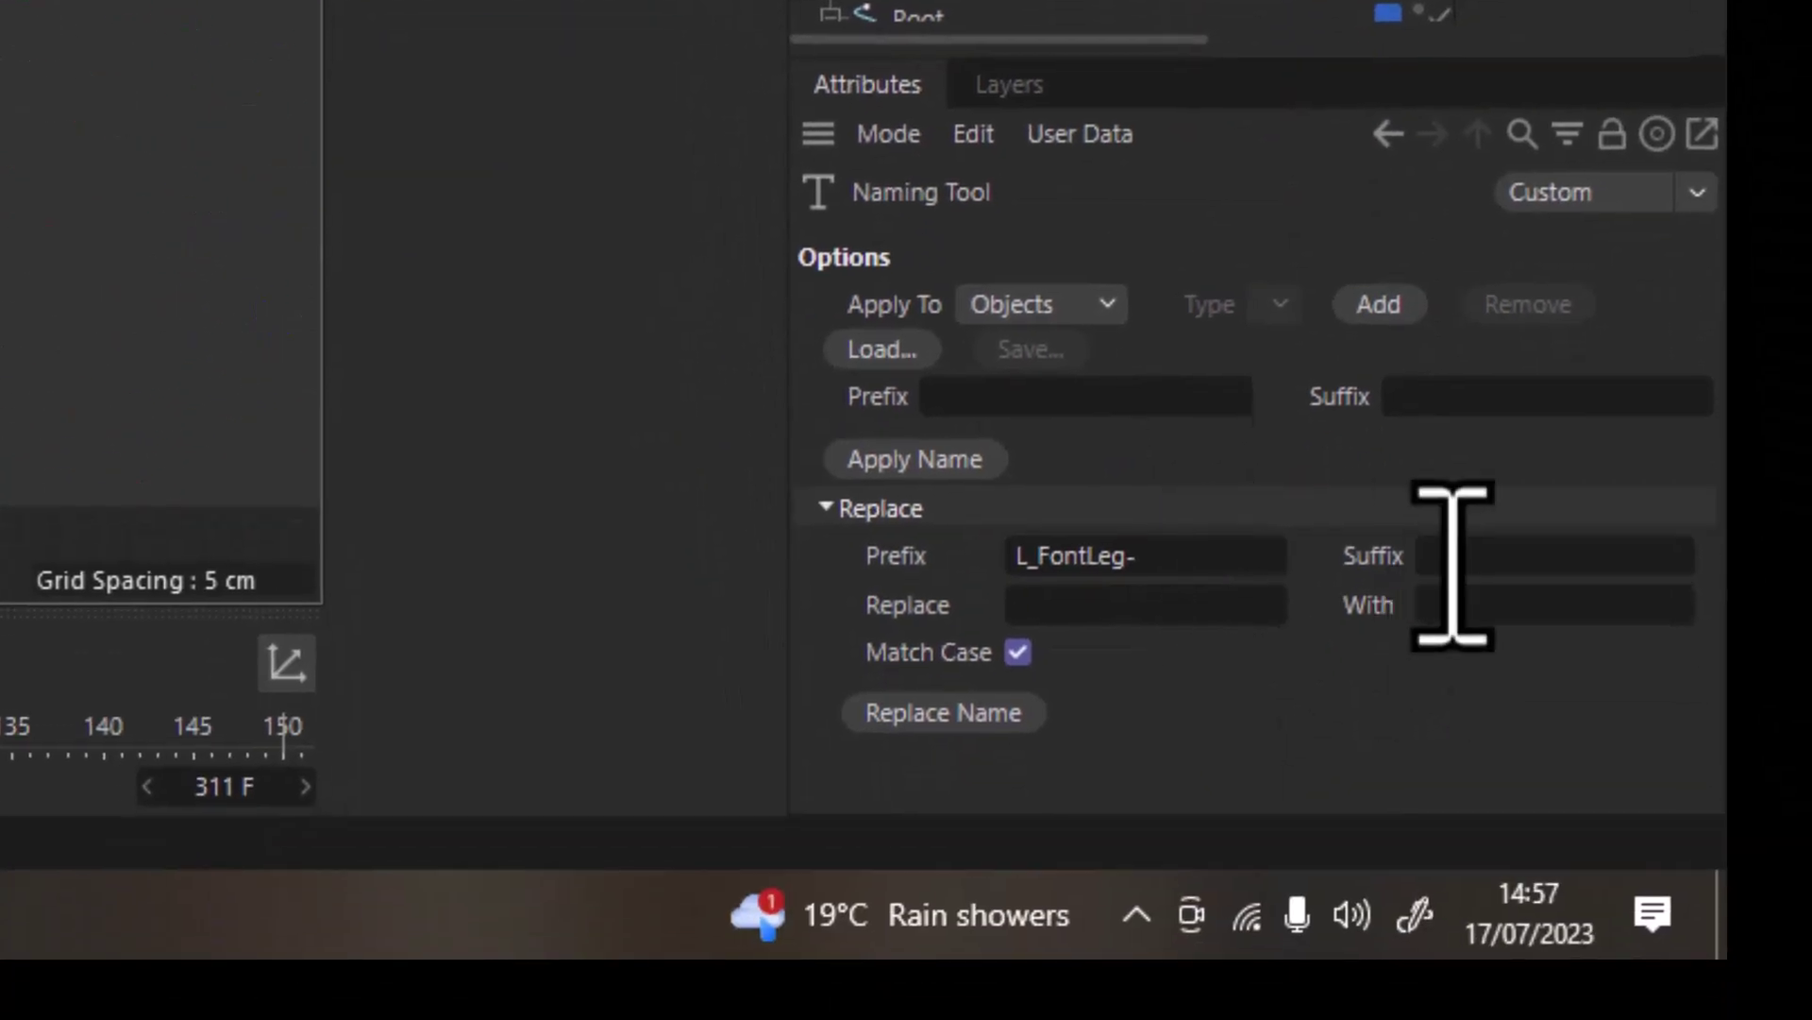
left_click(1194, 564)
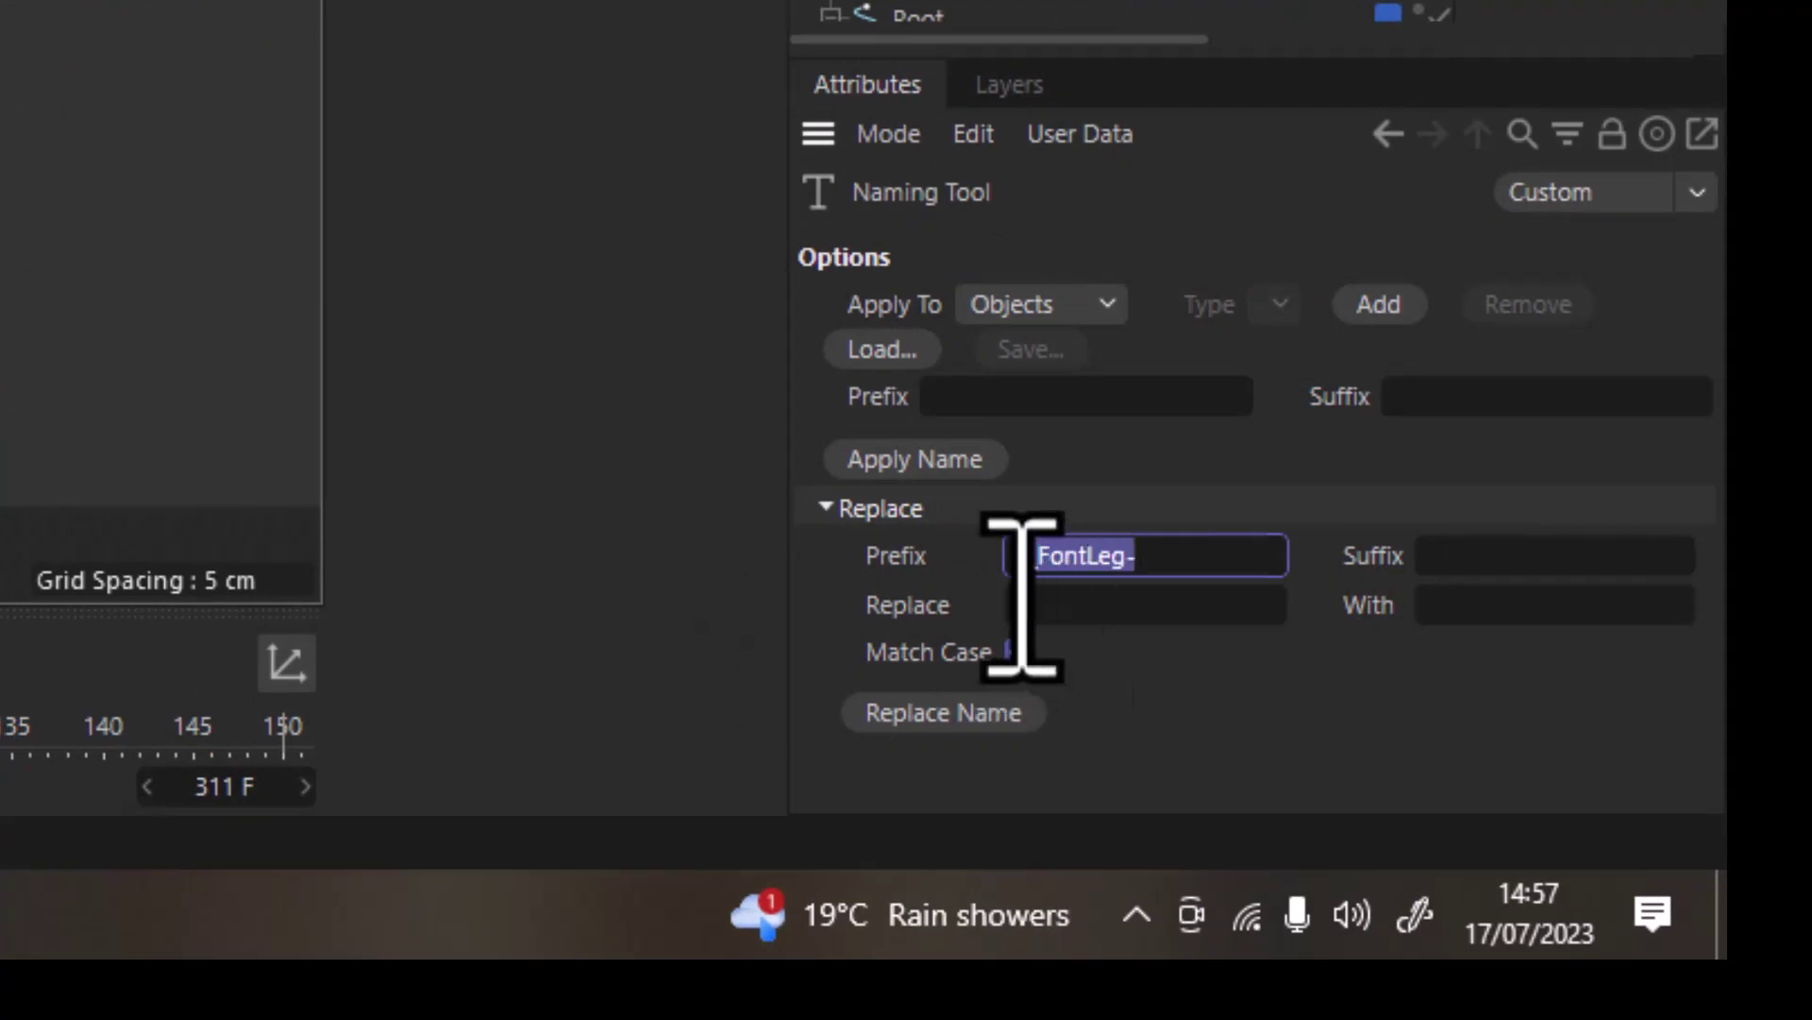
key("BackSpace")
Number the selected claw joints by adding the suffix -$N to their names.
left_click(1477, 564)
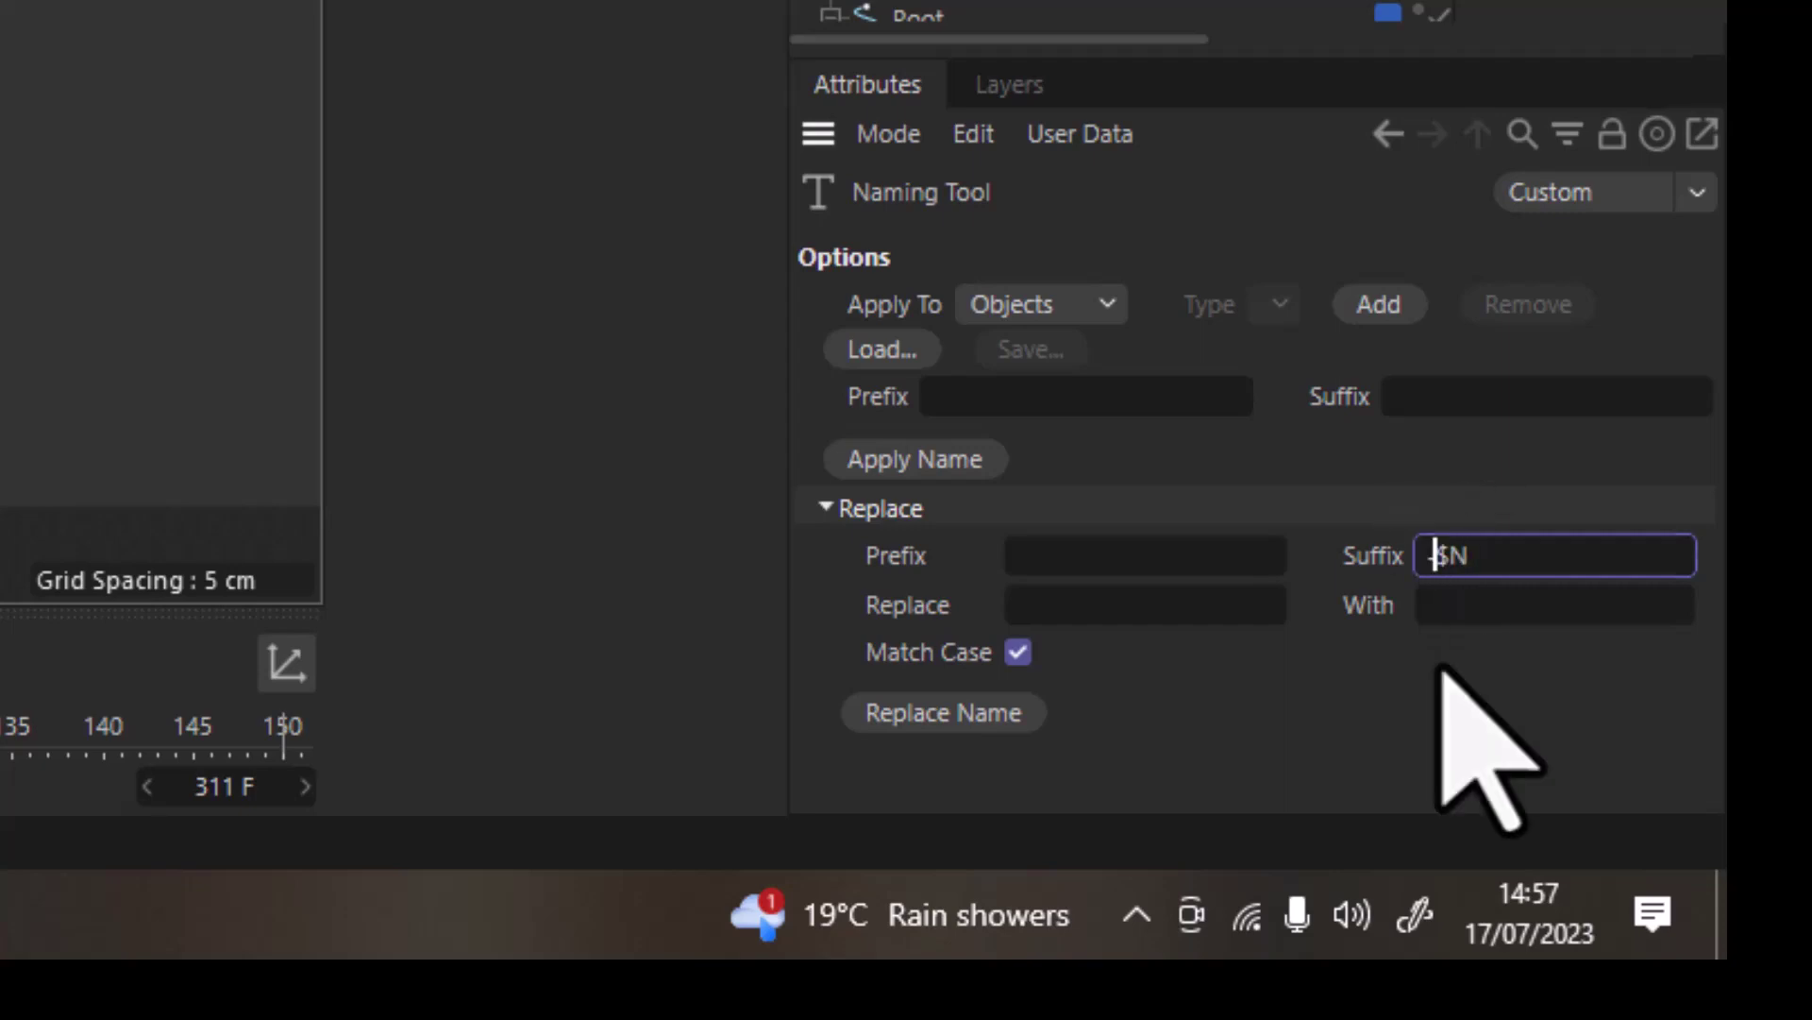
type("-")
left_click(955, 723)
left_click(945, 735)
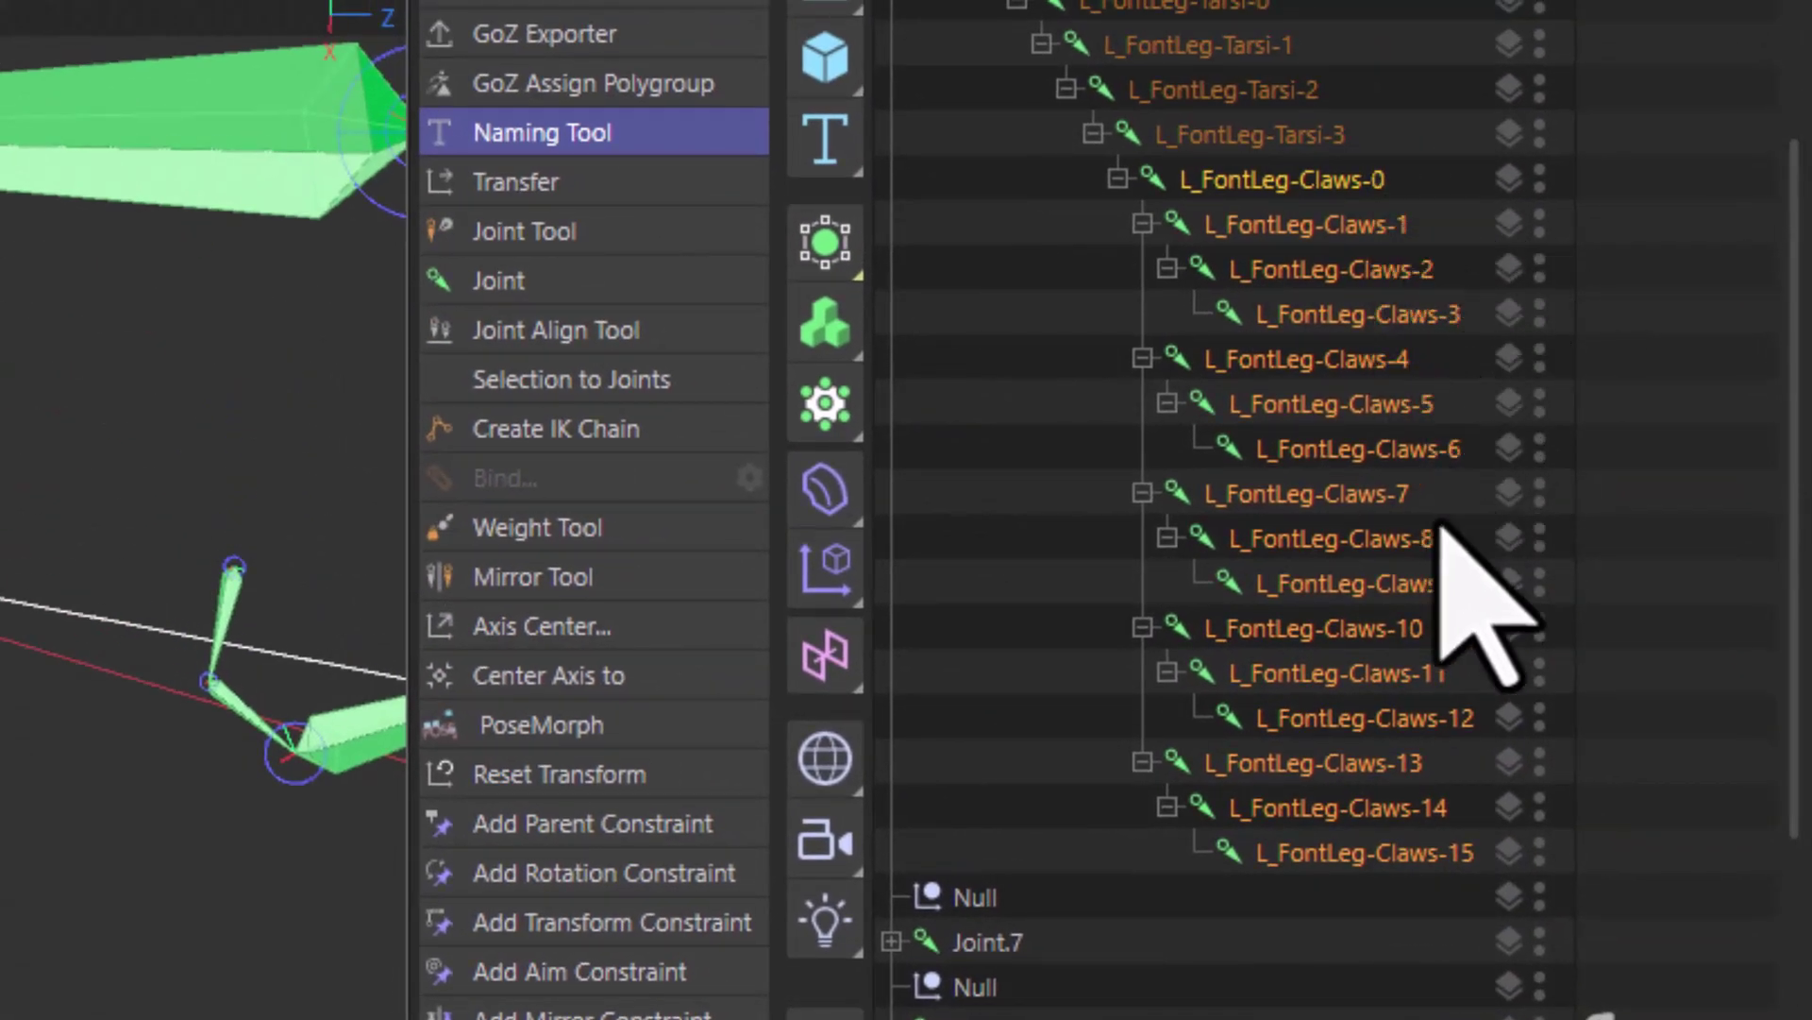
scroll(1413, 794, "up", 3)
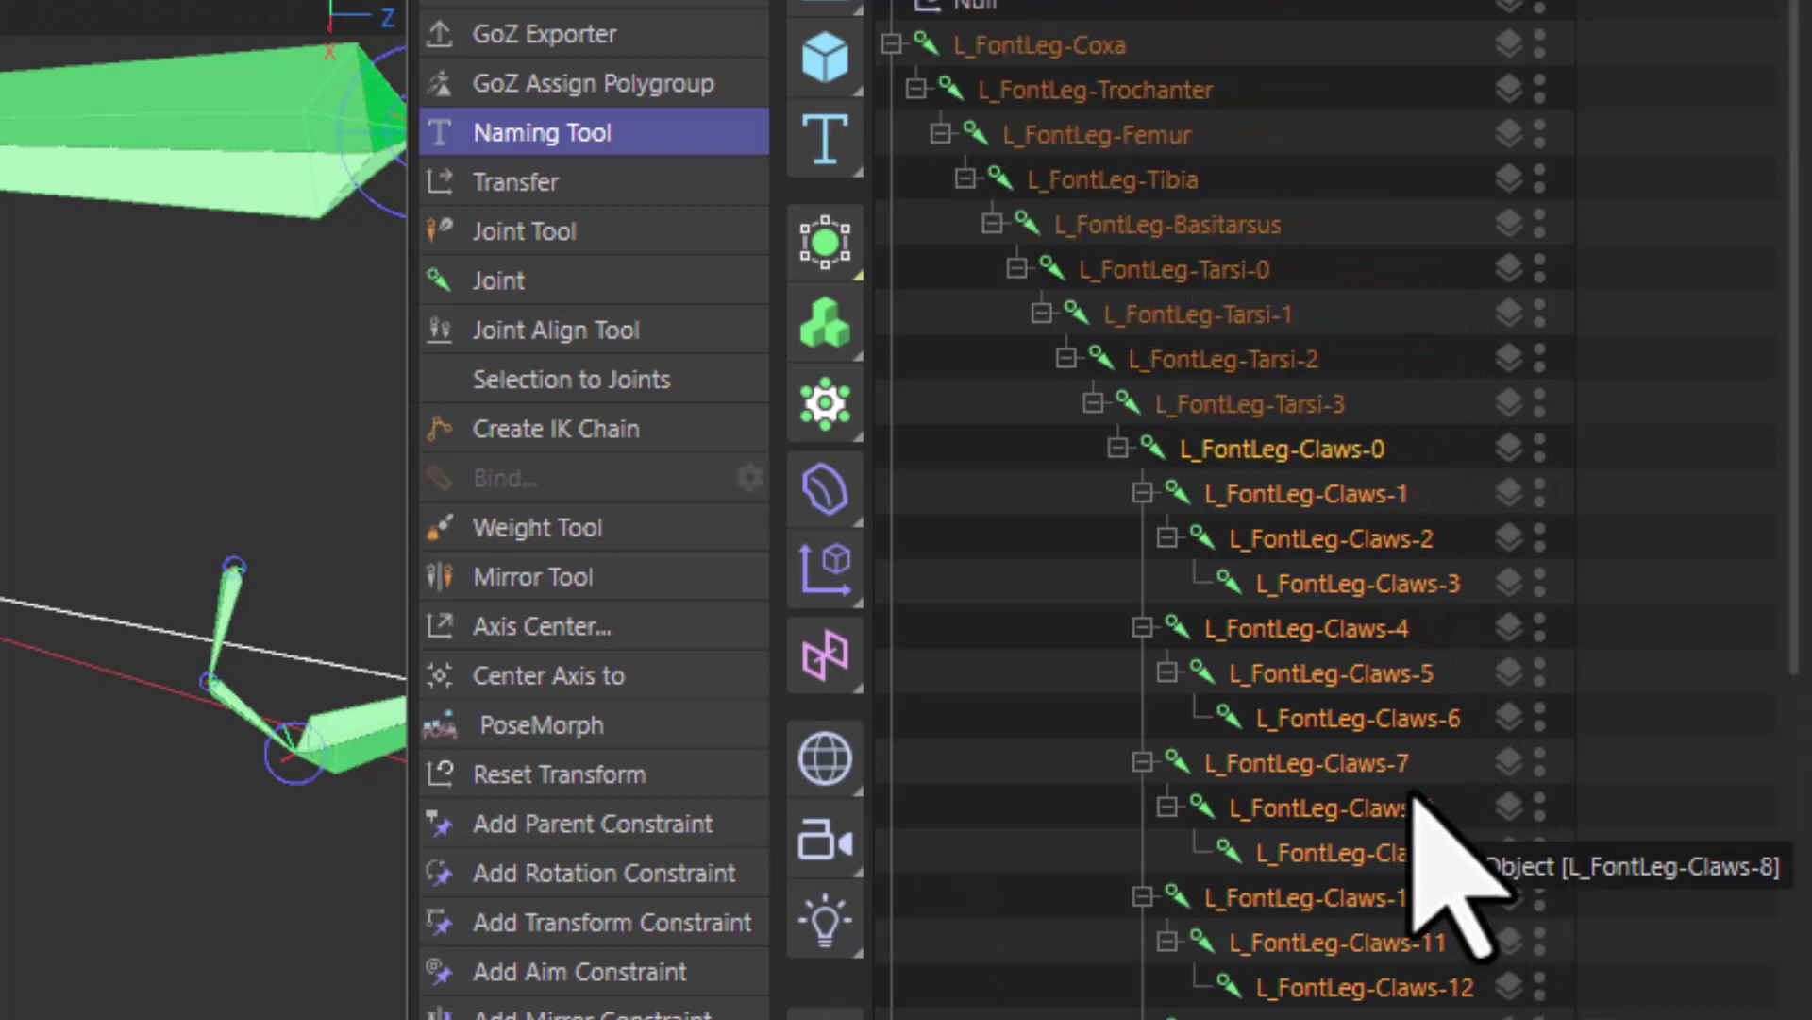
scroll(1236, 284, "down", 3)
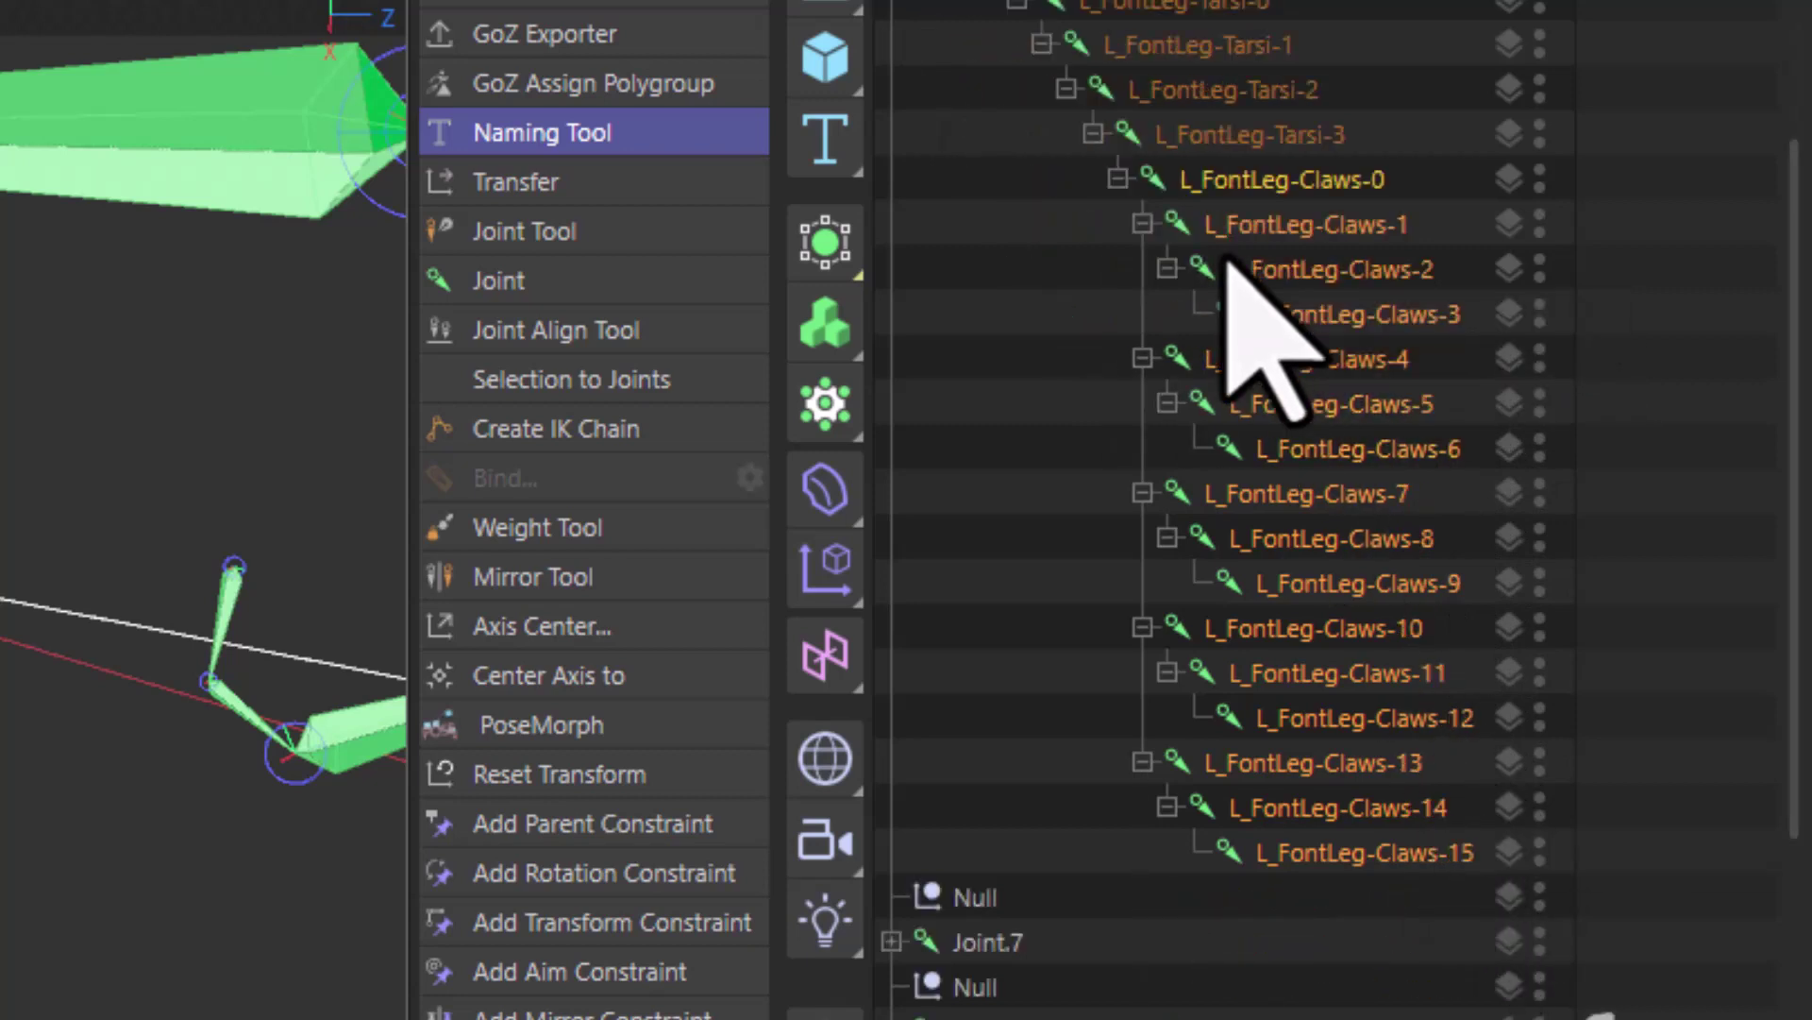
Store the naming of the whole L_FontLeg hierarchy as a Naming Tool type called Leg, and clear the replacement suffix.
scroll(1229, 264, "up", 3)
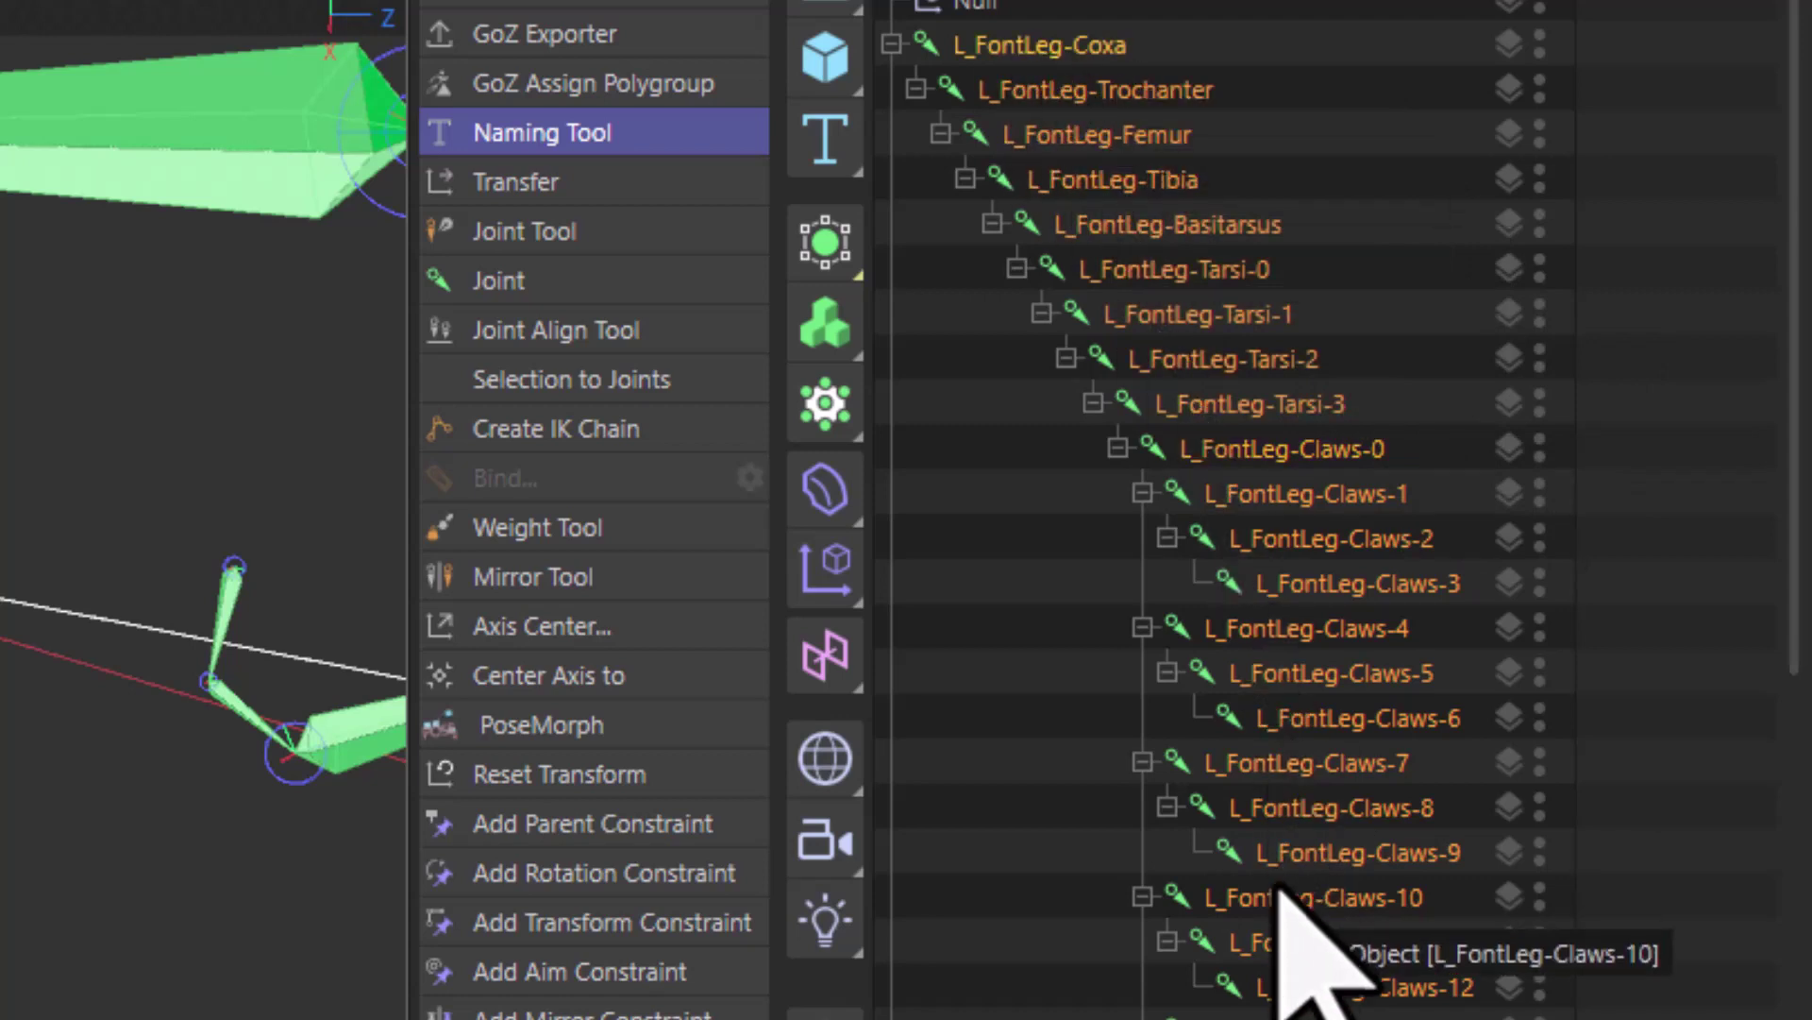
scroll(1218, 689, "down", 4)
scroll(1227, 687, "up", 4)
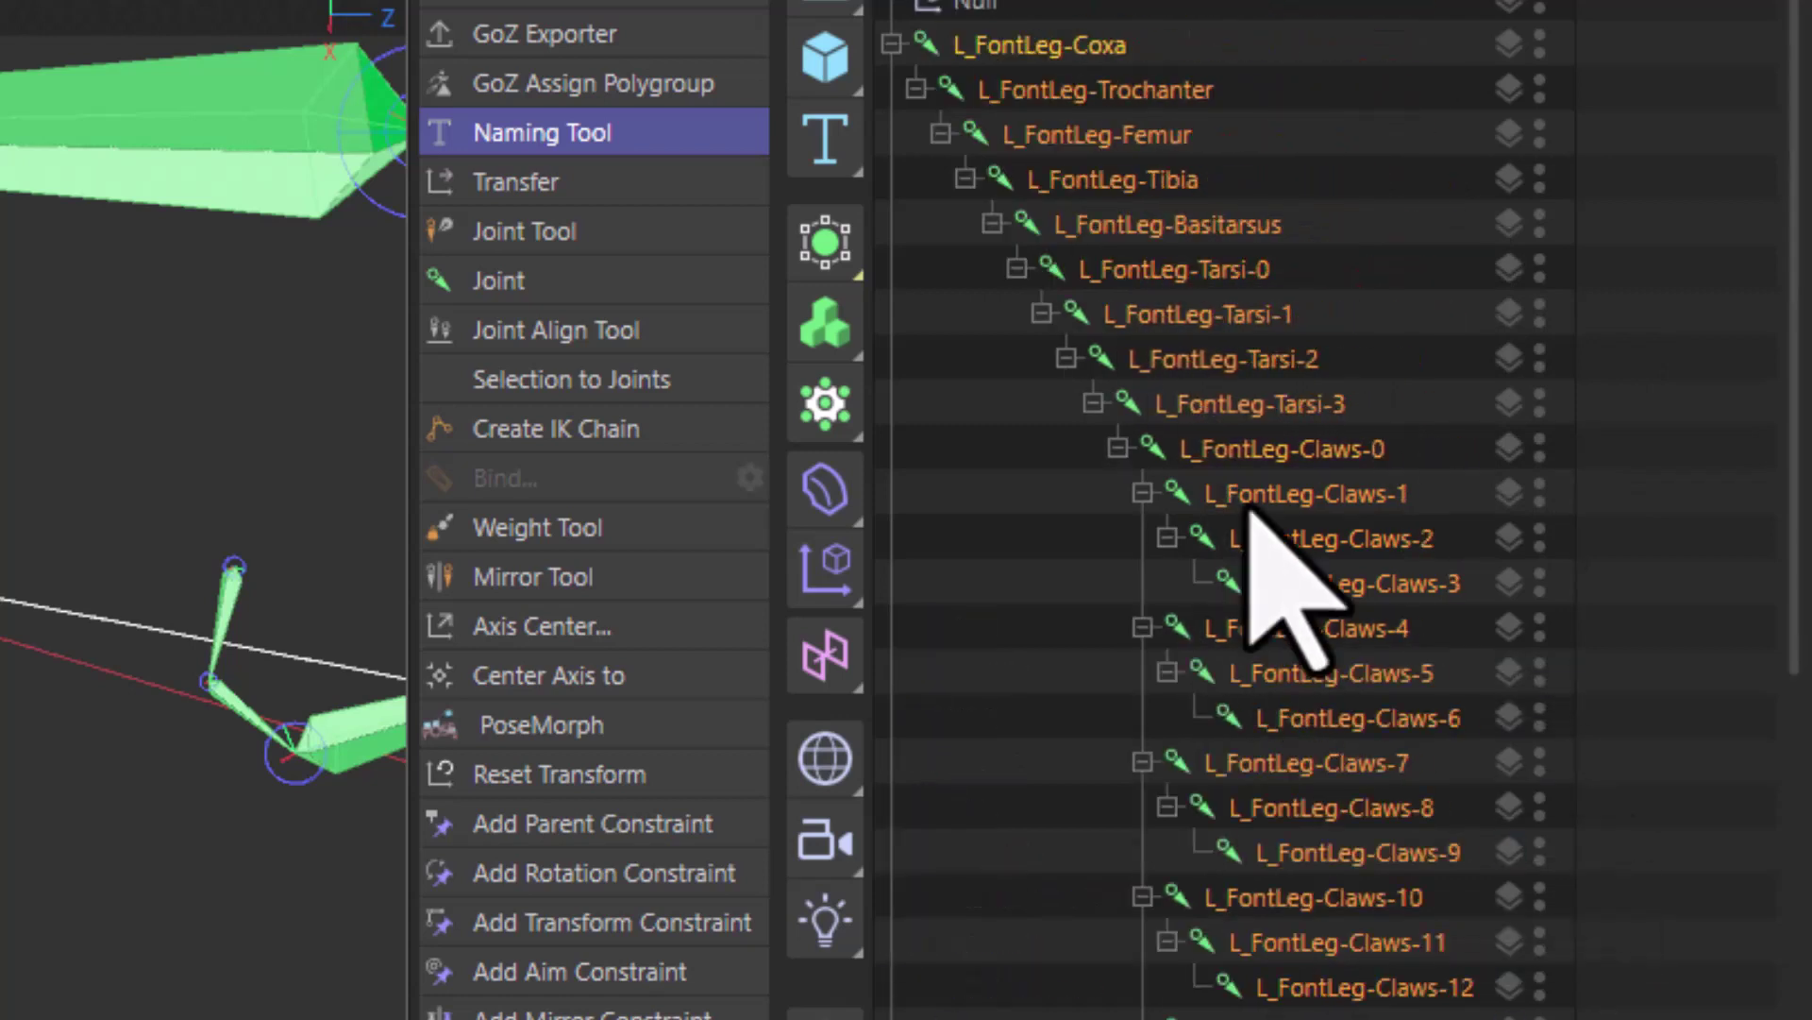
left_click(444, 132)
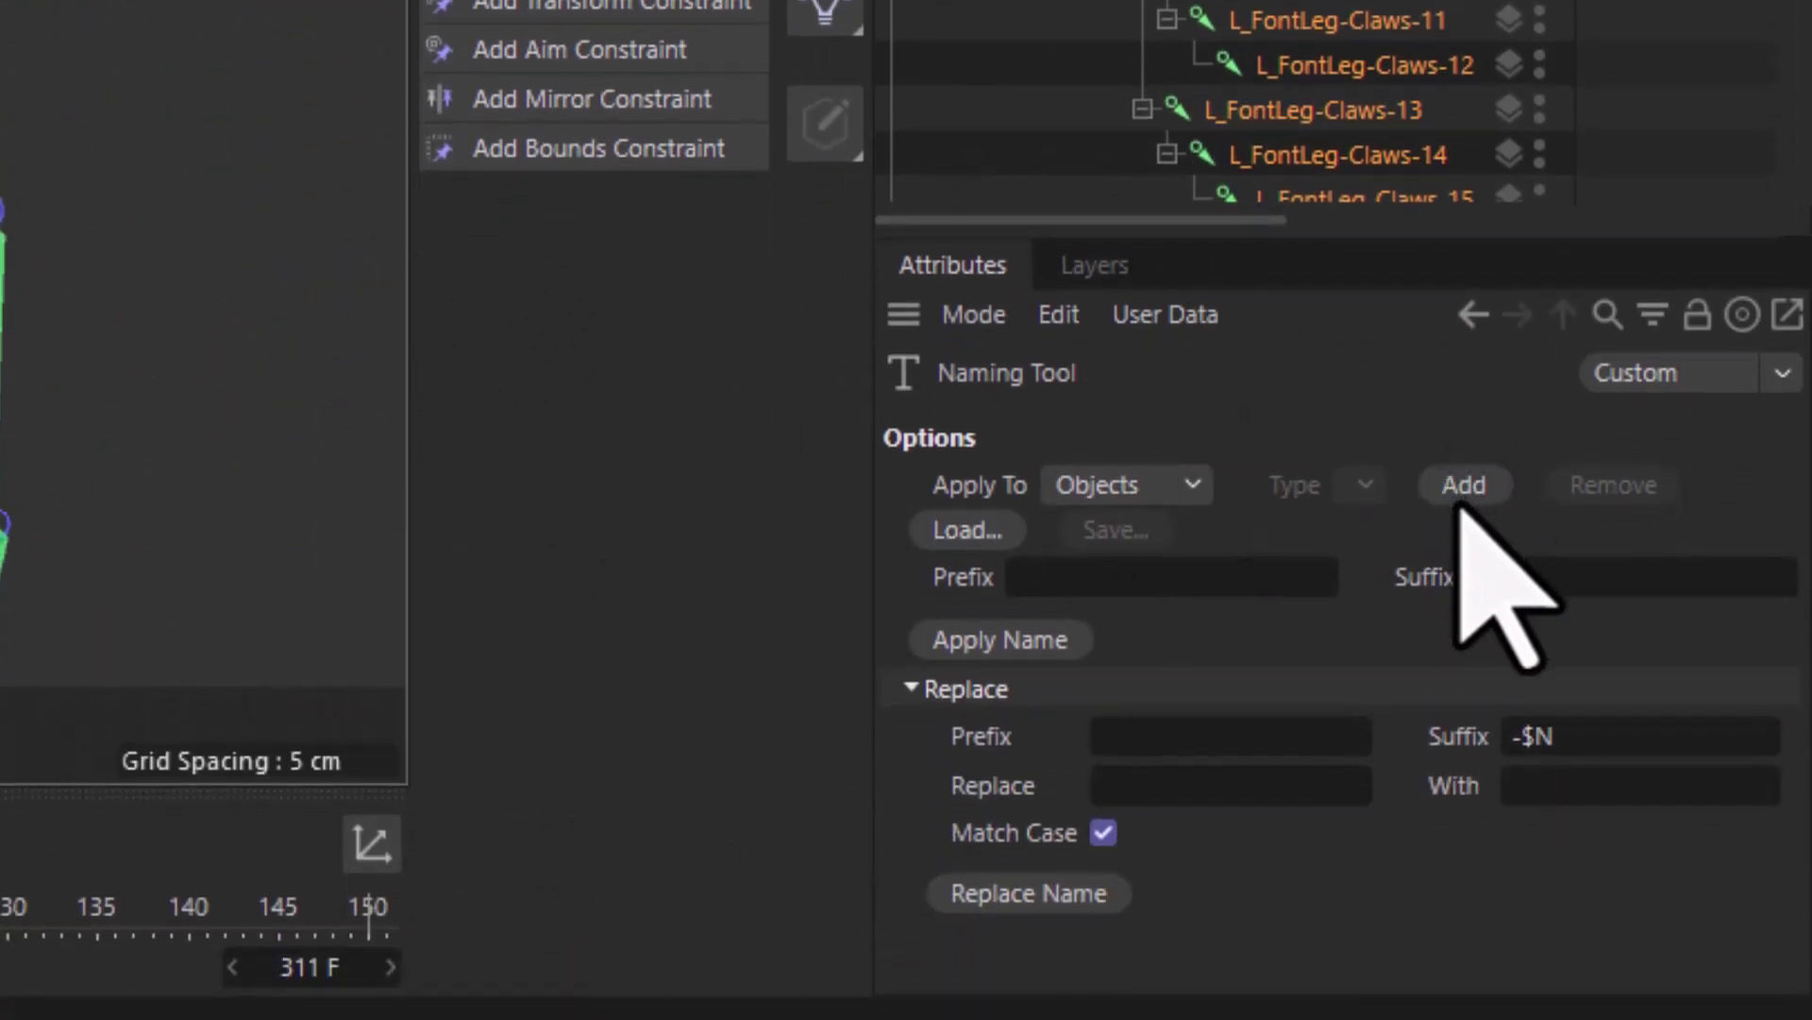
left_click(1463, 487)
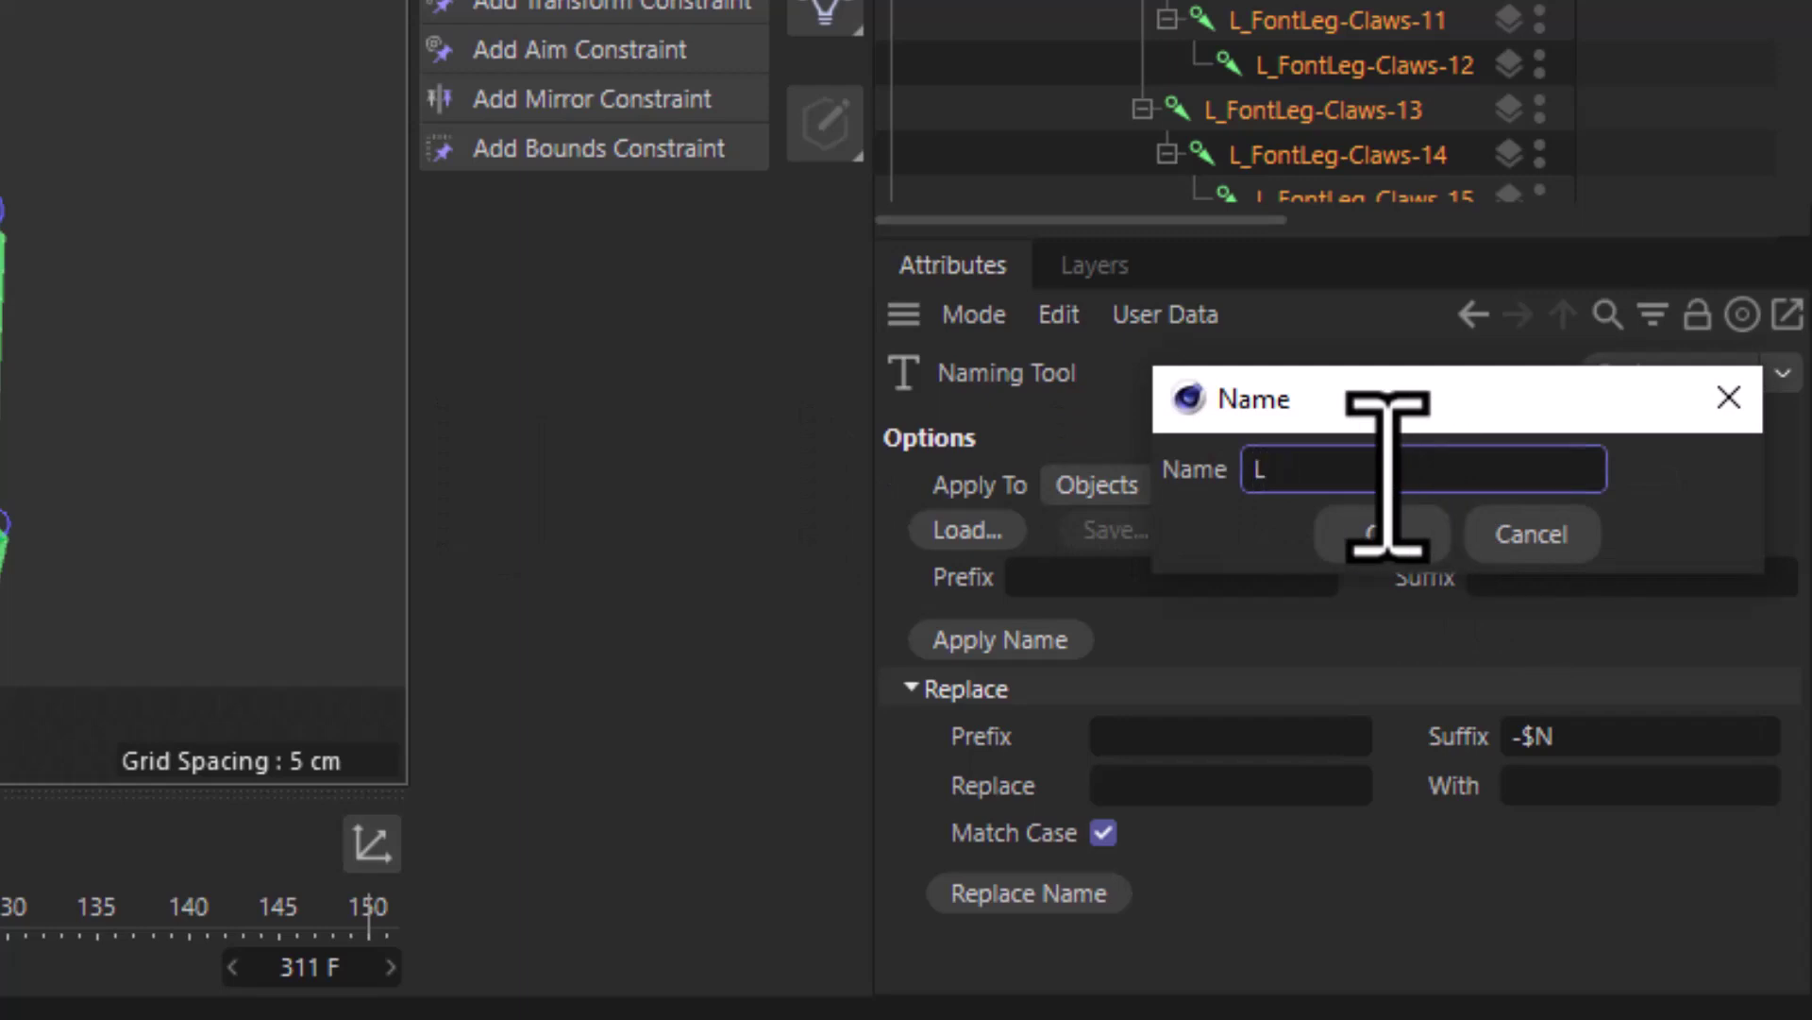
left_click(1373, 530)
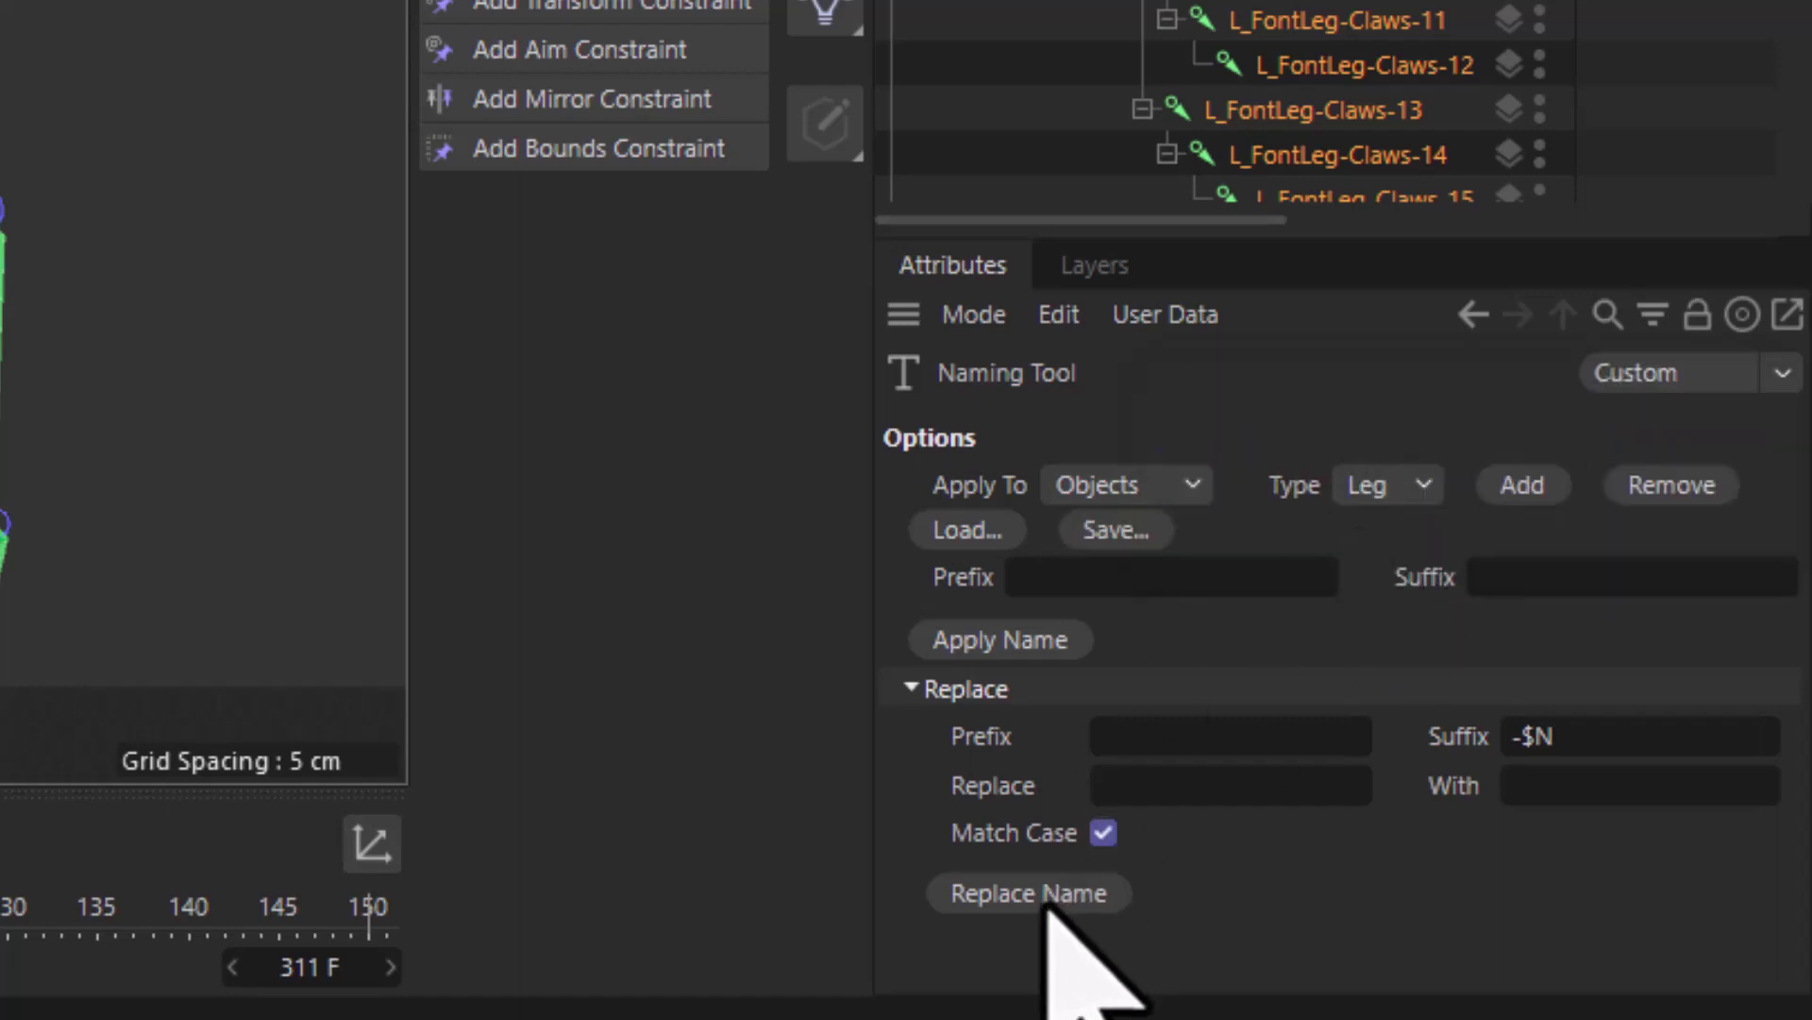
left_click_drag(1575, 744, 1425, 755)
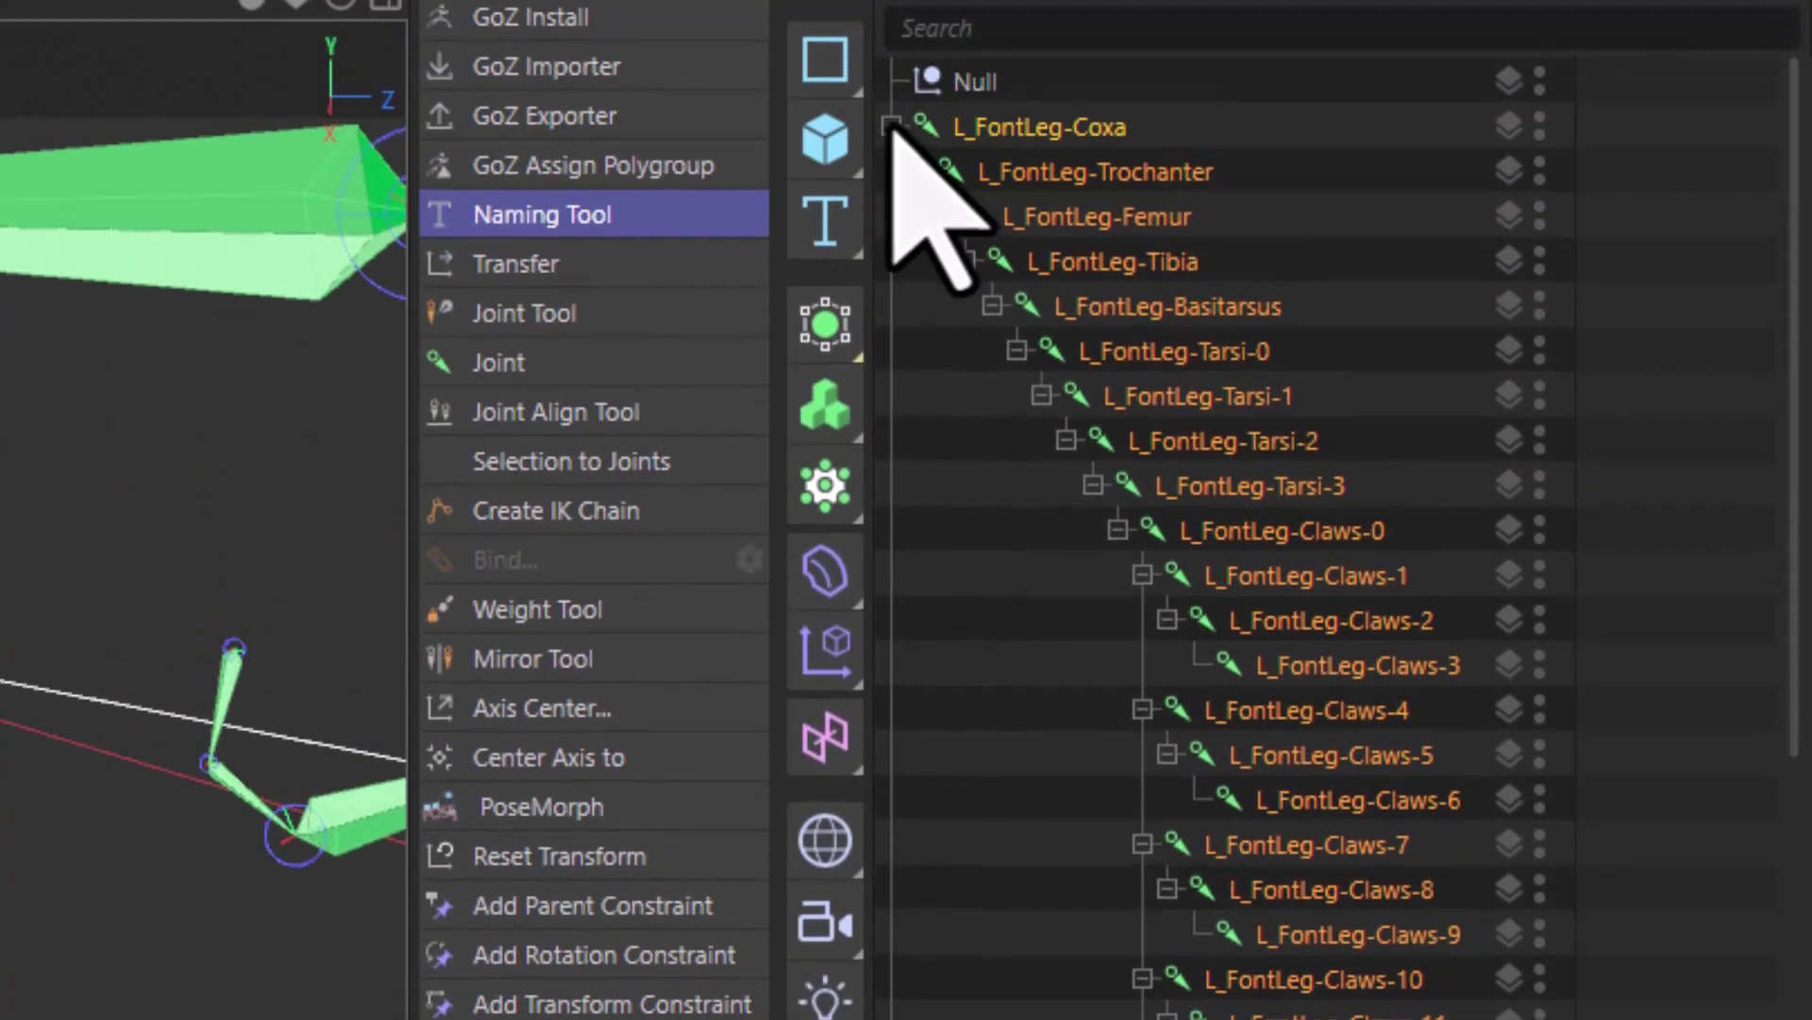
Collapse the L_FontLeg-Coxa hierarchy, select Joint.7 with all its children, and rename all these joints 1.
left_click(891, 126)
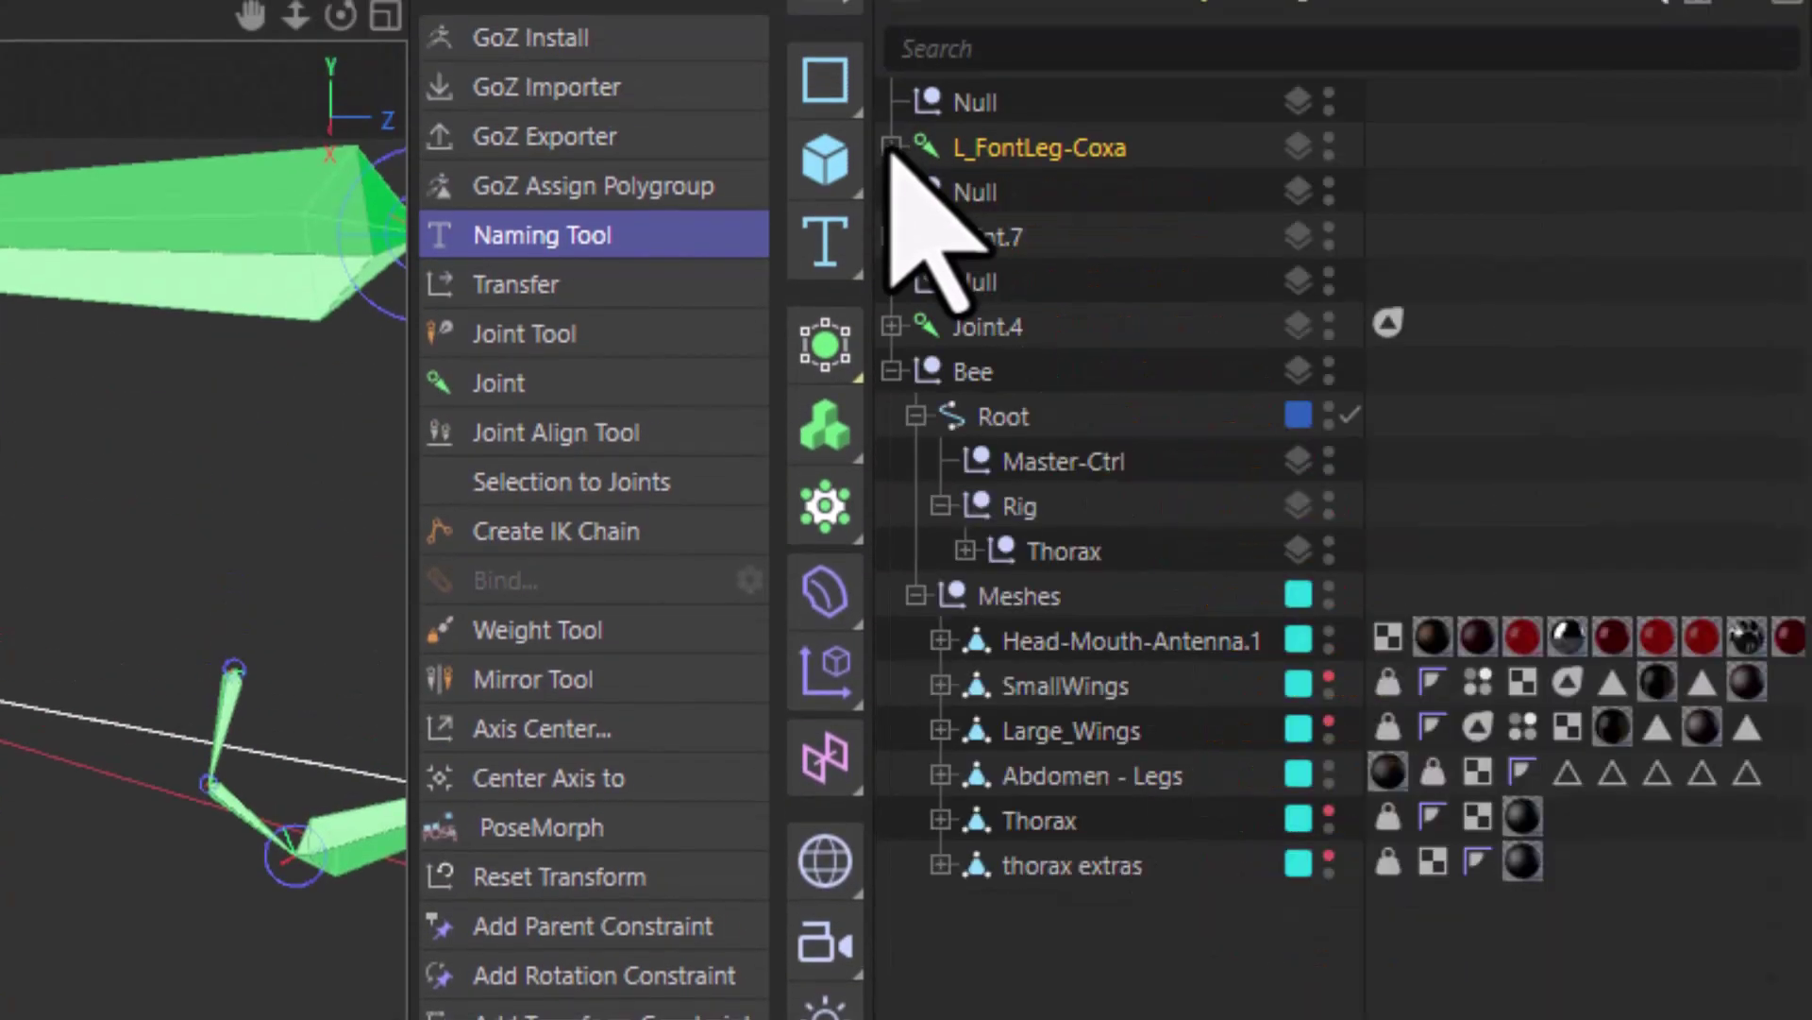
middle_click(987, 244)
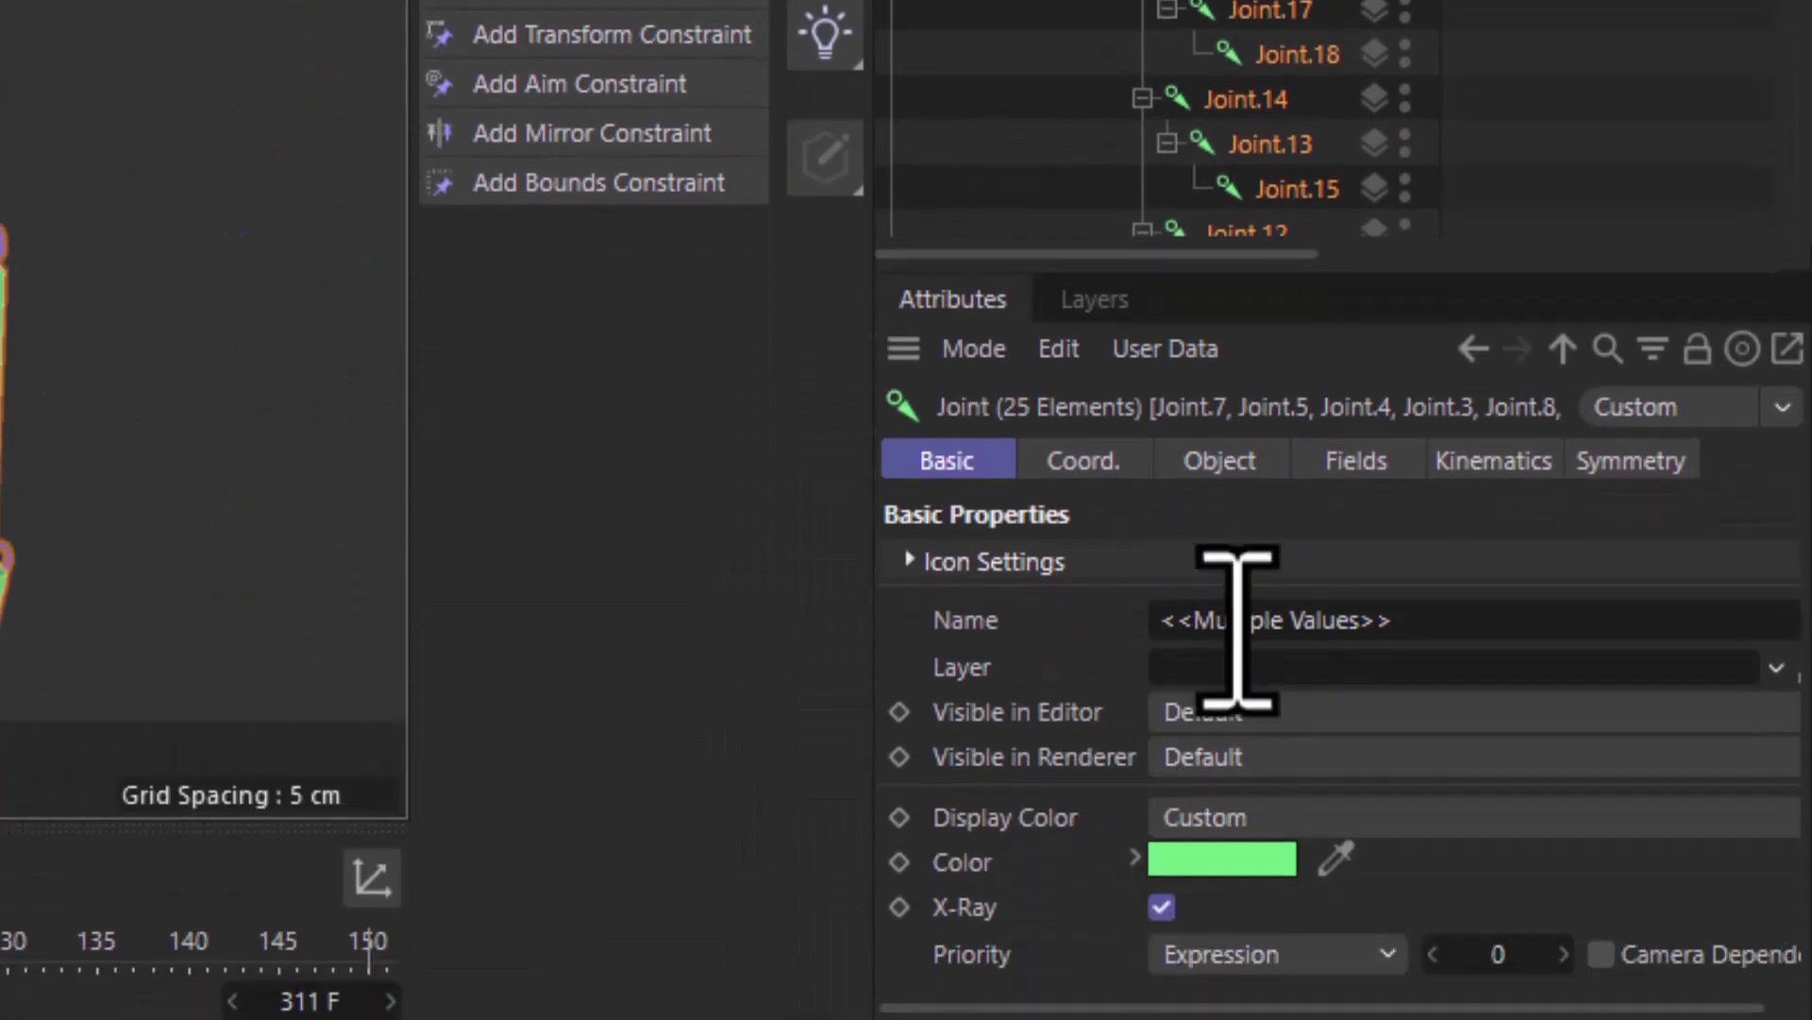
left_click(1395, 626)
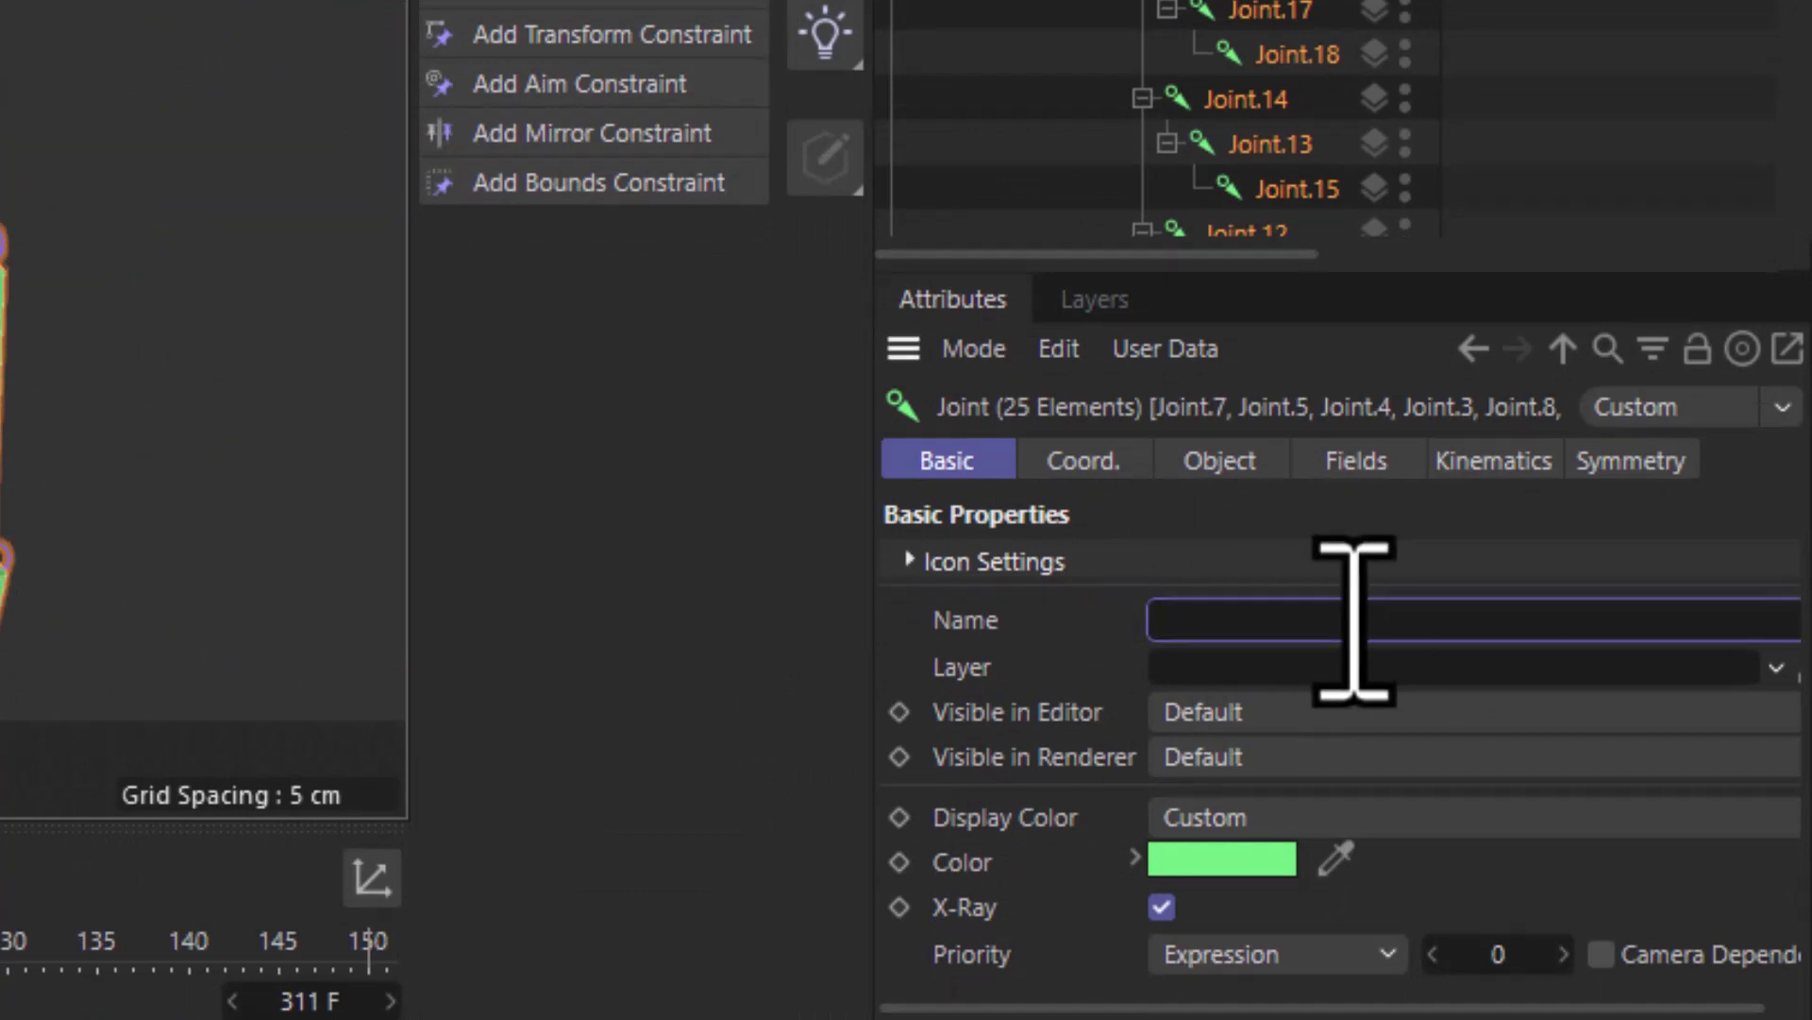
type("1")
key("Return")
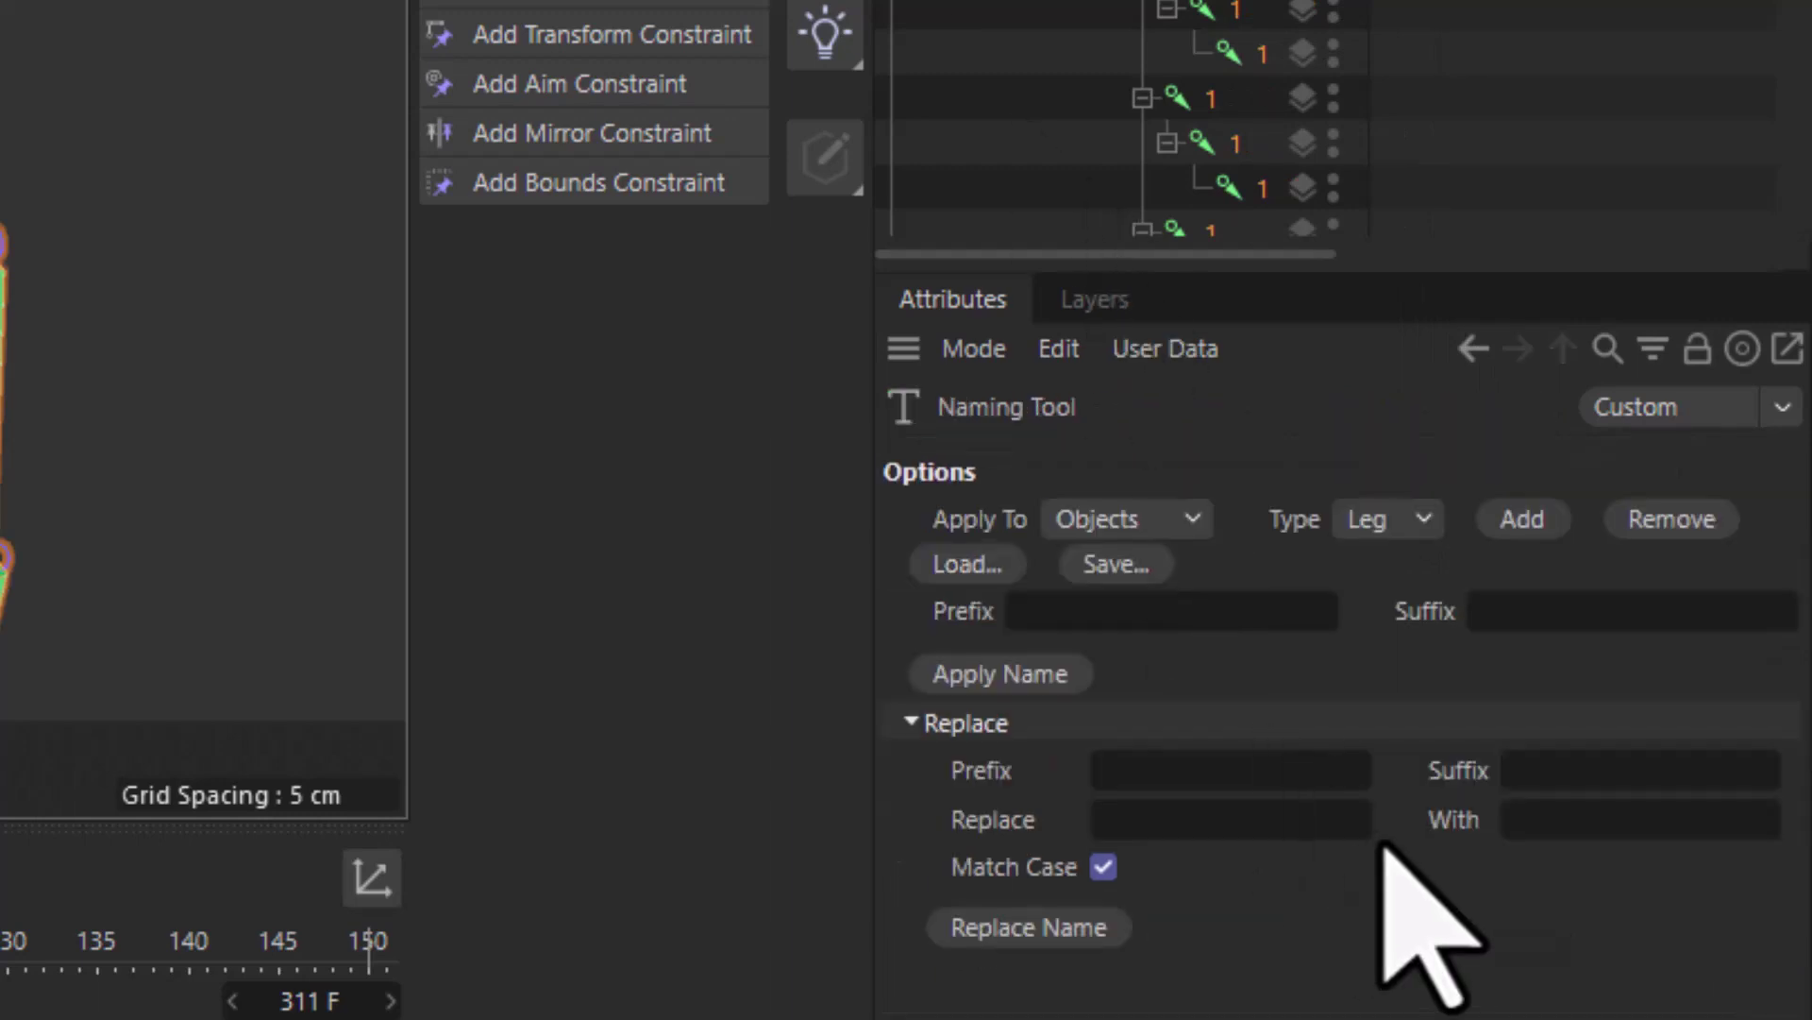
Turn off Match Case and apply the stored Leg naming type to the selected joint chain.
left_click(1104, 866)
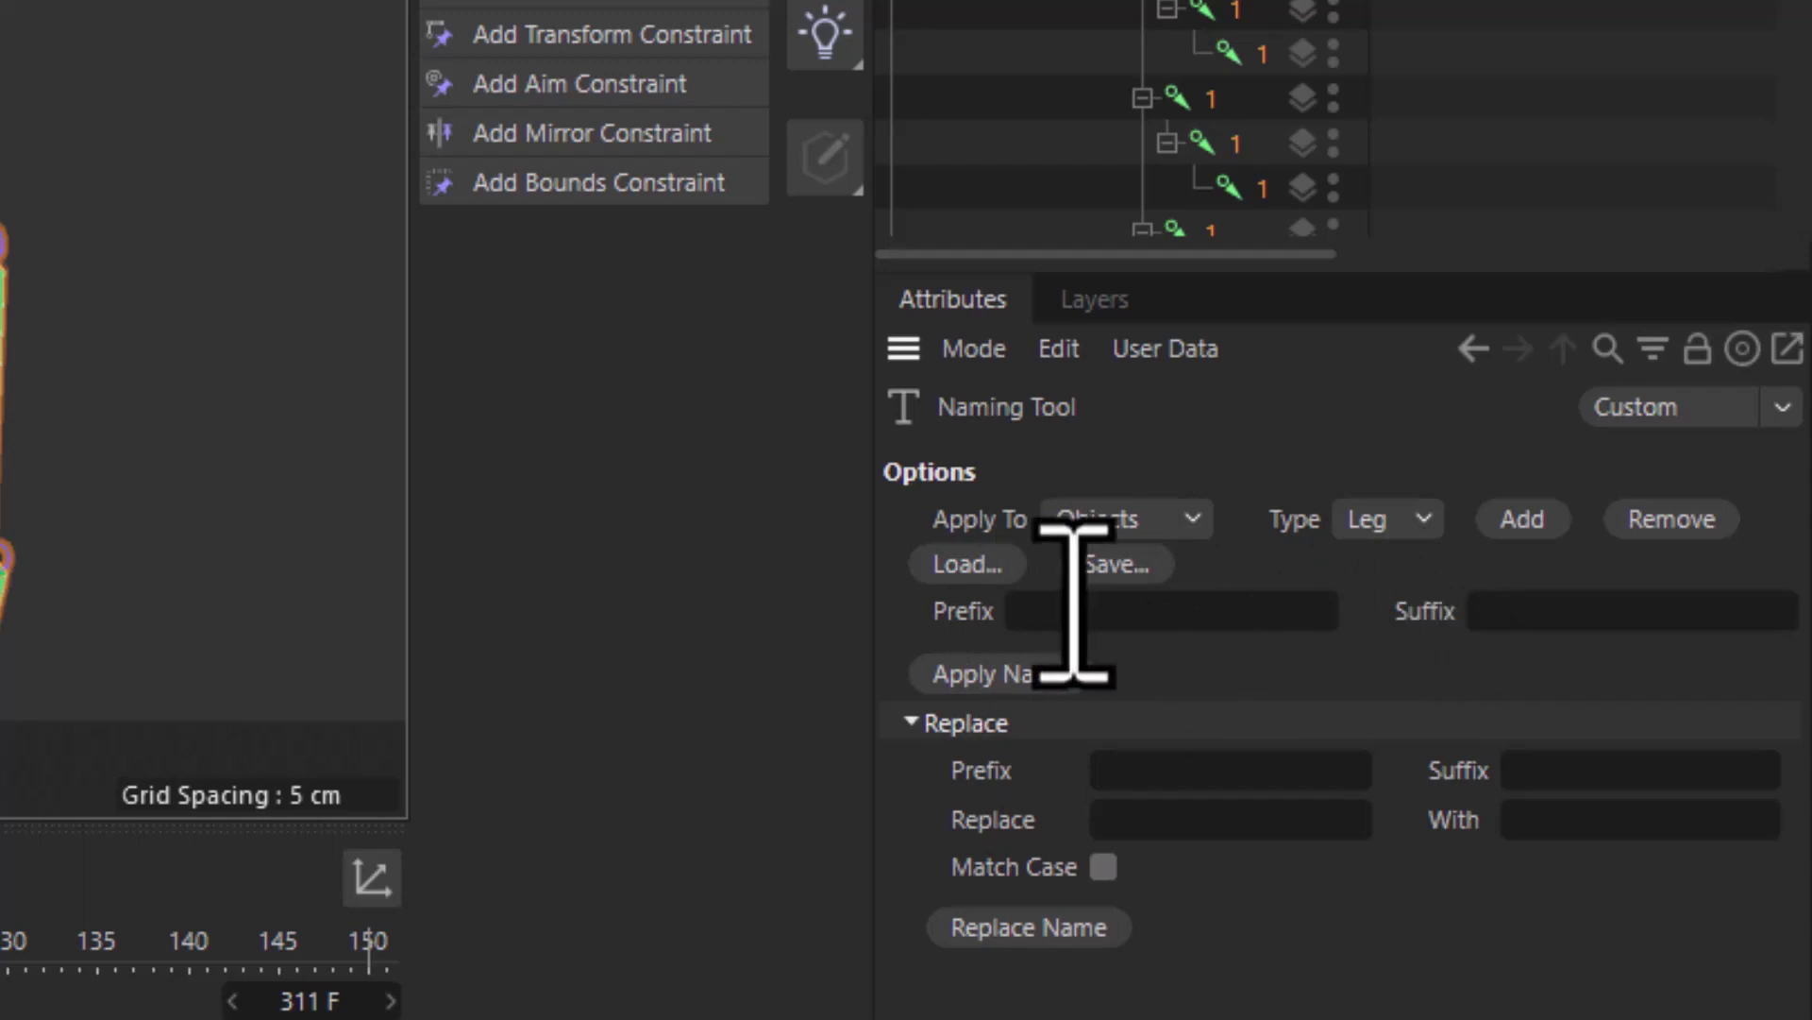
left_click(1003, 668)
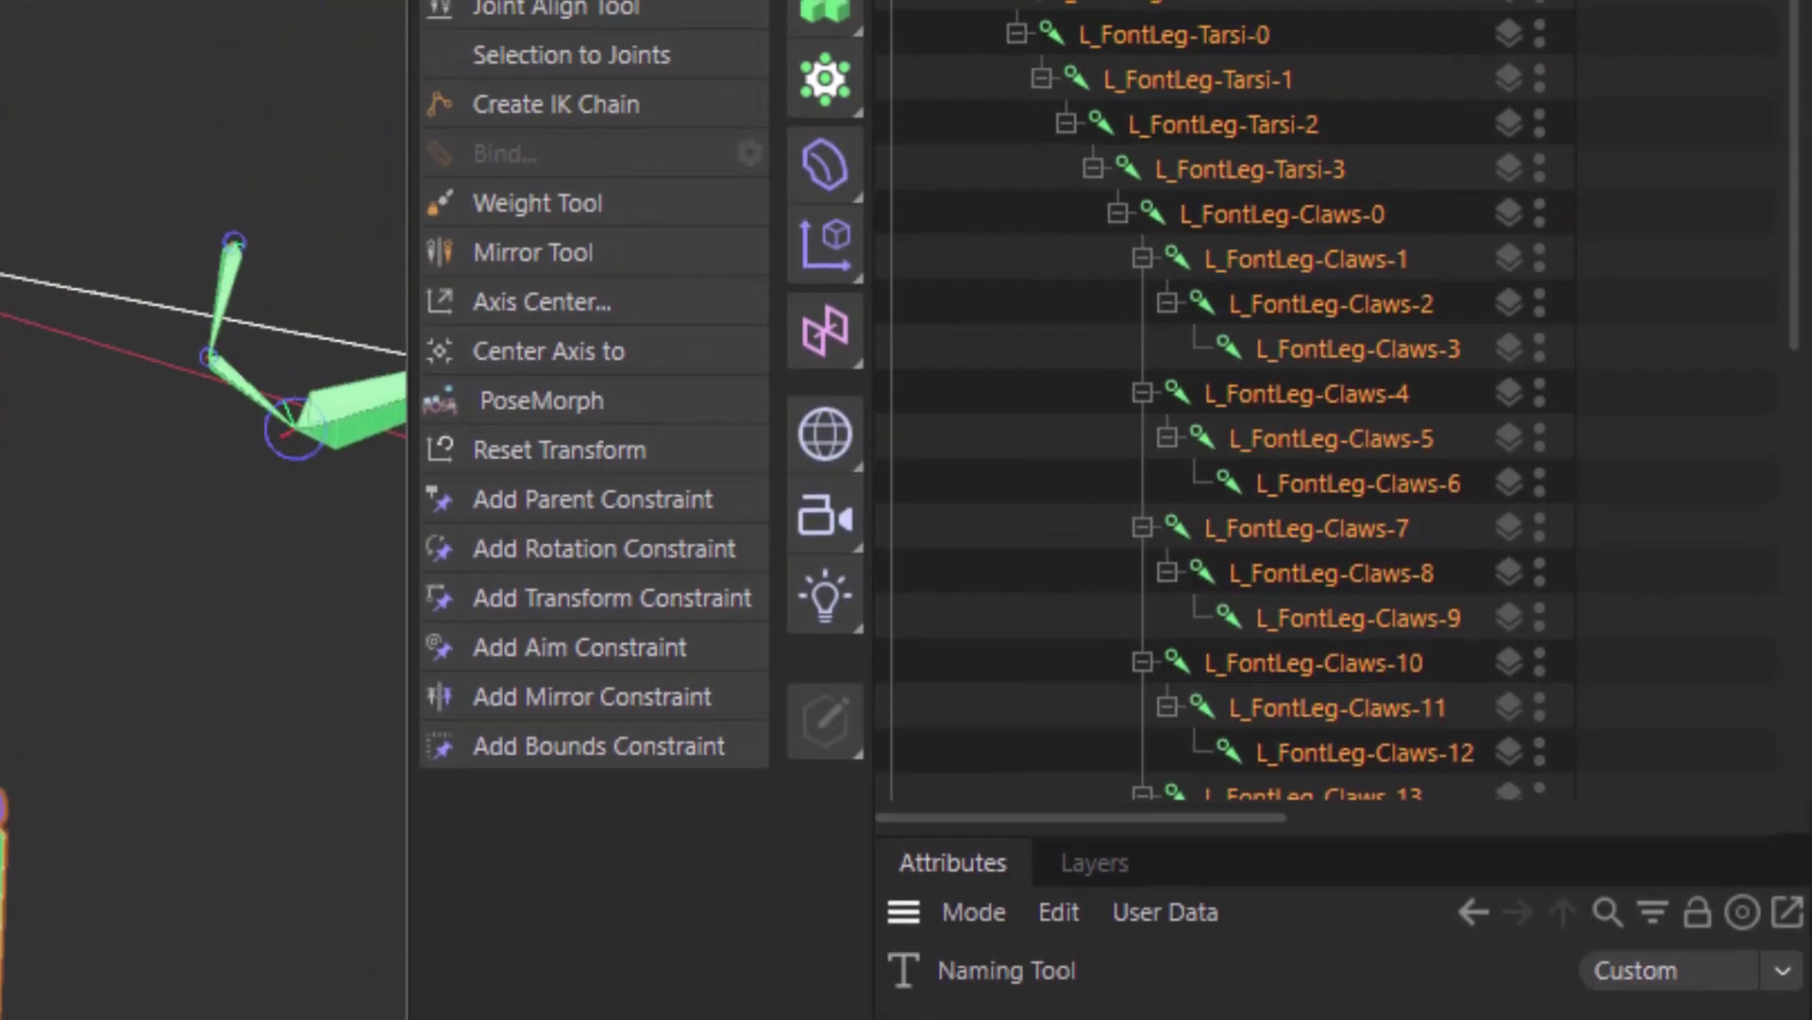
Replace the L_FontLeg part of the second leg's joint names with L_MidLeg throughout its whole hierarchy.
scroll(1282, 569, "down", 5)
scroll(1284, 570, "down", 3)
scroll(1284, 569, "up", 8)
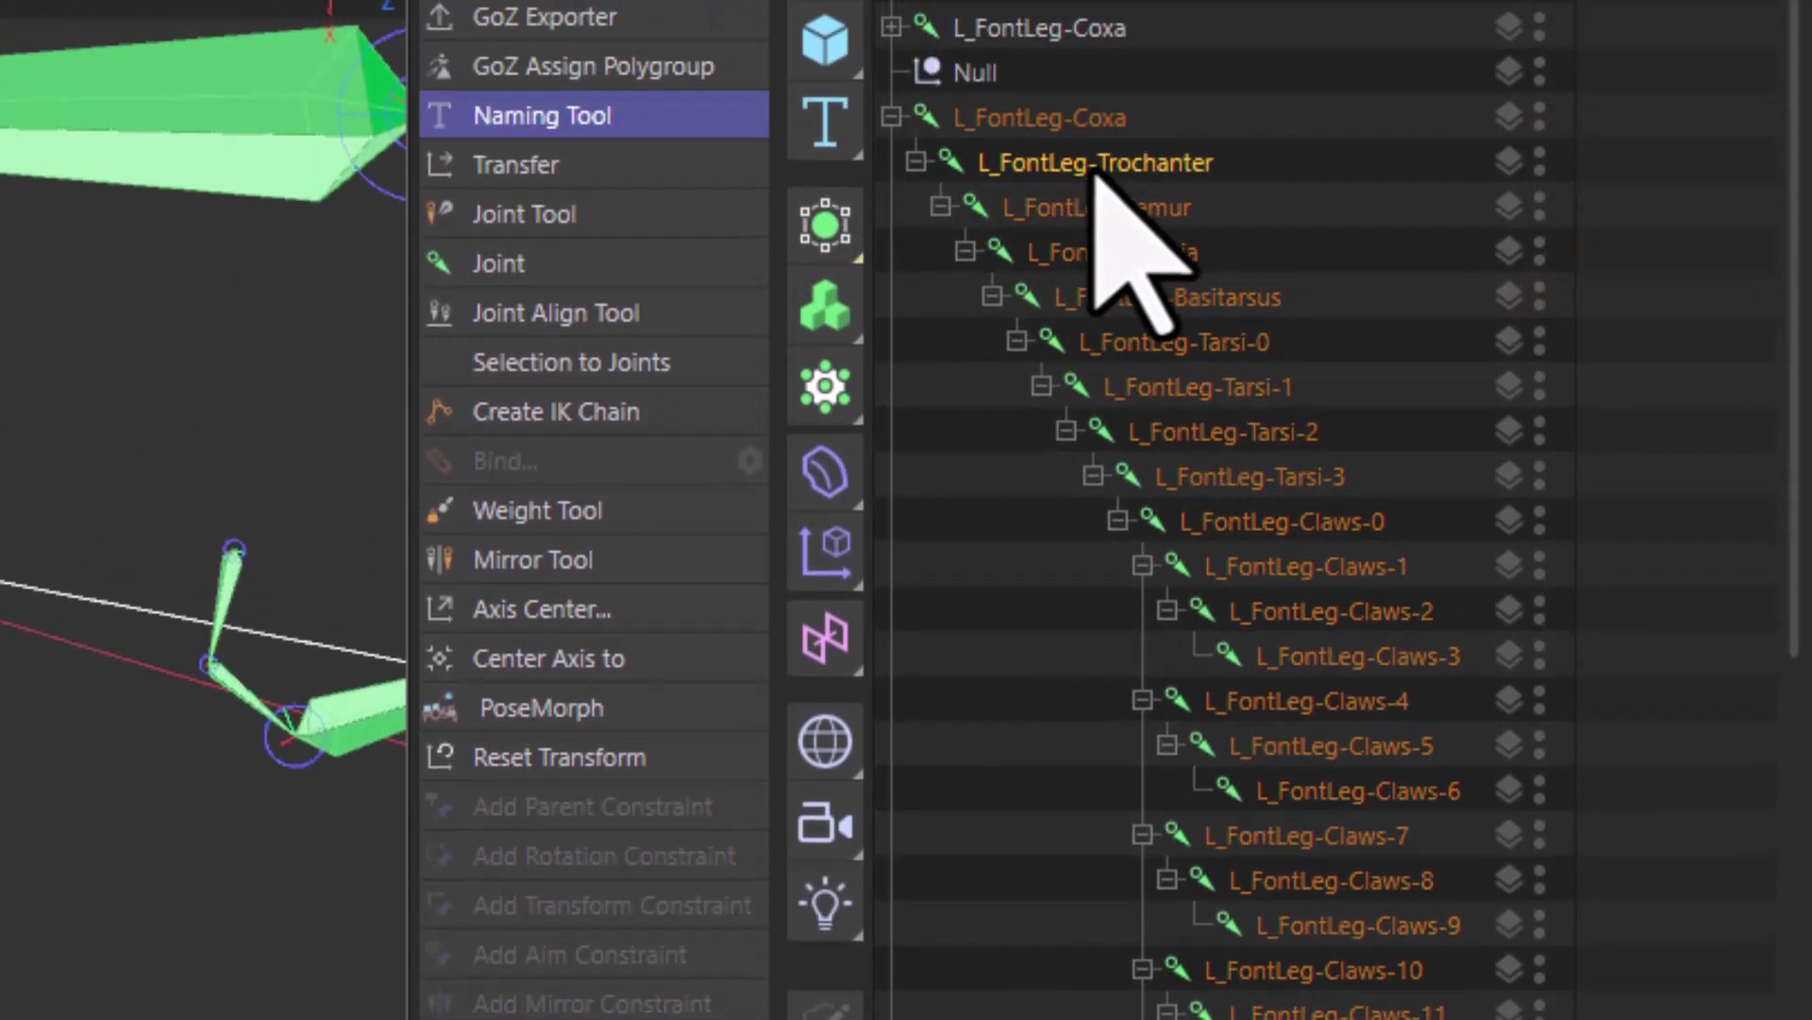
double_click(1099, 168)
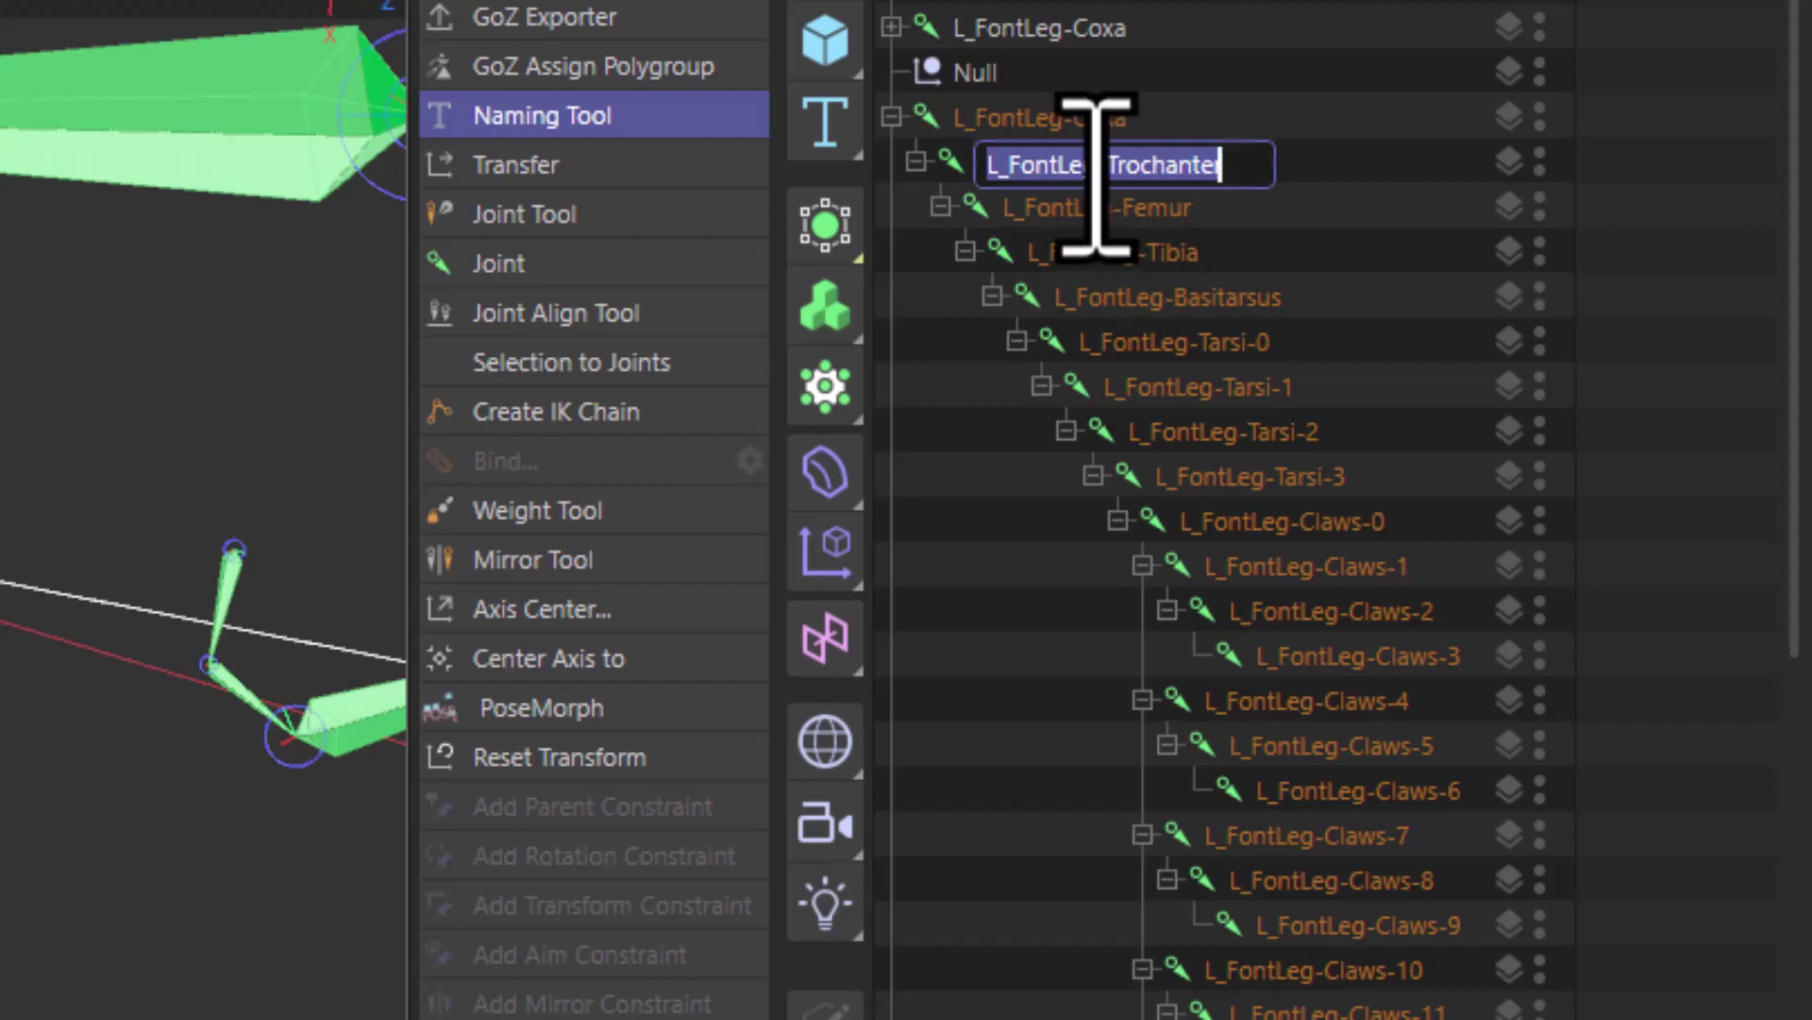
left_click_drag(1095, 170, 925, 180)
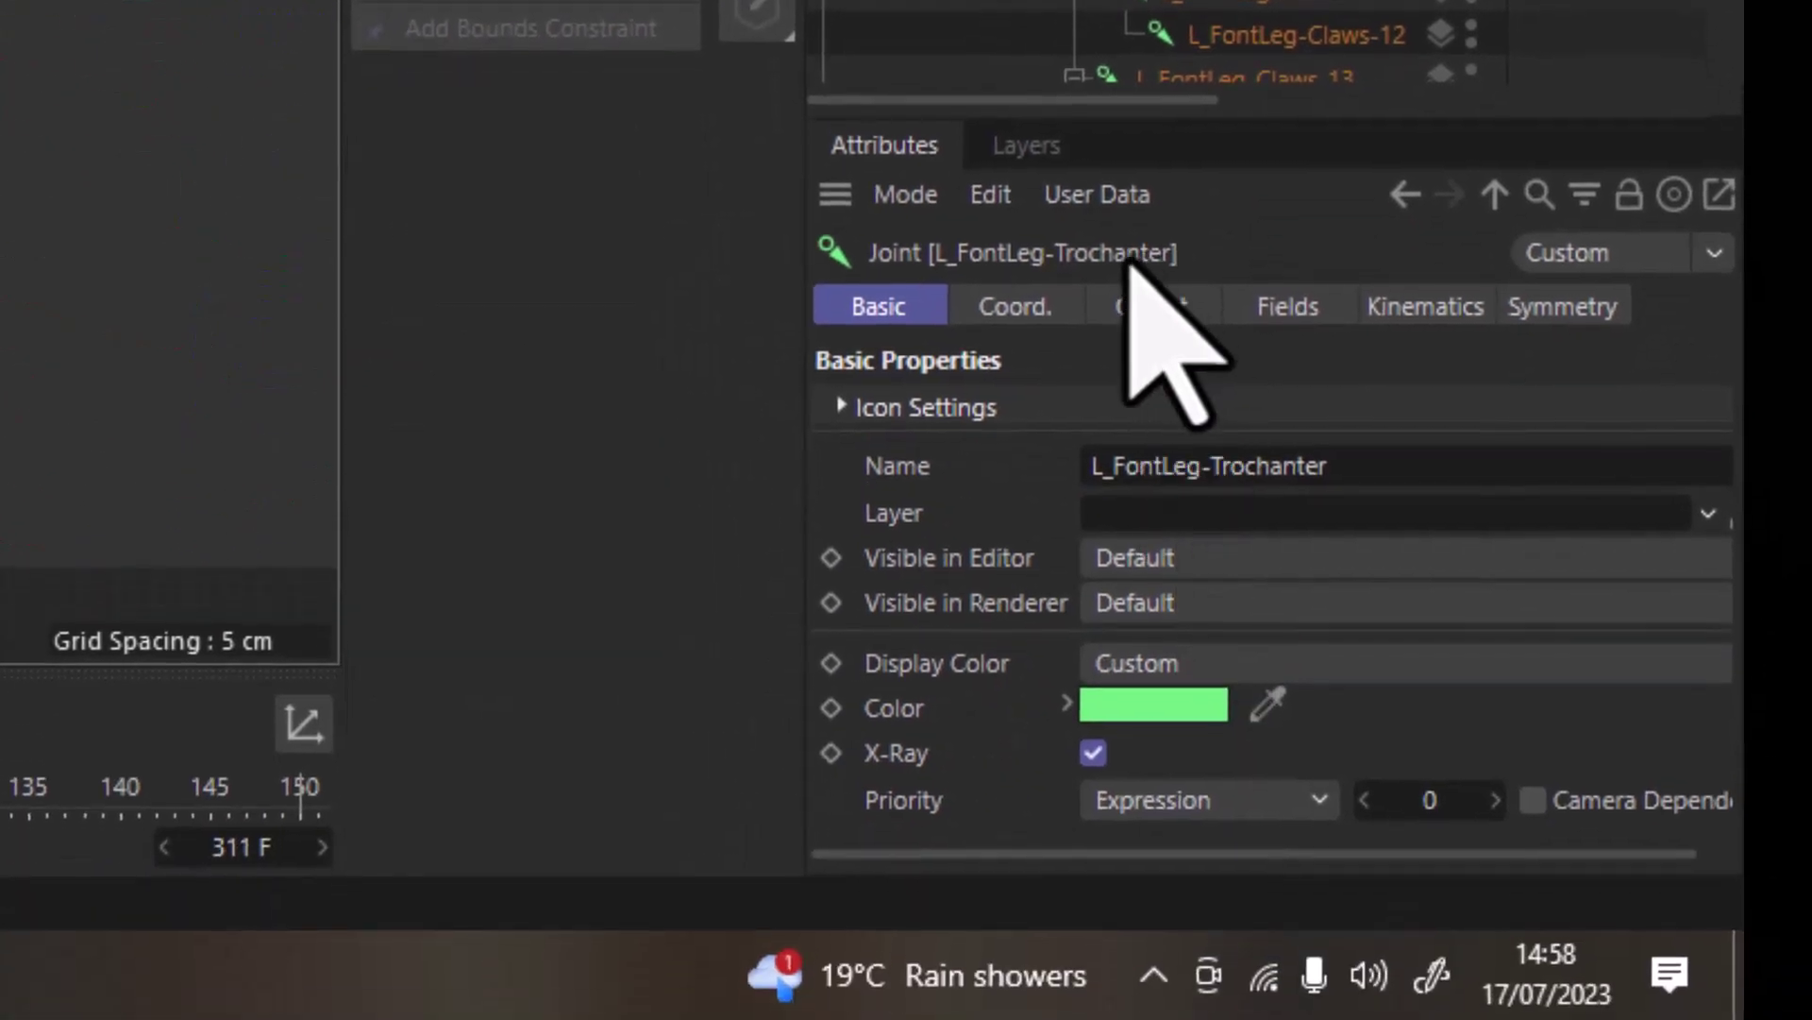
left_click(1154, 364)
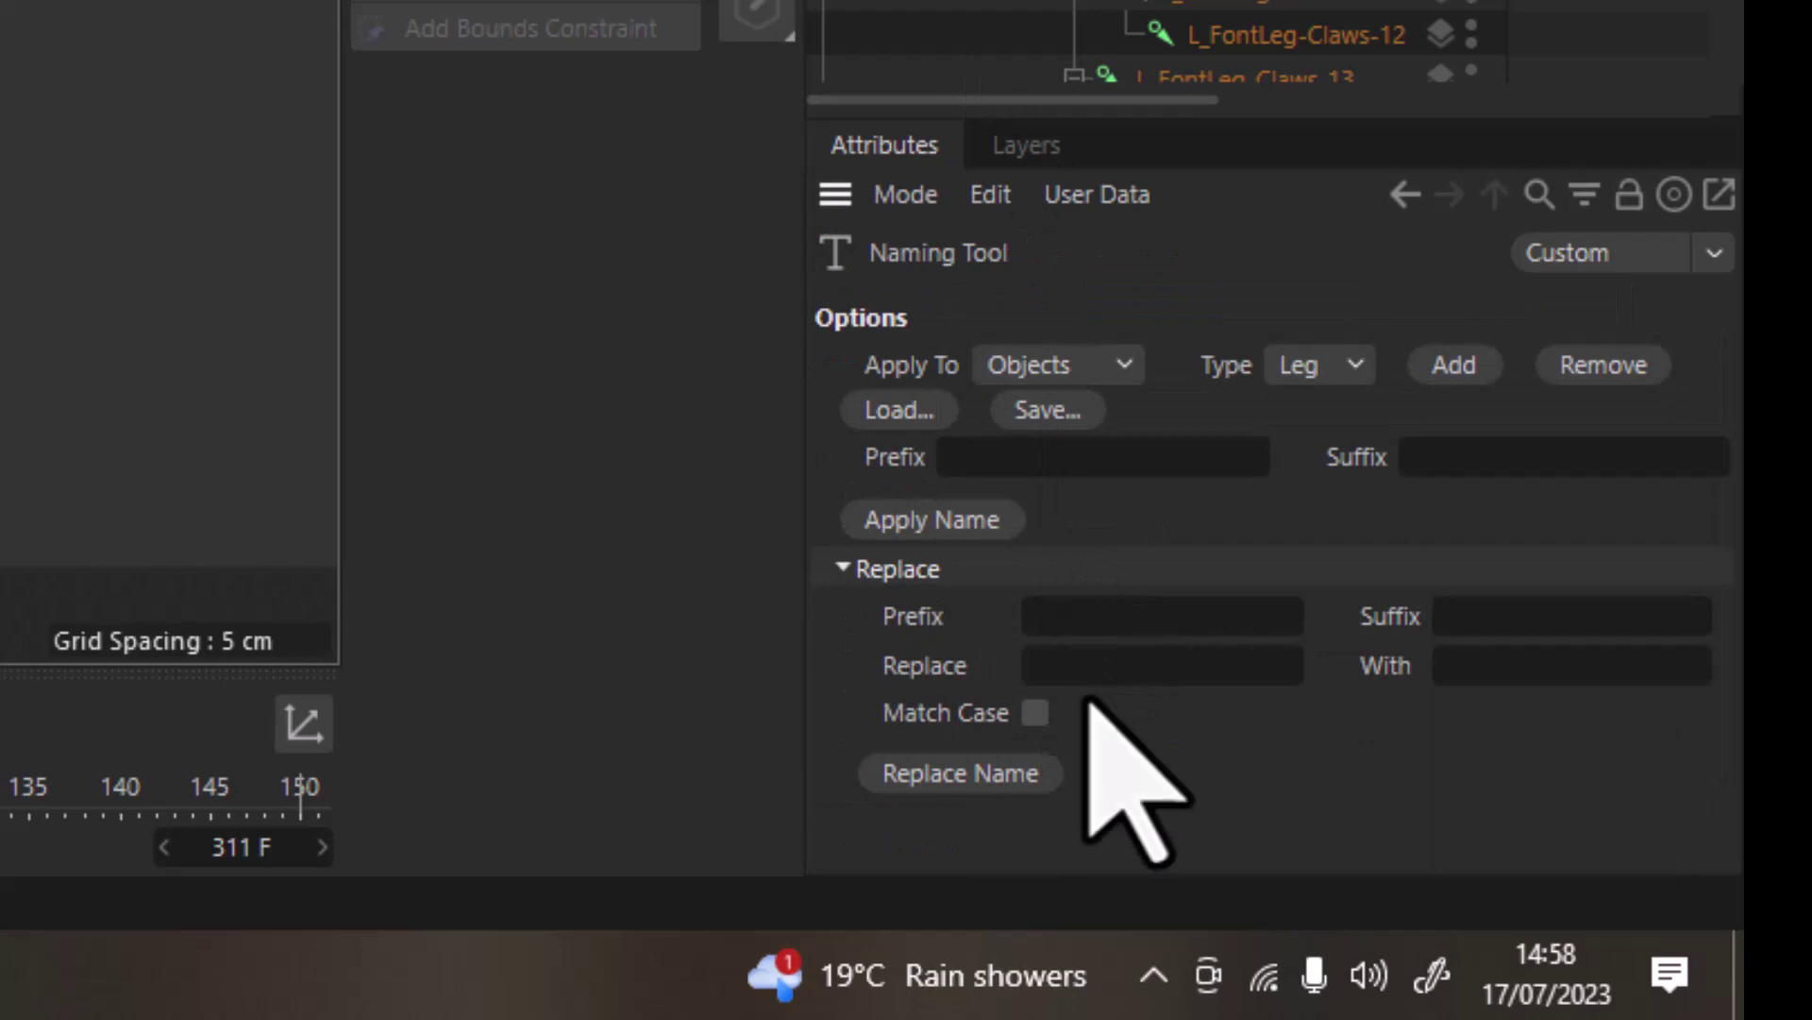
left_click(1089, 672)
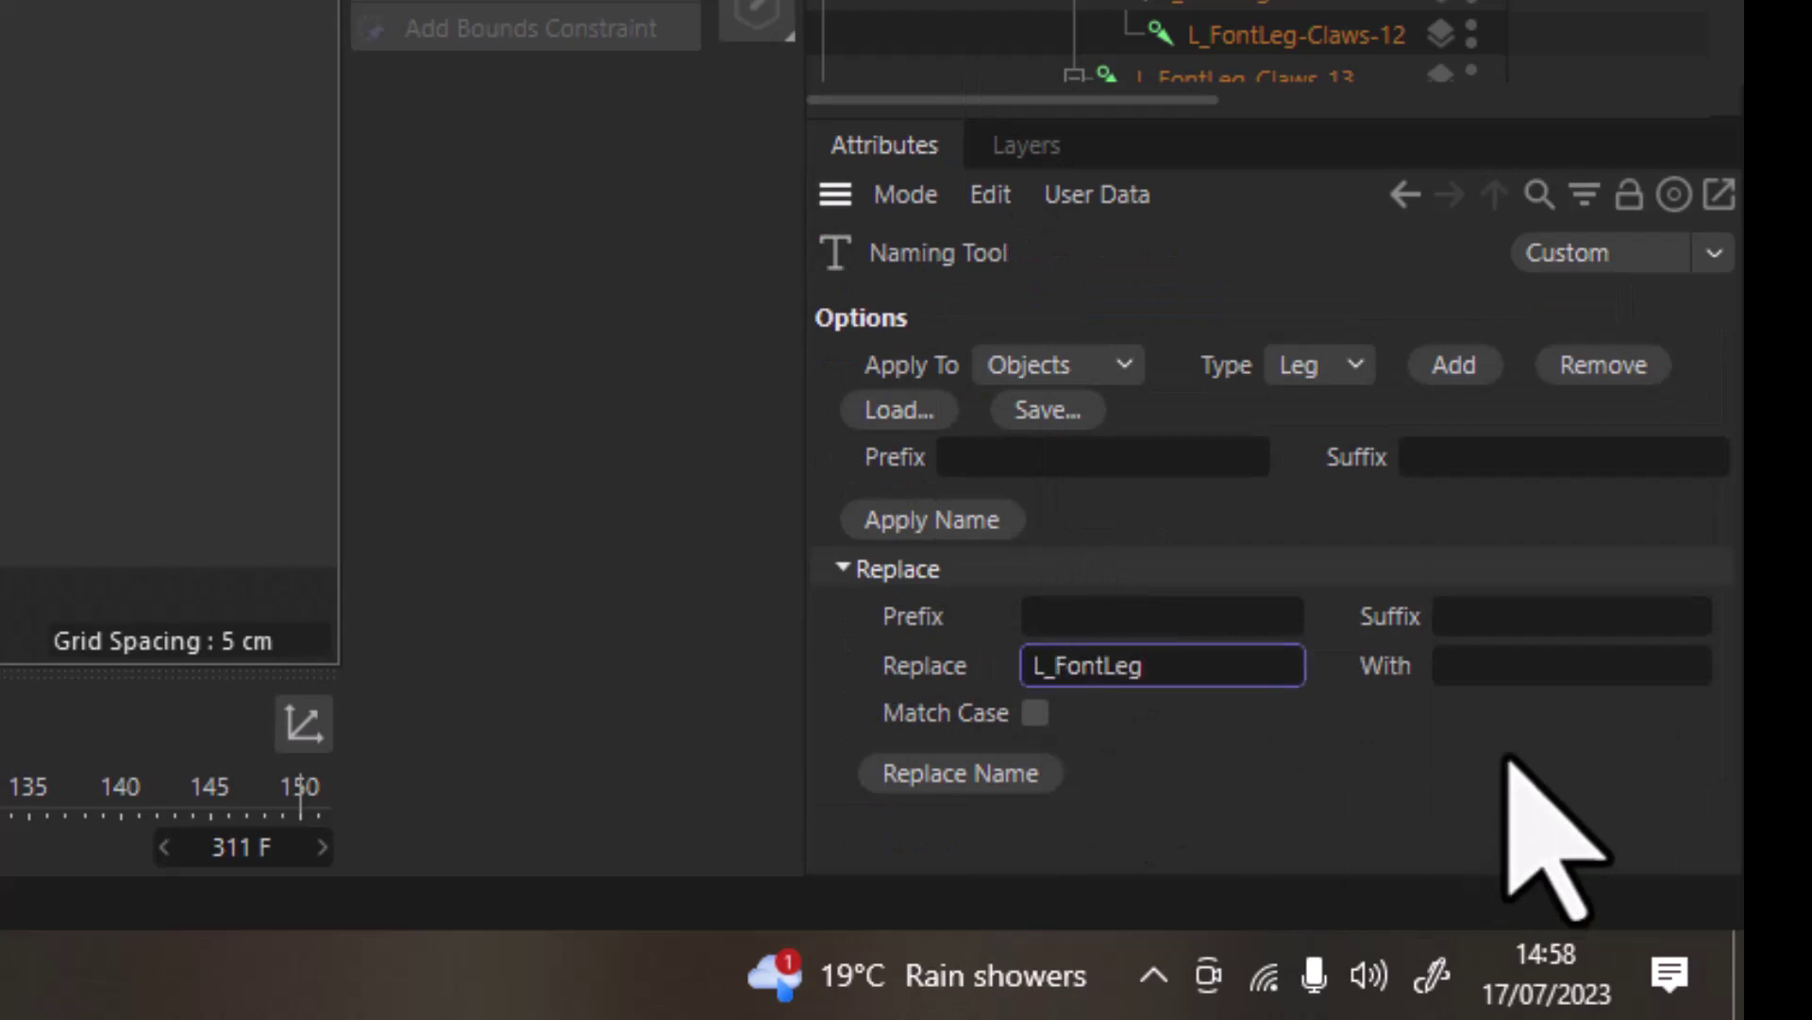
left_click(1499, 668)
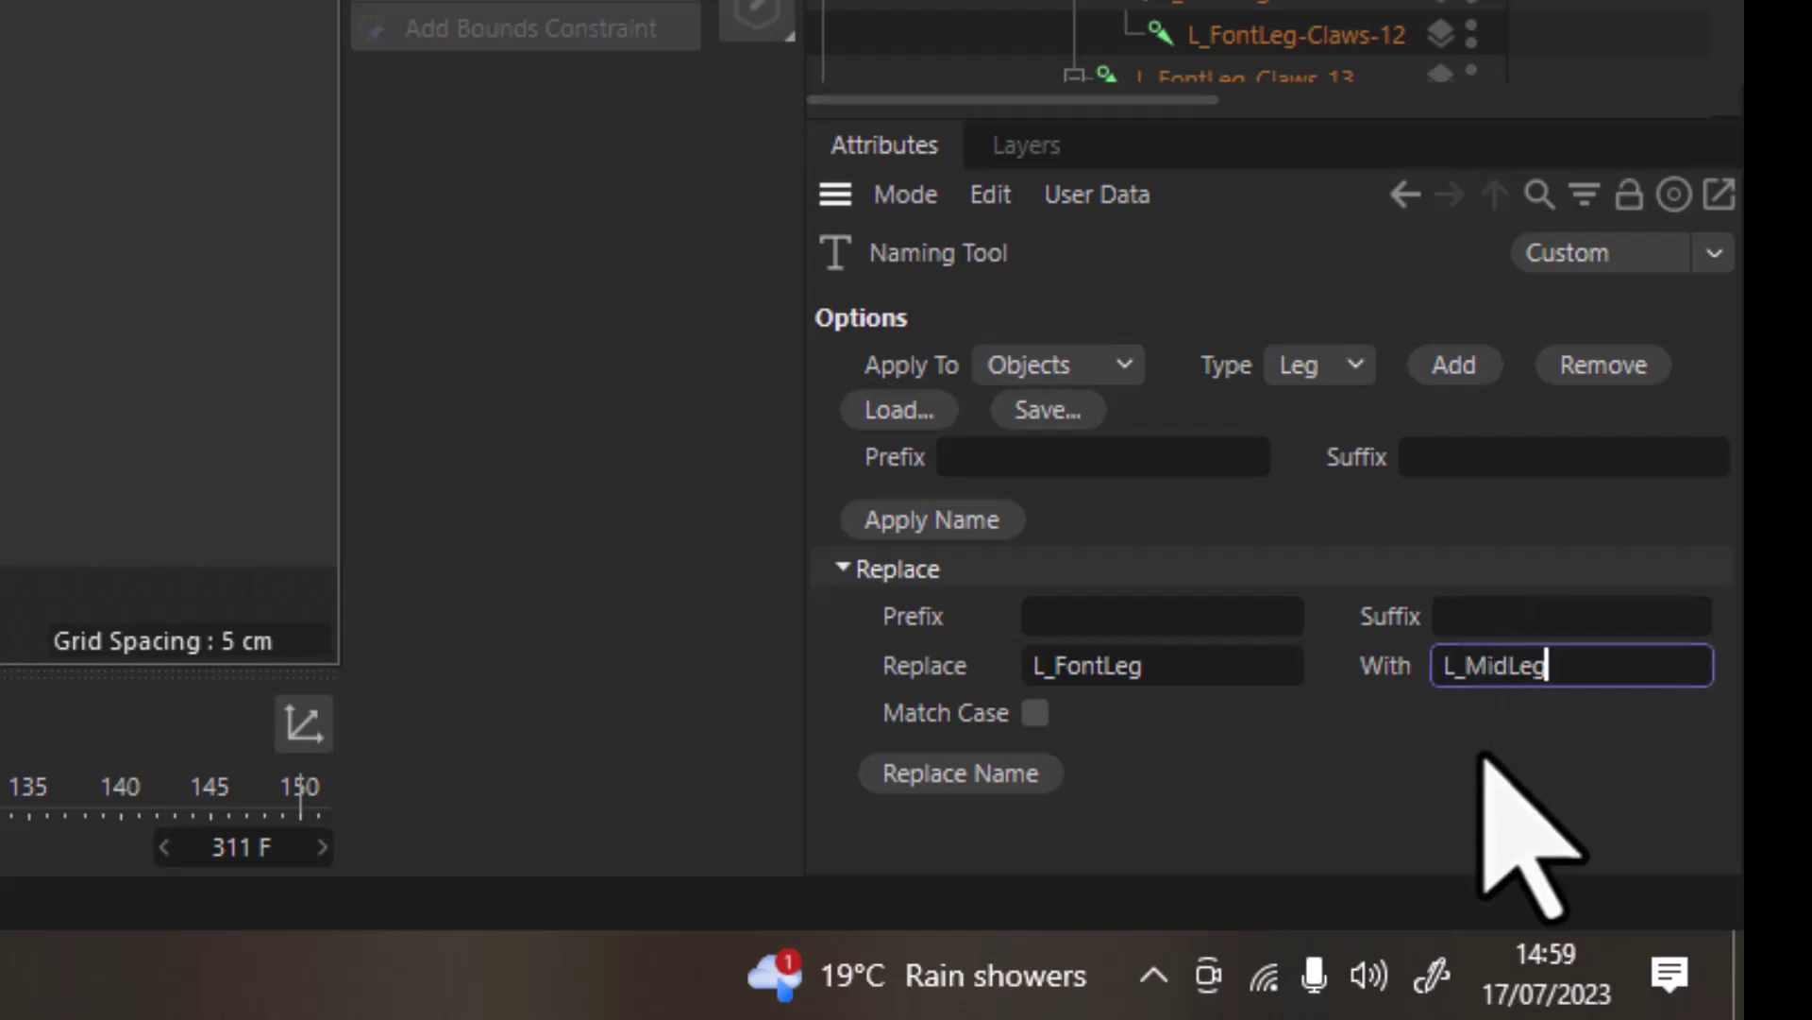
left_click(982, 772)
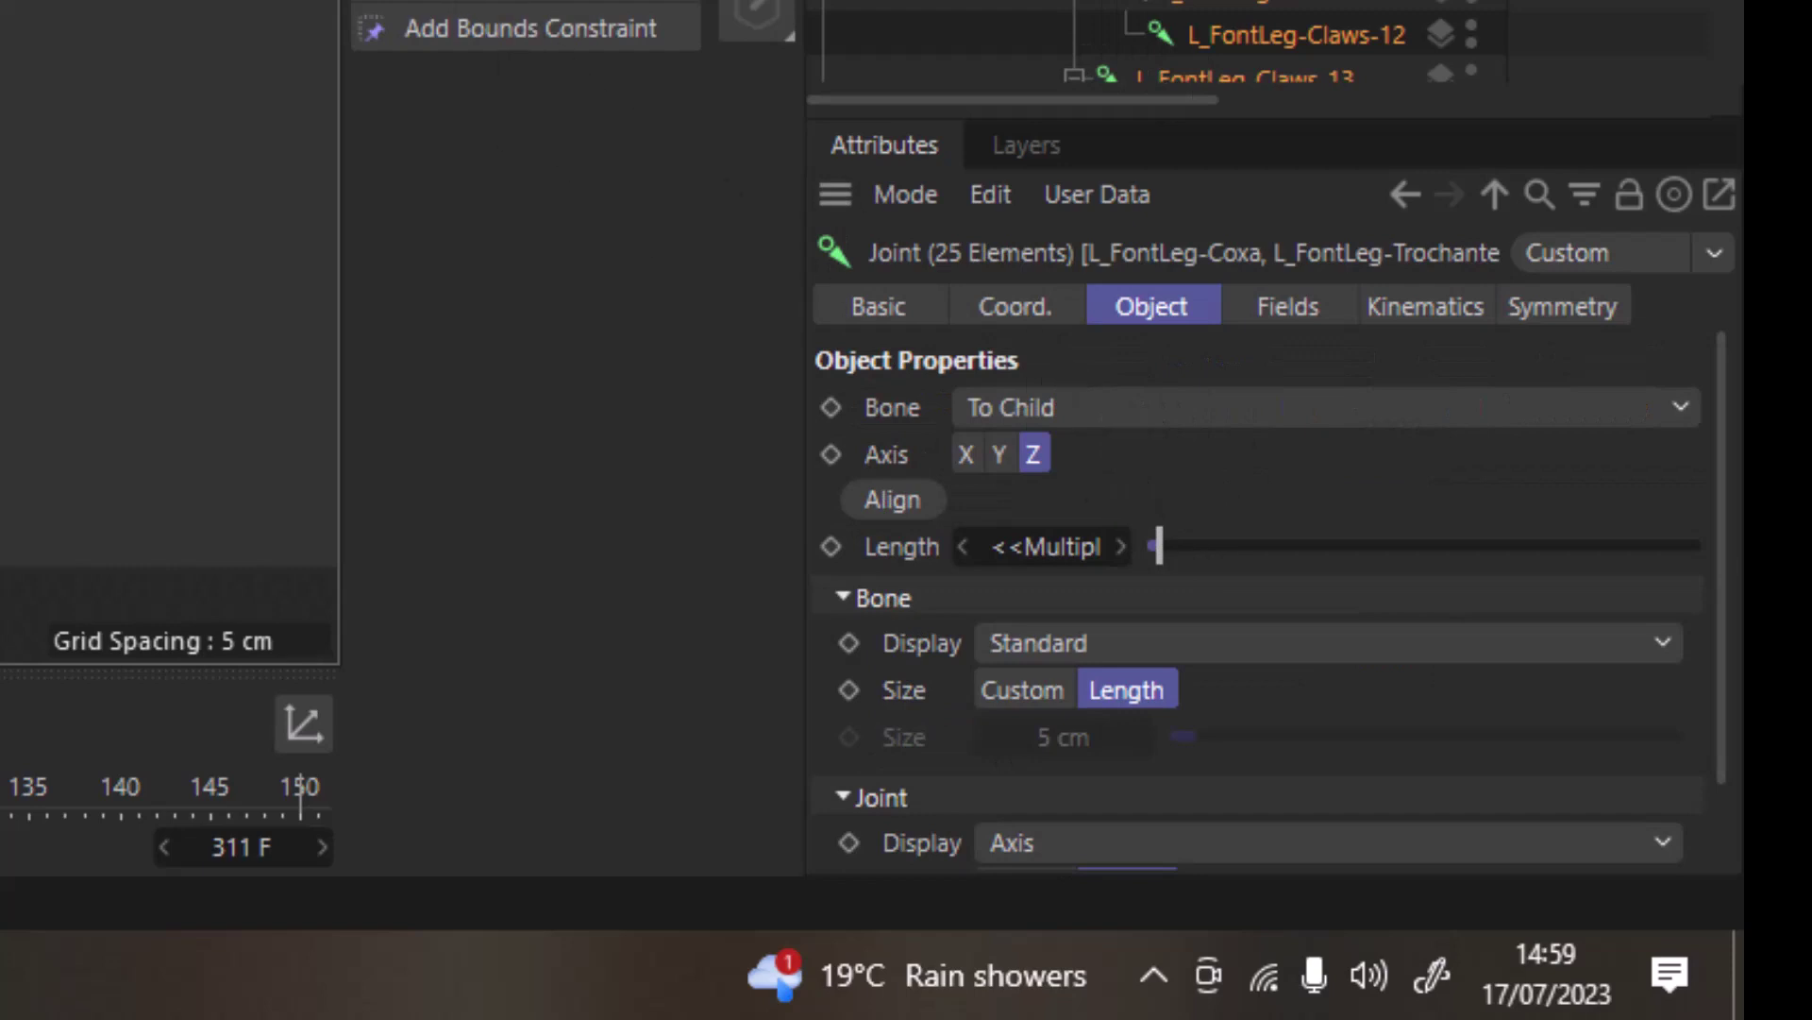
left_click(1032, 769)
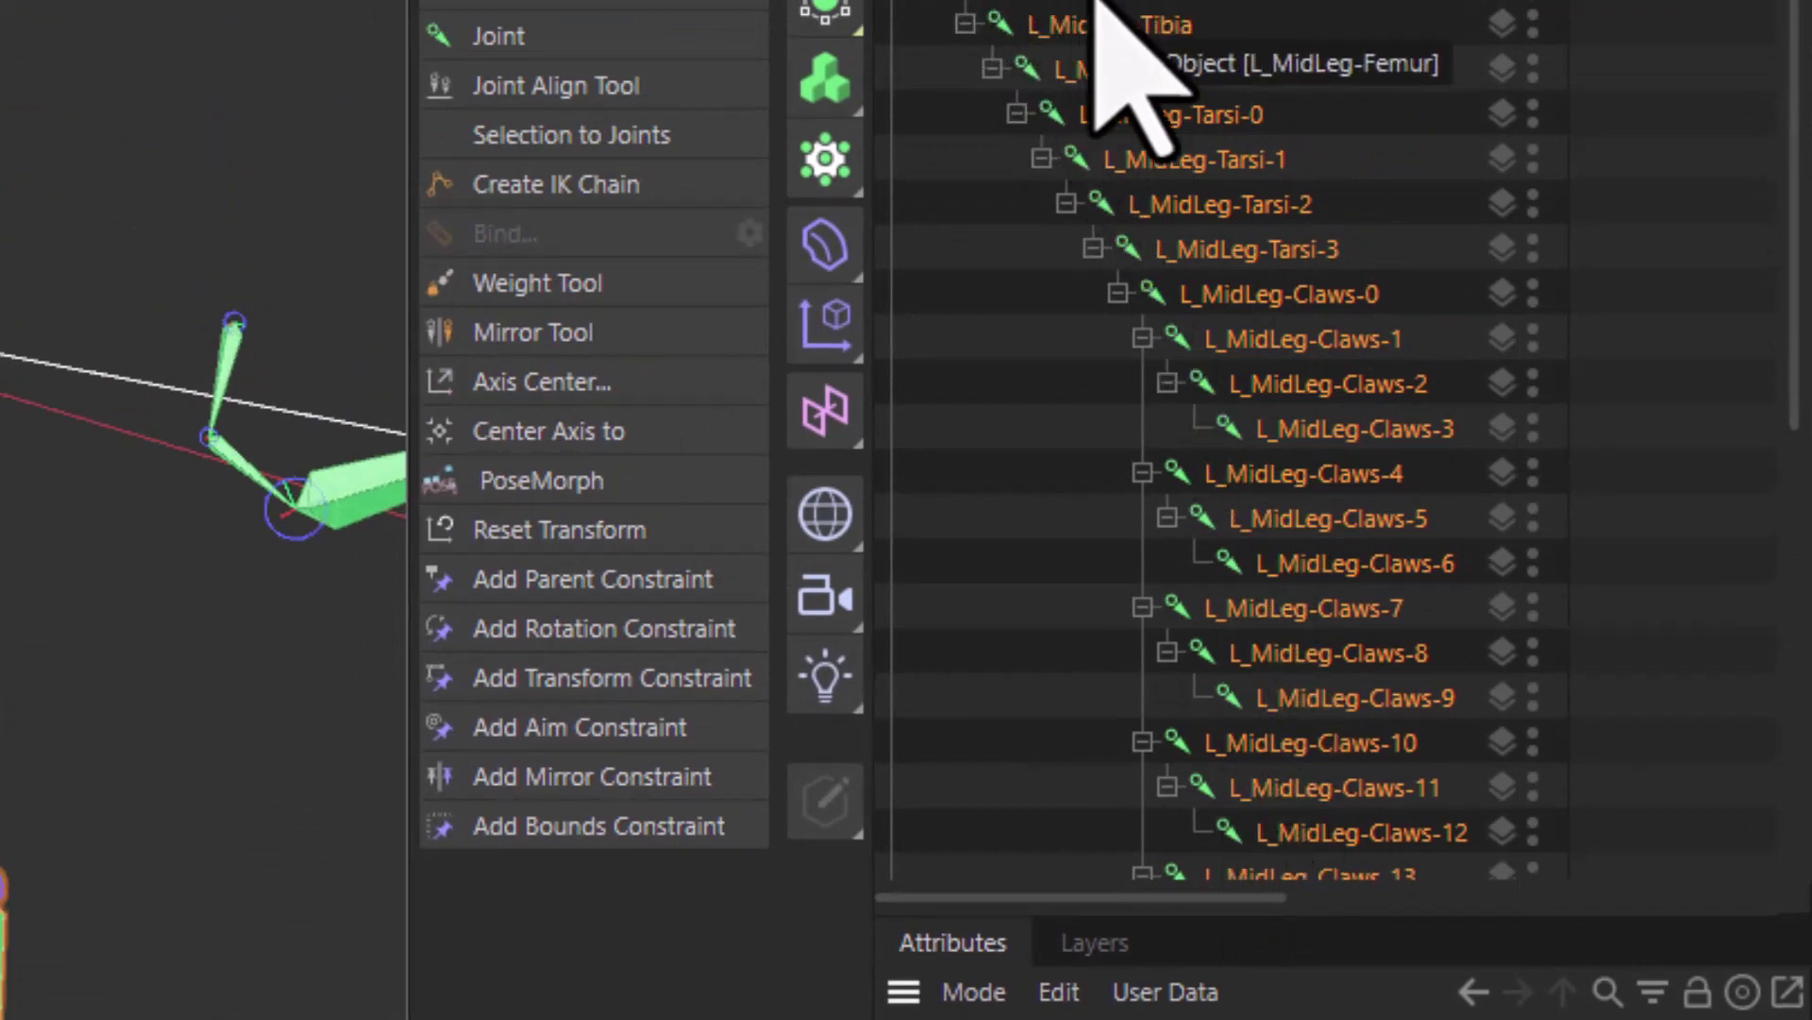
Collapse the L_MidLeg-Coxa hierarchy, then rename Joint.4 and all its child joints to 1.
scroll(1251, 788, "down", 3)
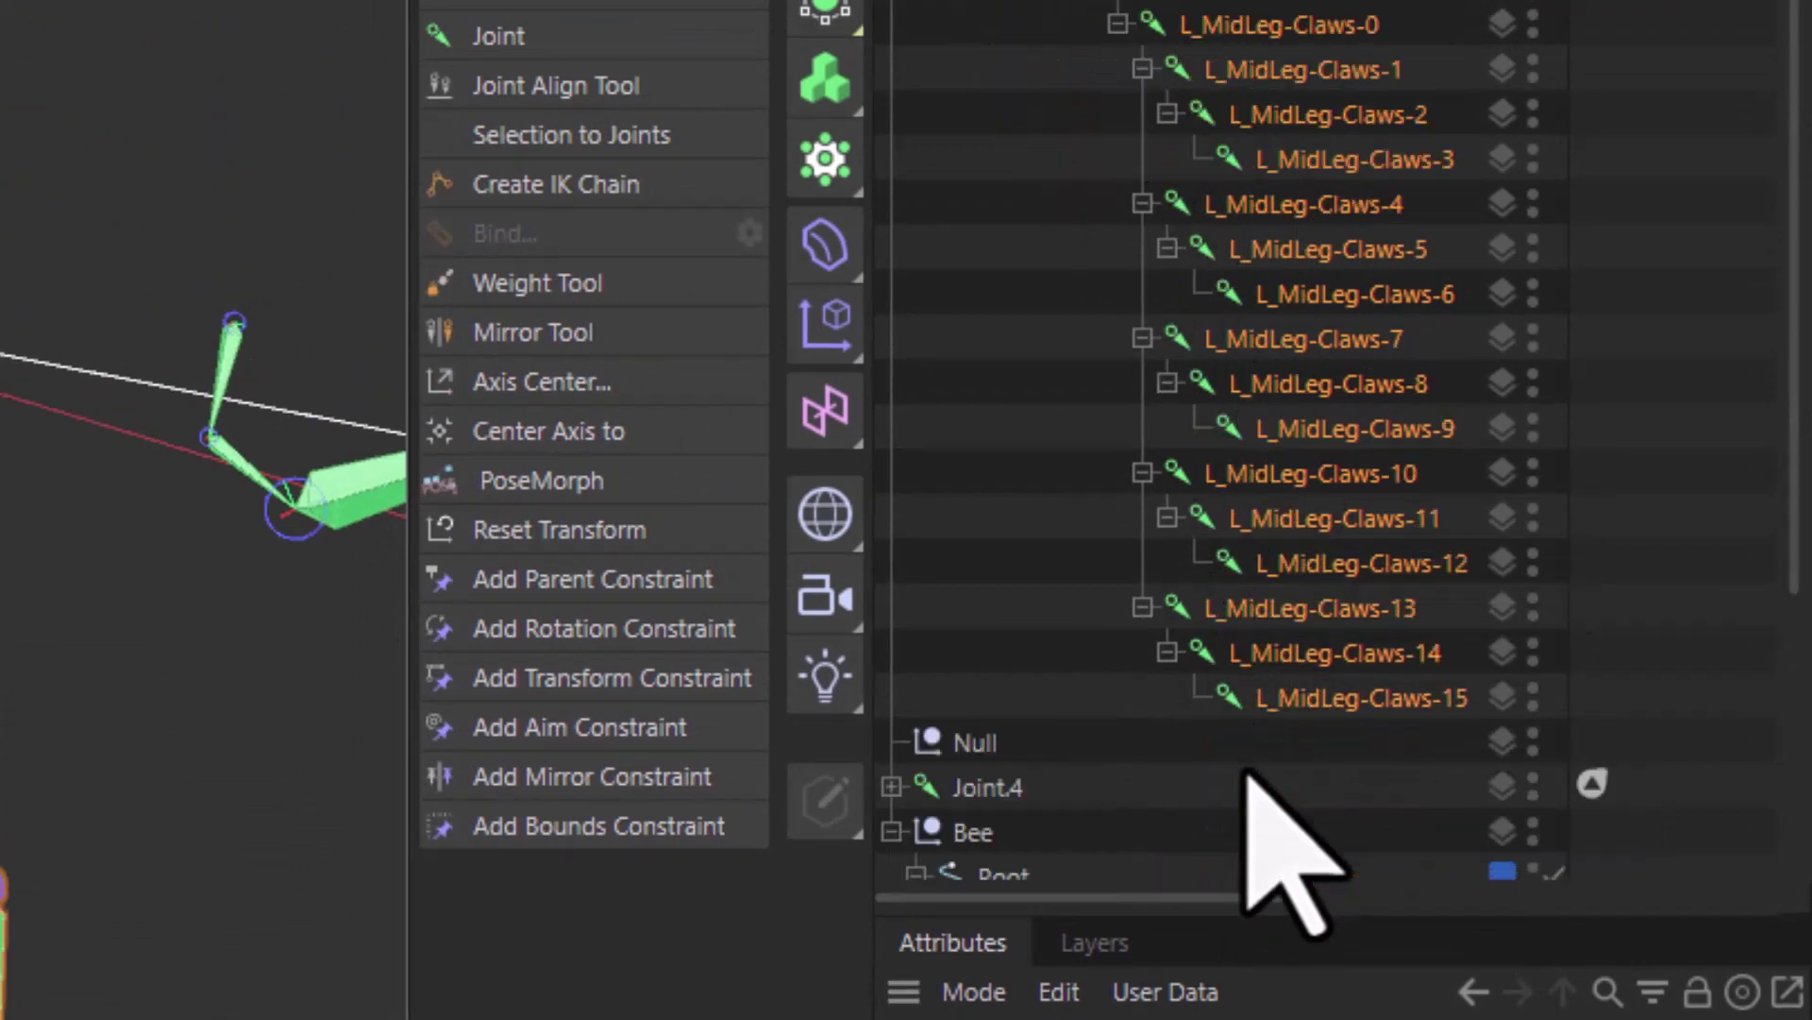
scroll(1376, 755, "up", 3)
left_click(965, 25)
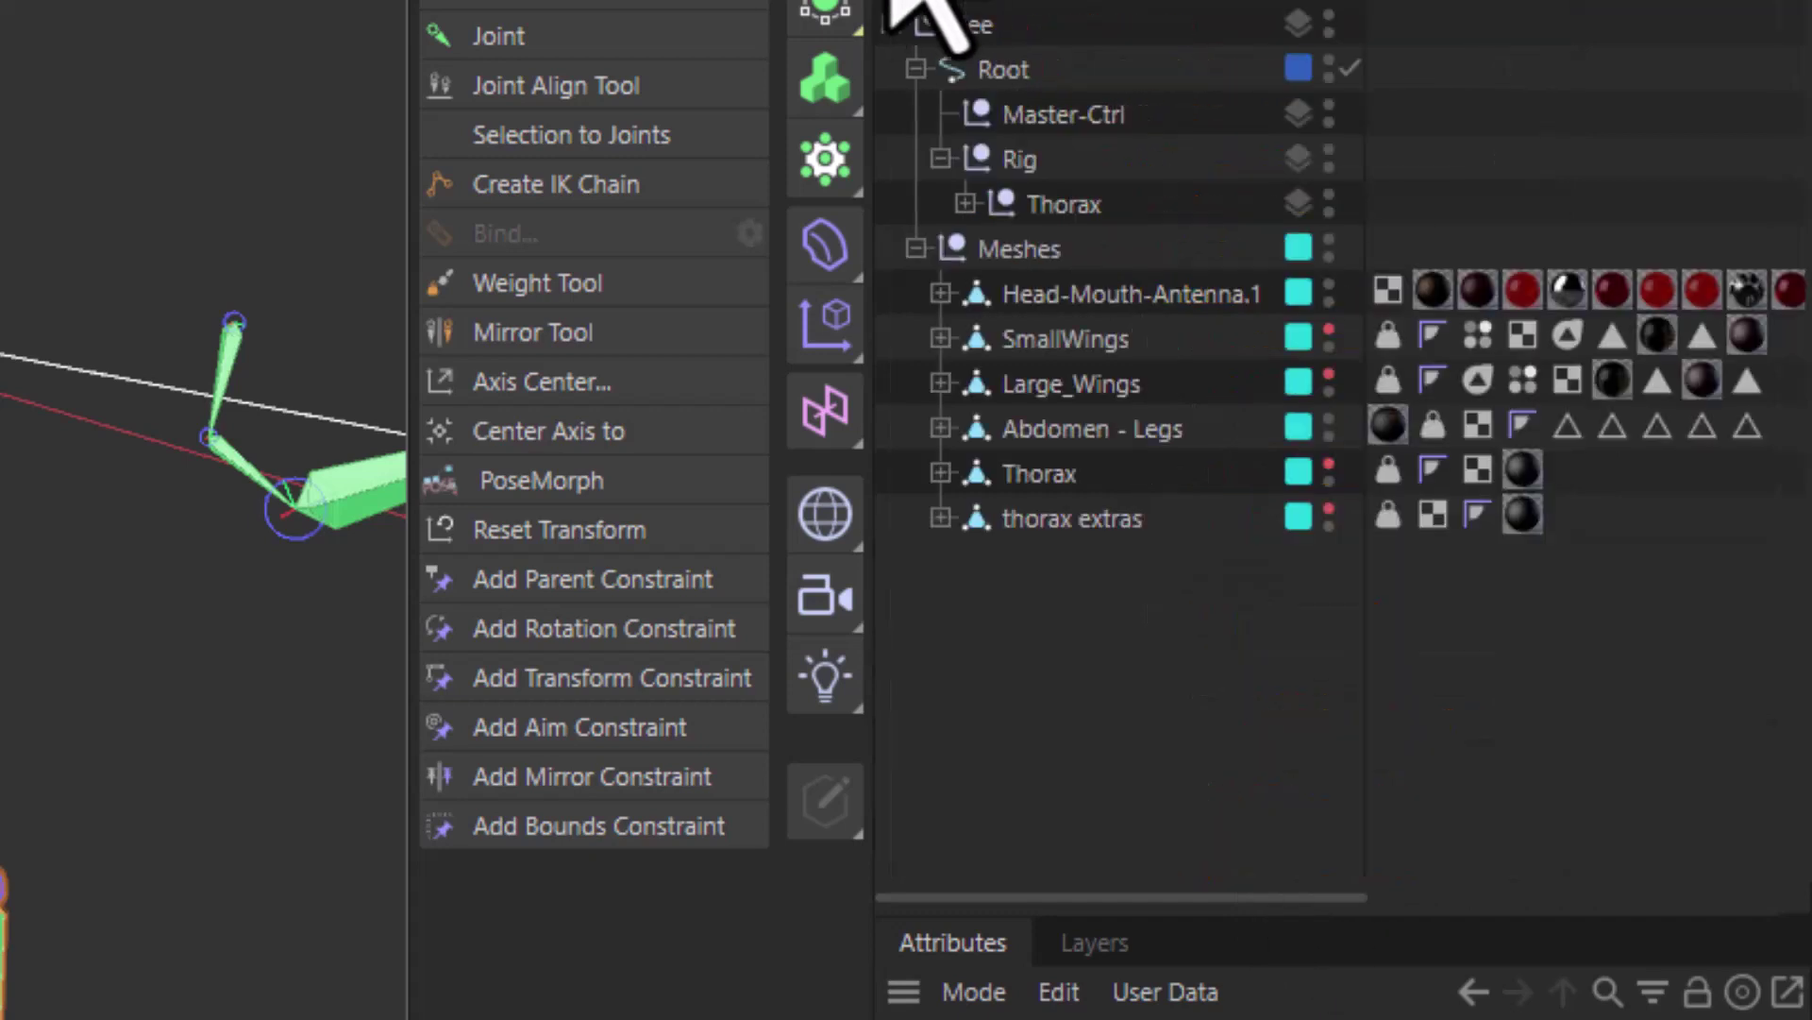
left_click(935, 5)
scroll(959, 20, "up", 5)
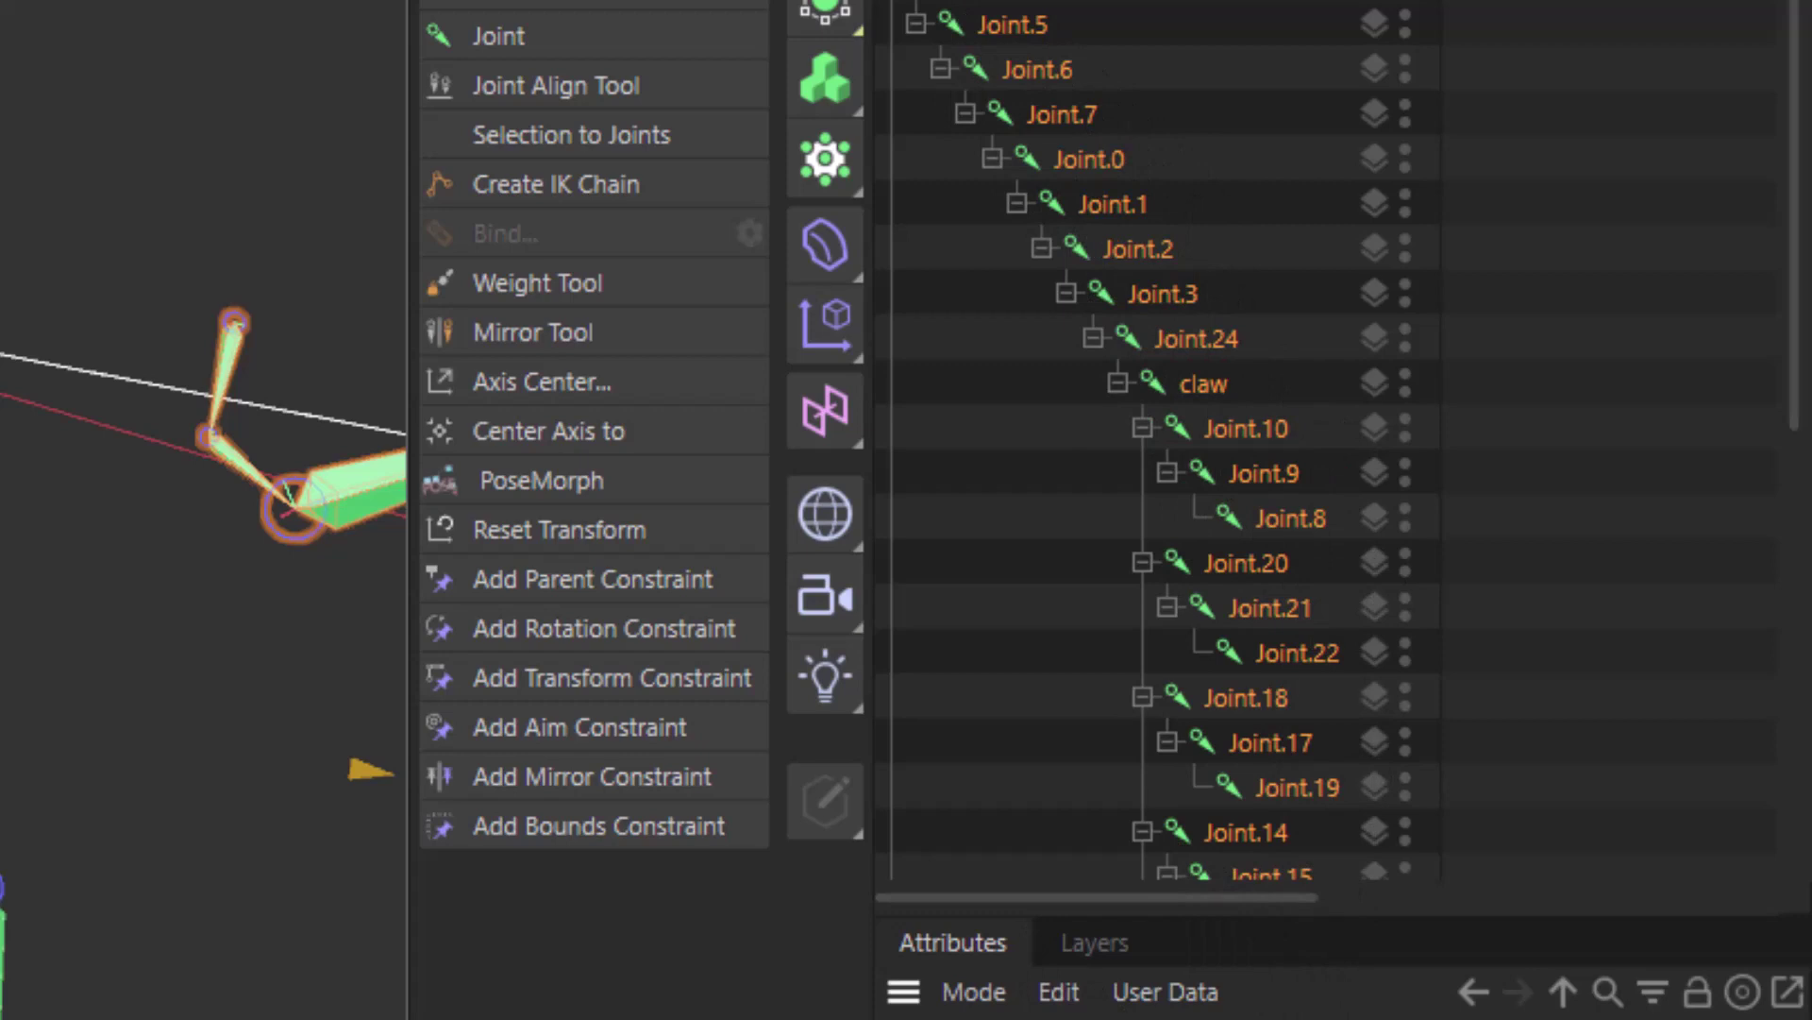
type("1")
key("Return")
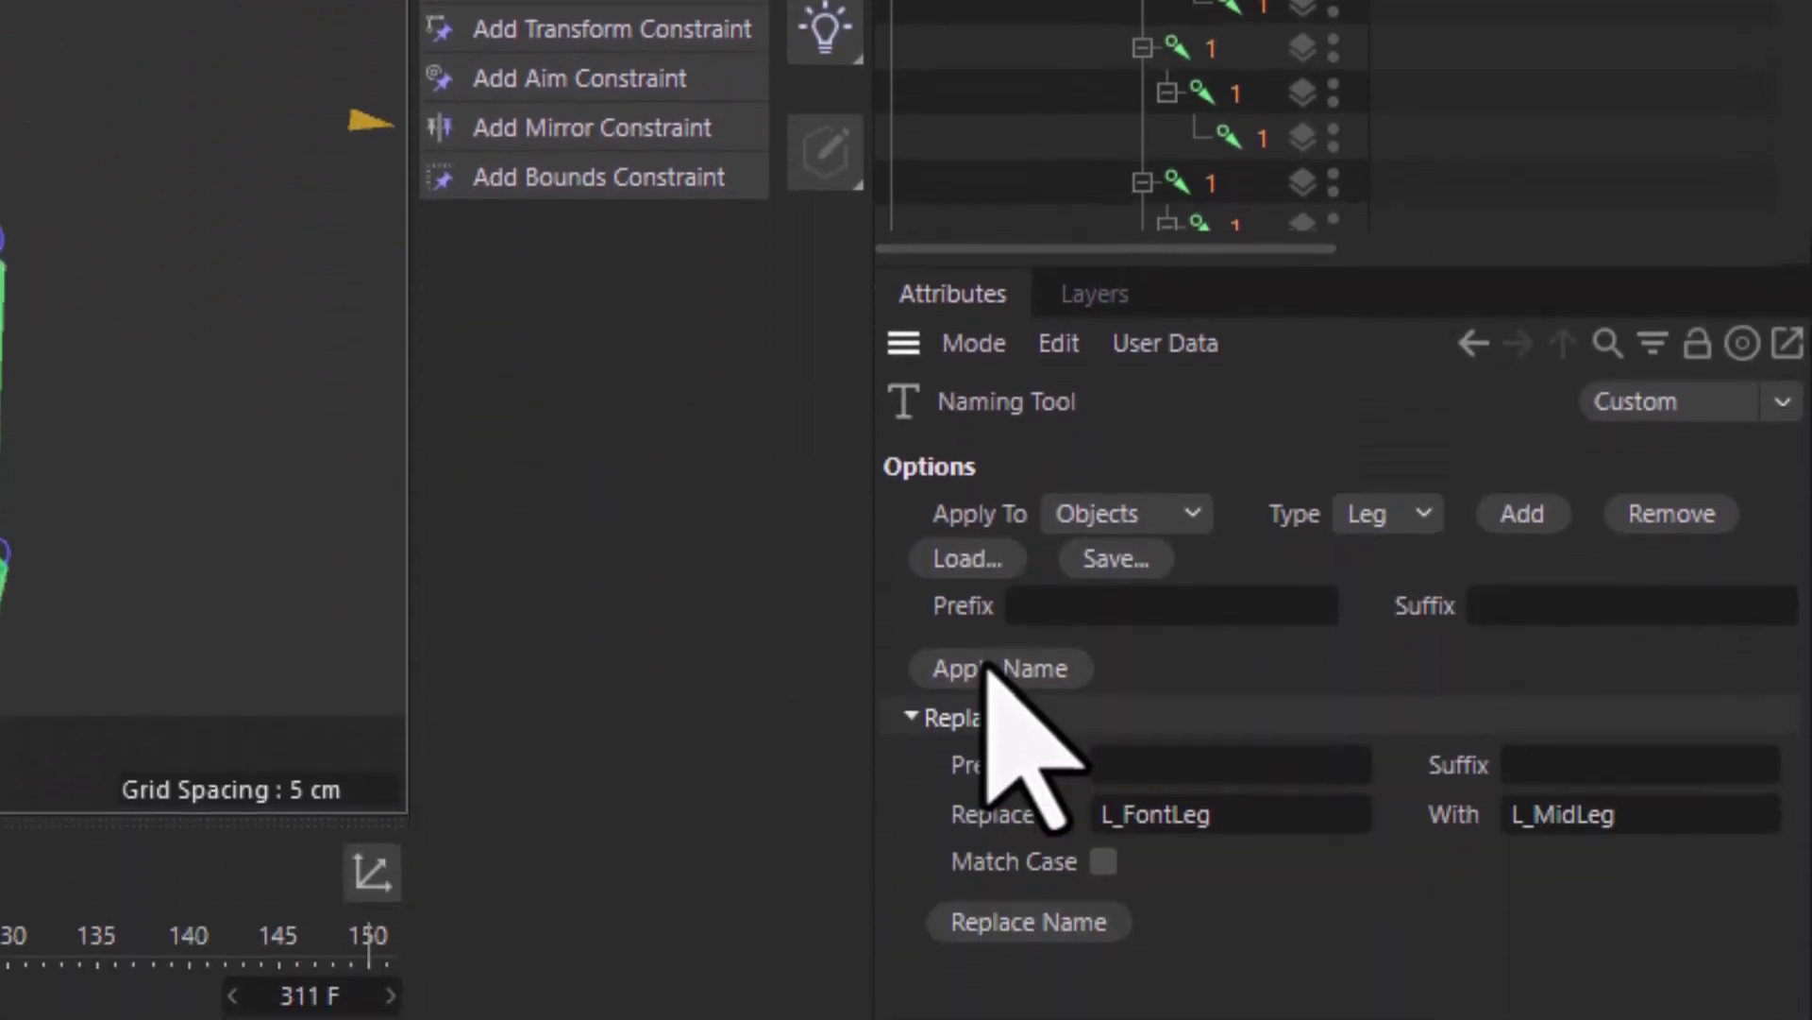
Apply the stored Leg naming type to the selected chain and replace L_FontLeg with L_BackLeg in its names.
left_click(999, 663)
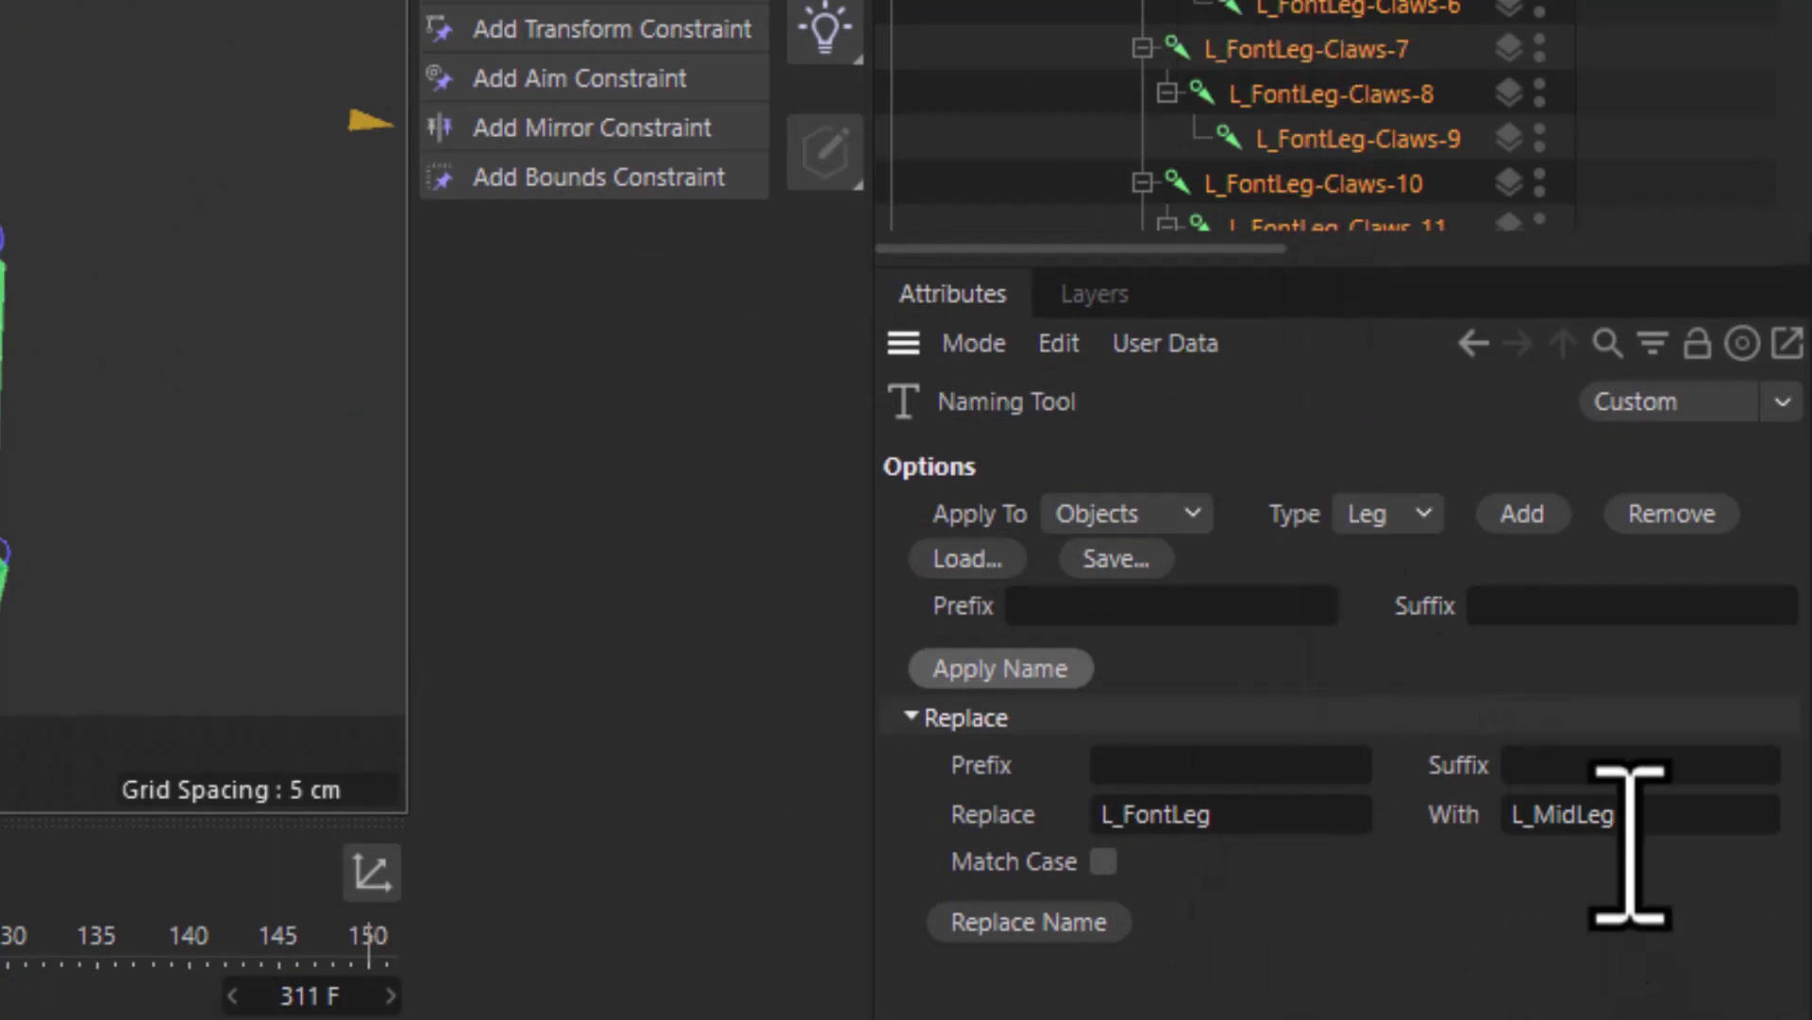
left_click(1576, 814)
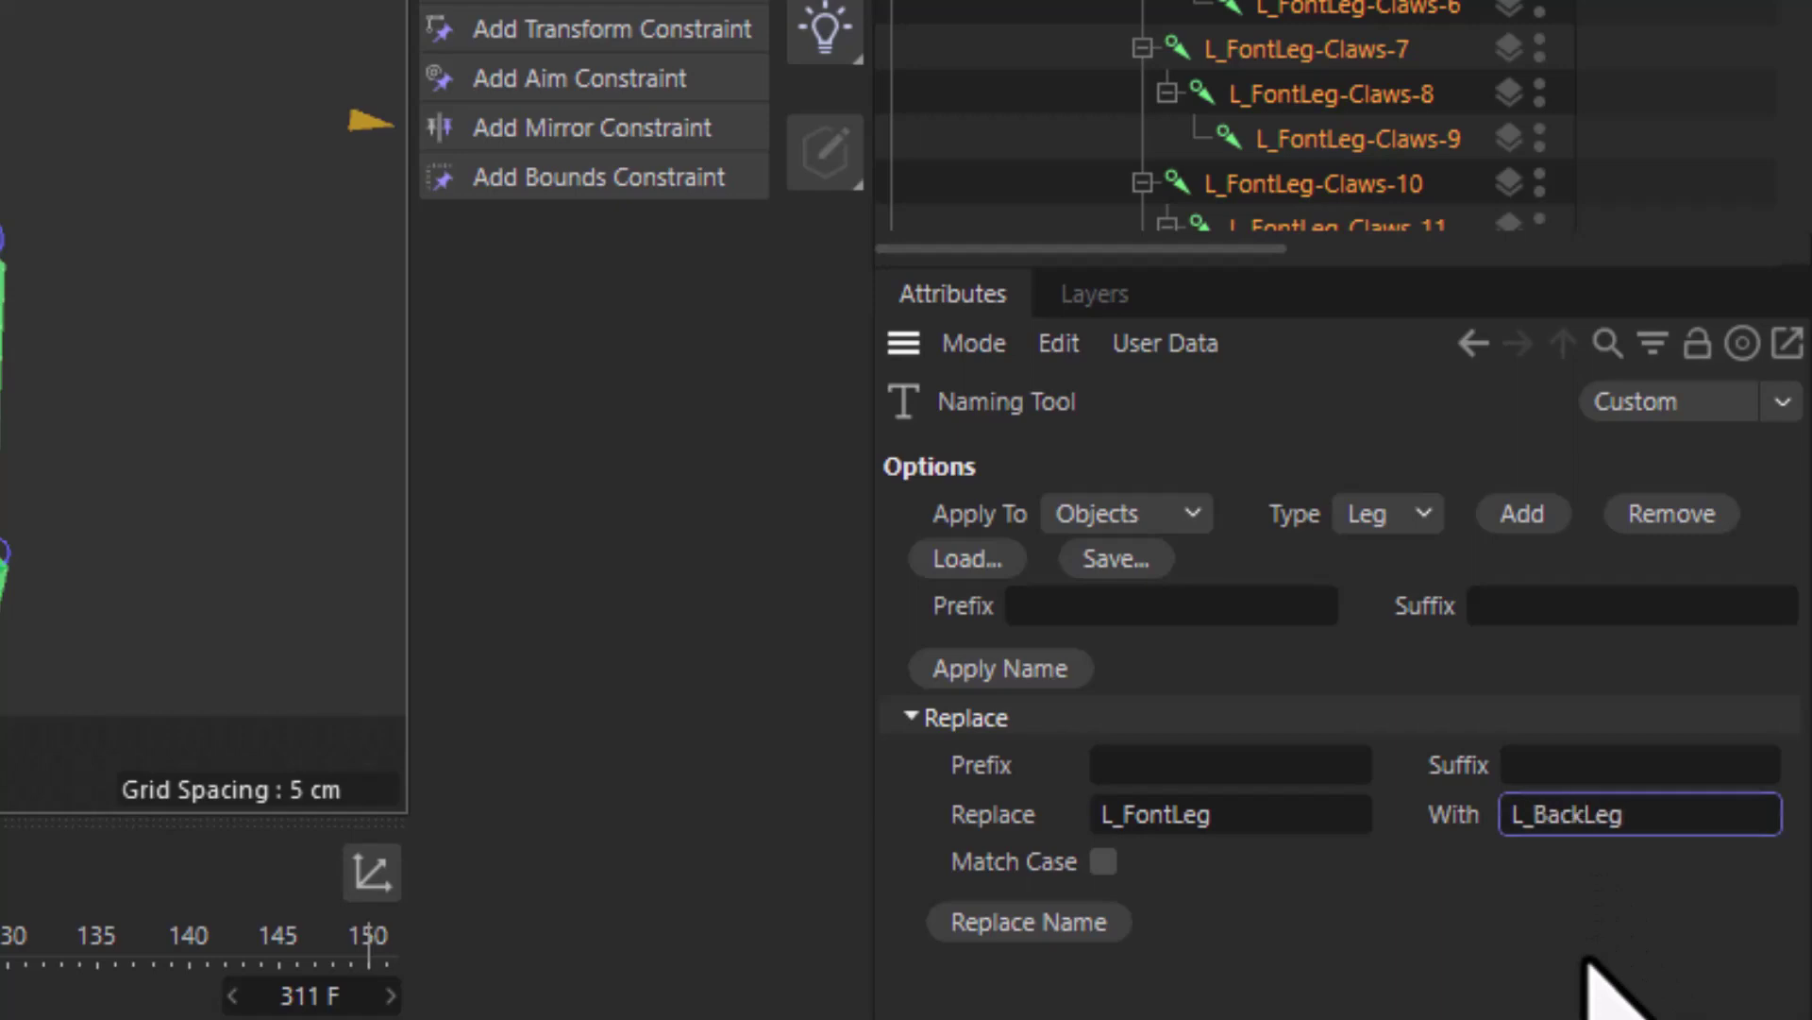
left_click(1041, 935)
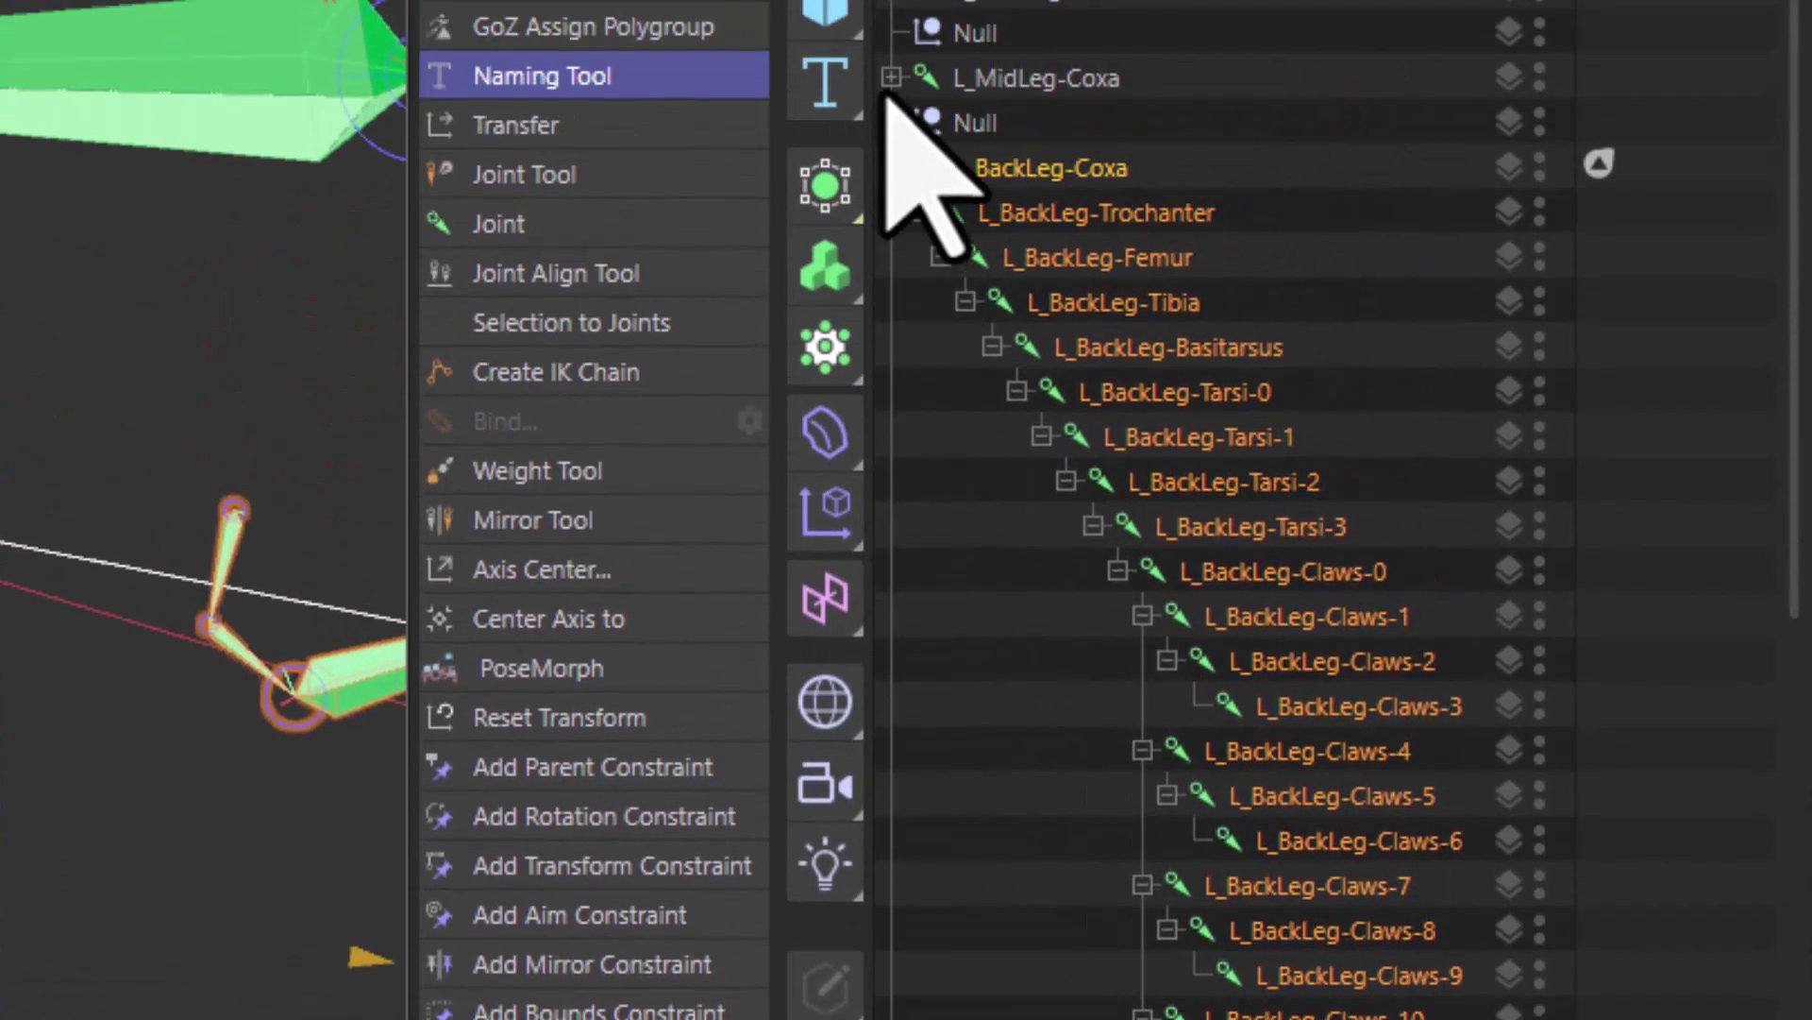
Expand the leg hierarchies and review the joint names of the front, middle and back legs.
left_click(890, 78)
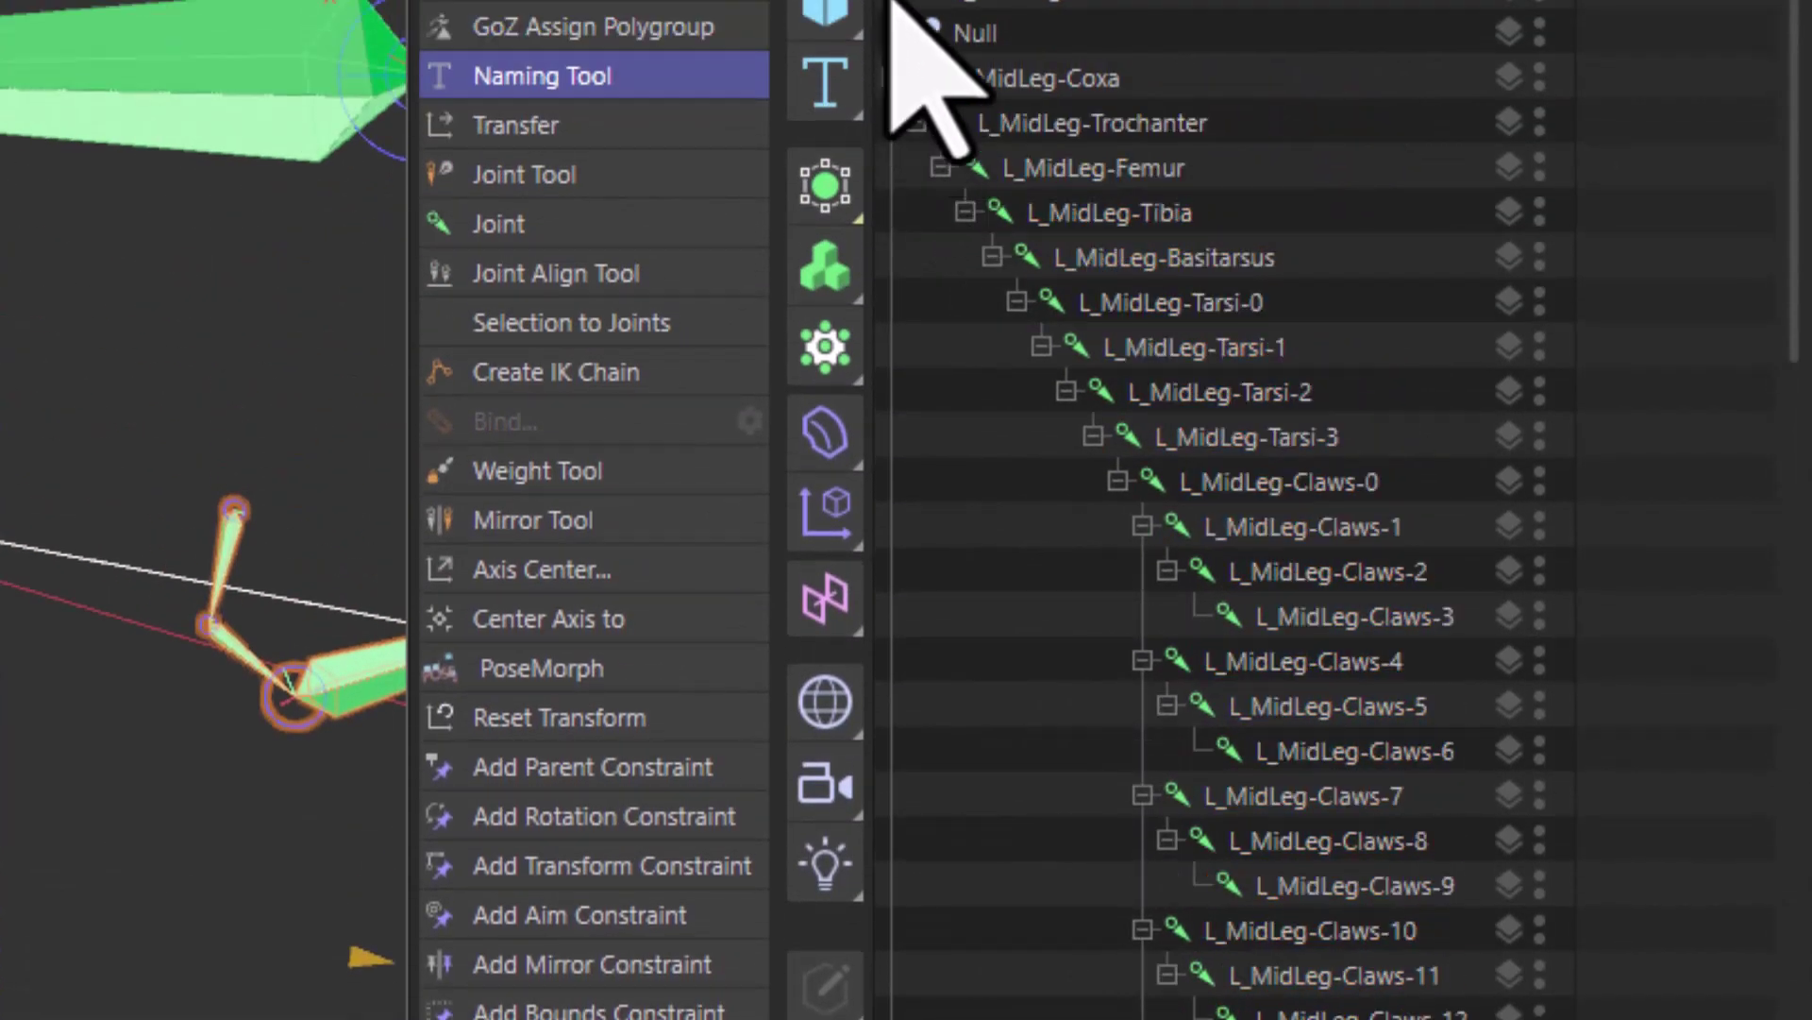
scroll(916, 29, "up", 5)
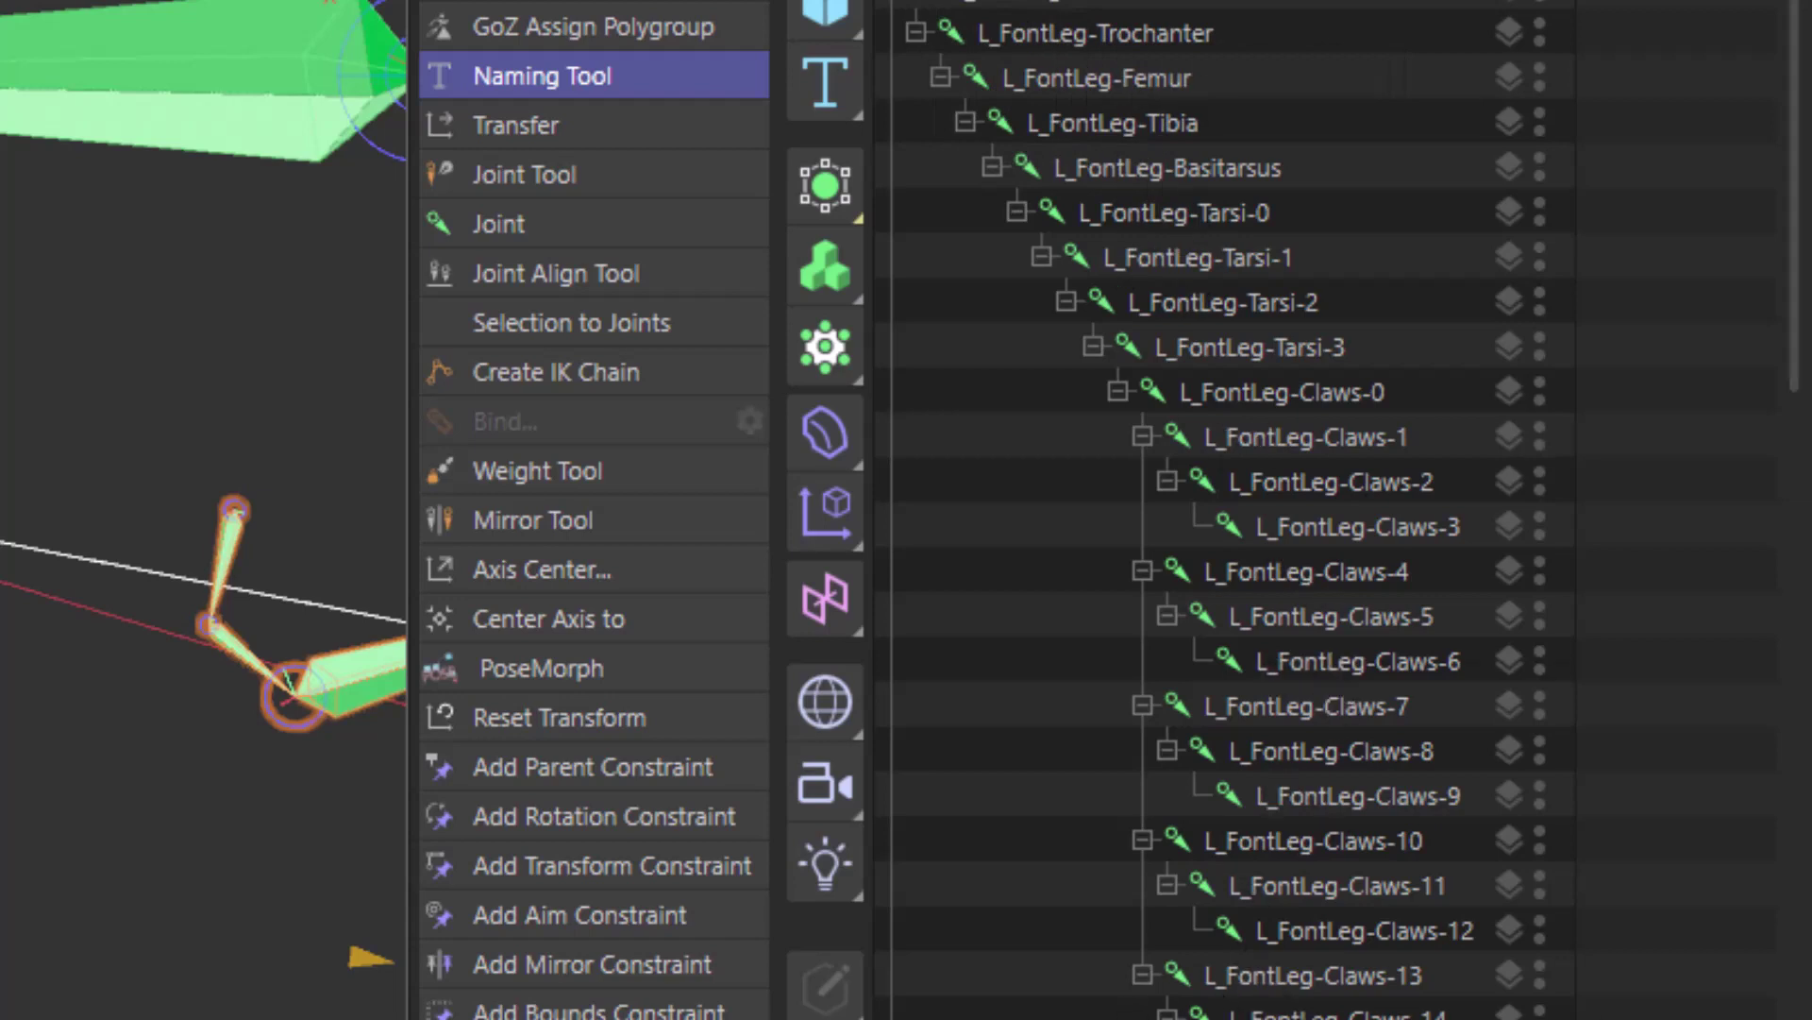
scroll(1010, 746, "down", 18)
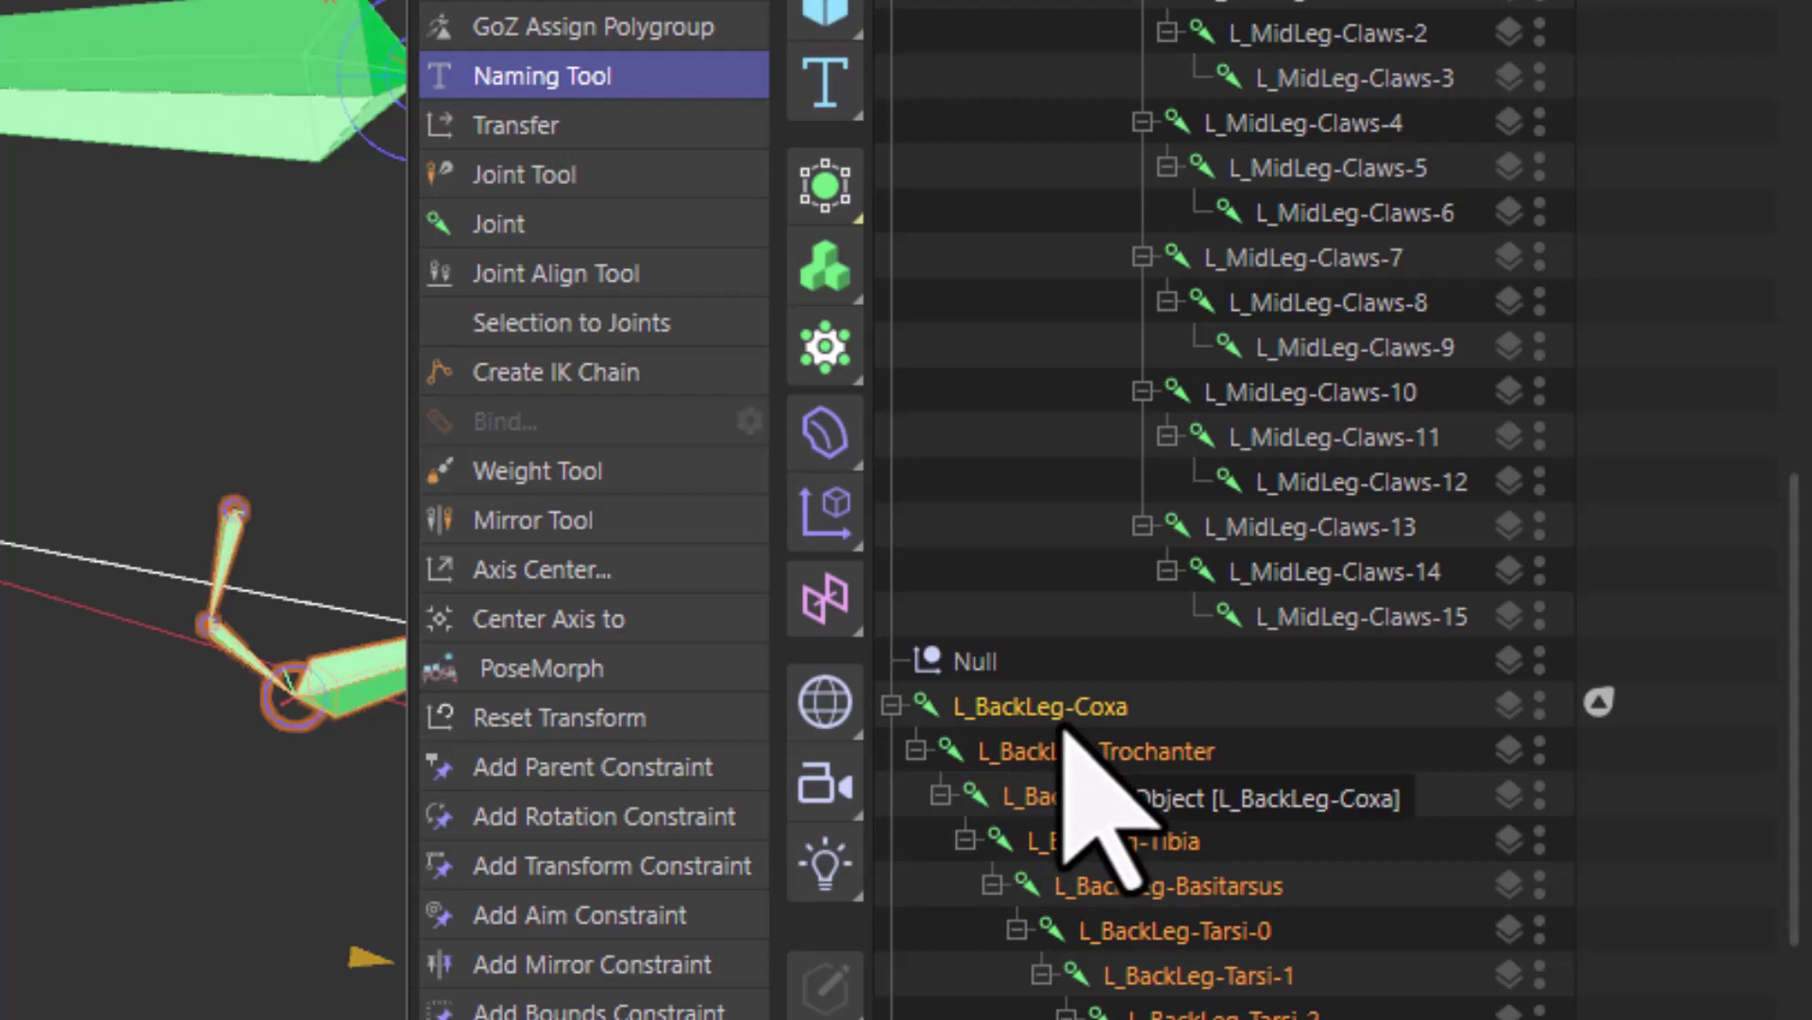
scroll(1073, 803, "down", 9)
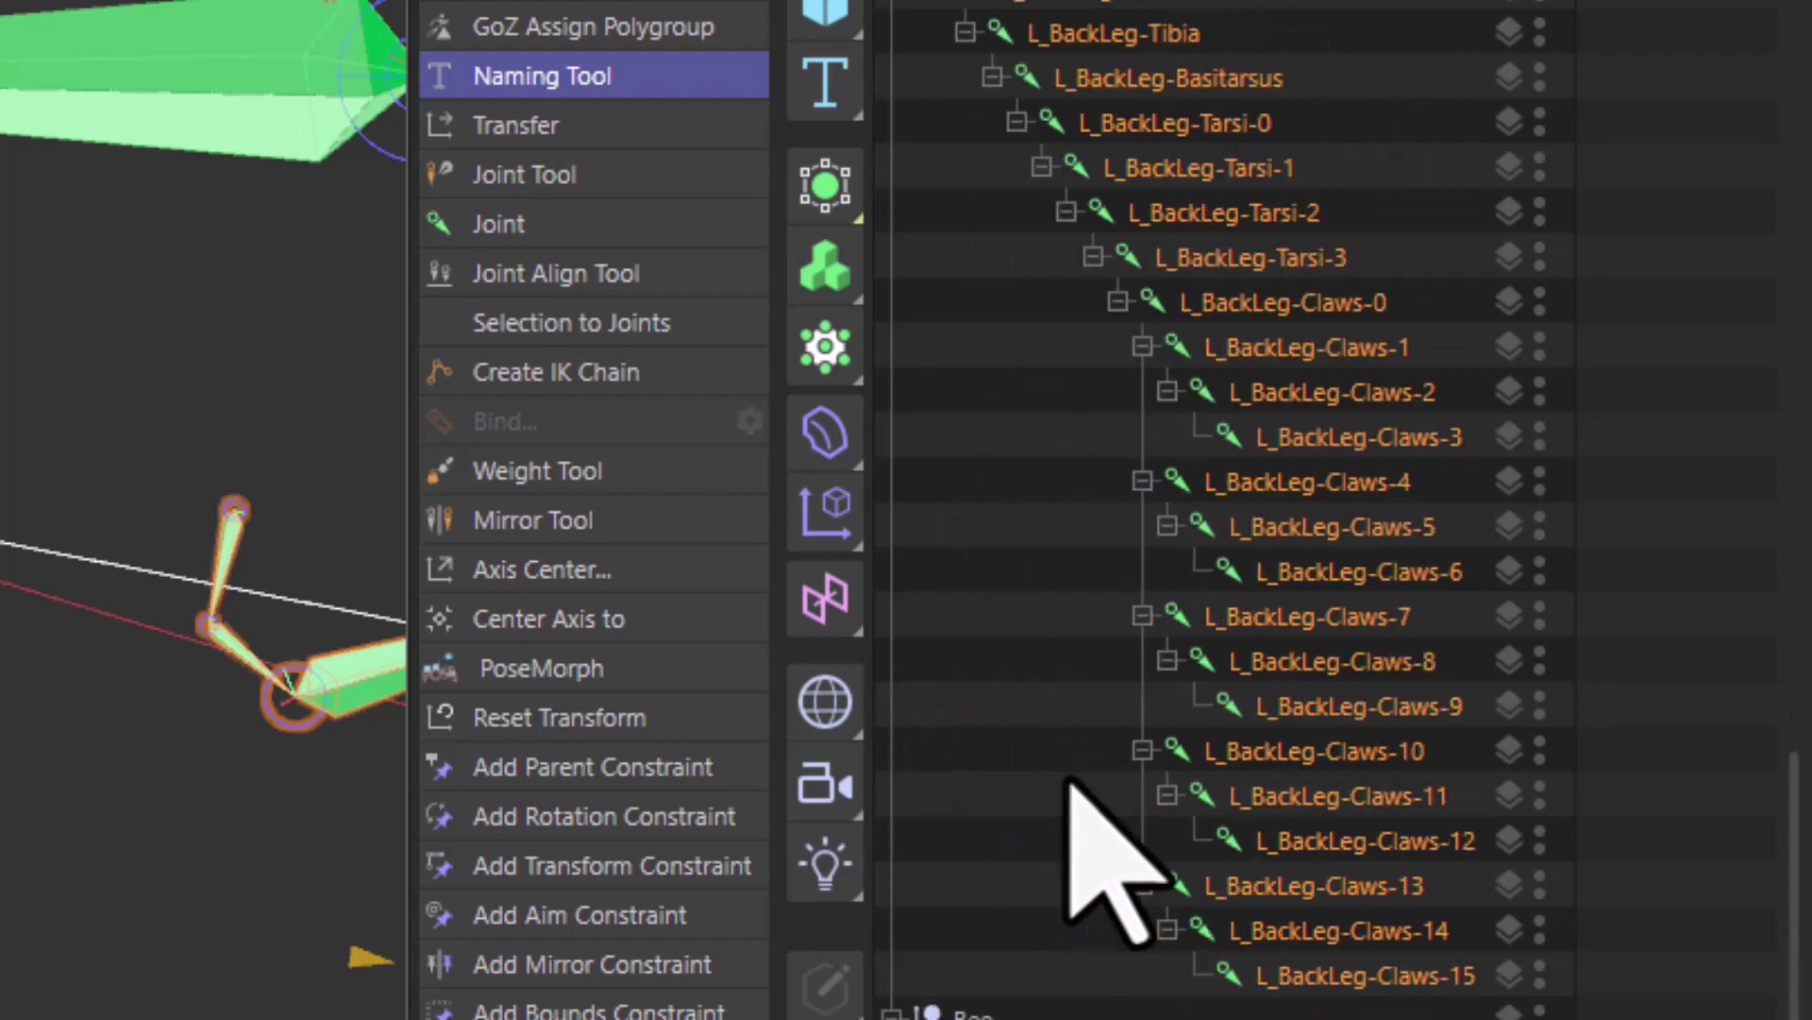
scroll(1072, 788, "up", 20)
scroll(1345, 874, "down", 8)
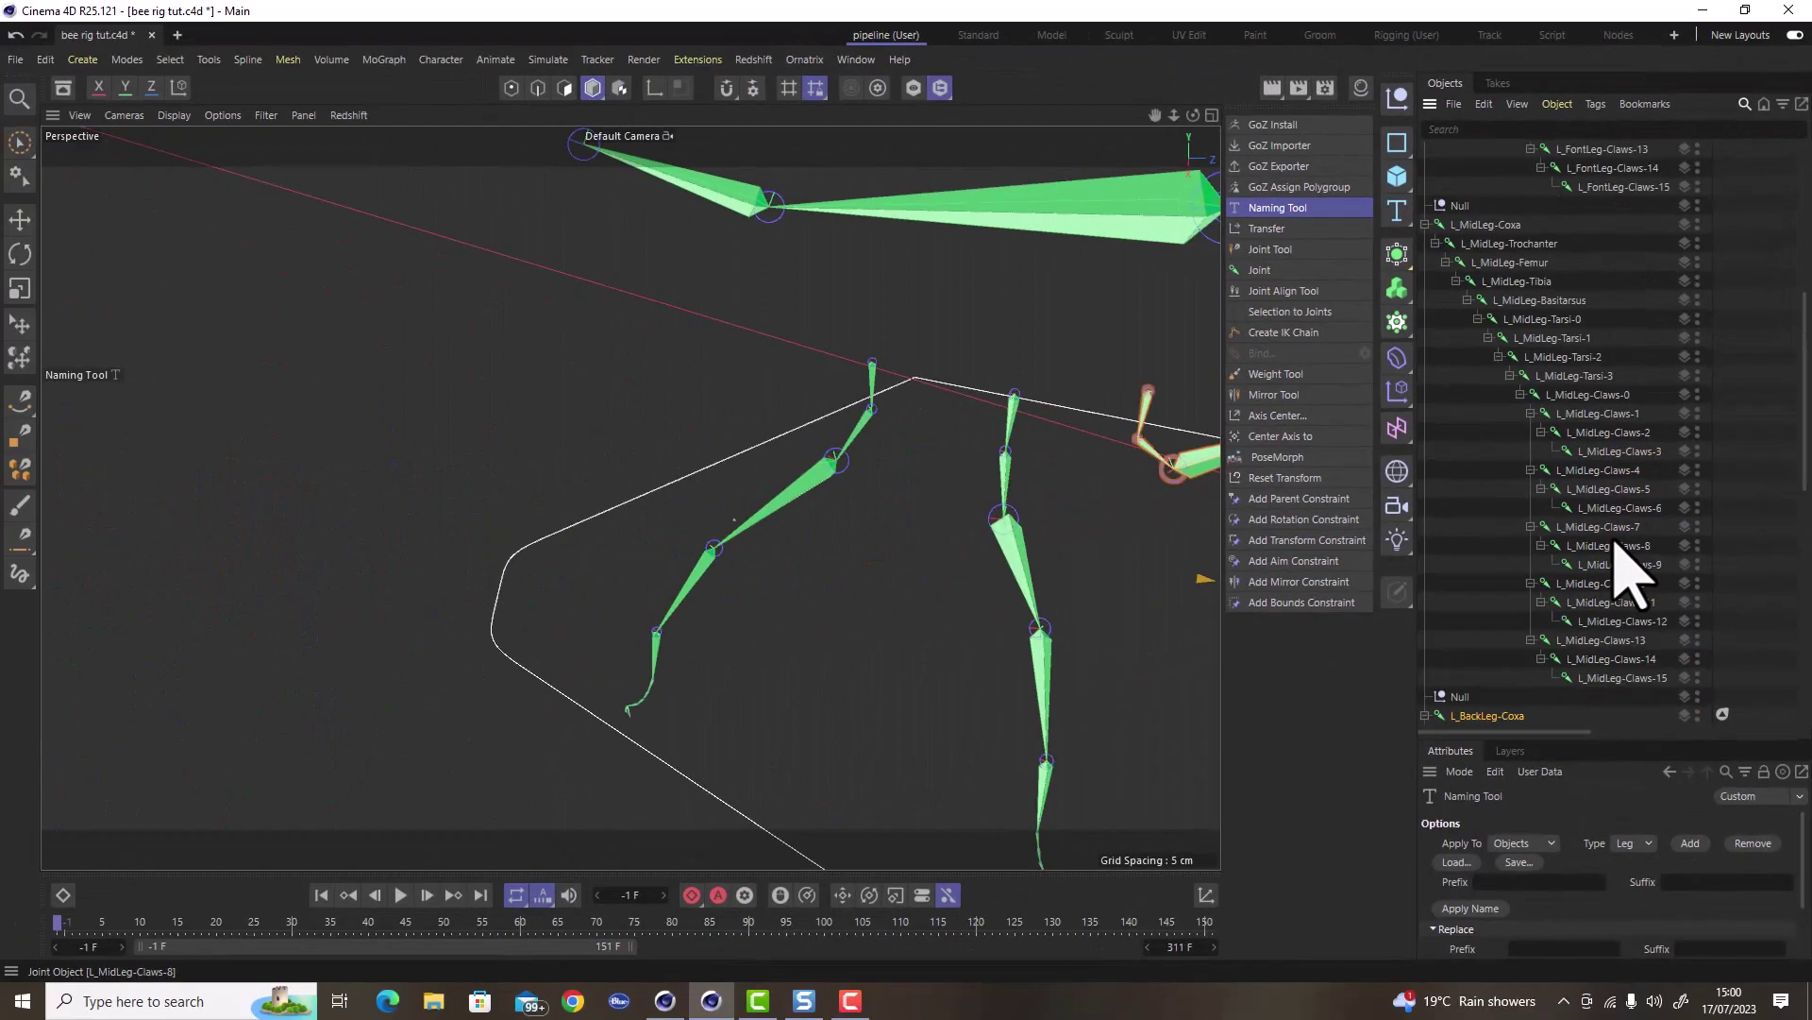
scroll(1345, 874, "up", 15)
scroll(1626, 567, "down", 20)
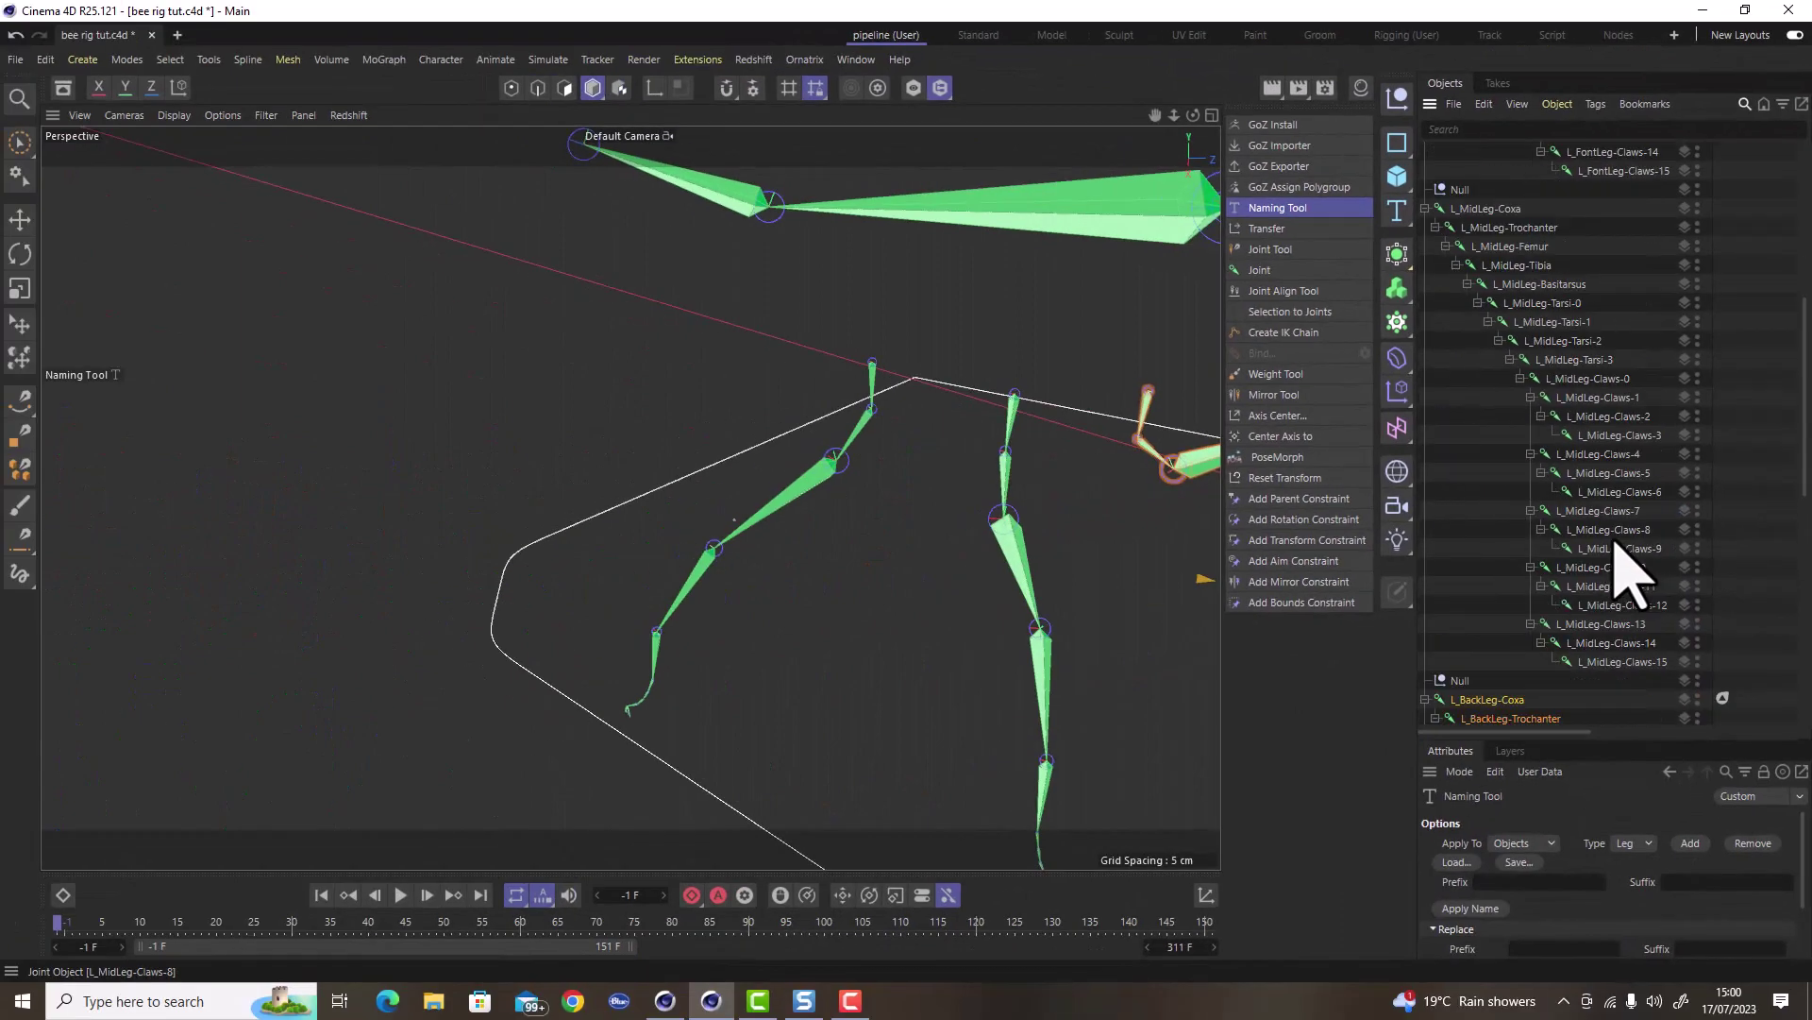
scroll(1625, 566, "up", 20)
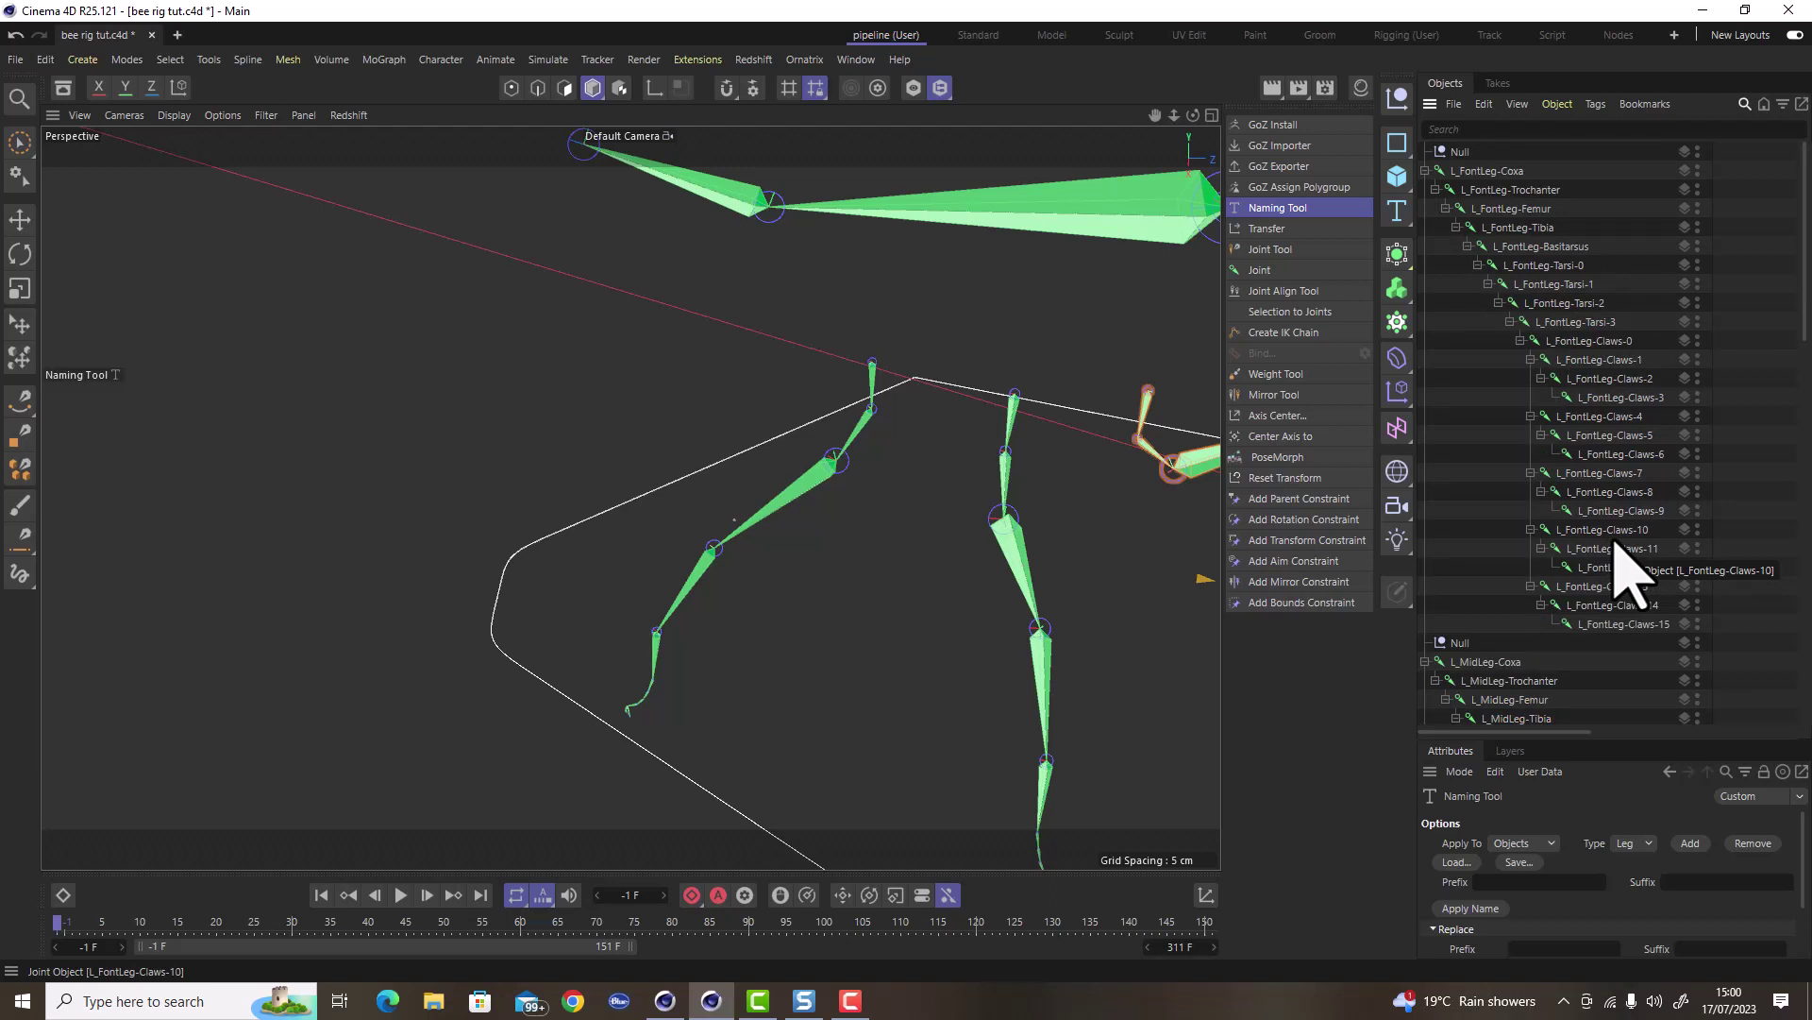
left_click_drag(1613, 735, 1605, 585)
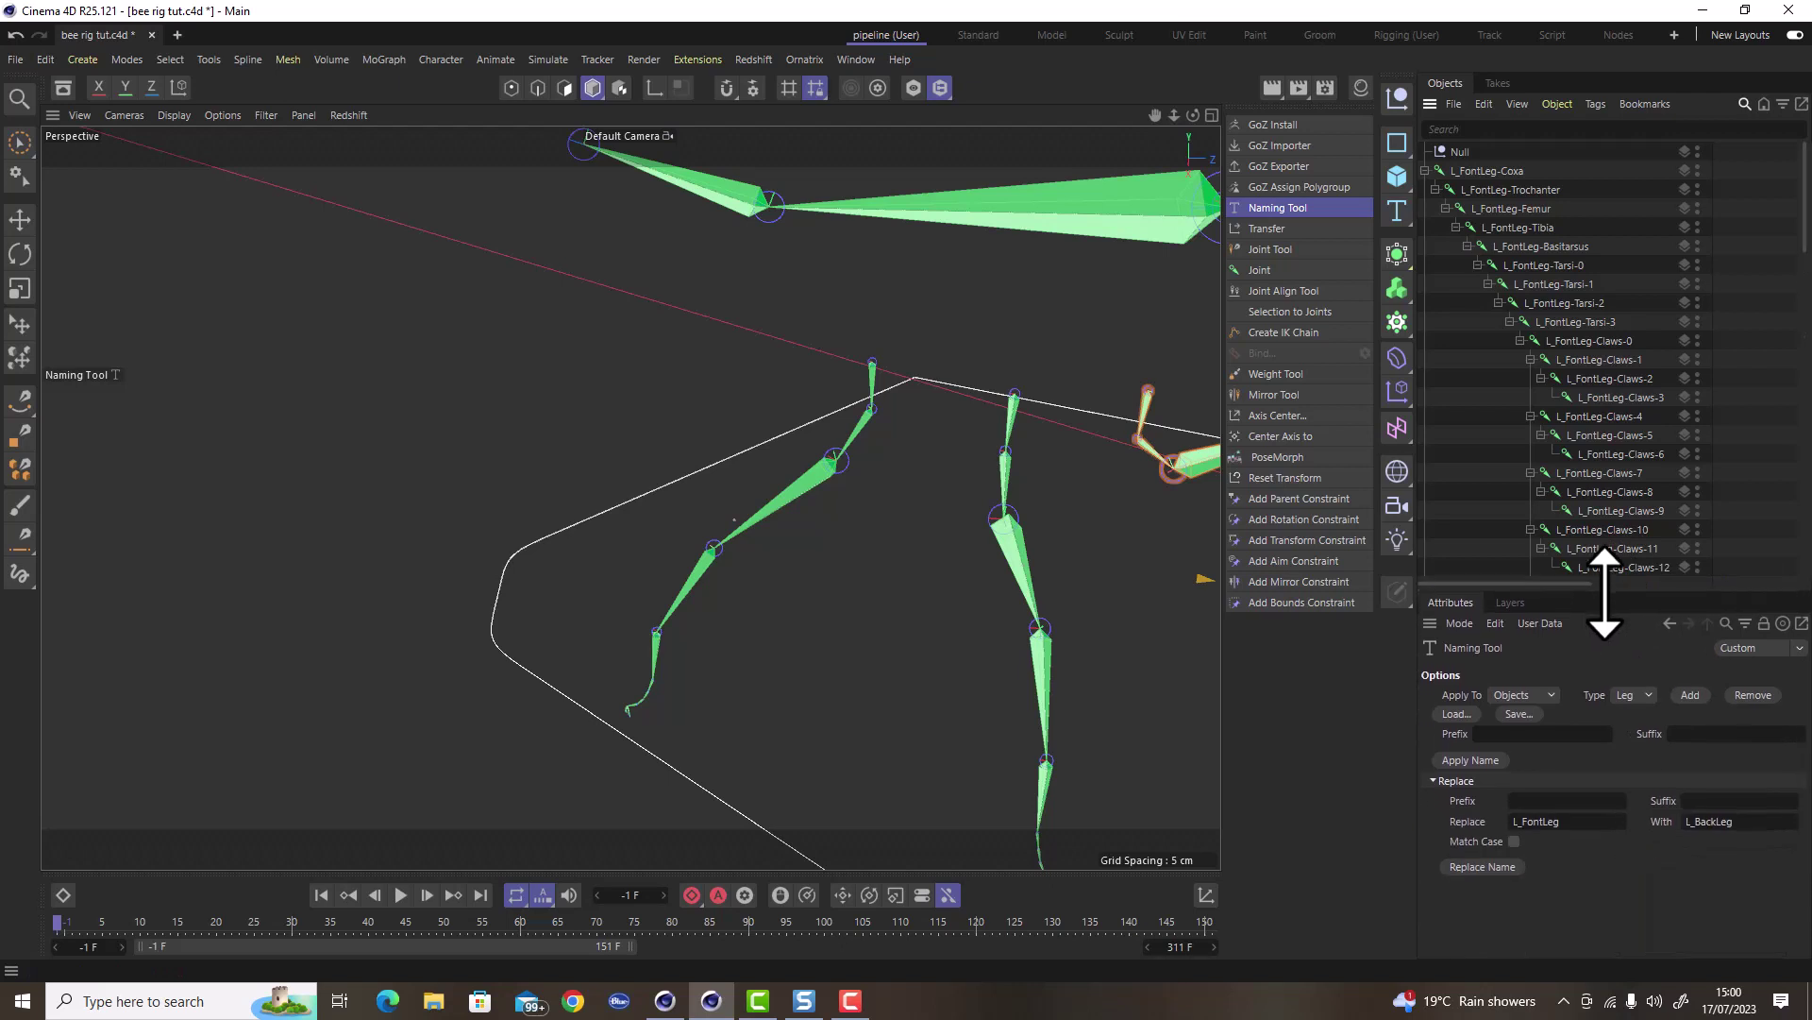
Create a new project and draw a winding chain of 15 joints across the perspective view with the Joint Tool.
left_click(177, 35)
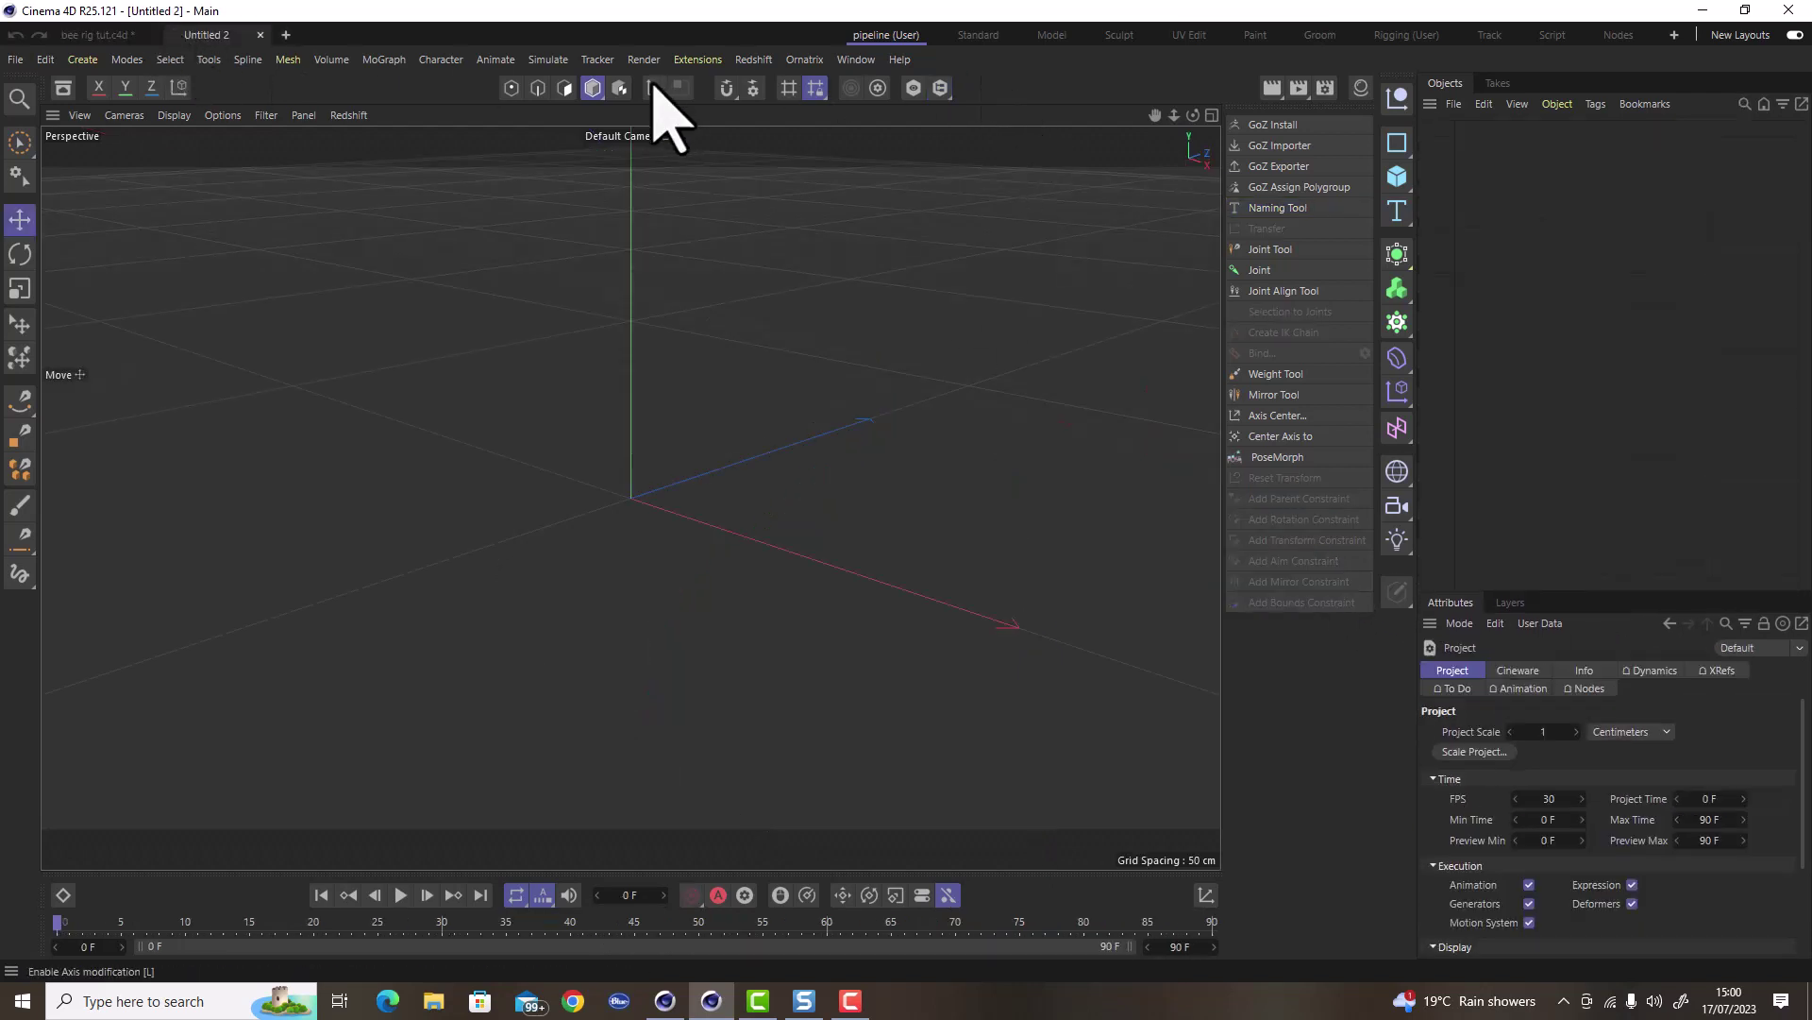
left_click(1276, 249)
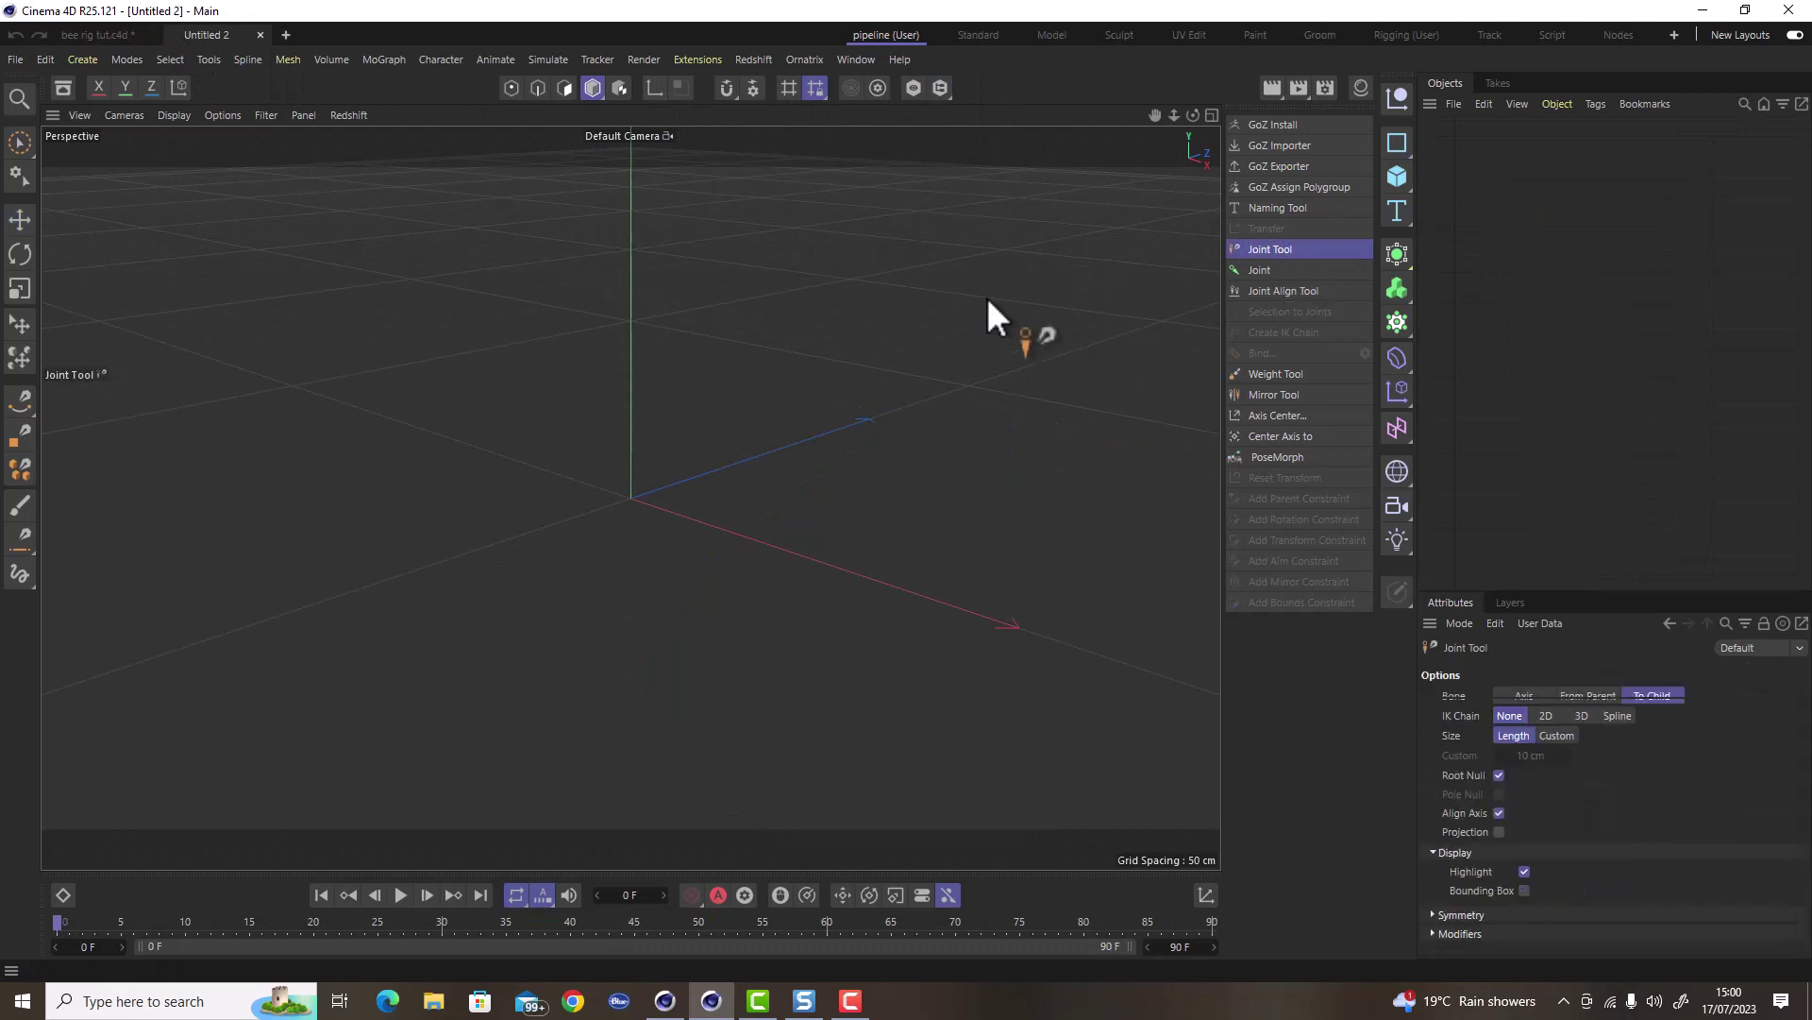
left_click(989, 281, "ctrl")
left_click(869, 353, "ctrl")
left_click(758, 466, "ctrl")
left_click(724, 566, "ctrl")
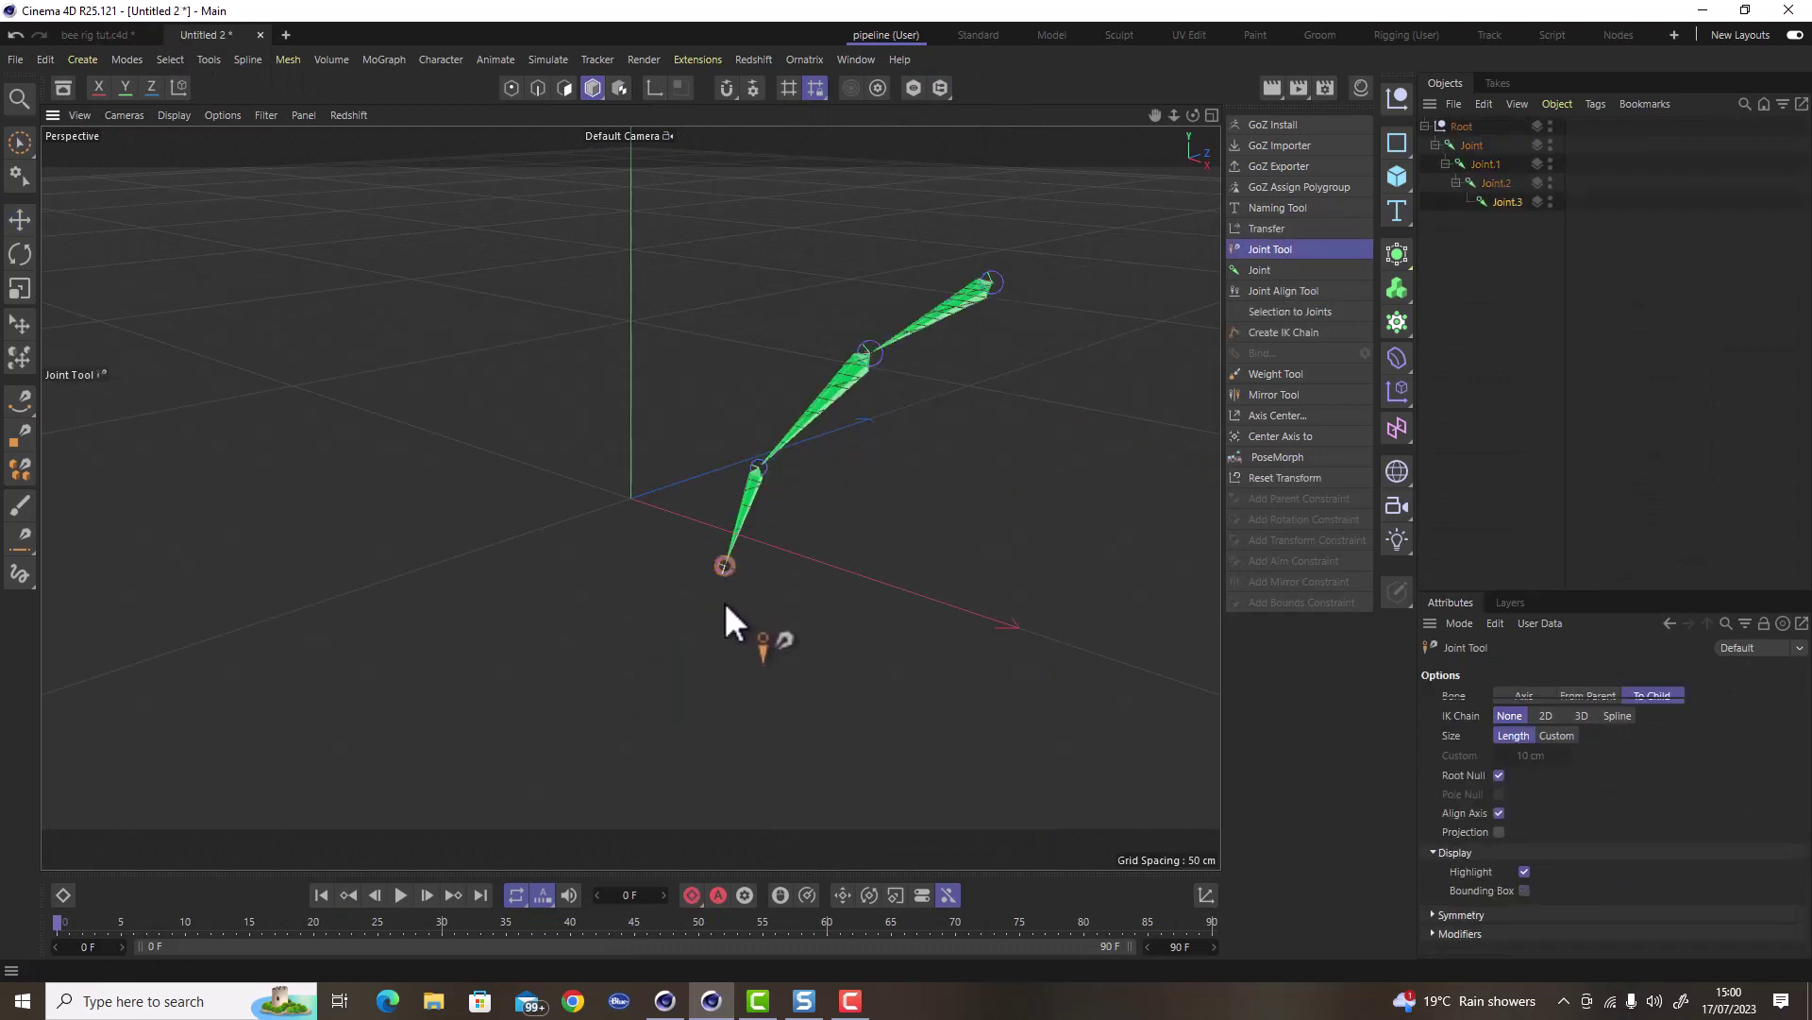
left_click(587, 712, "ctrl")
left_click(474, 700, "ctrl")
left_click(404, 604, "ctrl")
left_click(427, 499, "ctrl")
left_click(463, 447, "ctrl")
left_click(387, 387, "ctrl")
left_click(373, 398, "ctrl")
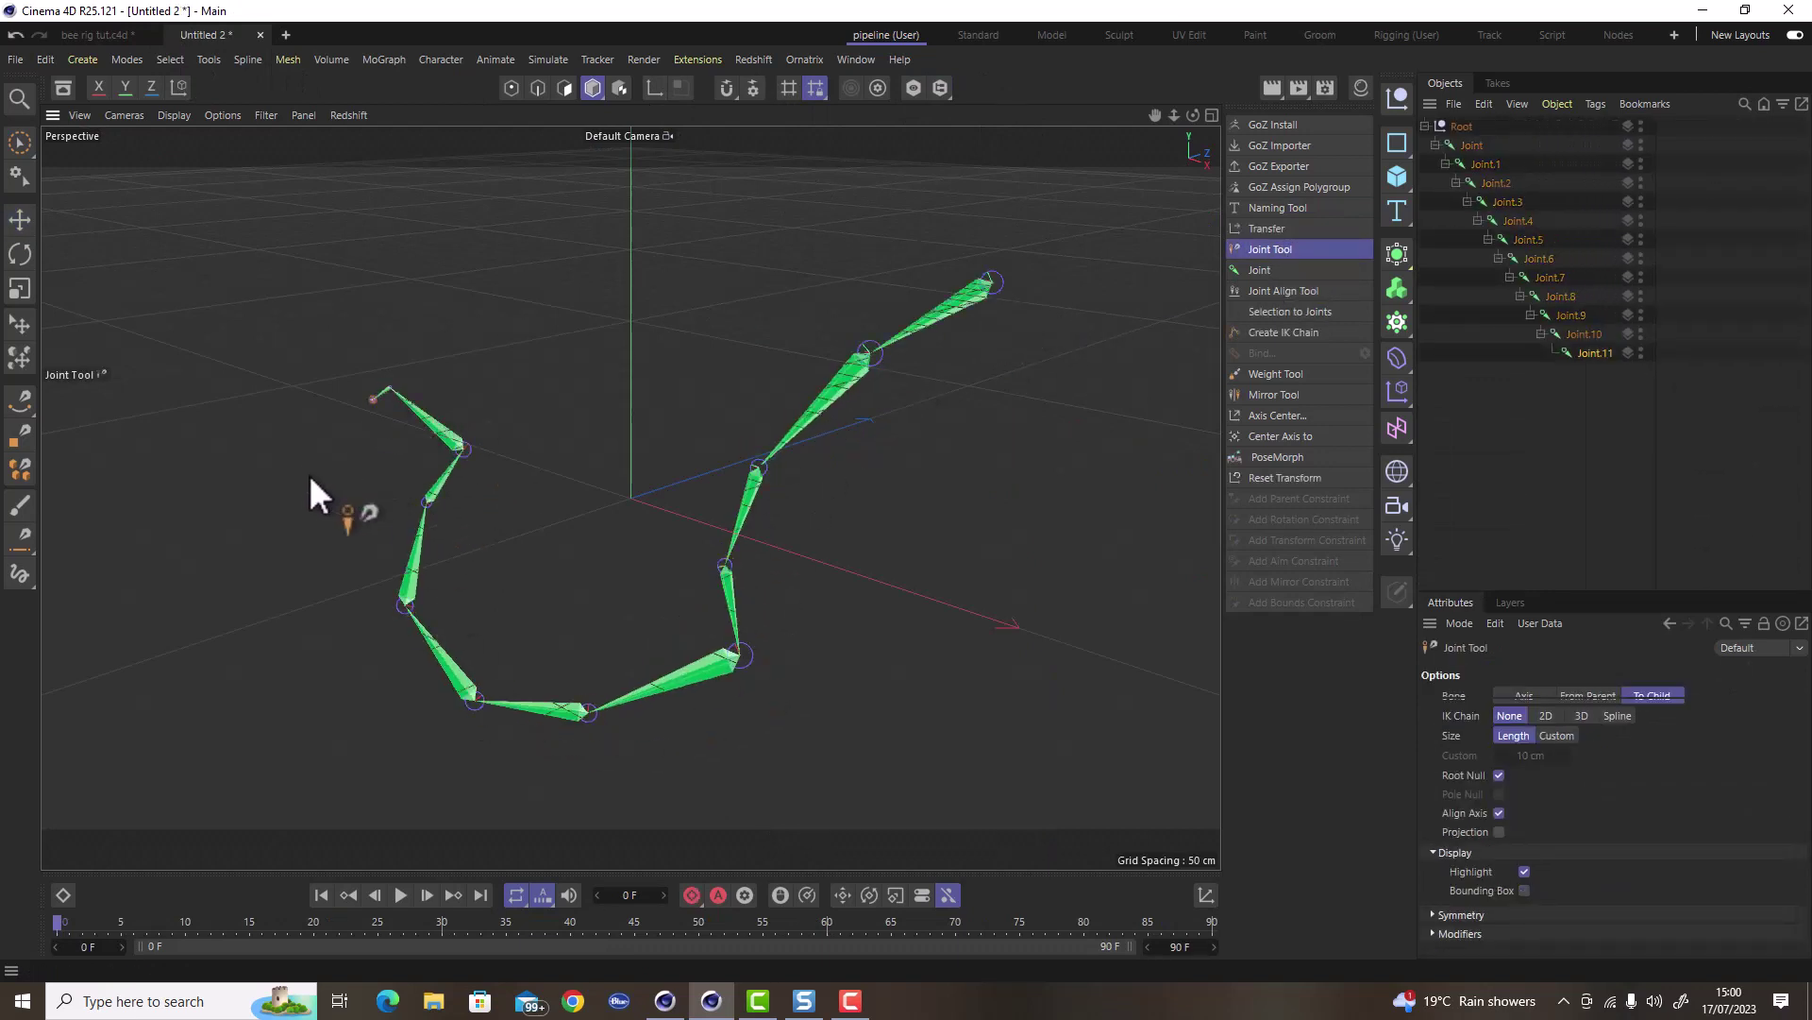
left_click(302, 477, "ctrl")
left_click(258, 616, "ctrl")
left_click(275, 655, "ctrl")
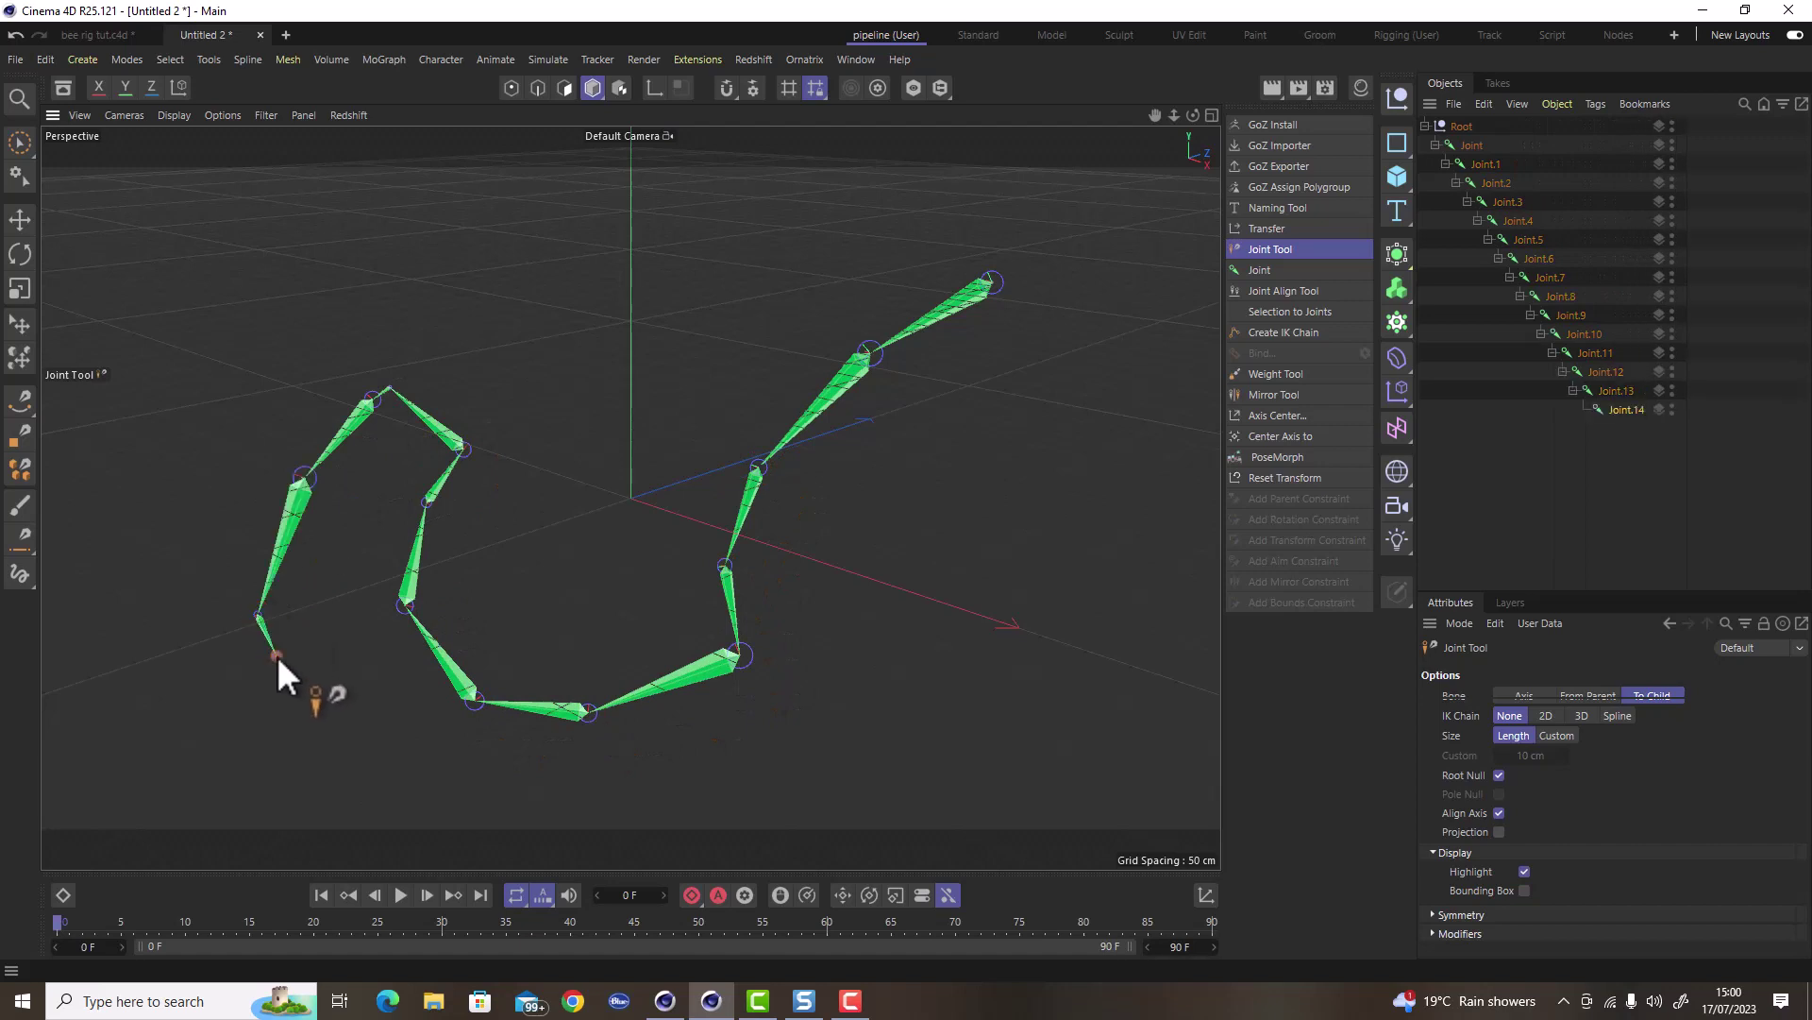
Select all joints of the new chain below the Root null and rename them 1.
left_click(1476, 170)
left_click(1624, 738)
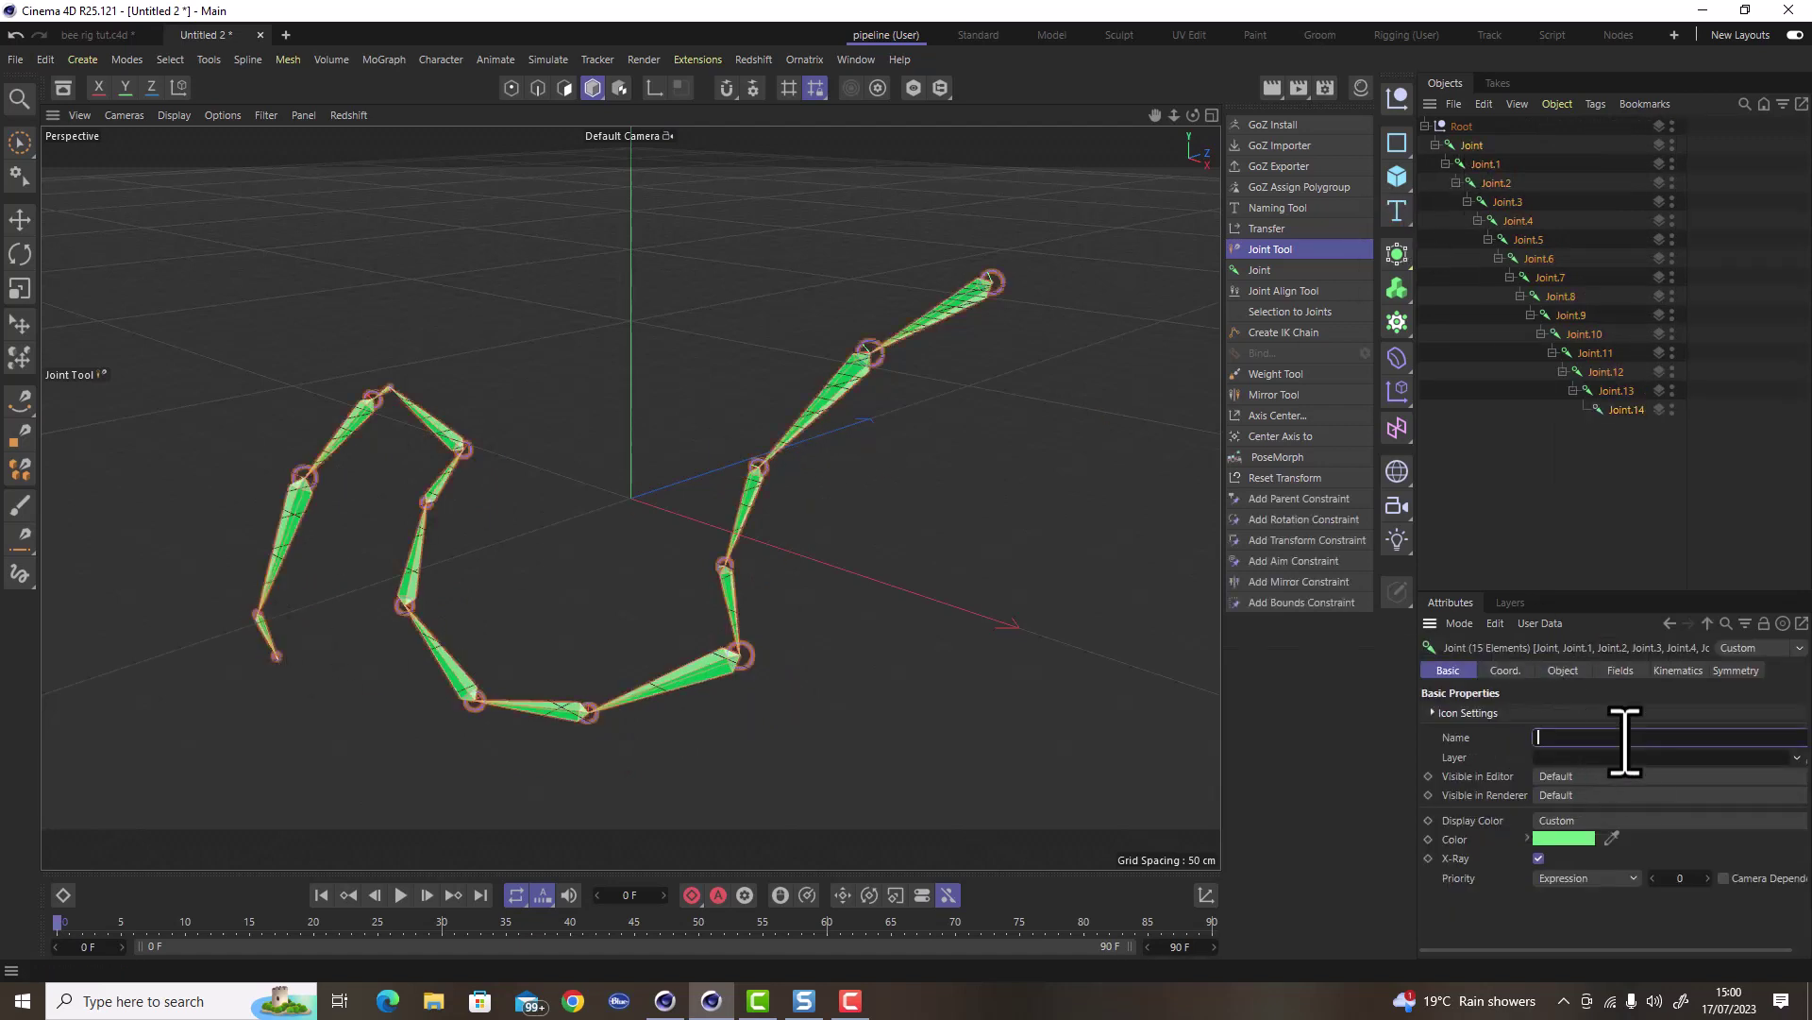
type("1")
key("Return")
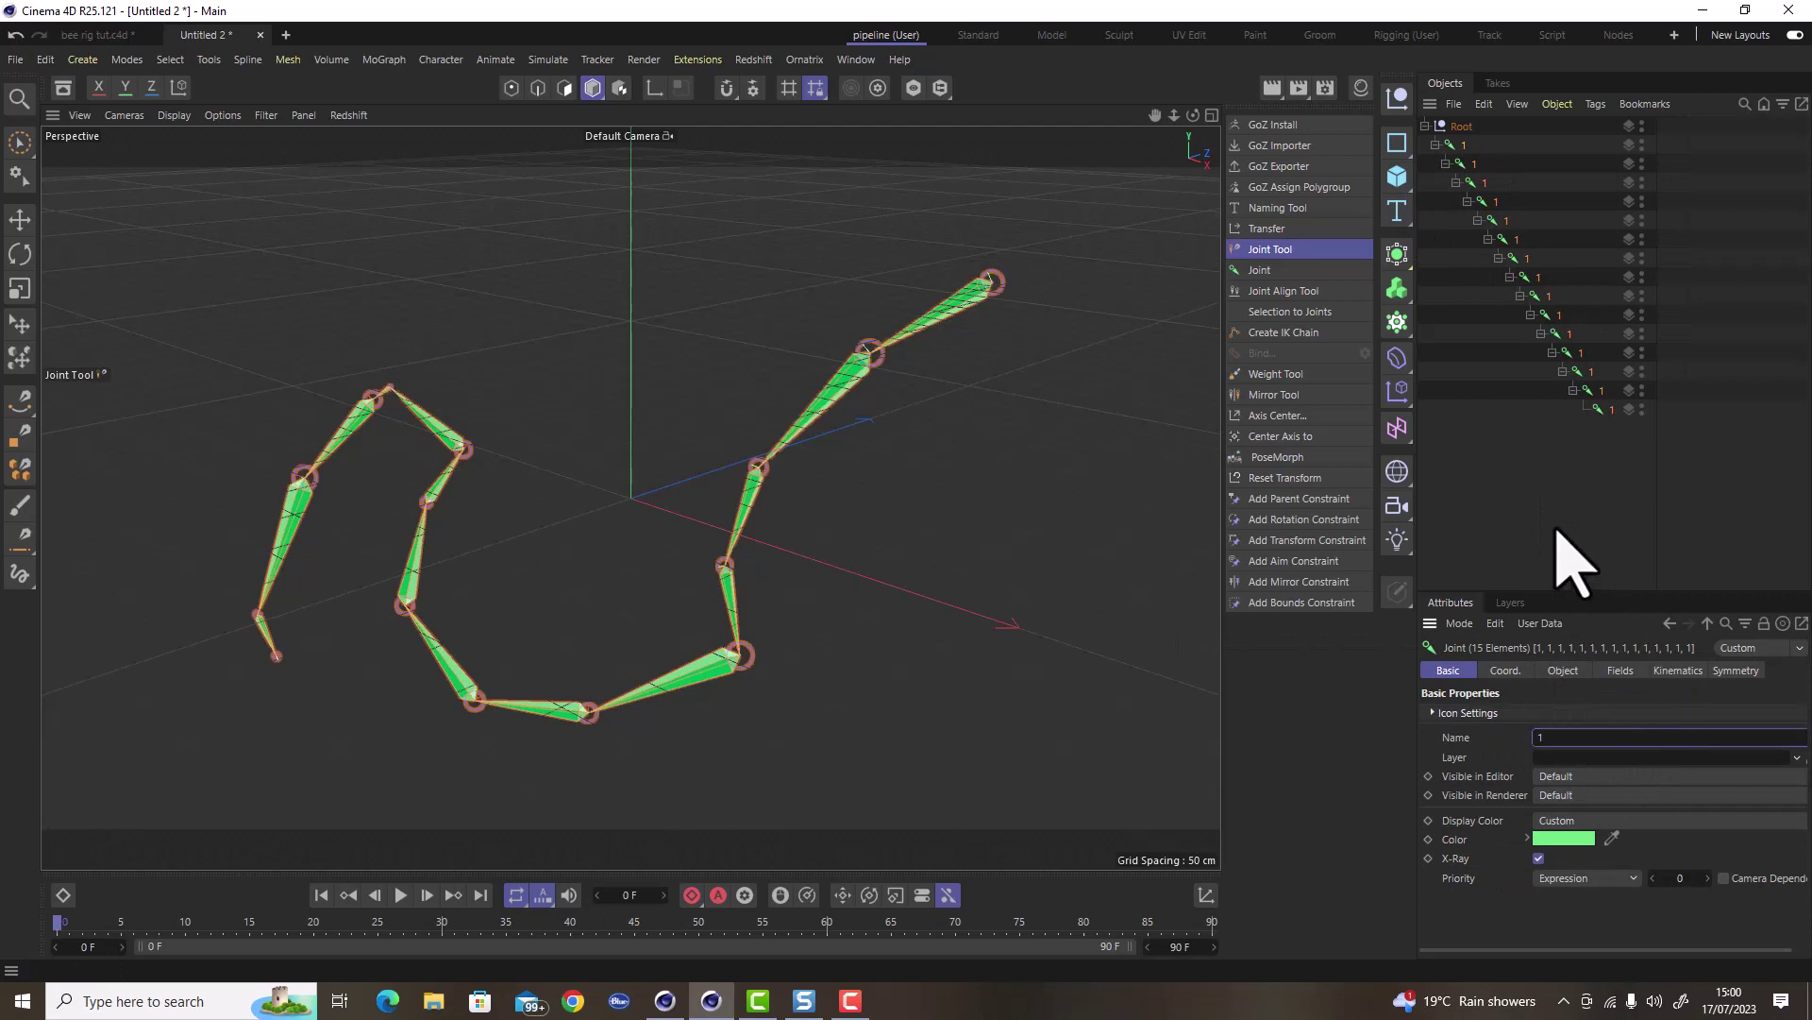
Use the Naming Tool to replace the name 1 on all selected joints with the numbered name Spine-$N, with a capital N.
left_click(1290, 230)
left_click(1288, 209)
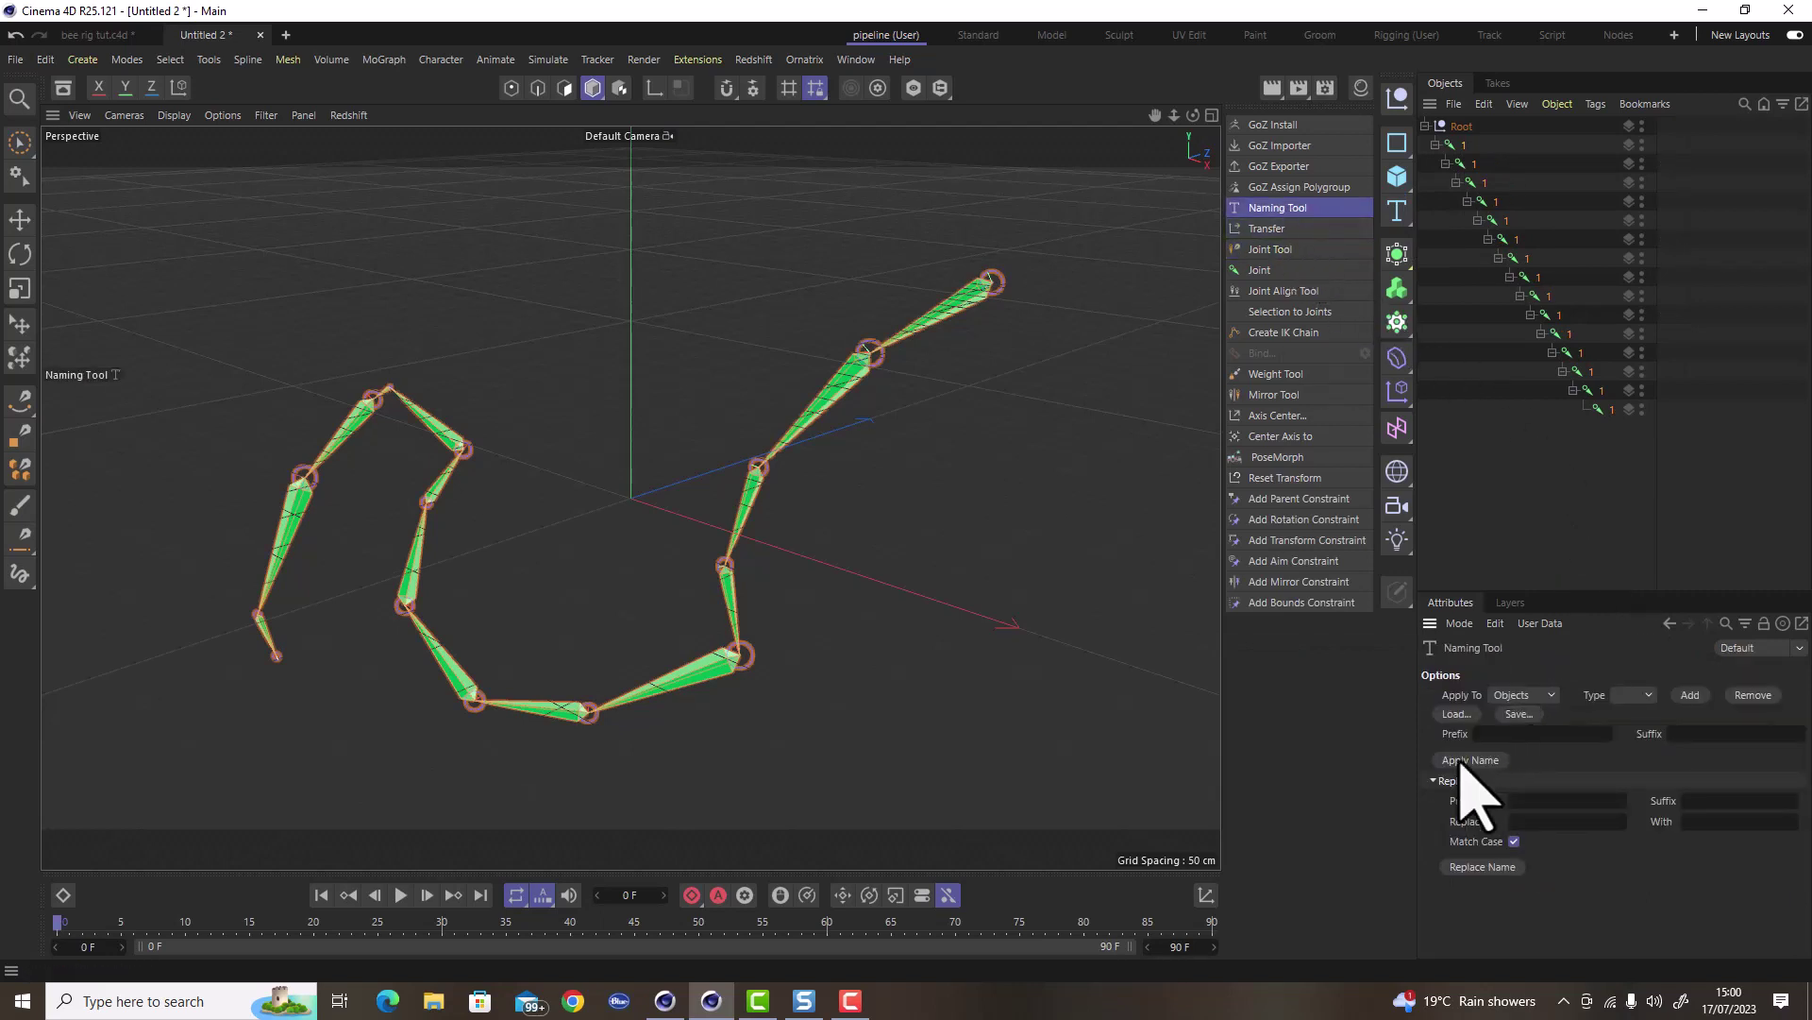
type("1")
left_click(1712, 821)
type("Tors")
key("BackSpace")
key("BackSpace")
key("BackSpace")
key("BackSpace")
type("Spine-$n")
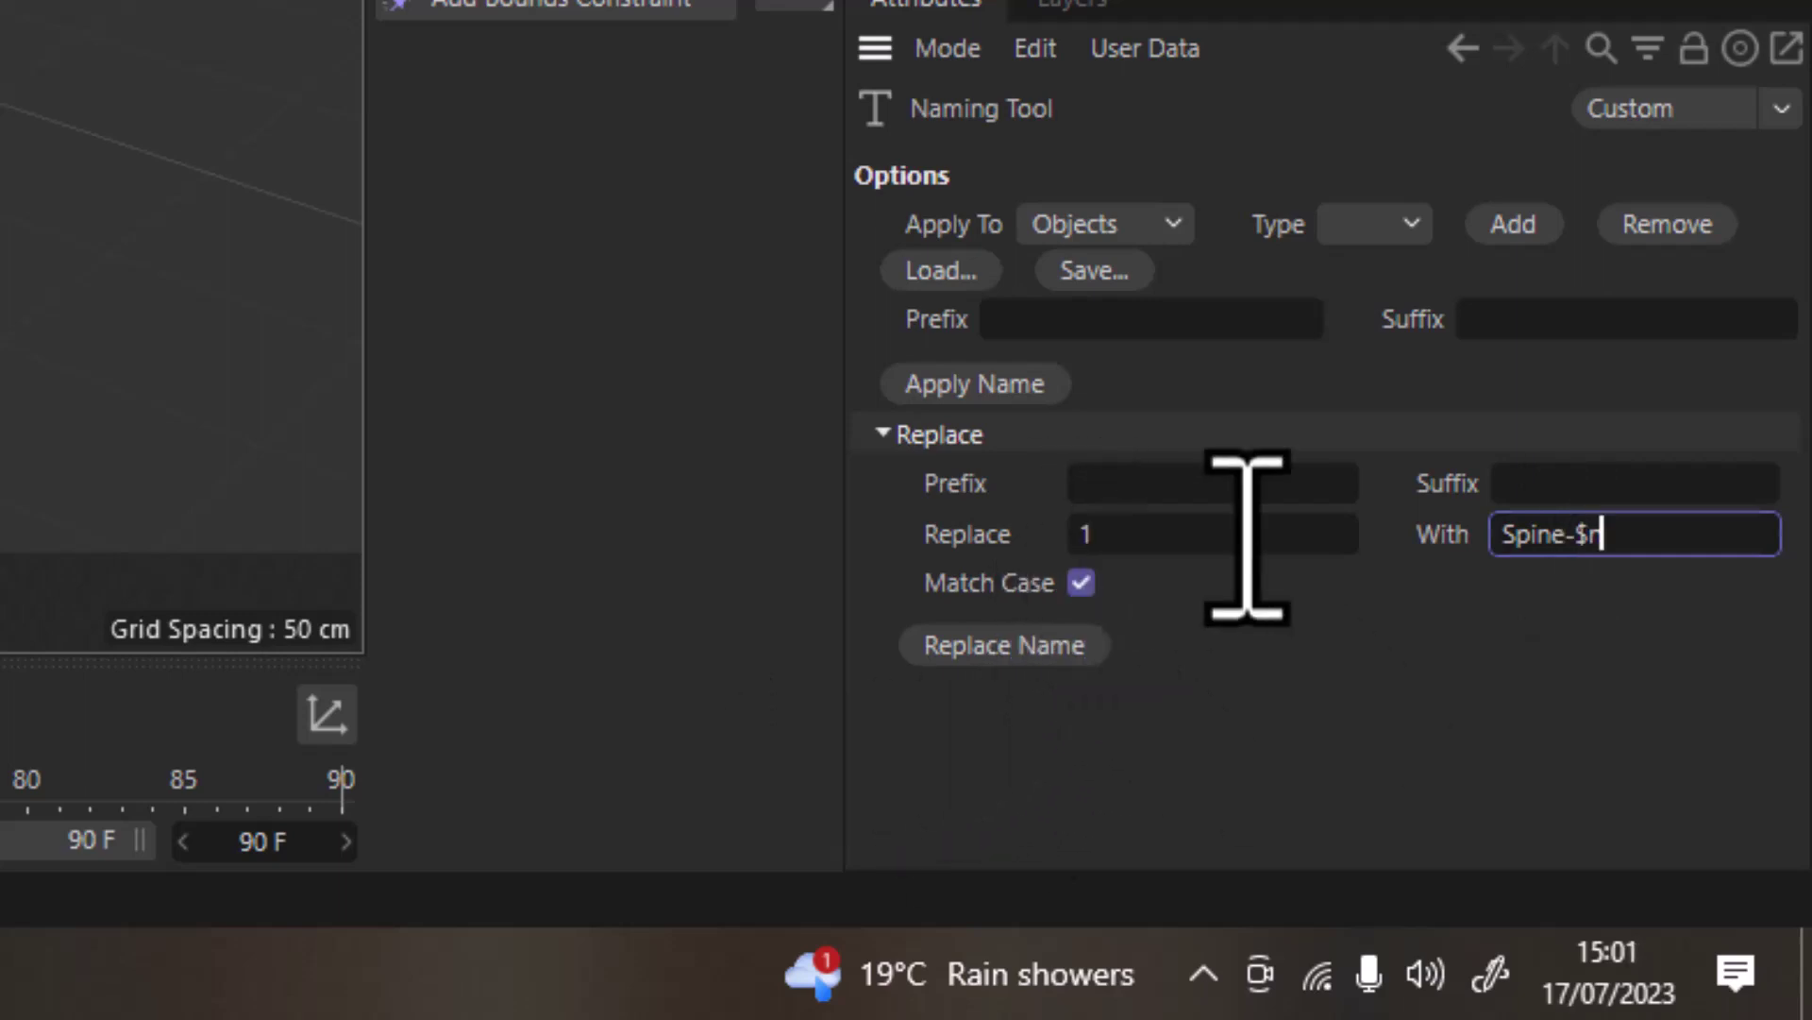
left_click(1060, 639)
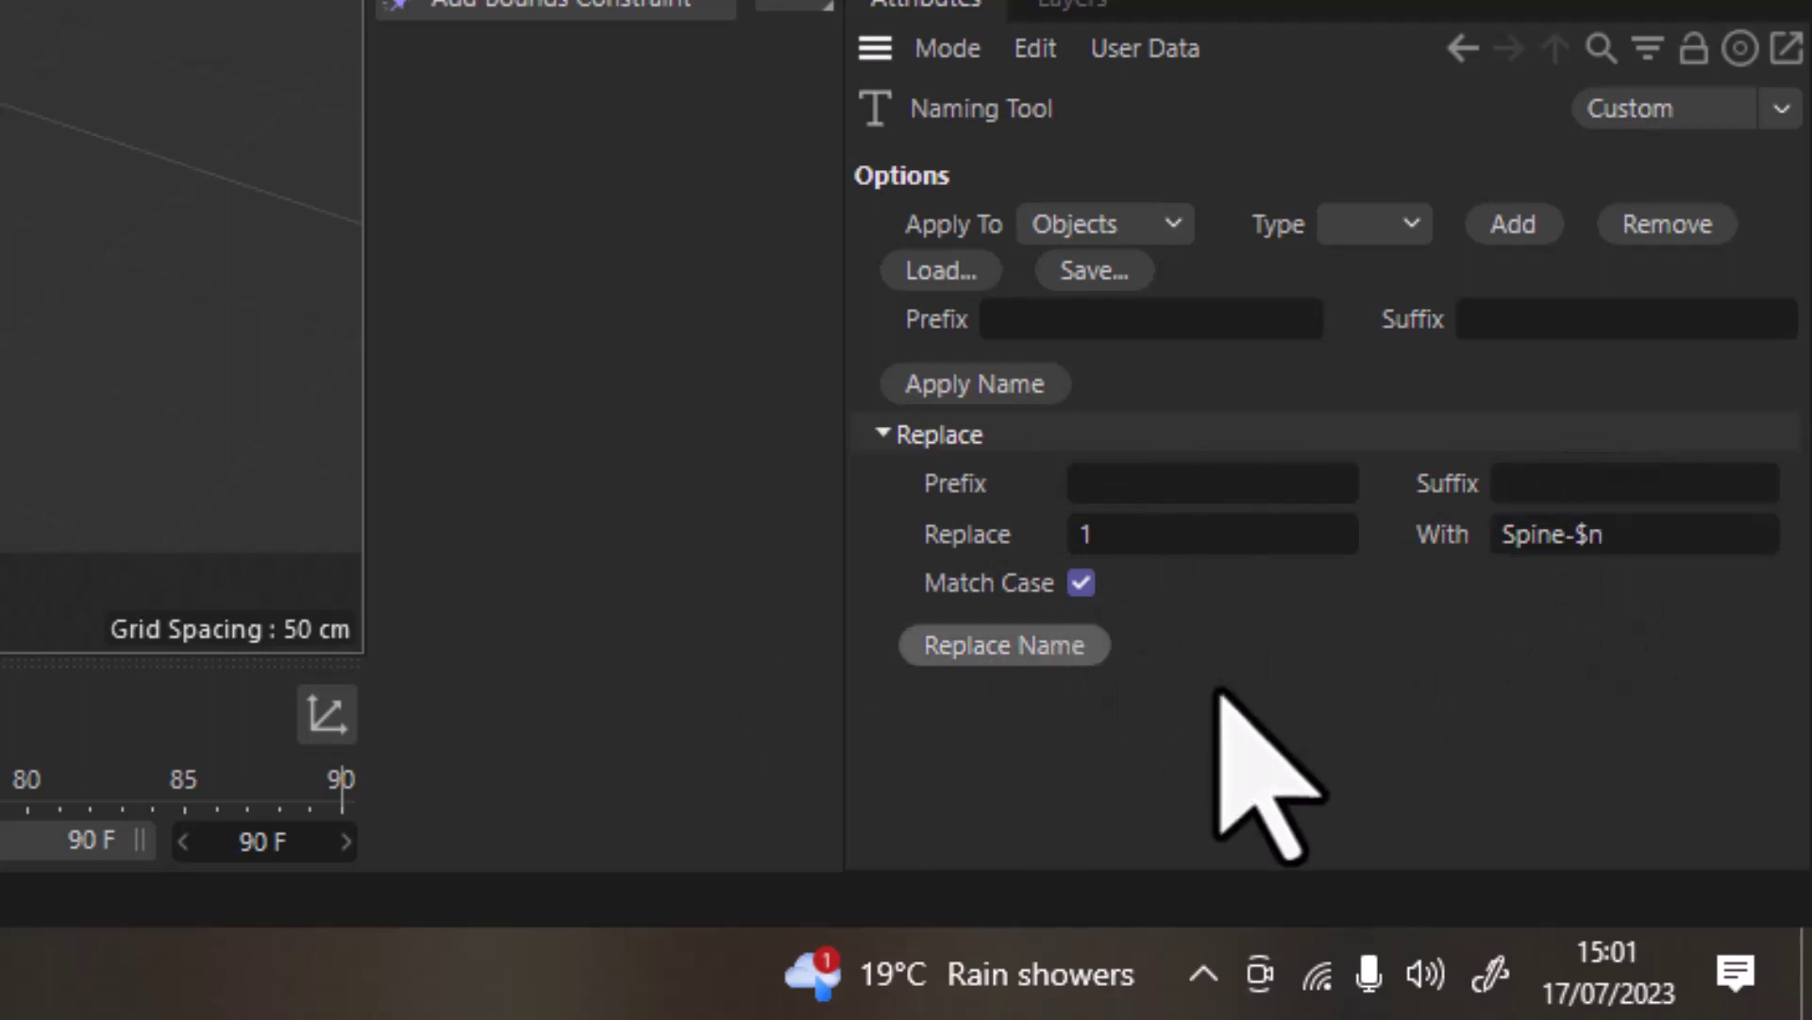
left_click(1634, 539)
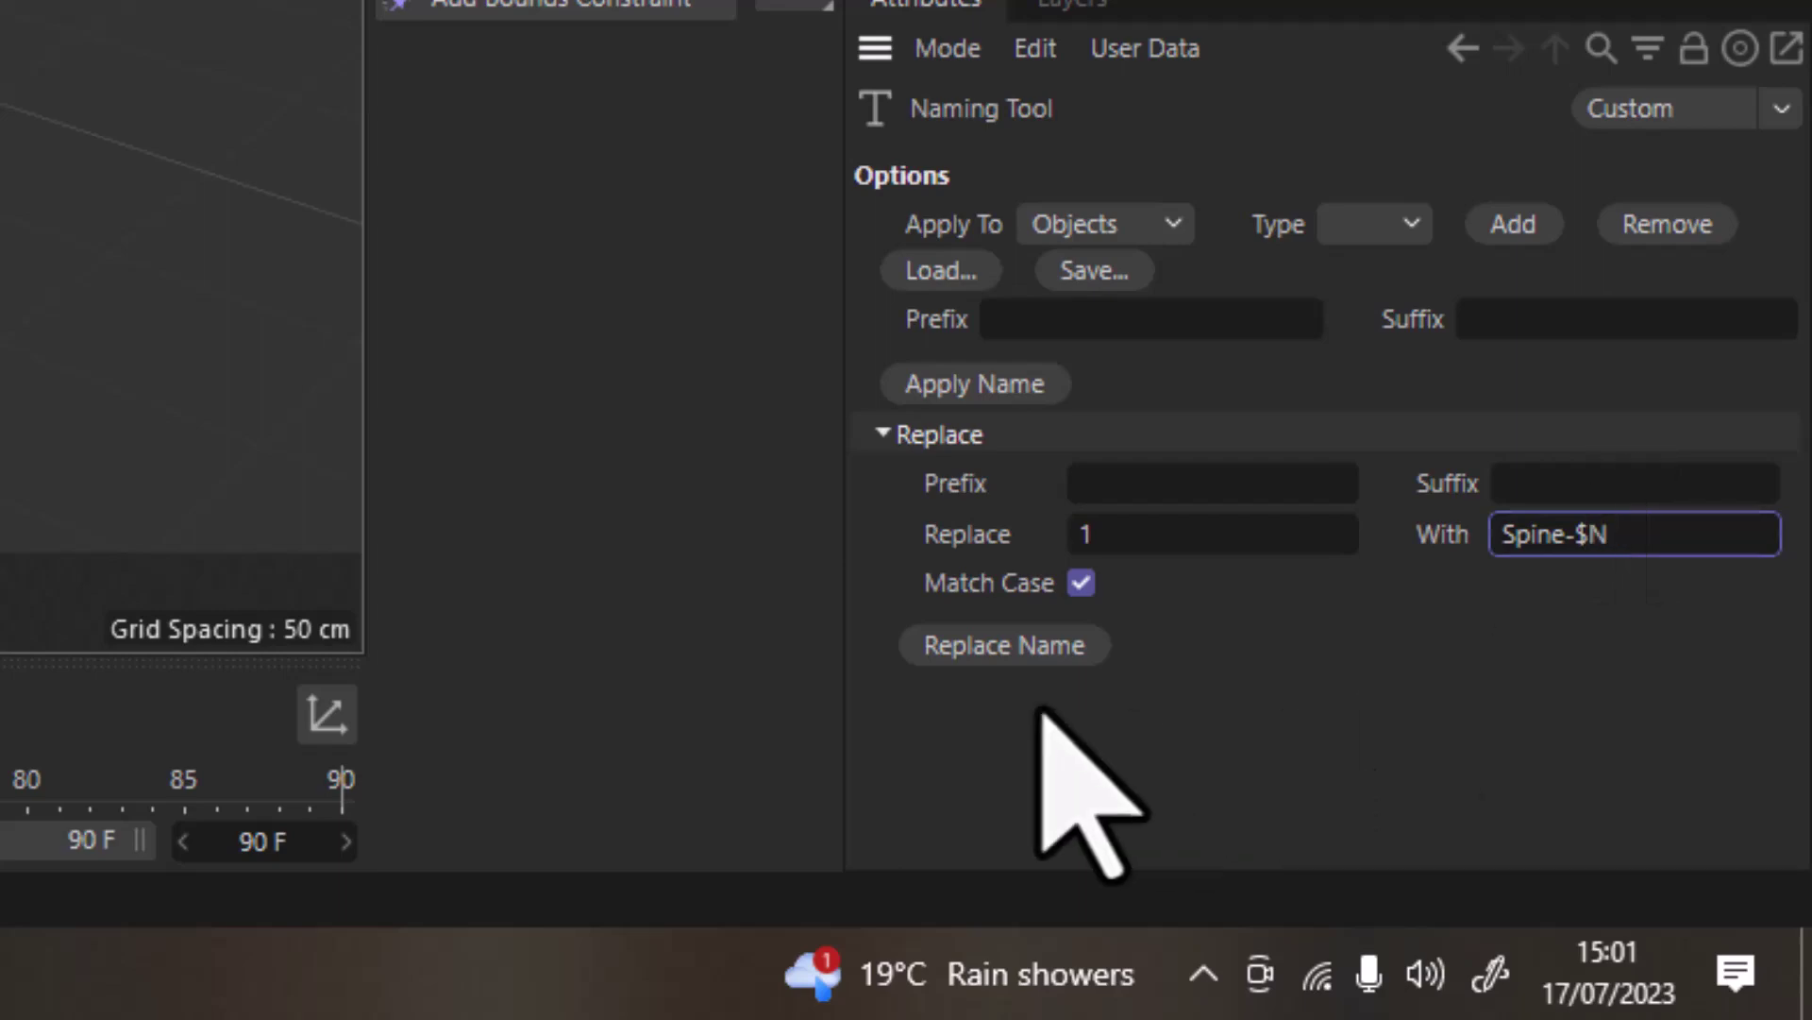
left_click(996, 642)
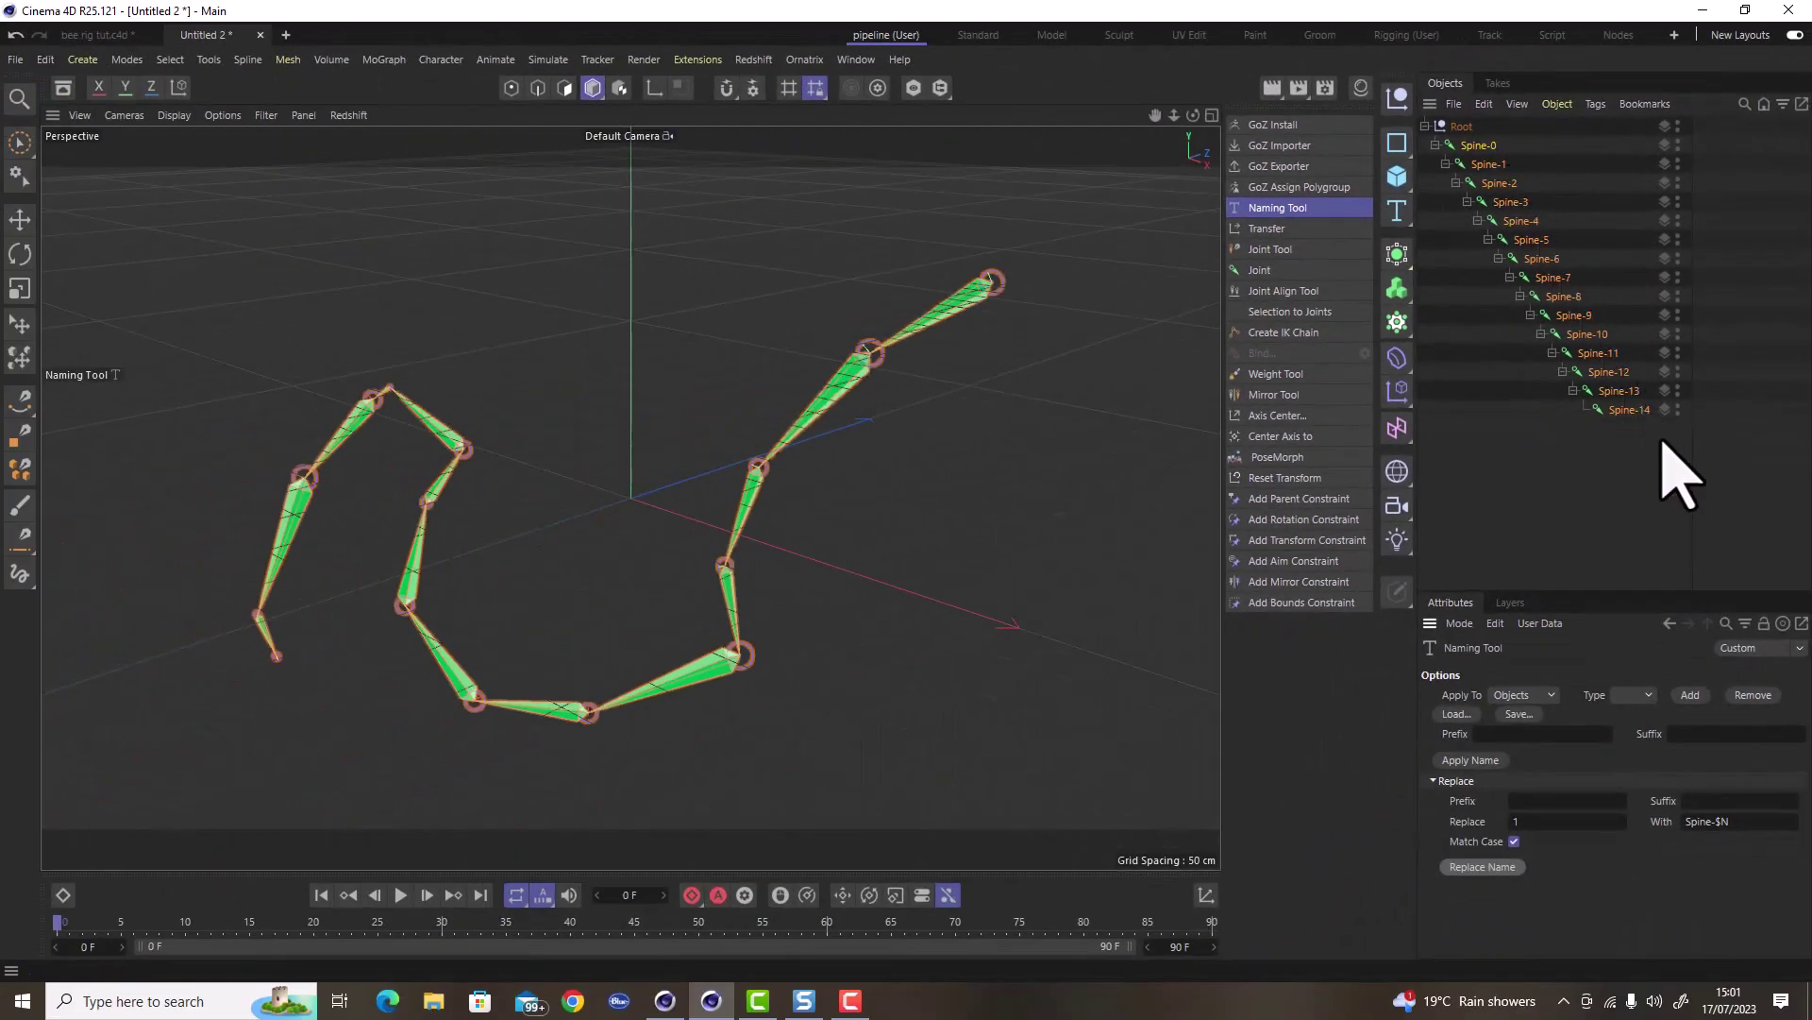
Close the spine chain project without saving it and return to the bee rig's leg joints.
left_click(260, 35)
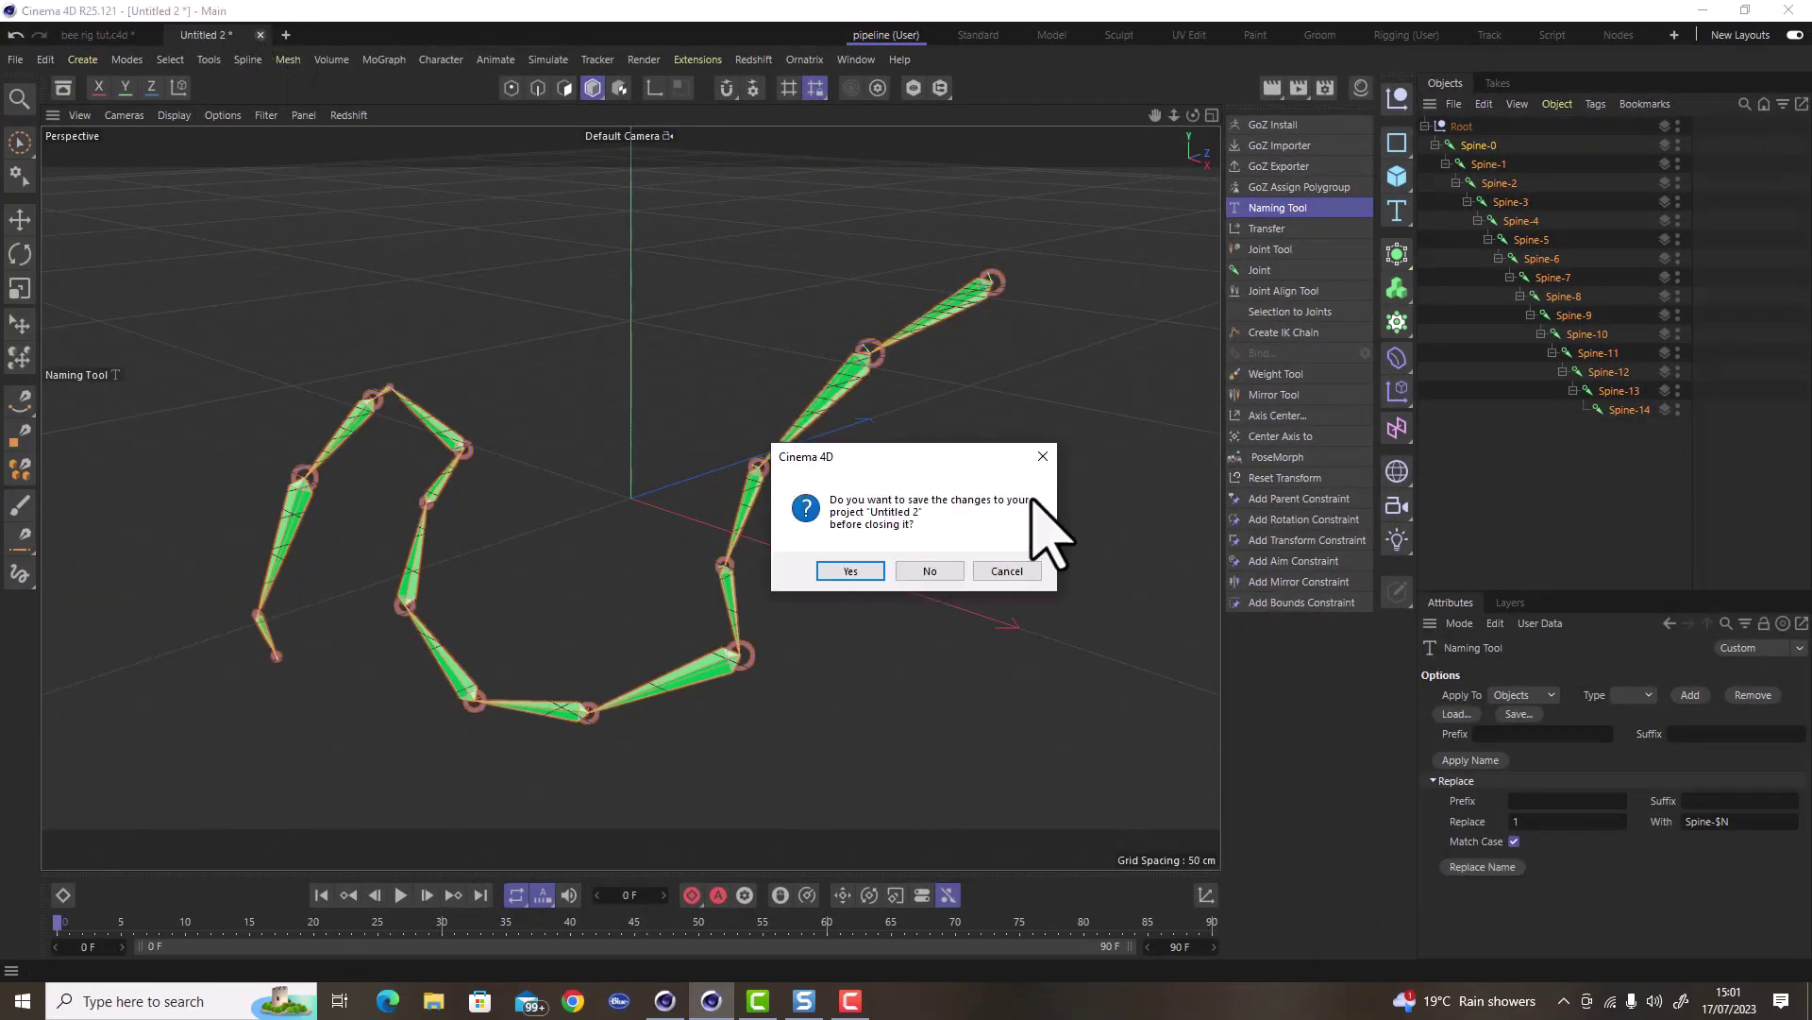
left_click(930, 571)
scroll(633, 442, "down", 6)
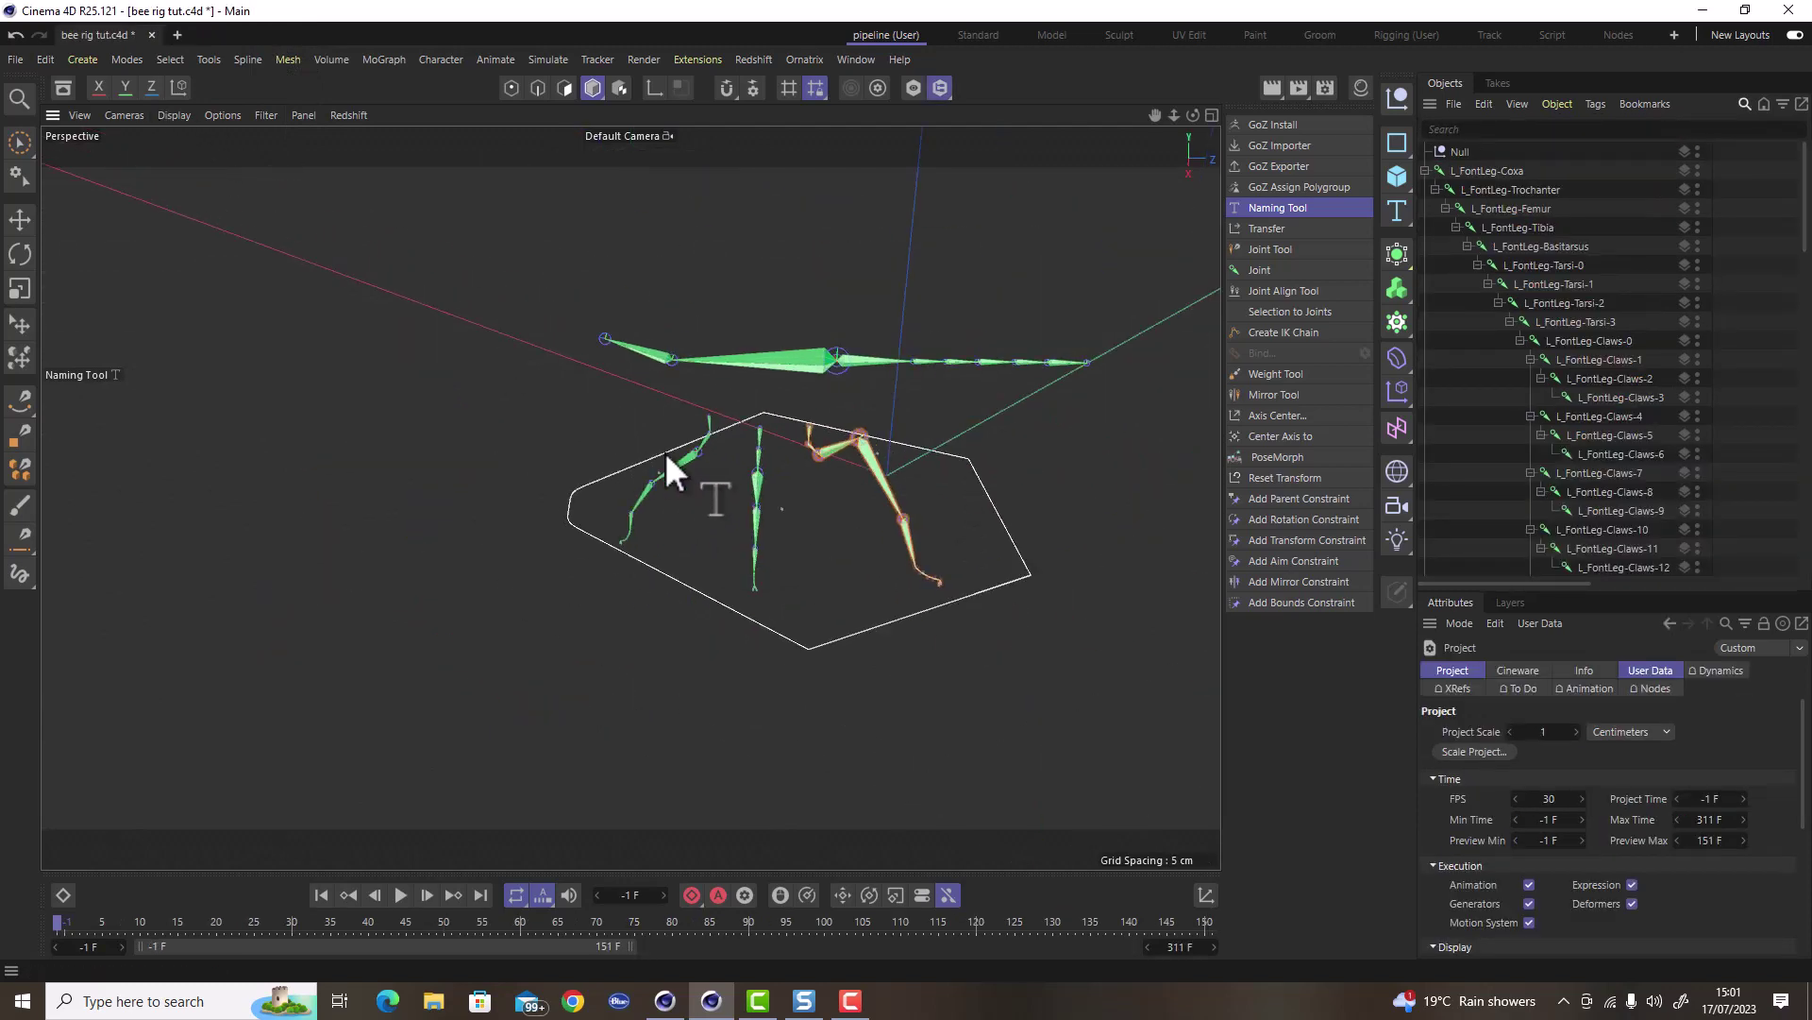
left_click_drag(809, 457, 797, 494, "alt")
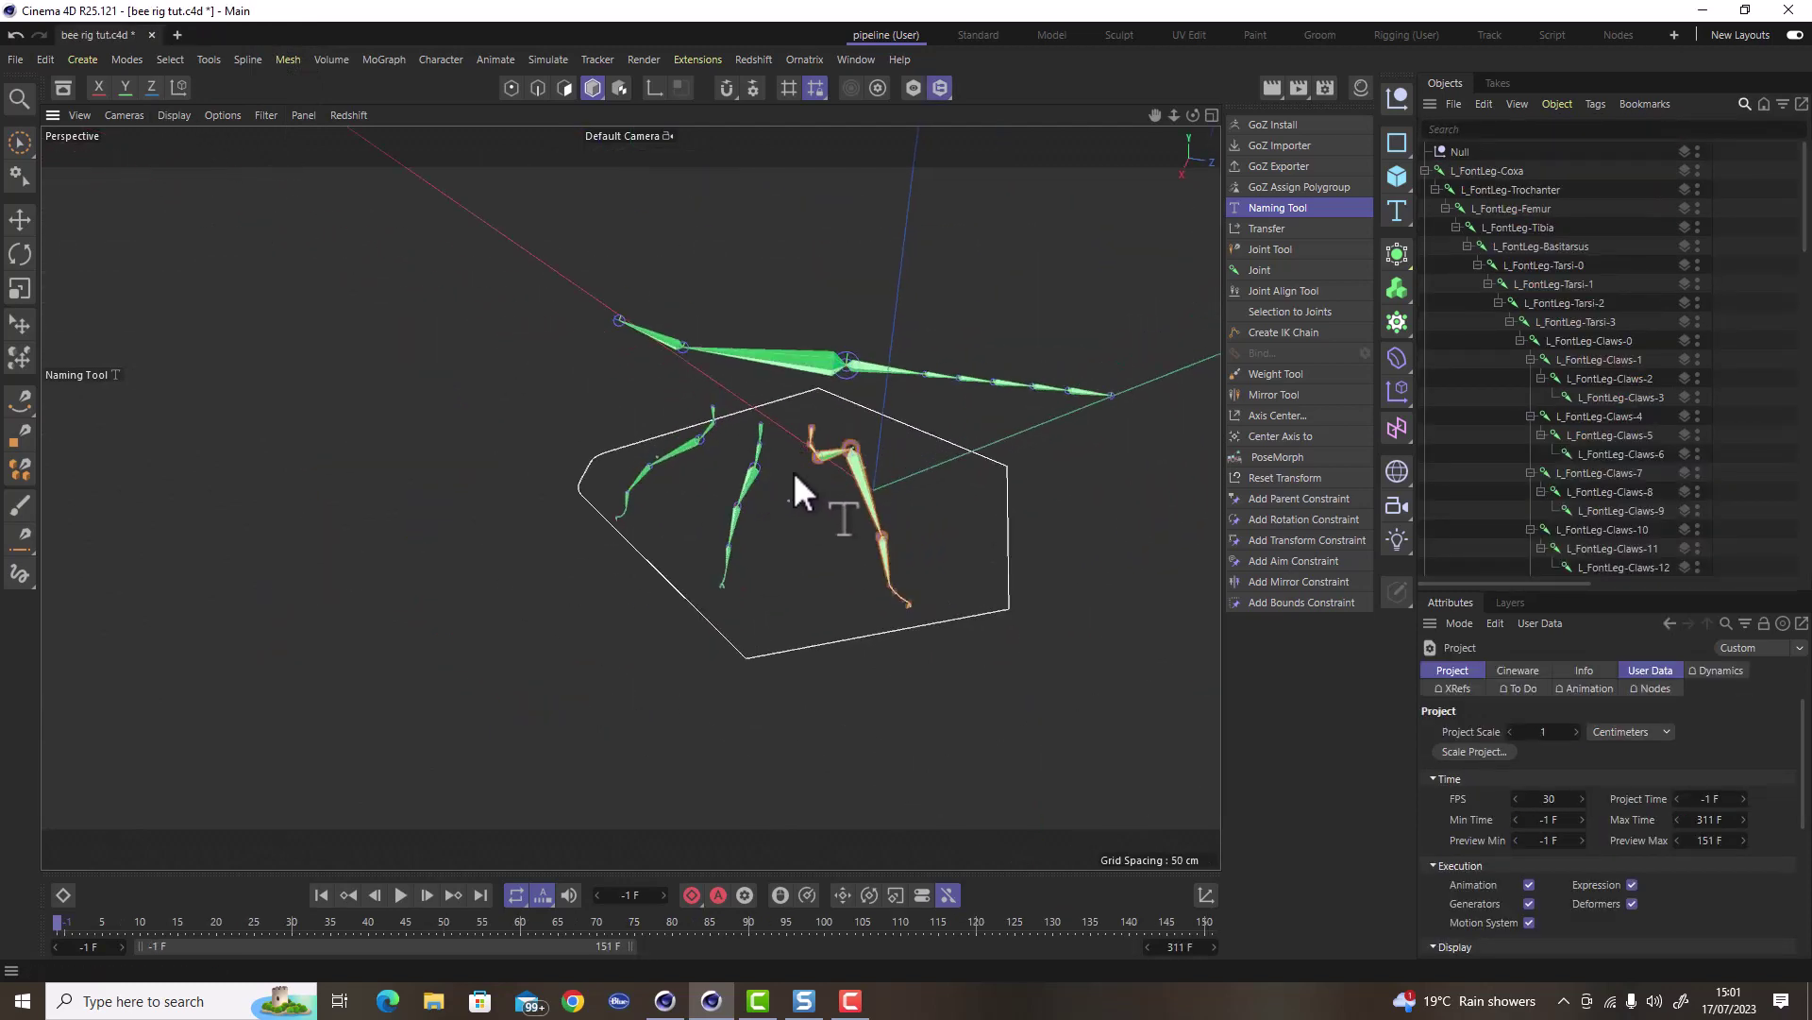
Select the complete front, middle and back leg joint hierarchies and freeze all their transformations.
middle_click(1492, 171)
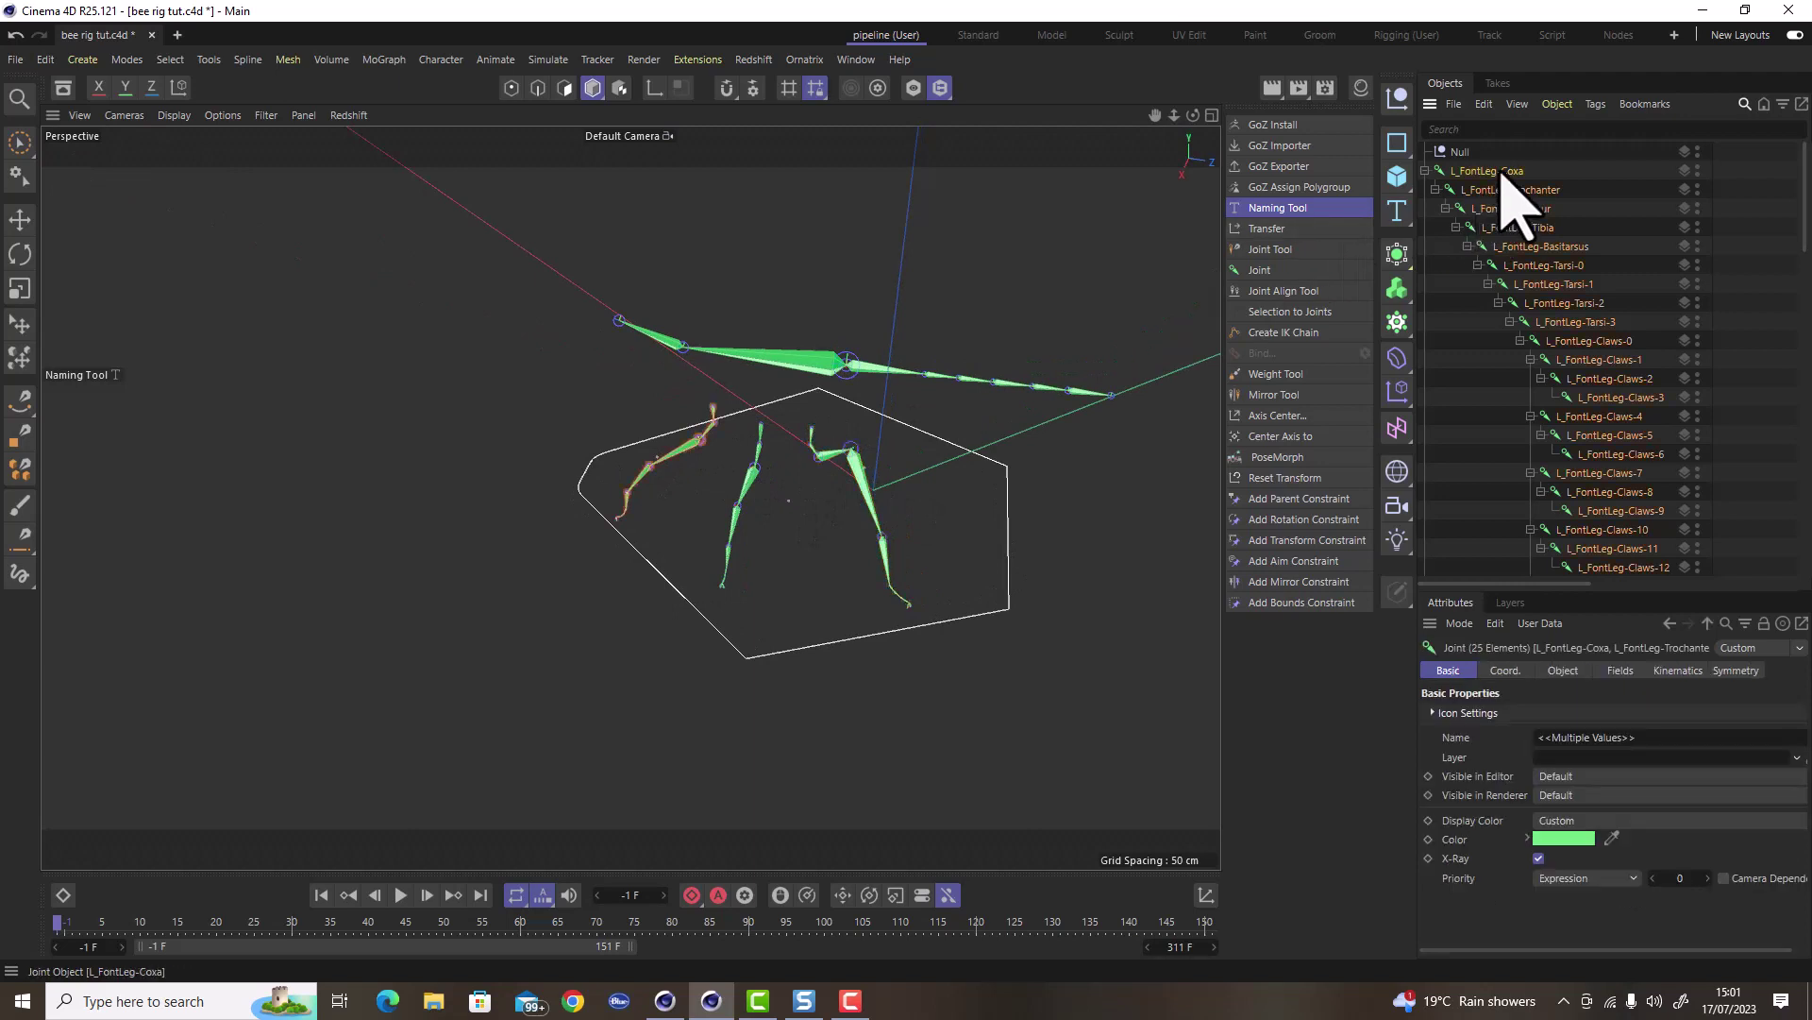
left_click(1424, 170)
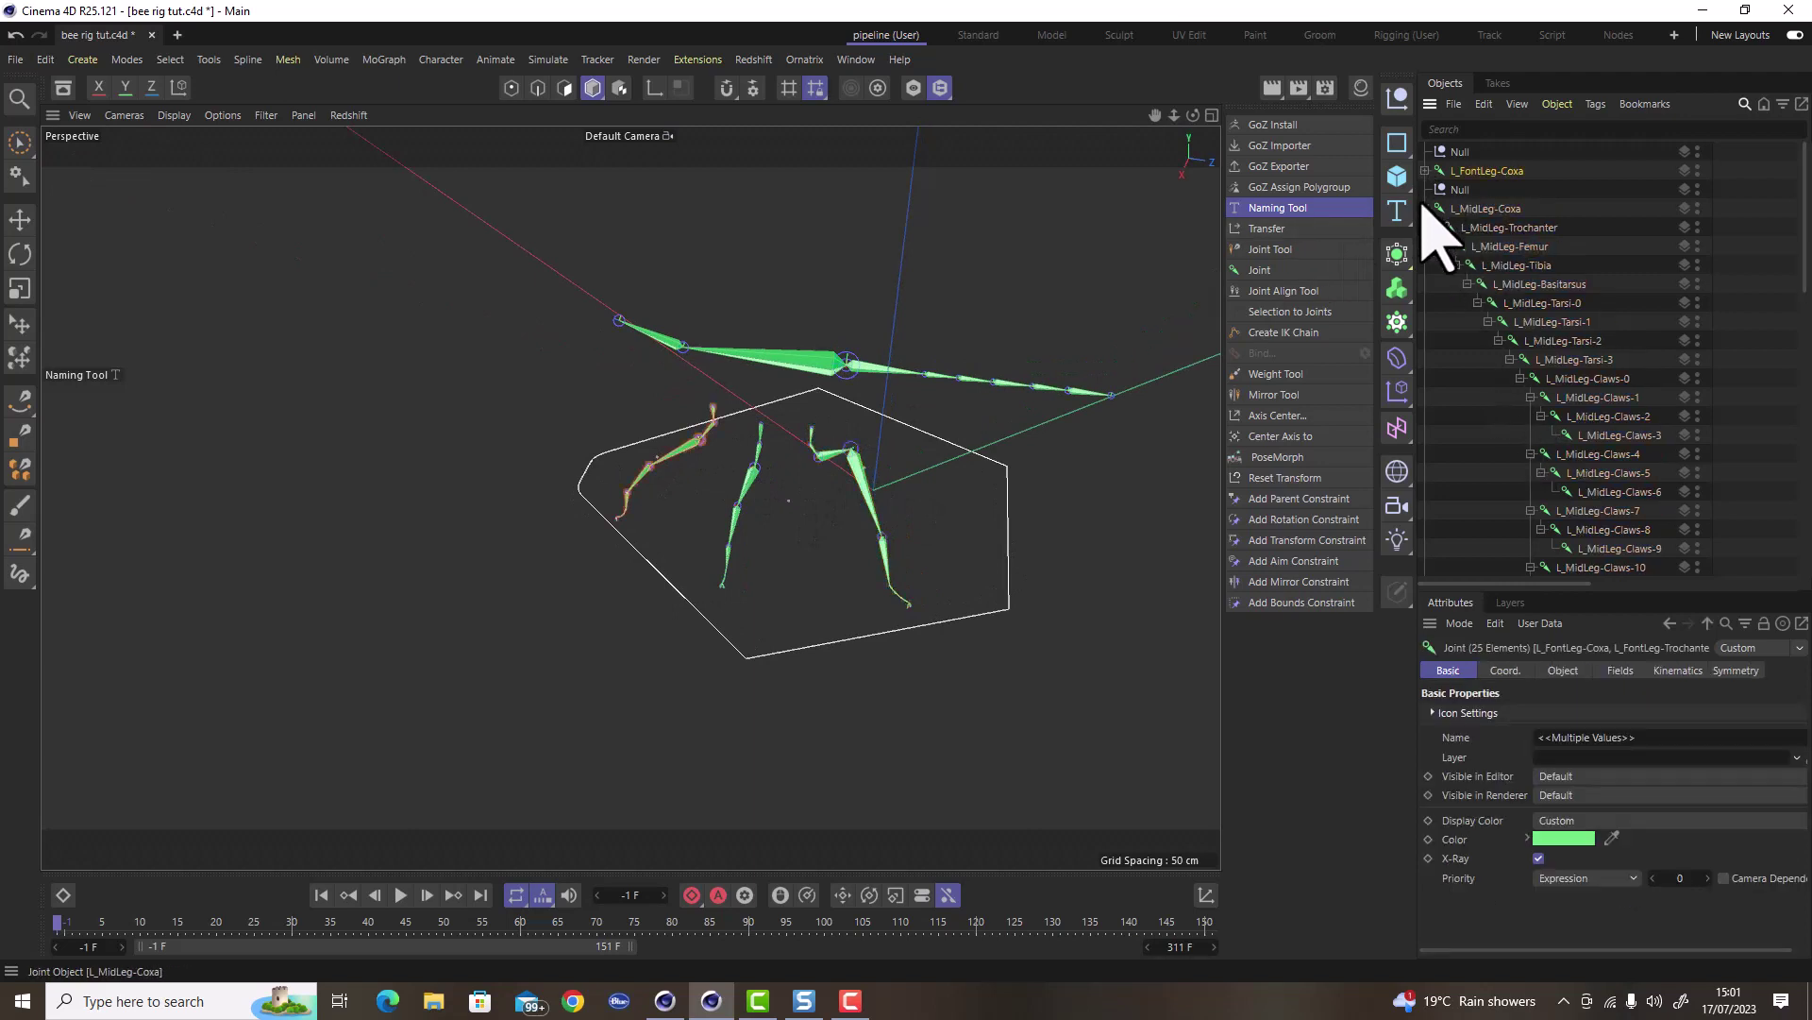
left_click(1488, 210, "ctrl")
left_click(1506, 670)
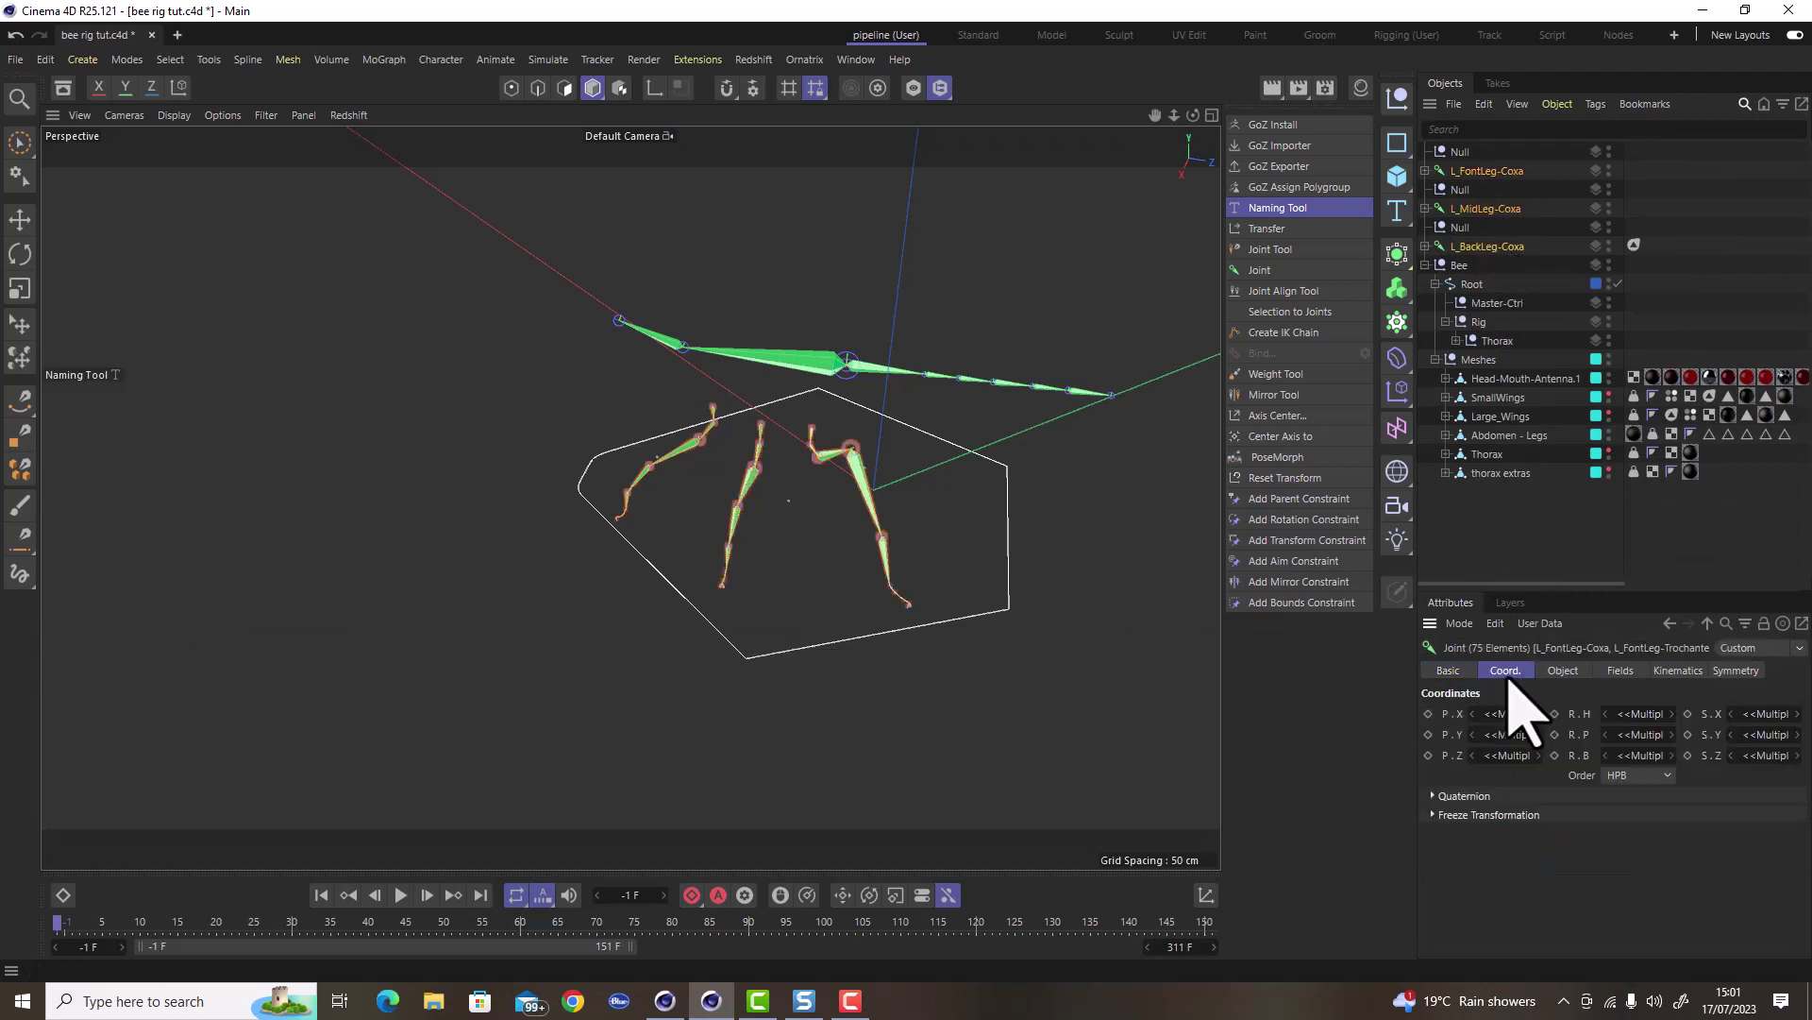
left_click(1453, 815)
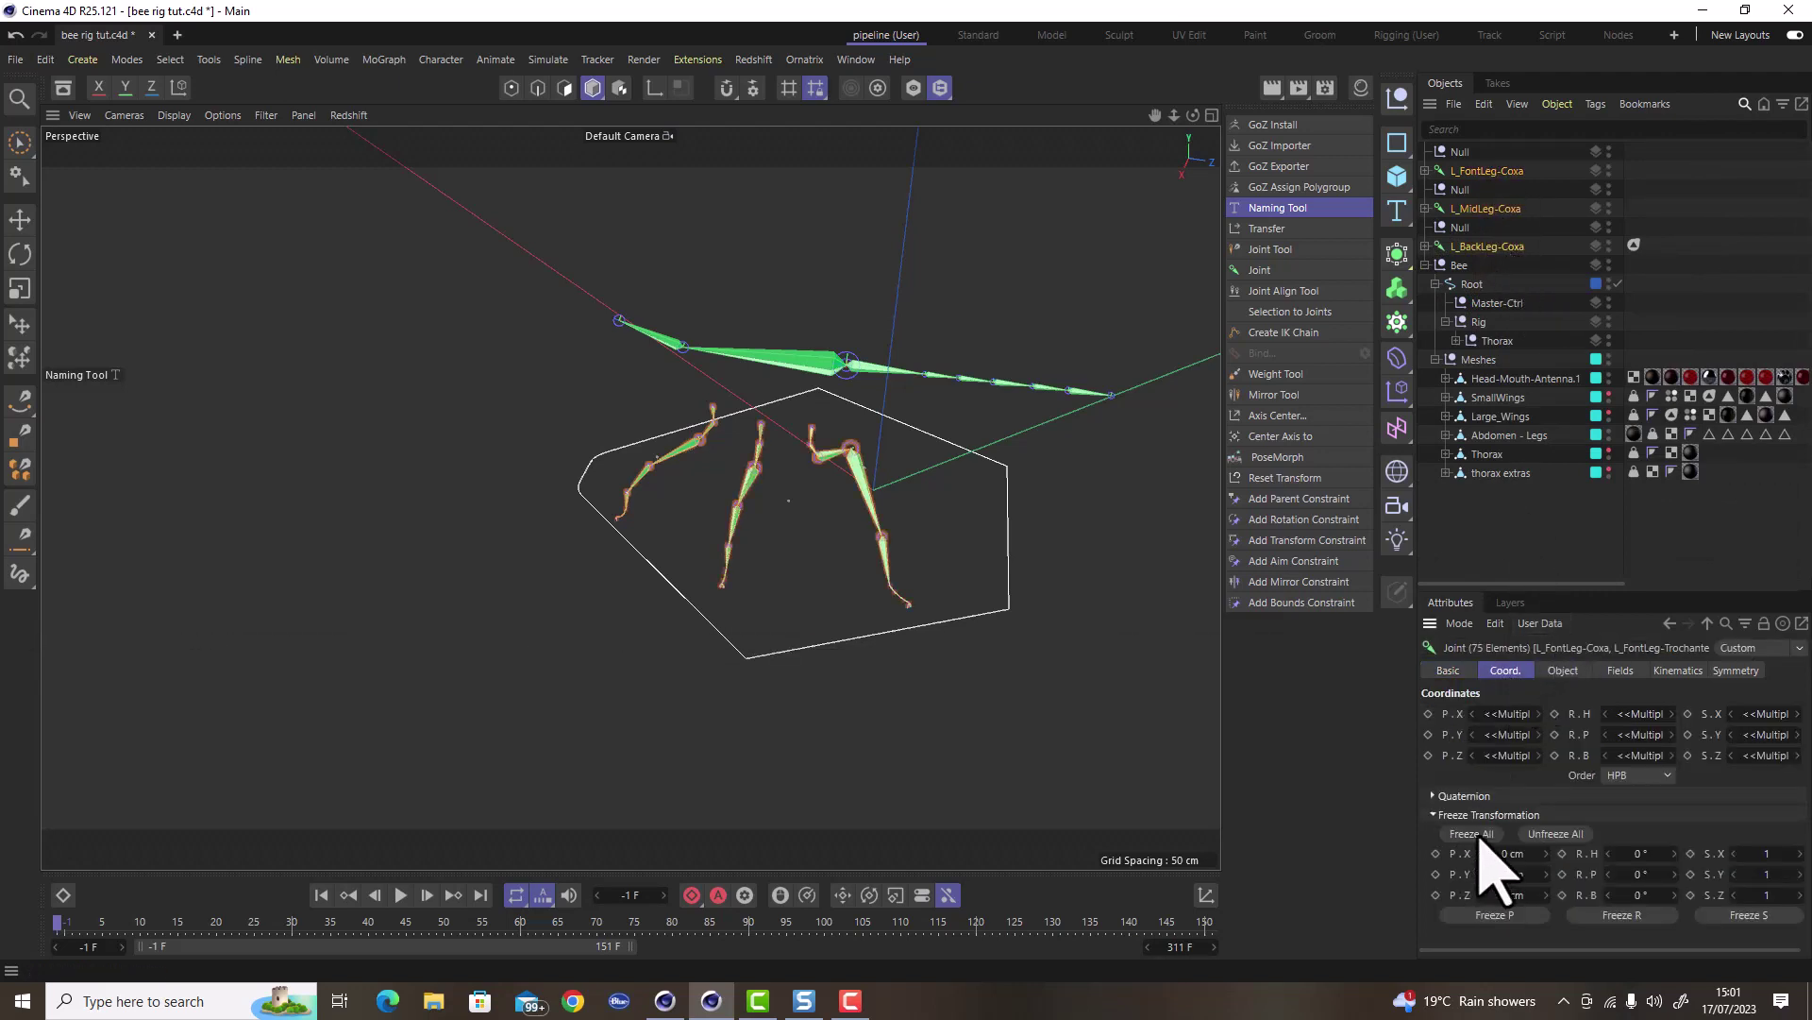
left_click(1472, 834)
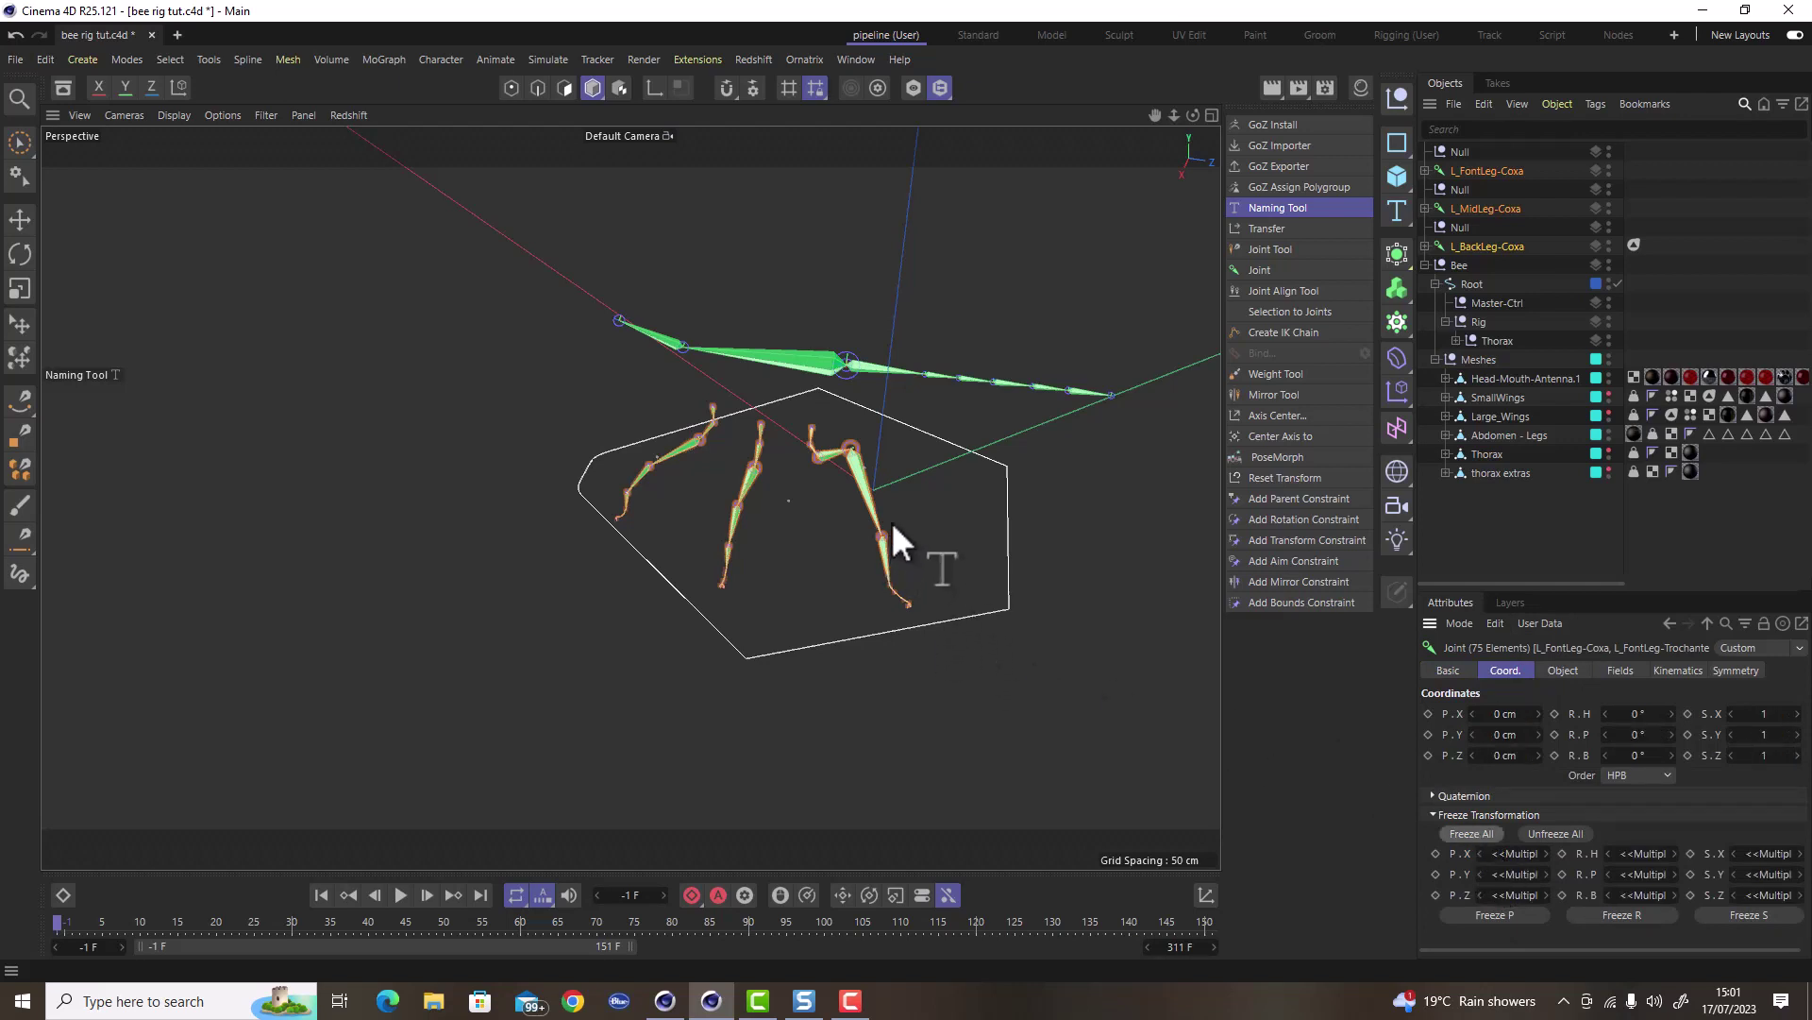
Move the back leg's tibia joint about -7.5 cm along its X axis as a test.
scroll(853, 512, "up", 3)
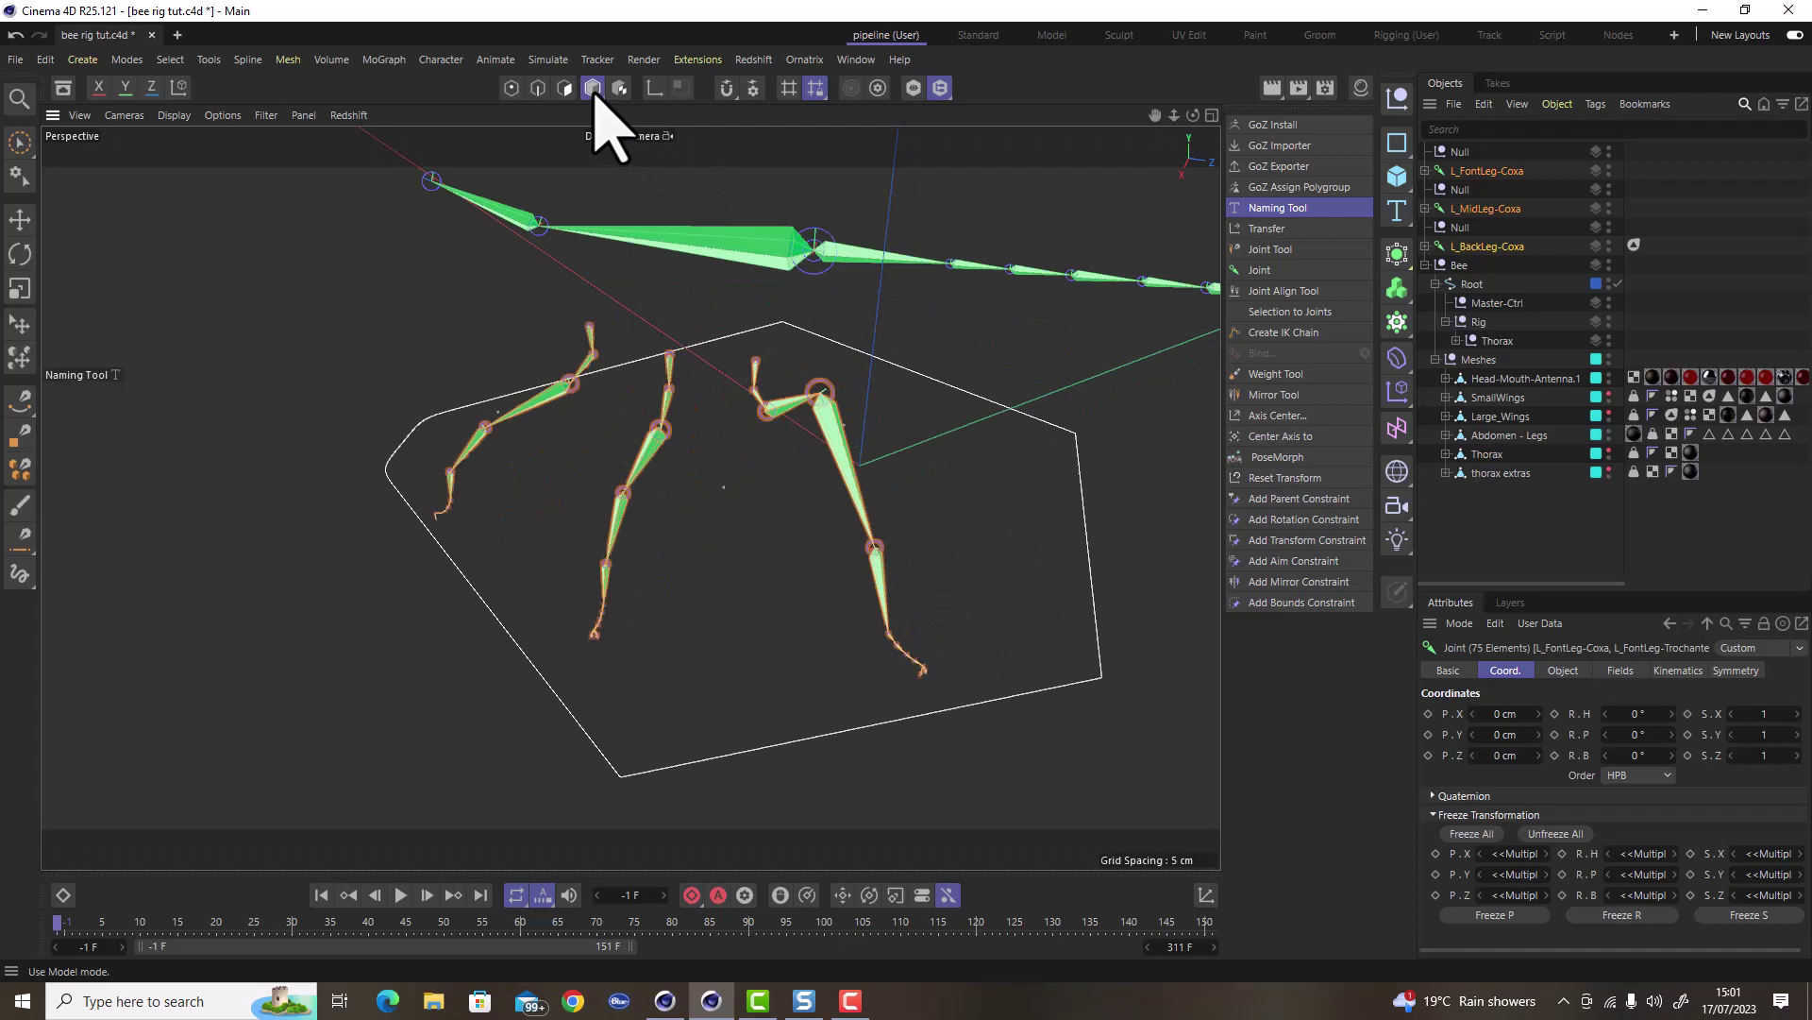
left_click(19, 219)
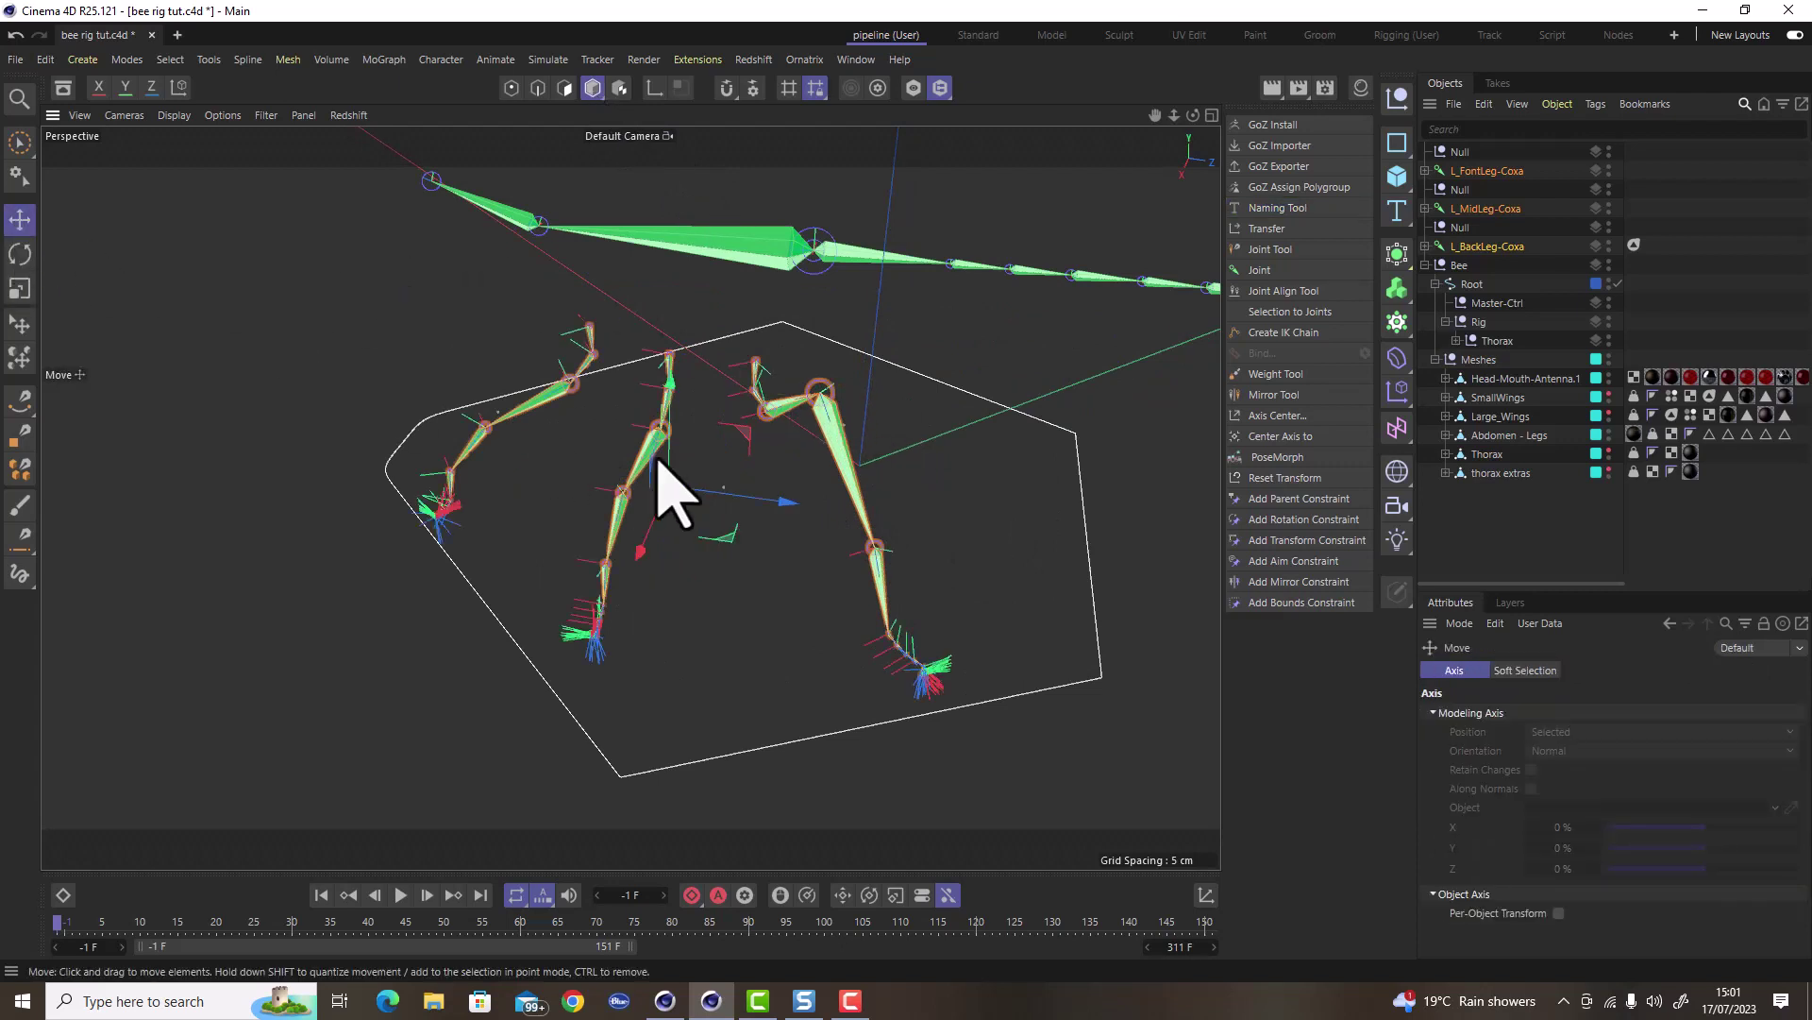
left_click(842, 468)
scroll(845, 474, "up", 2)
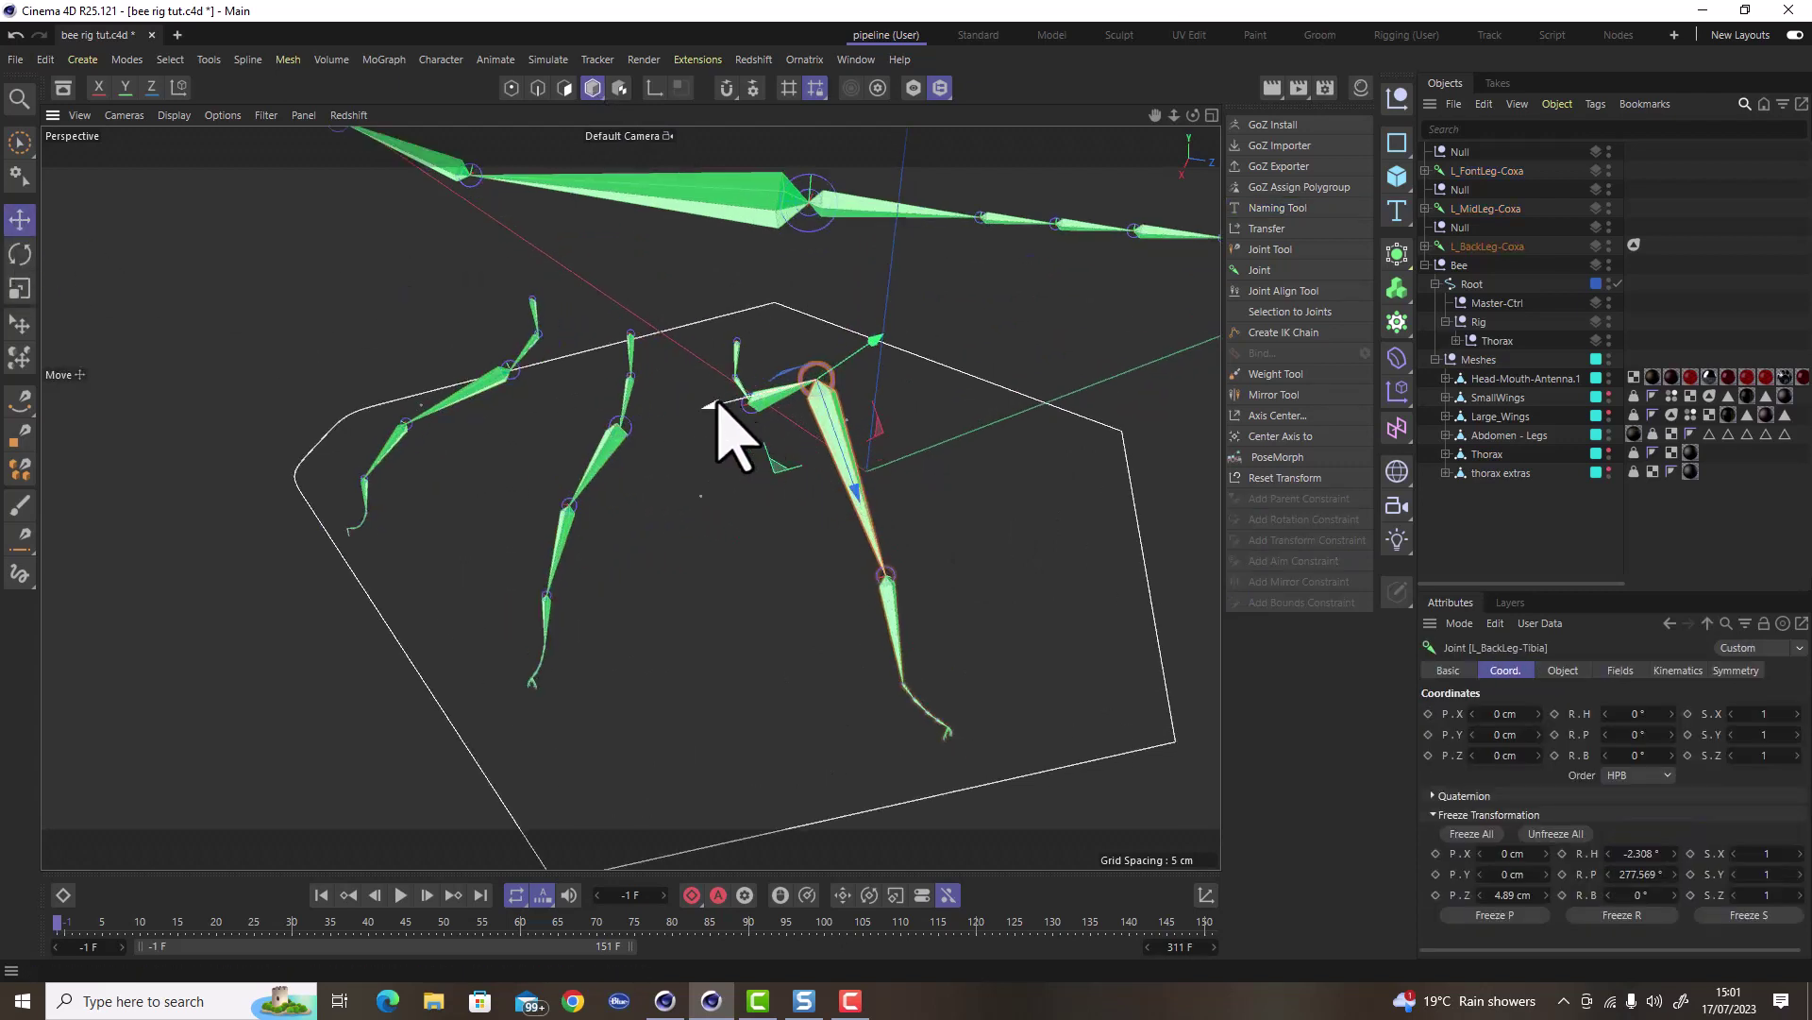
left_click_drag(717, 398, 898, 387)
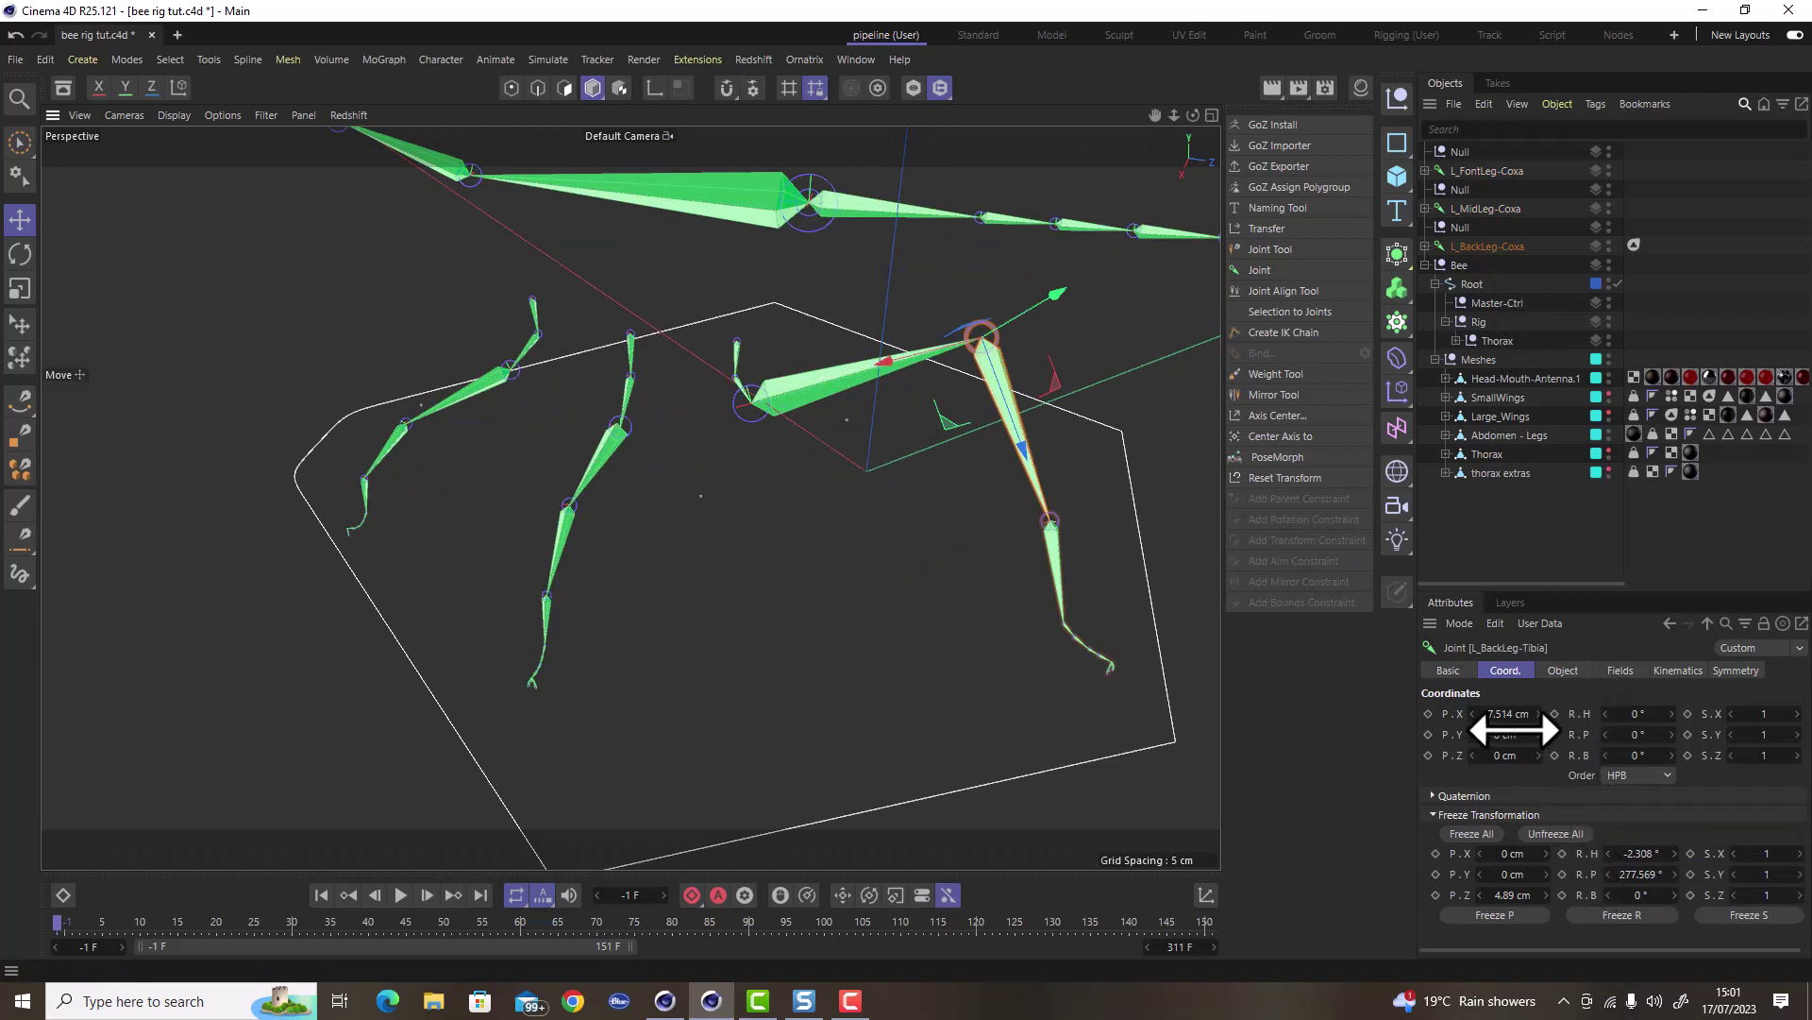
Show the transform coordinates with the Reset Transform option and undo the tibia joint's move.
left_click(1206, 895)
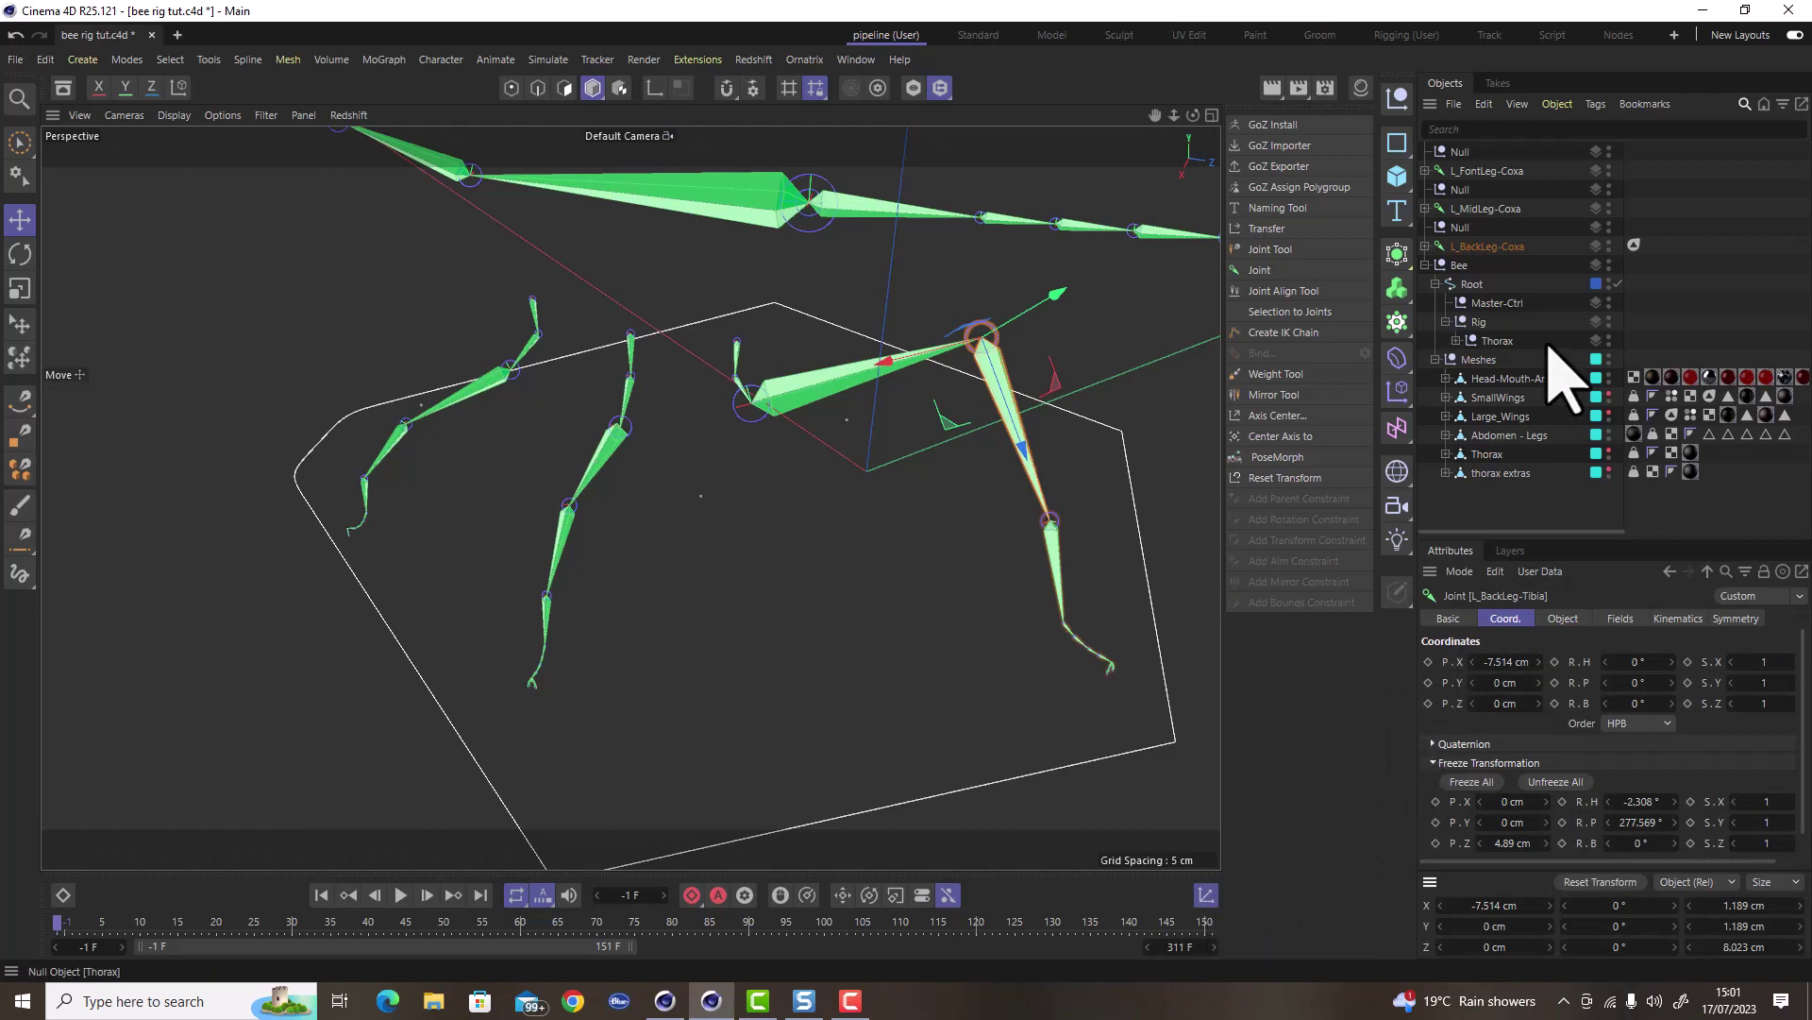
left_click(1476, 246)
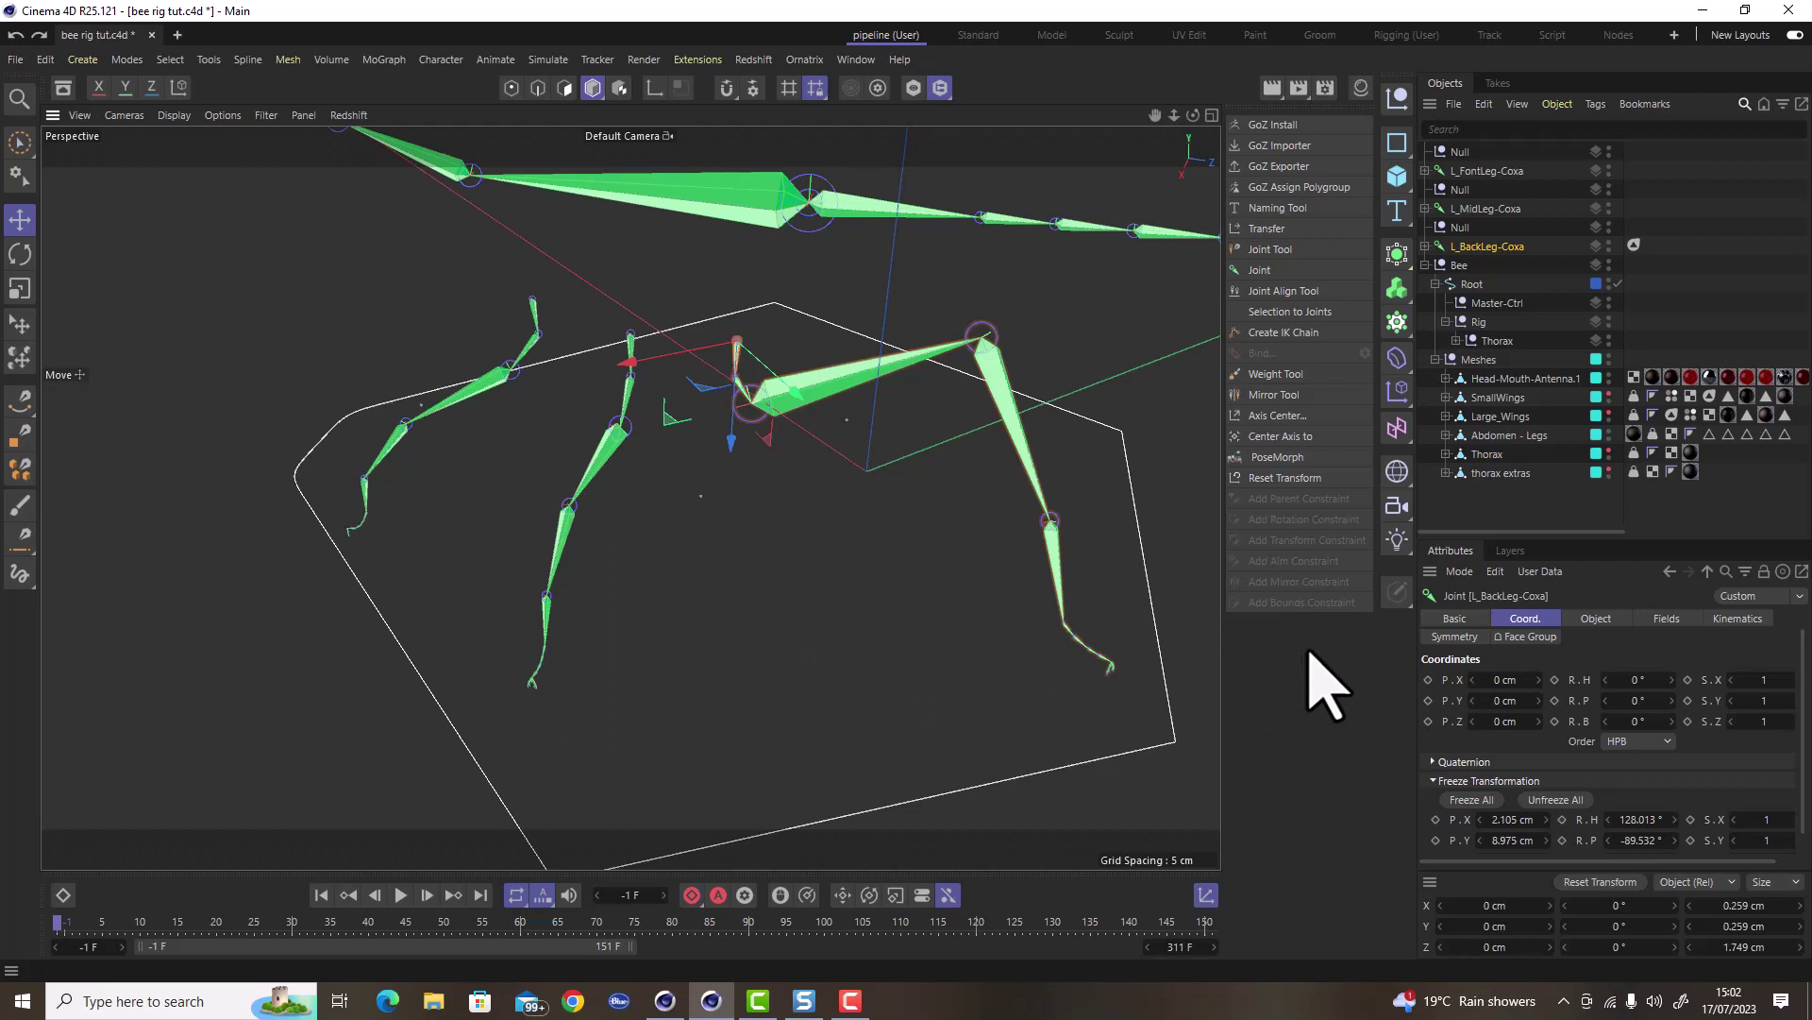
key("ctrl+z")
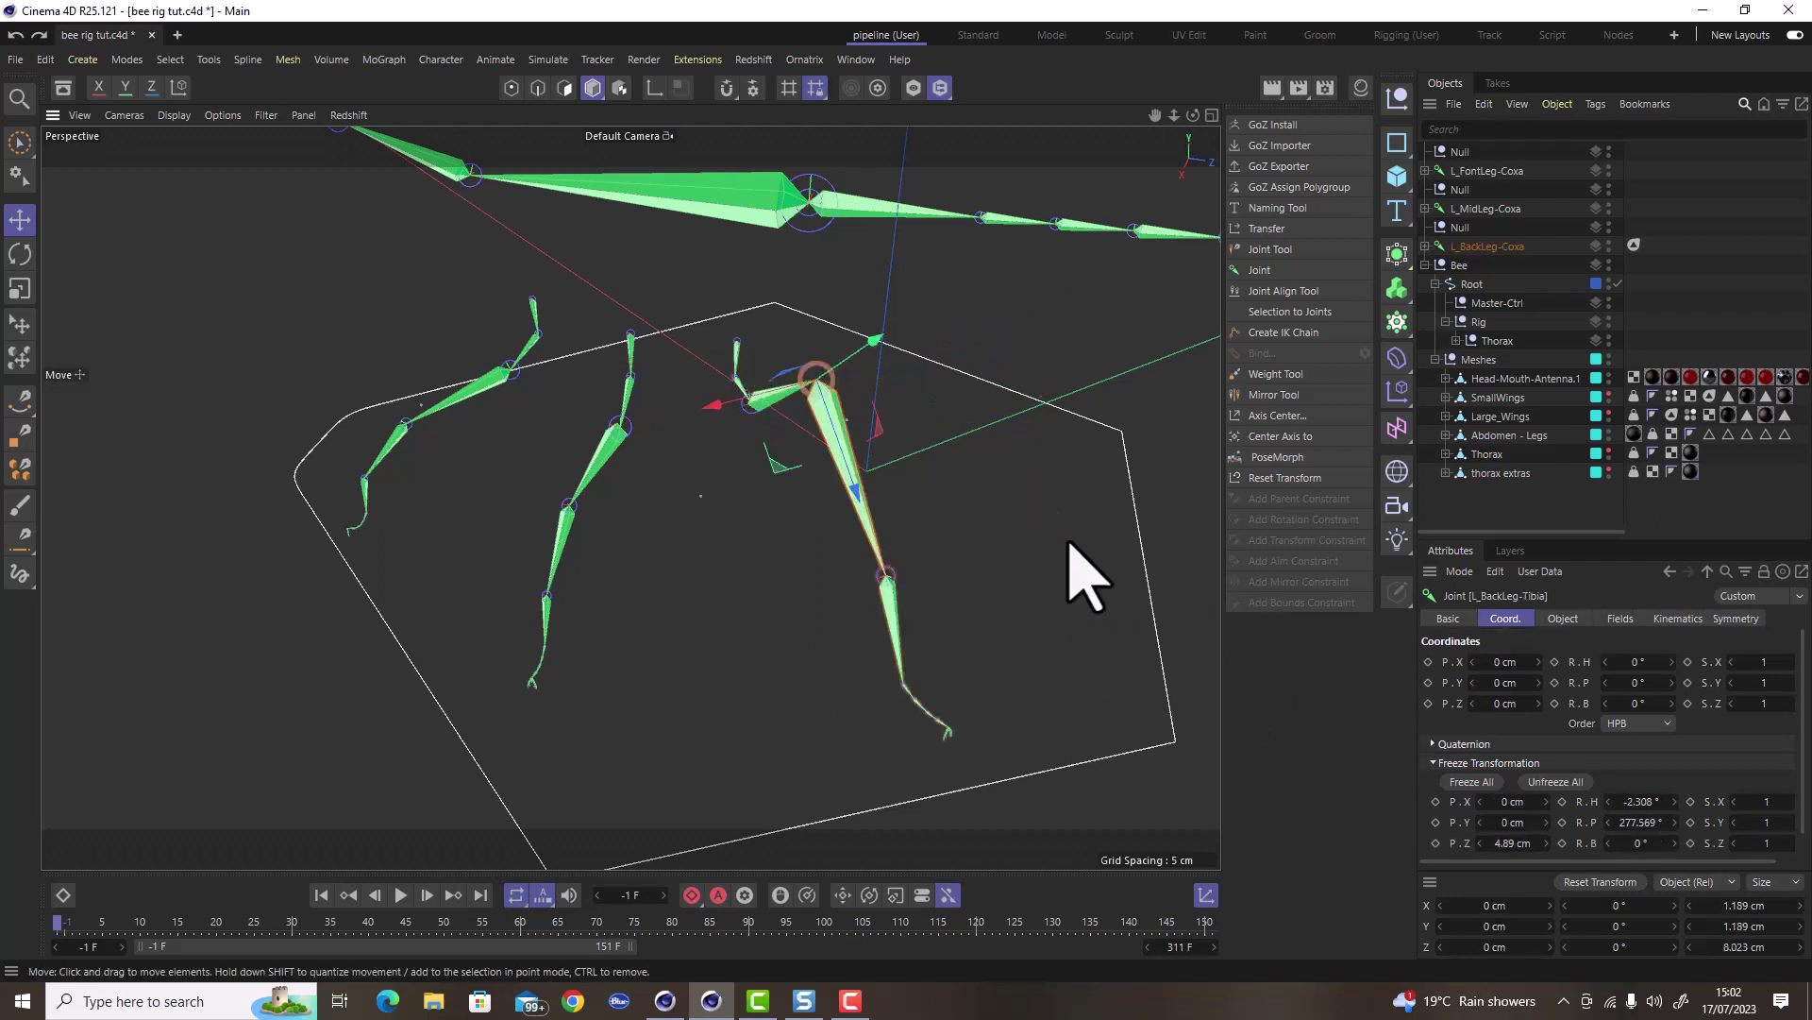
Freeze all transformations of the whole back leg hierarchy again and clear the selection.
middle_click(1487, 246)
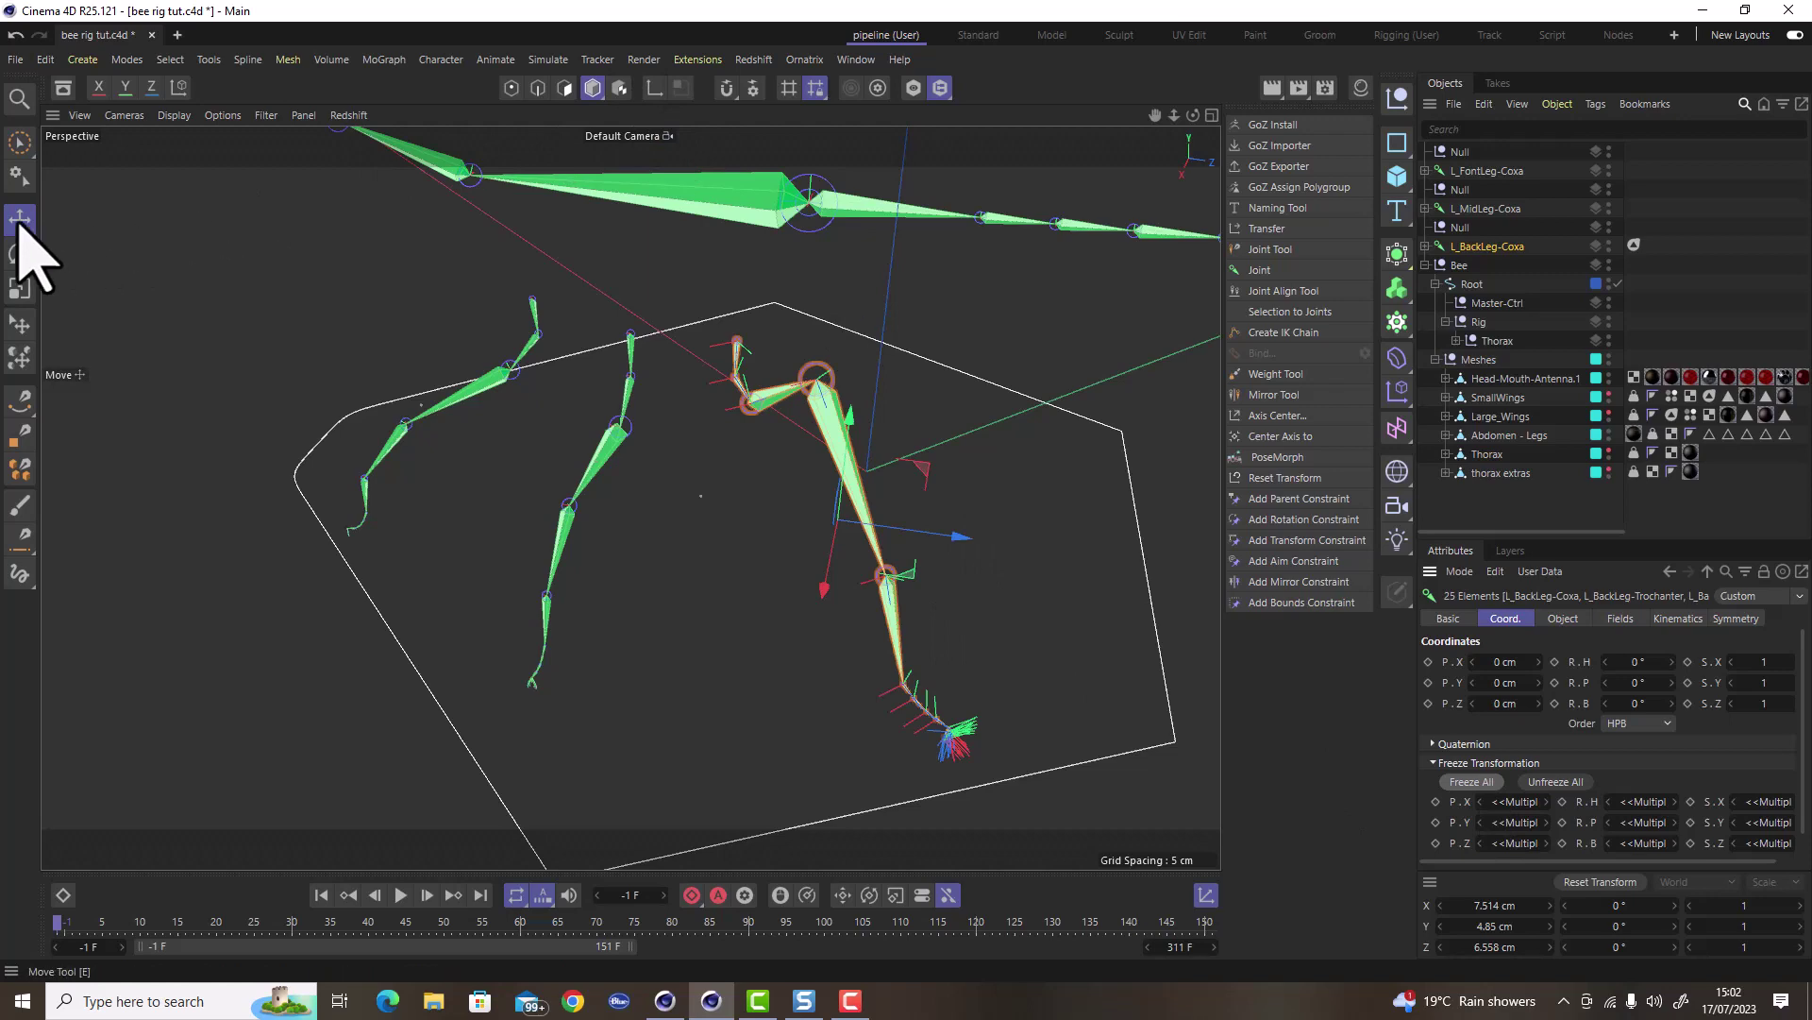
left_click(1093, 623)
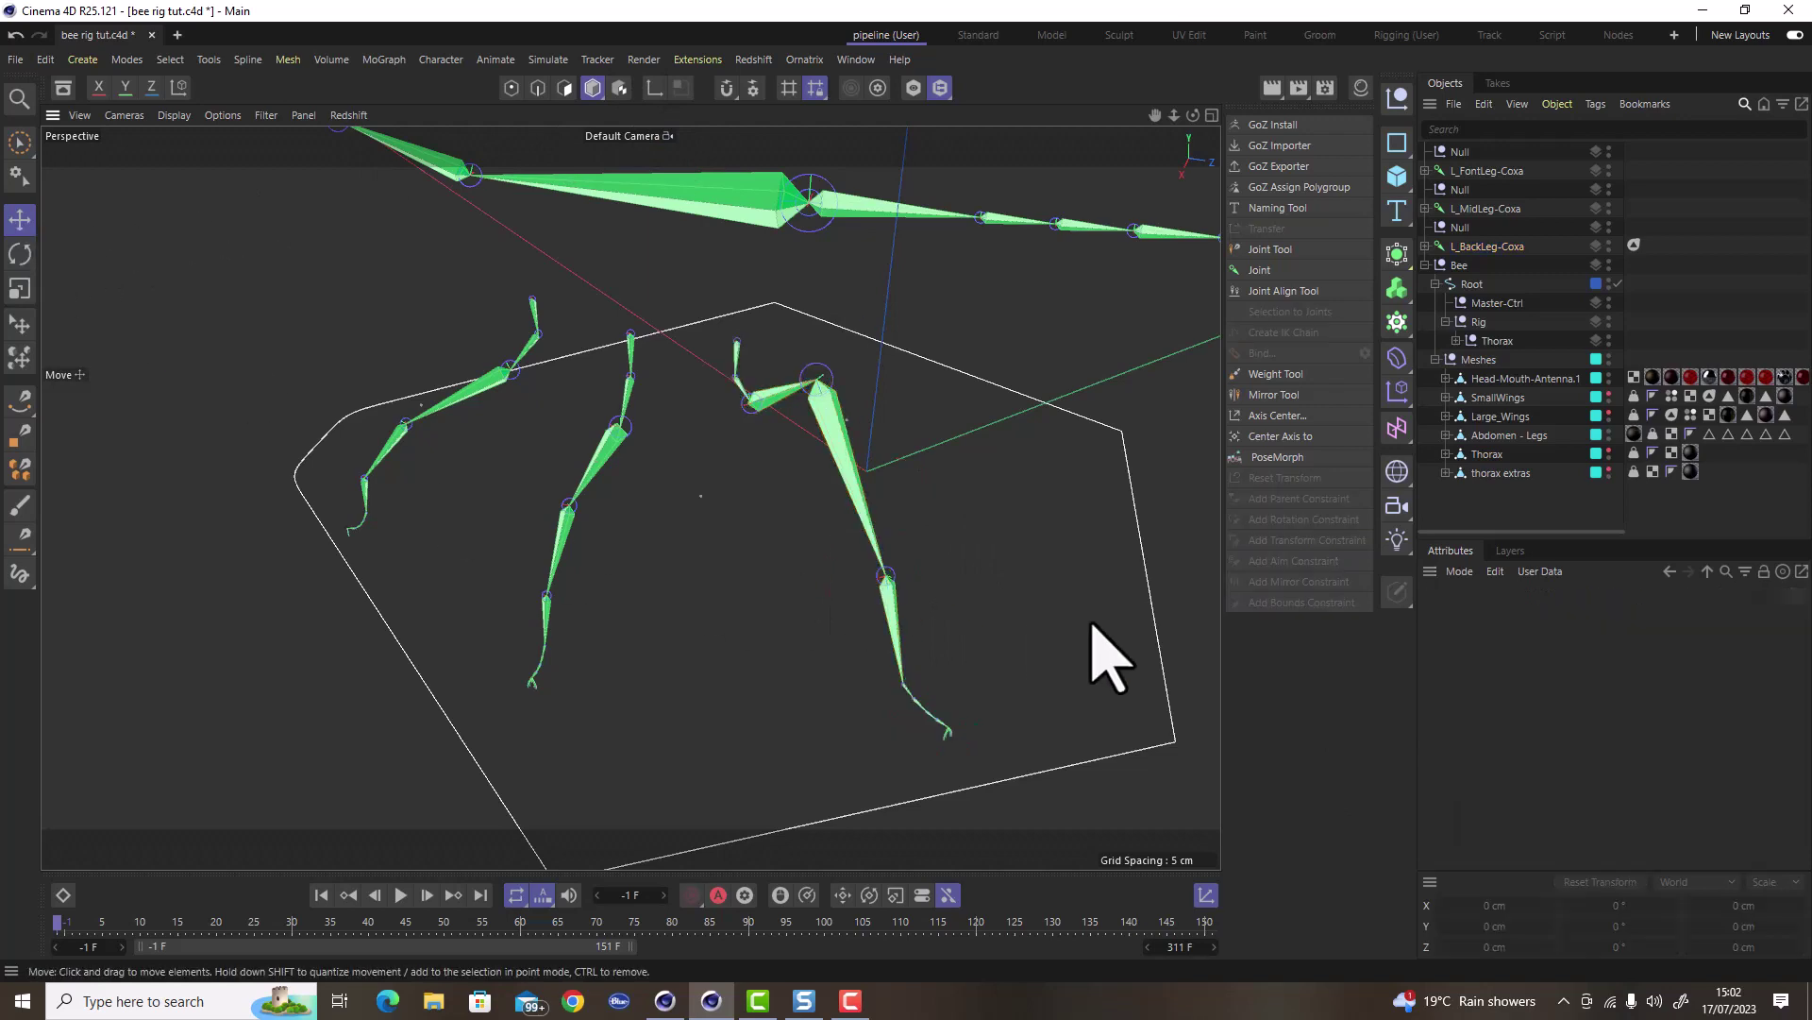
scroll(963, 600, "down", 5)
left_click_drag(892, 545, 854, 559, "alt")
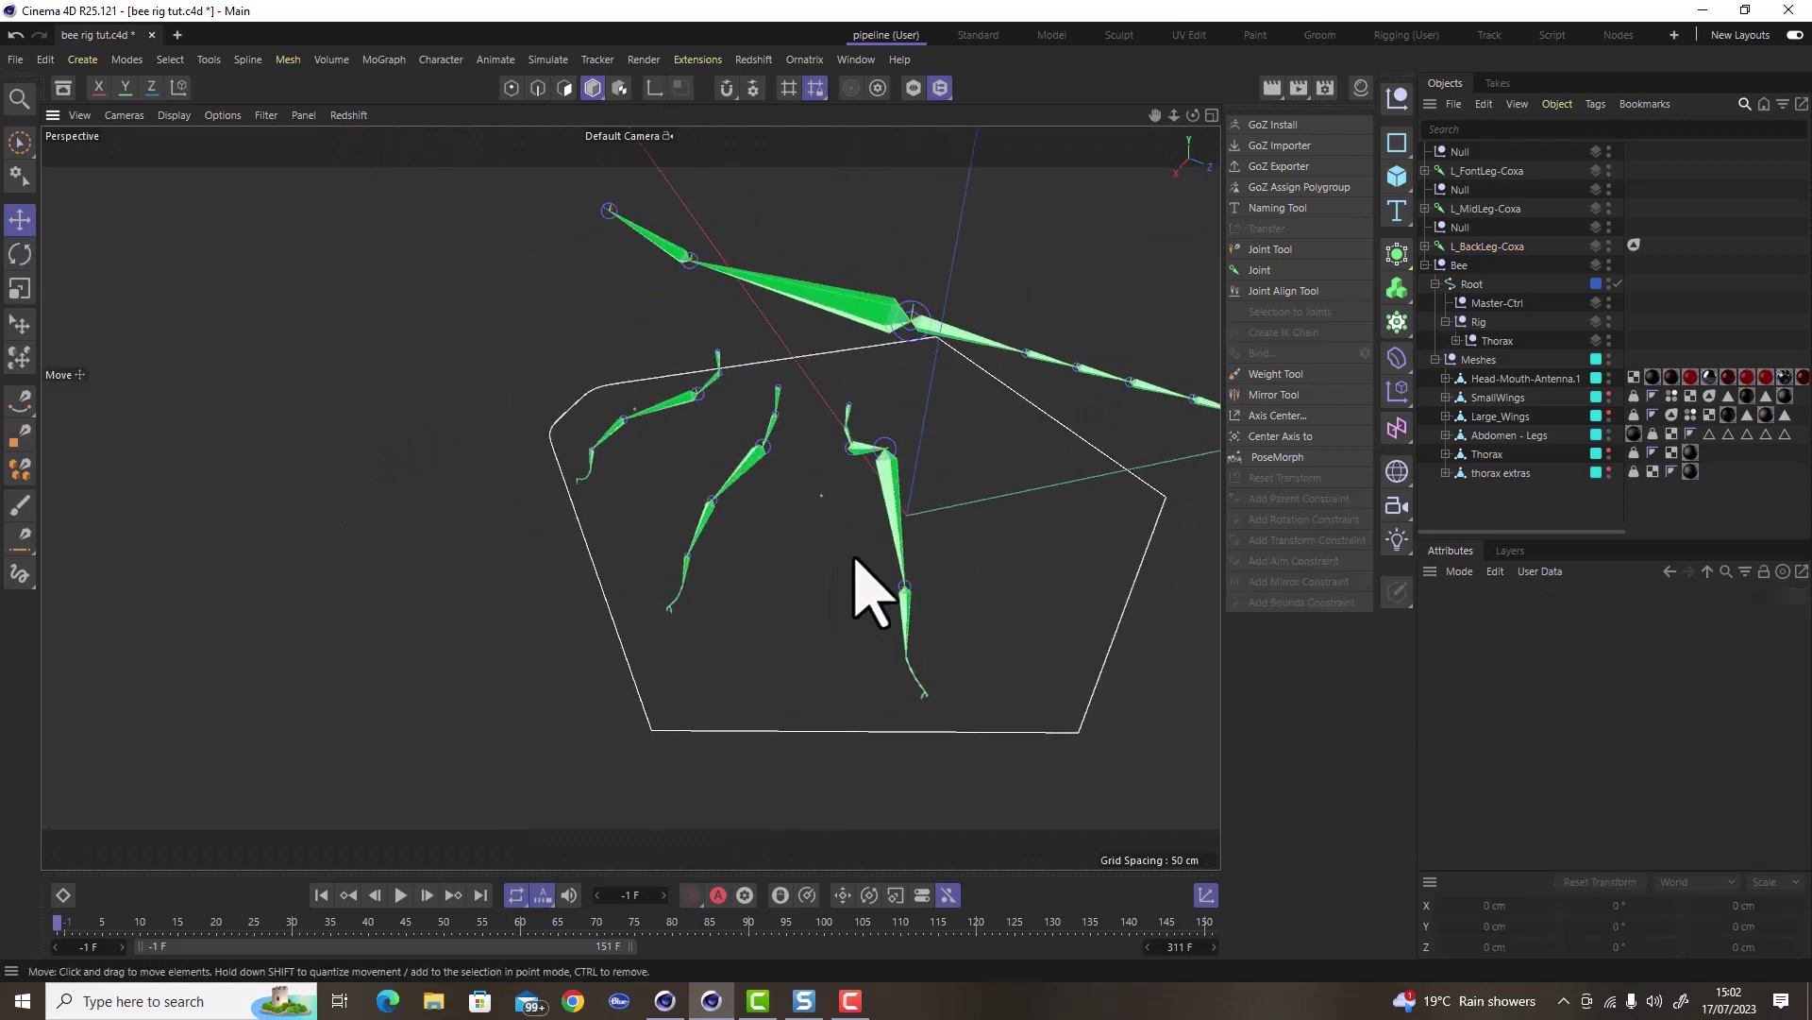
Rotate the back leg's tibia joint twice, the second time by about 61°, resetting its transform after each rotation.
left_click(894, 506)
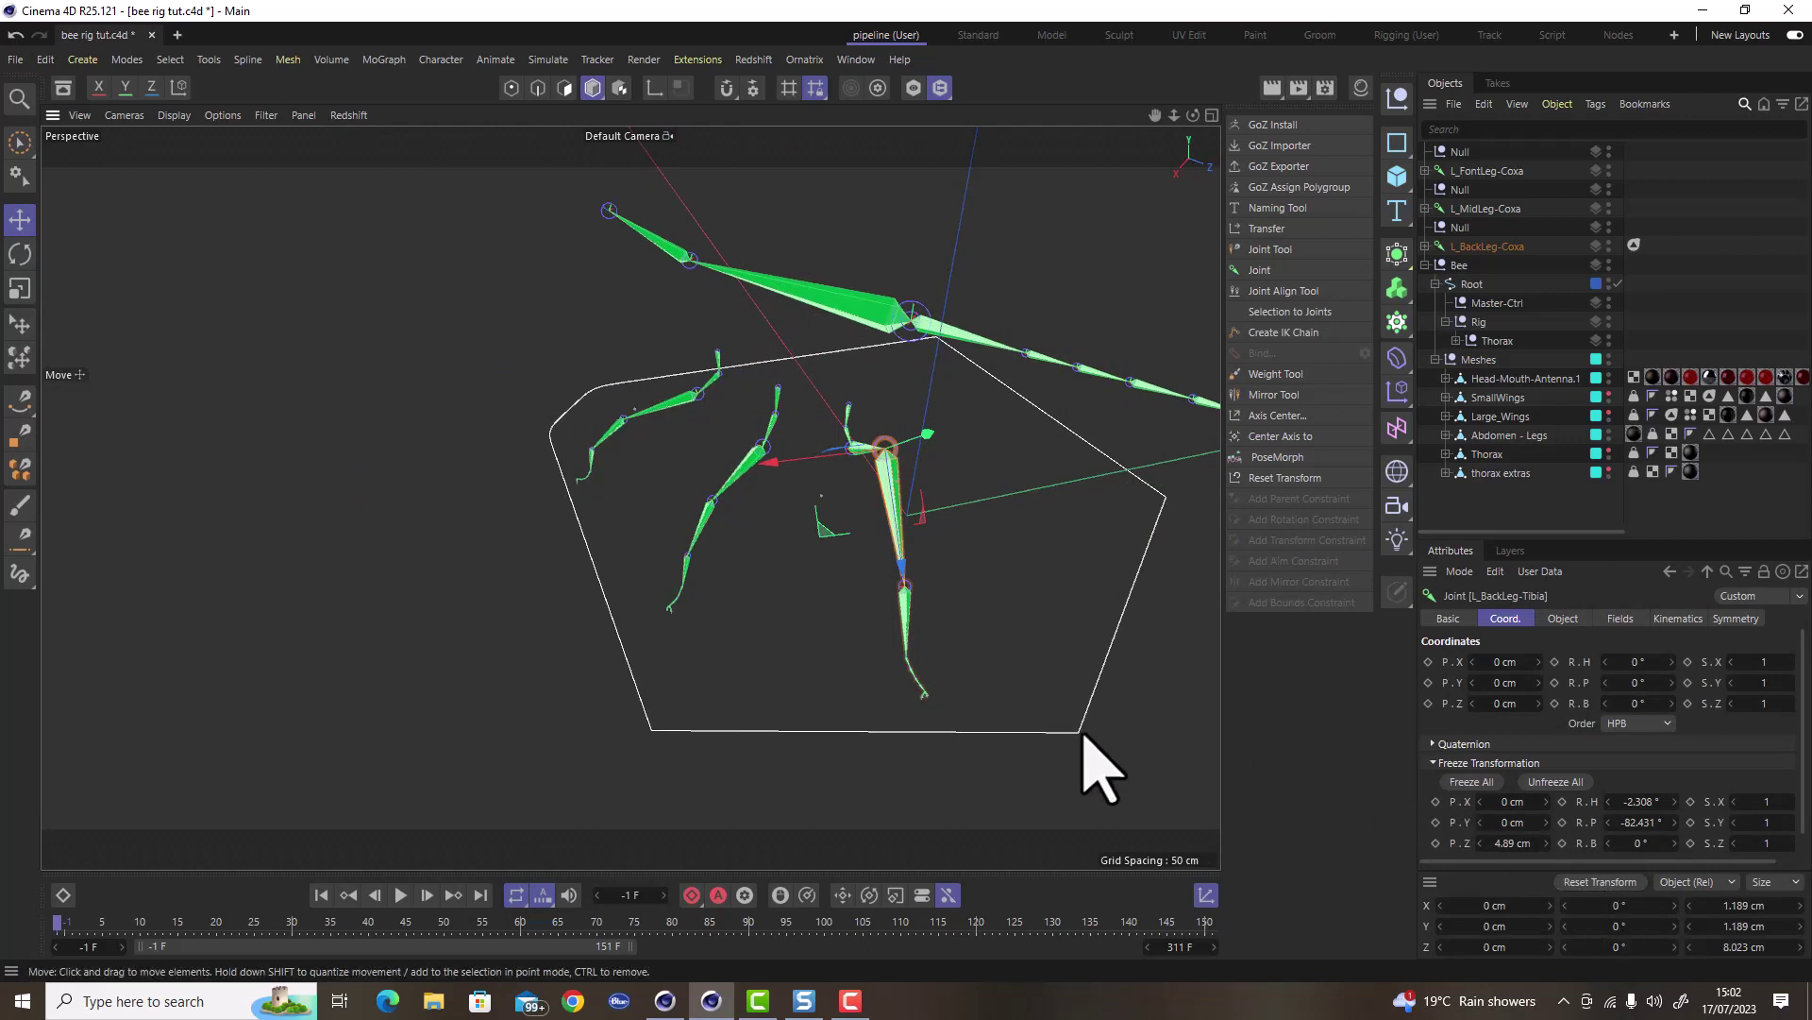
key("r")
left_click_drag(873, 551, 925, 525)
left_click(1601, 882)
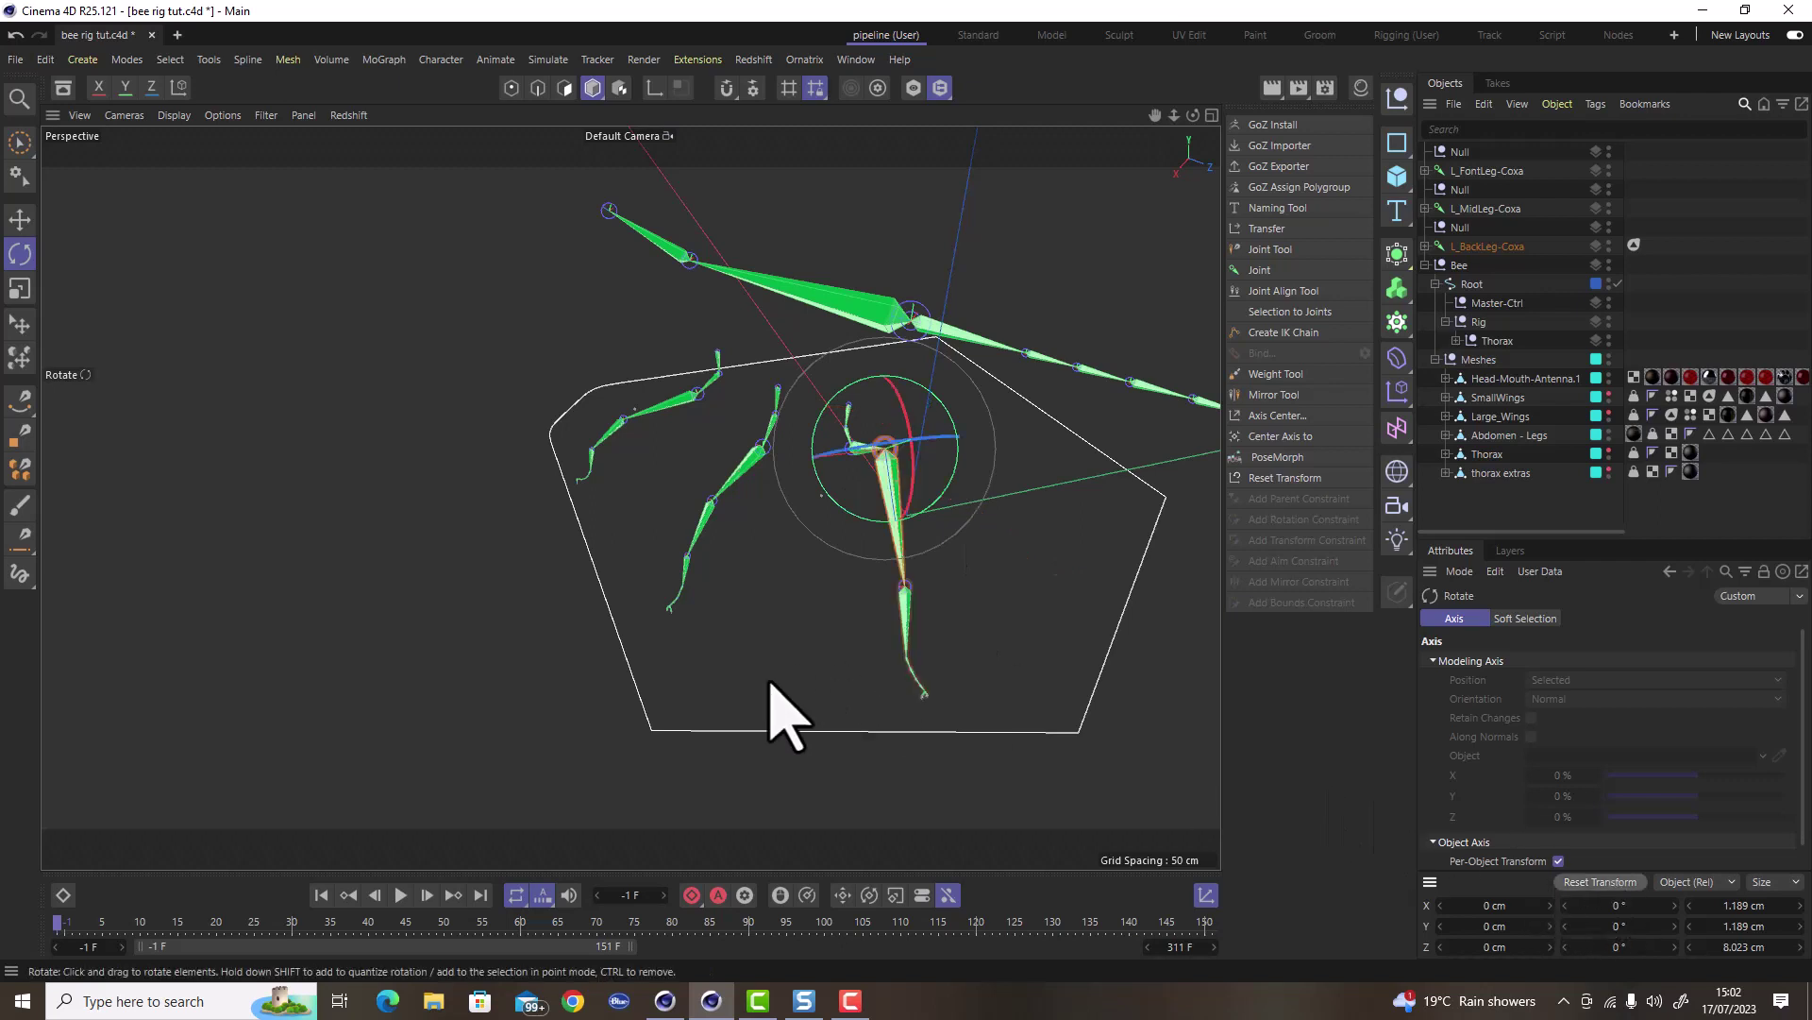
left_click_drag(923, 513, 918, 370)
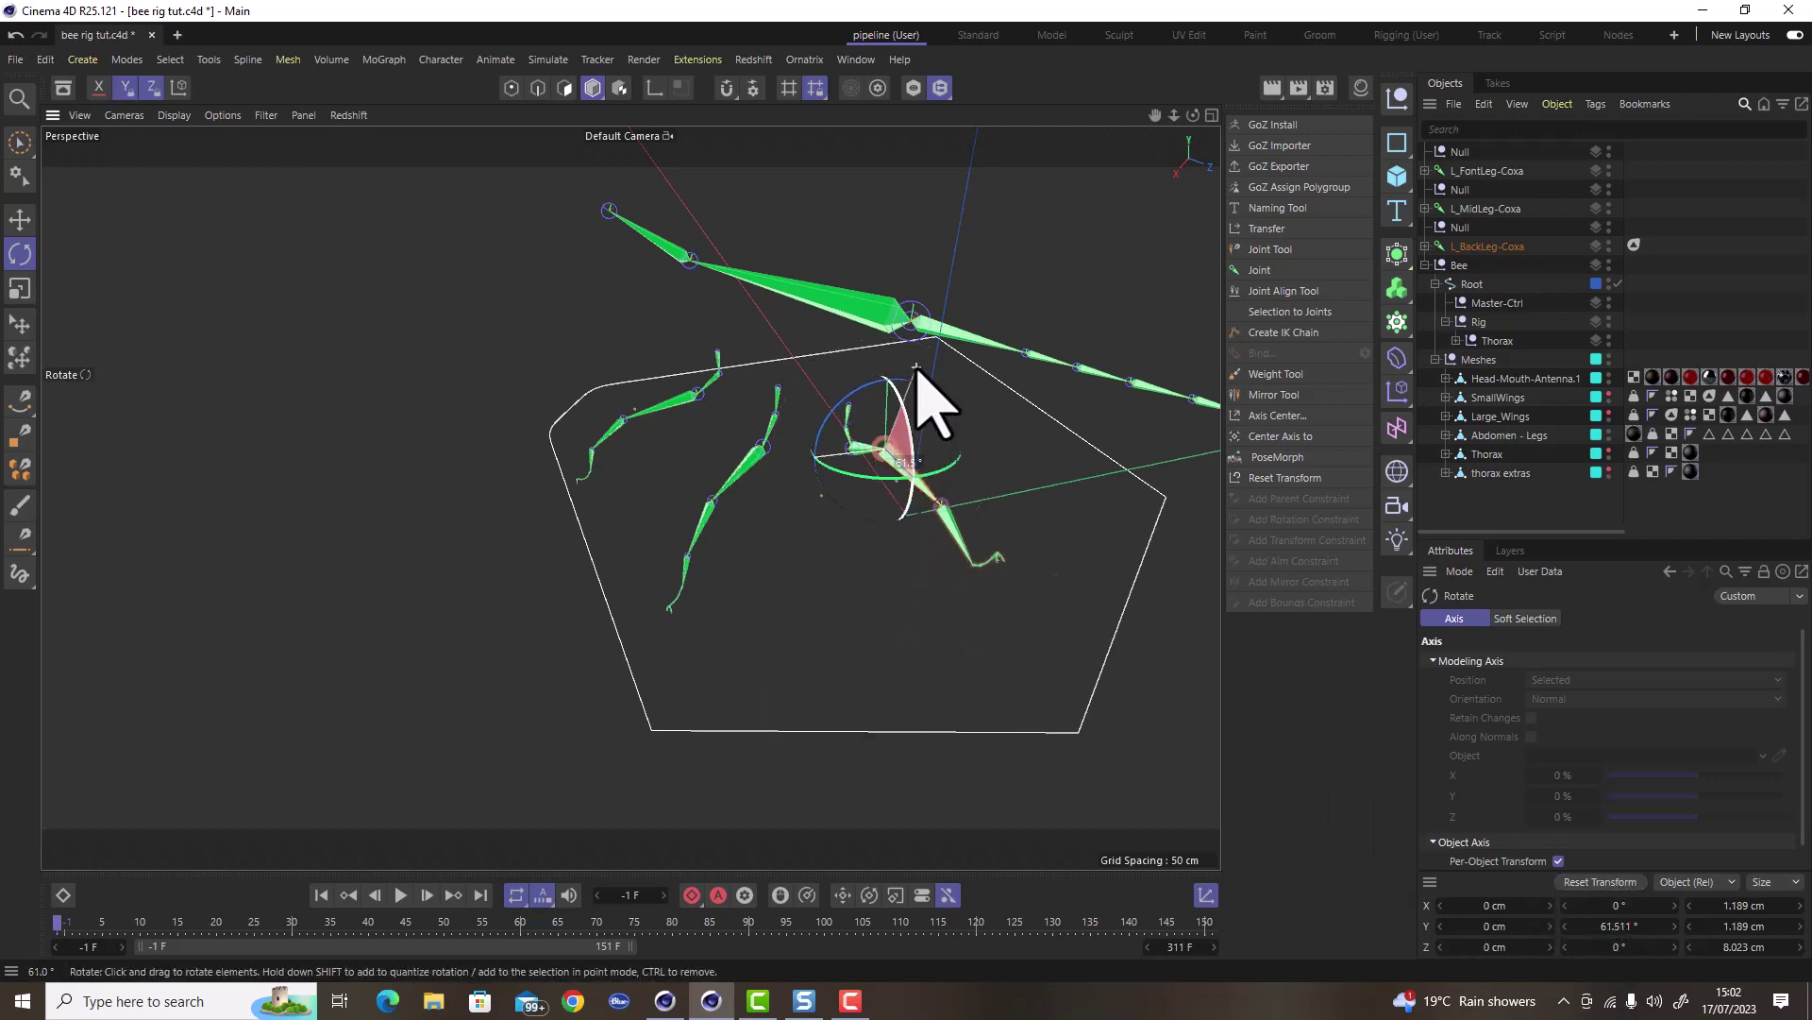
left_click(1603, 881)
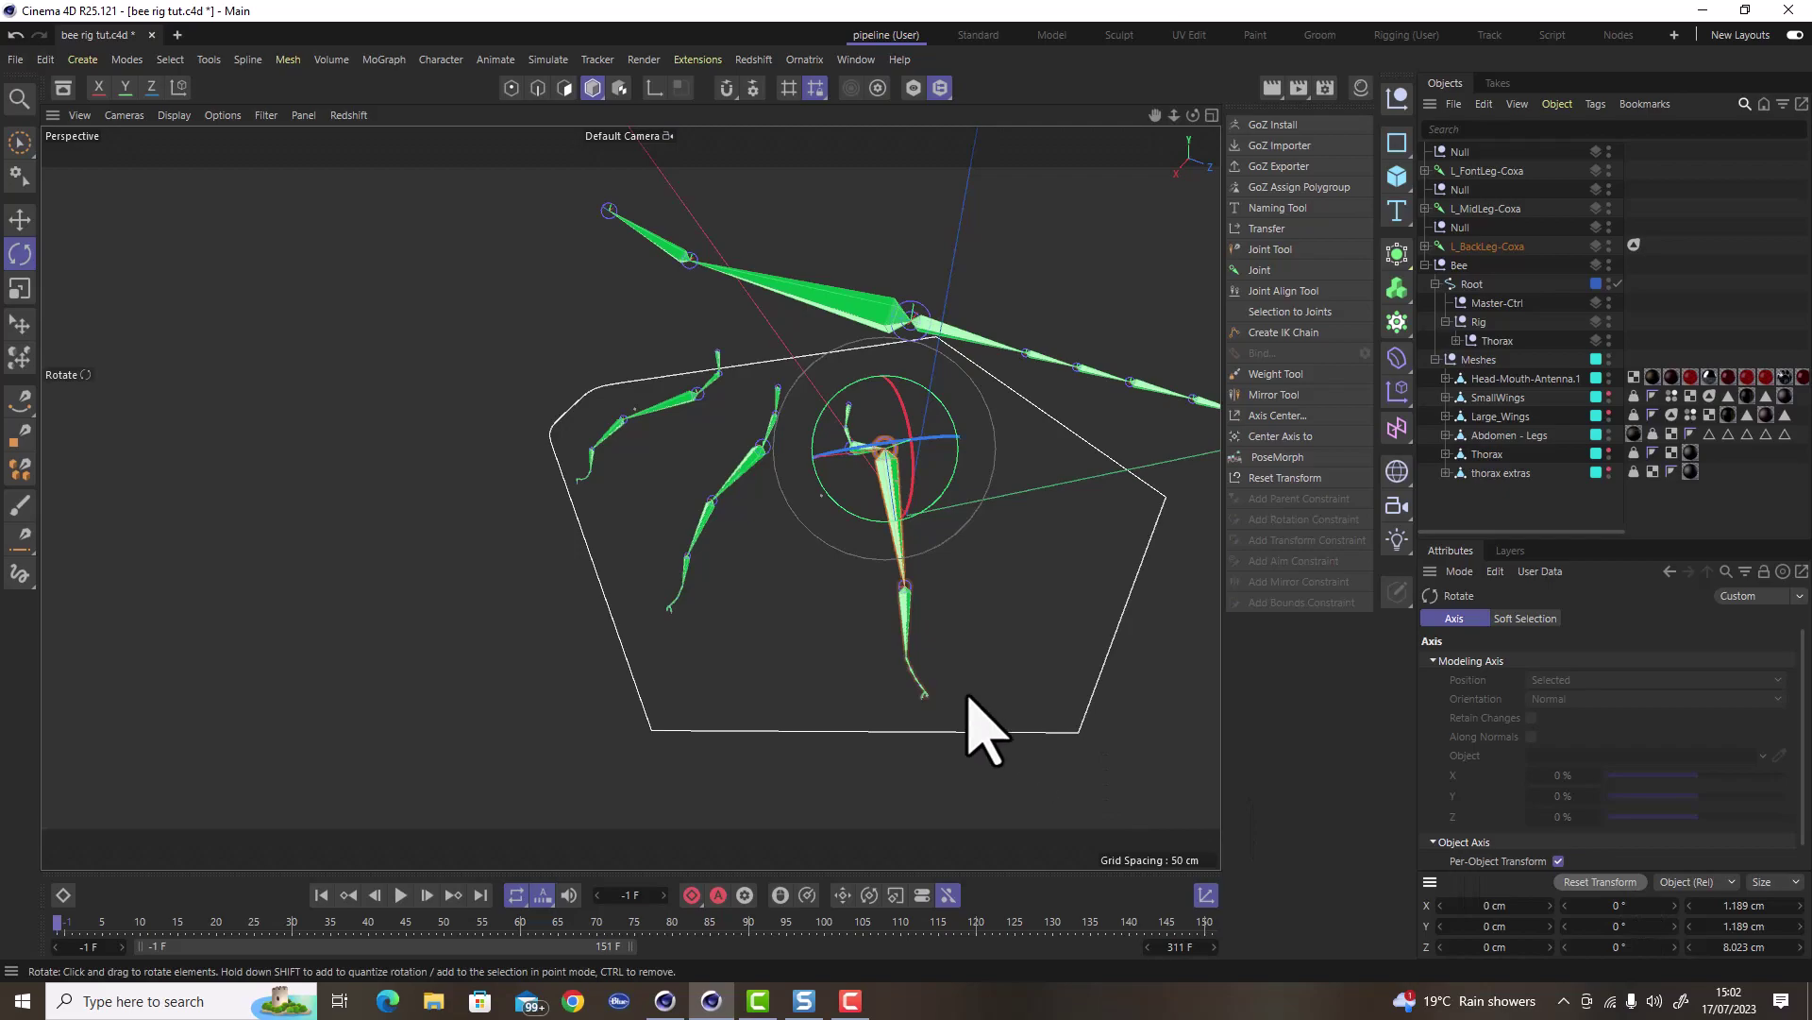
left_click_drag(971, 721, 974, 662, "alt")
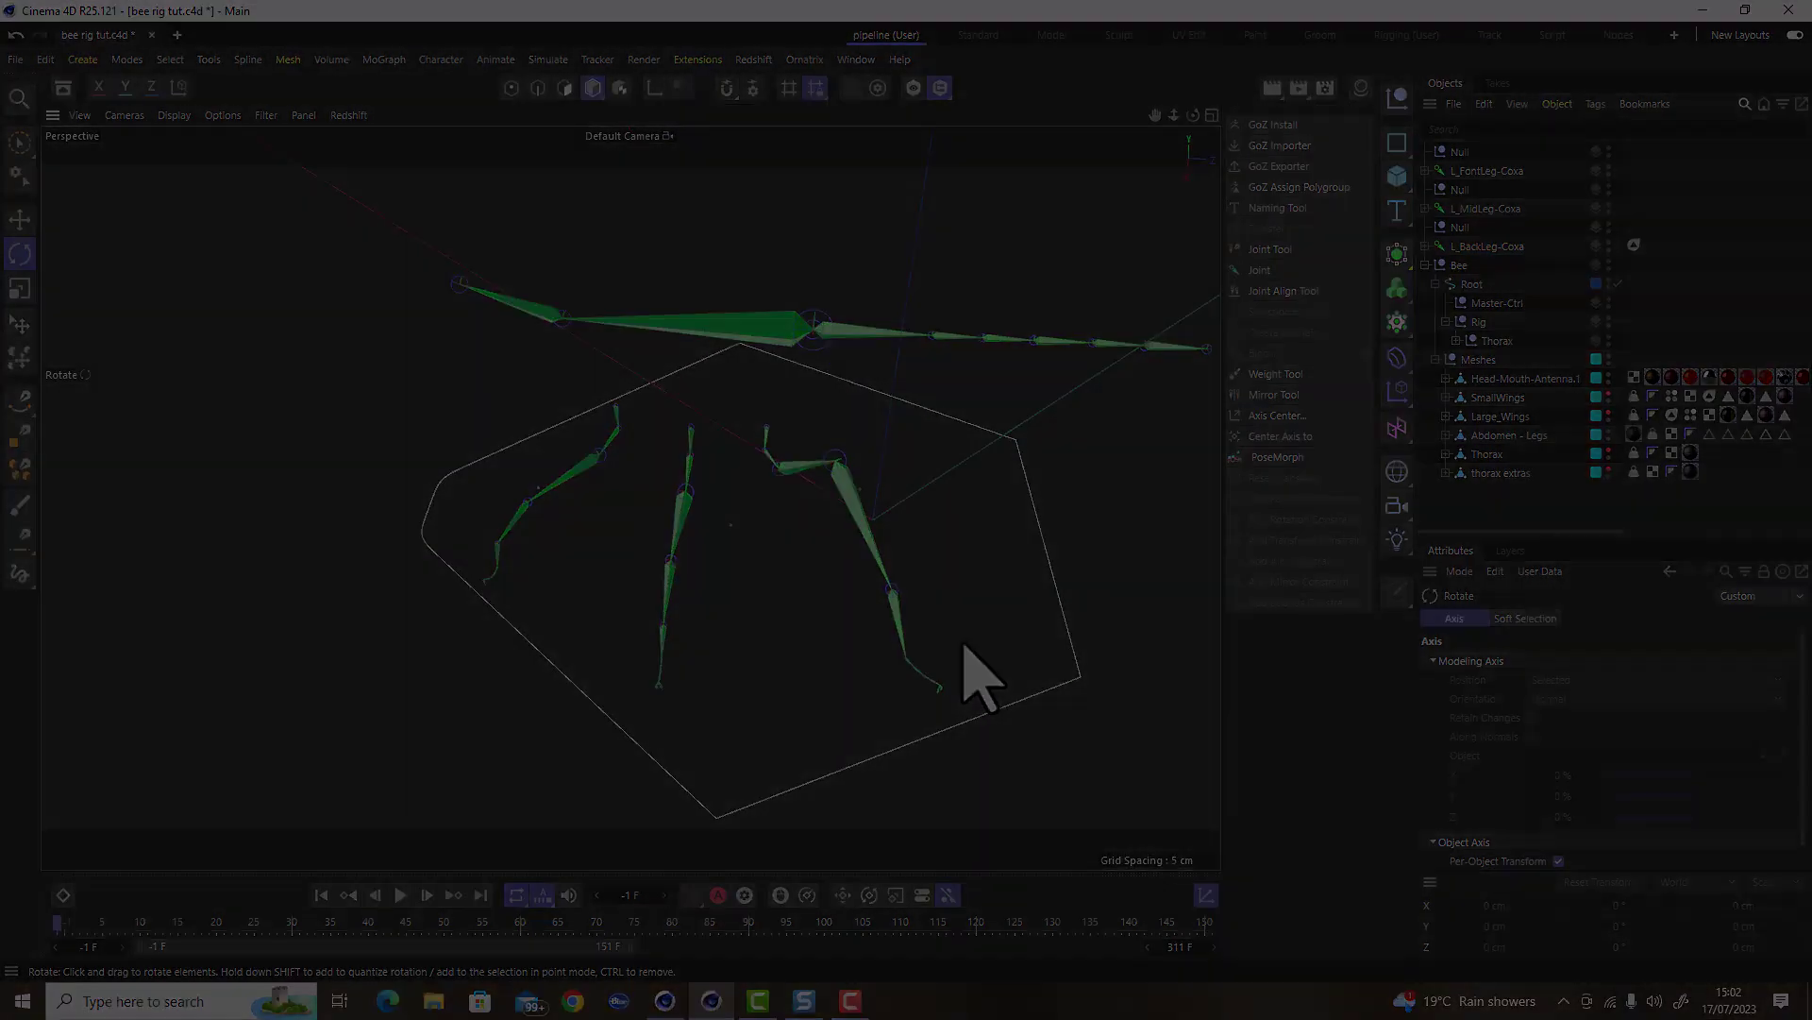